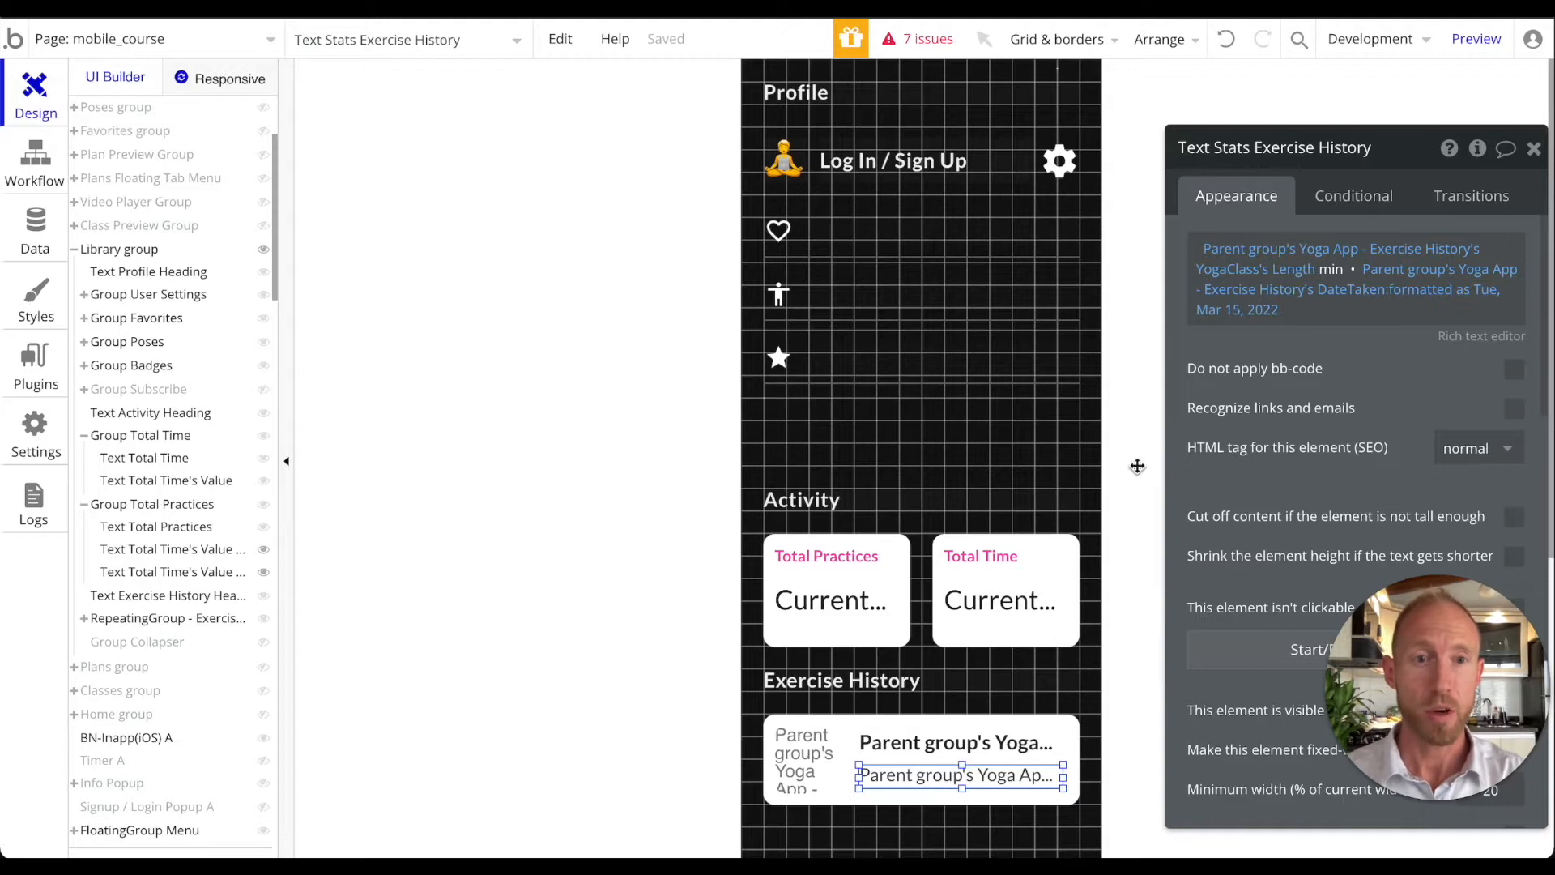
Open the exercise history text's expression and check the parent group's data source
click(1281, 248)
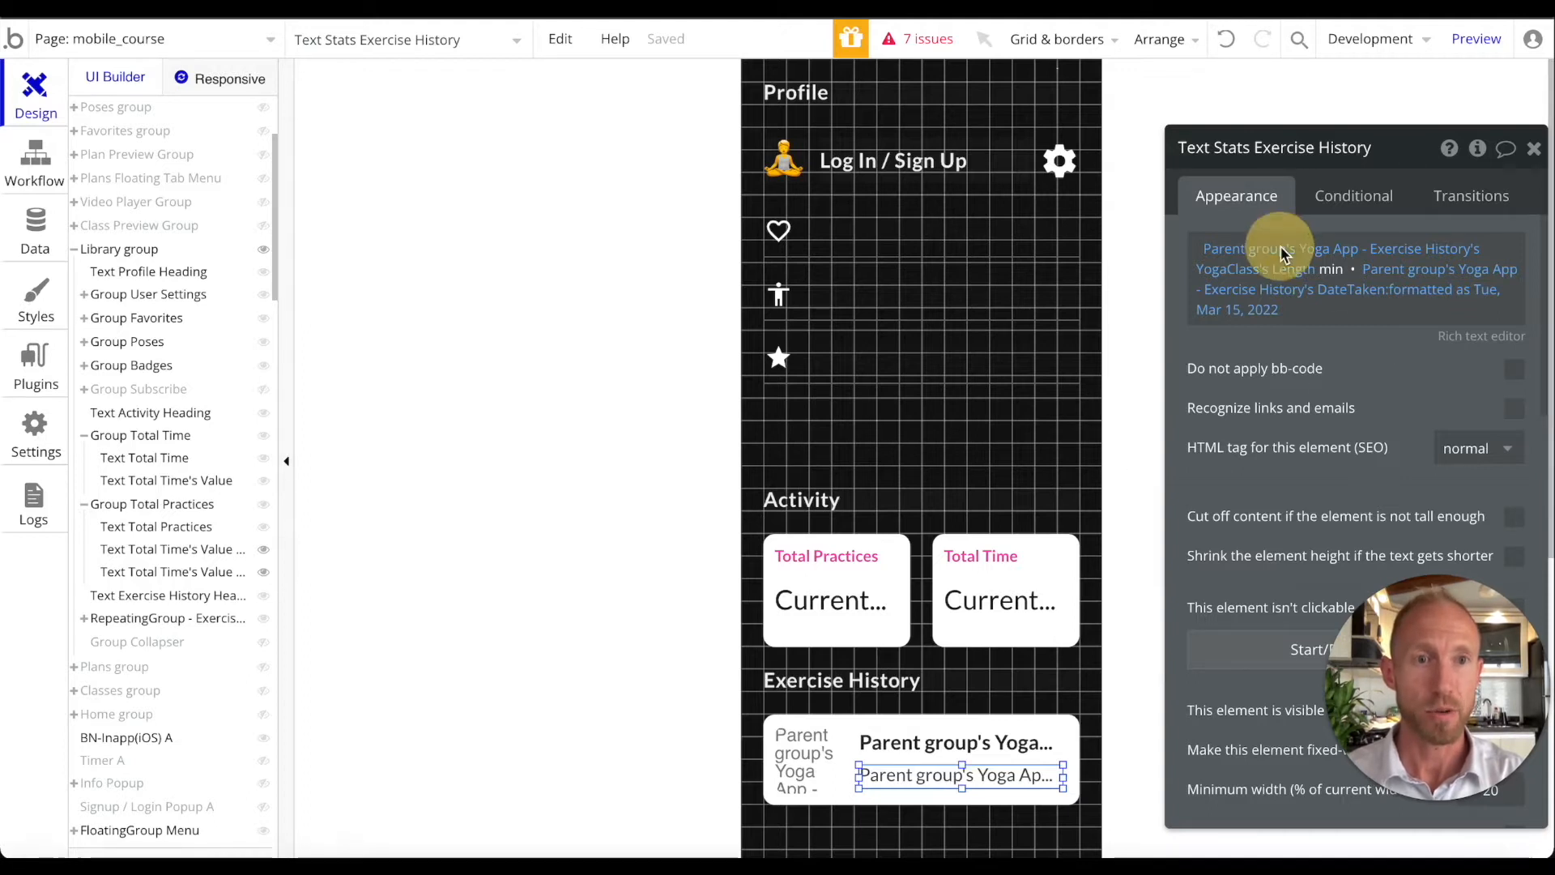
mouse_move(1244, 261)
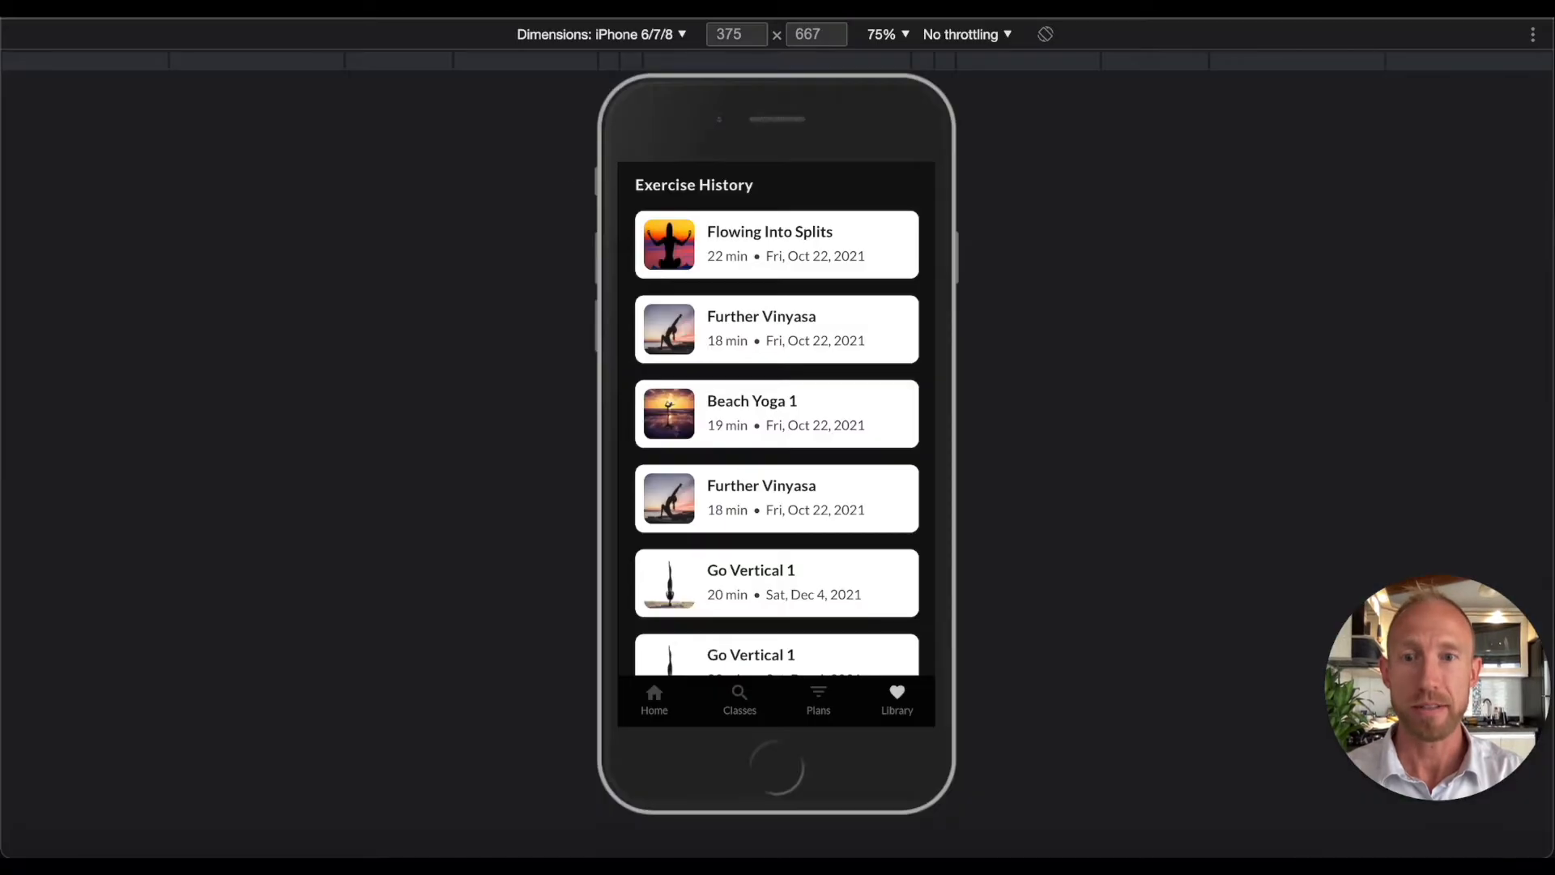
scroll(703, 409, down, 1)
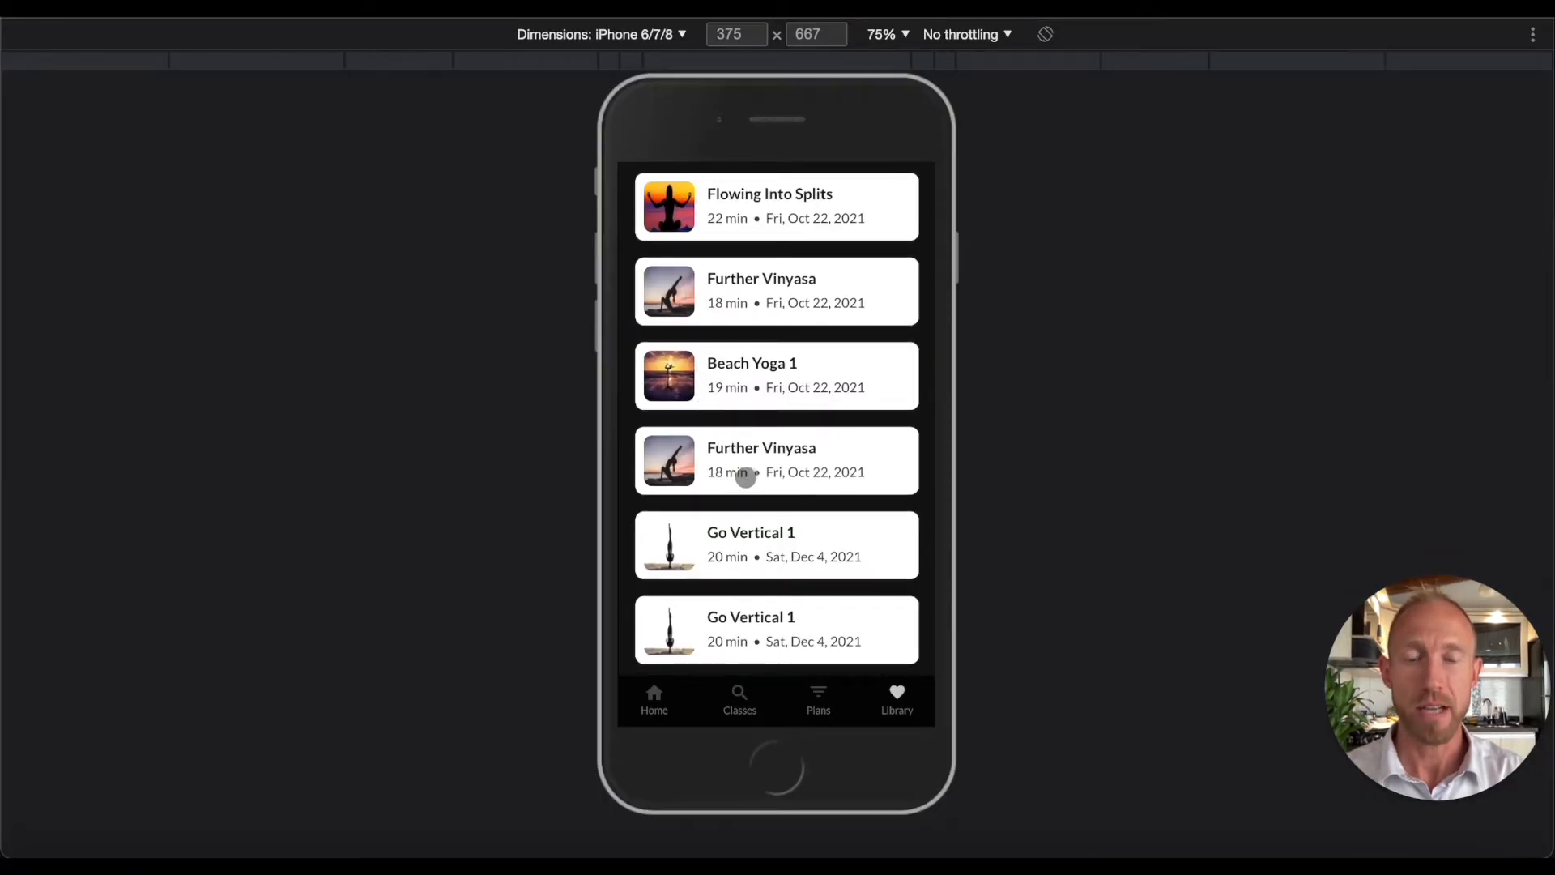
scroll(734, 481, up, 3)
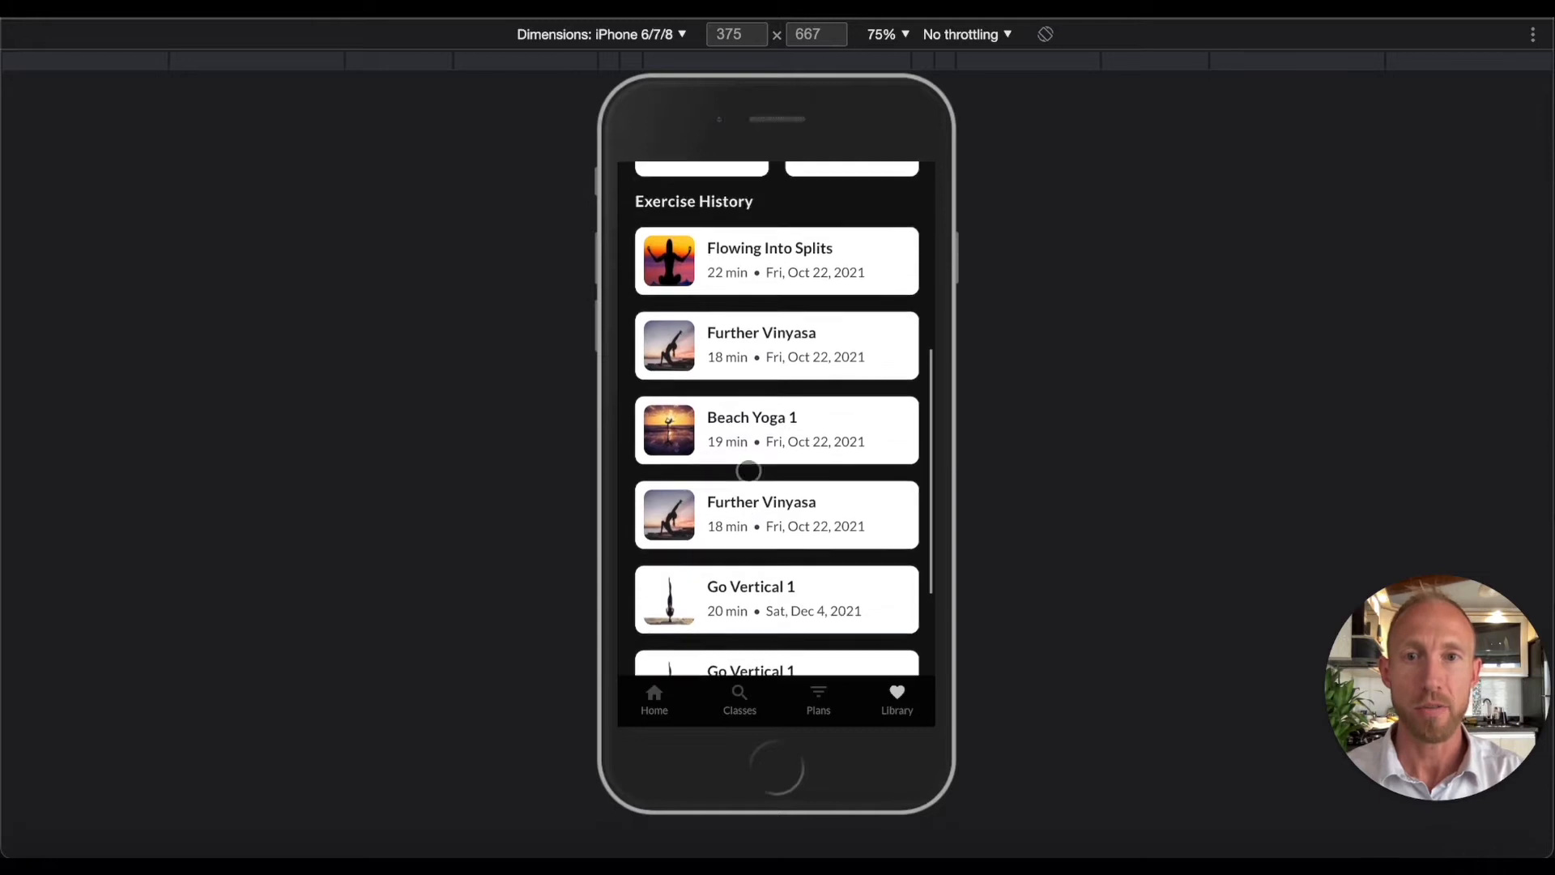
scroll(740, 459, down, 1)
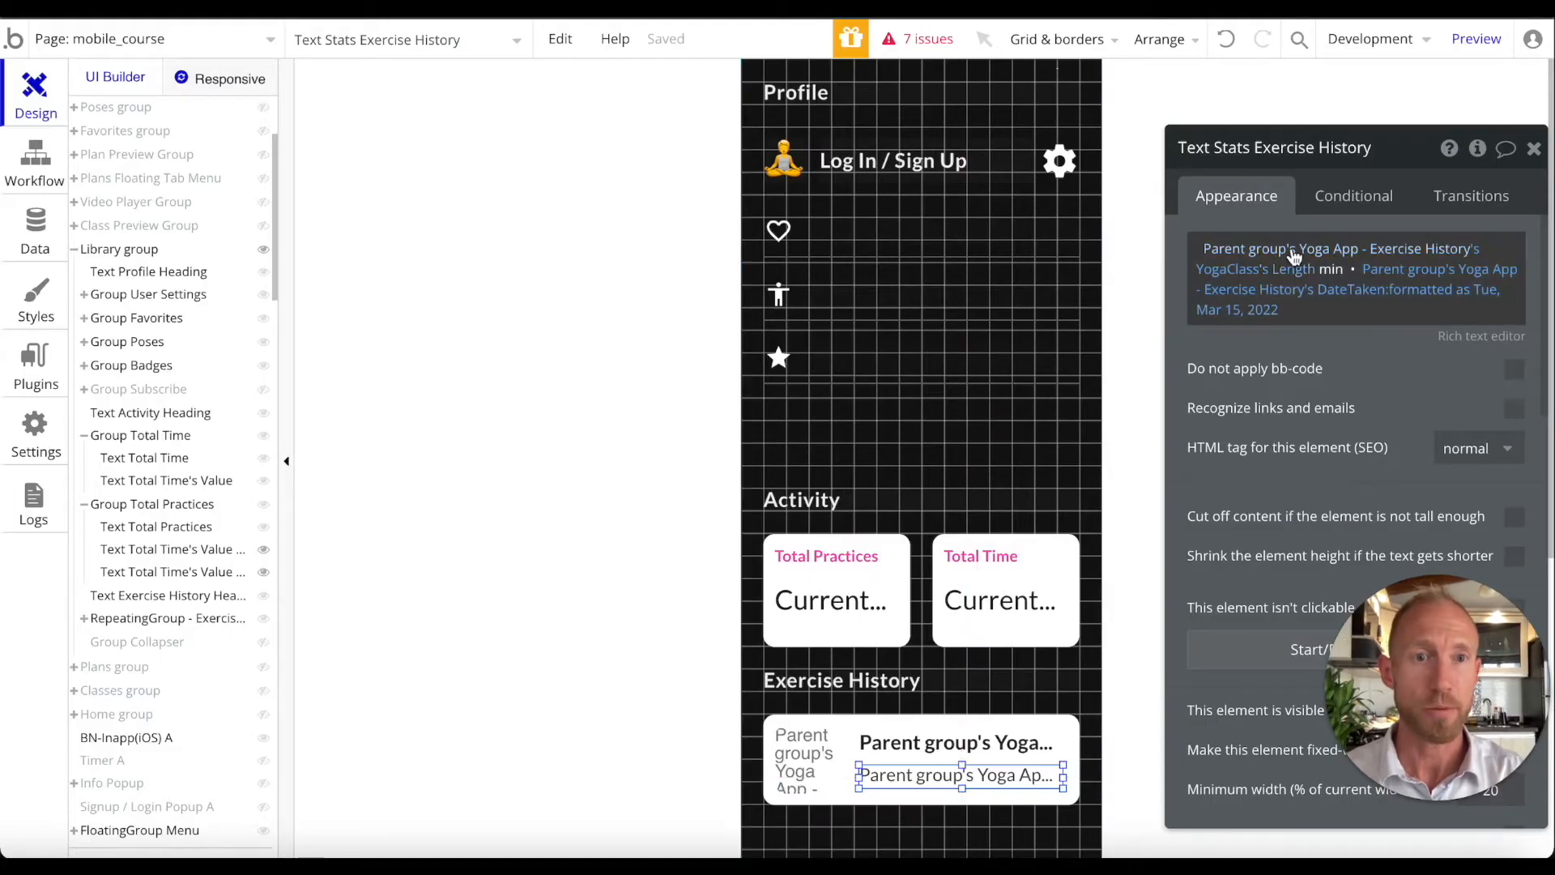
click(1293, 256)
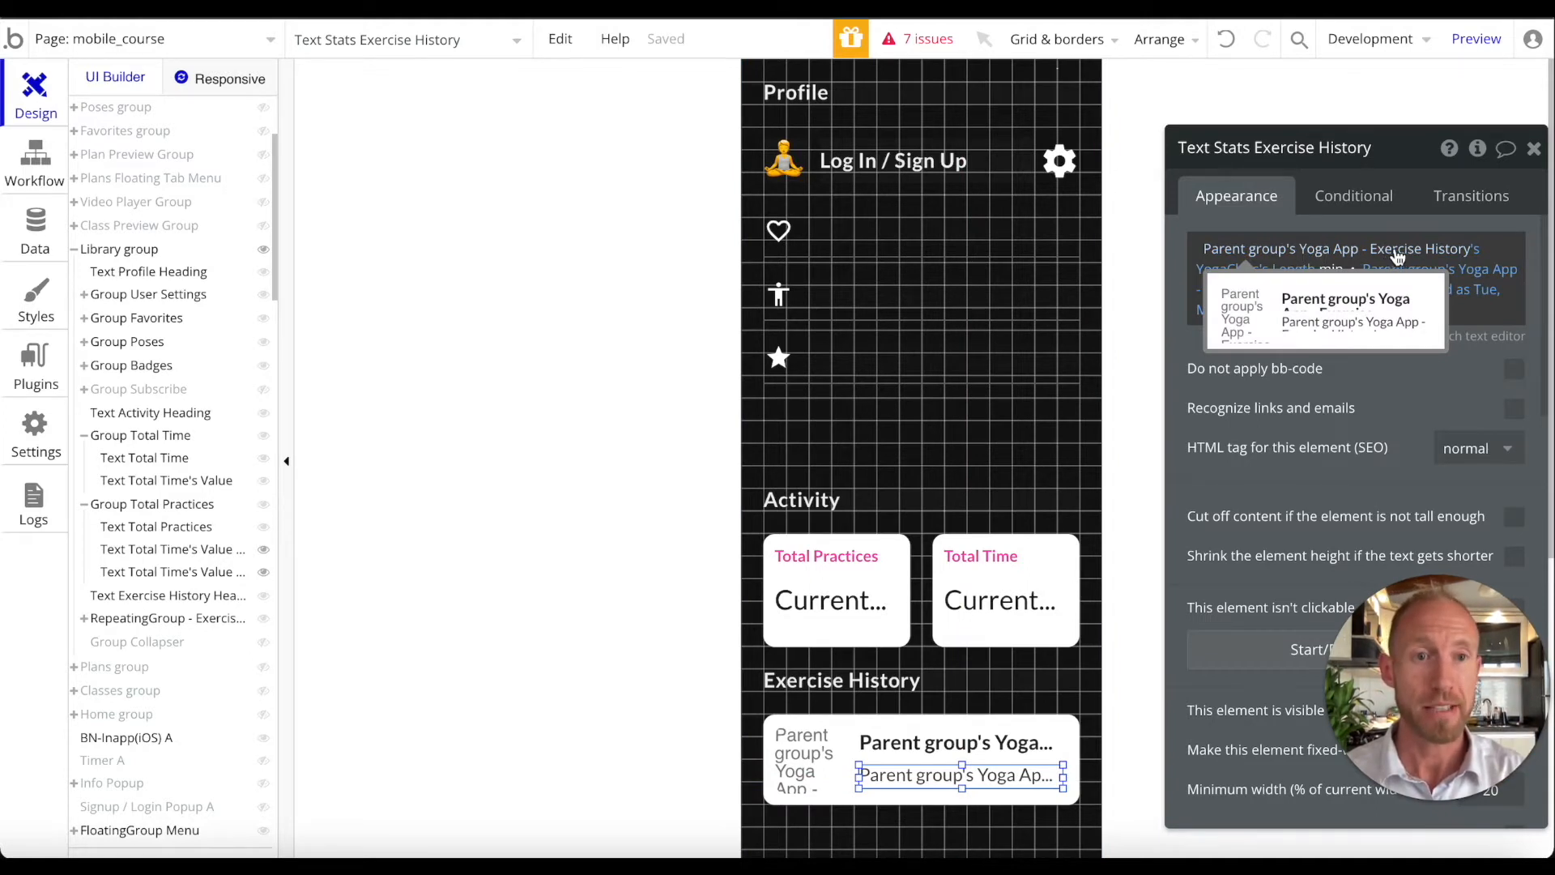
Change the expression to Exercise History's YogaClass's Length and check DateTaken's Tue, Mar 15, 2022 formatting
click(1332, 251)
click(1395, 256)
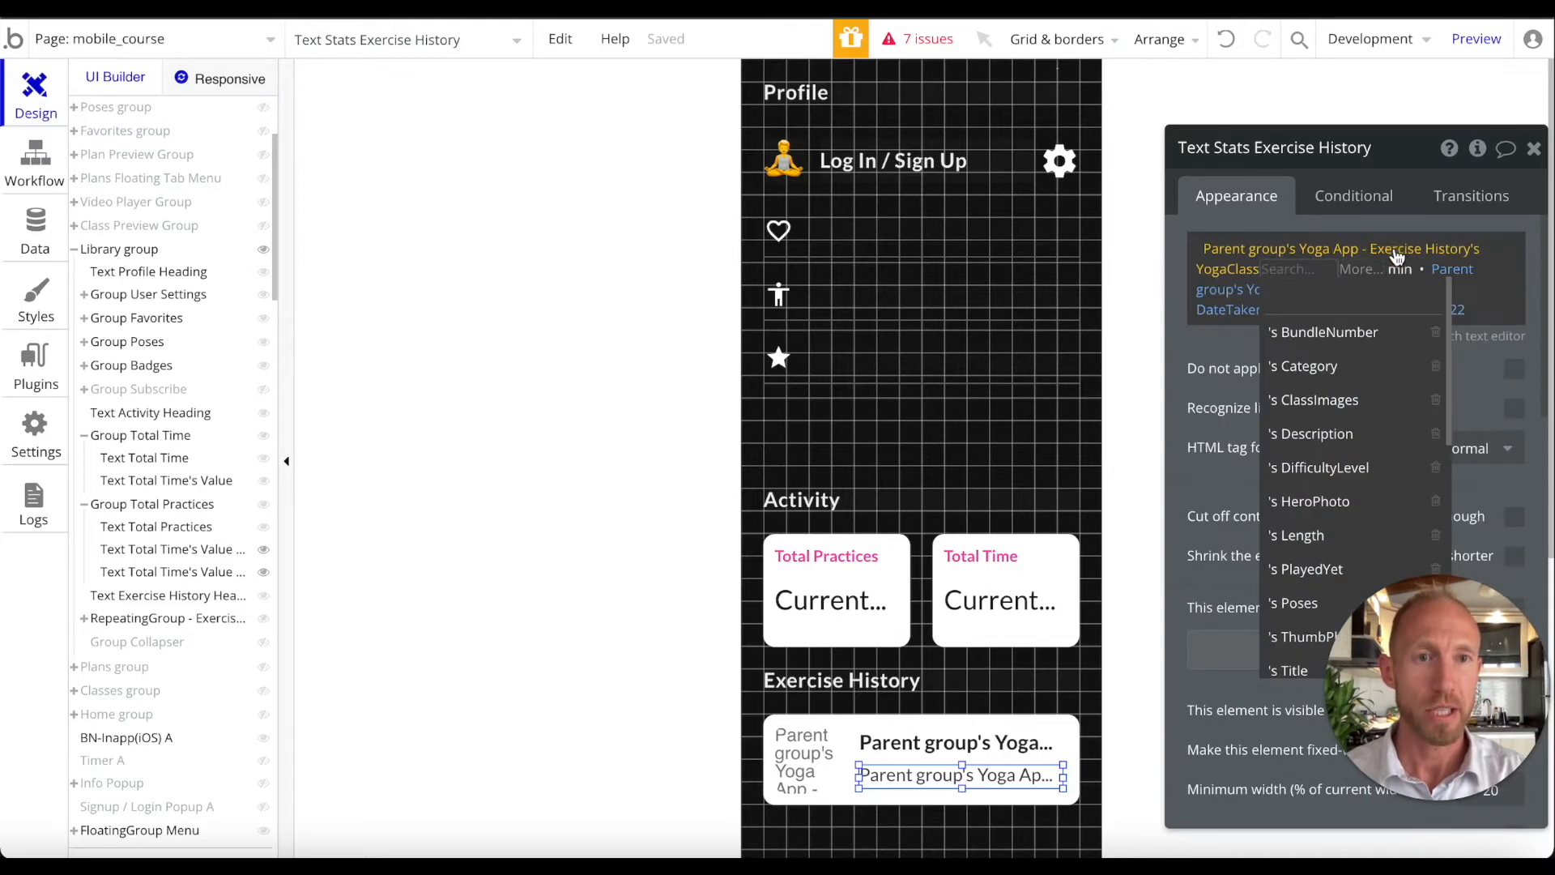
click(1246, 273)
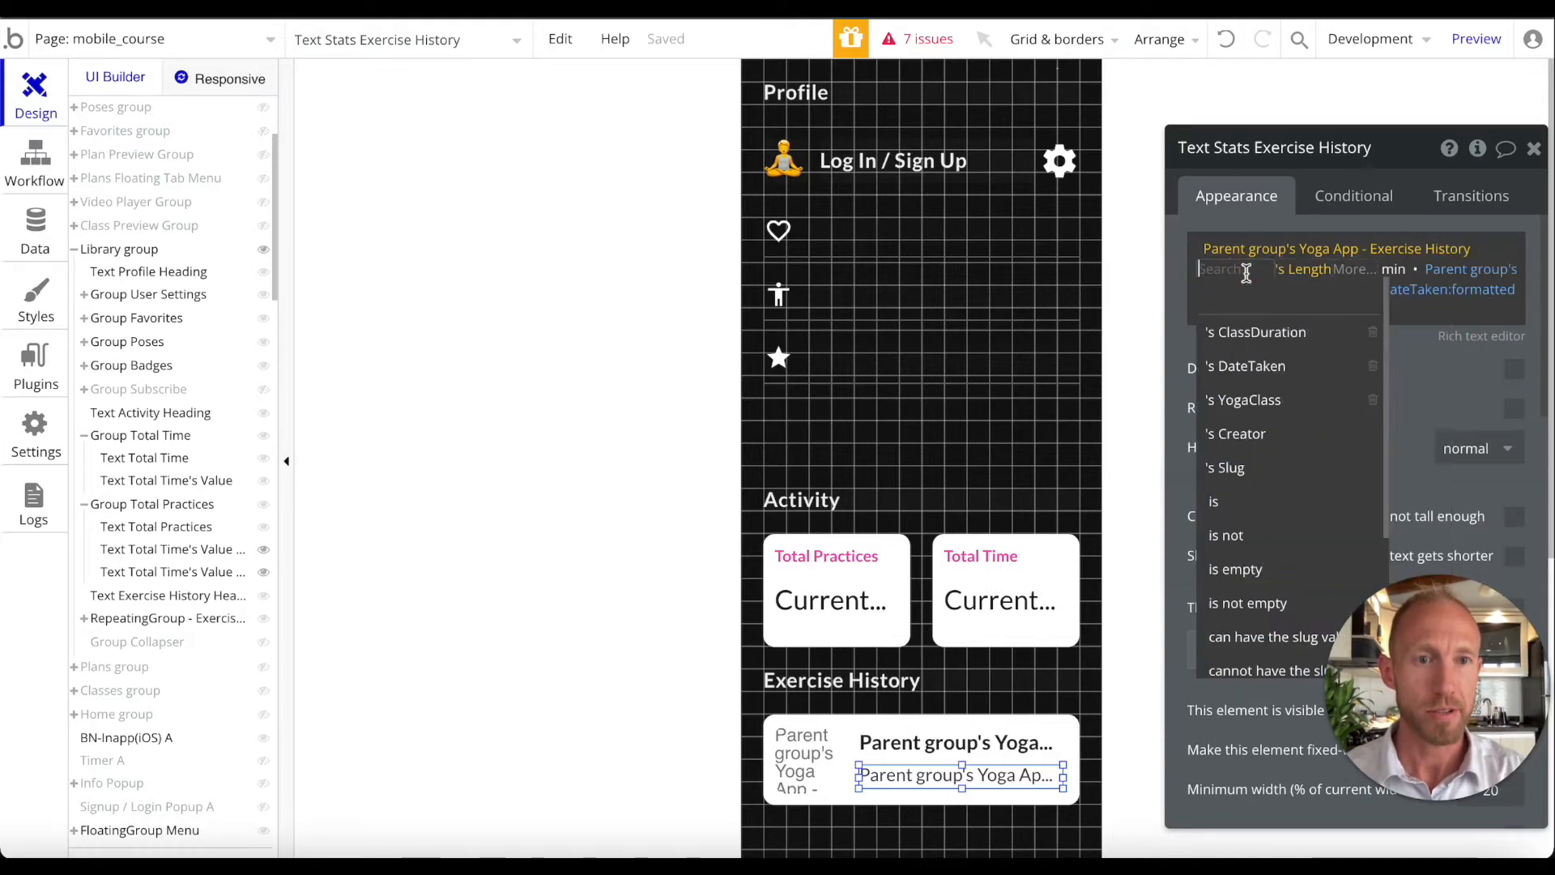
click(1268, 403)
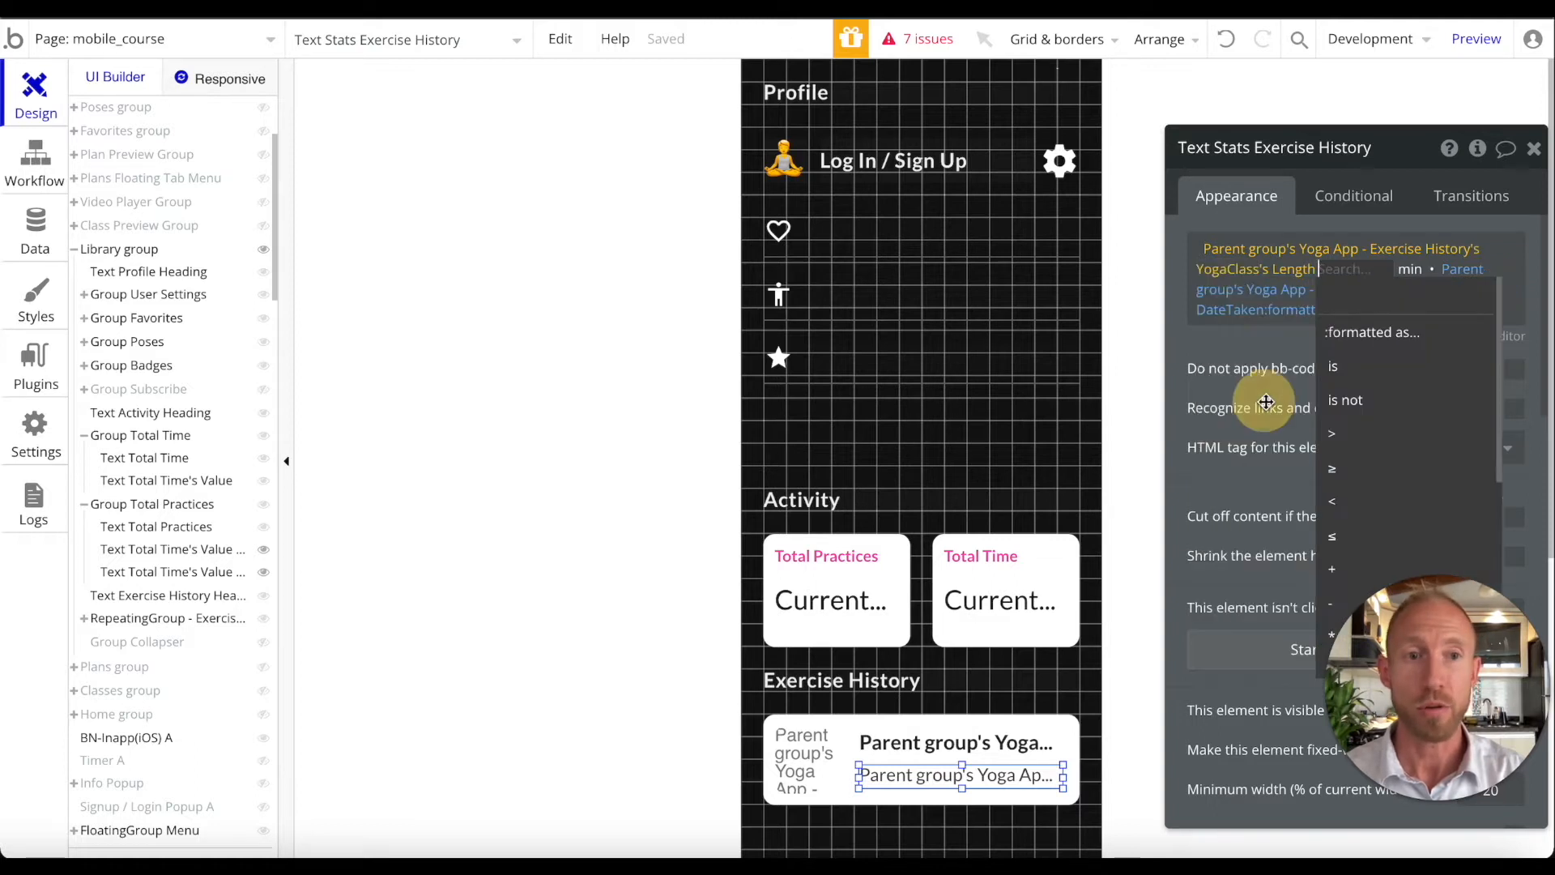
click(1297, 270)
click(1298, 535)
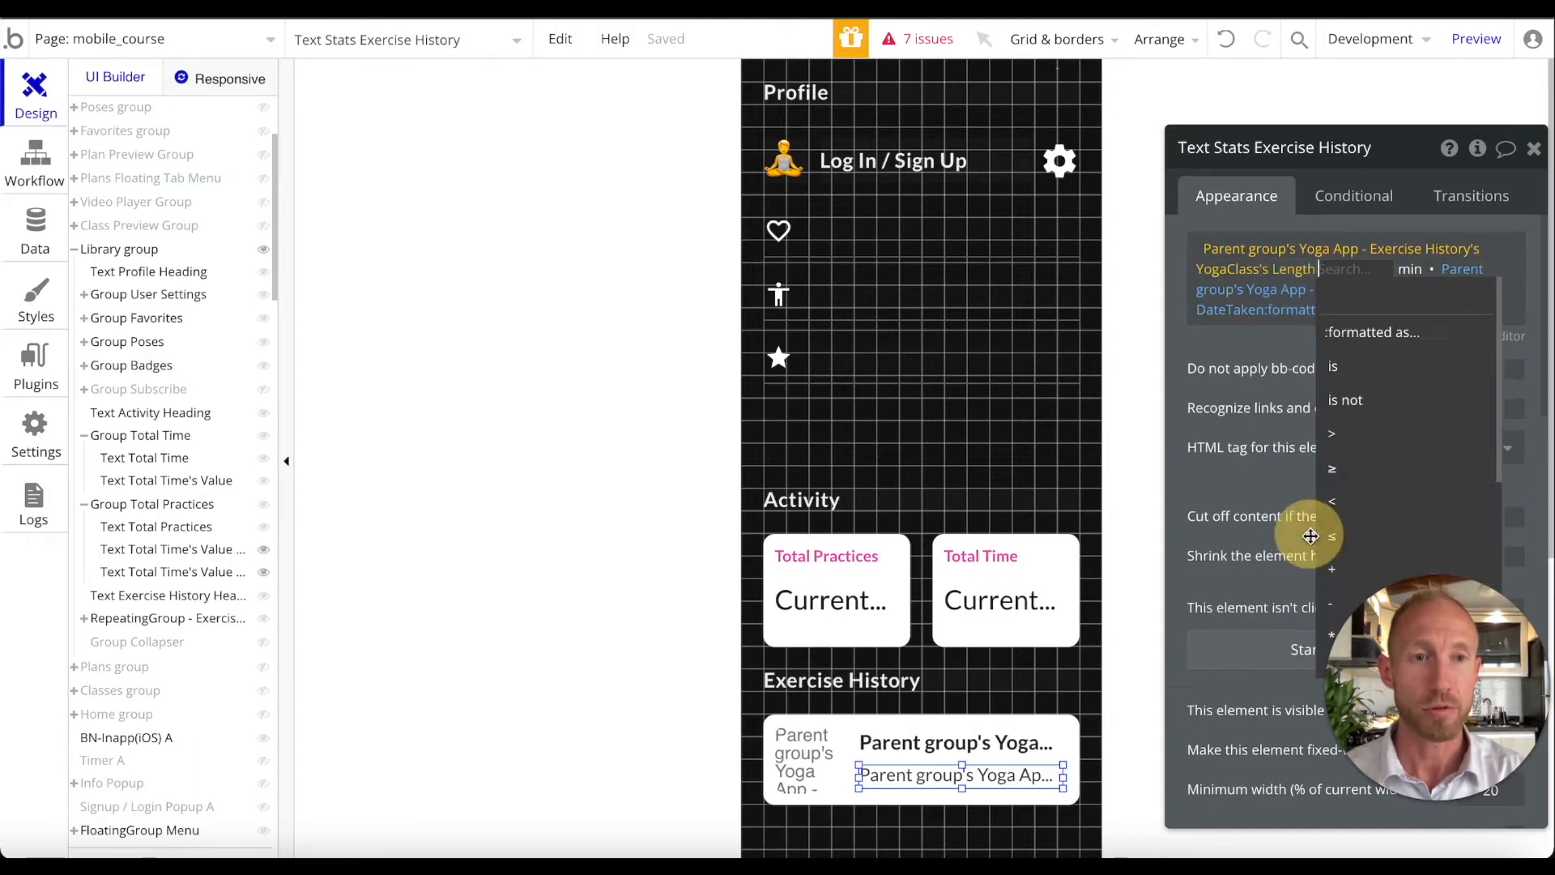
click(1249, 341)
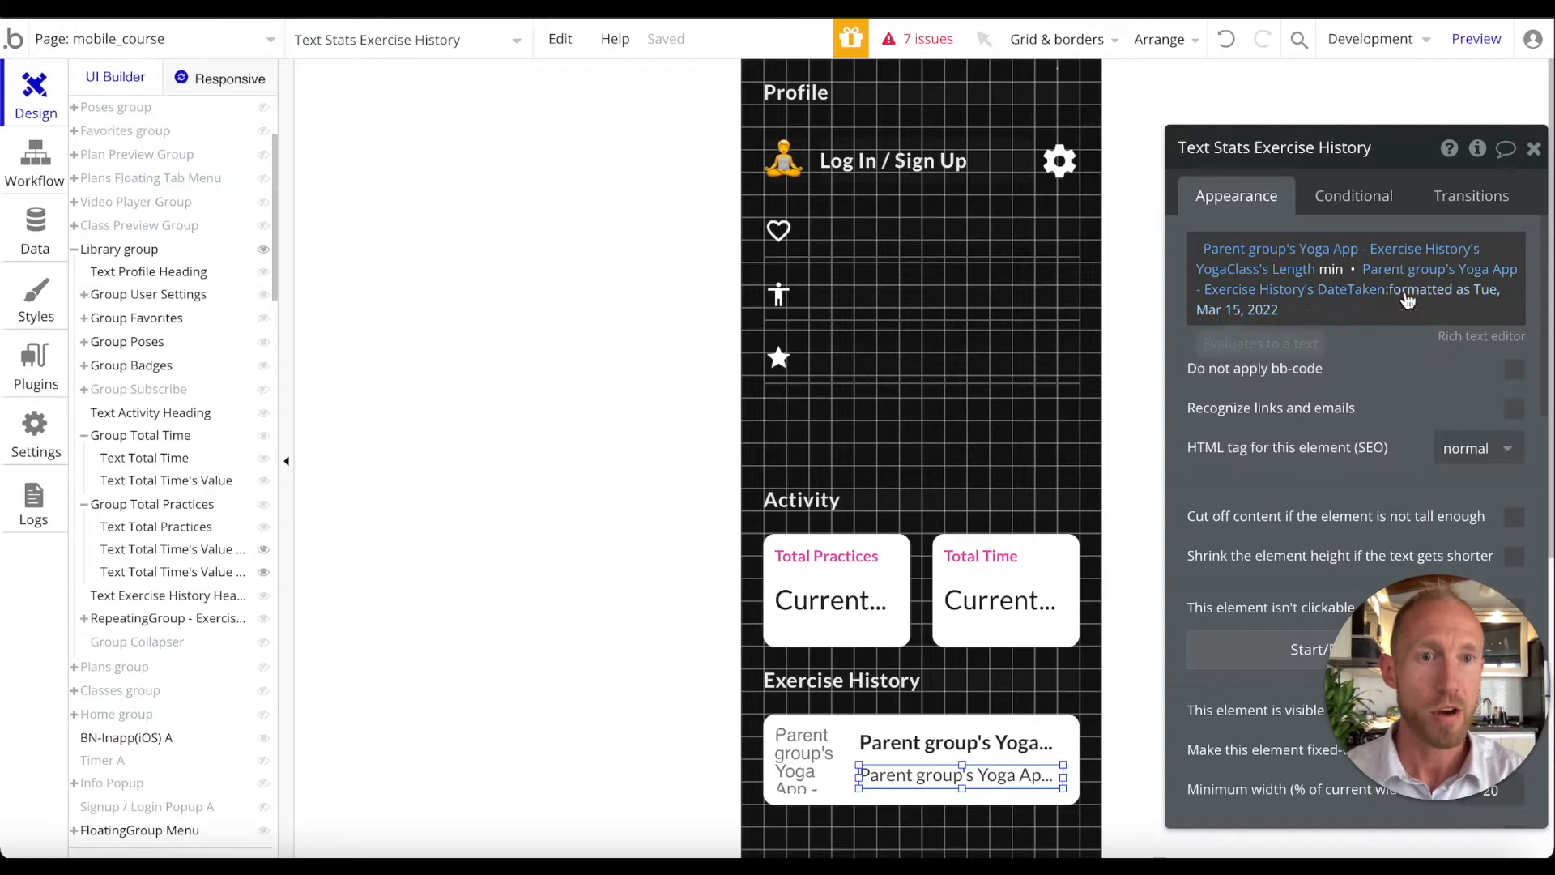
click(1261, 298)
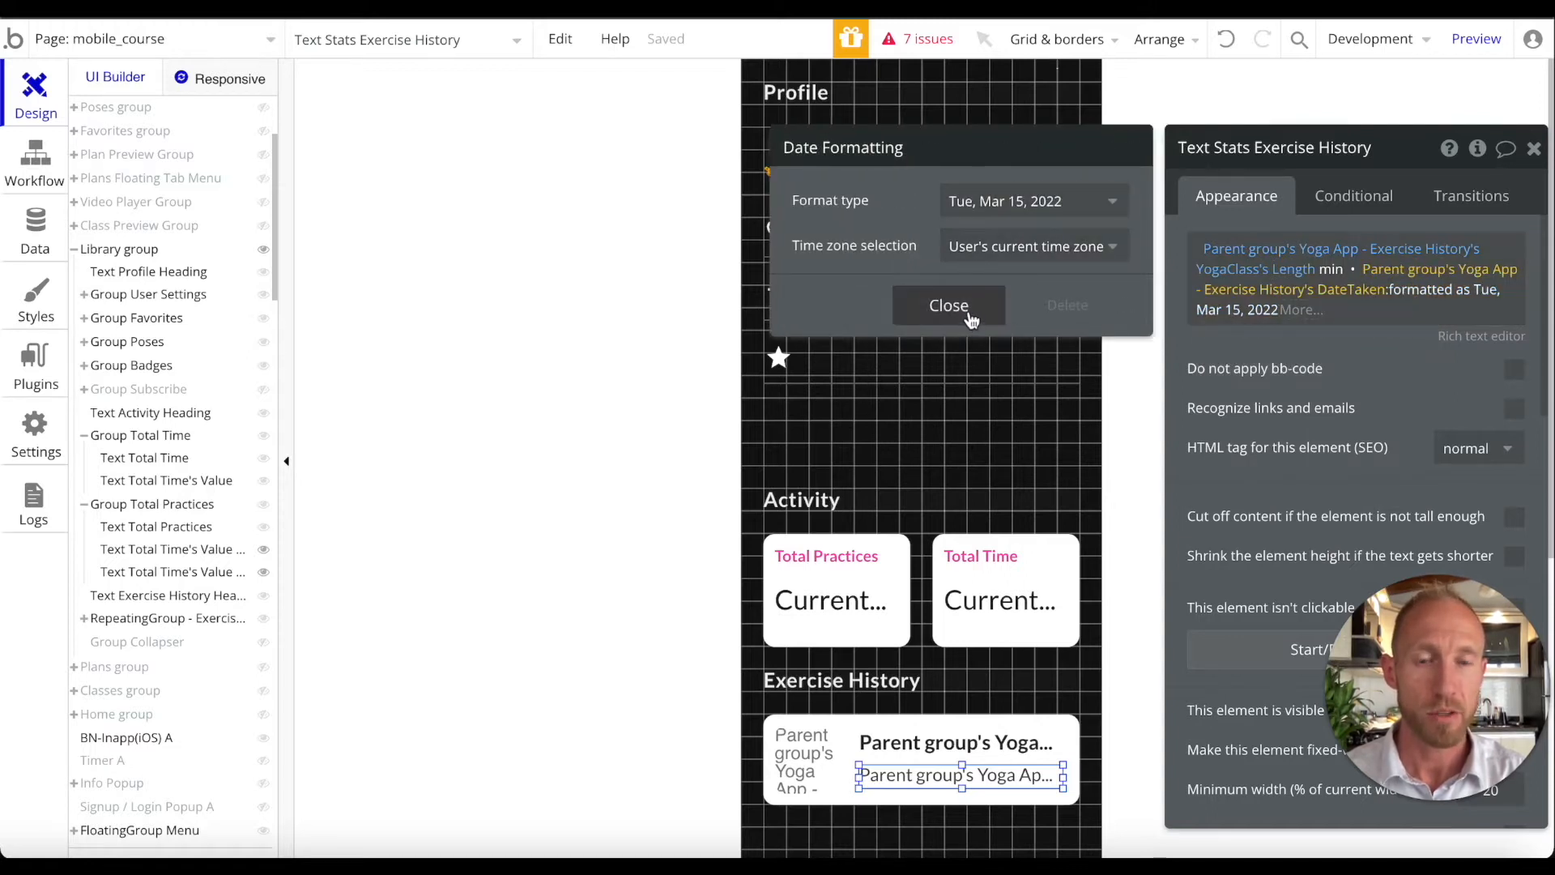
click(972, 316)
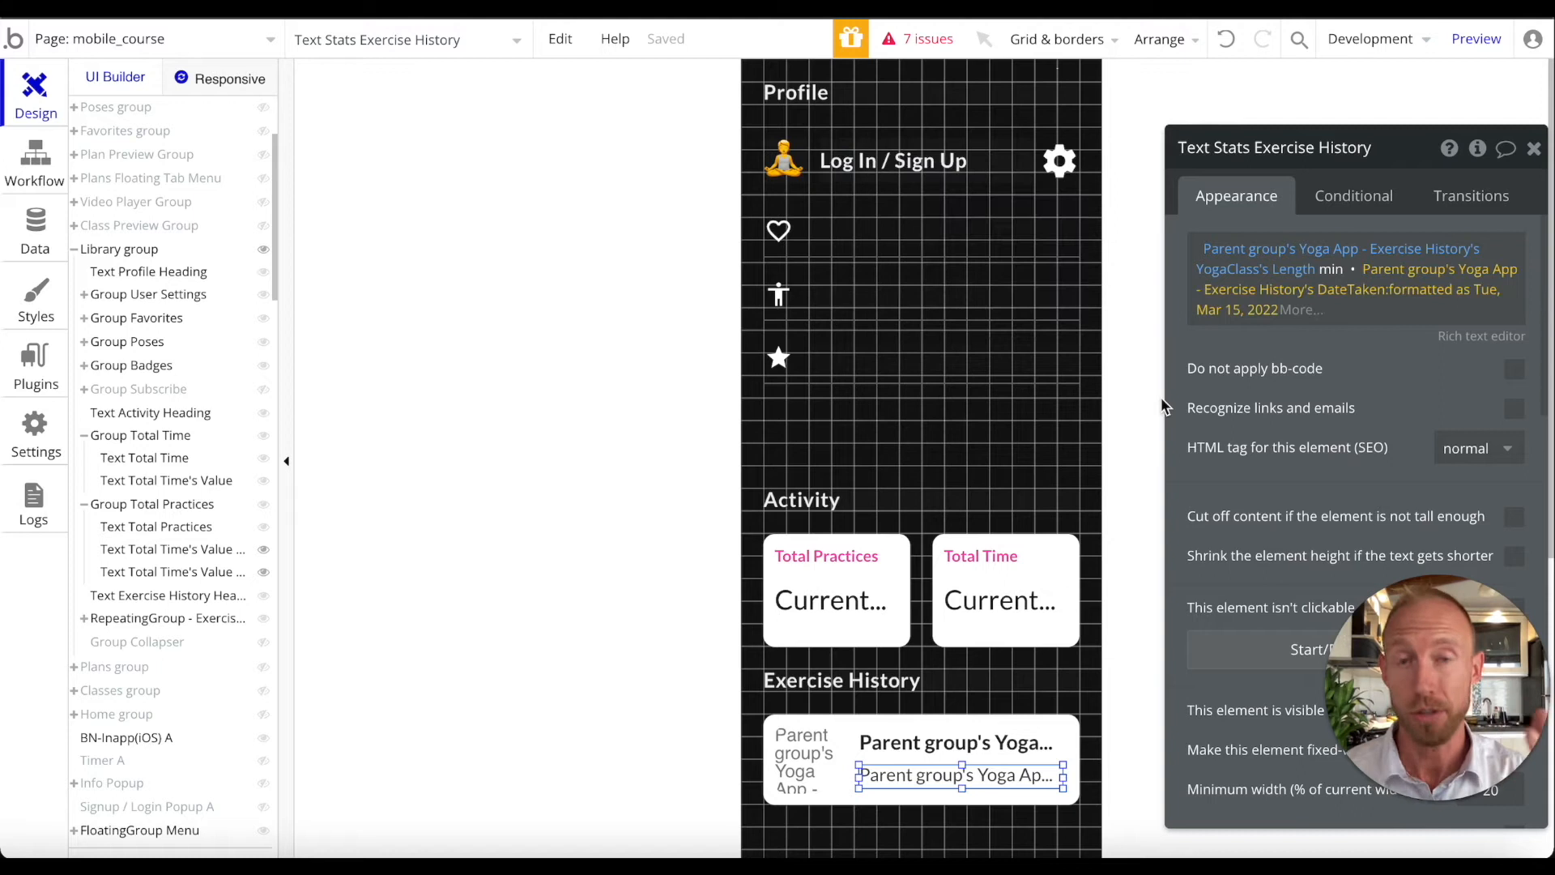
Review the plural and singular Total Practices texts' conditions, then select the Total Time value text
click(852, 599)
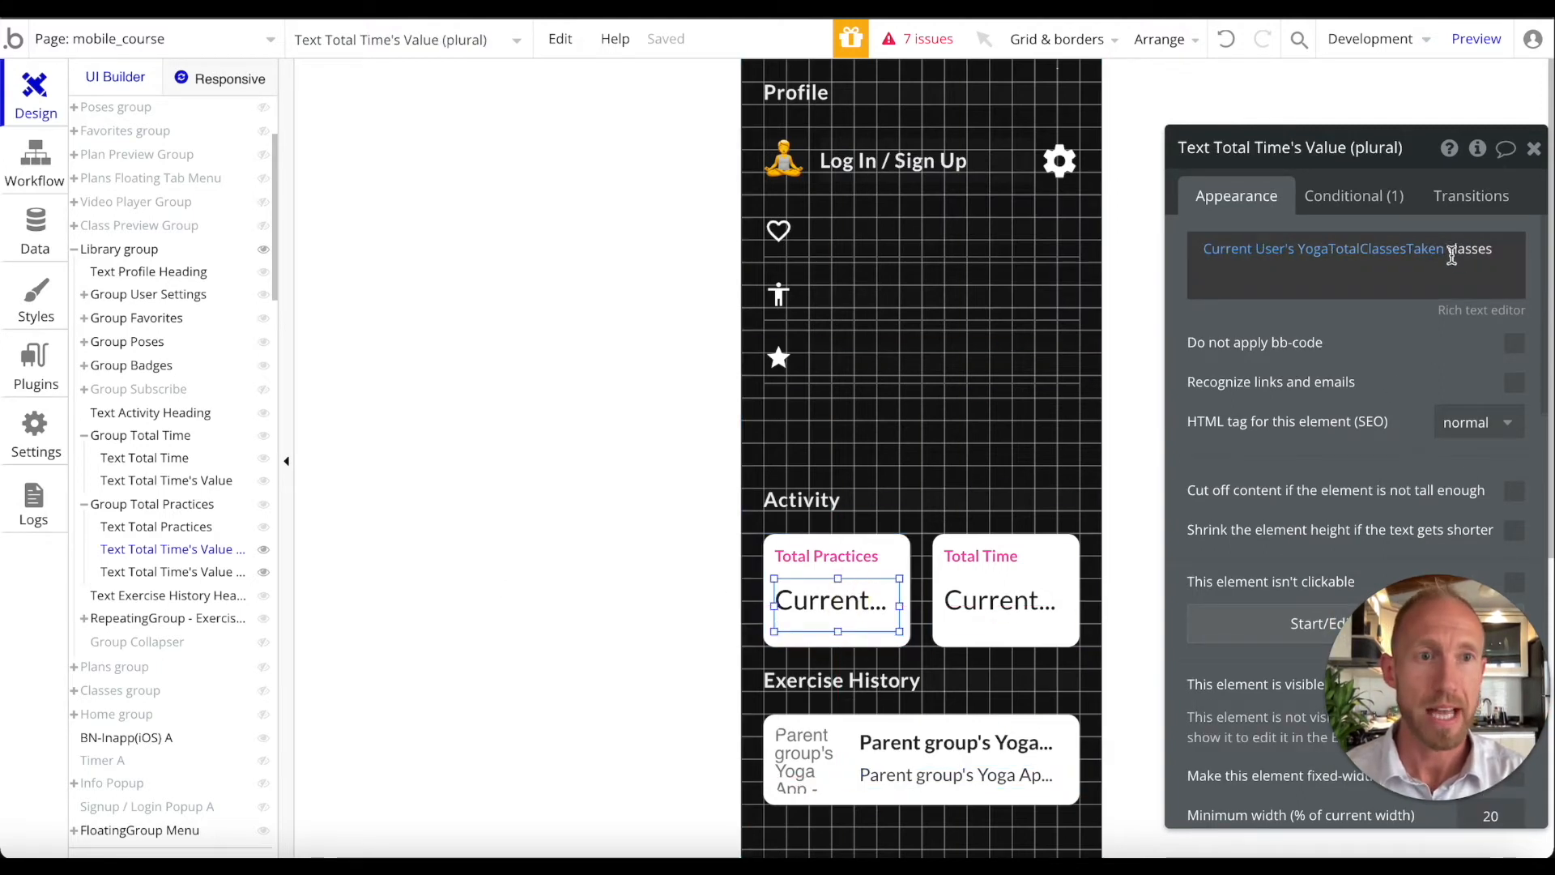
click(1366, 217)
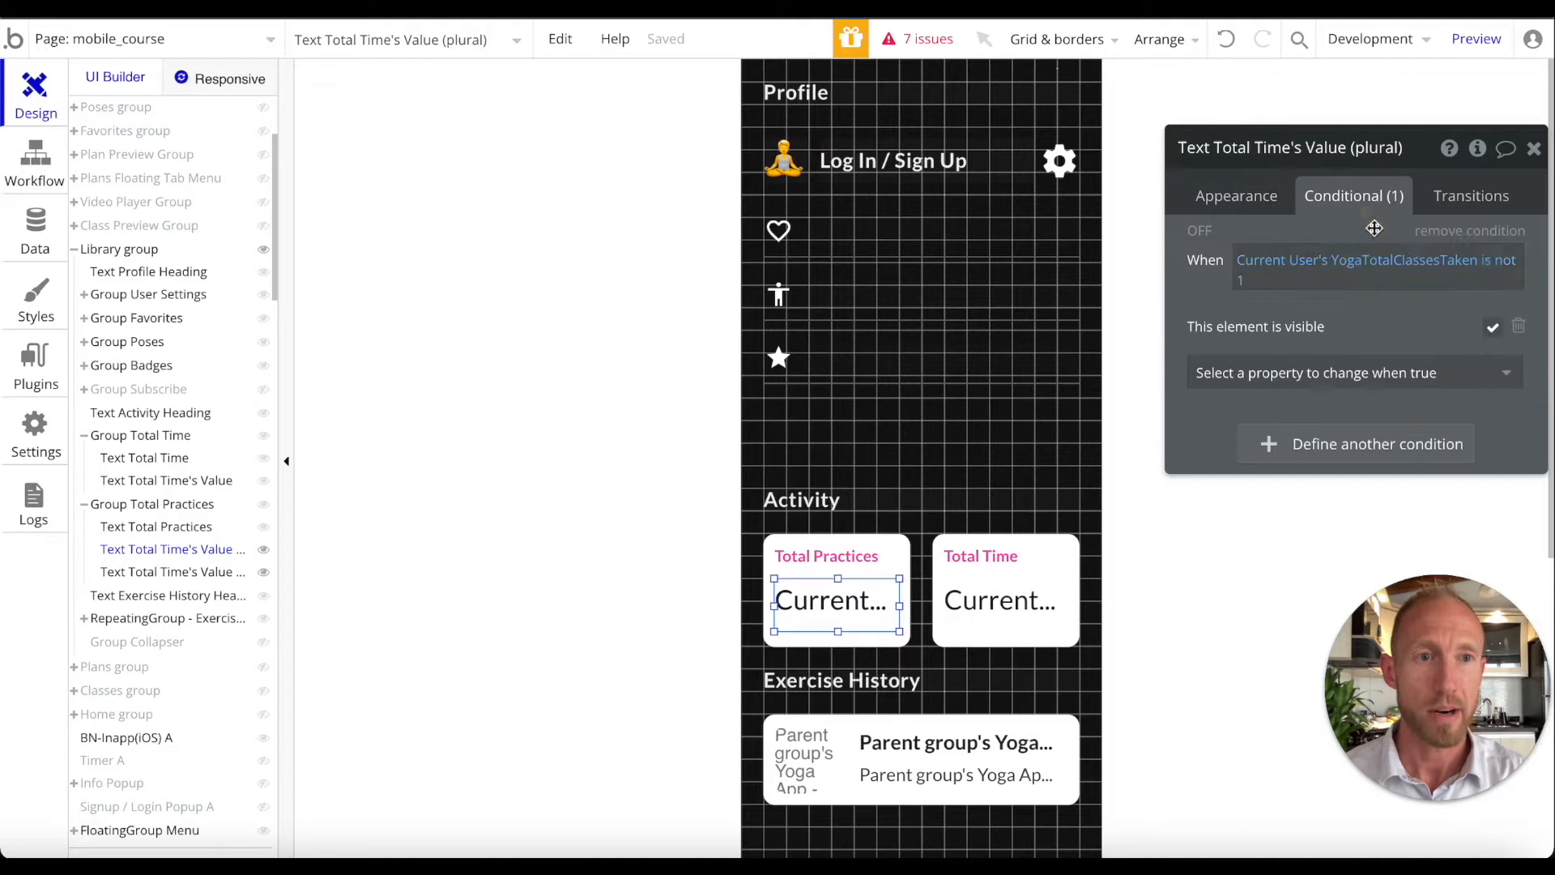
click(1255, 196)
click(186, 573)
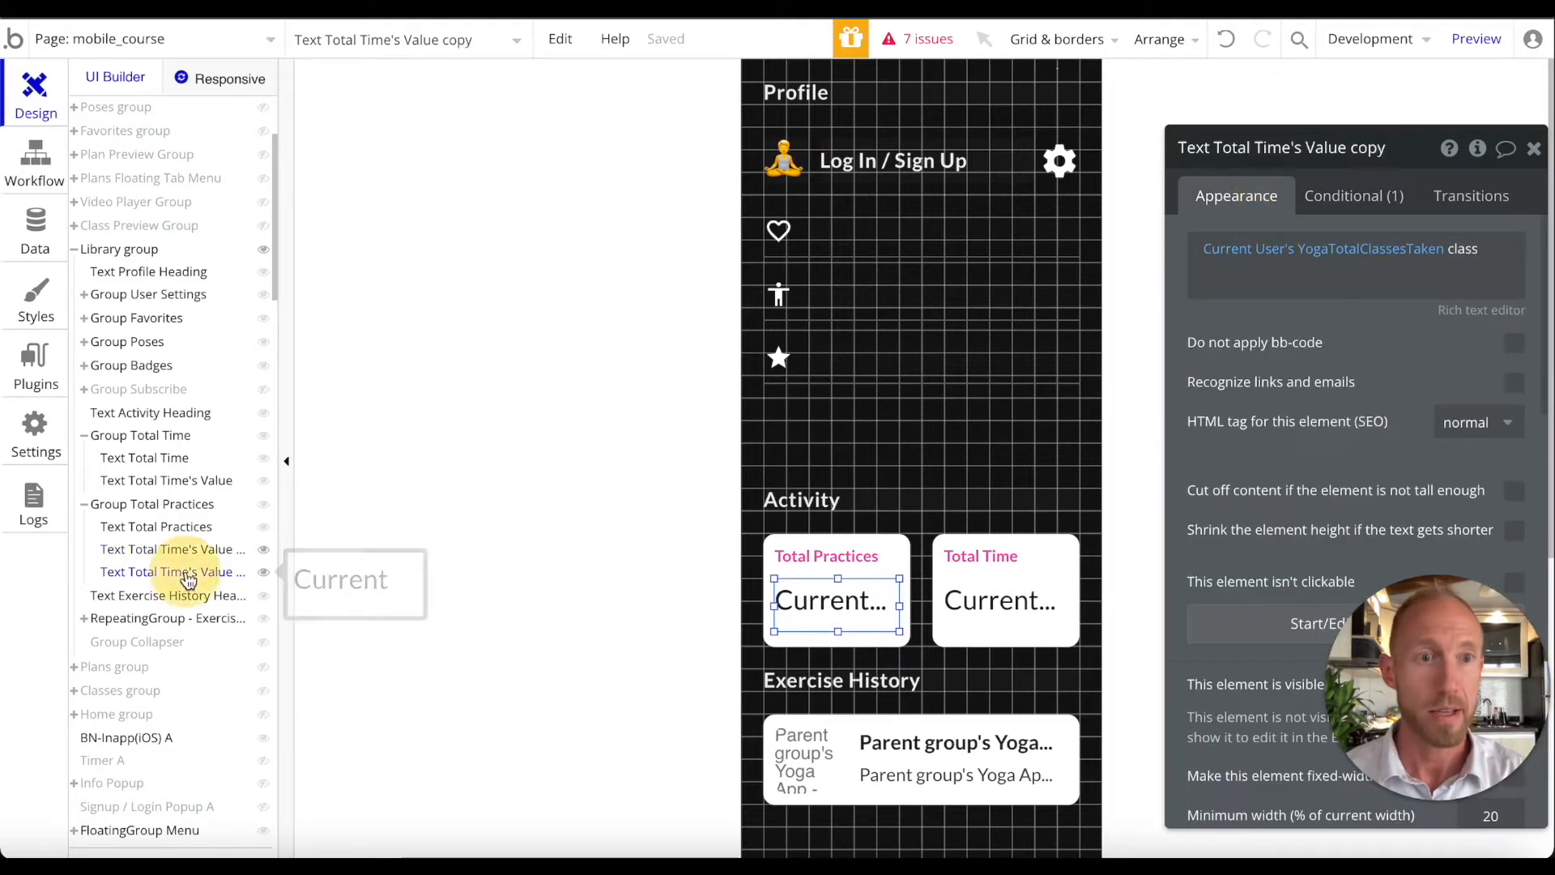
click(1329, 197)
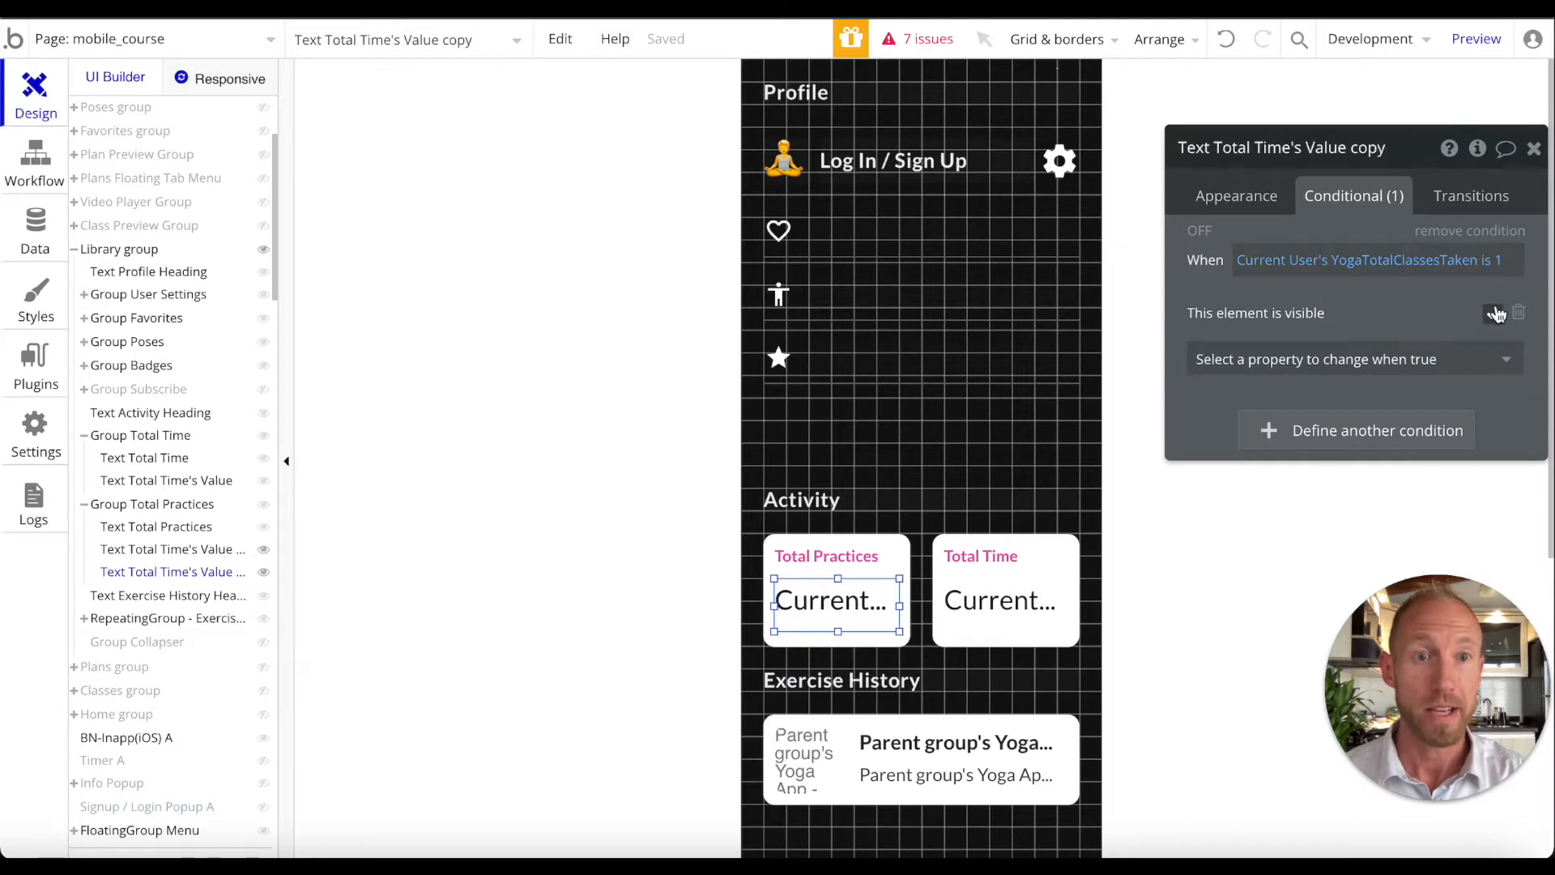
click(1212, 192)
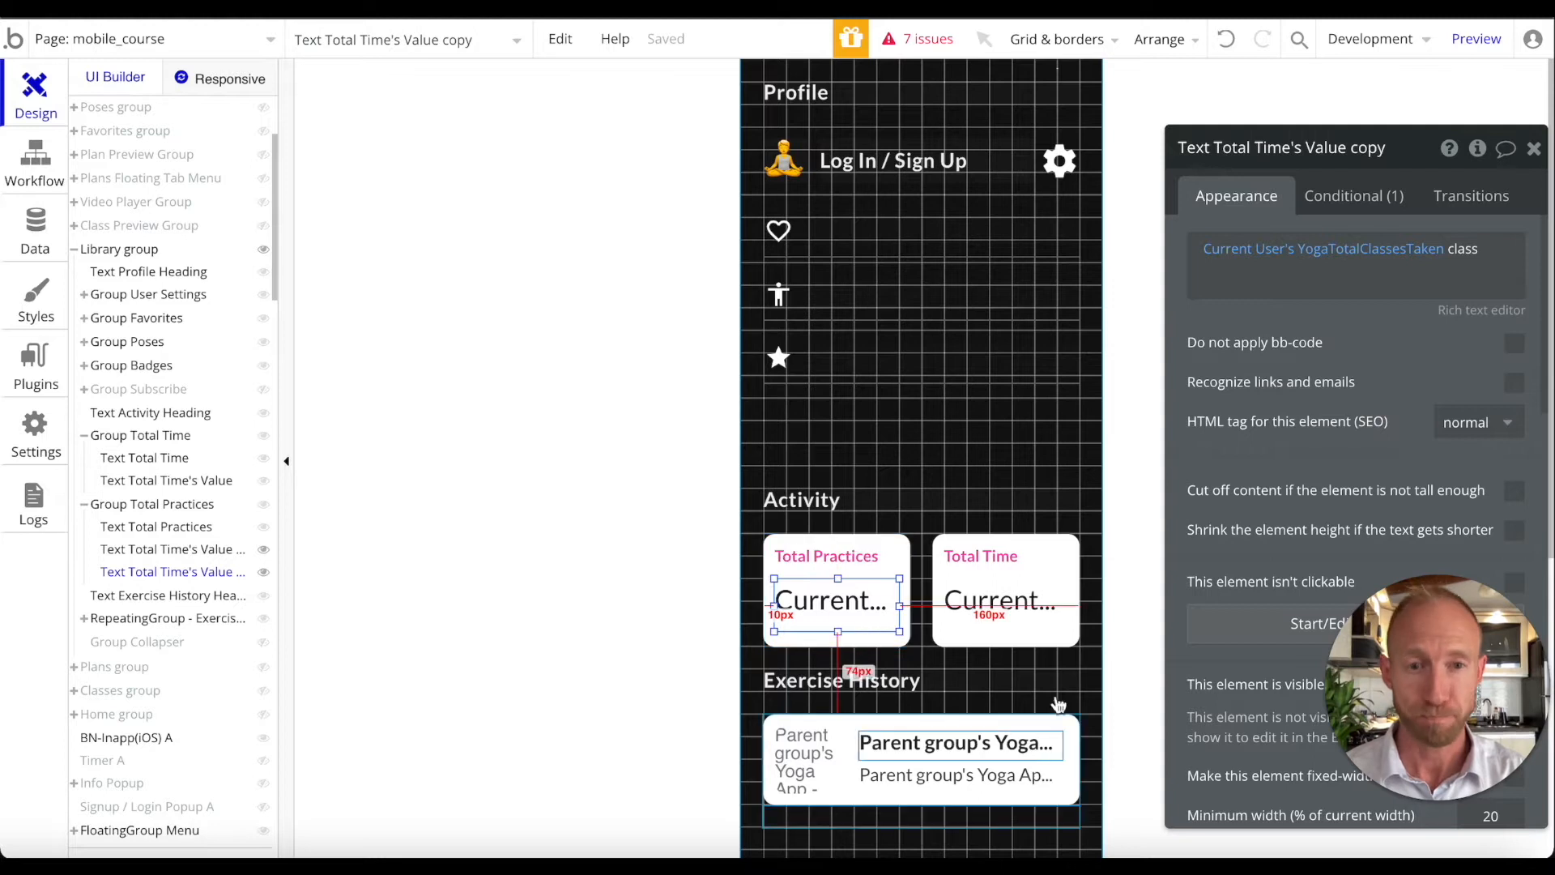
click(1026, 622)
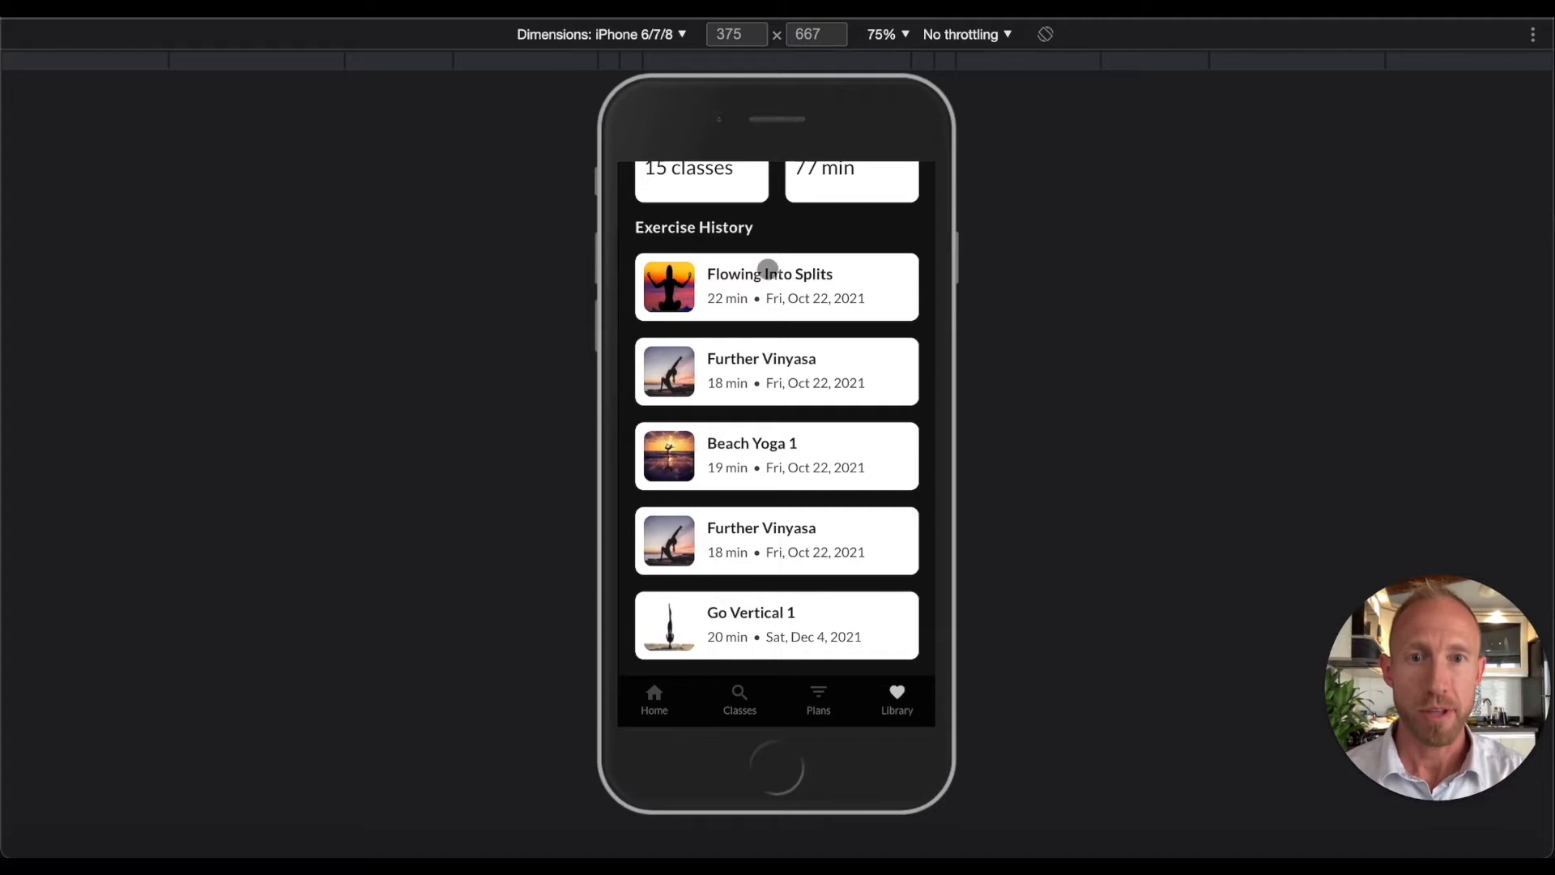
scroll(770, 274, up, 3)
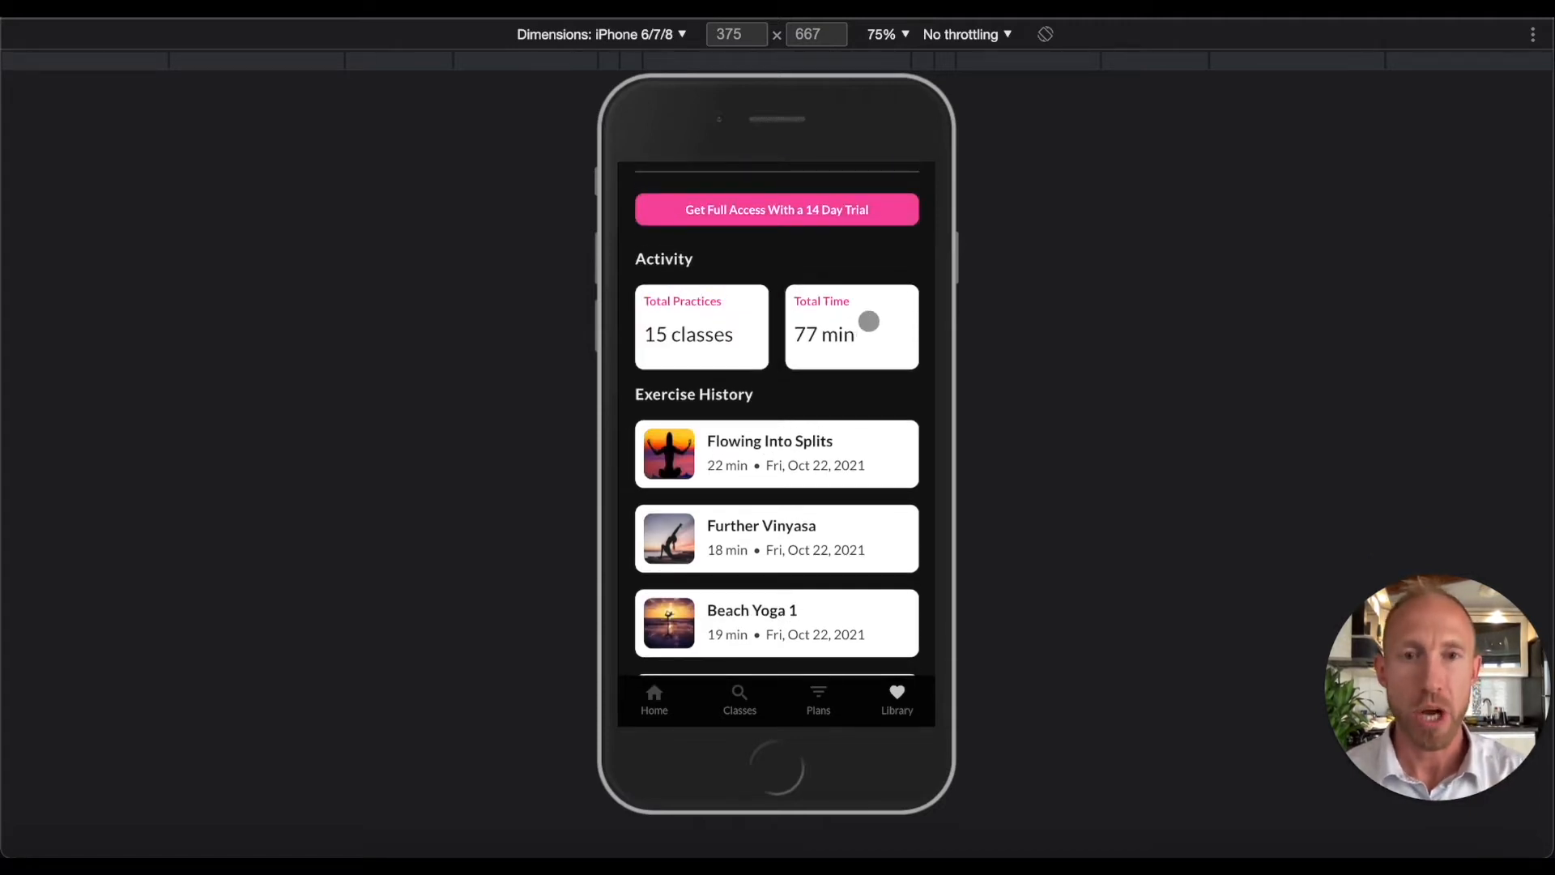
Scroll the mobile preview up to the Activity cards showing 15 classes and 77 min
scroll(868, 321, up, 2)
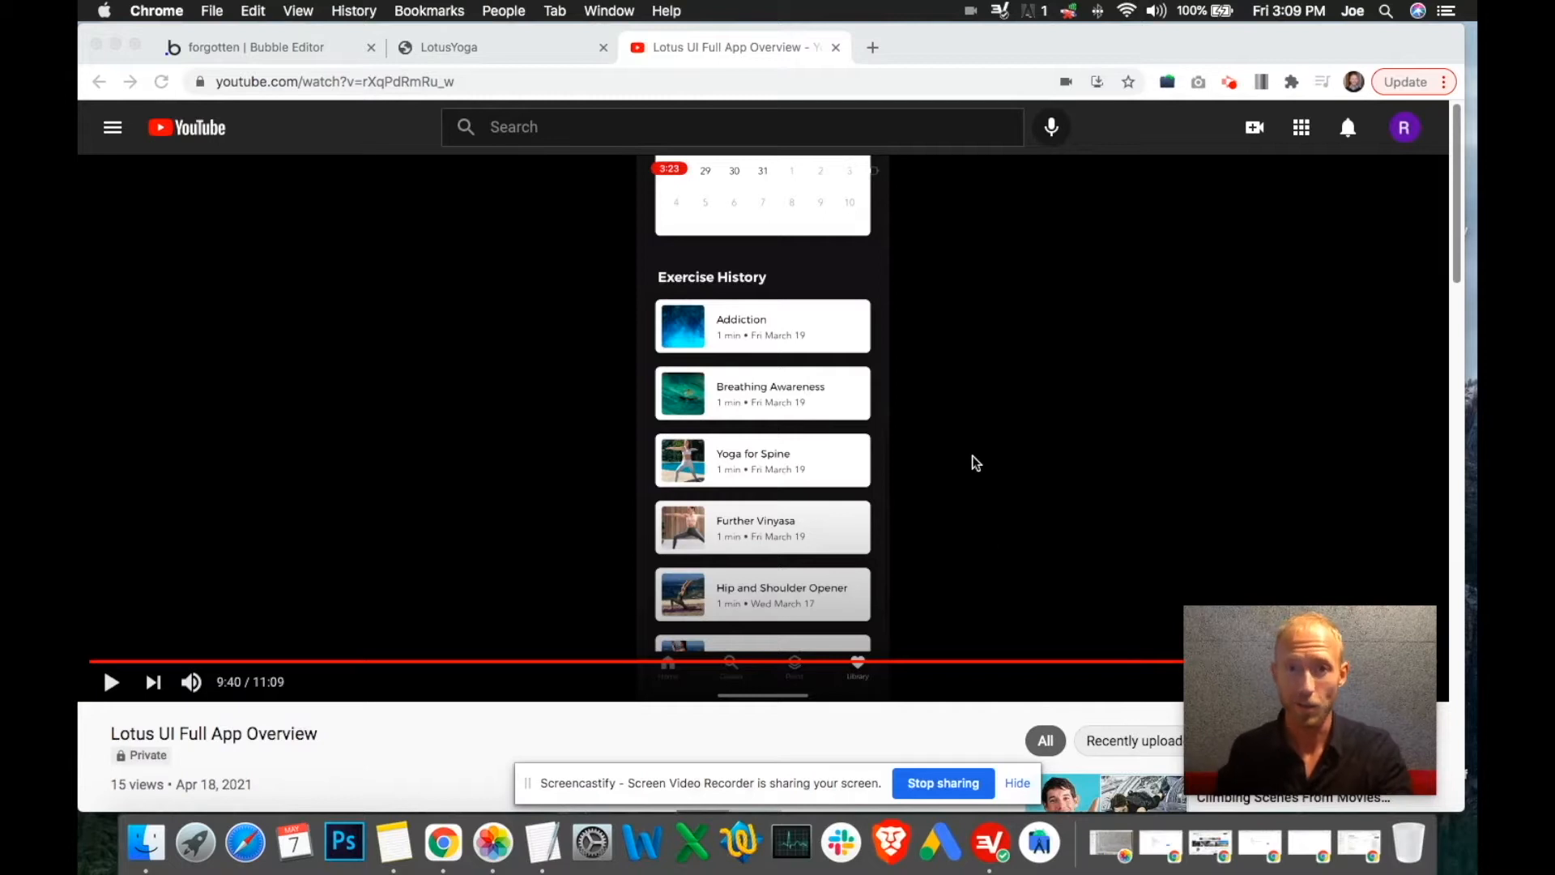
Play the Lotus UI Full App Overview video and pause it at 9:43 on the Settings screen
click(115, 682)
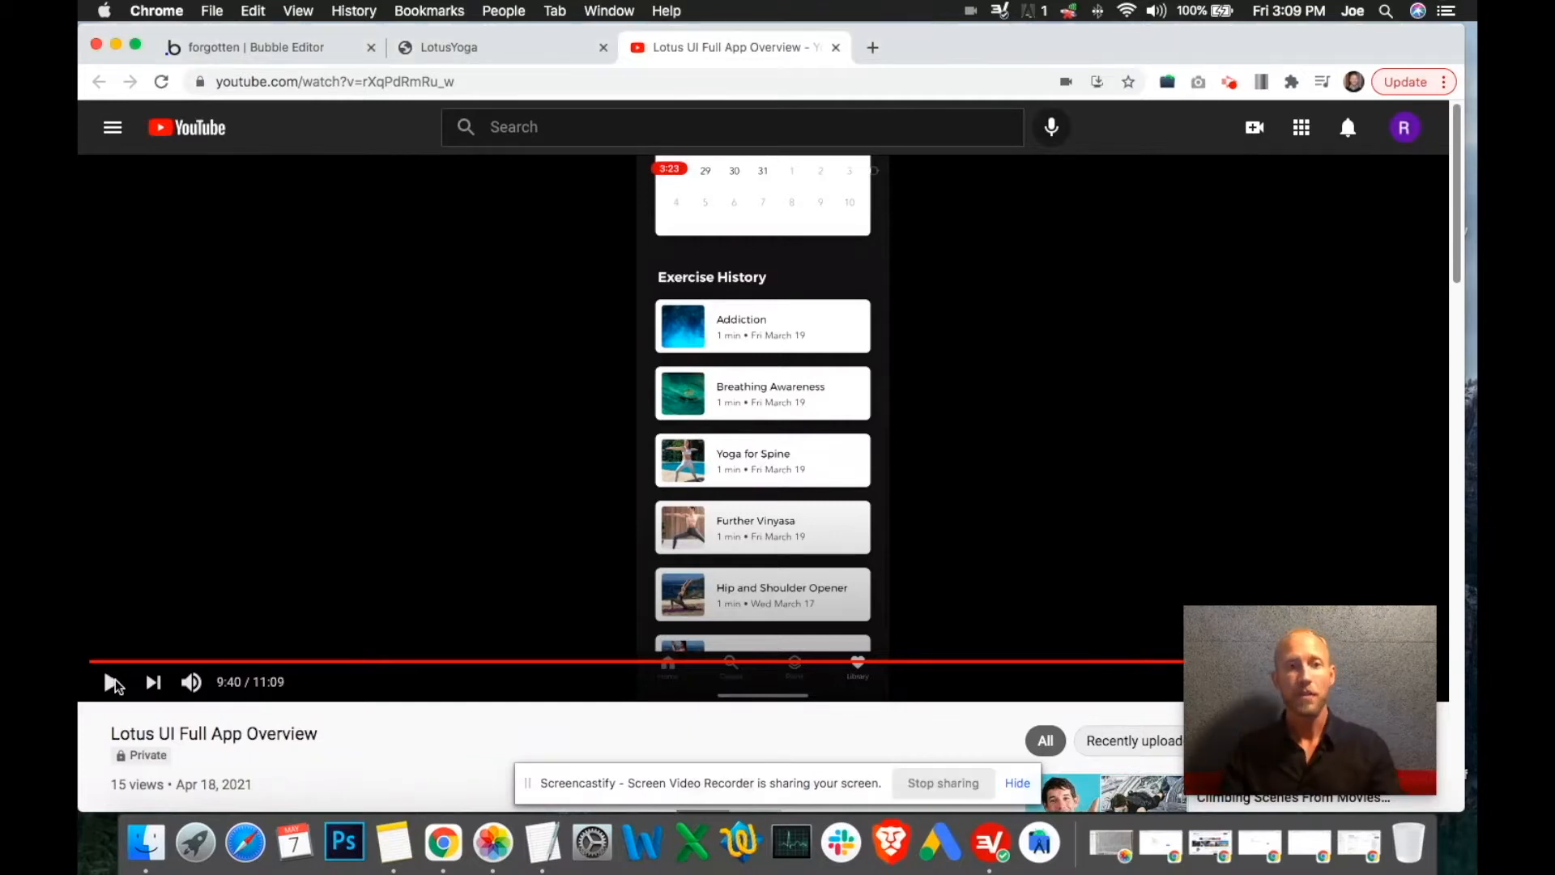
click(114, 683)
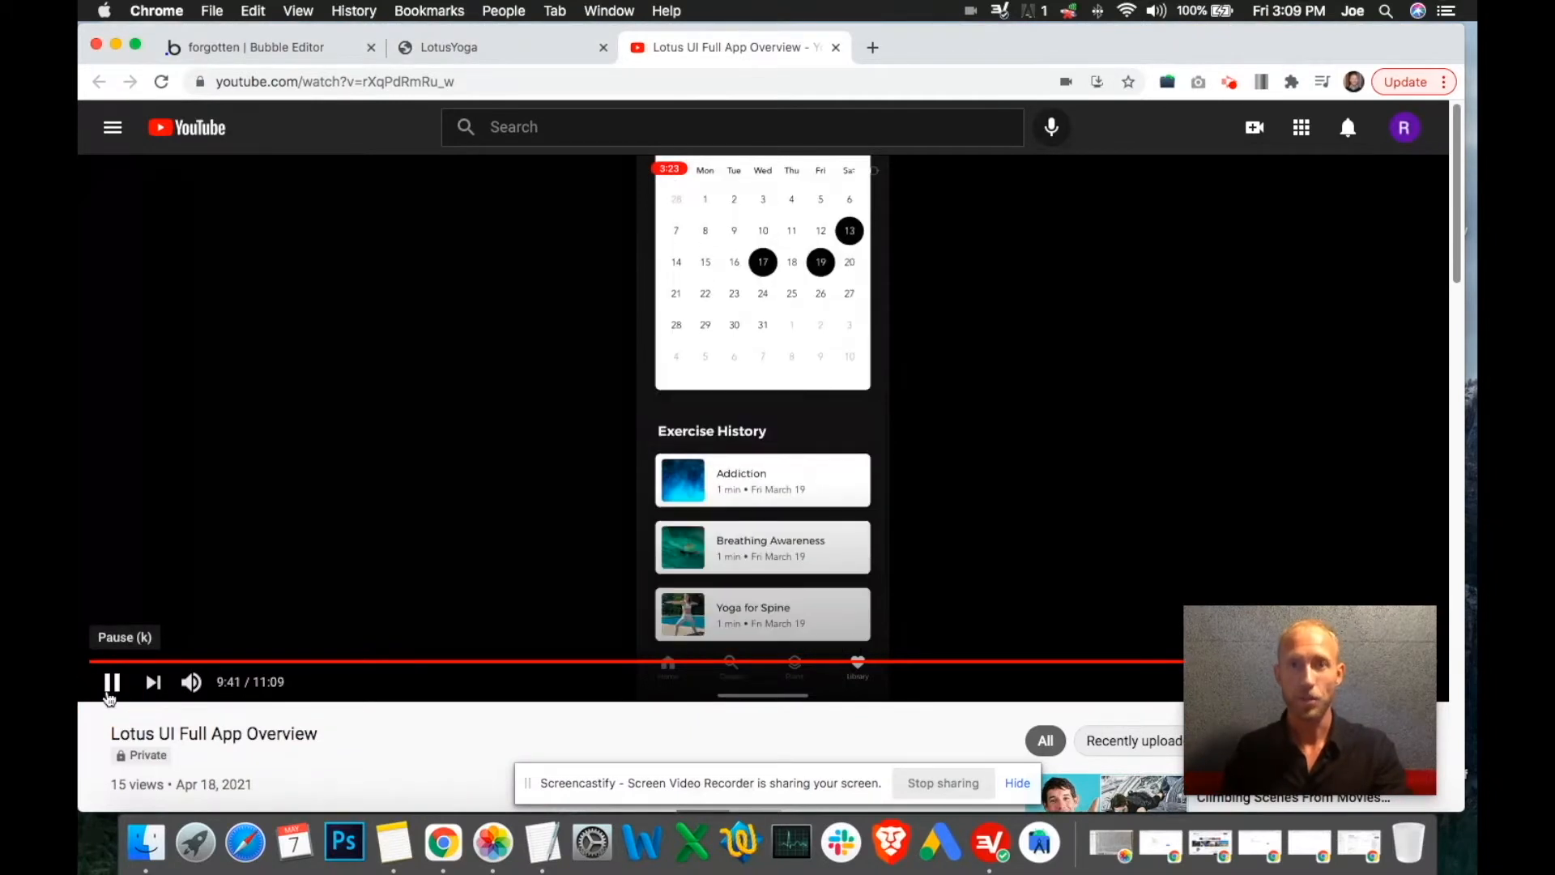
click(110, 694)
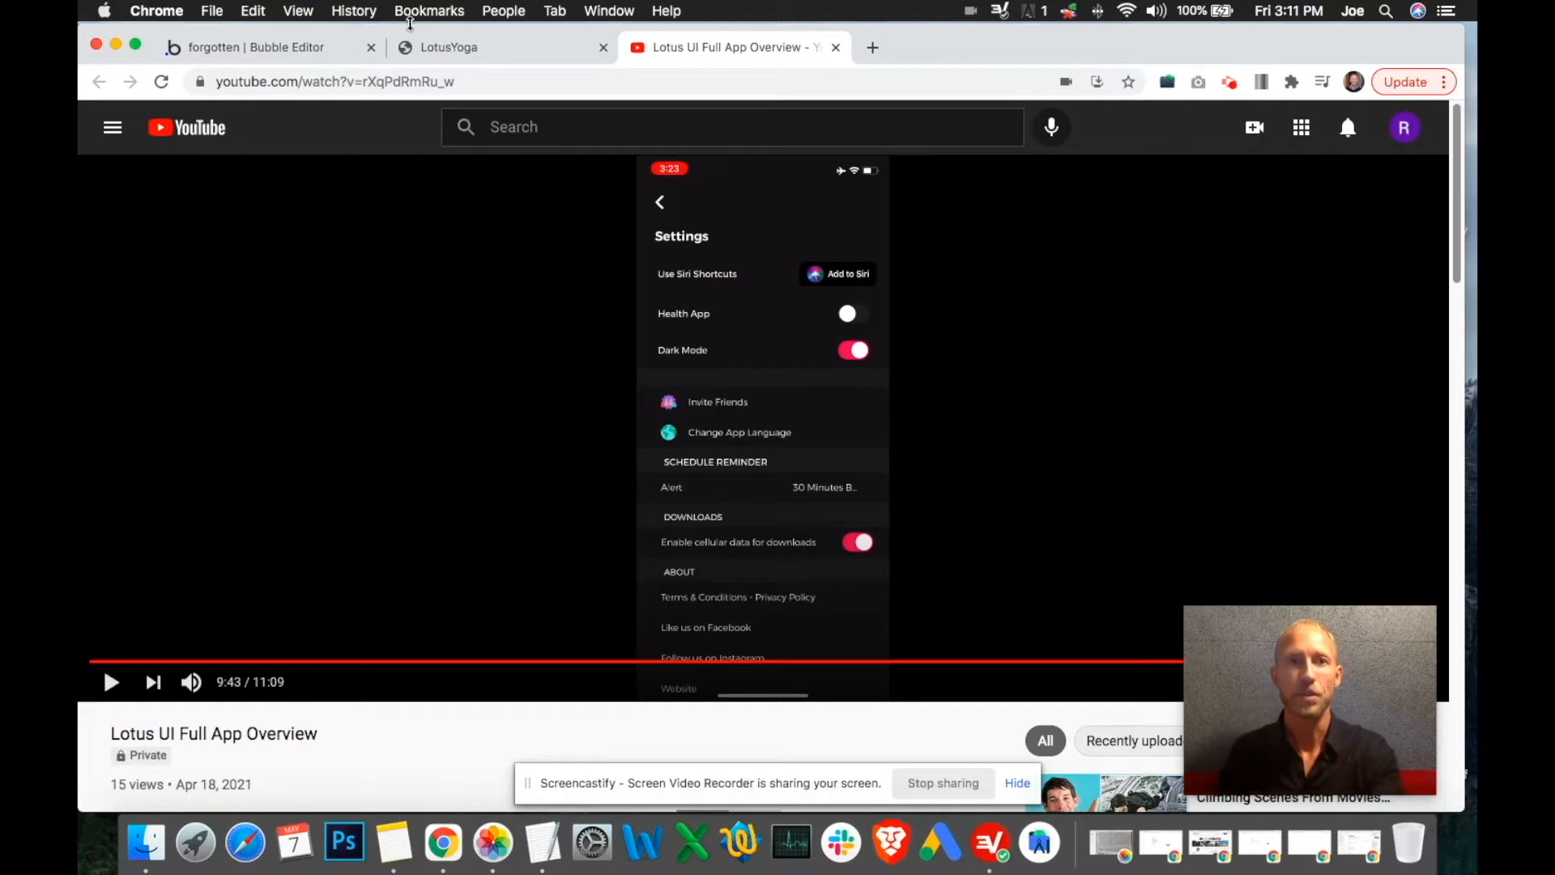
Return to the Bubble editor, dismiss the screen-sharing bar, and switch to the mobile_course page
click(299, 48)
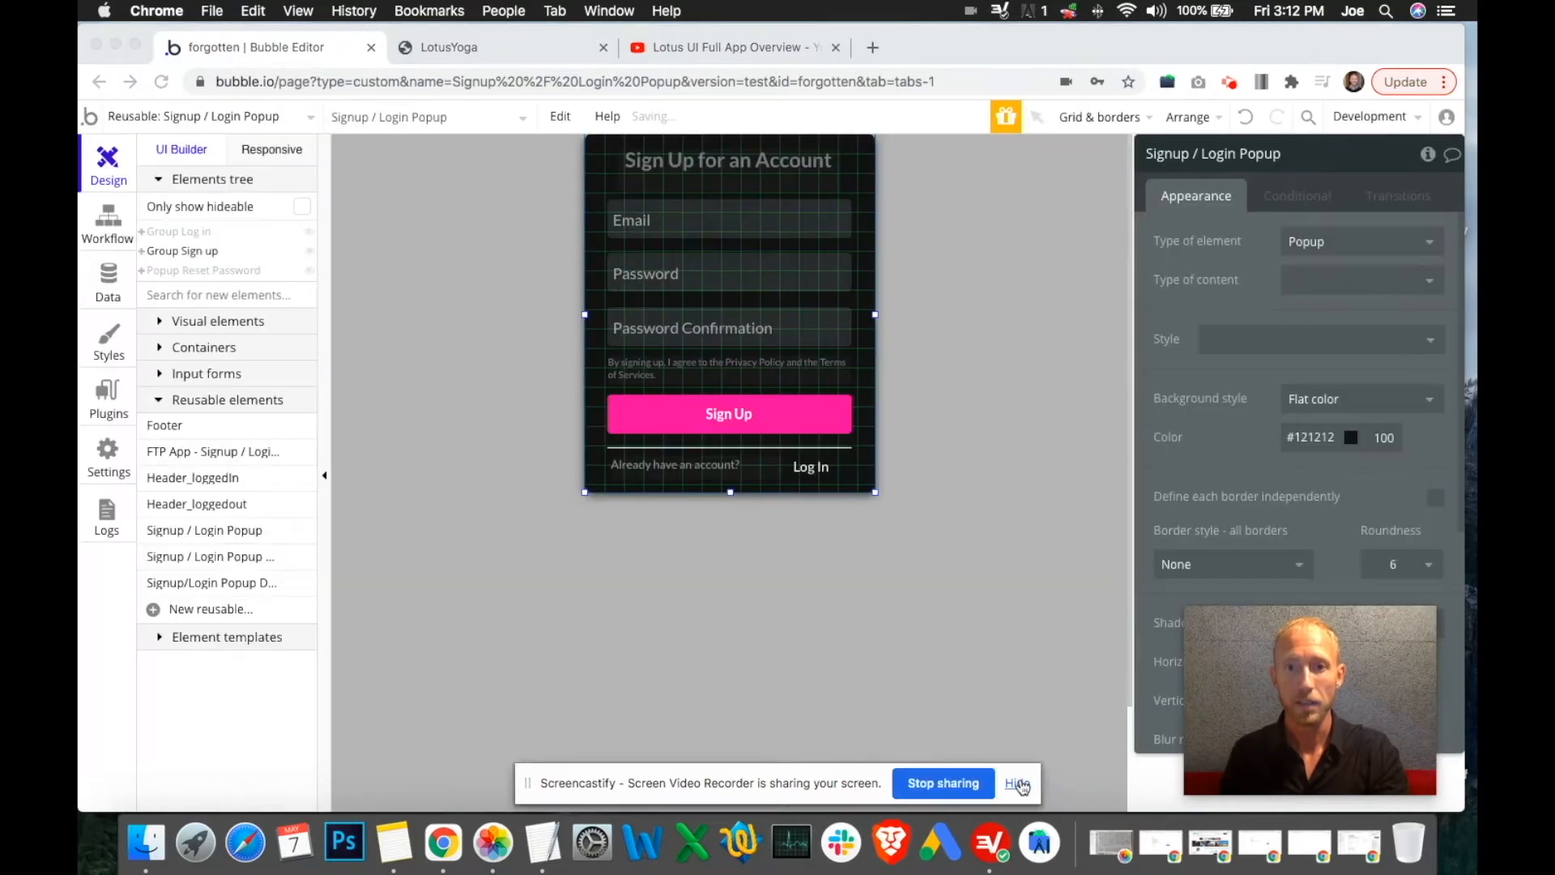
click(1018, 782)
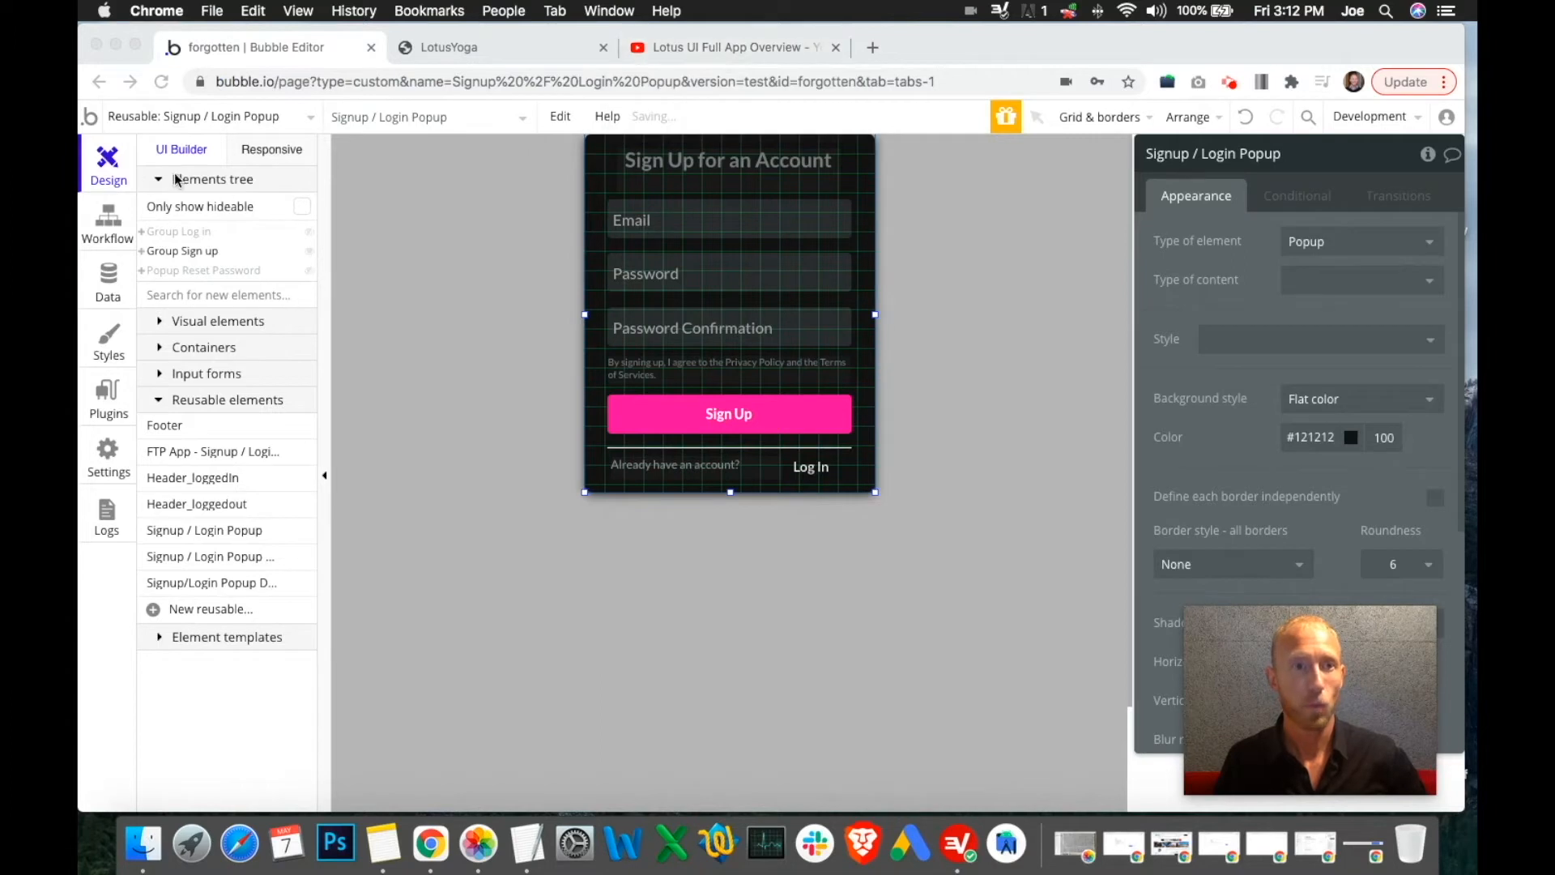
click(187, 121)
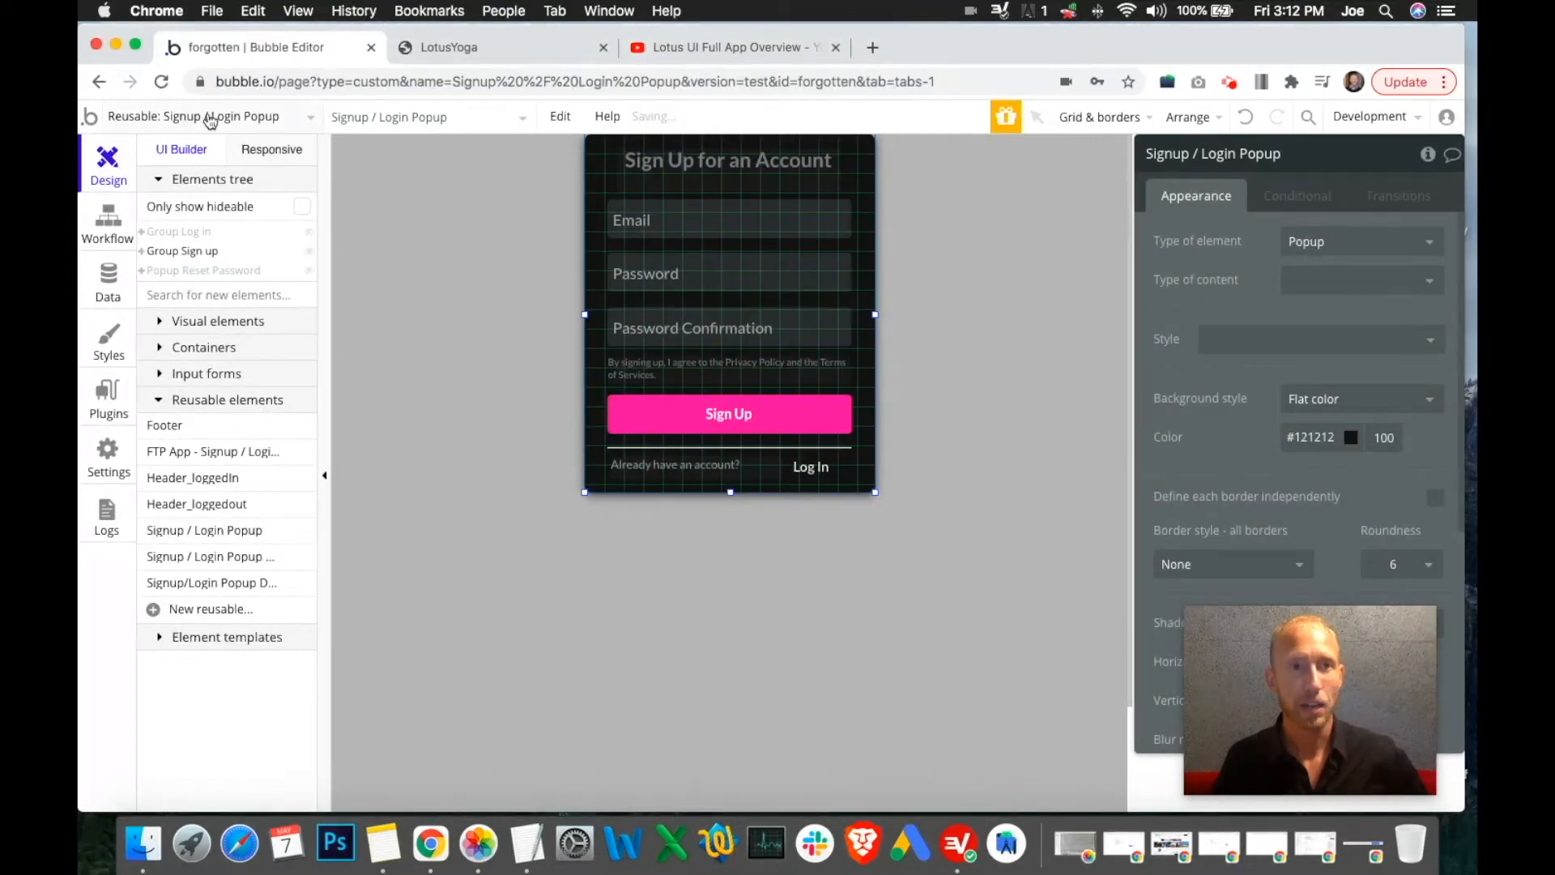
click(209, 118)
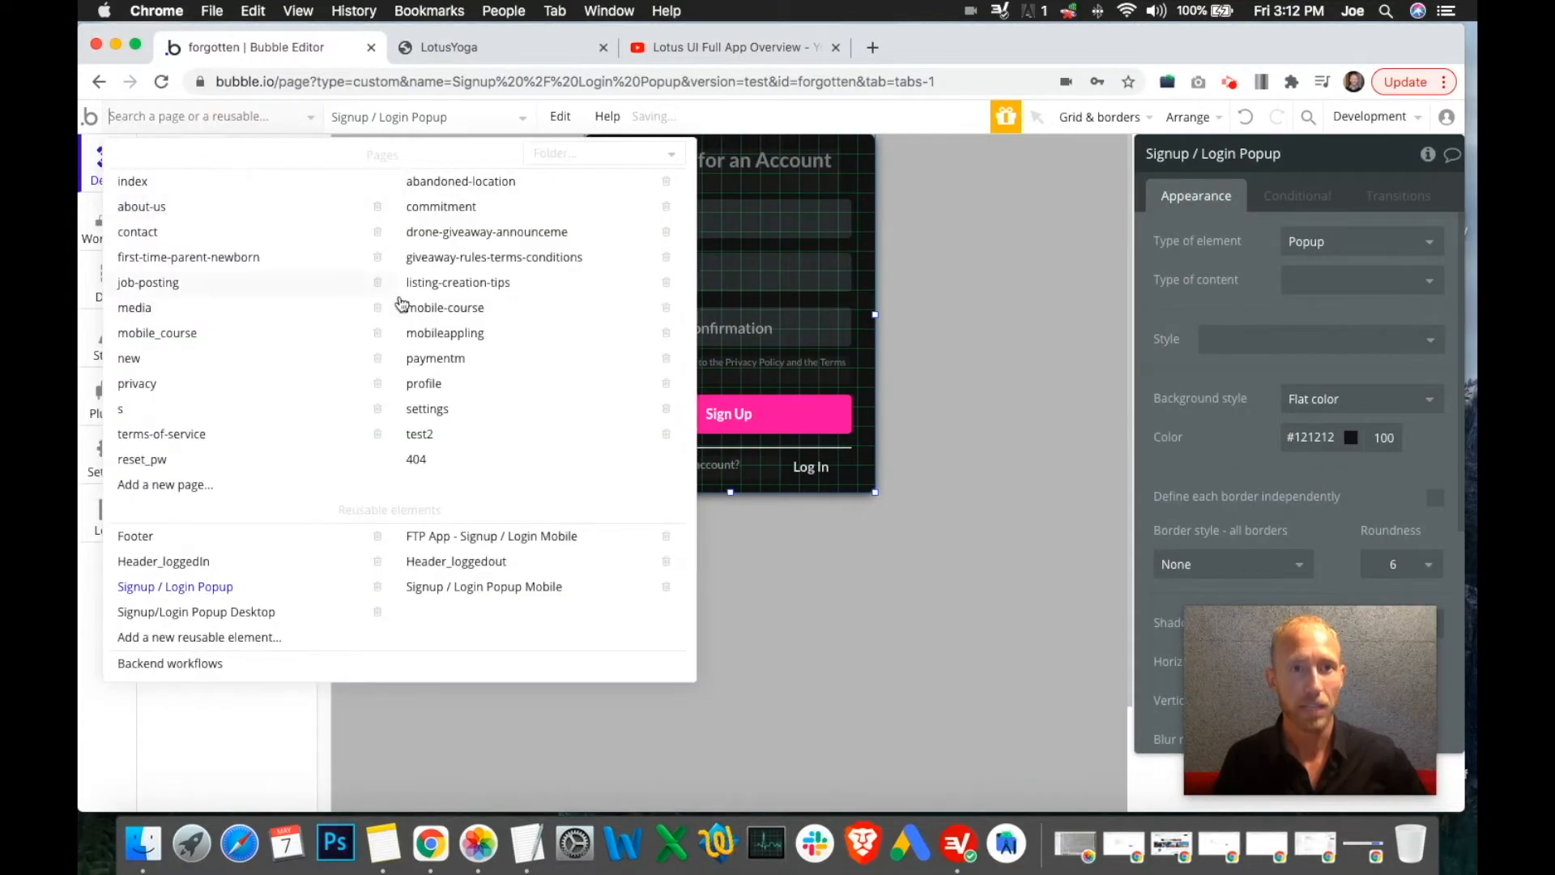
click(243, 340)
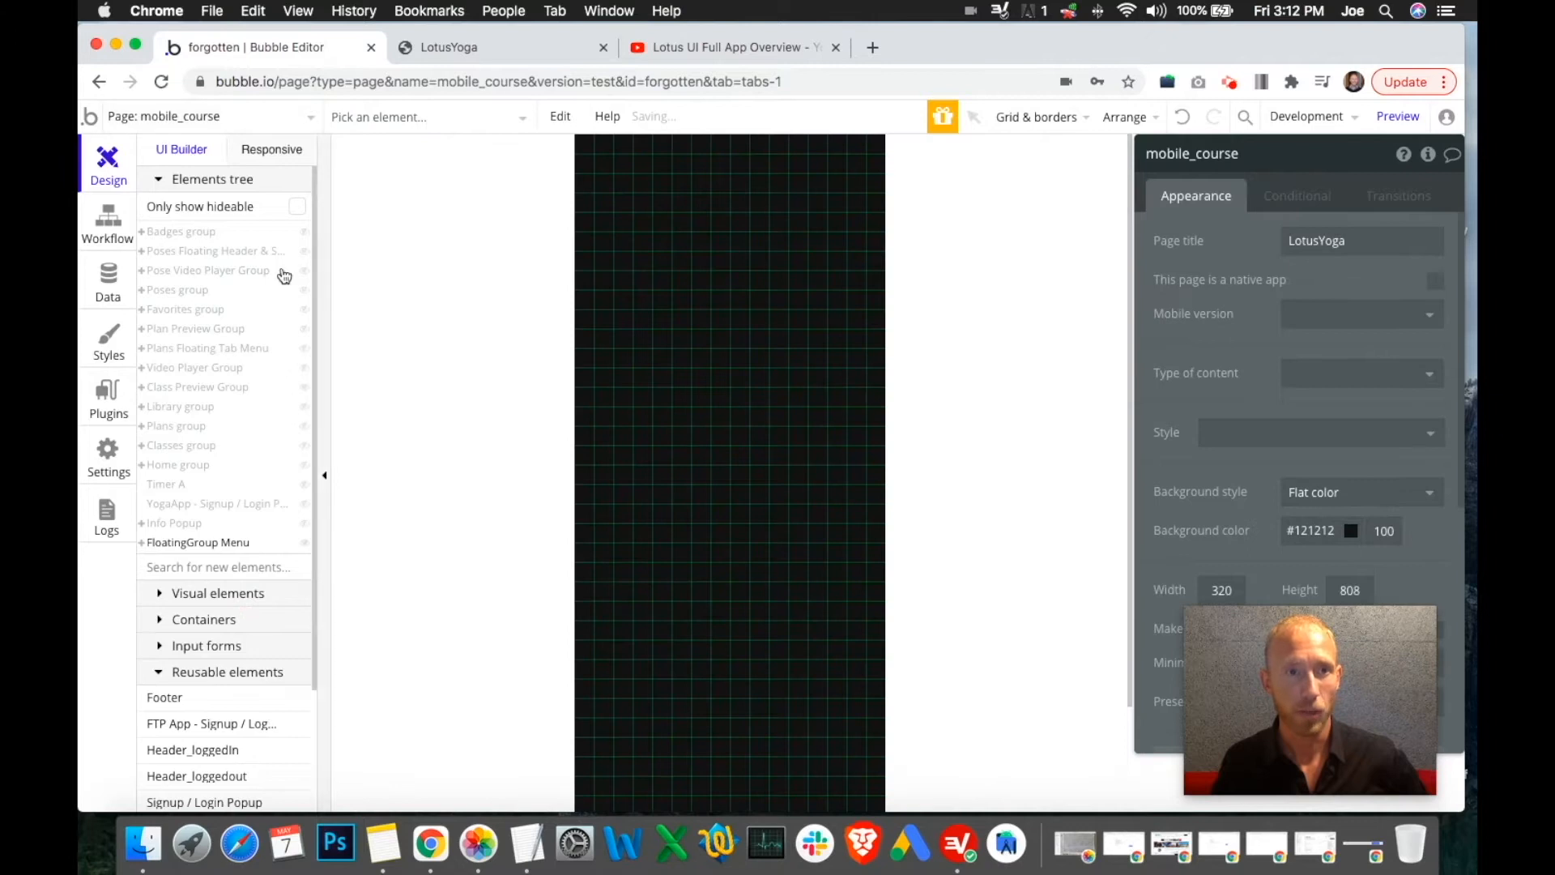
Look at the YogaApp popup's options, then open the Signup / Login Popup reusable element
mouse_move(272, 514)
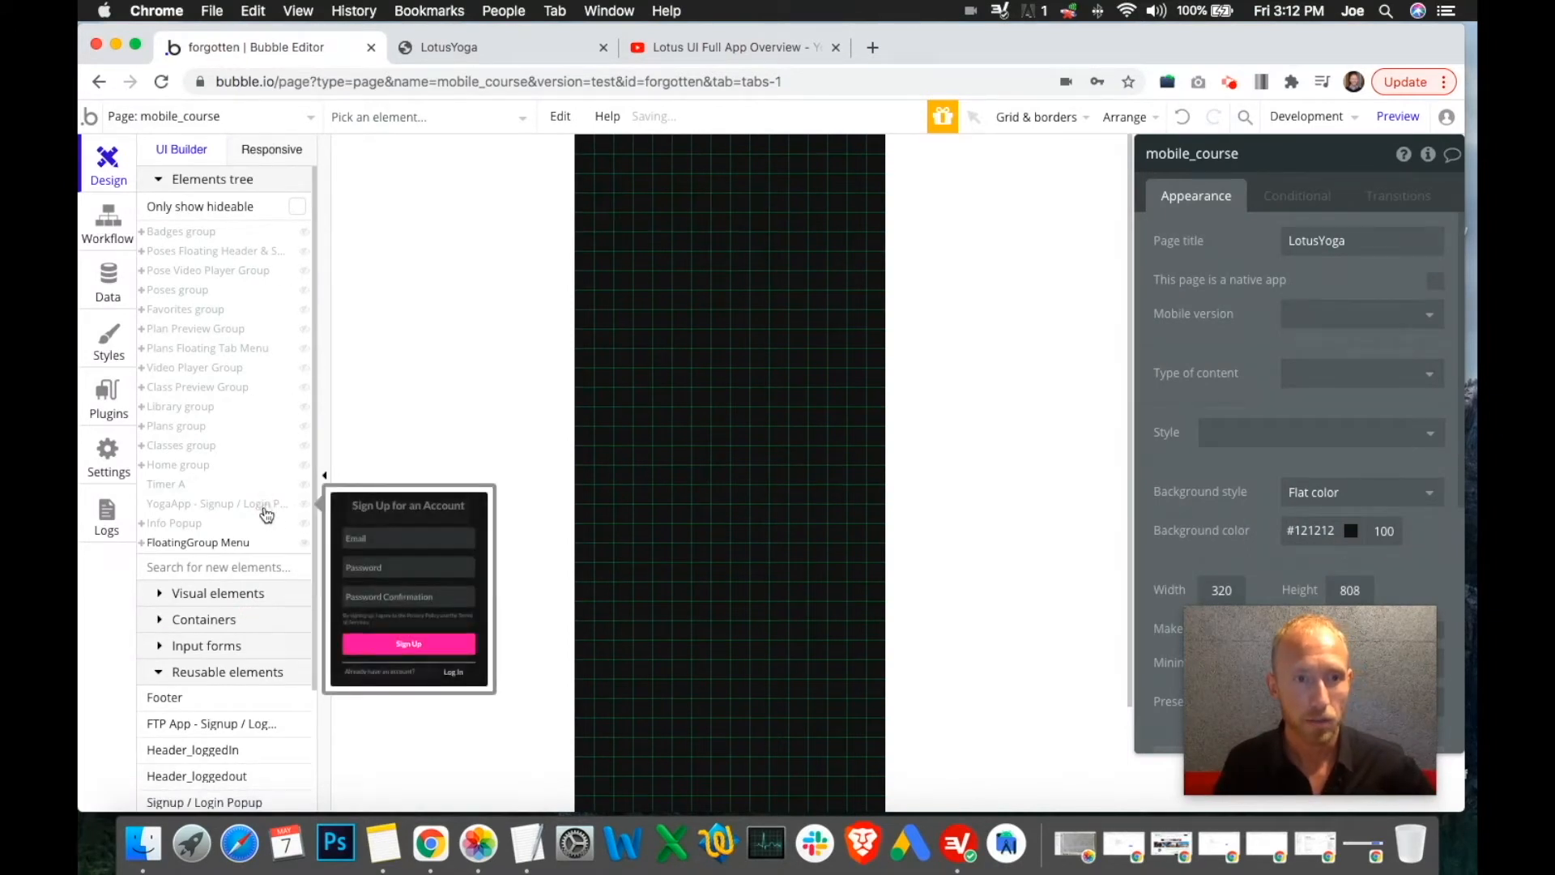
right_click(266, 515)
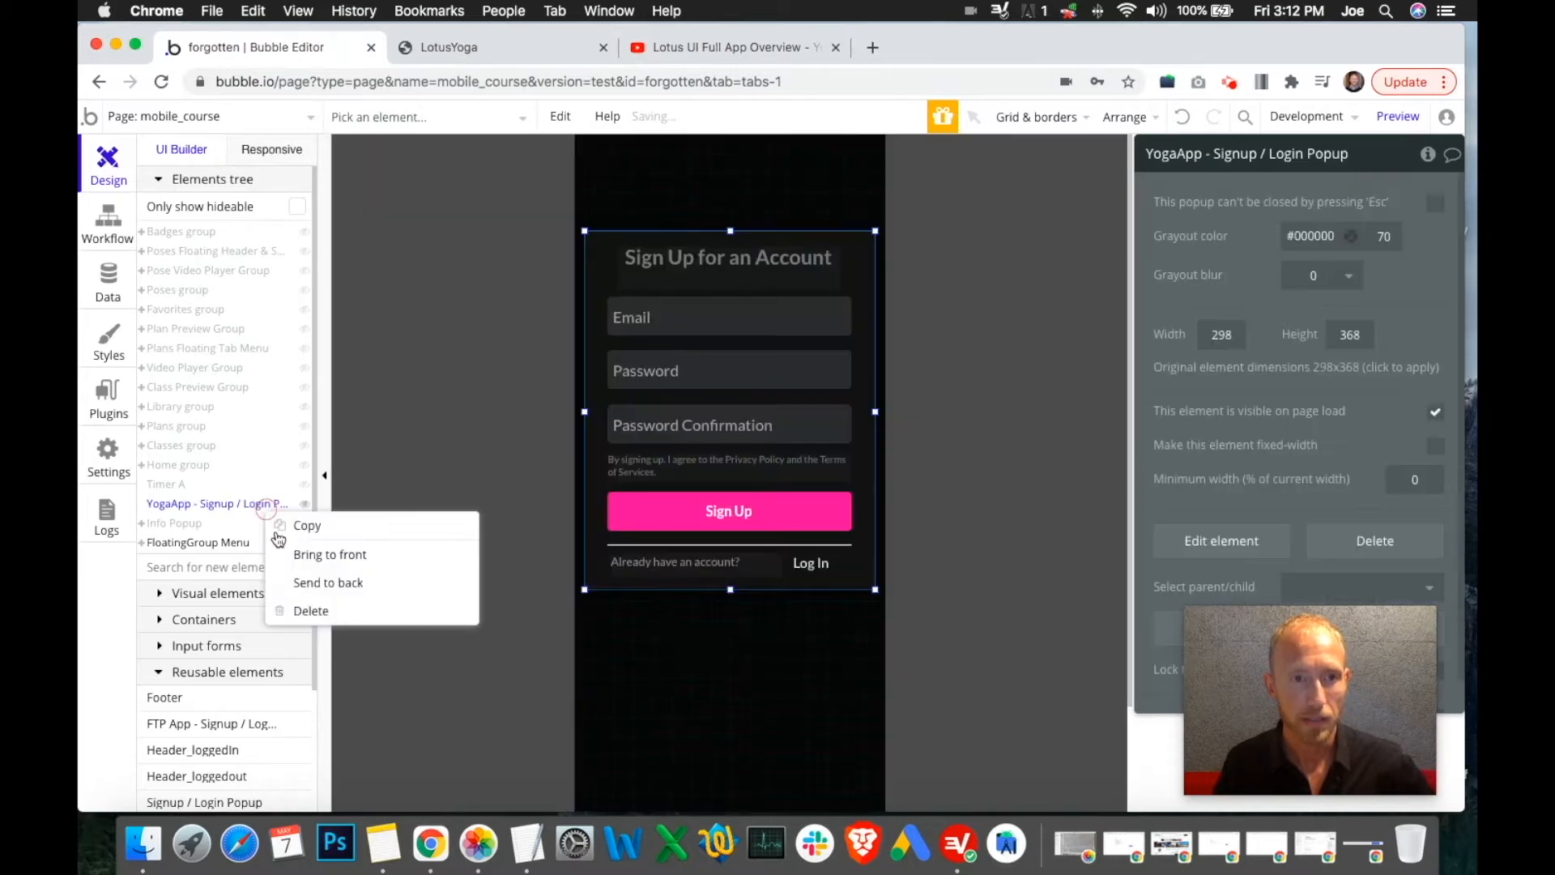
click(306, 612)
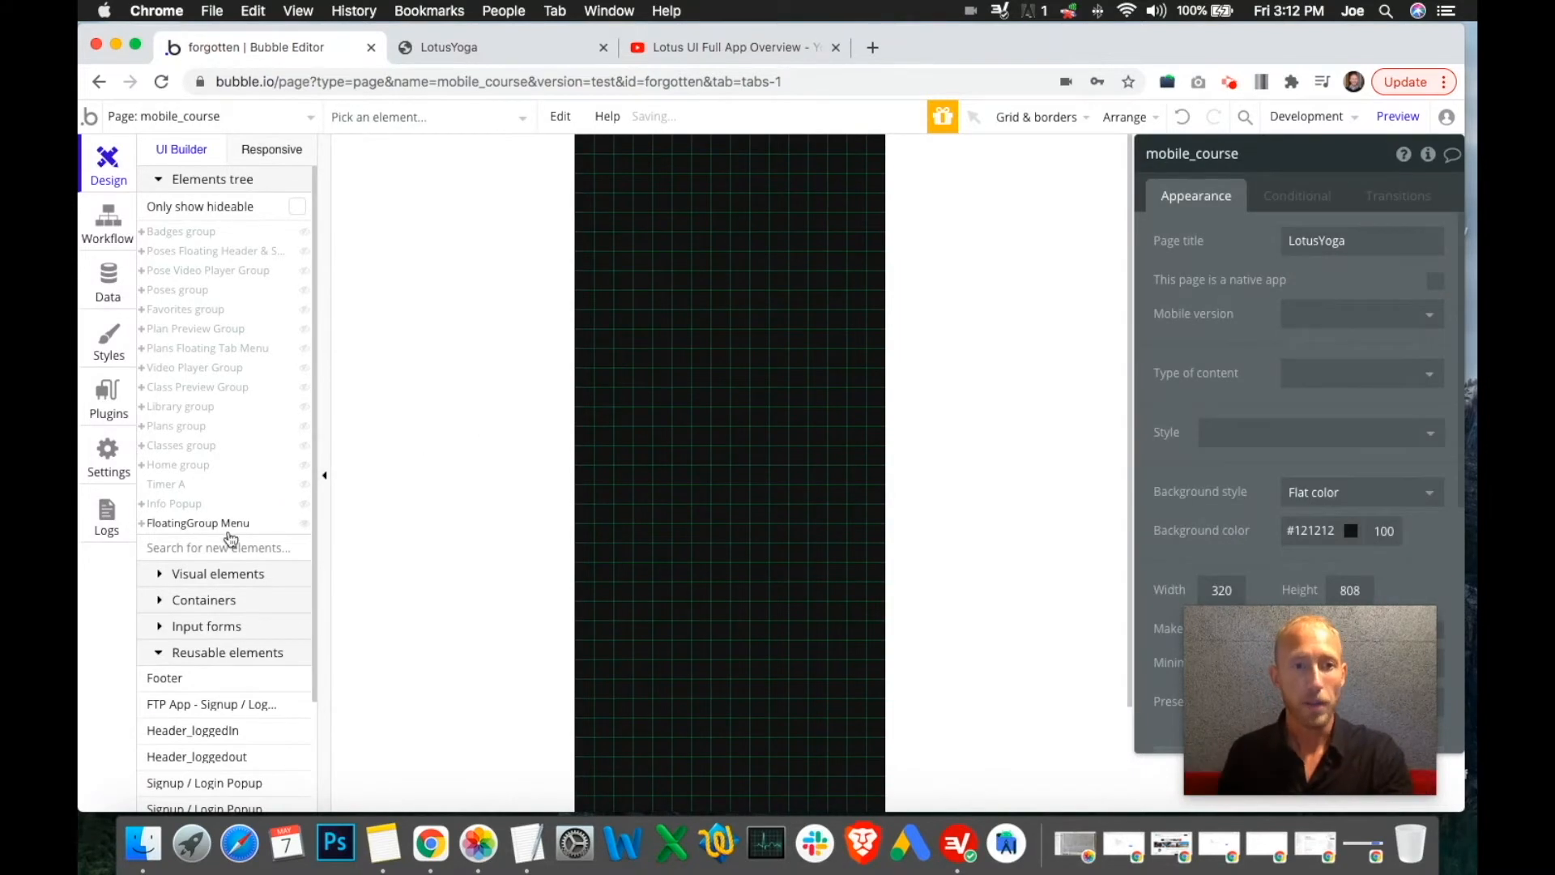
scroll(288, 327, down, 3)
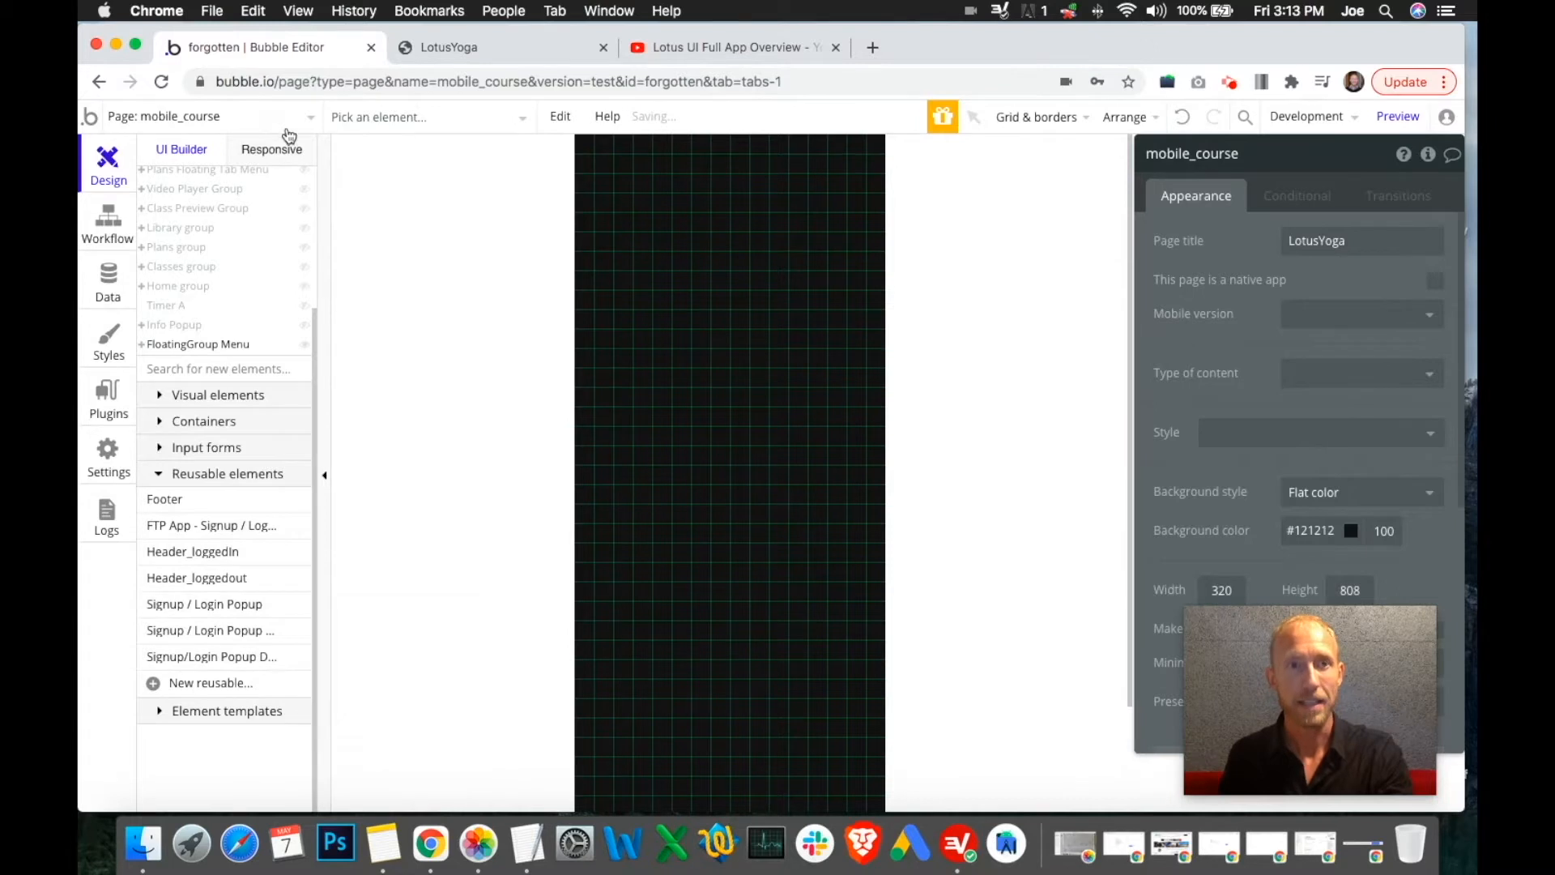
click(278, 116)
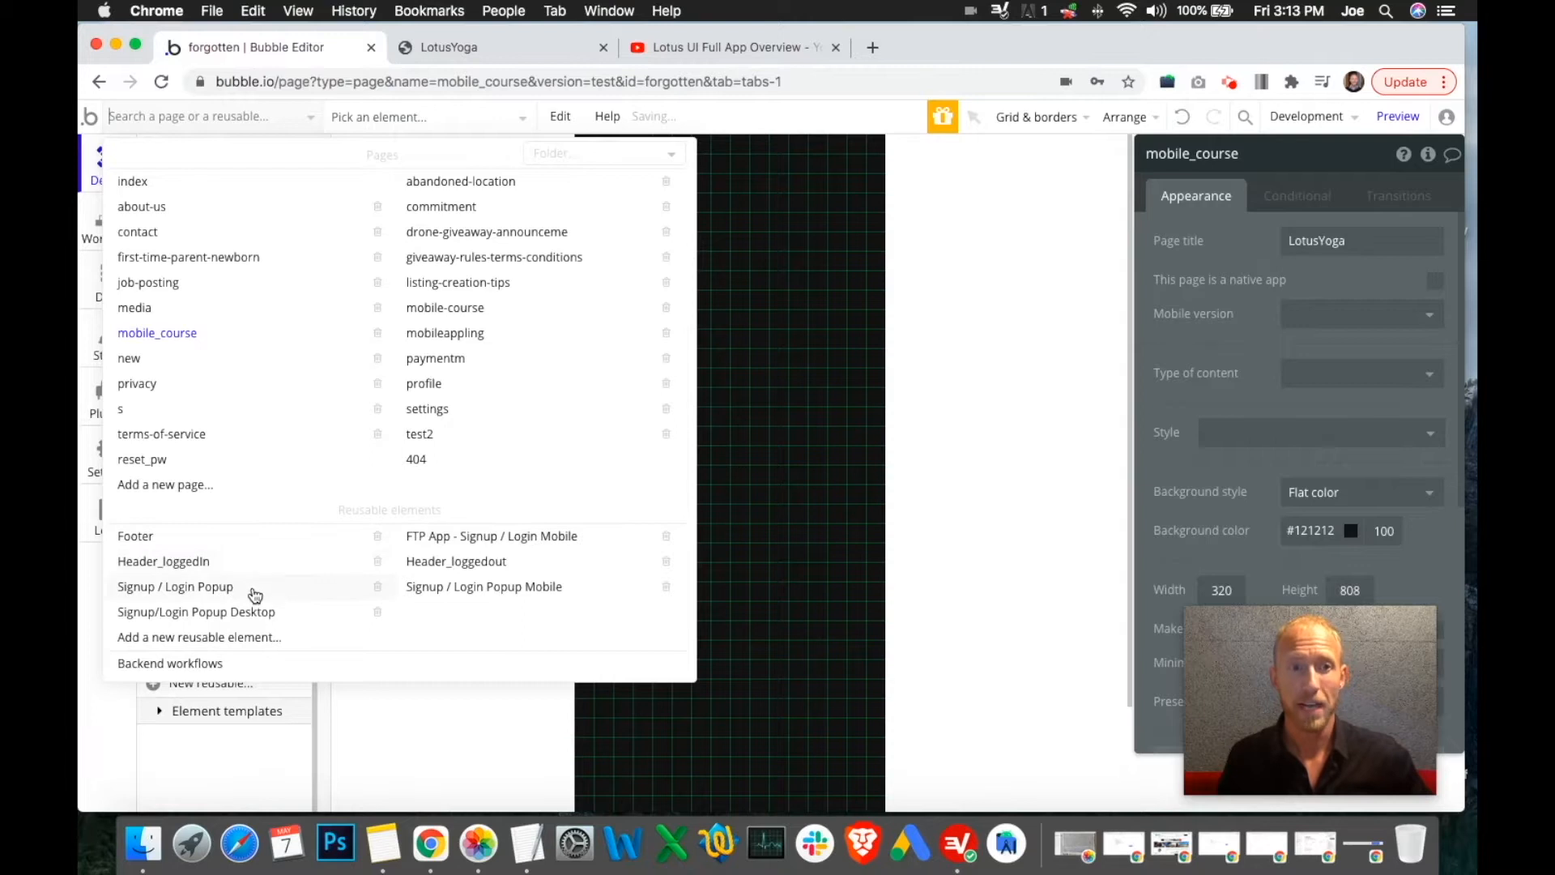
click(206, 597)
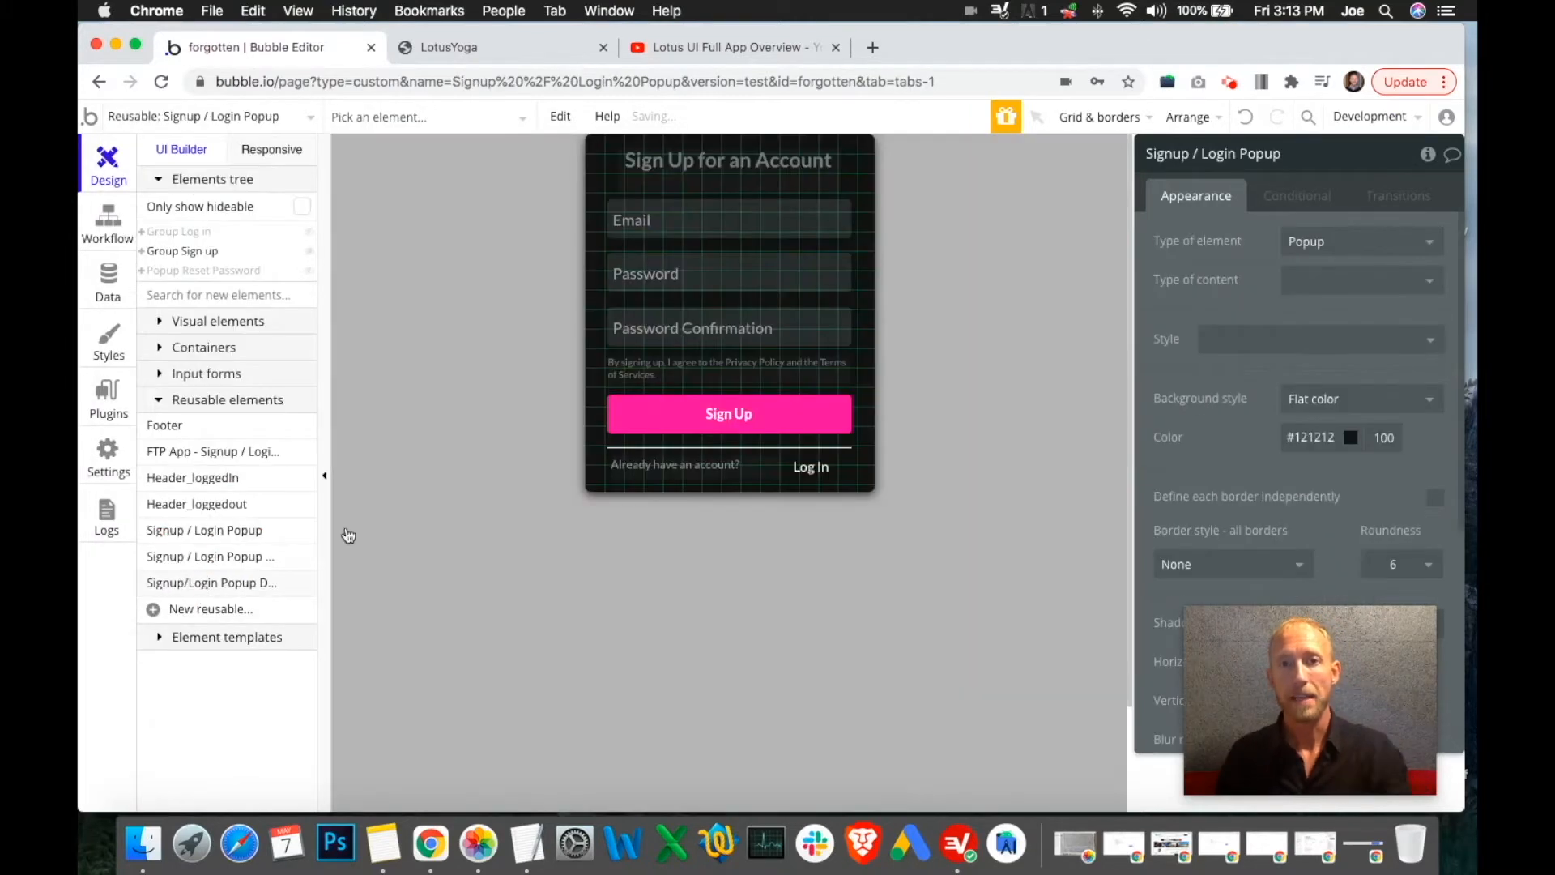
Review the Sign Up button's conditions, then select Group Sign up and the whole popup
click(588, 466)
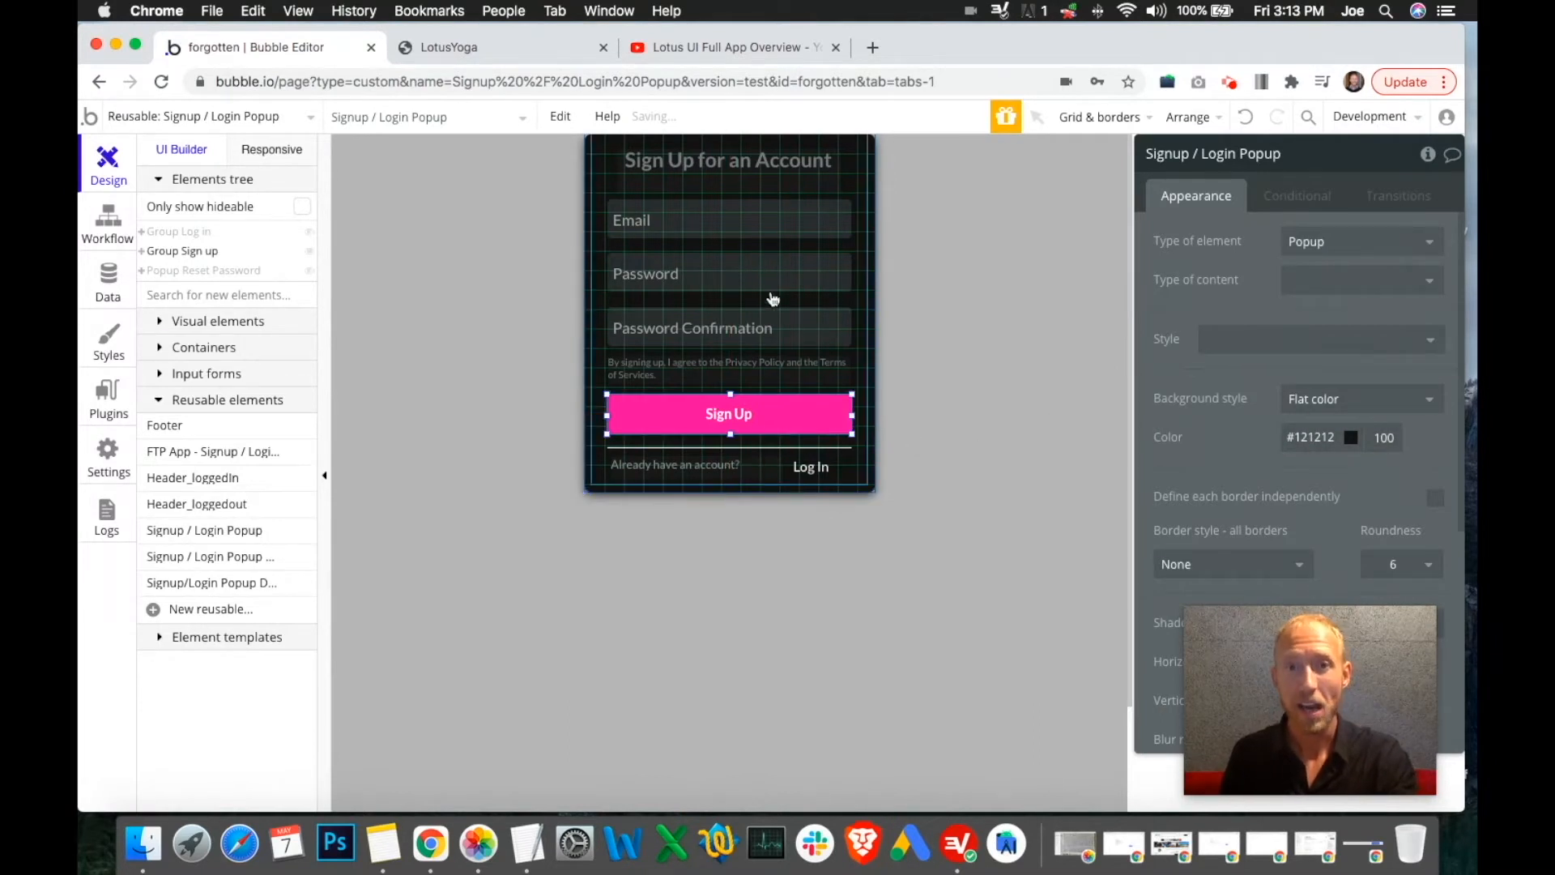
click(798, 425)
drag(1310, 697, 998, 688)
click(1281, 193)
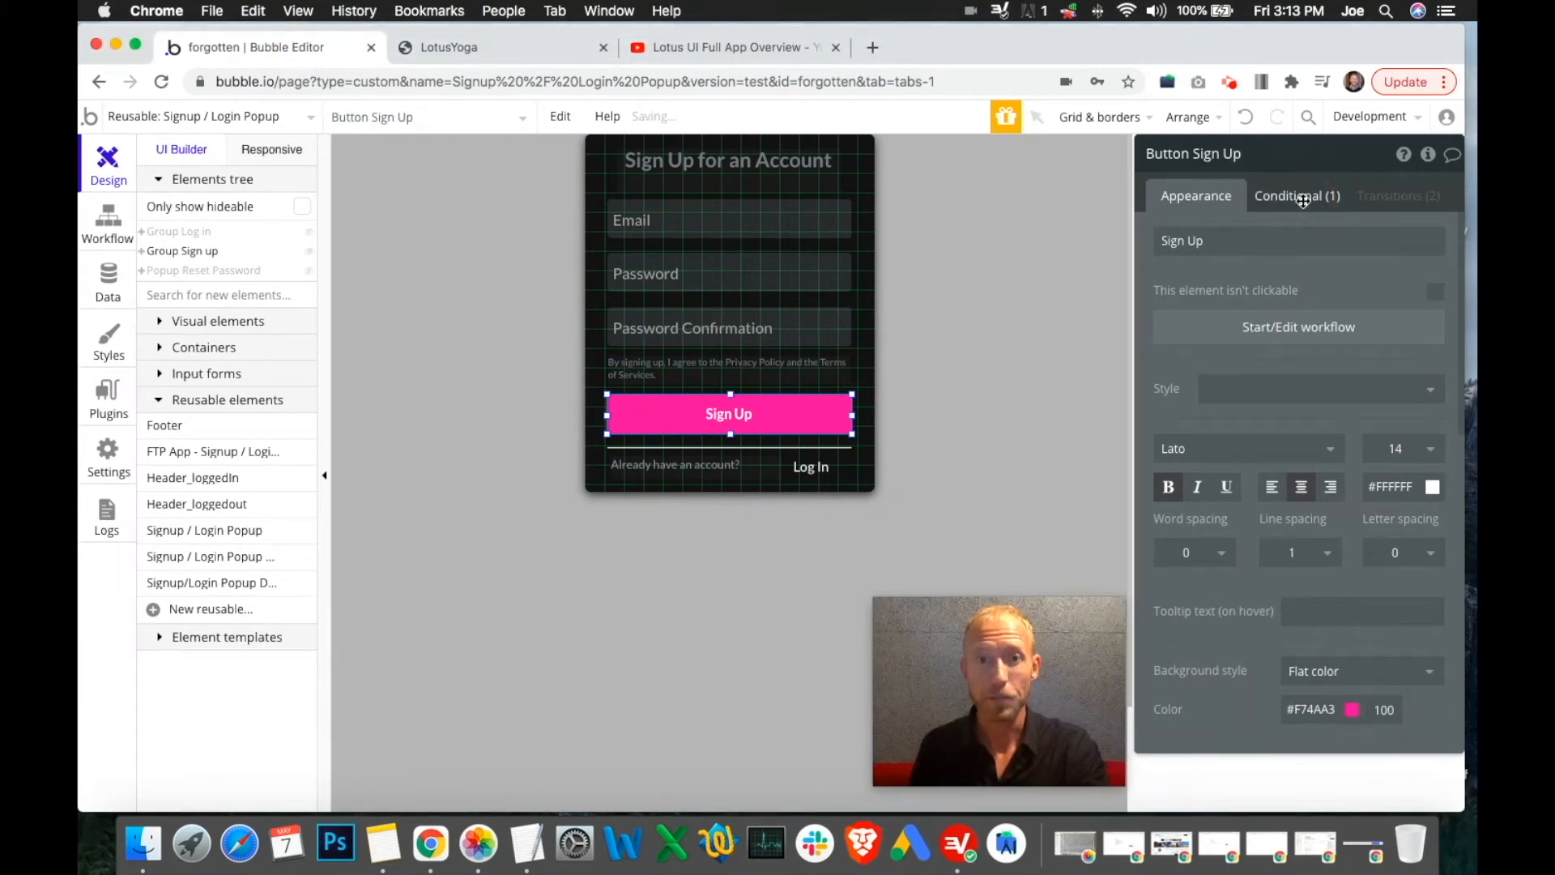
click(1283, 195)
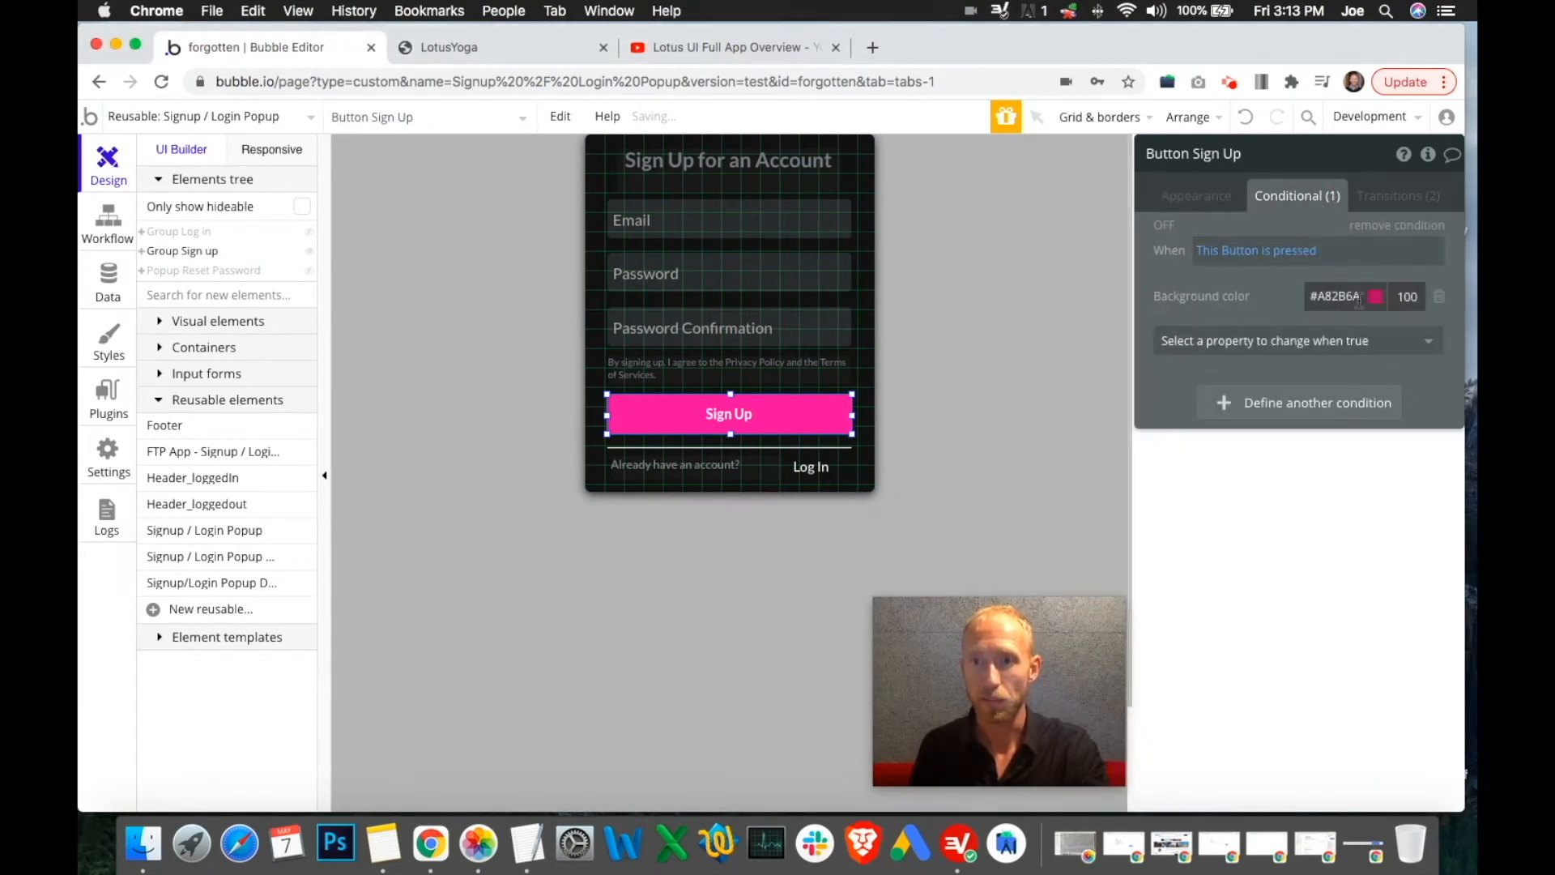
click(1194, 200)
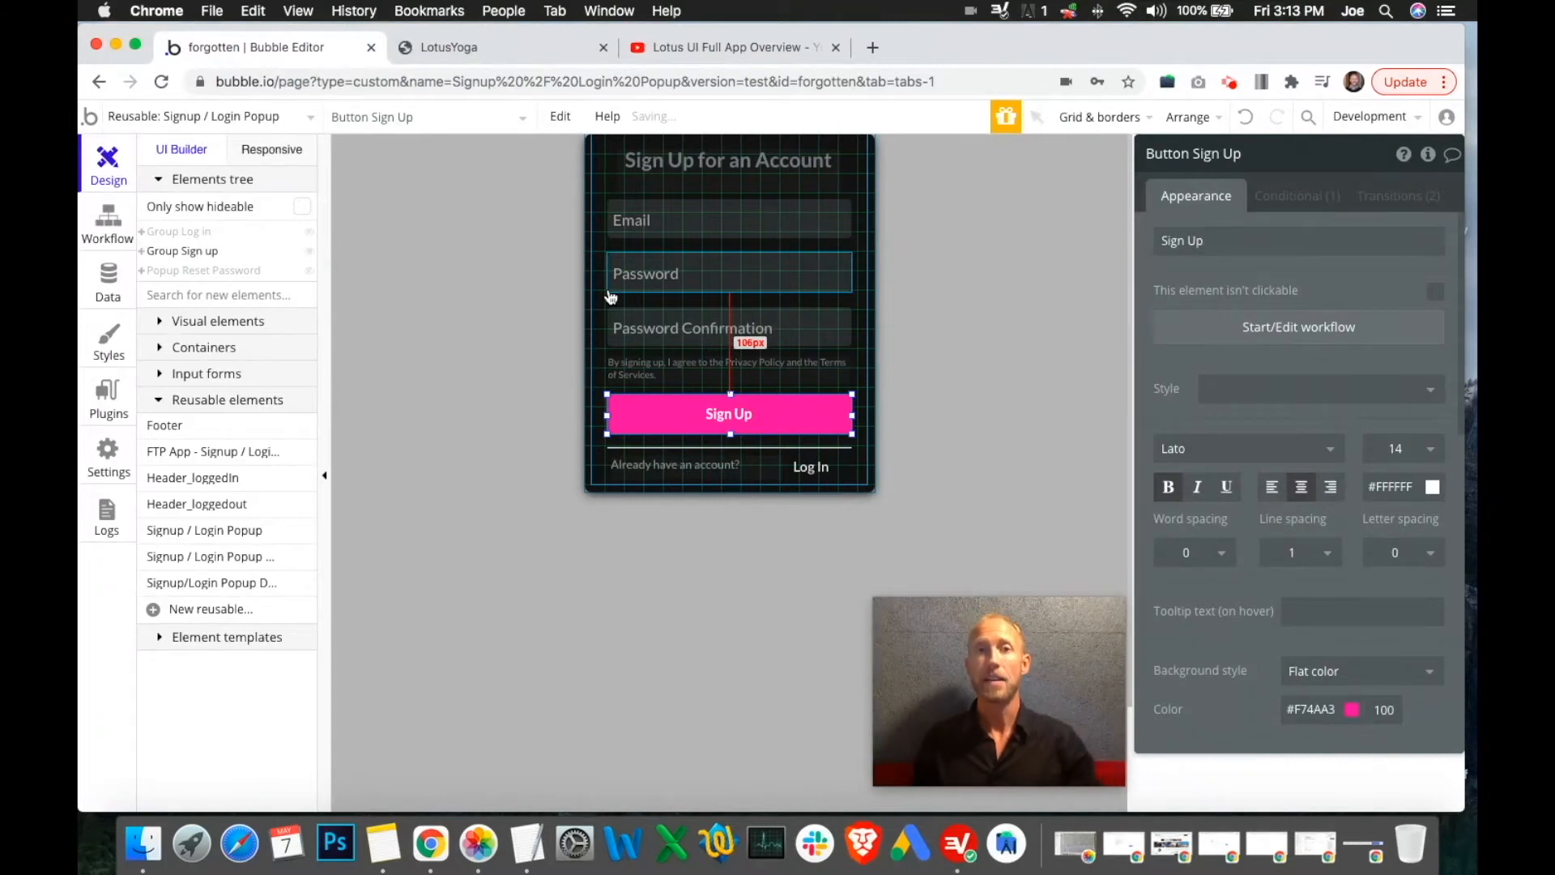
click(1284, 200)
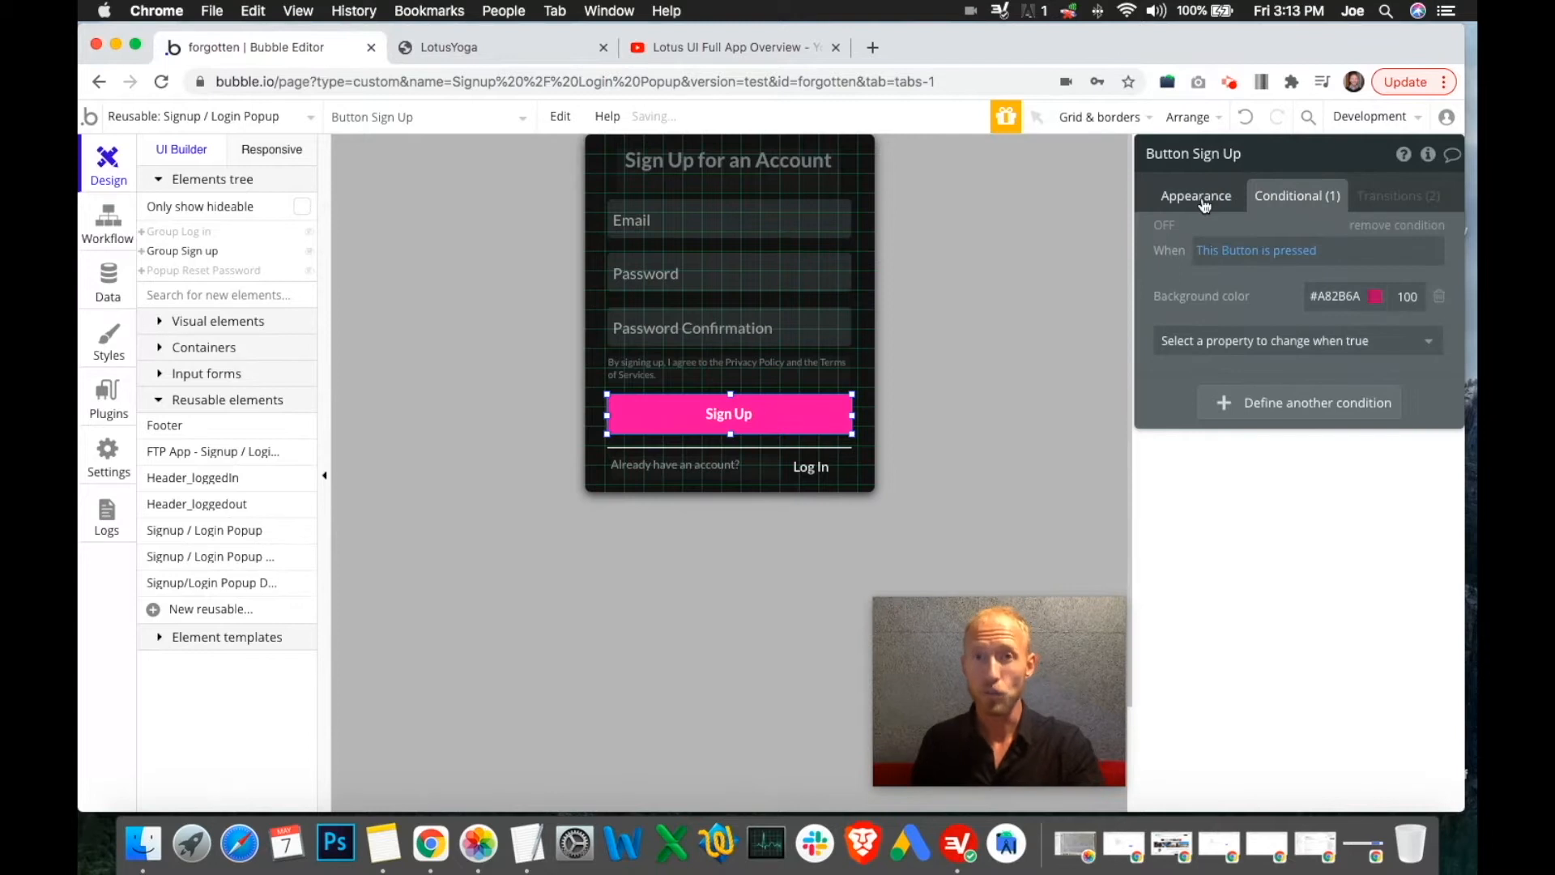
click(868, 389)
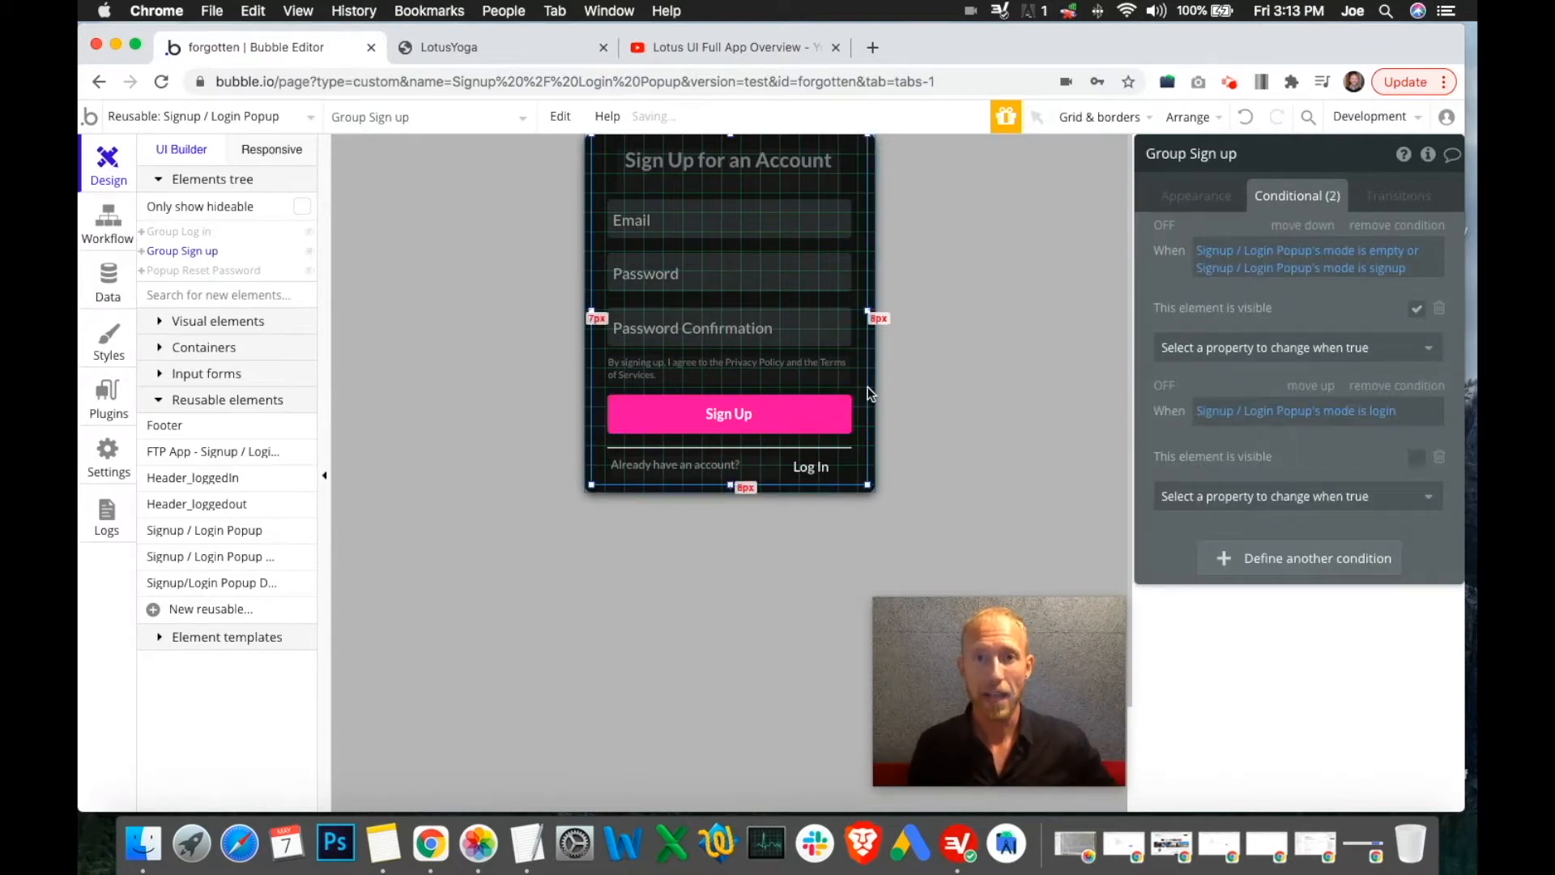
click(868, 387)
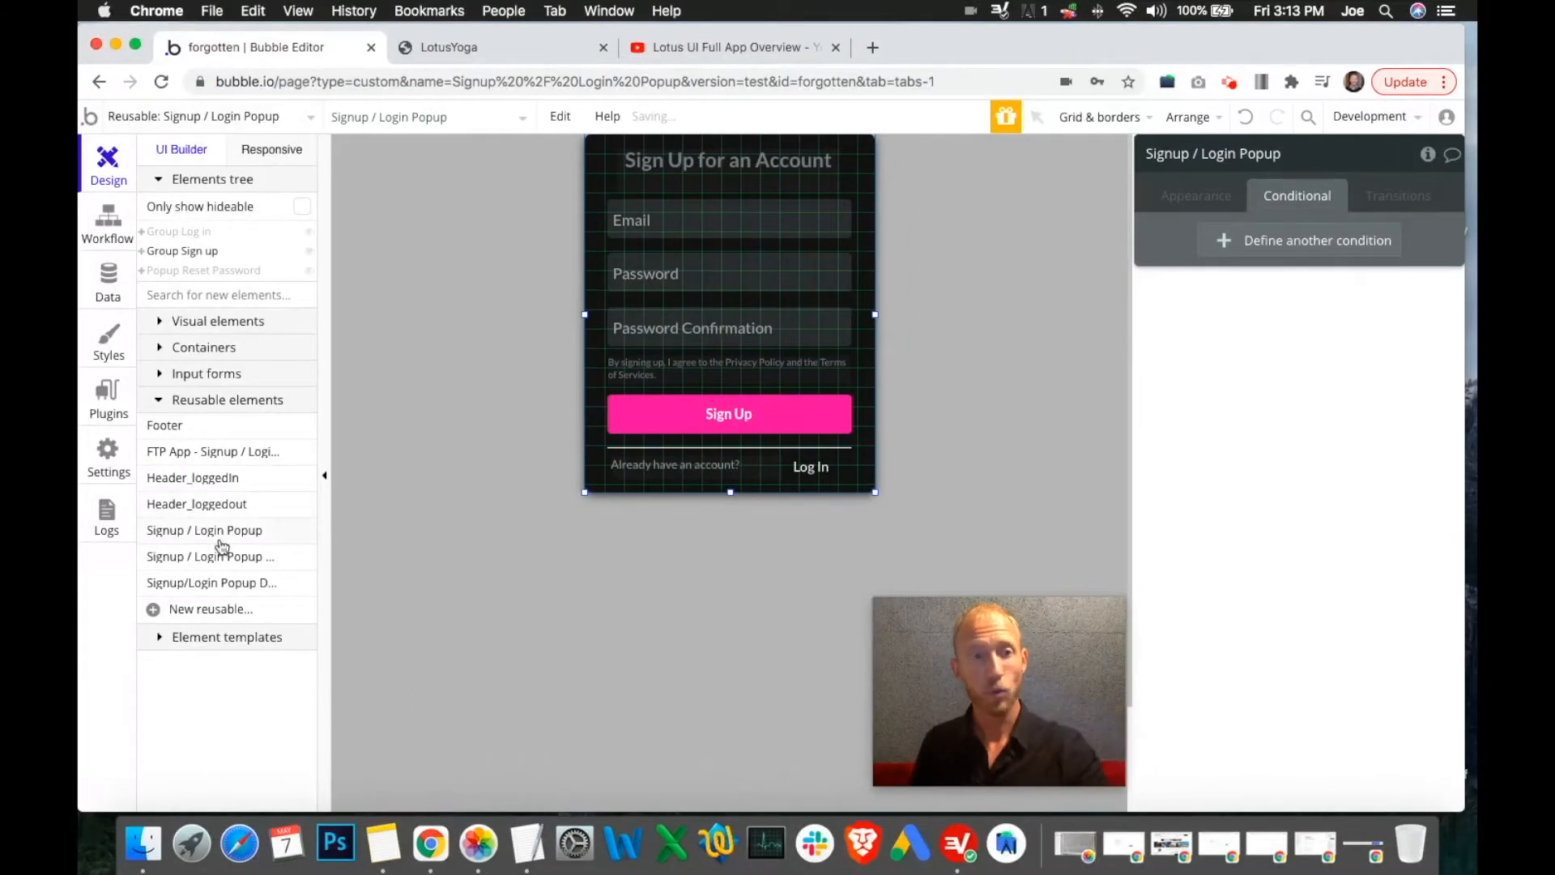
Check the popup's background colour without changing it, then bring up the popup's workflows
mouse_move(218, 508)
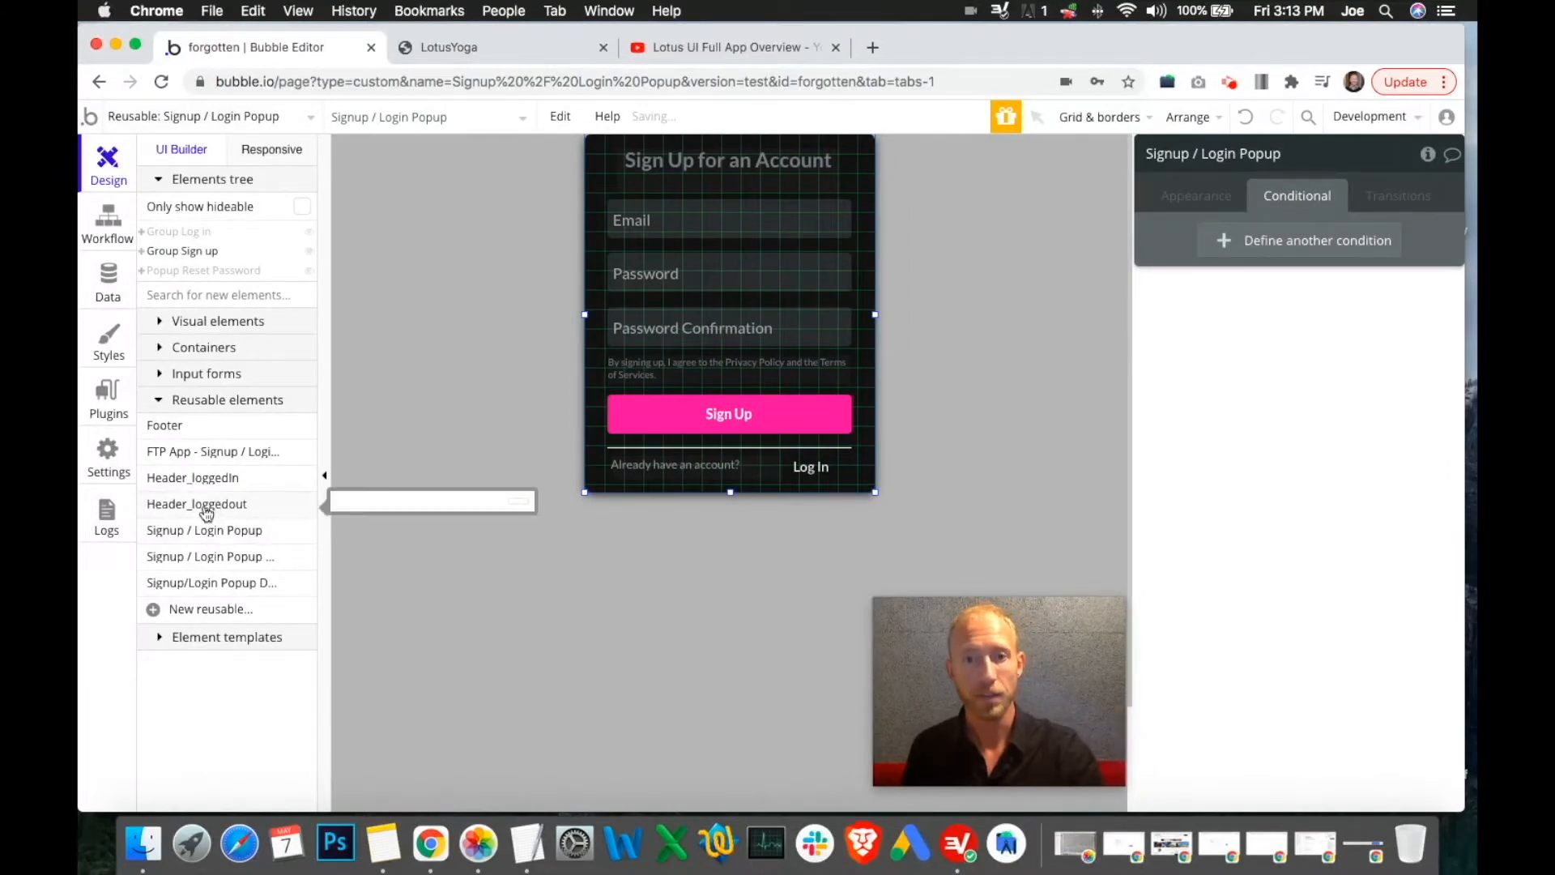
click(219, 116)
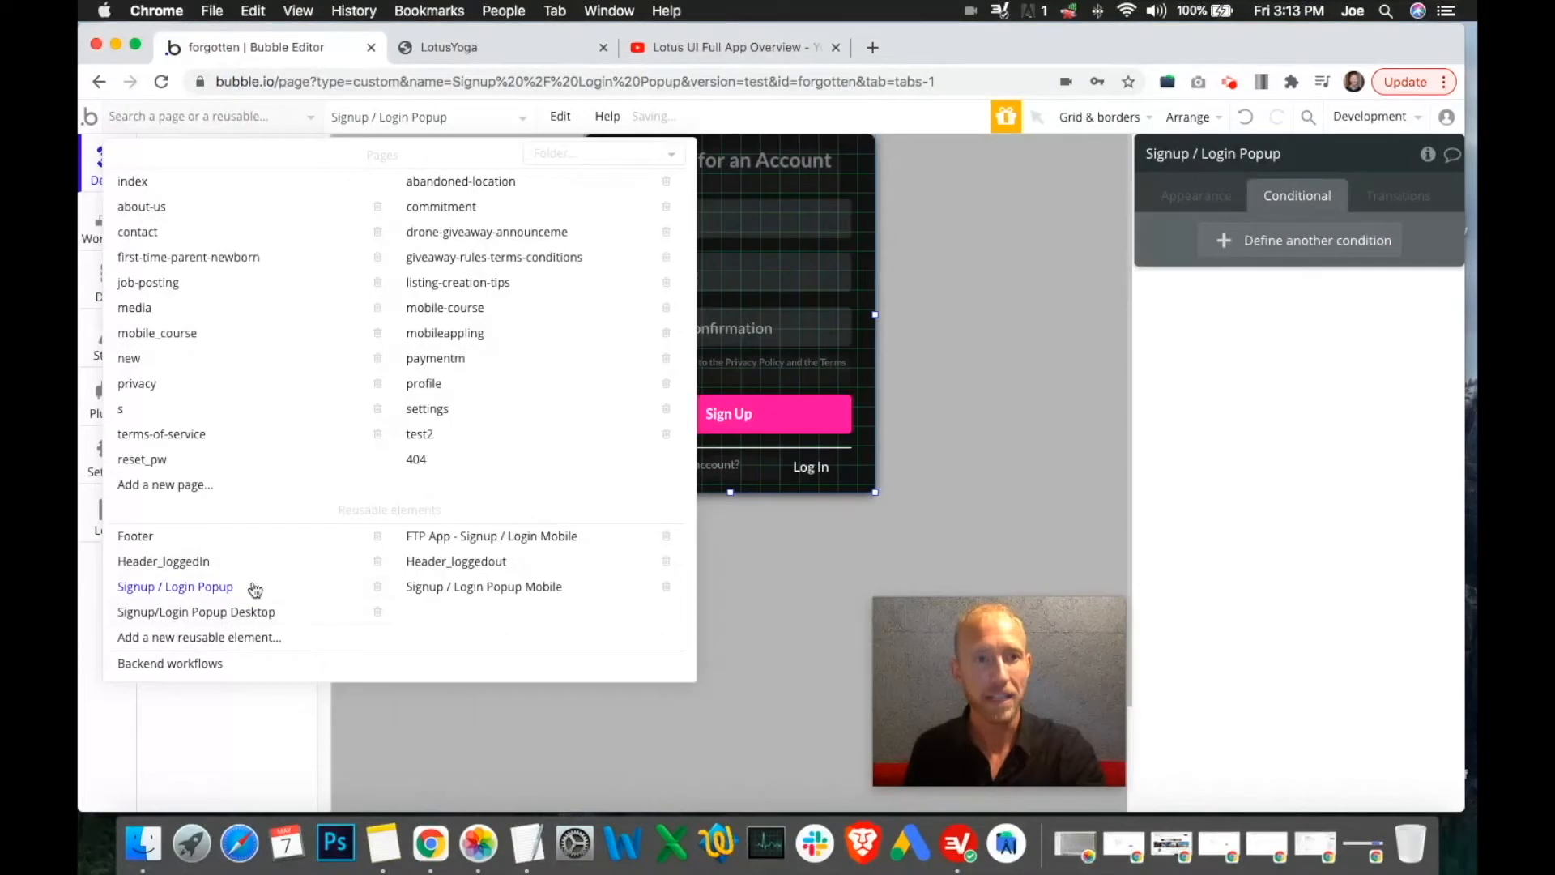
click(874, 354)
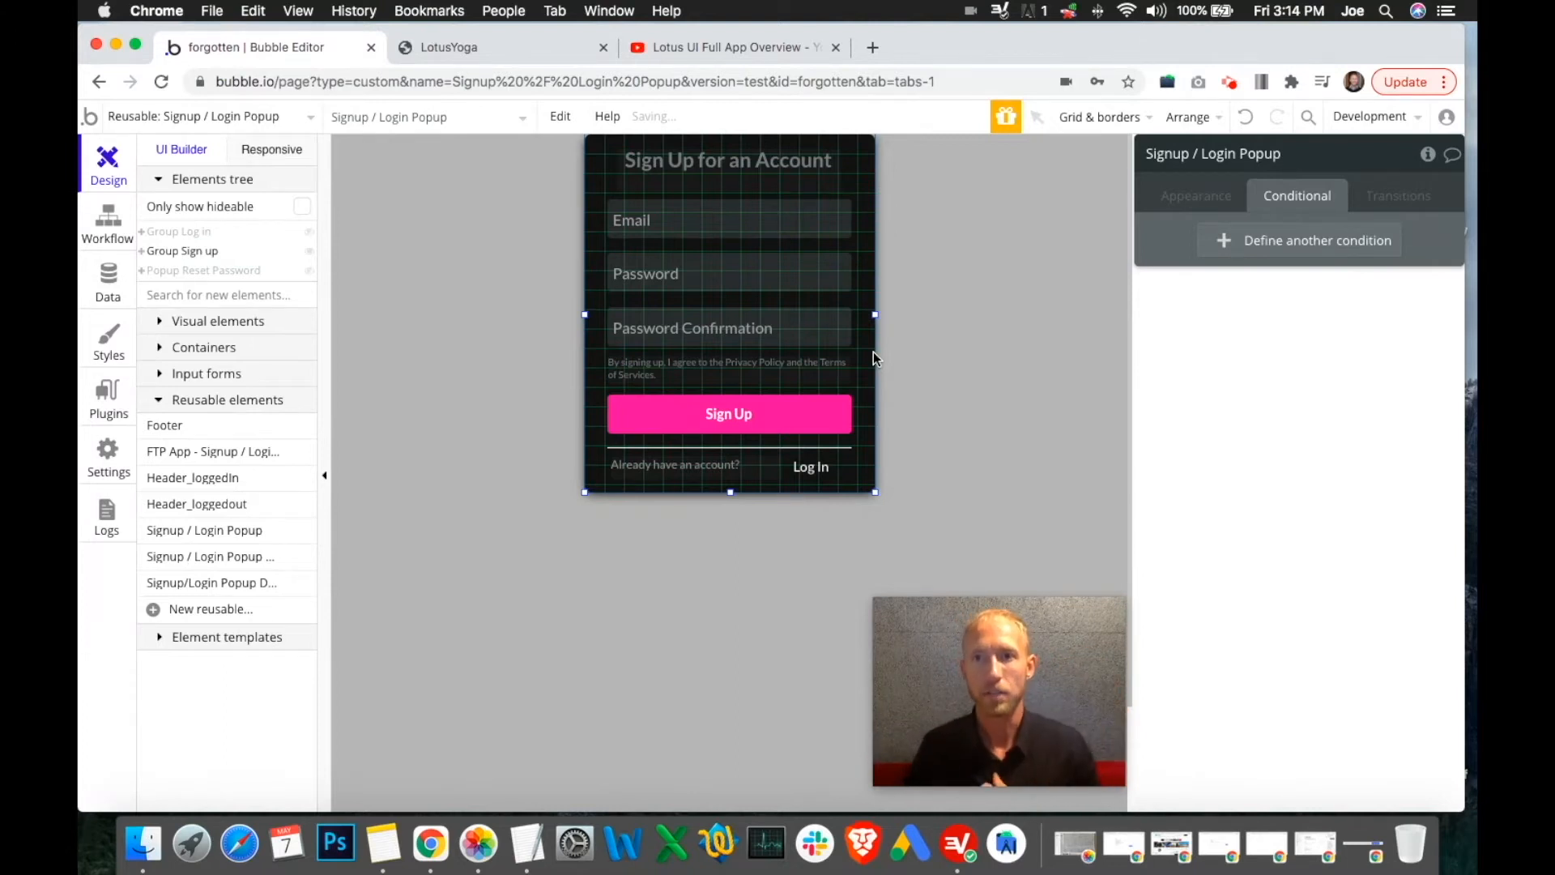
click(842, 415)
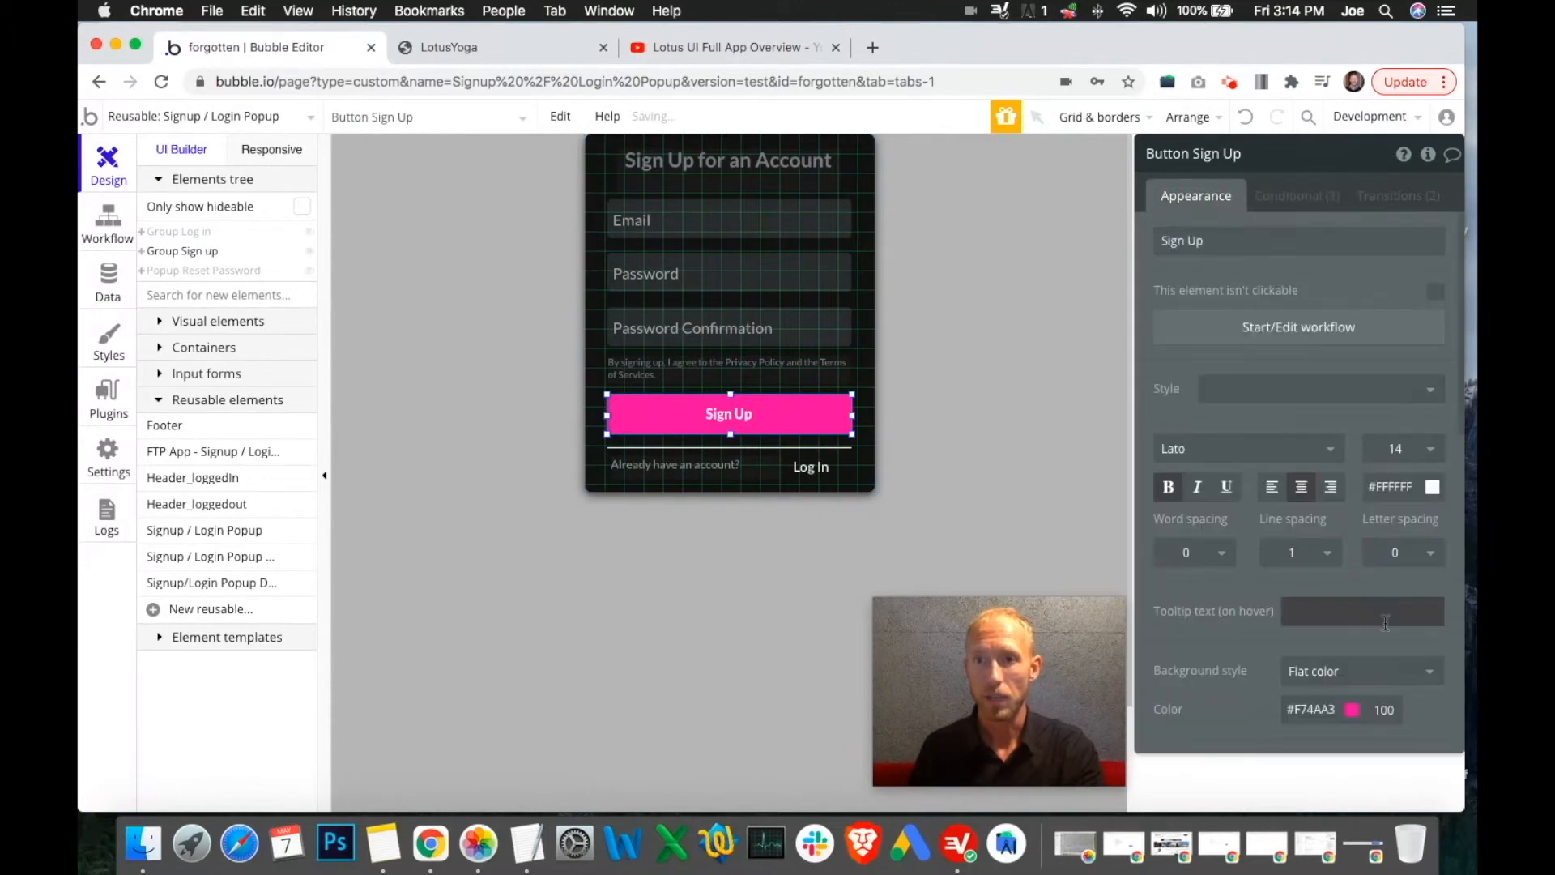
scroll(1316, 672, down, 1)
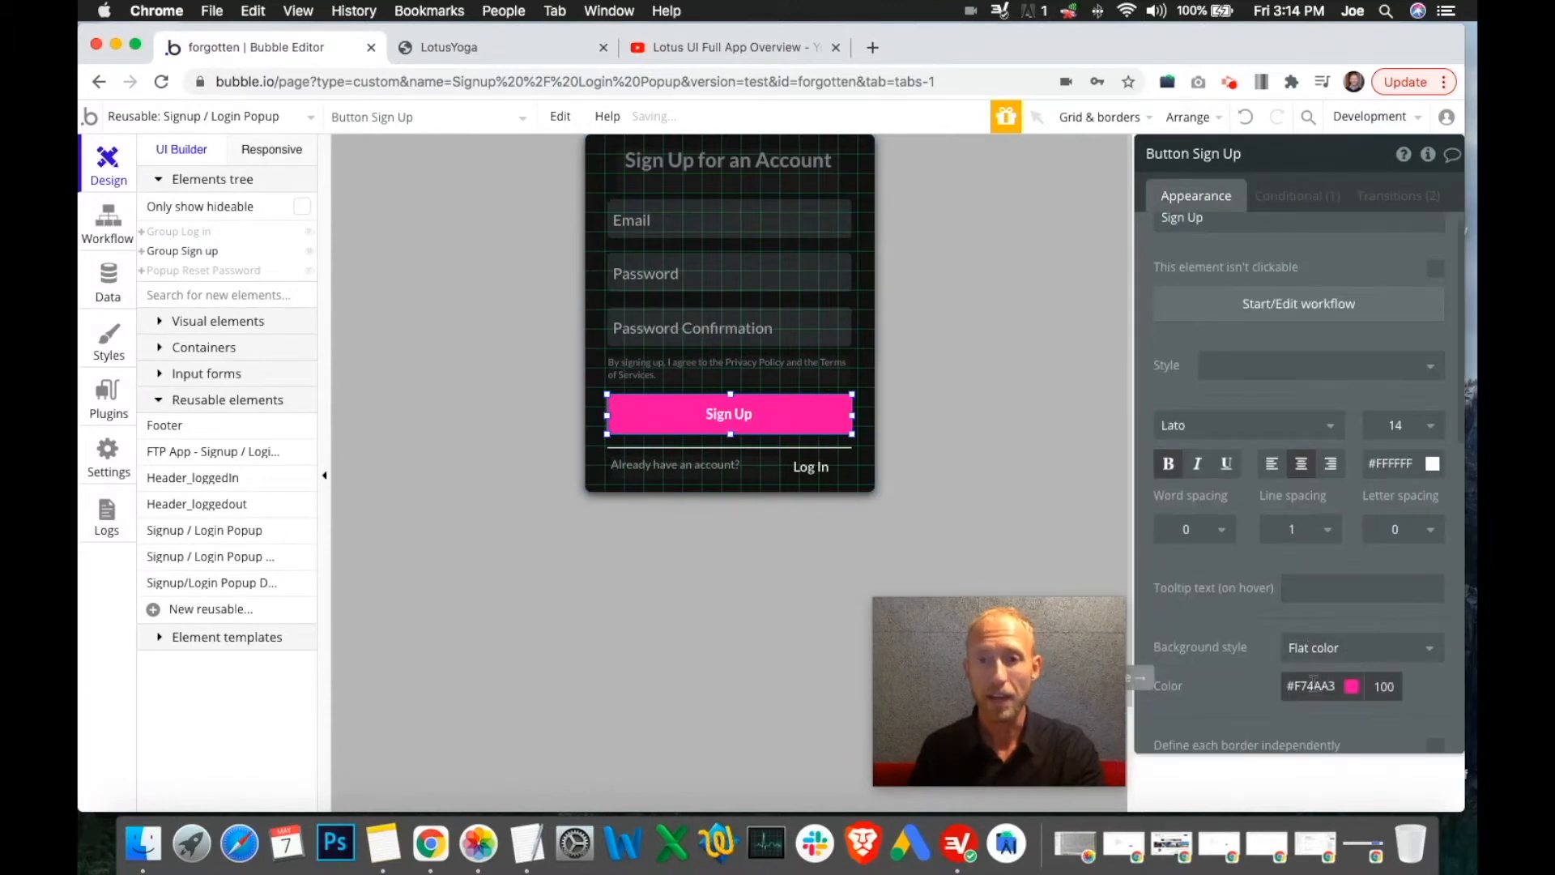
click(871, 429)
scroll(1182, 440, up, 1)
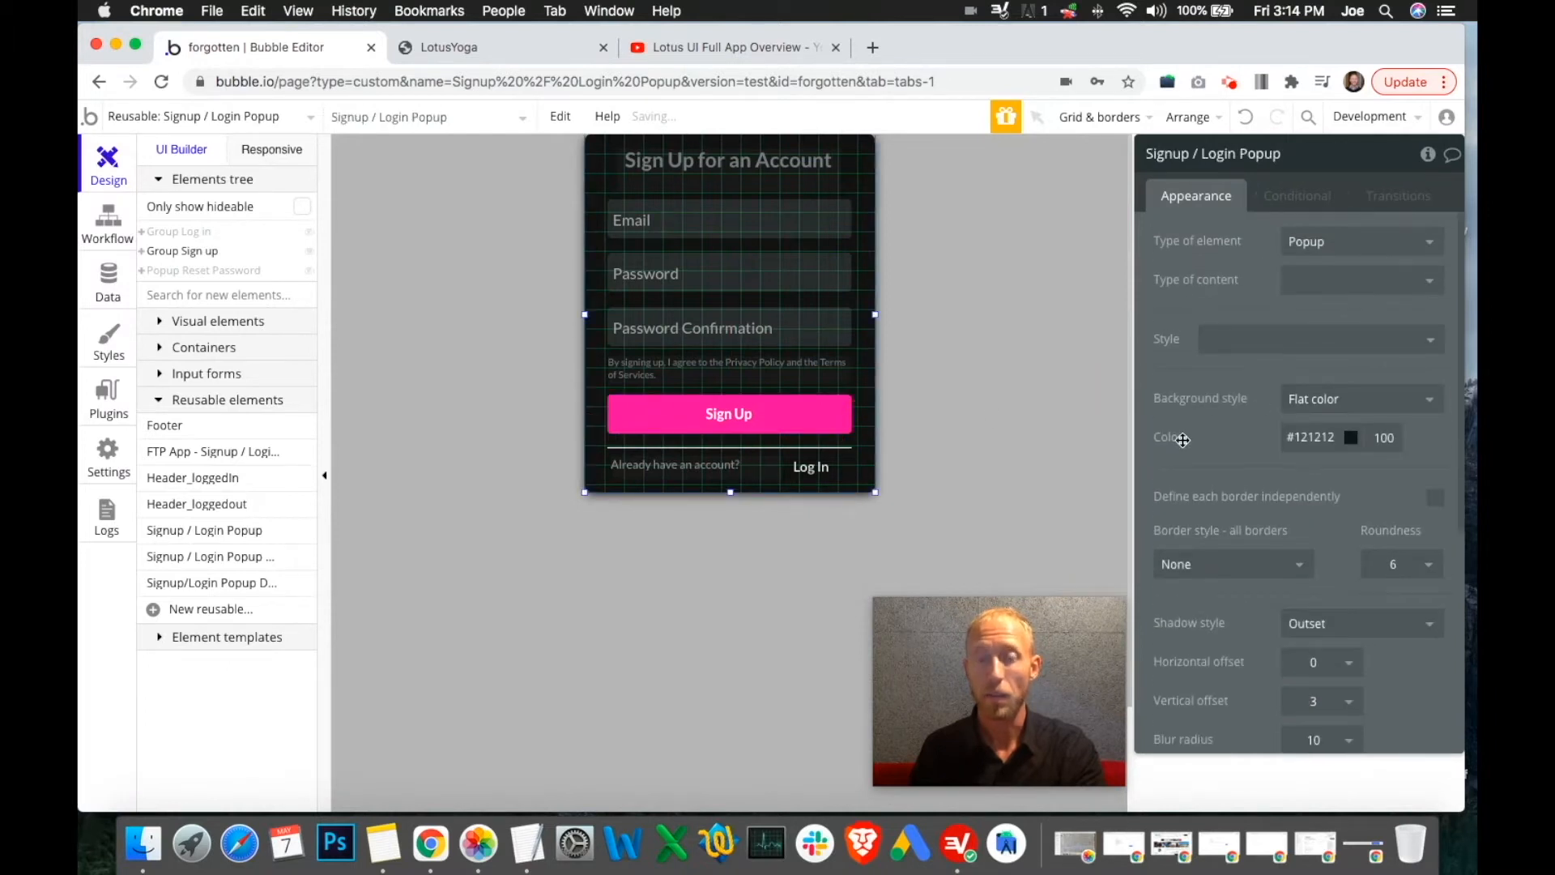
click(1308, 437)
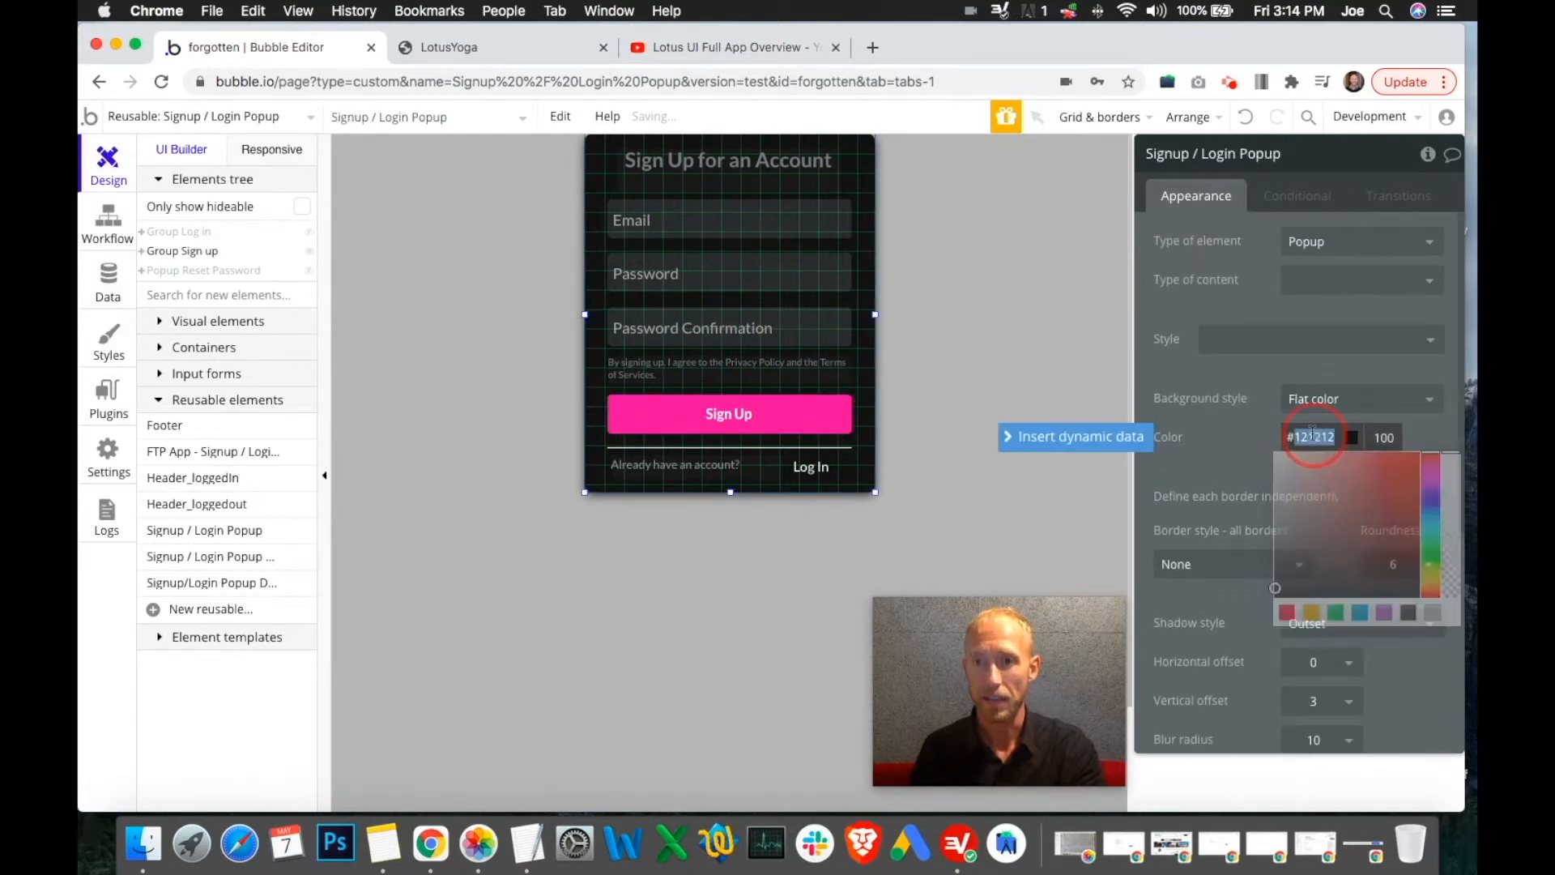
click(1262, 438)
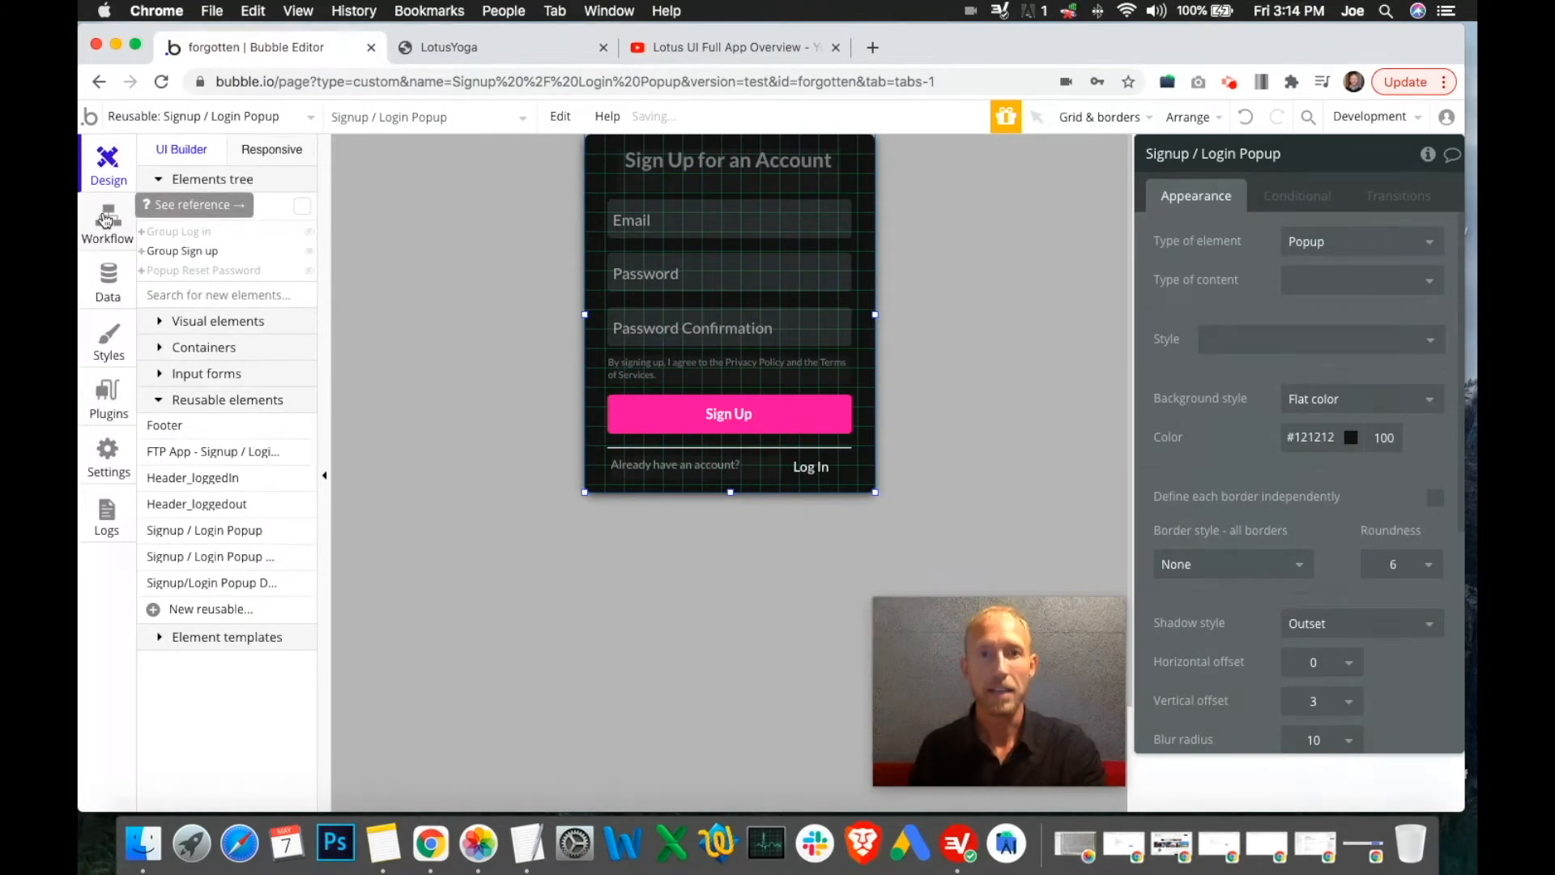
click(107, 220)
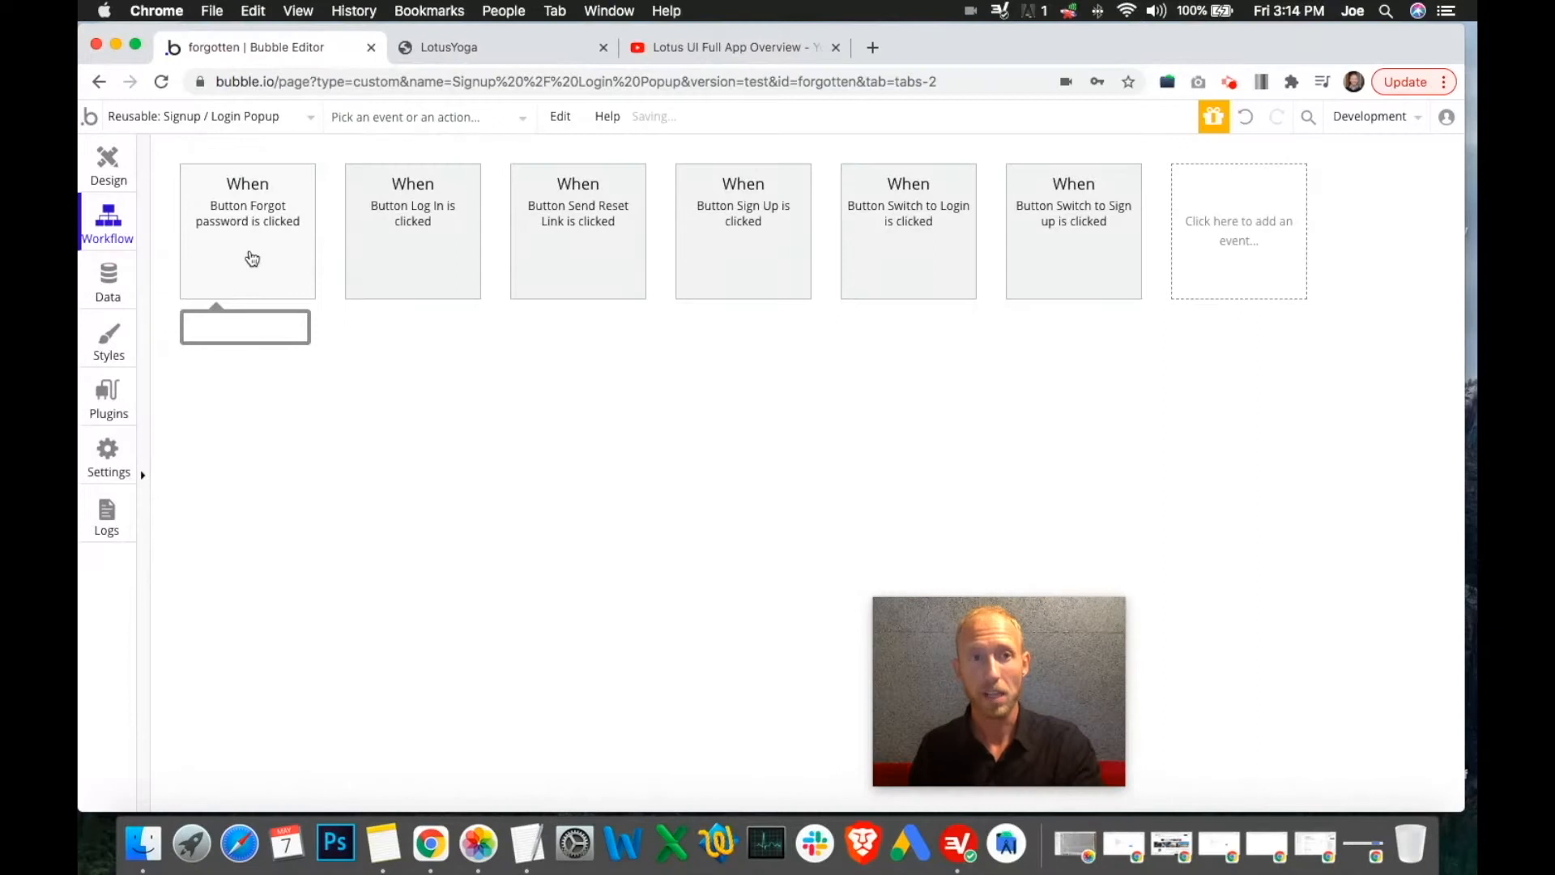
Look at the Forgot password workflow, return to Design, and postpone the system update until tomorrow
click(251, 257)
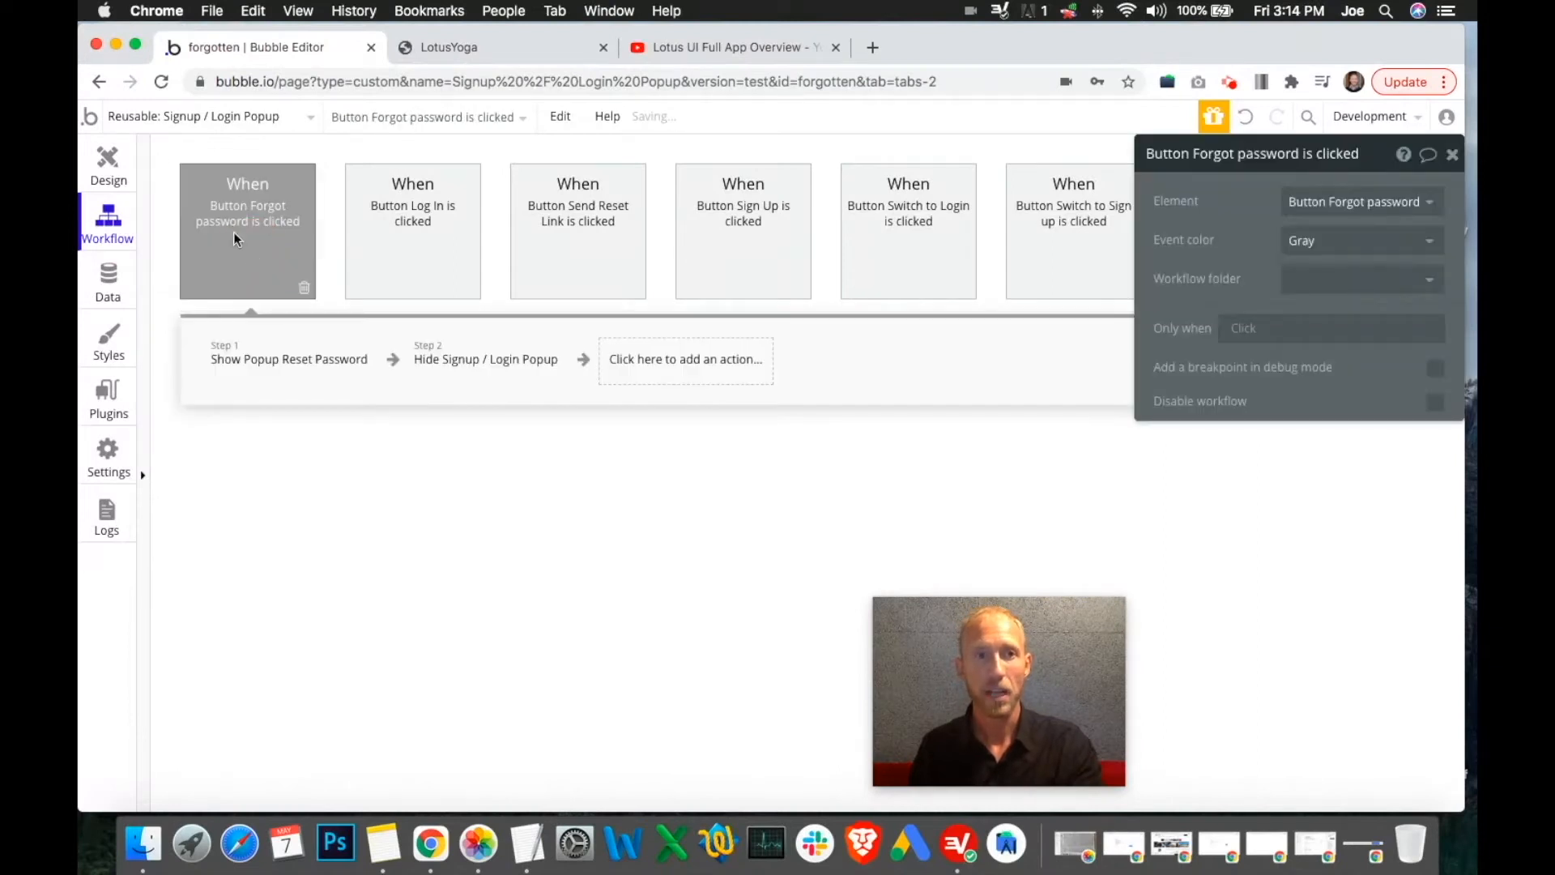
click(107, 162)
click(1416, 93)
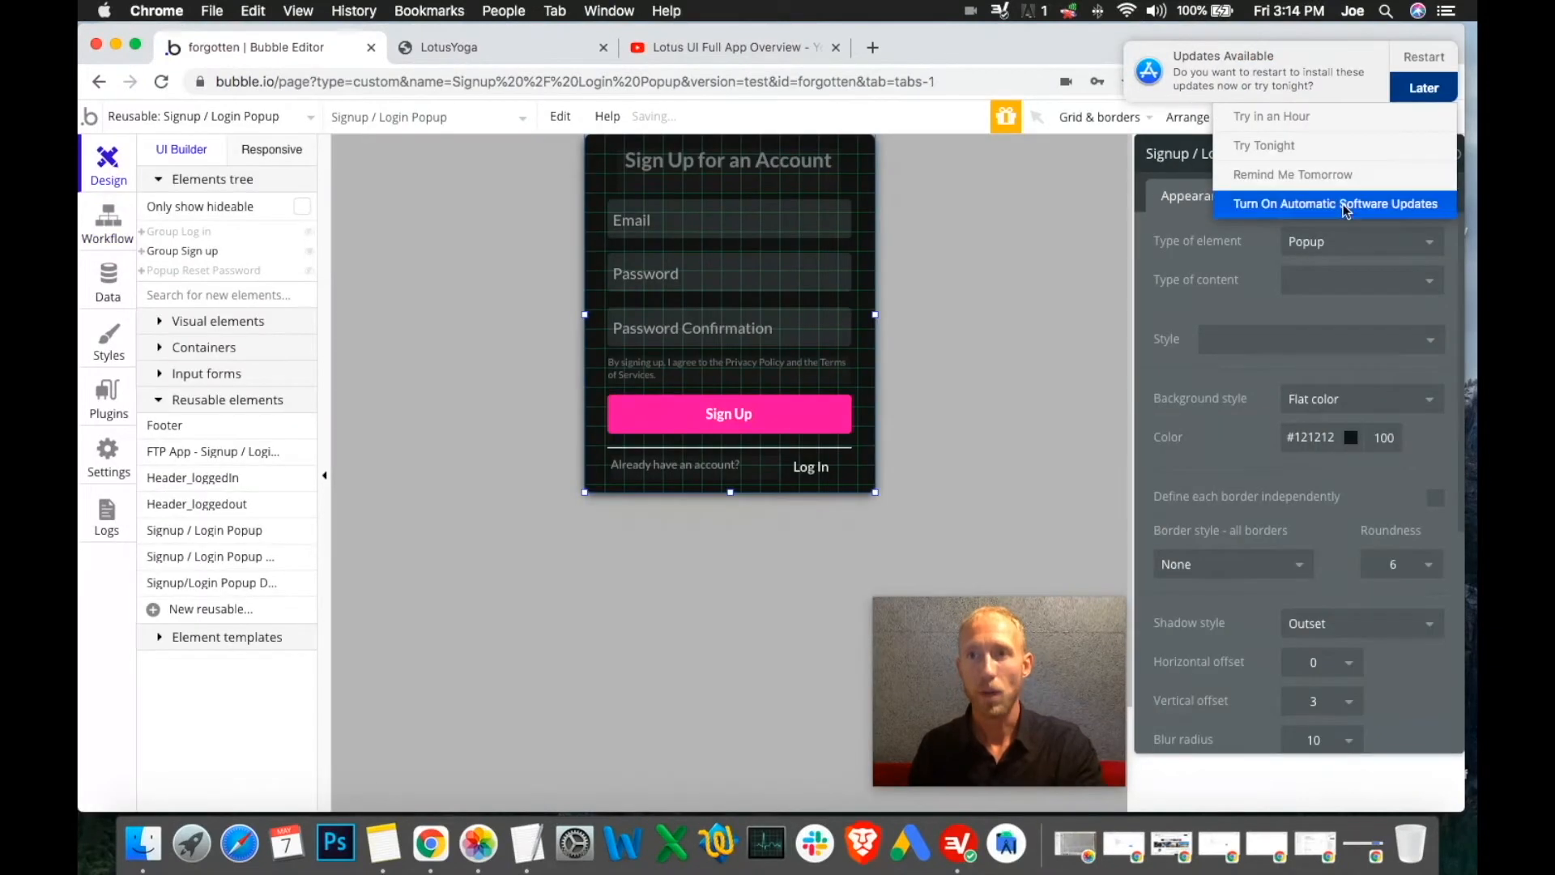
click(1321, 174)
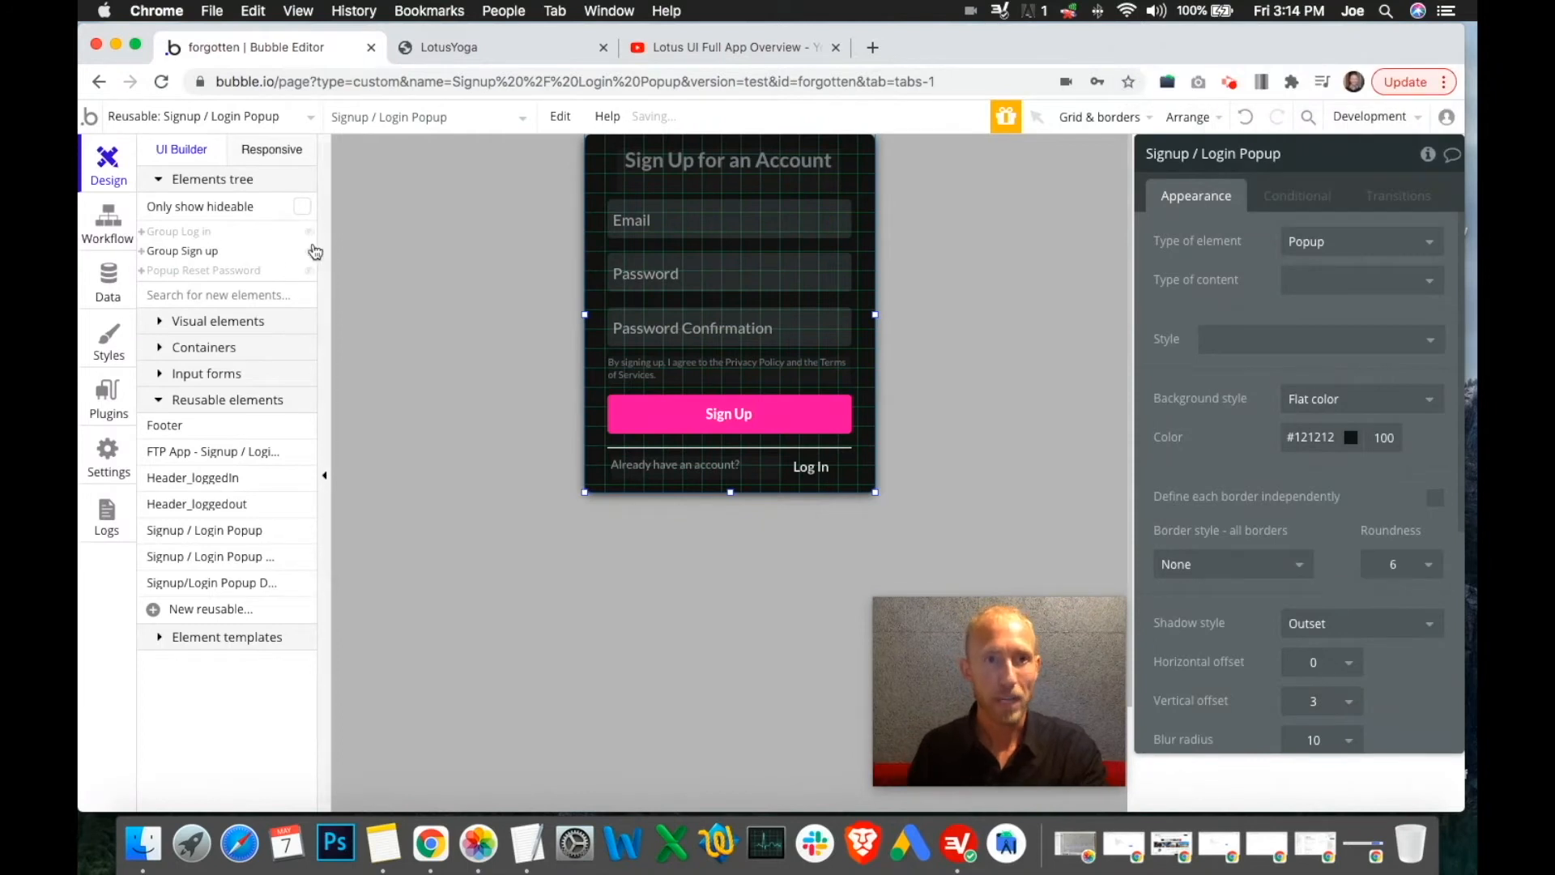
Preview and select Group Log in, then restore the Sign Up form on the canvas
click(309, 232)
click(310, 251)
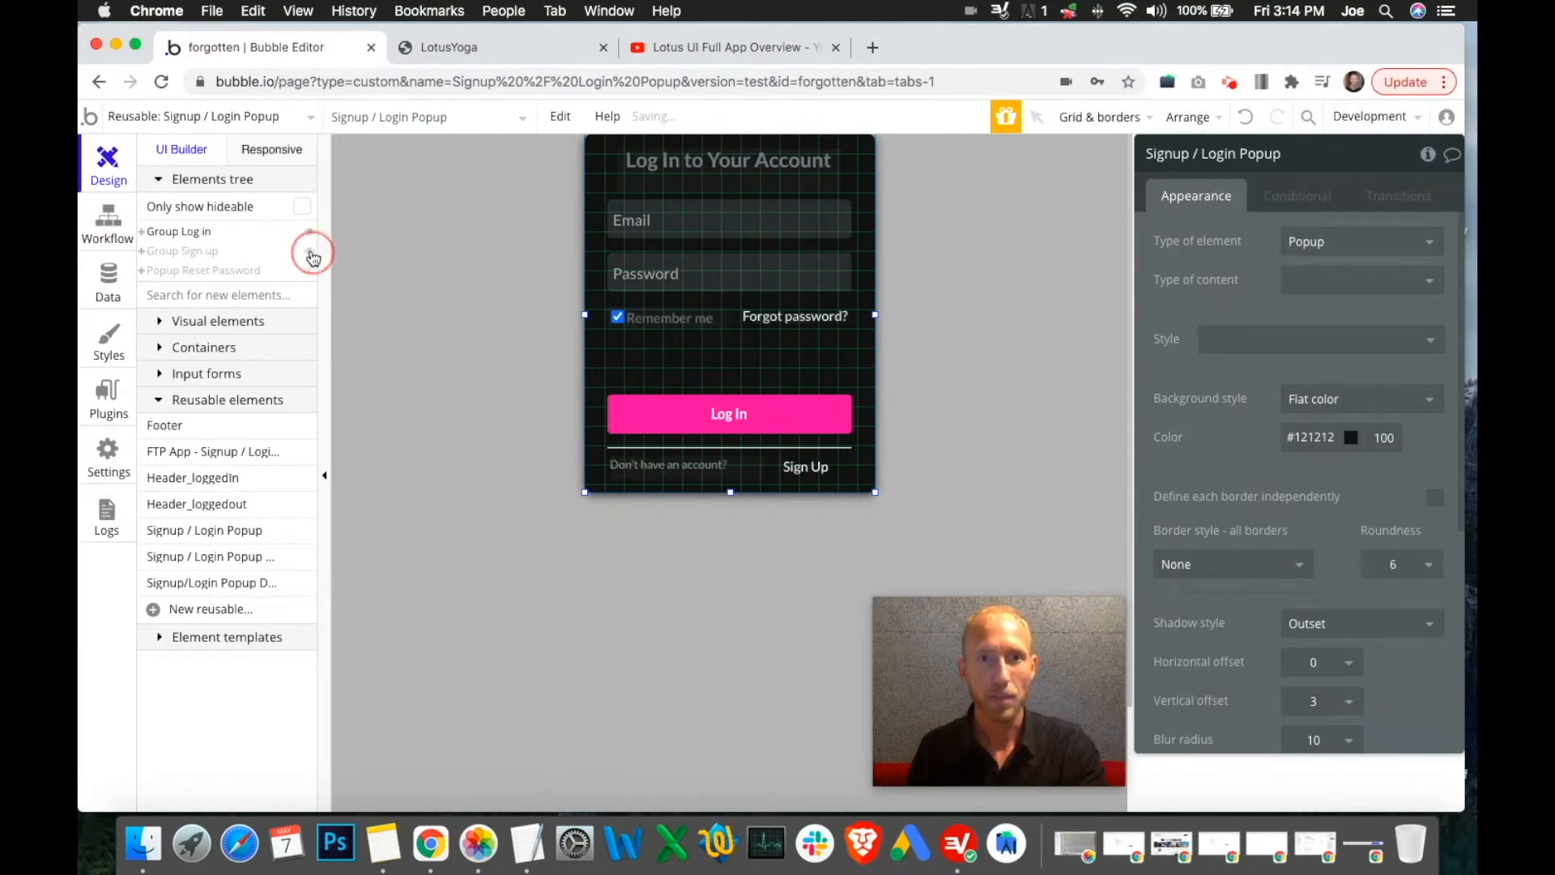
click(740, 362)
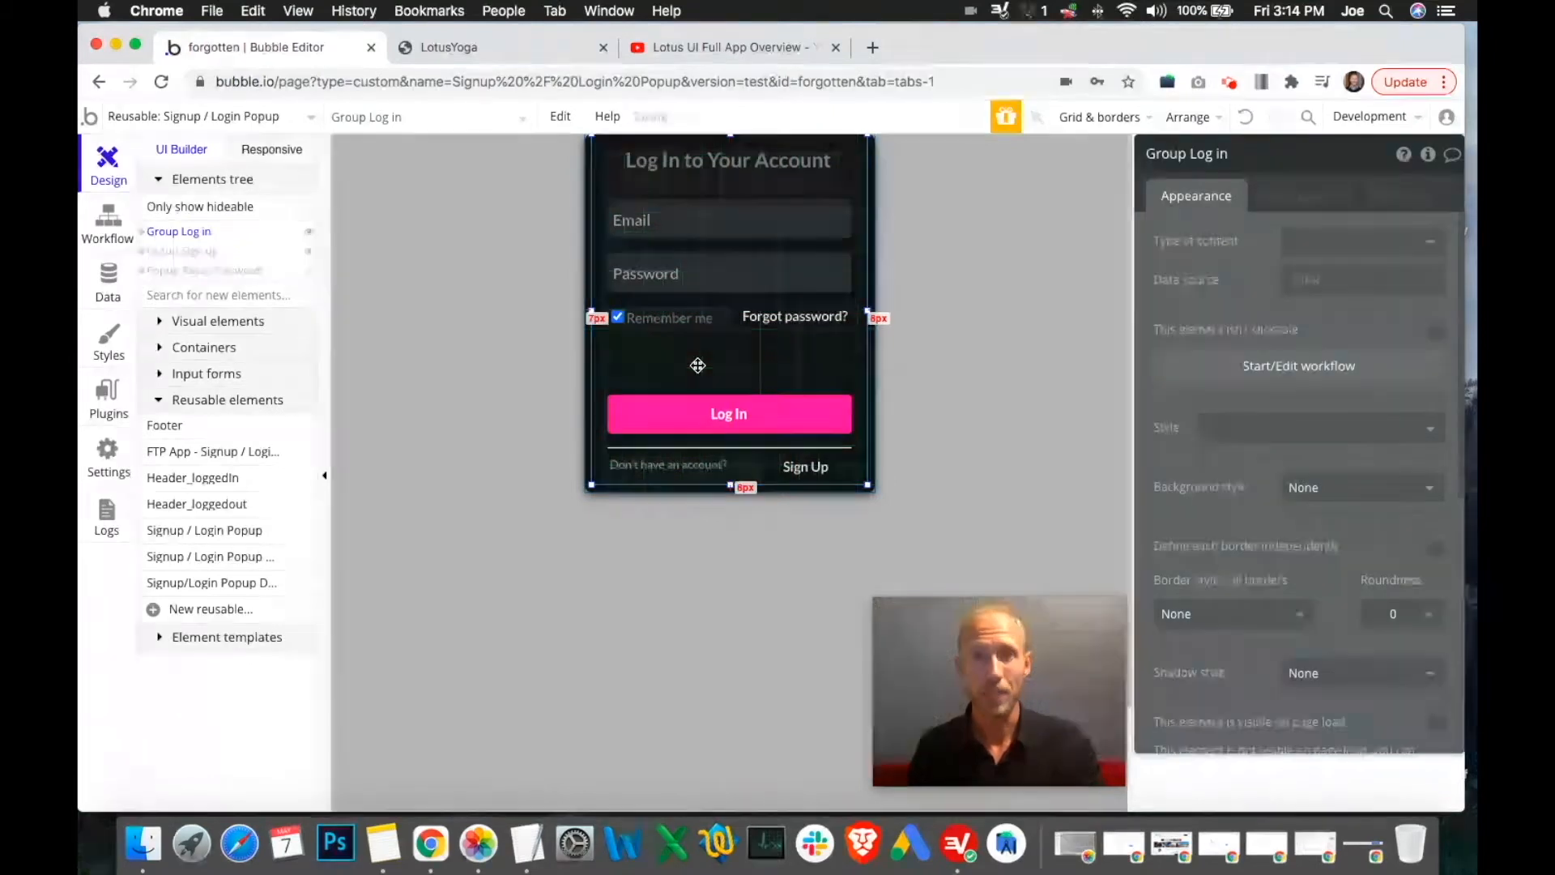
click(311, 234)
click(309, 251)
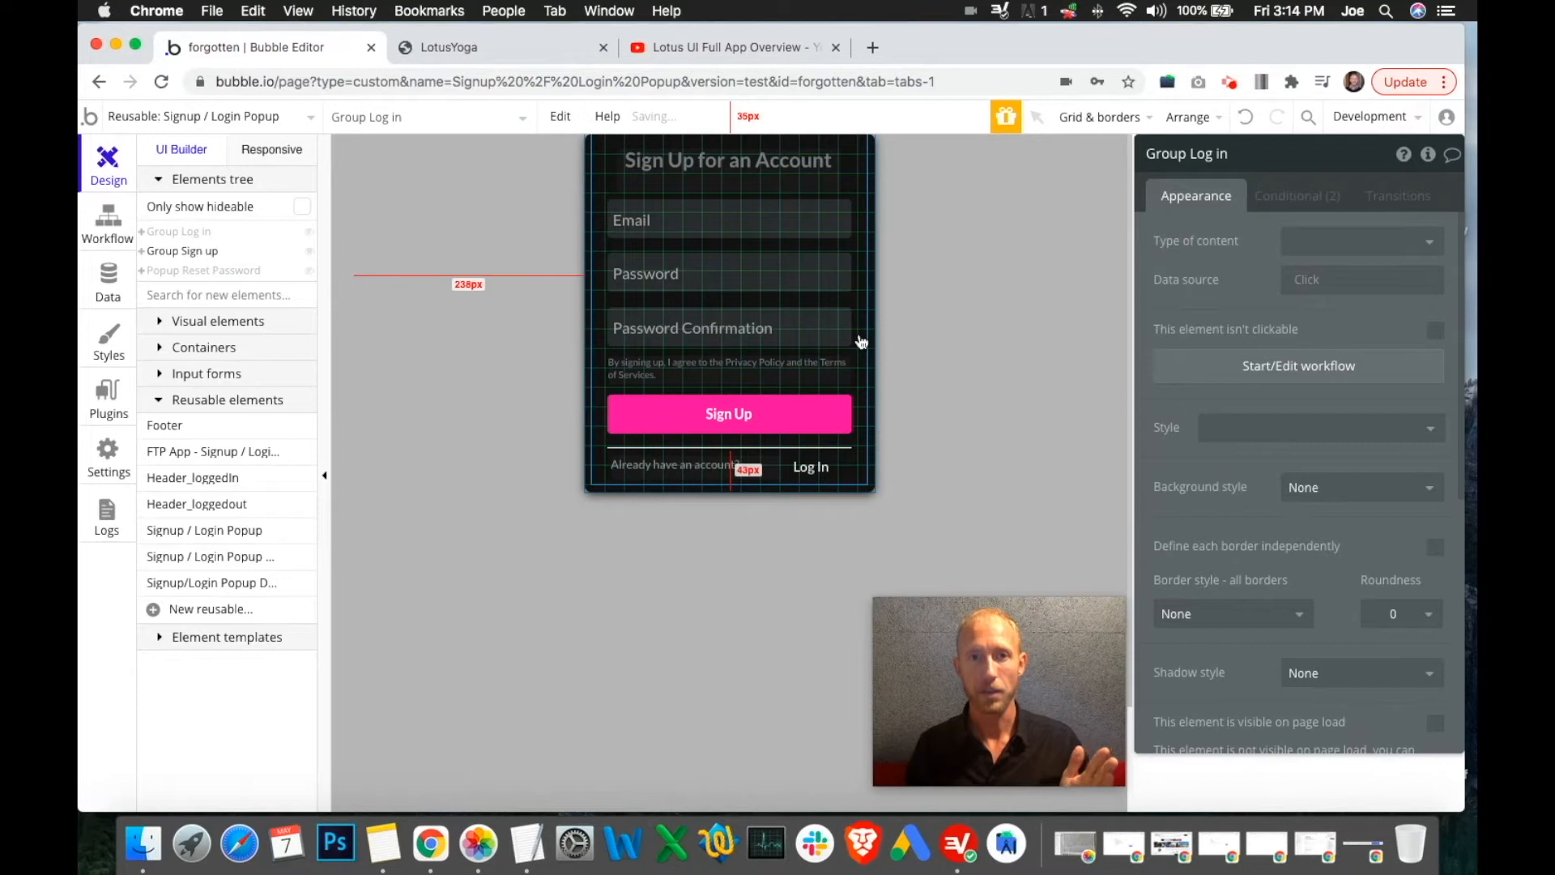
Compare Group Log in's and Group Sign up's visibility conditions by switching between them repeatedly
click(1308, 196)
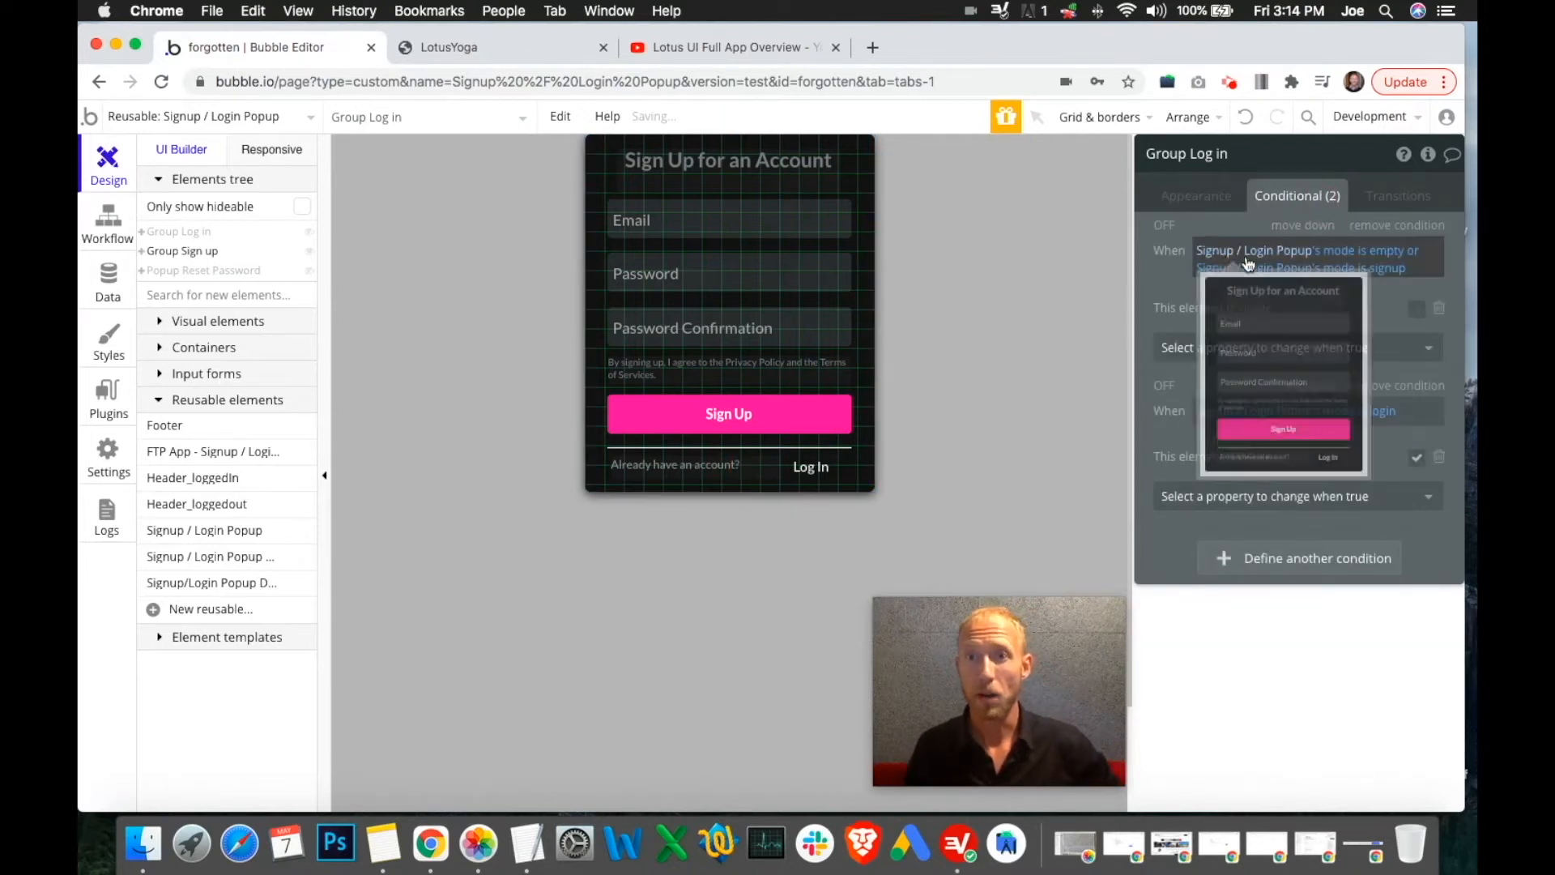
mouse_move(1286, 273)
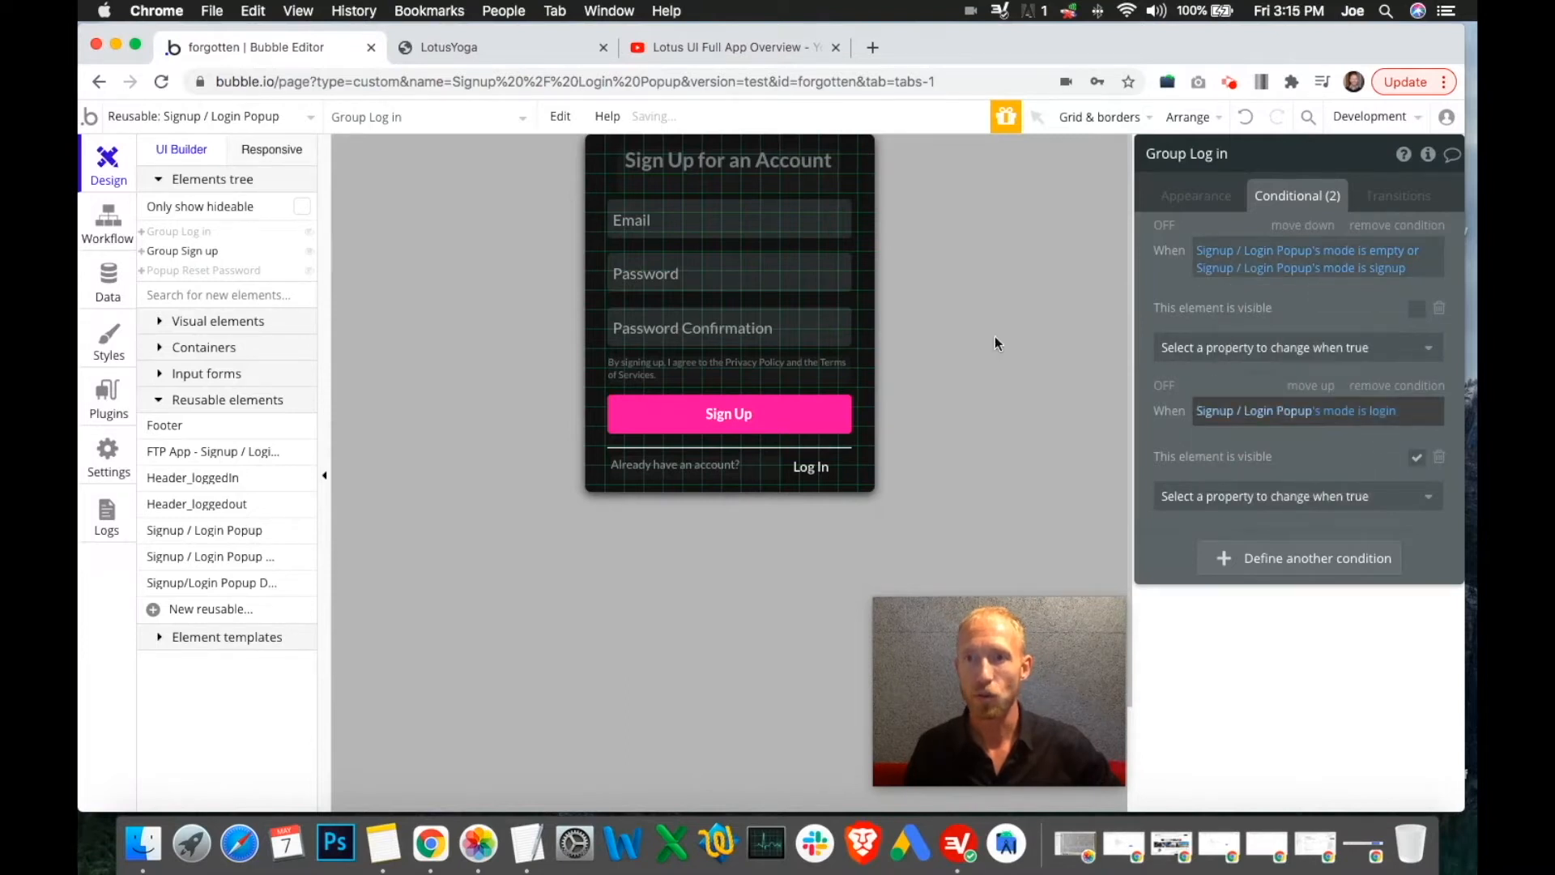
click(187, 238)
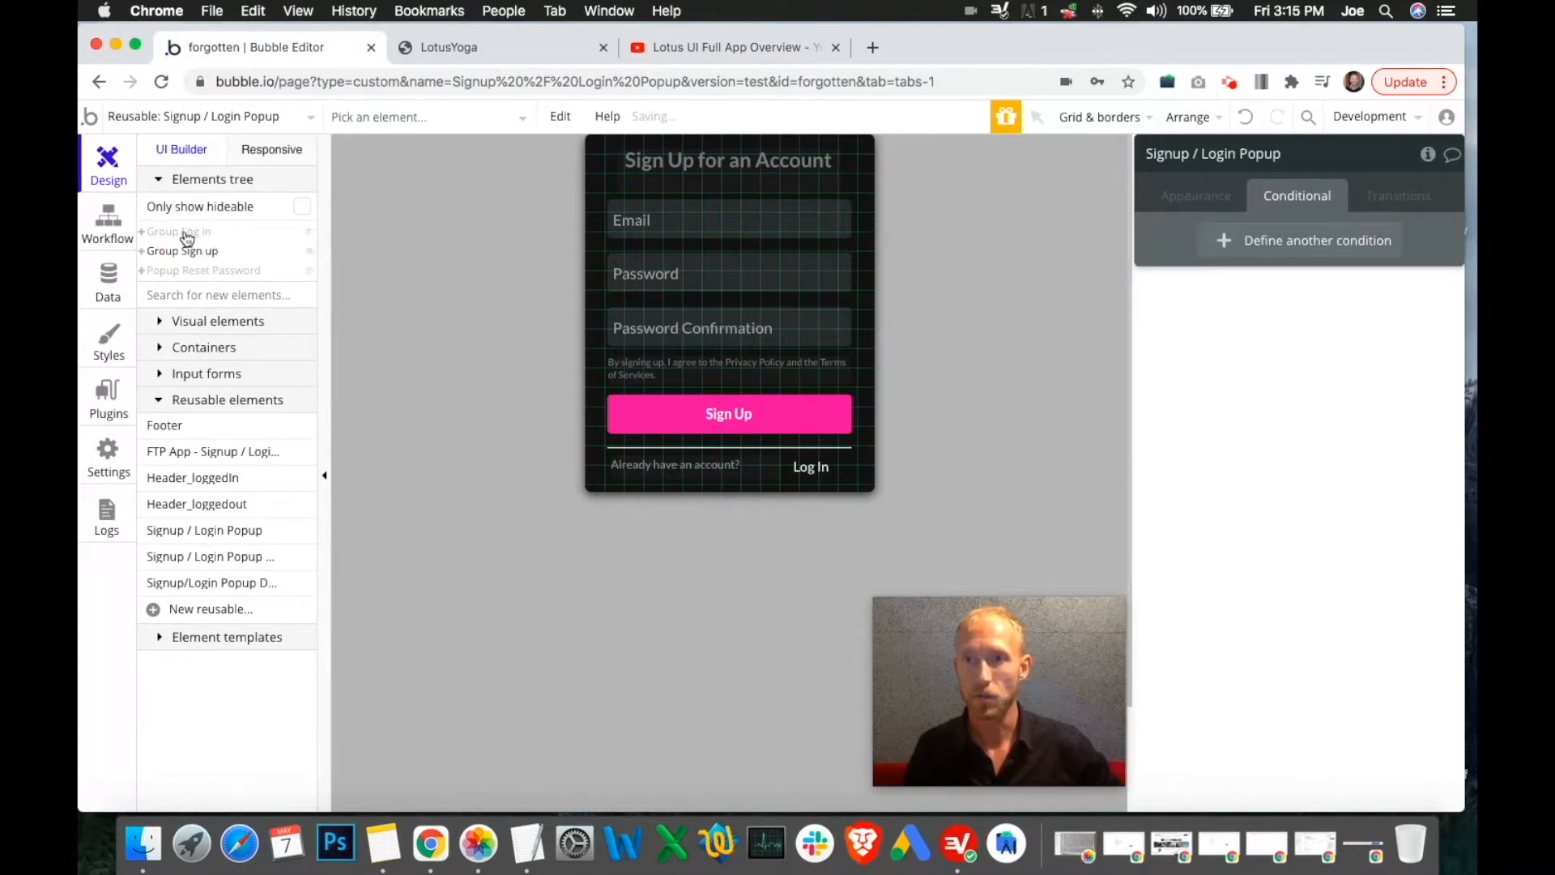
click(187, 235)
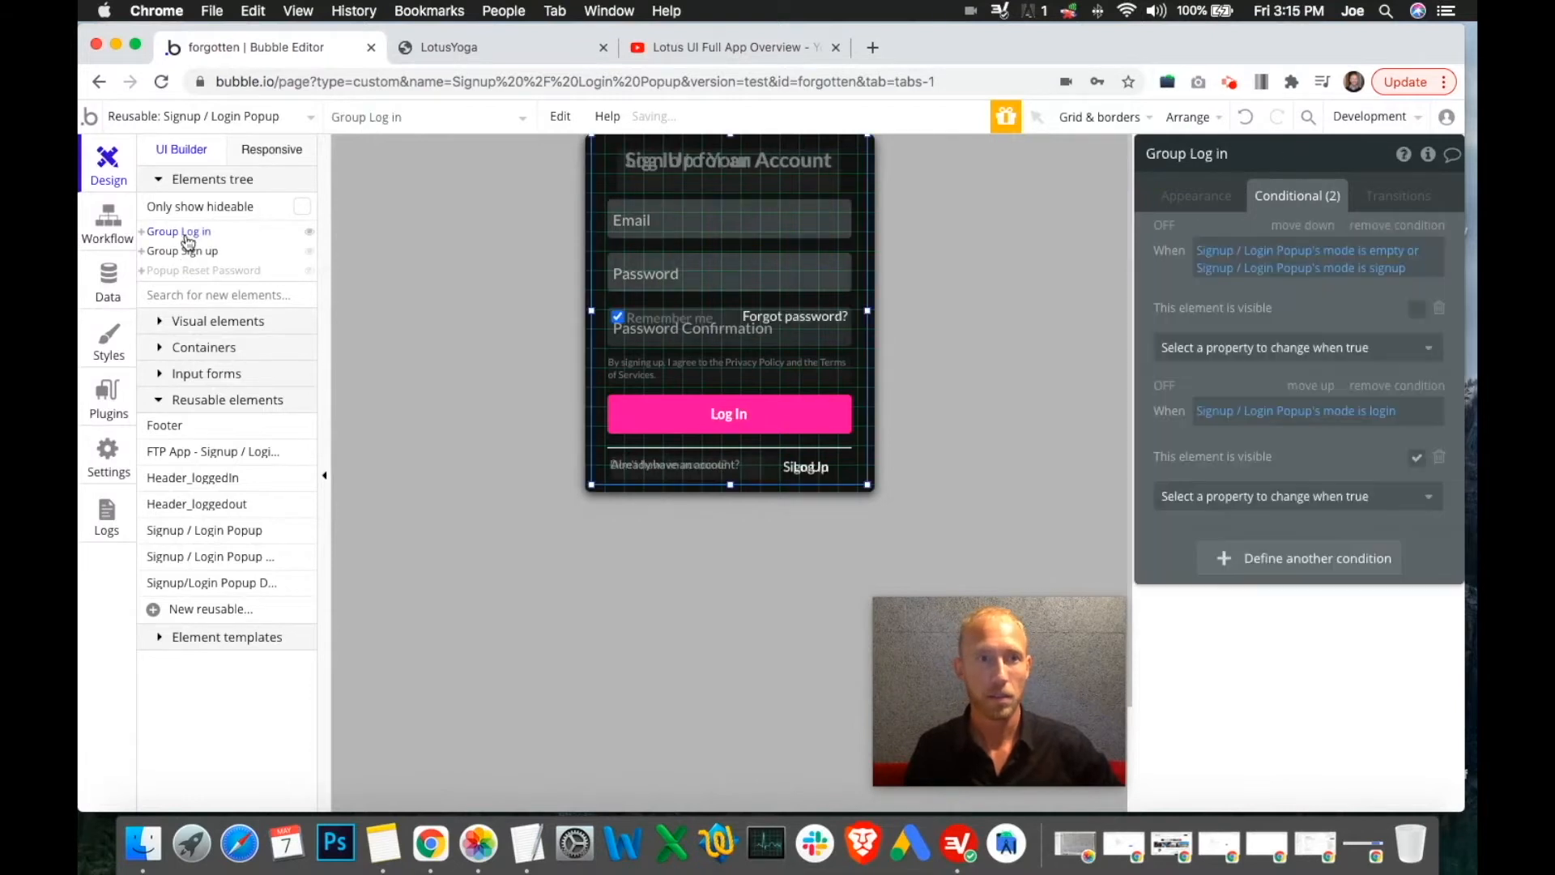
click(198, 253)
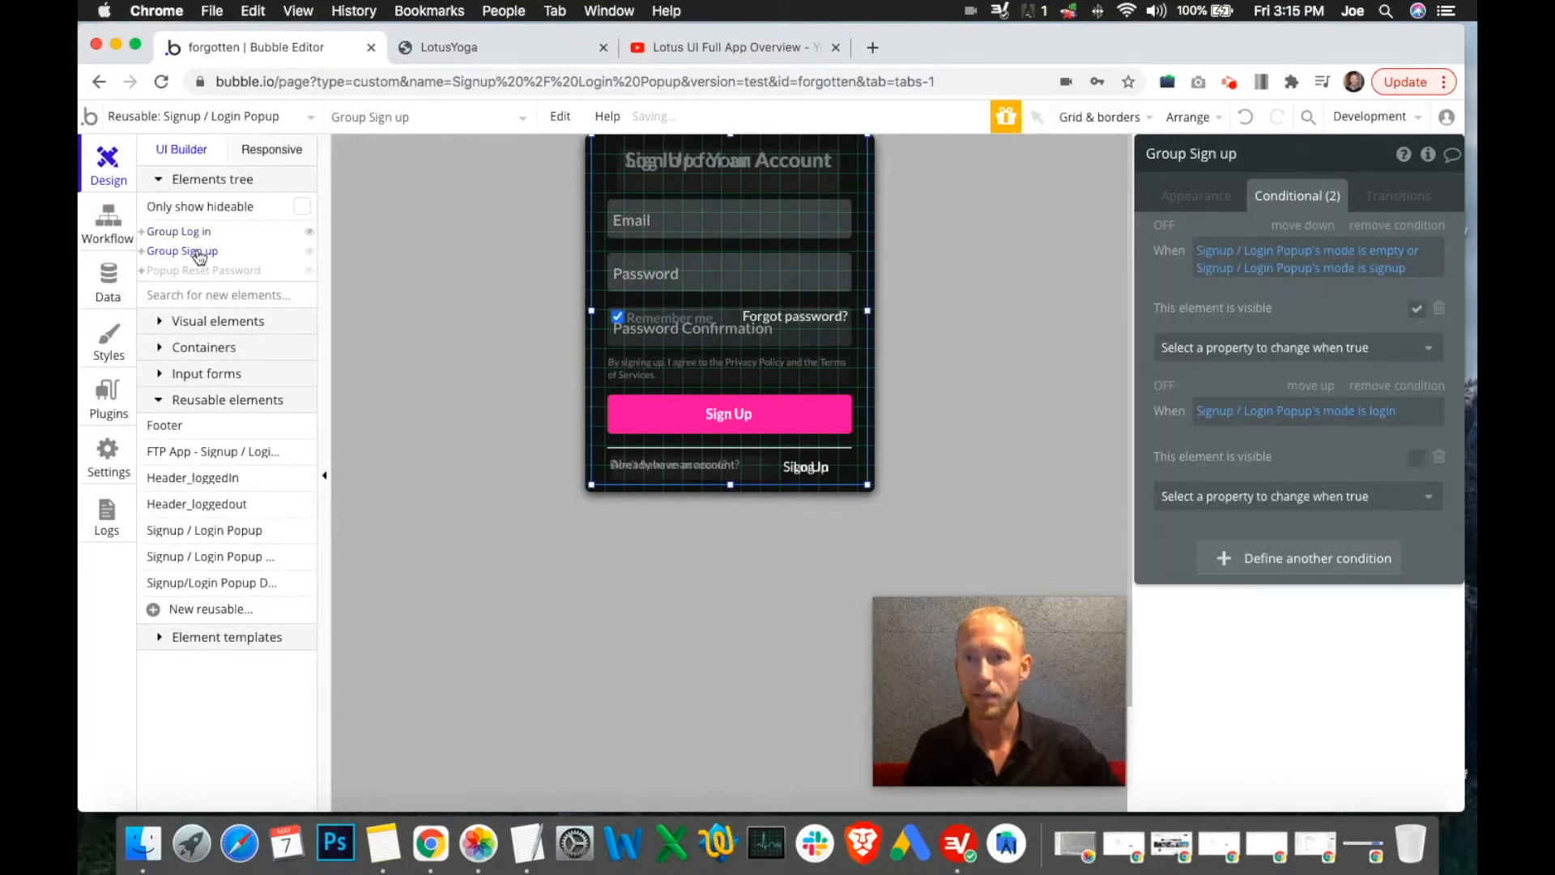
click(195, 236)
click(203, 254)
click(201, 234)
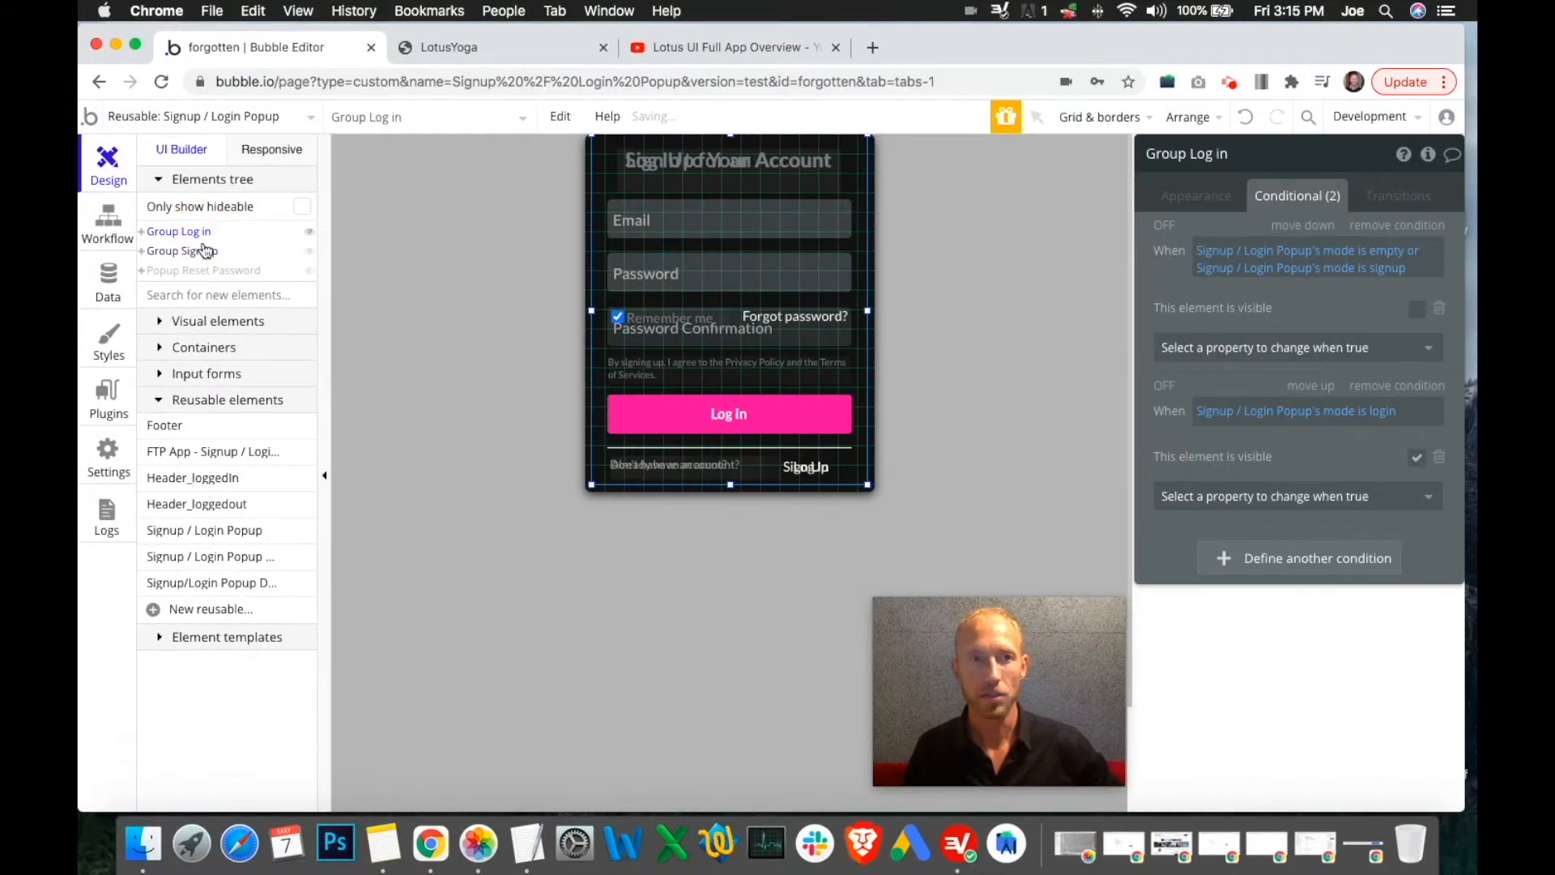
click(204, 251)
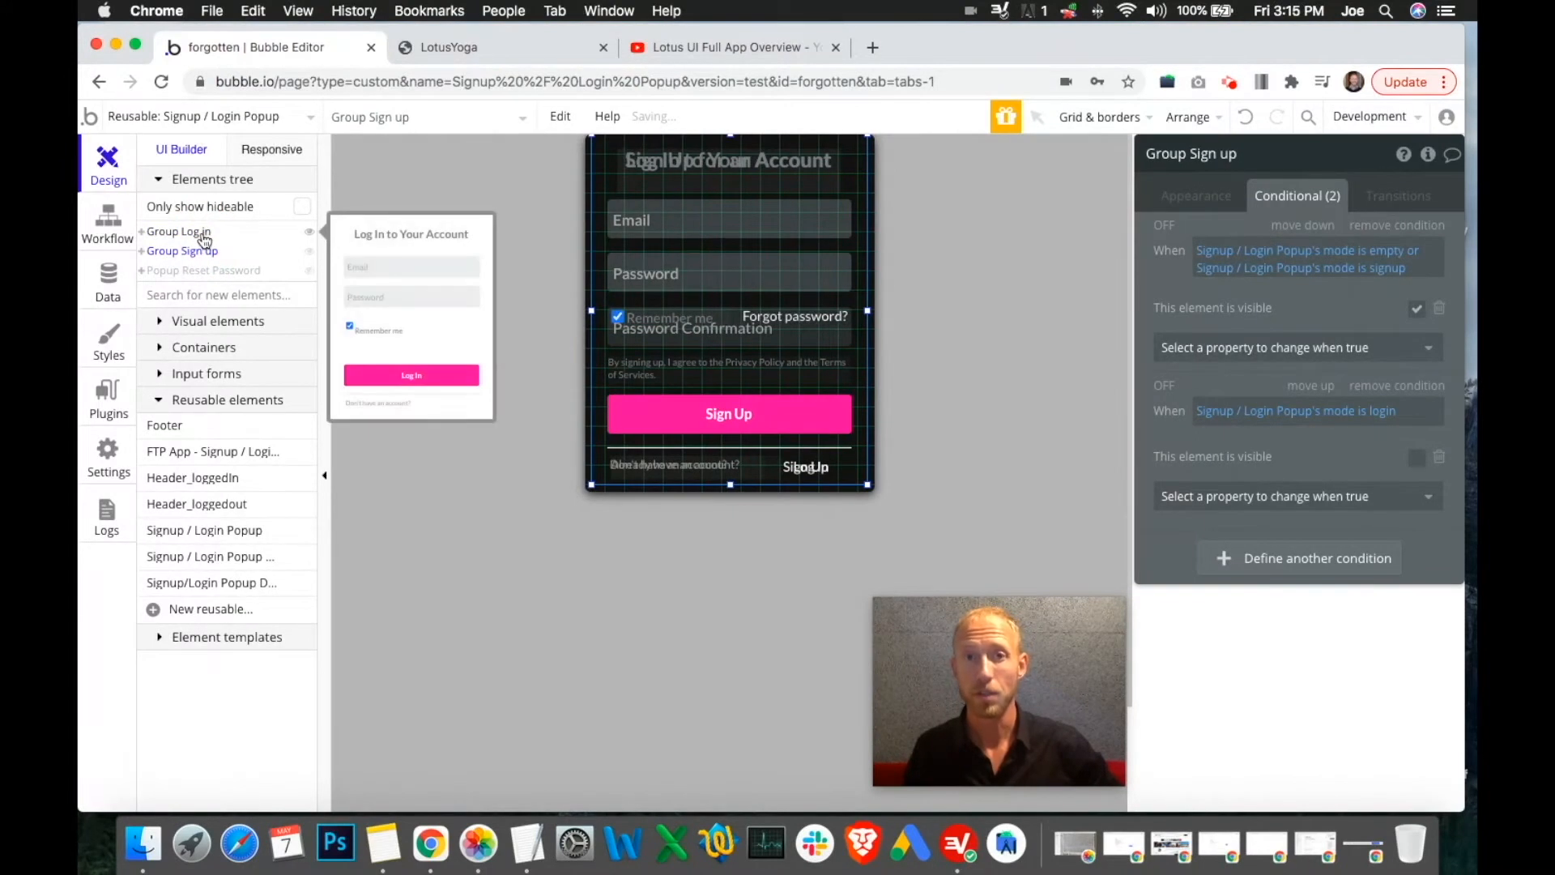
click(203, 236)
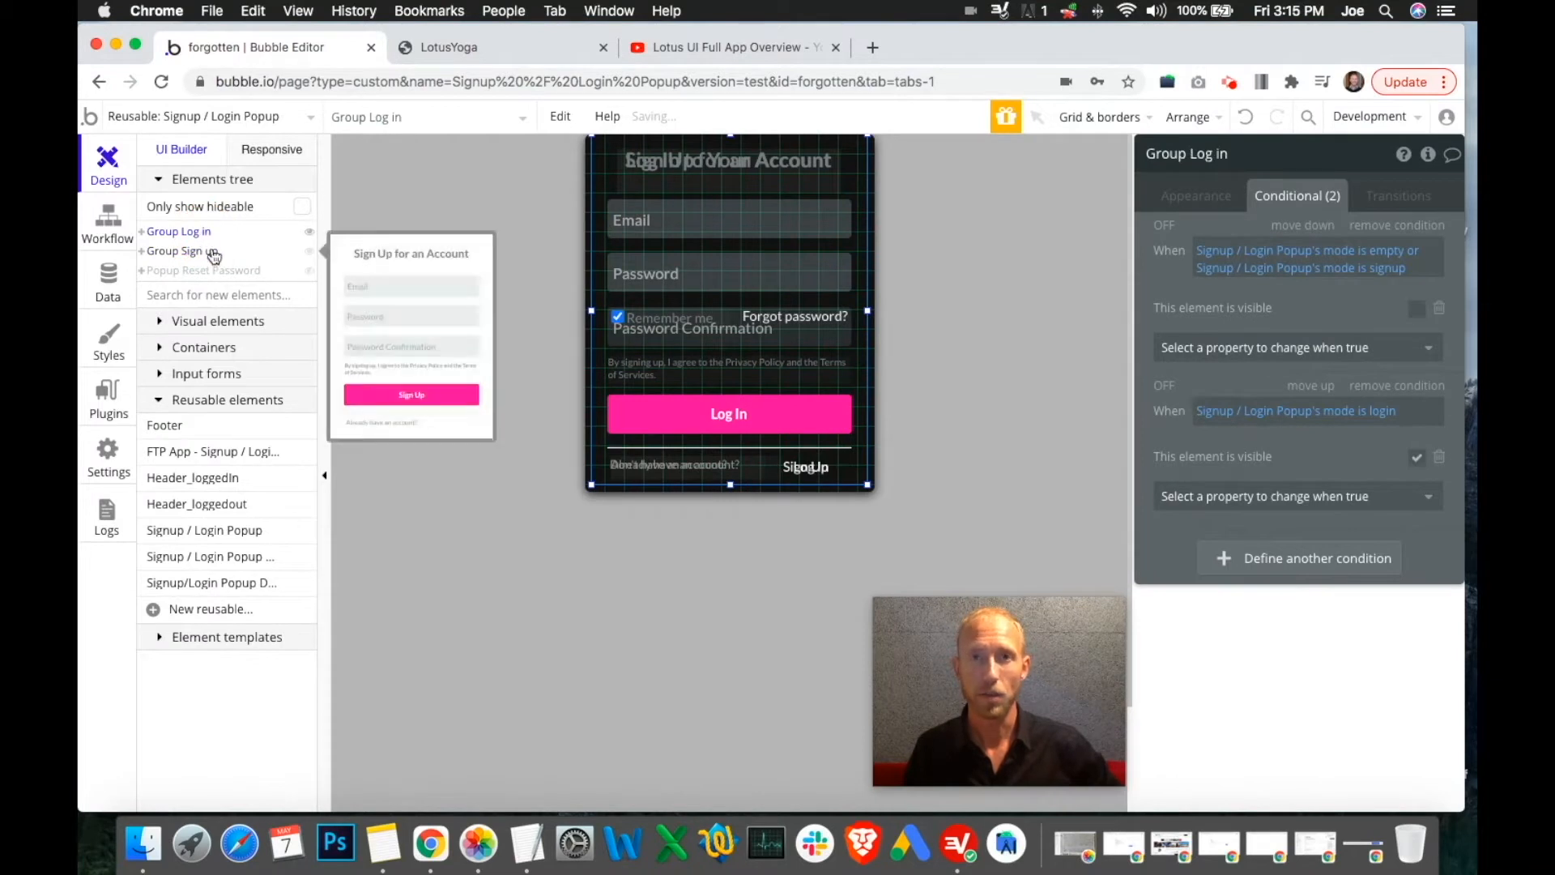
click(213, 256)
click(205, 235)
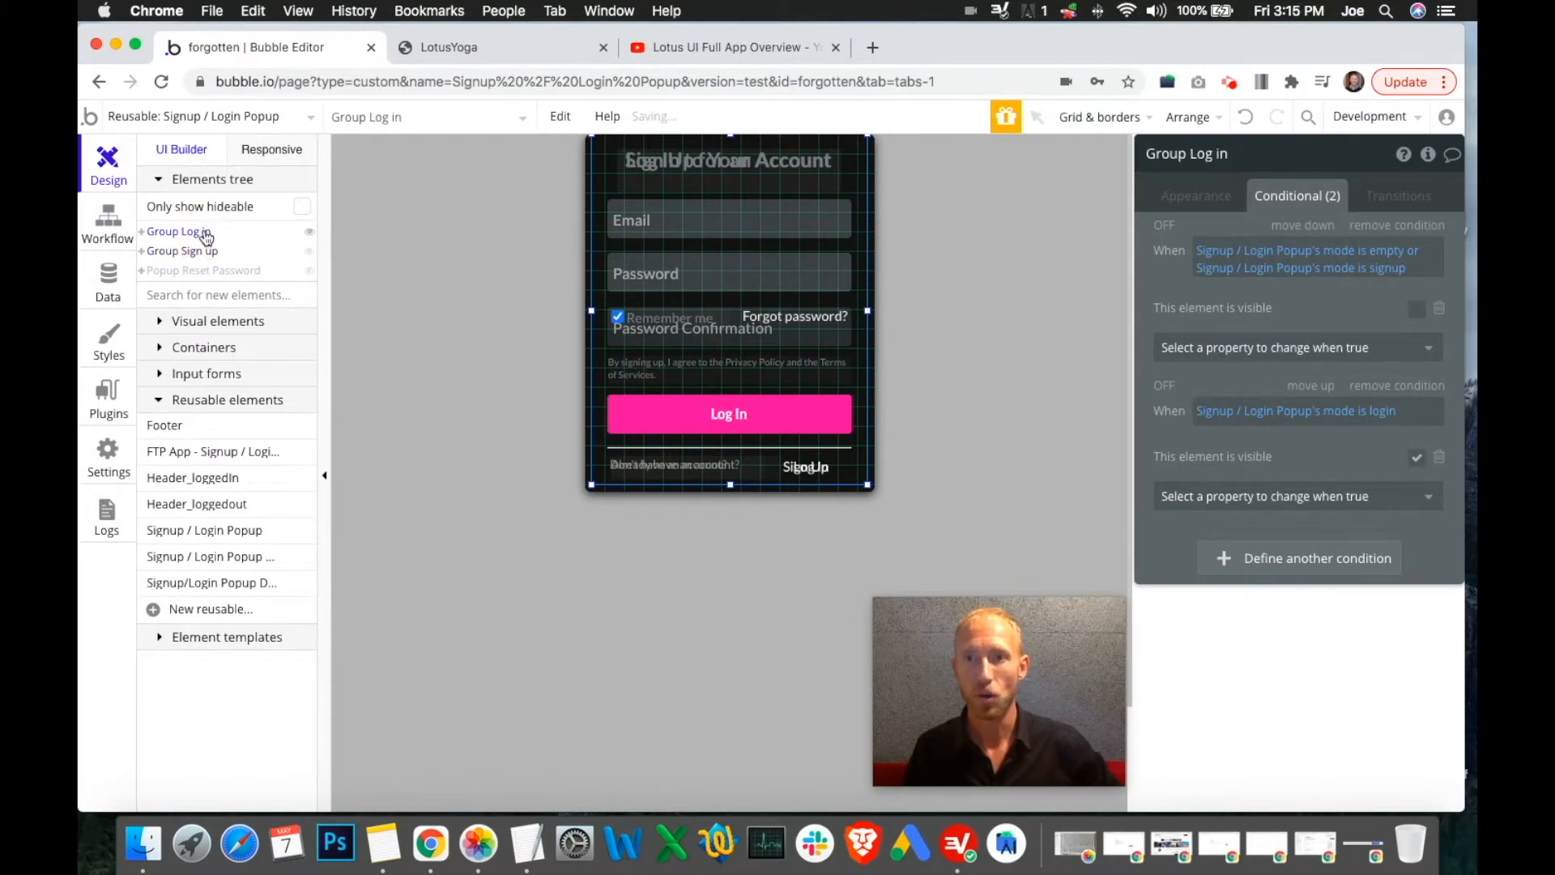
click(204, 256)
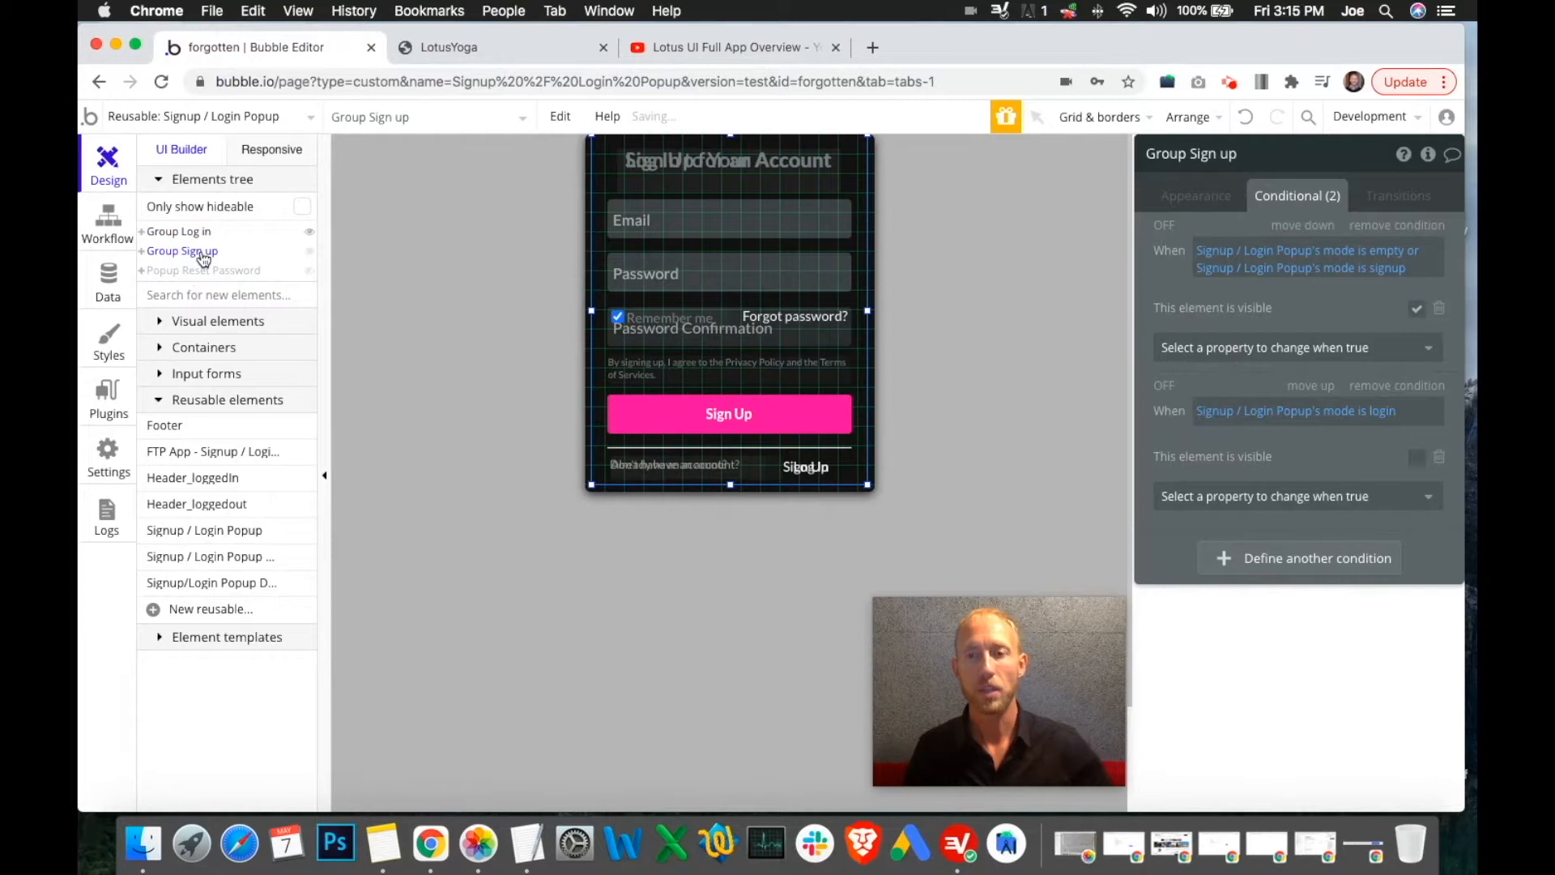
click(202, 235)
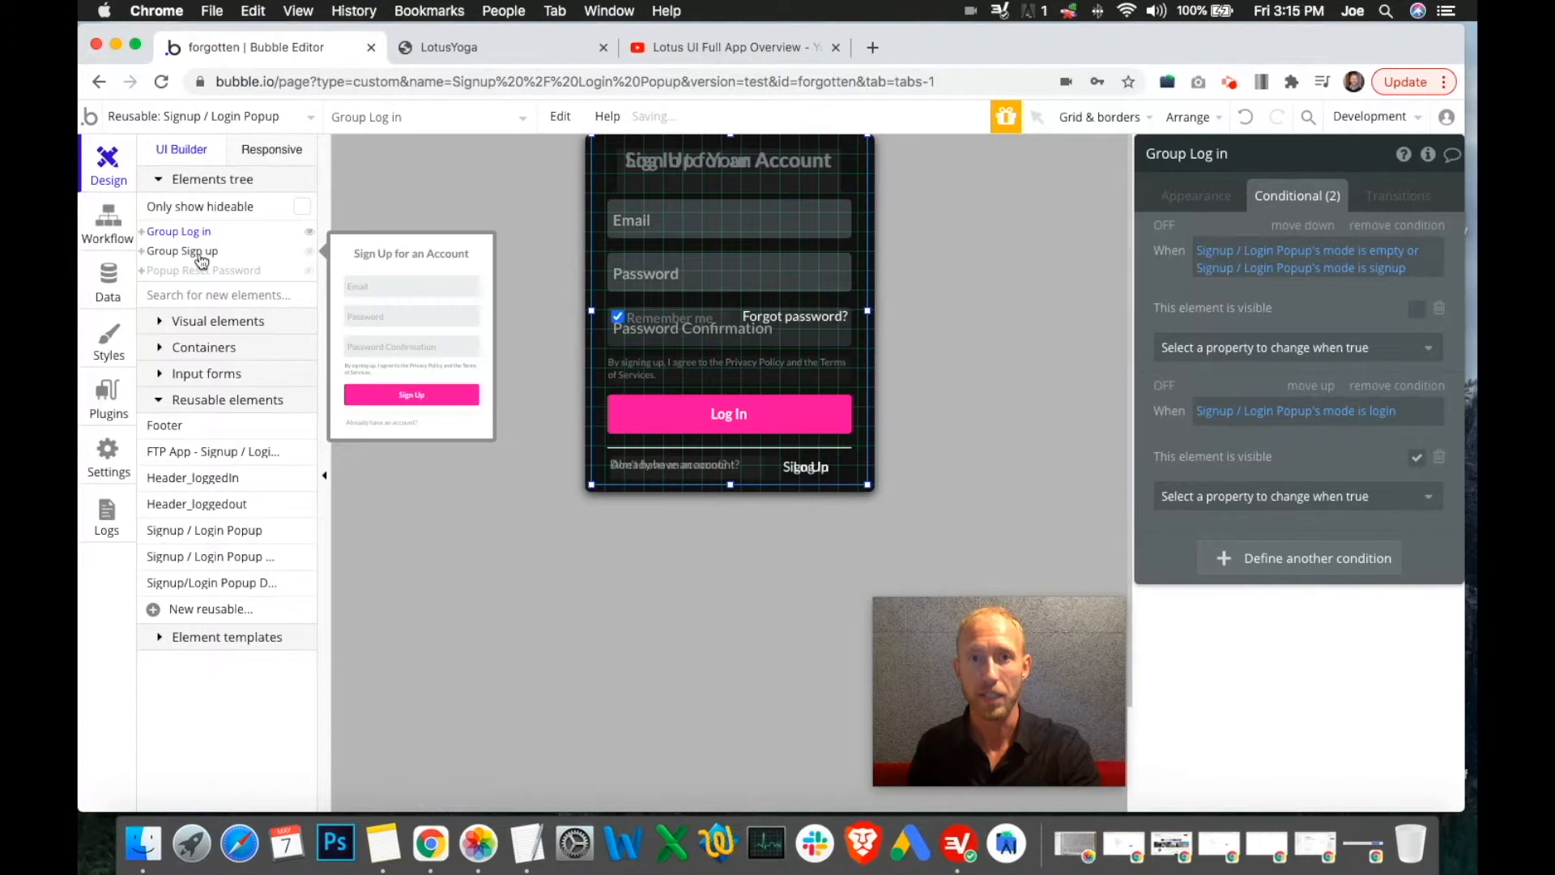
Select Group Sign up, then toggle the eye icons so only the Log In form shows
click(198, 251)
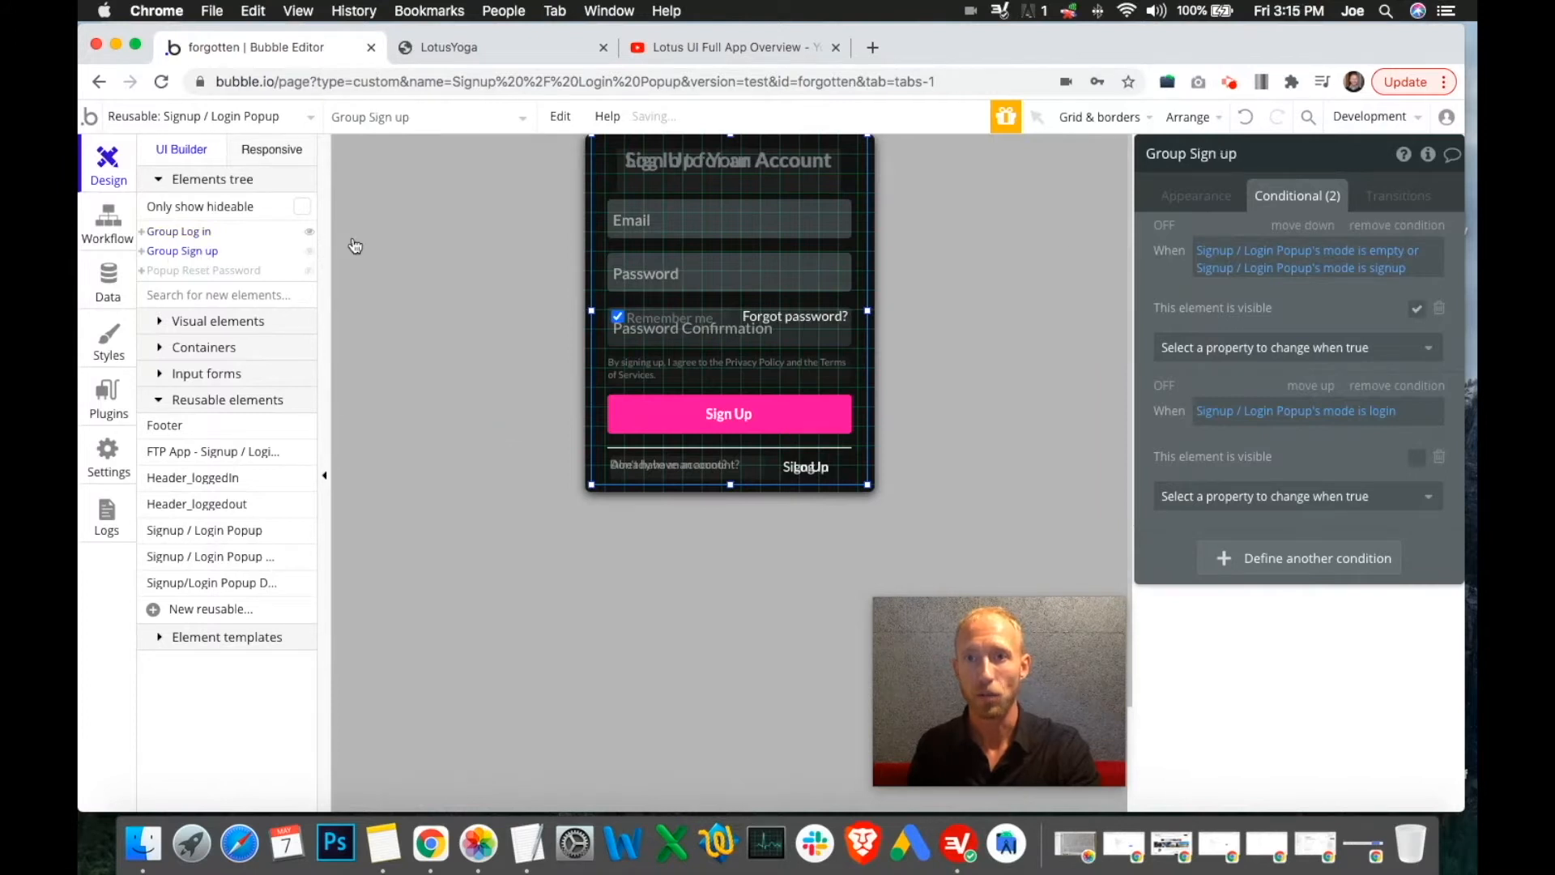
click(1207, 204)
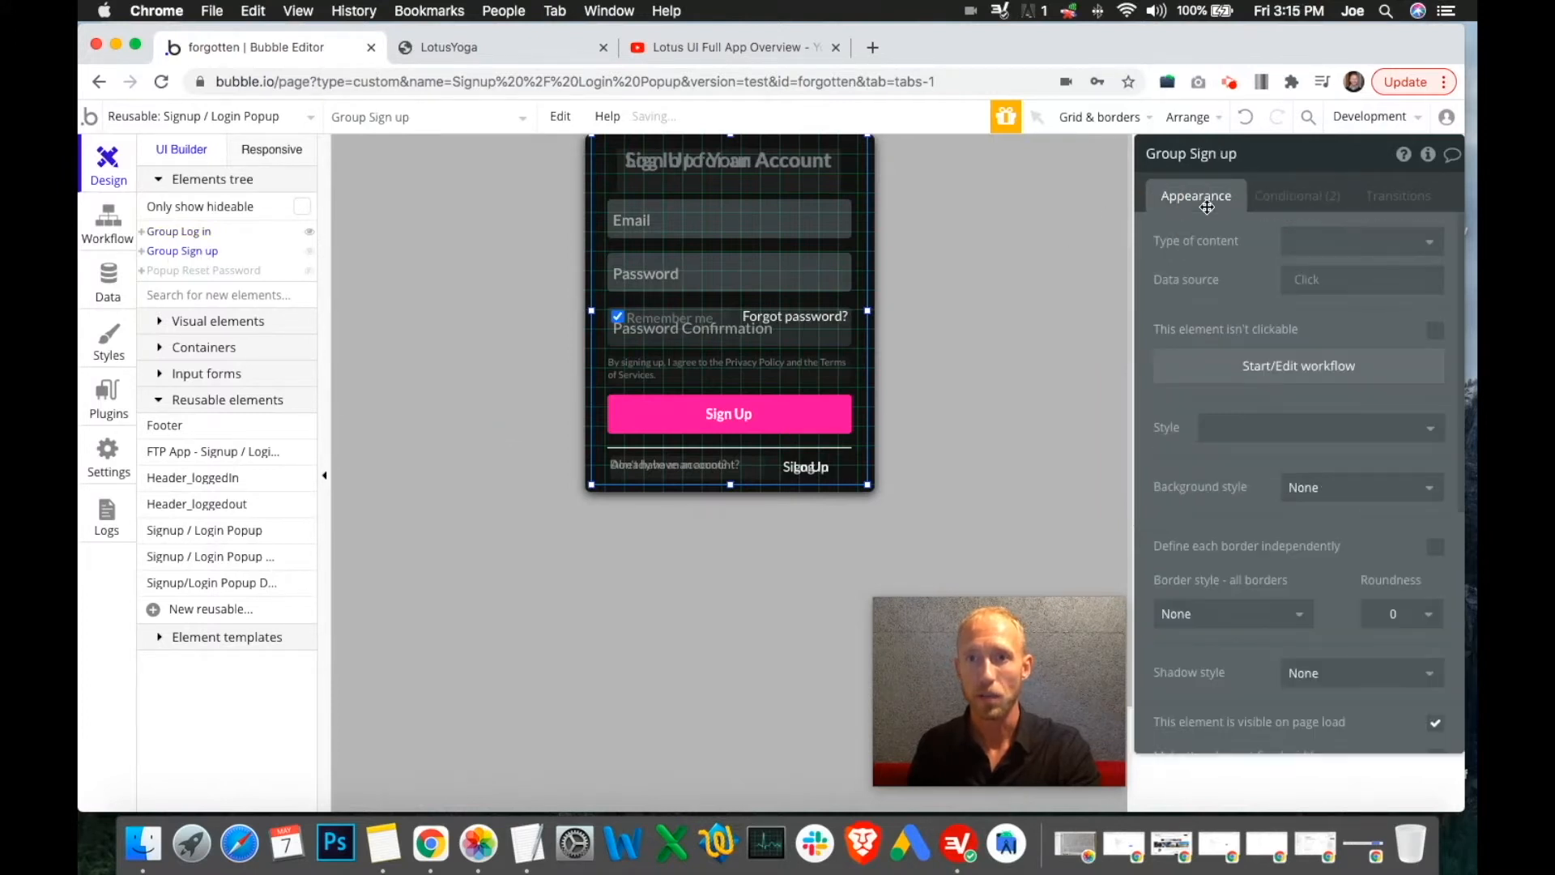
click(310, 236)
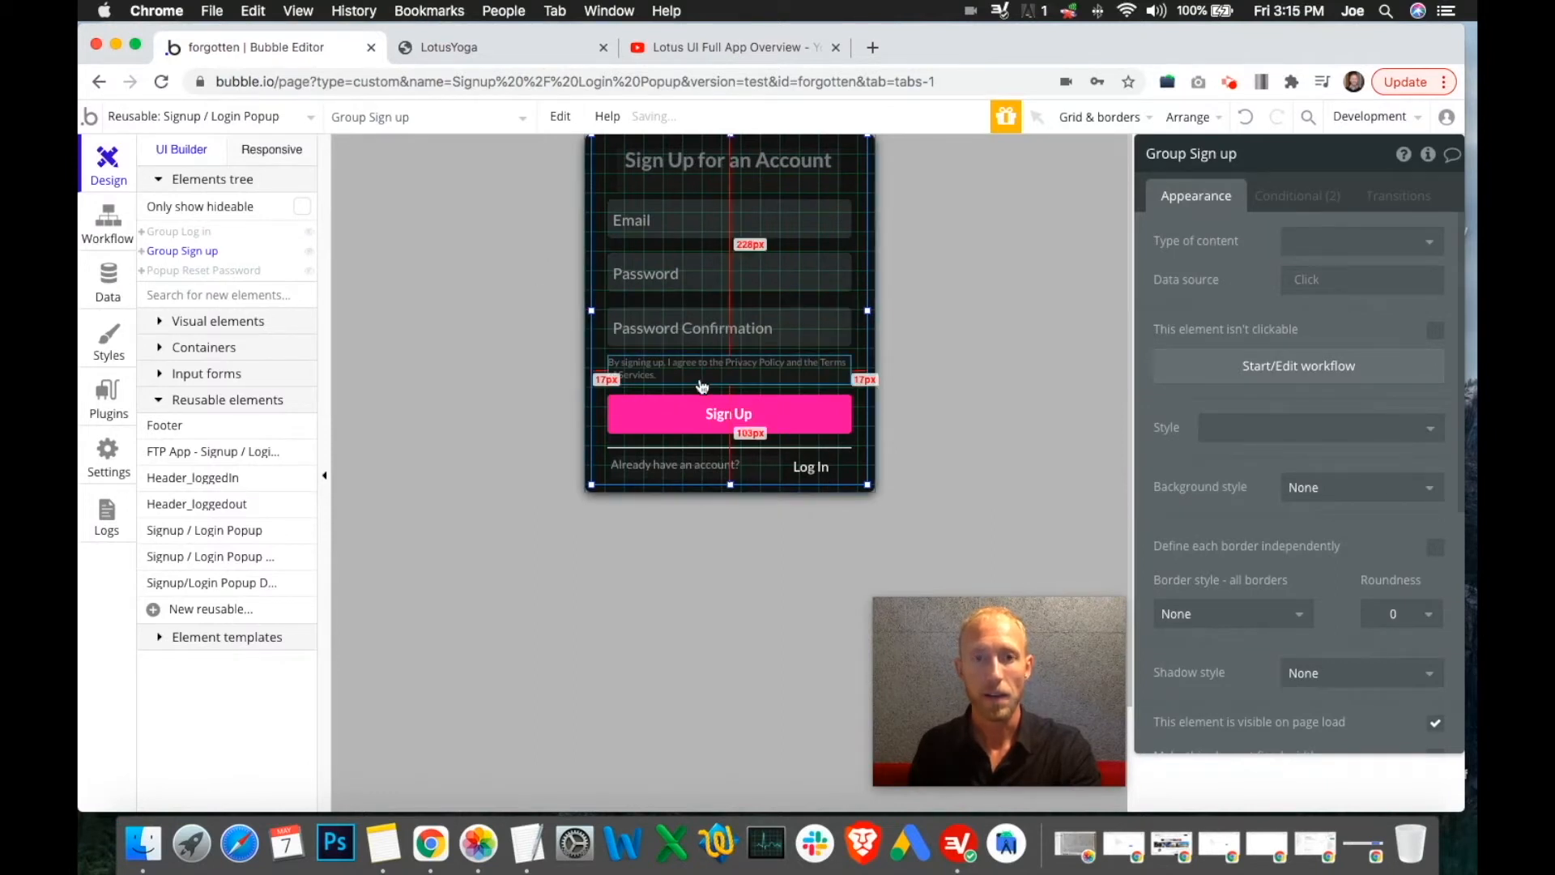
scroll(729, 241, down, 2)
scroll(826, 322, up, 2)
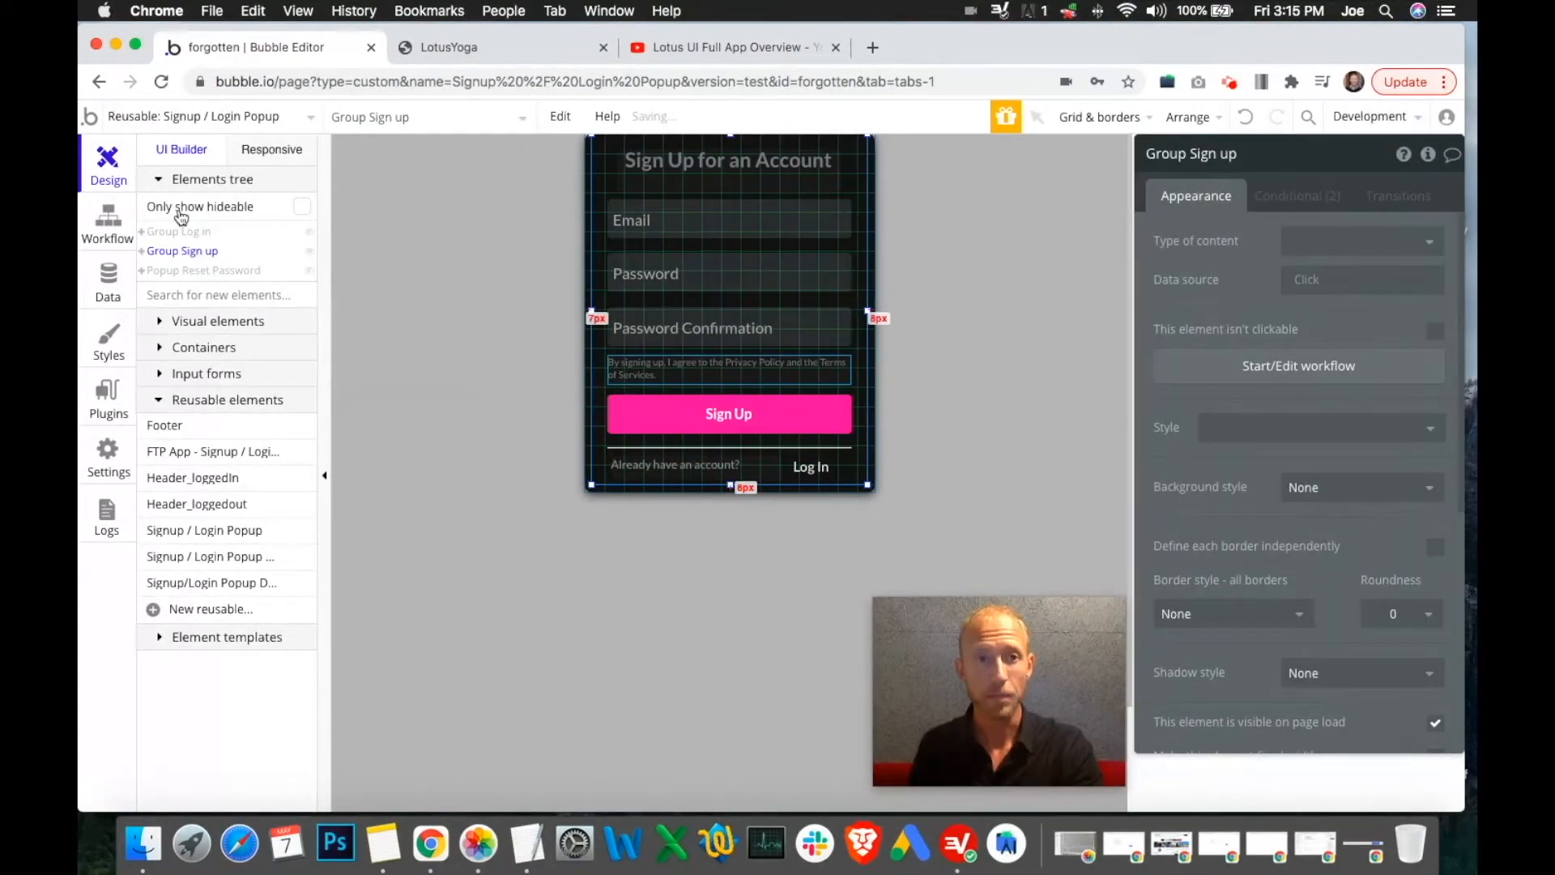
click(308, 249)
click(309, 232)
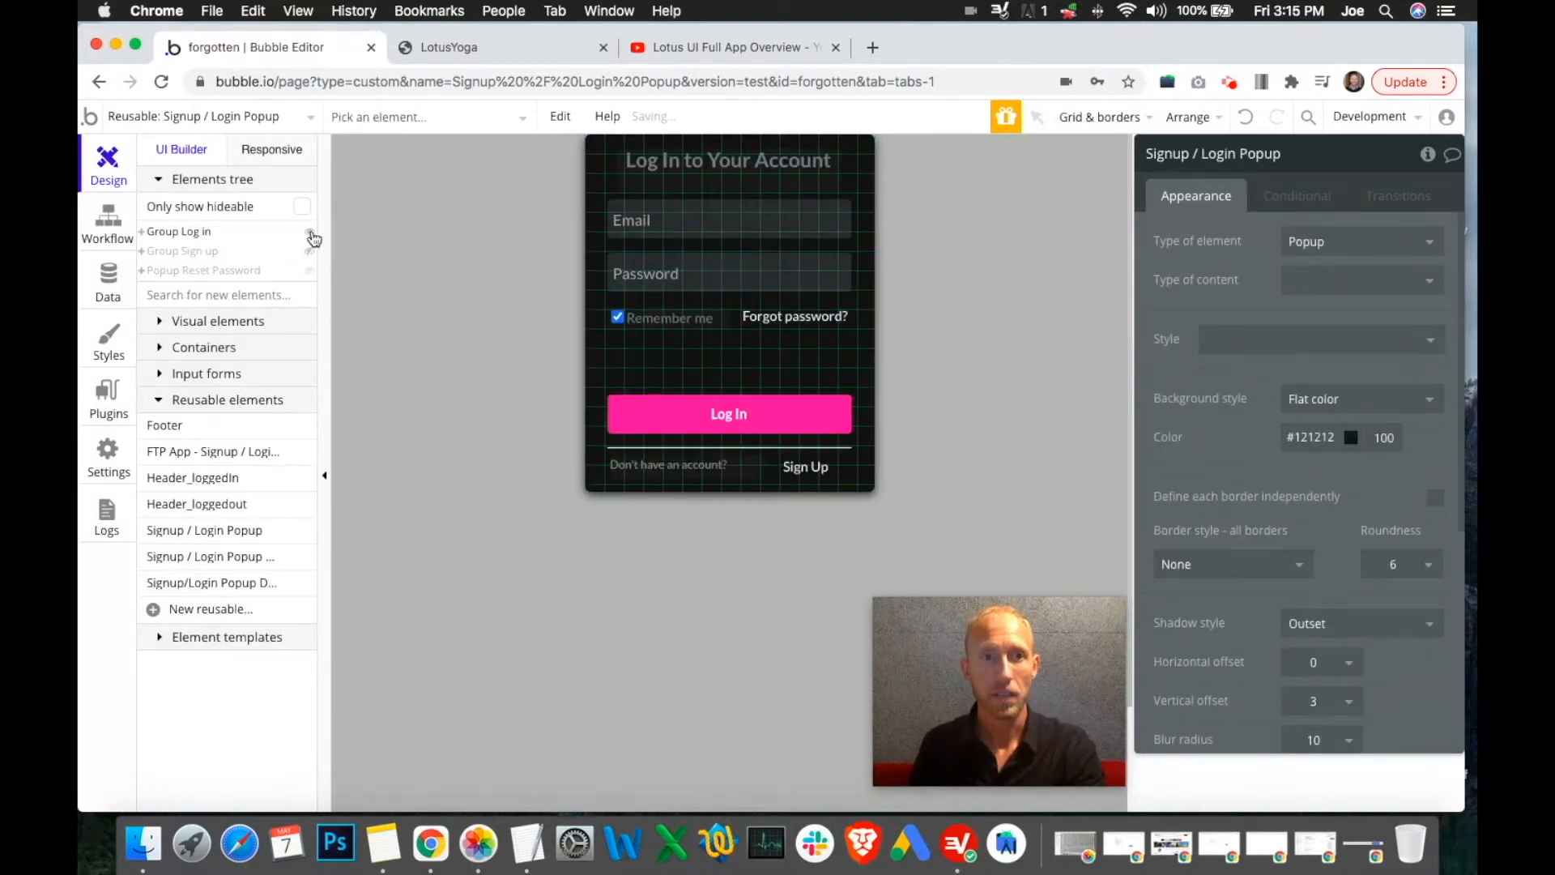
Reveal and inspect Popup Reset Password and its Send Reset Link button, then hide it again
click(310, 233)
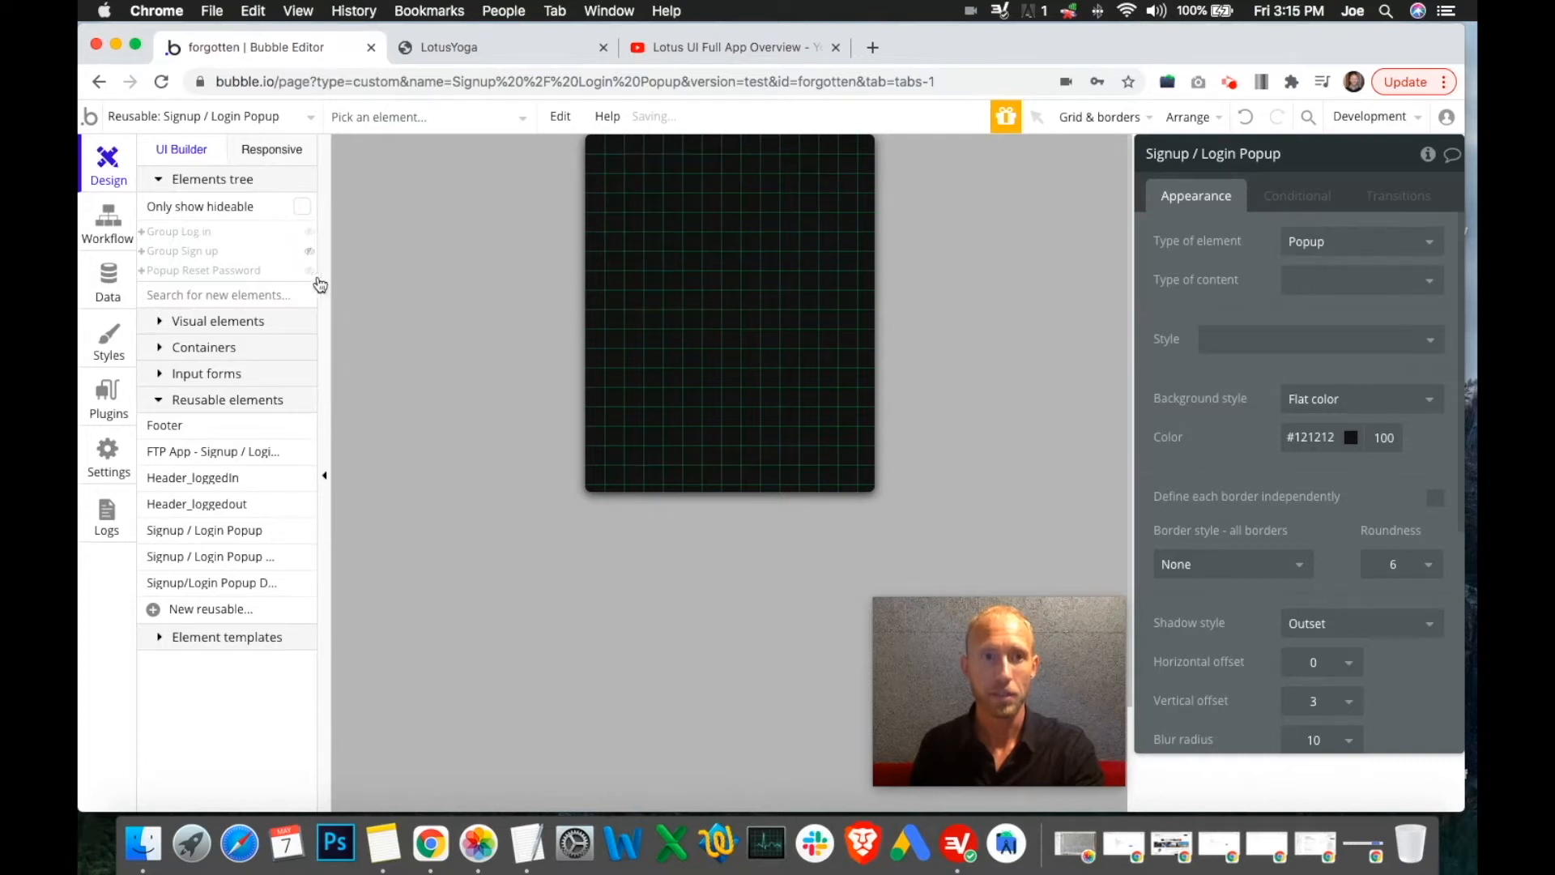
click(312, 273)
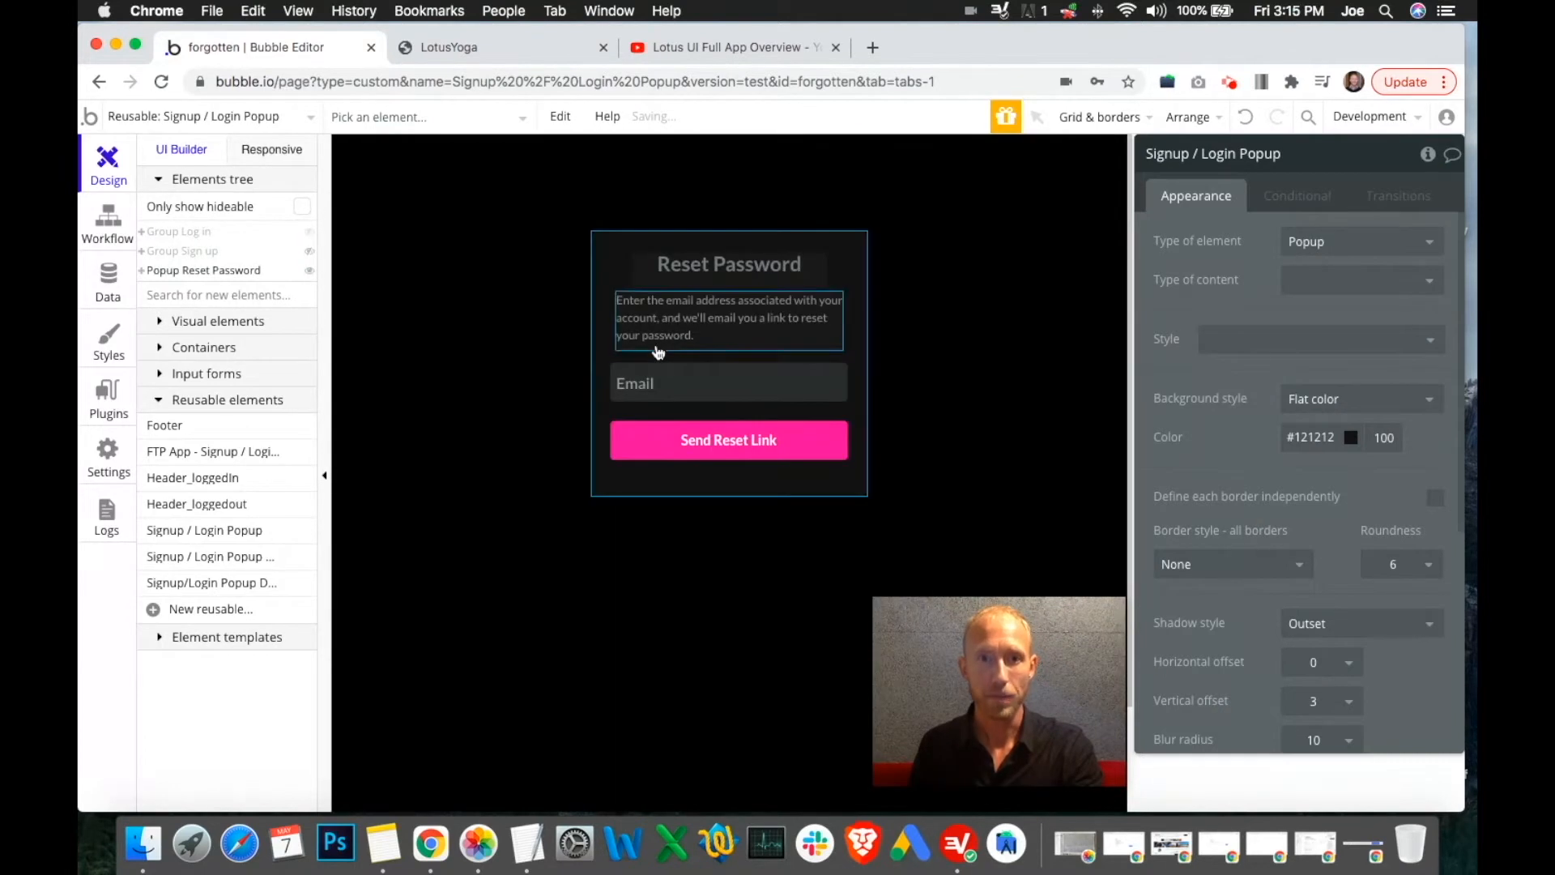
click(728, 451)
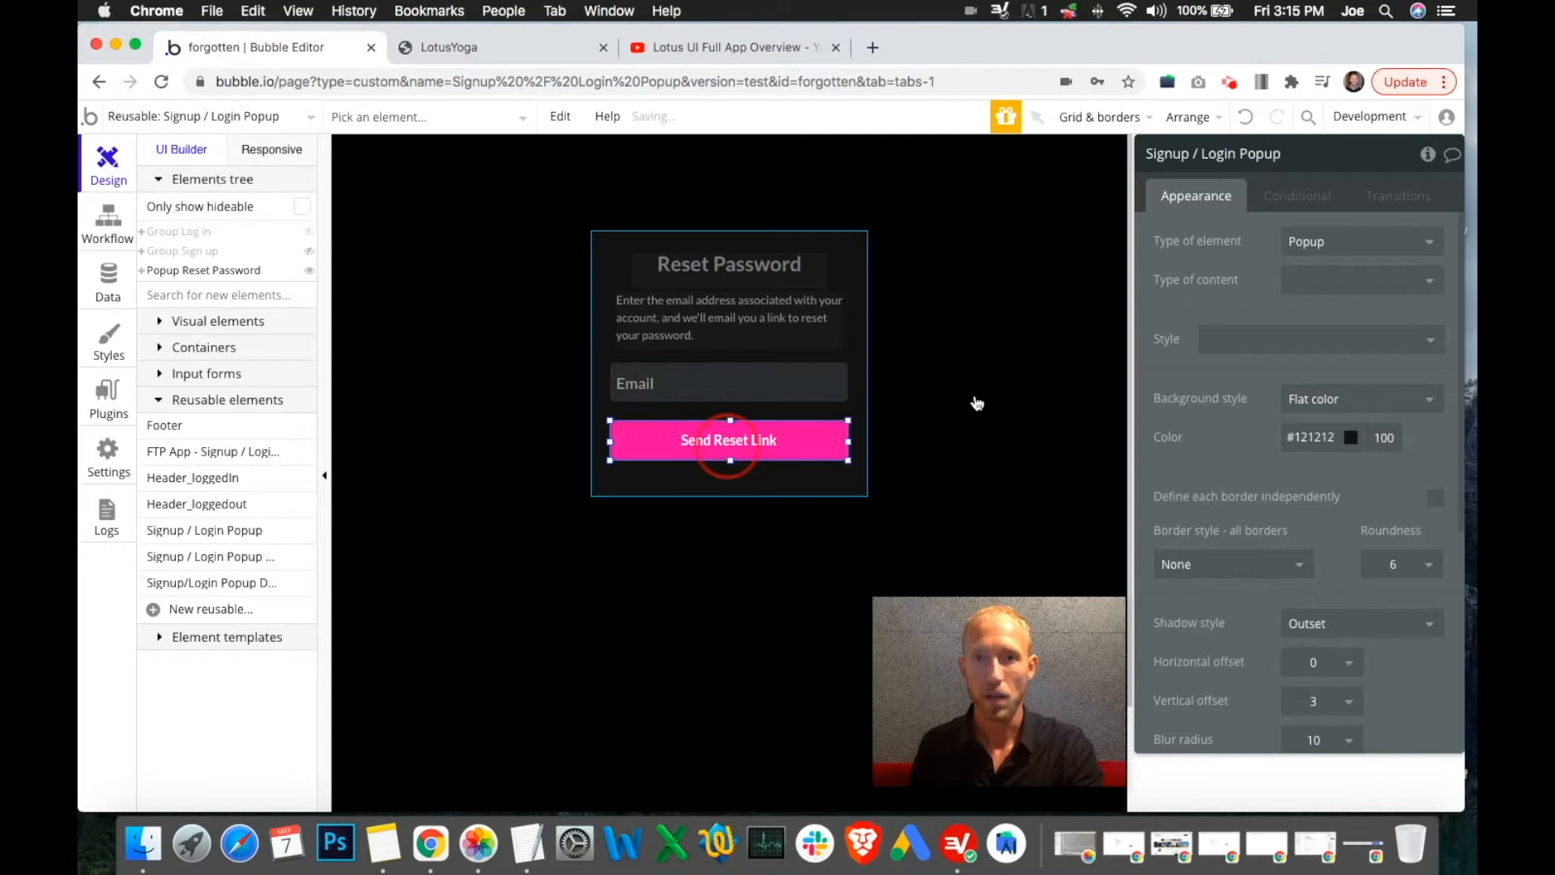
click(729, 492)
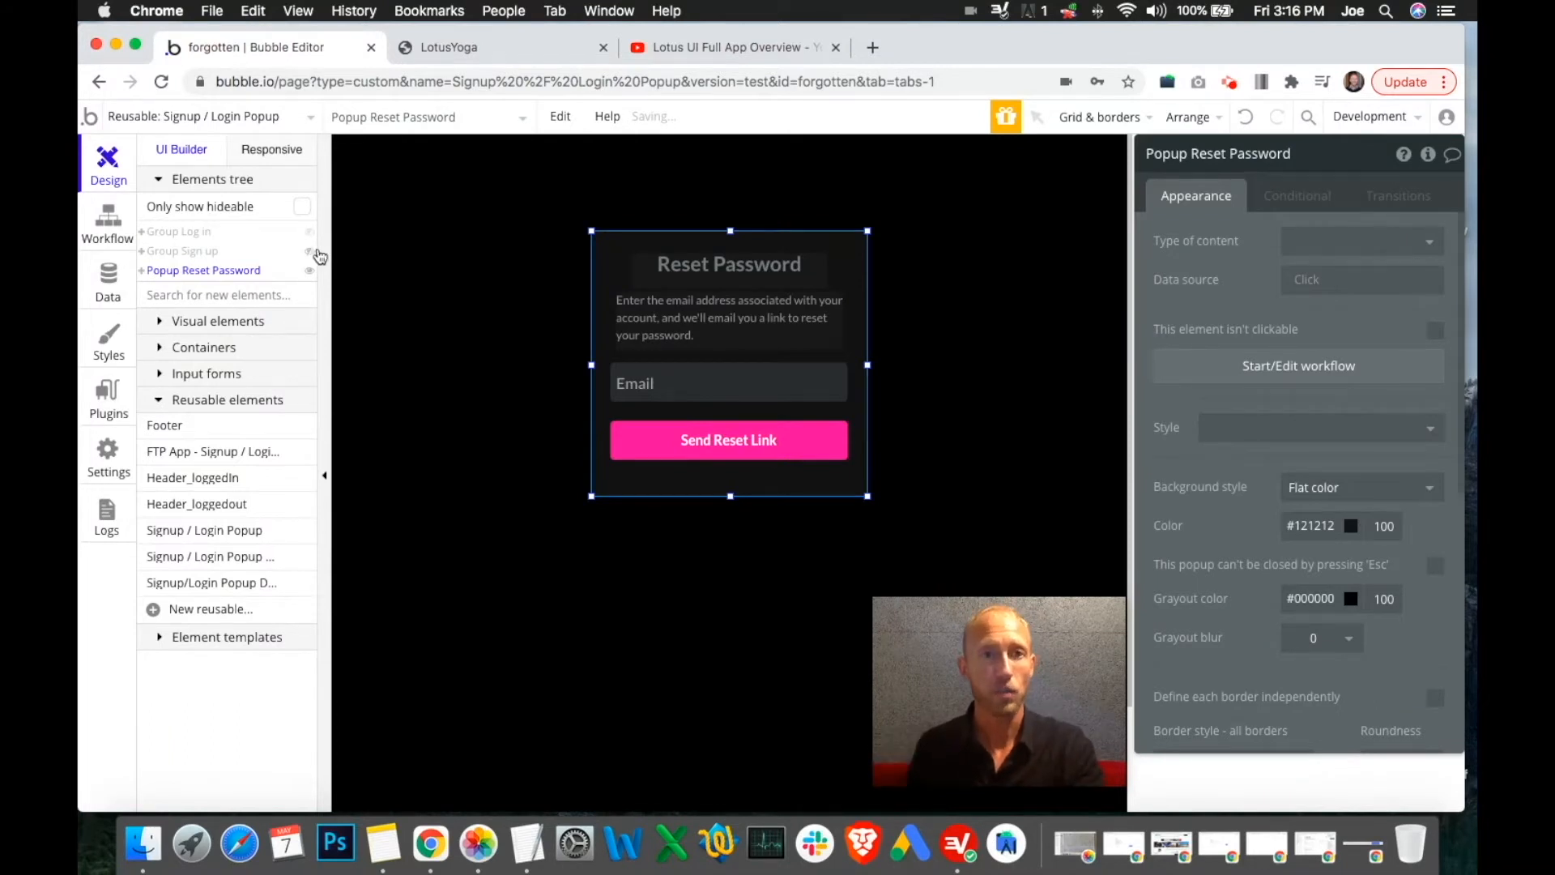
click(309, 270)
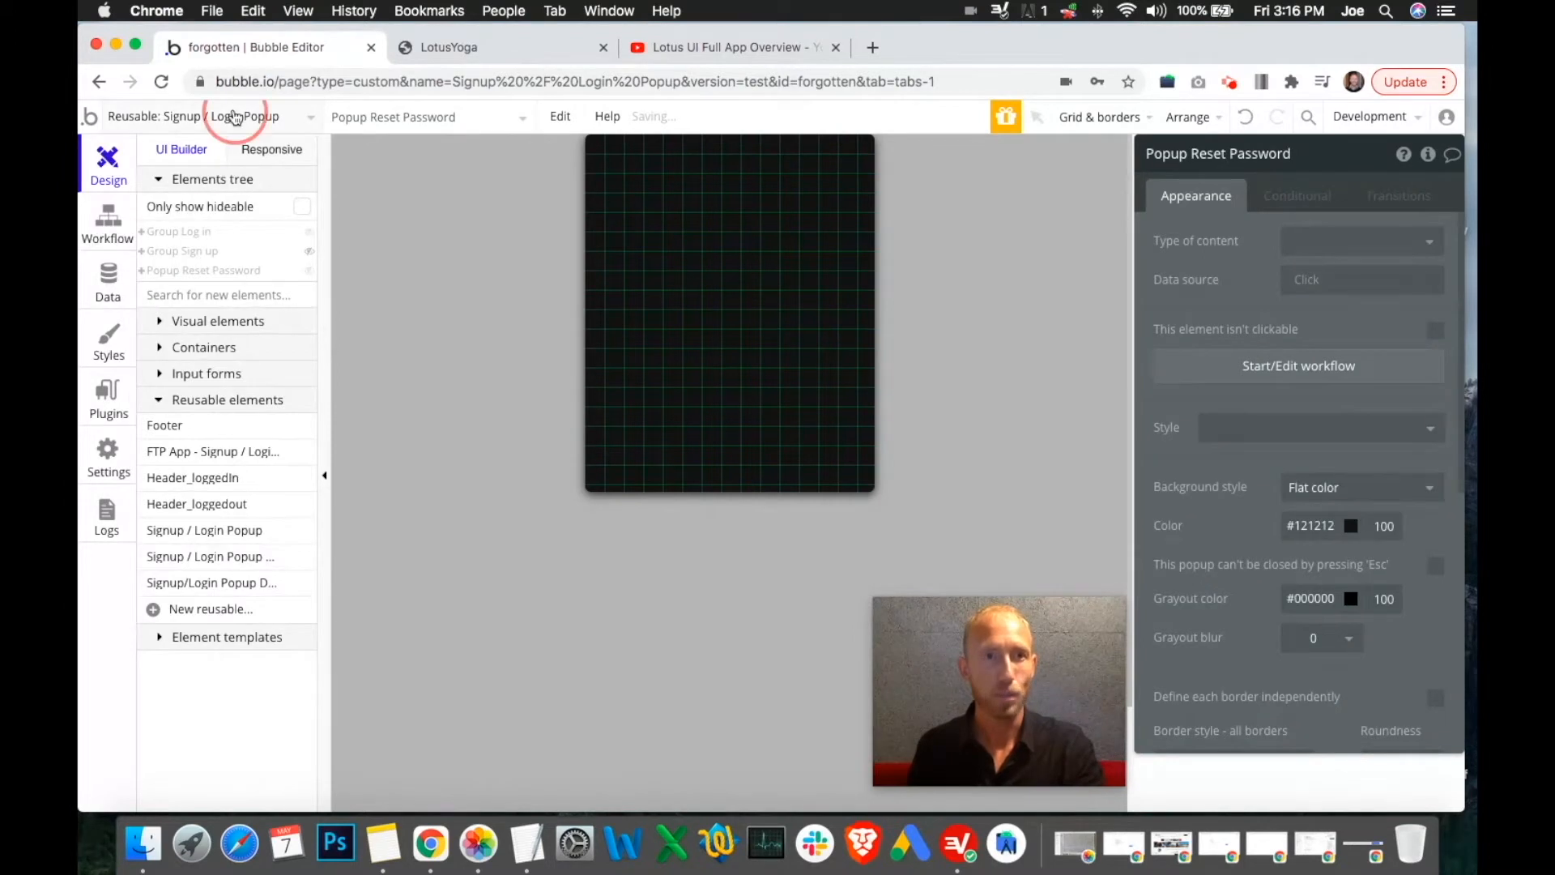
click(232, 116)
Open the mobile_course page and drag the Signup / Login Popup reusable element onto its canvas
click(161, 334)
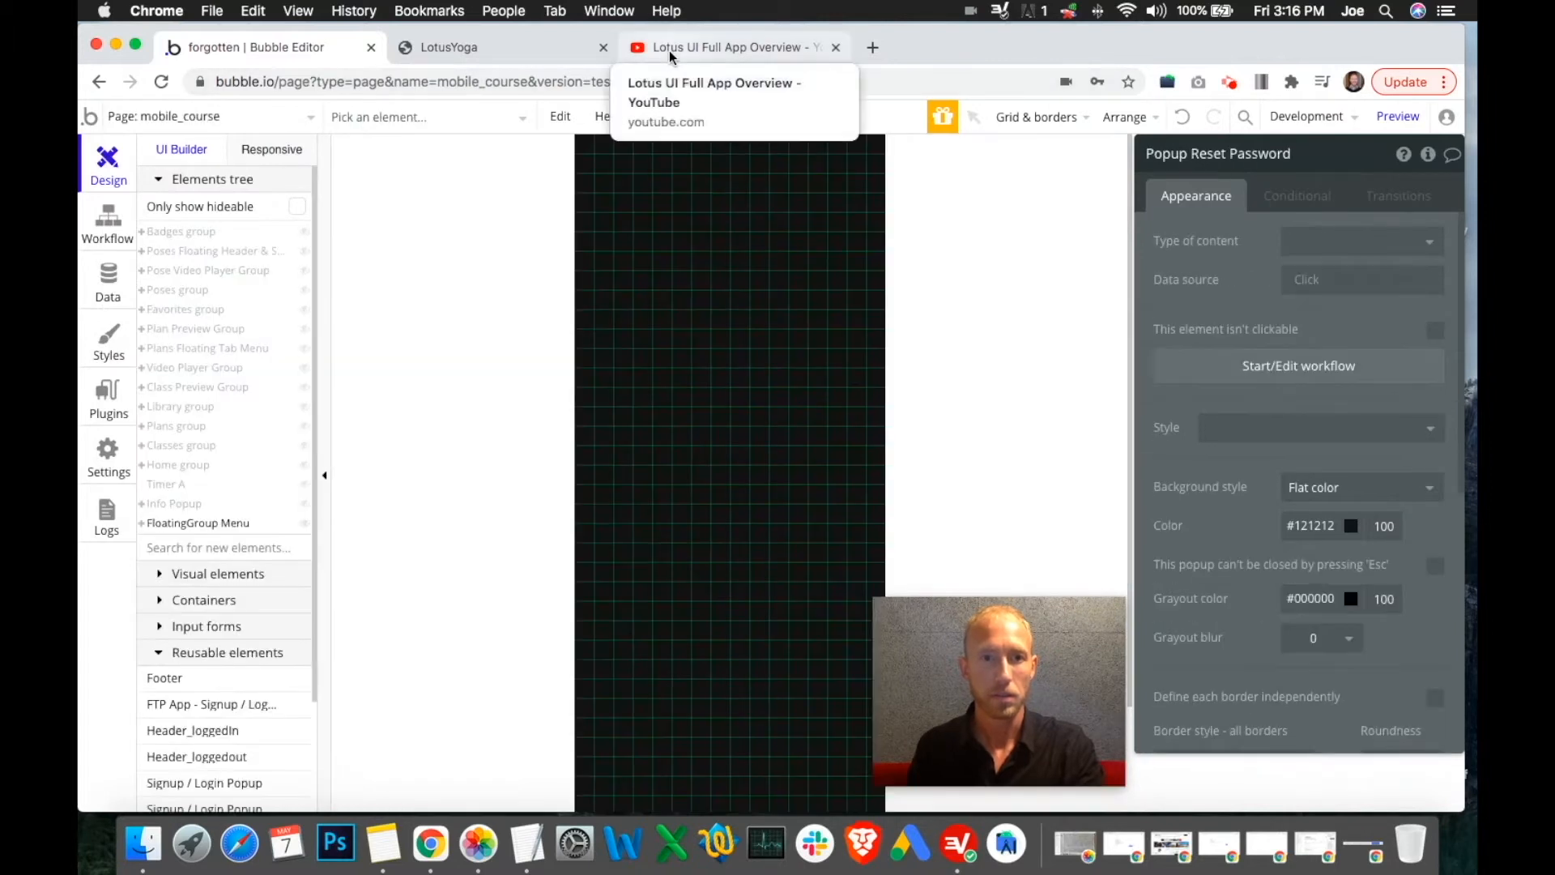
scroll(243, 535, down, 3)
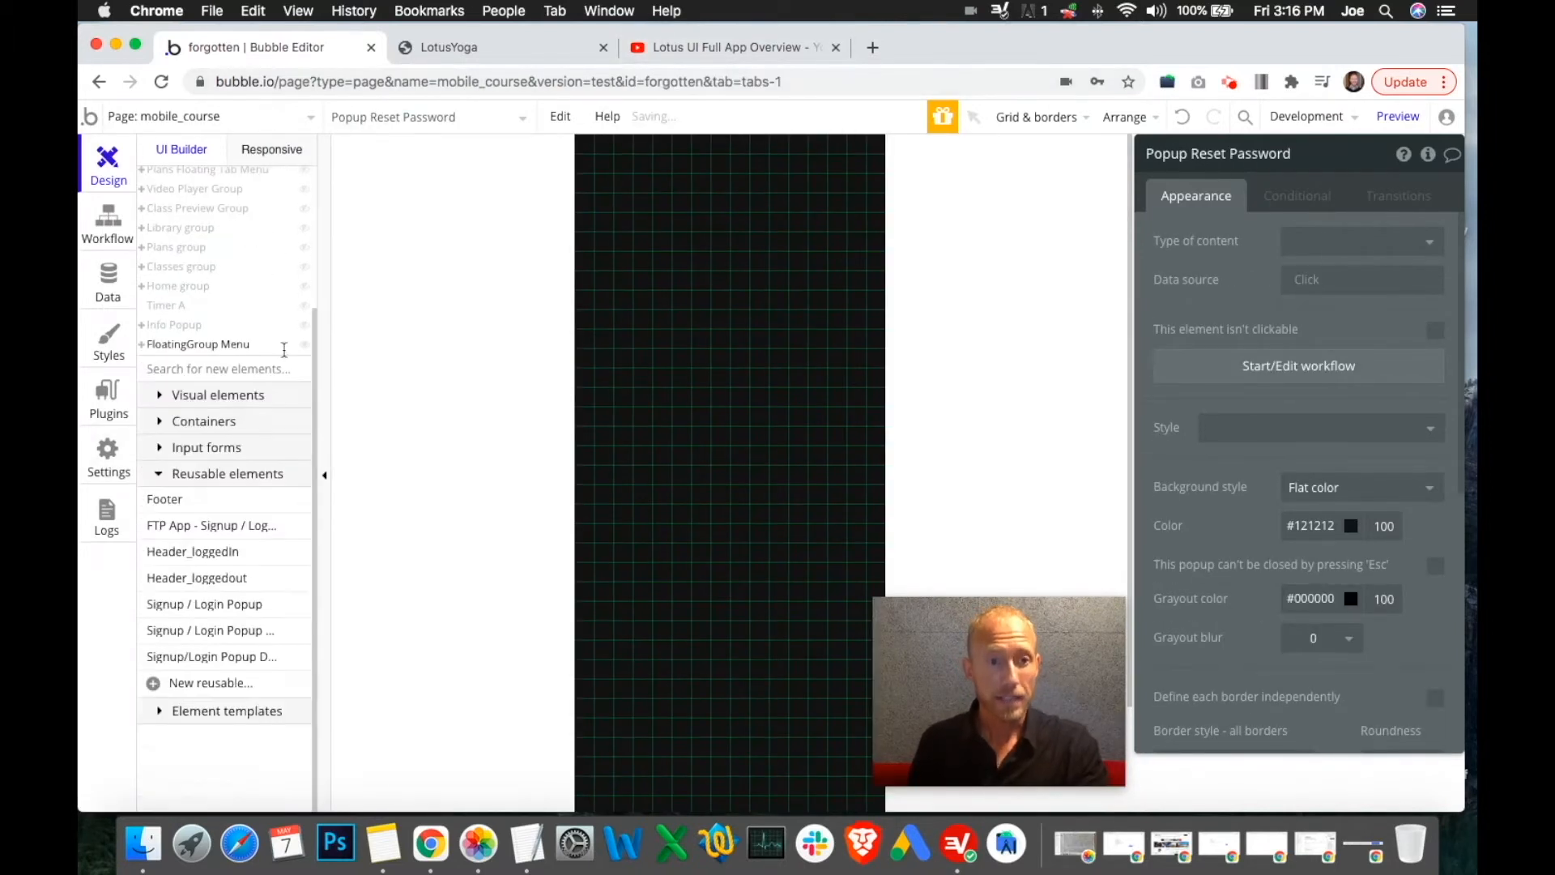
click(158, 609)
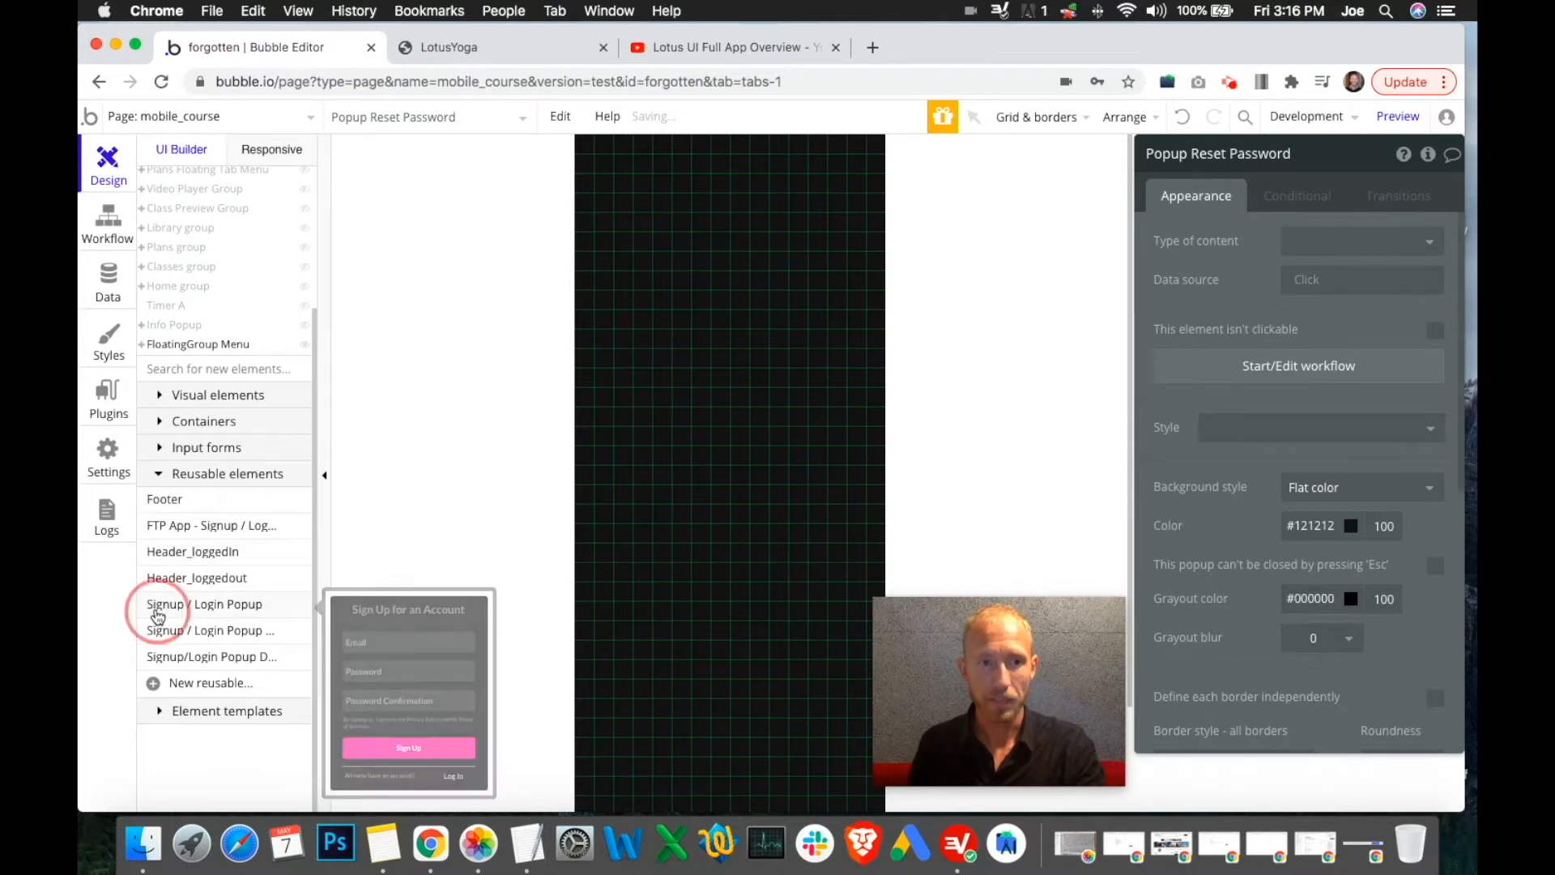
drag(614, 173, 854, 594)
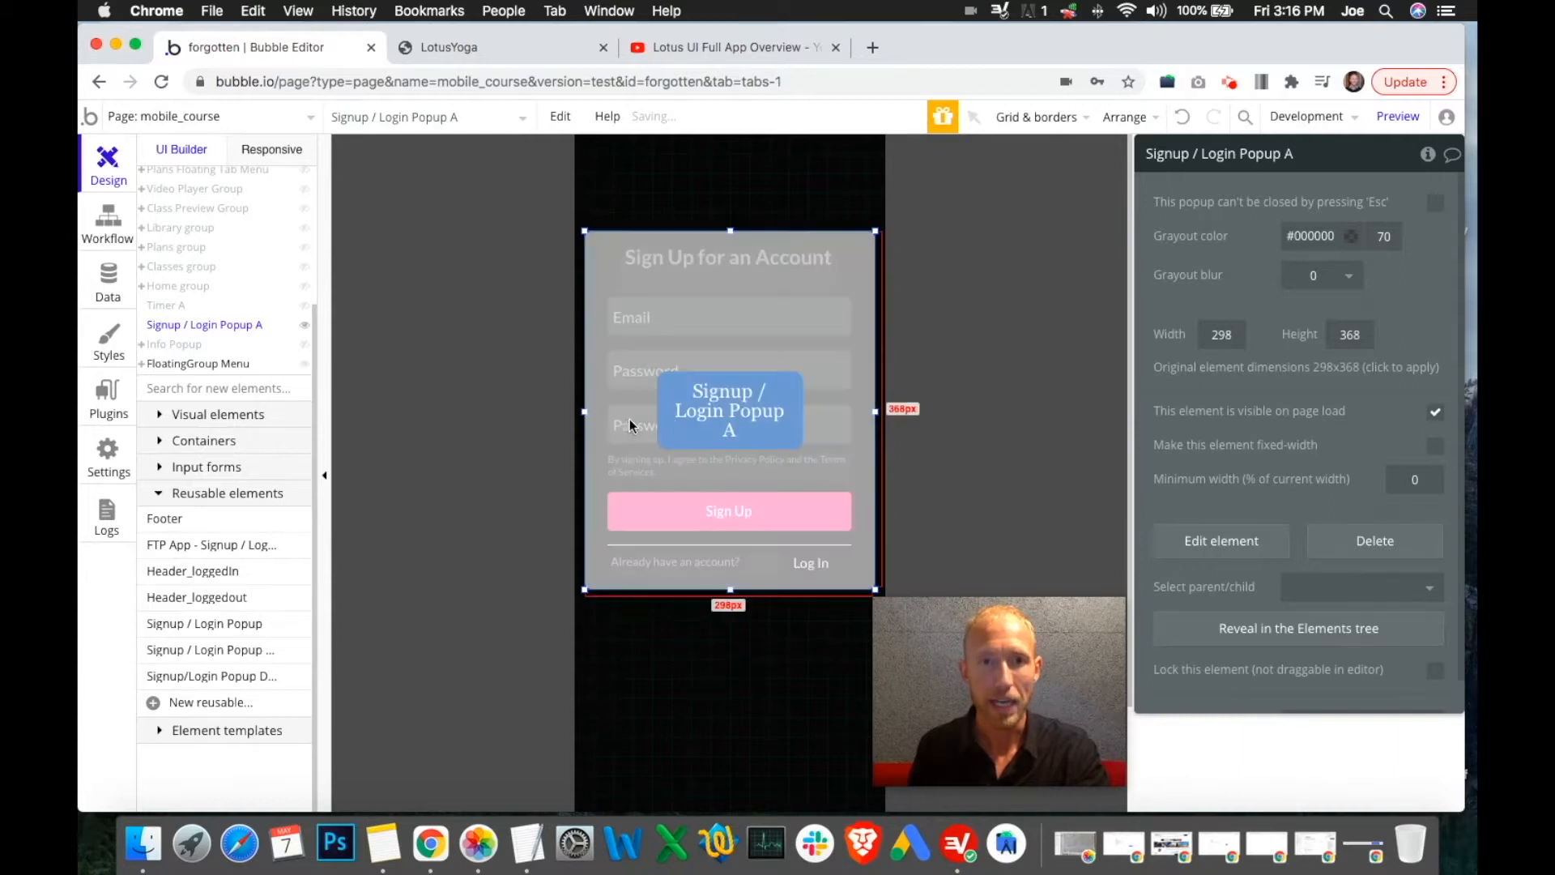
Select the placed Signup / Login Popup A and locate it in the Elements tree
click(708, 435)
click(165, 325)
scroll(179, 366, up, 2)
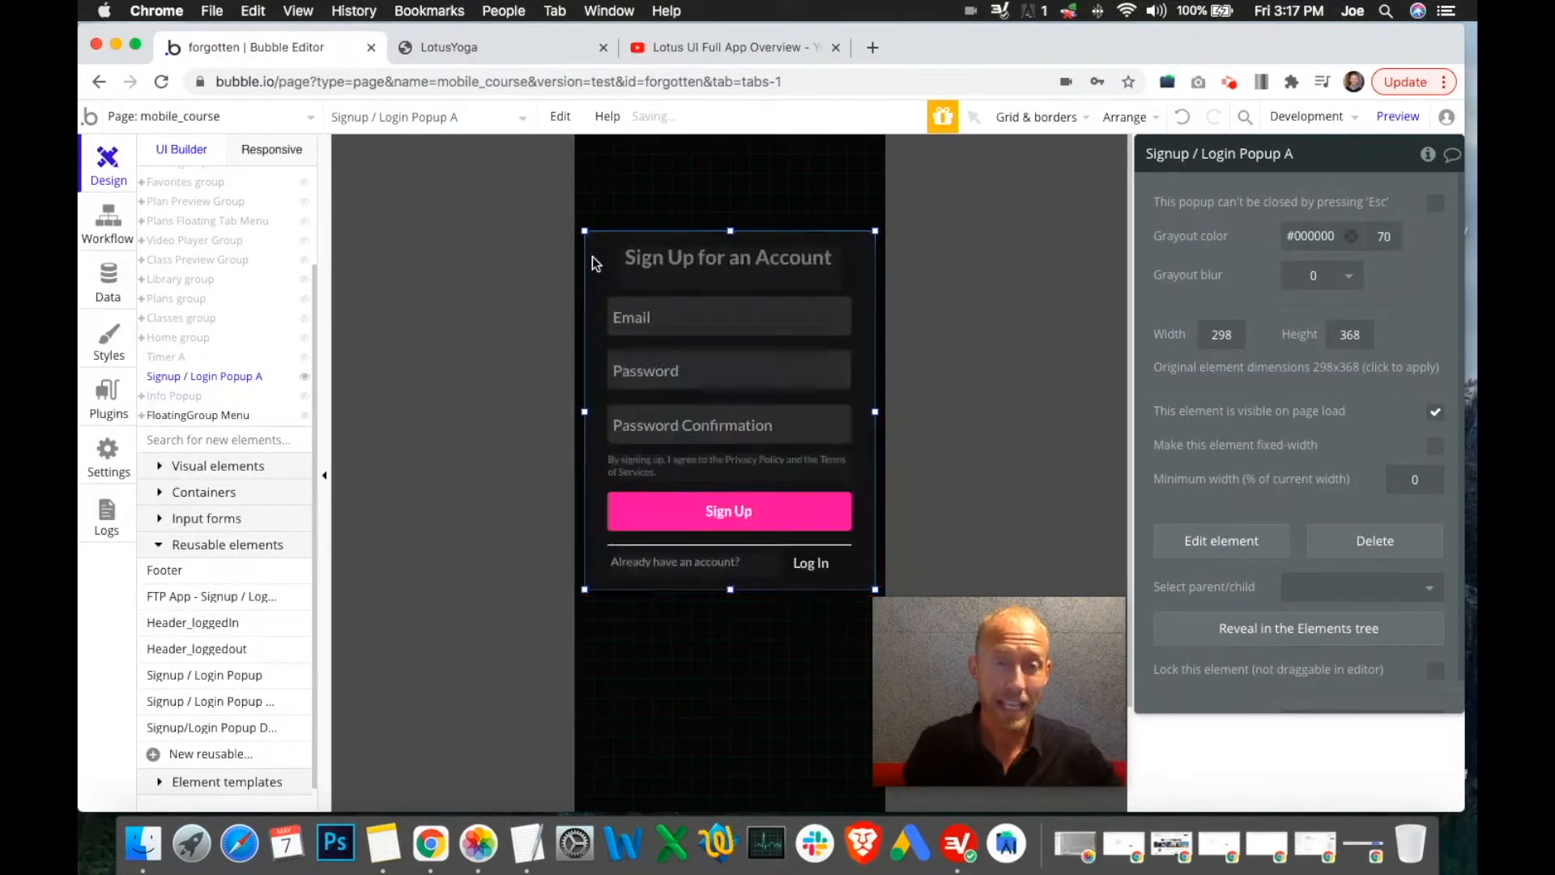
click(207, 116)
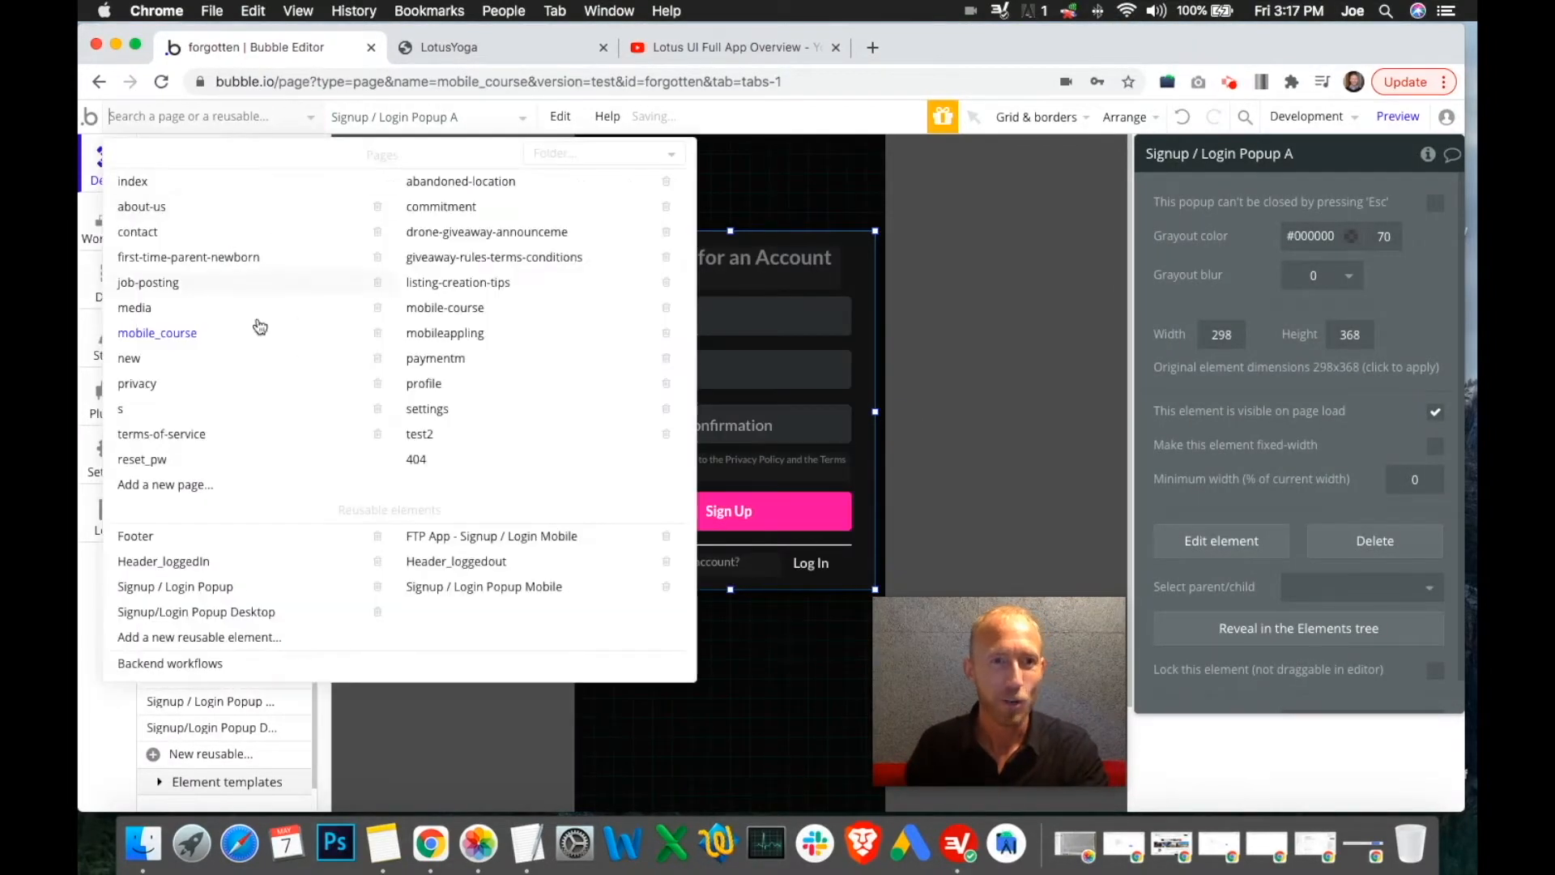
Hide Signup / Login Popup A in the editor and bring up the mobile_course workflows
click(601, 712)
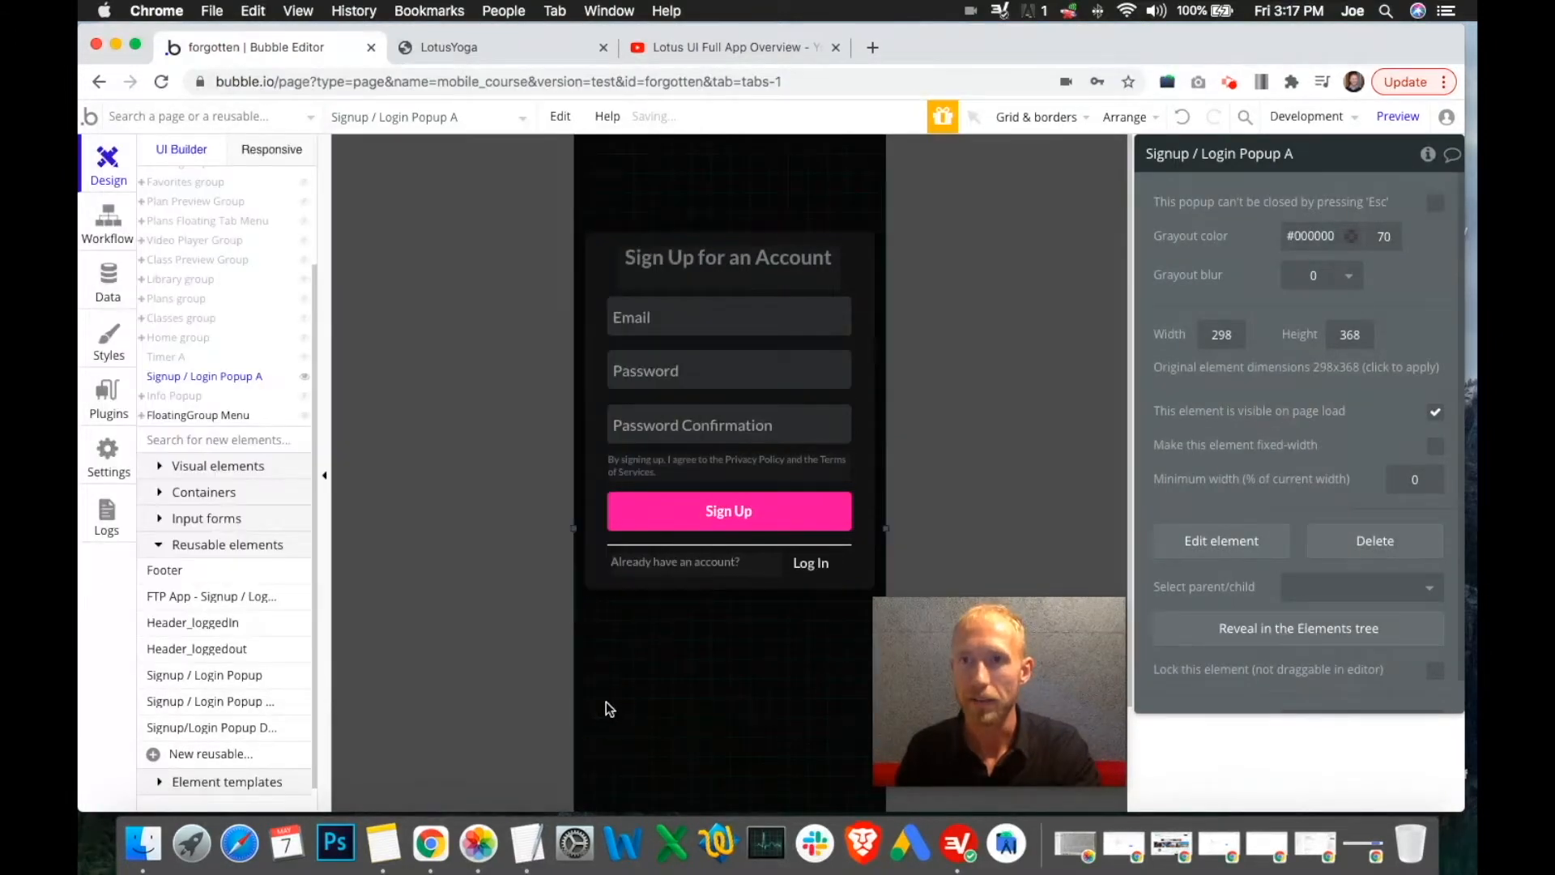
click(307, 381)
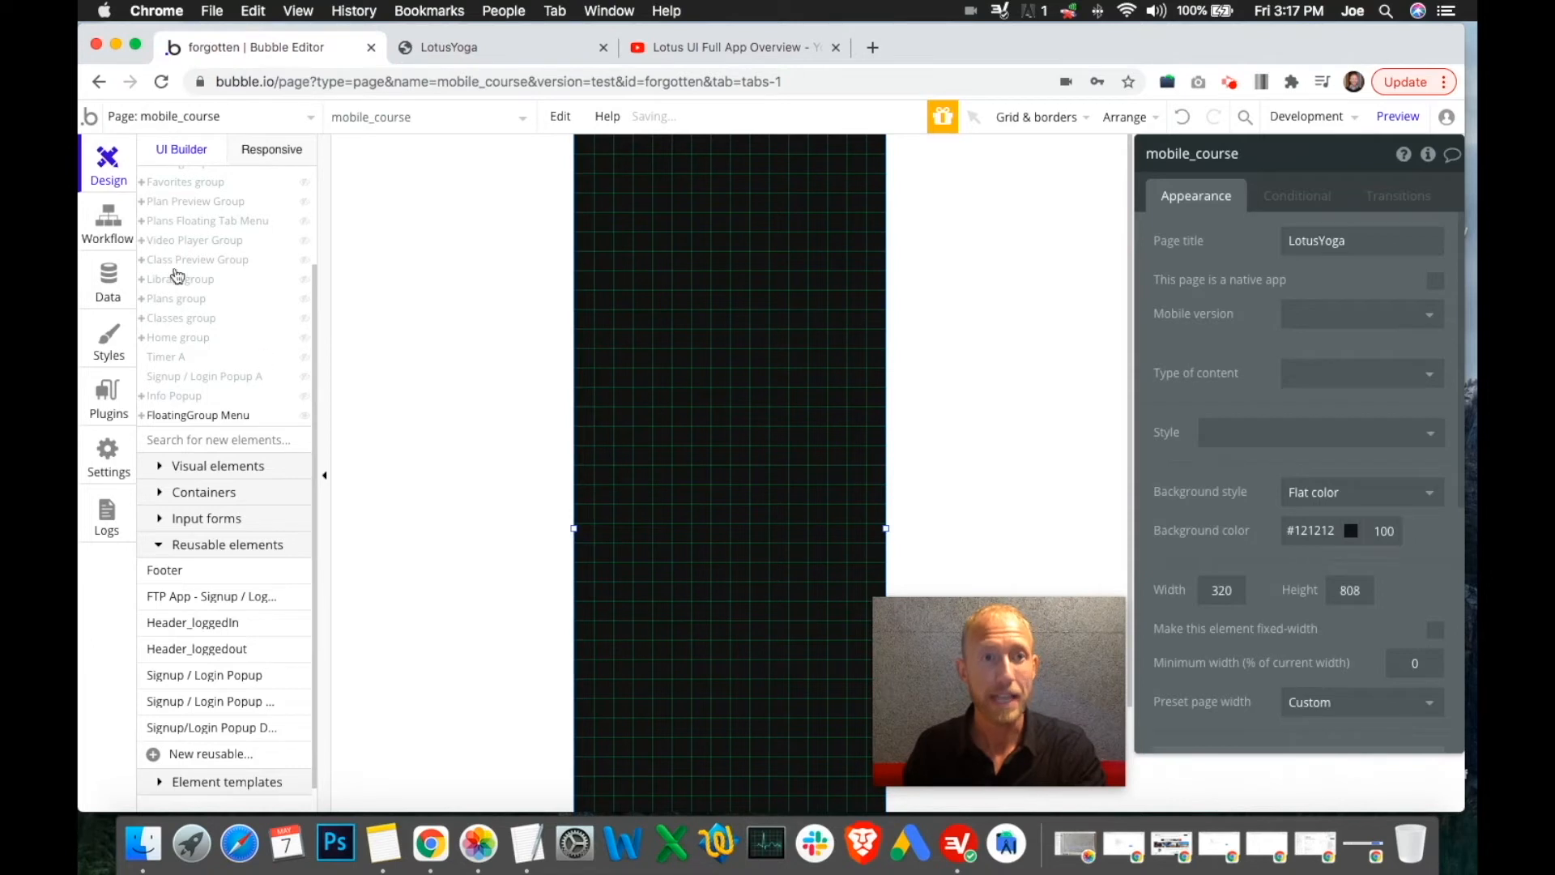
click(109, 233)
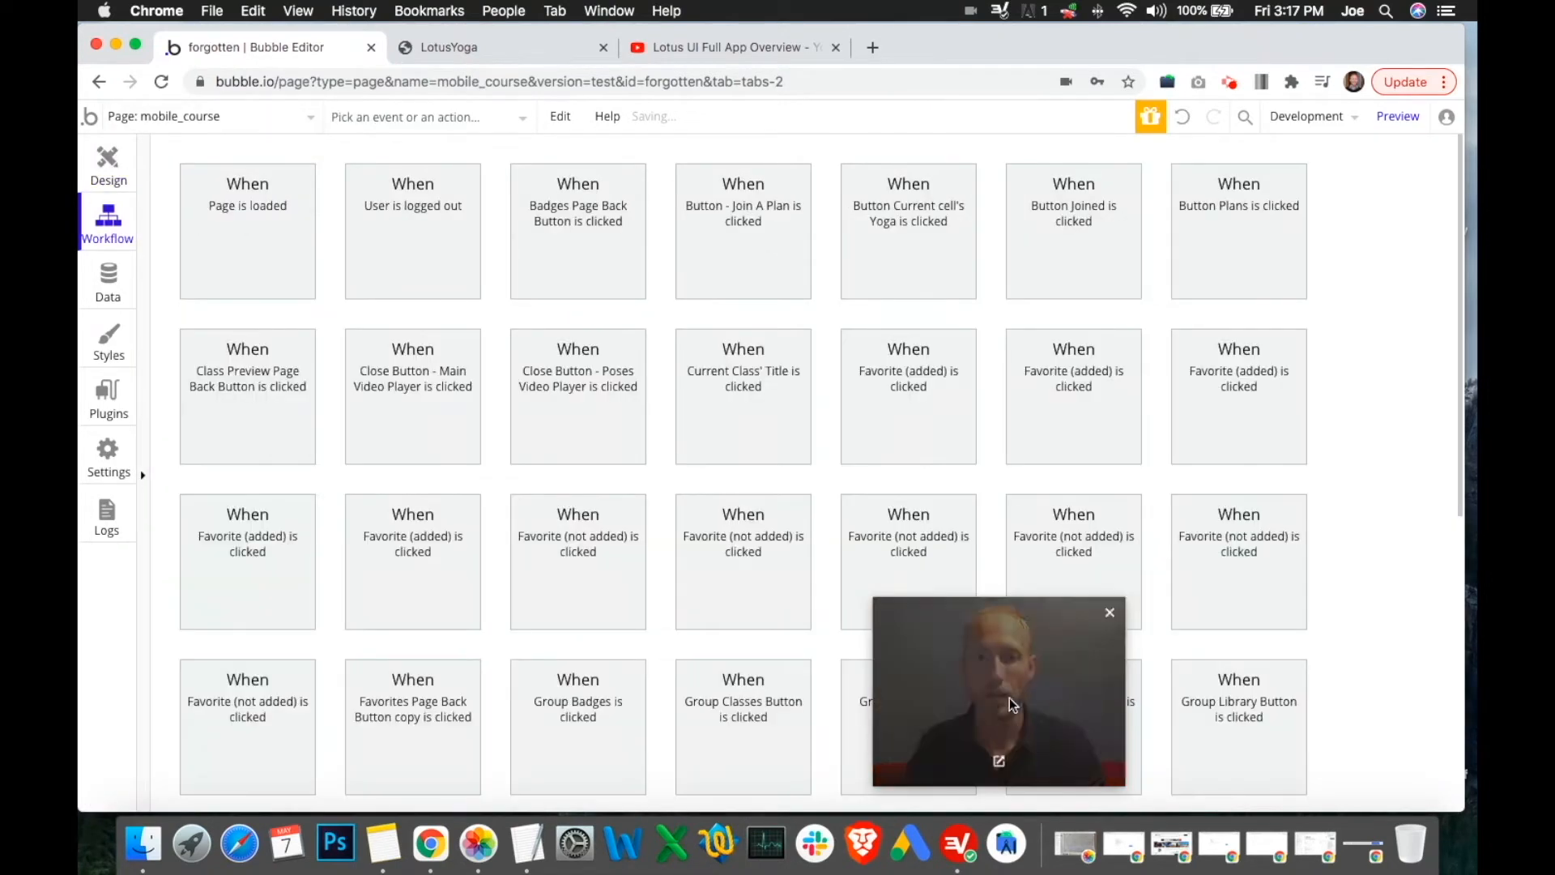
Delete the existing User is logged out workflow from the mobile_course page
scroll(1377, 498, down, 7)
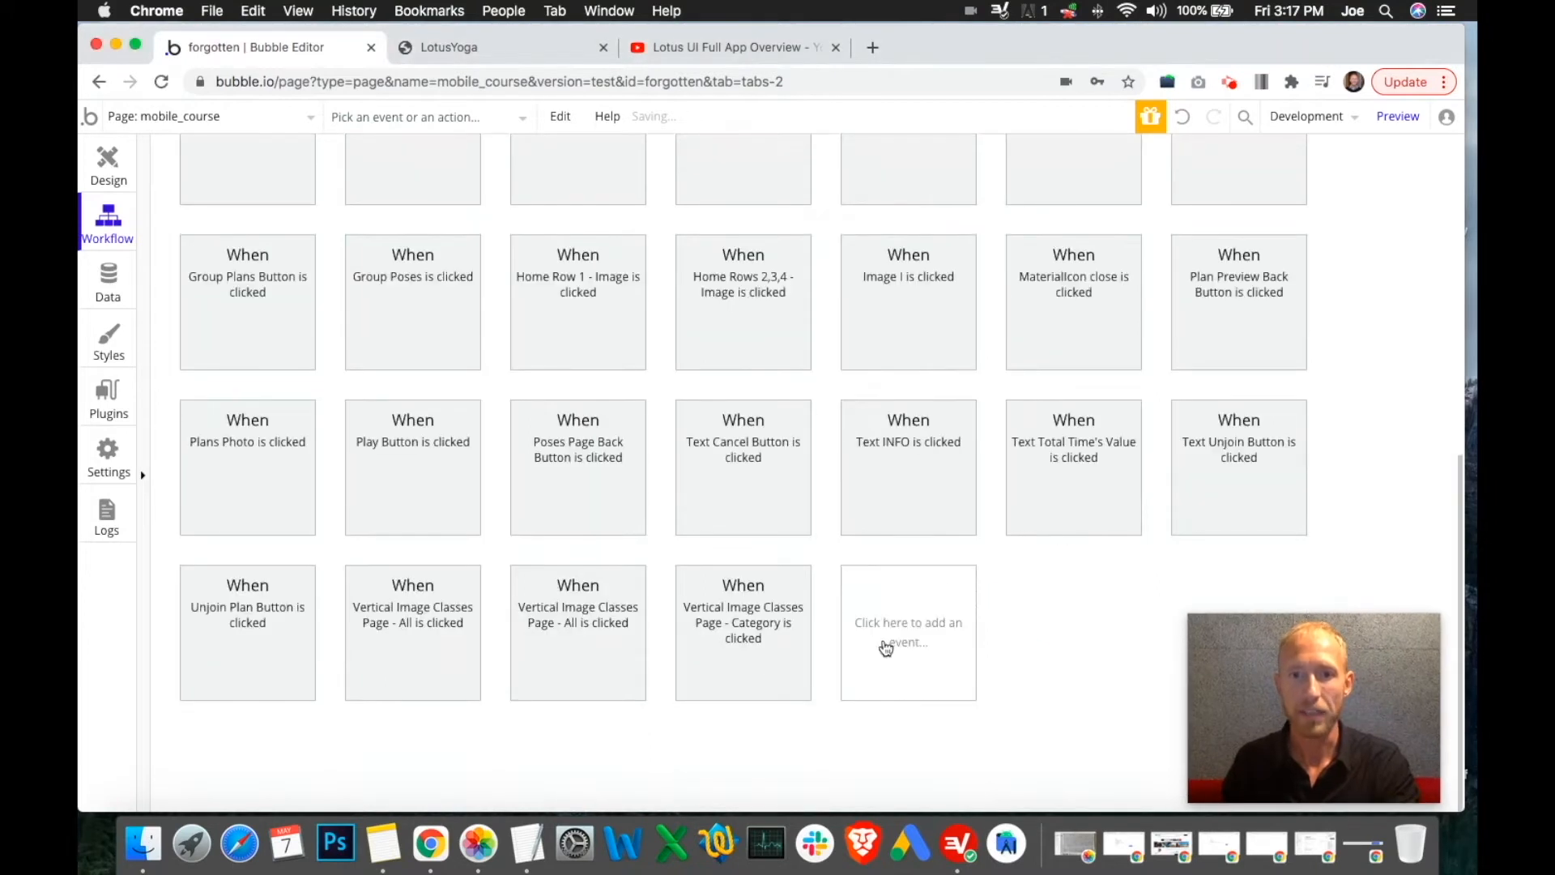
scroll(903, 627, up, 7)
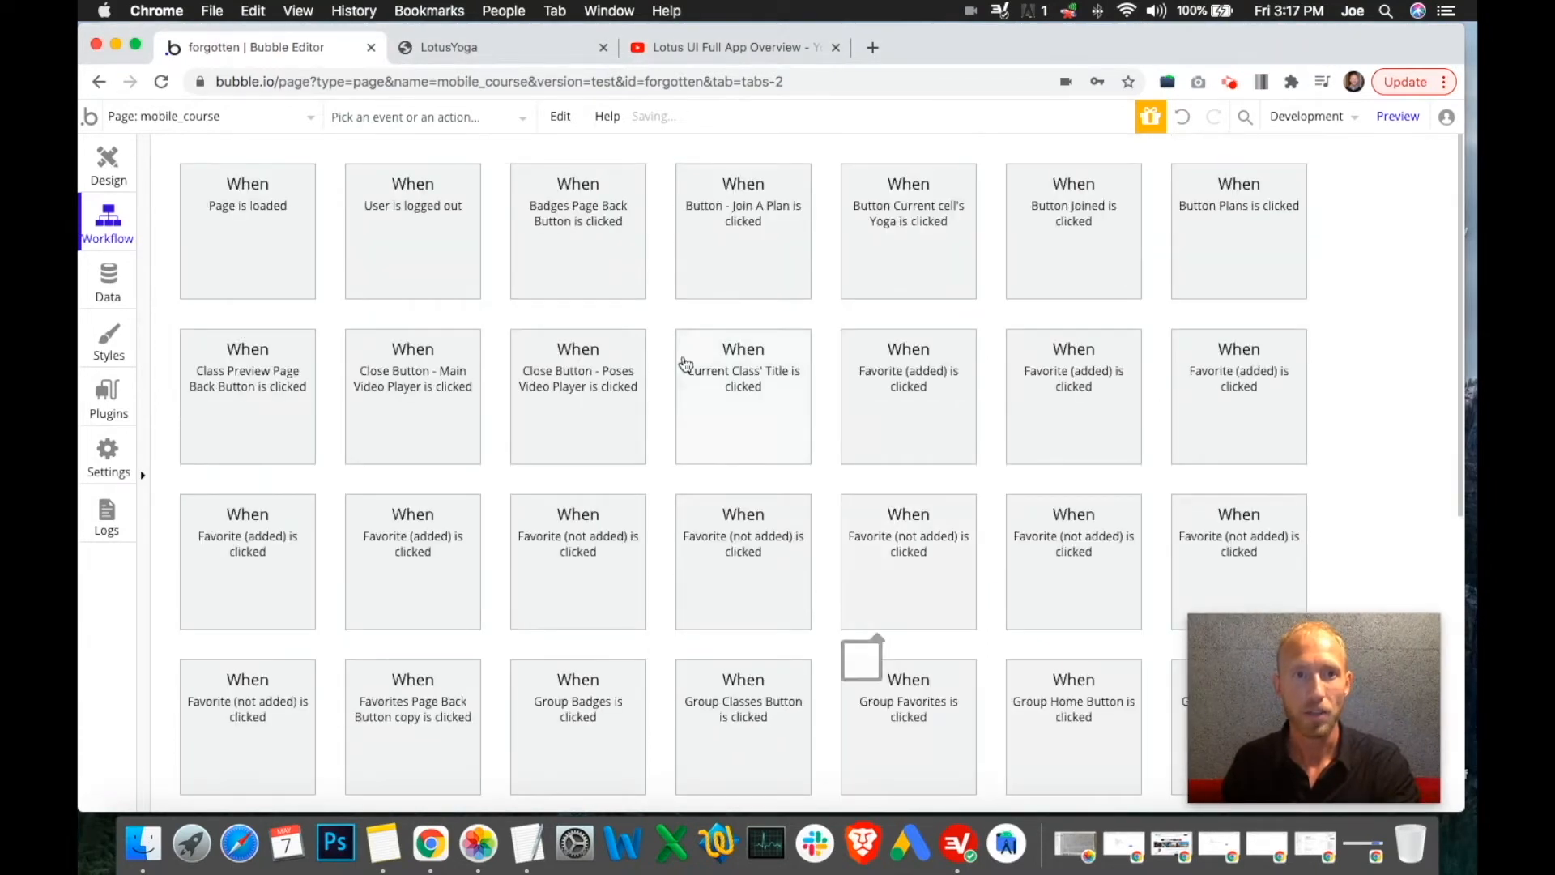
click(416, 263)
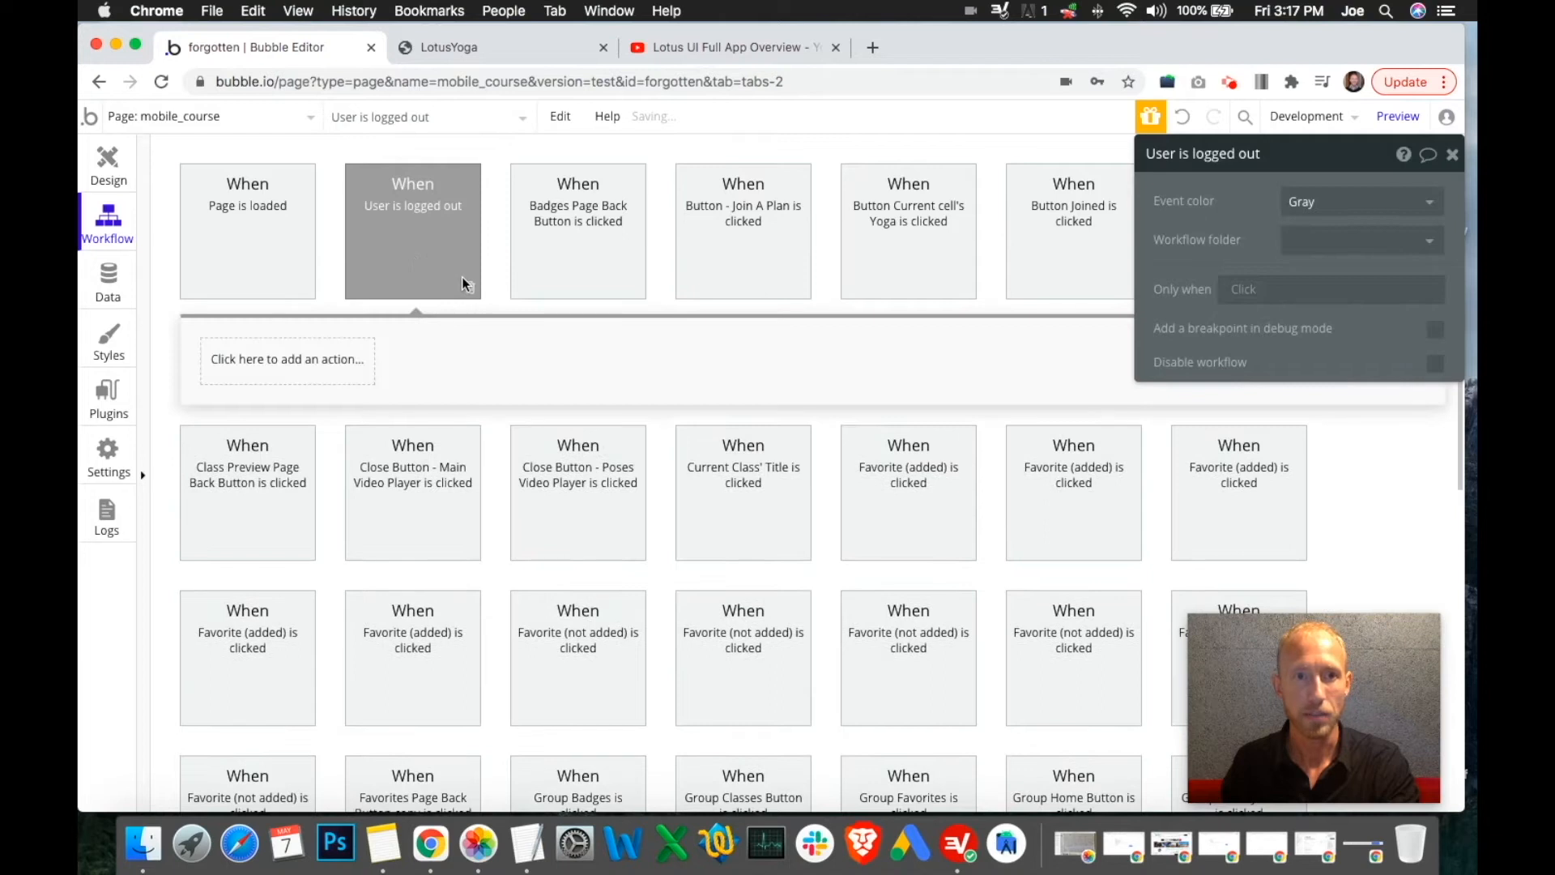
key(BackSpace)
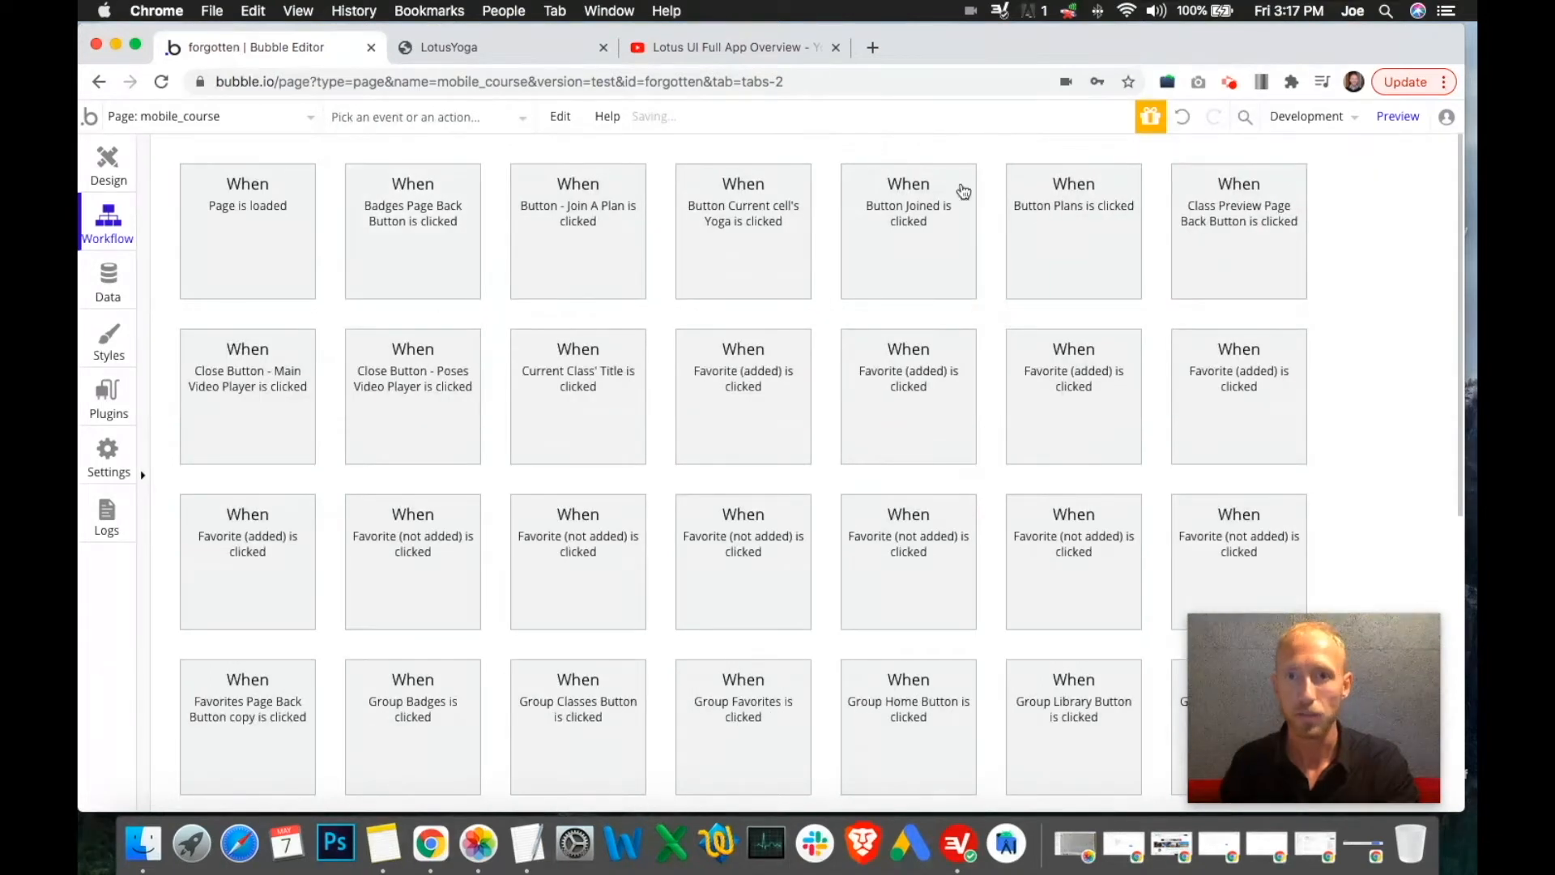
scroll(1344, 332, down, 7)
key(super+f)
Create a new User is logged out event on the mobile_course page
text(user)
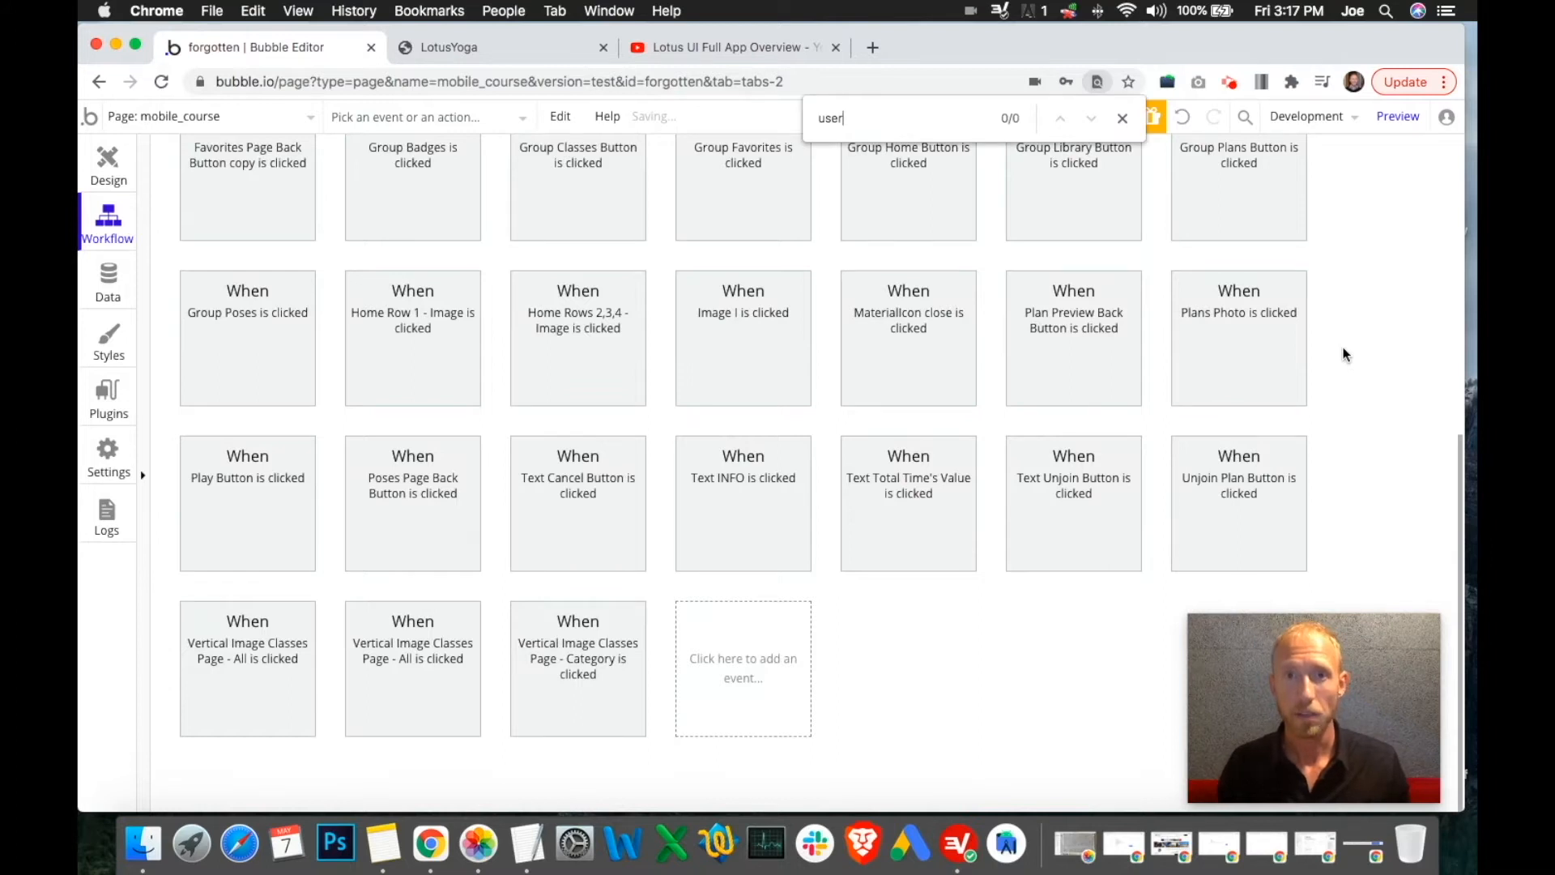
click(1121, 120)
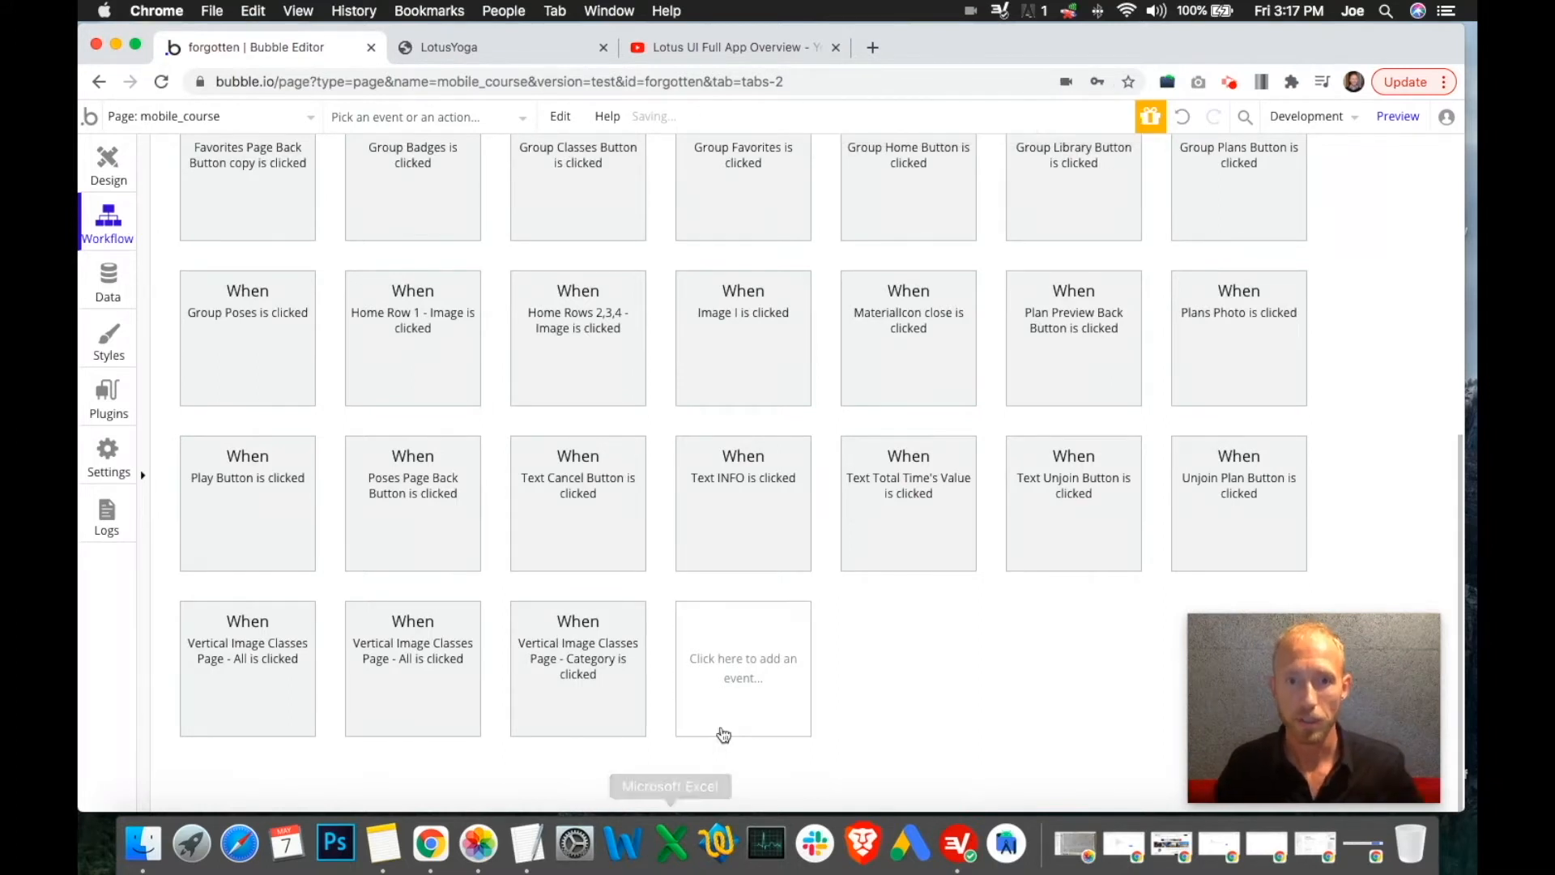
click(798, 658)
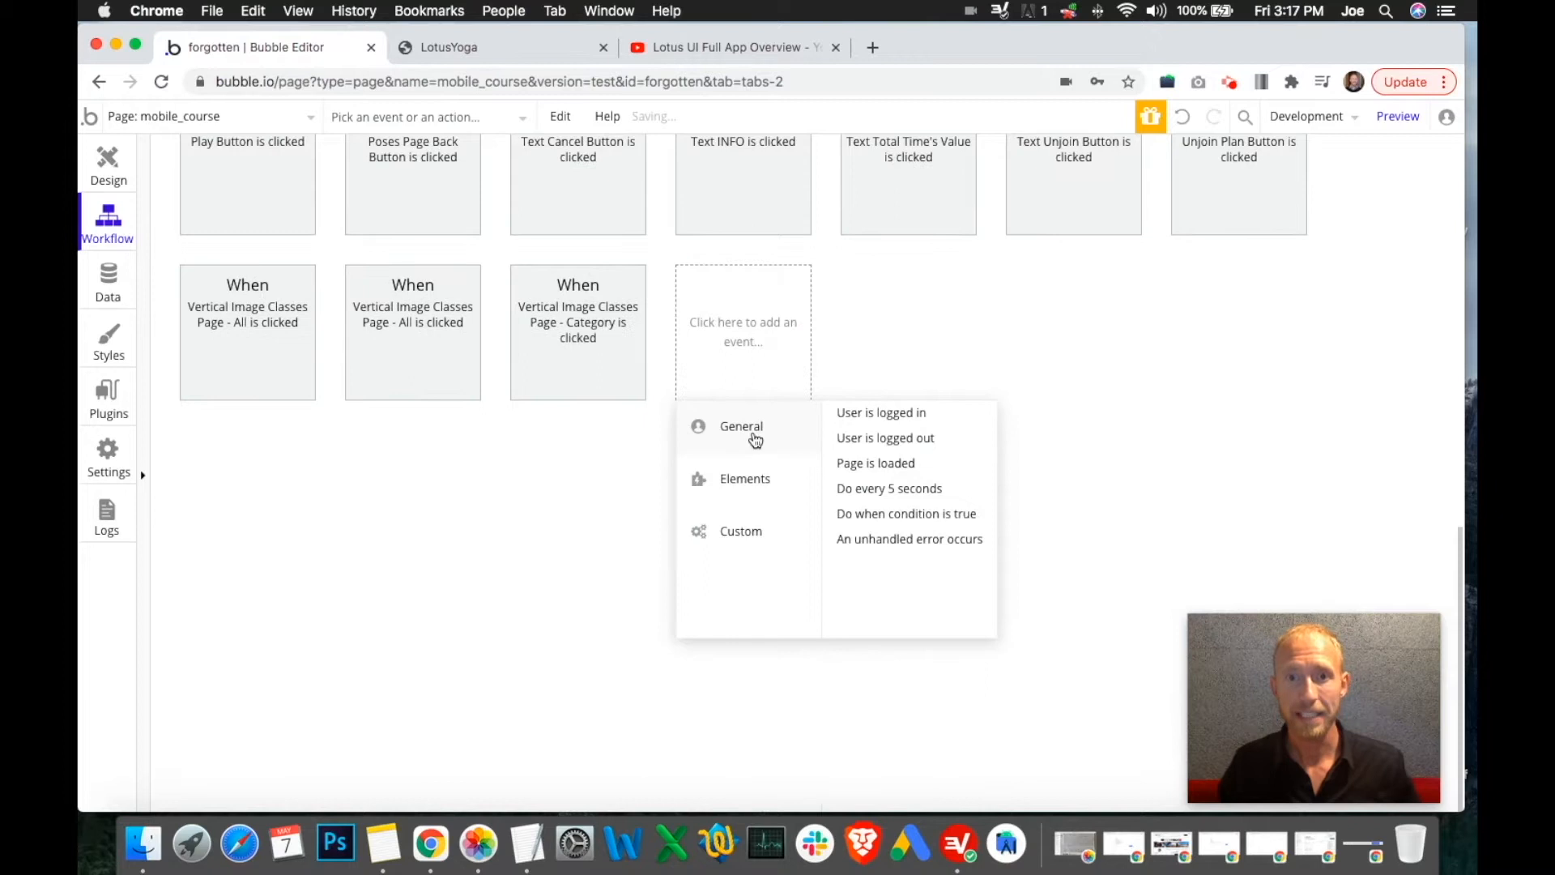
click(859, 442)
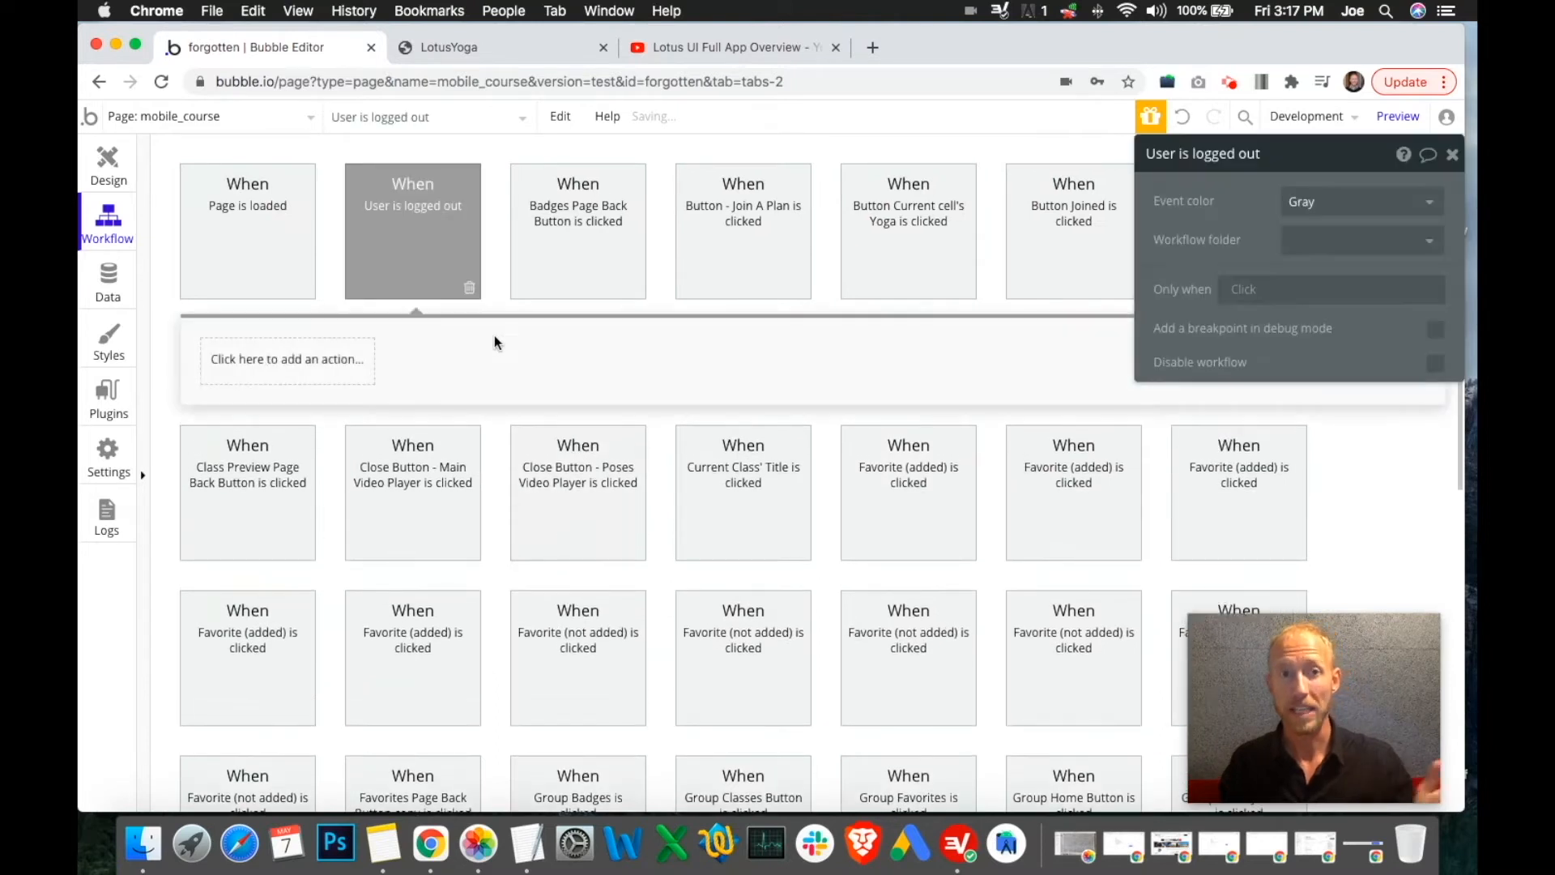
Add a step showing Signup / Login Popup A, followed by a Hide element step
click(321, 368)
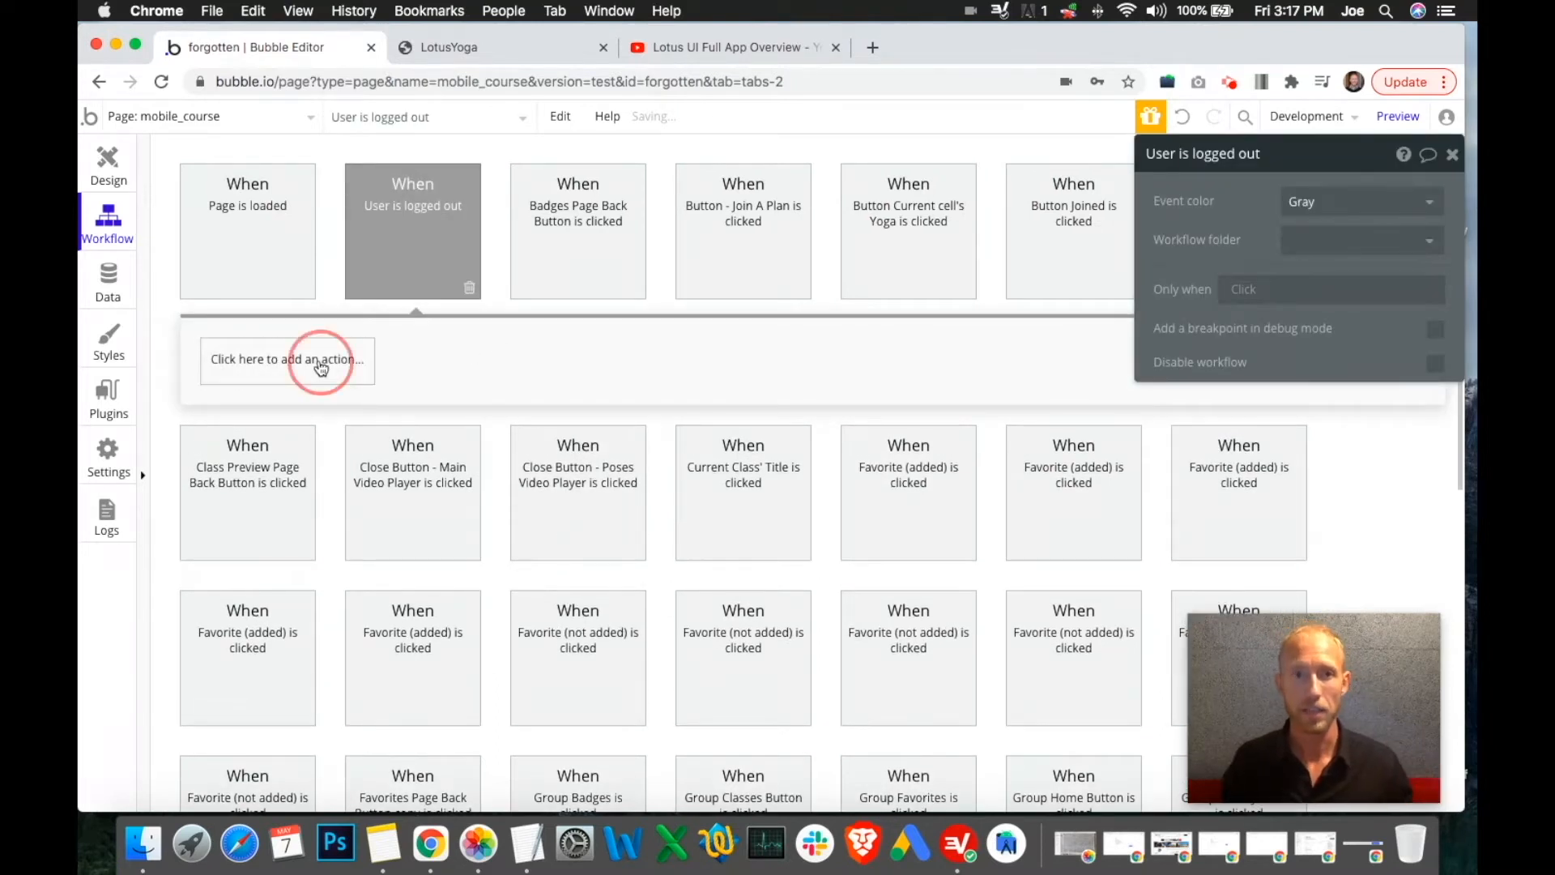
mouse_move(291, 640)
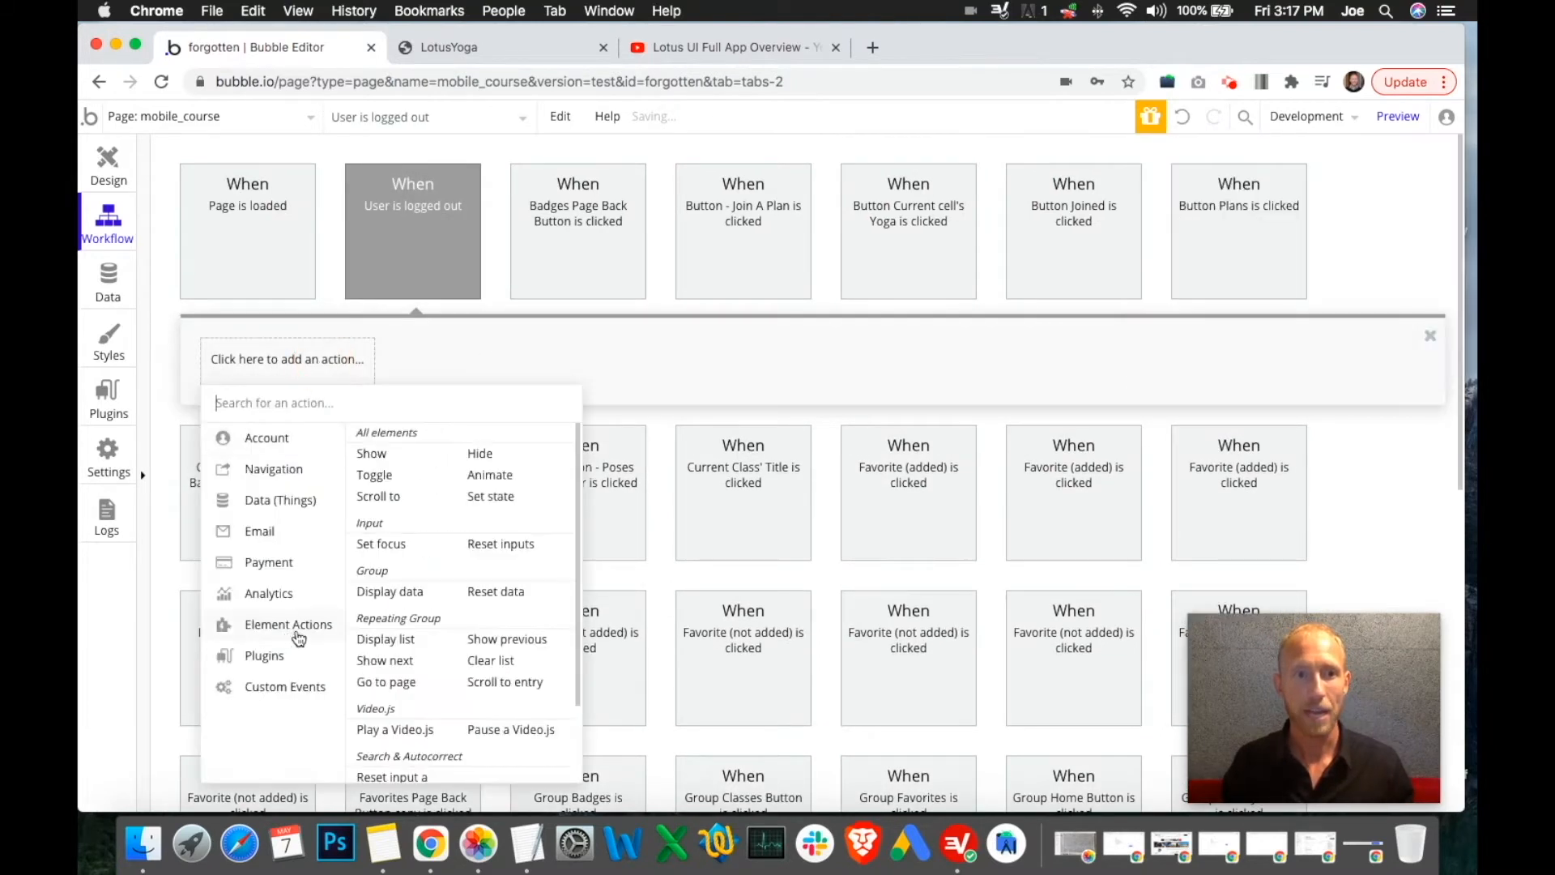
click(391, 460)
click(1321, 200)
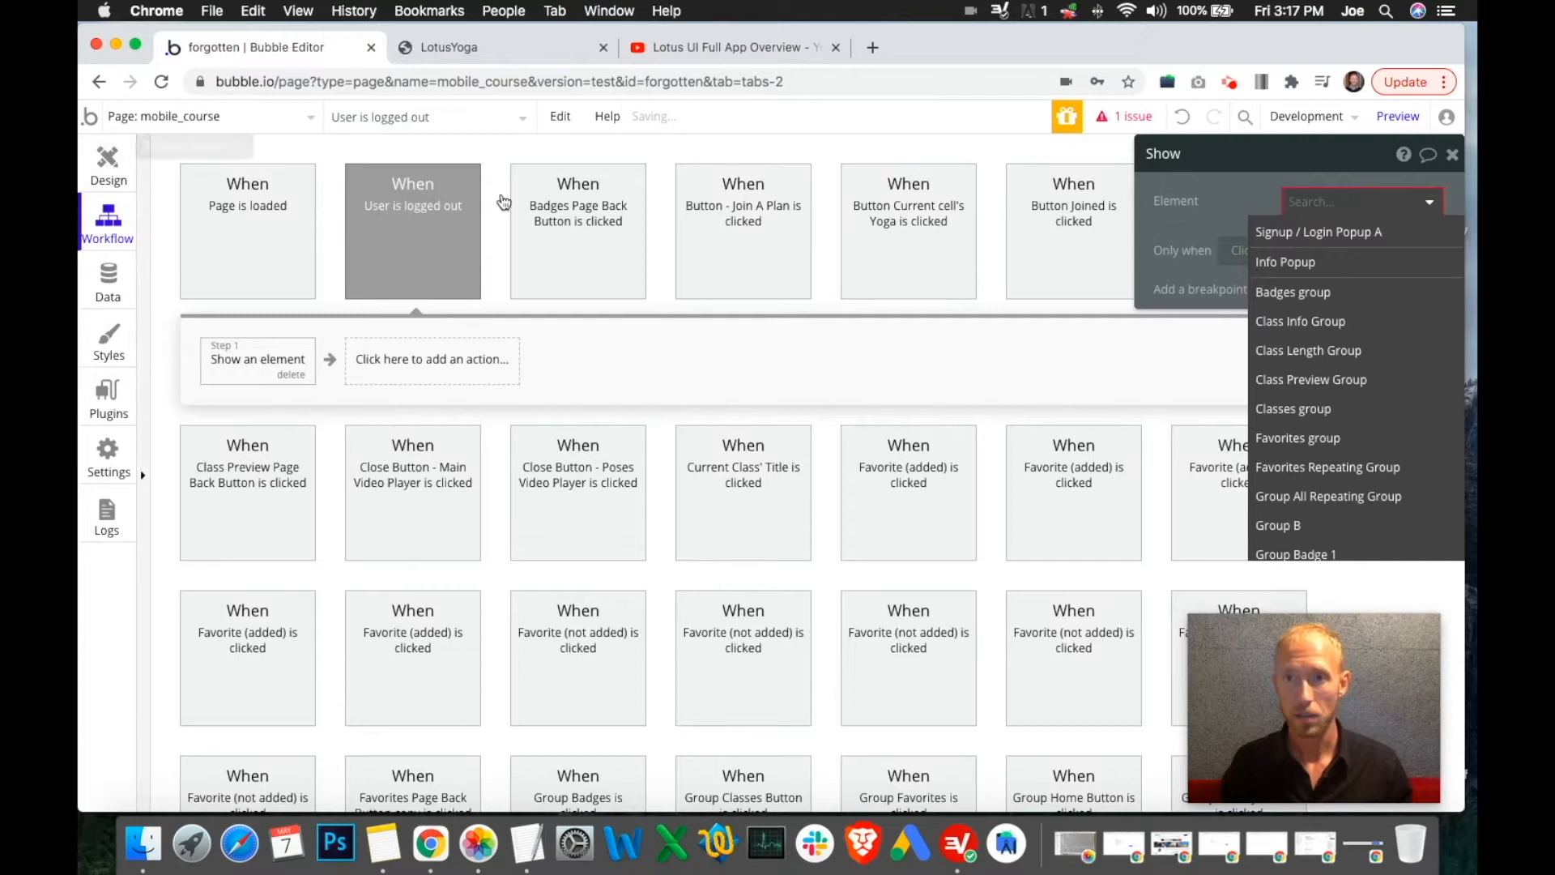
text(sig)
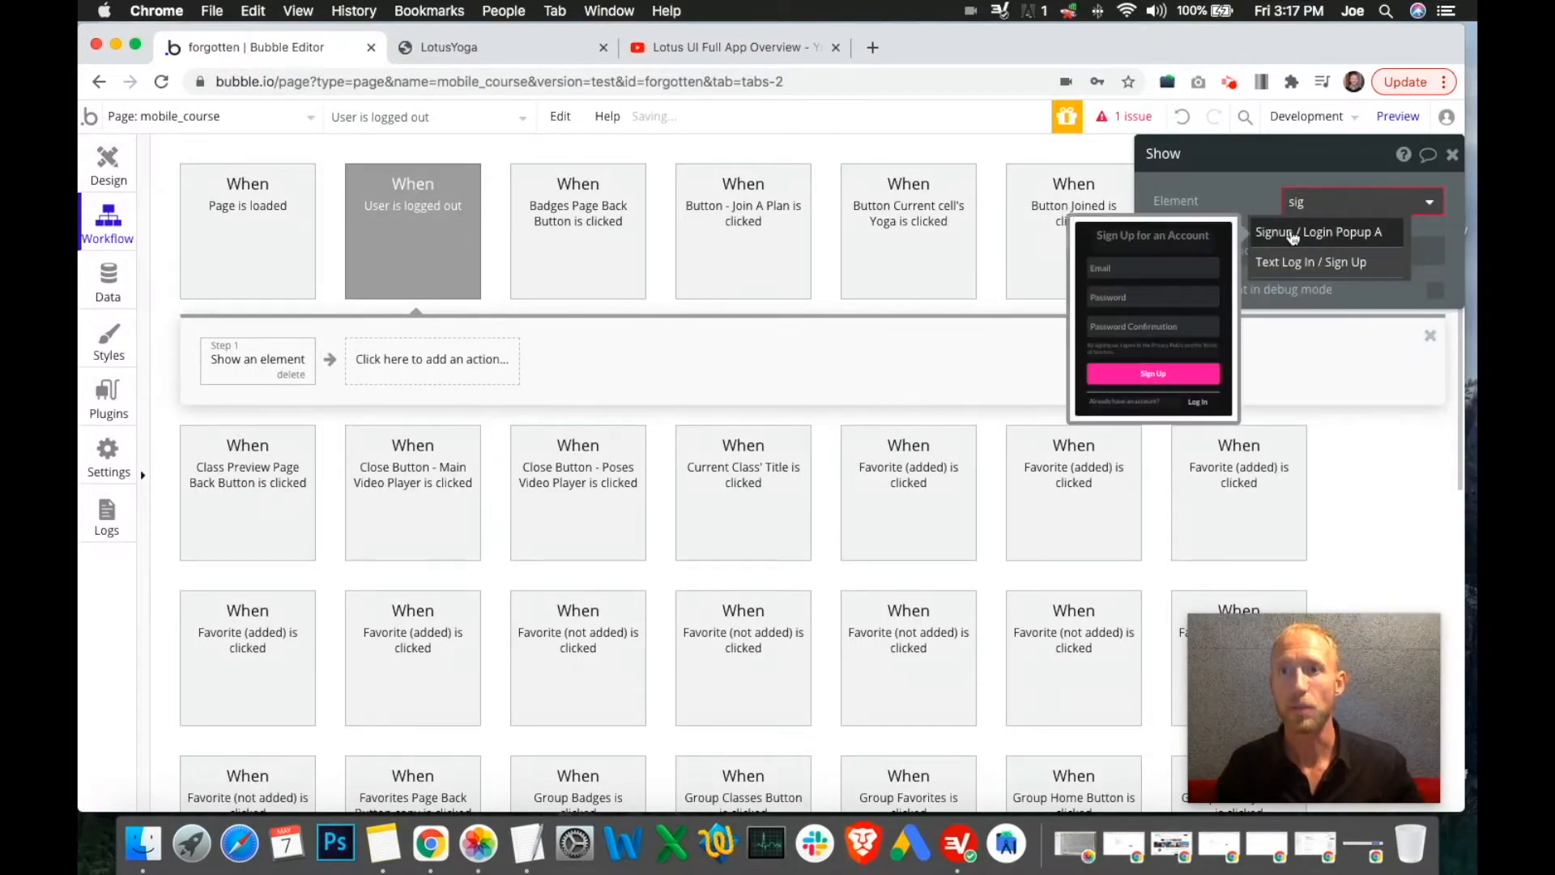
click(1294, 234)
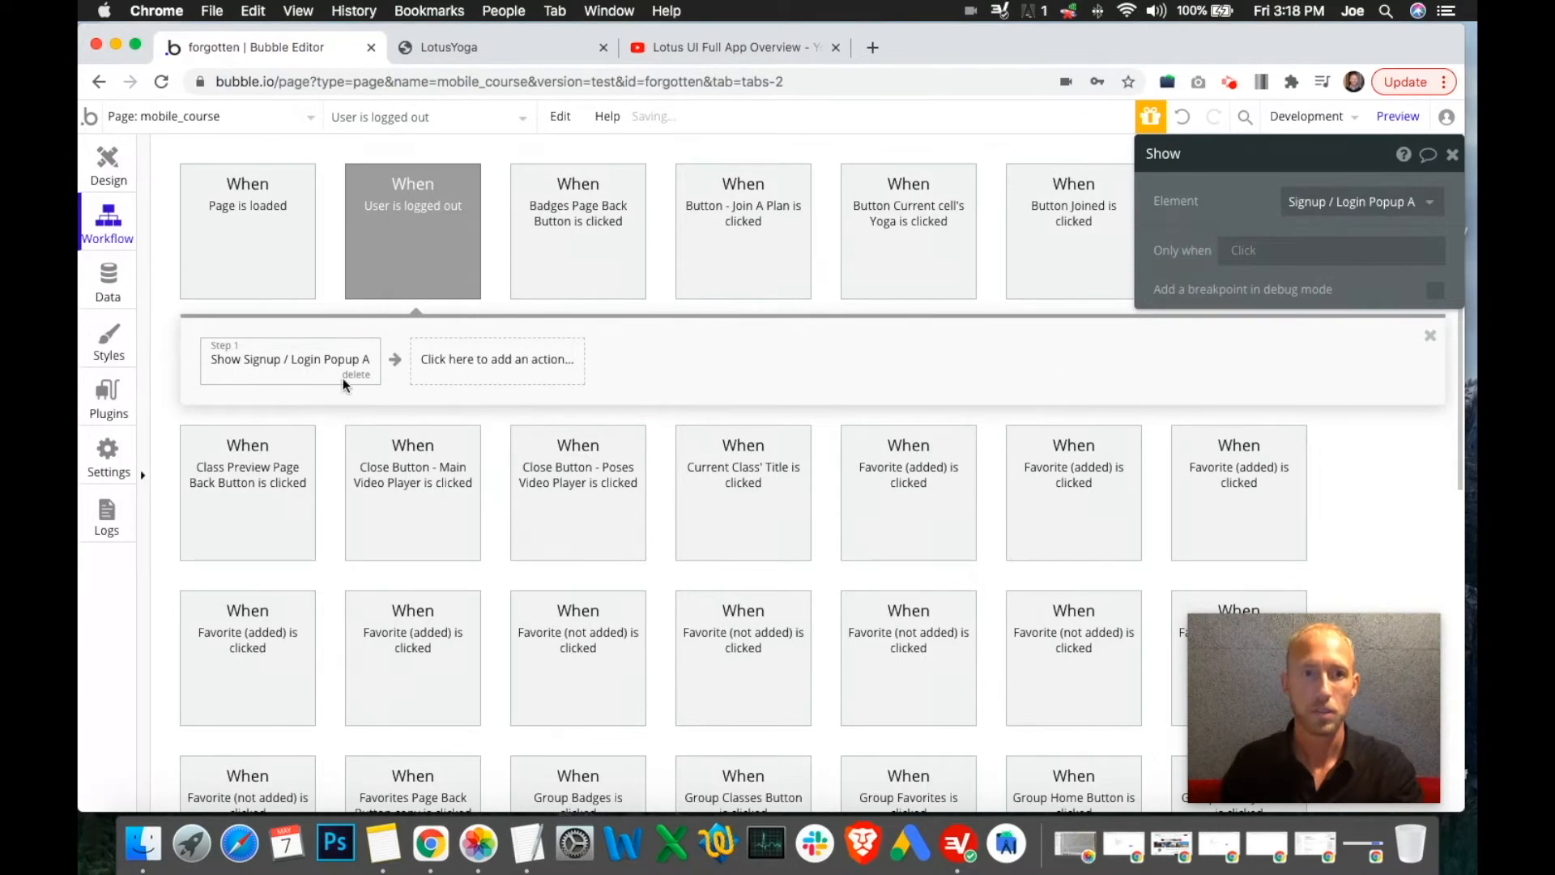
click(464, 360)
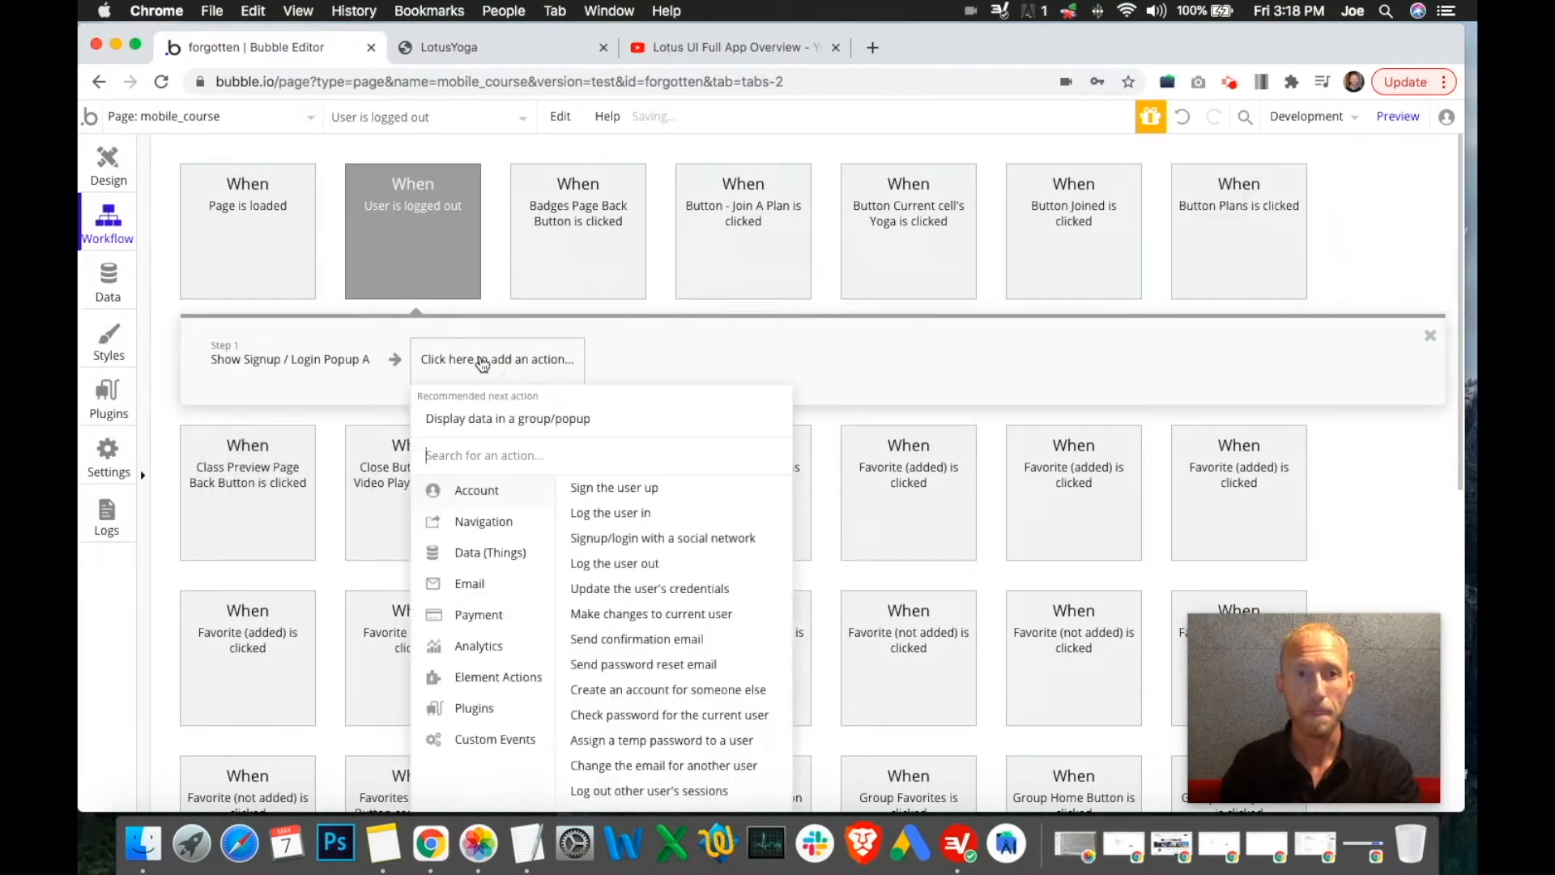
mouse_move(536, 685)
click(690, 506)
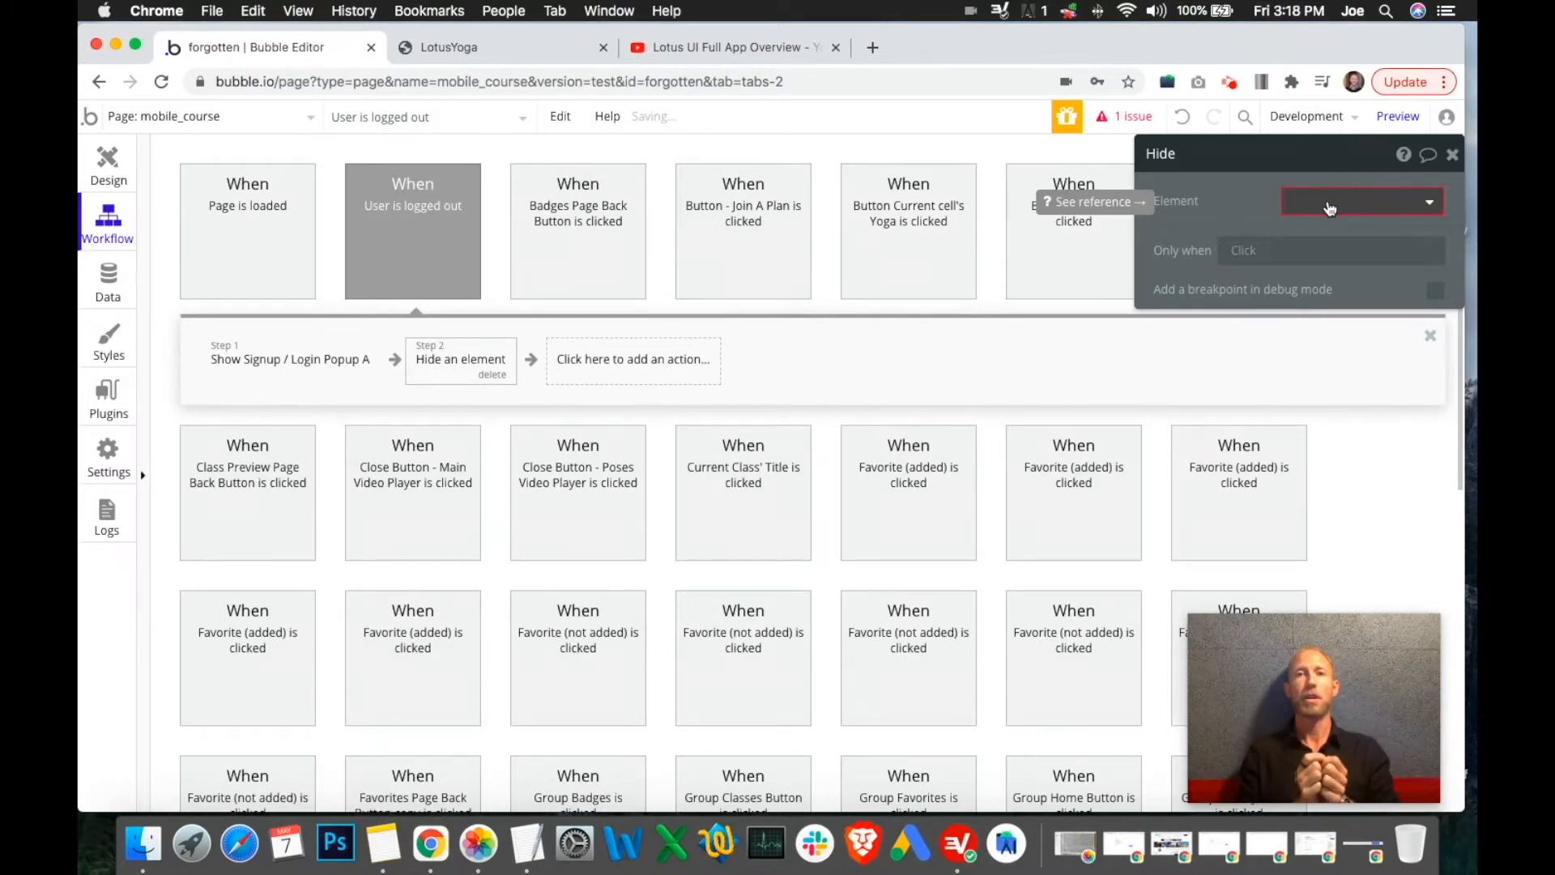
In the running LotusYoga app, highlight the nav=home part of the mobile_course address
click(498, 50)
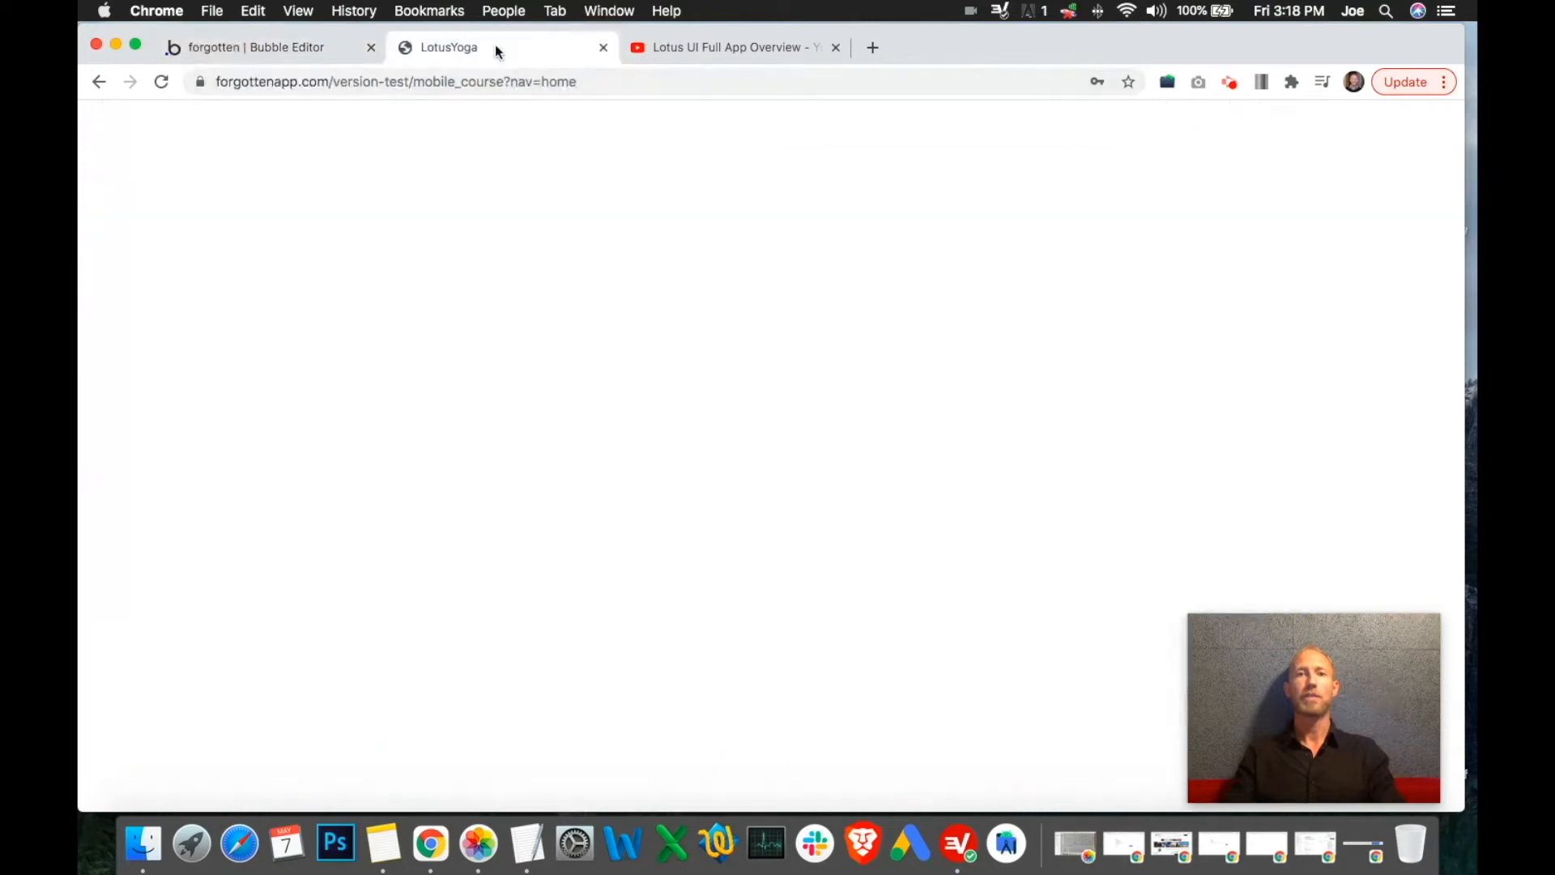
double_click(550, 82)
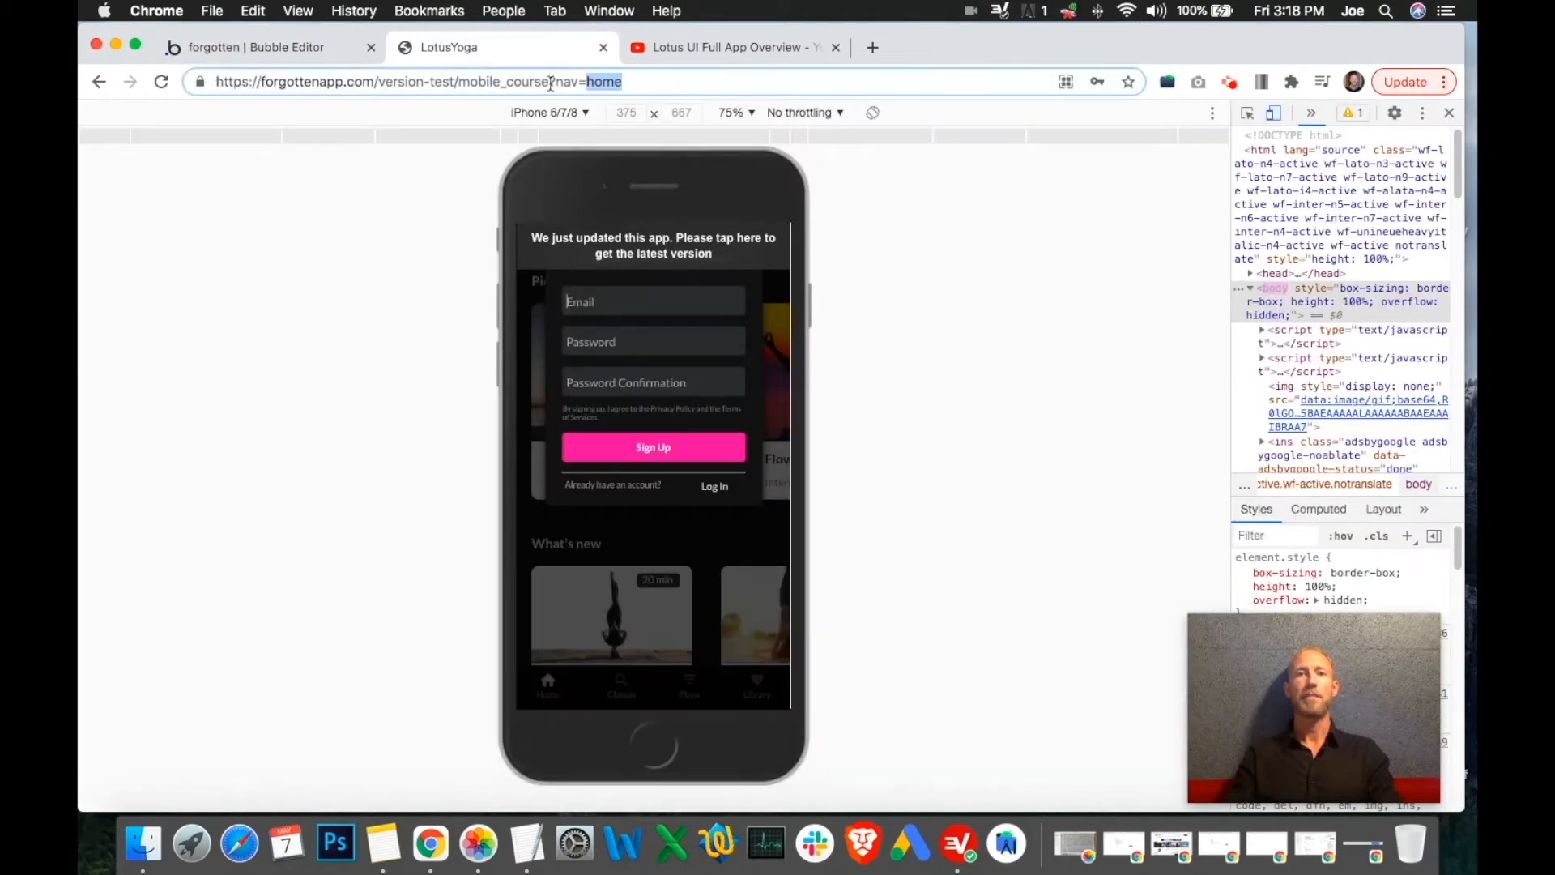
triple_click(526, 83)
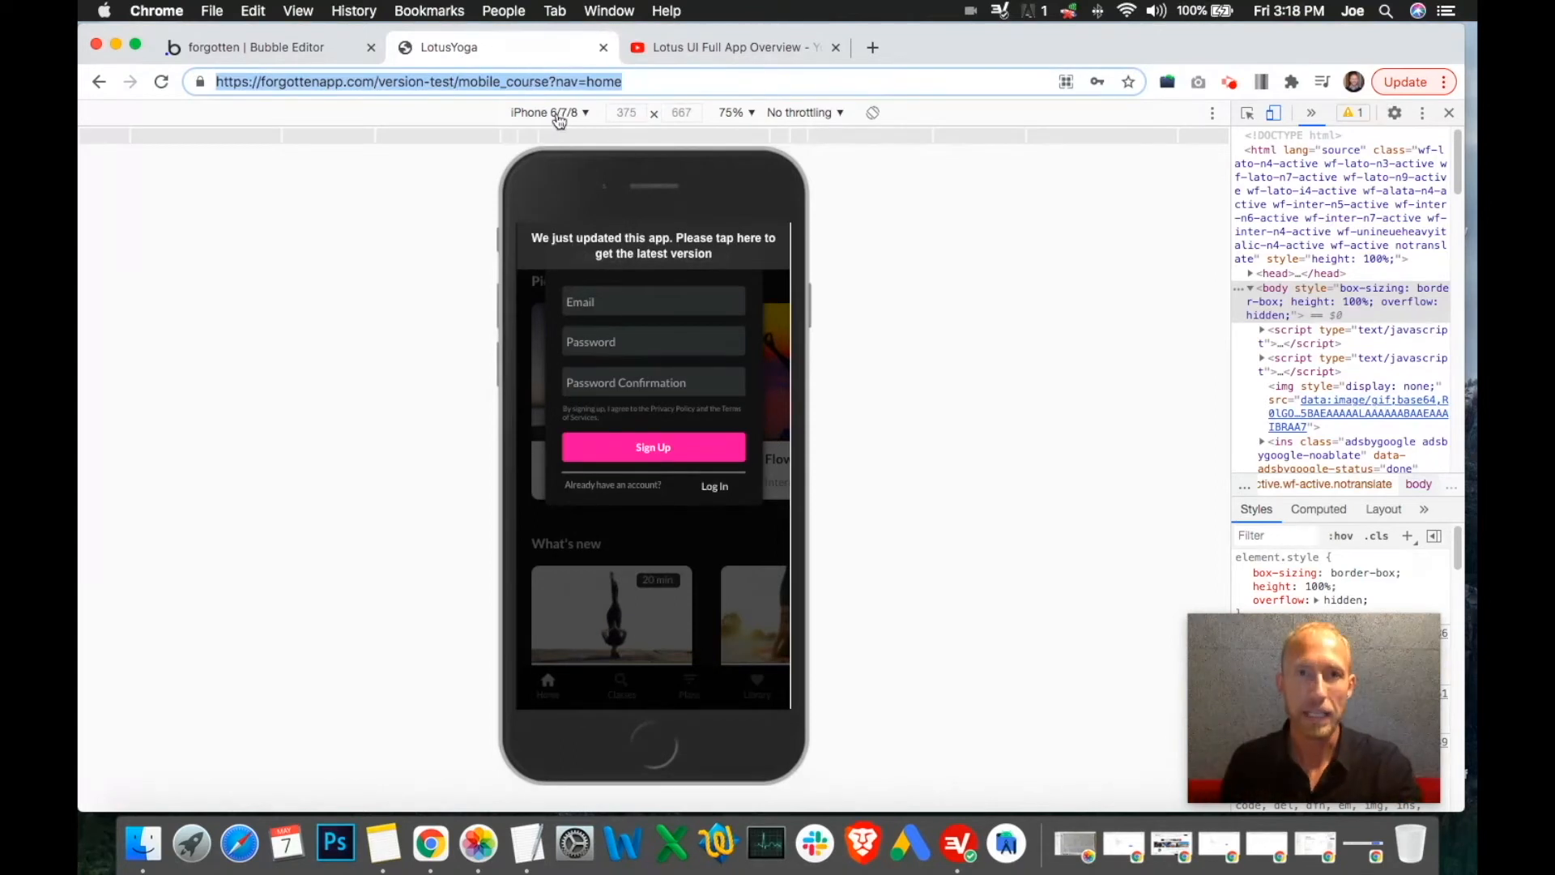
click(571, 82)
drag(556, 82, 685, 82)
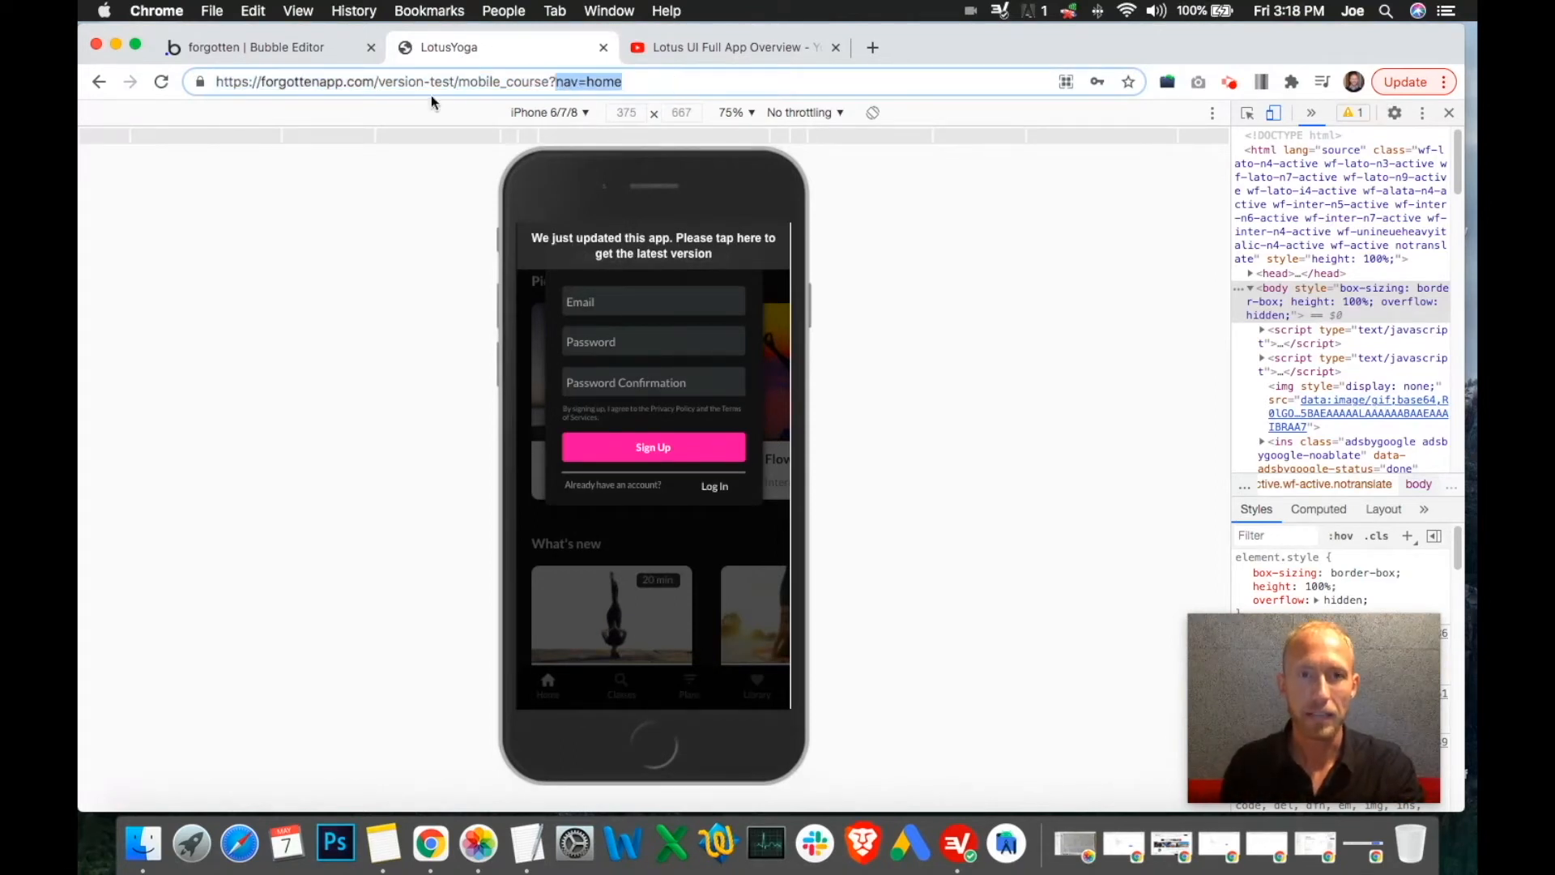
Set the logged-out workflow's hide step to hide Home group, then close the panels
click(245, 47)
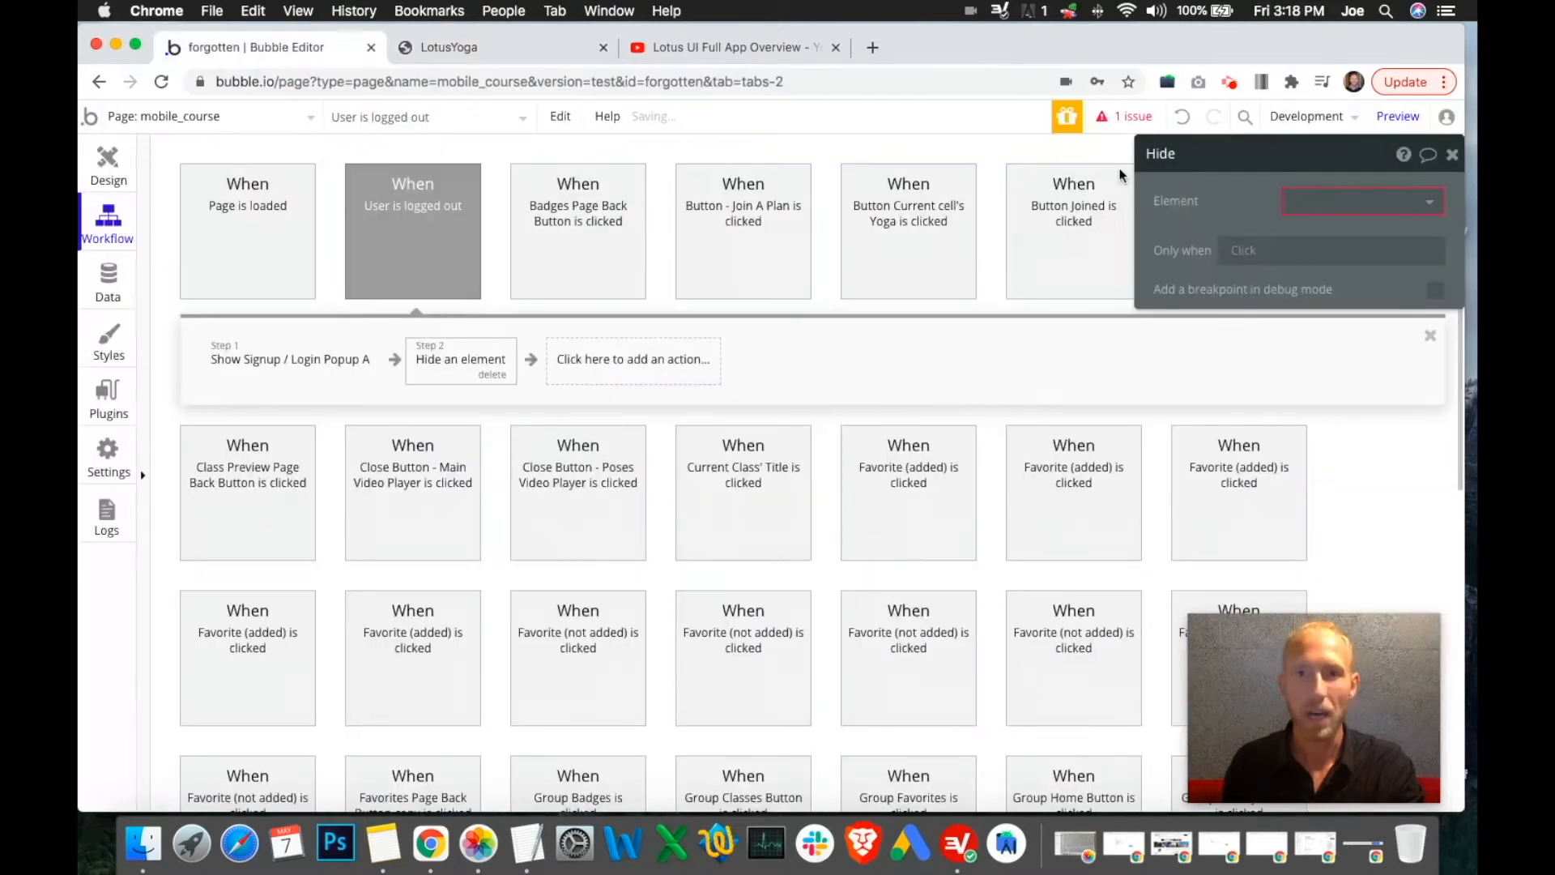
click(1331, 207)
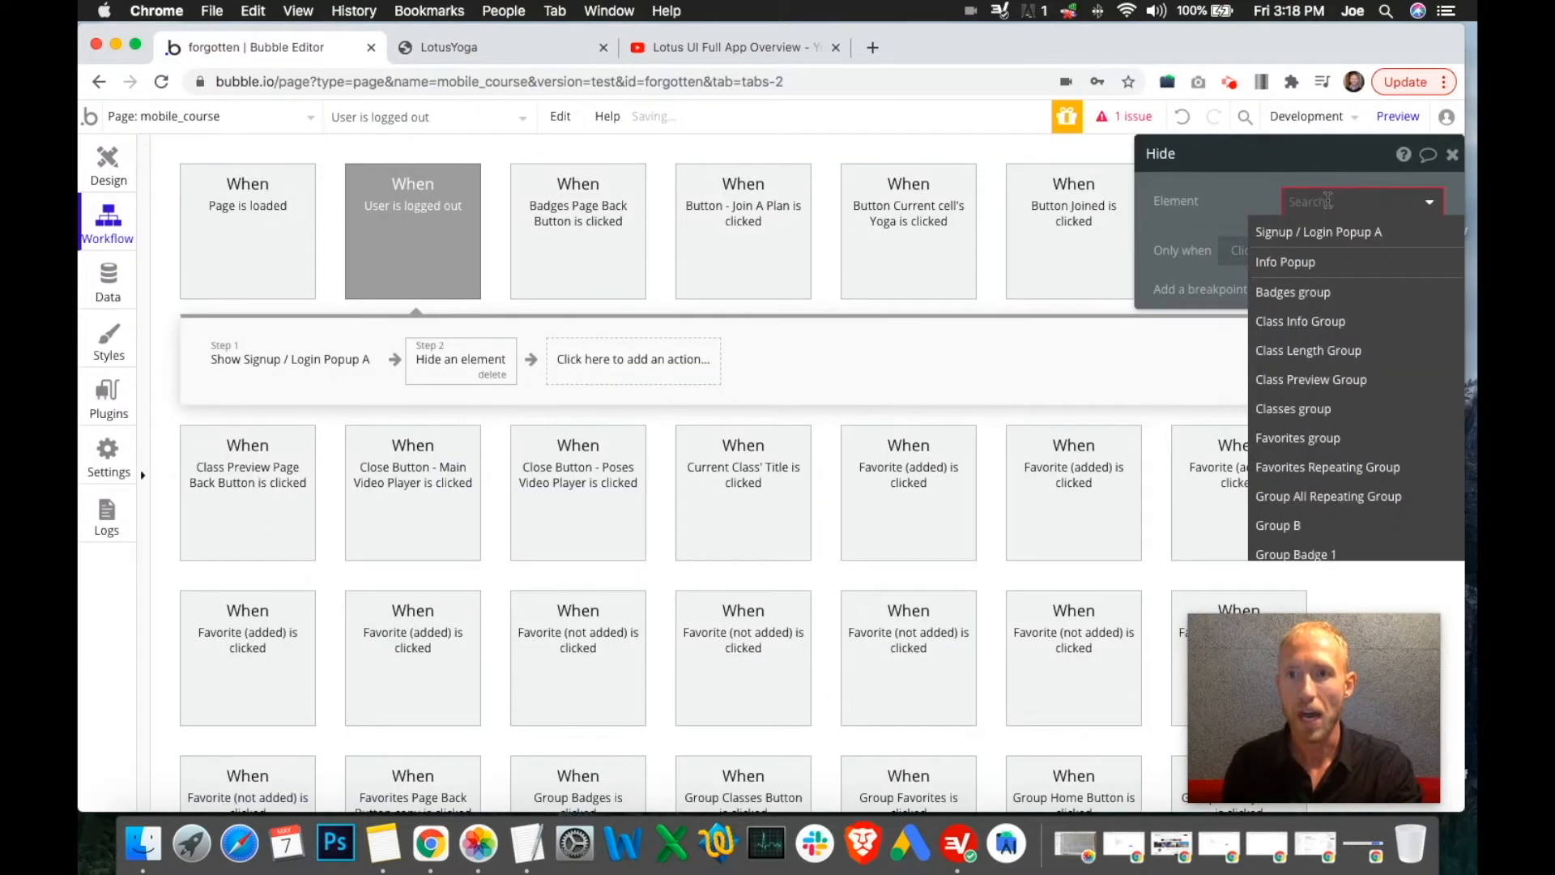
text(hom)
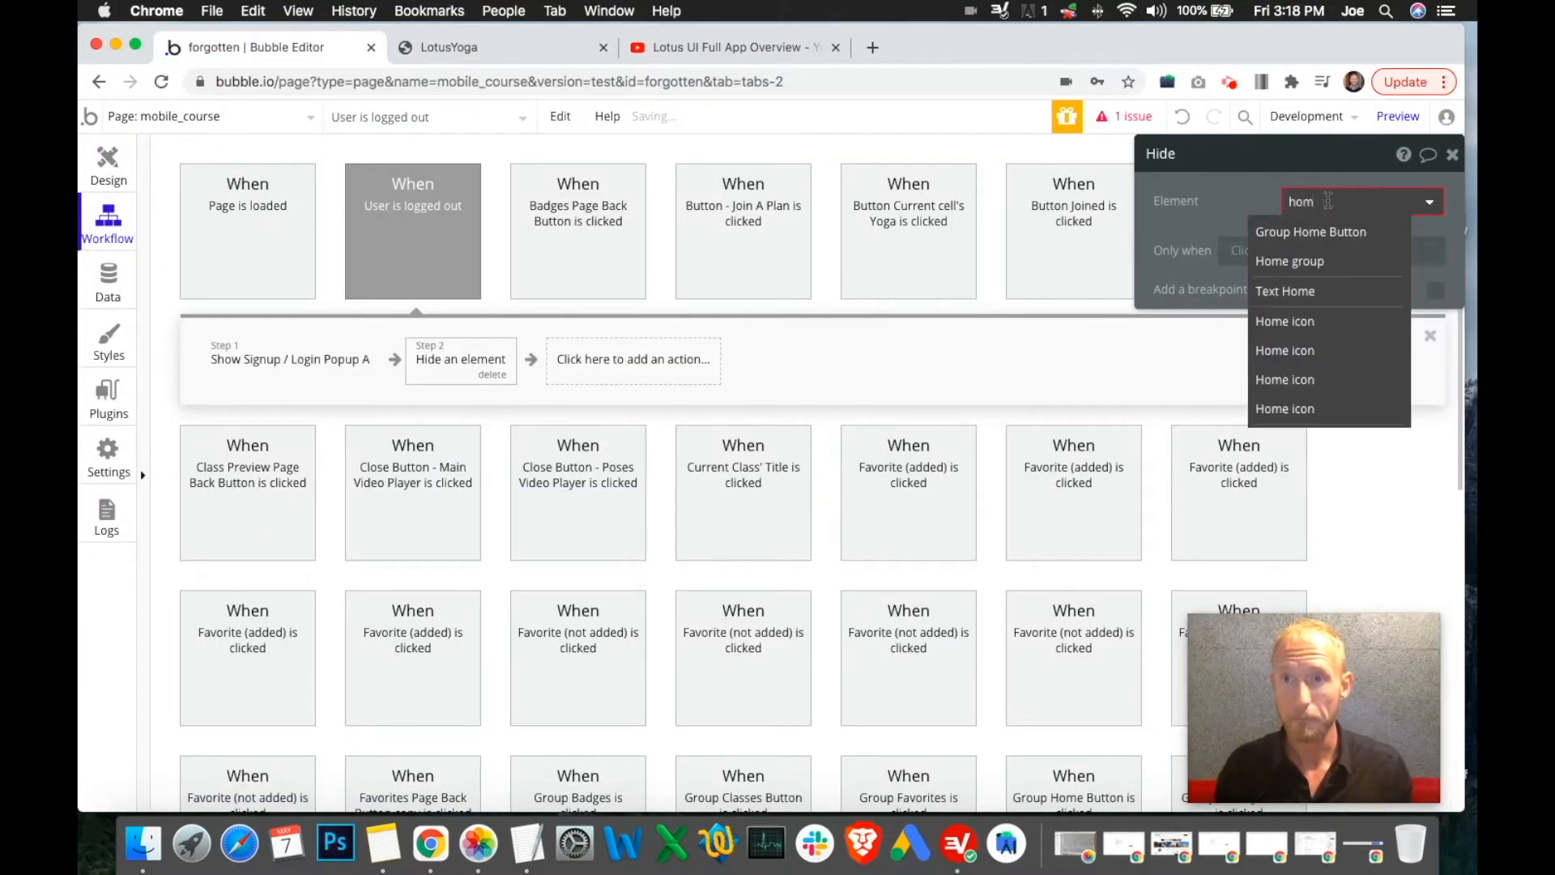
click(1310, 263)
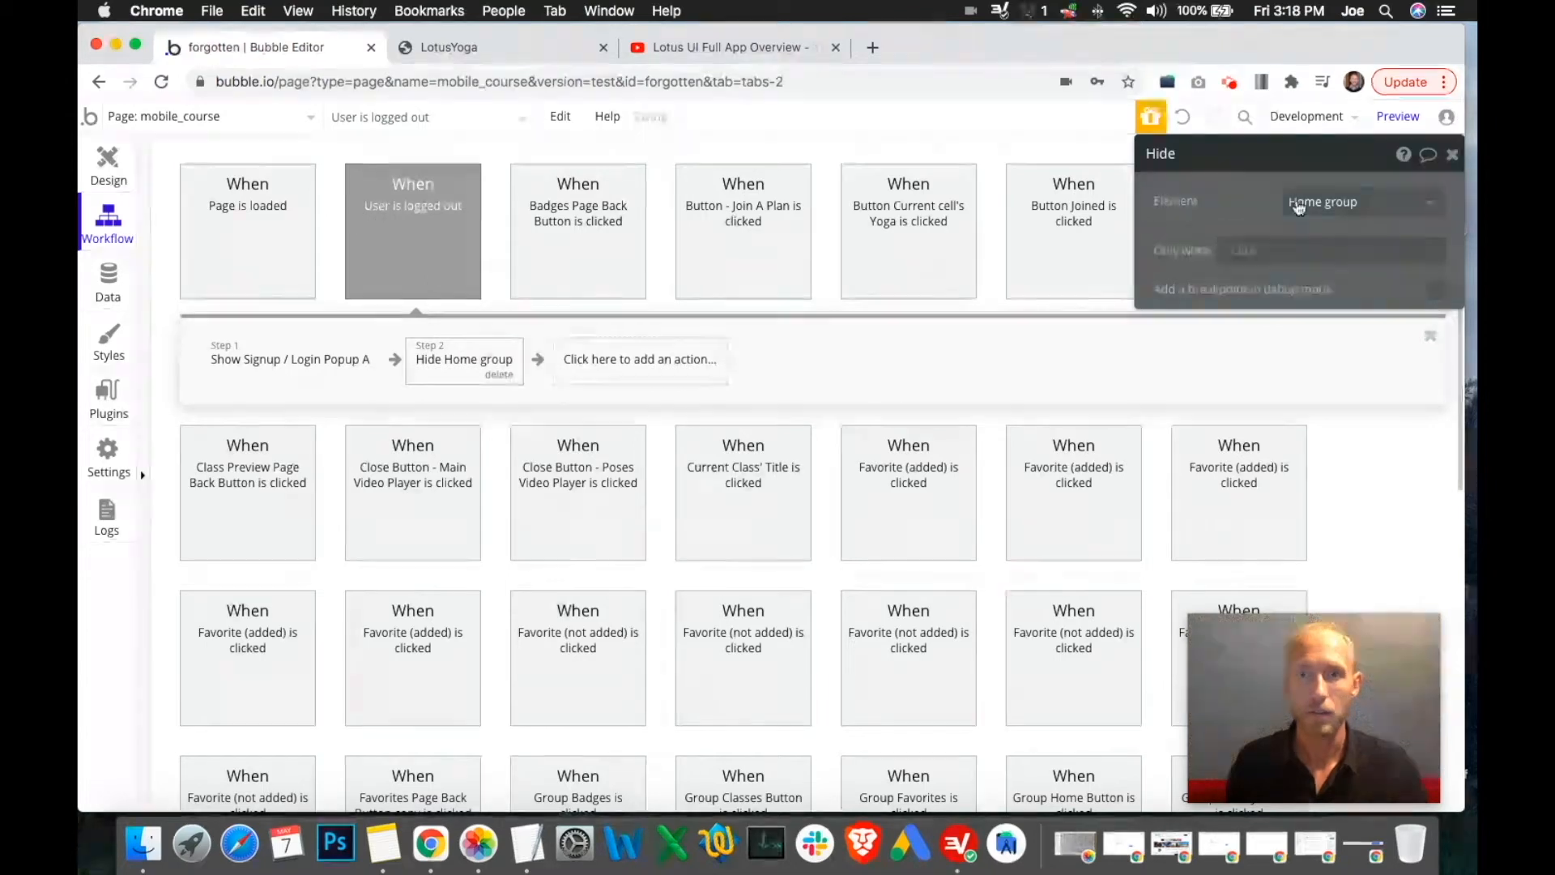
click(1453, 154)
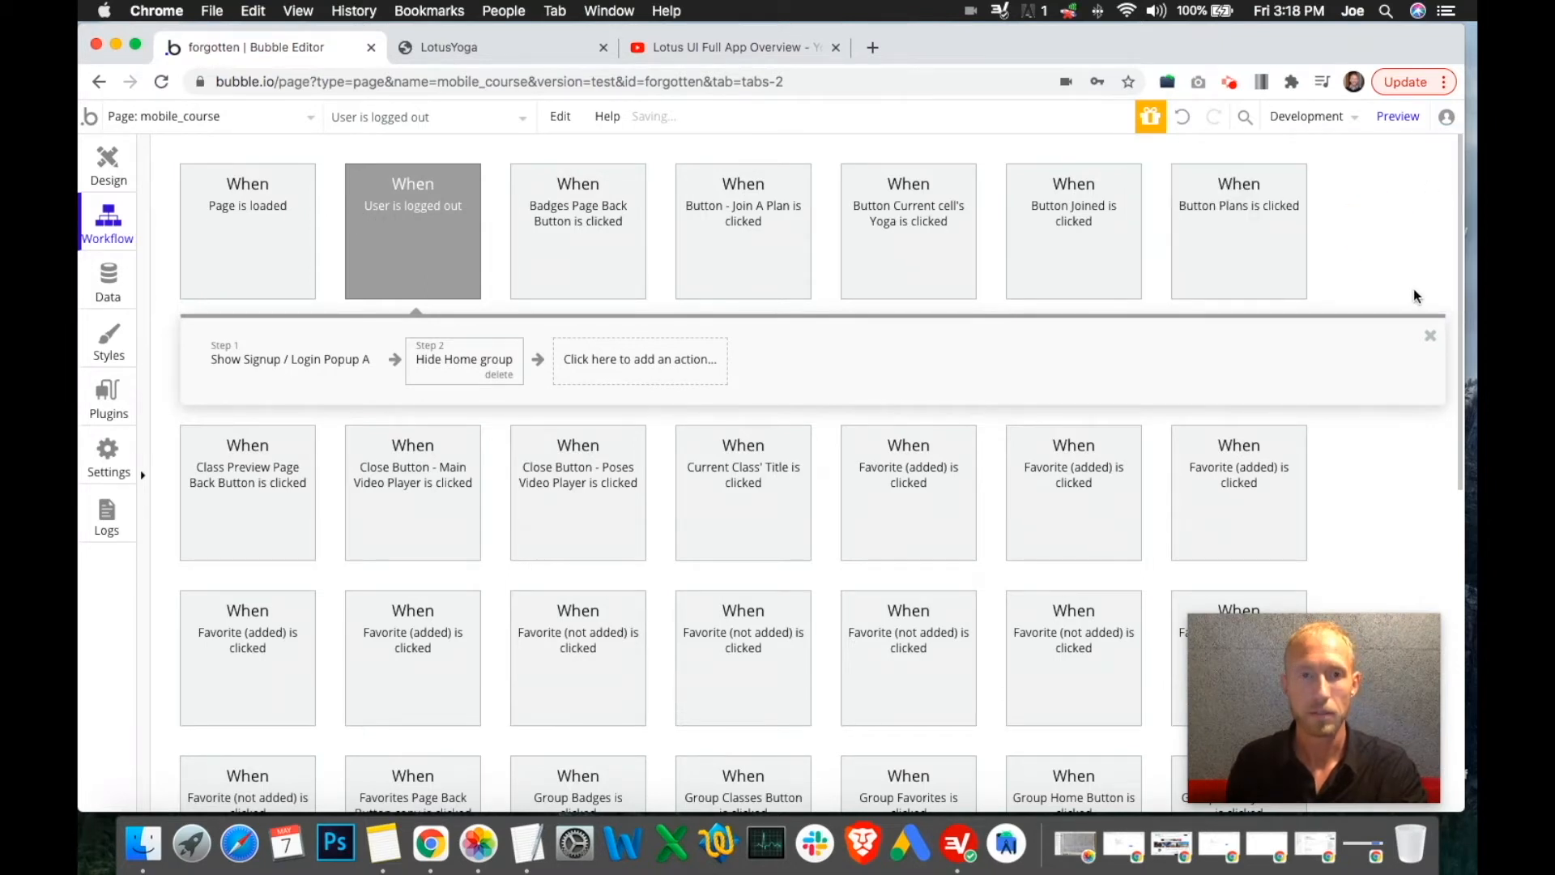
click(1431, 335)
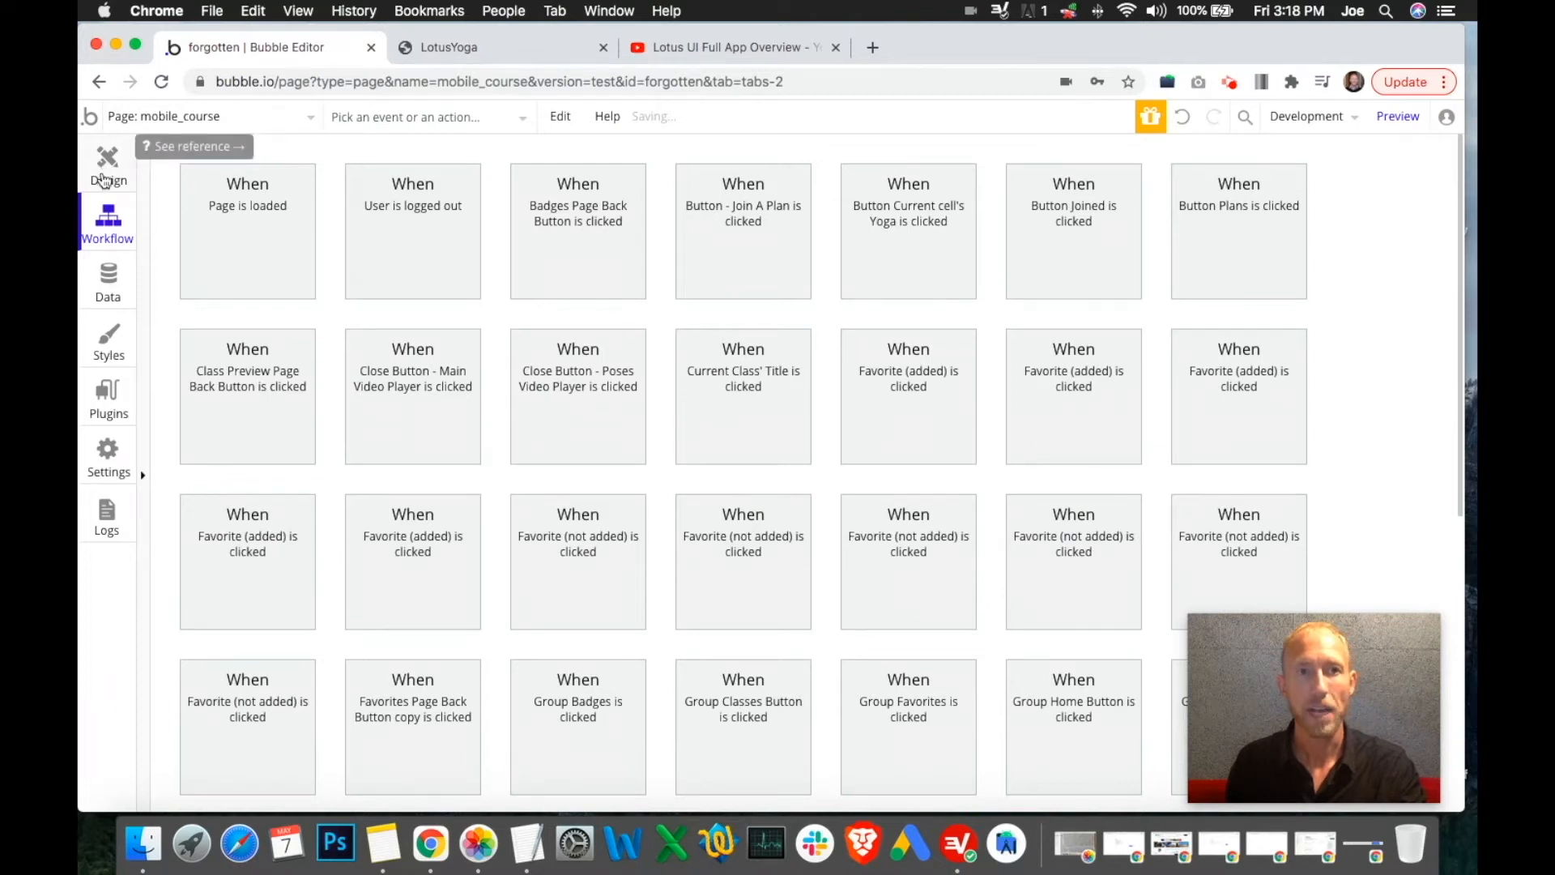
Choose the Signup / Login Popup reusable from the page list and display its workflows
click(102, 174)
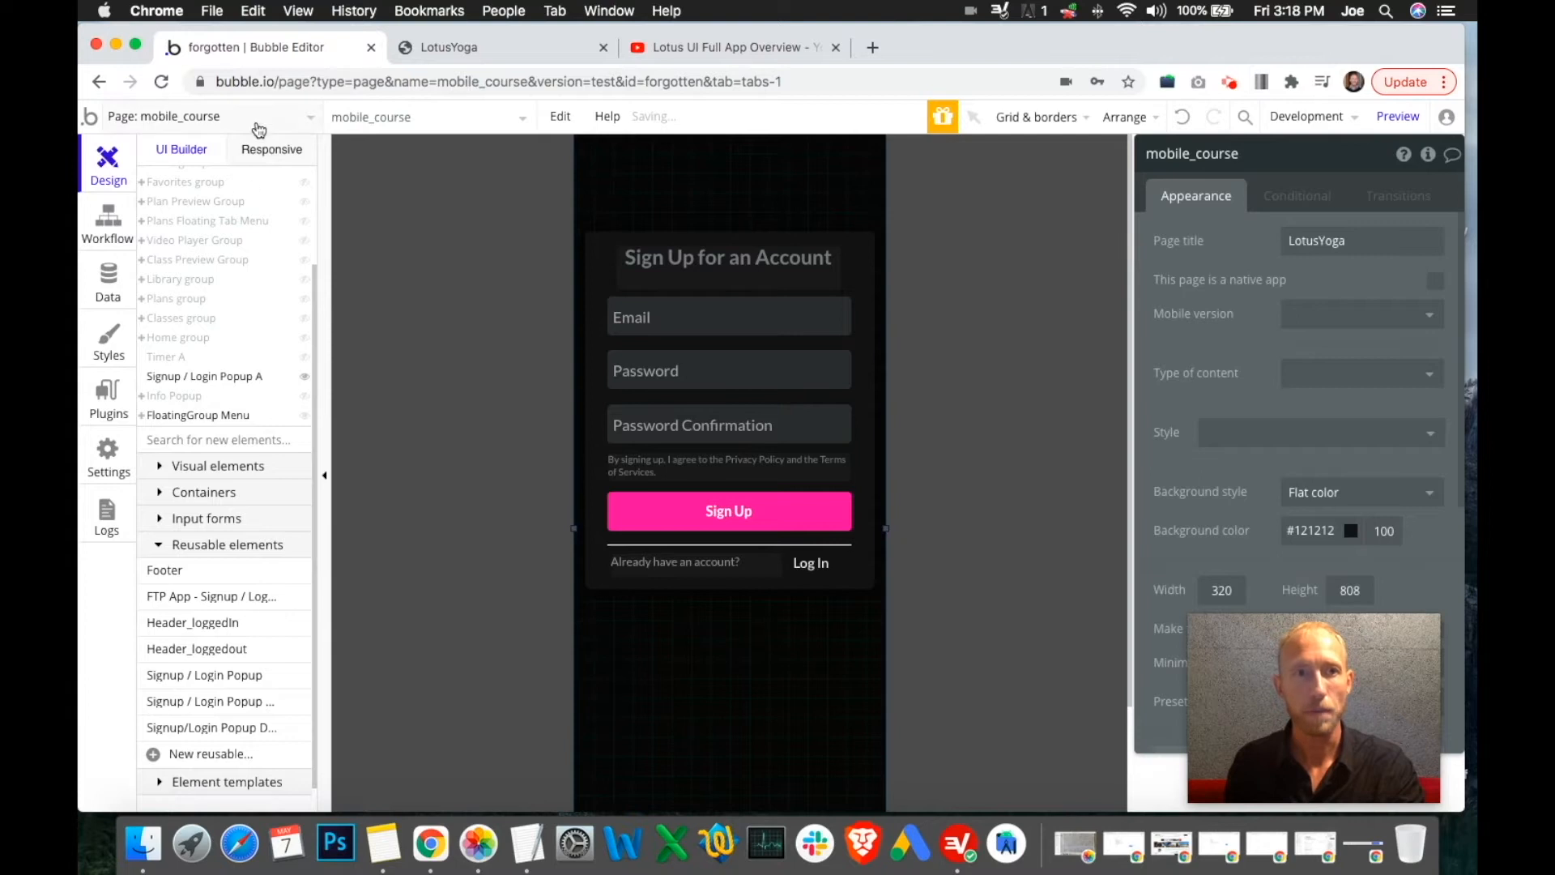
click(258, 123)
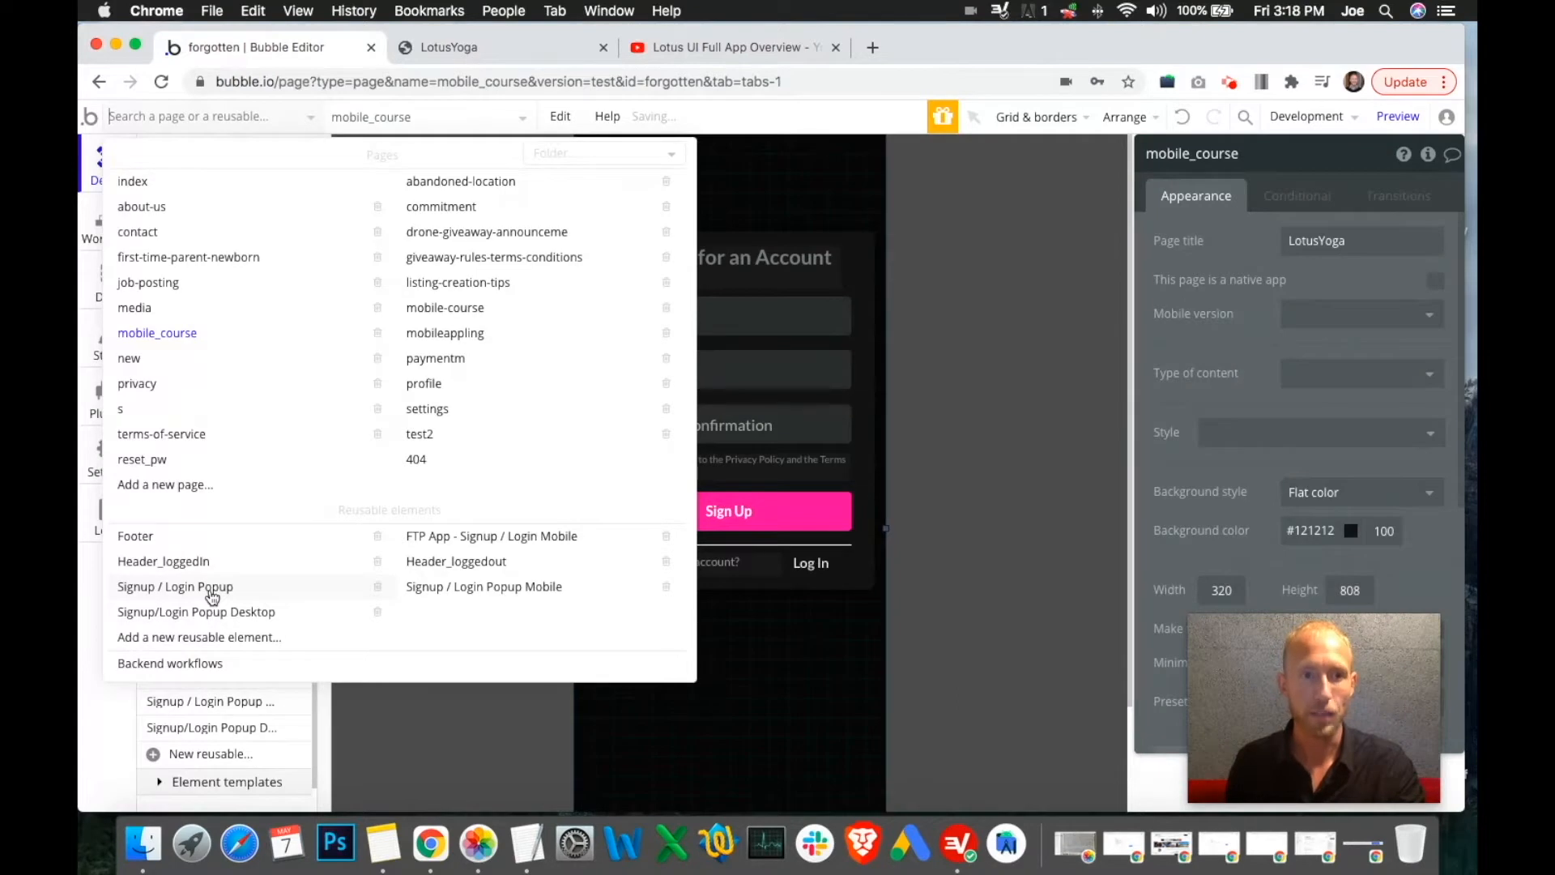
click(227, 587)
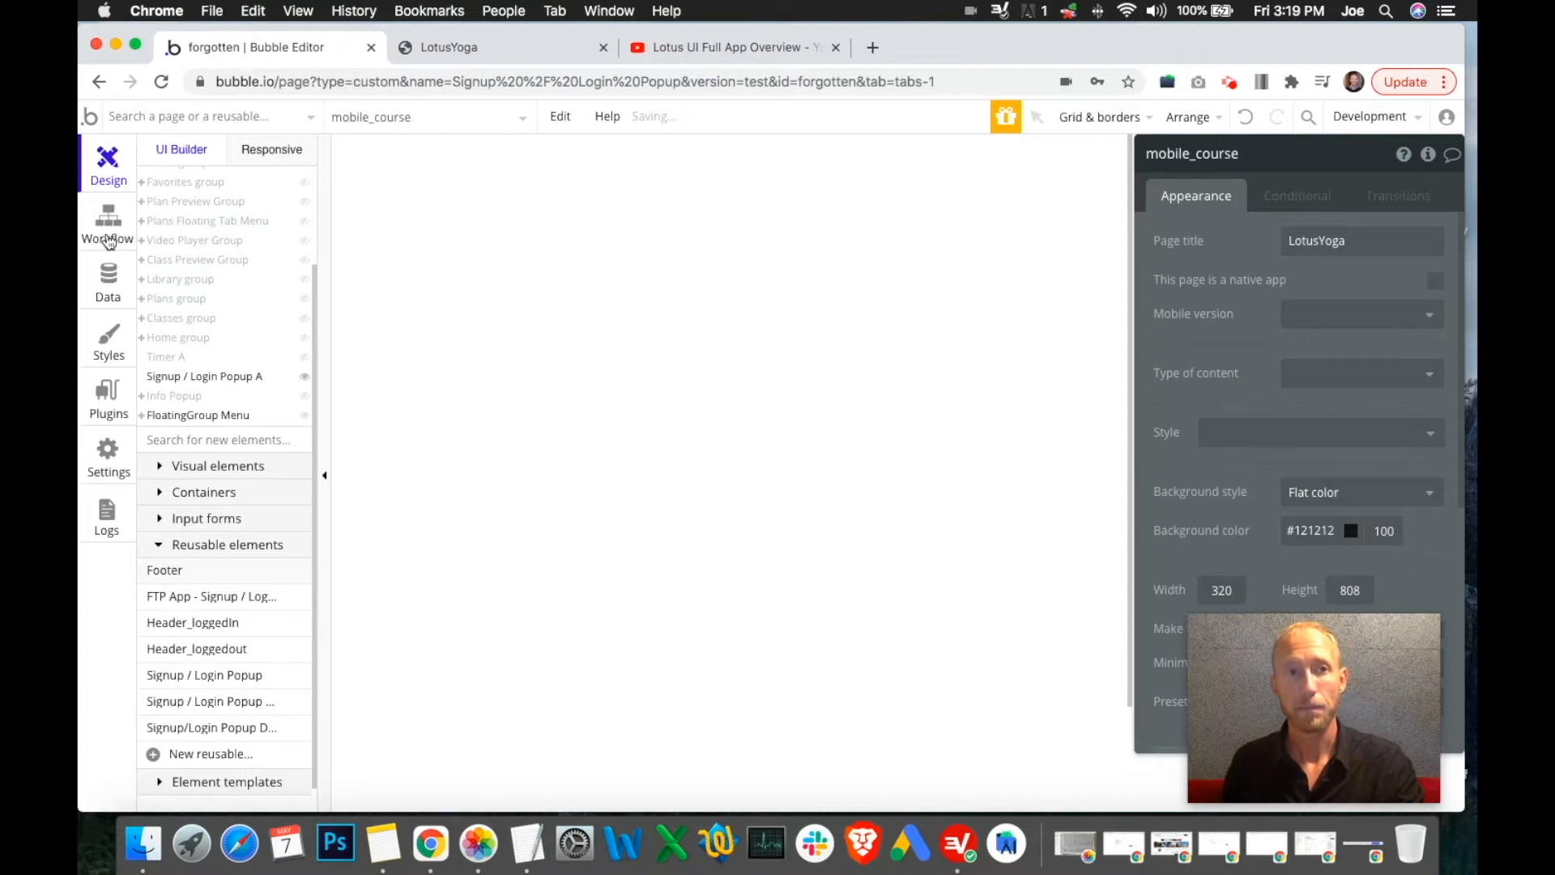
click(109, 235)
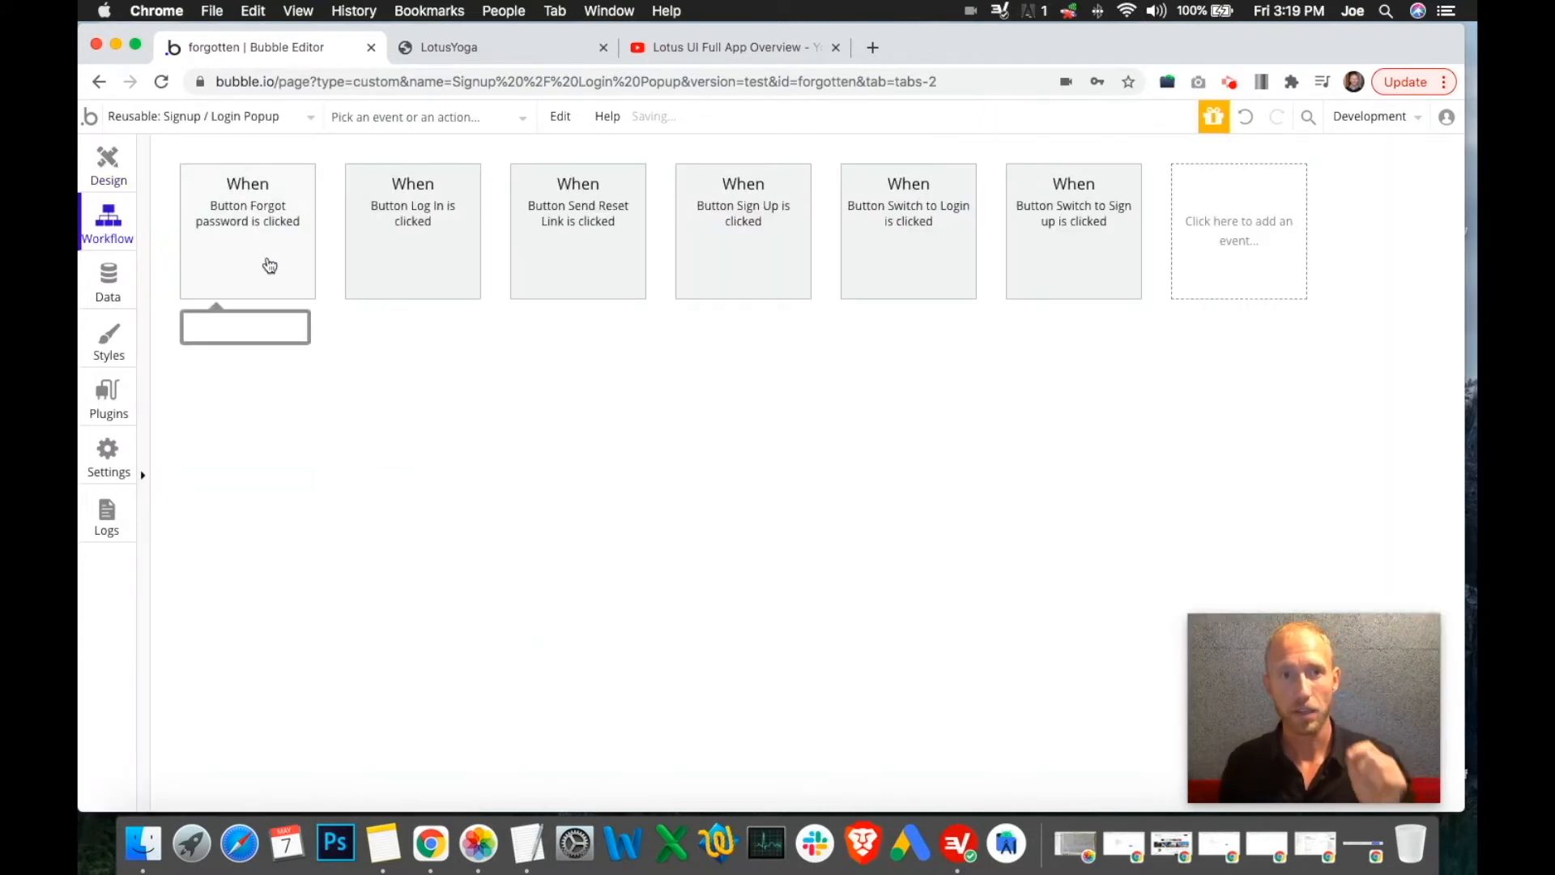
Delete the Go to page mobile_course step from the Sign Up and Log In workflows
click(752, 265)
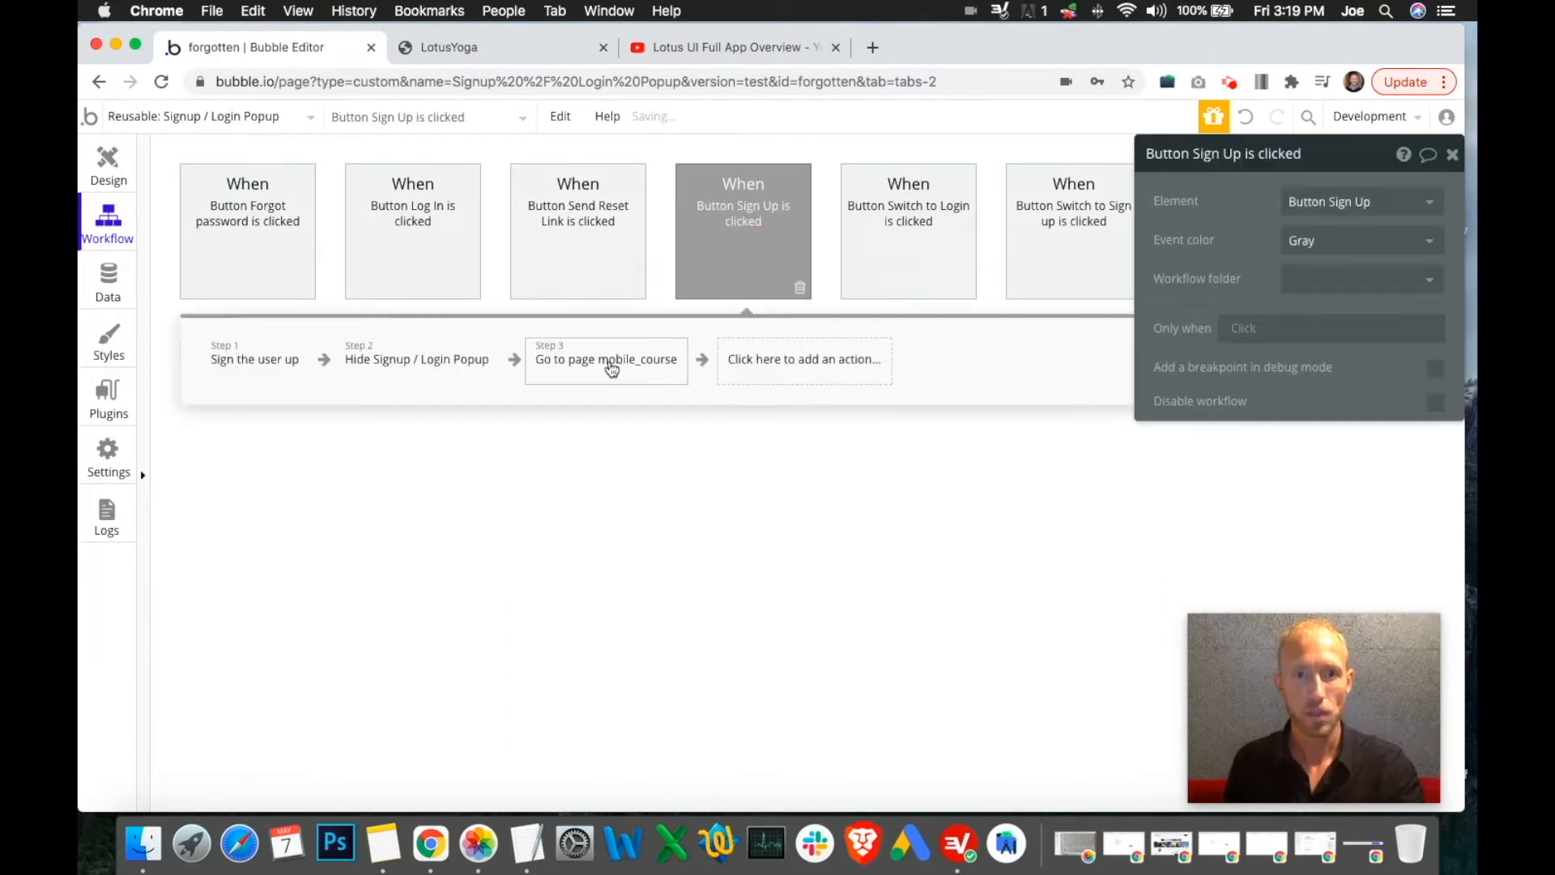
click(612, 369)
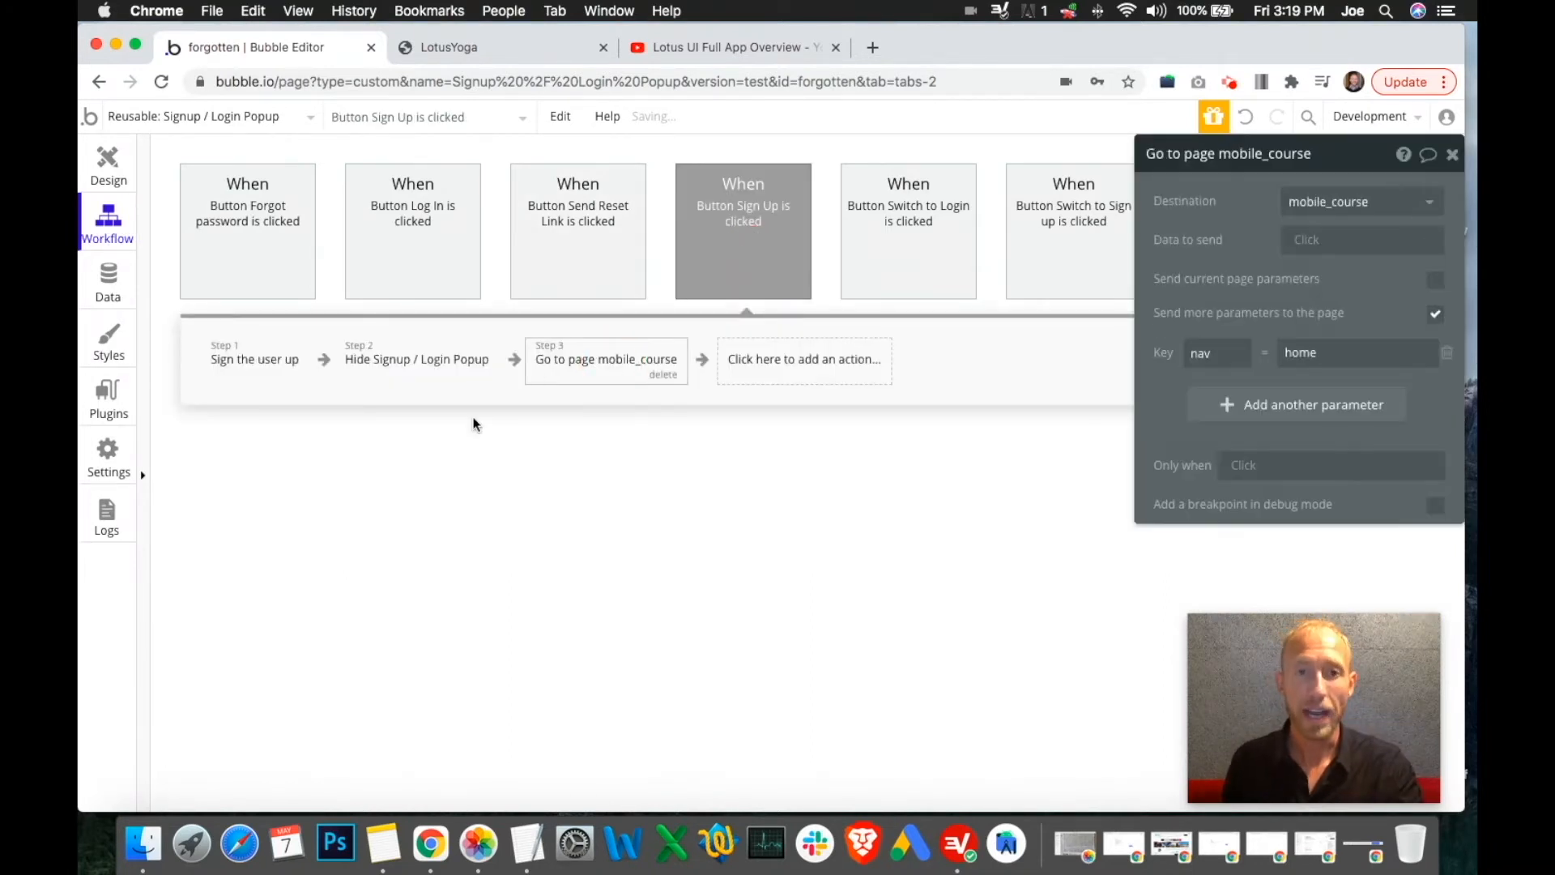
click(662, 374)
click(457, 259)
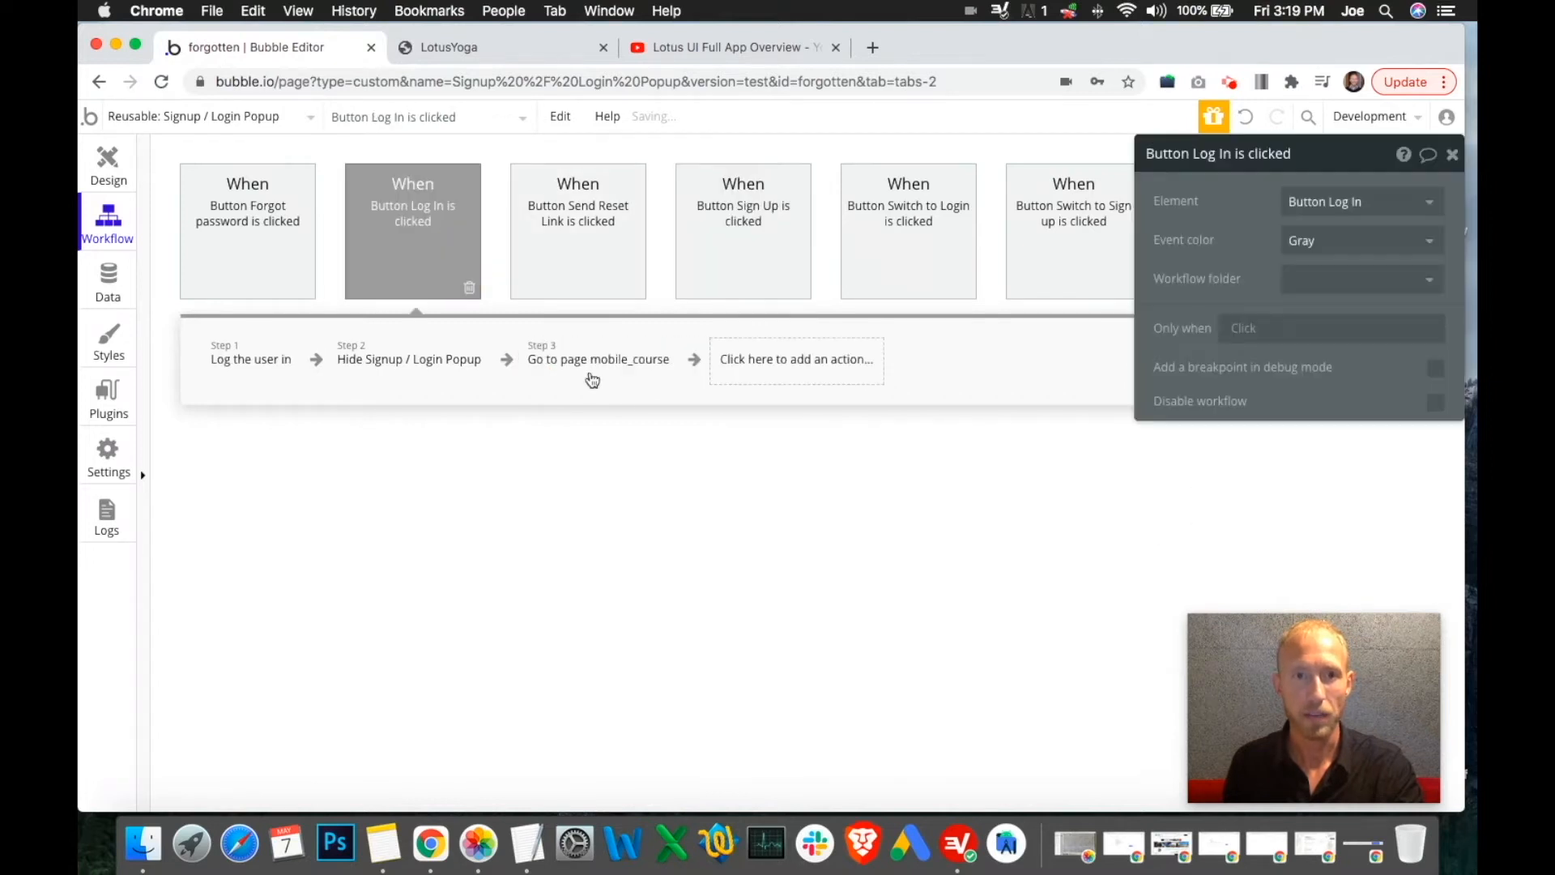
click(630, 376)
click(662, 378)
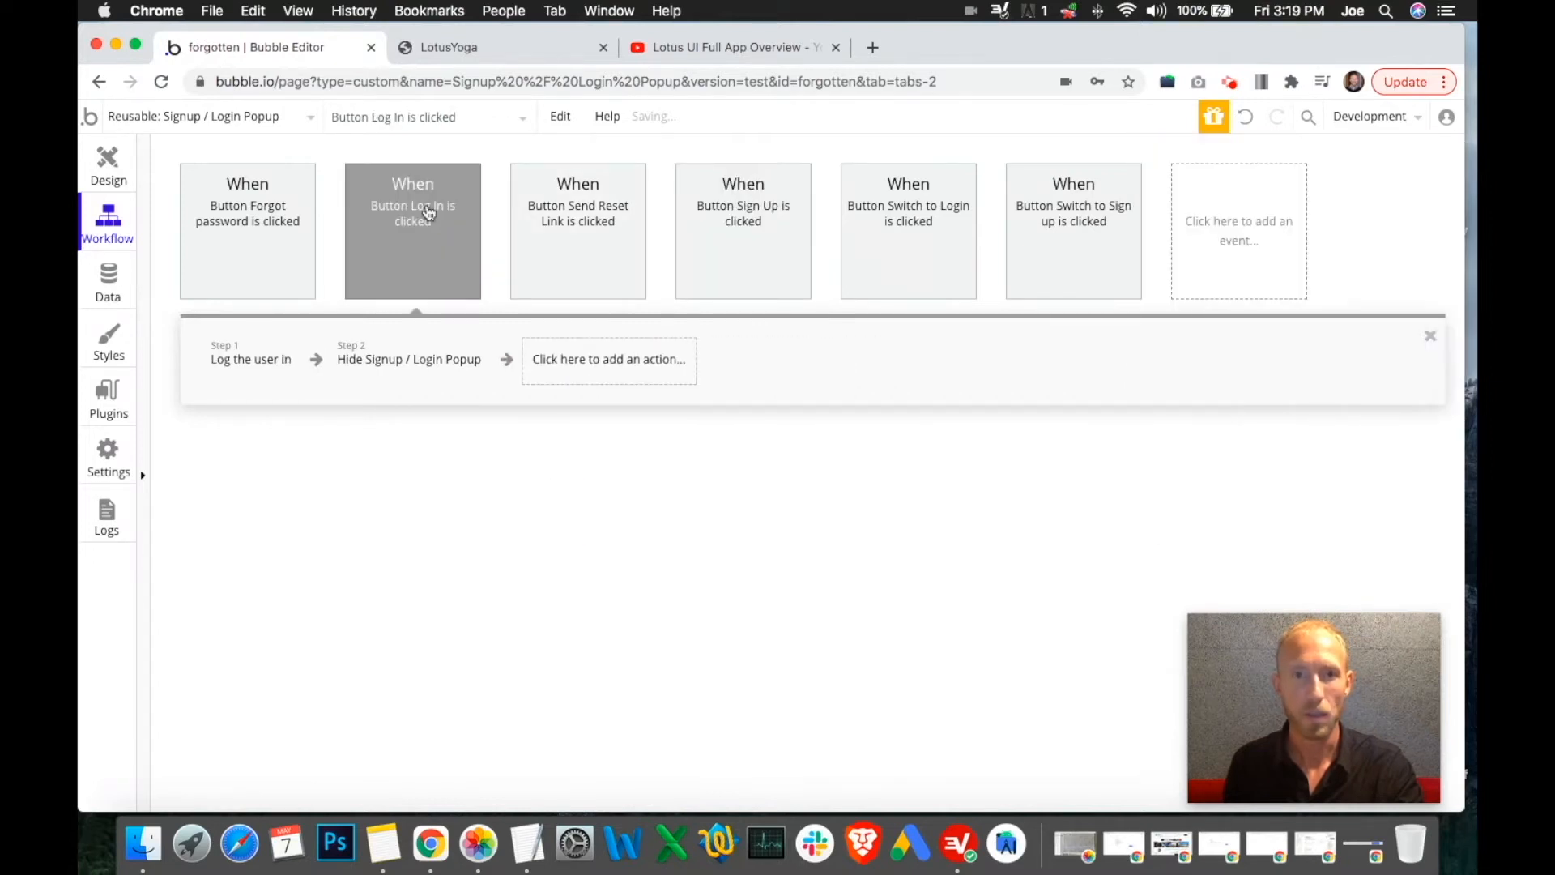
Review the remaining steps of the Log In and Forgot password workflows
mouse_move(769, 287)
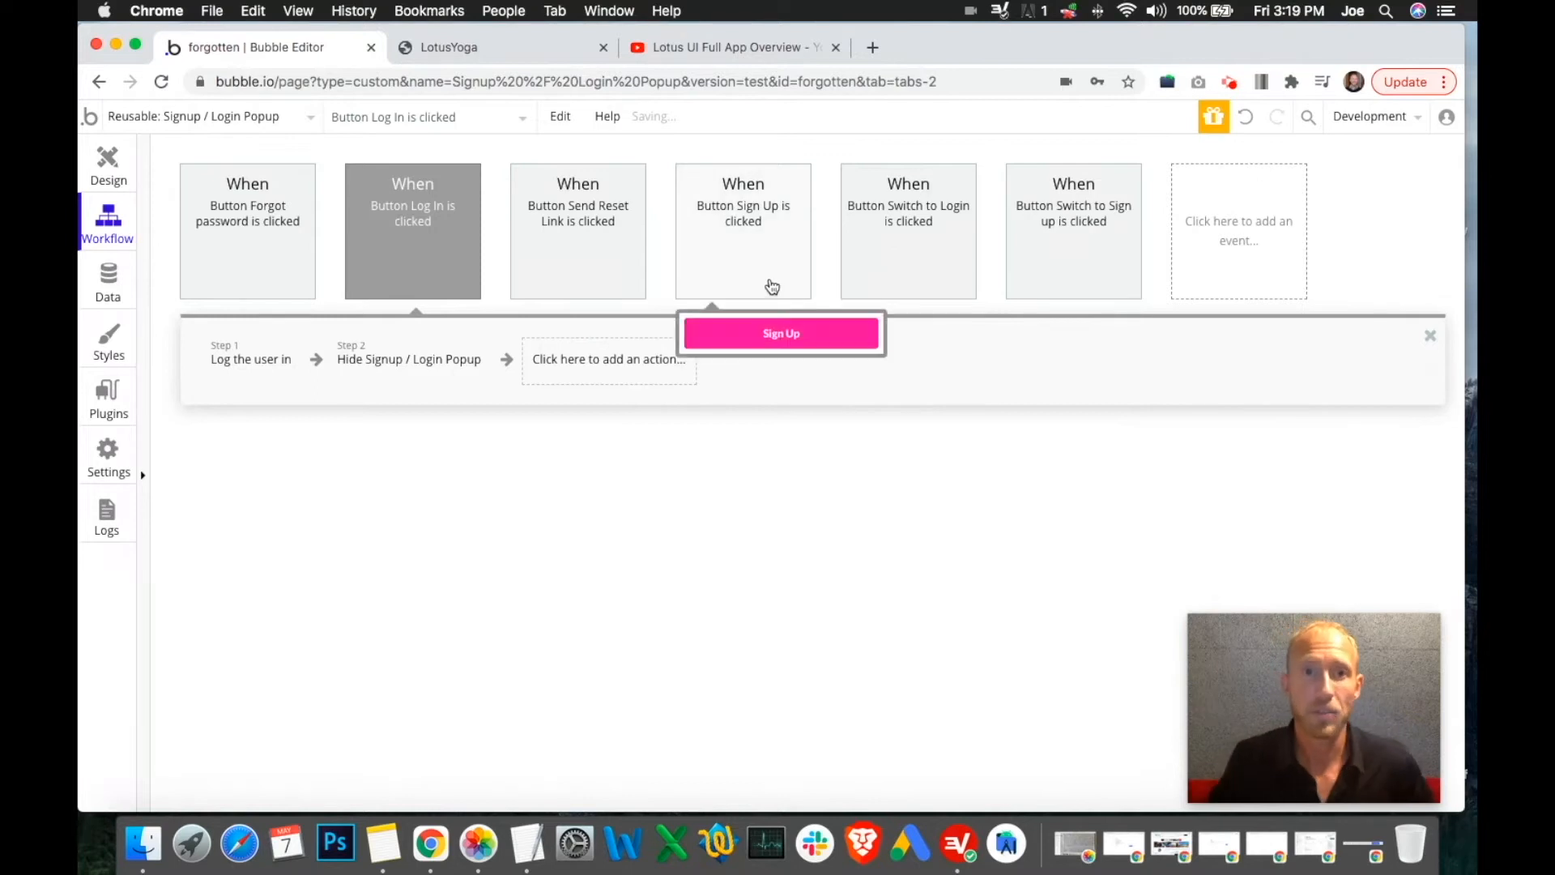
click(227, 366)
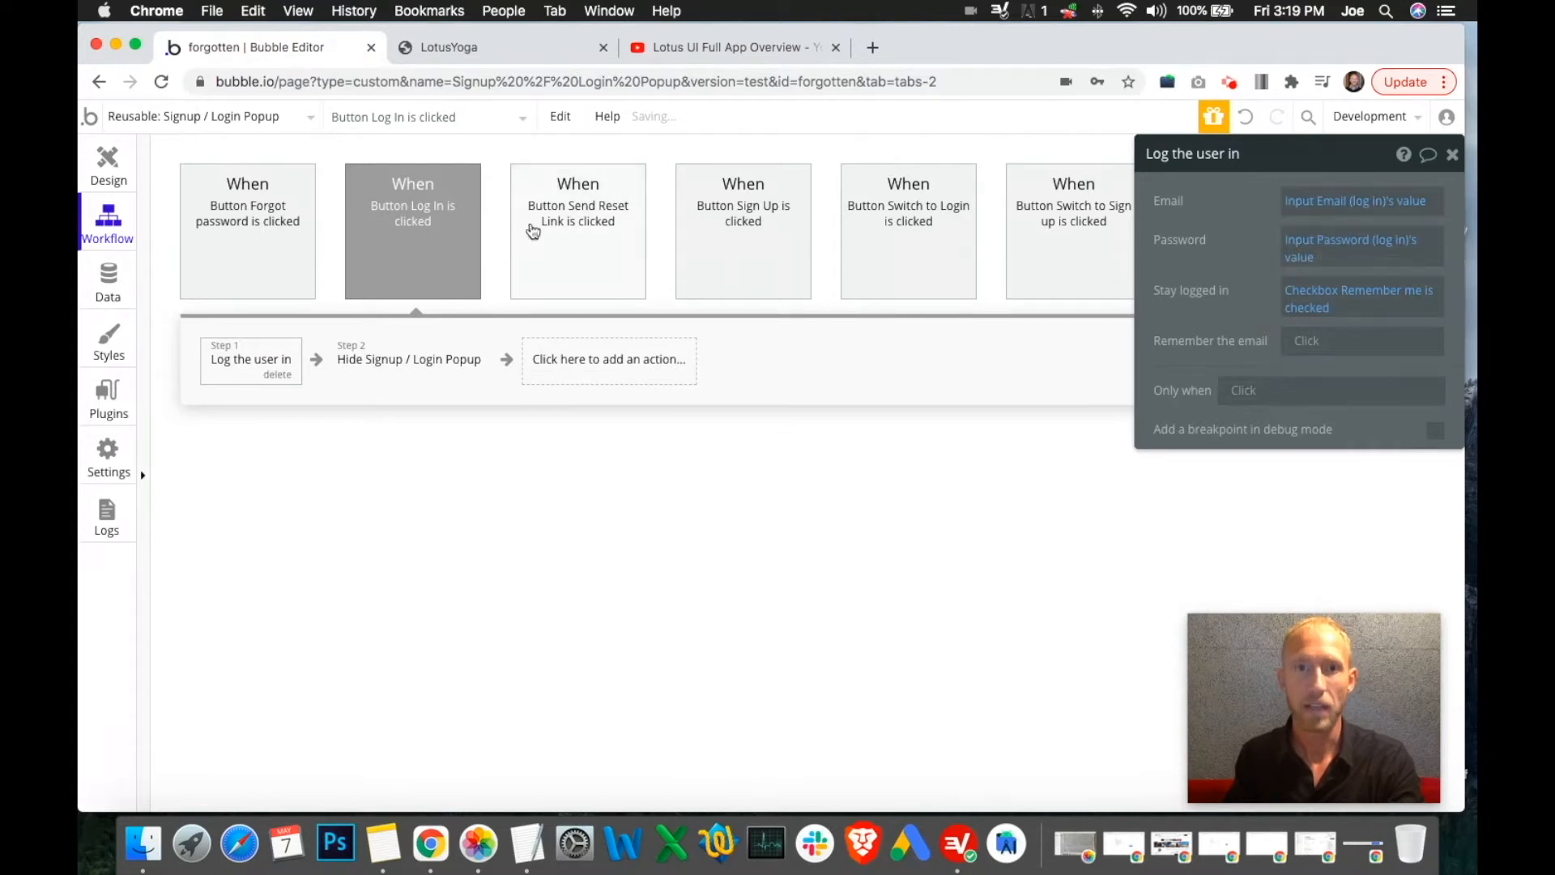
click(410, 360)
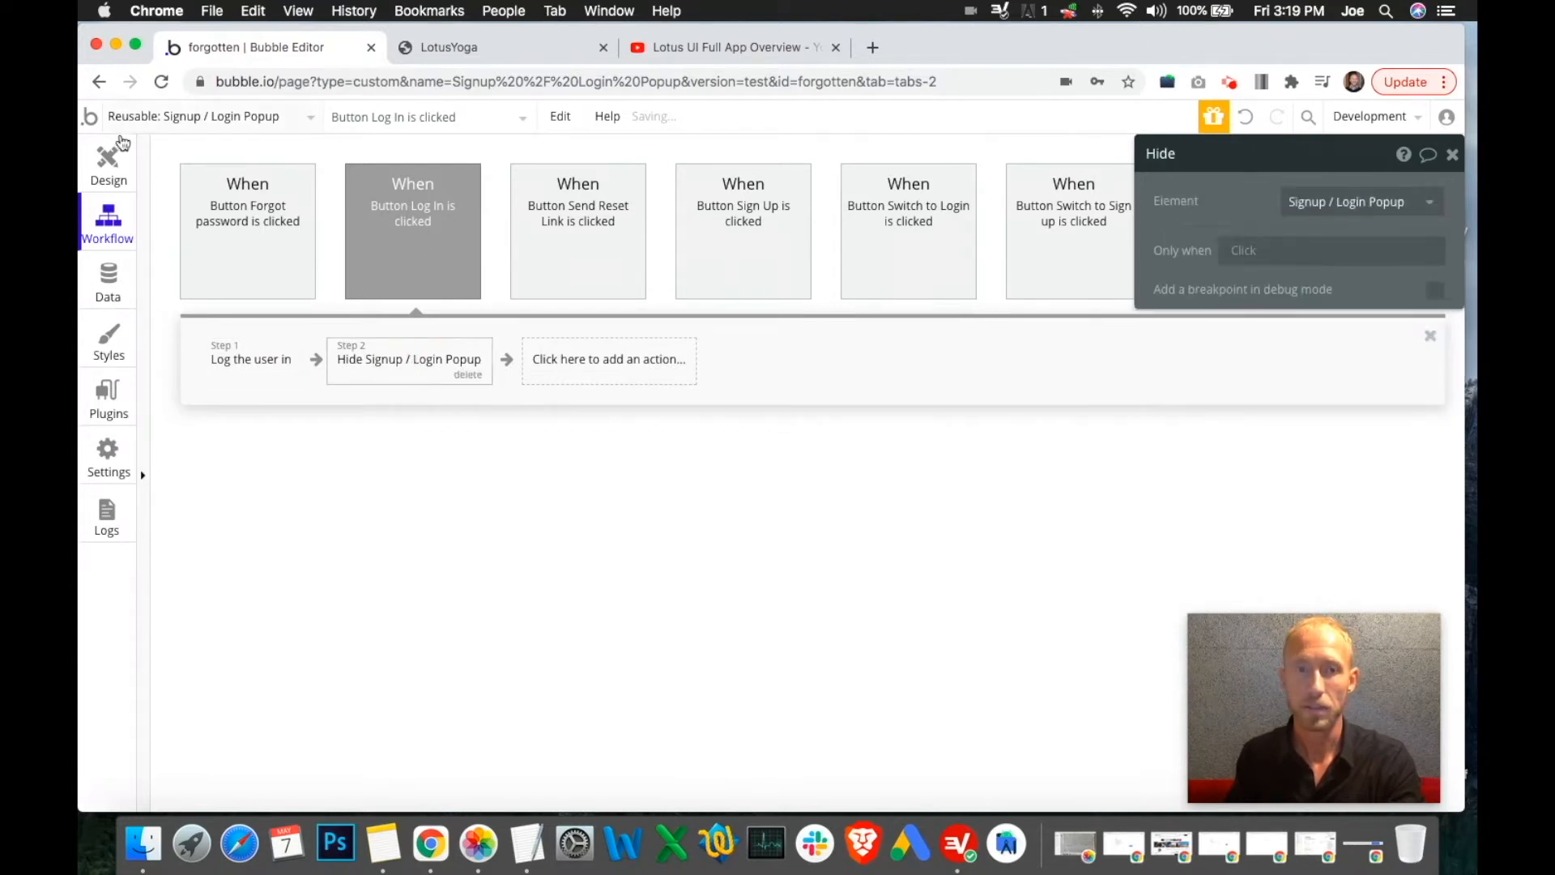
click(227, 207)
click(334, 358)
click(469, 361)
click(292, 366)
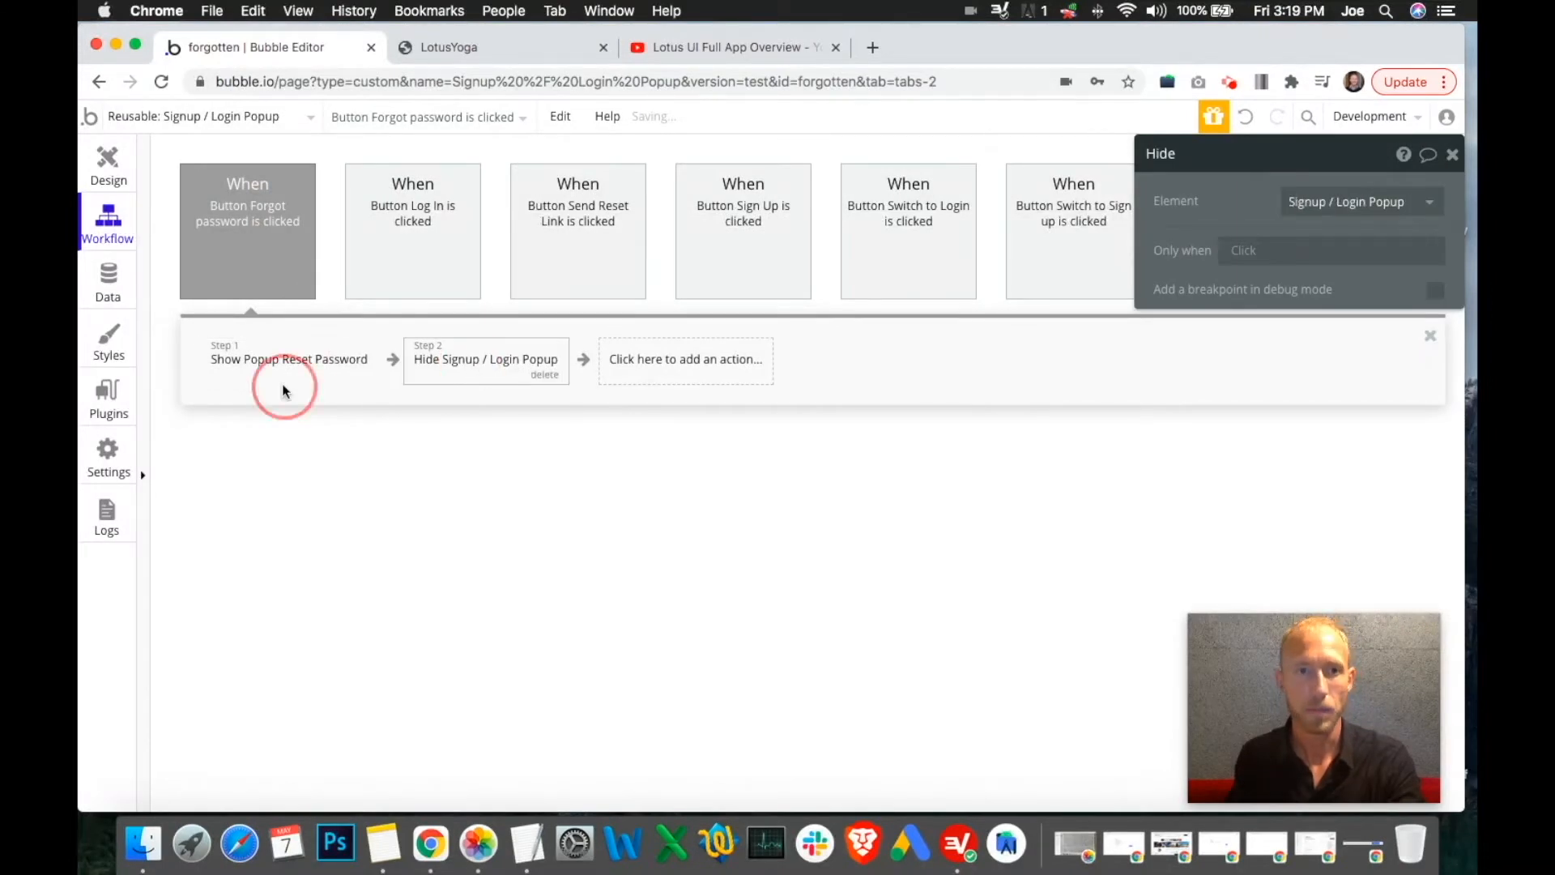
click(457, 362)
click(430, 243)
click(243, 359)
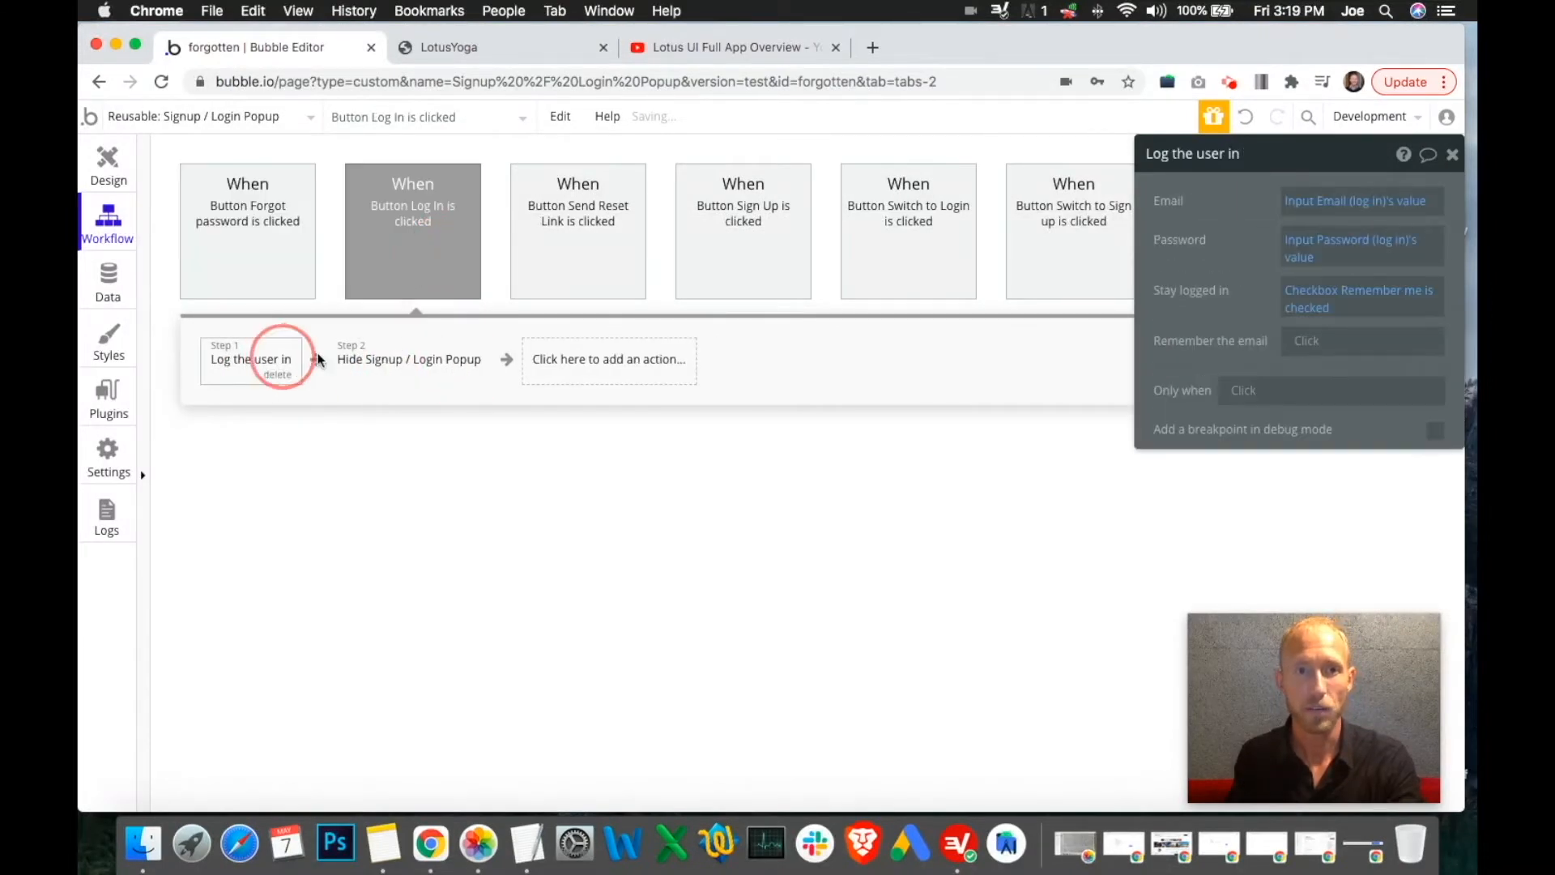
click(406, 356)
click(568, 274)
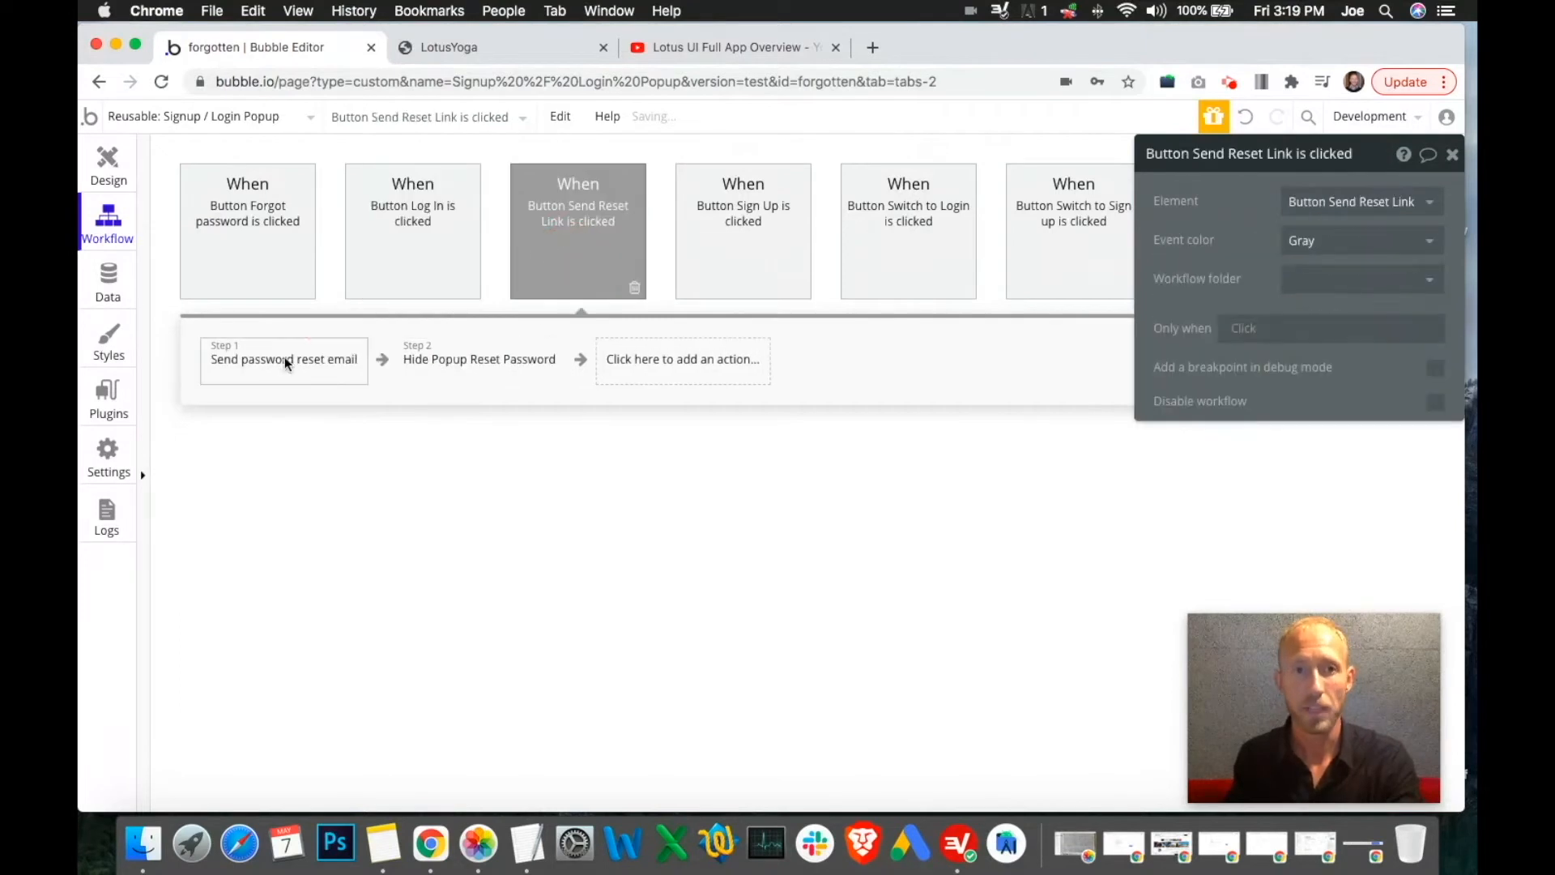
Replace 'Forgotten' with 'Lotus Yoga' in the password reset email's body
click(285, 356)
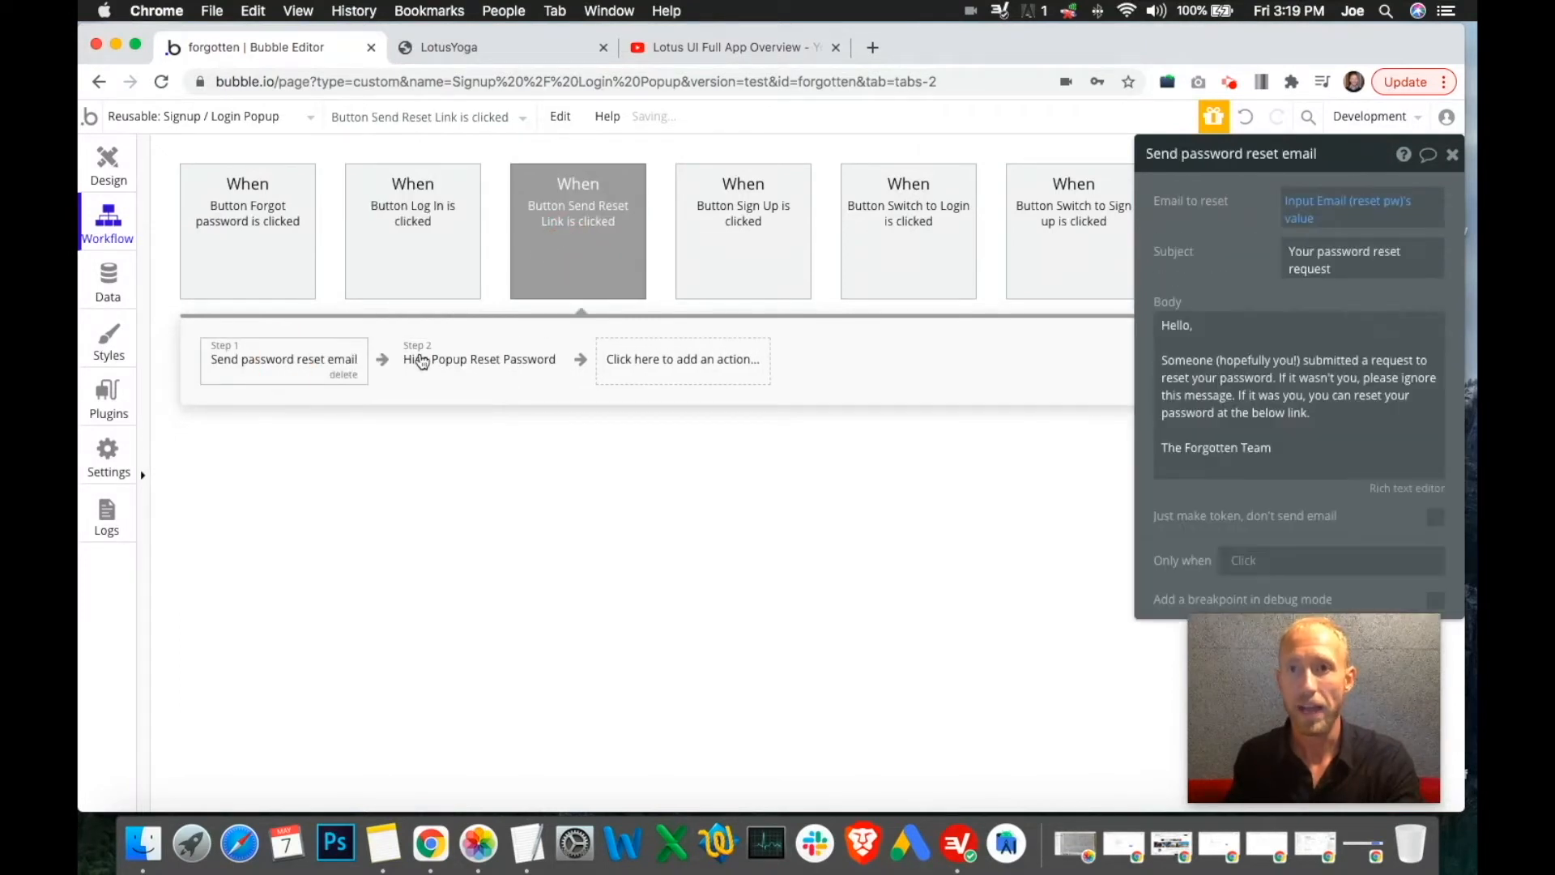
click(1353, 451)
key(super+a)
double_click(1257, 445)
double_click(1215, 447)
key(BackSpace)
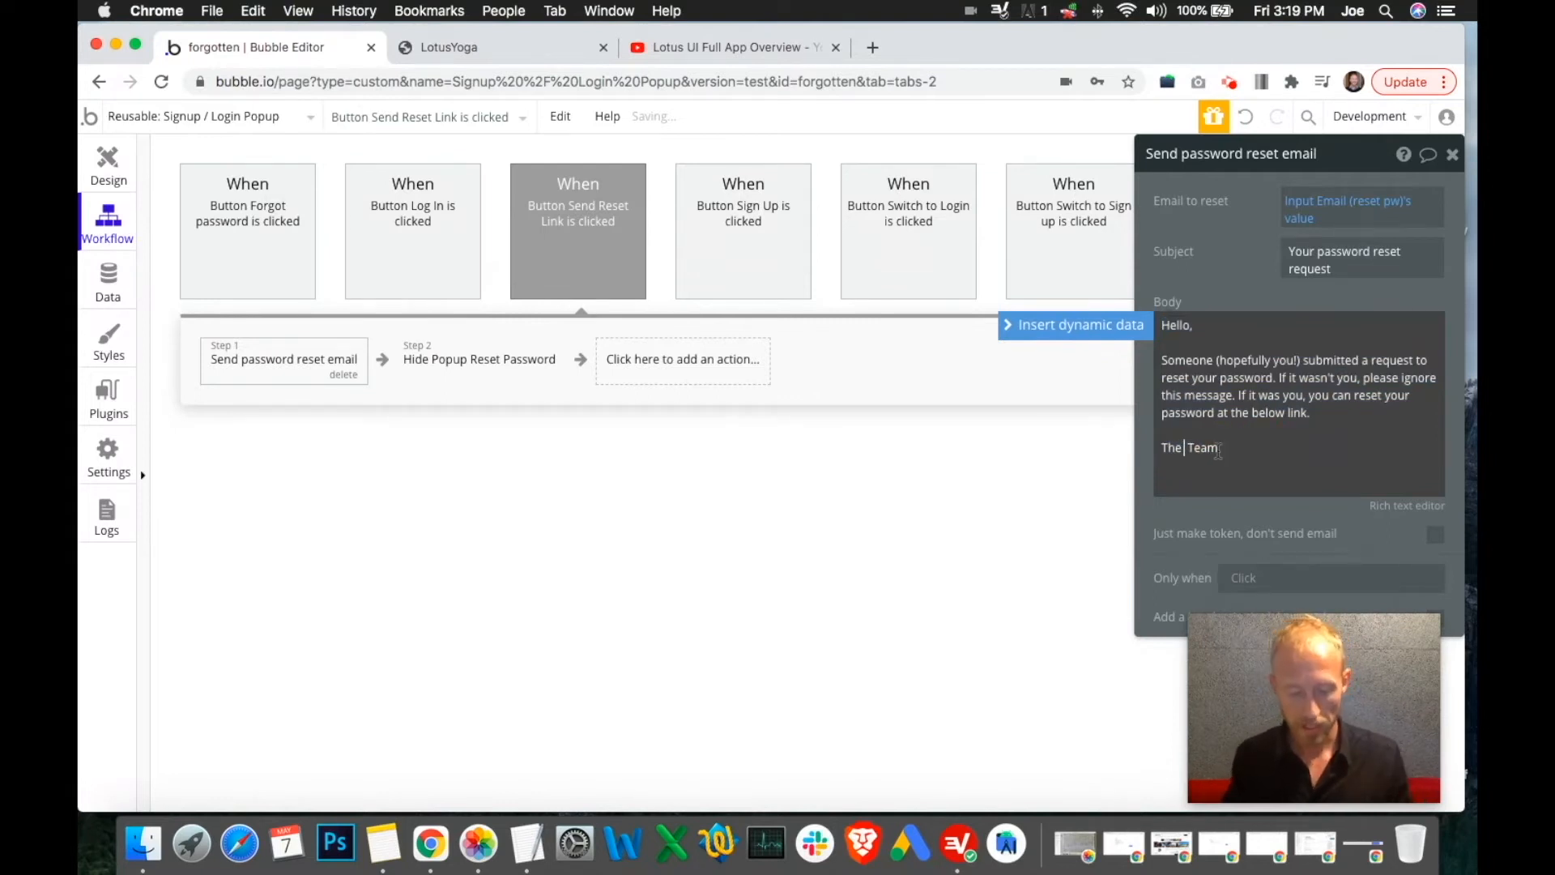
text(Lota)
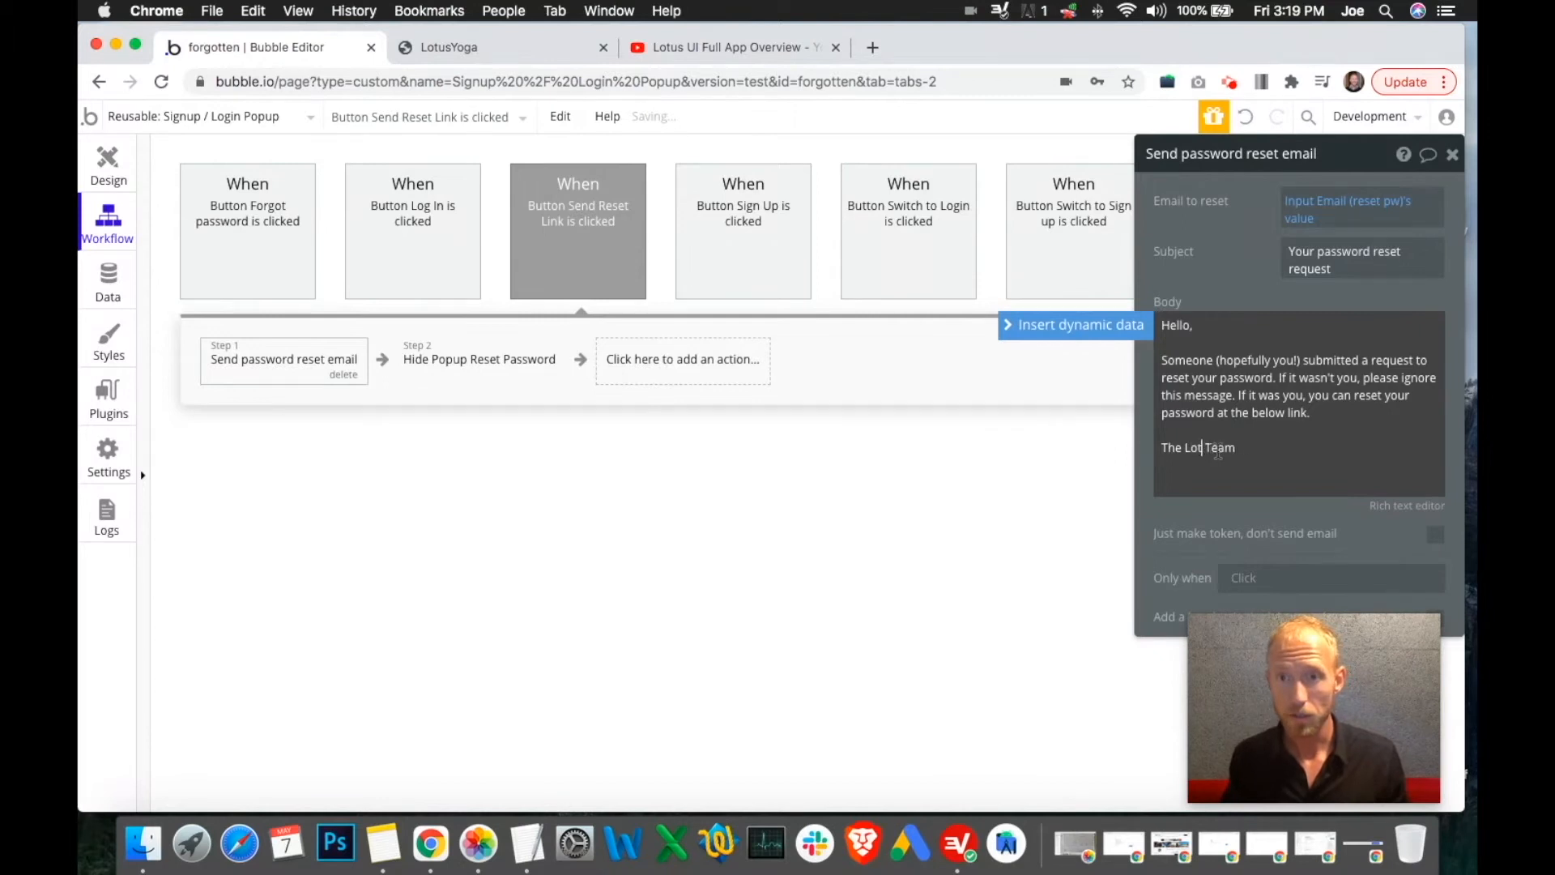
text(s Yoh)
key(BackSpace)
text(ga)
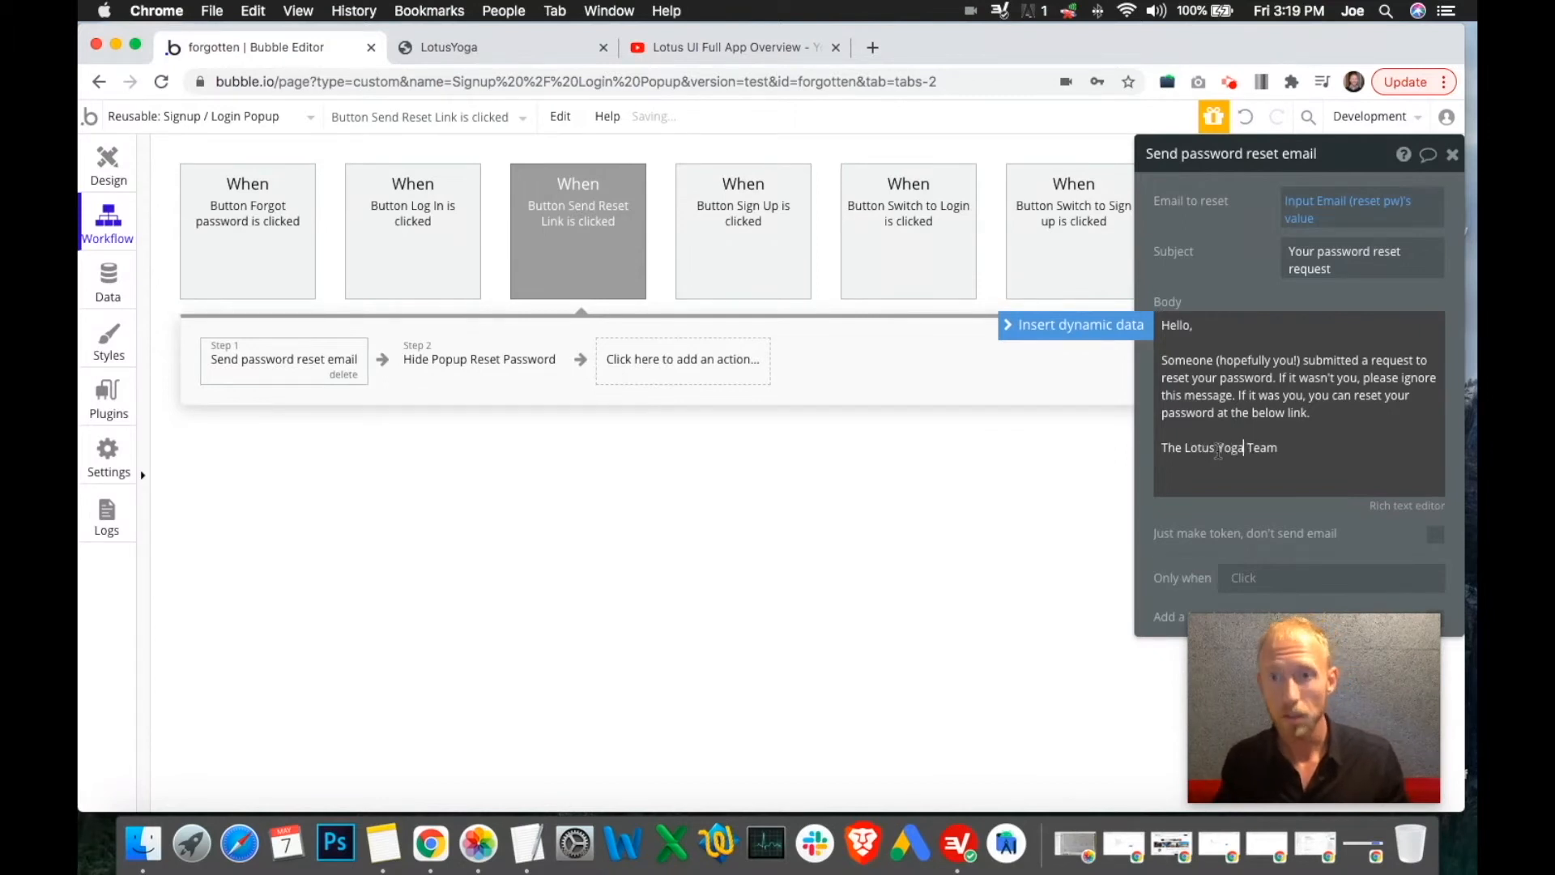
click(1226, 261)
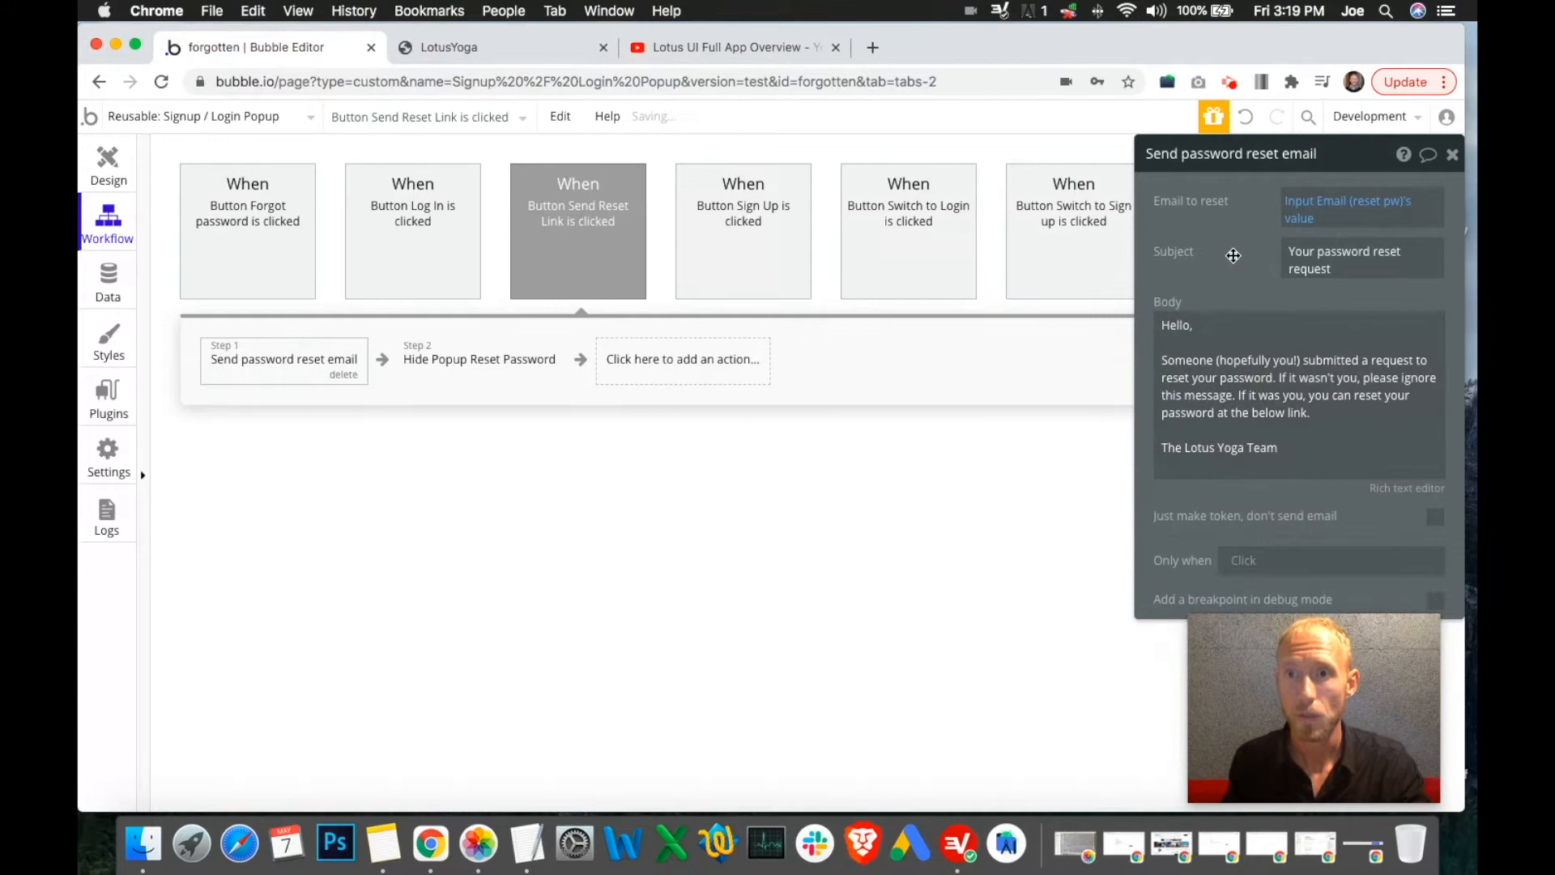
Review the reset email's recipient expression and body, then the Sign Up workflow's steps
click(1316, 212)
click(1318, 286)
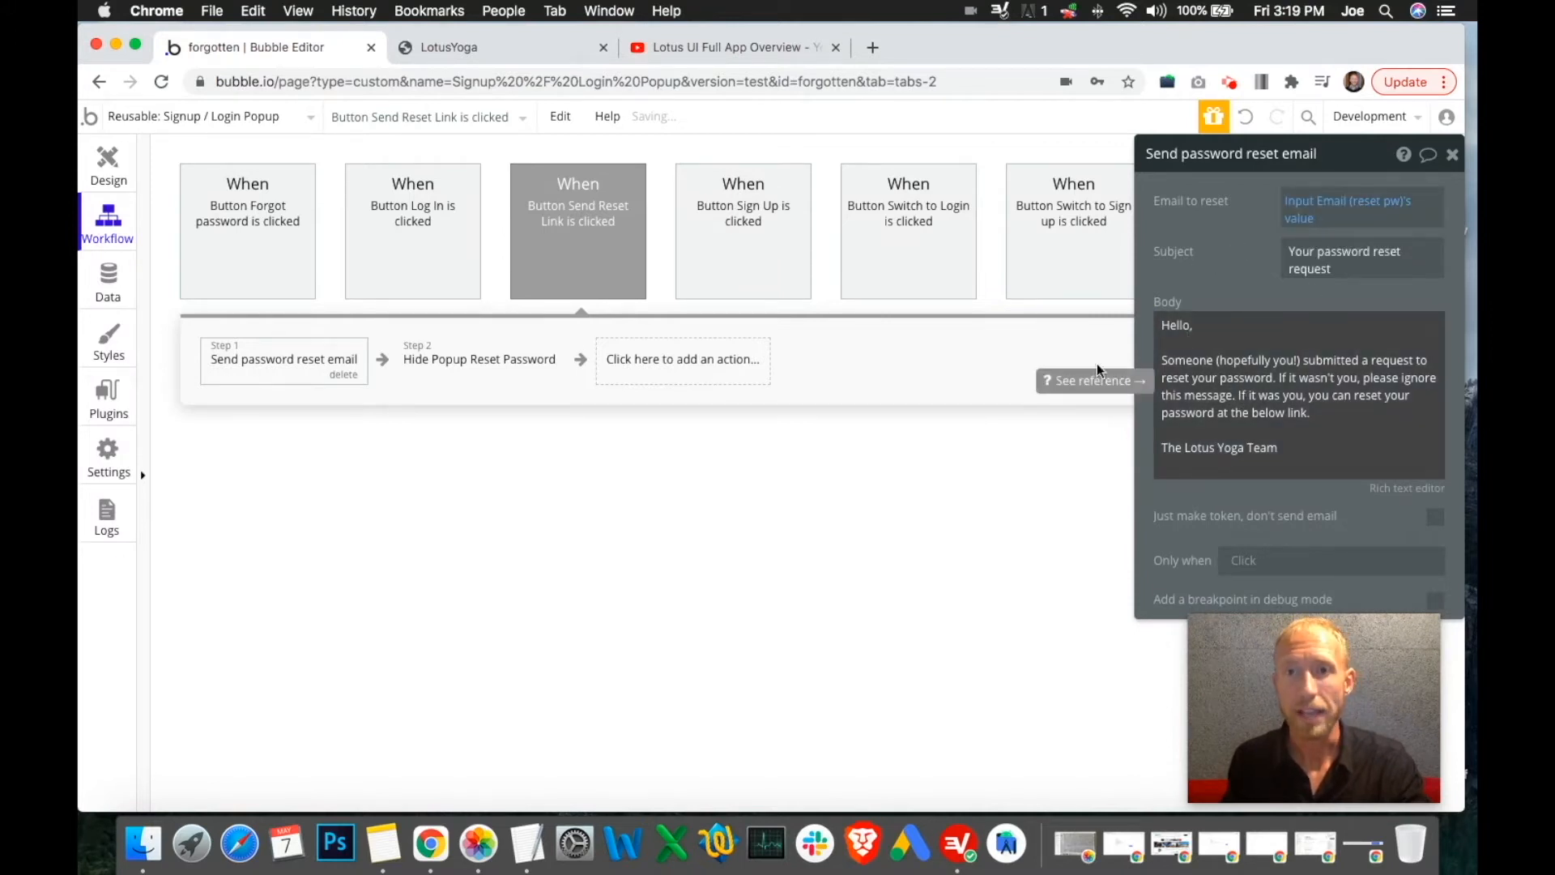
click(1253, 431)
key(super+a)
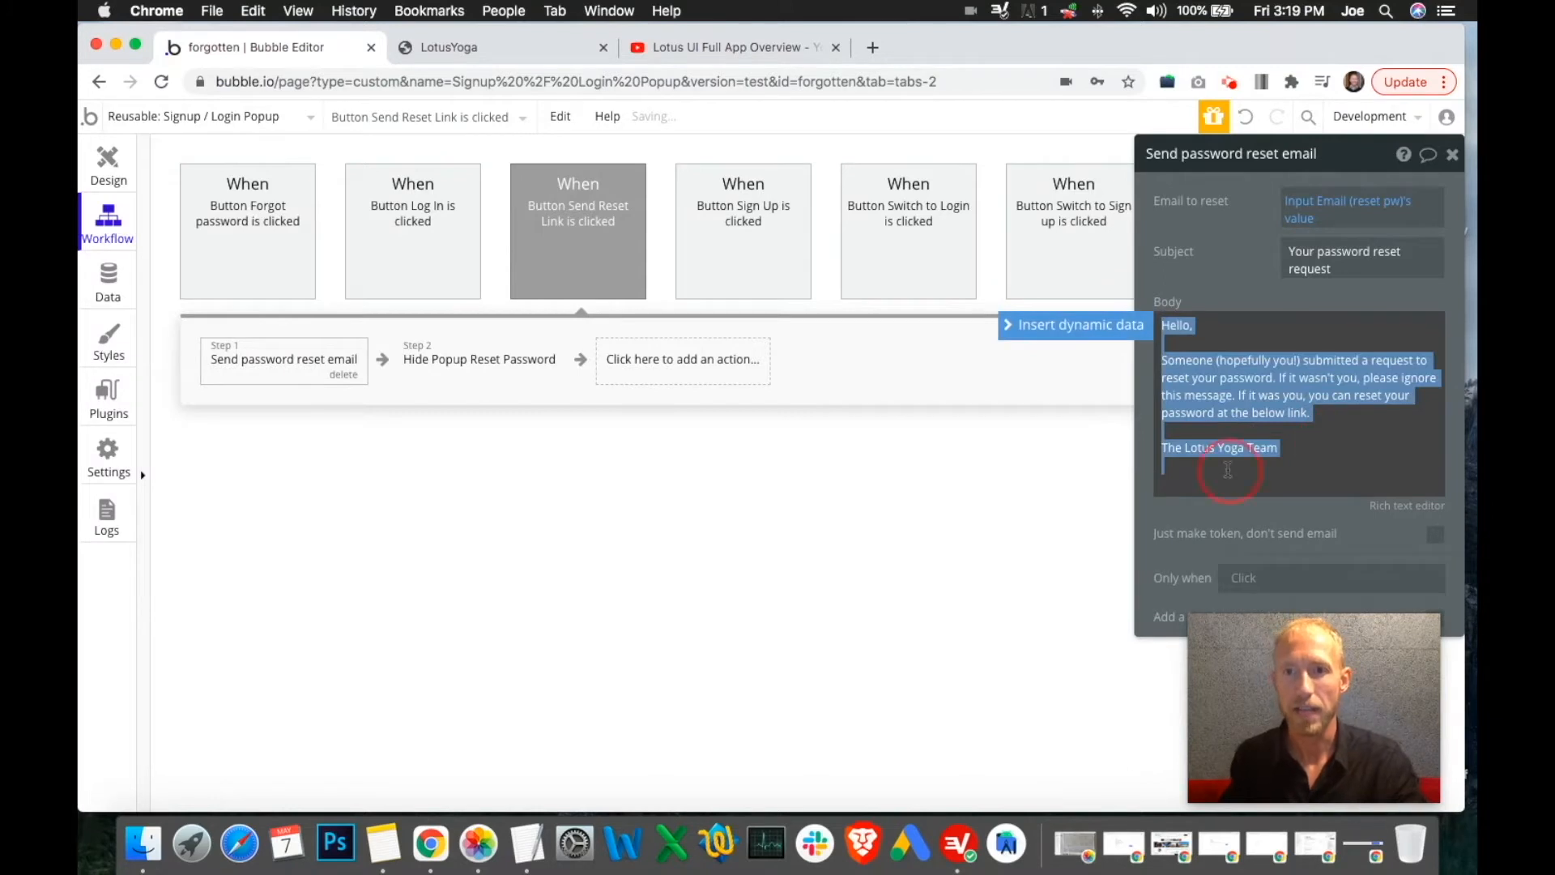
click(1228, 470)
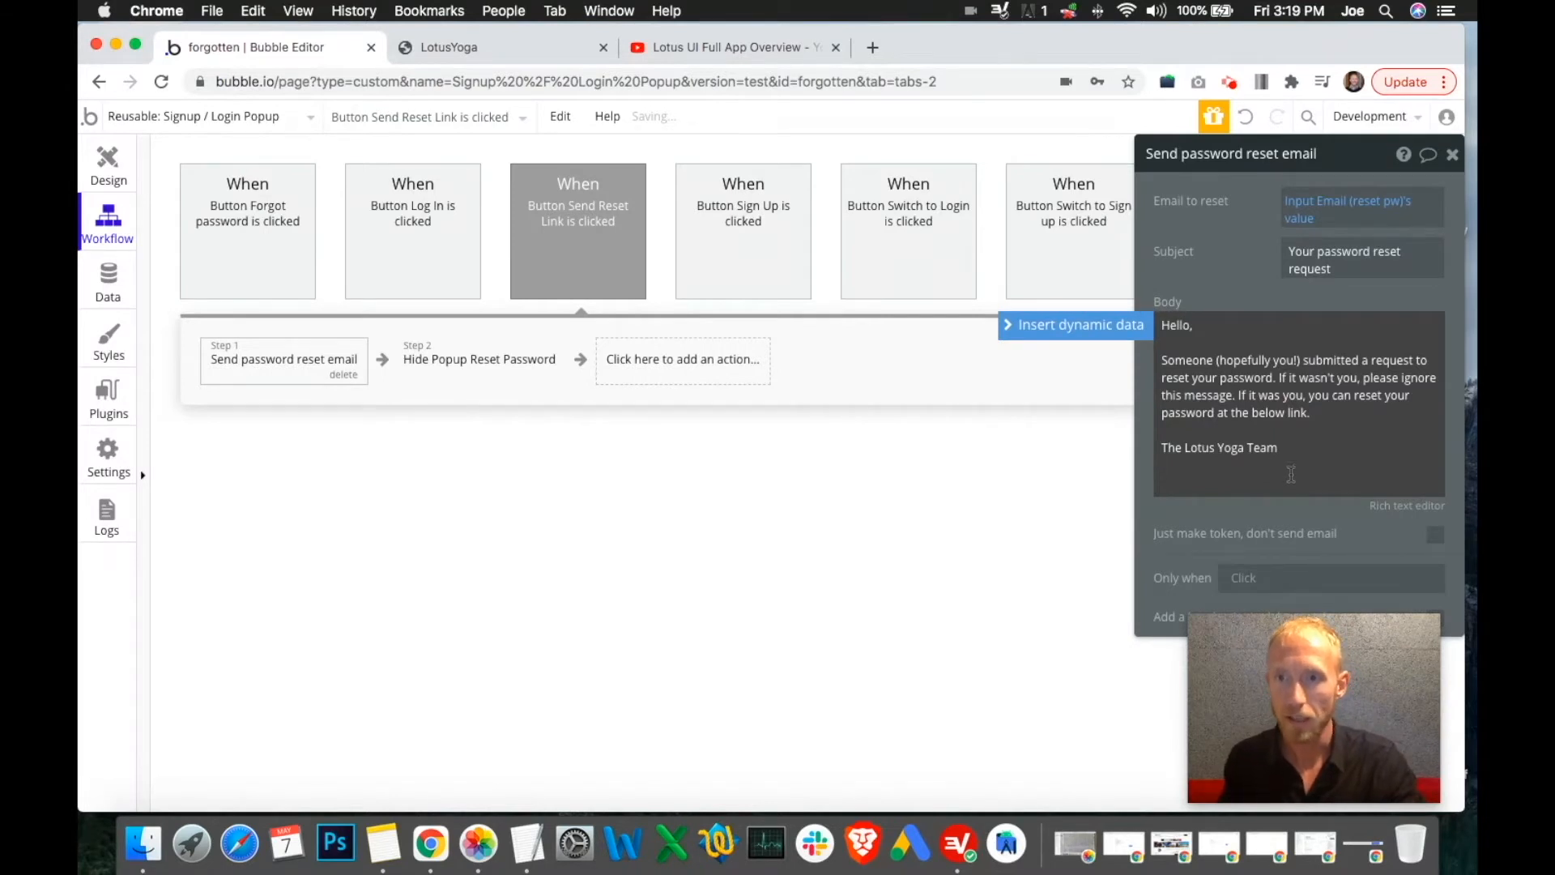
drag(1325, 472, 1134, 299)
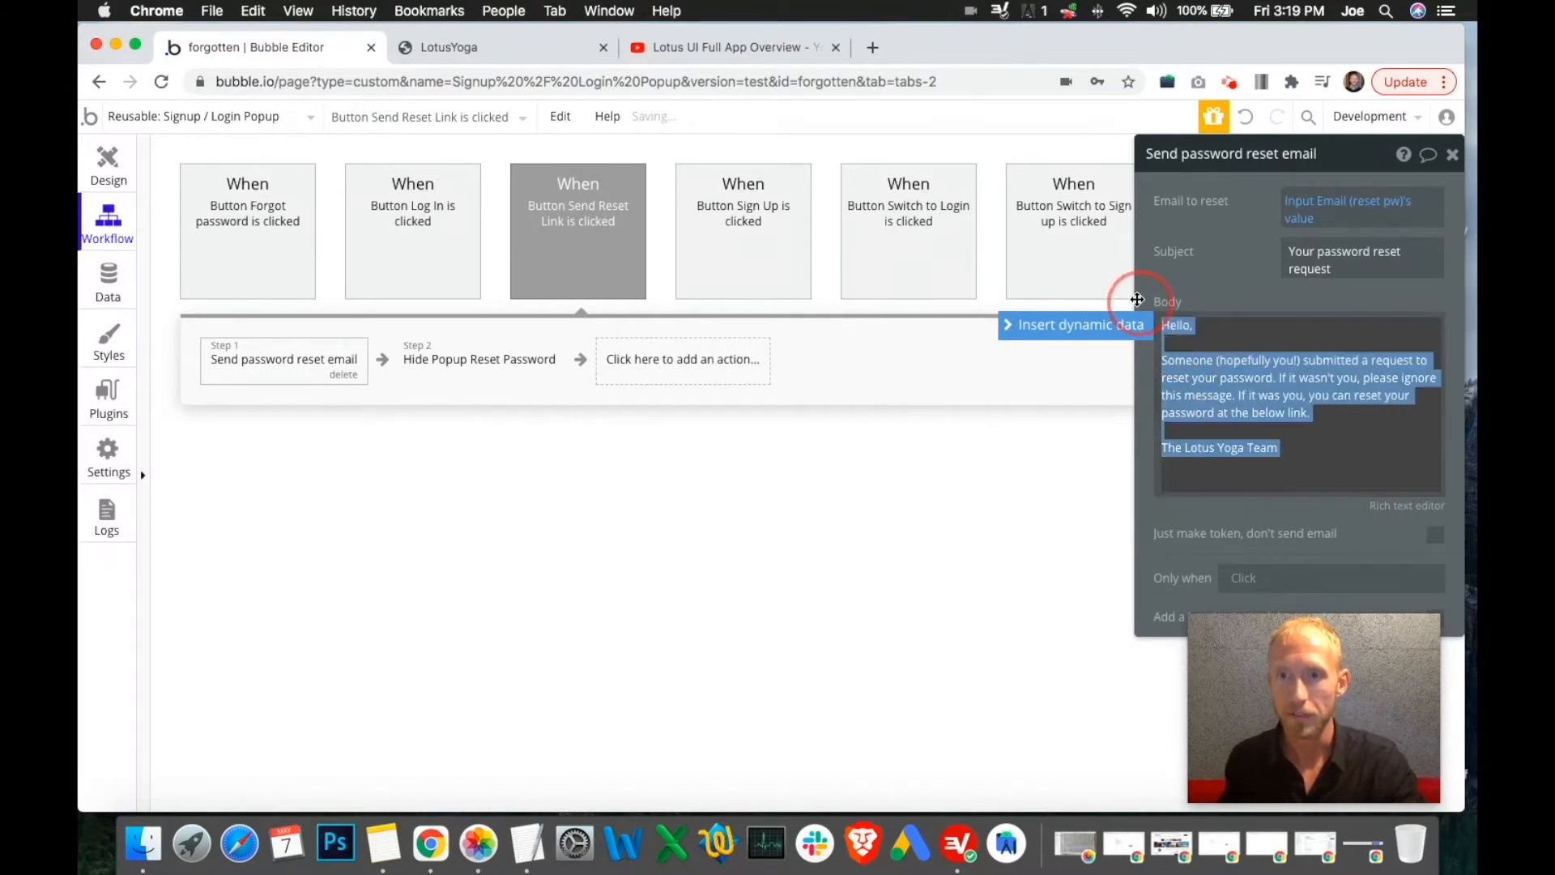
click(1298, 435)
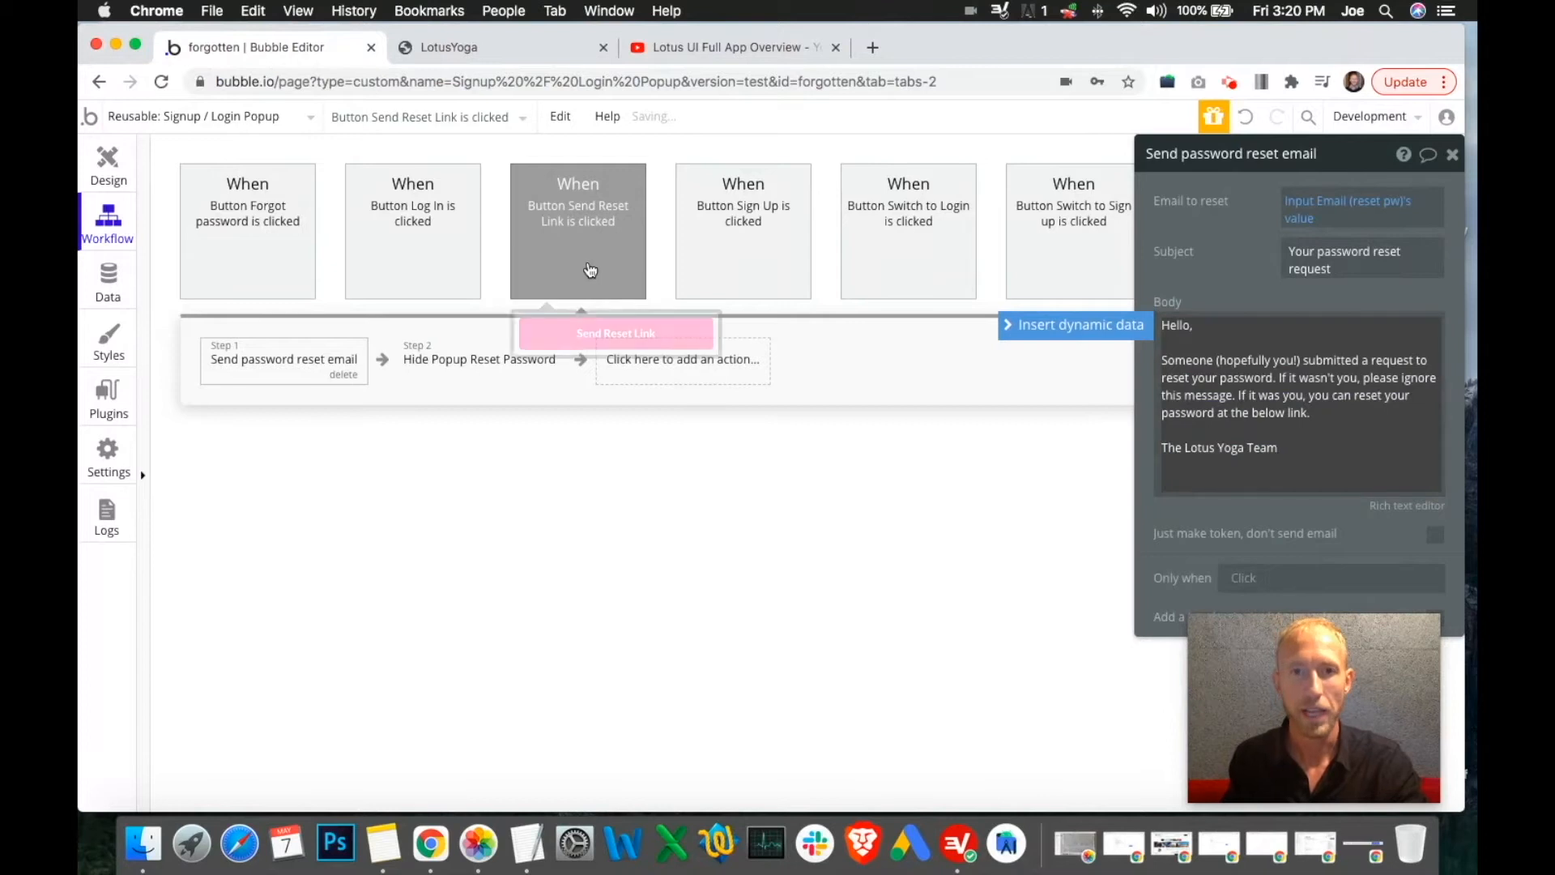
click(488, 371)
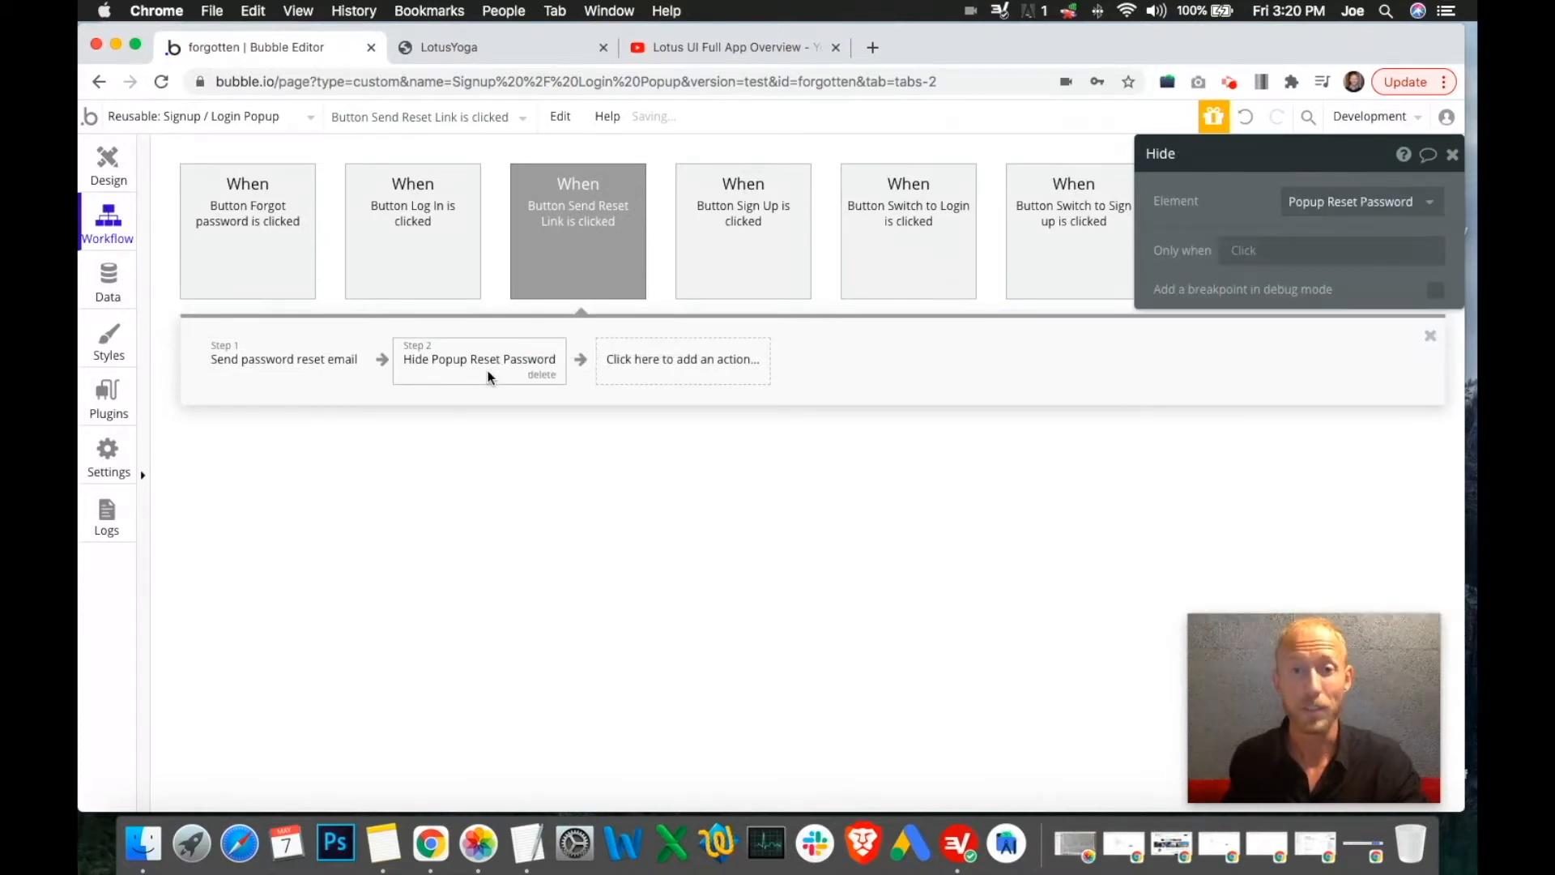
click(707, 261)
click(296, 363)
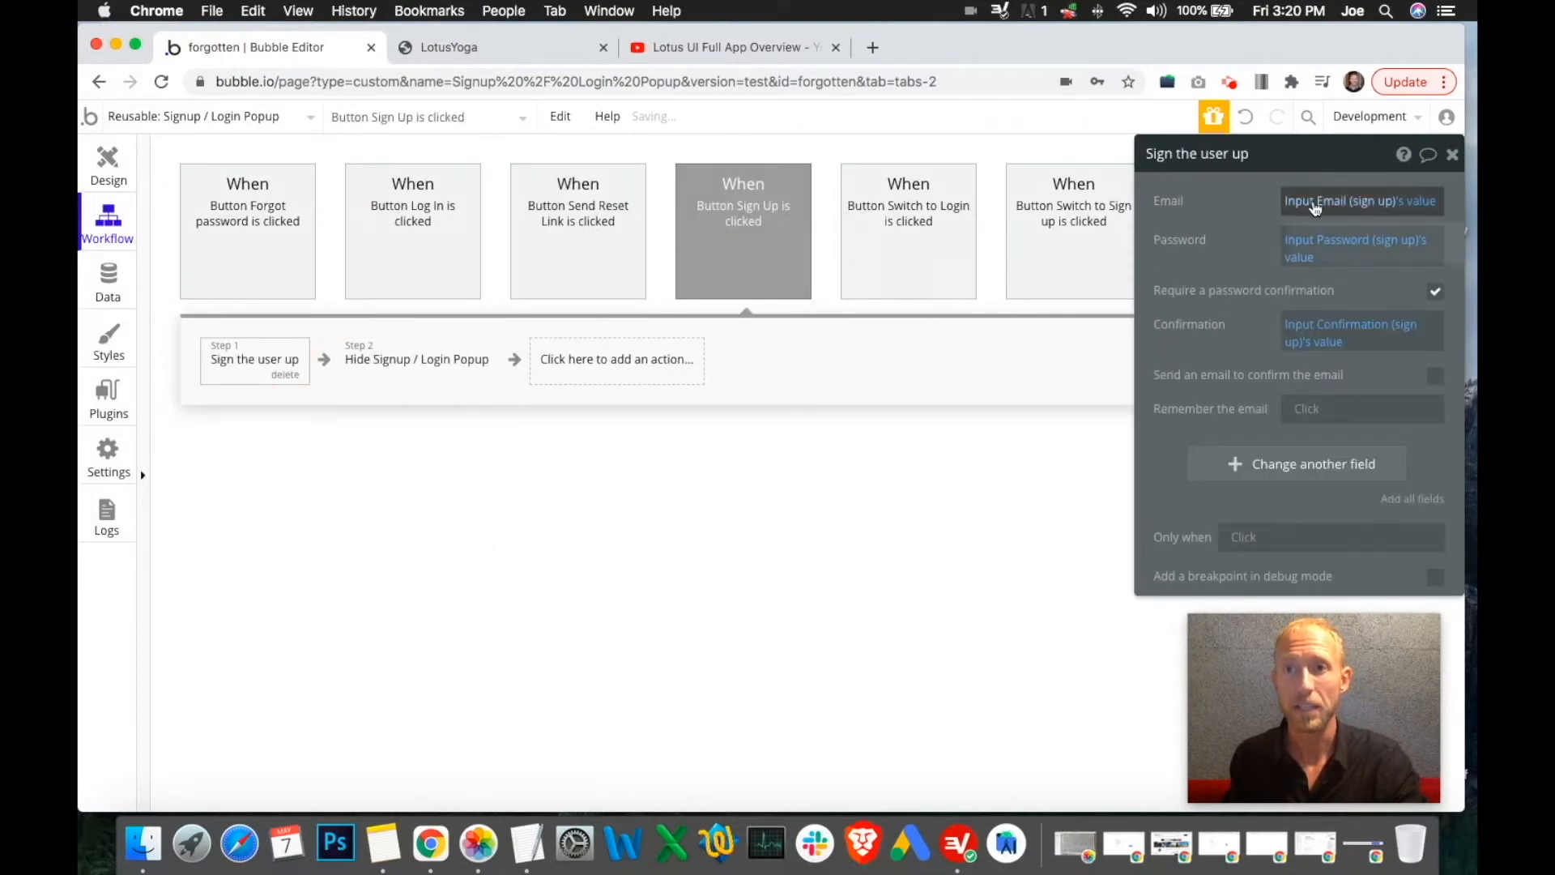
click(1387, 248)
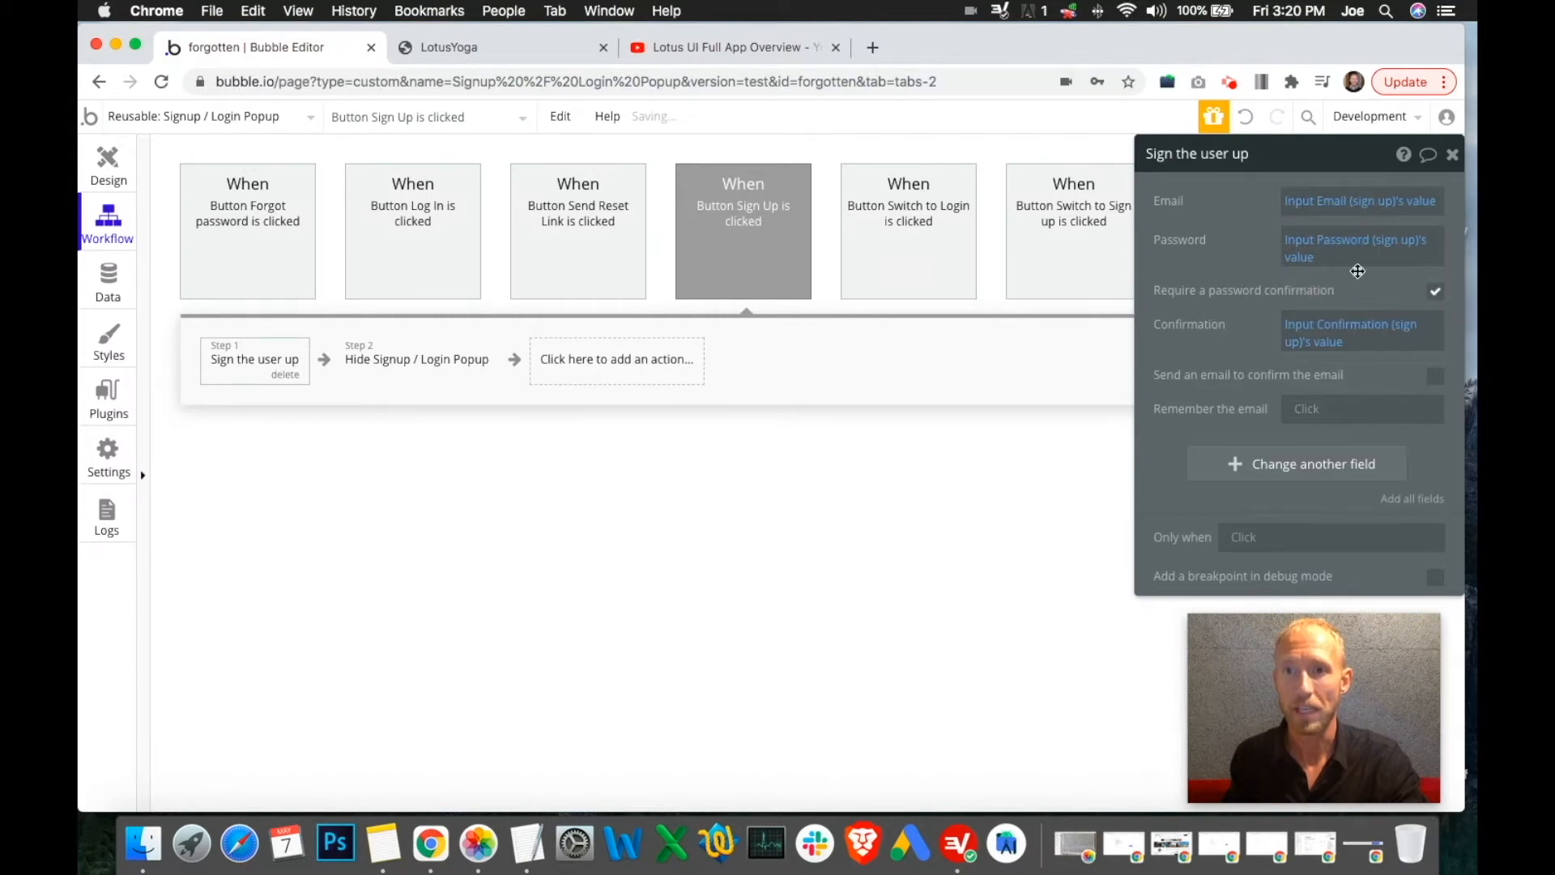
click(385, 359)
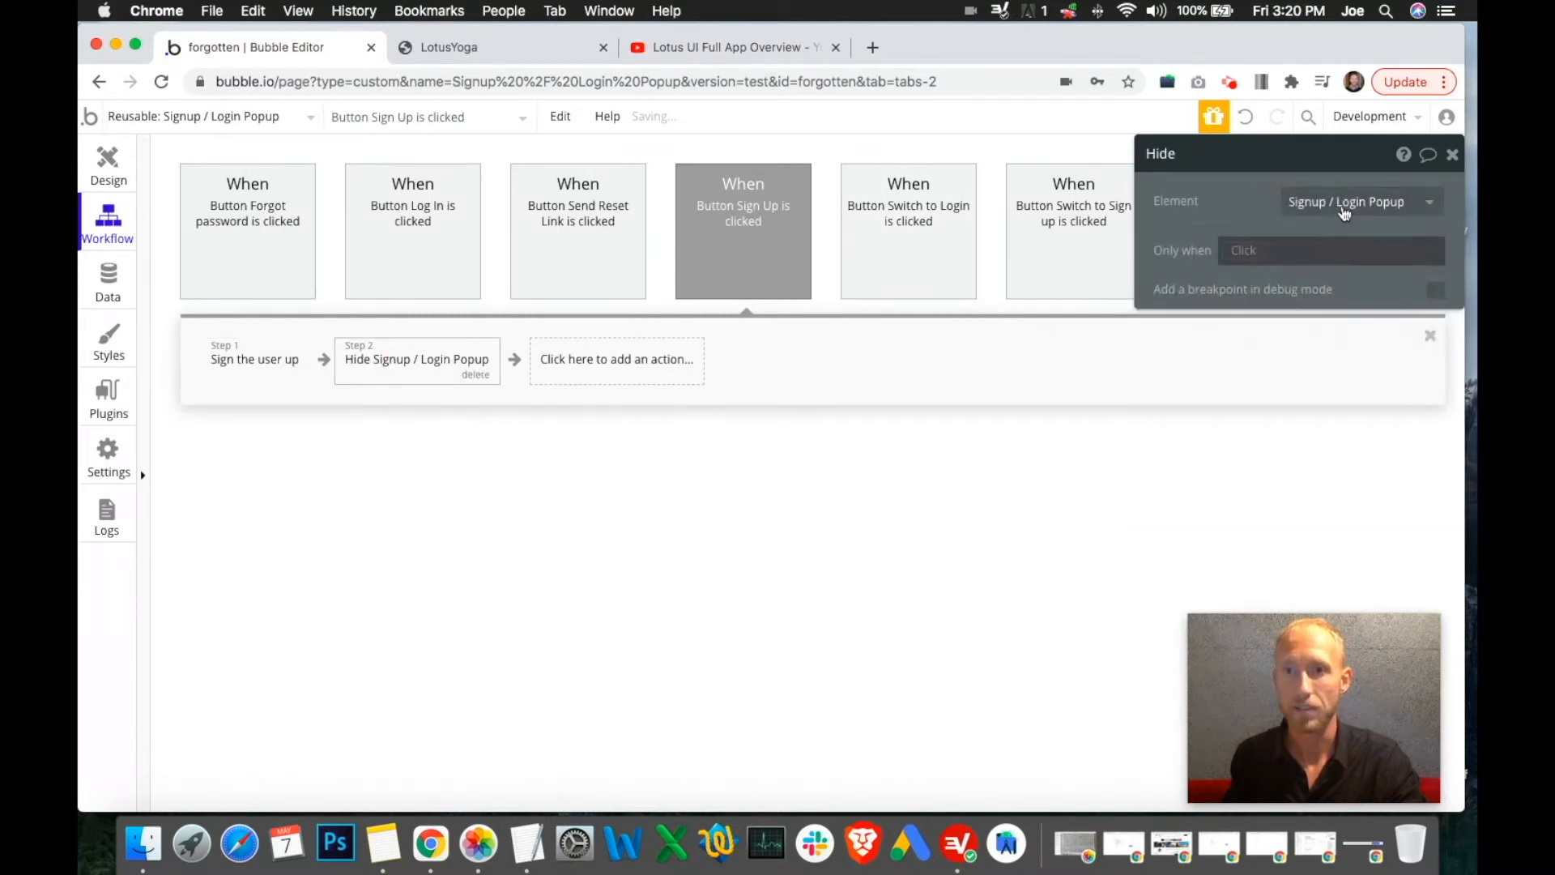
click(214, 359)
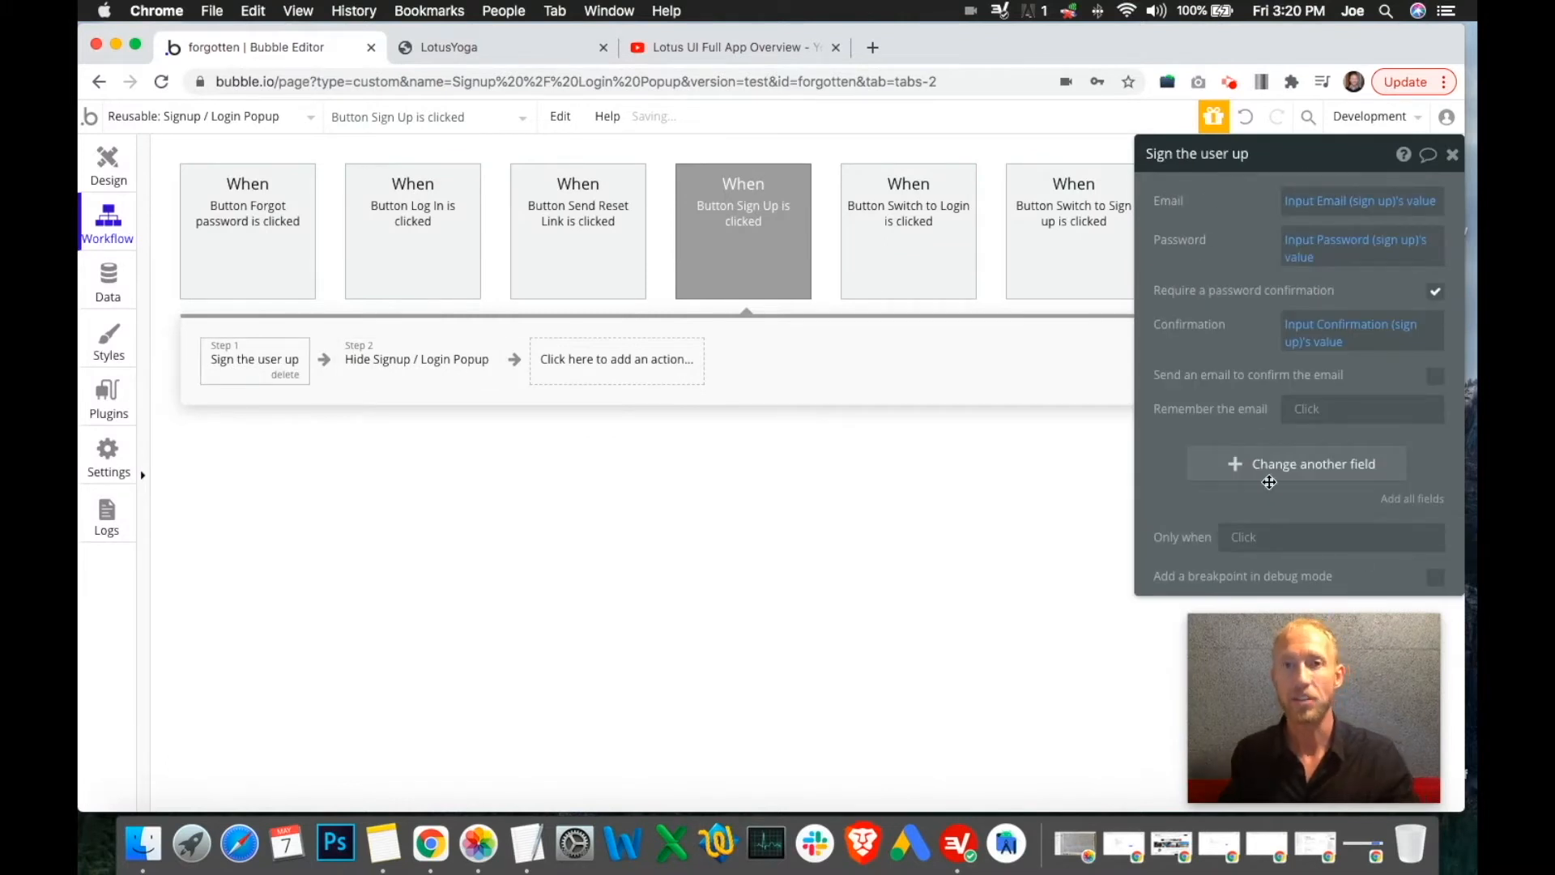
Review the Switch to Login workflow's set-state and email focus steps
click(946, 243)
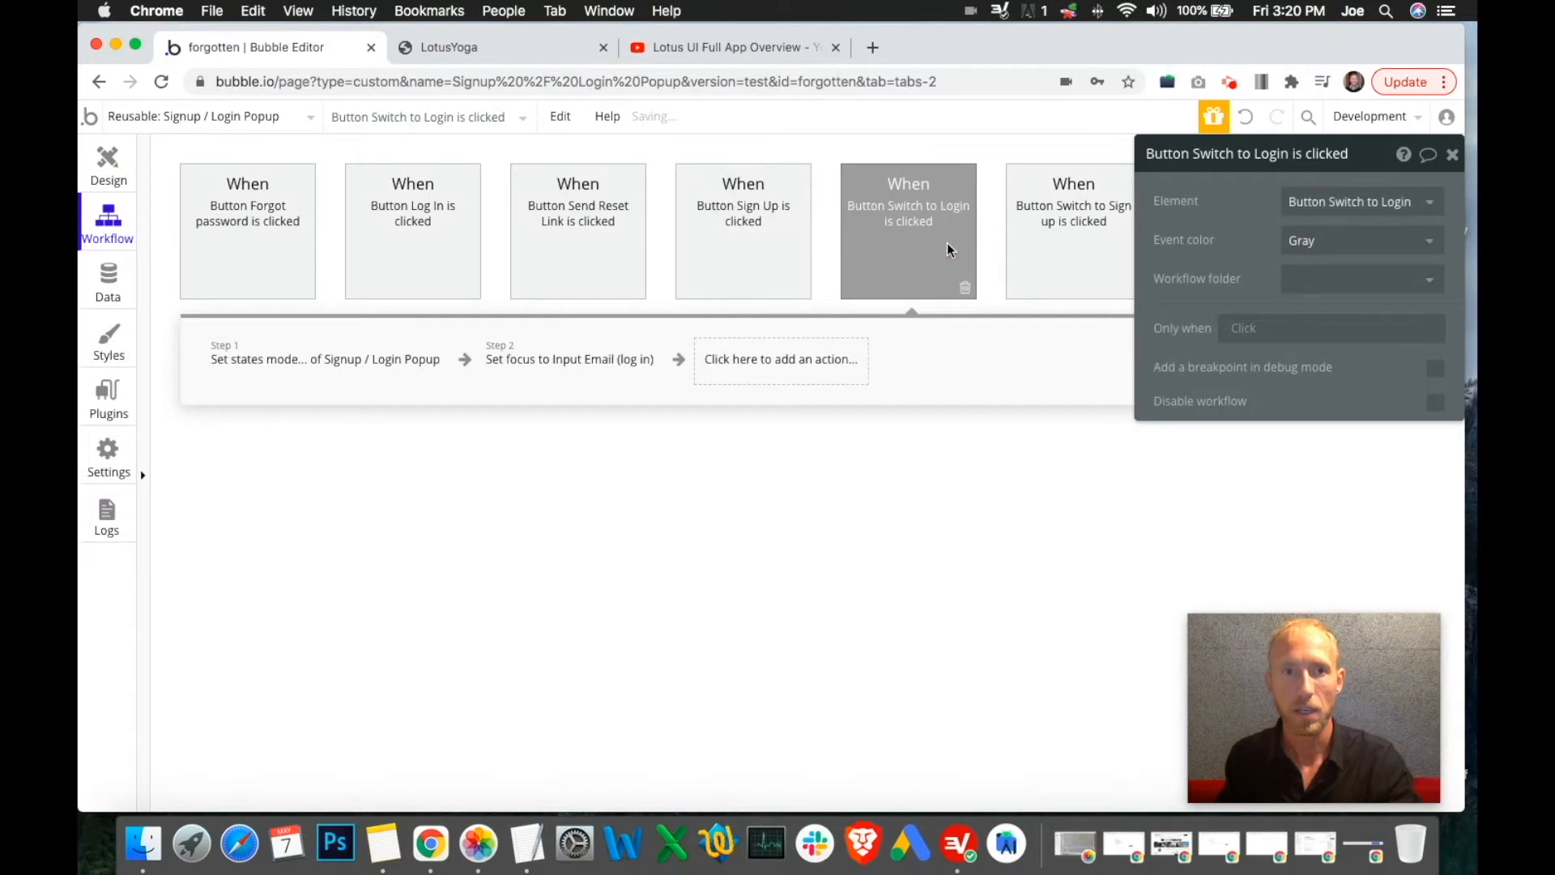
click(332, 393)
click(561, 364)
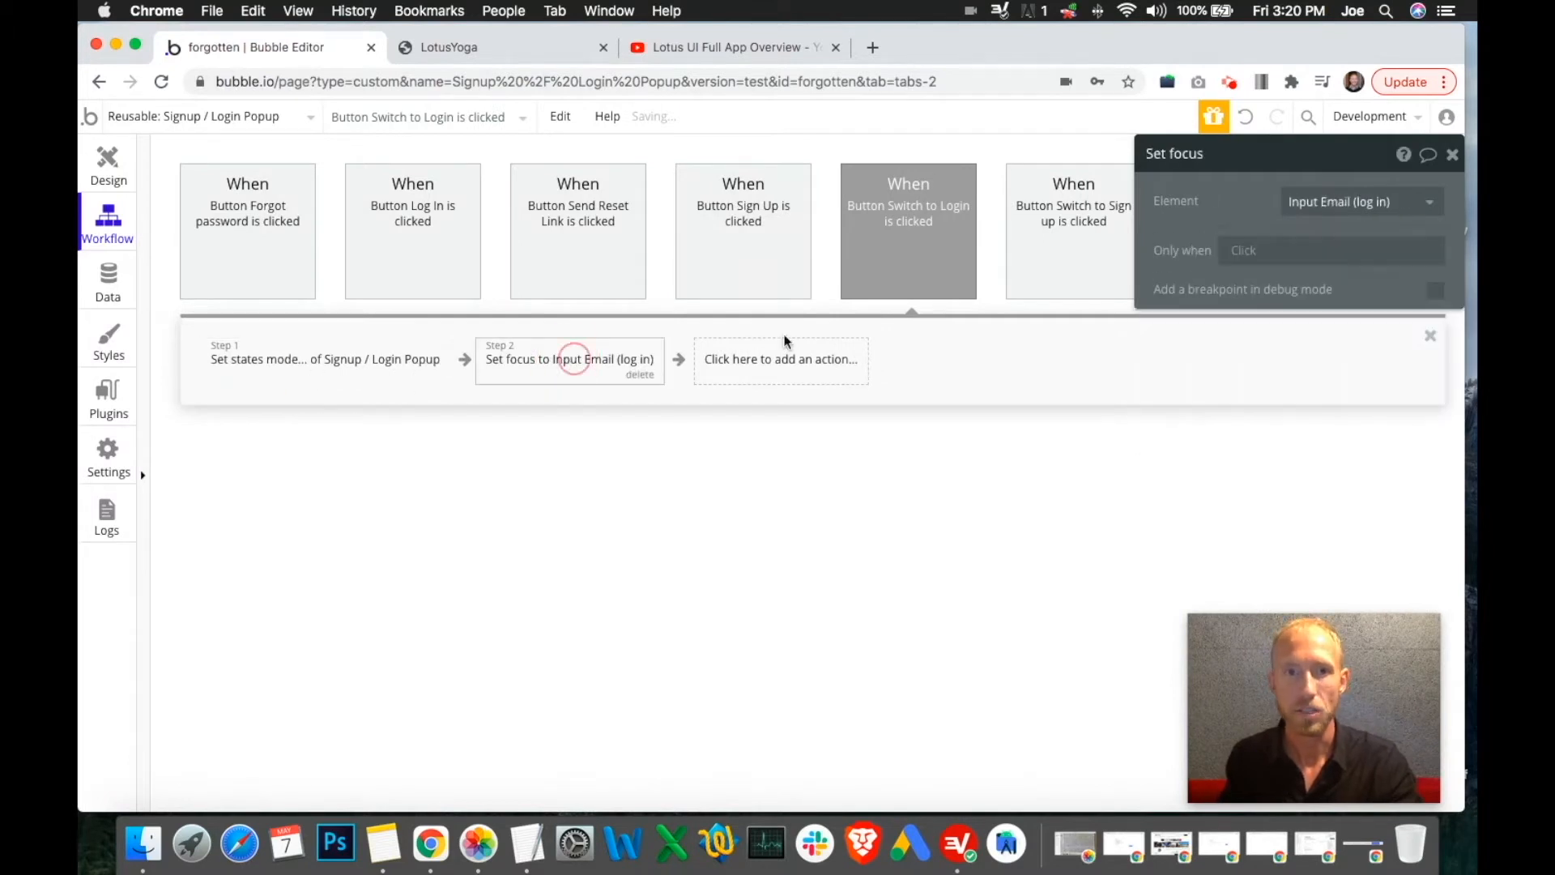
drag(1301, 175, 1089, 440)
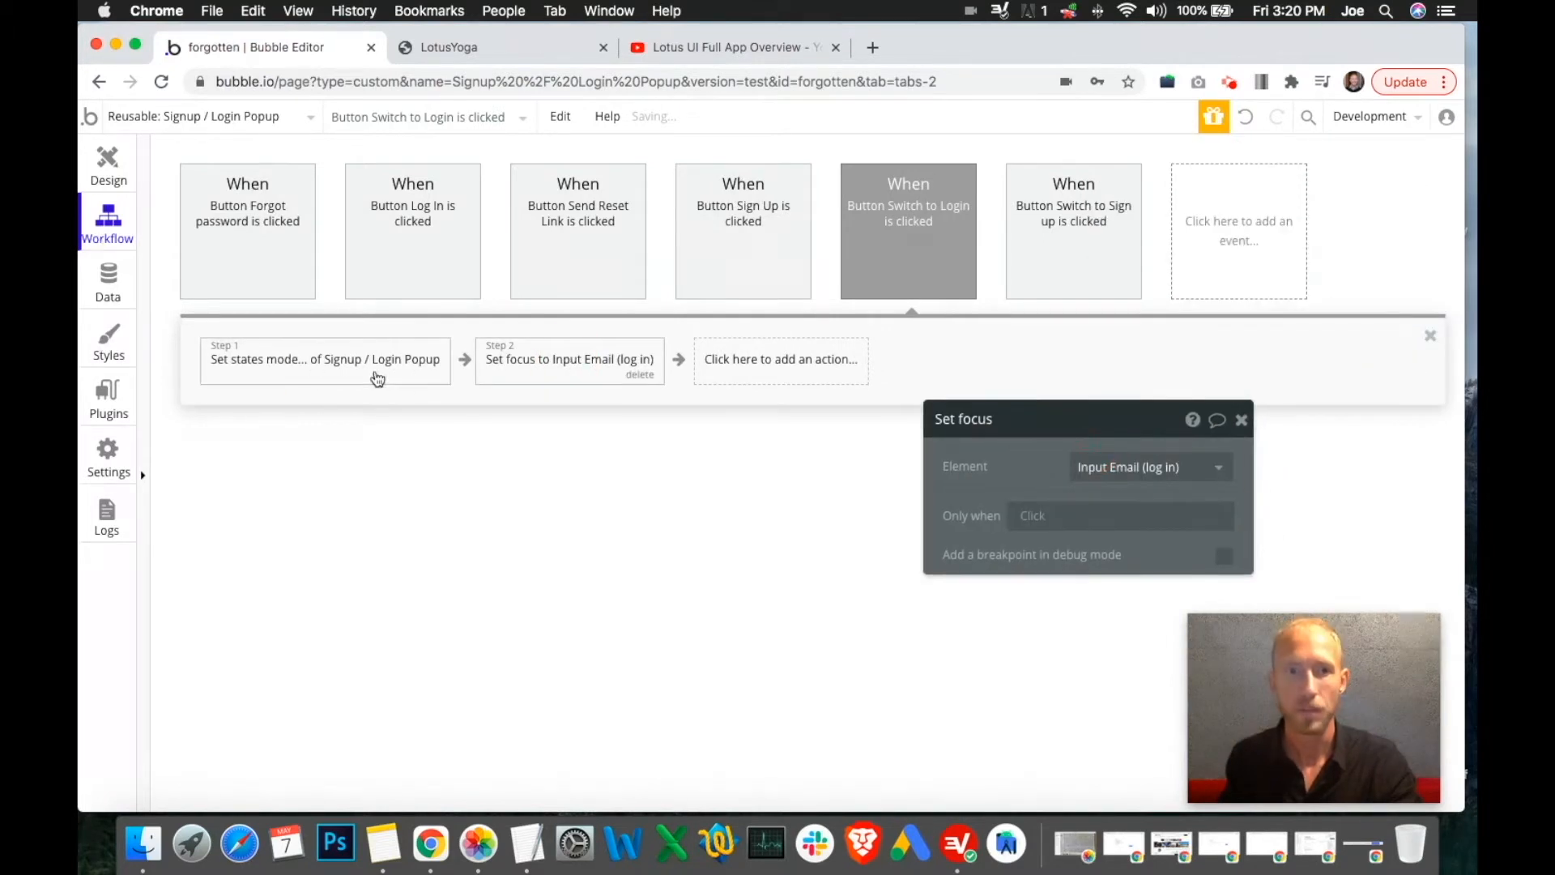
click(380, 374)
Inspect the mode-setting steps of the switch-to-login and switch-to-sign-up workflows
click(108, 162)
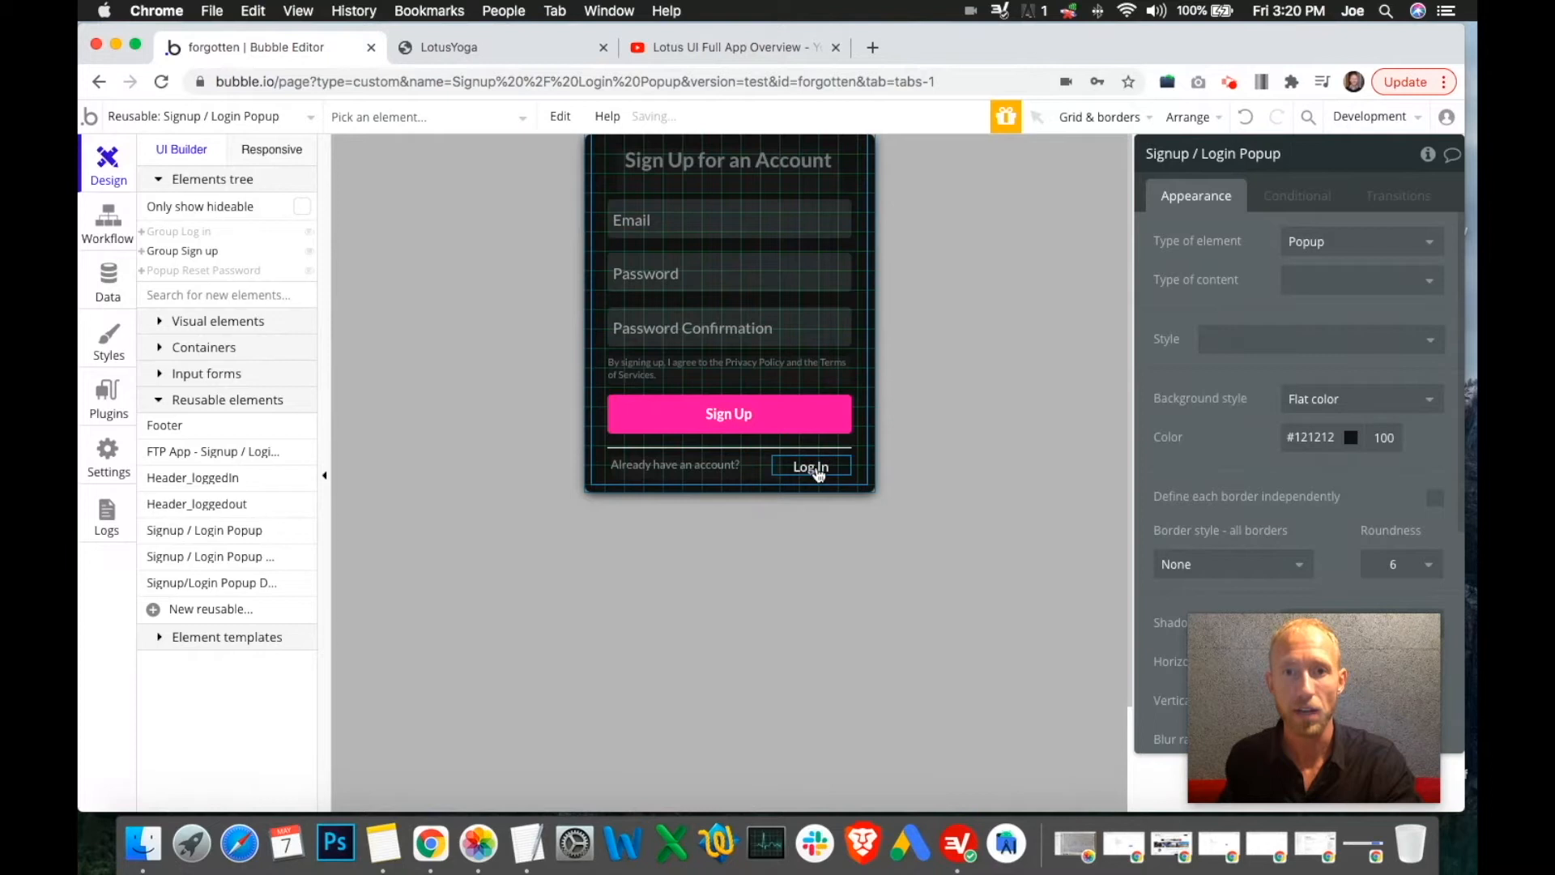
click(817, 473)
click(108, 217)
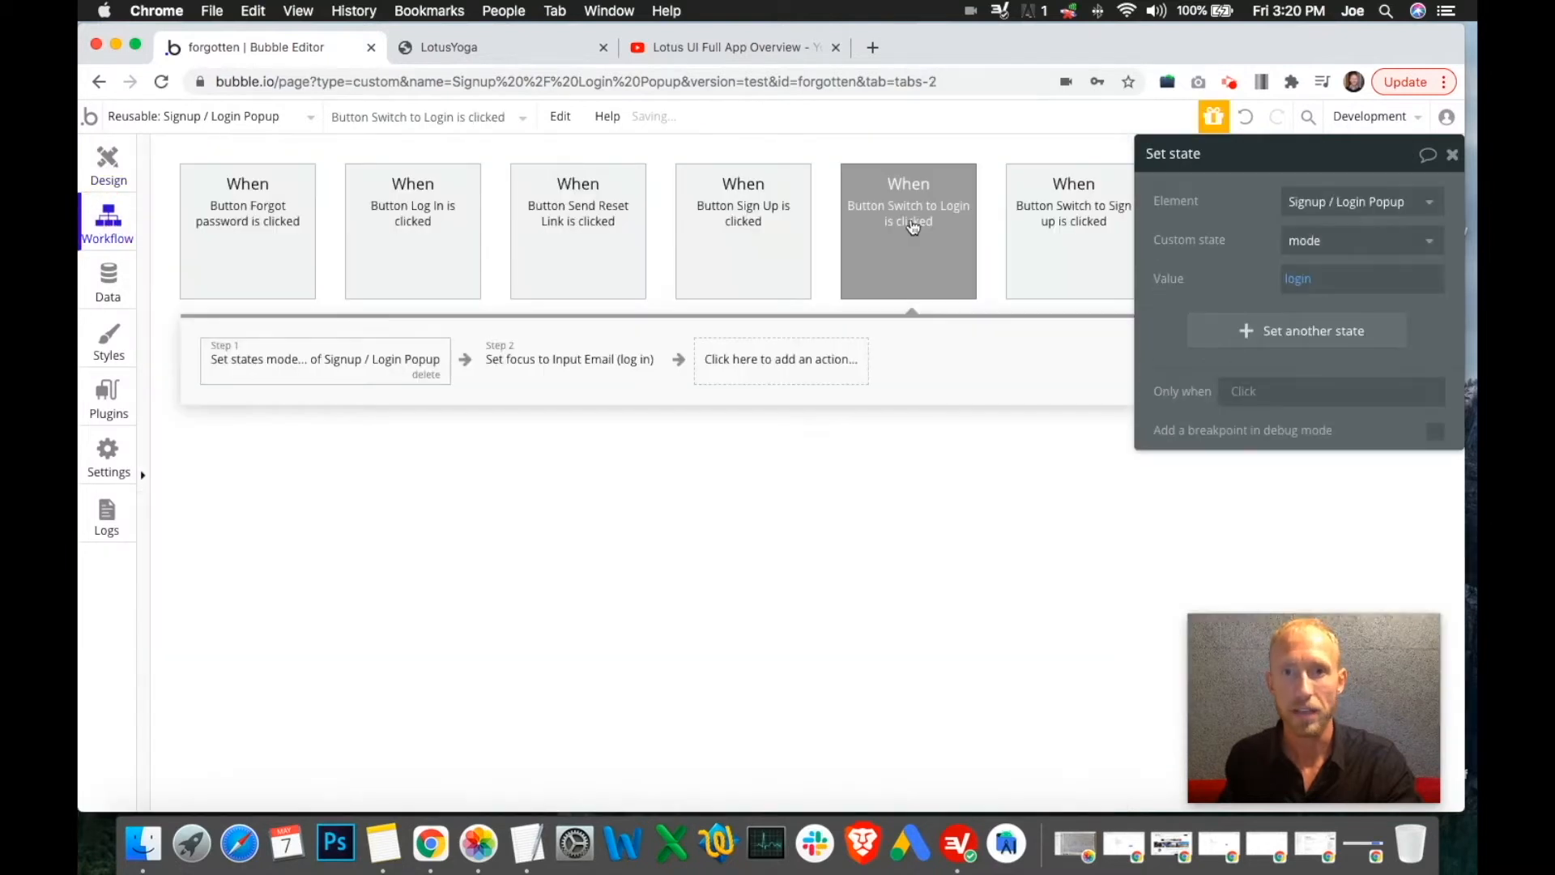
click(911, 229)
click(348, 362)
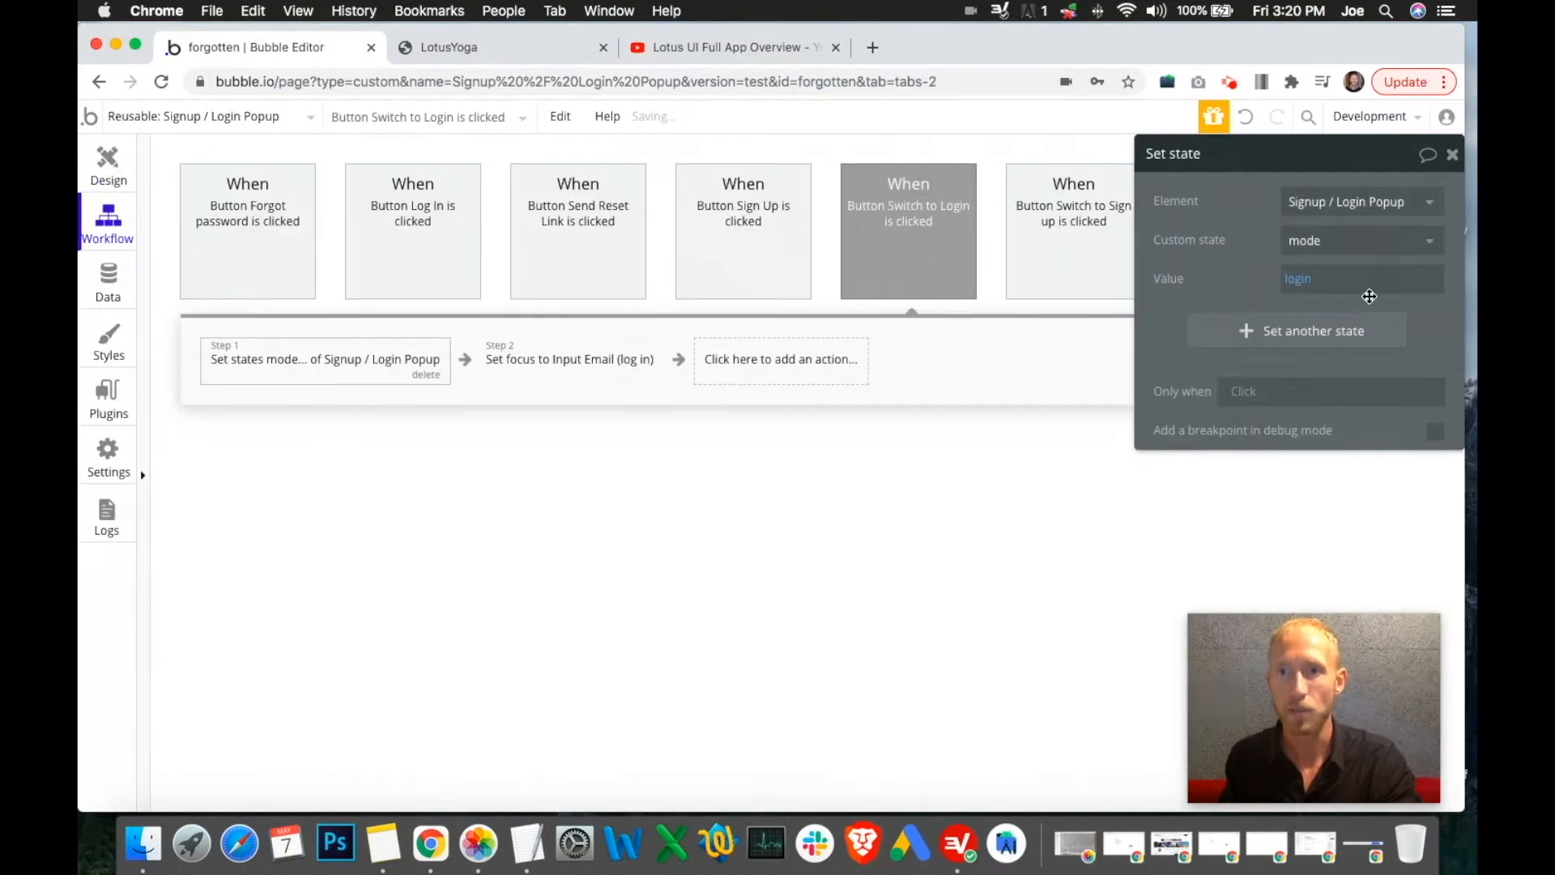
click(1076, 256)
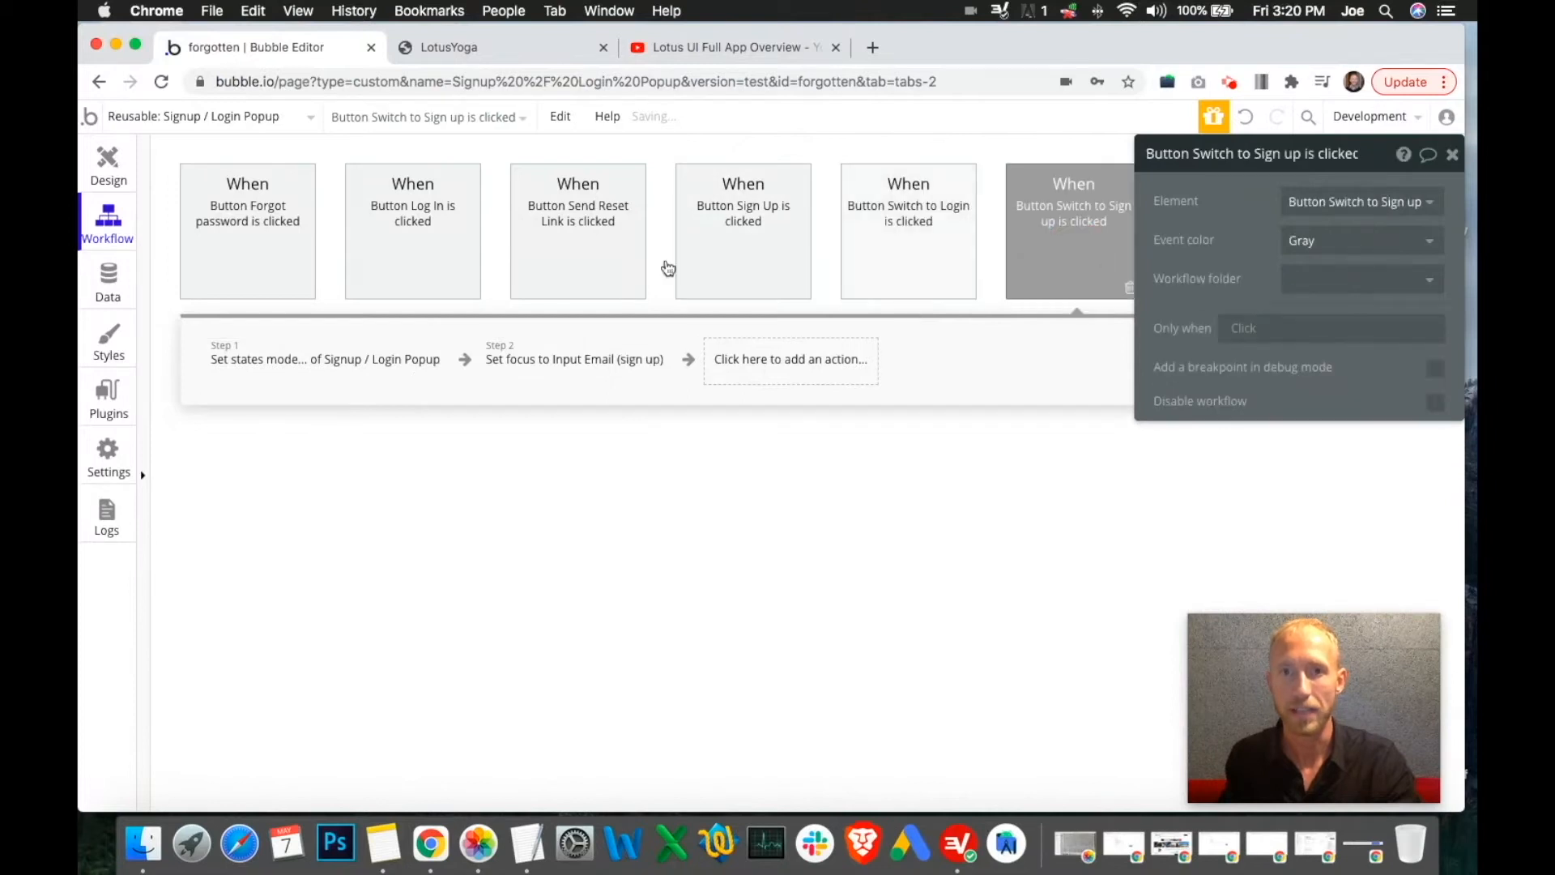
click(358, 371)
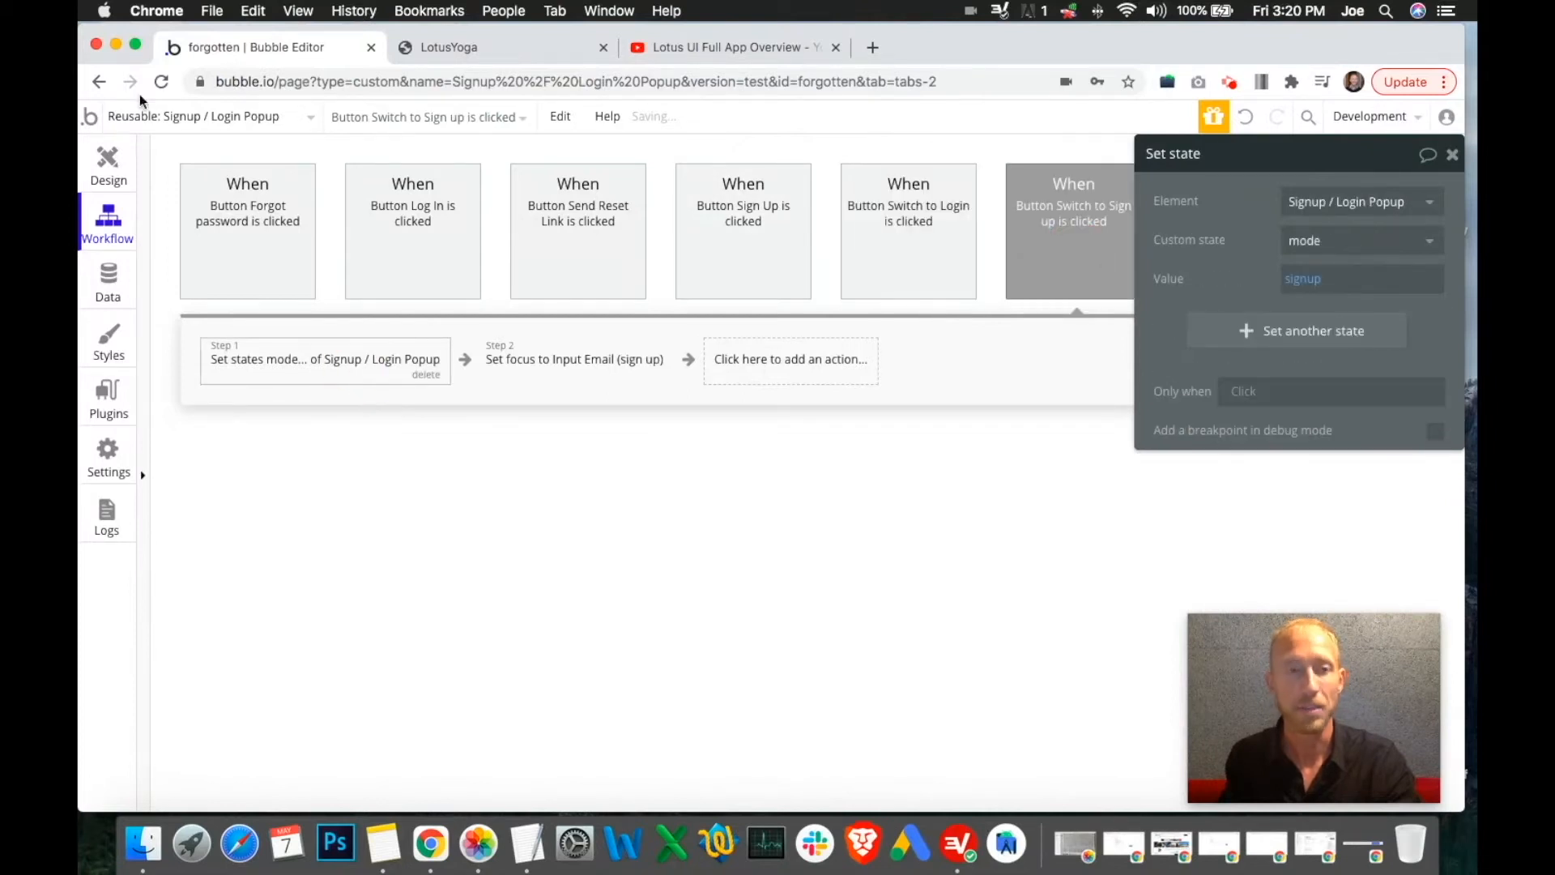
Temporarily swap Group Sign up and Group Log in visibility to inspect the log-in form's Sign Up link
click(107, 166)
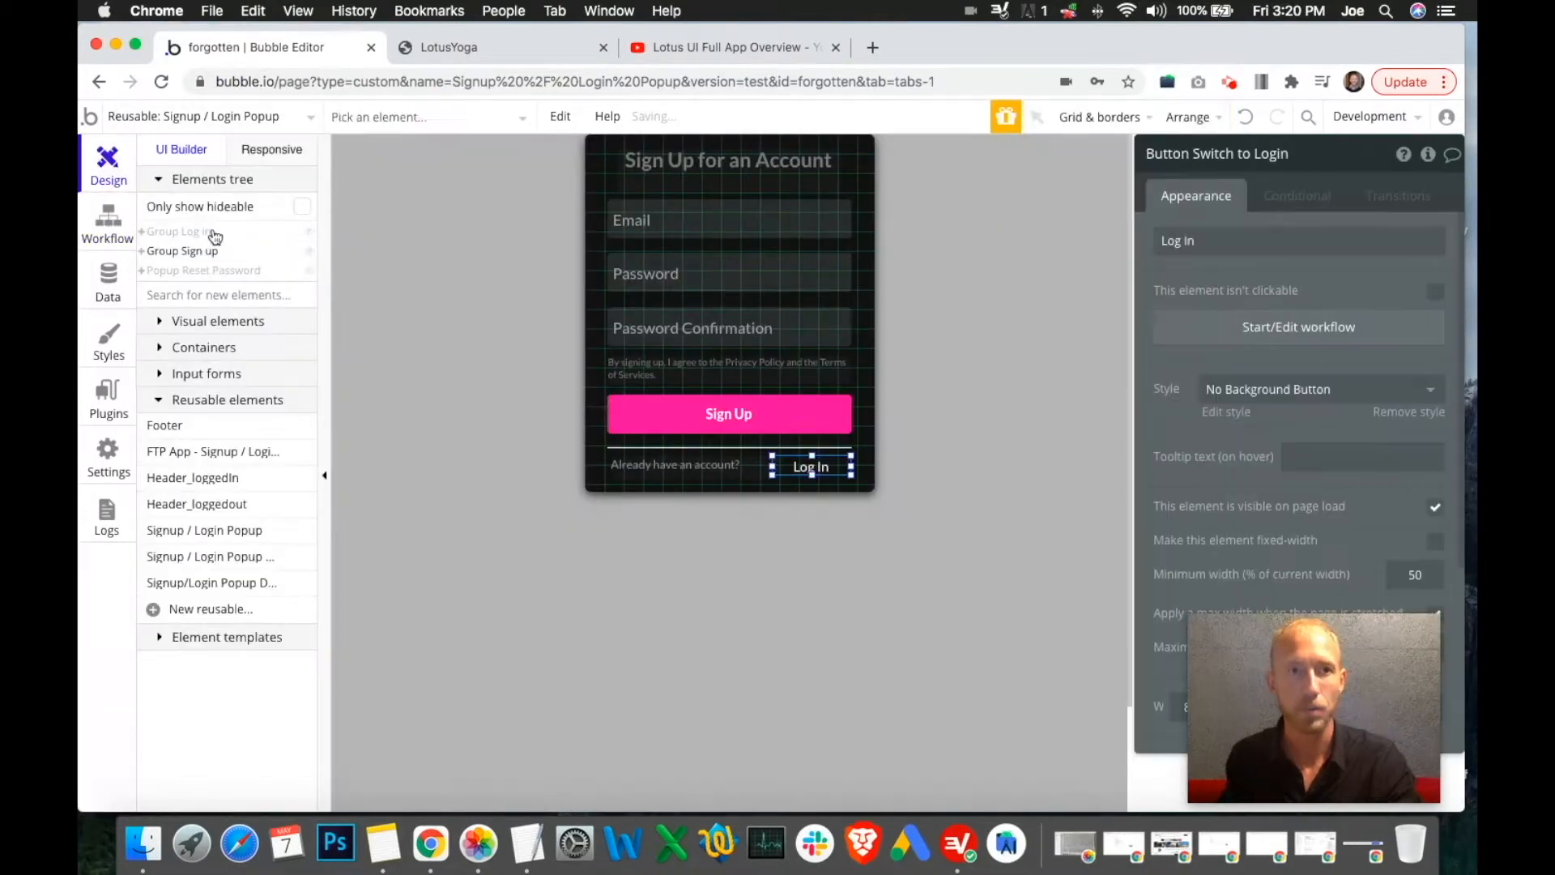
click(311, 251)
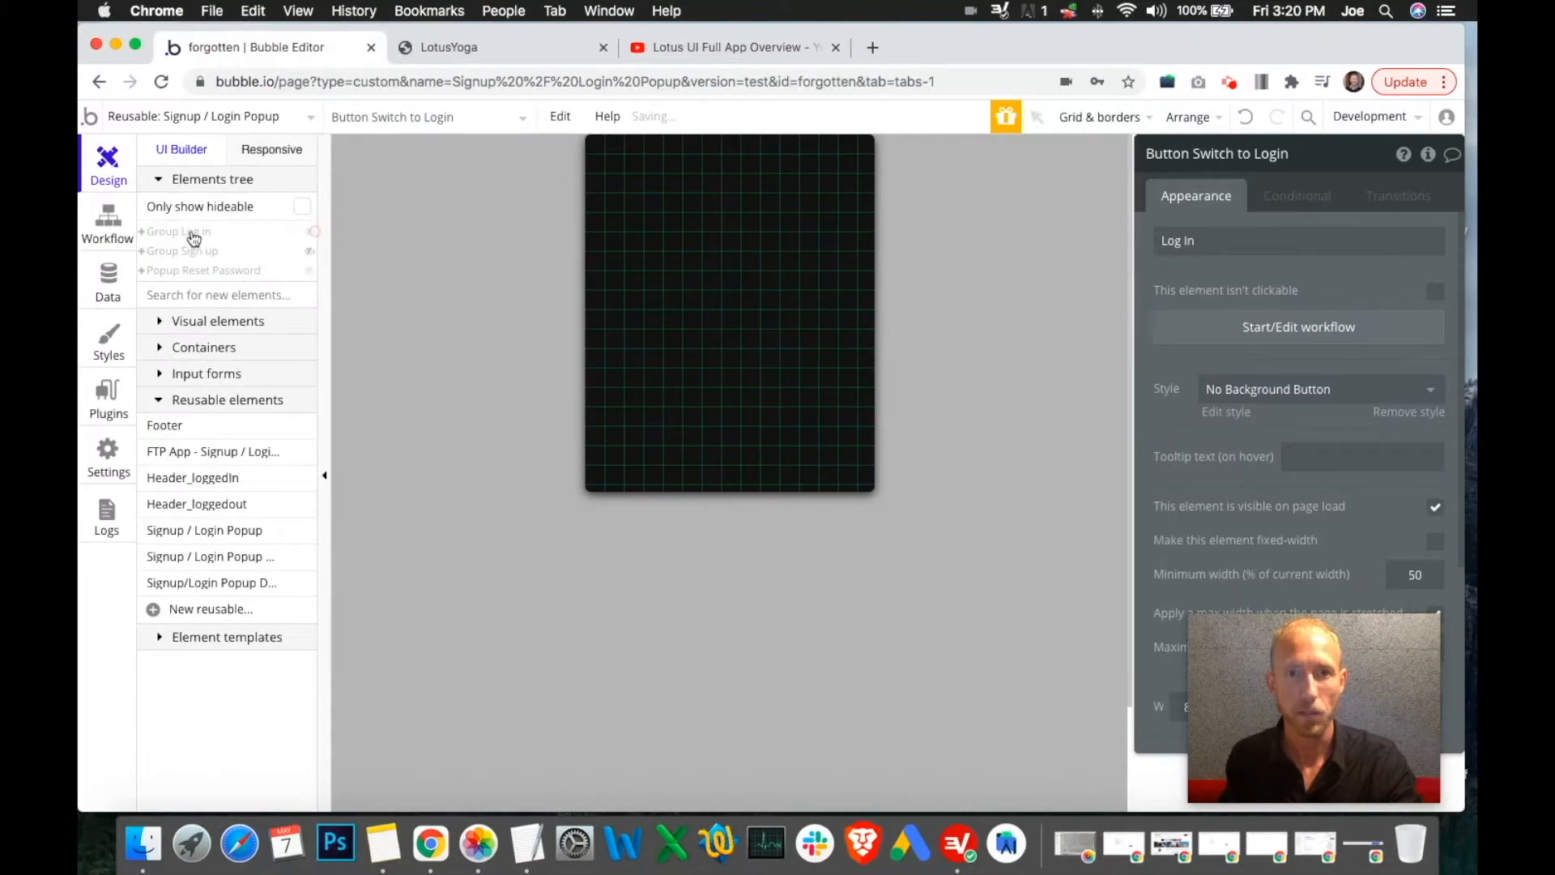
click(310, 233)
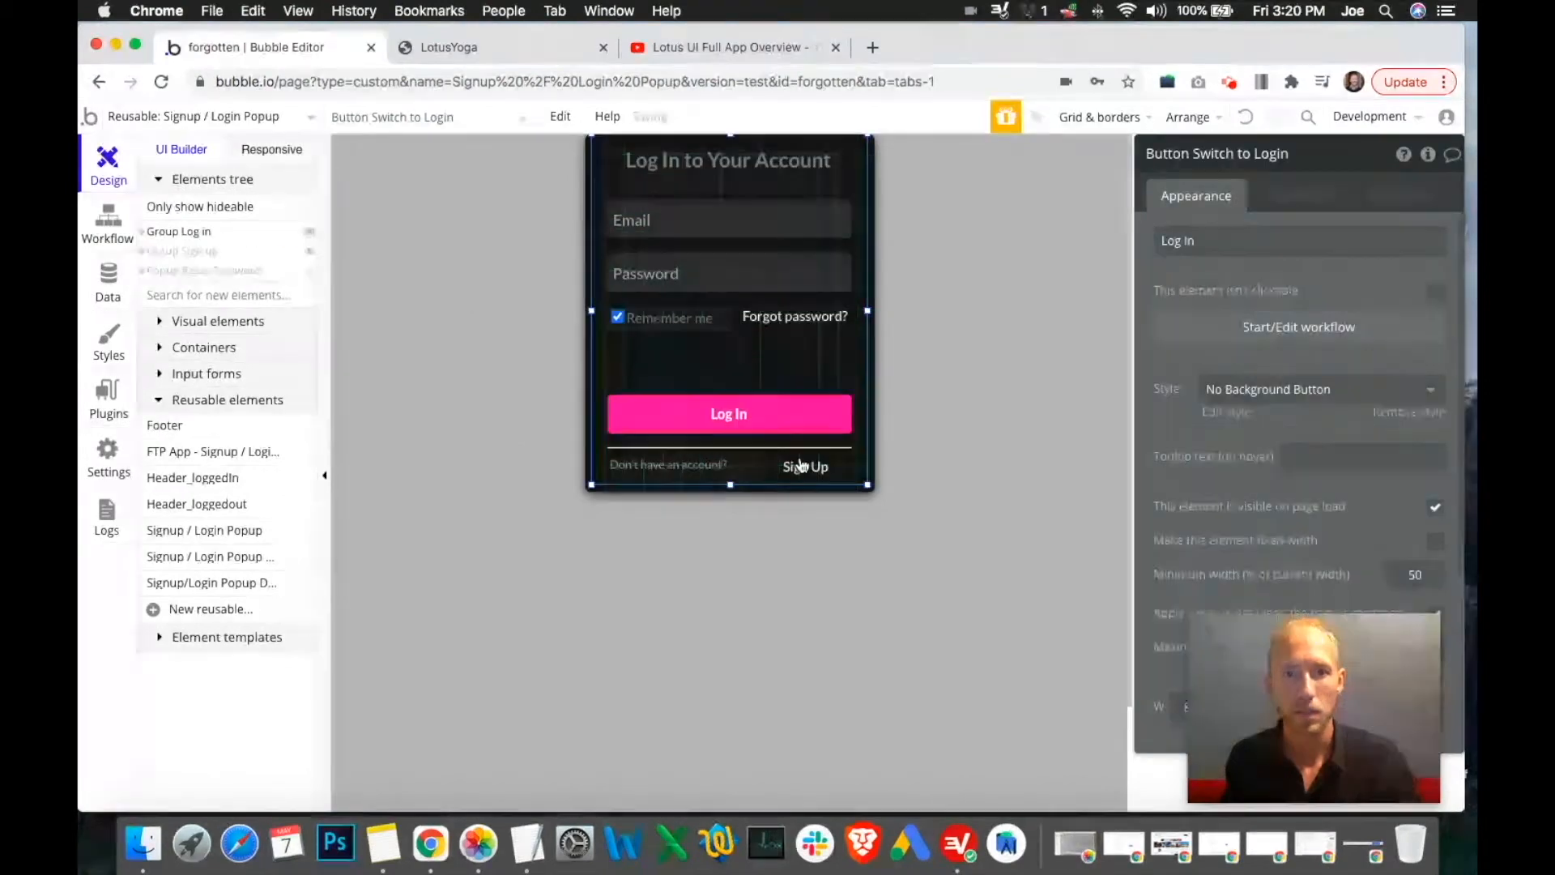
click(824, 474)
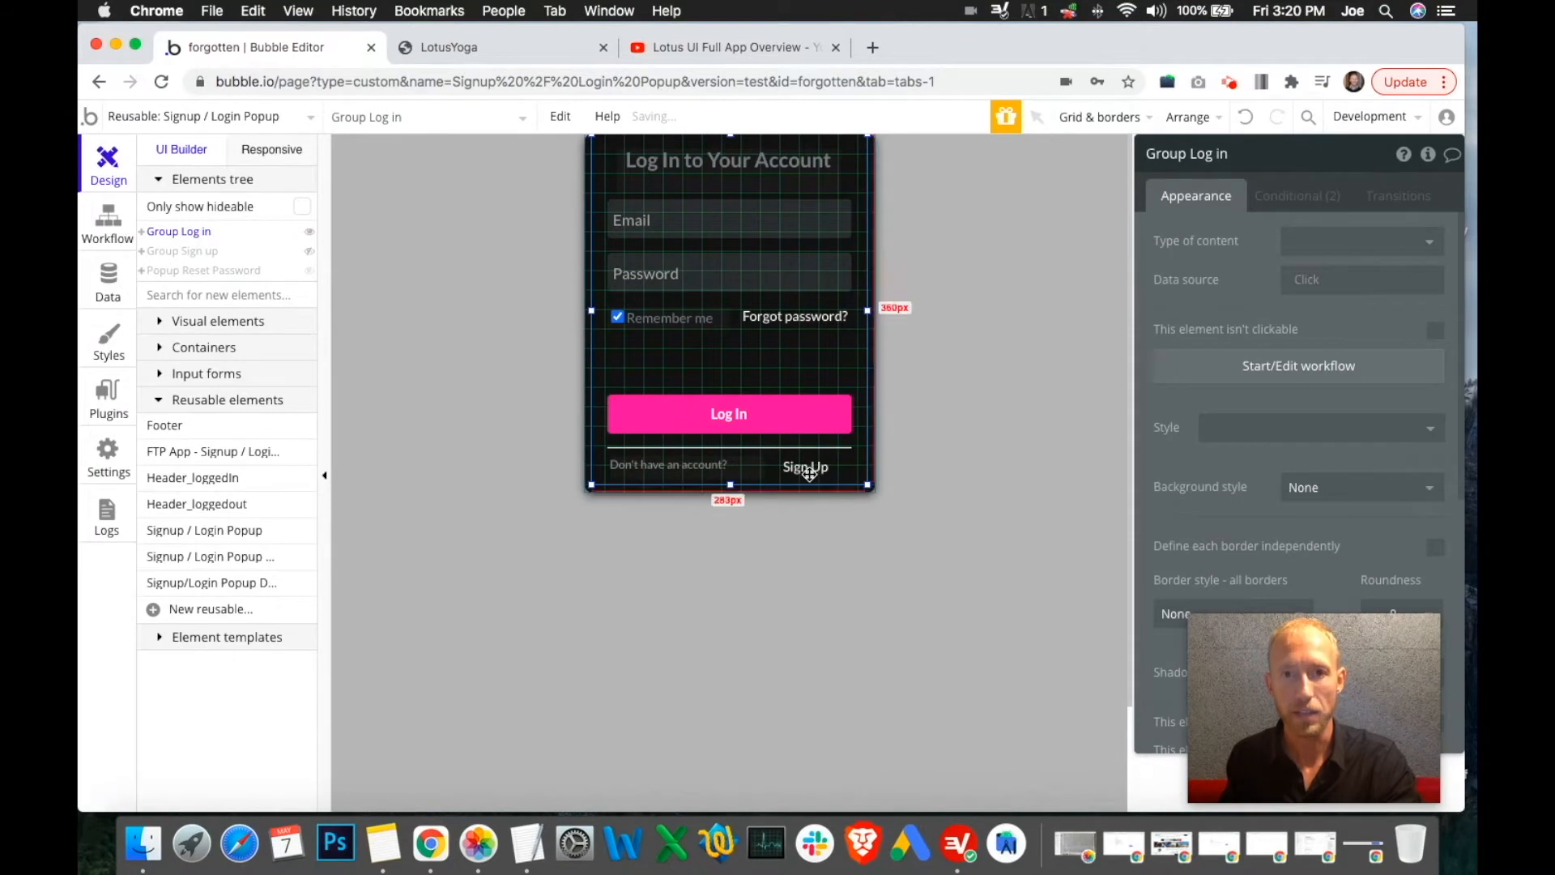
click(802, 470)
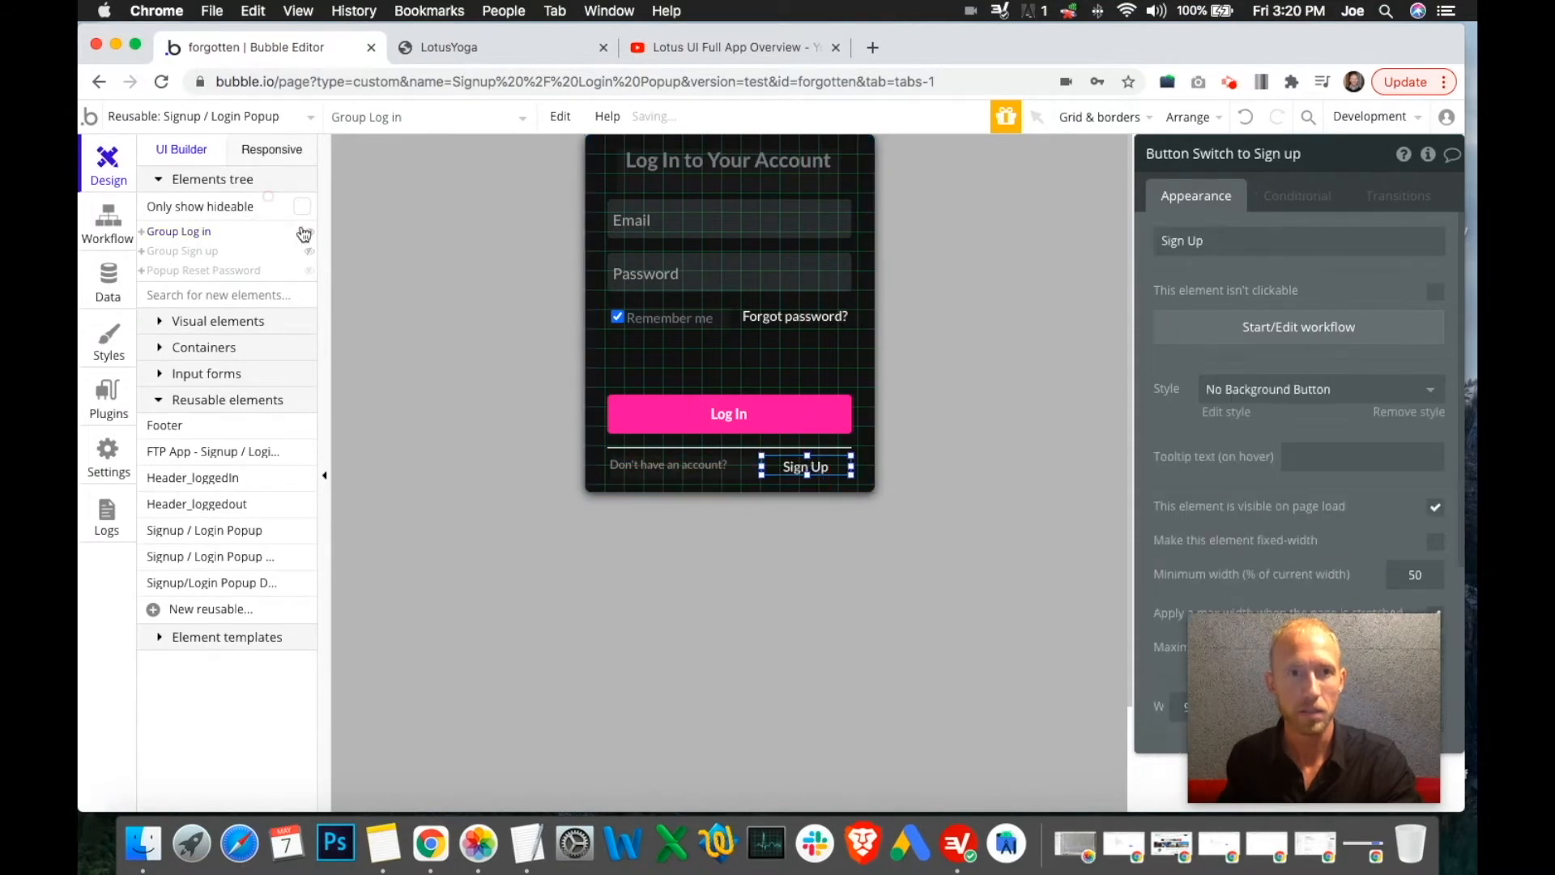
click(309, 233)
click(310, 252)
Review the mode set-state and email focus steps of both switch workflows
click(104, 219)
drag(1312, 162, 1246, 472)
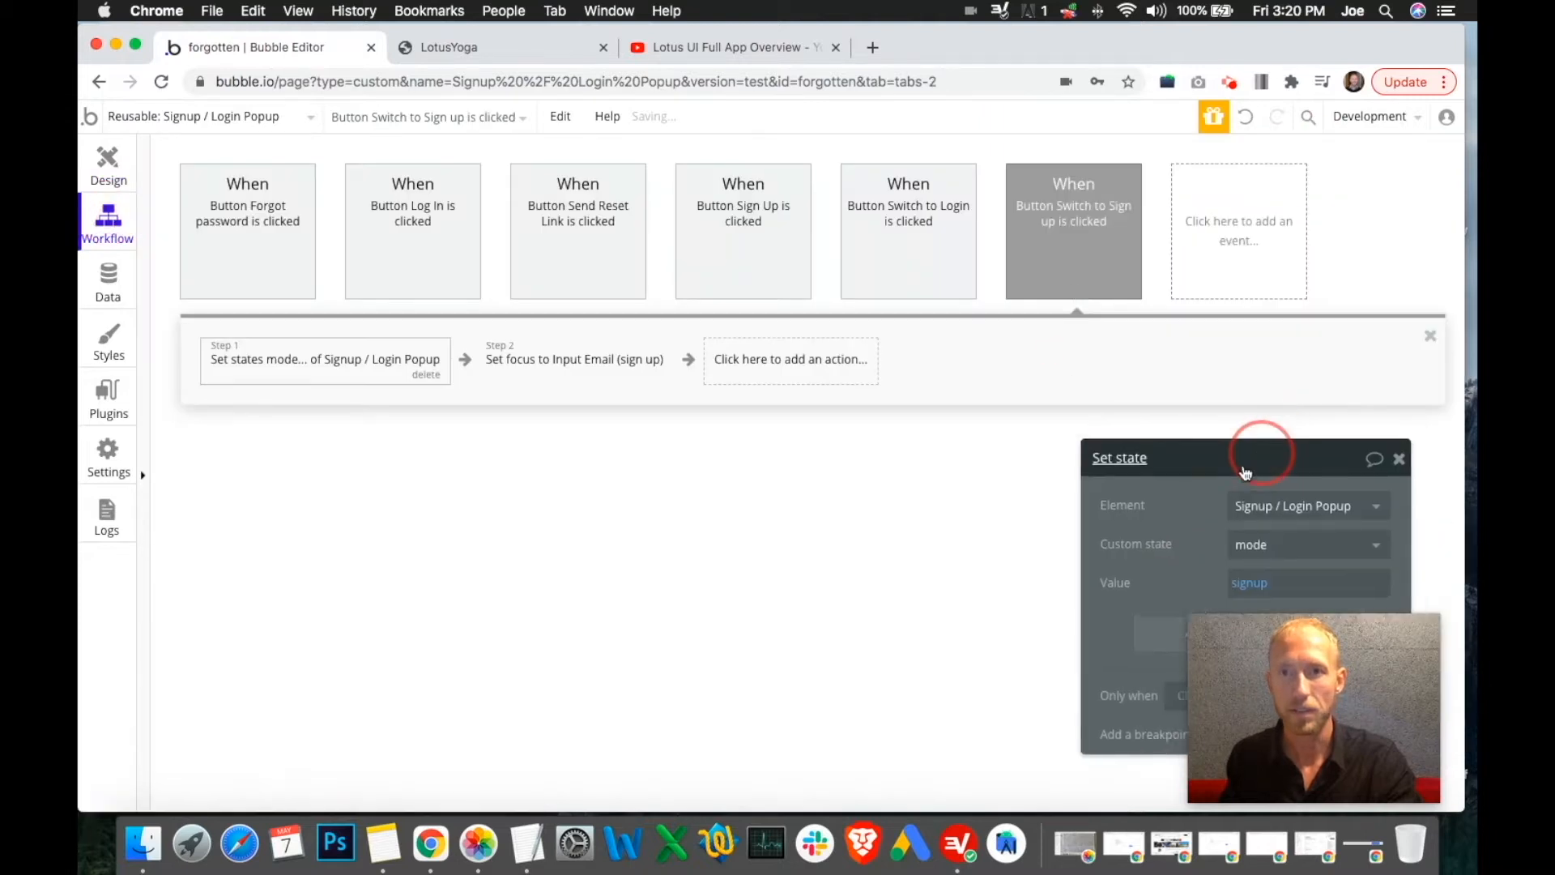
click(557, 354)
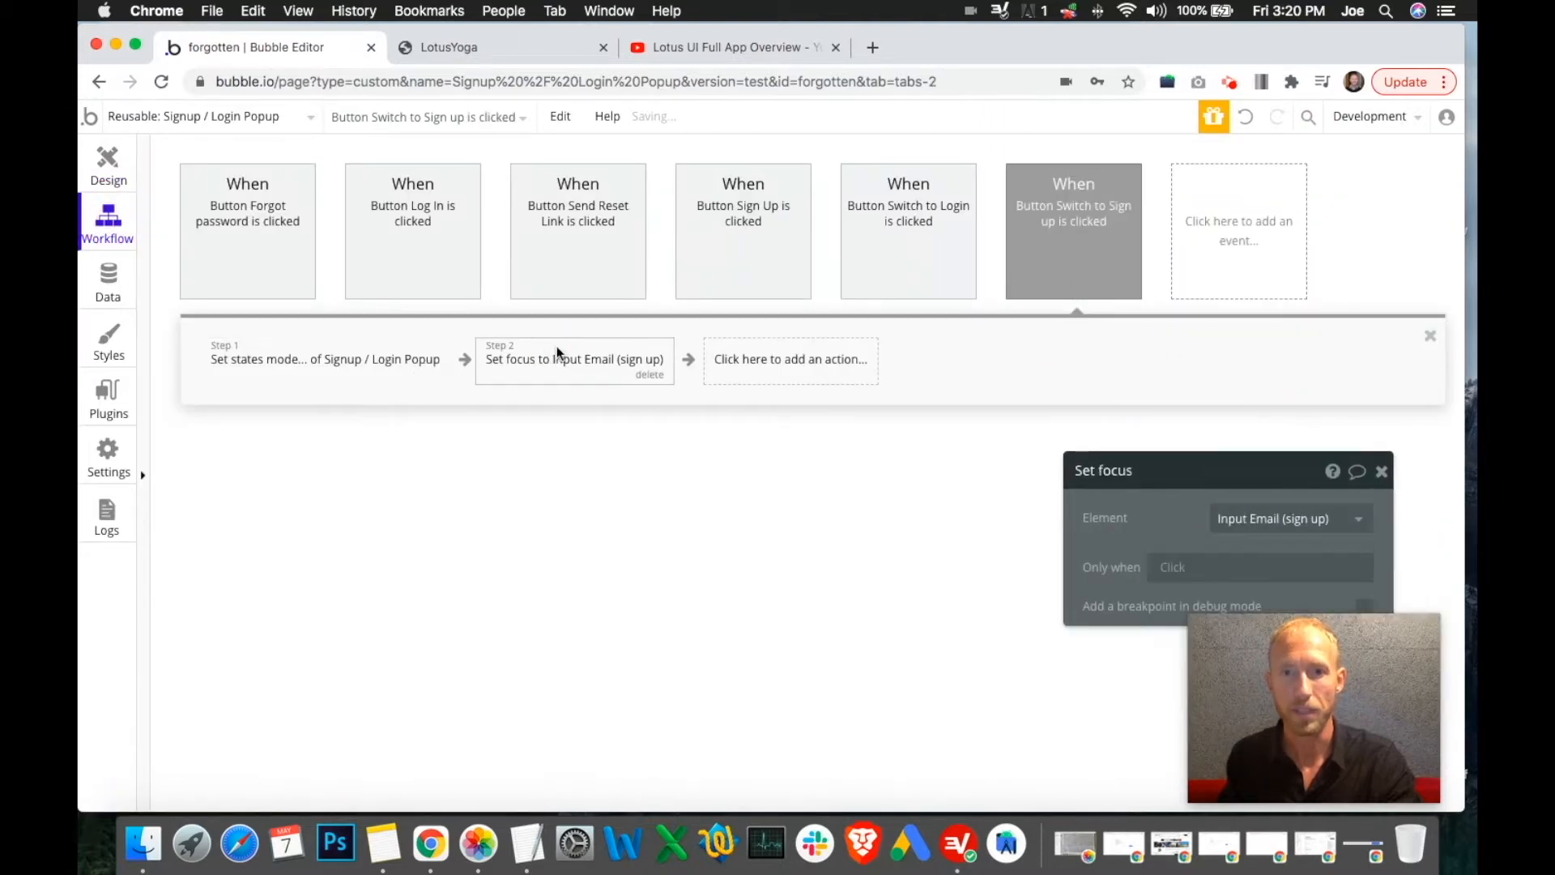
drag(1229, 473, 1245, 362)
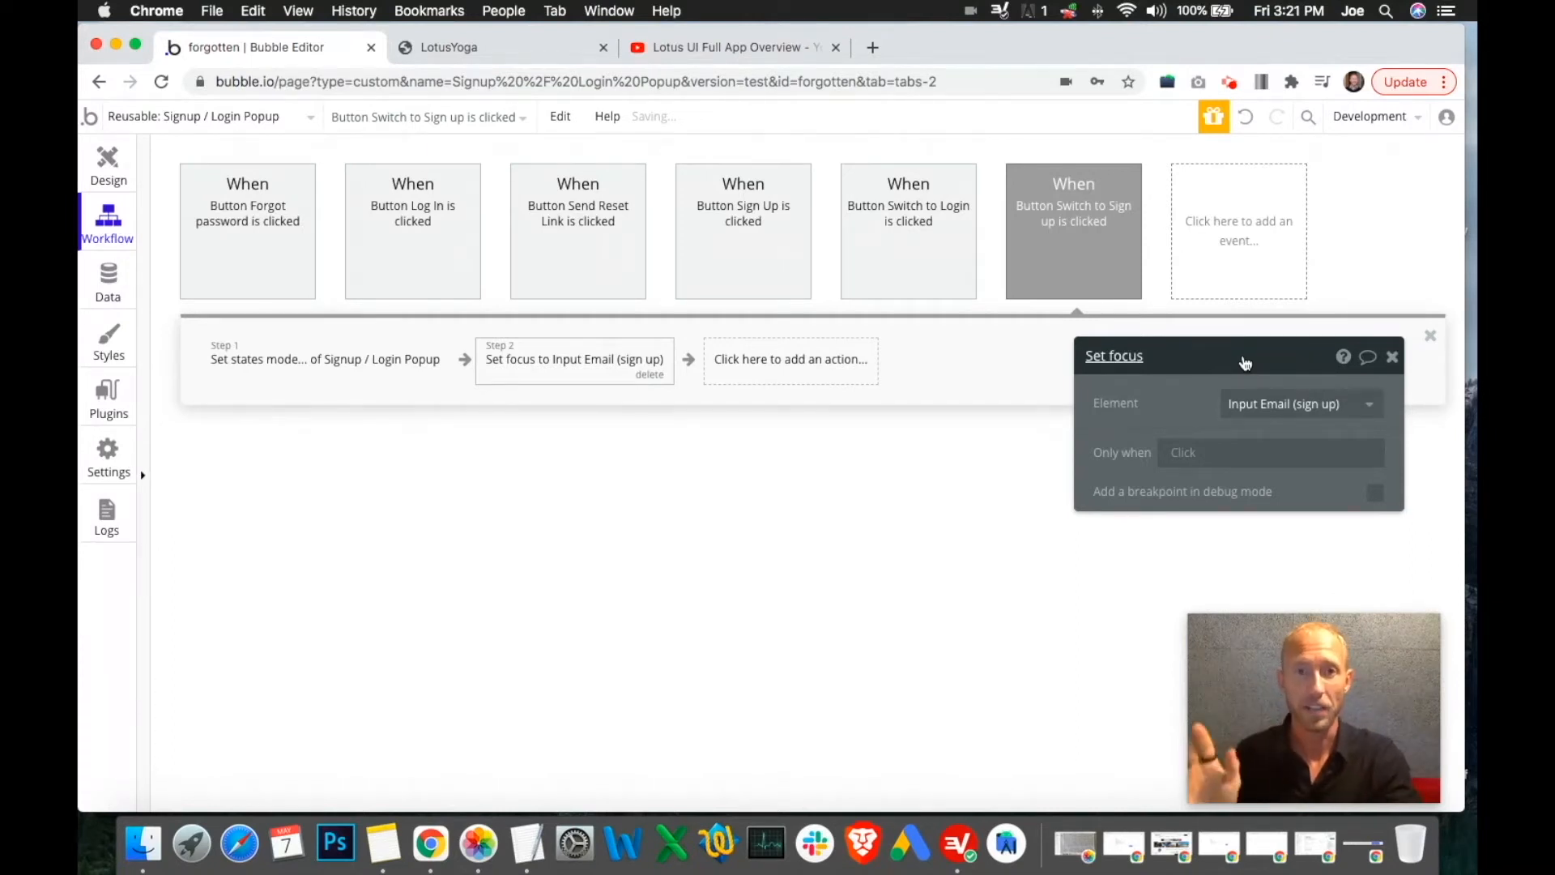
drag(1223, 369, 1187, 376)
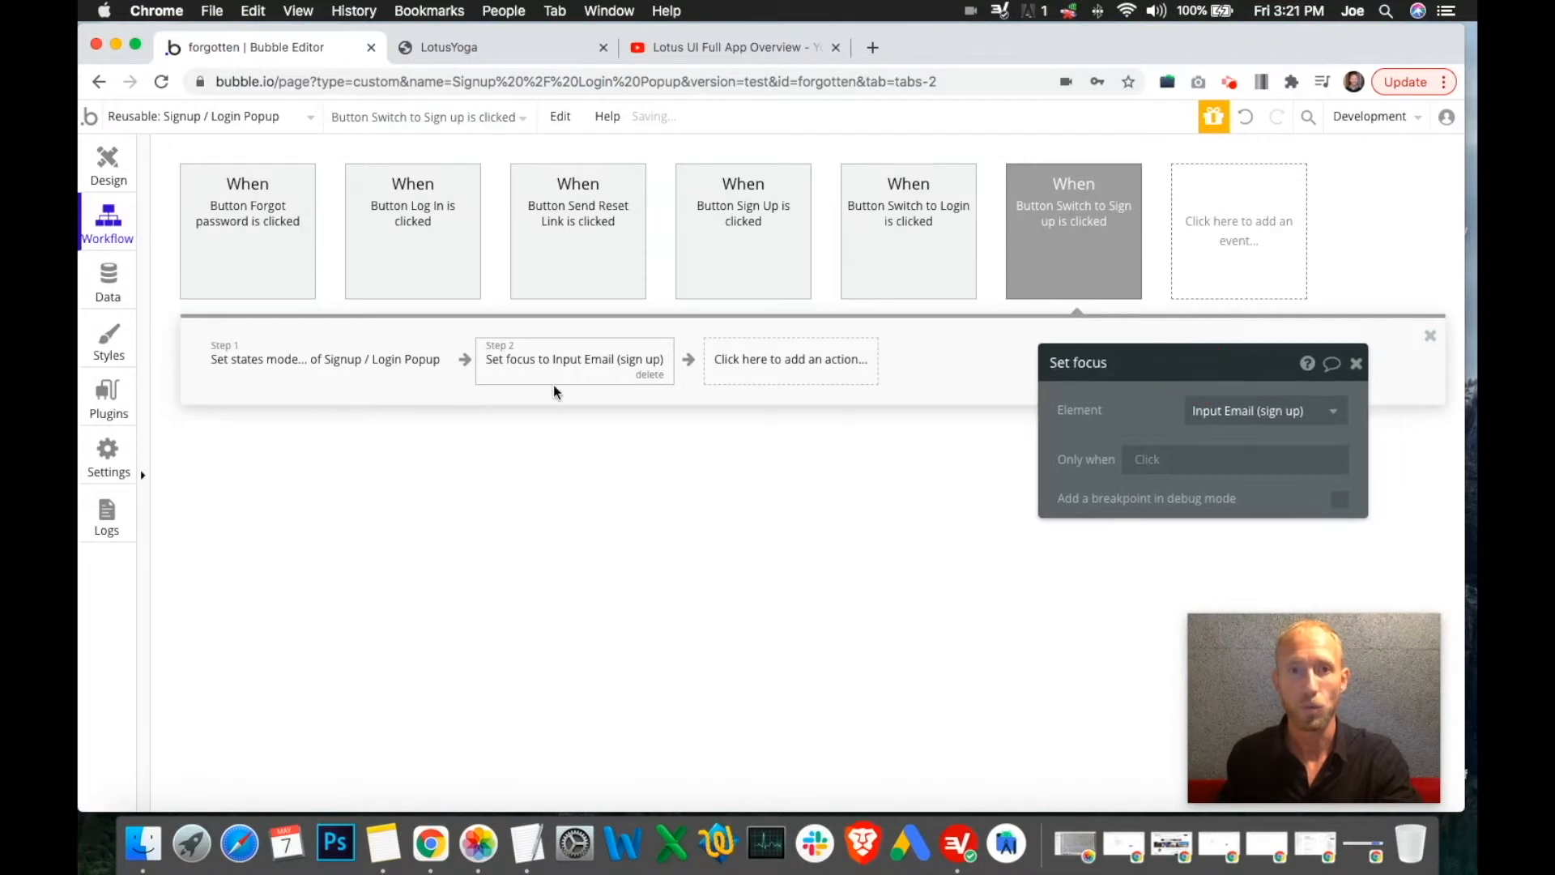
click(347, 379)
click(549, 359)
click(850, 259)
click(544, 364)
click(356, 366)
Select the pink Sign Up button in the popup and bring up its workflow
click(723, 251)
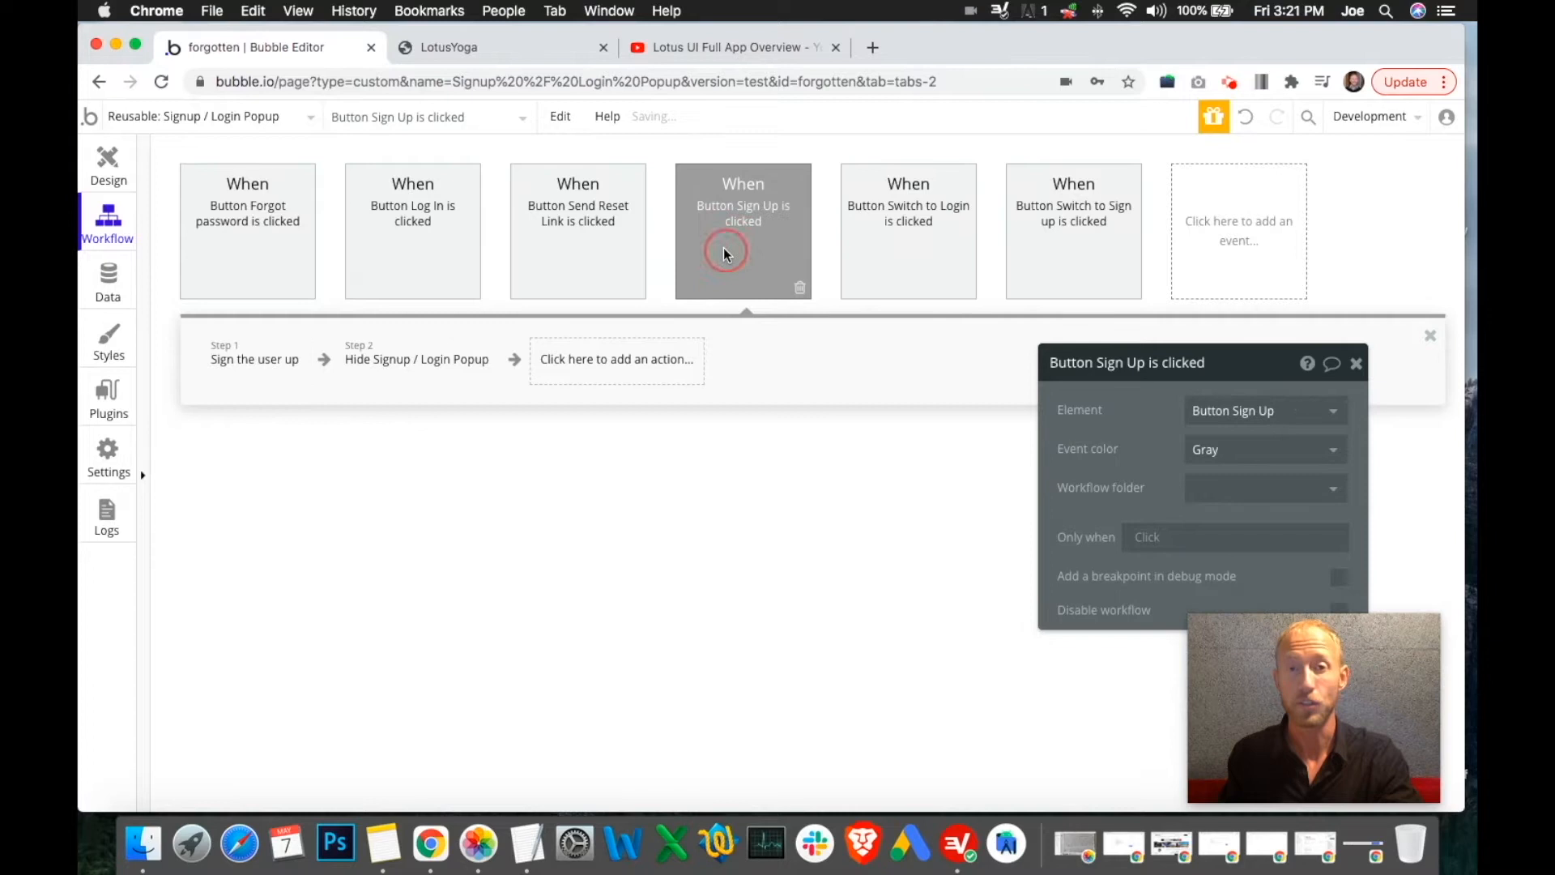
mouse_move(438, 374)
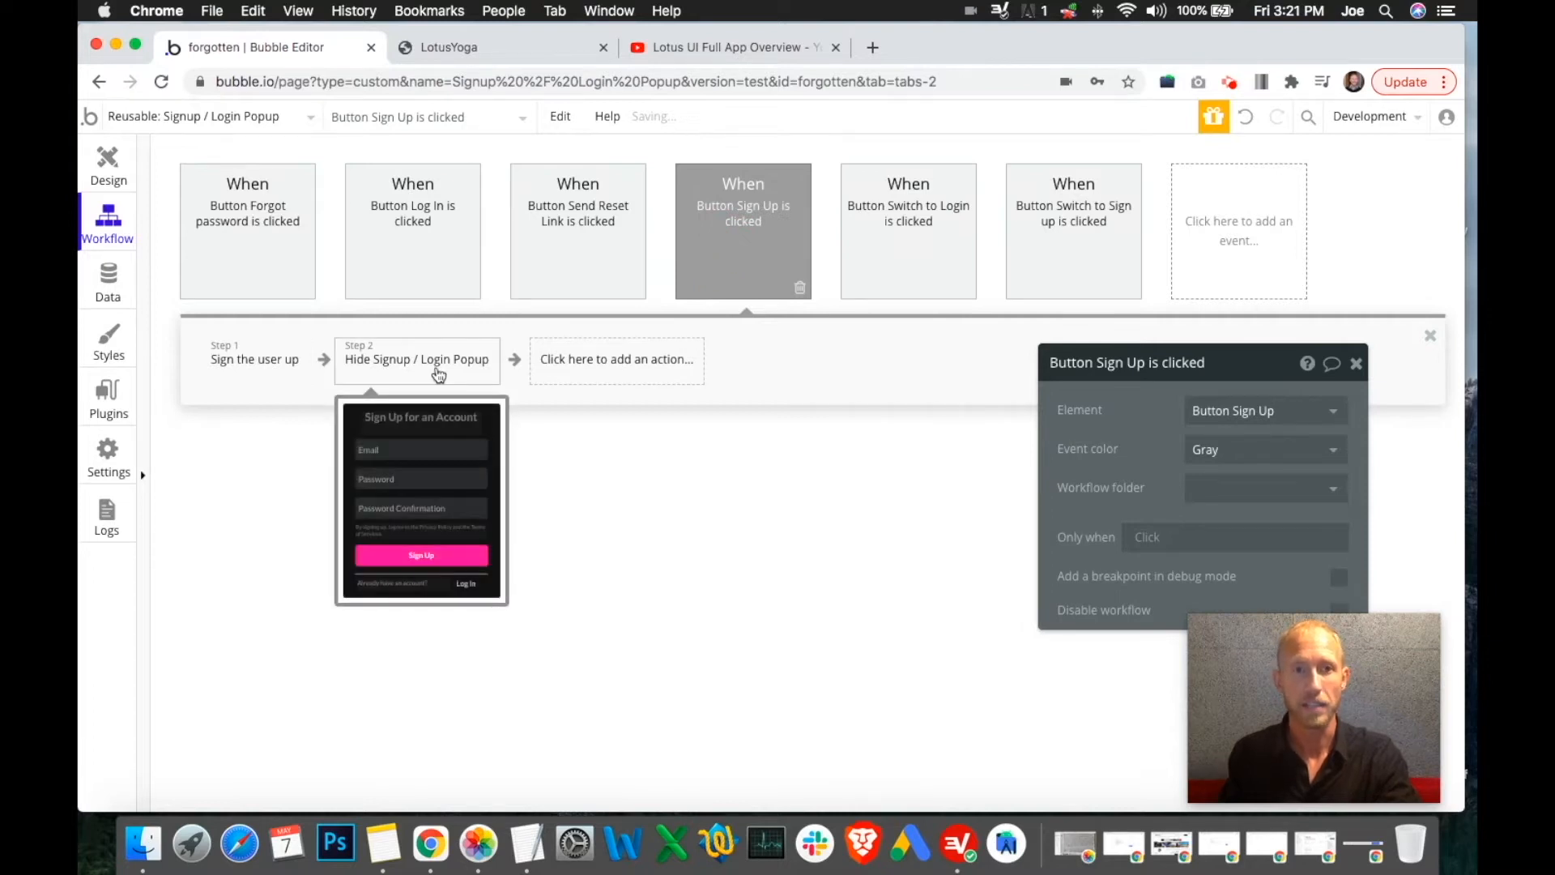
click(117, 166)
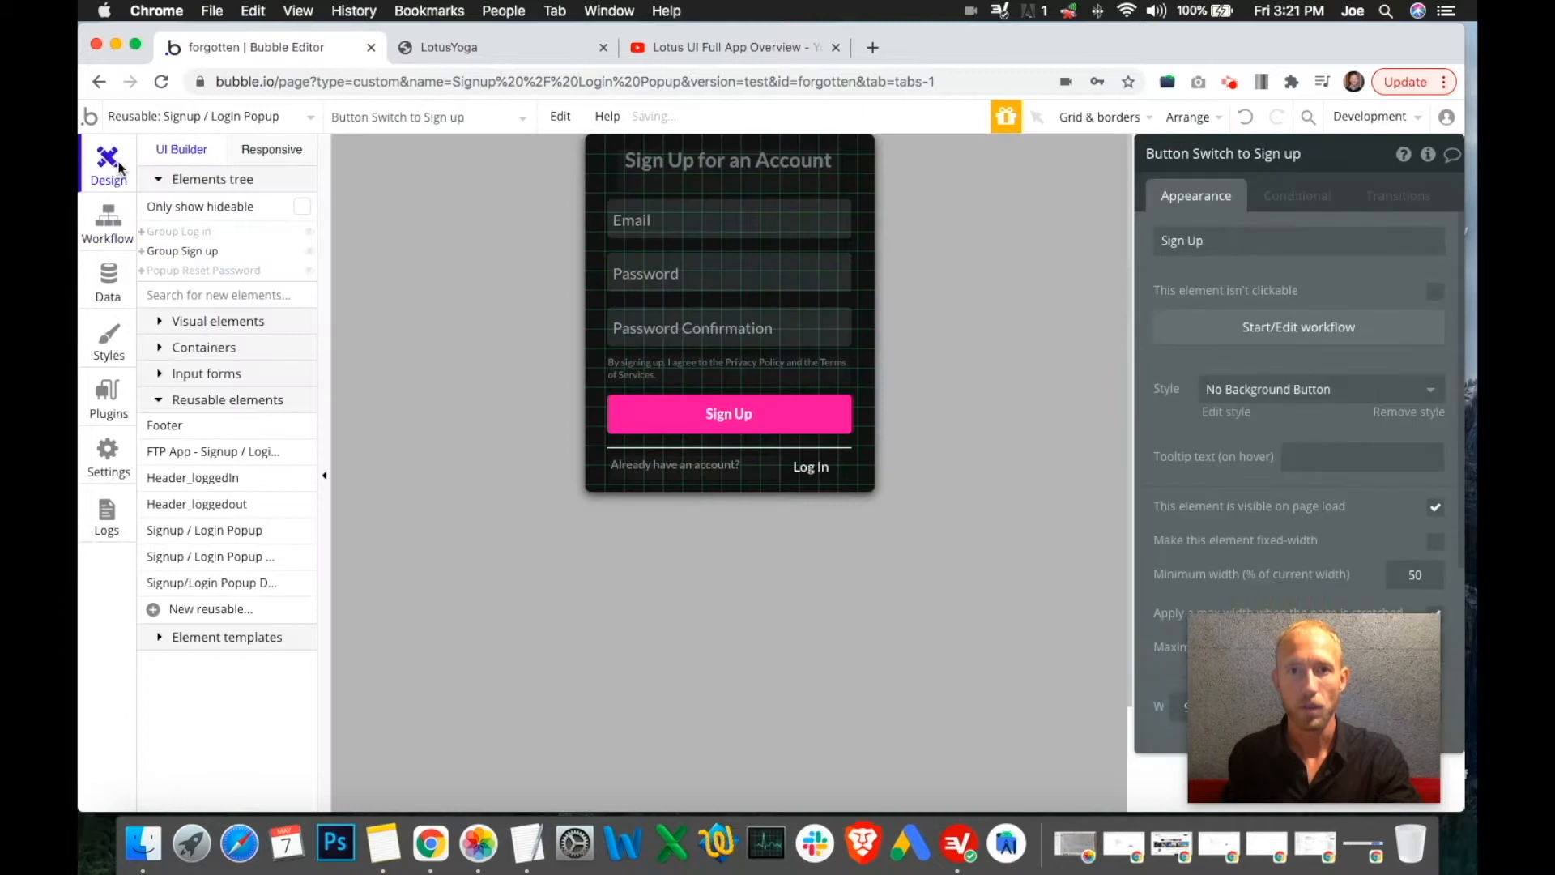
click(670, 417)
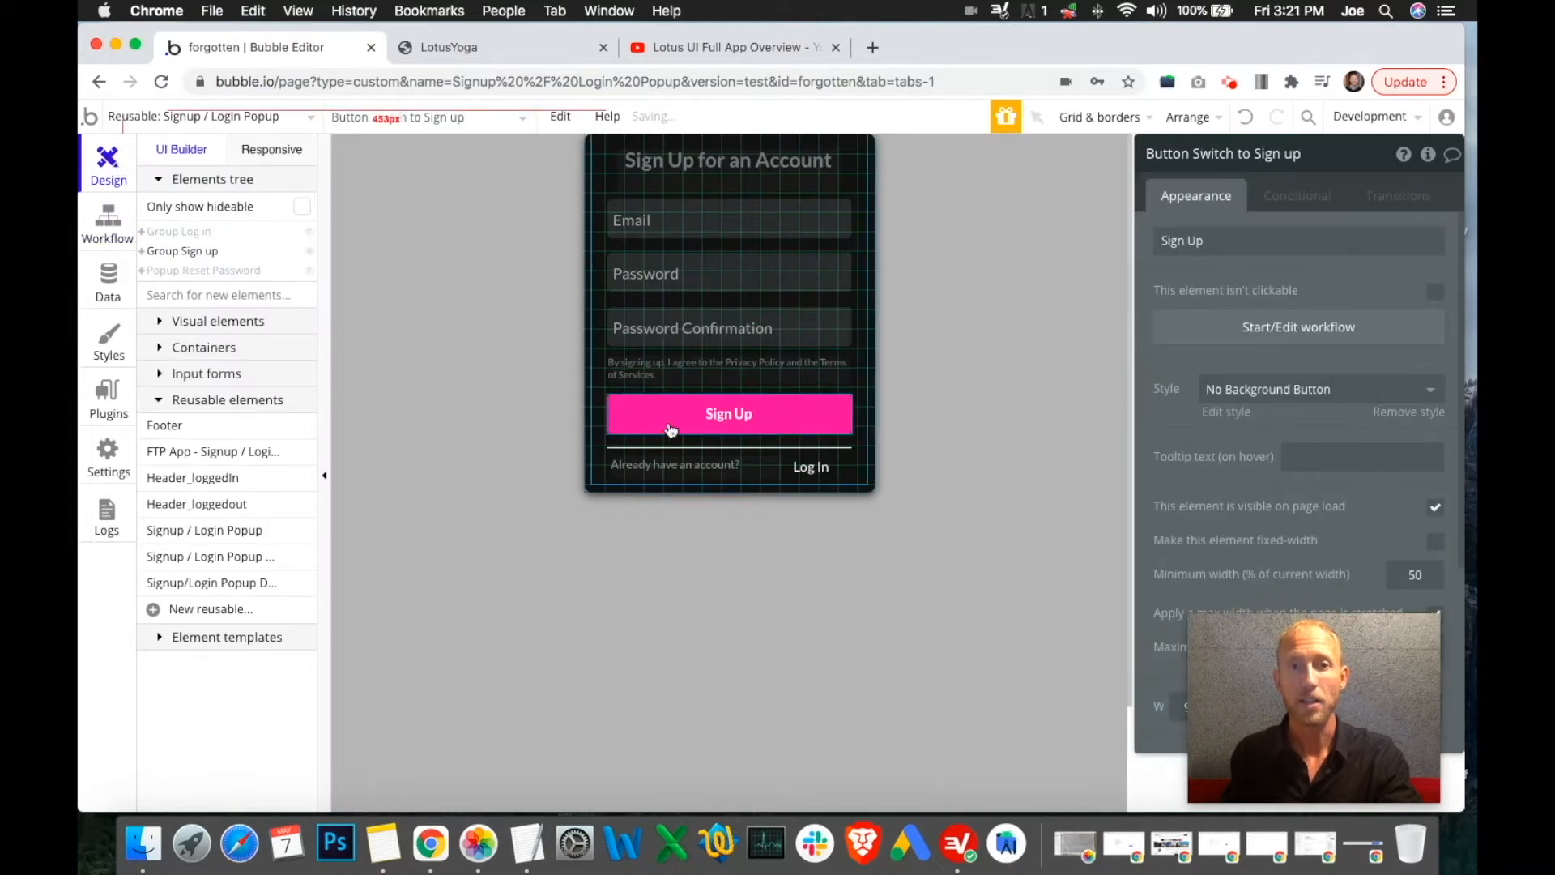
click(1296, 329)
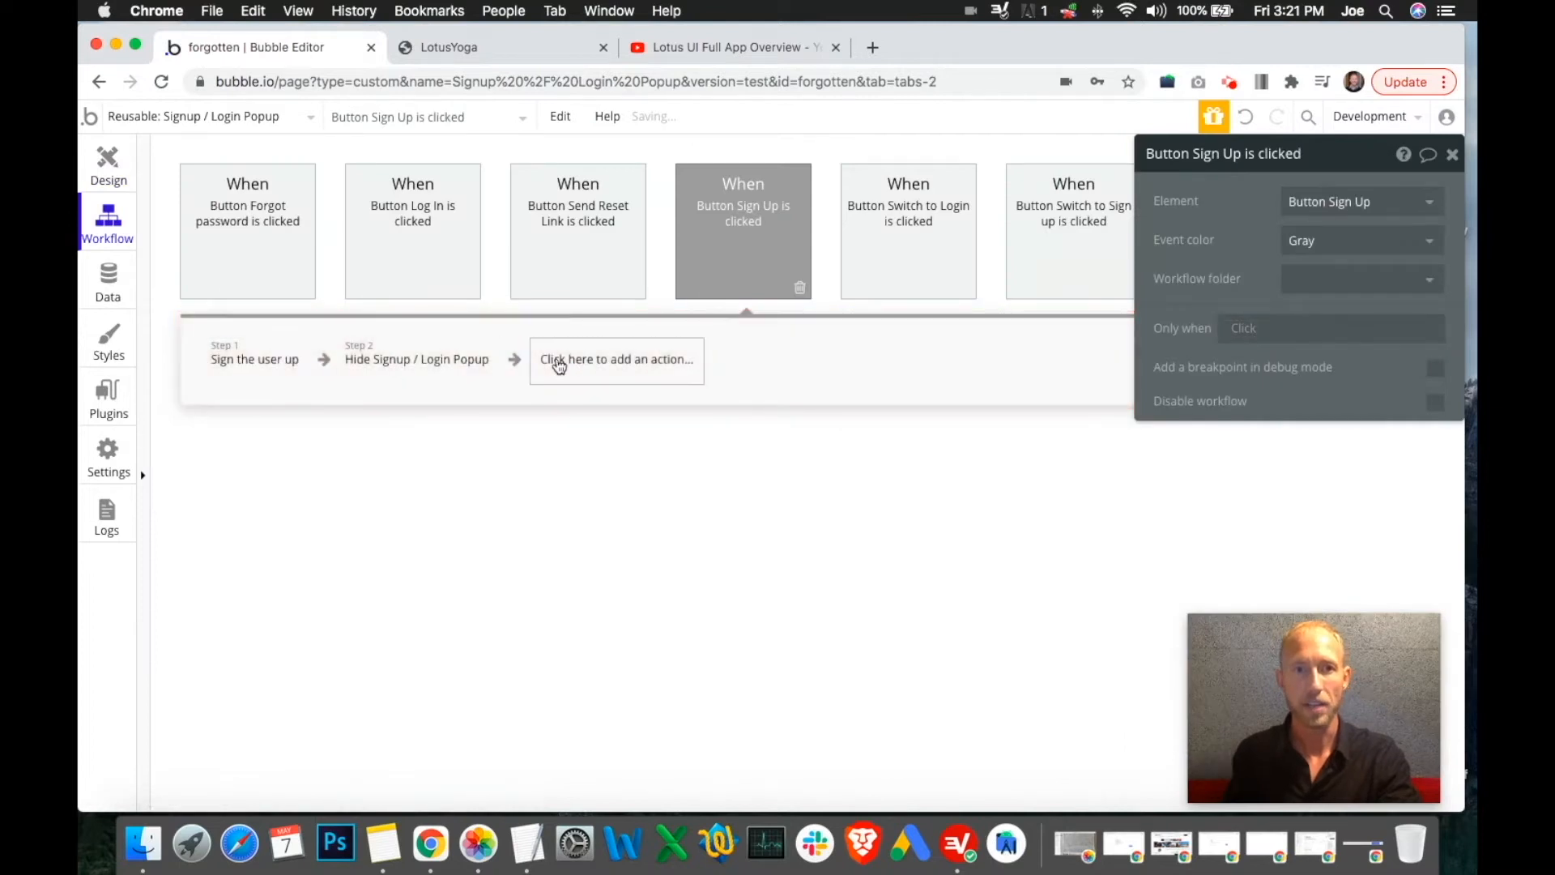
click(420, 361)
Add a Go to page step with destination mobile_course after the popup is hidden
click(633, 382)
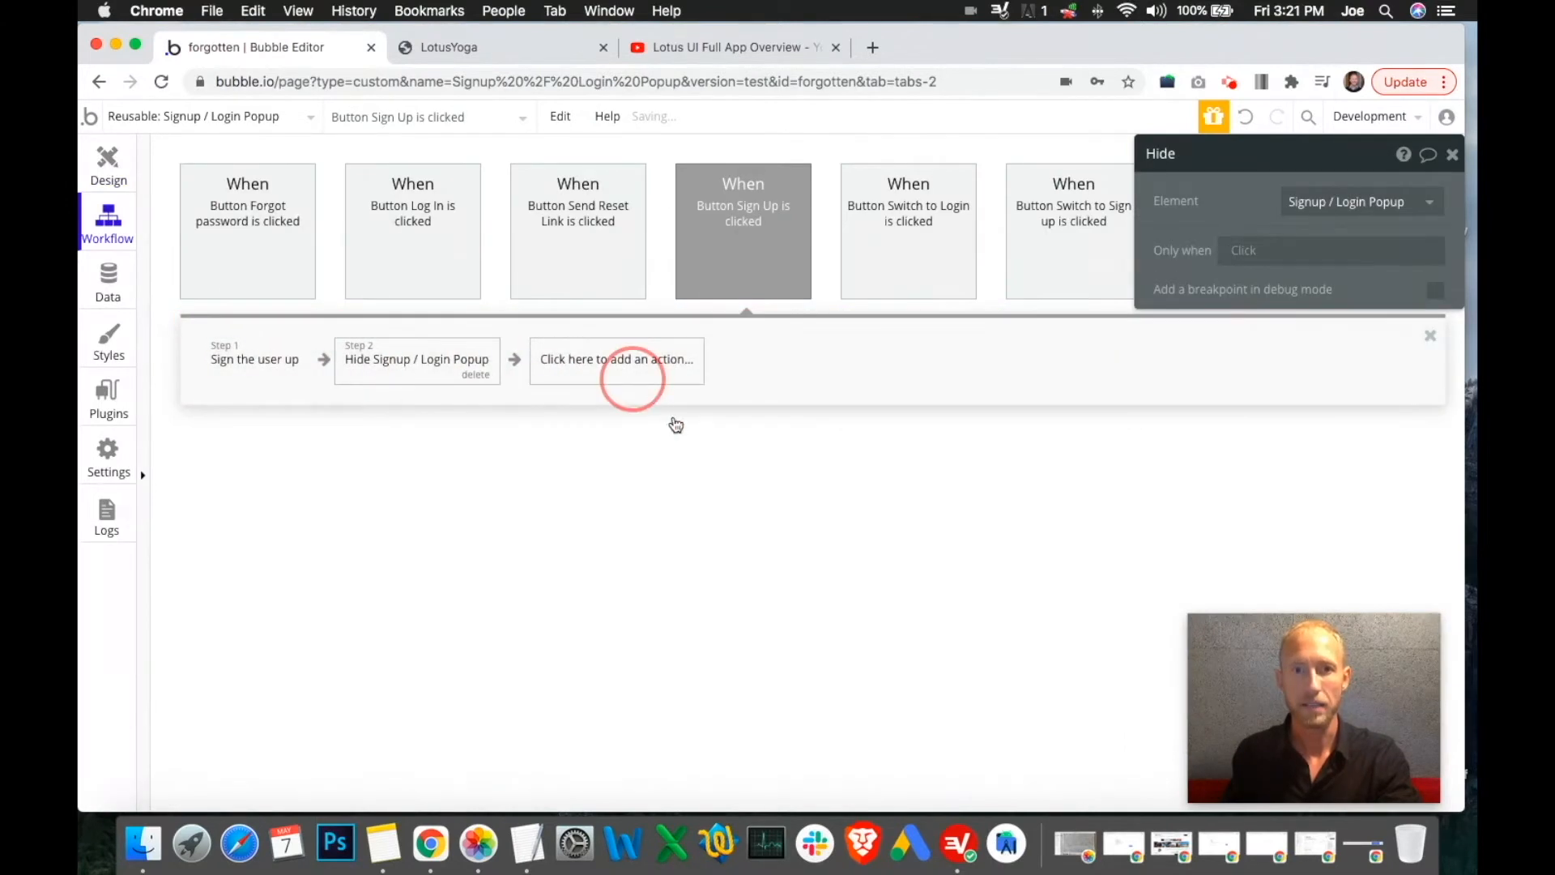
mouse_move(631, 632)
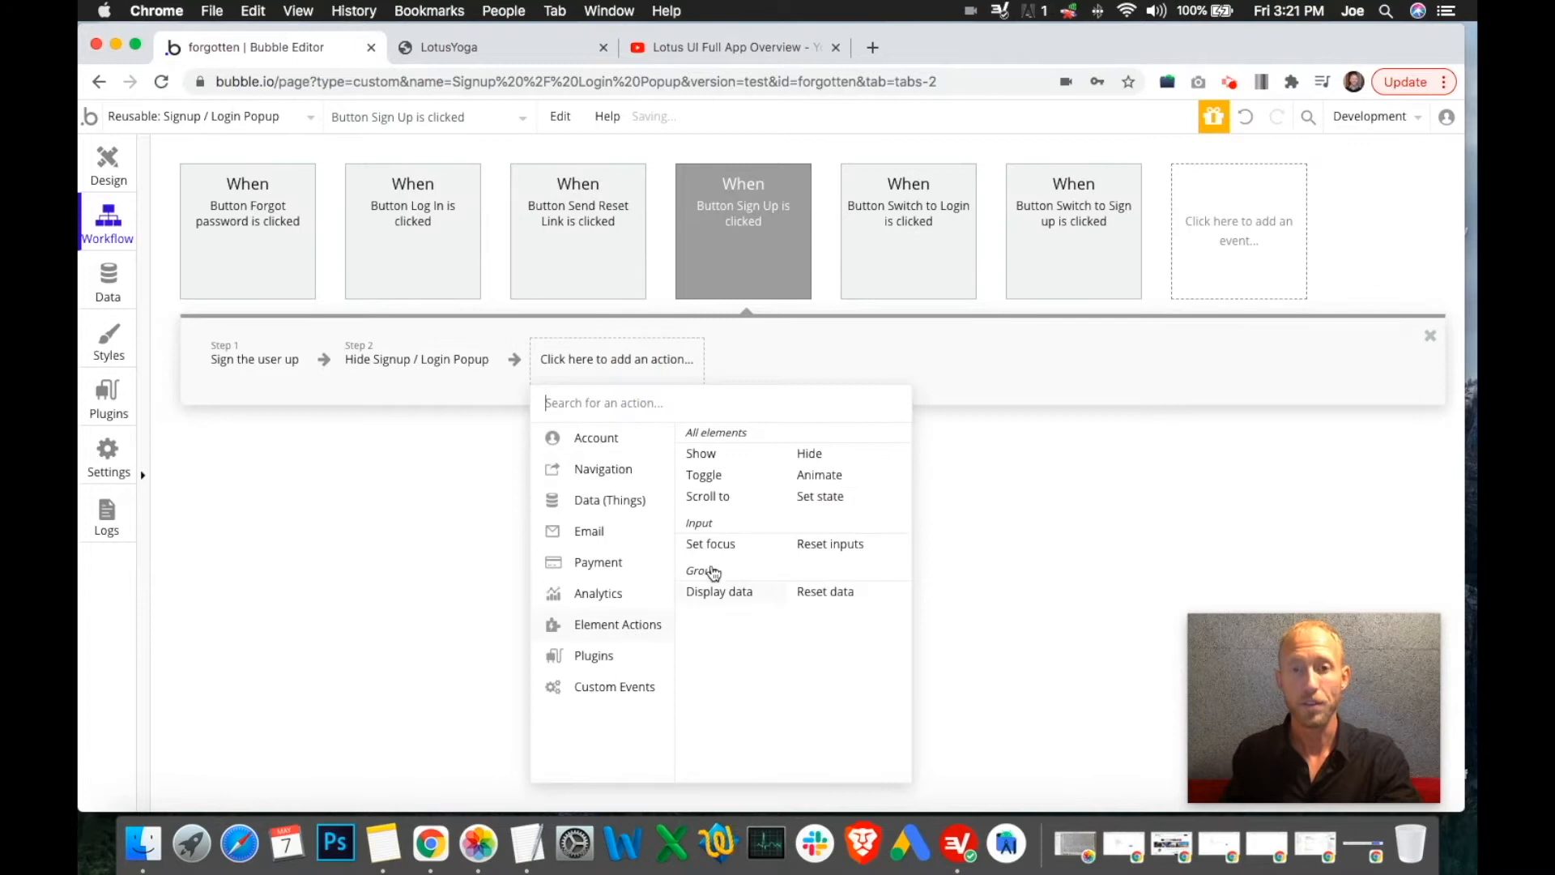
mouse_move(636, 484)
click(726, 438)
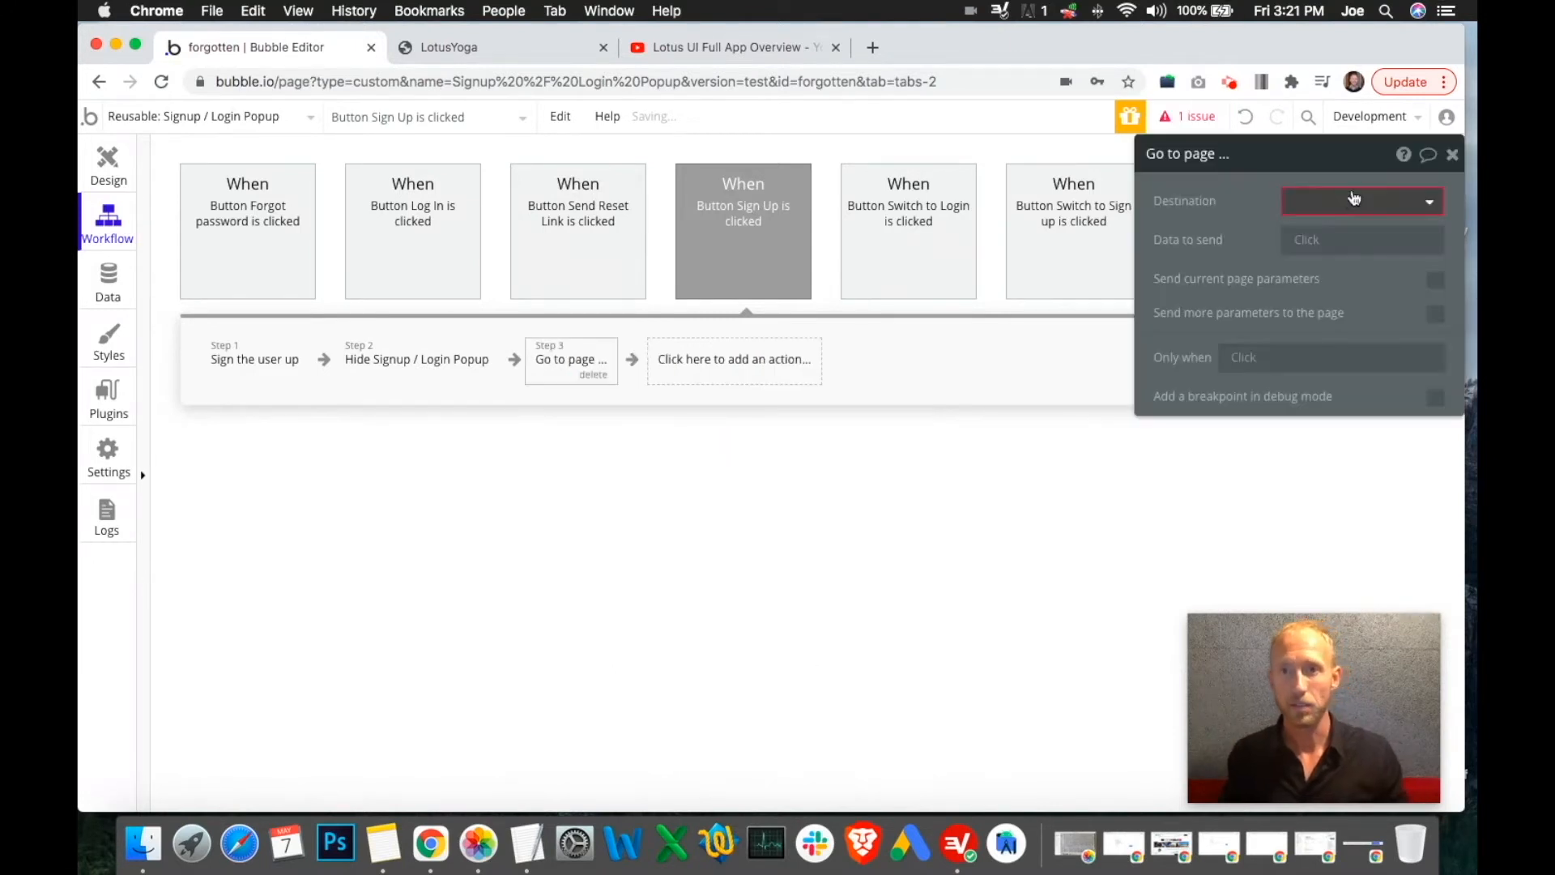
click(1353, 204)
text(mobile_)
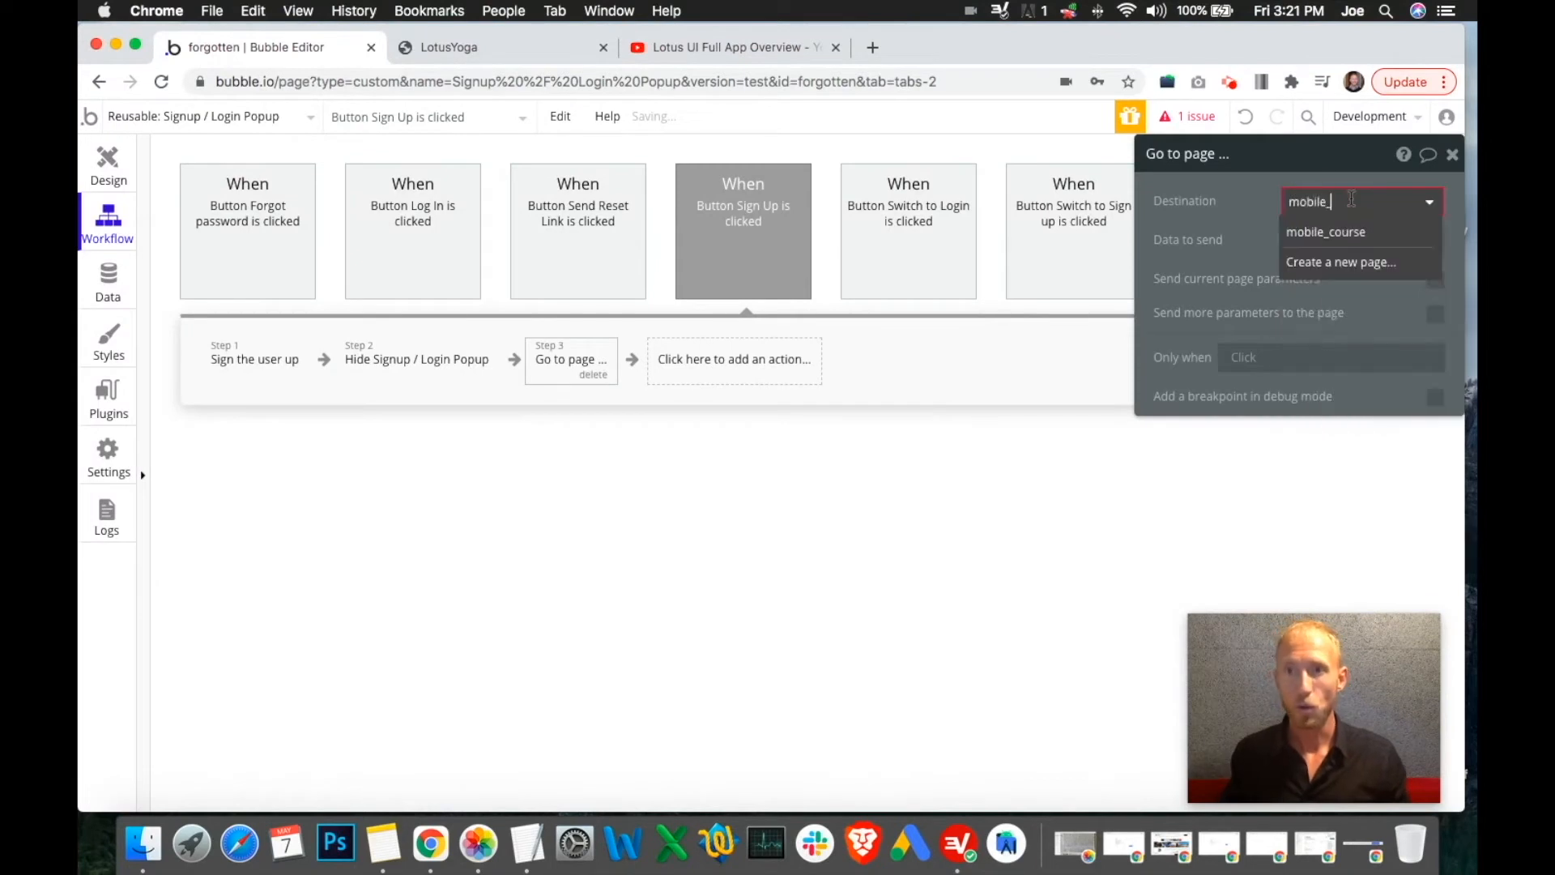
click(1345, 232)
Send the extra URL parameter nav with value home, copying the value for reuse
click(1435, 314)
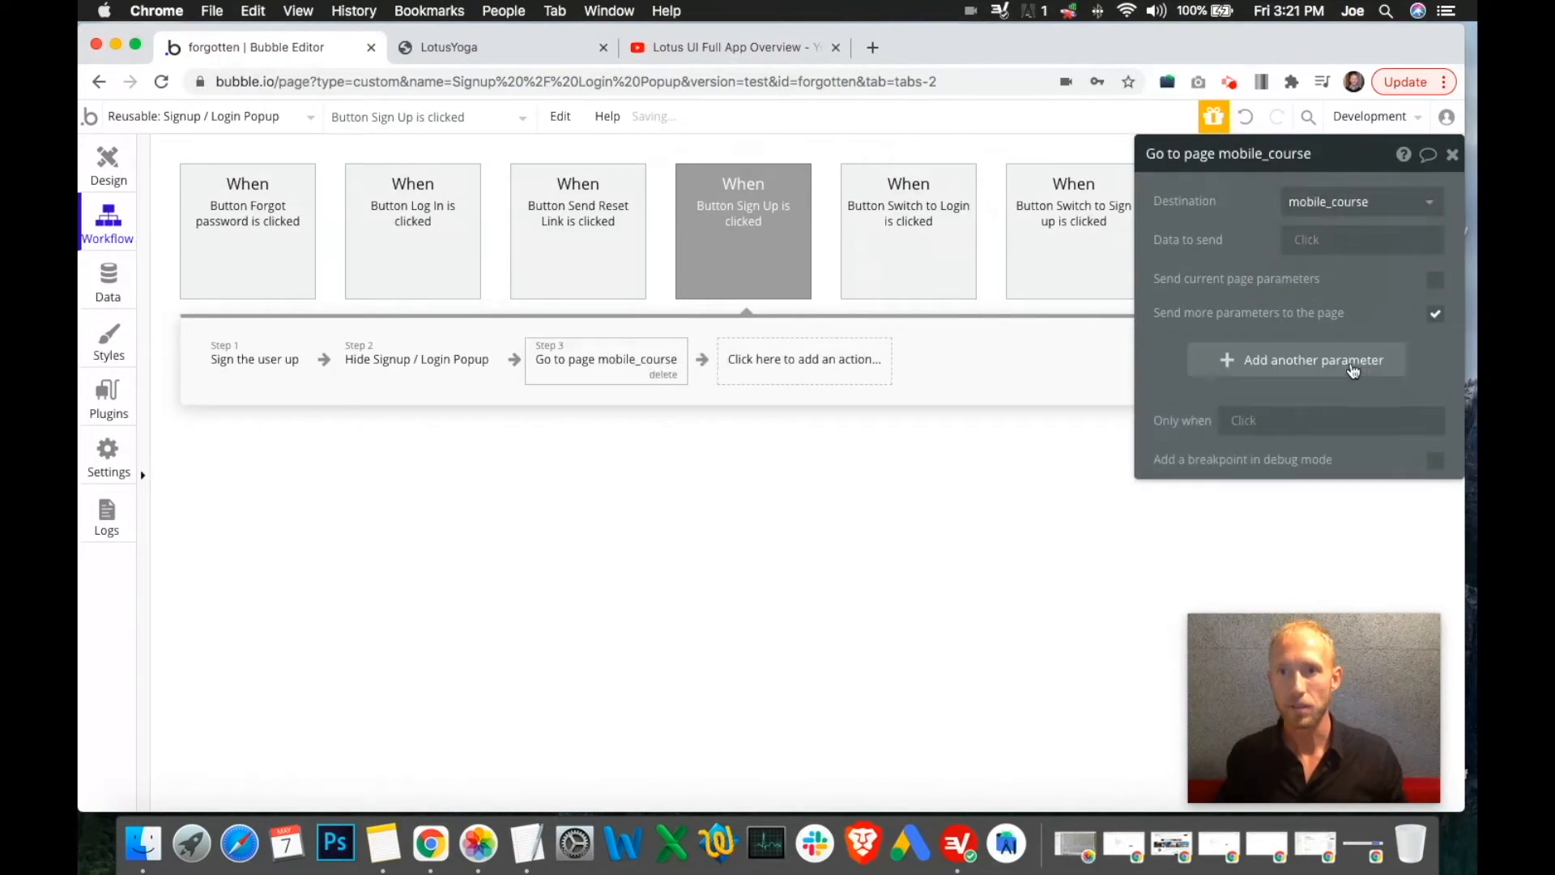
click(1309, 369)
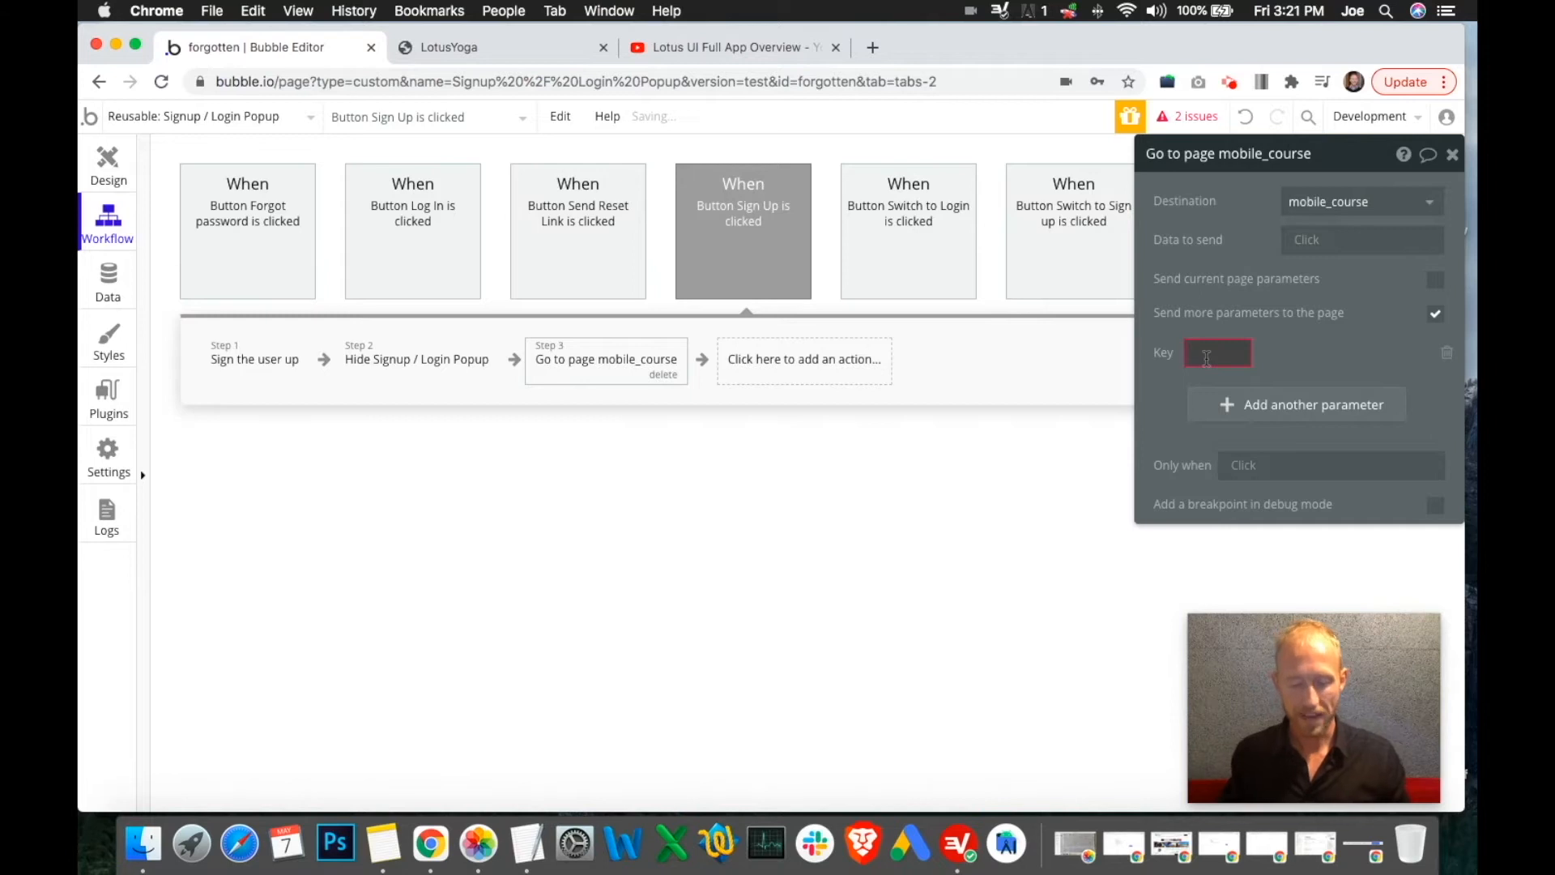
text(nav)
click(1276, 399)
click(1334, 350)
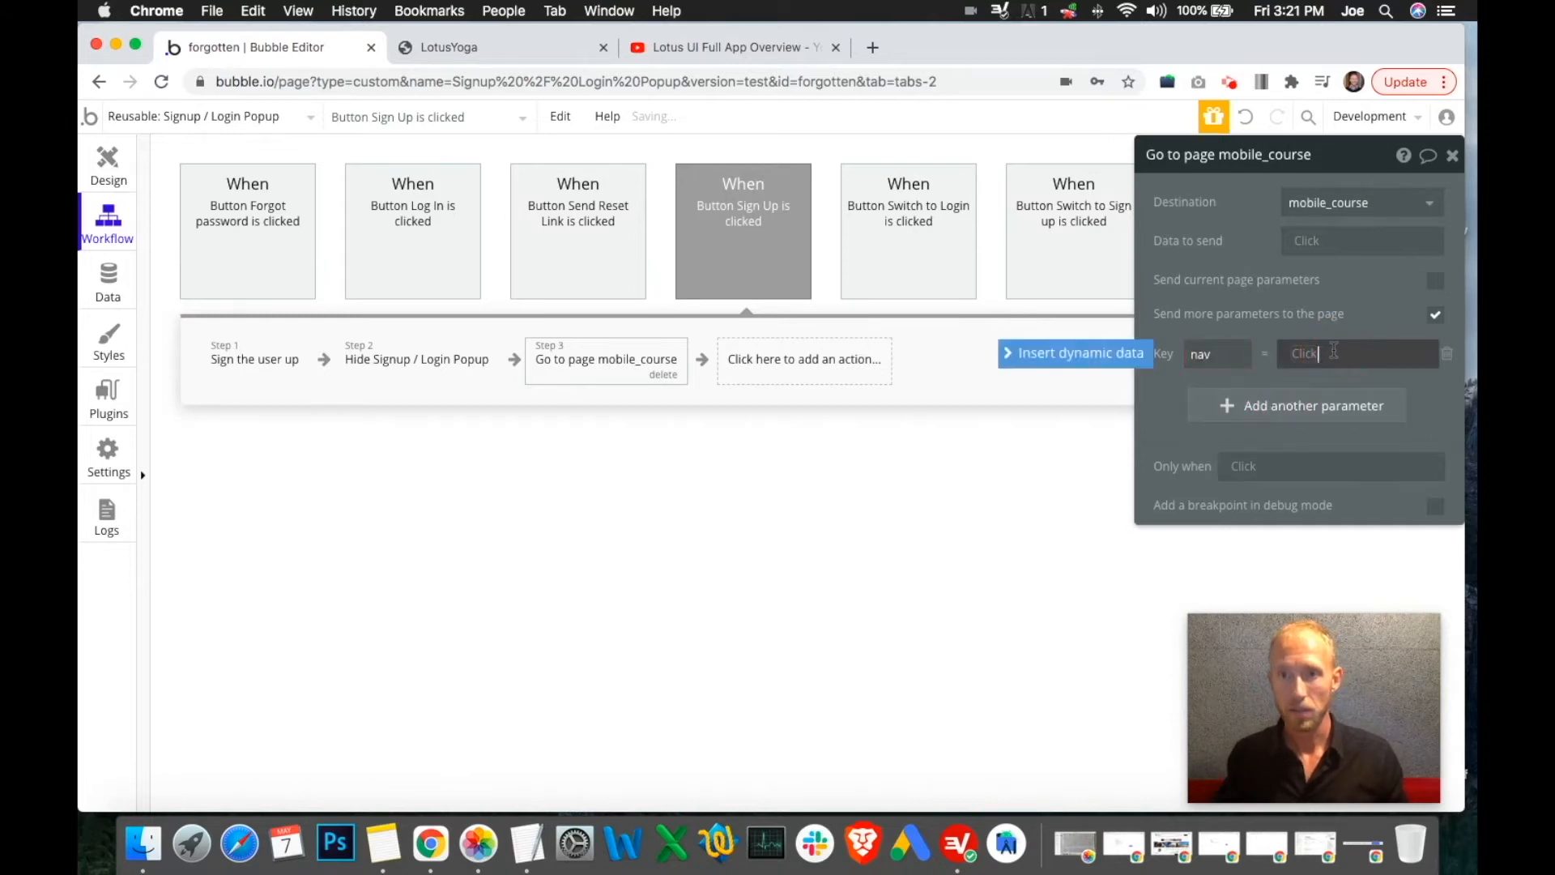
click(1334, 352)
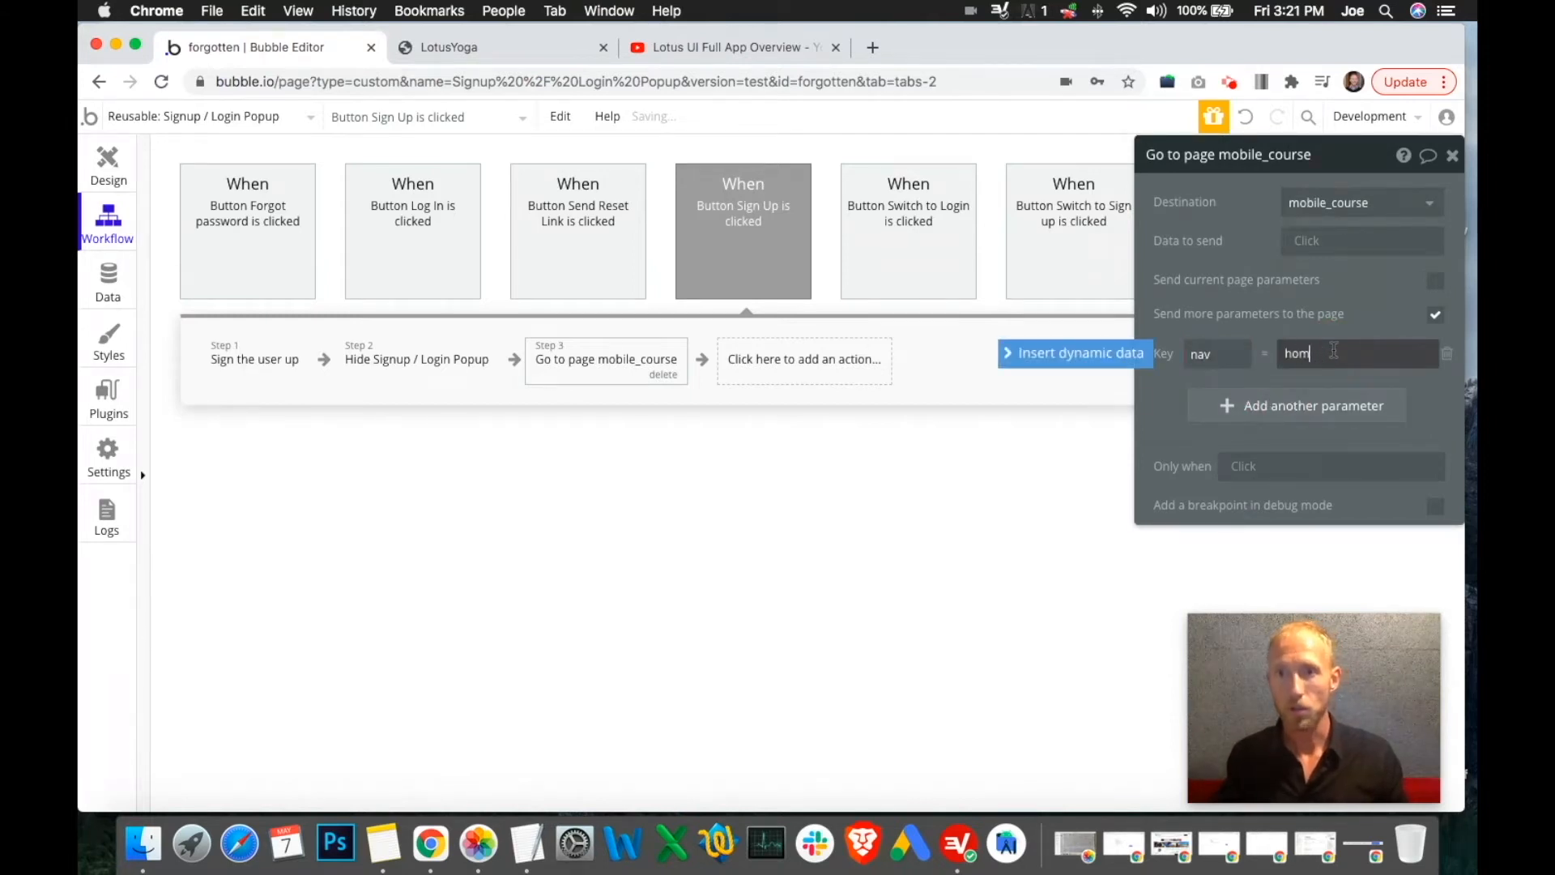
double_click(1334, 351)
key(super+c)
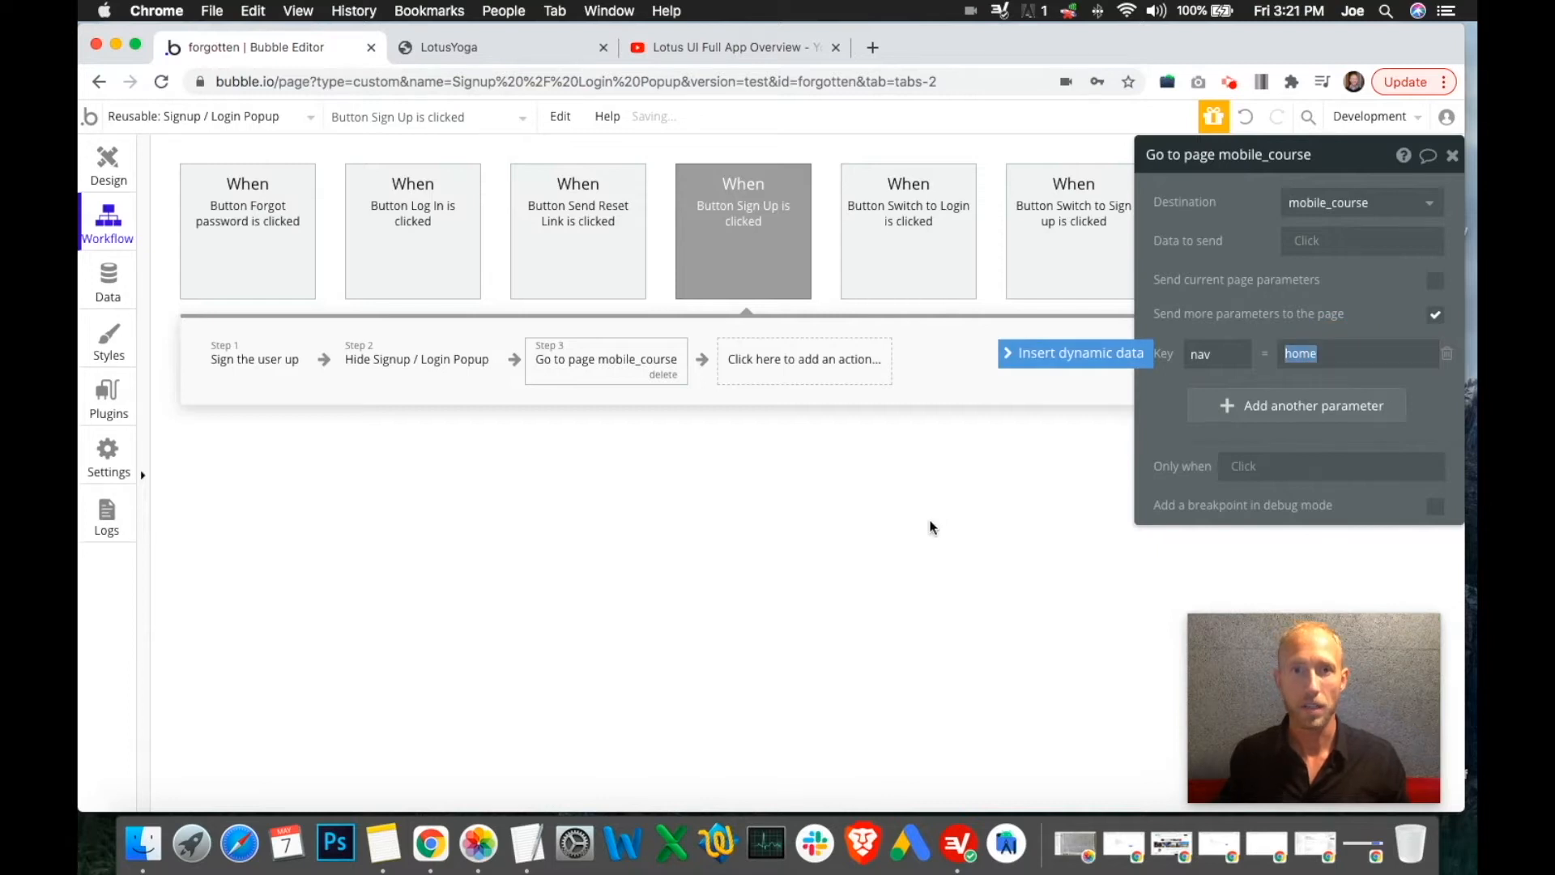
click(413, 260)
Add a Go to page step to the Log In workflow with destination mobile_course
click(590, 361)
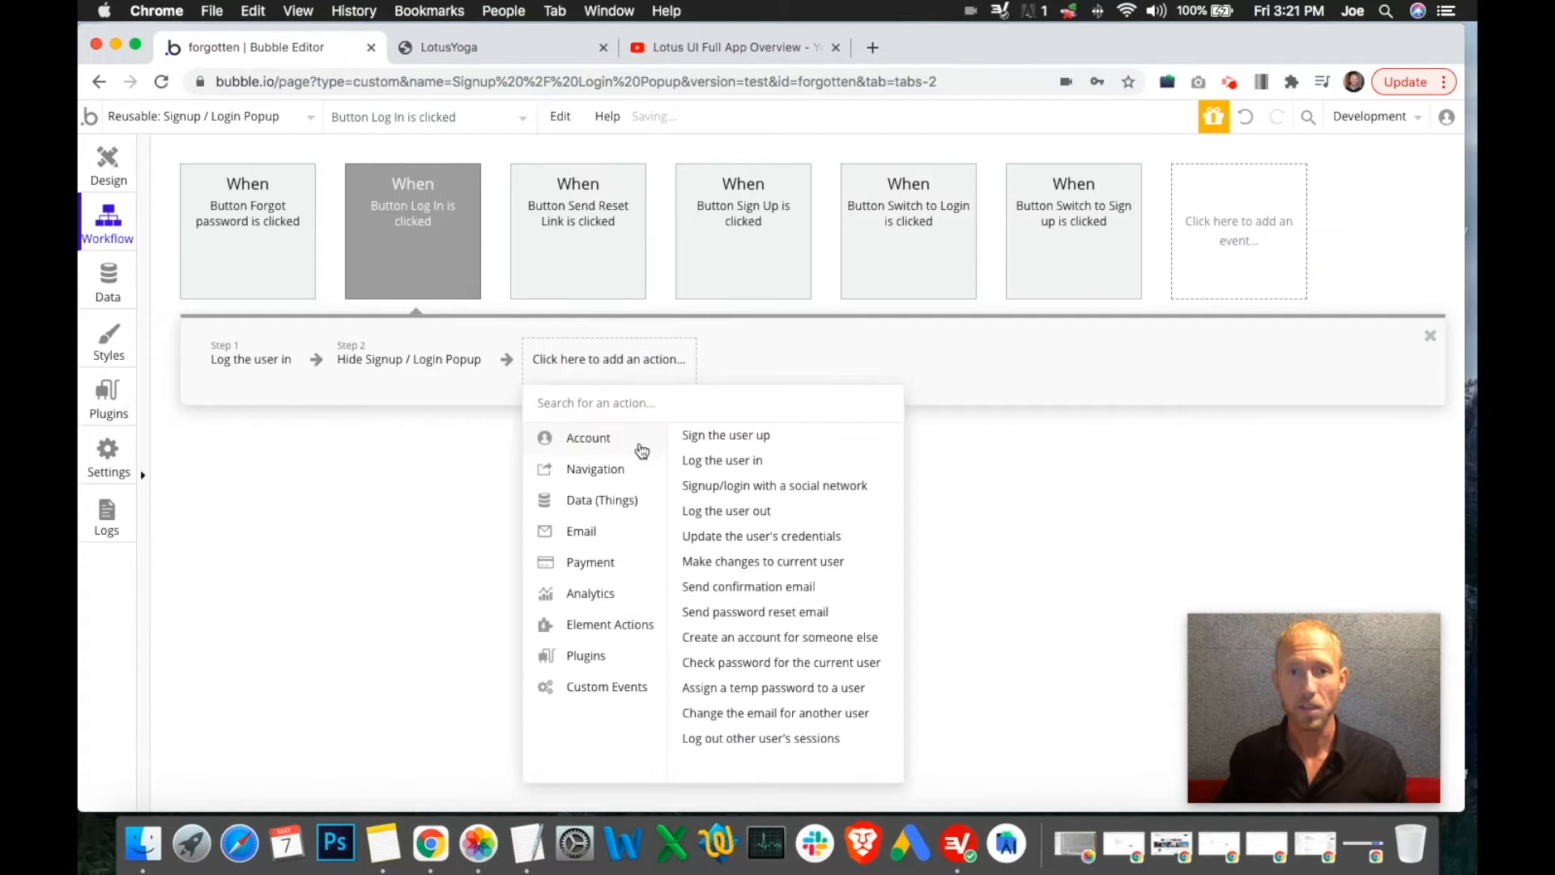
mouse_move(607, 638)
mouse_move(616, 476)
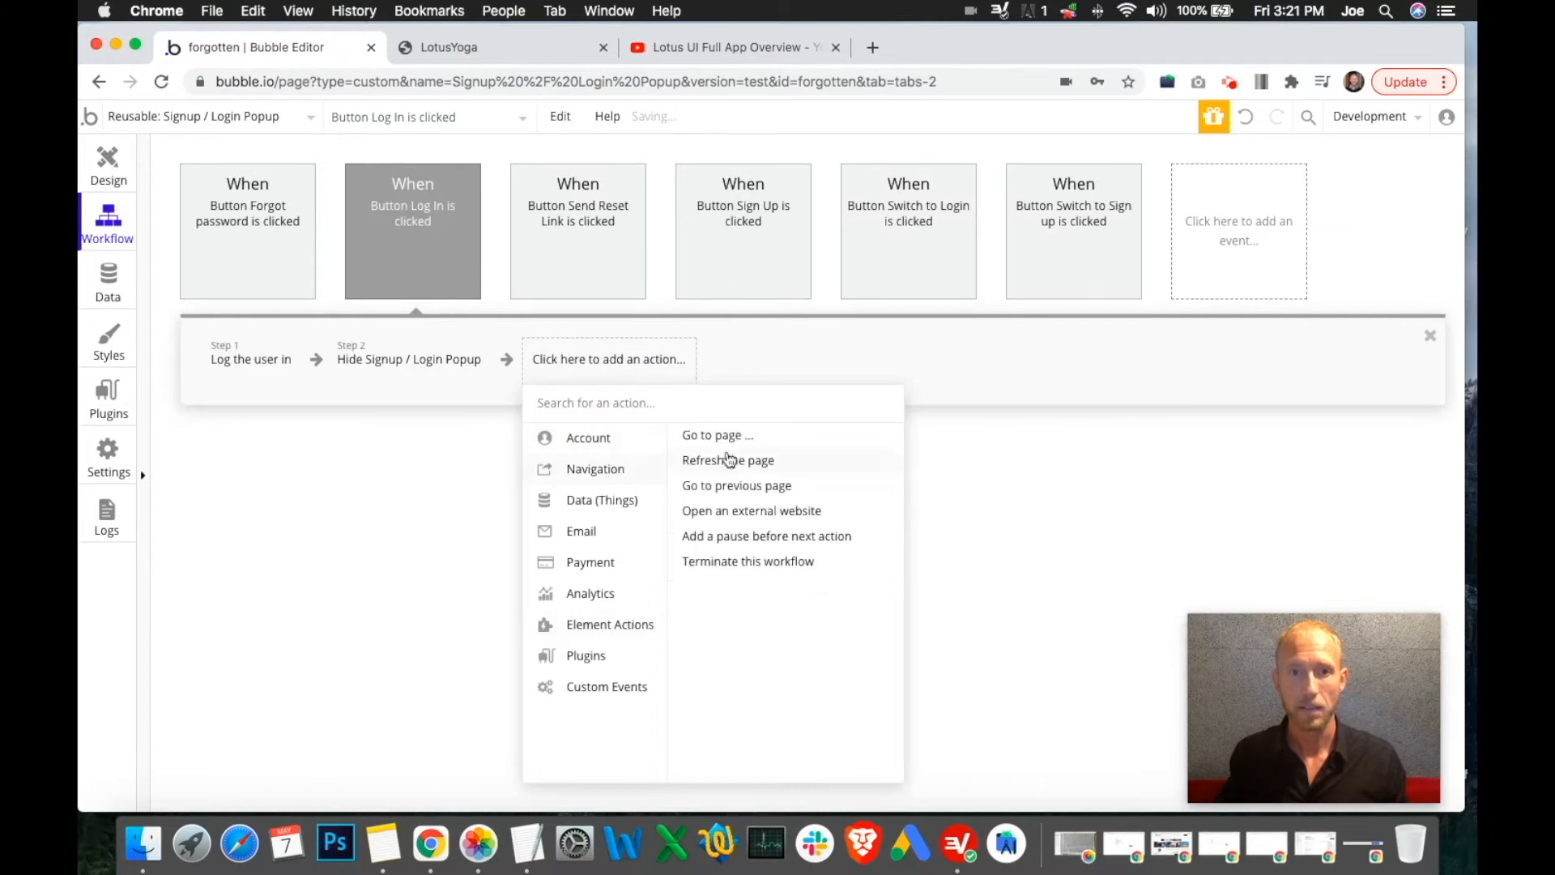
click(726, 435)
click(1333, 215)
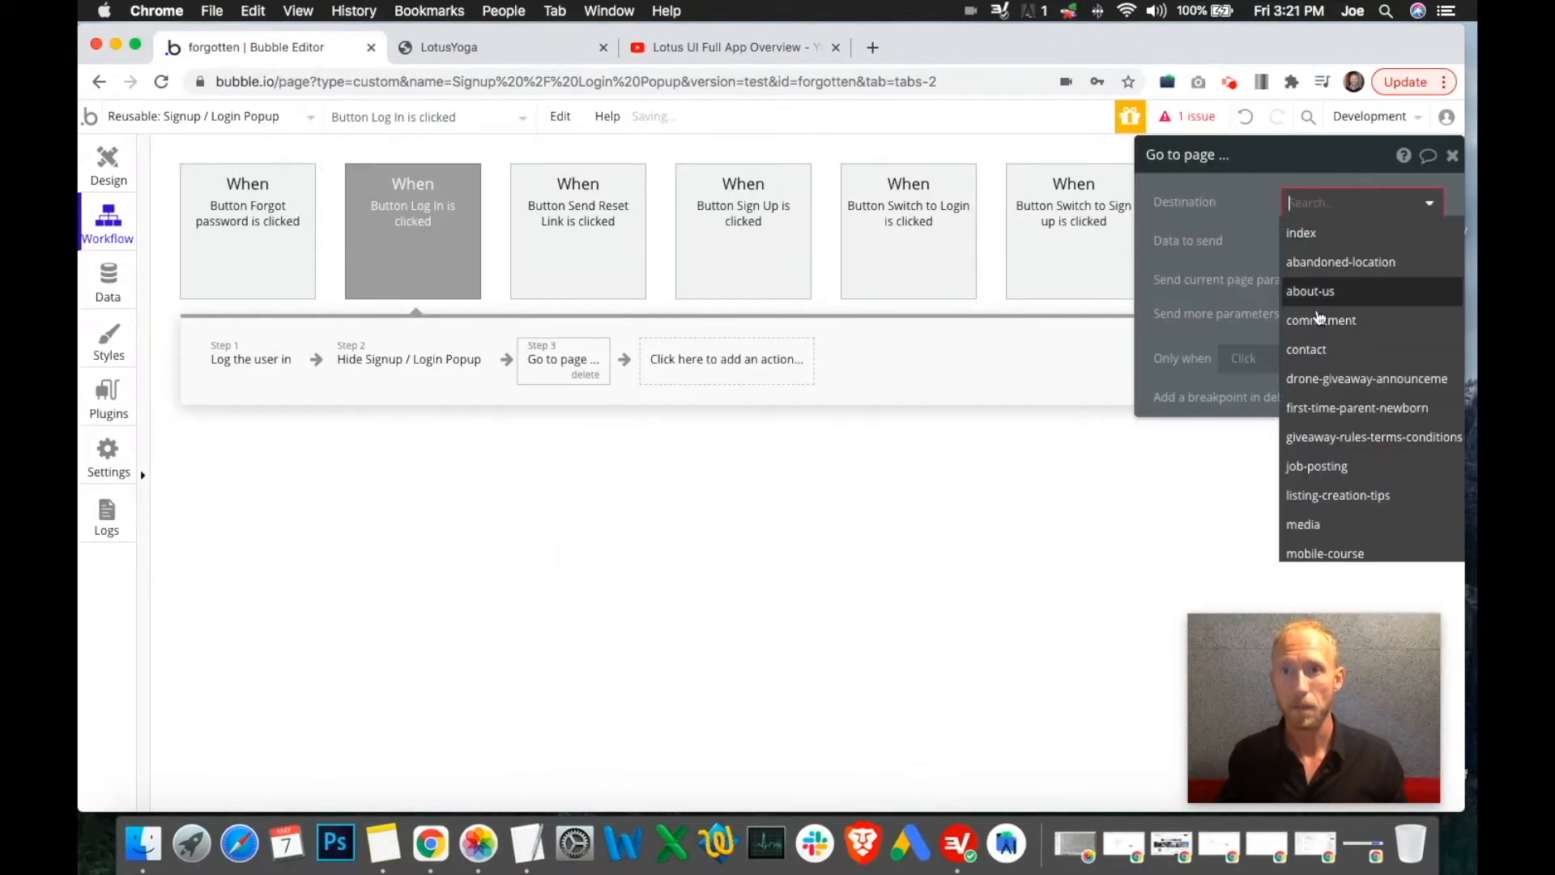
text(home)
double_click(1331, 206)
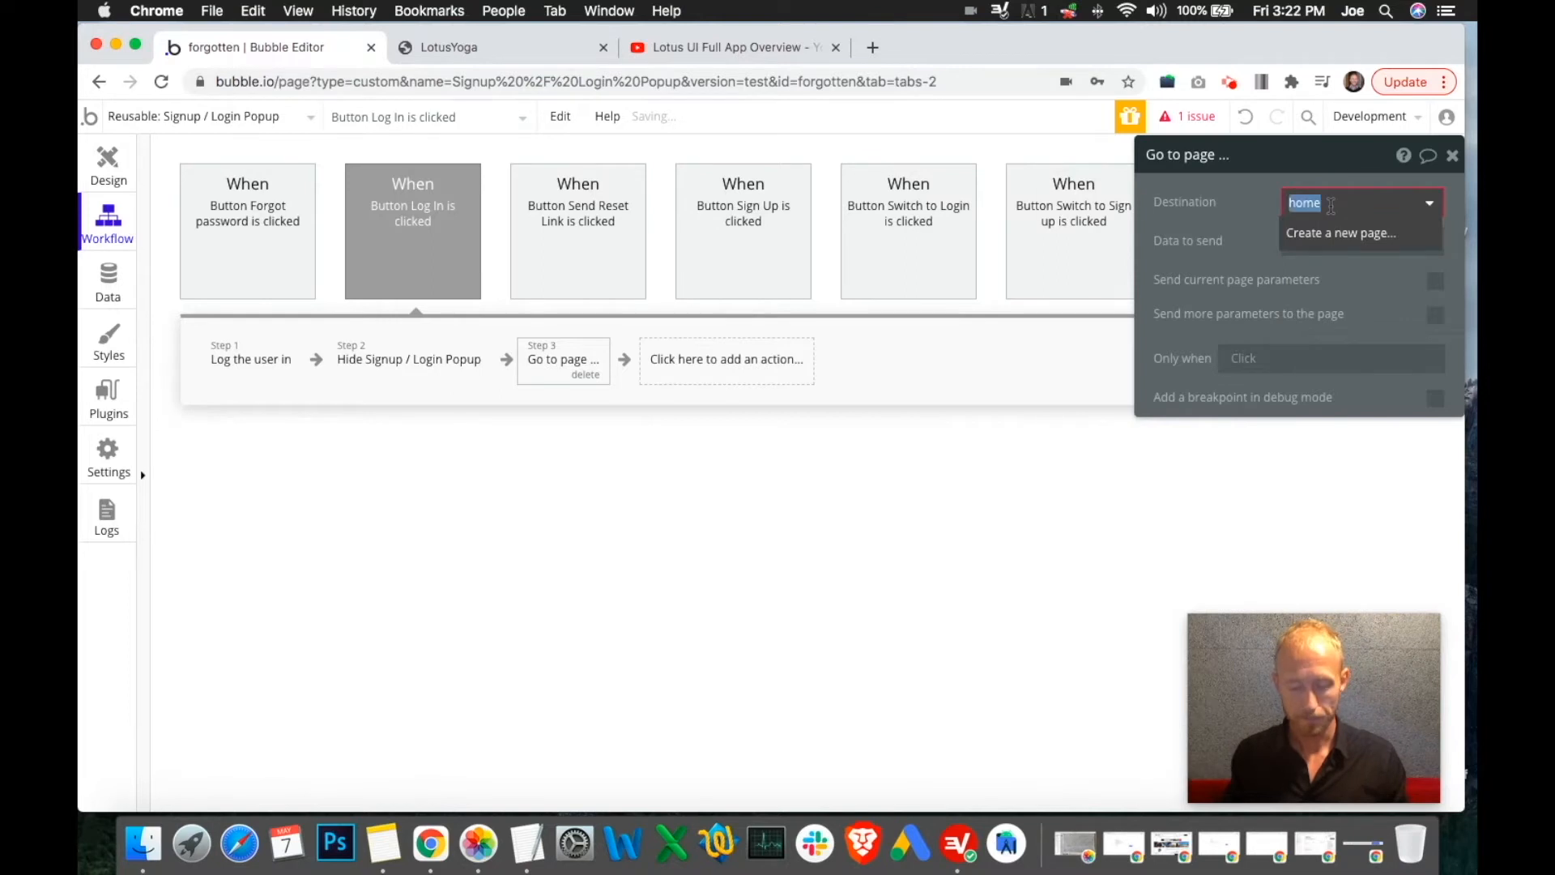
text(b)
key(BackSpace)
key(Escape)
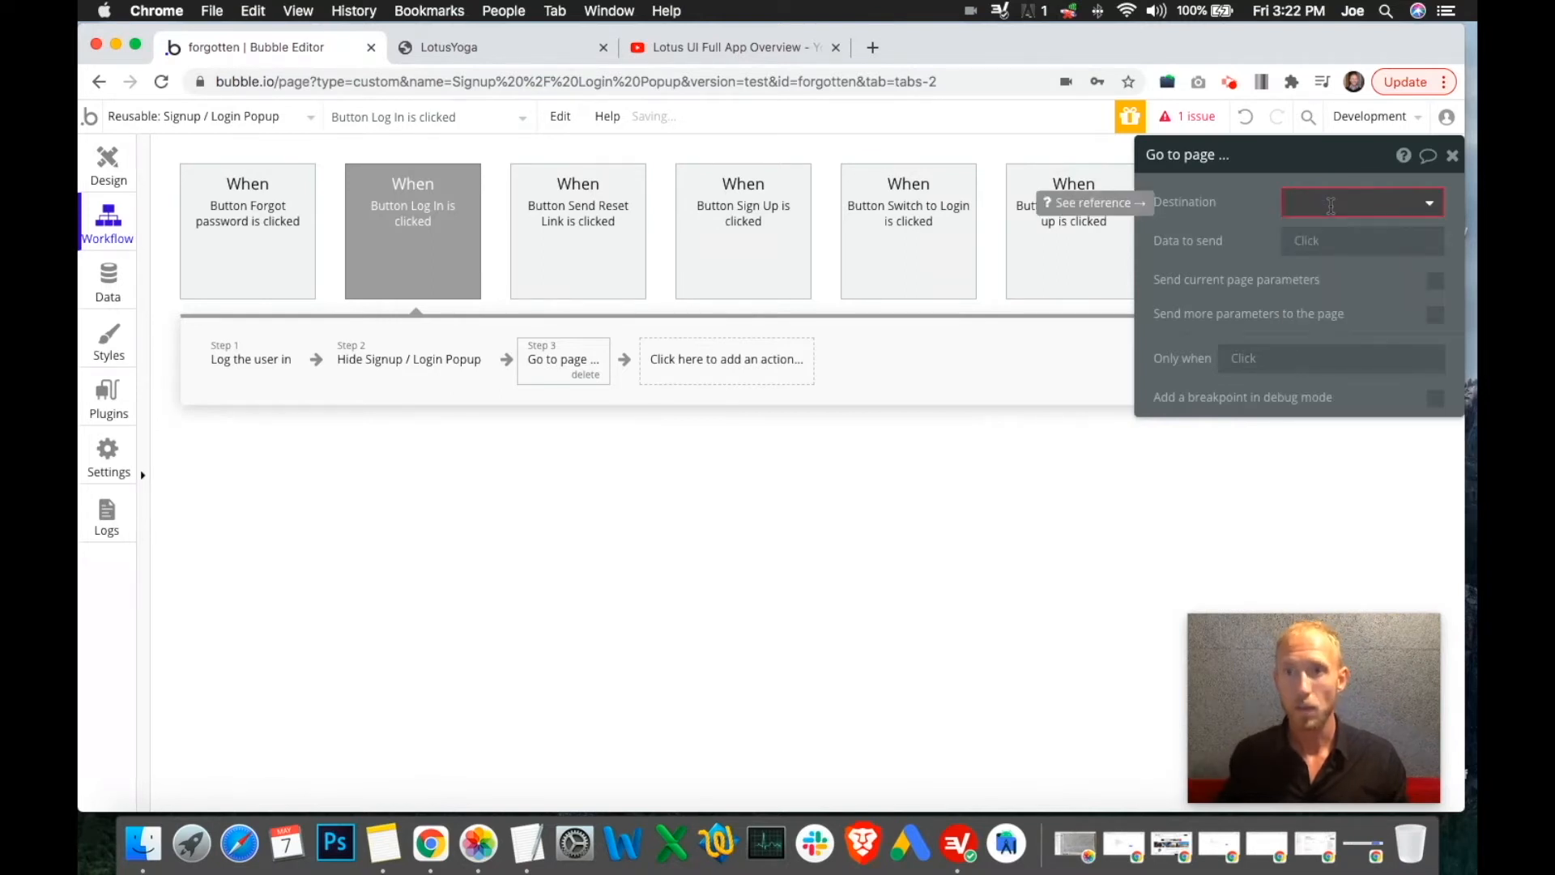
click(1350, 207)
text(mobile)
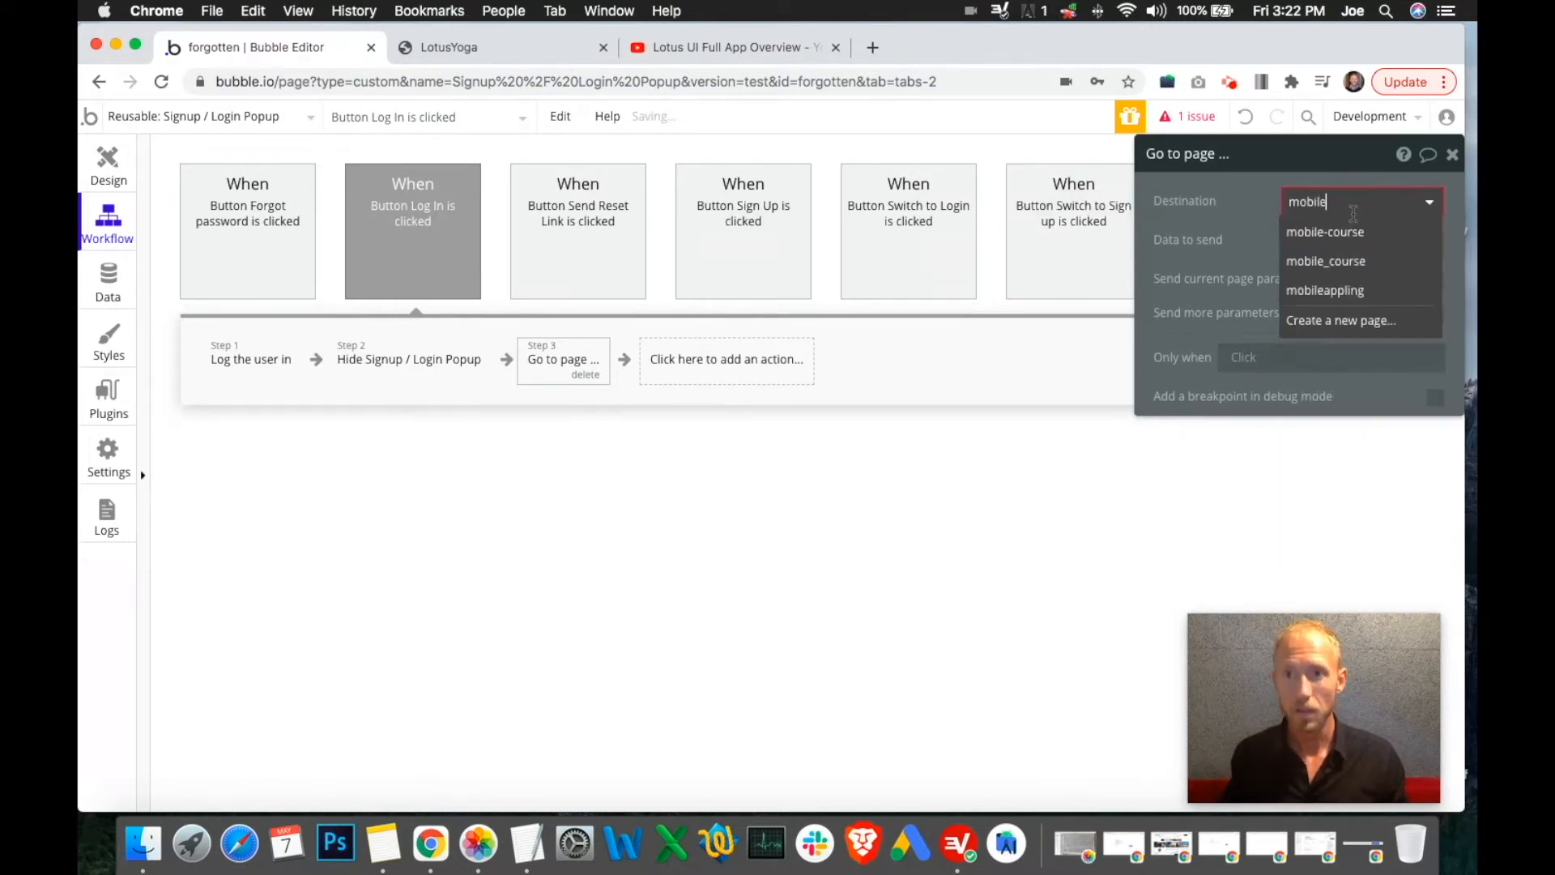
text(_)
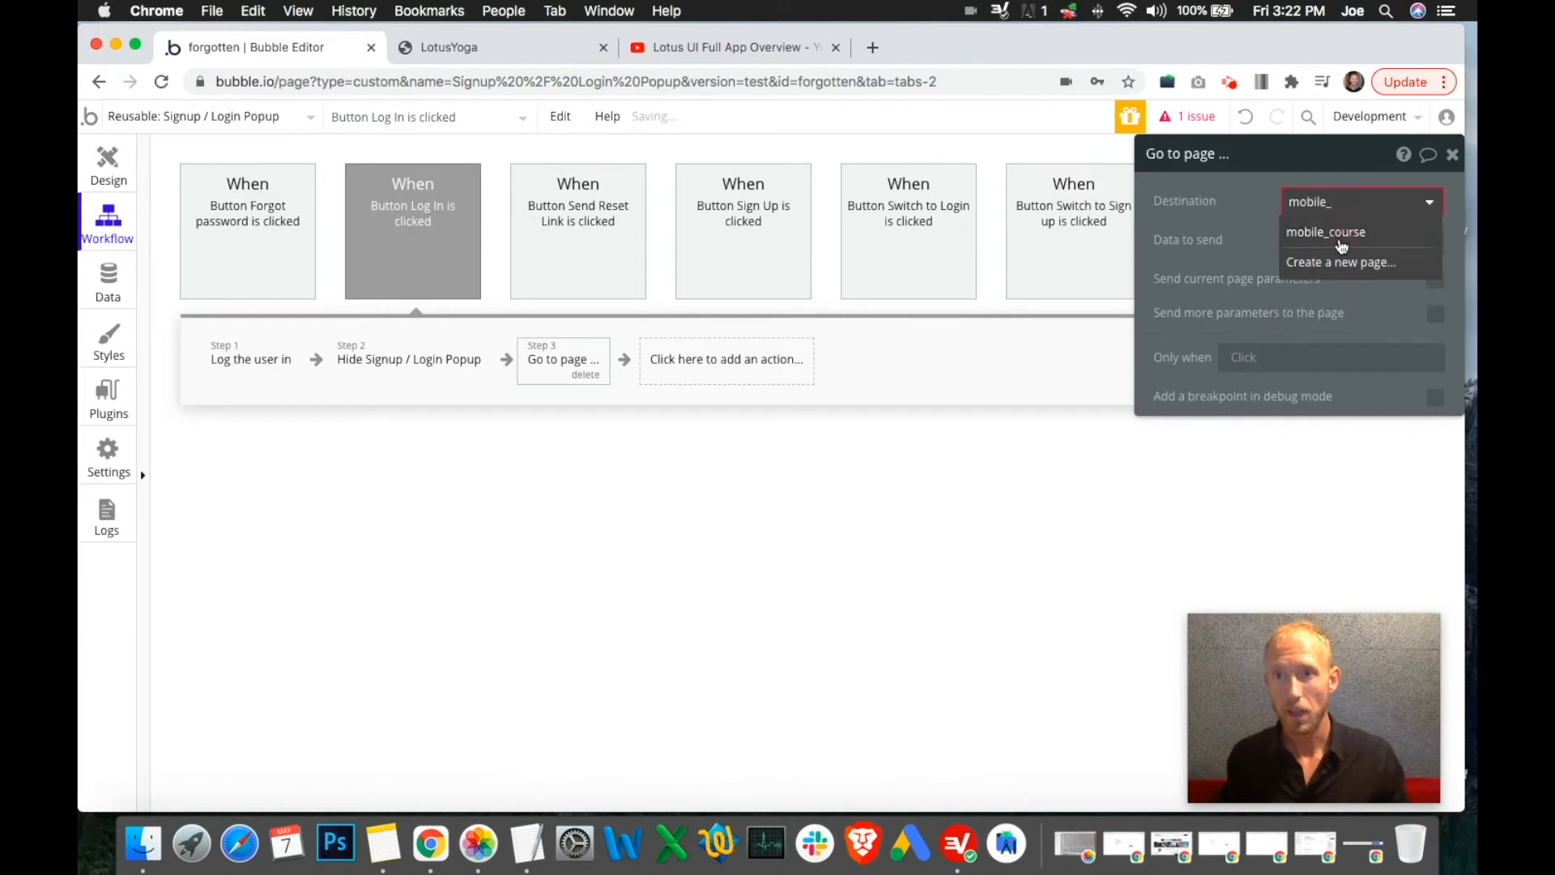
click(1342, 235)
Send the extra parameter nav = home to mobile_course and remove the empty parameter row
click(1432, 315)
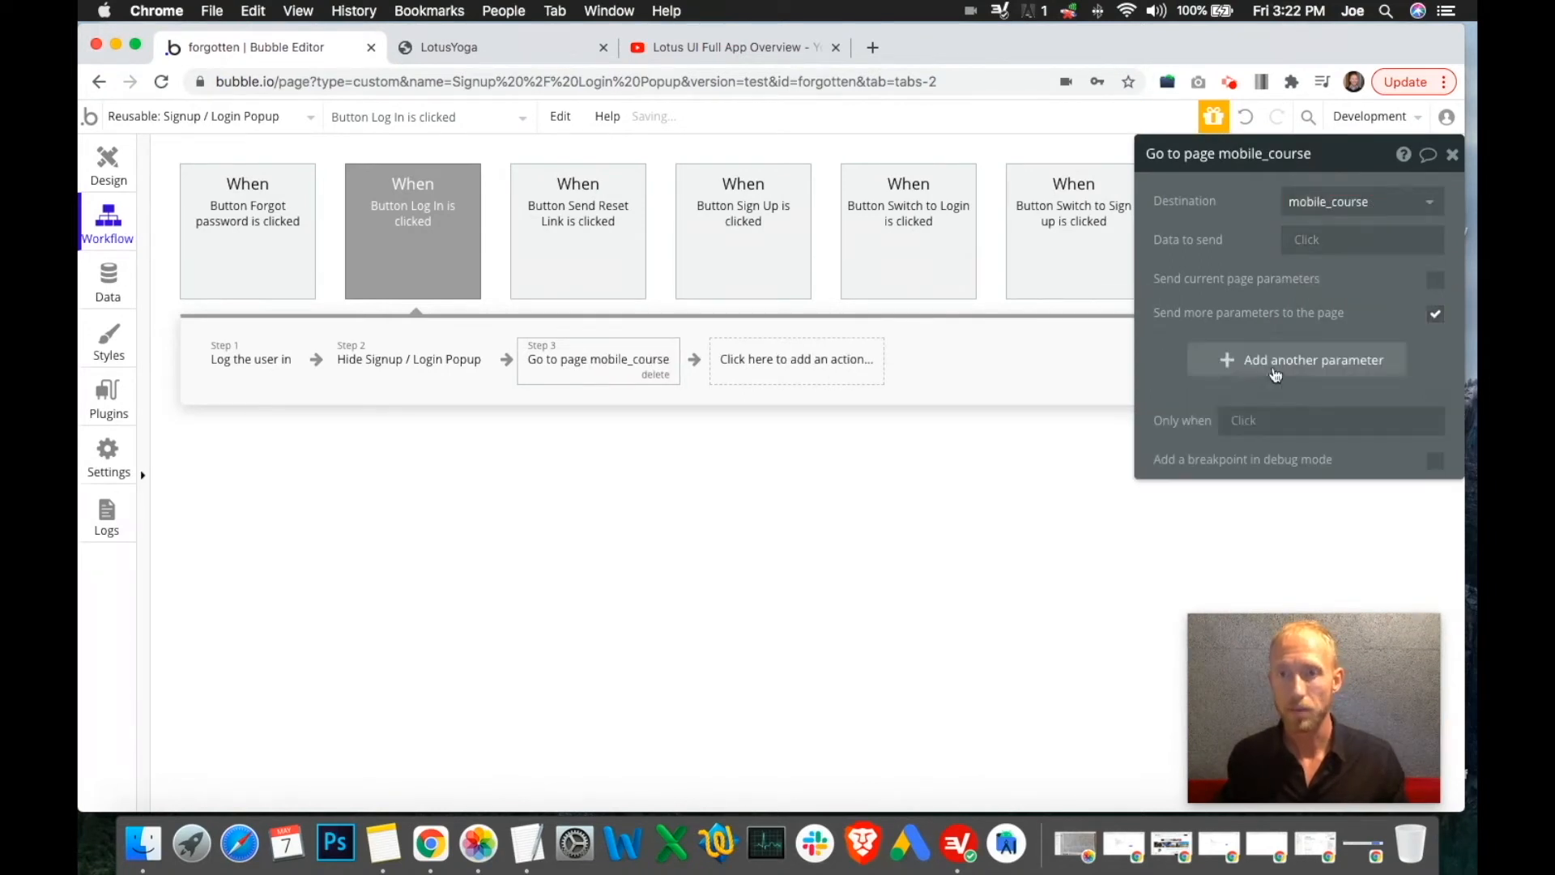
click(1234, 365)
text(nav)
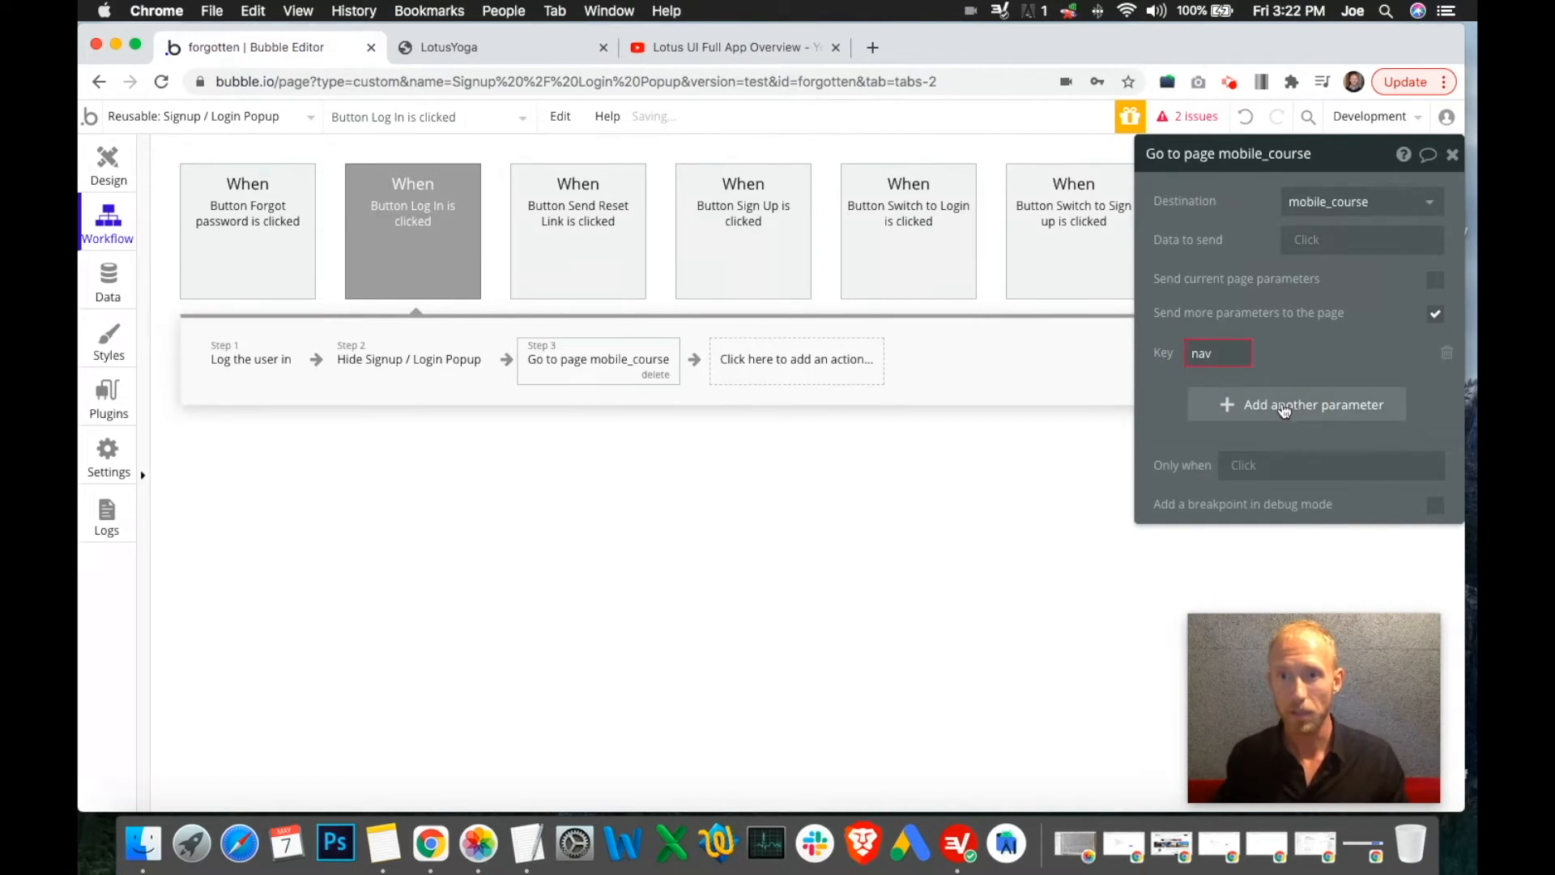
click(1287, 421)
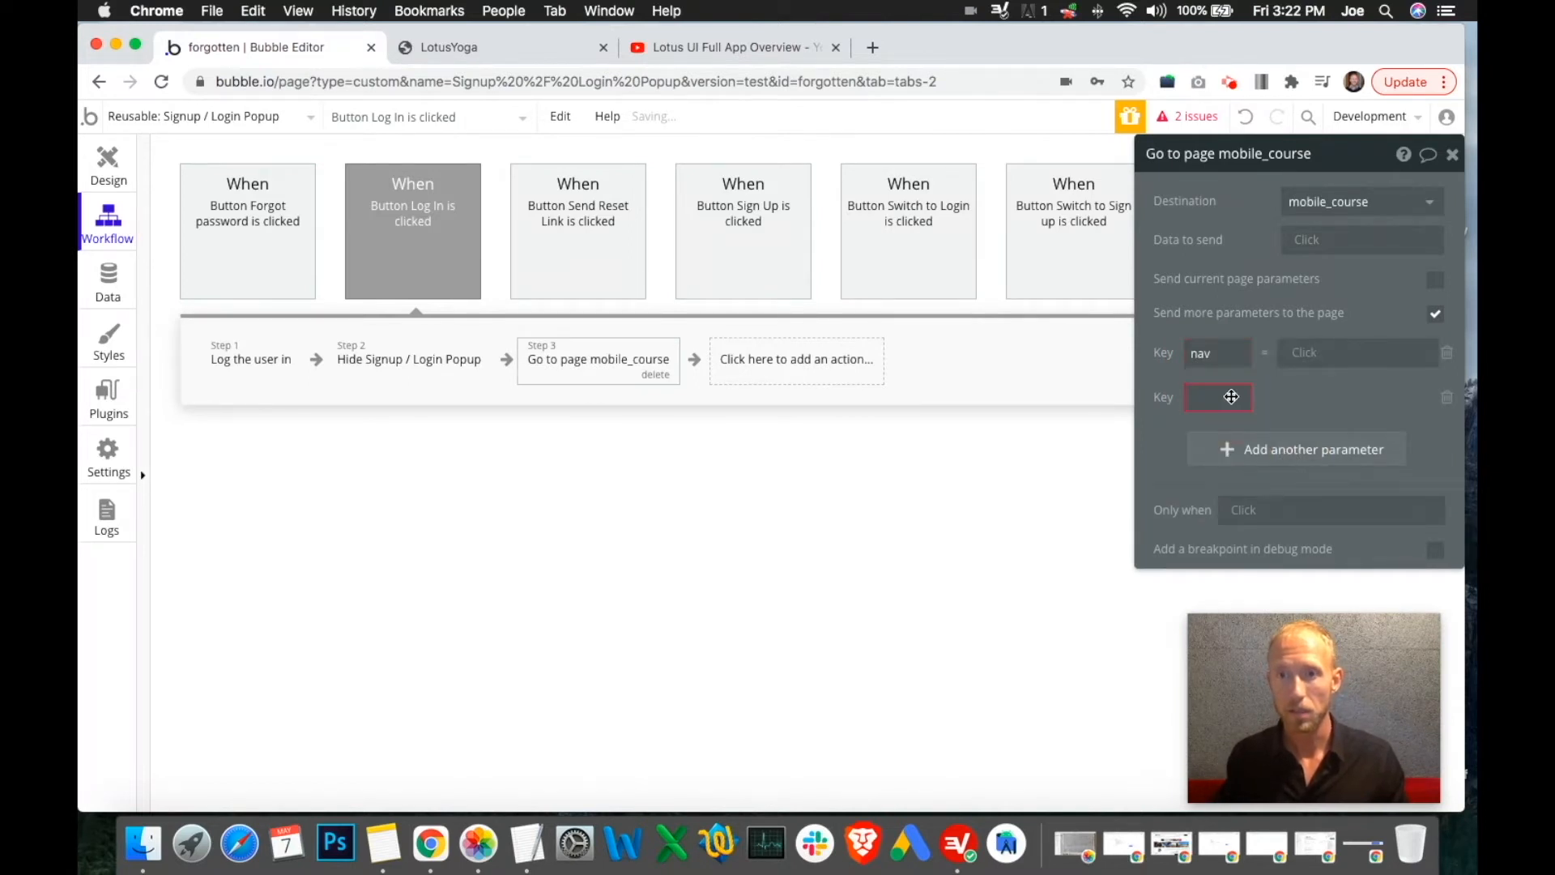
click(1369, 350)
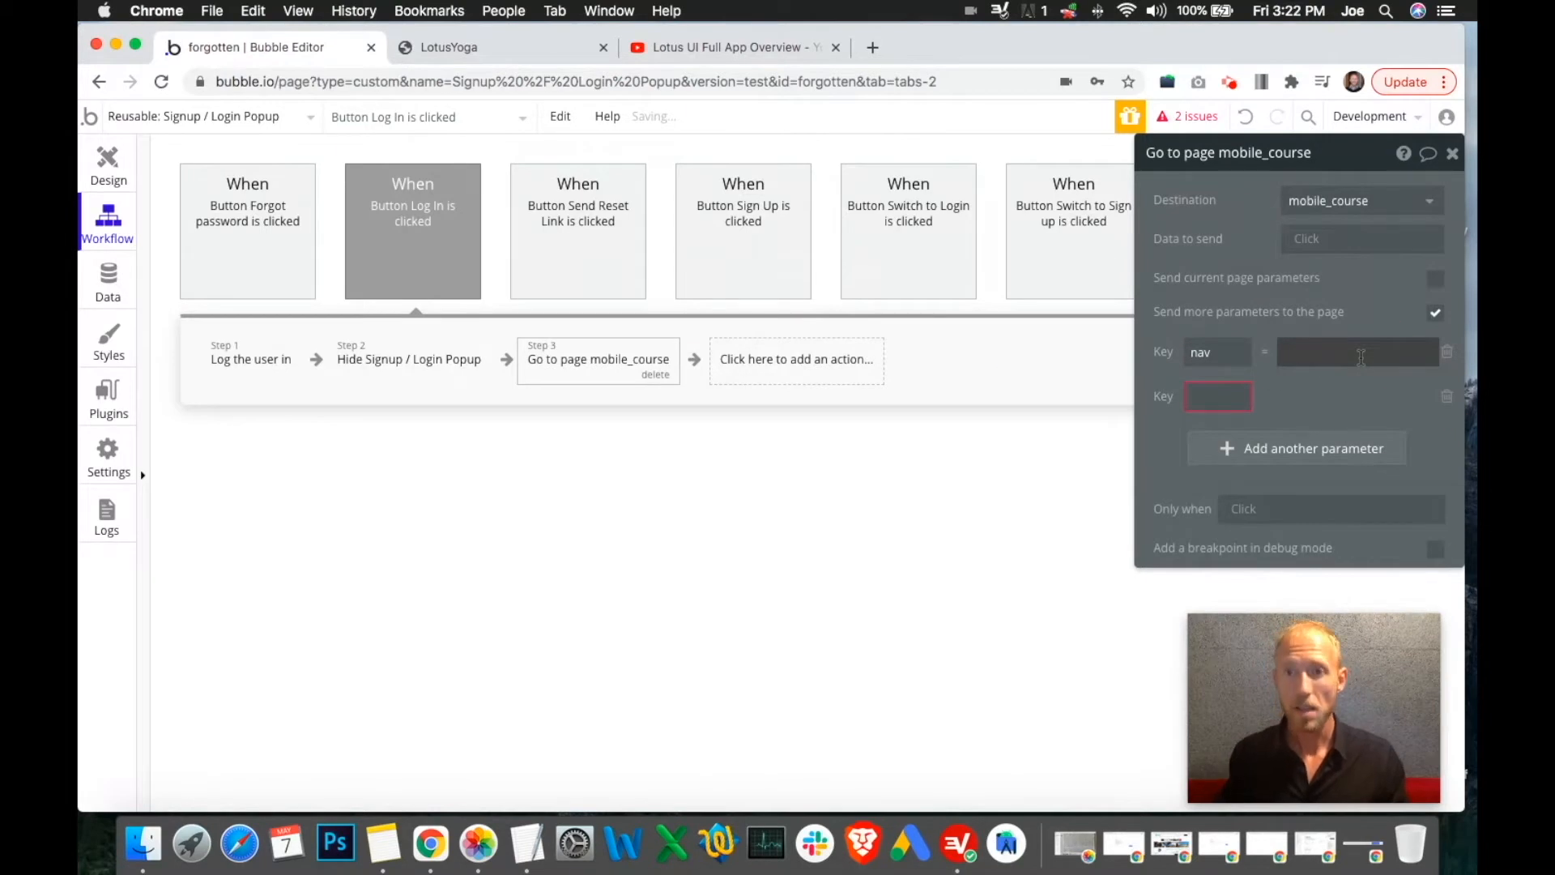
text(home)
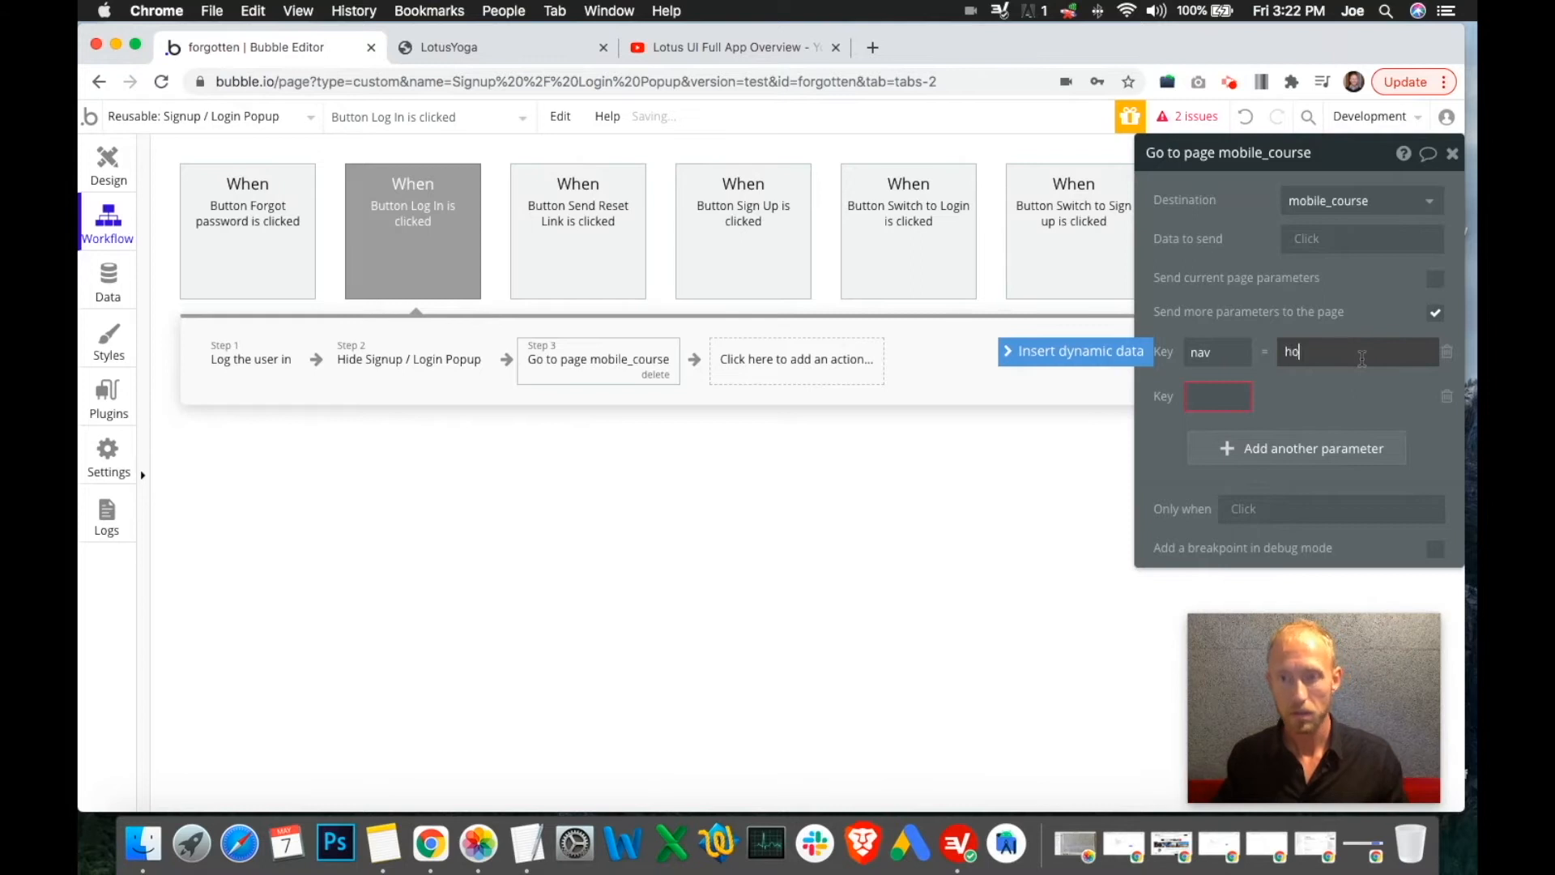
click(1446, 397)
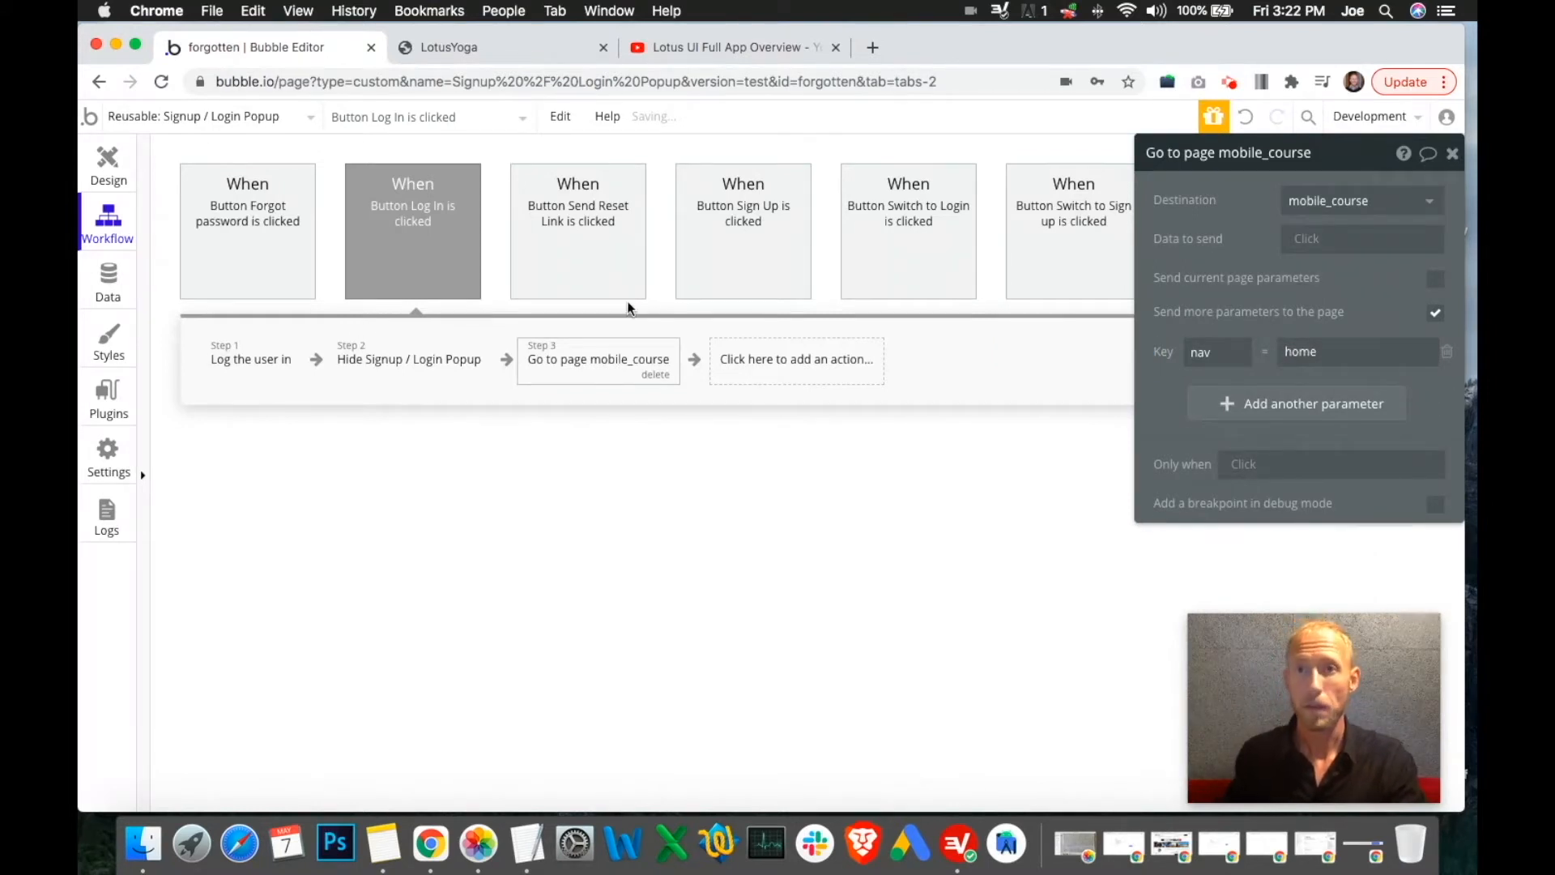
click(118, 179)
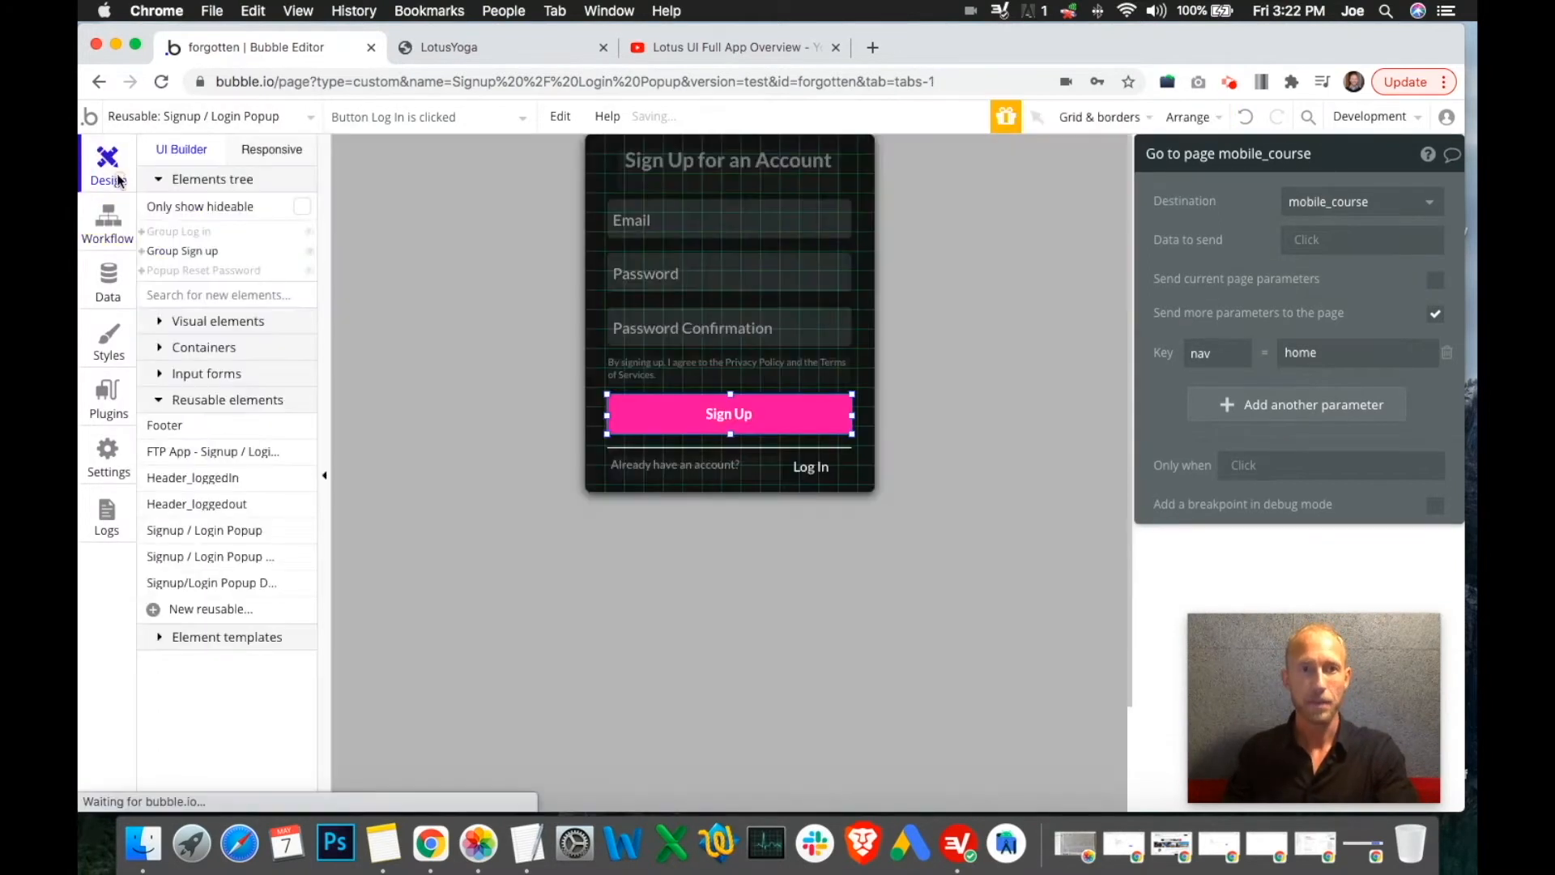
Open mobile_course and review its User is logged out steps: show signup popup, hide Home group
click(253, 118)
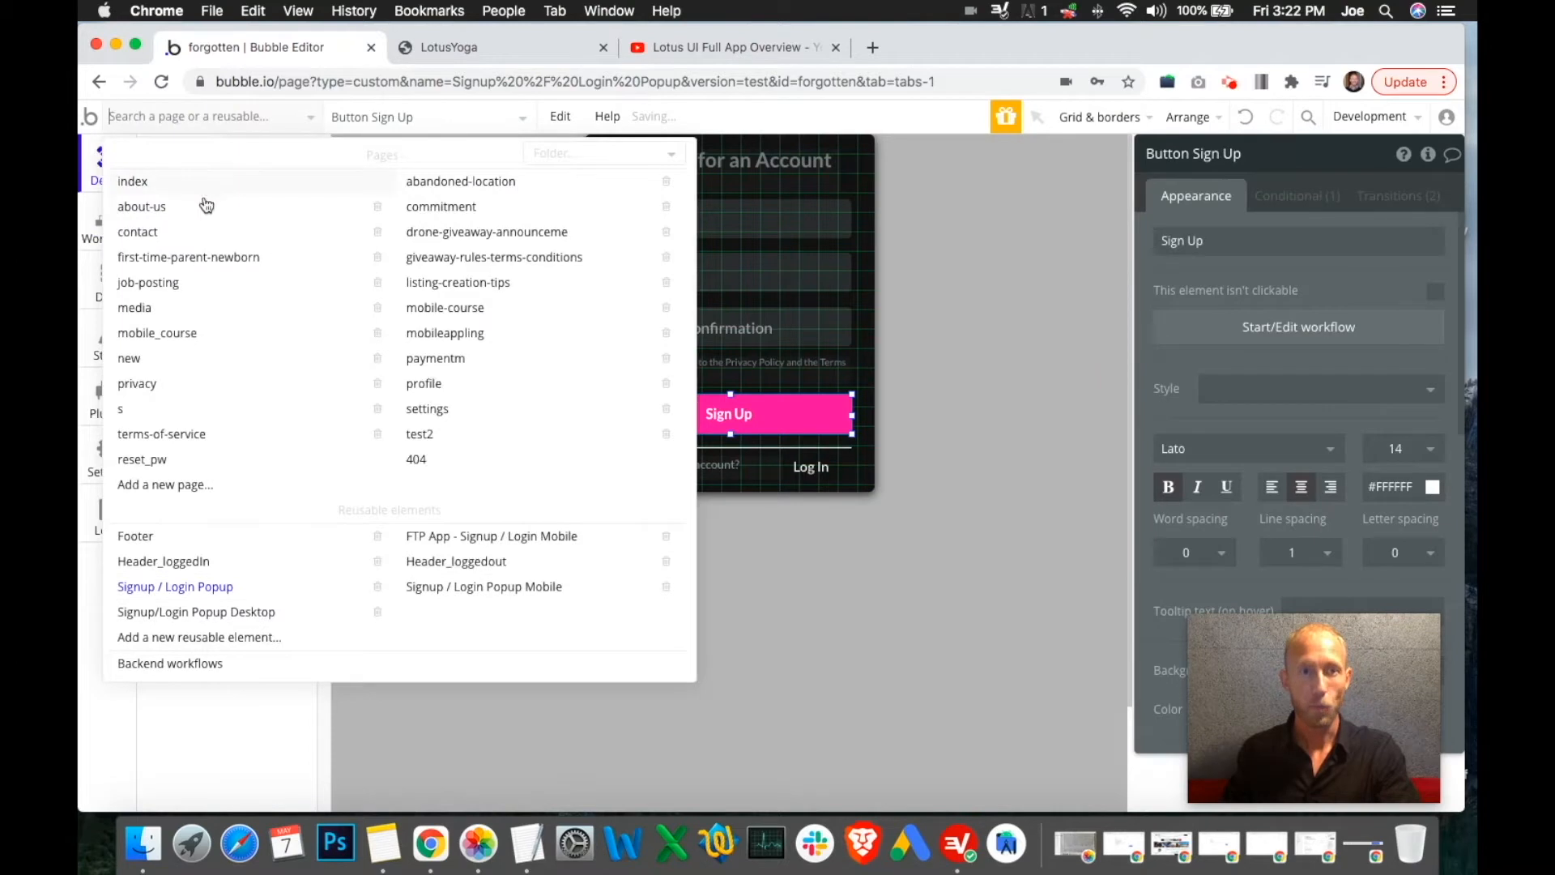
click(177, 333)
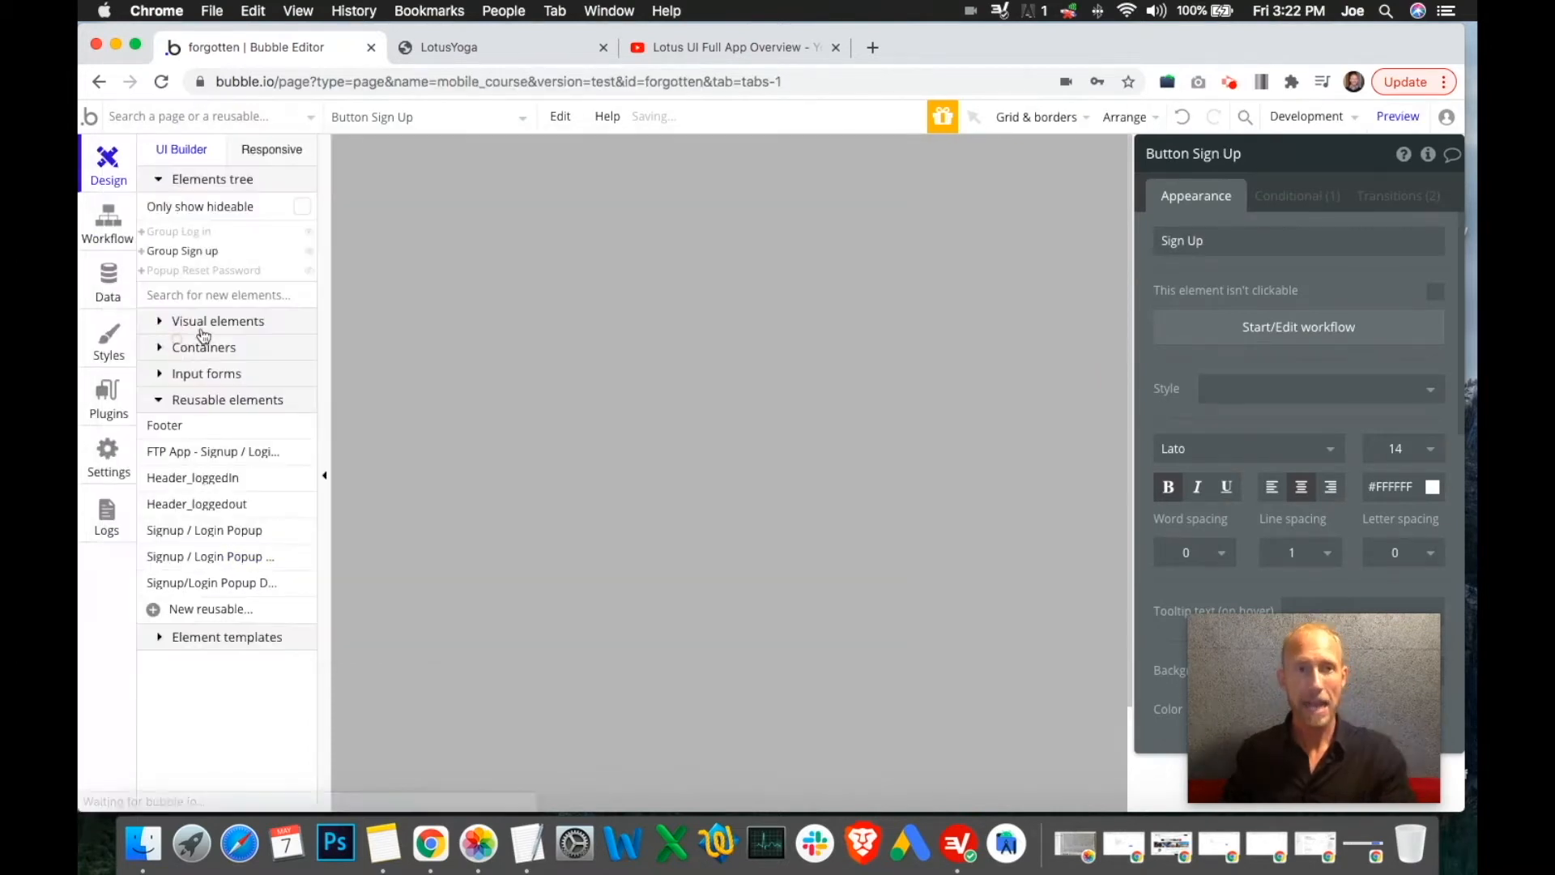
click(112, 220)
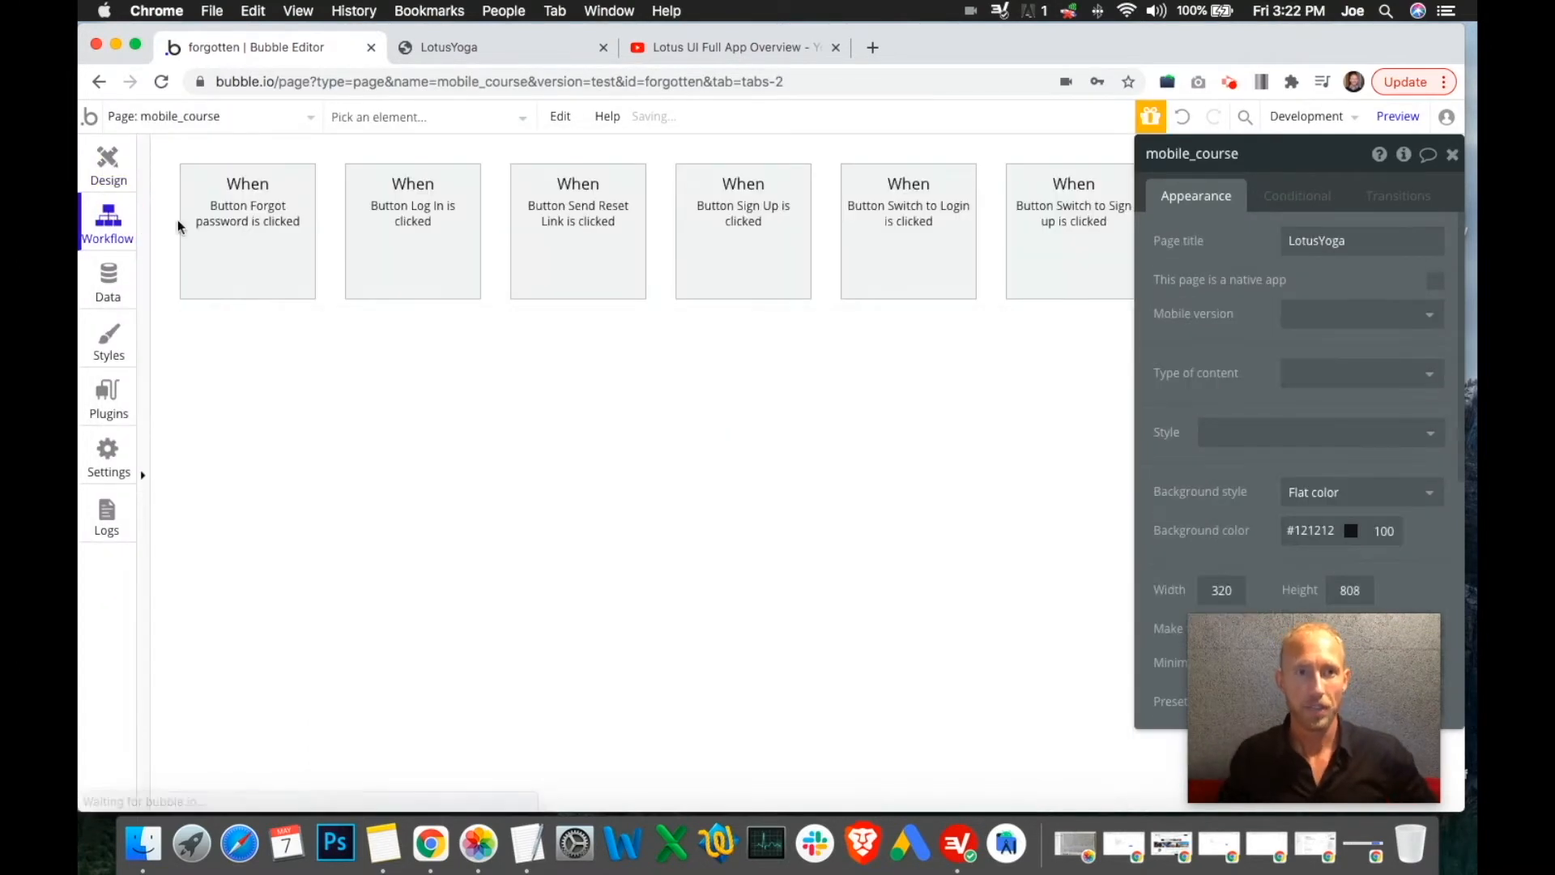
click(389, 235)
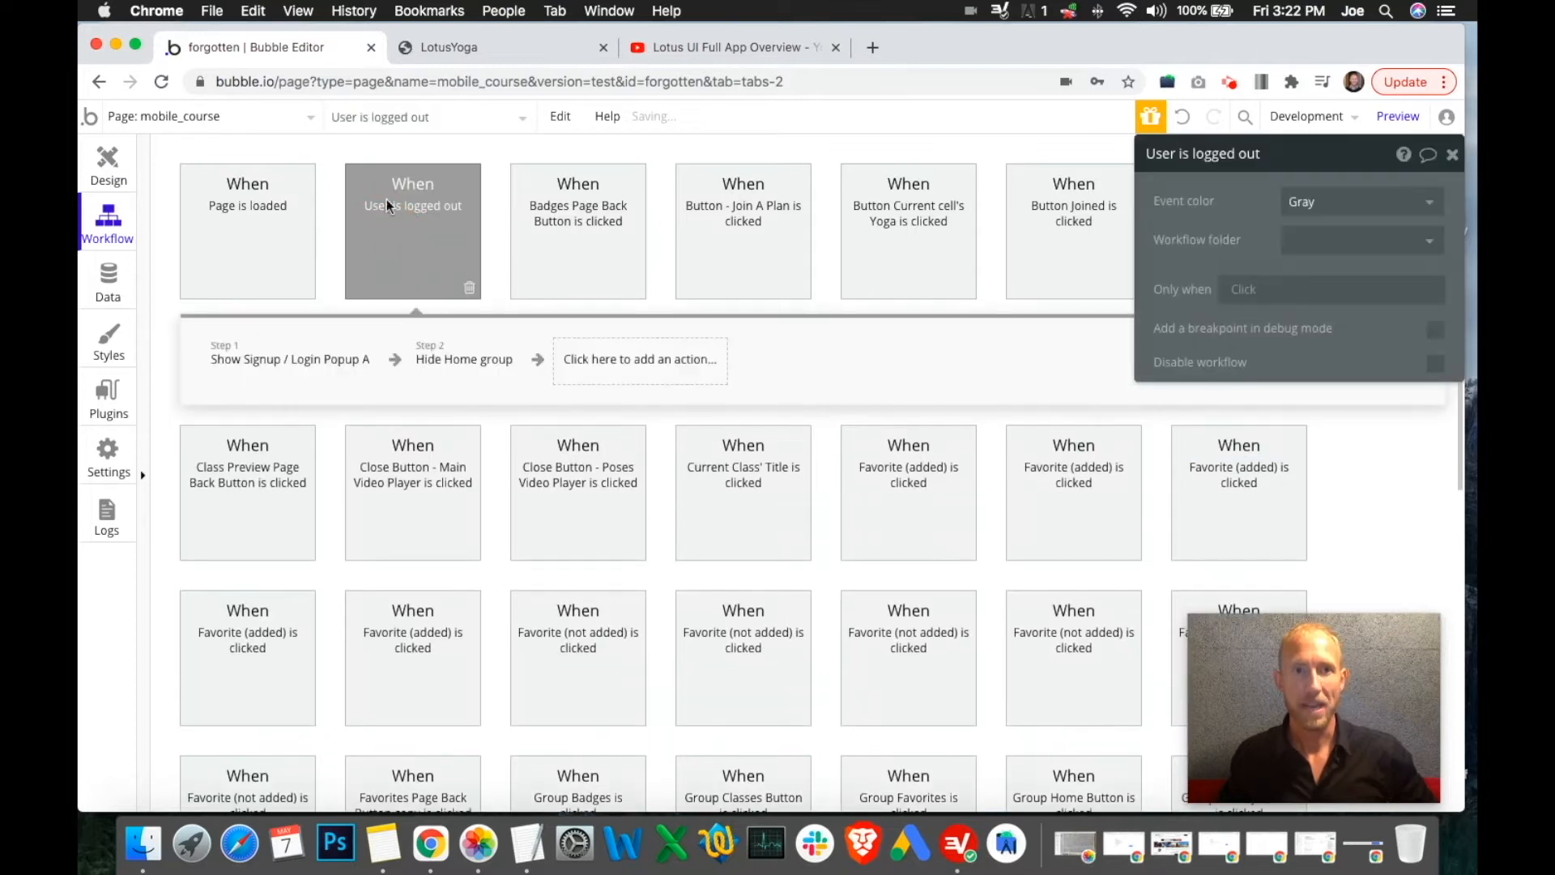
click(269, 372)
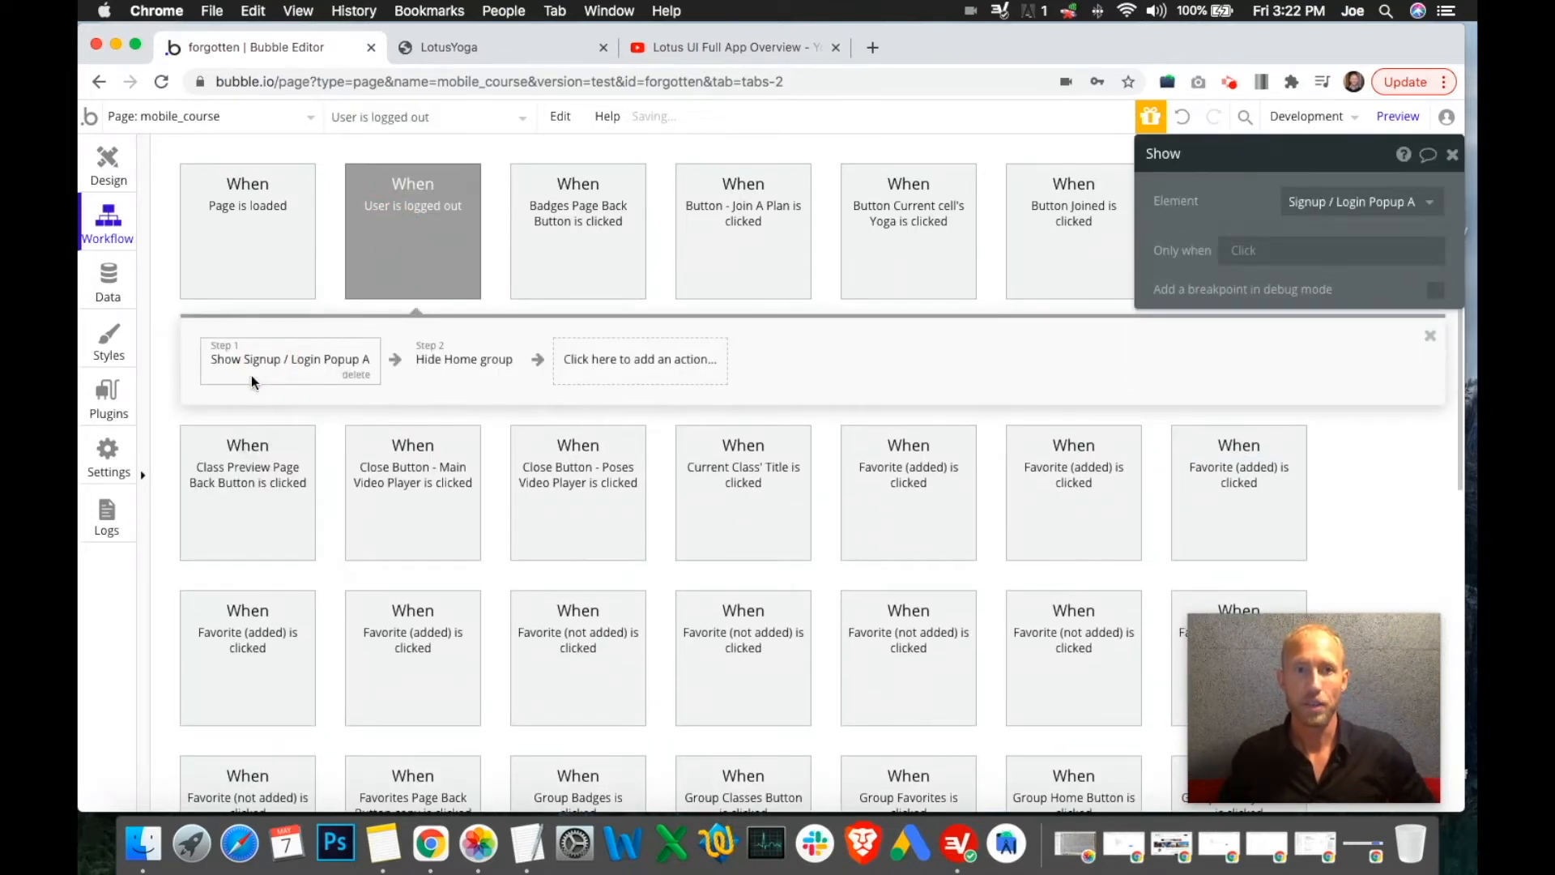
click(454, 360)
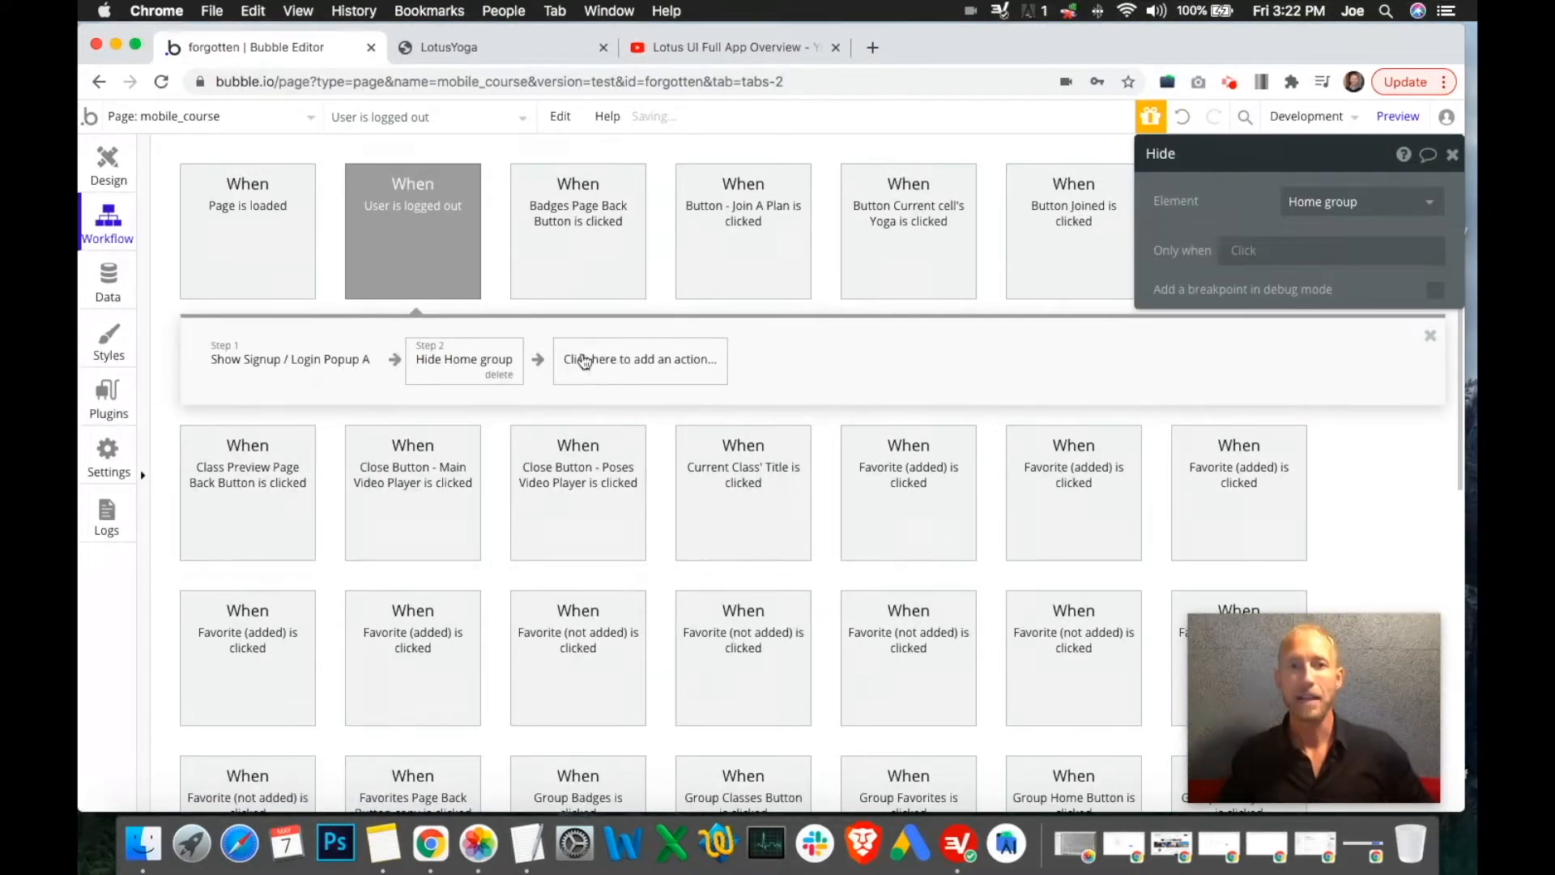
click(107, 162)
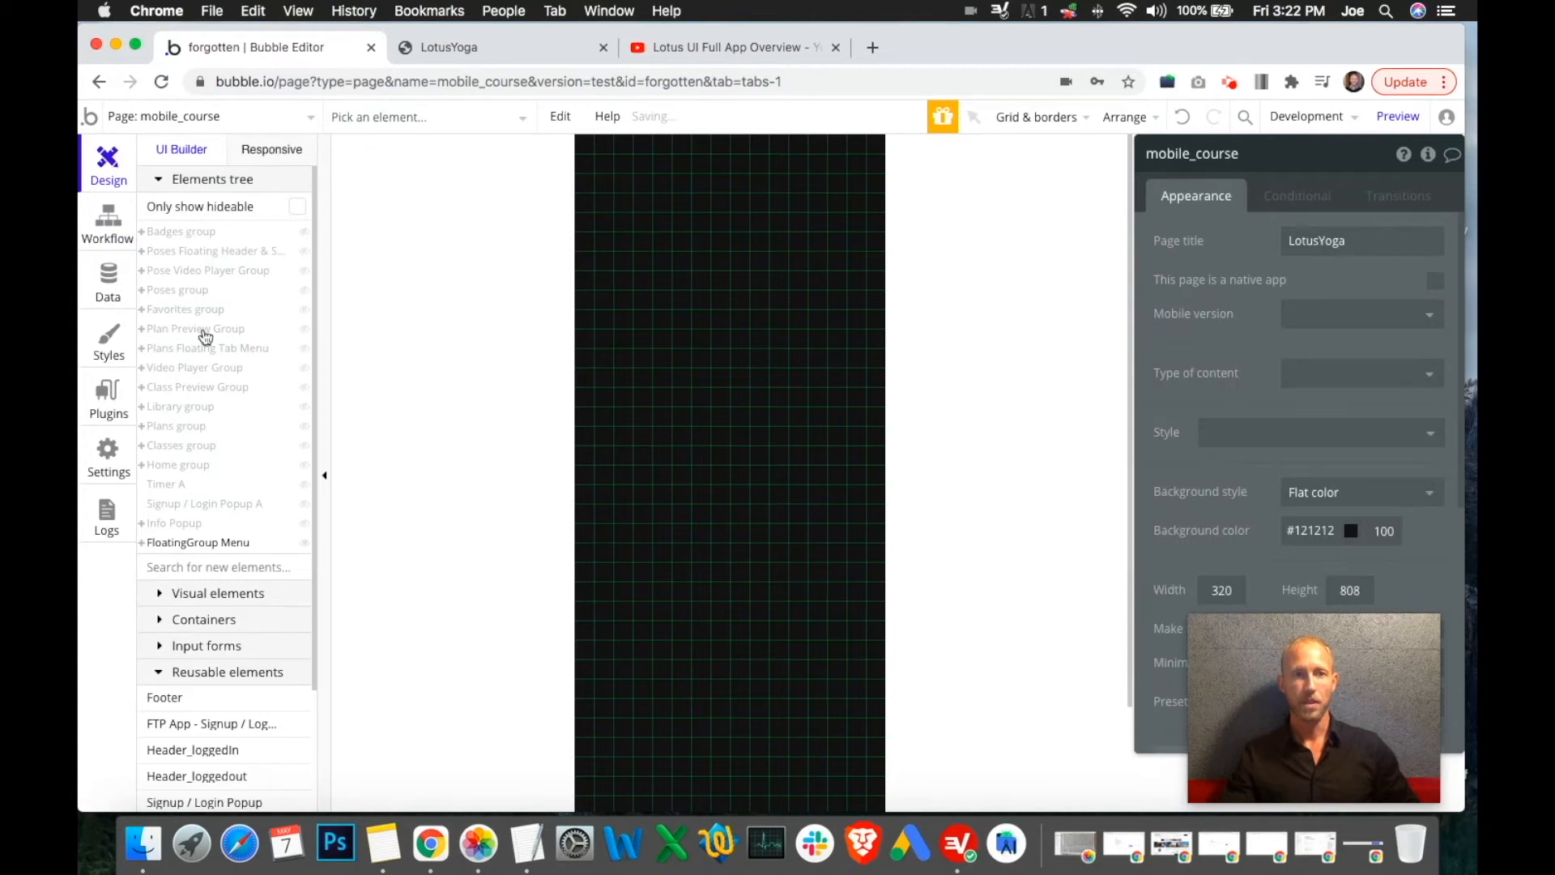
mouse_move(147, 475)
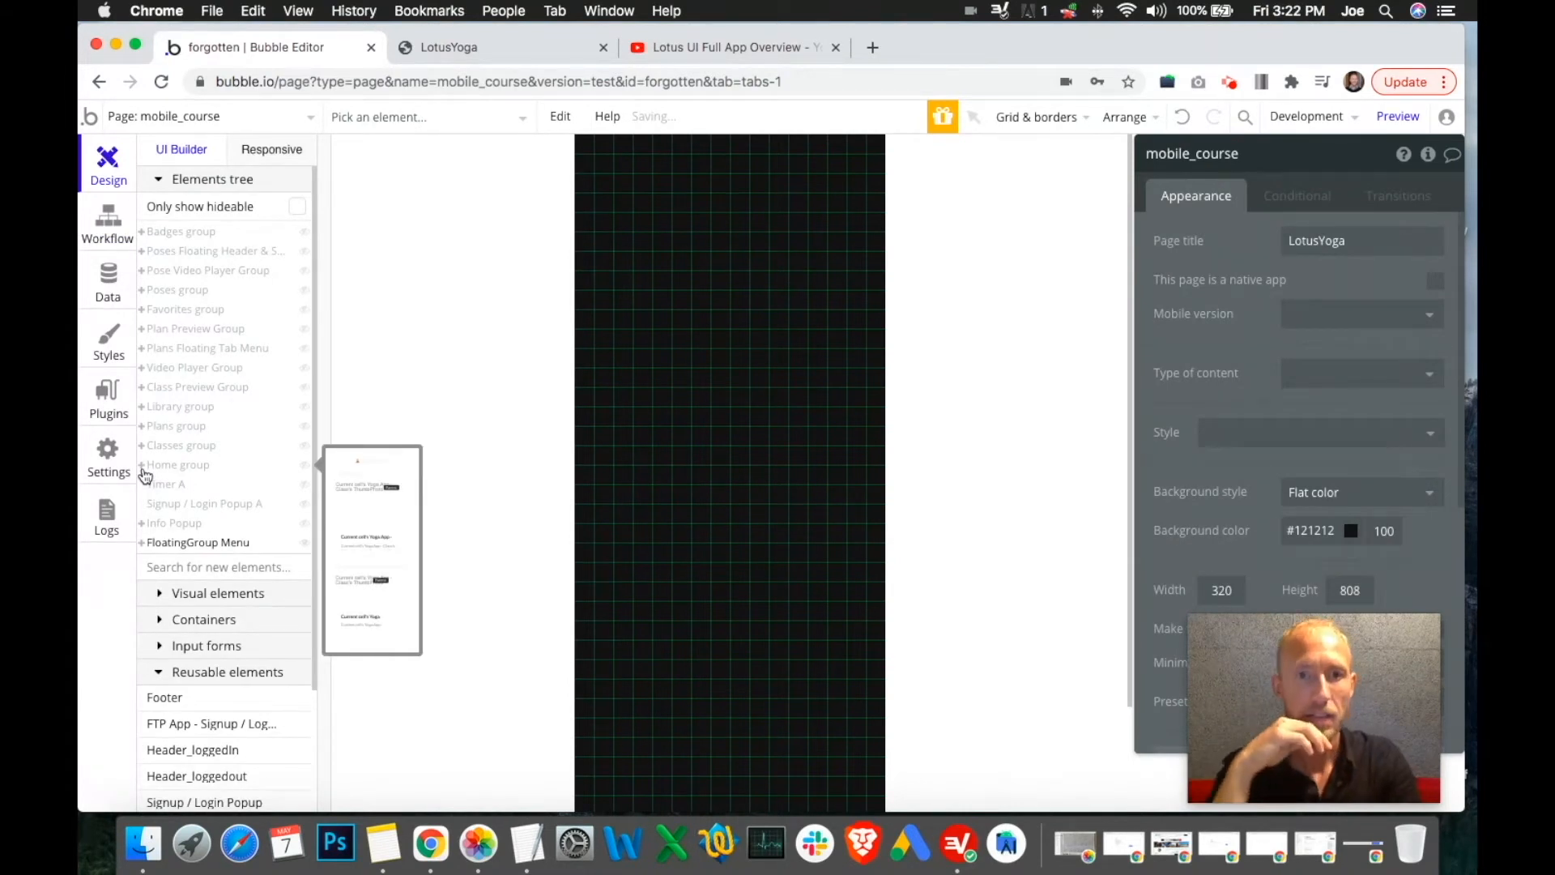
Reload the LotusYoga preview with nav=home in the address and show Signup / Login Popup A
key(ctrl+Tab)
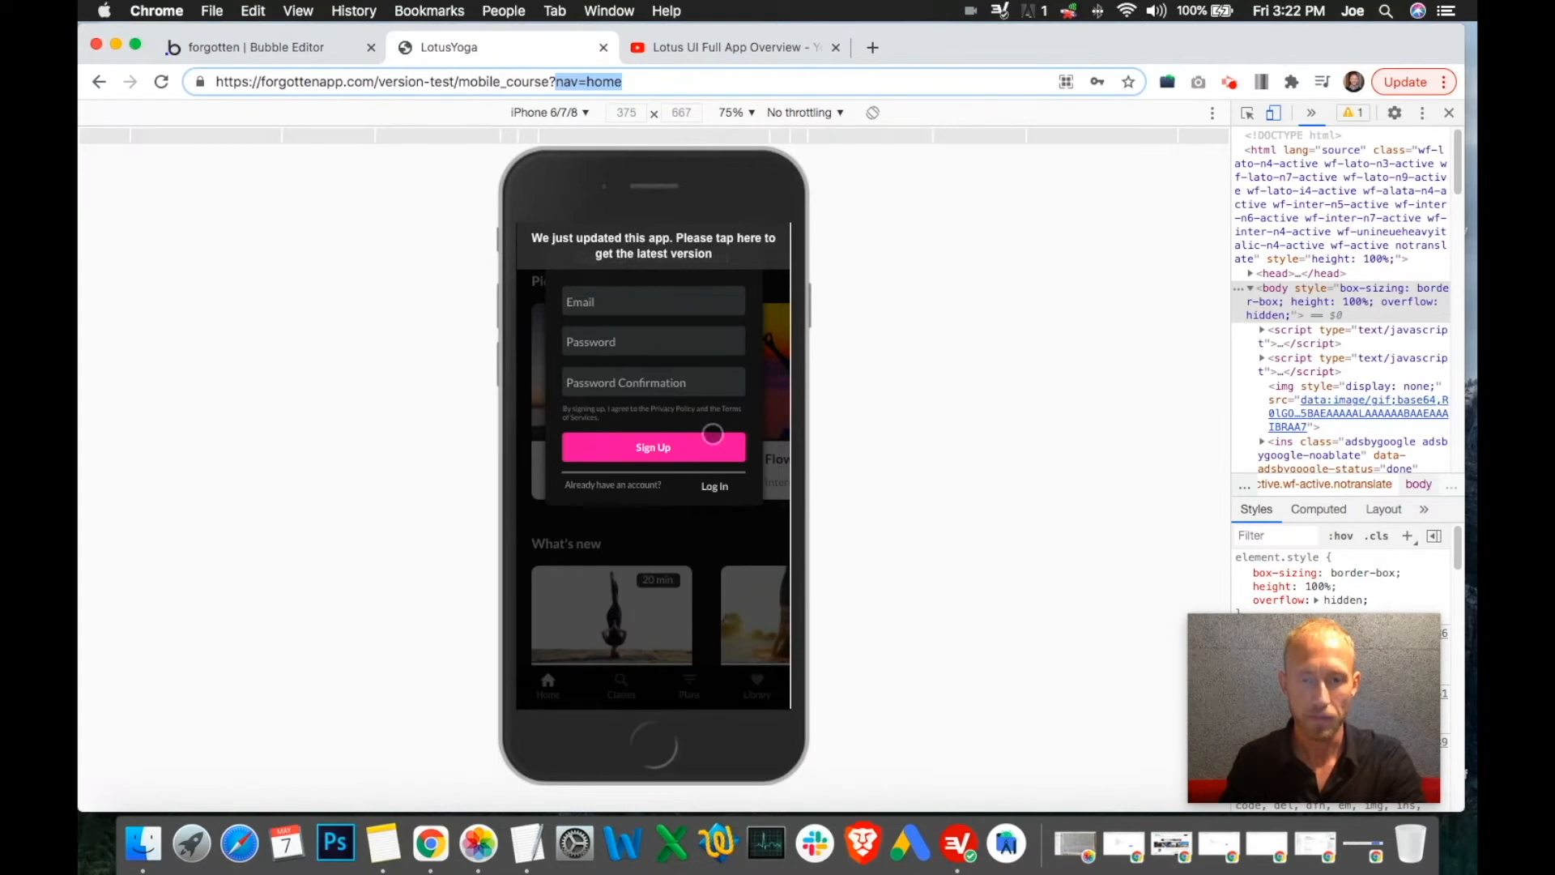
click(272, 52)
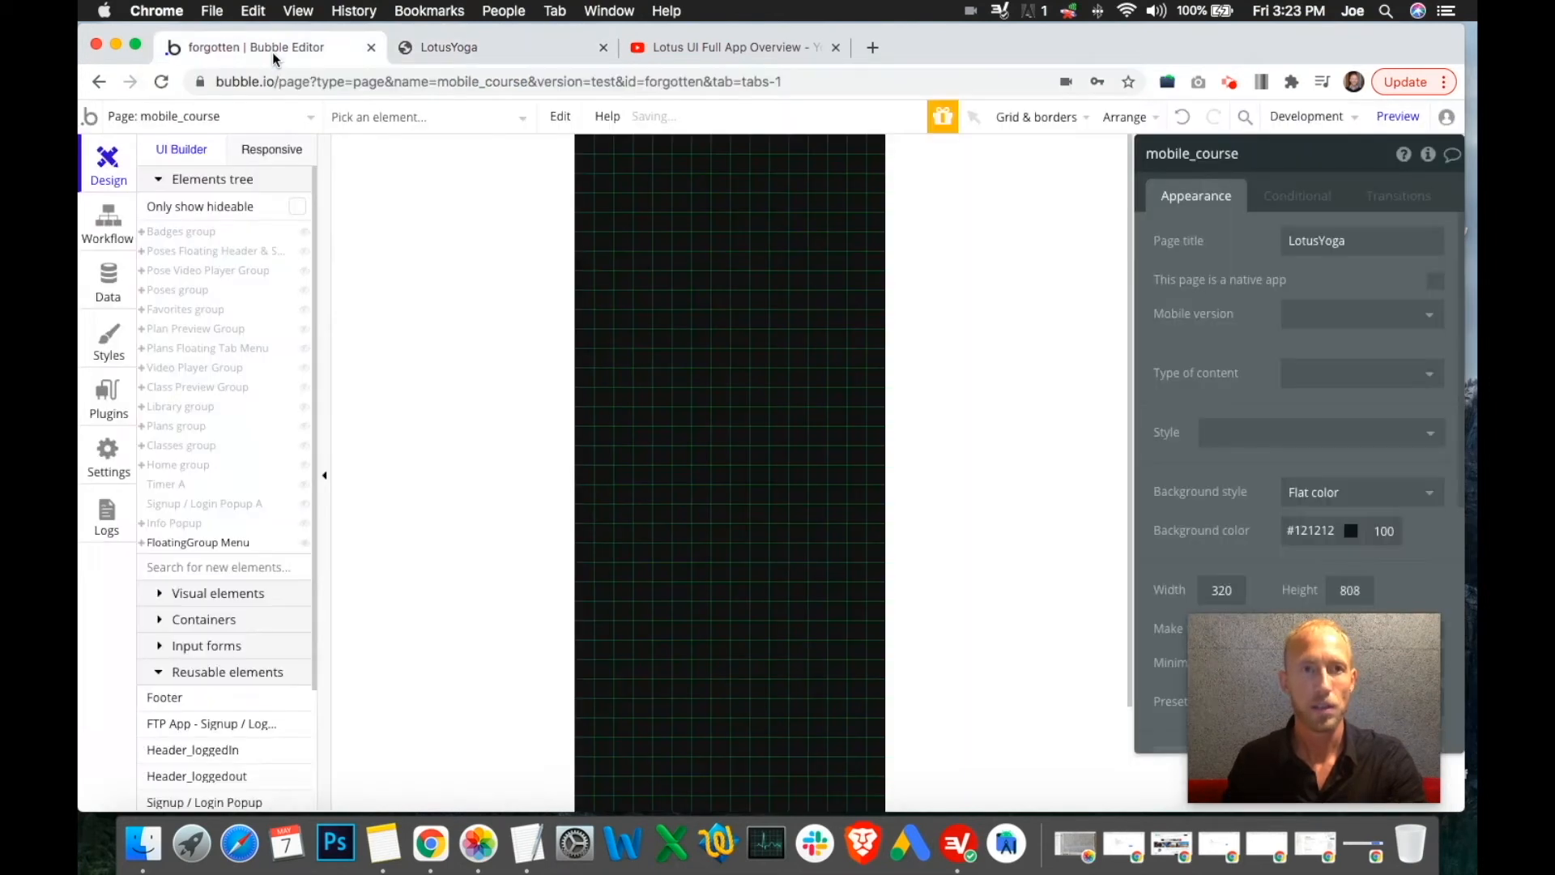
click(456, 49)
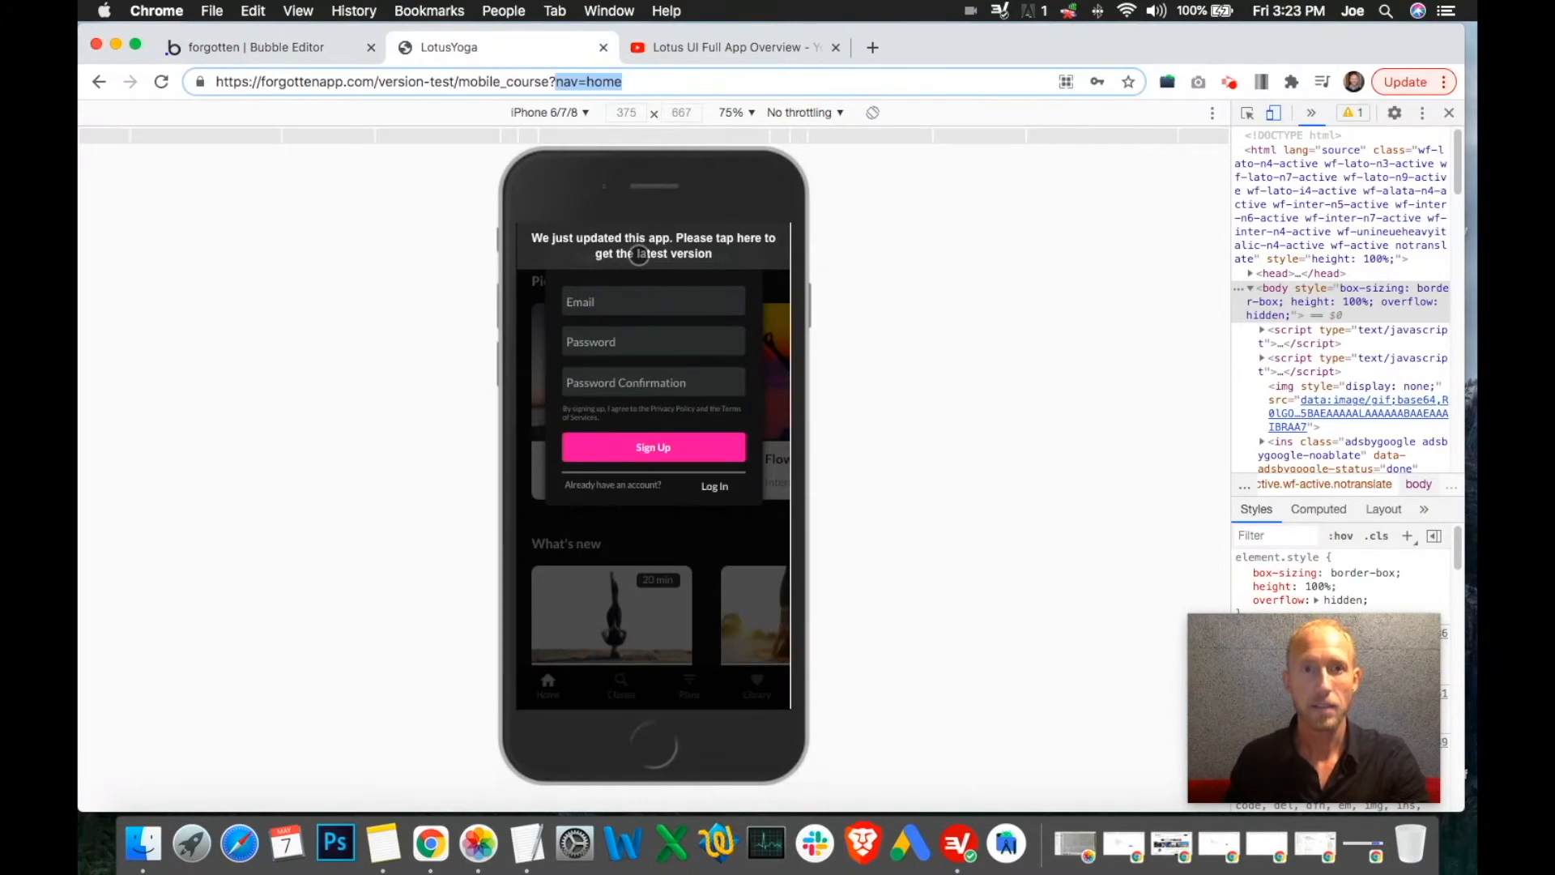
key(Return)
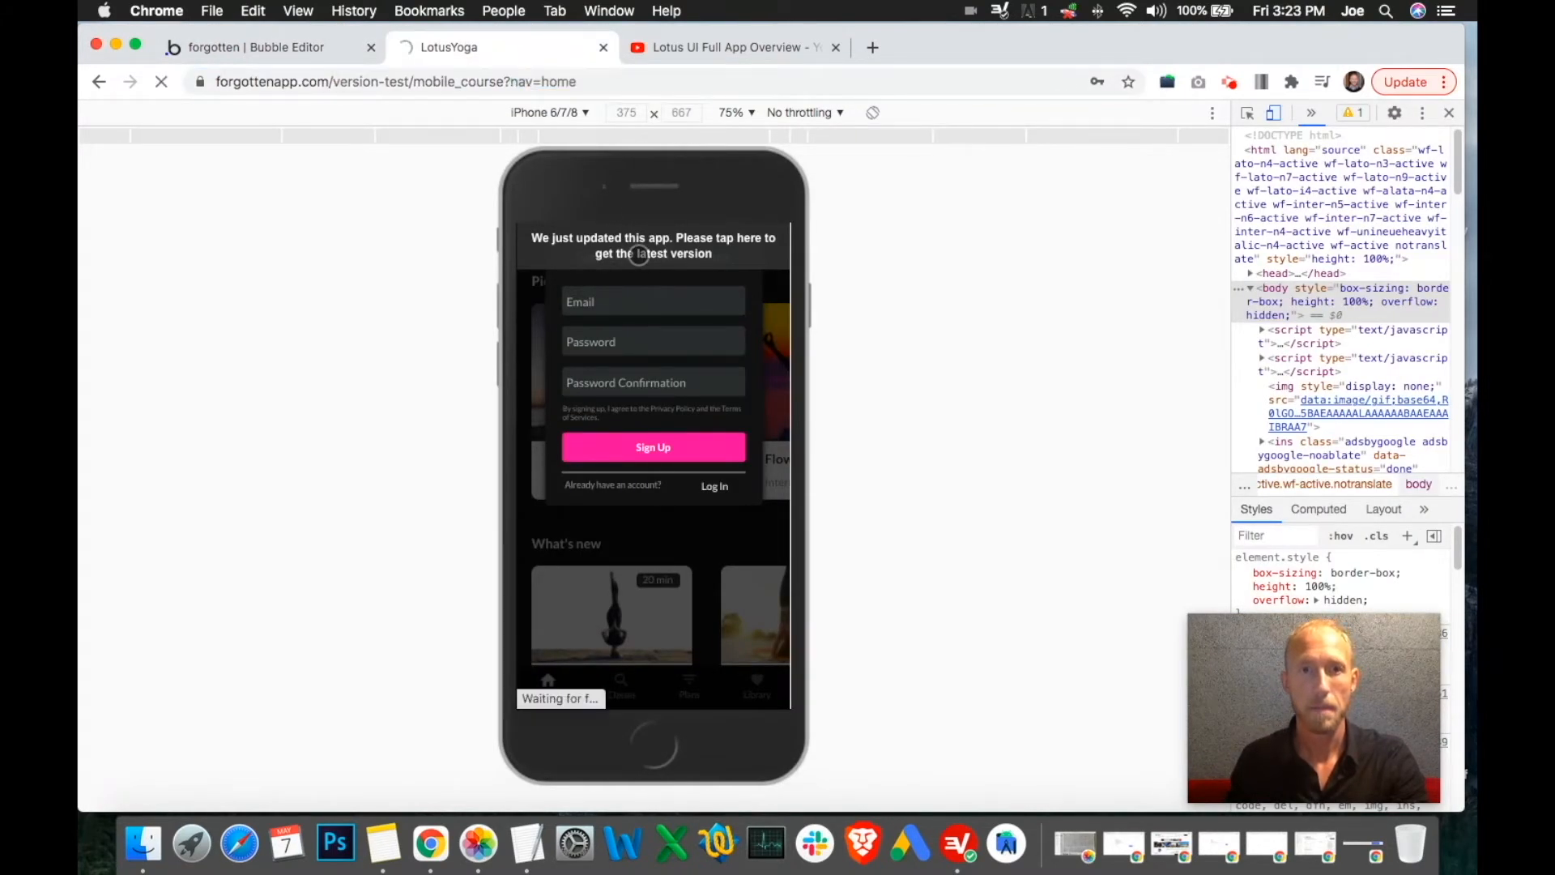
click(287, 54)
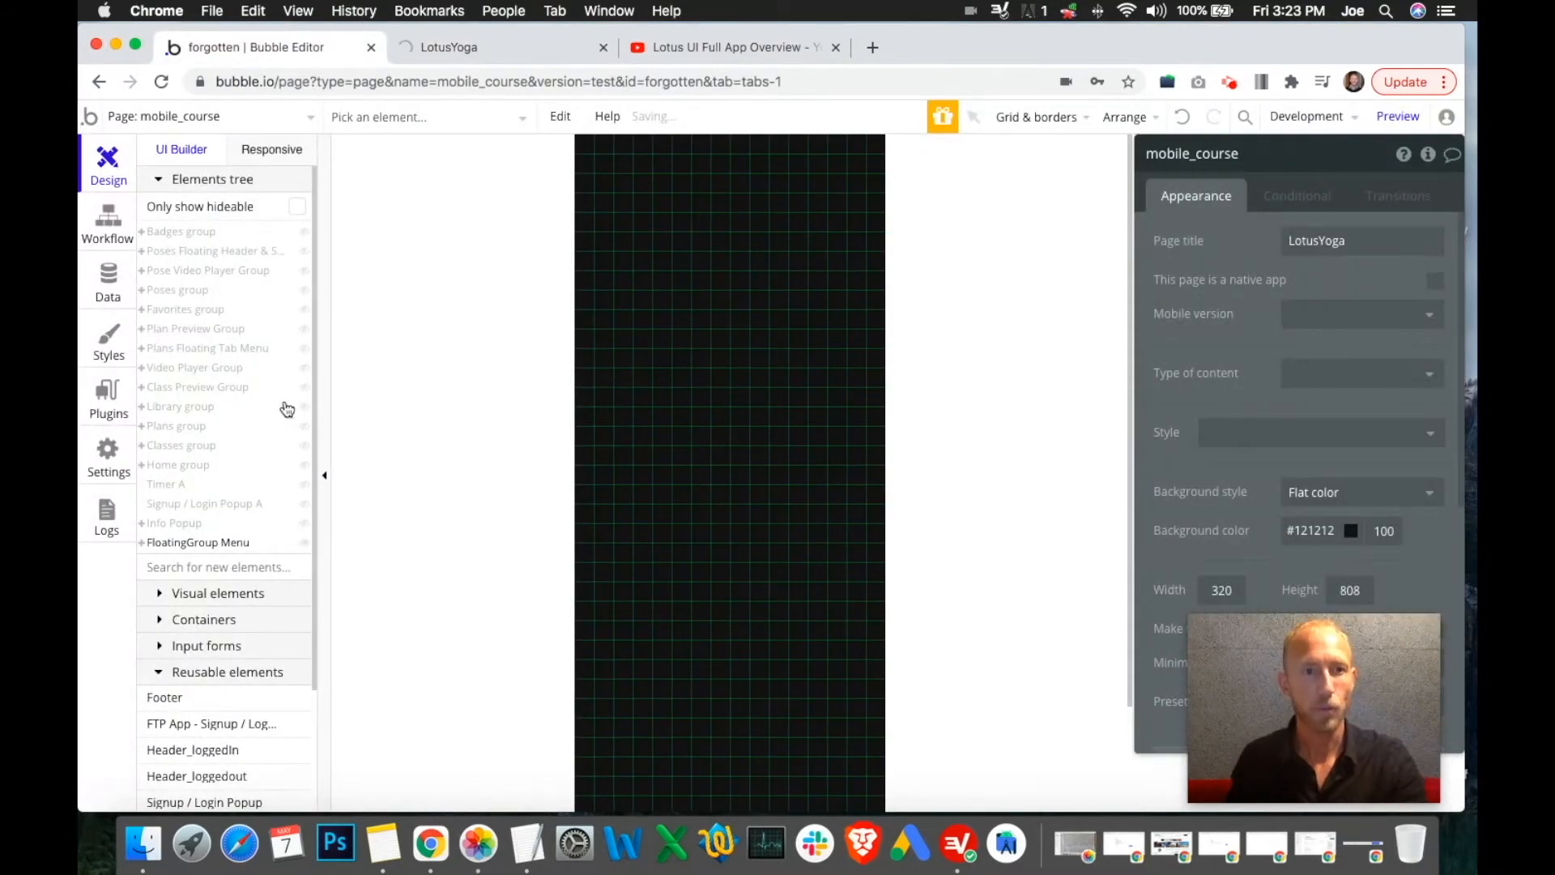
click(305, 506)
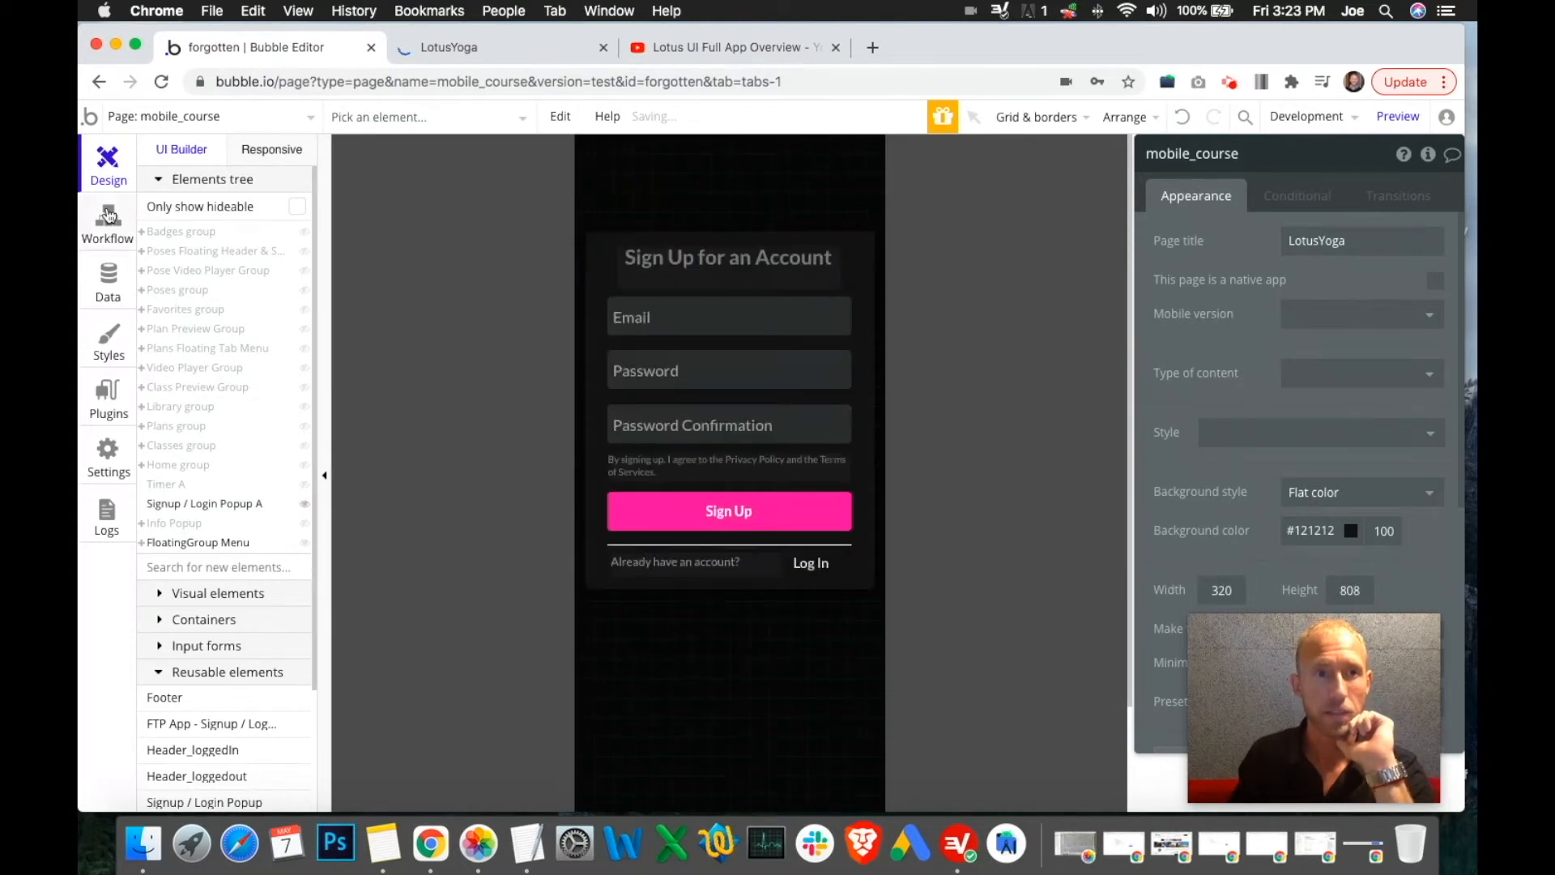
Review the User is logged out and Page is loaded workflows, including the BackToAMainPage step
click(107, 220)
click(412, 250)
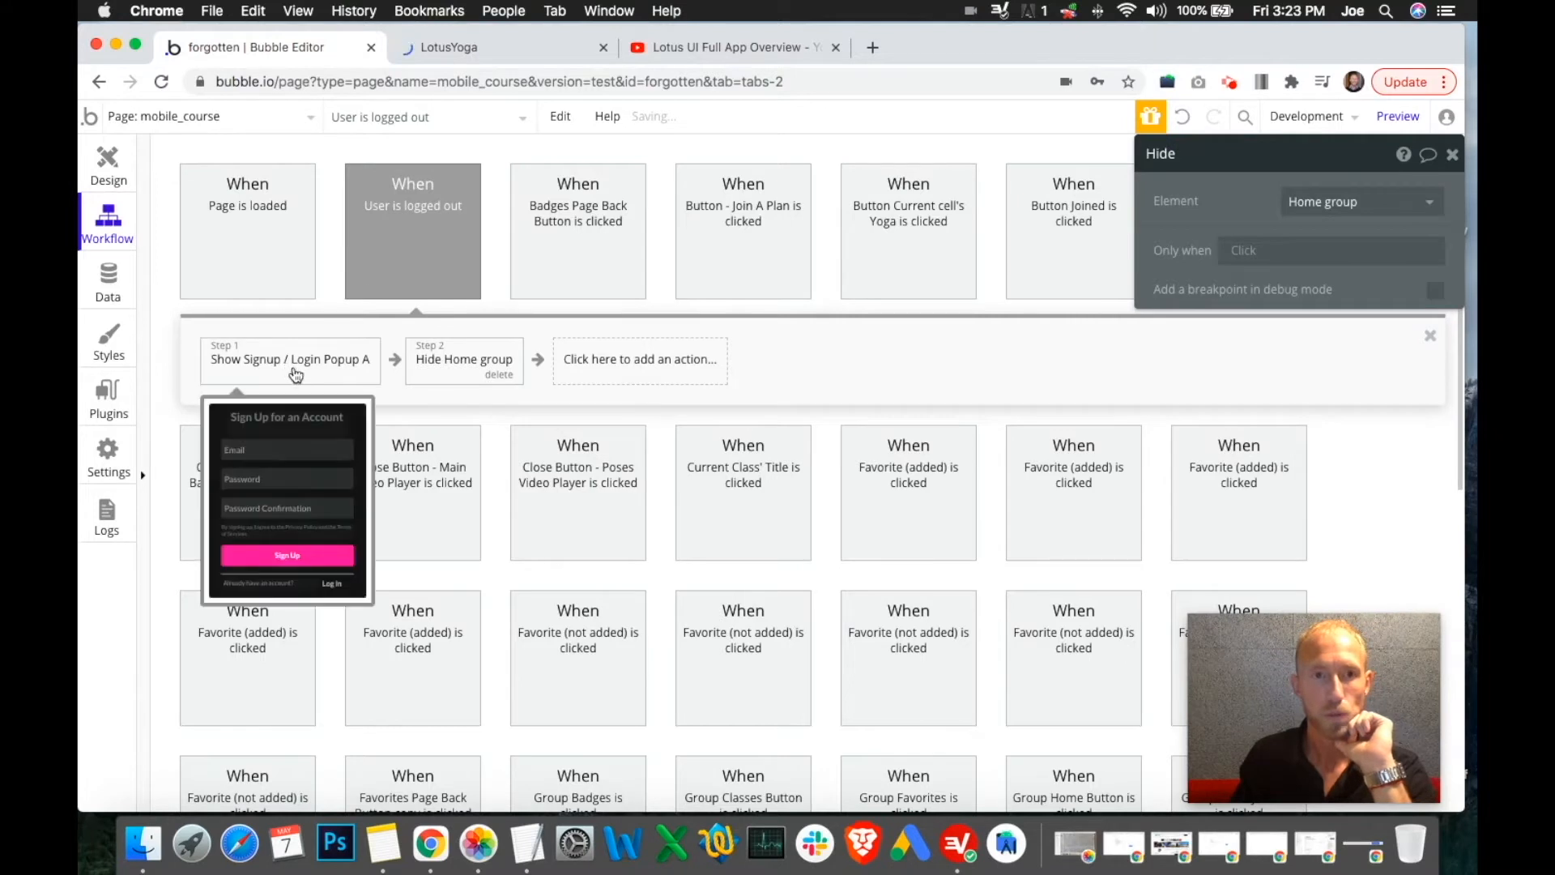
click(274, 266)
click(402, 363)
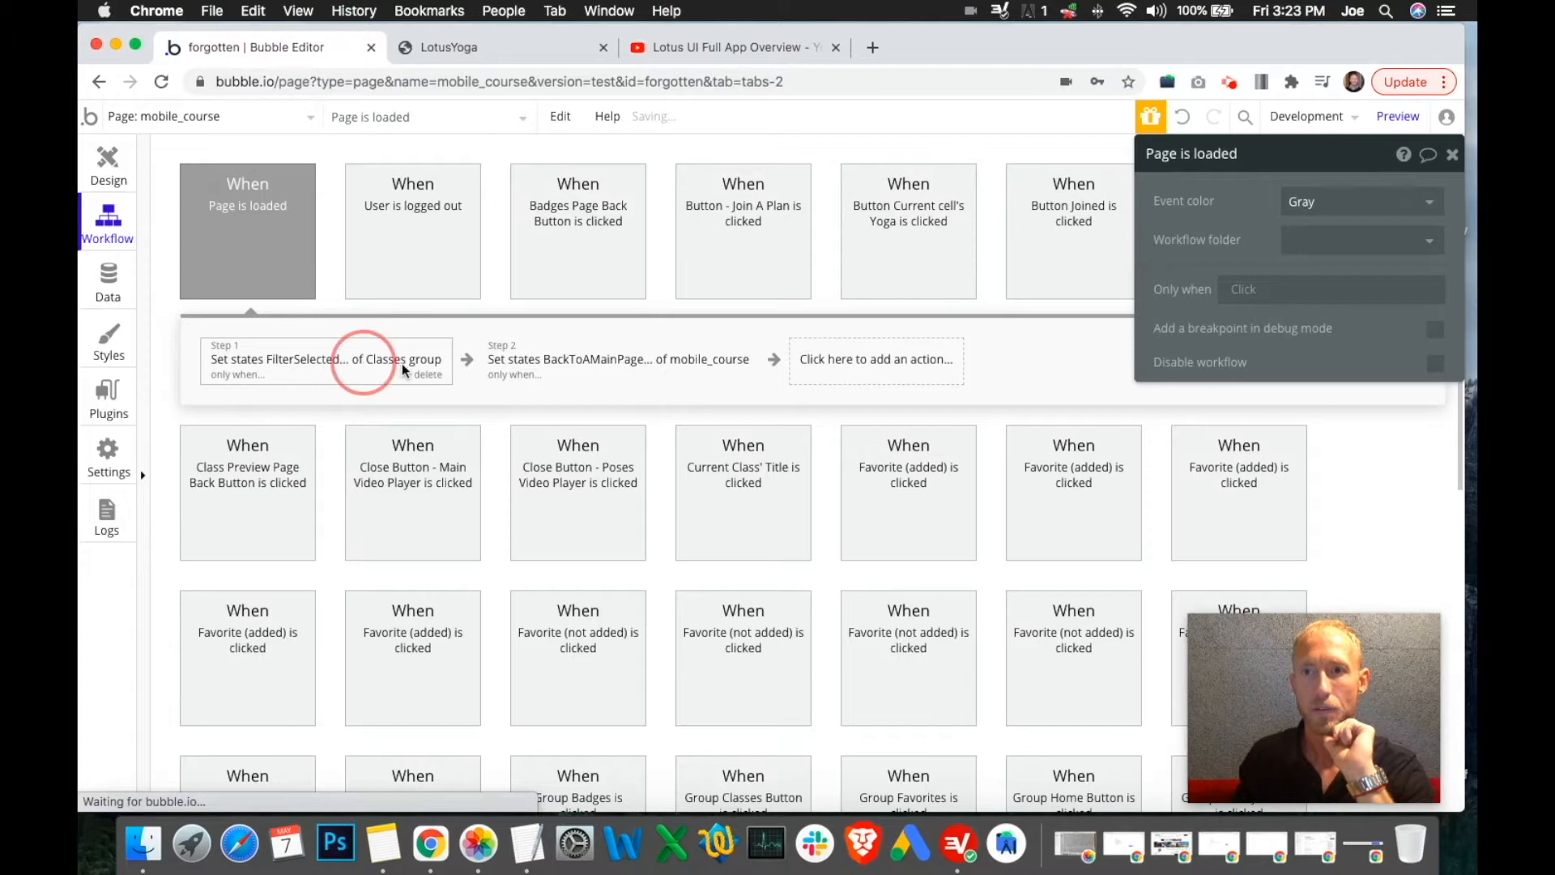
click(662, 369)
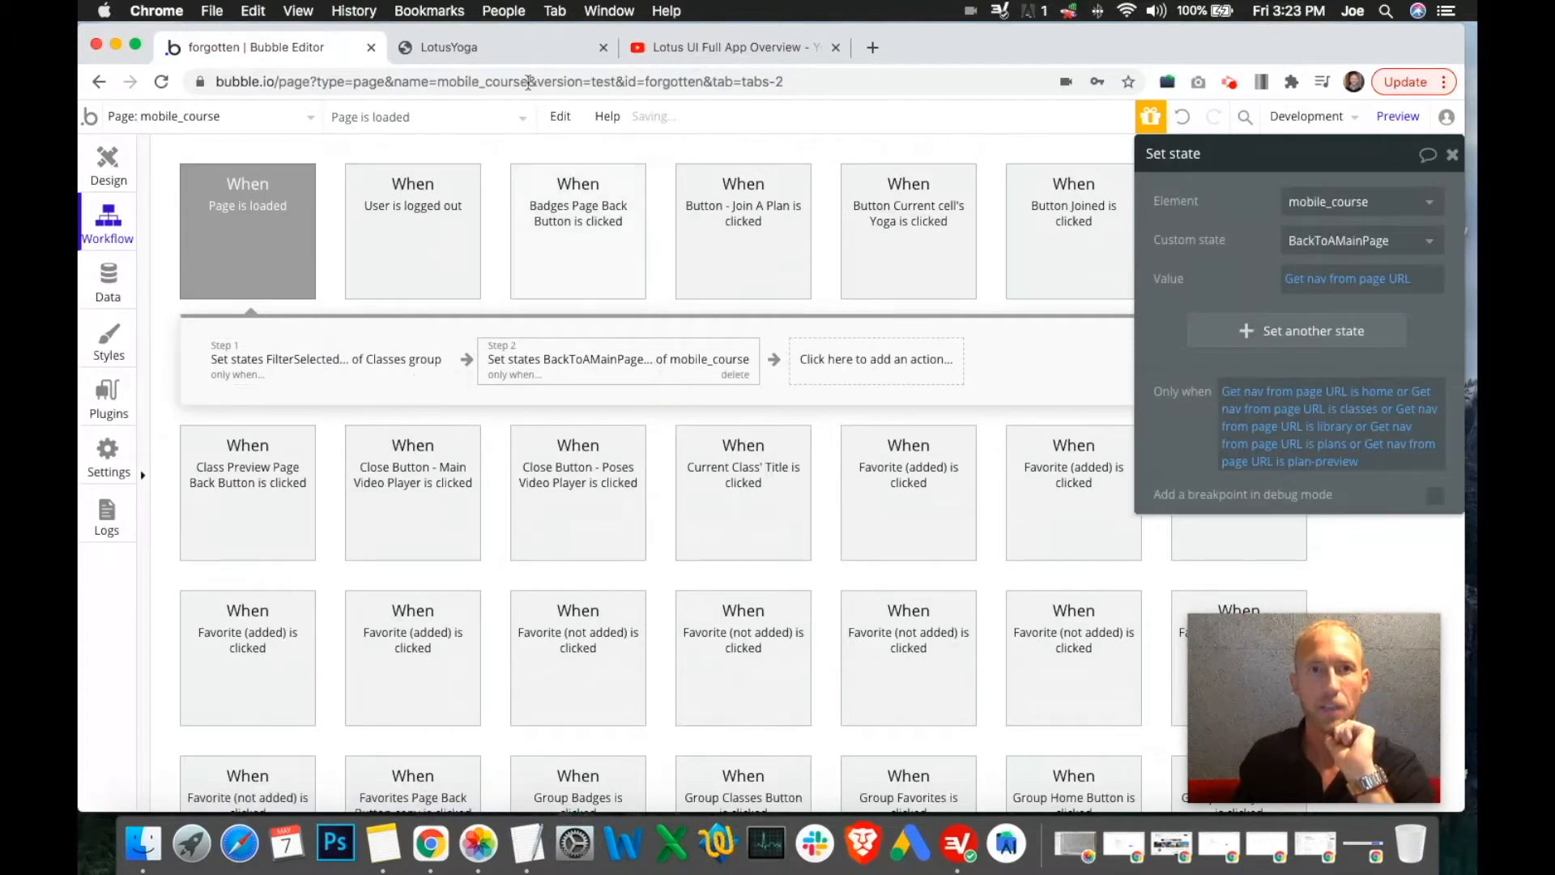
Compare the LotusYoga preview against the editor and settle back on the mobile_course page design
click(499, 57)
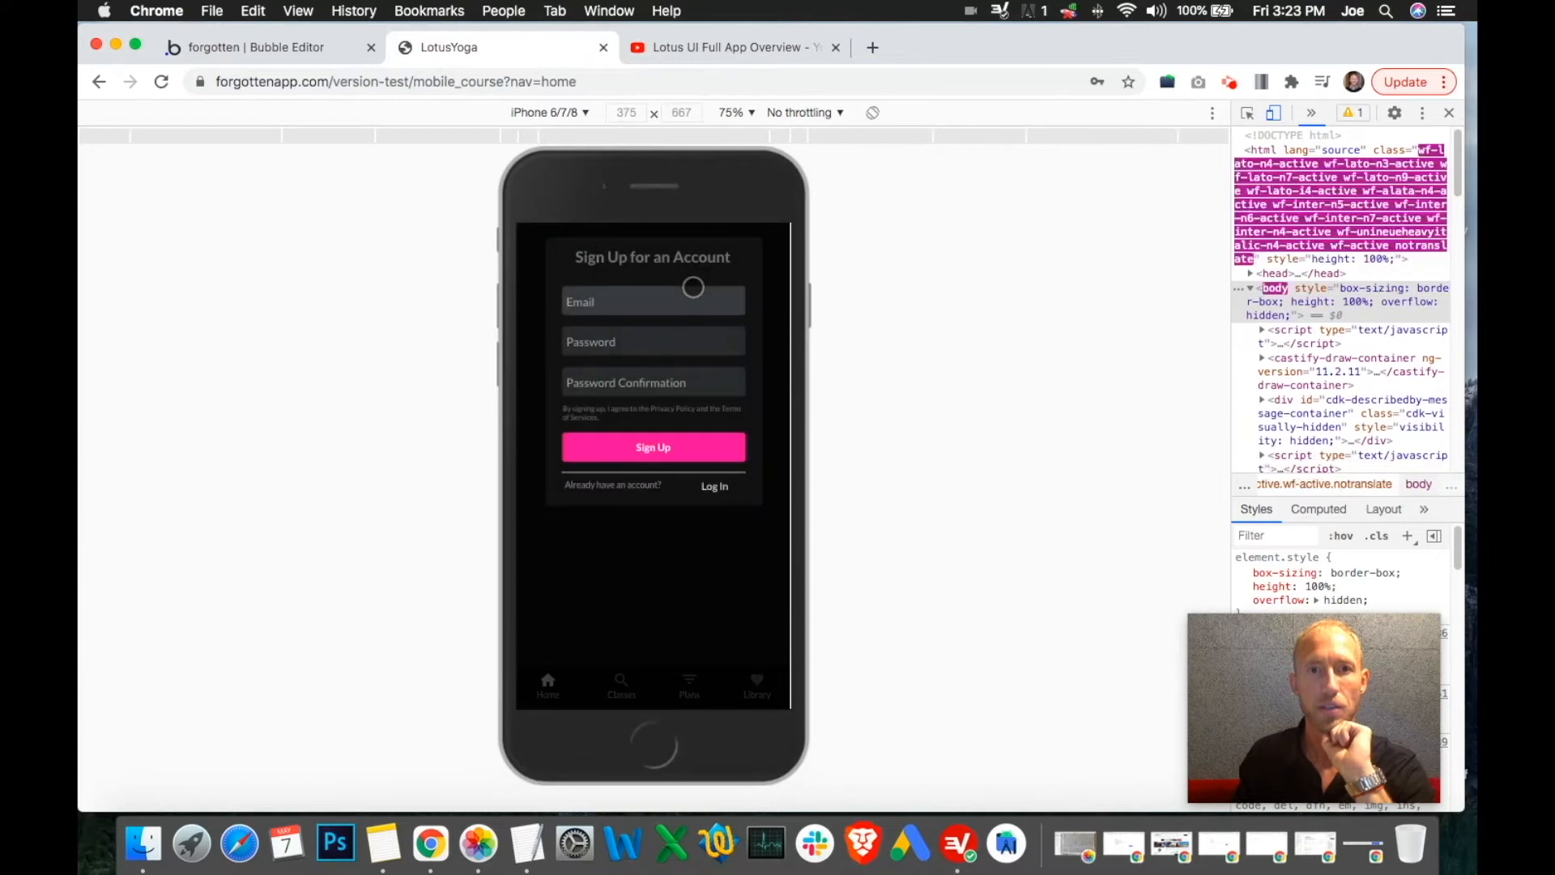
click(299, 59)
click(508, 47)
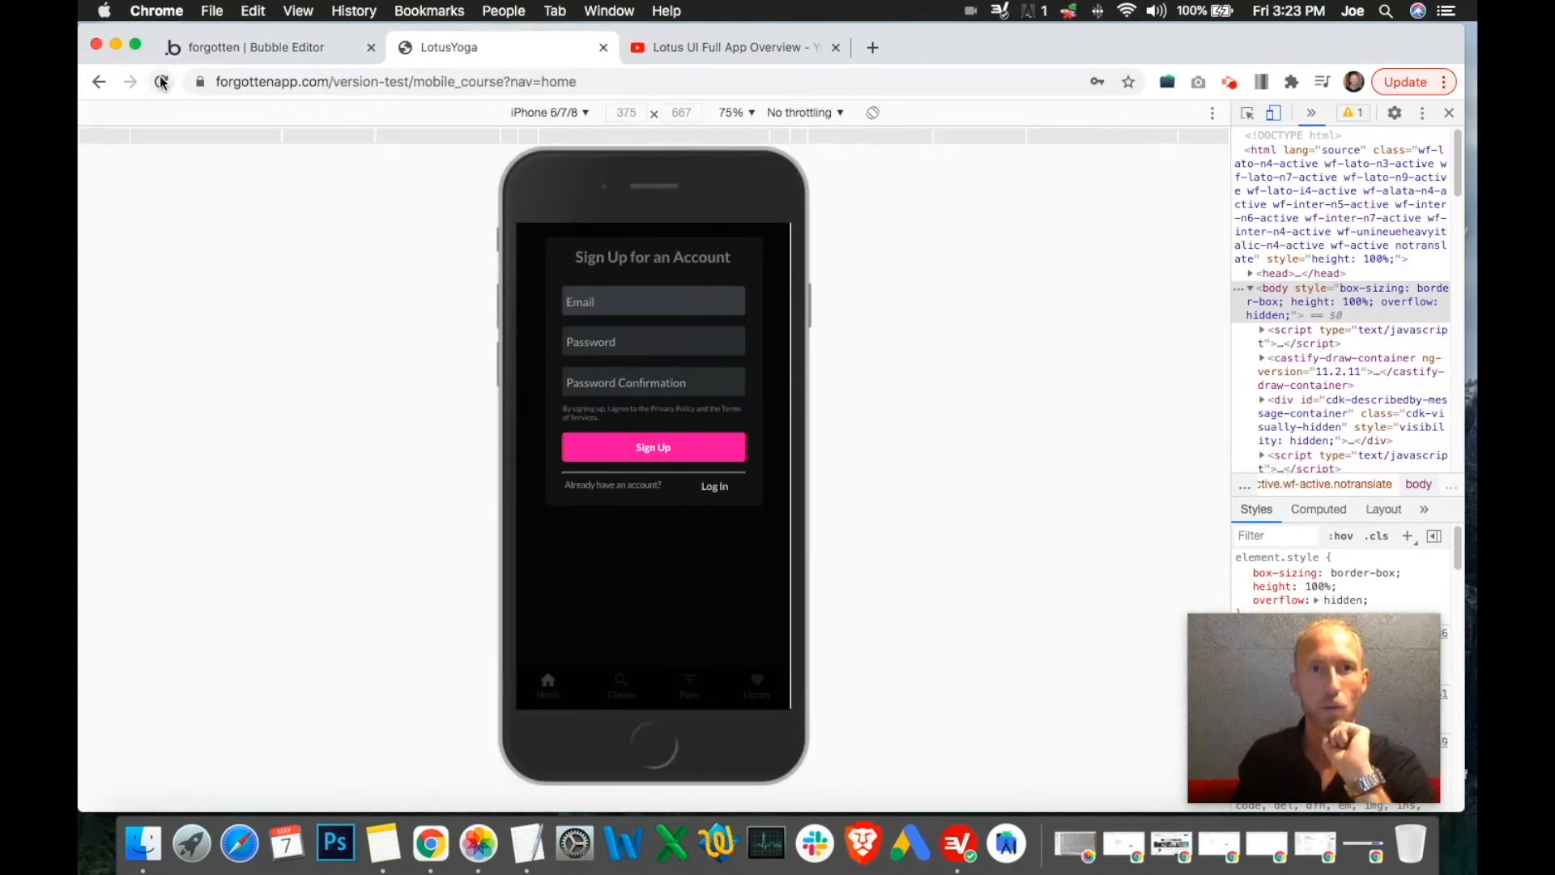
click(262, 49)
click(111, 168)
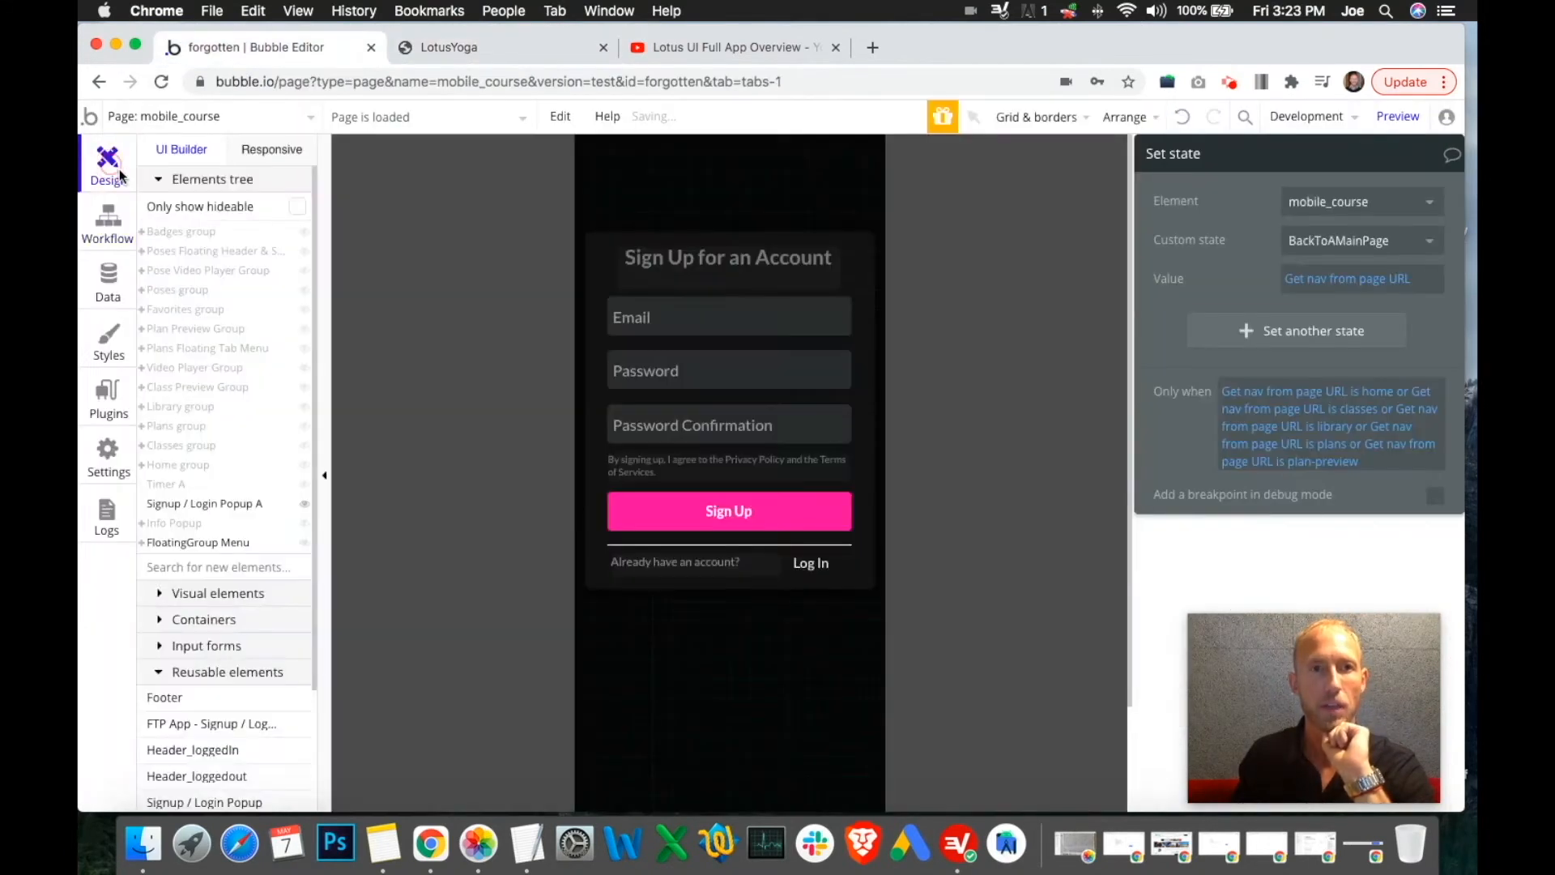
click(444, 48)
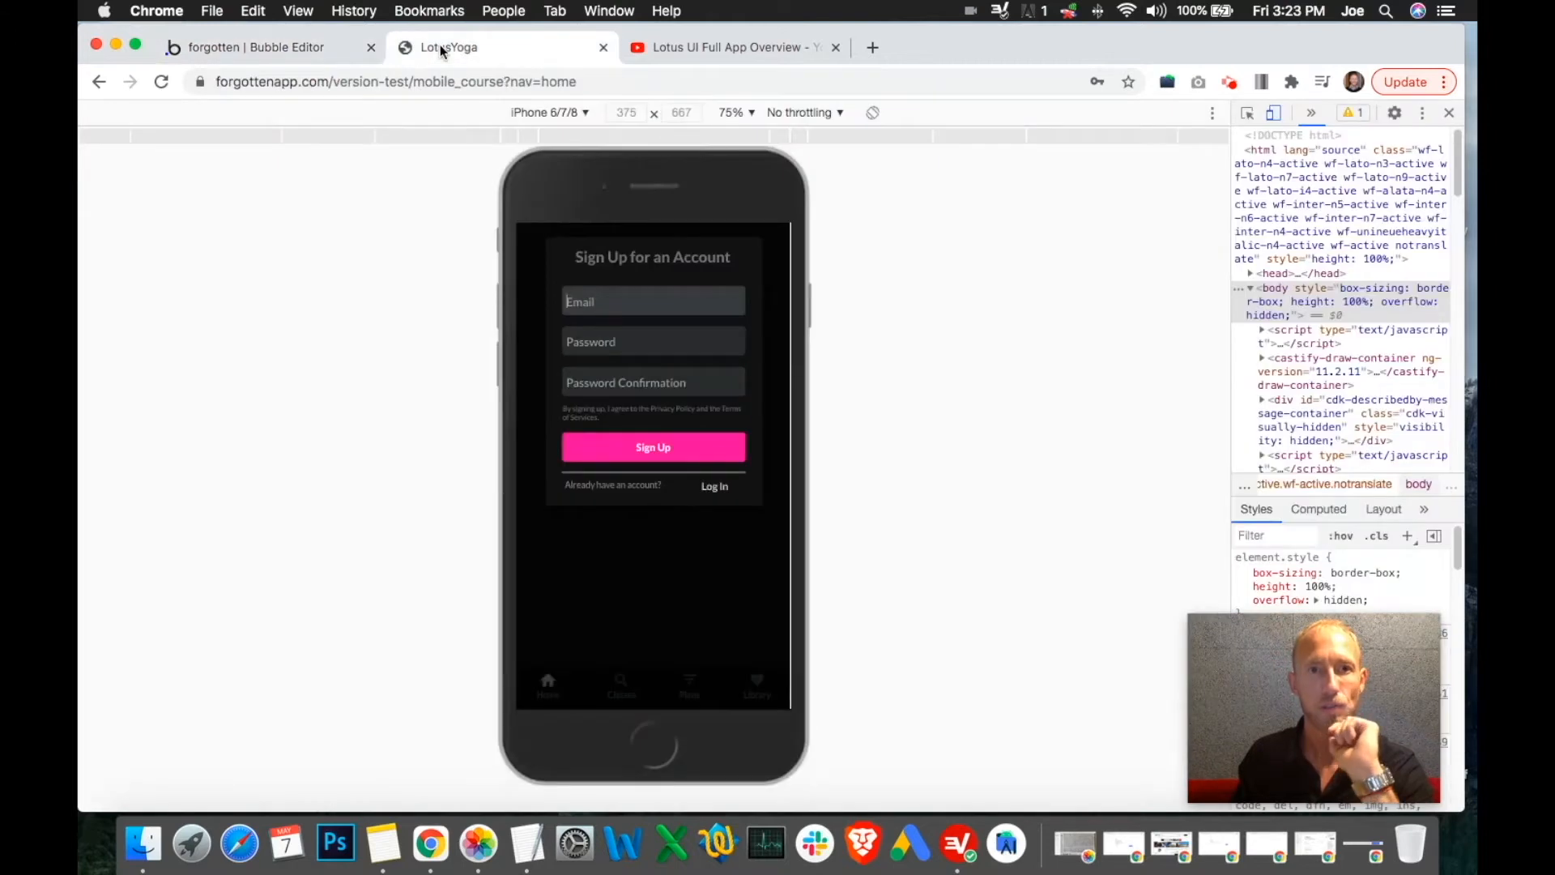
click(257, 47)
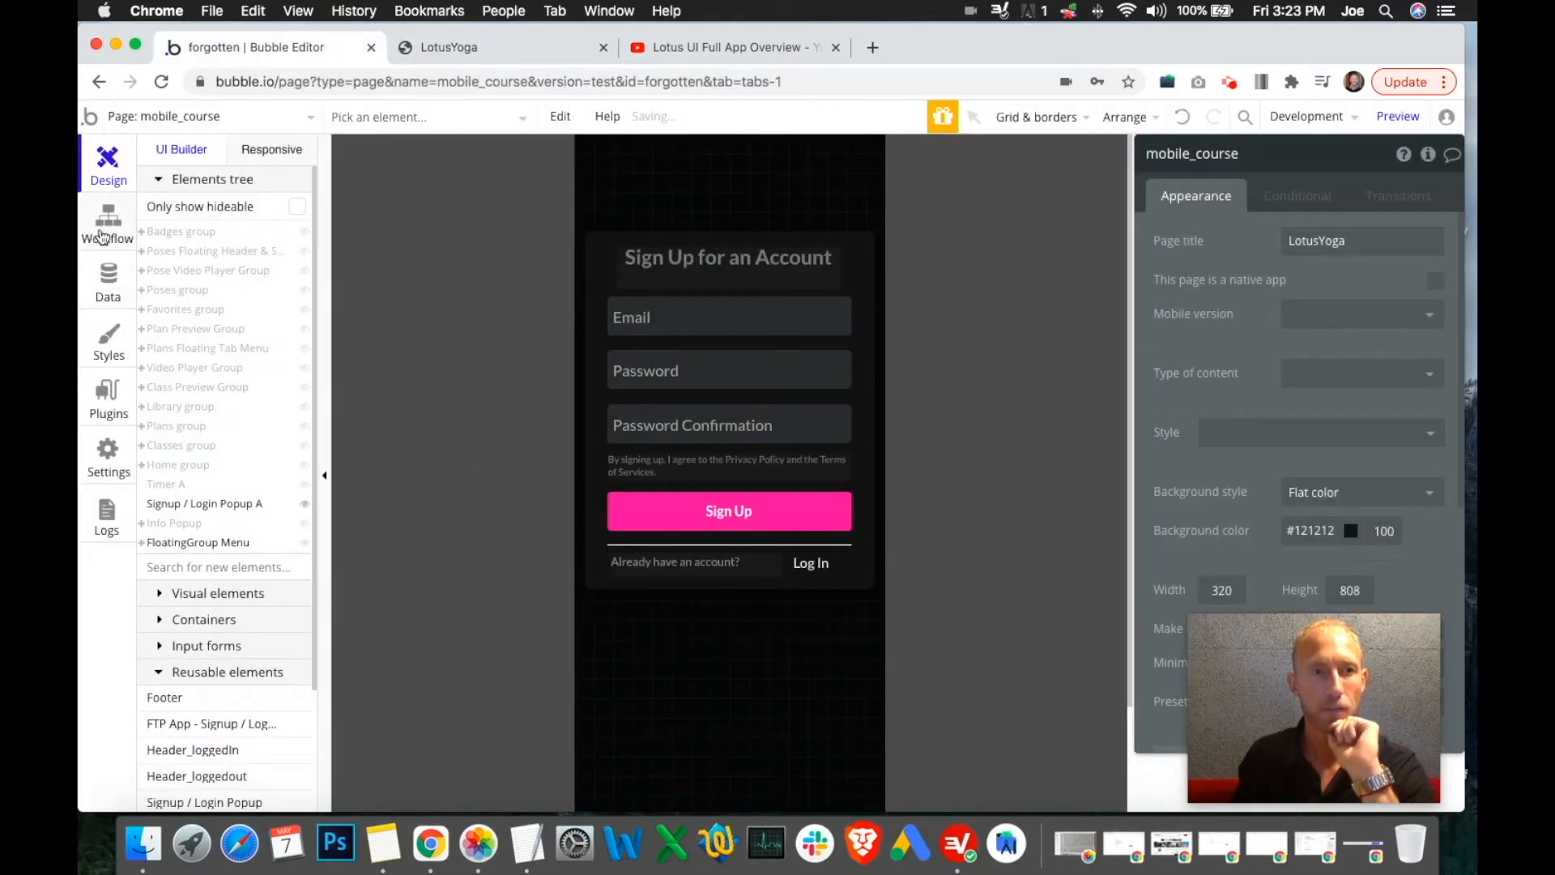
click(102, 236)
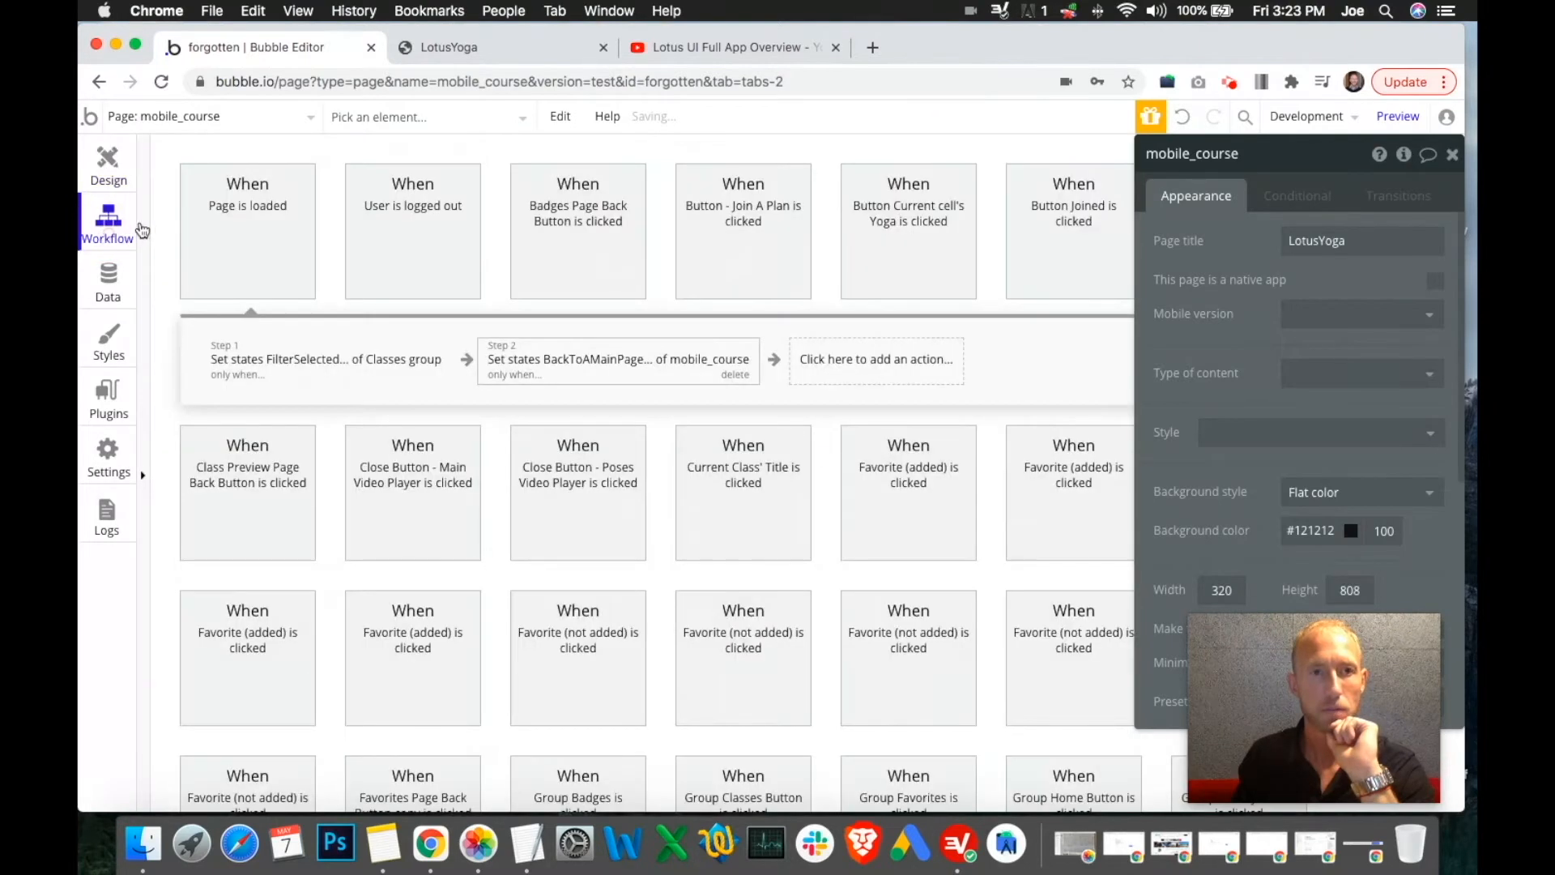
click(118, 176)
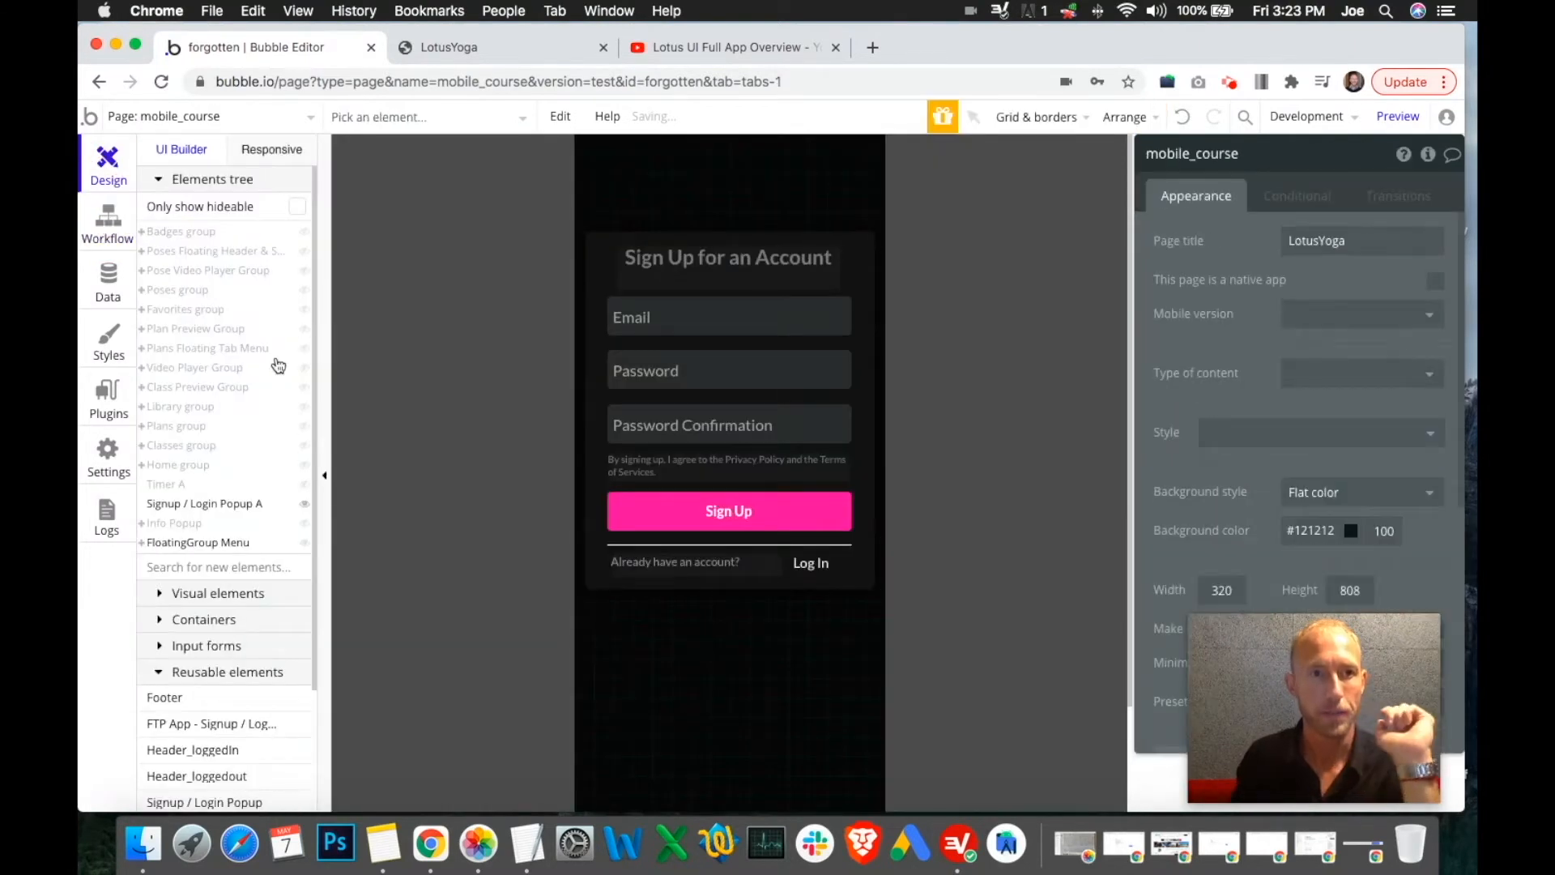
click(306, 466)
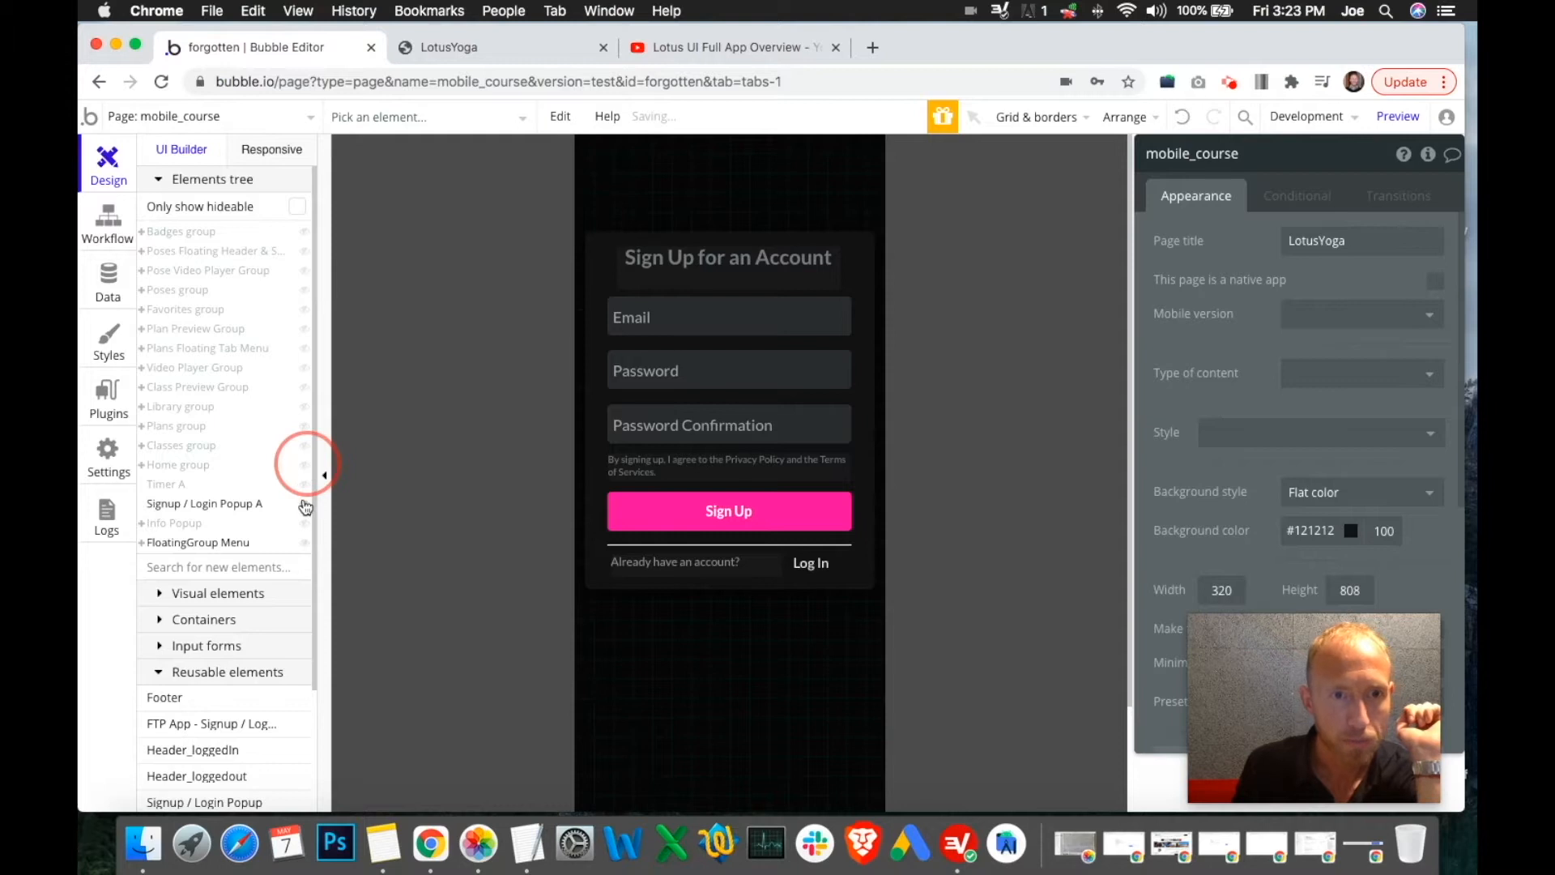
Hide the signup popup on the canvas and recheck the workflow step that hides the Home group
click(306, 508)
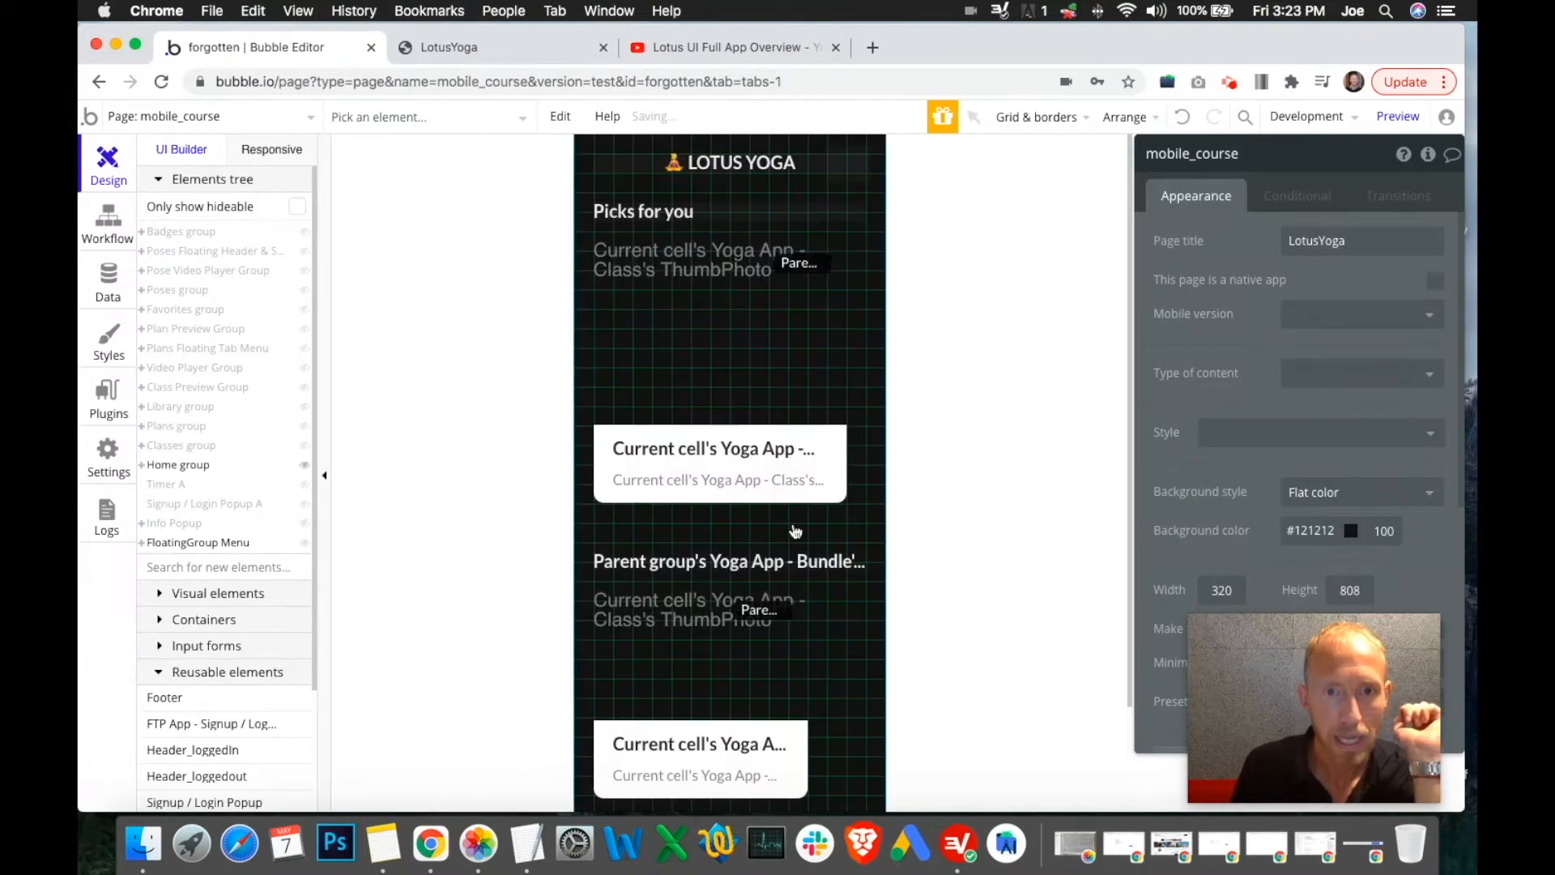
click(880, 258)
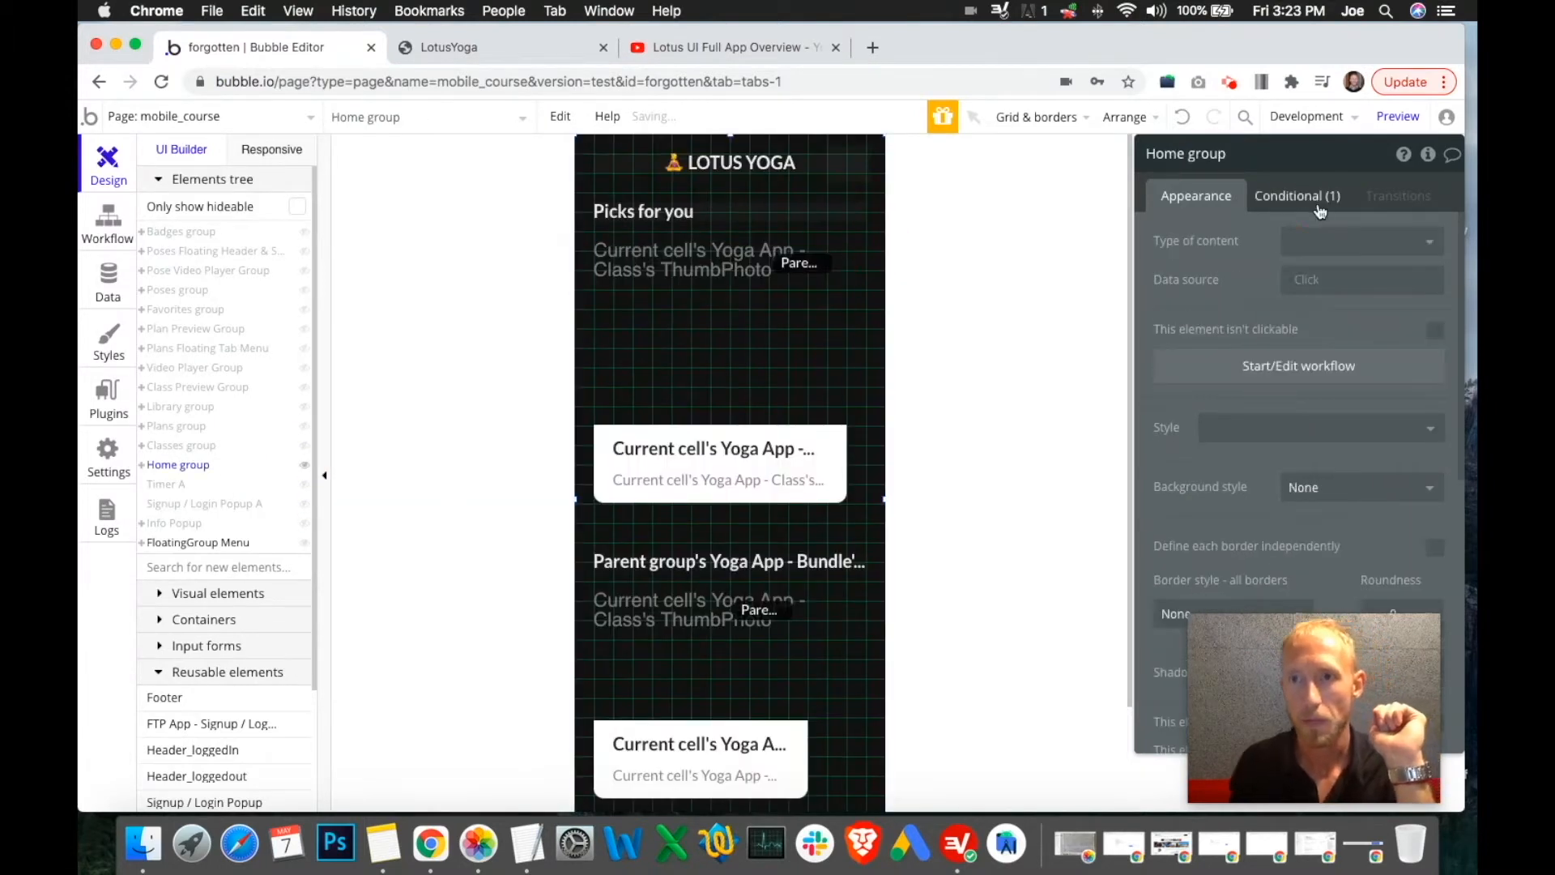
click(1317, 197)
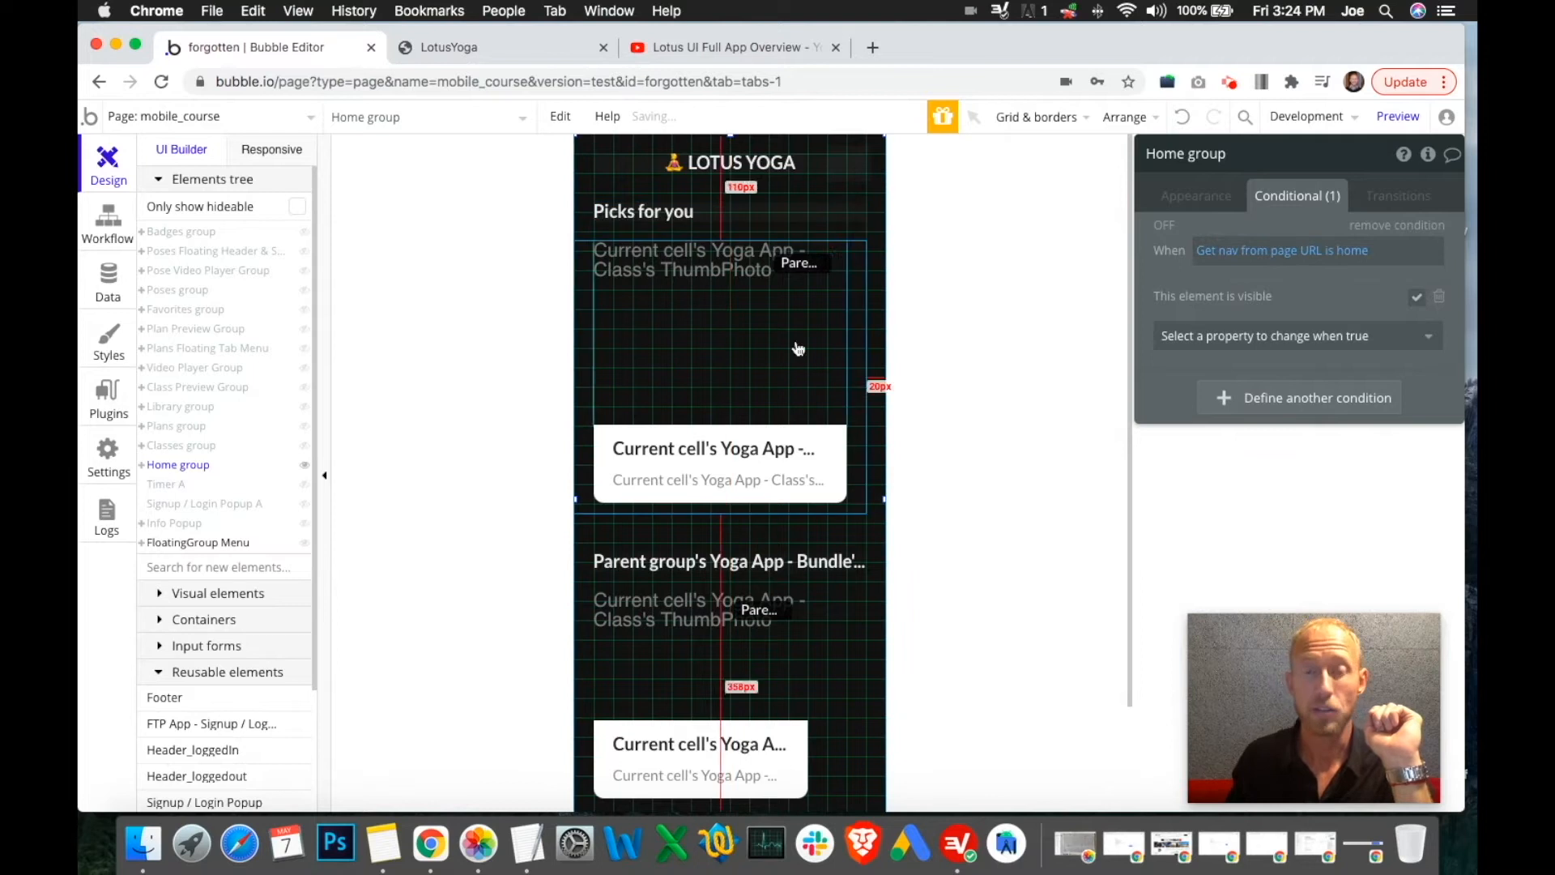
click(108, 219)
click(563, 367)
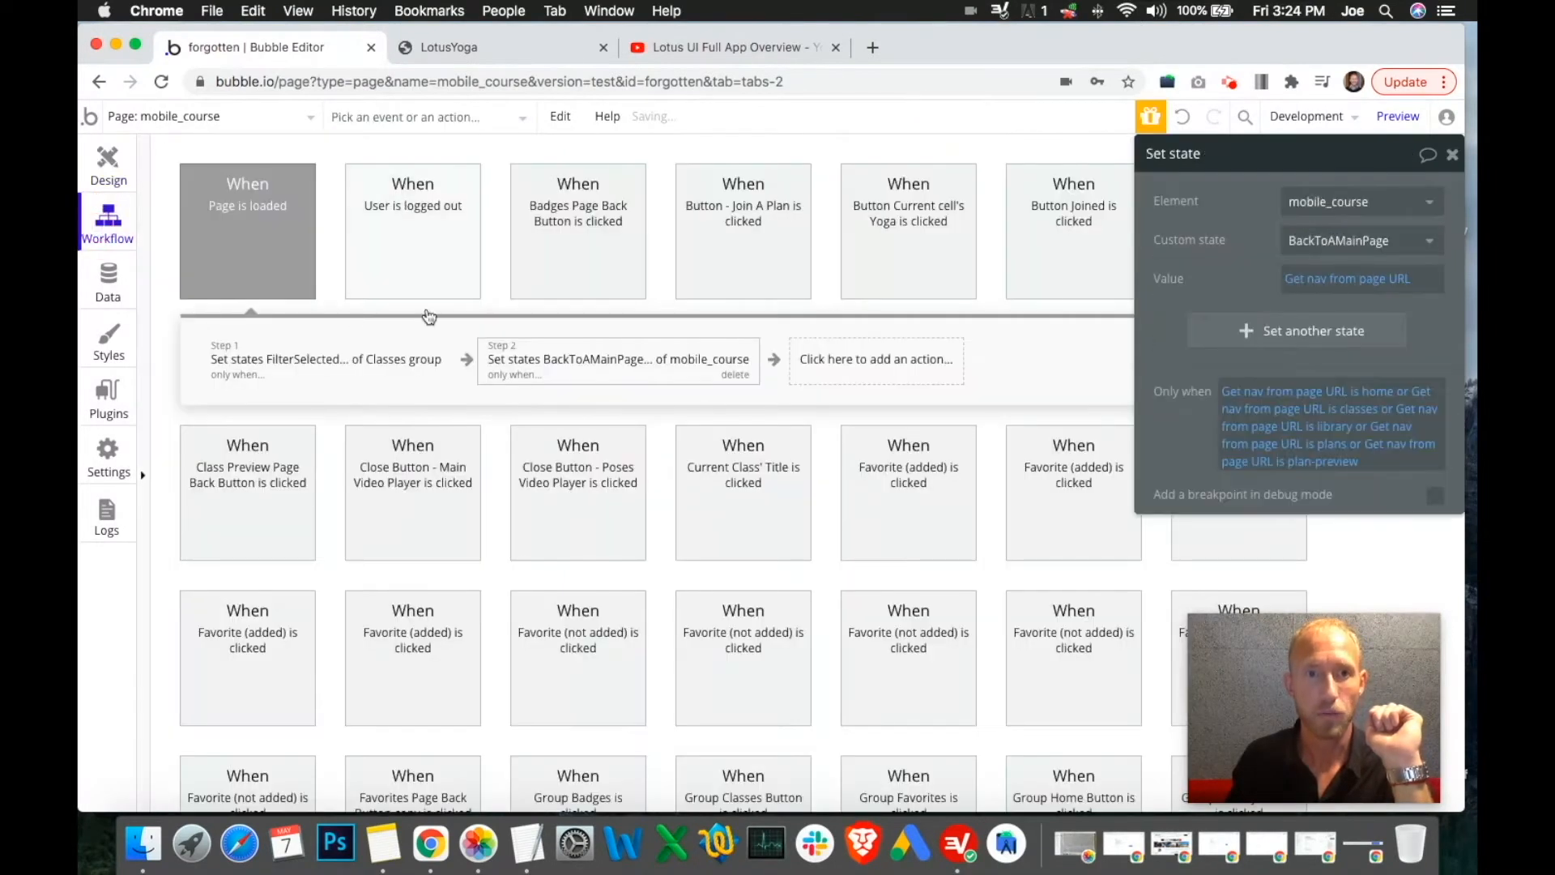
click(357, 263)
click(476, 361)
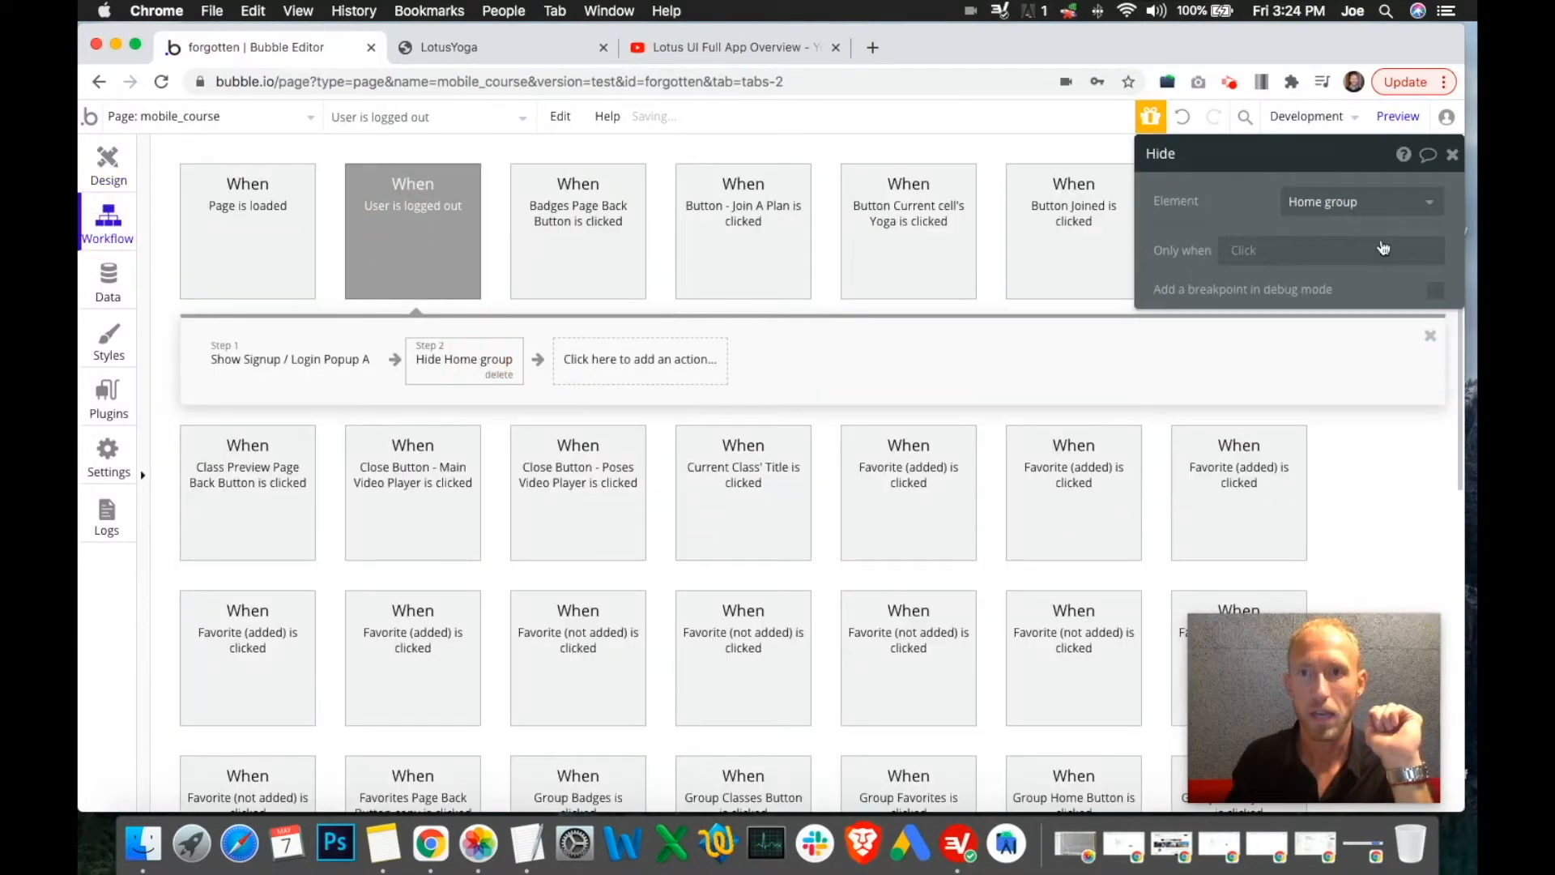
click(108, 166)
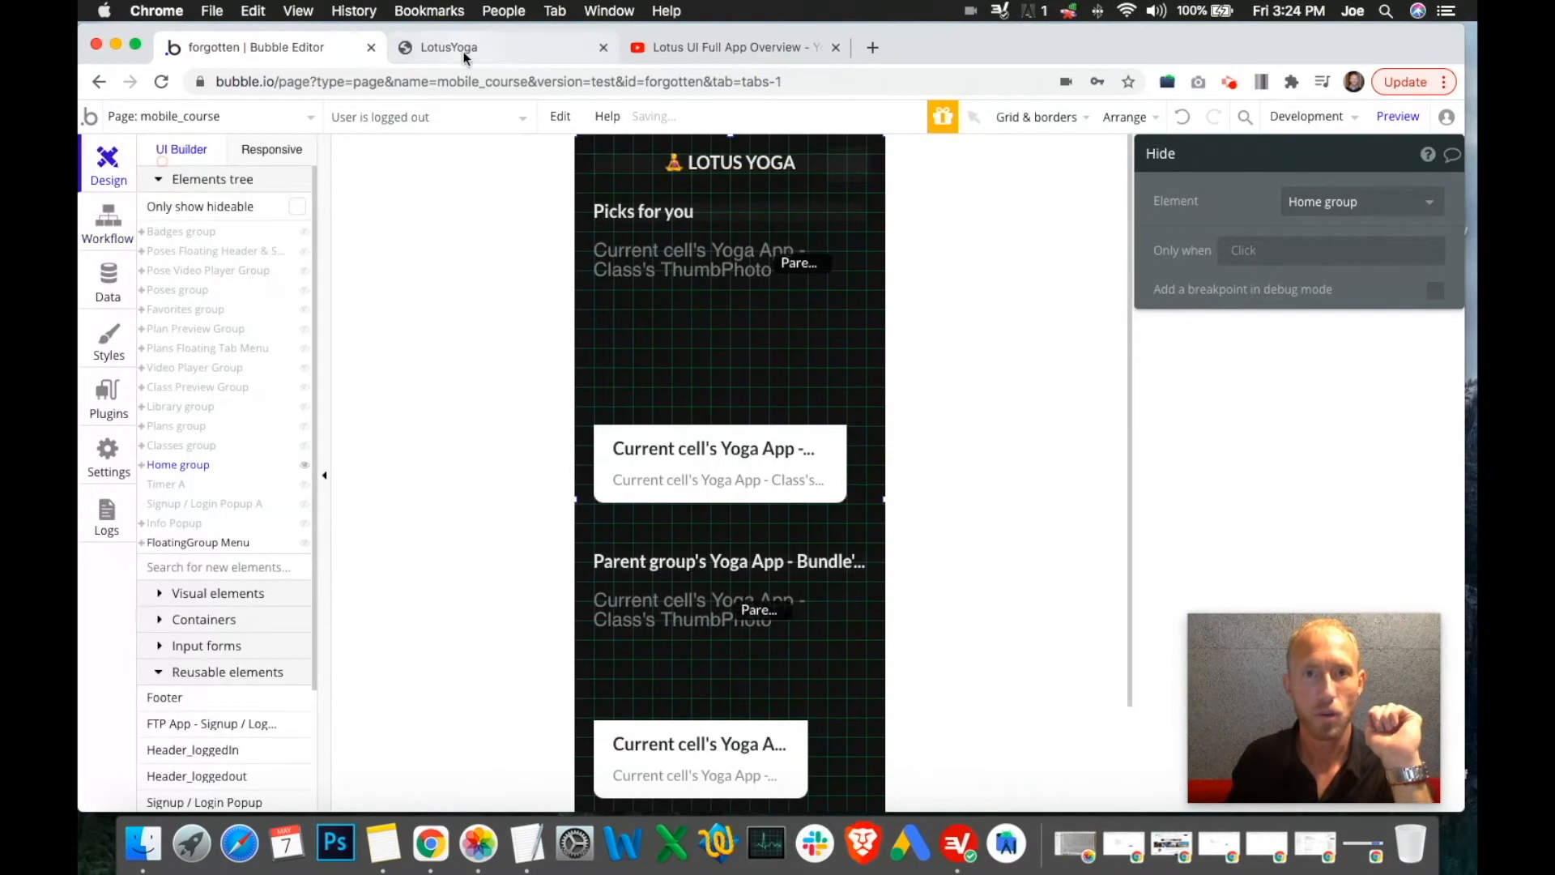
click(449, 47)
click(223, 50)
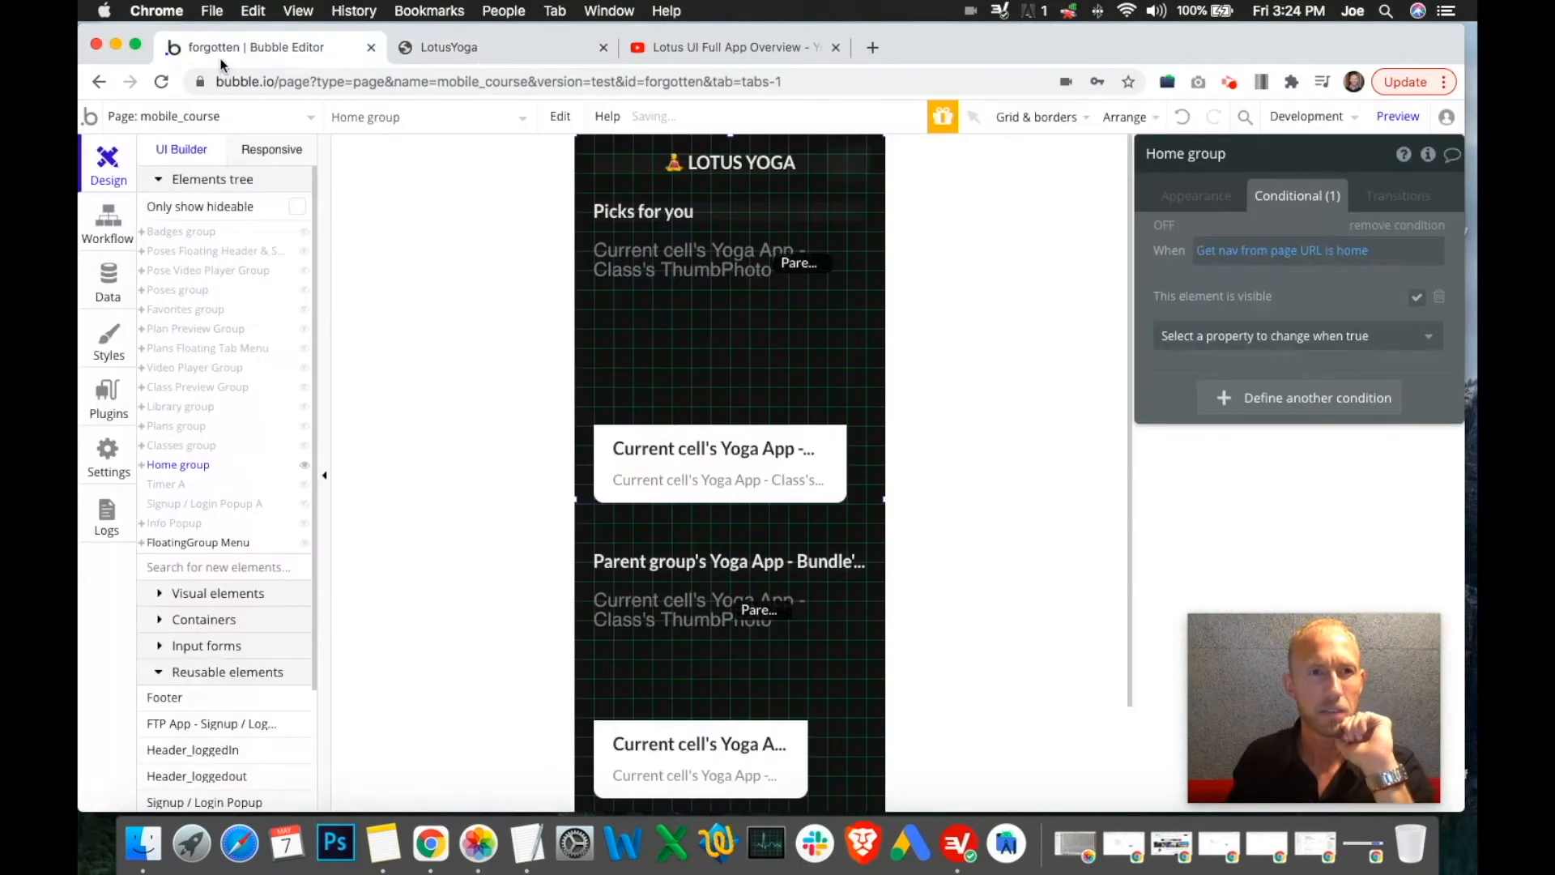
click(89, 243)
click(108, 162)
Extend Home group's nav-is-home condition with 'and Current User is logged in', then reload the preview
click(731, 238)
click(881, 232)
click(1380, 263)
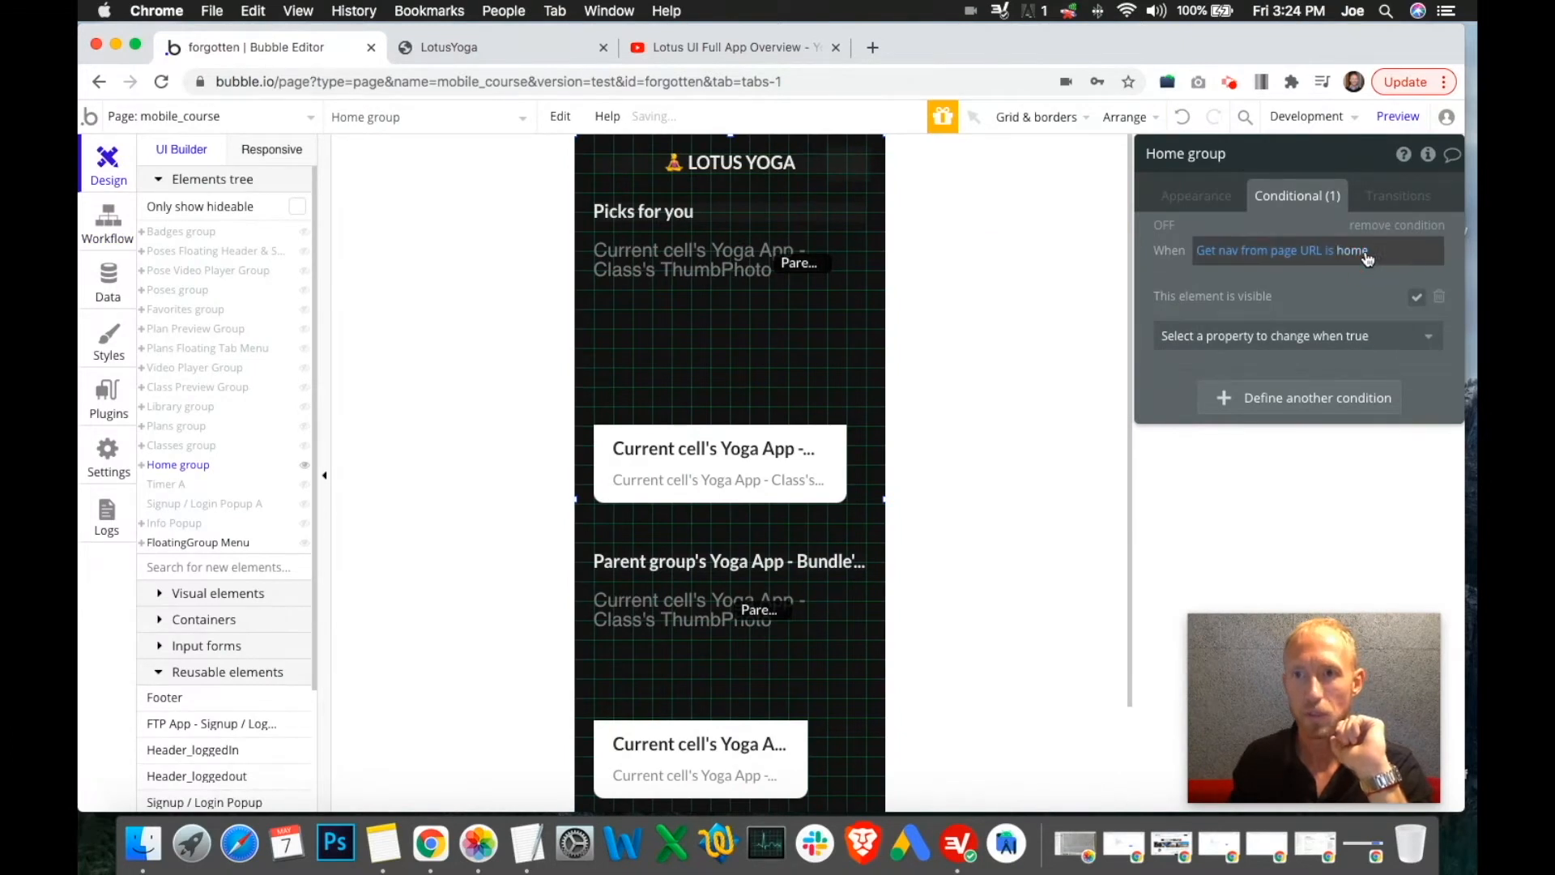
click(1368, 258)
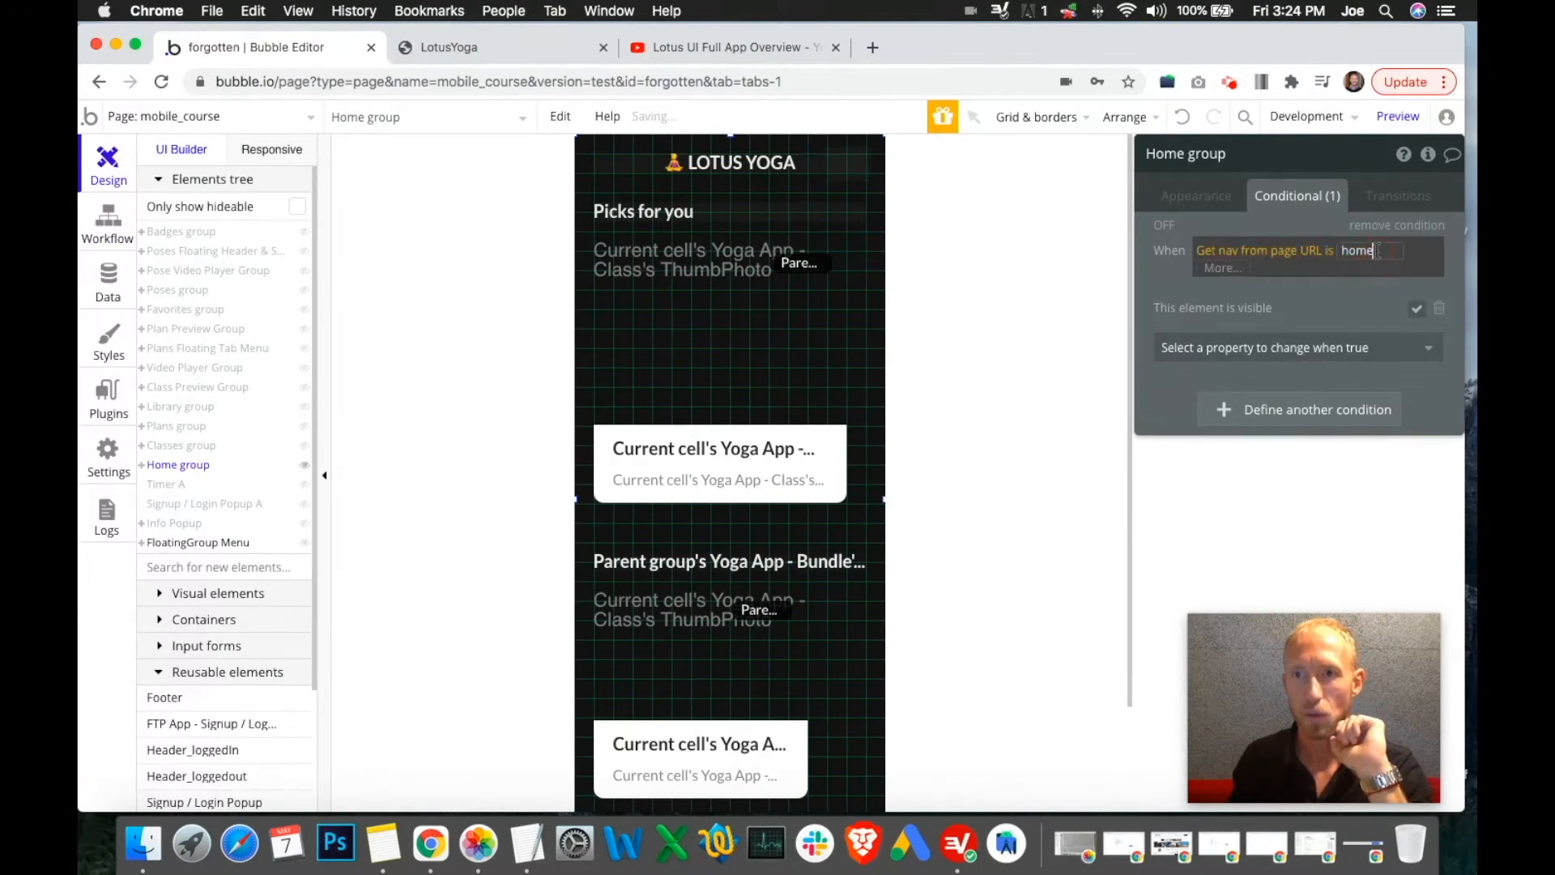
click(1246, 271)
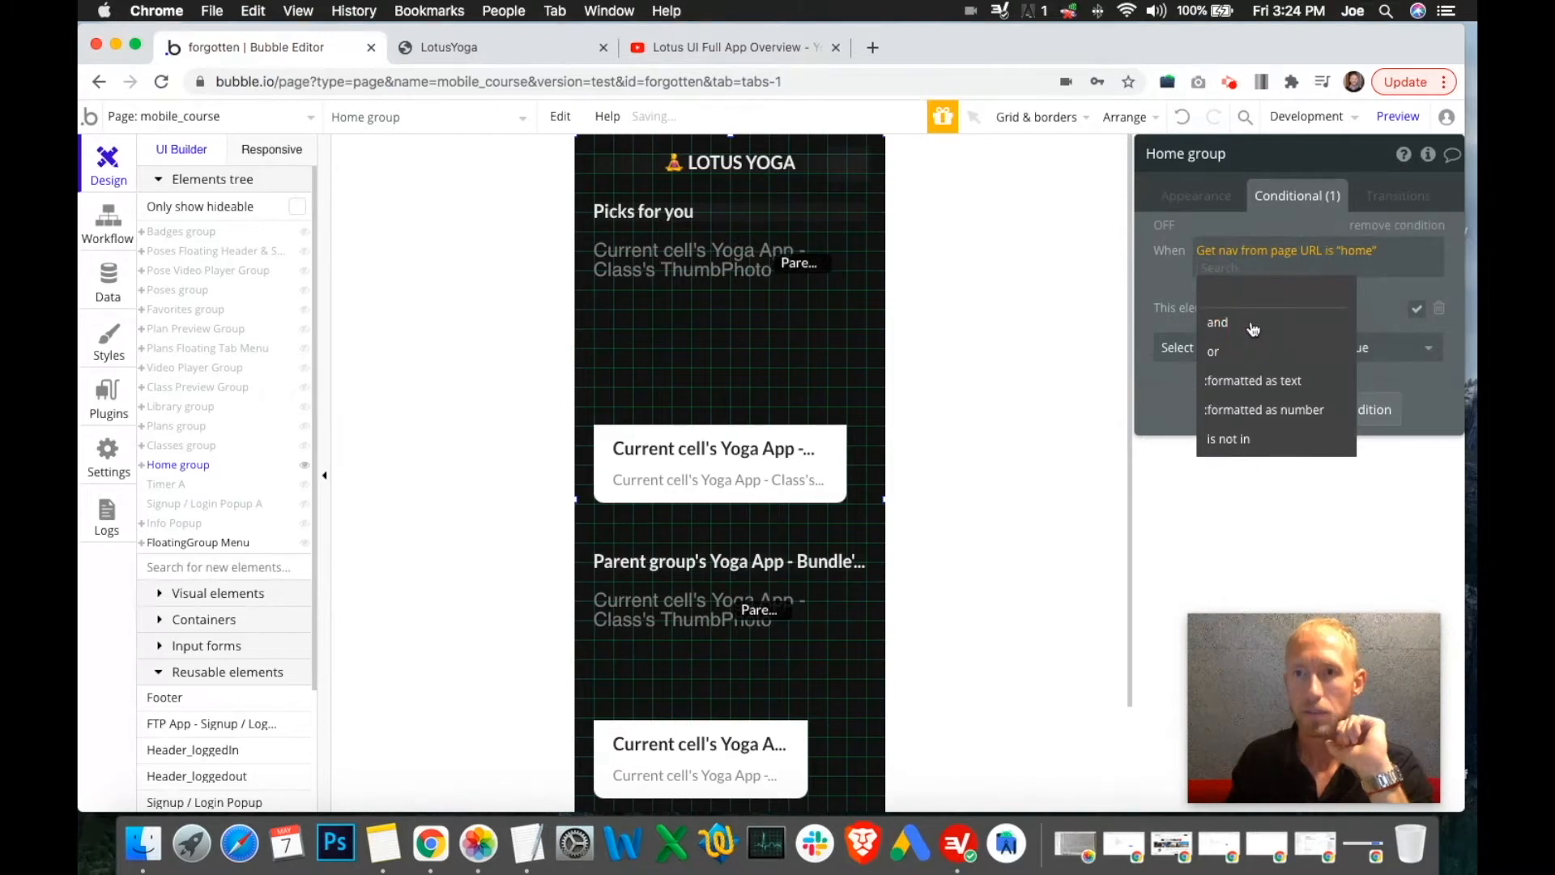
click(1232, 324)
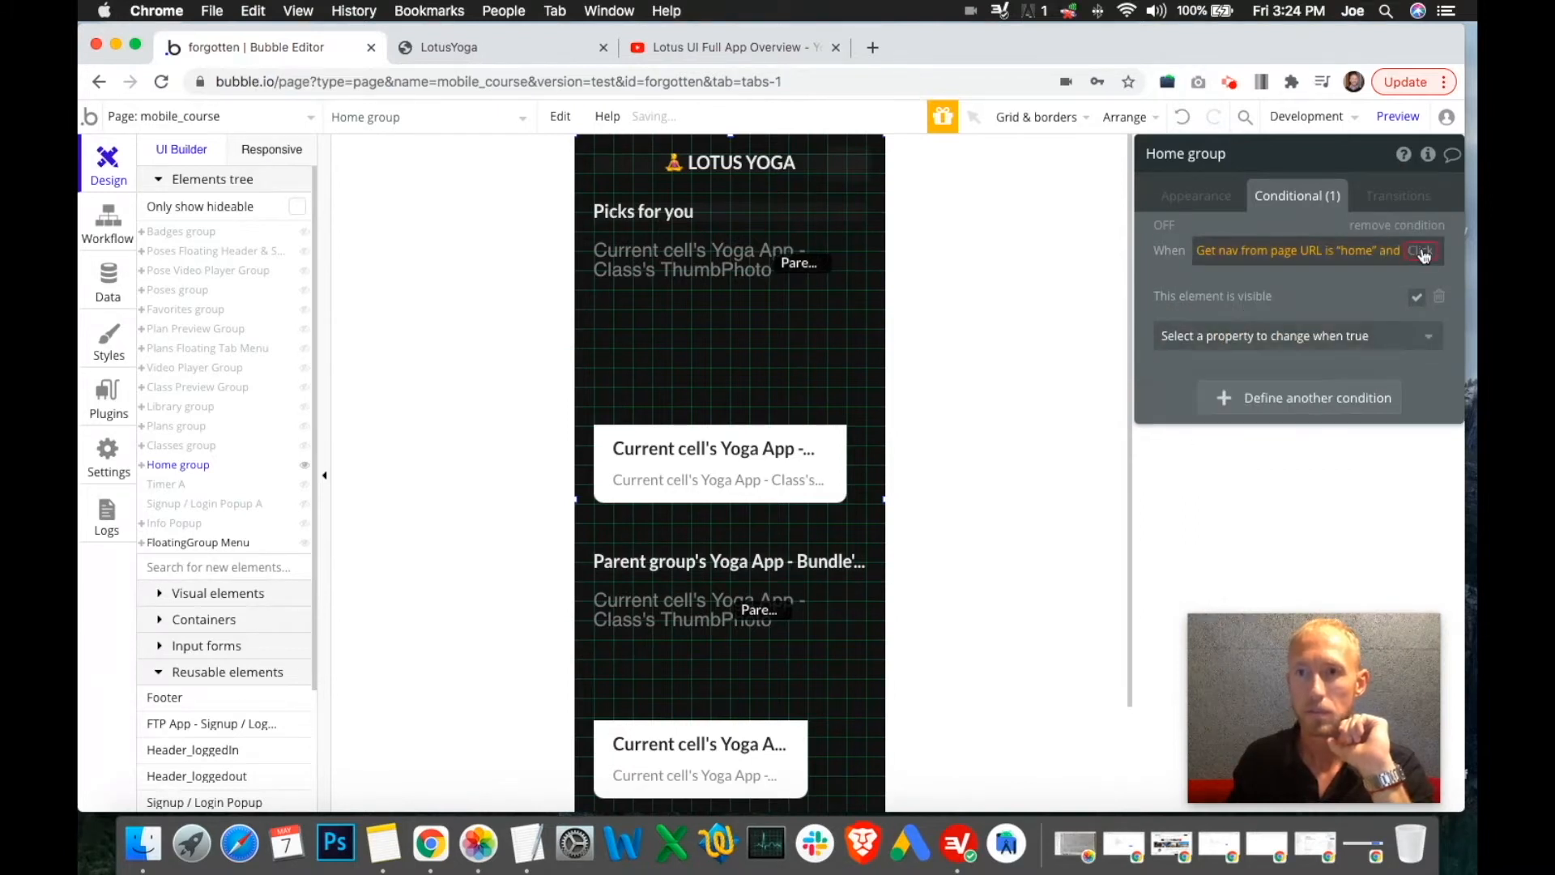
click(1424, 255)
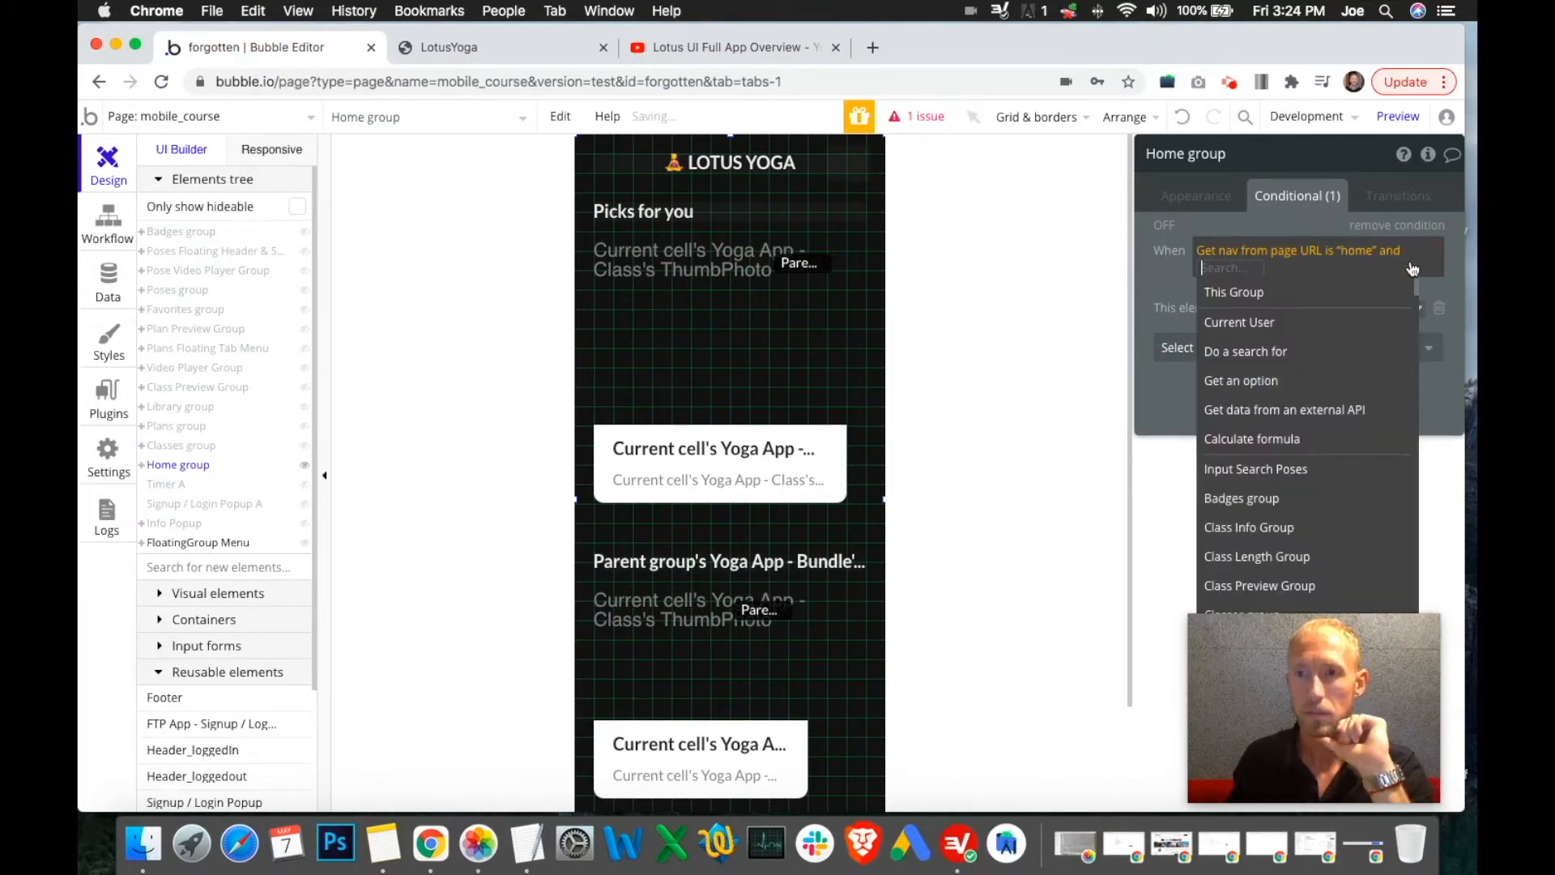
click(1320, 322)
scroll(1353, 357, down, 15)
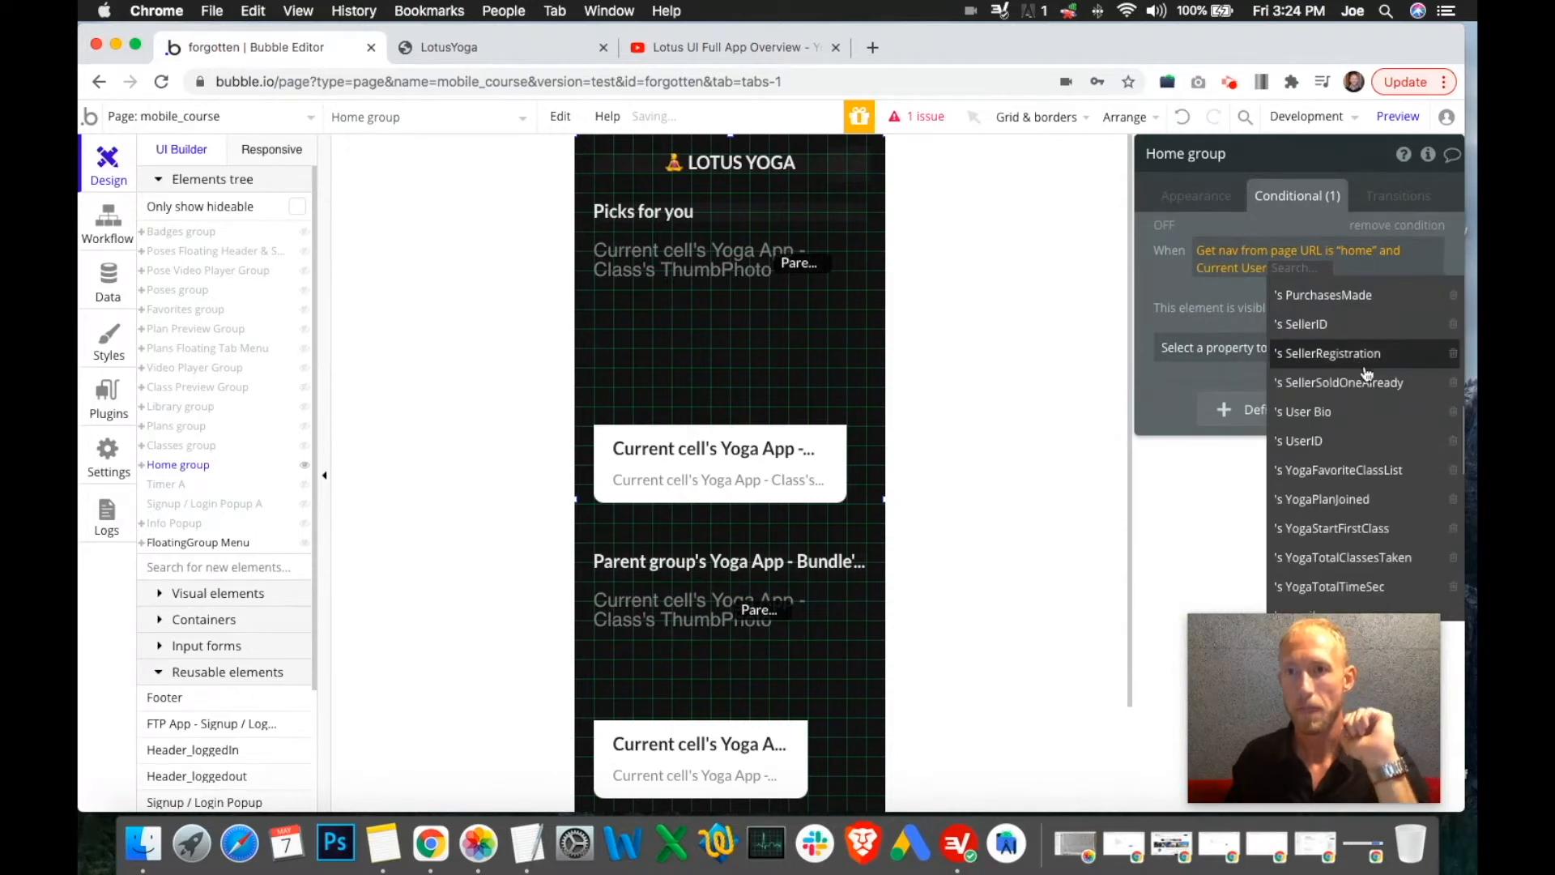
scroll(1374, 407, up, 5)
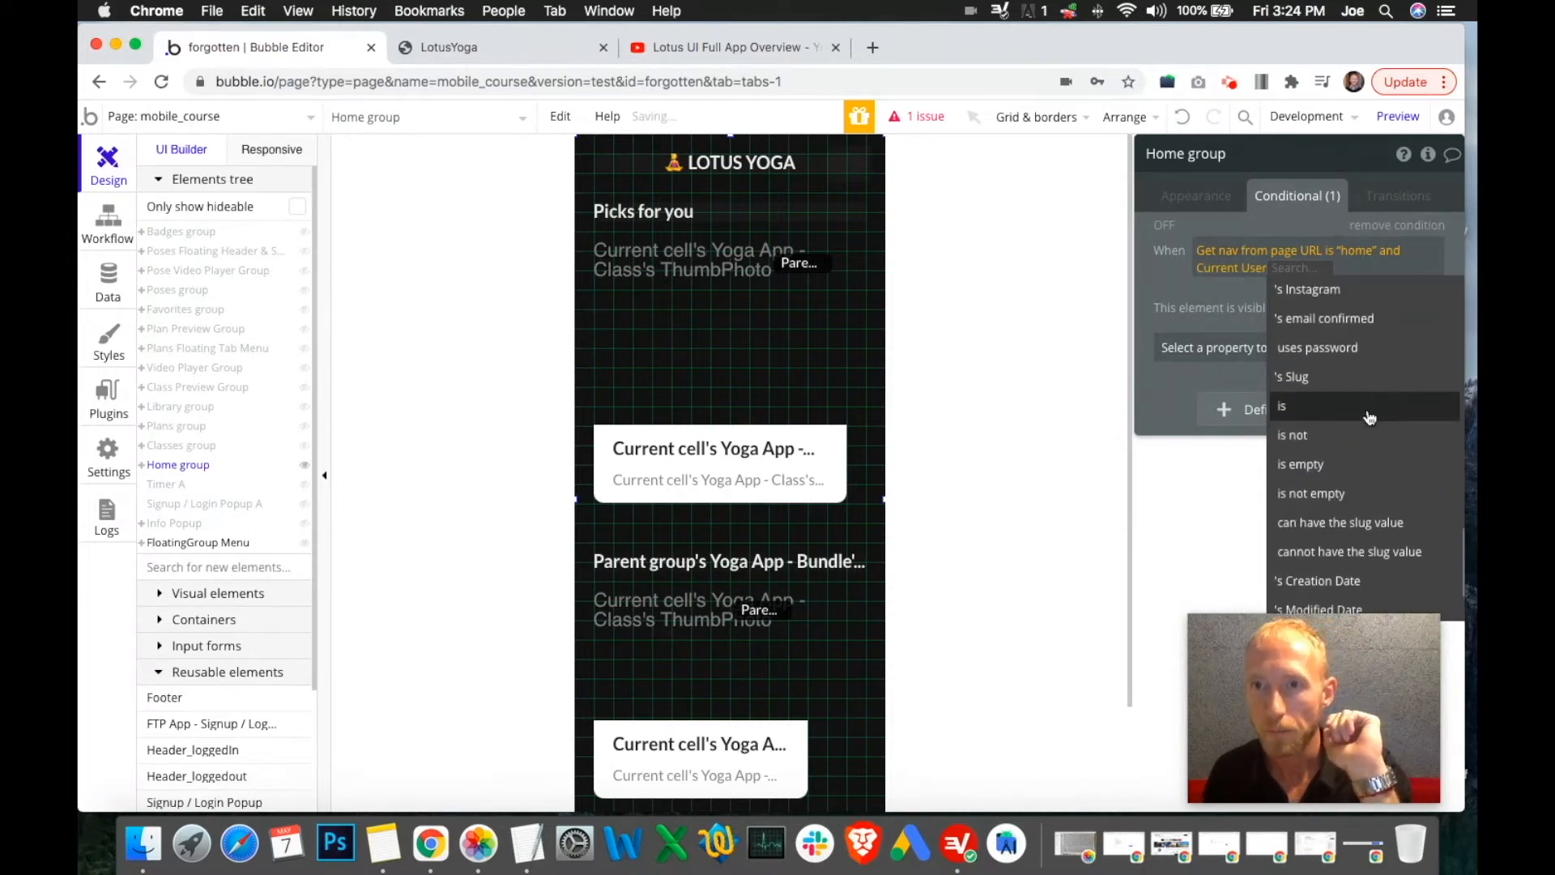
scroll(1375, 437, down, 2)
scroll(1377, 442, up, 5)
scroll(1369, 550, up, 4)
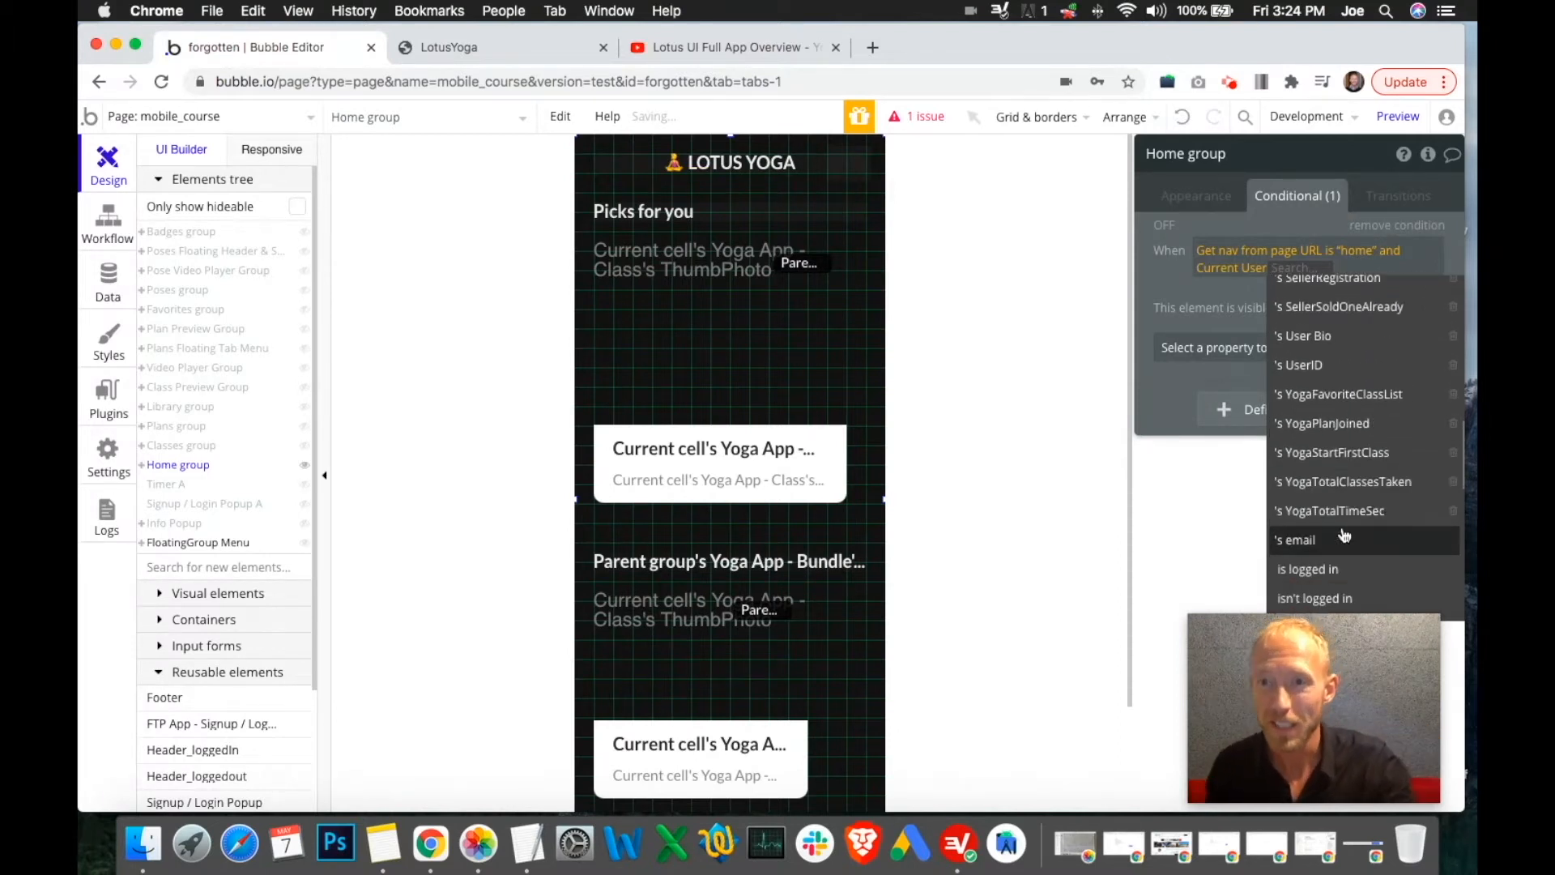
scroll(1365, 510, down, 4)
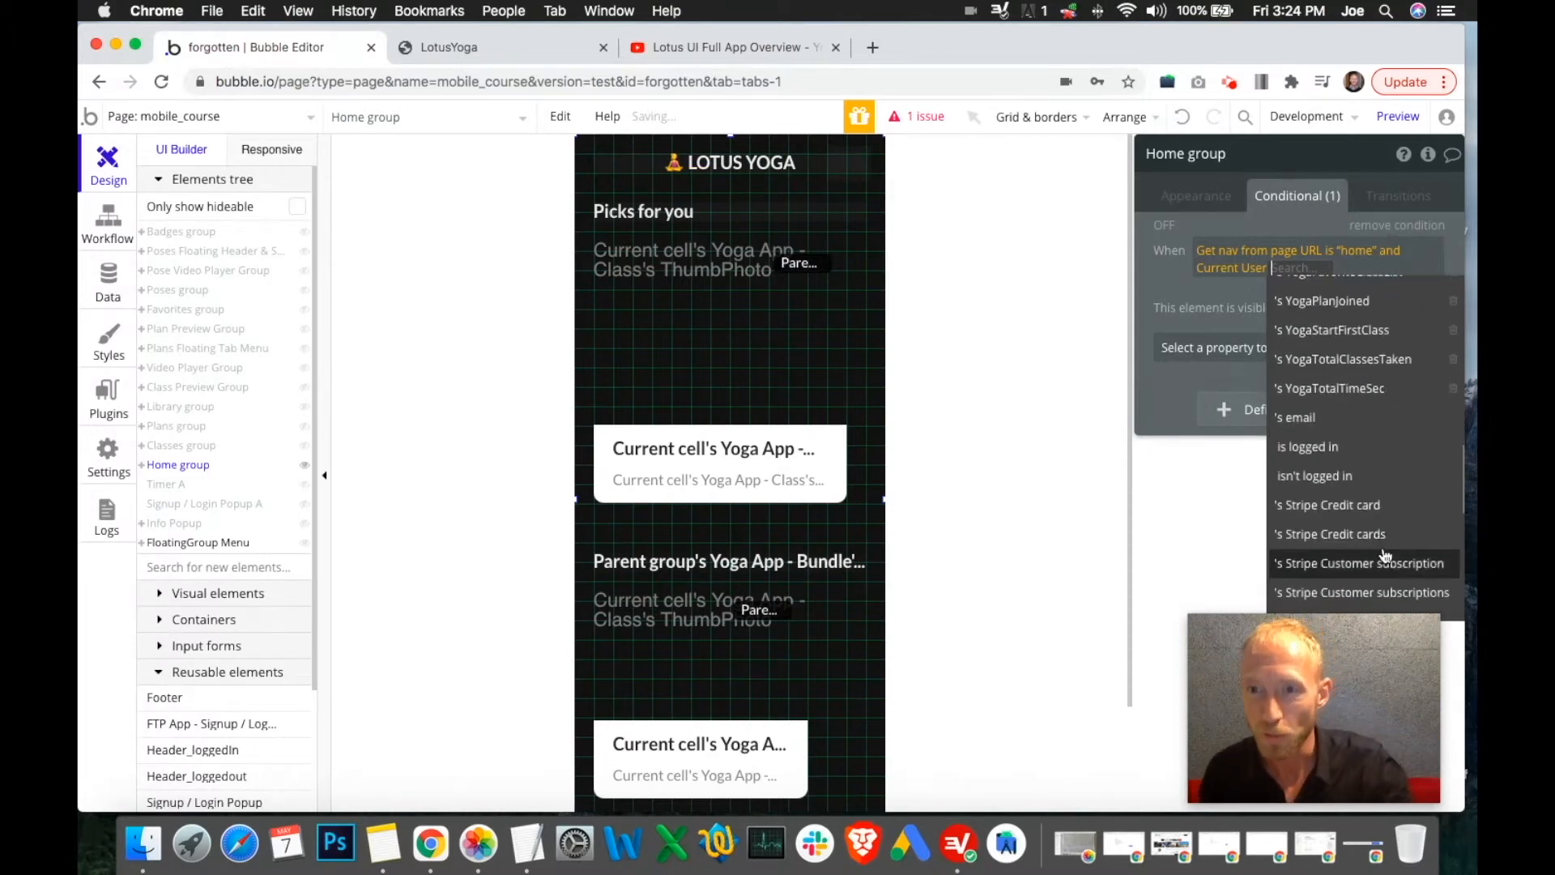
click(1346, 451)
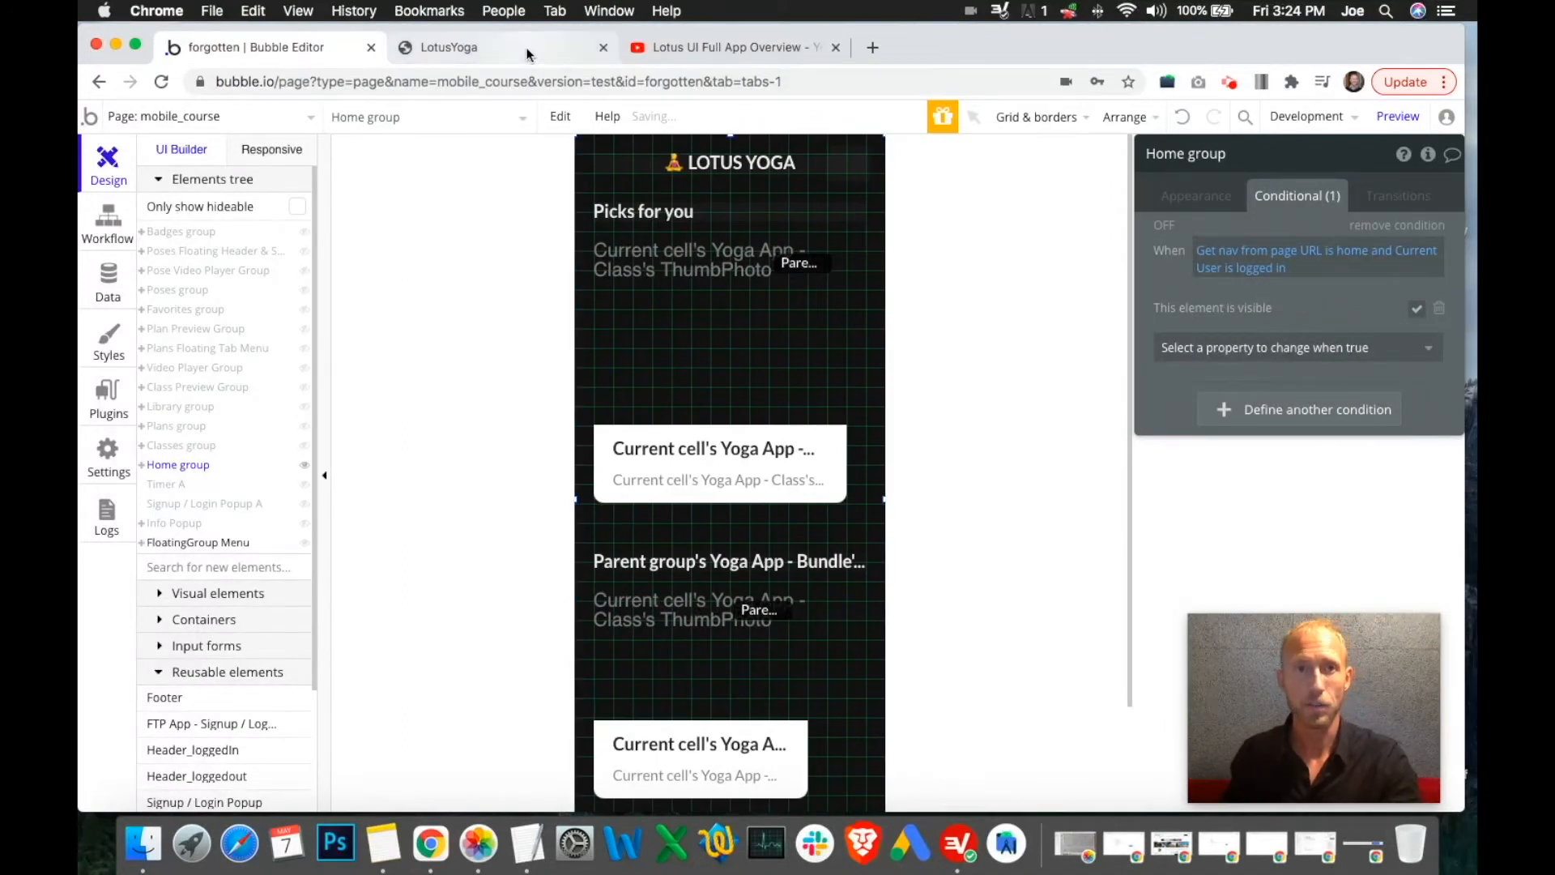
click(454, 47)
click(657, 240)
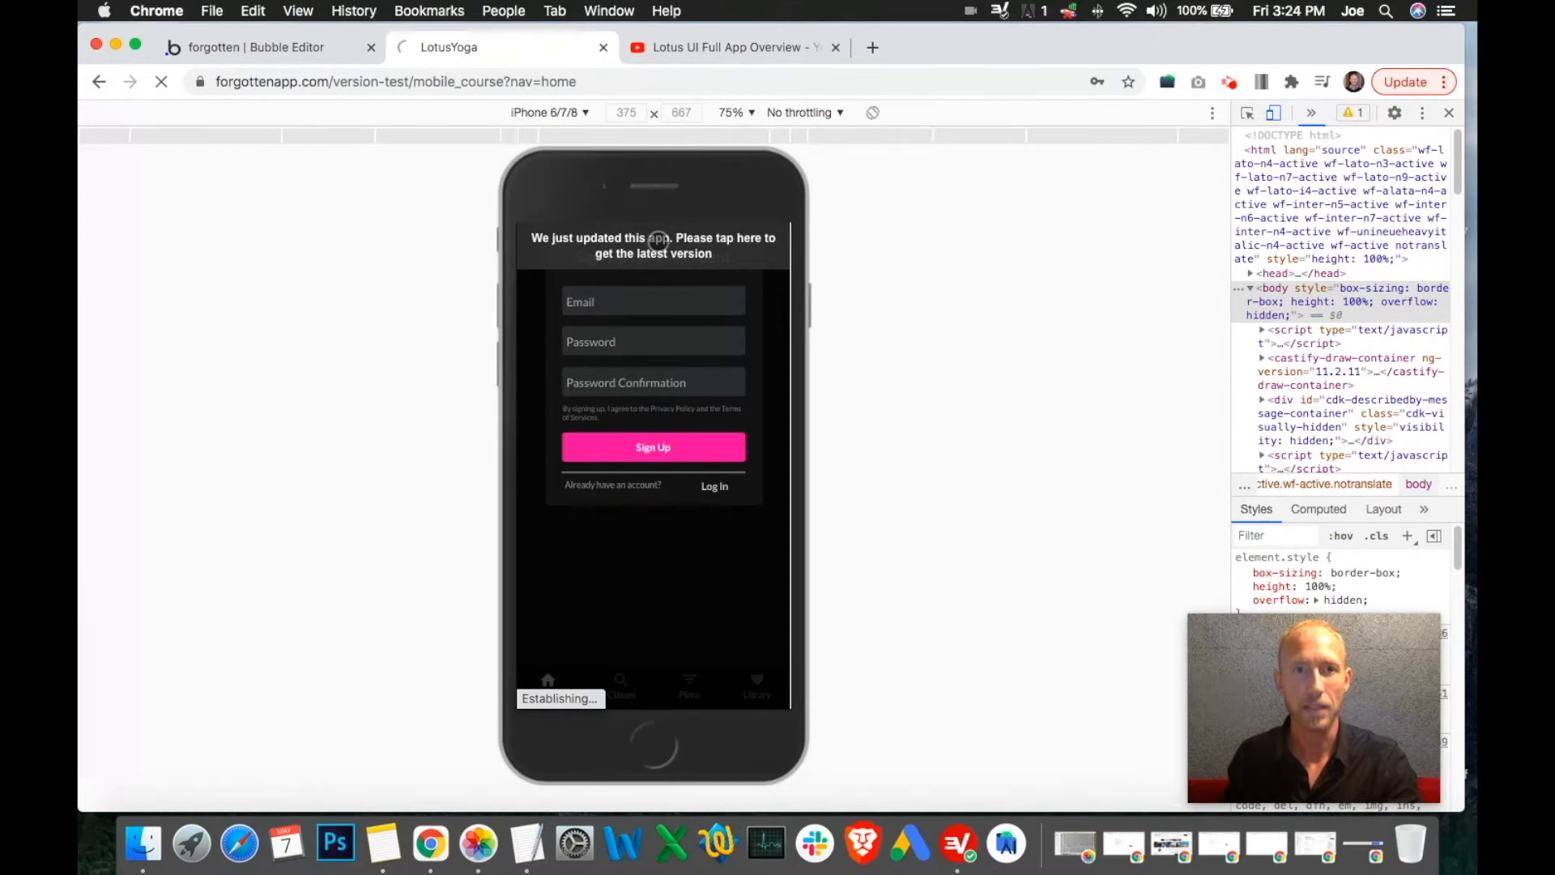
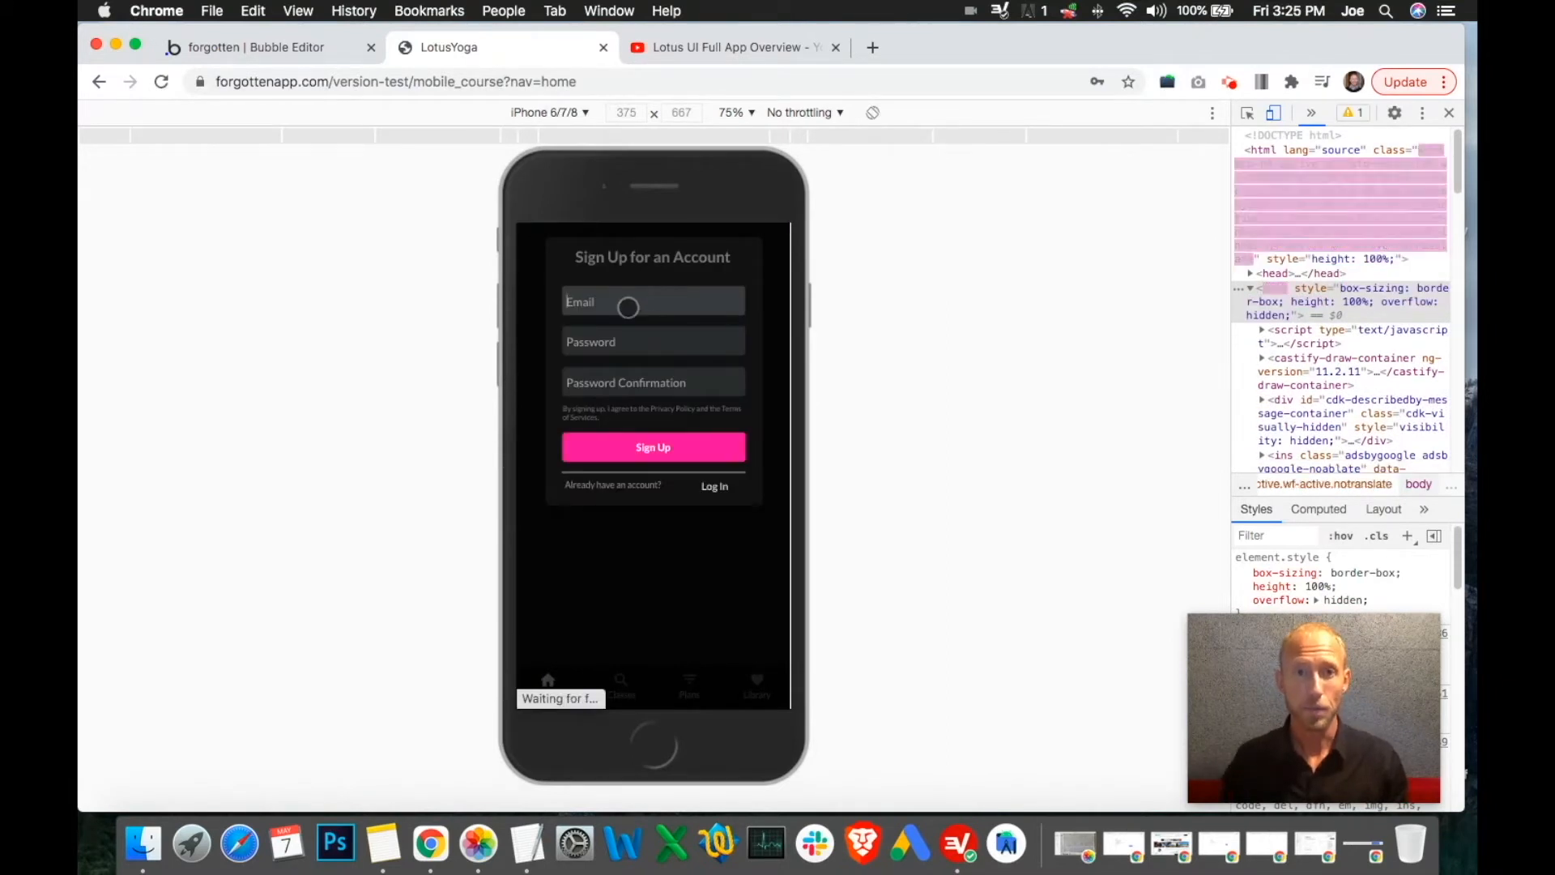
Register a test account with a test email and password, then dismiss Chrome's save-password prompt
click(628, 307)
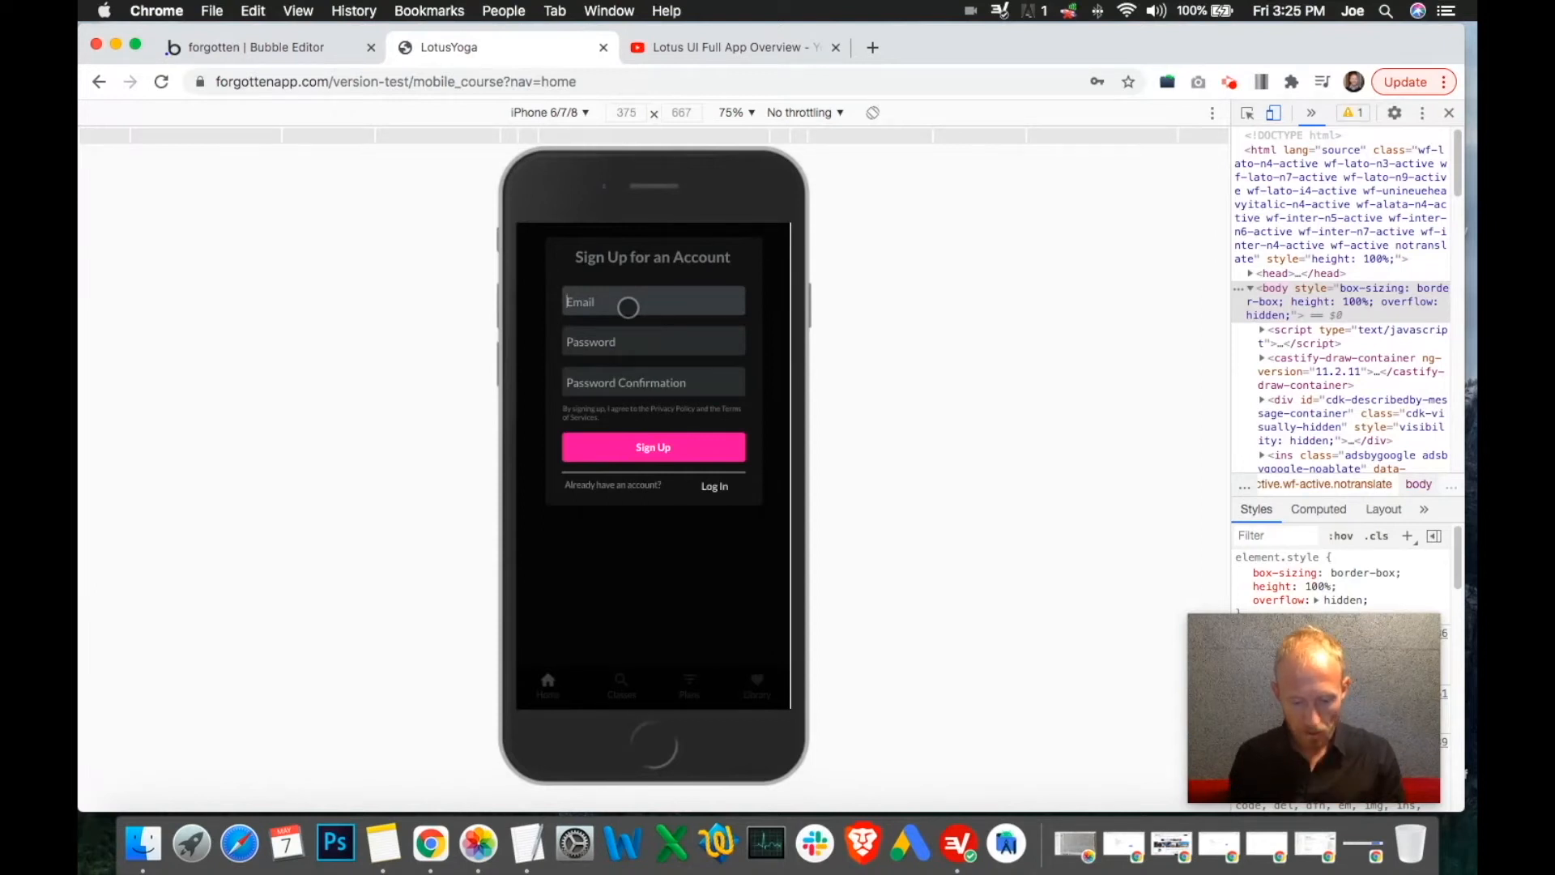
text(yogaa)
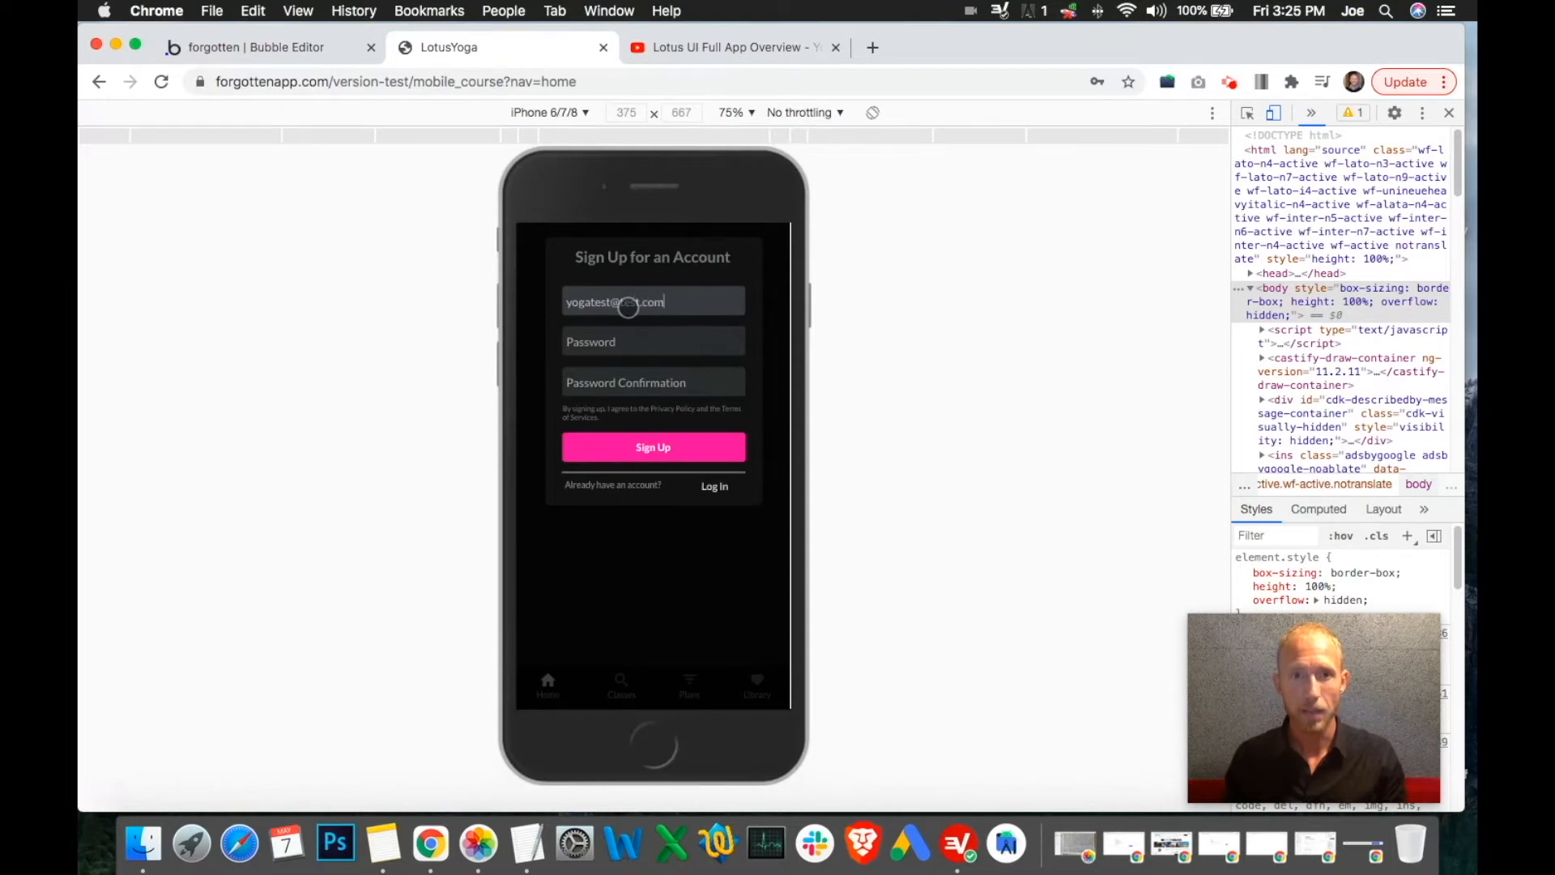
key(Tab)
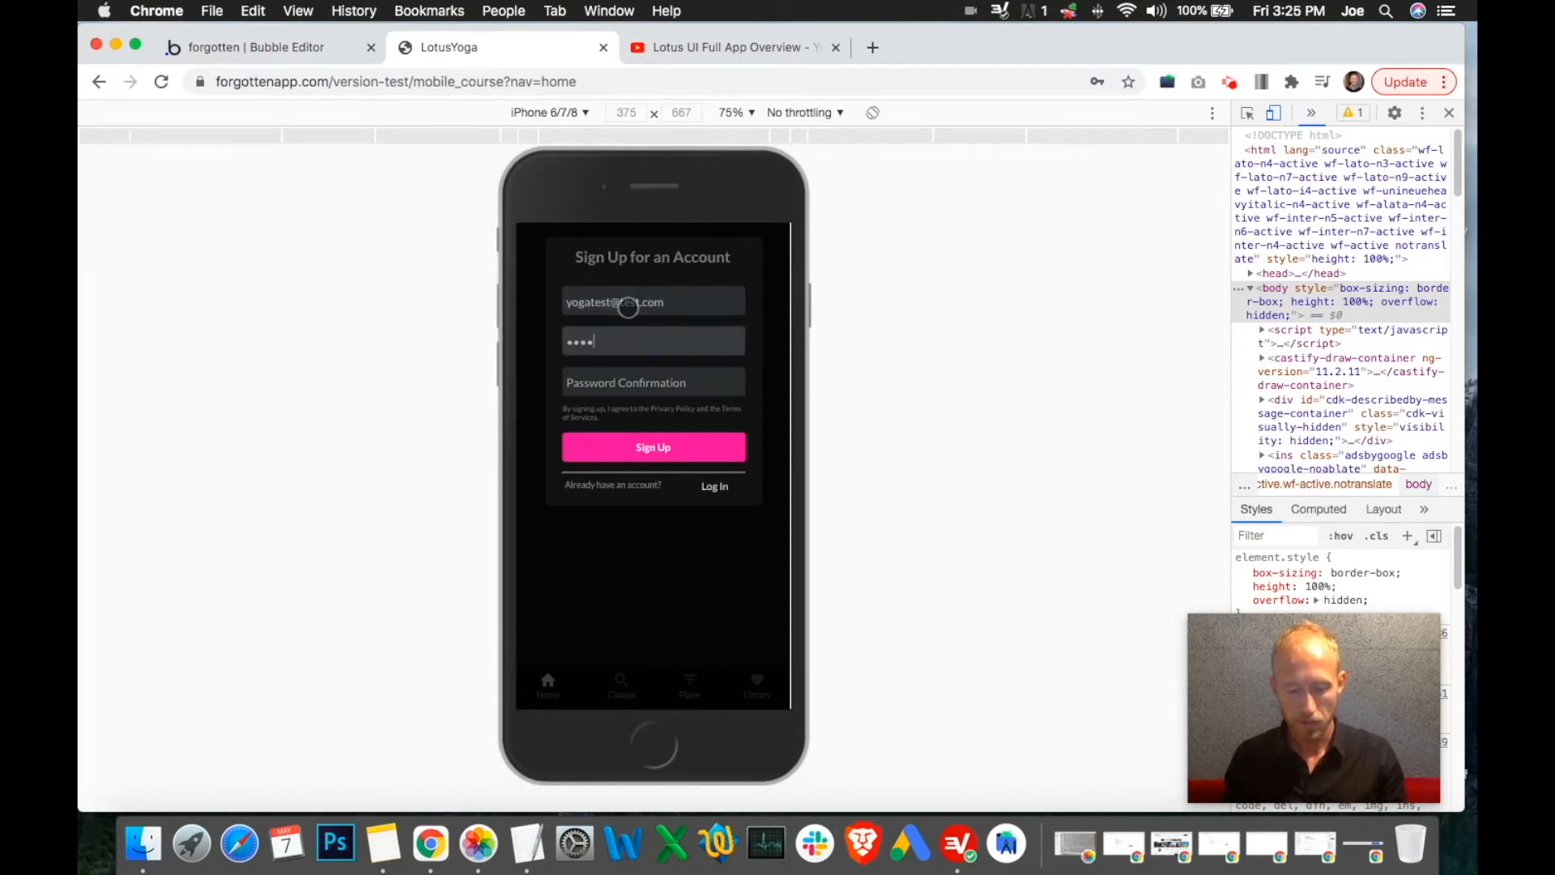
text(•••)
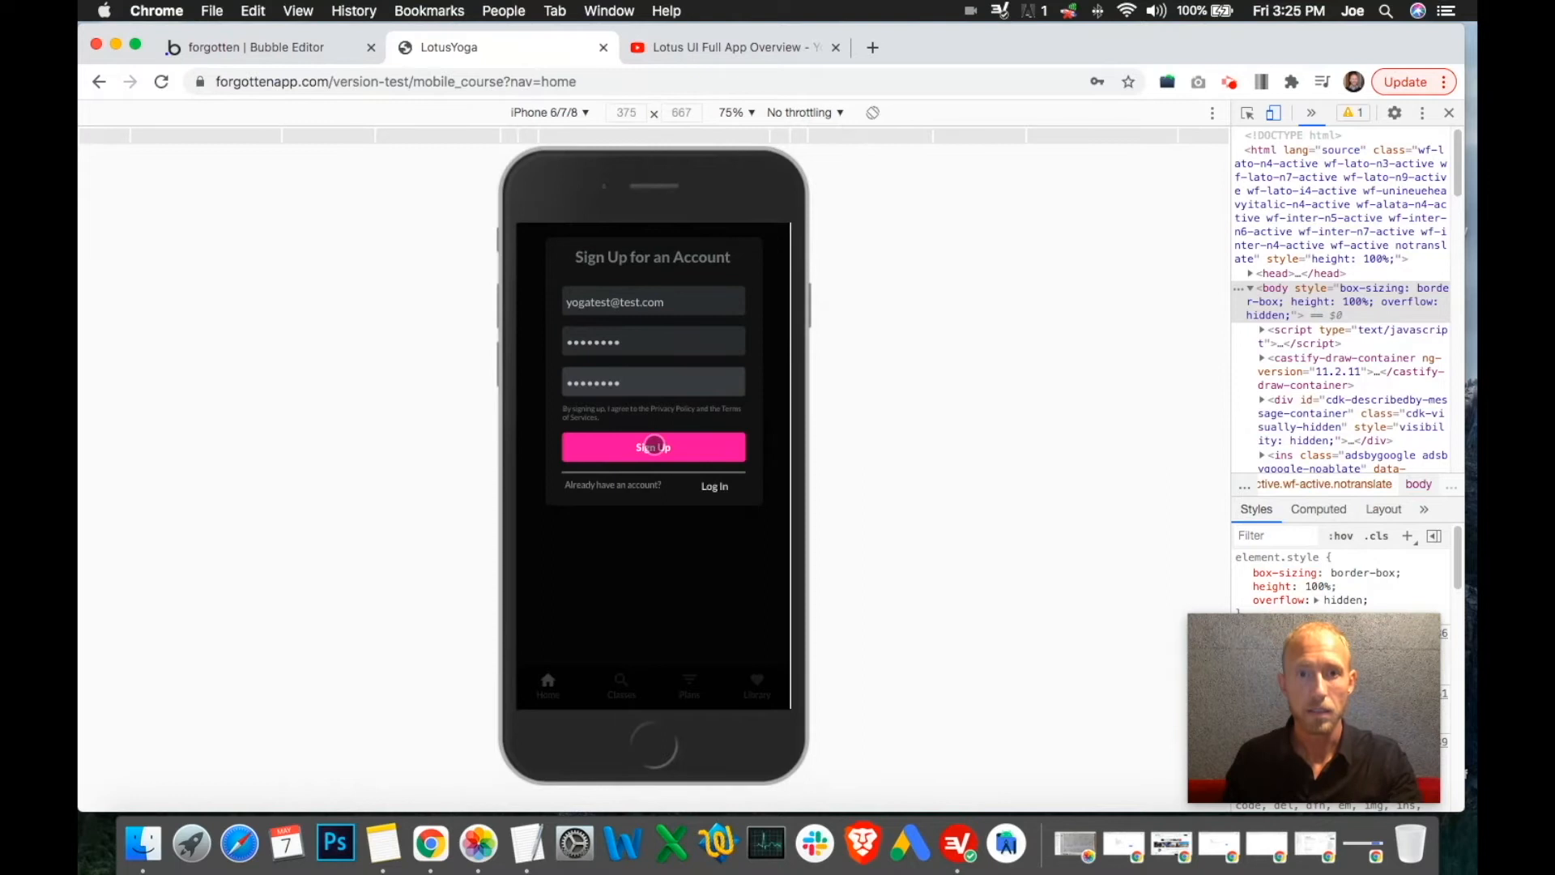
click(654, 447)
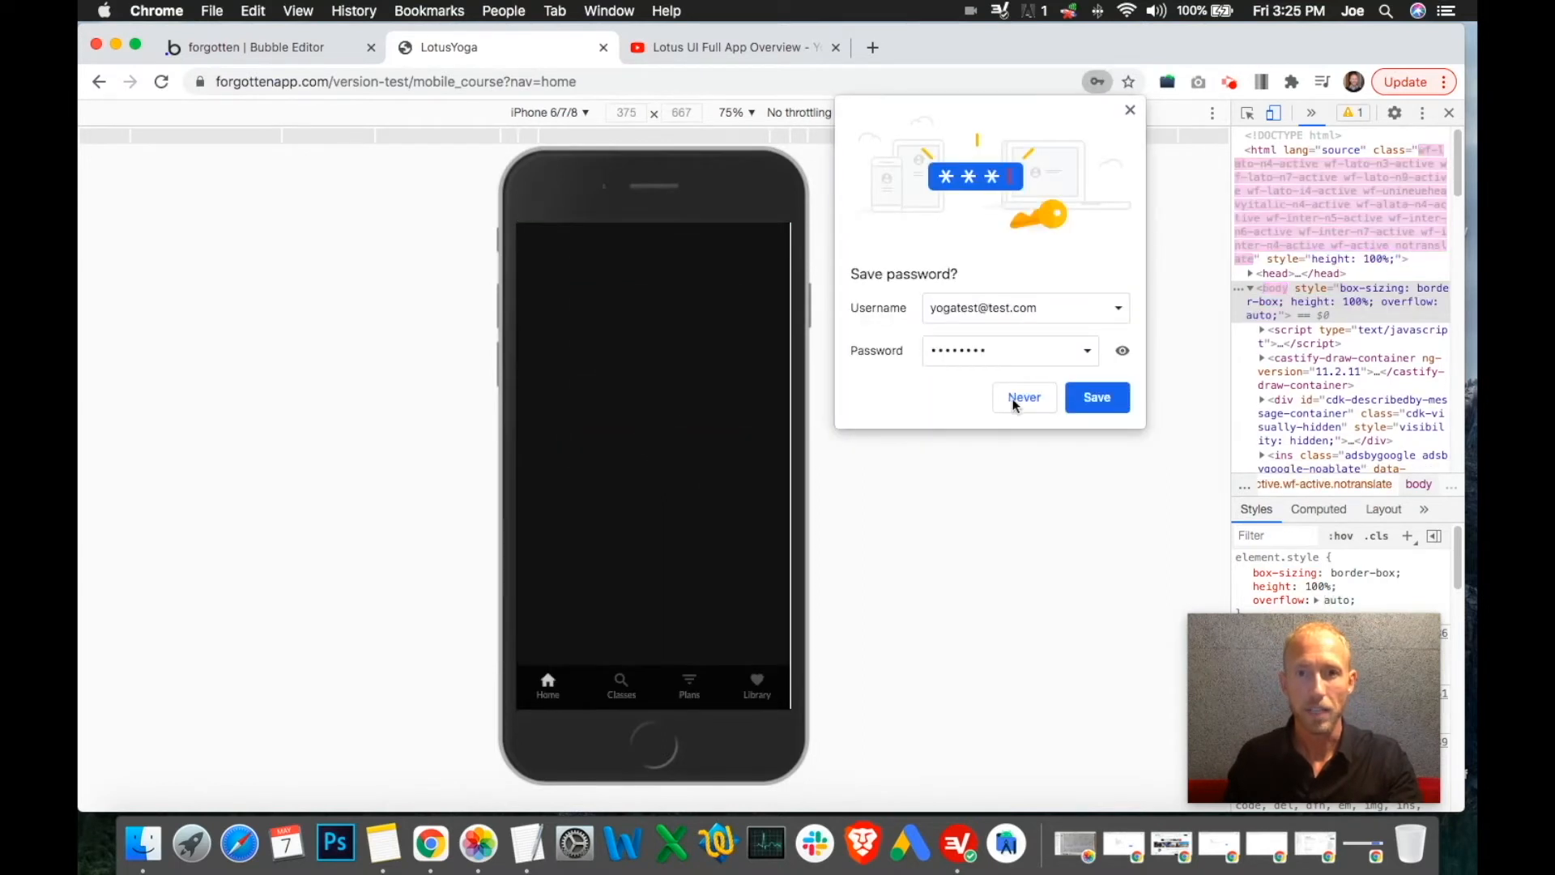
click(1130, 111)
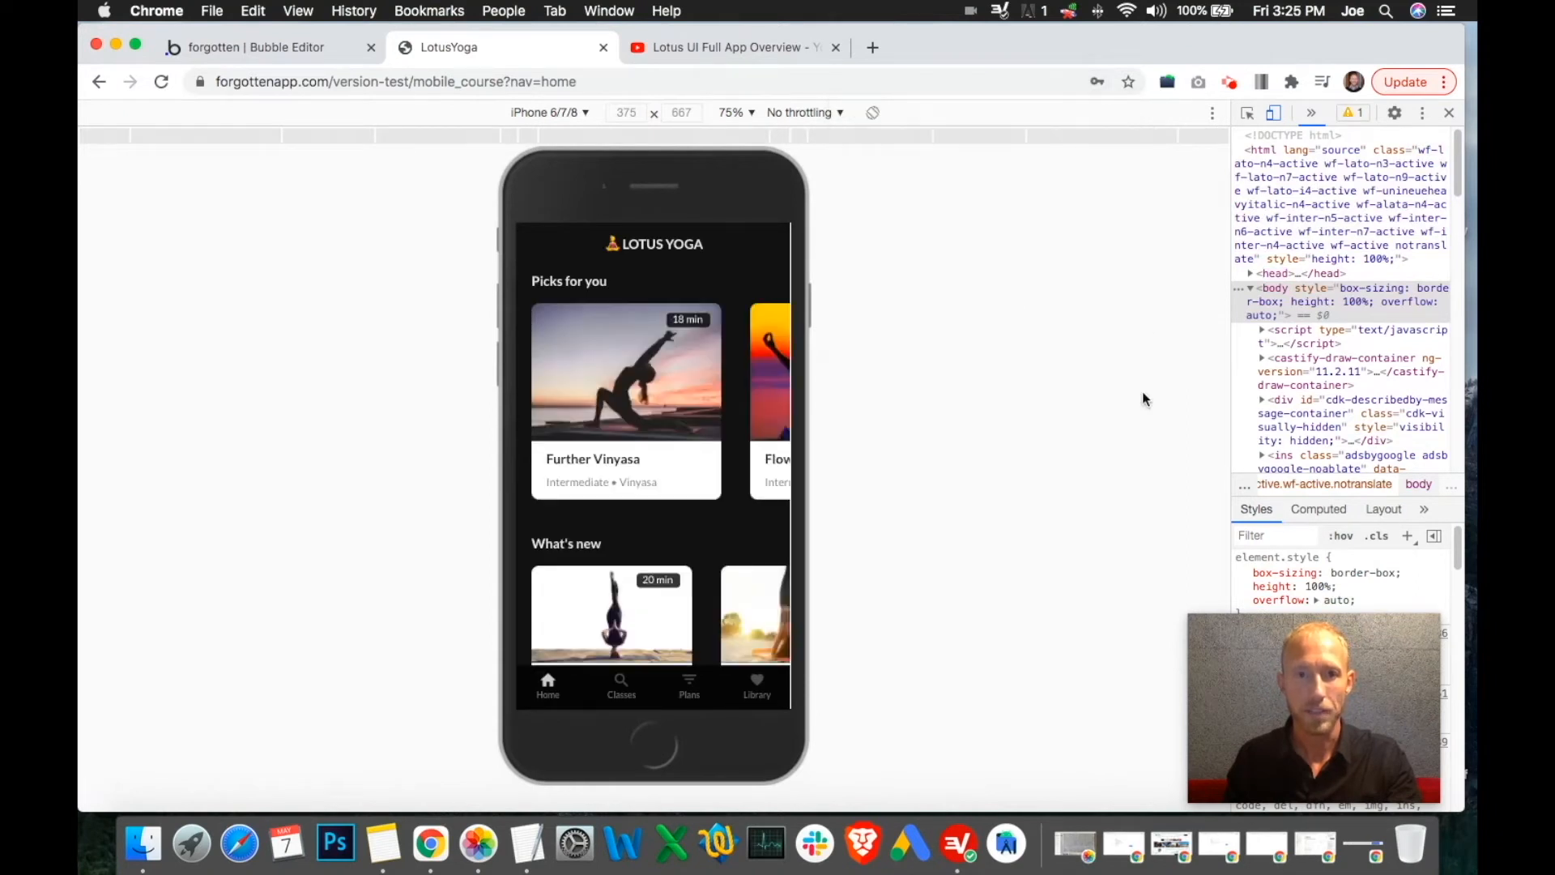
Open the Further Vinyasa class, then look over the Library and Your Badges pages
scroll(613, 335, down, 5)
scroll(664, 351, up, 3)
scroll(637, 409, up, 2)
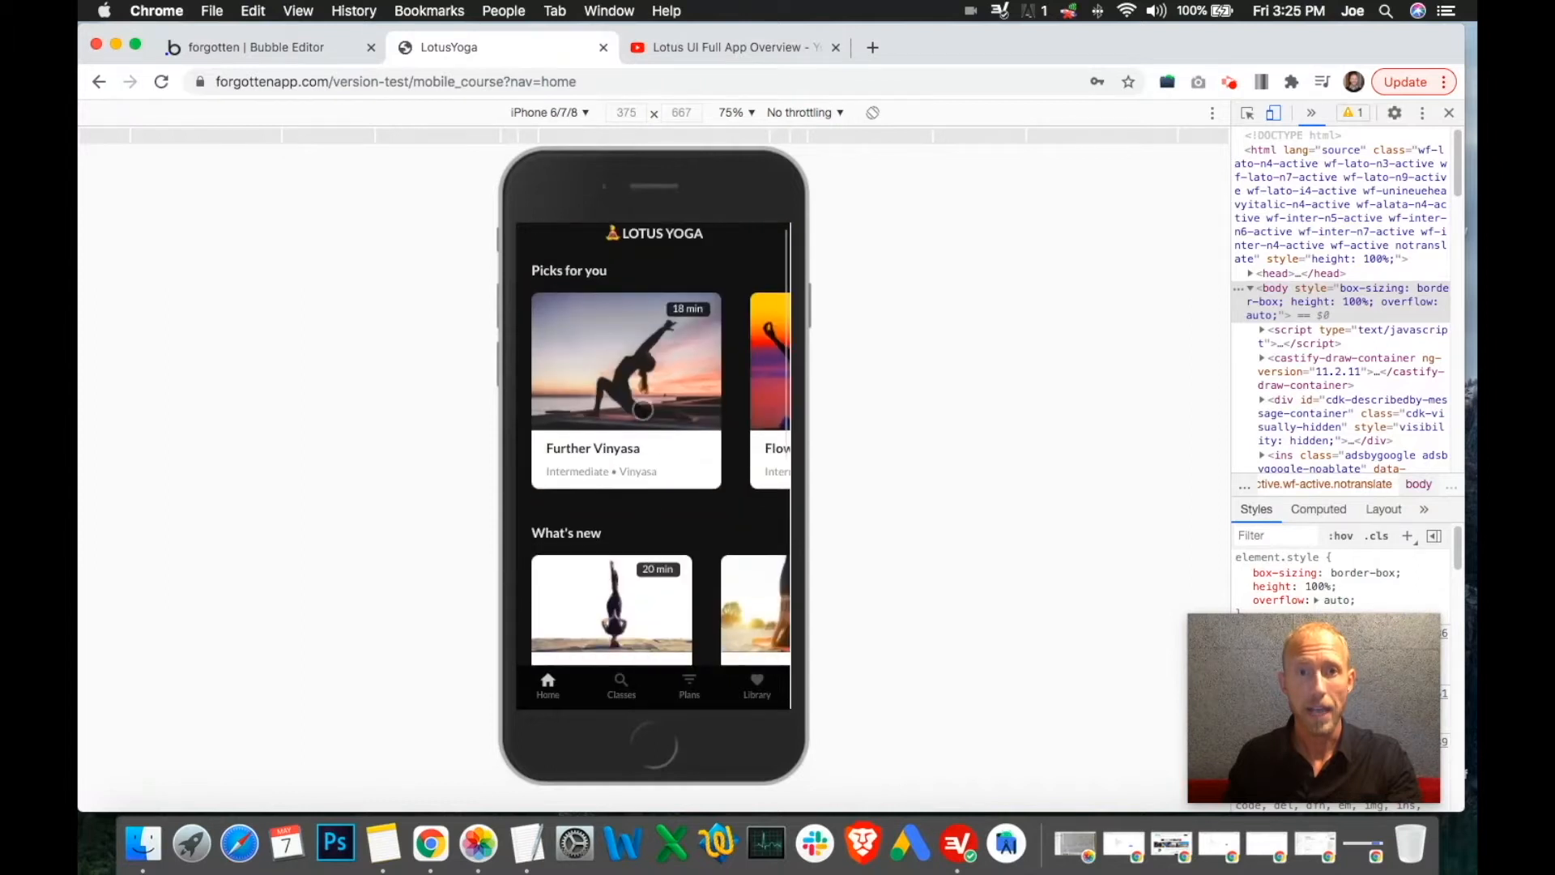
click(700, 390)
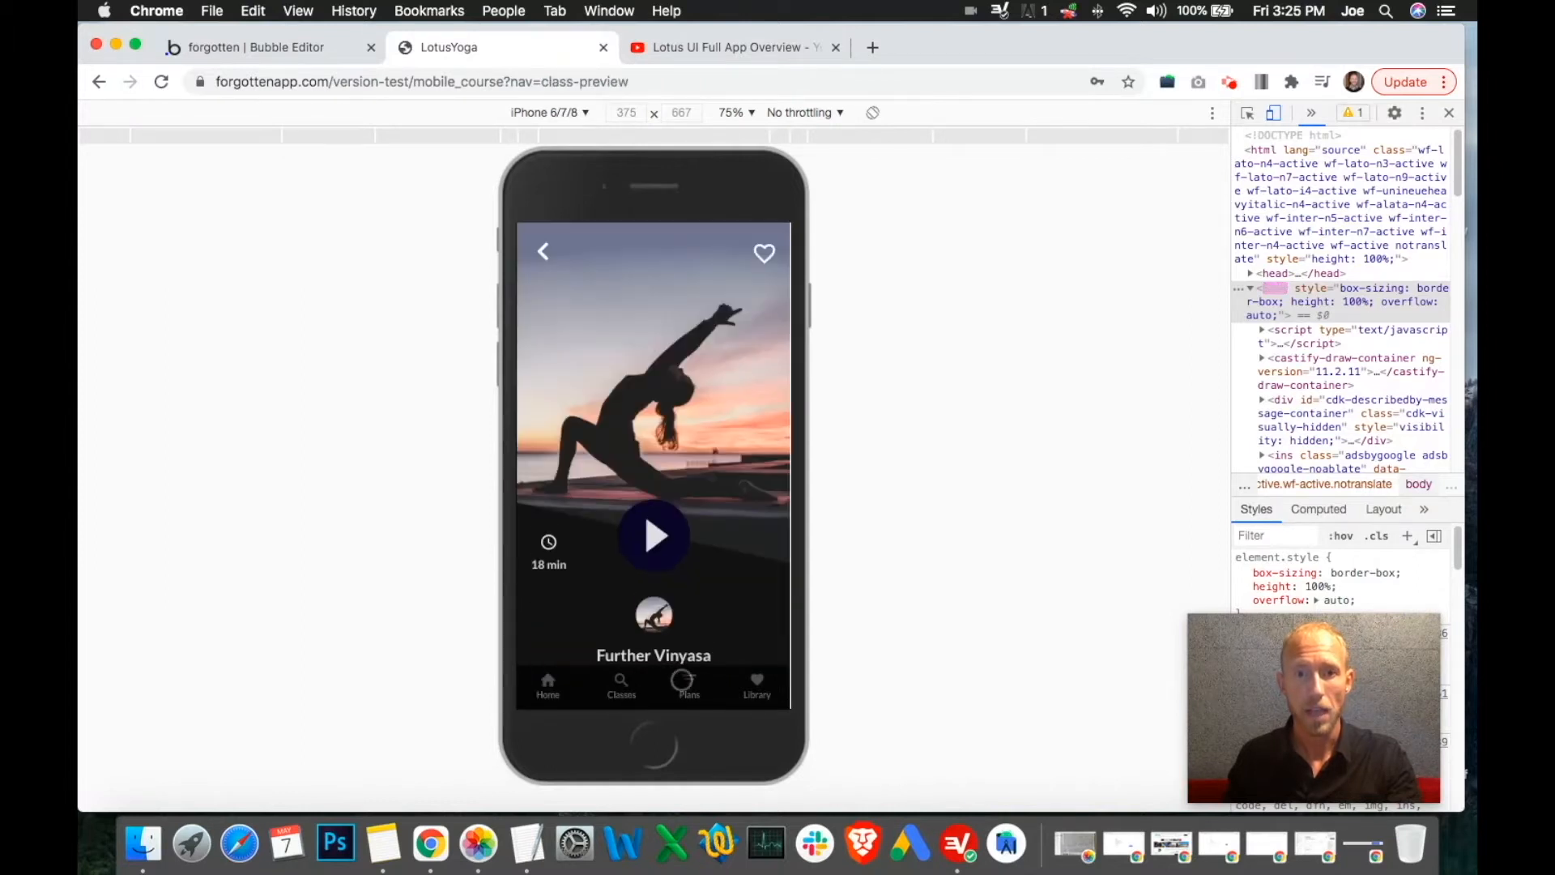
click(759, 679)
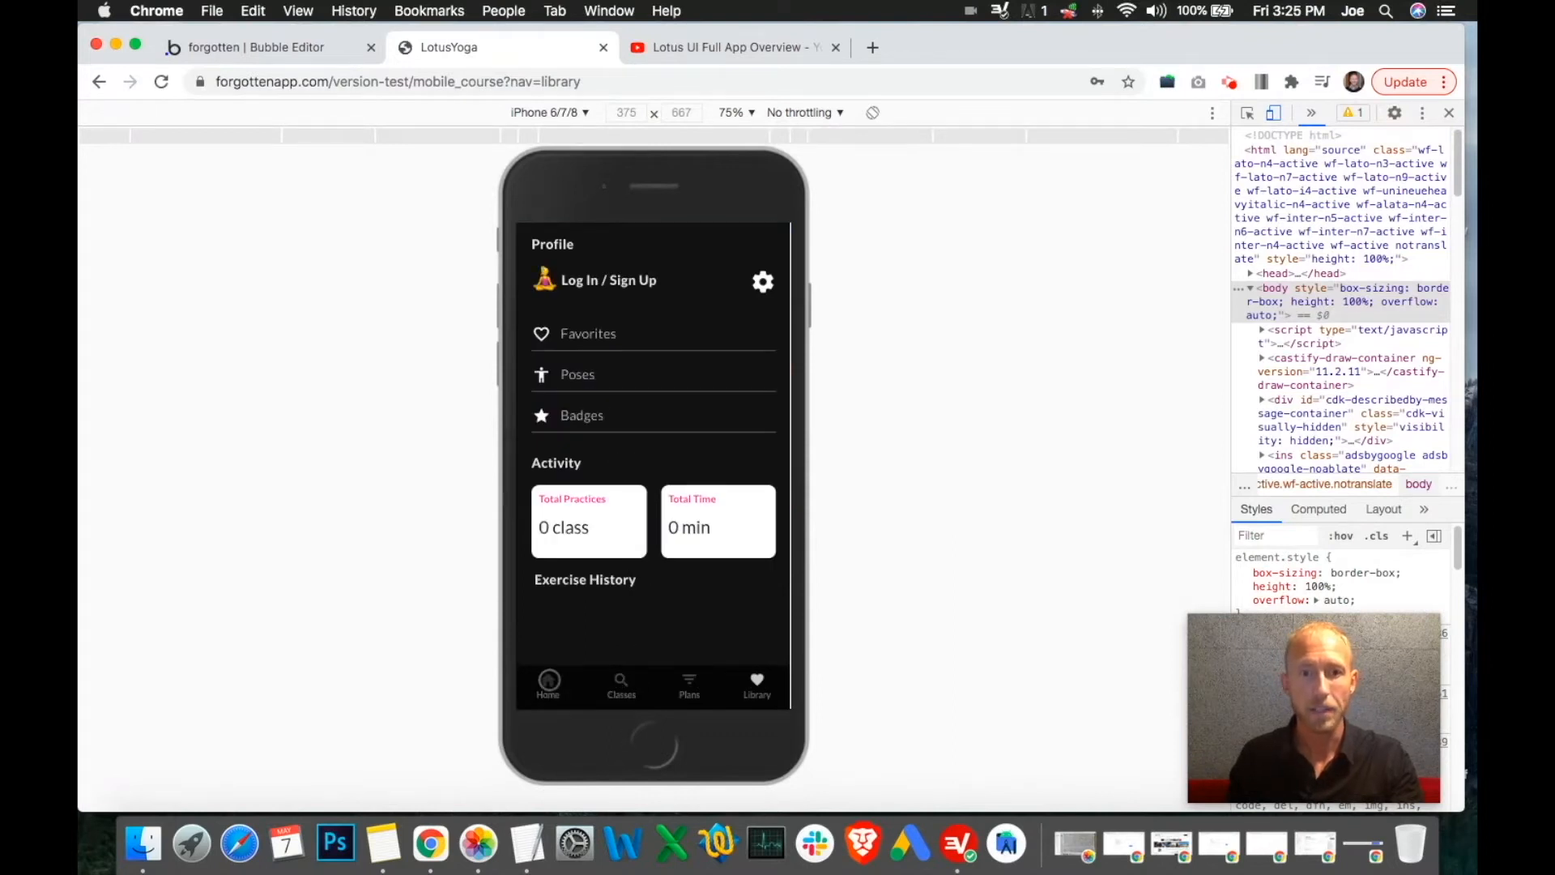
click(586, 417)
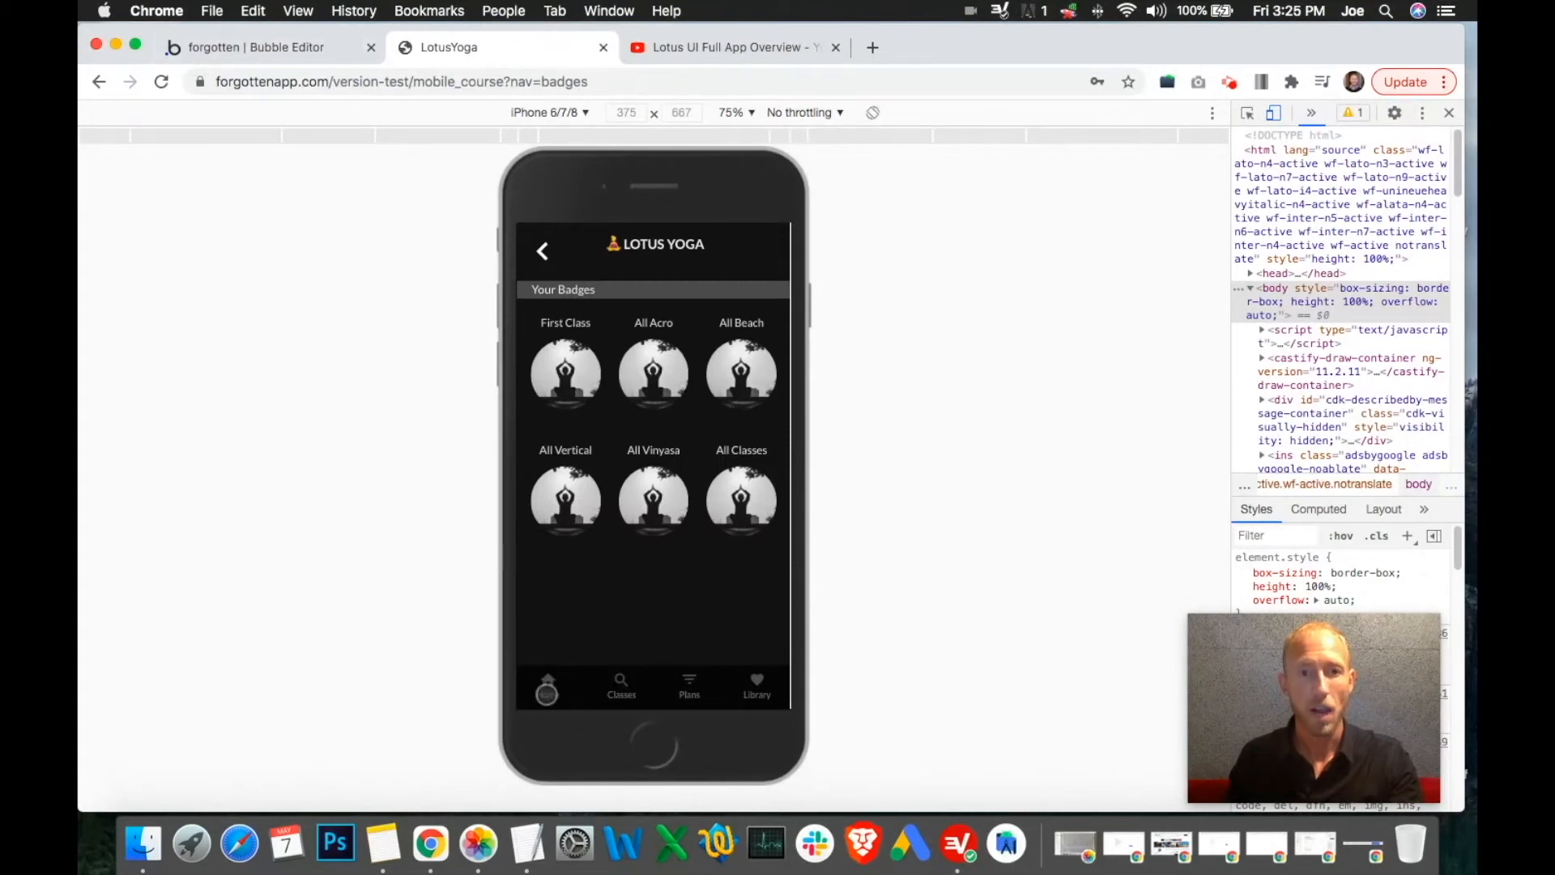
click(548, 687)
Play the Further Vinyasa video, close the player, and check the Library's activity count
click(649, 389)
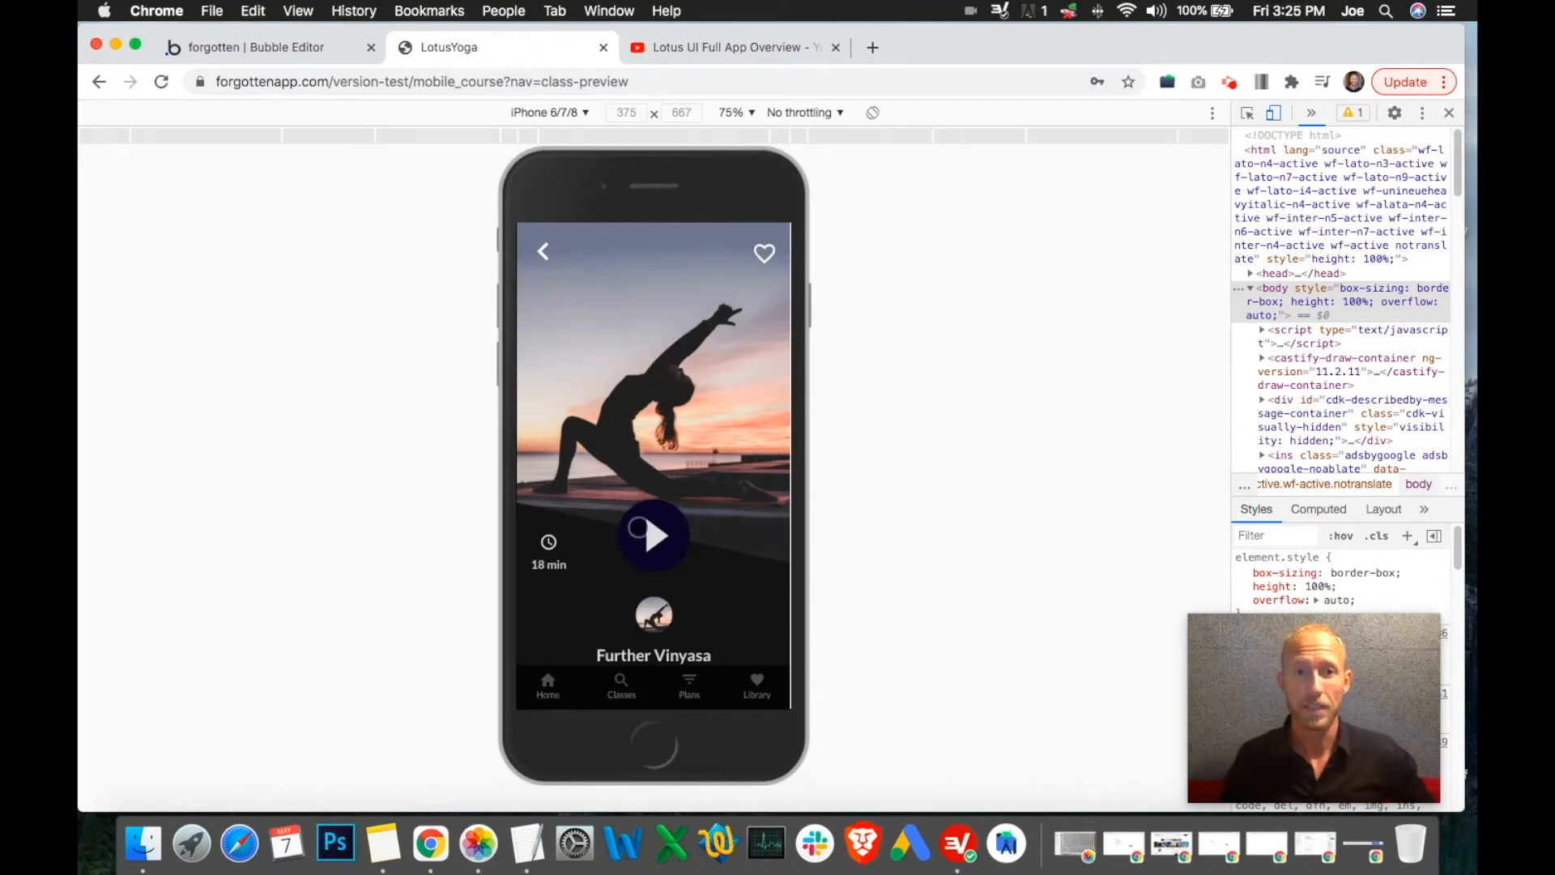
click(638, 527)
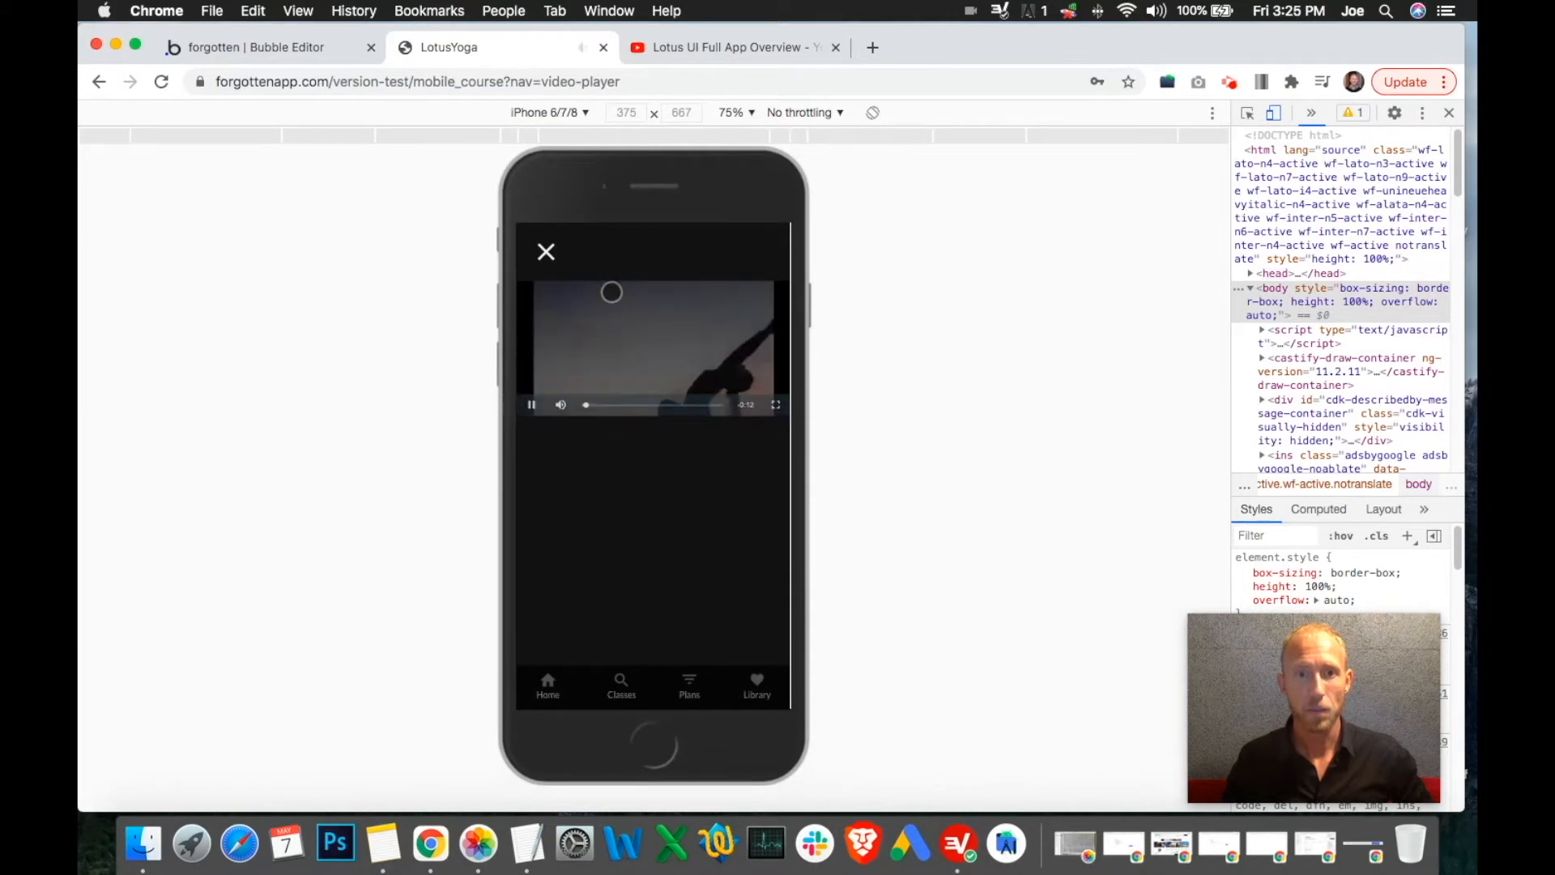
click(559, 356)
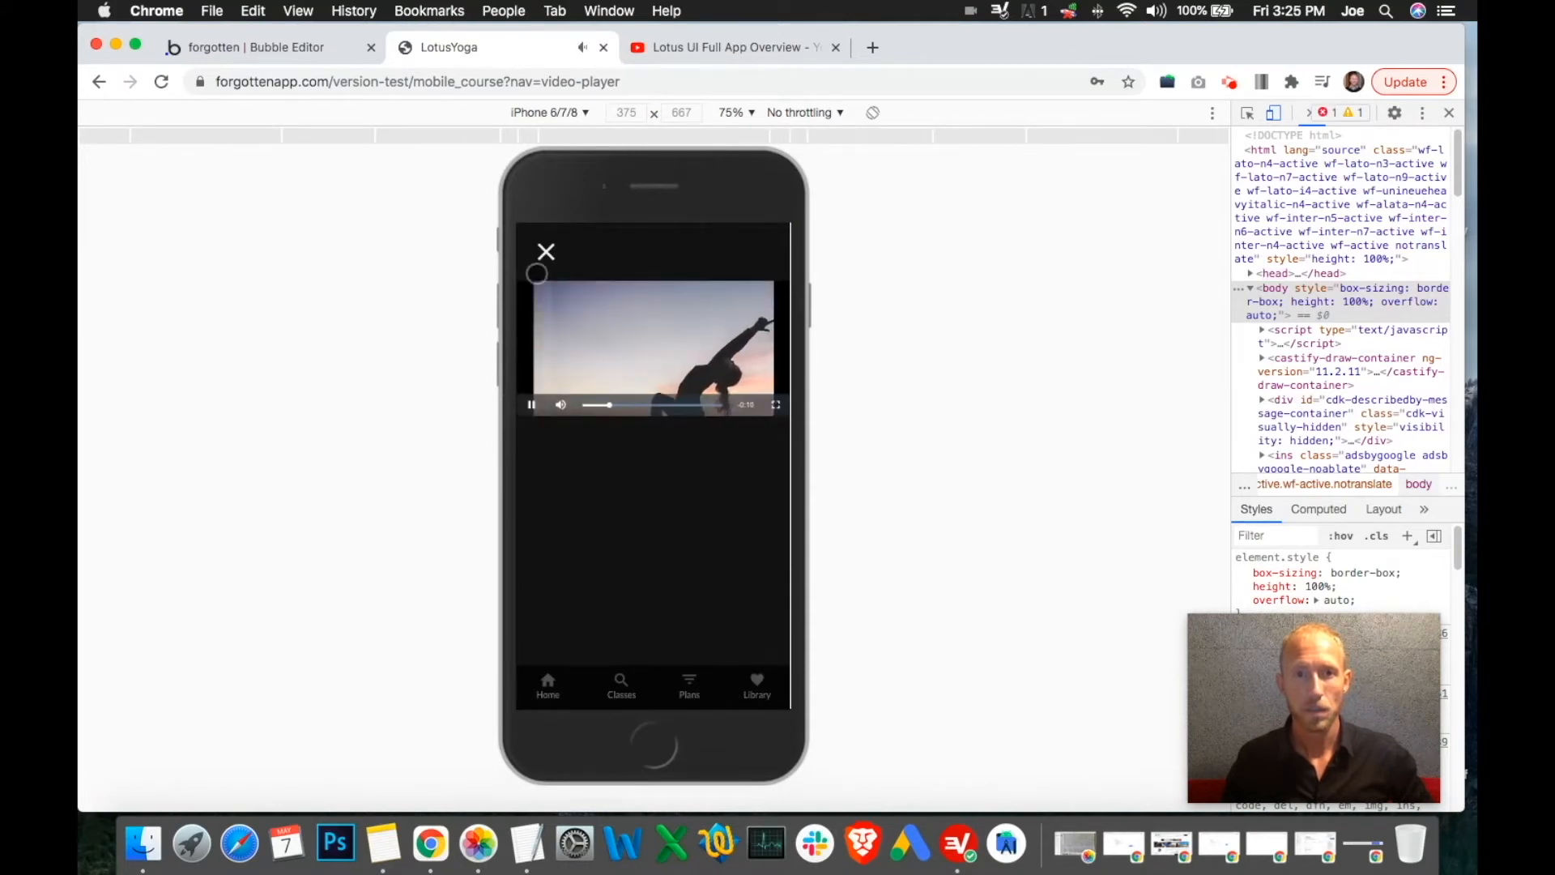
click(548, 251)
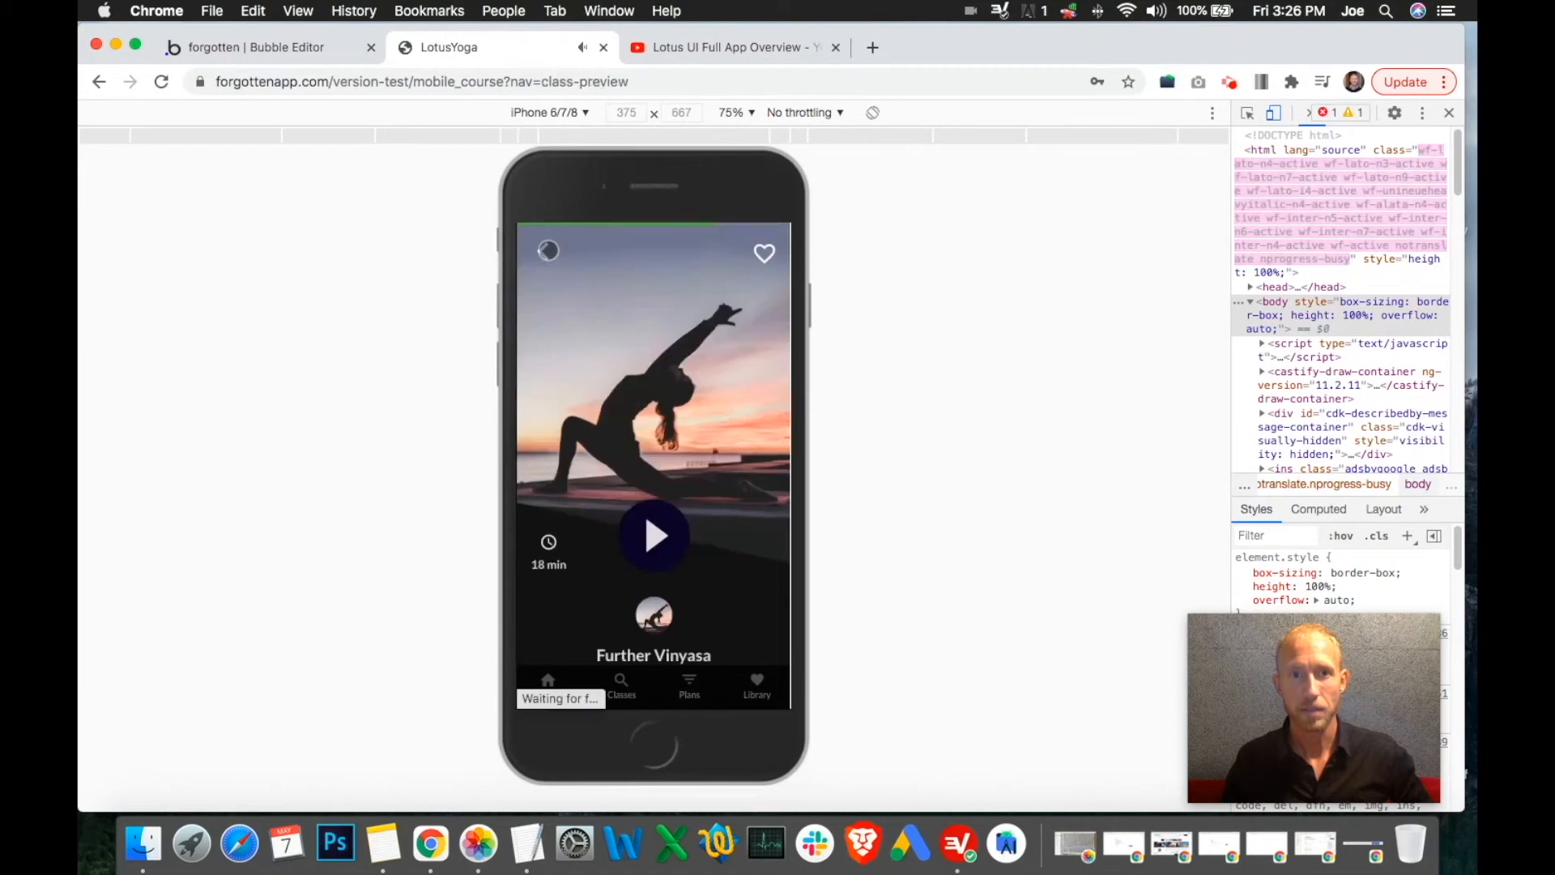
click(758, 681)
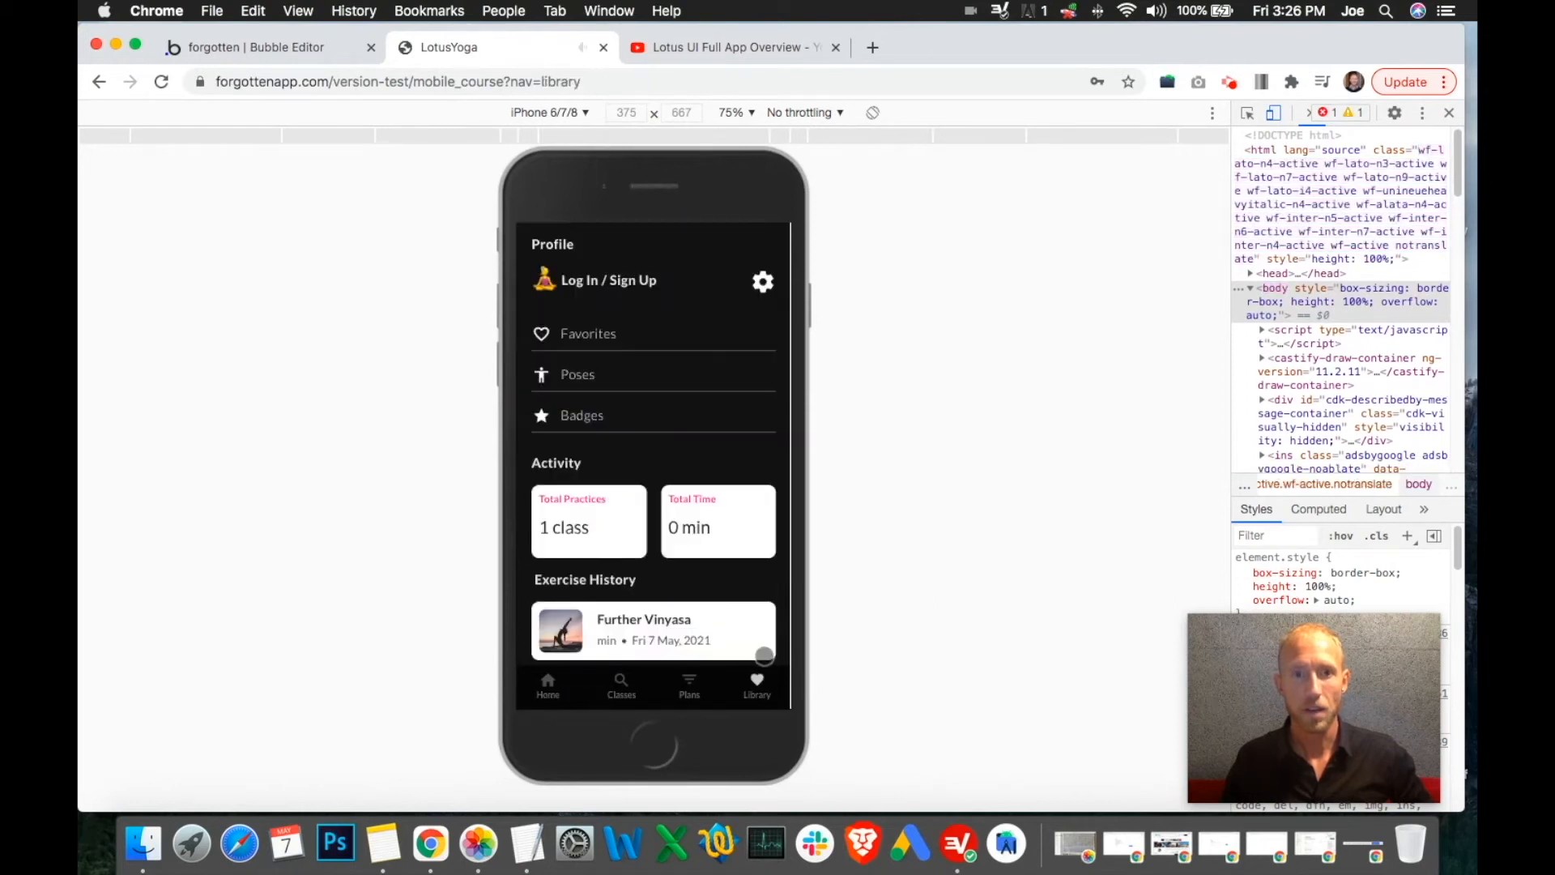
Check Your Badges for the newly earned First Class badge, then return home and to the editor
scroll(592, 523, down, 3)
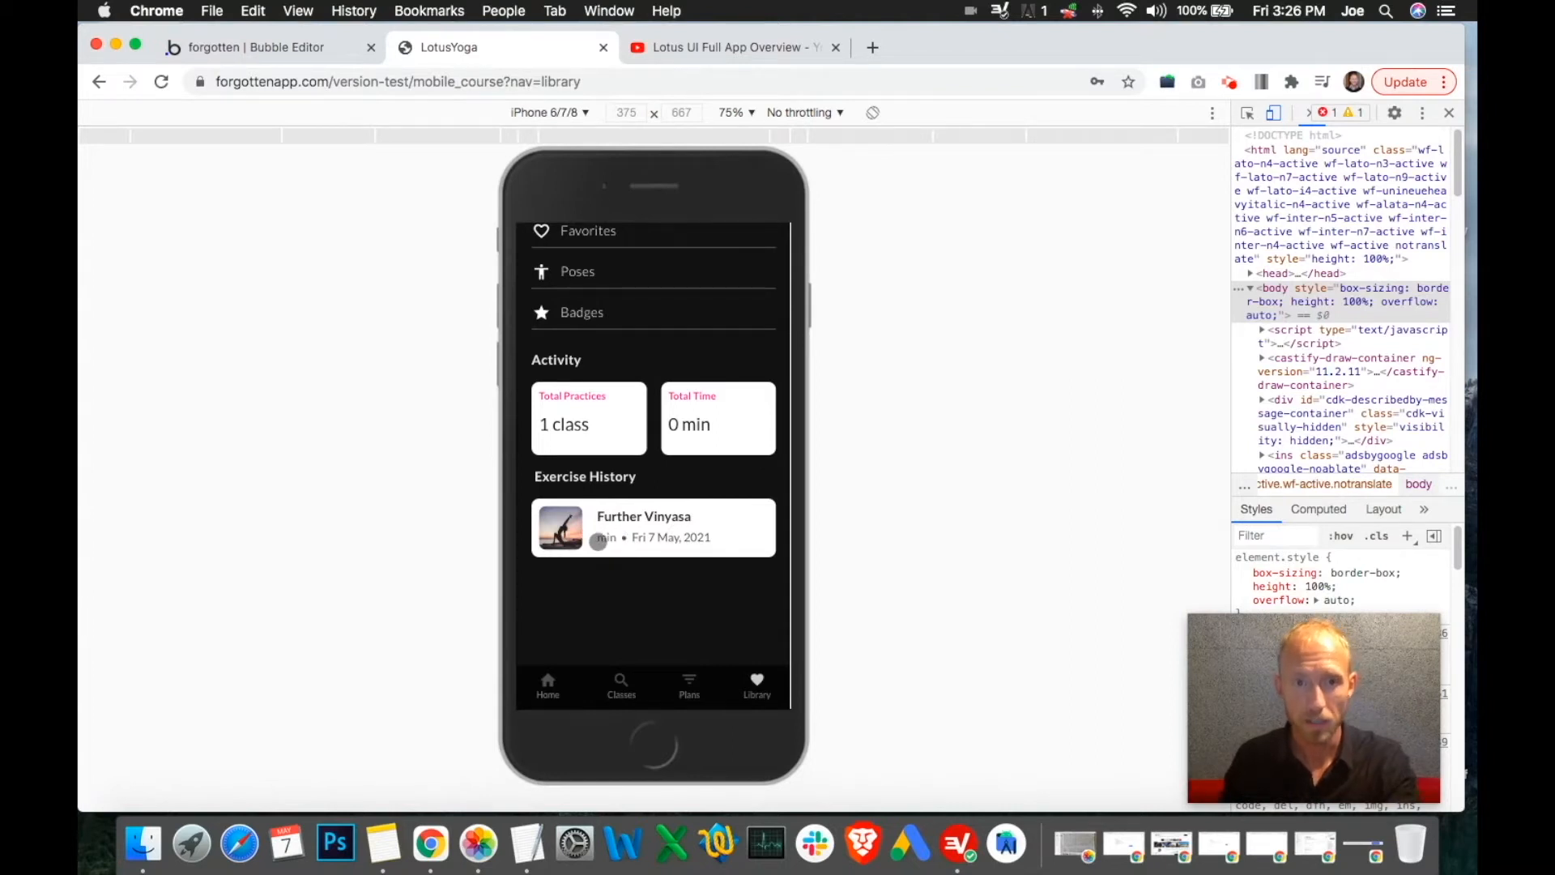
scroll(621, 536, up, 3)
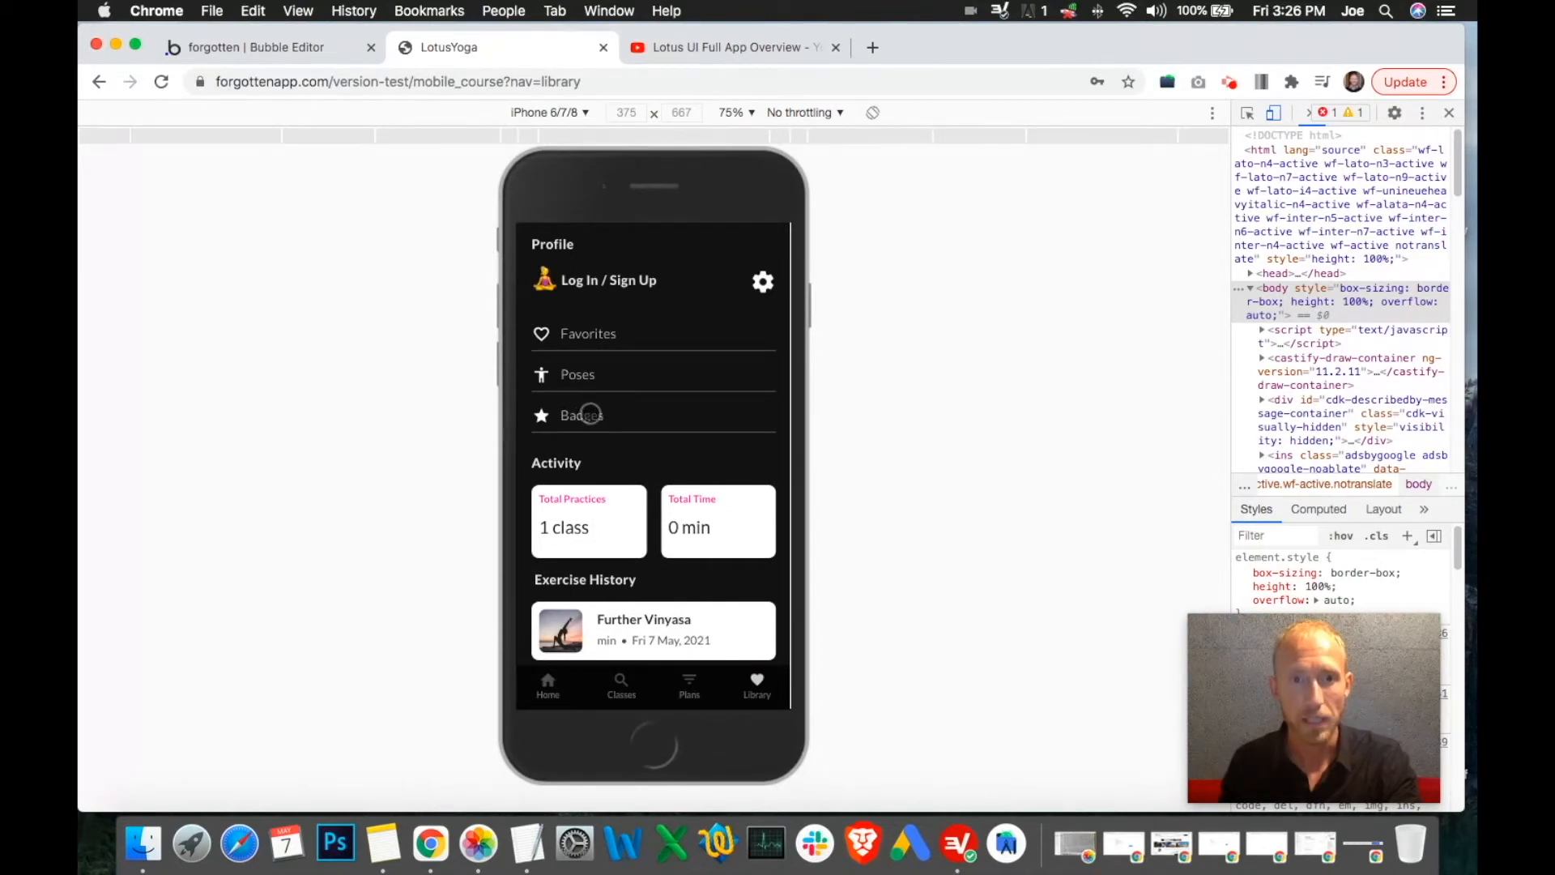
click(590, 413)
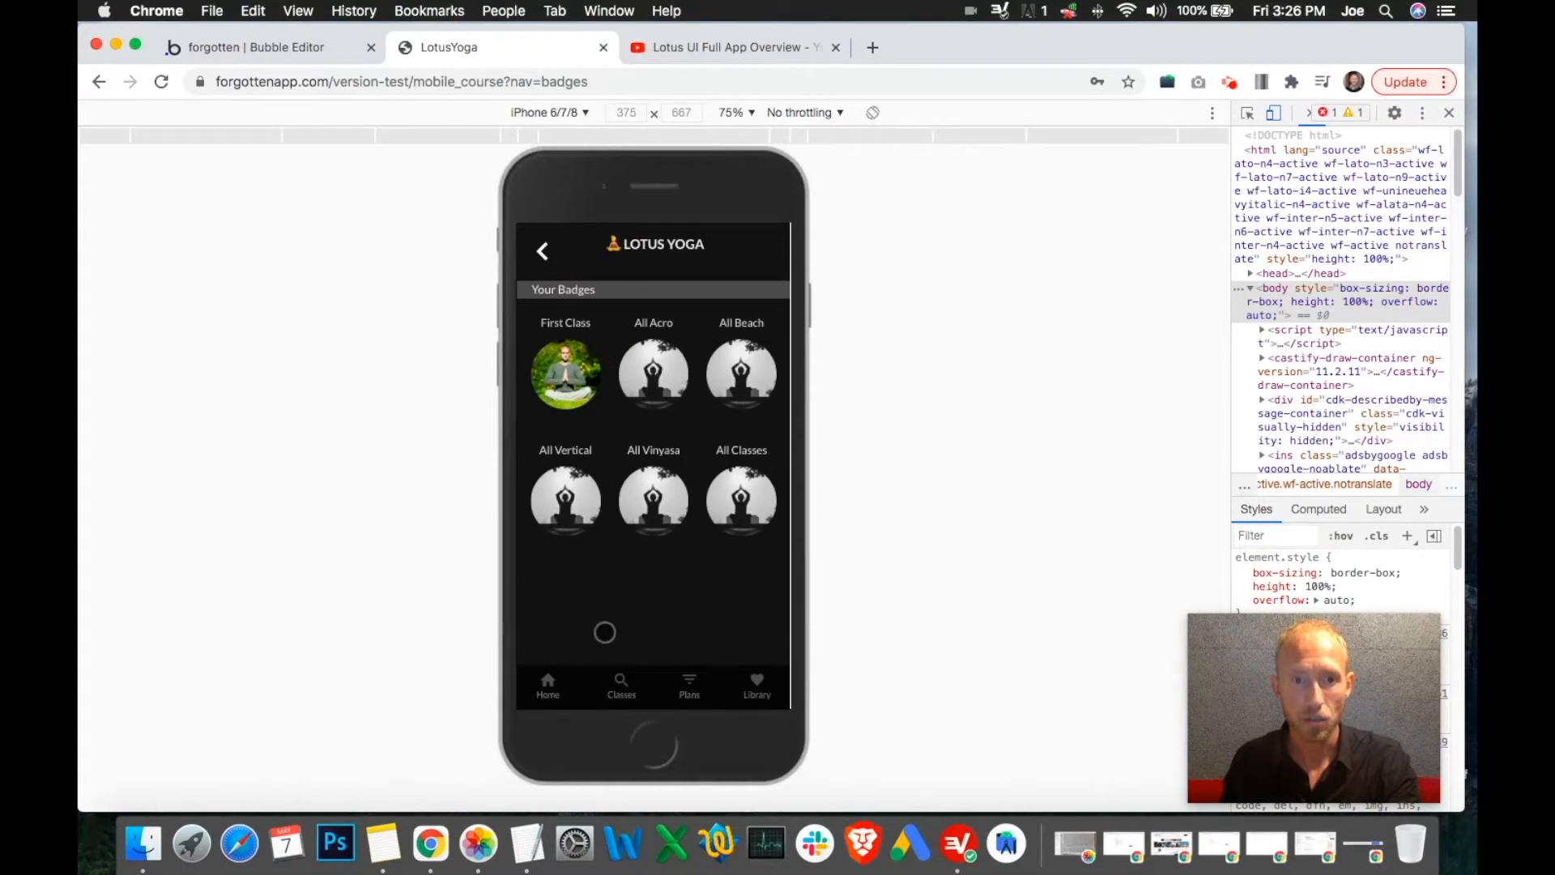
click(551, 680)
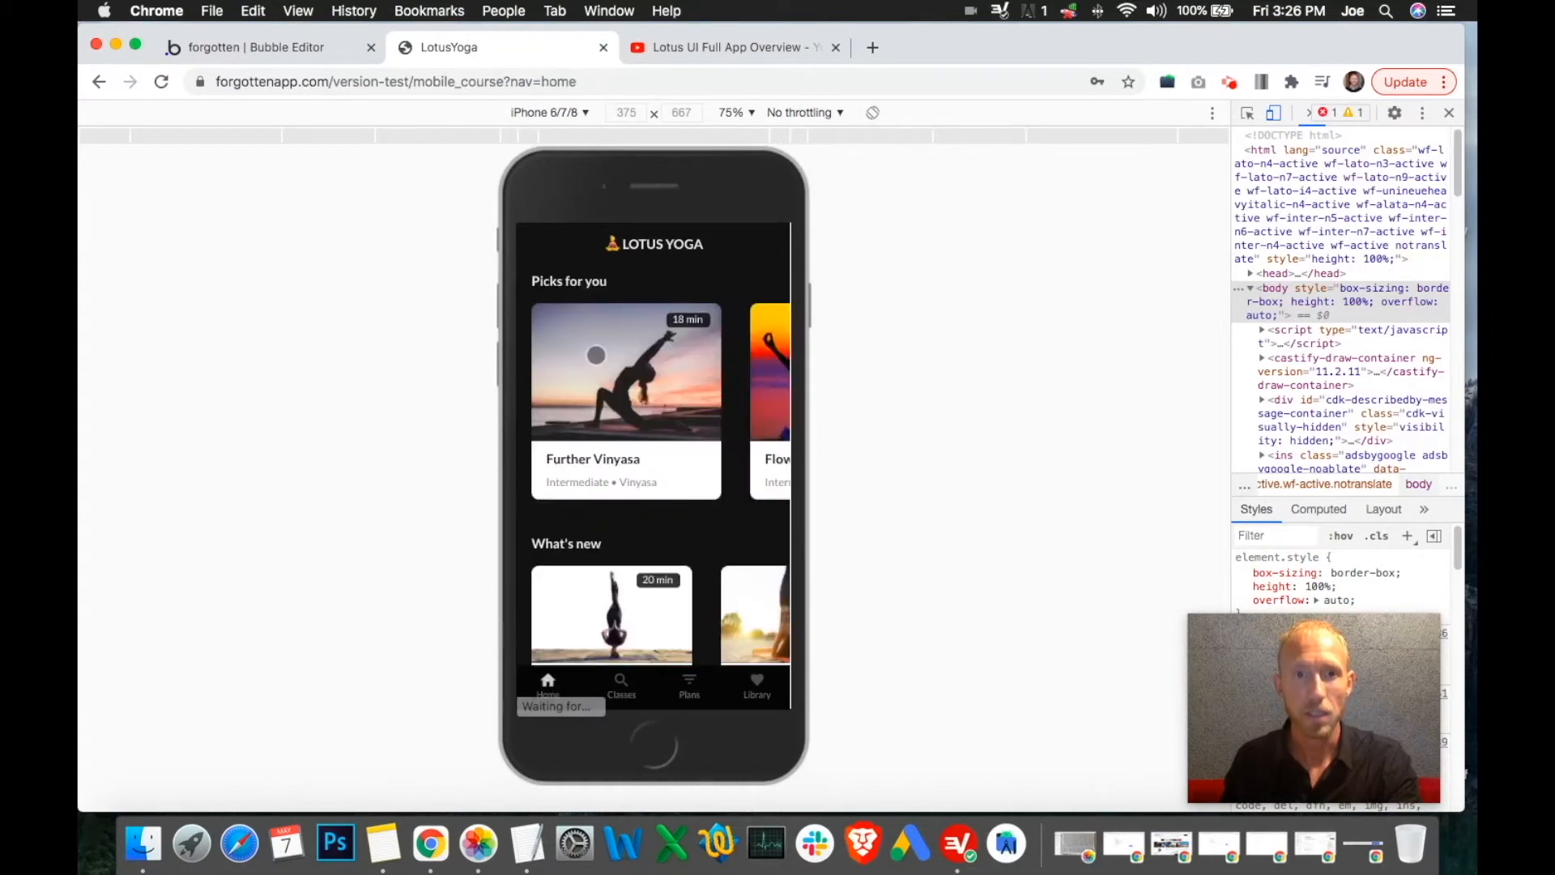
click(203, 49)
Show the All Users (modified) view in App data, with its search cleared to list every user
click(104, 288)
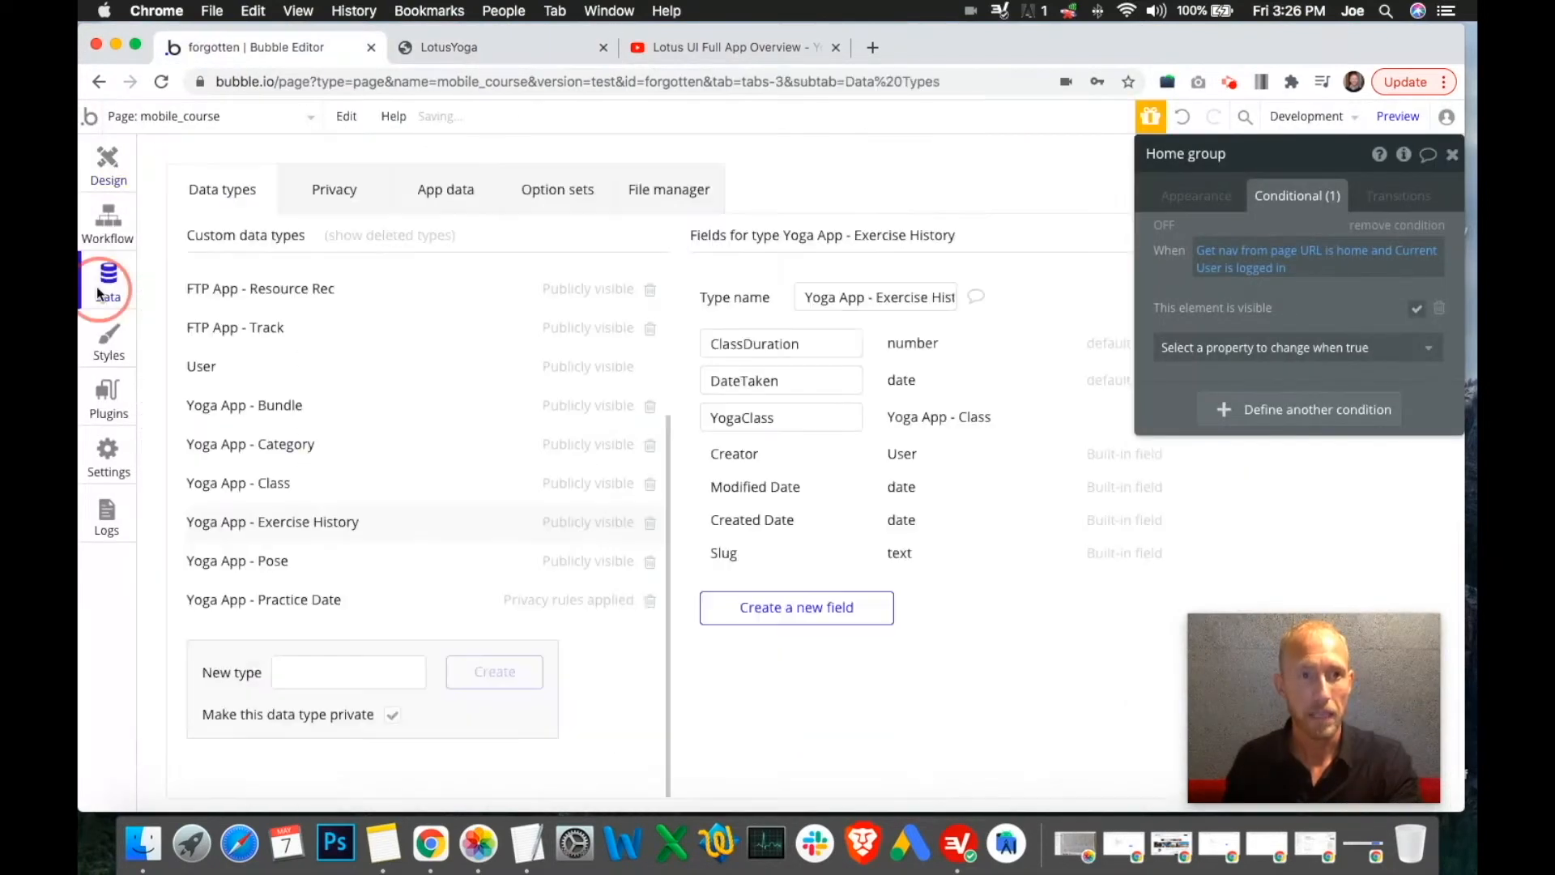
click(471, 190)
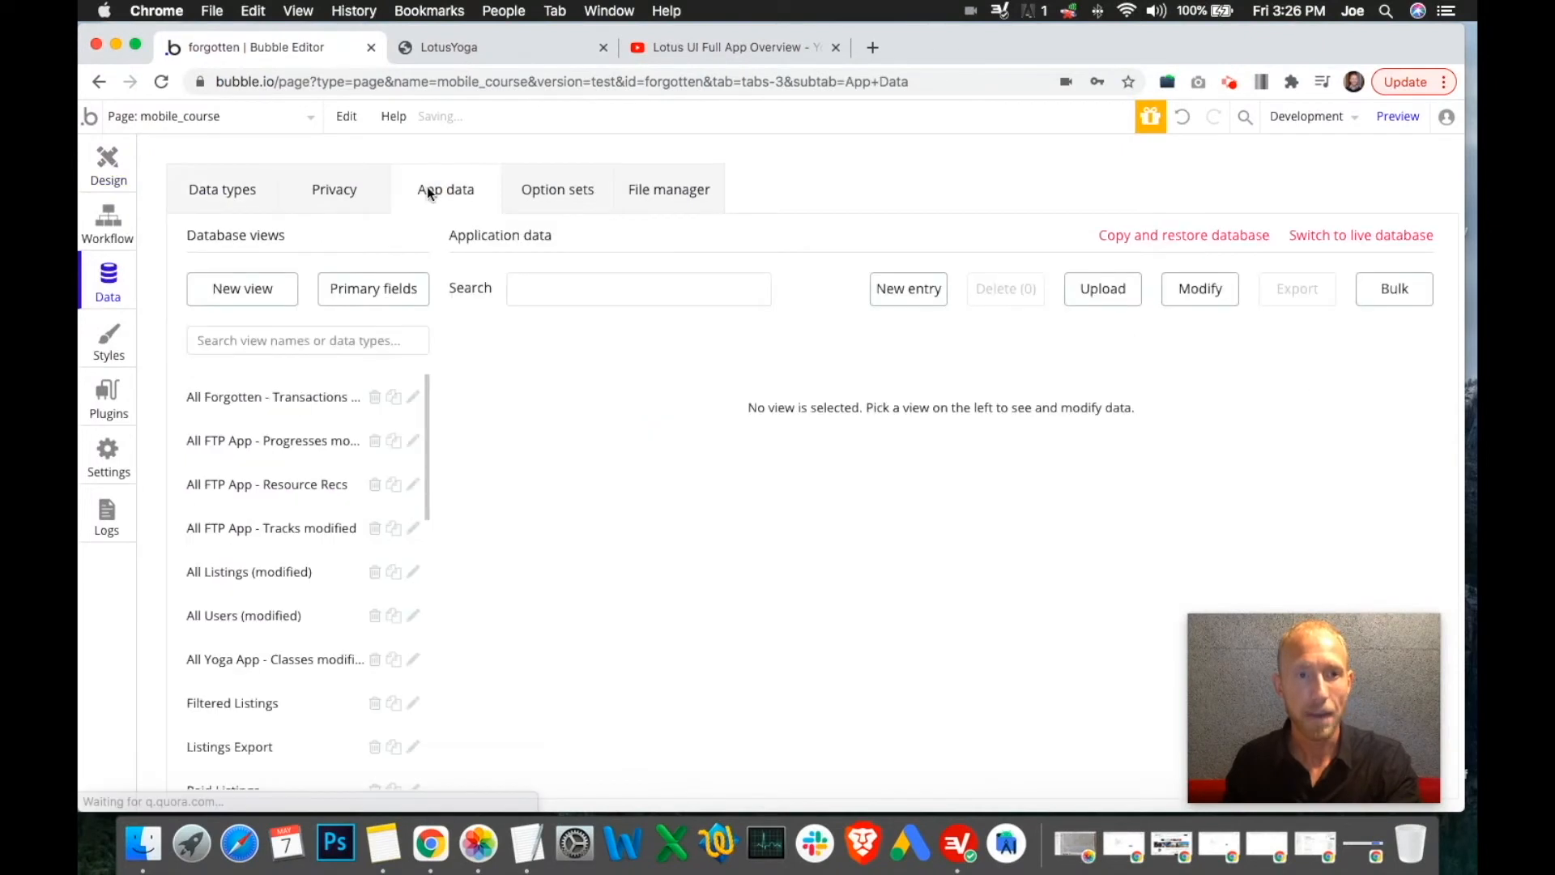
scroll(304, 628, down, 3)
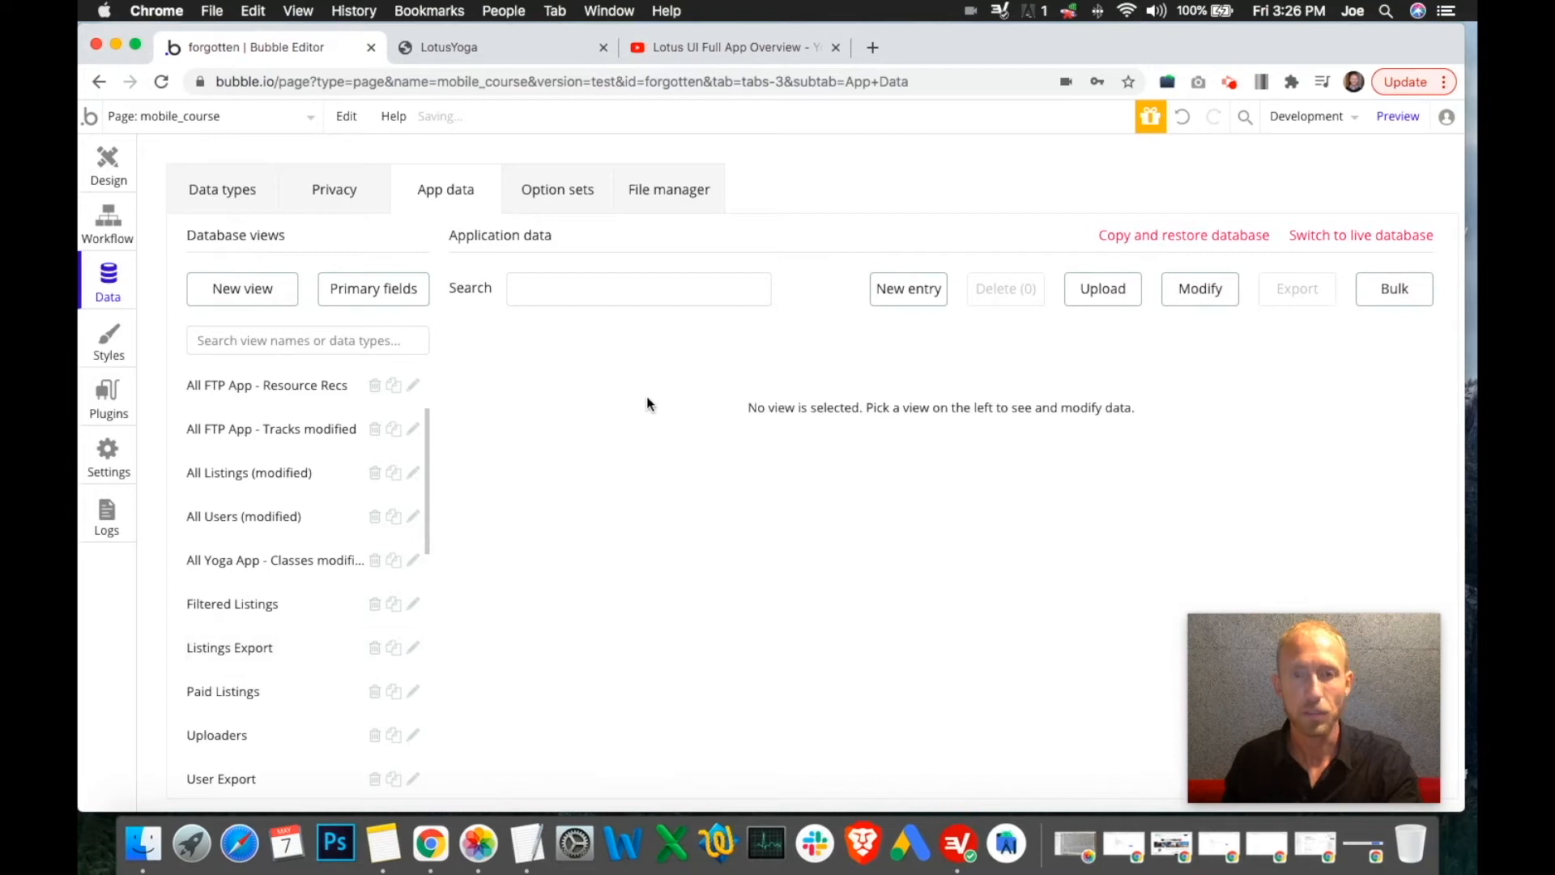
click(279, 520)
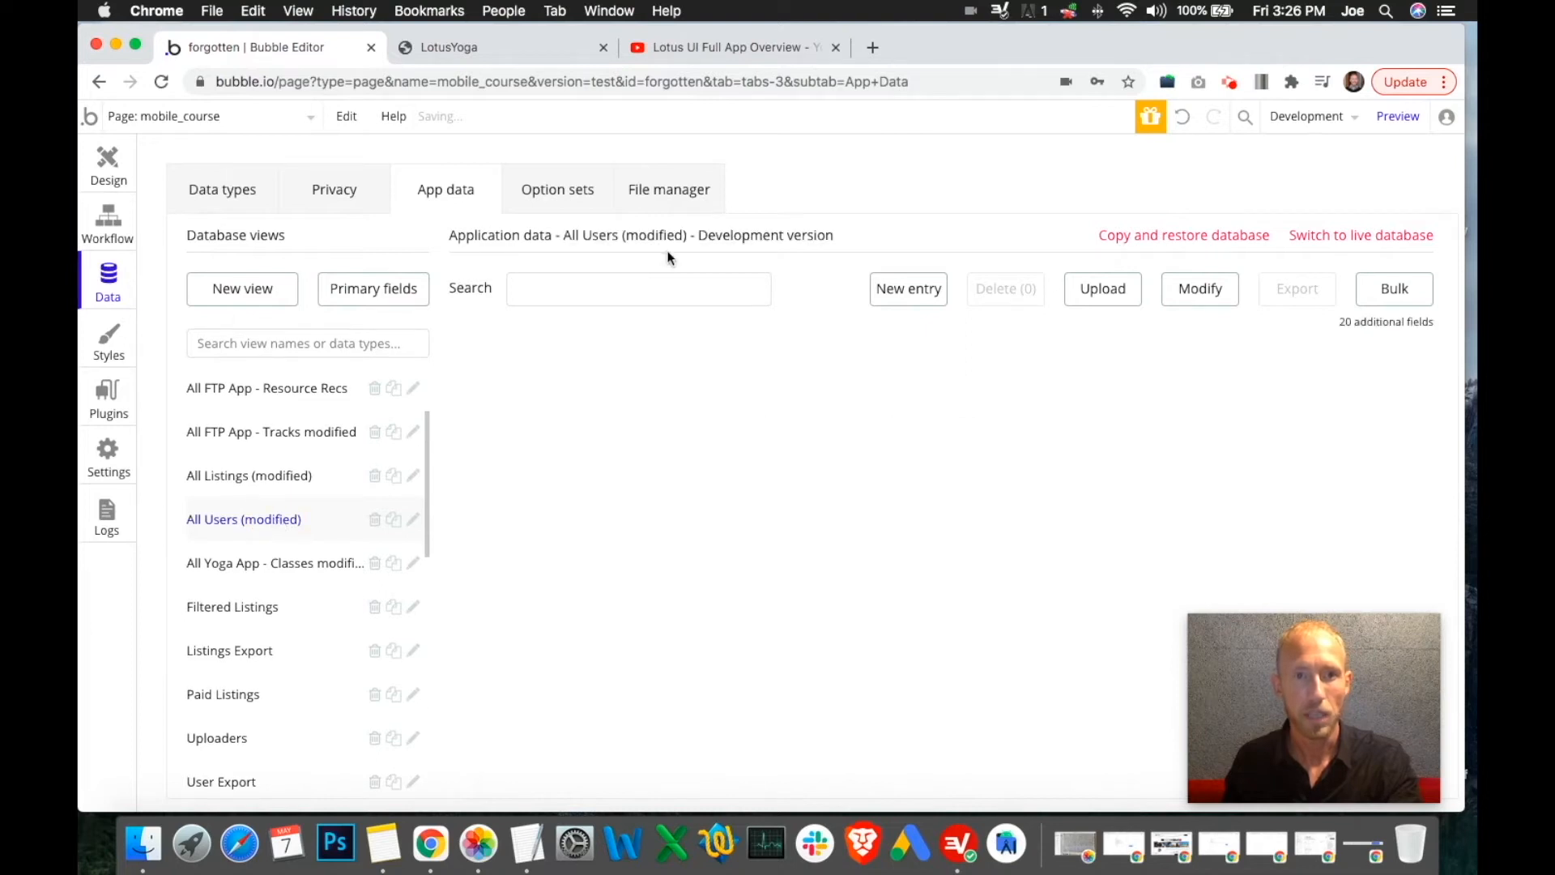
click(618, 291)
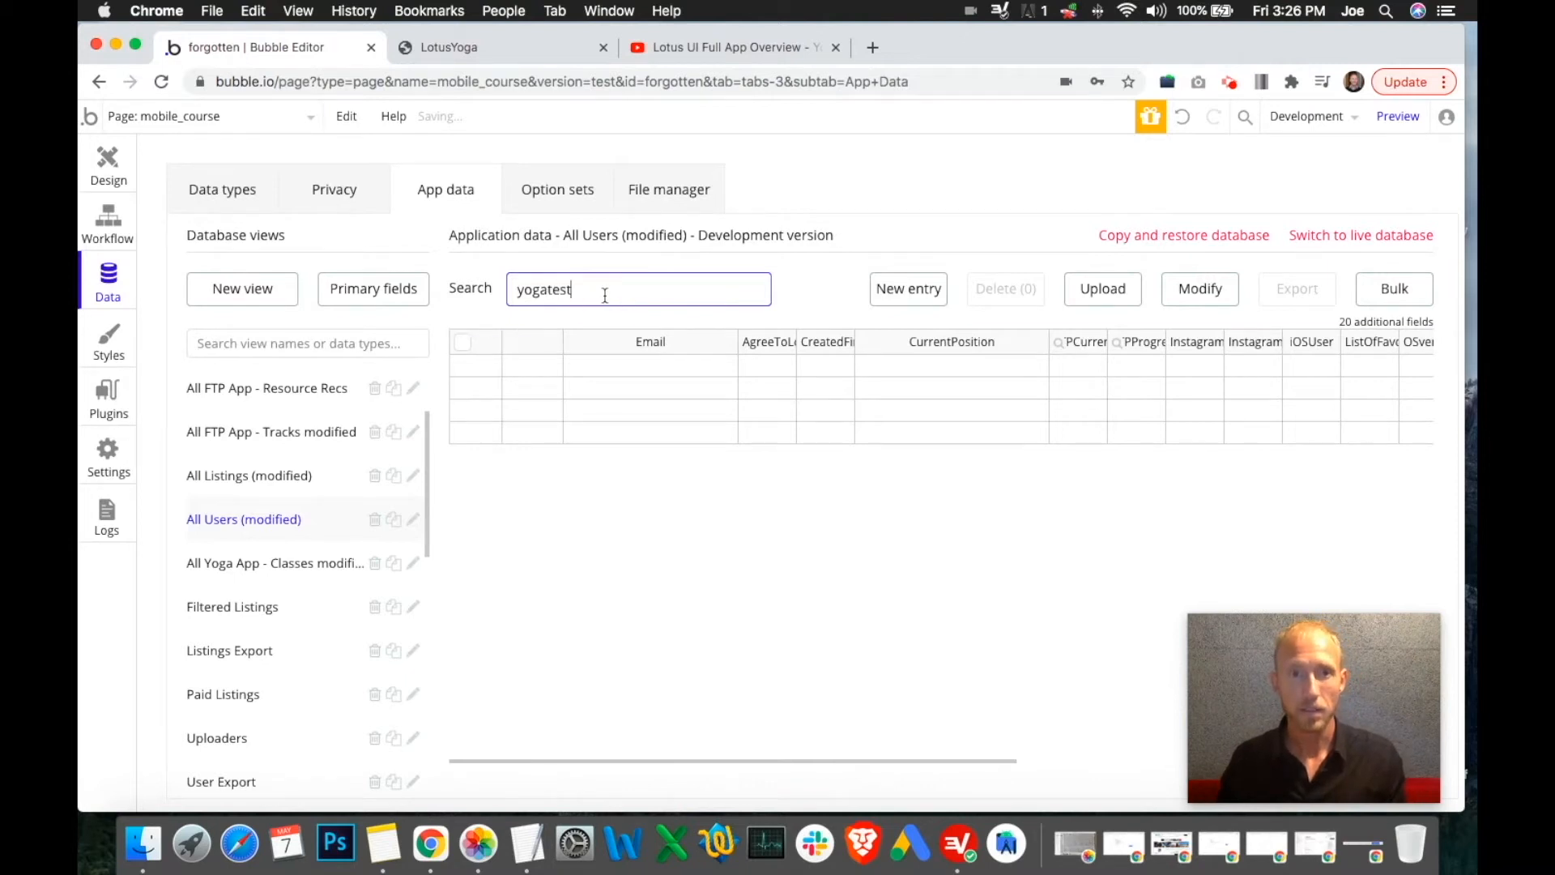
triple_click(605, 295)
key(BackSpace)
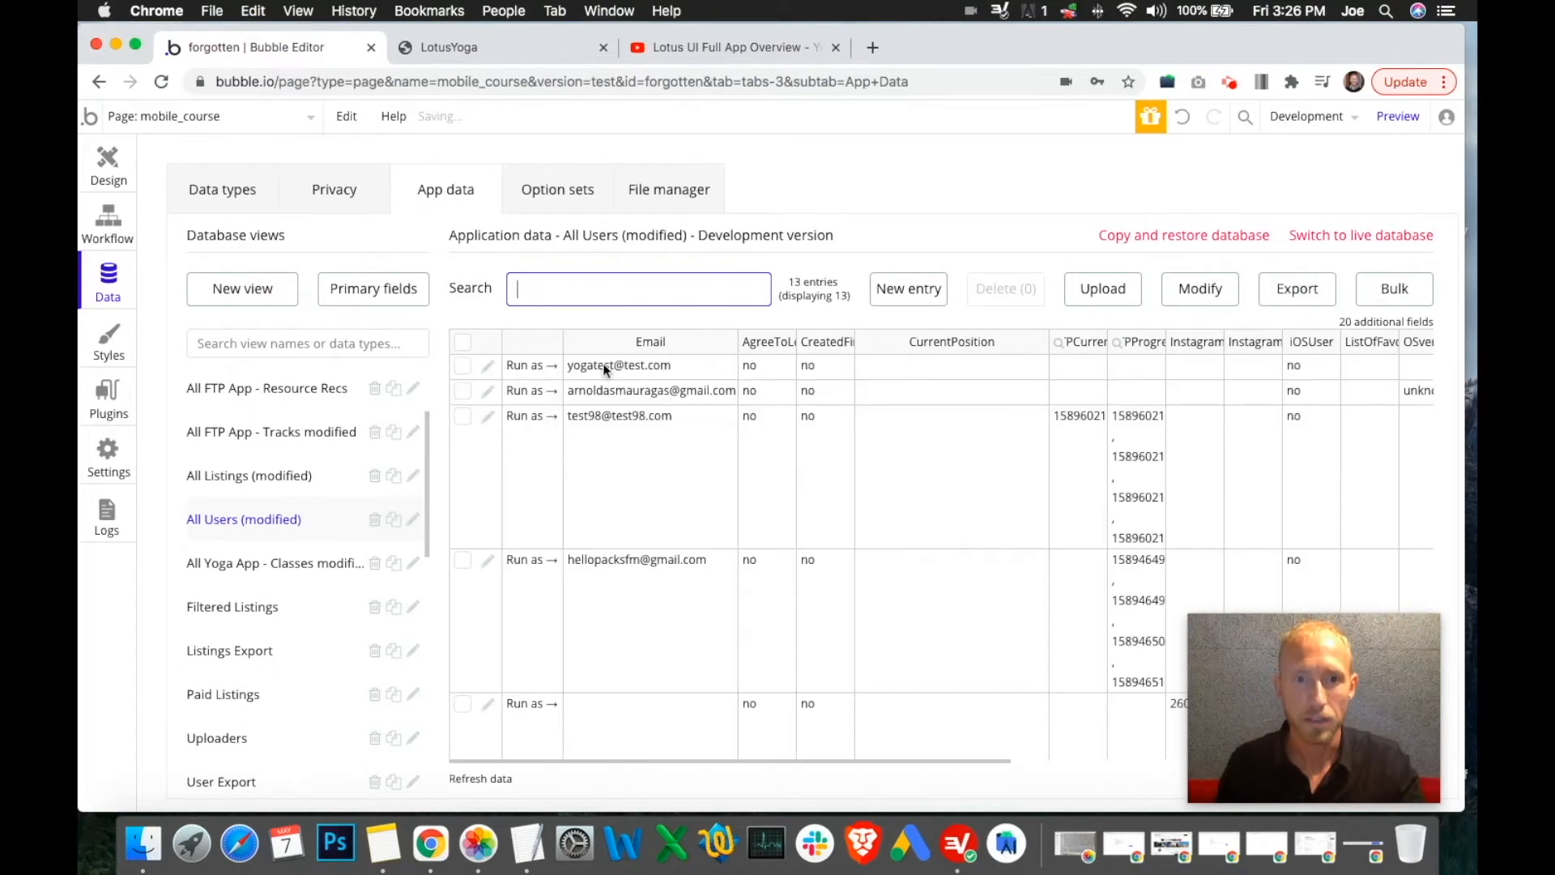
Locate the test user's row and open its entry in the Modify form
drag(768, 495, 1239, 483)
click(1197, 488)
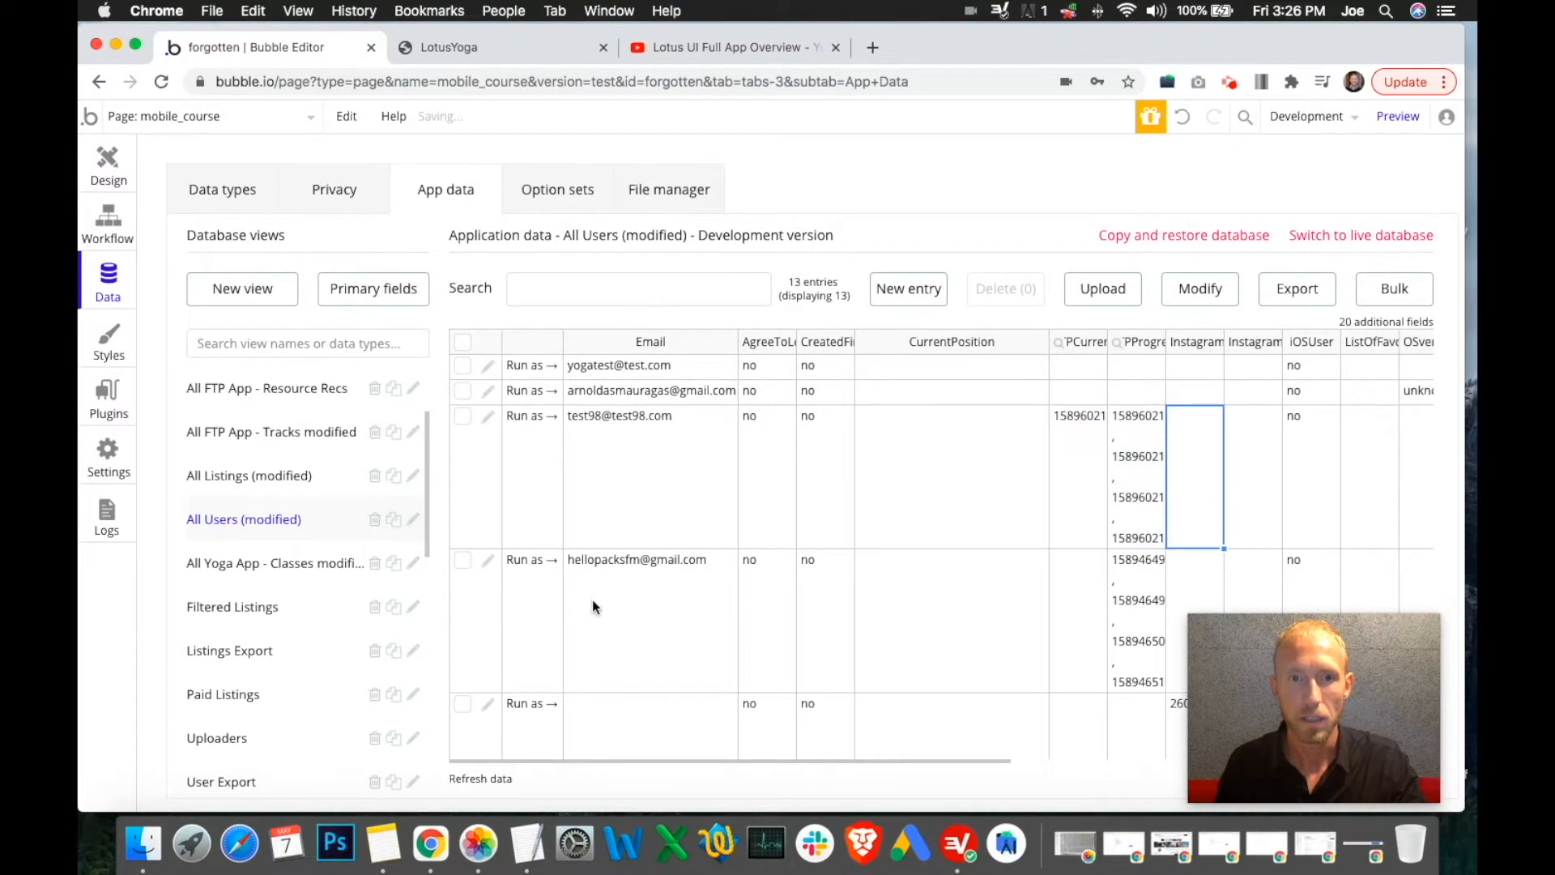
click(462, 367)
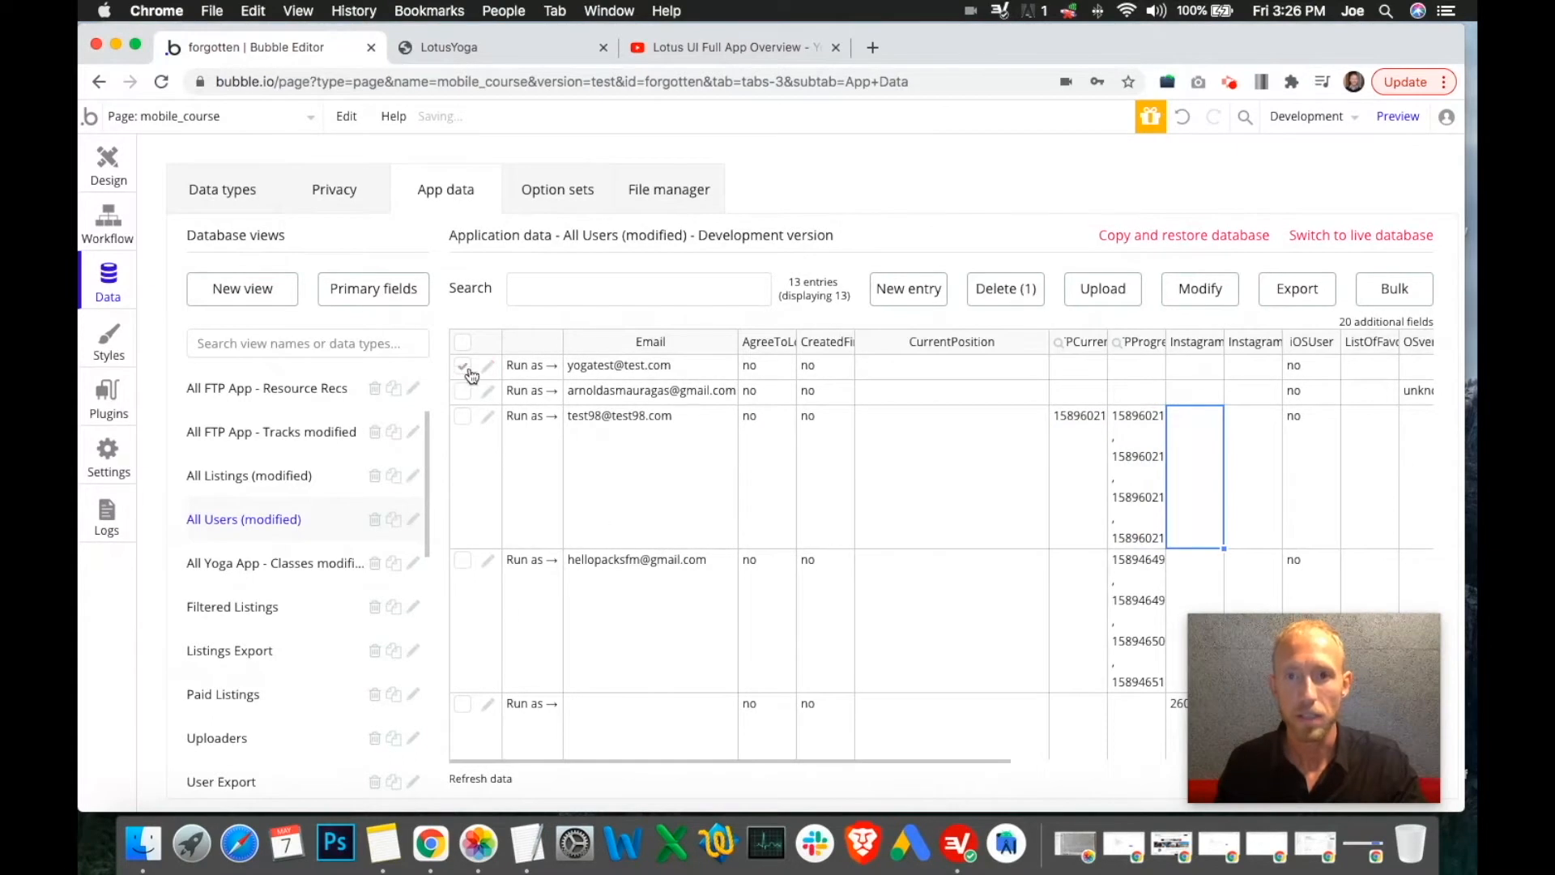
click(462, 371)
click(585, 369)
click(488, 366)
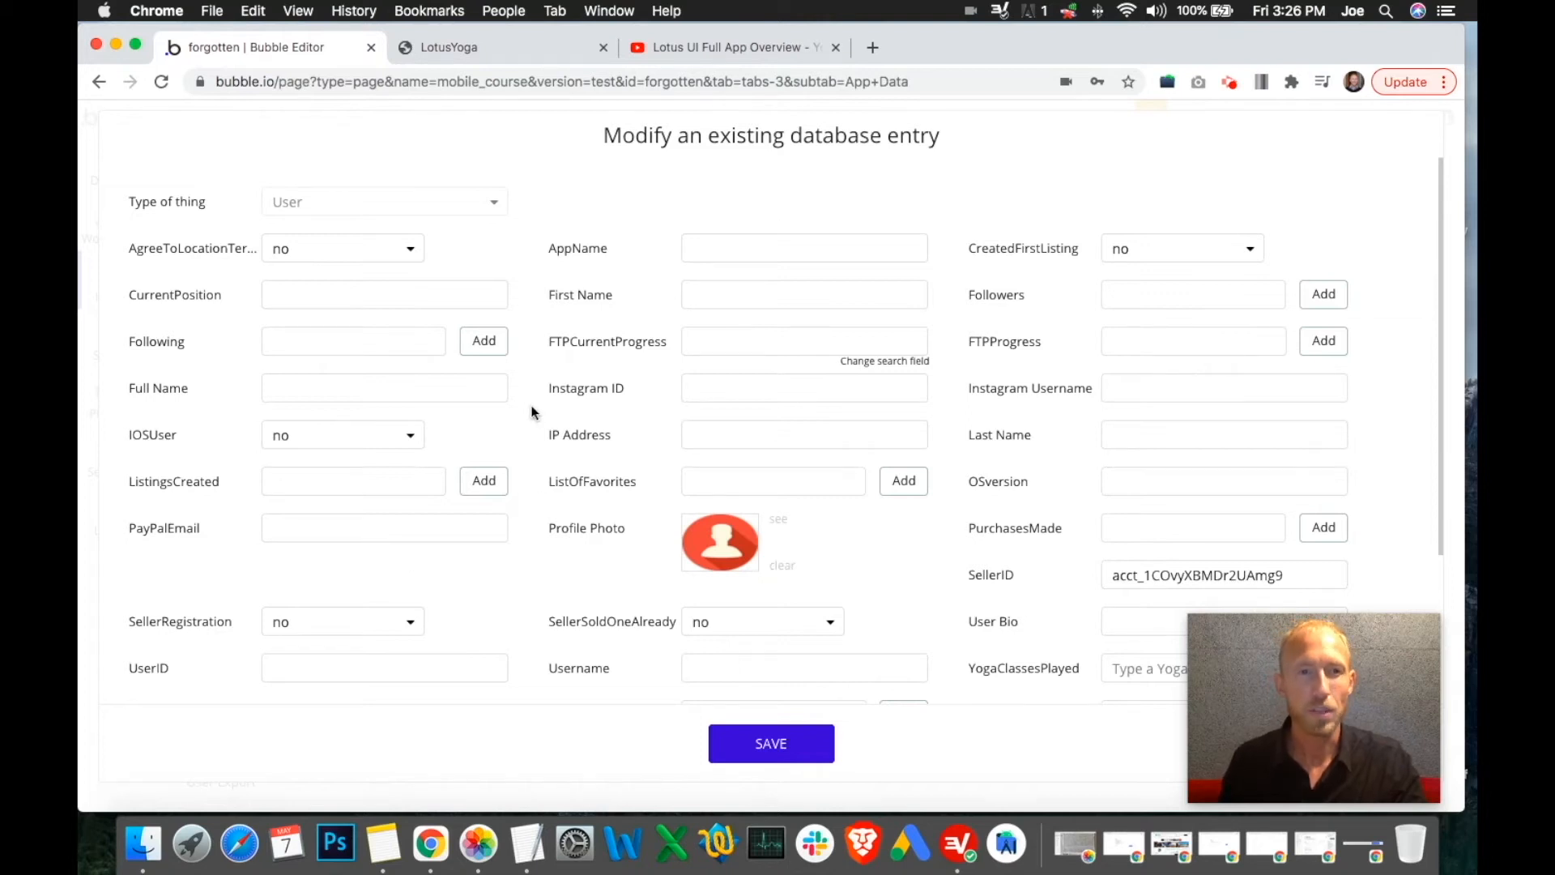
Scroll the test user's entry and copy its YogaExerciseHistory ID
click(768, 306)
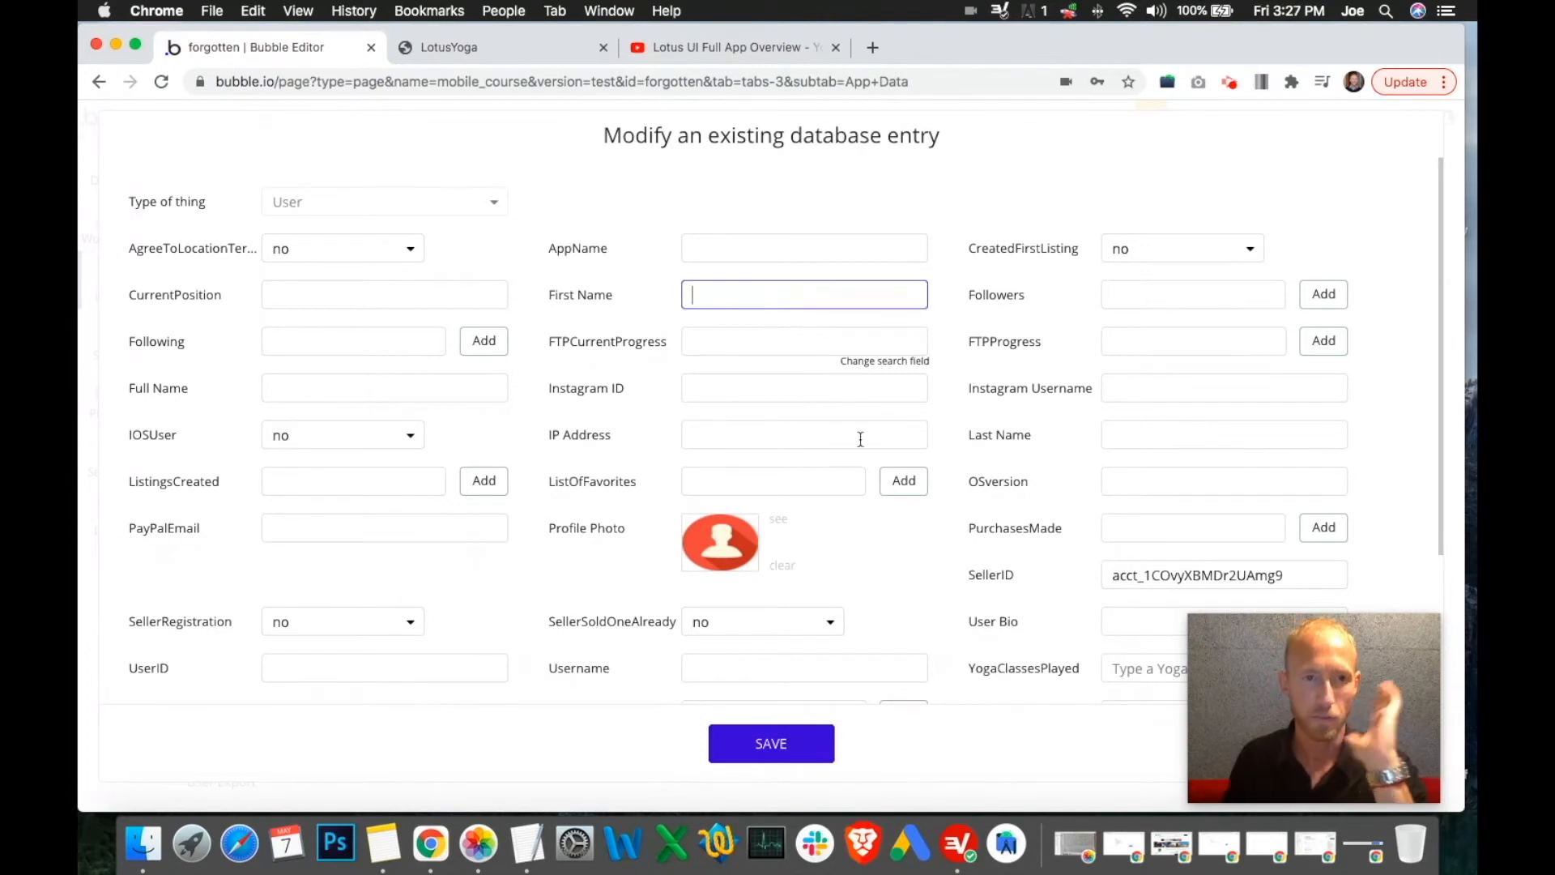
scroll(769, 474, down, 5)
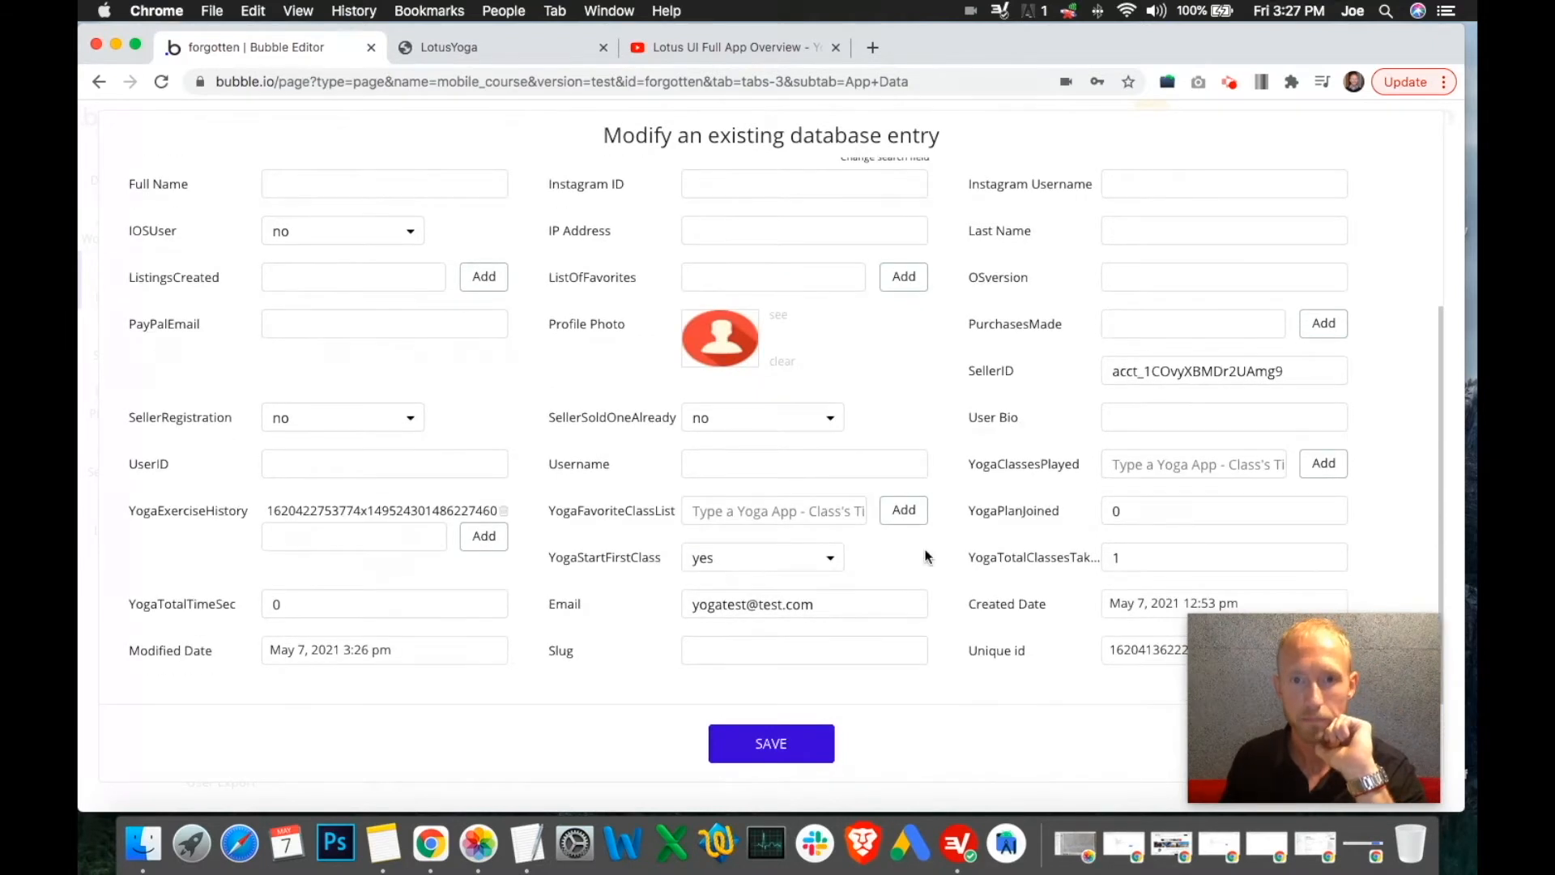
drag(1301, 680, 1306, 740)
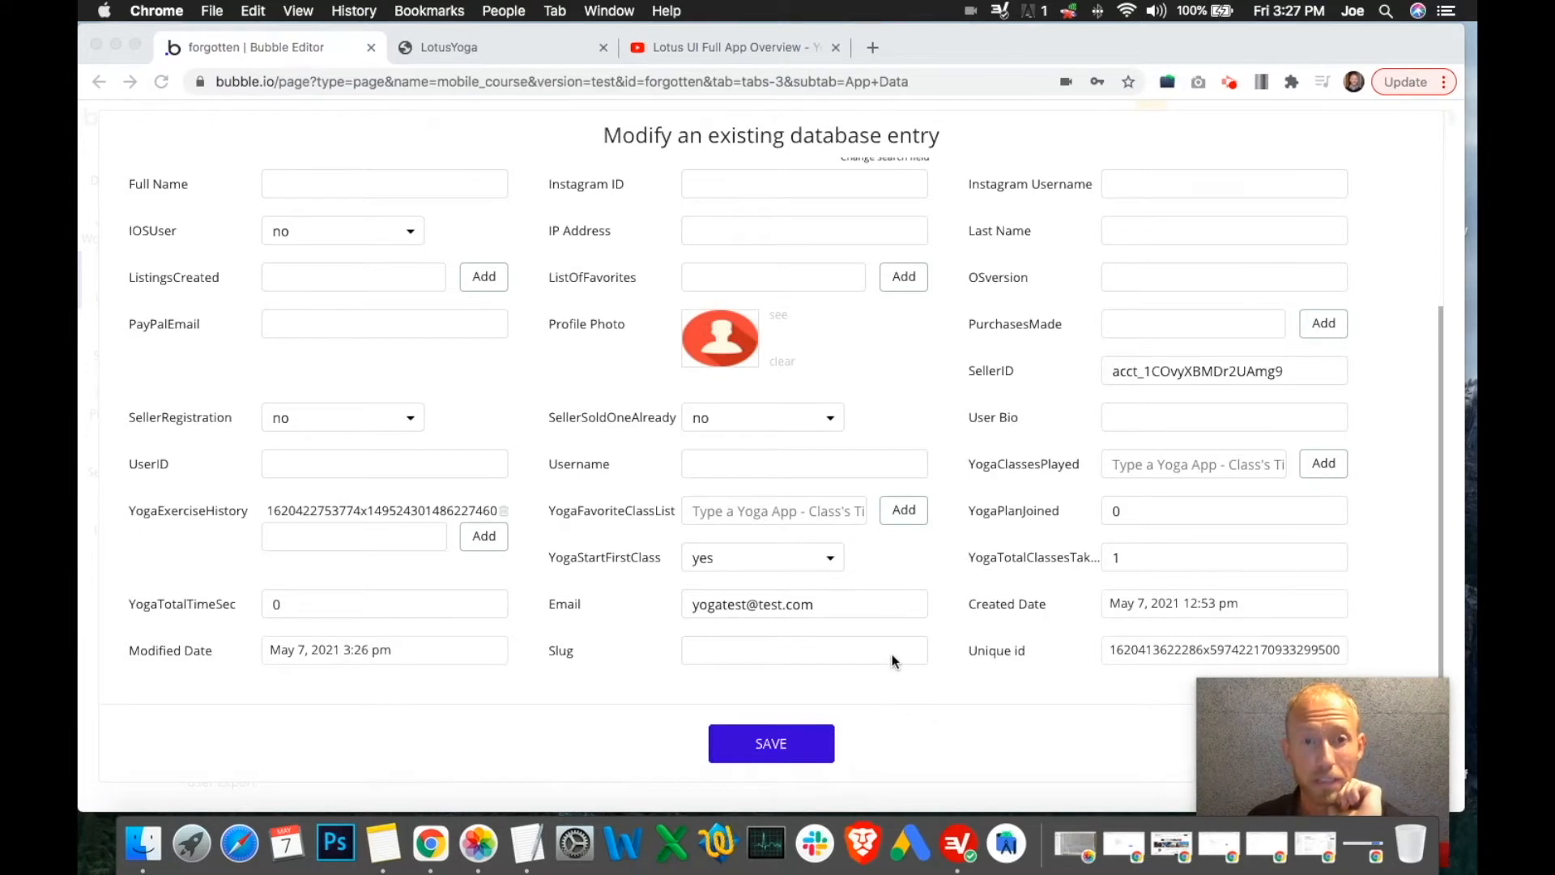
click(940, 563)
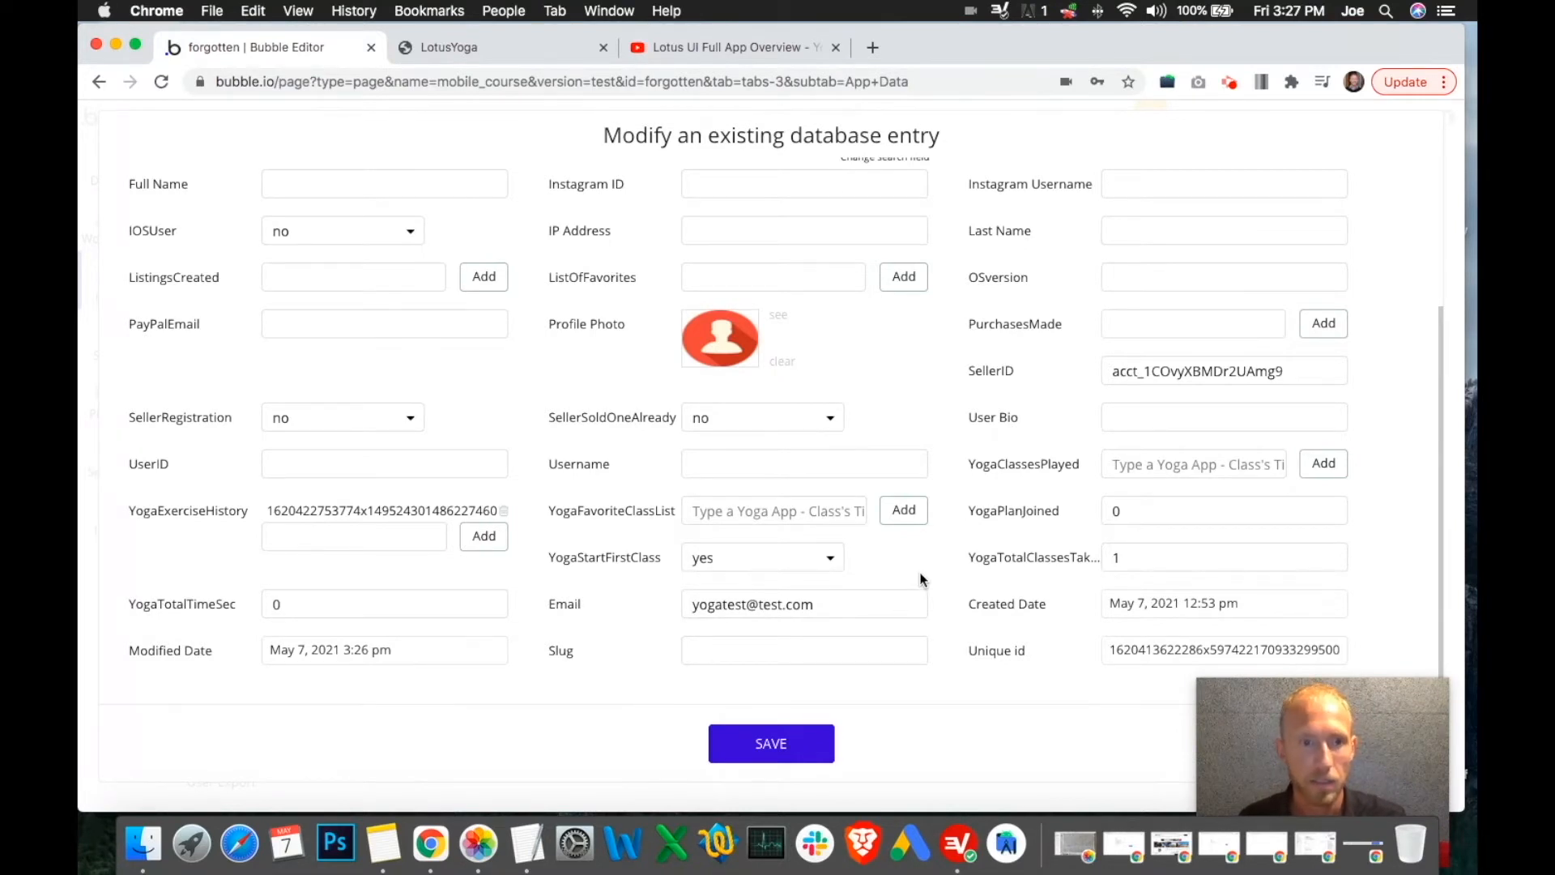
drag(268, 510, 406, 508)
double_click(407, 508)
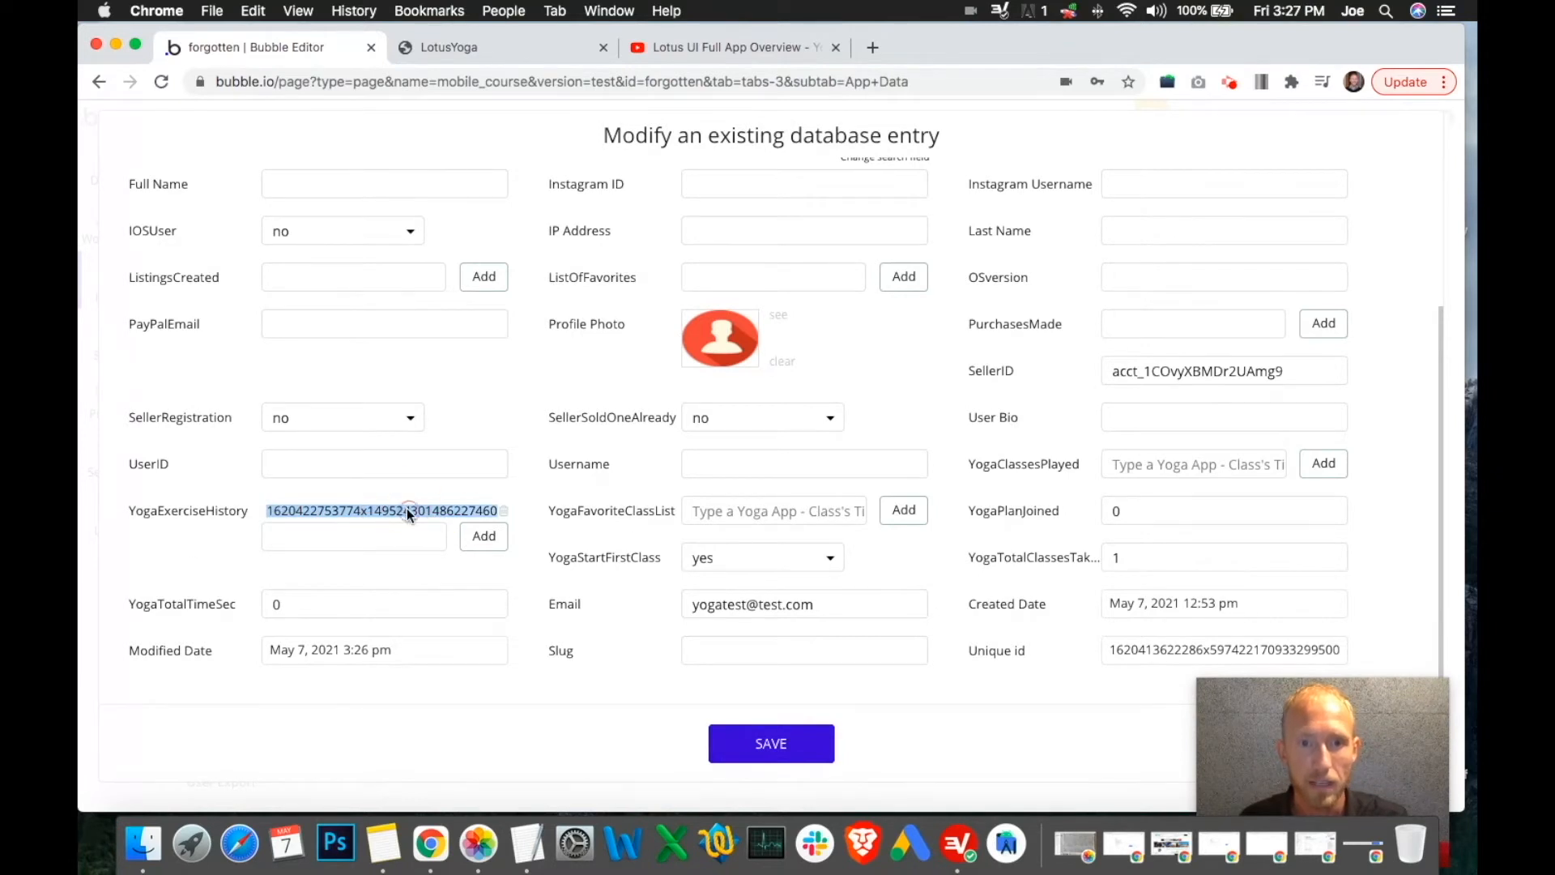
click(402, 507)
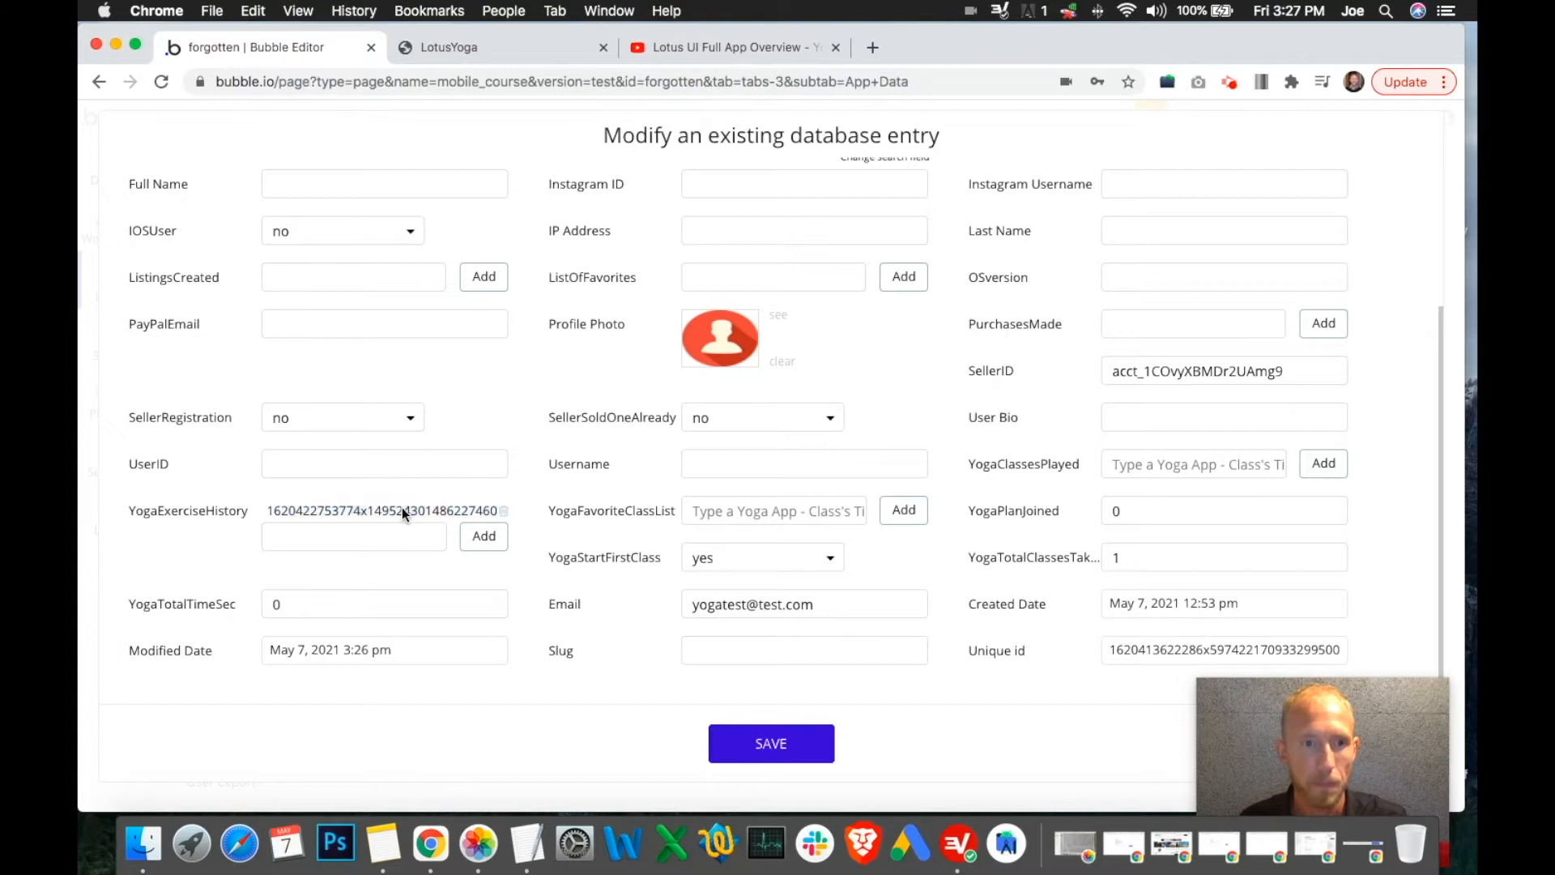
Check the preview's Library screen, then close the user entry without saving
click(450, 47)
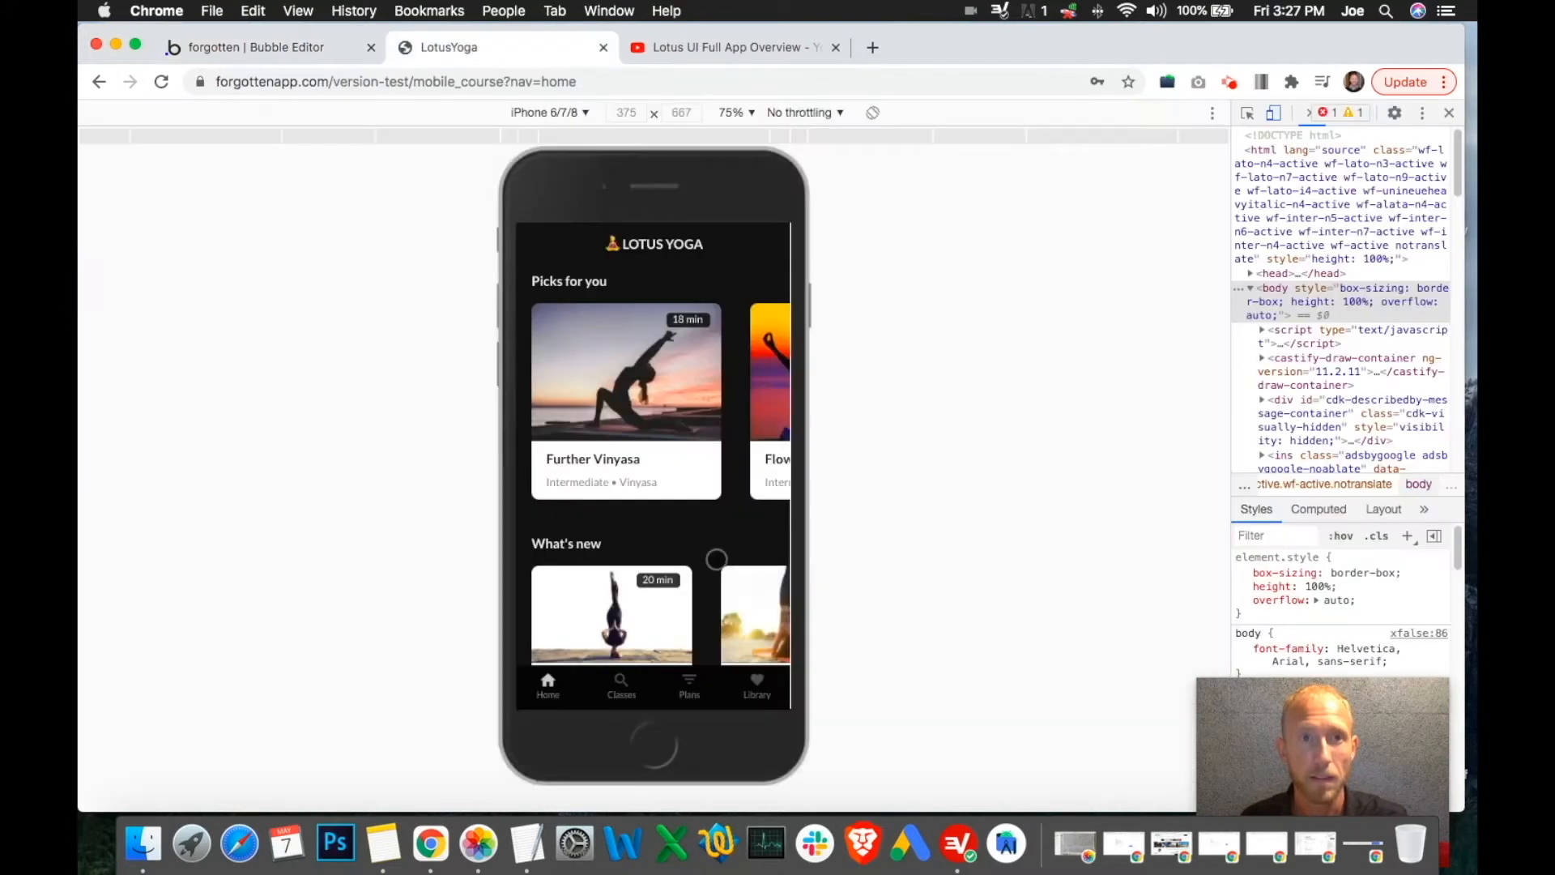
click(758, 684)
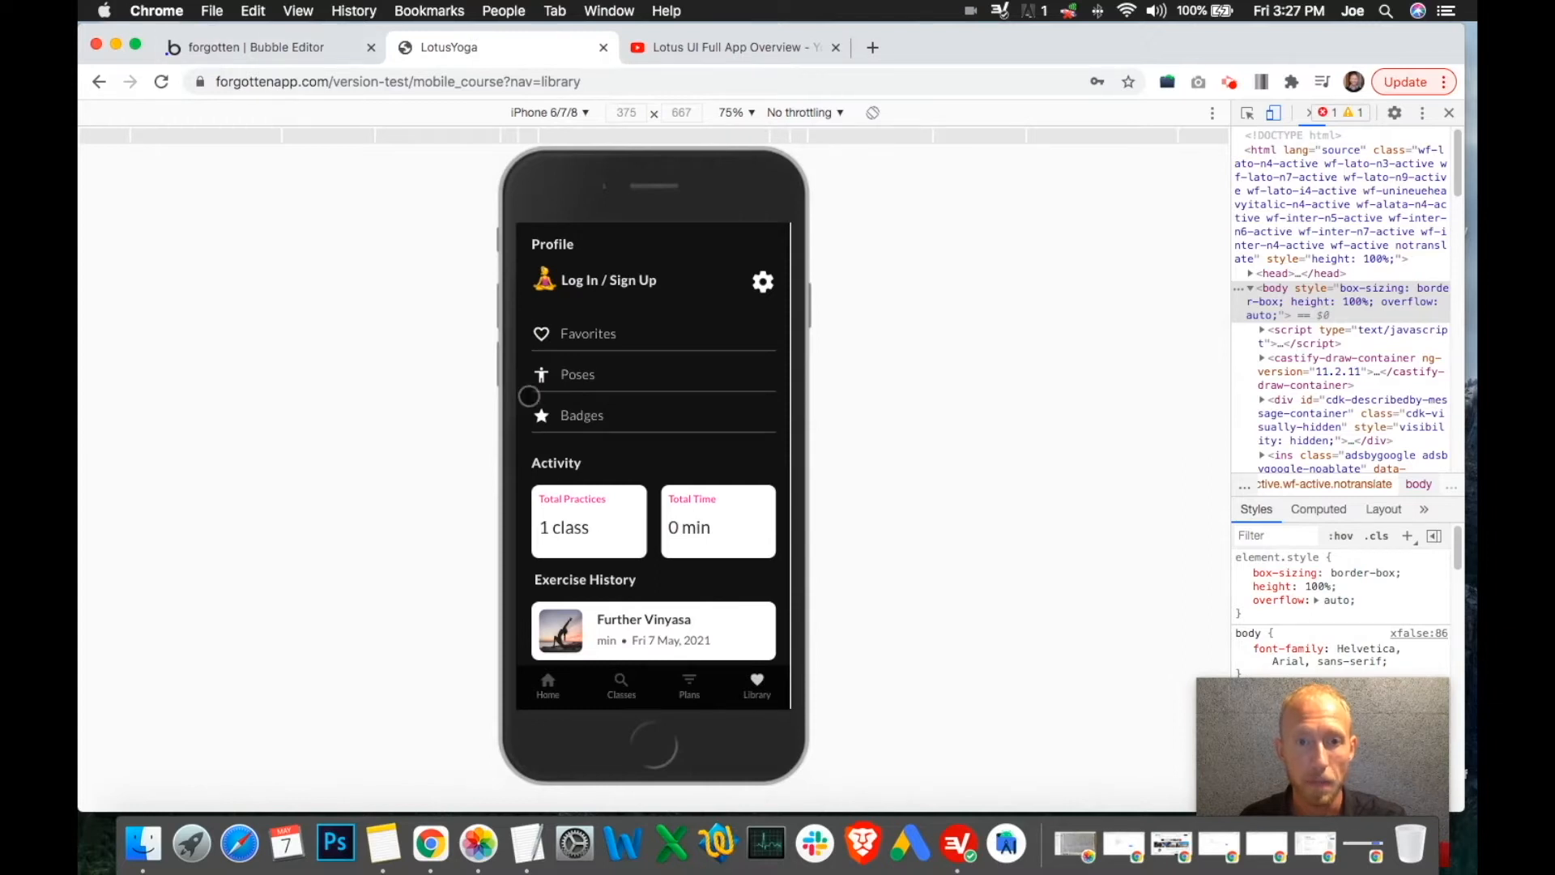
click(336, 50)
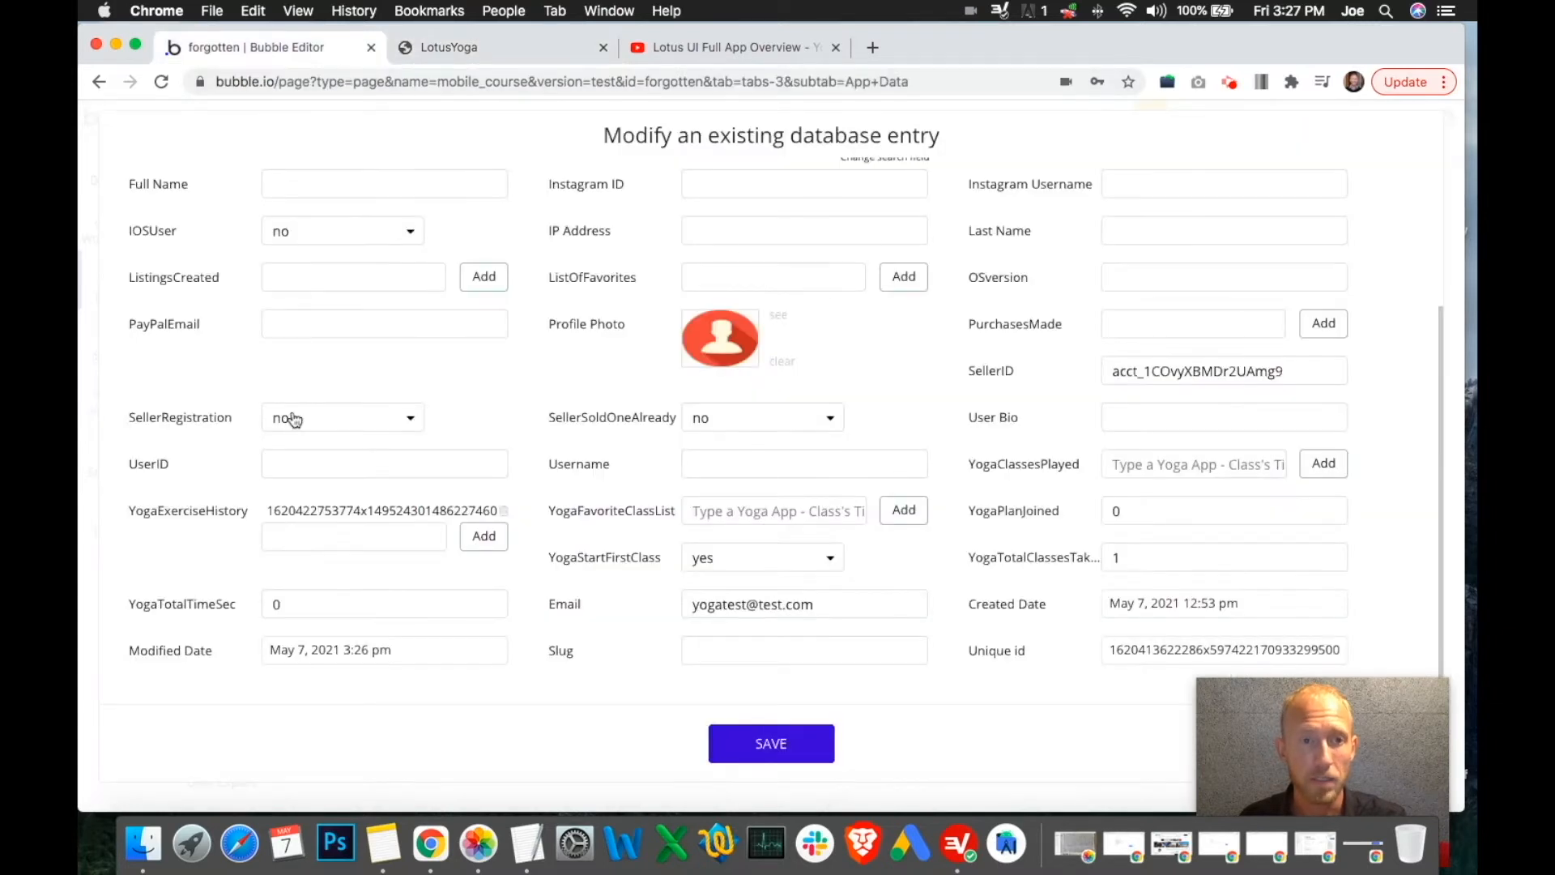
double_click(368, 510)
key(cmd+c)
drag(1262, 697, 990, 662)
click(1325, 743)
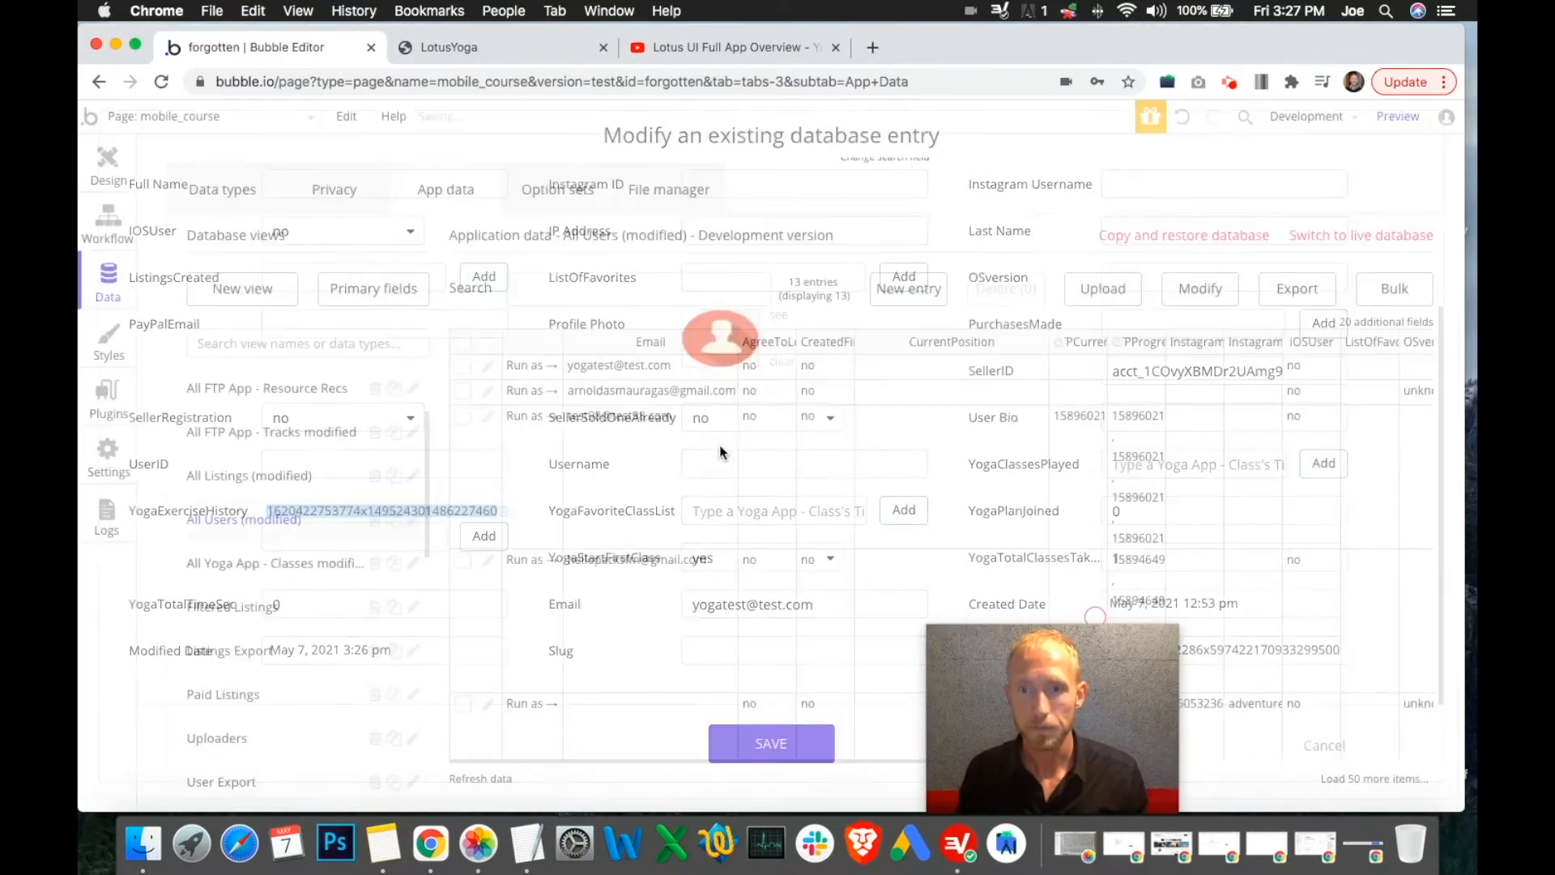
Filter database views to 'yoga' and search All Yoga App - Classes for the copied ID
click(276, 343)
text(yoga)
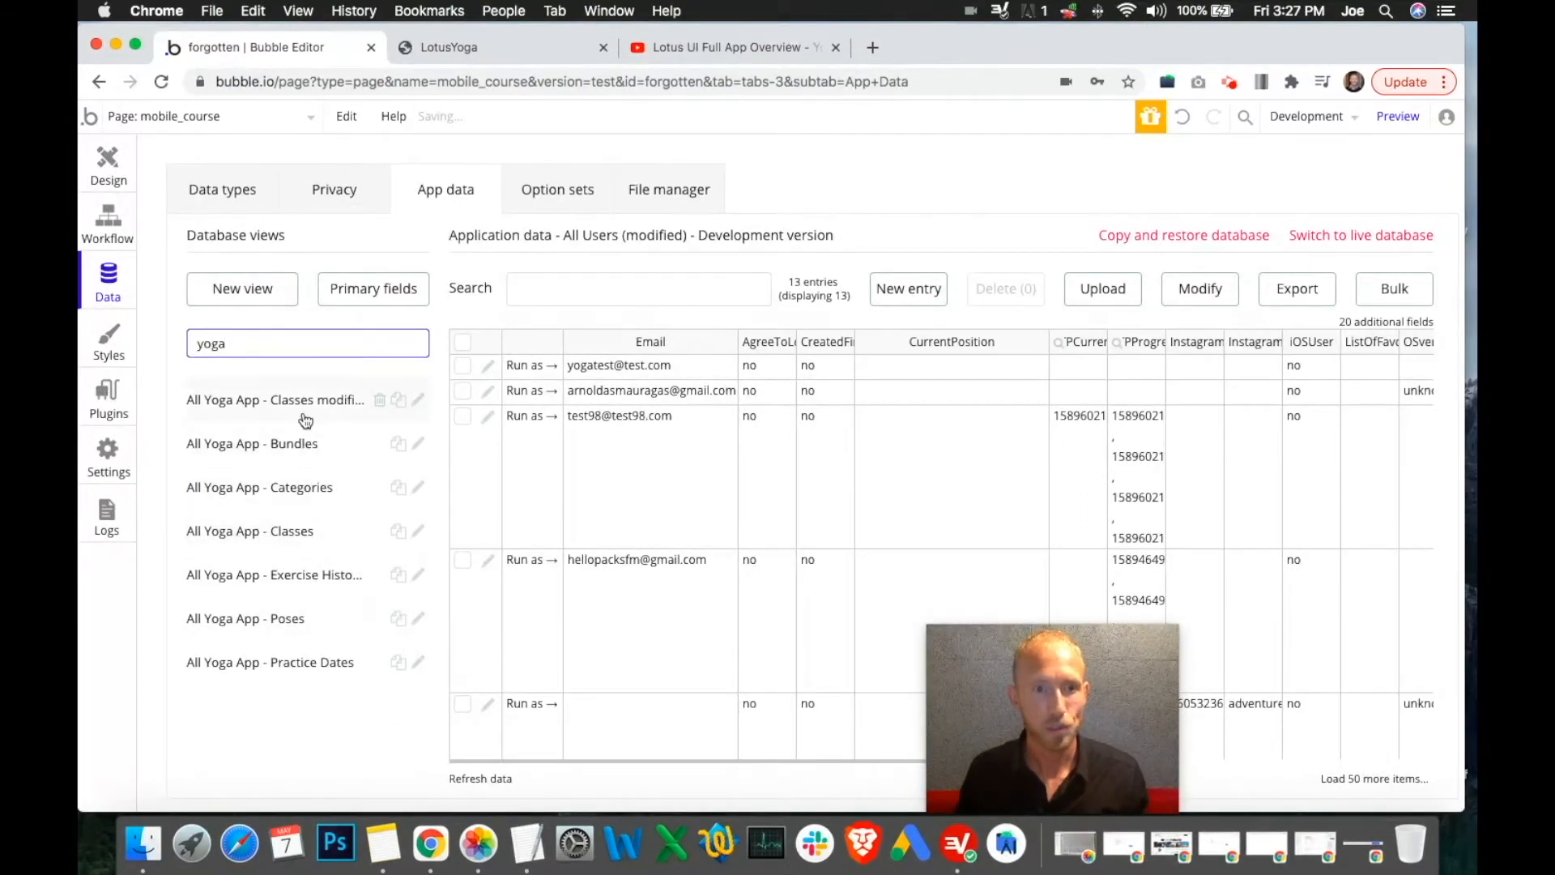
click(288, 531)
click(646, 293)
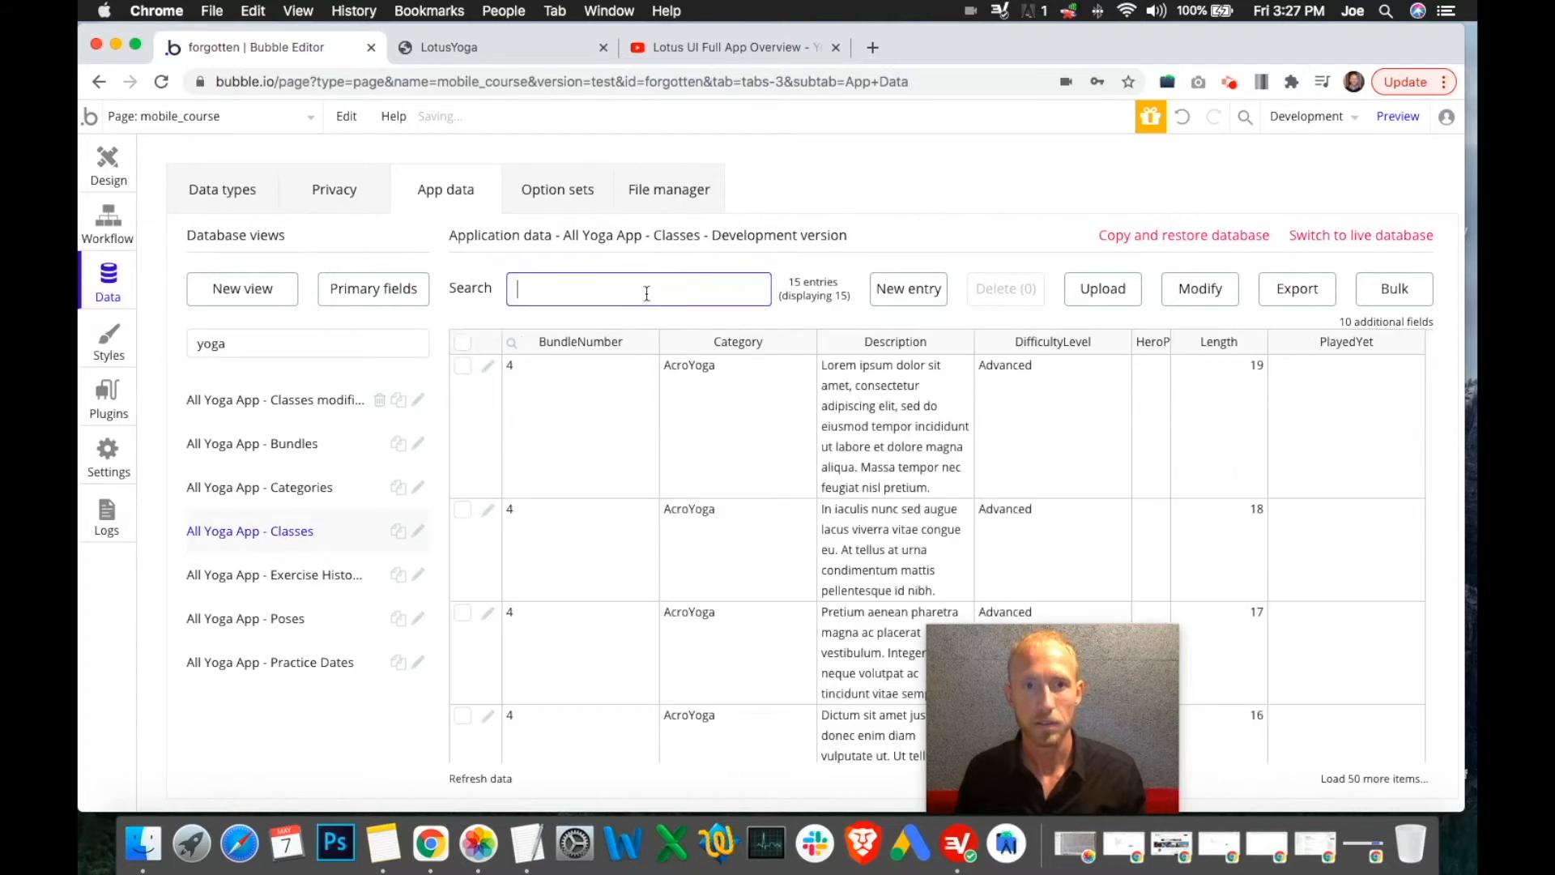
key(cmd+v)
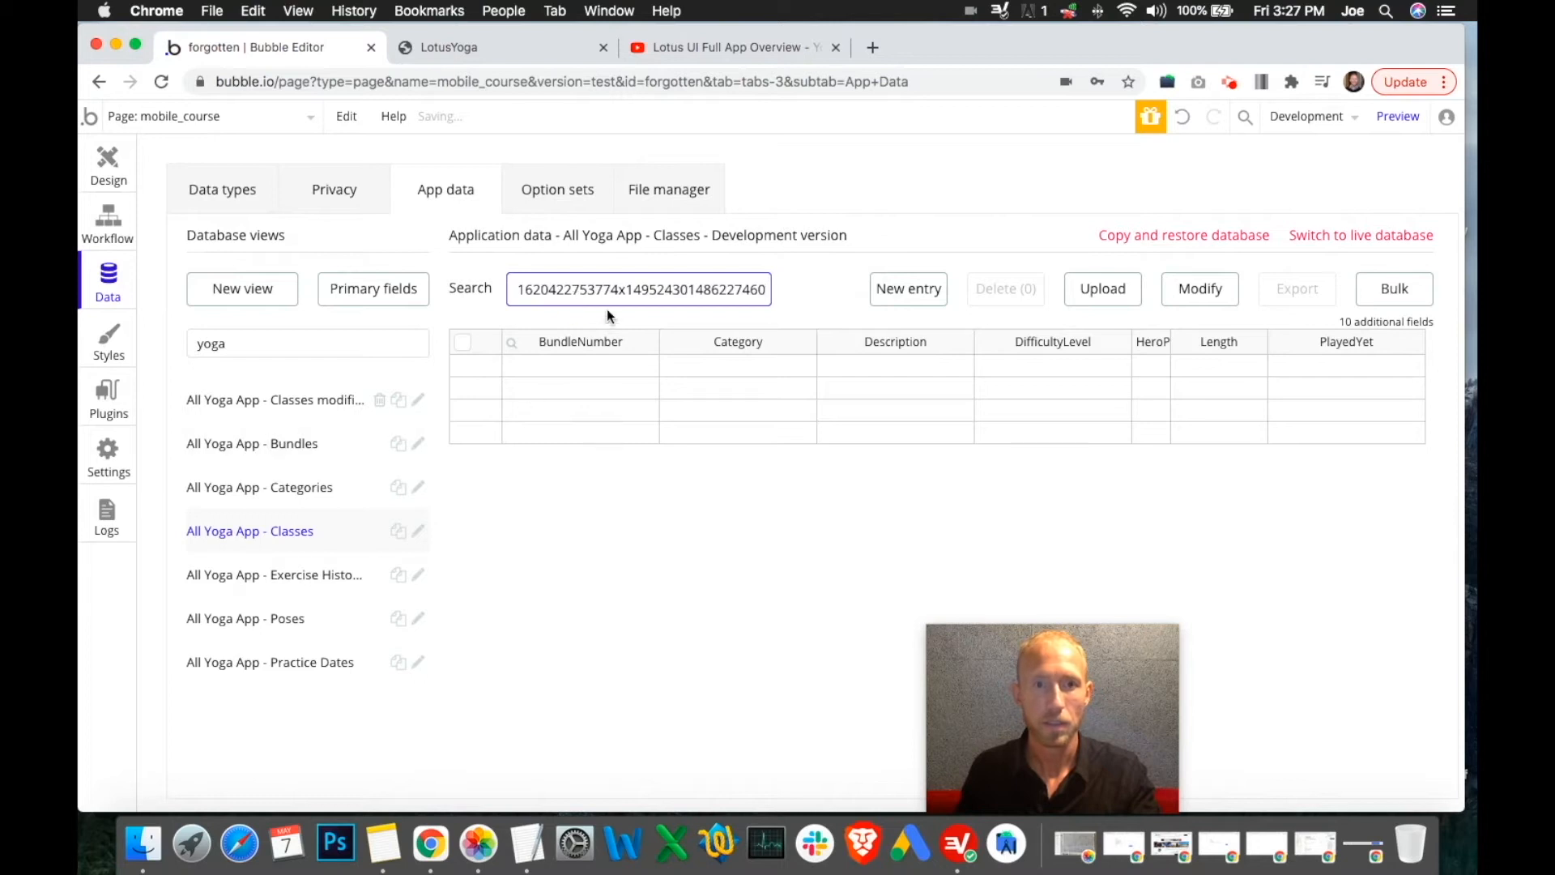
double_click(618, 289)
drag(657, 292, 504, 295)
click(578, 293)
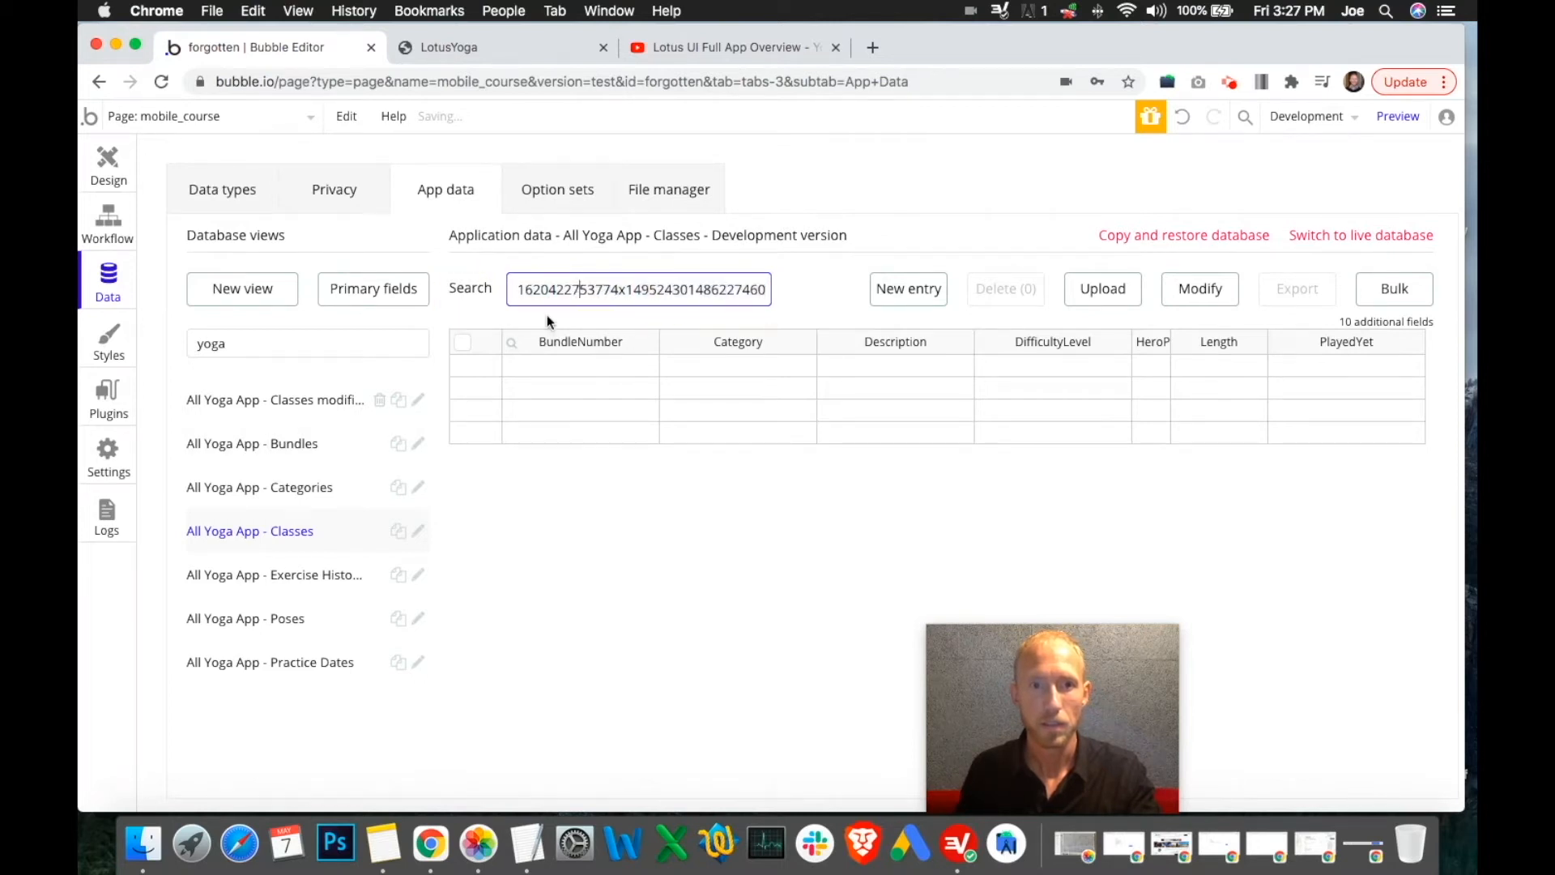
Switch to All Yoga App - Classes modified and clear the search to list all classes
click(288, 410)
click(629, 289)
double_click(671, 292)
key(cmd+c)
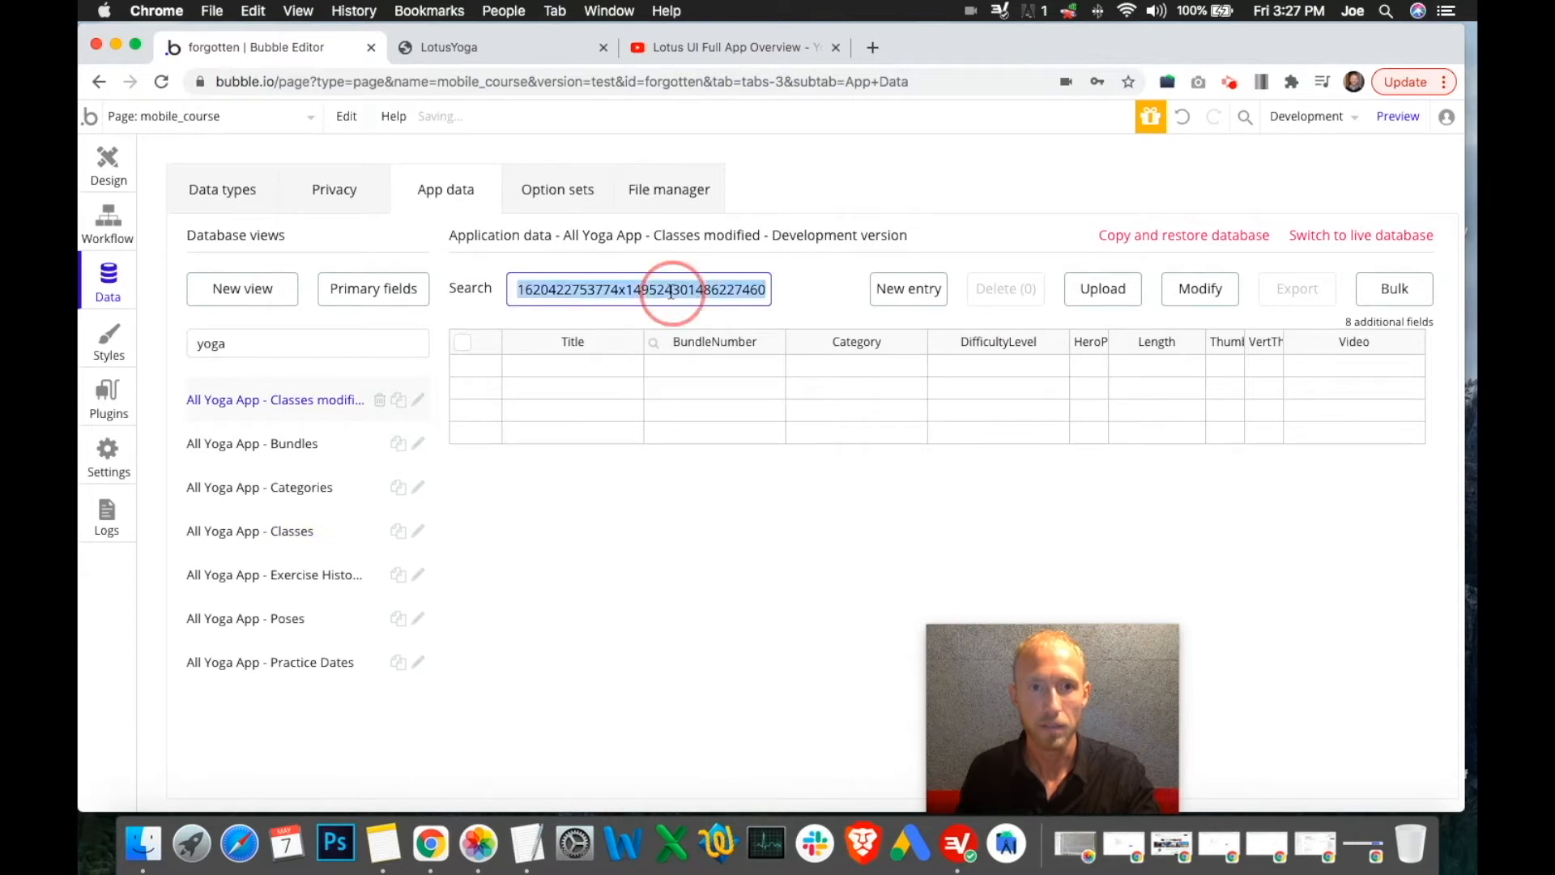
key(BackSpace)
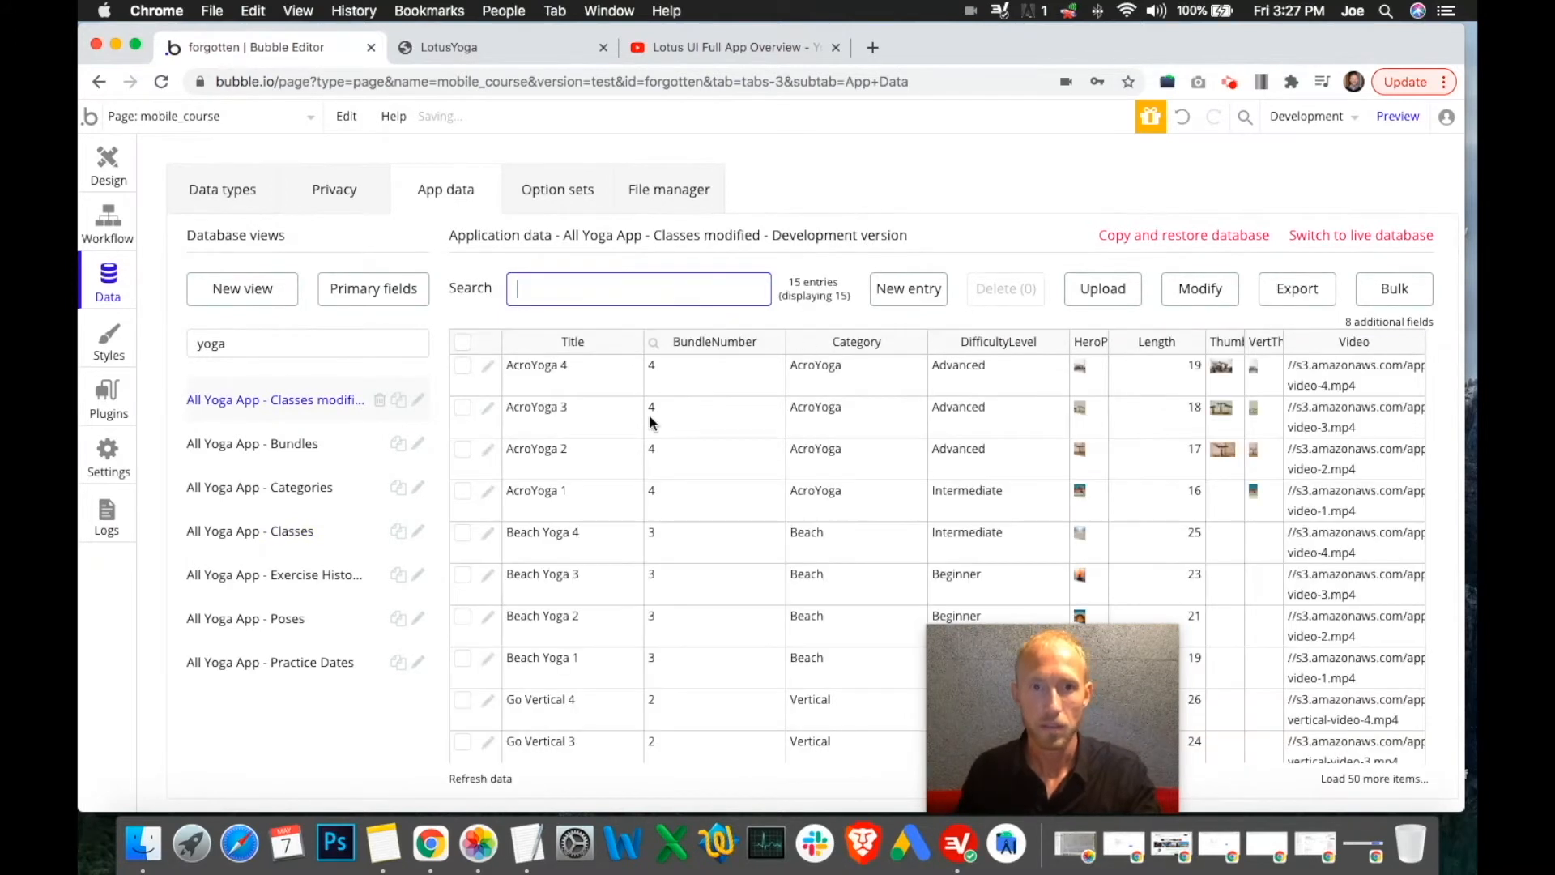
scroll(652, 422, down, 5)
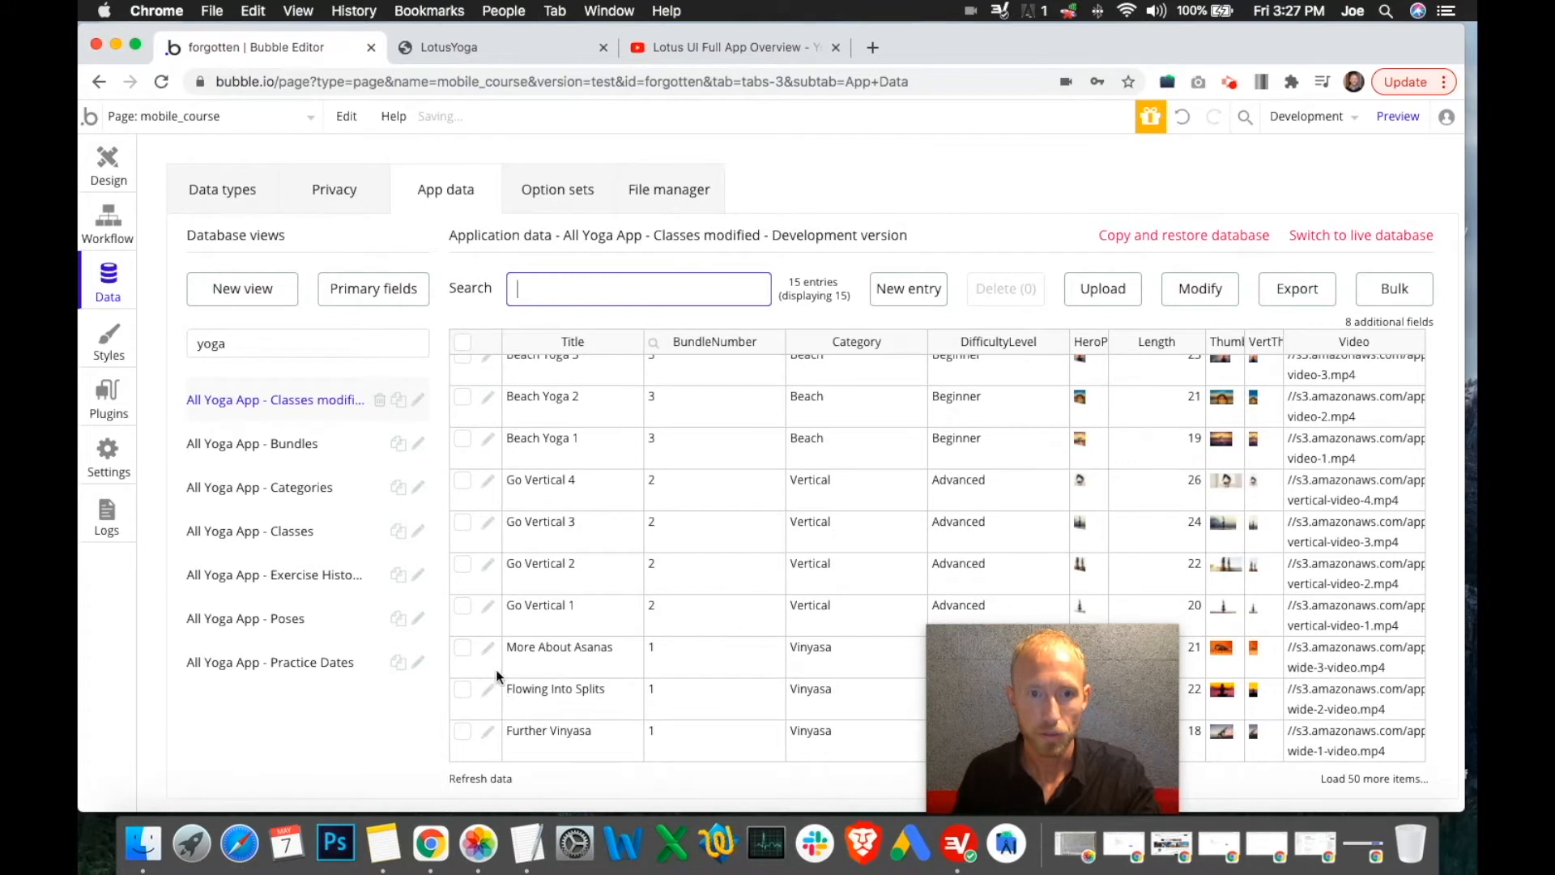
Paste the ID into Further Vinyasa's Slug, delete it again, and cancel without saving
click(489, 734)
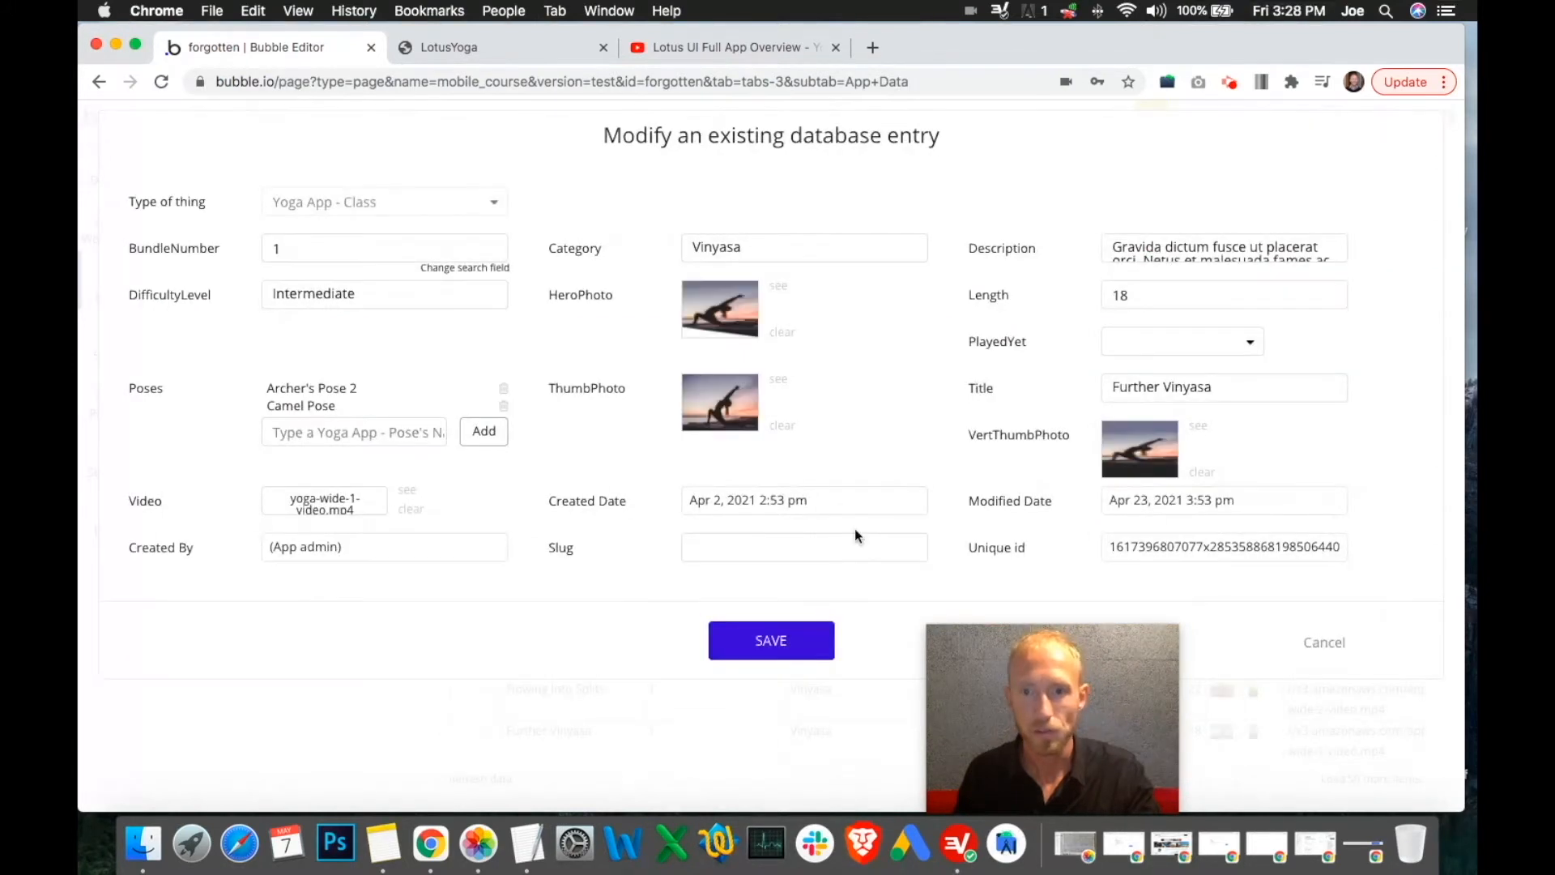
click(715, 548)
key(cmd+v)
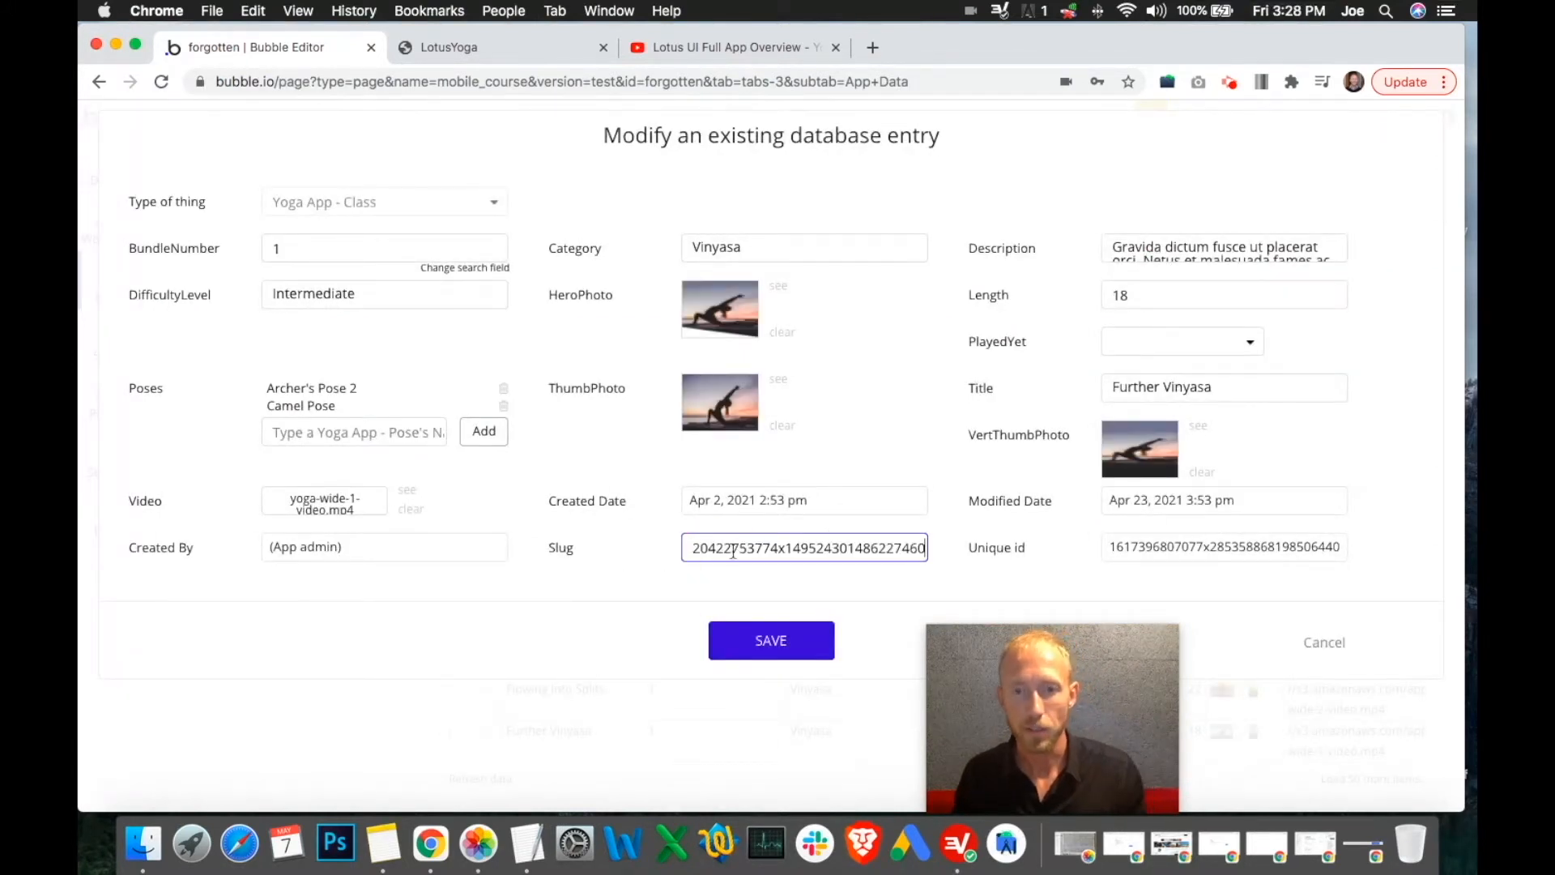
drag(898, 548, 950, 553)
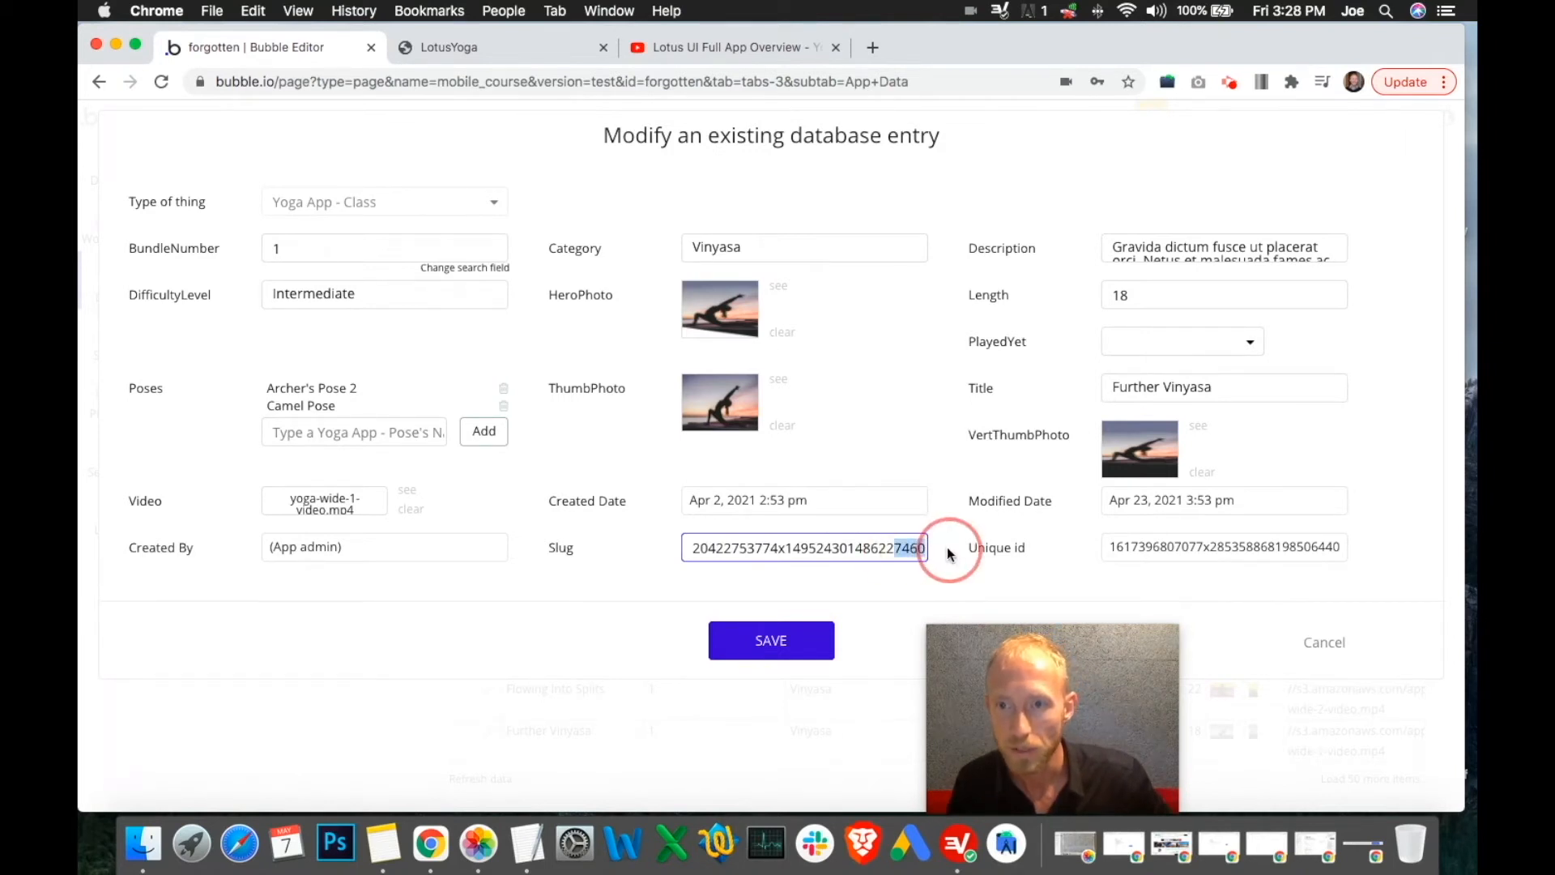
drag(848, 549, 494, 545)
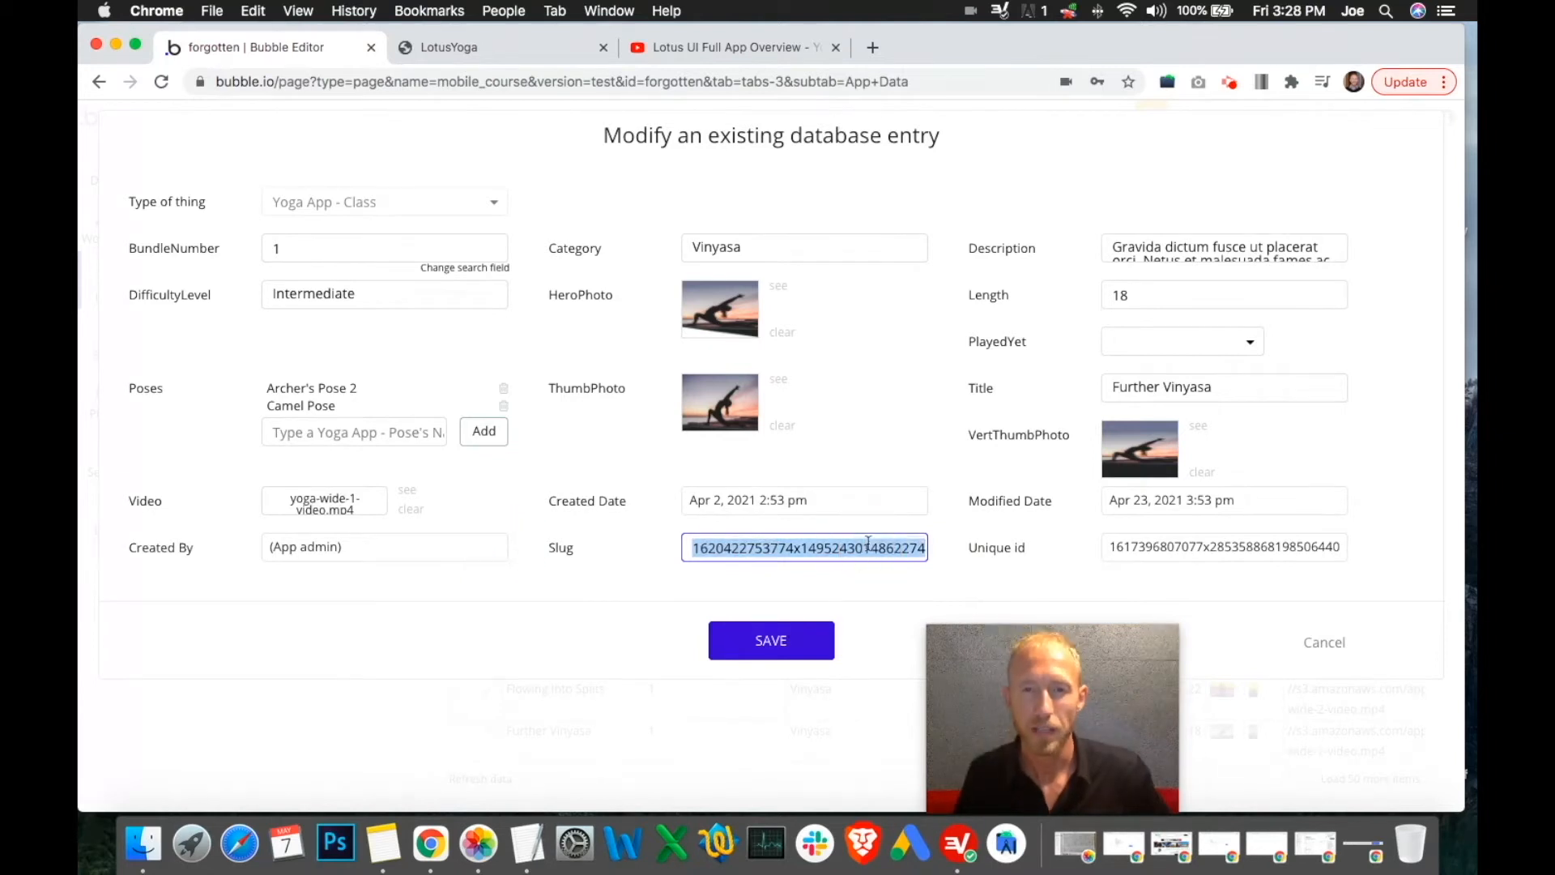
key(BackSpace)
click(1327, 642)
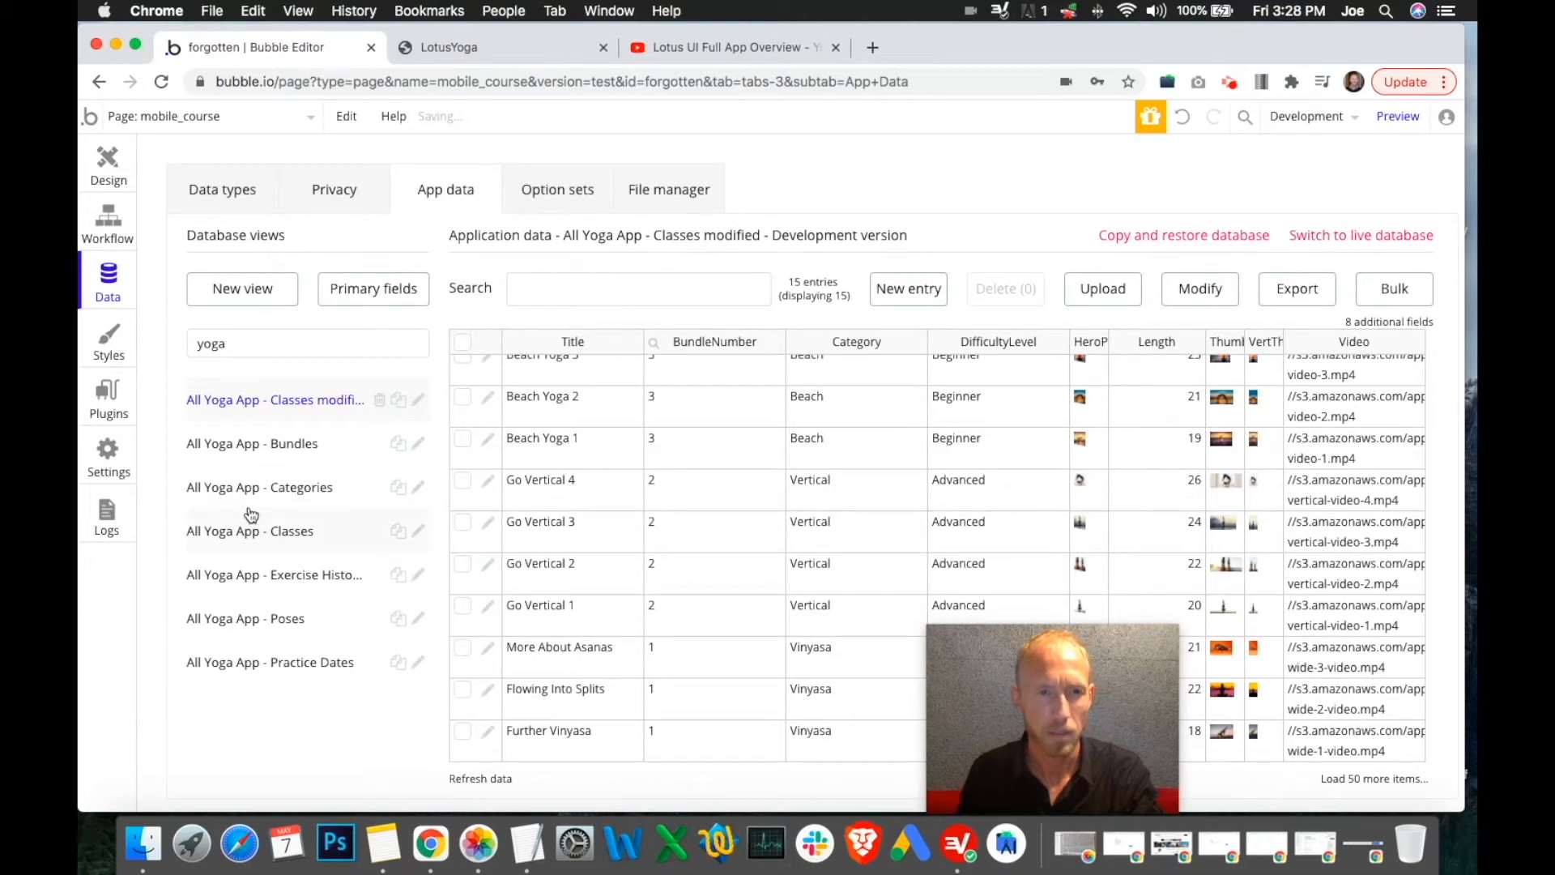
Filter the database views to 'user' and show All Users (modified)
double_click(361, 343)
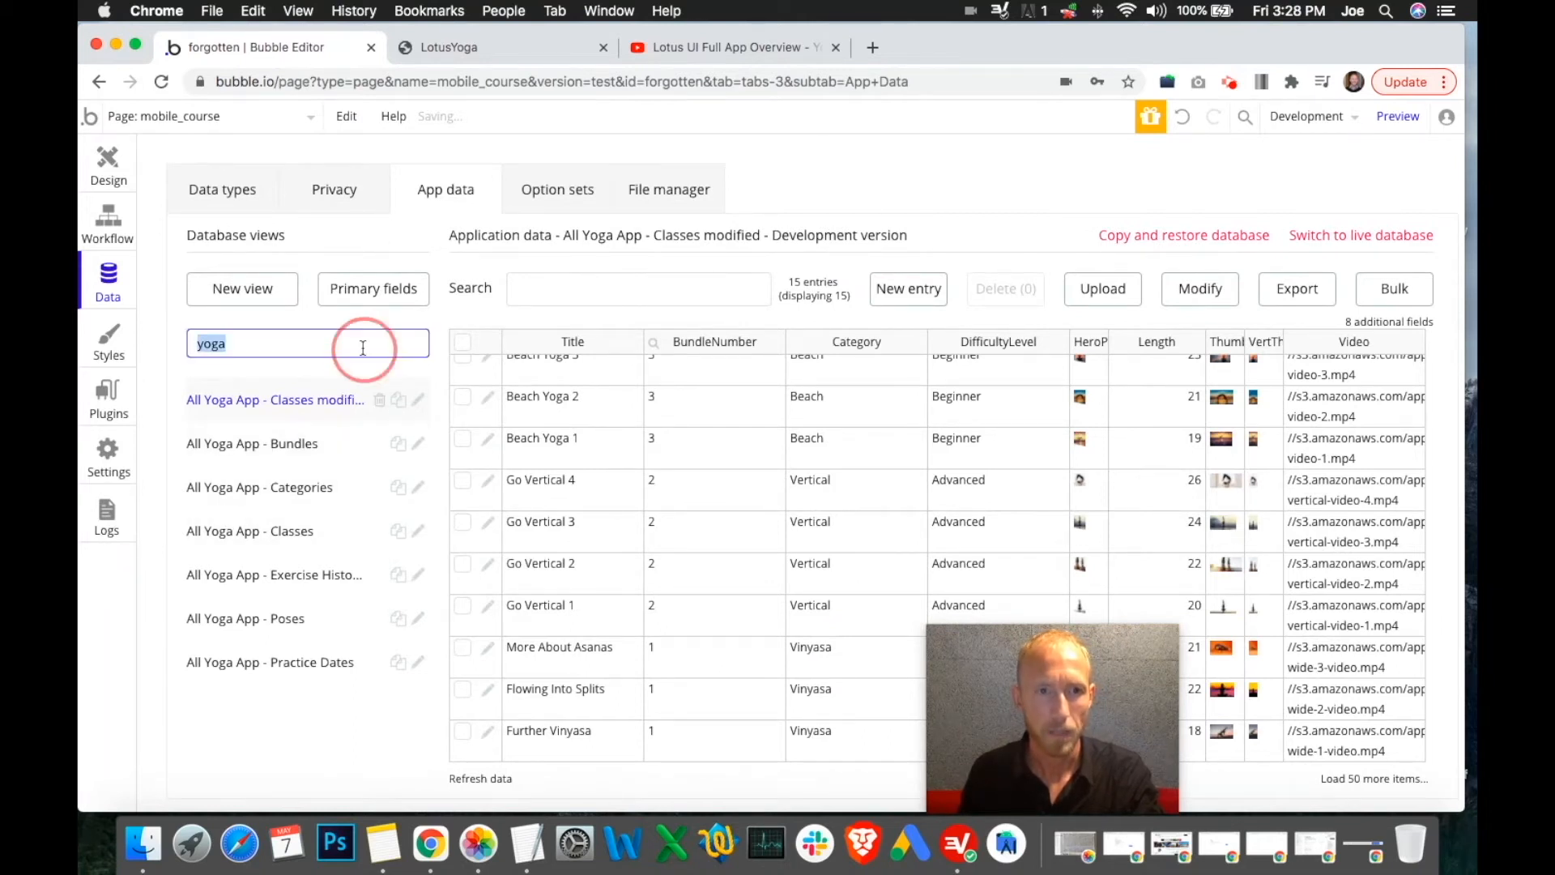
text(user)
click(278, 400)
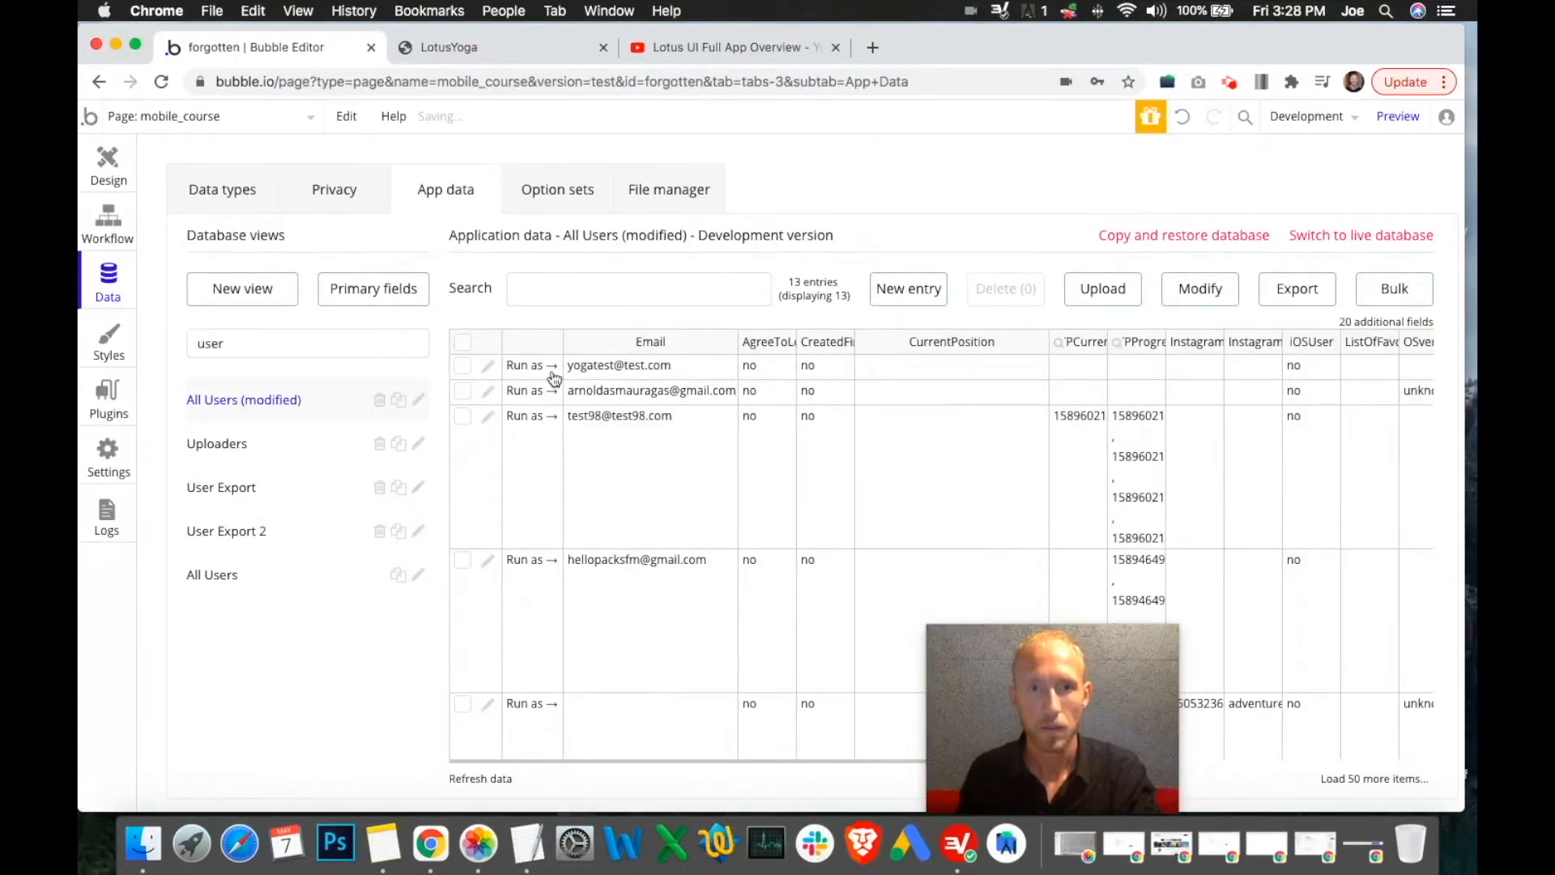
Reopen the first user's entry, select its YogaExerciseHistory ID, and close it unsaved
click(489, 371)
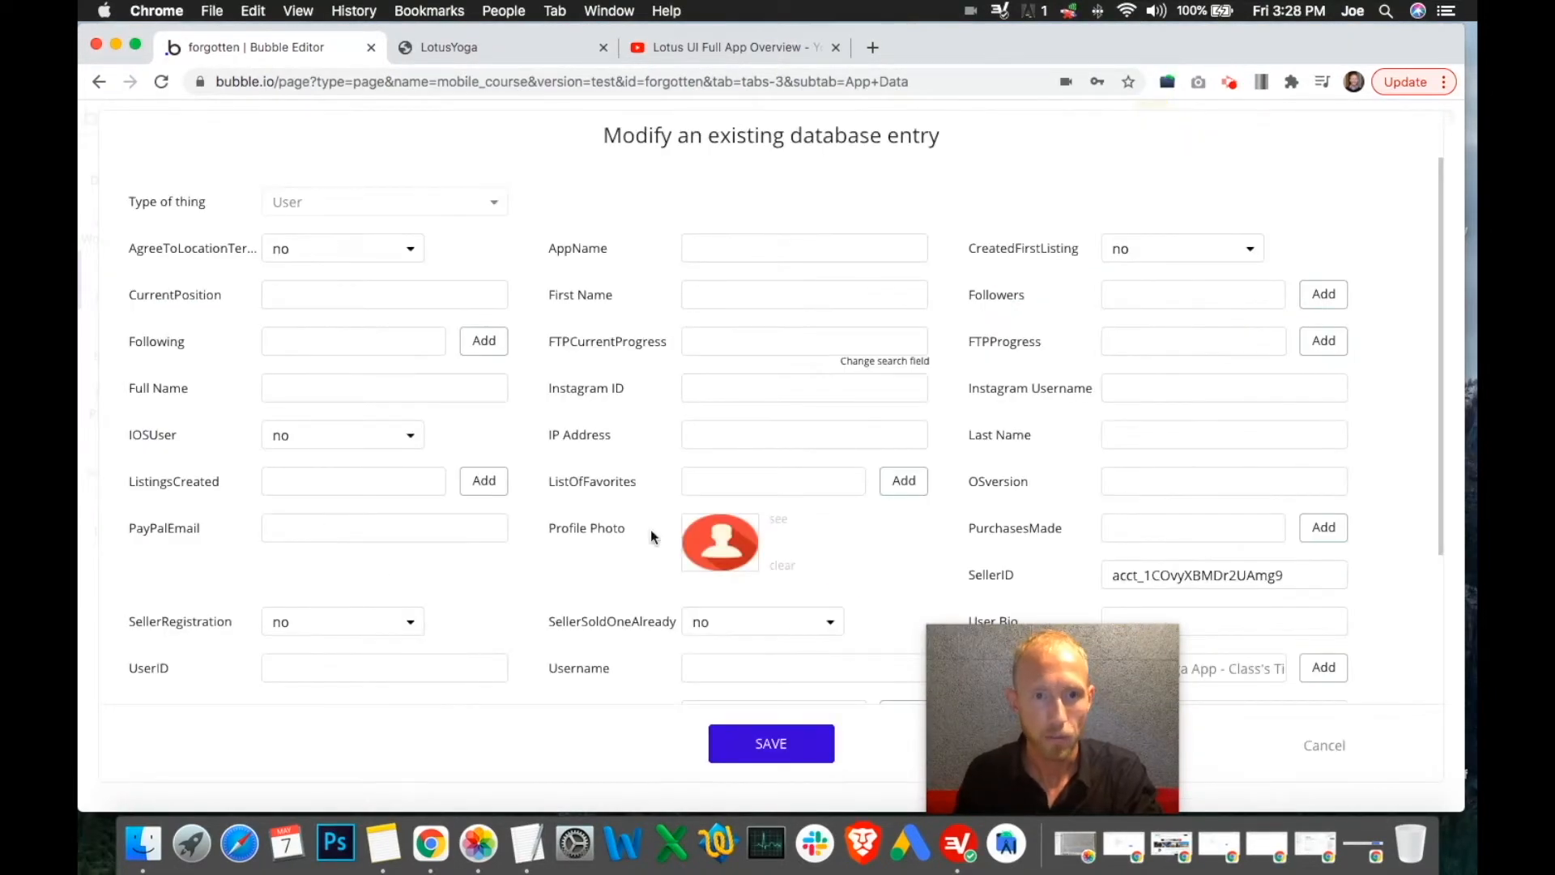
scroll(360, 648, down, 5)
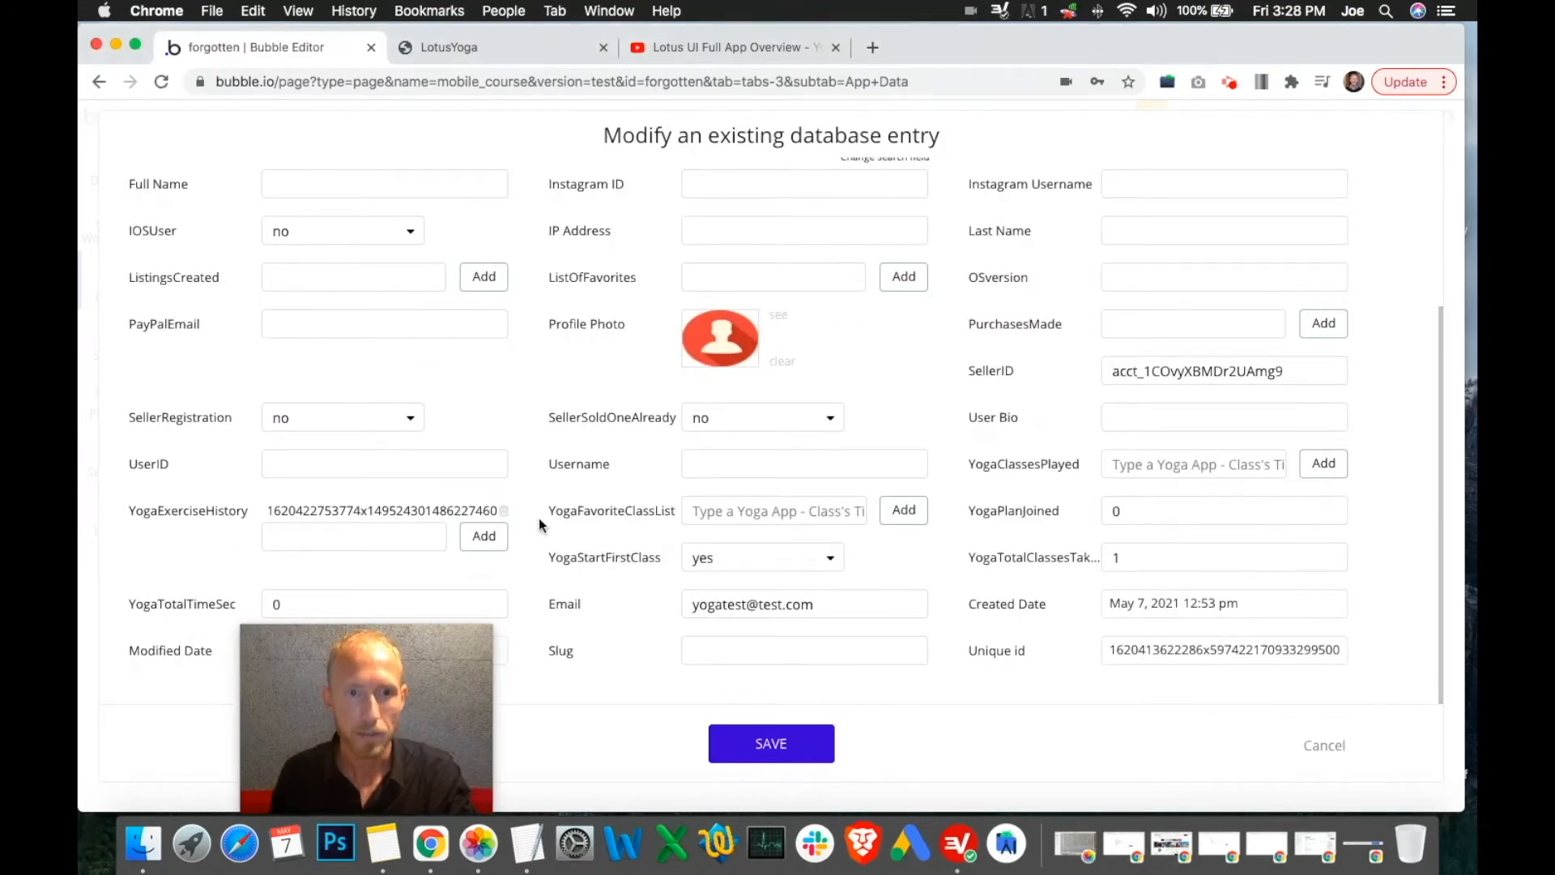
double_click(405, 512)
key(super+c)
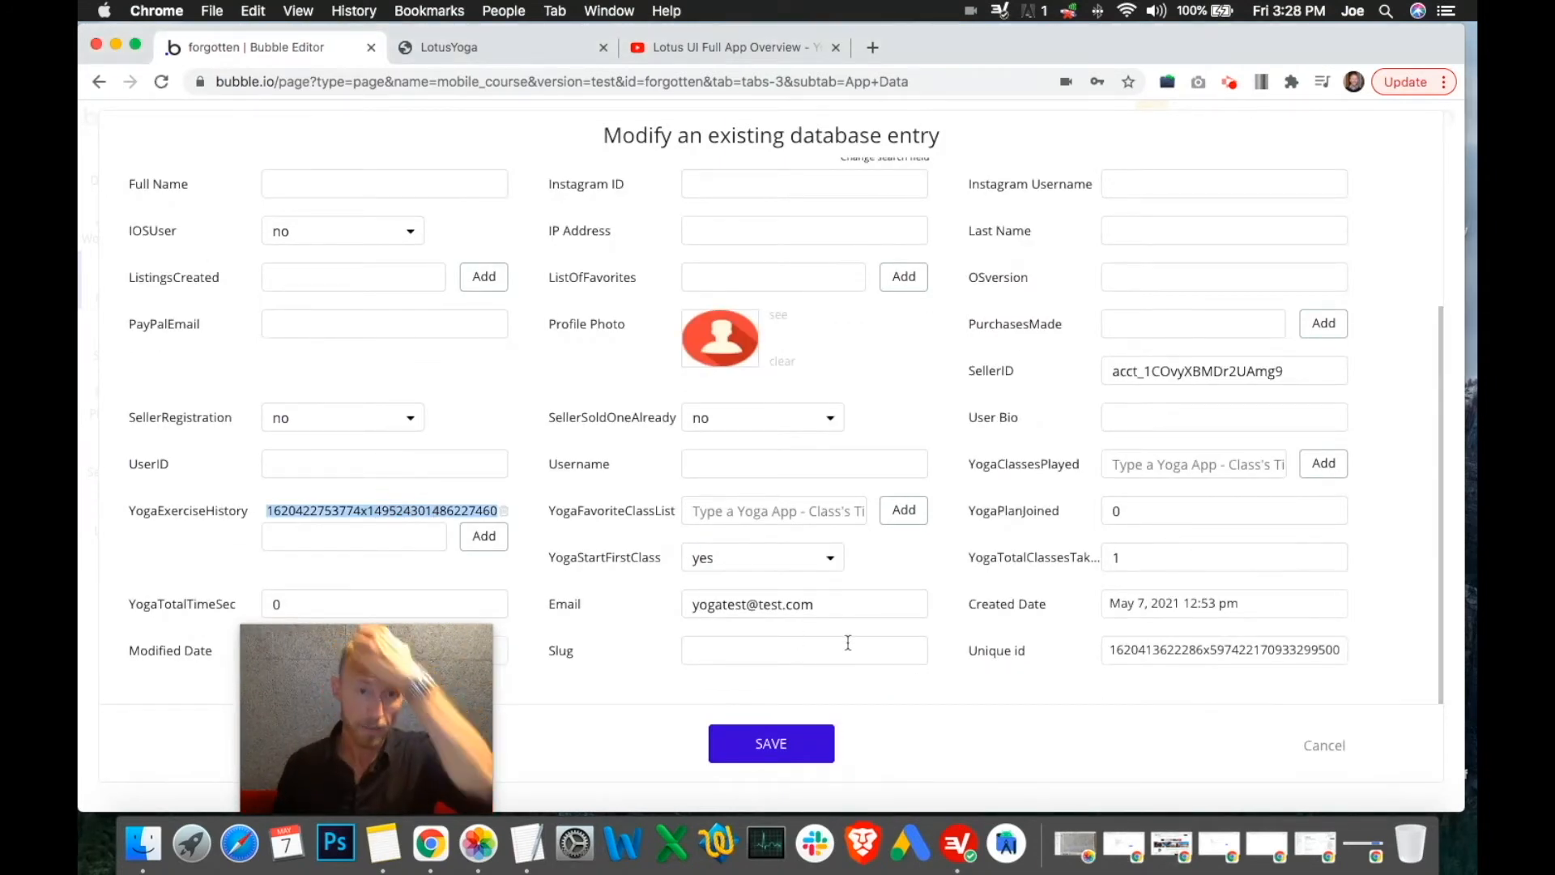
click(1322, 746)
drag(257, 735, 1290, 677)
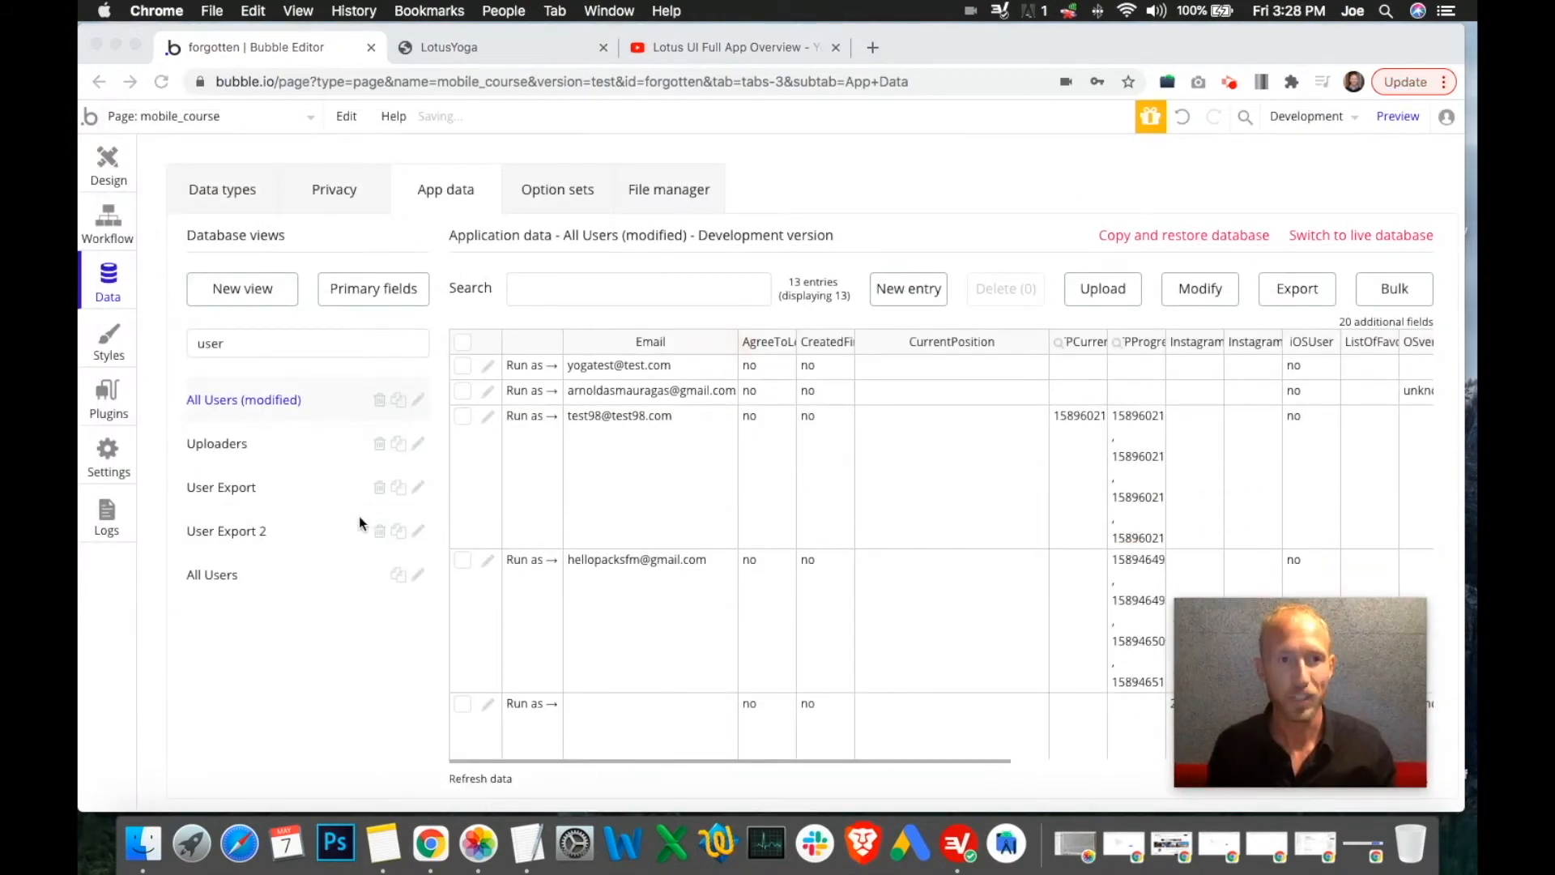
click(913, 203)
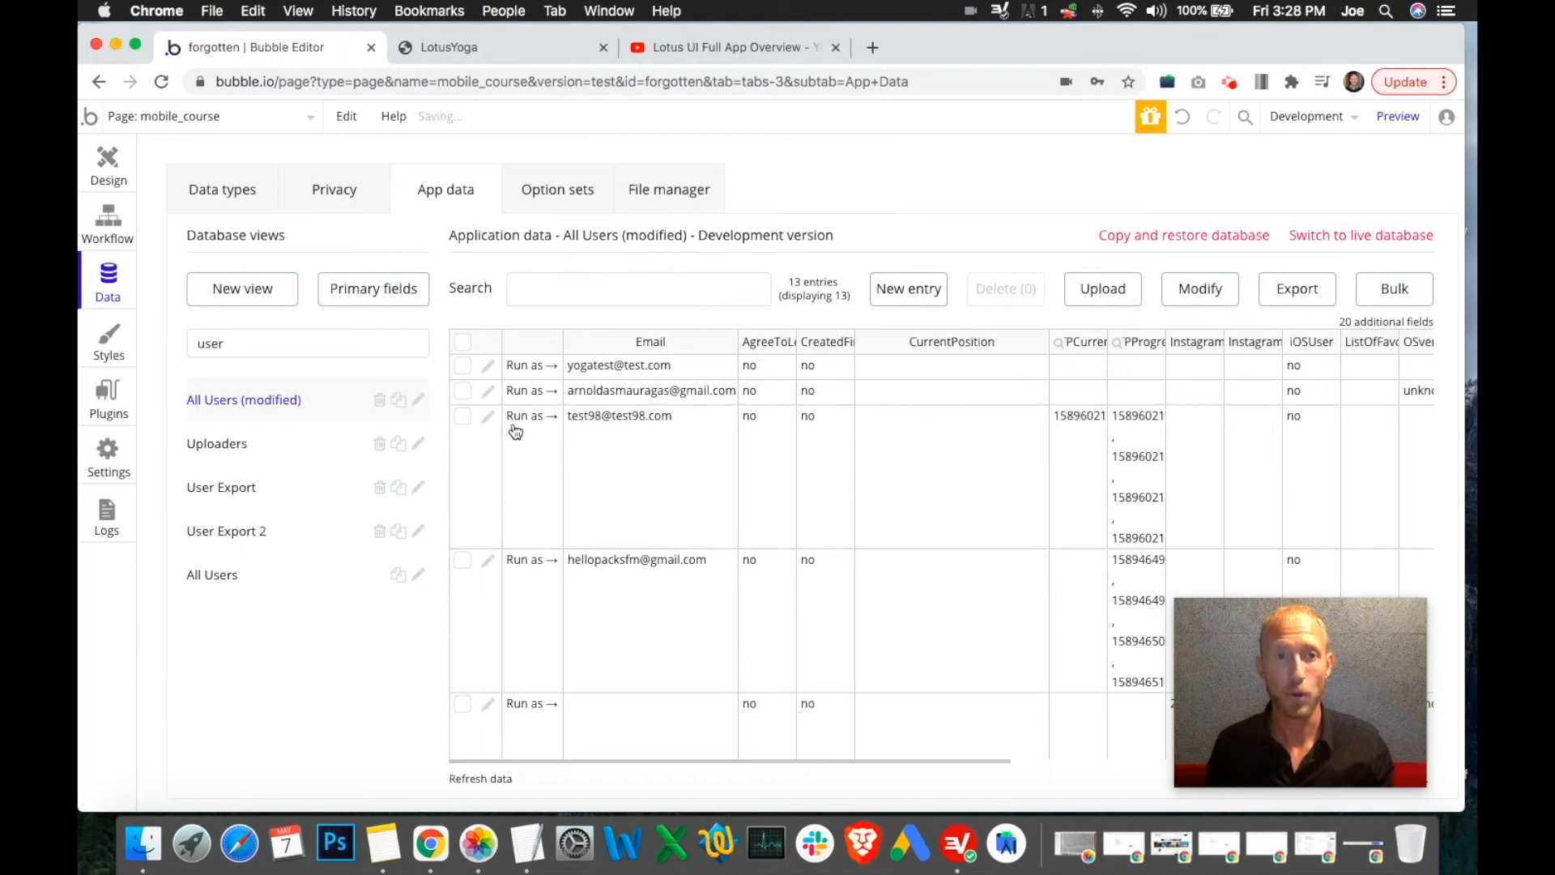
double_click(272, 343)
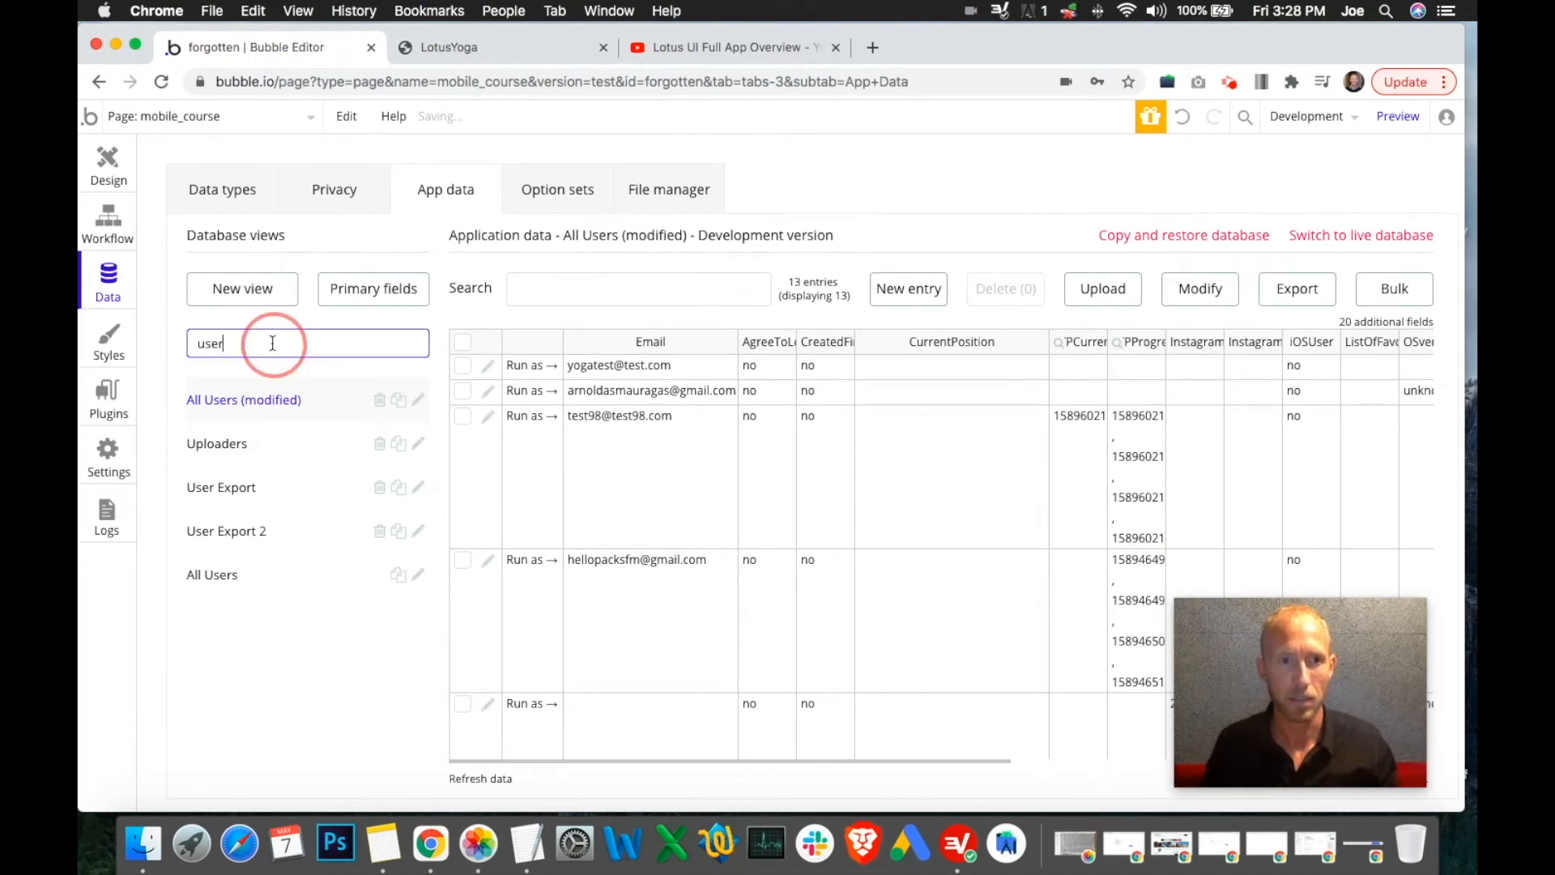
Clear the view filter and show All Yoga App - Exercise Histories, inspecting the first entry's cells
key(BackSpace)
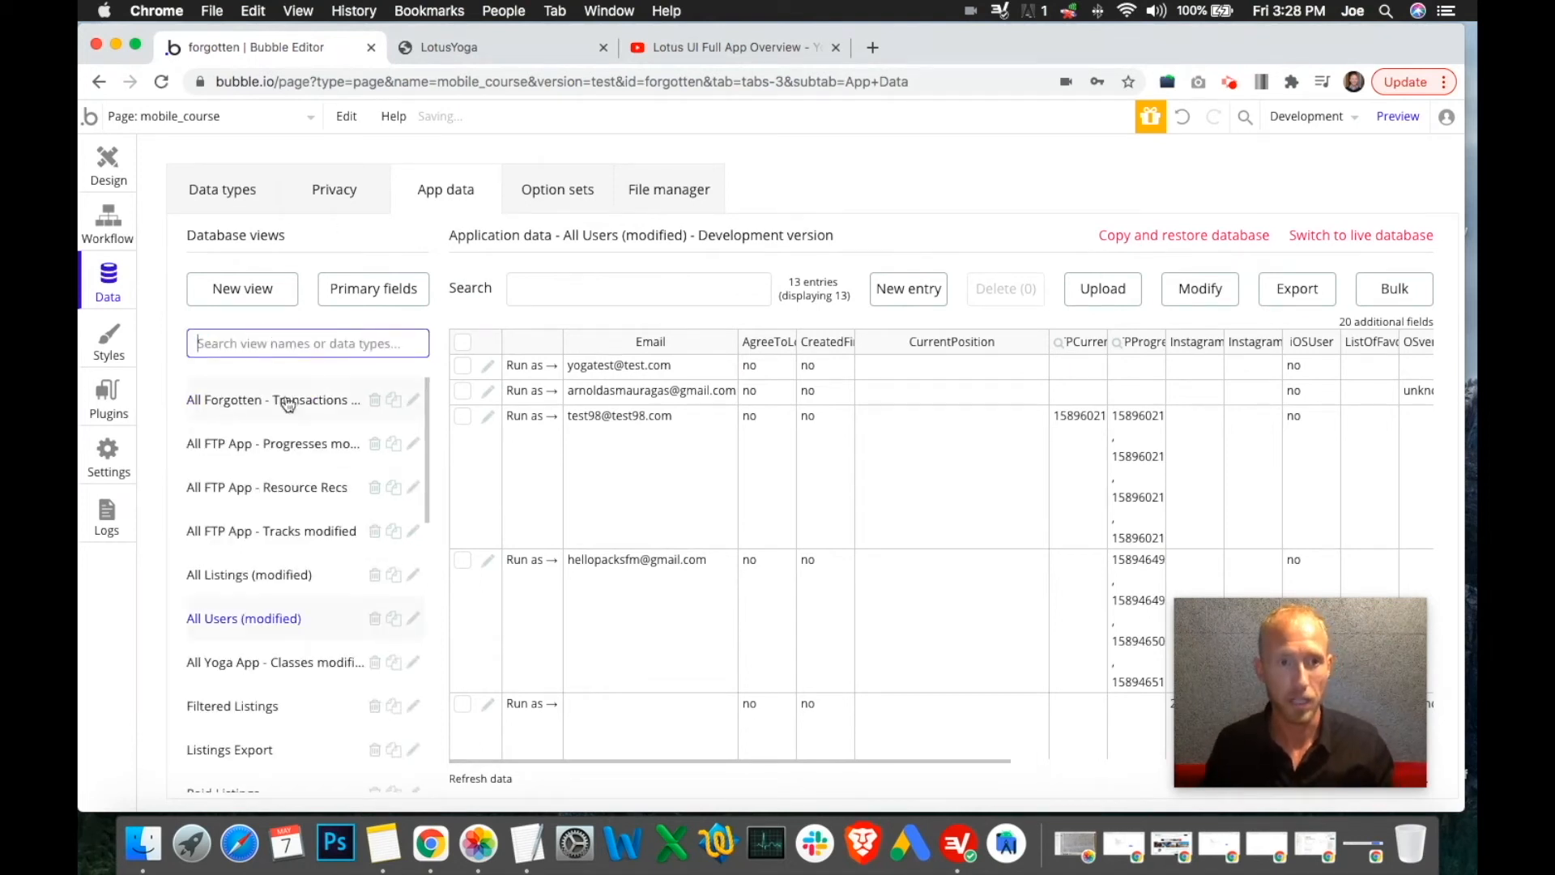
scroll(324, 454, down, 10)
click(271, 683)
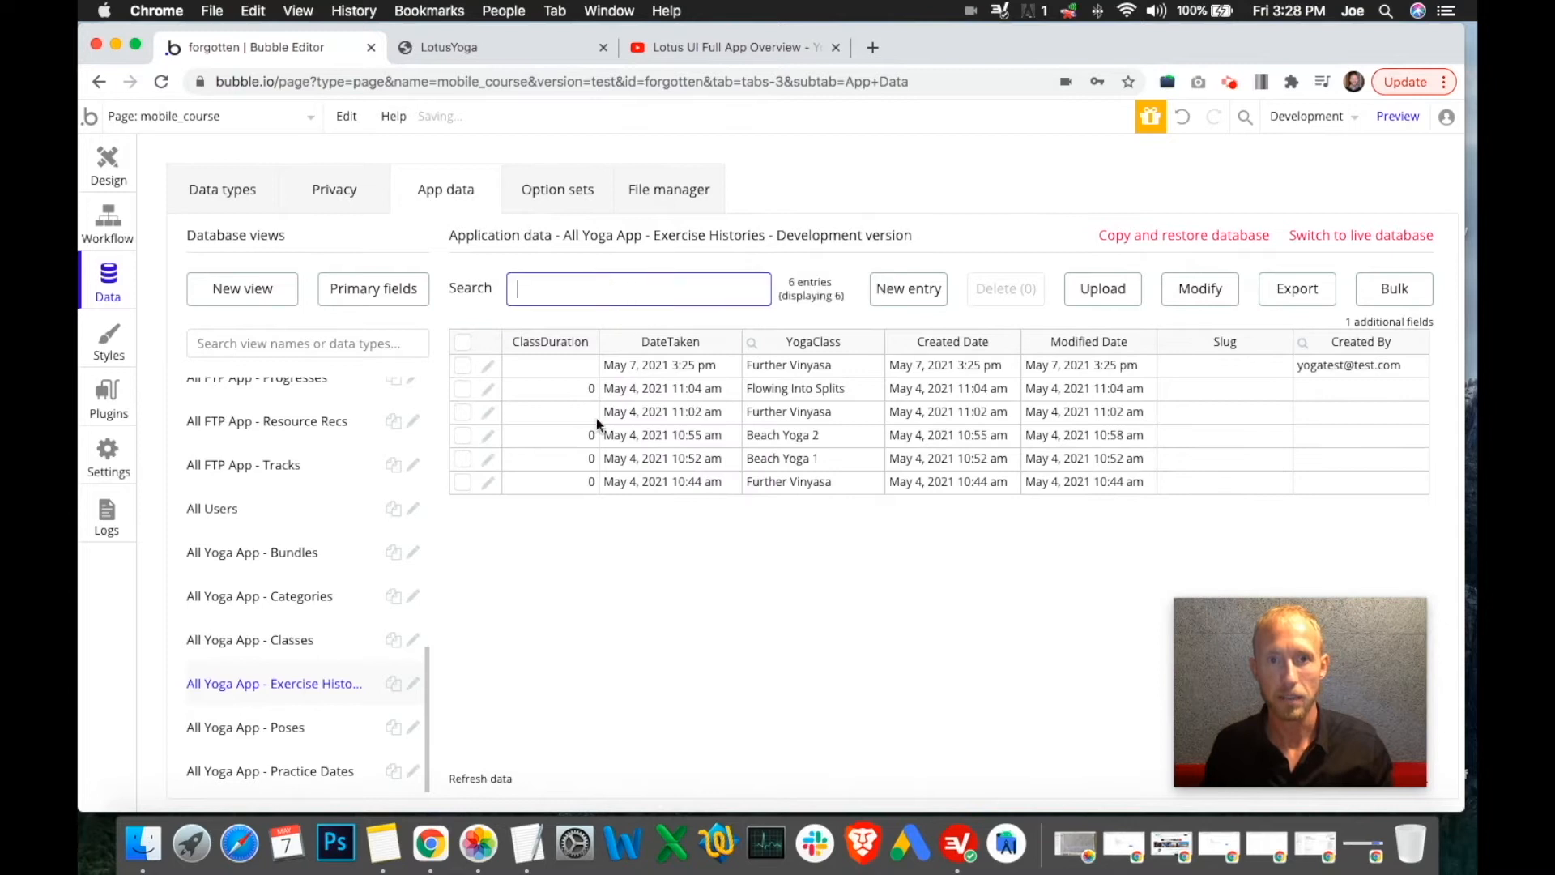
drag(674, 361, 576, 361)
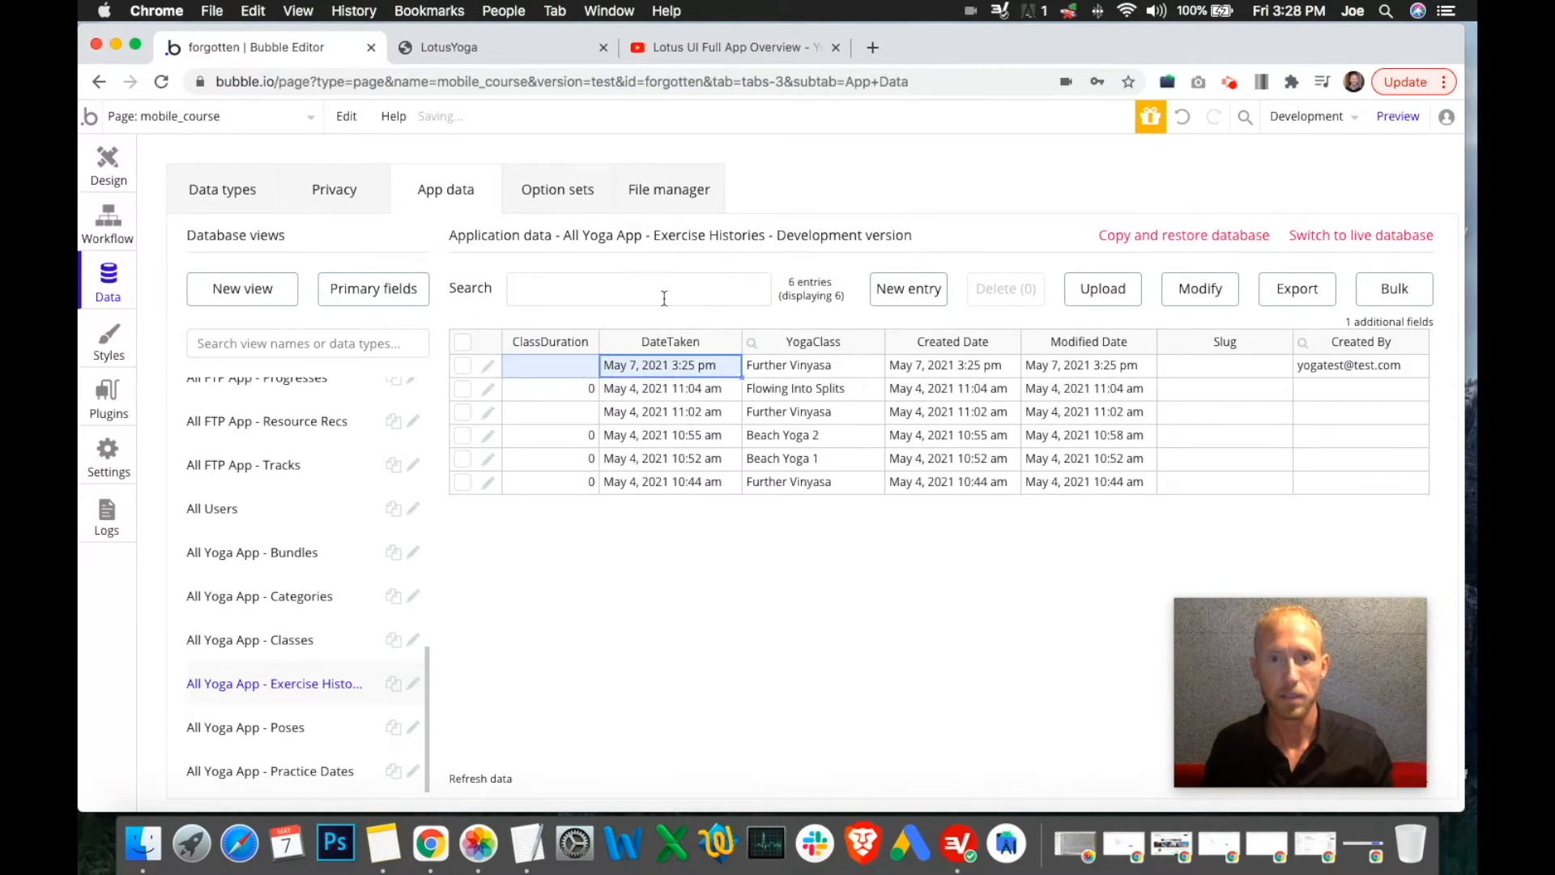
click(1390, 365)
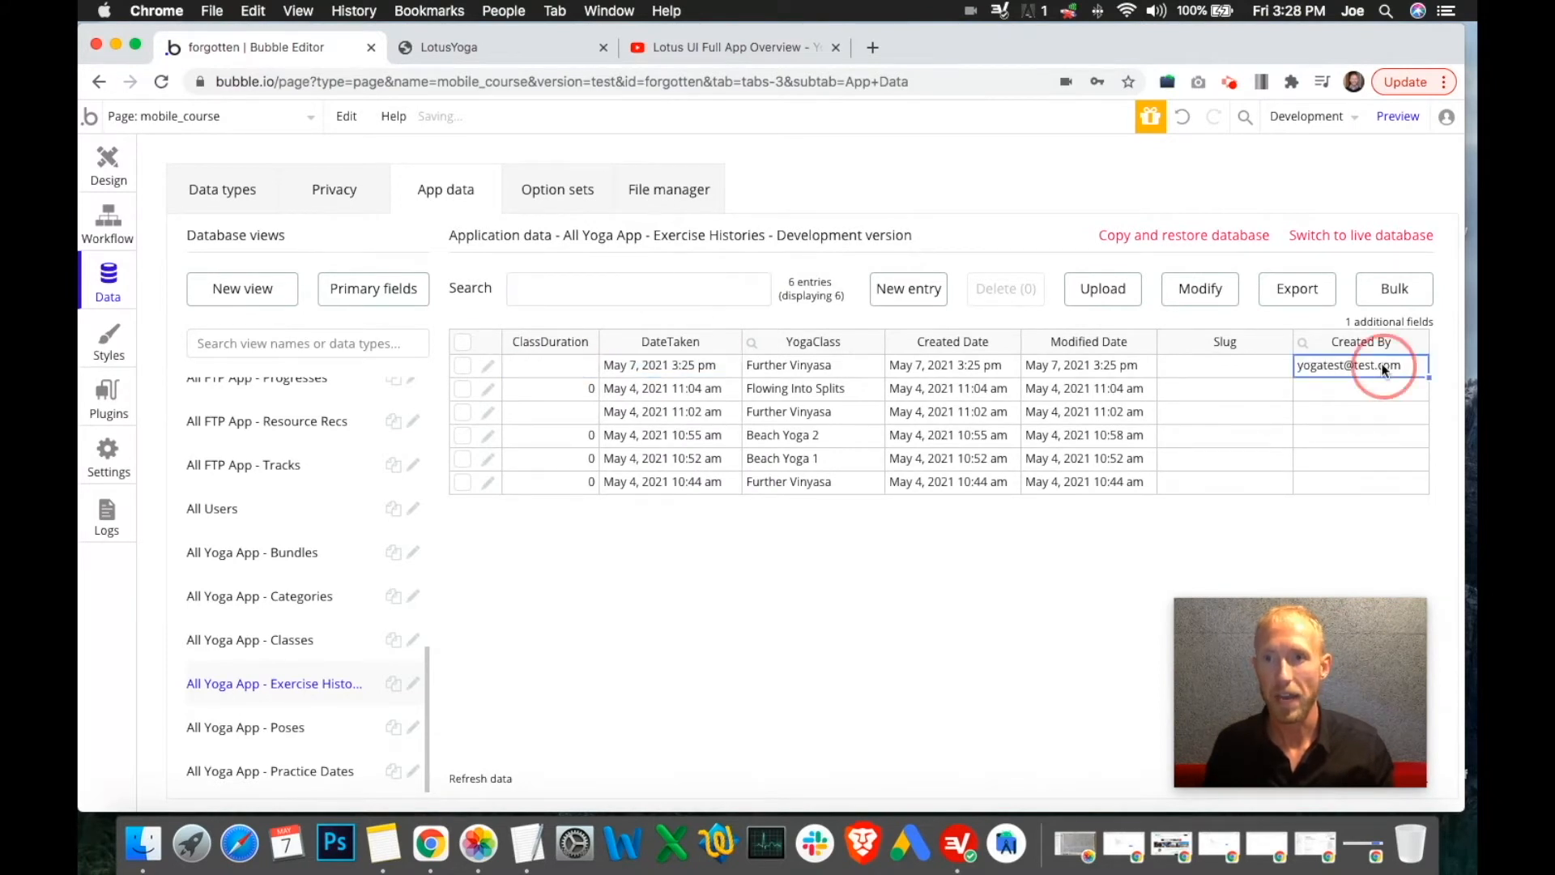
Open the first exercise history entry, compare its Slug, Unique id and Further Vinyasa values, then cancel
click(488, 370)
click(357, 340)
key(super+v)
drag(470, 340, 513, 351)
drag(885, 343, 929, 341)
click(893, 341)
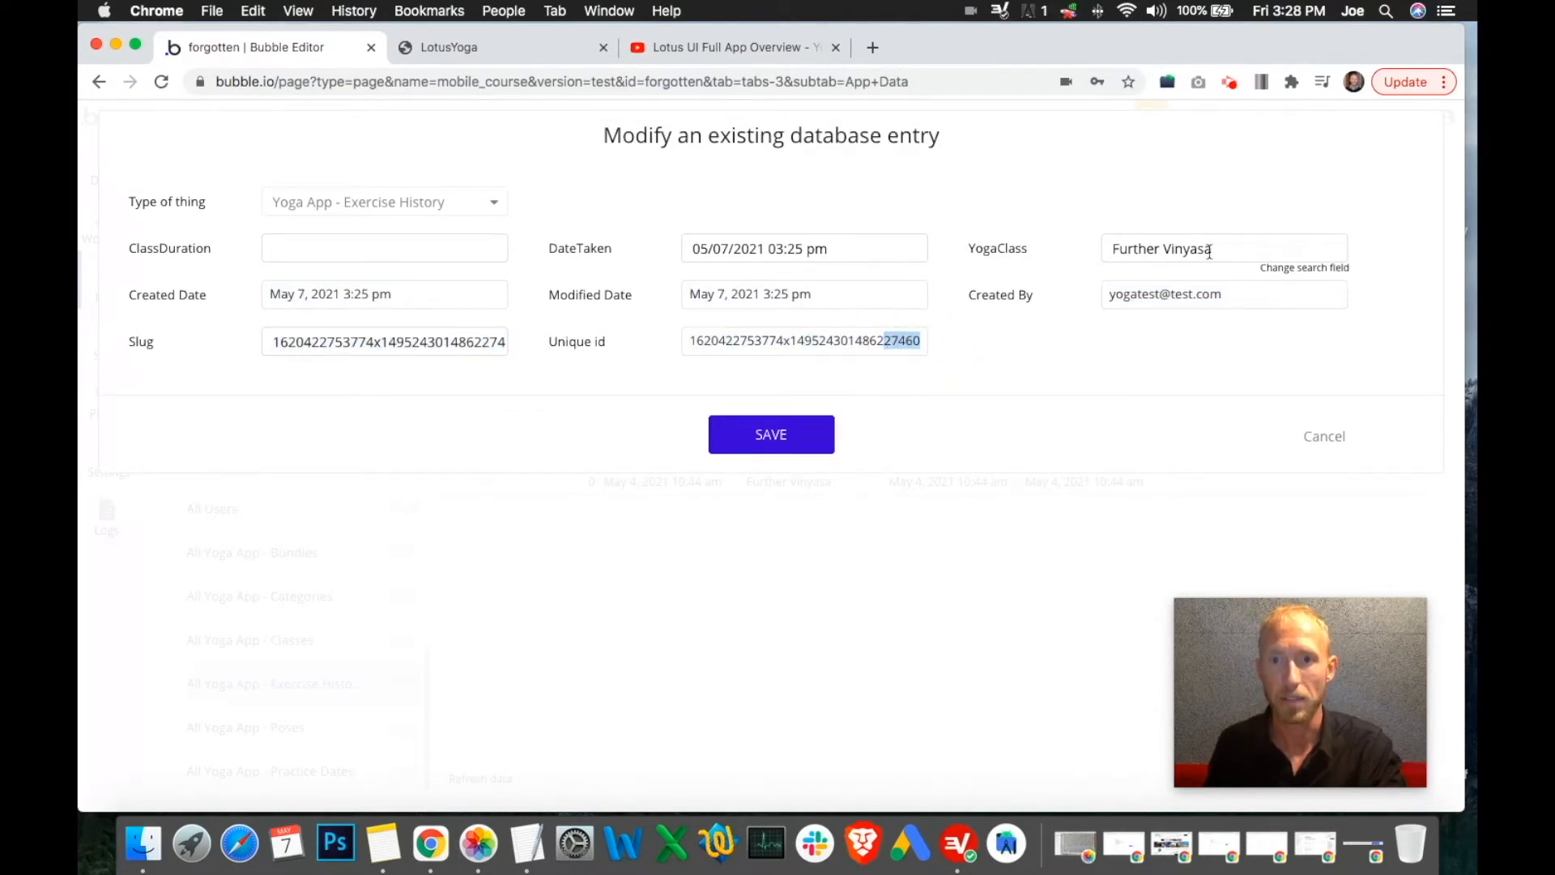
drag(1214, 248, 1077, 243)
click(1320, 417)
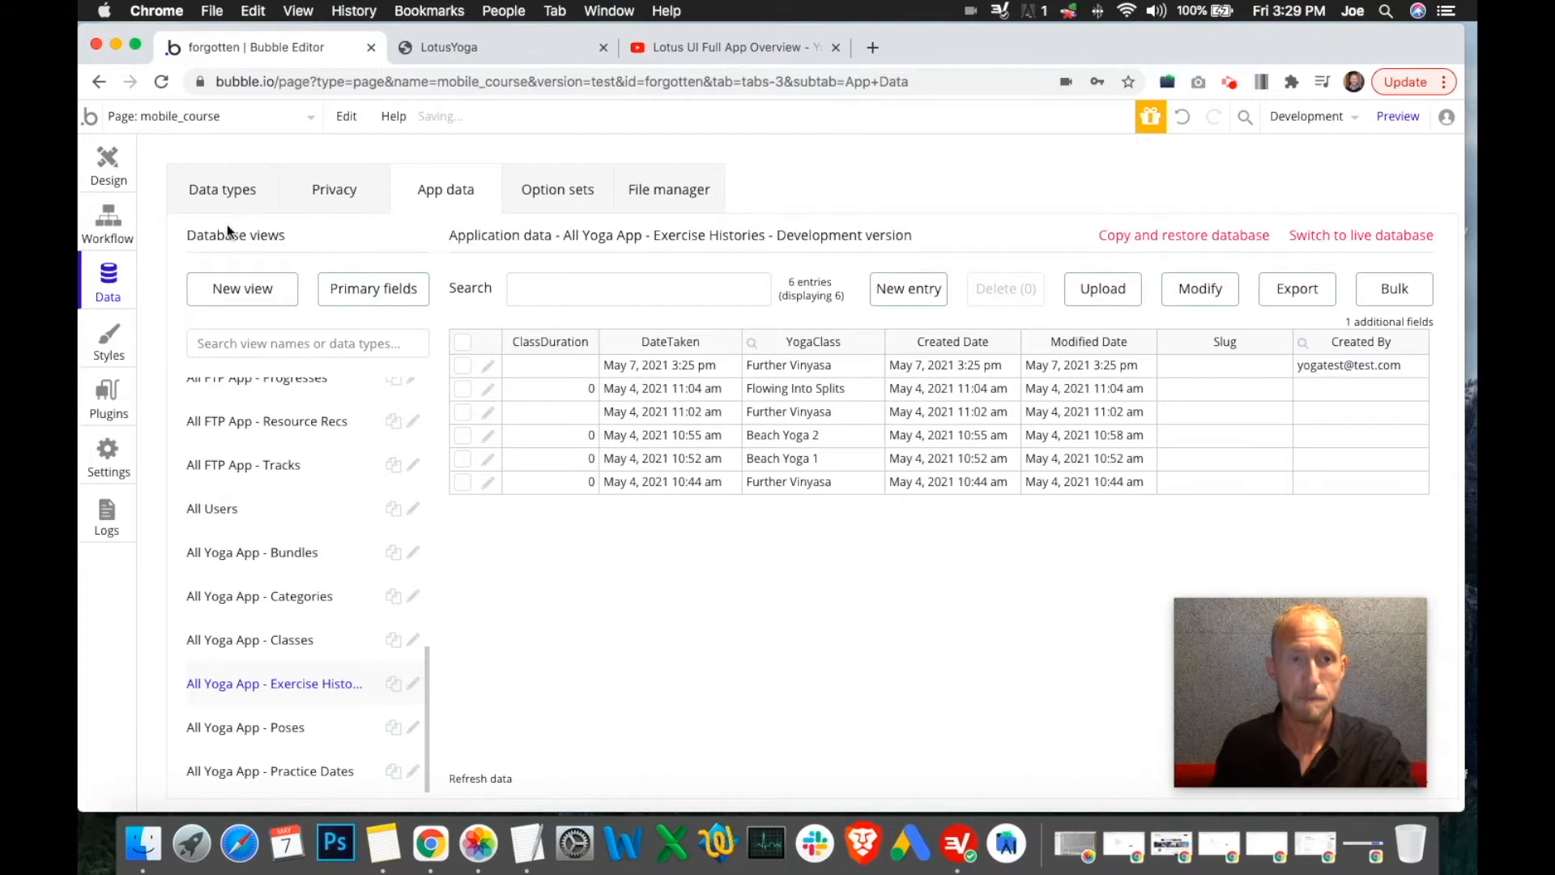
click(523, 52)
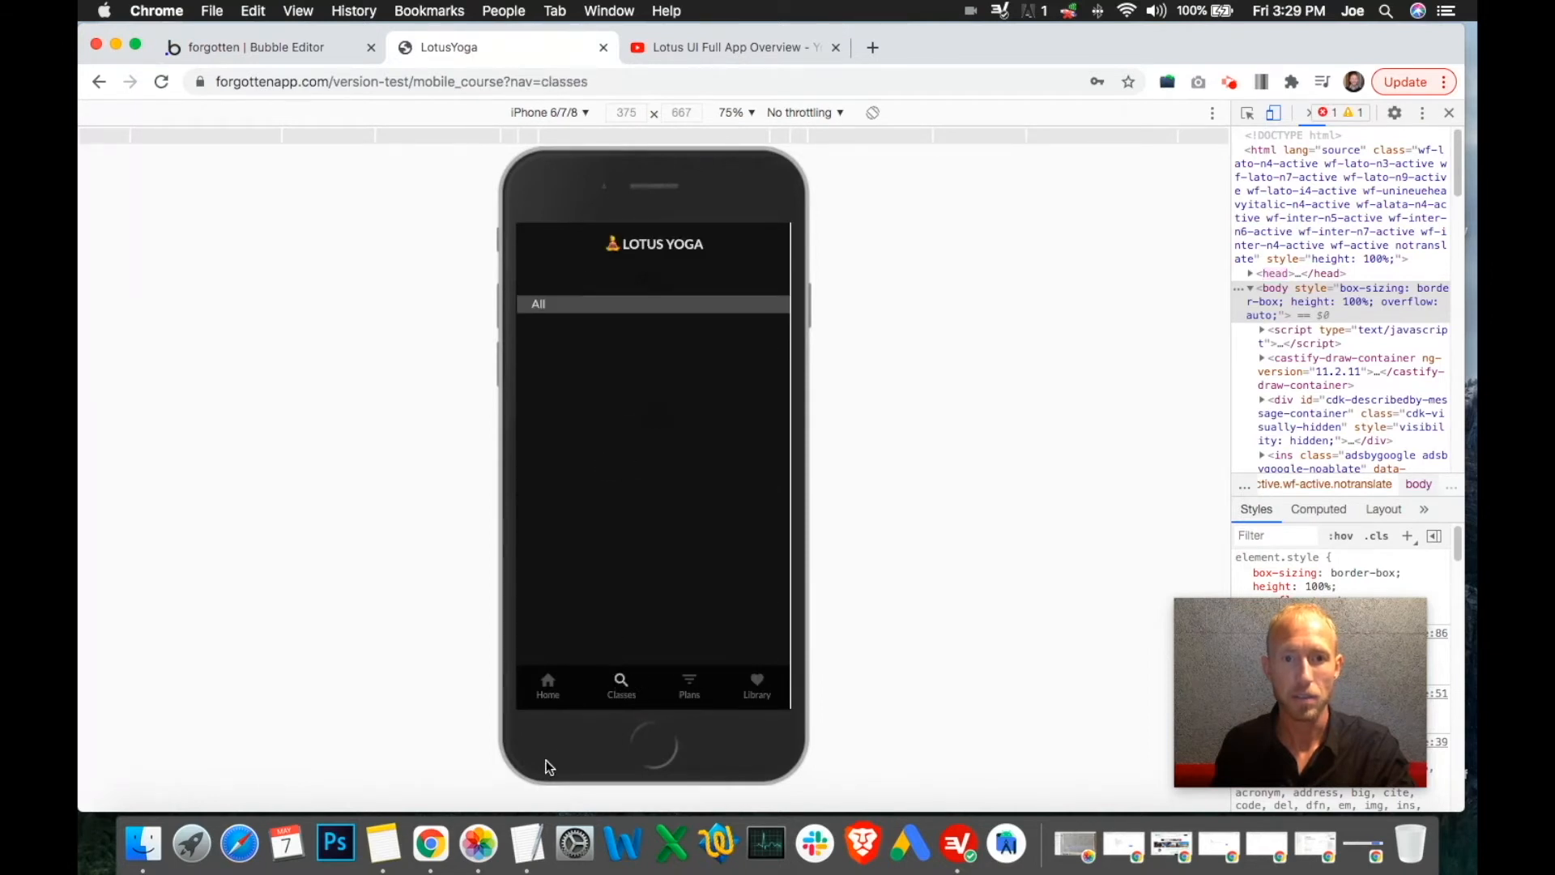
Open Further Vinyasa in the preview and visit the Library screen before returning to the editor
click(610, 366)
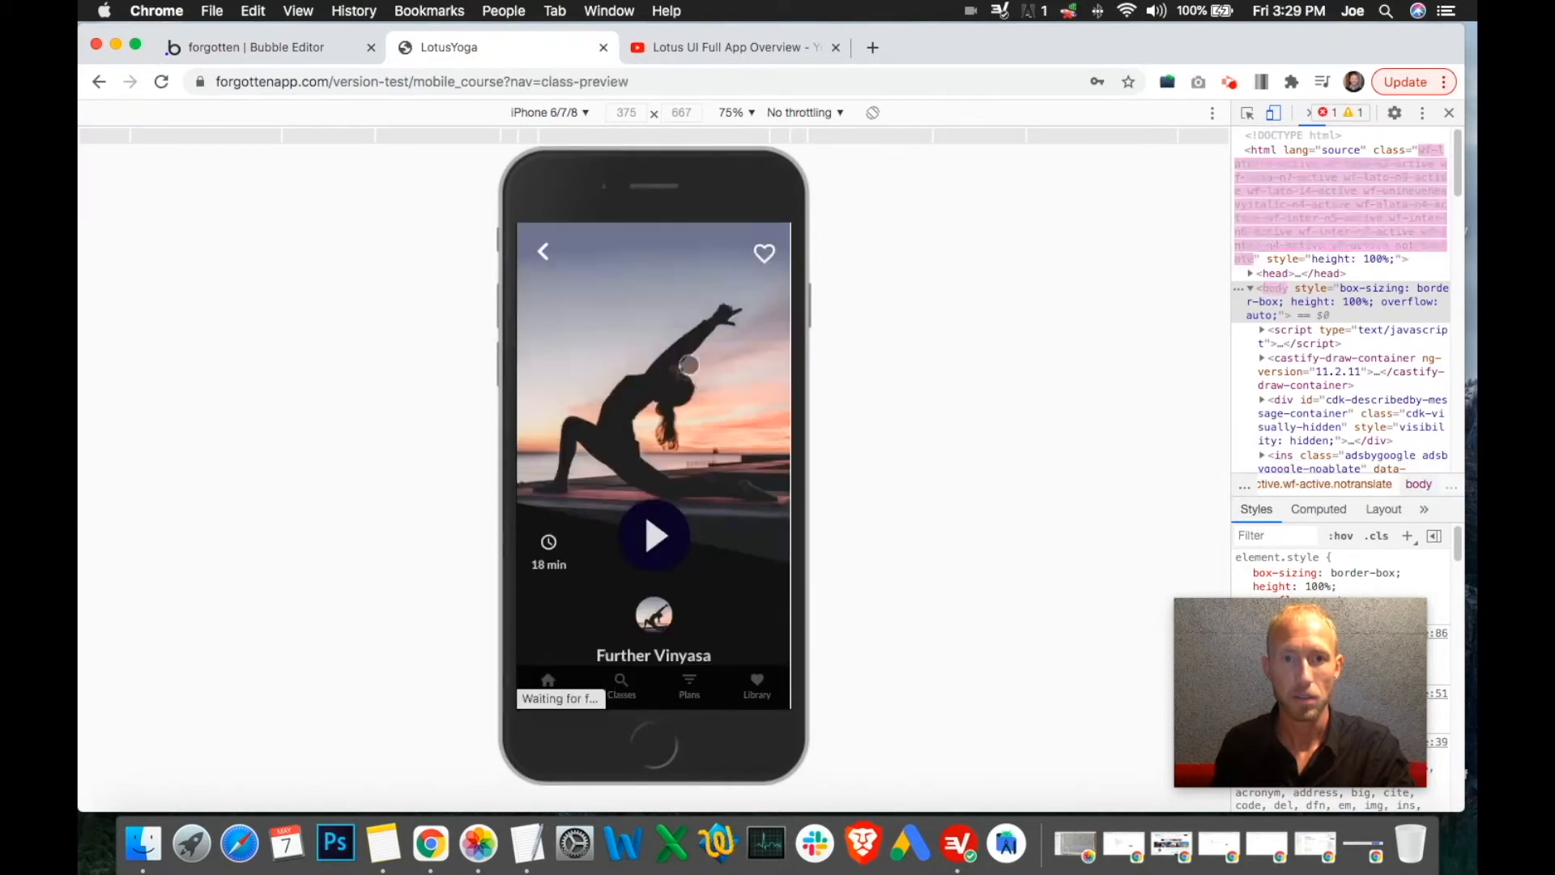
click(759, 686)
click(290, 46)
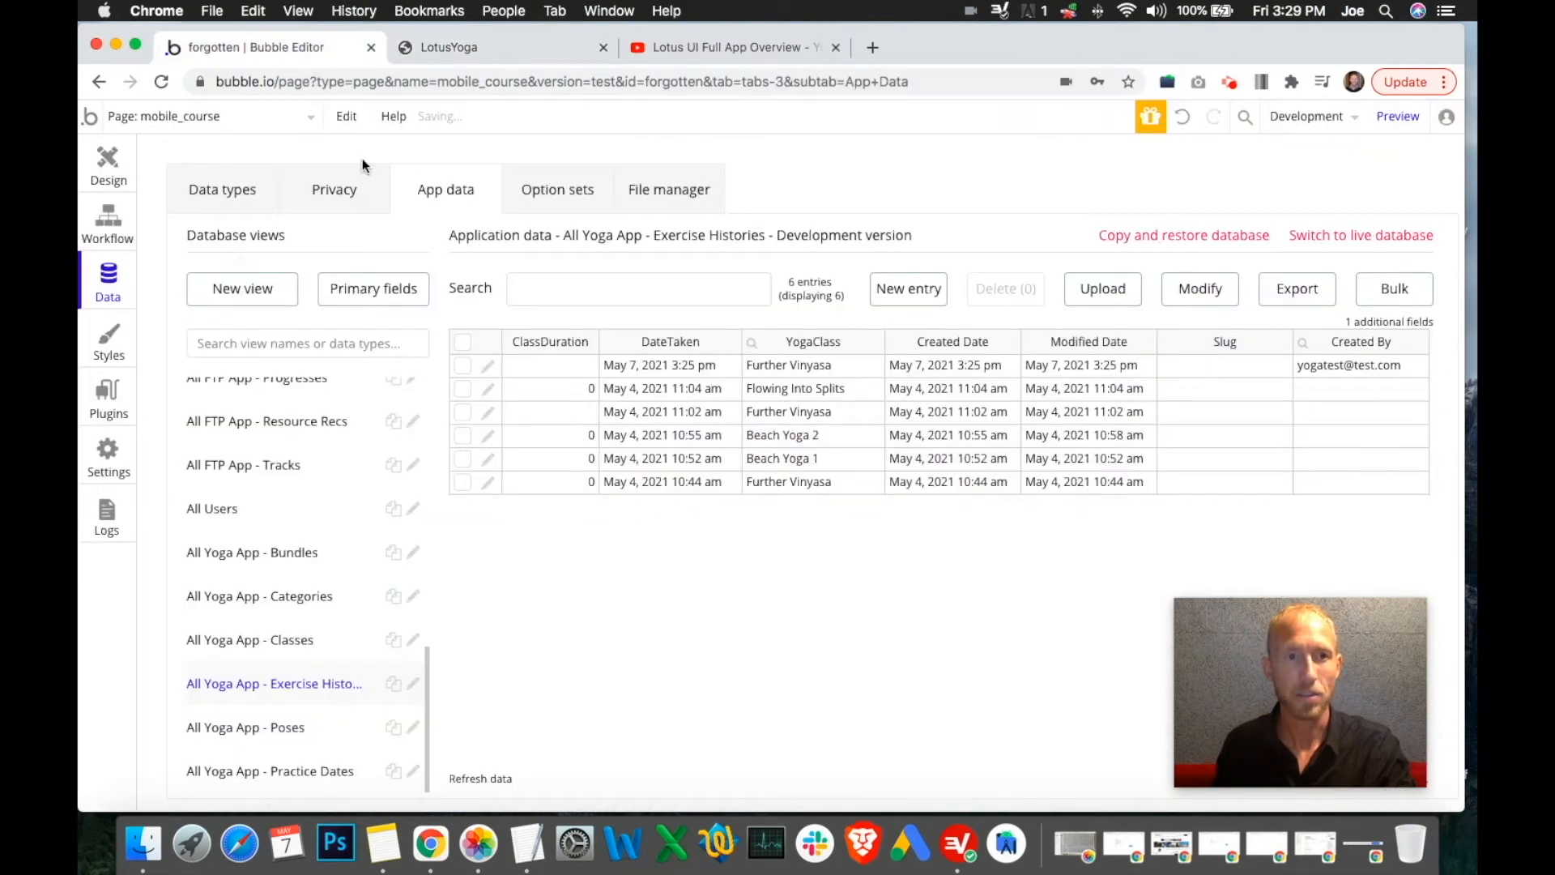
Open the test user's entry in All Users and confirm YogaFavoriteClassList contains Further Vinyasa
click(271, 508)
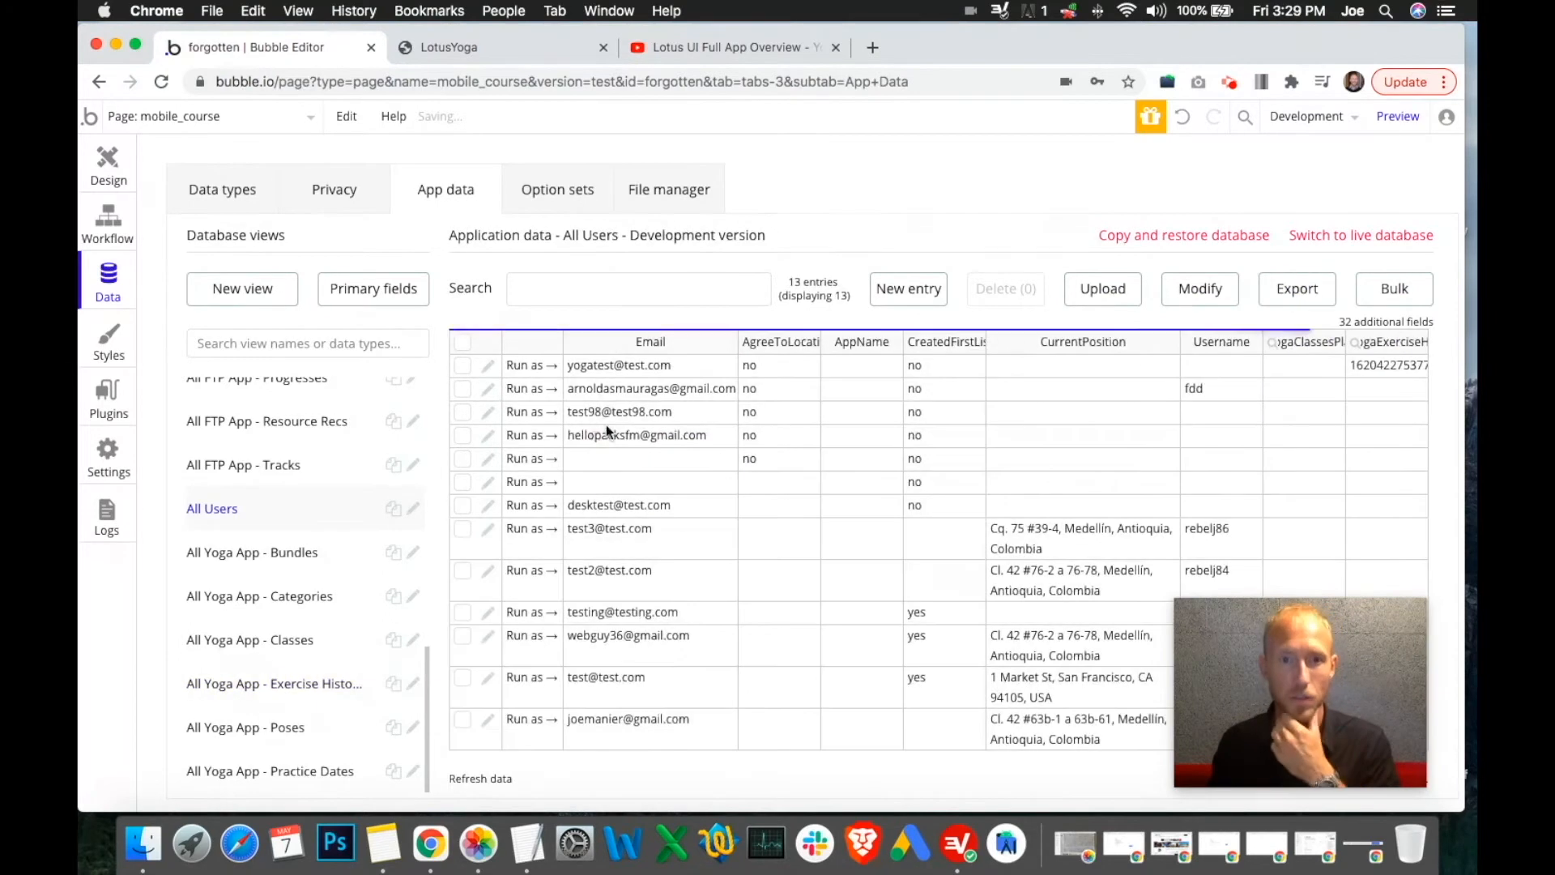
click(489, 366)
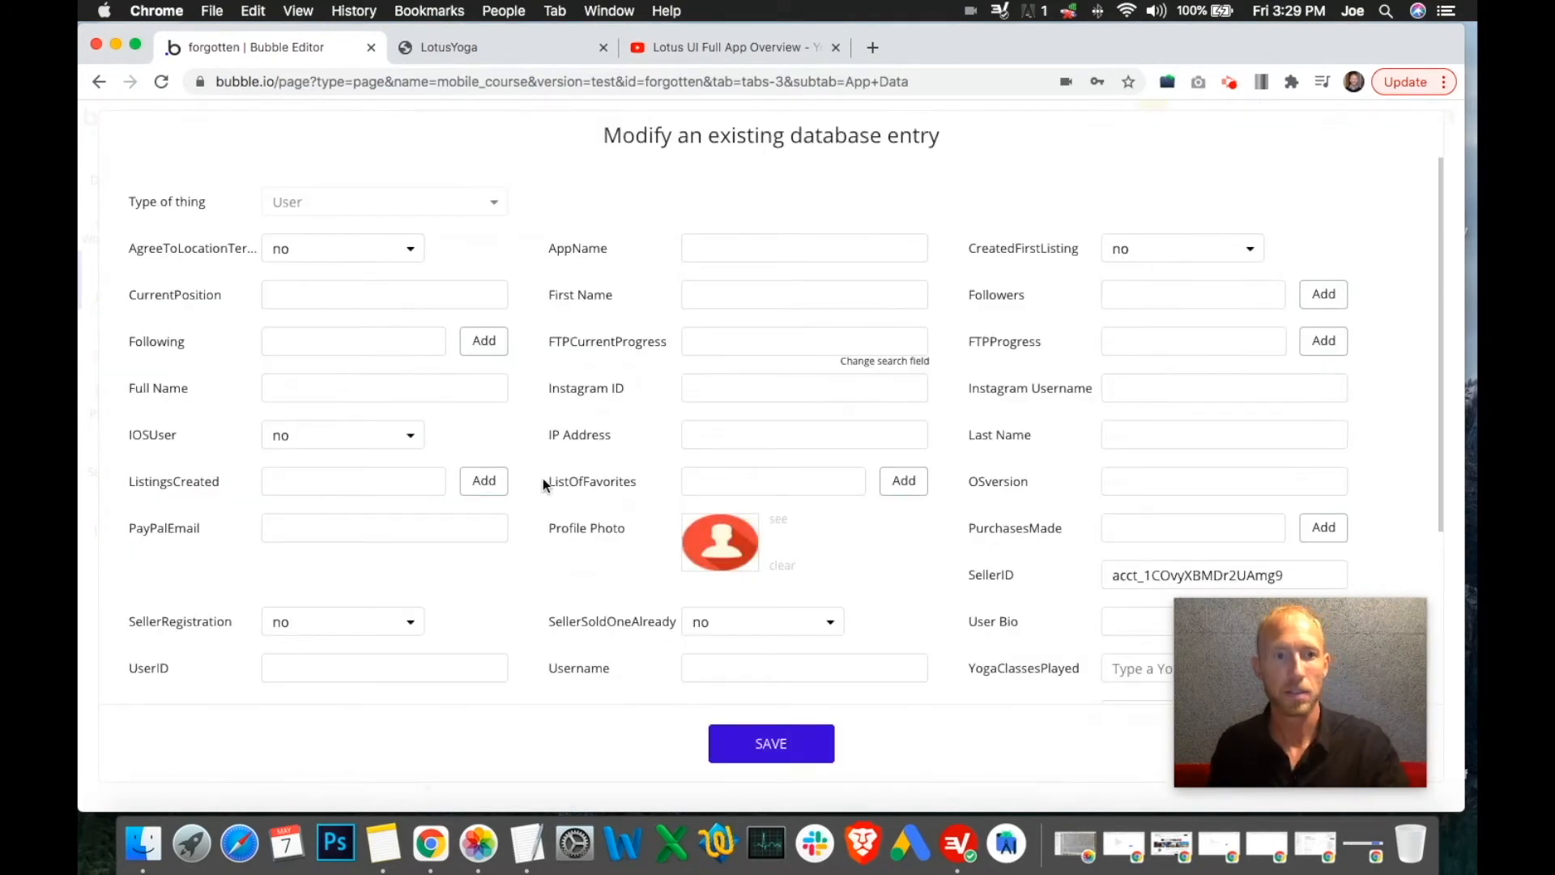
scroll(575, 478, down, 3)
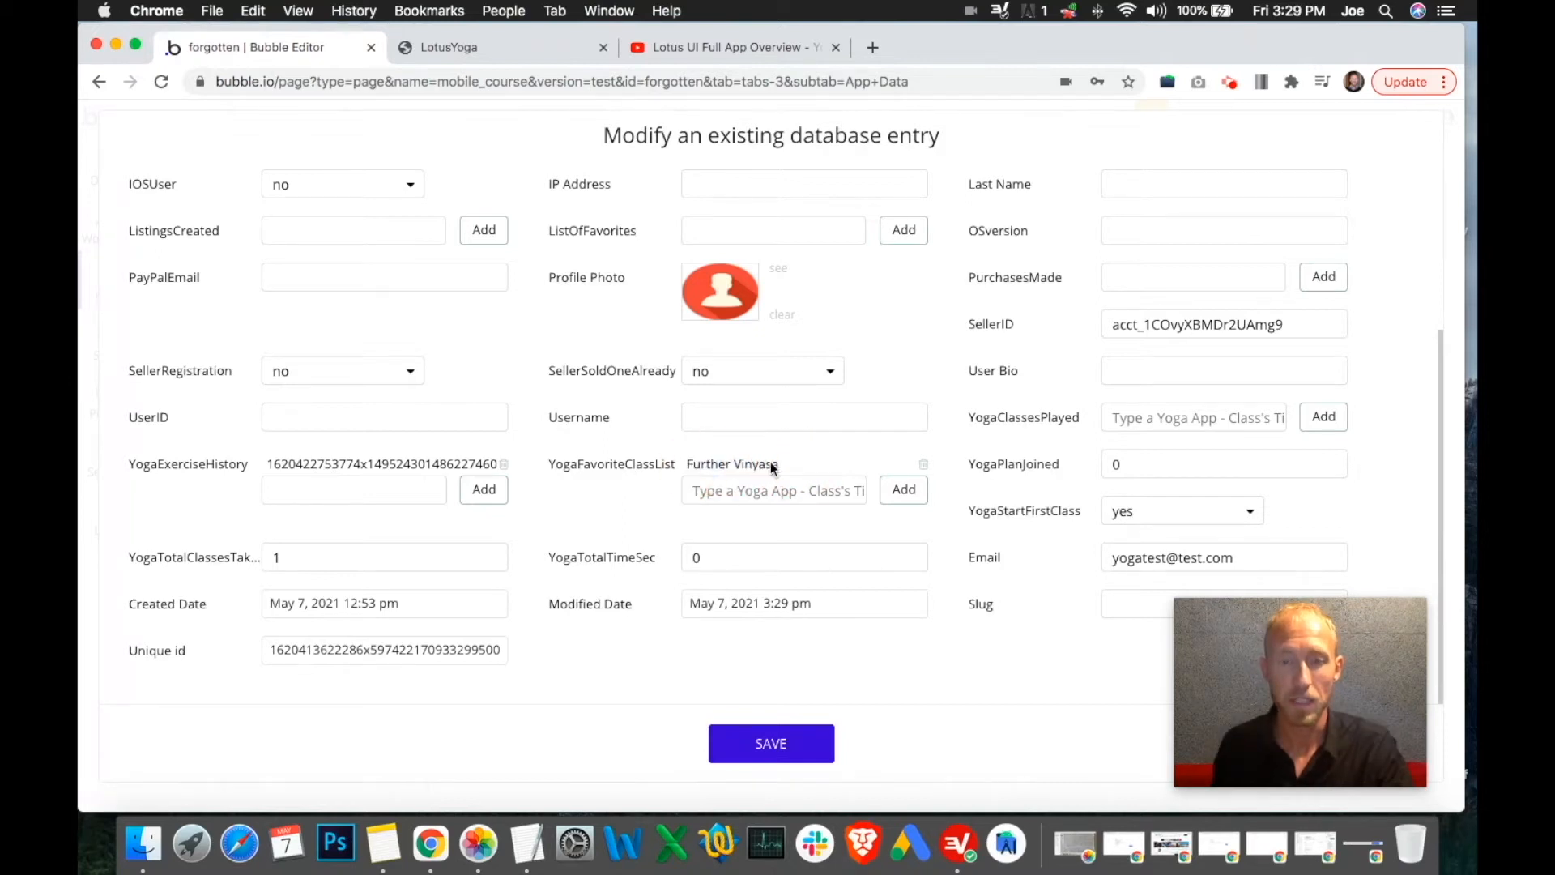
click(484, 55)
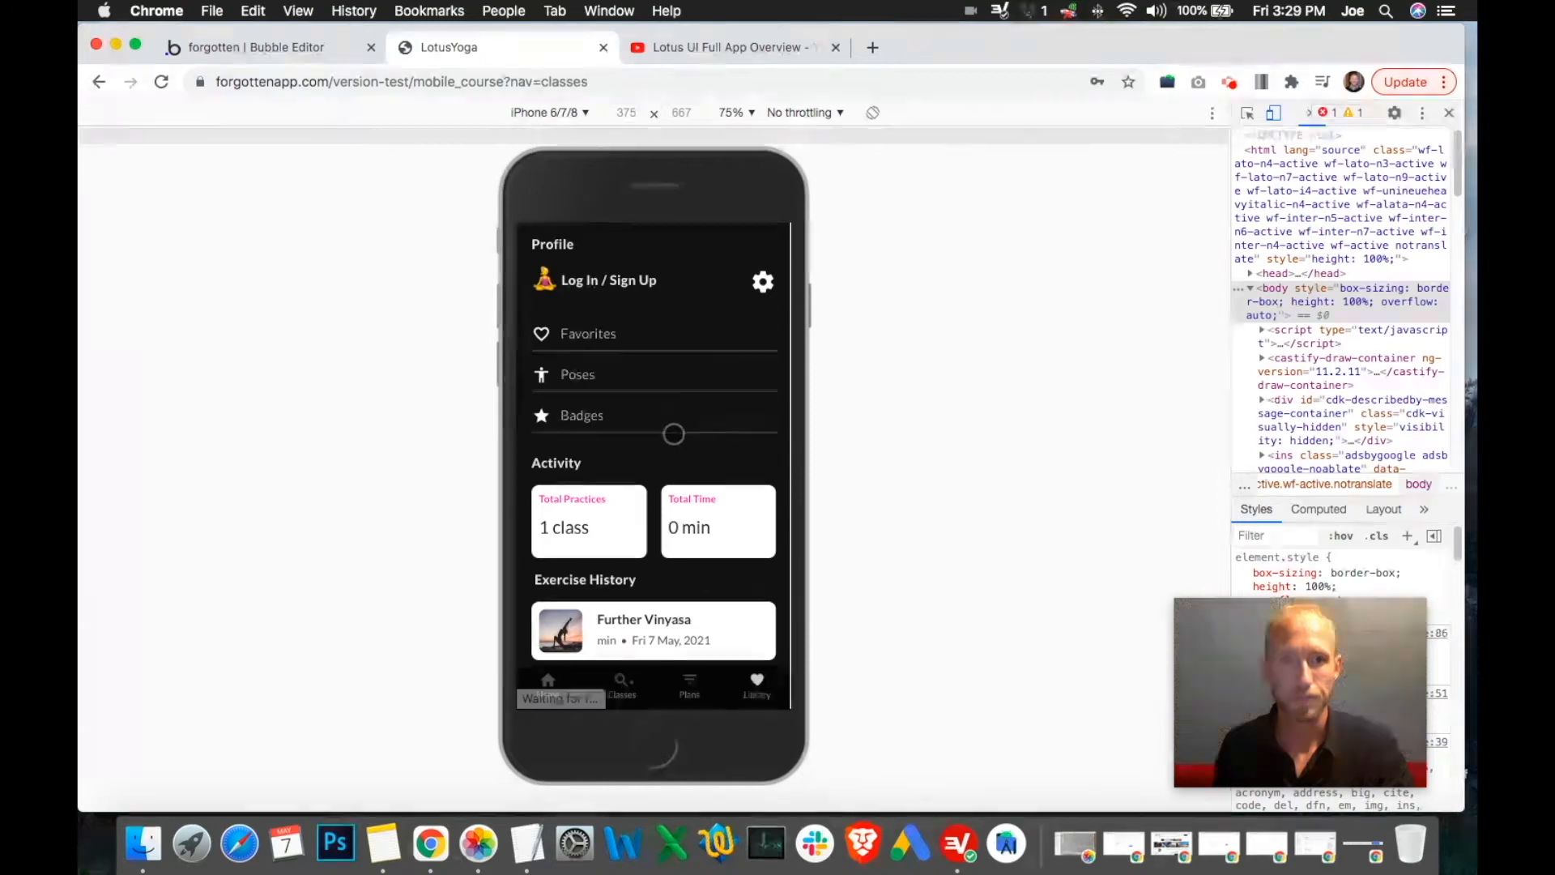
Favourite the AcroYoga 1 class in LotusYoga and confirm it appears in the Favorites list
click(616, 687)
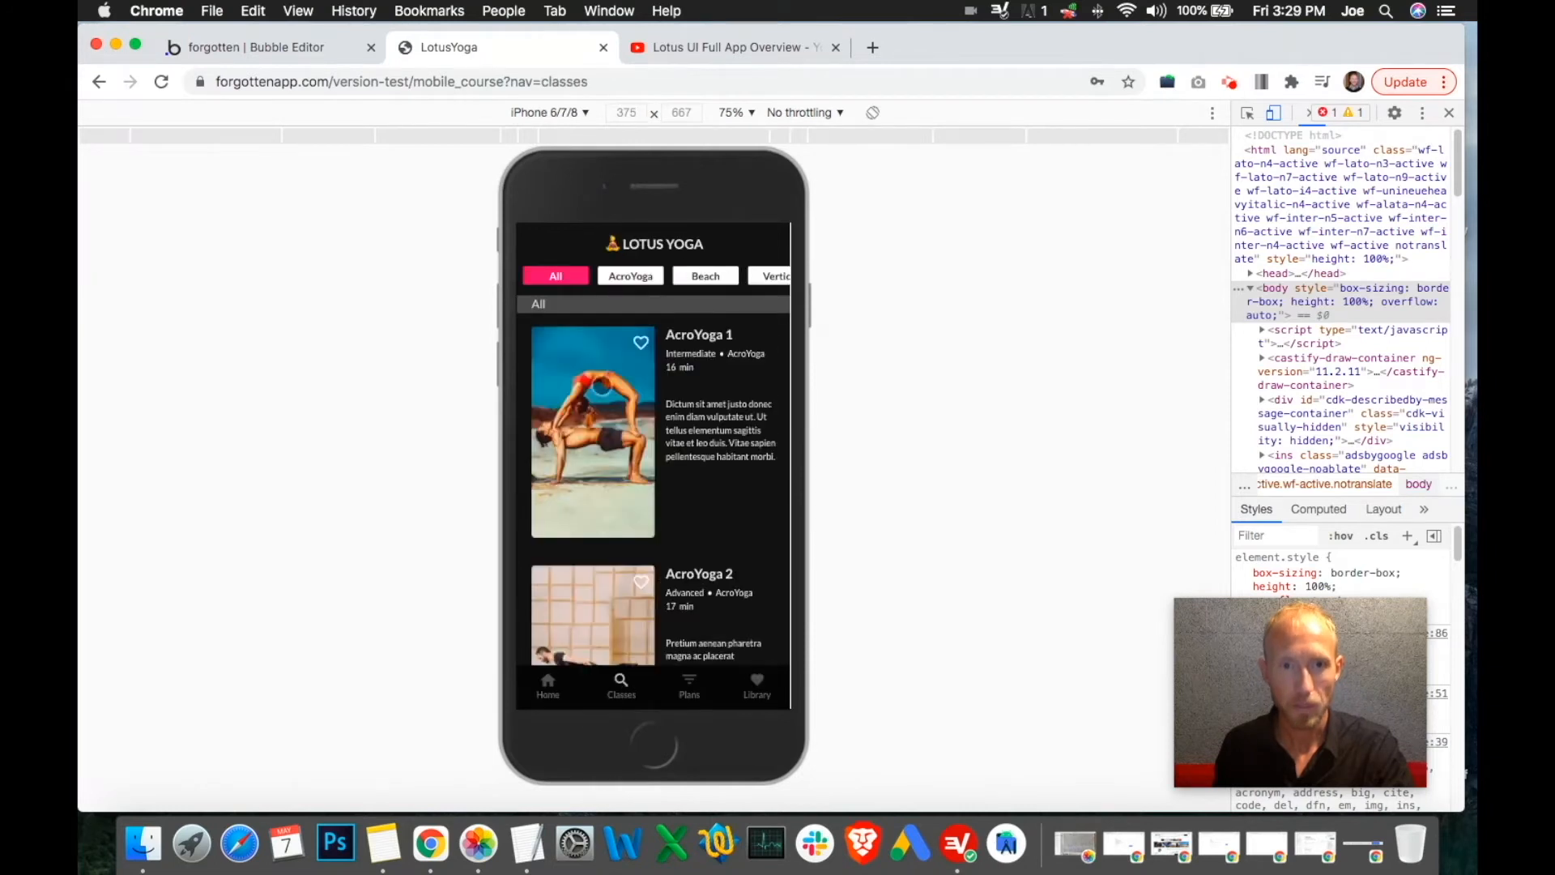
click(600, 385)
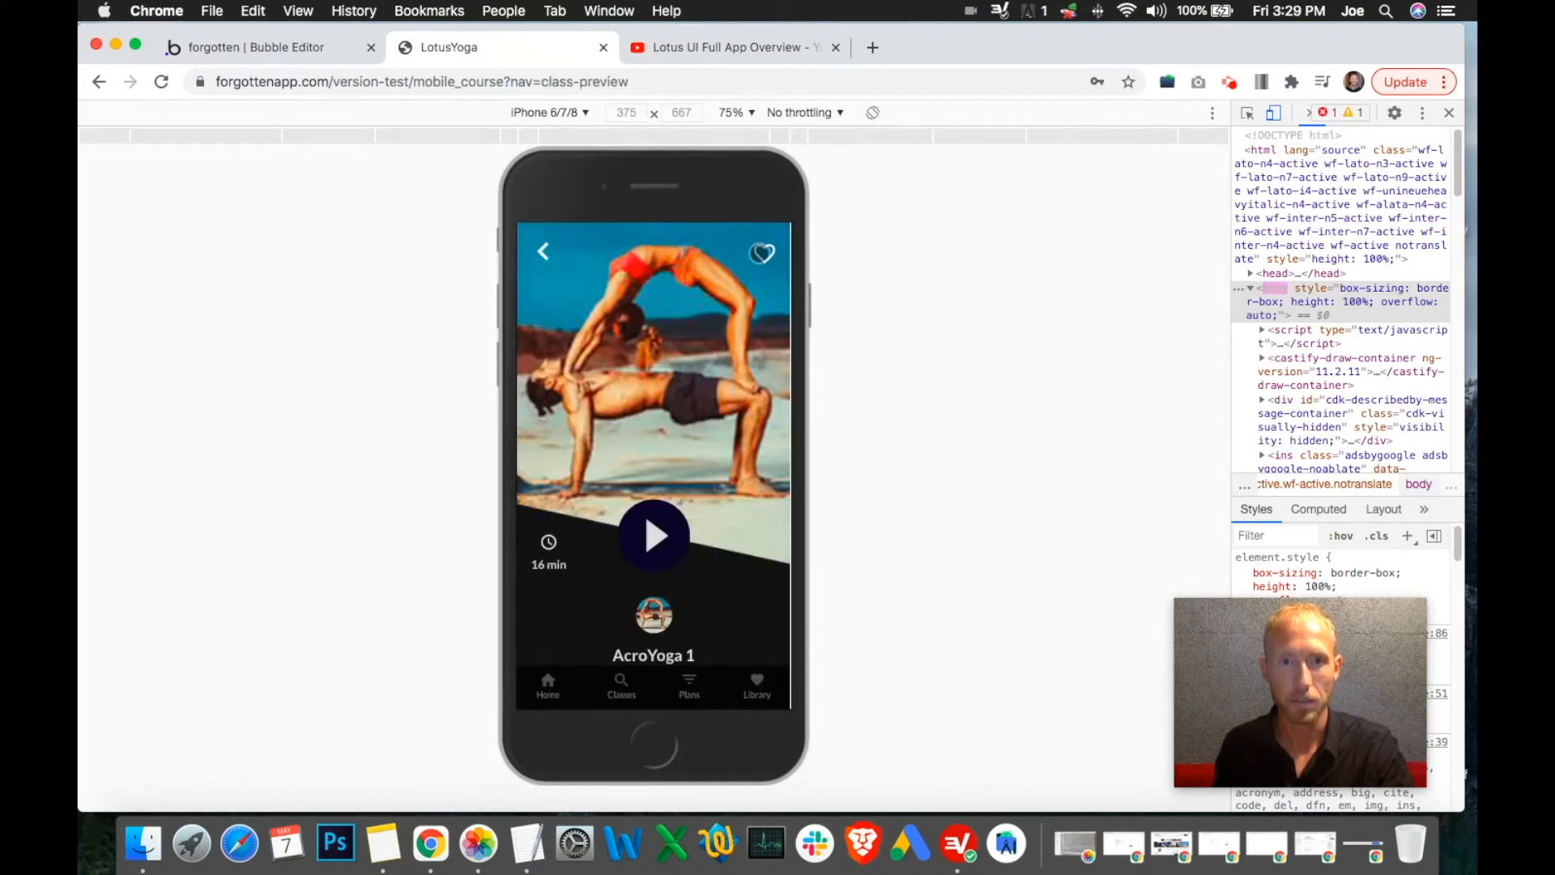
click(543, 251)
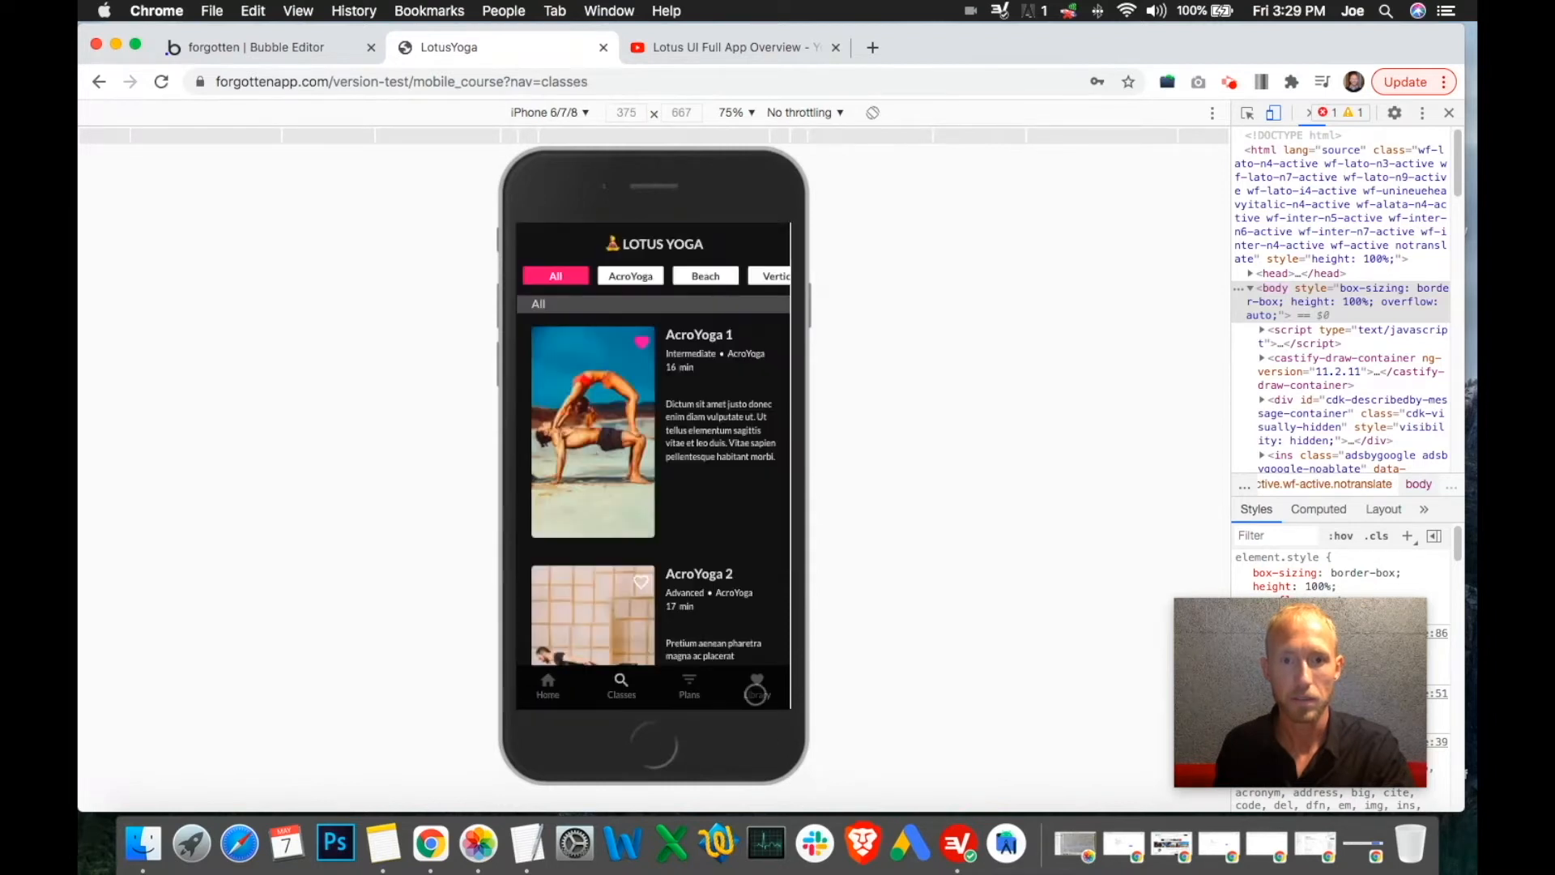
click(587, 332)
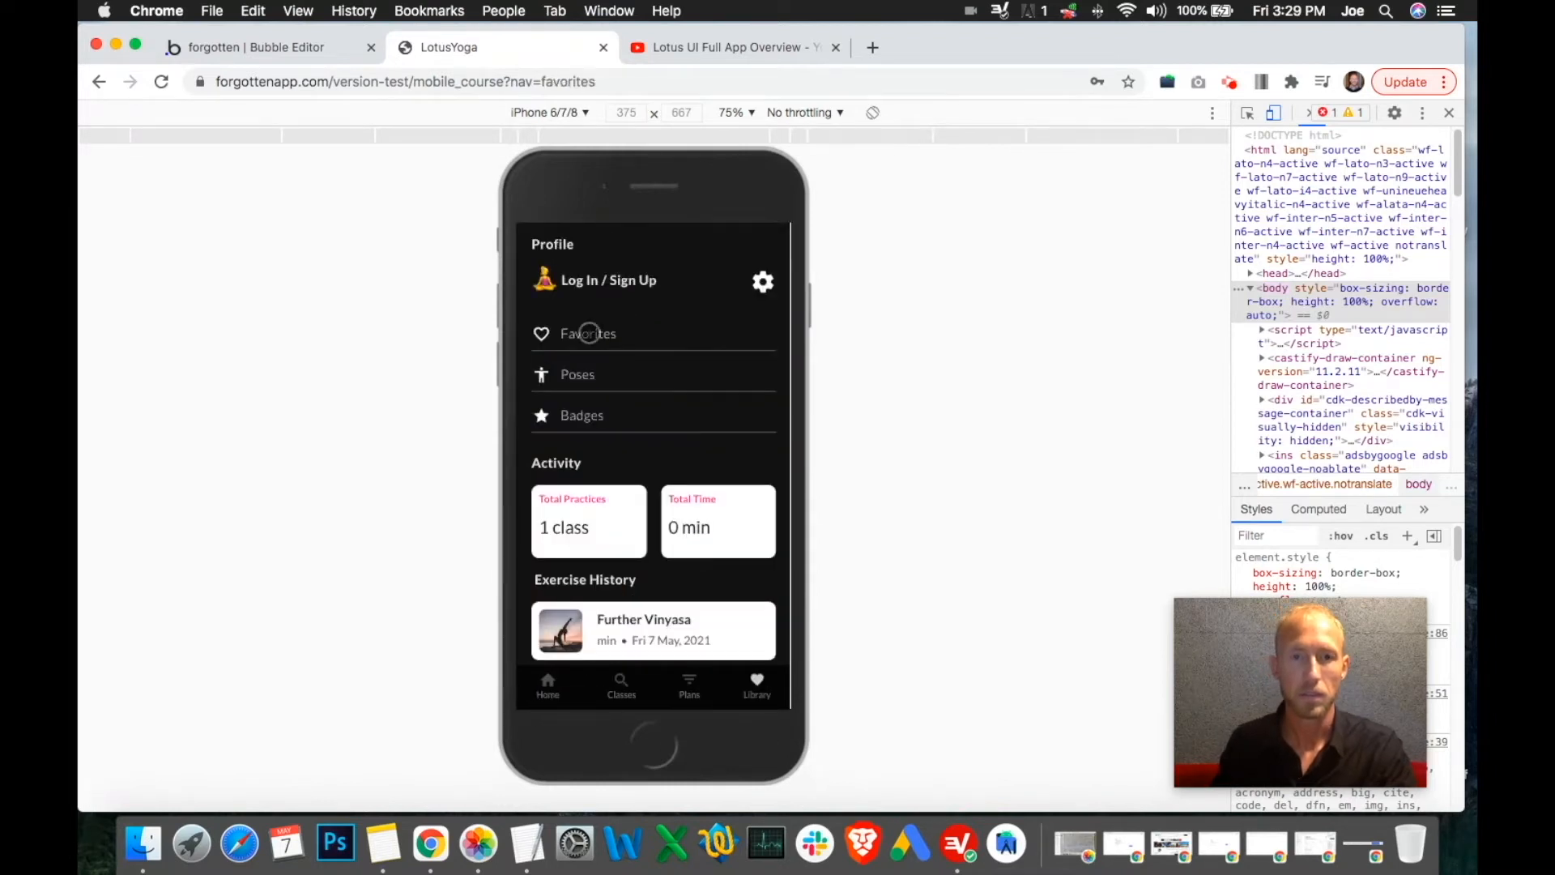
scroll(637, 362, down, 3)
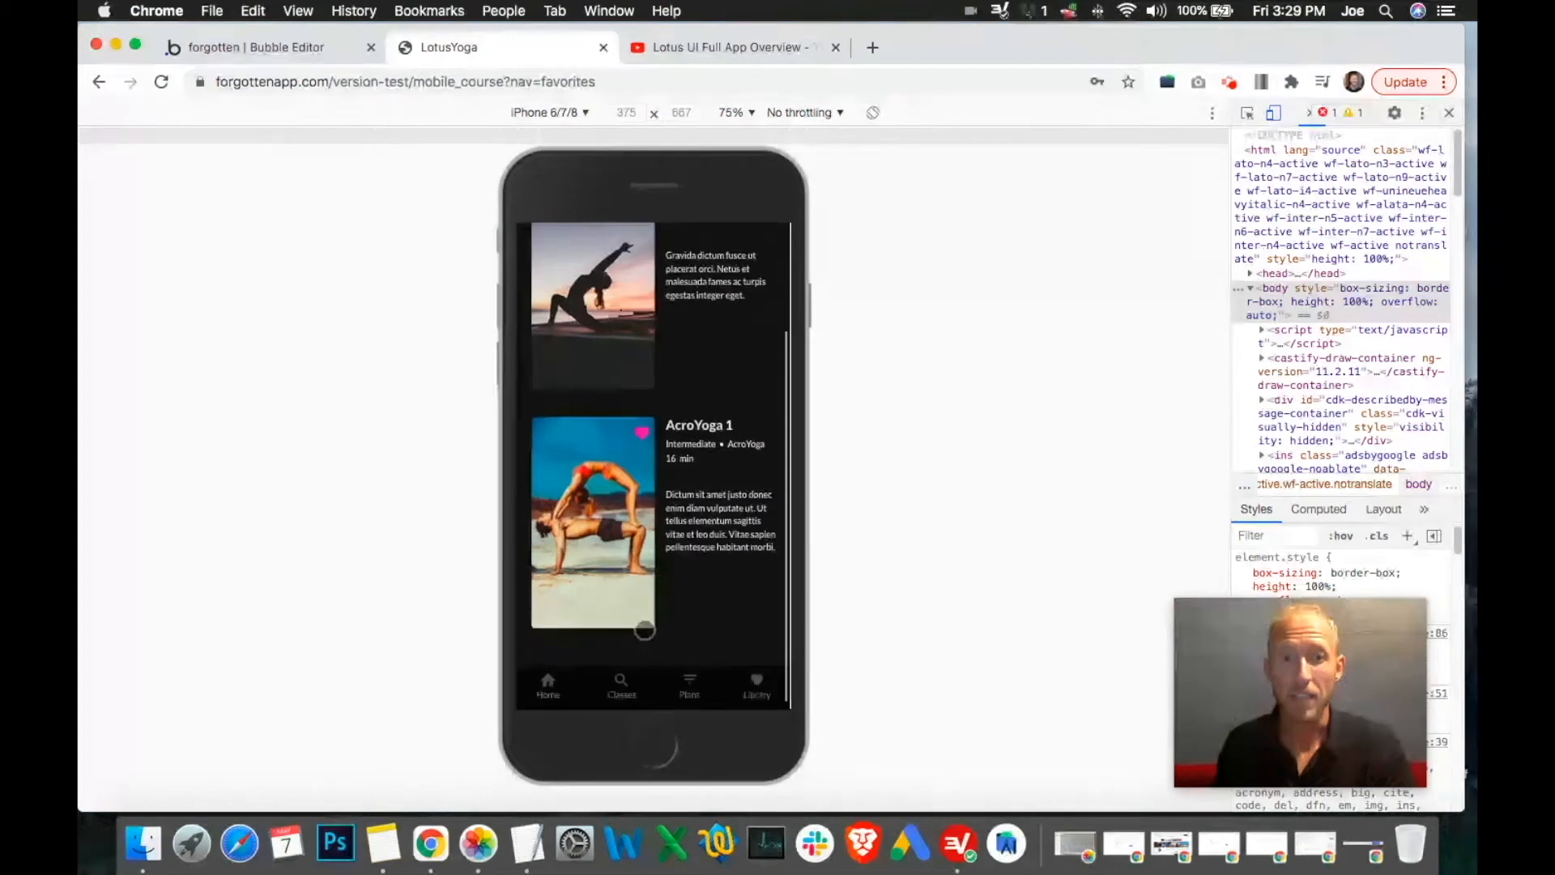
click(300, 50)
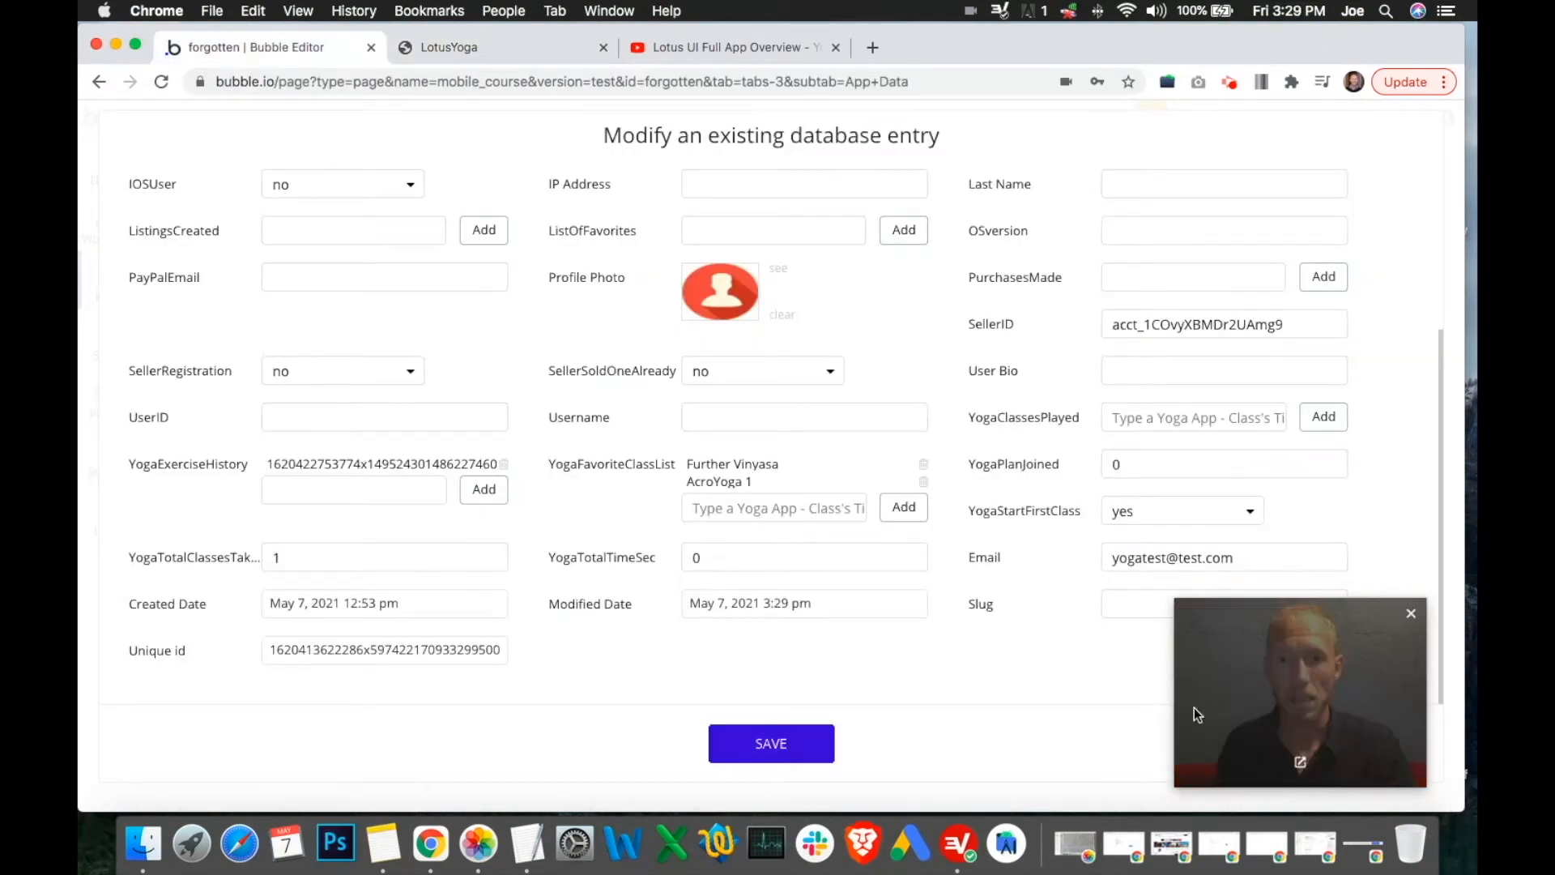
Set the test user's YogaStartFirstClass field to no and save the user entry
drag(935, 702, 1034, 663)
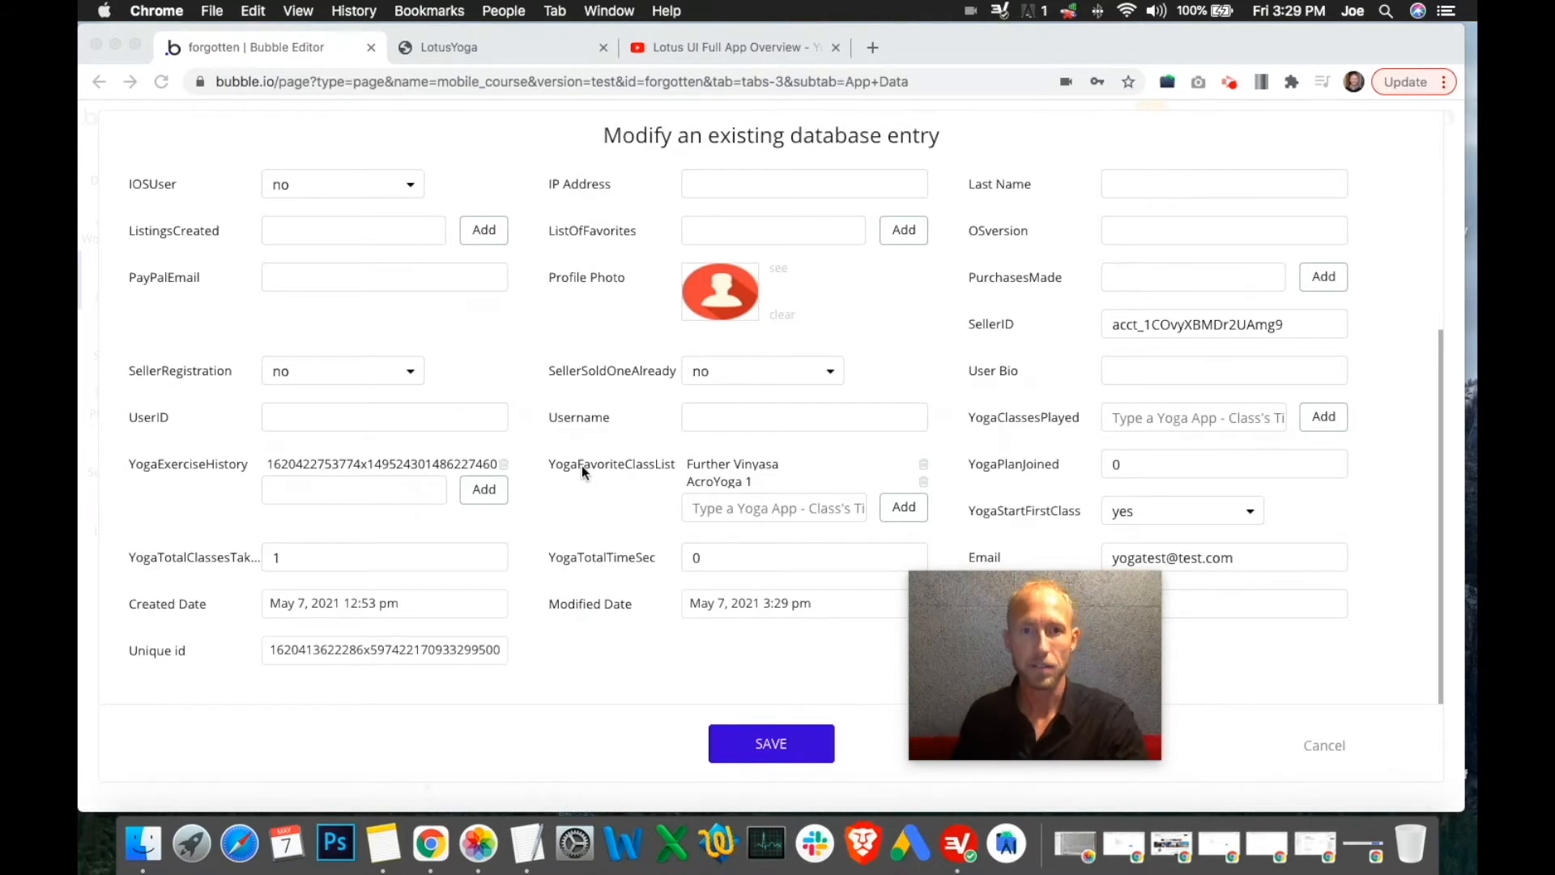
click(694, 464)
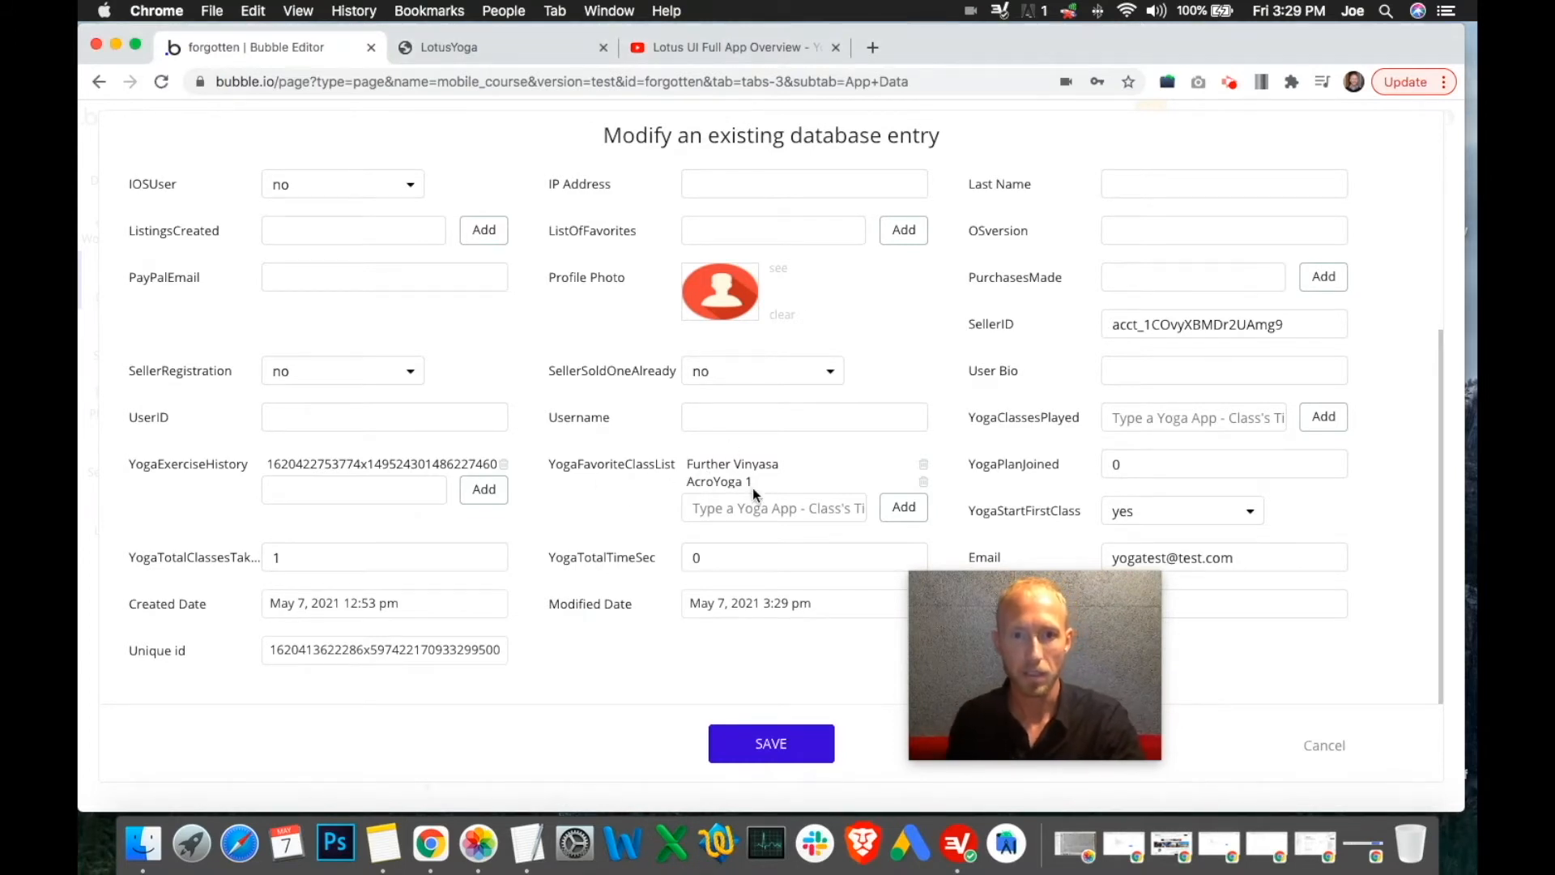
drag(952, 676, 984, 651)
click(293, 555)
click(547, 528)
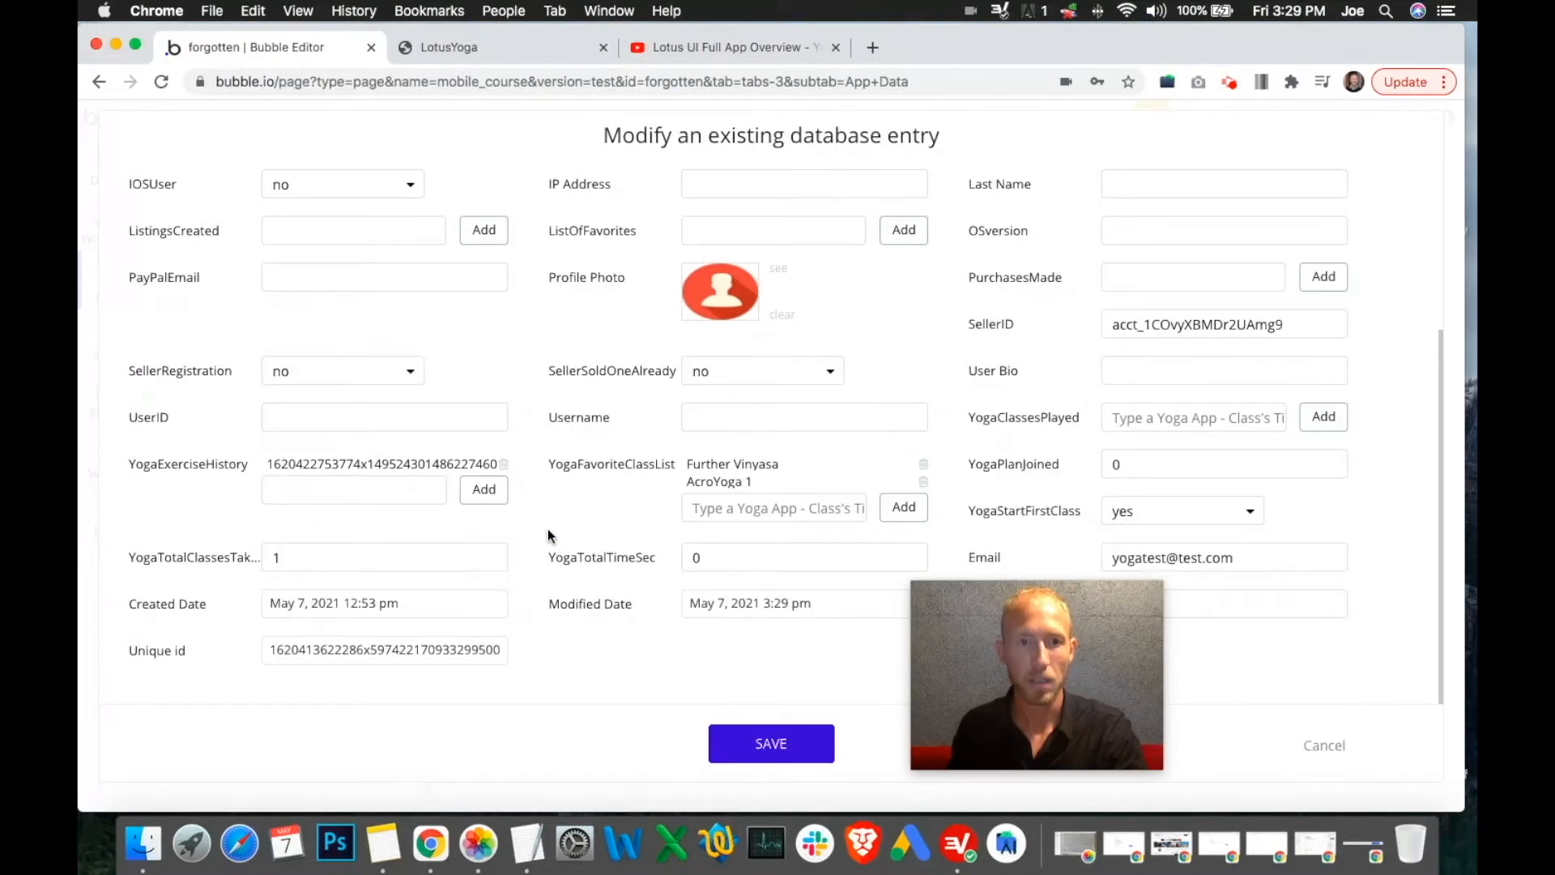
drag(1053, 654, 1106, 672)
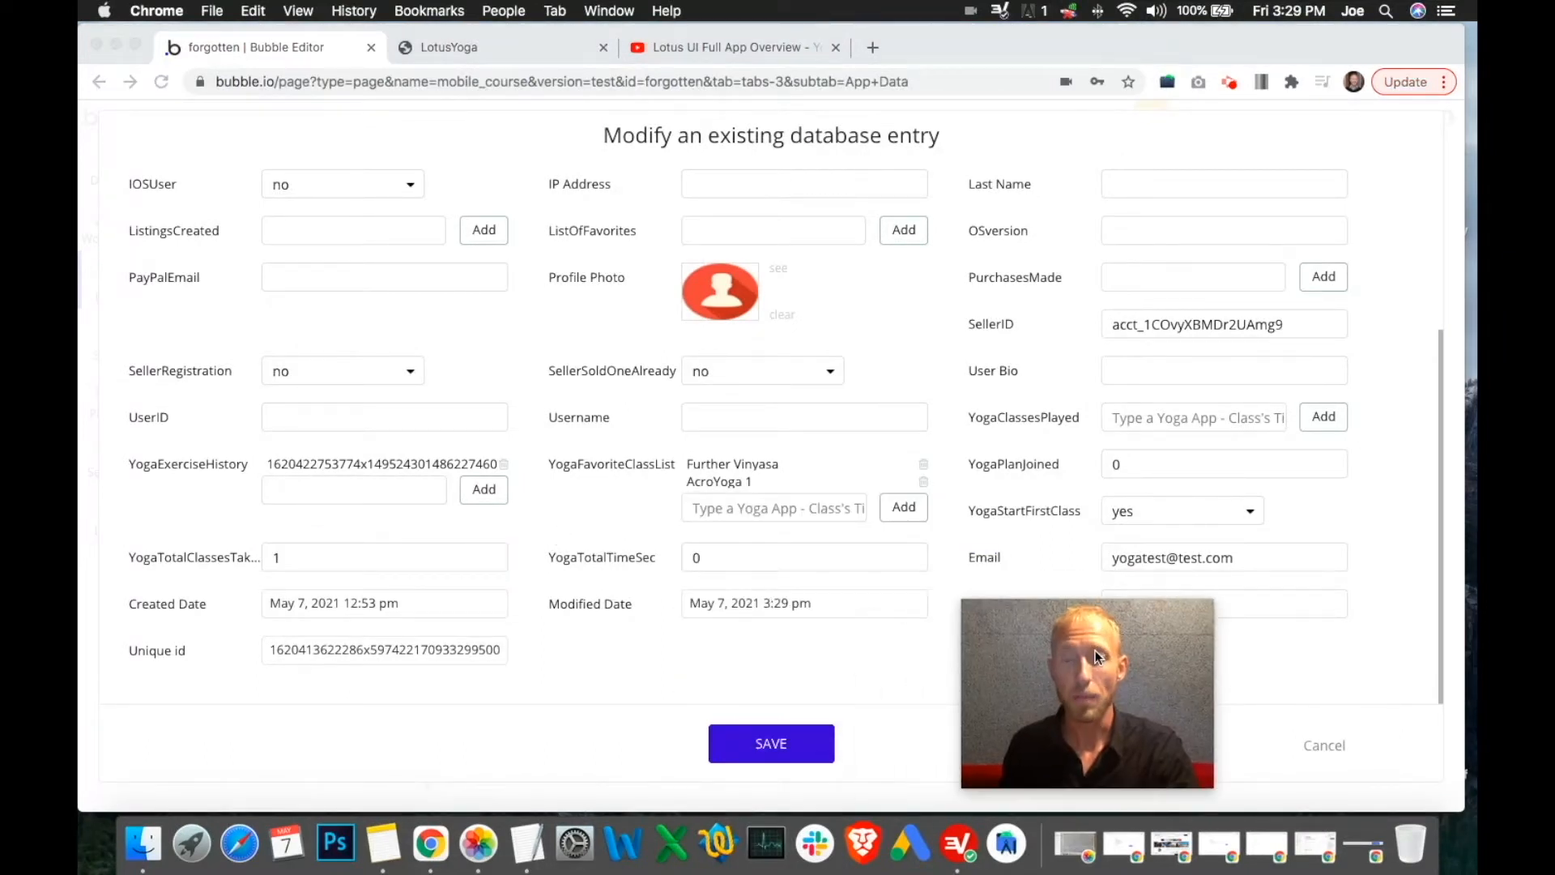
click(1159, 514)
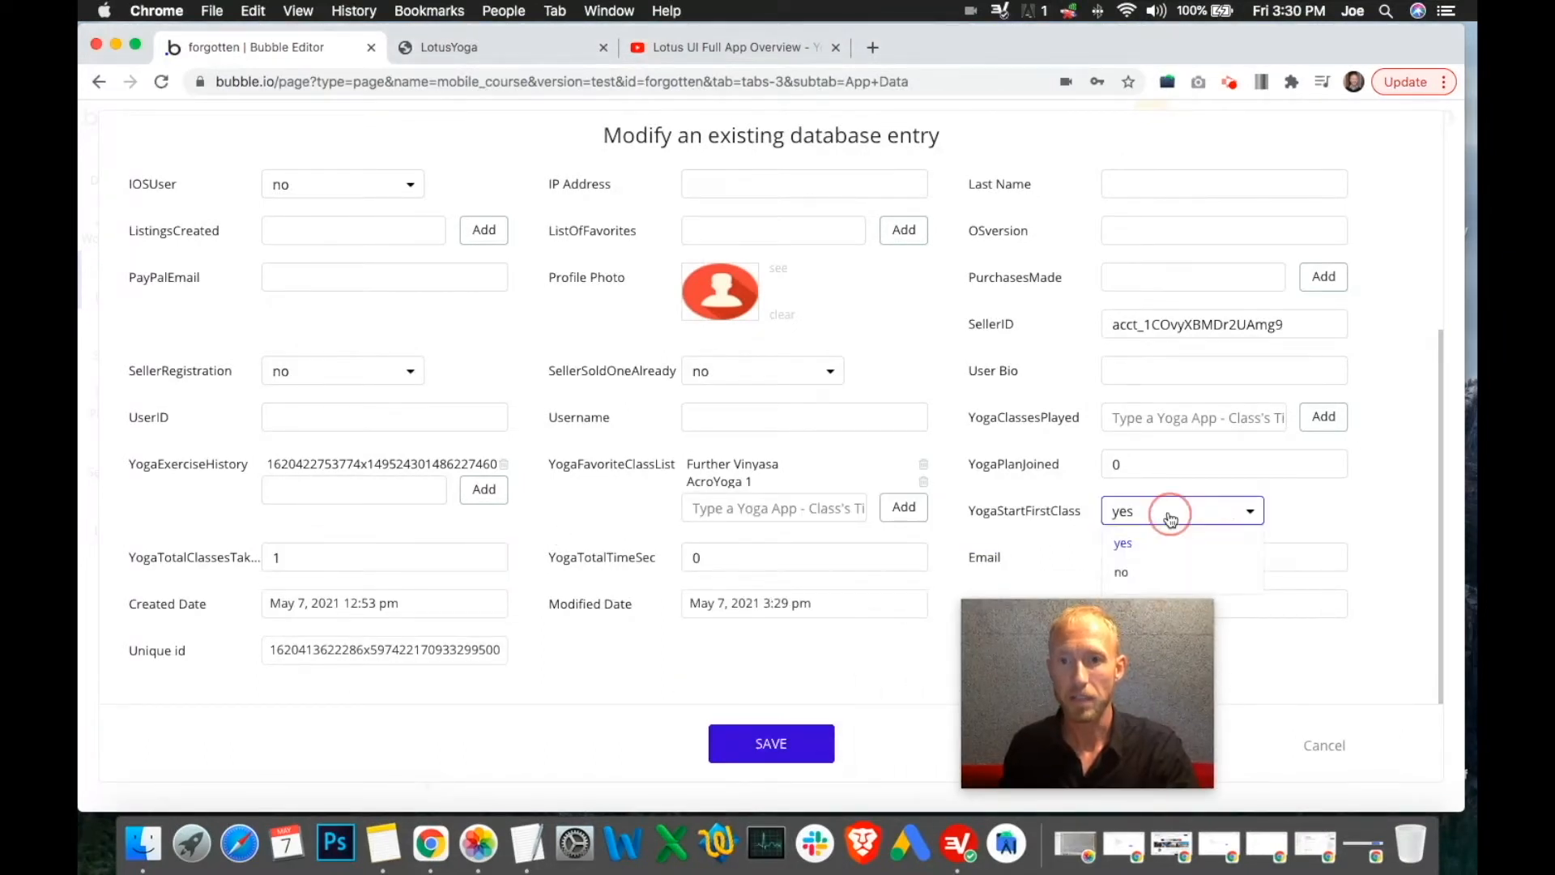
click(1300, 527)
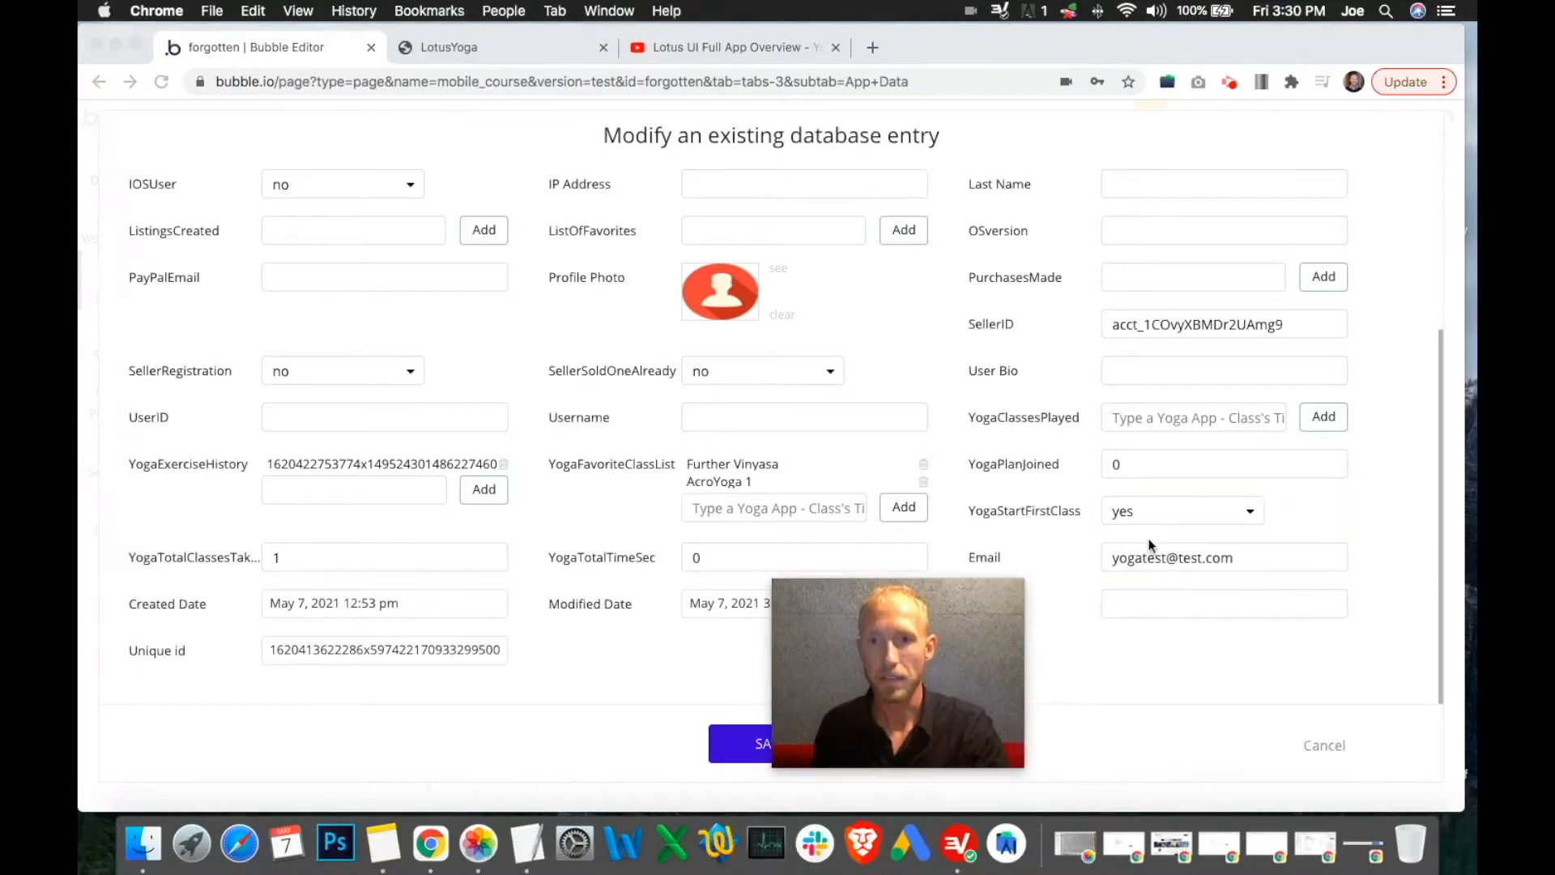
click(1138, 515)
click(1146, 573)
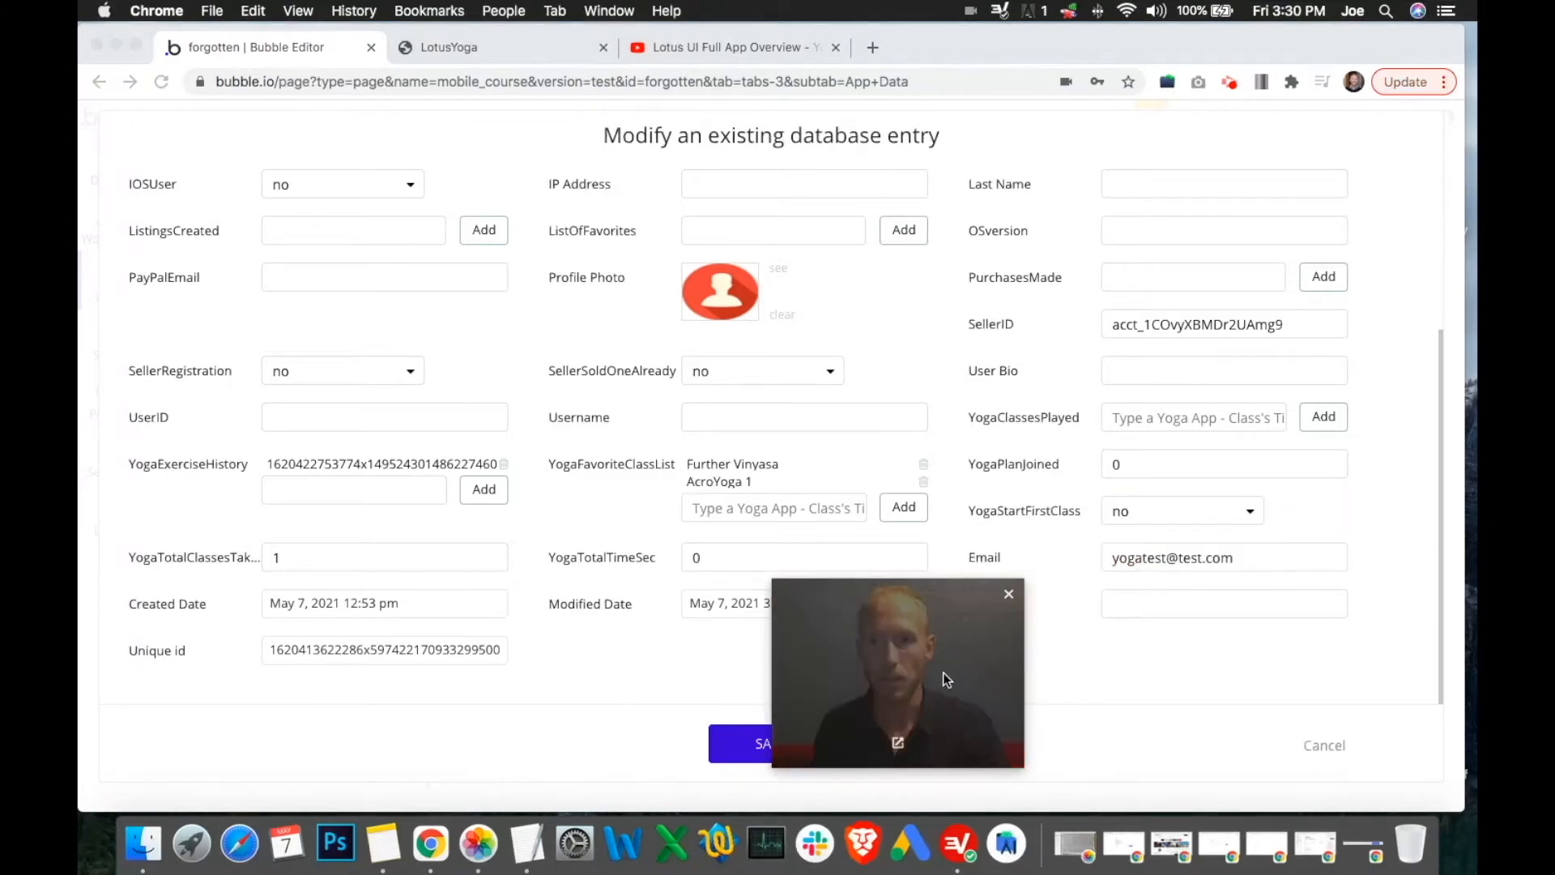
click(754, 758)
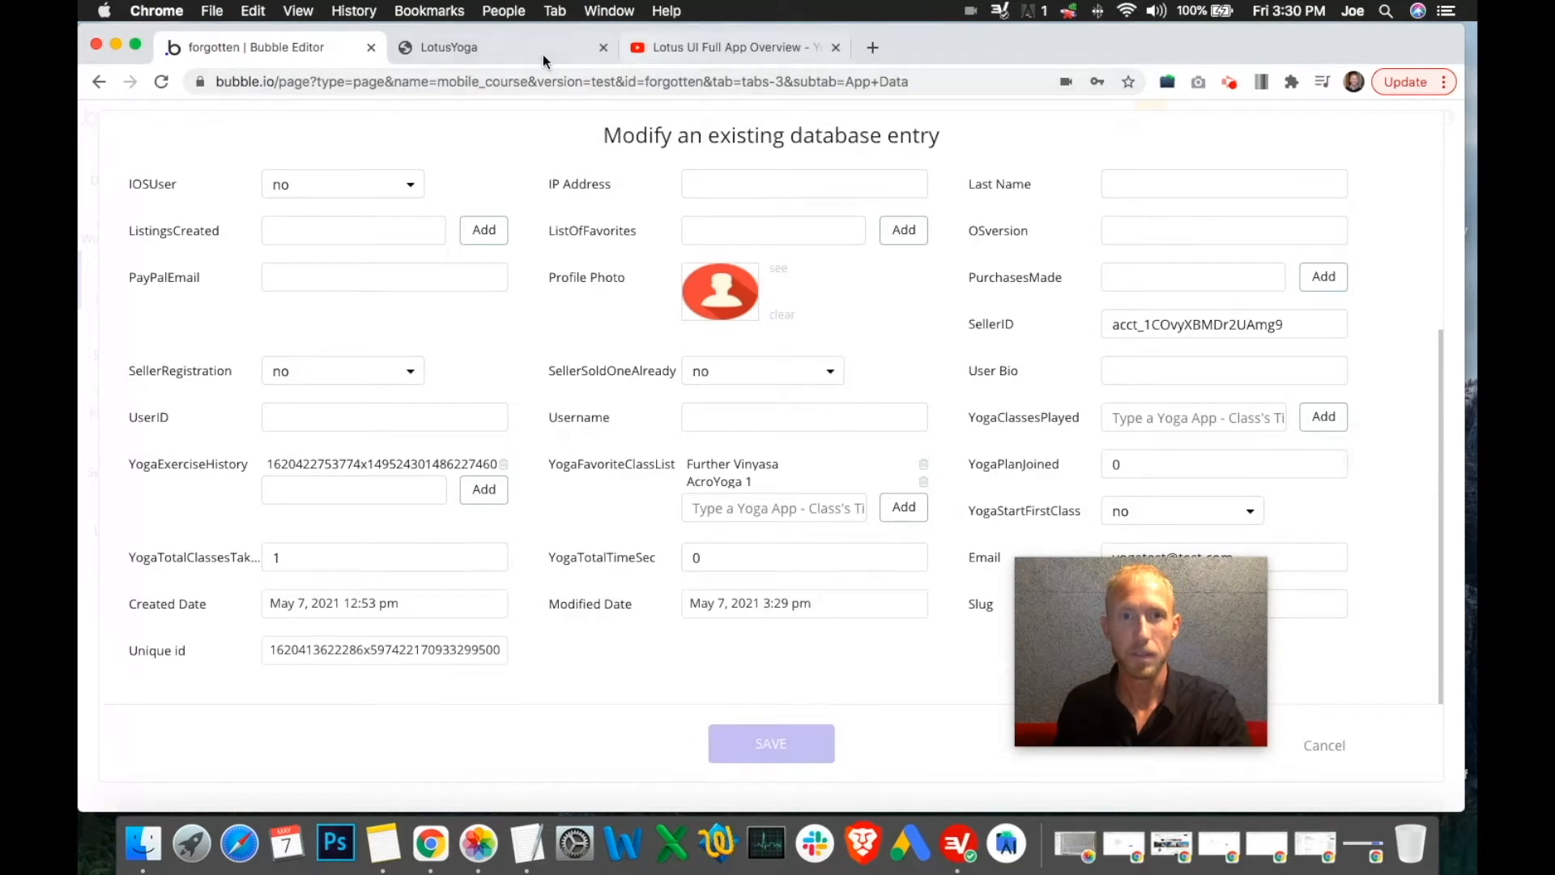
Open the Badges page from the Library screen in the app preview
click(453, 47)
click(753, 680)
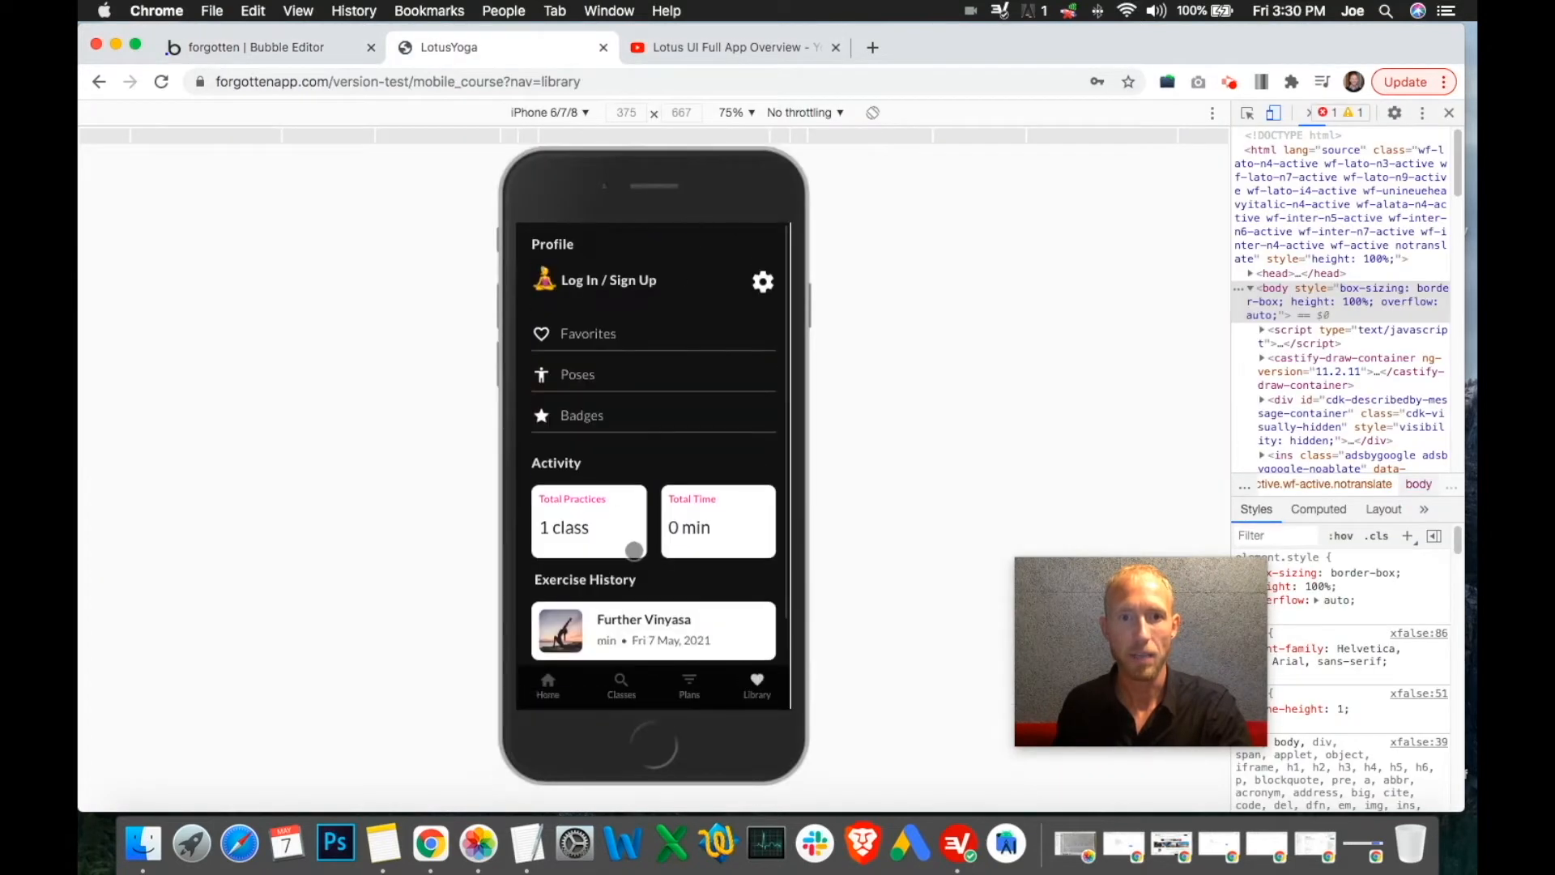
click(595, 412)
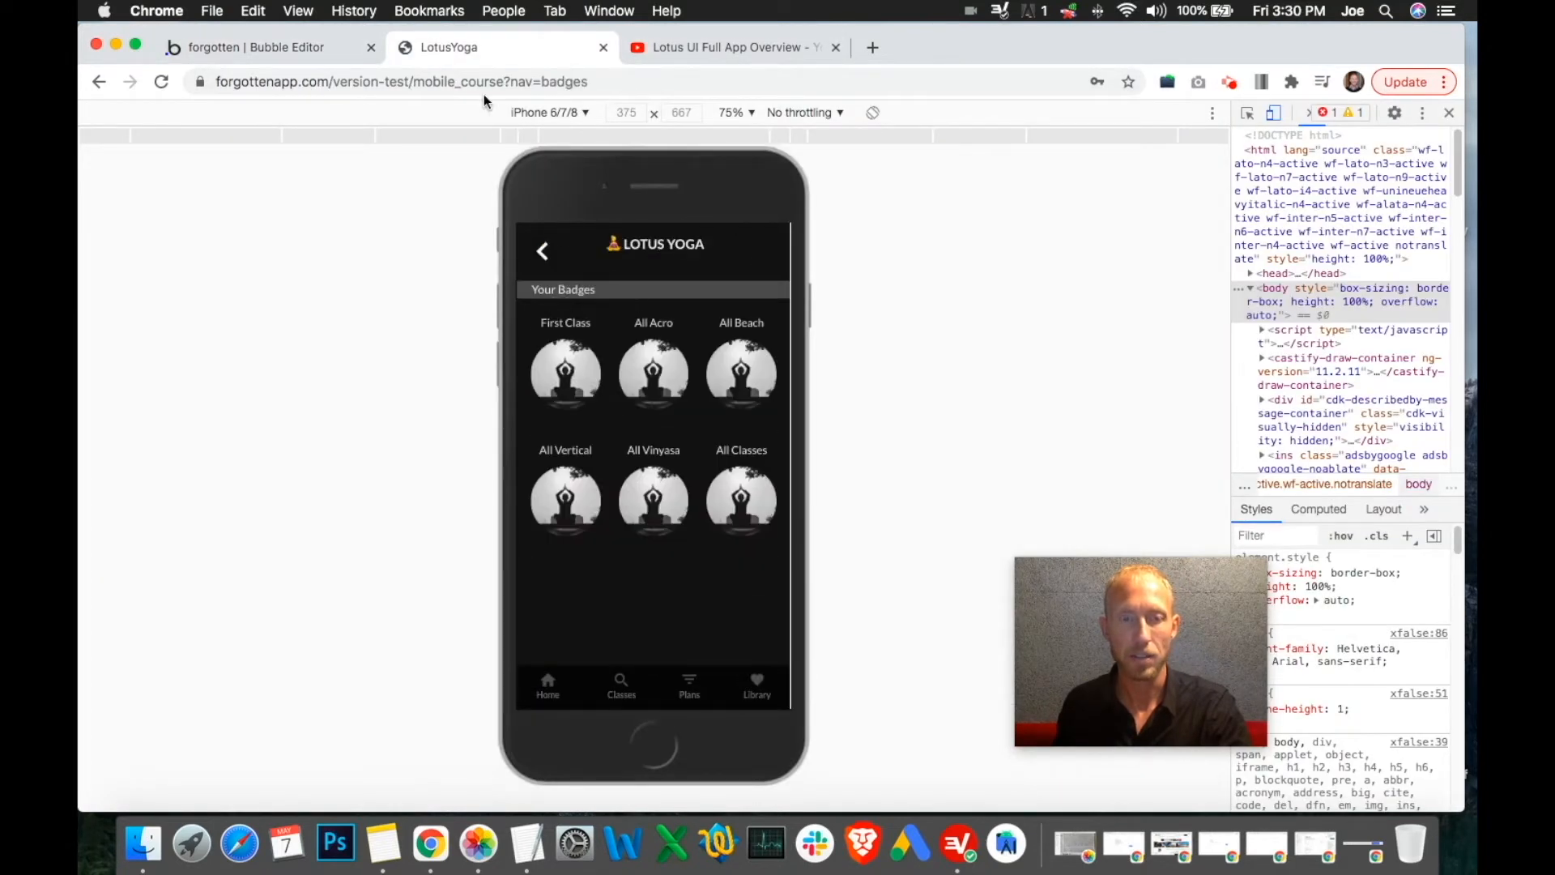
click(273, 54)
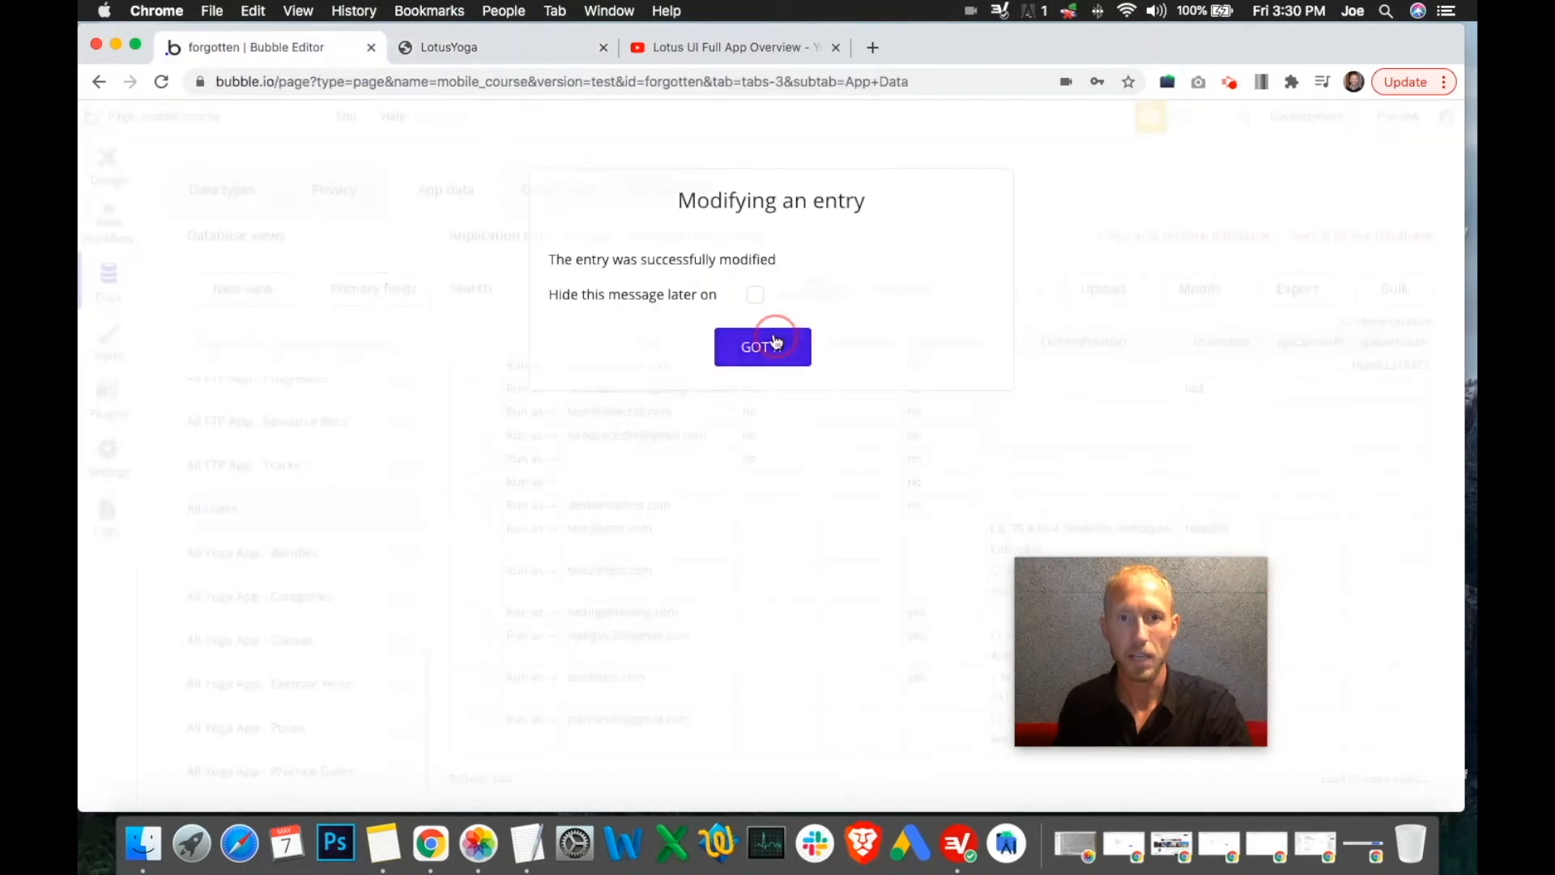
Change the first user's YogaStartFirstClass back to yes and save the entry
click(776, 347)
click(487, 365)
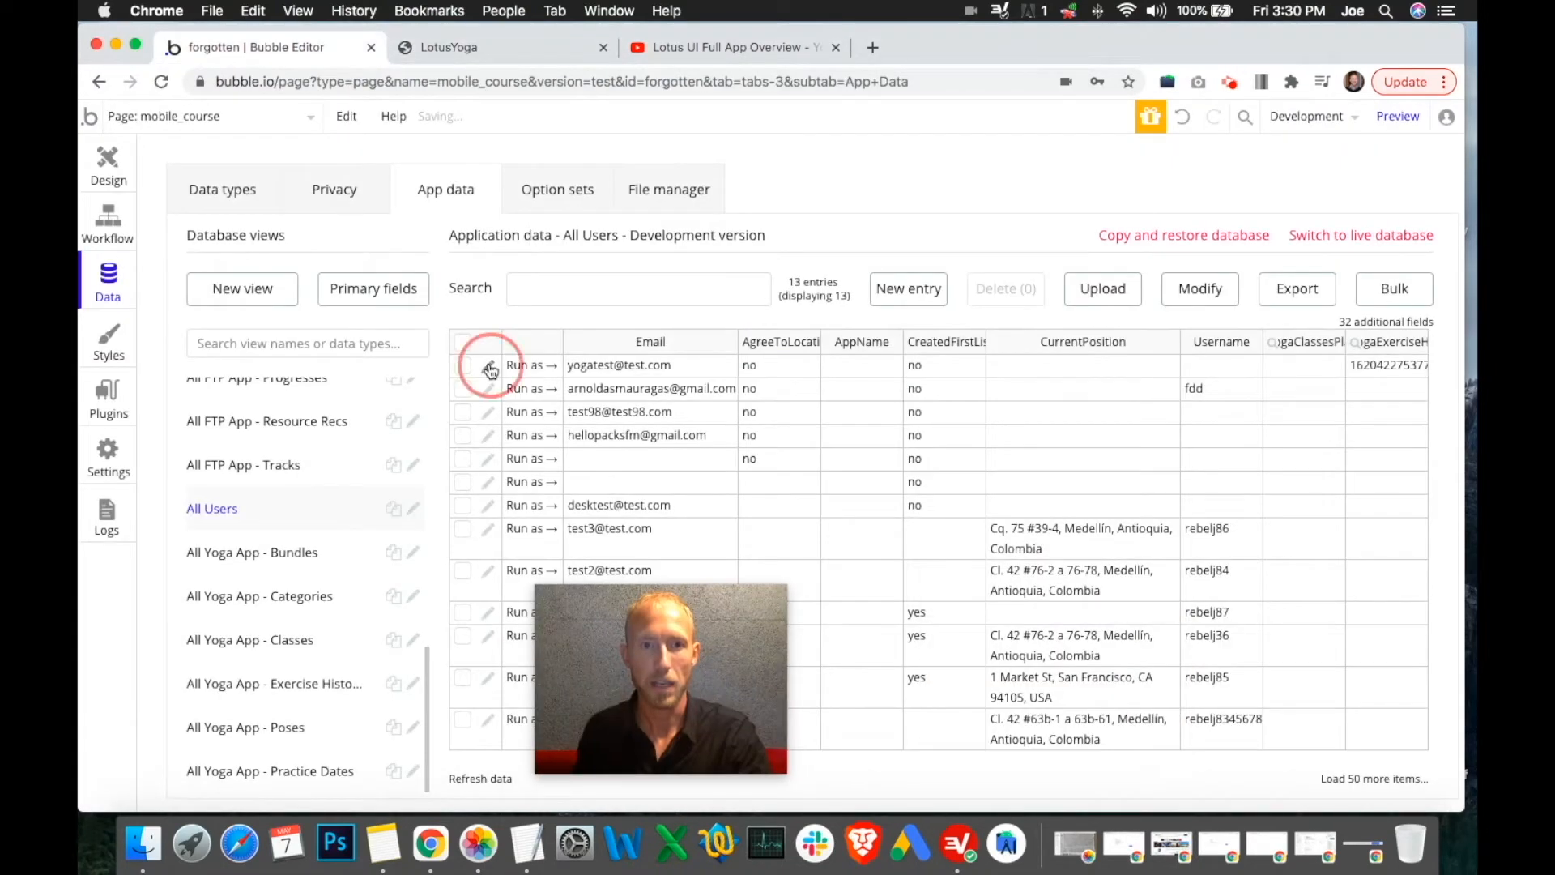
drag(1309, 660, 1356, 797)
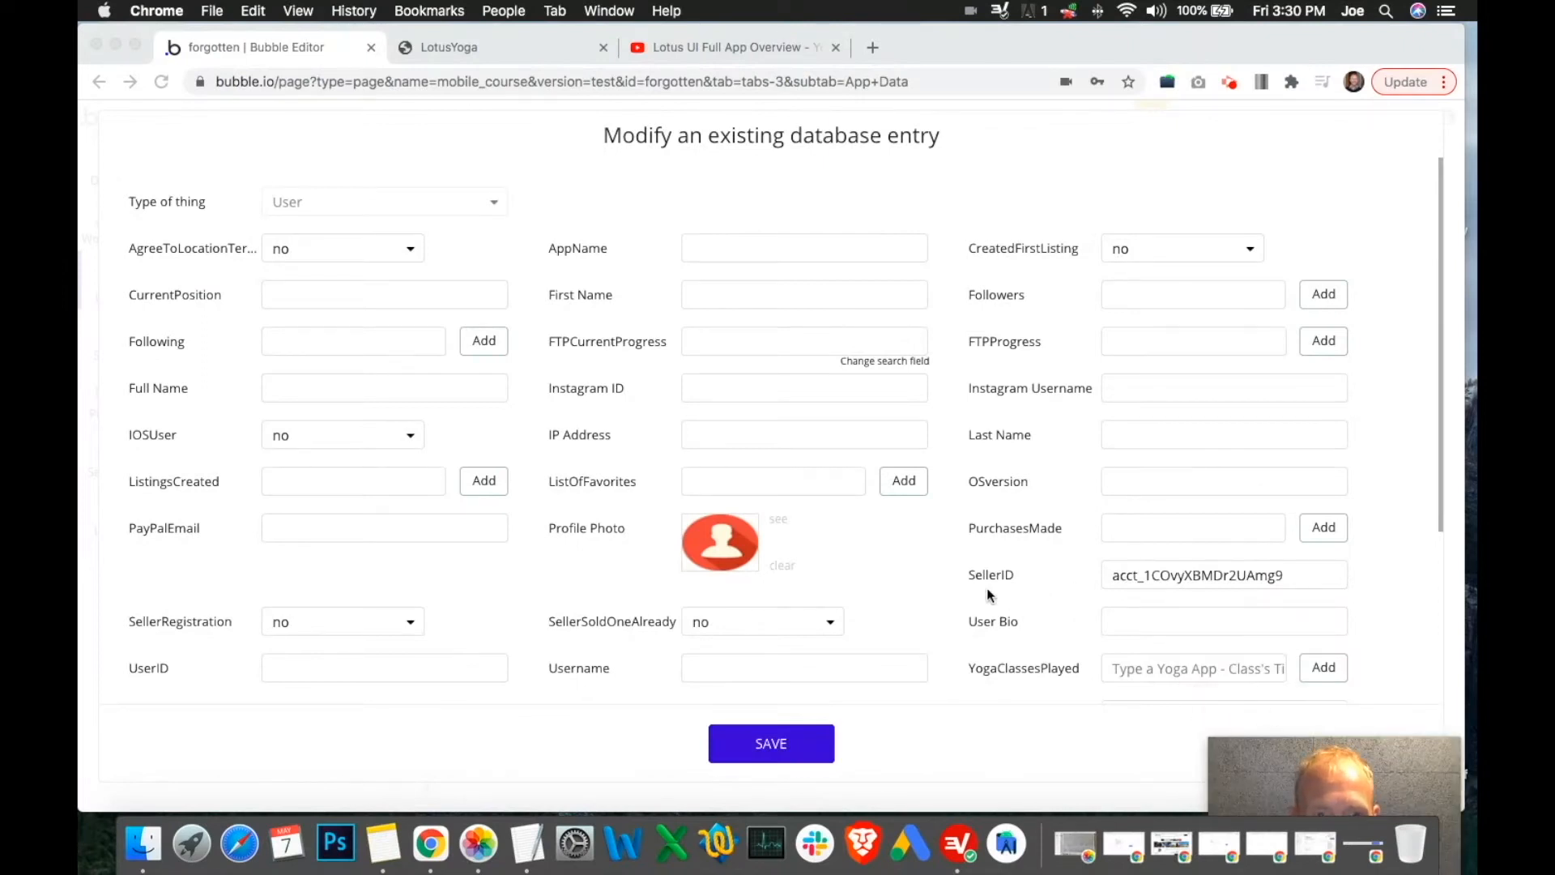
scroll(1134, 502, down, 5)
click(1158, 517)
click(1124, 525)
click(1122, 571)
drag(1284, 740, 1259, 656)
click(763, 752)
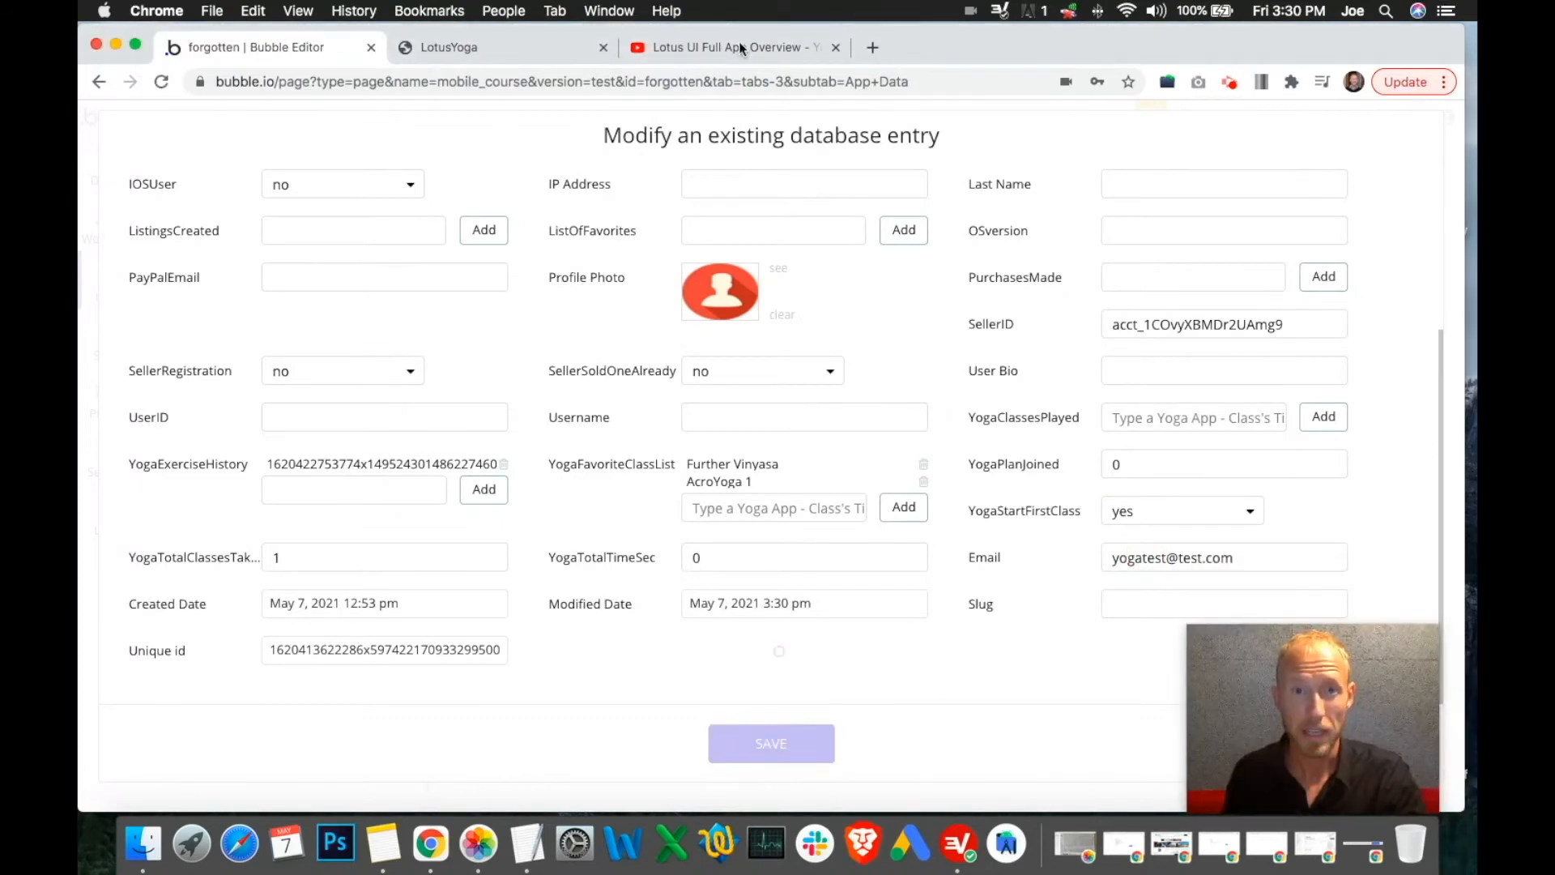
click(514, 45)
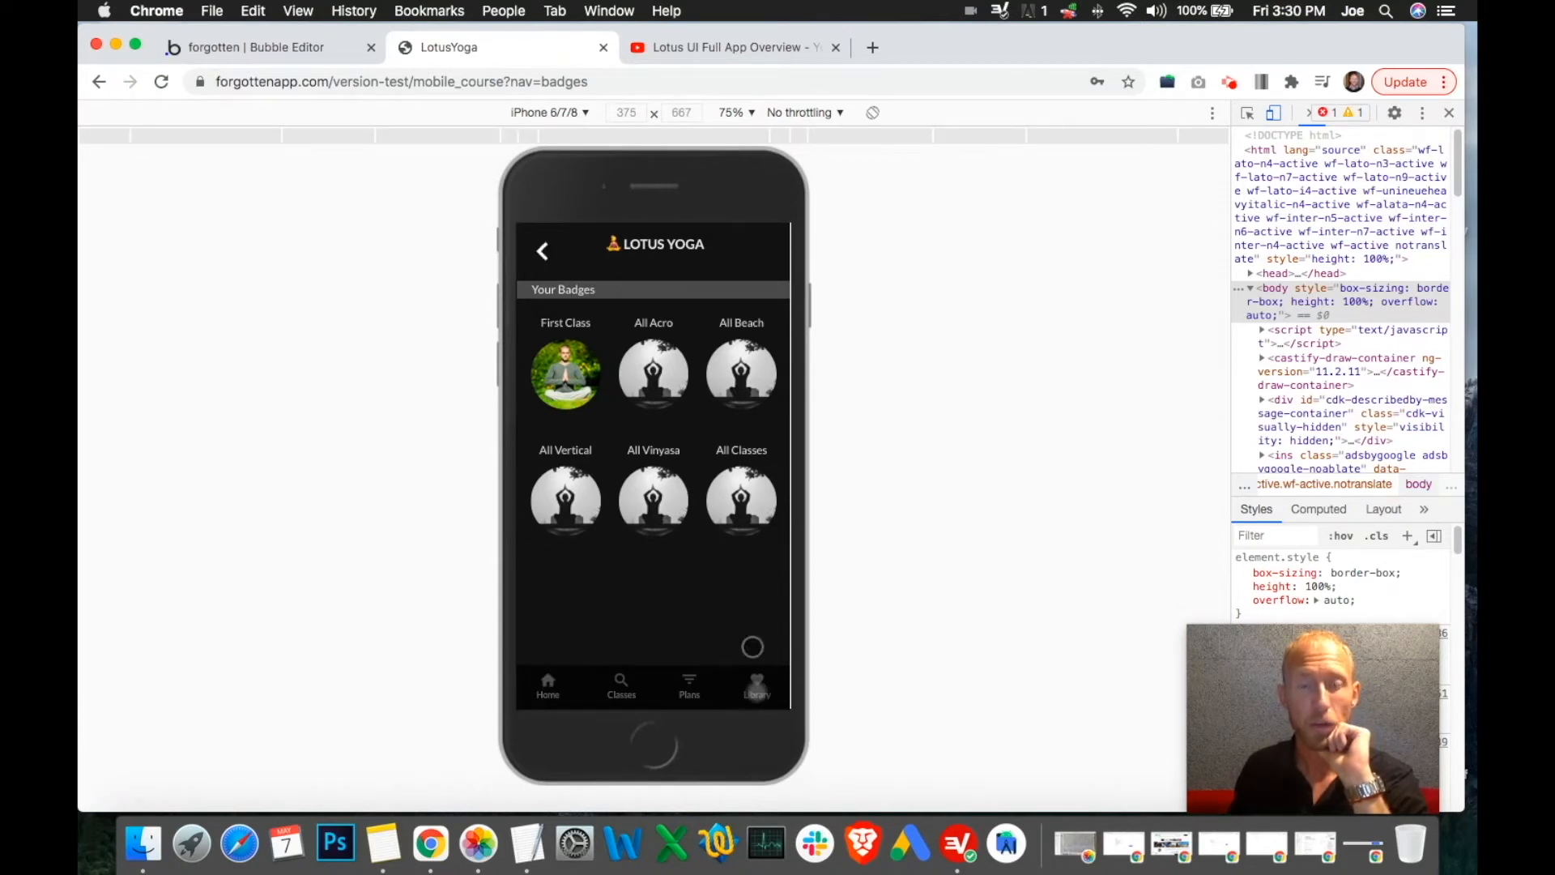
Open Library in the preview, then hide the Home and Poses groups in the design view
click(756, 685)
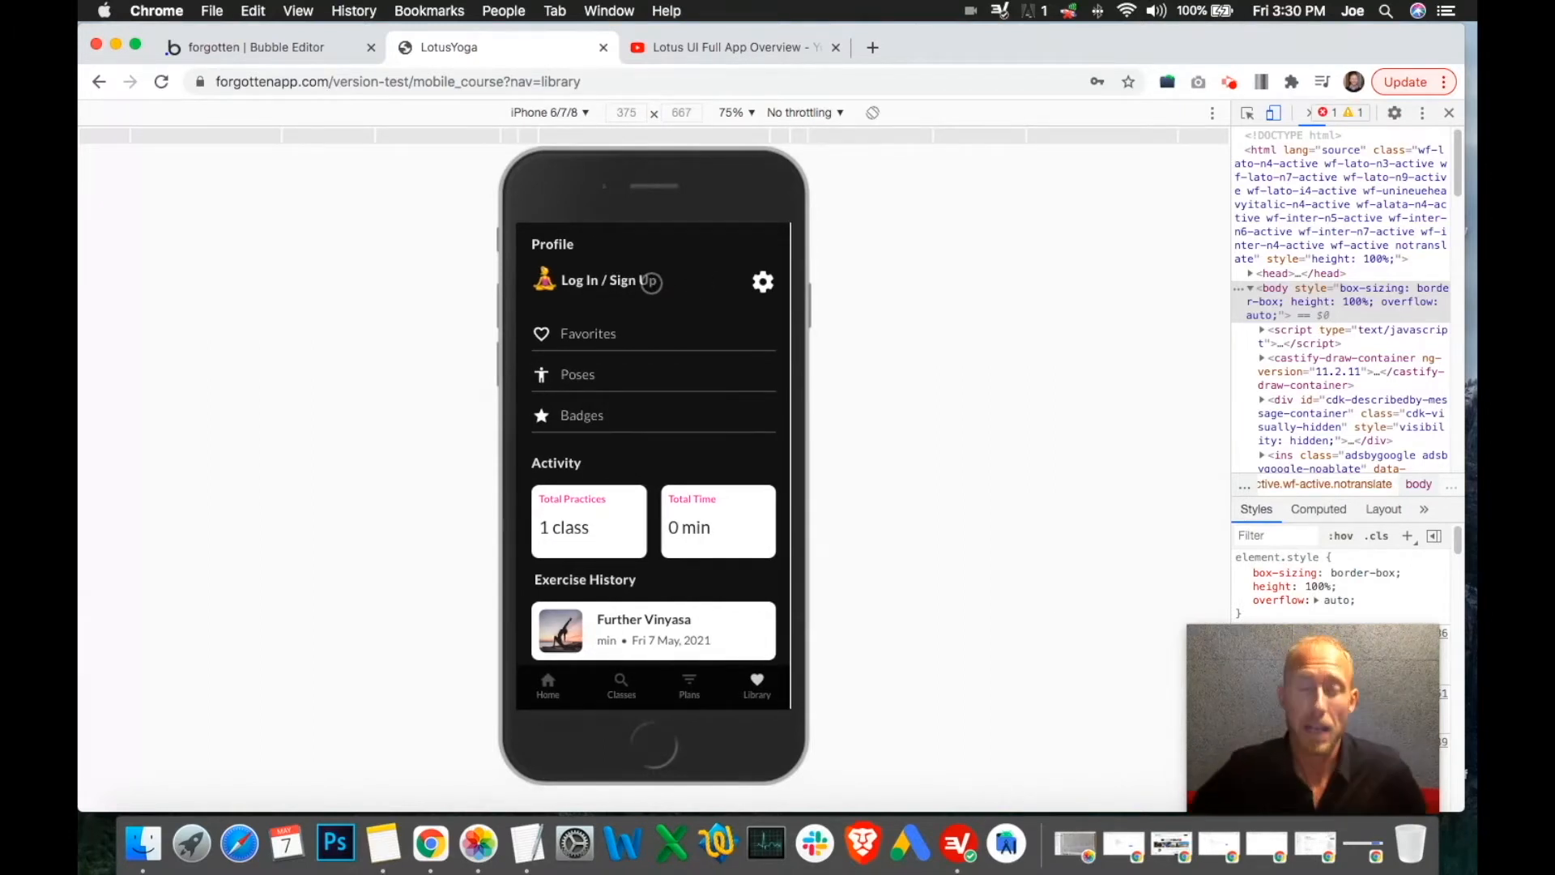
click(281, 58)
click(724, 352)
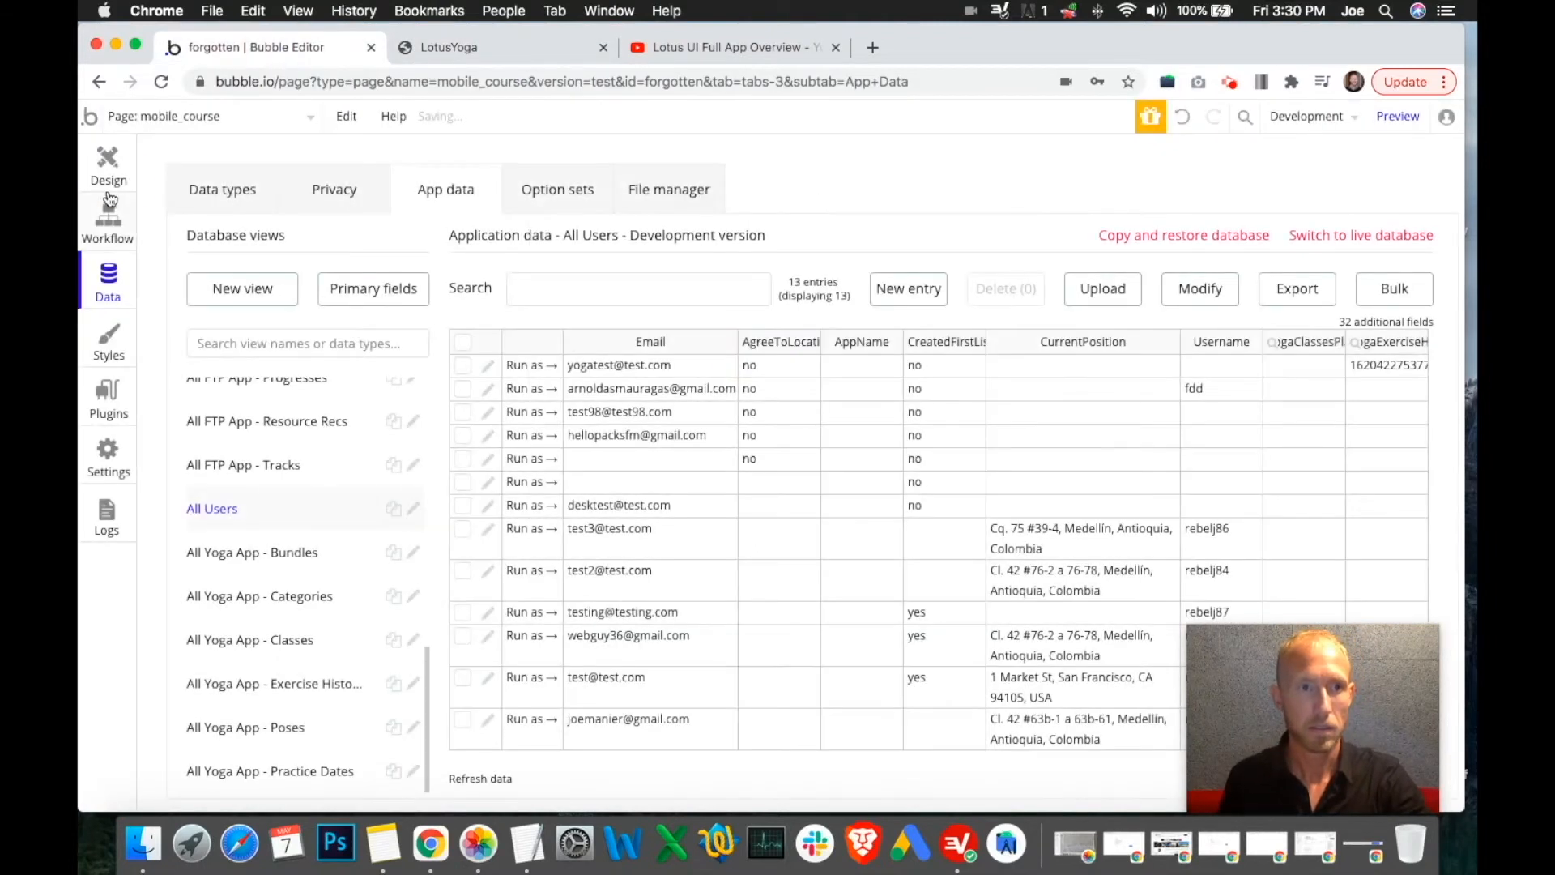
click(107, 166)
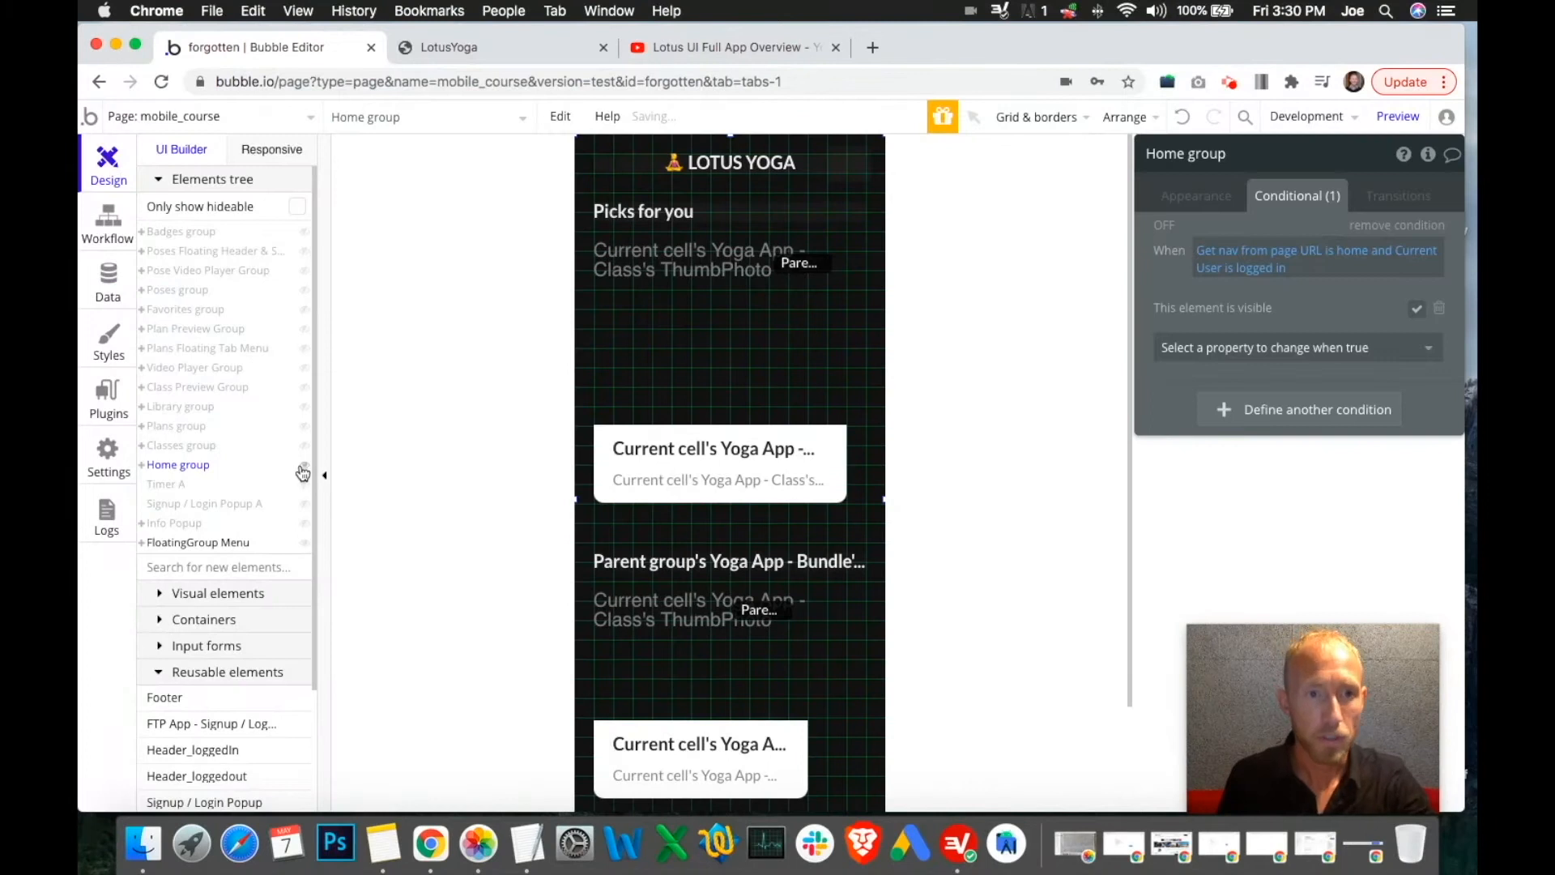
click(305, 468)
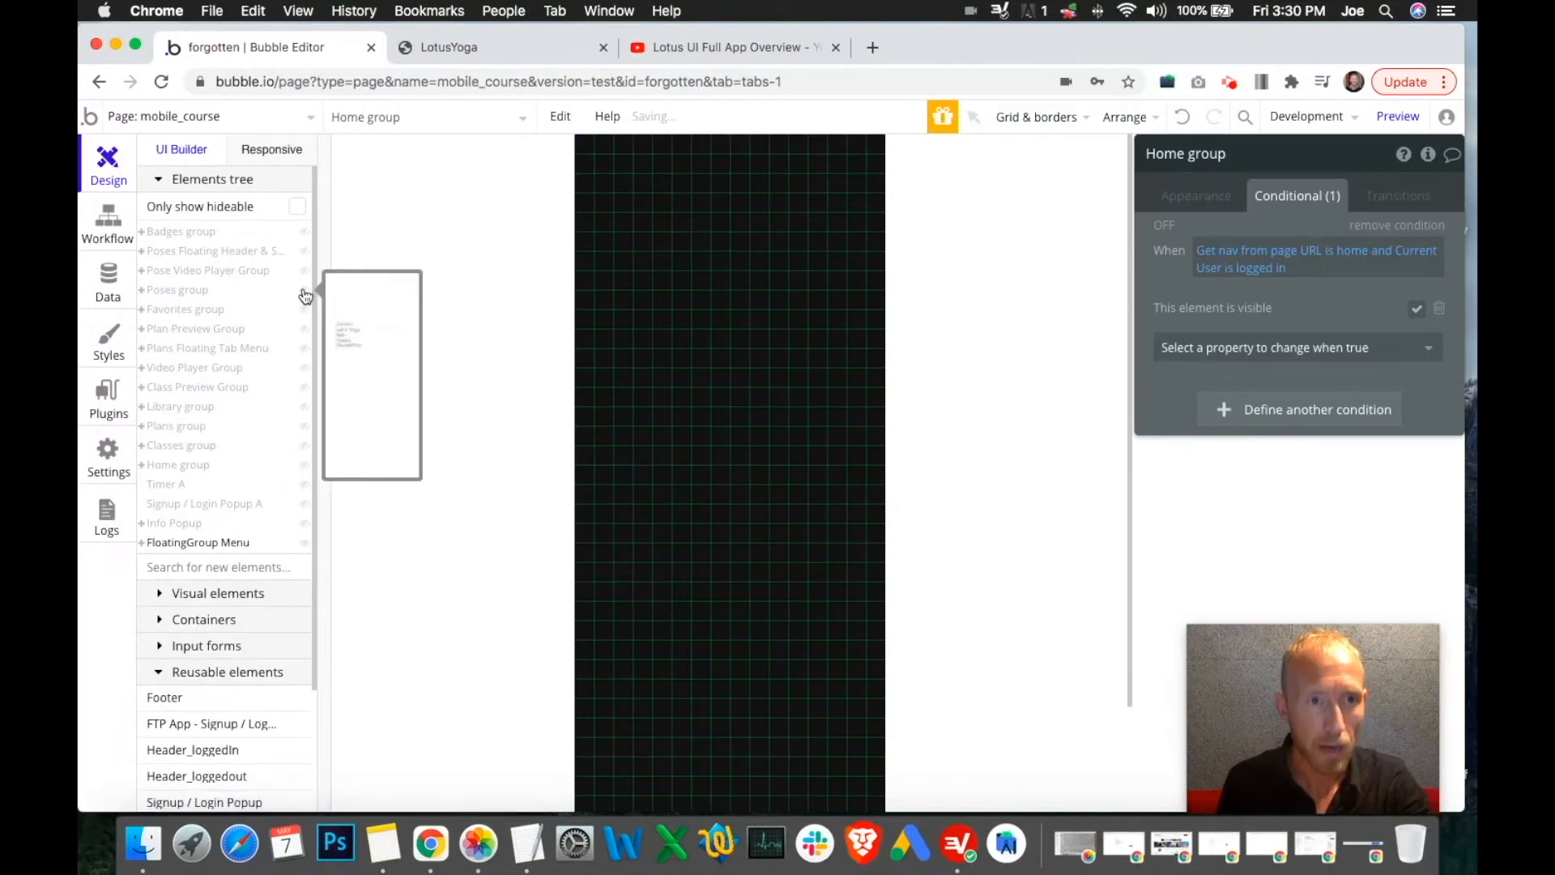
click(306, 292)
click(305, 295)
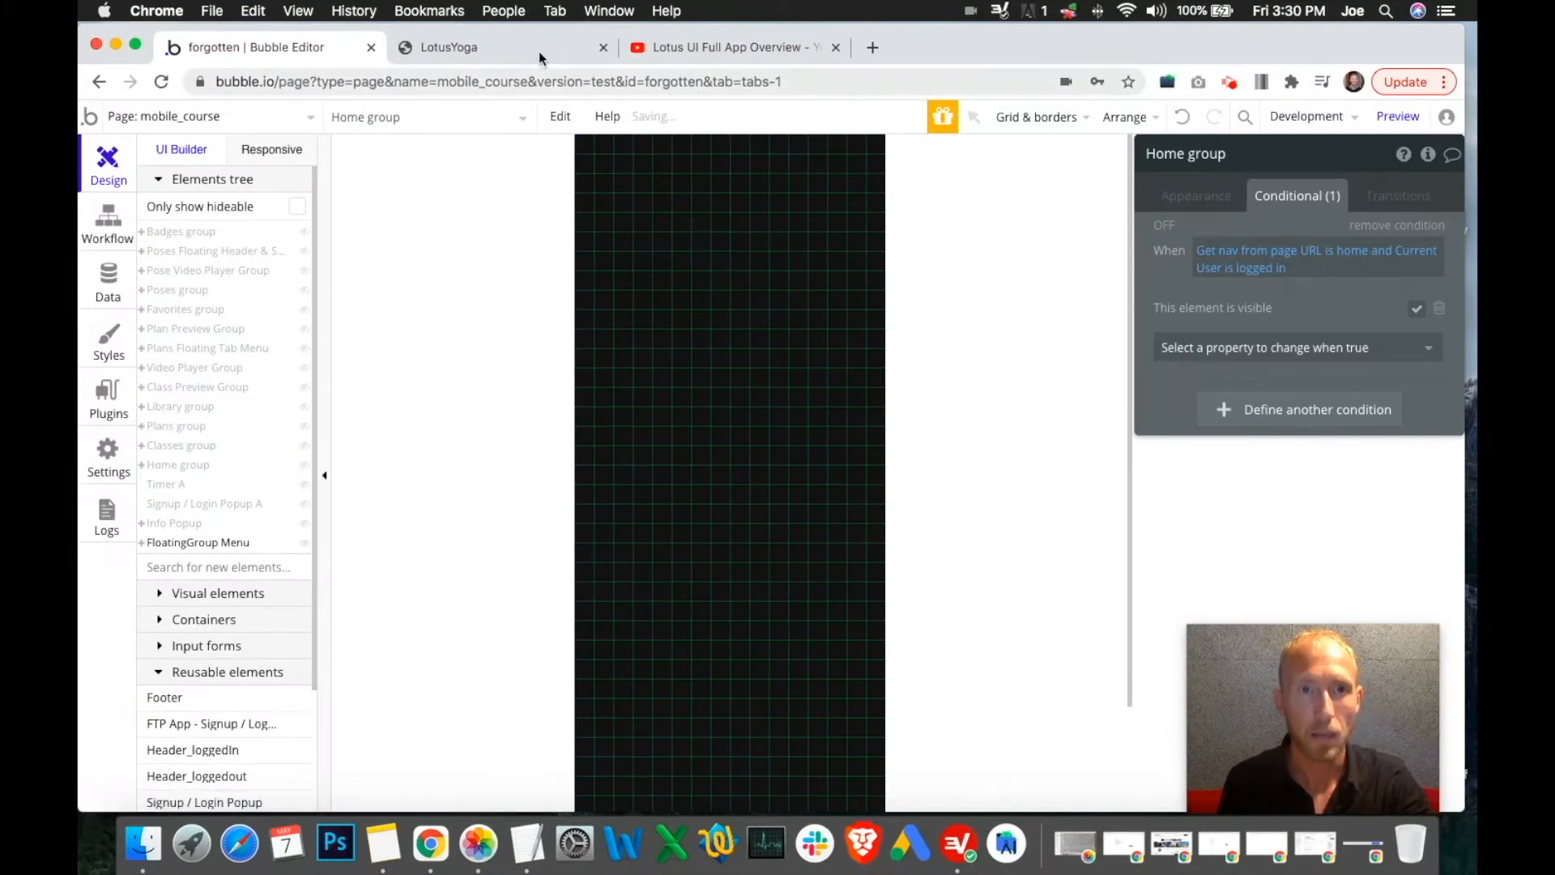
Check that the back arrow returns from Badges and from Favorites to the Library page
click(541, 45)
click(589, 407)
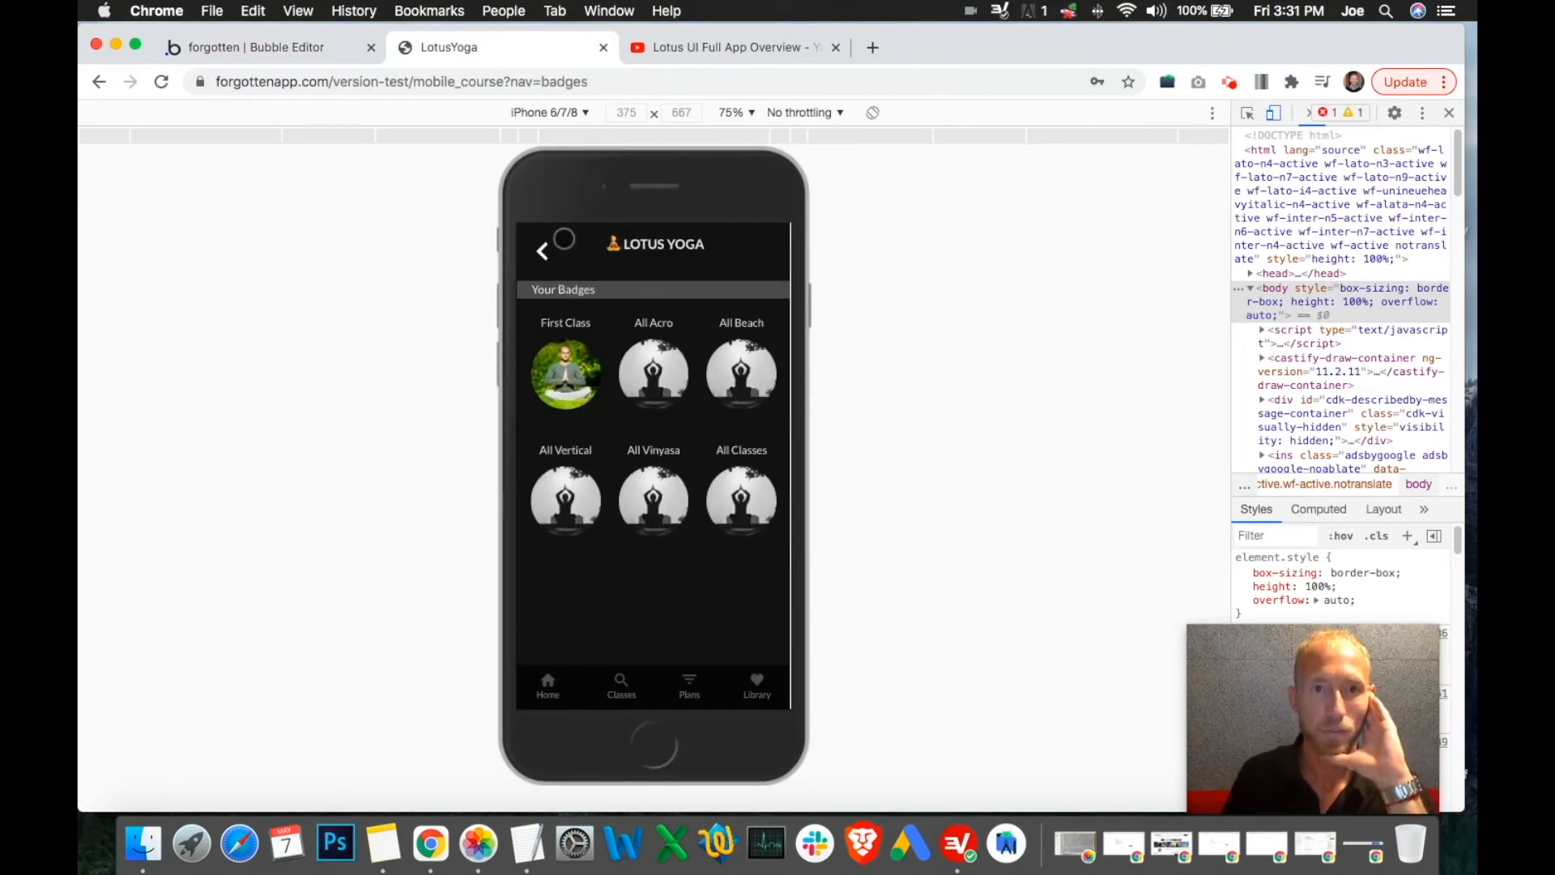
click(290, 50)
click(440, 46)
click(548, 249)
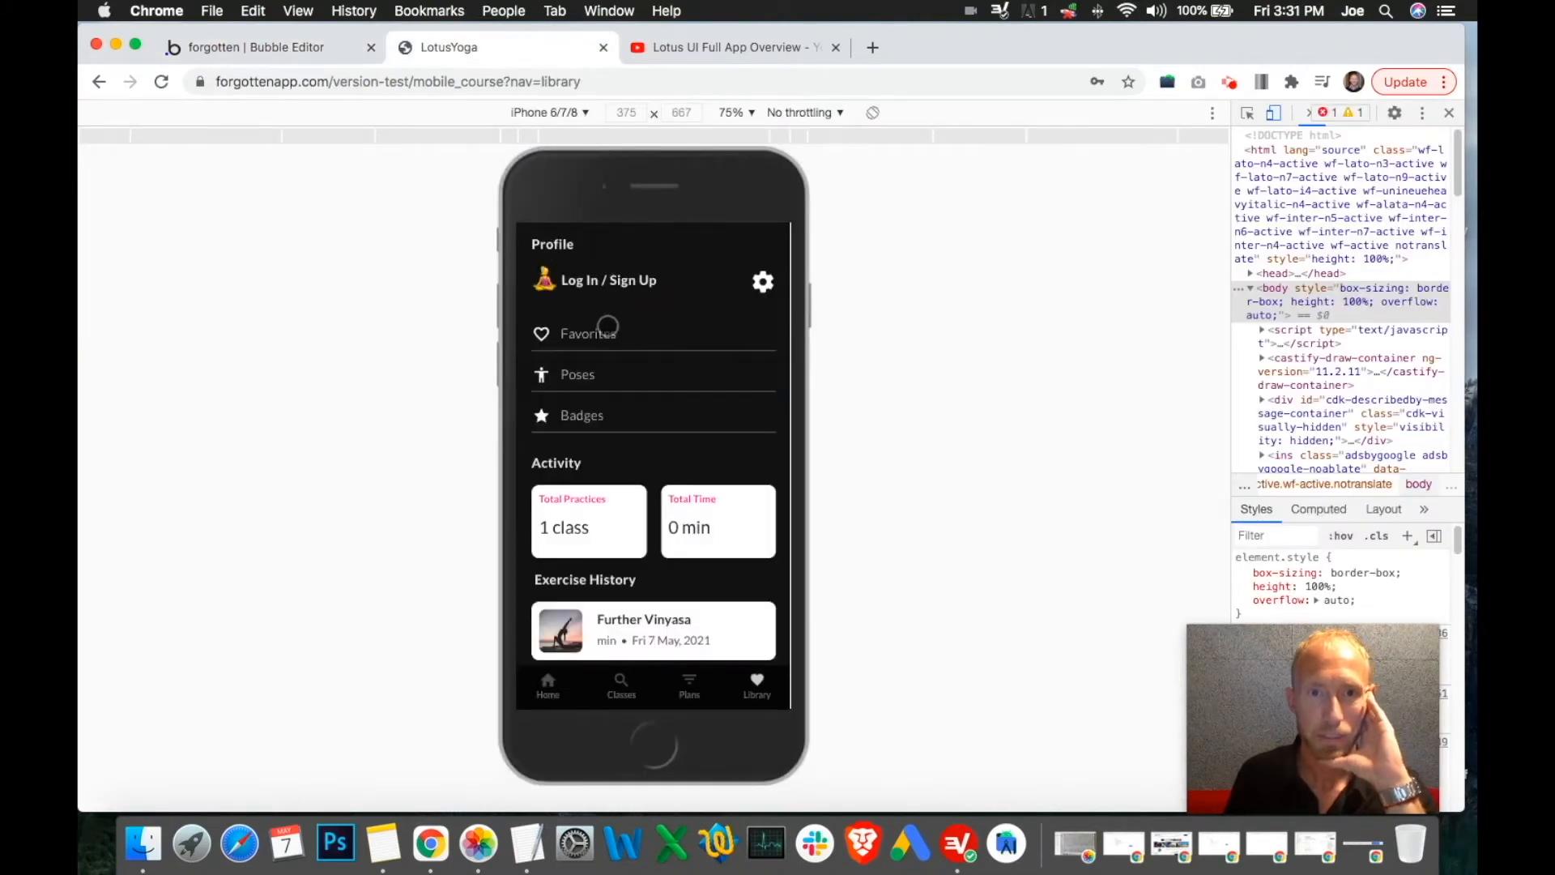
click(608, 327)
click(356, 50)
click(426, 51)
click(544, 256)
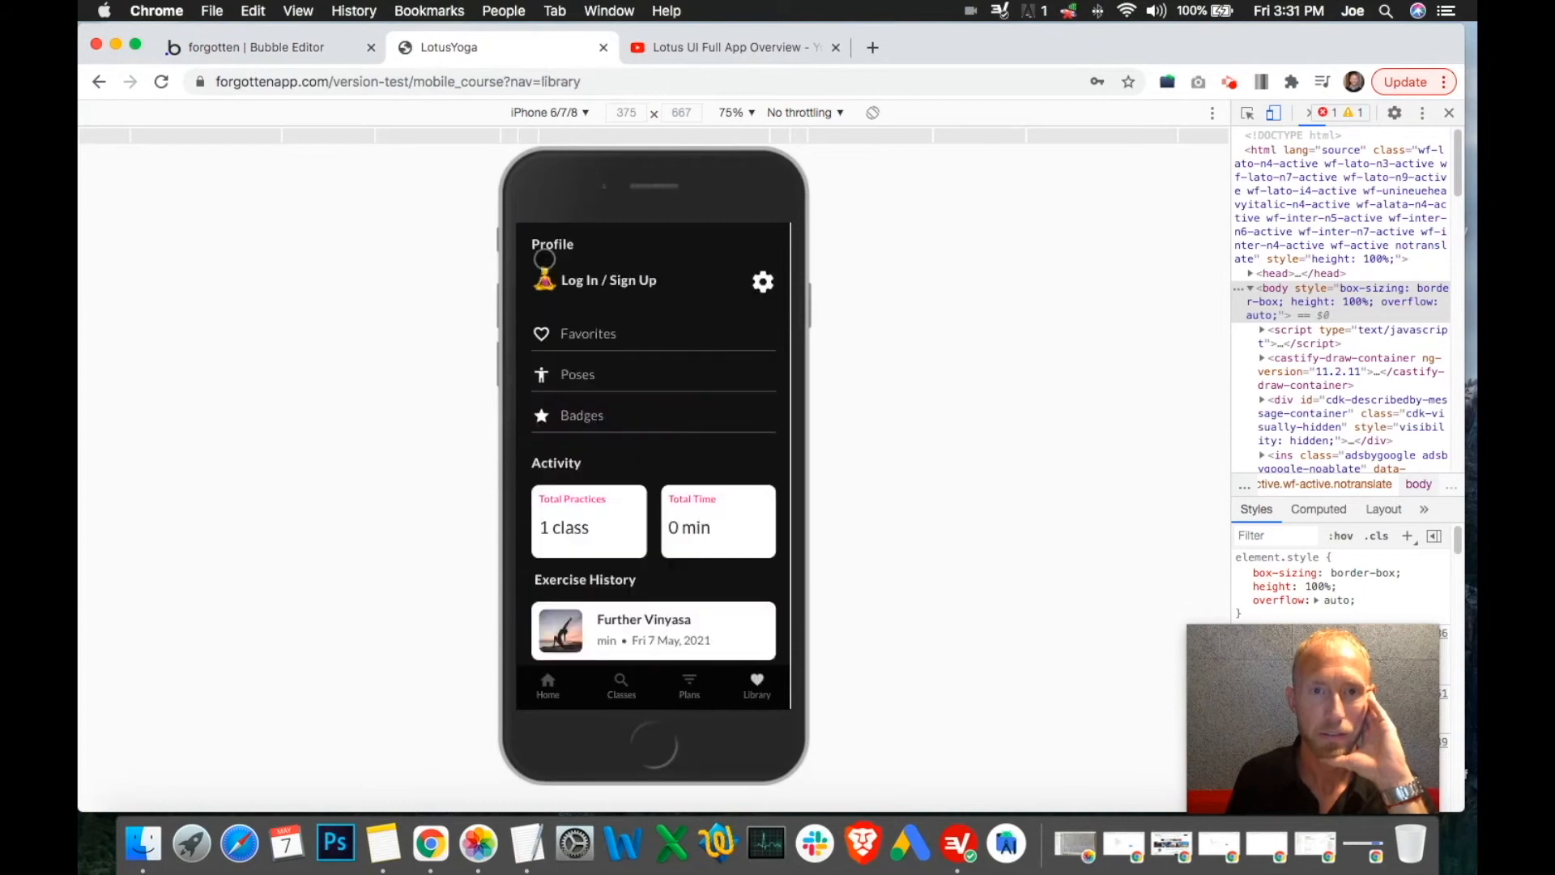
click(290, 45)
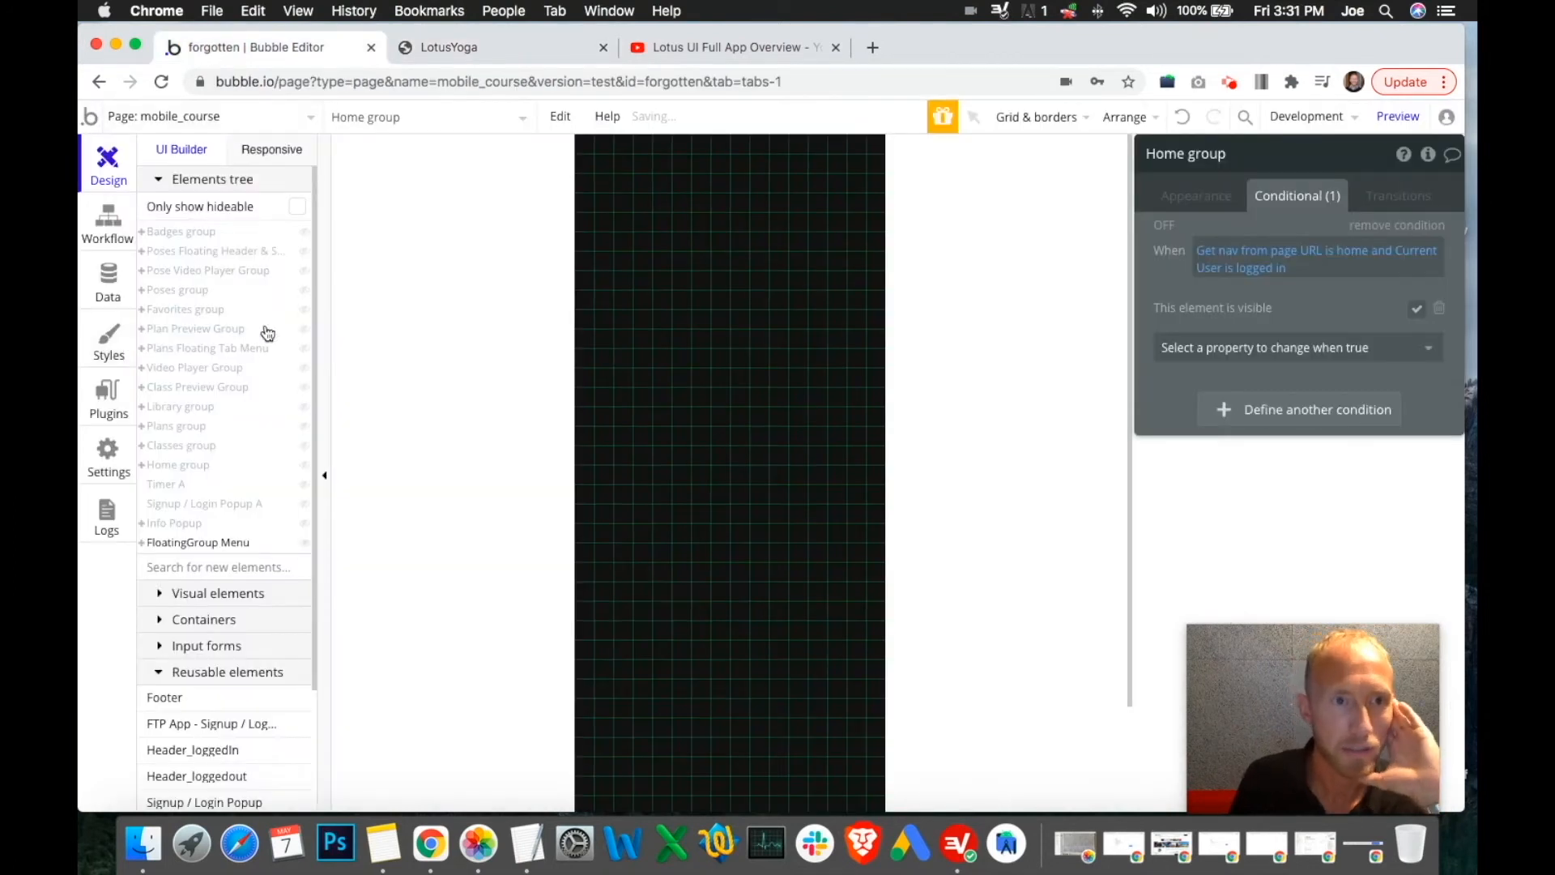
Unhide the Favorites group, copy it, and paste a duplicate onto the mobile_course canvas
click(195, 313)
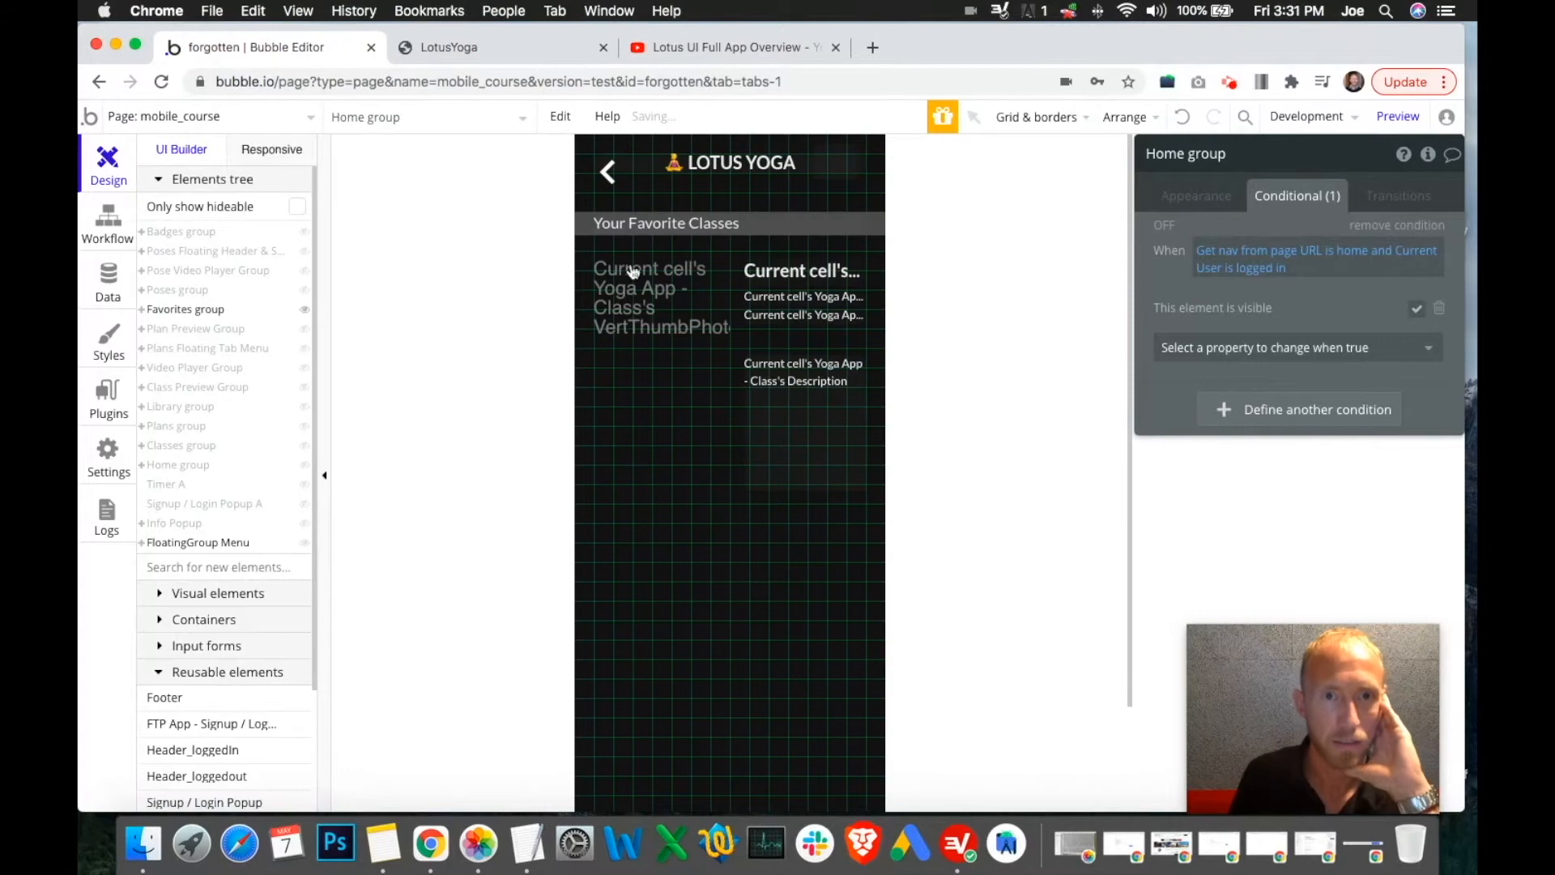
click(719, 576)
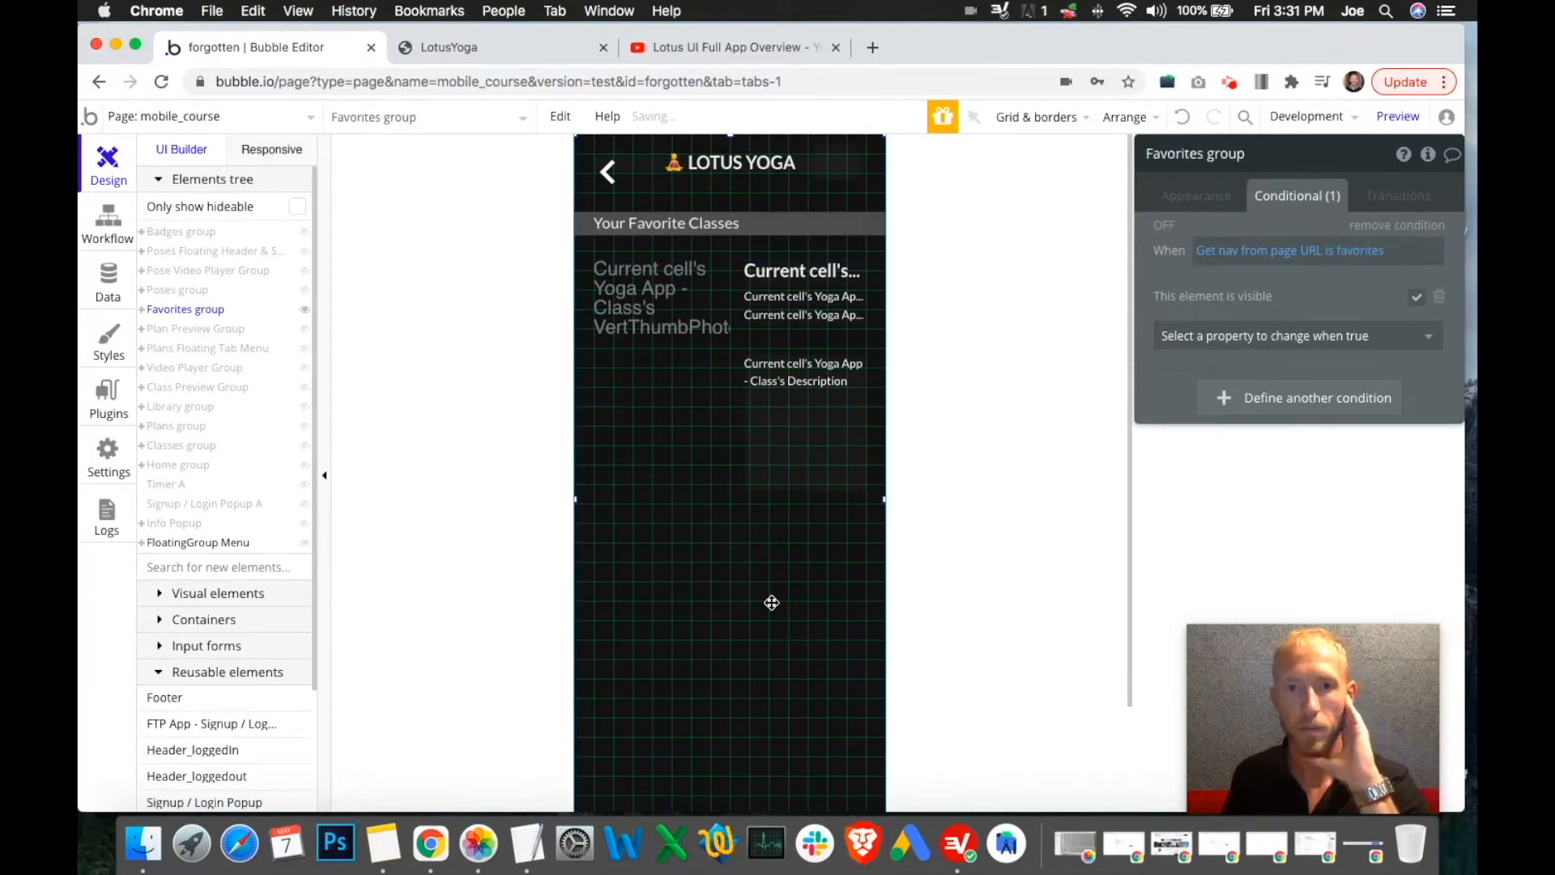
scroll(772, 603, down, 3)
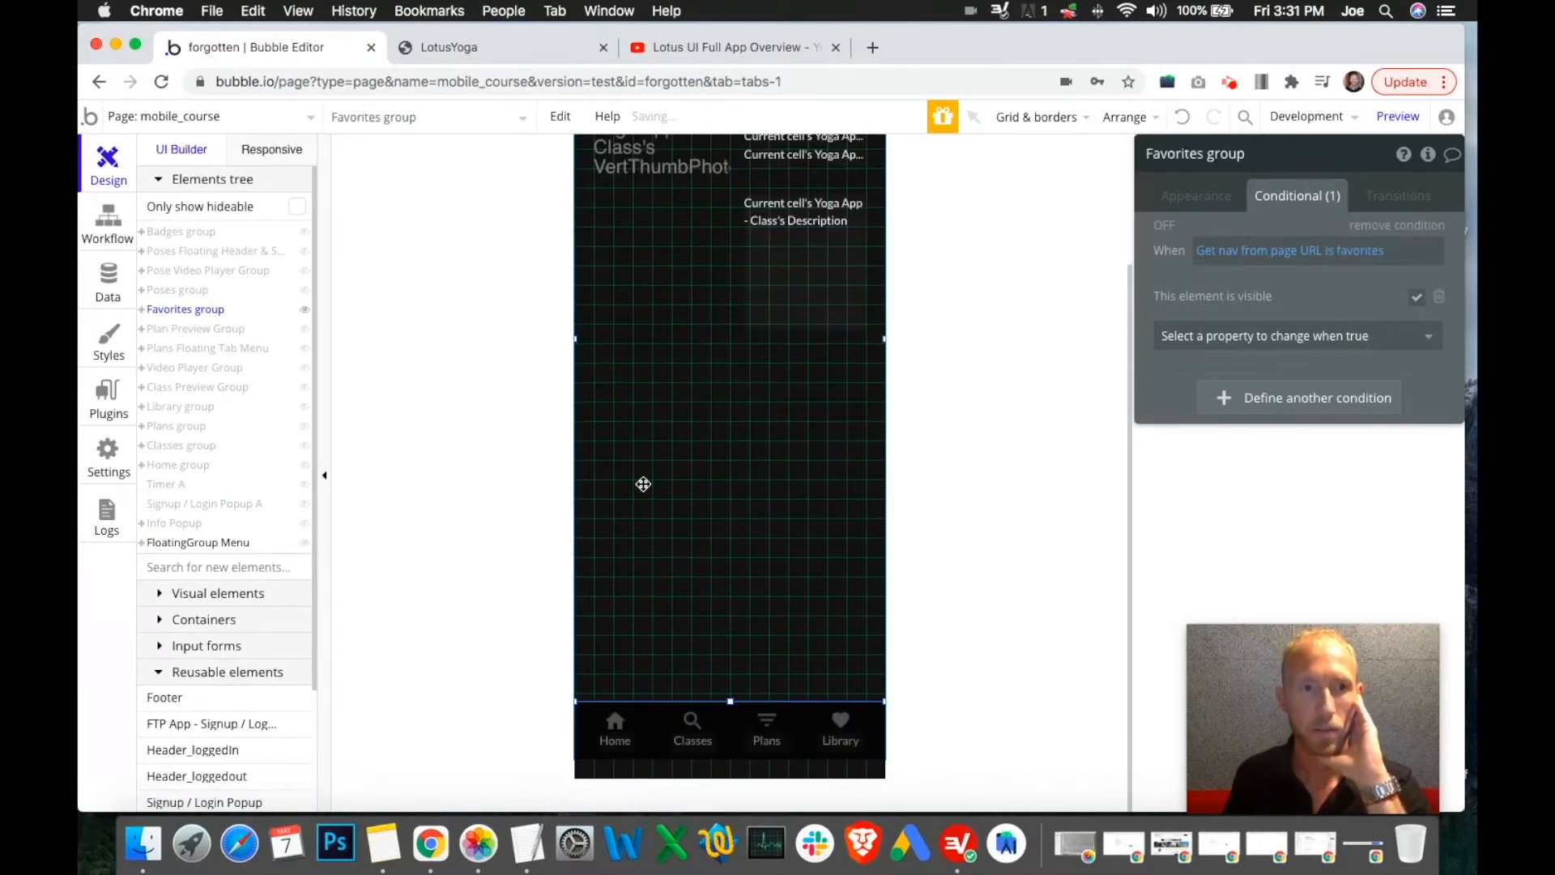
right_click(683, 454)
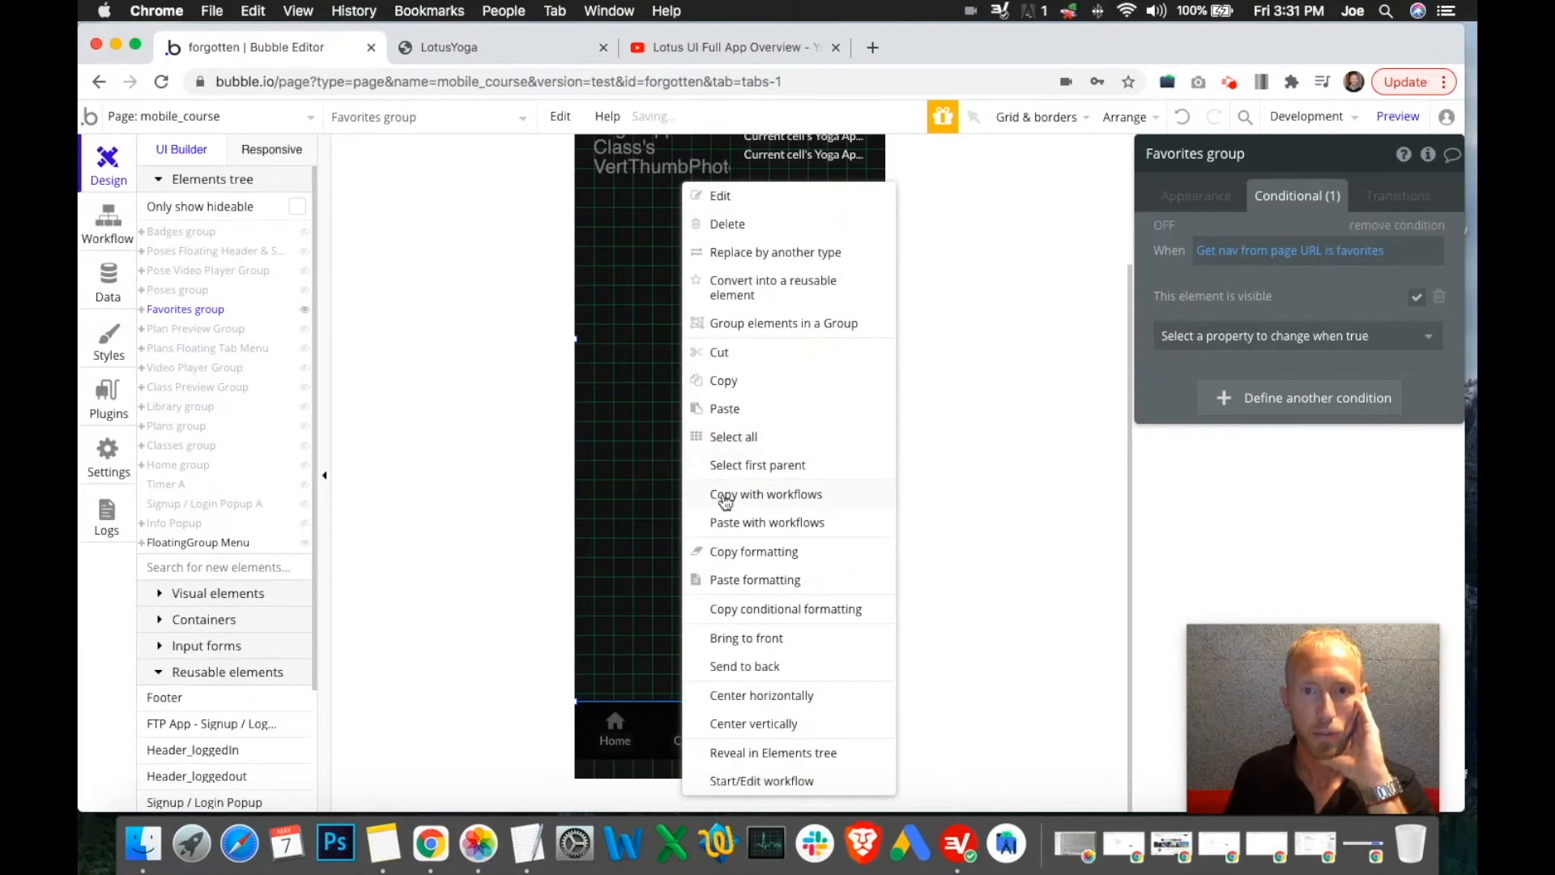
click(740, 379)
click(729, 483)
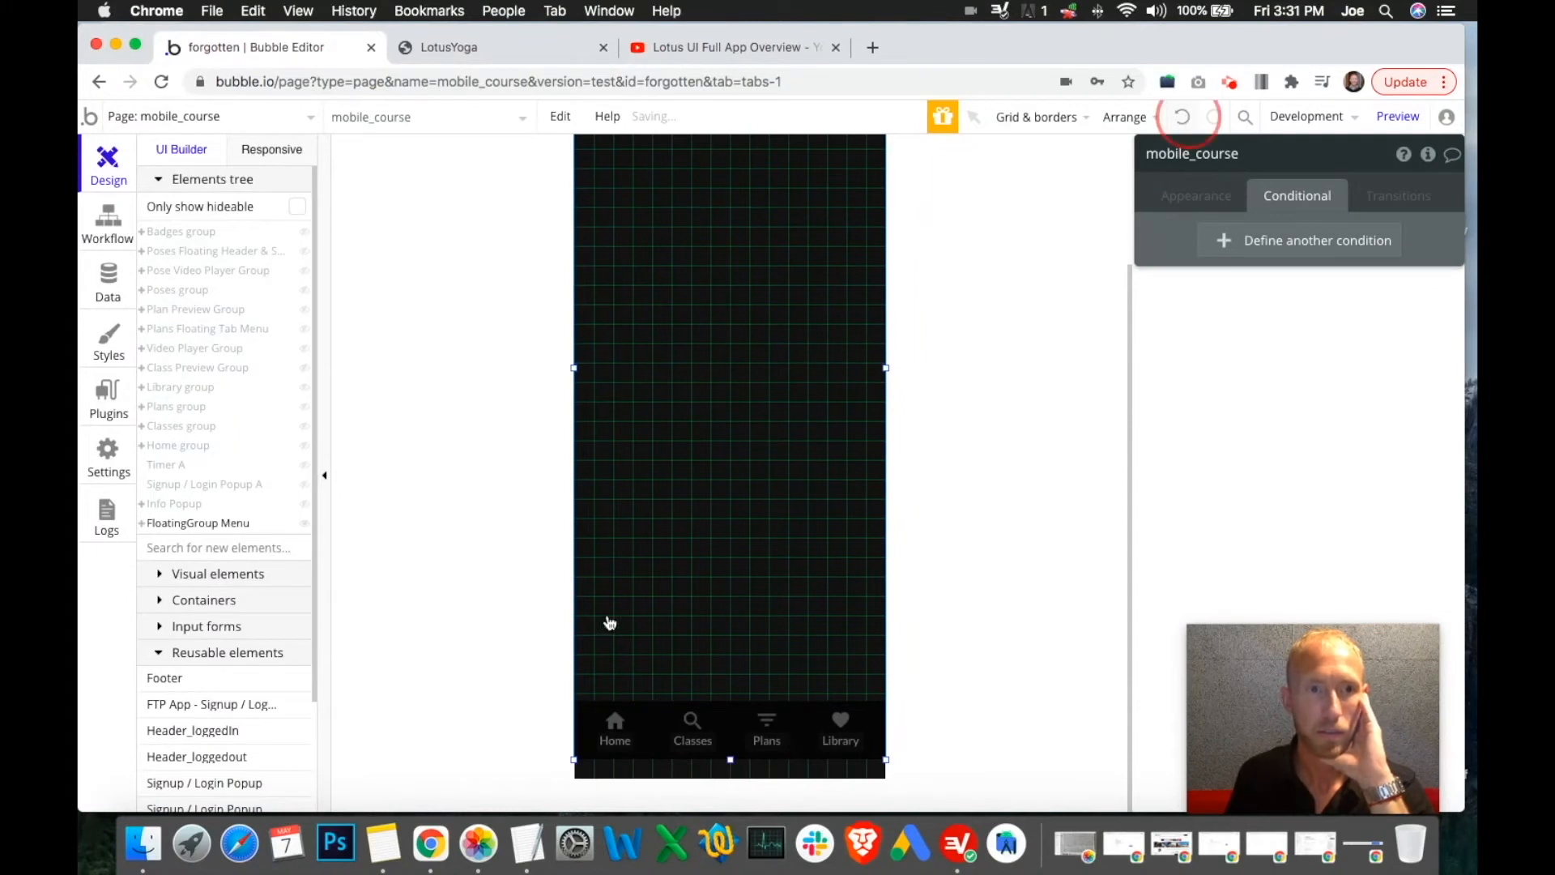
key(ctrl+v)
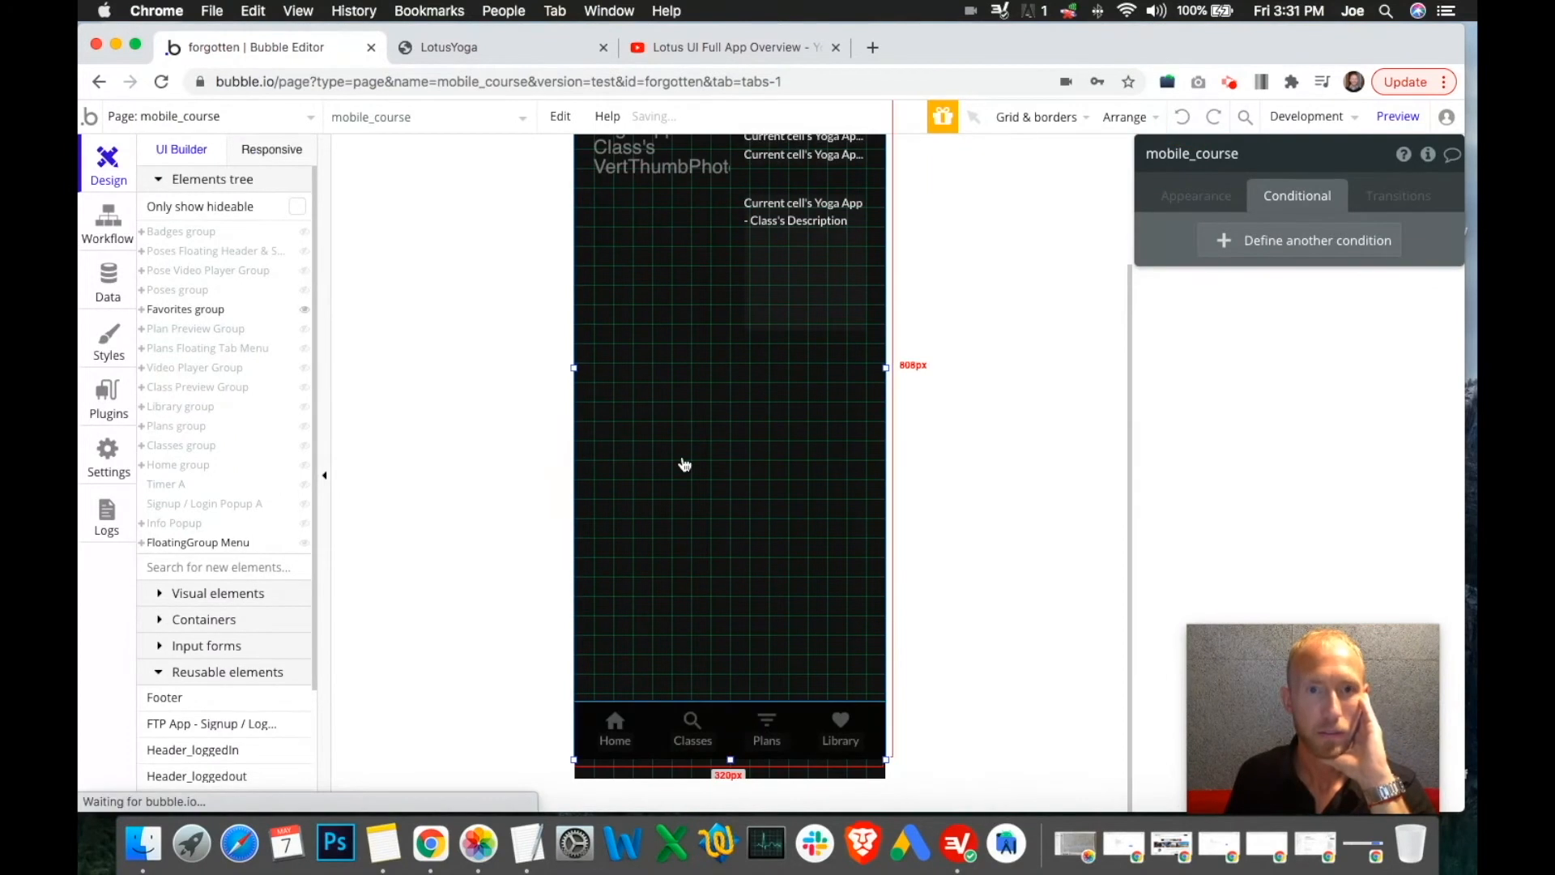
click(603, 486)
right_click(600, 492)
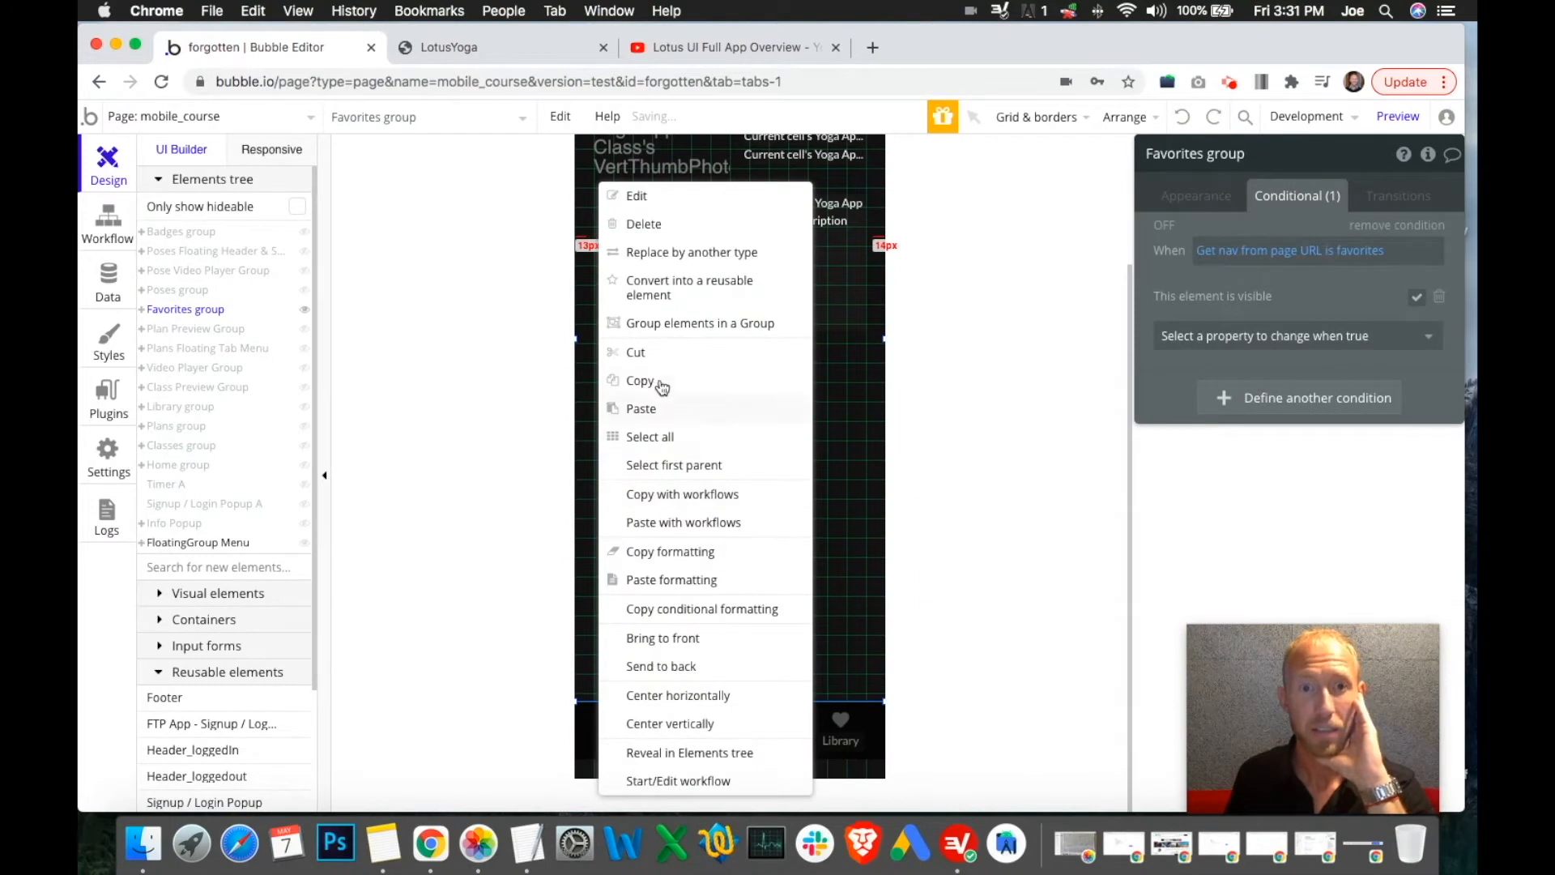
click(660, 382)
right_click(608, 405)
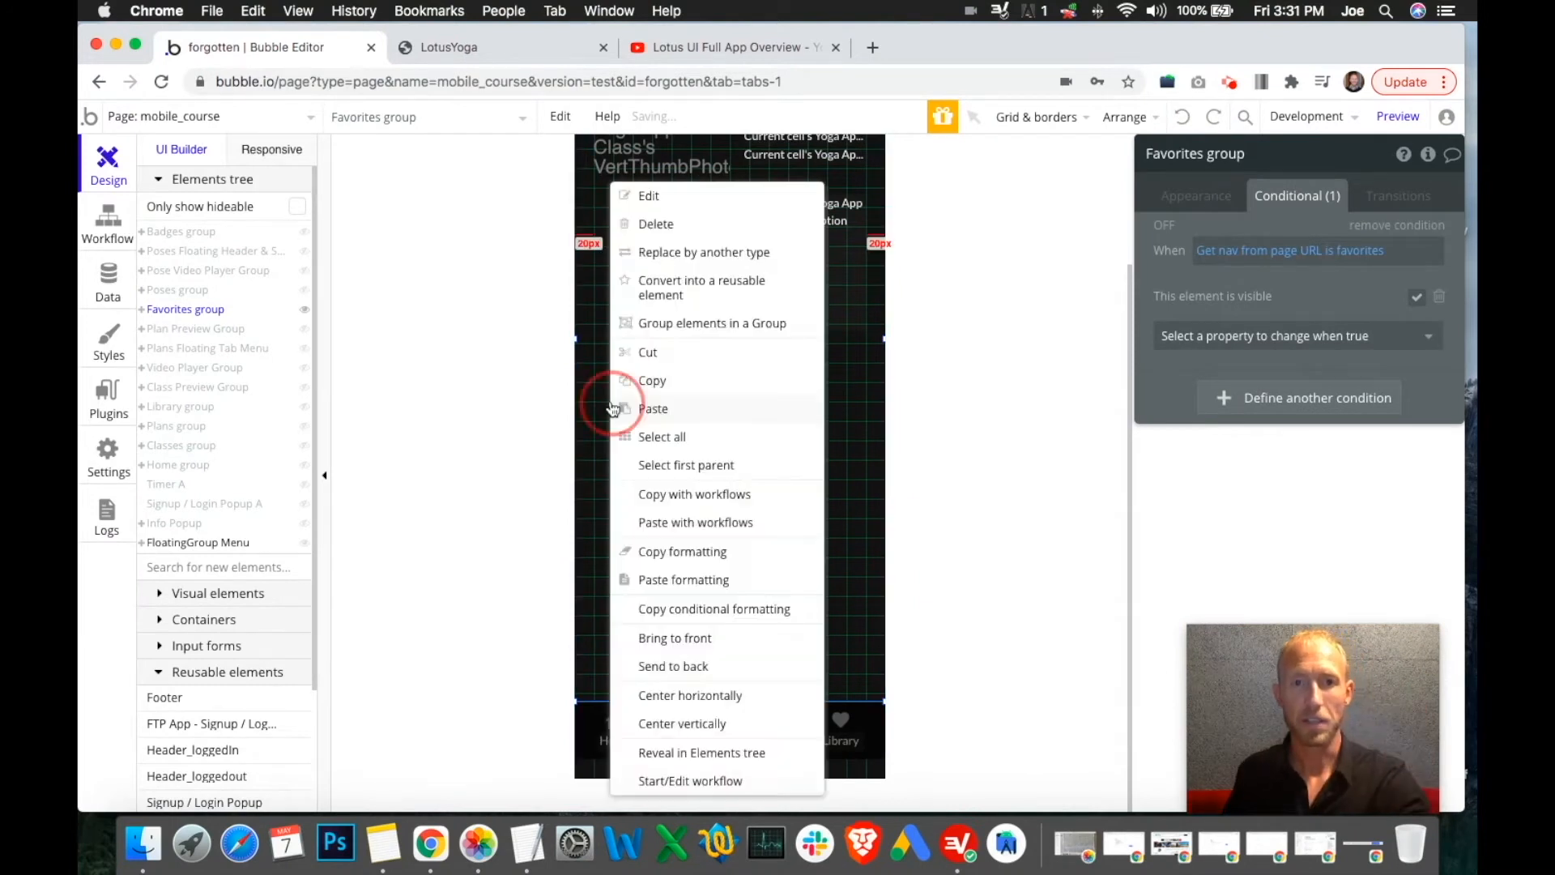
click(634, 413)
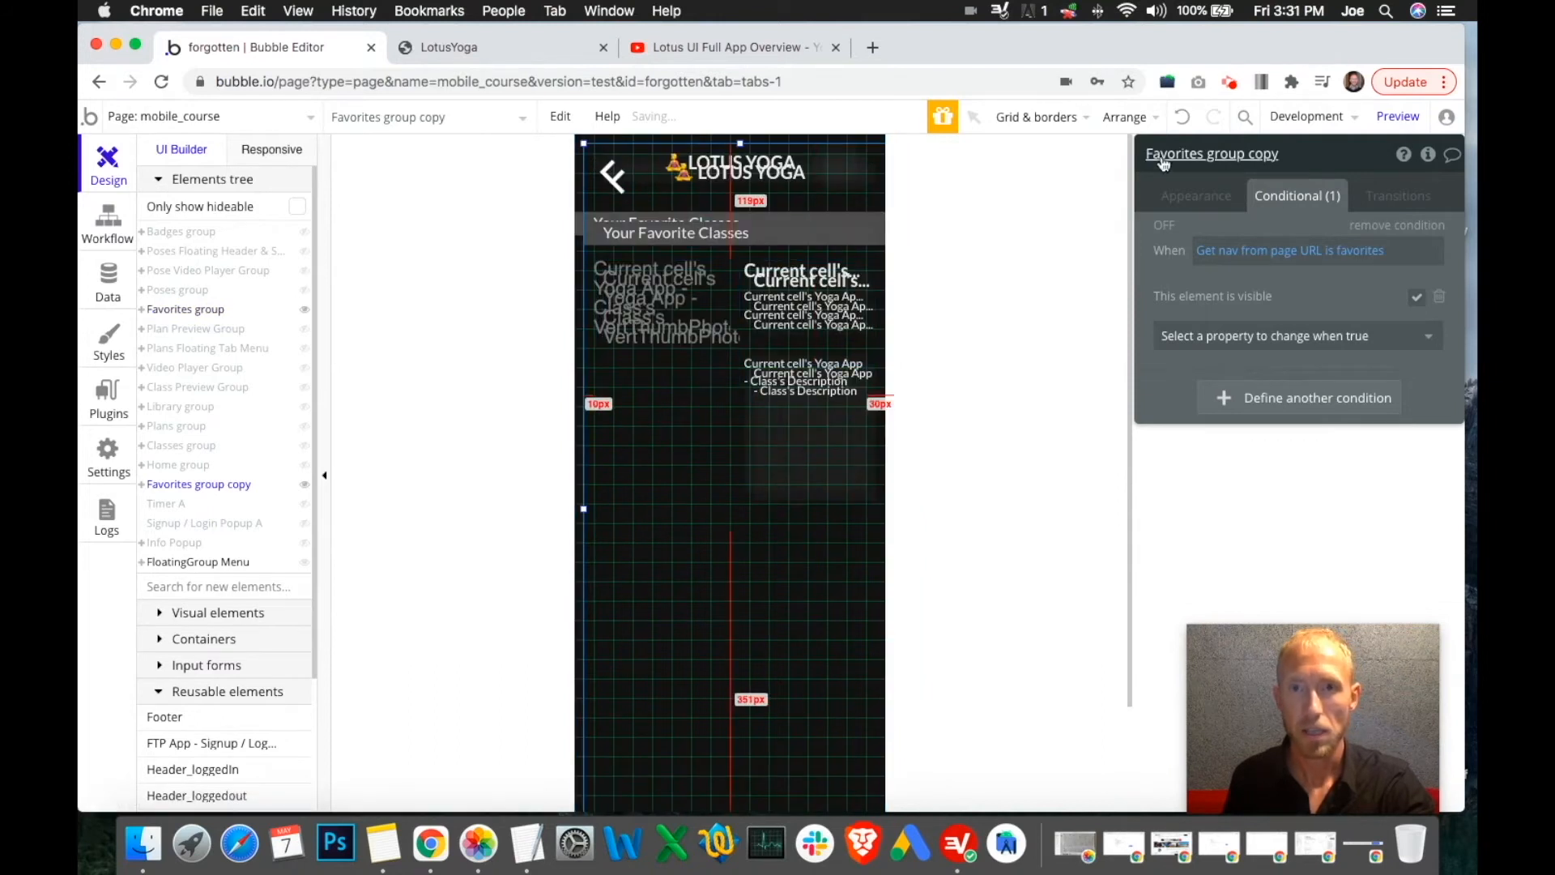
Rename the copy to 'User Settings' and make it visible when nav is user-settings
click(306, 311)
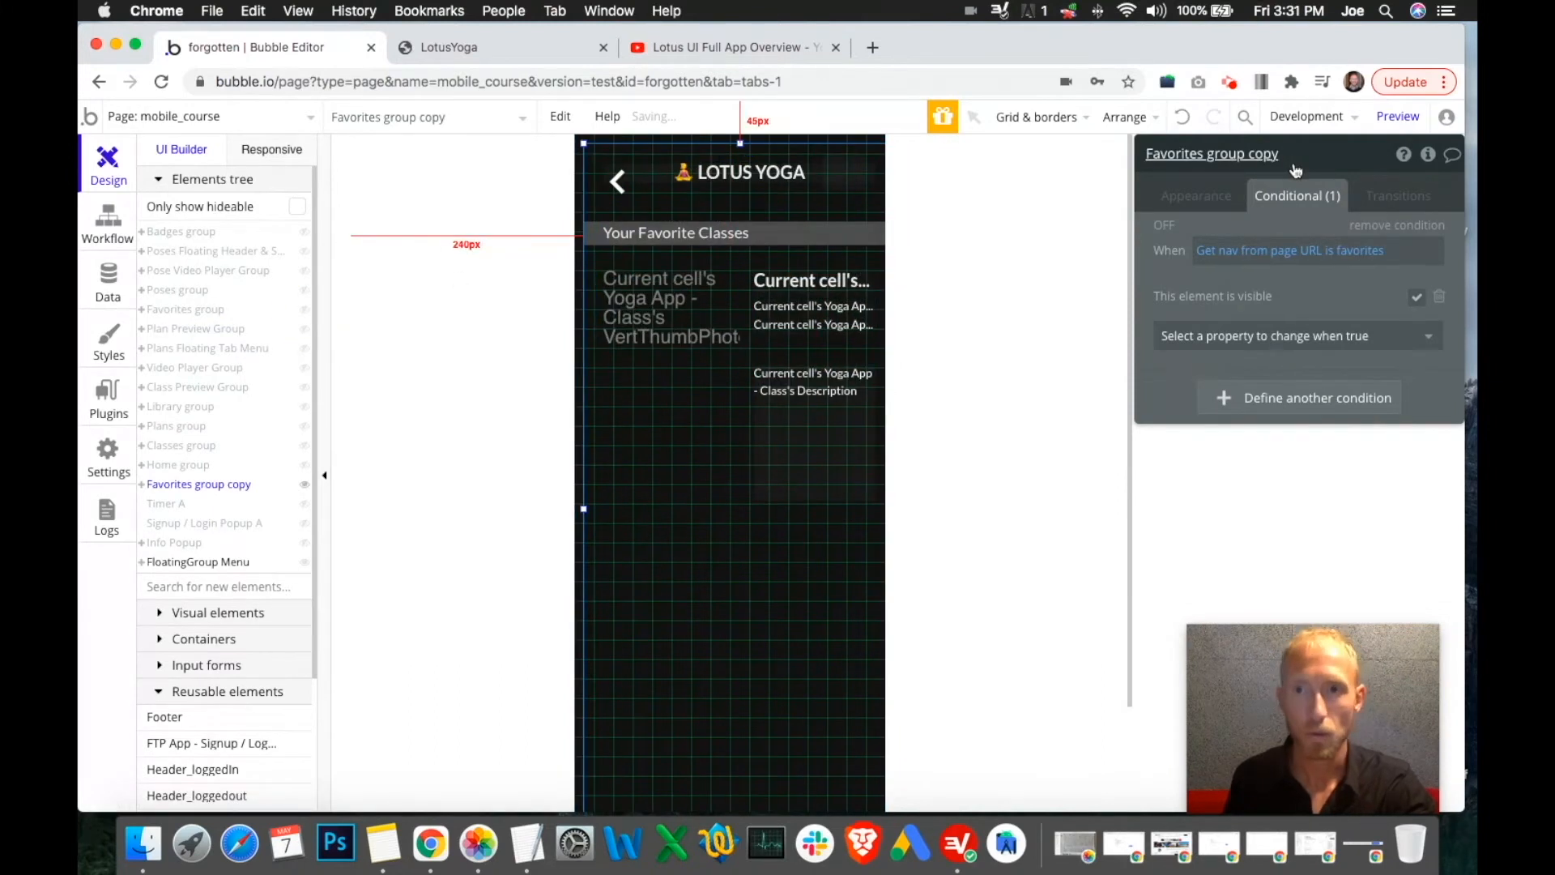
double_click(1261, 154)
double_click(1171, 154)
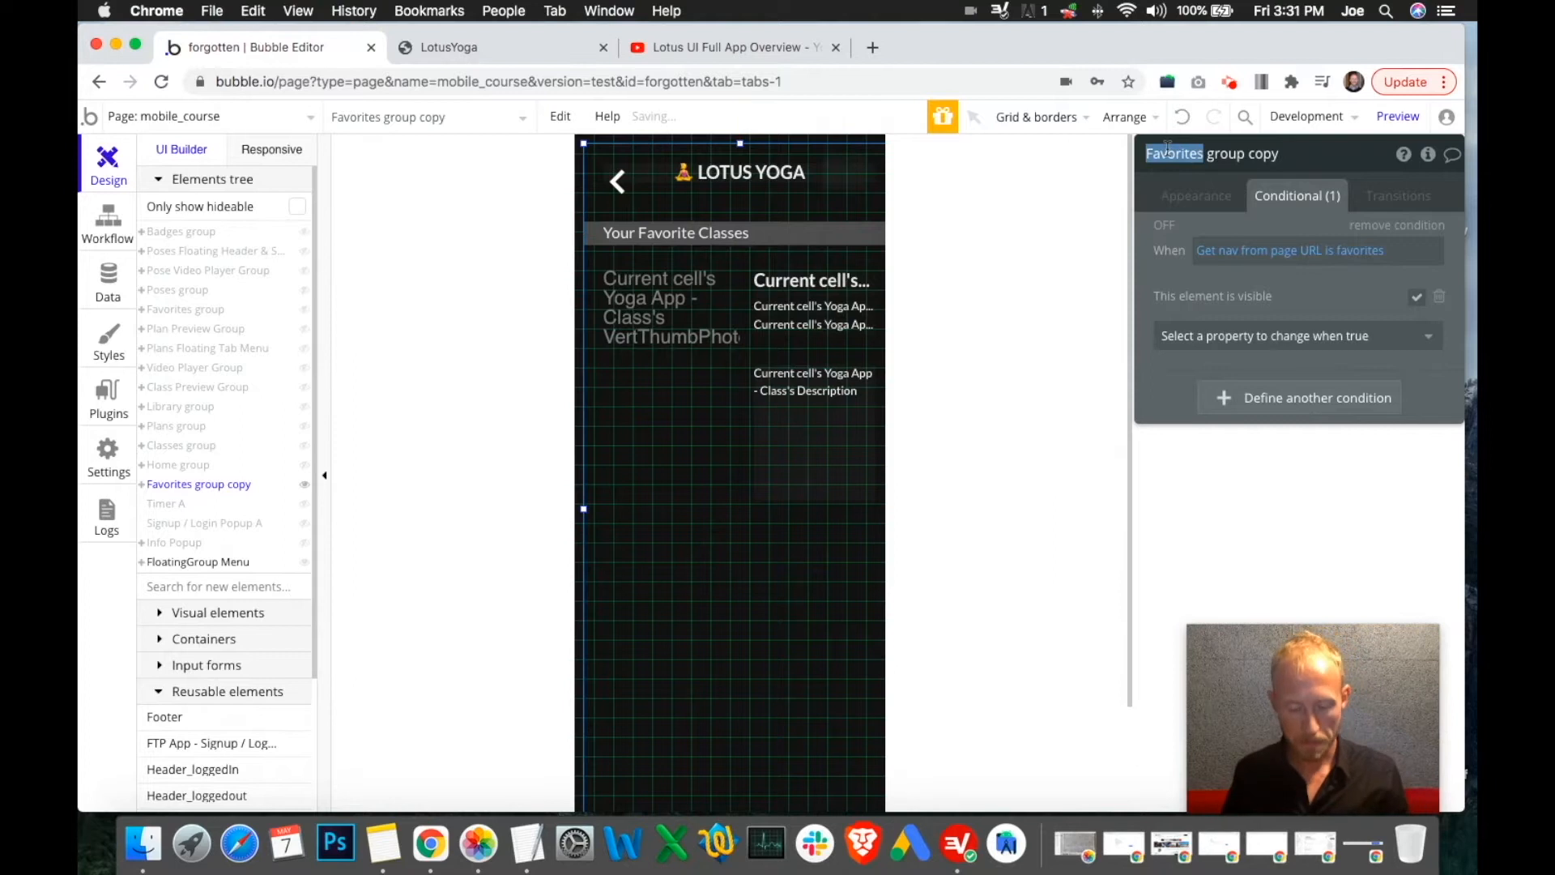
text(User Settings)
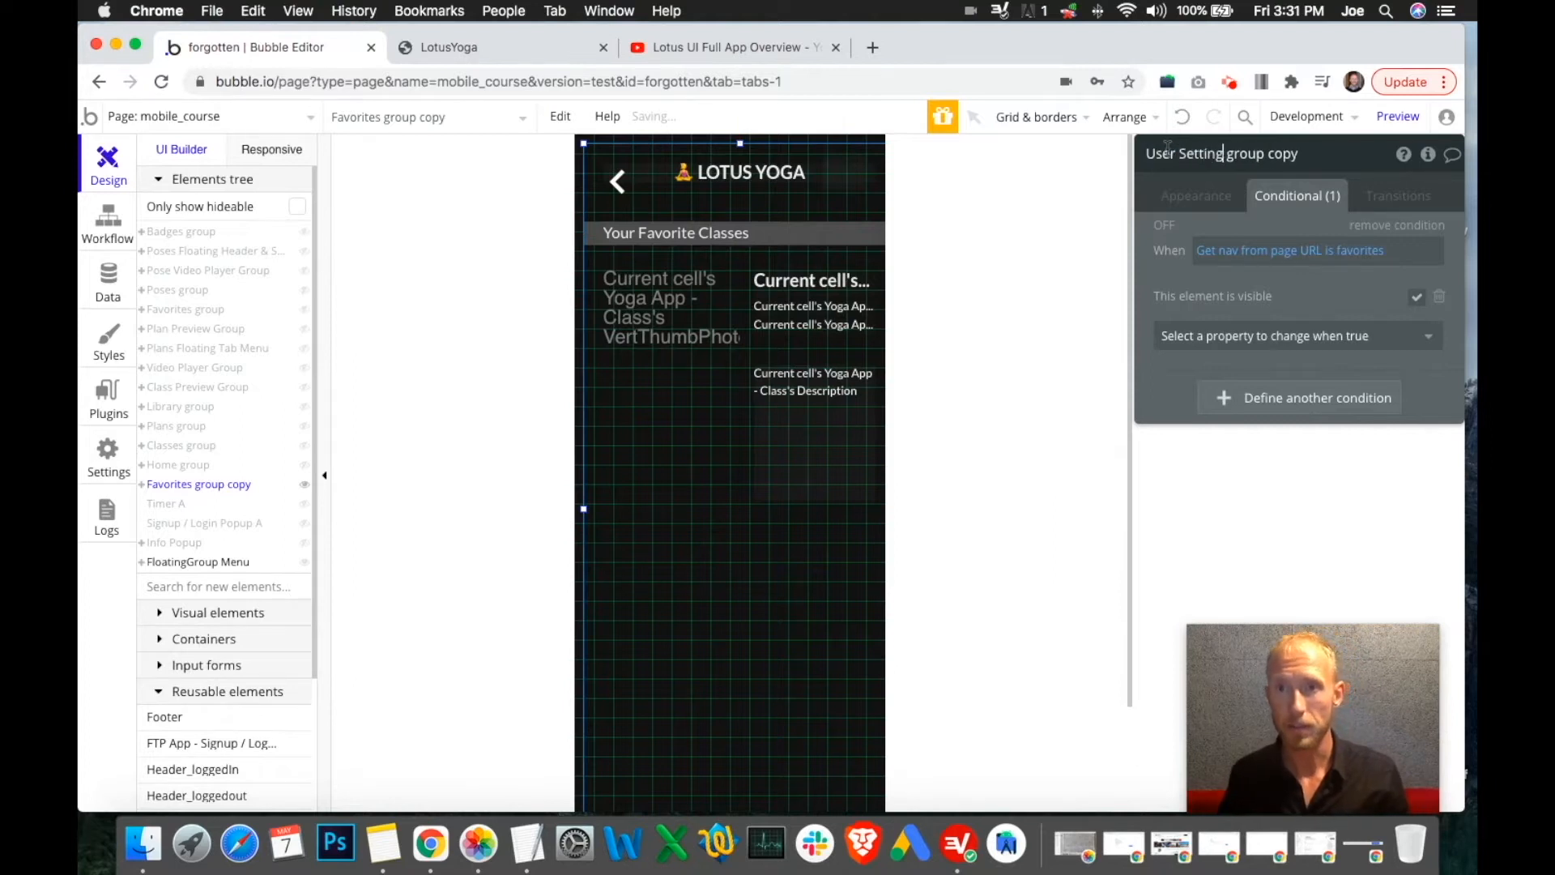
double_click(1288, 155)
key(BackSpace)
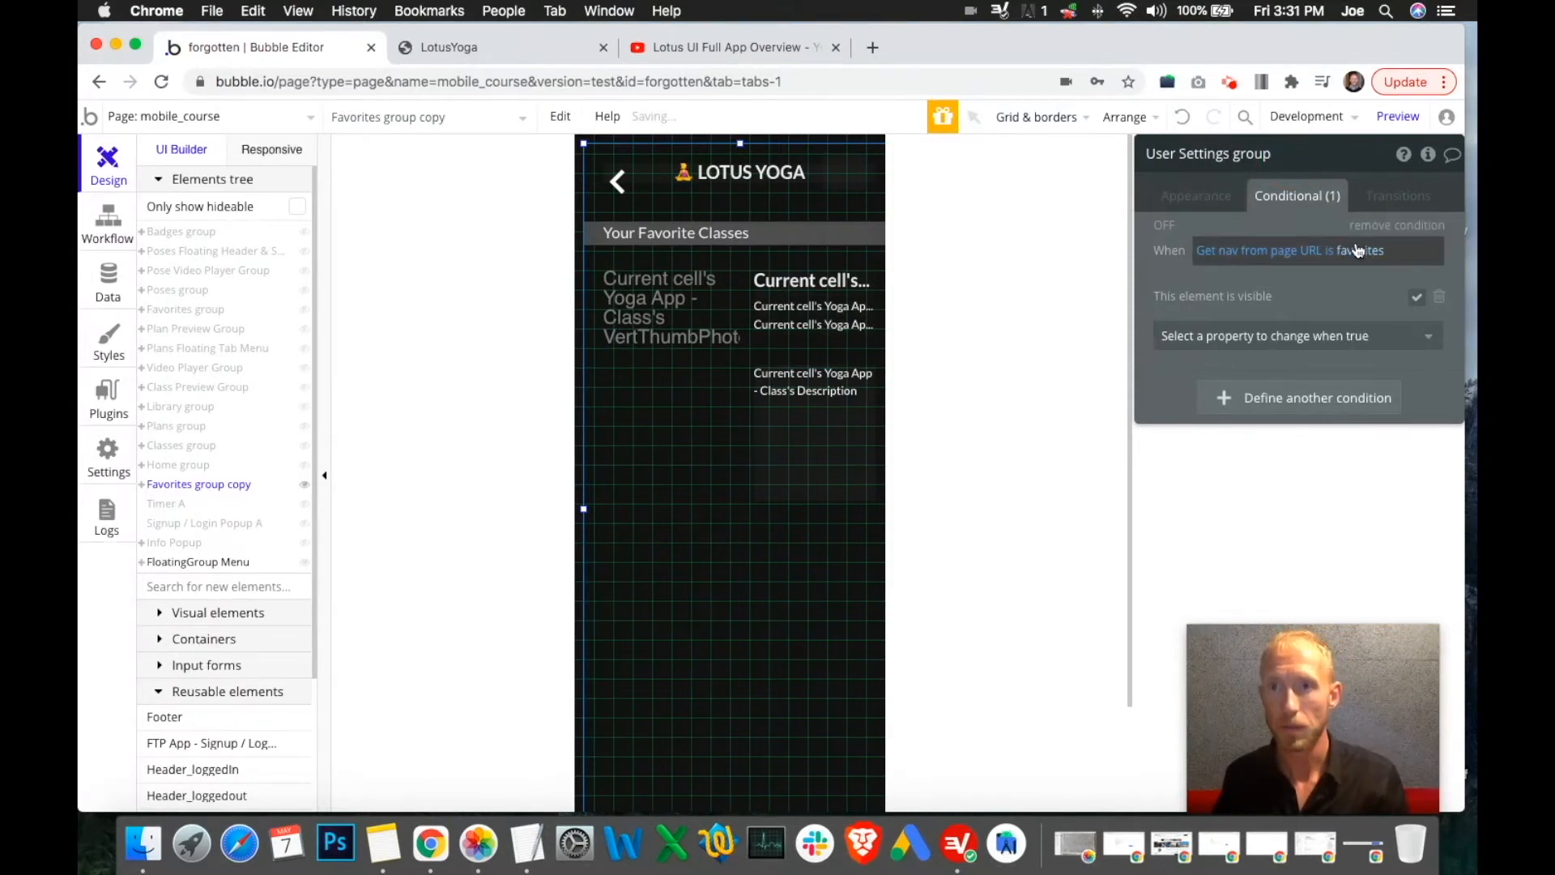
click(1357, 249)
double_click(1359, 250)
text(user-settings)
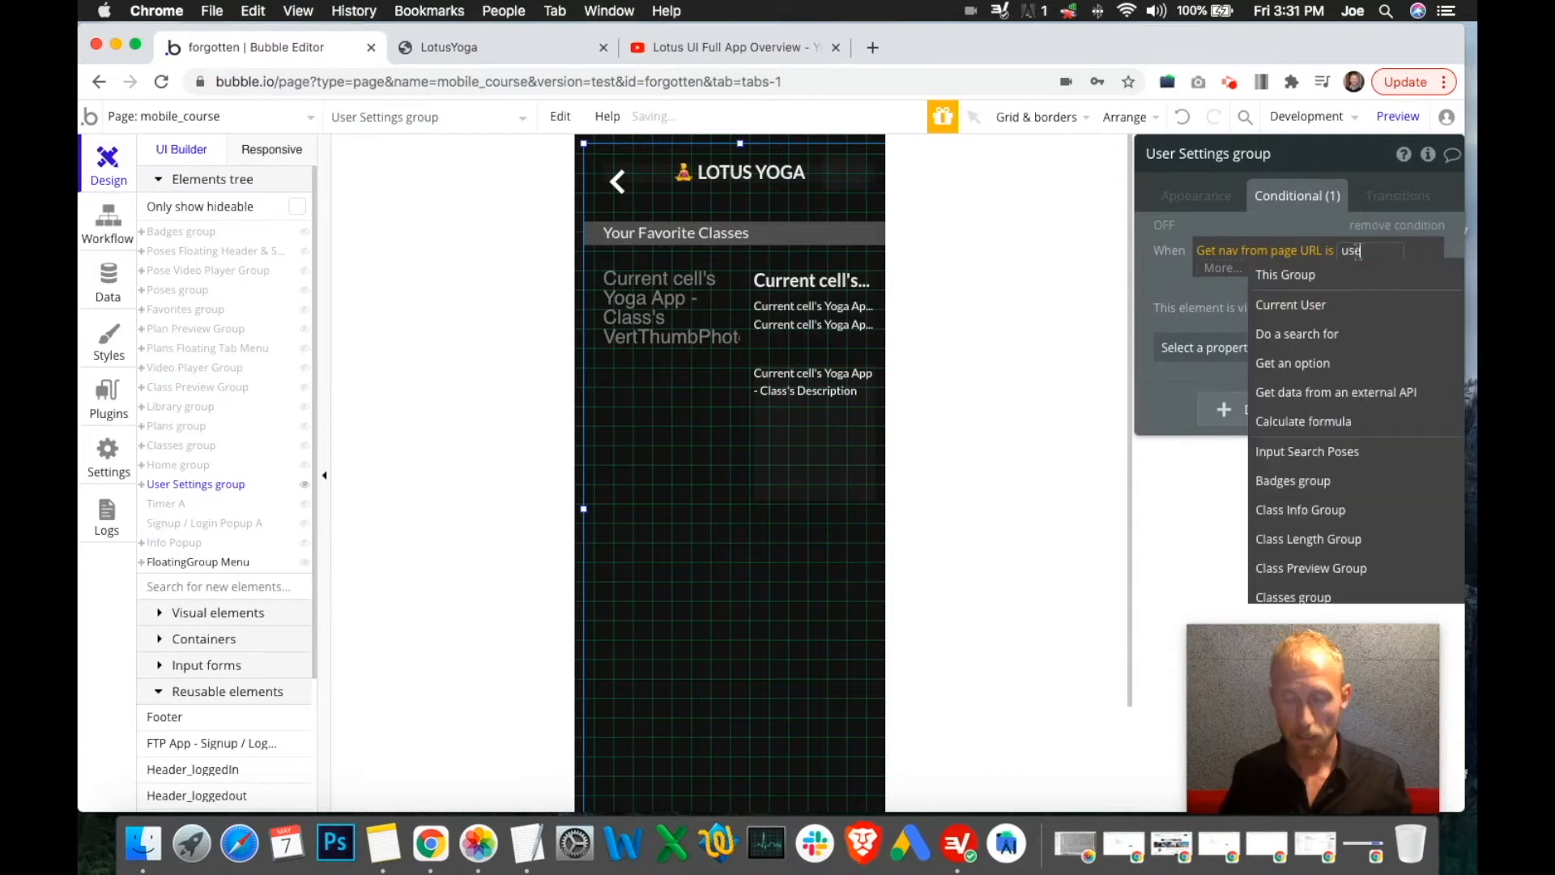
click(1323, 321)
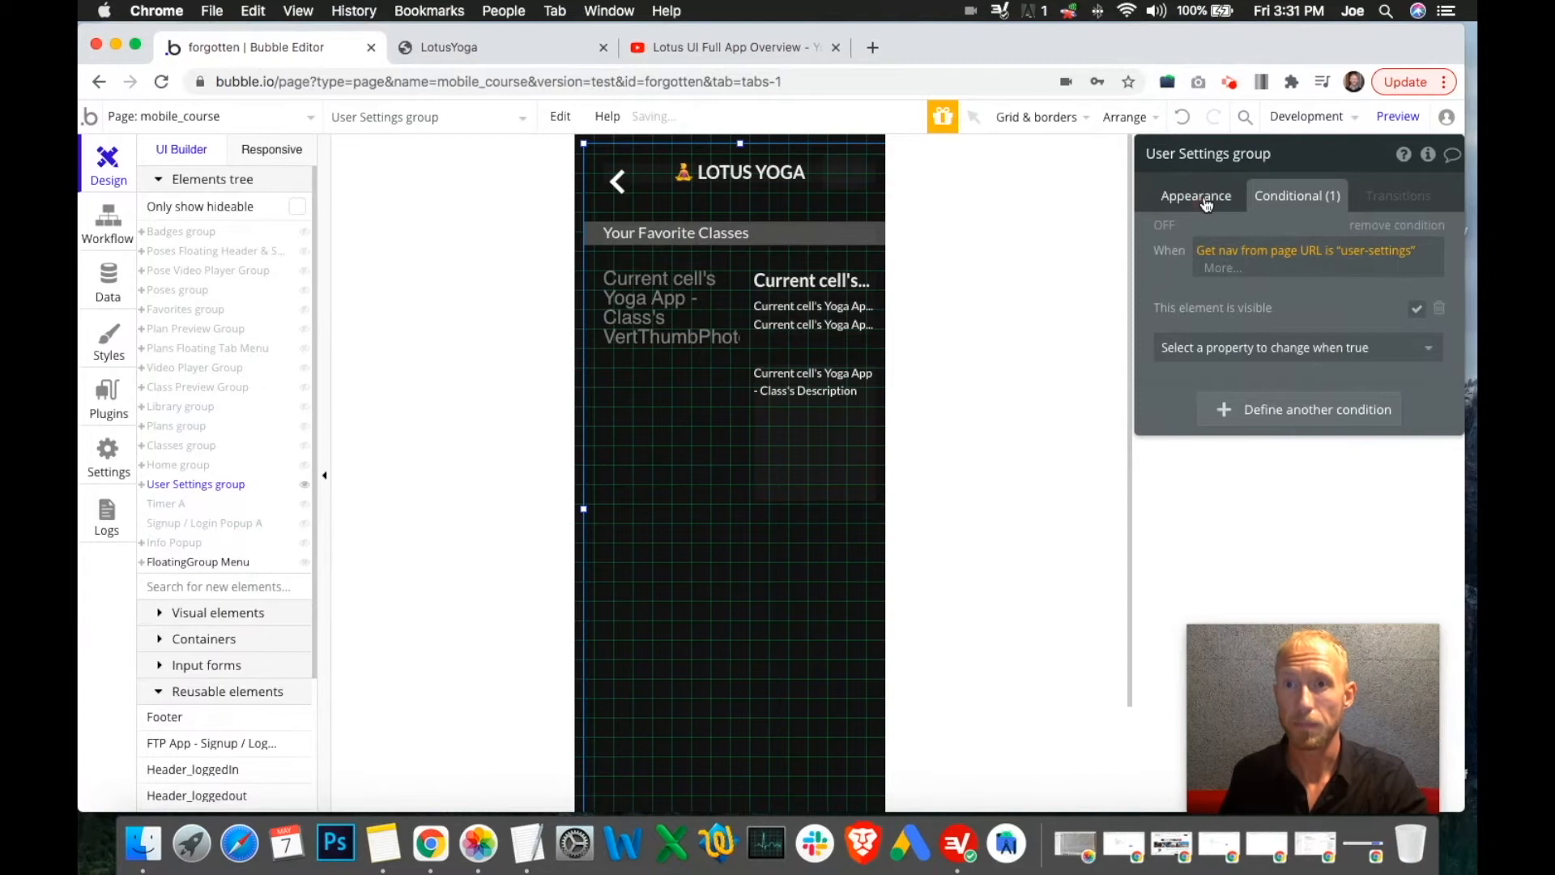
Position the User Settings group at X 0 and Y 0
click(1198, 202)
scroll(1296, 527, down, 10)
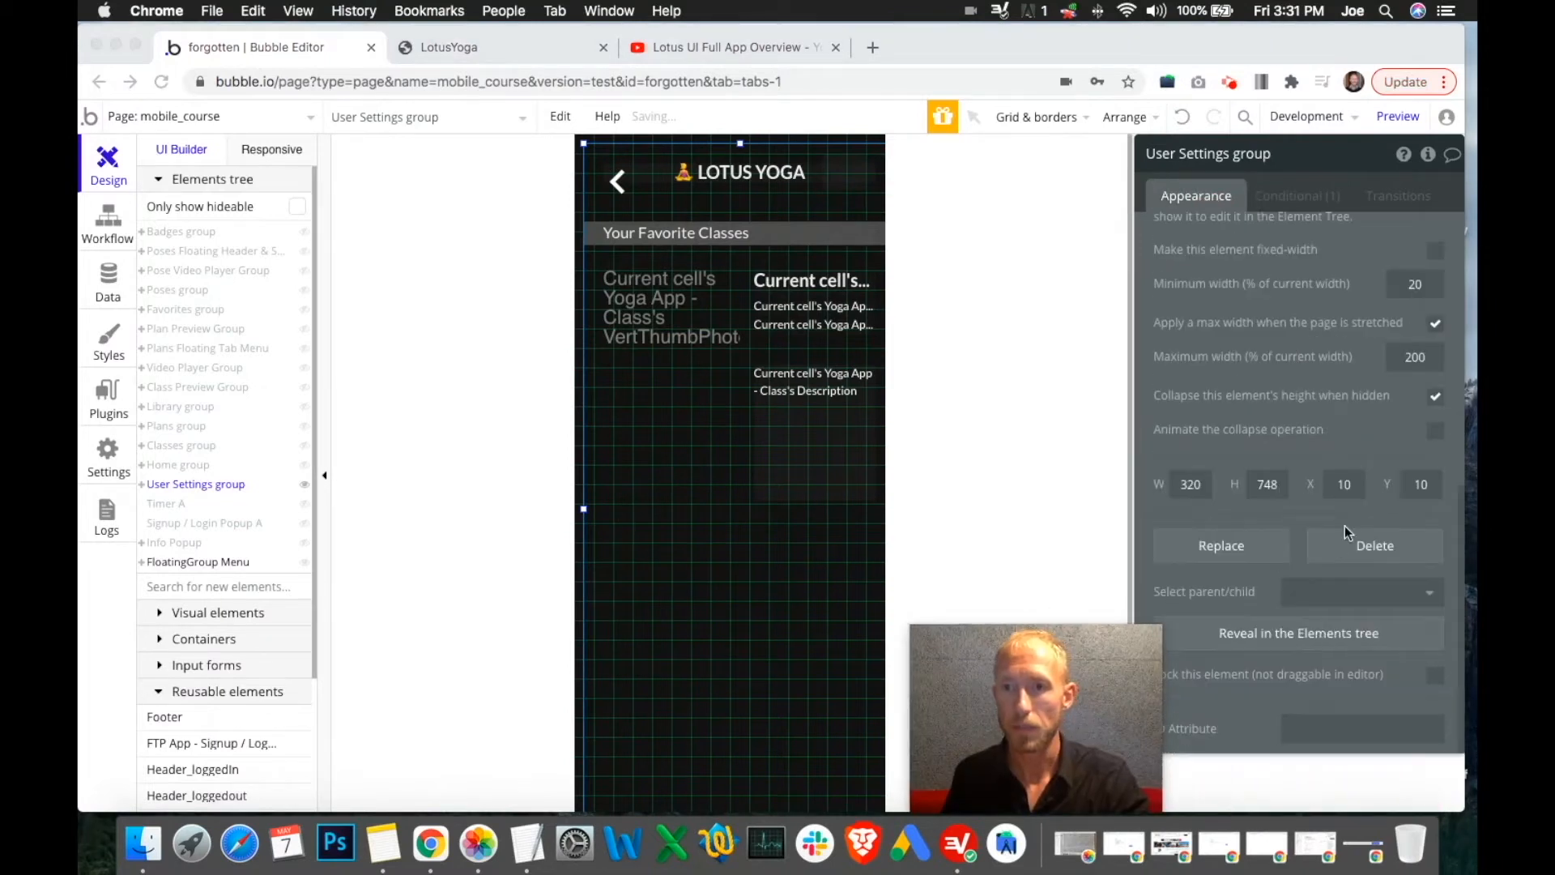
click(1345, 485)
text(0)
click(1423, 485)
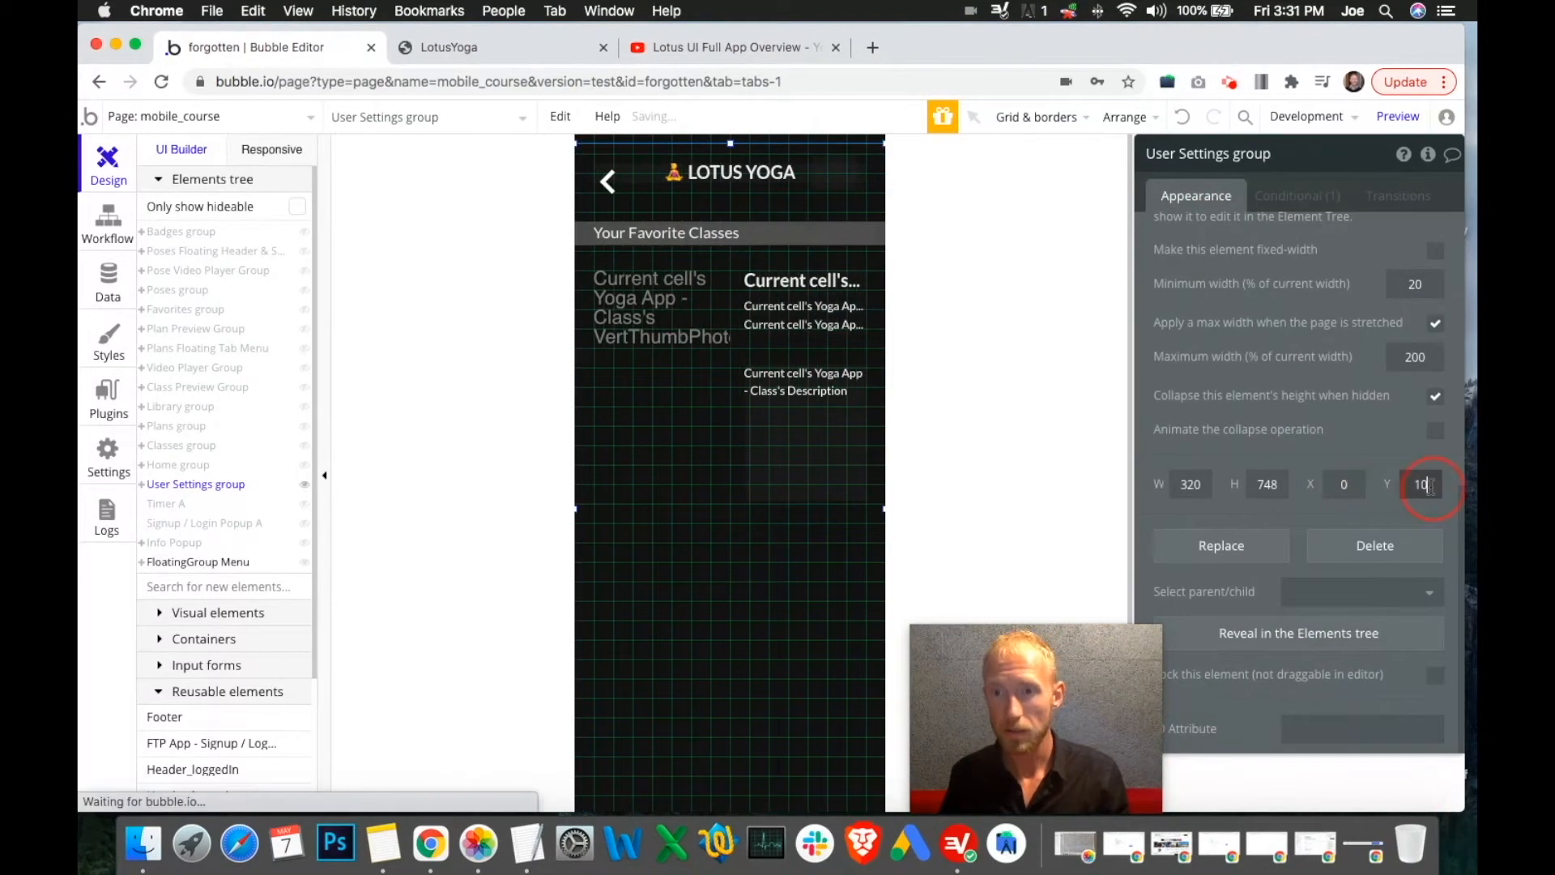
text(0)
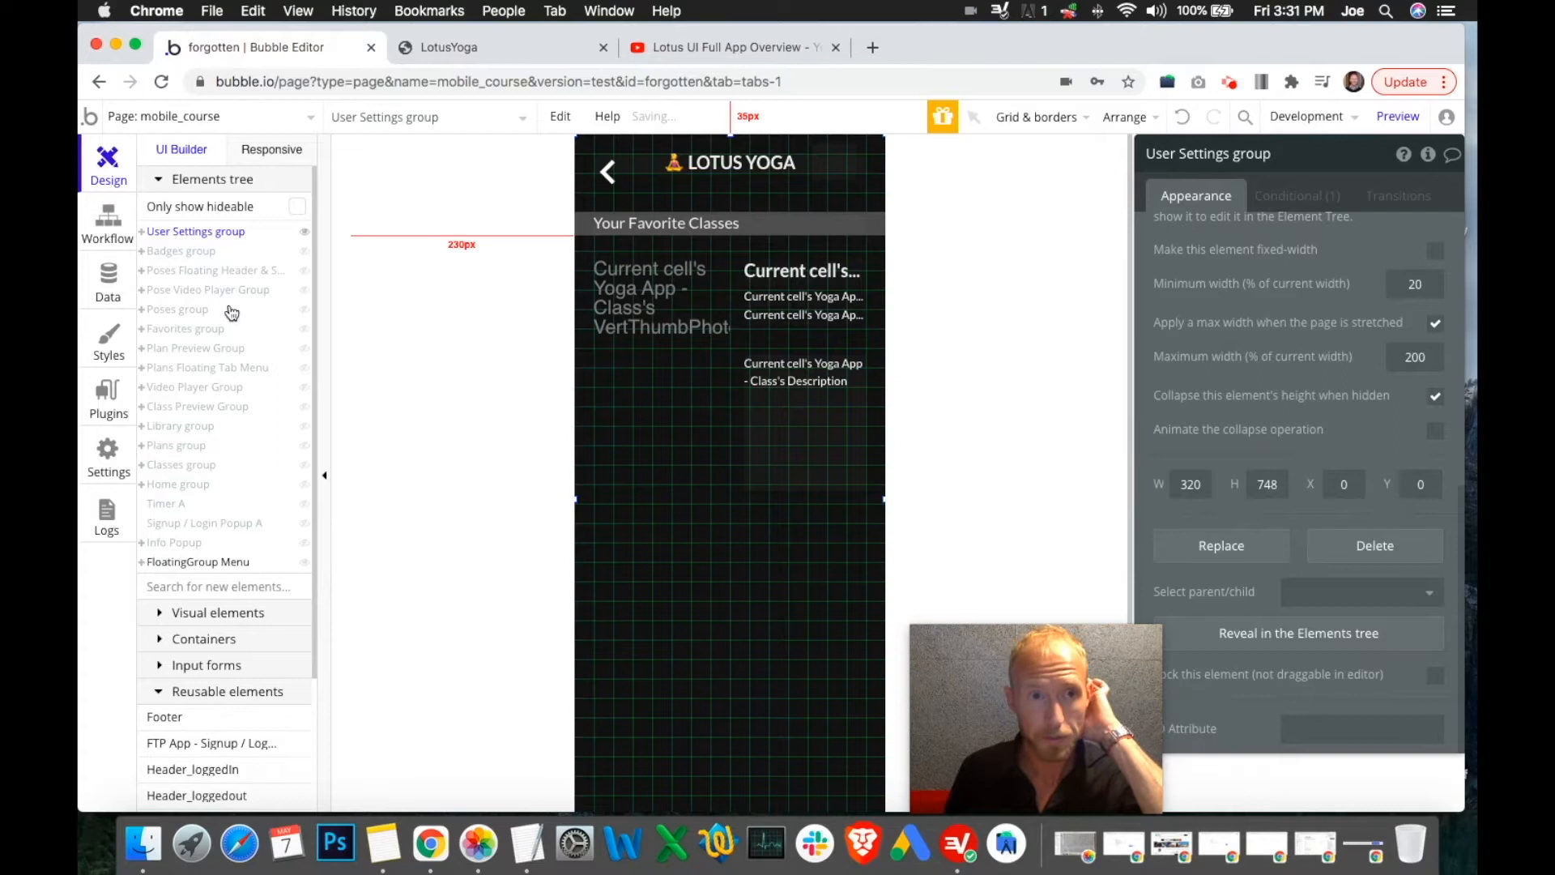
click(704, 527)
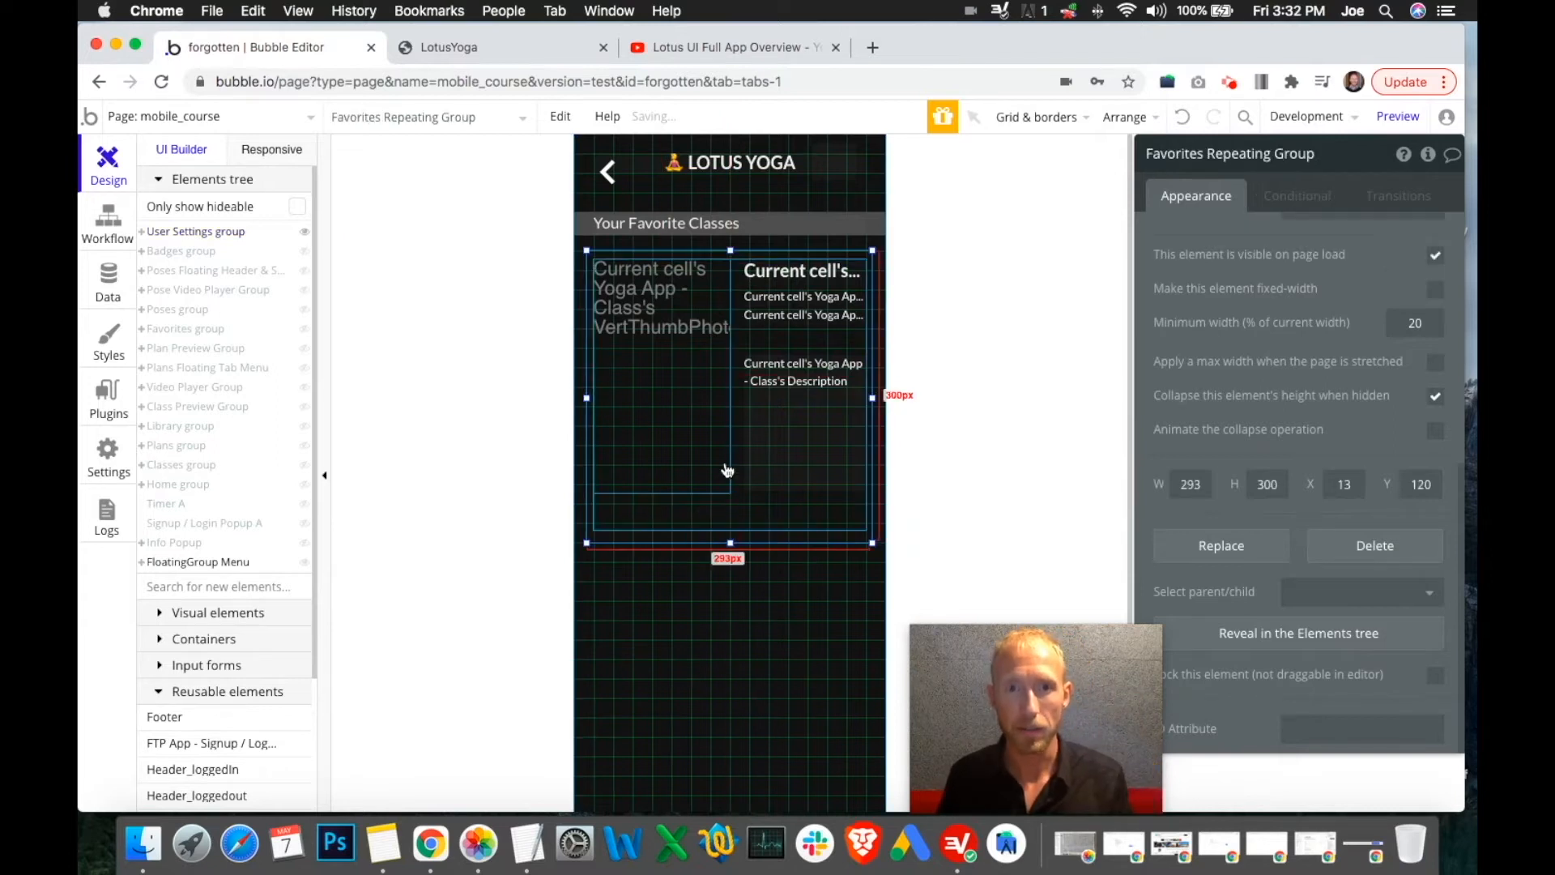
Delete the Favorites Repeating Group and expand the User Settings group's element list
key(Delete)
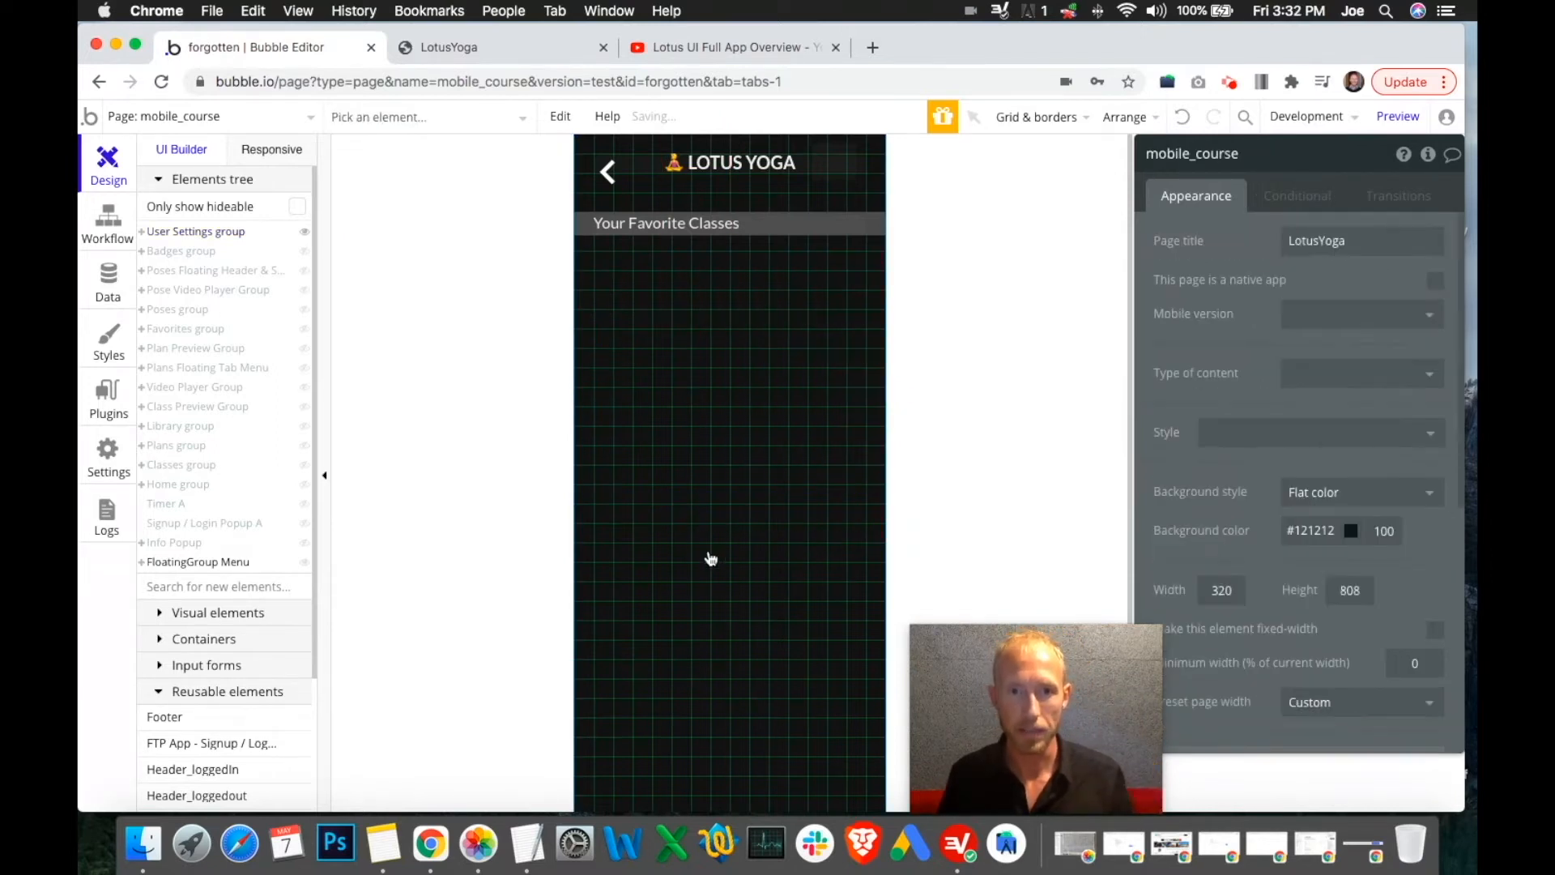
click(714, 607)
click(141, 232)
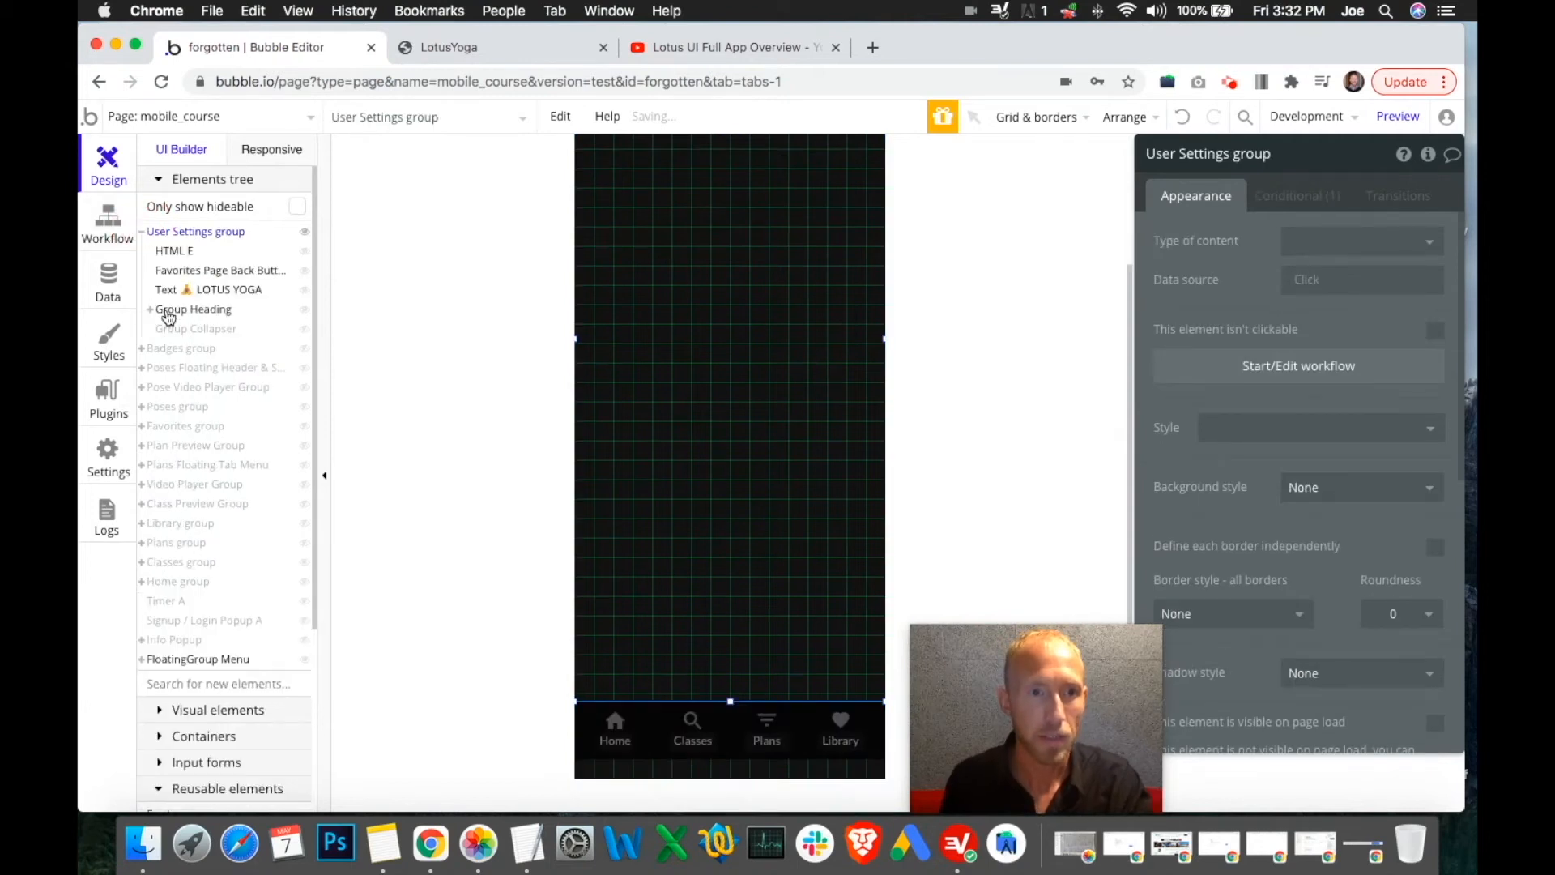
click(170, 310)
click(198, 328)
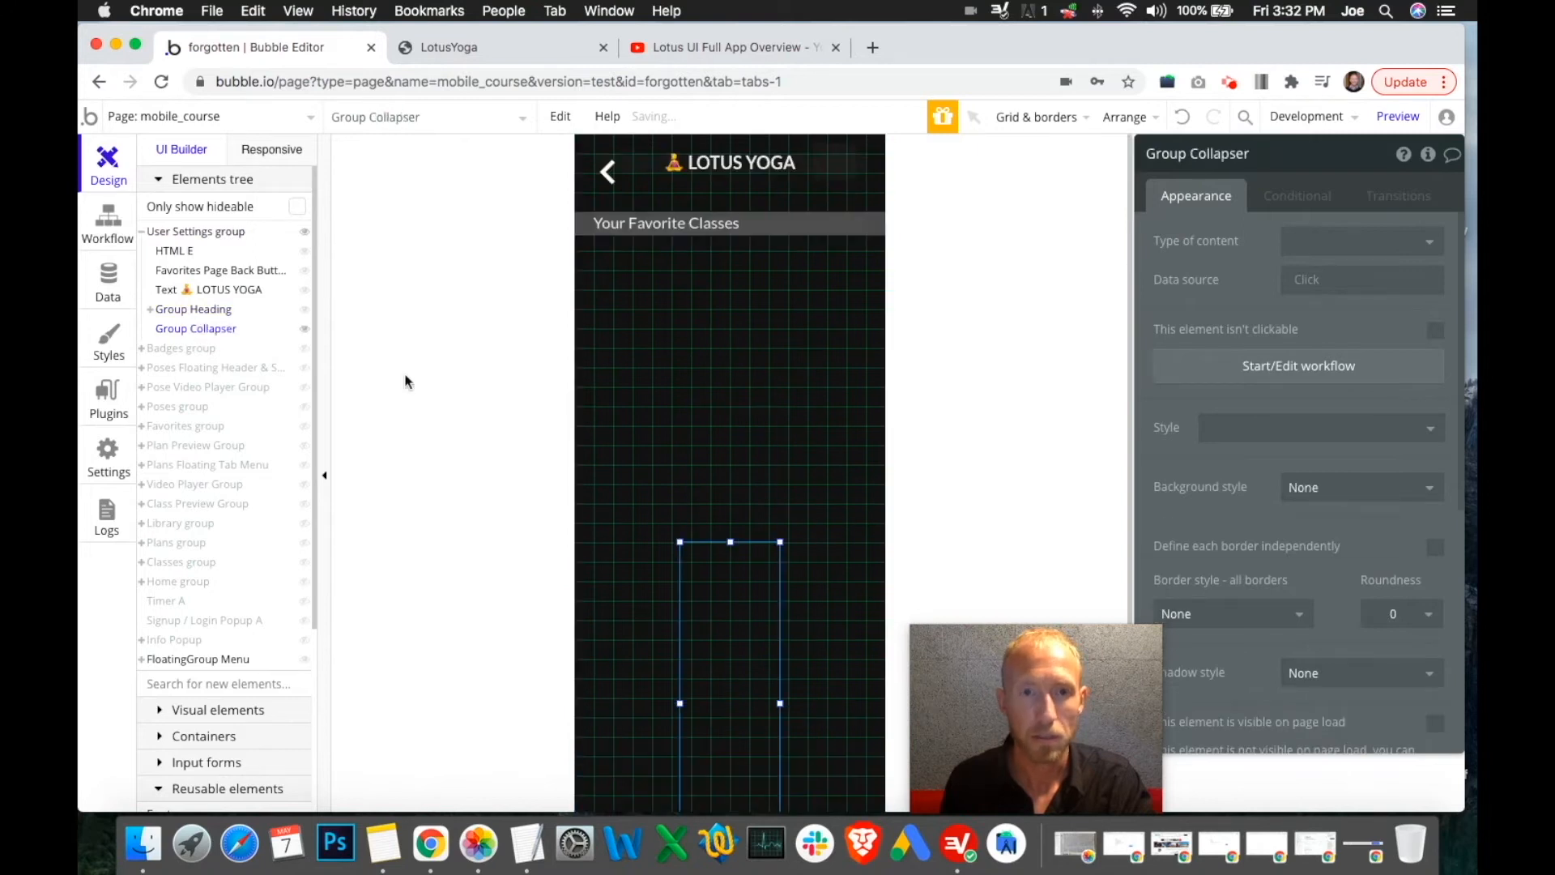
Rename the copied back button from Favorites to 'User Settings'
click(211, 271)
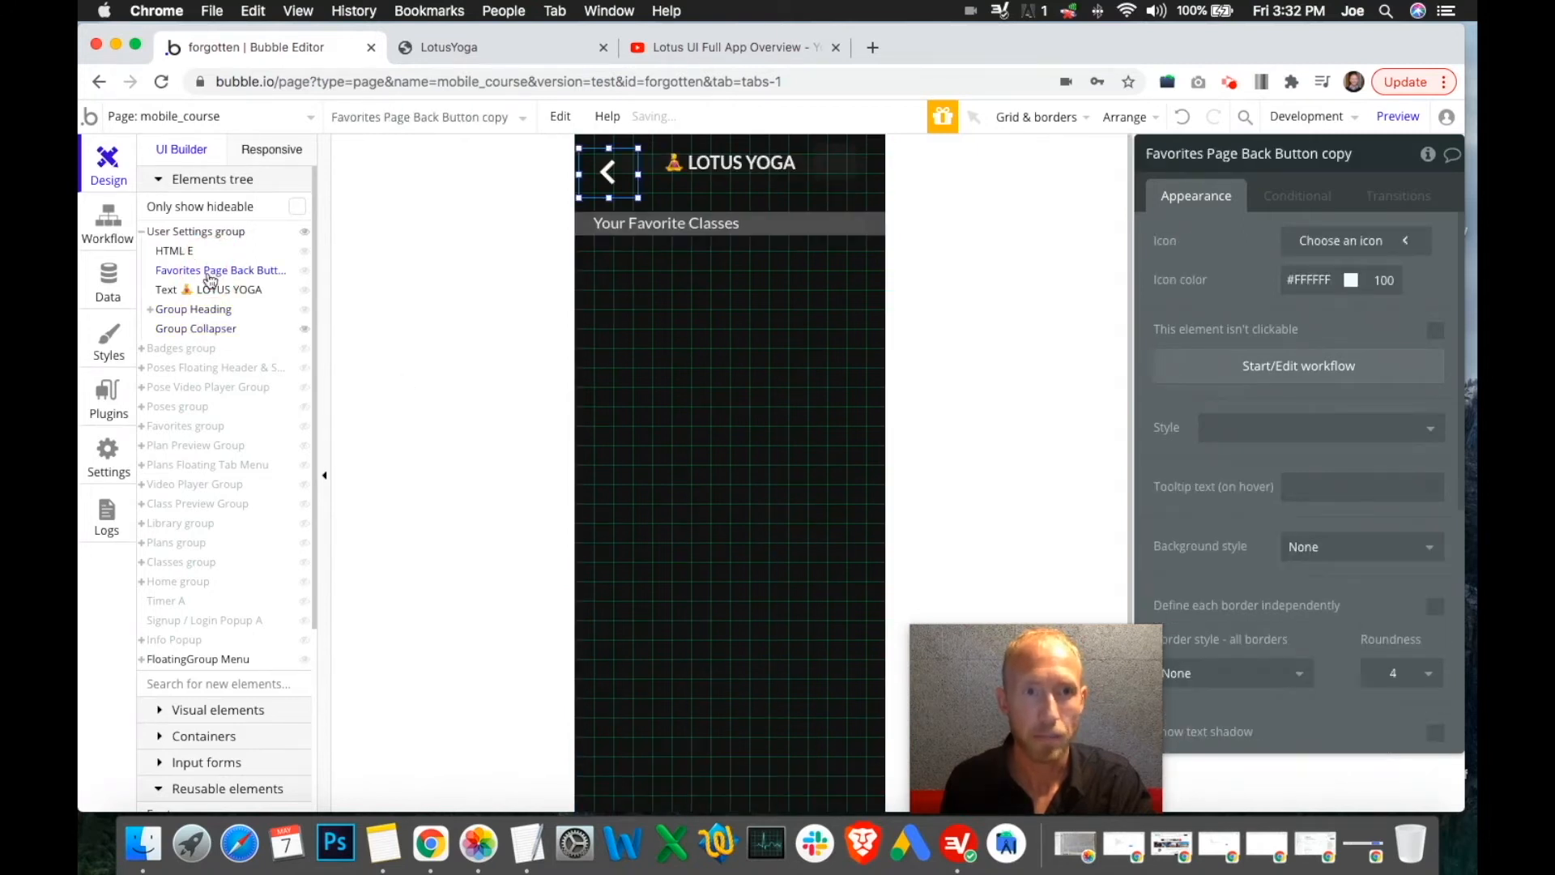
double_click(1185, 155)
text(User Se)
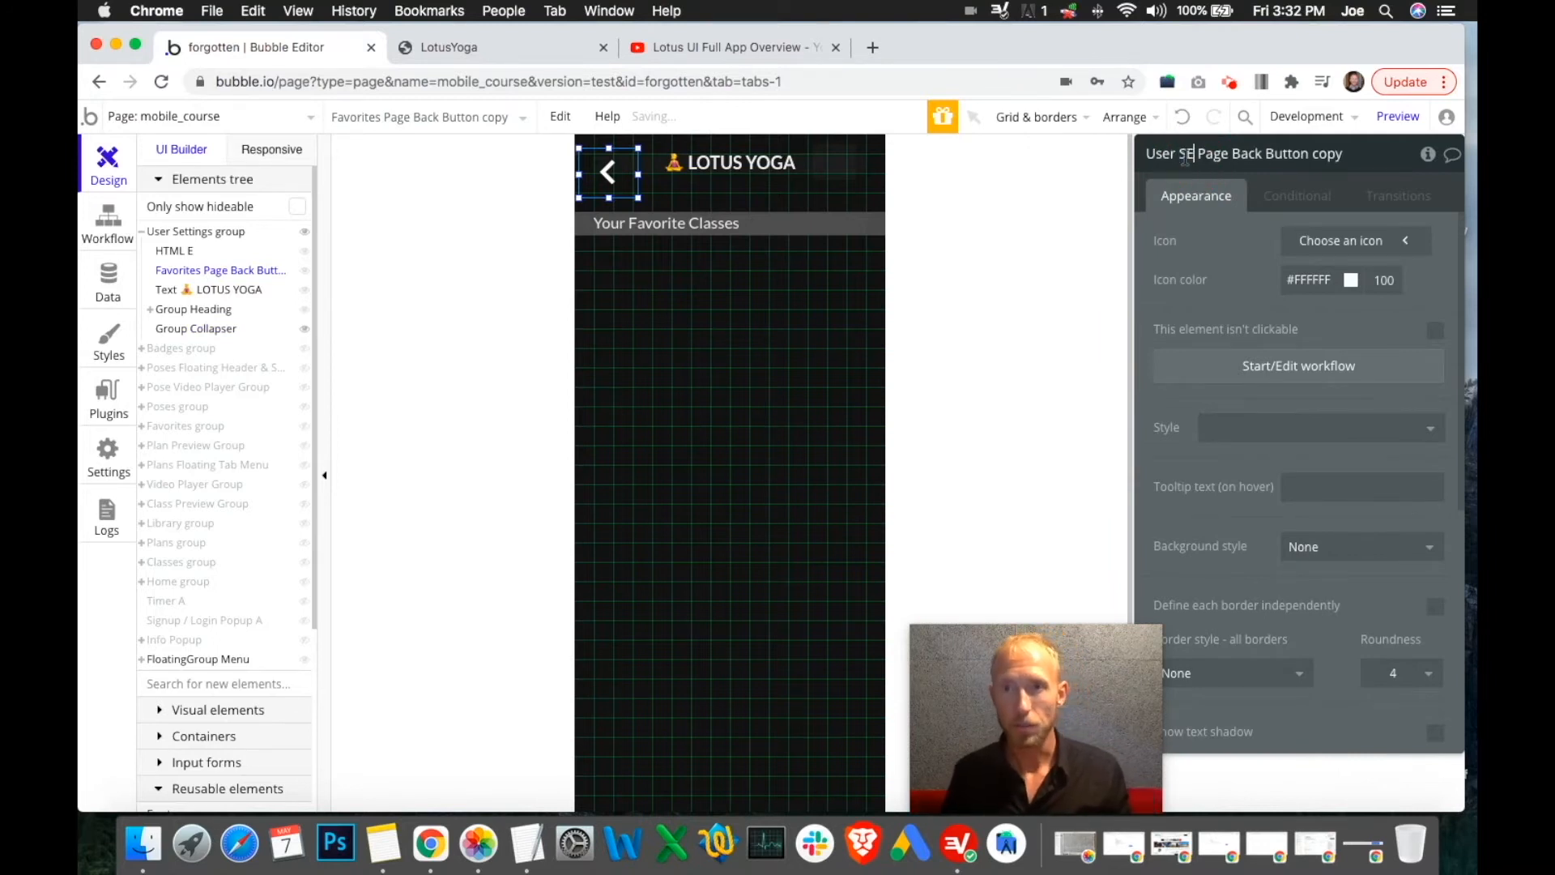
text(ttings)
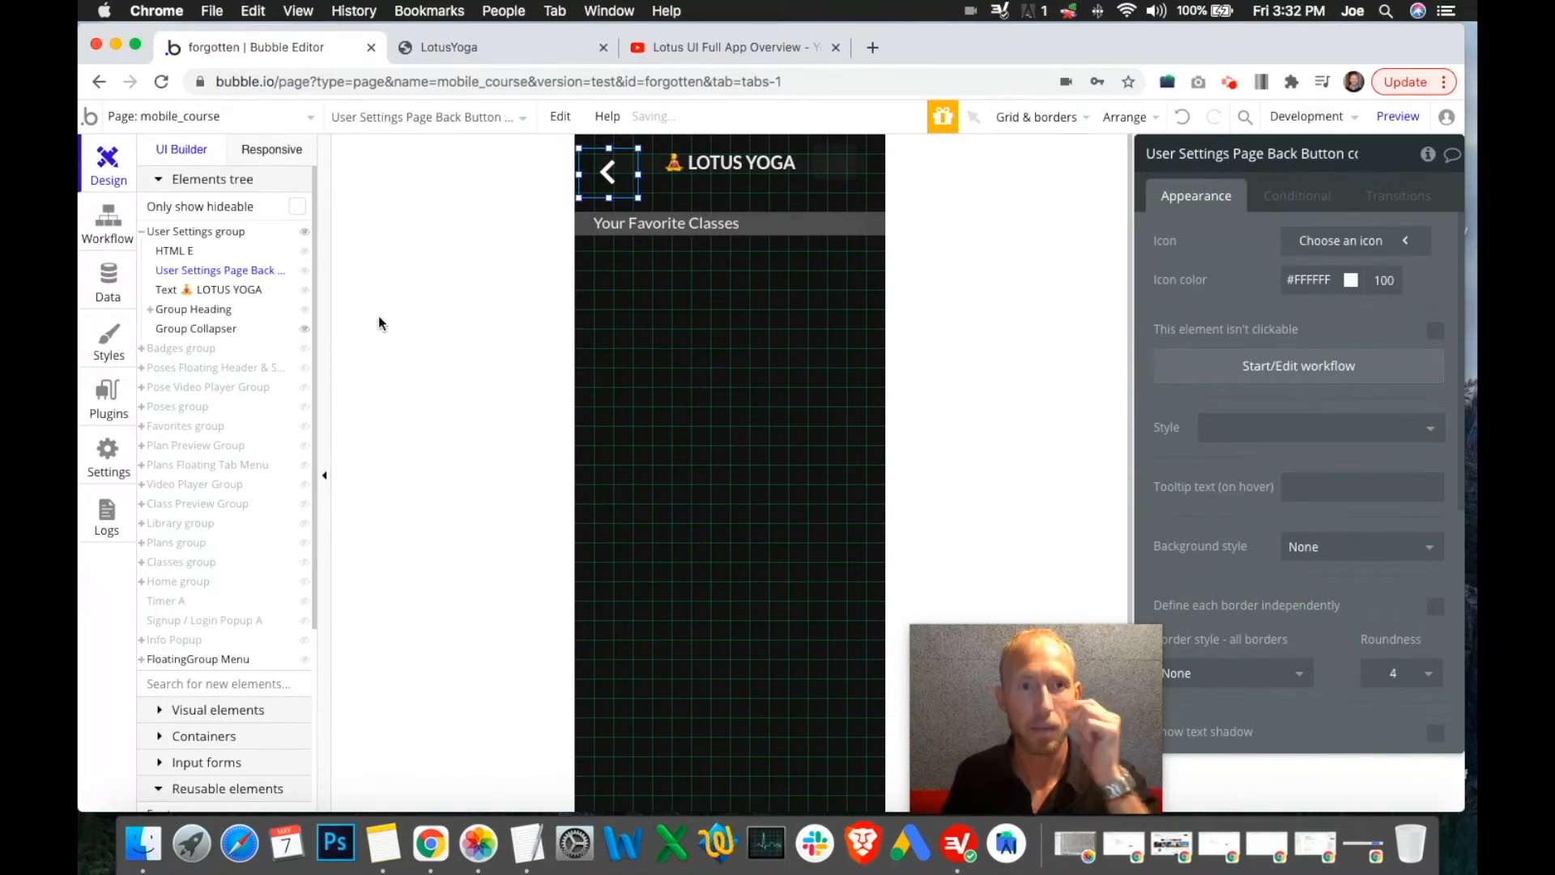
Delete the HTML E element from the User Settings group
click(171, 250)
right_click(836, 168)
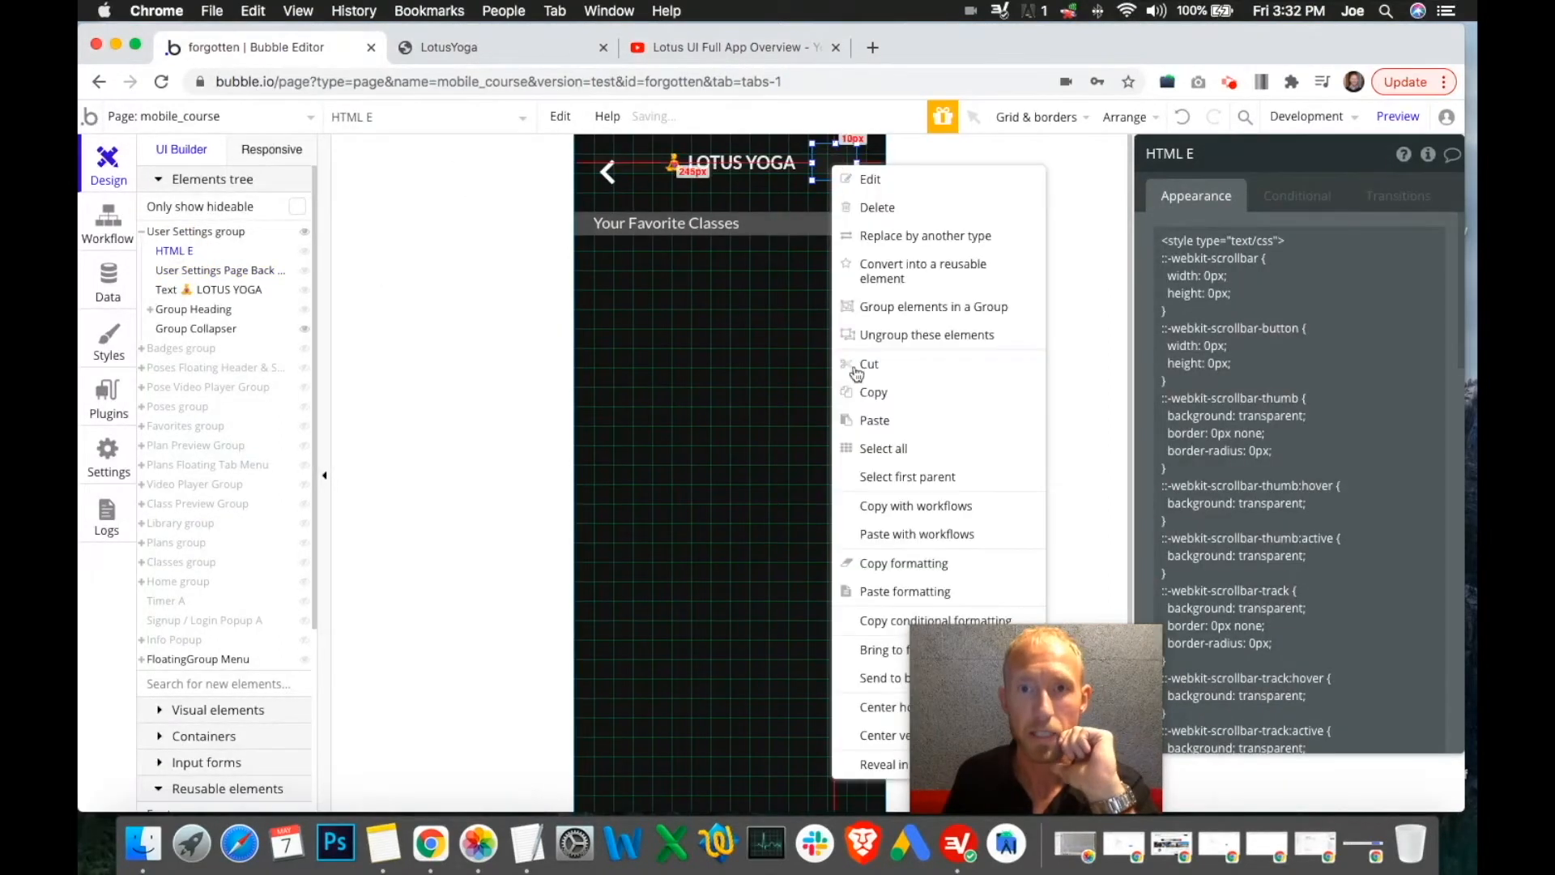
click(873, 207)
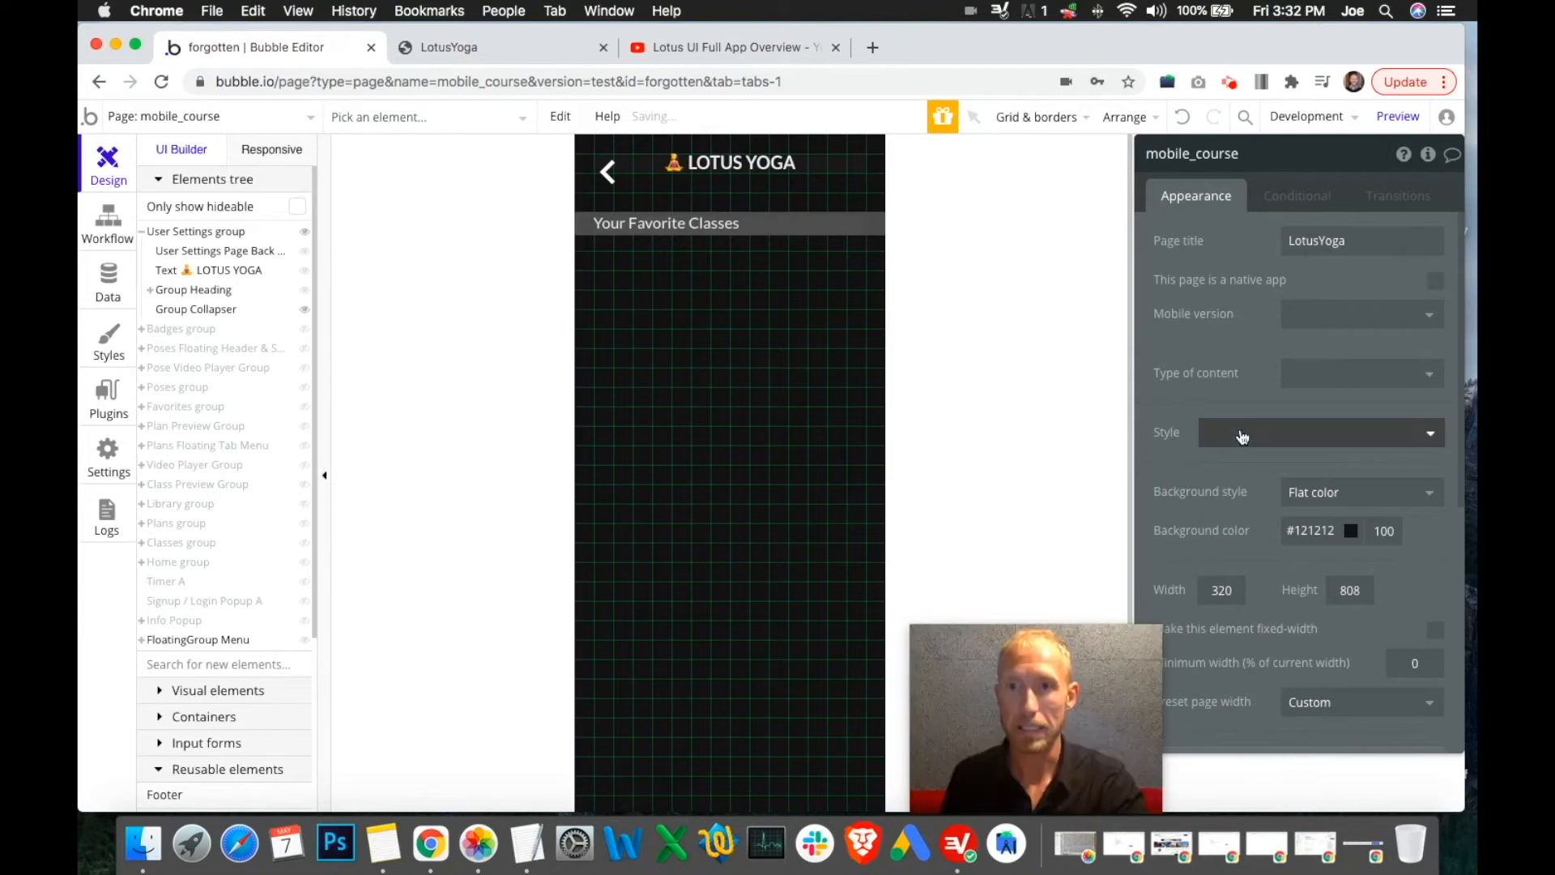
scroll(271, 531, down, 5)
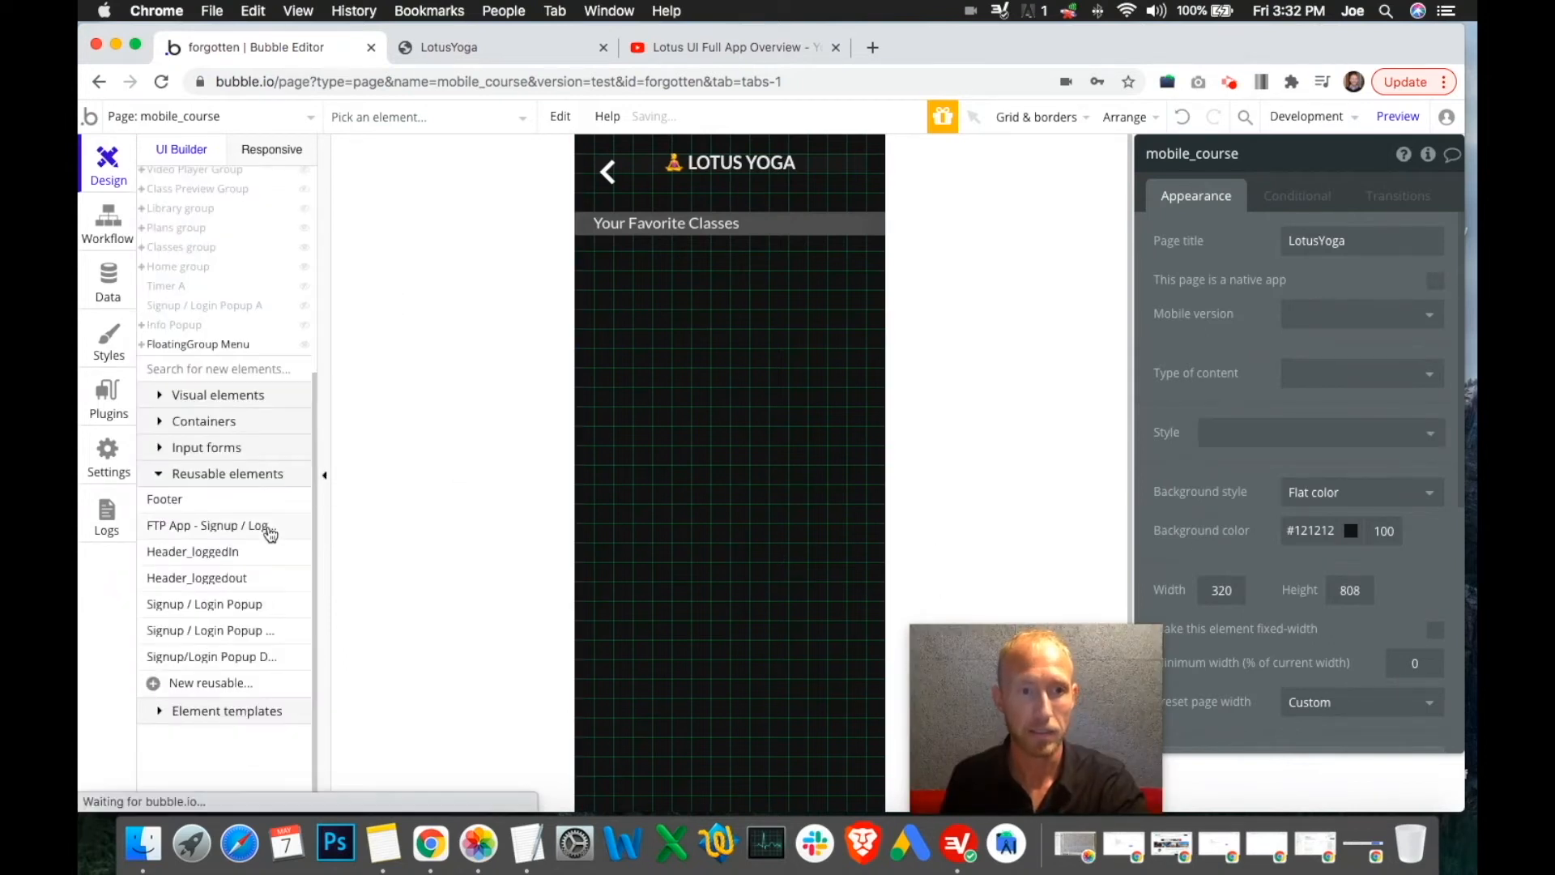
scroll(271, 534, up, 5)
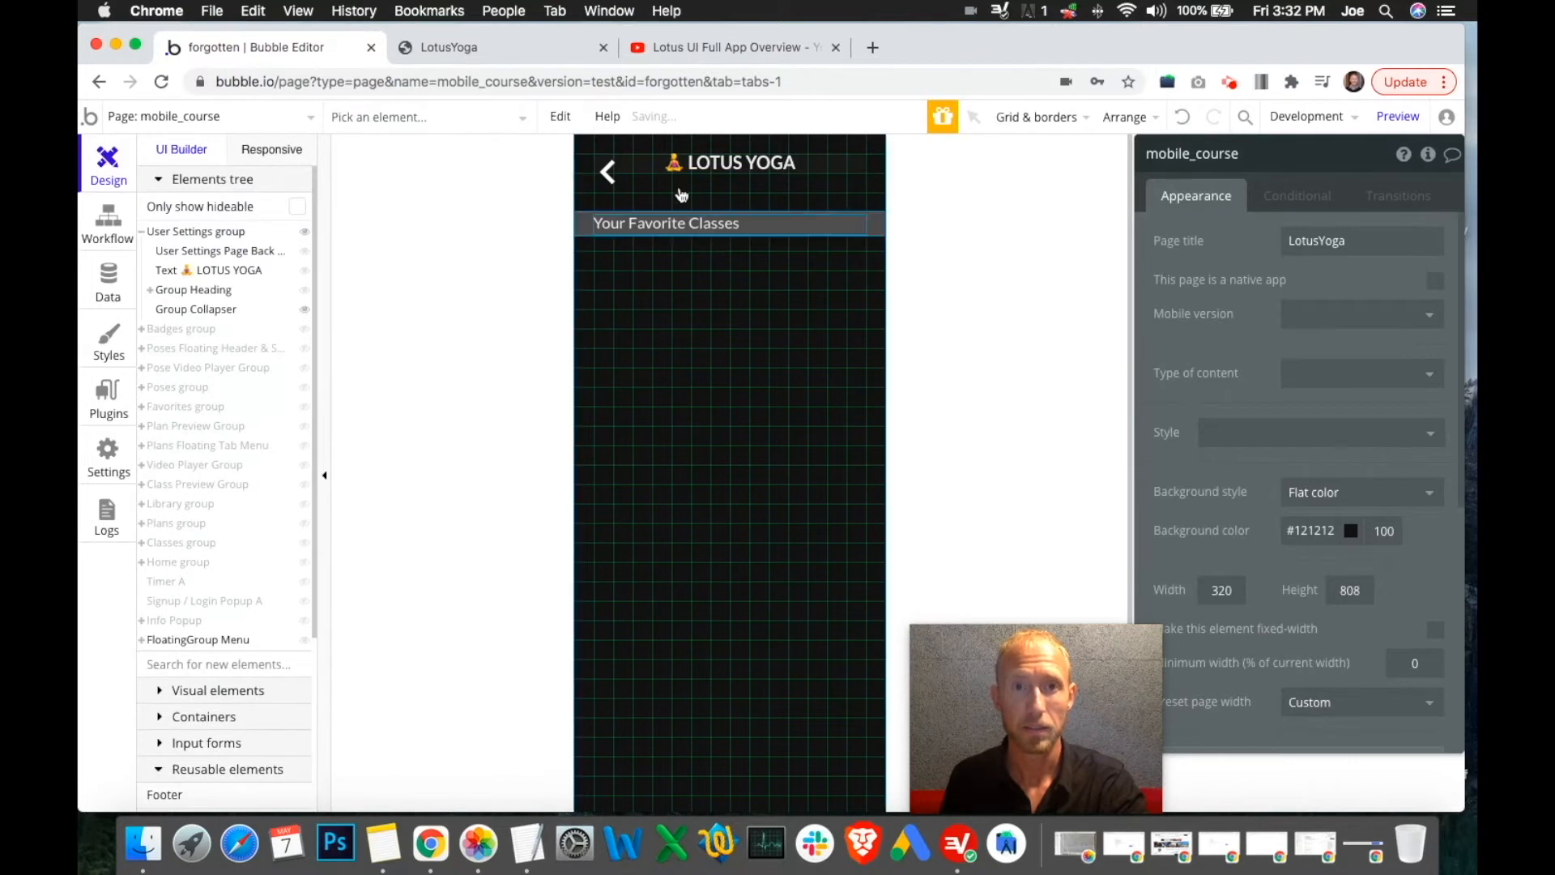
click(707, 47)
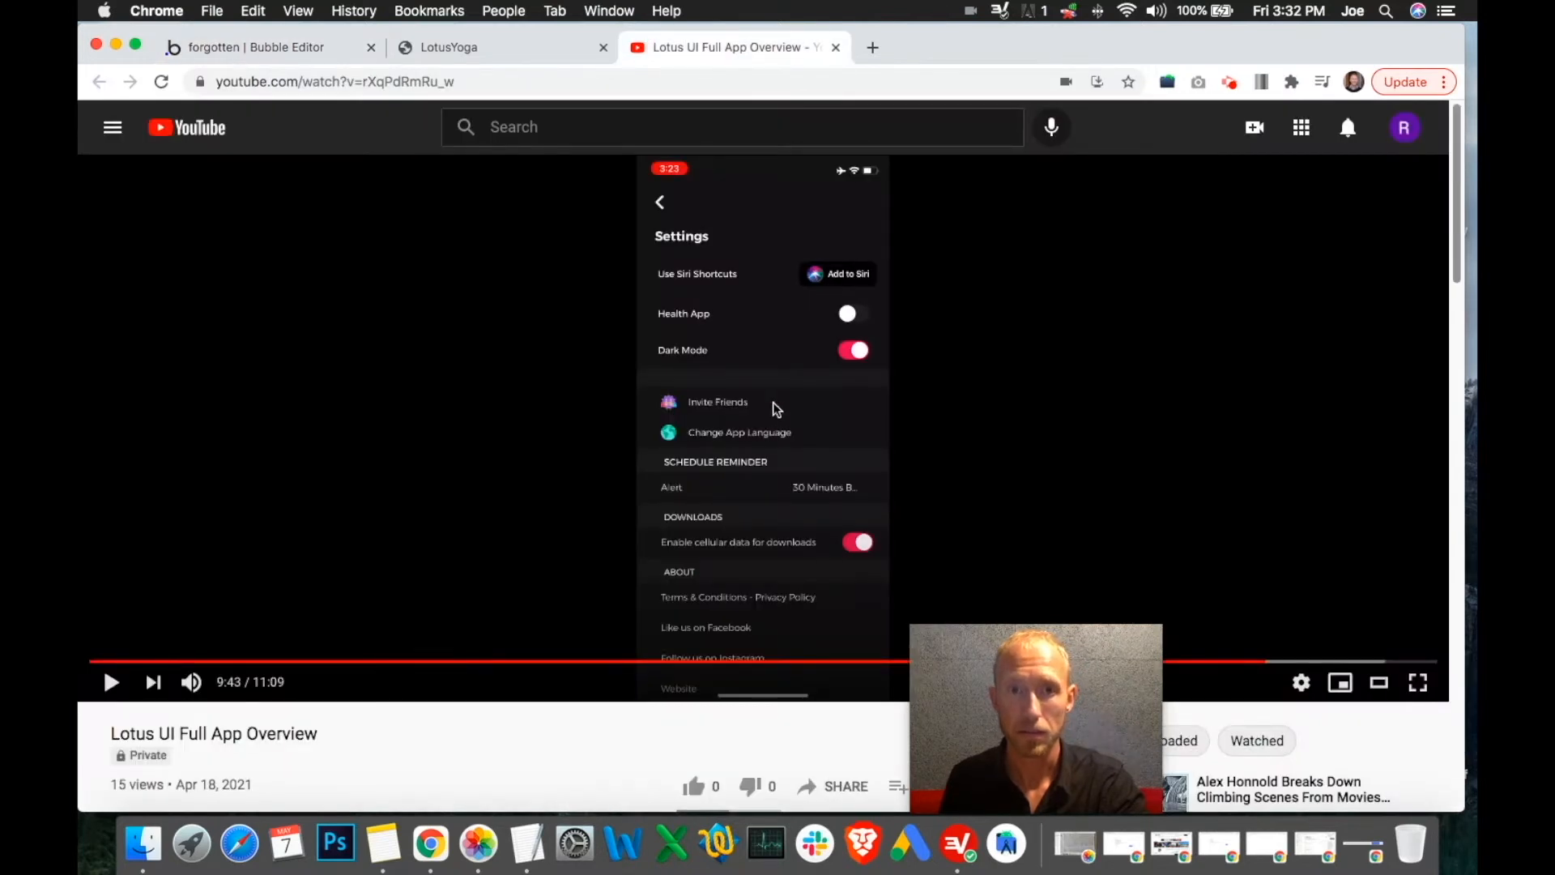
drag(1059, 721, 1336, 720)
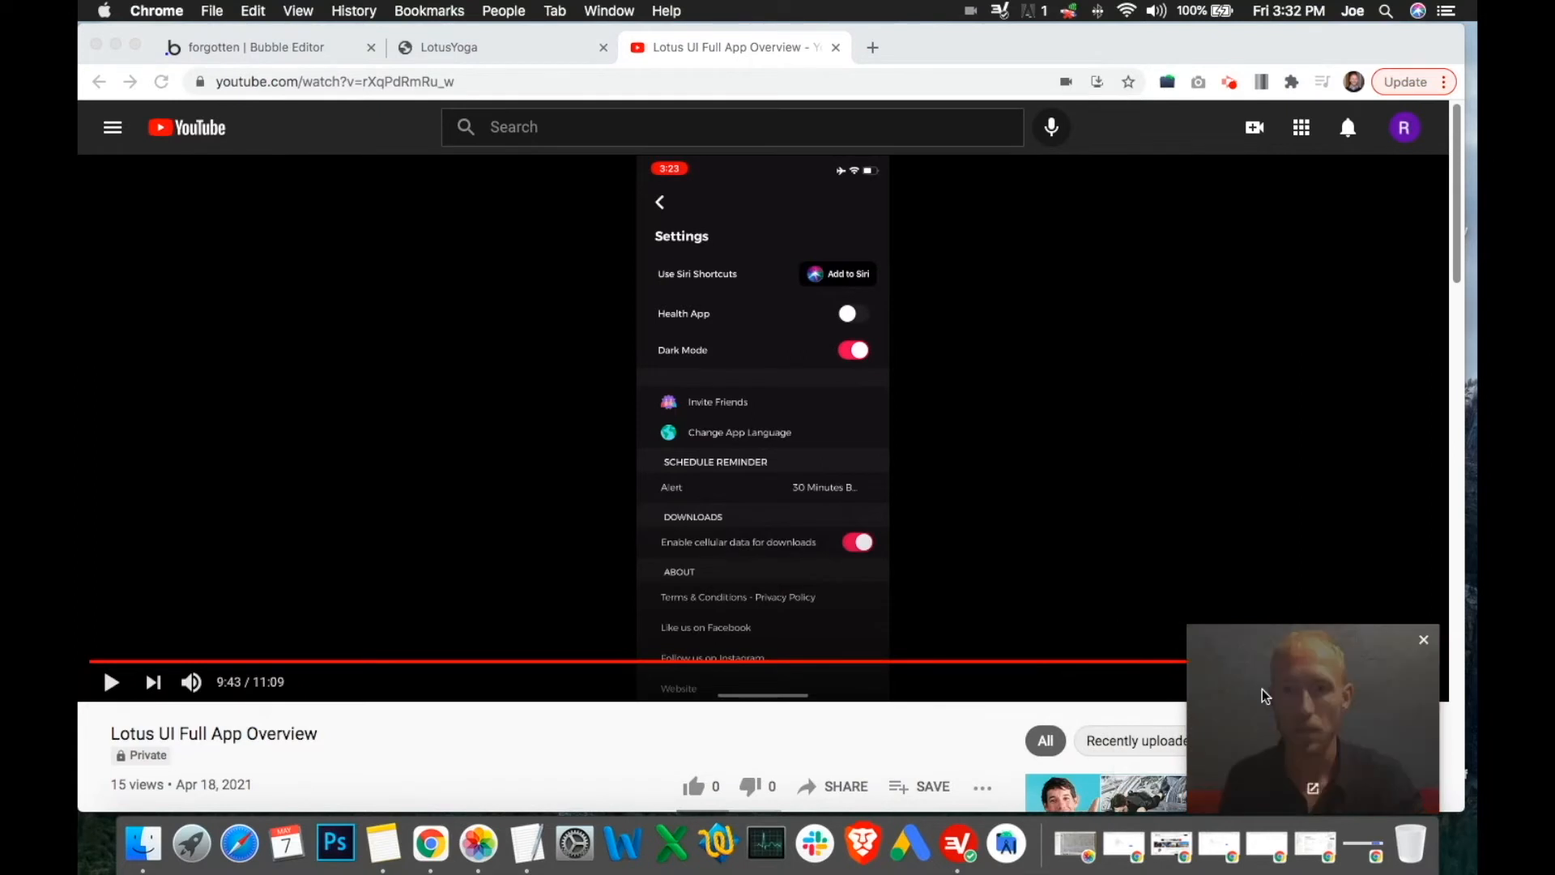
click(335, 528)
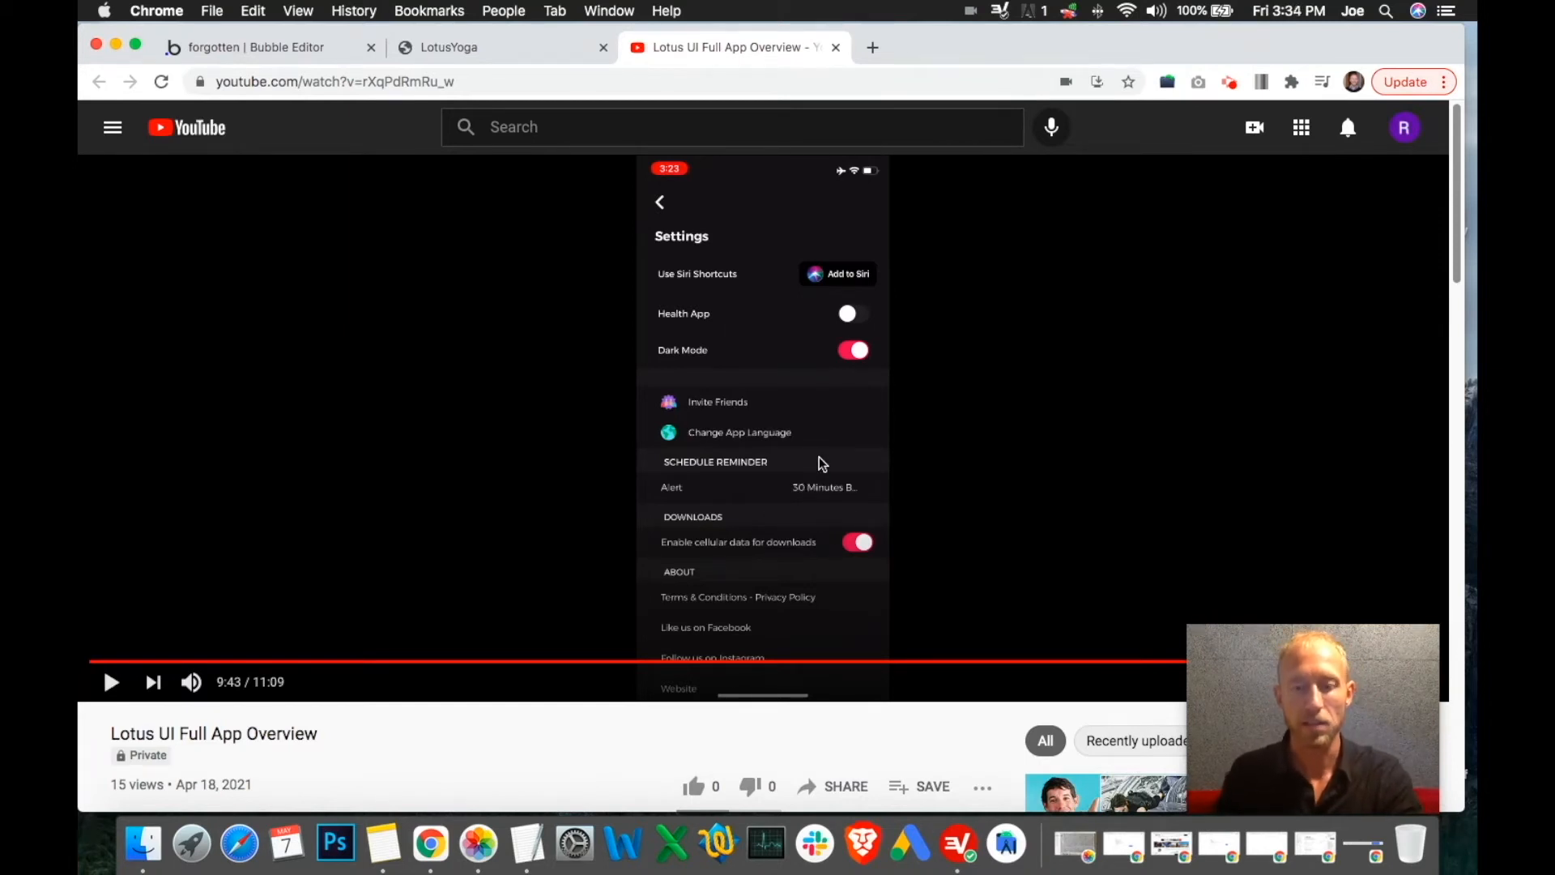
Play the overview video and pause it once the Settings list shows sections down to Contact Us
scroll(819, 457, up, 4)
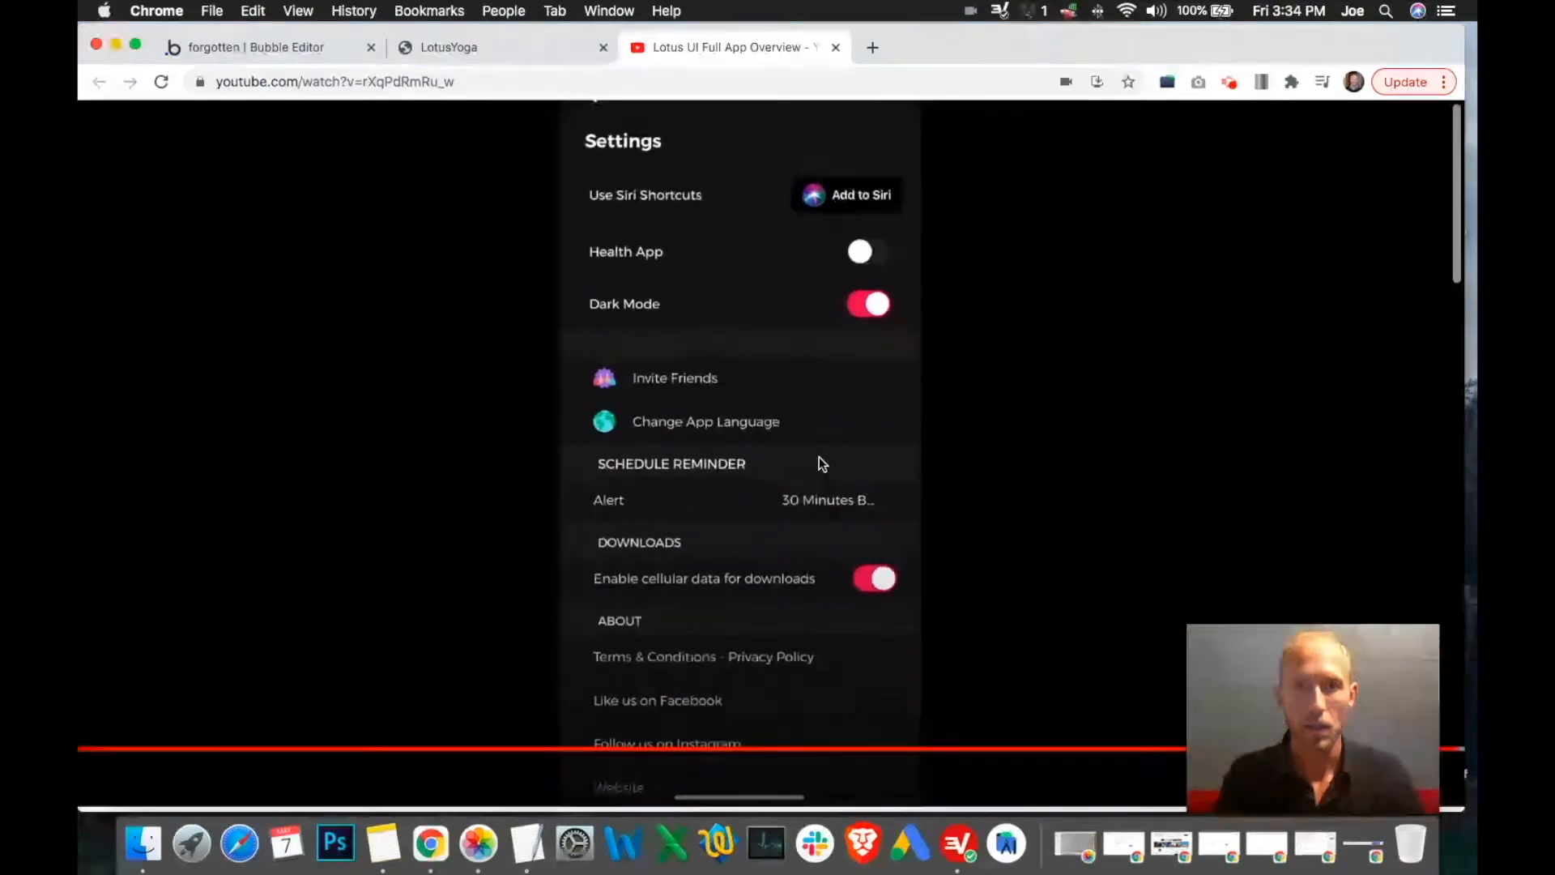
scroll(818, 457, up, 3)
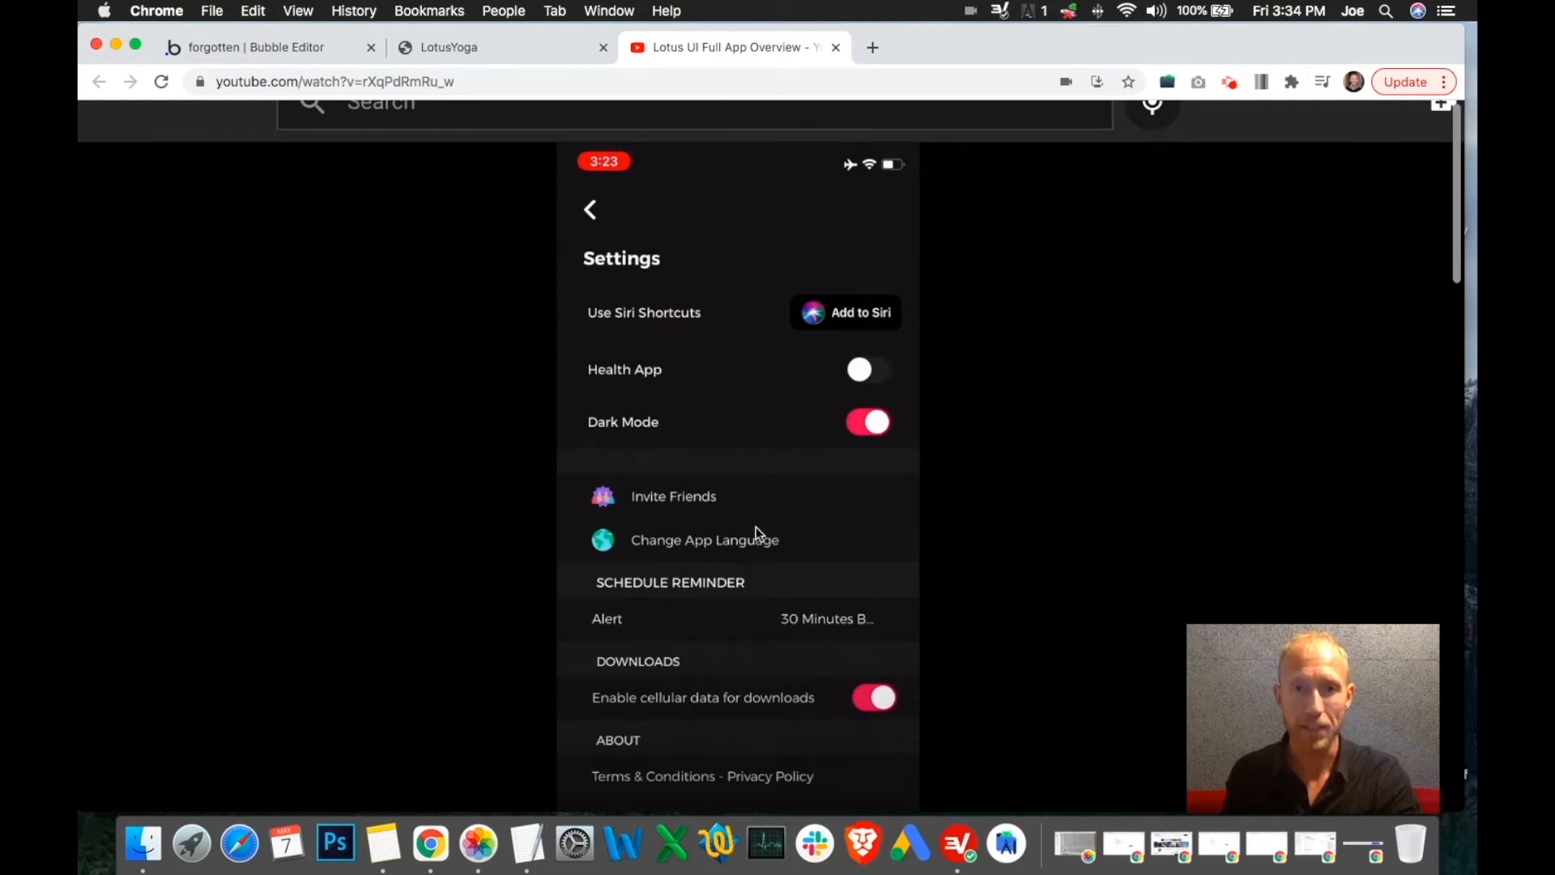
scroll(756, 526, down, 5)
scroll(776, 503, up, 5)
click(757, 353)
click(749, 304)
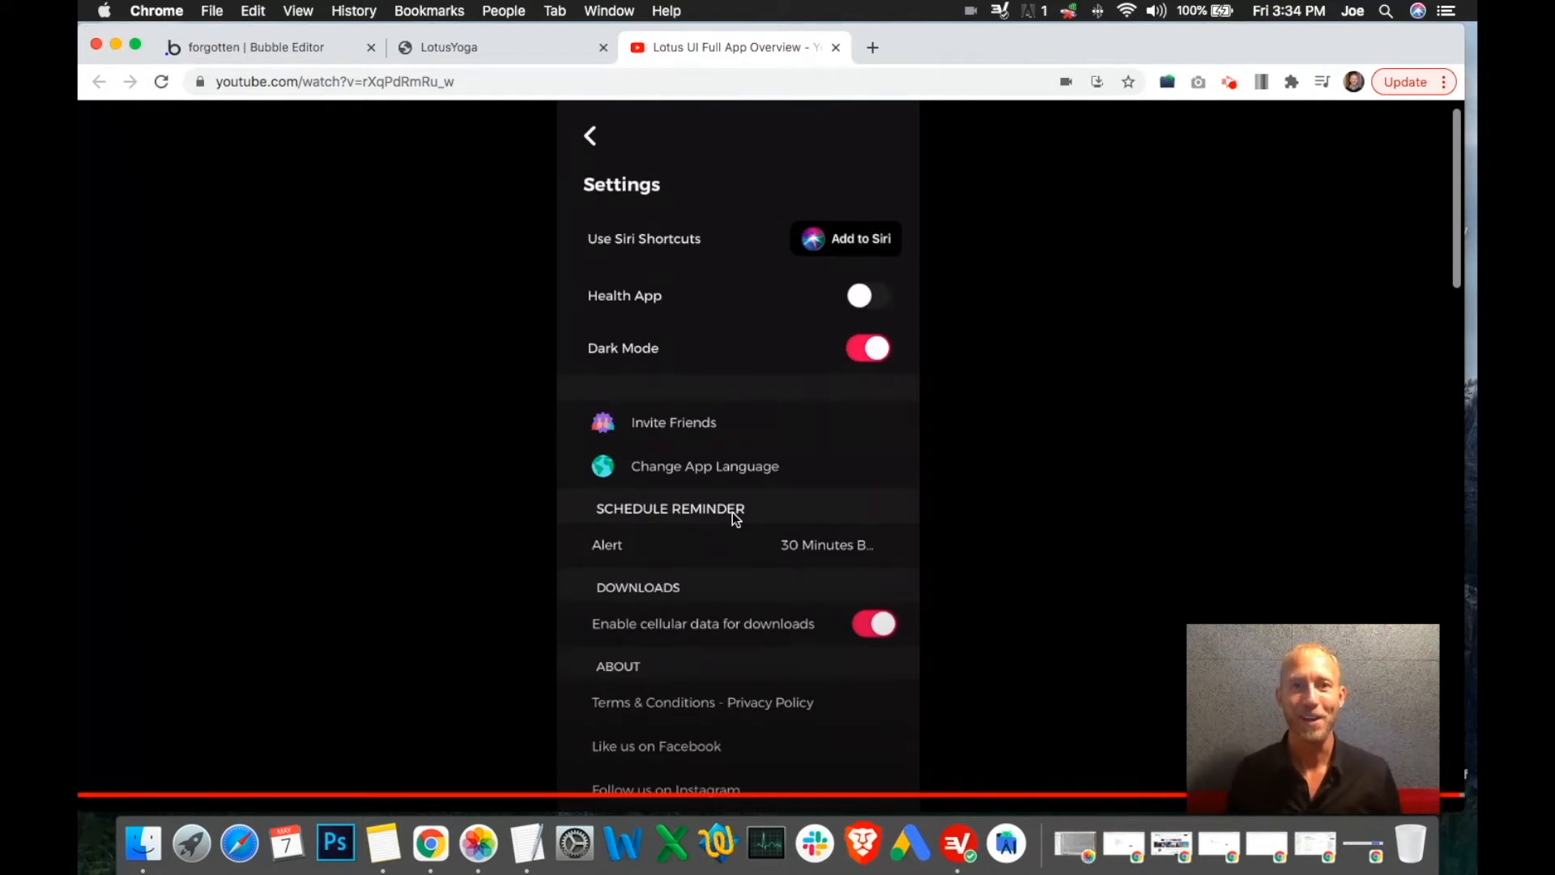
click(785, 536)
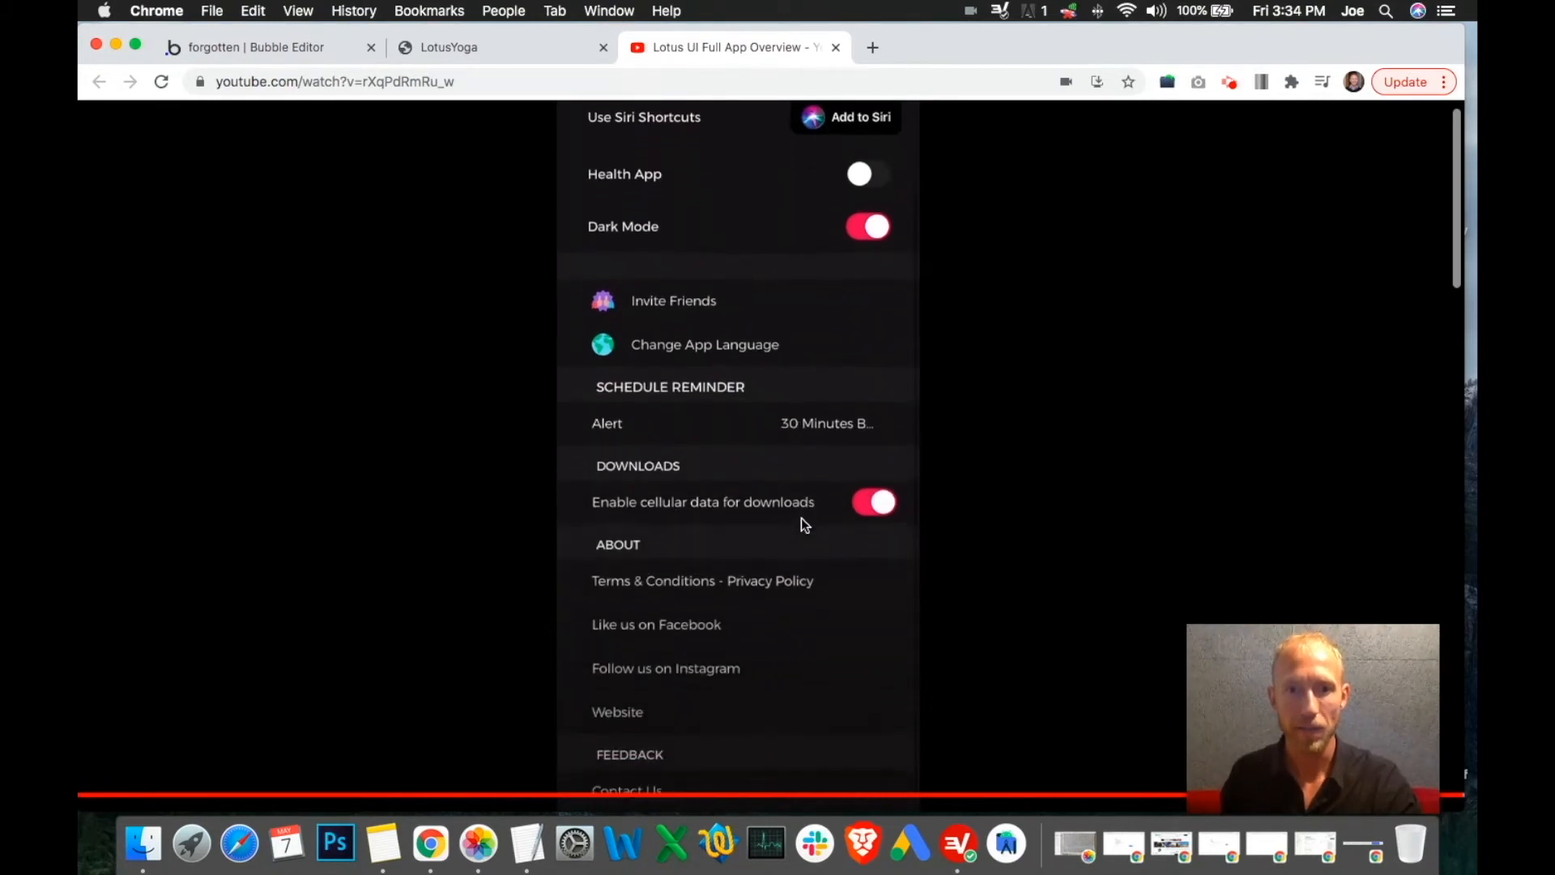
click(800, 517)
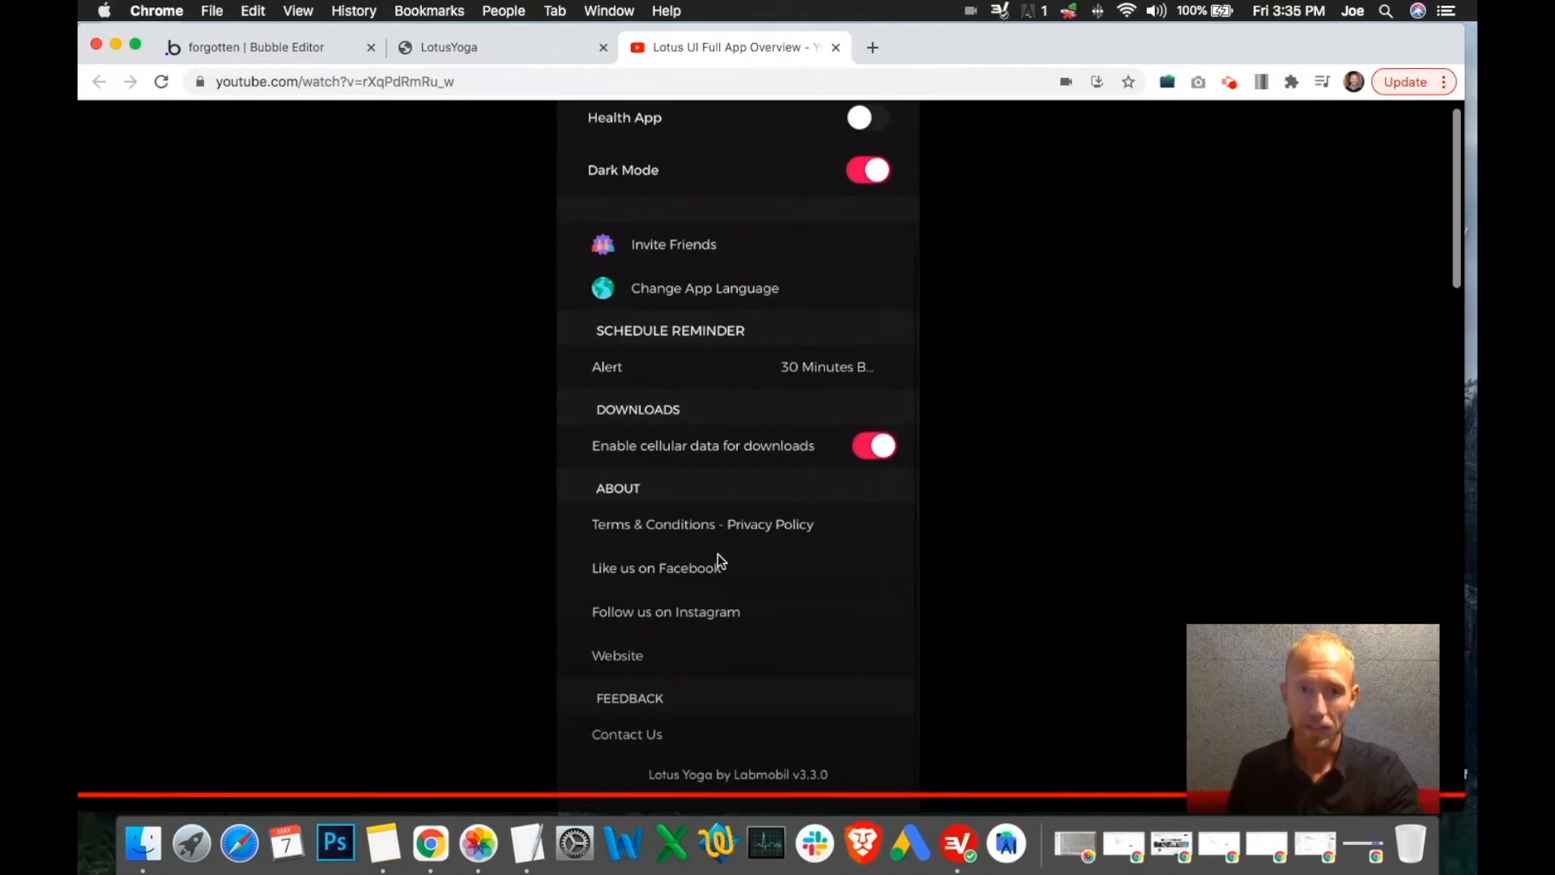
scroll(722, 418, up, 2)
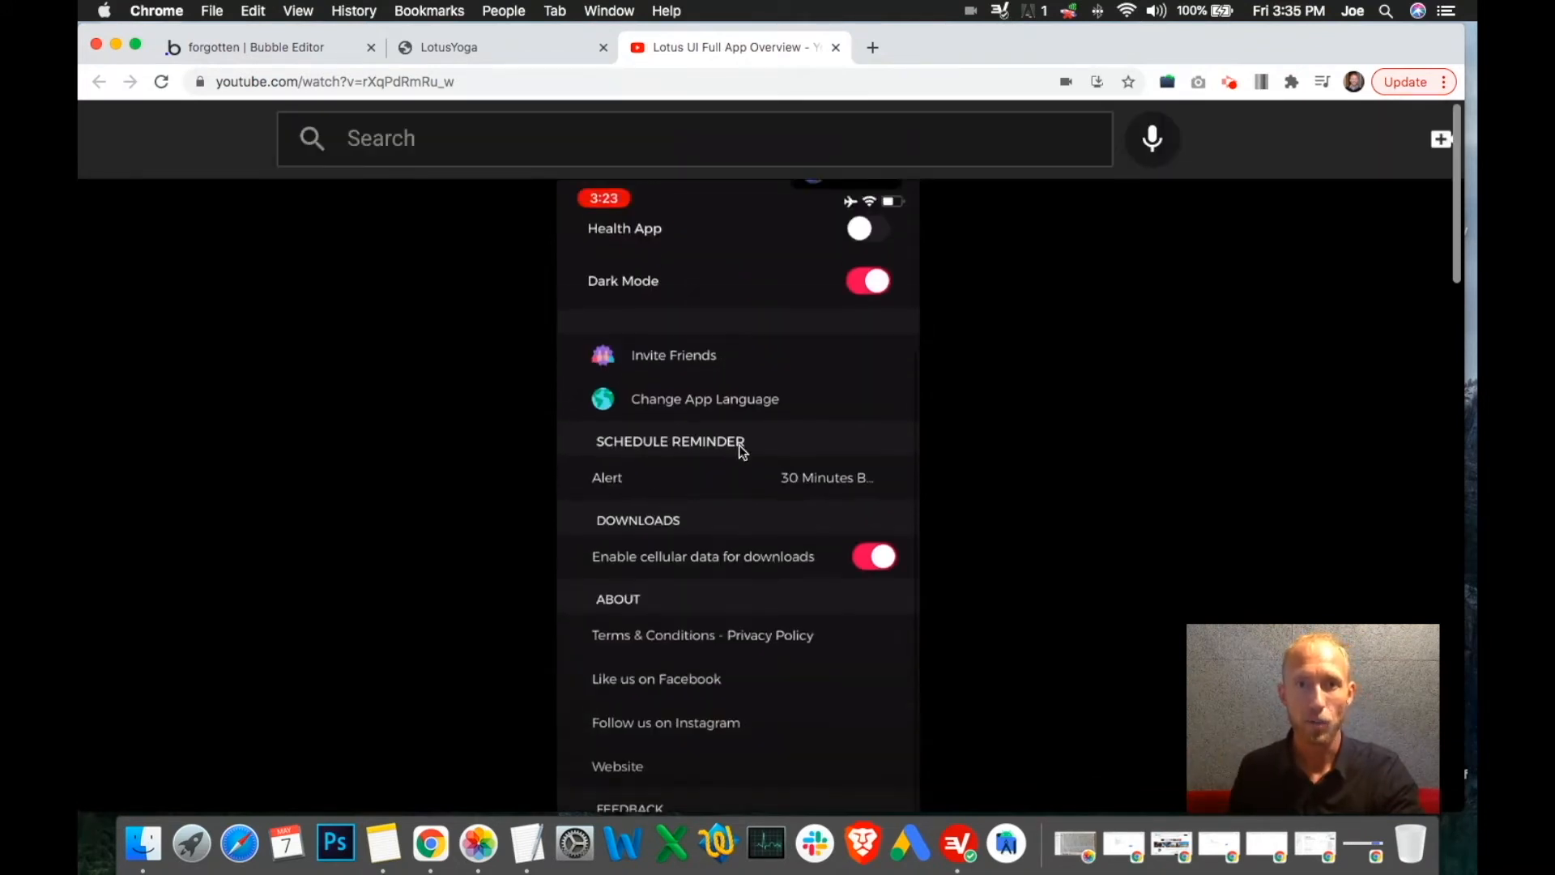
scroll(715, 493, down, 5)
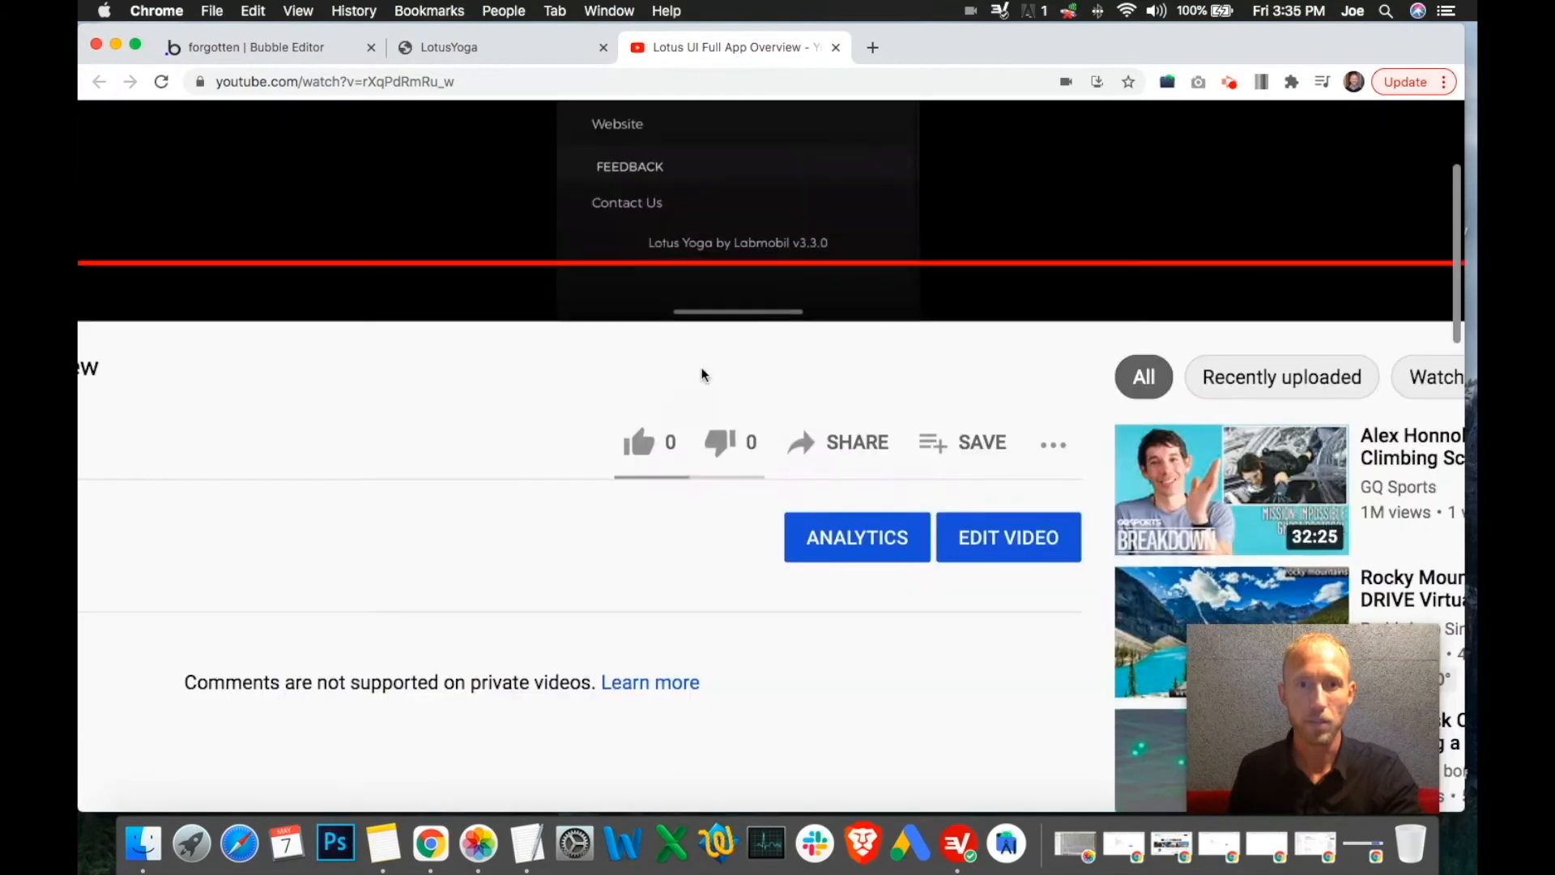
scroll(705, 372, up, 5)
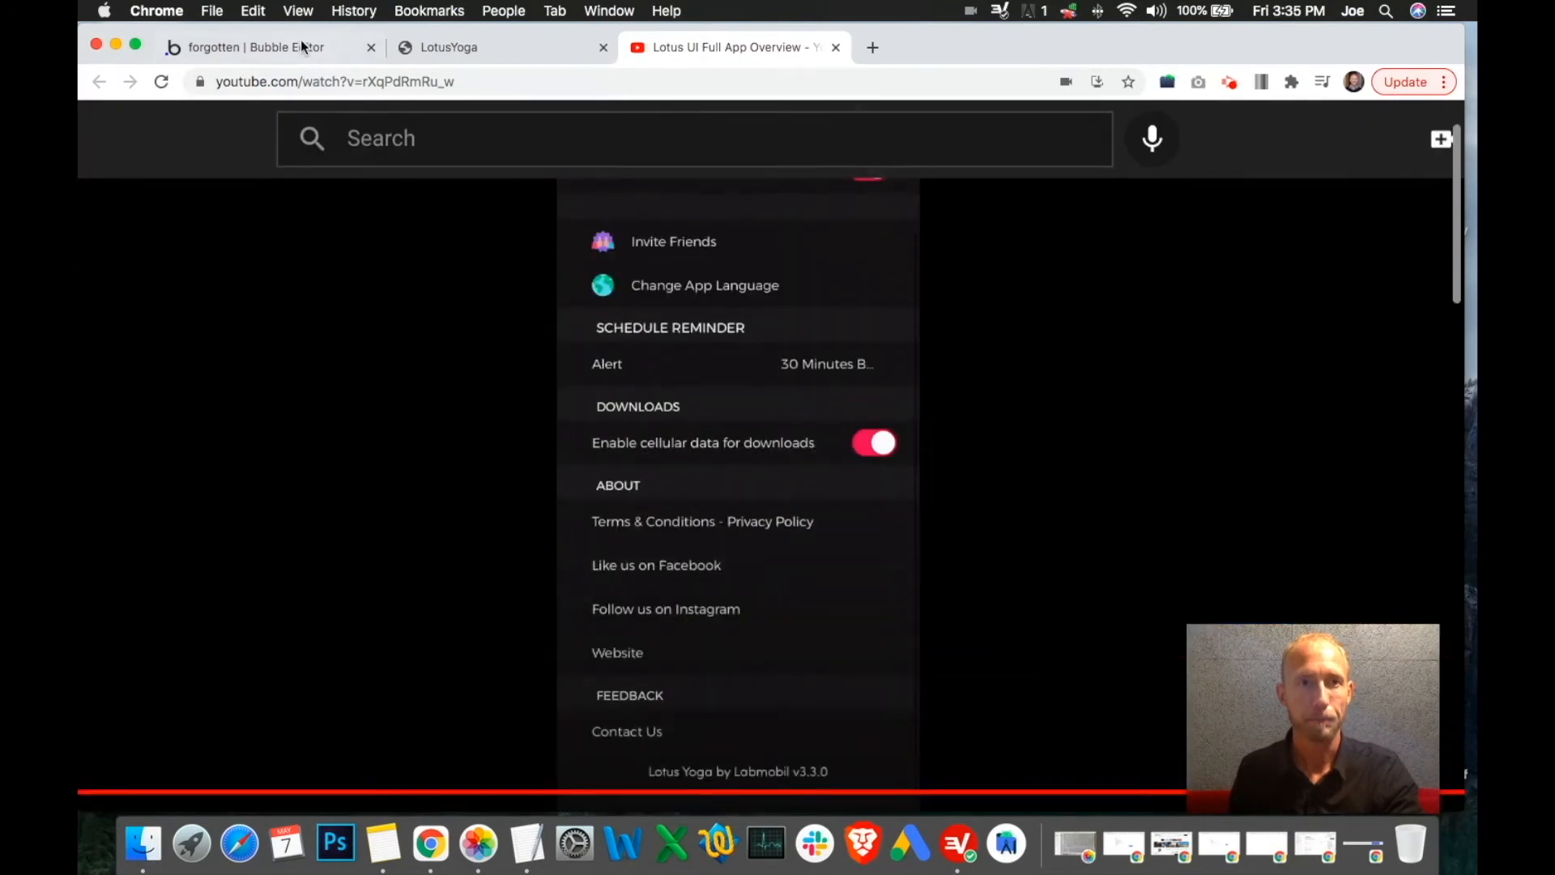
click(300, 46)
Retitle the 'Your Favorite Classes' heading to 'User Settings' and duplicate the heading group
click(664, 223)
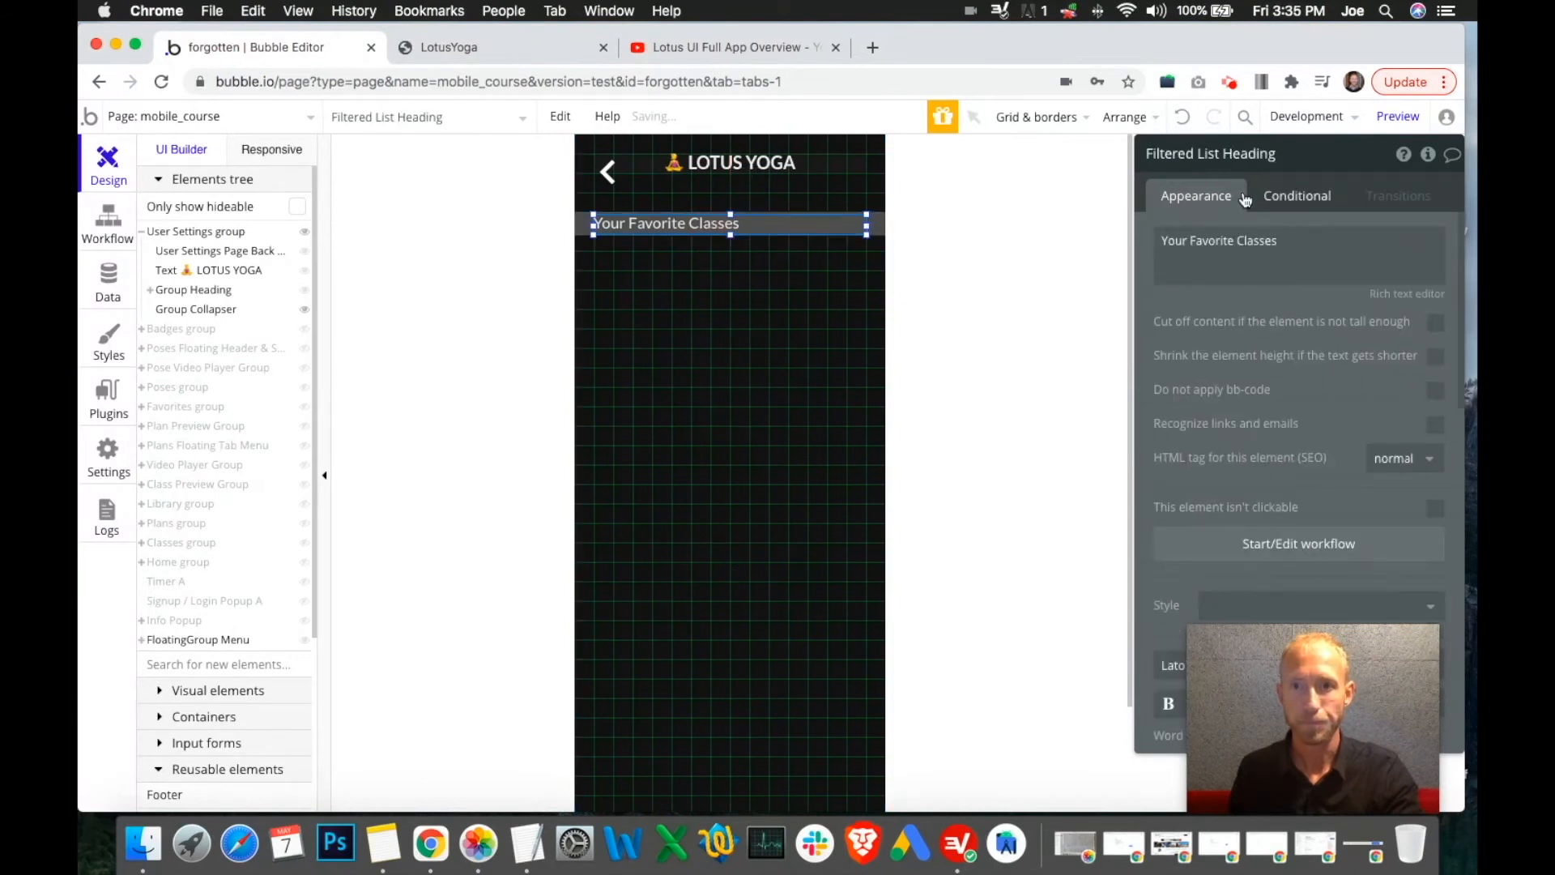
click(1204, 156)
triple_click(1231, 253)
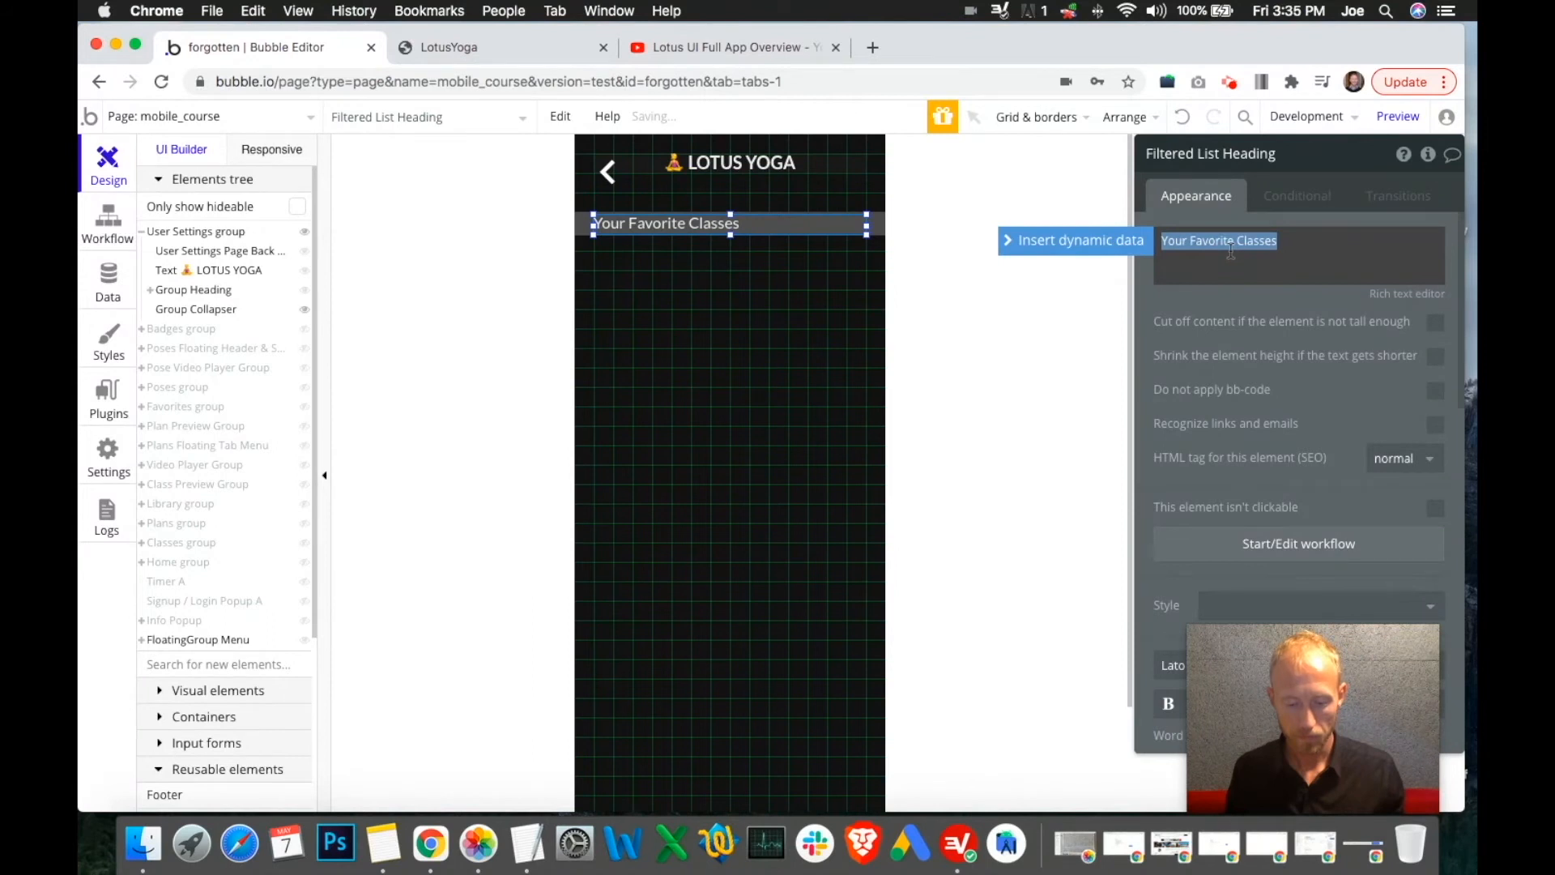
text(User Settings)
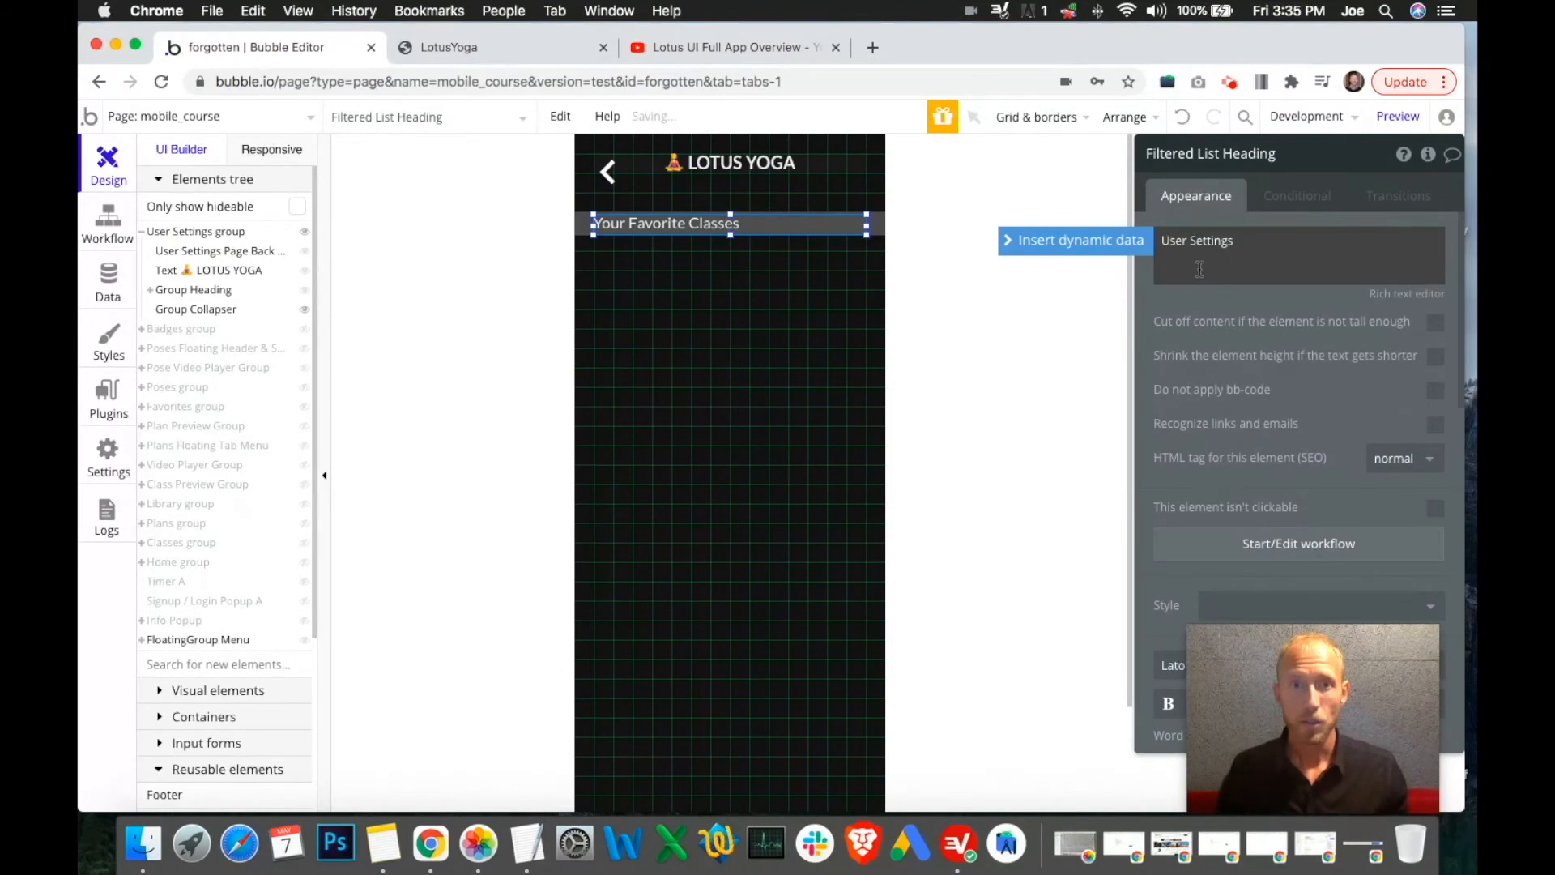
click(871, 244)
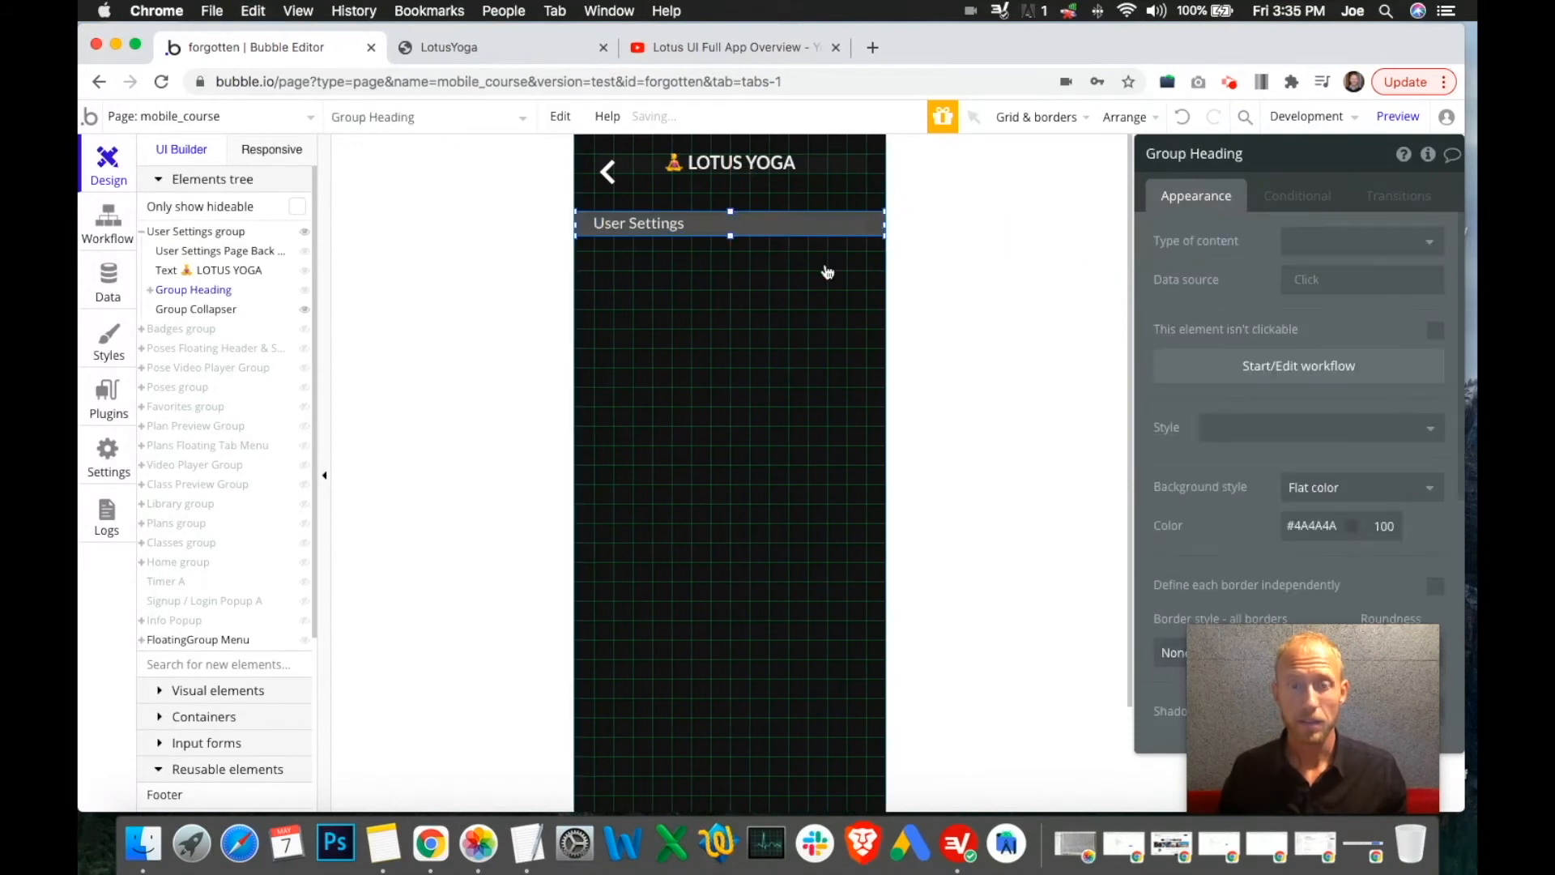
key(super+d)
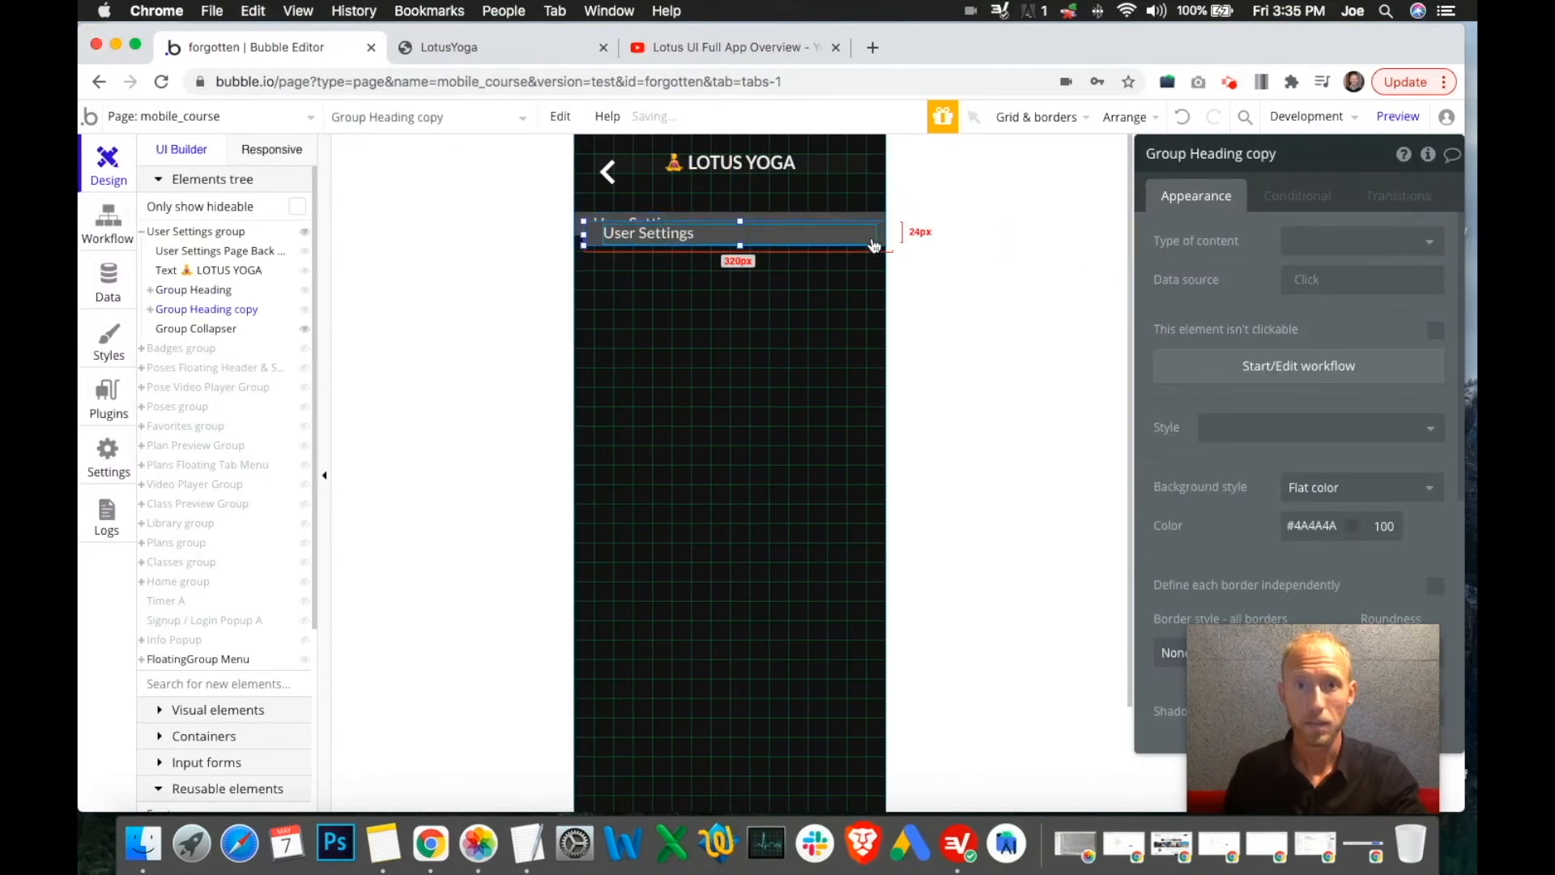
Move the copied heading bar further down the page and relabel it 'About'
drag(870, 240, 875, 451)
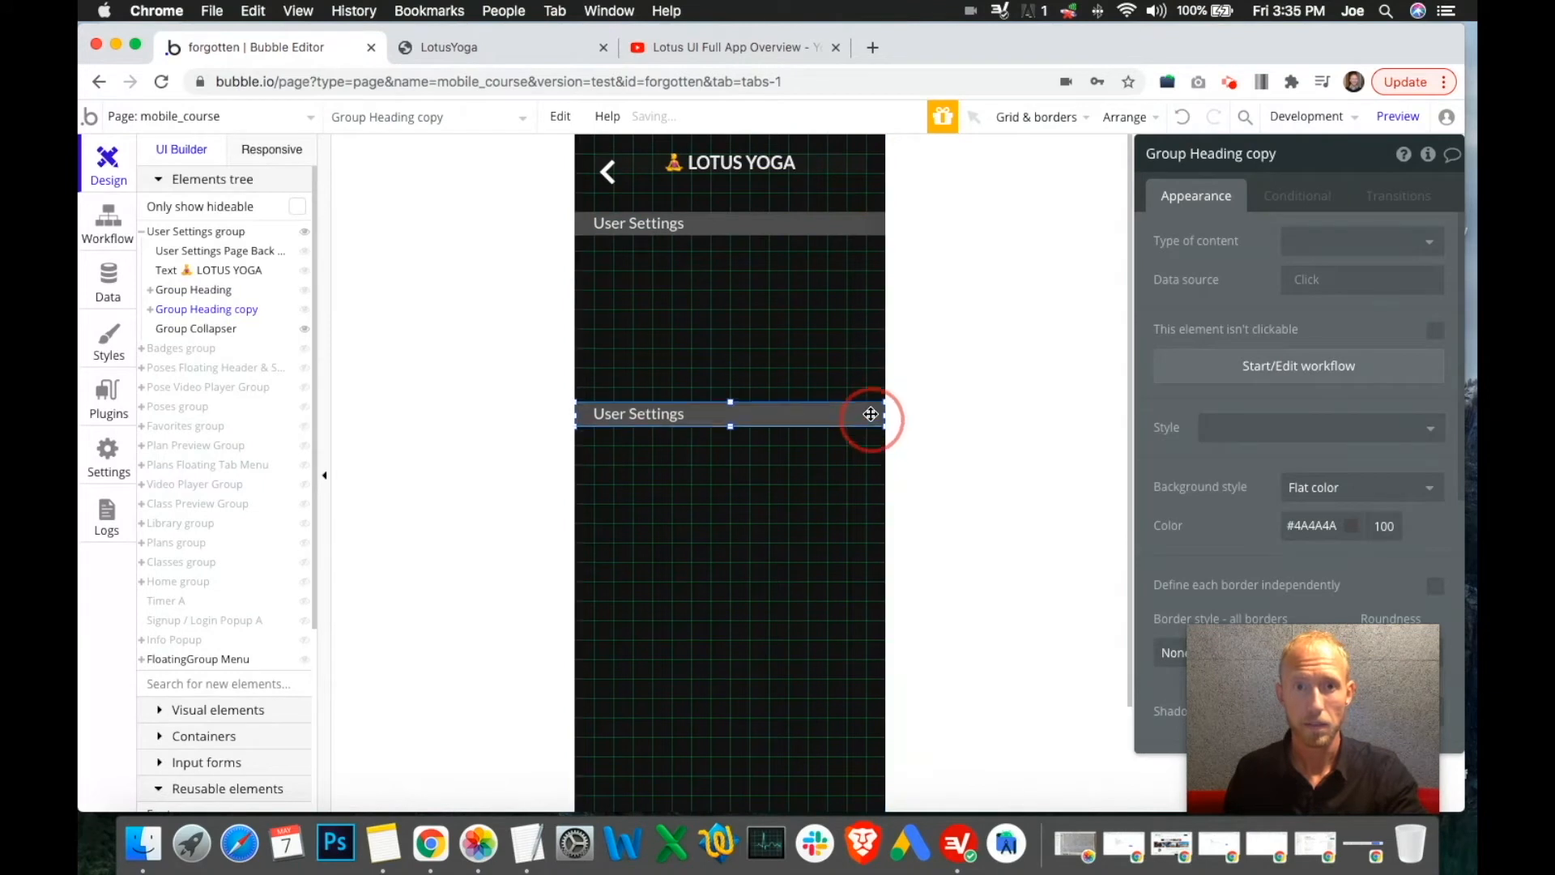
click(722, 51)
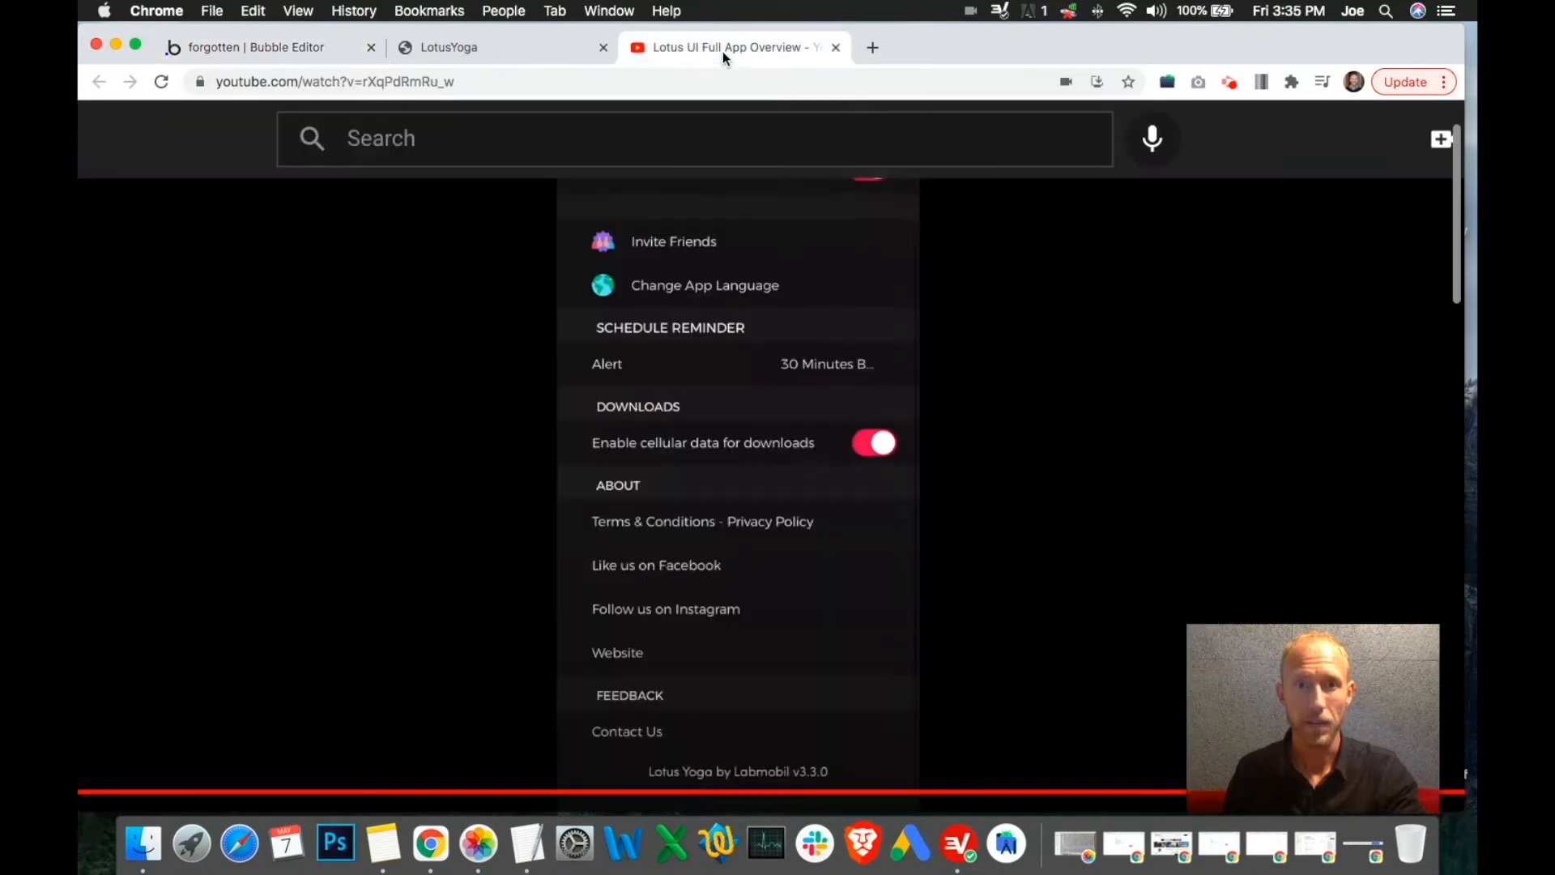
click(278, 50)
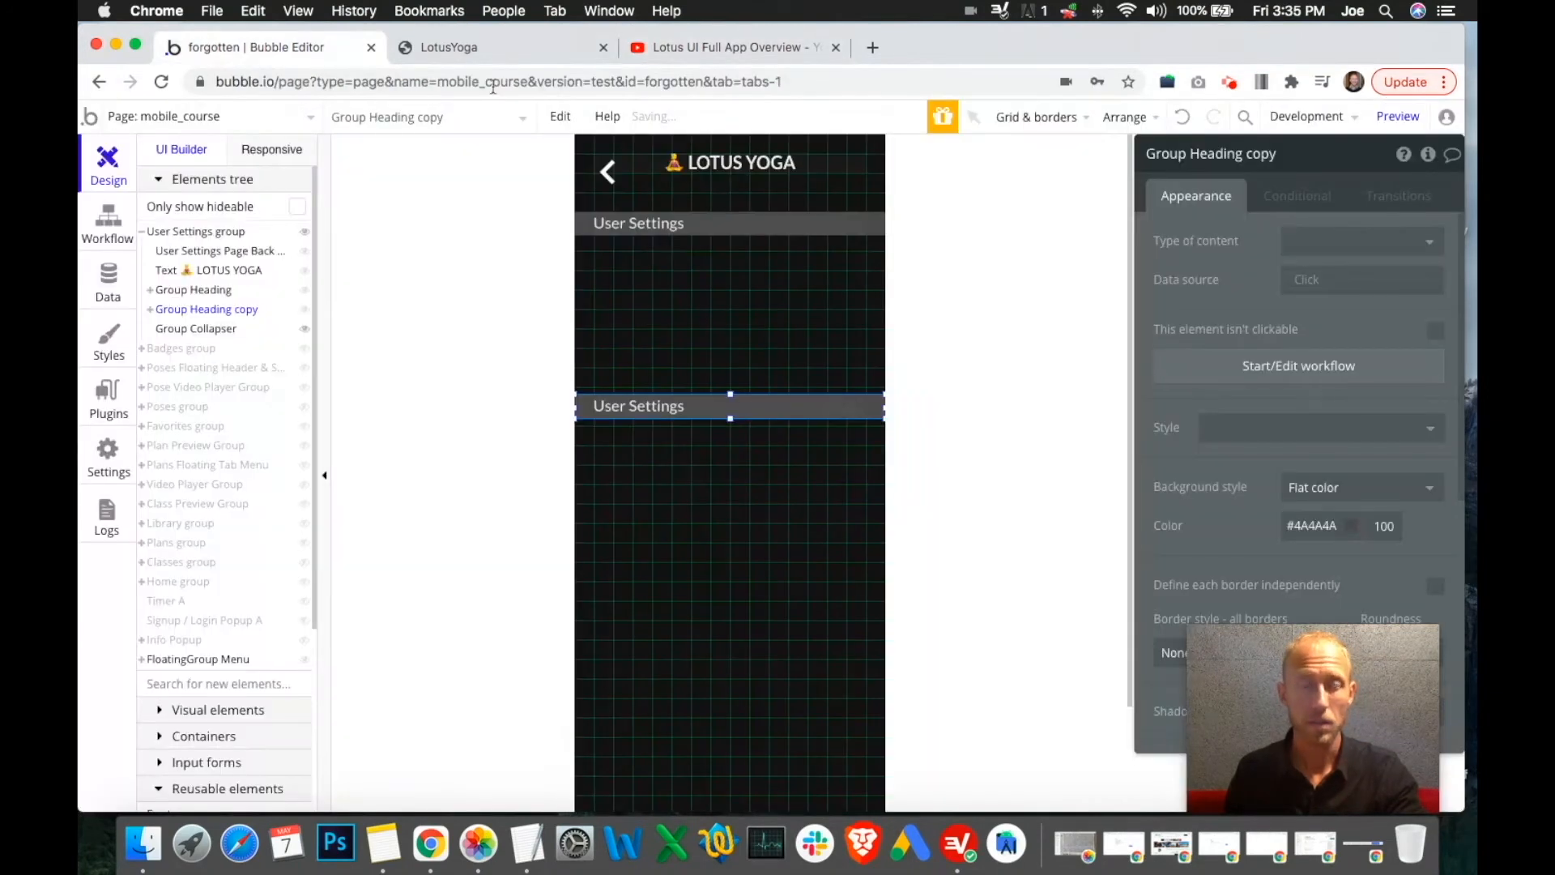
click(660, 408)
triple_click(1222, 256)
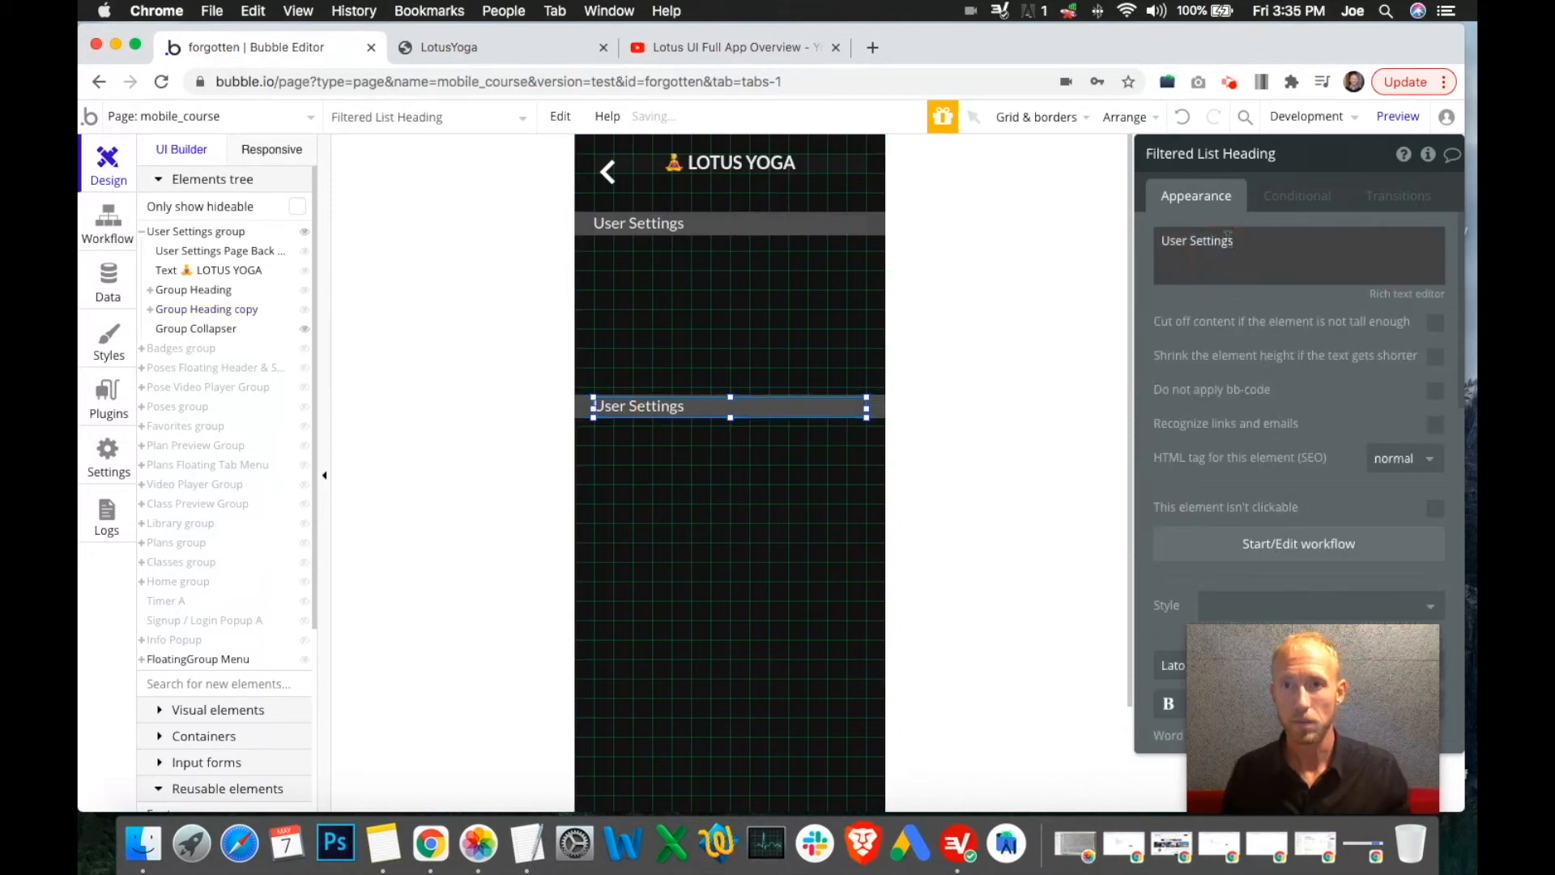
text(About)
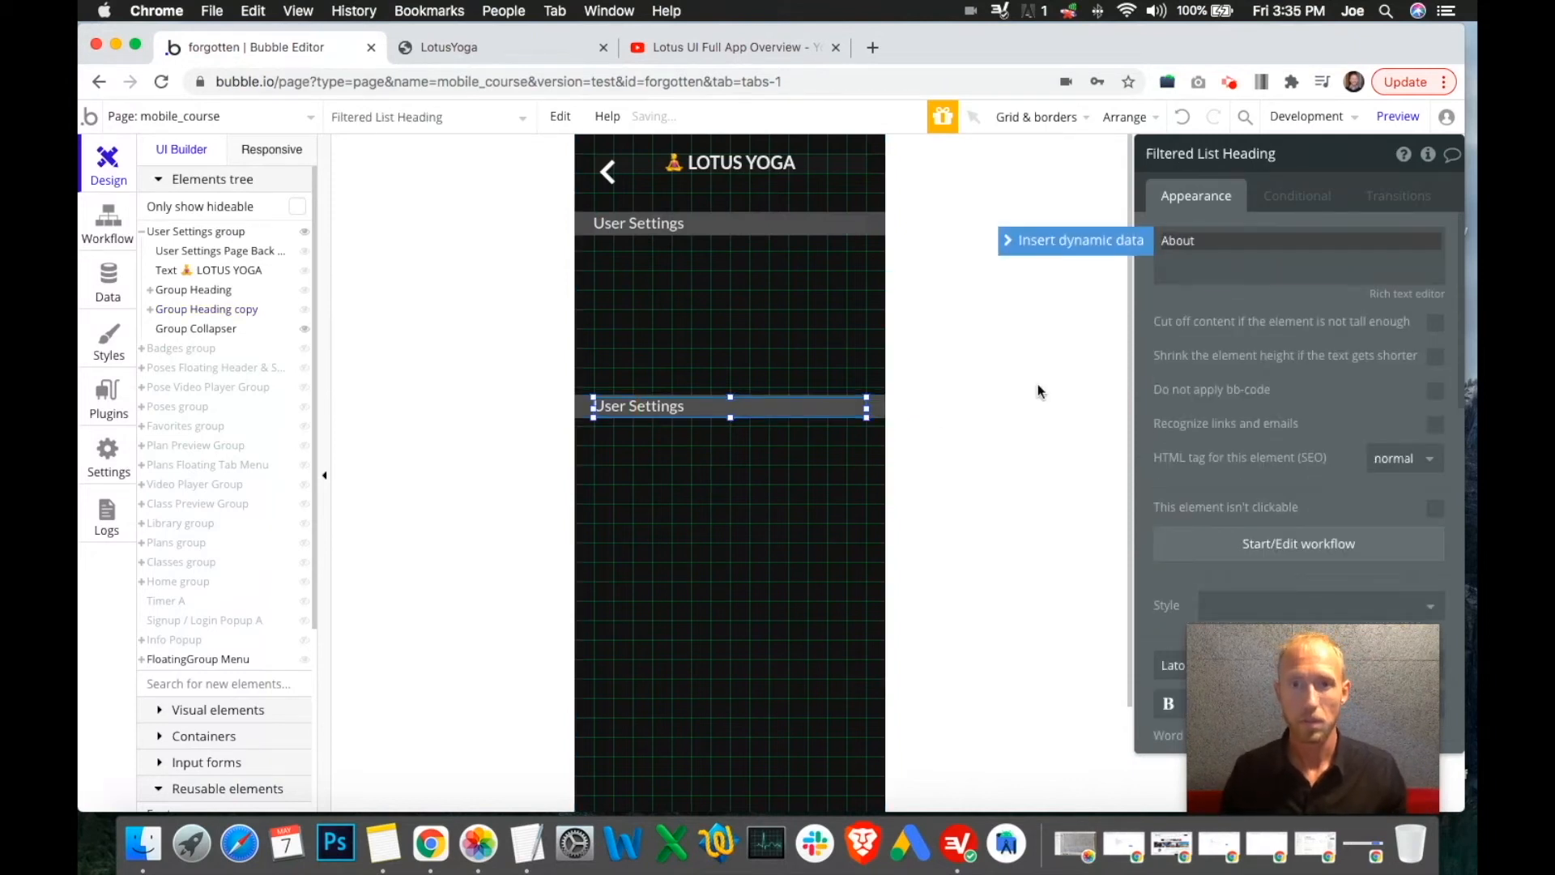
click(859, 489)
Copy-paste the About heading bar and drag the new copy lower on the page
click(878, 408)
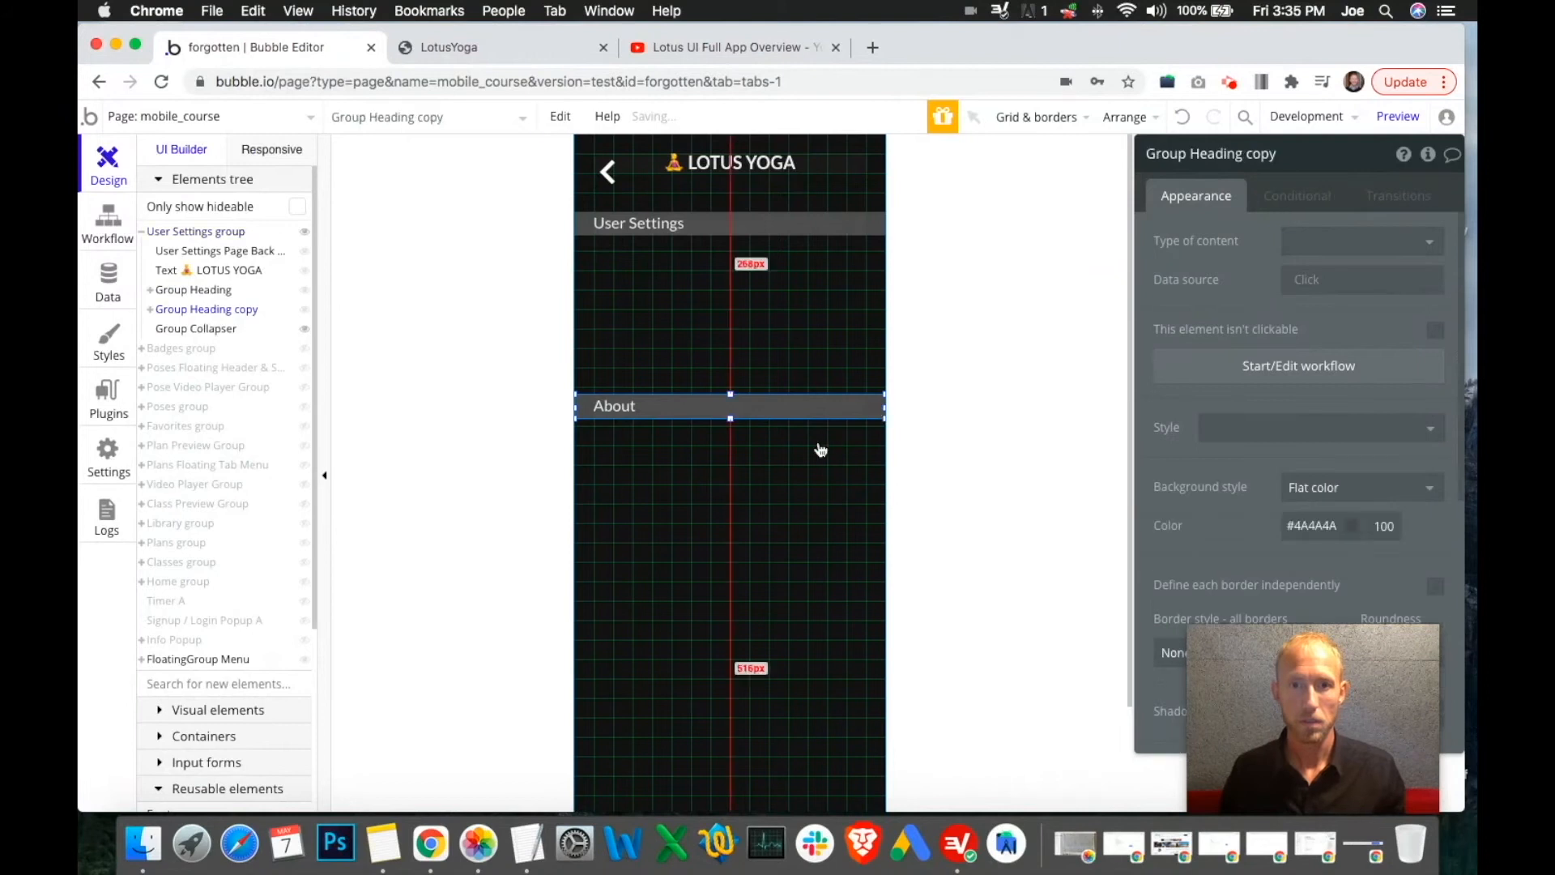
key(ctrl+c)
key(ctrl+v)
click(874, 422)
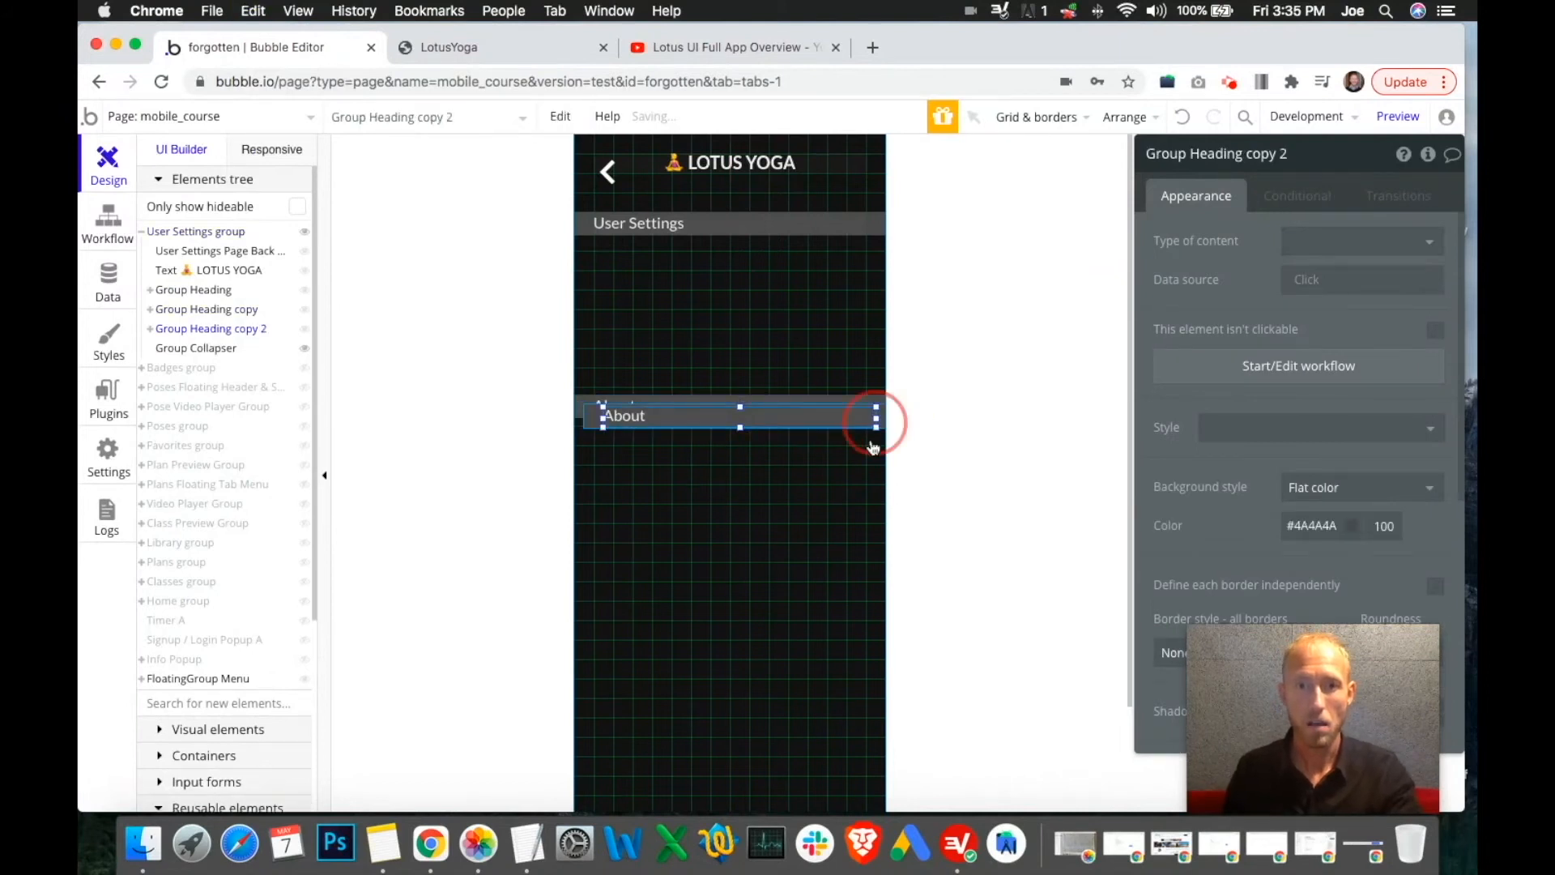
click(872, 441)
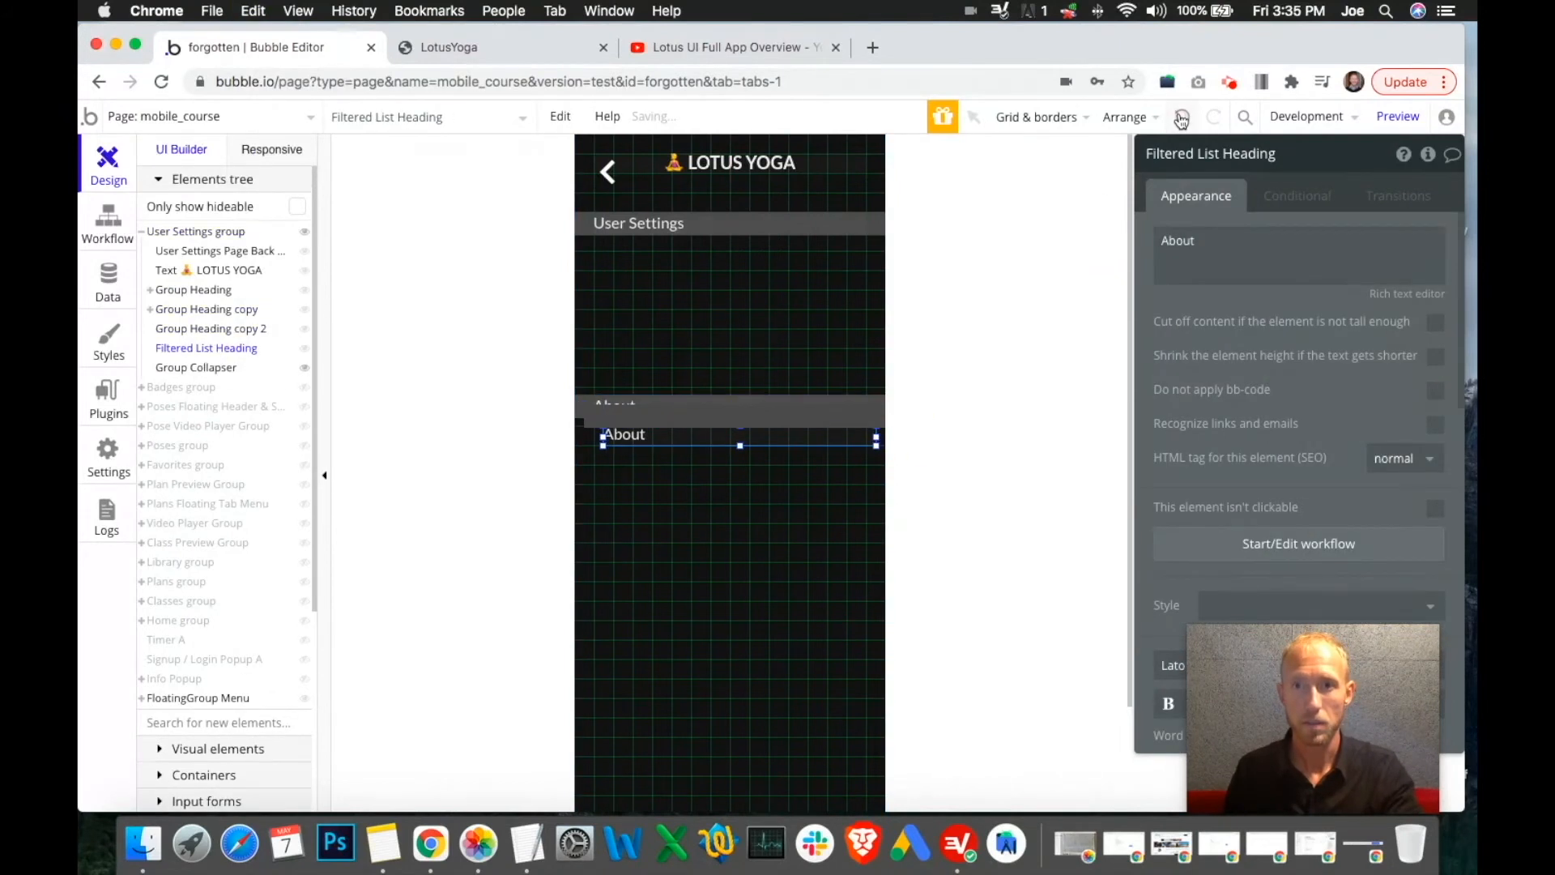
drag(599, 437, 578, 565)
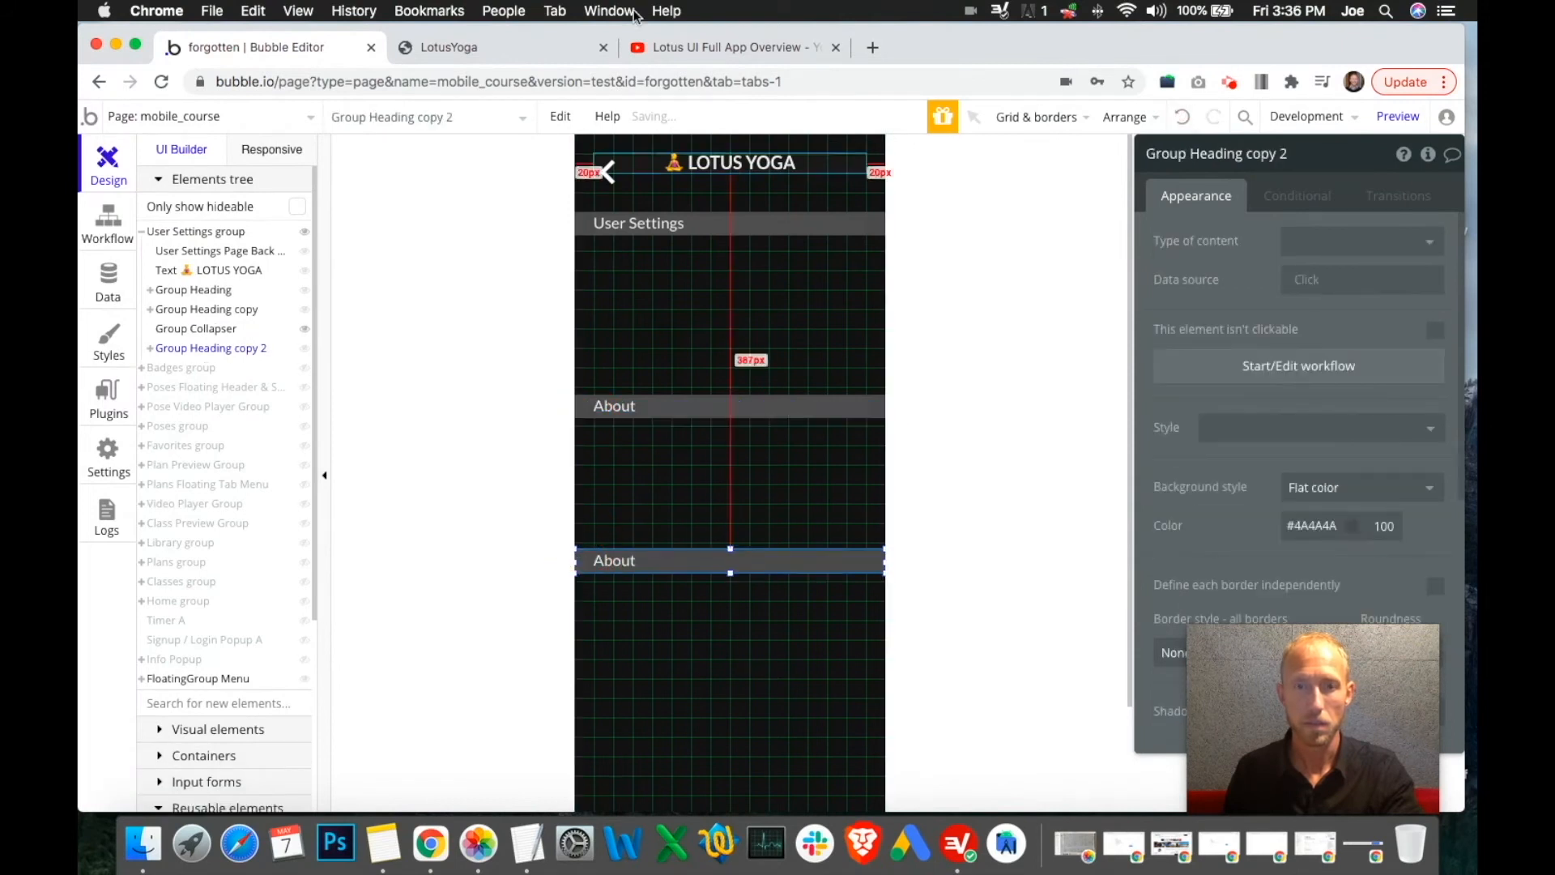
click(538, 47)
click(719, 51)
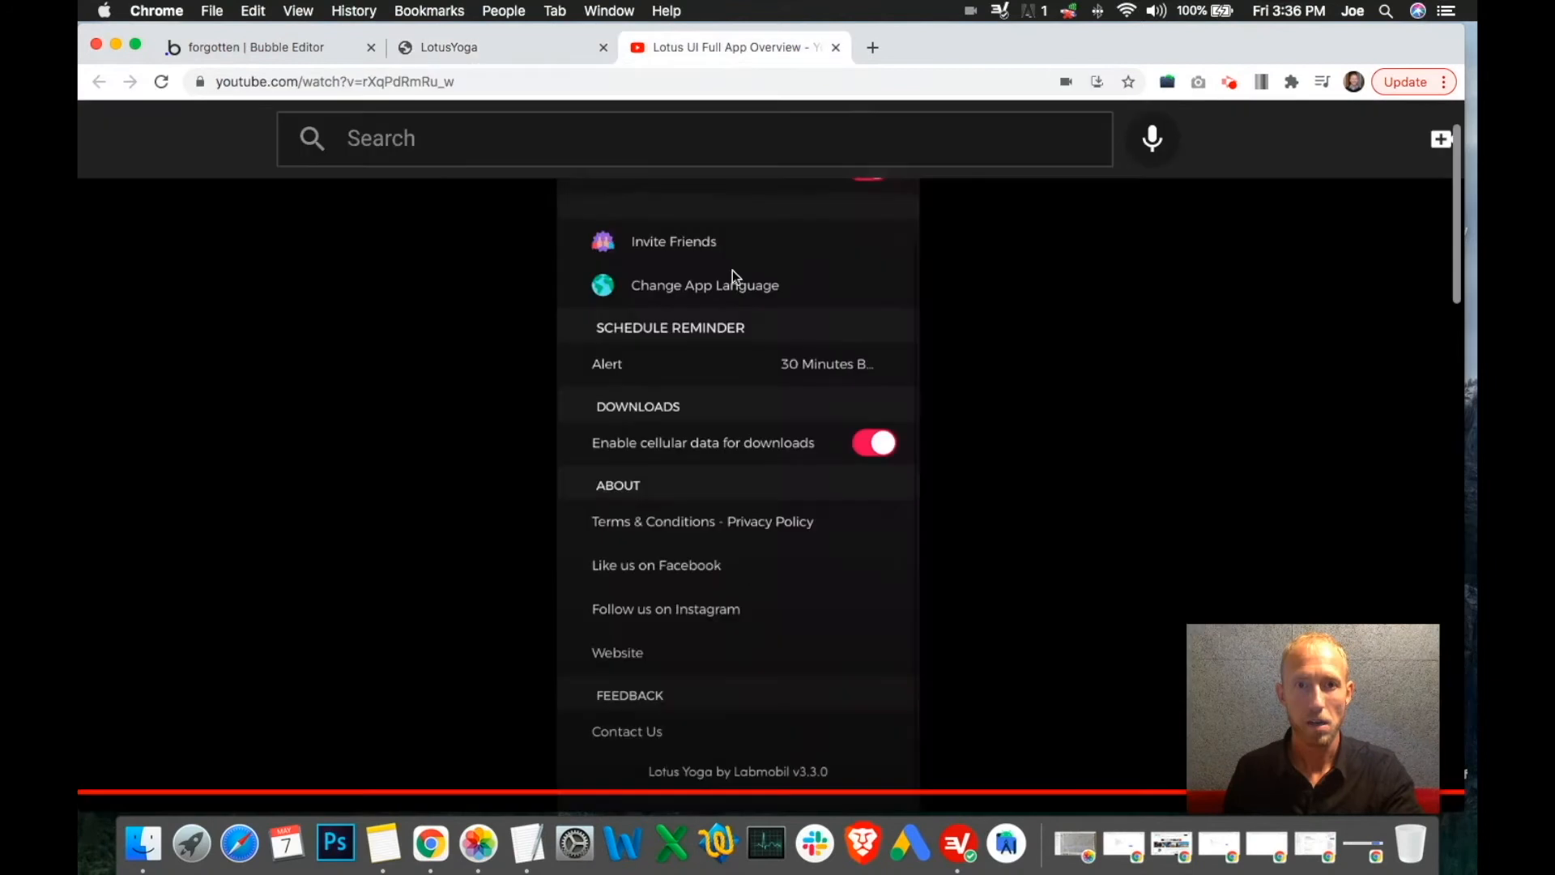
Compare the page editor against the live app preview and the reference video
click(243, 47)
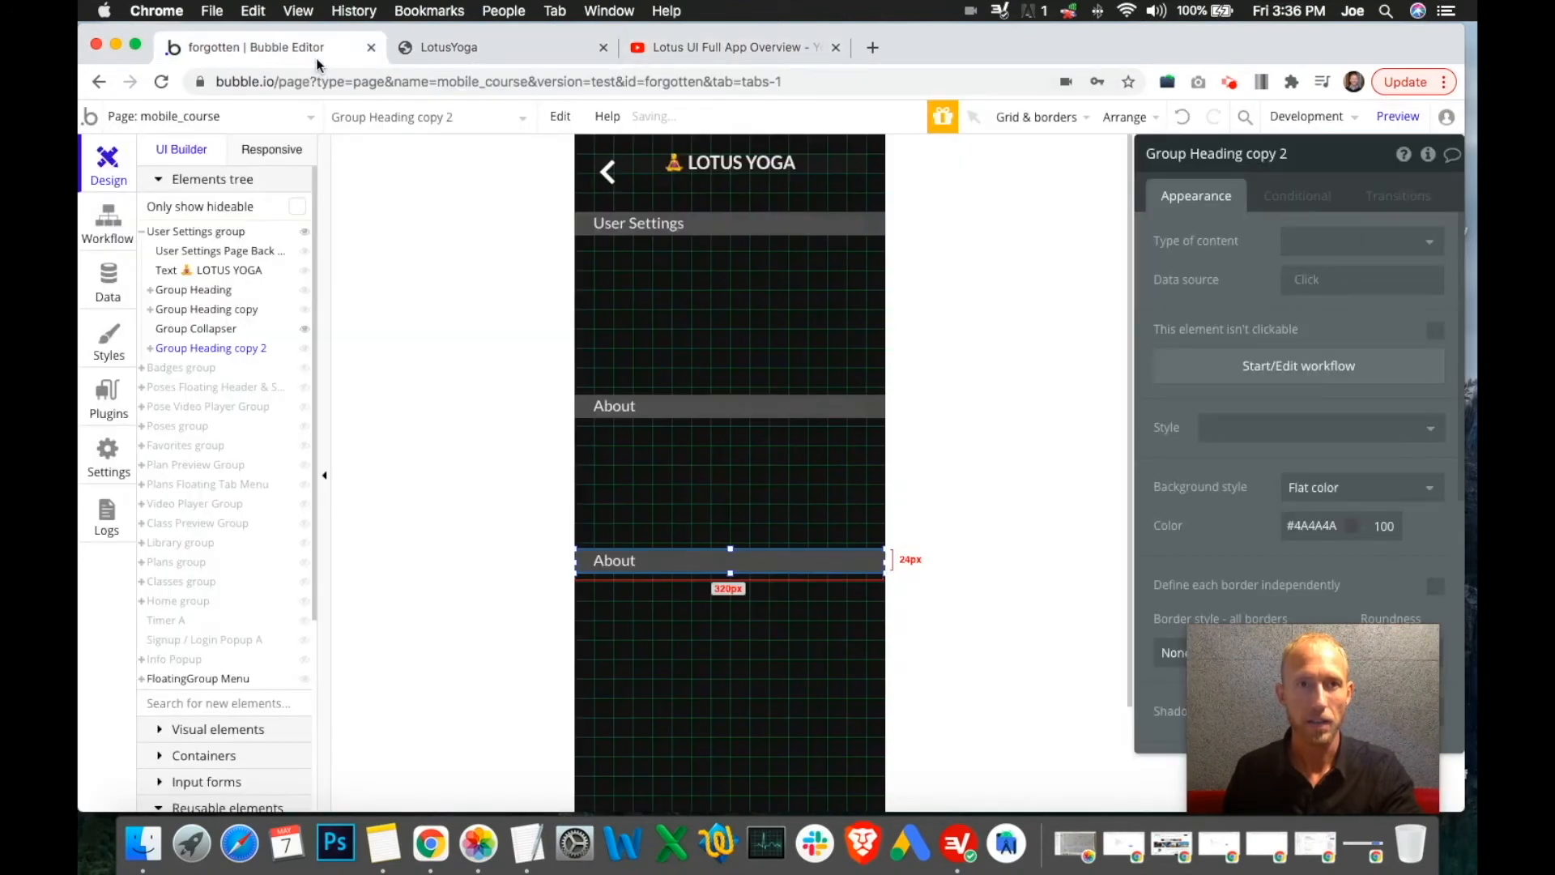
click(425, 49)
click(681, 47)
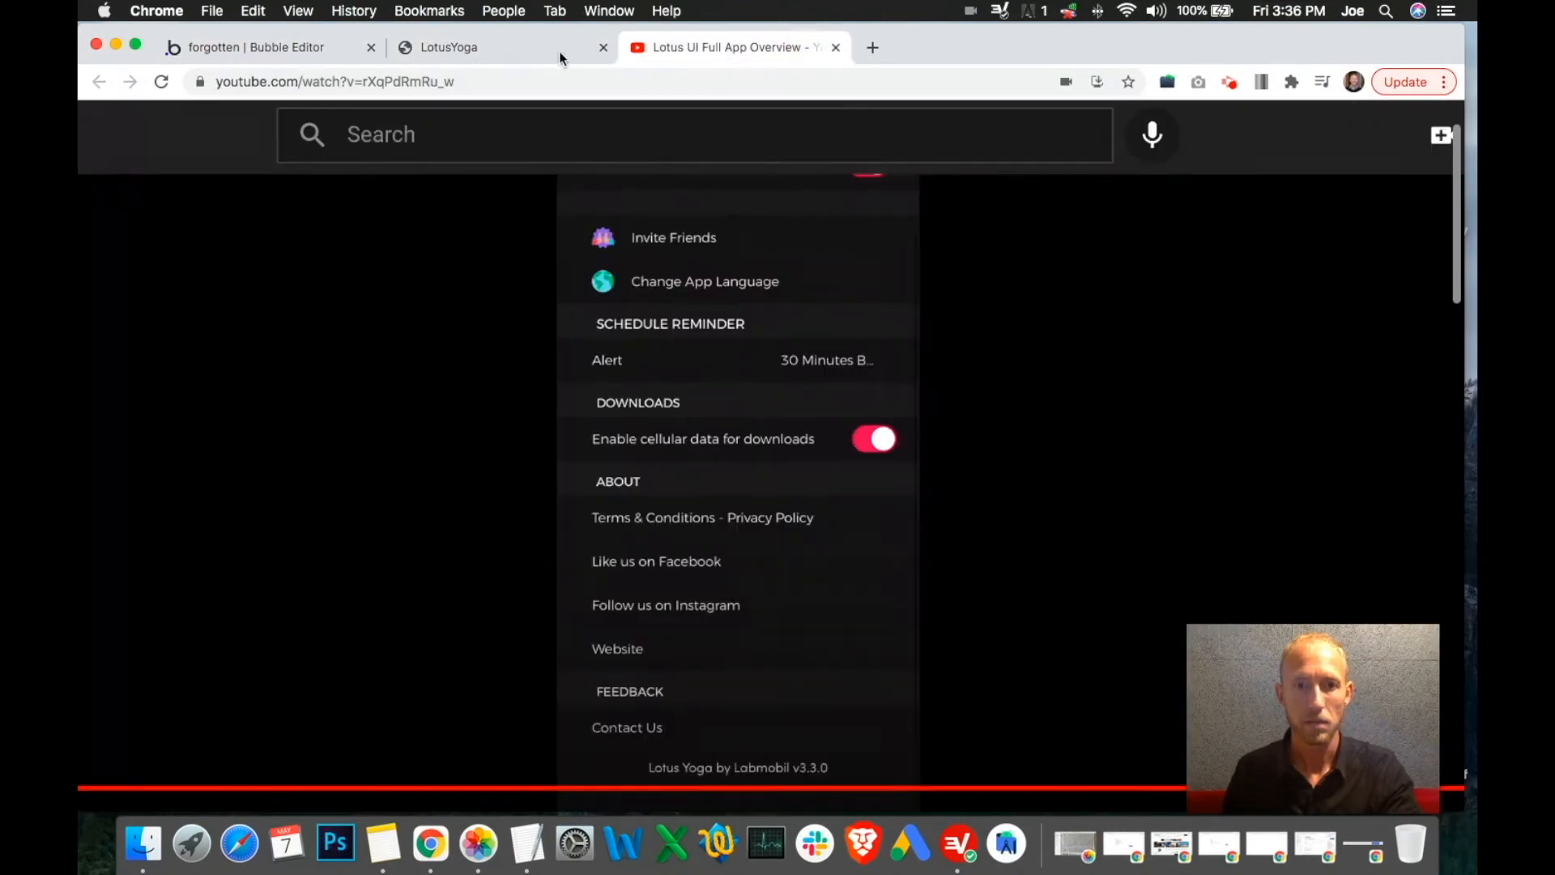
click(504, 53)
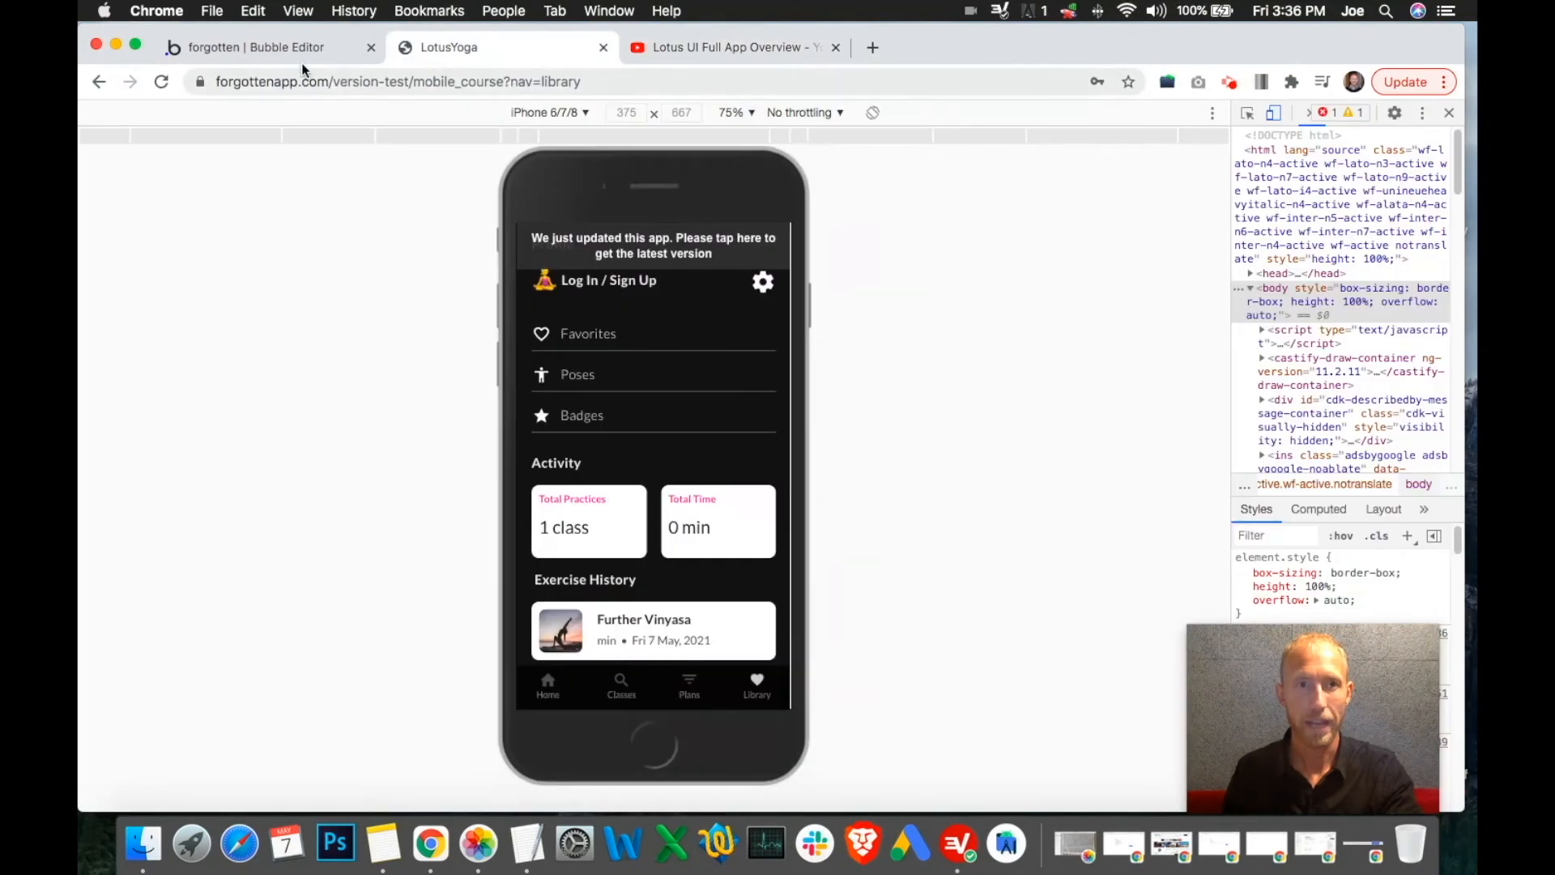
click(243, 47)
Change the lowest heading's text from About to Feedback and name its element Feedback
click(612, 559)
click(1208, 260)
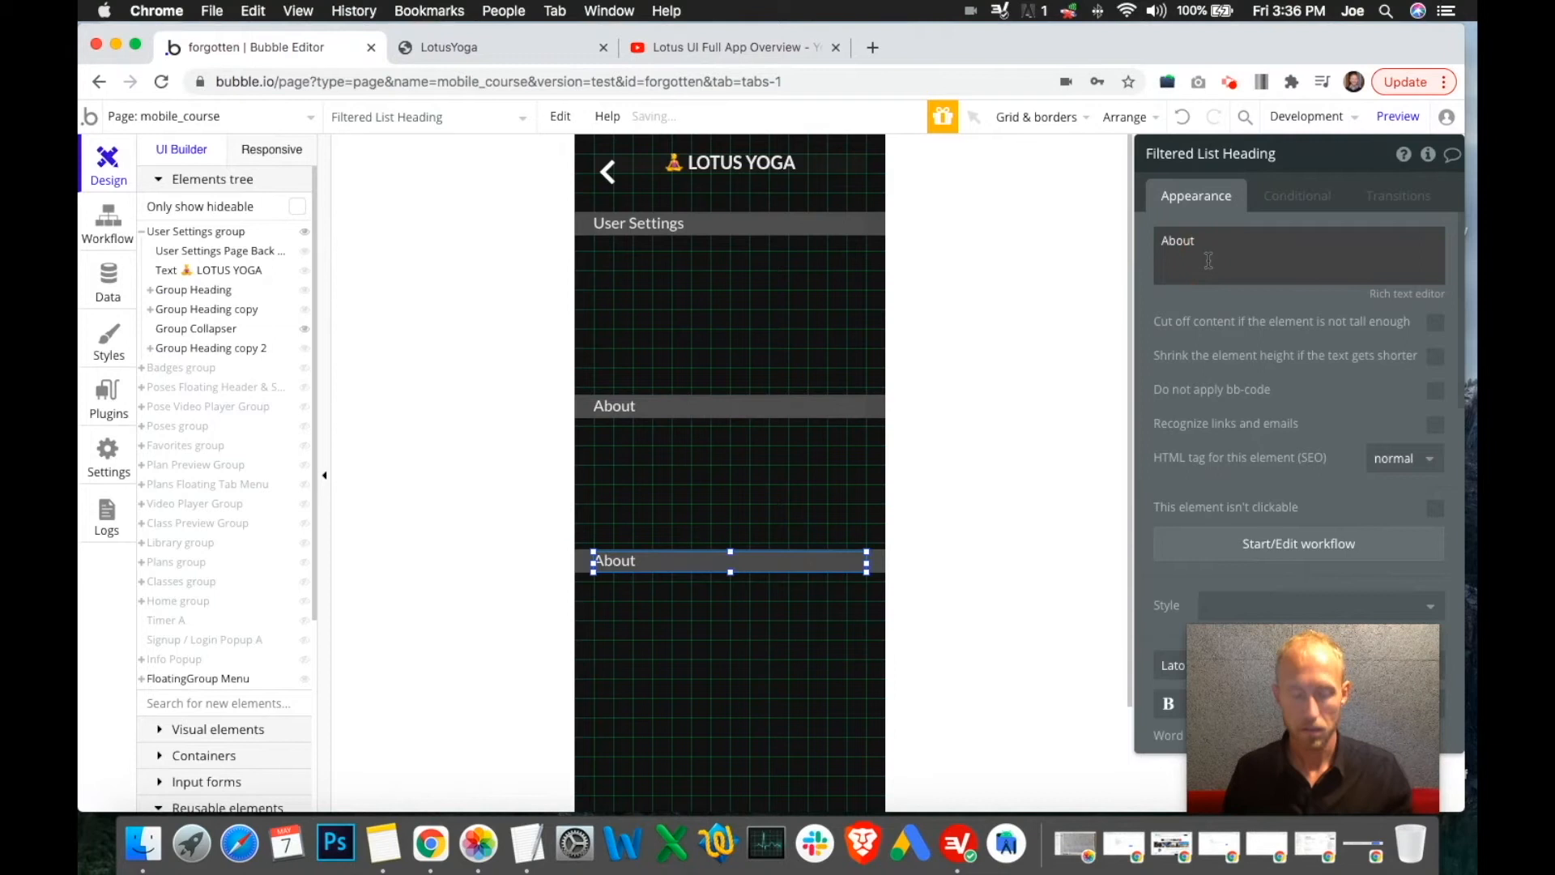
key(ctrl+a)
text(Feedbac)
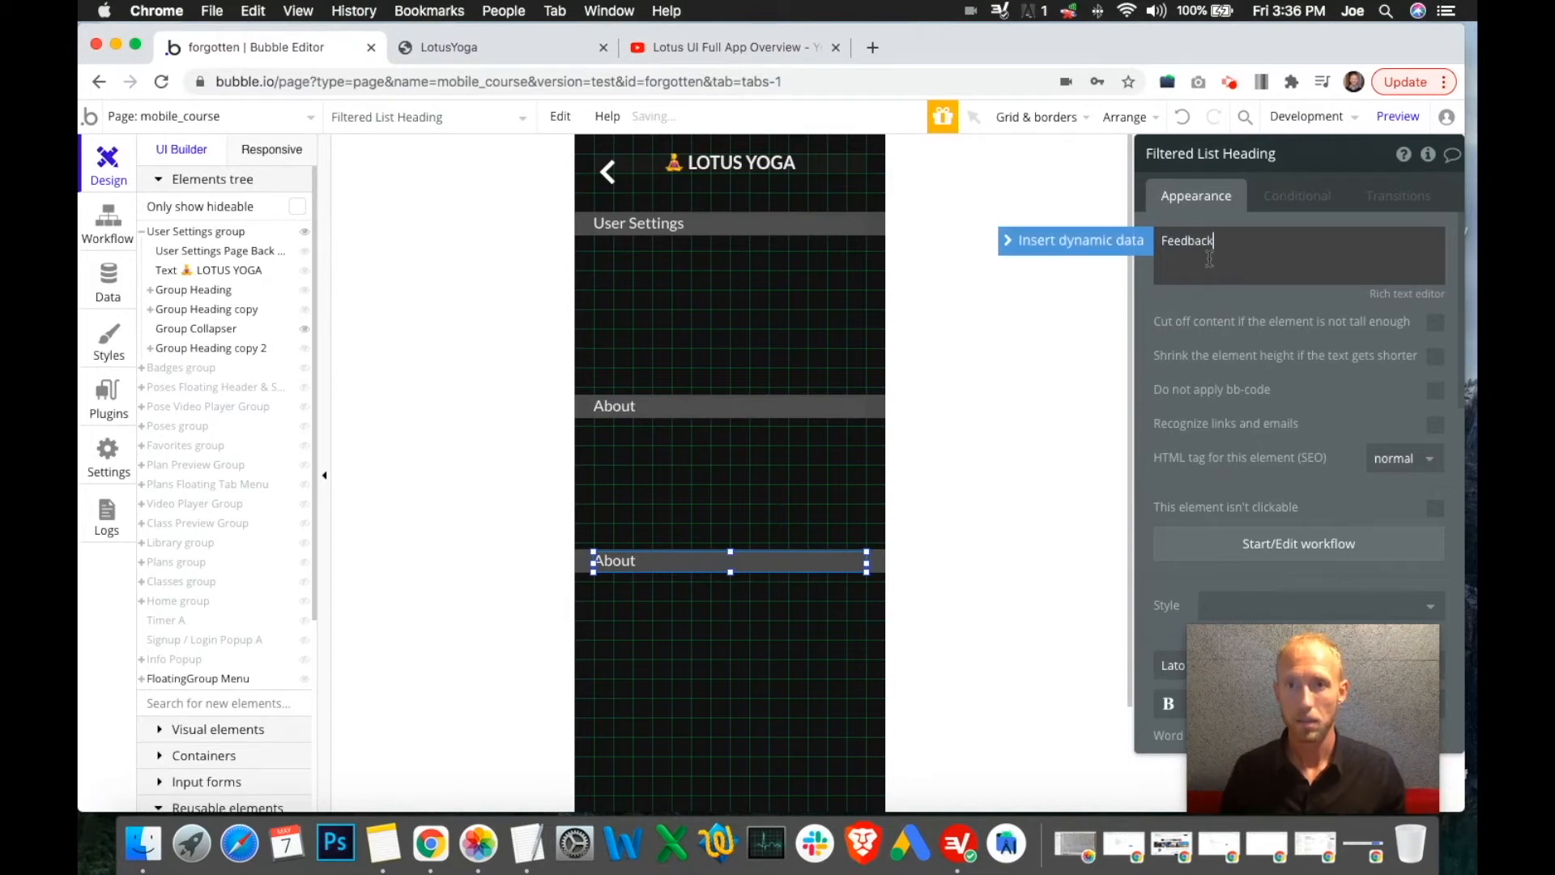
double_click(1203, 241)
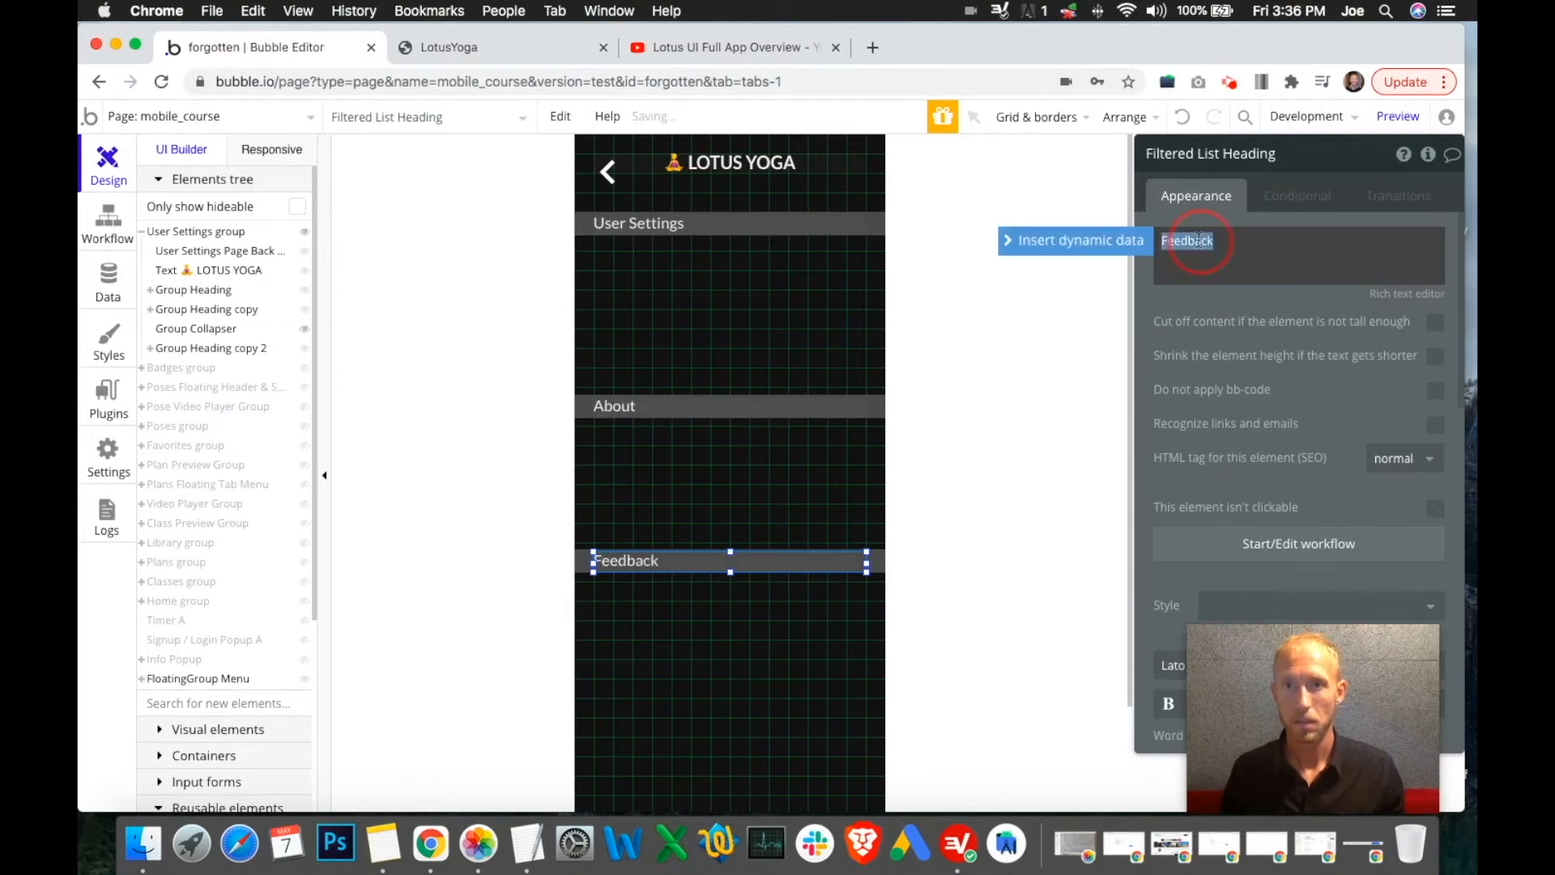
click(1212, 158)
drag(1220, 153, 1147, 154)
text(Feedback)
Give the About and User Settings text elements descriptive names, e.g. User Settings Heading
click(648, 405)
click(1195, 243)
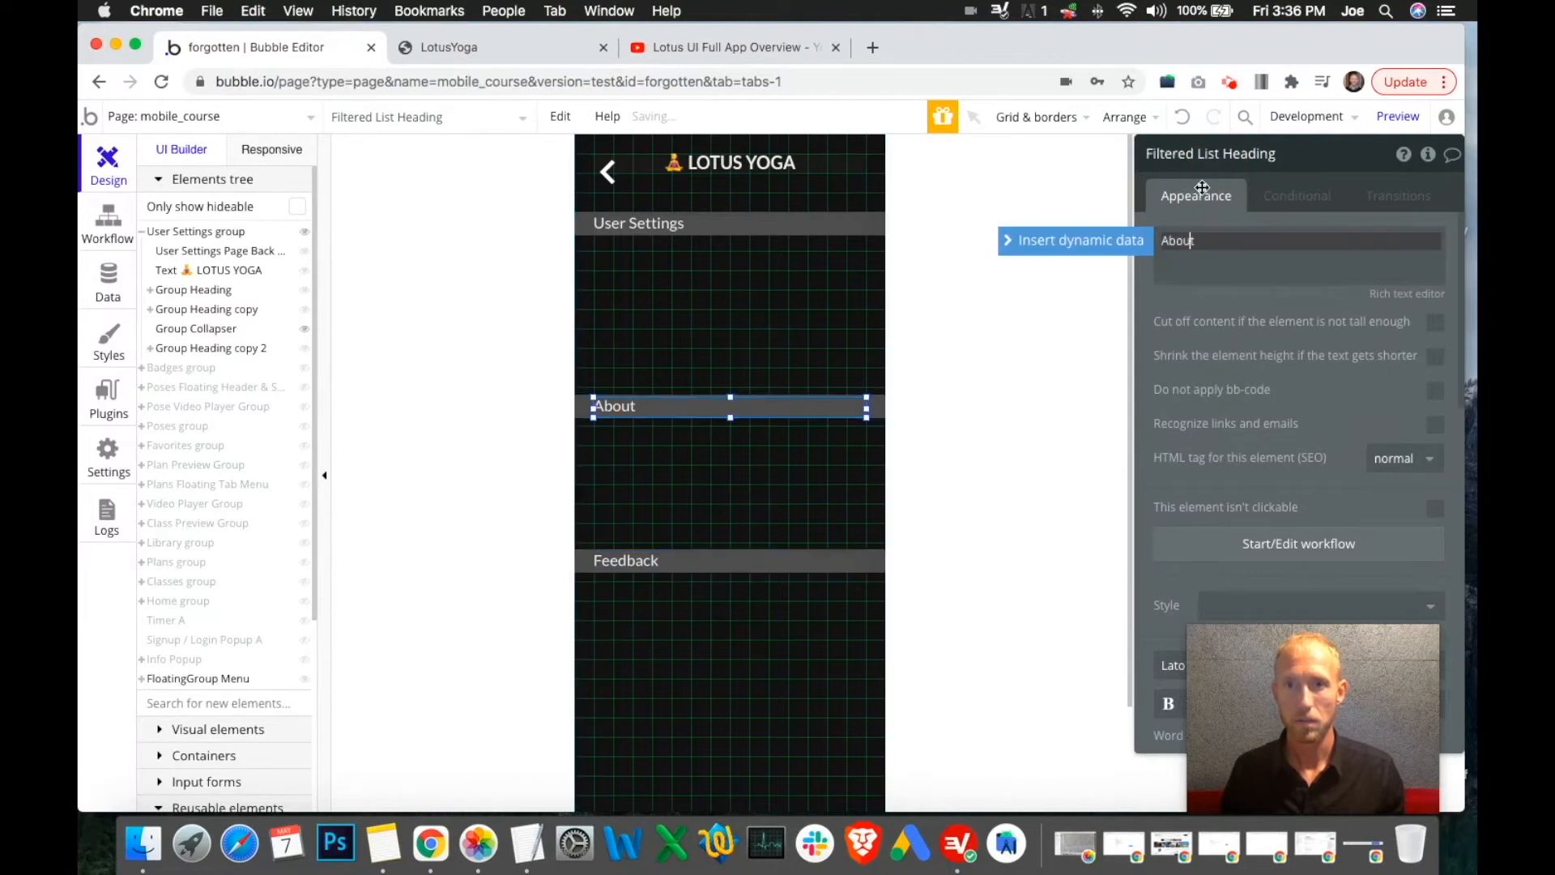
click(1218, 153)
drag(1218, 153, 1043, 148)
key(super+v)
click(678, 227)
click(1263, 241)
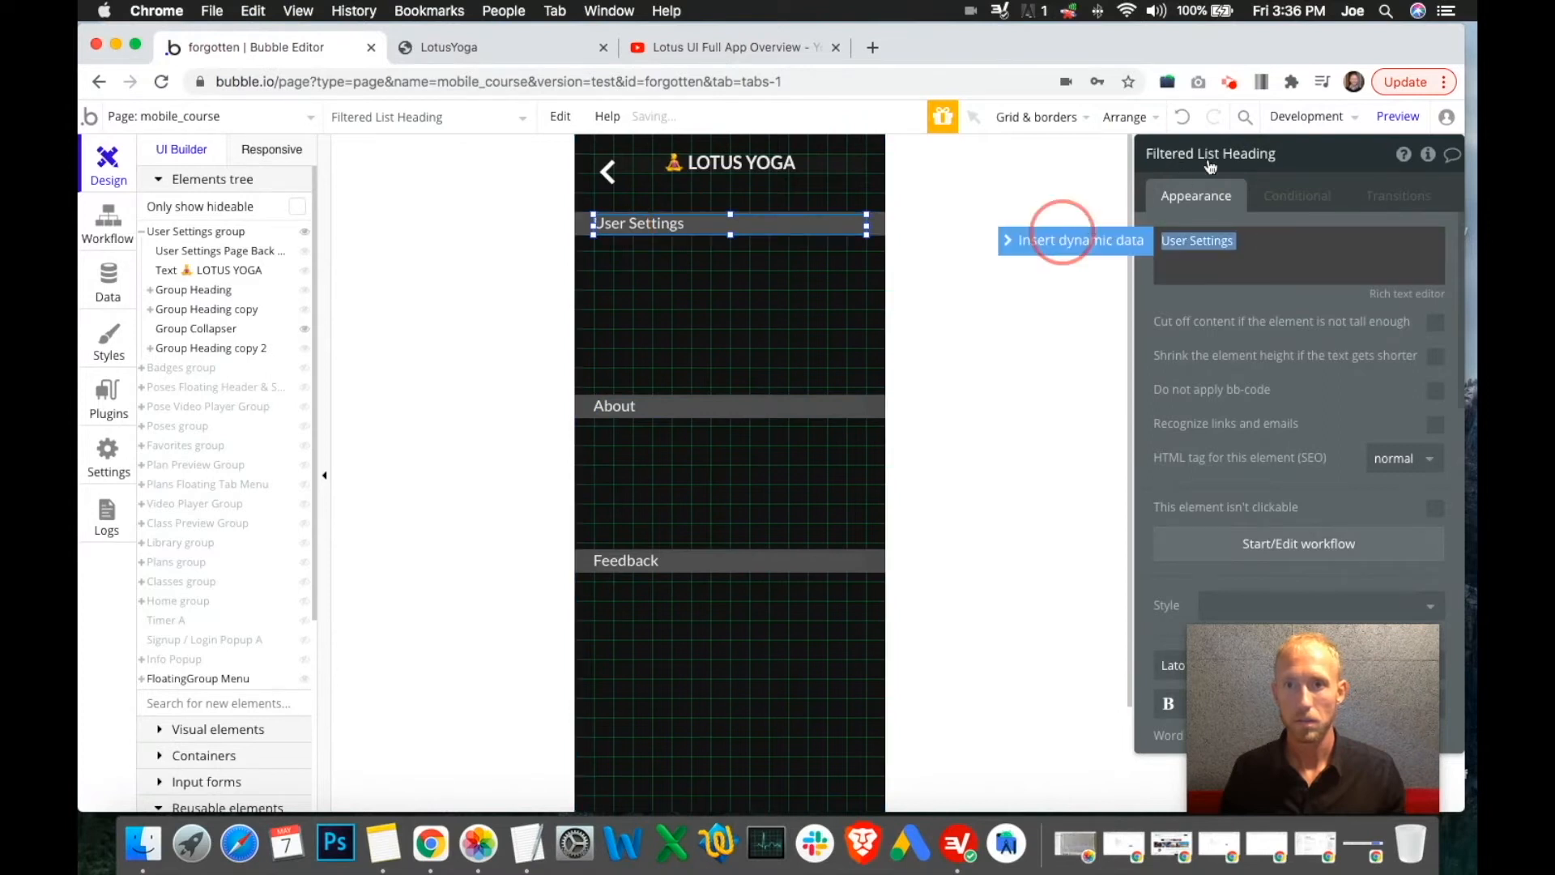
click(1221, 154)
drag(1221, 153, 1089, 150)
key(super+v)
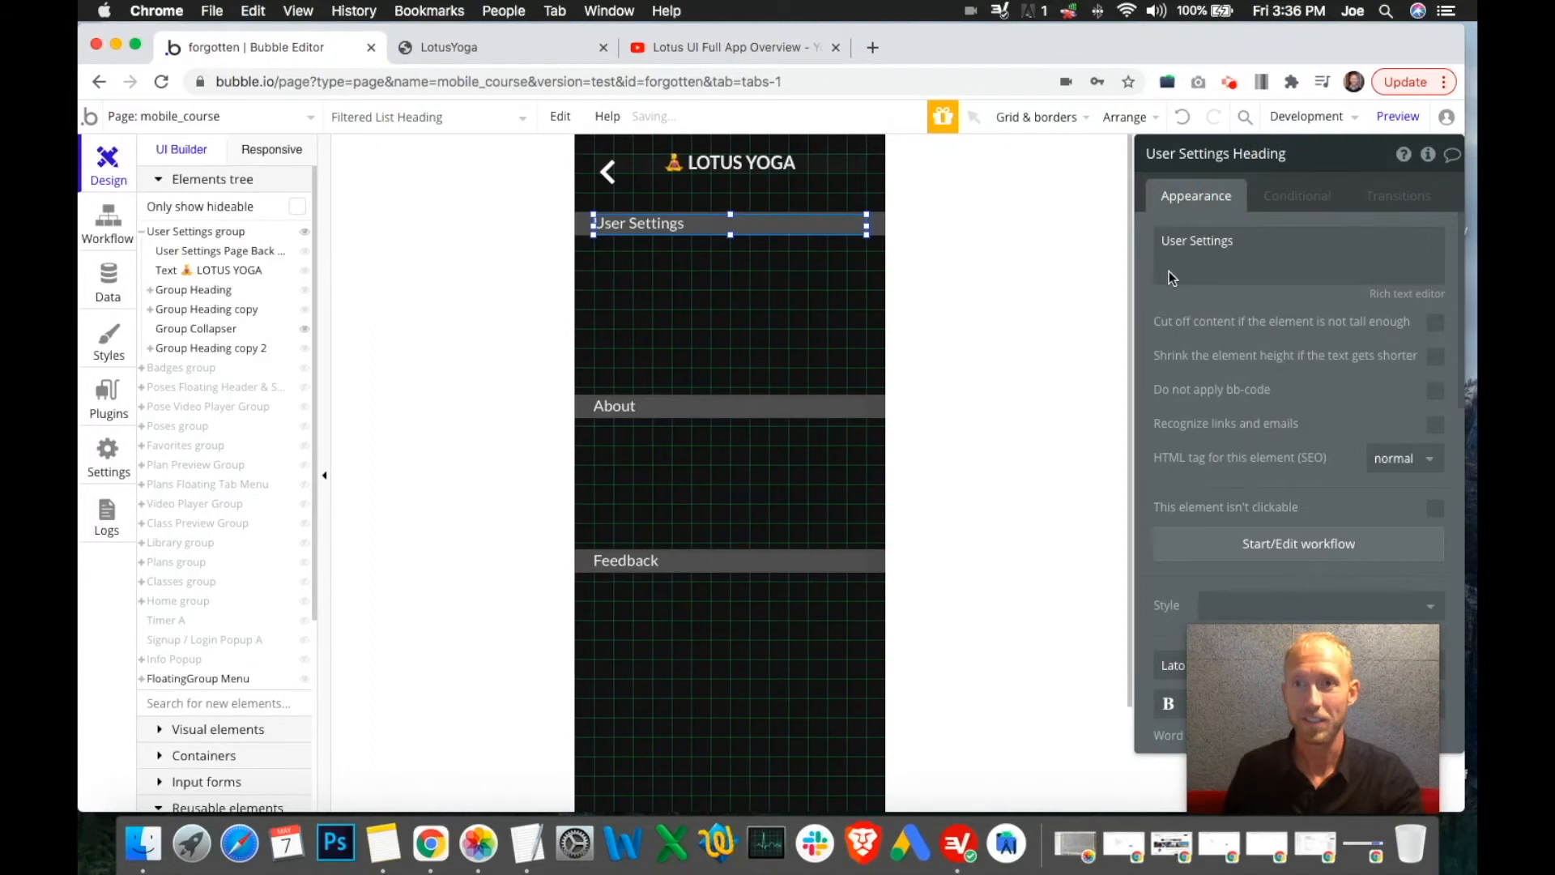
Recheck the reference video and collapse the User Settings group in the Elements tree
click(700, 46)
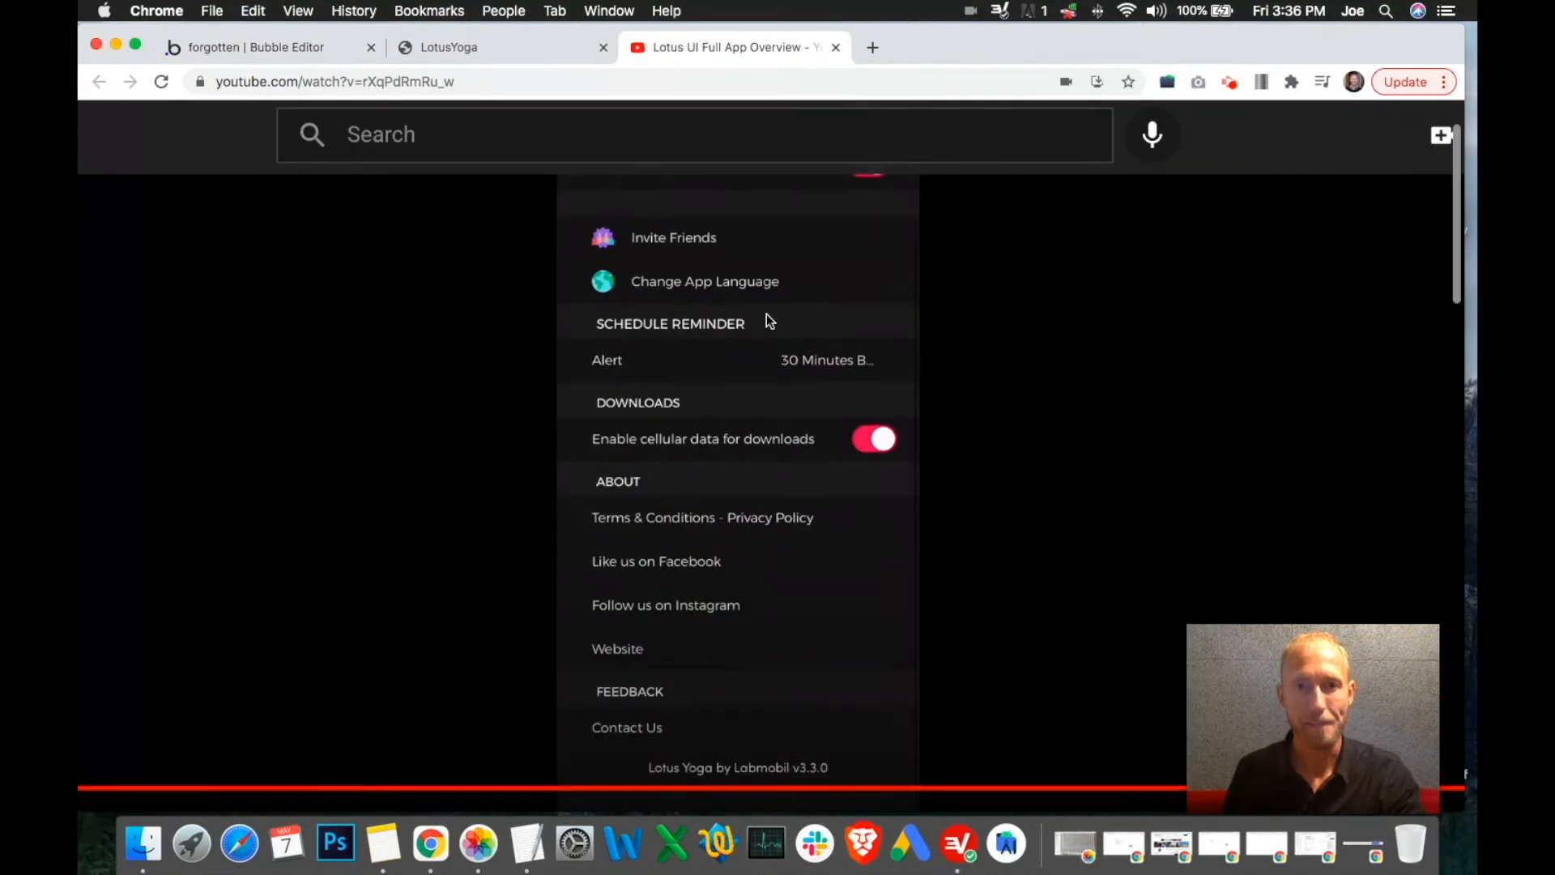
click(320, 49)
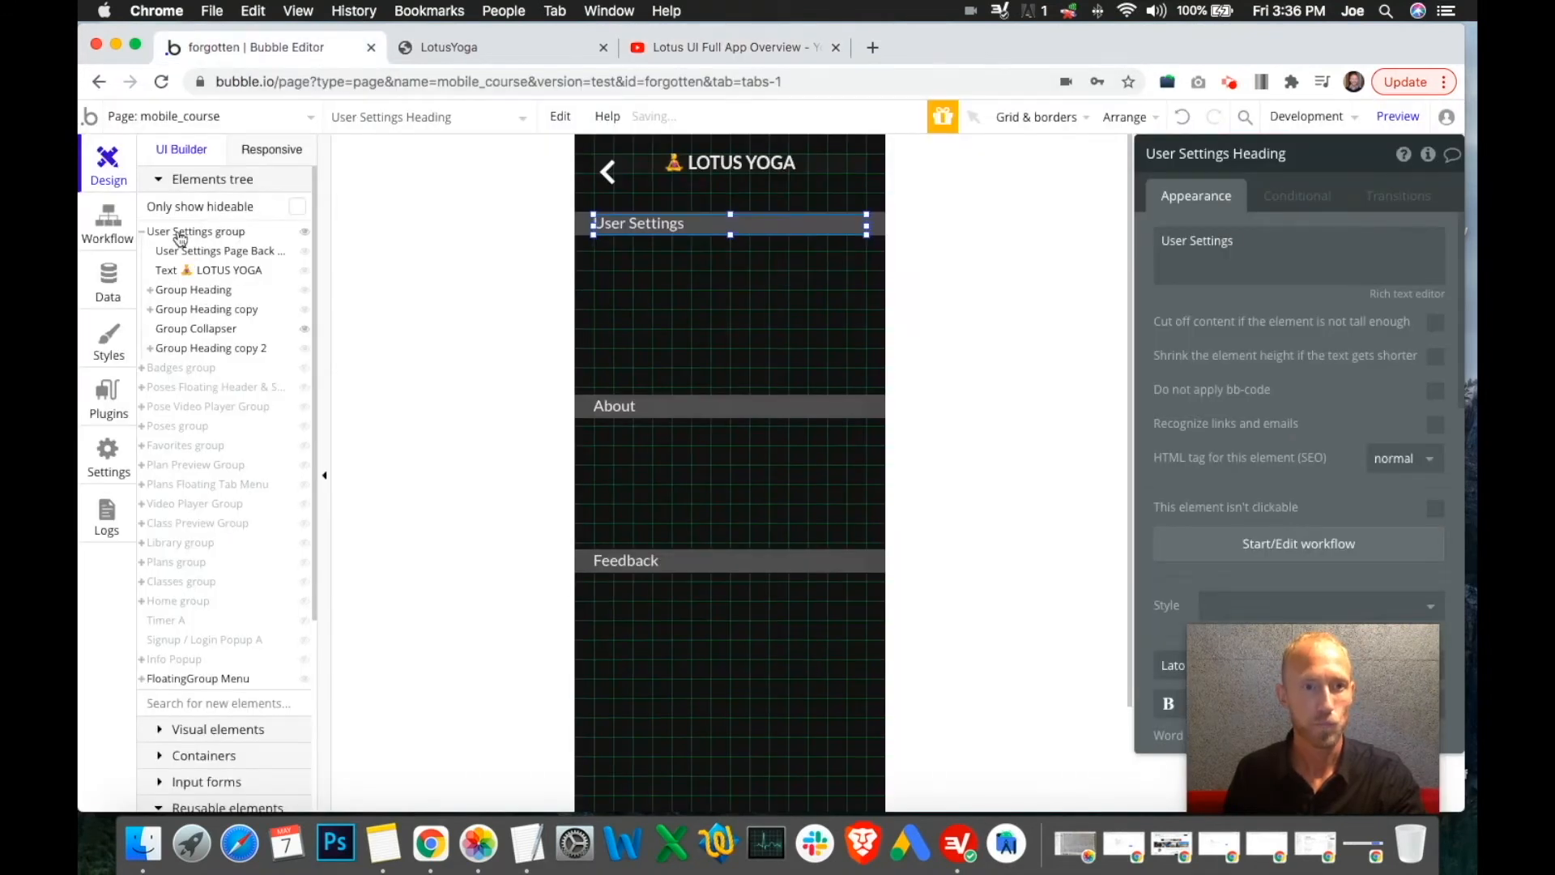
scroll(195, 727, down, 5)
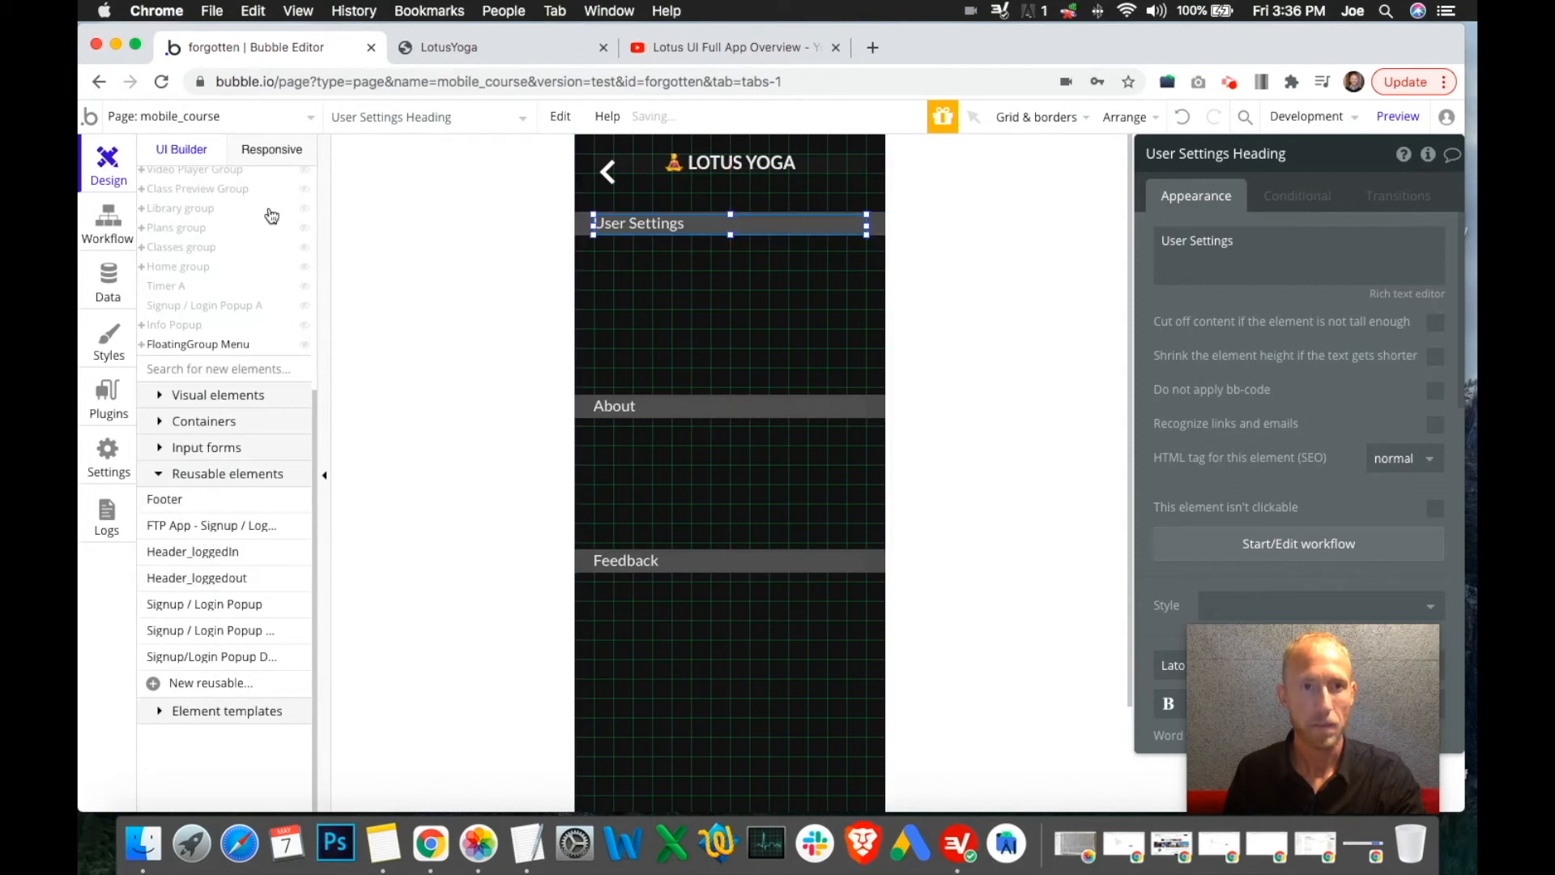
scroll(278, 312, up, 5)
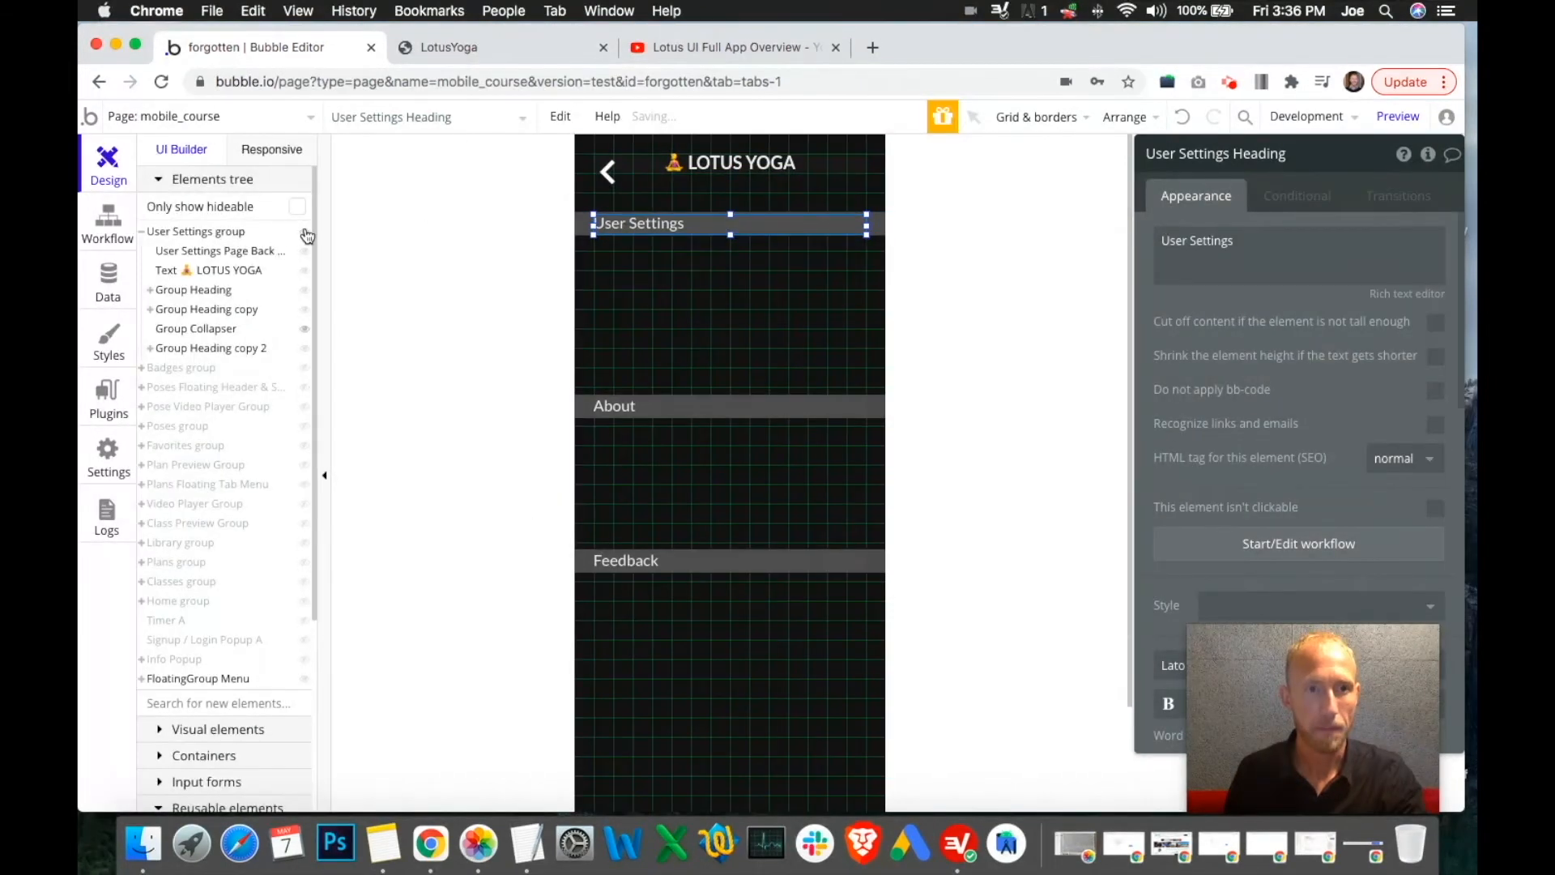
click(144, 234)
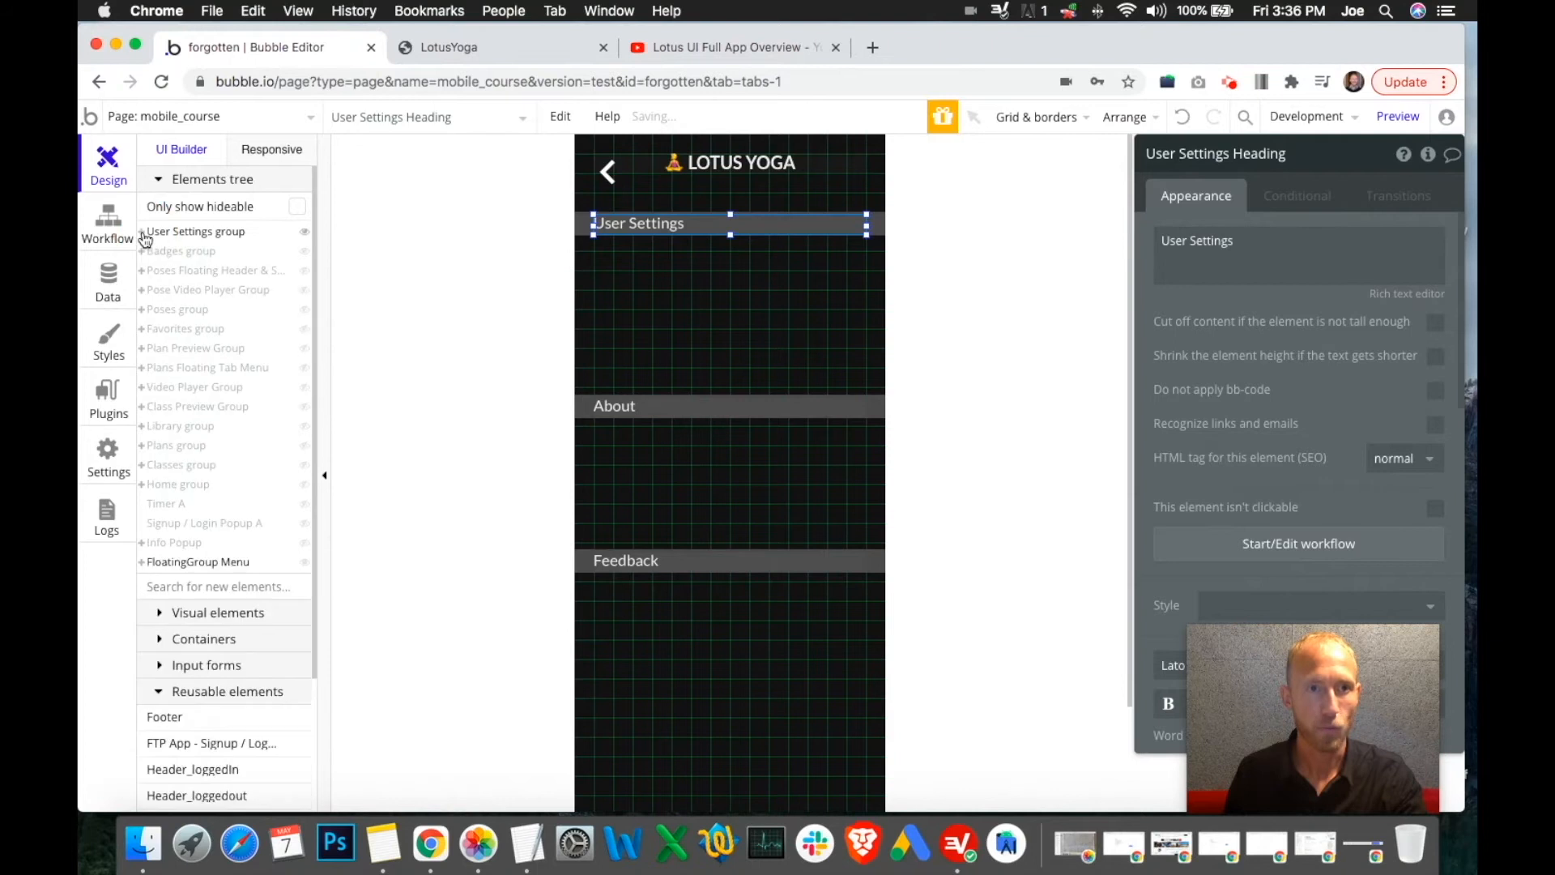
Hide the Library group and make the User Settings group visible on the canvas
click(304, 234)
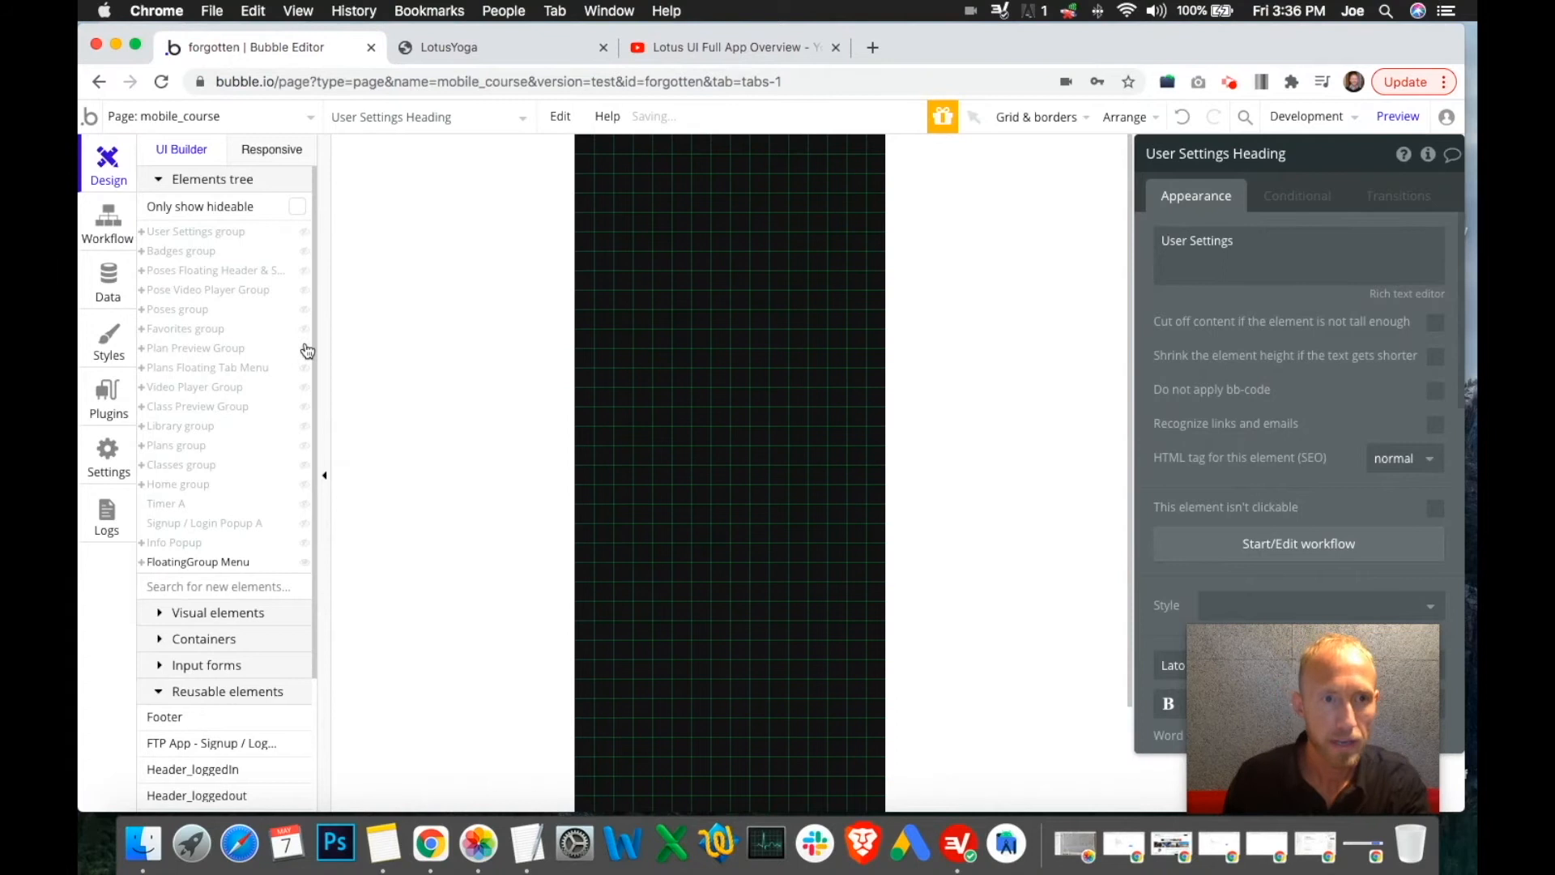
mouse_move(306, 351)
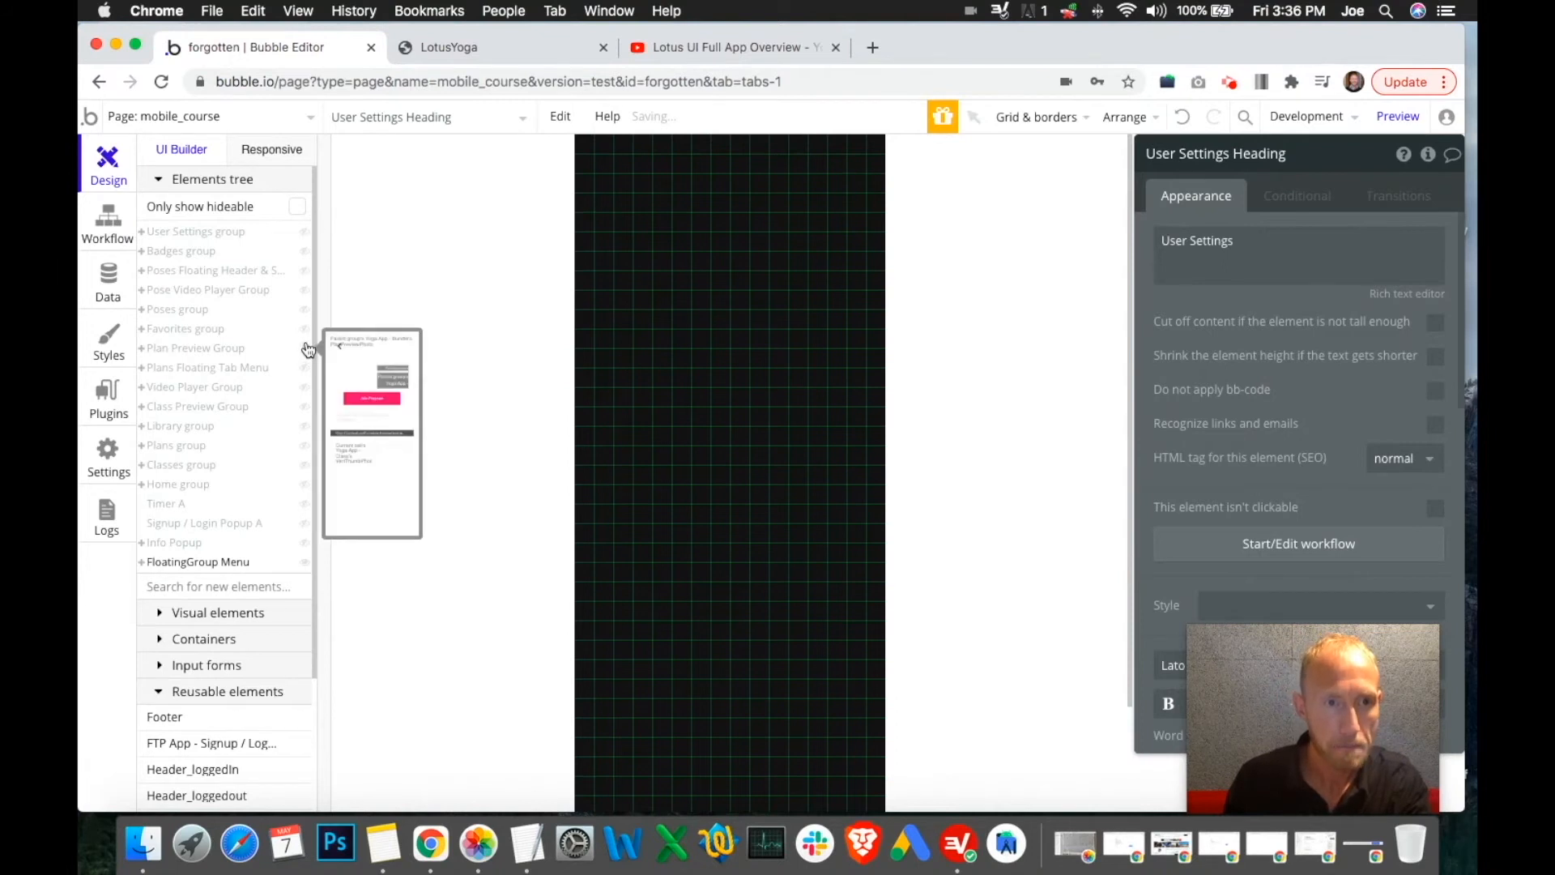
click(305, 428)
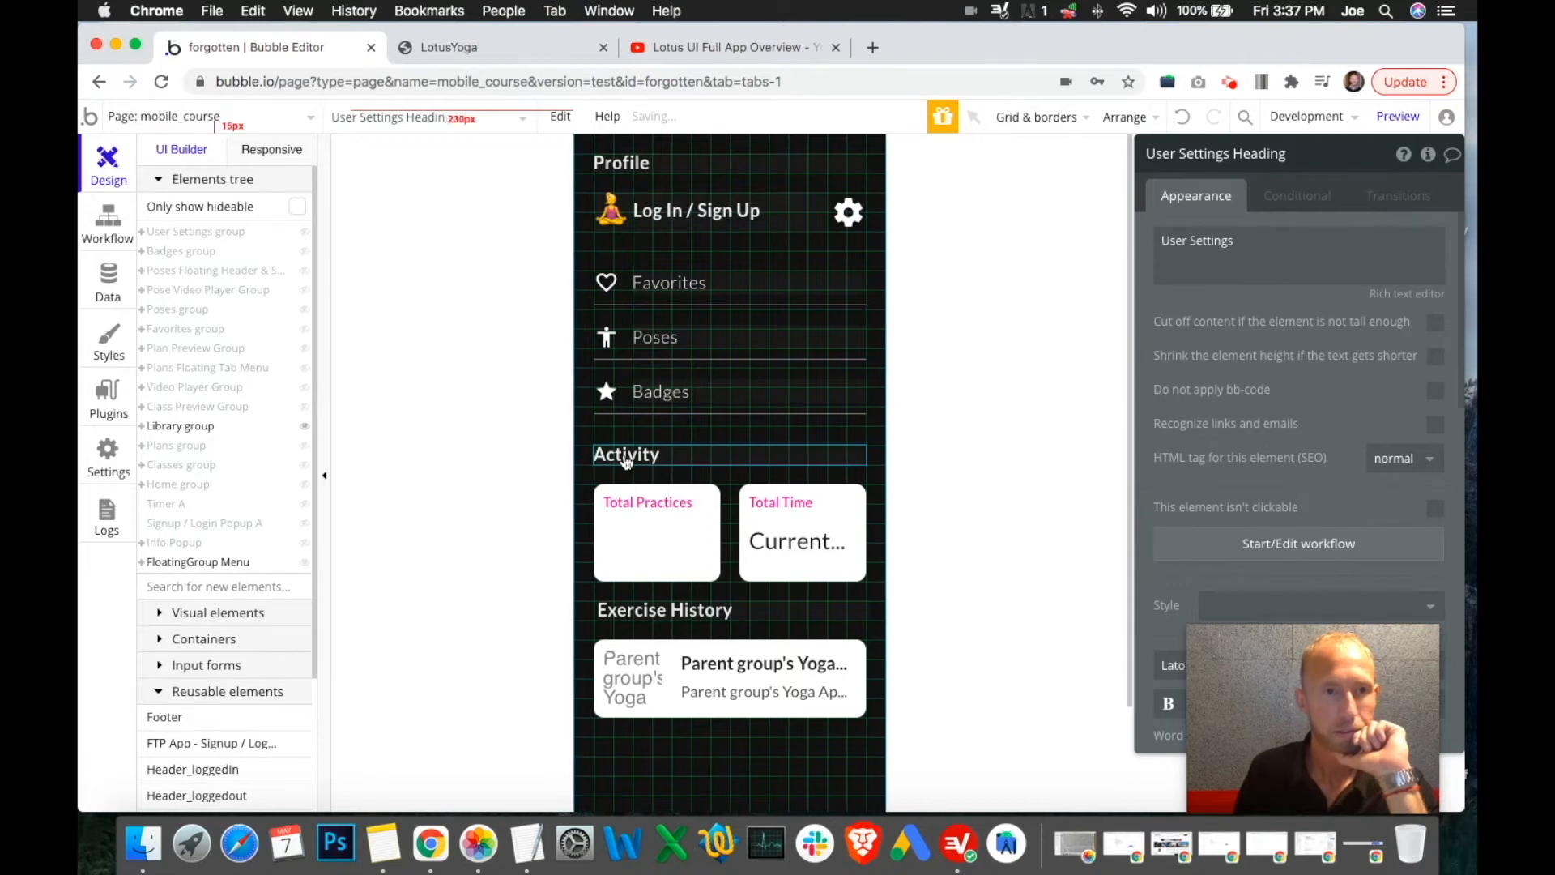
click(306, 426)
click(306, 426)
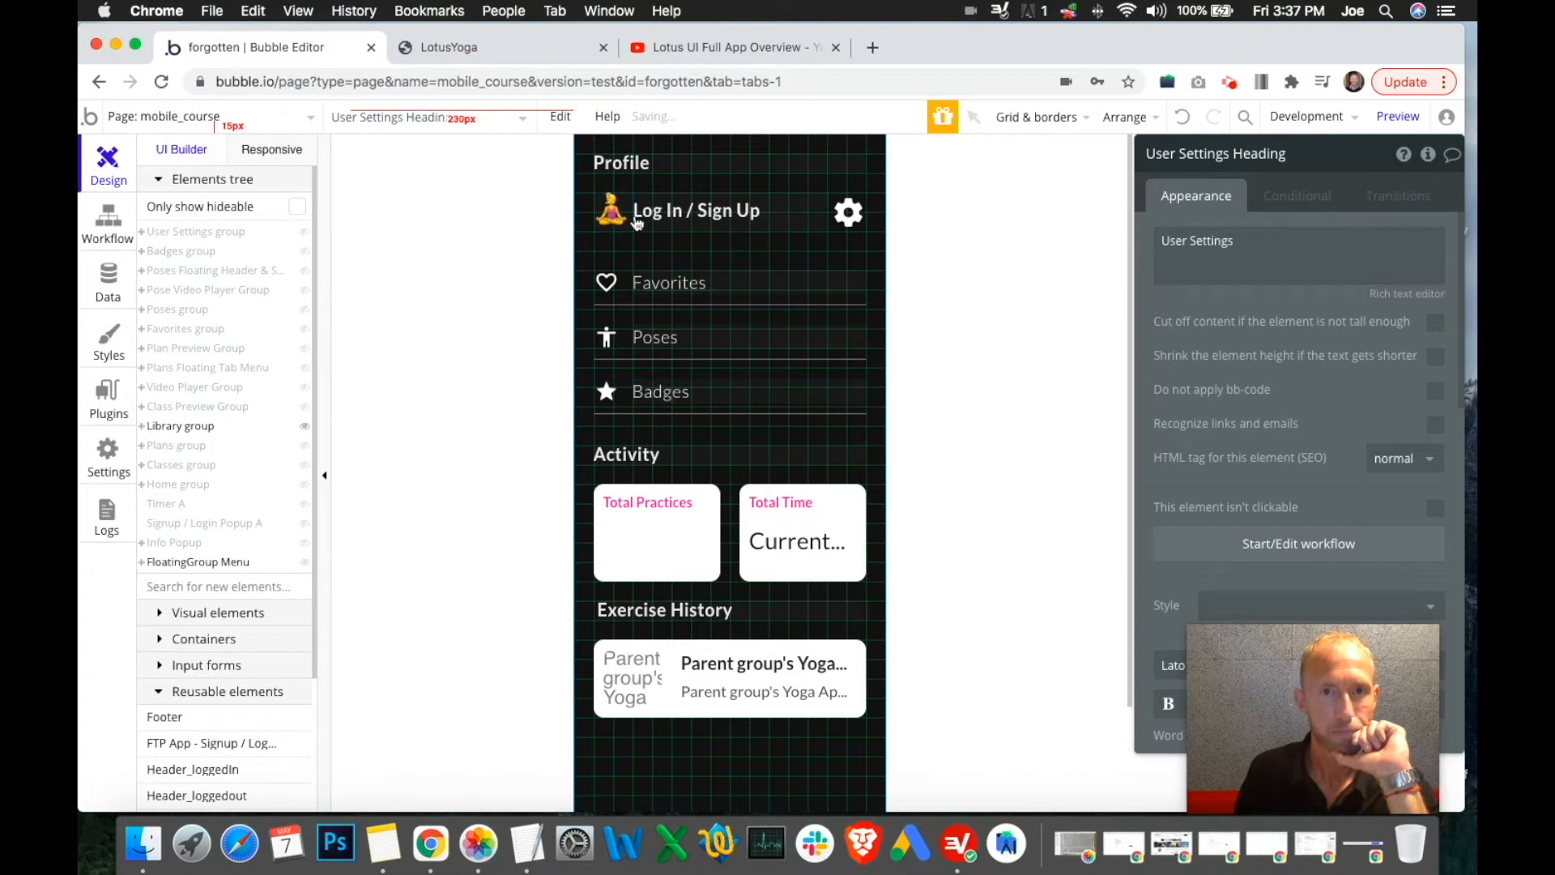
click(307, 429)
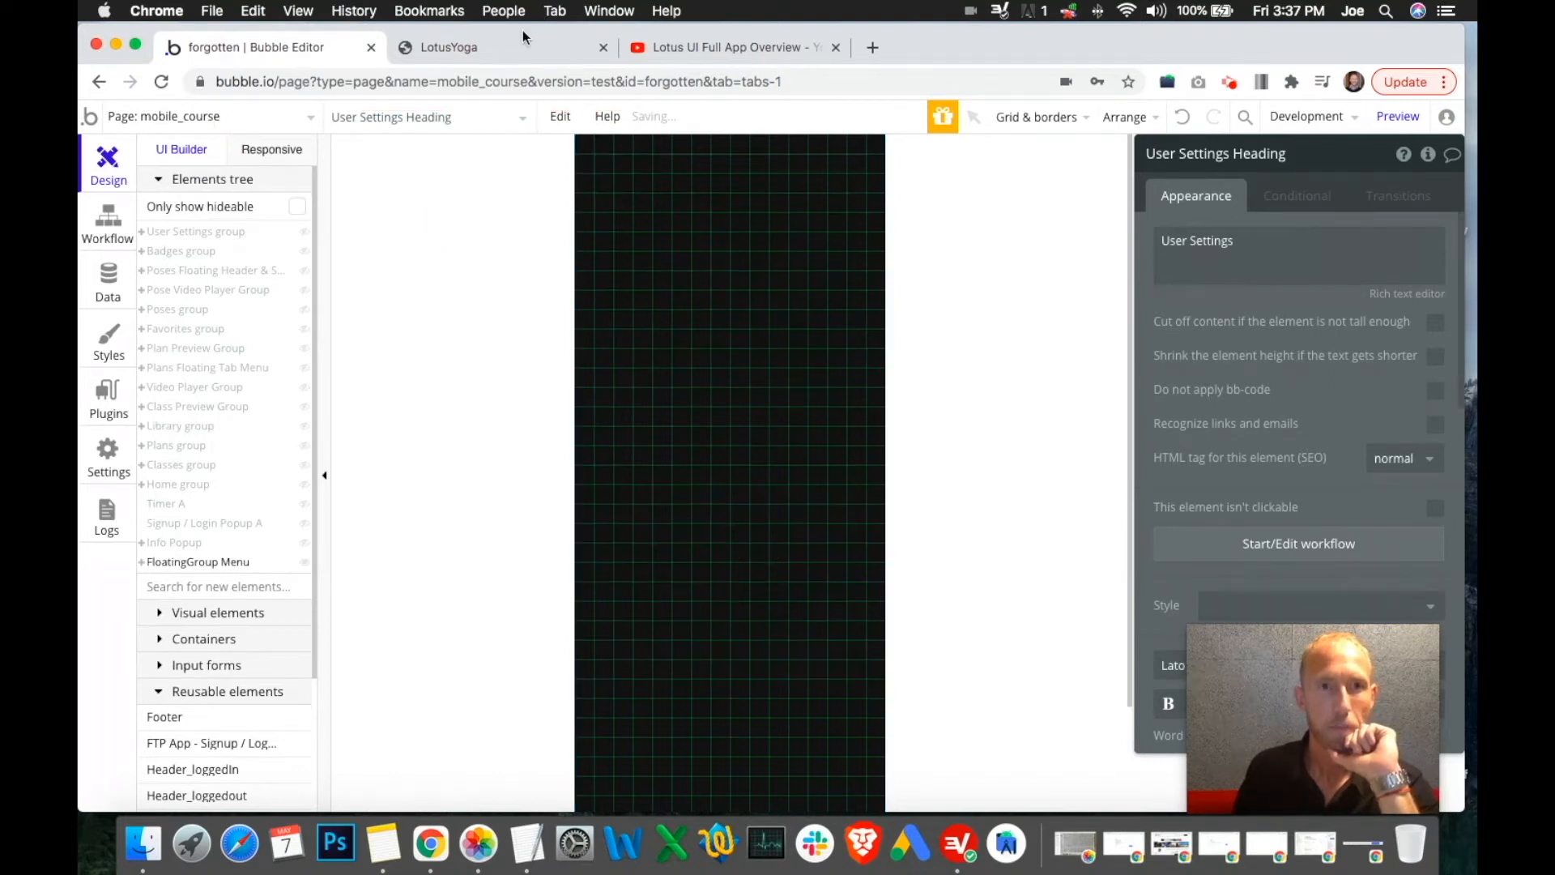
click(304, 232)
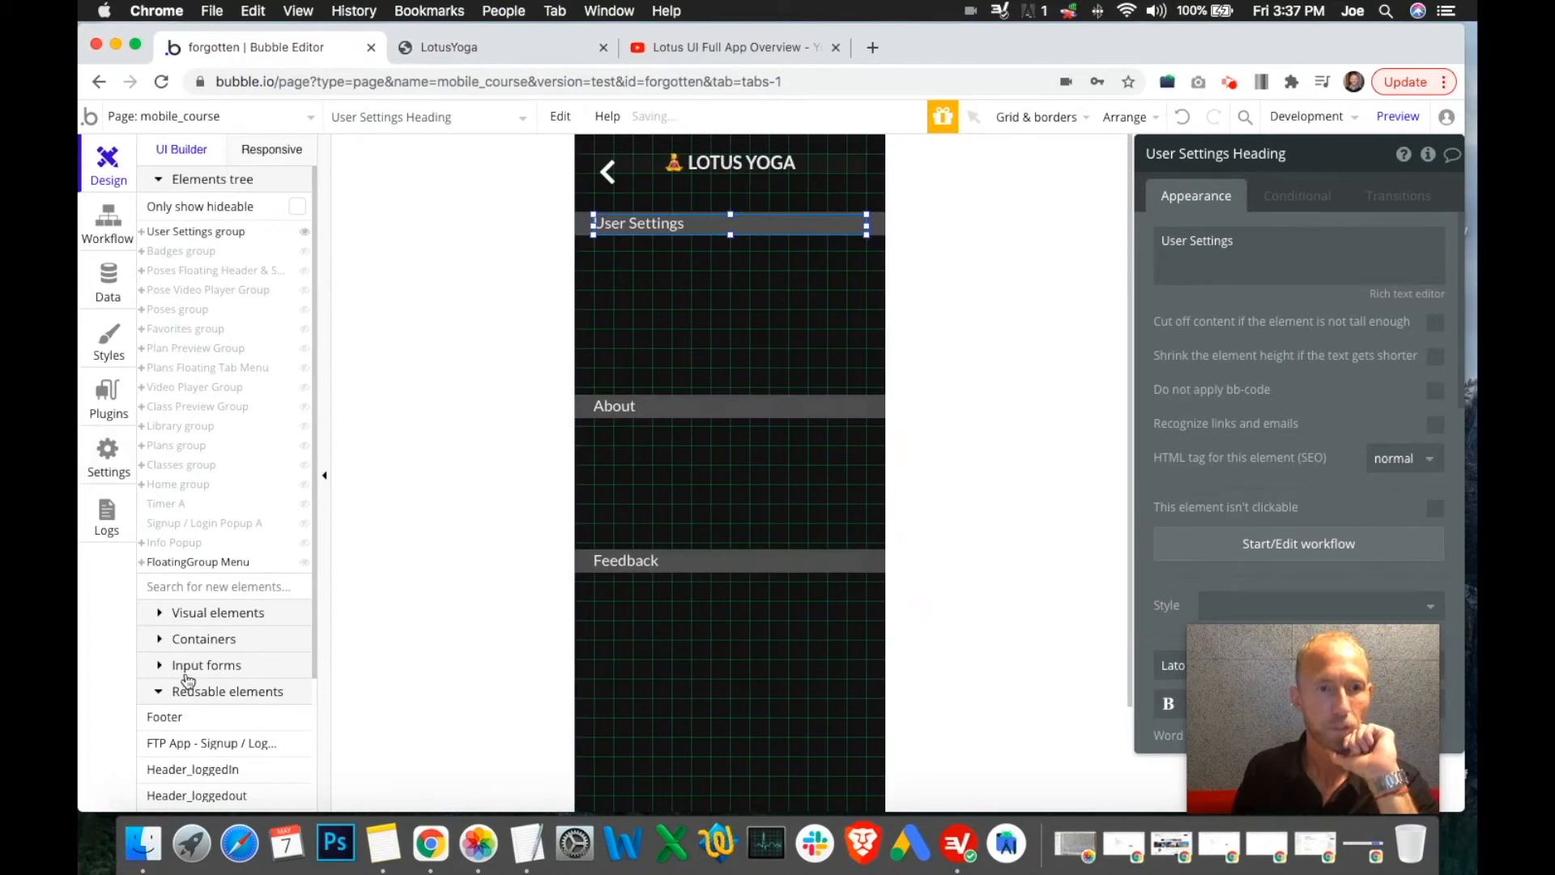
Expand Visual elements and pick the Text element
scroll(207, 680, down, 3)
scroll(182, 580, up, 3)
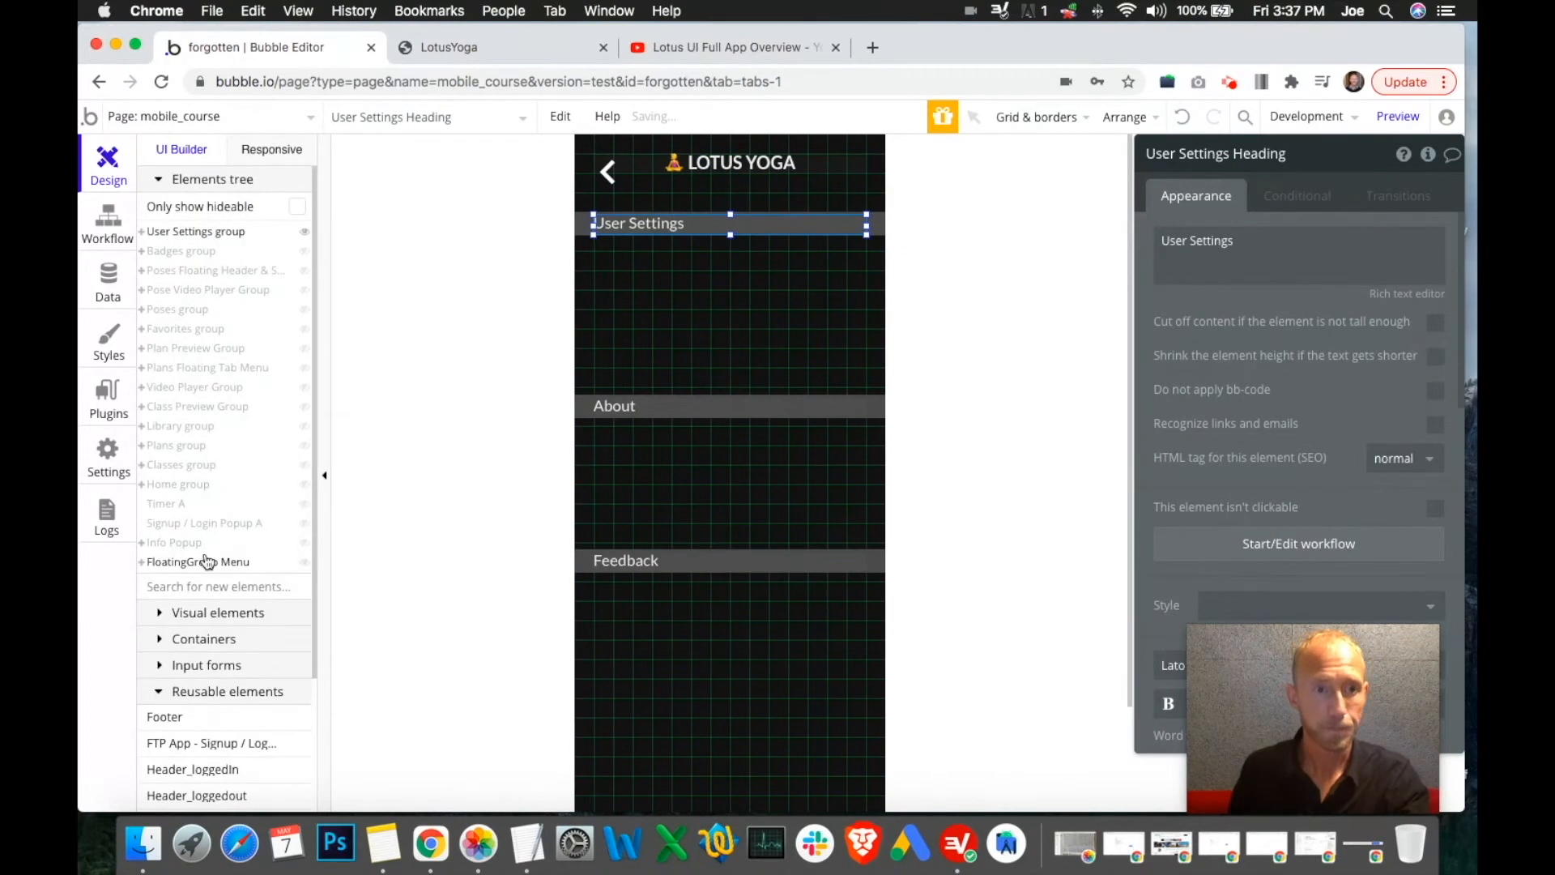
click(157, 608)
scroll(243, 496, down, 2)
click(236, 475)
Draw a text box under the User Settings heading, remove its style and set font size 16
drag(594, 254, 865, 272)
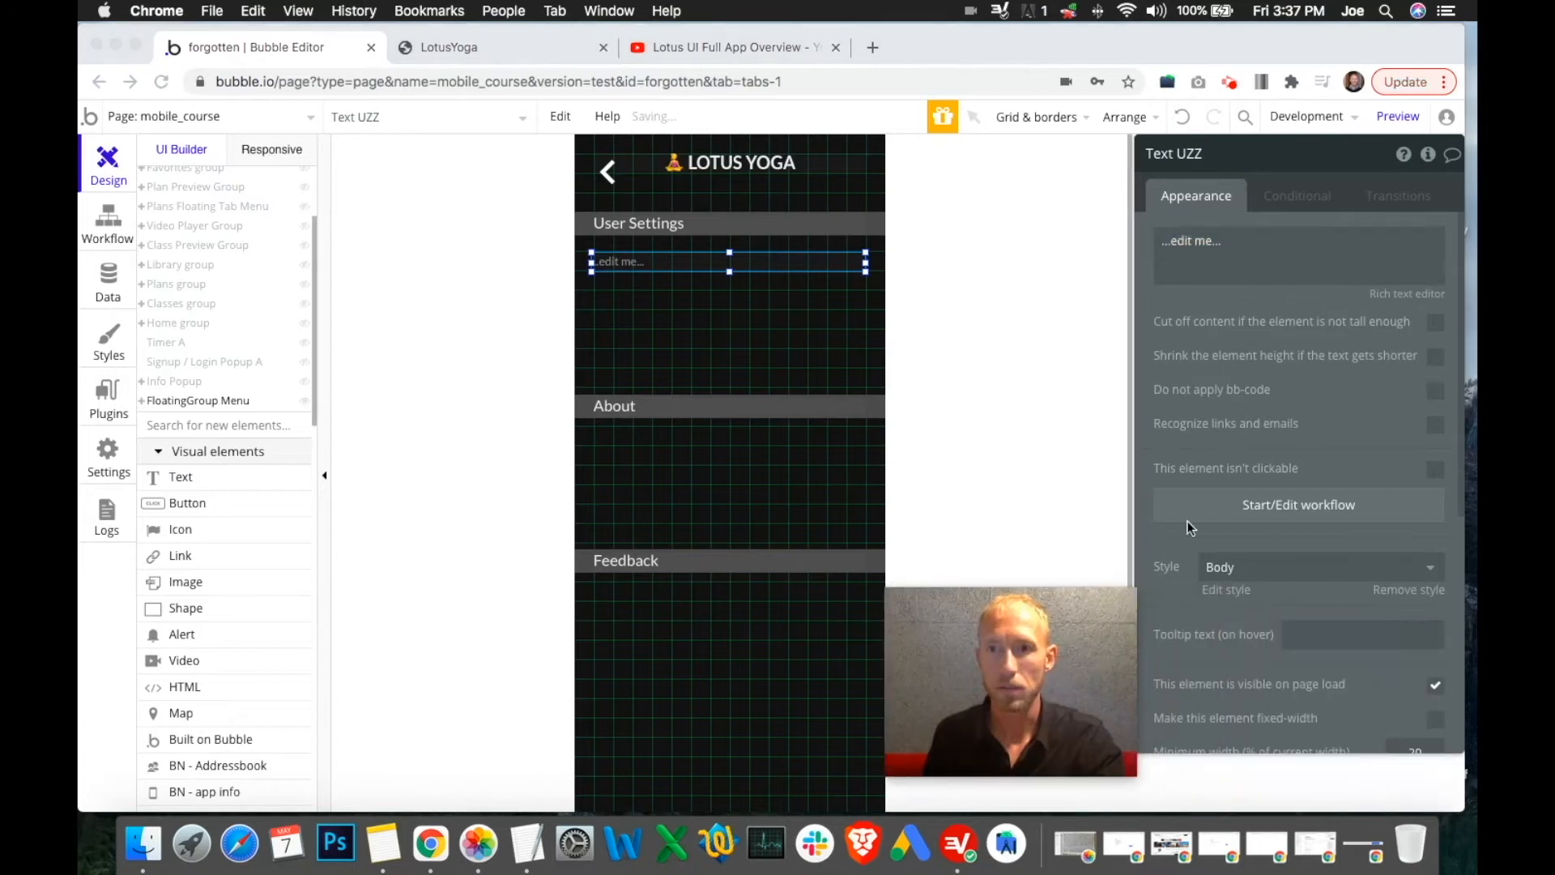
click(1254, 576)
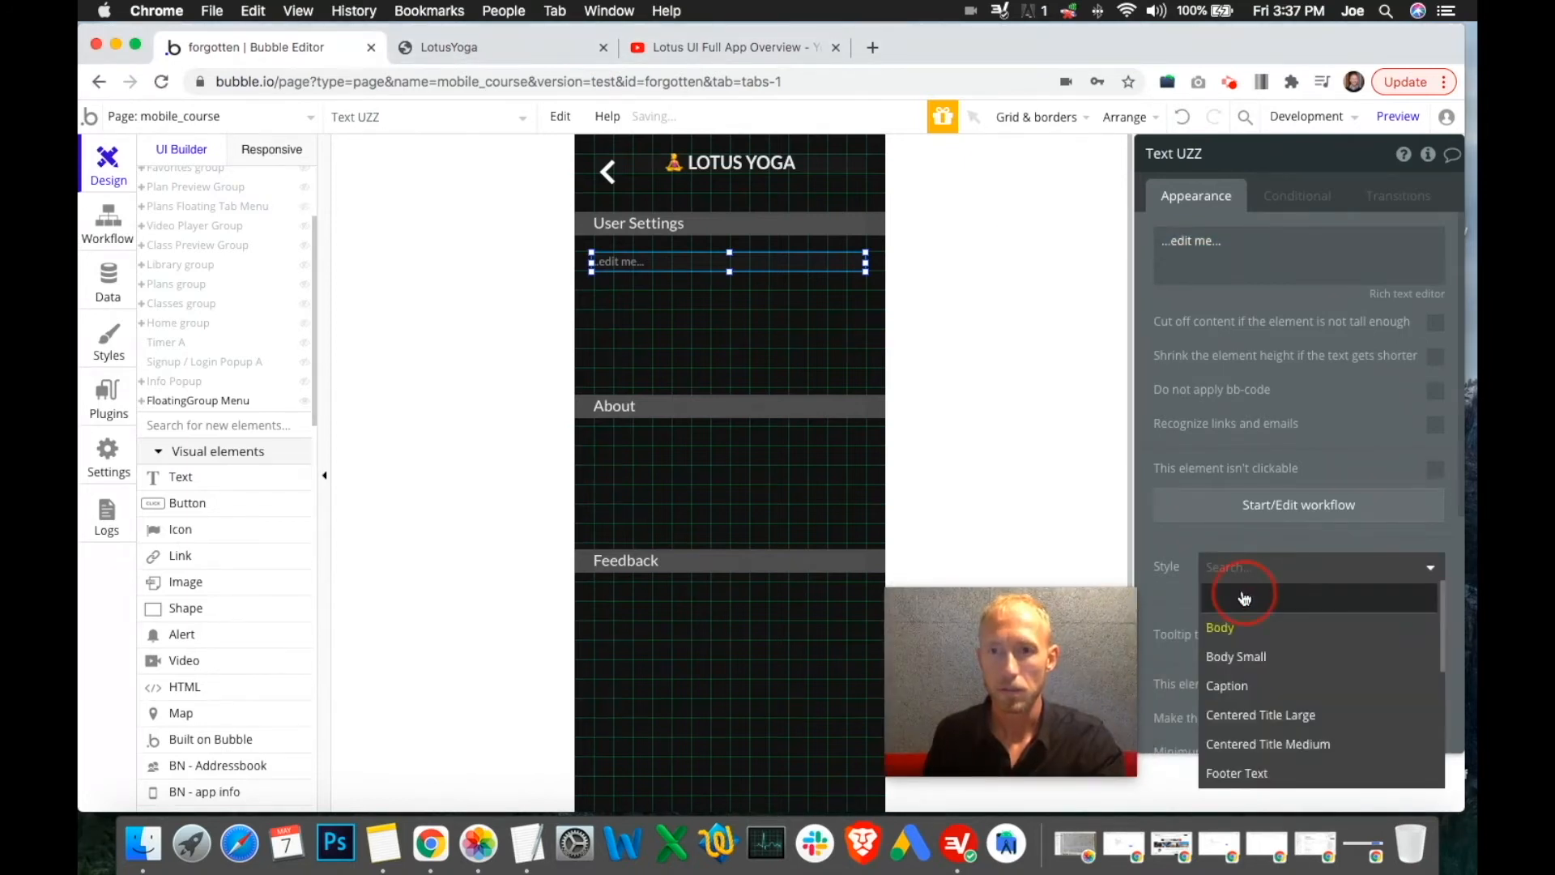
click(1199, 159)
double_click(1189, 156)
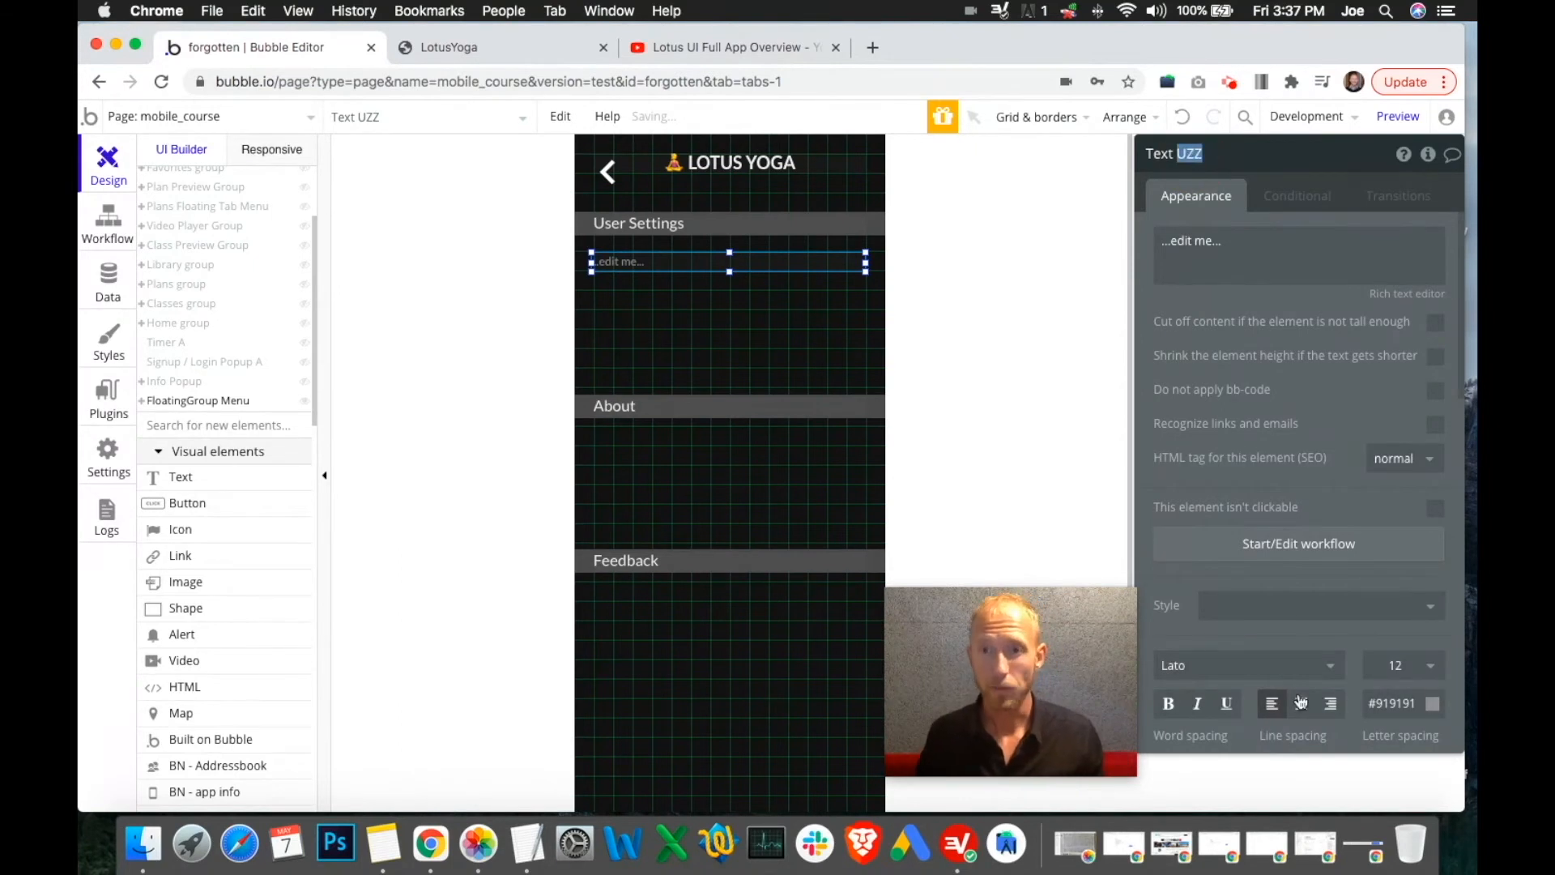
scroll(1296, 364, down, 4)
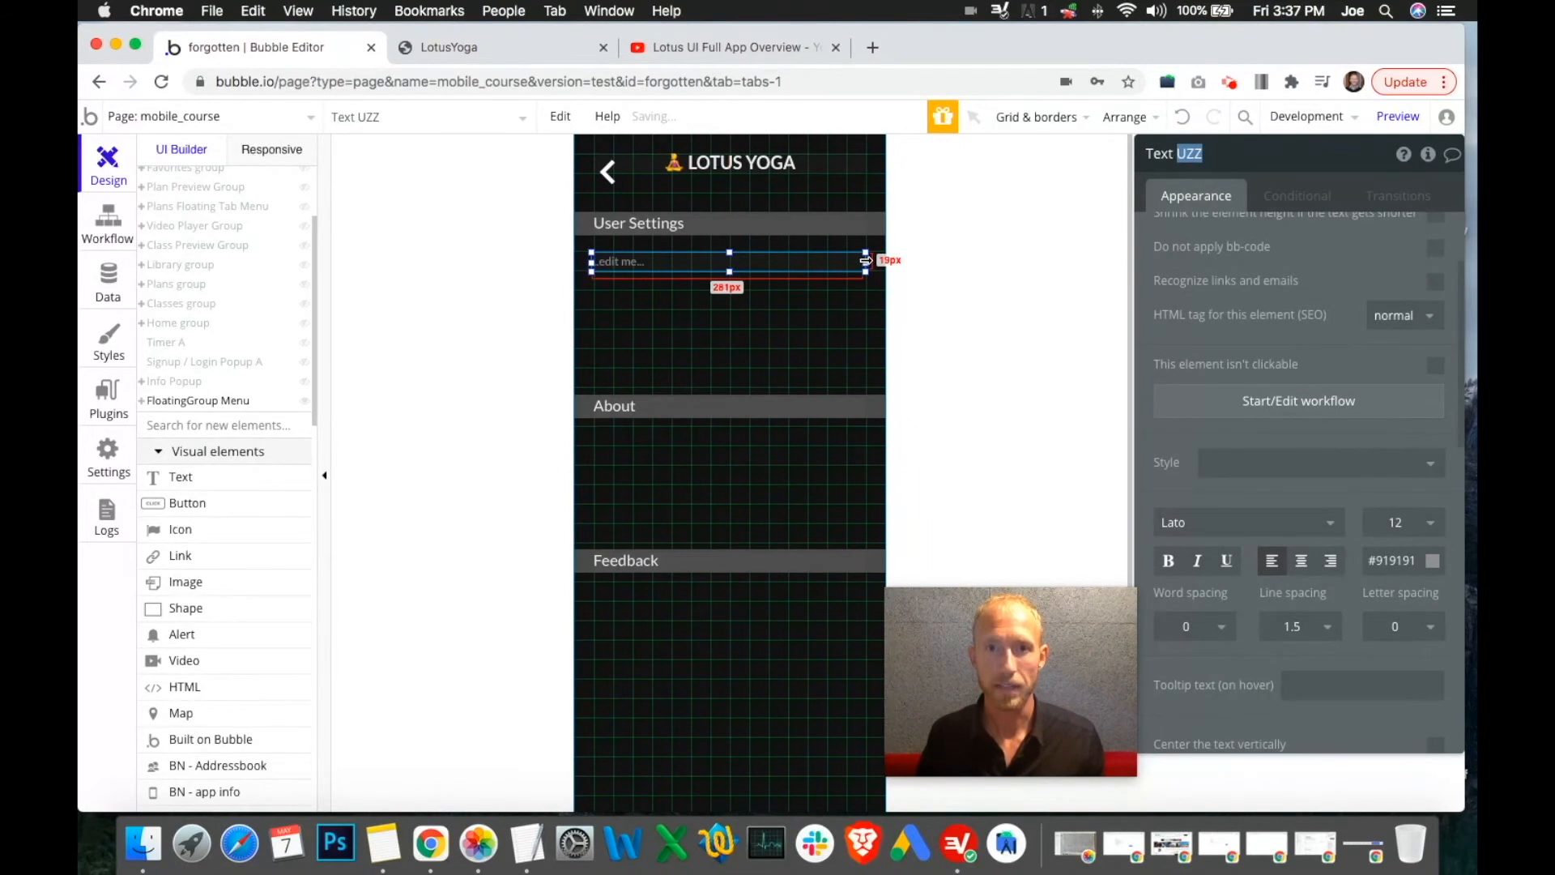
click(1424, 523)
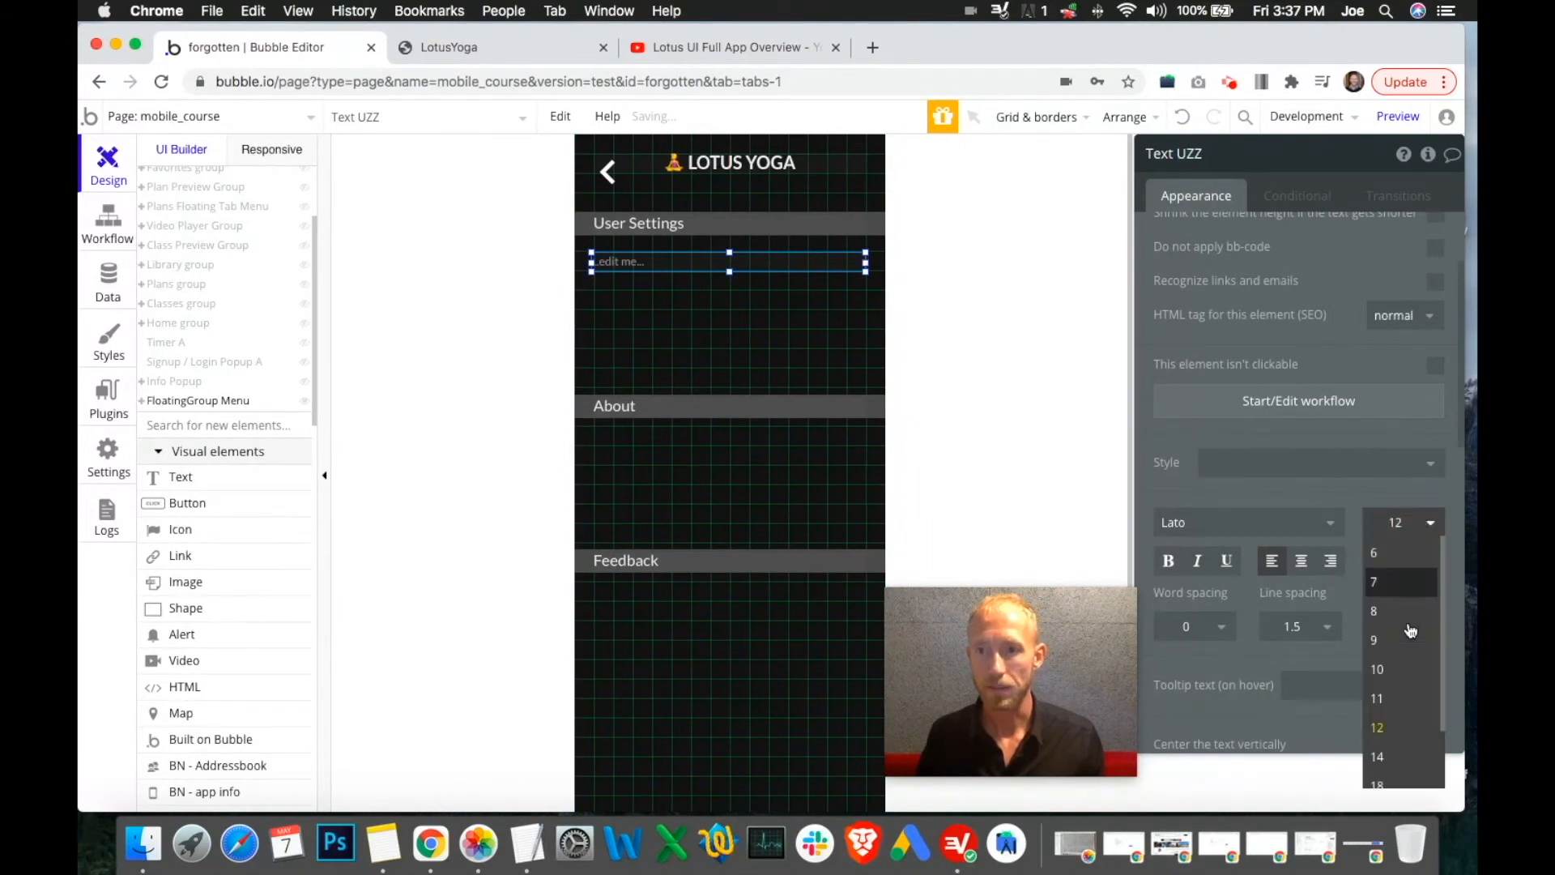
scroll(1394, 664, down, 1)
click(1387, 685)
click(1417, 526)
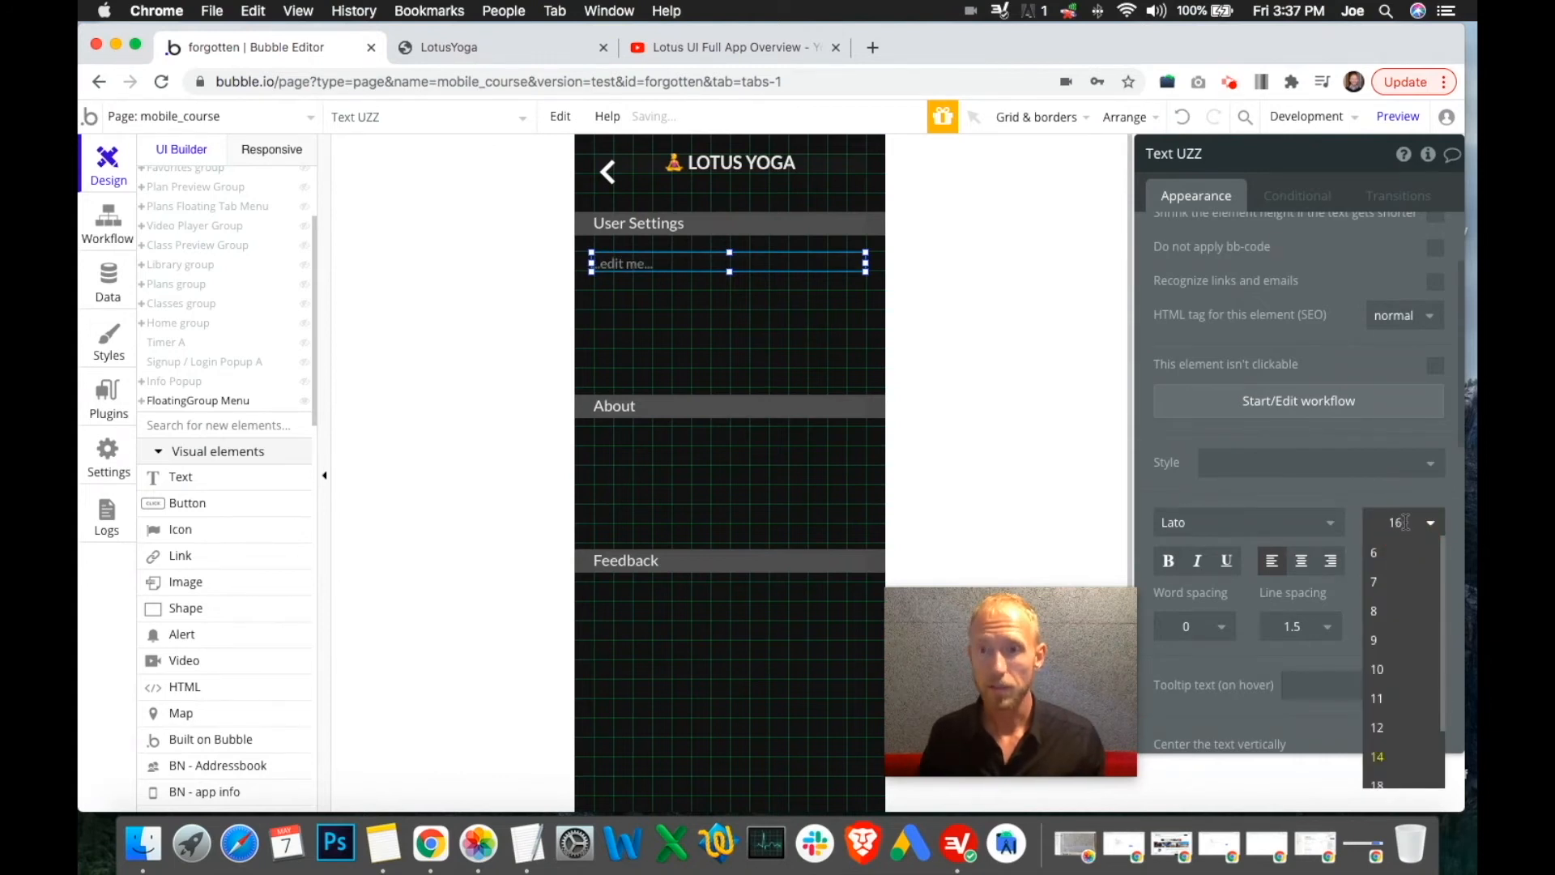
click(1406, 522)
scroll(1251, 248, up, 3)
Replace the placeholder text with 'Logged In As:'
triple_click(1213, 245)
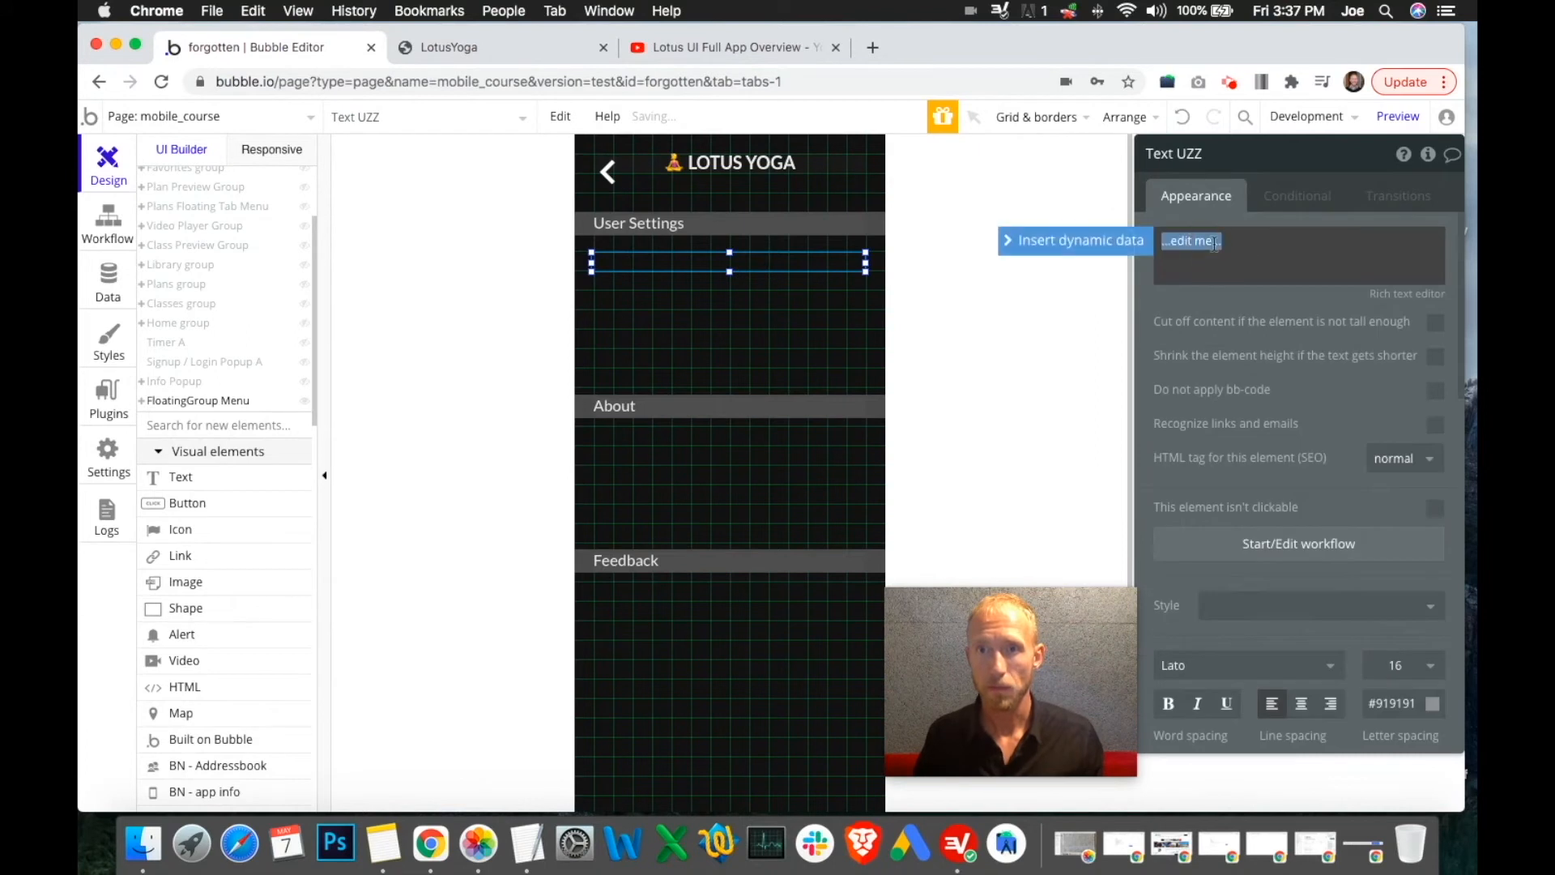
text(Us)
key(BackSpace)
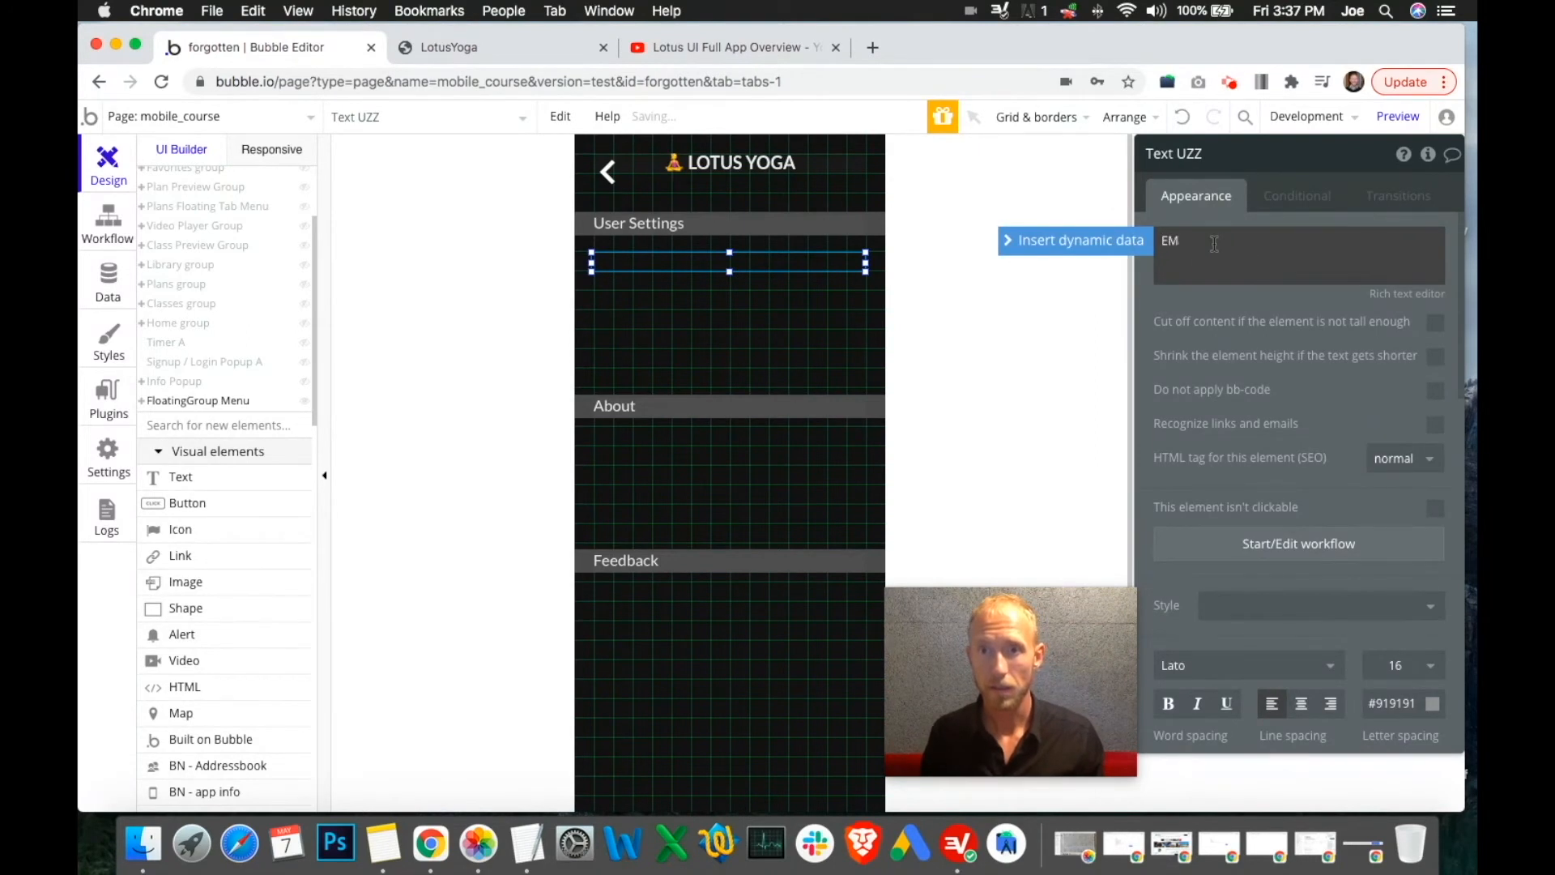
text(L)
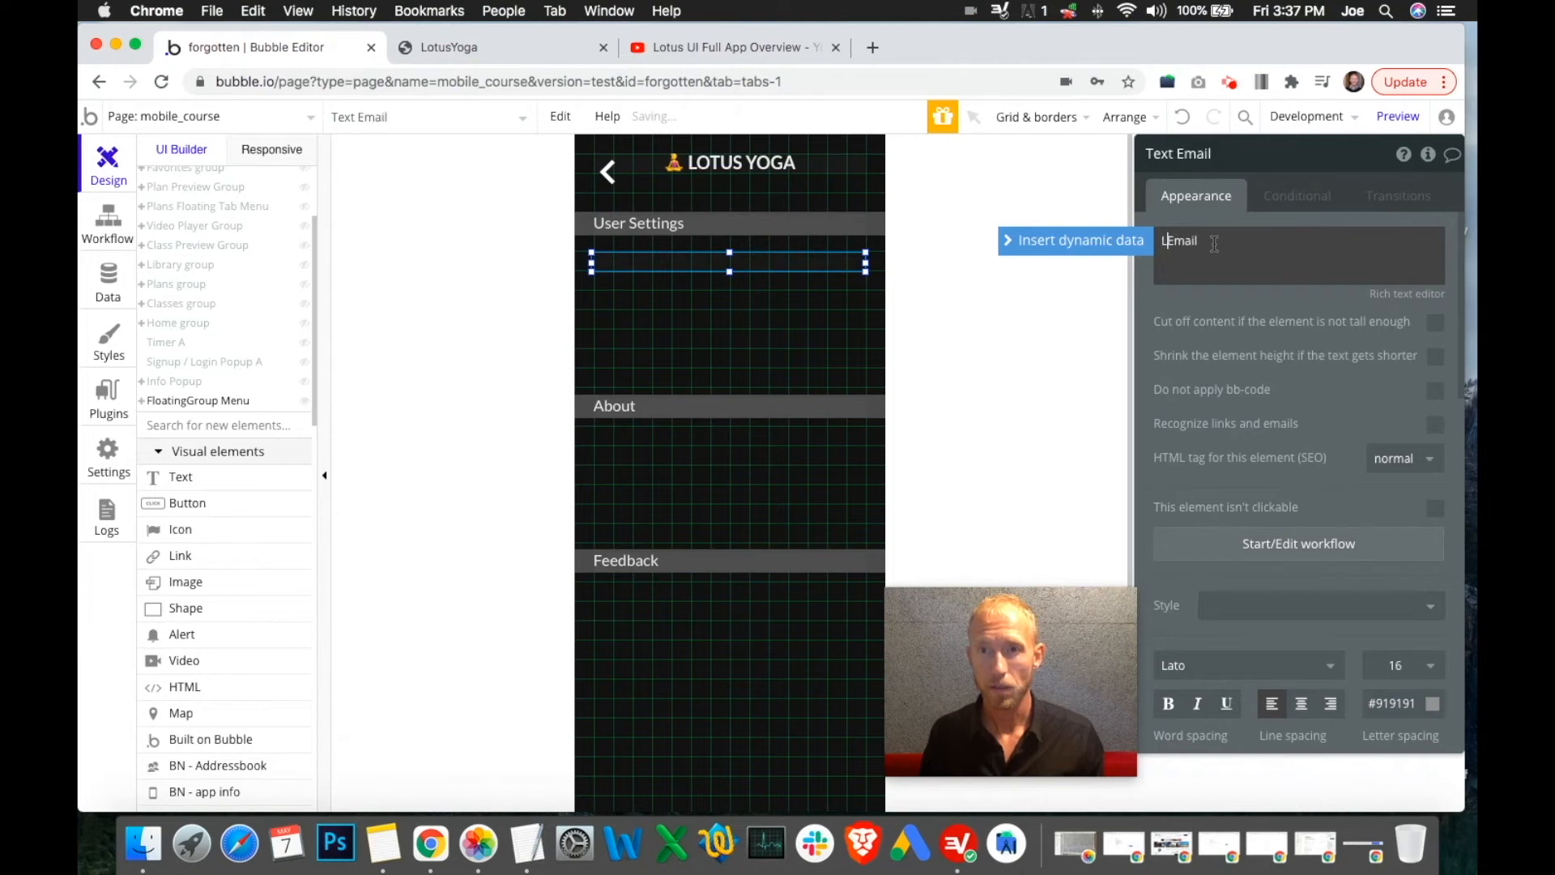
text(ogged In)
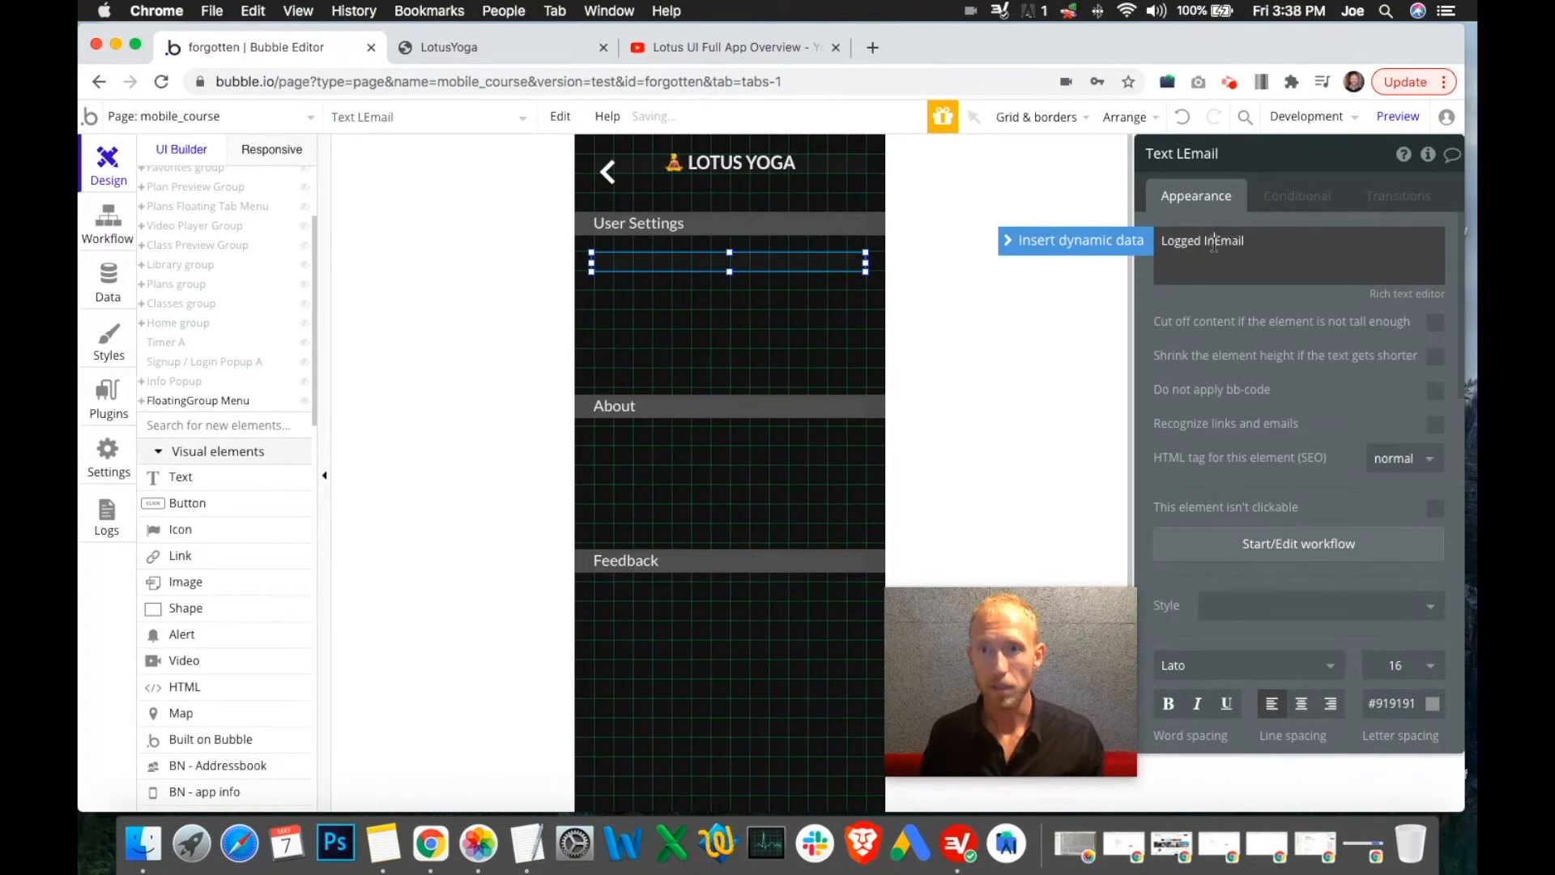
text( As:)
key(shift+End)
key(Delete)
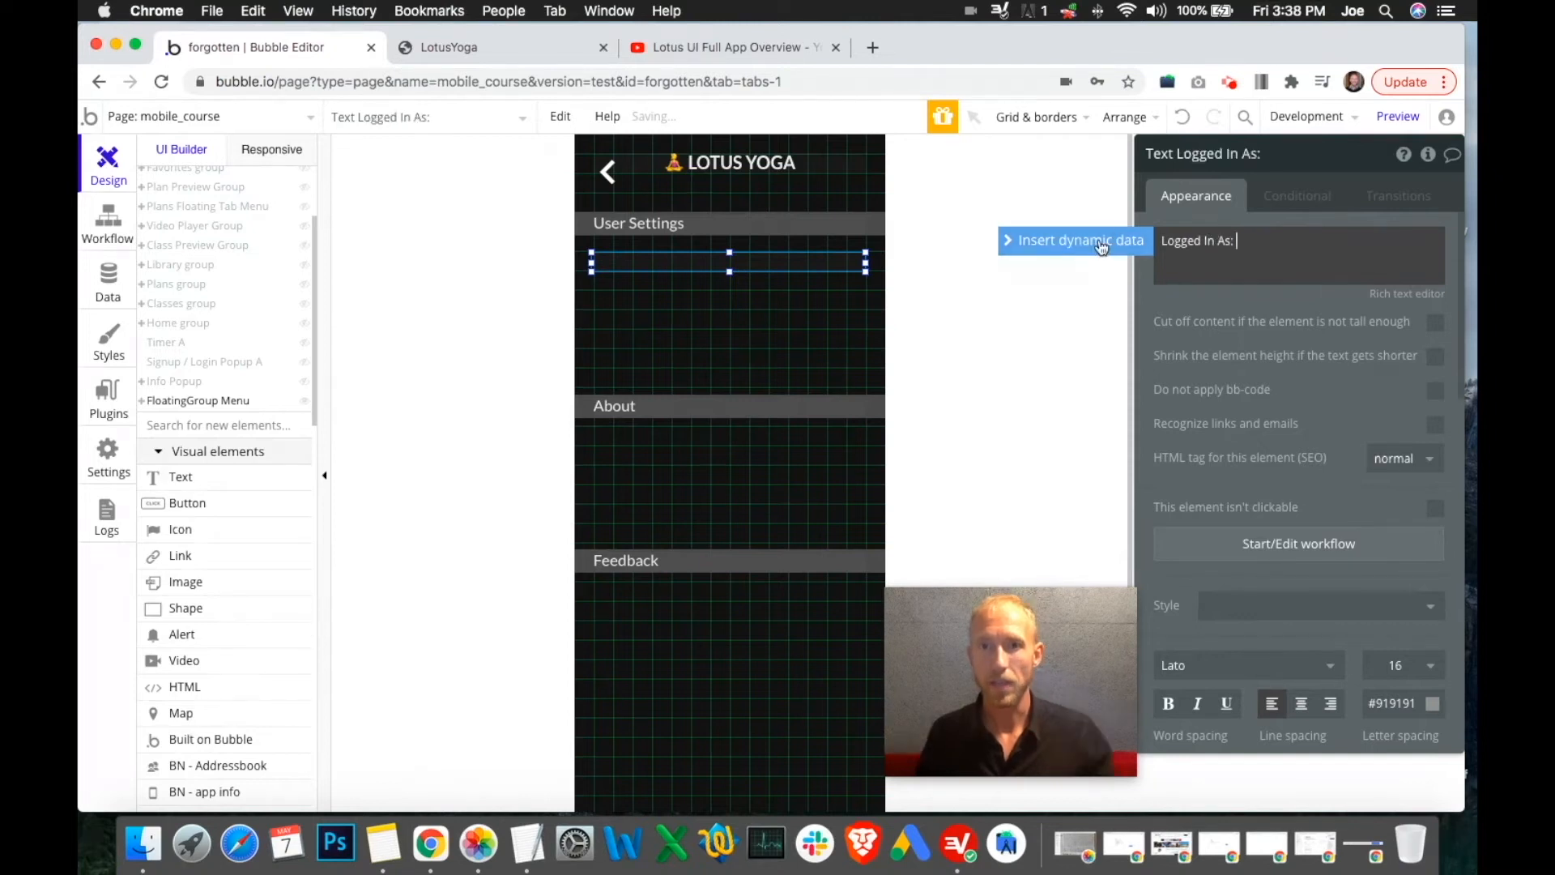
click(1103, 249)
click(1272, 326)
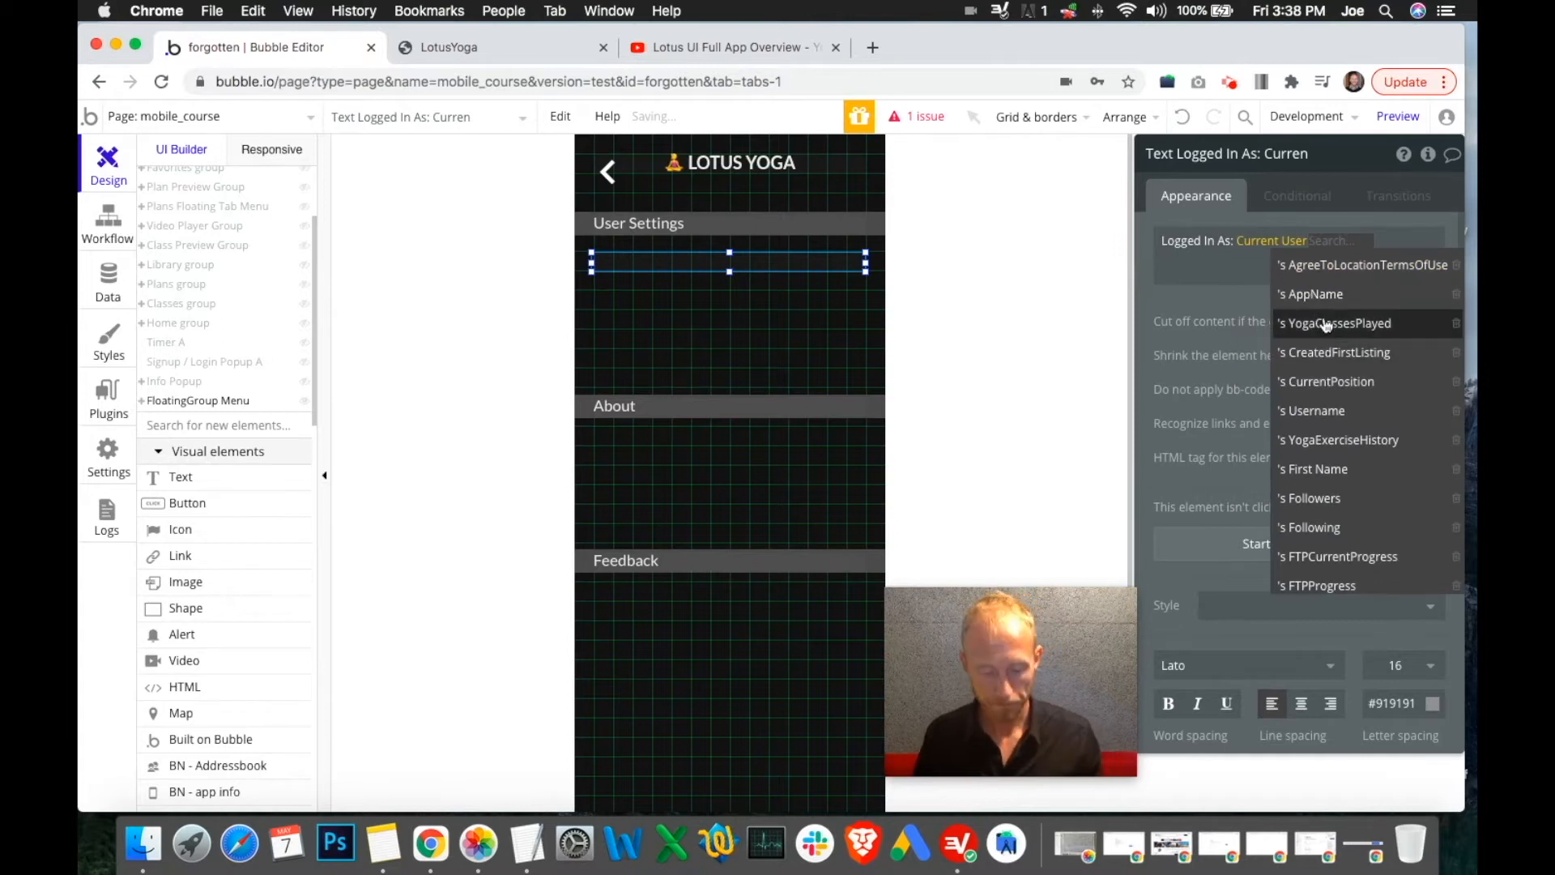
text(ema)
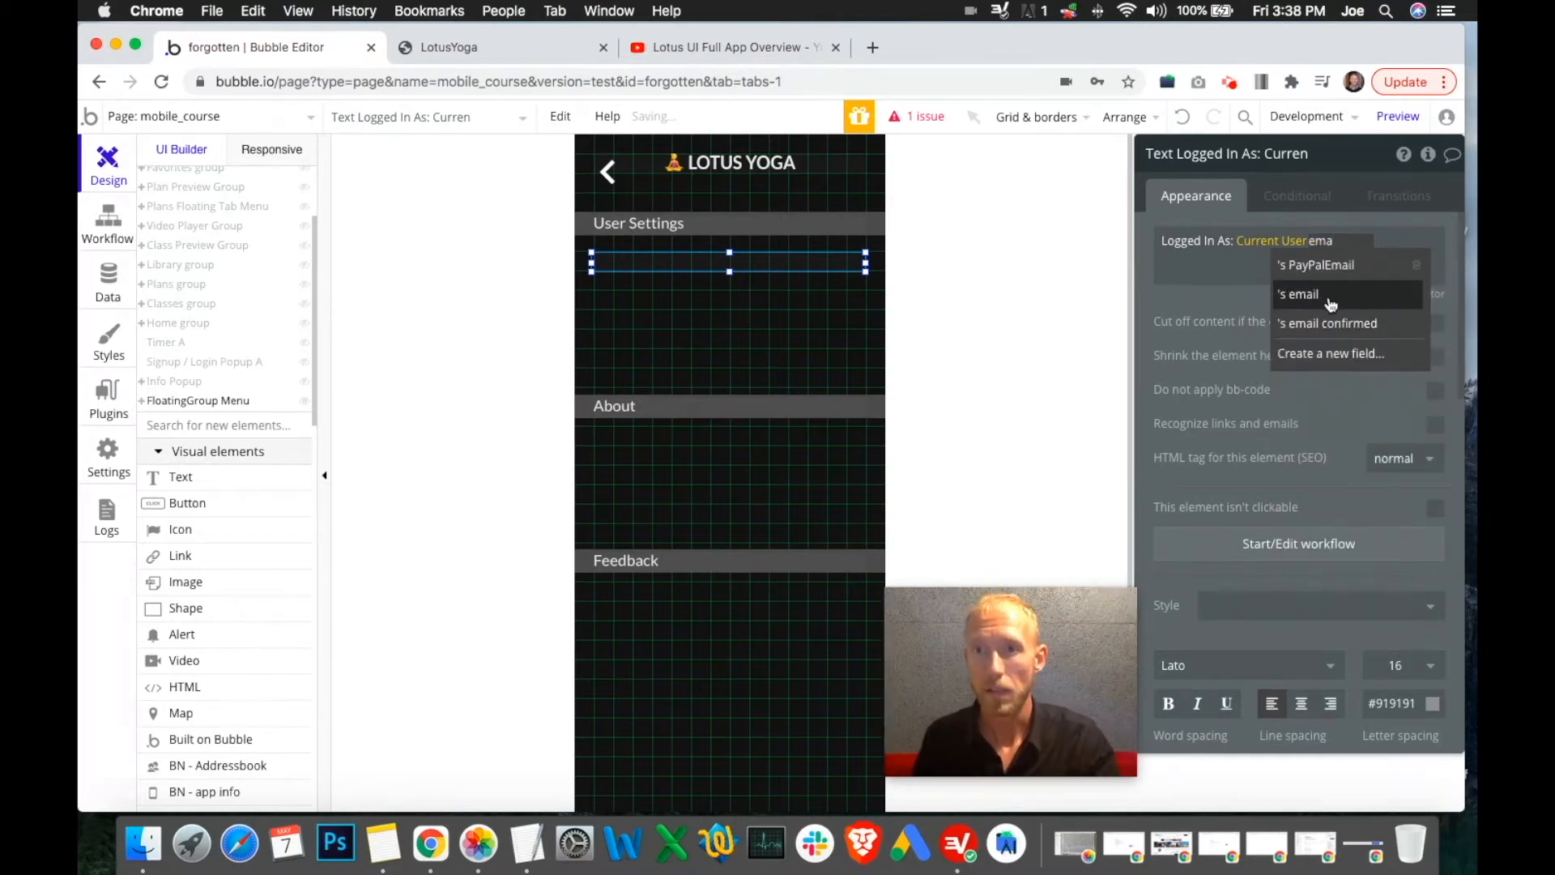
click(1331, 304)
click(1269, 264)
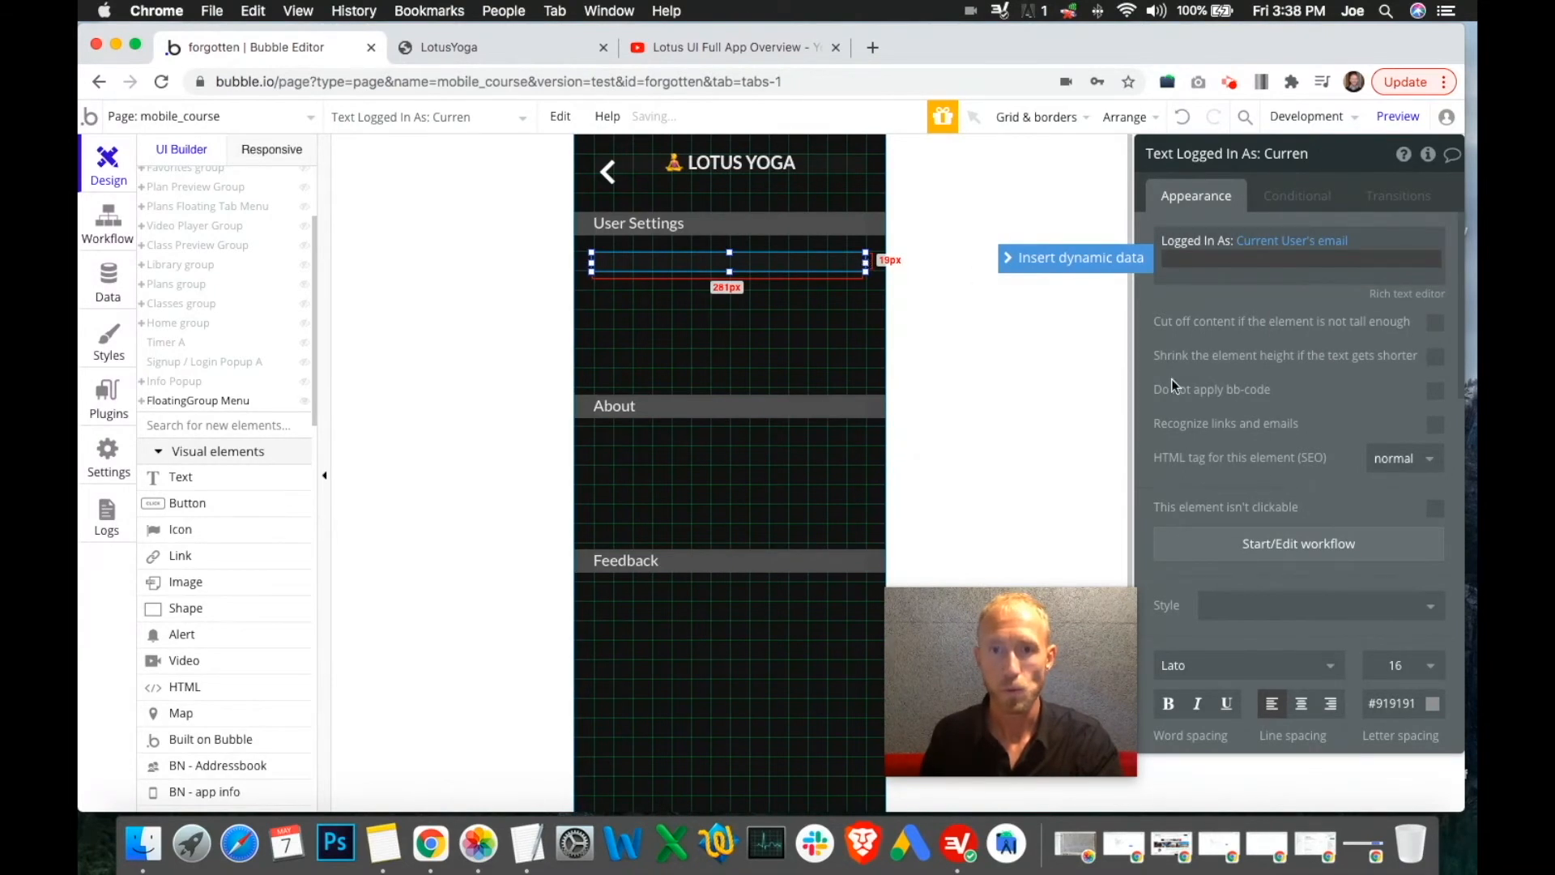
scroll(1258, 488, down, 10)
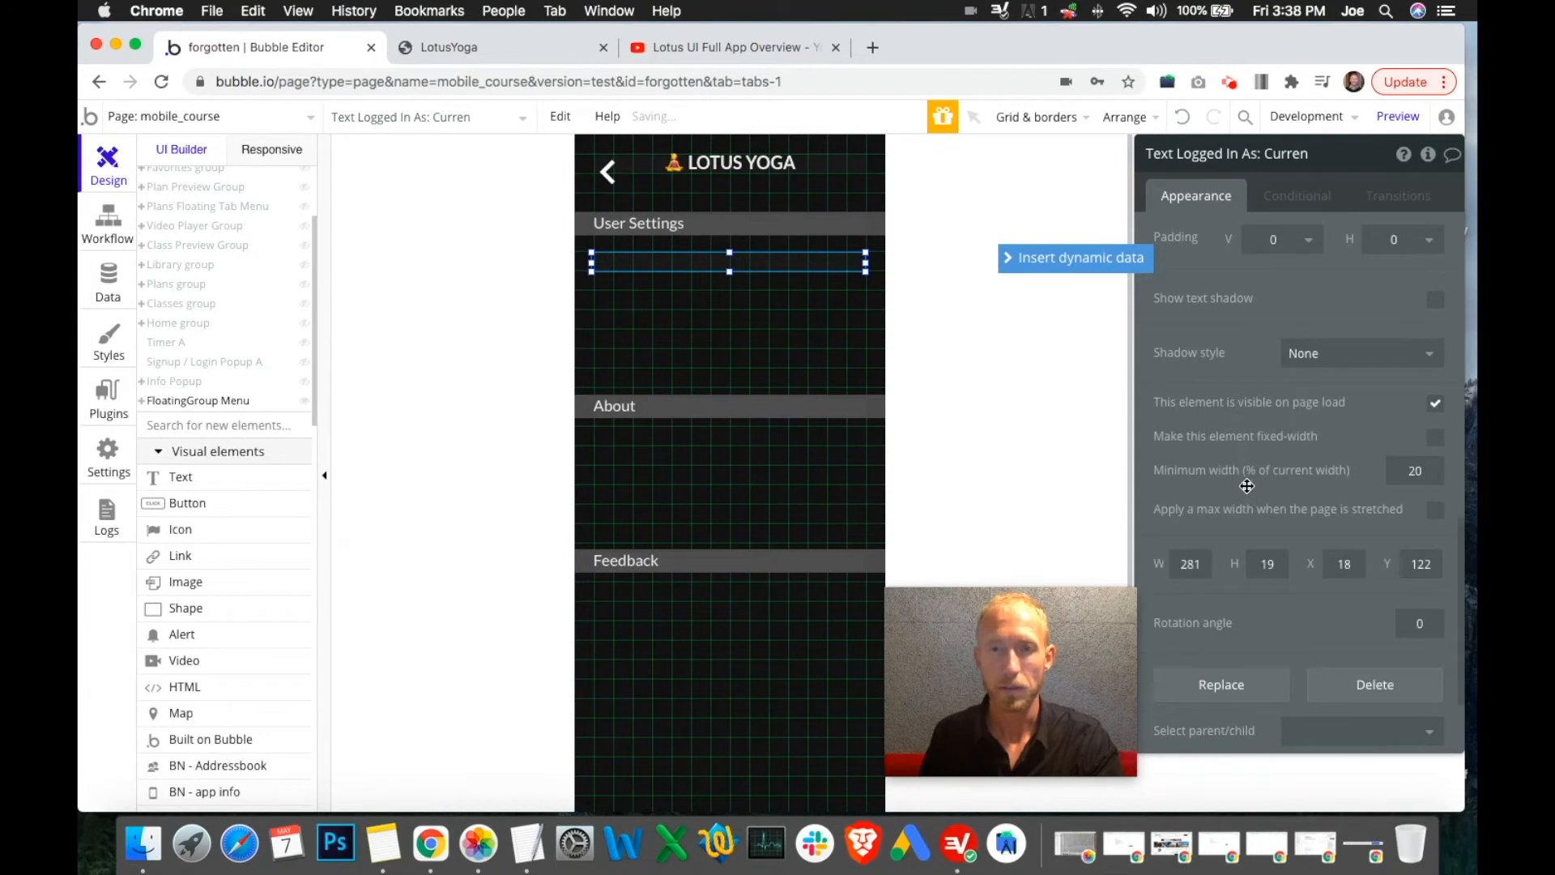
scroll(1247, 486, up, 10)
click(1320, 241)
key(BackSpace)
click(1201, 268)
click(1198, 264)
key(BackSpace)
triple_click(1196, 266)
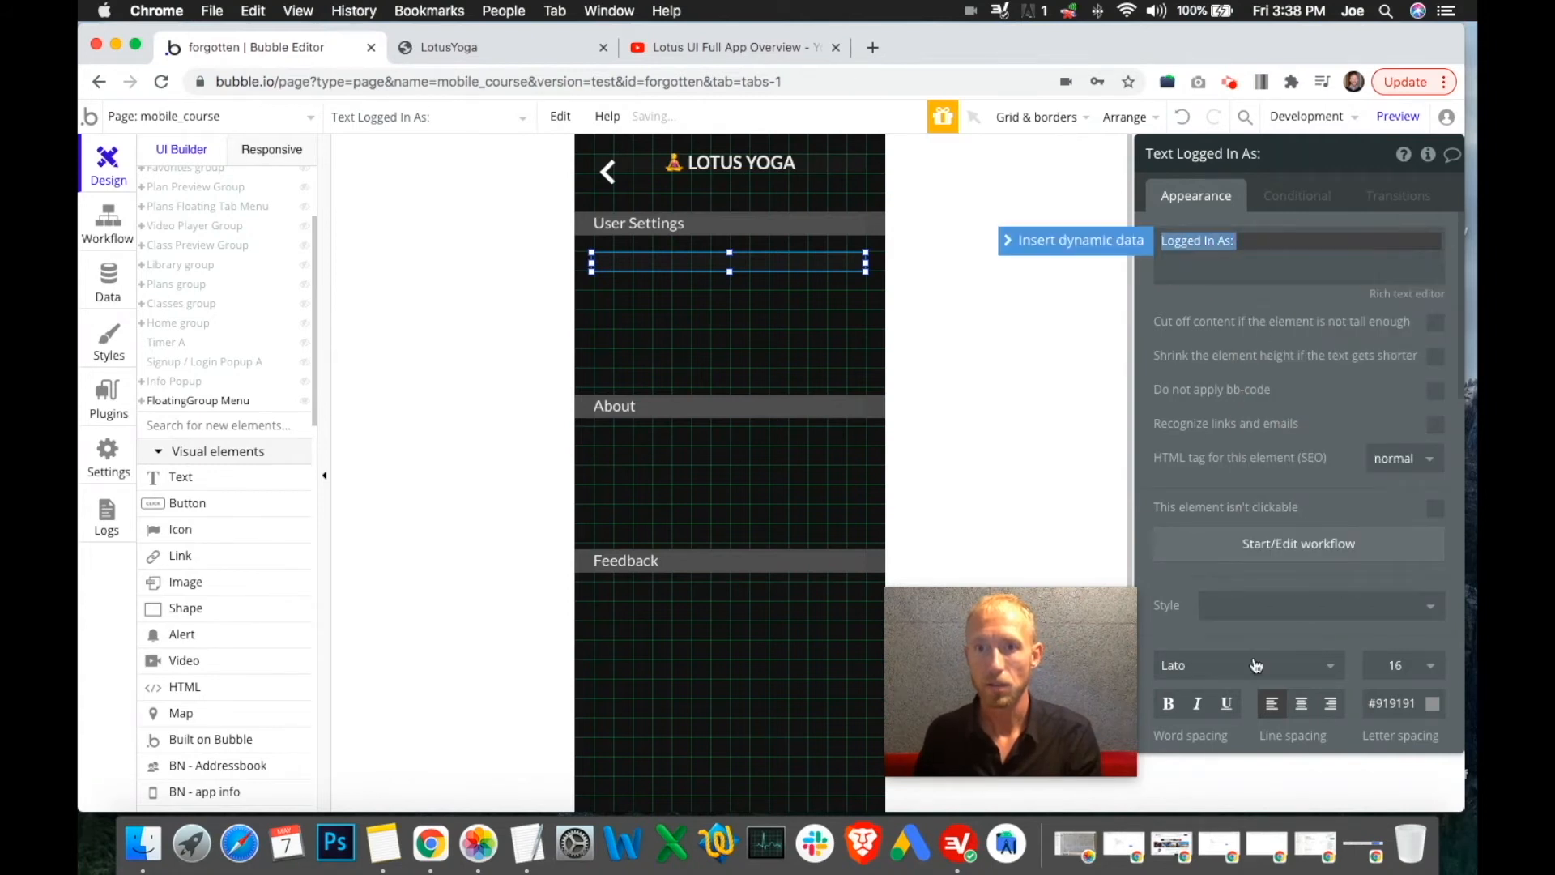
Make the label bold, height 24, with near-white #F0F0F0 text
click(1168, 703)
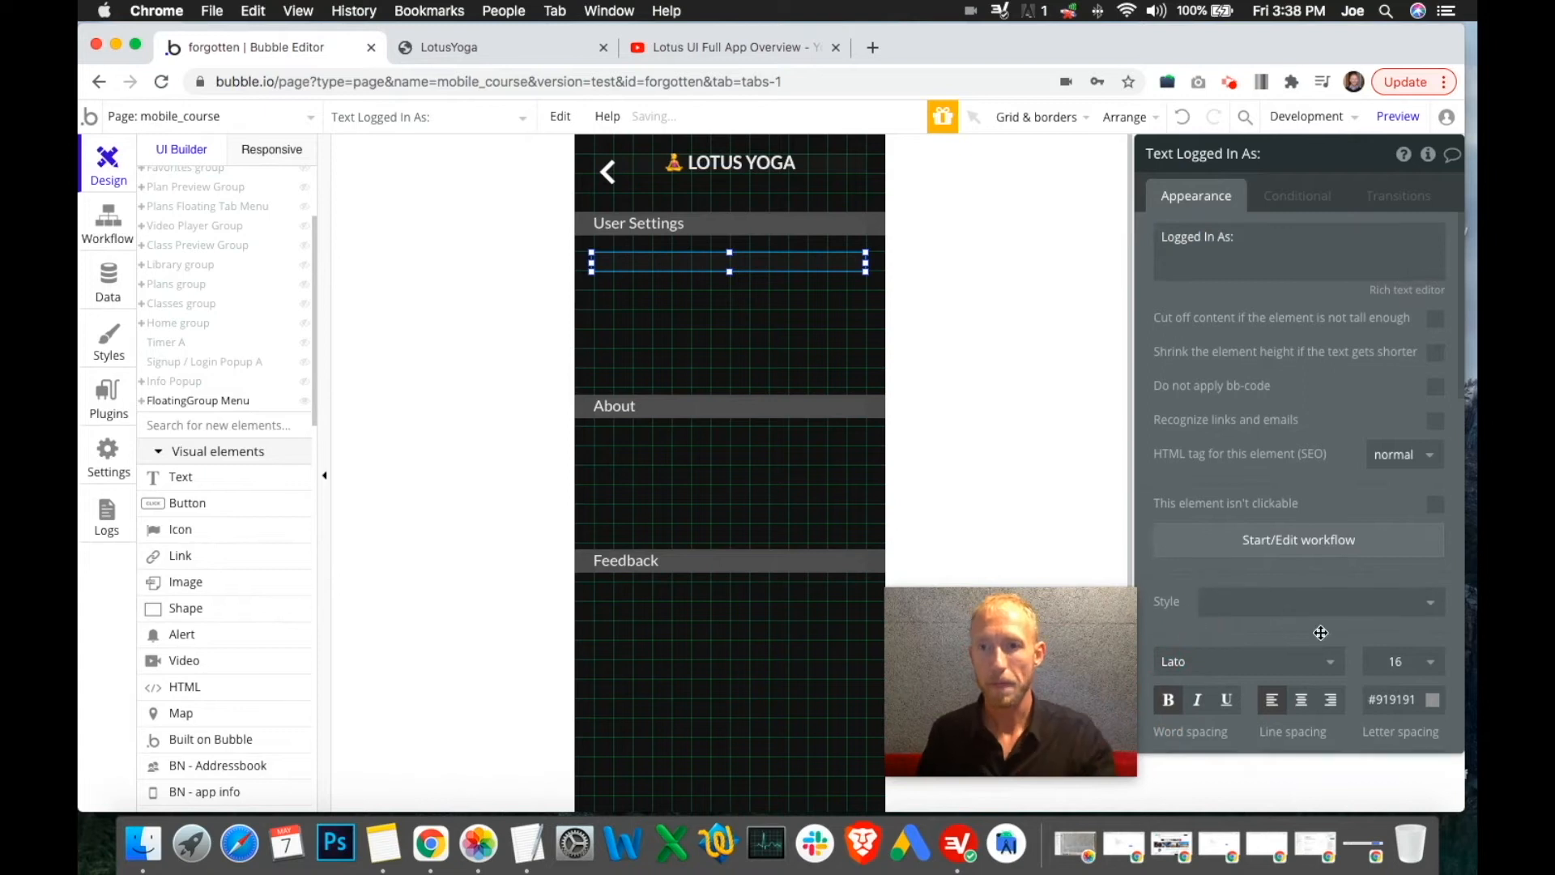
scroll(1325, 526, down, 5)
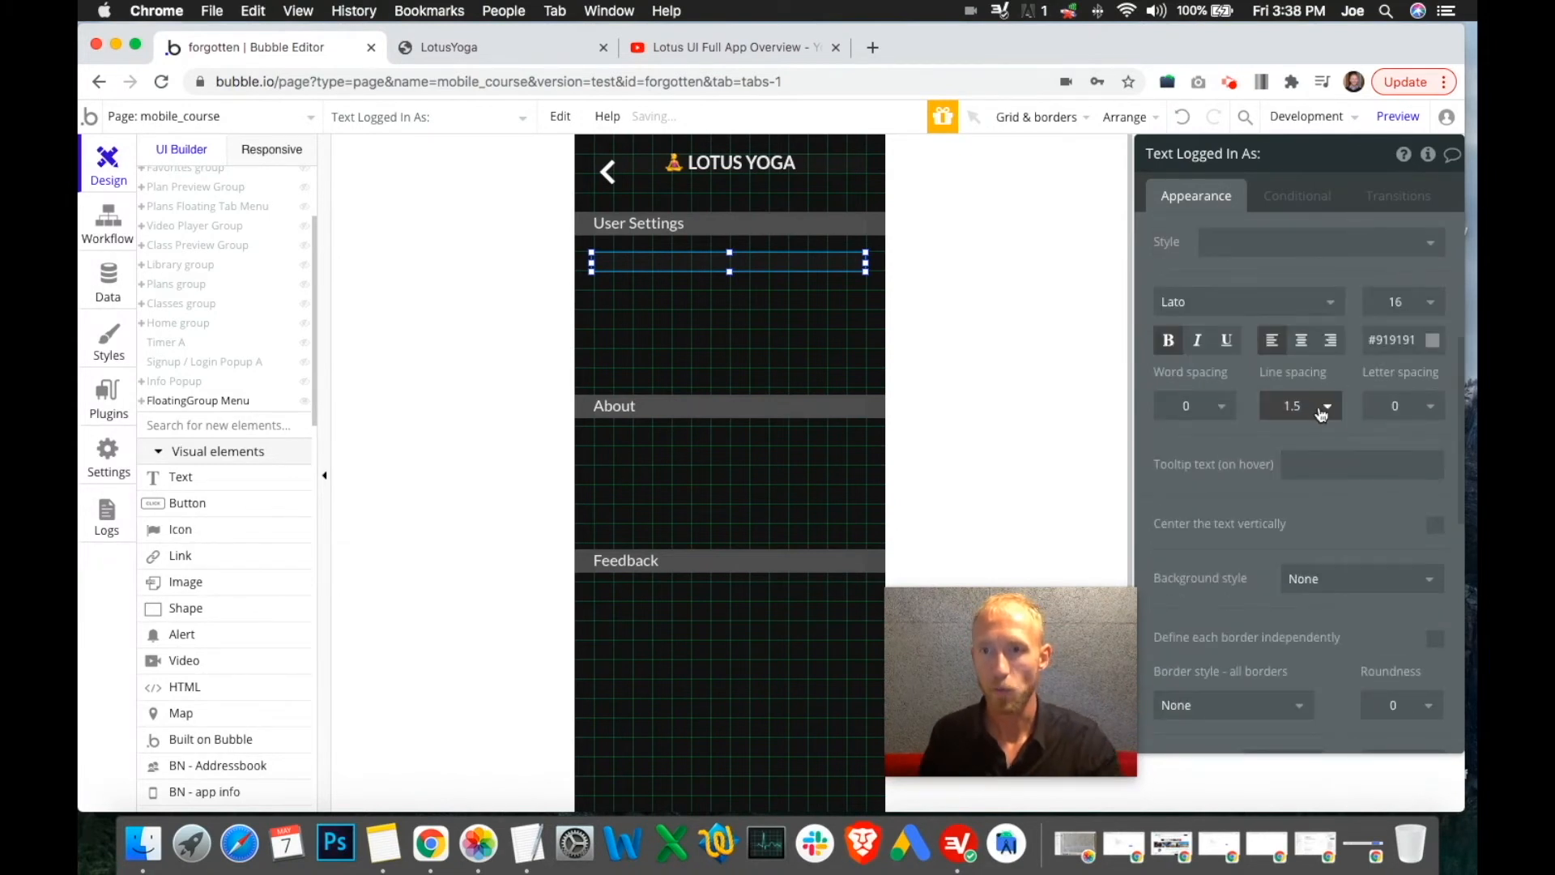
scroll(1322, 414, down, 5)
double_click(1275, 702)
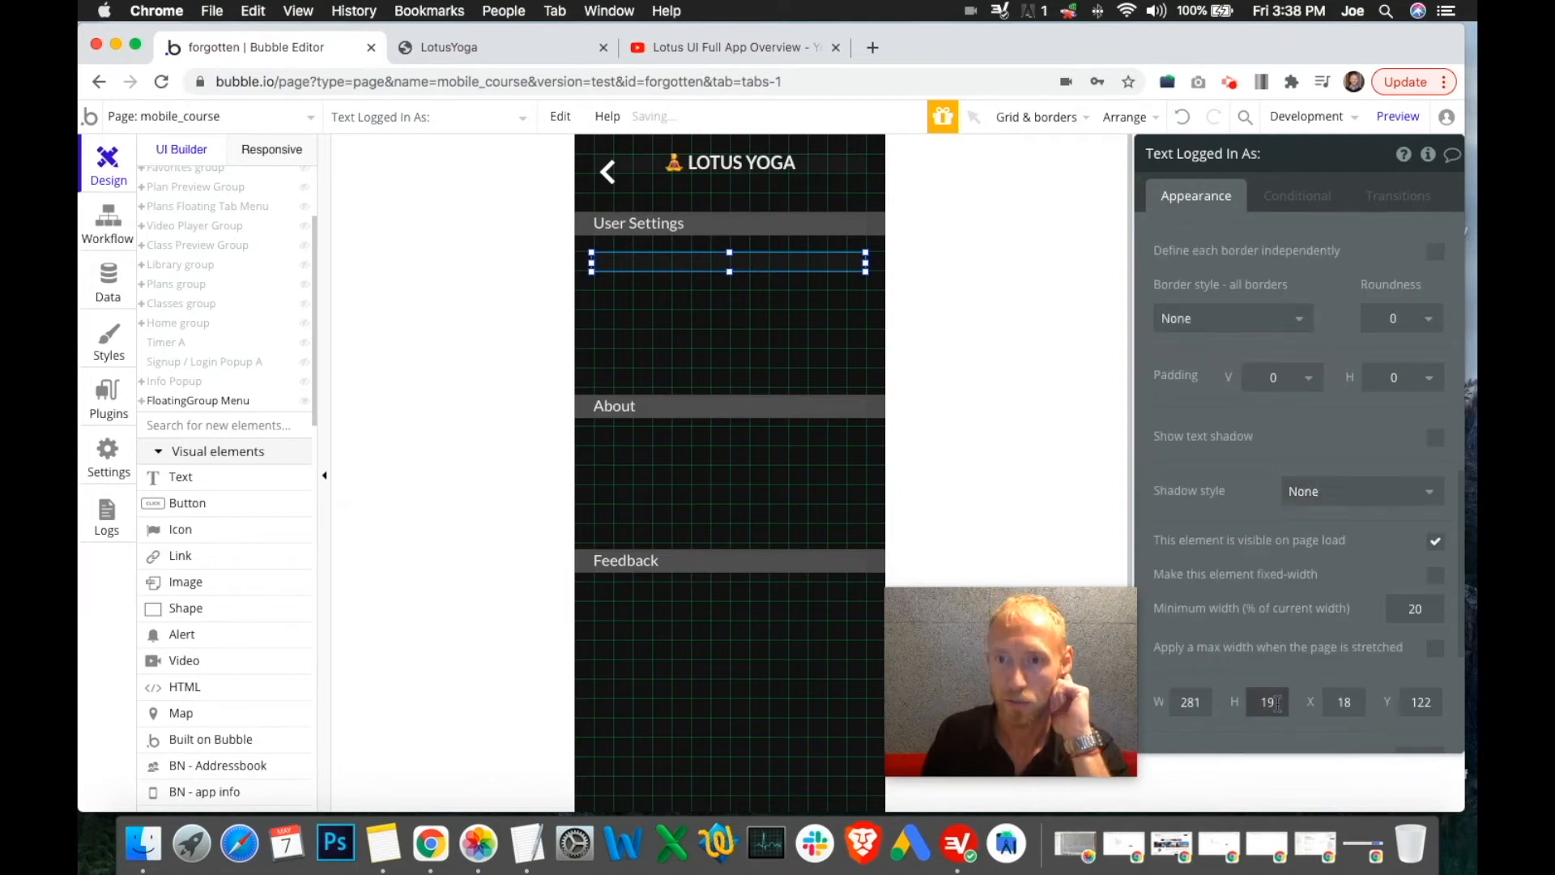
text(24)
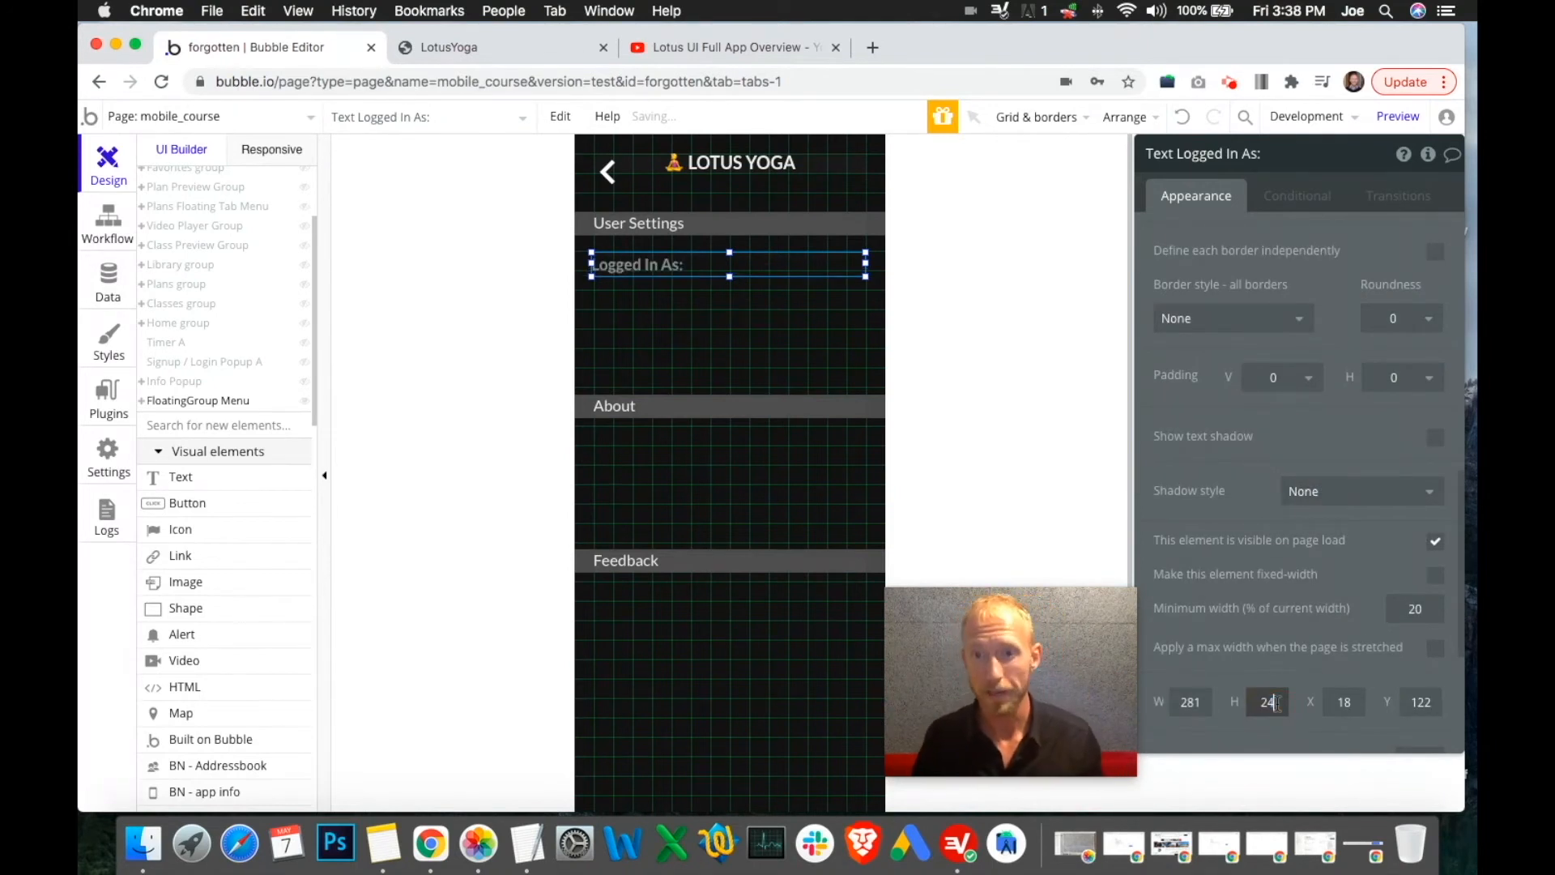
scroll(1212, 394, up, 5)
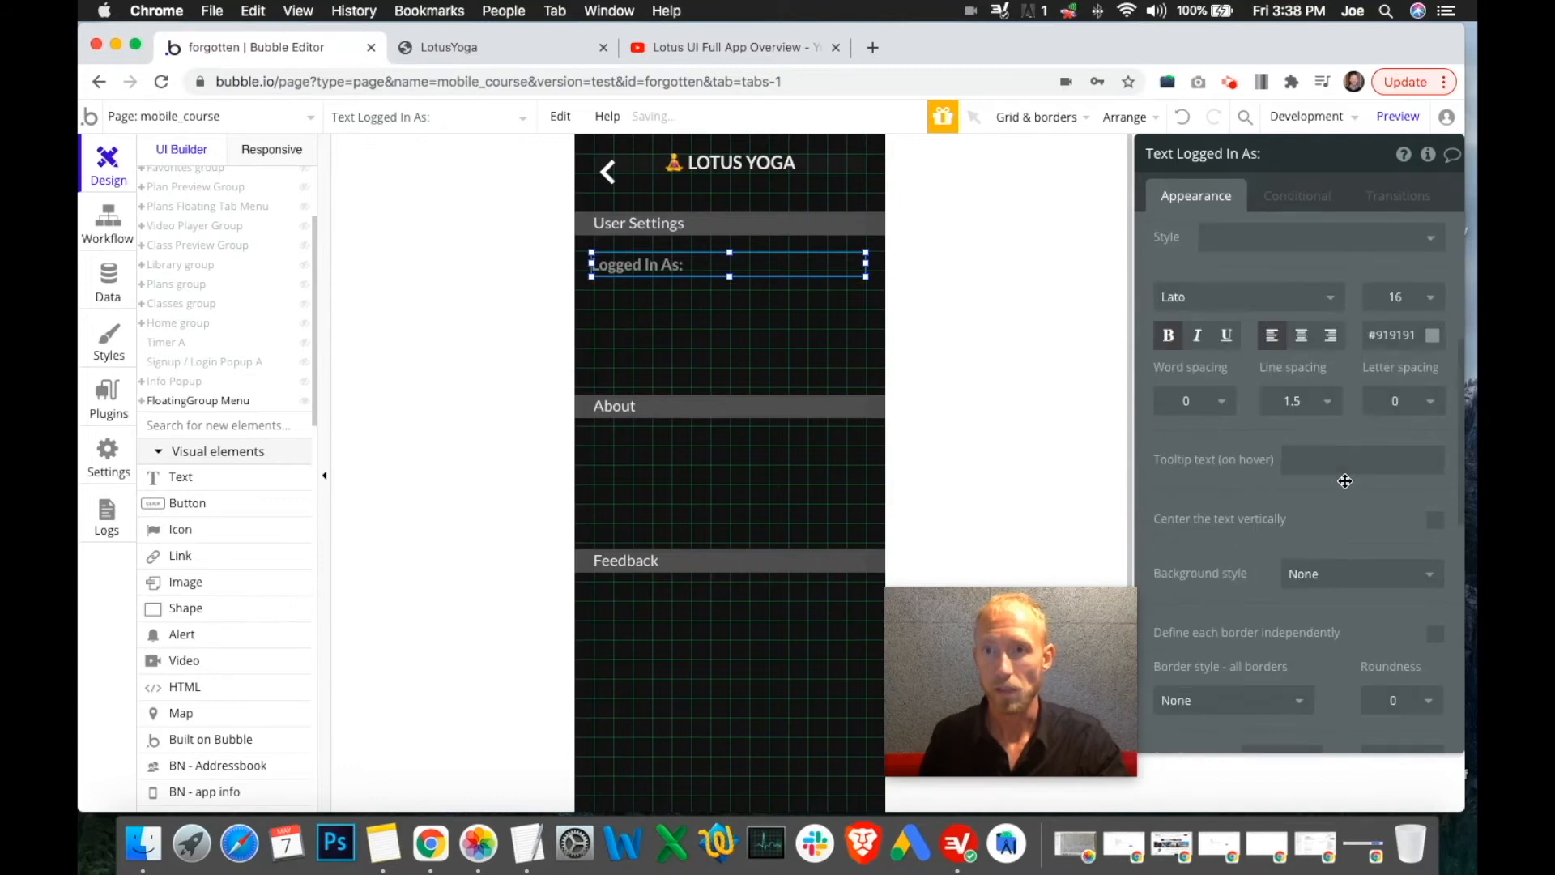
click(1409, 335)
click(1297, 370)
drag(1298, 369, 1267, 358)
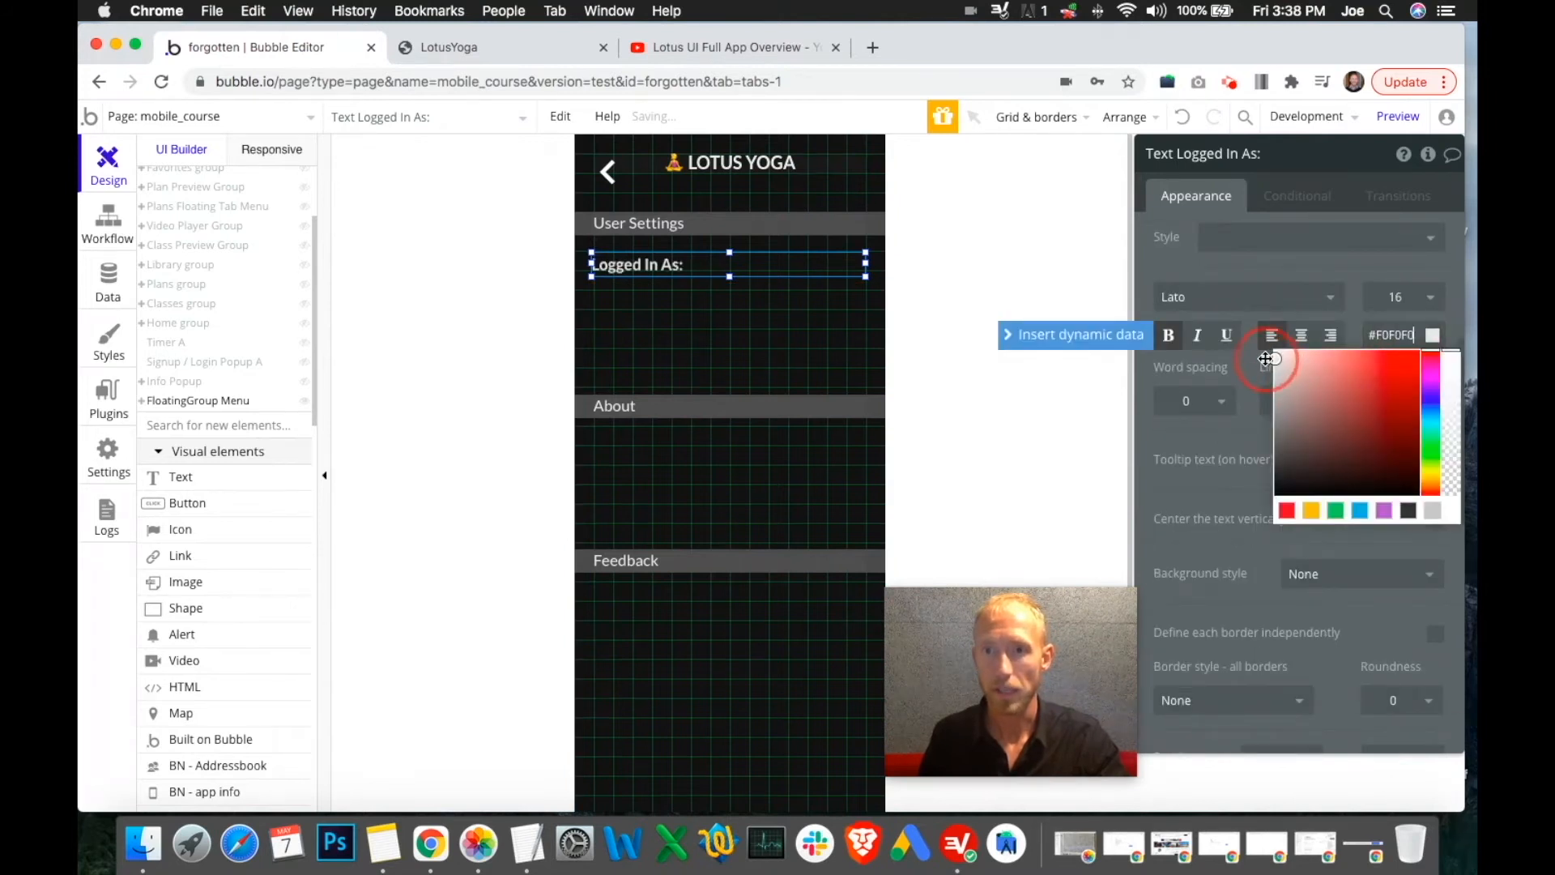
Shrink the label to width 100, align it at X 20 with the heading, and fix its width
drag(872, 270, 693, 272)
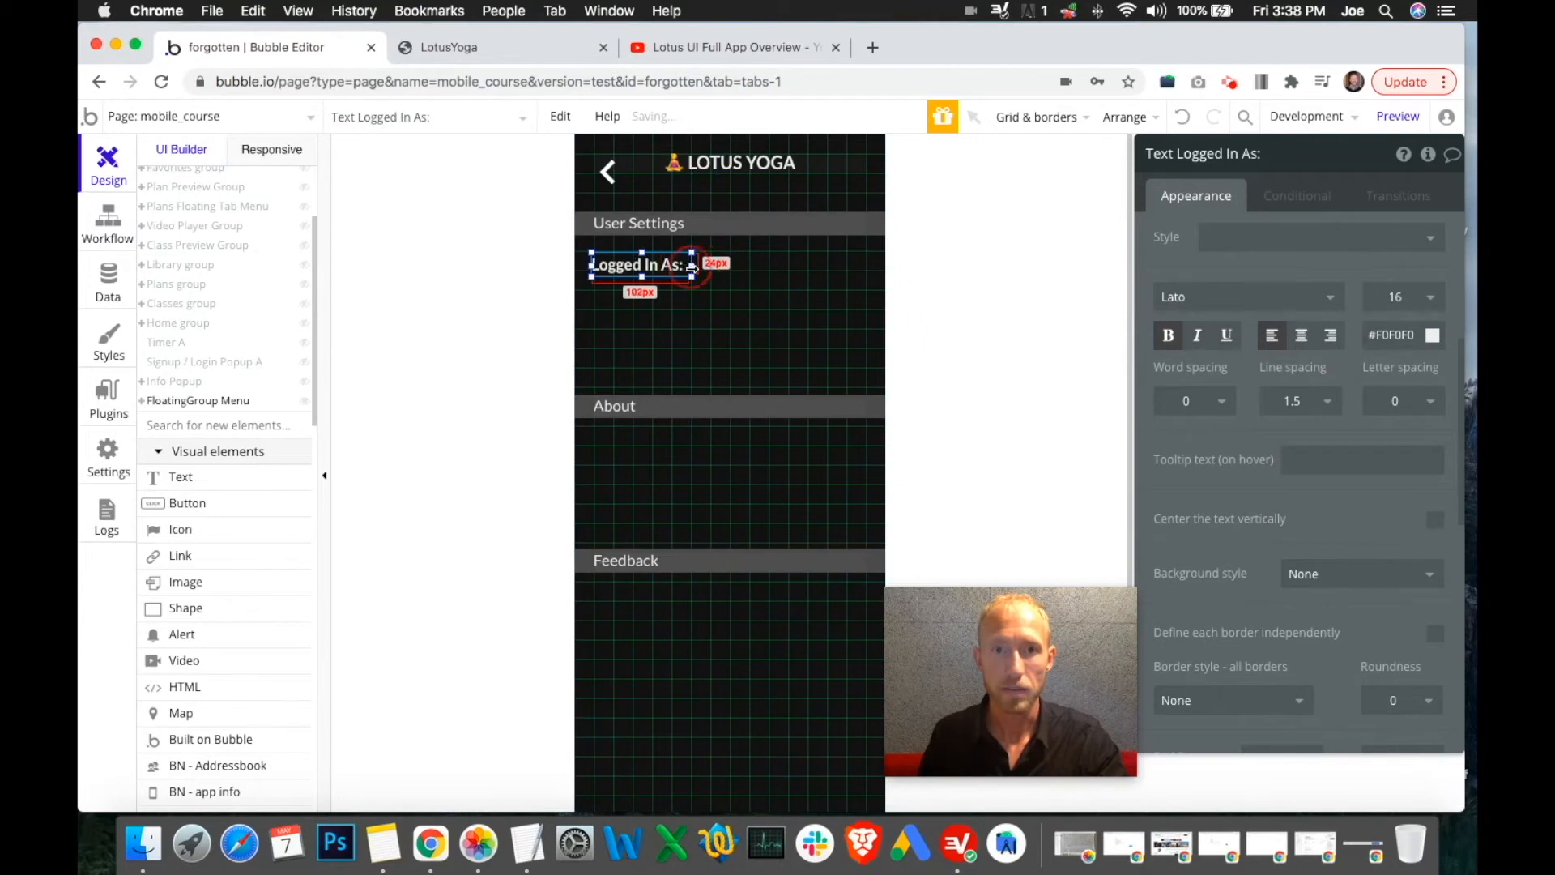
scroll(1444, 508, down, 6)
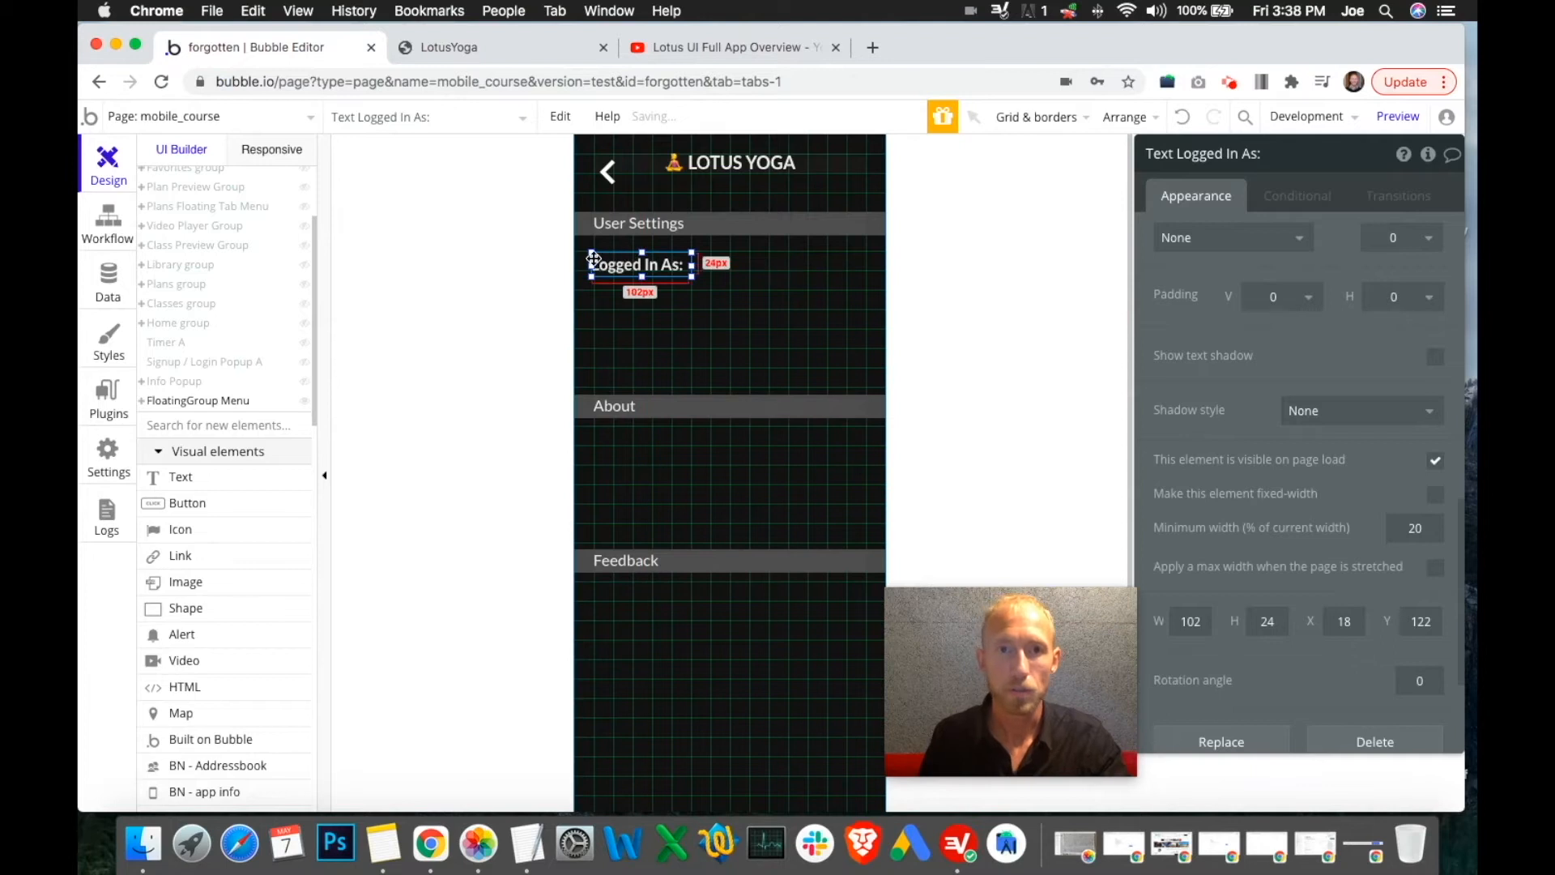
drag(590, 264, 592, 266)
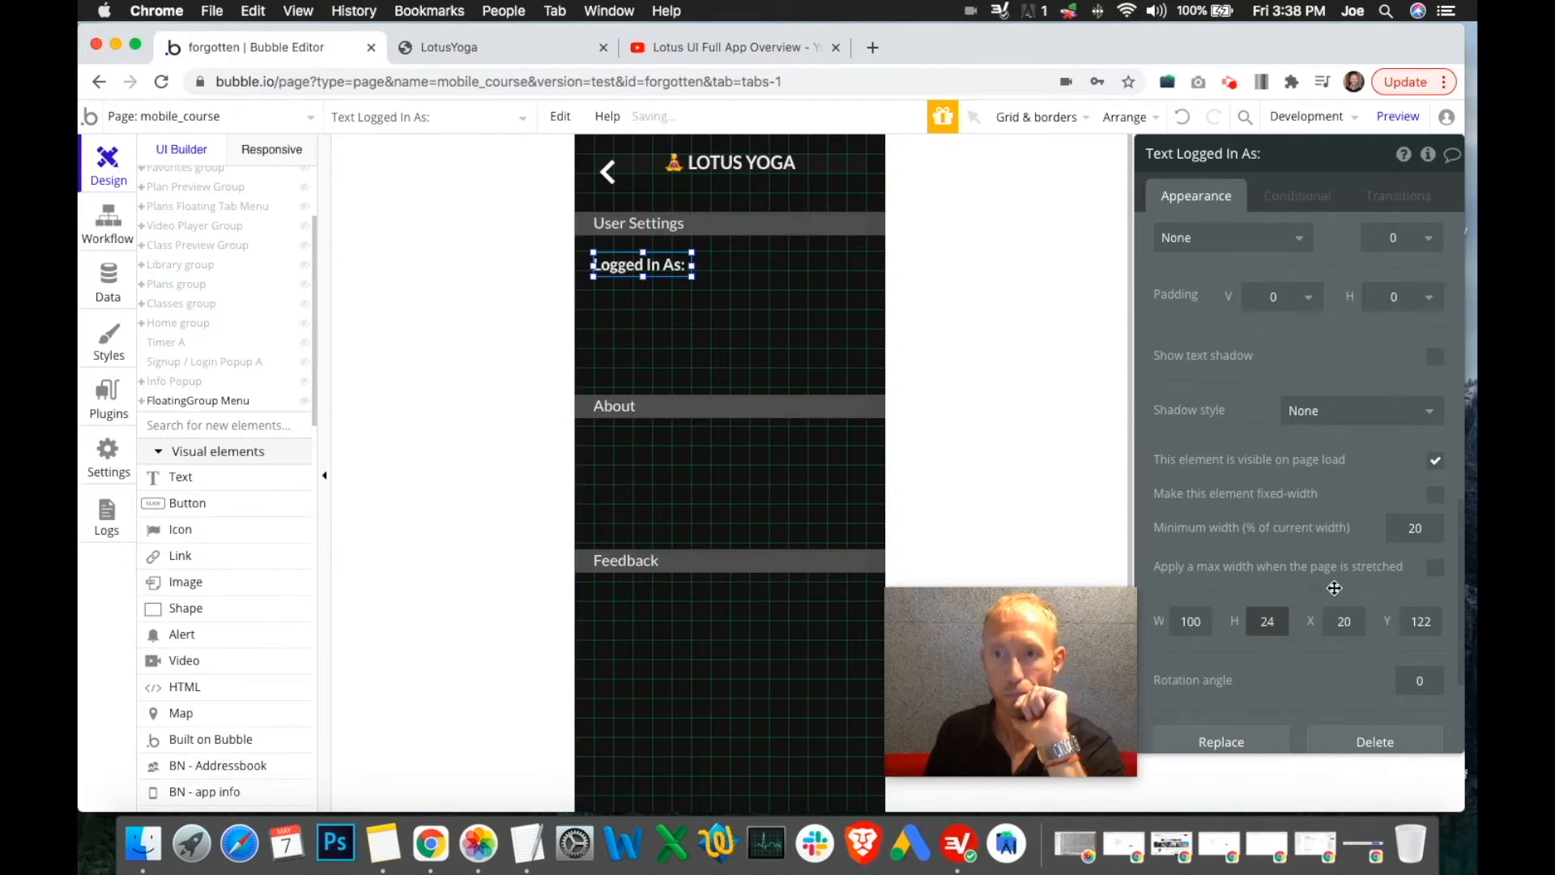
click(1437, 496)
click(188, 477)
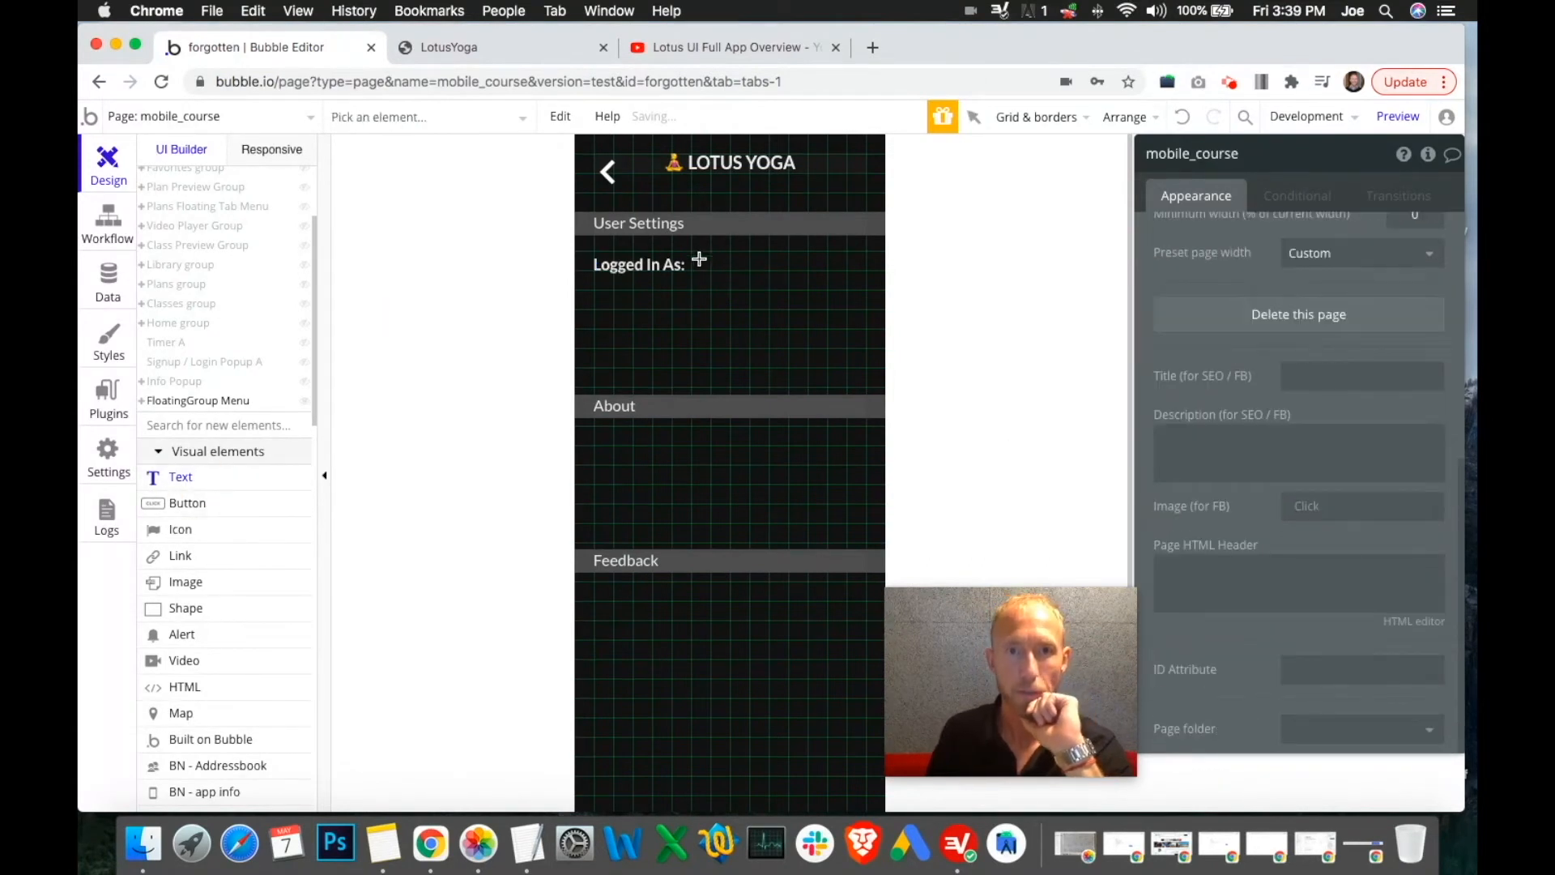
Draw a text box beside 'Logged In As:' and match its position, with height 20
drag(703, 261, 866, 295)
click(639, 266)
click(1347, 473)
scroll(1352, 474, down, 4)
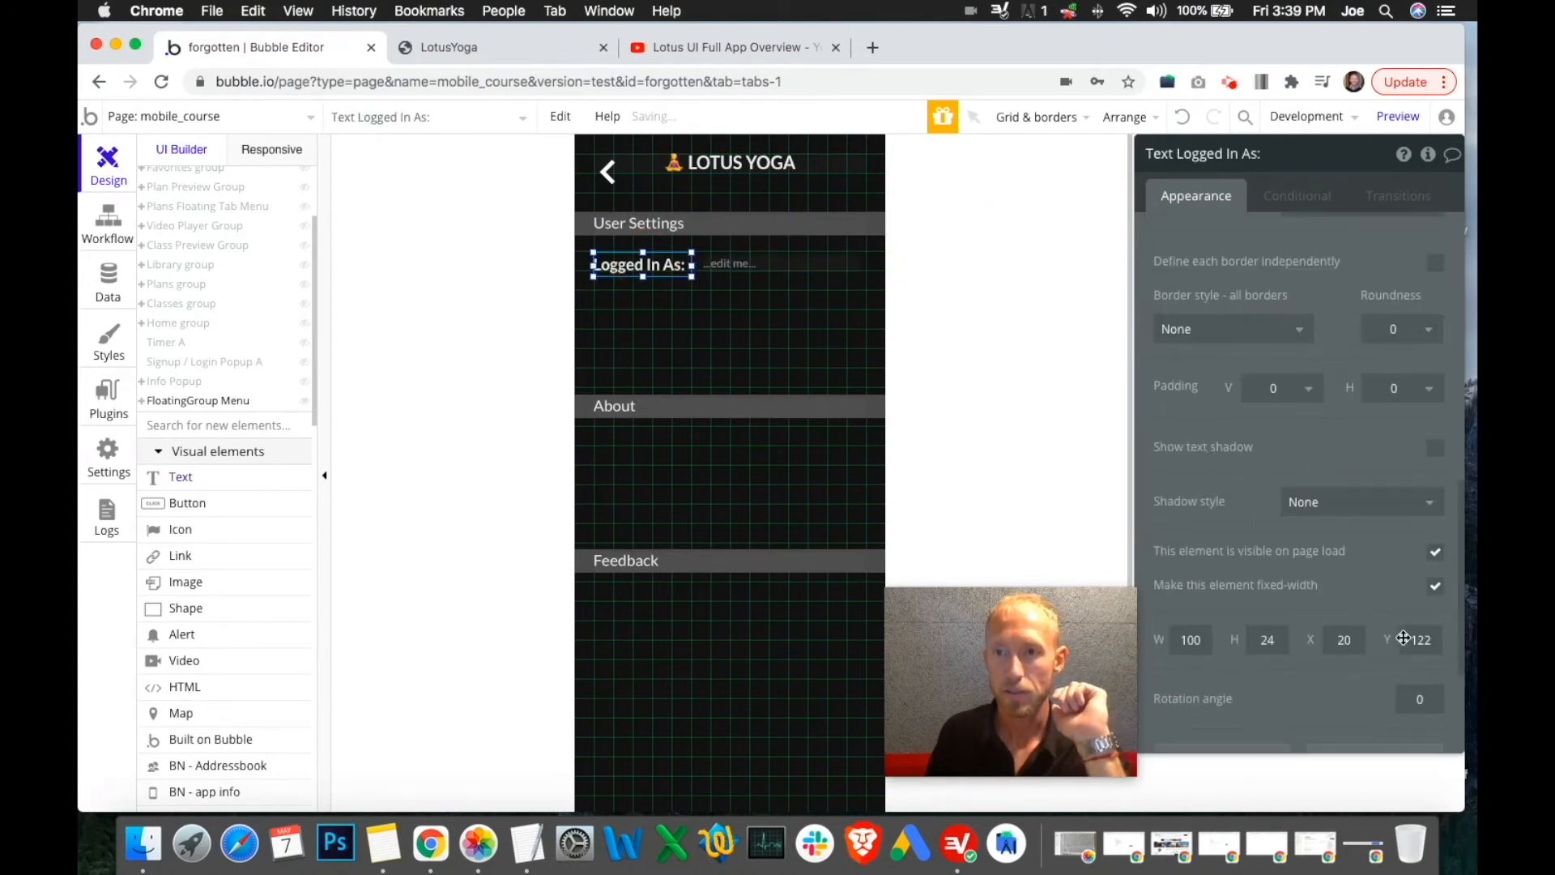
text(0)
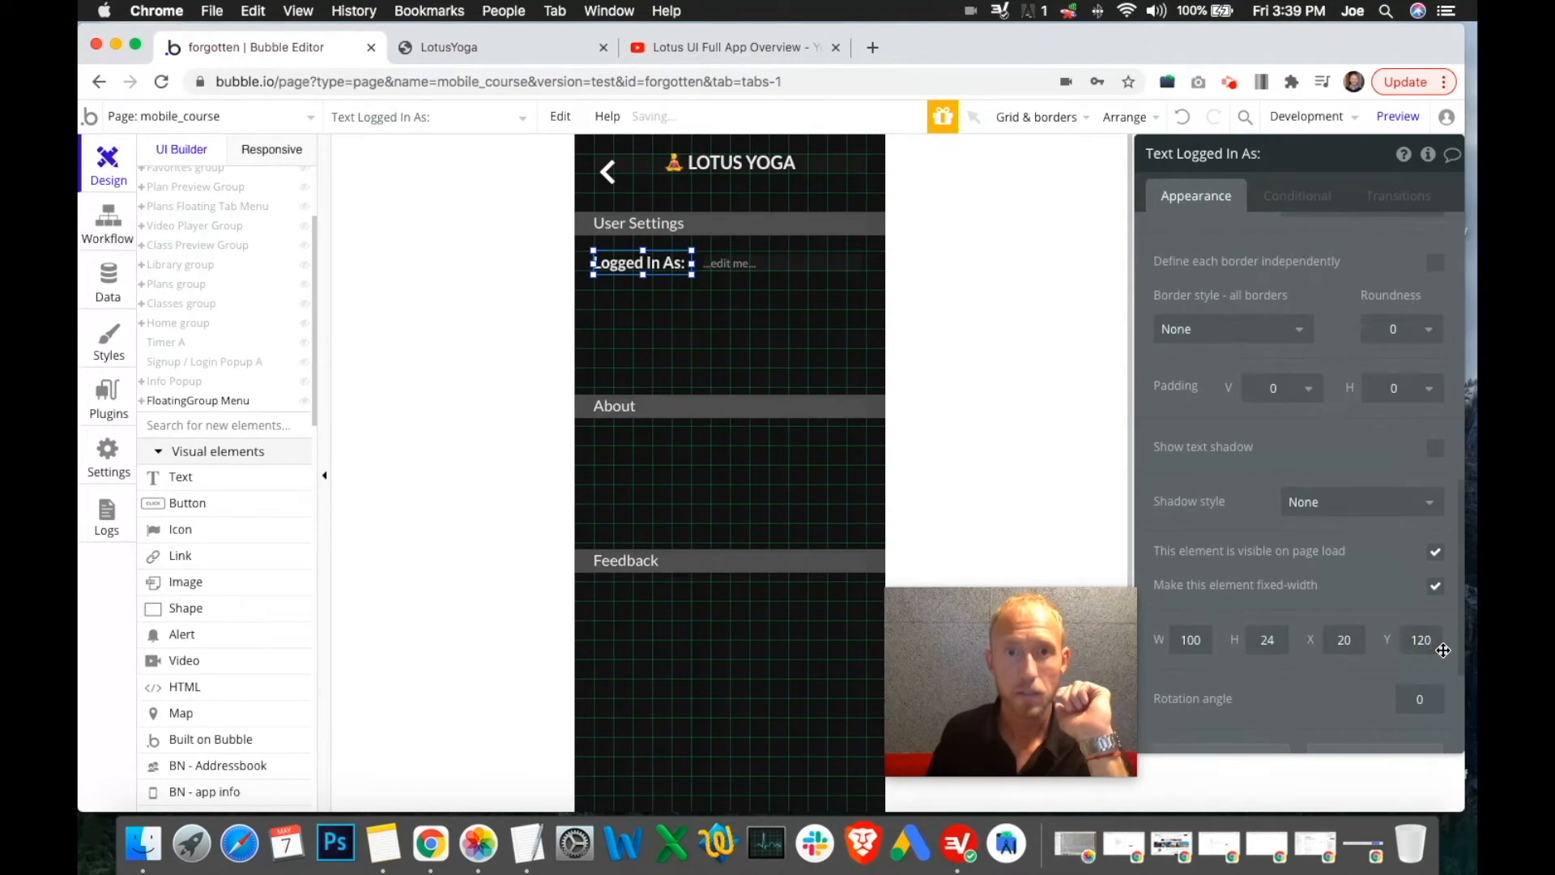
click(743, 263)
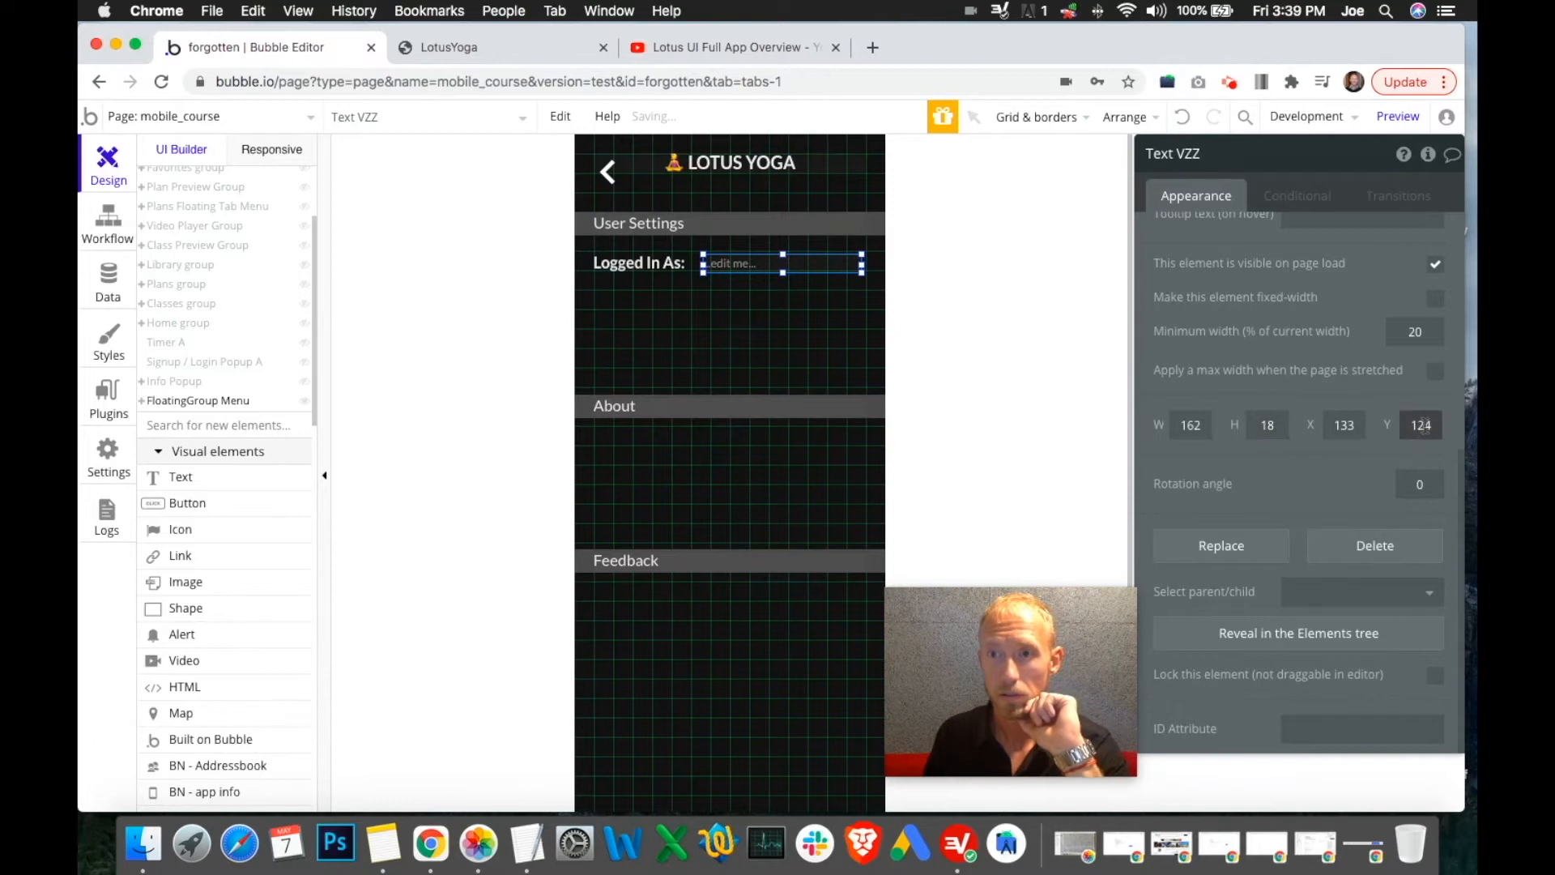
text(0)
double_click(1269, 425)
text(20)
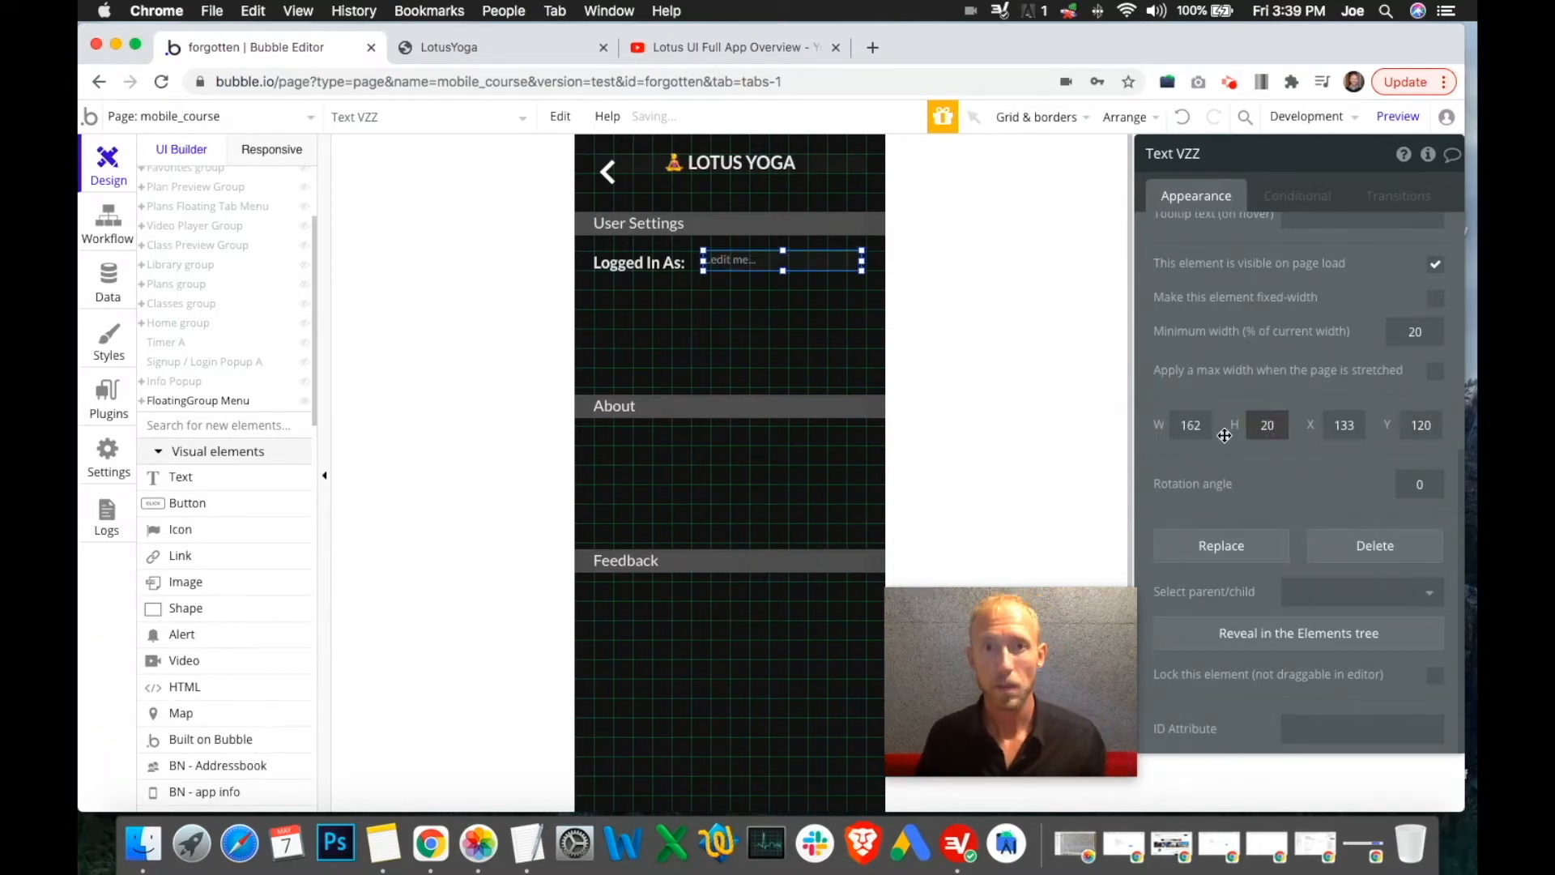
Clear the new text's style and set its font size to 14
scroll(1225, 436, up, 5)
click(1305, 570)
click(1255, 623)
click(1254, 593)
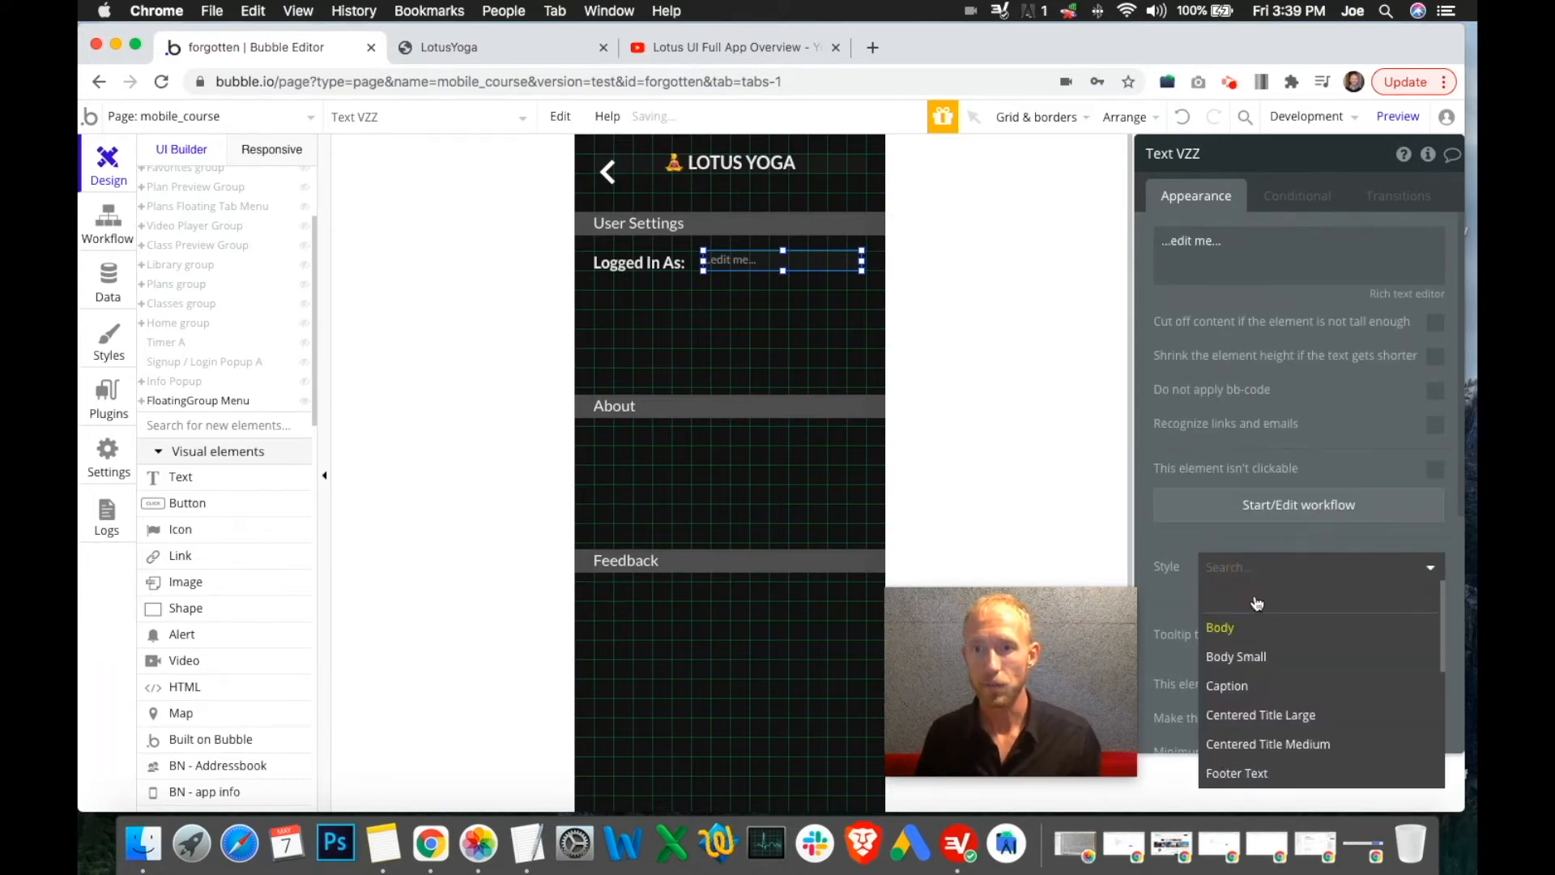
click(1257, 603)
scroll(1296, 567, down, 3)
click(1303, 554)
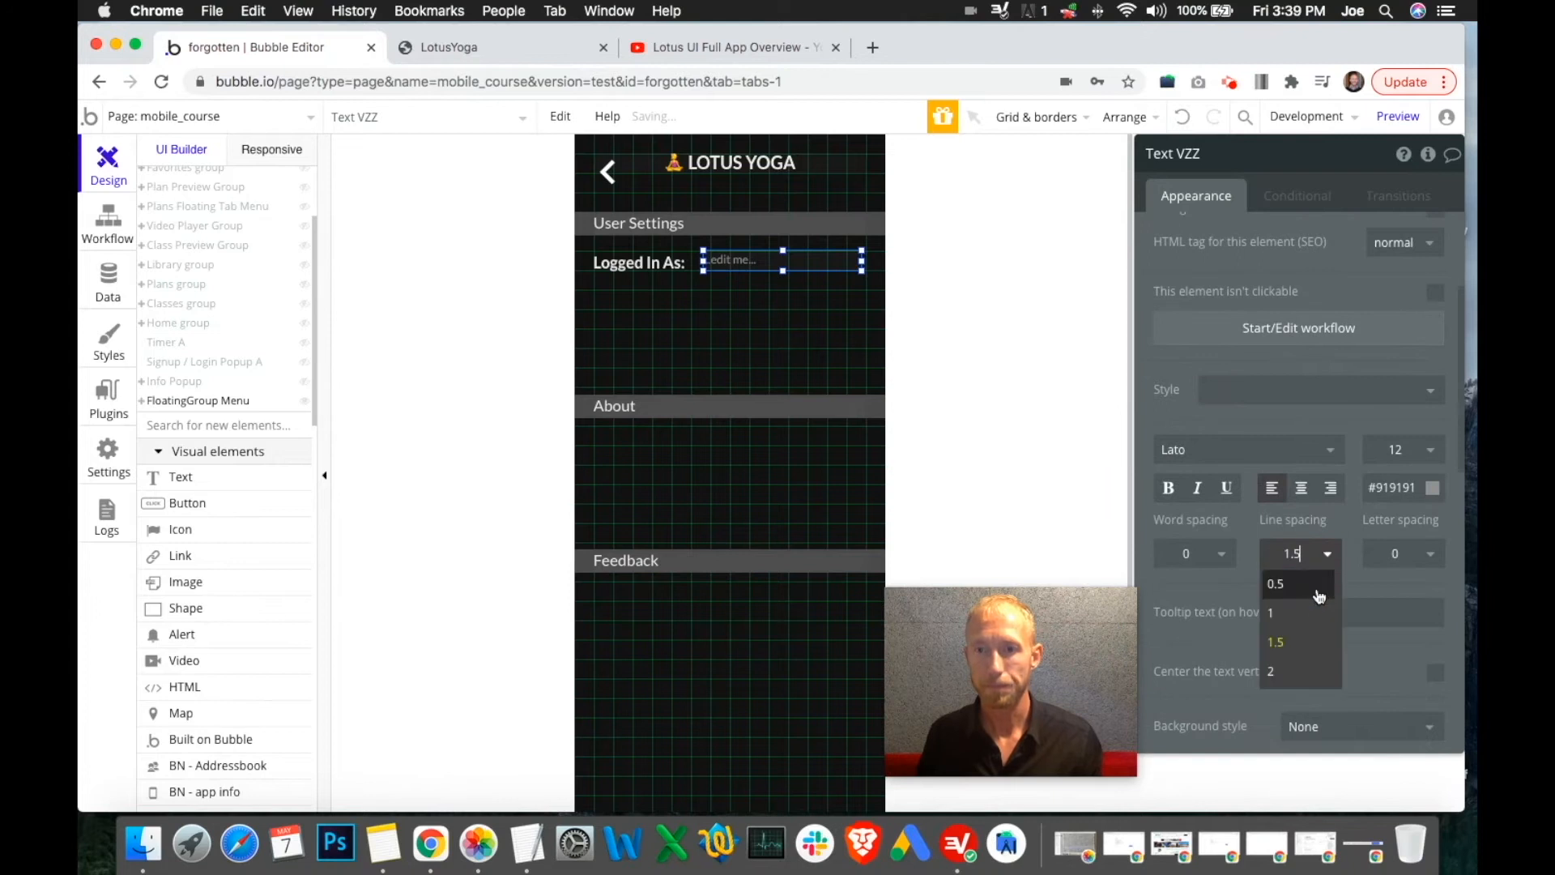
click(1418, 454)
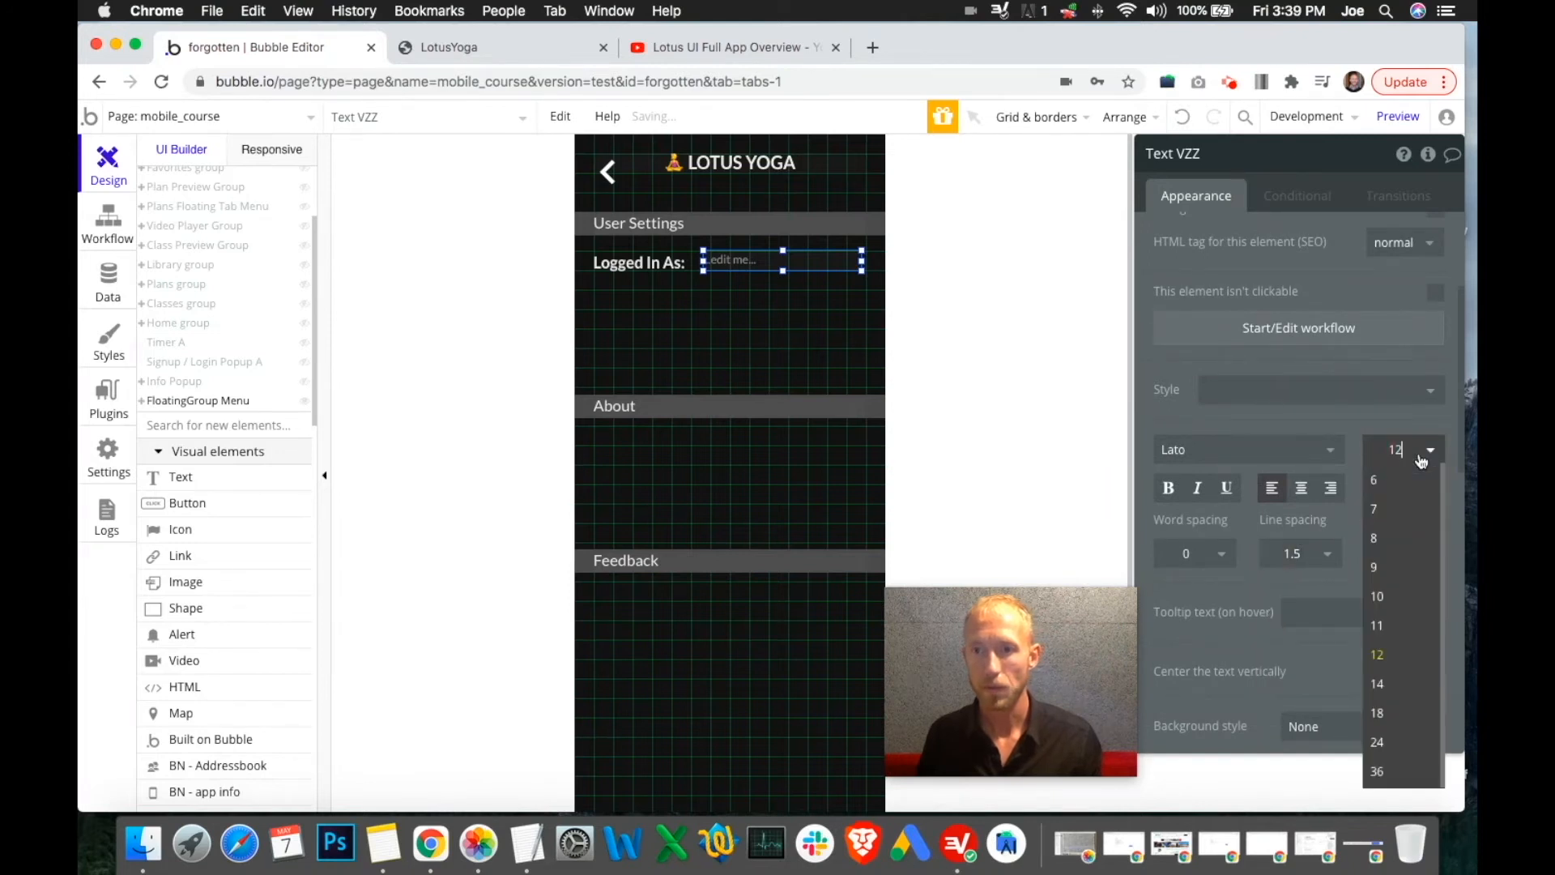
click(1388, 687)
scroll(1280, 453, down, 6)
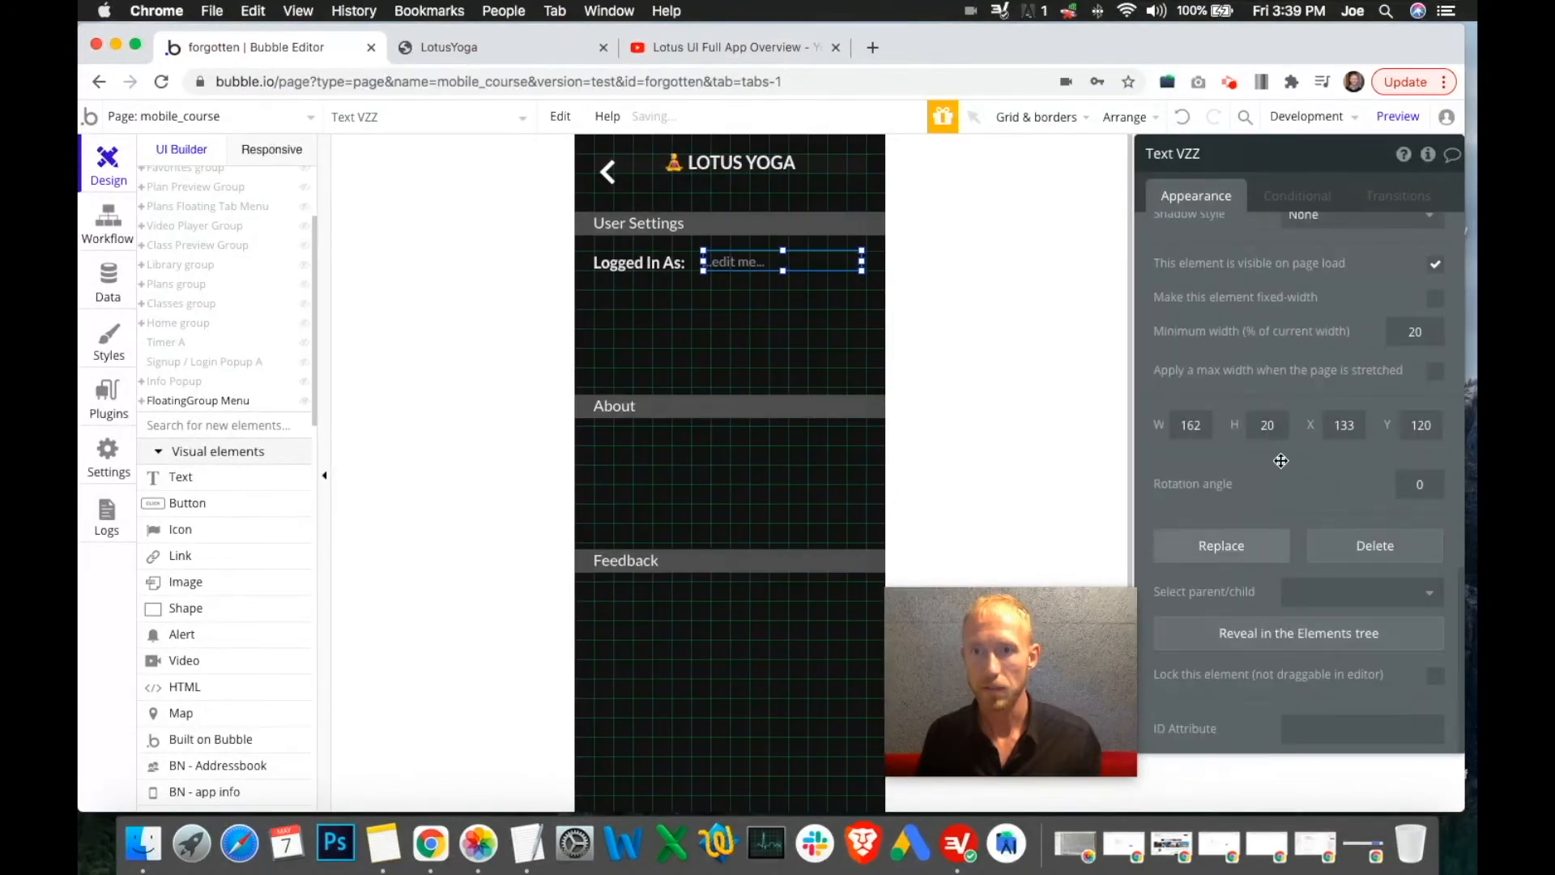
scroll(1296, 429, up, 8)
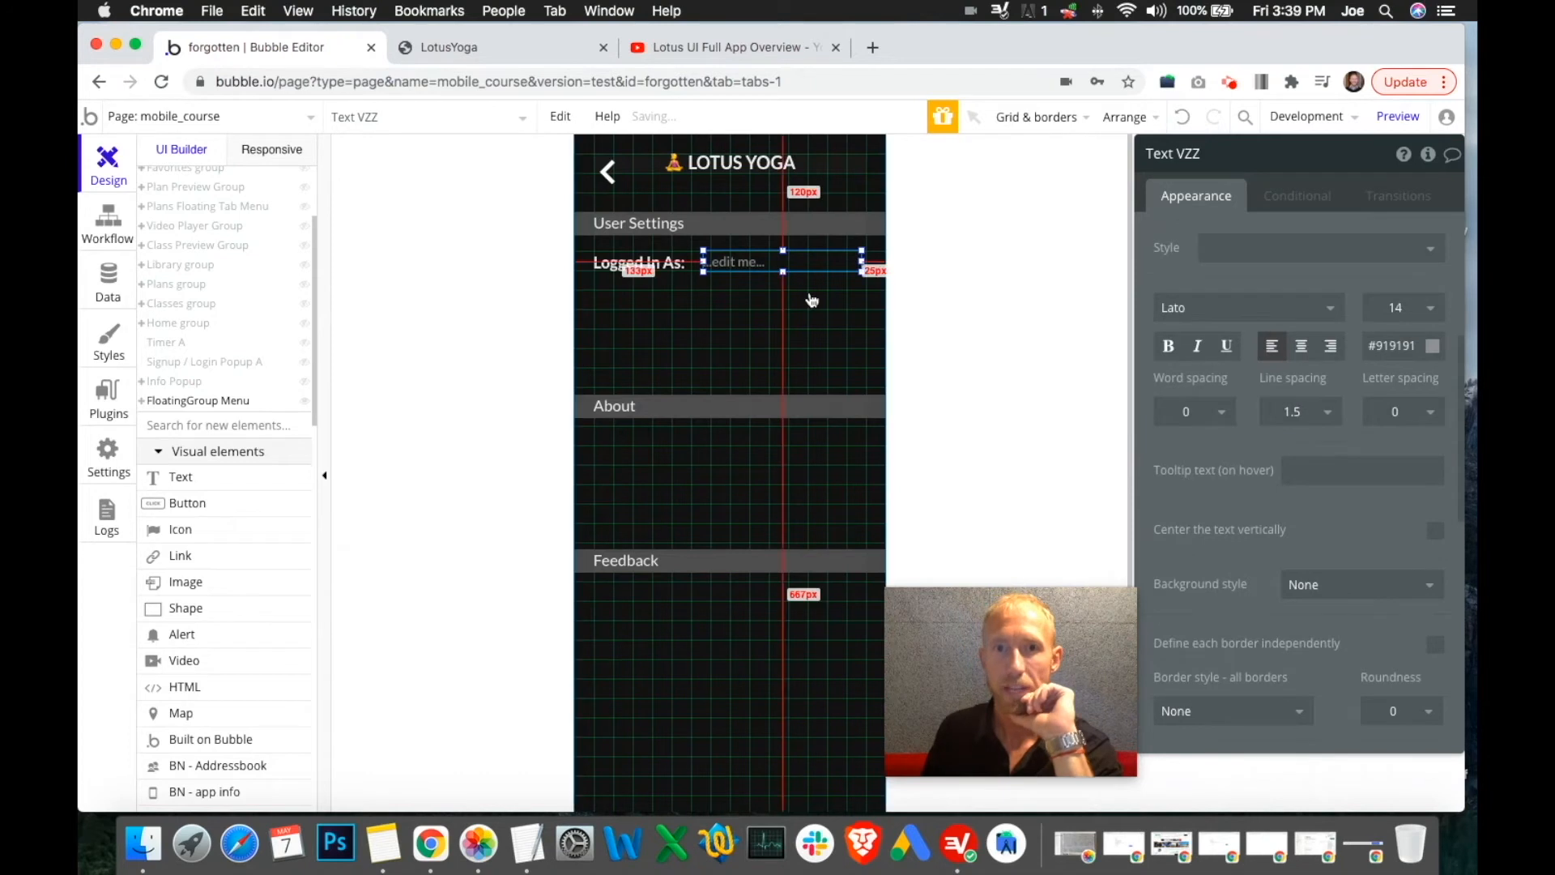
scroll(1279, 459, up, 5)
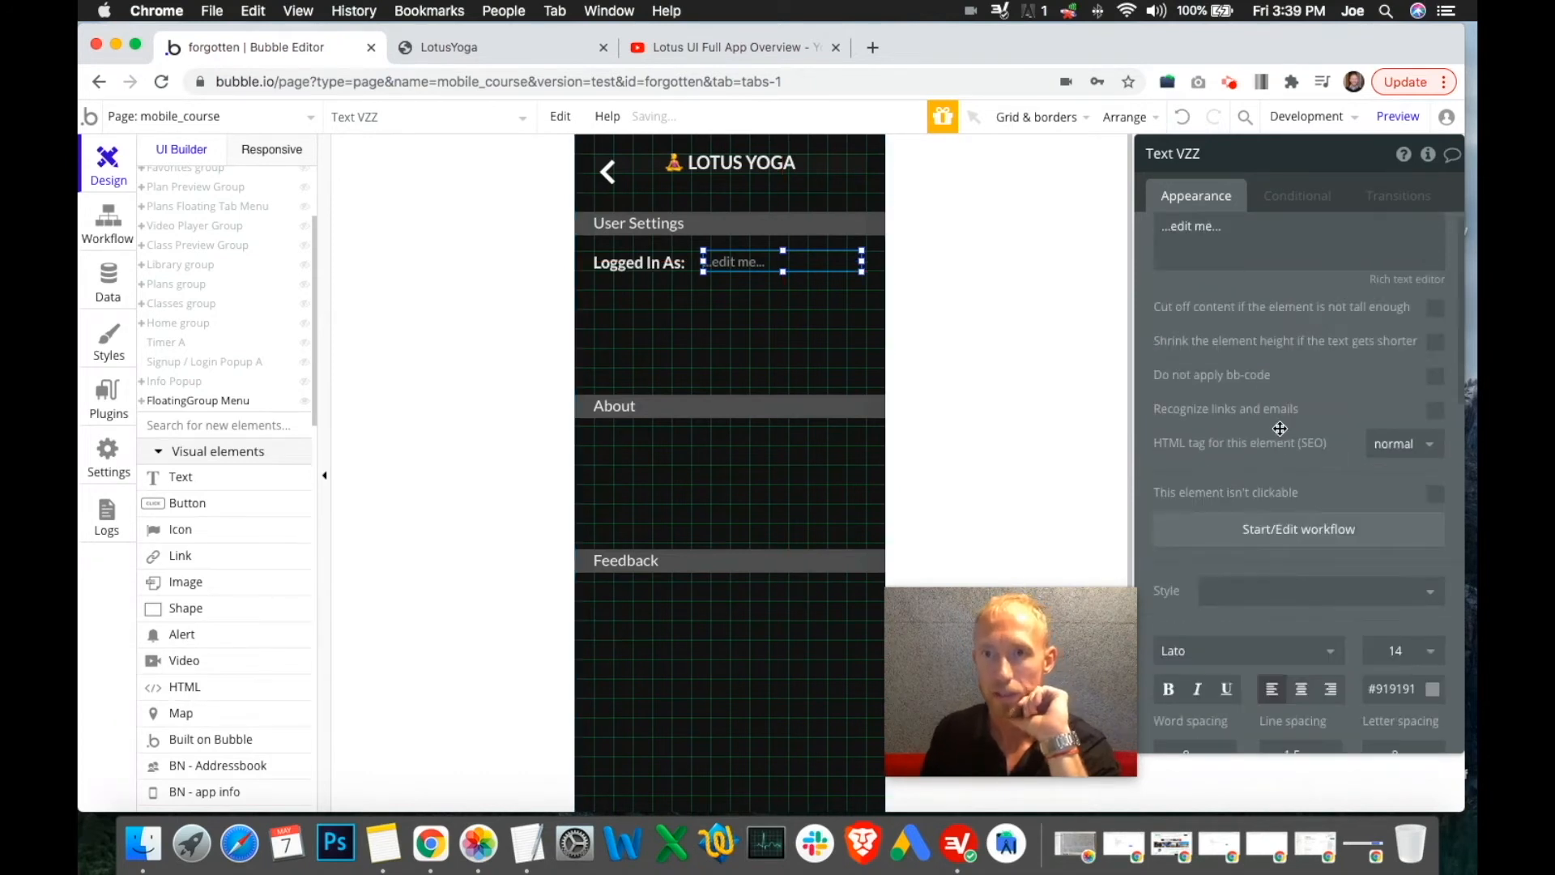
click(1254, 231)
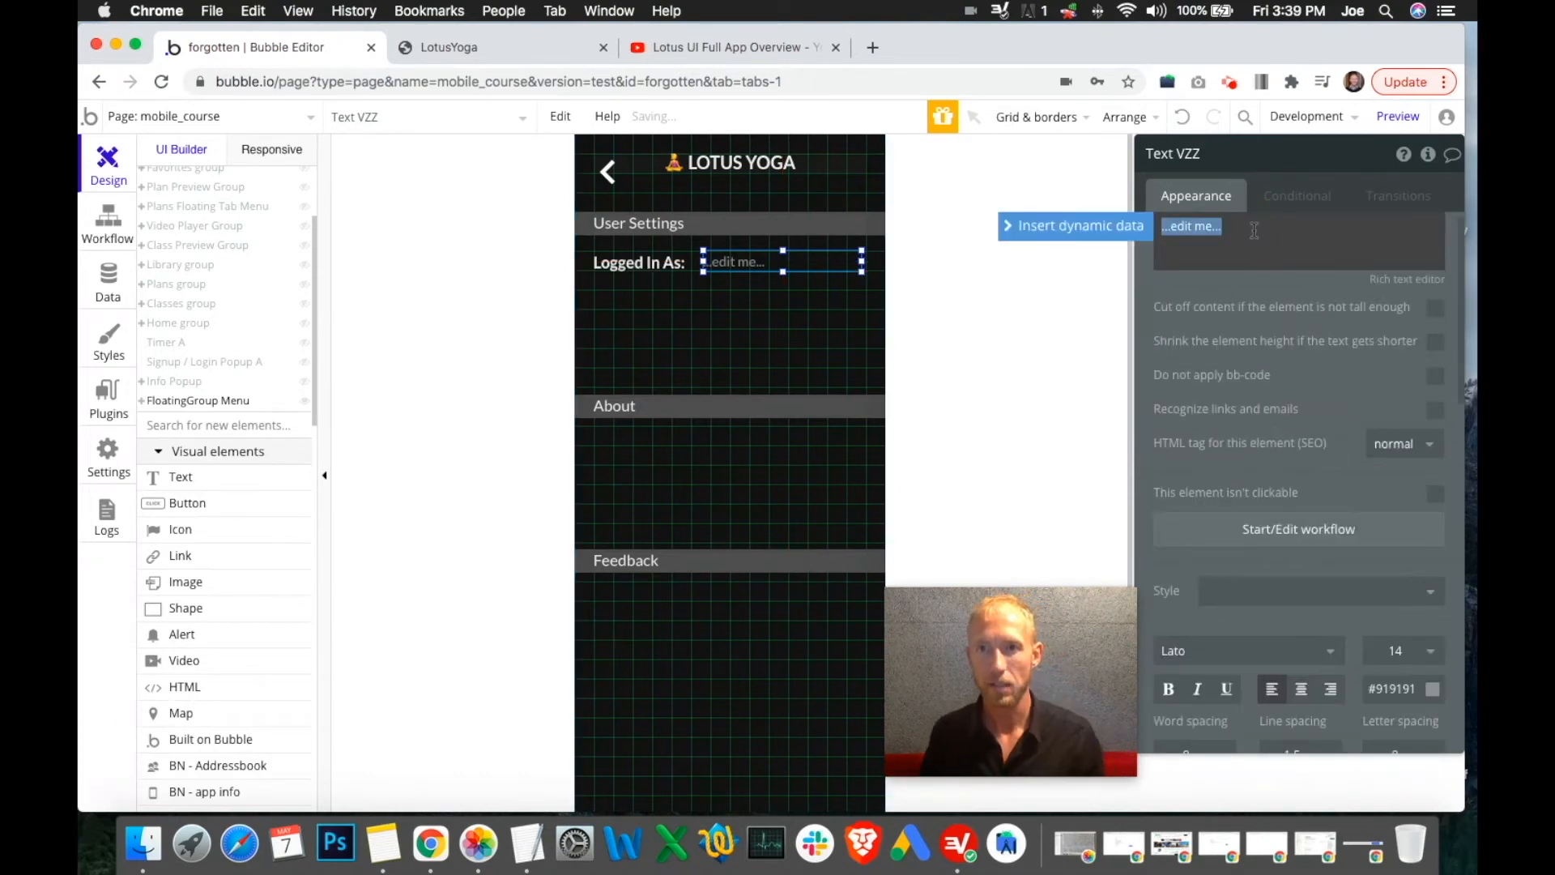
click(1106, 235)
click(1174, 242)
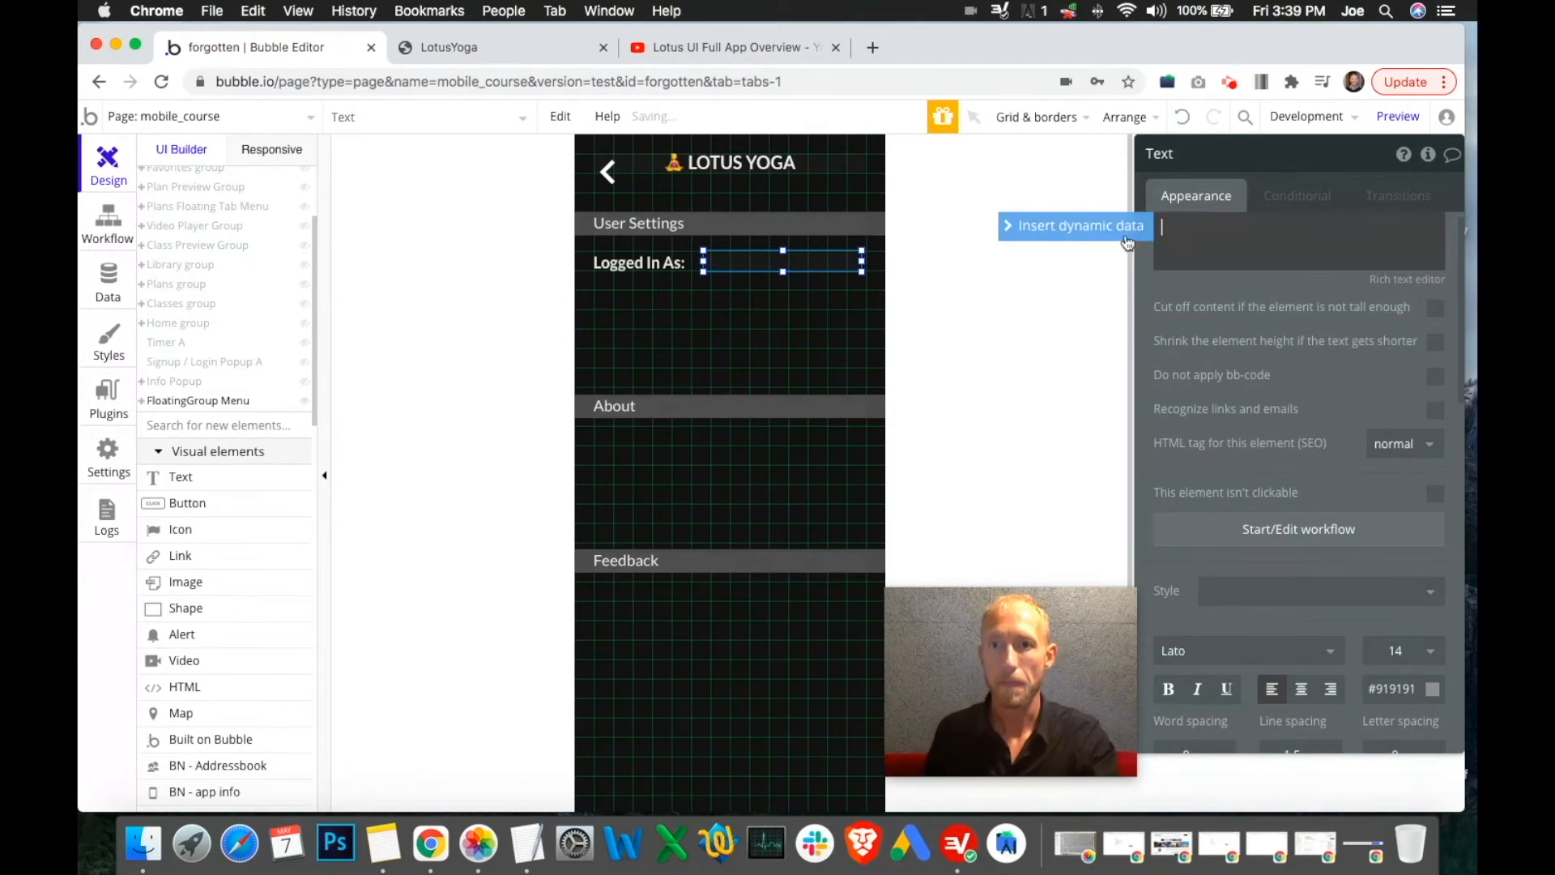
click(1107, 231)
click(1174, 243)
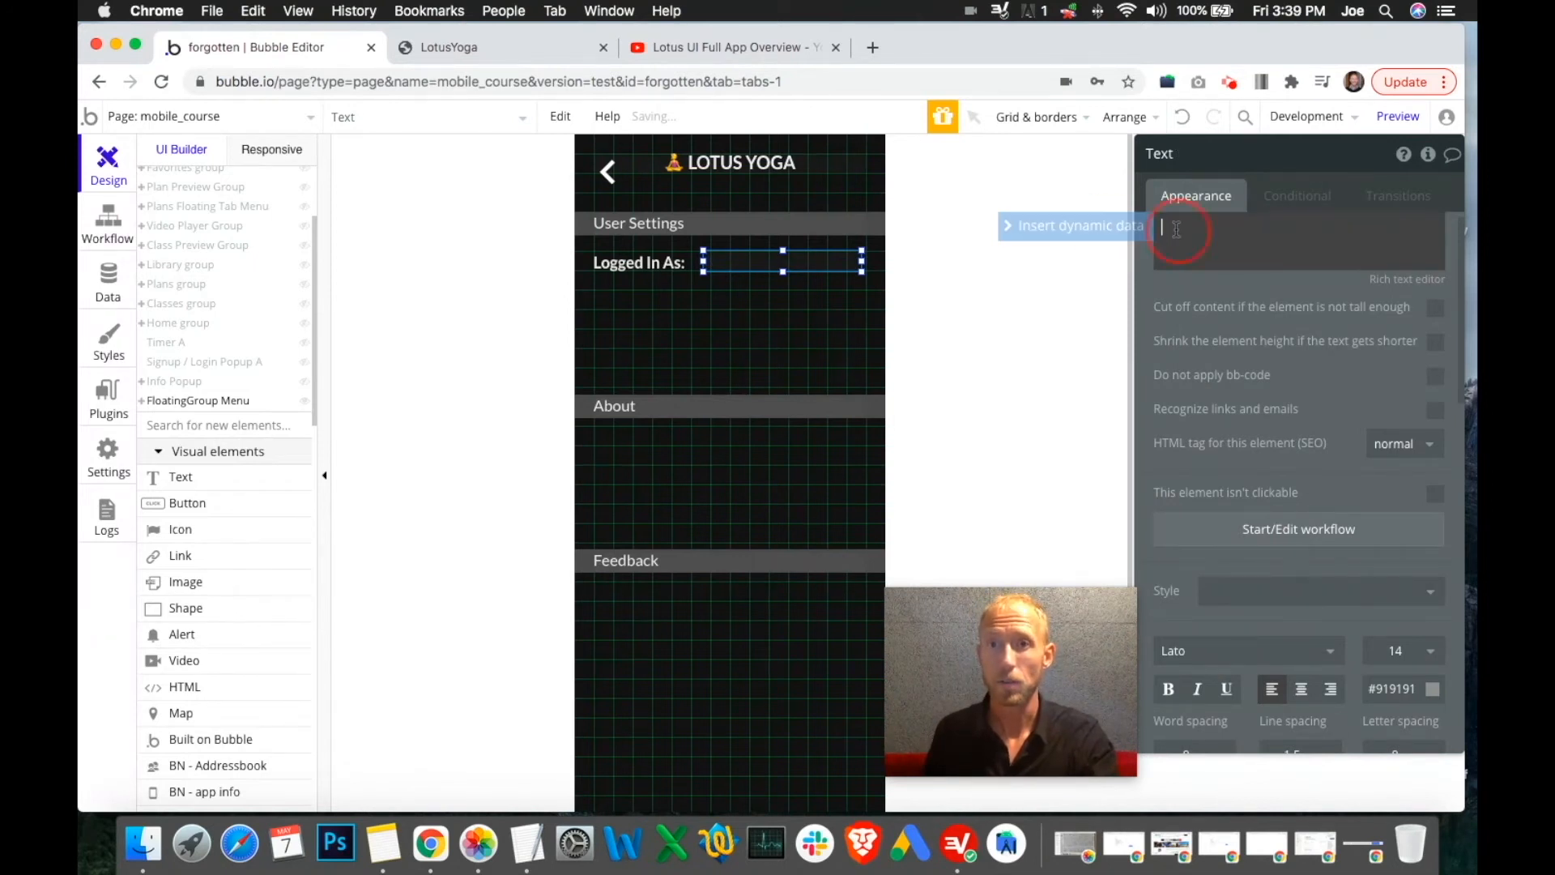
click(1101, 235)
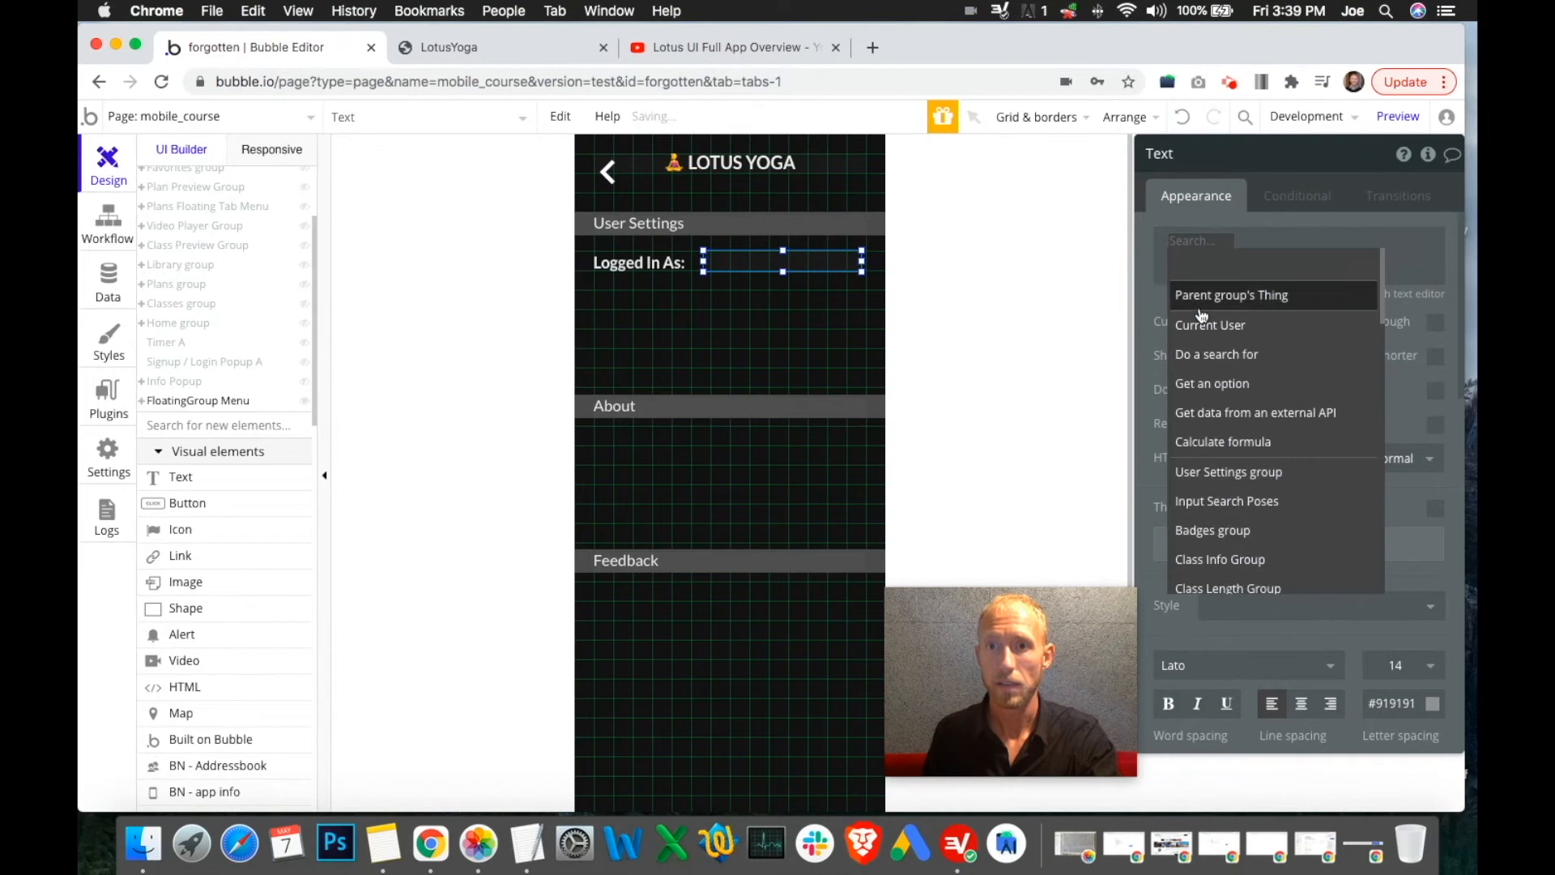
click(1222, 327)
text(ema)
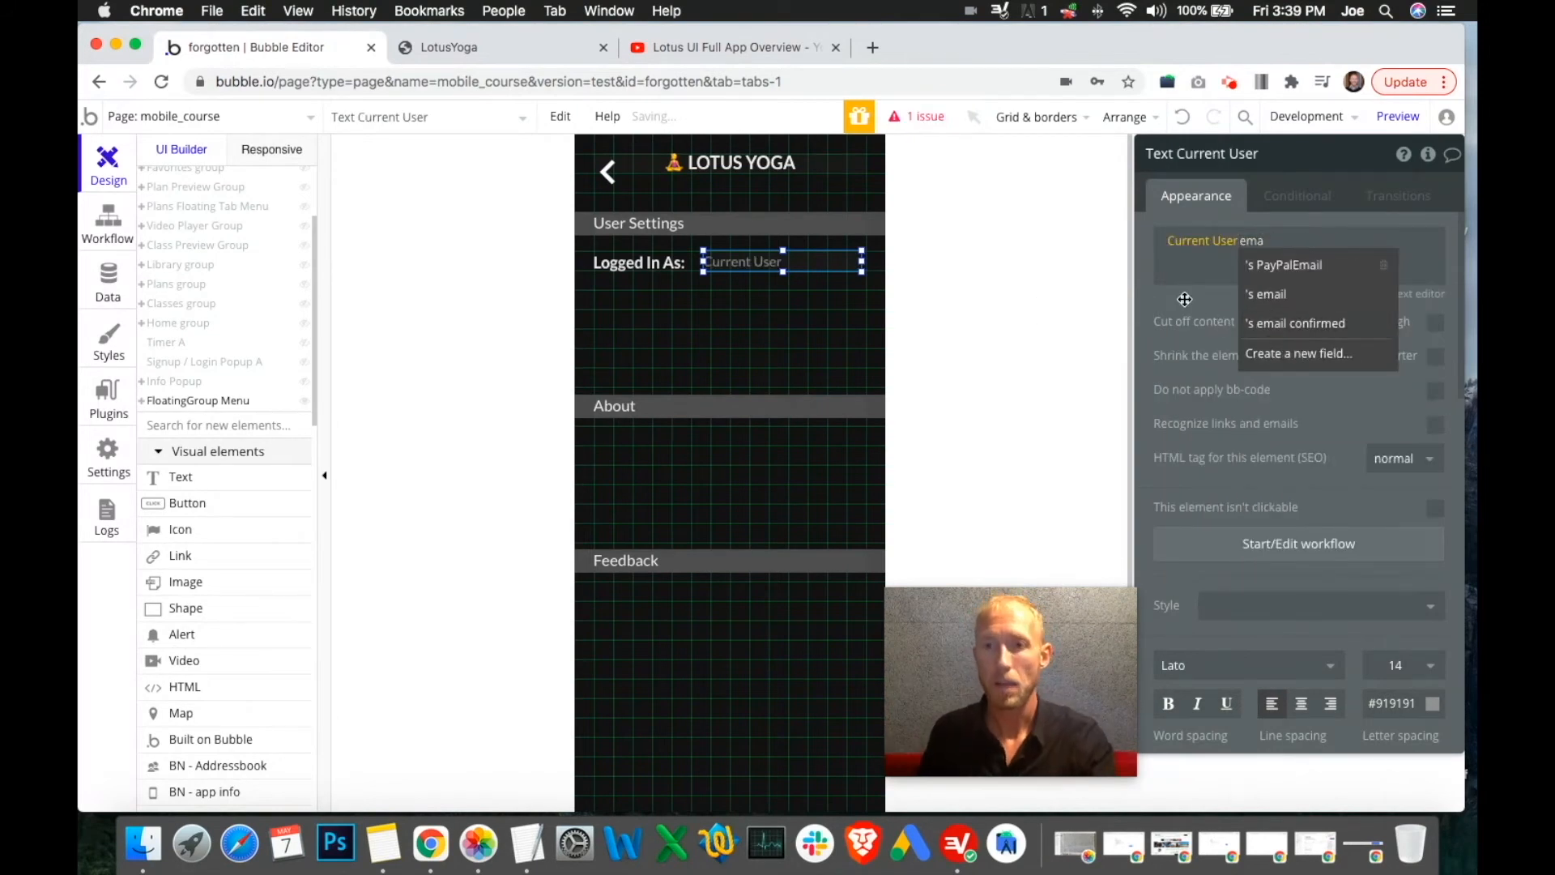
click(1266, 294)
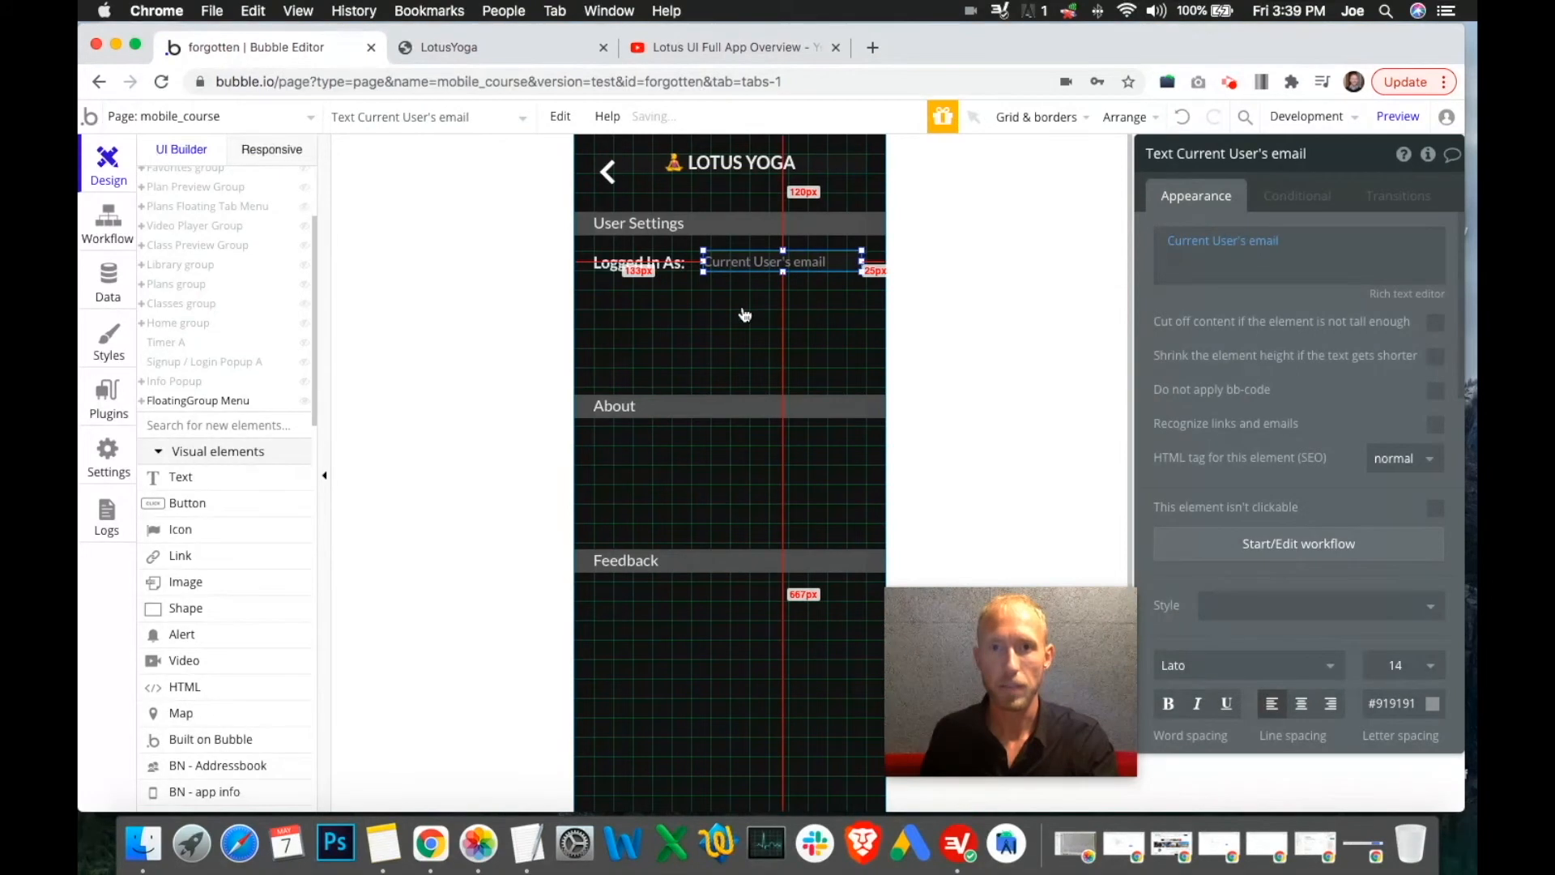
mouse_move(865, 257)
mouse_down()
mouse_move(883, 259)
mouse_move(867, 259)
mouse_up()
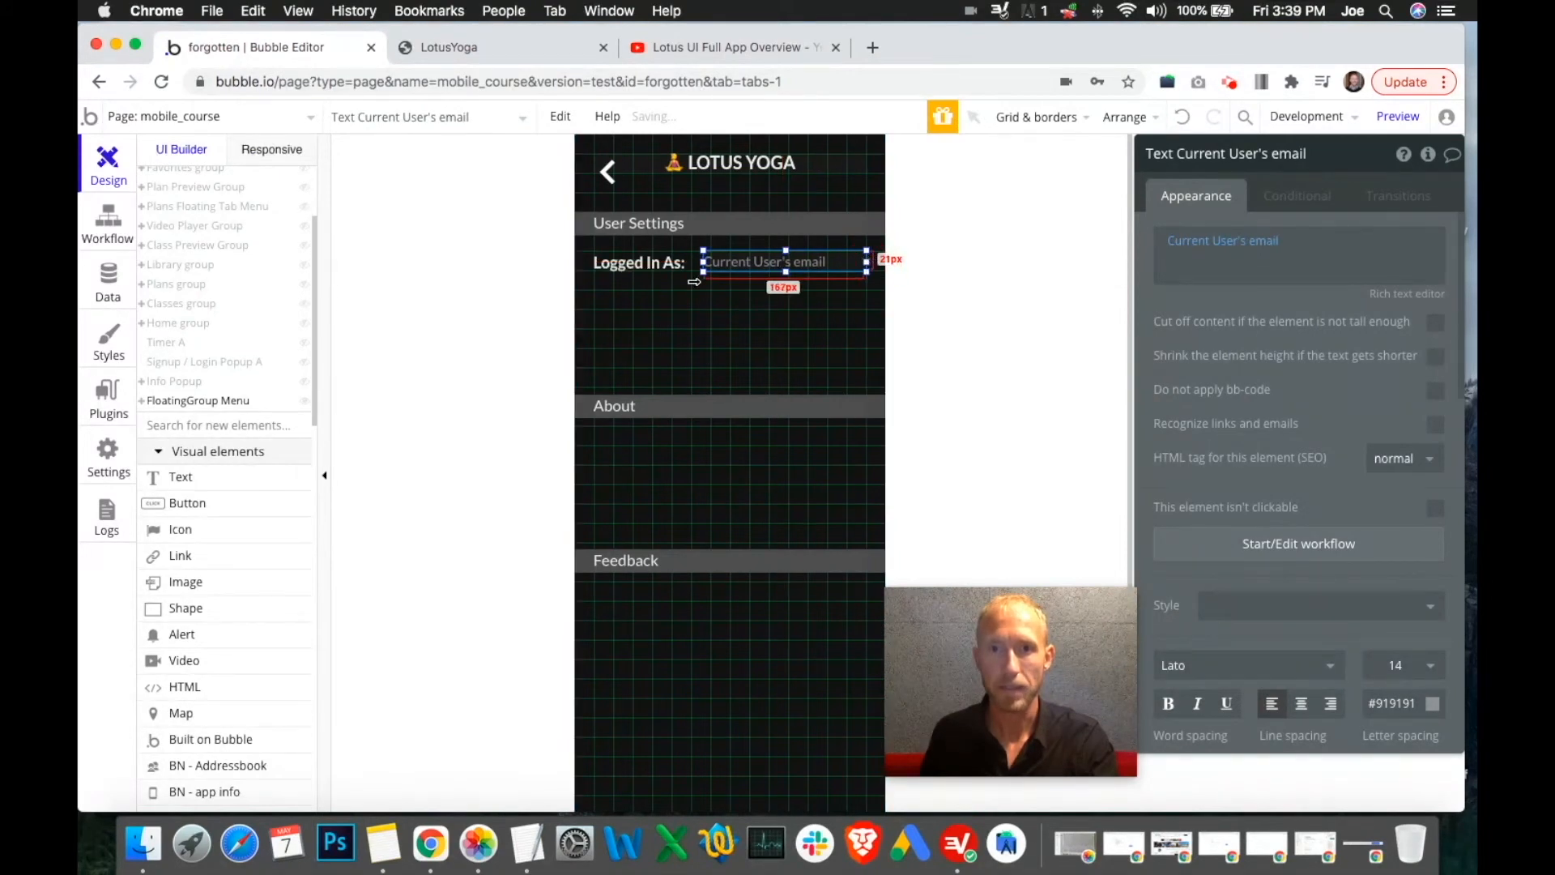
drag(702, 260, 696, 261)
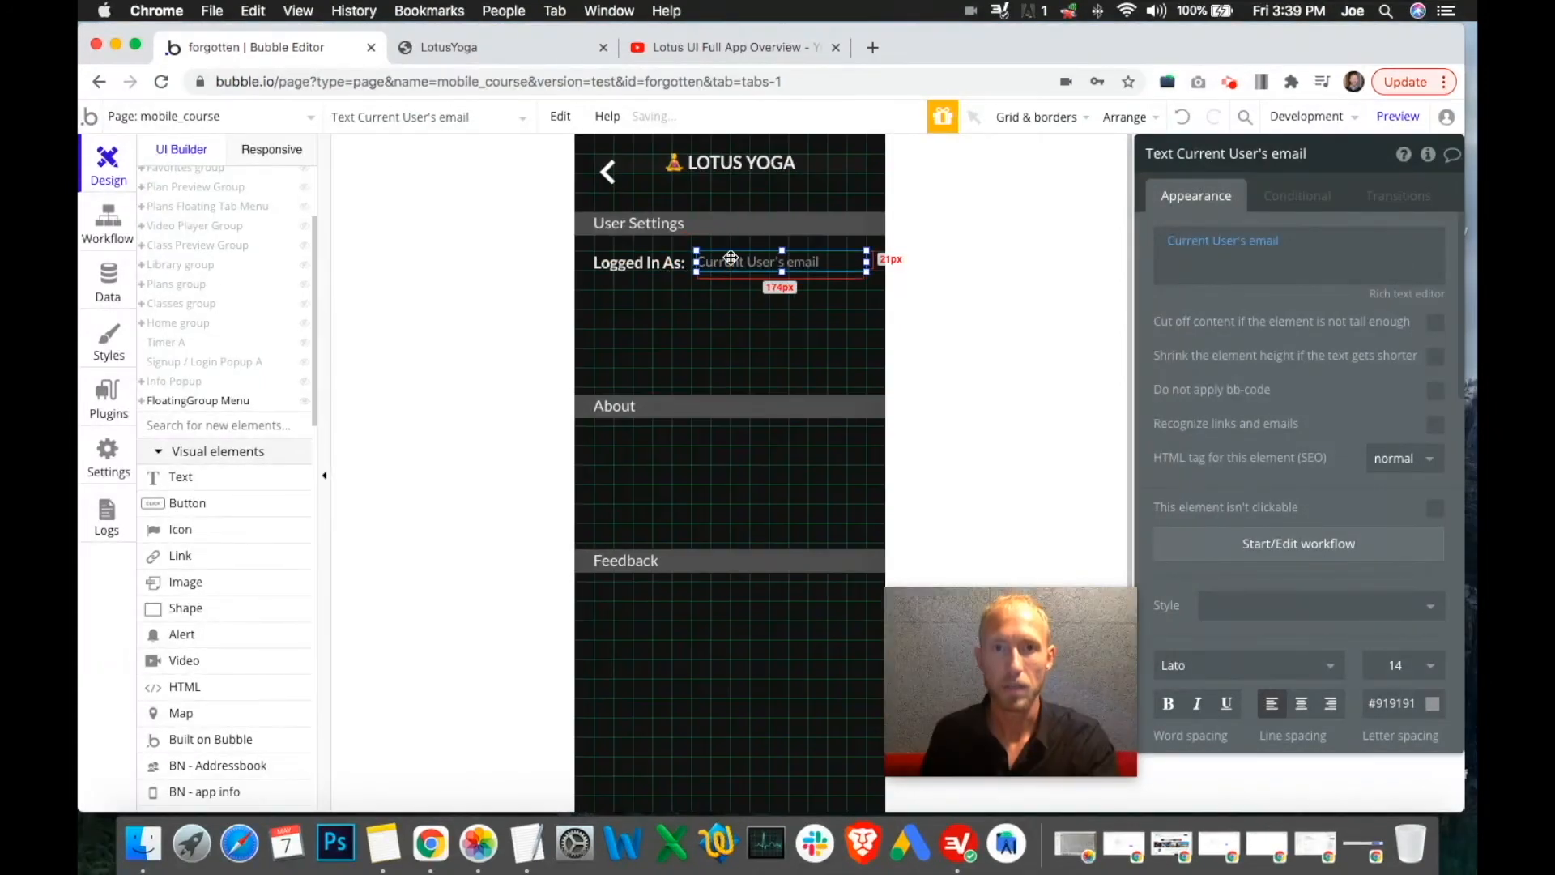
Compare with the preview and set the email text colour to grey #999999
click(705, 299)
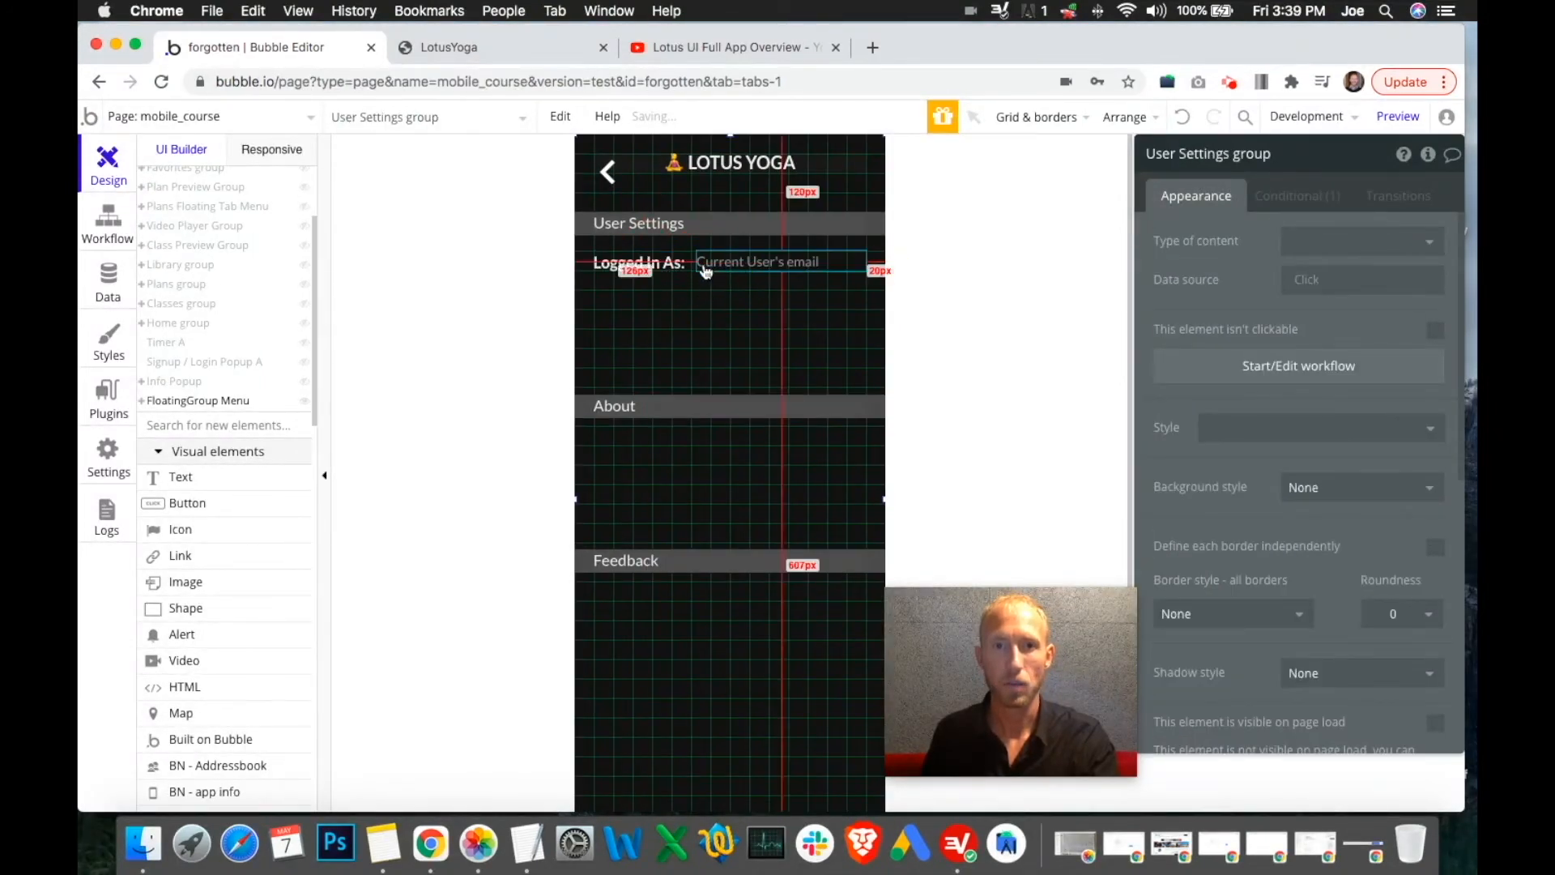
click(535, 56)
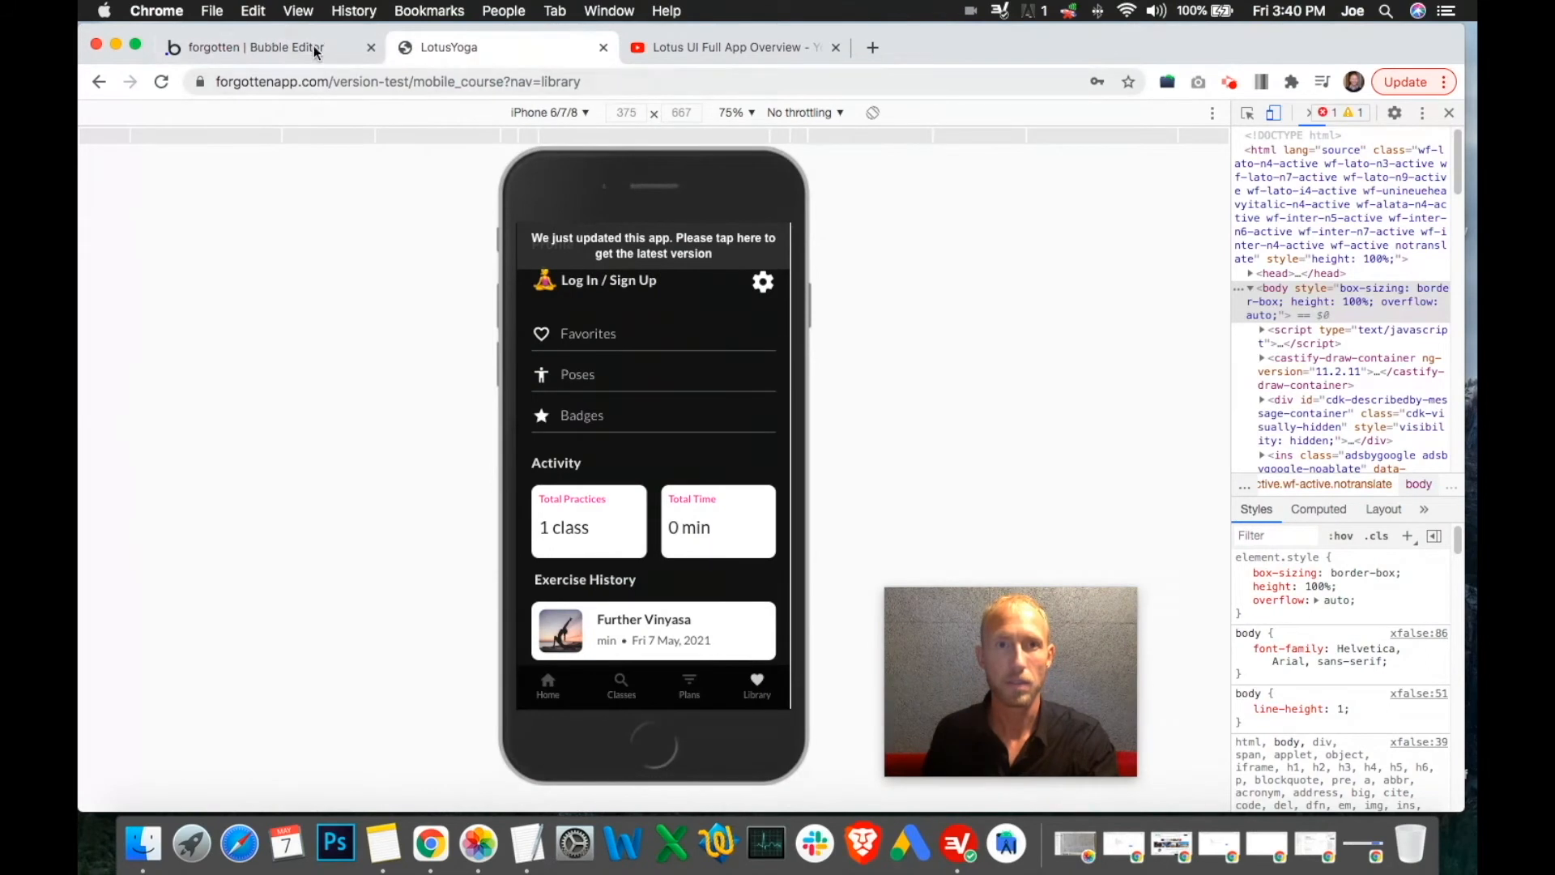
click(298, 49)
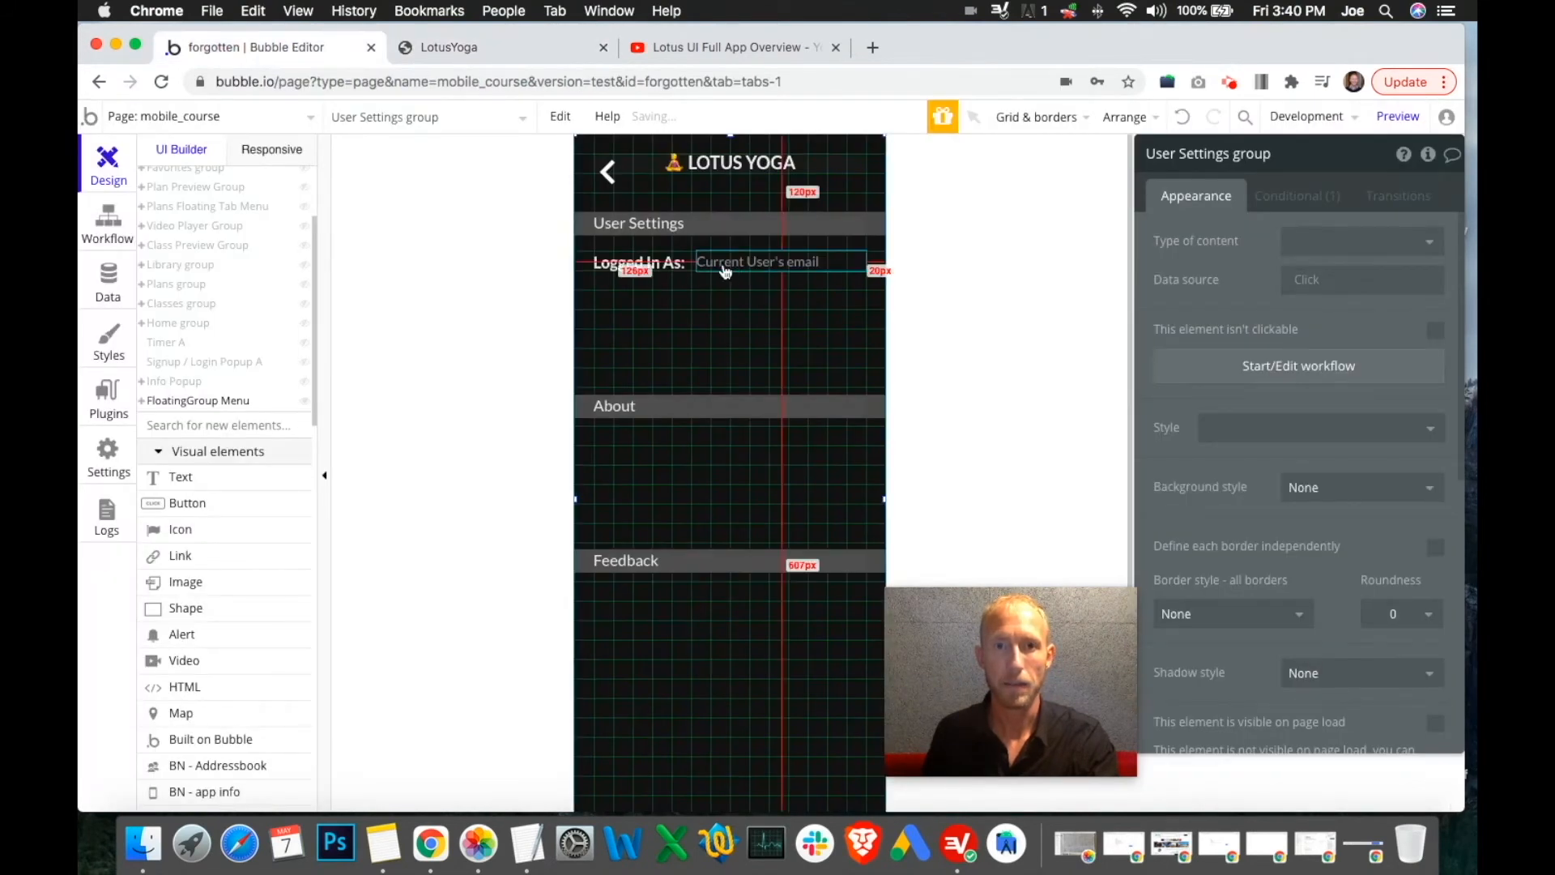
click(638, 266)
click(742, 264)
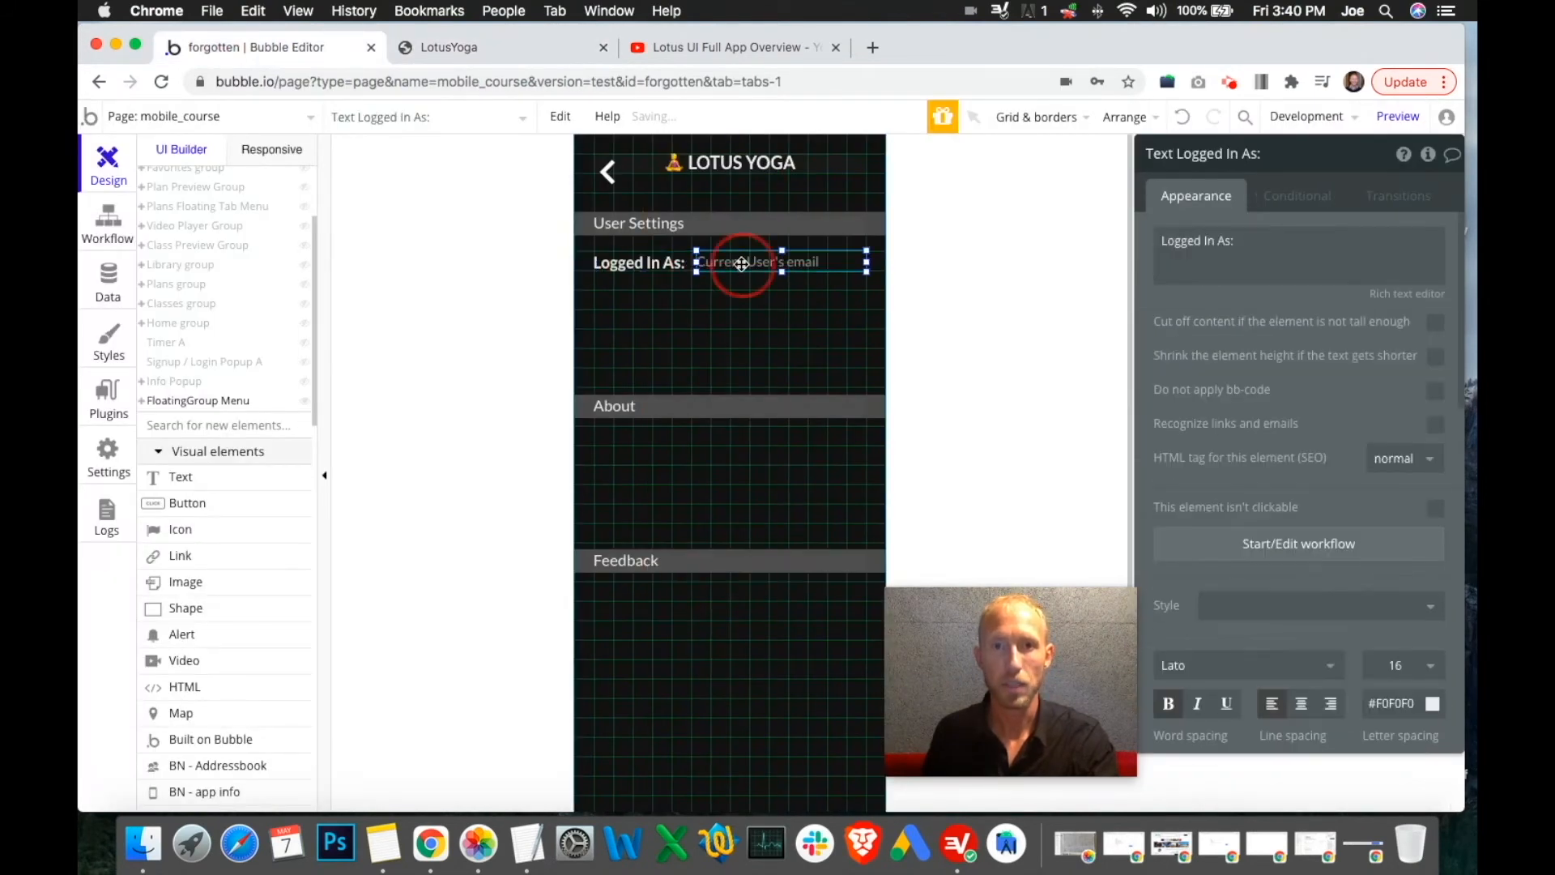
scroll(1349, 480, down, 3)
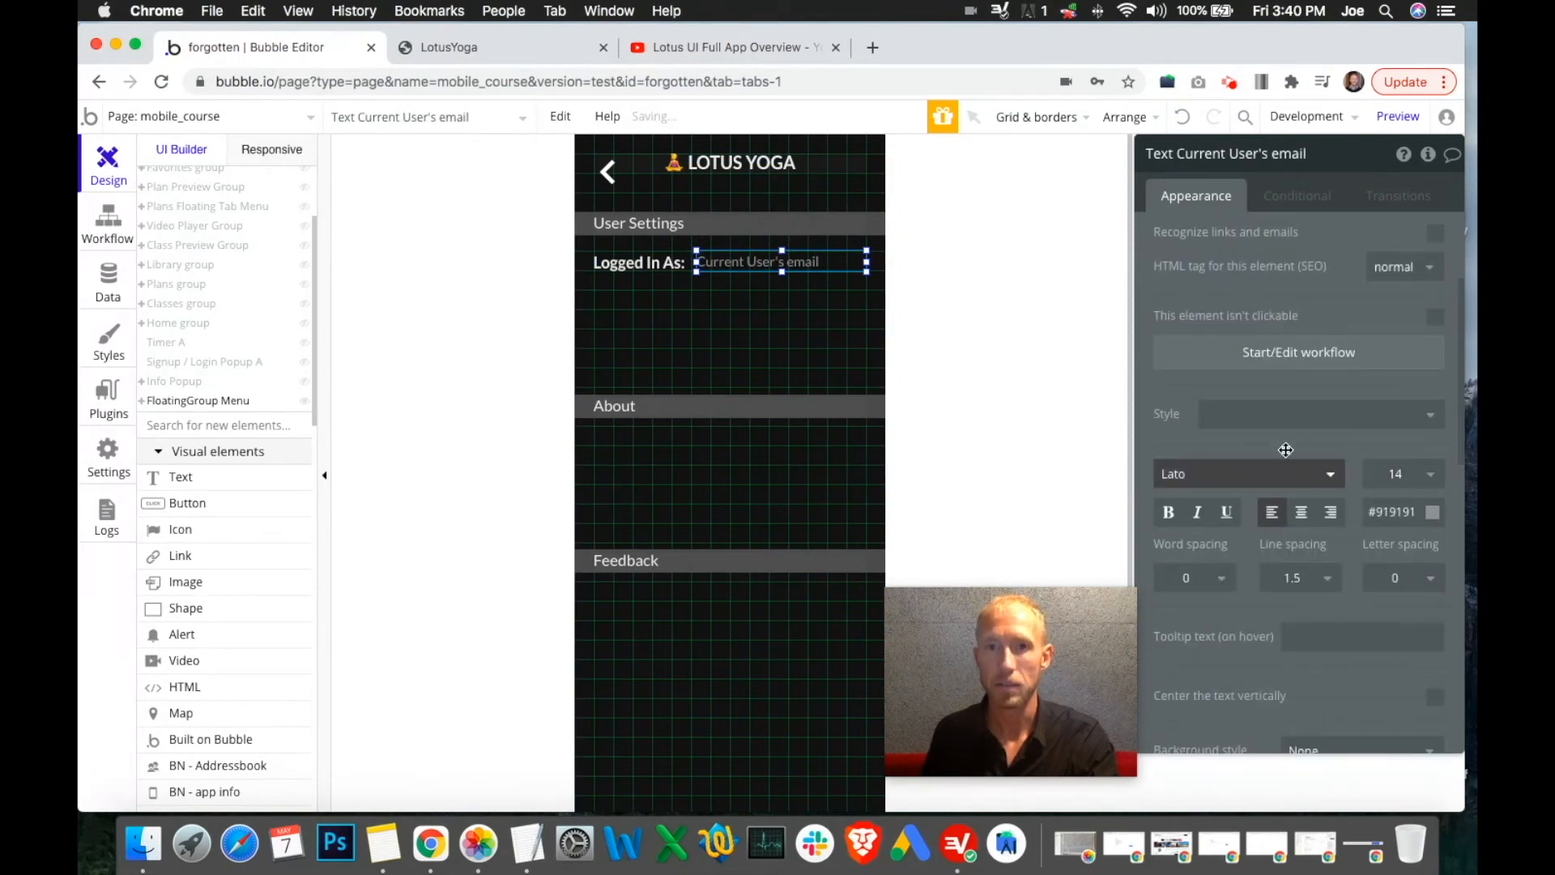
click(1410, 514)
mouse_move(1274, 571)
mouse_down()
mouse_move(1268, 557)
mouse_move(1264, 591)
mouse_move(1262, 573)
mouse_up()
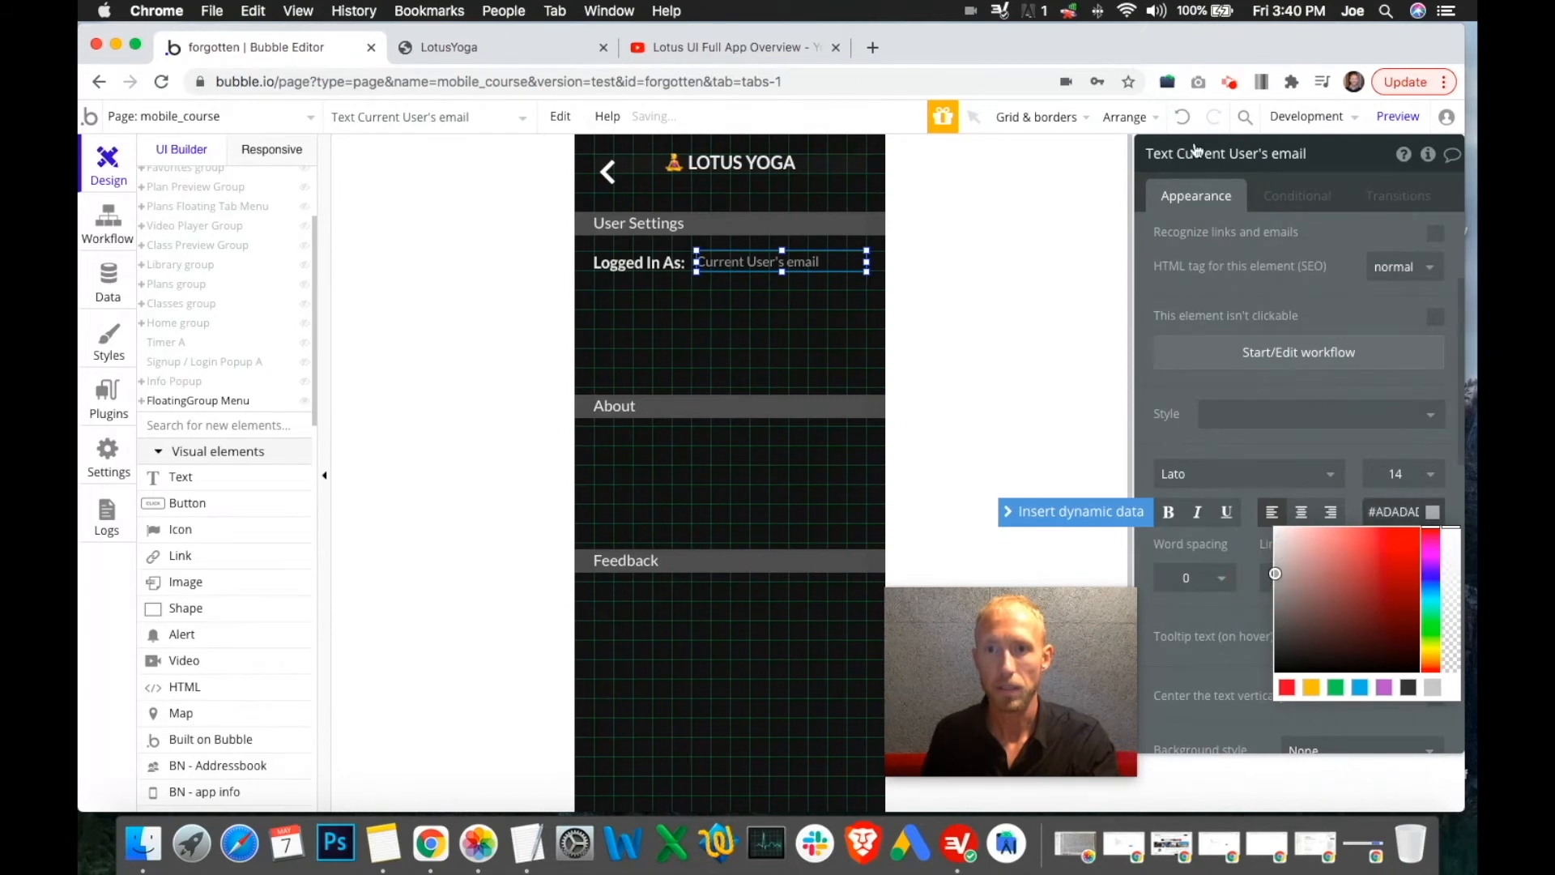
click(1061, 292)
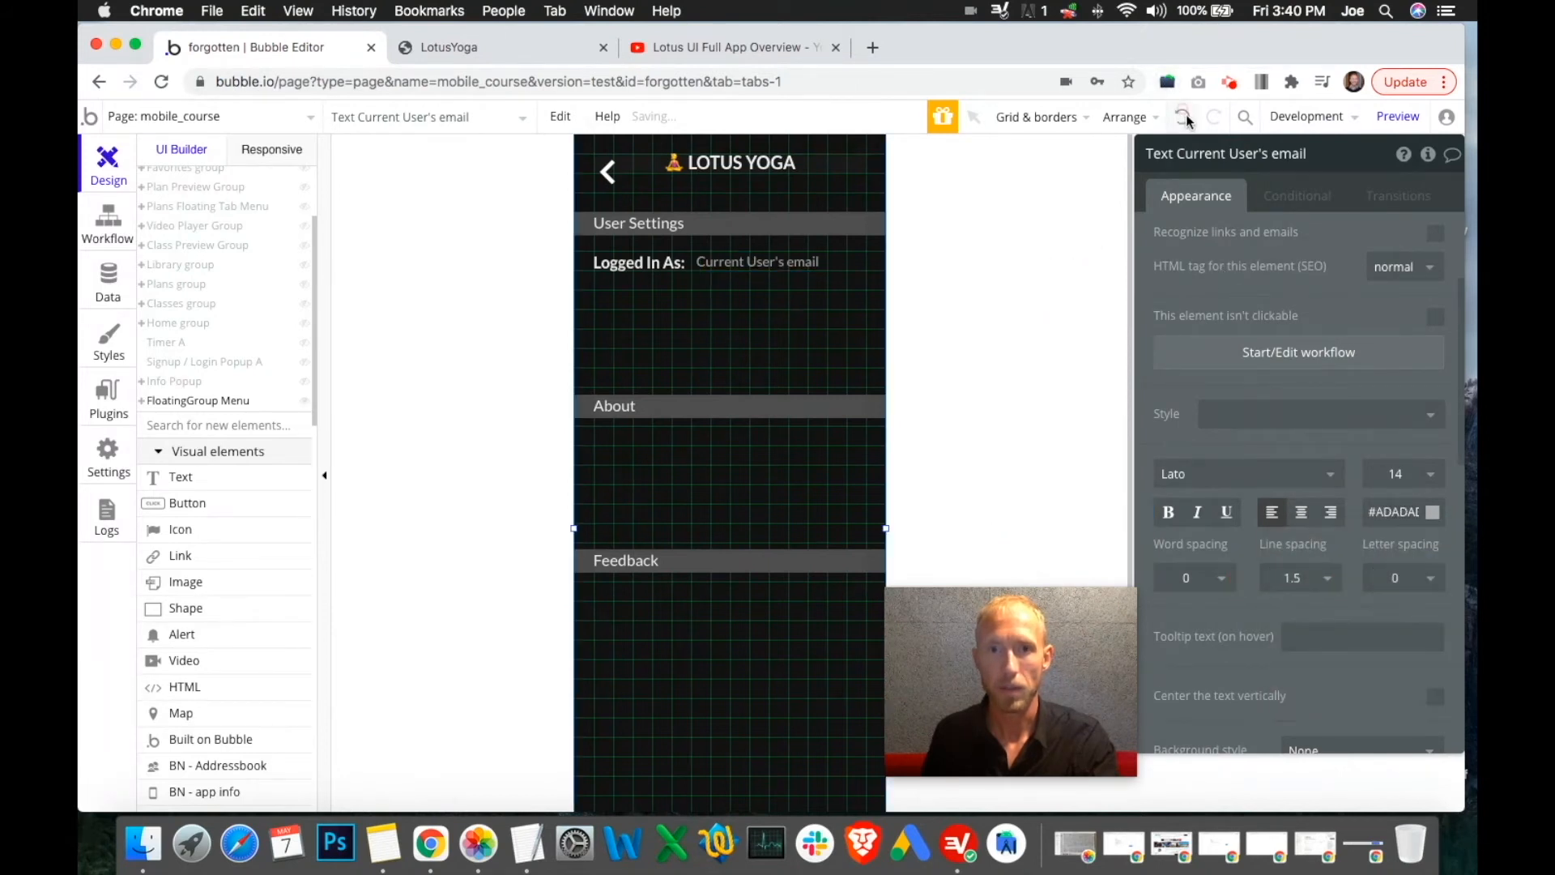
click(1184, 117)
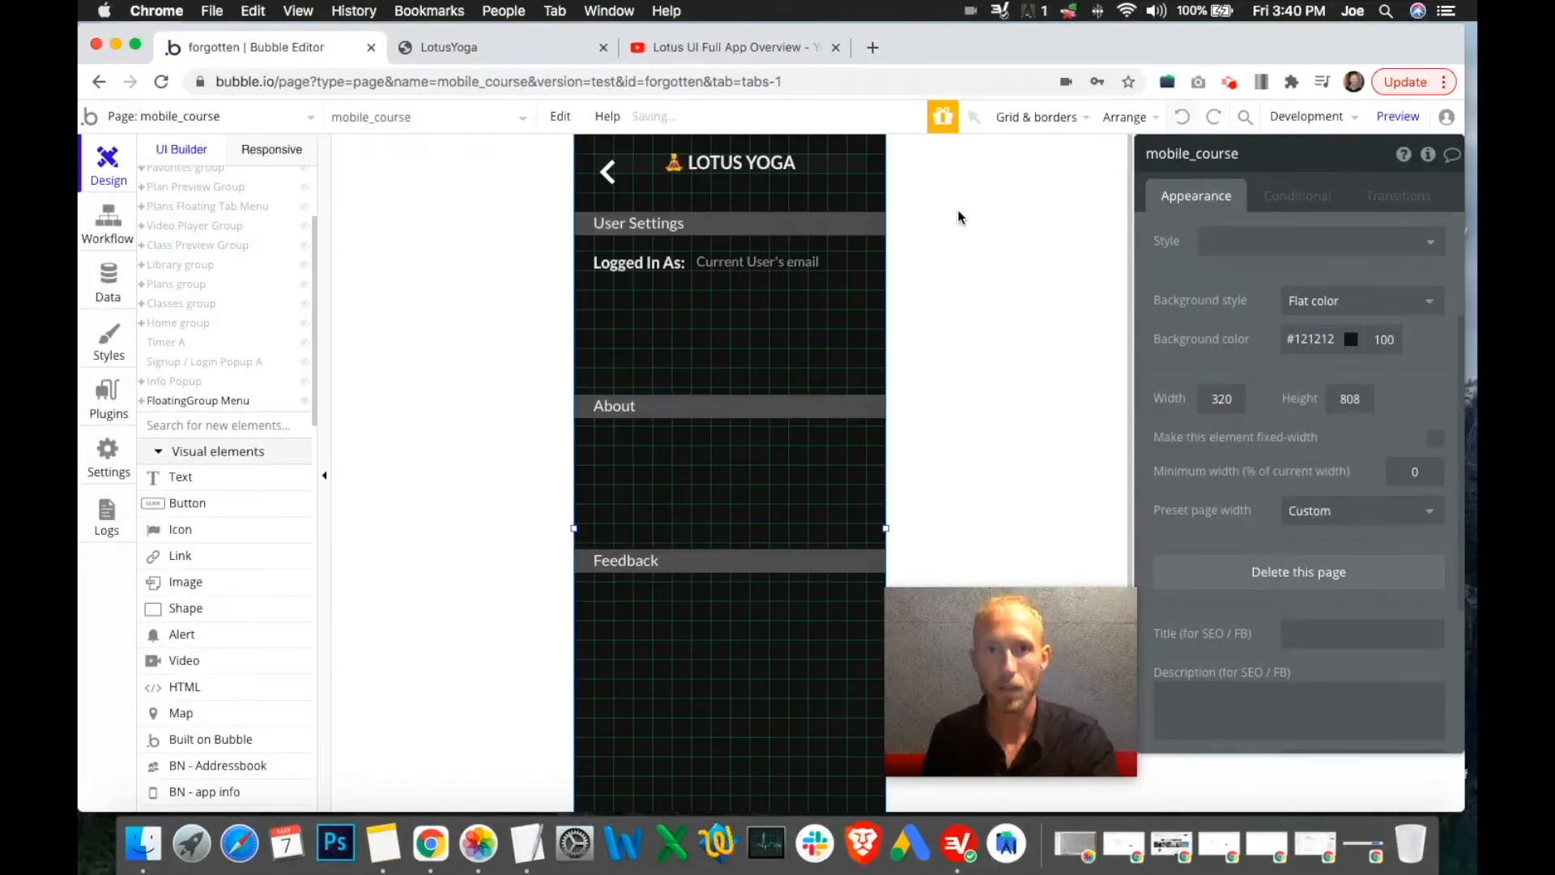
click(717, 260)
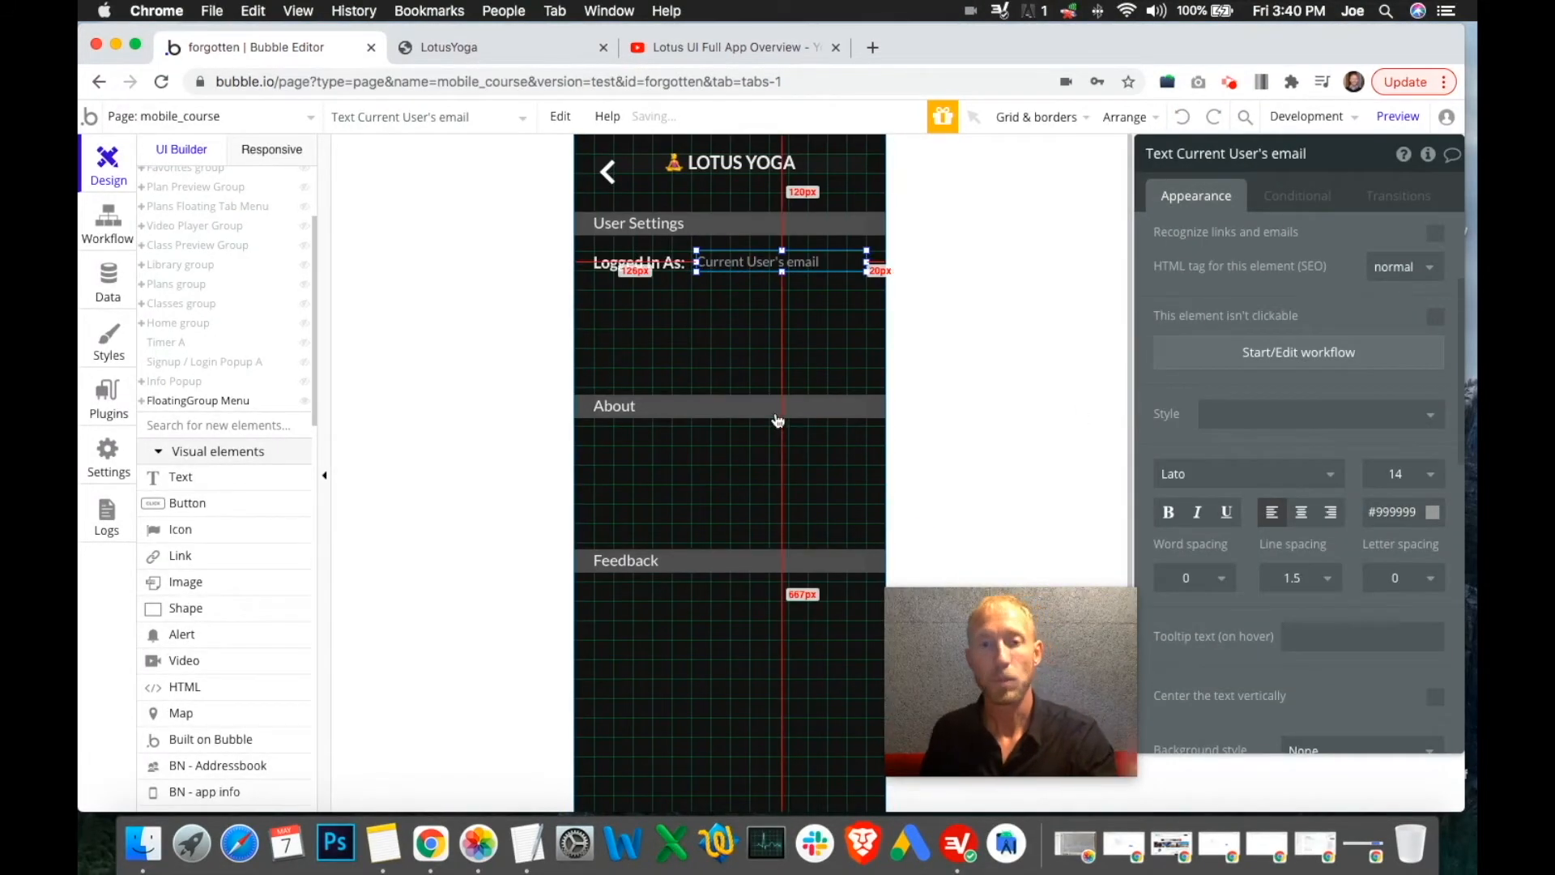
click(721, 330)
click(613, 179)
Rename the back button element, removing 'copy' from its name
click(1220, 154)
click(1347, 153)
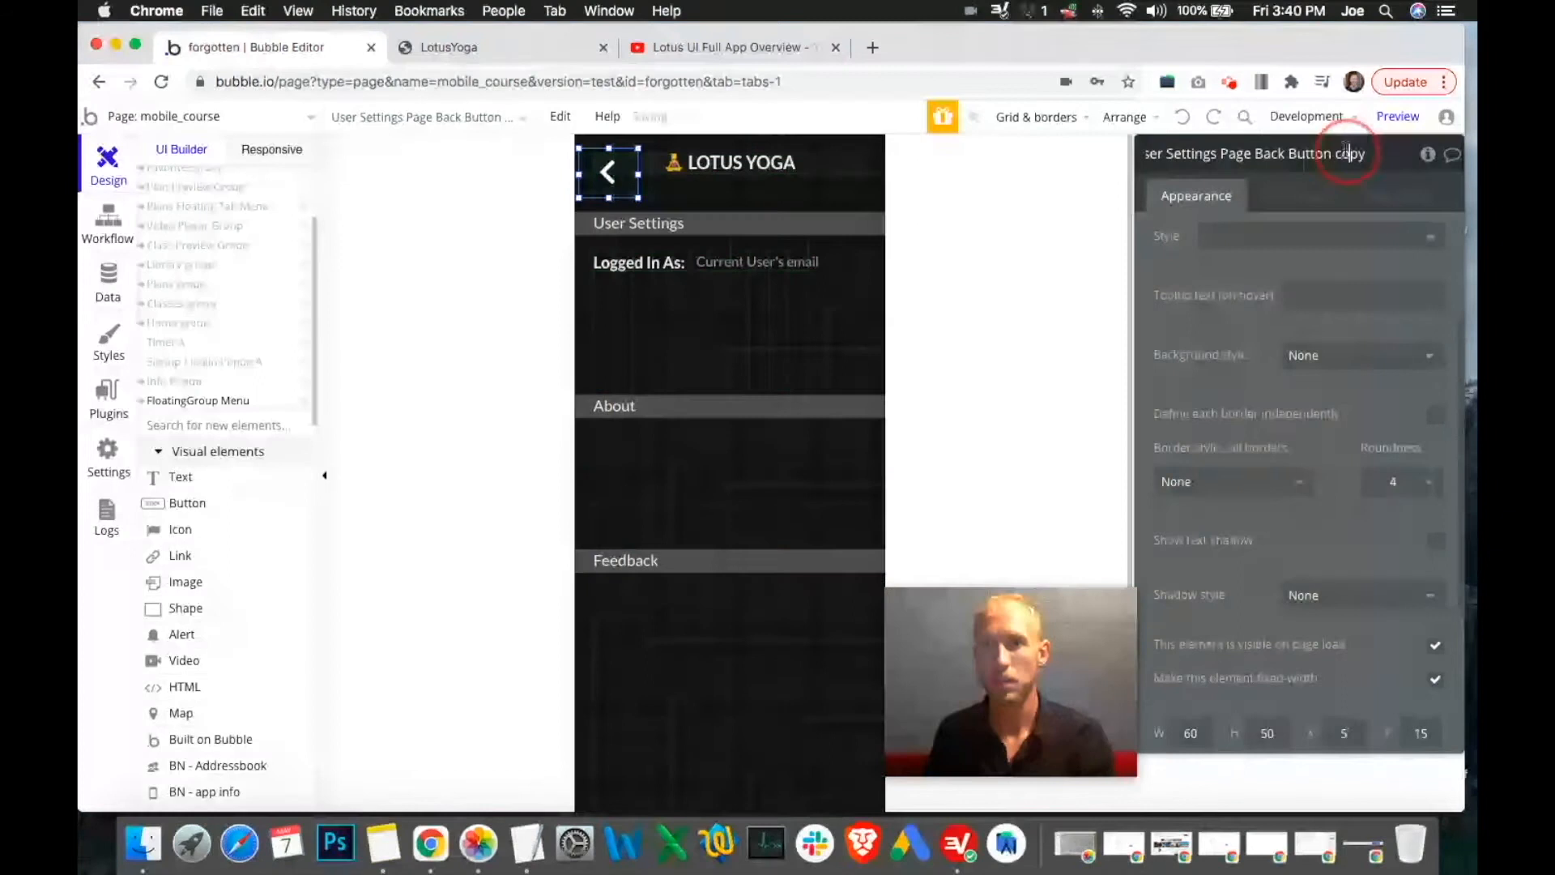
key(BackSpace)
key(BackSpace)
key(BackSpace)
key(BackSpace)
key(BackSpace)
key(Return)
Add a Go to page mobile_course action to the back button's click workflow
scroll(1304, 420, up, 1)
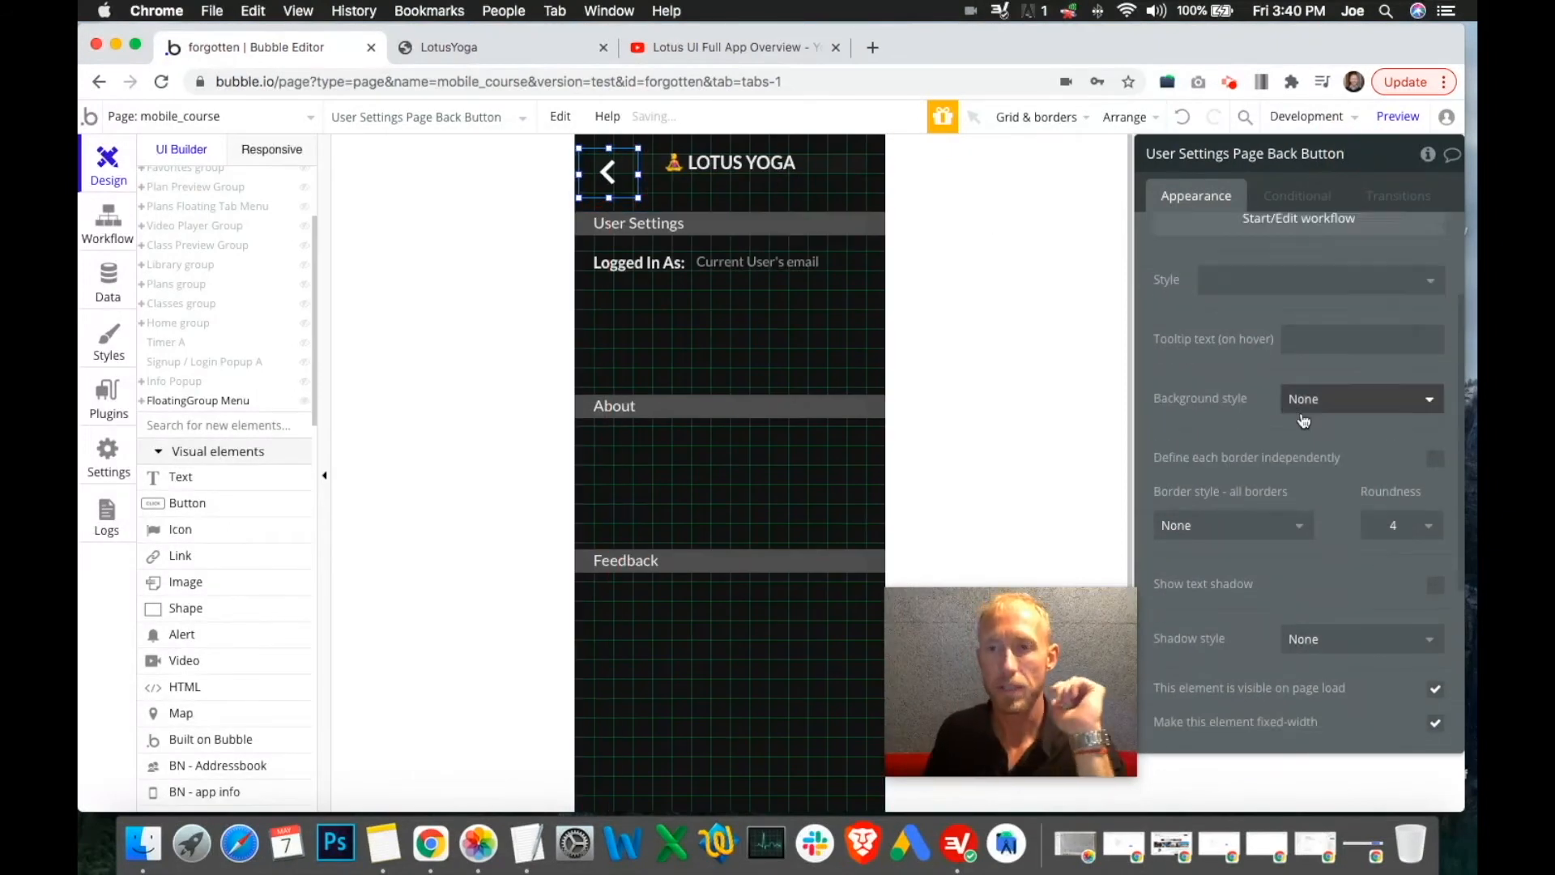
scroll(1304, 420, up, 2)
click(1289, 364)
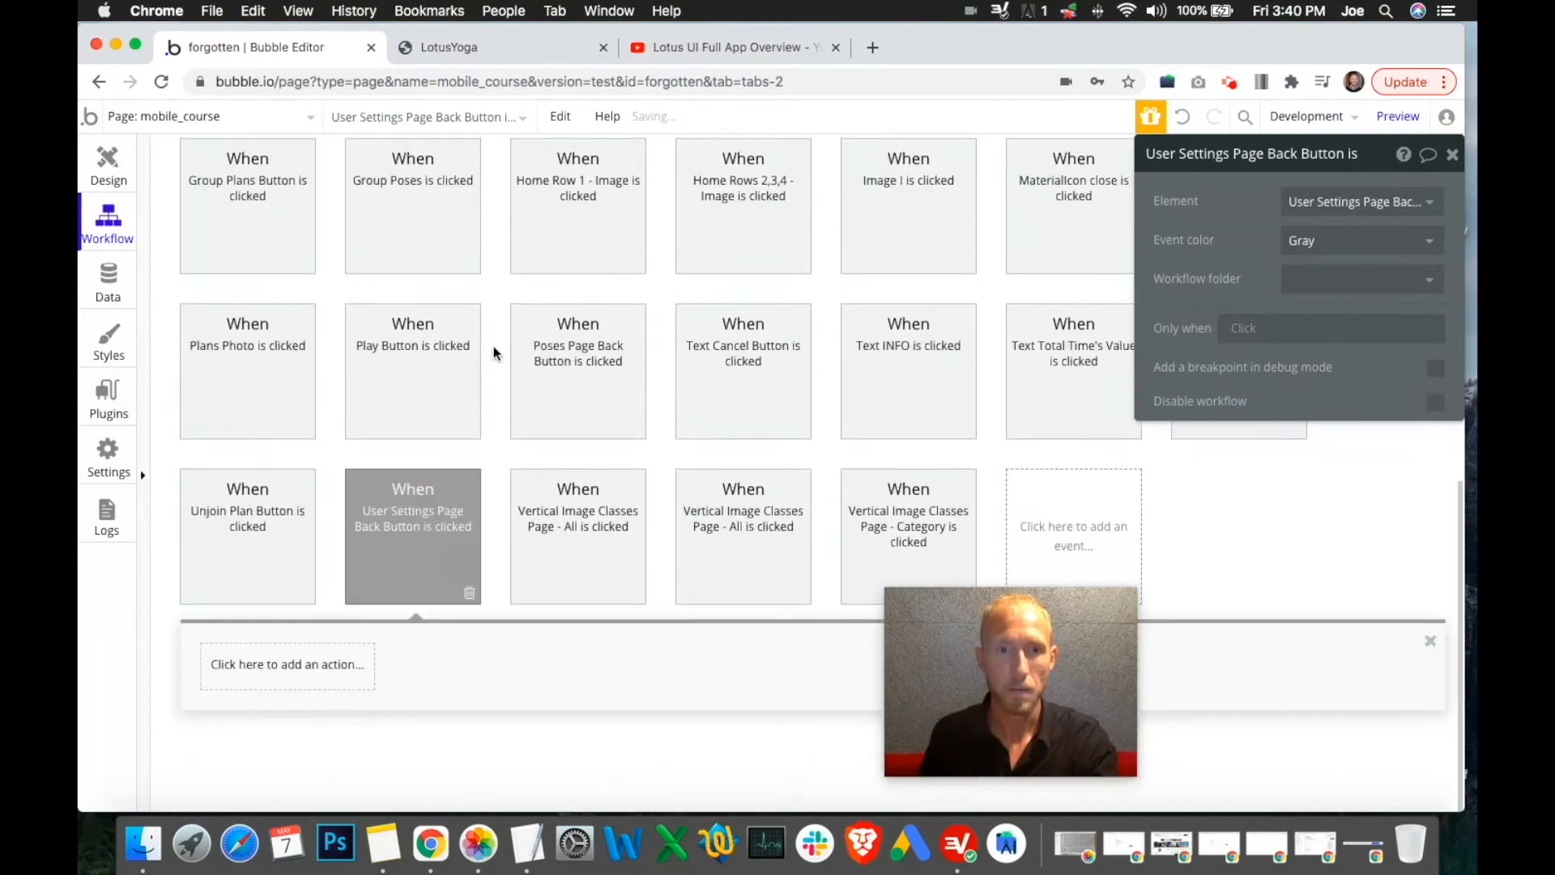
click(313, 663)
mouse_move(298, 508)
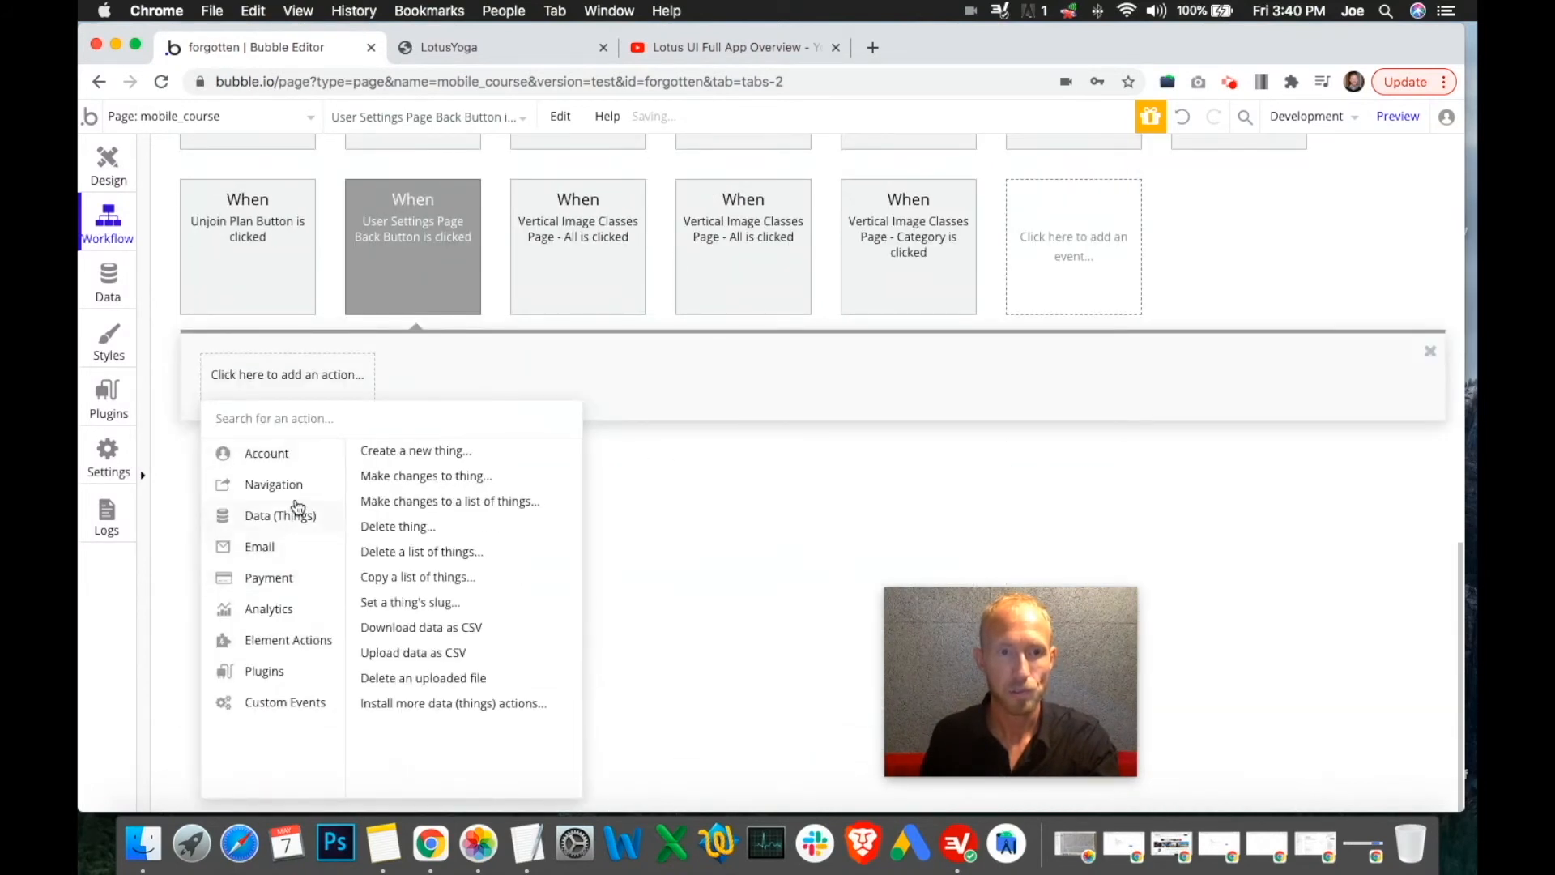
click(389, 451)
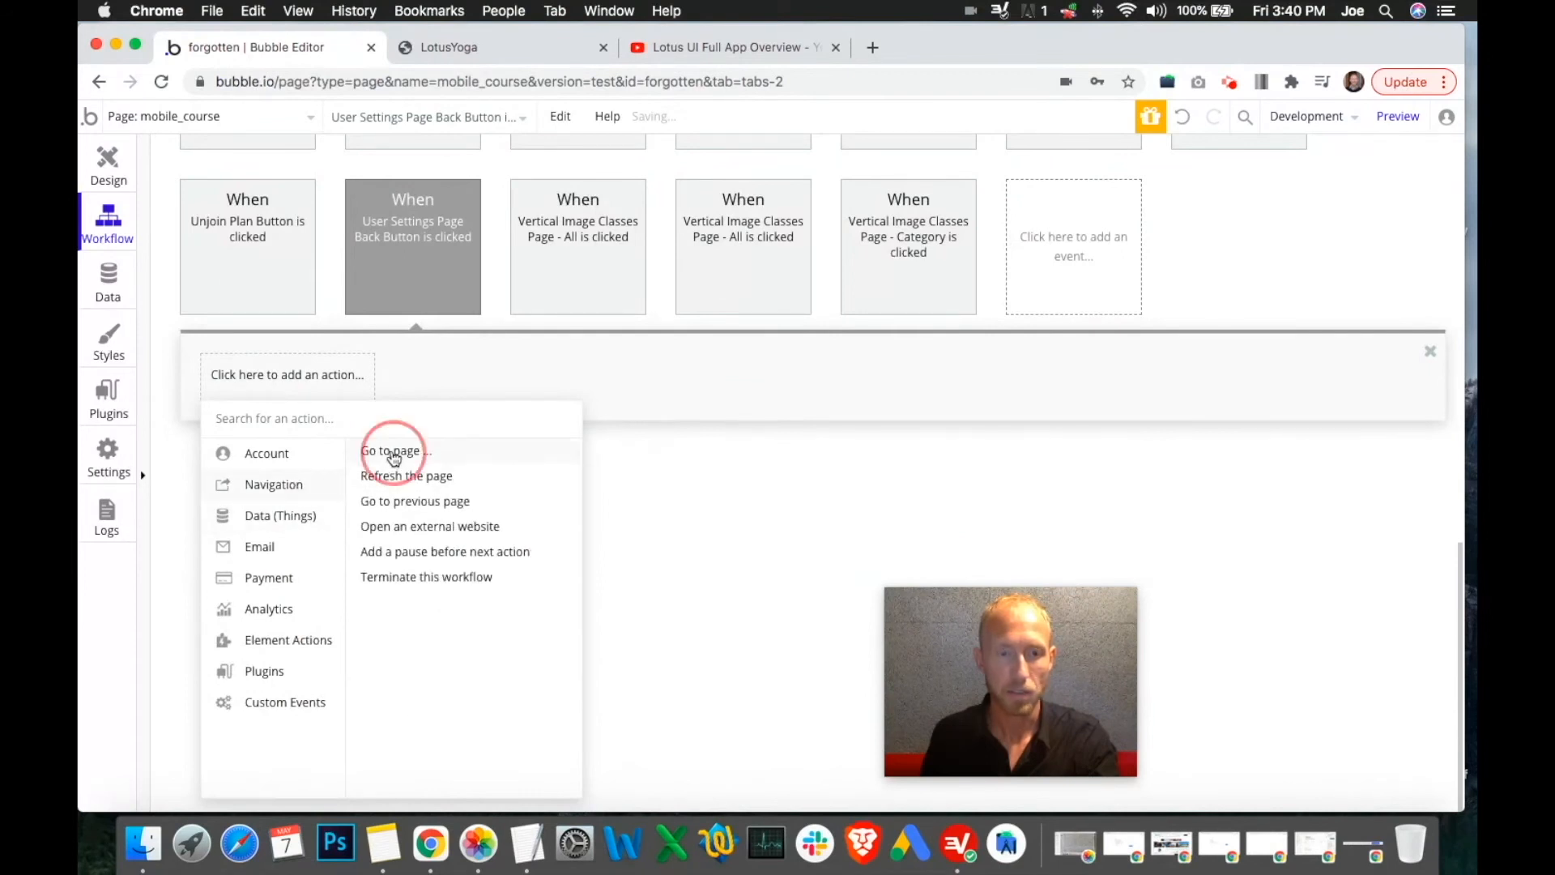
click(1366, 202)
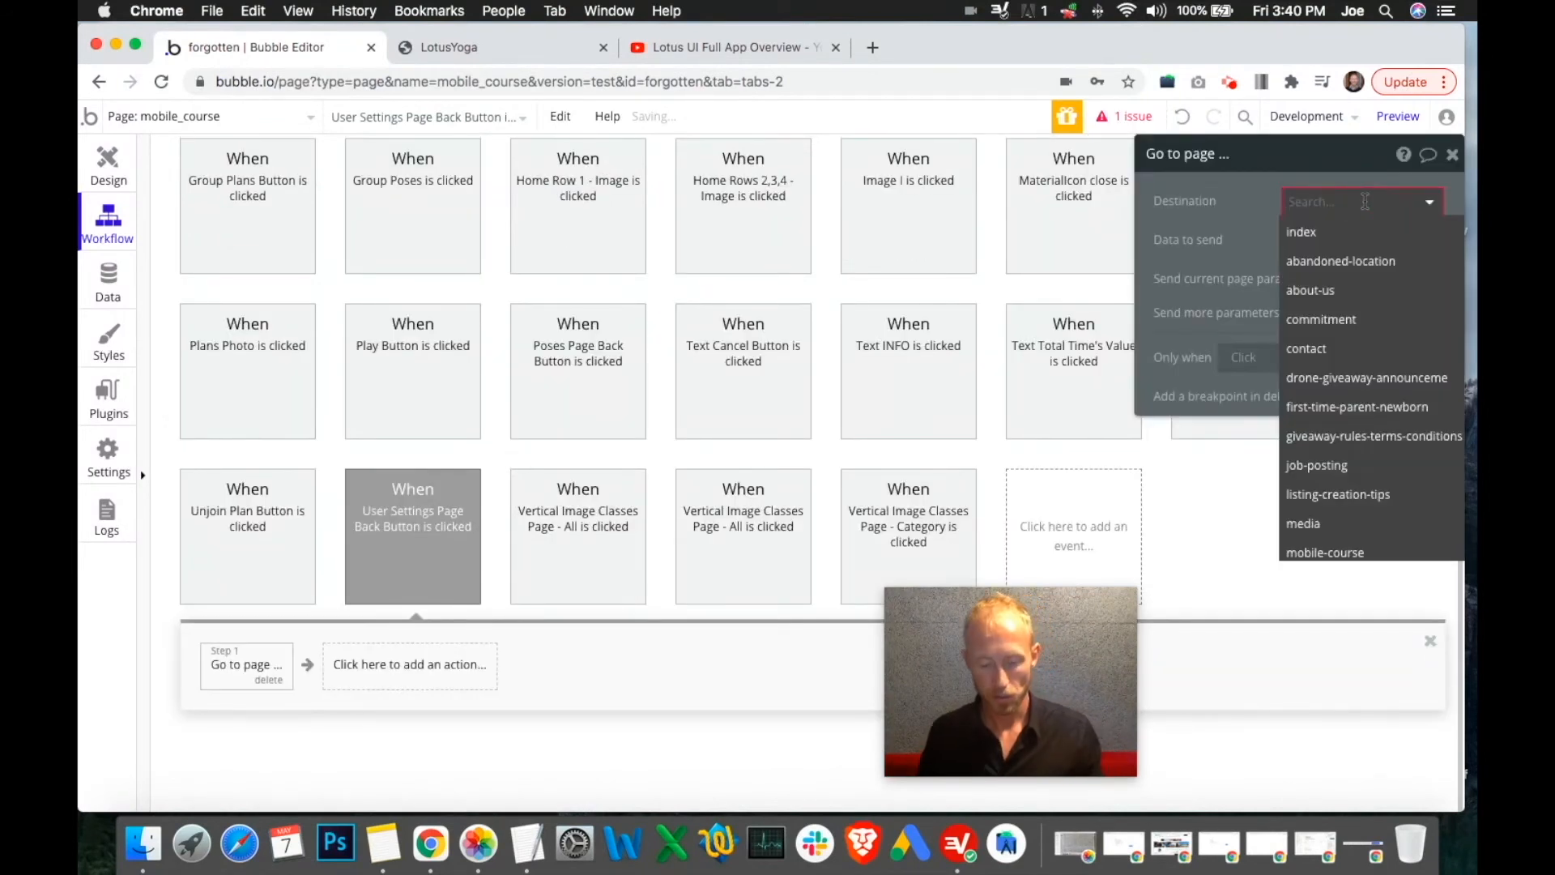
text(mobile)
click(1364, 261)
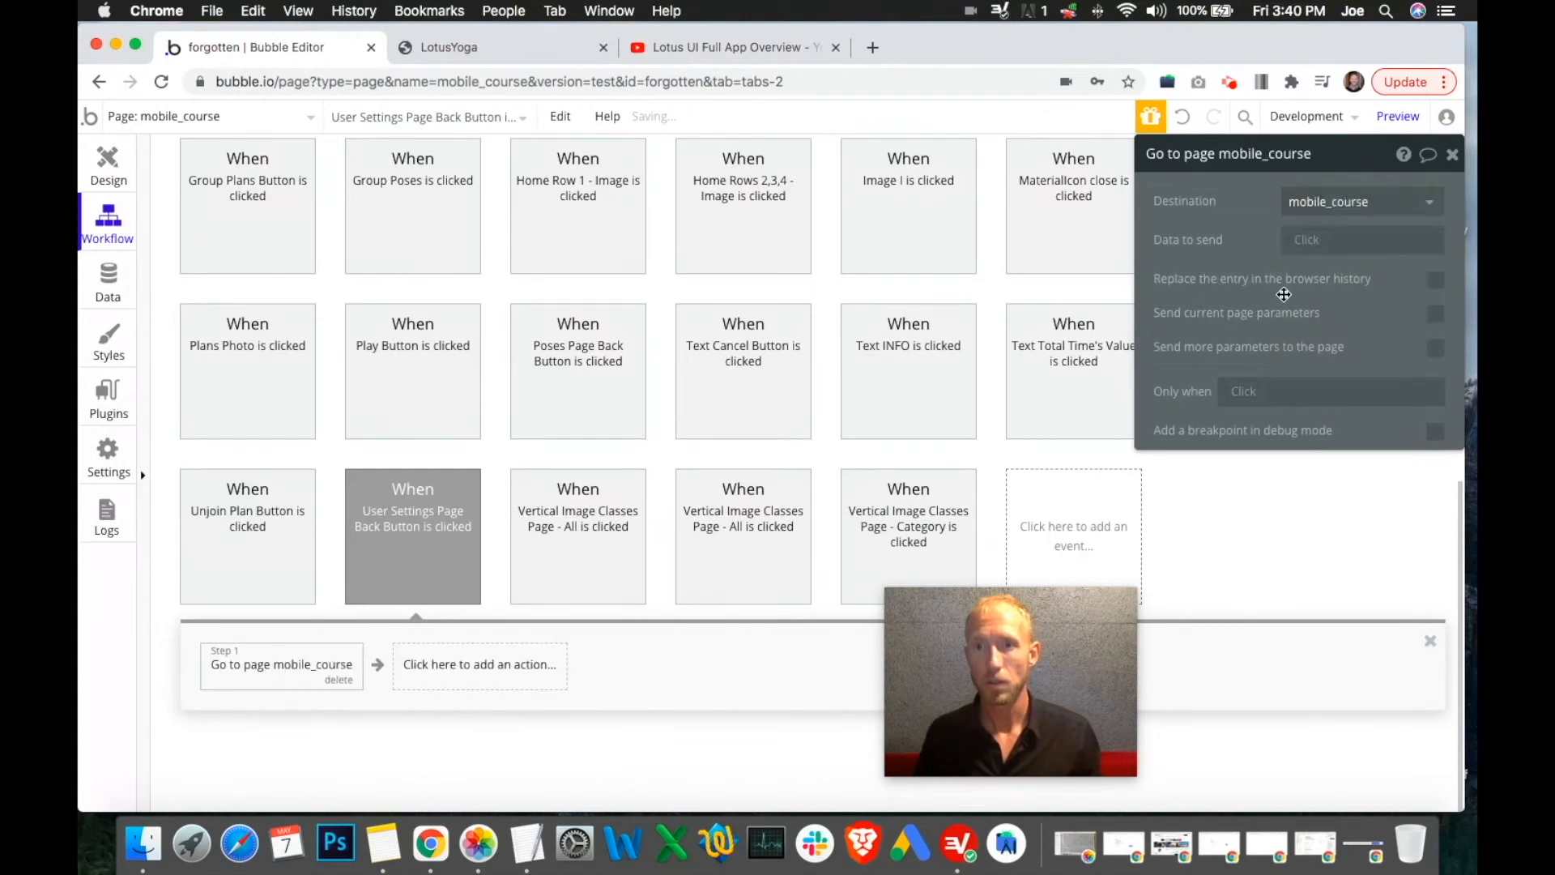
Send the extra parameter nav = library, then return to the Design view
click(1436, 349)
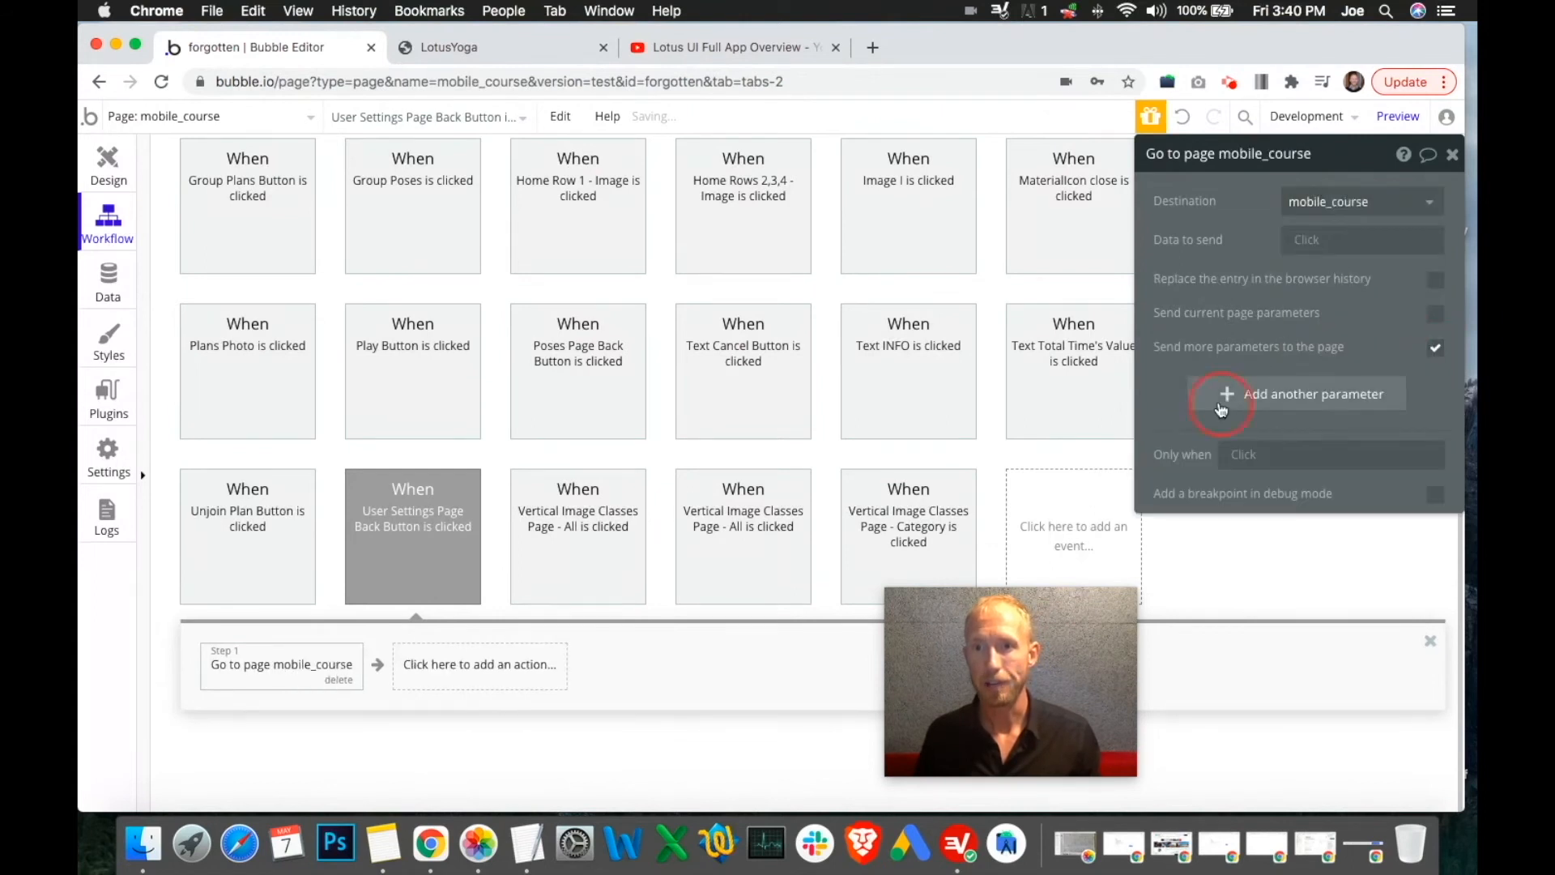
click(1222, 409)
text(nav)
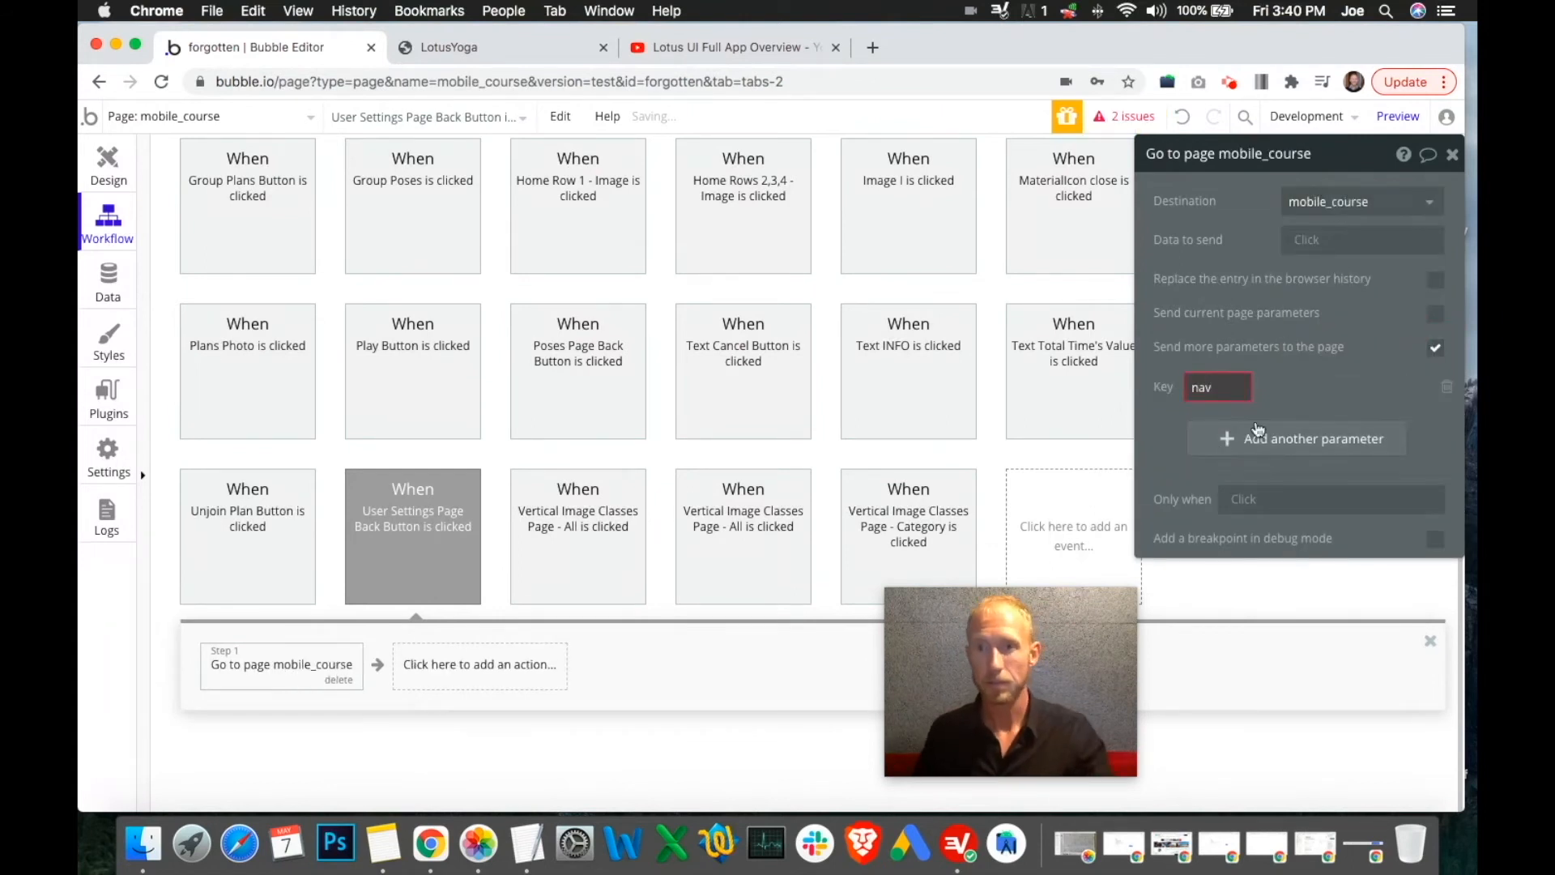
click(1345, 390)
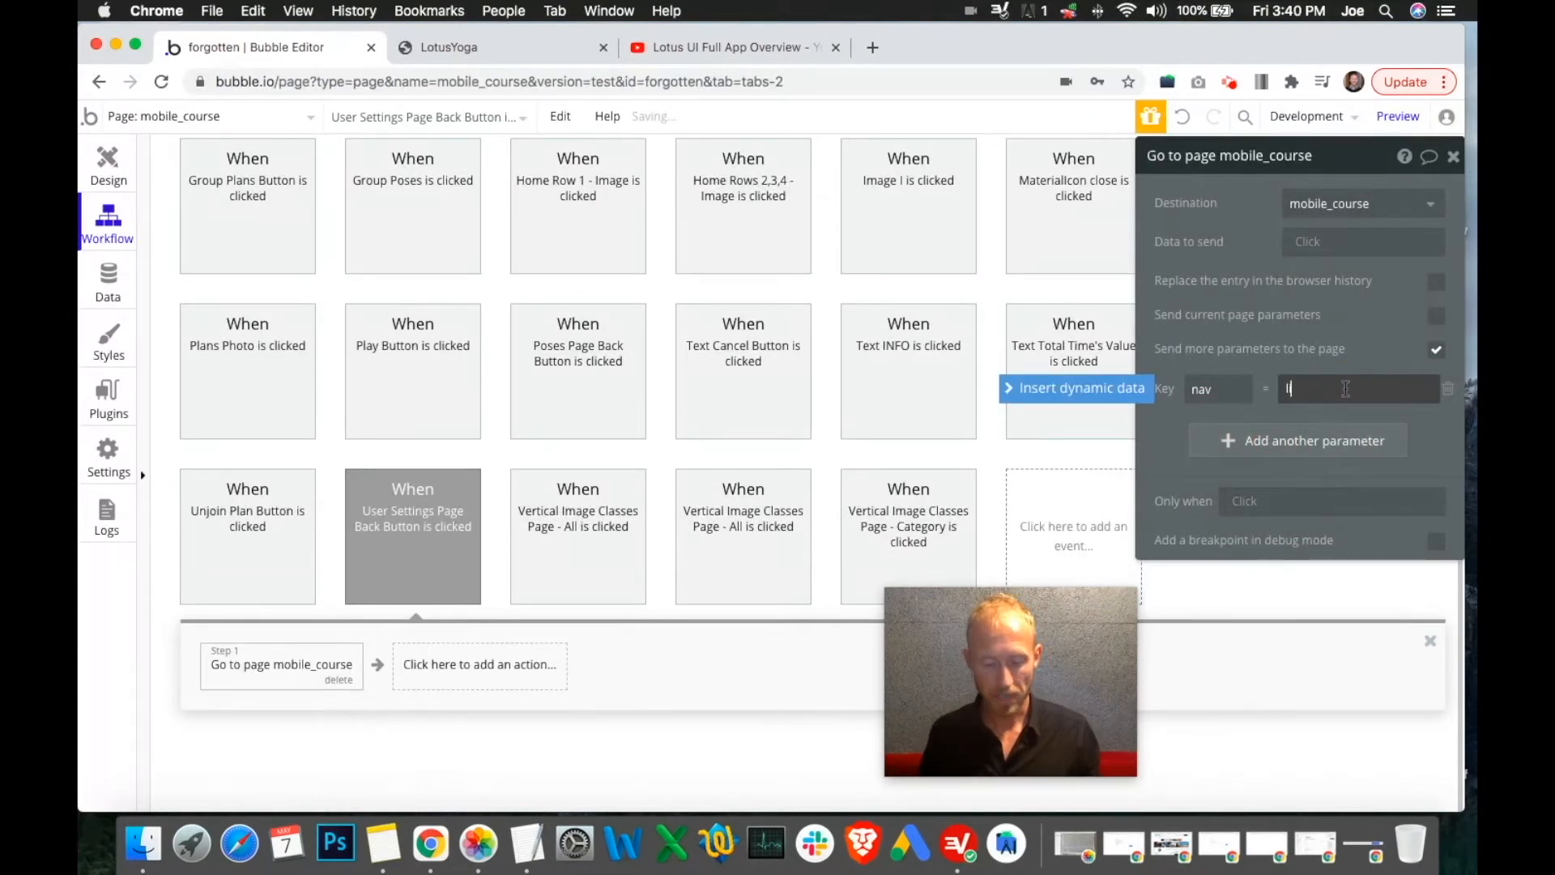
text(library)
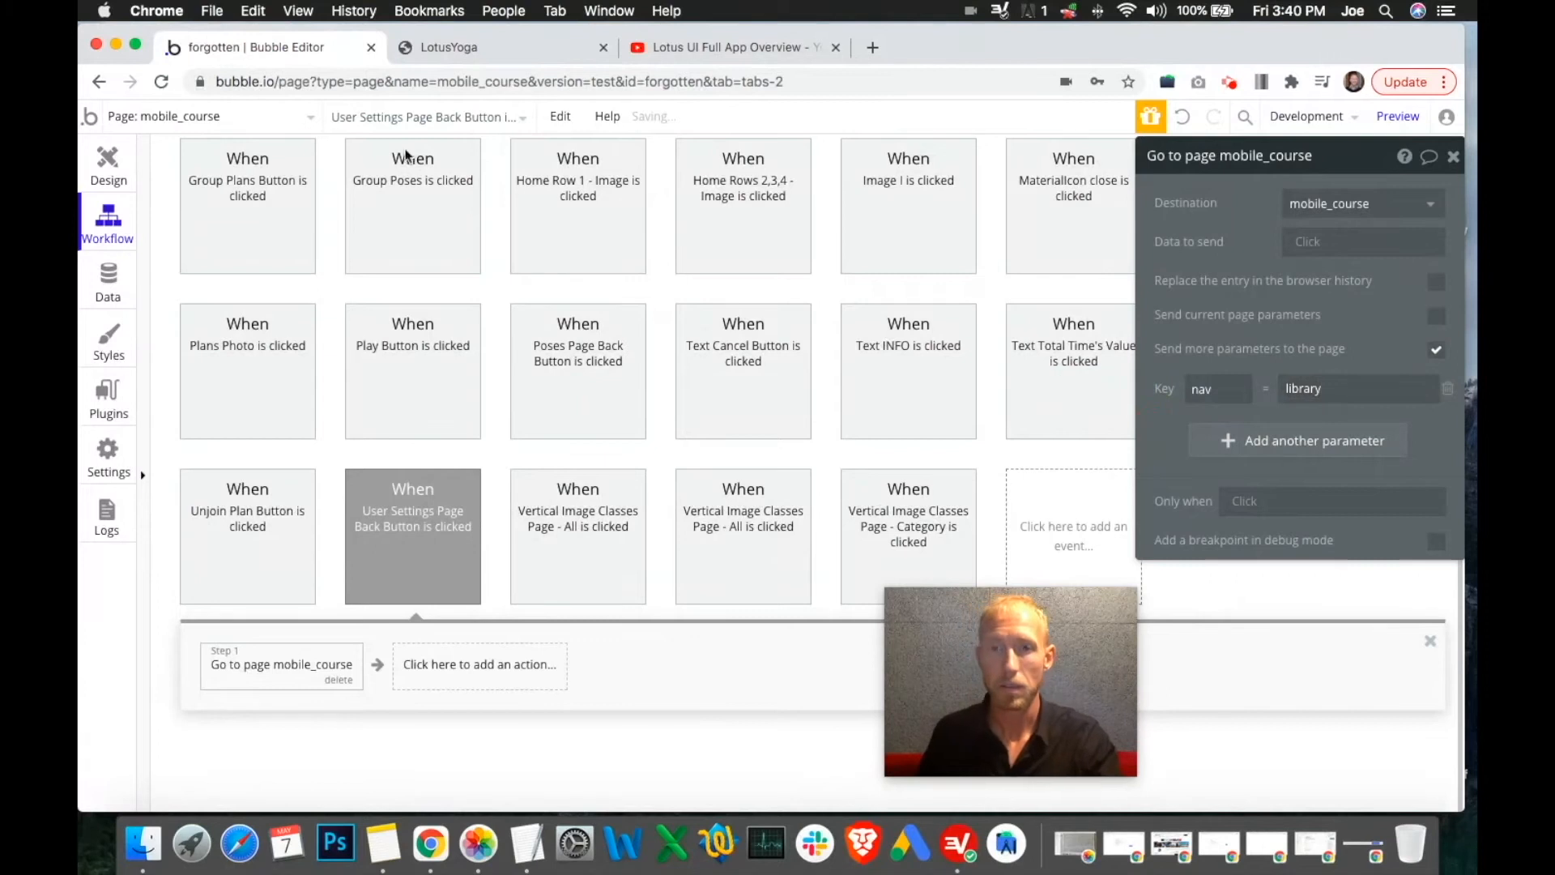
click(89, 180)
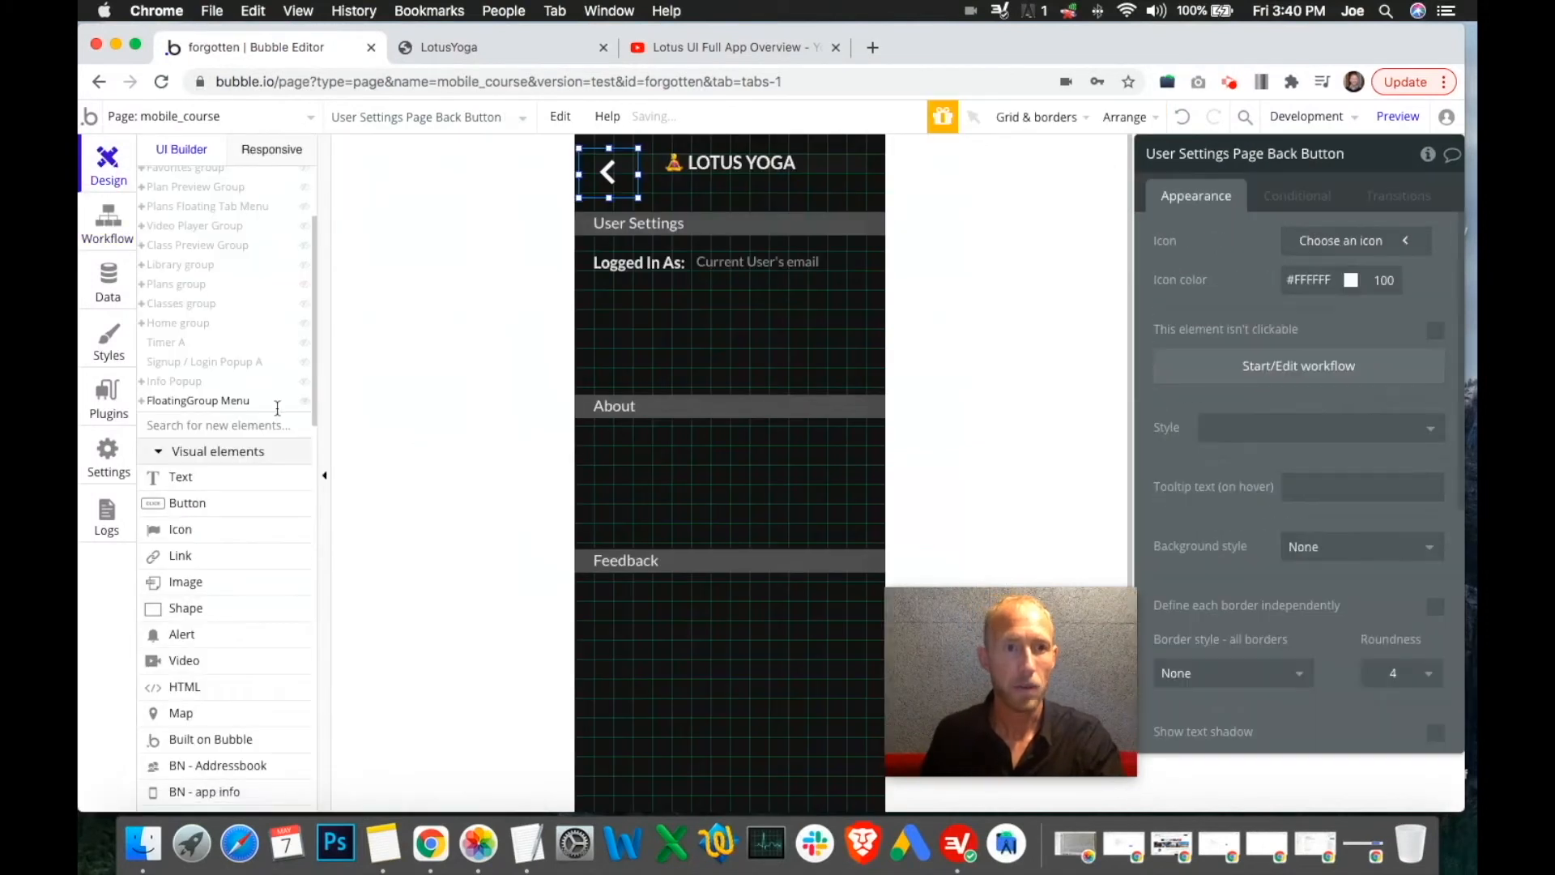
Hide User Settings, show the Library profile, and select the gear icon, Log In / Sign Up text and yoga icon
click(305, 233)
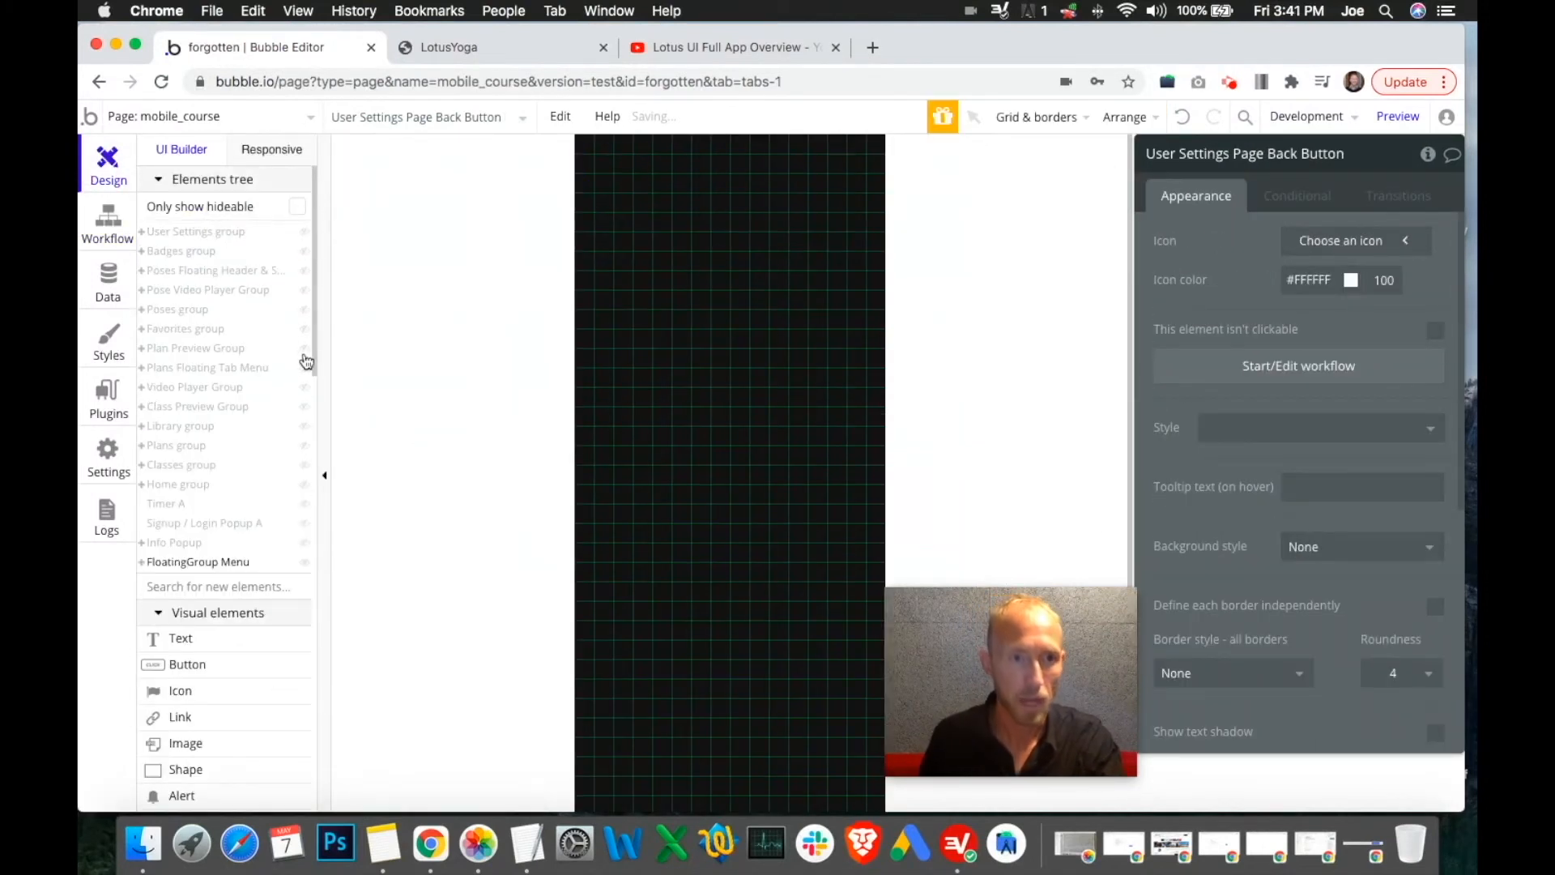
click(305, 427)
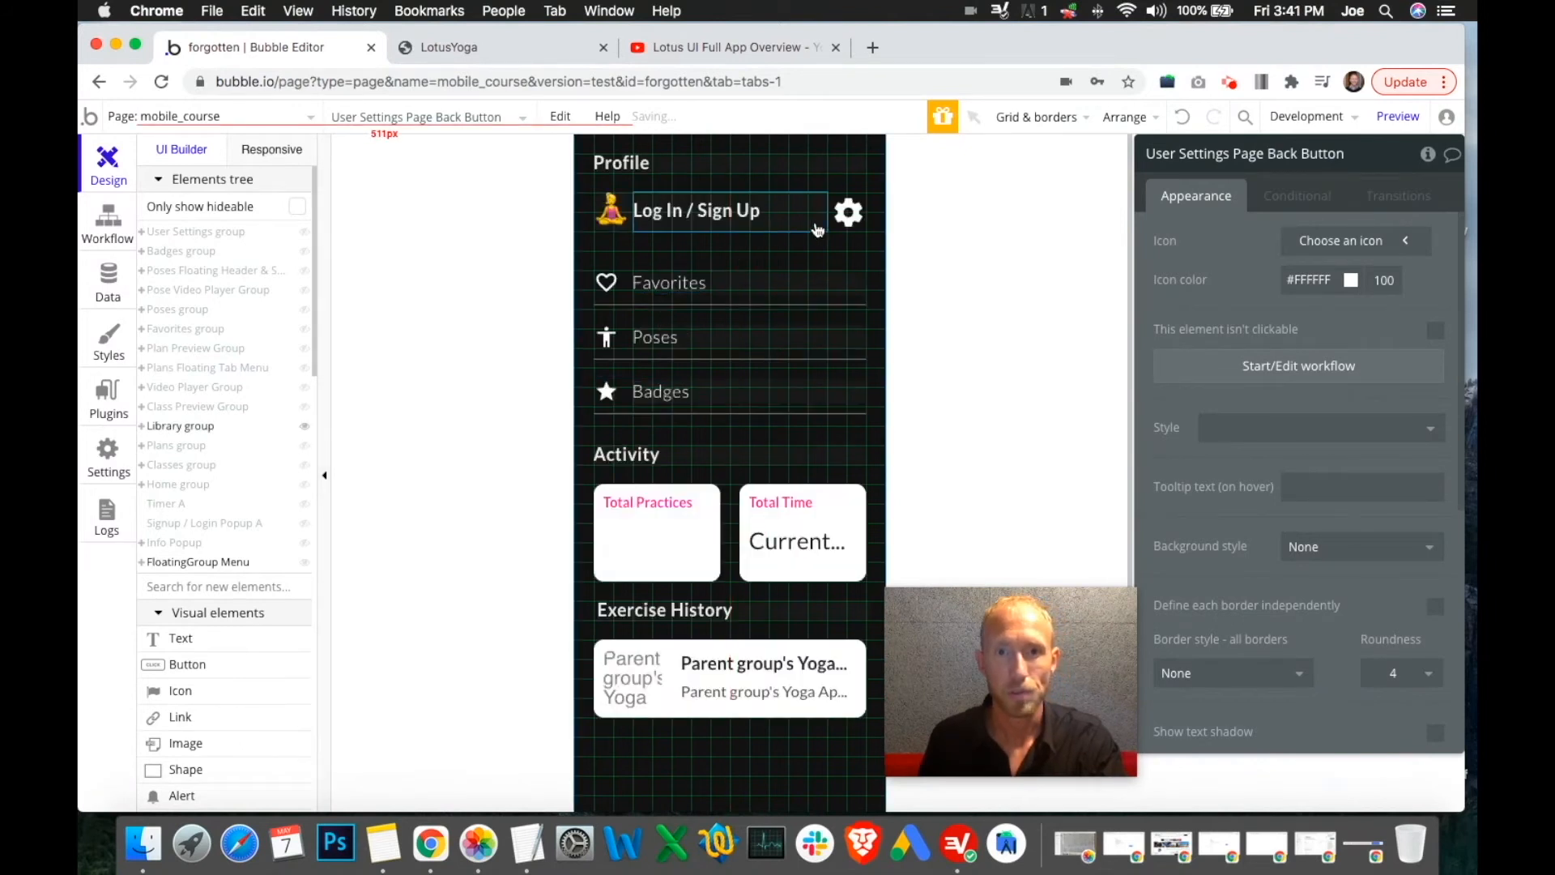
click(846, 213)
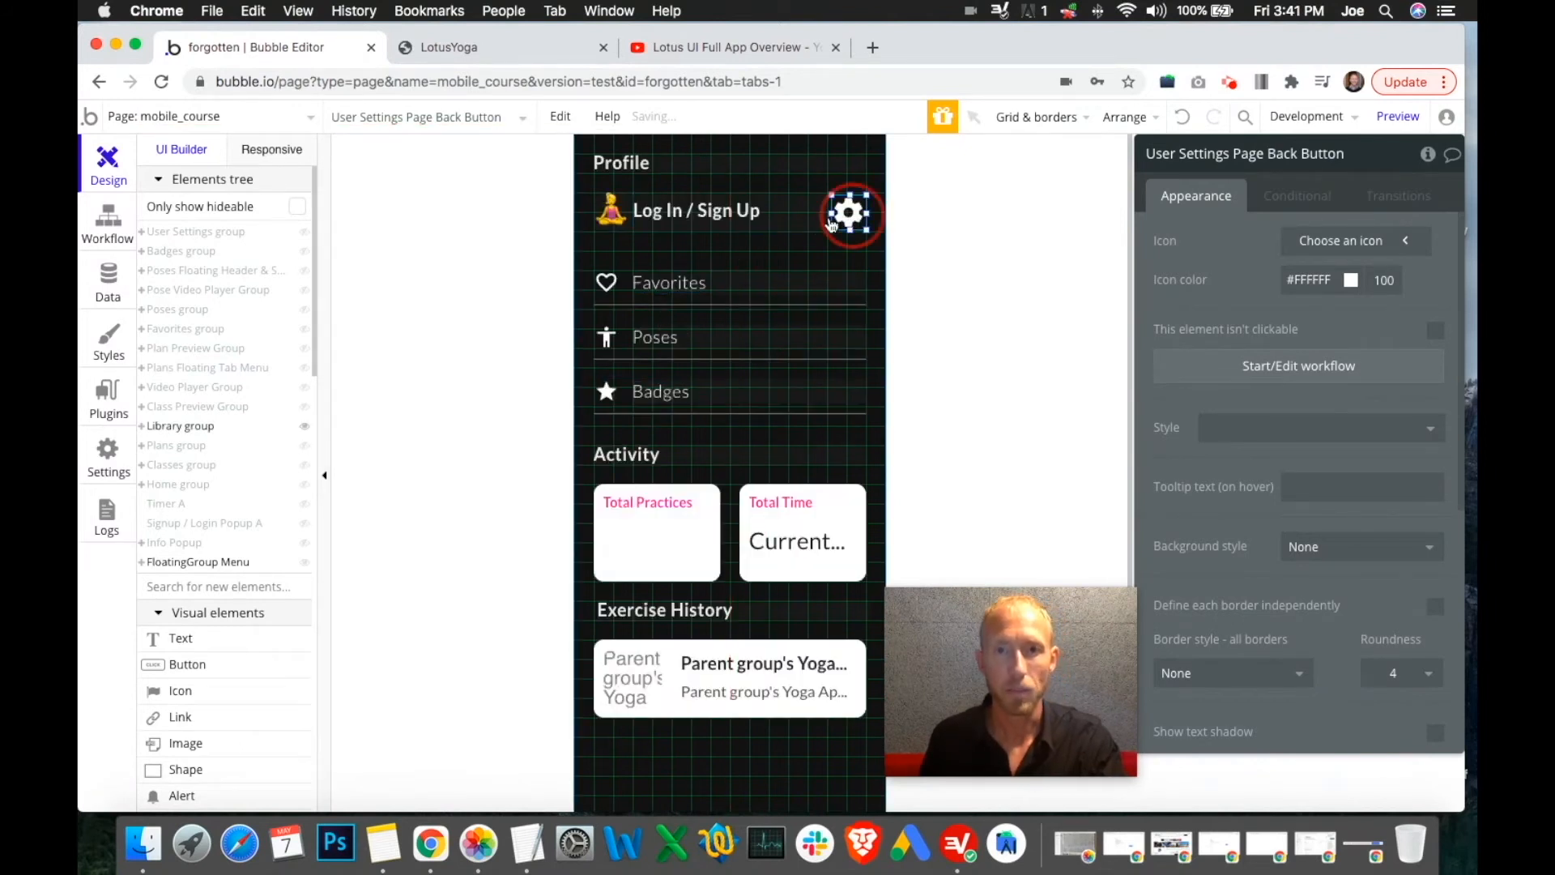
shift+click(747, 212)
shift+click(613, 209)
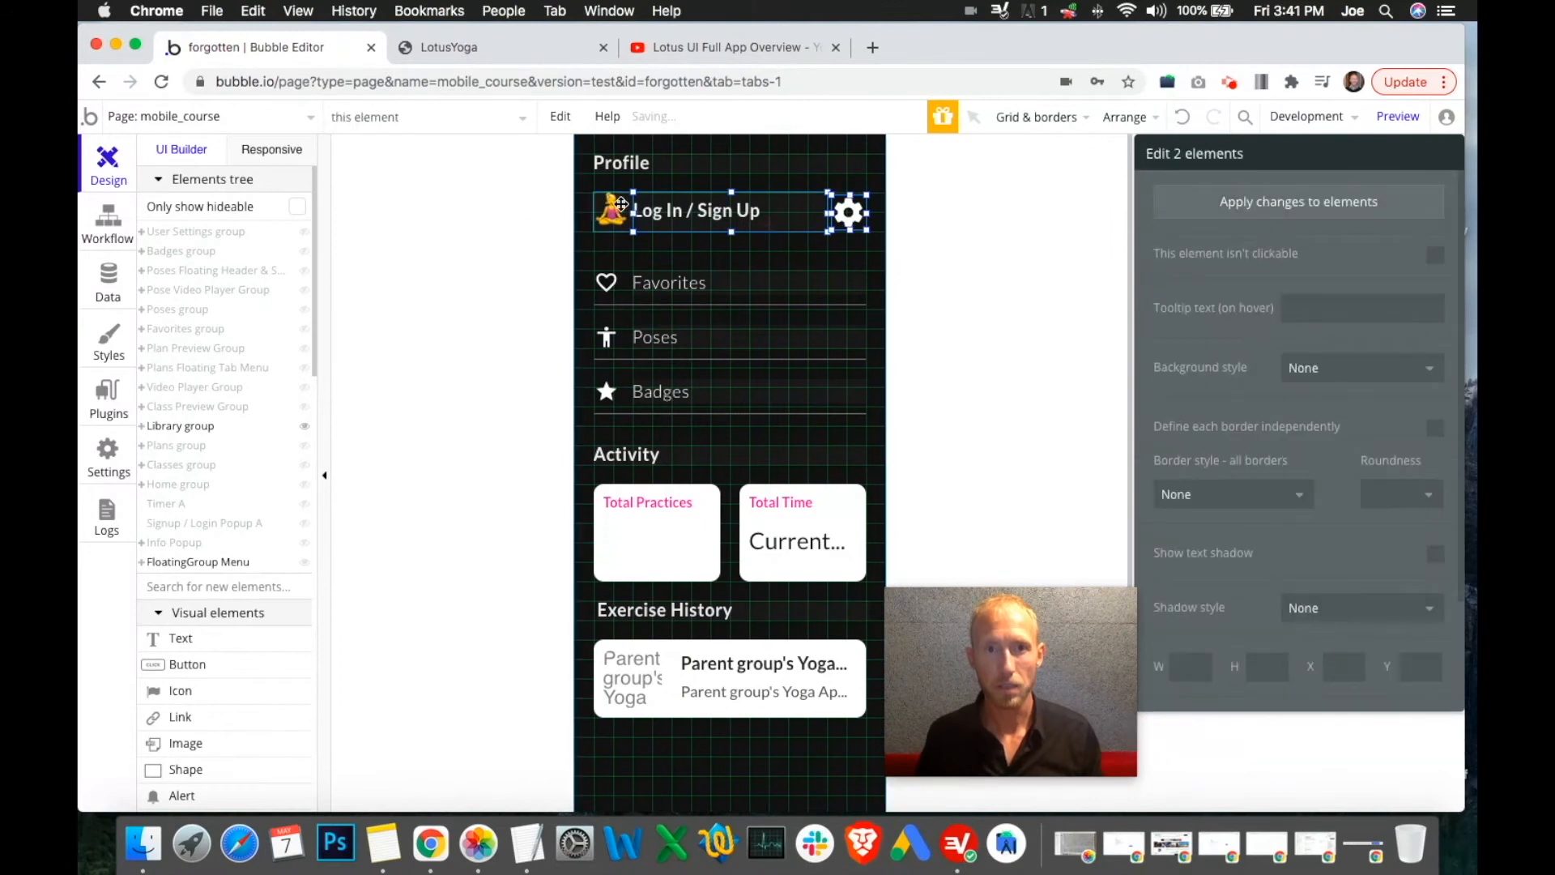
click(141, 427)
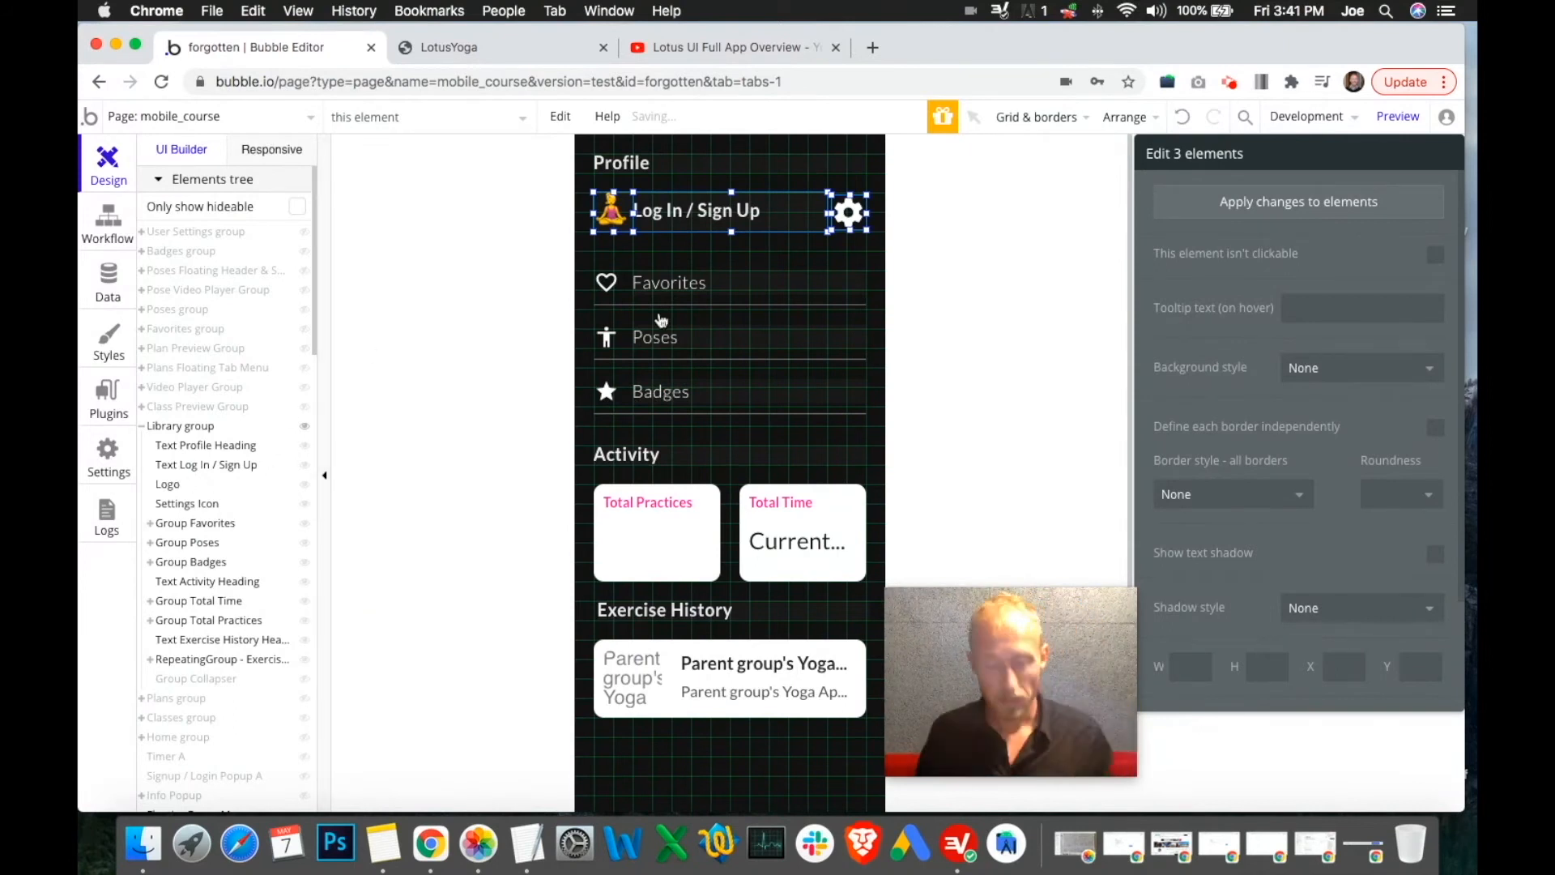
Wrap the three selected elements in a group and begin renaming it
right_click(785, 210)
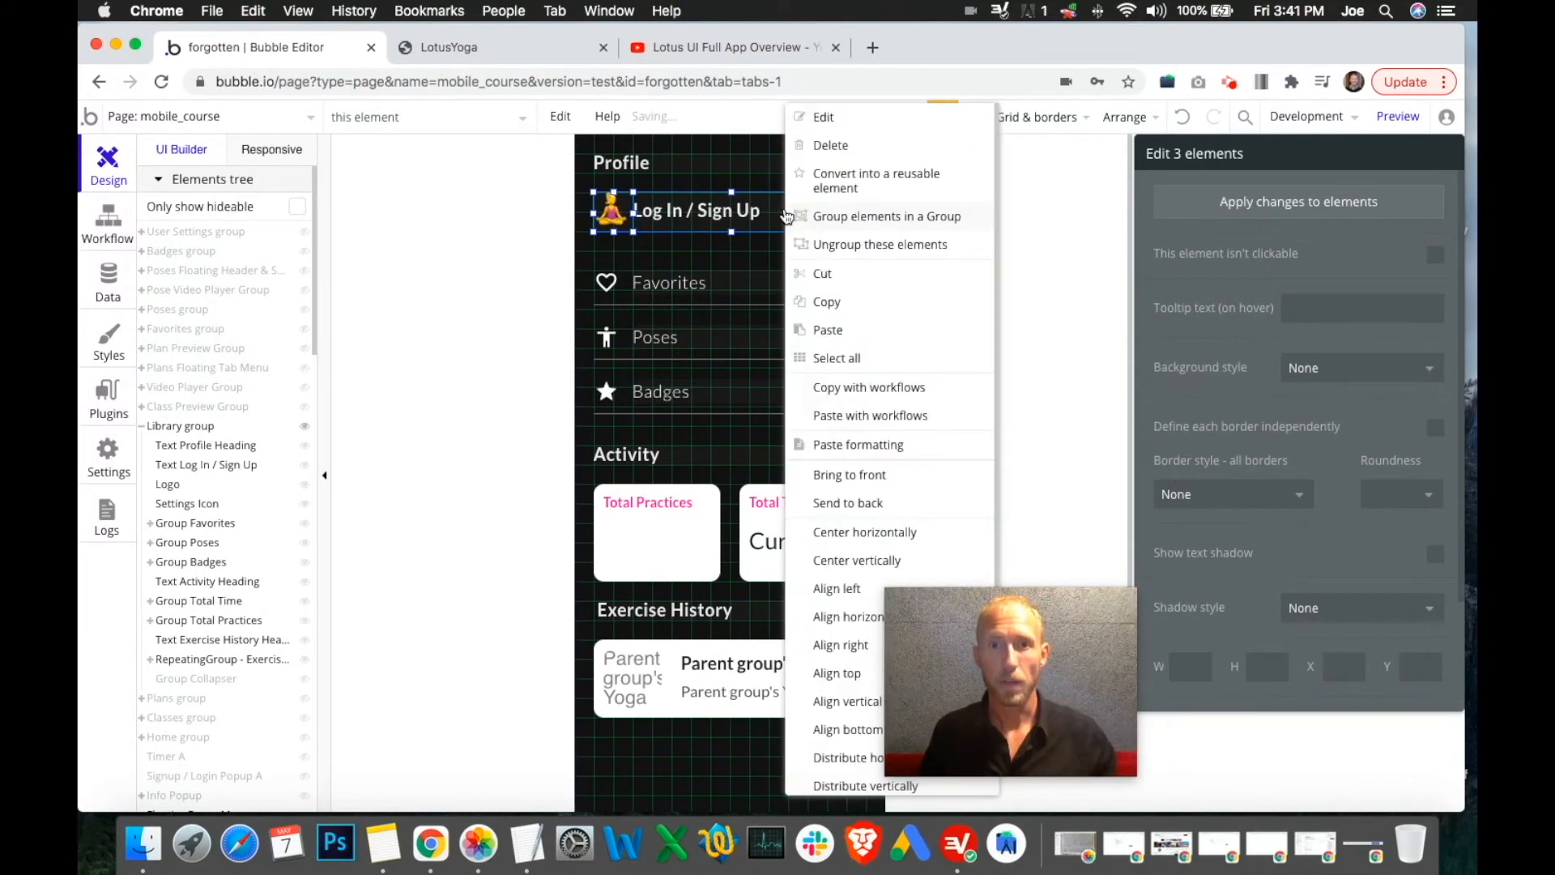
click(849, 219)
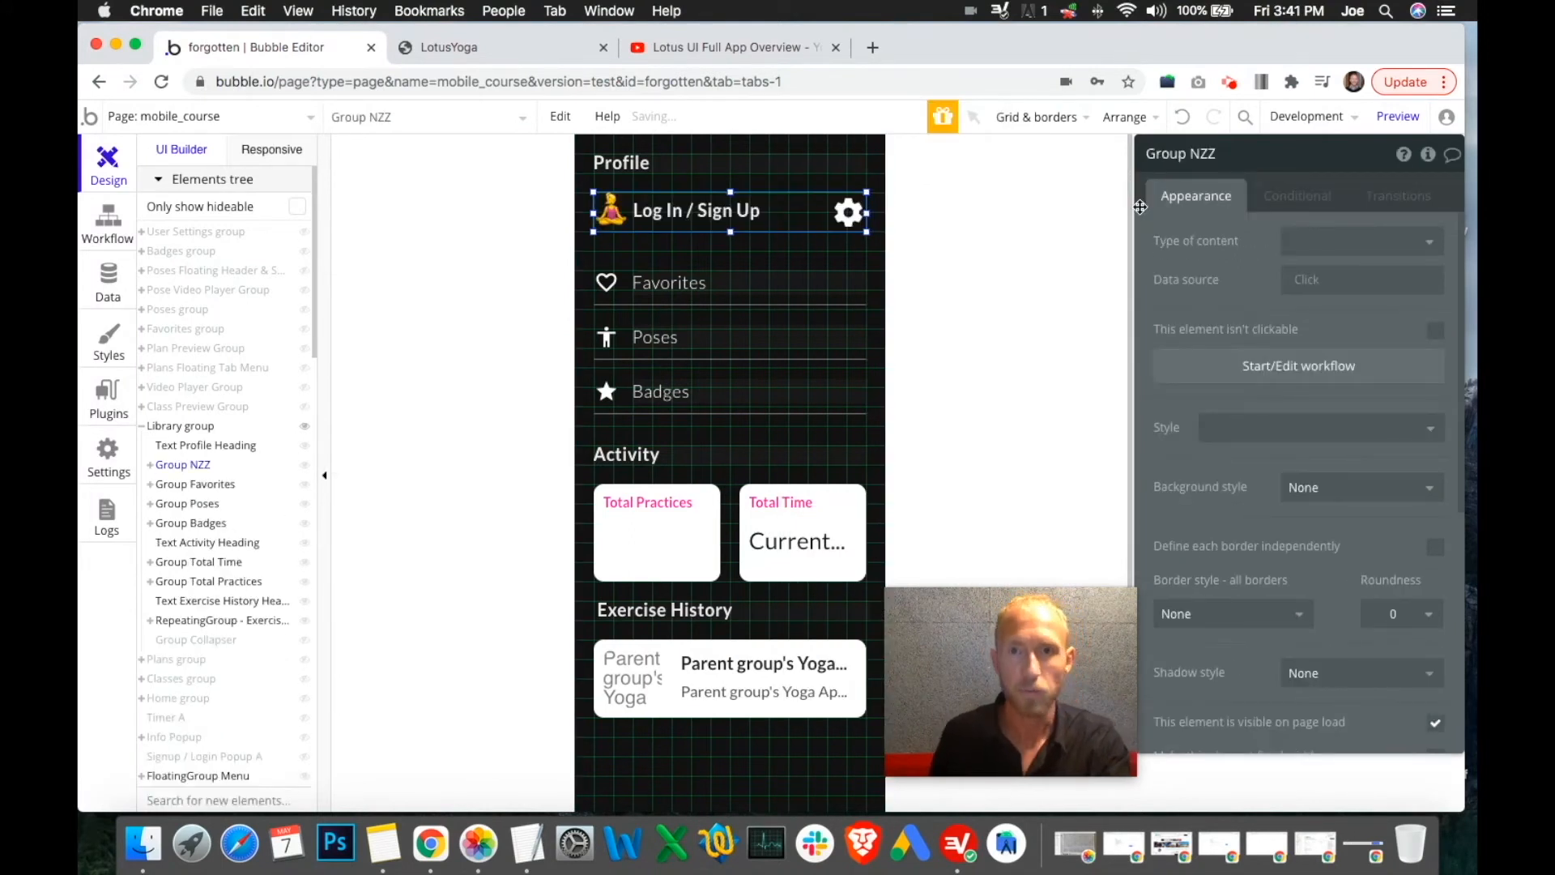
double_click(1206, 155)
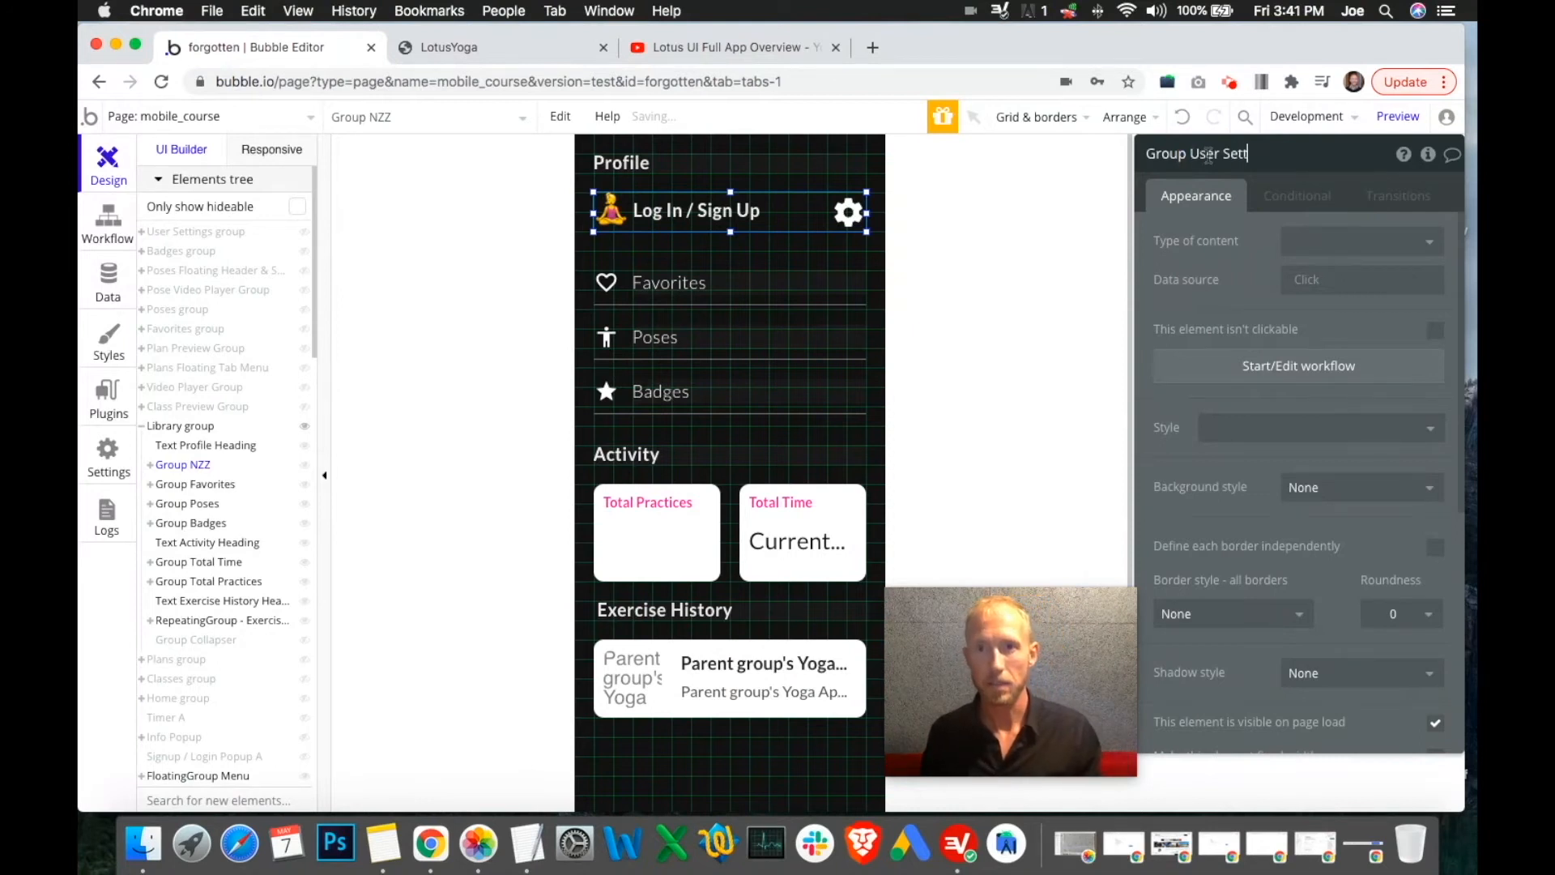
Add a Go to page mobile_course action to Group User Settings' click workflow
click(1320, 373)
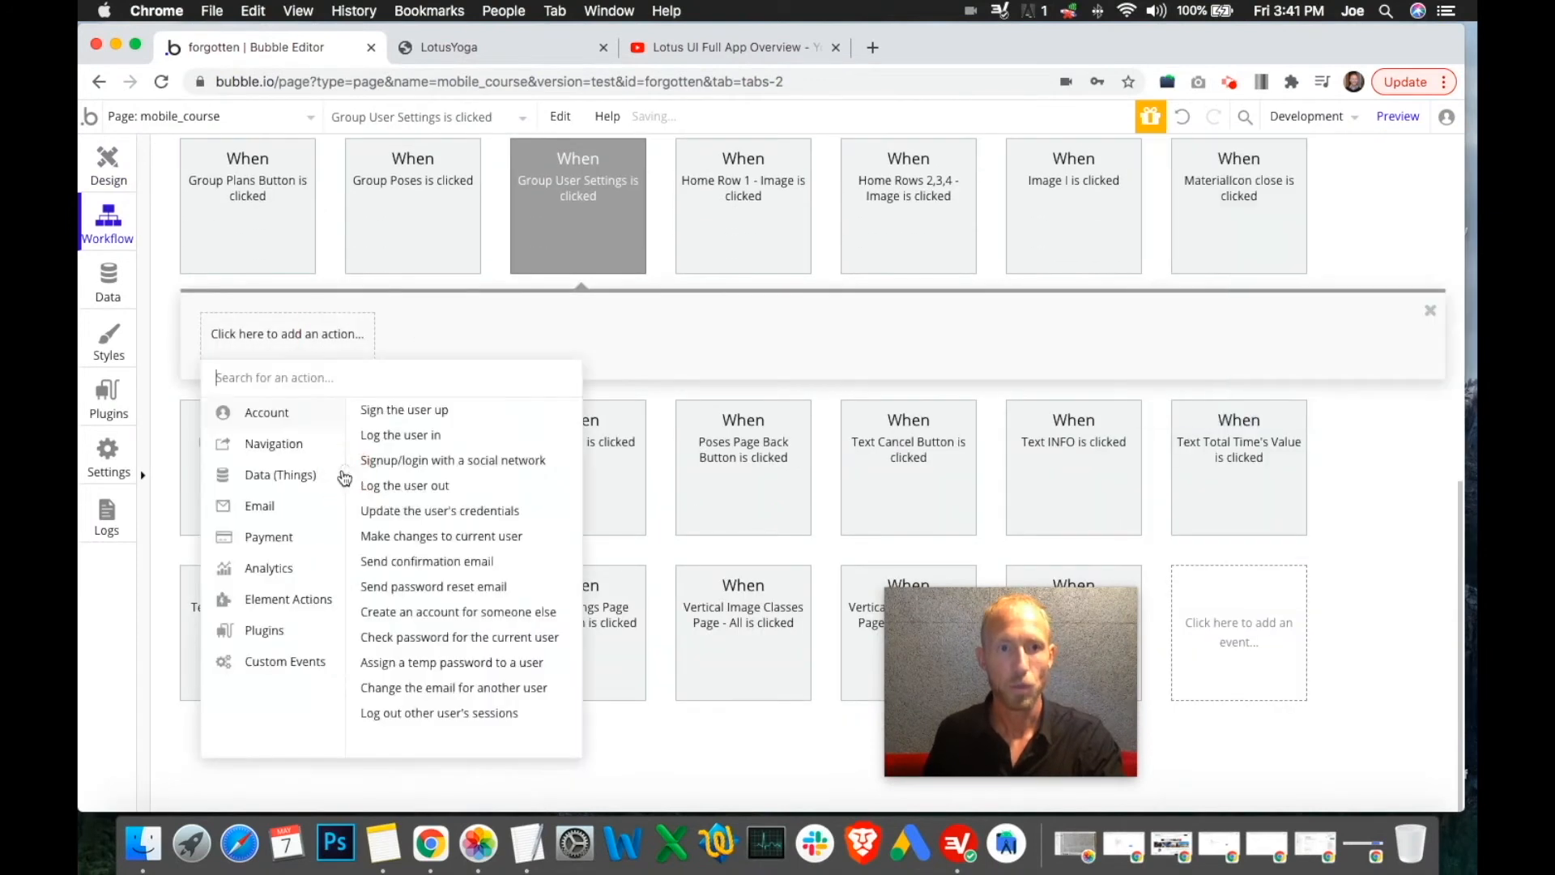
mouse_move(300, 448)
click(405, 410)
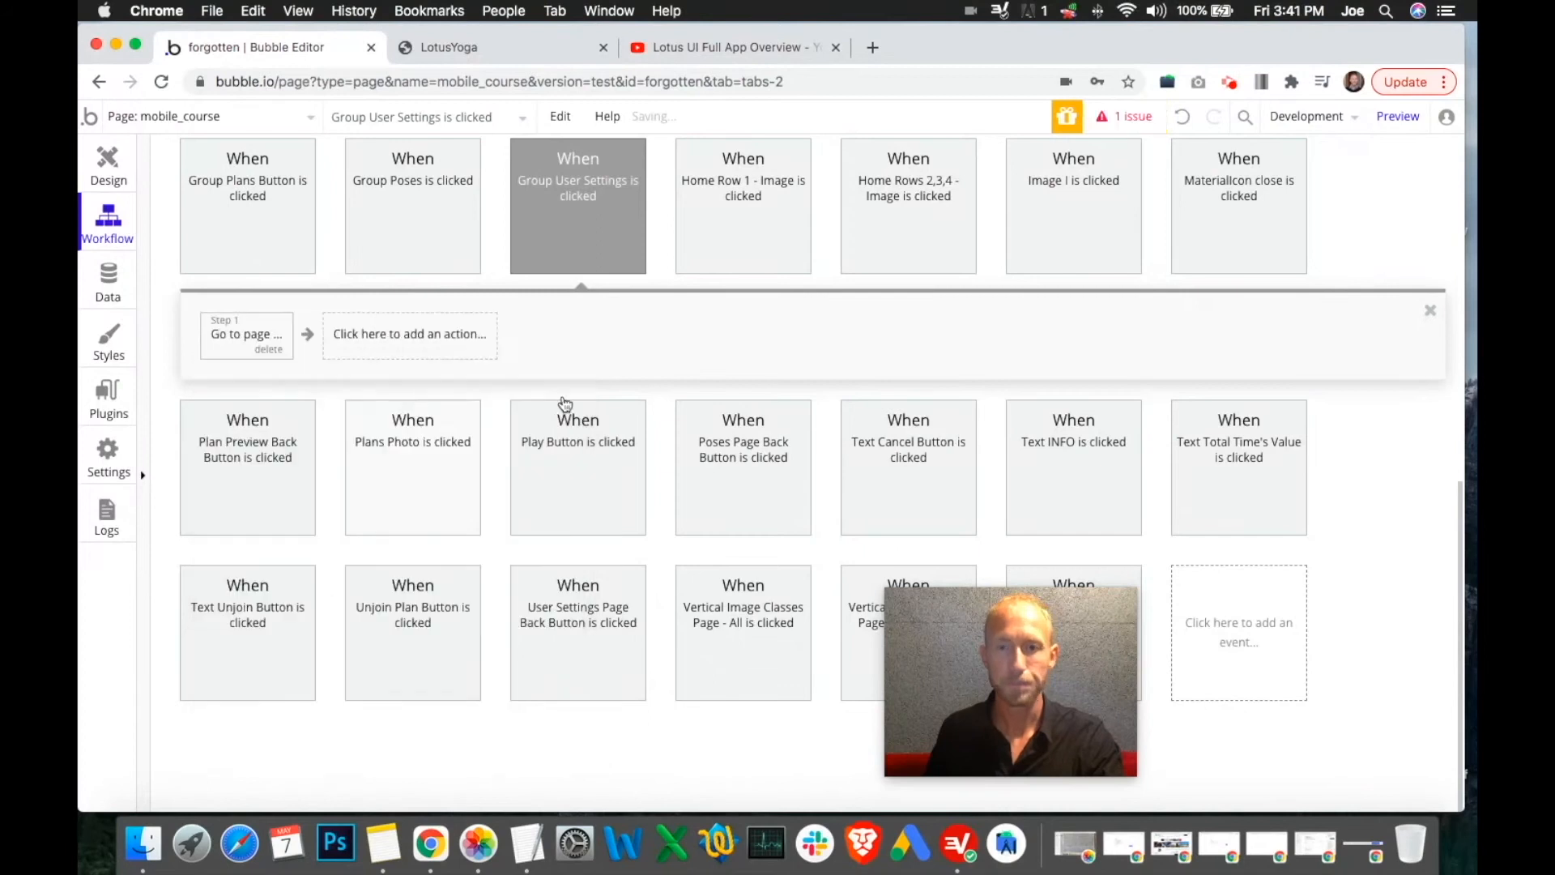
click(1321, 199)
text(mobil)
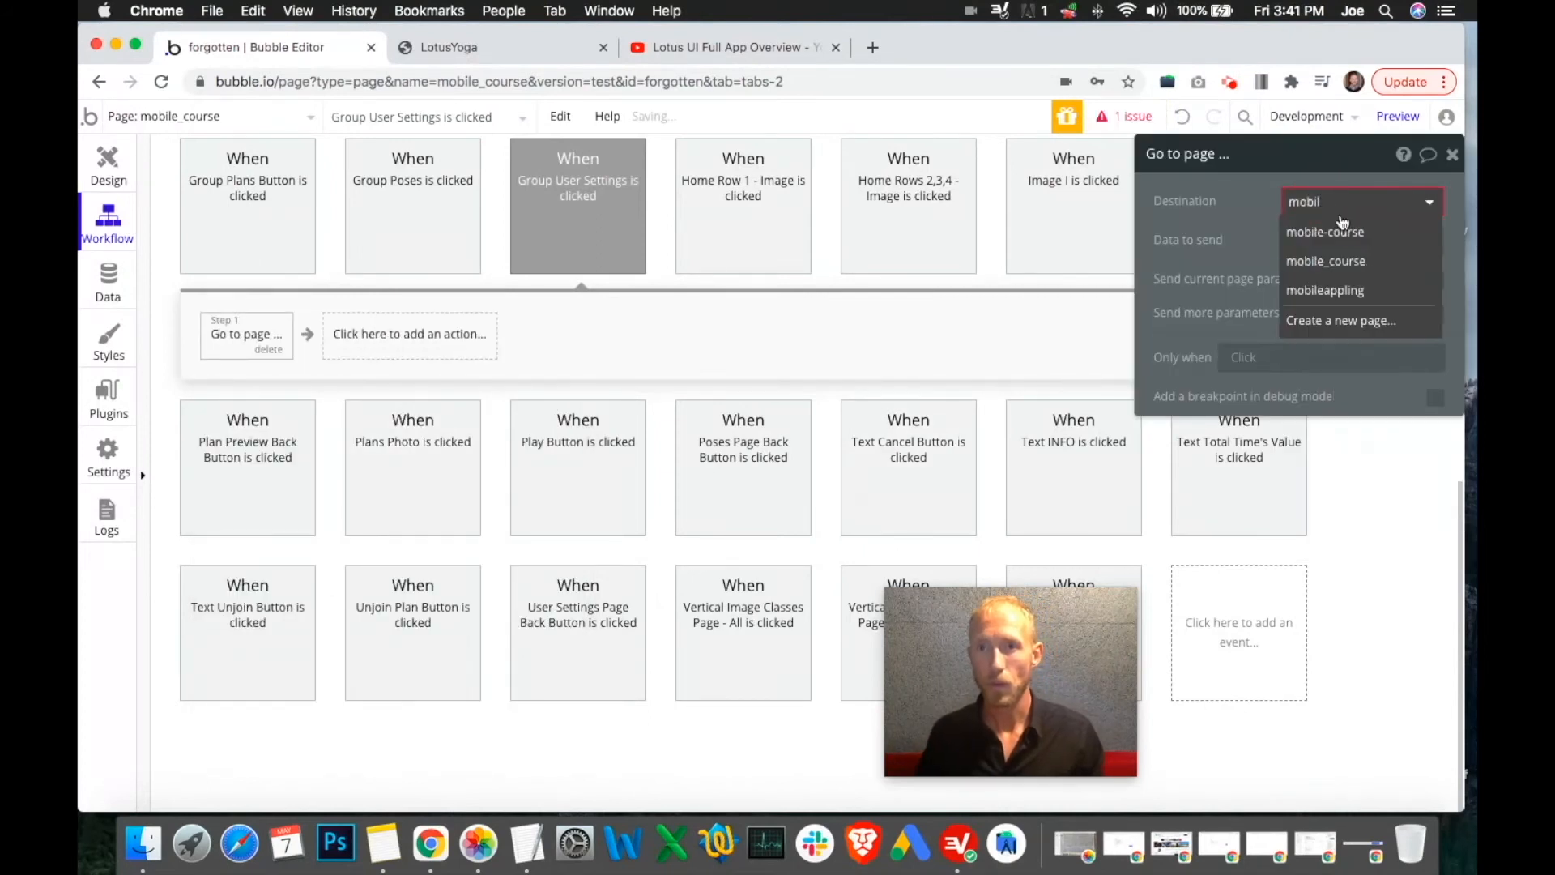
click(1337, 261)
Send the parameter nav = user-settings, then reload the LotusYoga preview
click(1434, 348)
click(1219, 397)
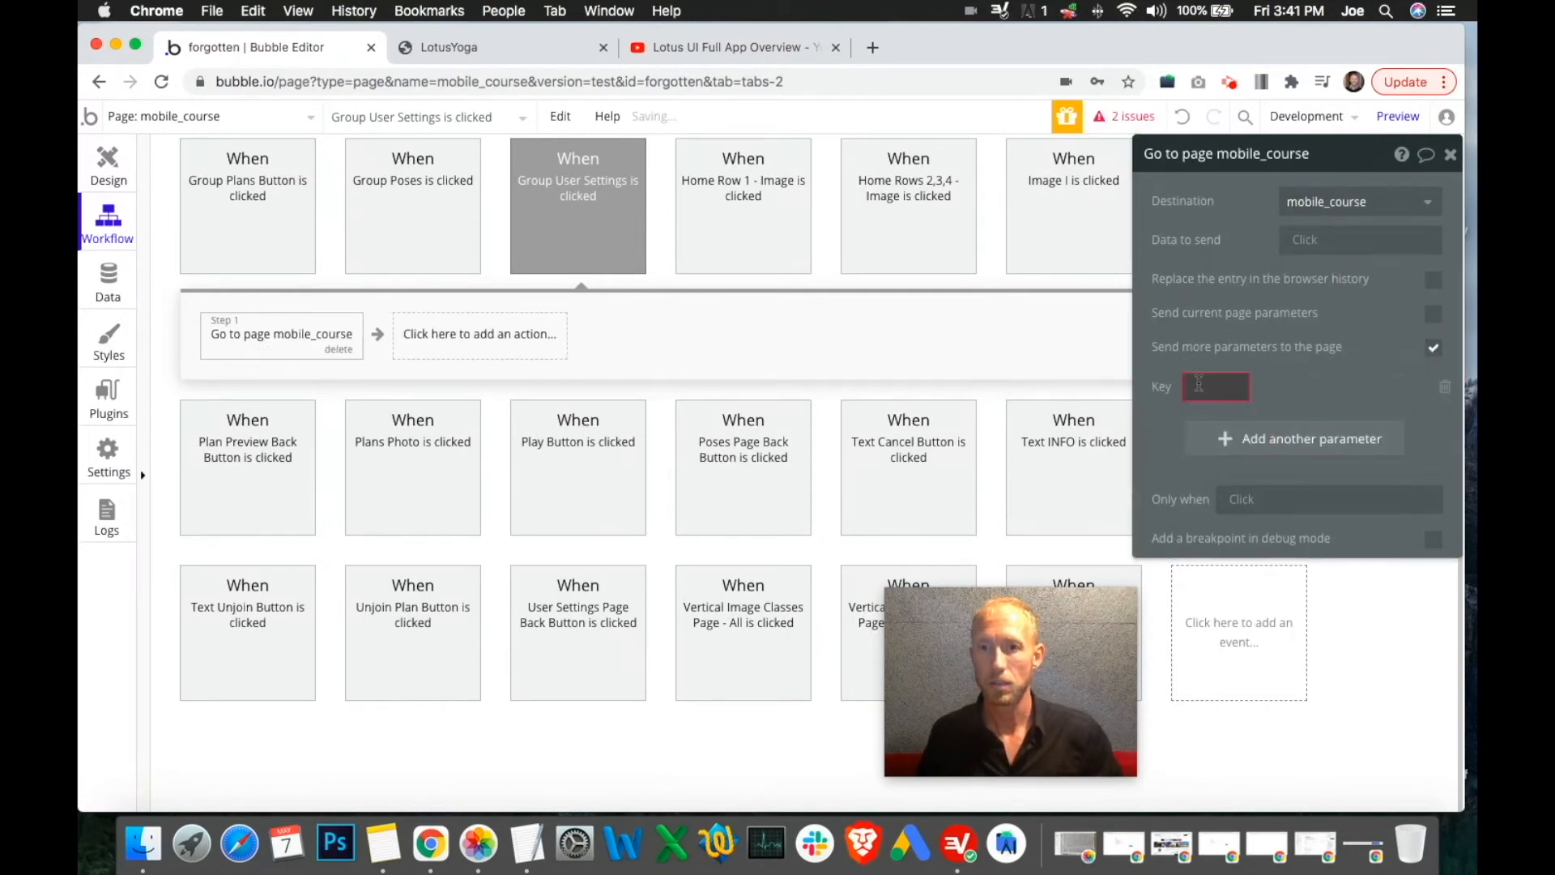
click(1198, 382)
text(nav)
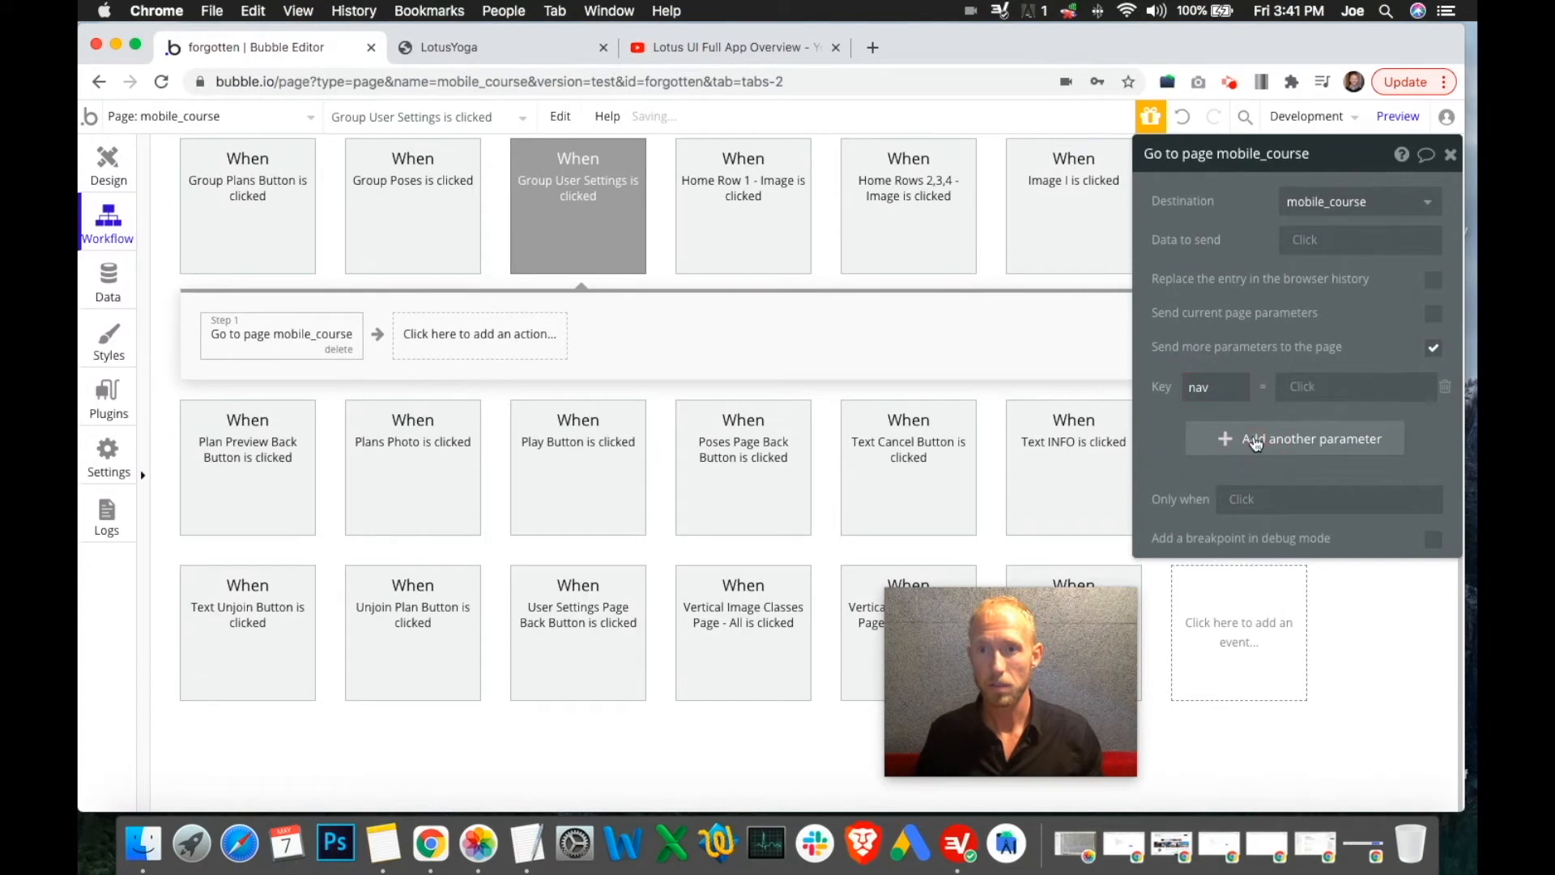
click(1345, 386)
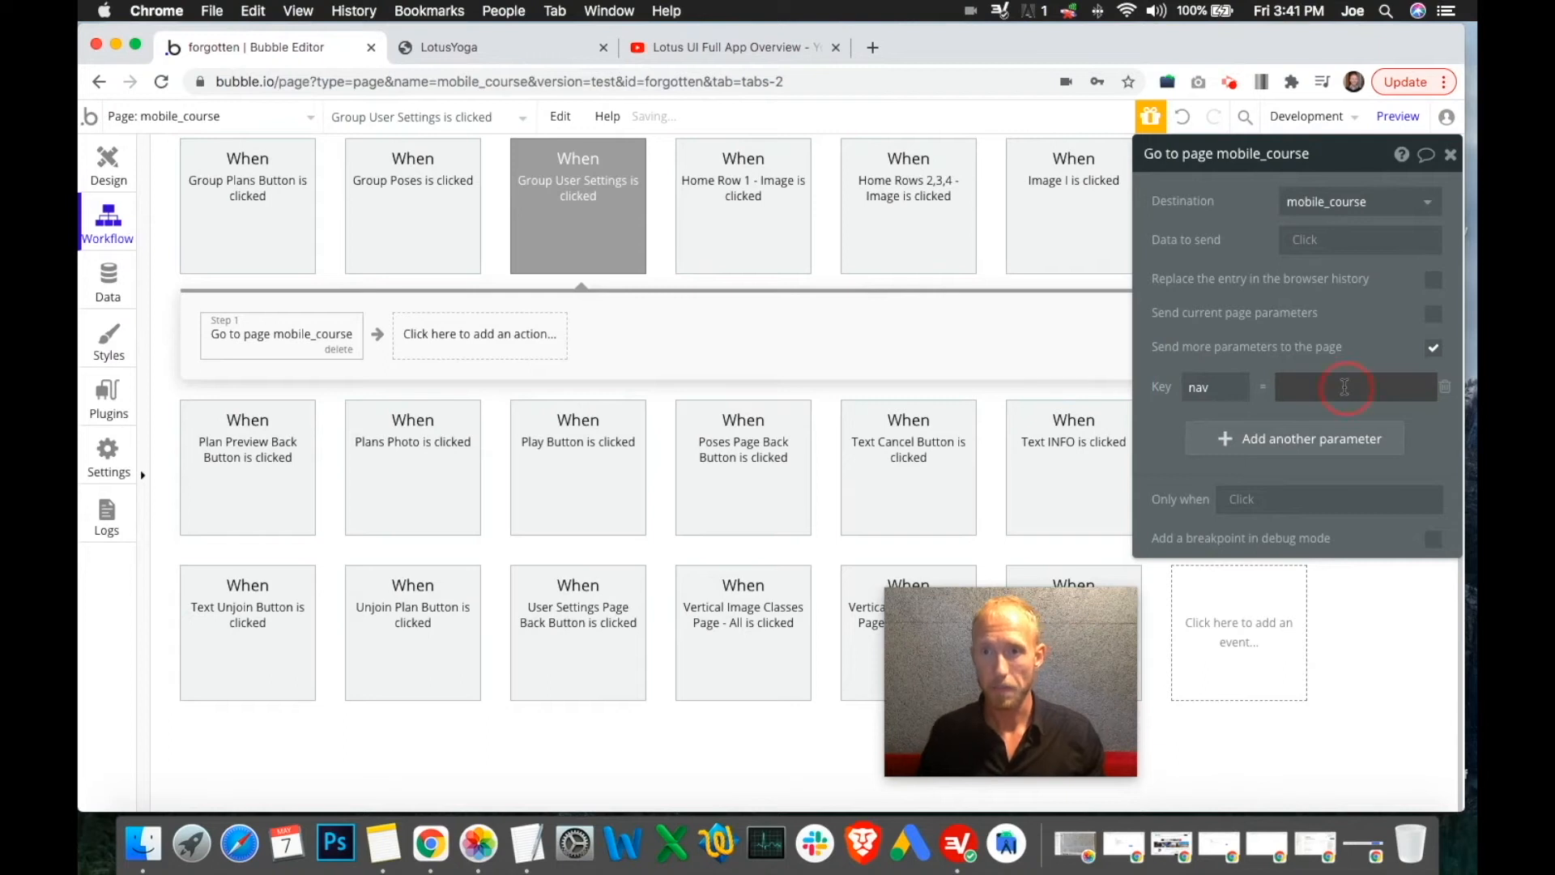
click(1345, 386)
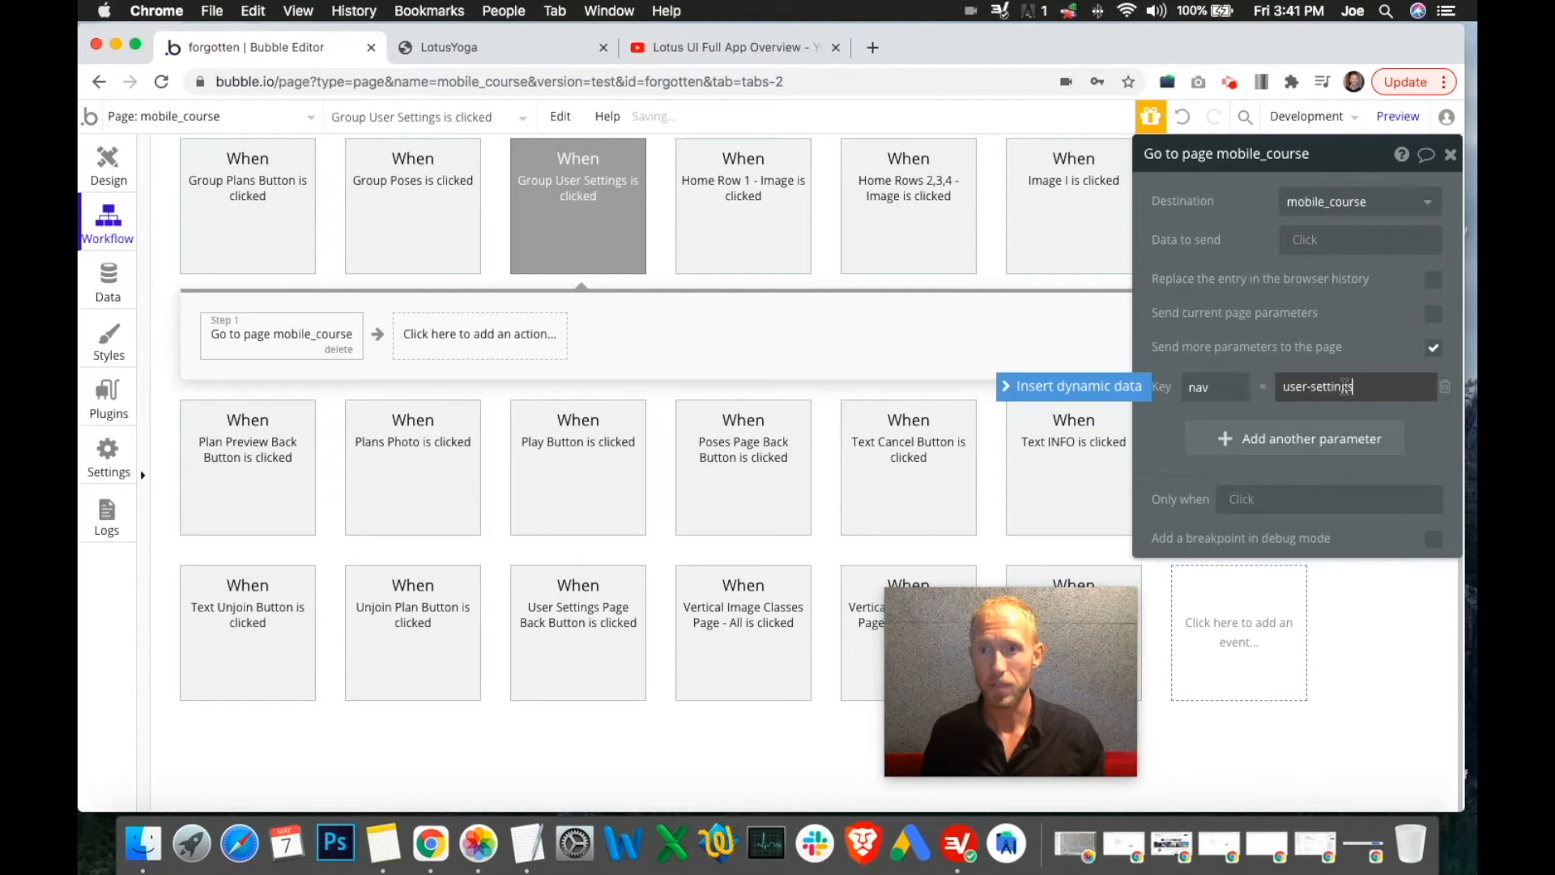
click(1454, 155)
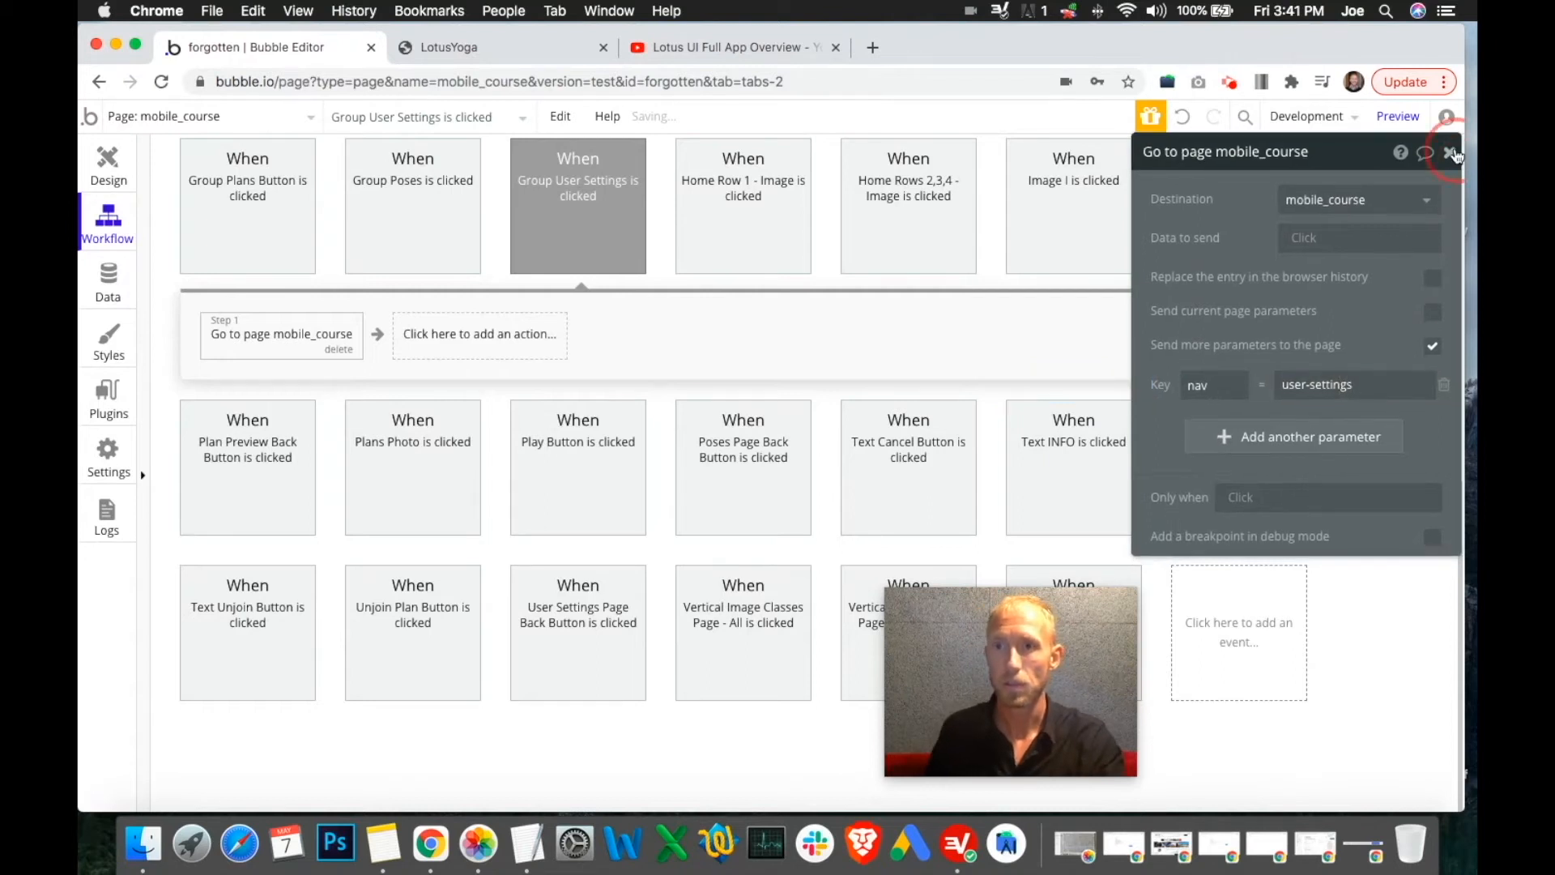
click(89, 164)
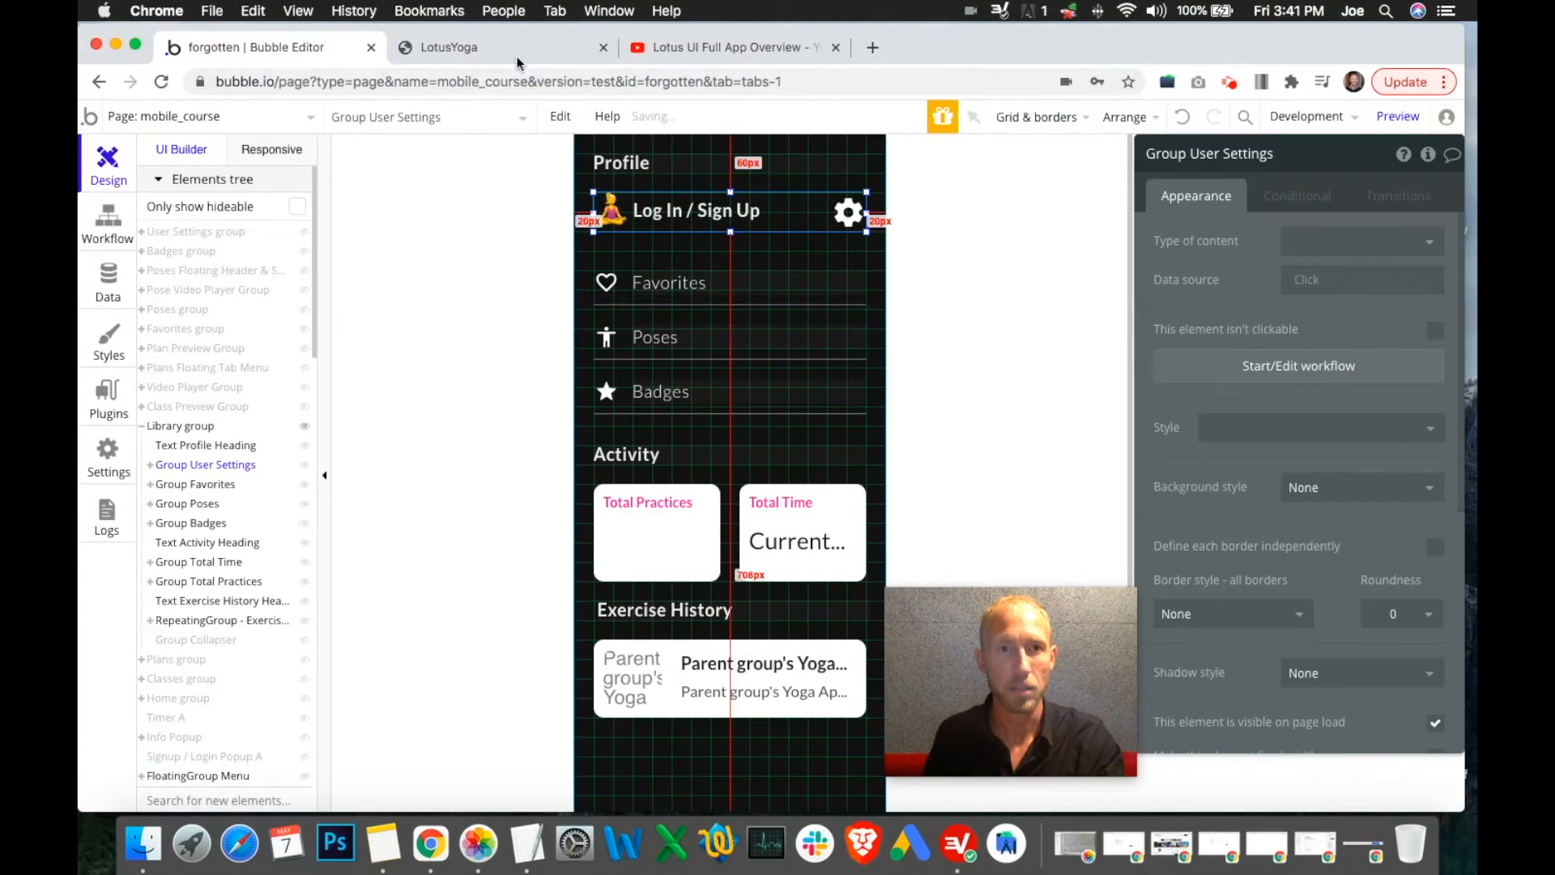
click(487, 47)
click(635, 241)
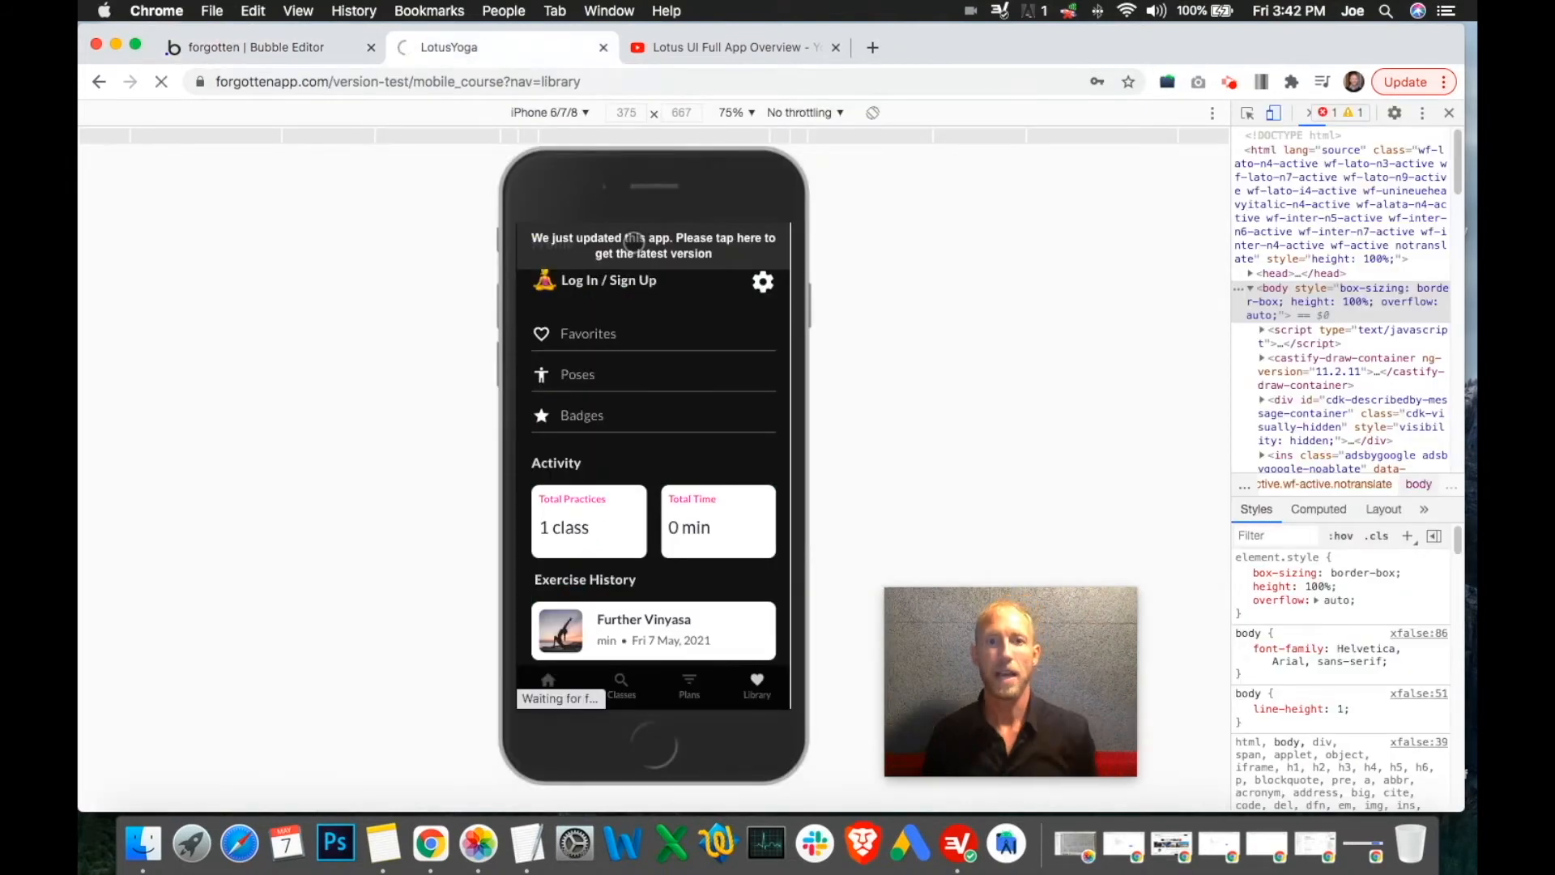
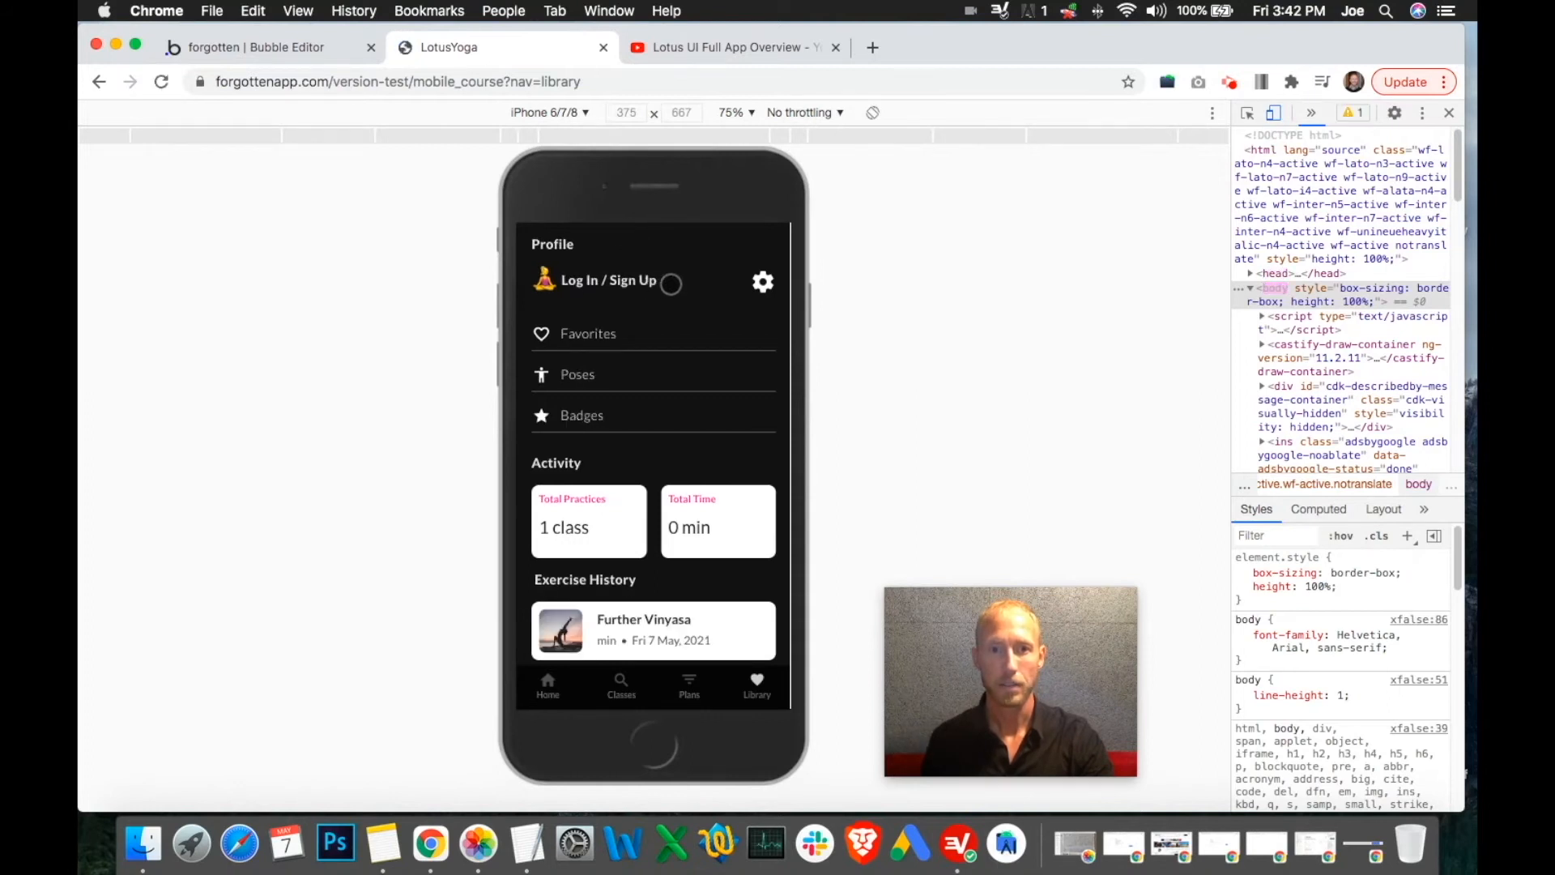
Preview the User Settings screen emulated at iPhone 5/SE size, then go back to the editor
click(671, 284)
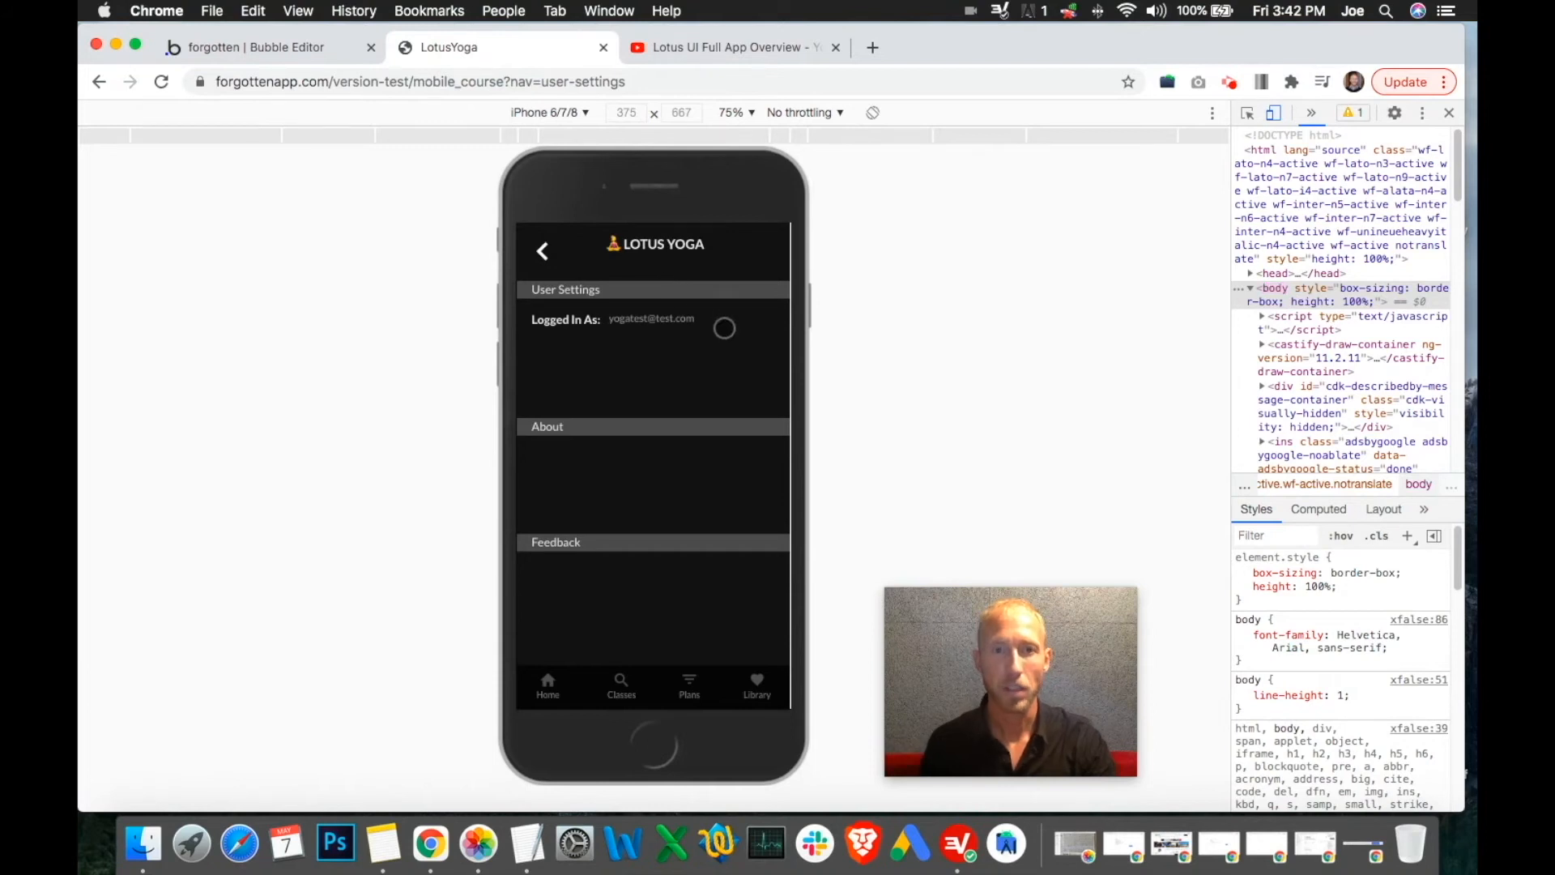
click(572, 113)
click(587, 255)
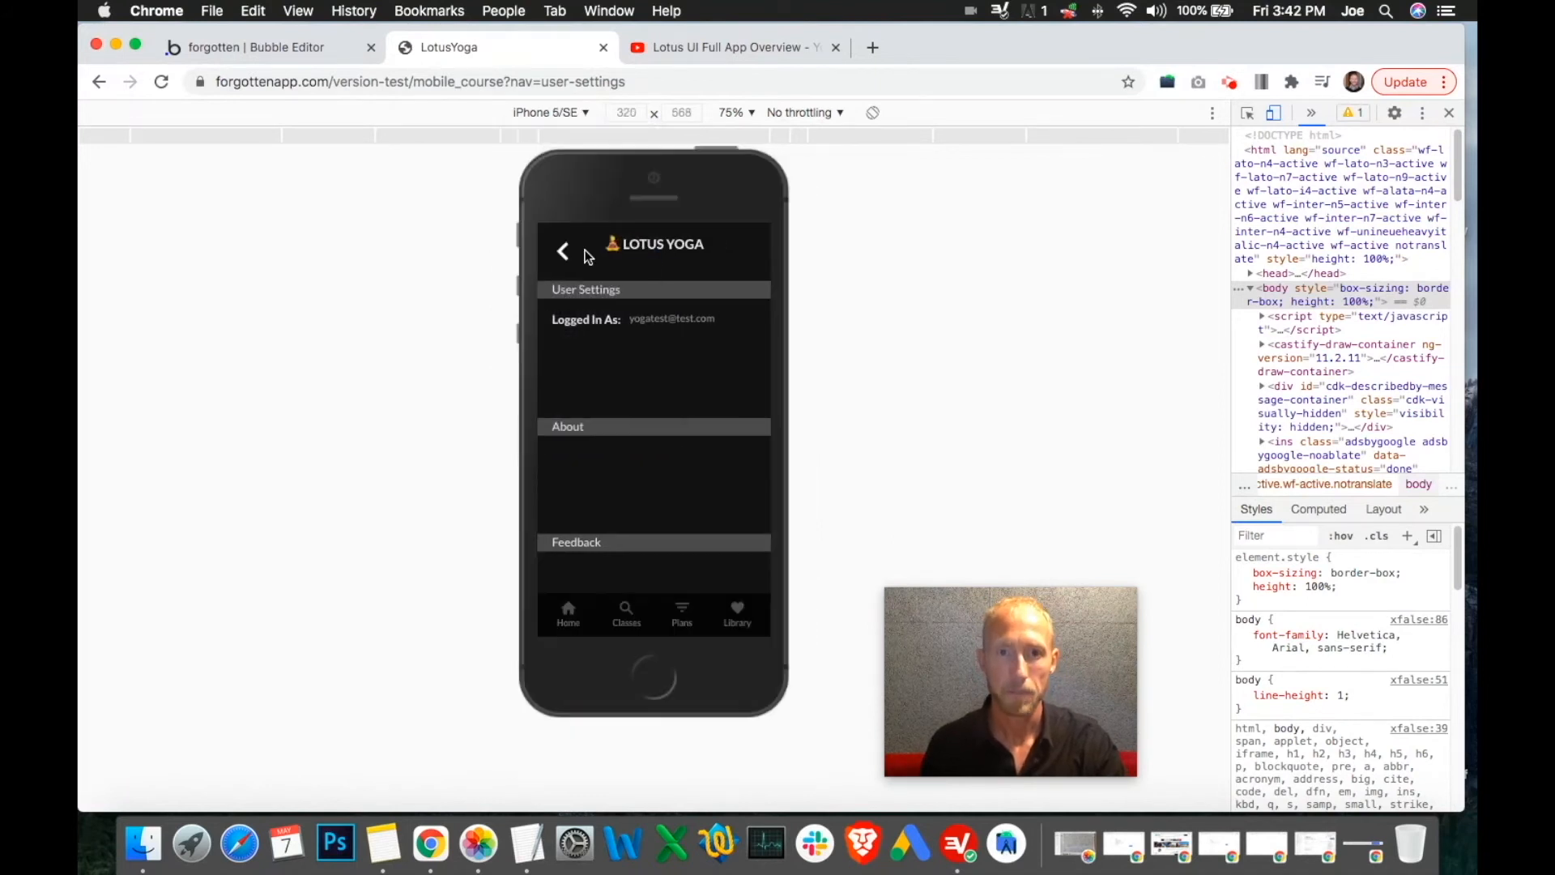
click(319, 47)
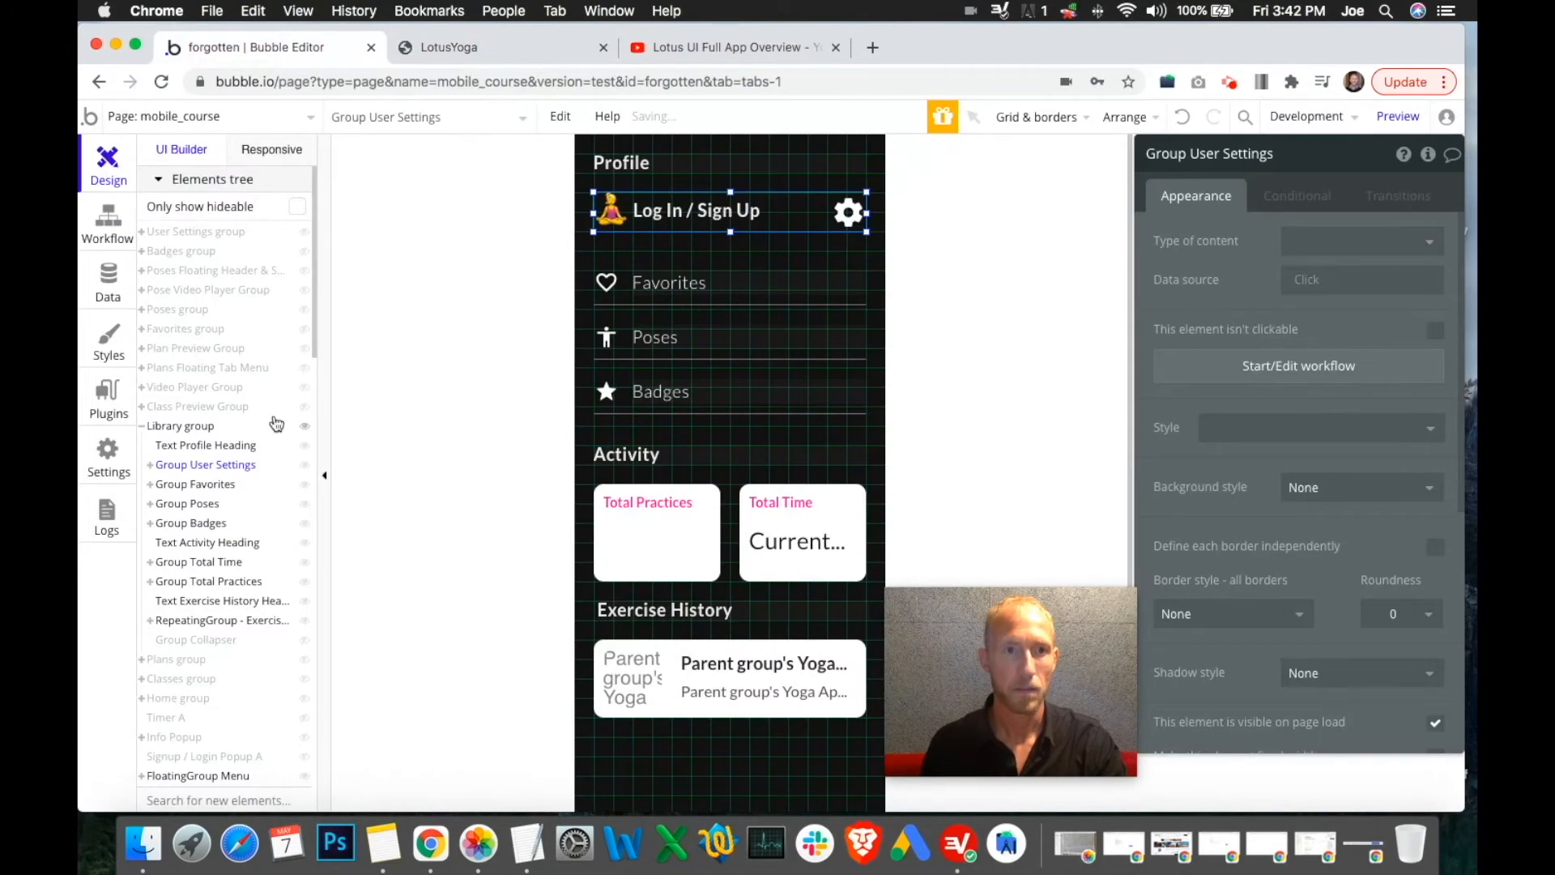
Show the User Settings group on the canvas and select the logged-in email text
click(142, 426)
click(304, 233)
click(785, 262)
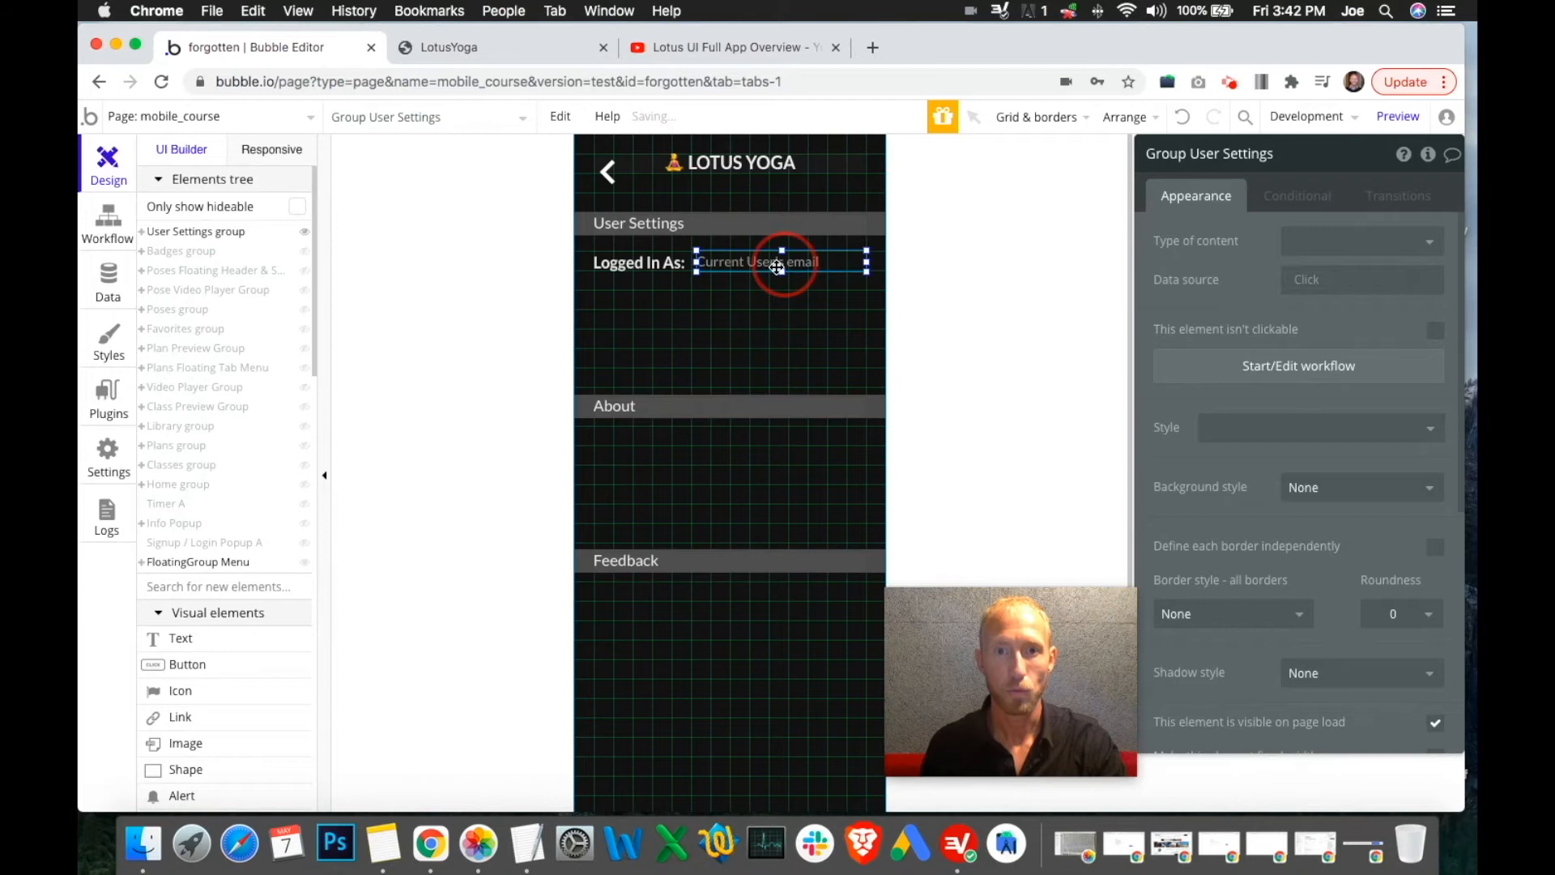
click(512, 50)
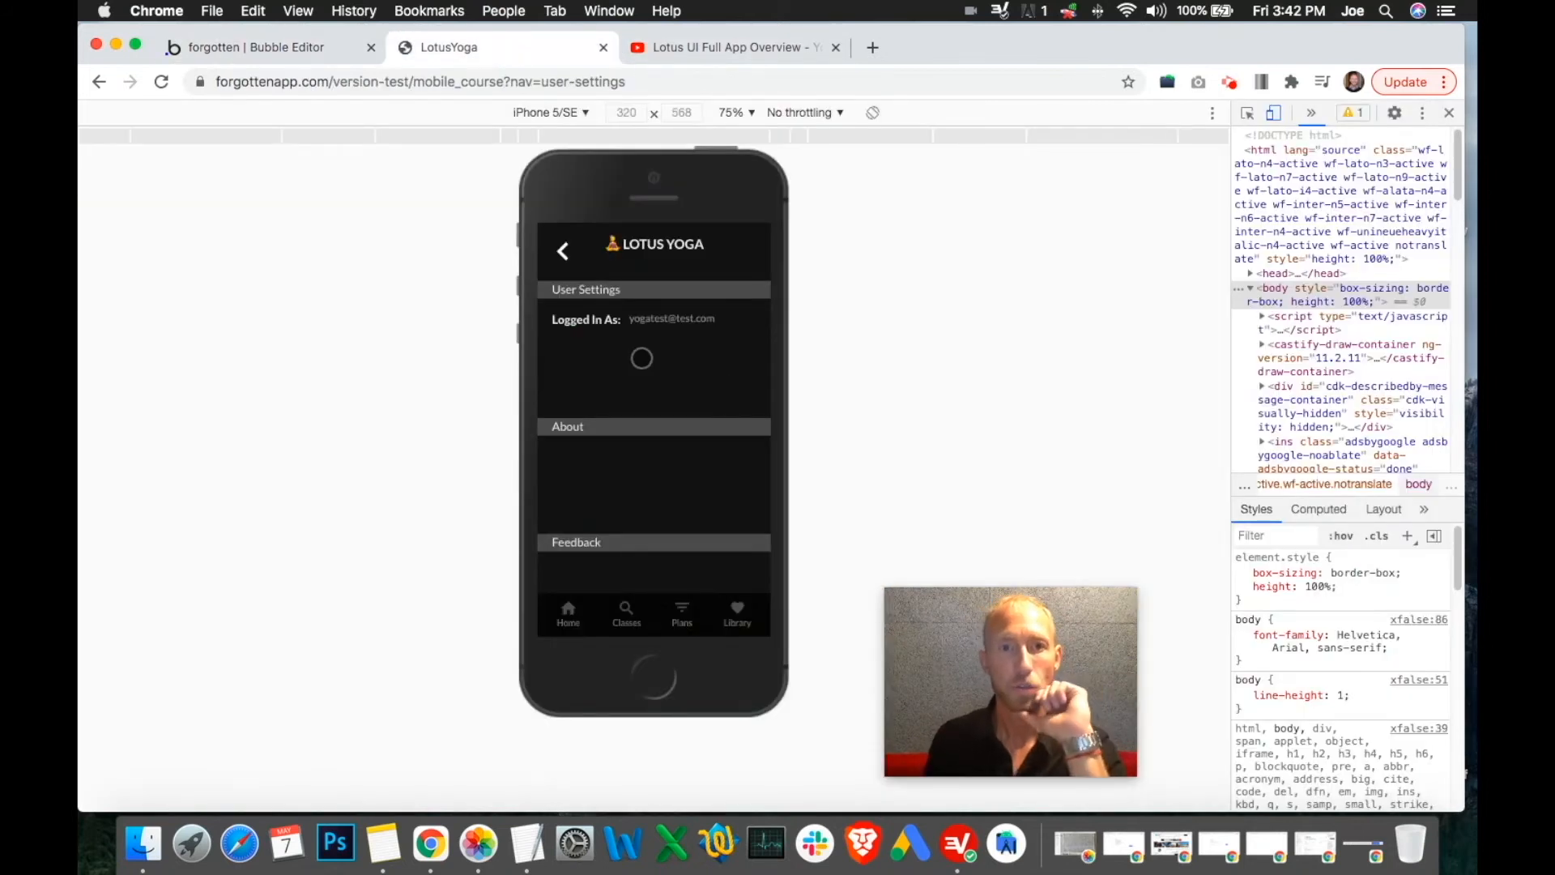
click(271, 47)
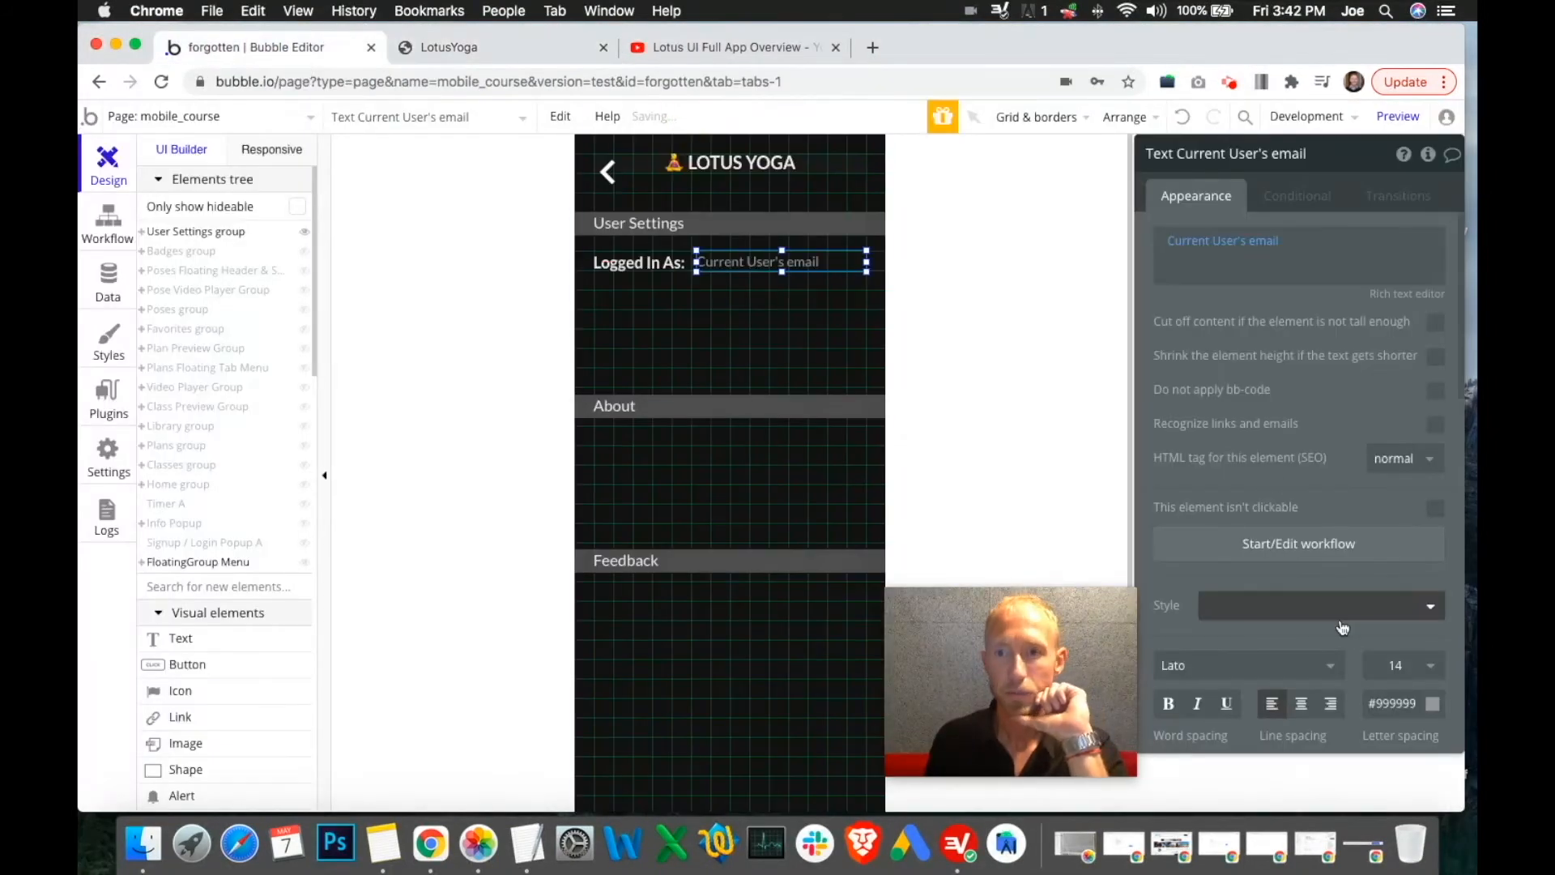
Set the email text to font size 16 and height 24, then check it in the preview
scroll(1414, 599, down, 5)
click(1406, 267)
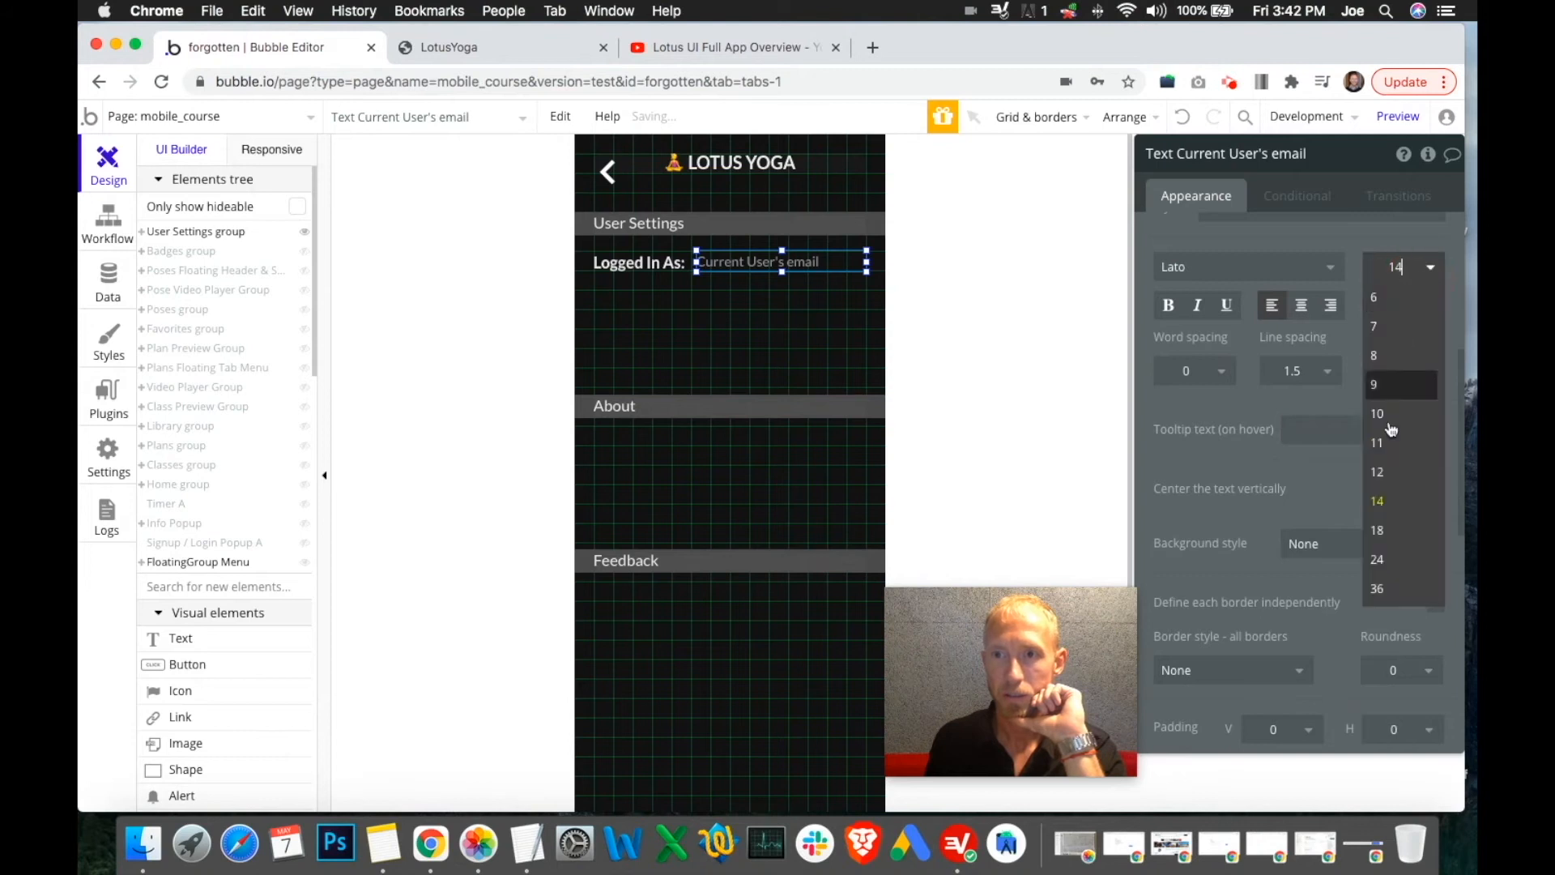
click(1405, 267)
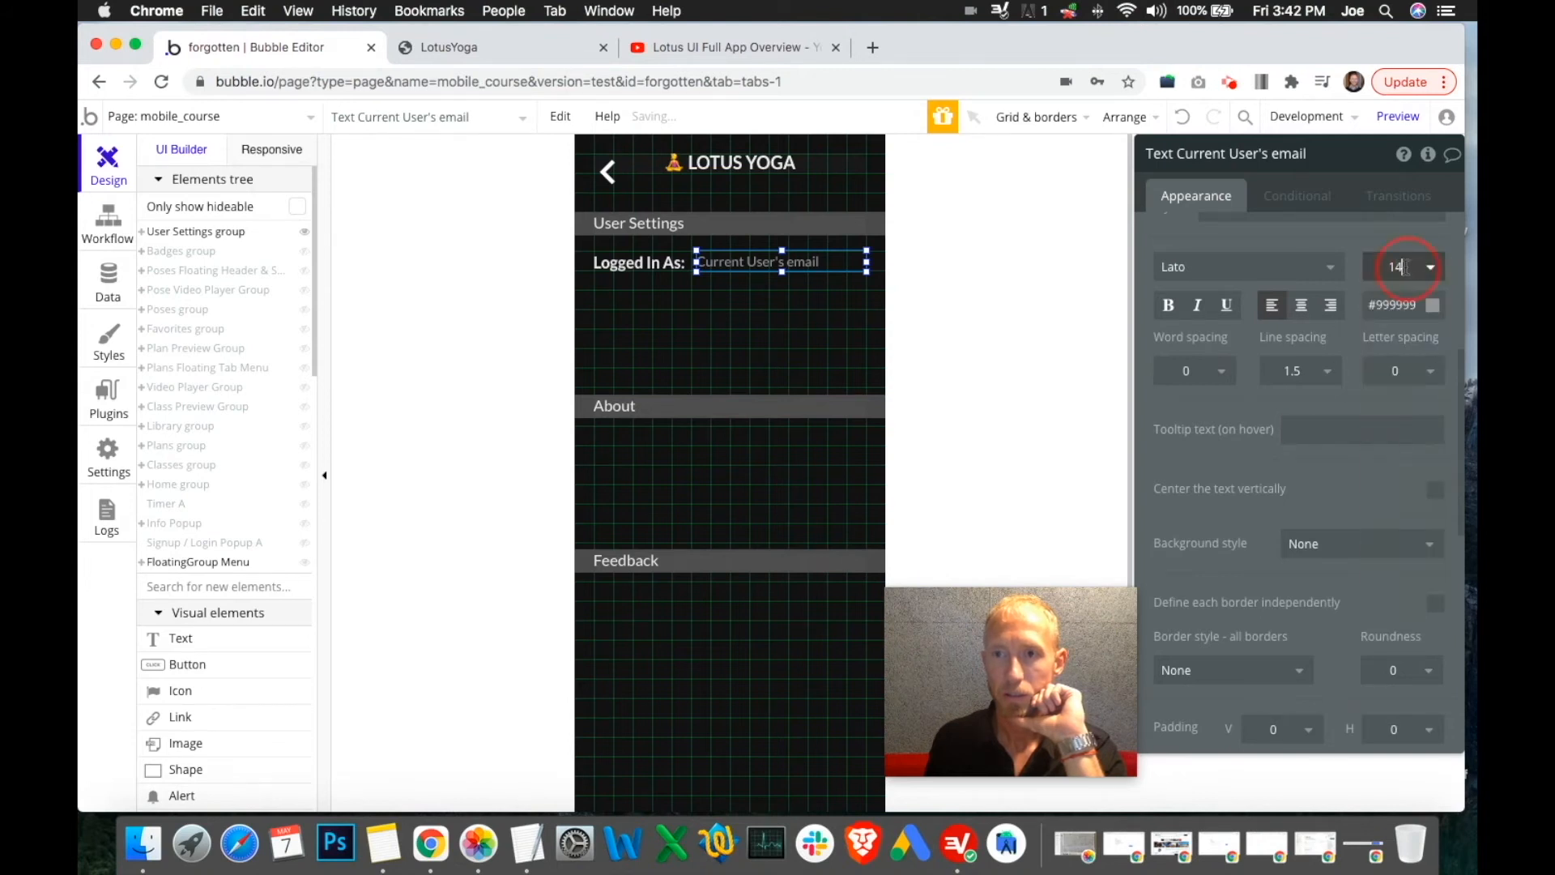
key(BackSpace)
text(6)
scroll(1277, 713, down, 5)
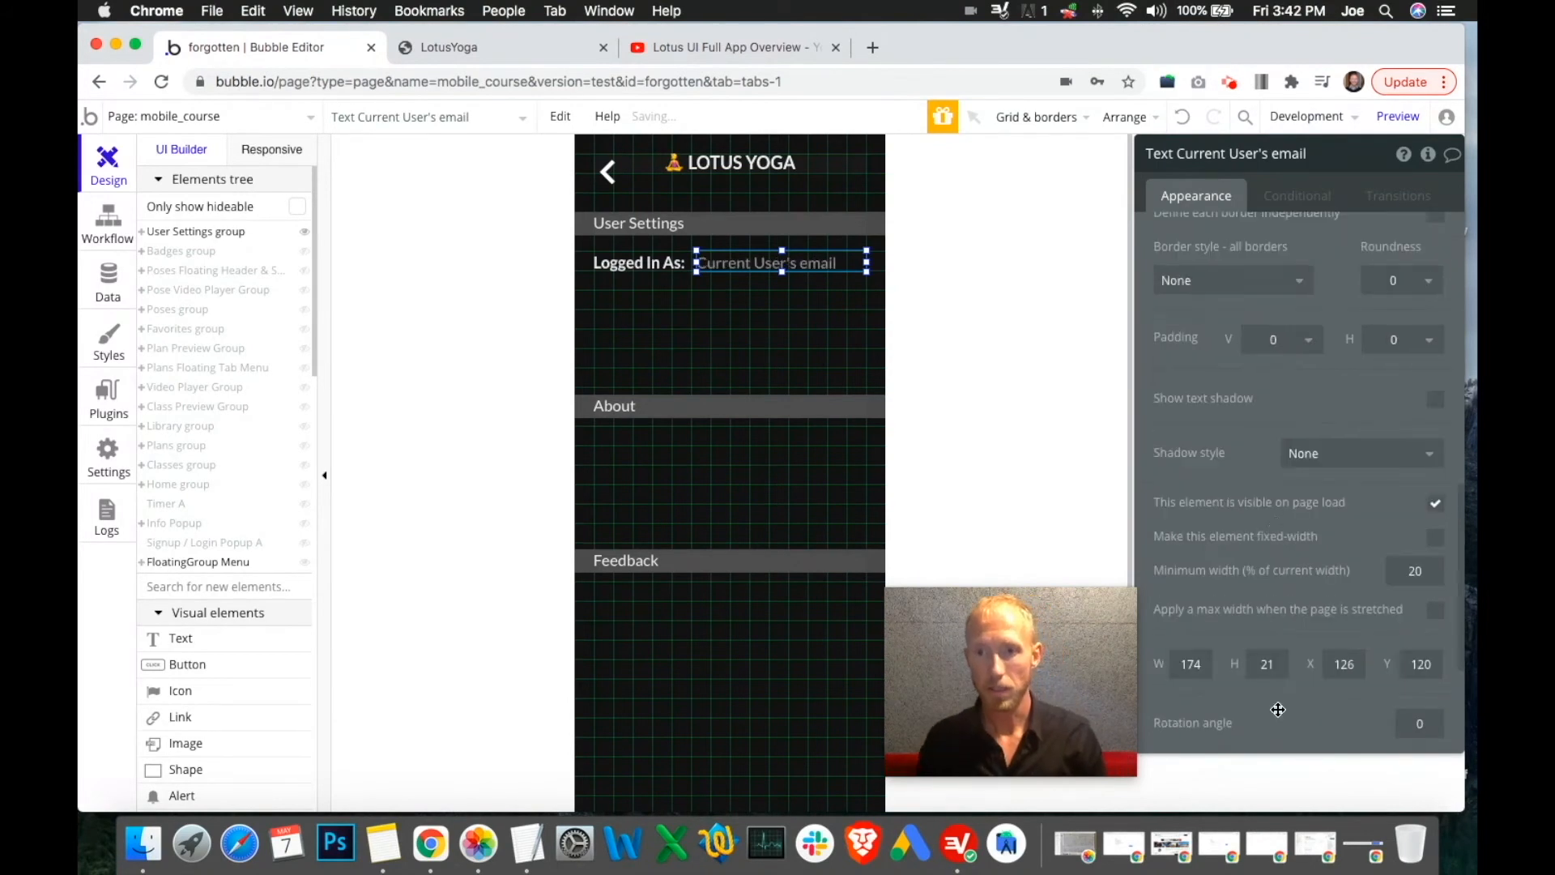
text(4)
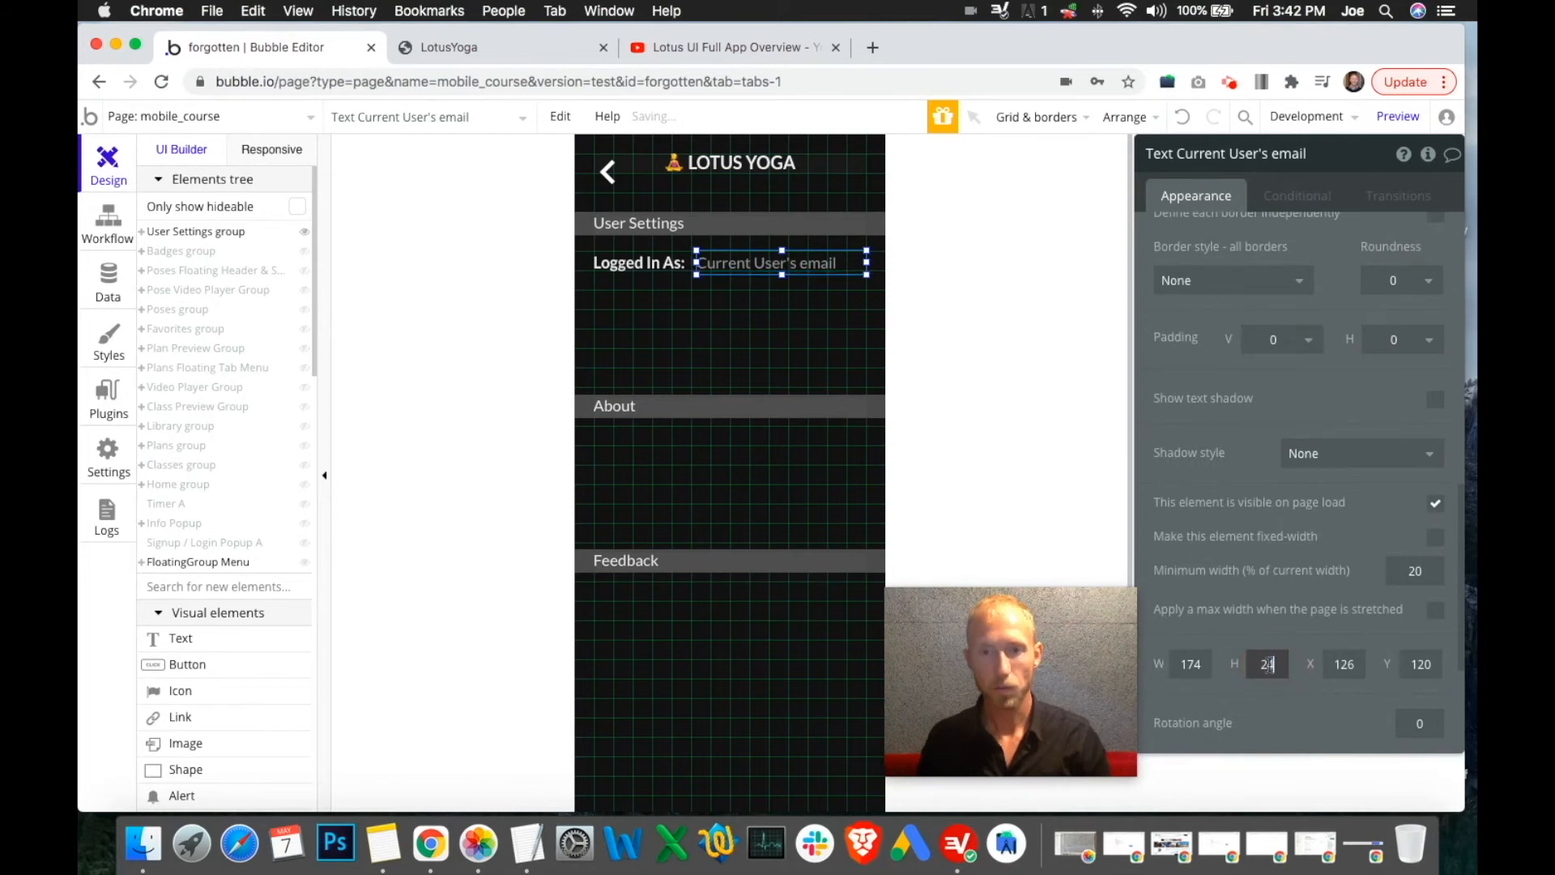
click(510, 50)
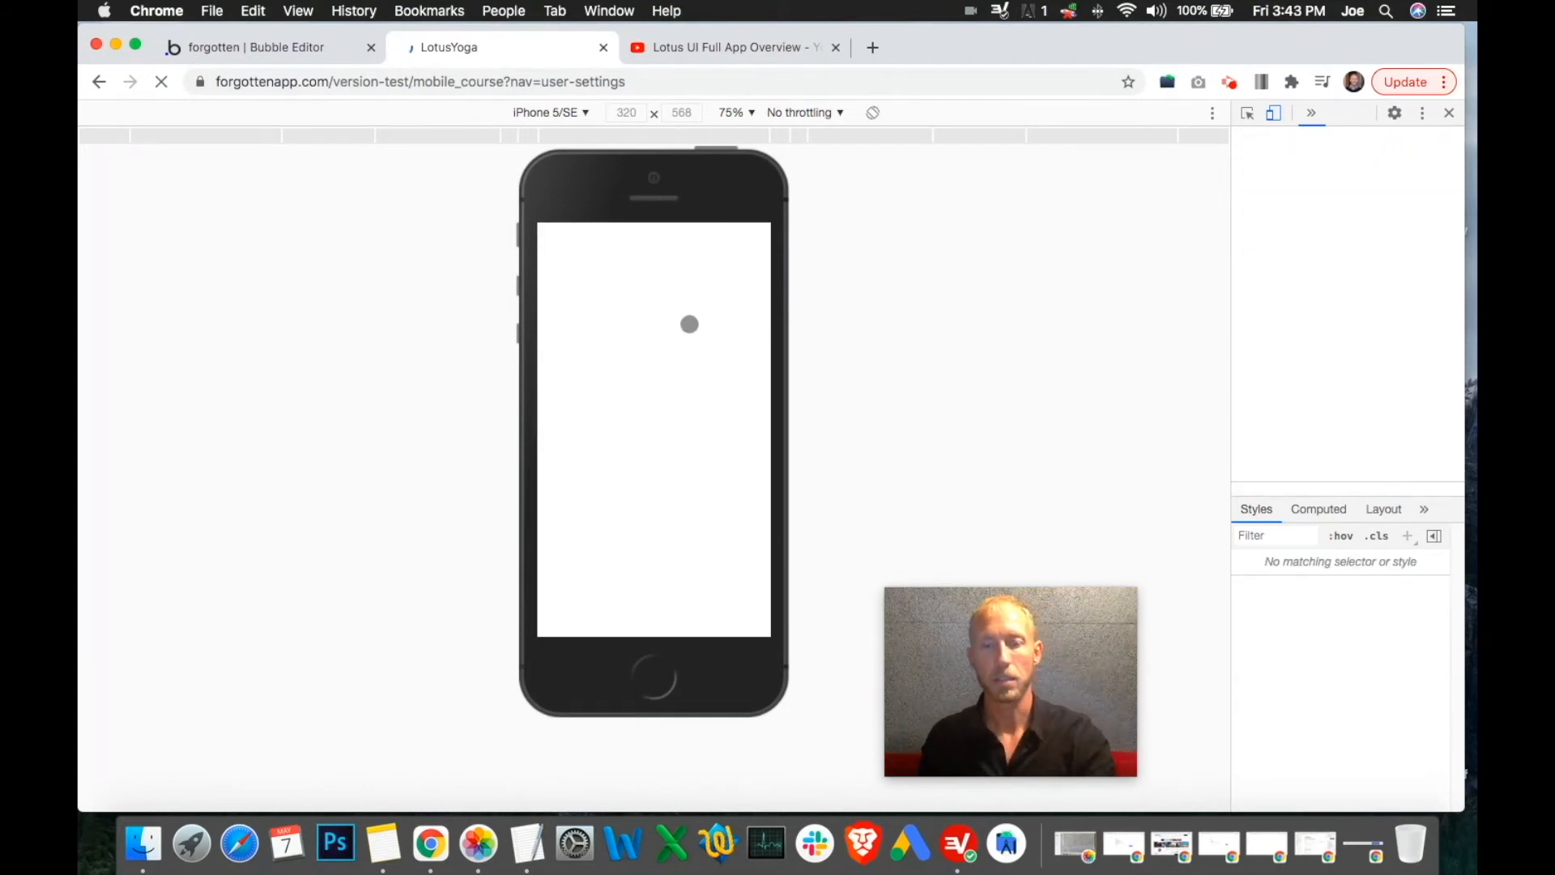
click(285, 51)
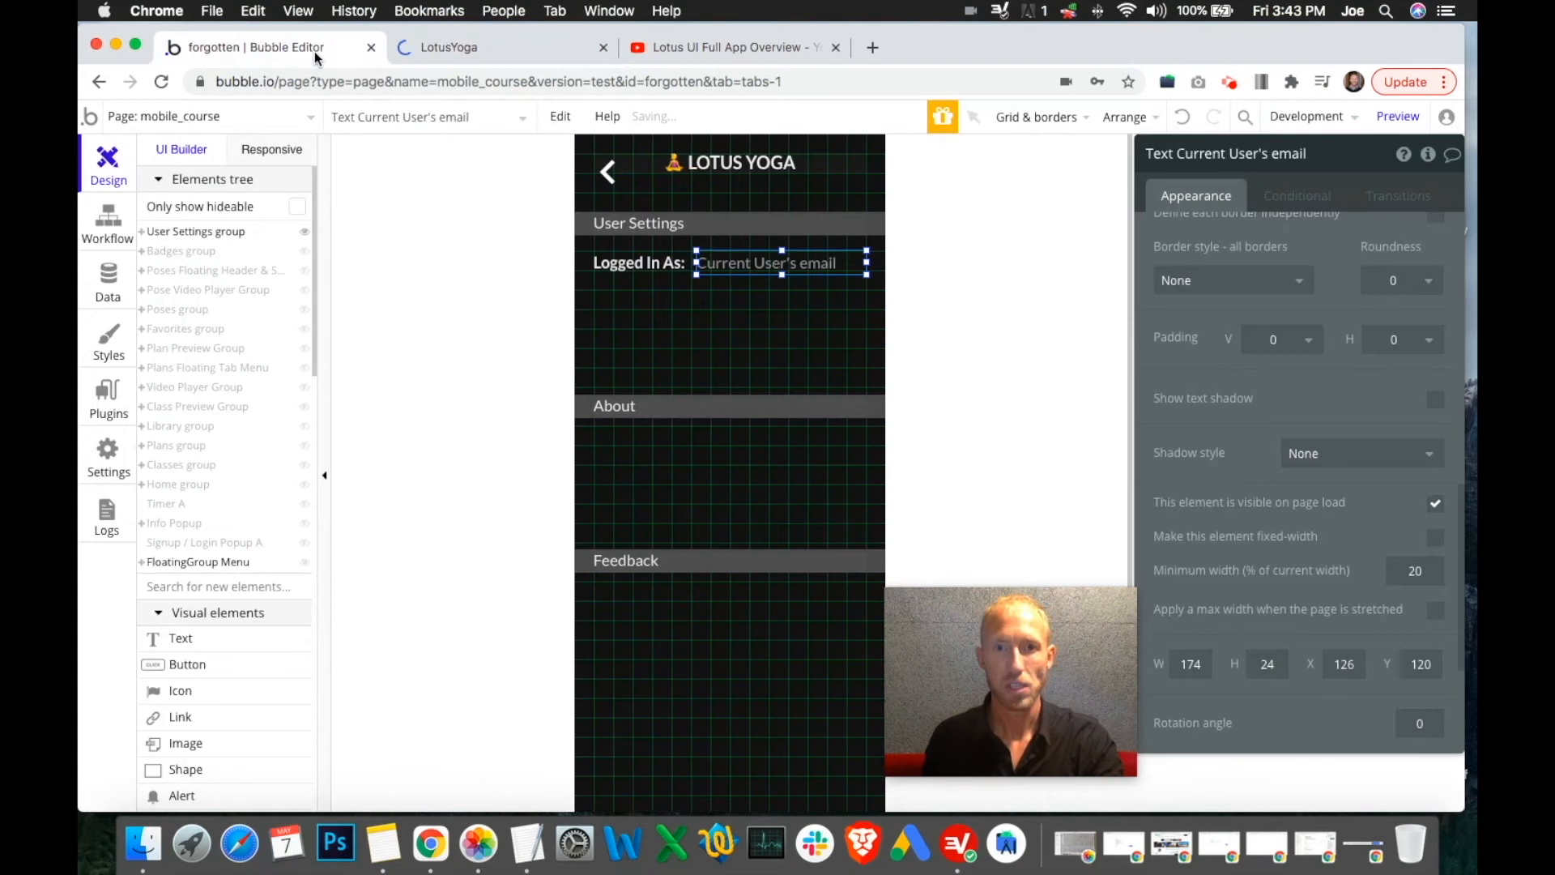
click(425, 47)
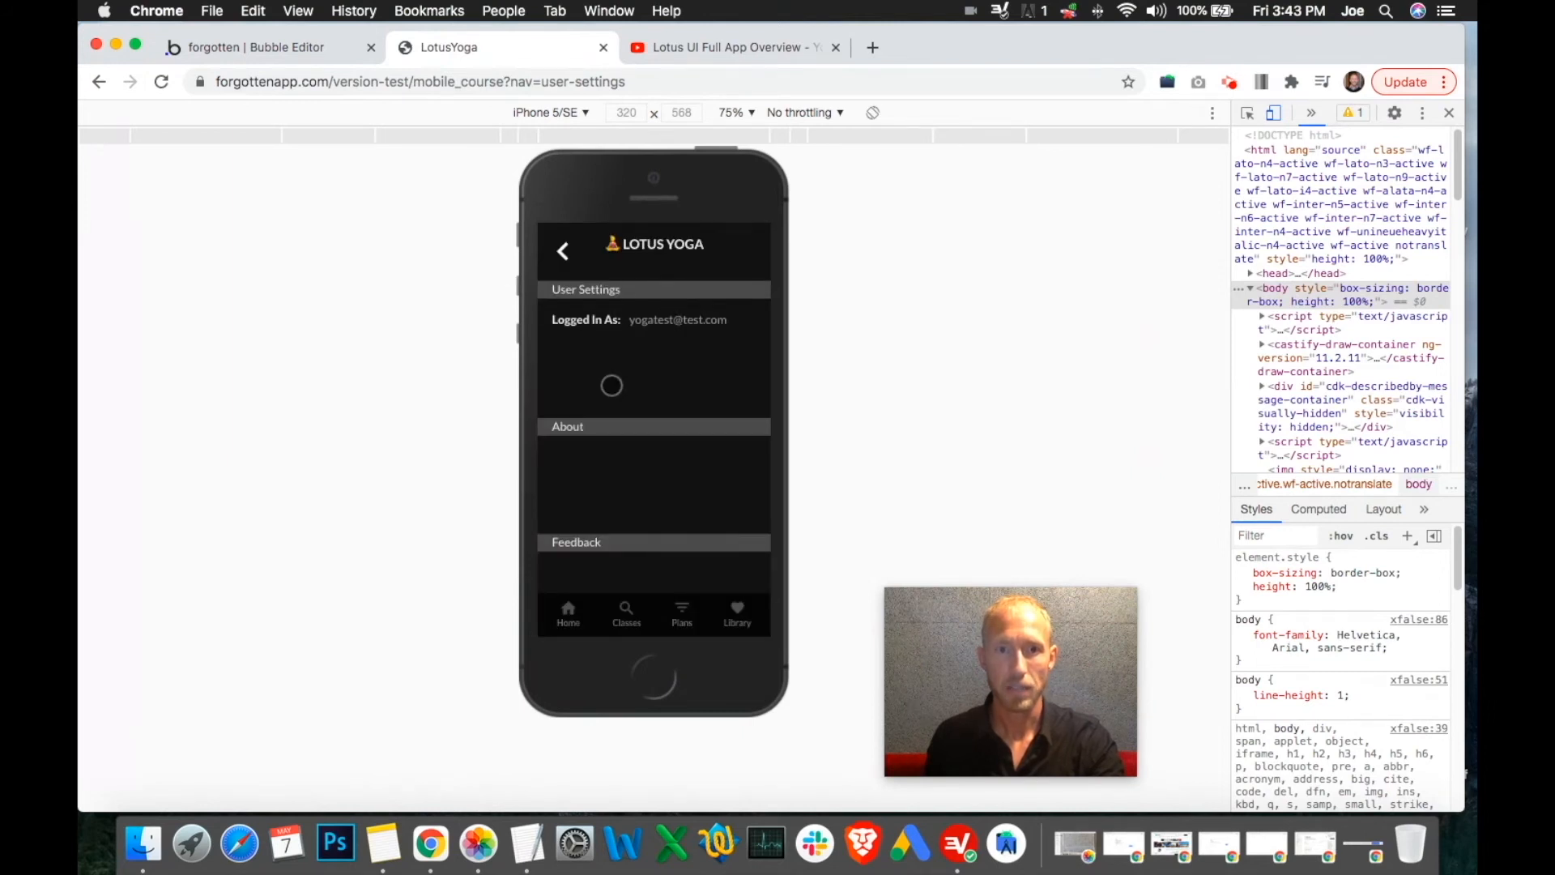
click(312, 50)
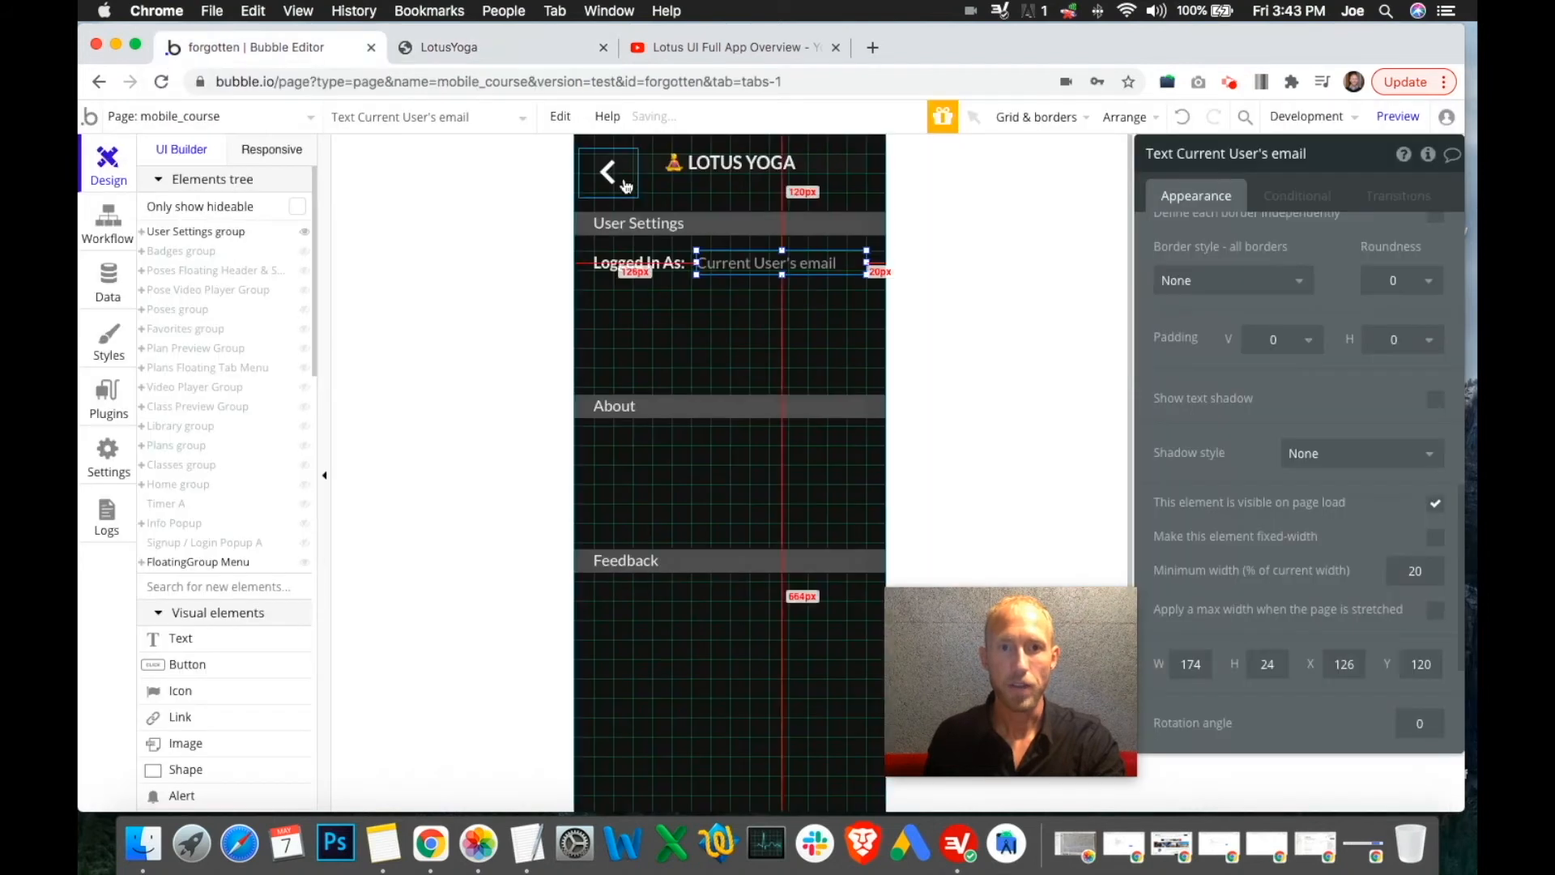
Move the About heading up, and drag the User Settings heading, label and email below it
click(665, 225)
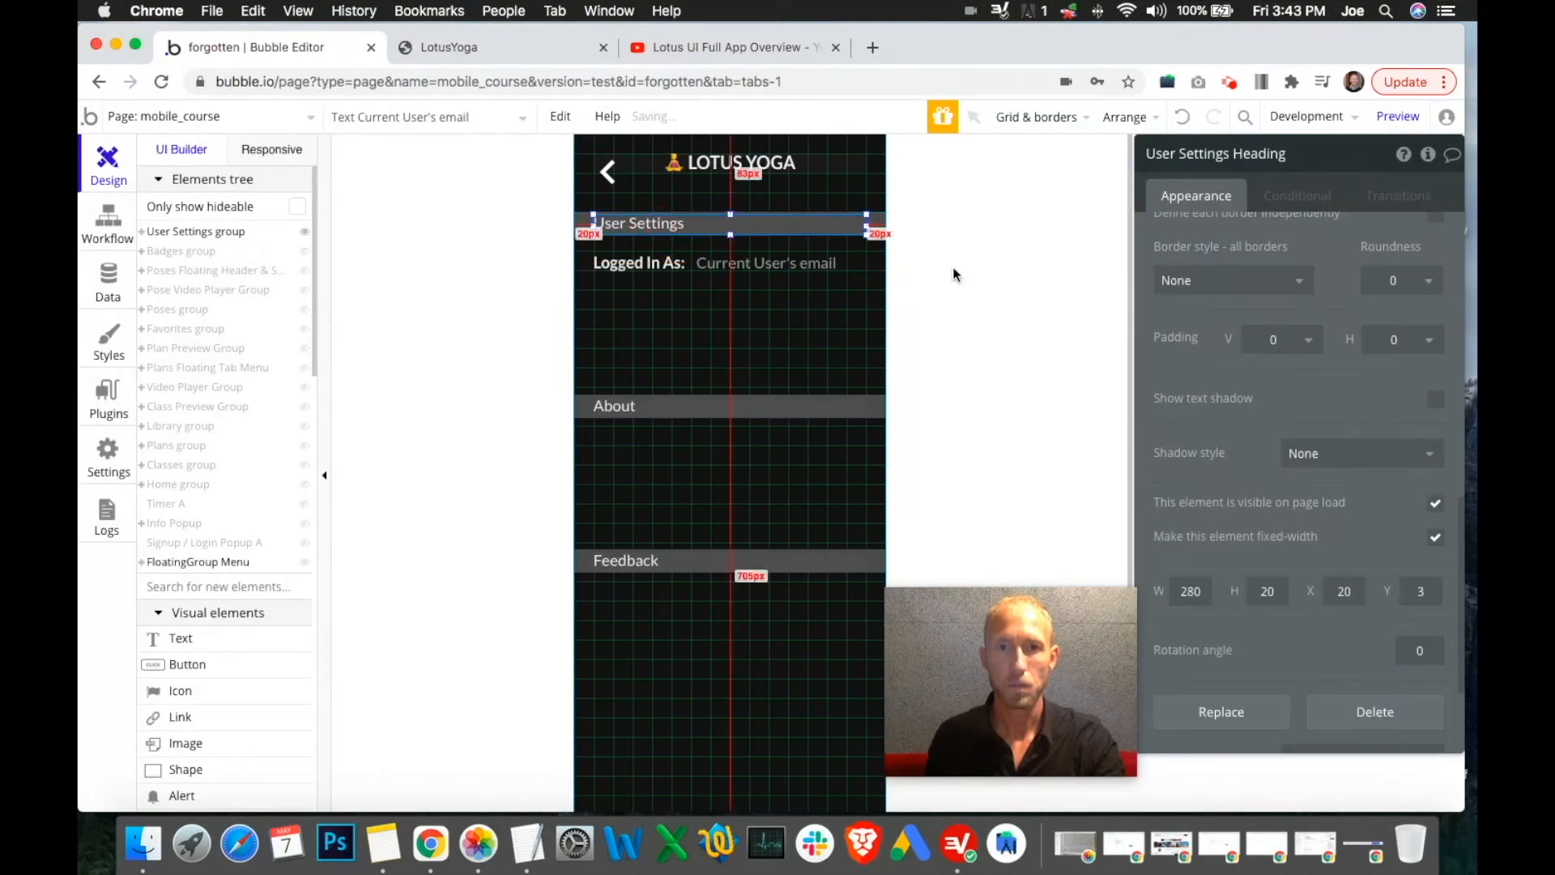
click(883, 216)
click(878, 399)
drag(873, 399, 878, 322)
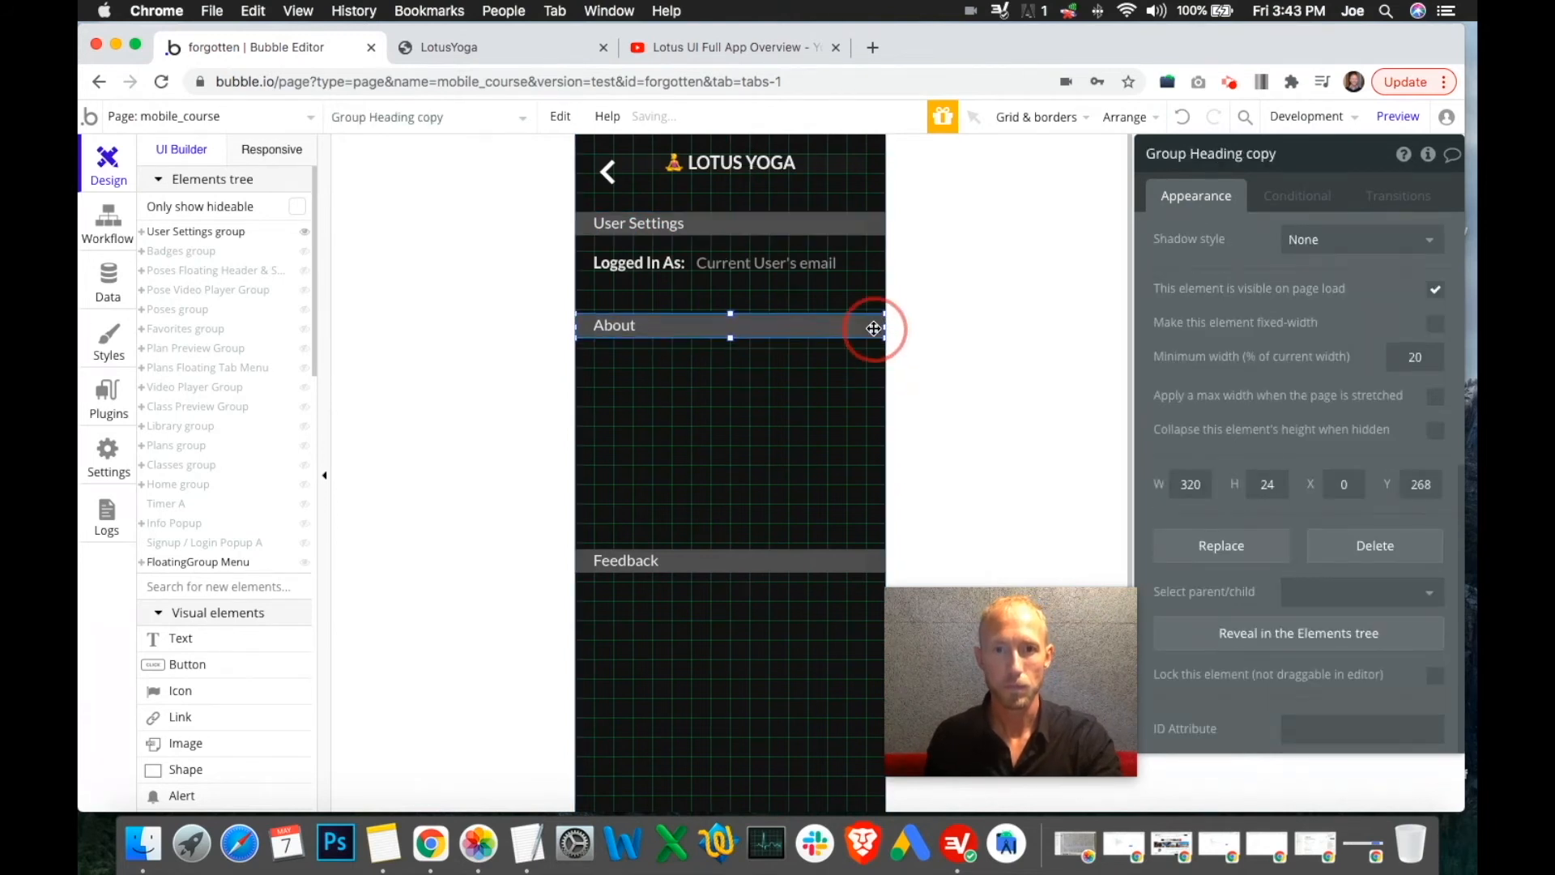
click(877, 222)
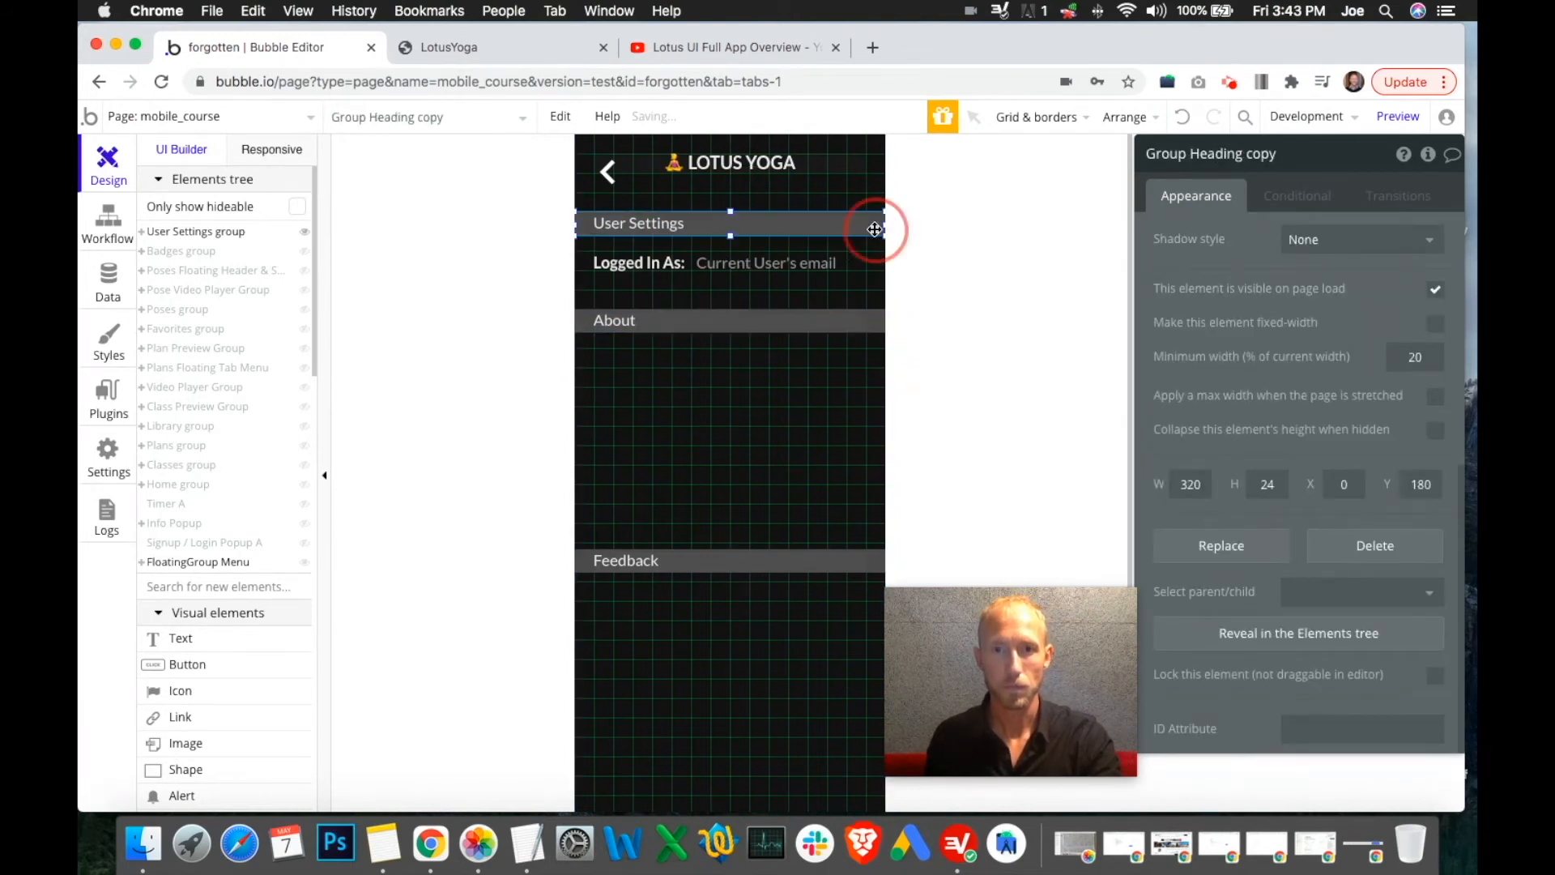
shift+click(817, 267)
shift+click(659, 271)
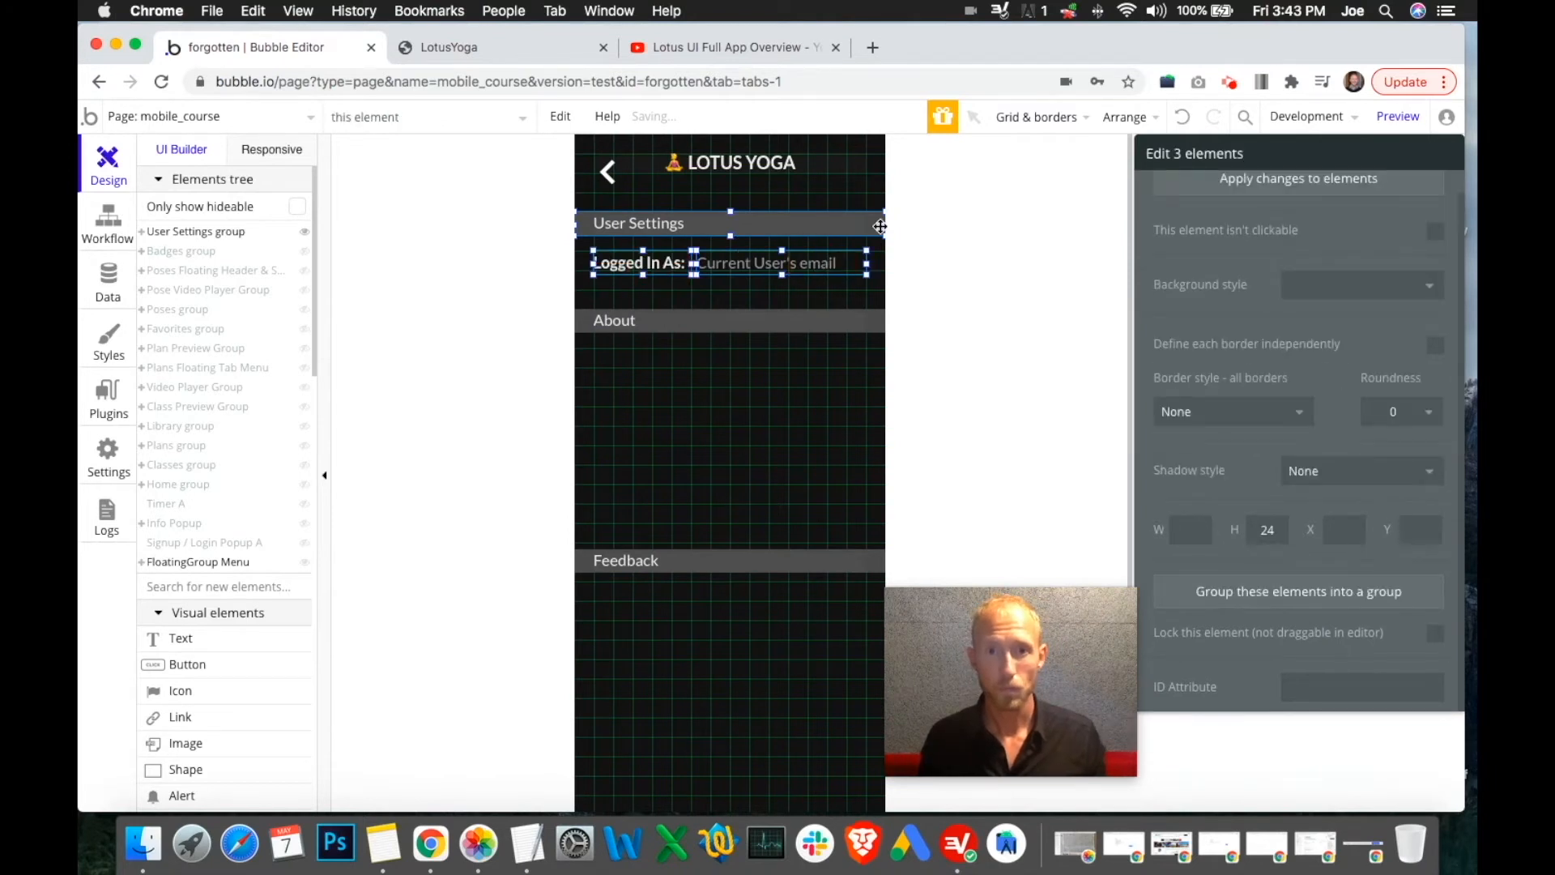
drag(875, 223, 871, 418)
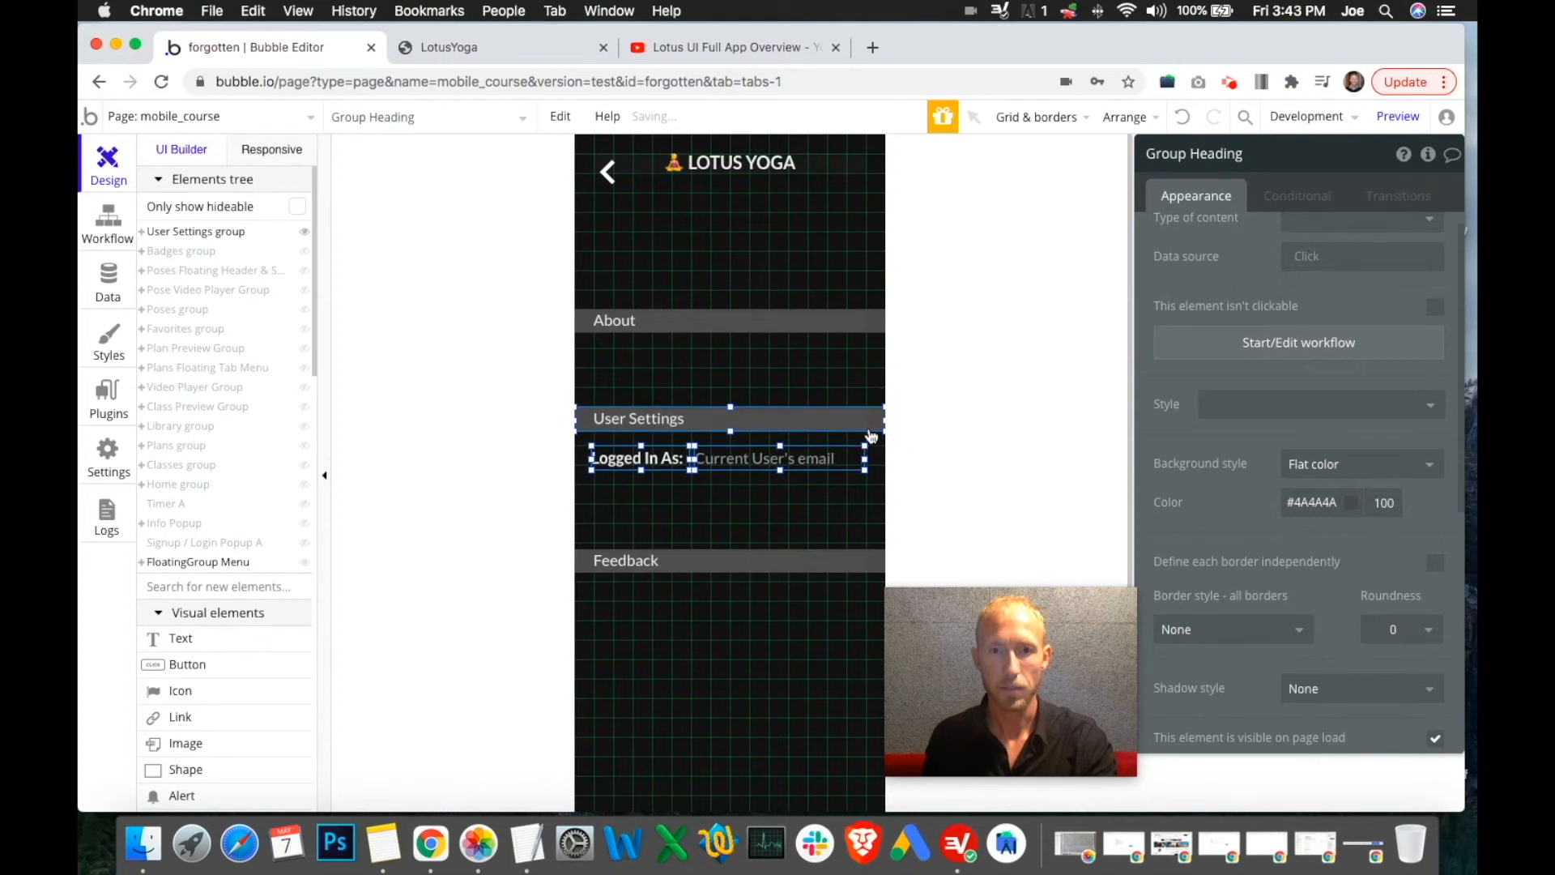
Move the About heading to the top of the page and compare the layout with the reference app
click(875, 324)
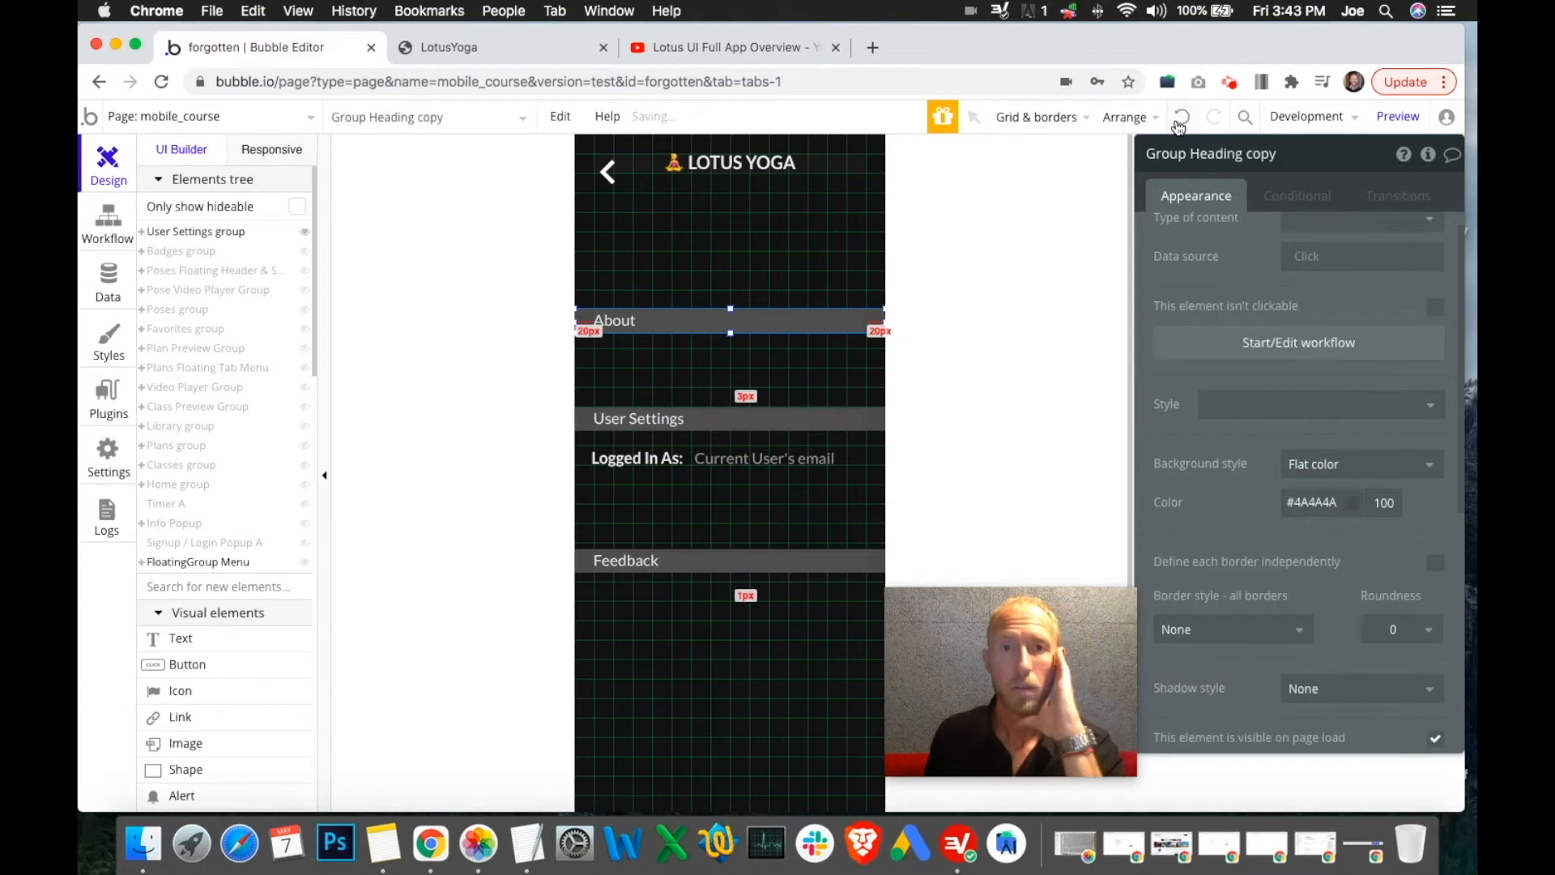
drag(867, 319, 875, 226)
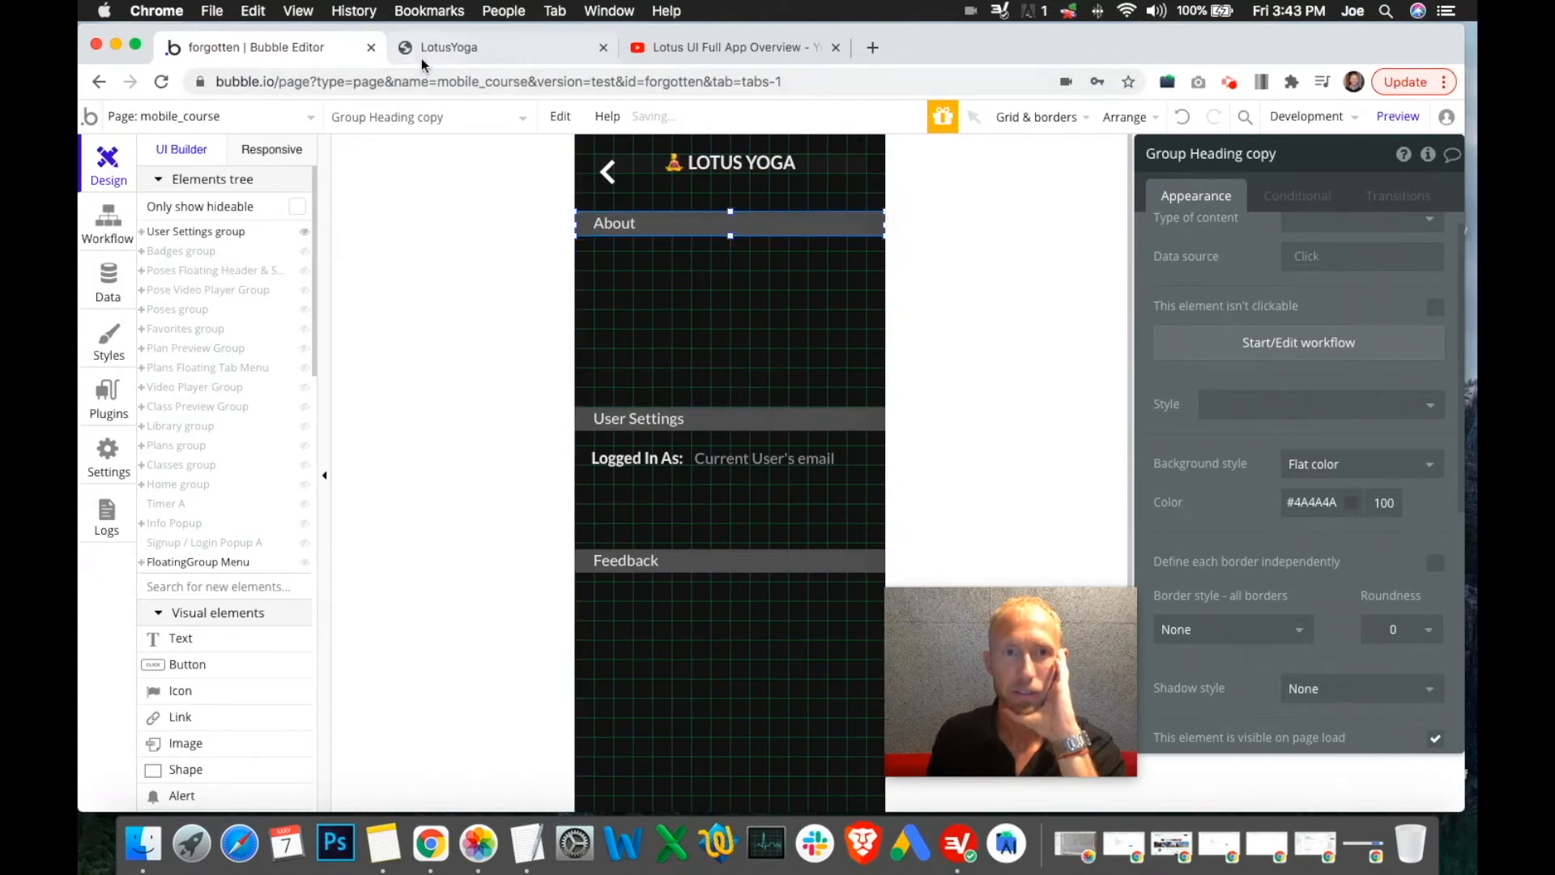
click(305, 234)
click(305, 329)
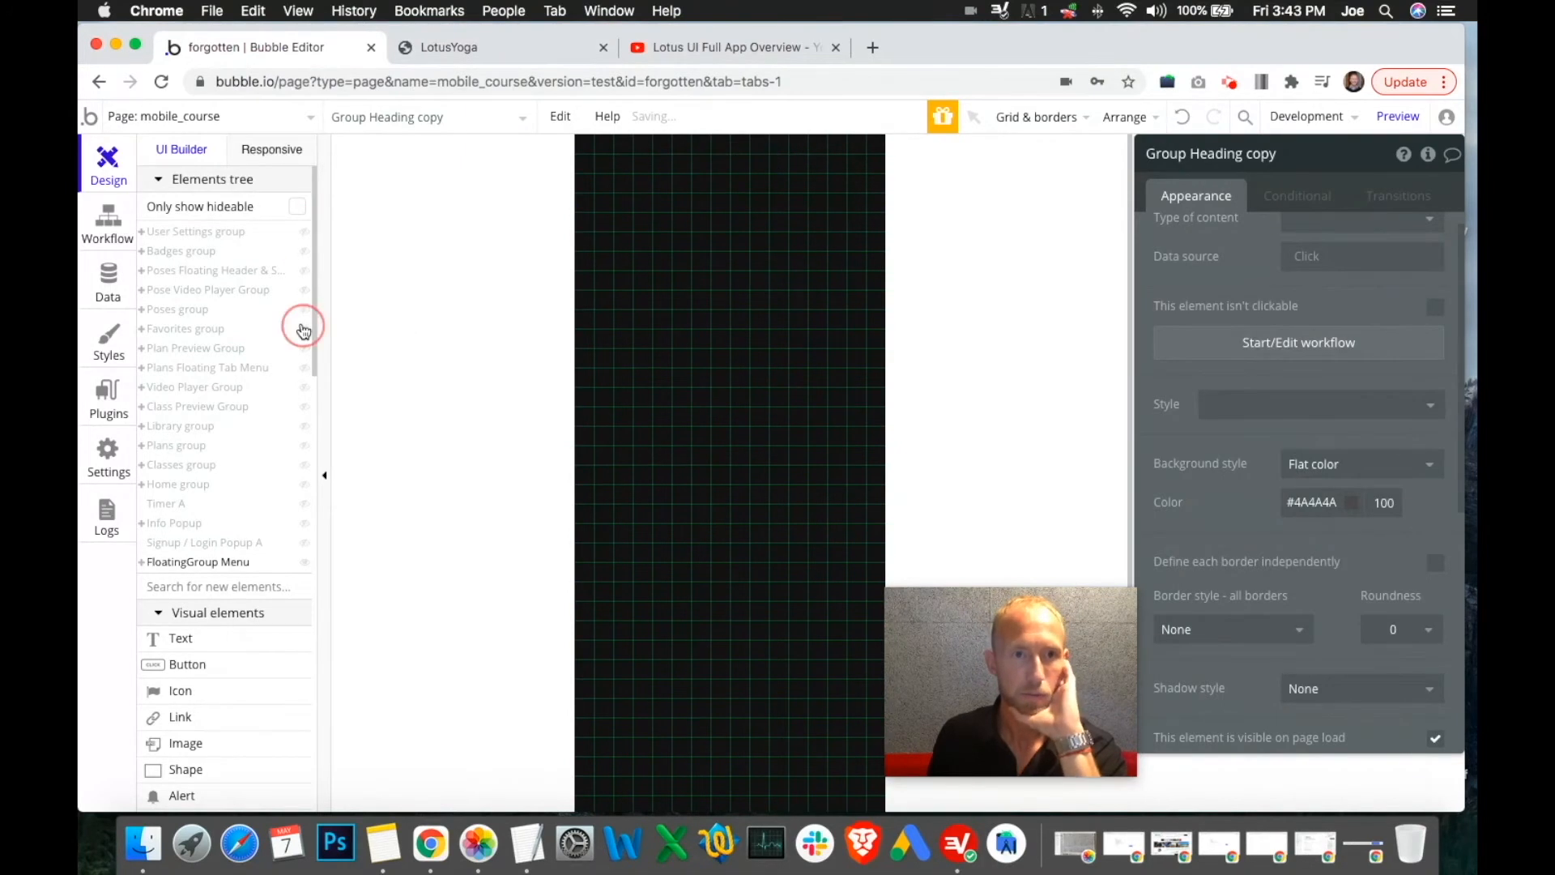
click(305, 329)
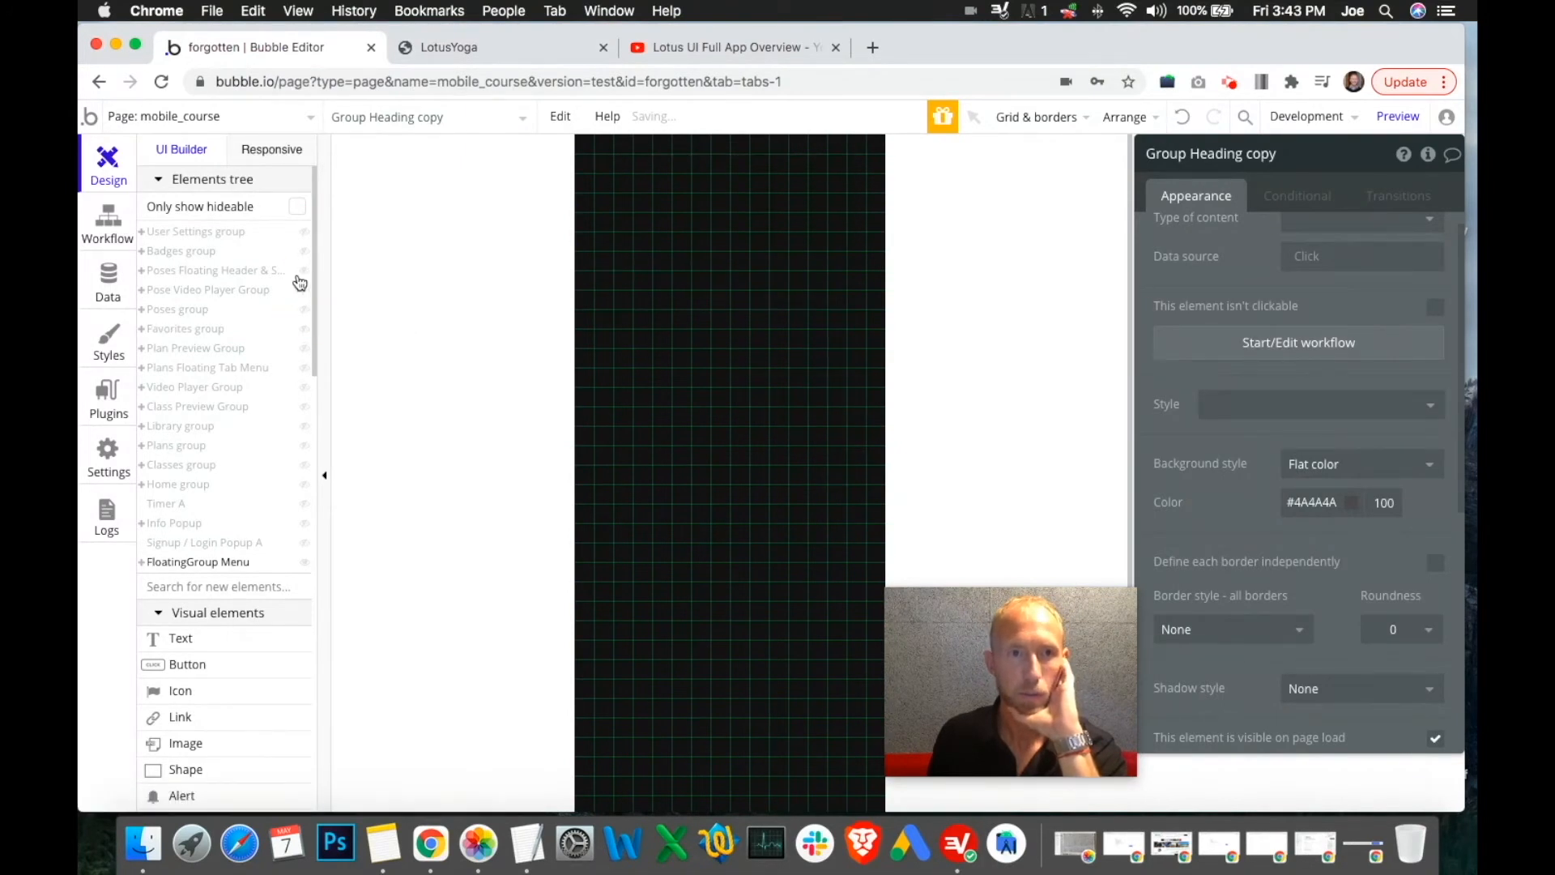
click(303, 232)
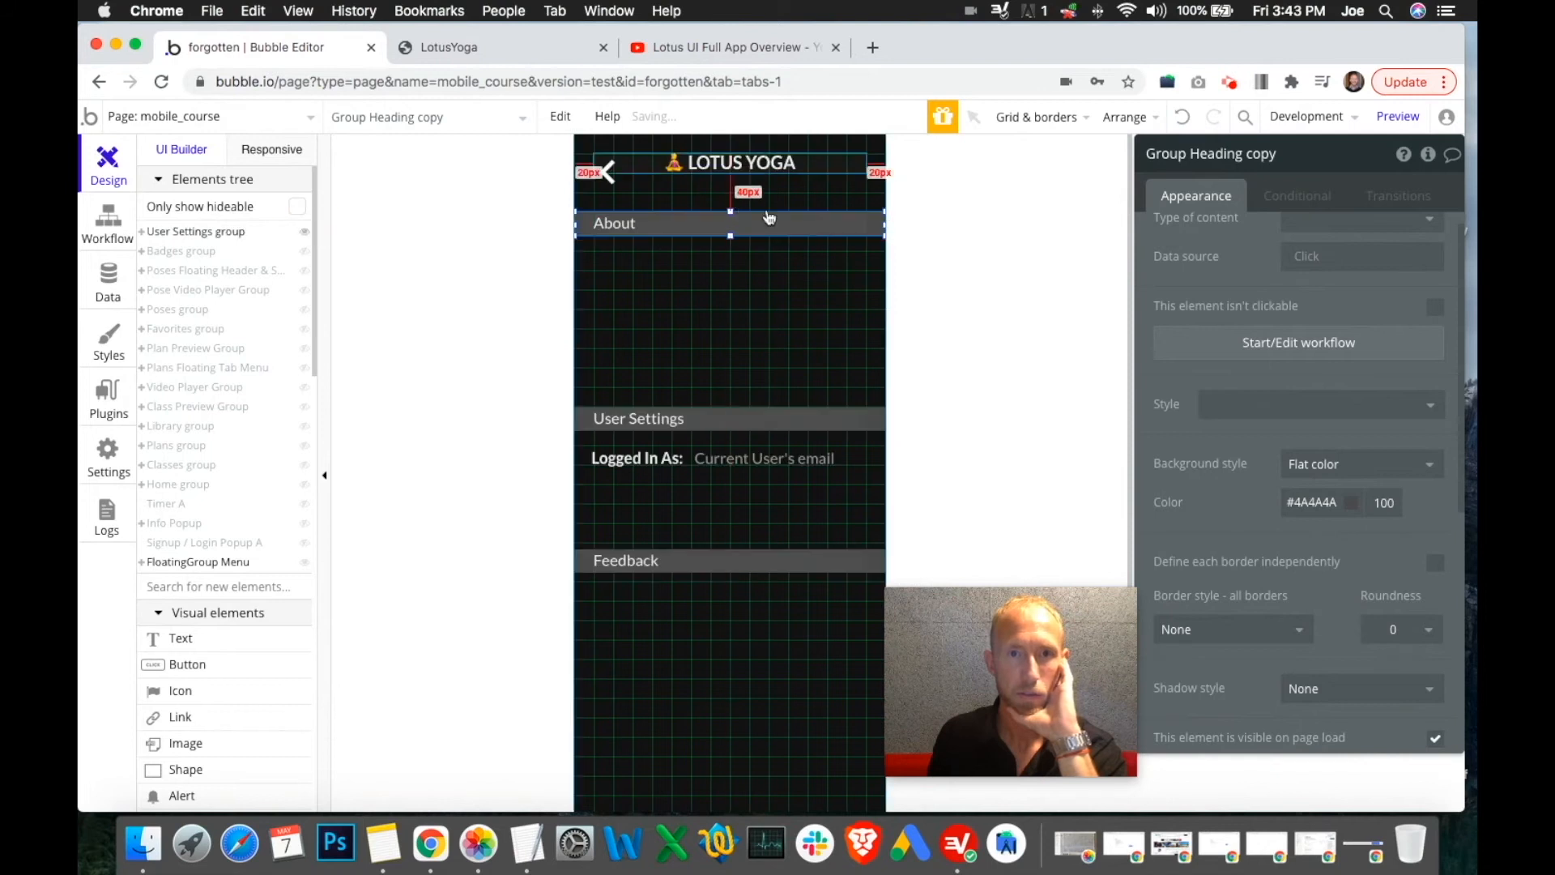
scroll(1393, 375, down, 5)
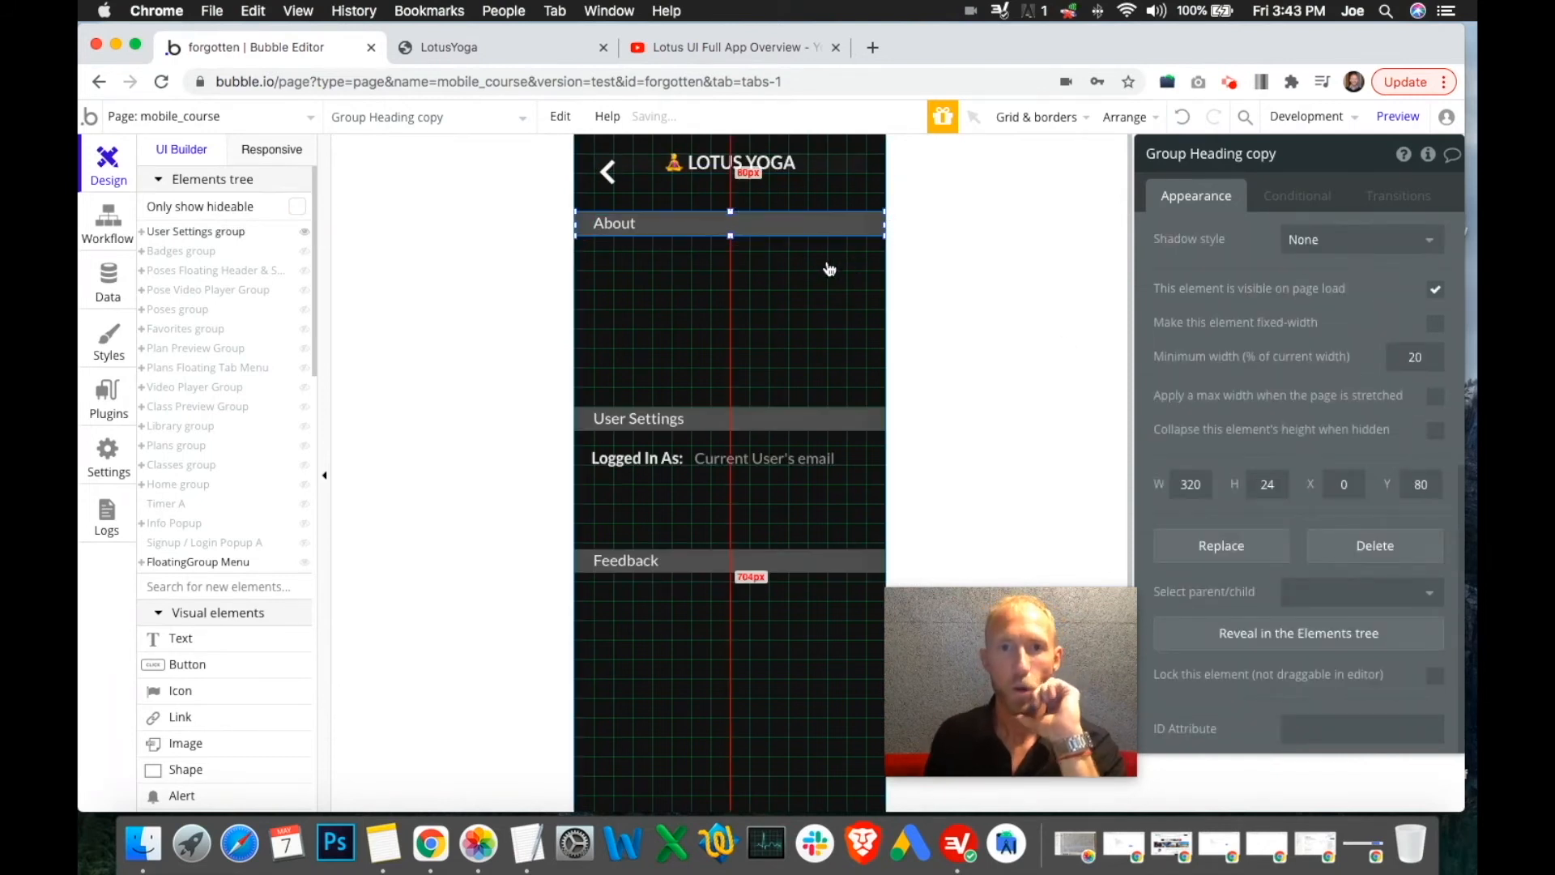
click(489, 46)
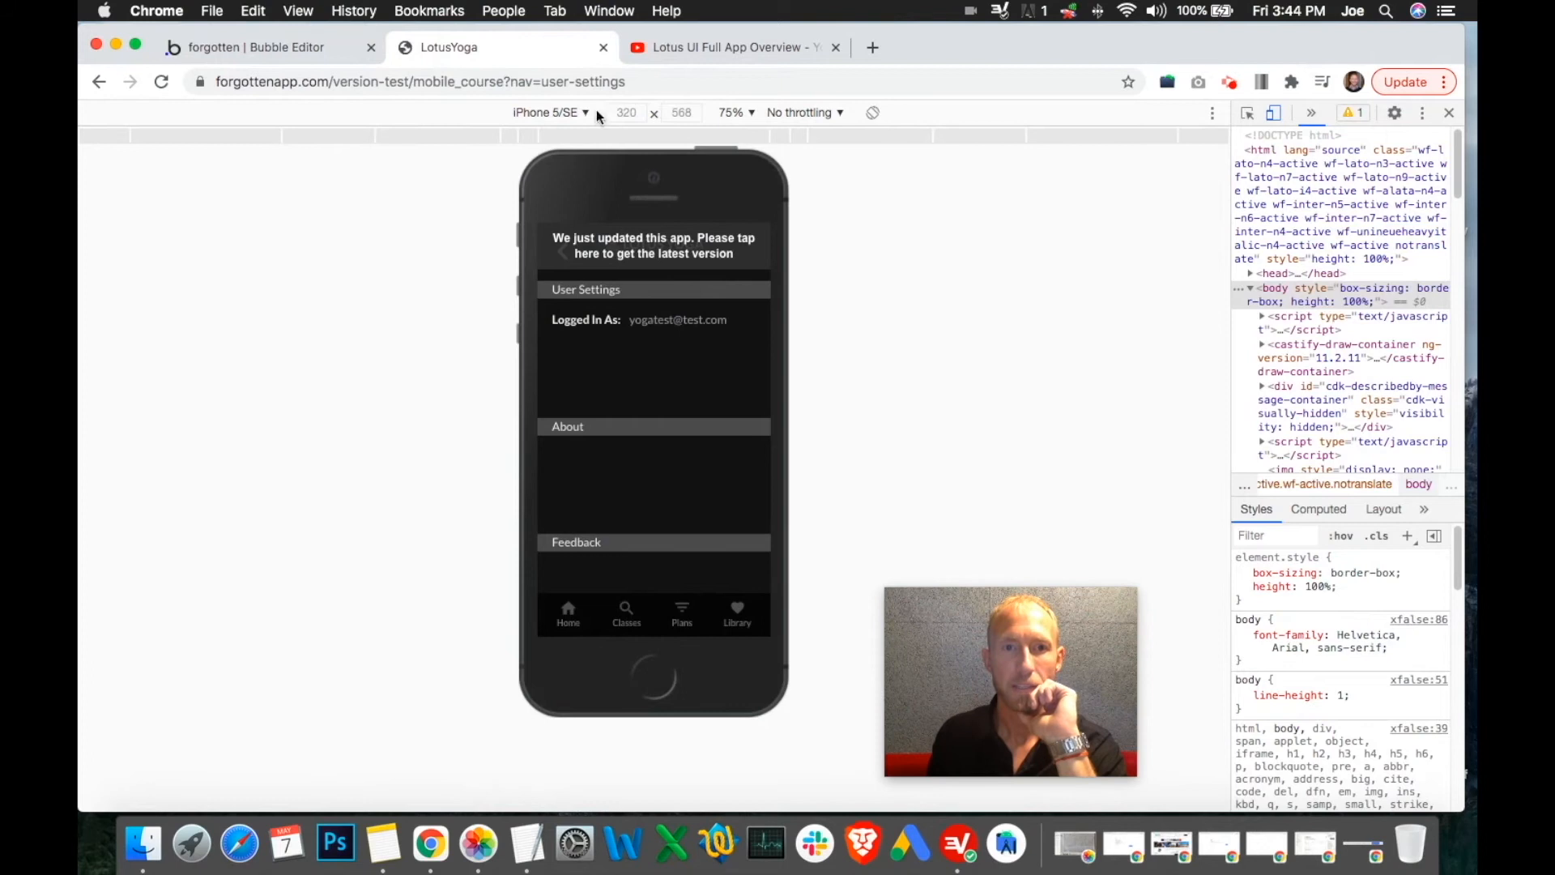
click(713, 47)
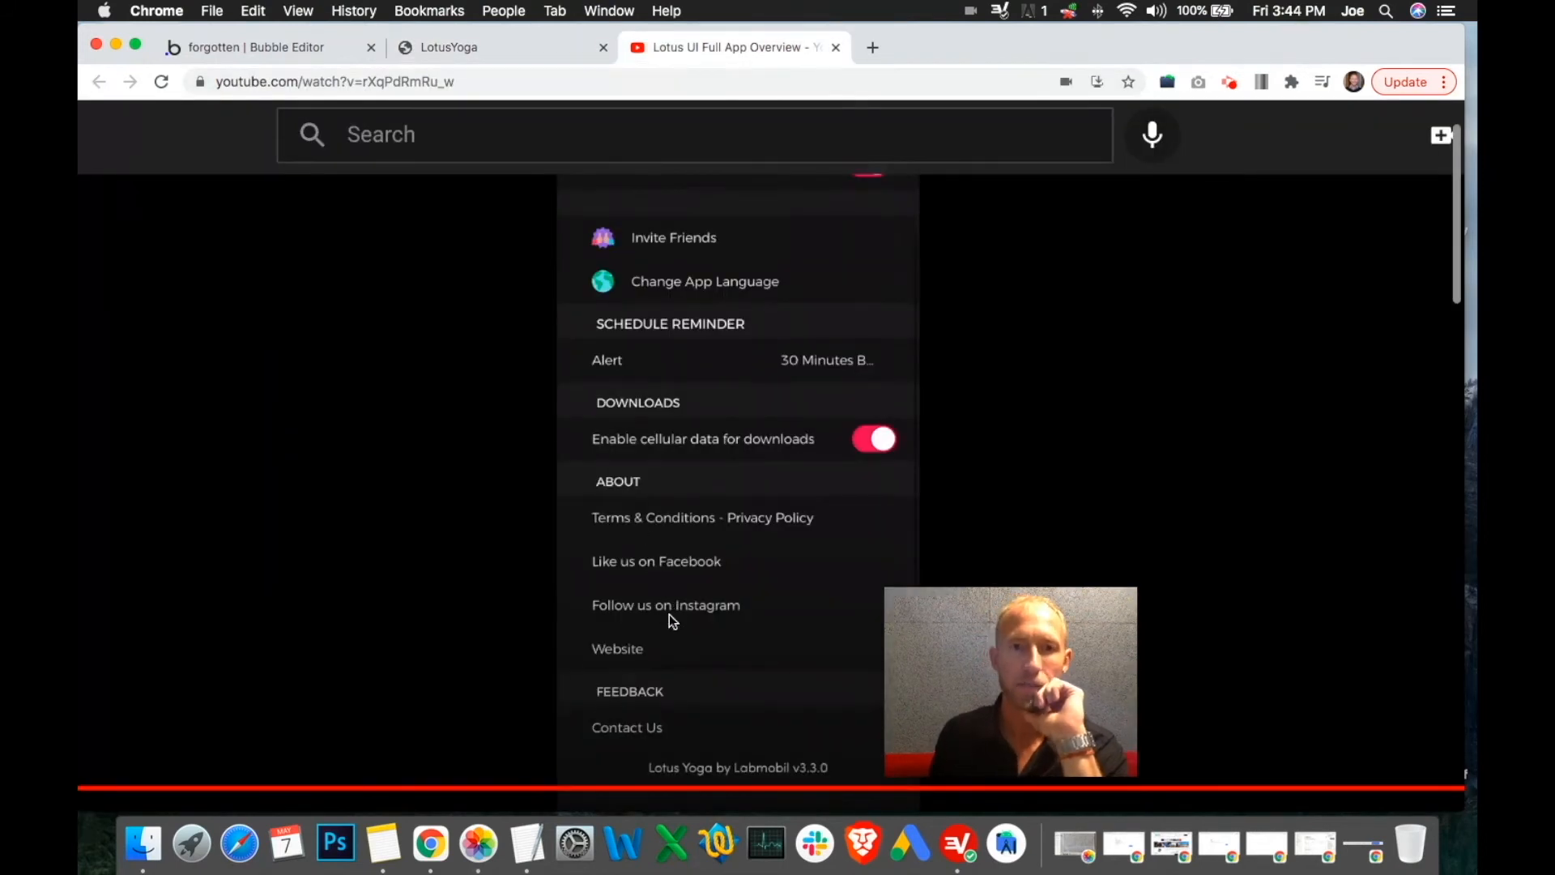
Draw a Link element under the About heading with an External URL destination
click(293, 46)
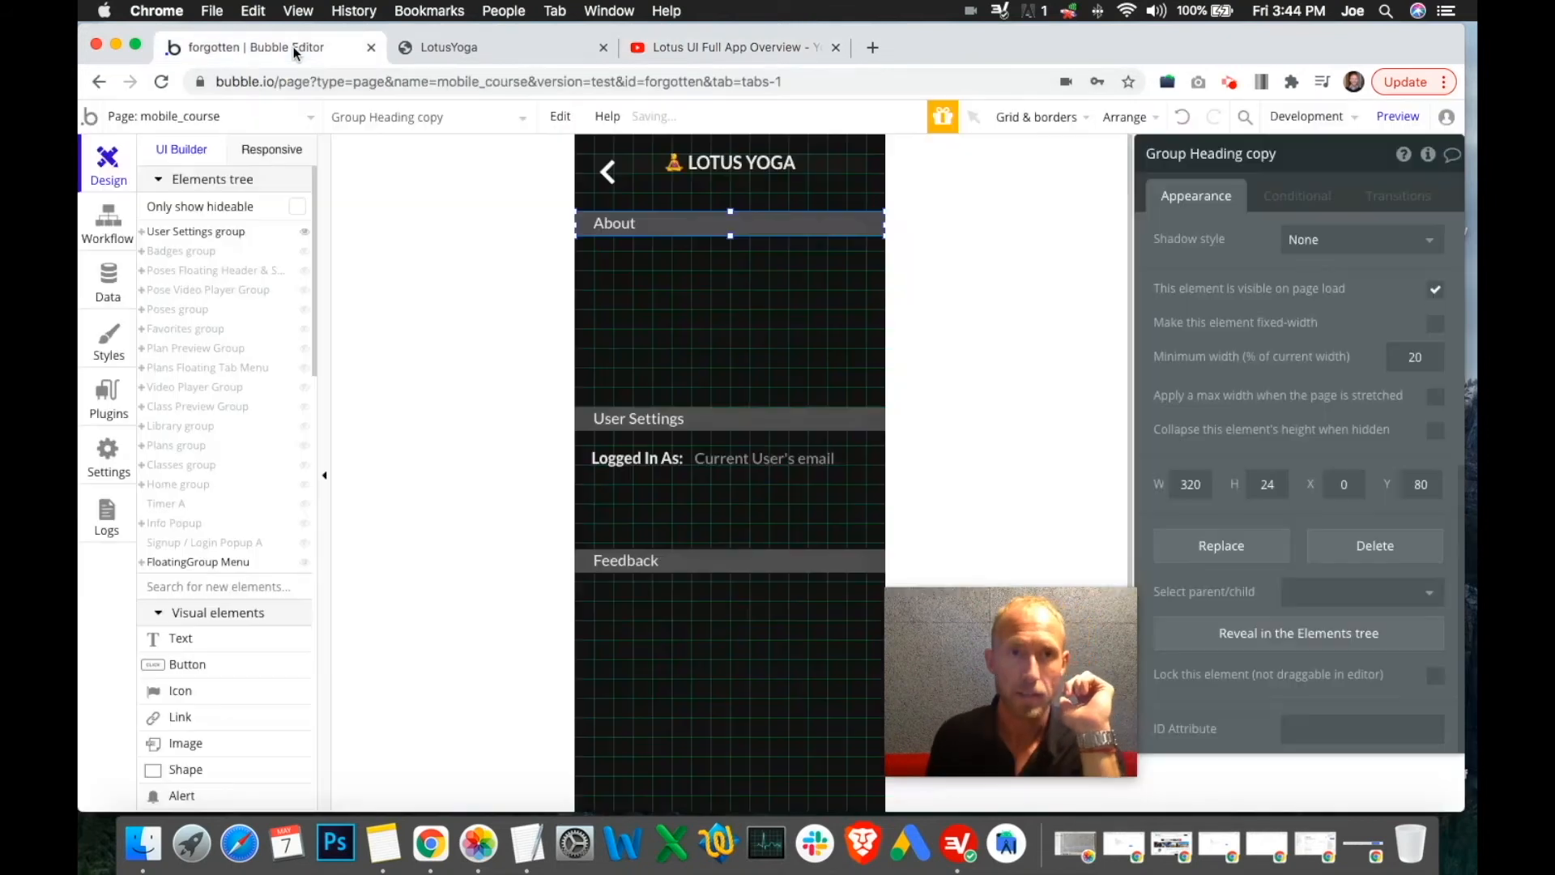
scroll(244, 569, down, 3)
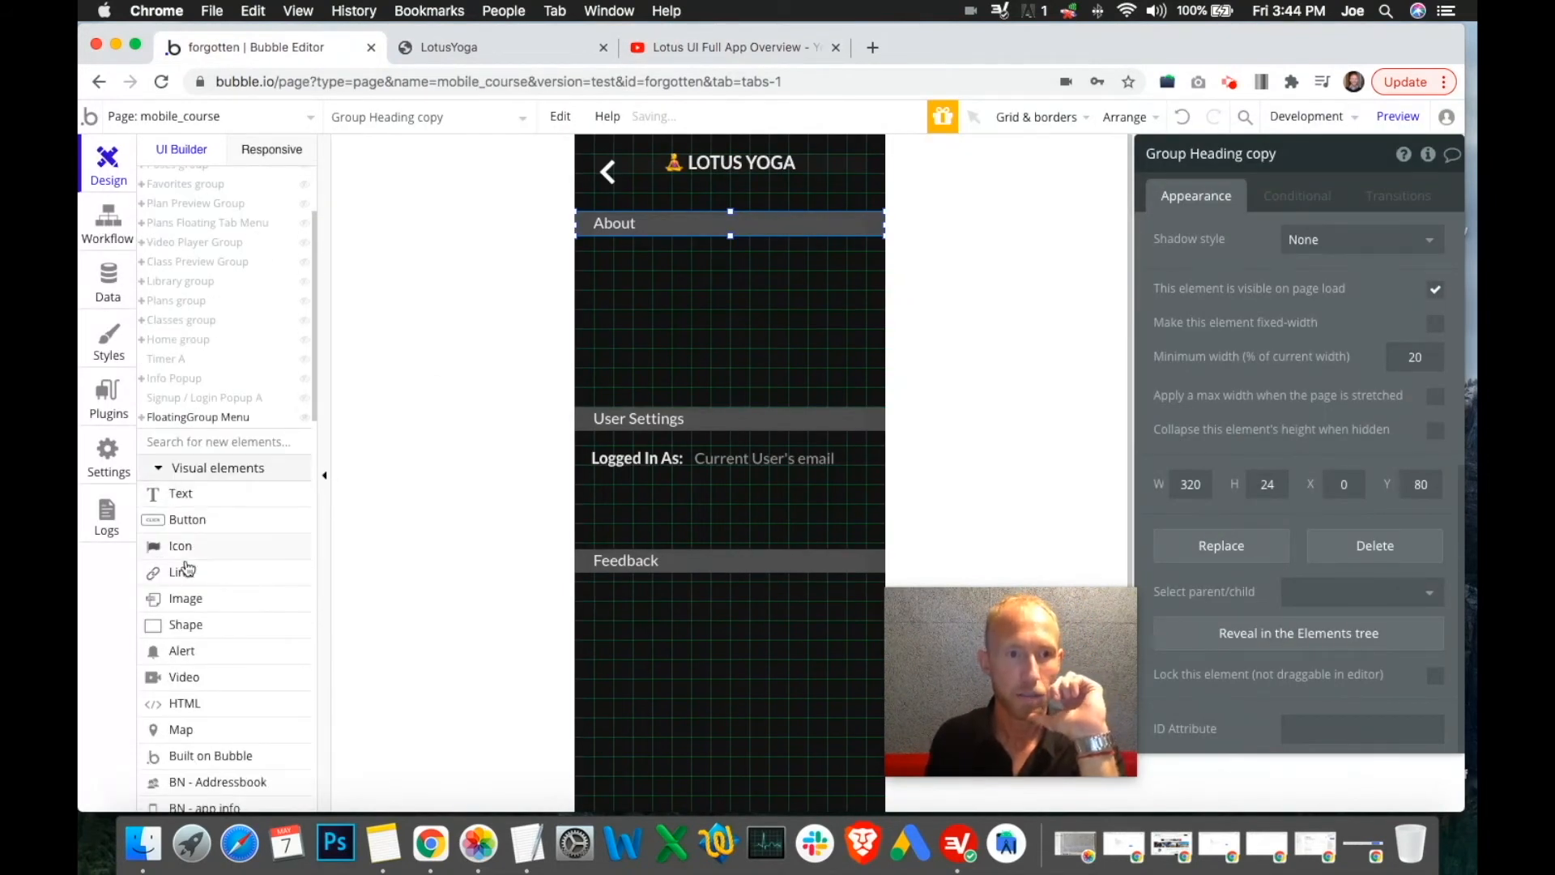
click(183, 576)
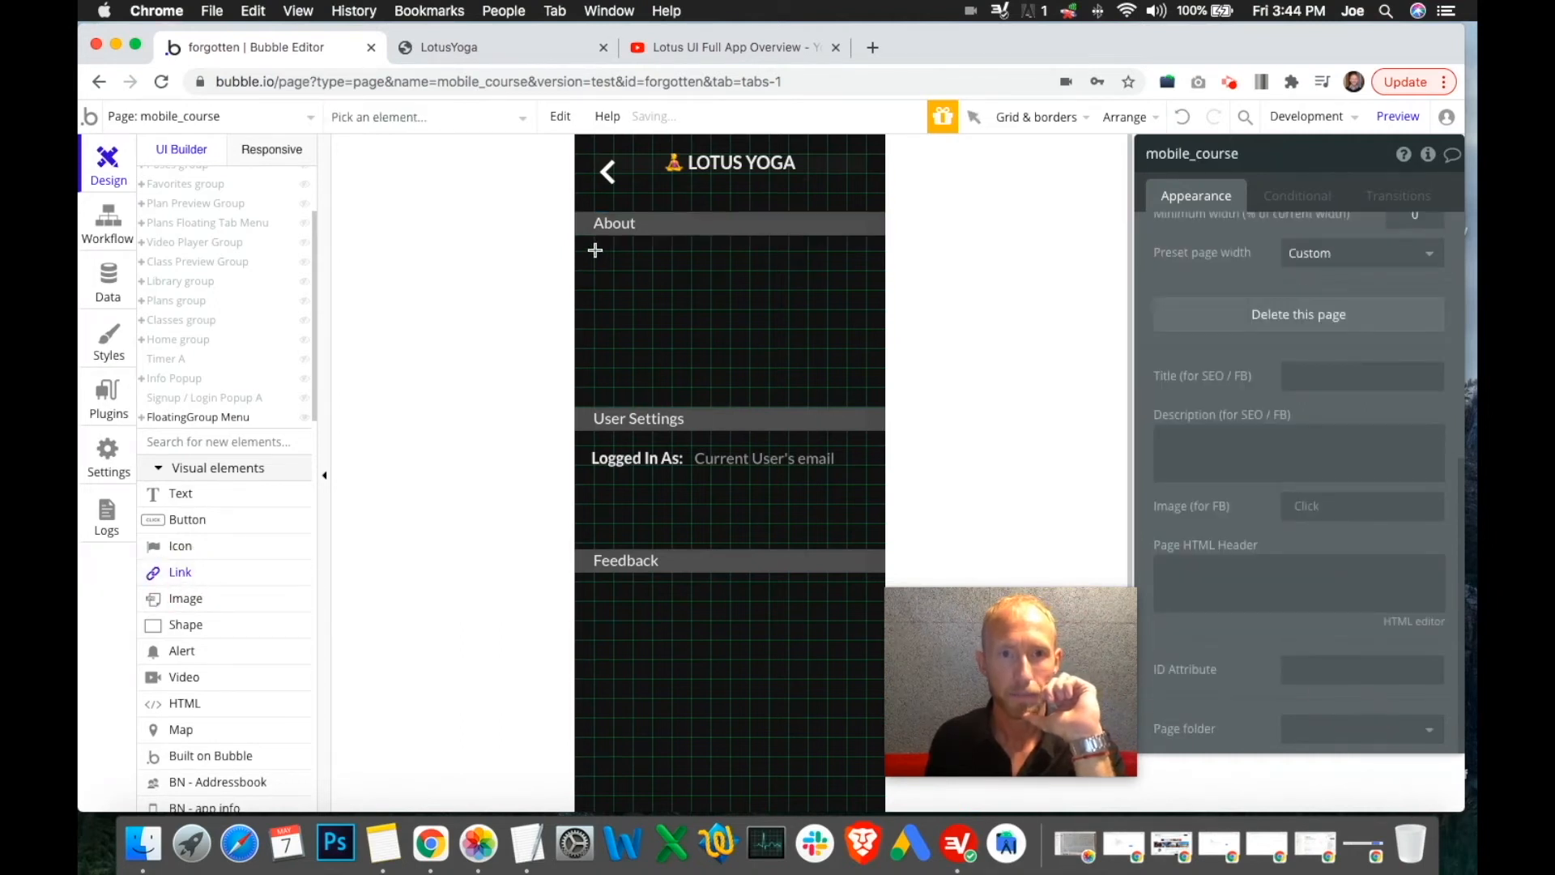
mouse_move(593, 253)
mouse_down()
mouse_move(732, 302)
mouse_move(774, 275)
mouse_move(866, 269)
mouse_up()
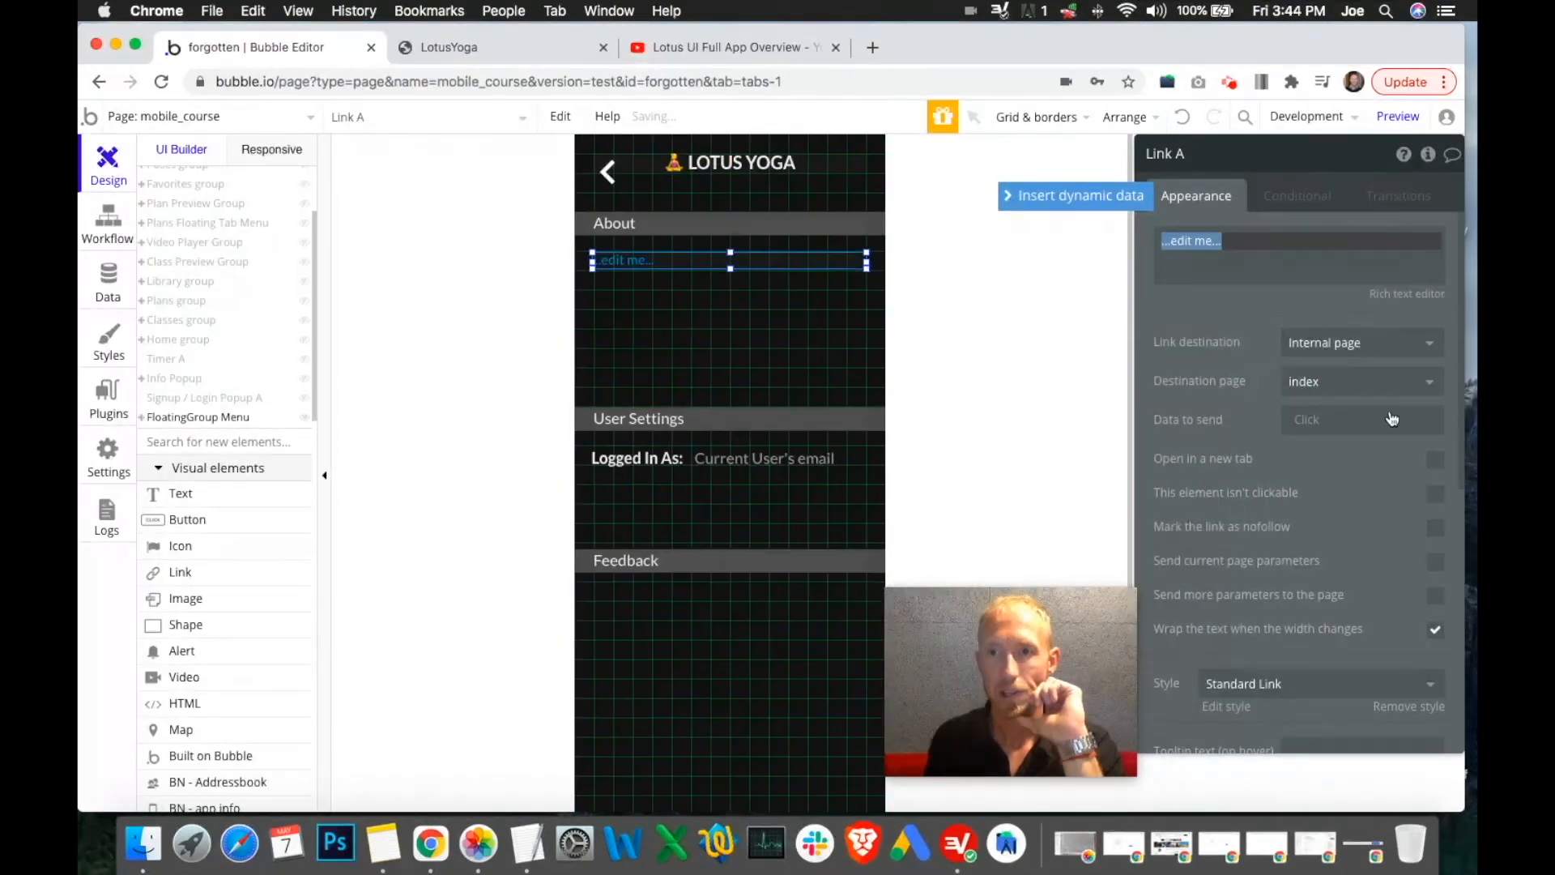
click(1388, 344)
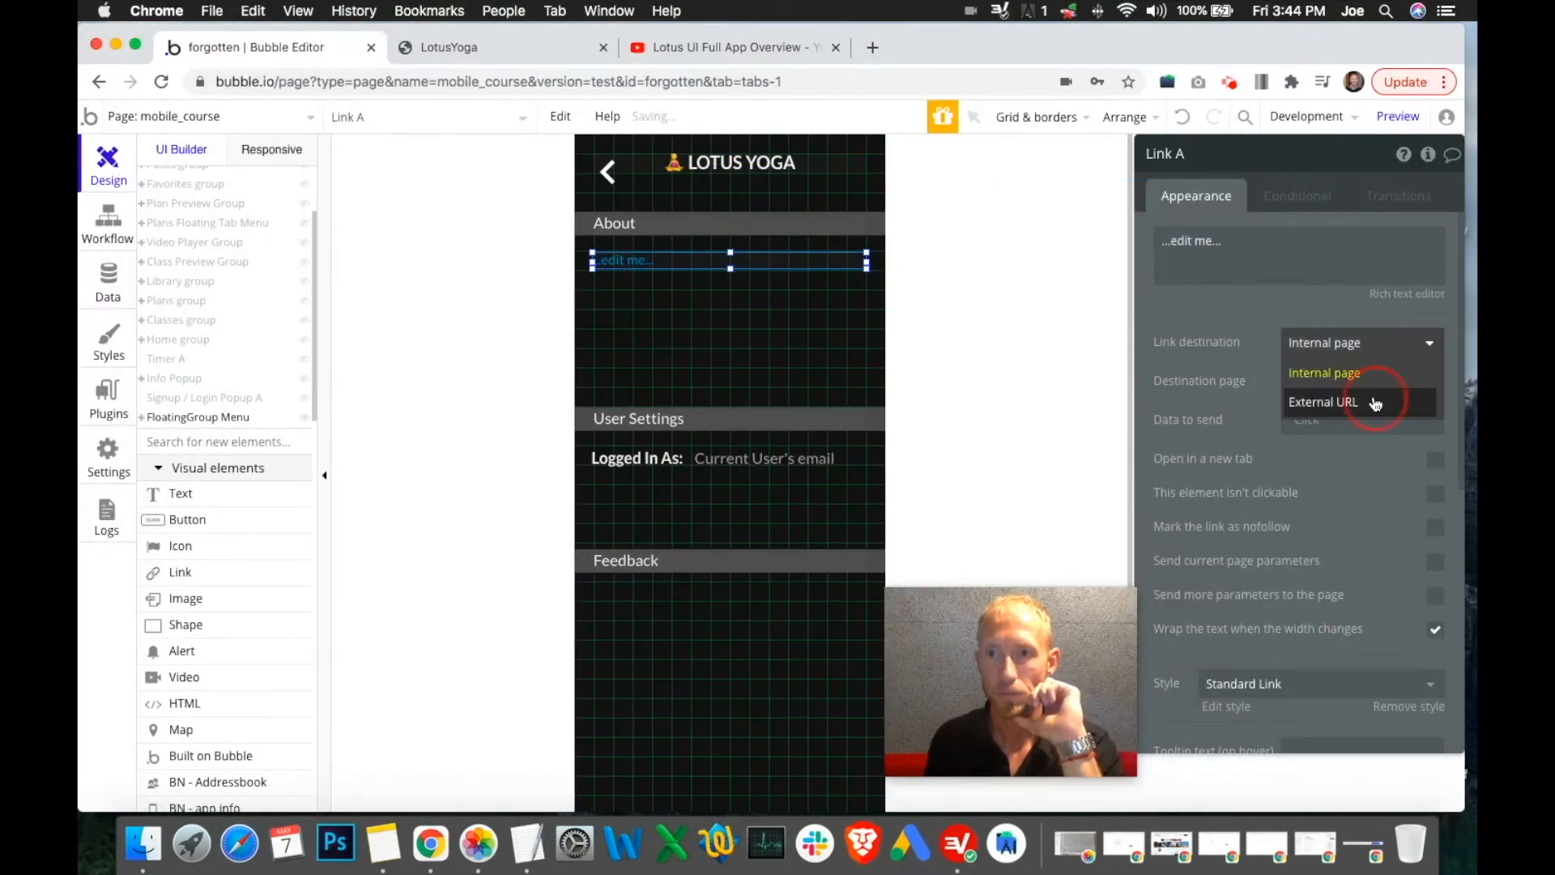
click(1374, 402)
click(1331, 378)
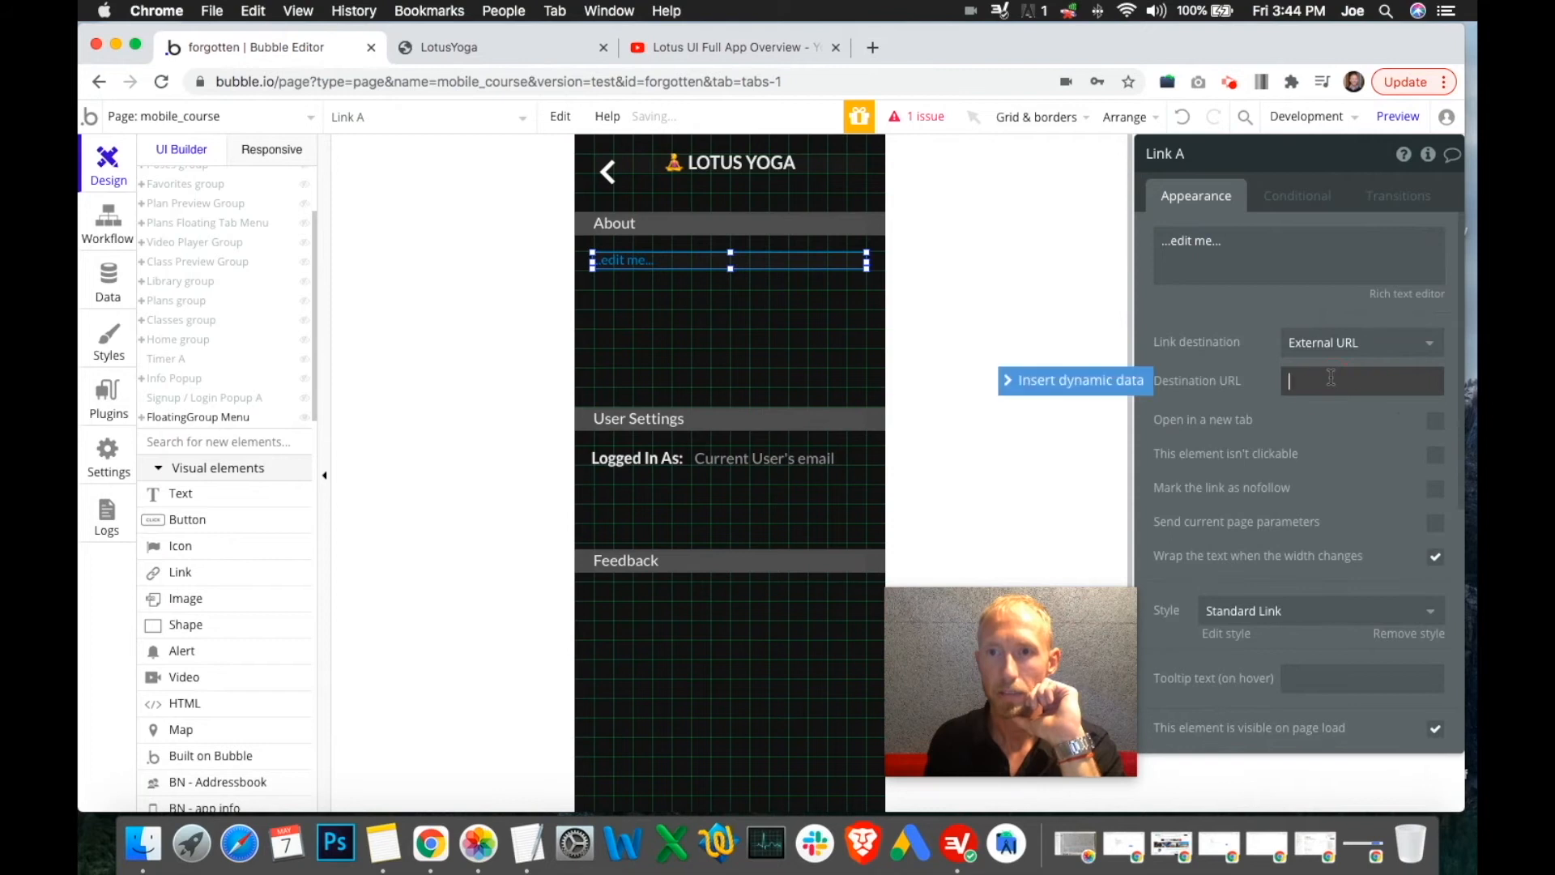
click(1183, 154)
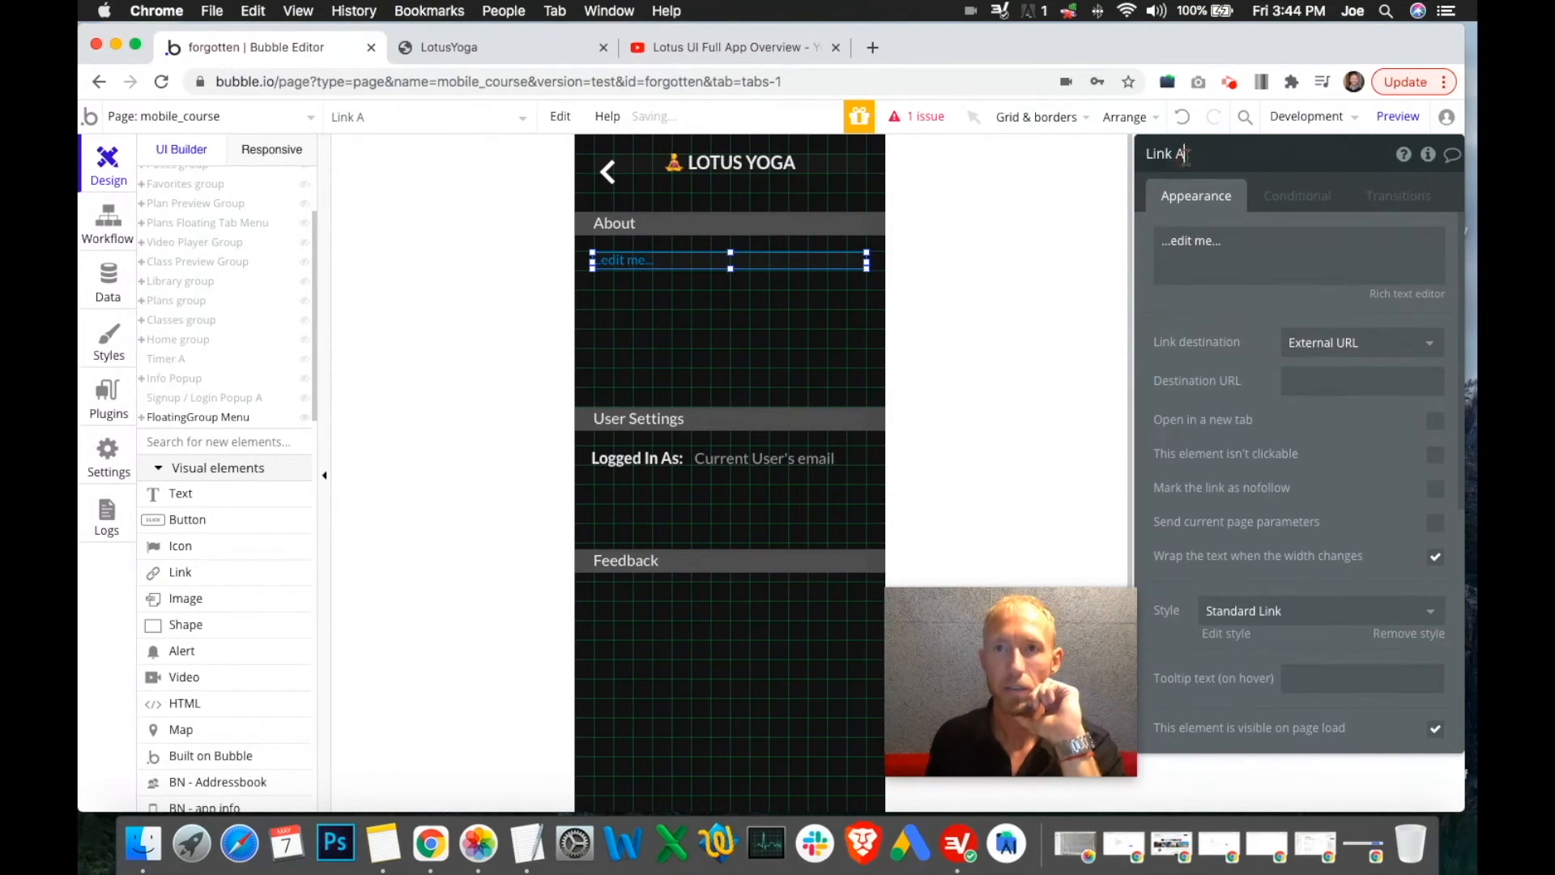
Set the link's text colour to white #FAFAFA
scroll(1308, 567, down, 5)
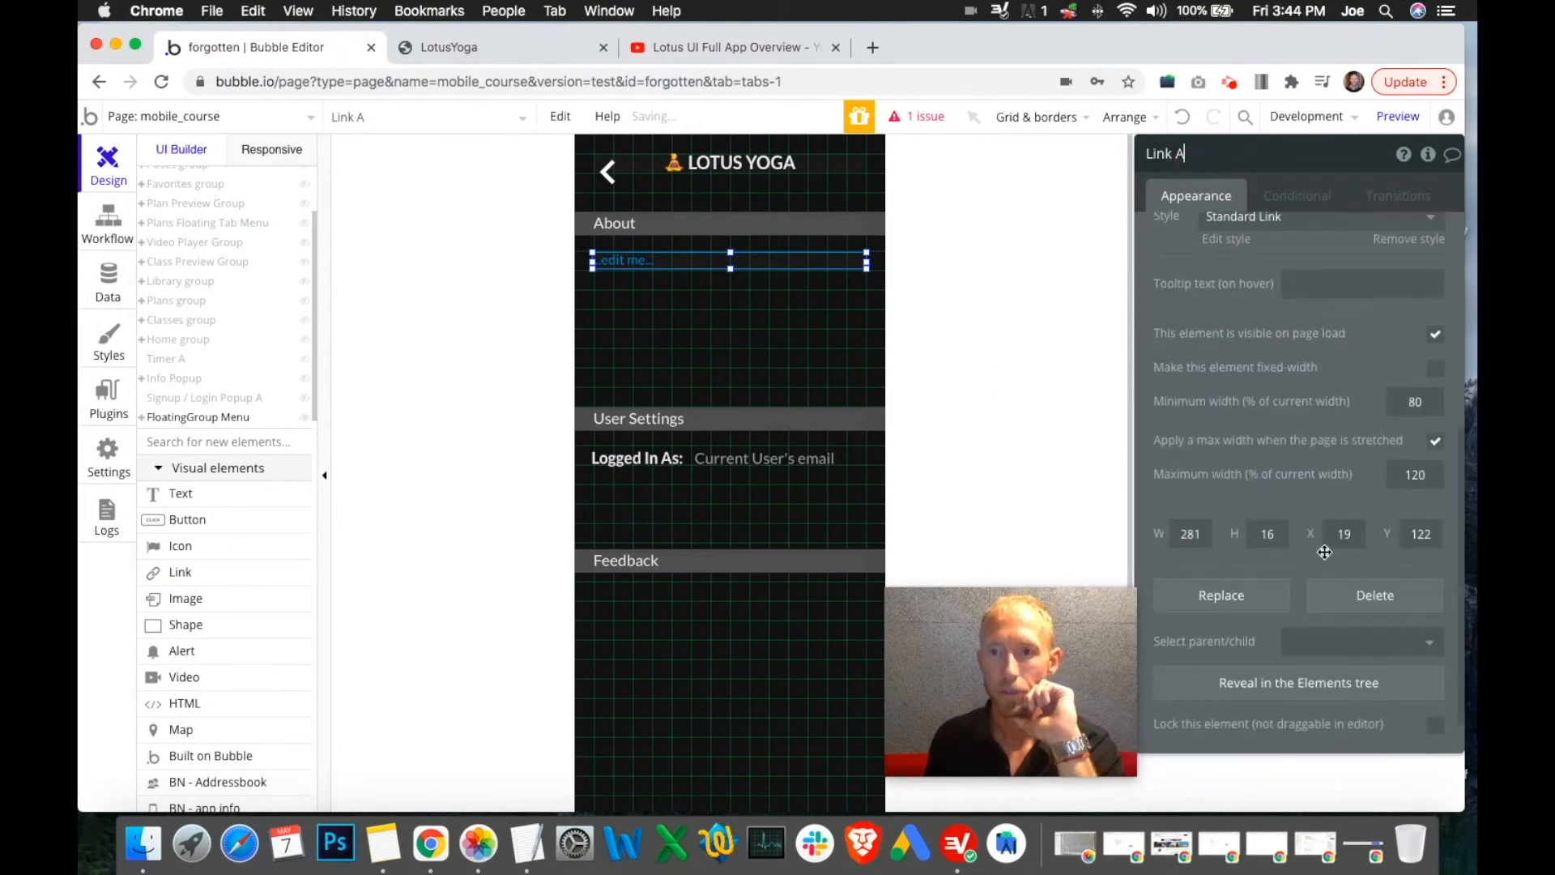
scroll(1308, 620, up, 5)
click(1308, 614)
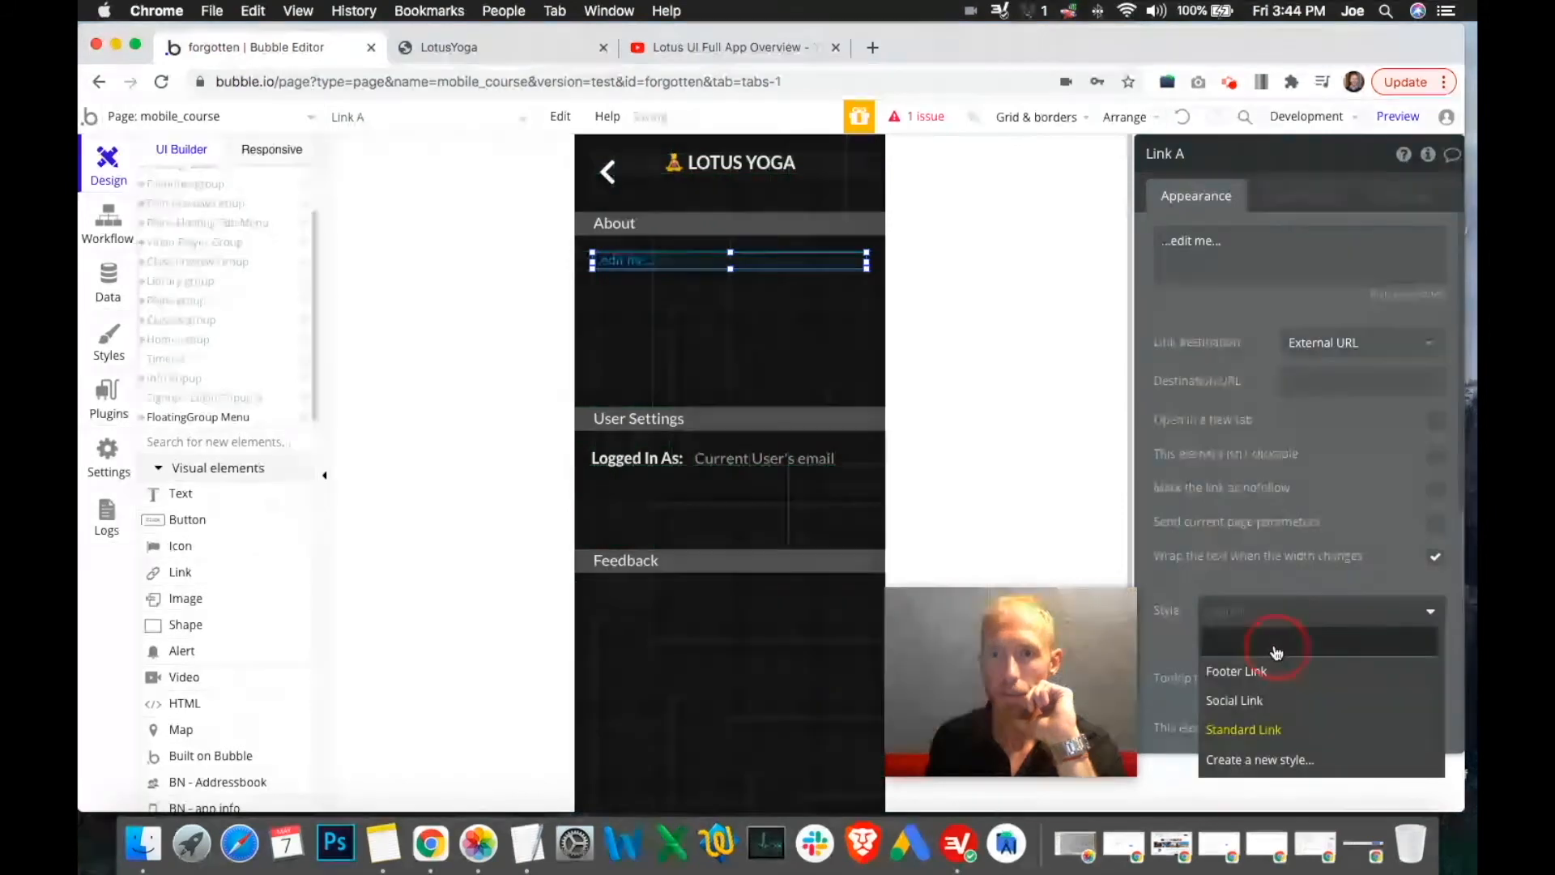
scroll(1284, 599, down, 3)
scroll(1328, 515, up, 3)
scroll(1341, 530, down, 5)
click(1420, 350)
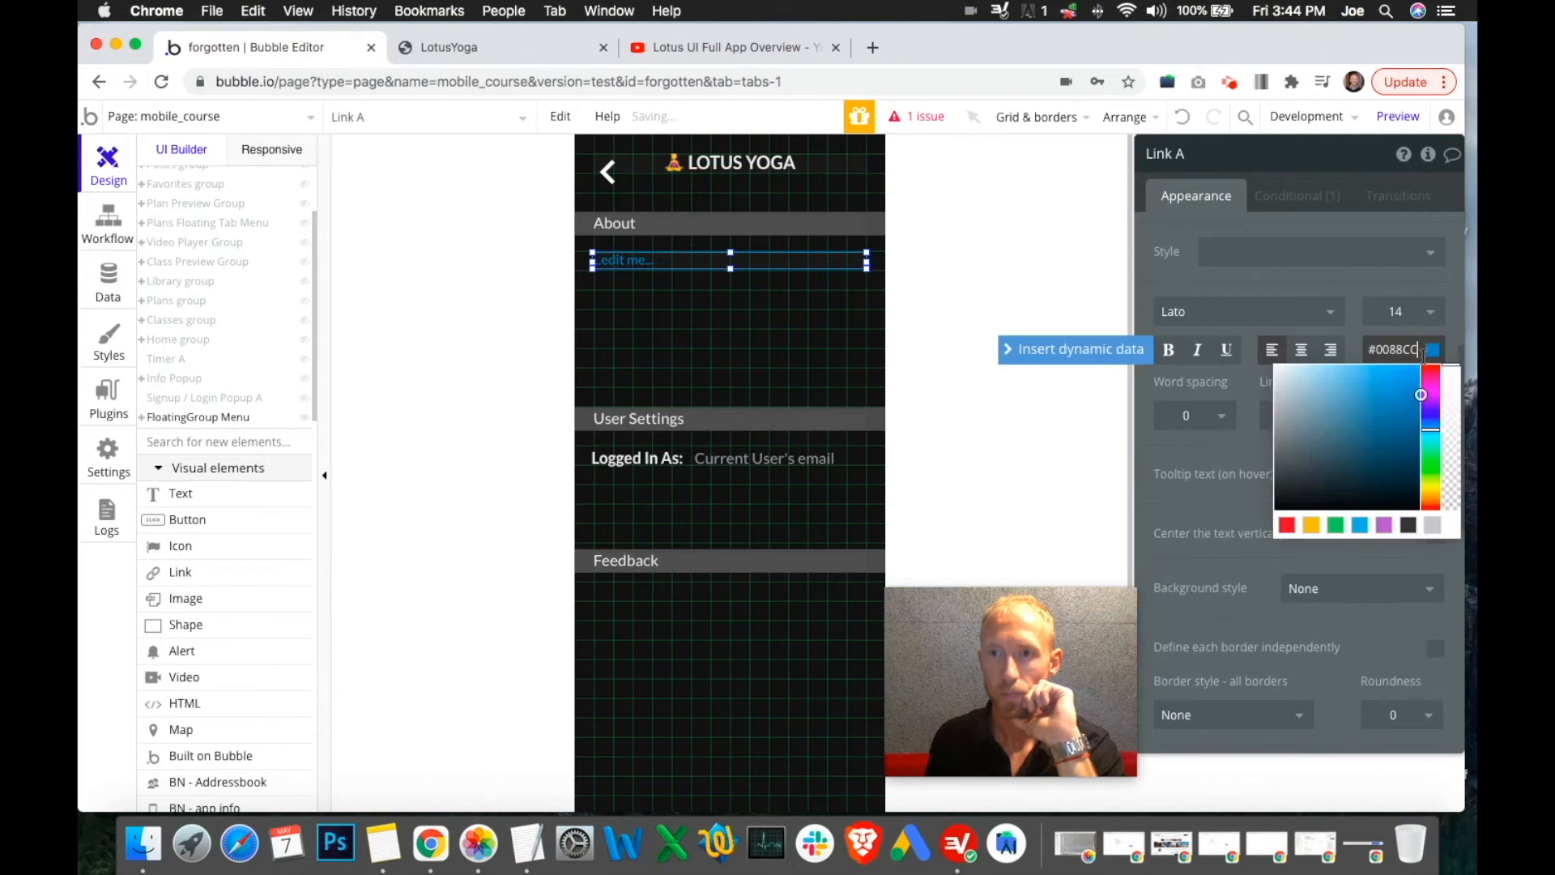
drag(1302, 375, 1265, 361)
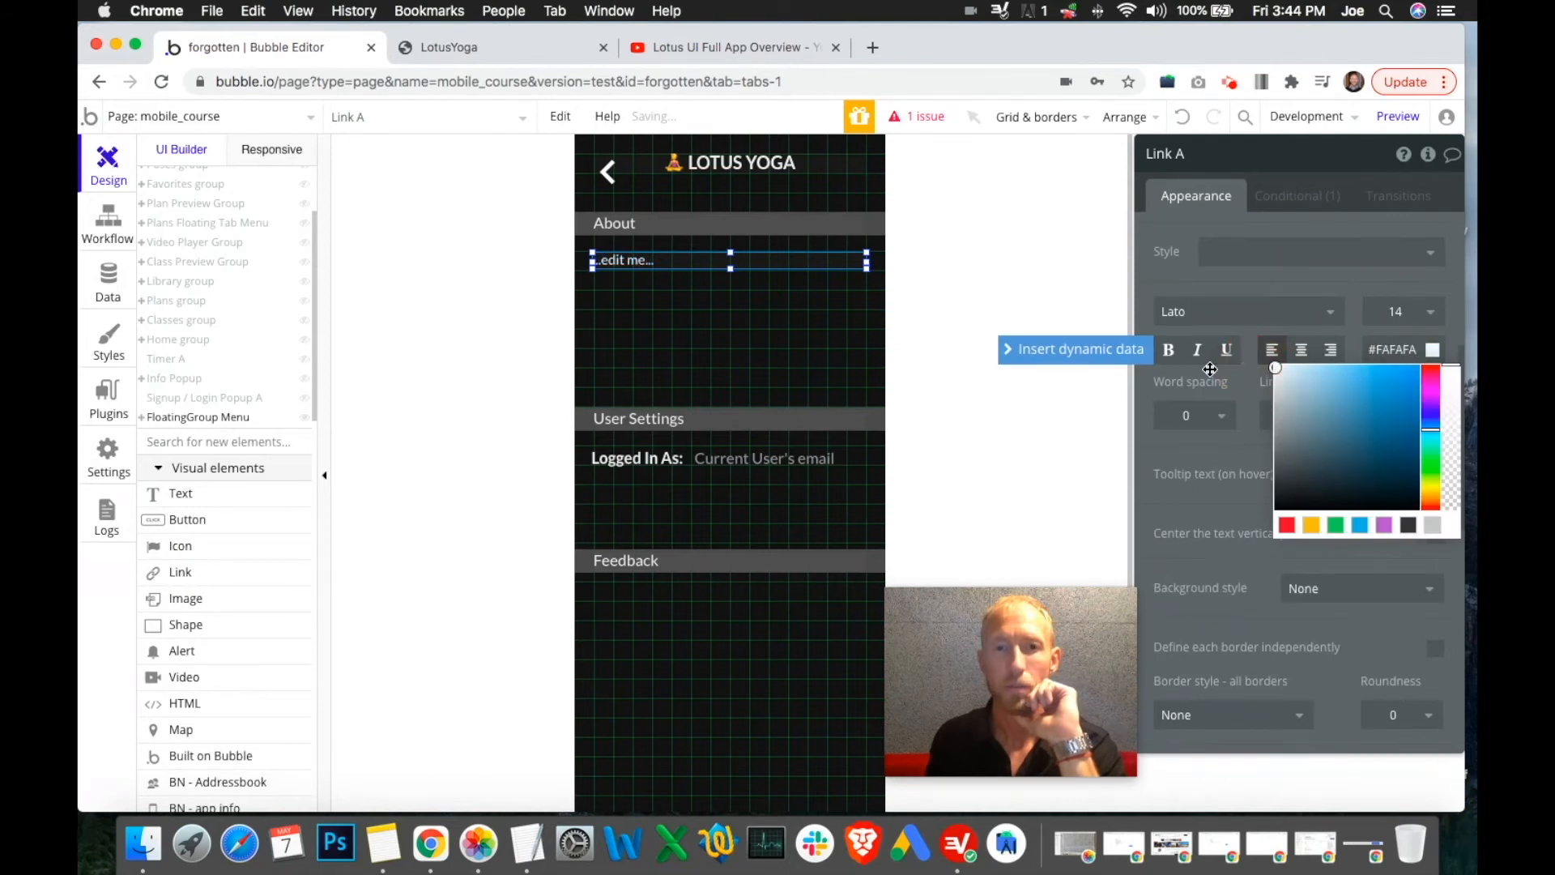
click(1358, 321)
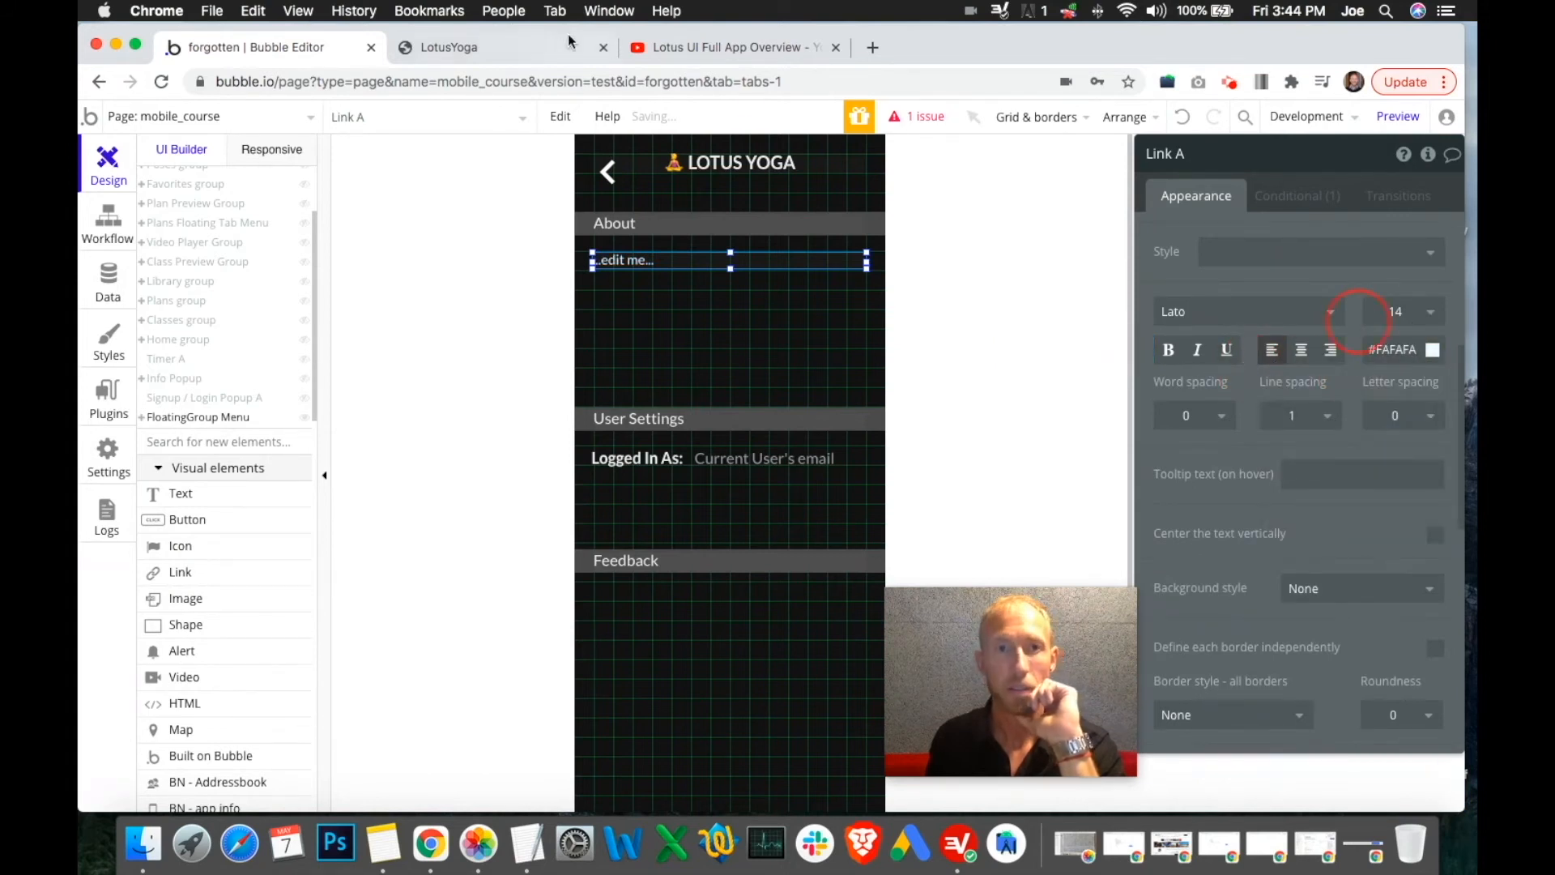
click(558, 47)
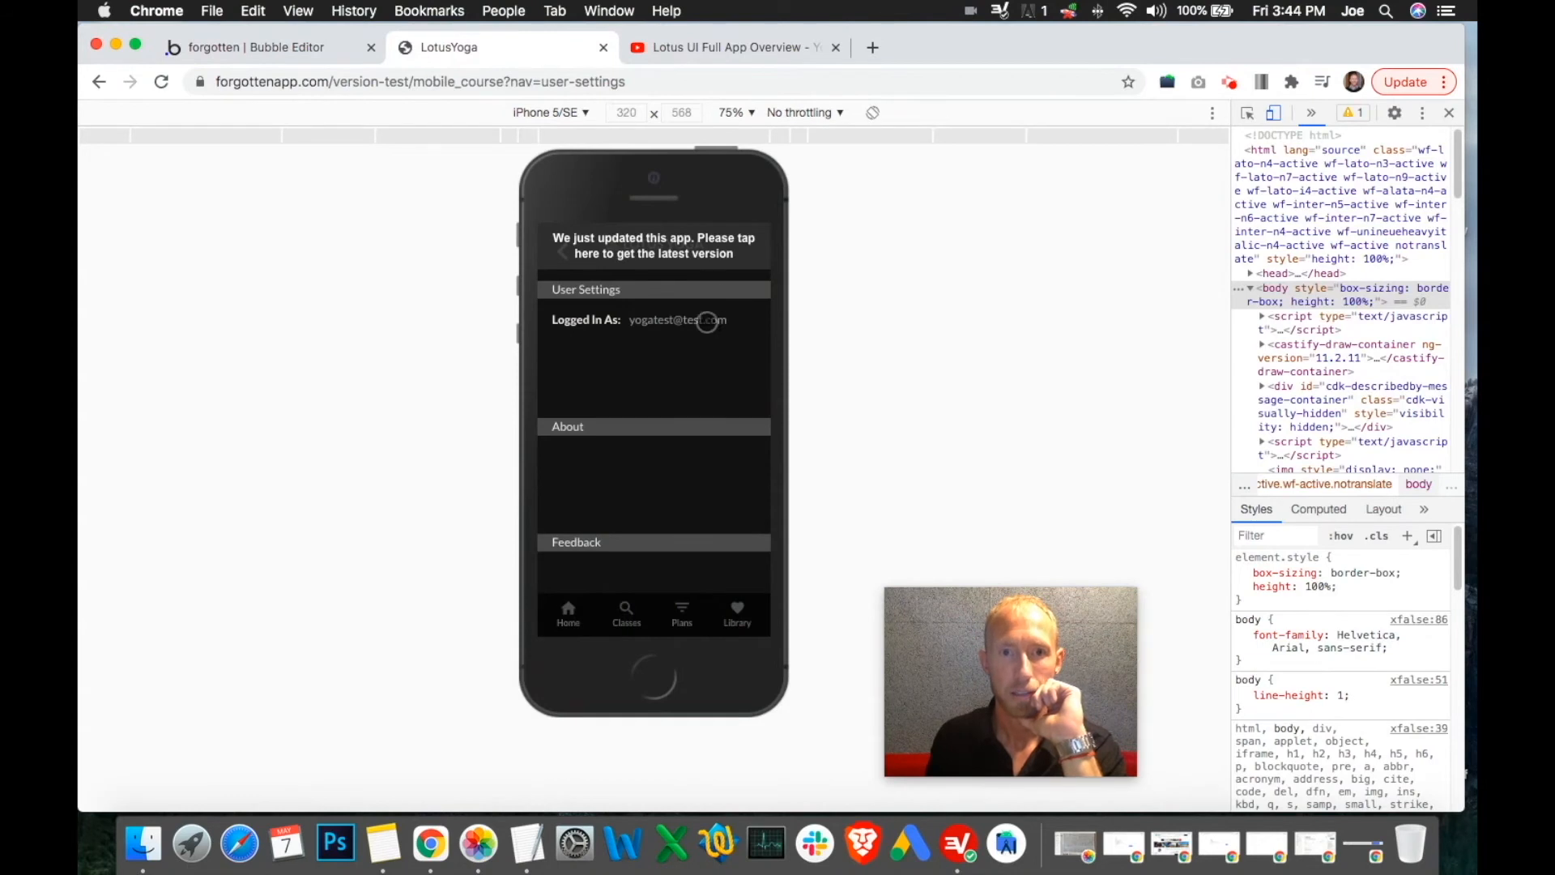
click(243, 47)
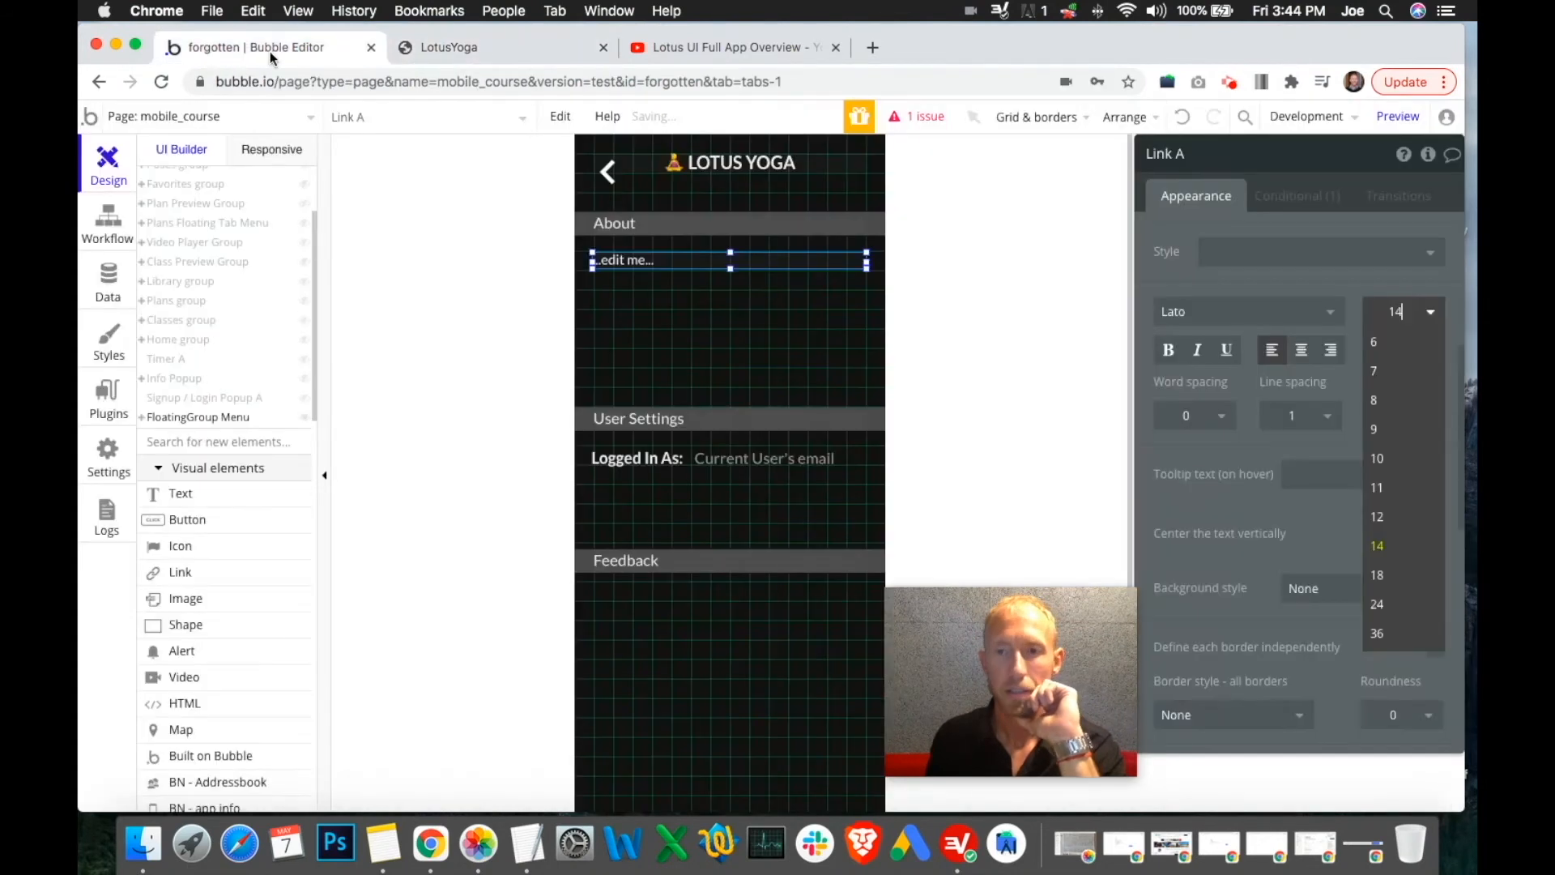
Give the link font size 18 and height 20
click(1377, 575)
scroll(1302, 609, down, 5)
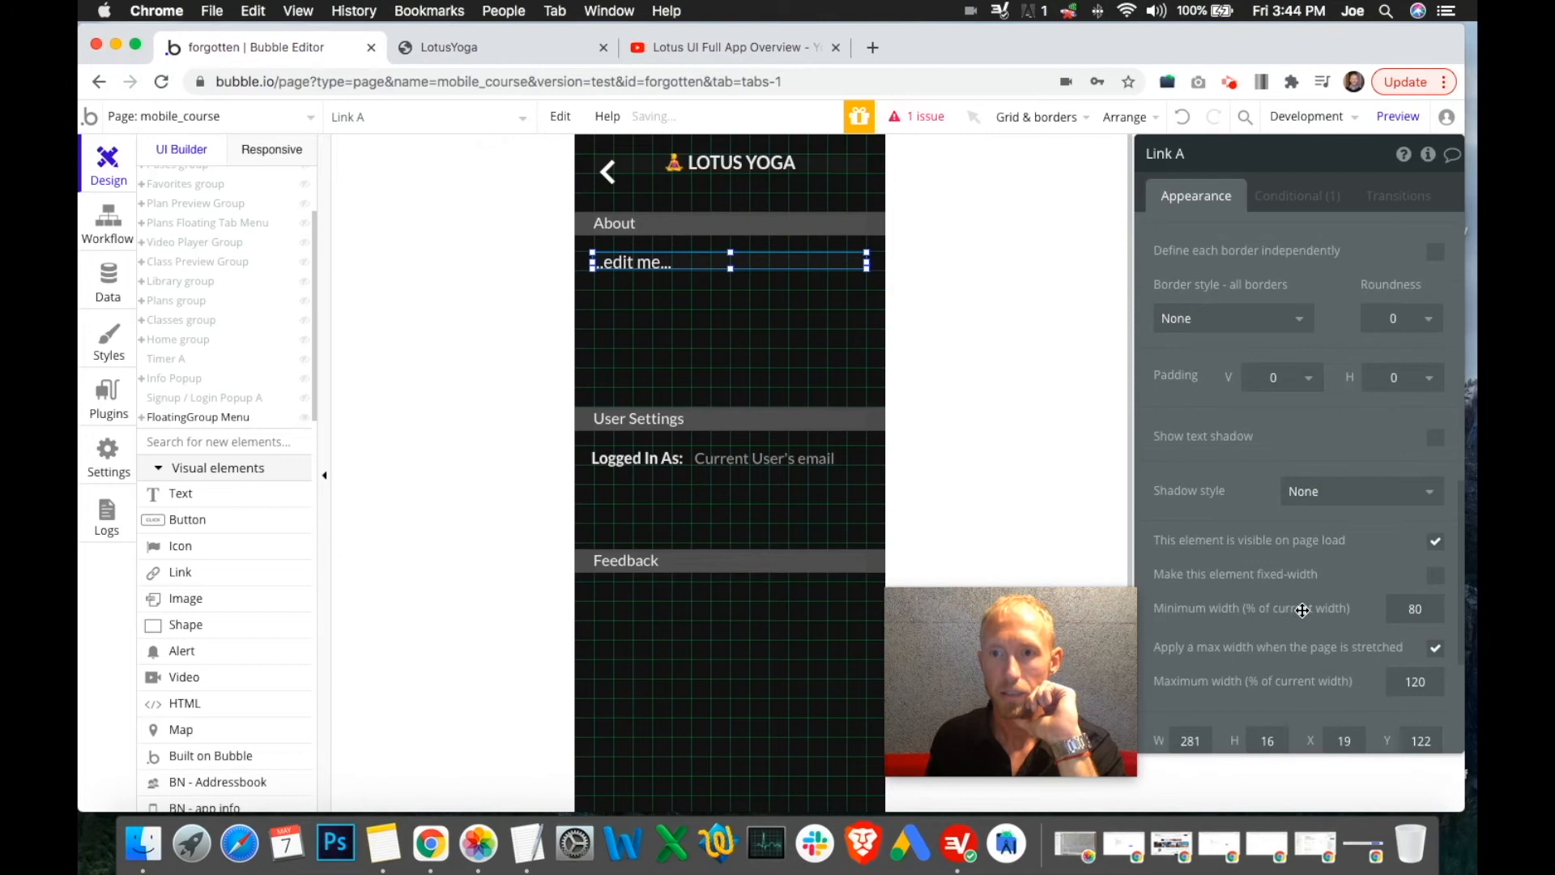
scroll(1298, 533, up, 5)
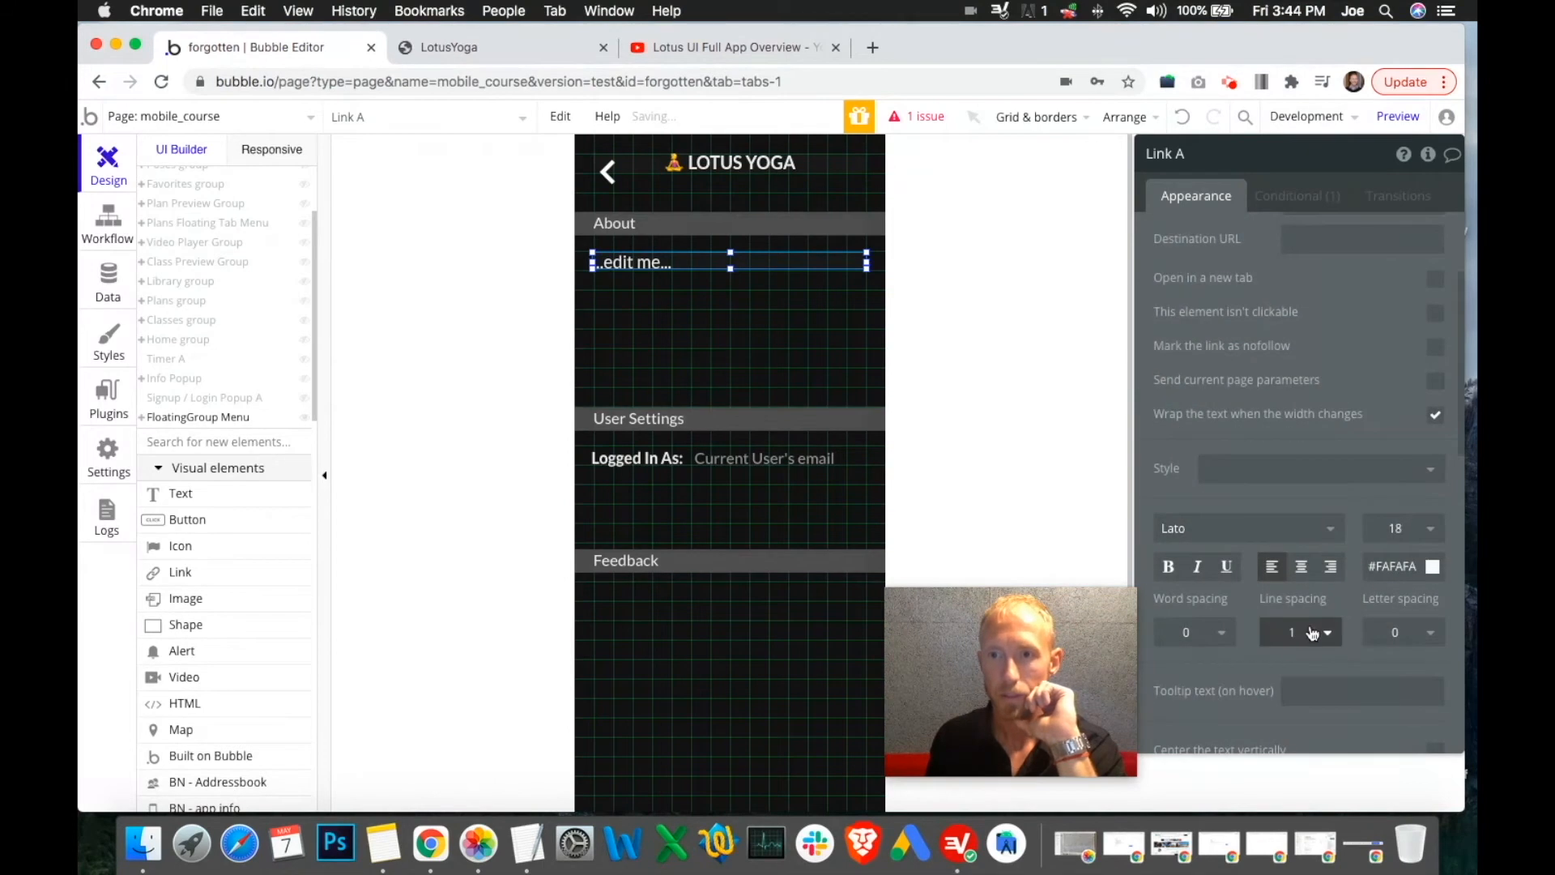
click(1319, 636)
scroll(1313, 590, down, 10)
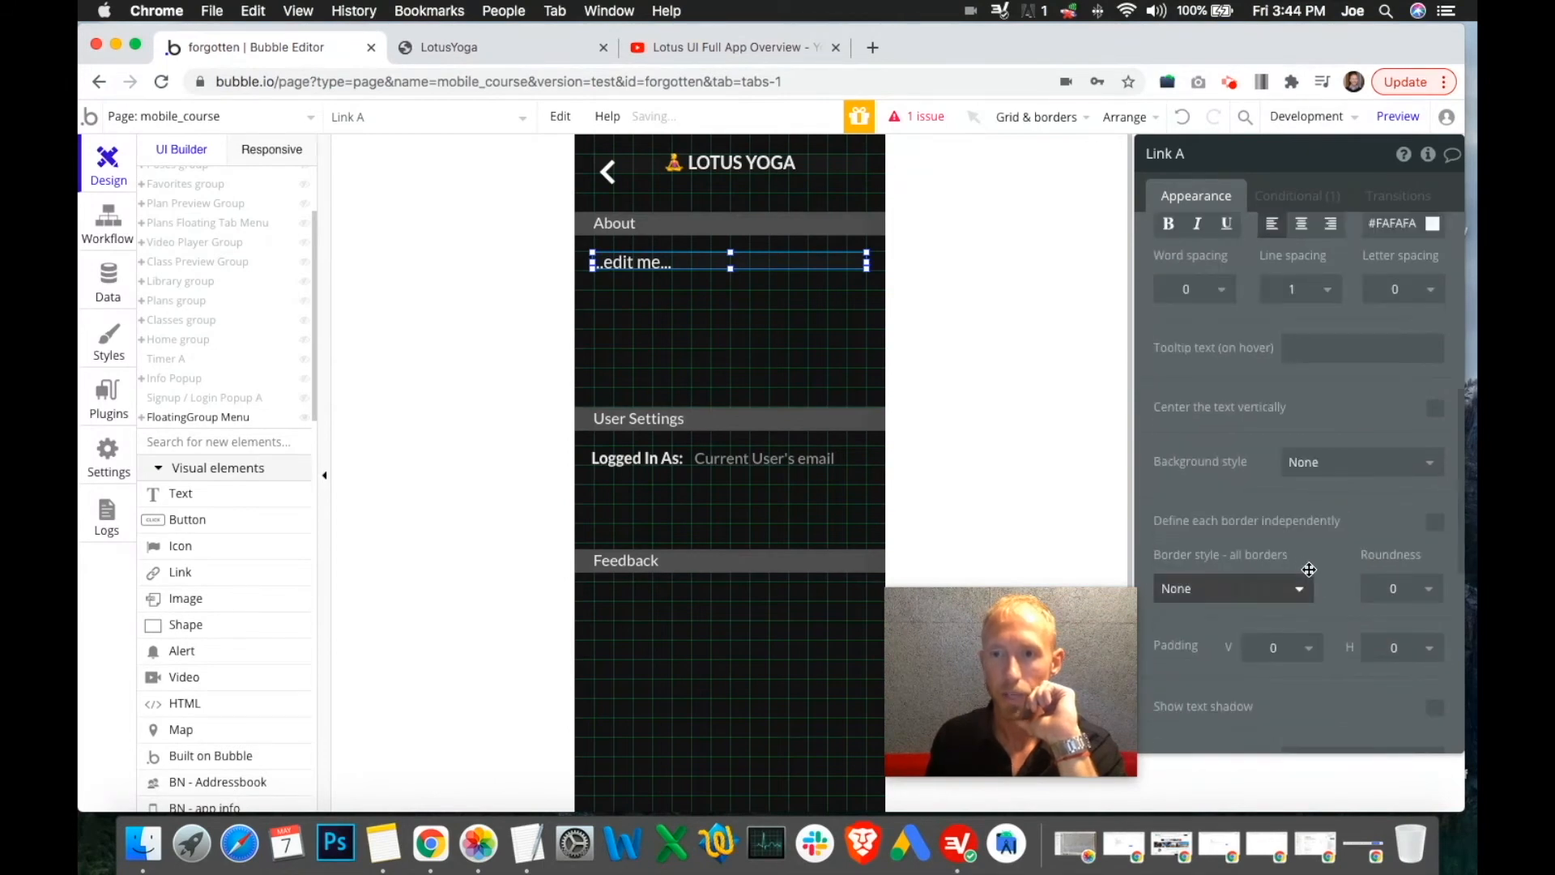
double_click(1249, 484)
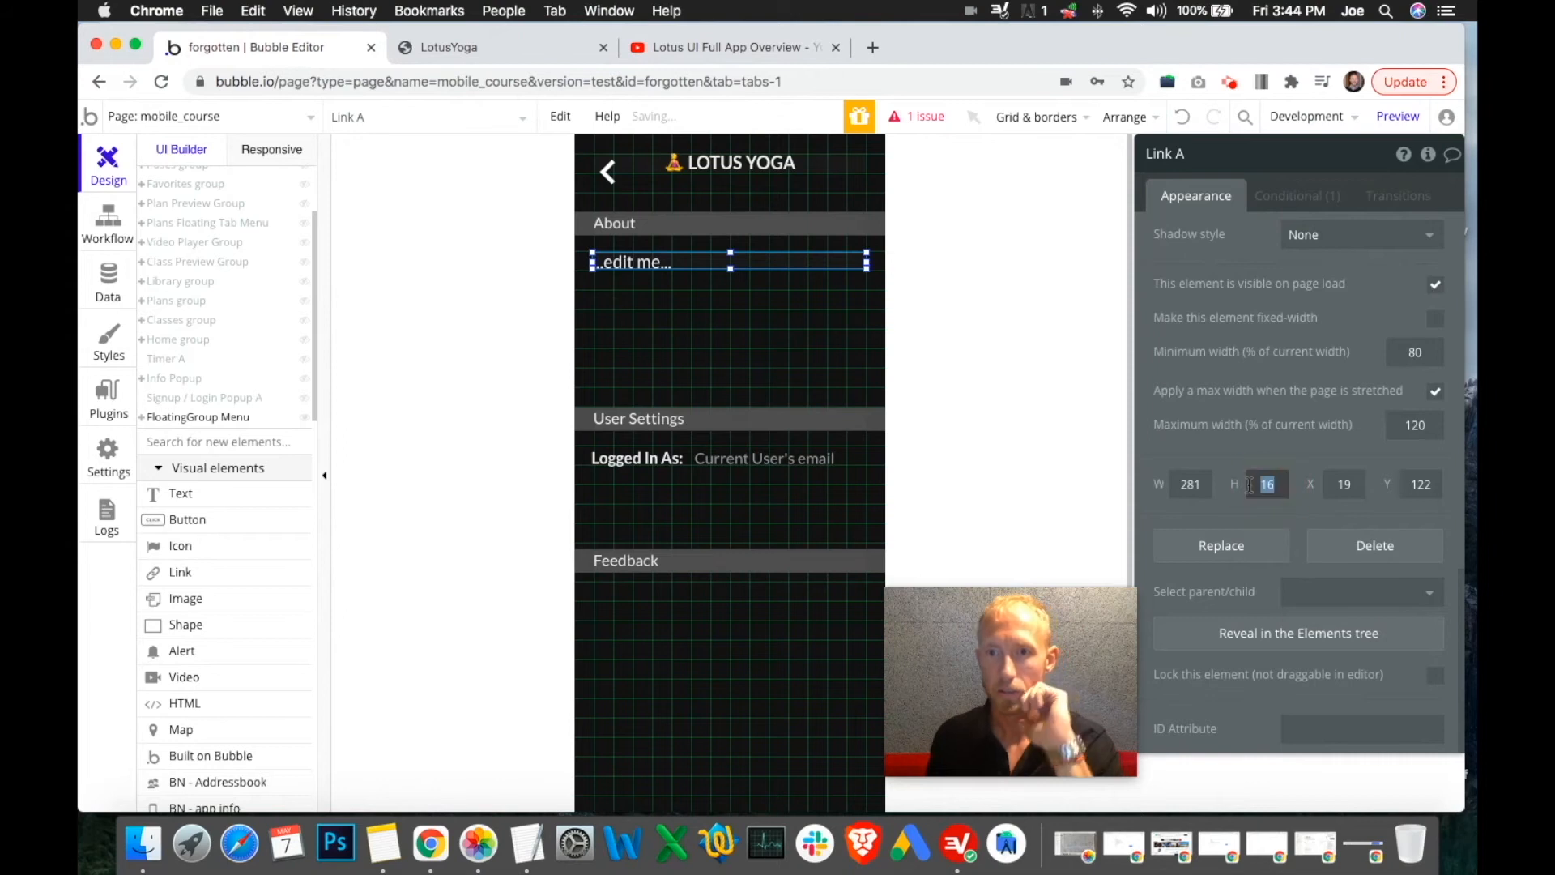
text(20)
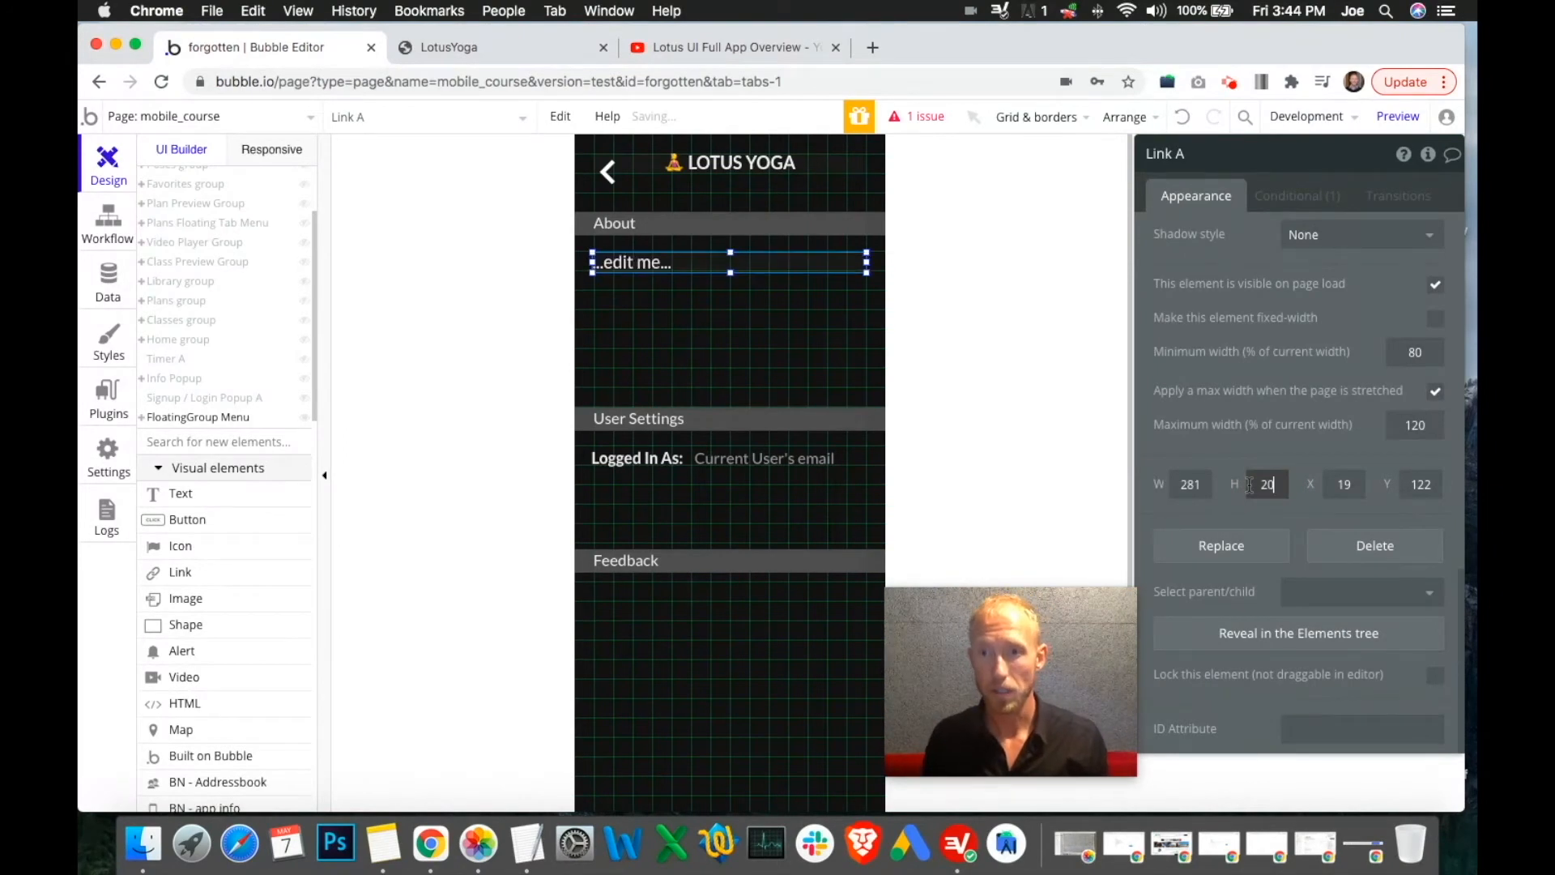
scroll(1296, 526, up, 5)
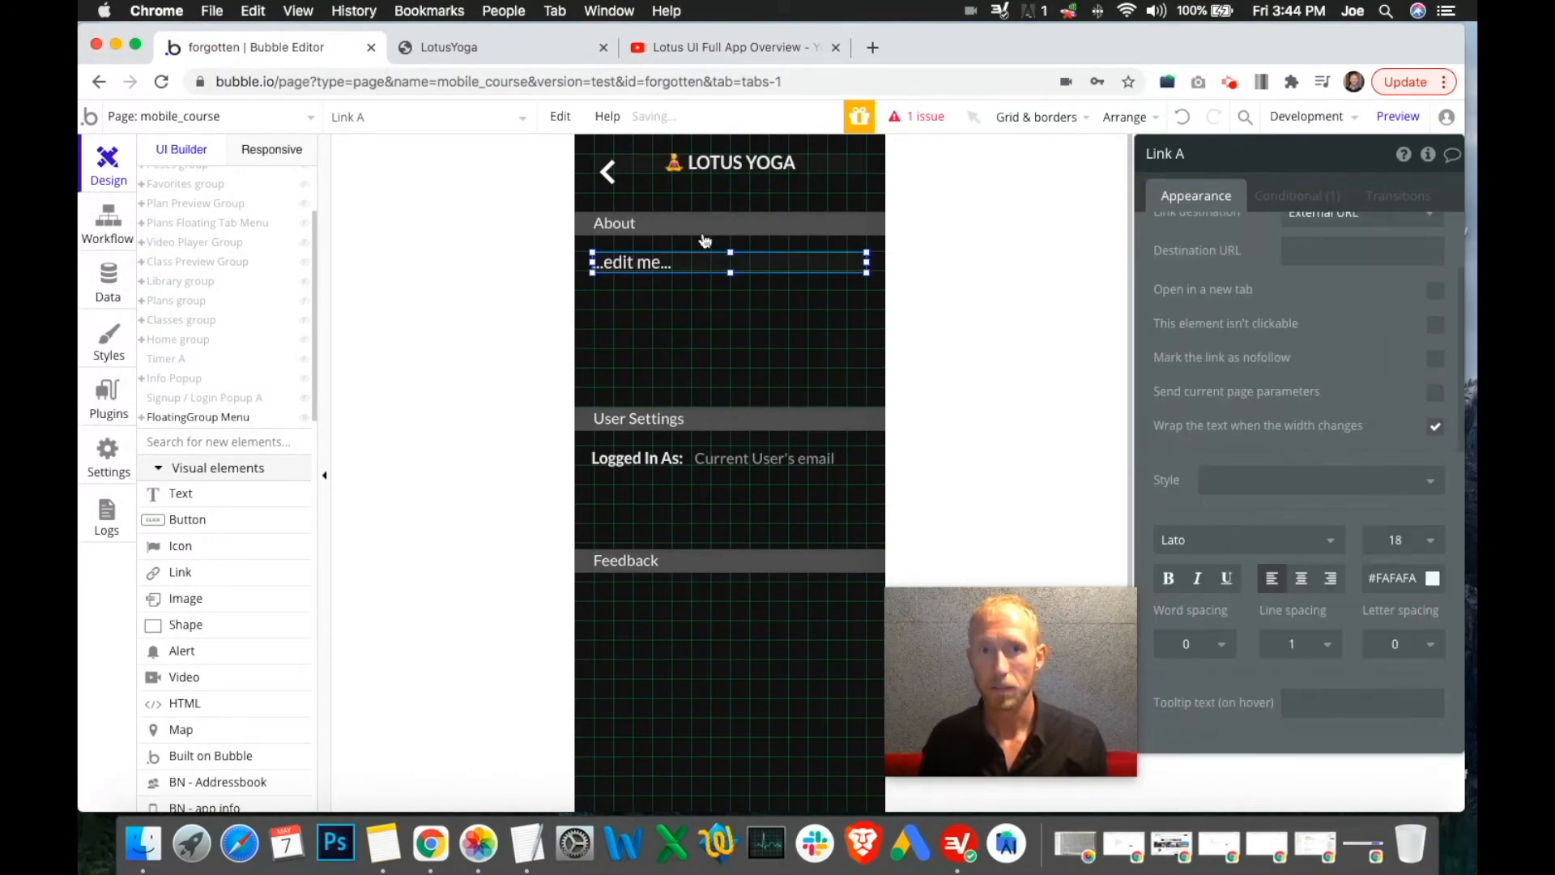
scroll(1308, 518, down, 5)
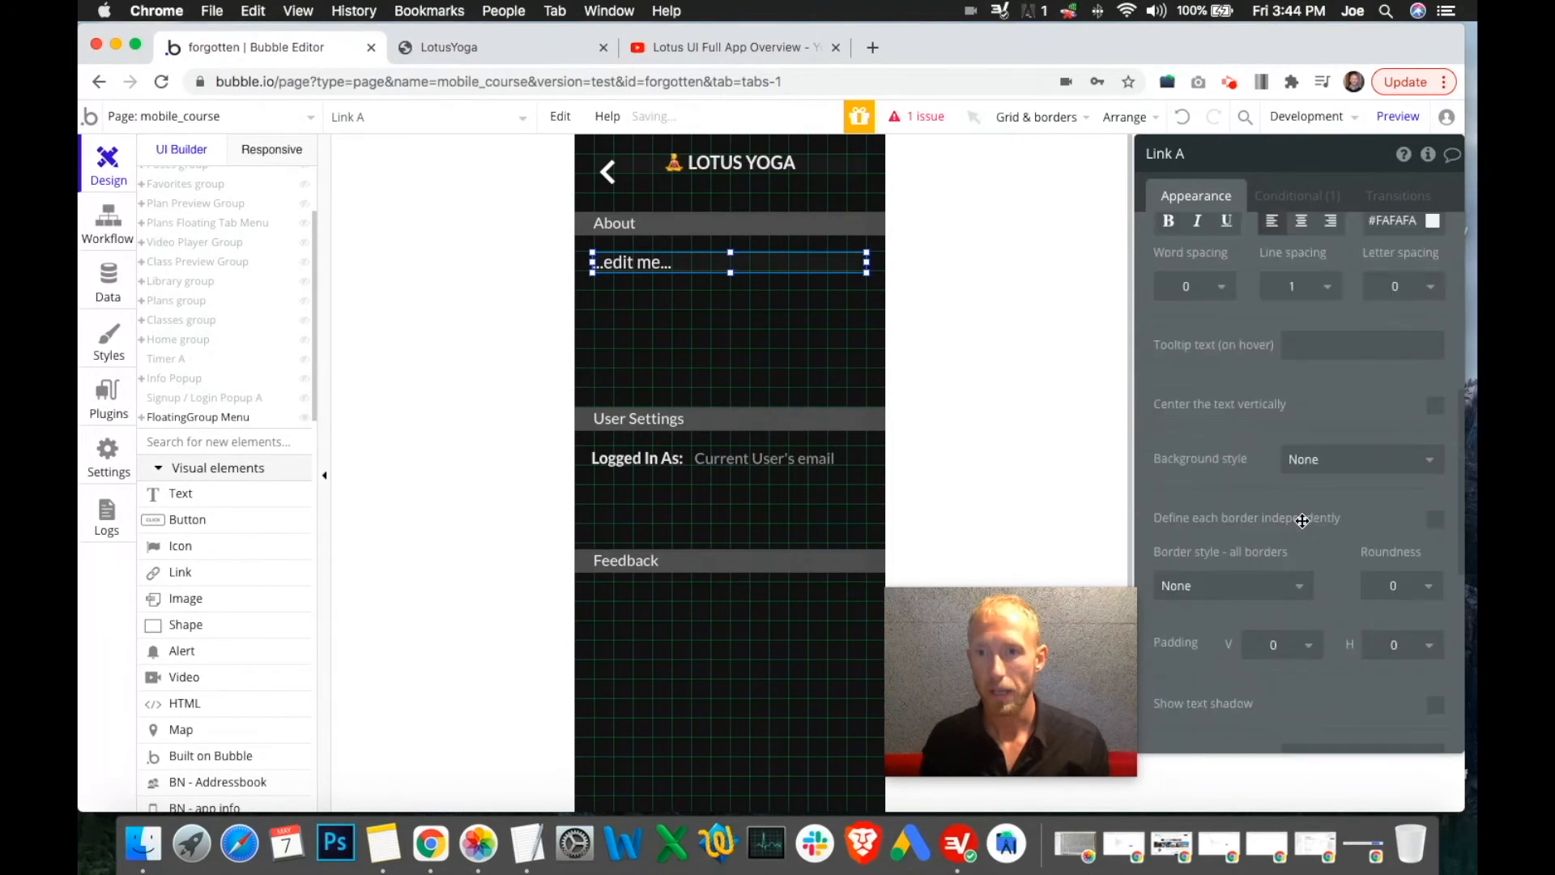
Place the link at Y 120 with a width of 280
click(1423, 485)
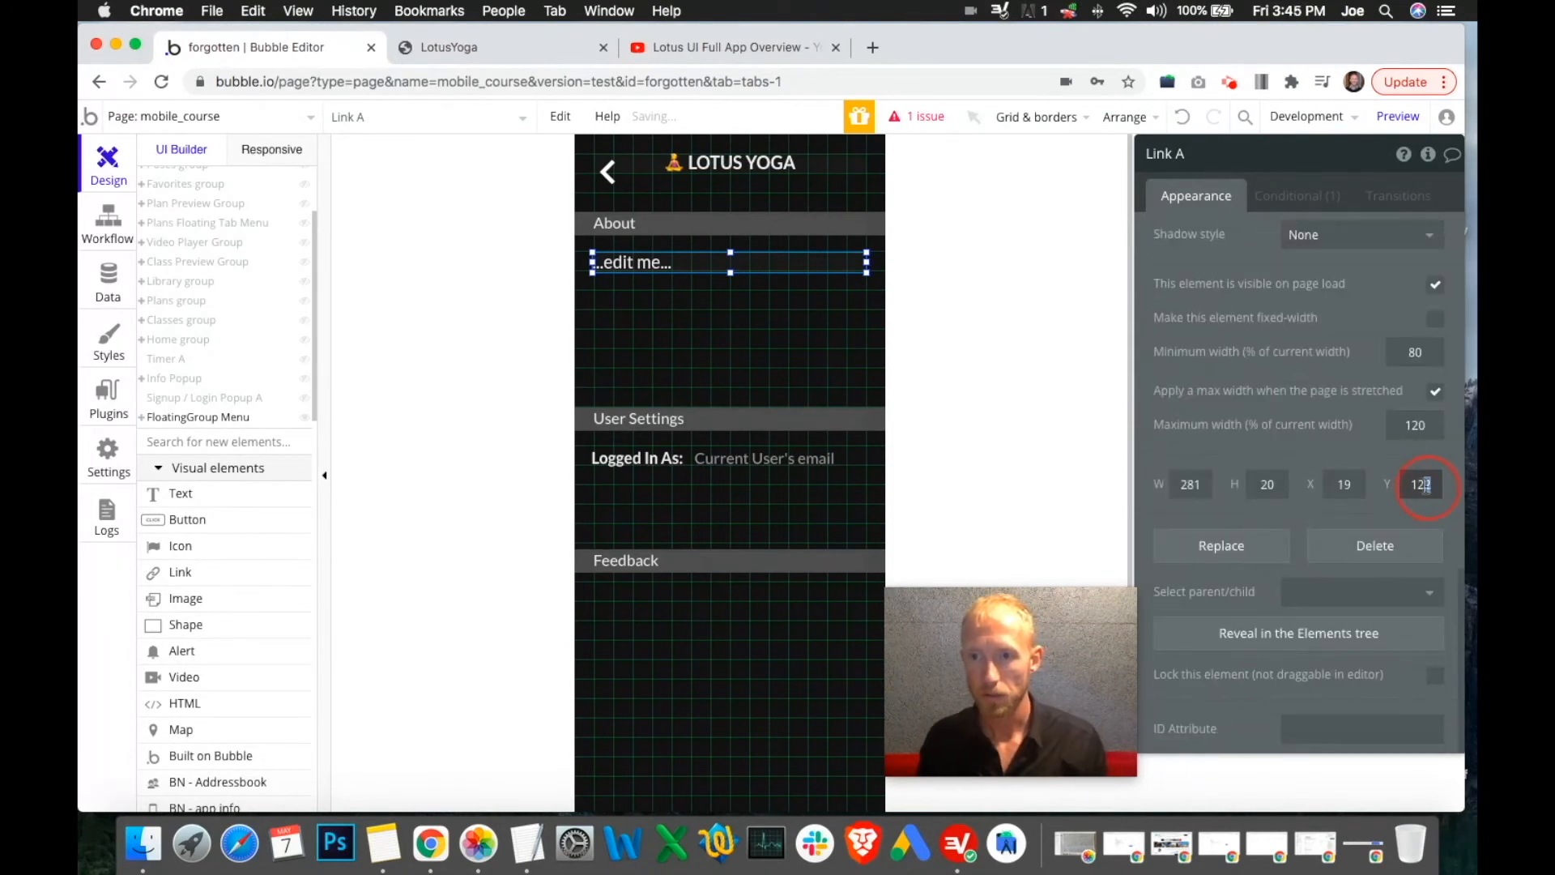
key(BackSpace)
text(0)
click(1333, 483)
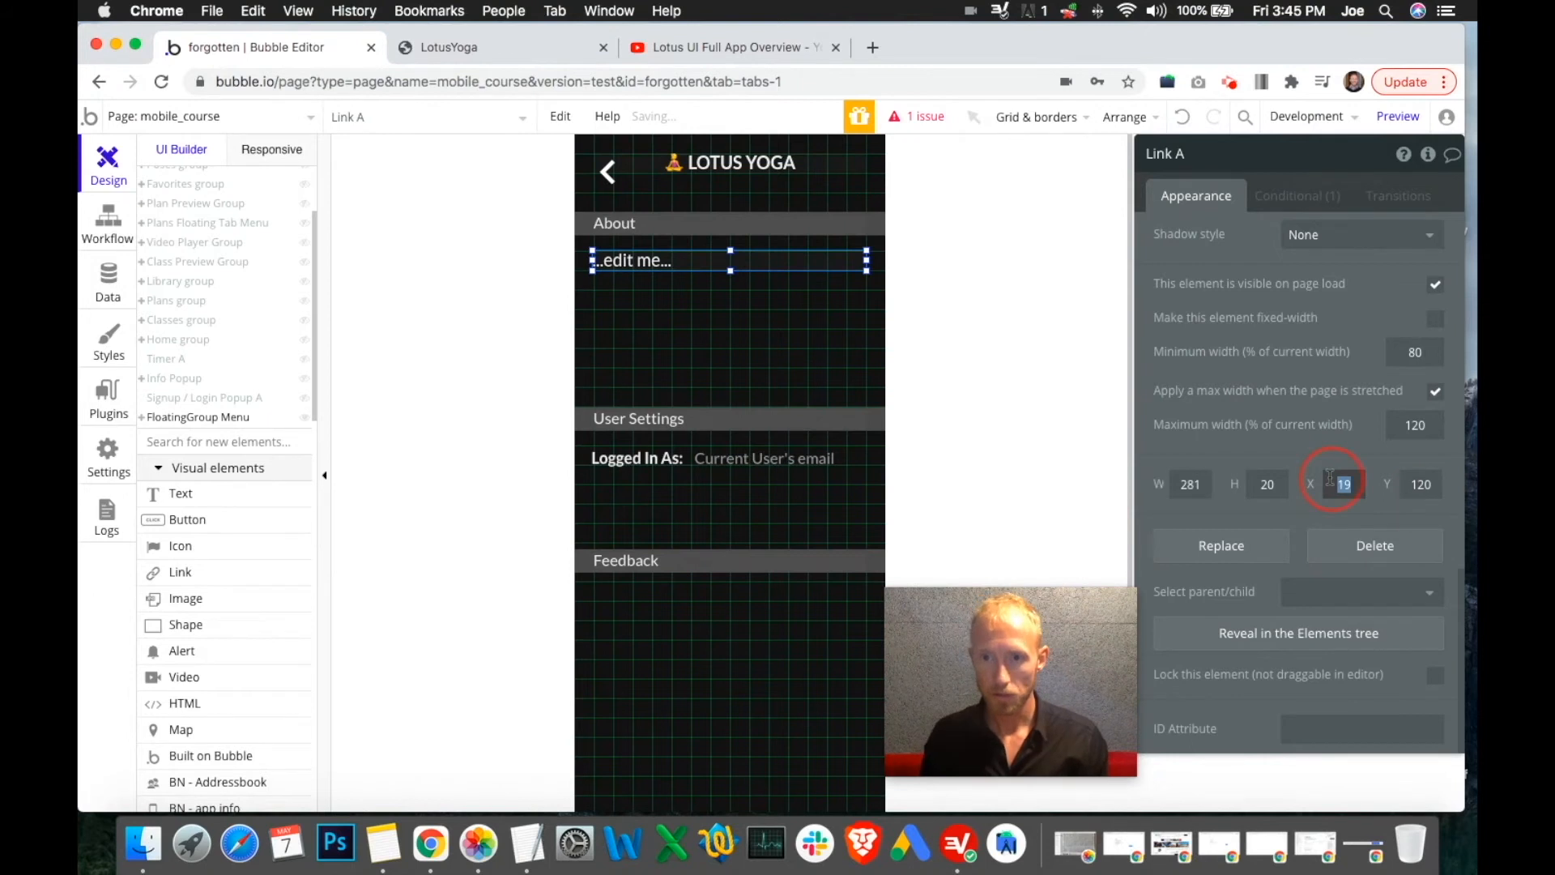
click(1207, 484)
key(BackSpace)
text(0)
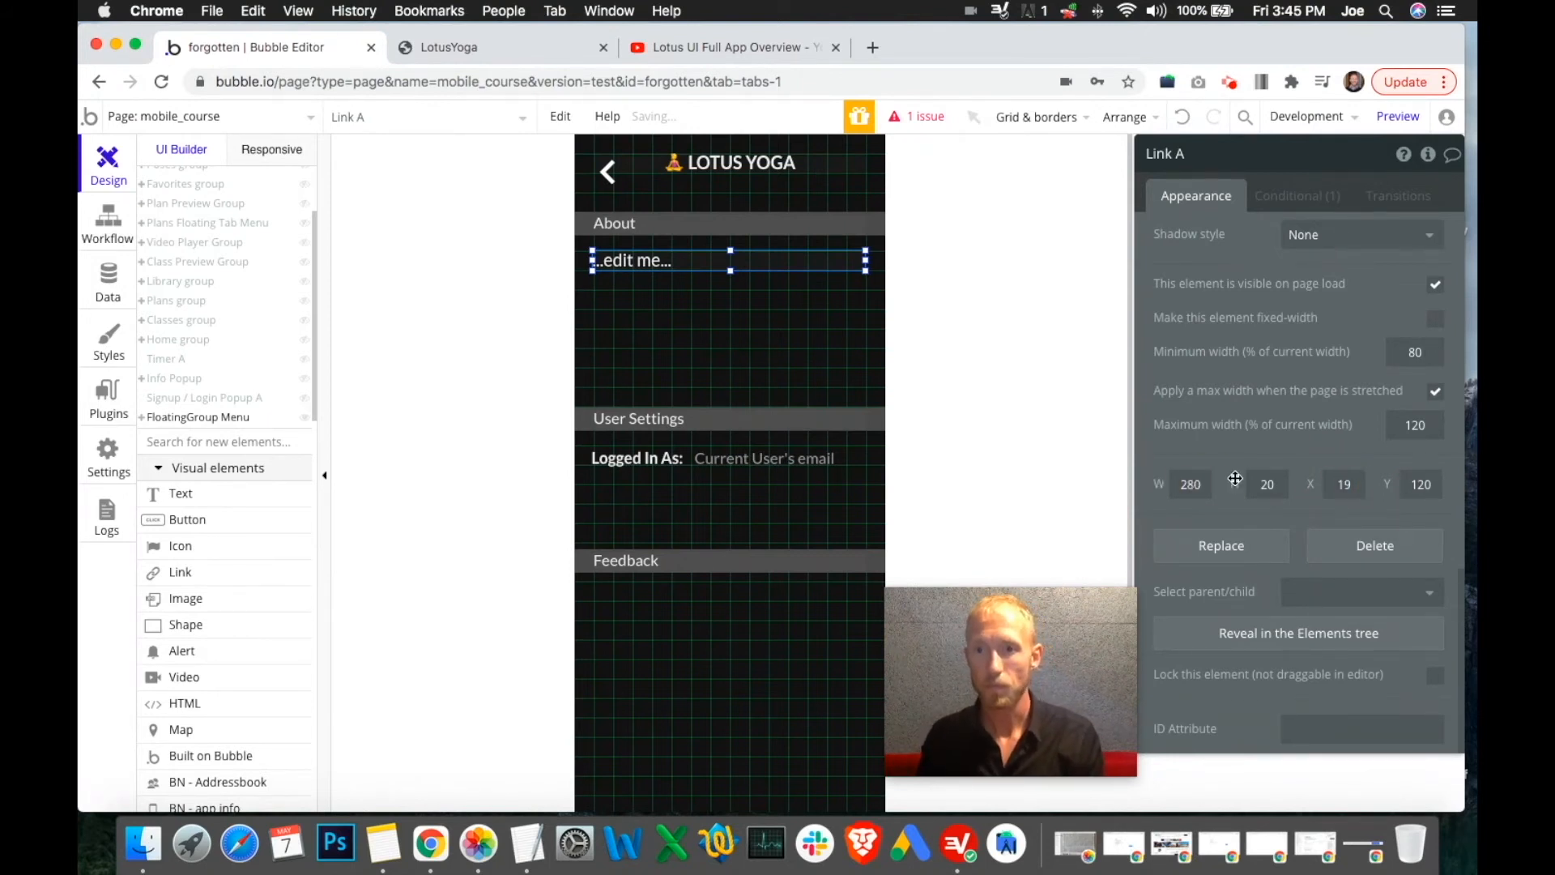
click(1341, 484)
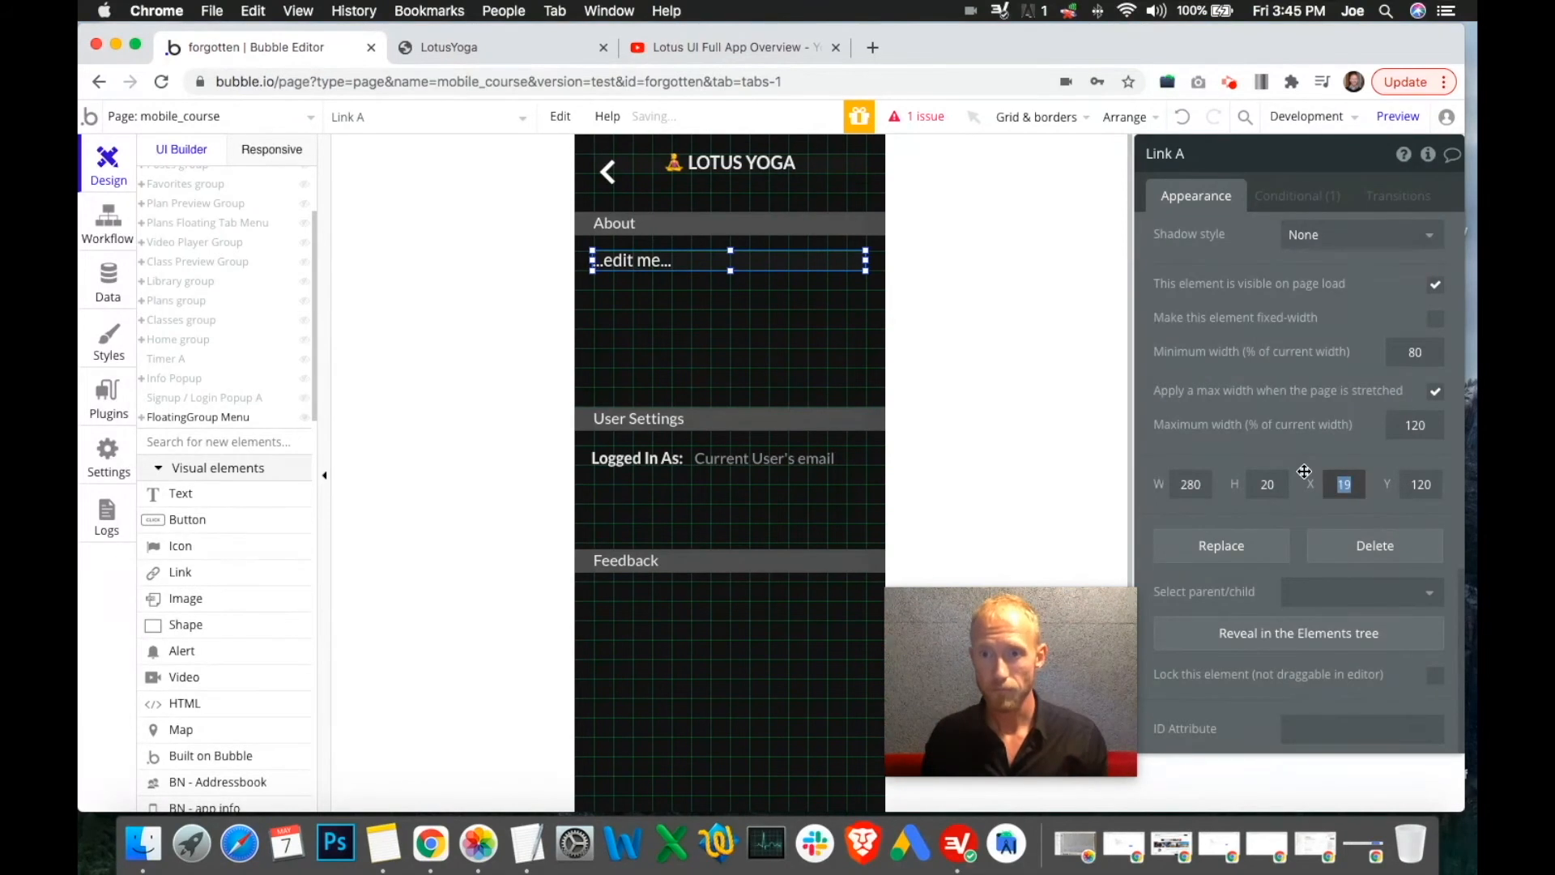
Centre the link horizontally and remove its maximum width limit
right_click(808, 261)
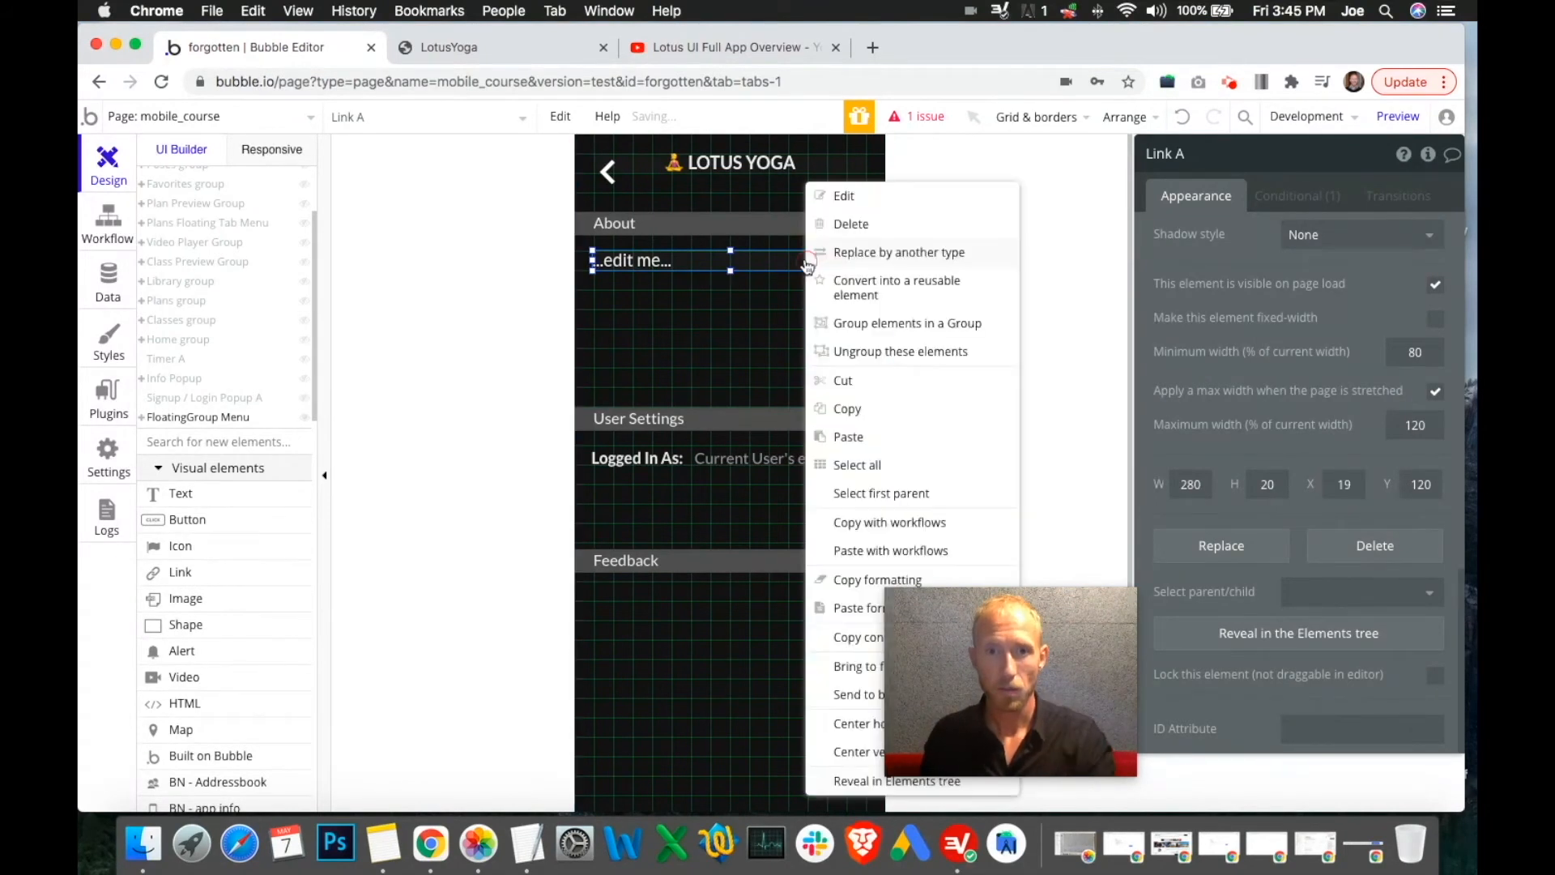
click(838, 716)
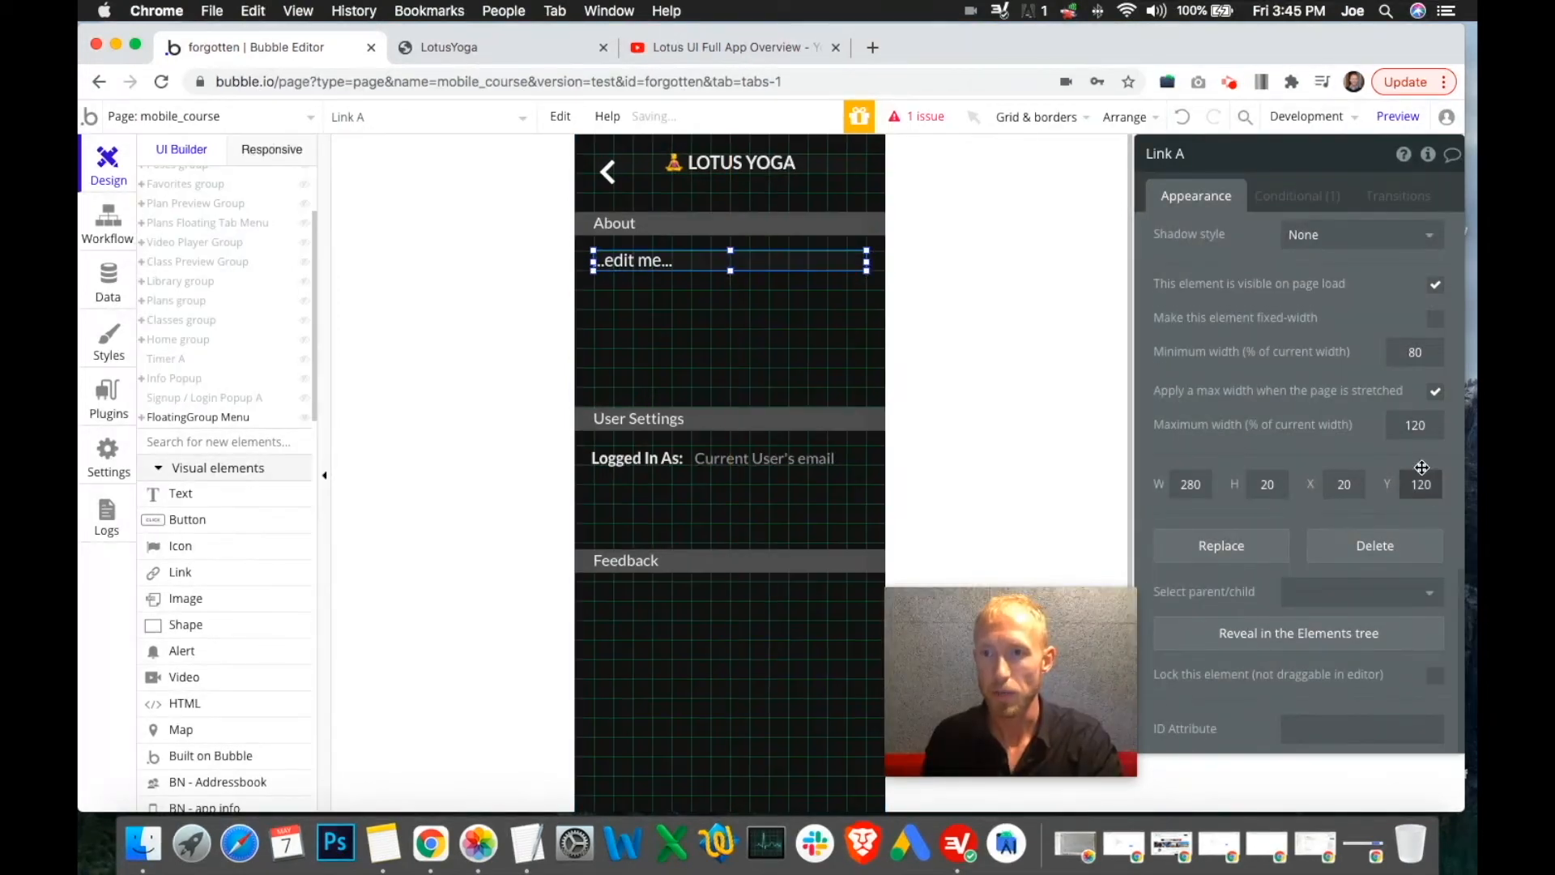
scroll(1419, 468, up, 1)
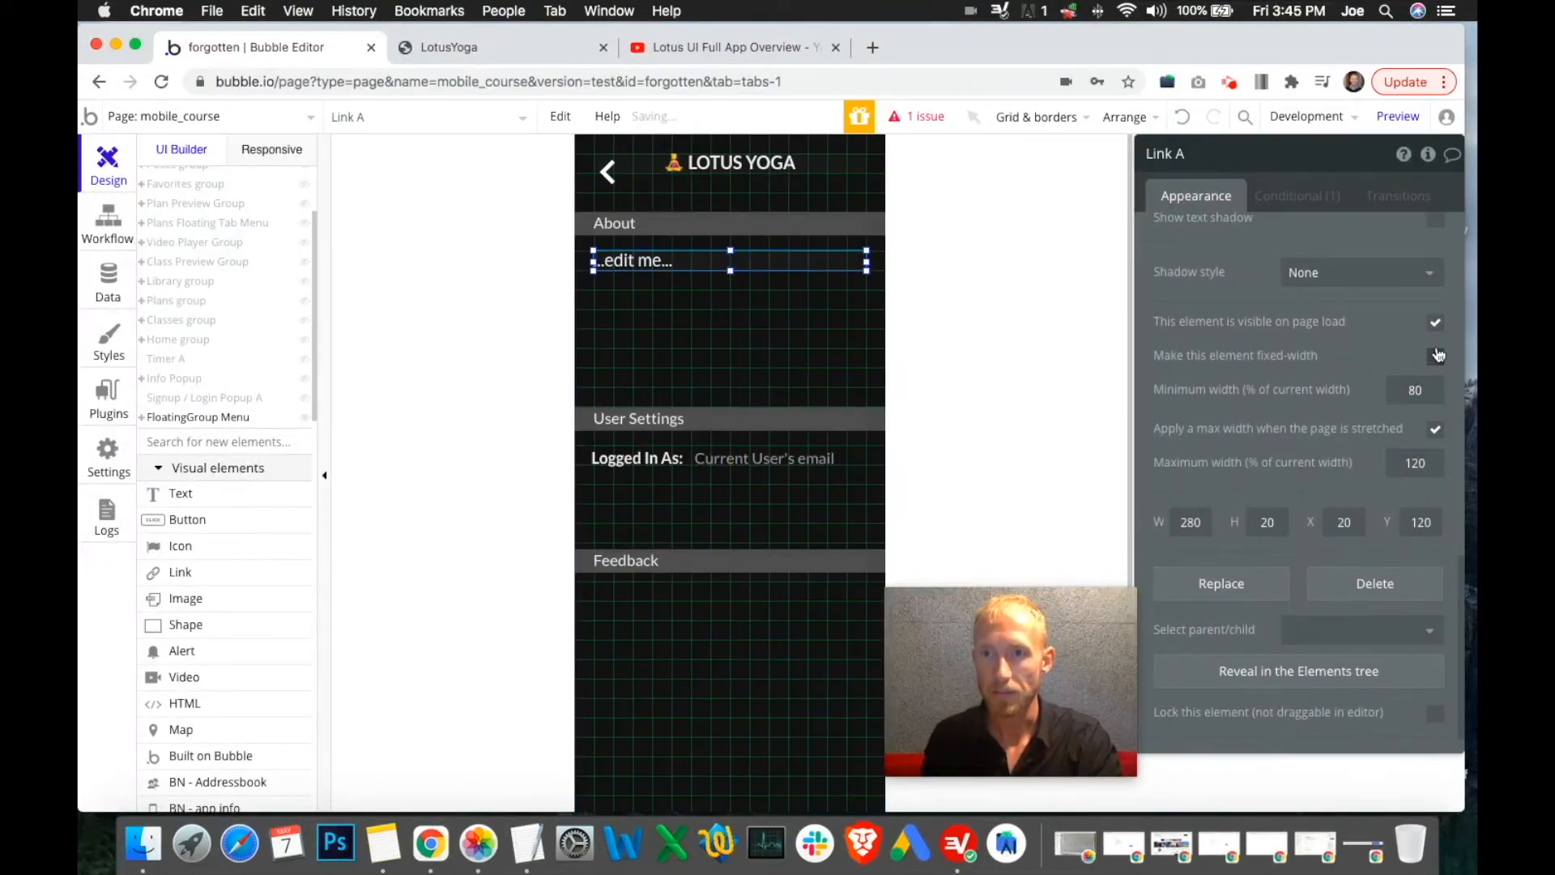
click(1435, 432)
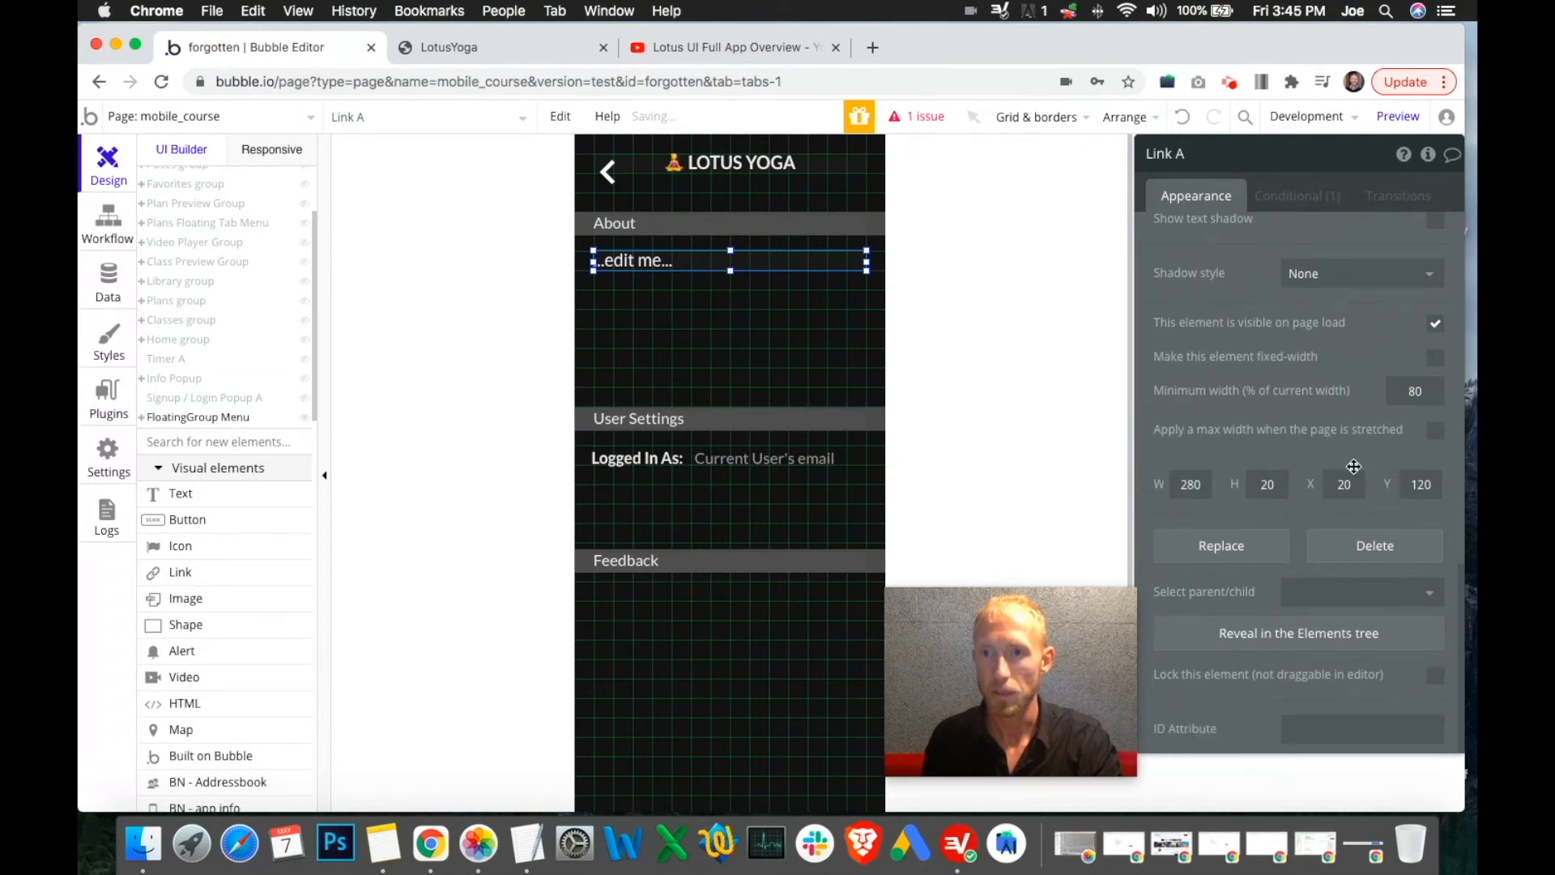
scroll(1352, 404, up, 10)
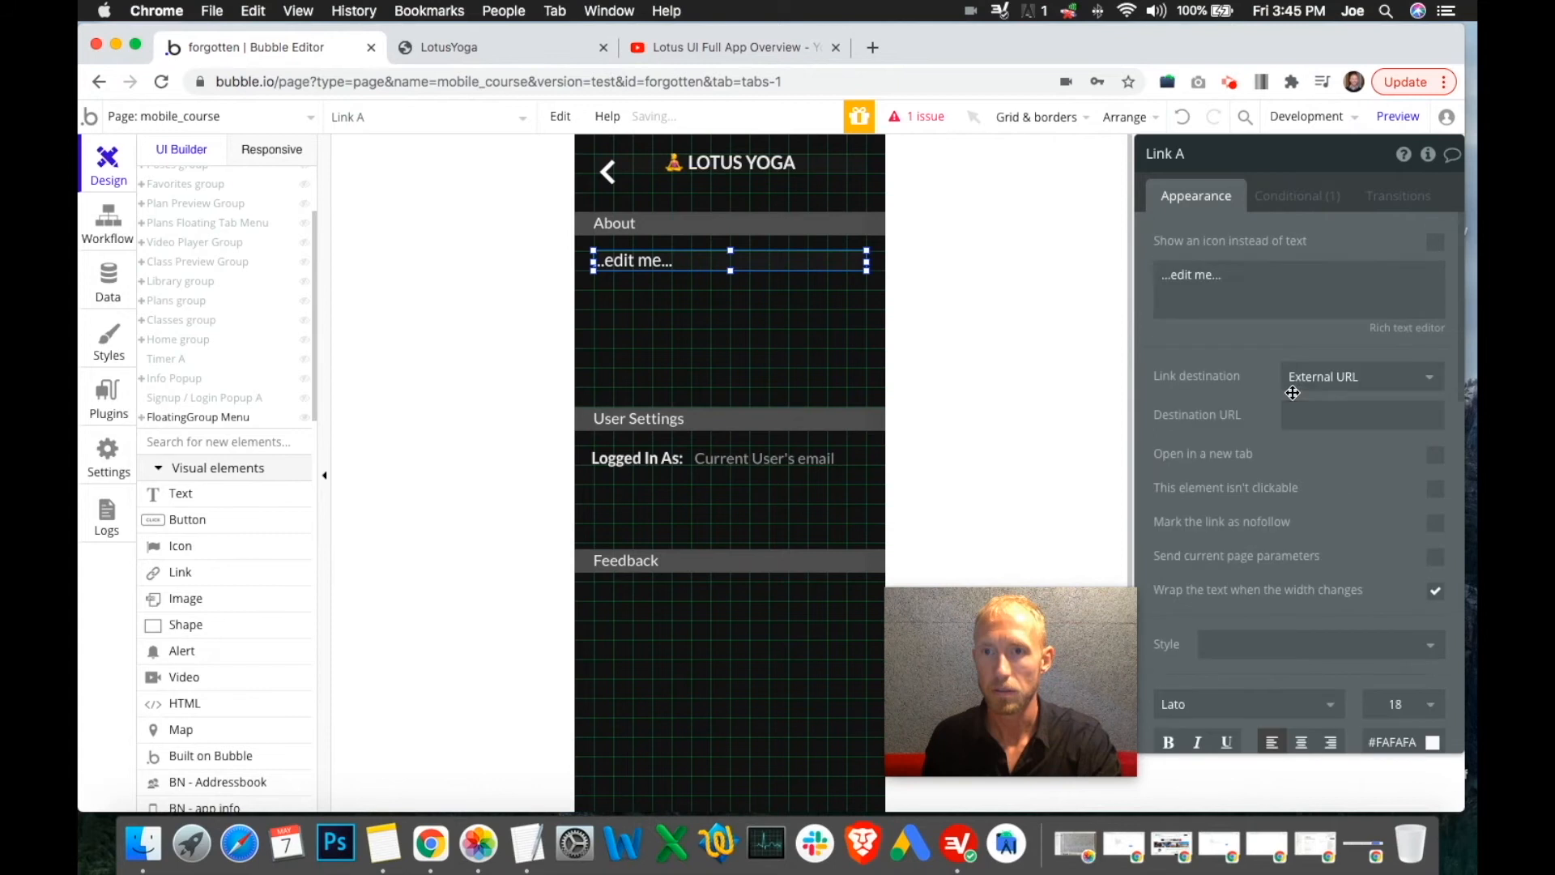
click(1240, 280)
Replace the link's placeholder text with 'Follow Us On Instagram'
click(508, 47)
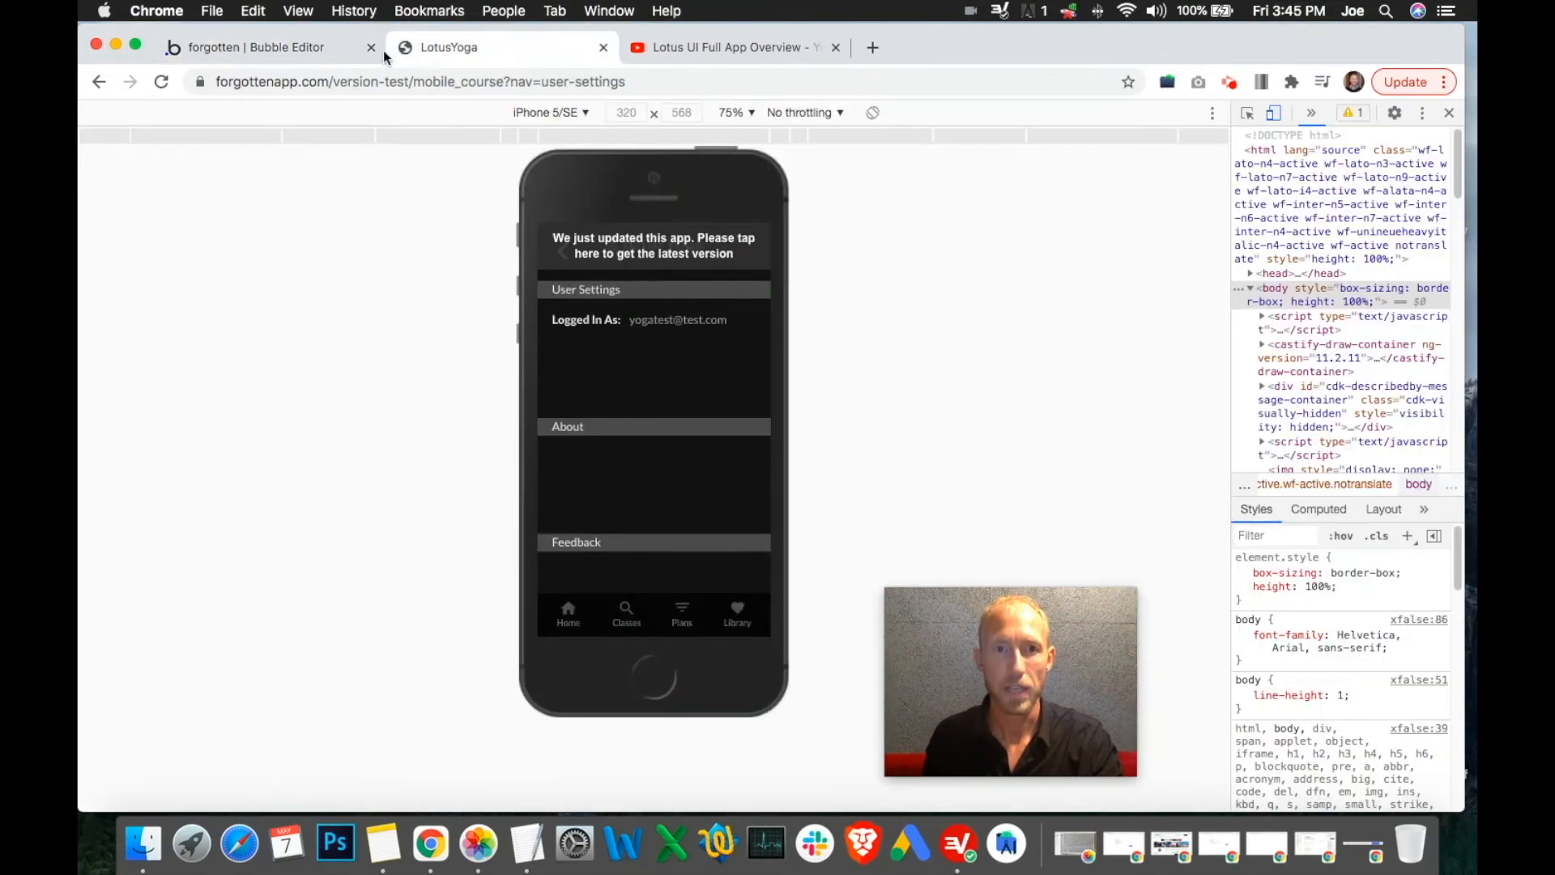
click(638, 46)
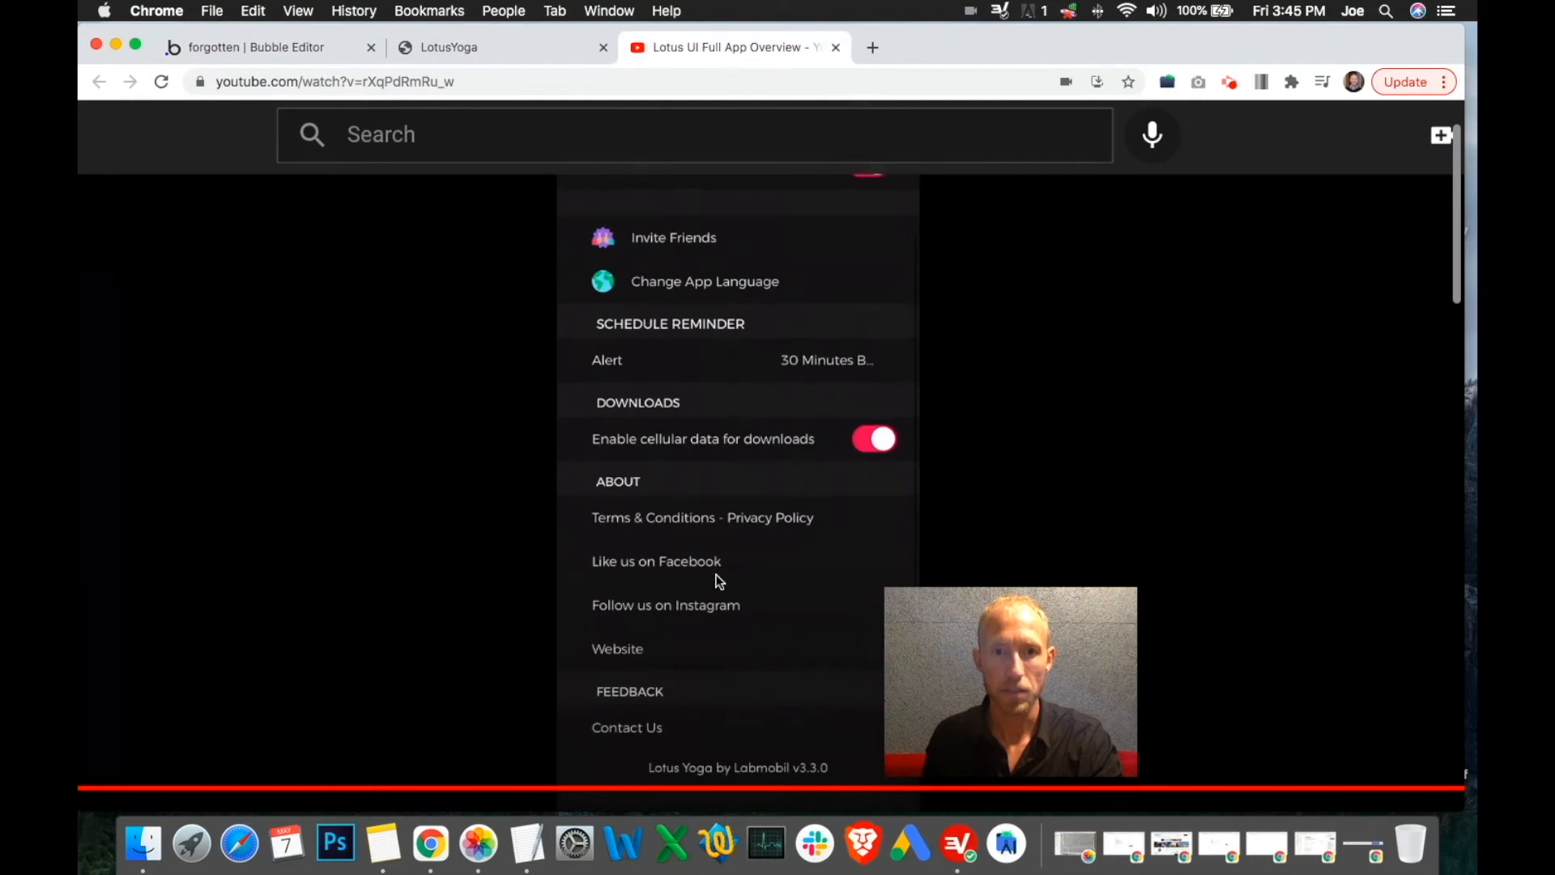
click(248, 48)
click(1243, 305)
text(Terms and)
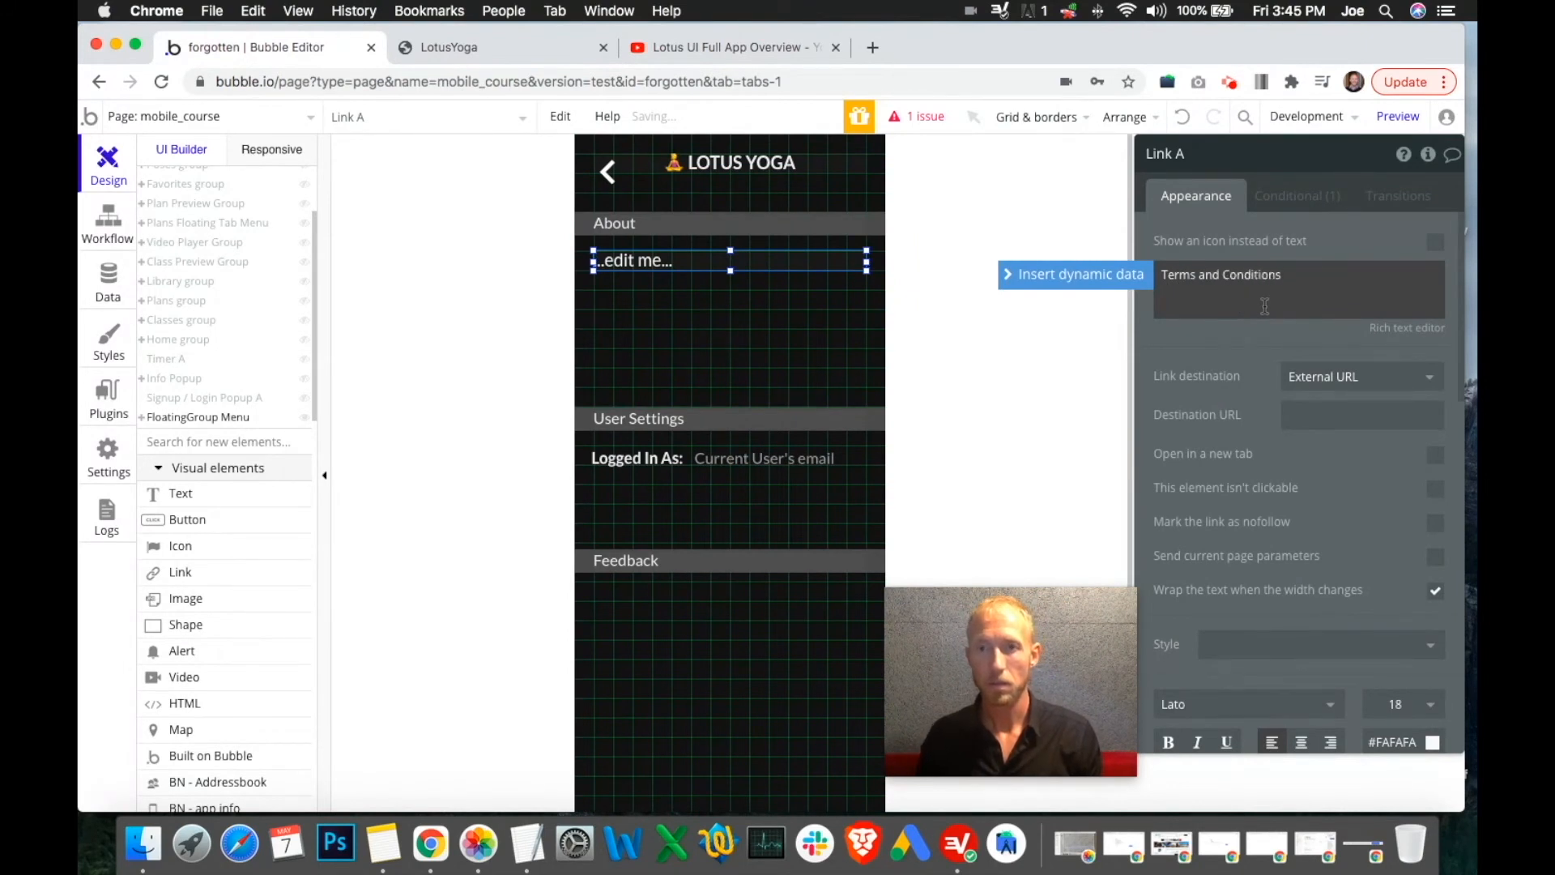
text( Conditions)
triple_click(1312, 277)
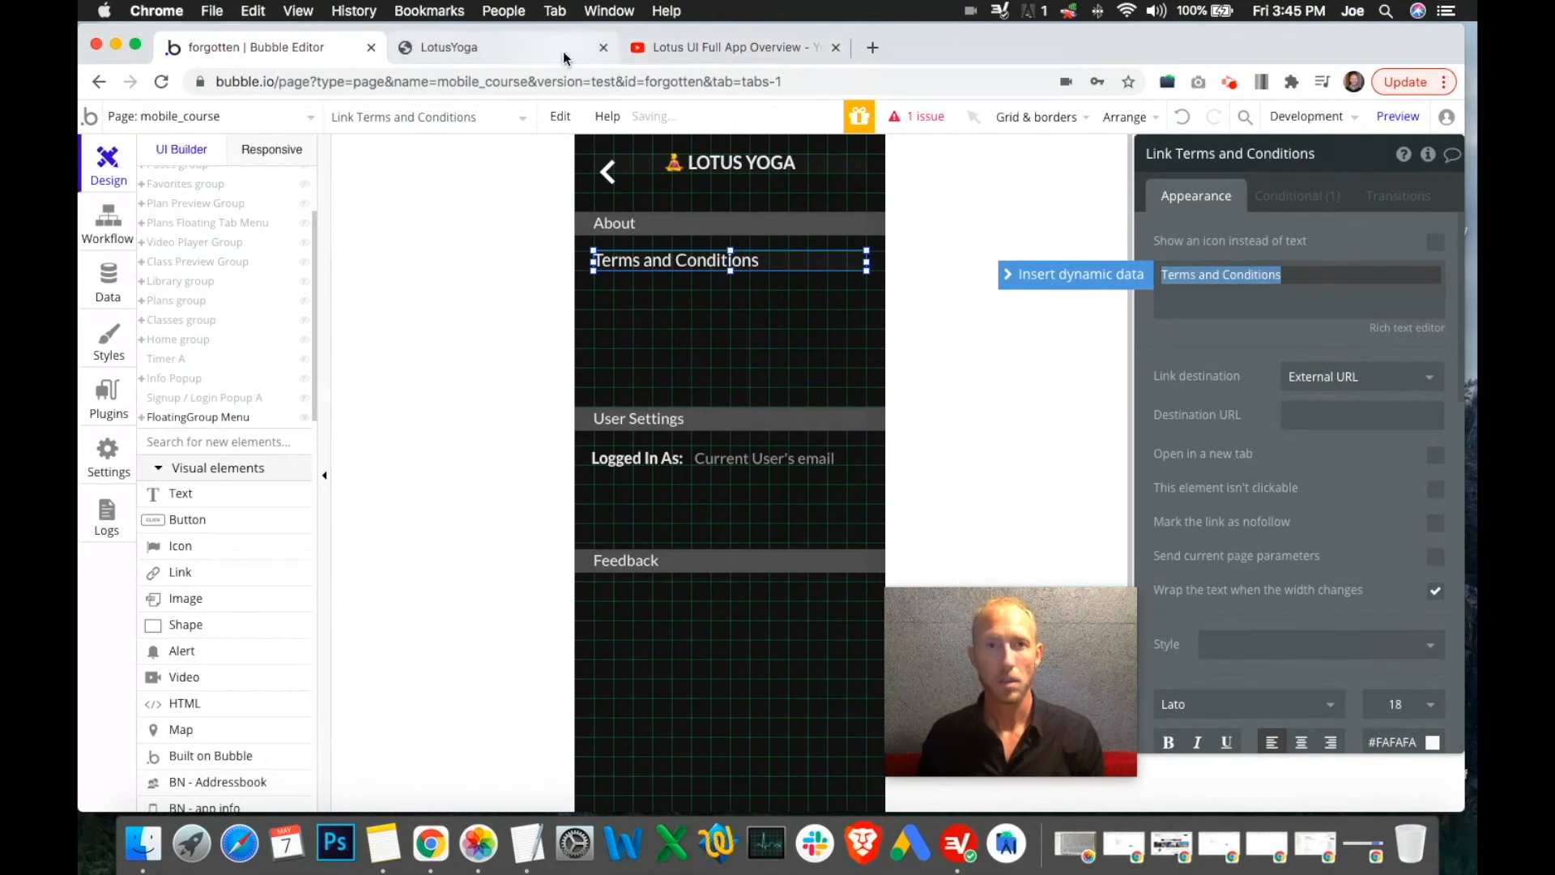
click(666, 47)
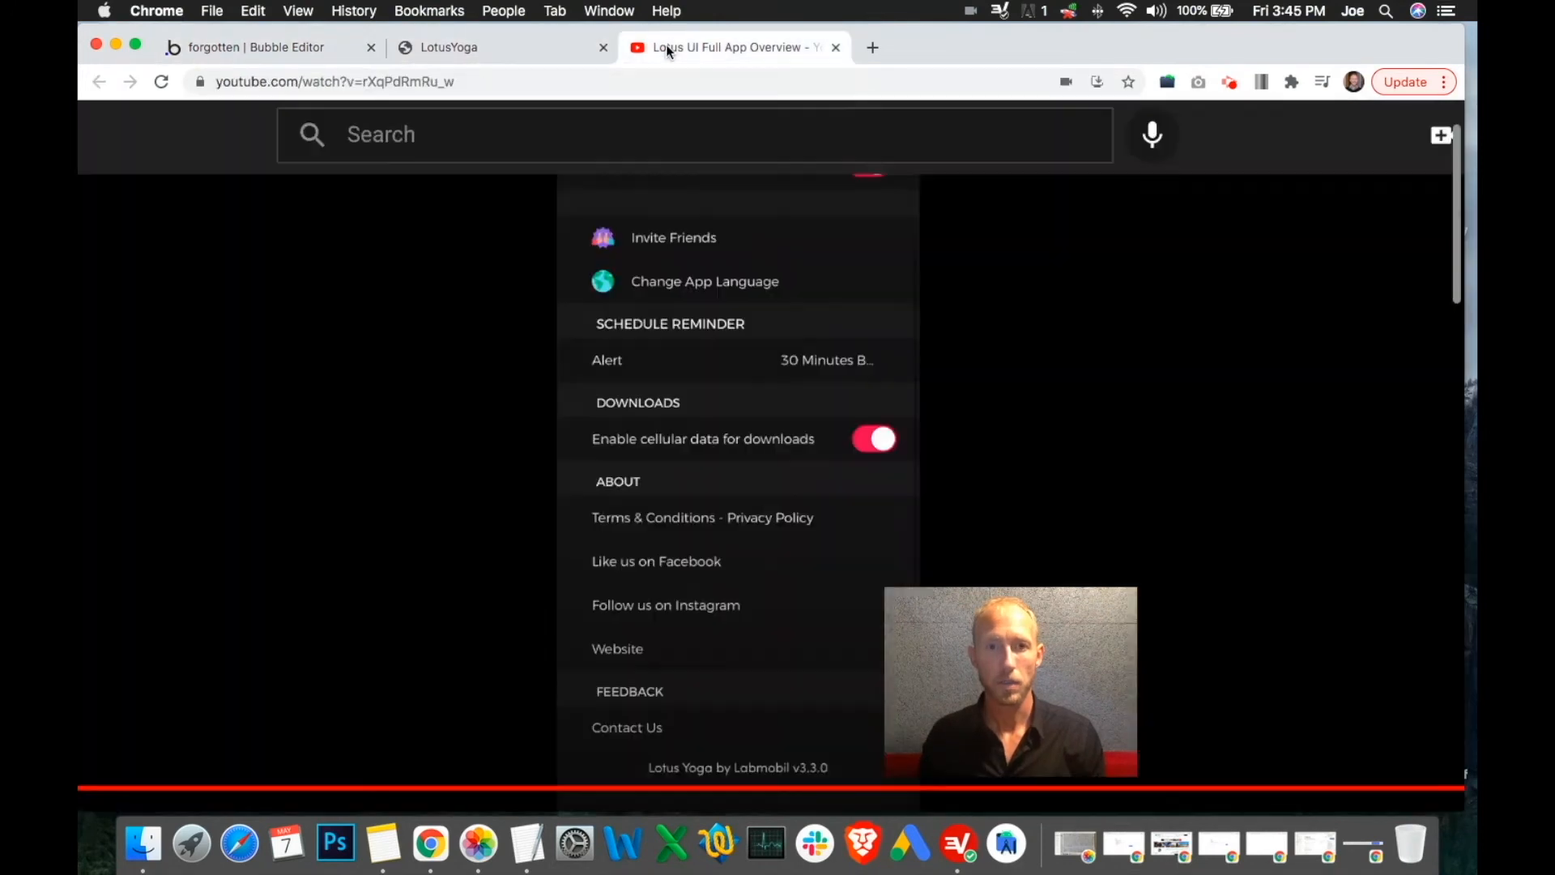
click(312, 45)
triple_click(1268, 298)
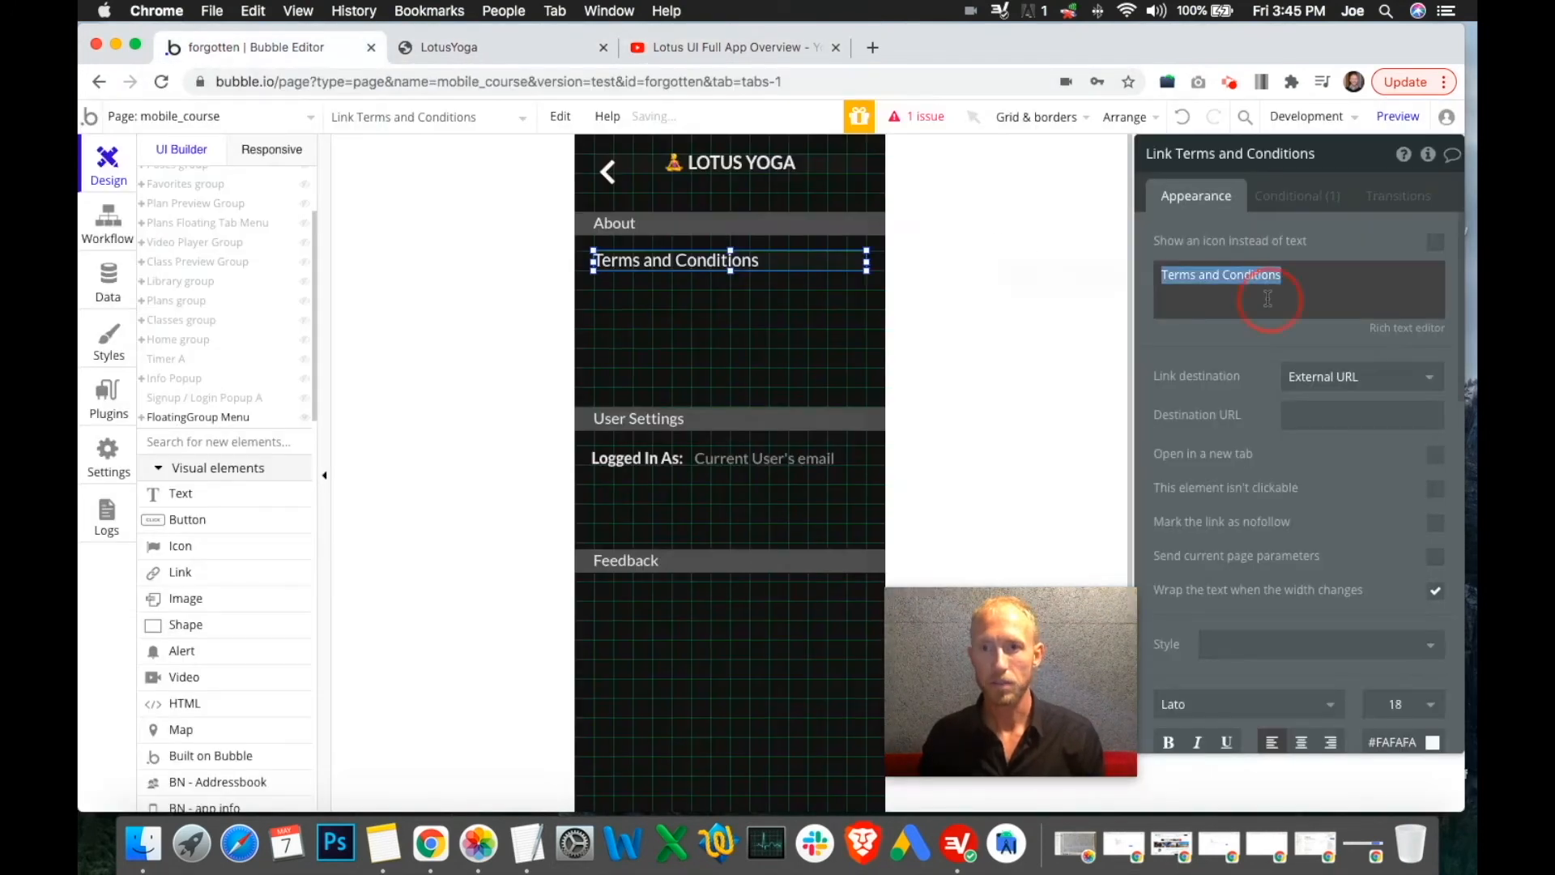
text(Follow Us On Instagram)
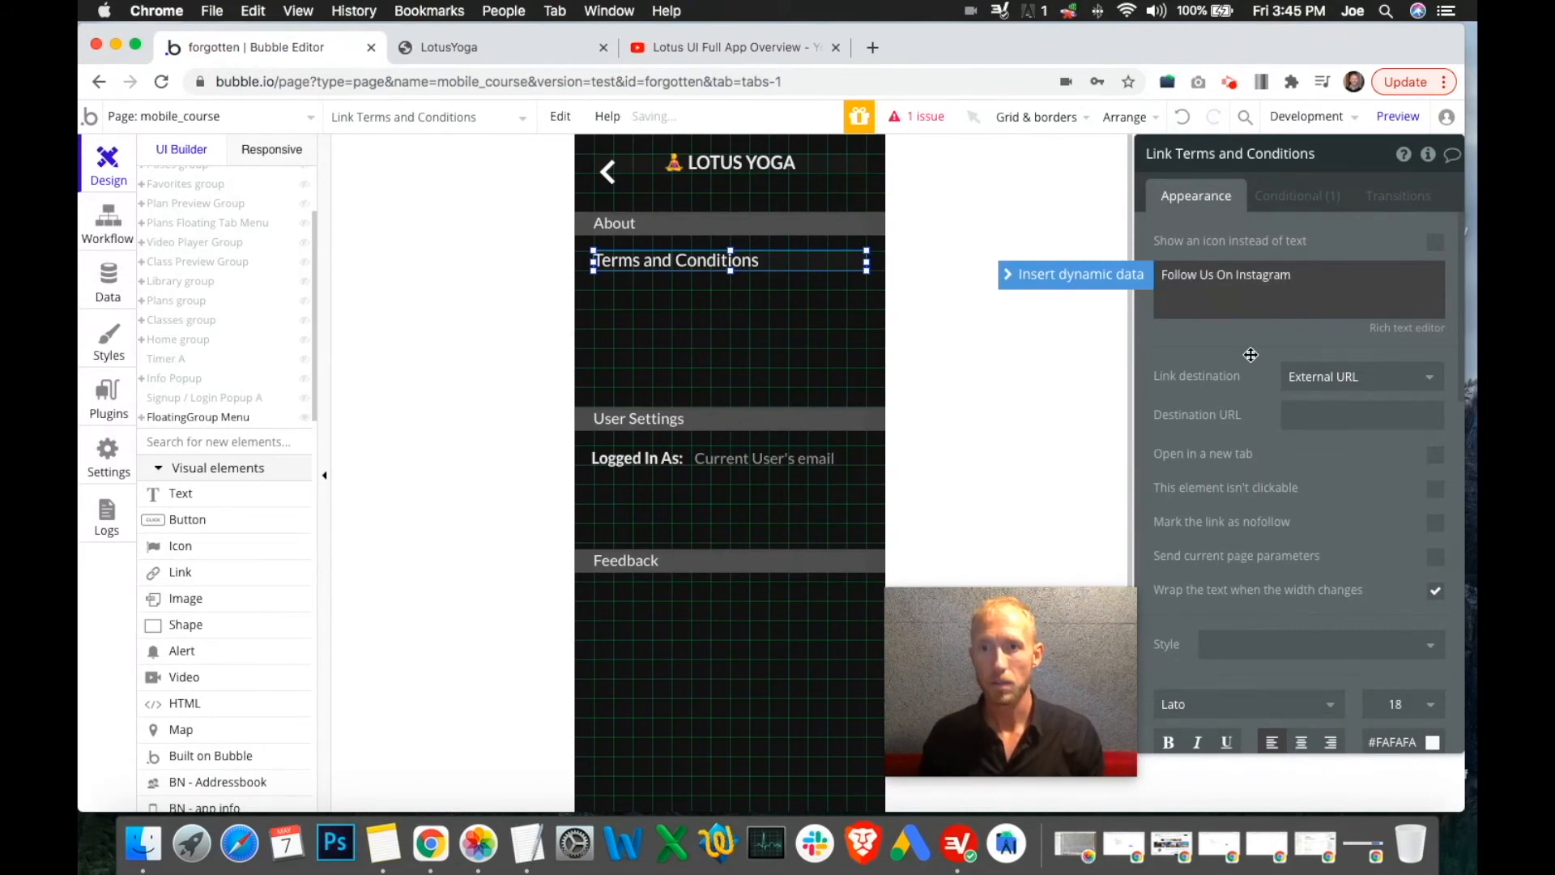
click(1336, 414)
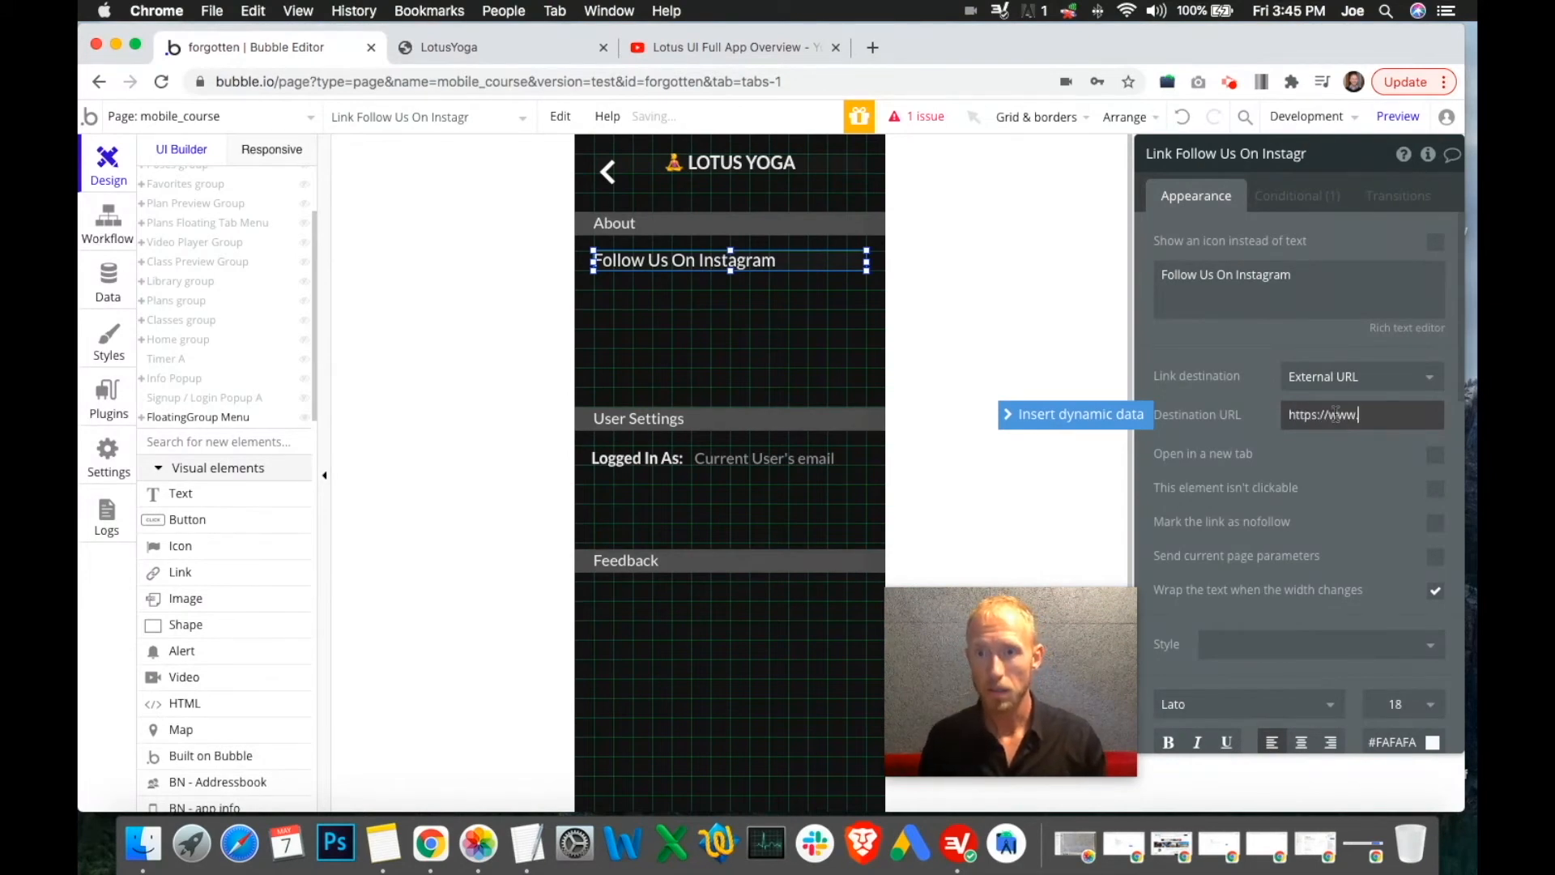
text(com/)
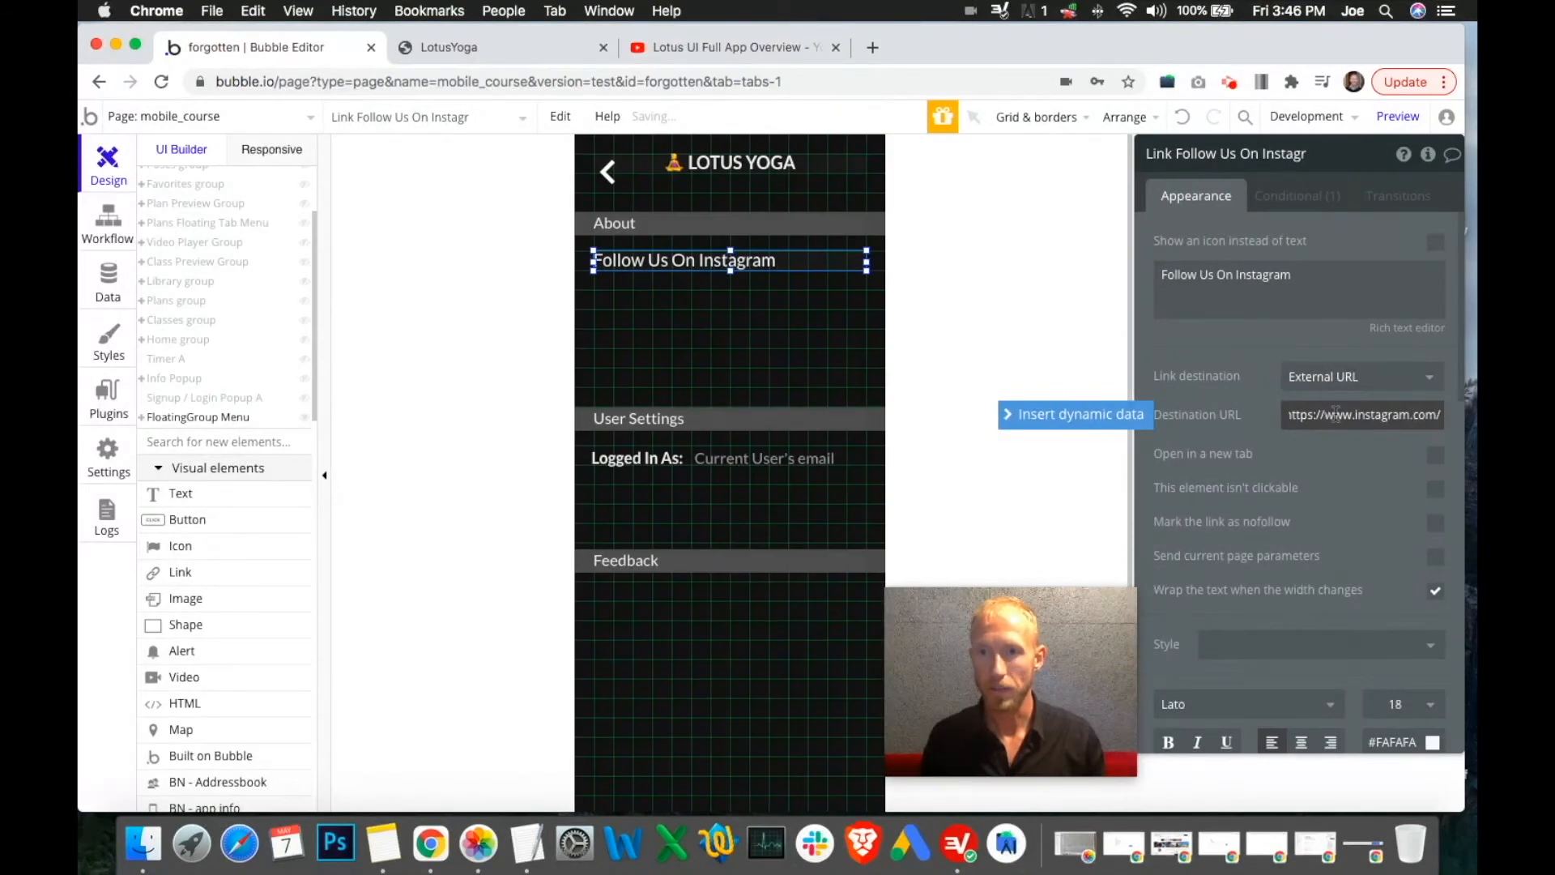
key(Return)
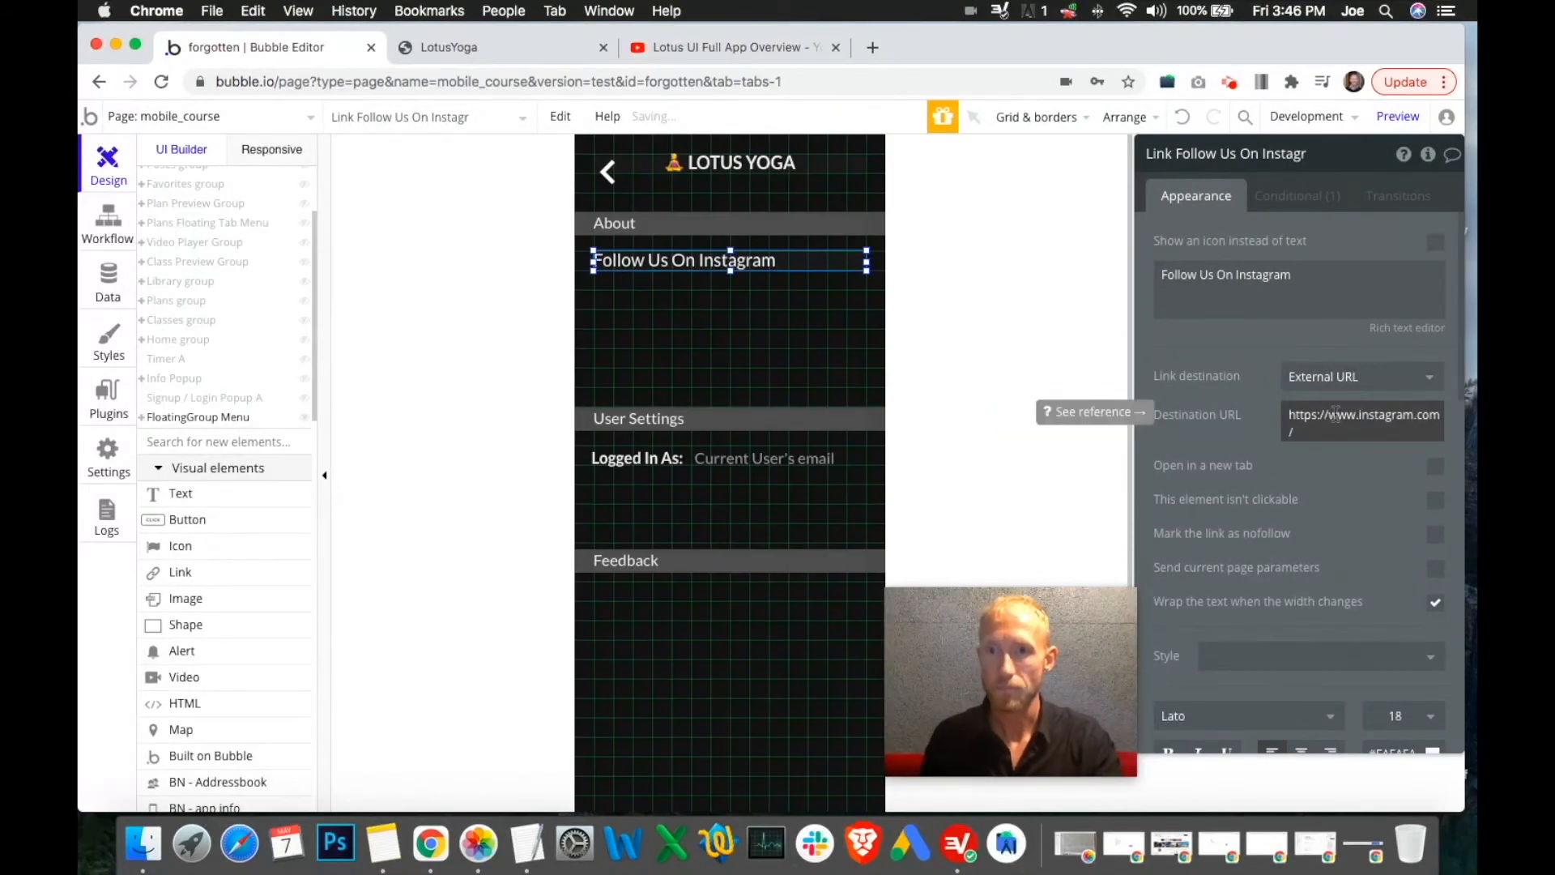
click(1335, 414)
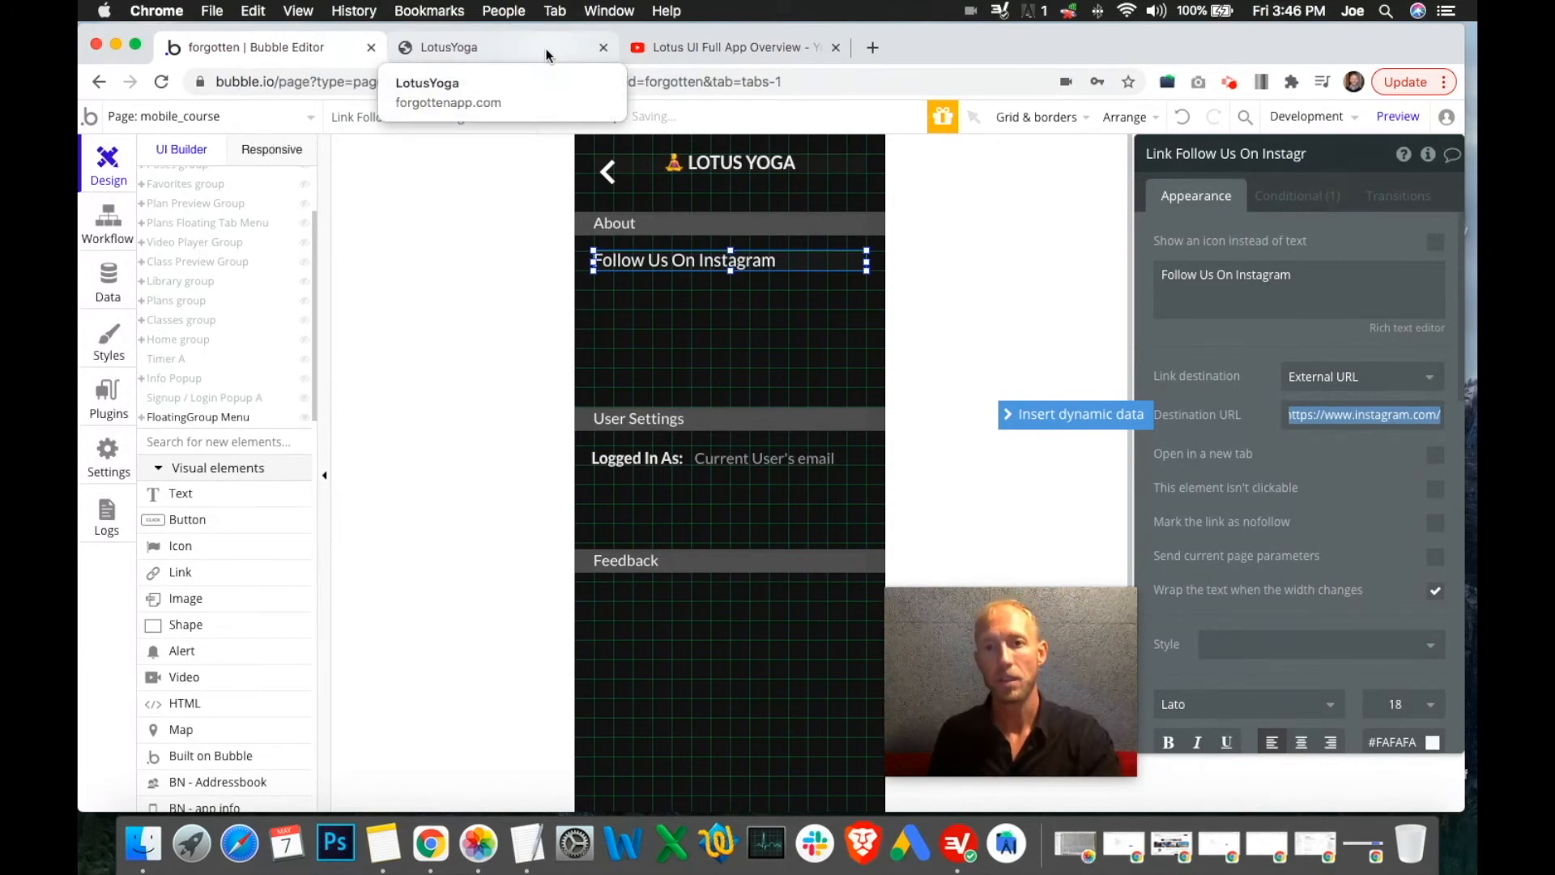
Duplicate the Instagram link onto a new row below it
click(694, 252)
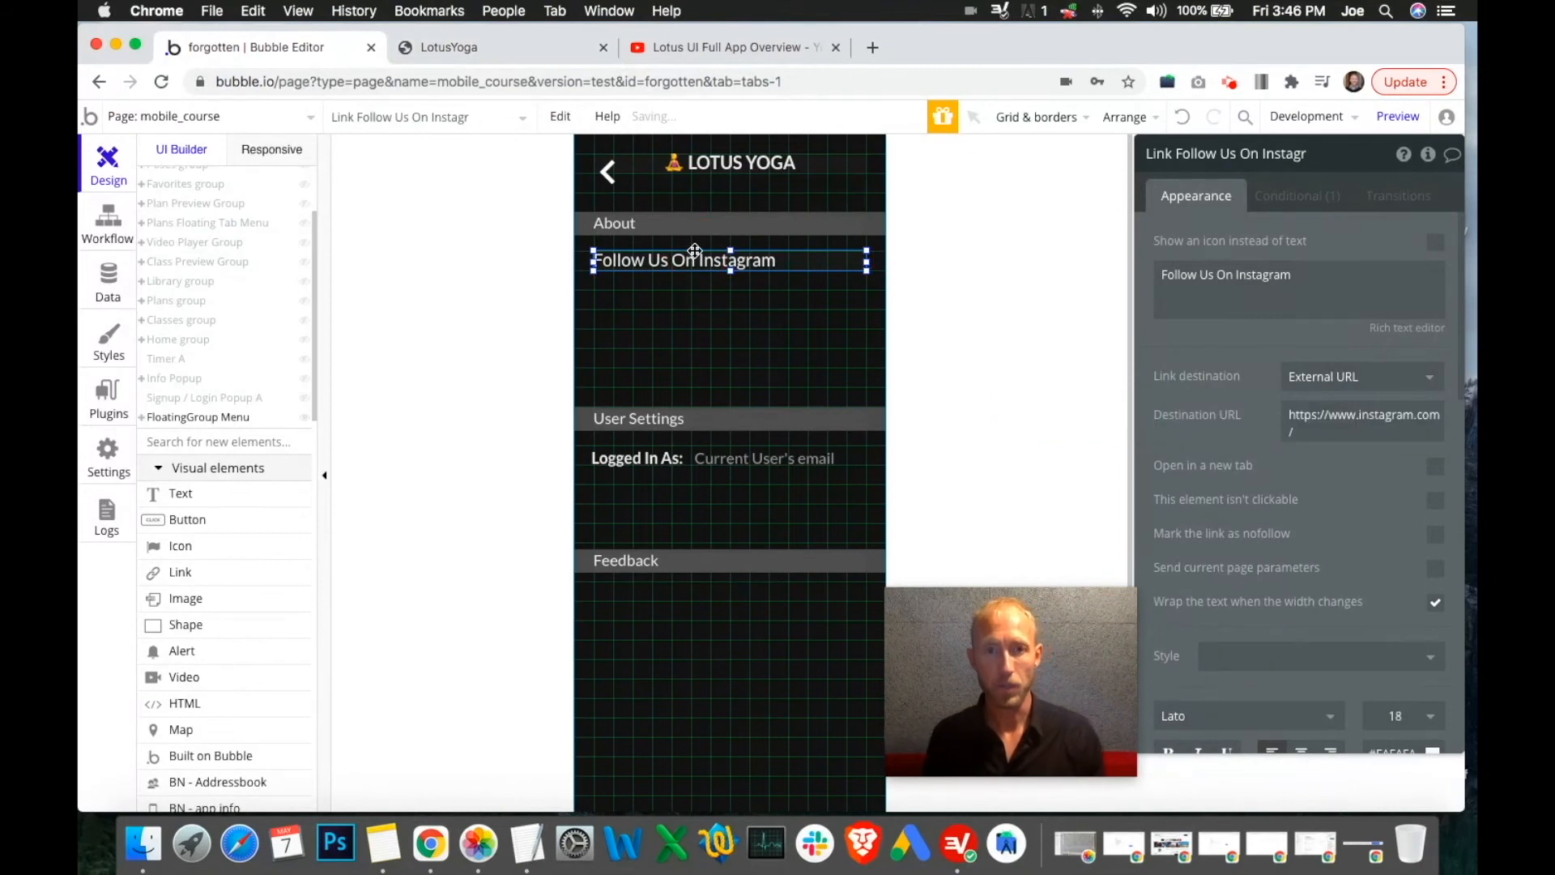
drag(694, 251, 686, 296)
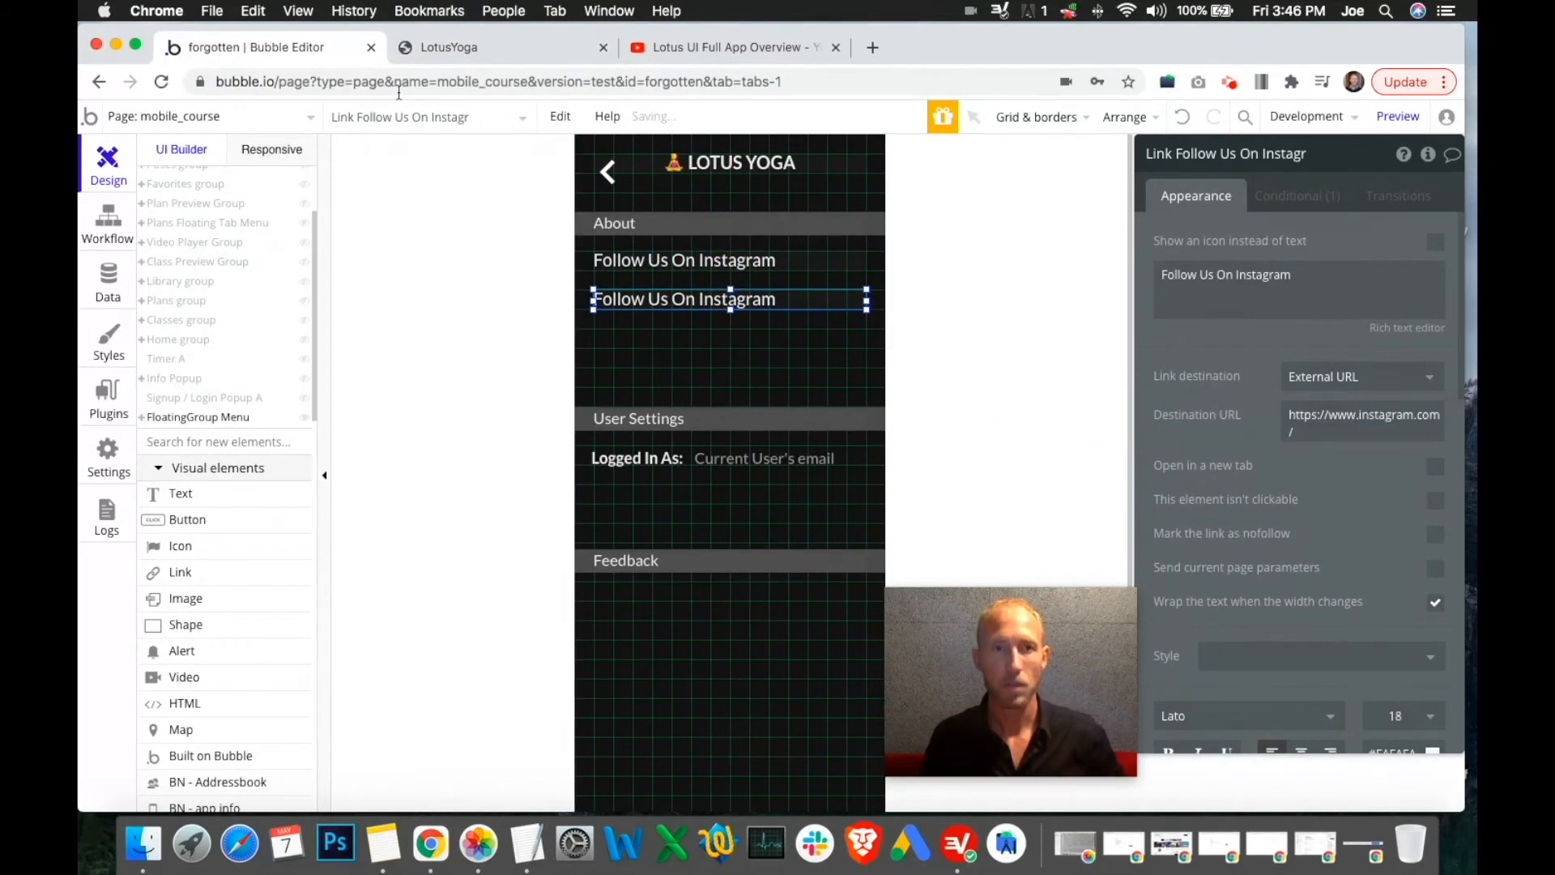
click(486, 47)
click(695, 44)
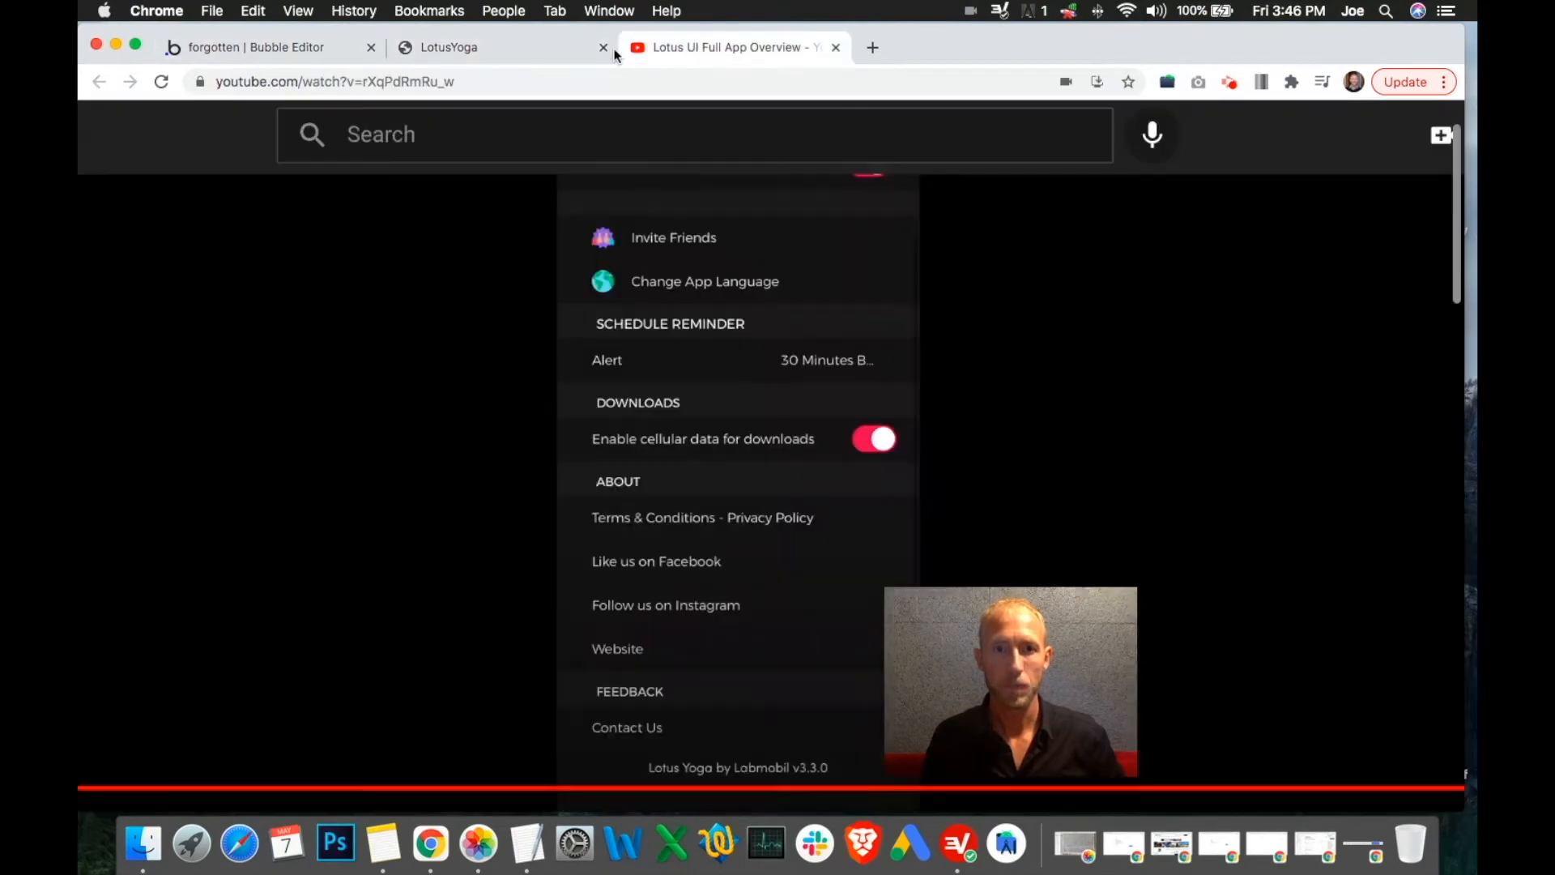
click(314, 47)
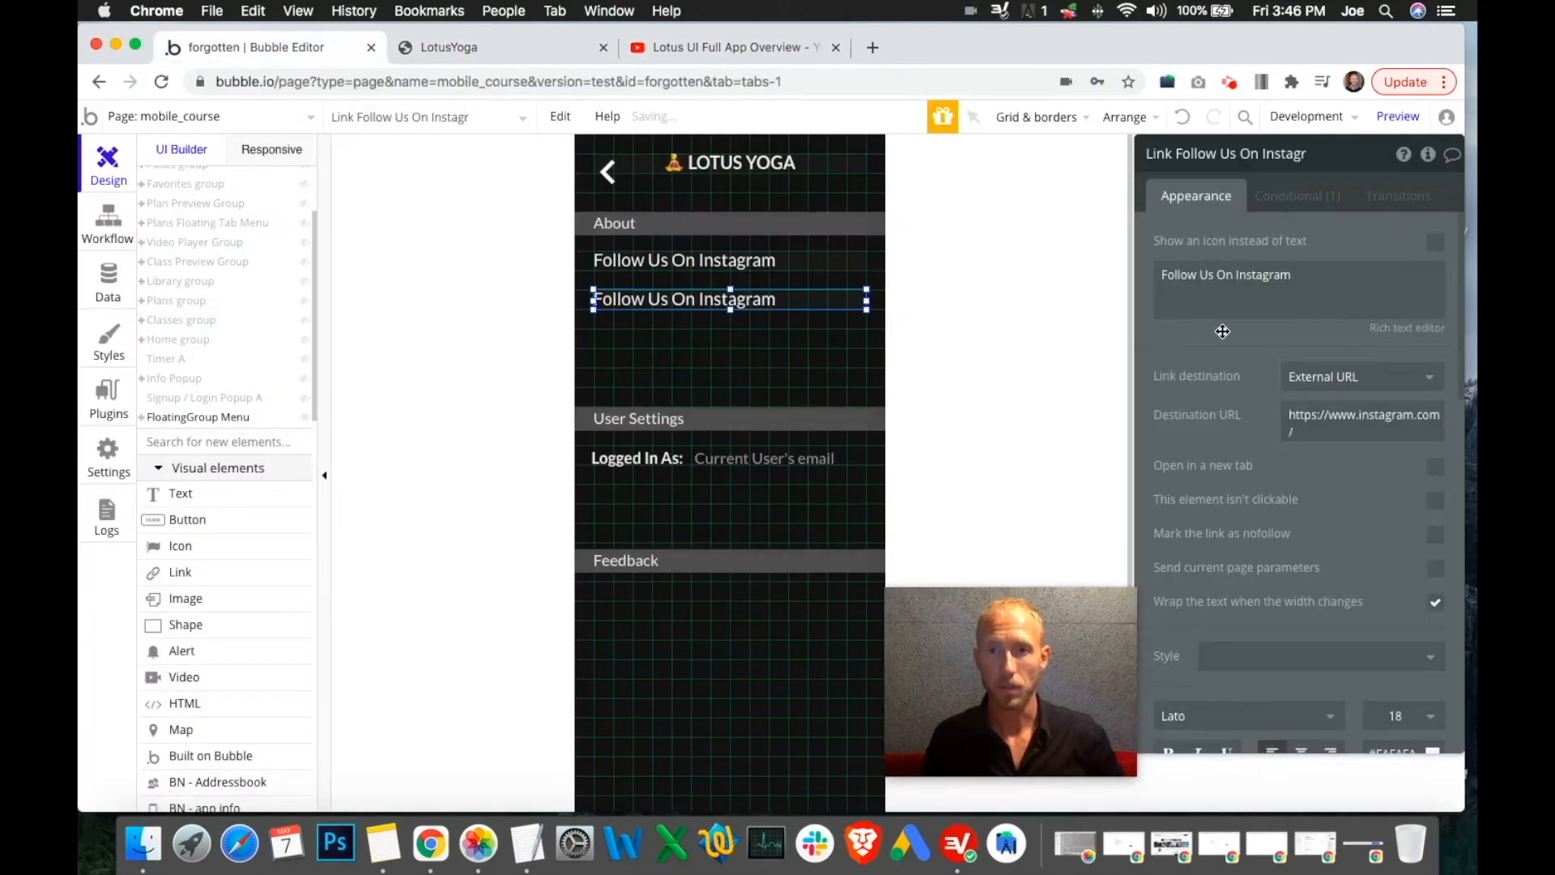
Change the copied link's text to 'Like Us On Facebook'
click(1228, 275)
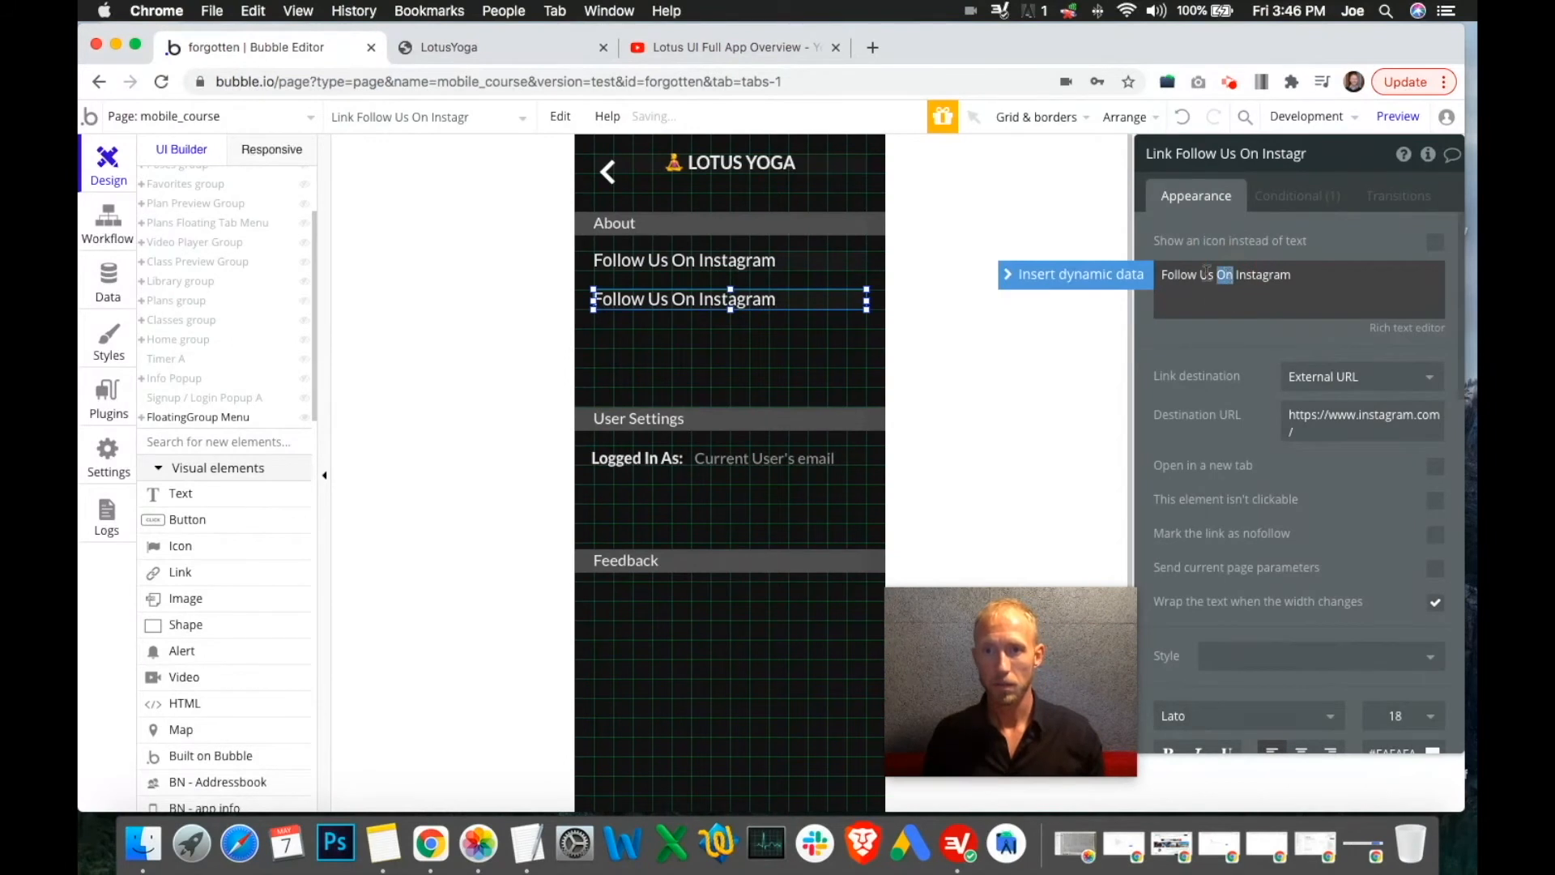
drag(1198, 274, 1162, 275)
text(Like)
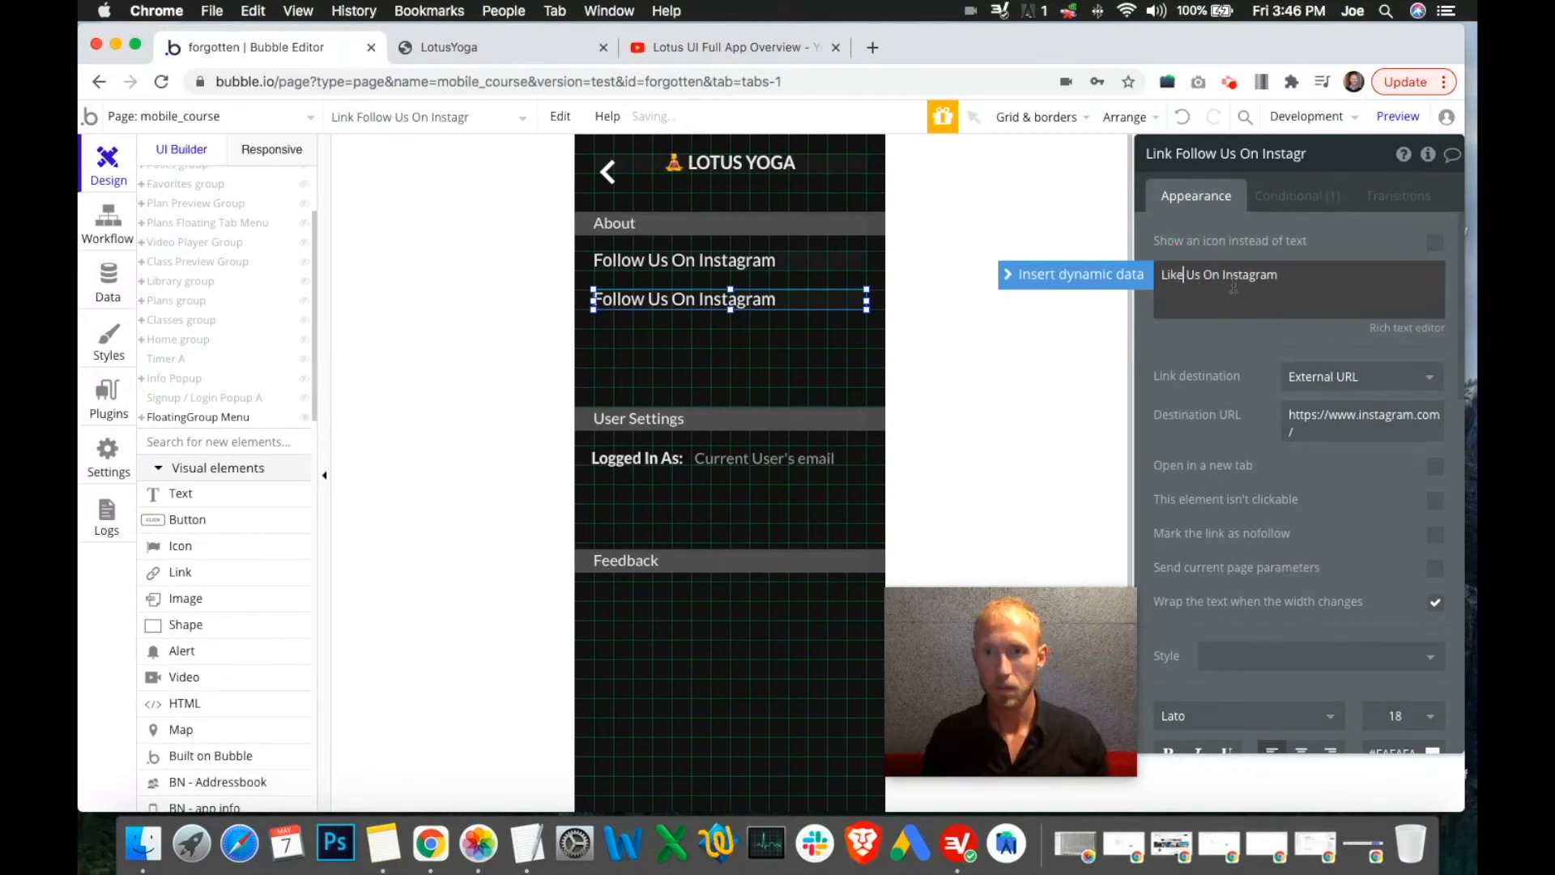
double_click(1239, 275)
text(Facebo)
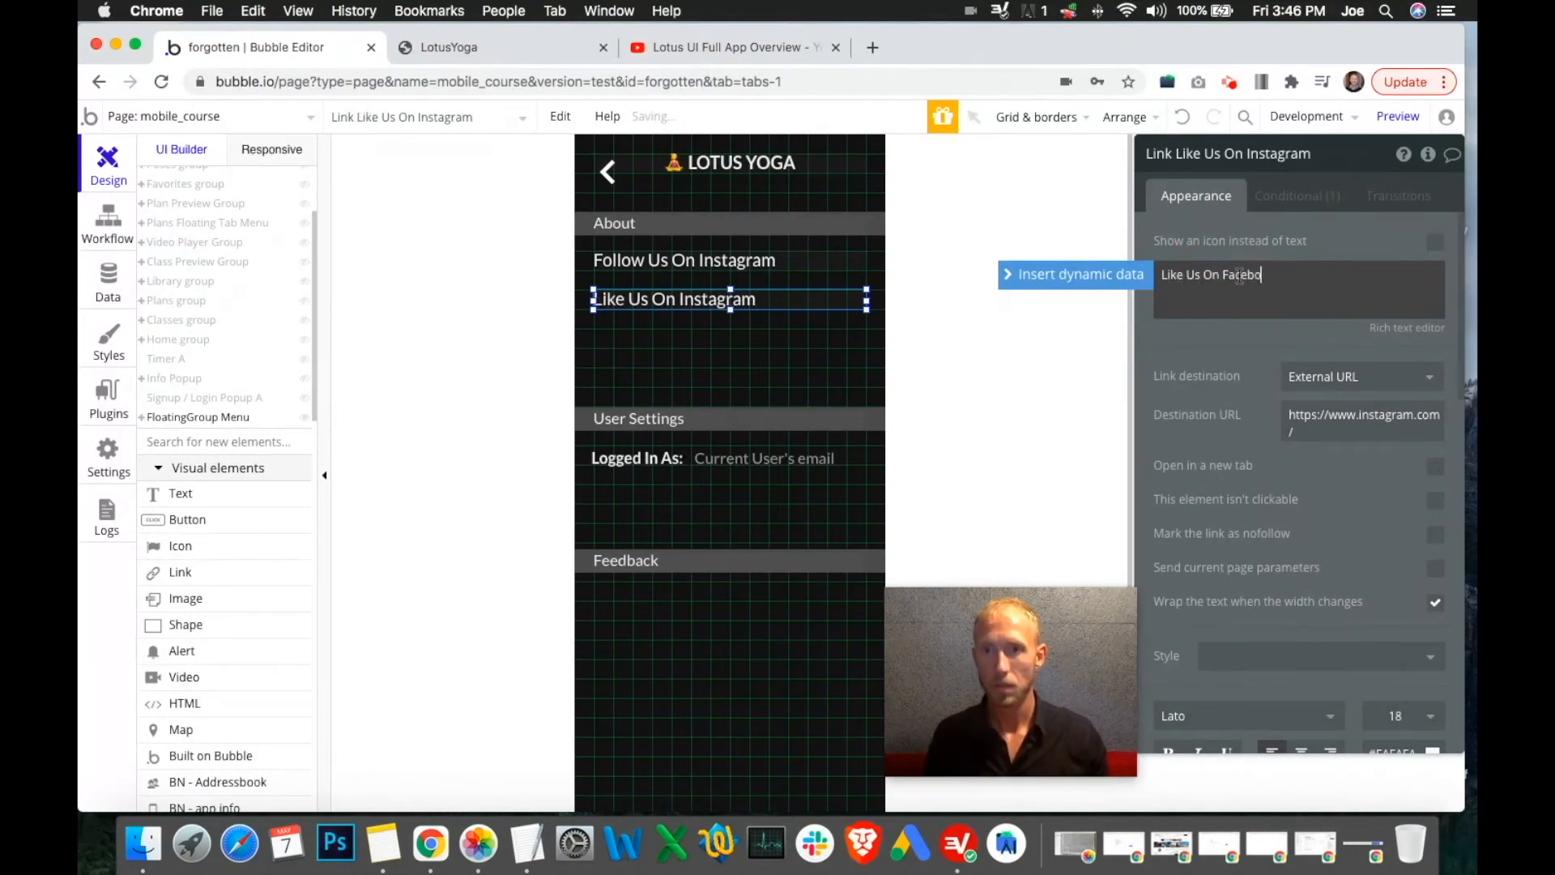
text(ok)
click(1297, 196)
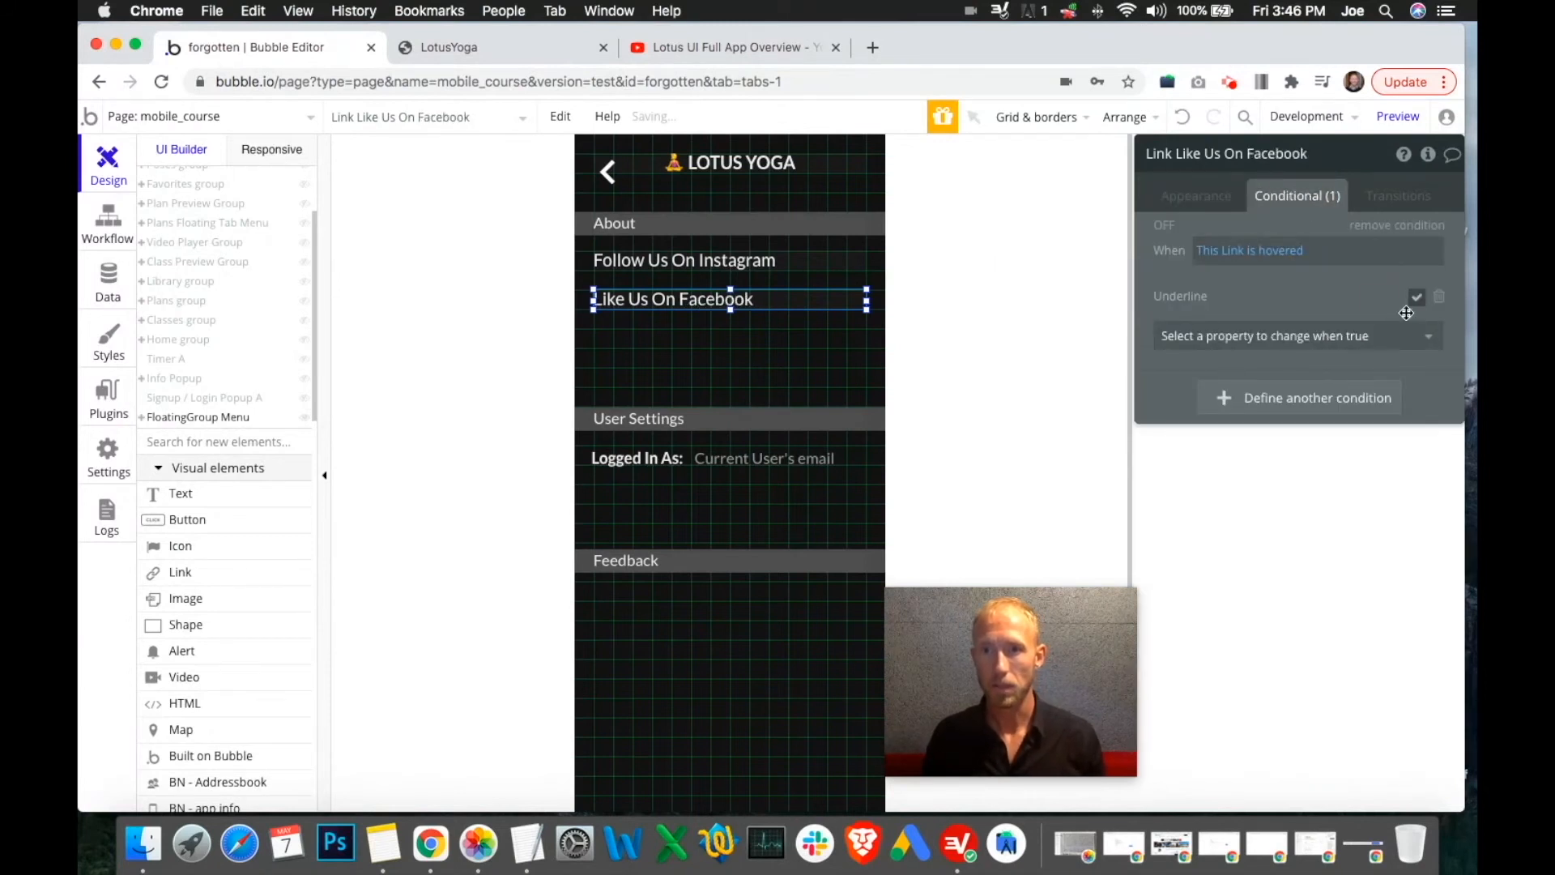
click(712, 260)
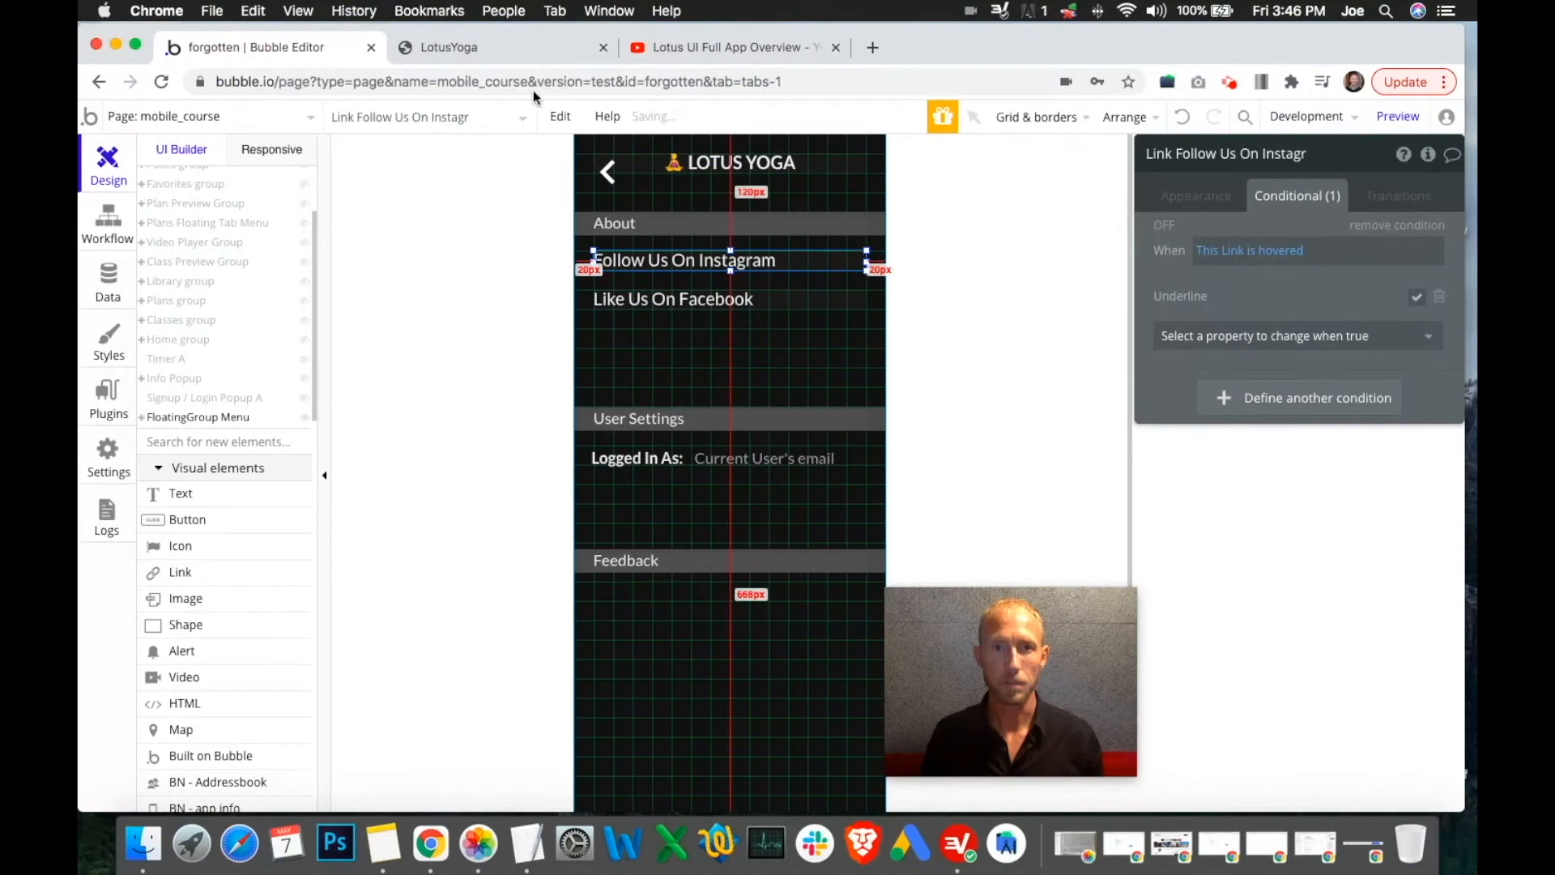
click(478, 58)
click(326, 46)
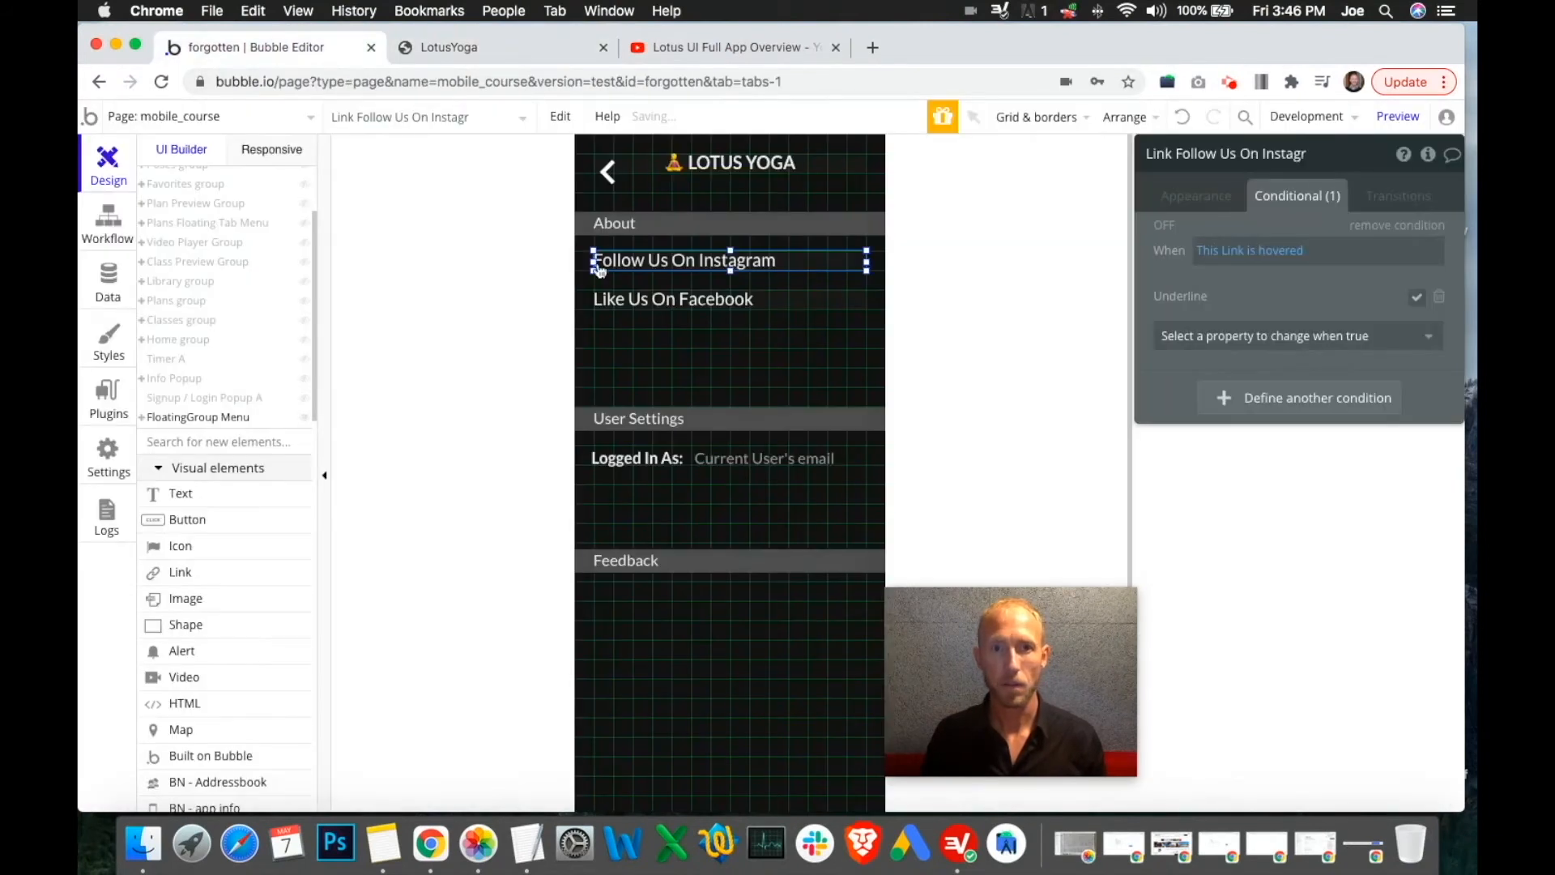
click(1198, 197)
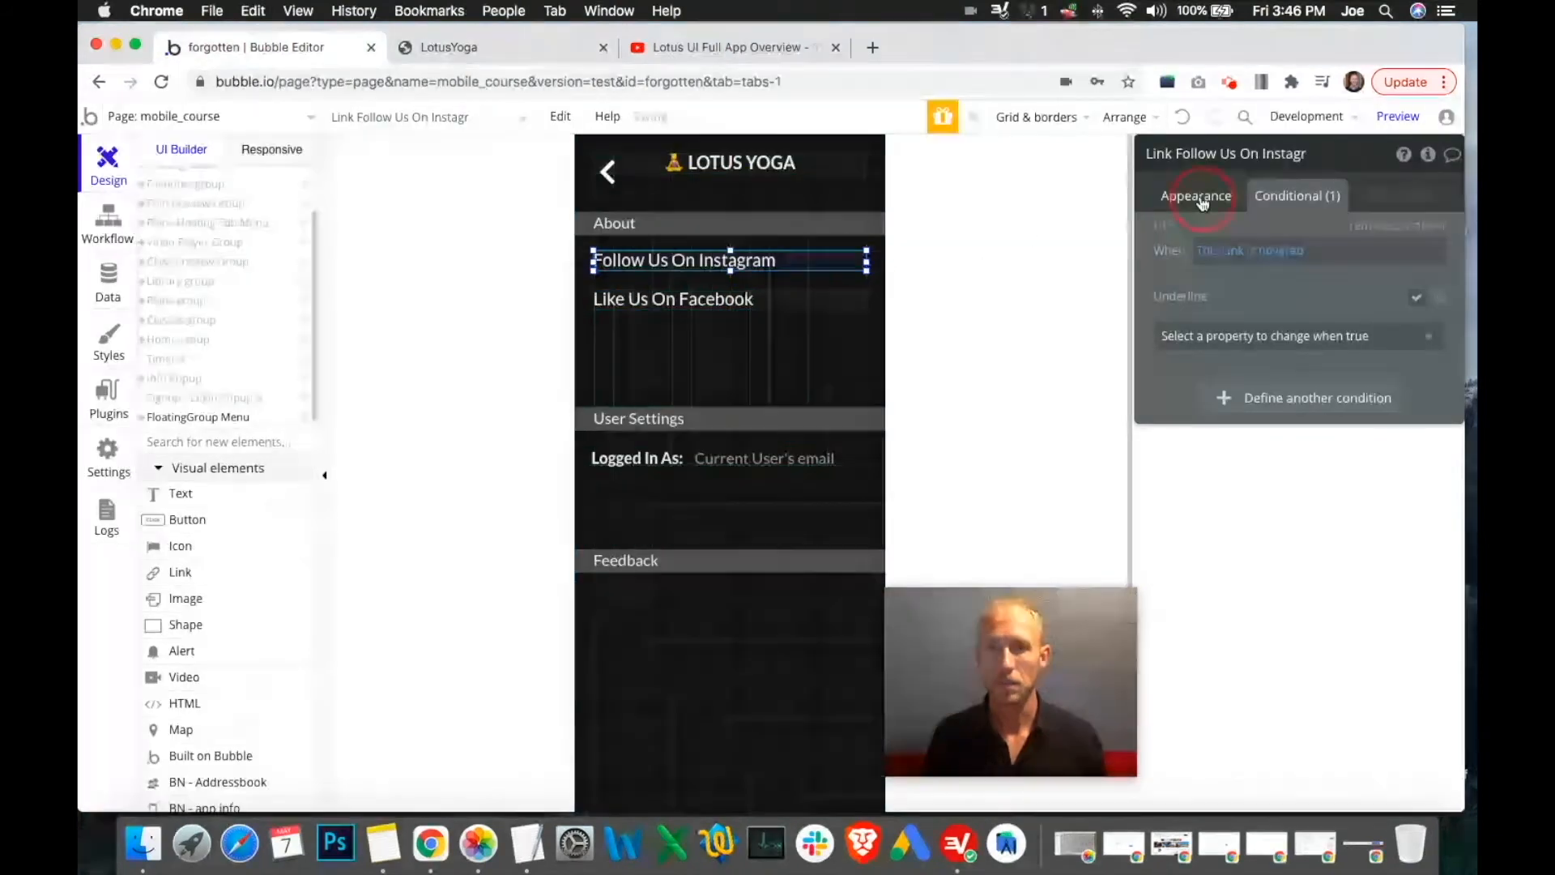
click(739, 298)
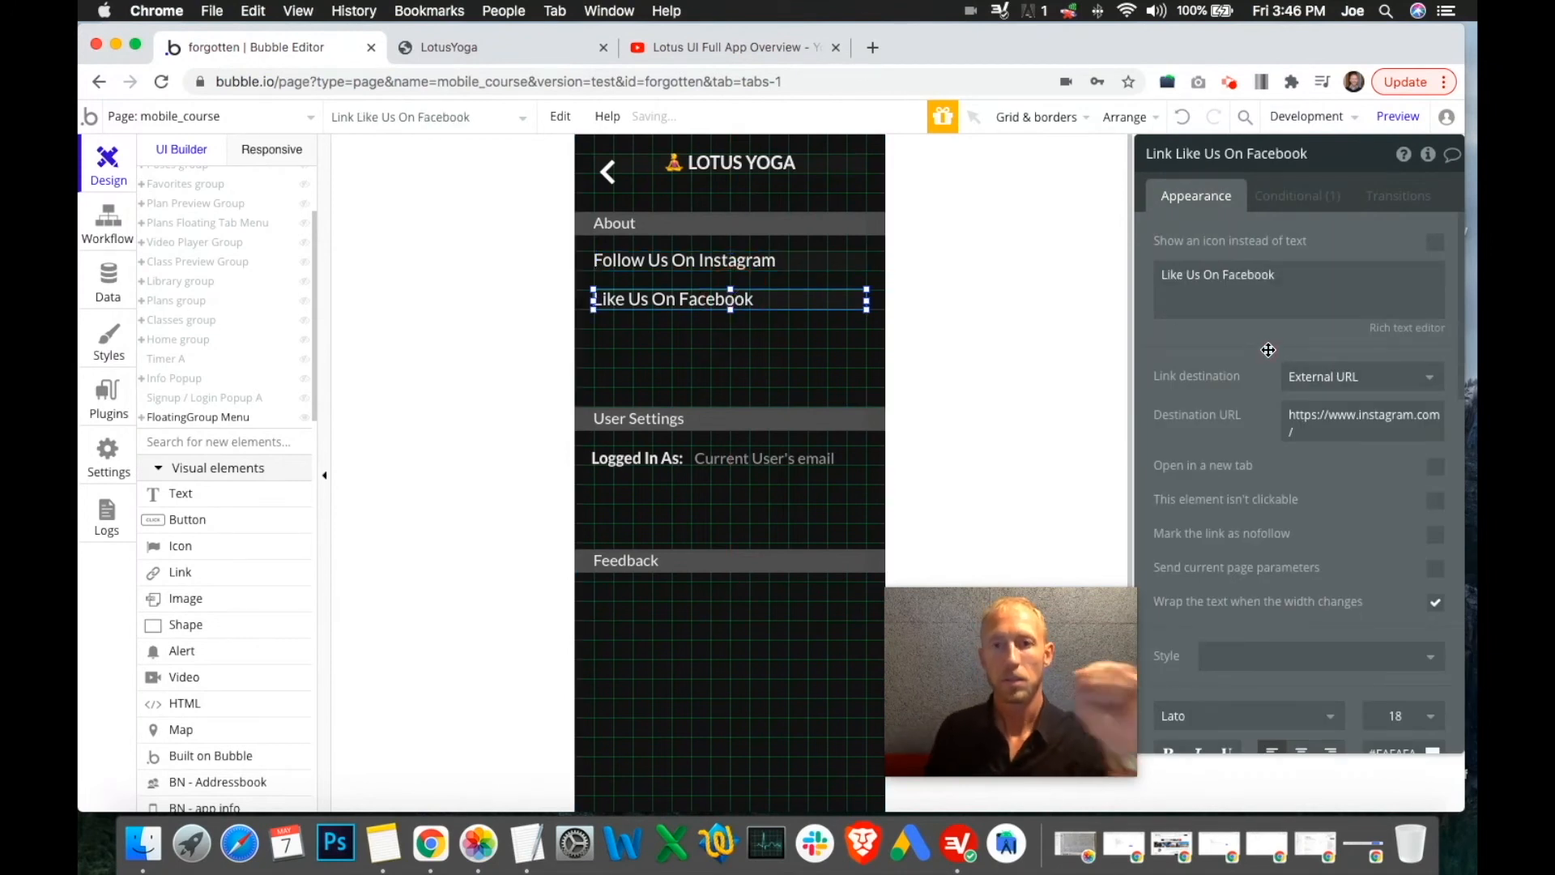
click(1381, 416)
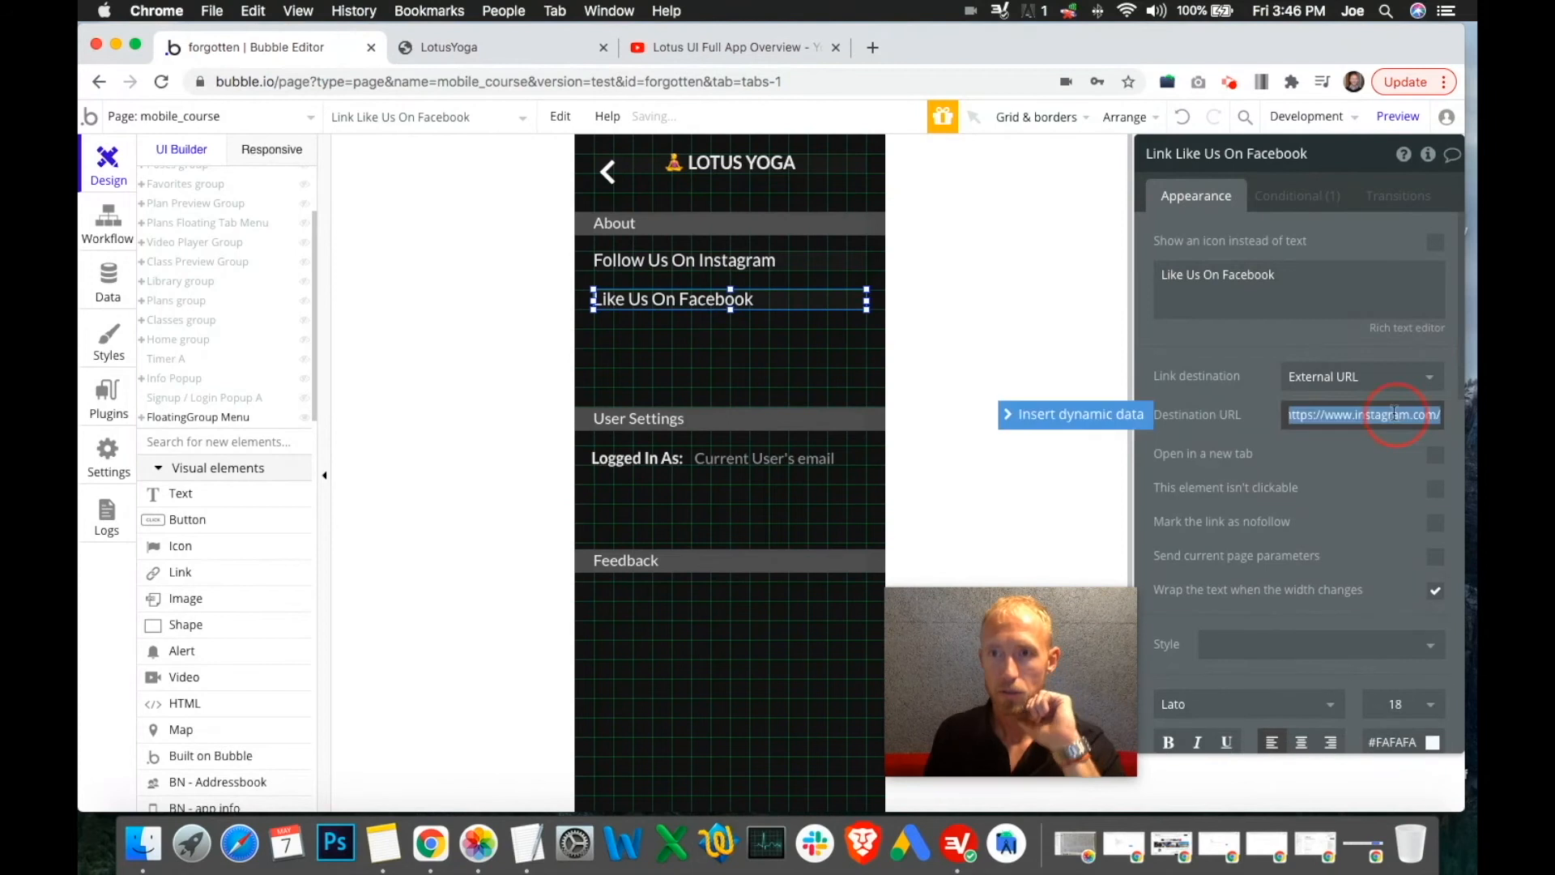
double_click(1384, 415)
text(facebook)
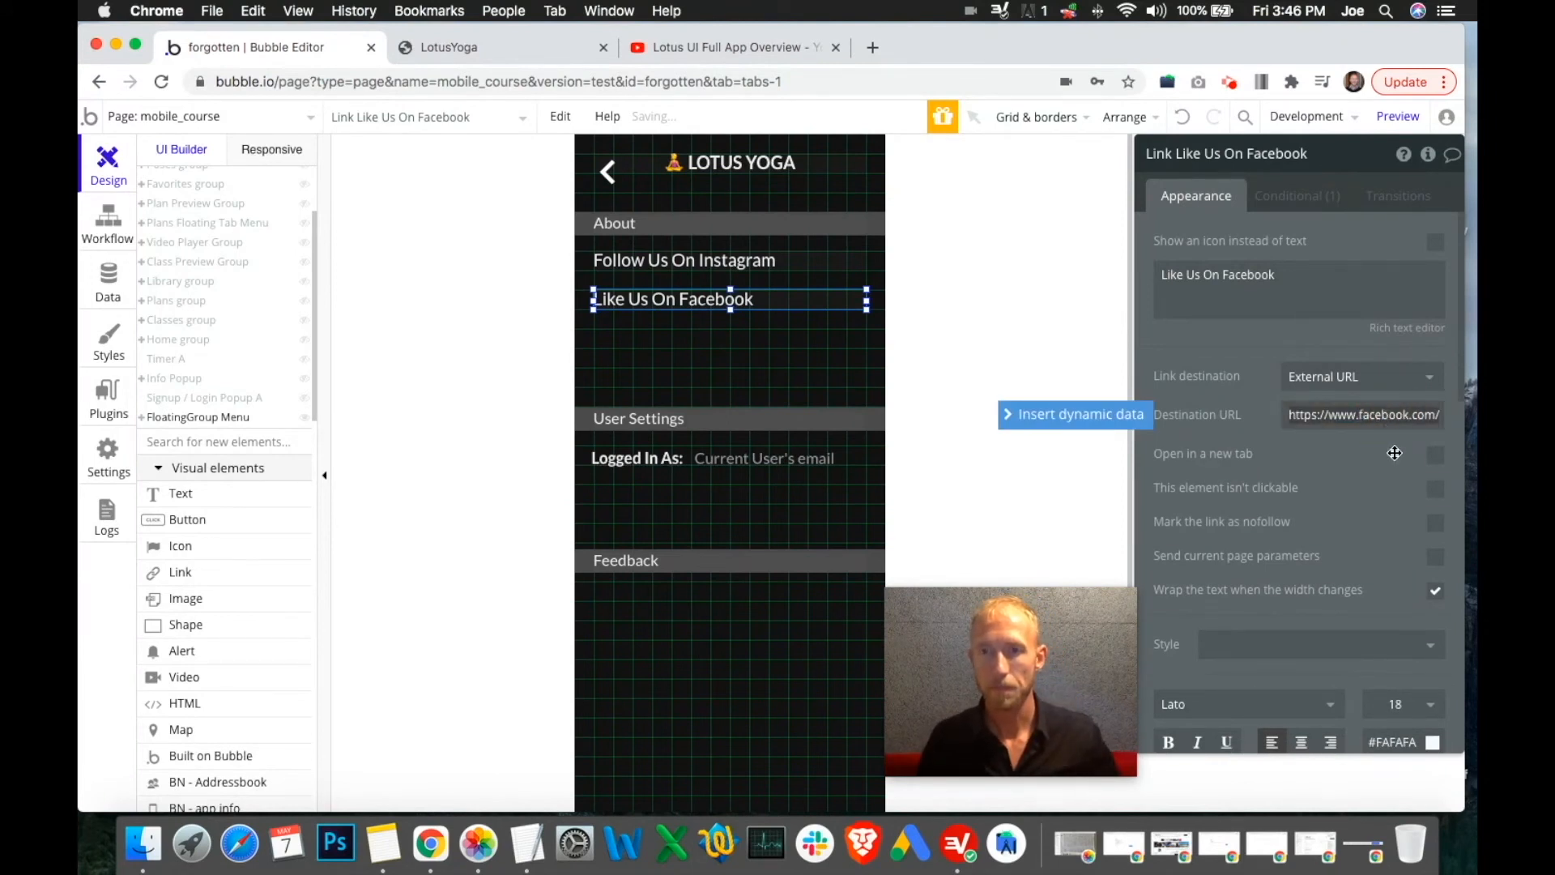
click(1434, 456)
click(778, 260)
click(1431, 465)
click(1439, 468)
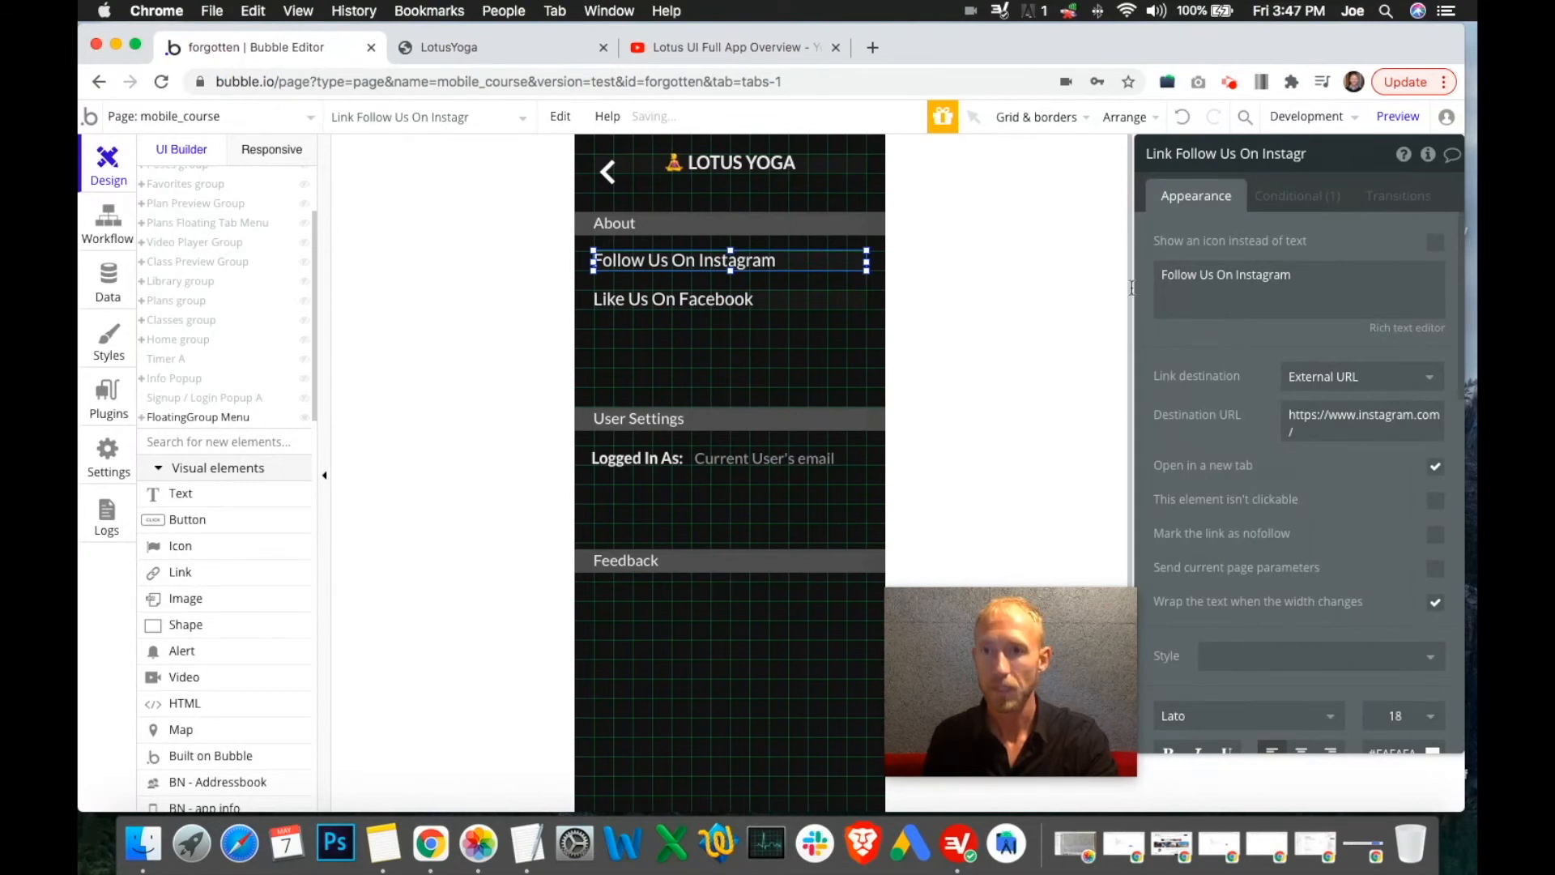
click(541, 42)
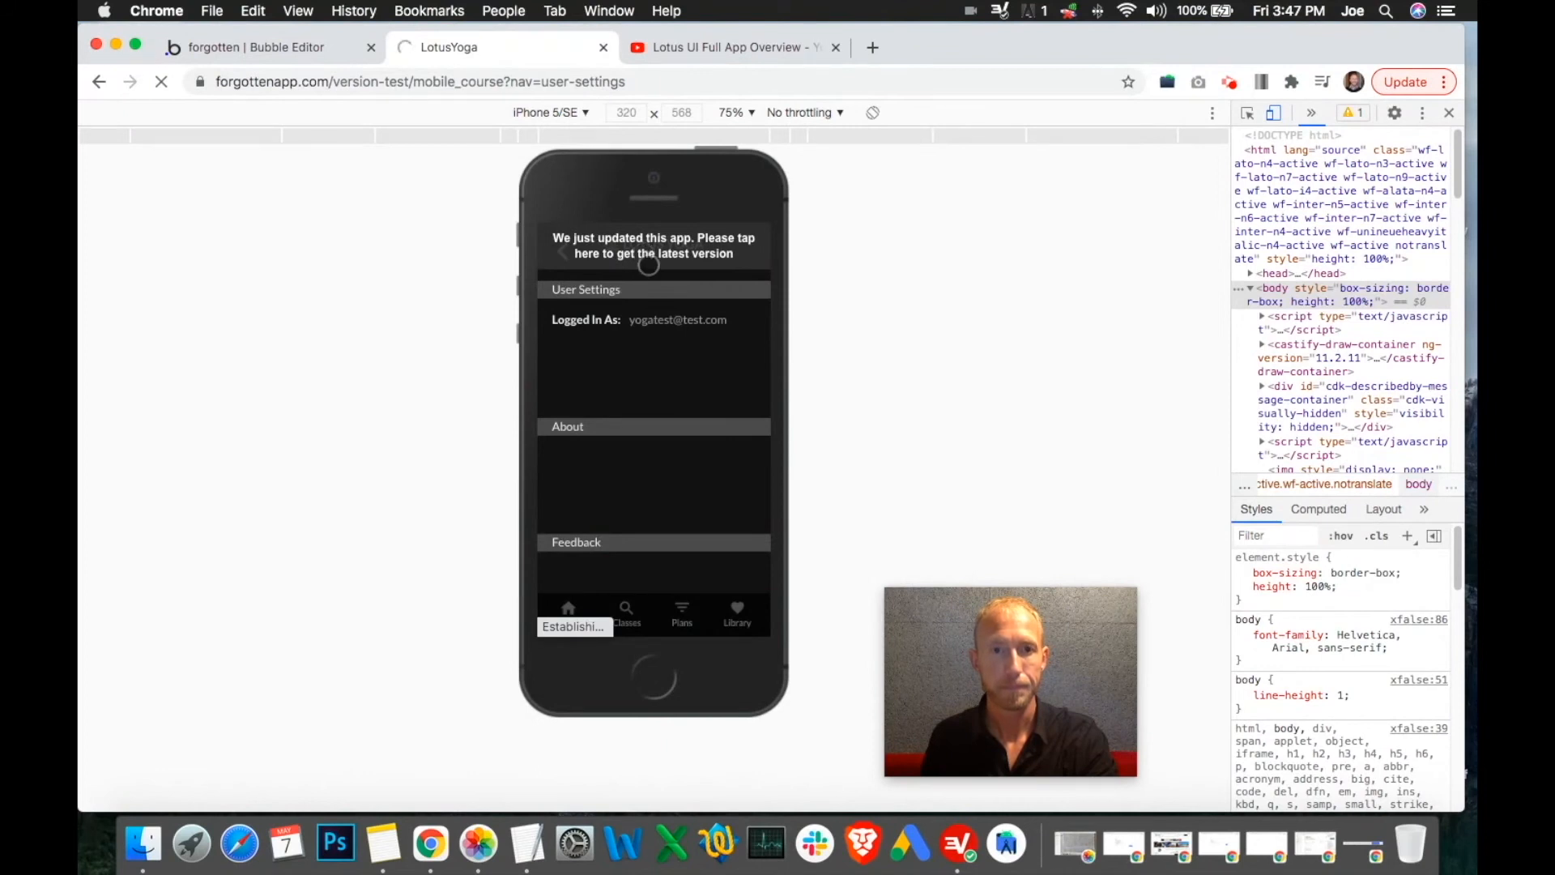
Copy the Like Us On Facebook link and paste the duplicate on a row below
click(328, 55)
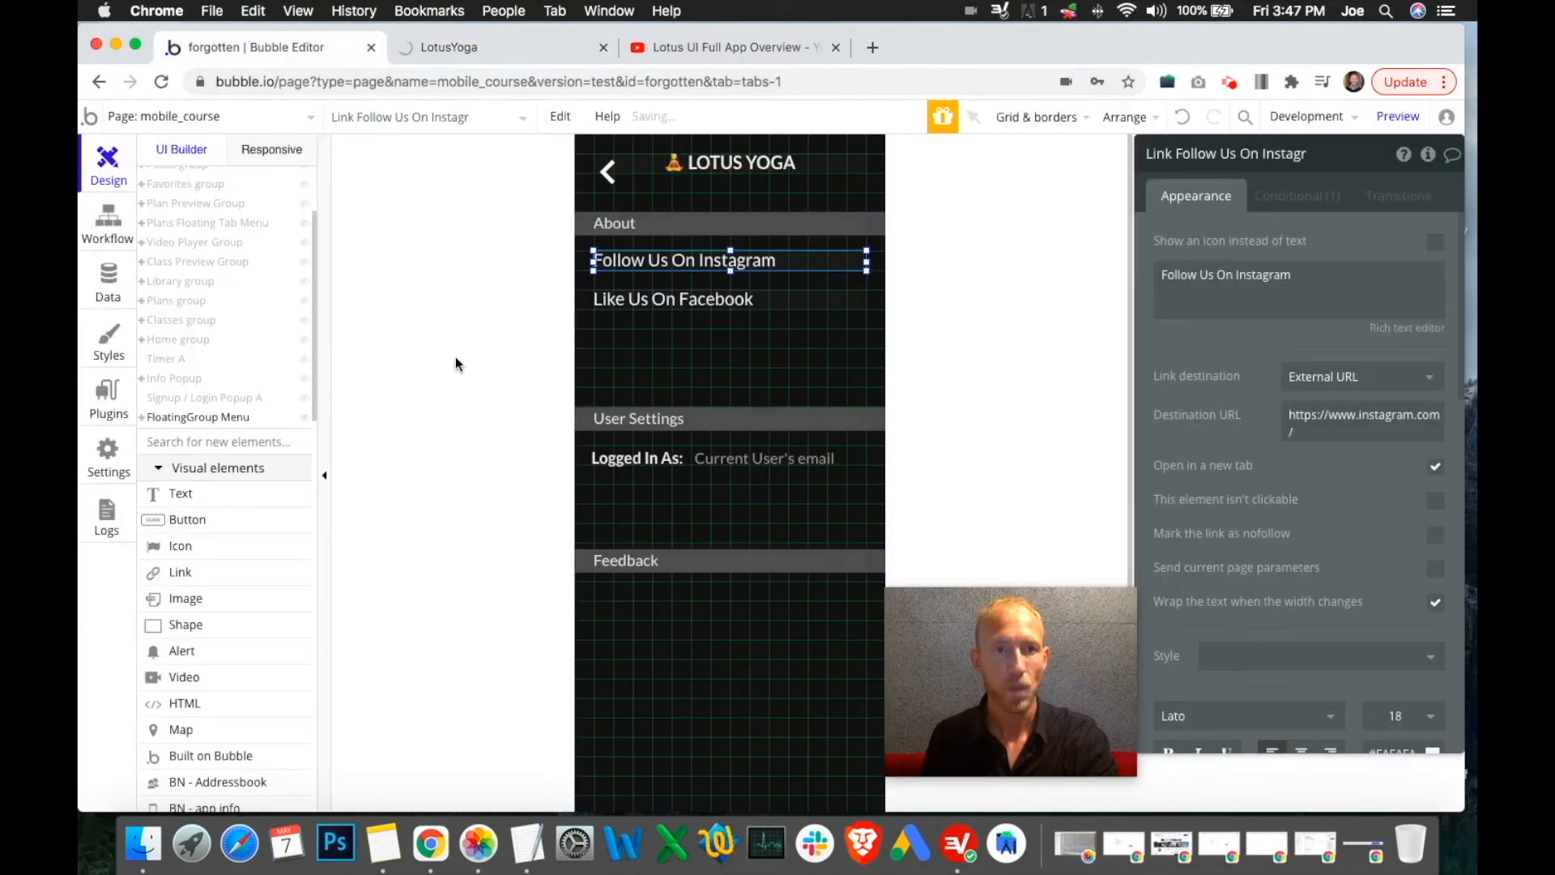
click(721, 49)
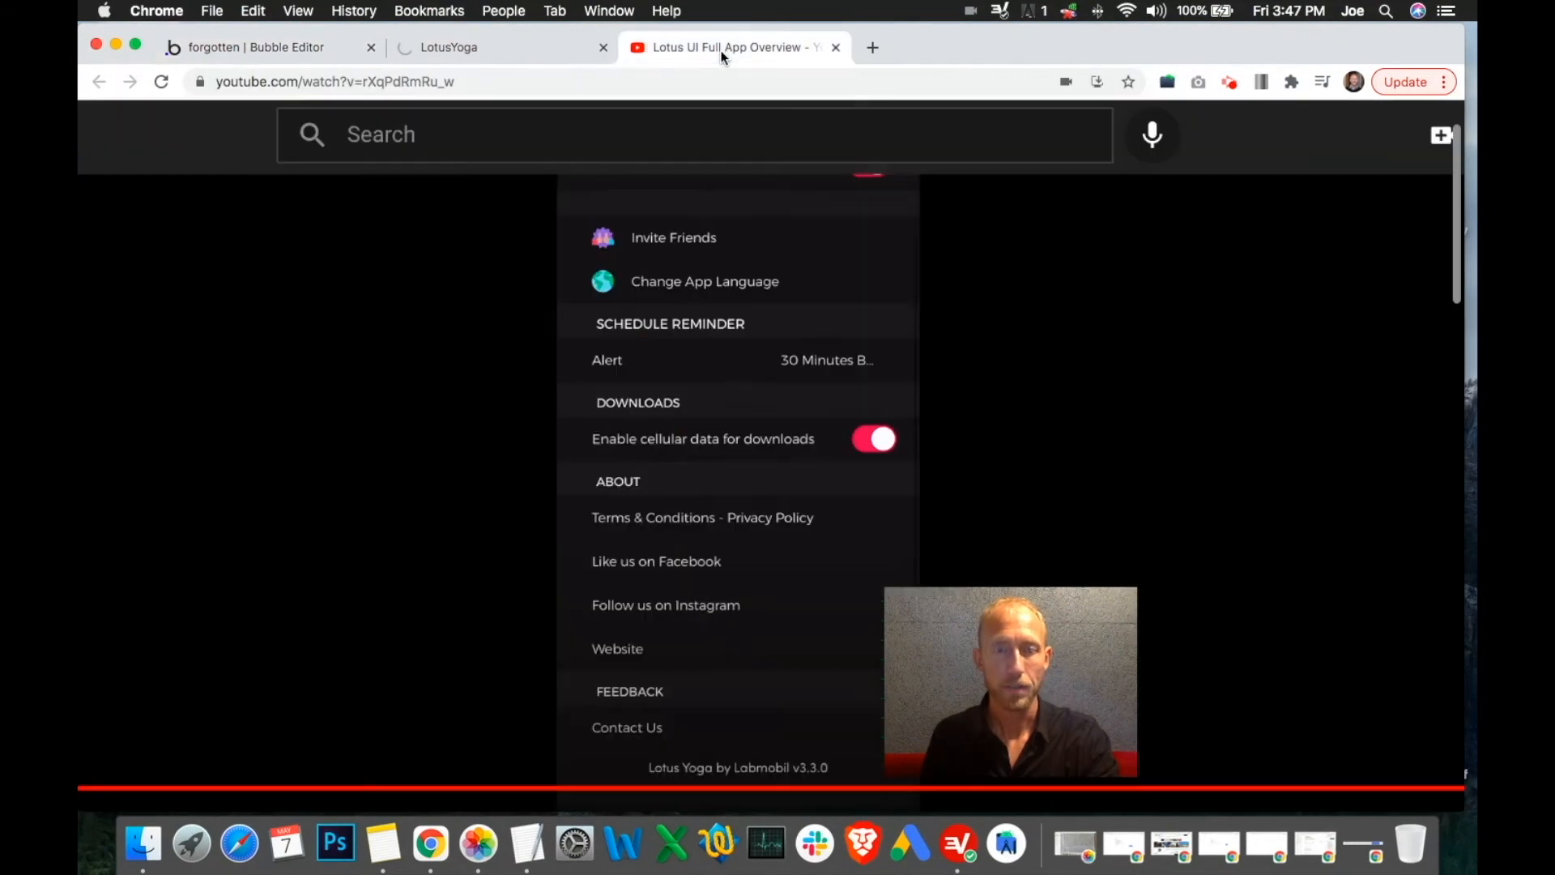
click(484, 50)
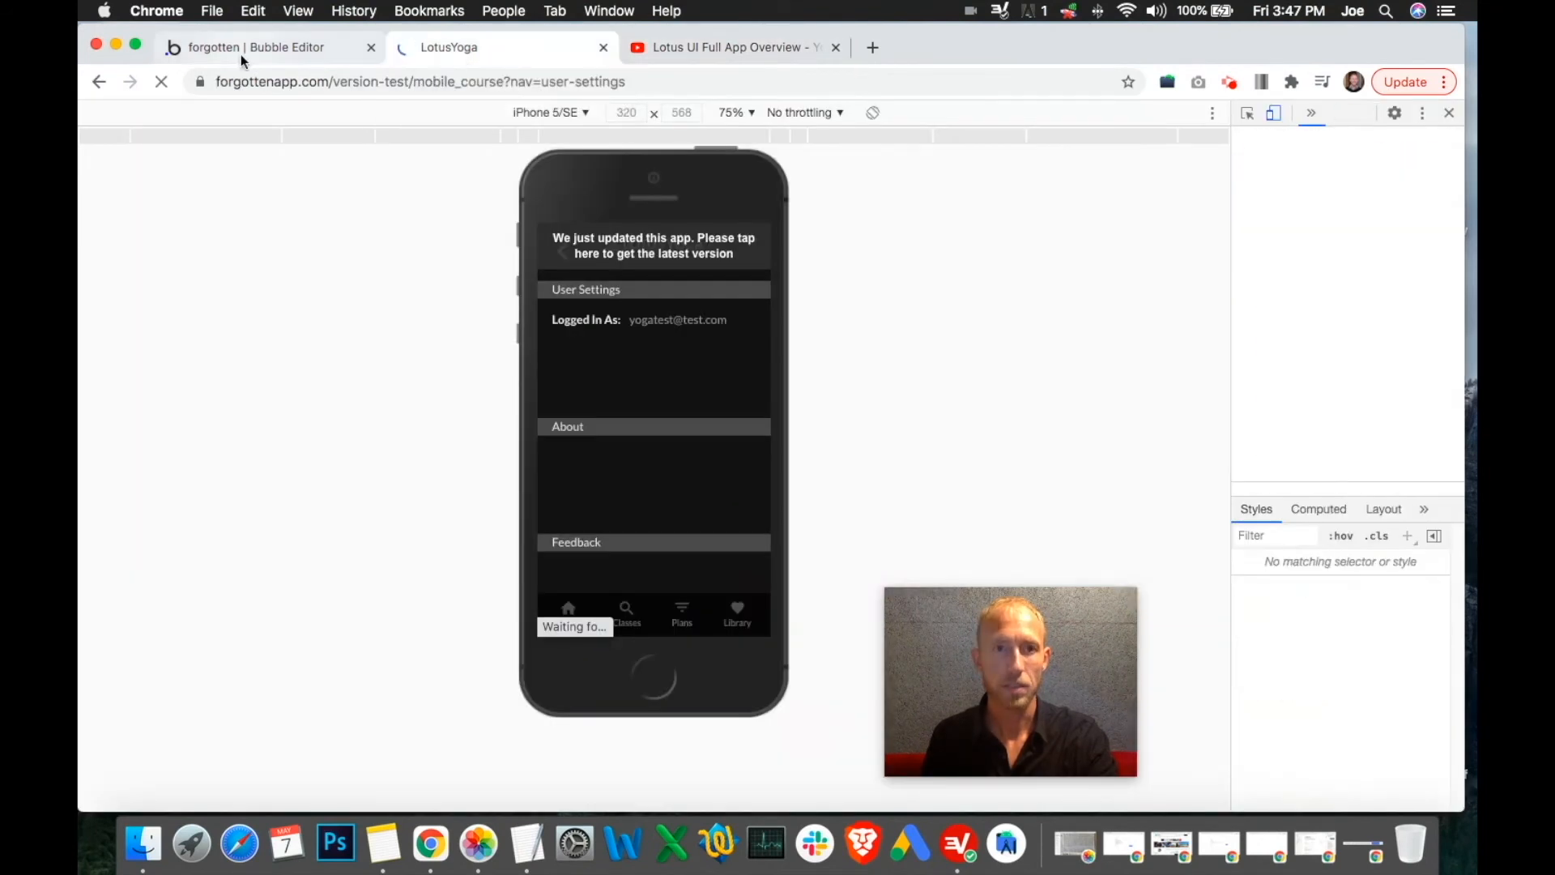
click(240, 51)
click(761, 305)
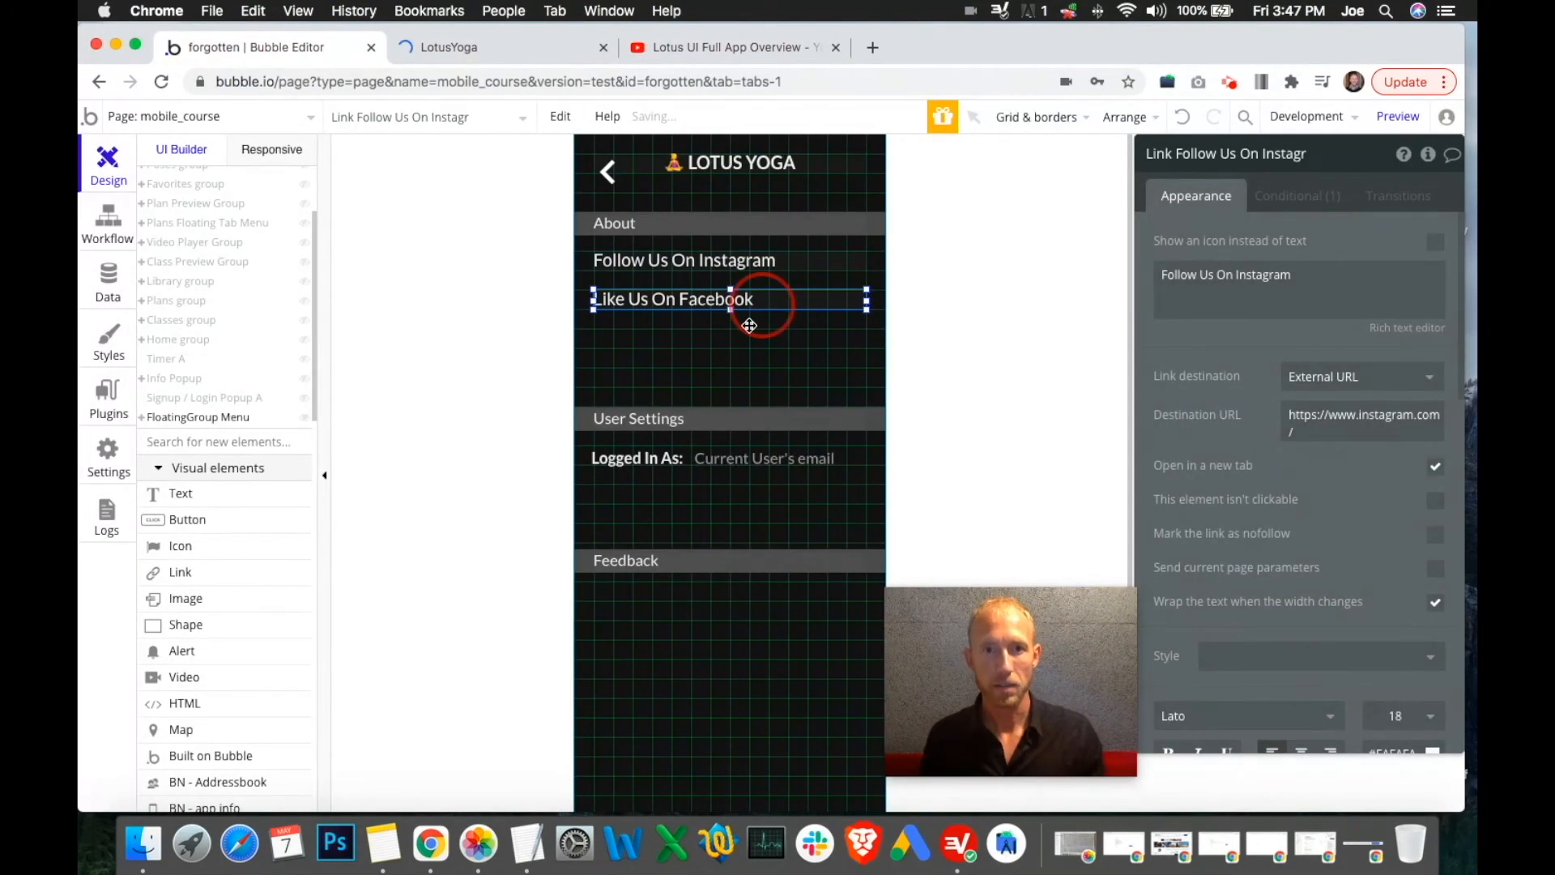
key(super+c)
key(super+v)
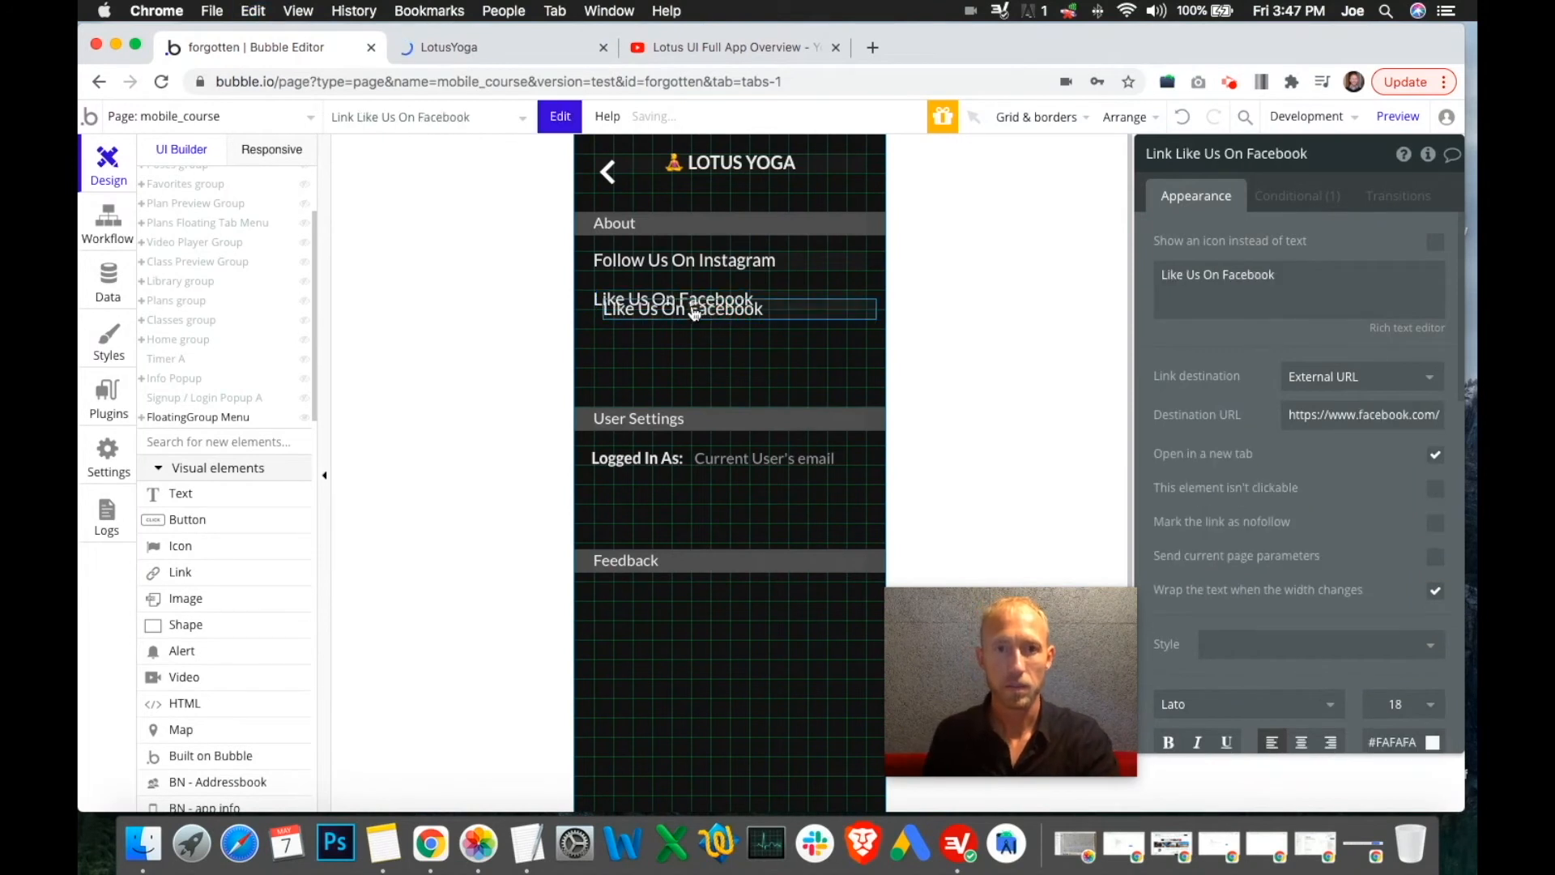
drag(691, 312, 685, 341)
click(499, 43)
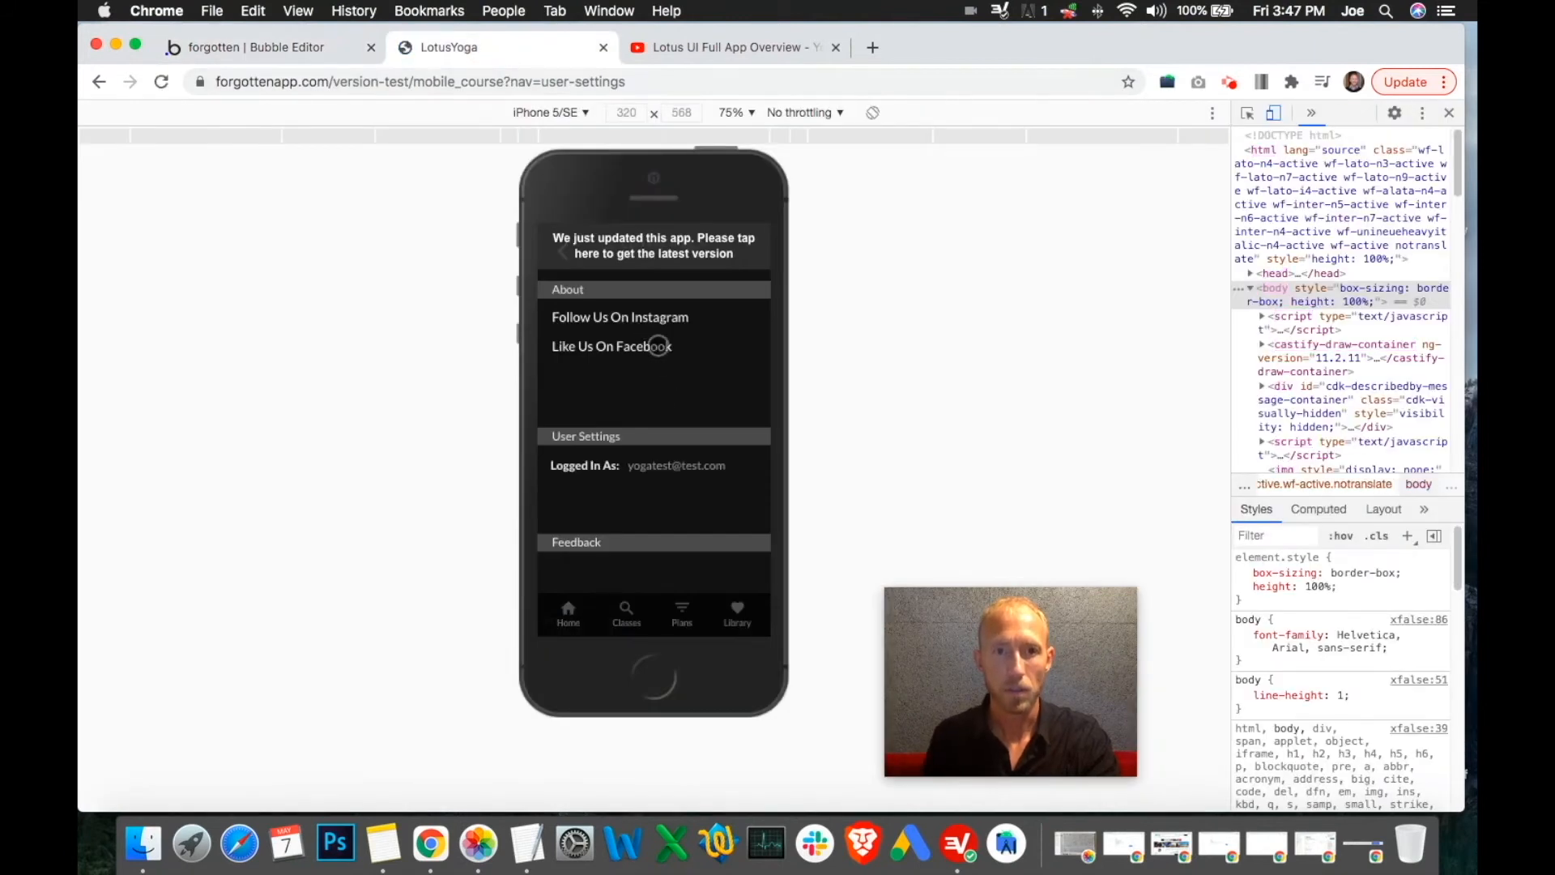
click(292, 47)
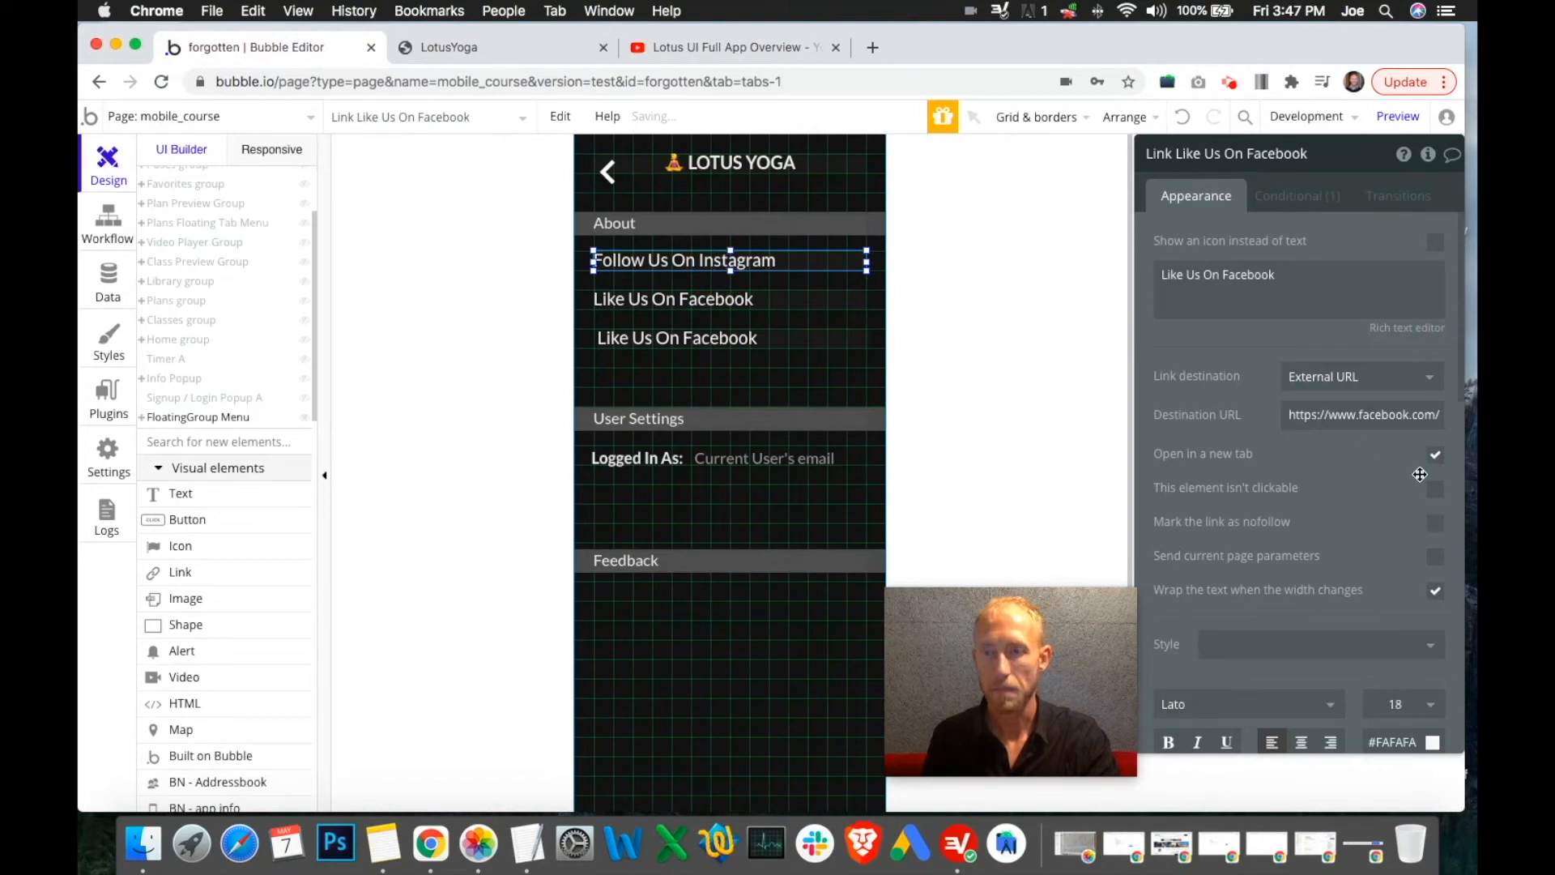
Set the Instagram and first Facebook links to font size 16
scroll(1418, 470, down, 5)
click(1431, 379)
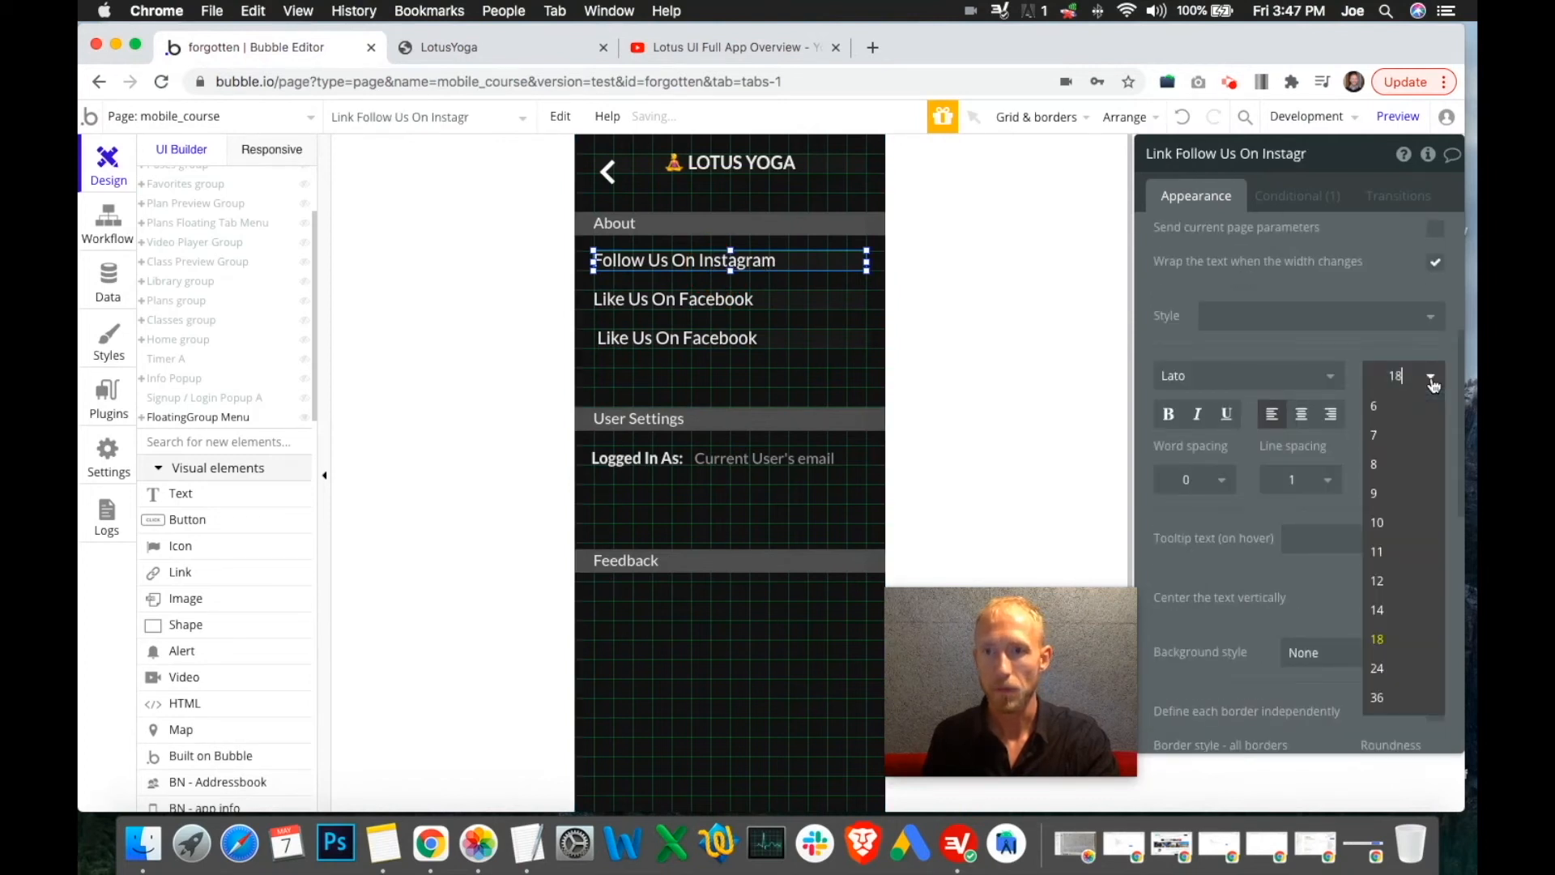
click(1405, 375)
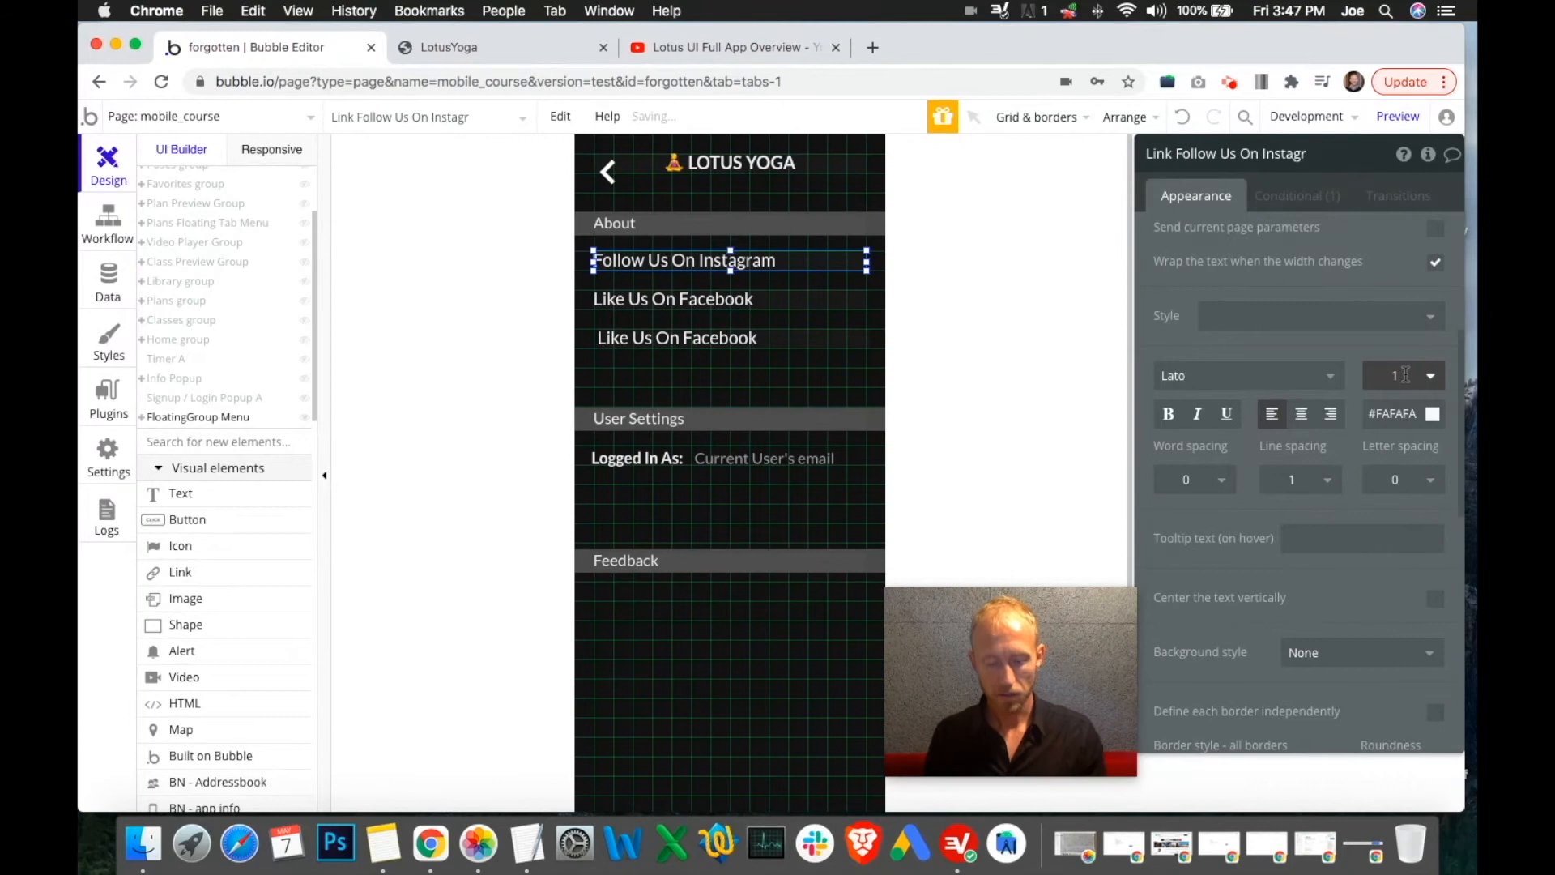
key(Return)
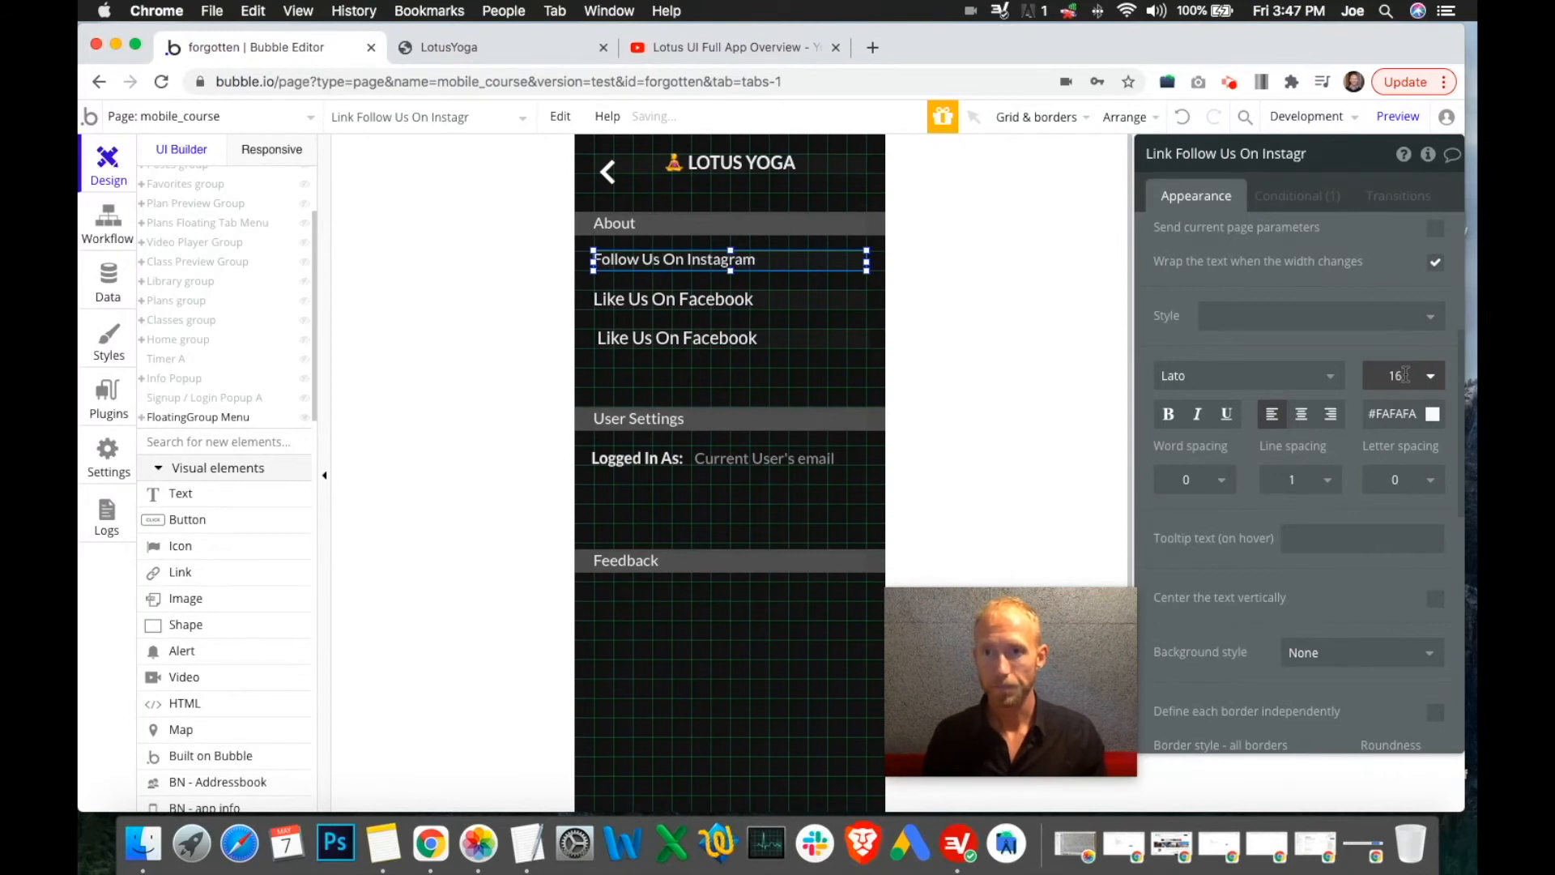
click(1393, 375)
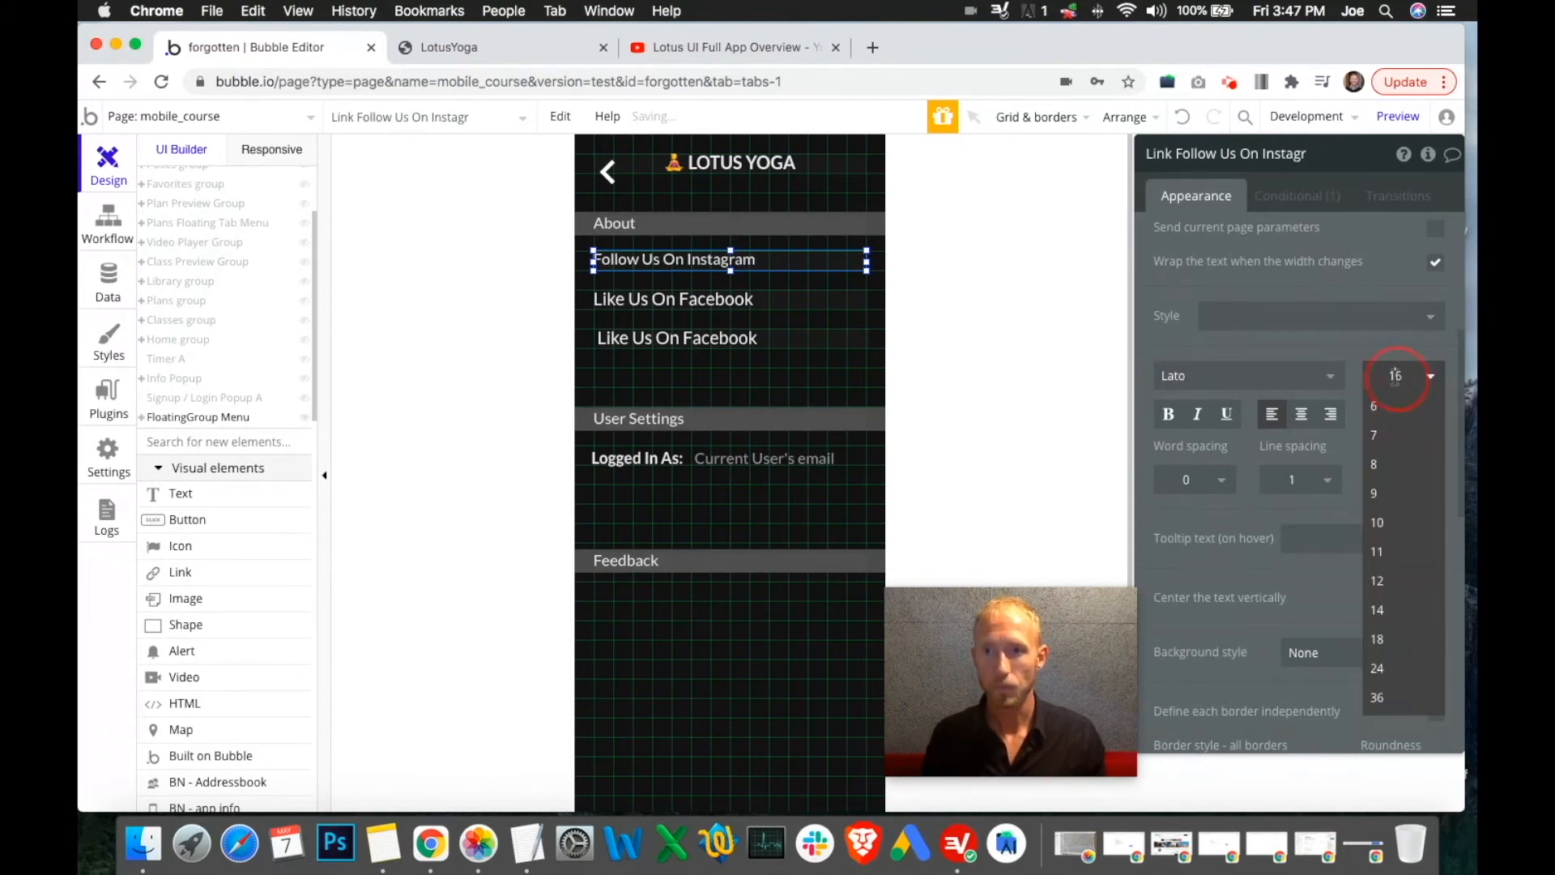
click(787, 307)
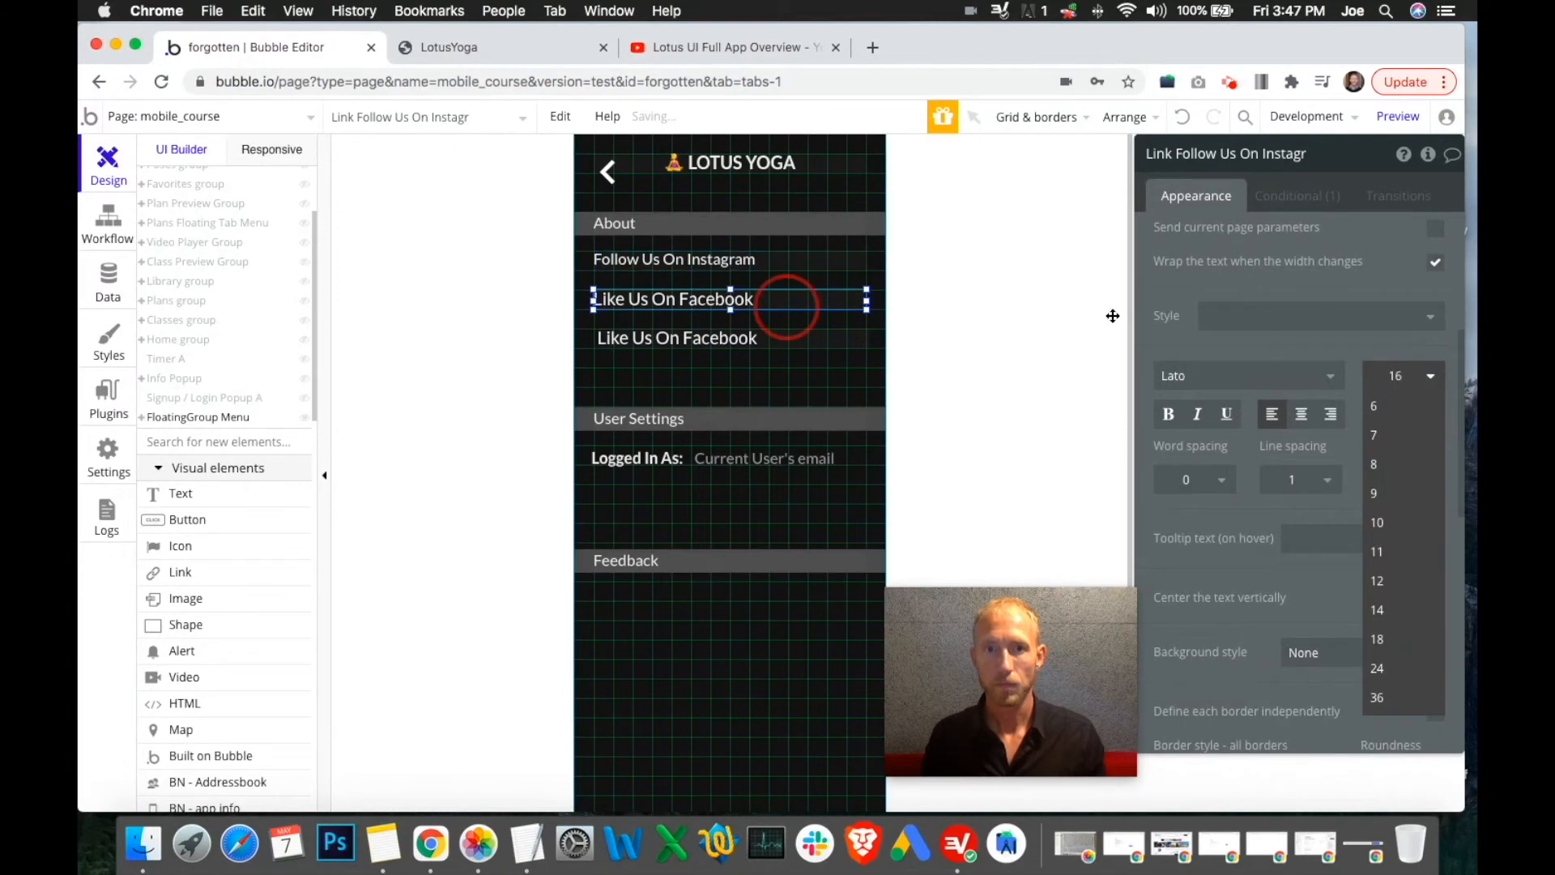
click(1394, 371)
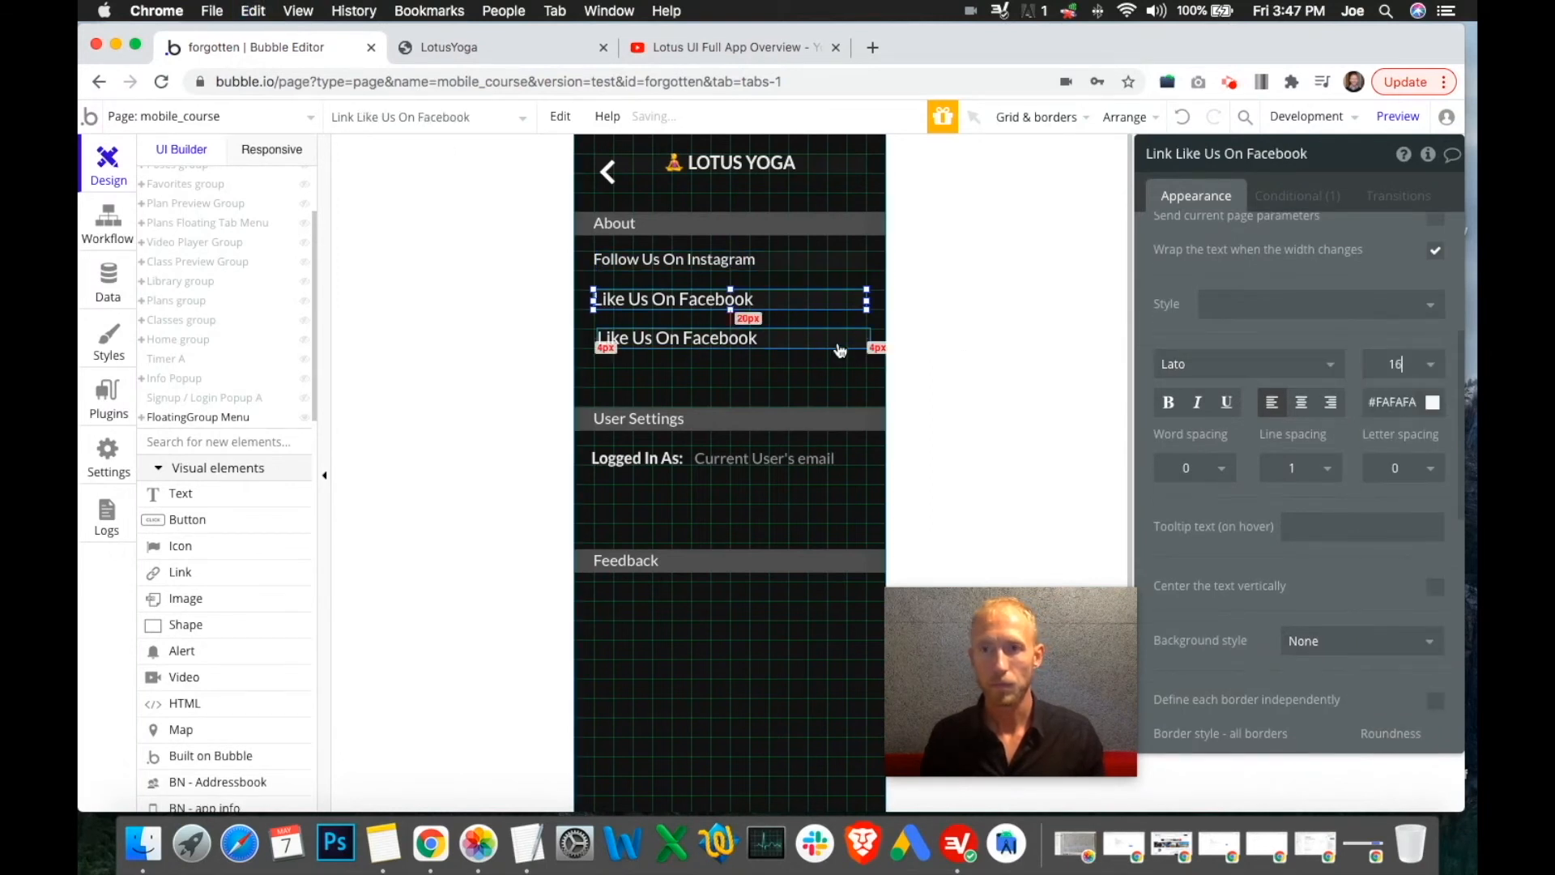
Centre the lower Facebook link horizontally and give it font size 16
click(769, 332)
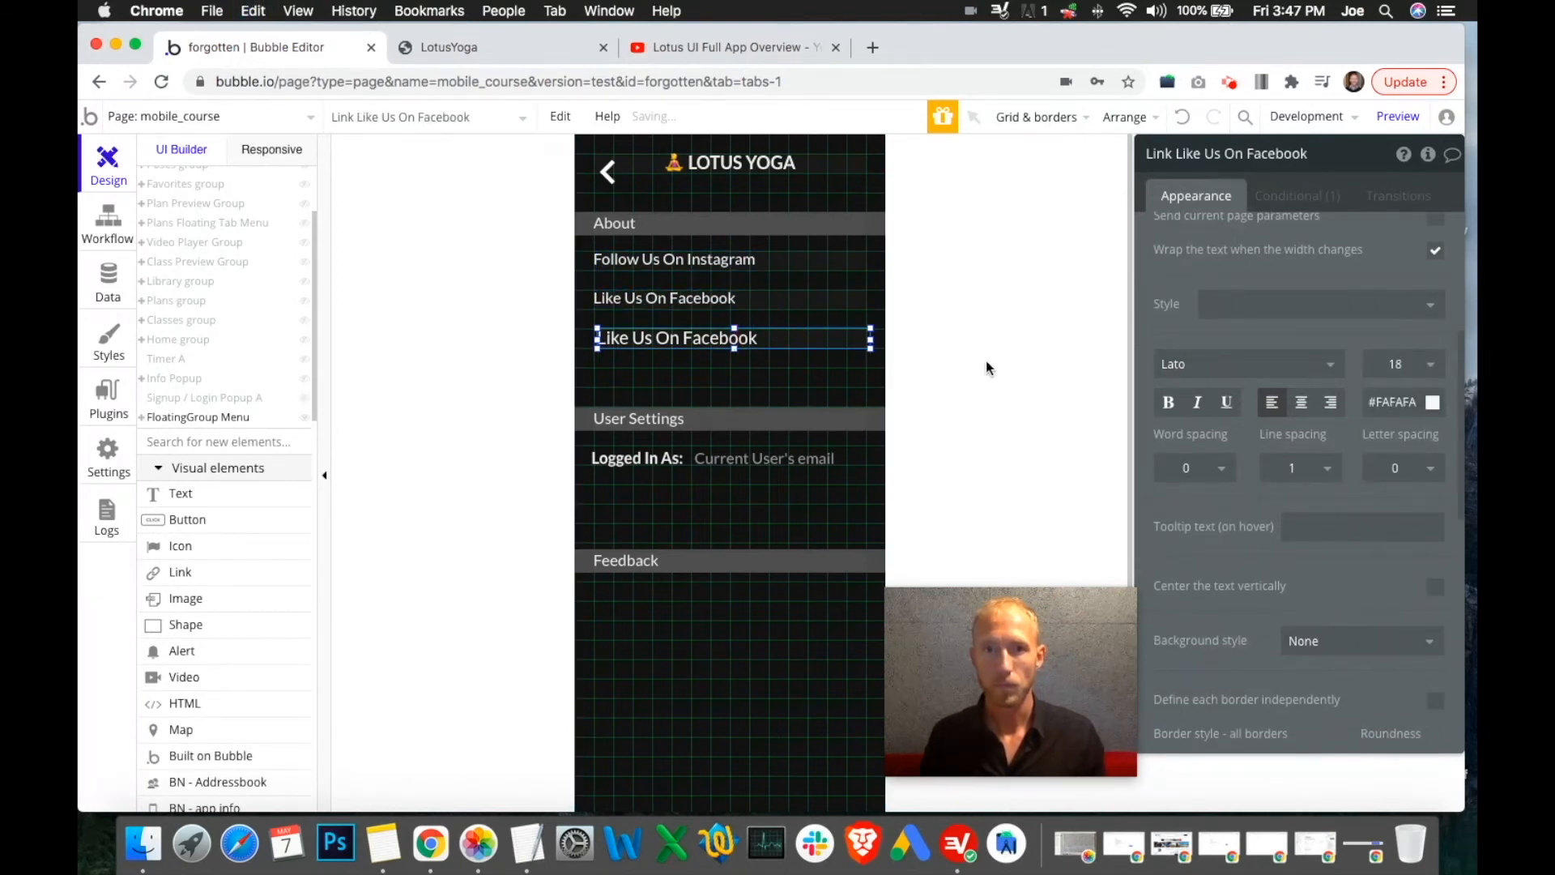
right_click(696, 340)
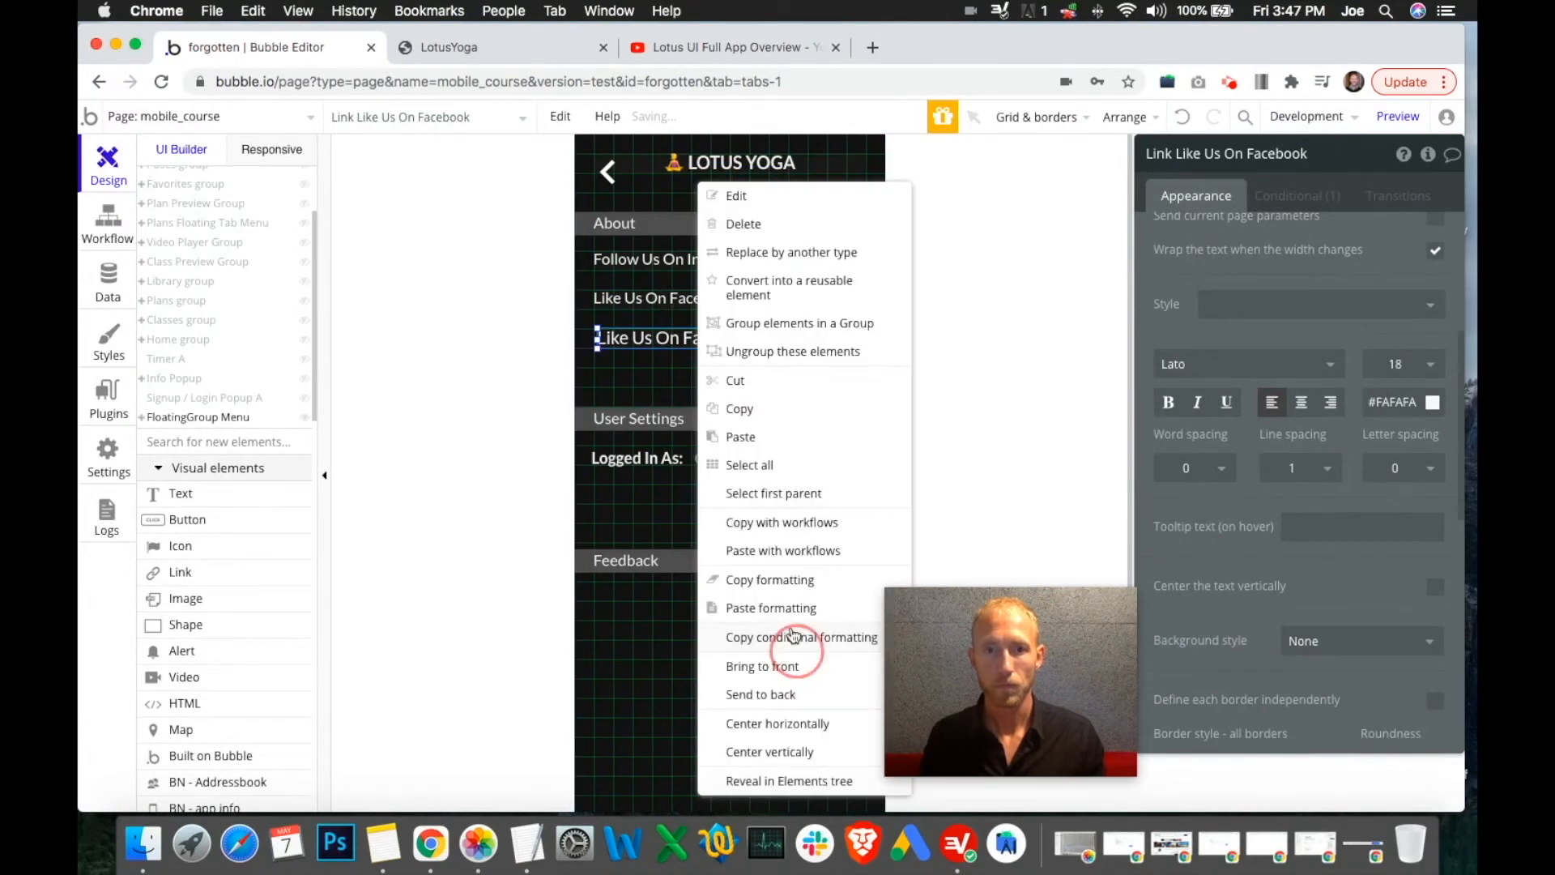
click(798, 725)
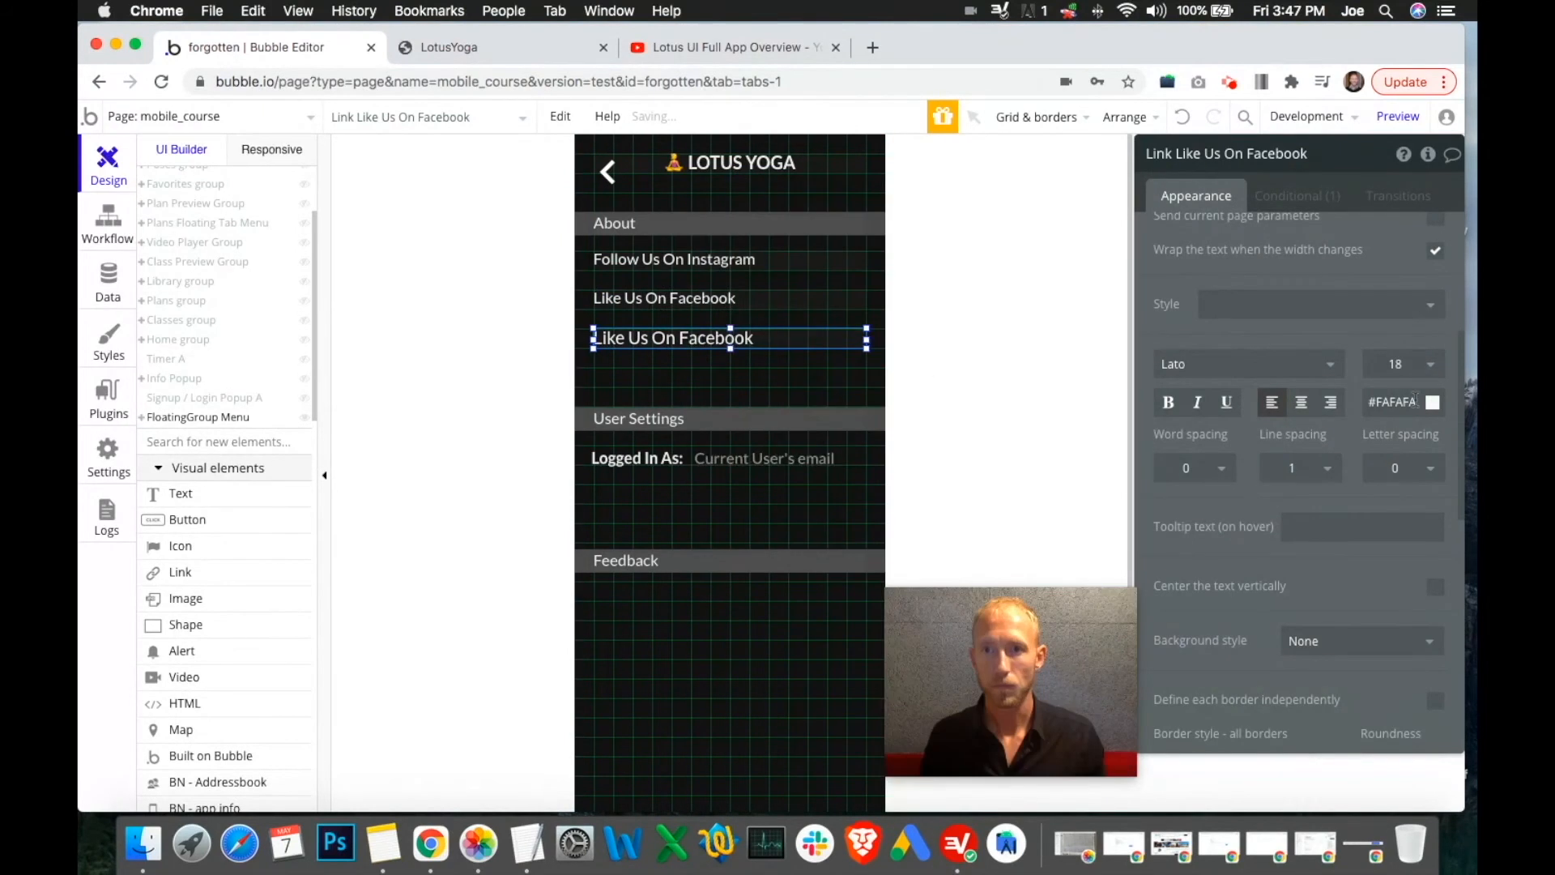
text(16)
key(Return)
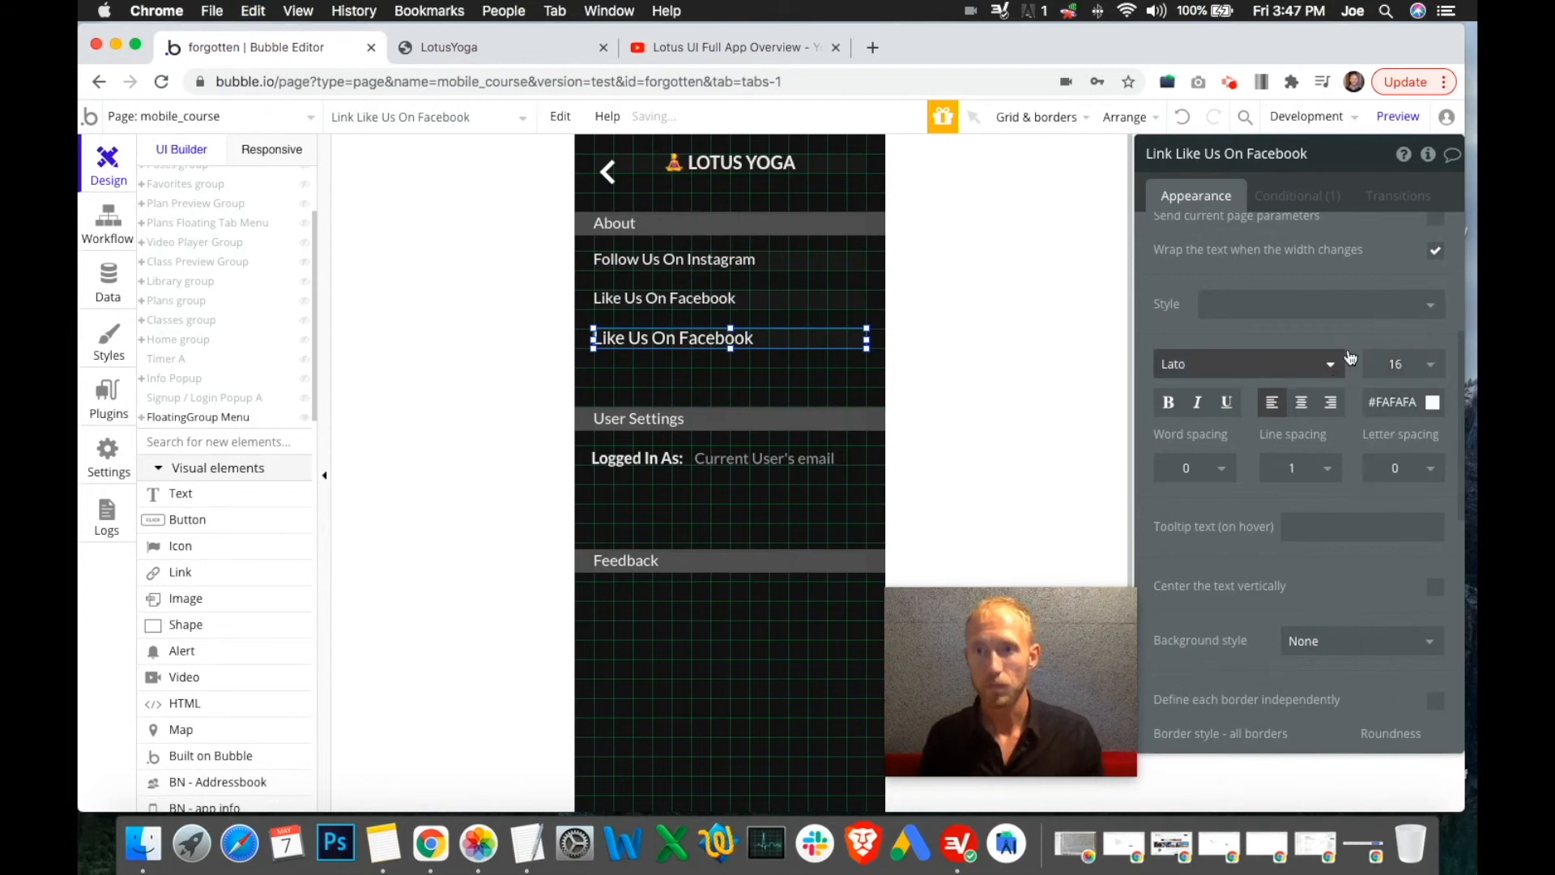
scroll(1350, 358, up, 5)
Rename the third About link to Website and point its destination to google.com
triple_click(1298, 290)
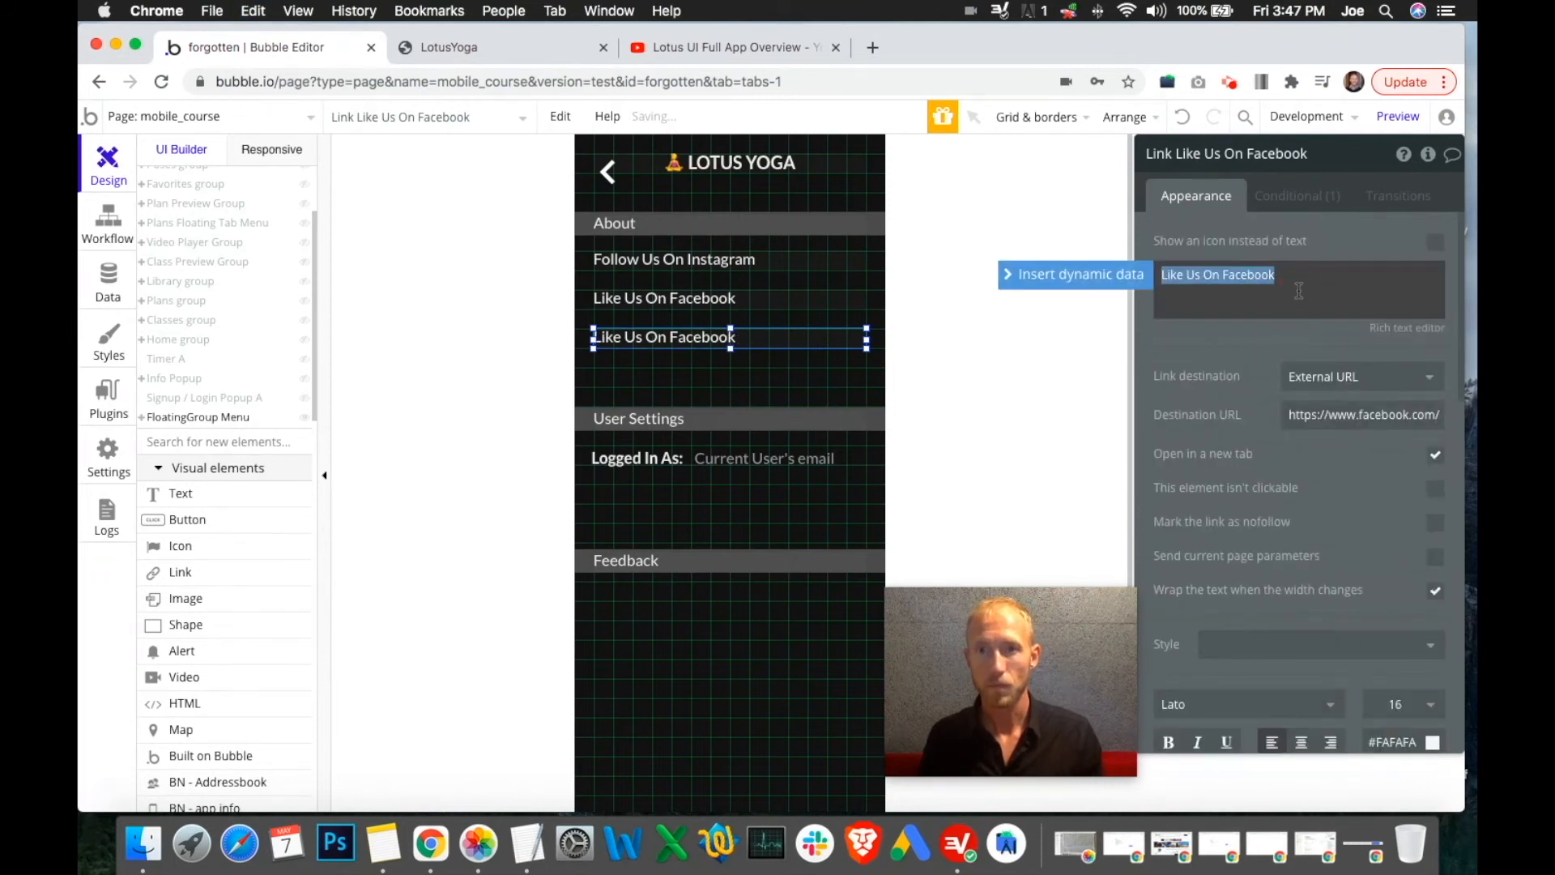
text(Website)
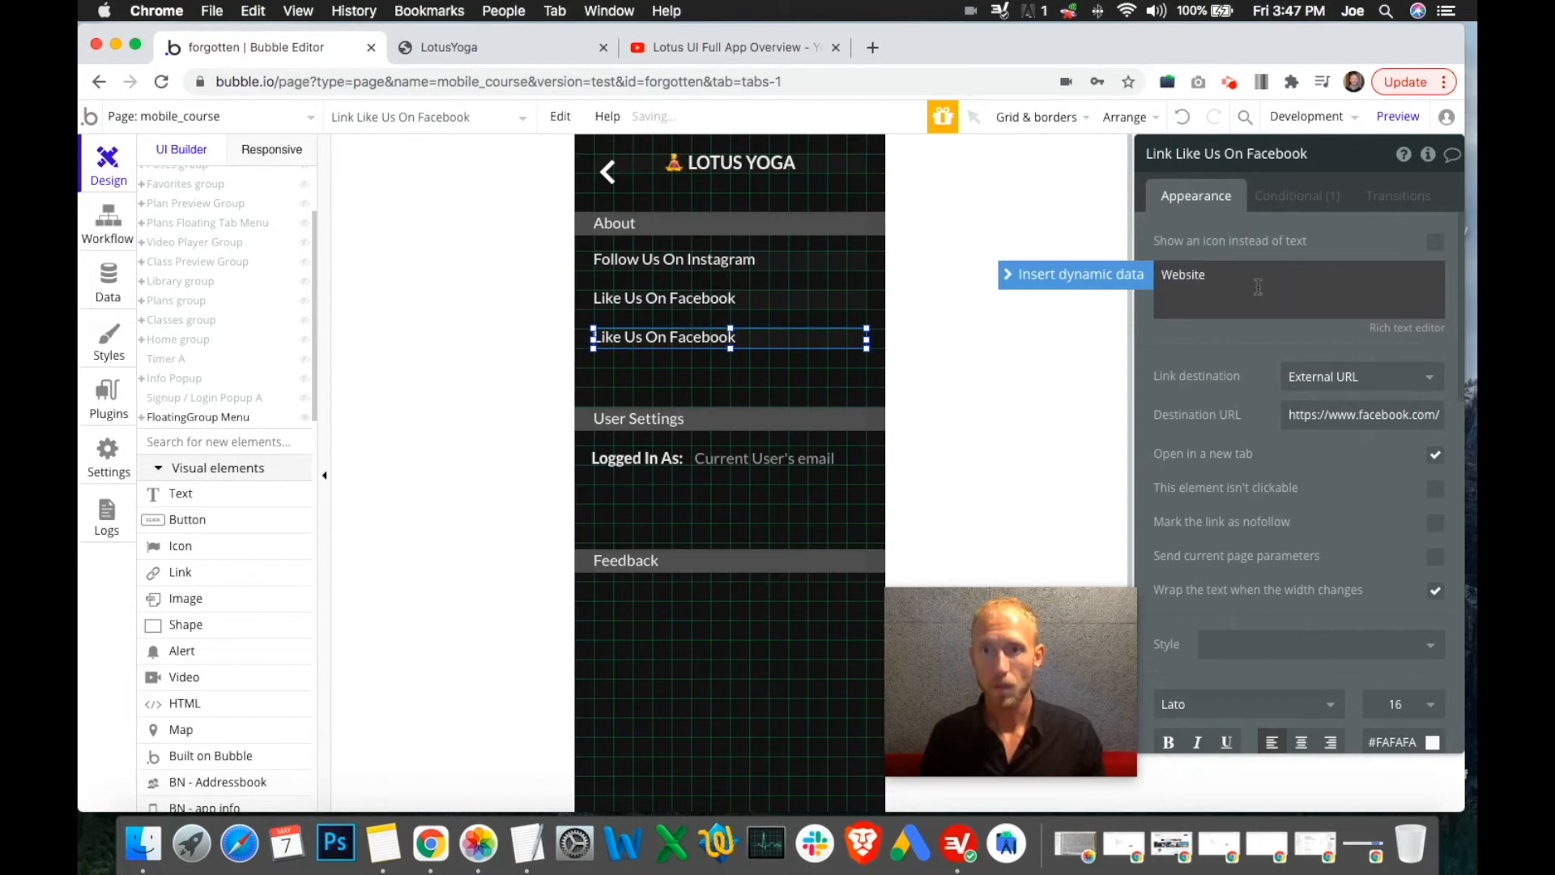
click(1387, 414)
double_click(1386, 414)
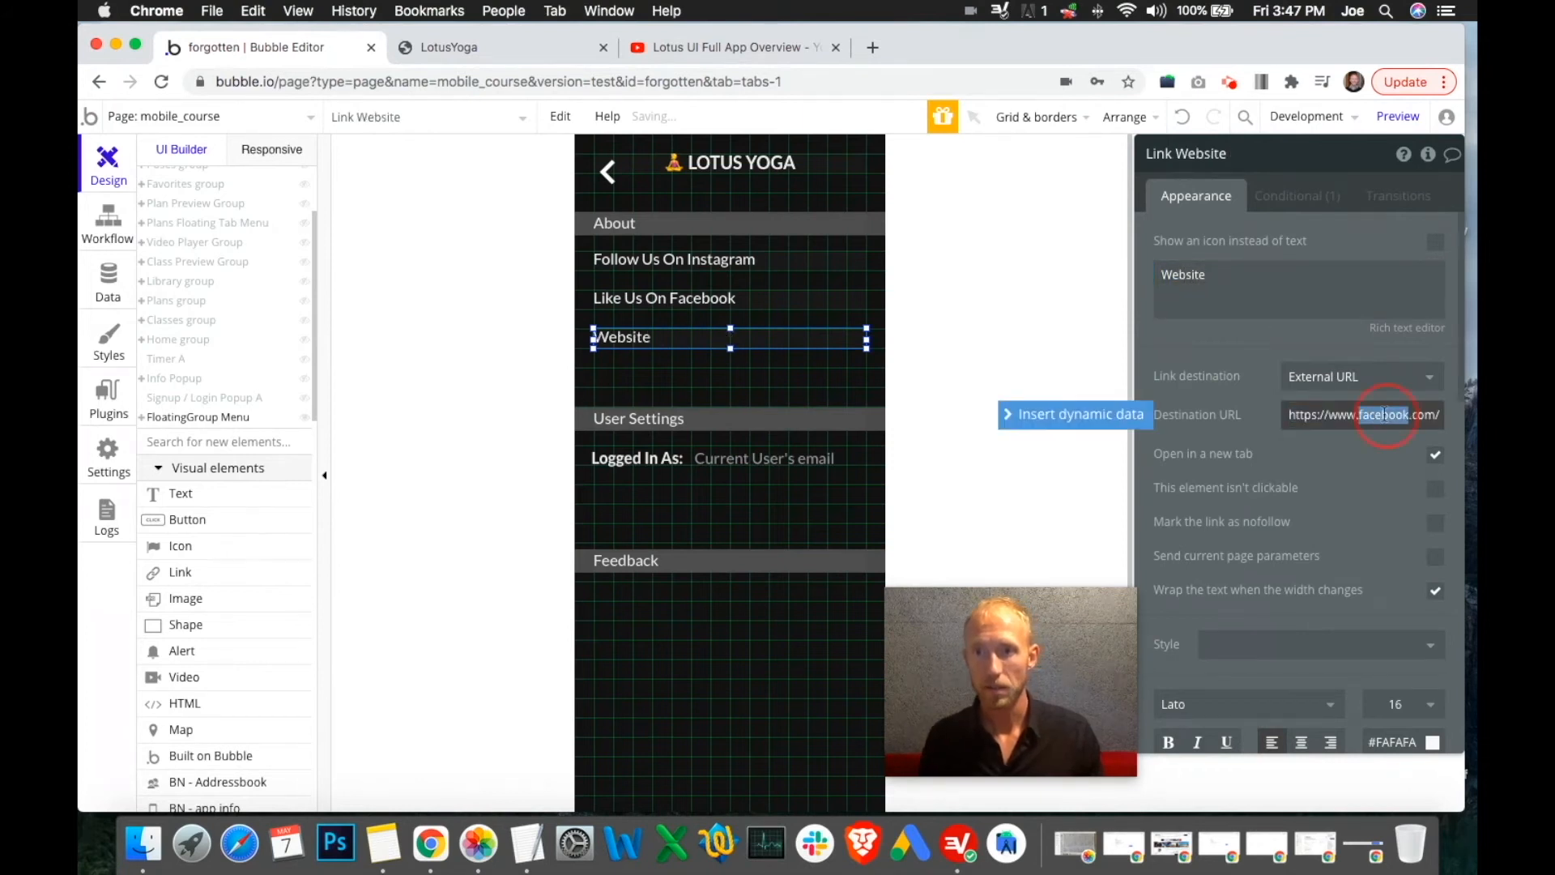
text(google)
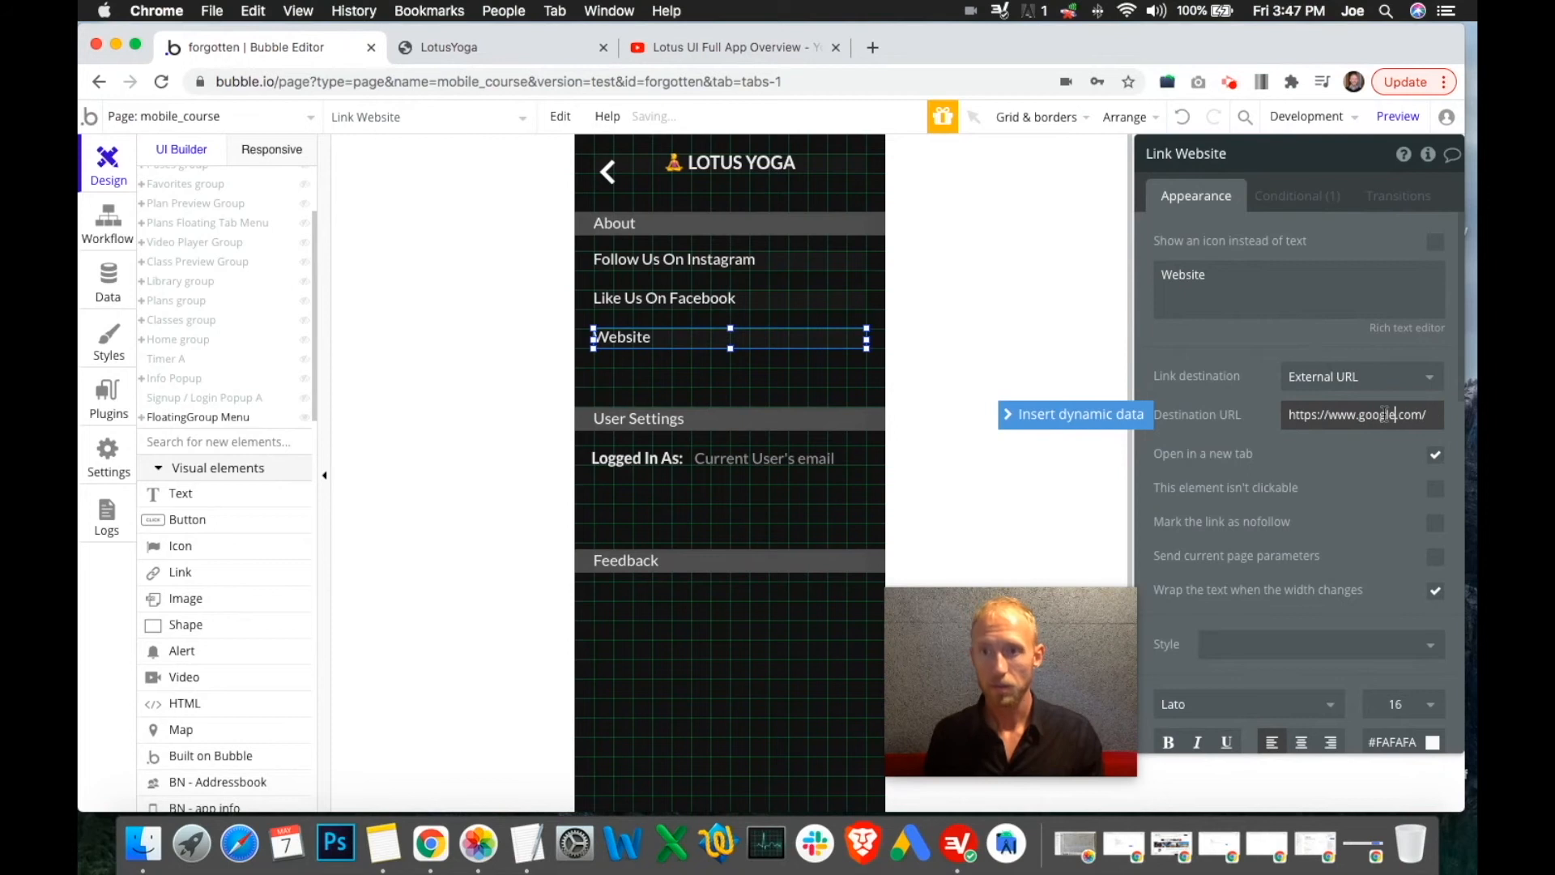
click(1260, 341)
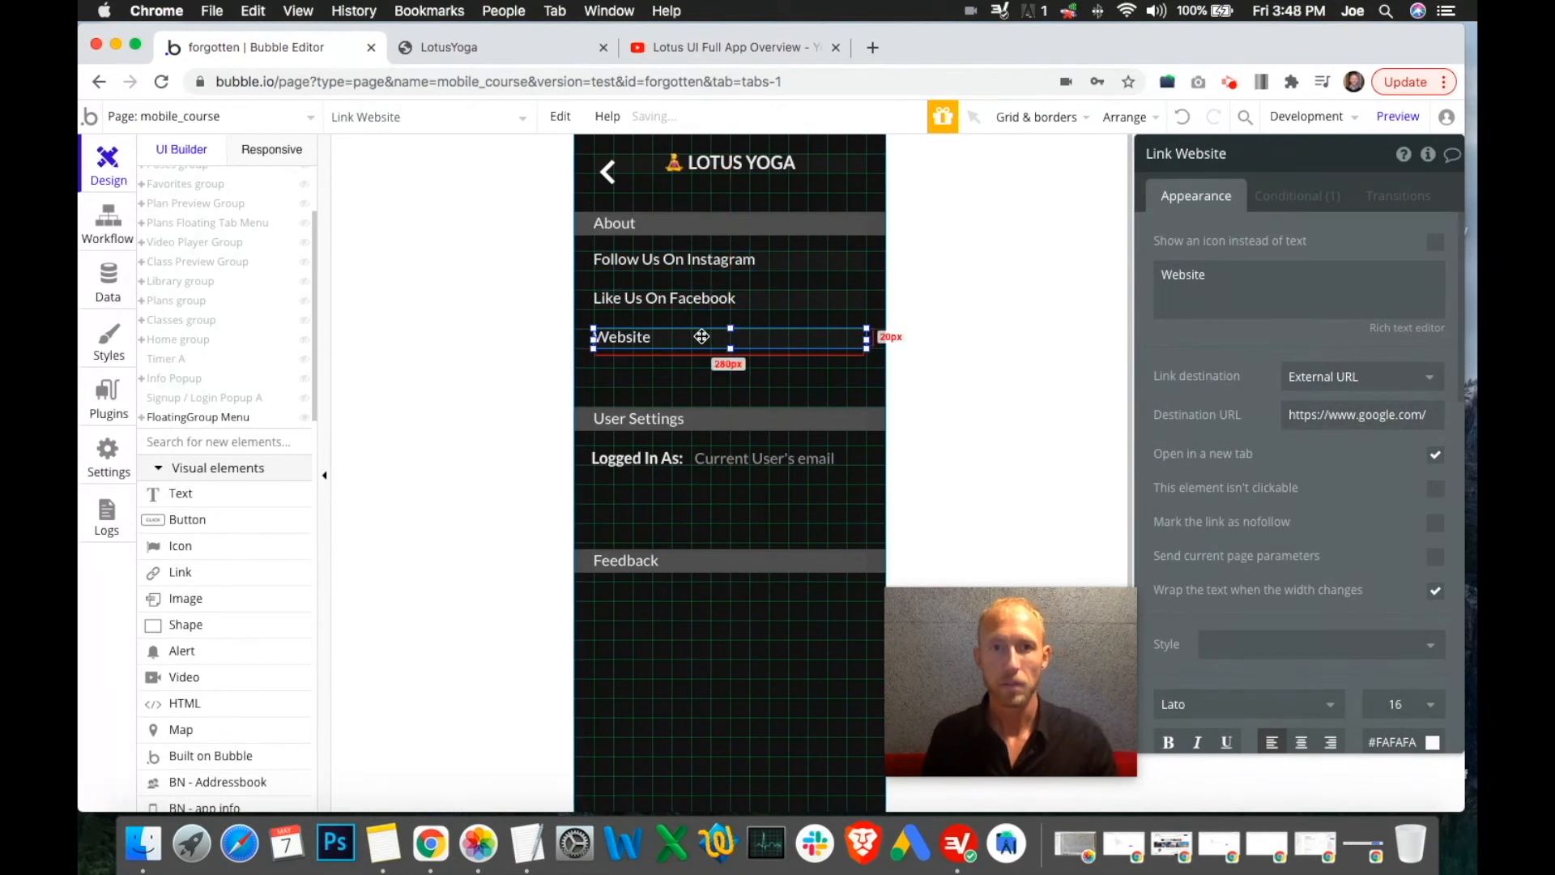
Duplicate it below as Terms and Conditions, linking to google.com/terms-and-conditions
drag(702, 337, 695, 375)
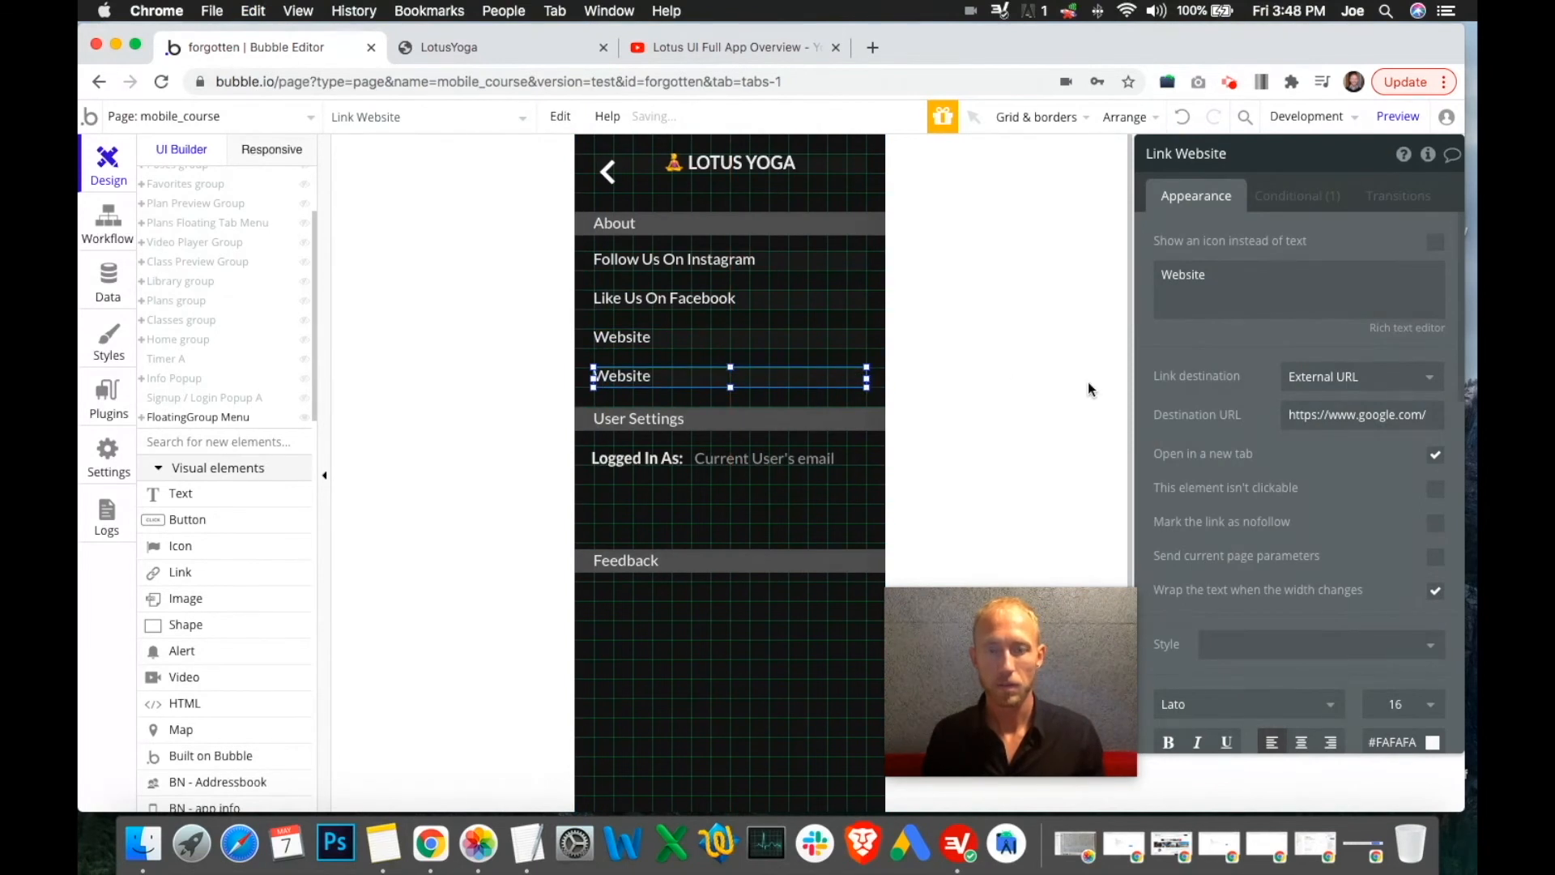
double_click(1247, 265)
text(Ter)
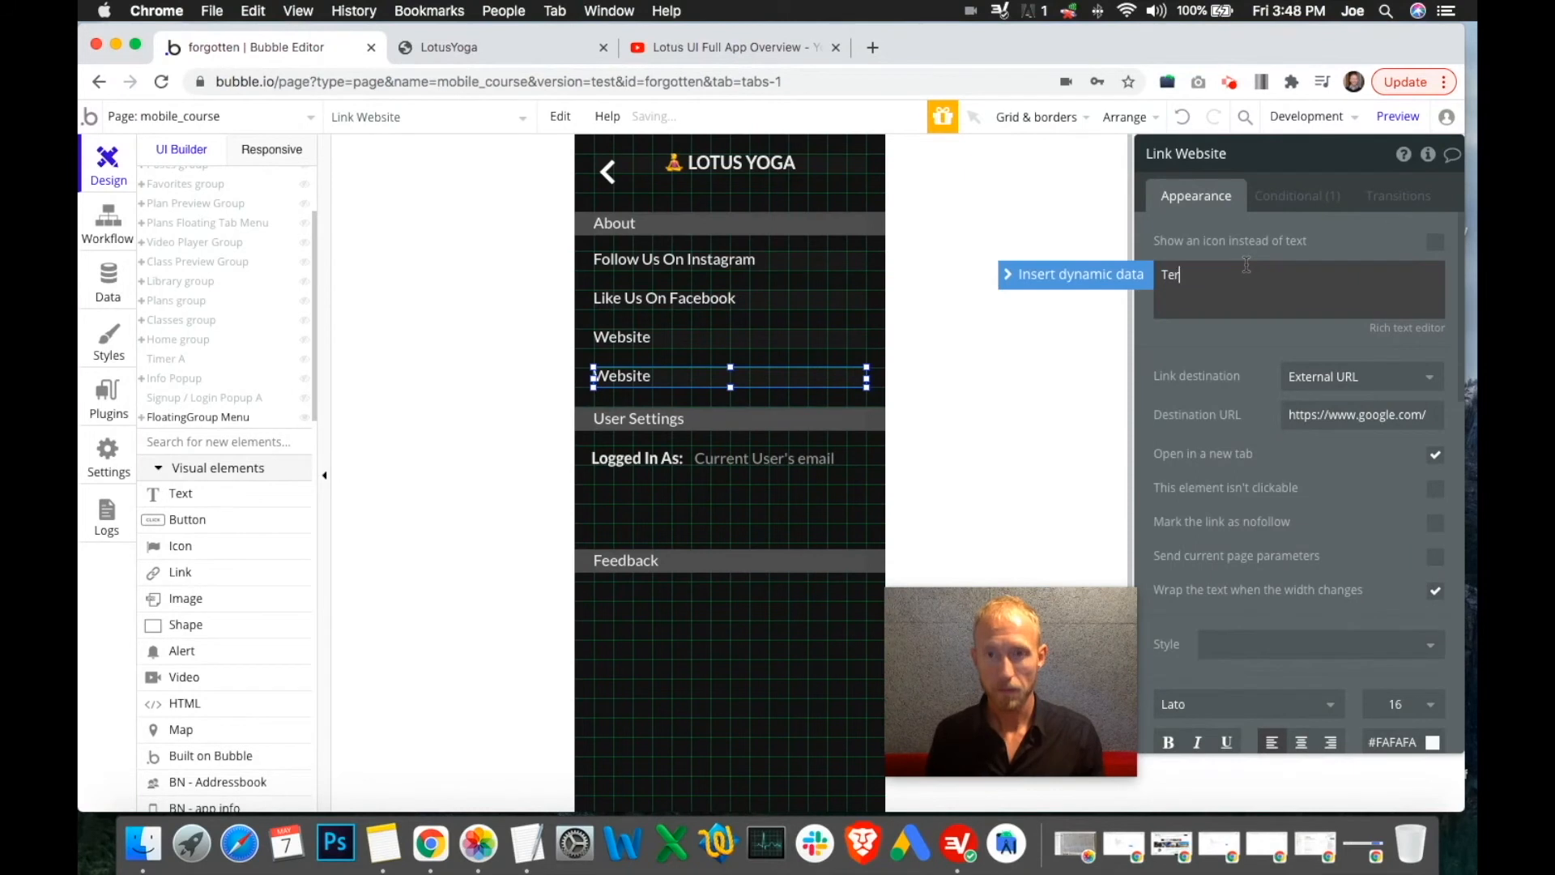
text(ms and Conditions)
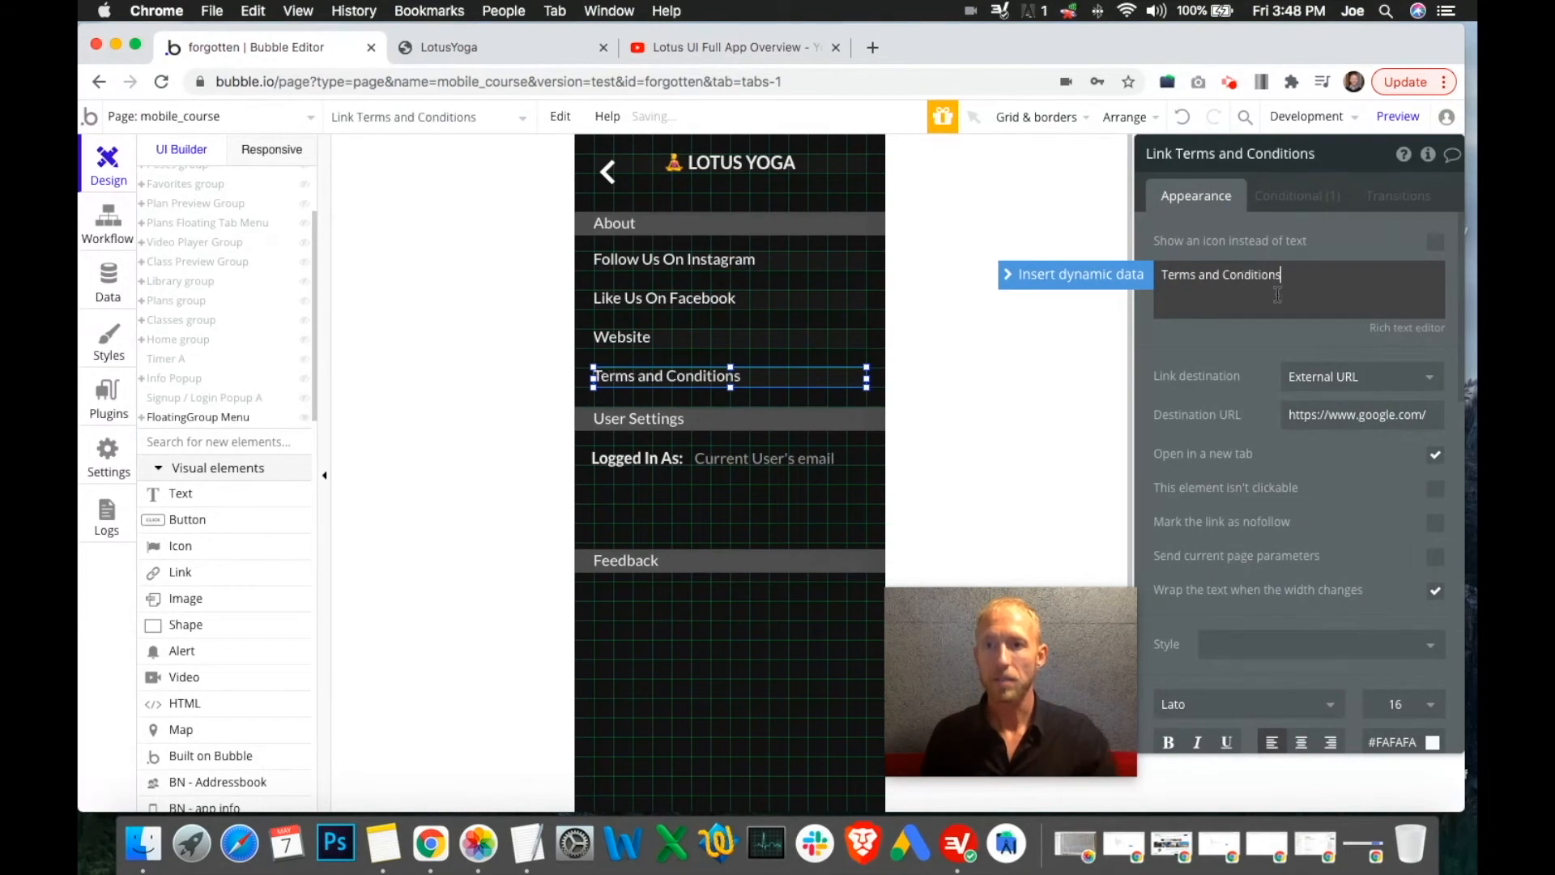
click(1433, 417)
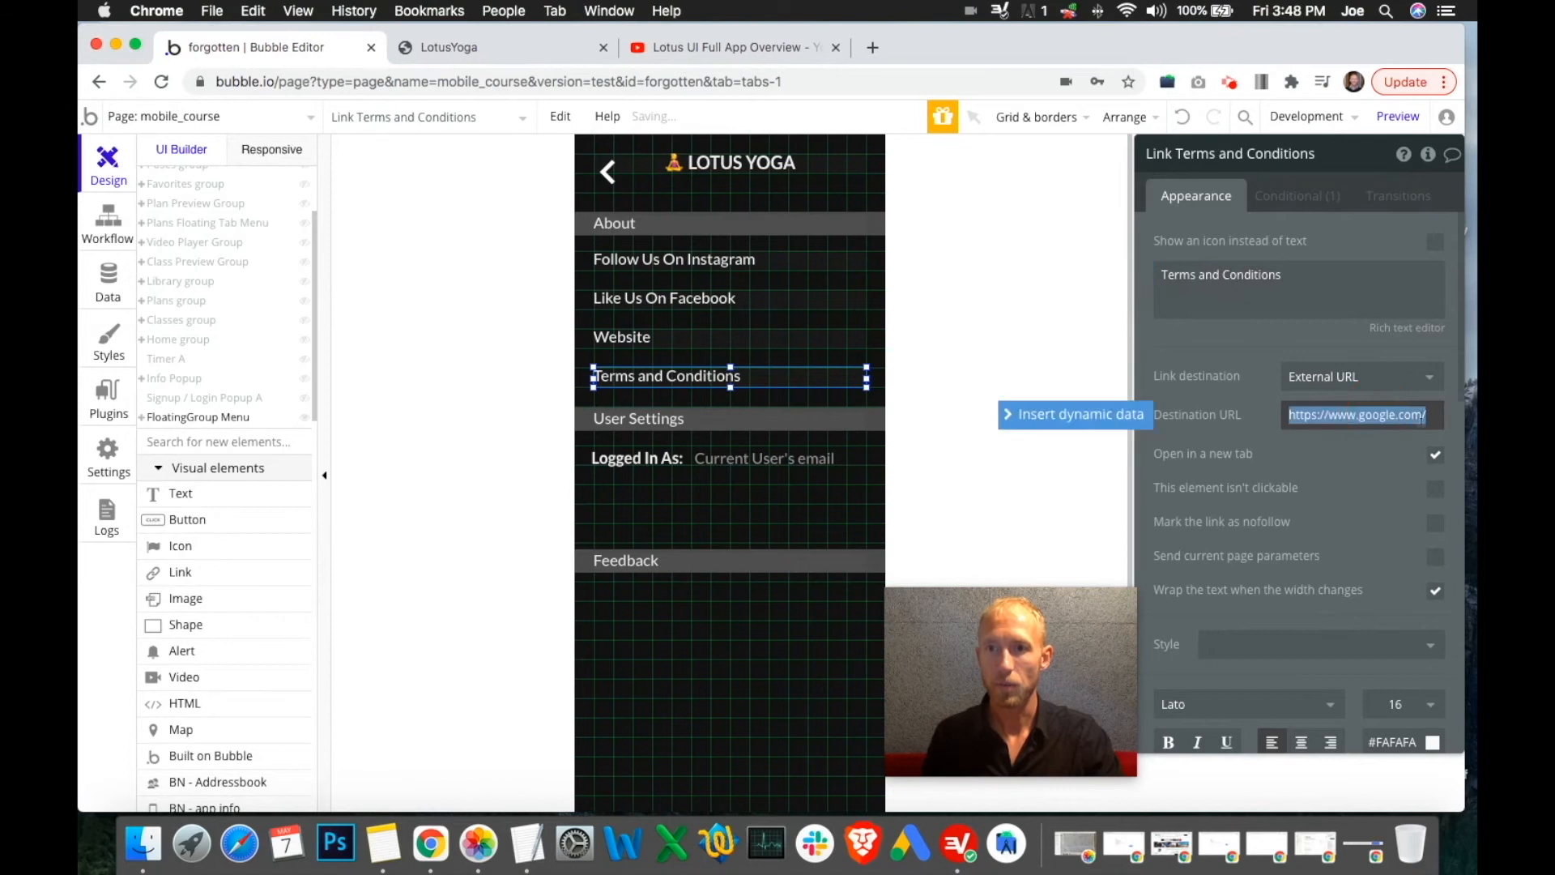
click(1433, 417)
text(terms-and-conditions)
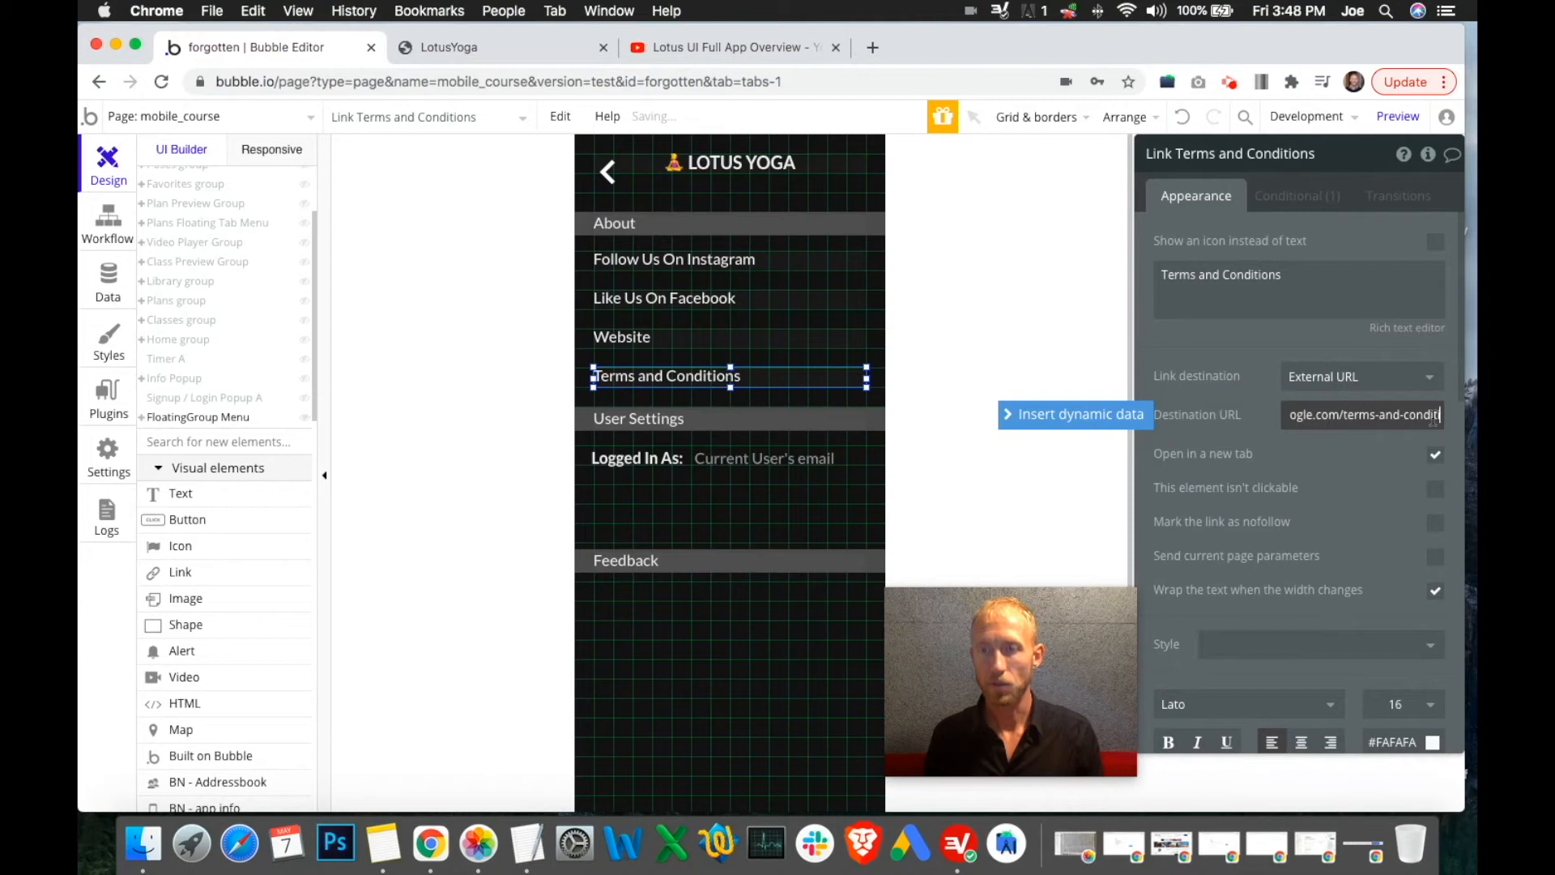
click(1270, 348)
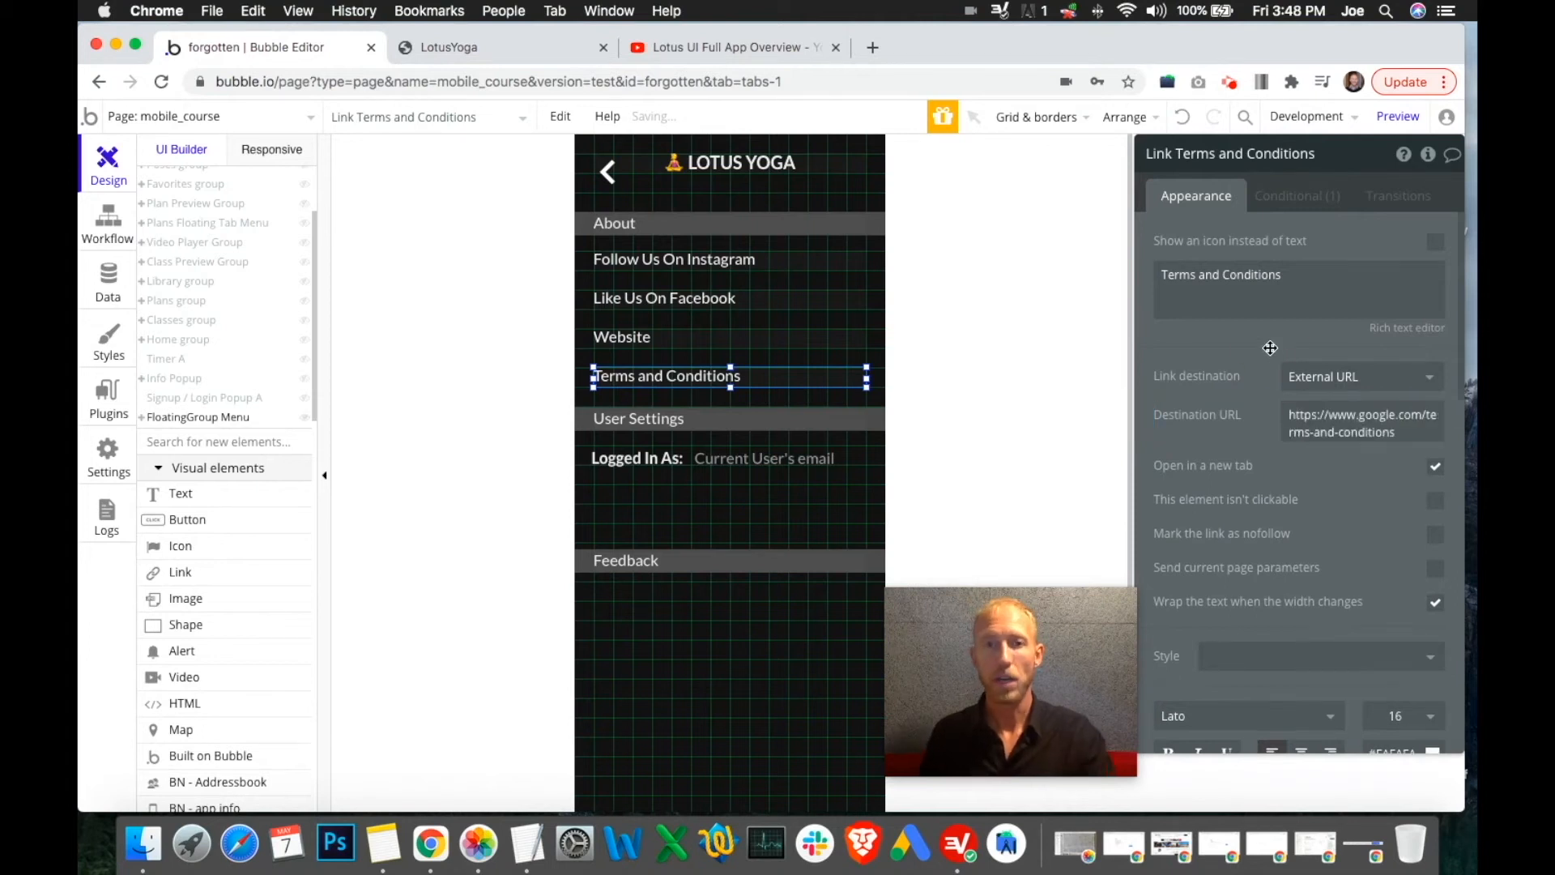
click(867, 419)
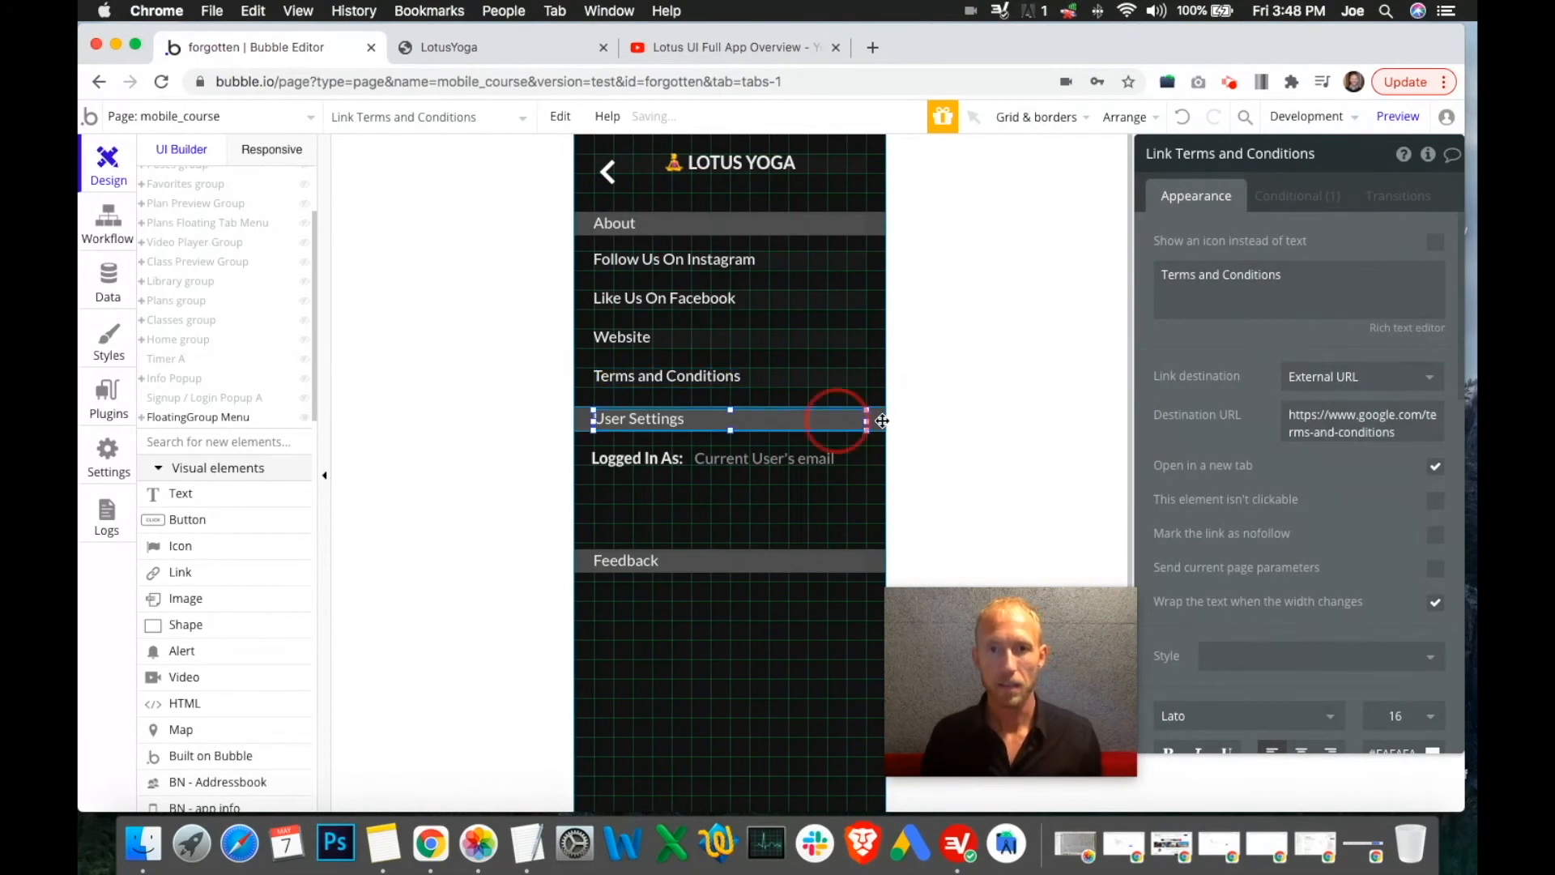
Nudge the User Settings block down and back up to make room under the links
click(881, 421)
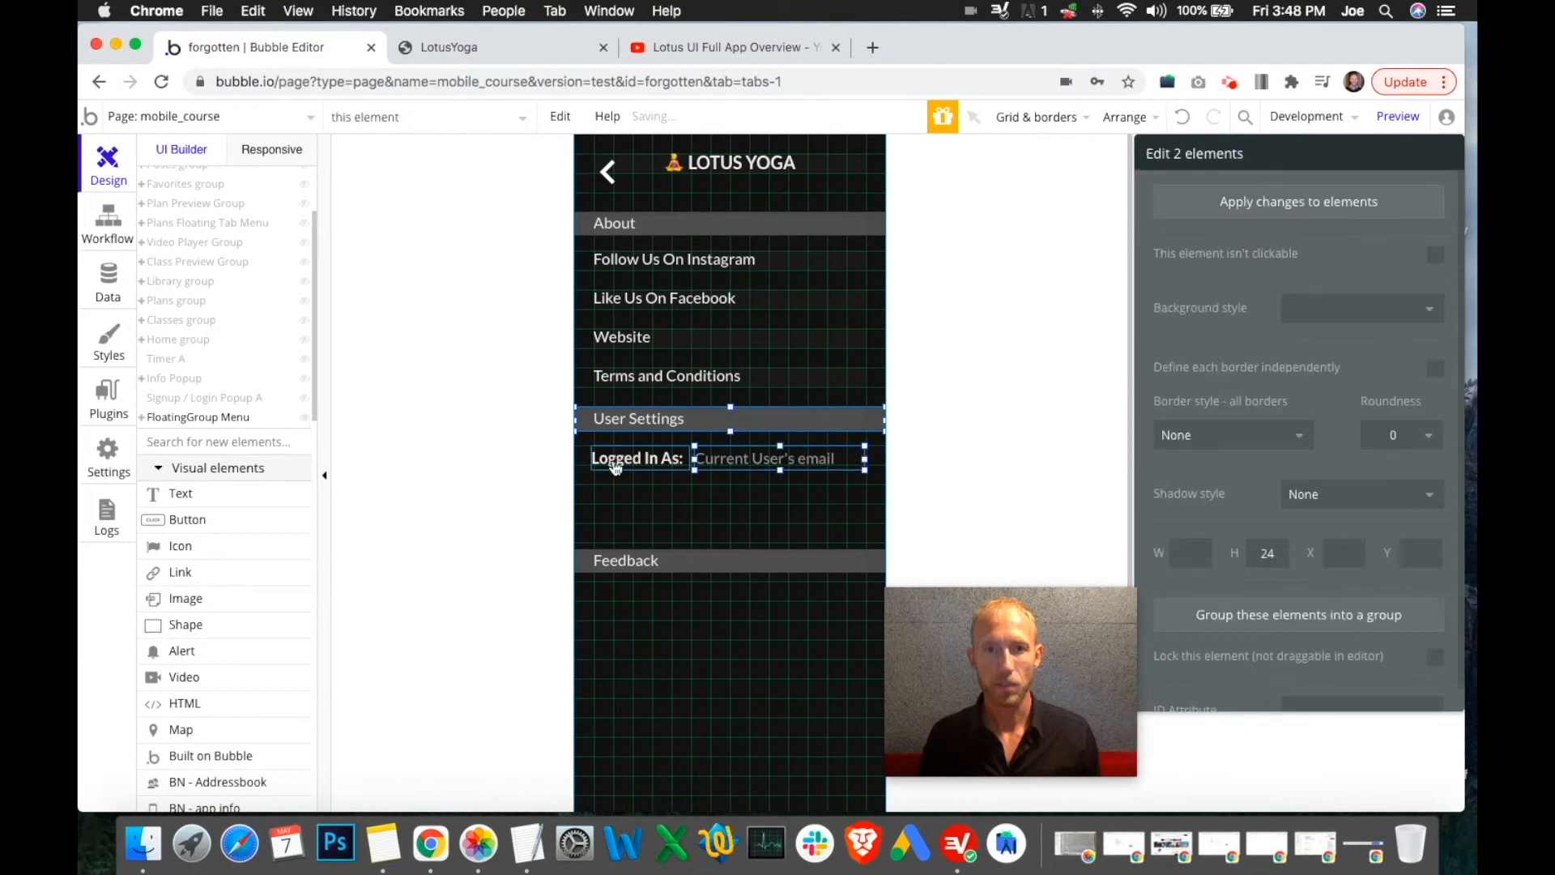
key(Down)
key(Down)
key(Down)
key(Down)
key(Down)
key(Down)
key(Down)
key(Down)
key(Down)
key(Down)
key(Down)
key(Down)
key(Down)
key(Down)
key(Down)
key(Down)
key(Down)
key(Down)
key(Down)
key(Down)
key(Down)
key(Down)
key(Down)
key(Down)
key(Down)
key(Down)
key(Down)
key(Down)
key(Down)
key(Down)
key(Down)
key(Down)
key(Down)
key(Down)
key(Down)
key(Down)
key(Down)
key(Down)
key(Down)
key(Down)
key(Down)
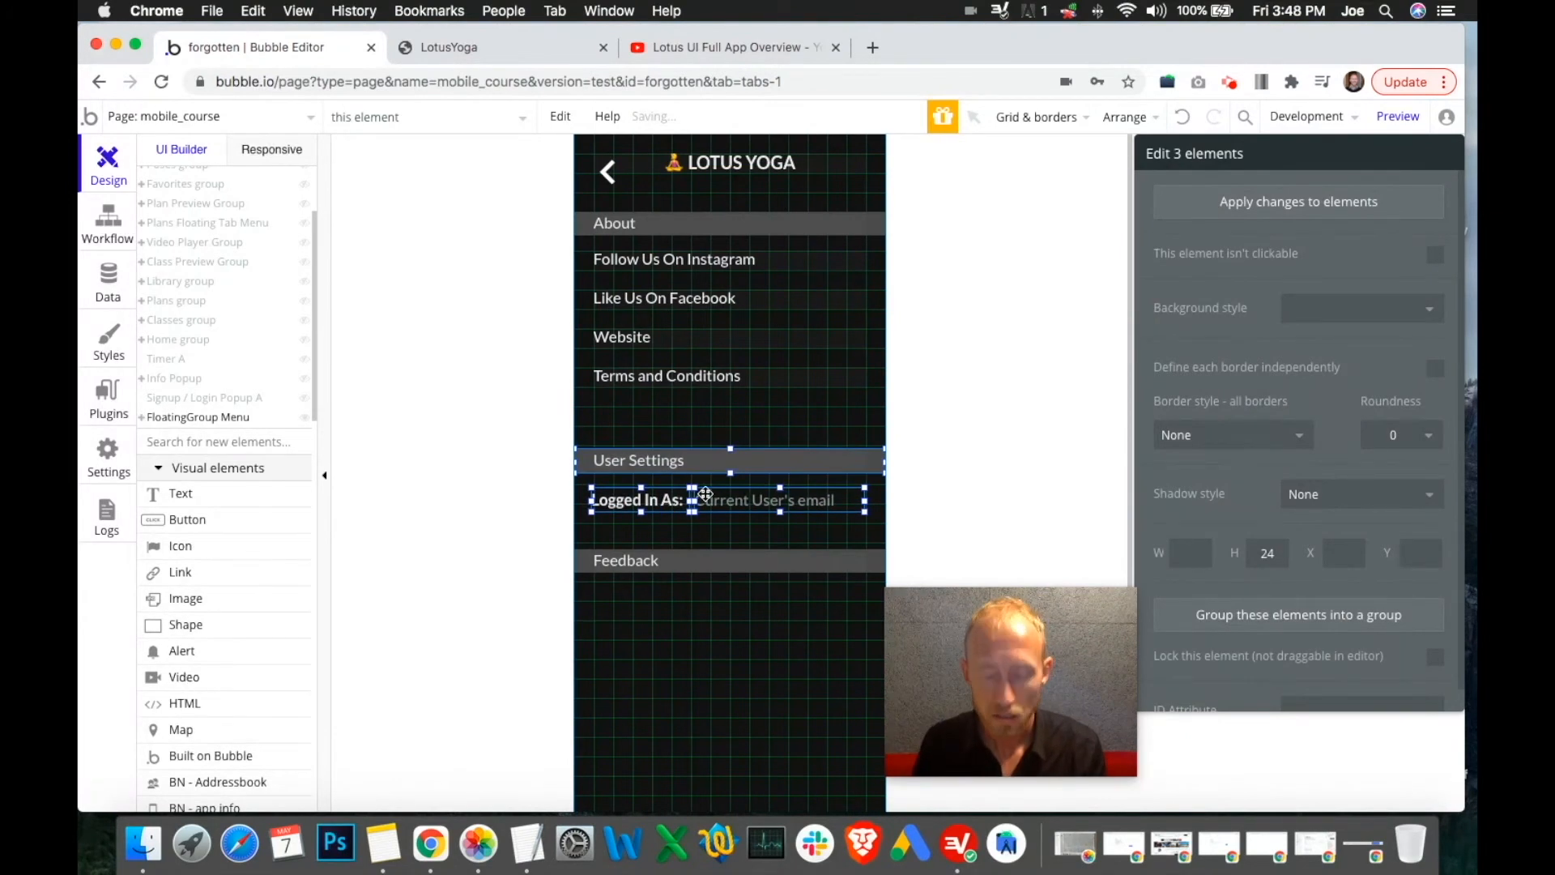
key(Up)
key(Up)
key(Up)
key(Up)
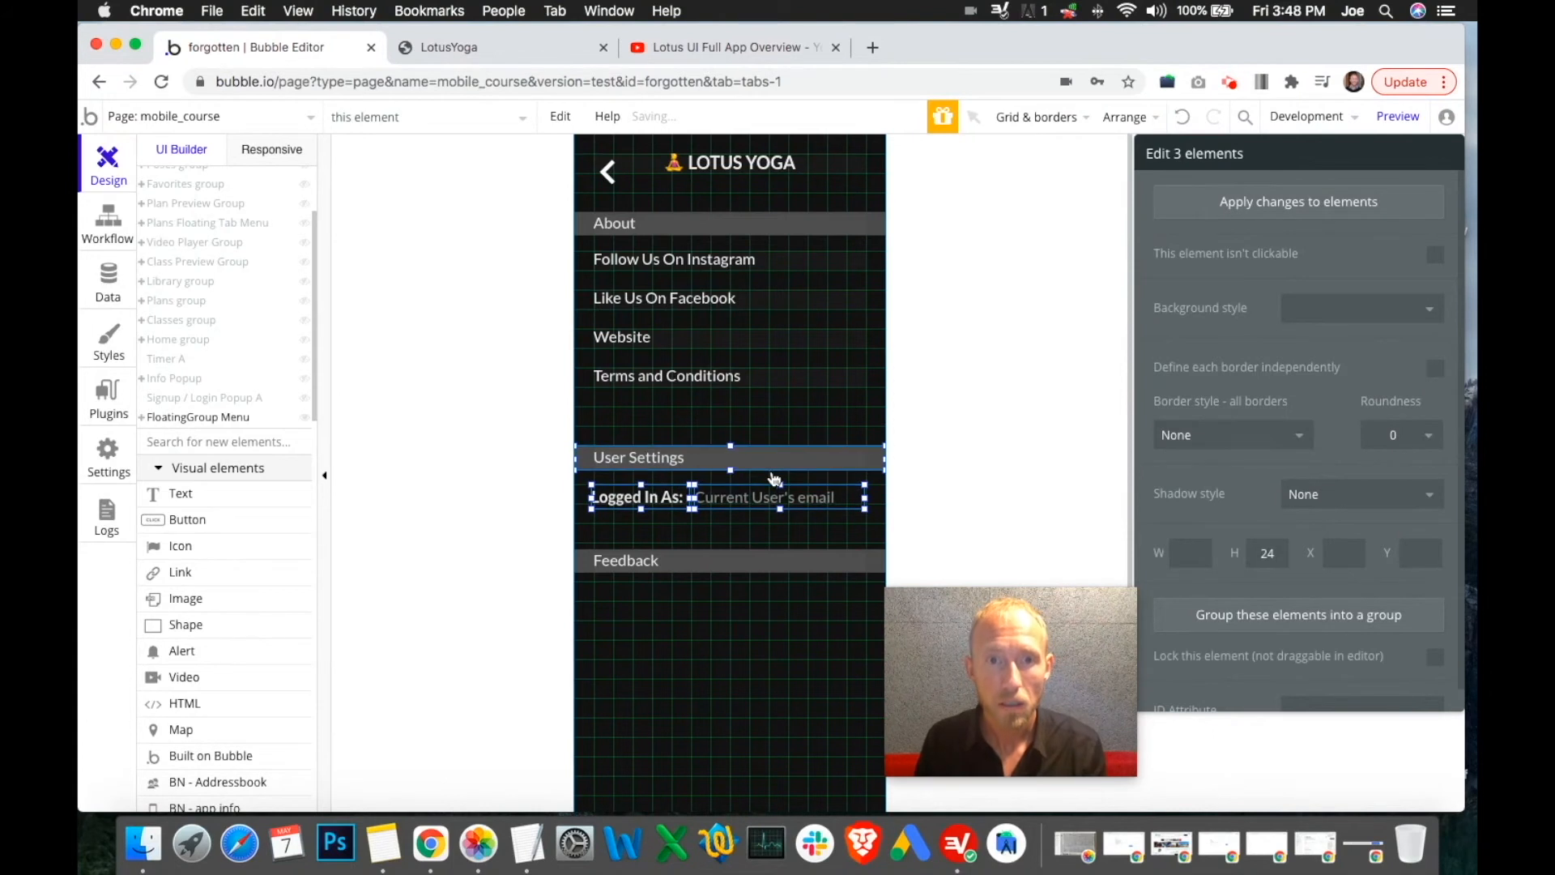
Copy the Terms and Conditions link and place the duplicate directly beneath it
click(773, 385)
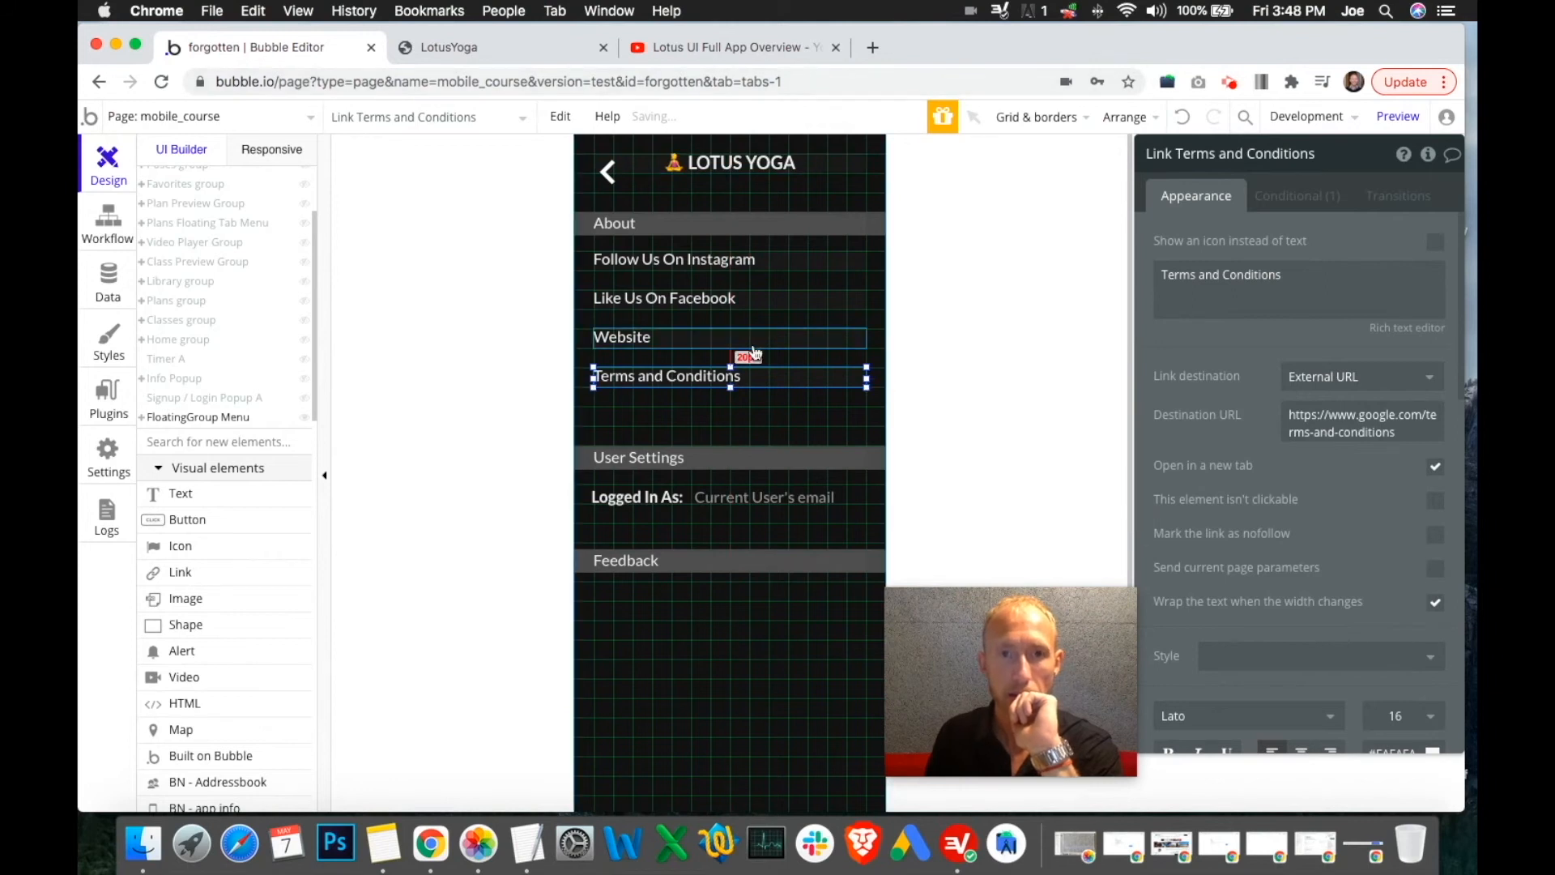
key(super+c)
key(super+v)
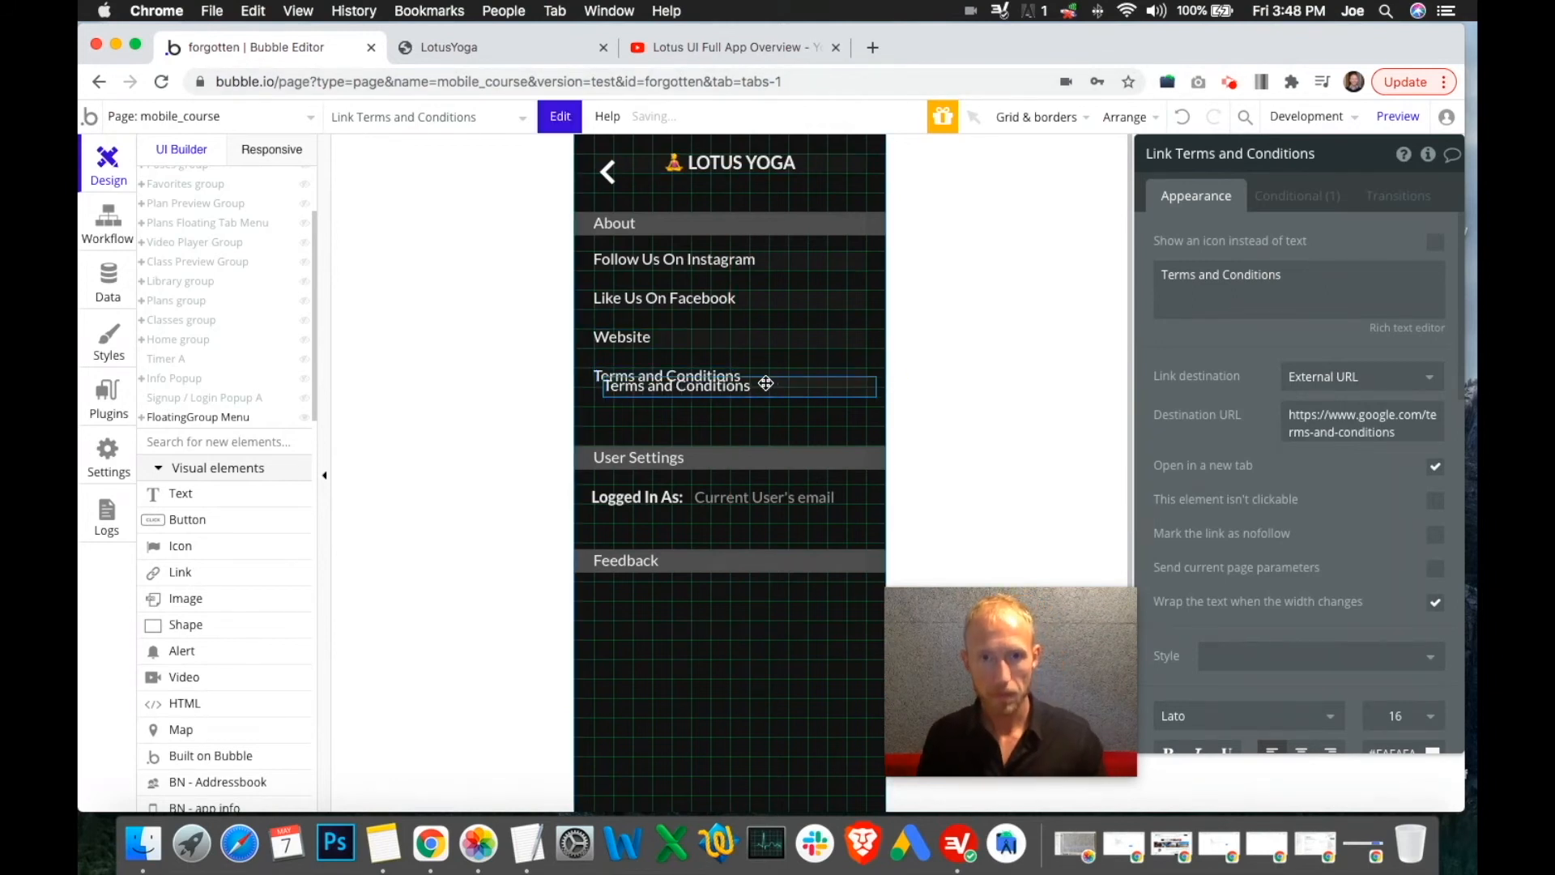
click(761, 411)
drag(761, 412, 762, 415)
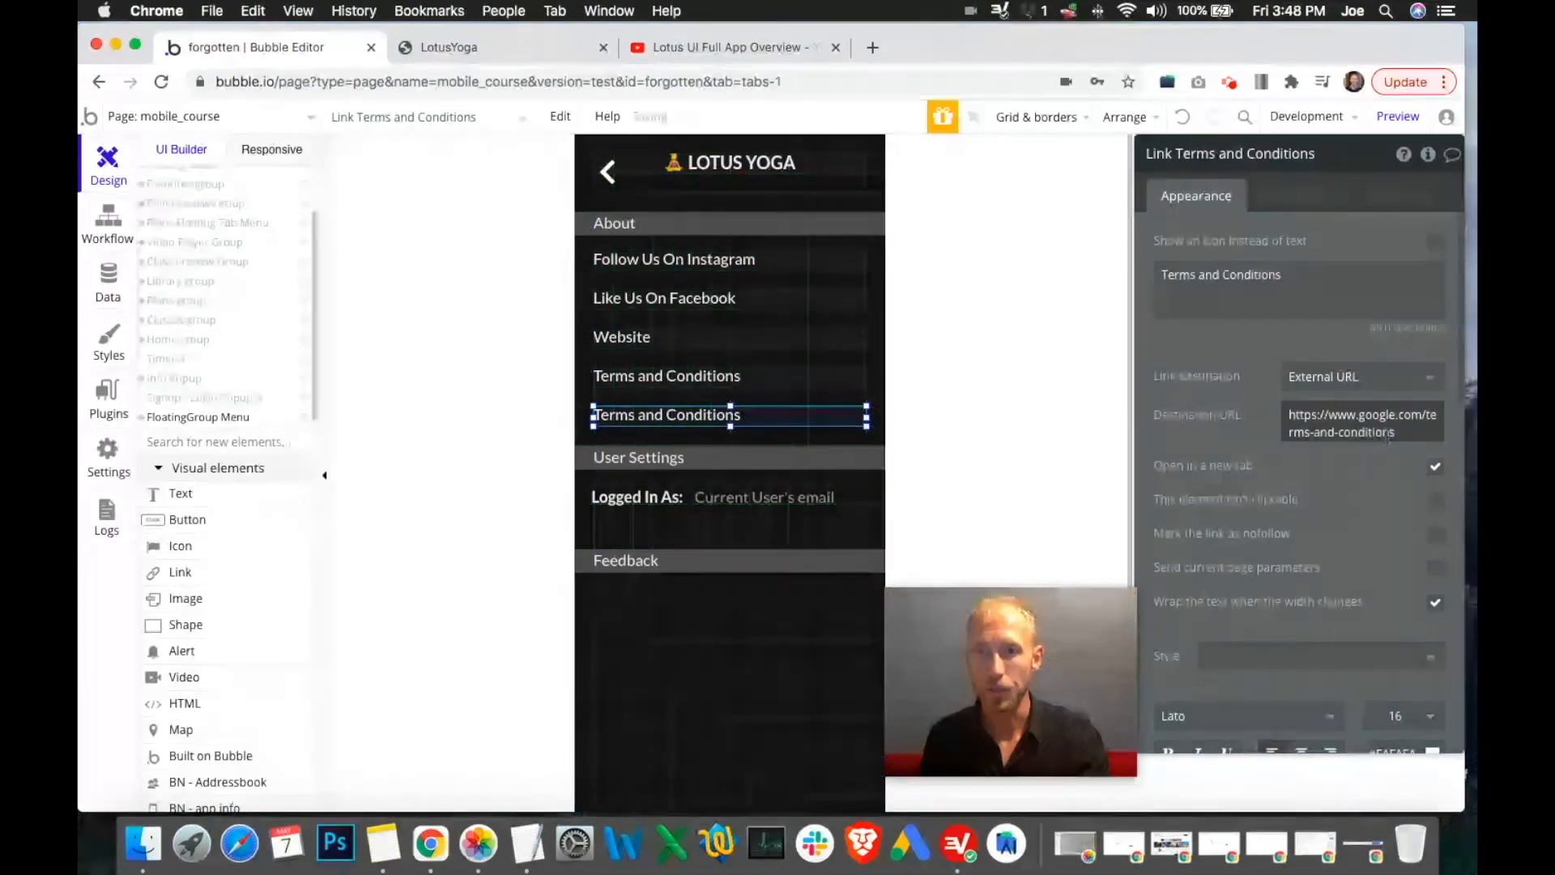
Point the duplicate to google.com/privacy and relabel it Privacy
click(1422, 430)
click(1427, 420)
drag(1328, 414, 1476, 450)
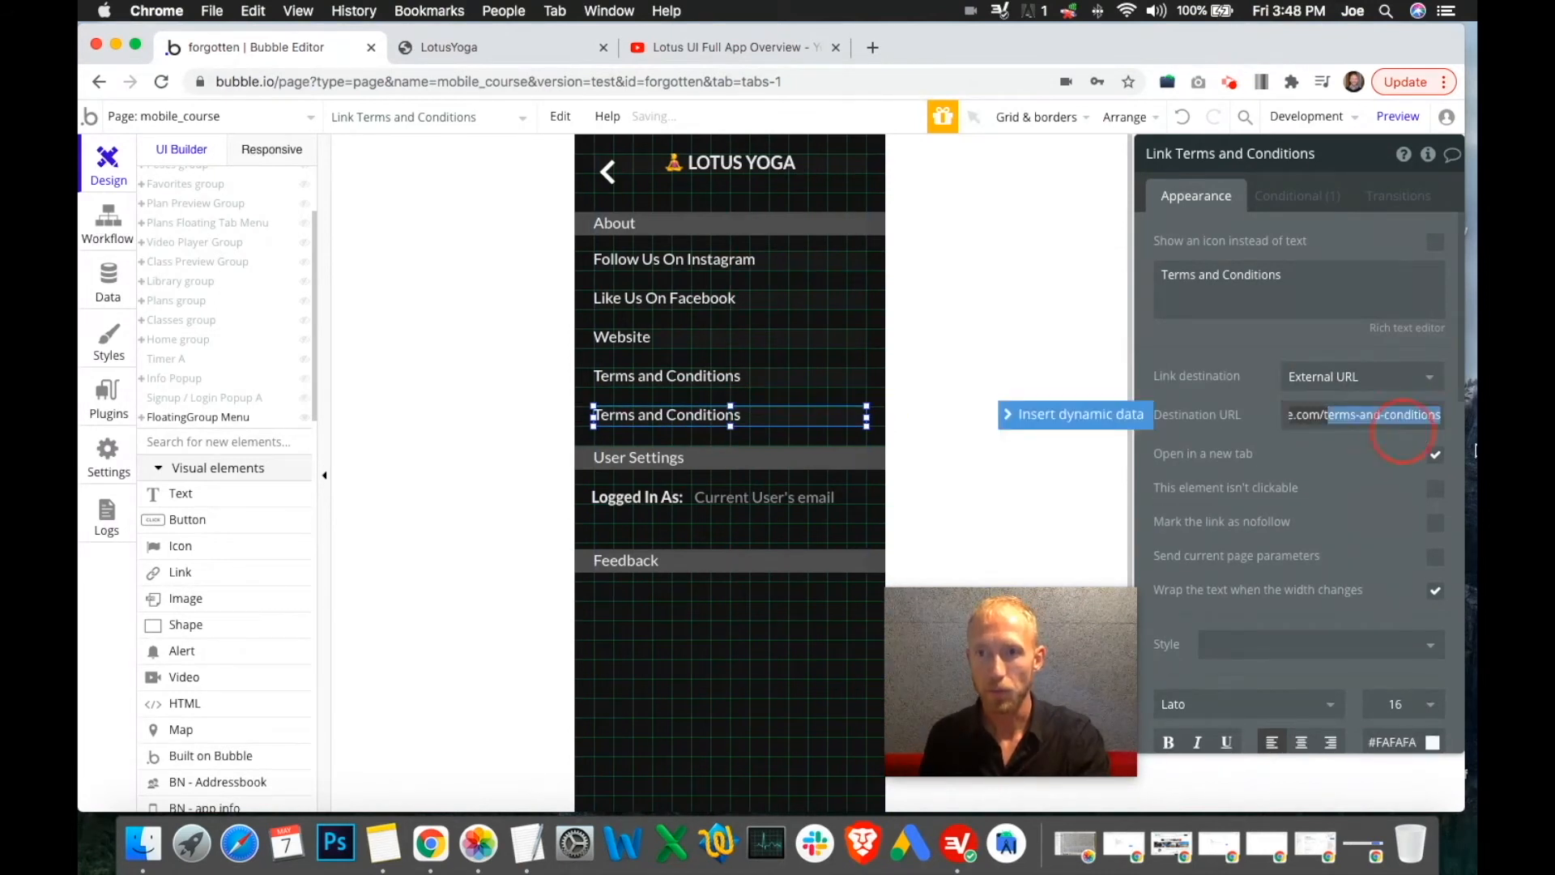
key(BackSpace)
text(privacy)
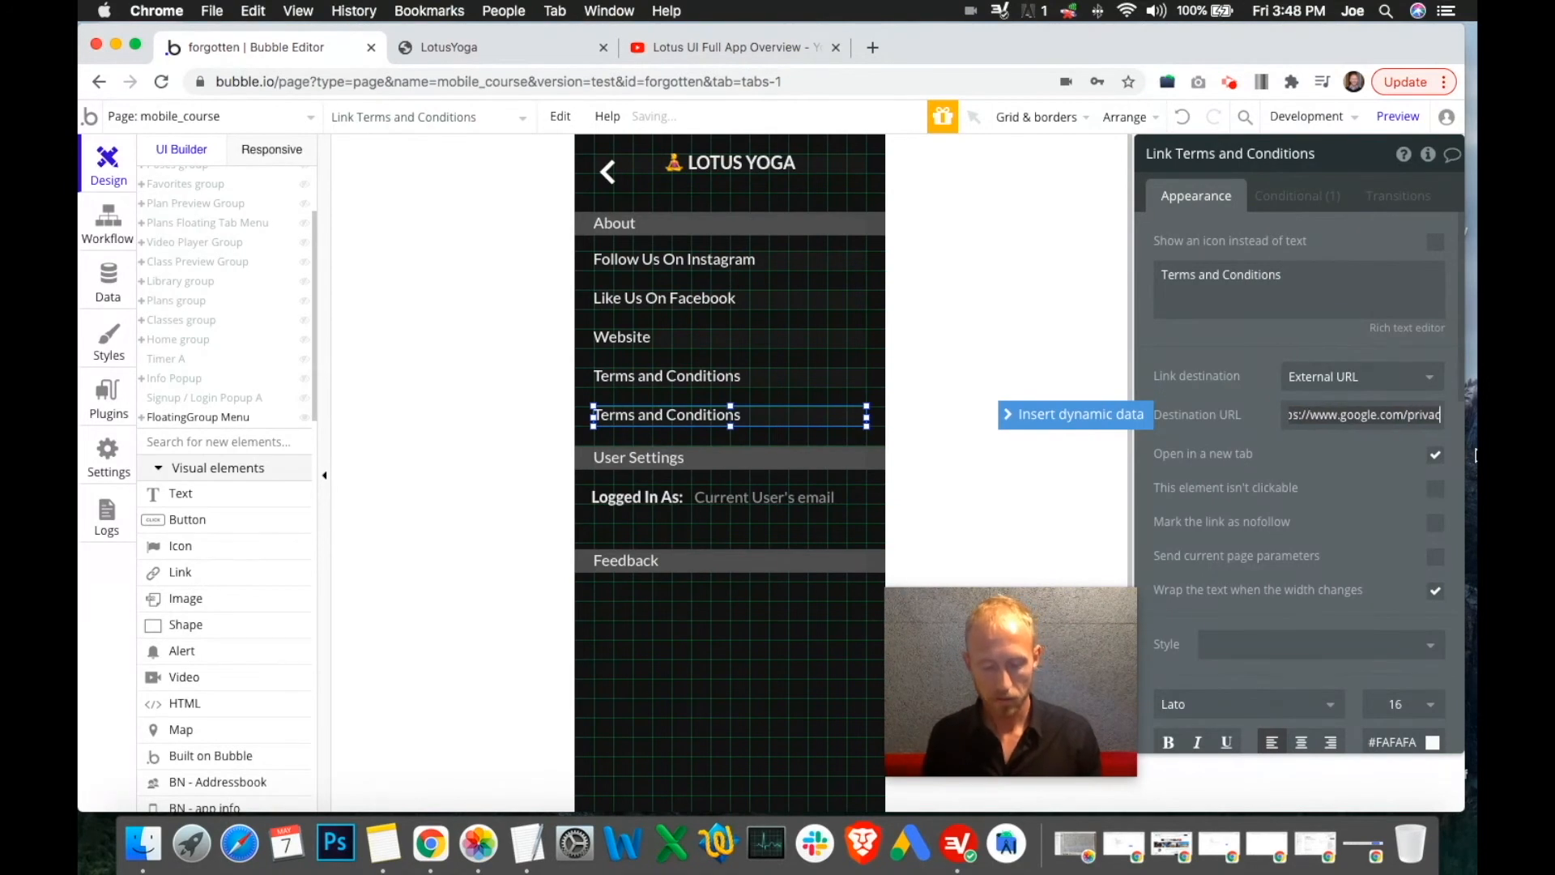
click(1231, 279)
key(super+a)
text(Privac)
click(1197, 439)
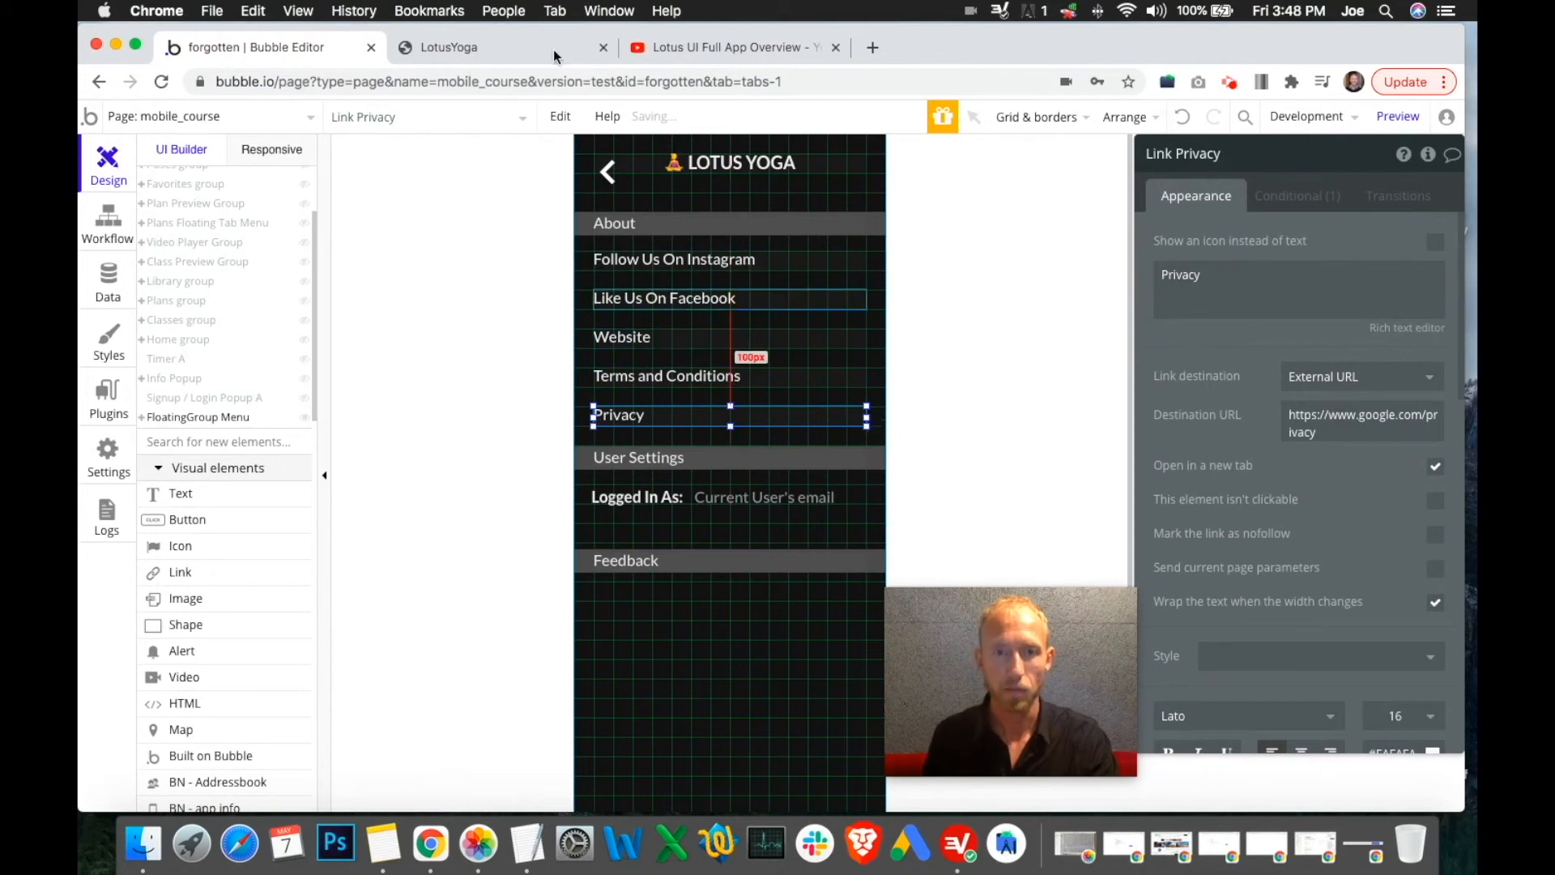
click(494, 47)
Reload the preview, then try shifting the Feedback heading, undoing an accidental move
click(690, 243)
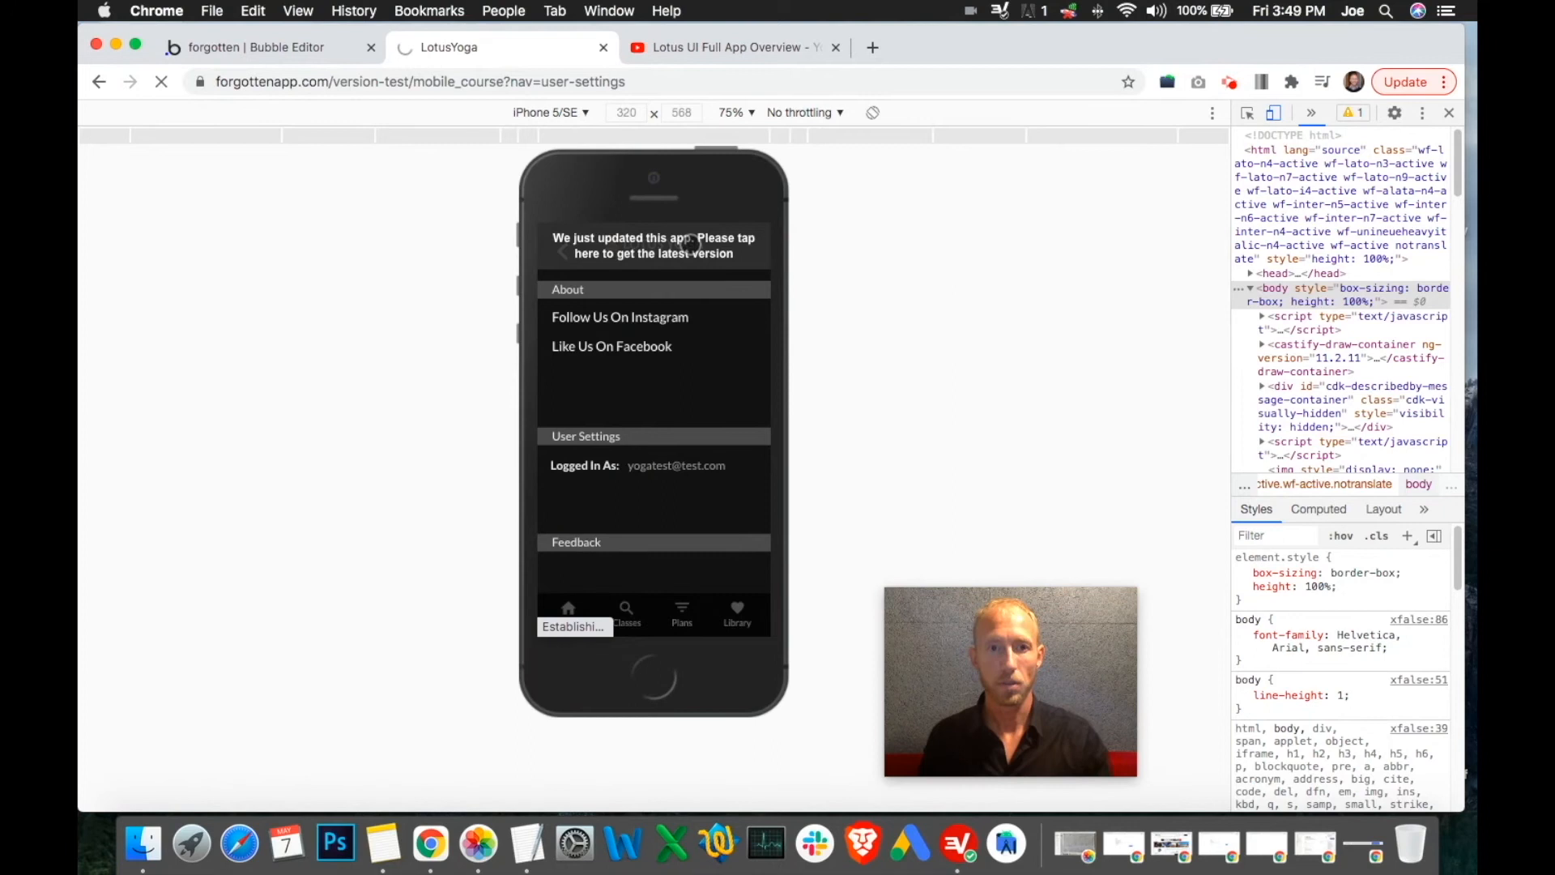
click(248, 47)
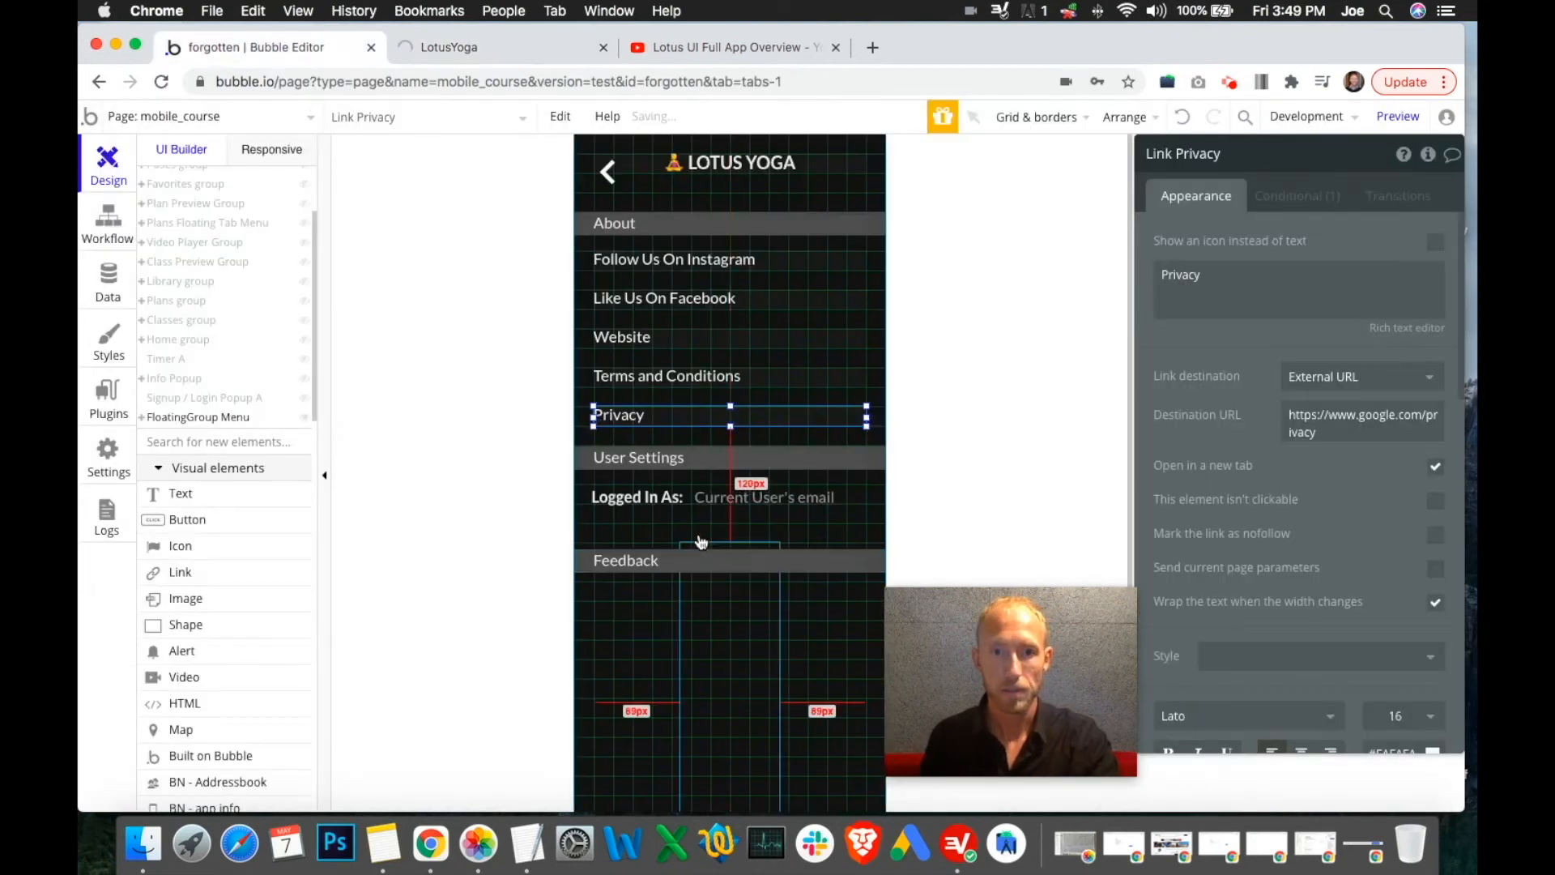
click(727, 570)
drag(734, 560, 727, 571)
click(1183, 119)
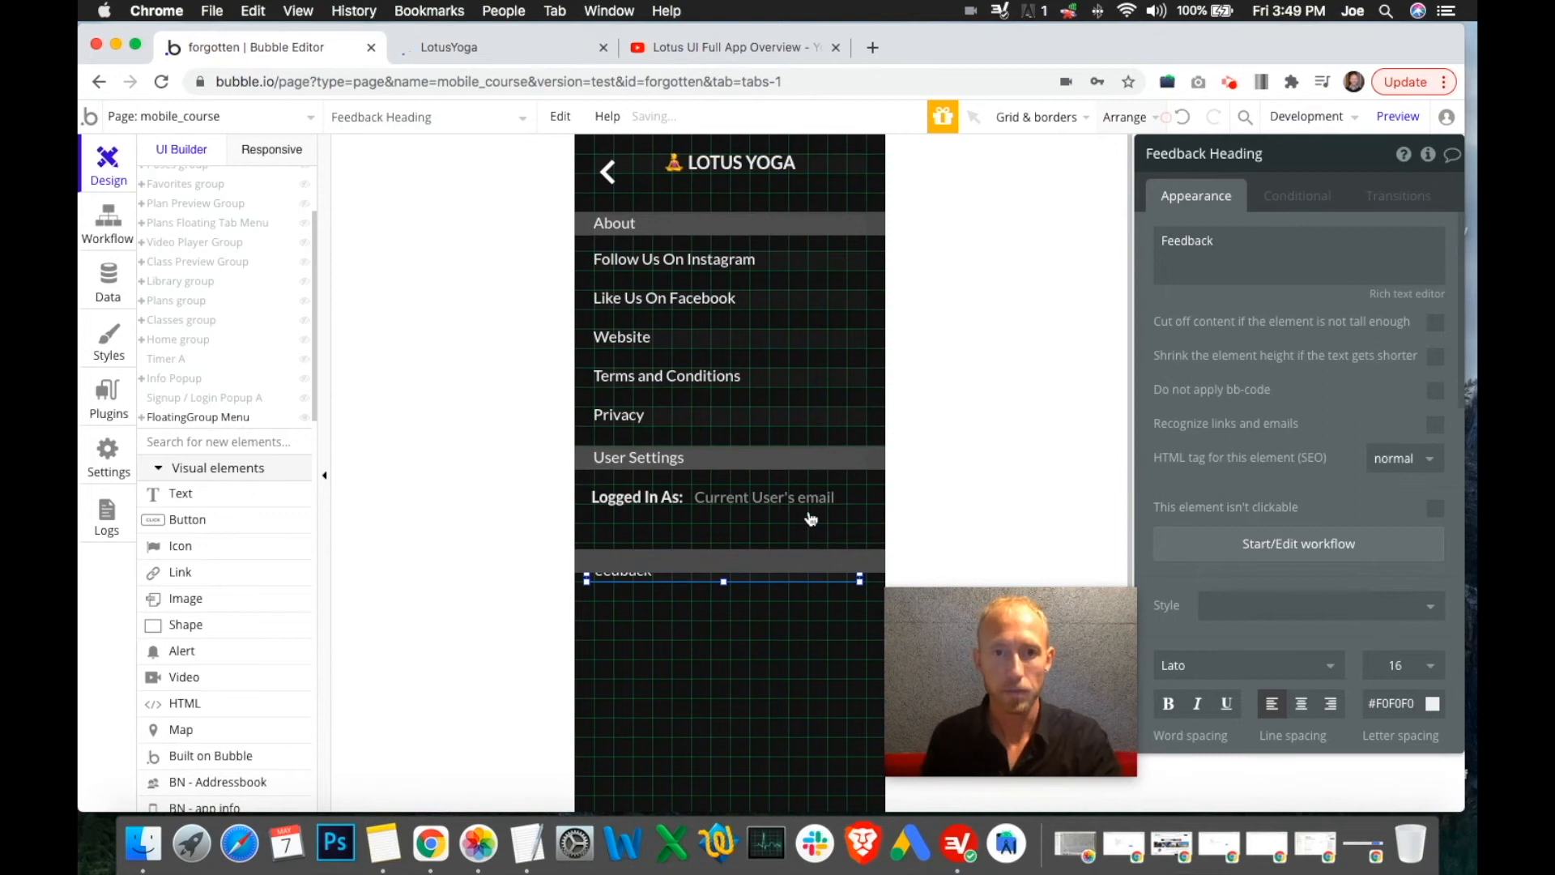
drag(1009, 665, 1123, 670)
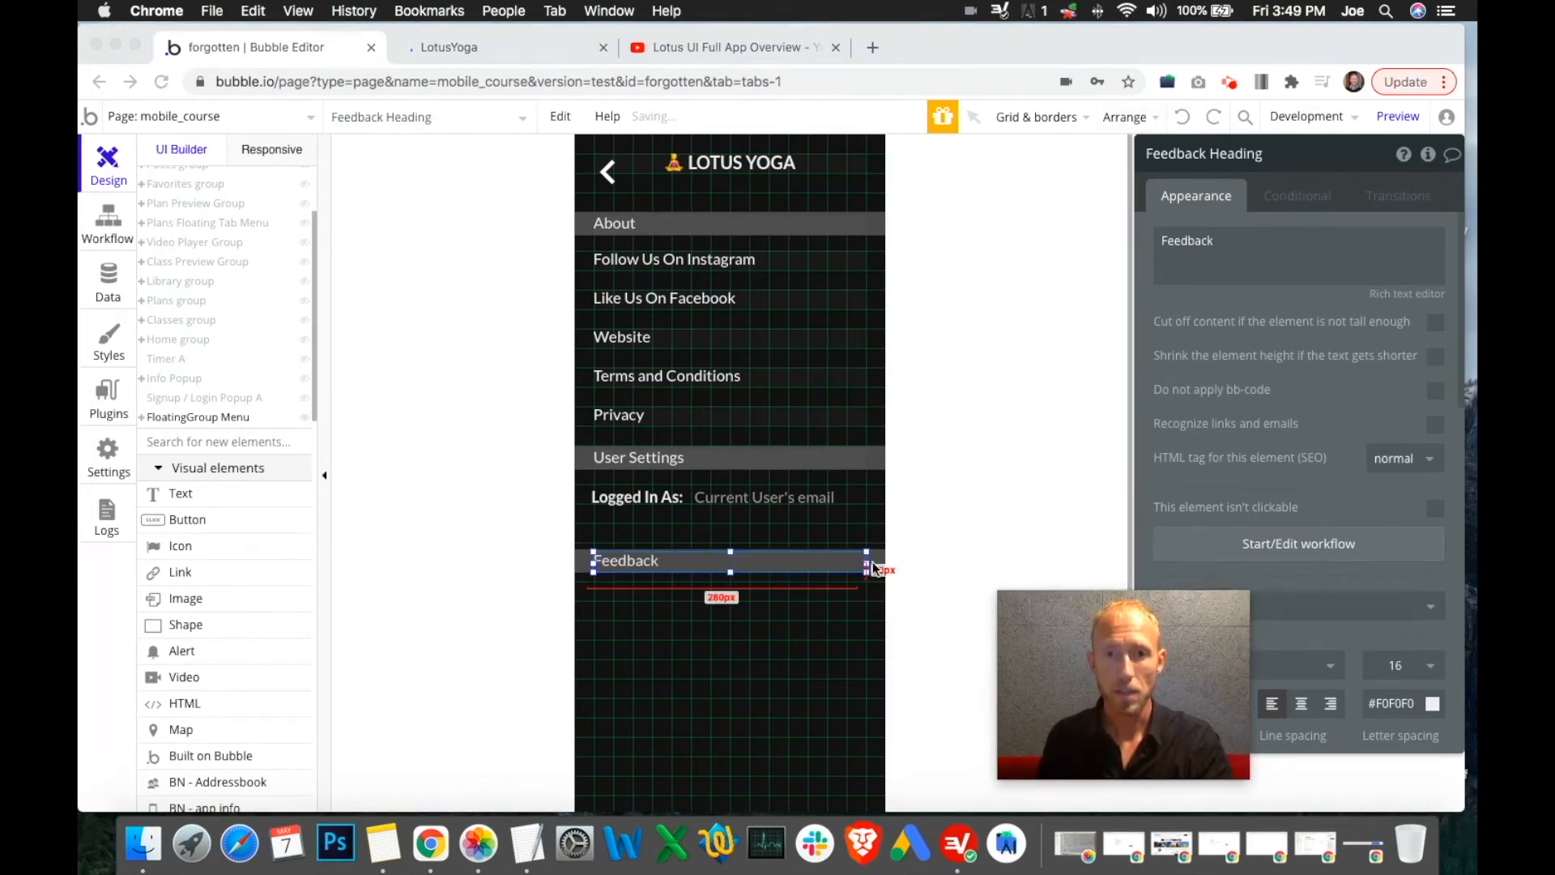
click(874, 565)
Move the whole Feedback group about 40 px lower and check it in the app preview
click(876, 558)
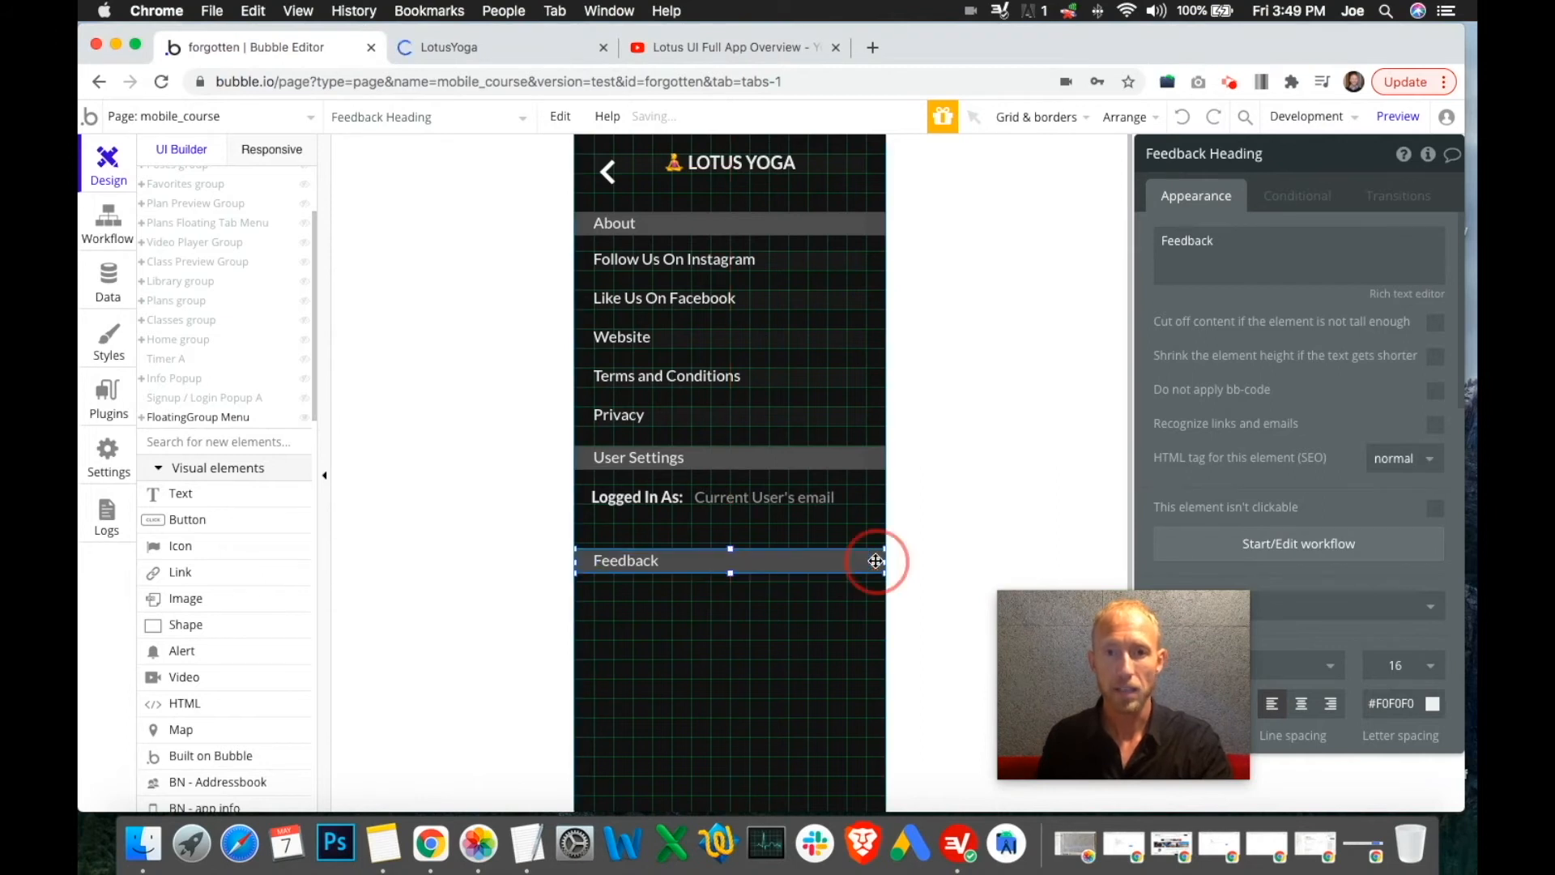
drag(875, 557, 874, 591)
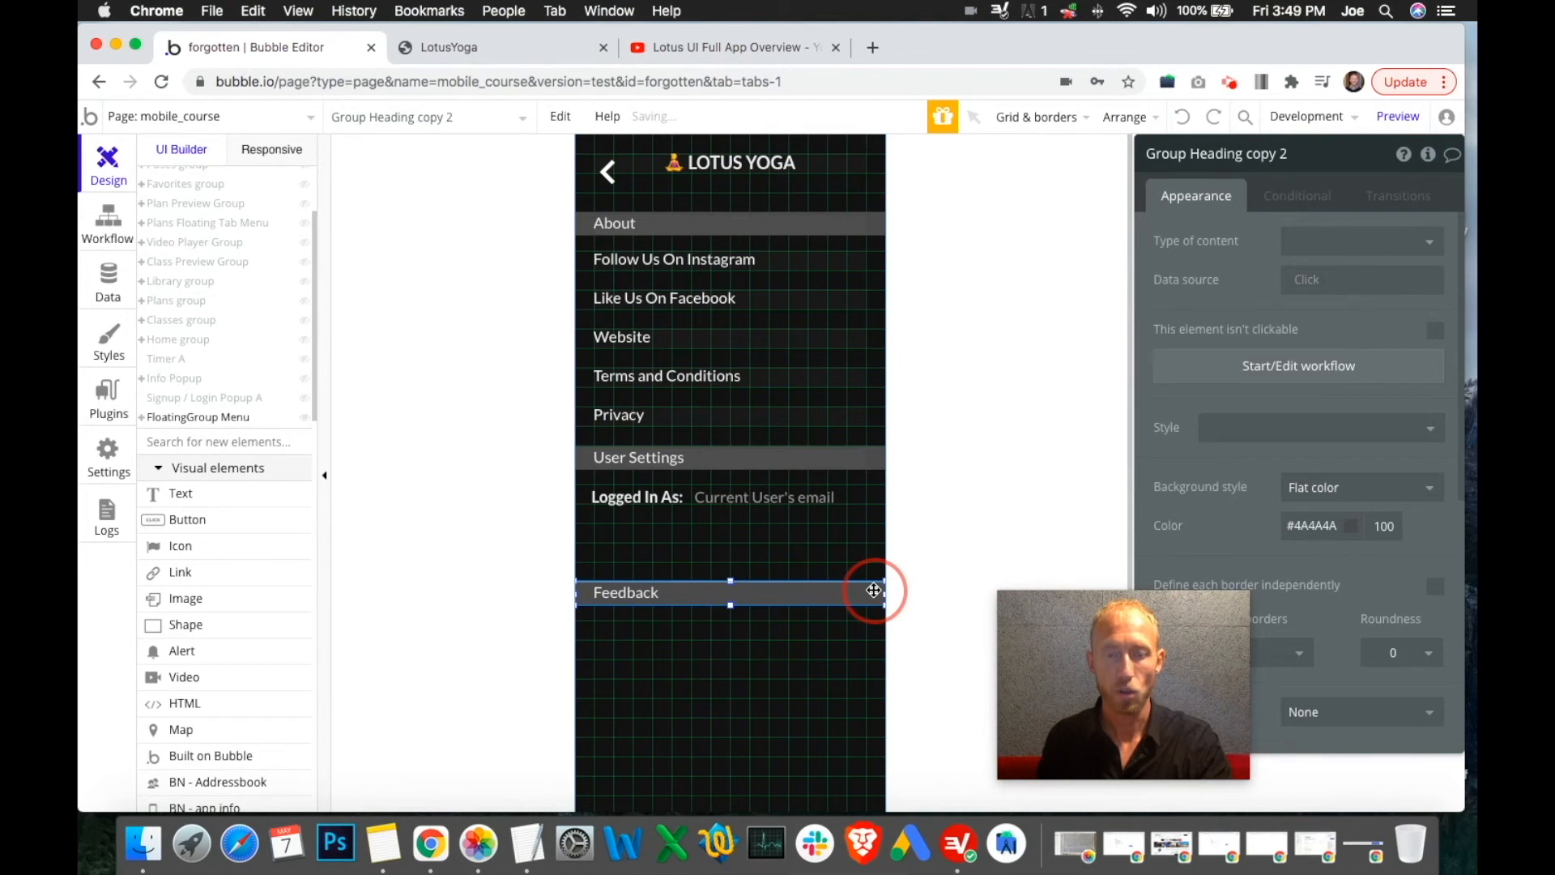
click(442, 47)
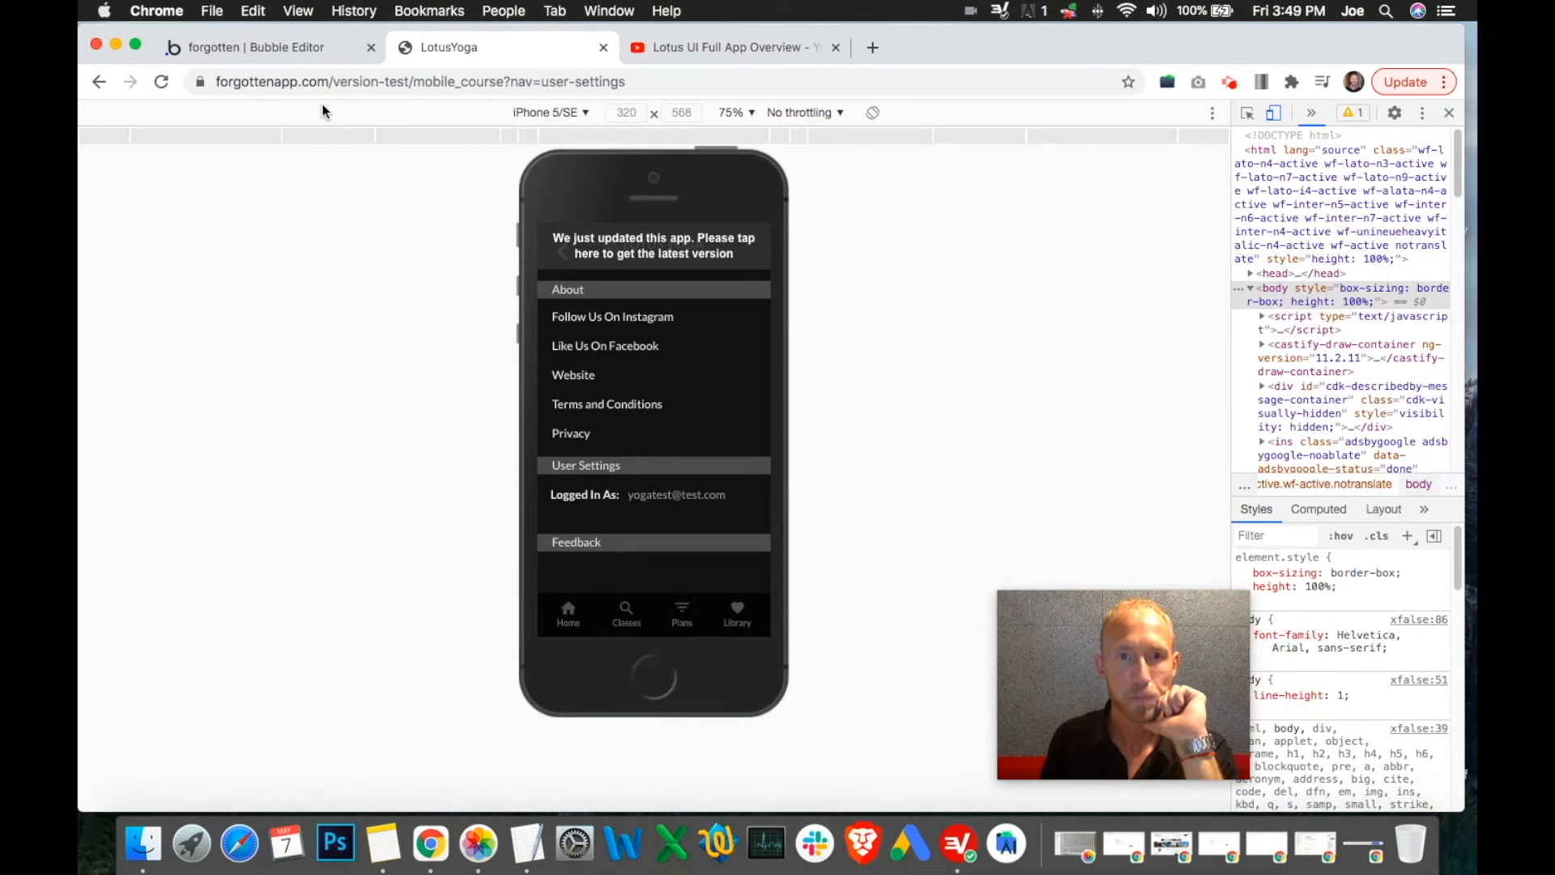
click(282, 51)
Set the User Settings heading group's Y position to 330
click(882, 454)
scroll(1418, 486, down, 5)
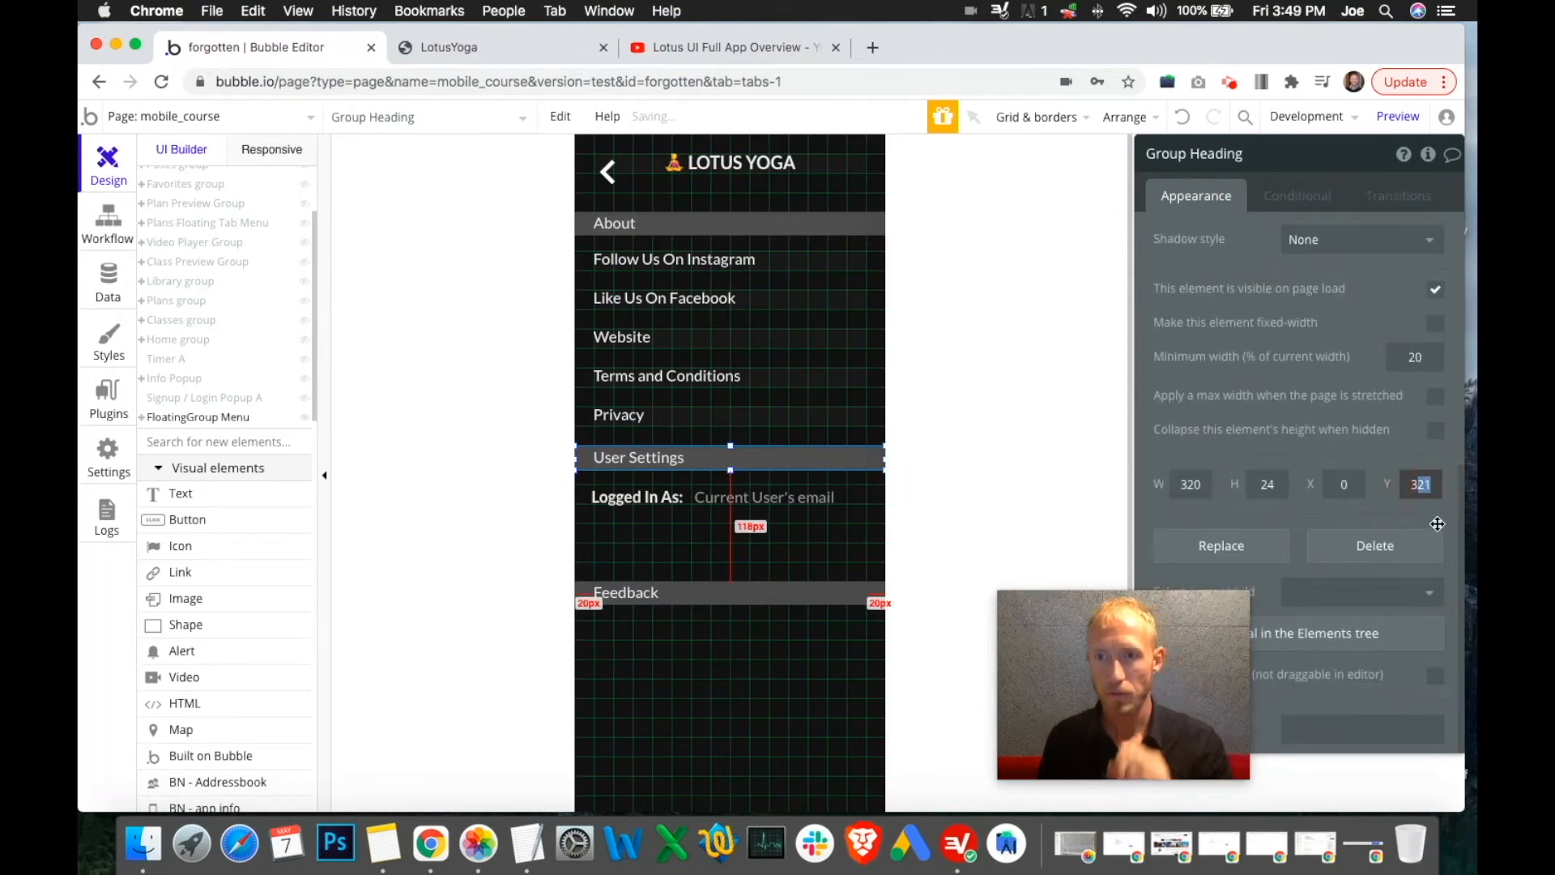
text(330)
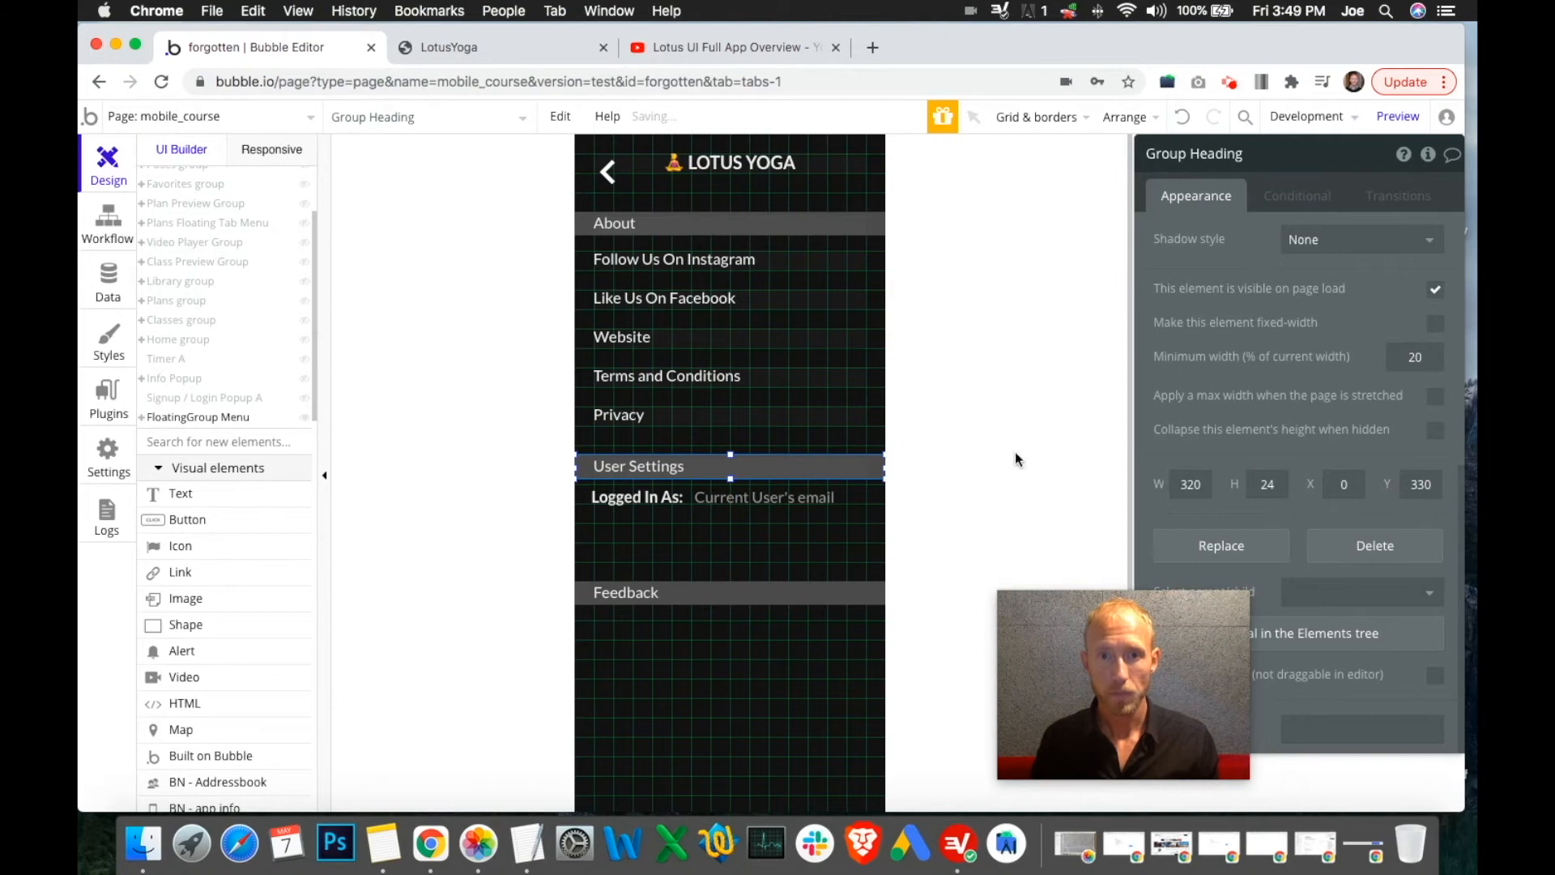
click(846, 498)
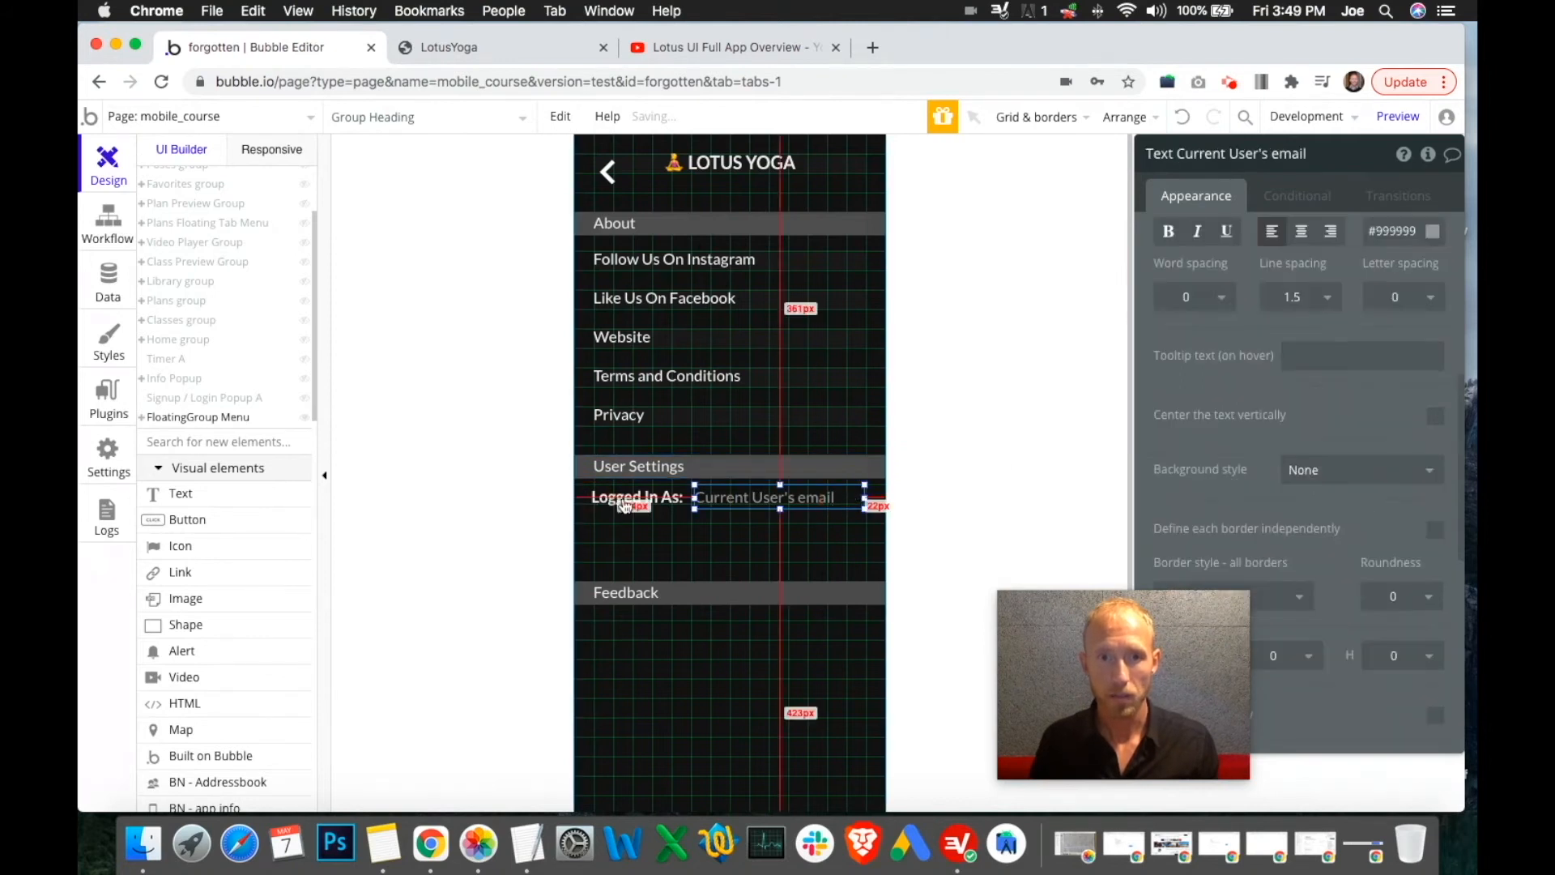
click(819, 459)
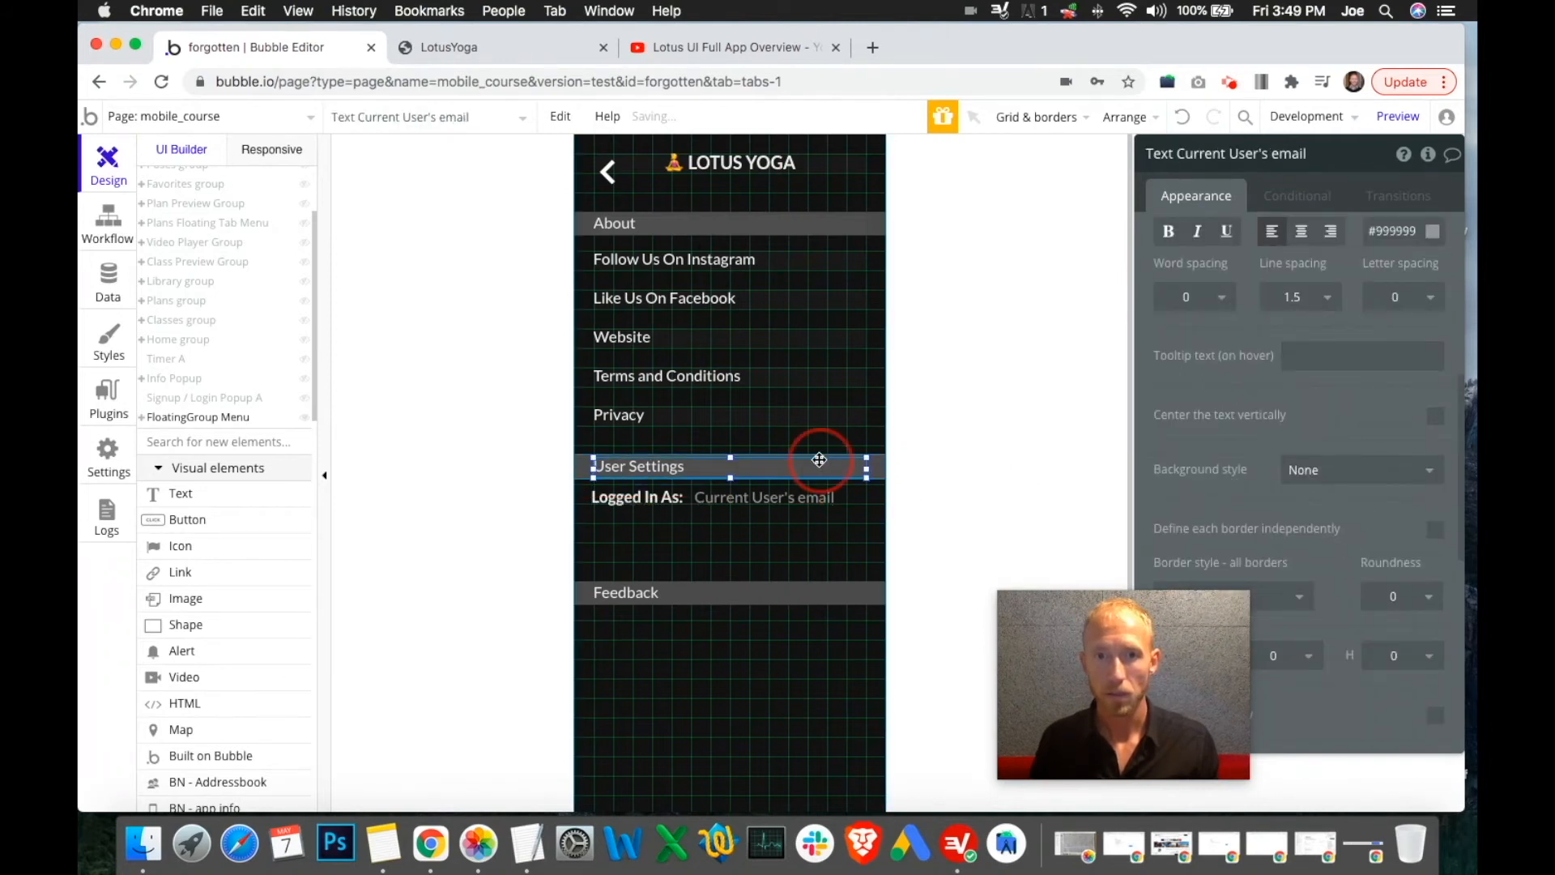
click(876, 462)
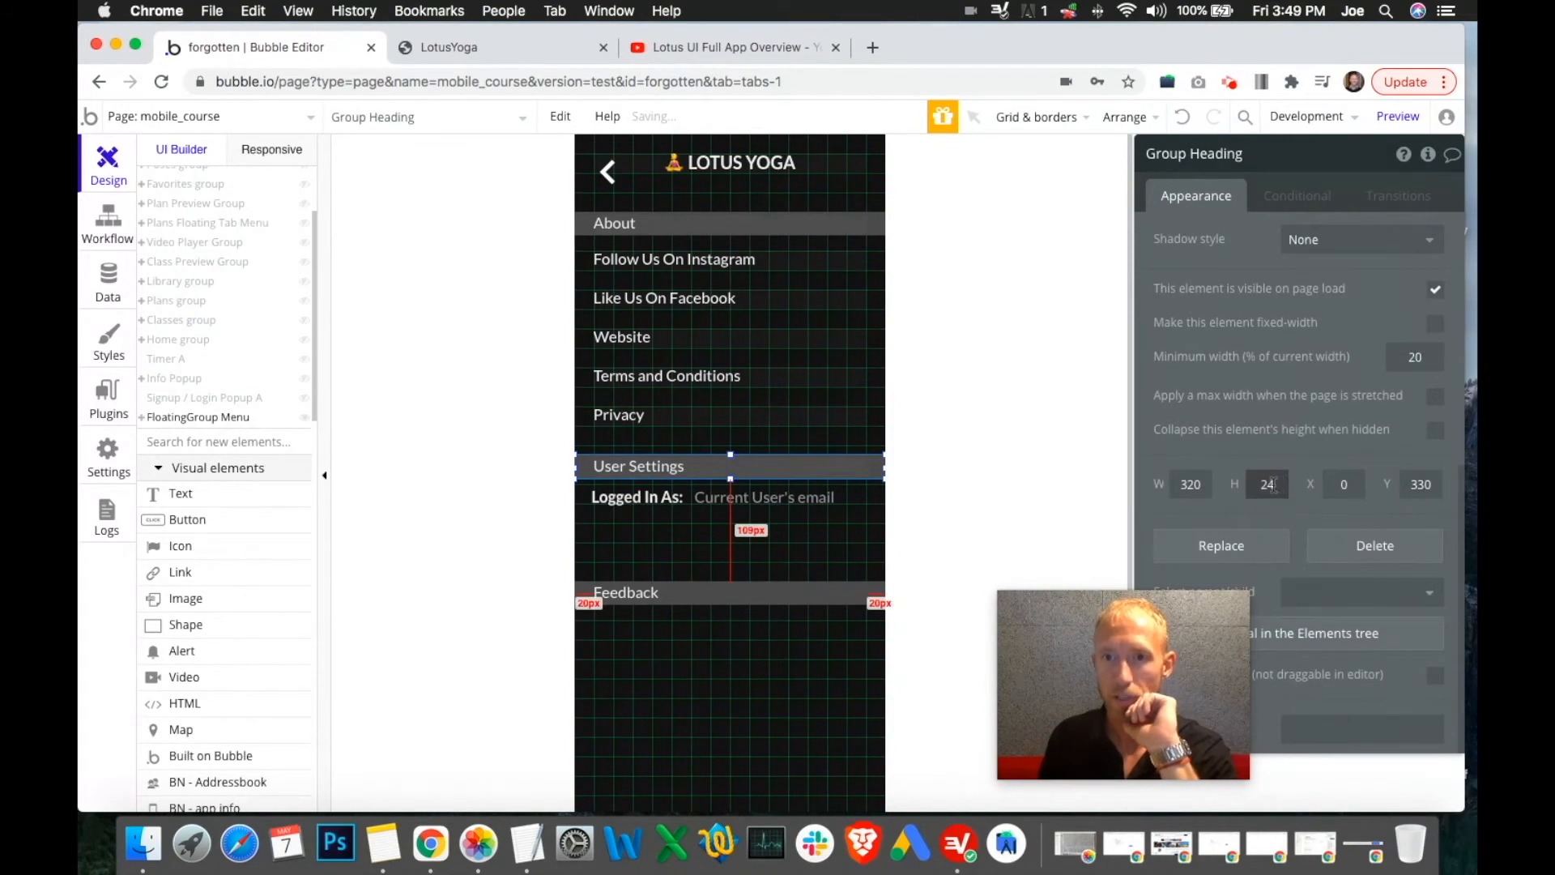
click(860, 491)
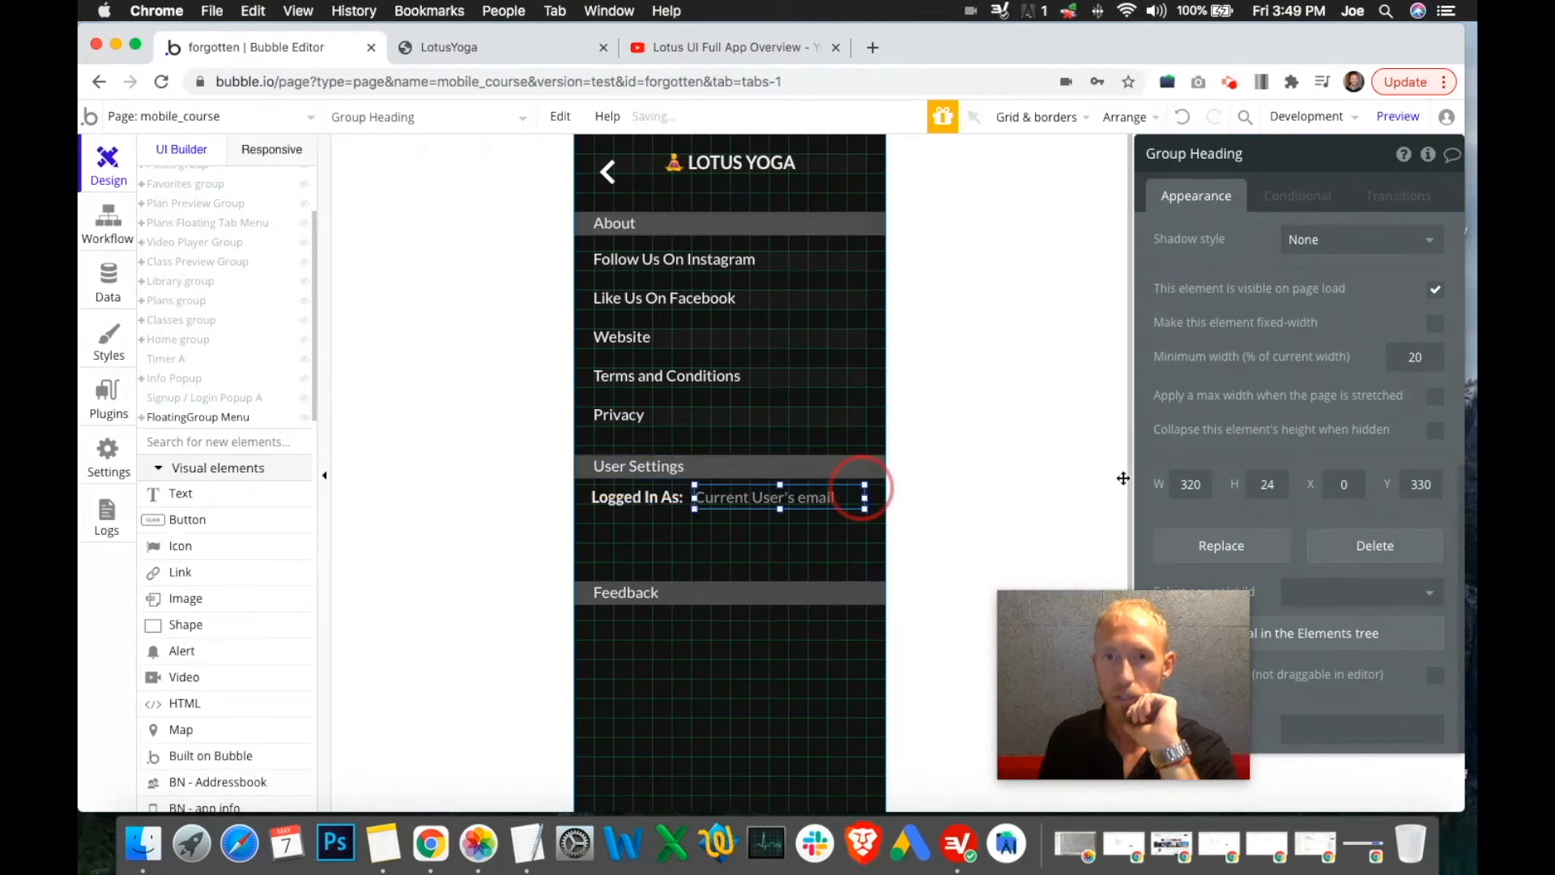
scroll(1417, 514, down, 3)
scroll(1417, 515, down, 2)
click(1419, 425)
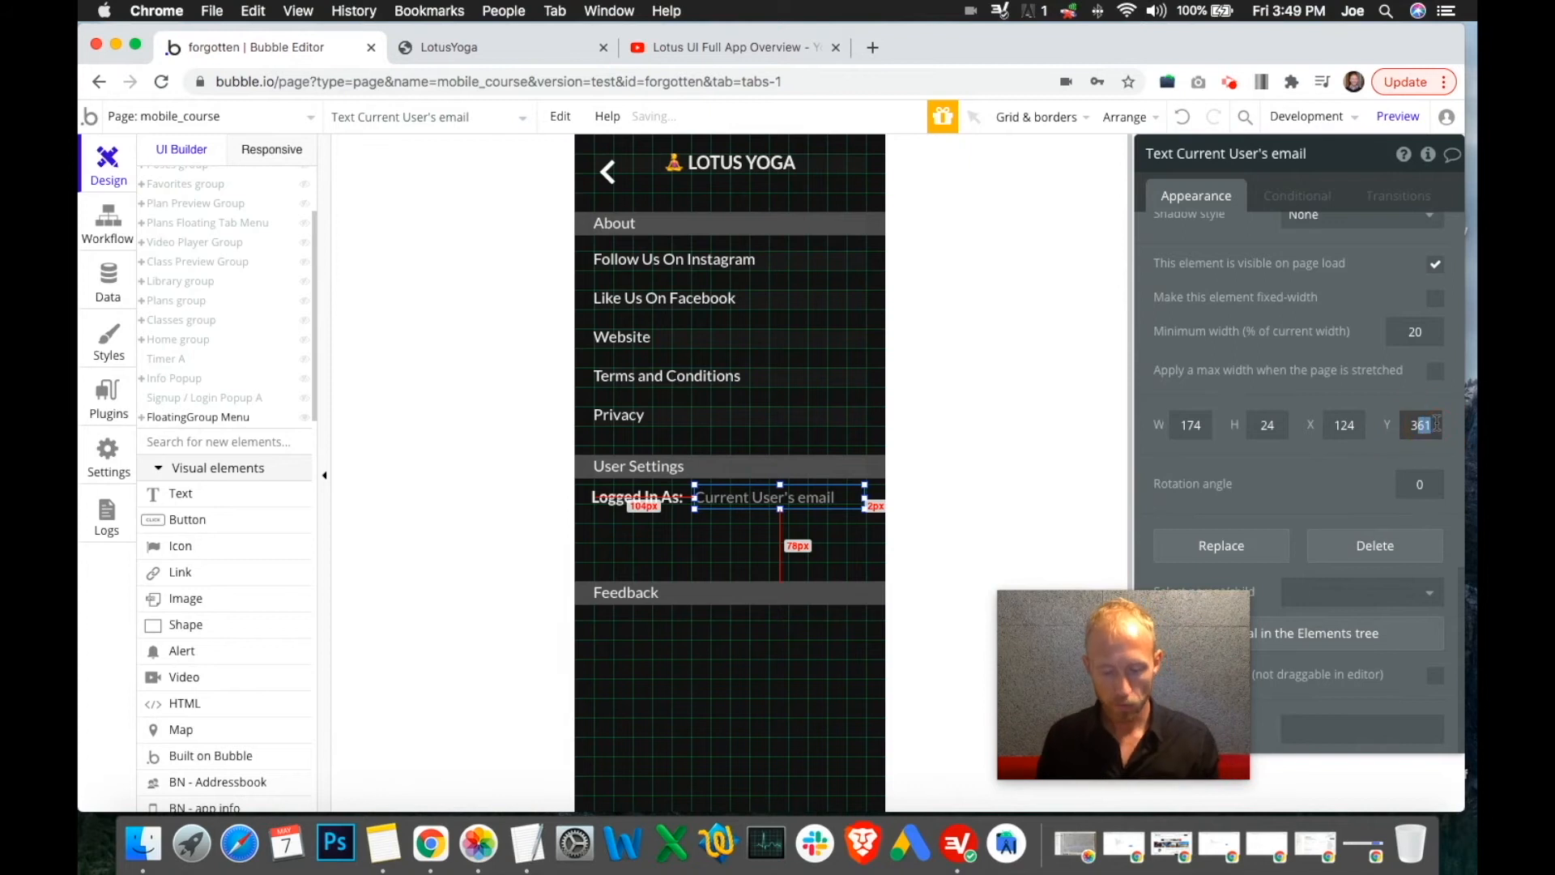
text(374)
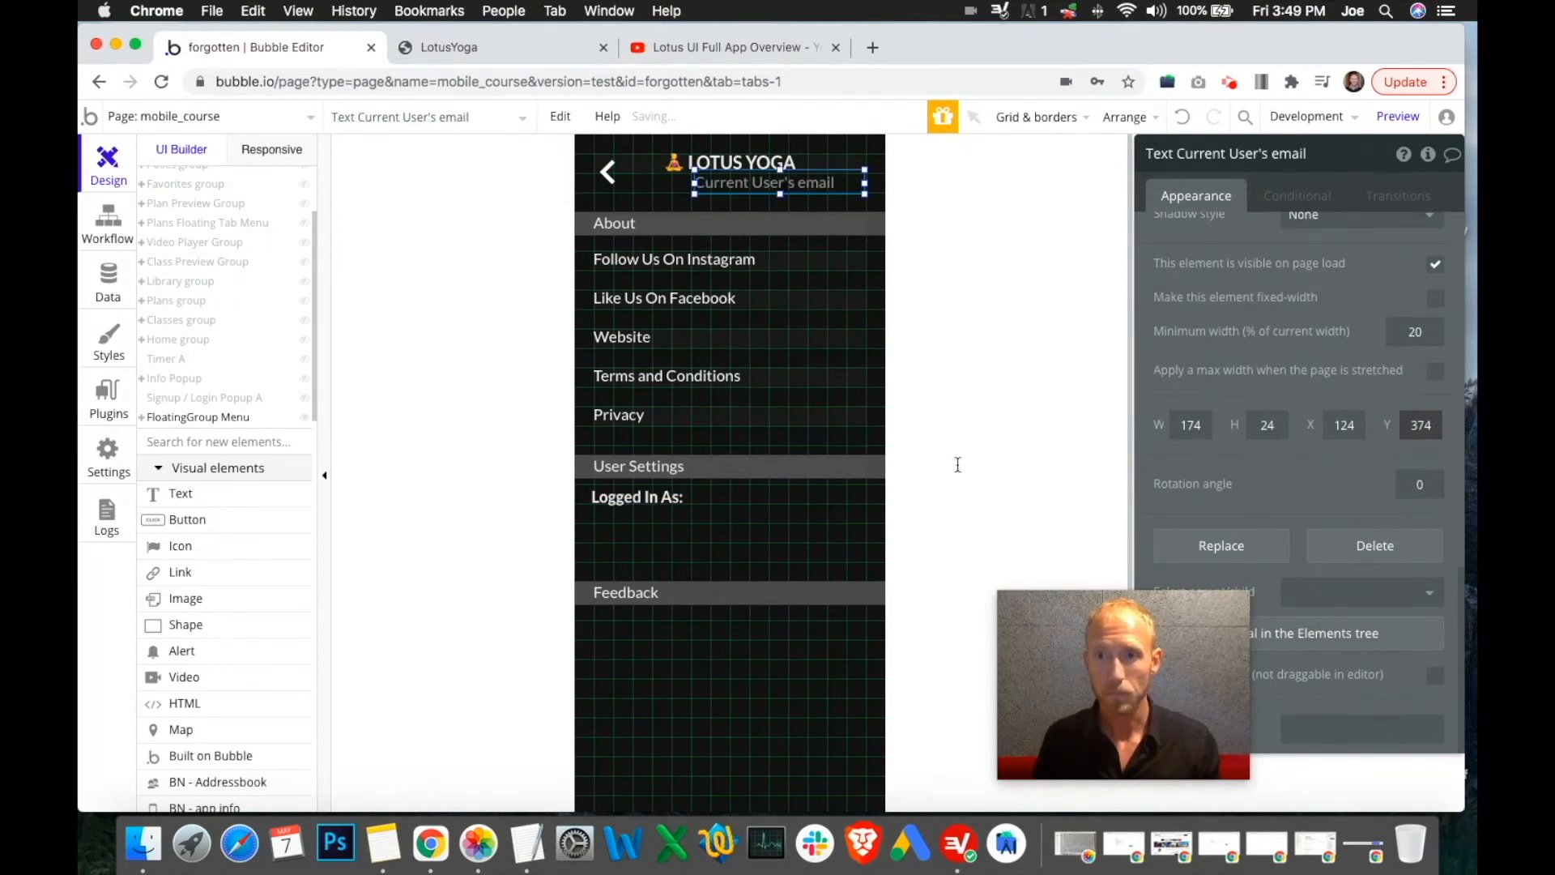
click(644, 497)
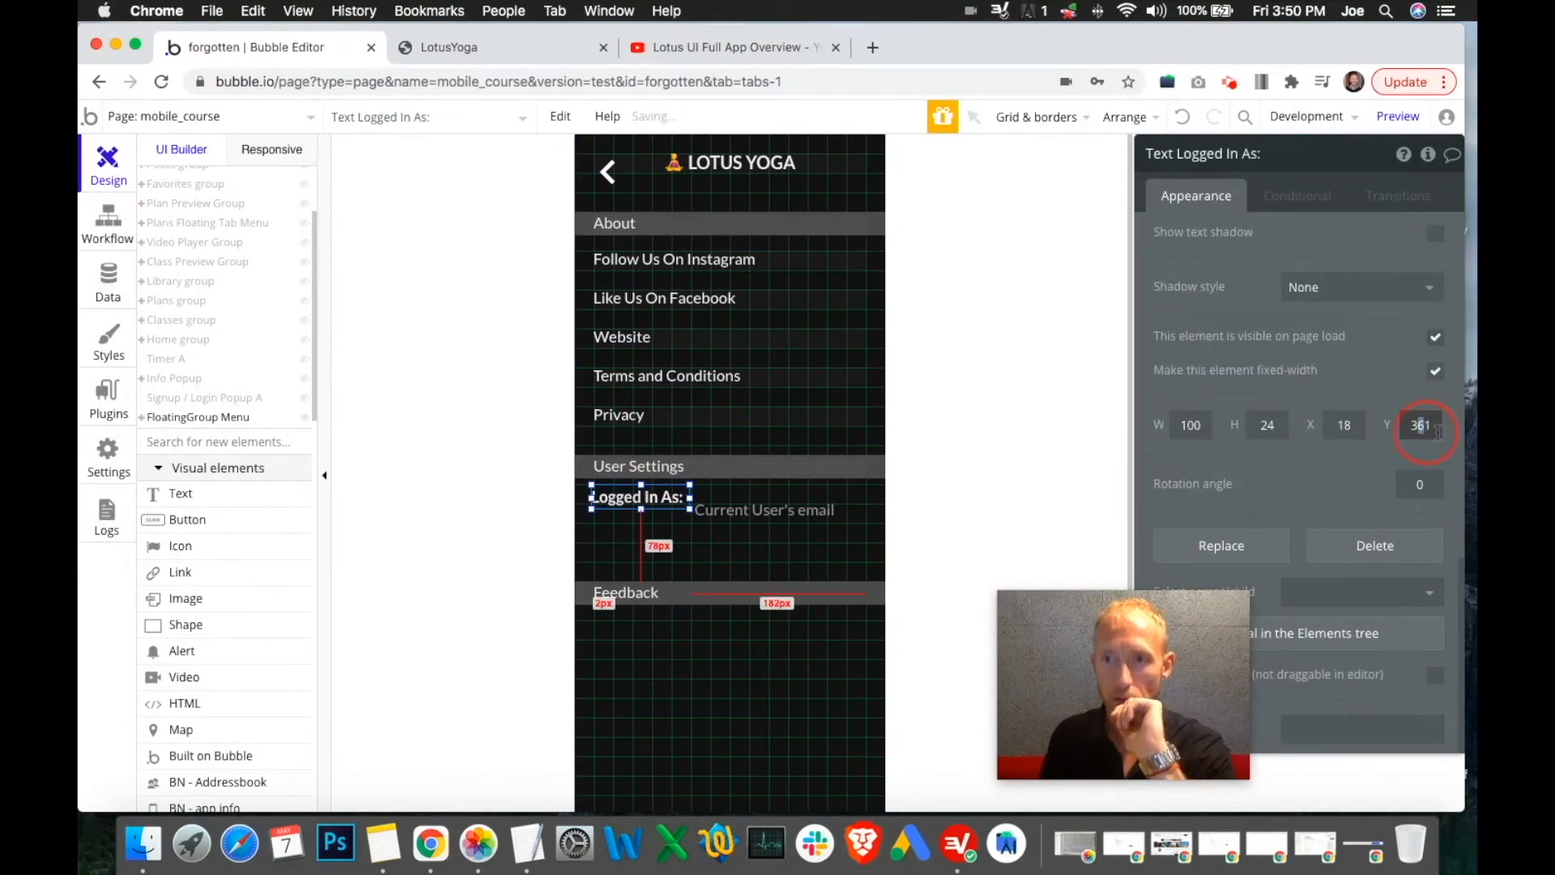
text(374)
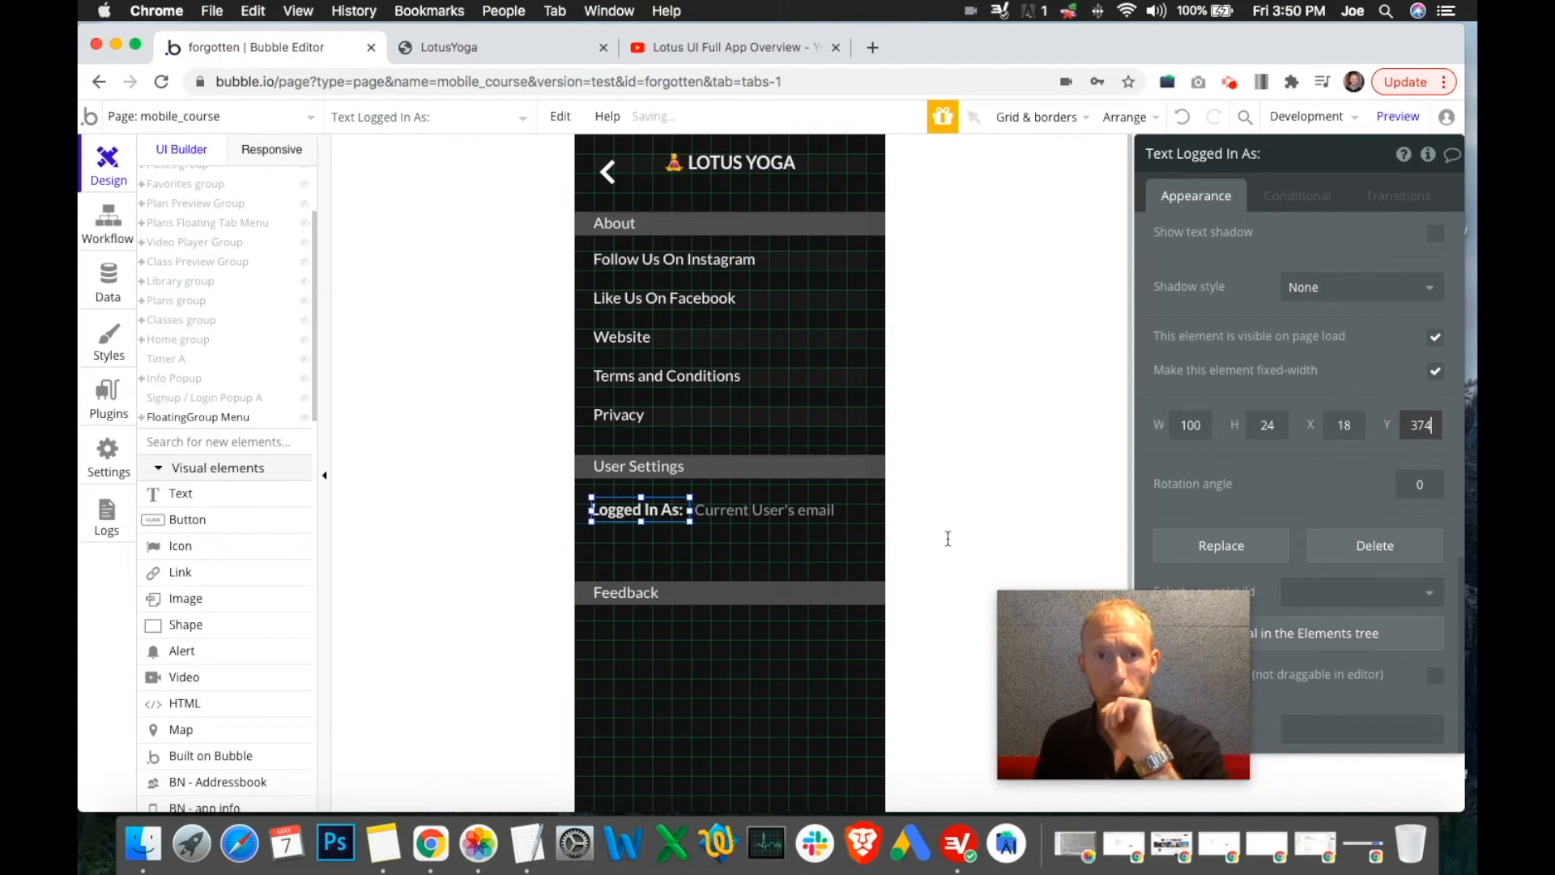
Nudge the Feedback bar lower on the page, to Y 521
click(879, 595)
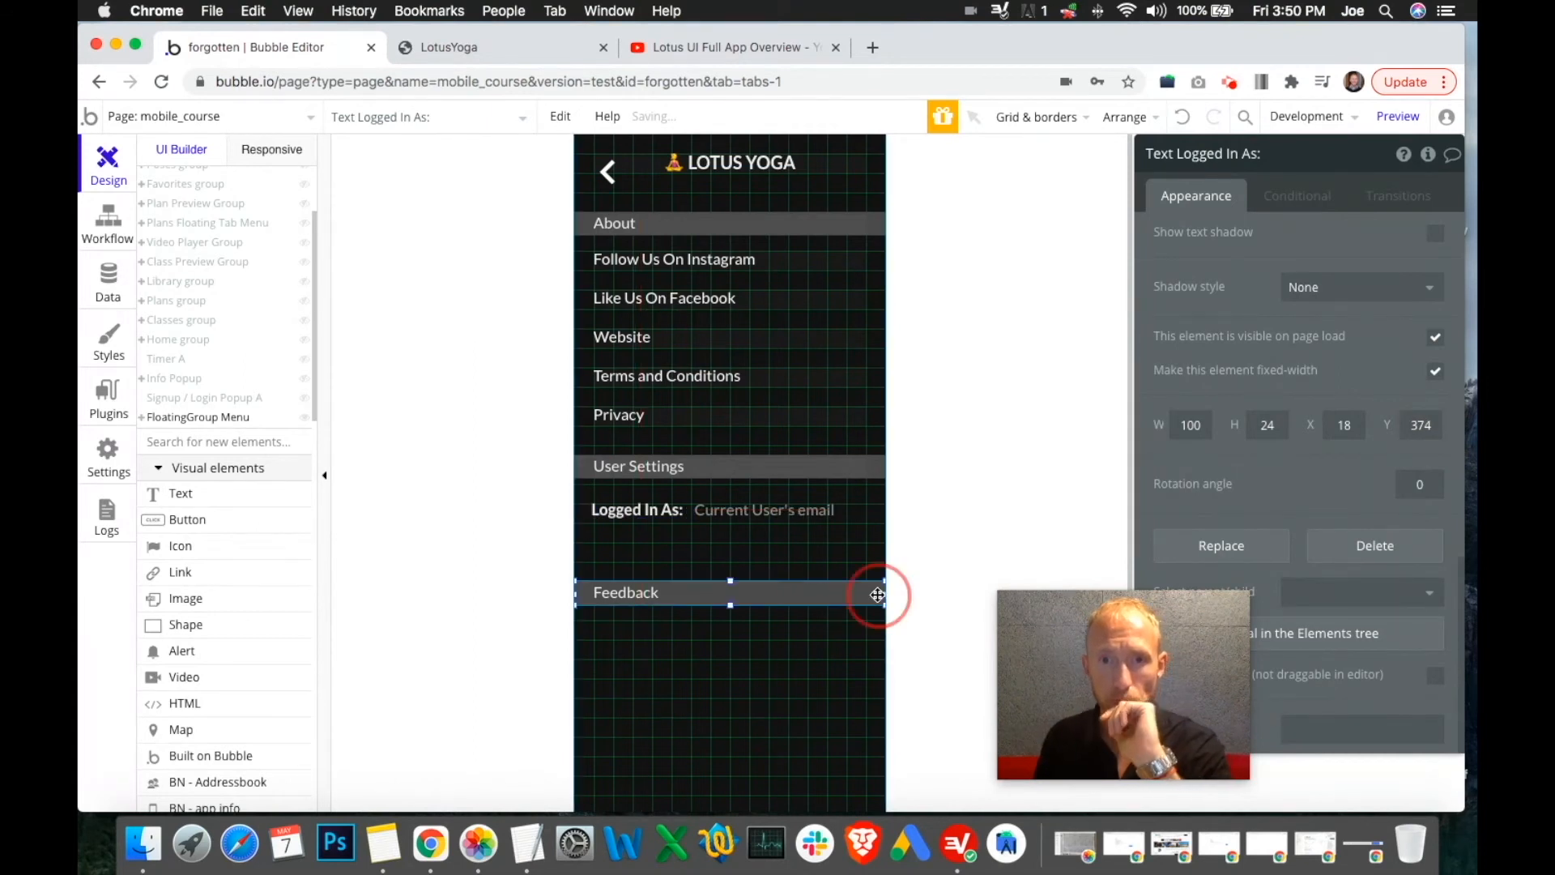
key(Down)
key(Down)
key(Down)
key(Down)
key(Down)
key(Down)
key(Down)
key(Down)
key(Down)
key(Down)
key(Down)
key(Down)
key(Down)
key(Down)
key(Down)
key(Down)
key(Down)
key(Down)
key(Down)
key(Down)
key(Down)
key(Down)
key(Down)
key(Down)
key(Down)
key(Down)
key(Down)
key(Down)
key(Down)
key(Down)
key(Down)
key(Down)
key(Down)
key(Down)
key(Down)
key(Down)
key(Down)
key(Down)
key(Down)
key(Down)
key(Down)
key(Down)
key(Down)
key(Down)
key(Down)
key(Down)
key(Down)
key(Down)
key(Down)
key(Down)
key(Down)
key(Down)
key(Down)
key(Down)
key(Down)
key(Down)
key(Down)
key(Down)
drag(882, 660, 883, 653)
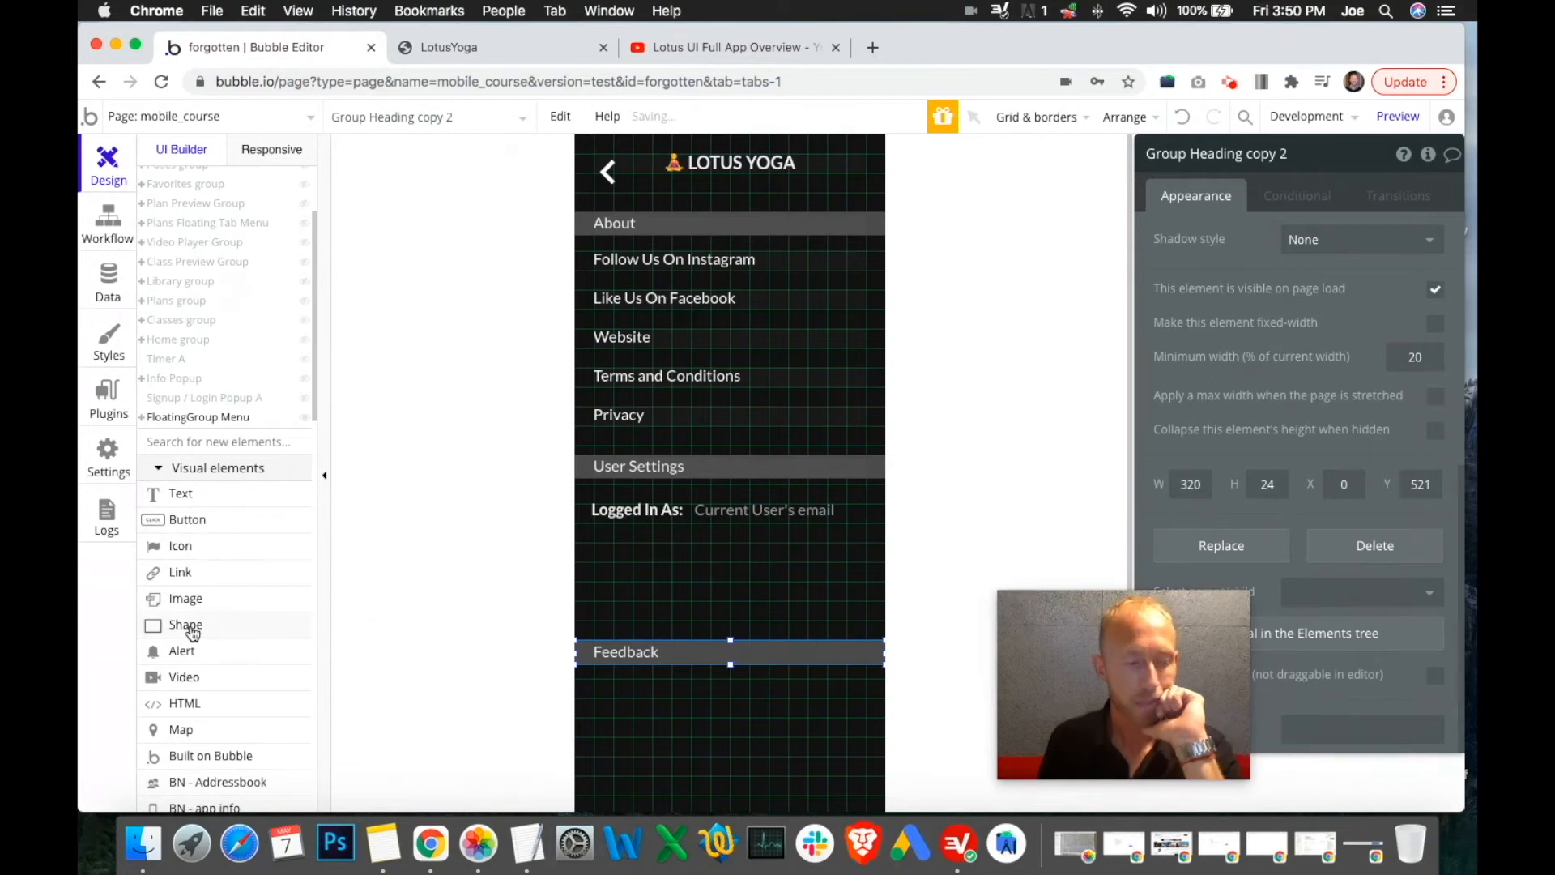
Duplicate the Logged In As label and place the copy below it at X 20, Y 420
mouse_move(192, 632)
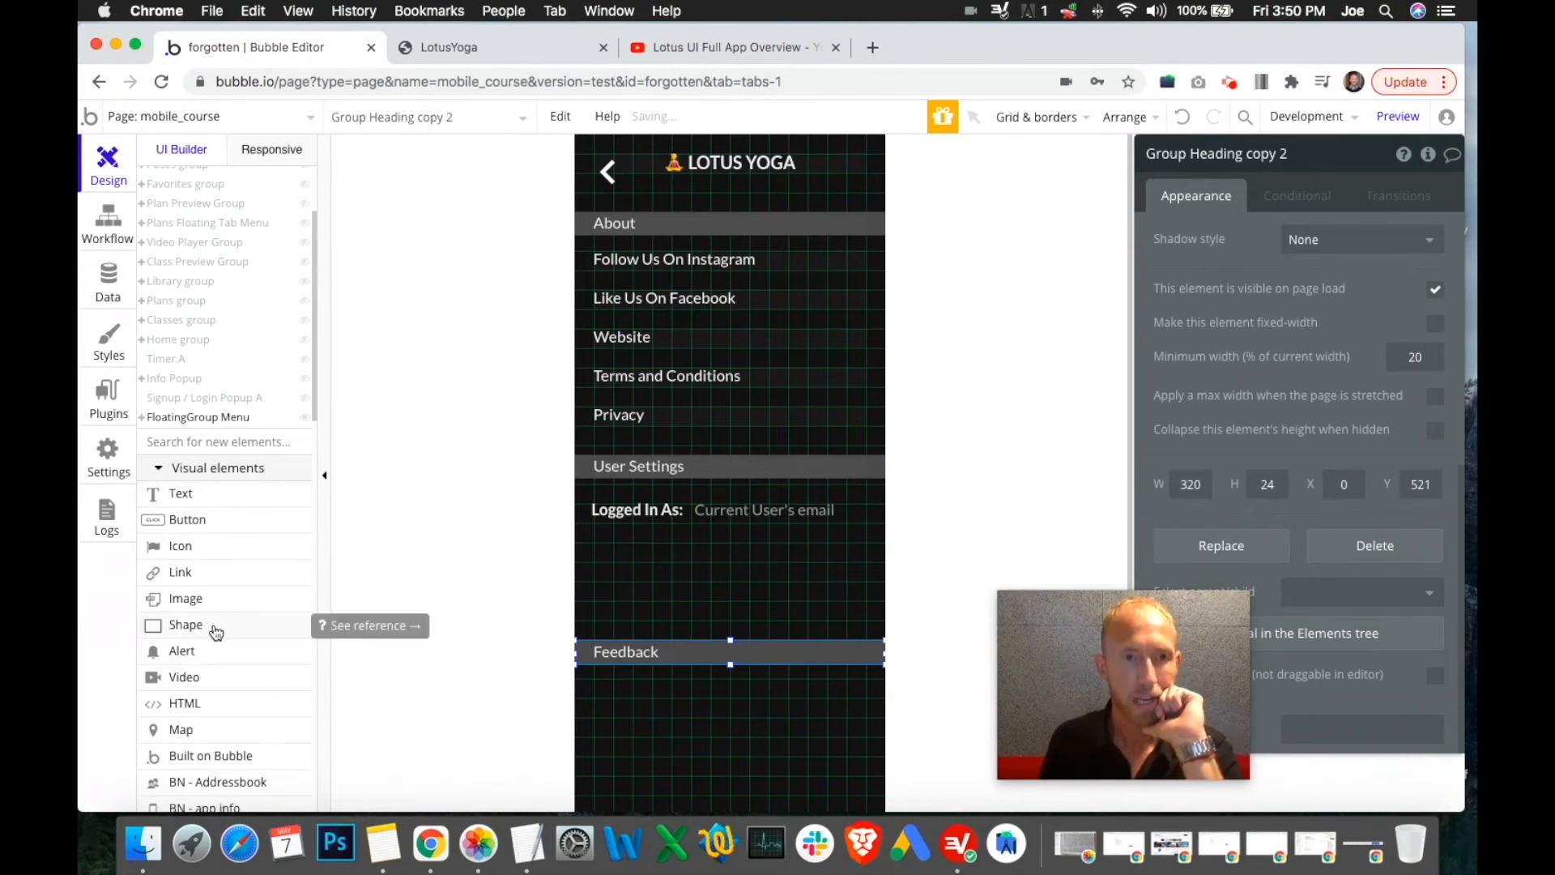
drag(215, 627, 699, 534)
click(666, 515)
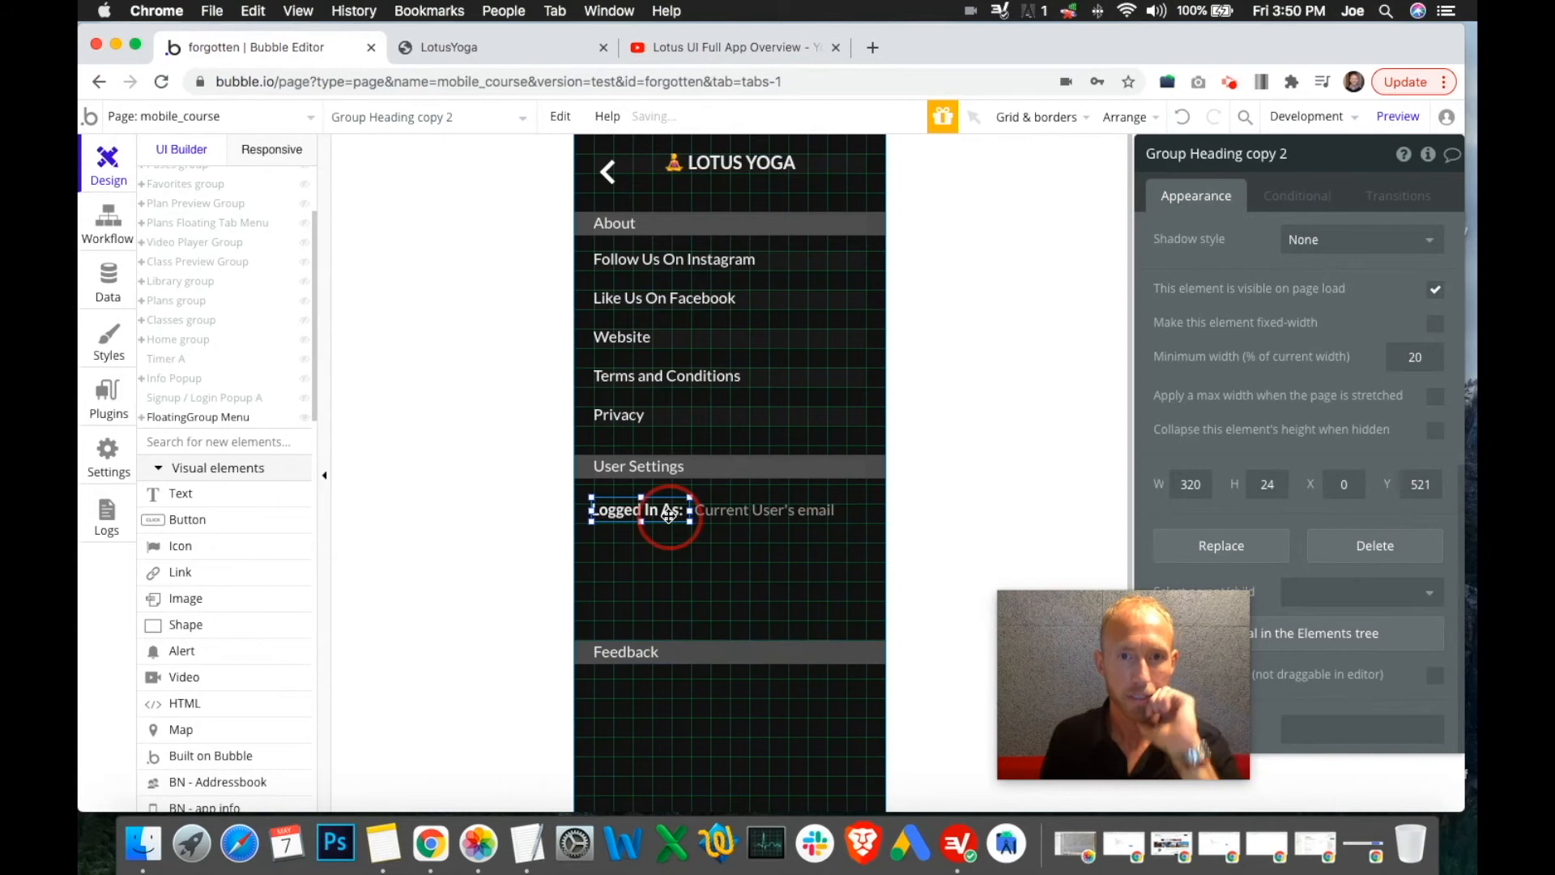
key(super+c)
key(super+v)
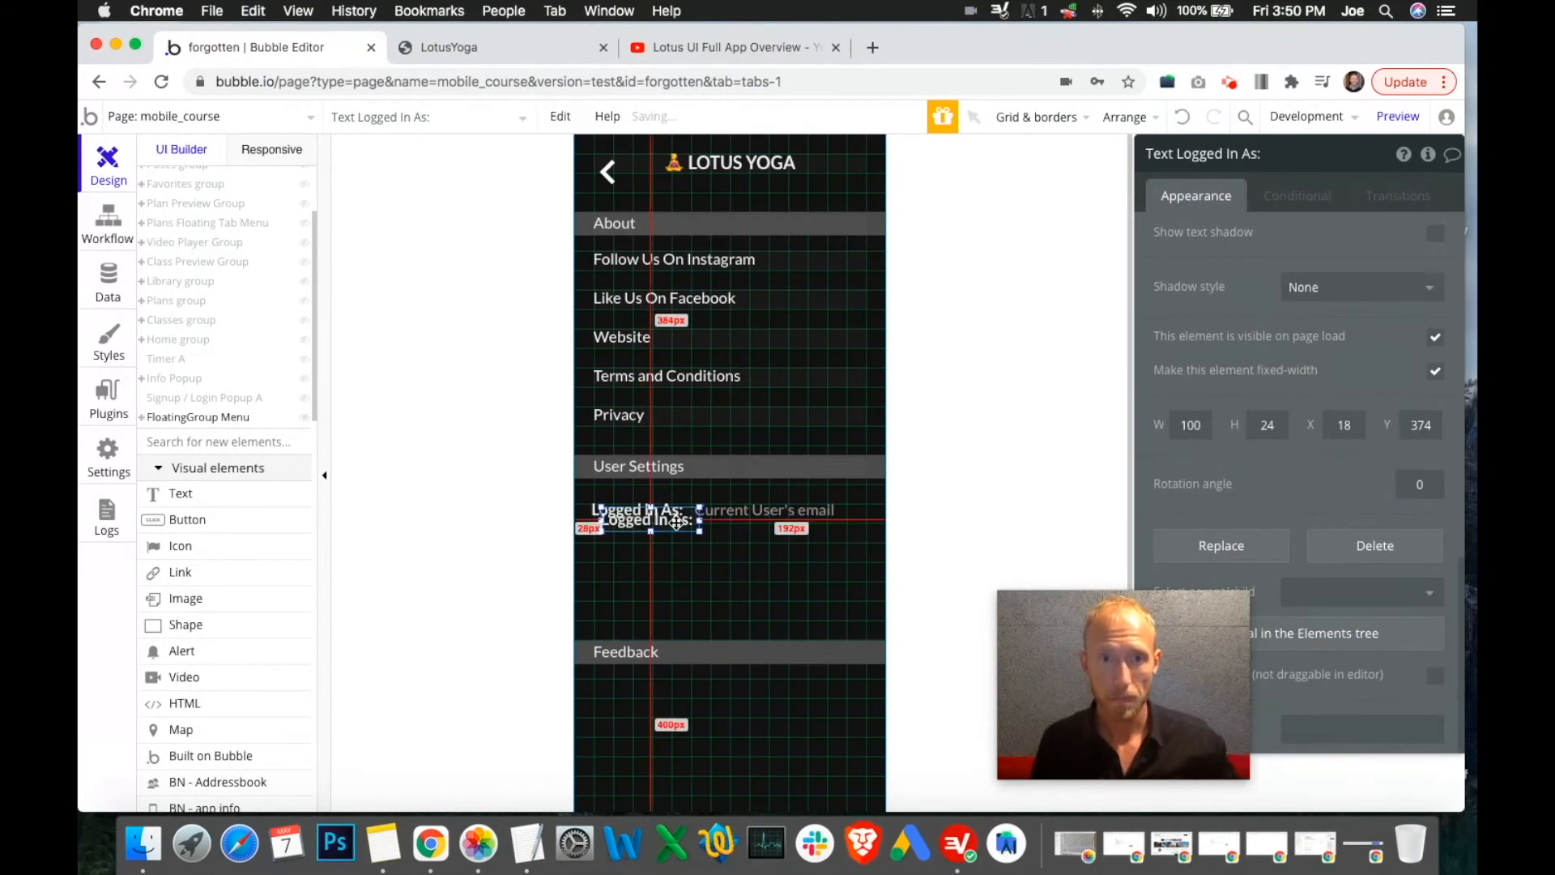
click(668, 559)
drag(669, 564, 670, 563)
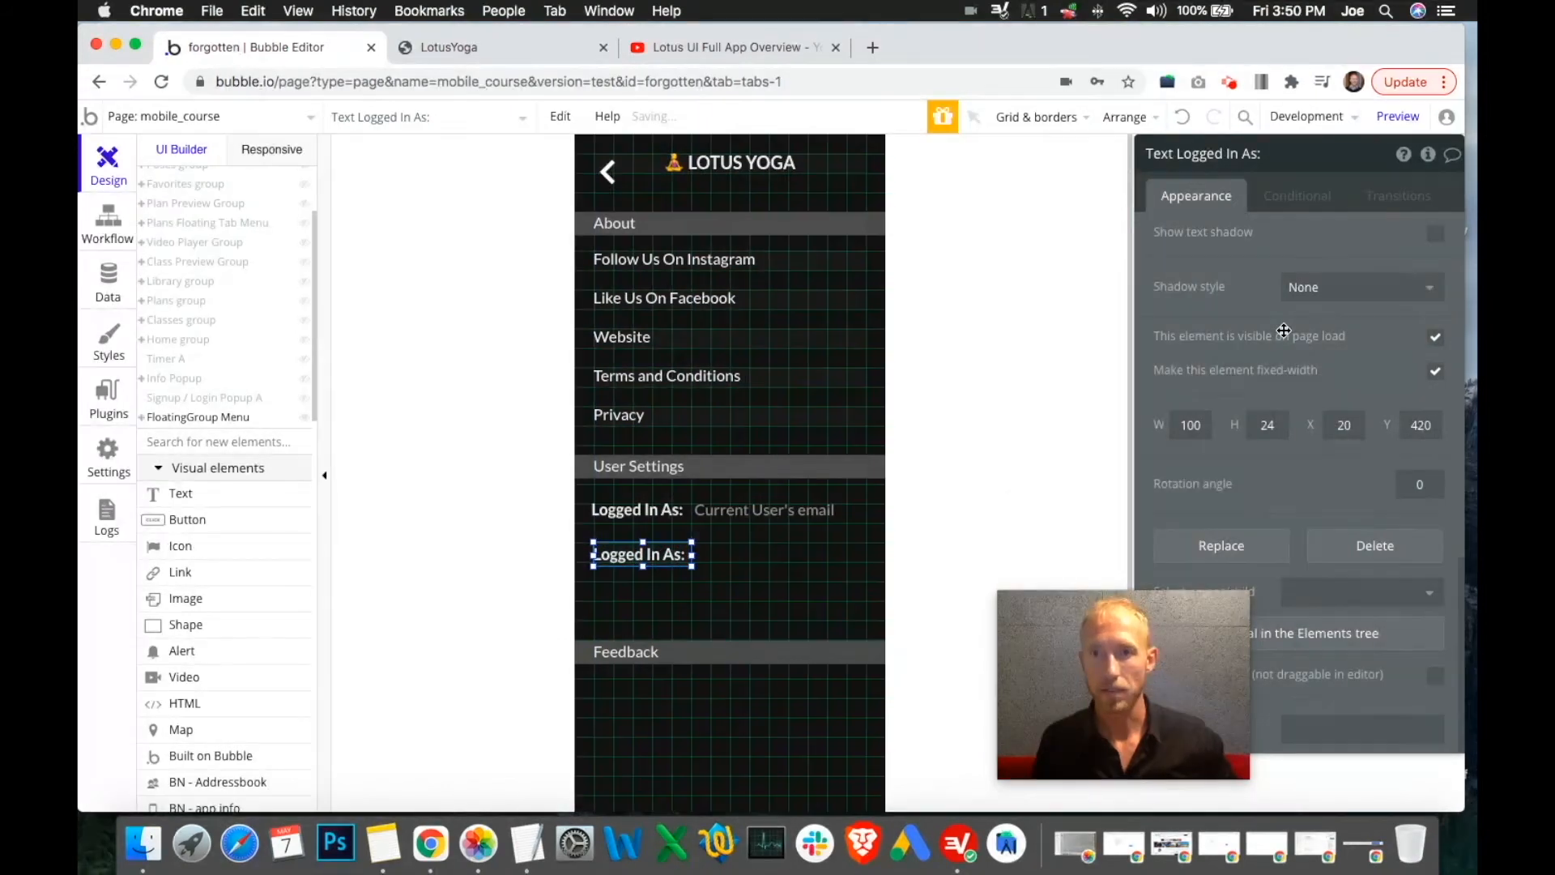
Change the copied label's text to Log Out, then open the Responsive view
scroll(1255, 340, up, 10)
click(1209, 238)
click(1199, 241)
drag(1188, 240, 1380, 279)
key(BackSpace)
key(BackSpace)
text(Out)
click(1288, 304)
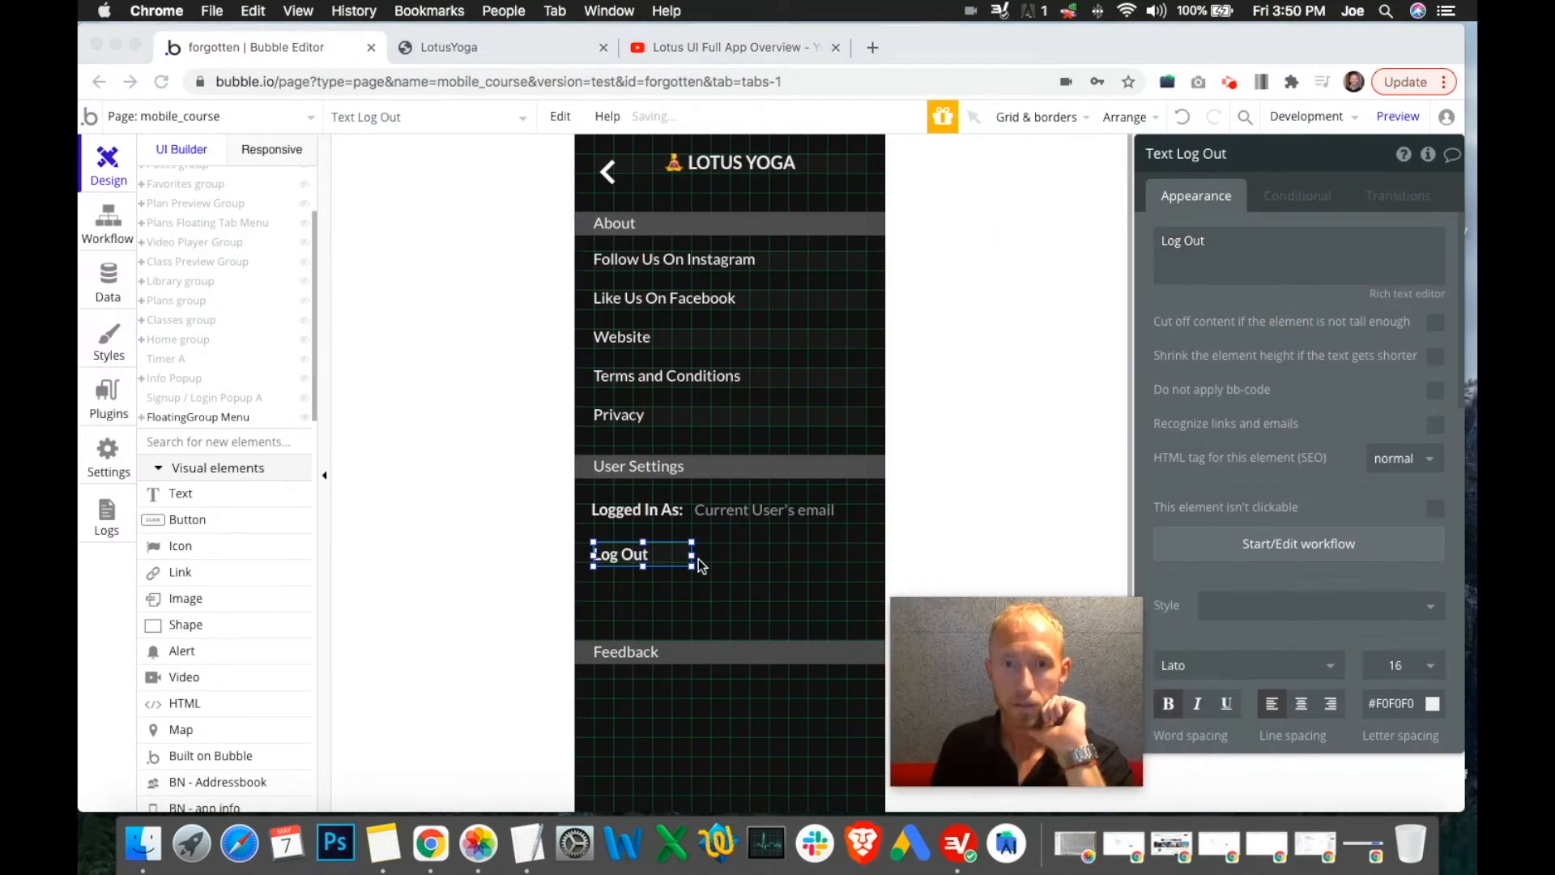
scroll(1215, 559, down, 10)
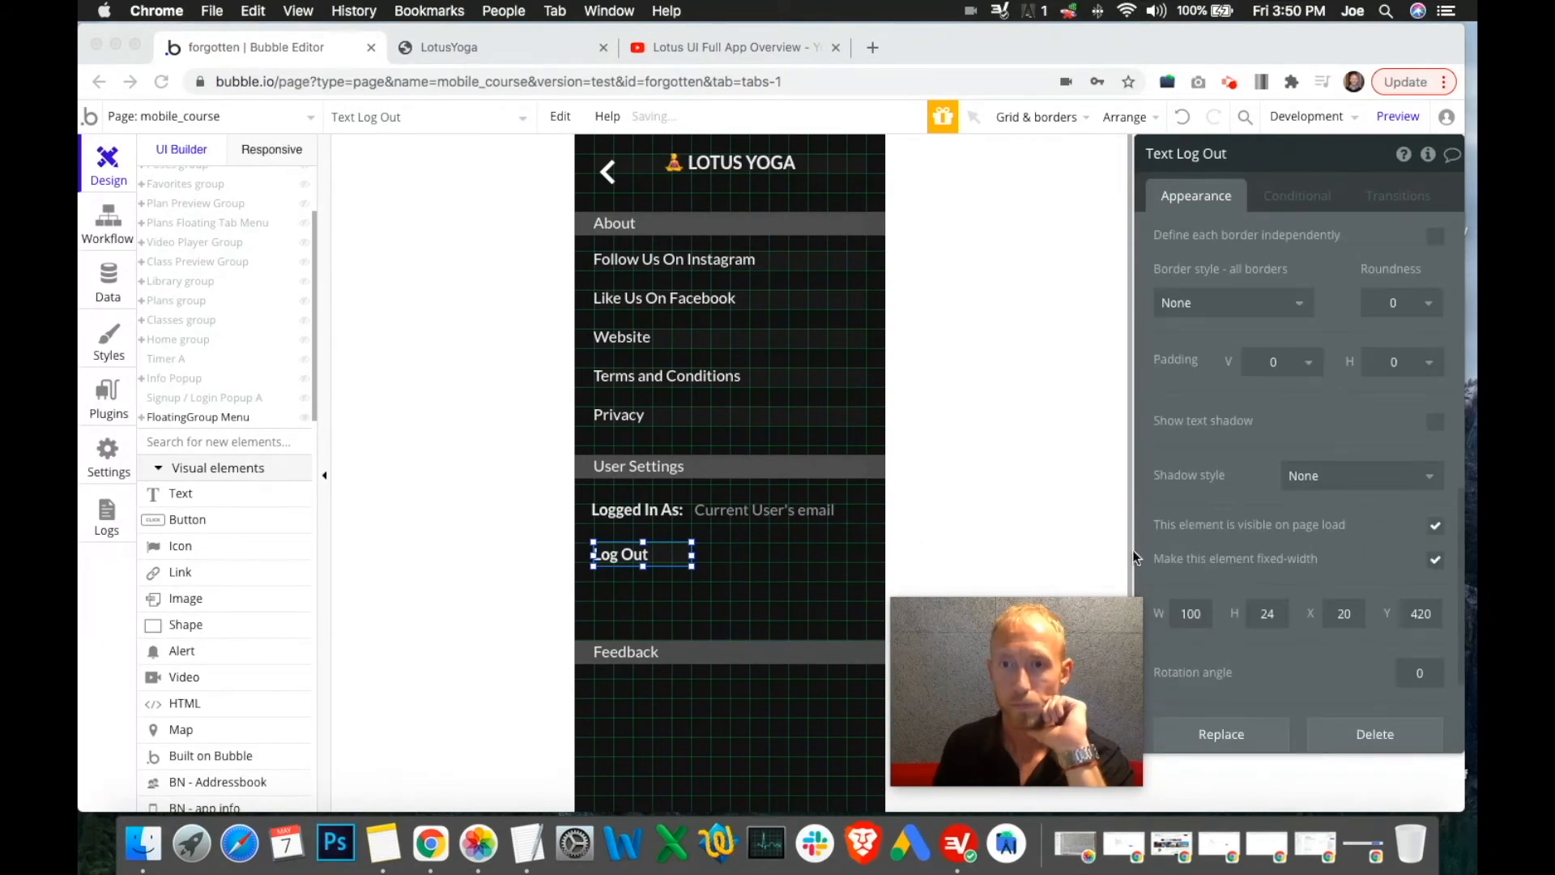
click(270, 151)
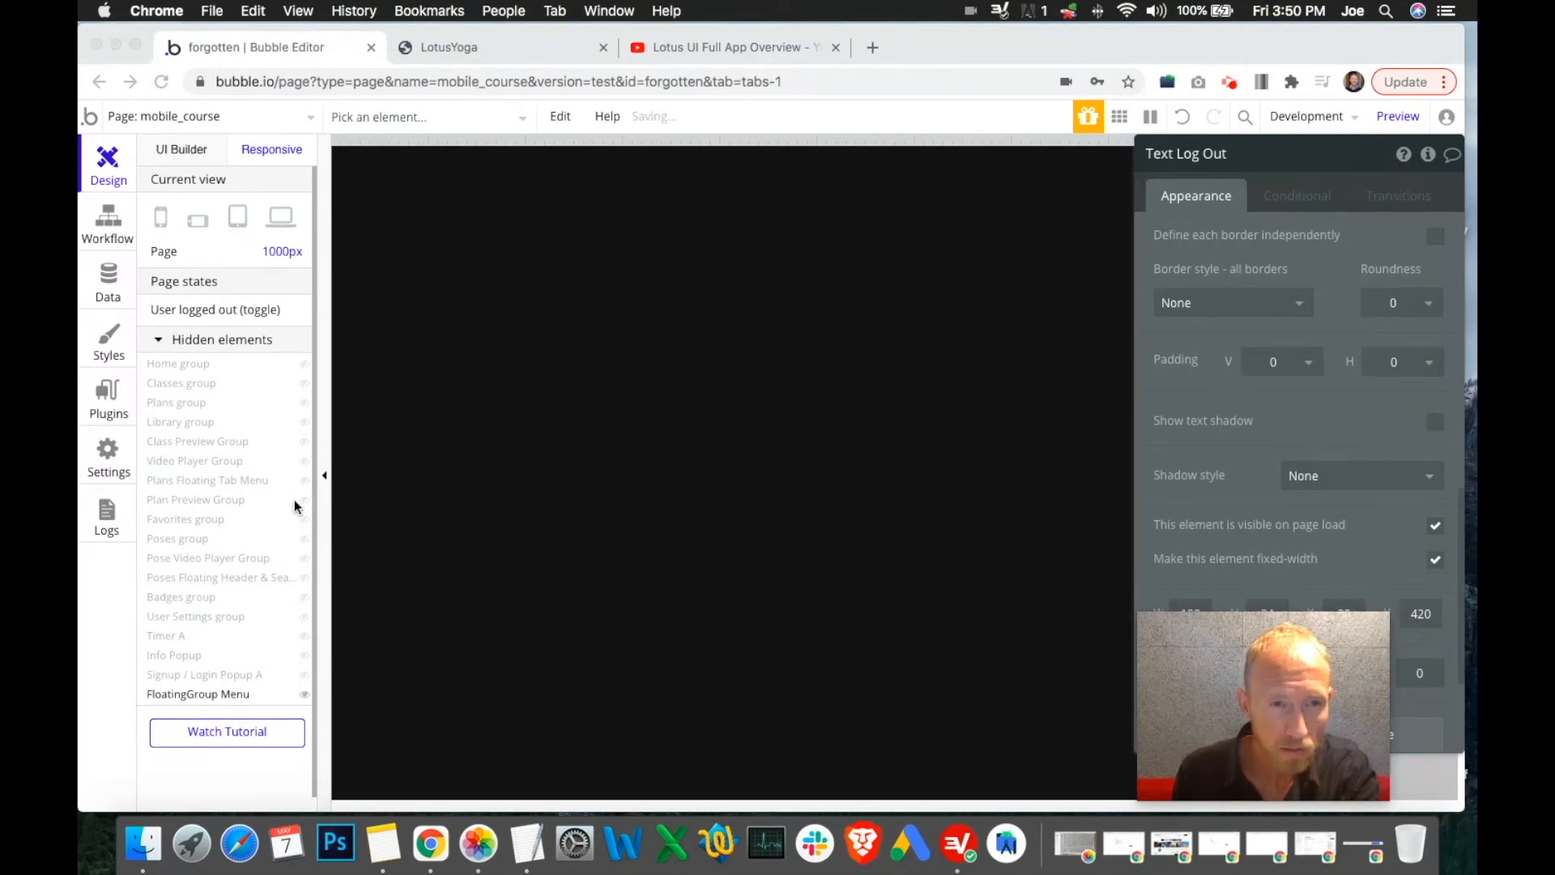
Keep Log Out pinned left, check the running preview, and return to the UI Builder view
click(305, 620)
click(305, 623)
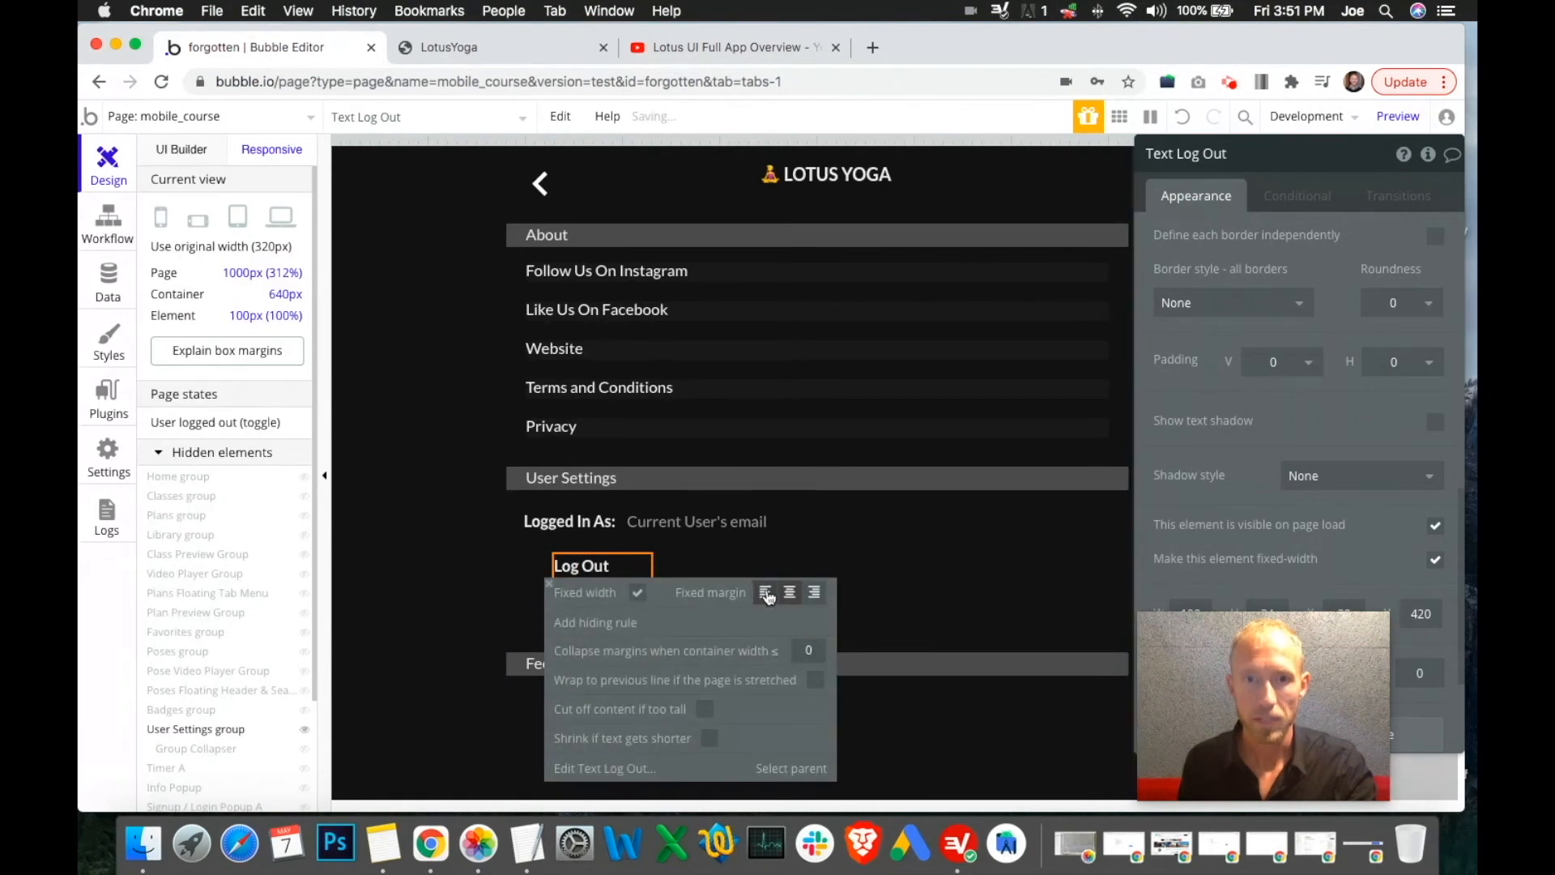
click(766, 593)
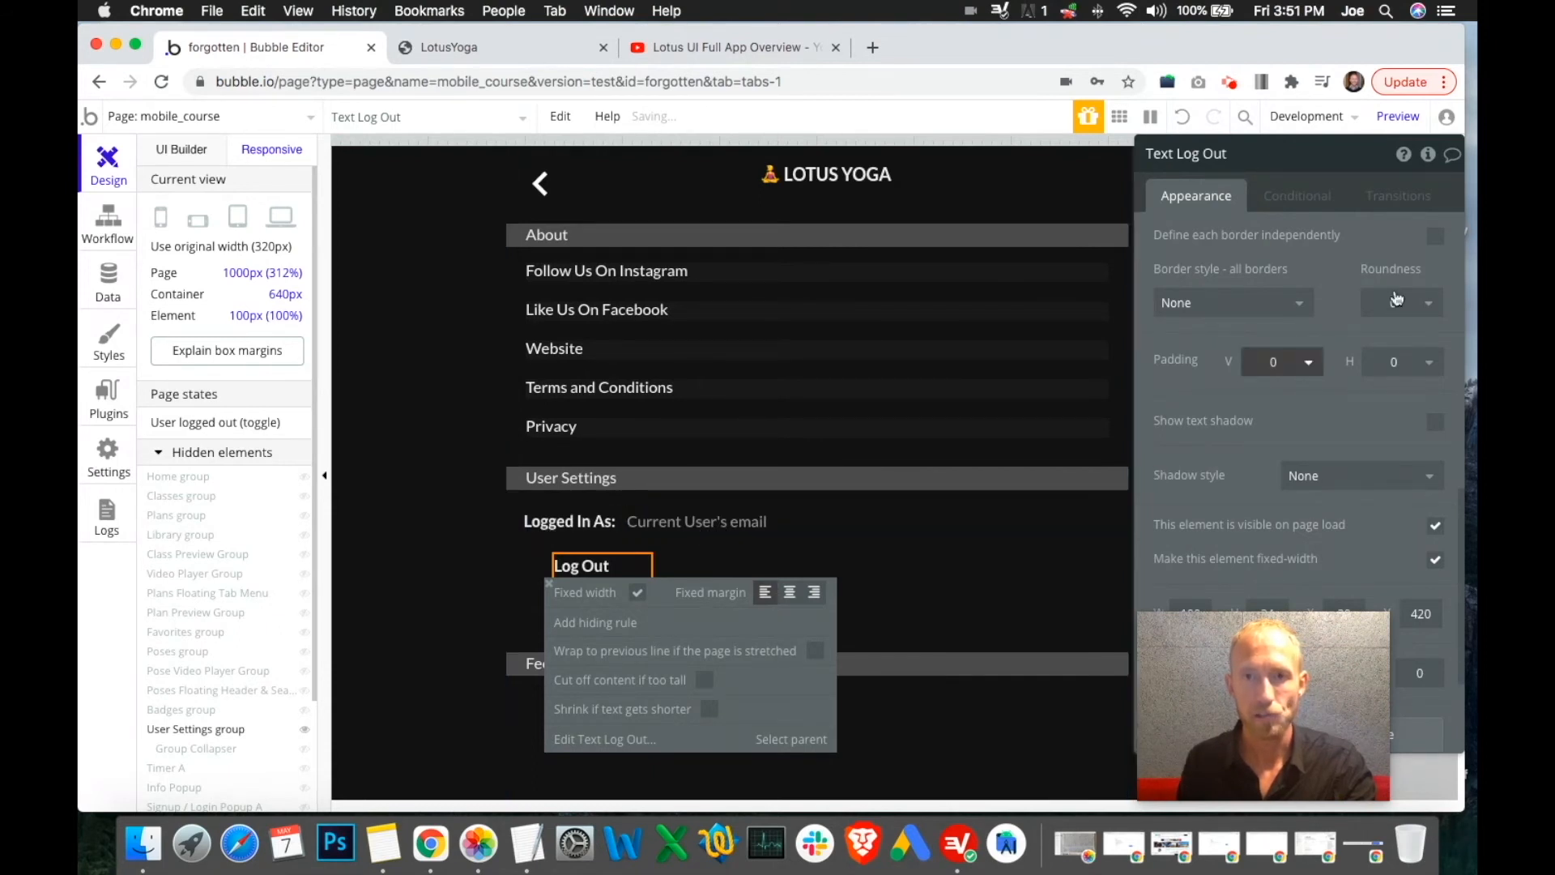
click(479, 45)
click(243, 49)
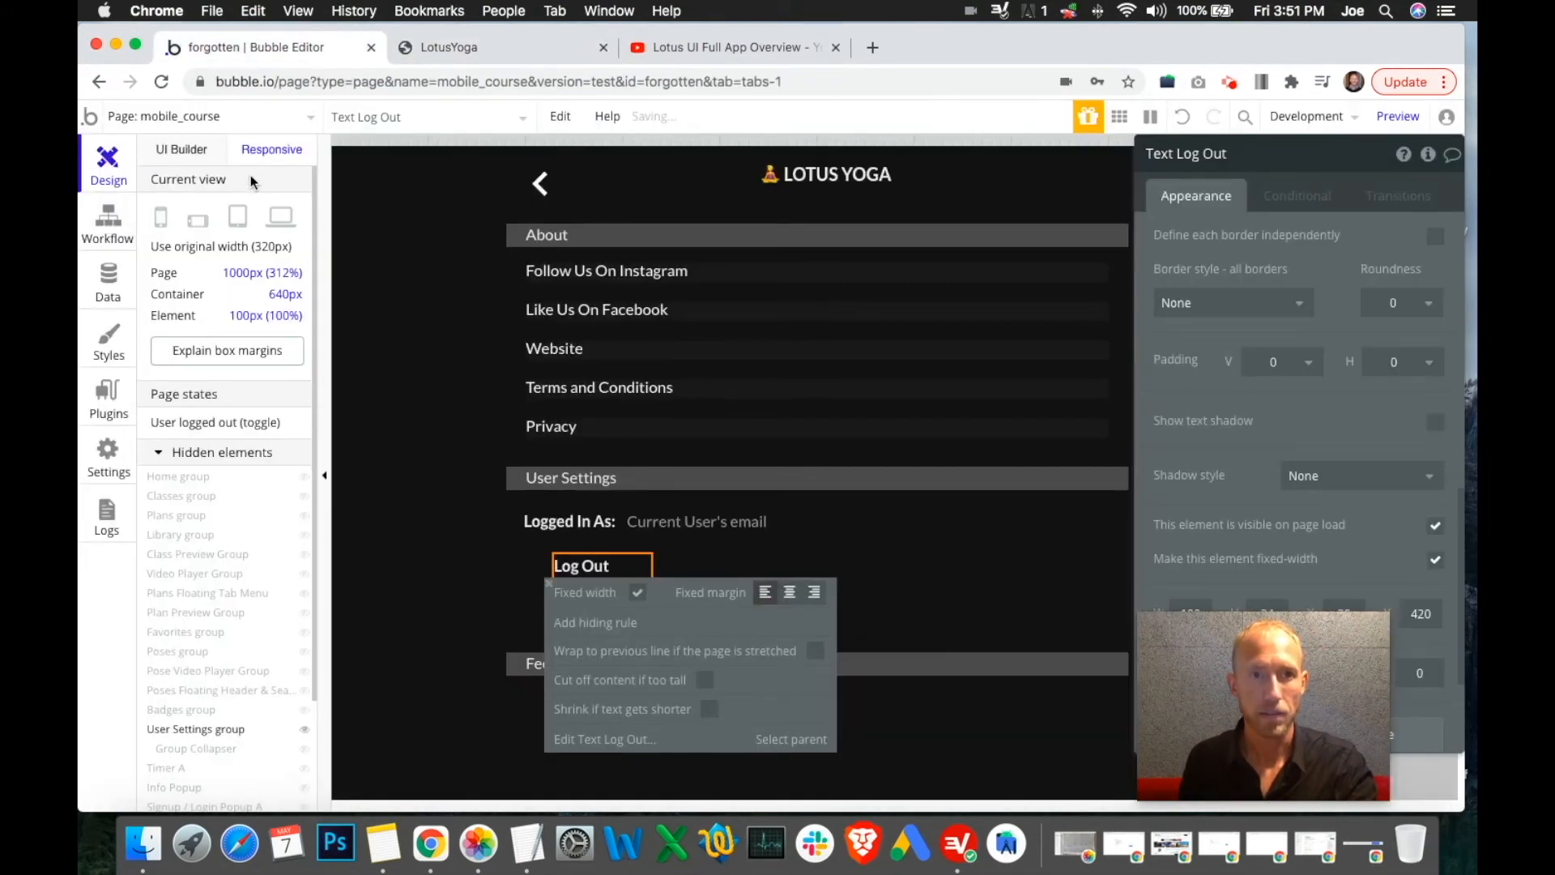
click(172, 159)
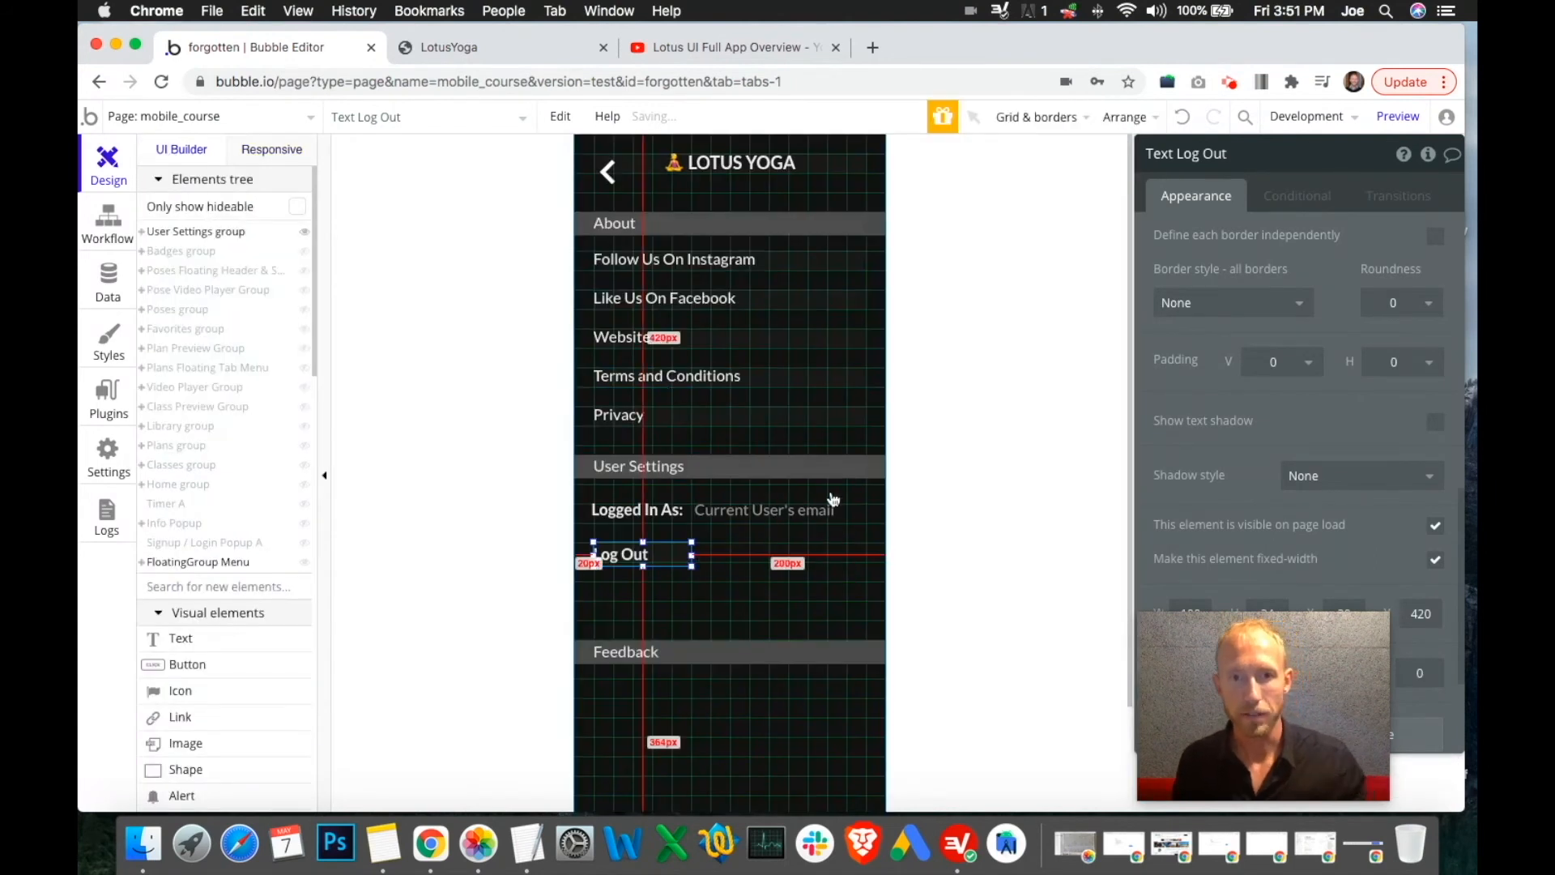
click(821, 517)
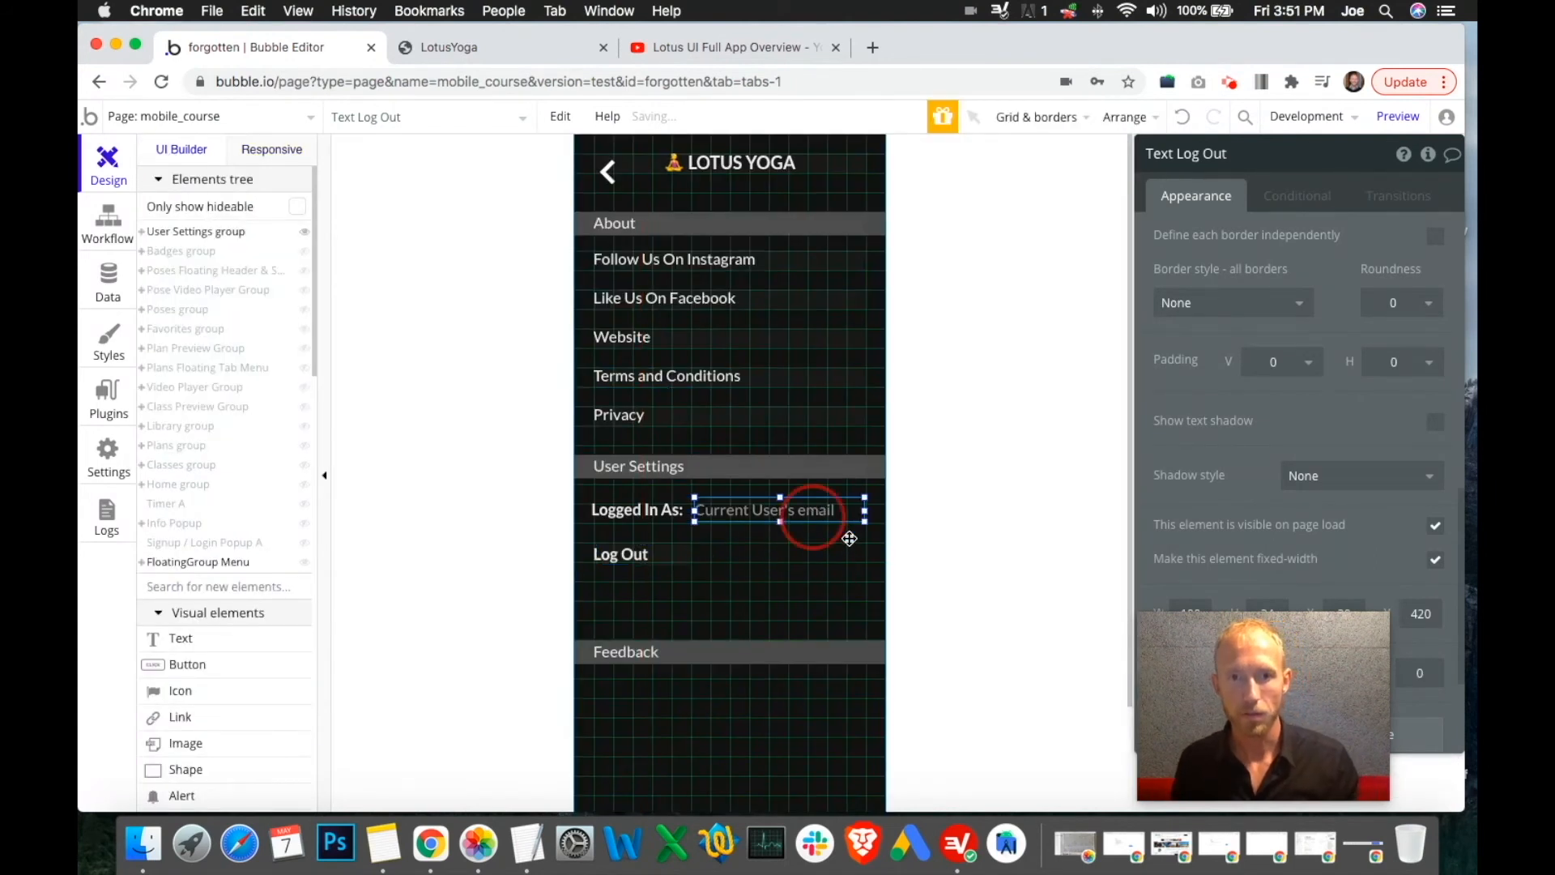
key(super+c)
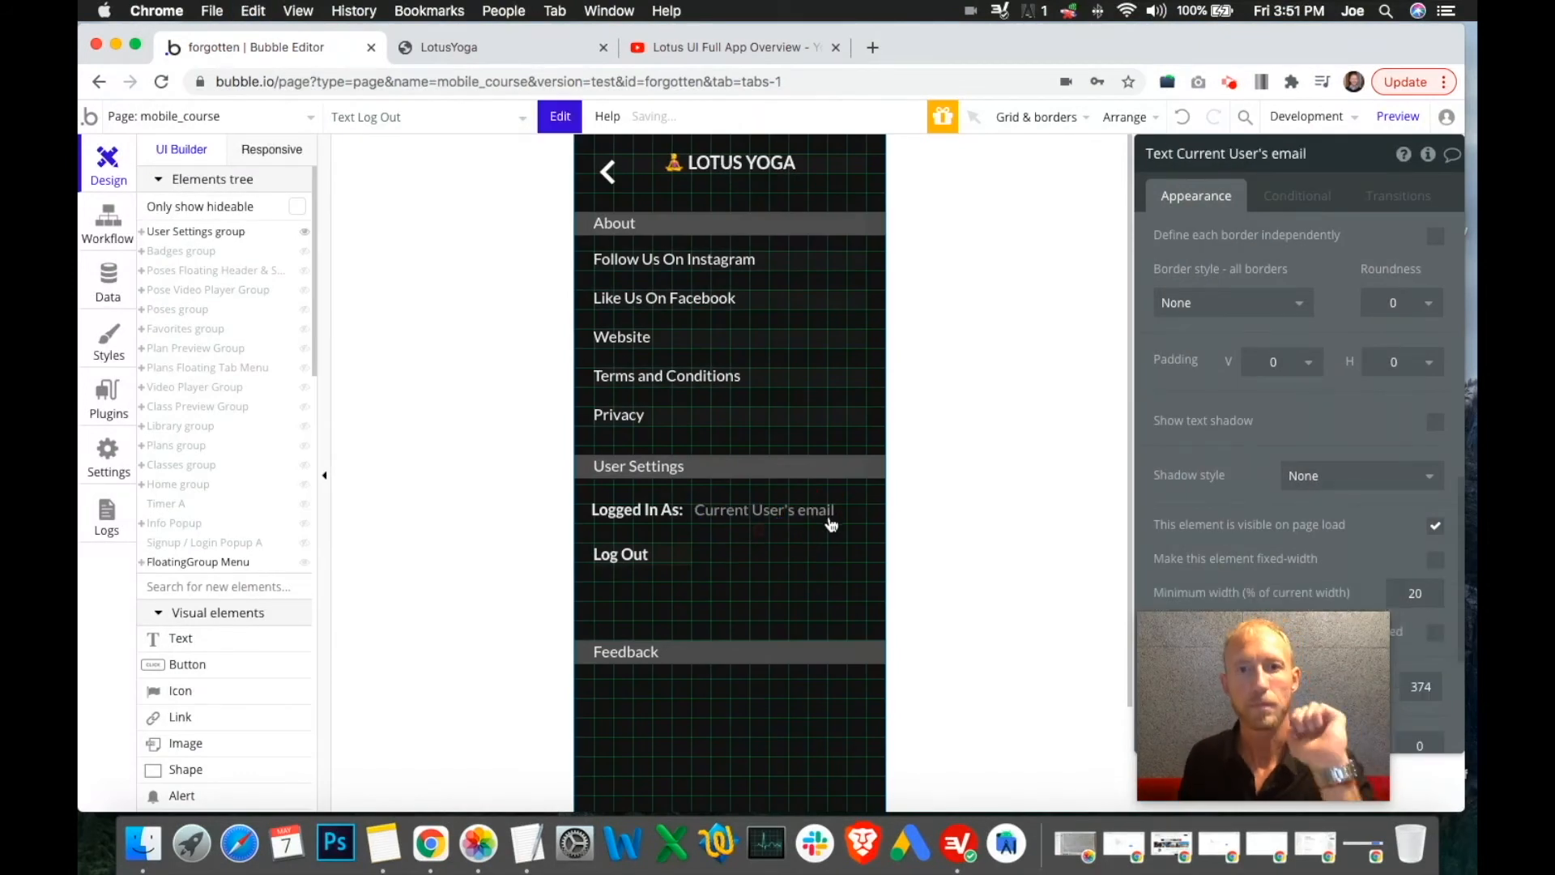
key(super+v)
drag(840, 550, 841, 554)
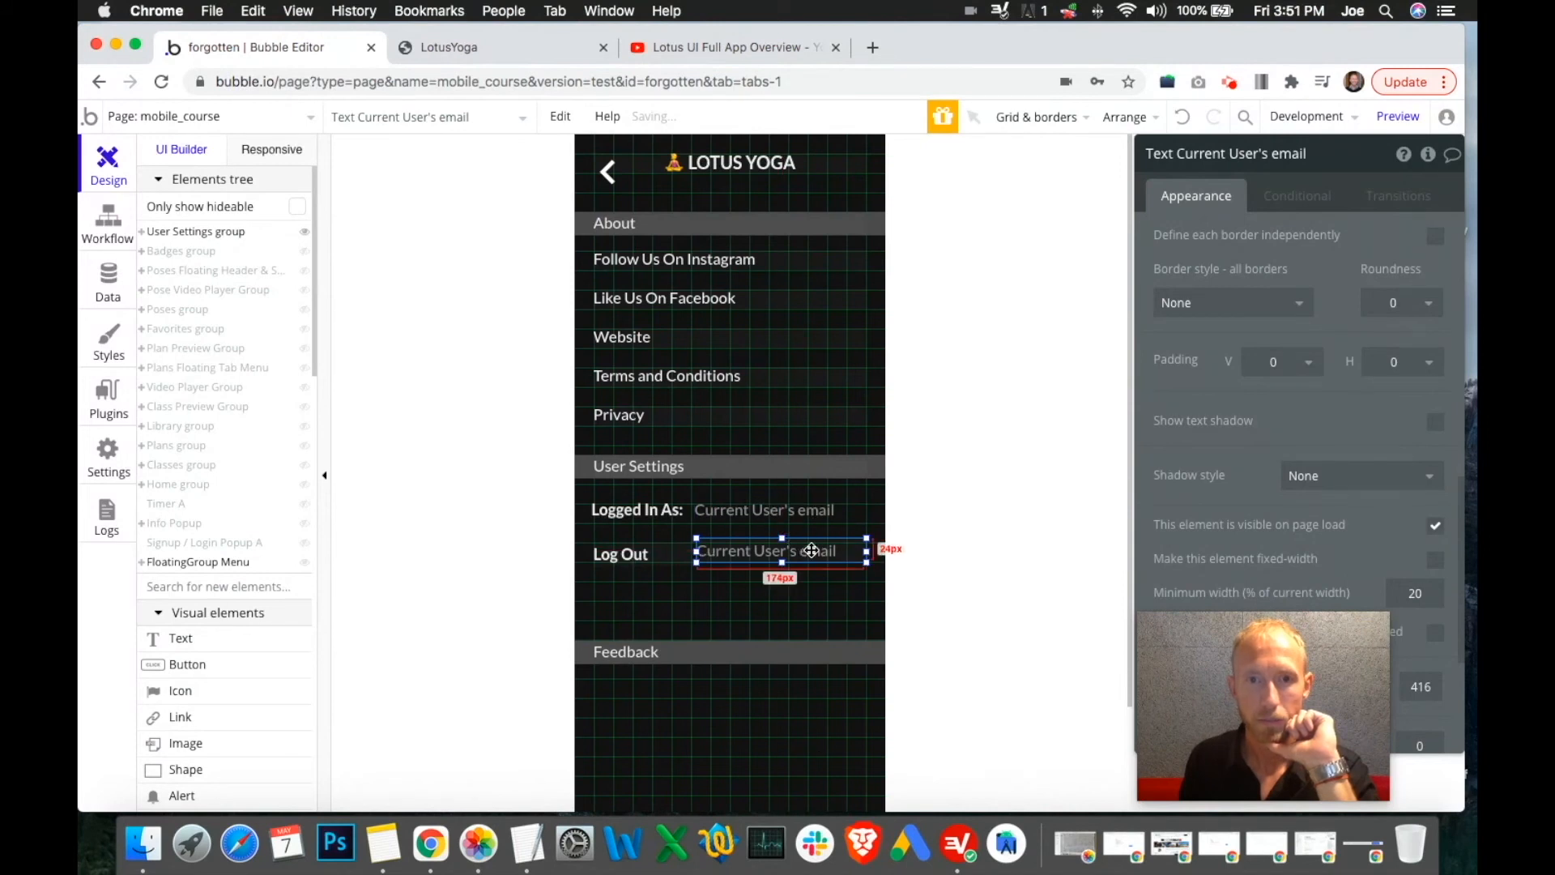
click(814, 512)
drag(1245, 673, 979, 676)
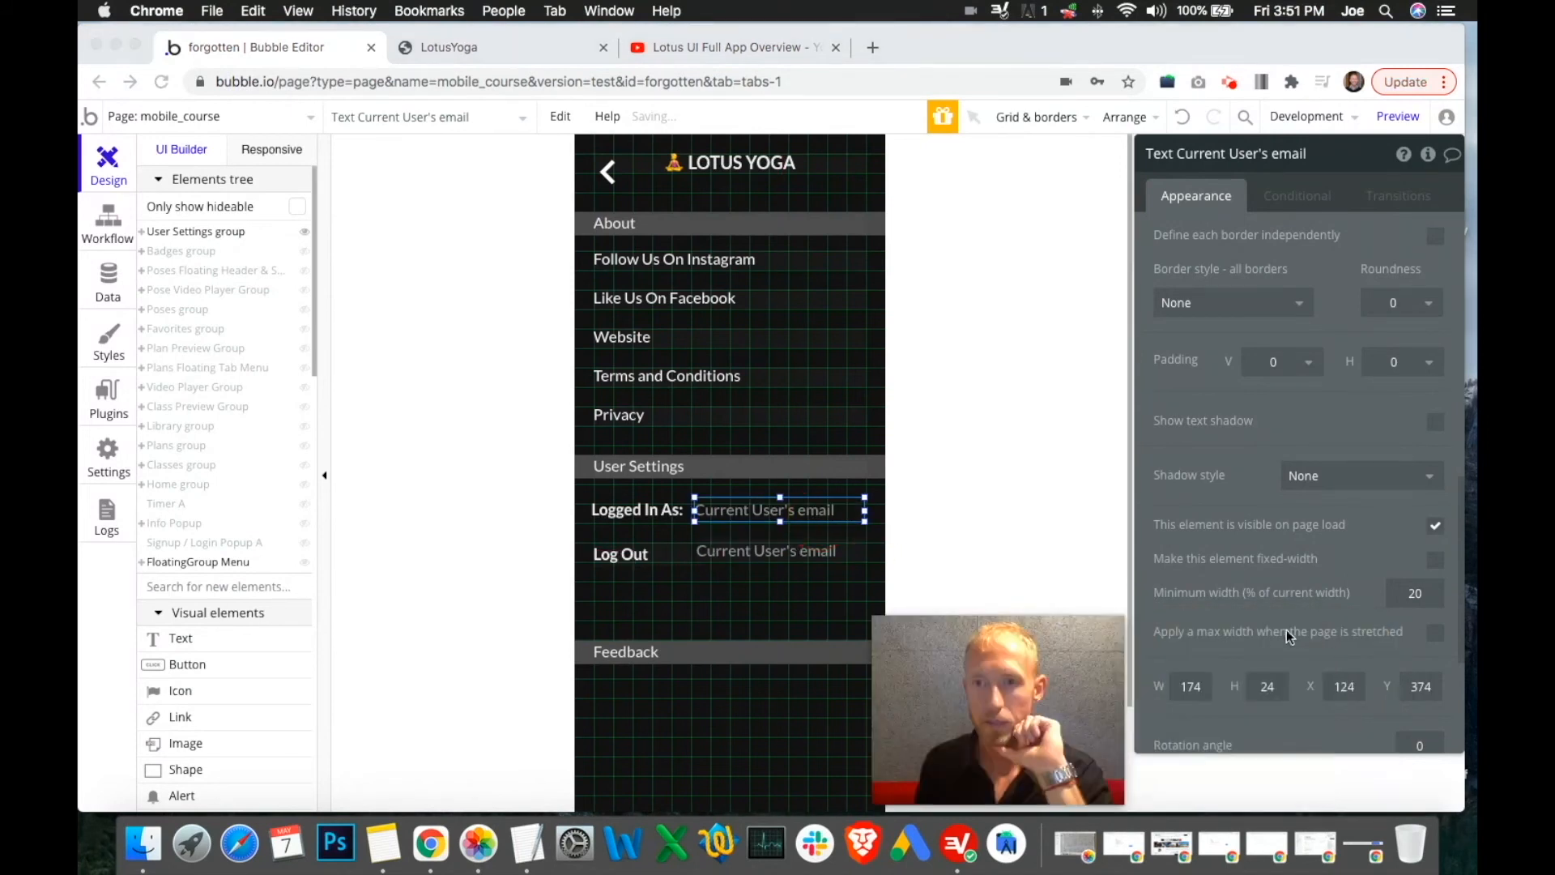
scroll(1289, 629, down, 5)
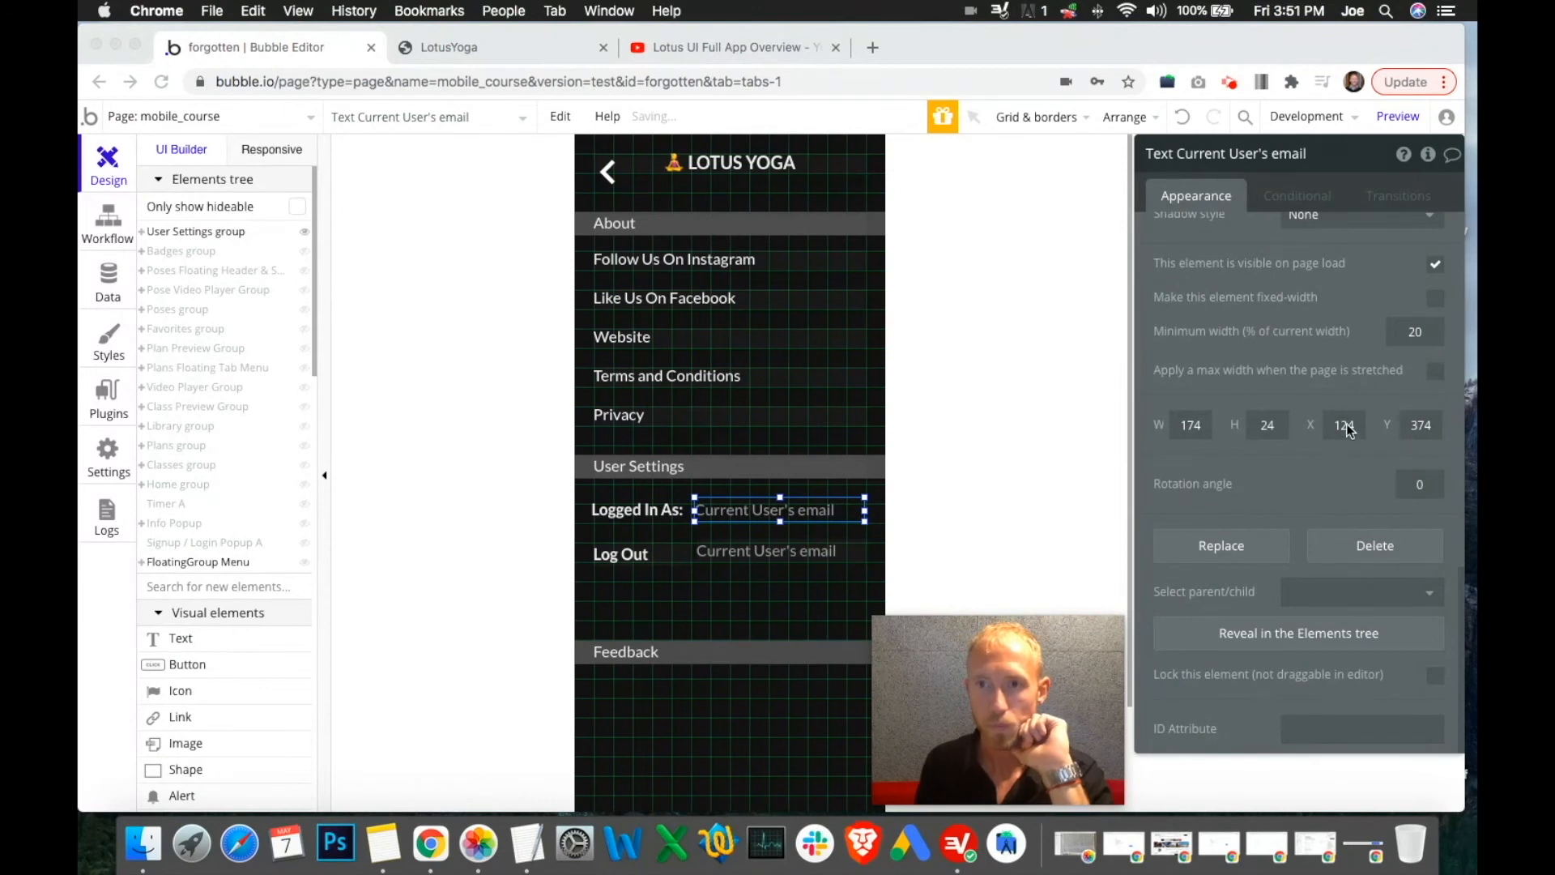
click(825, 548)
click(834, 549)
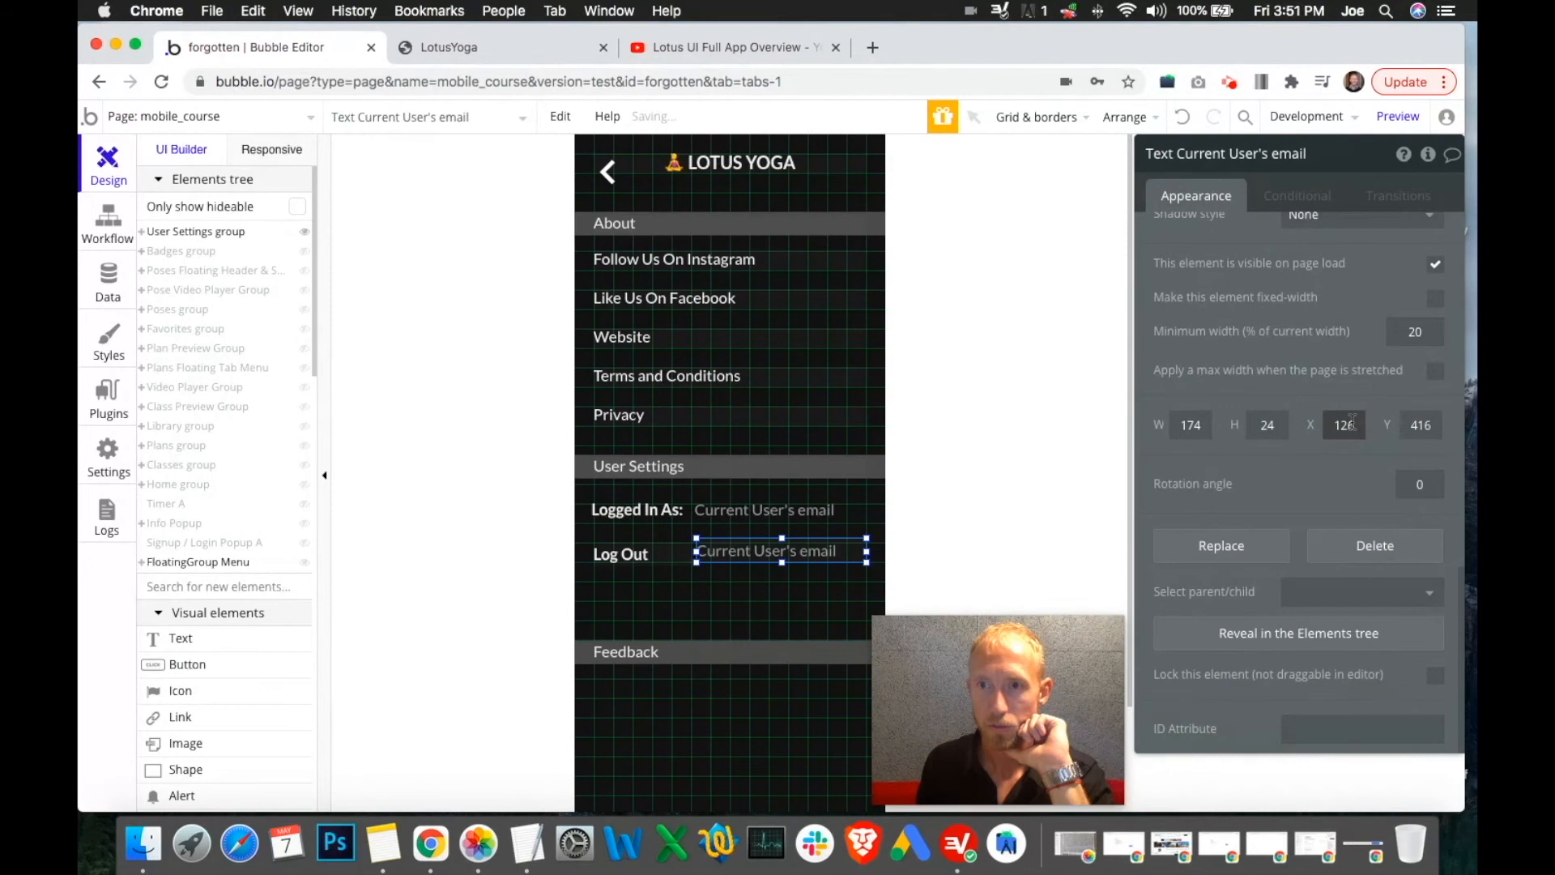
click(621, 552)
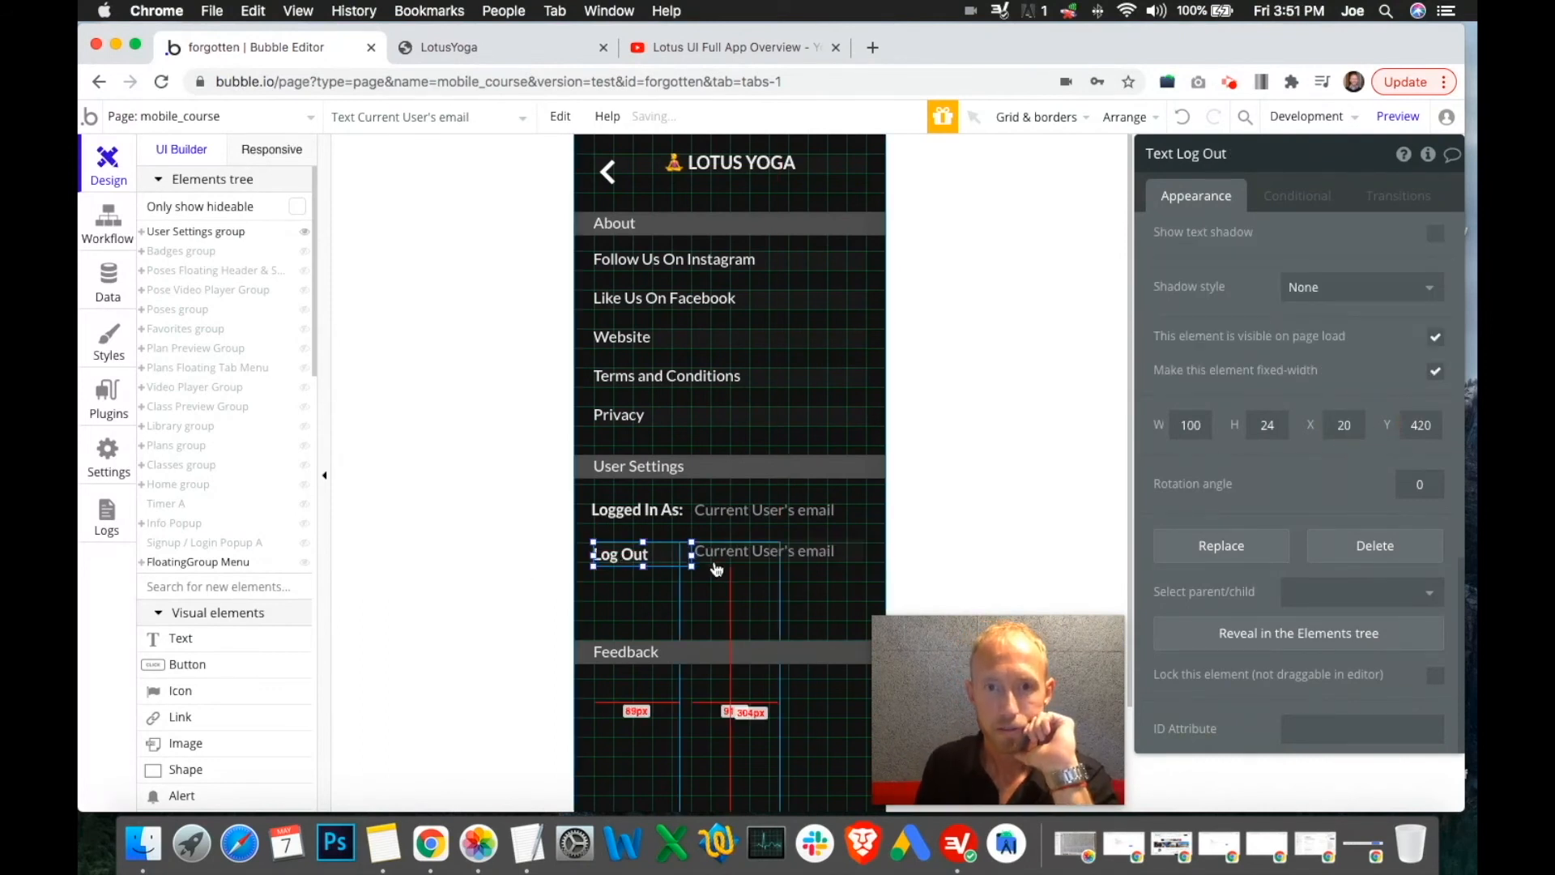
Set Logged In As to X 20 and both email texts to X 126
click(638, 510)
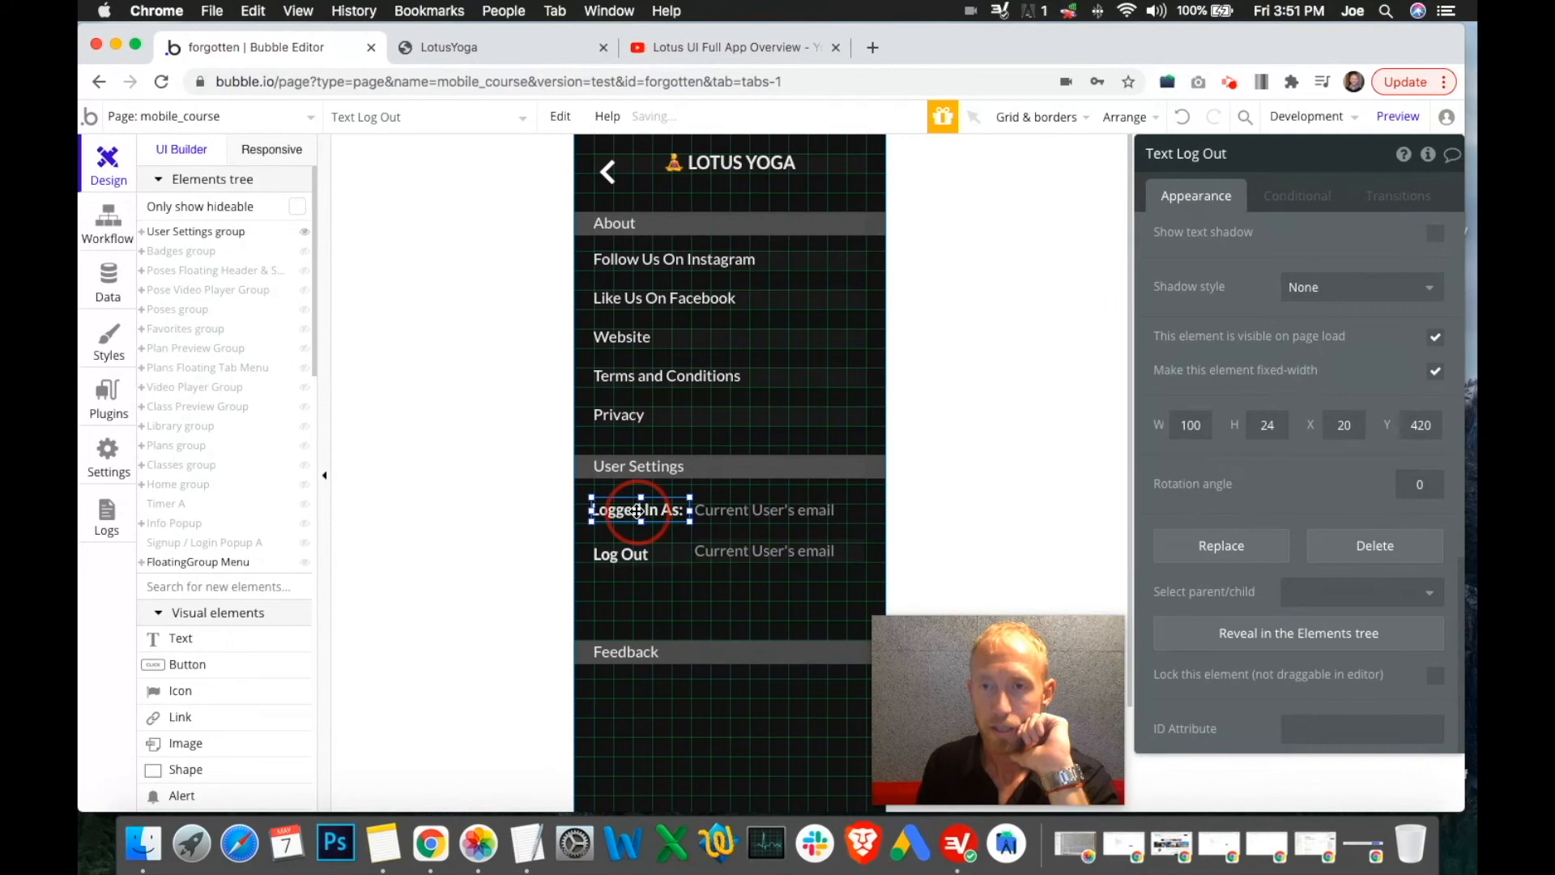
click(1351, 428)
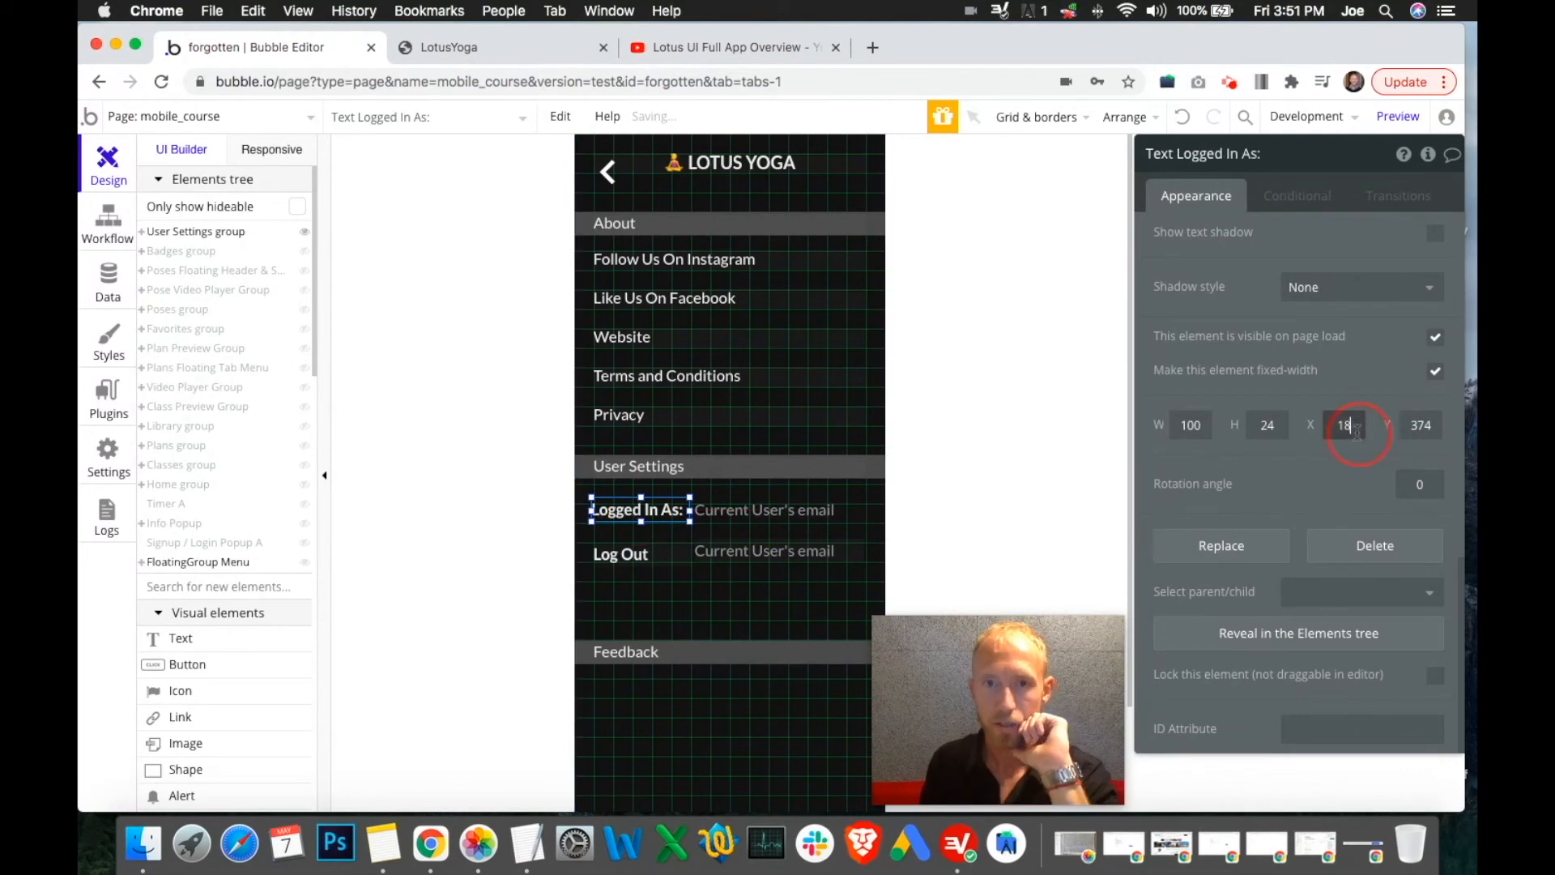
text(20)
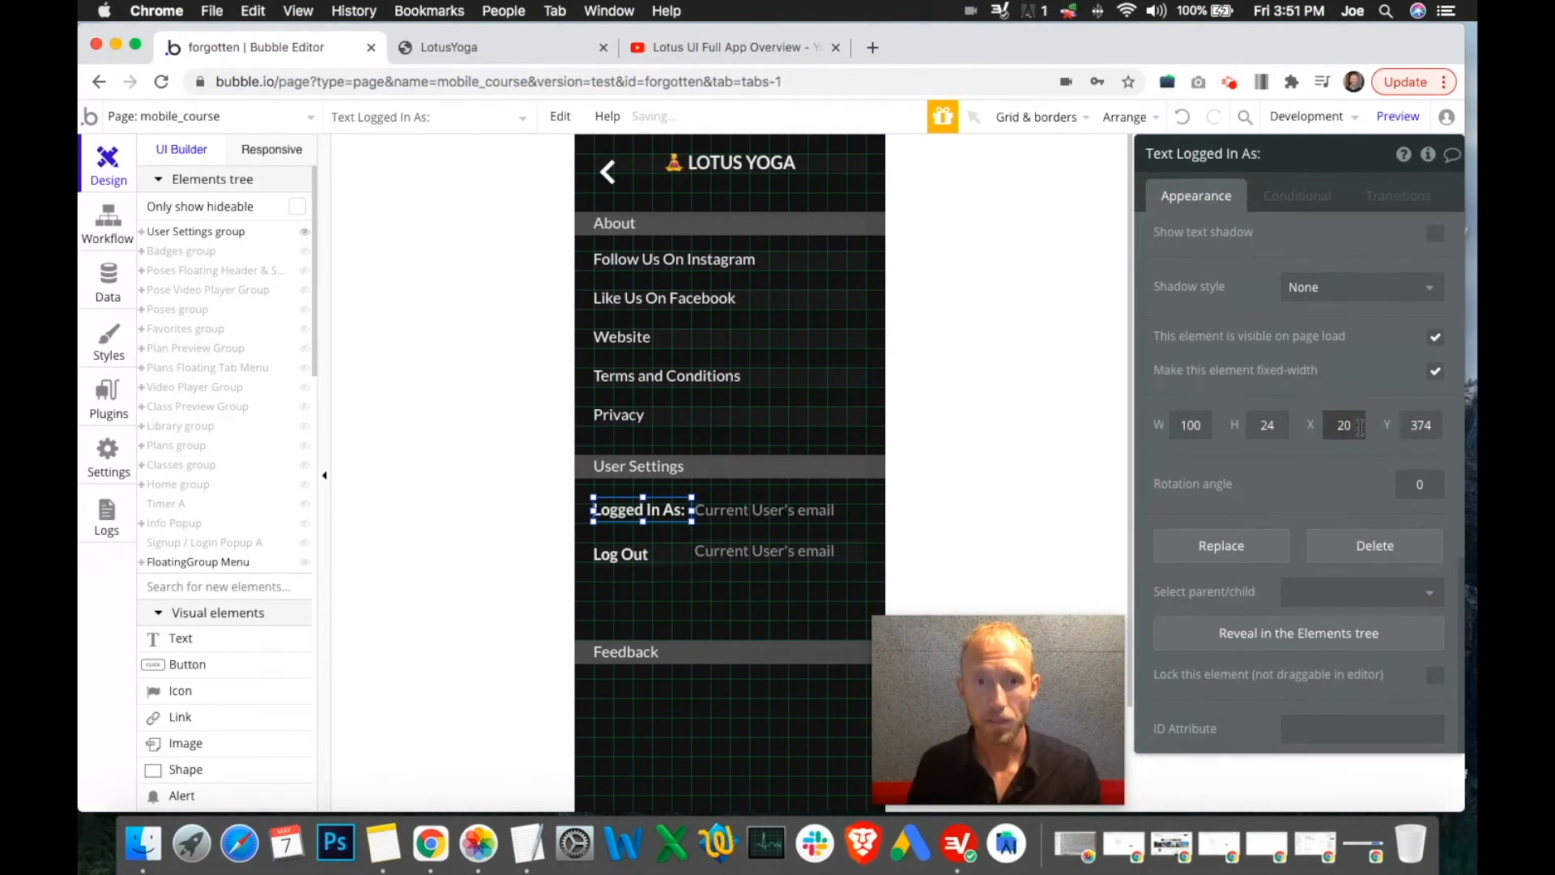
click(752, 512)
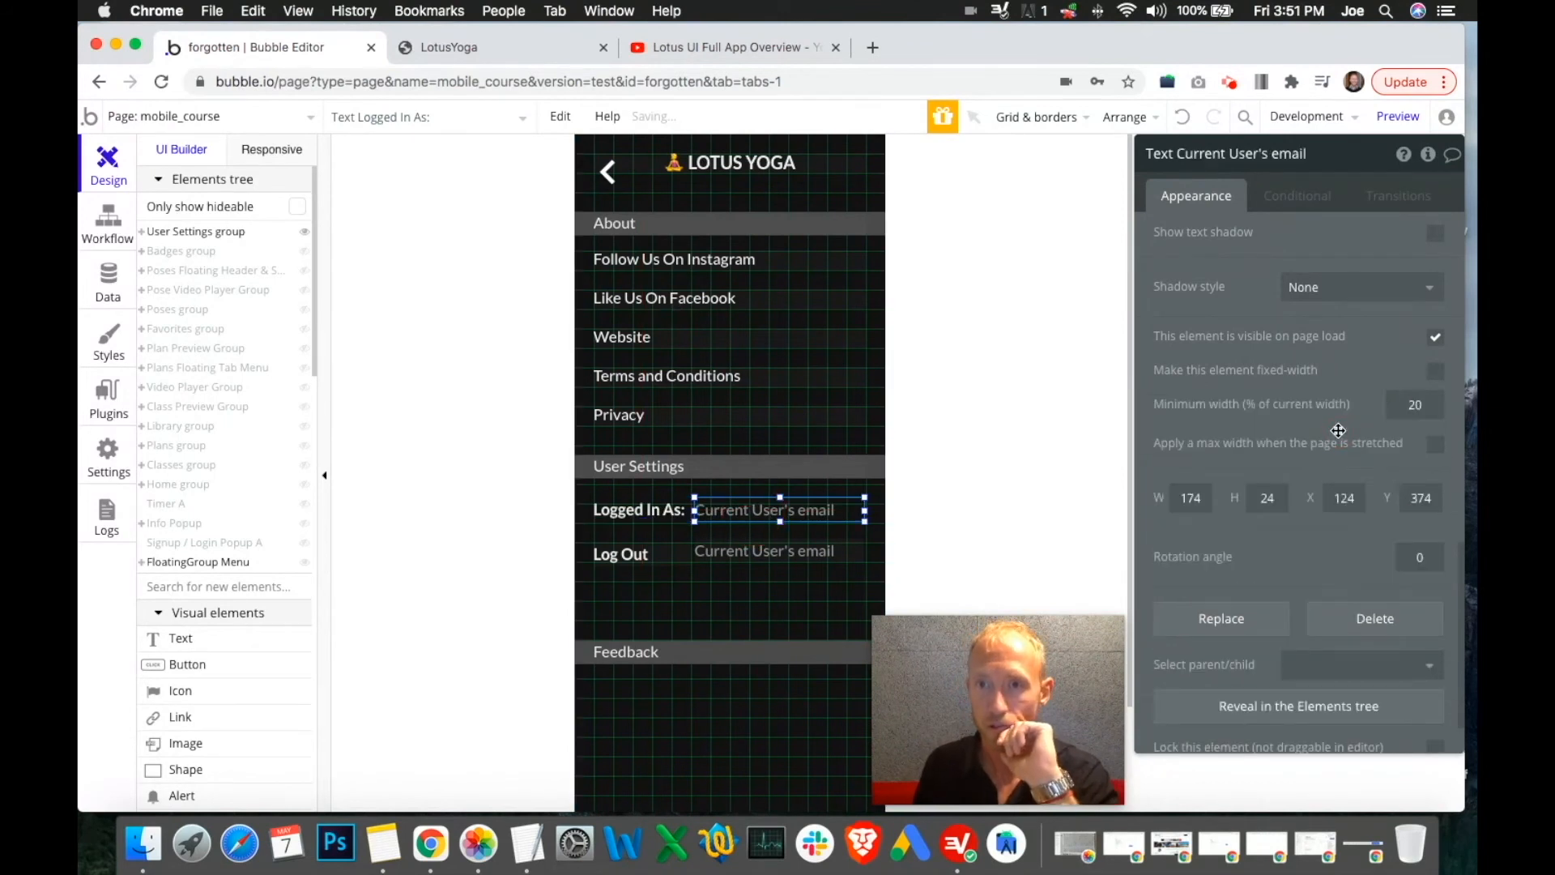
text(6)
click(809, 555)
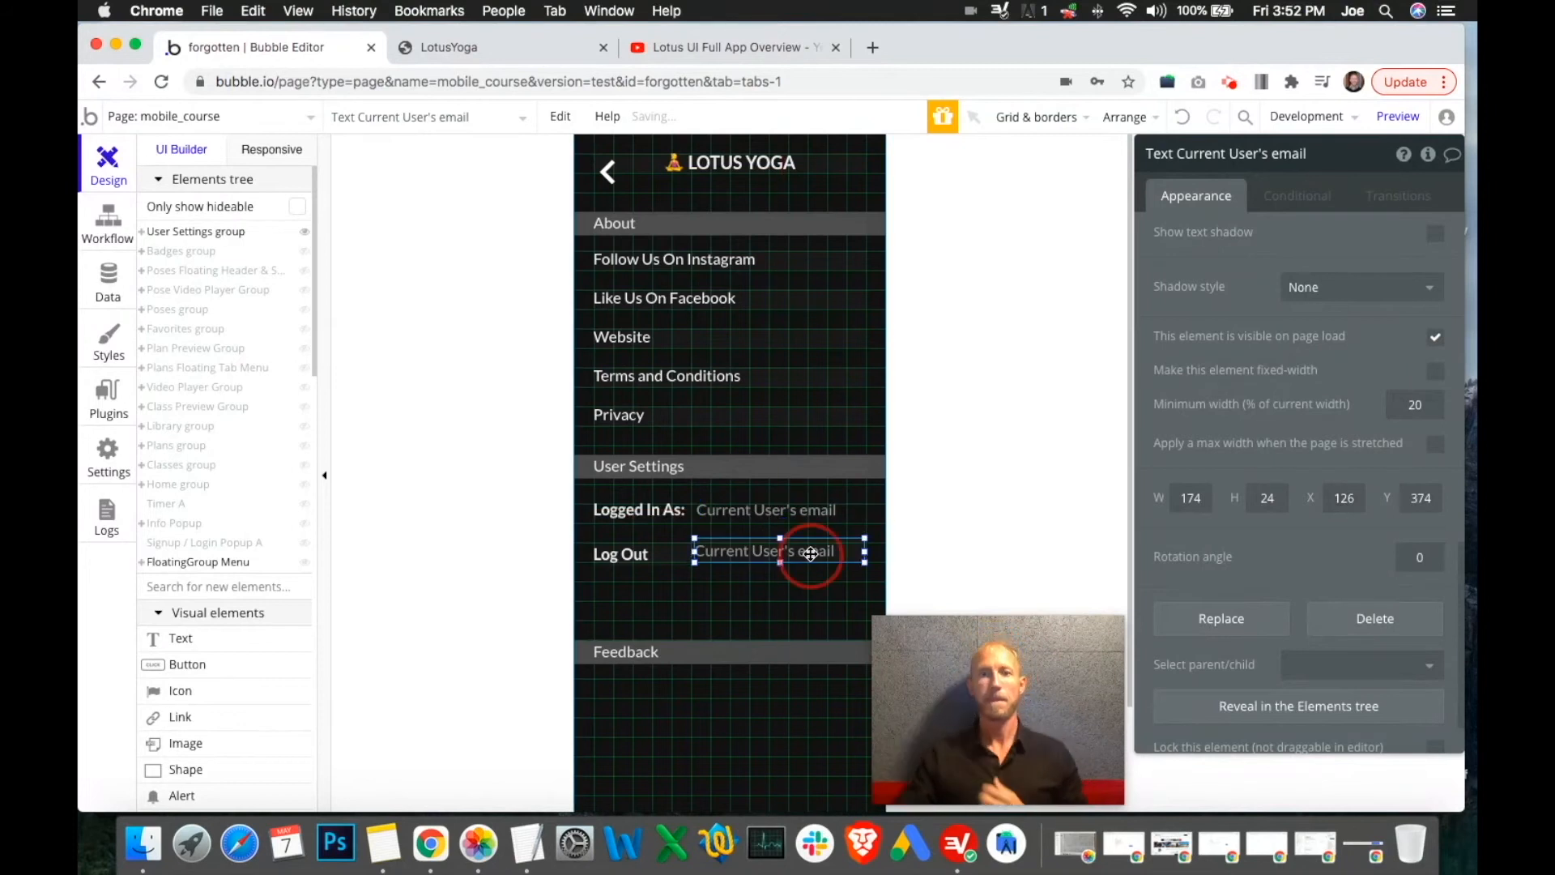
click(1361, 498)
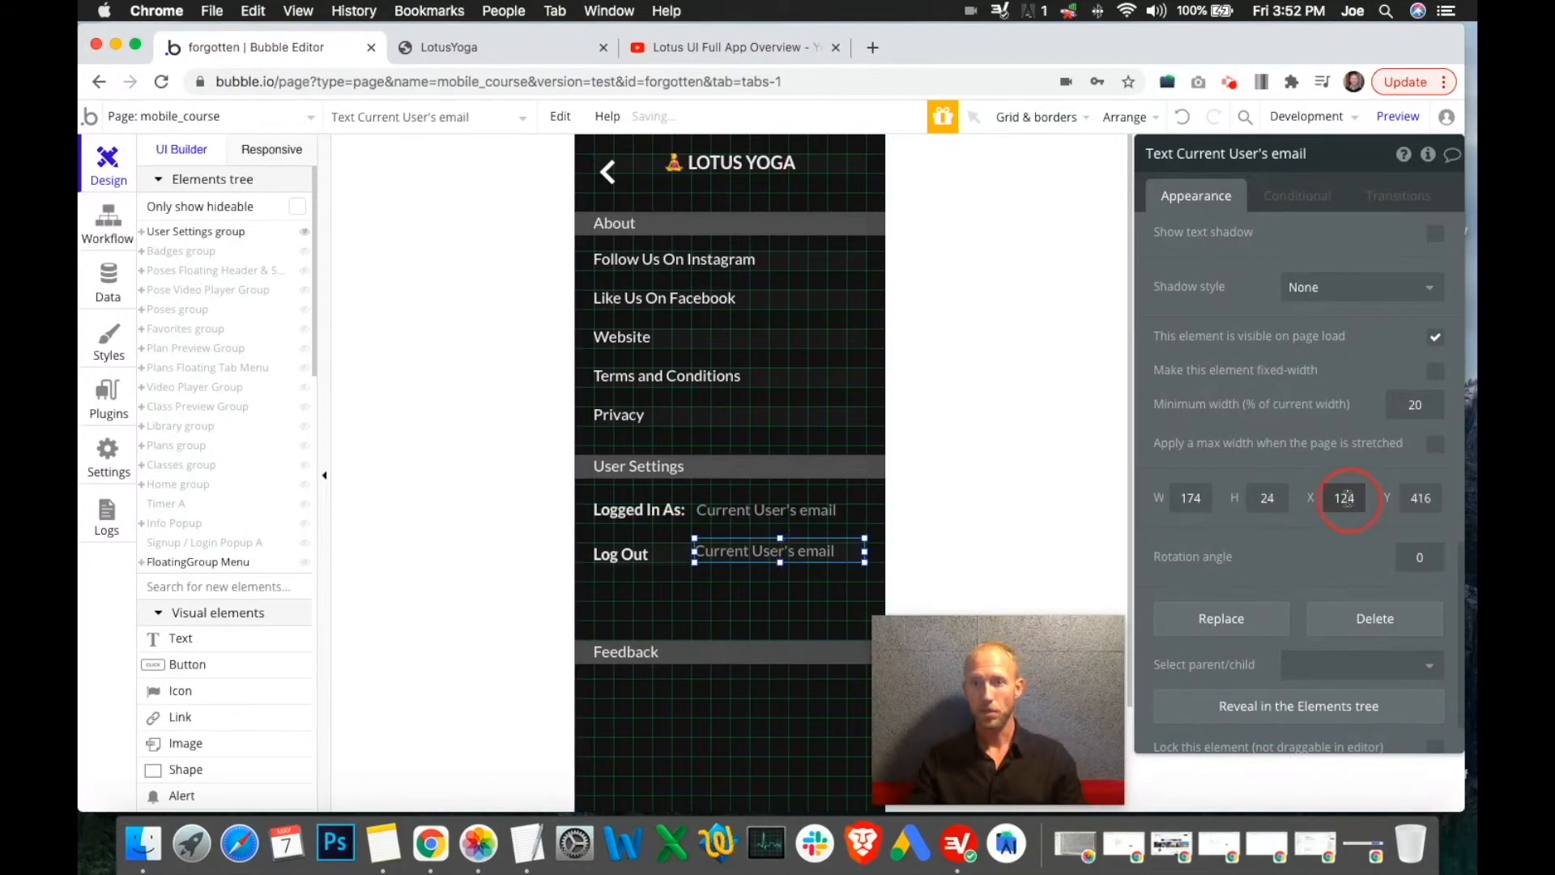
text(6)
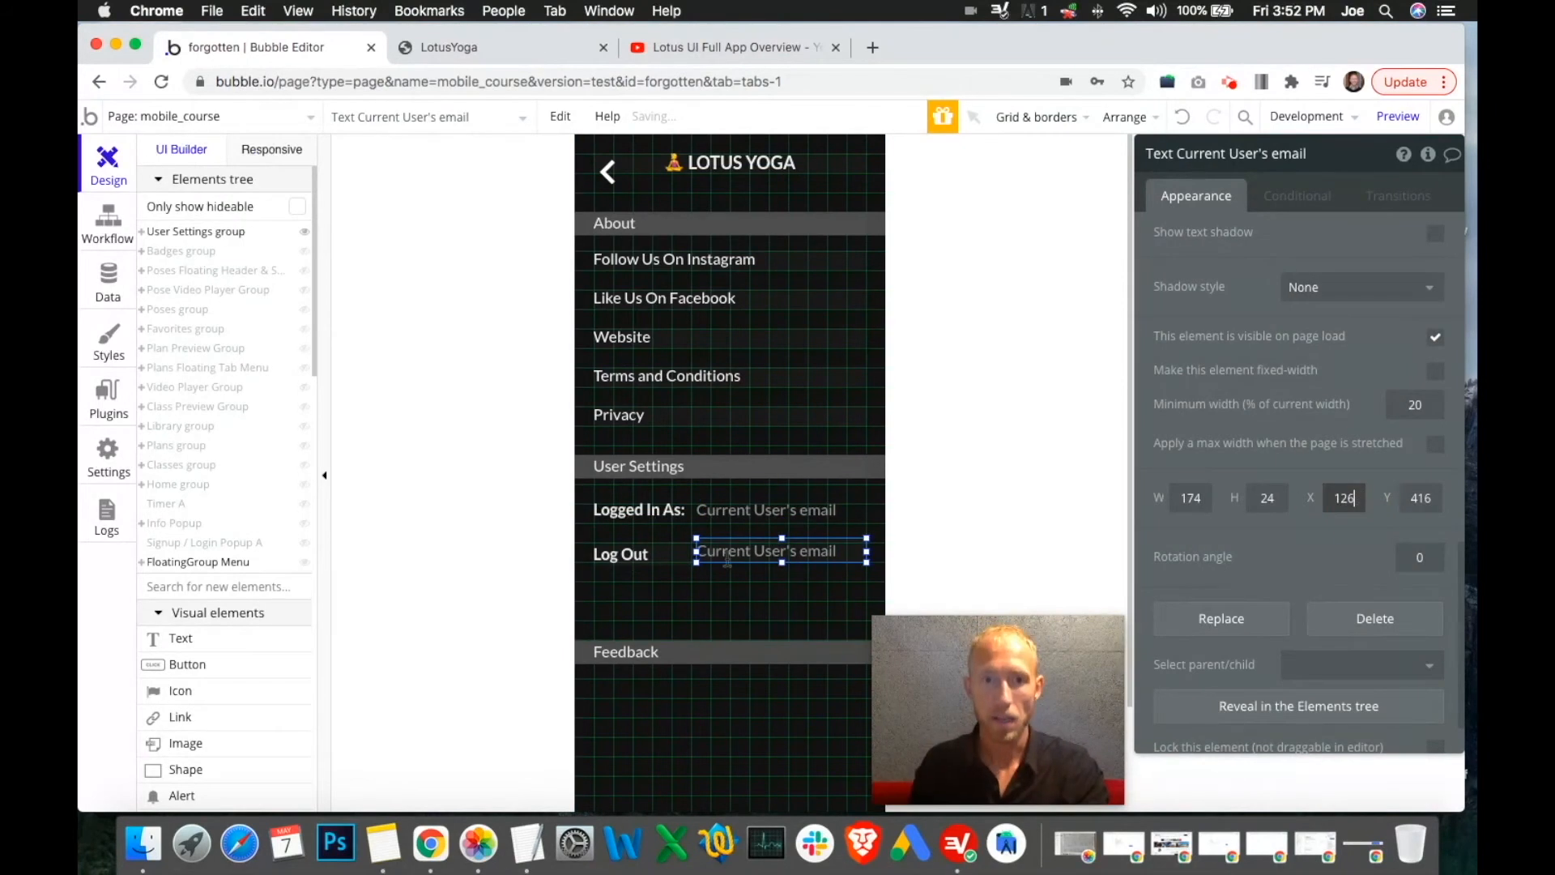
Compare element positions and set the email copy's Y to 420 to match Log Out
click(664, 549)
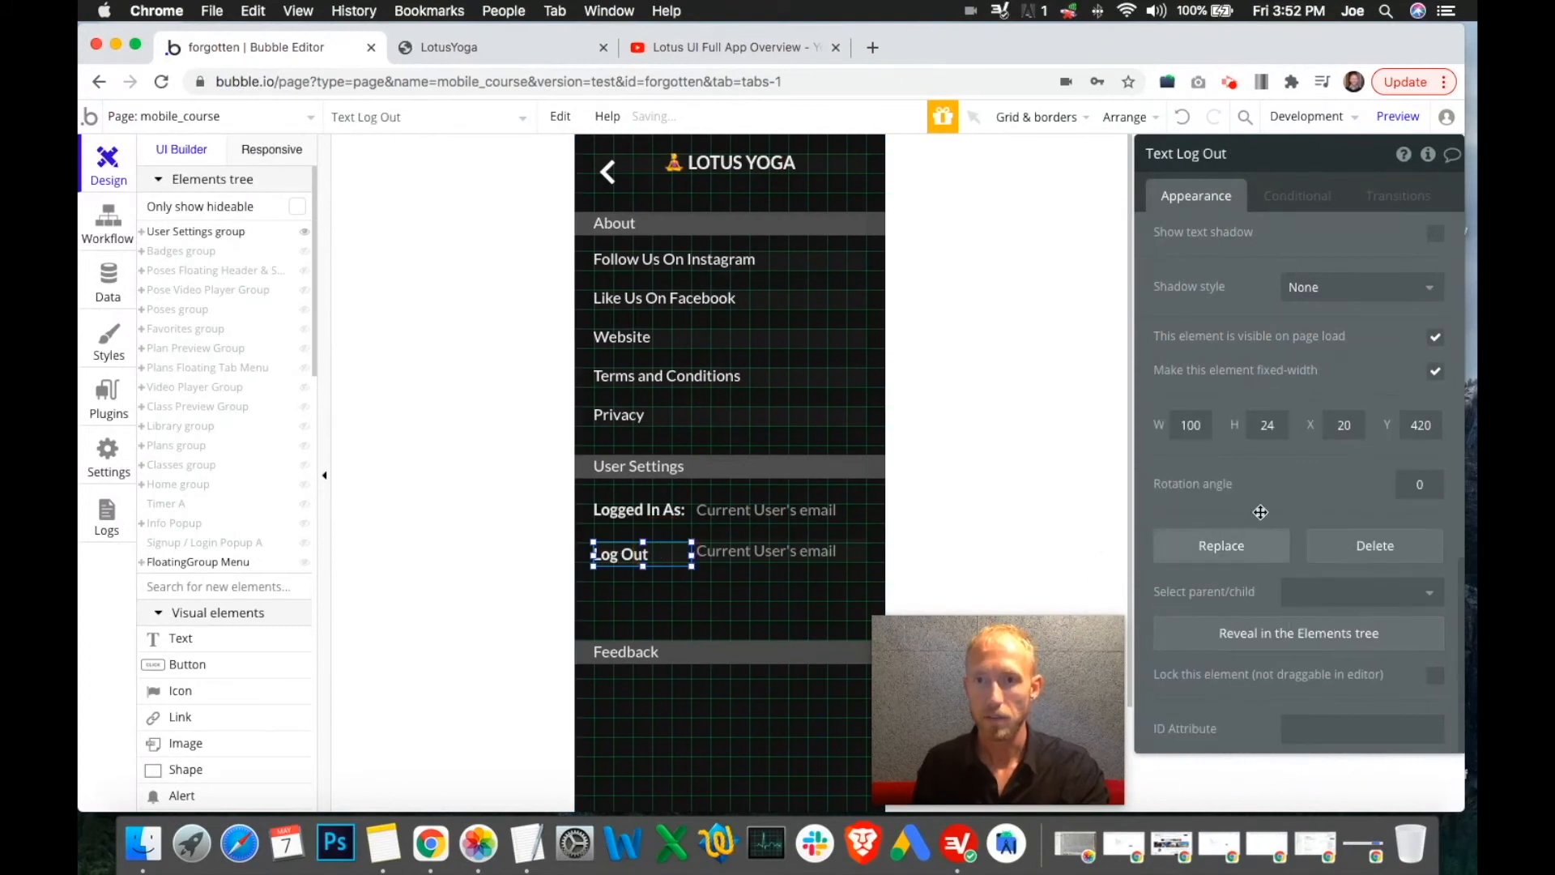
click(675, 512)
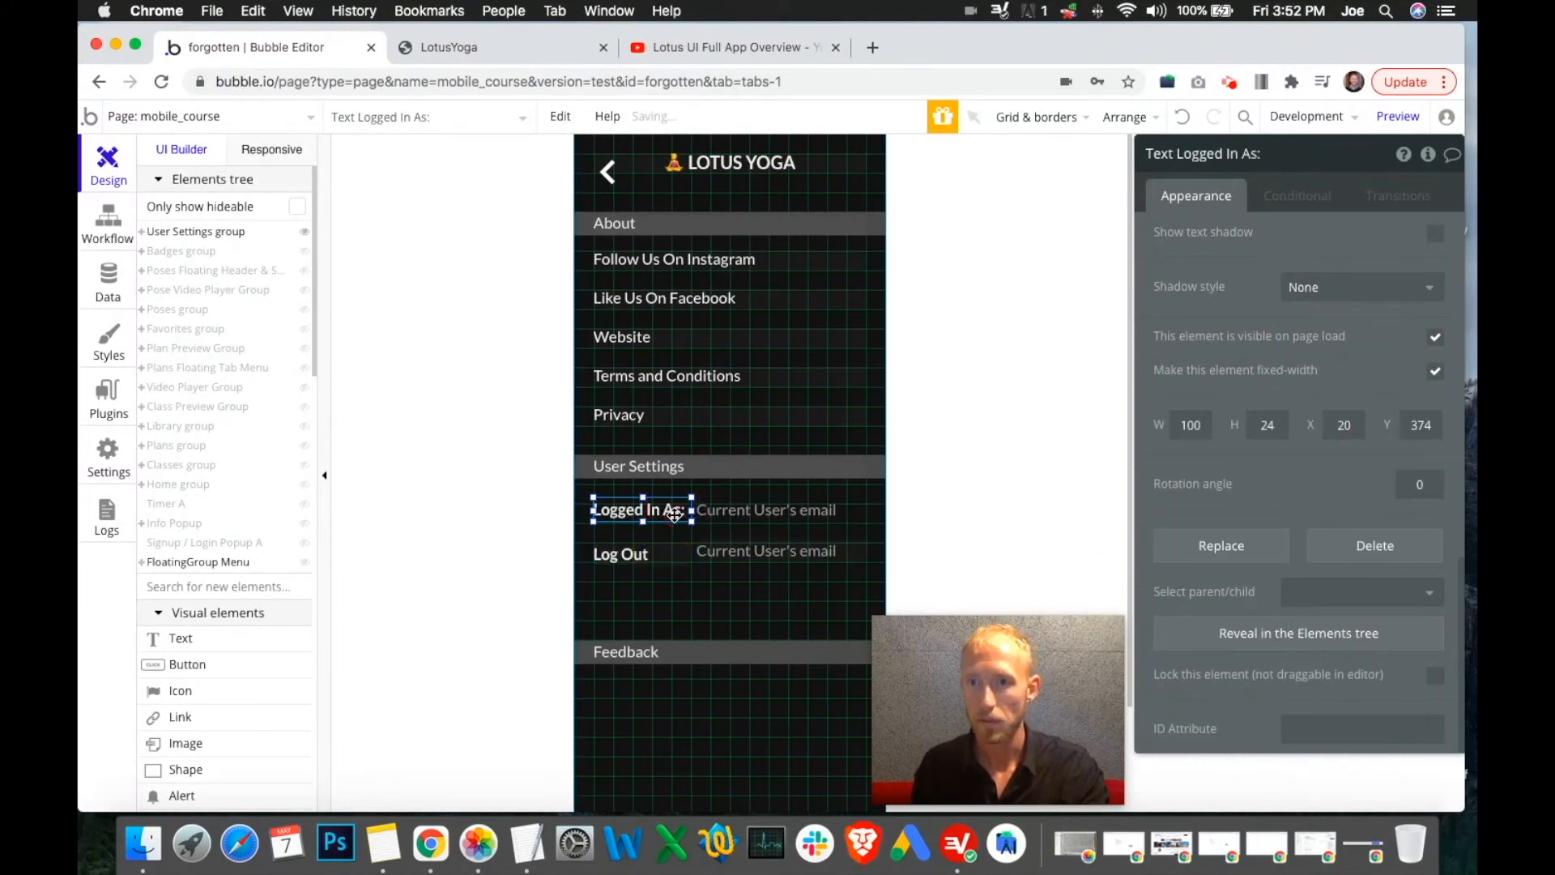
click(666, 552)
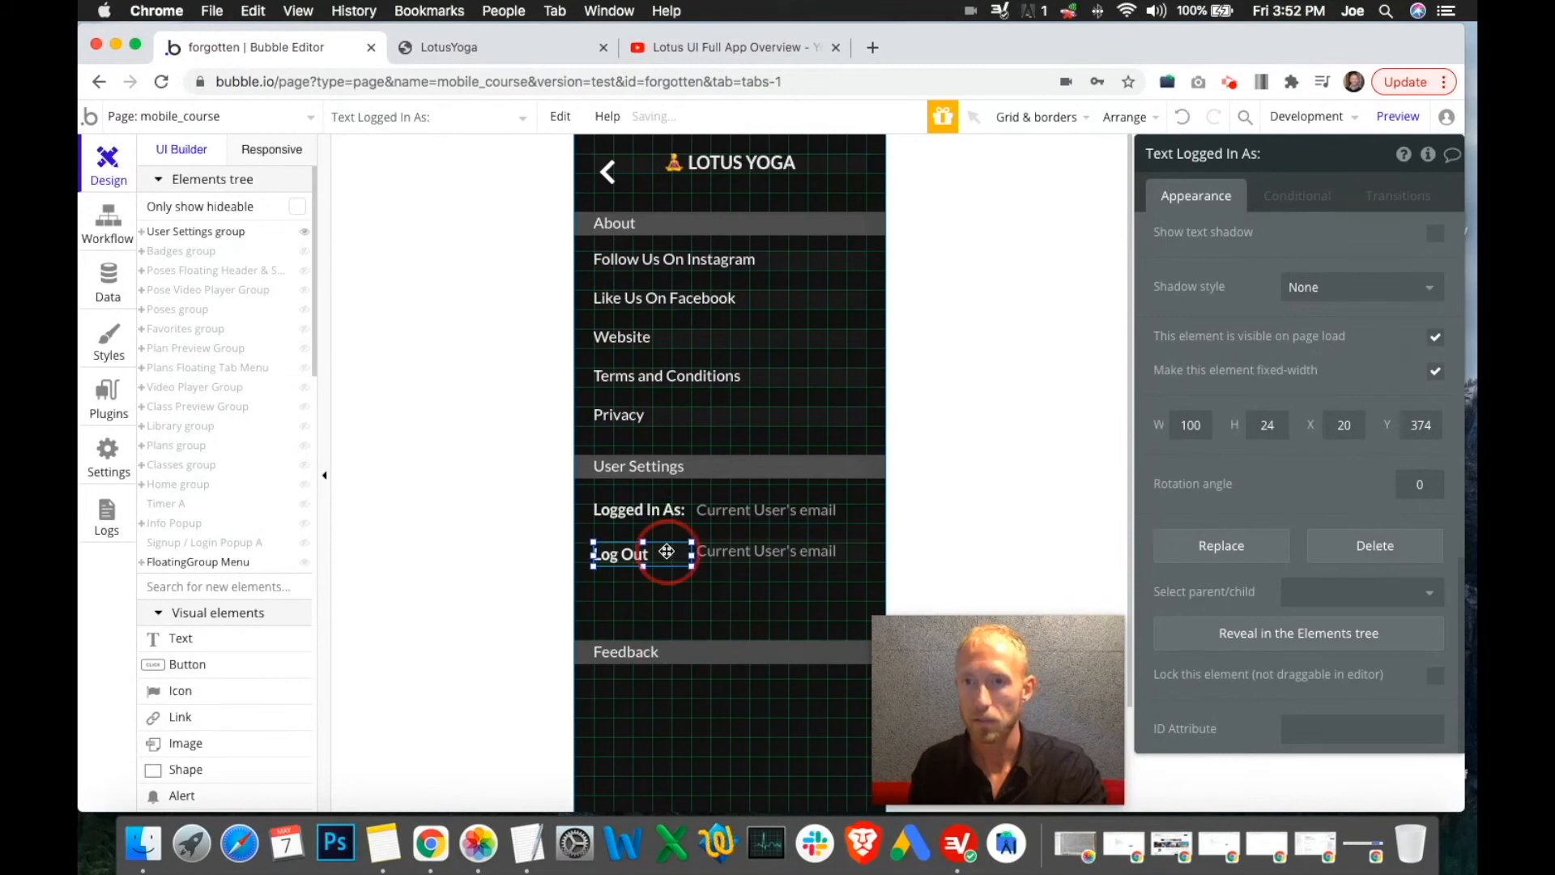
click(802, 550)
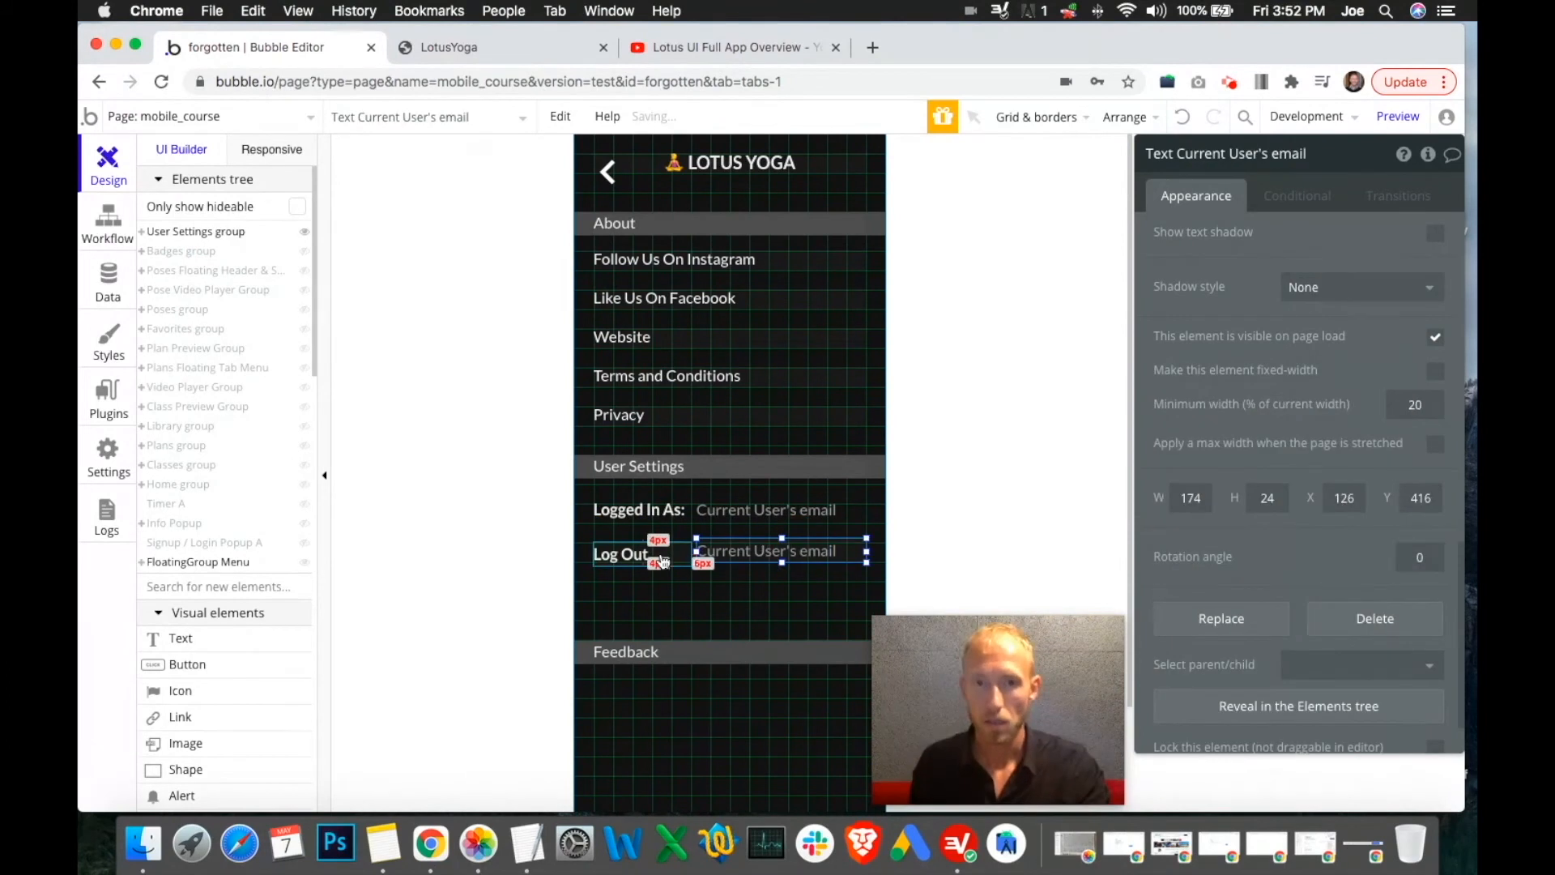
click(651, 503)
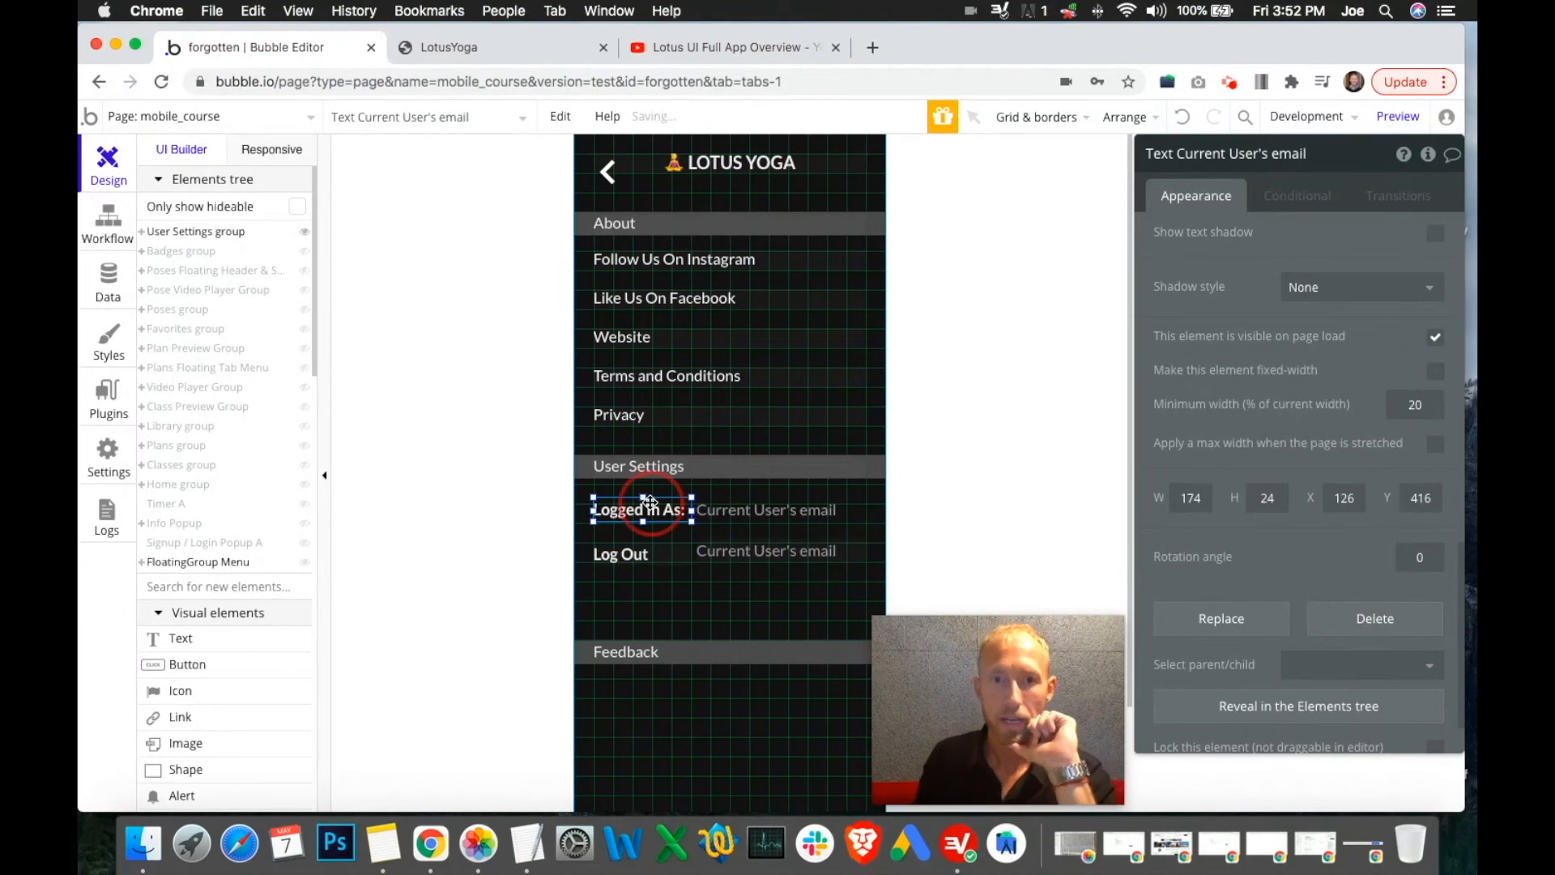
click(747, 512)
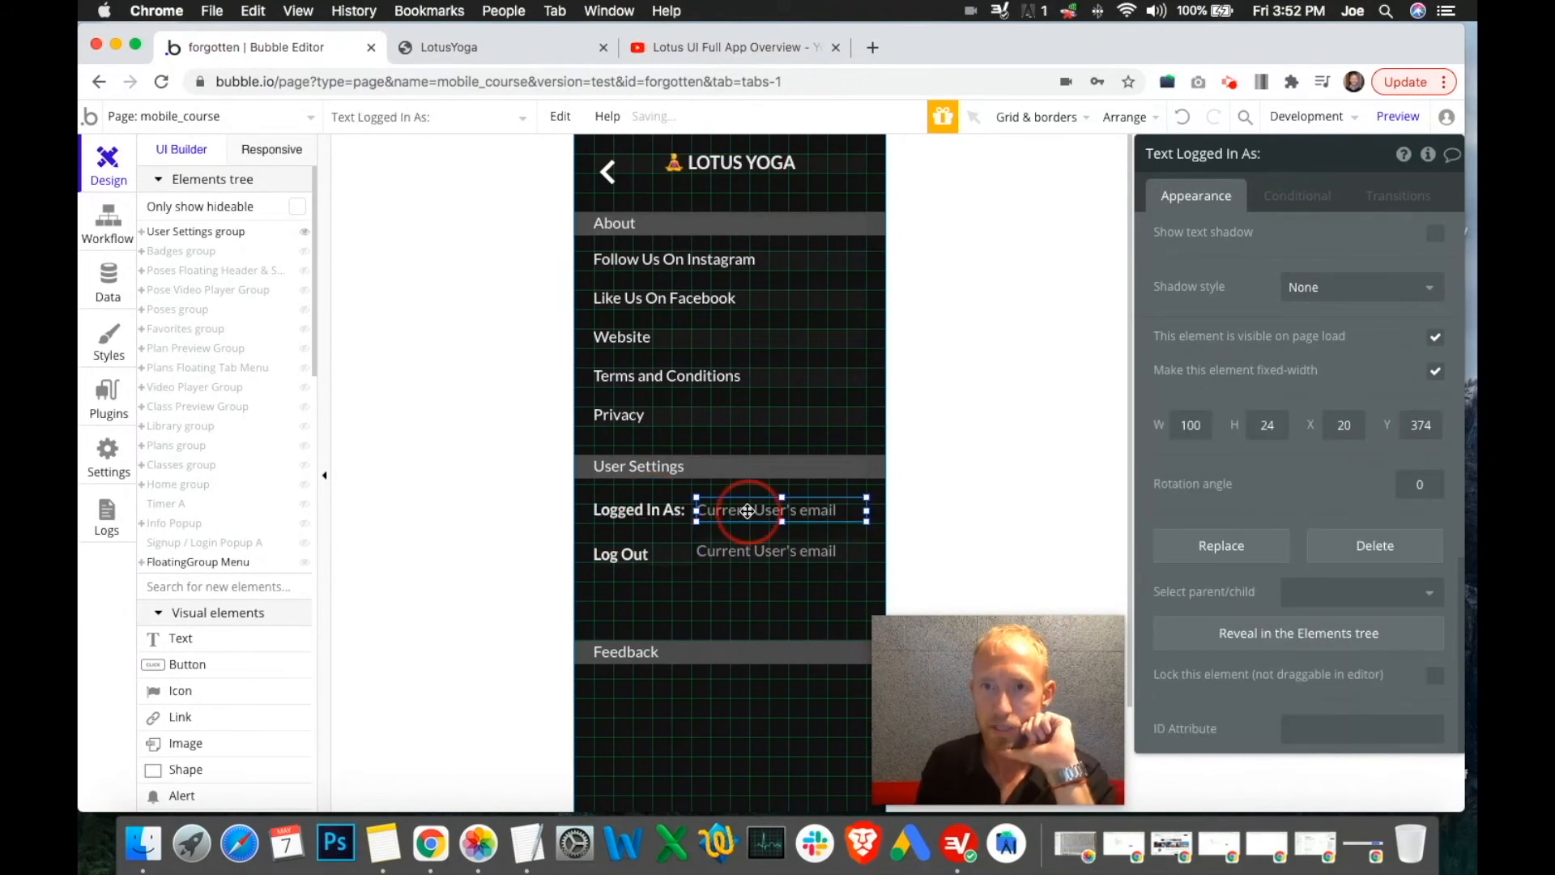
click(754, 553)
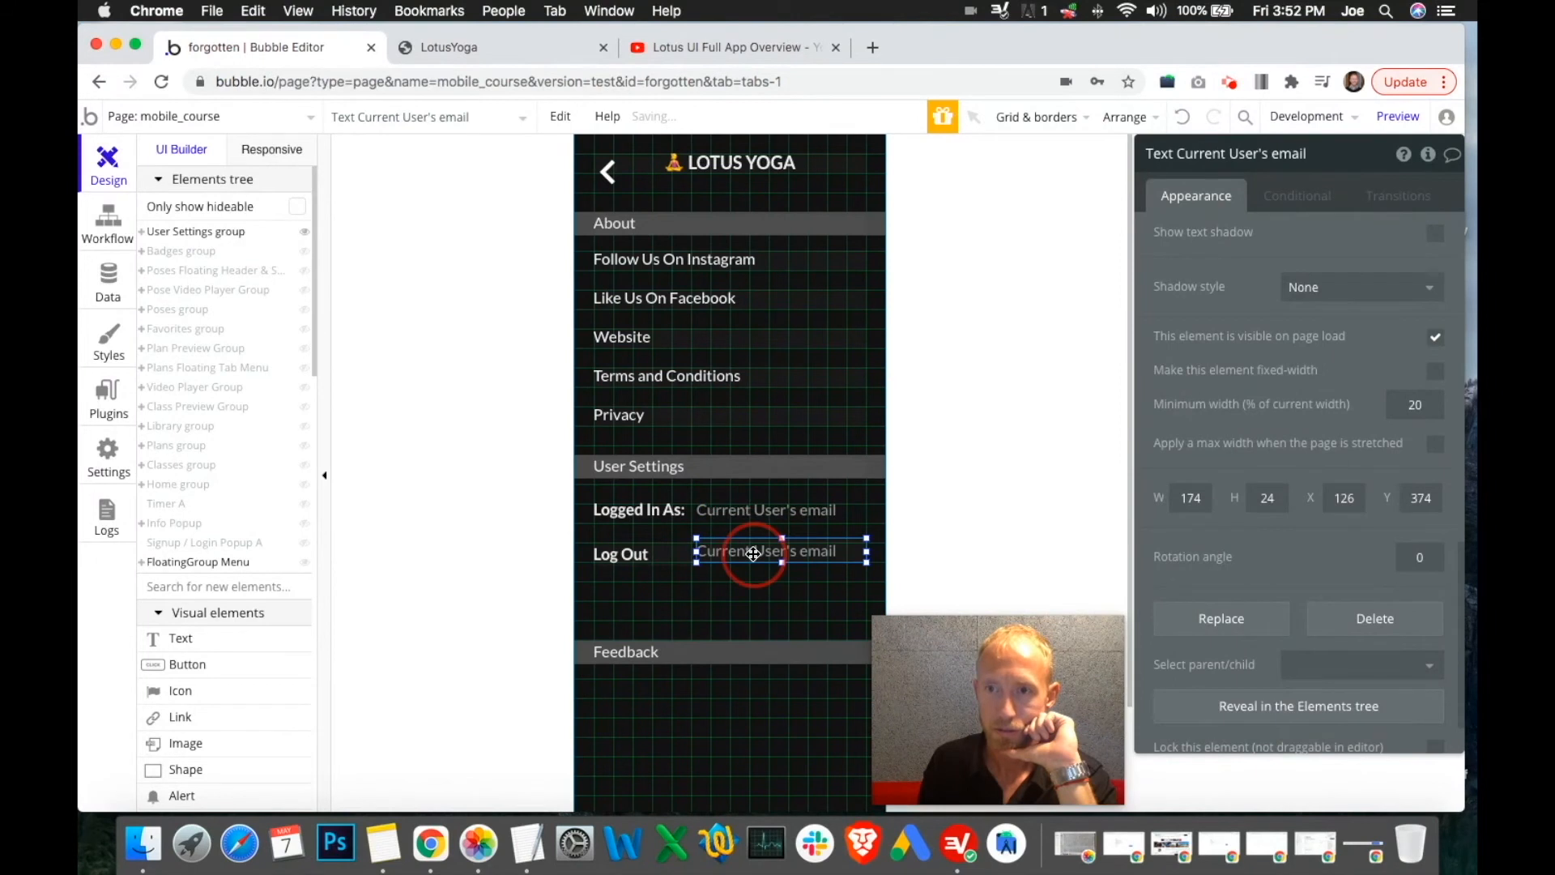
click(653, 552)
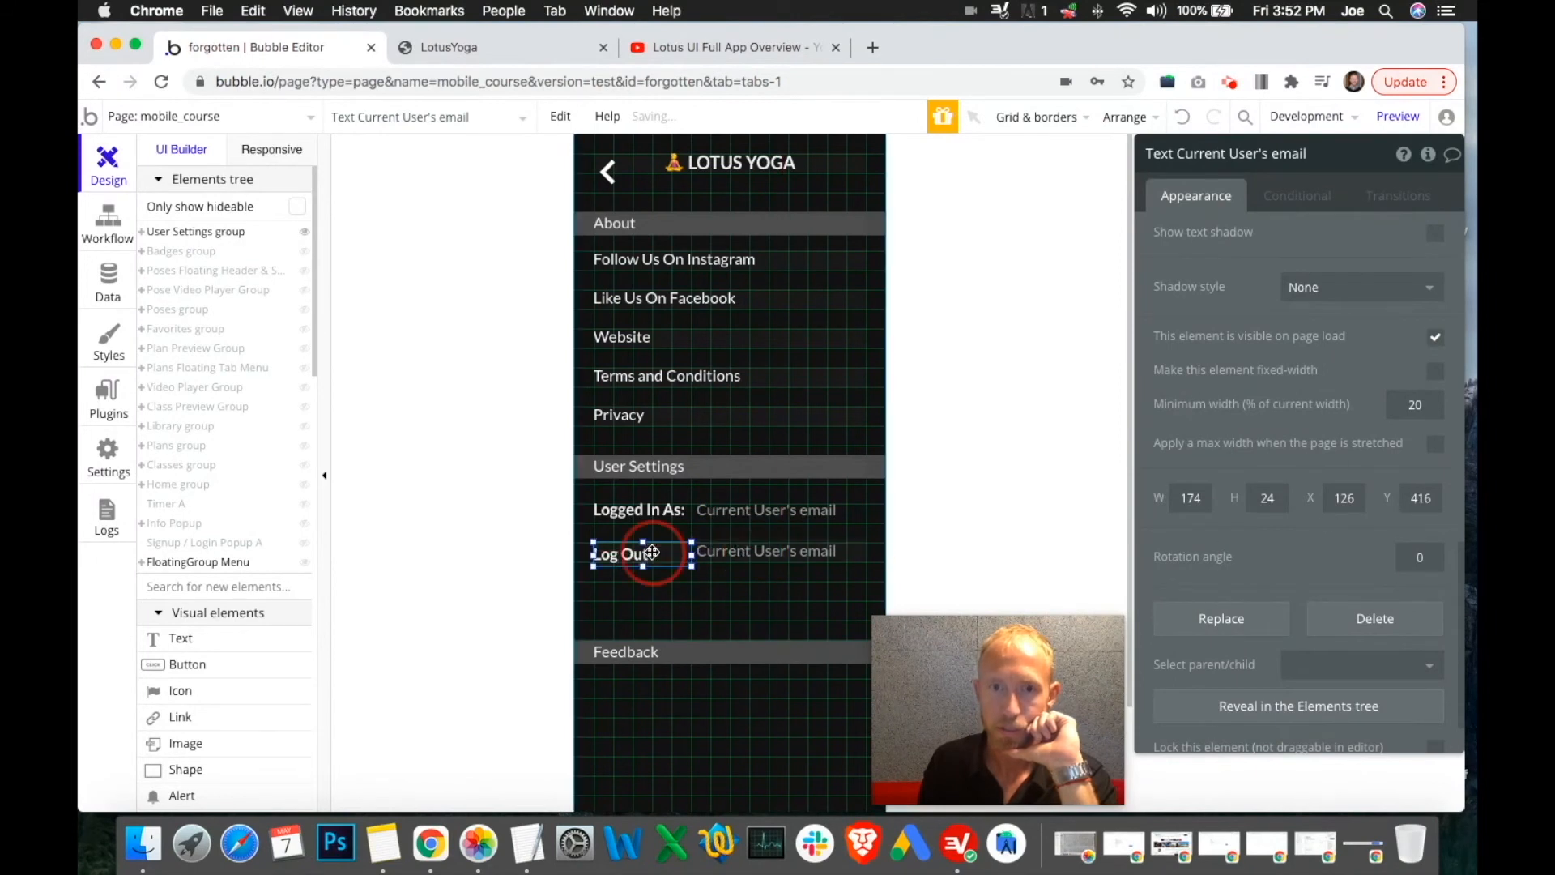
click(787, 559)
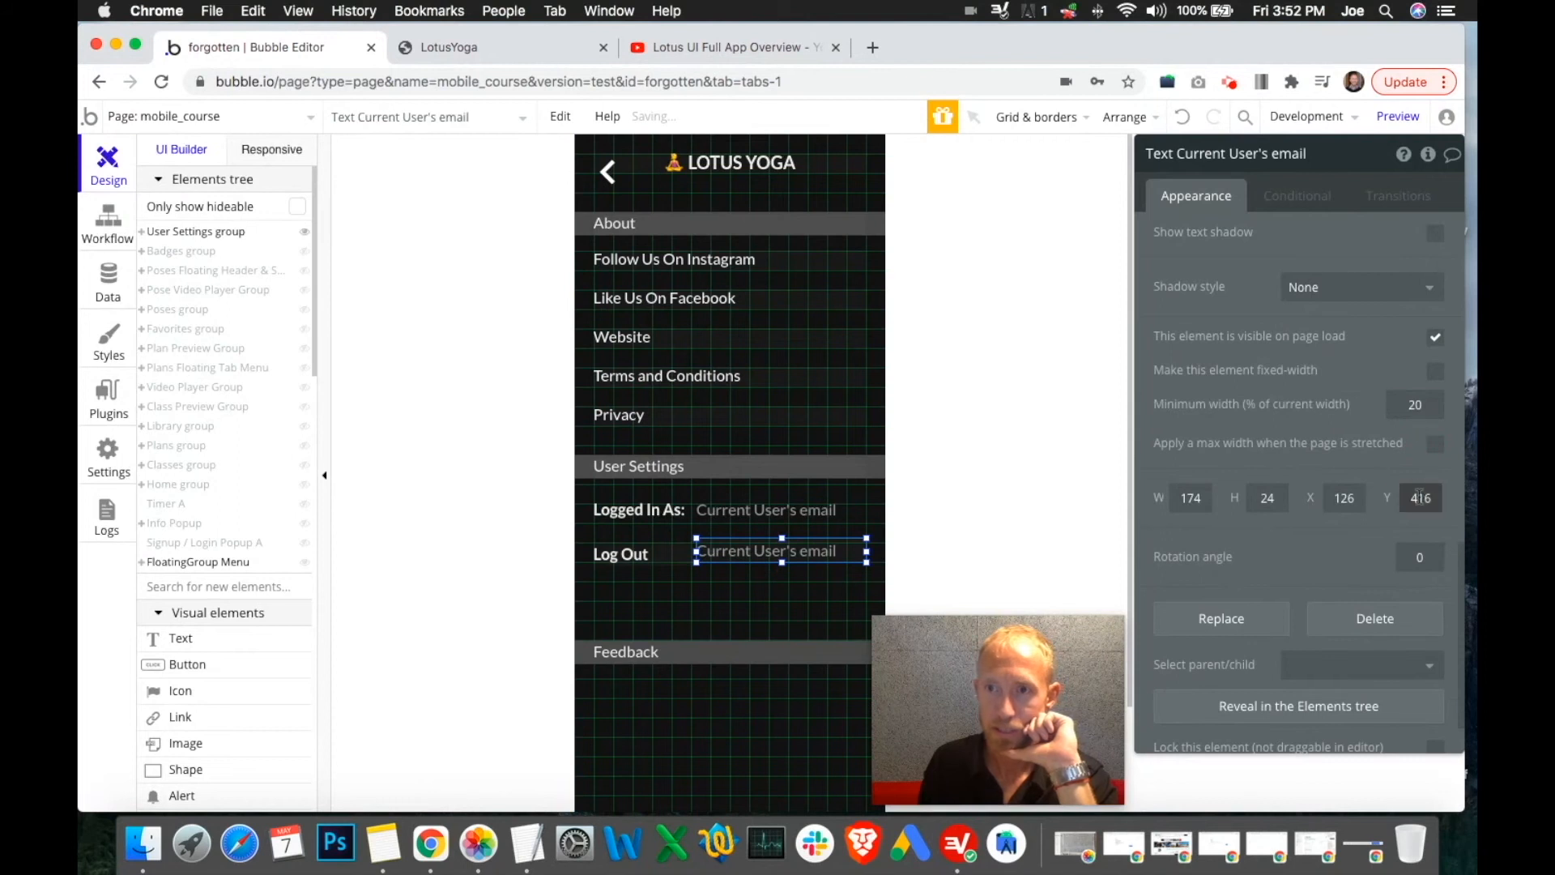
text(20)
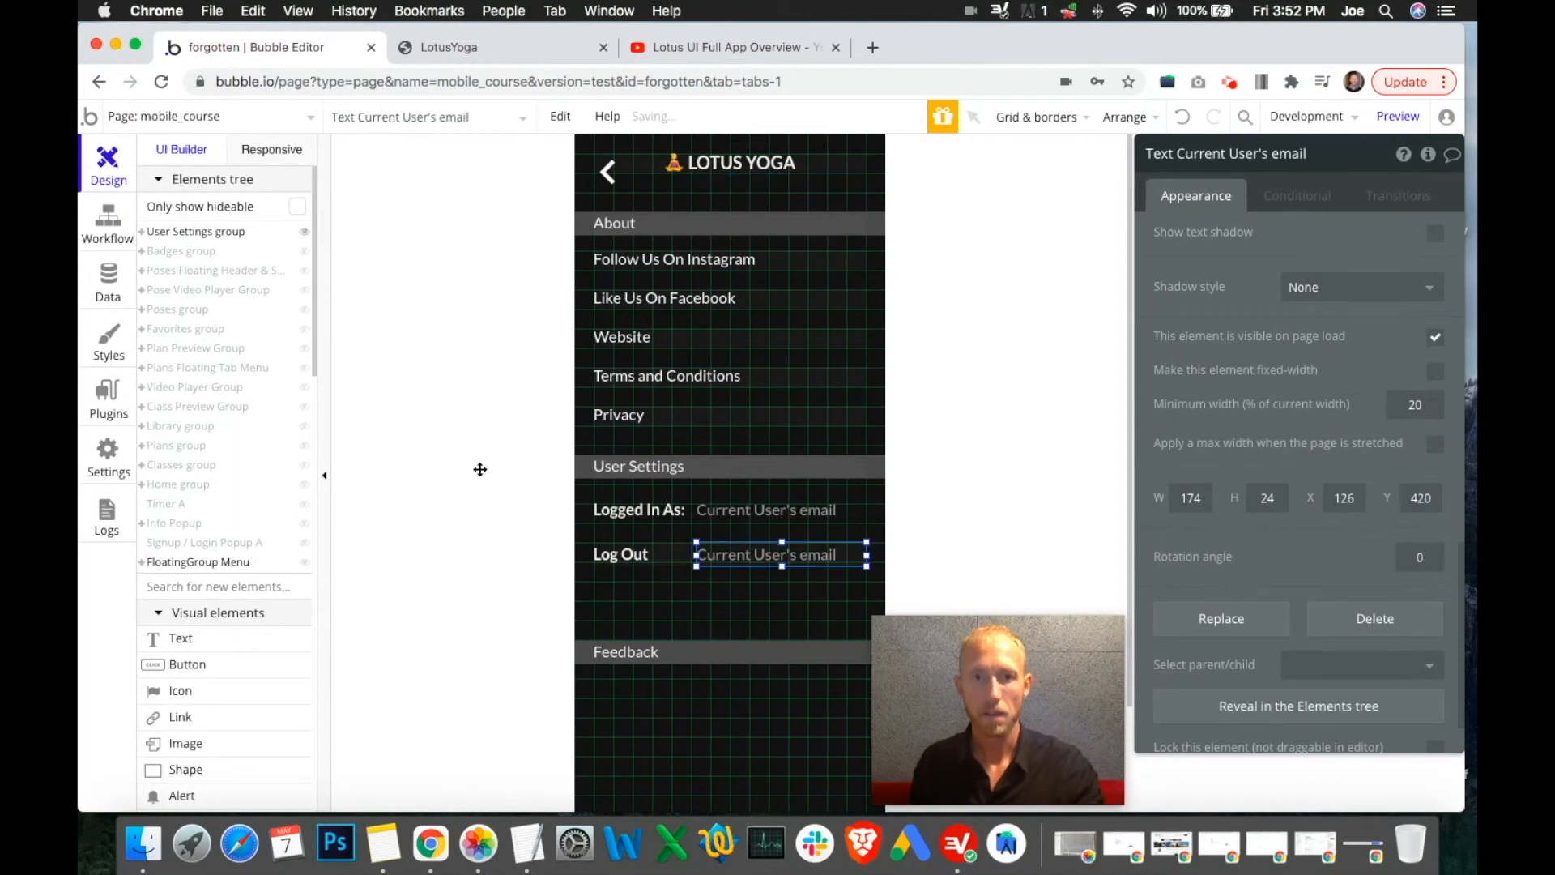
Clear the email copy's text, rename it Spacer, and check the Responsive view
click(778, 556)
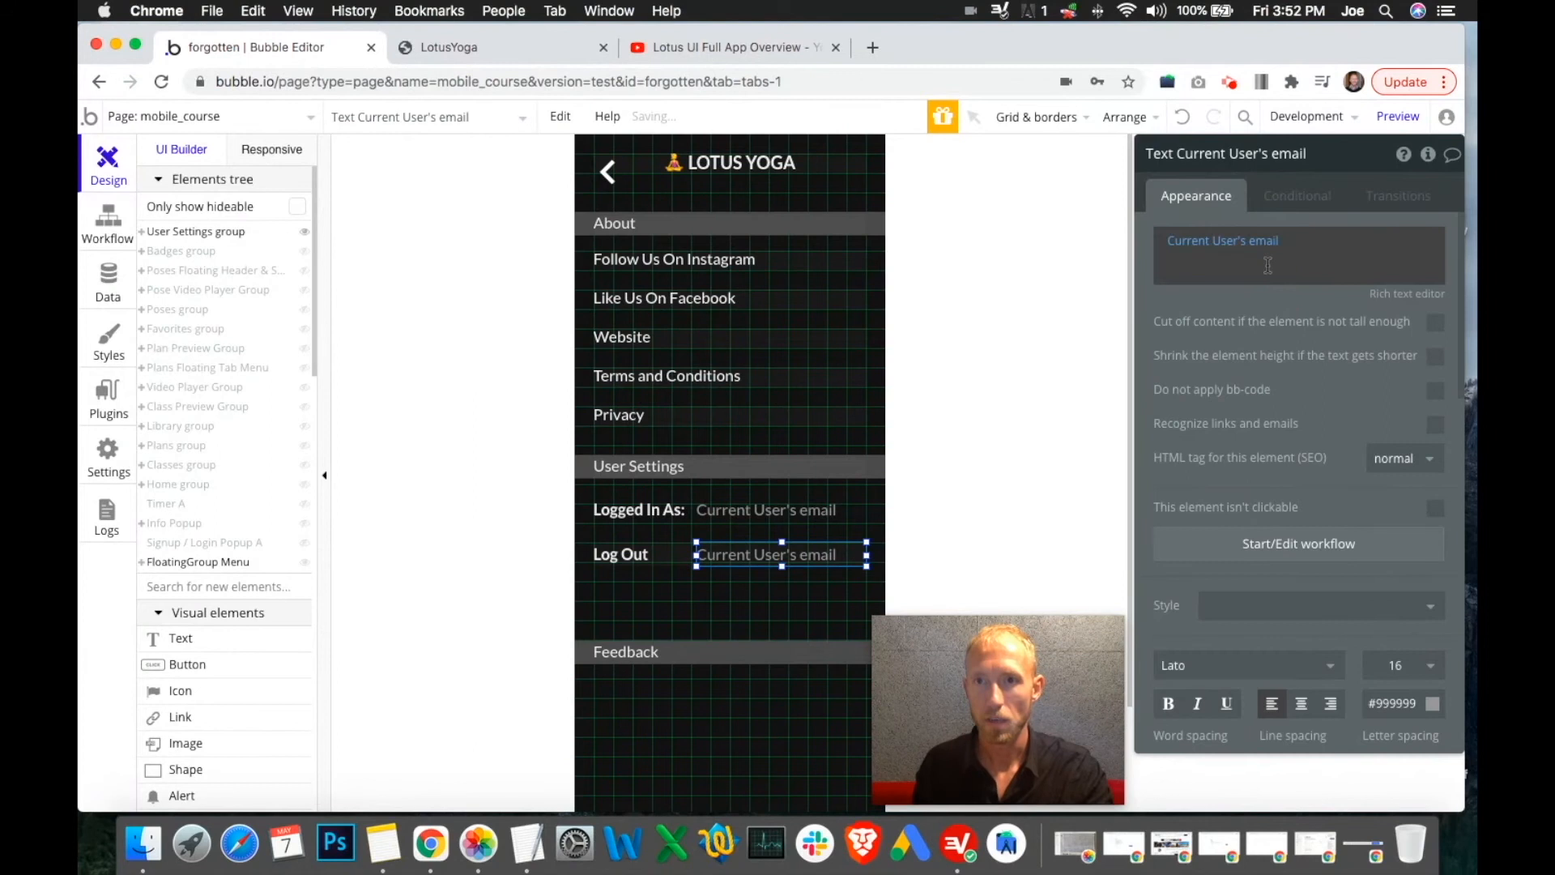
click(1267, 266)
key(BackSpace)
key(BackSpace)
key(BackSpace)
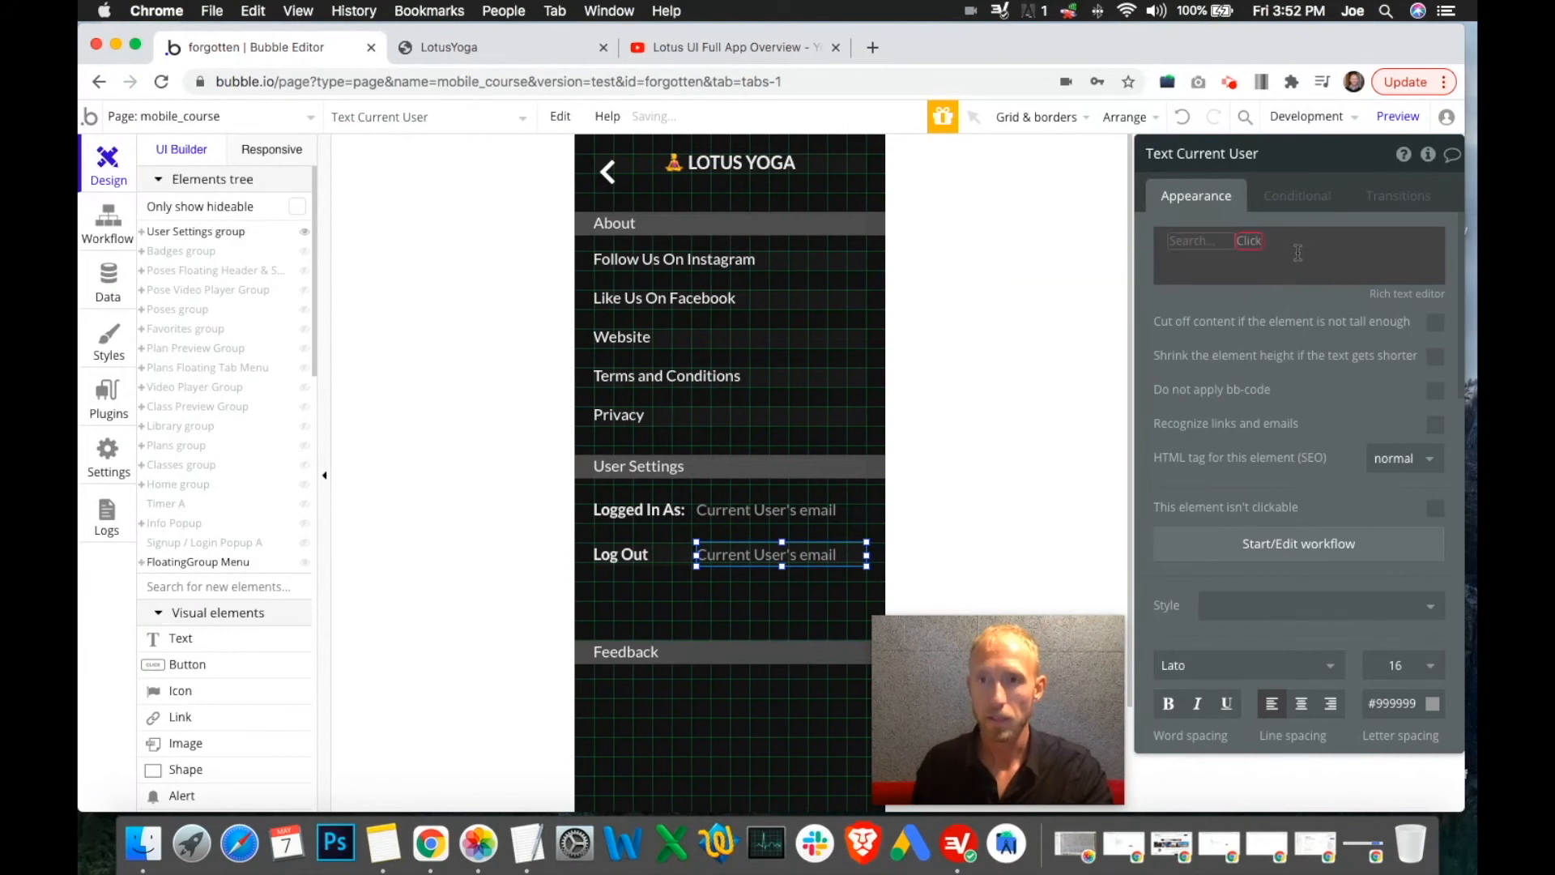
click(1230, 154)
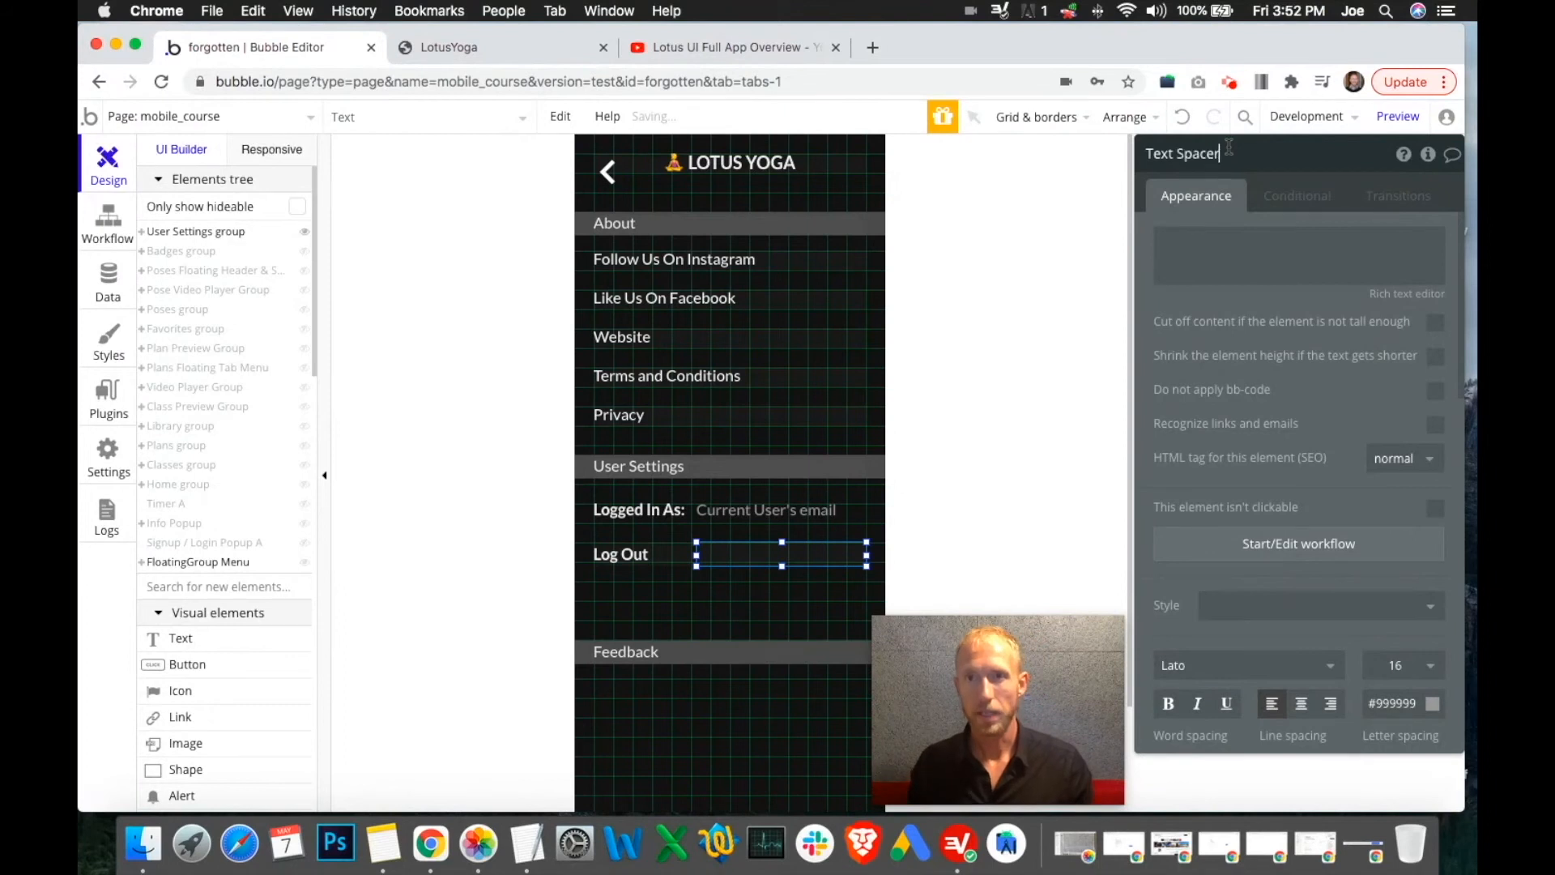
click(261, 148)
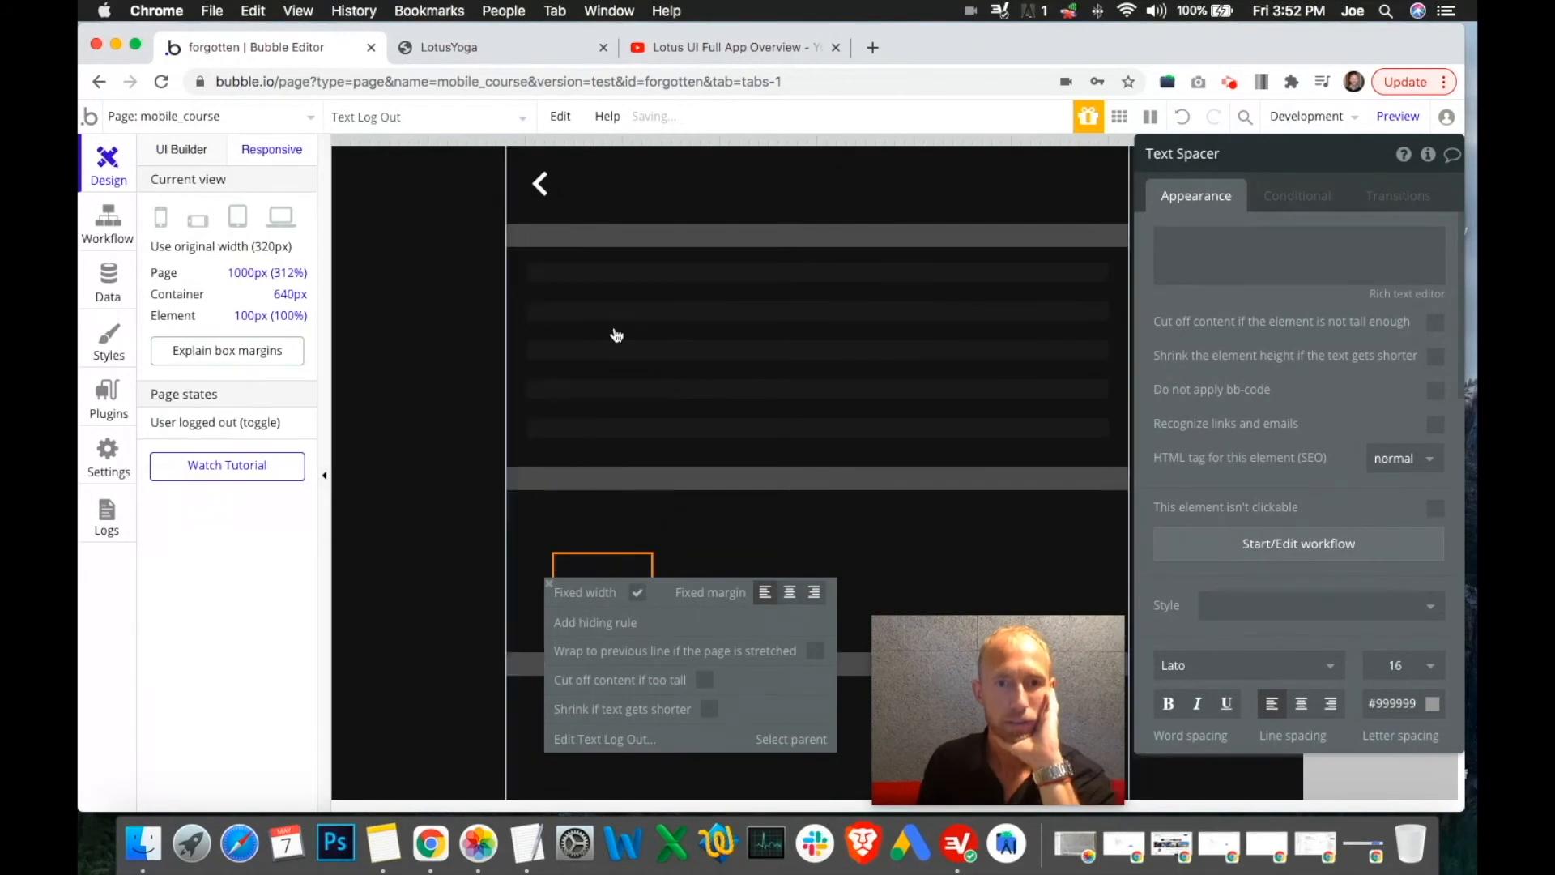
Reload the live preview, then review Logged In As, the spacer and Log Out in the editor
click(478, 45)
click(651, 246)
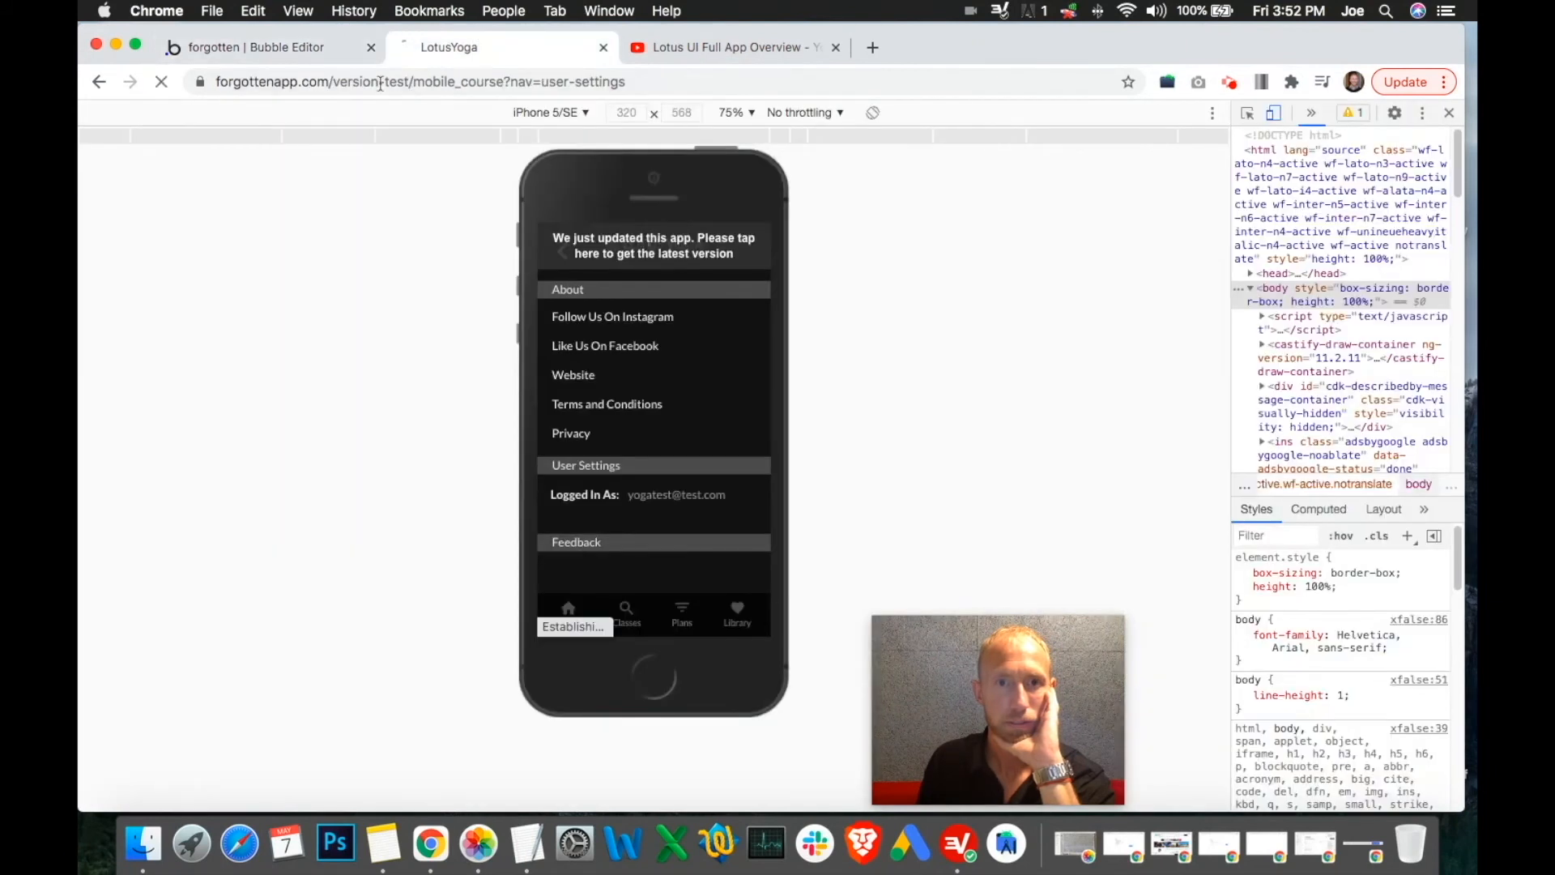
click(357, 50)
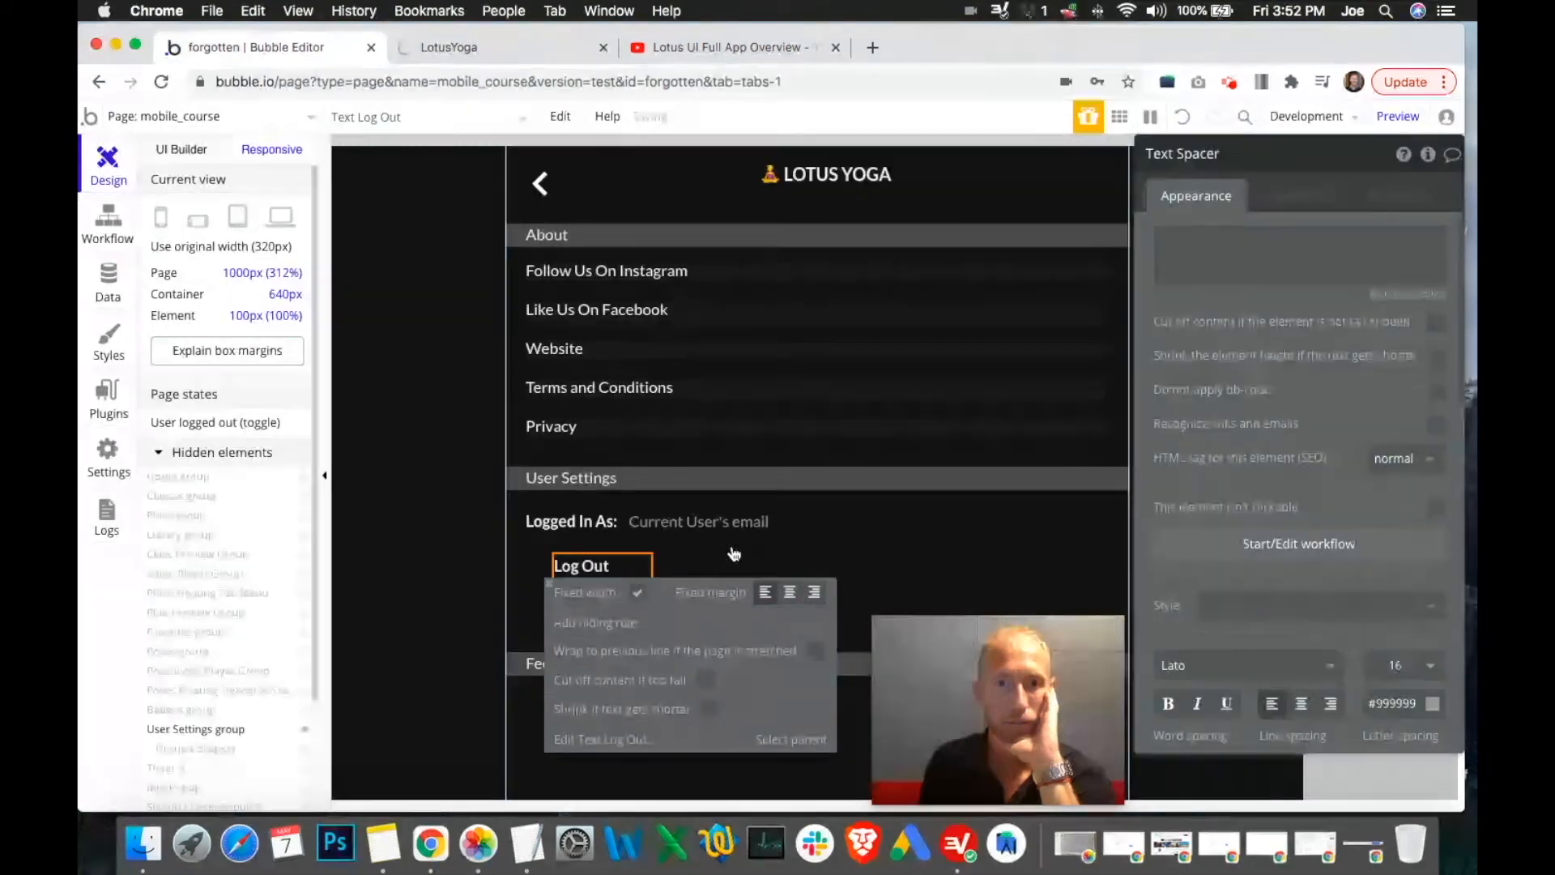
click(567, 521)
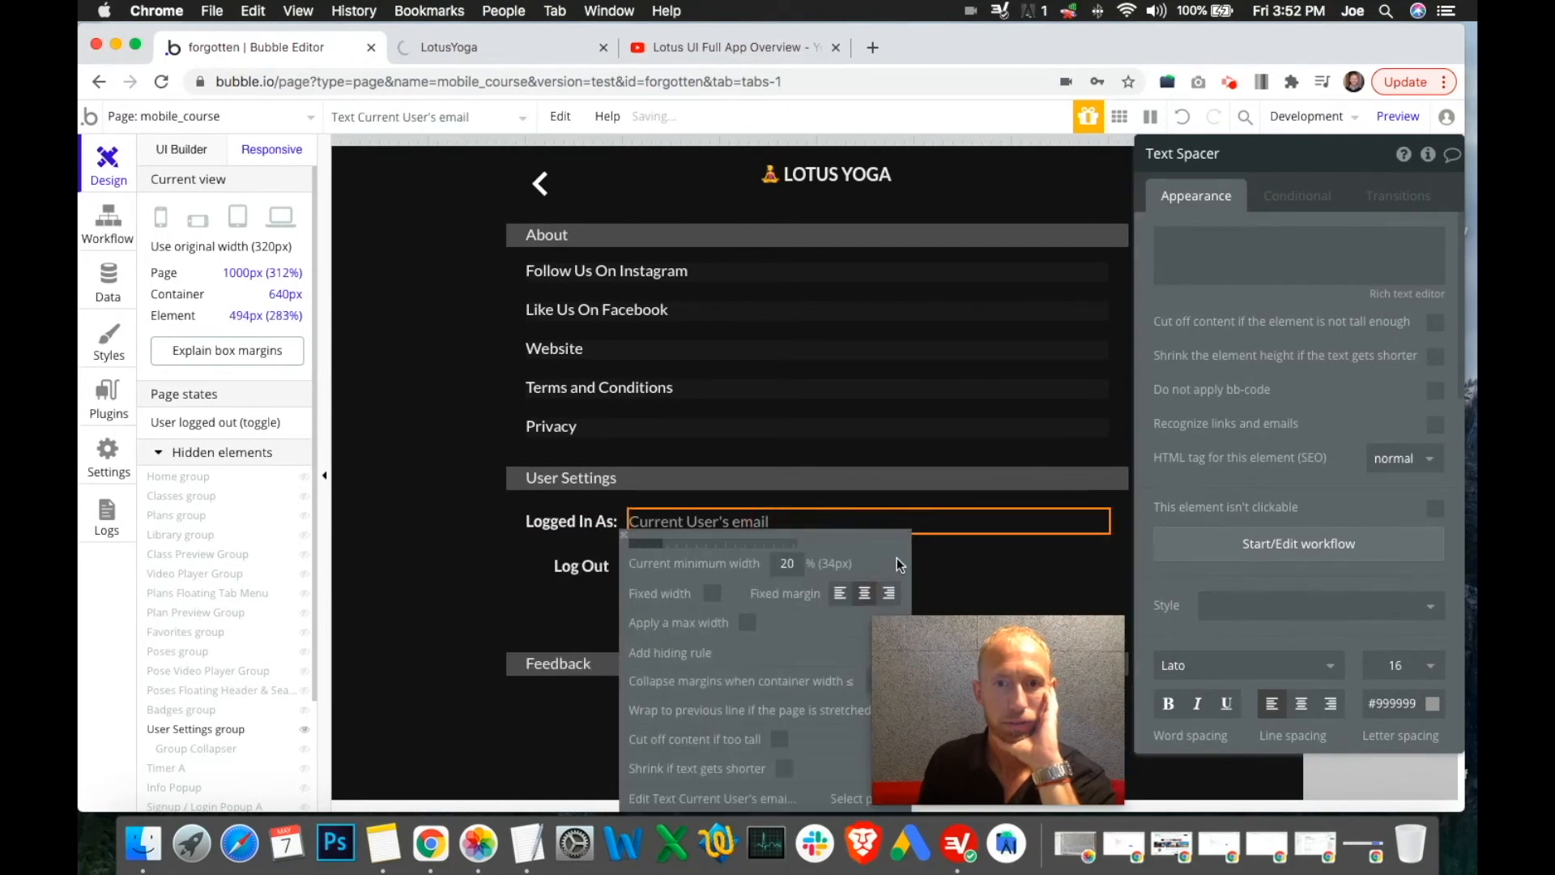
click(899, 560)
click(594, 570)
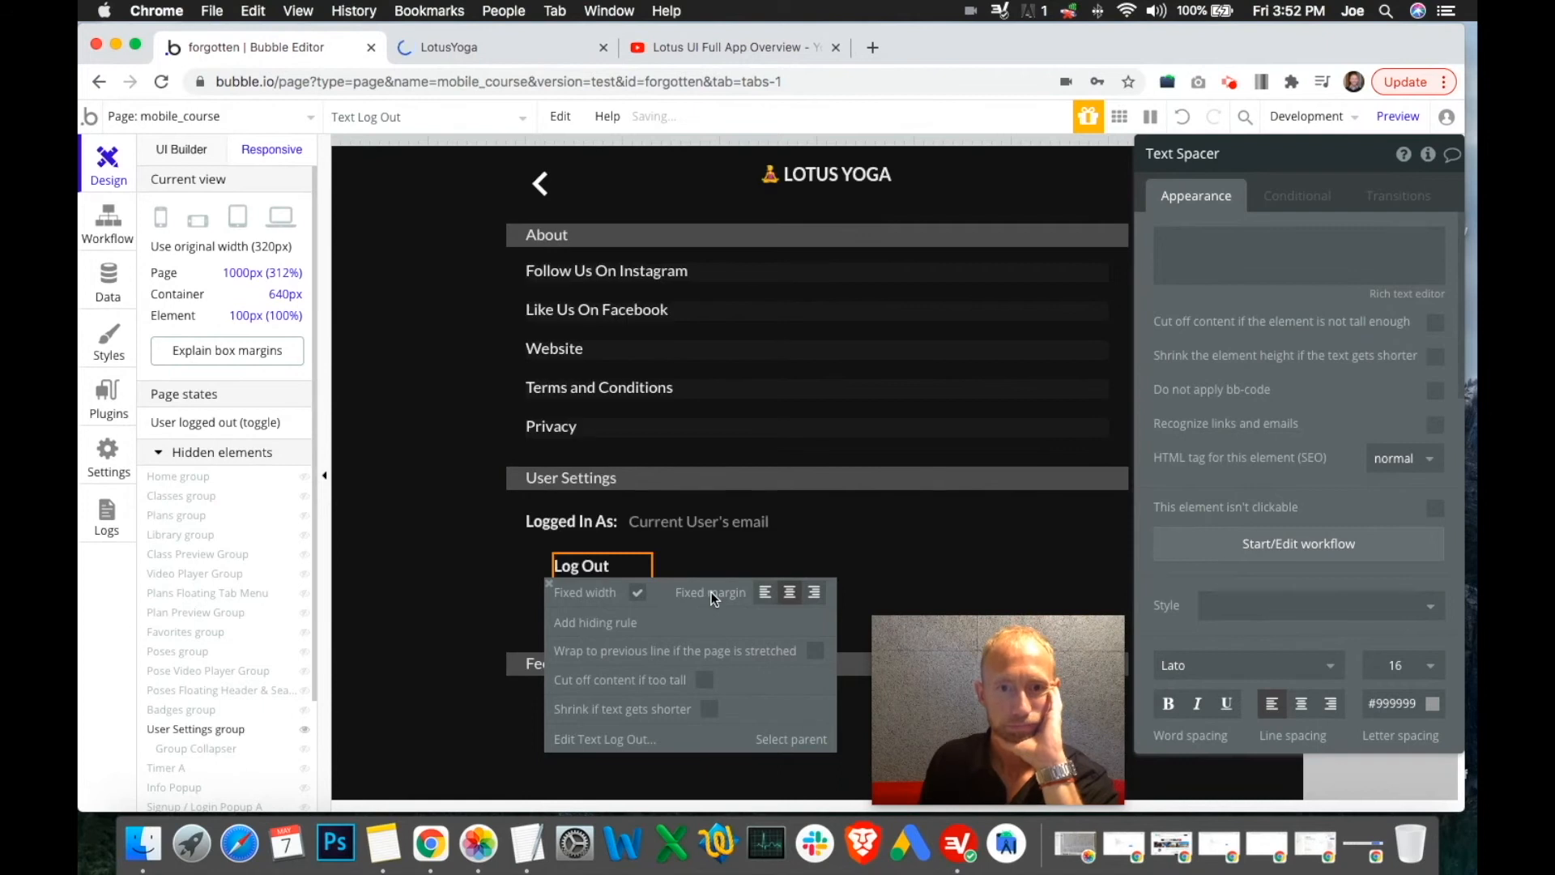
Emulate an iPad in the live preview's DevTools device list
click(515, 40)
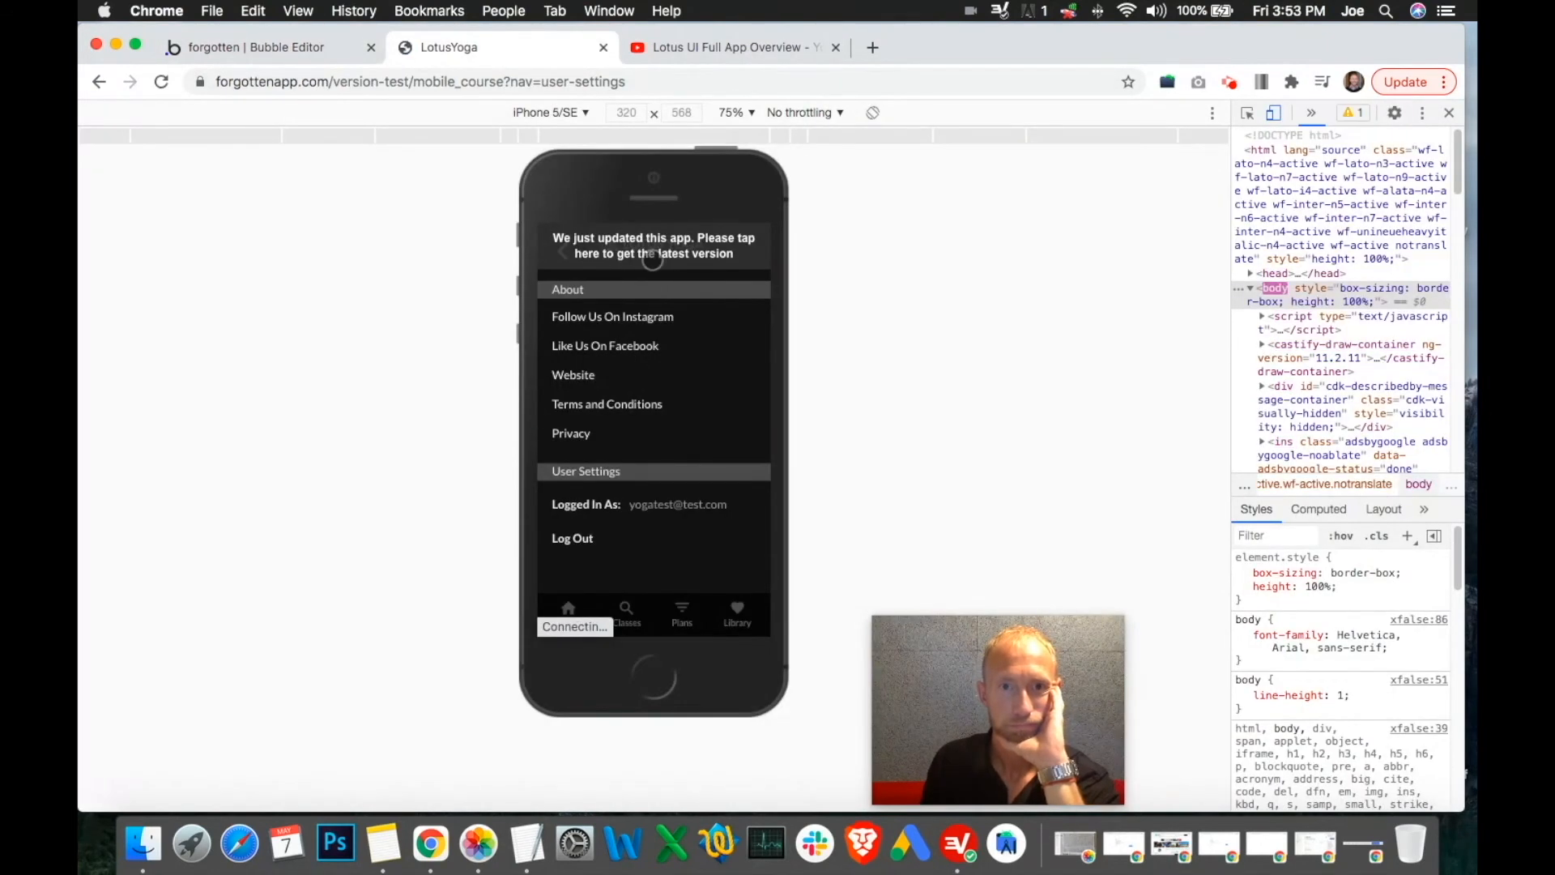
click(583, 113)
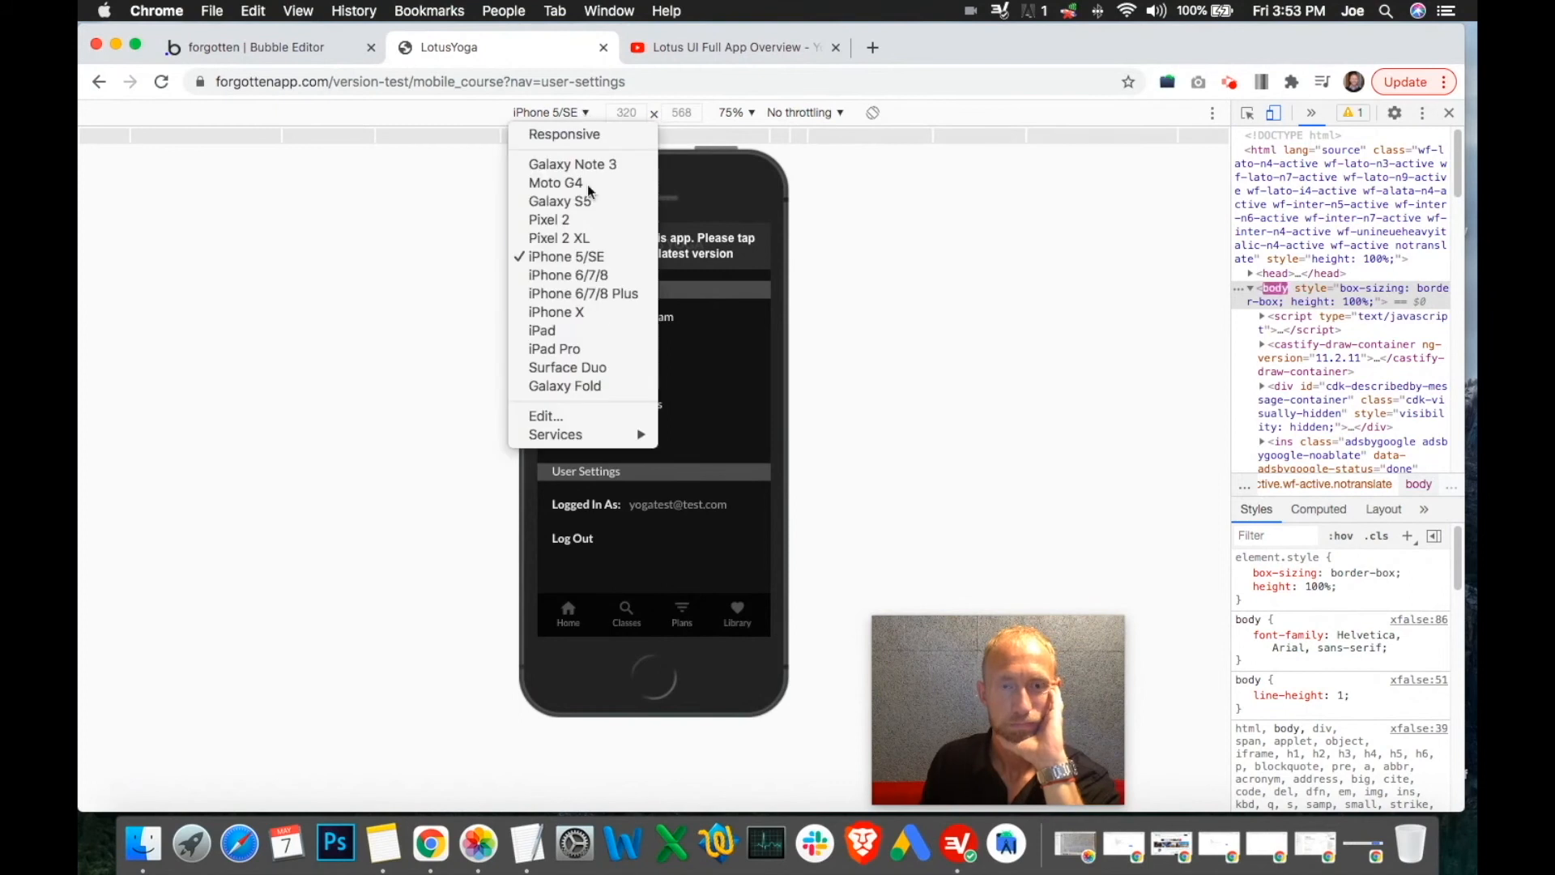
click(581, 331)
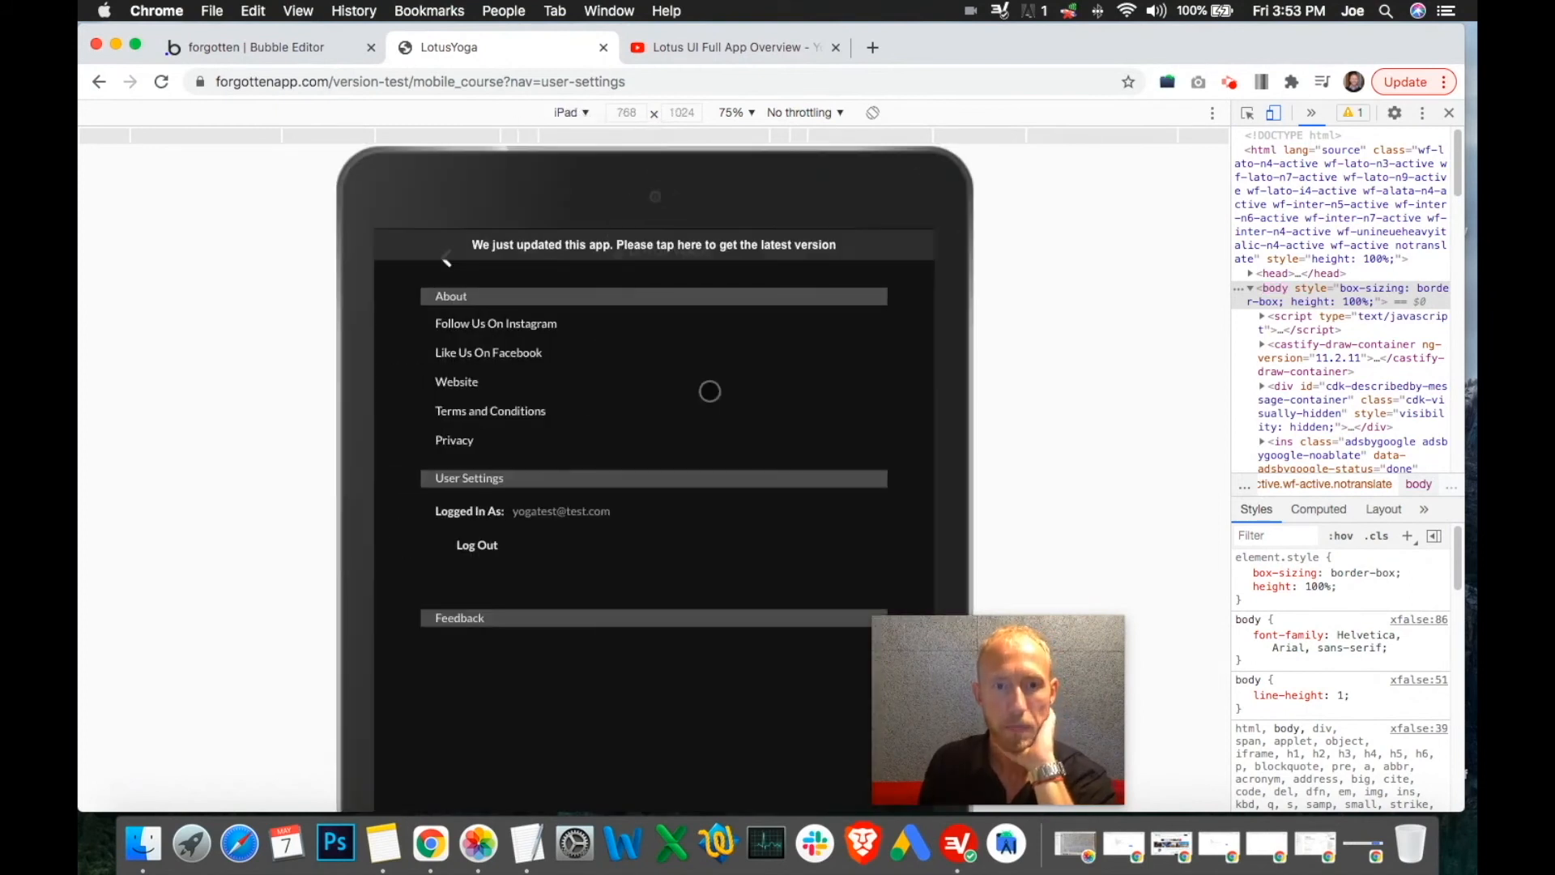
Delete the Text Spacer beside Log Out
click(315, 51)
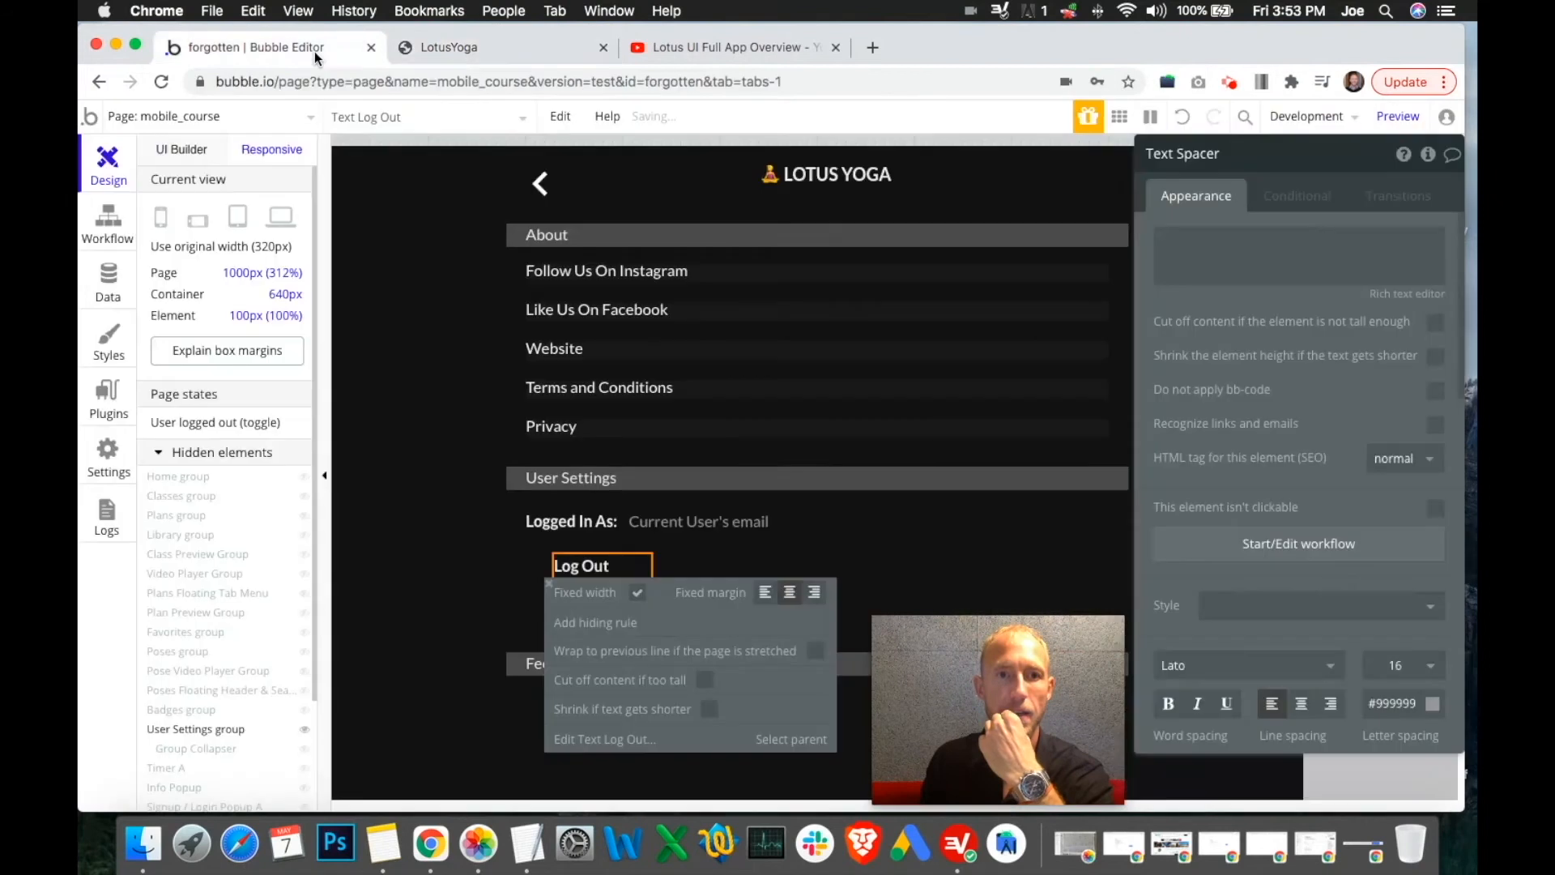
click(108, 223)
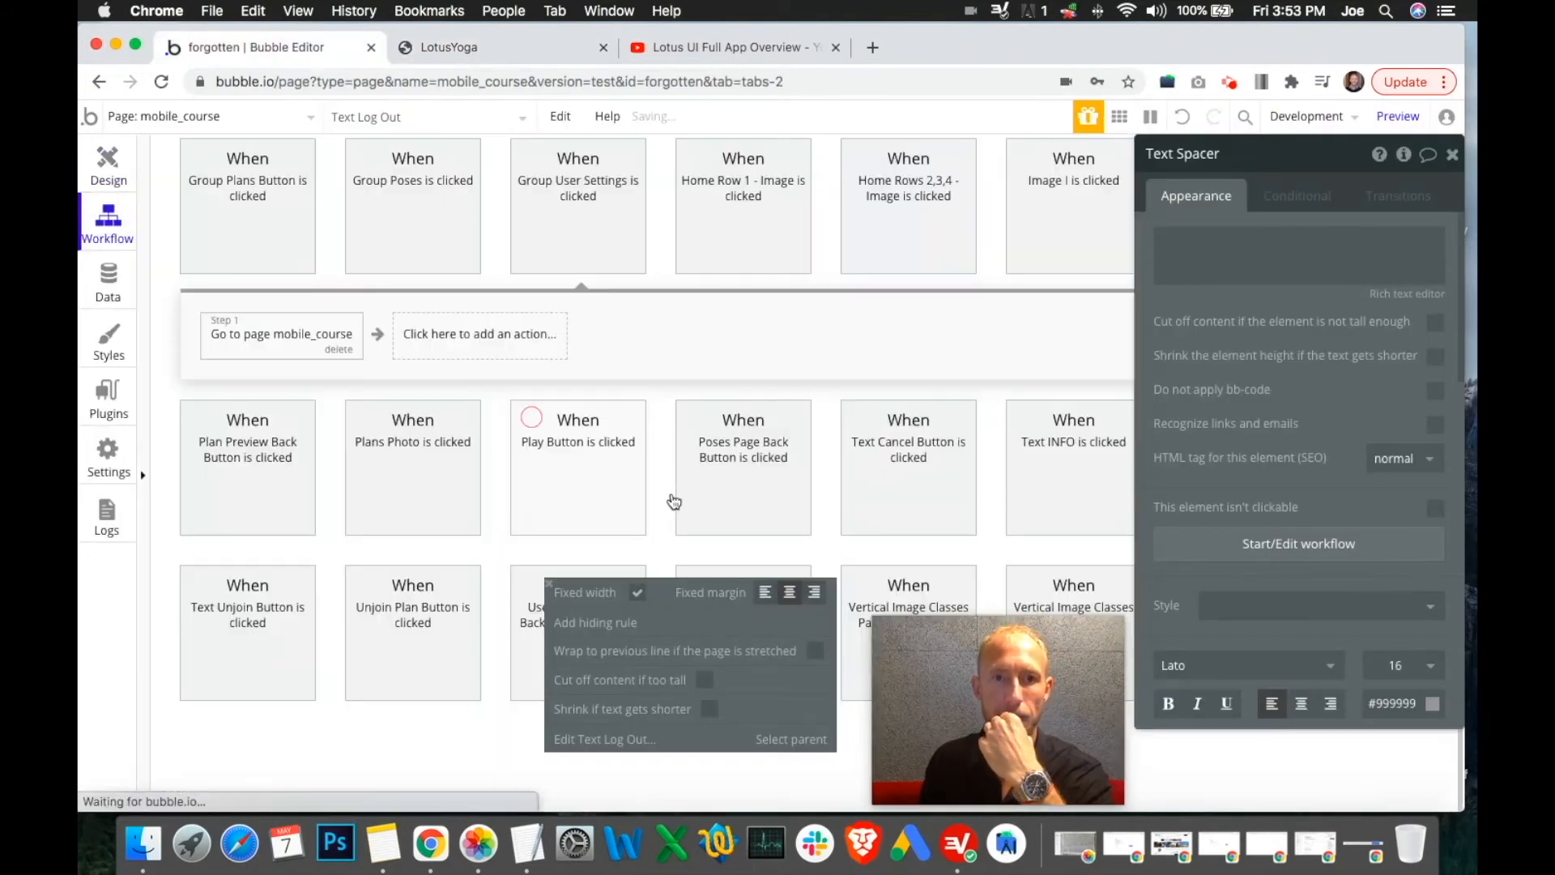
click(108, 166)
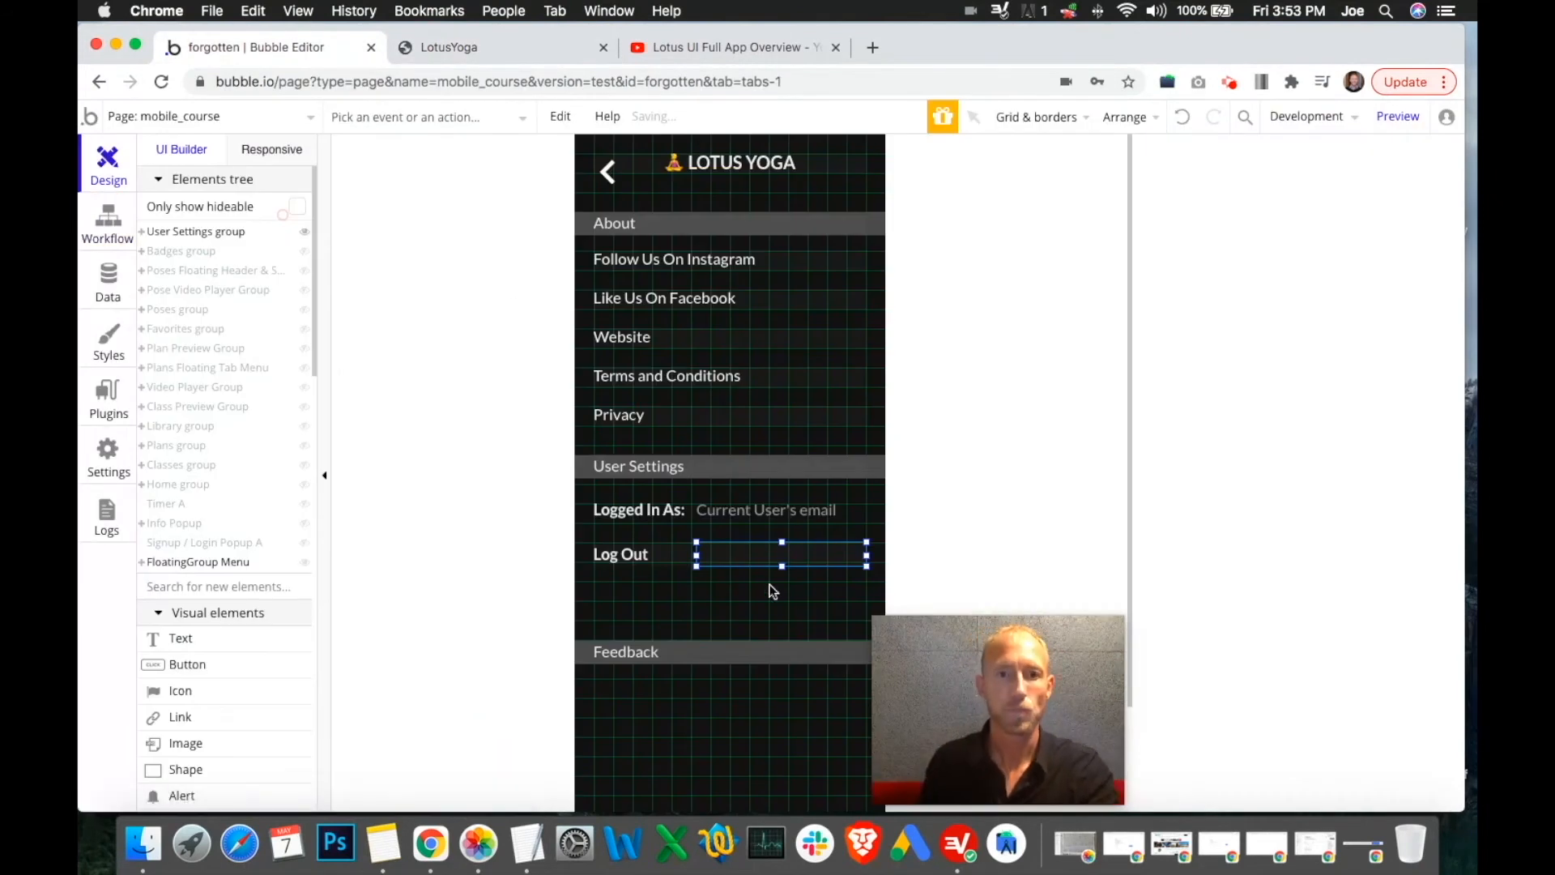
right_click(824, 562)
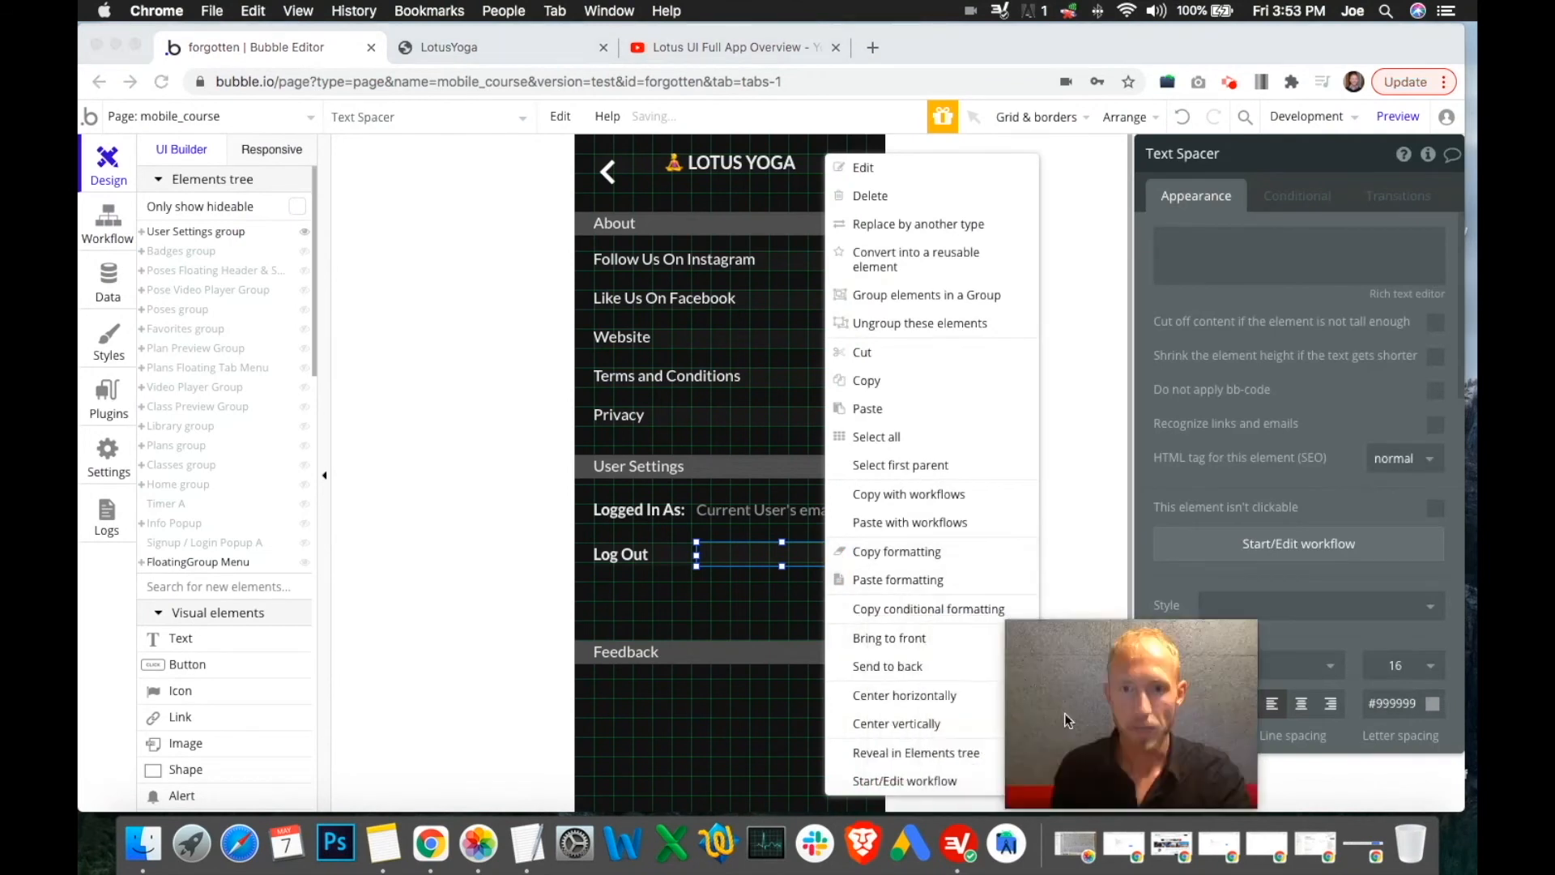
click(876, 199)
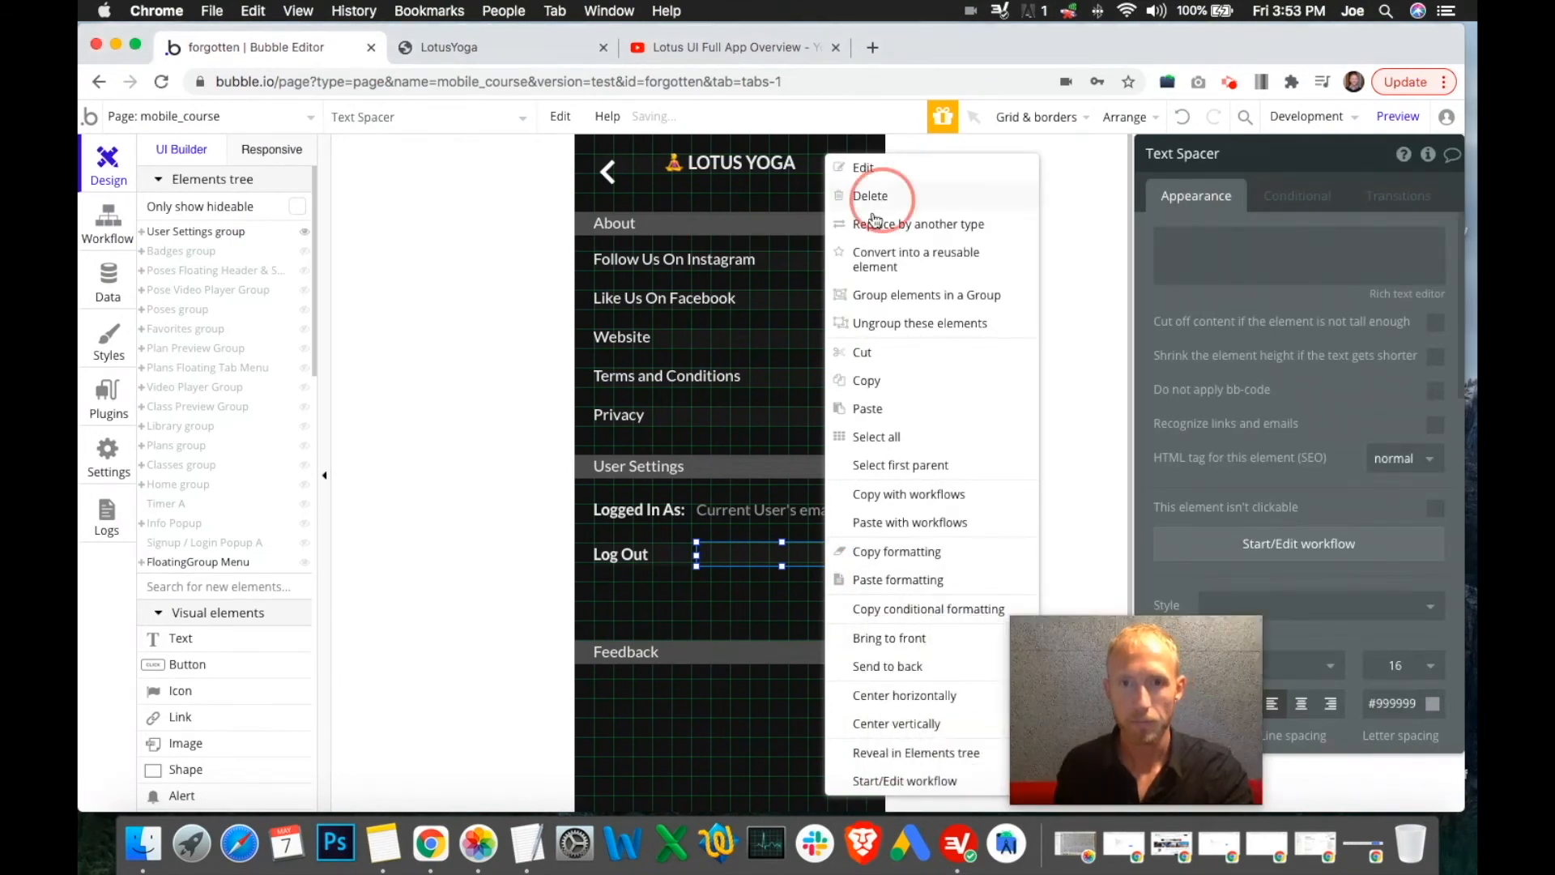
Widen Log Out to 280px and make Log Out and Logged In As: not fixed-width
click(646, 559)
drag(820, 566, 867, 557)
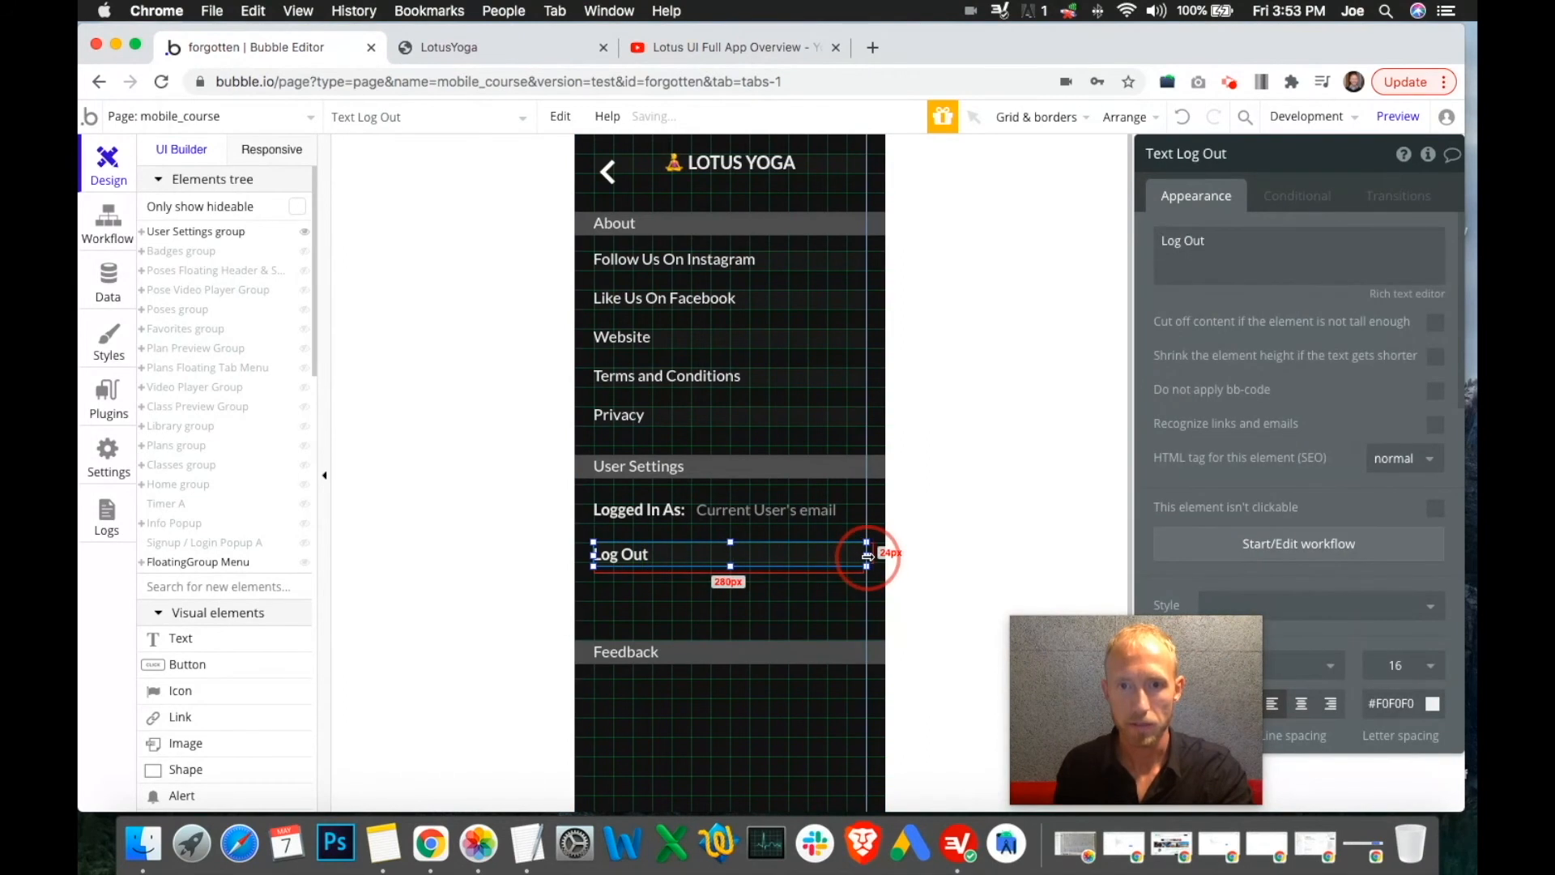
scroll(1377, 365, down, 5)
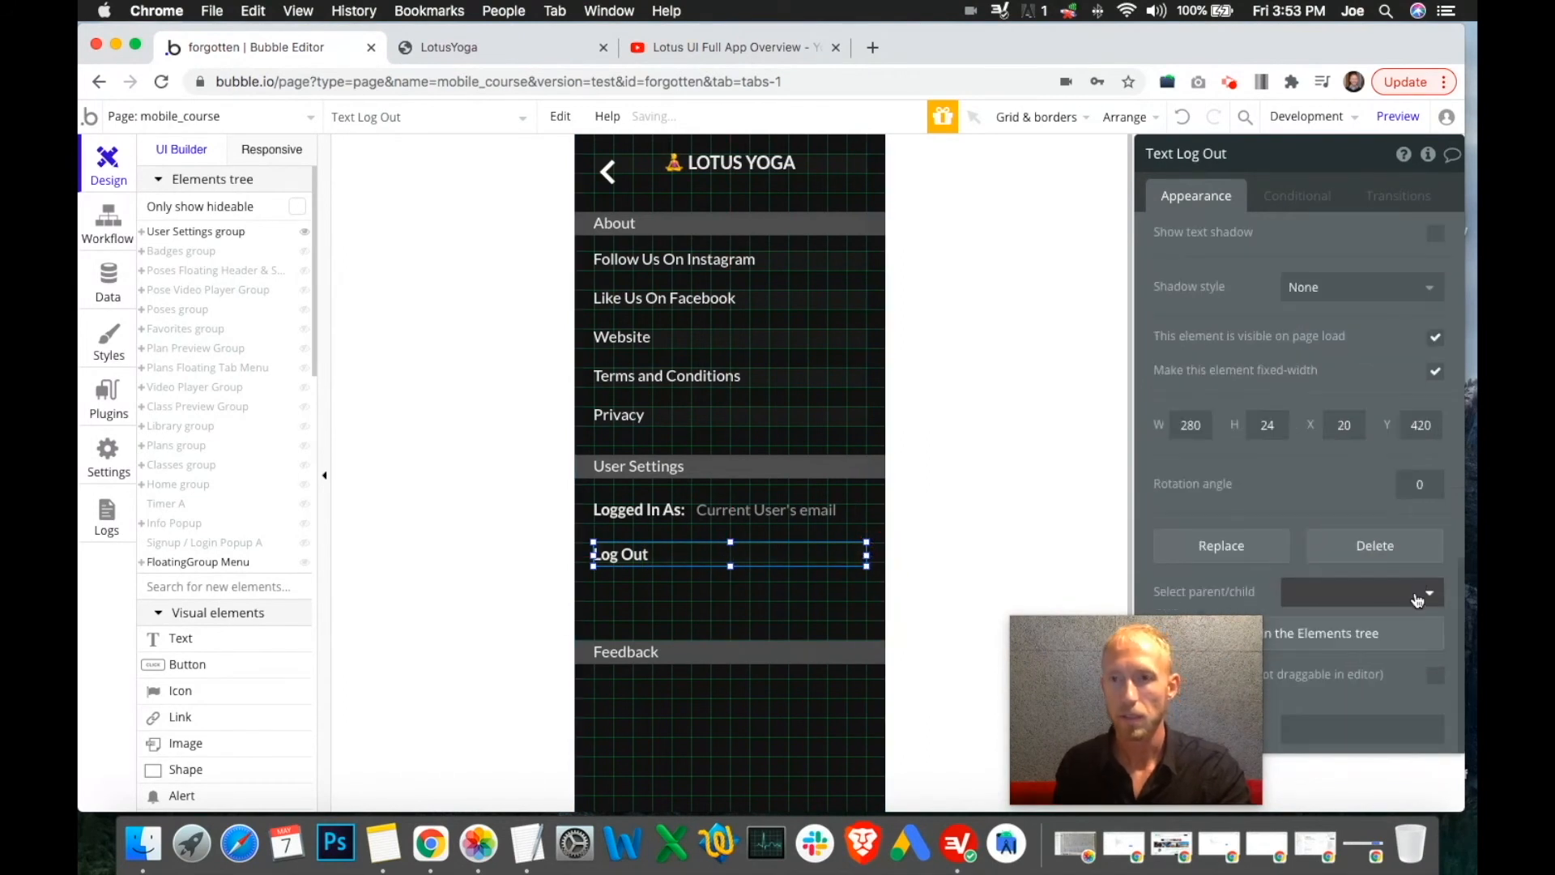
click(1434, 372)
click(644, 517)
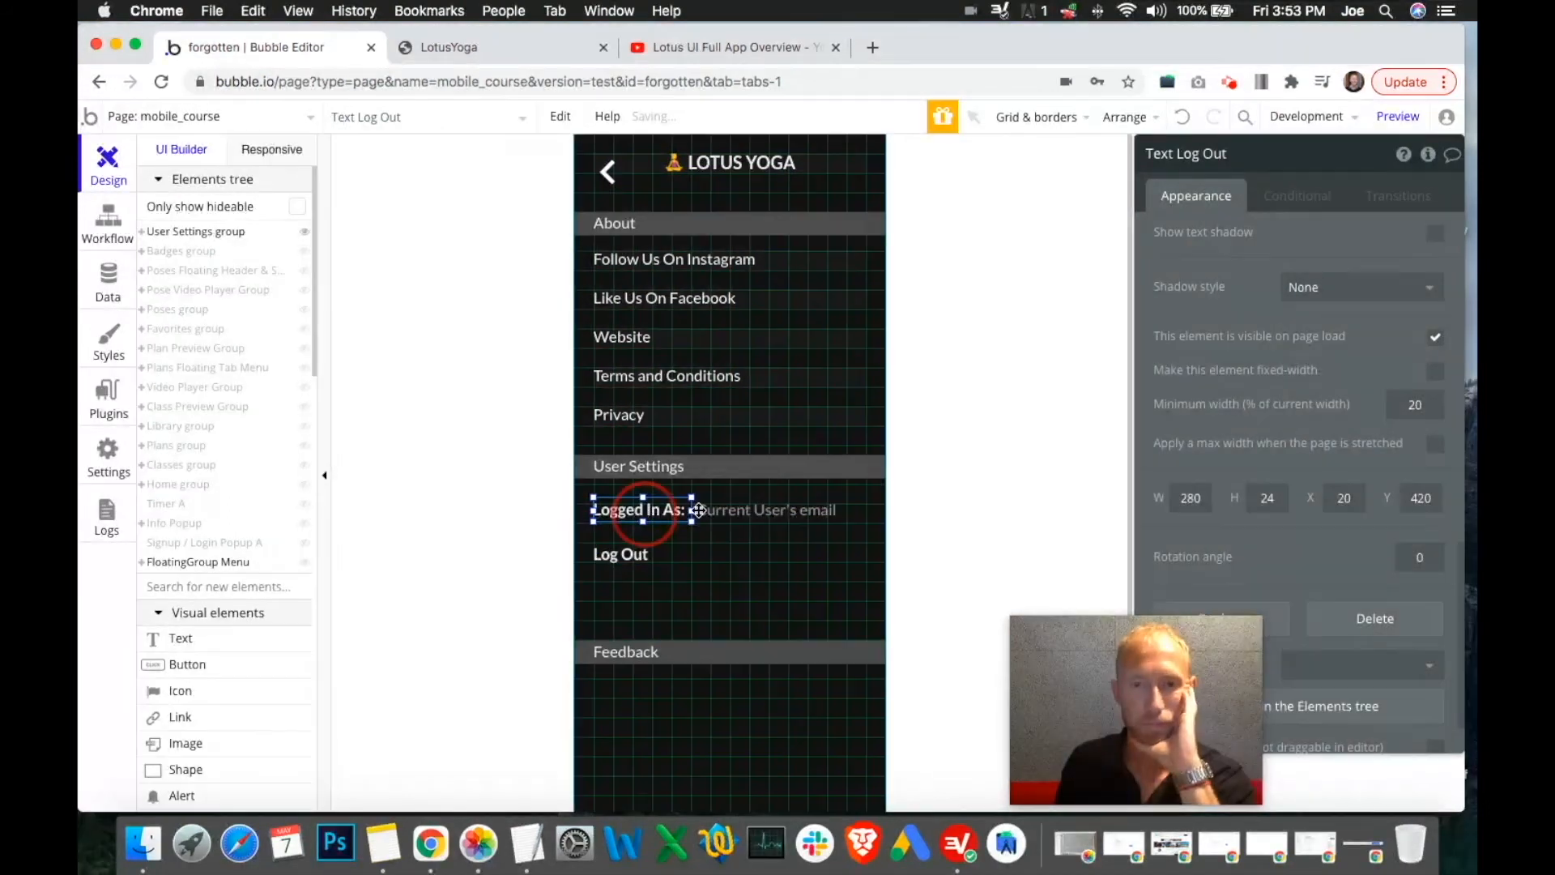
click(1436, 372)
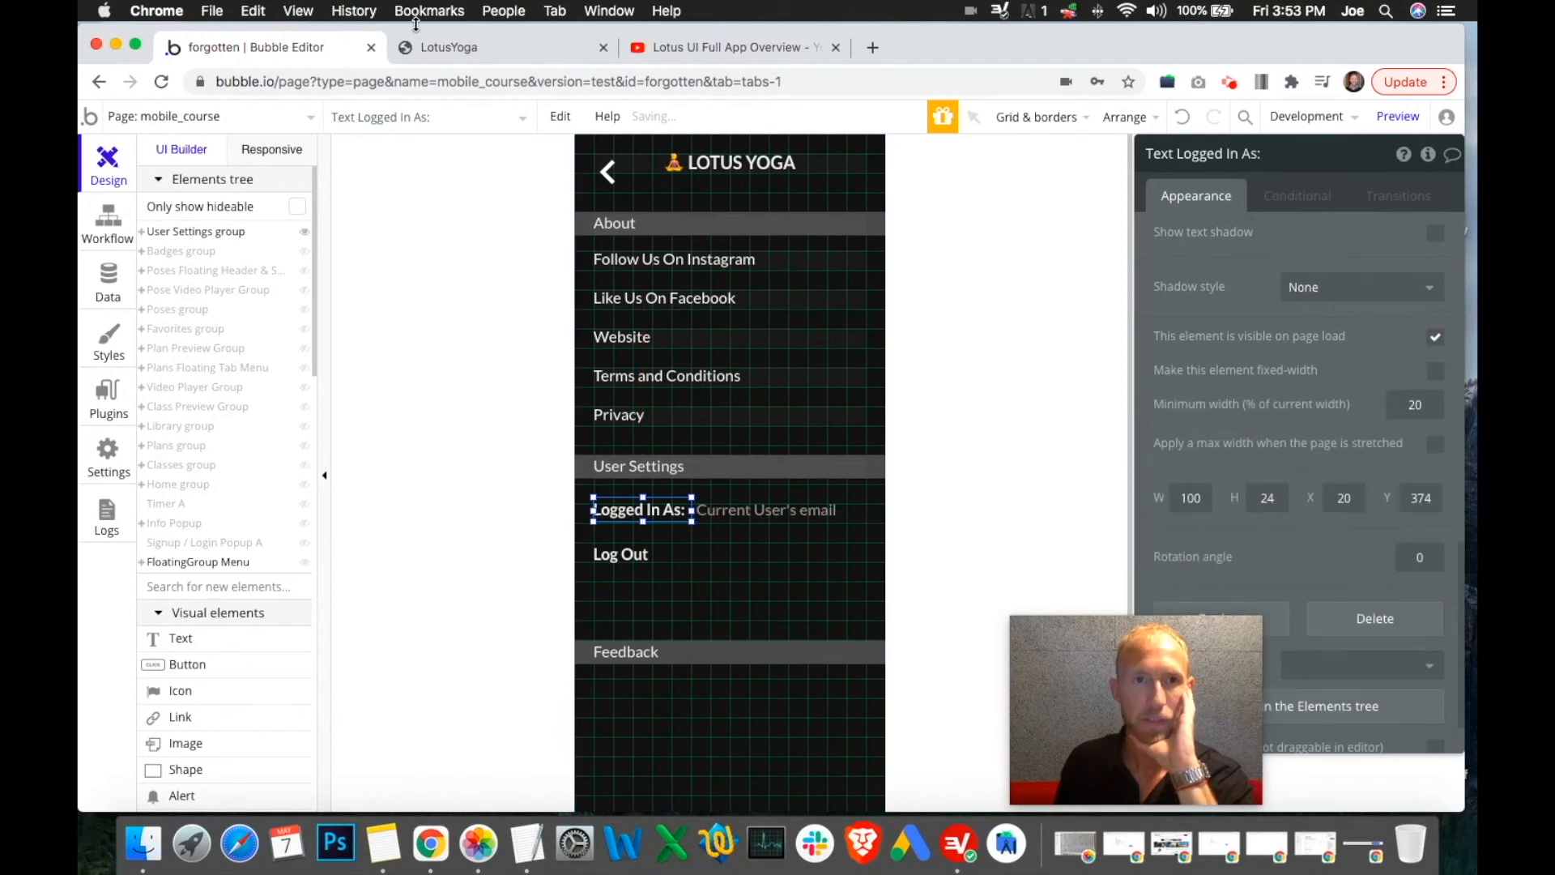
click(449, 47)
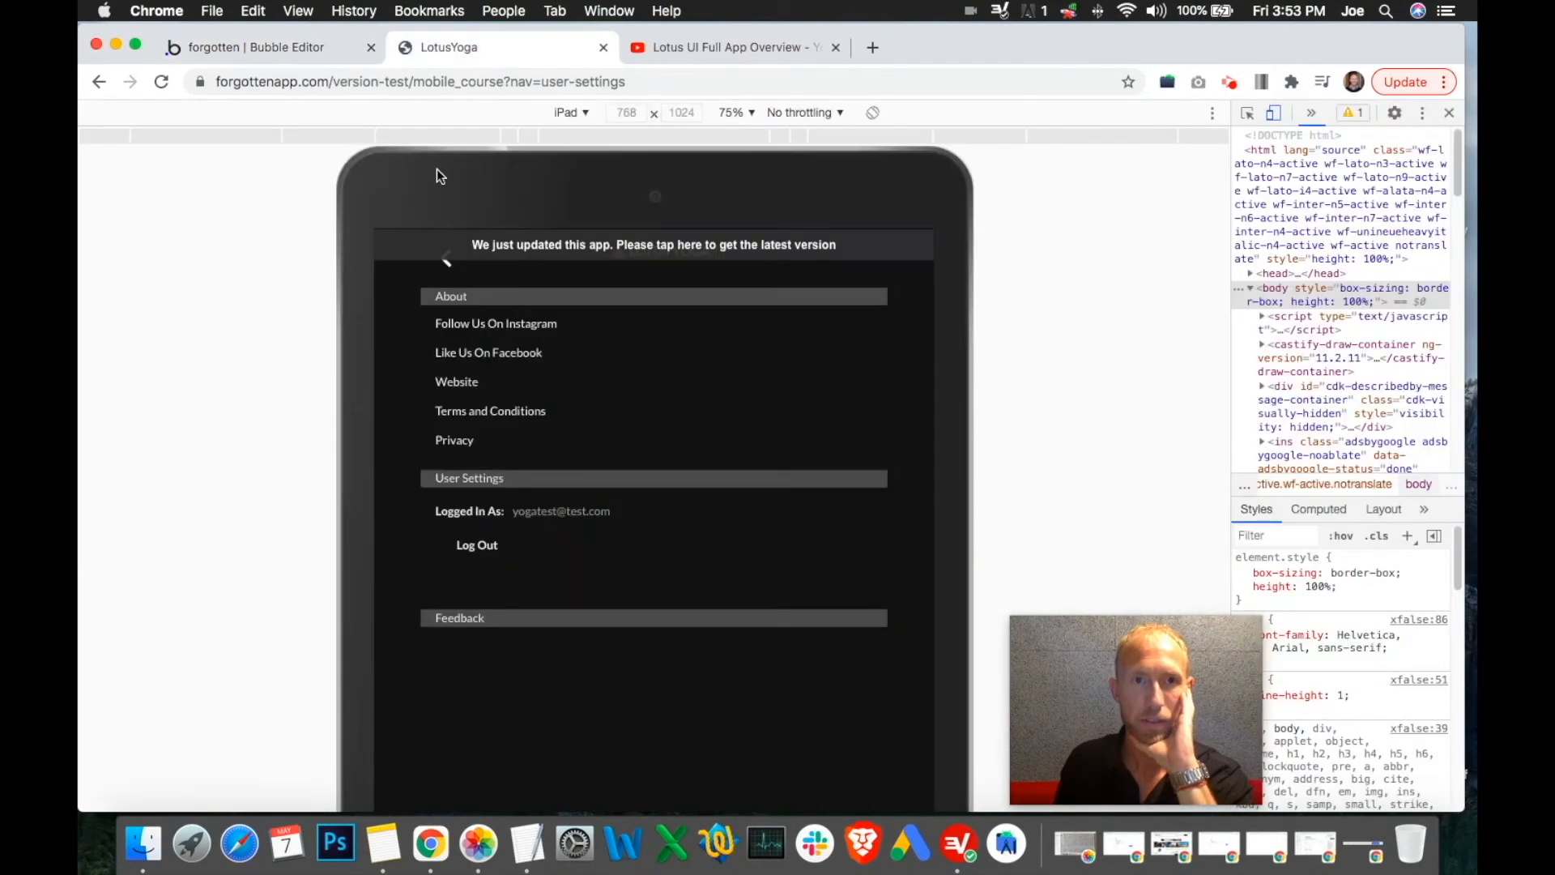
In responsive settings, fix Logged In As to its left margin and the email text to its right margin
click(328, 52)
click(283, 150)
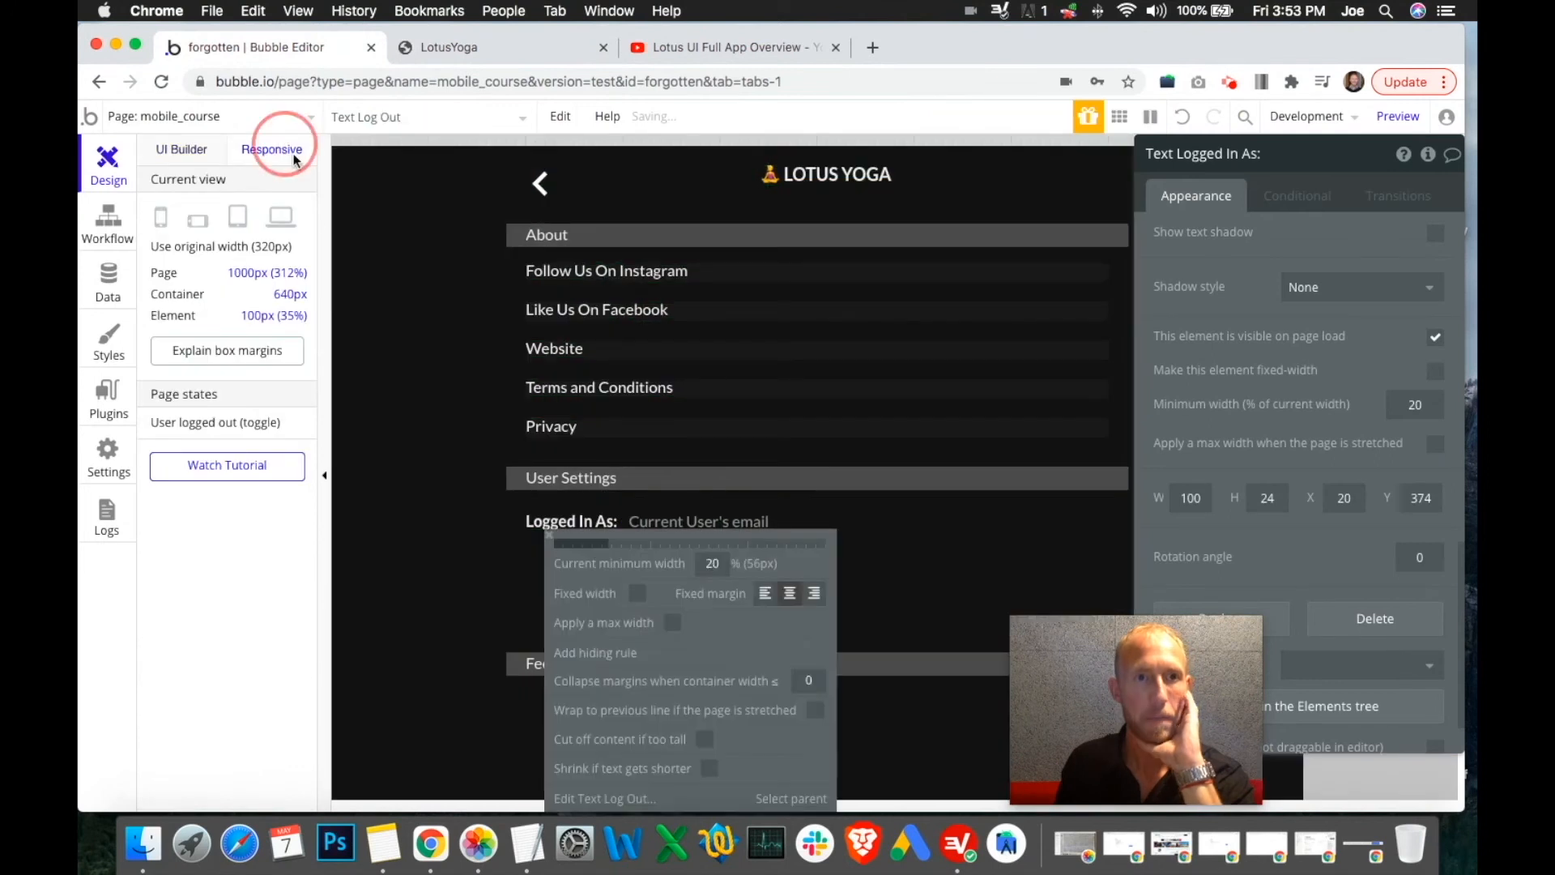
click(765, 594)
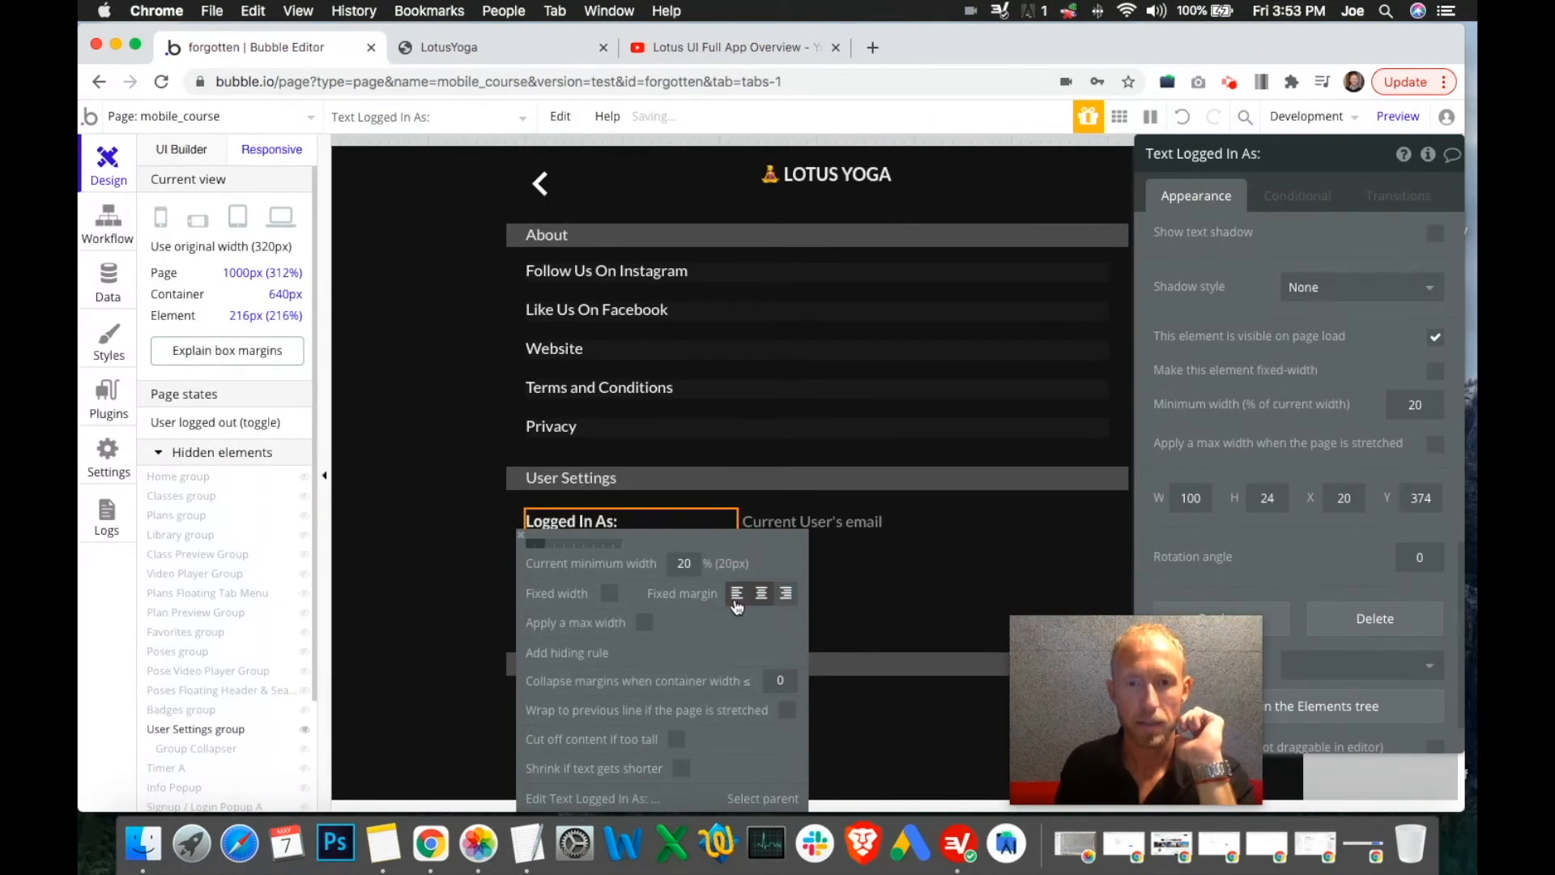
click(736, 600)
click(837, 540)
click(786, 594)
Give the User Settings group a 200% (640px) maximum and 20% minimum width
click(867, 608)
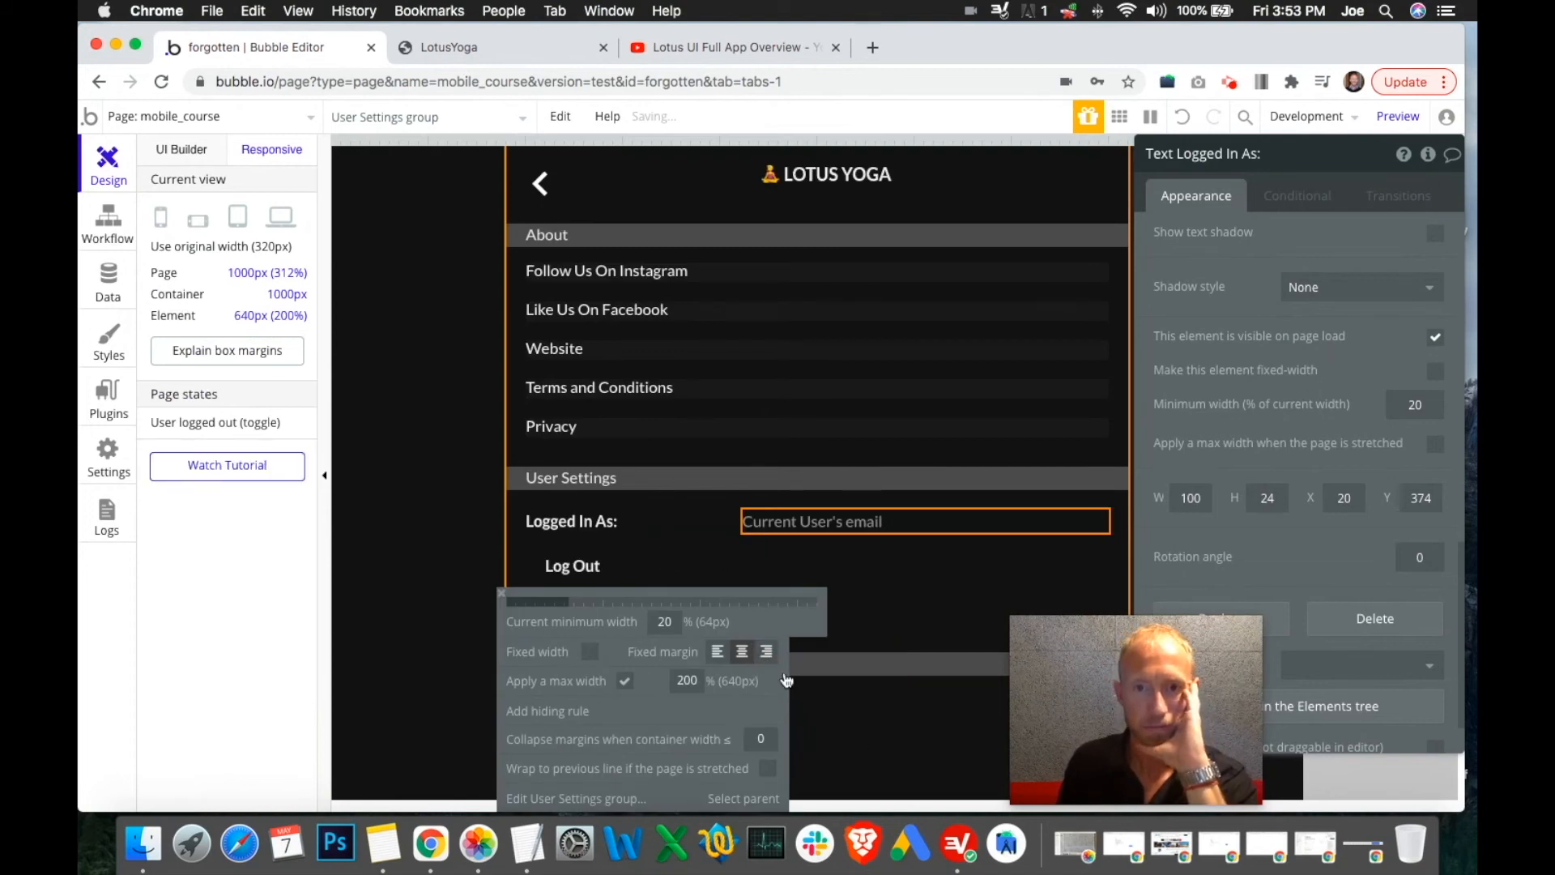
click(741, 658)
click(902, 600)
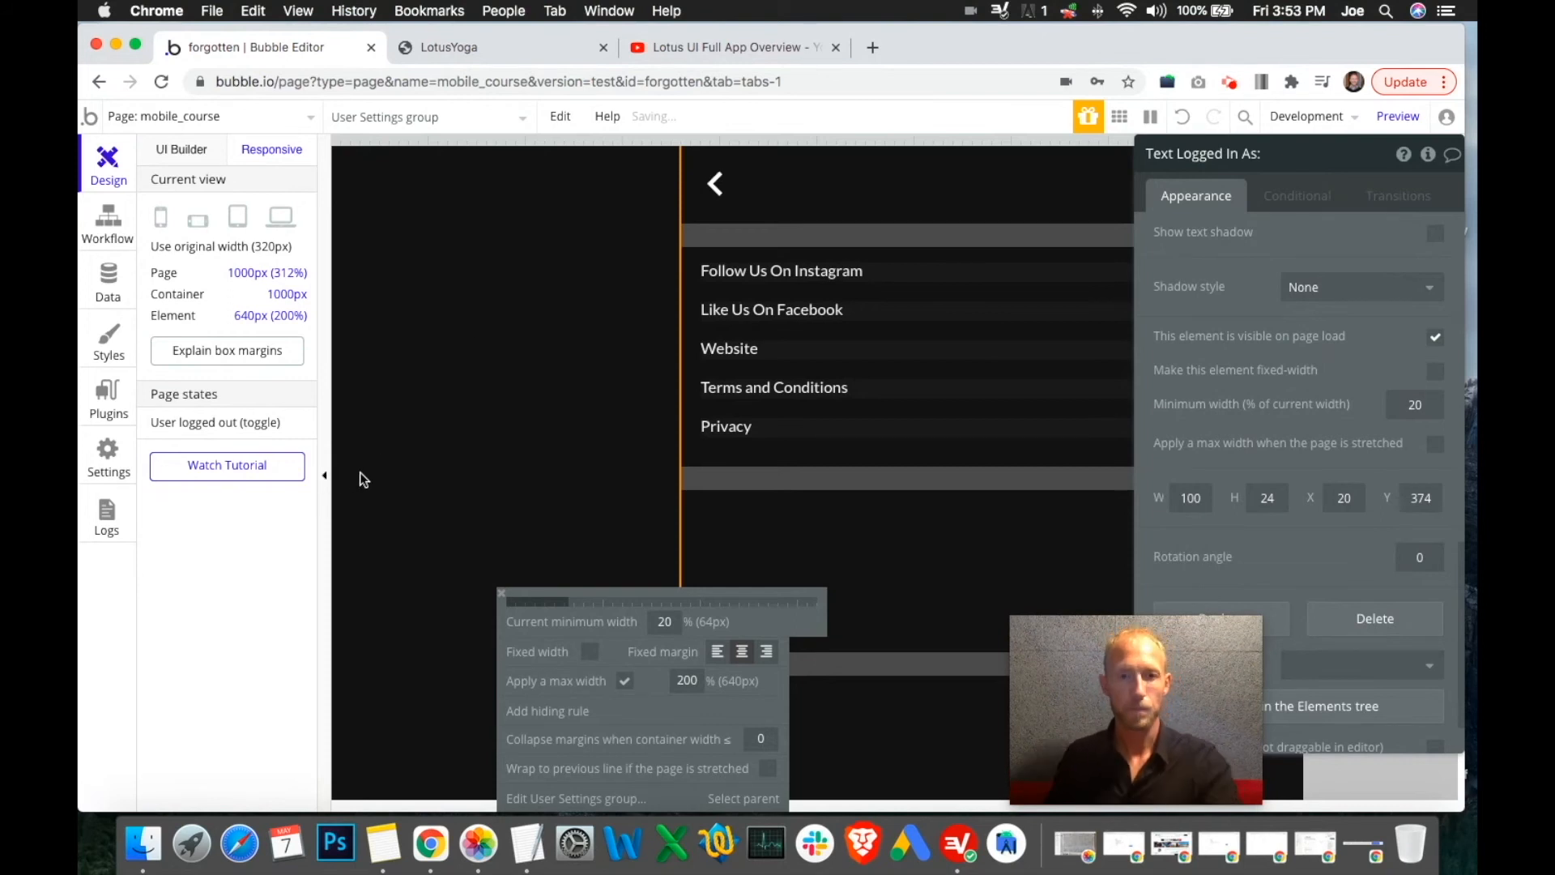
click(325, 476)
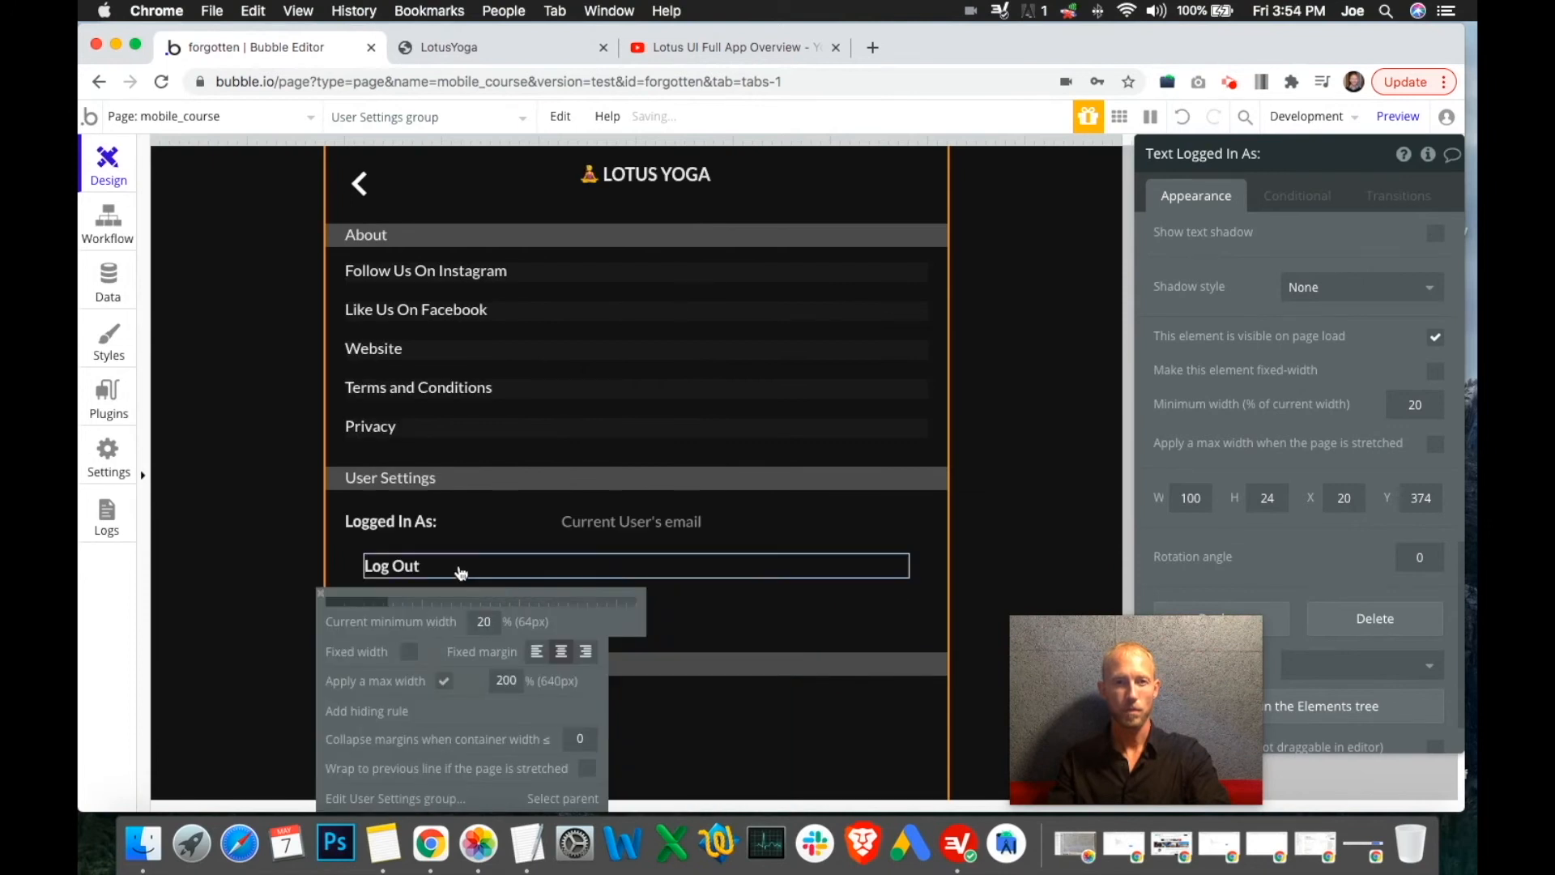
Fix the Log Out text to its left margin within the User Settings group
click(458, 567)
click(577, 598)
click(741, 621)
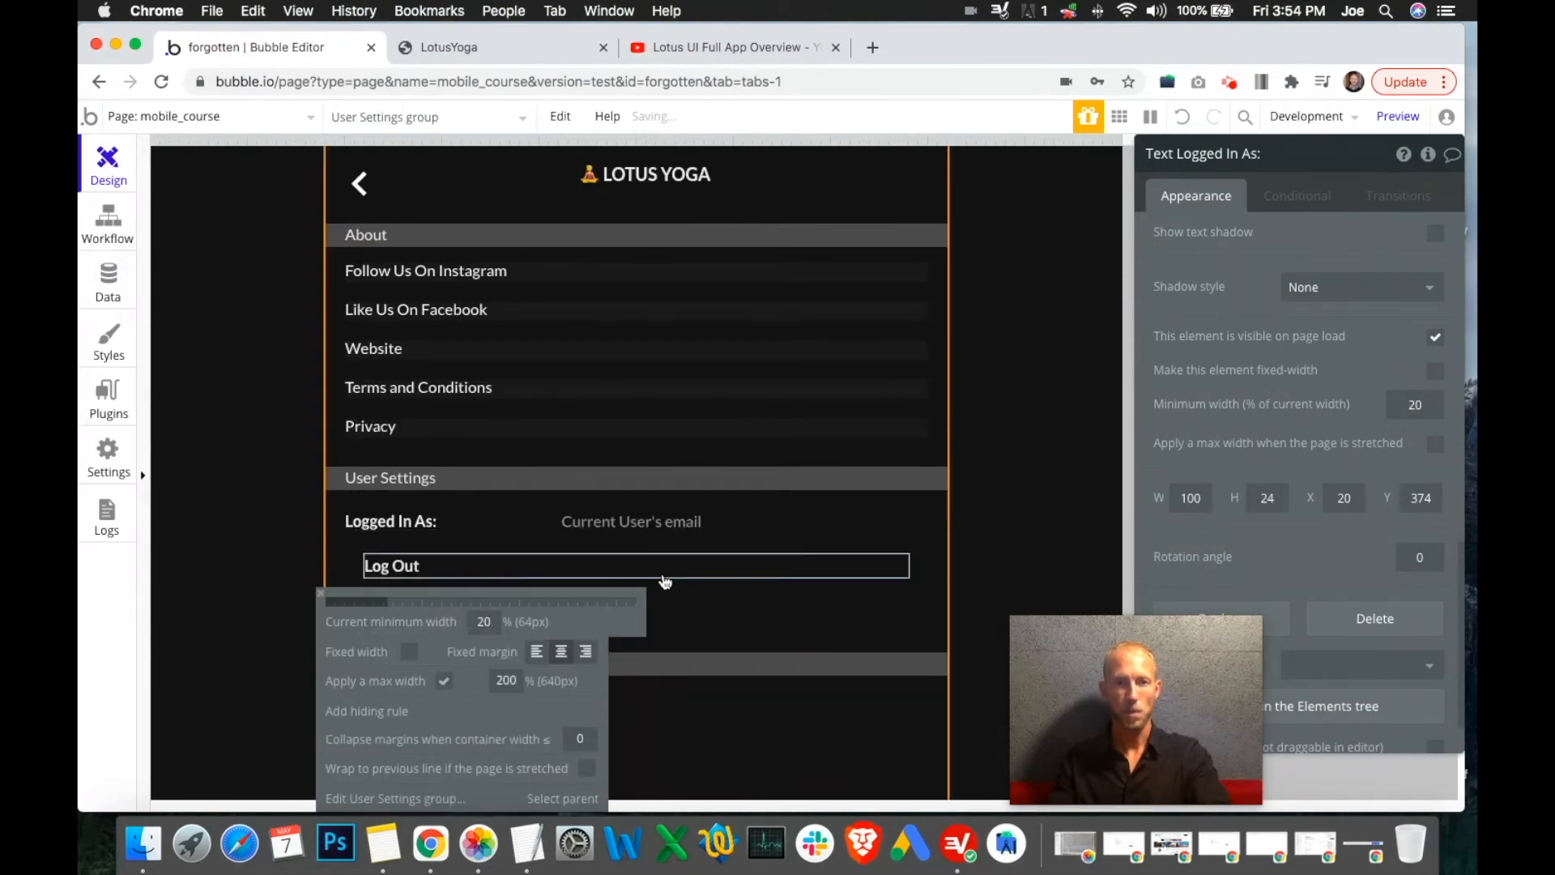
click(393, 570)
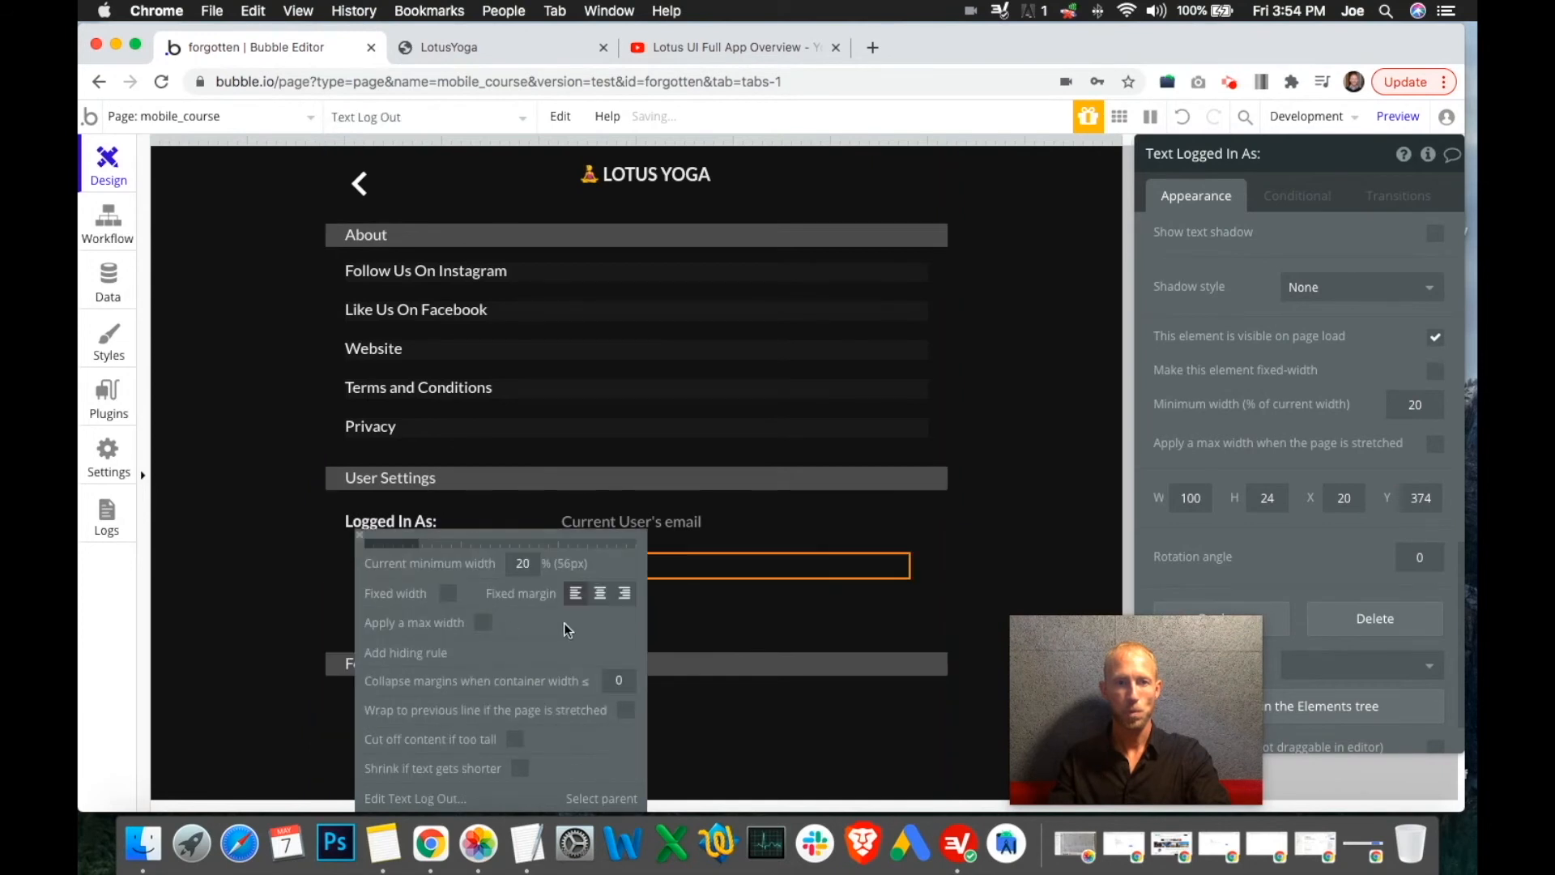
Review the responsive settings of Log Out, the Logged In As label and the email text
scroll(762, 518, down, 3)
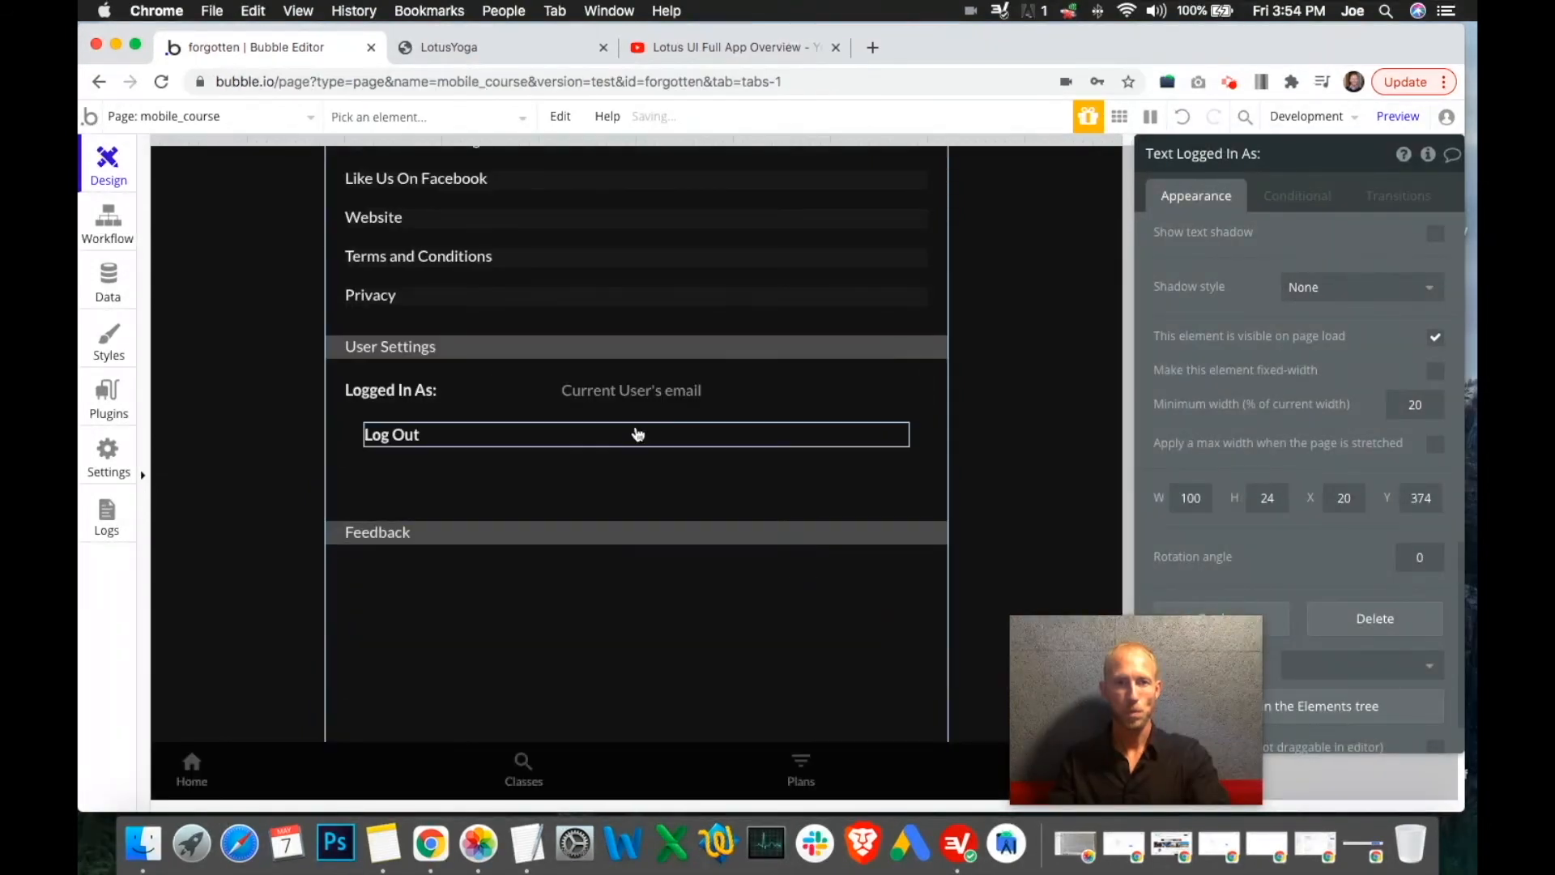
click(444, 439)
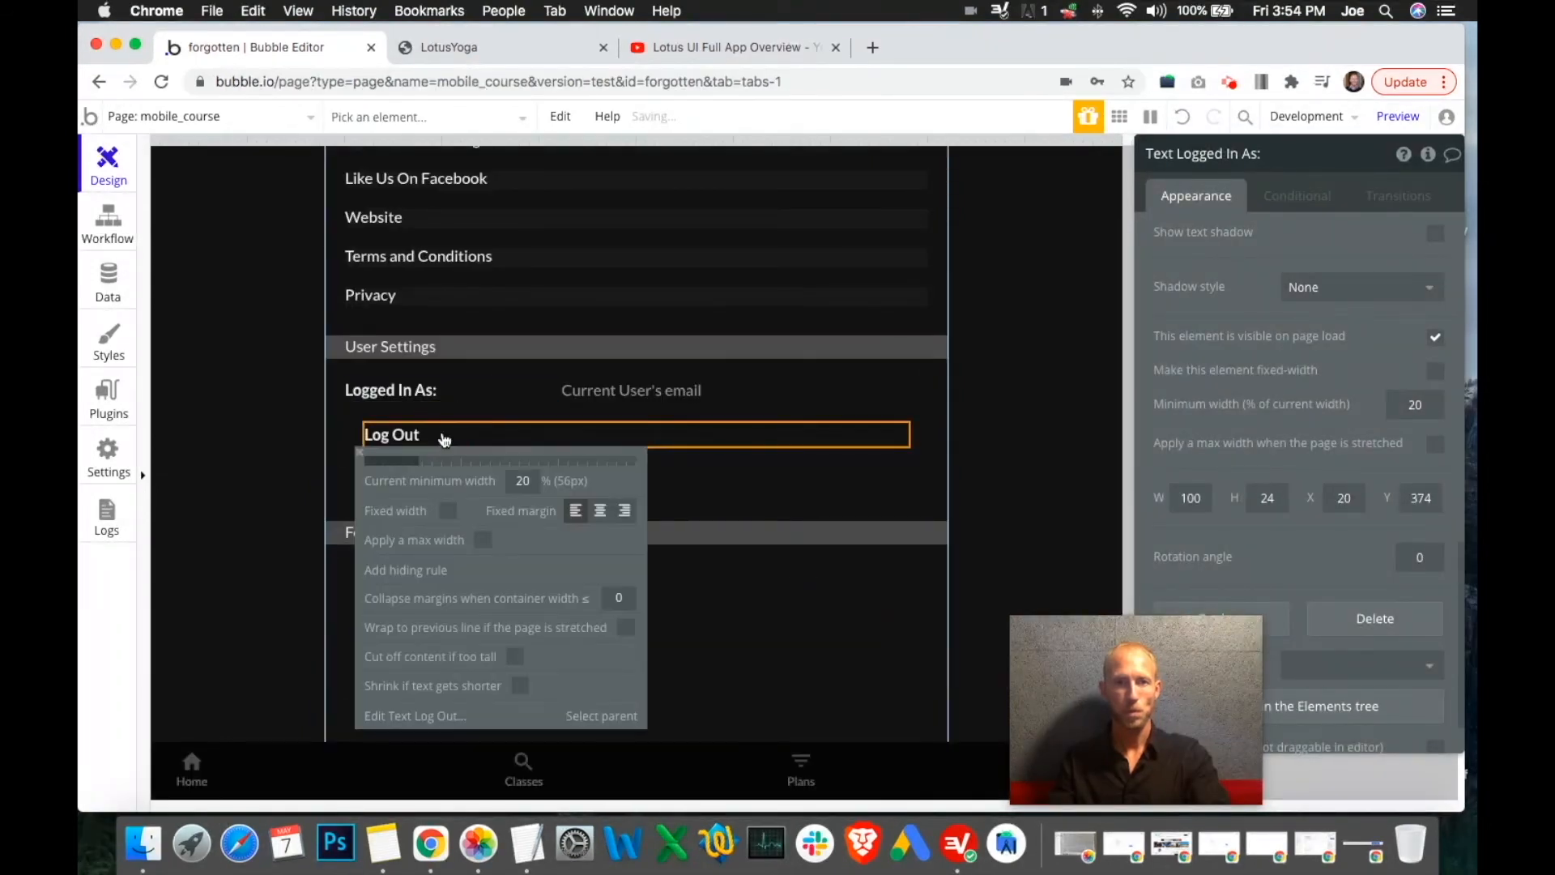
click(403, 393)
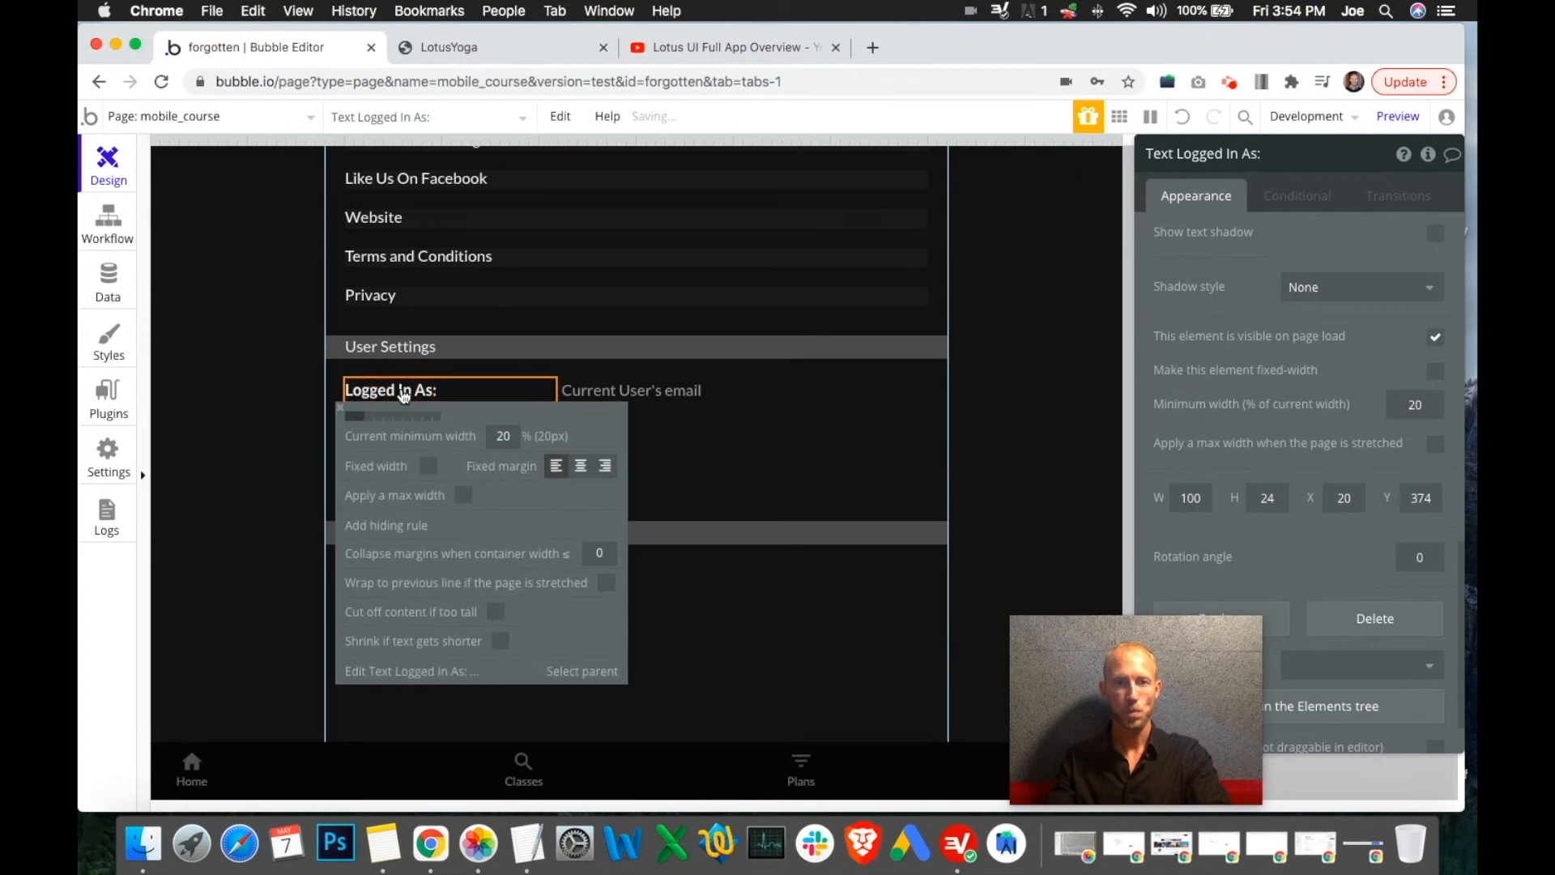
click(715, 399)
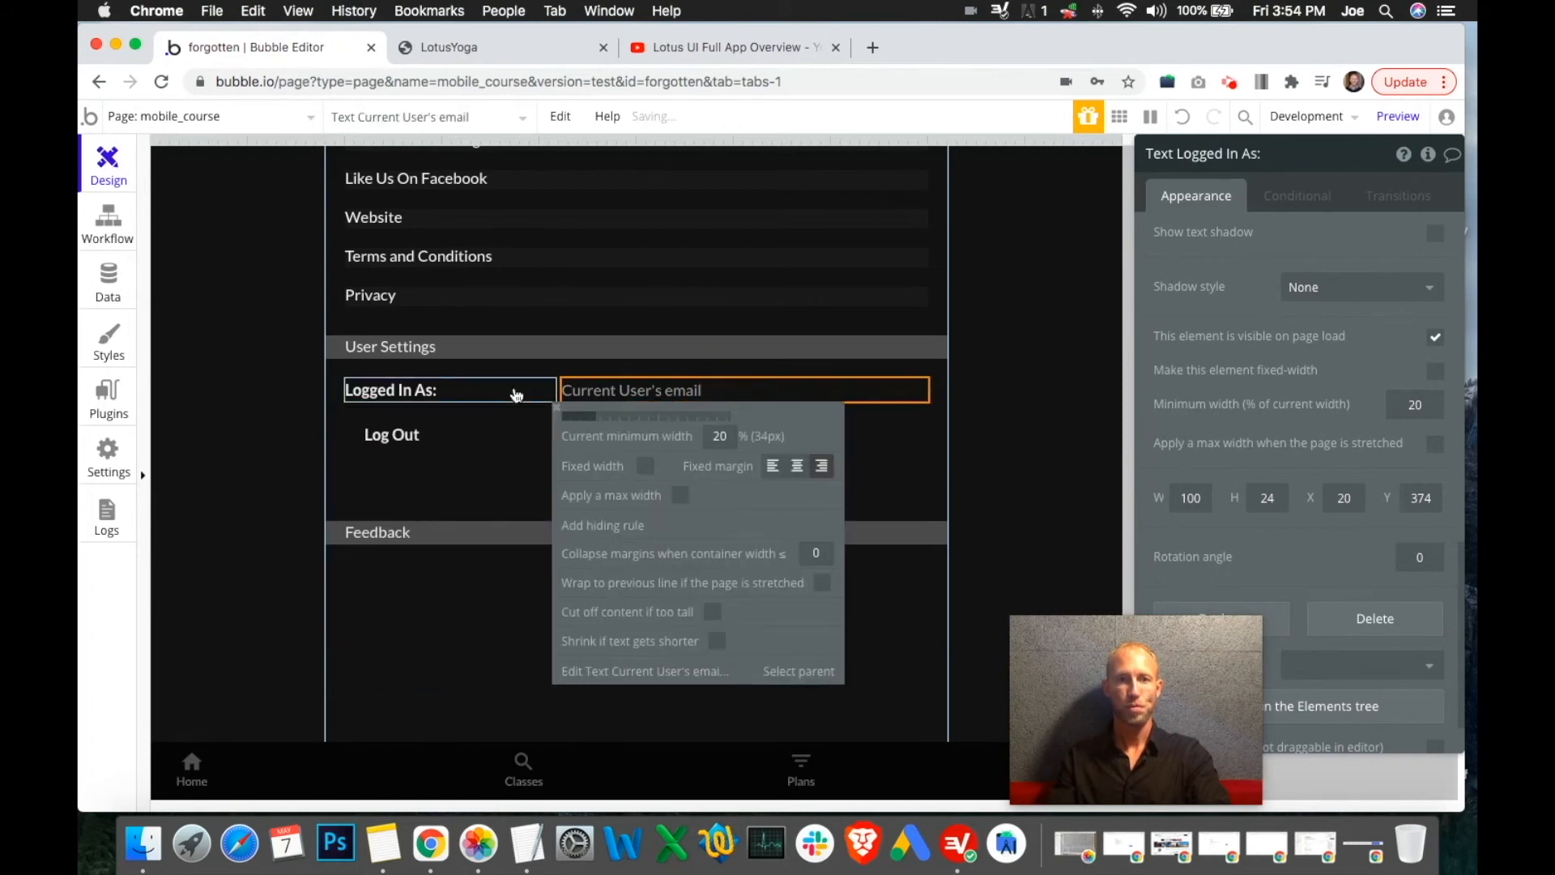
click(516, 395)
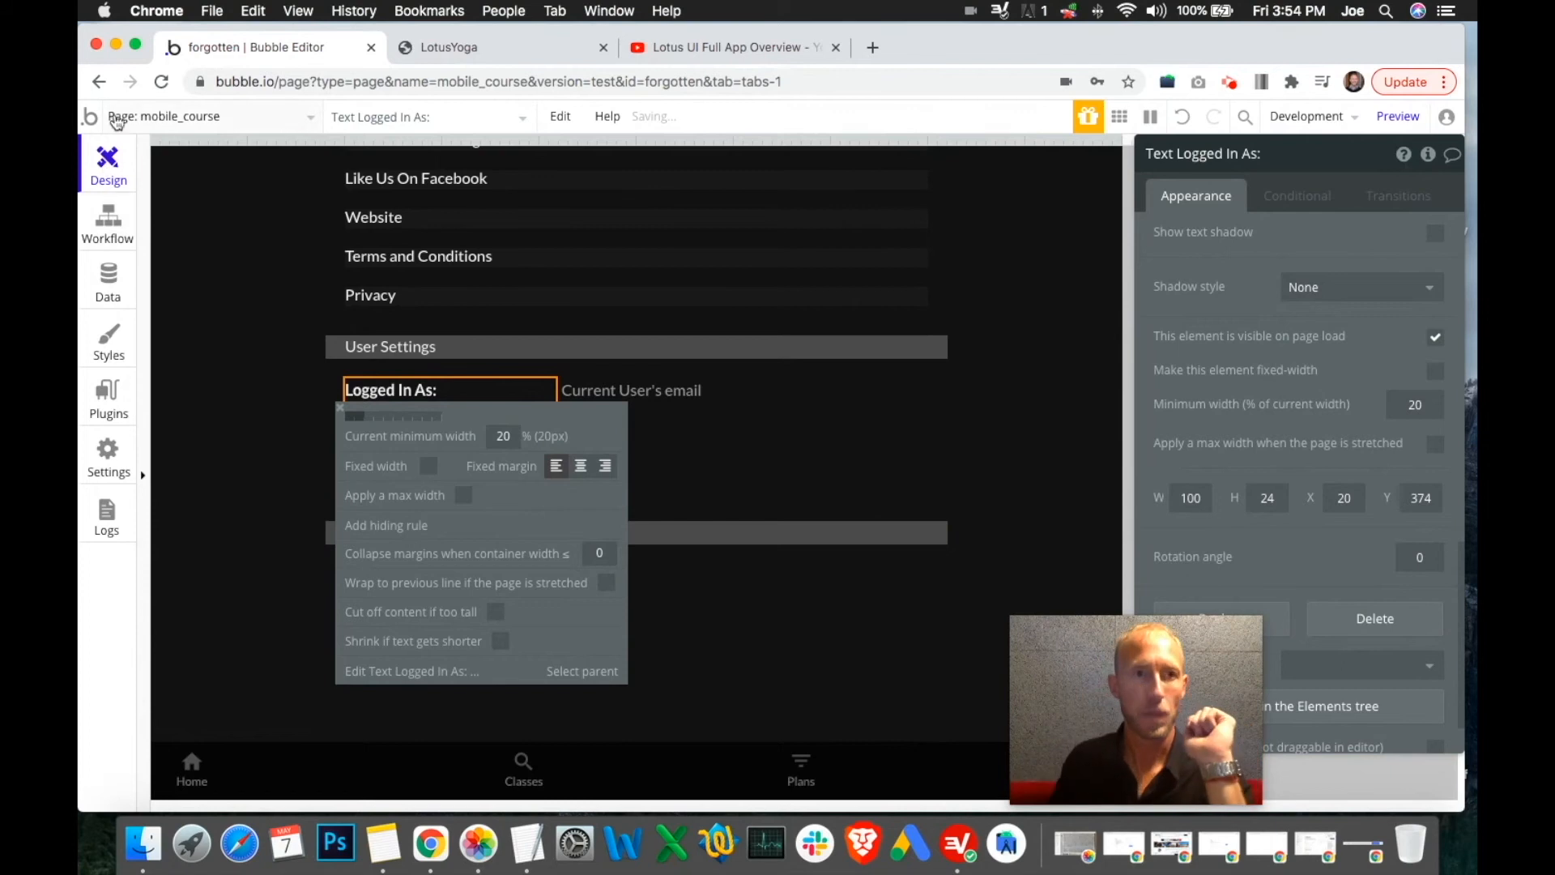
click(145, 243)
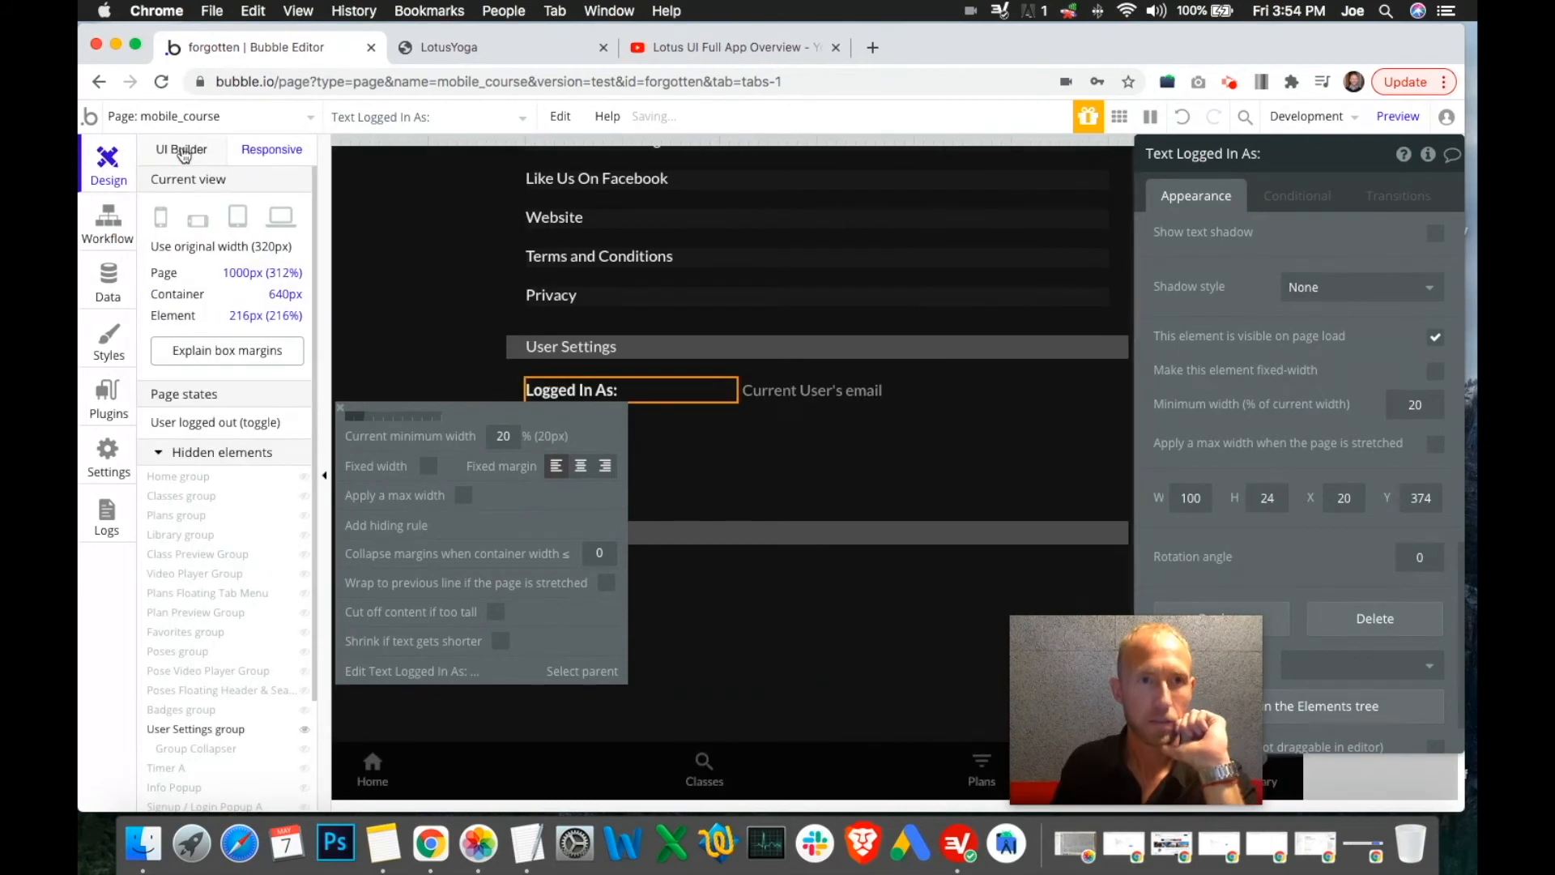
Back in the normal editor view, adjust the Log Out text's properties
click(182, 151)
click(1440, 357)
click(639, 555)
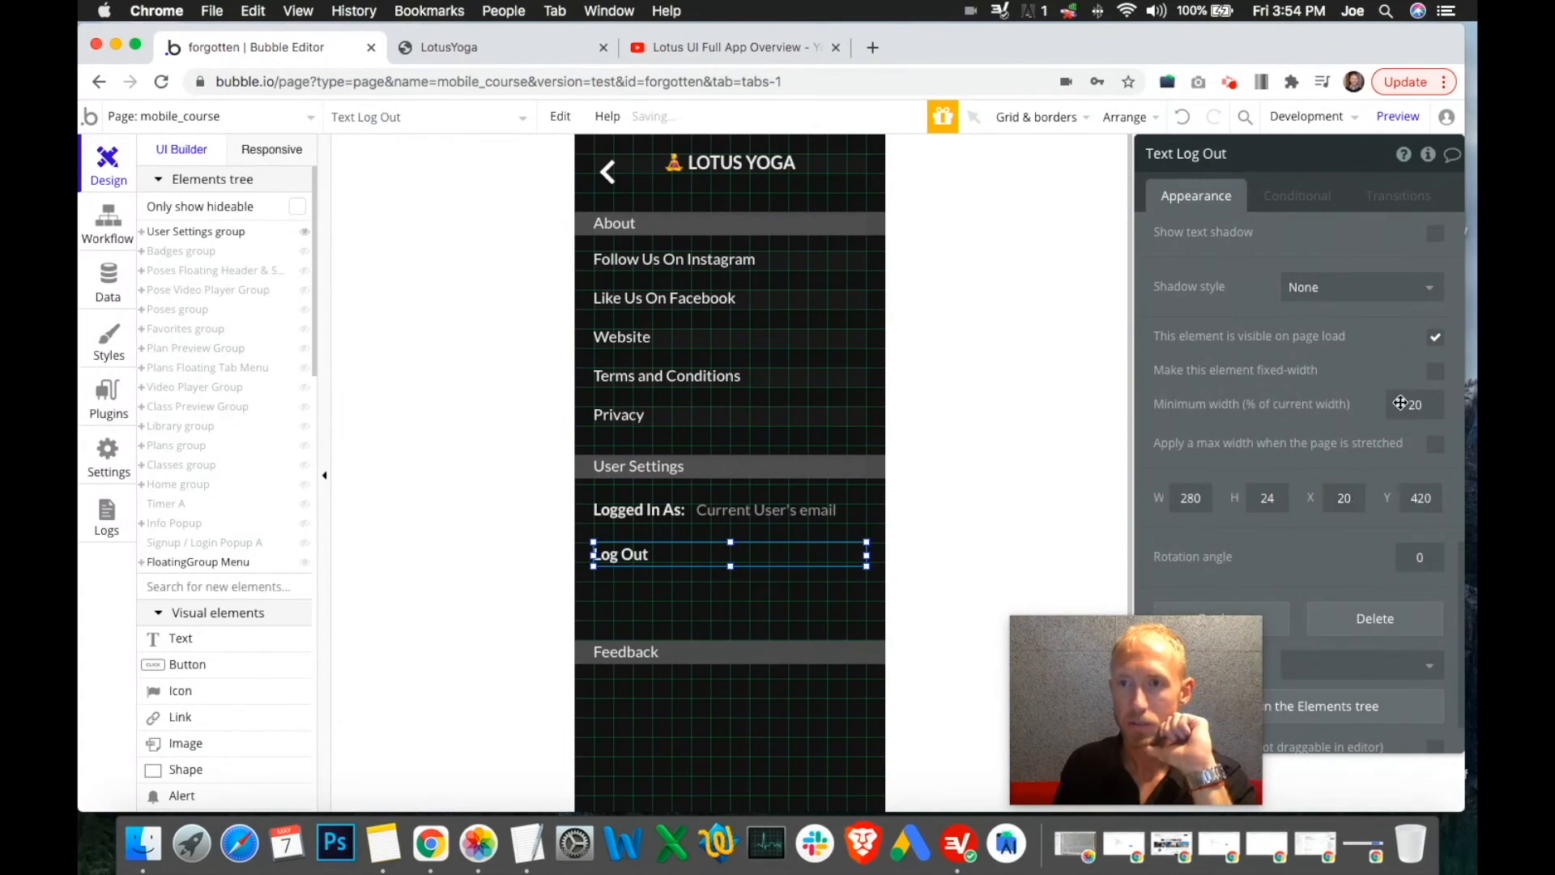
scroll(1369, 470, down, 2)
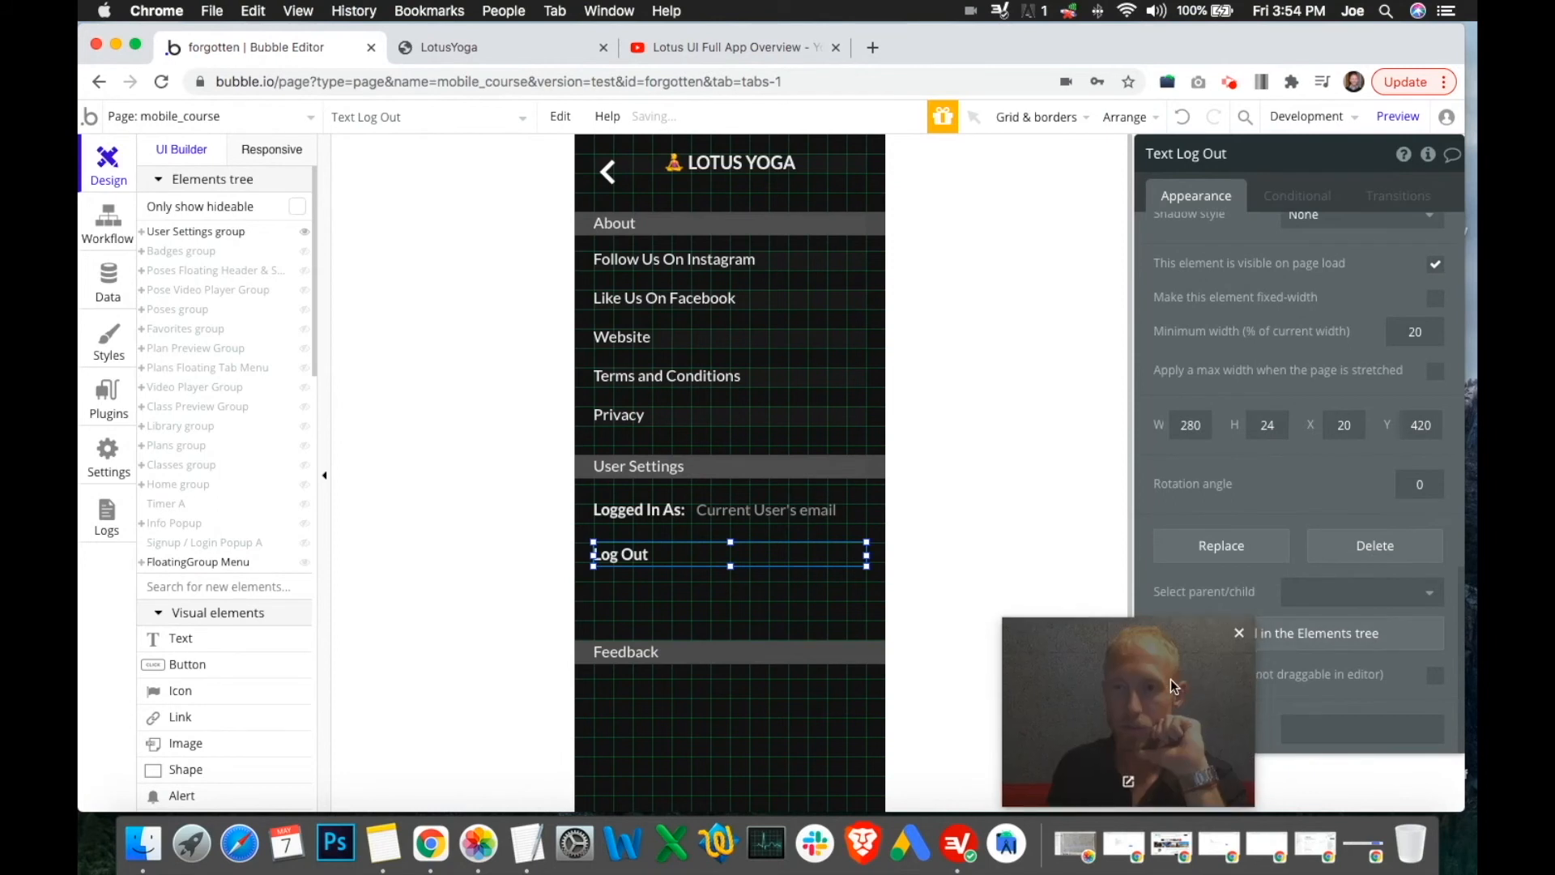
drag(1174, 688, 1054, 694)
Recheck the User Settings group and Log Out responsive settings, then view the live LotusYoga preview
click(276, 150)
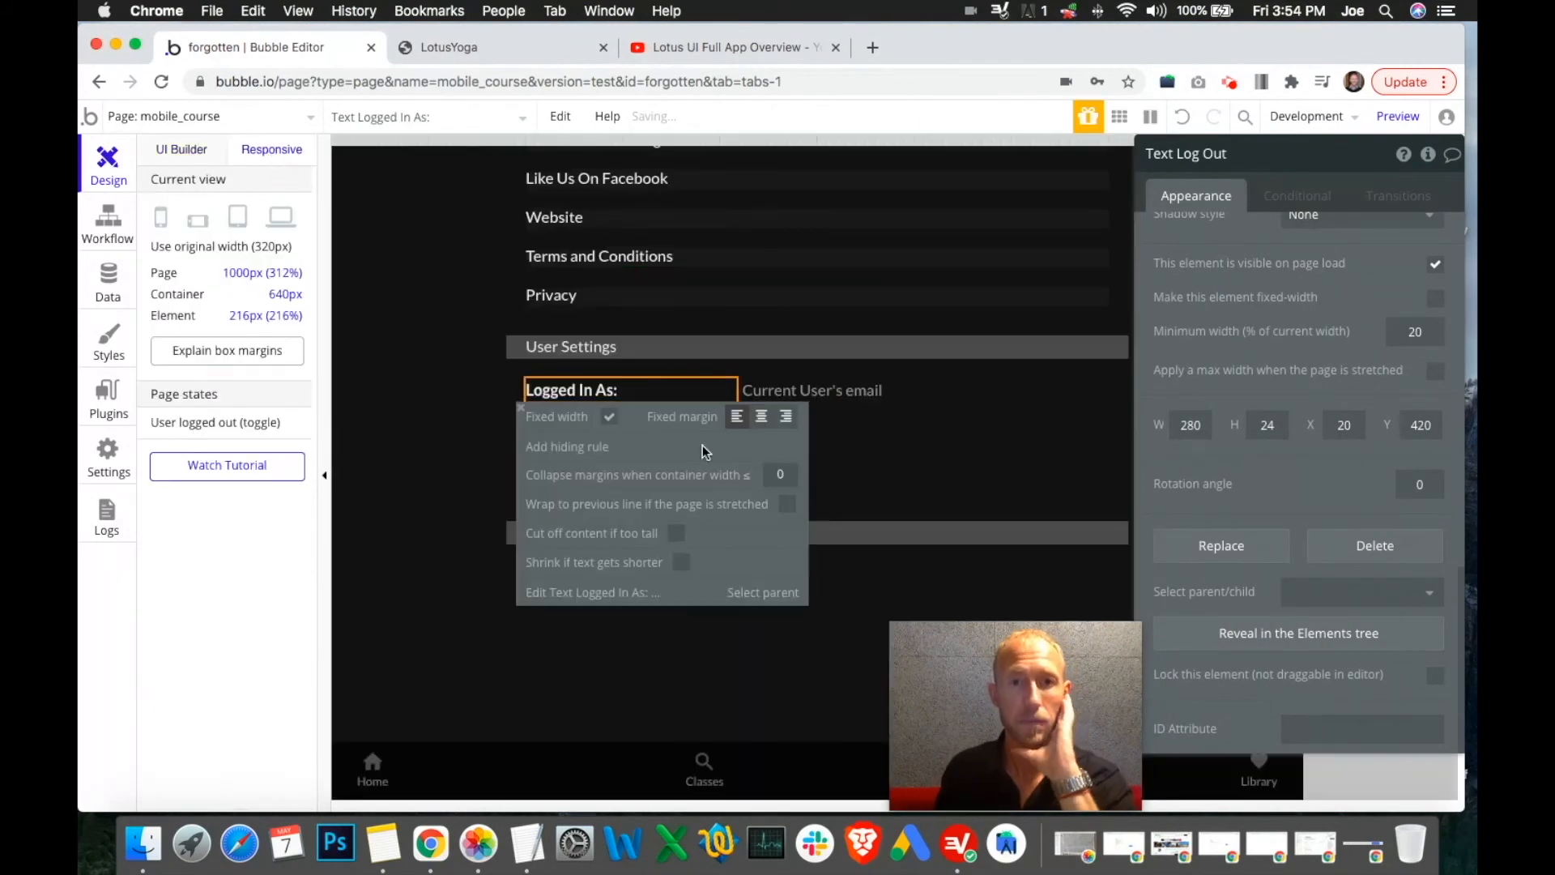
click(882, 460)
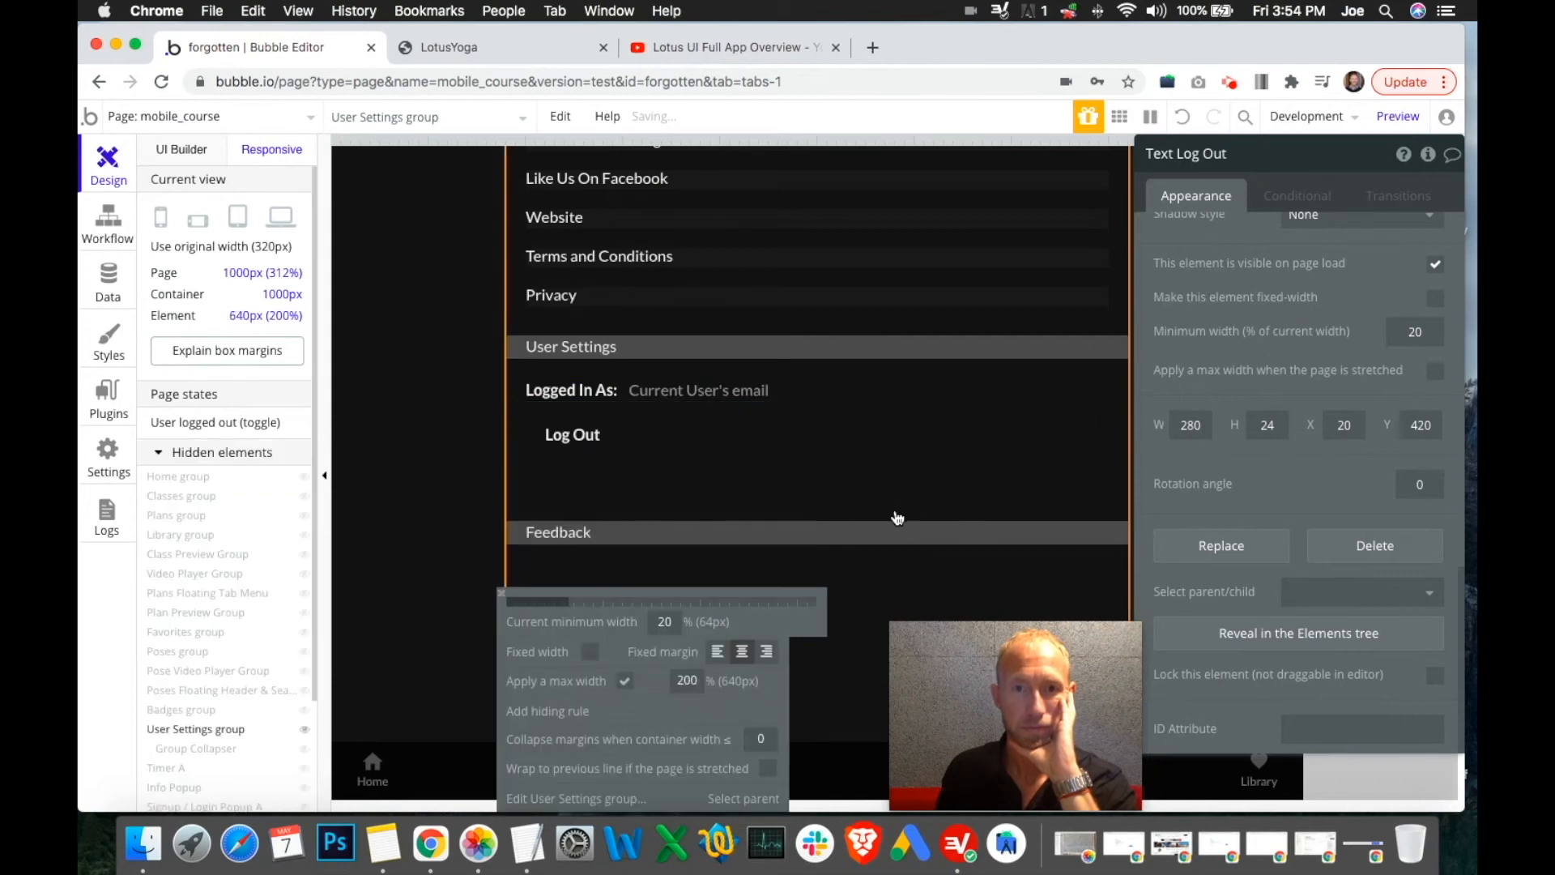
click(622, 438)
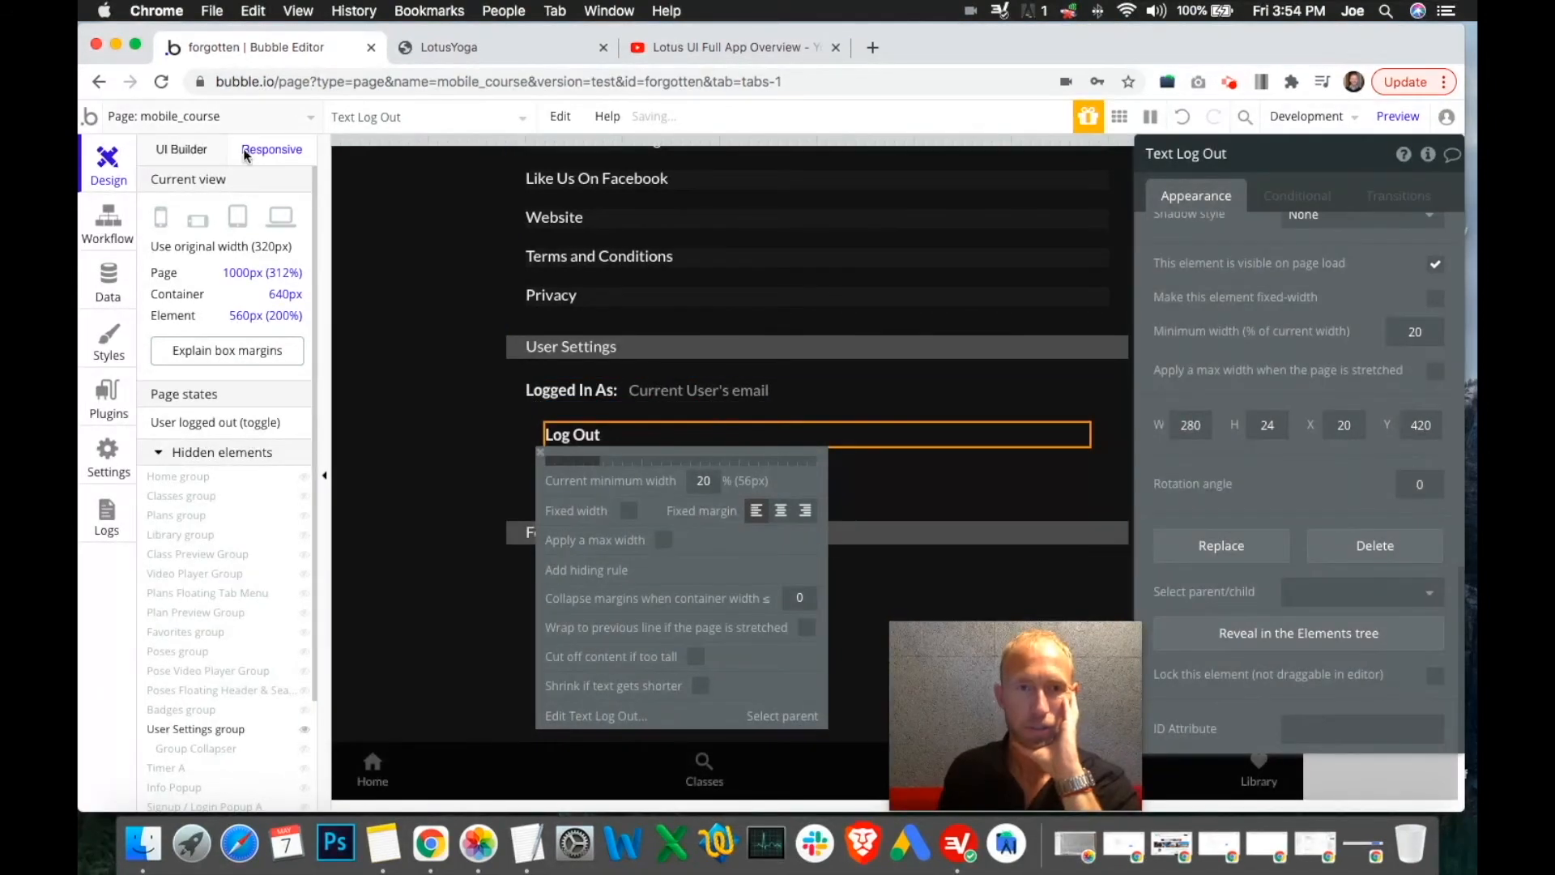
click(497, 120)
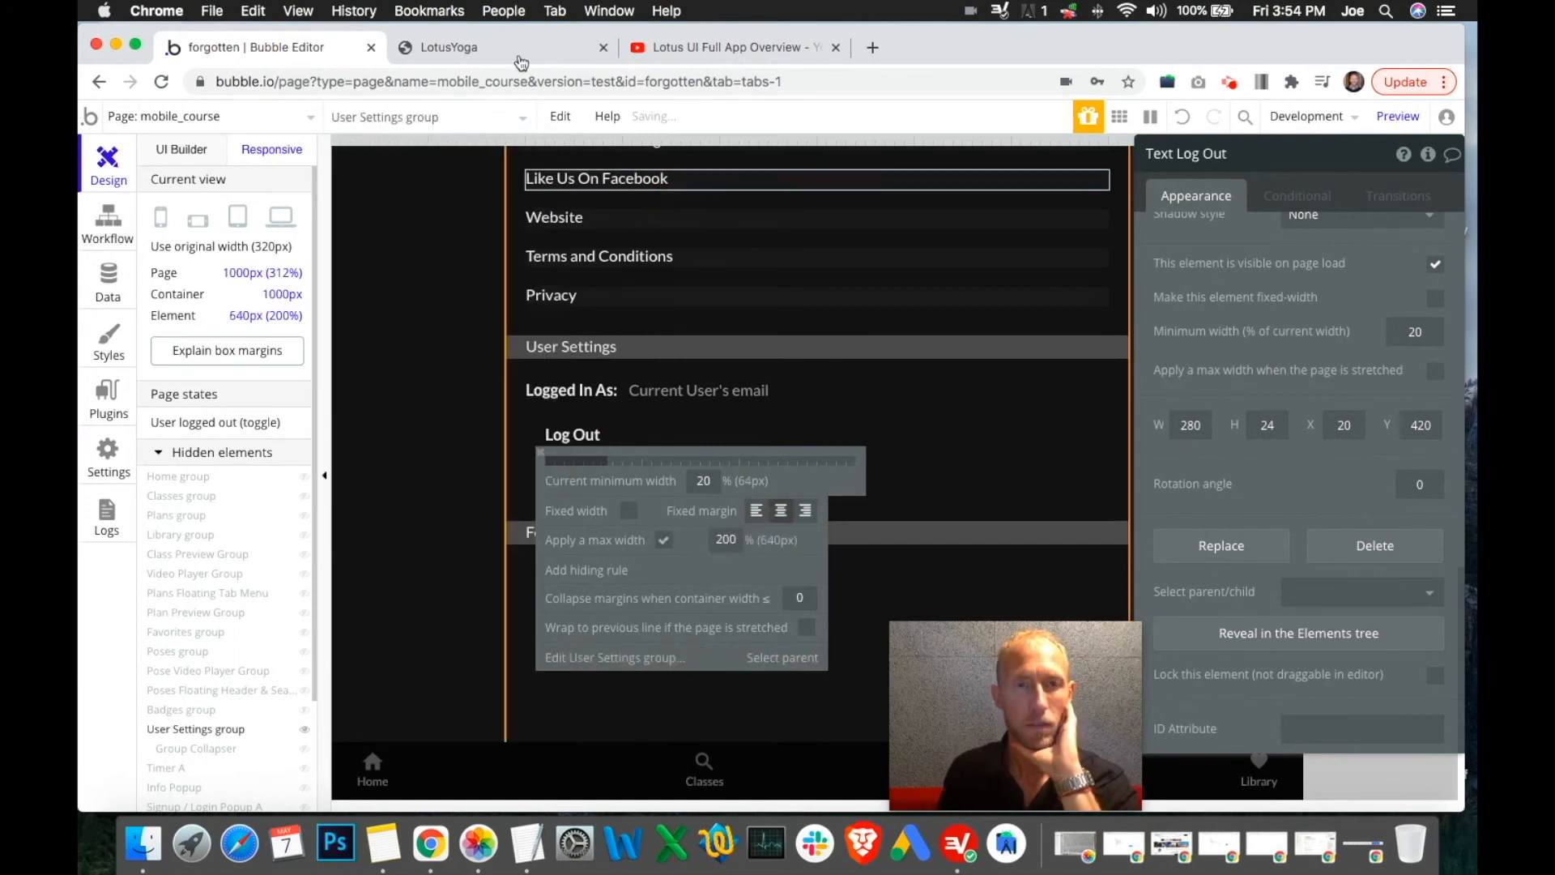
click(497, 47)
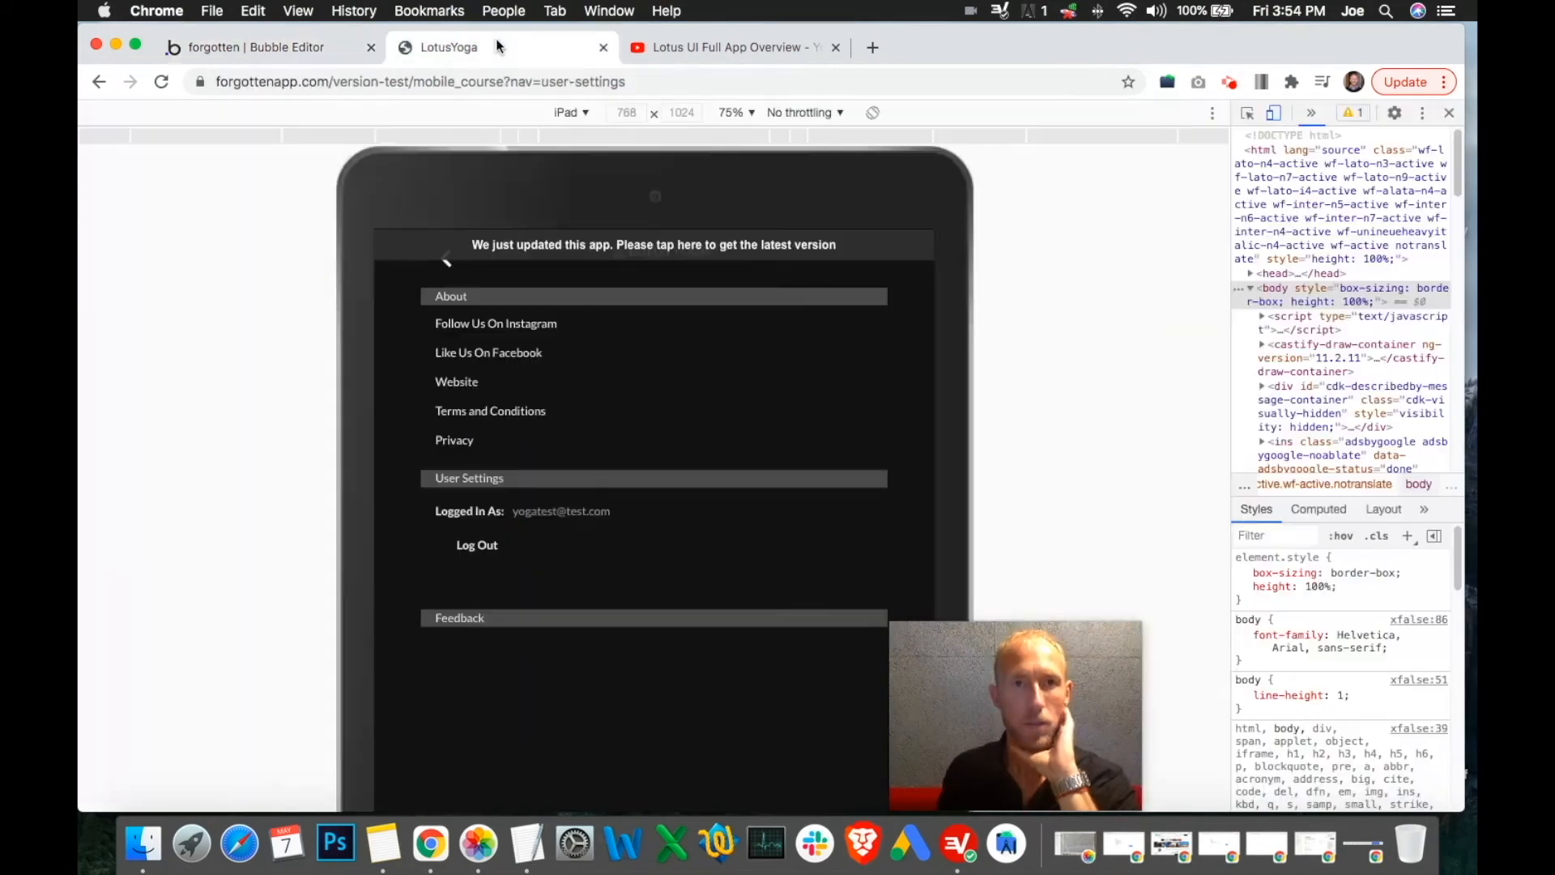
Preview the settings page as iPhone 6/7/8, then return to Bubble's UI Builder view
click(571, 112)
click(631, 279)
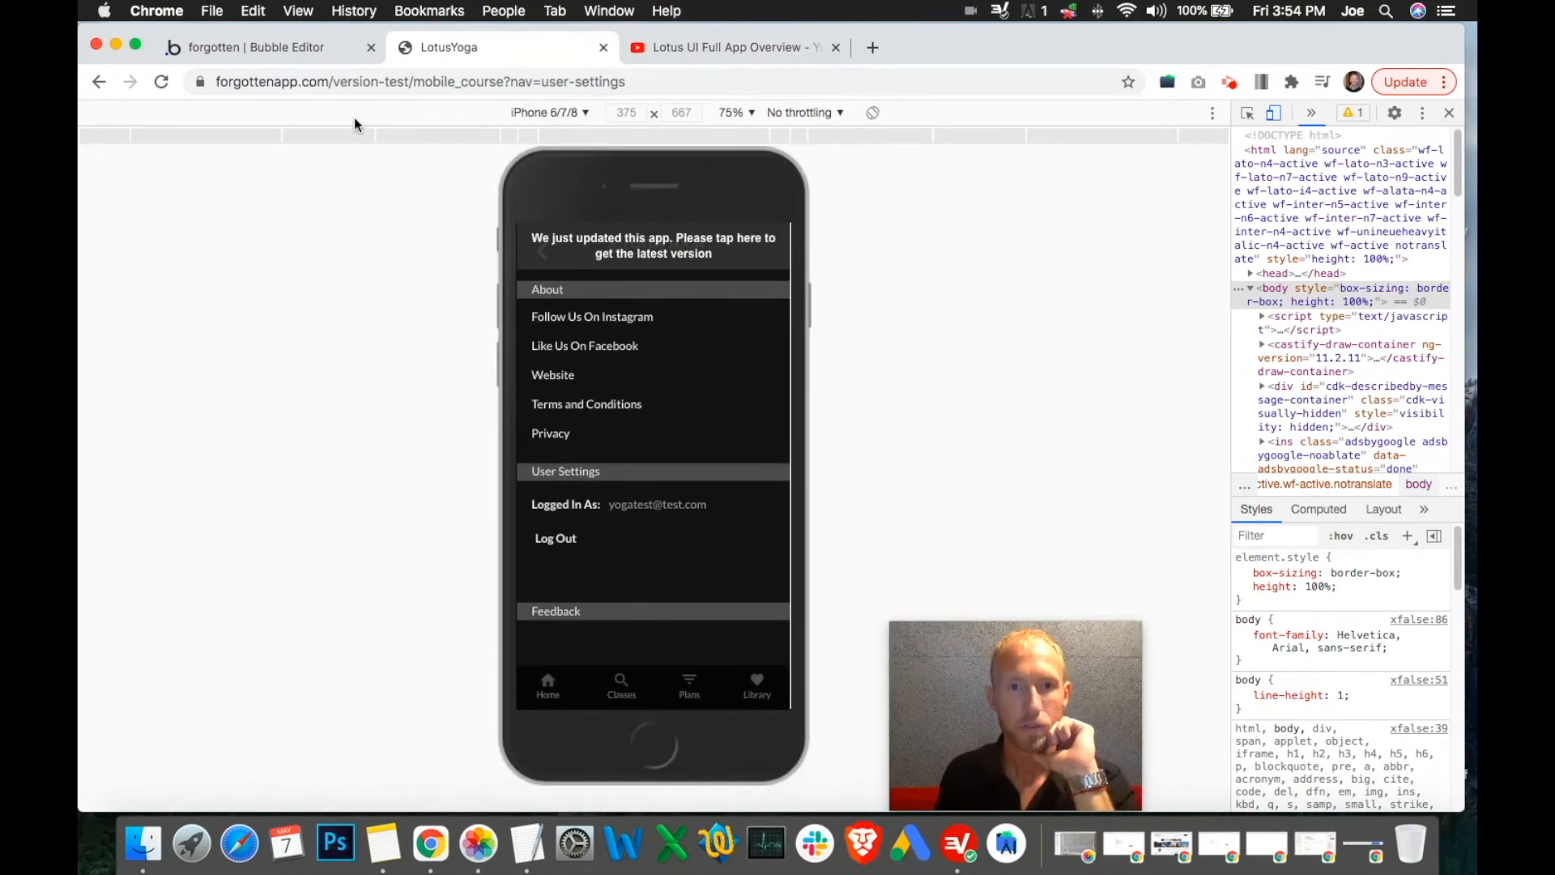
click(290, 44)
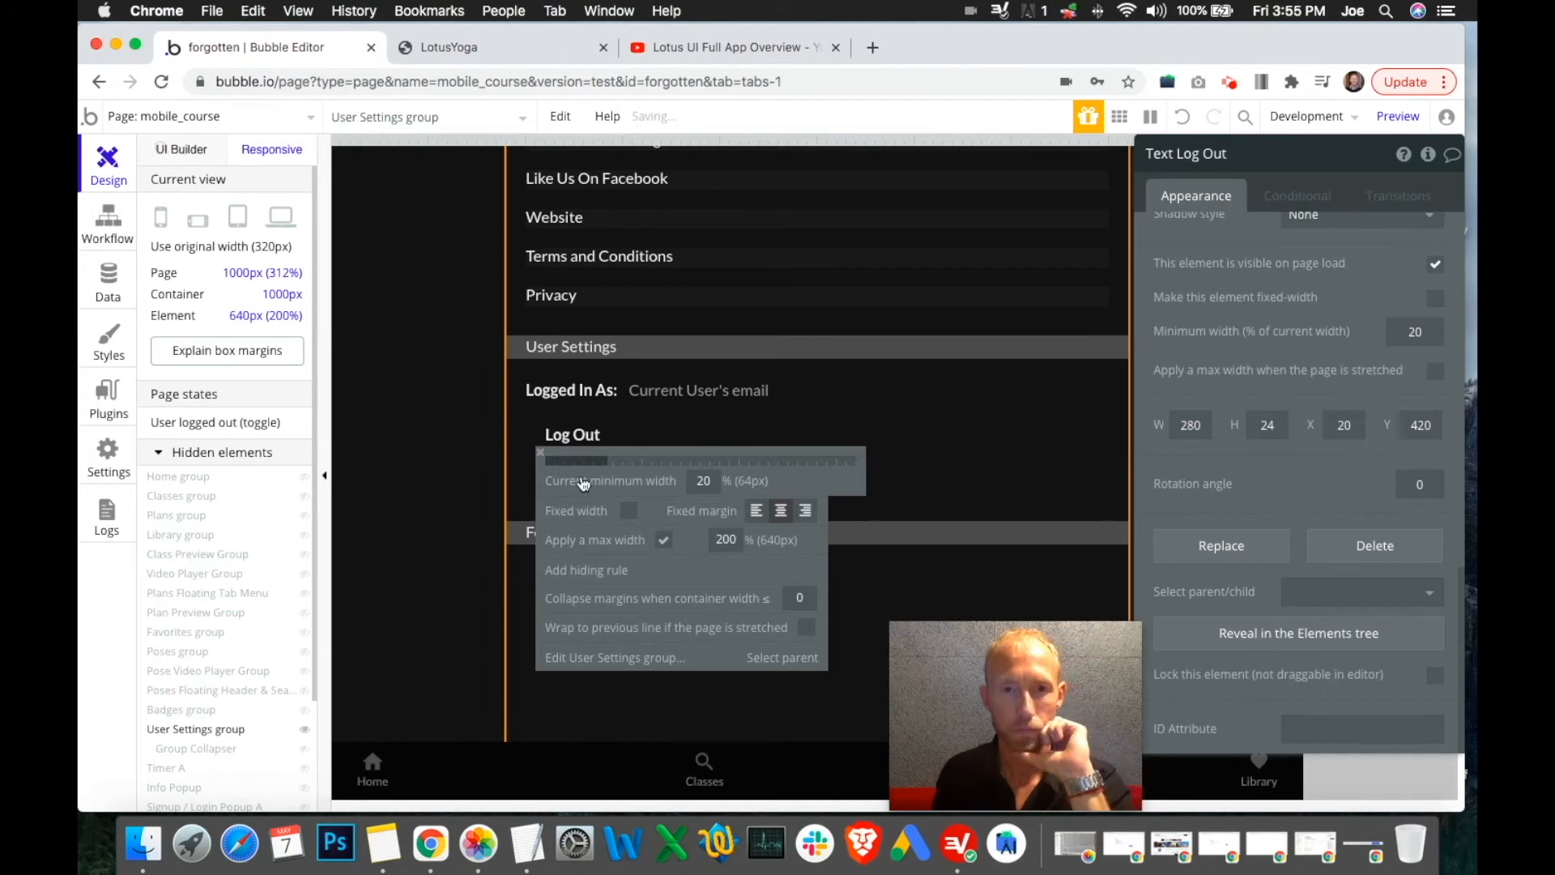
click(182, 149)
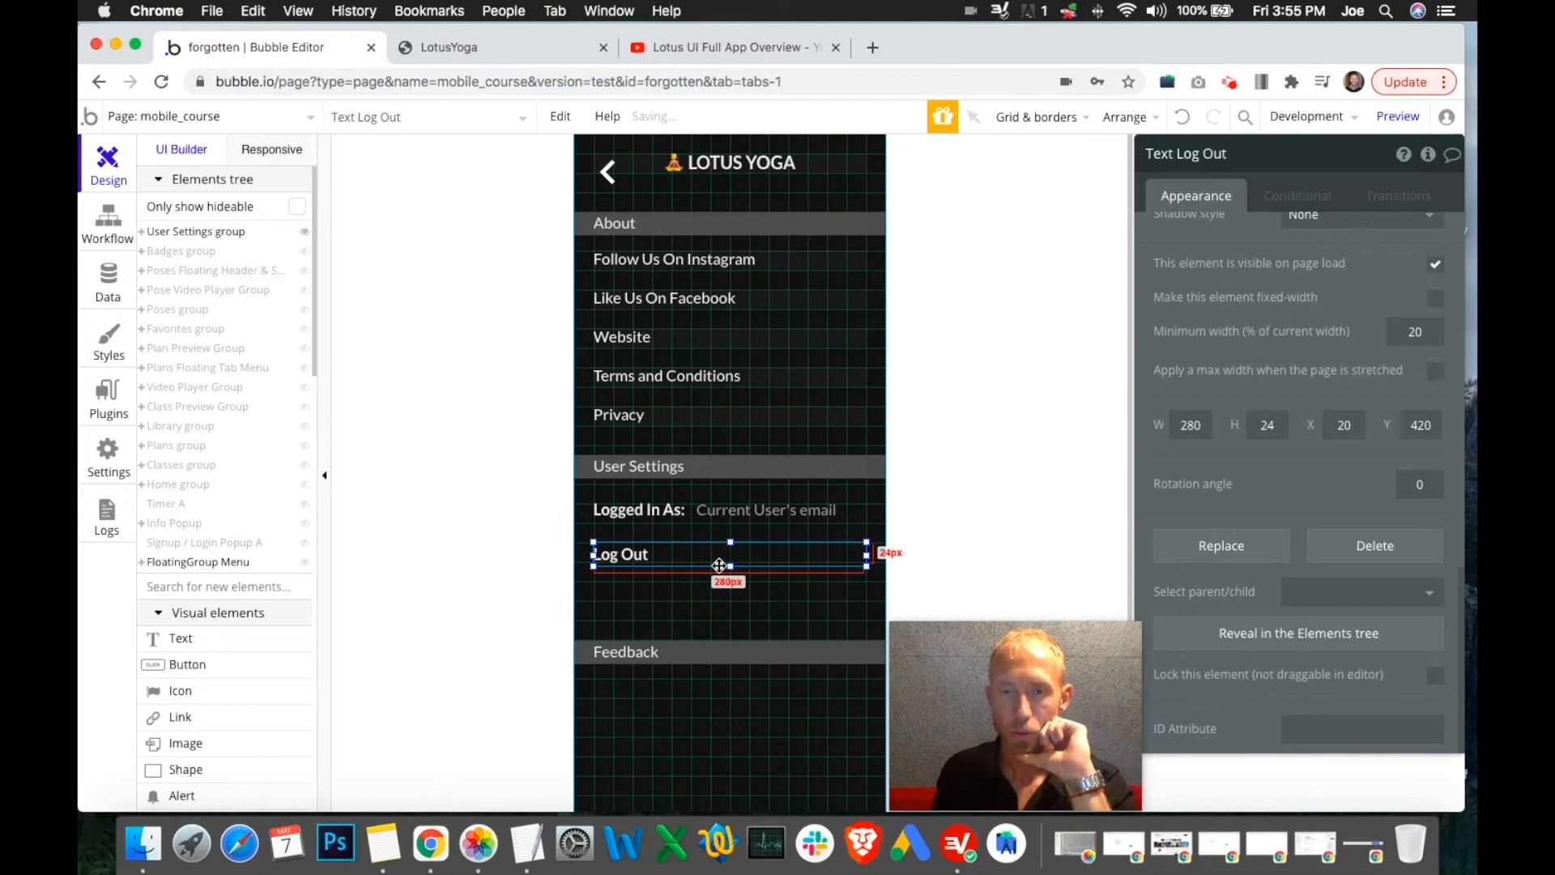
Send Log Out to the back and group the Logged In As label with the email text
right_click(707, 558)
click(802, 679)
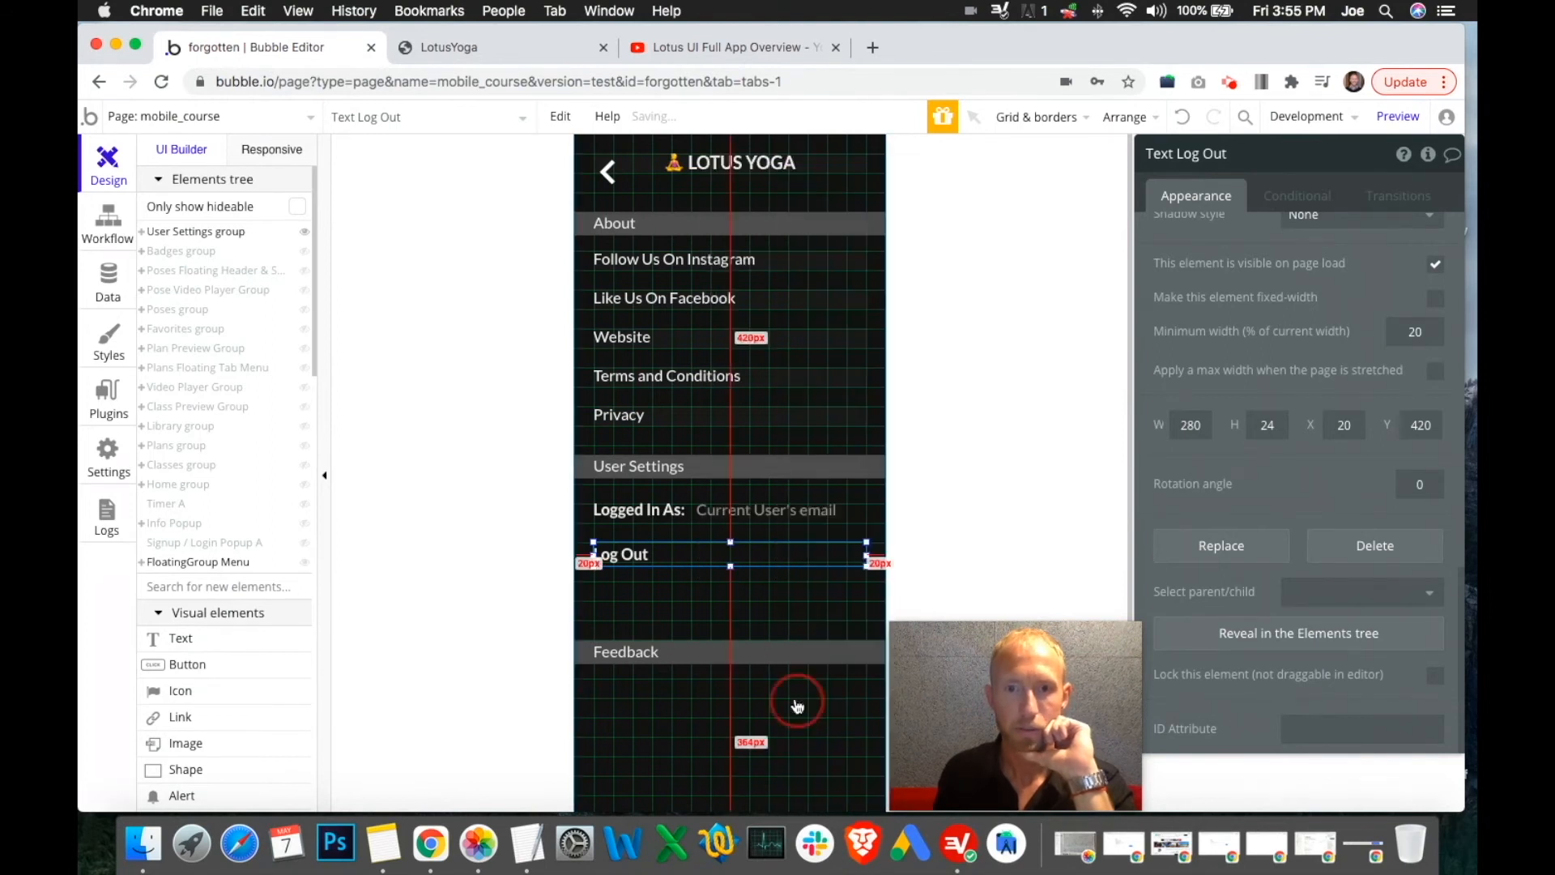
click(661, 512)
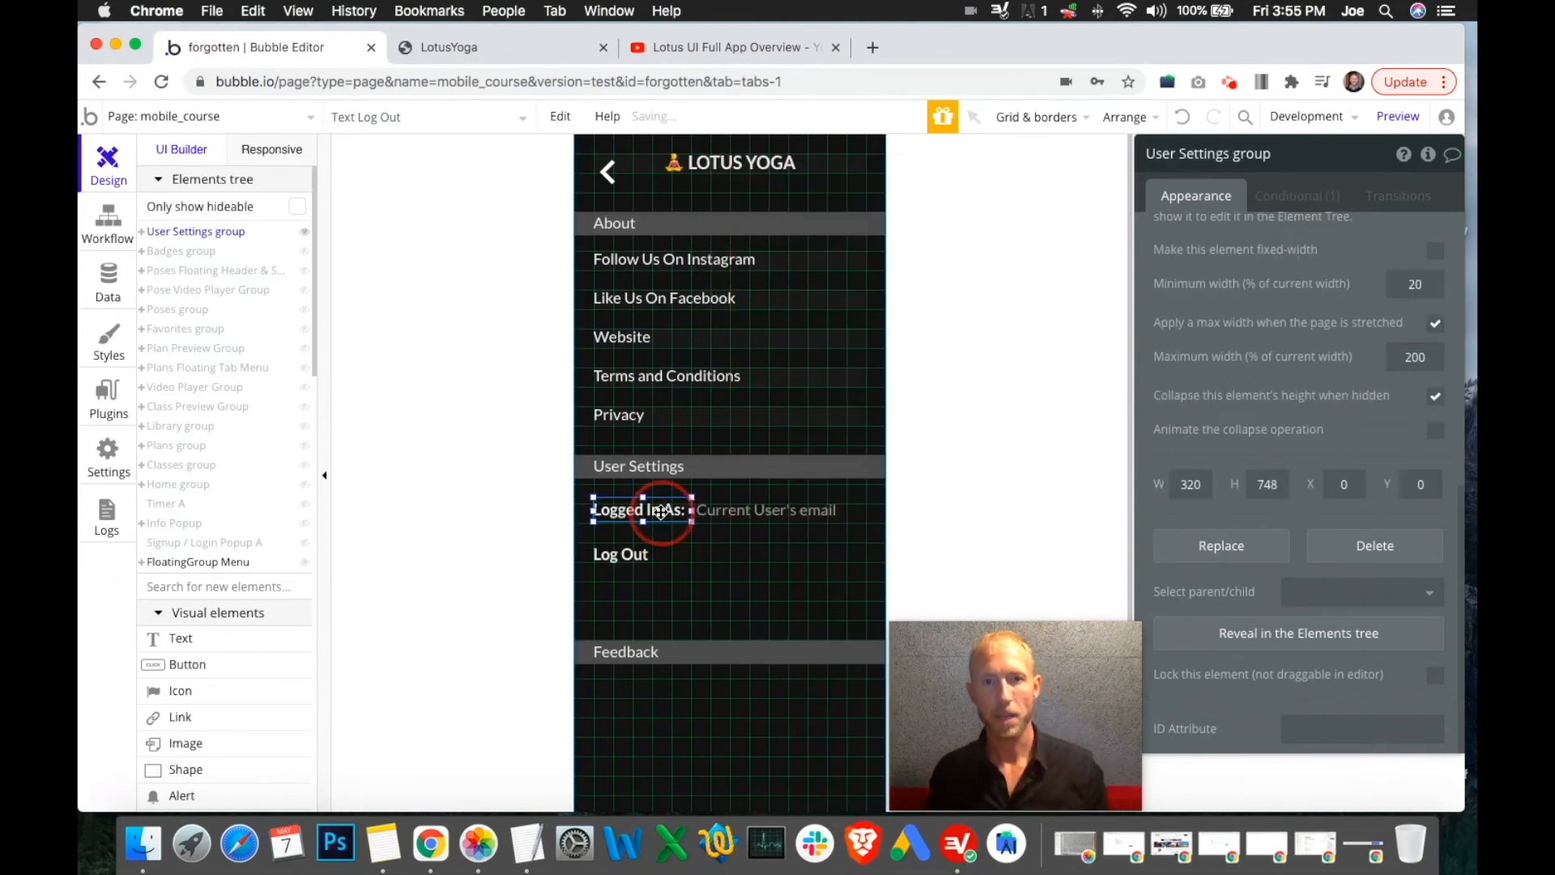
shift+click(773, 510)
key(super+f)
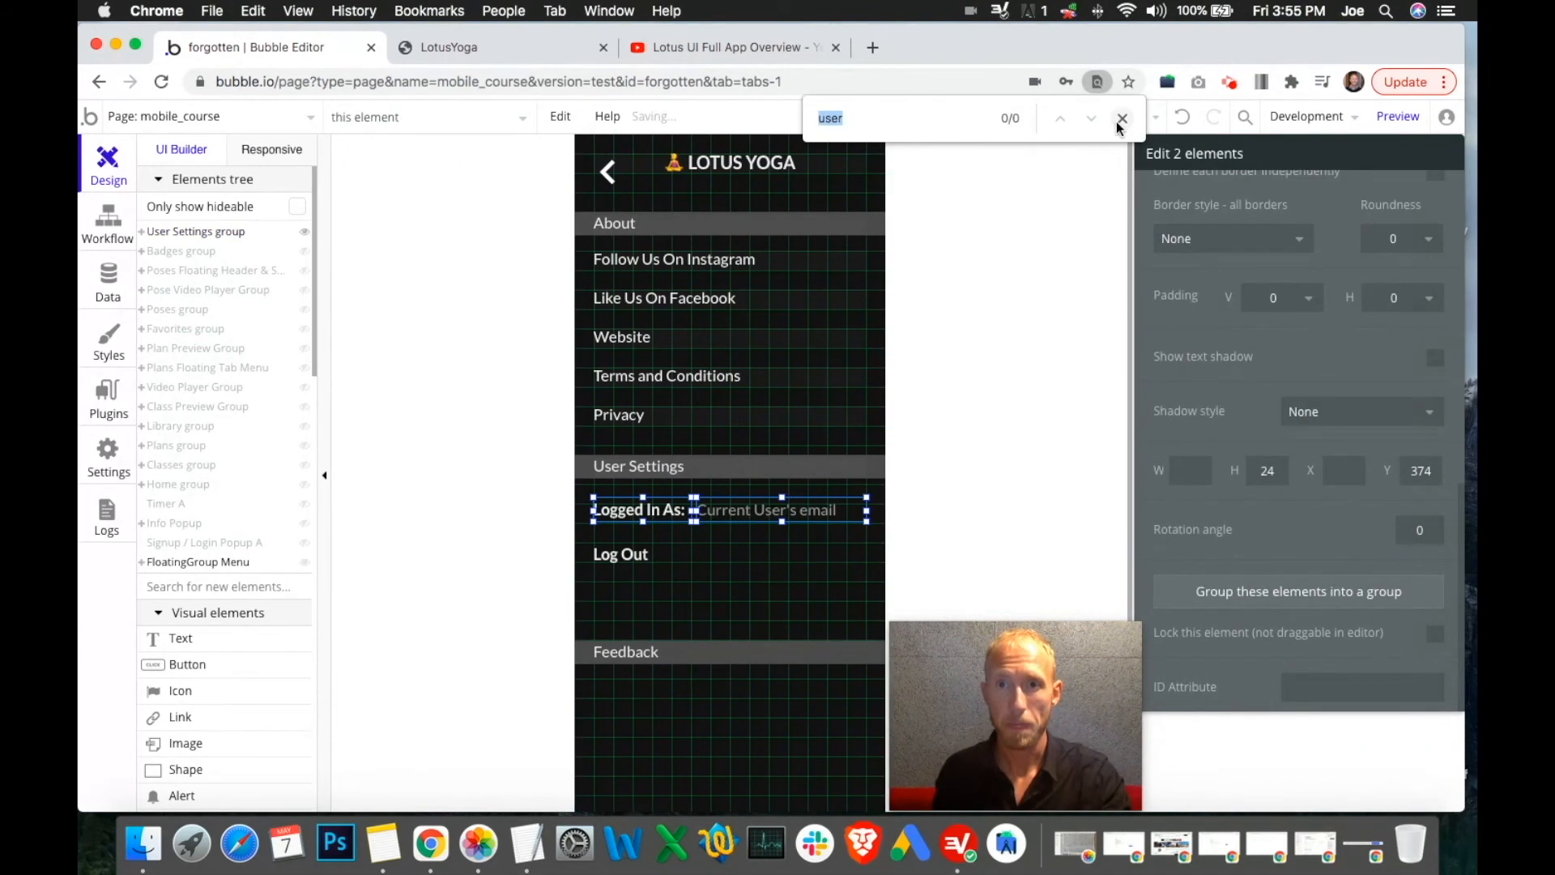
right_click(739, 512)
click(827, 215)
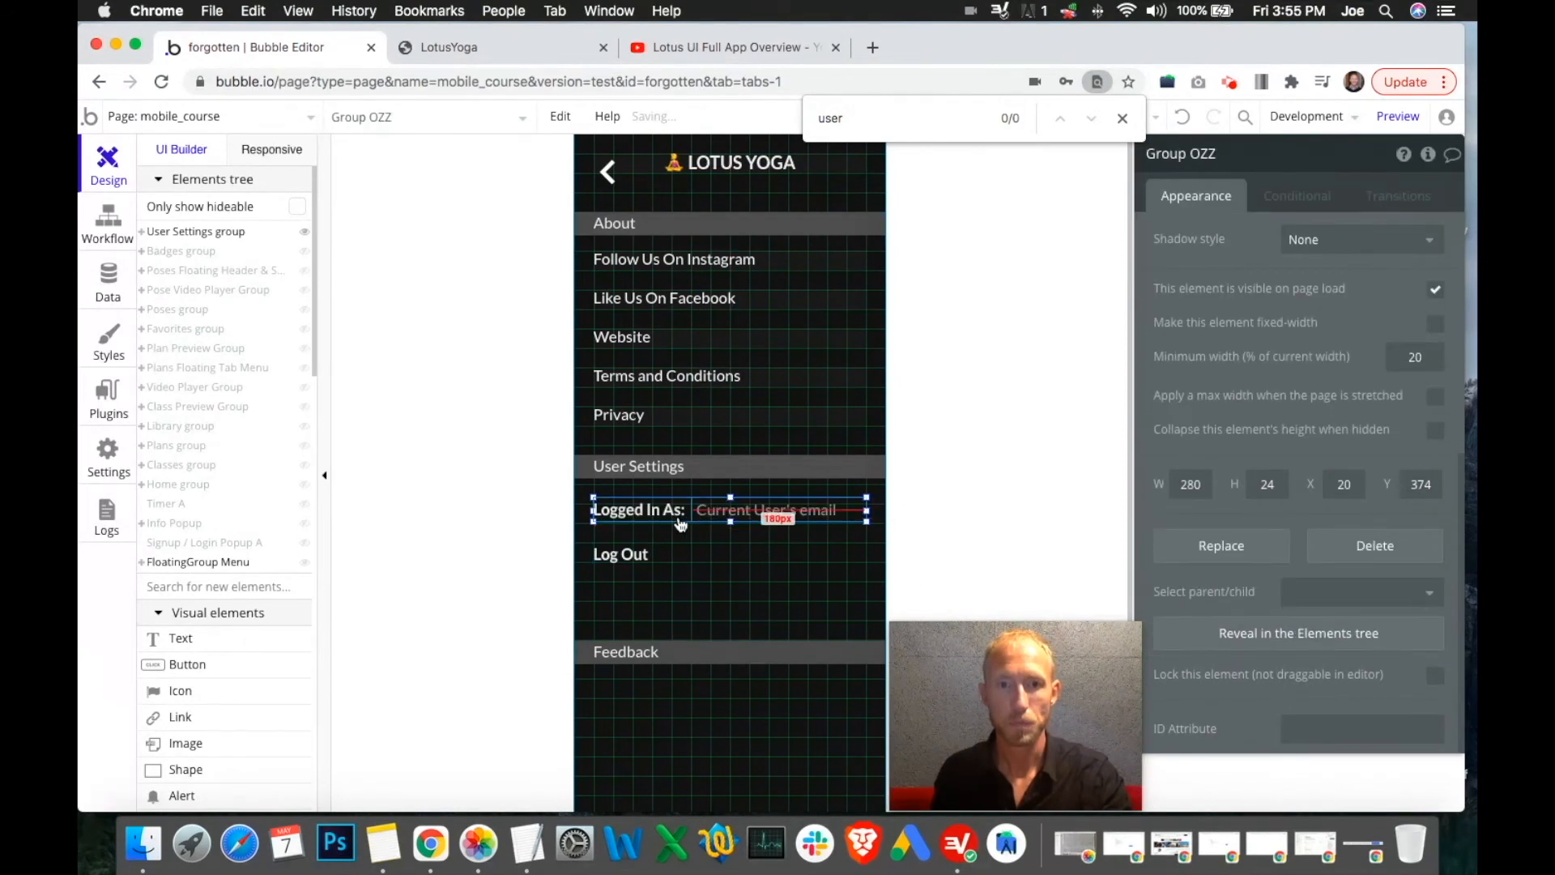
Inspect the Logged In As label and the email text inside the new group
click(681, 519)
scroll(1368, 588, down, 1)
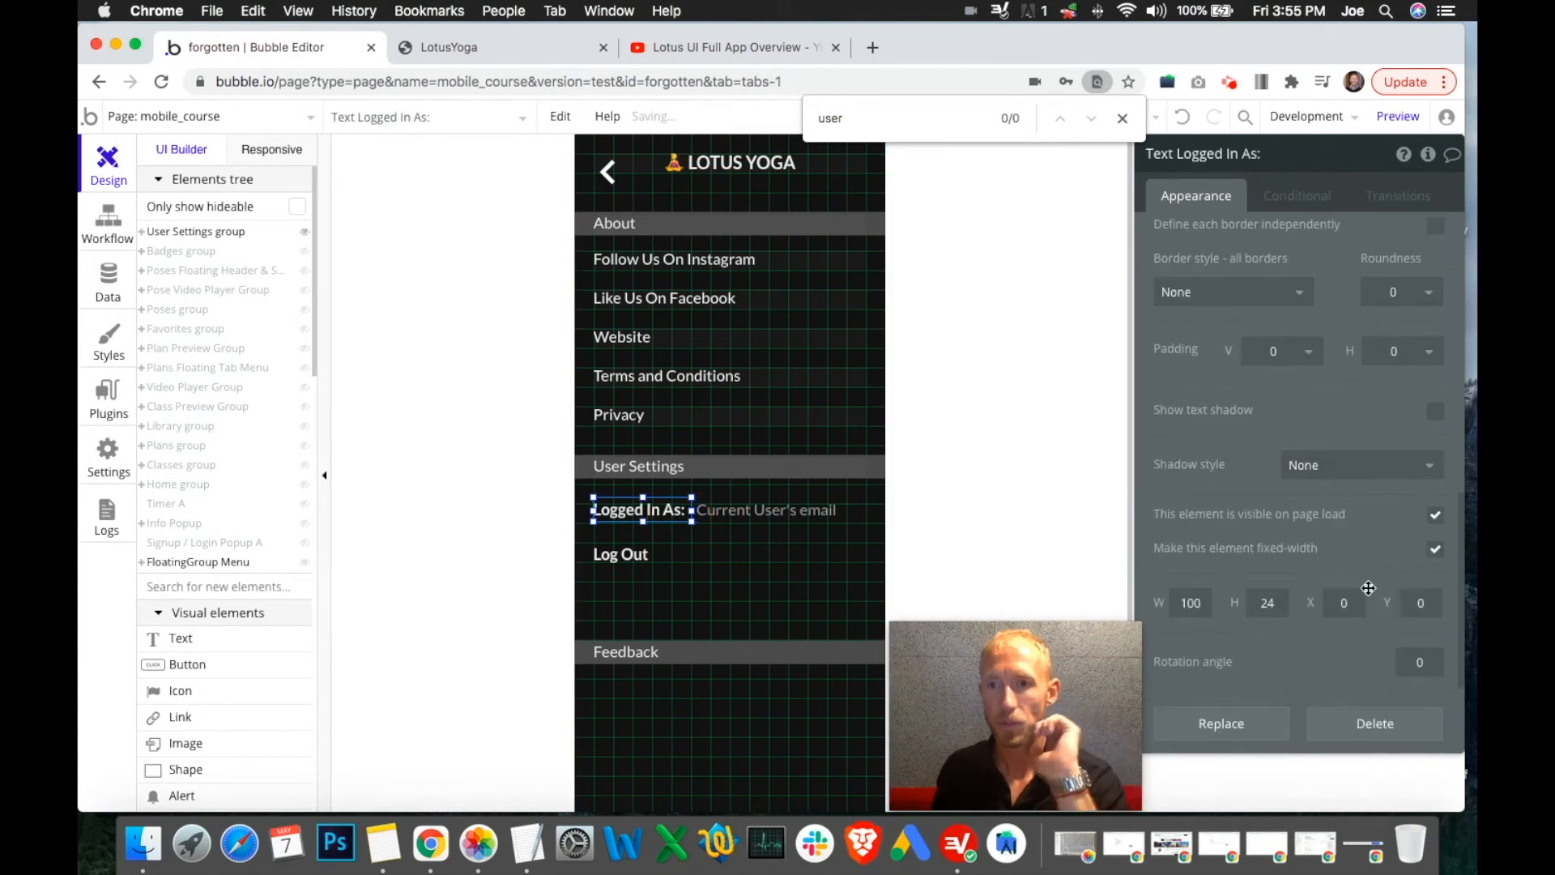
click(762, 510)
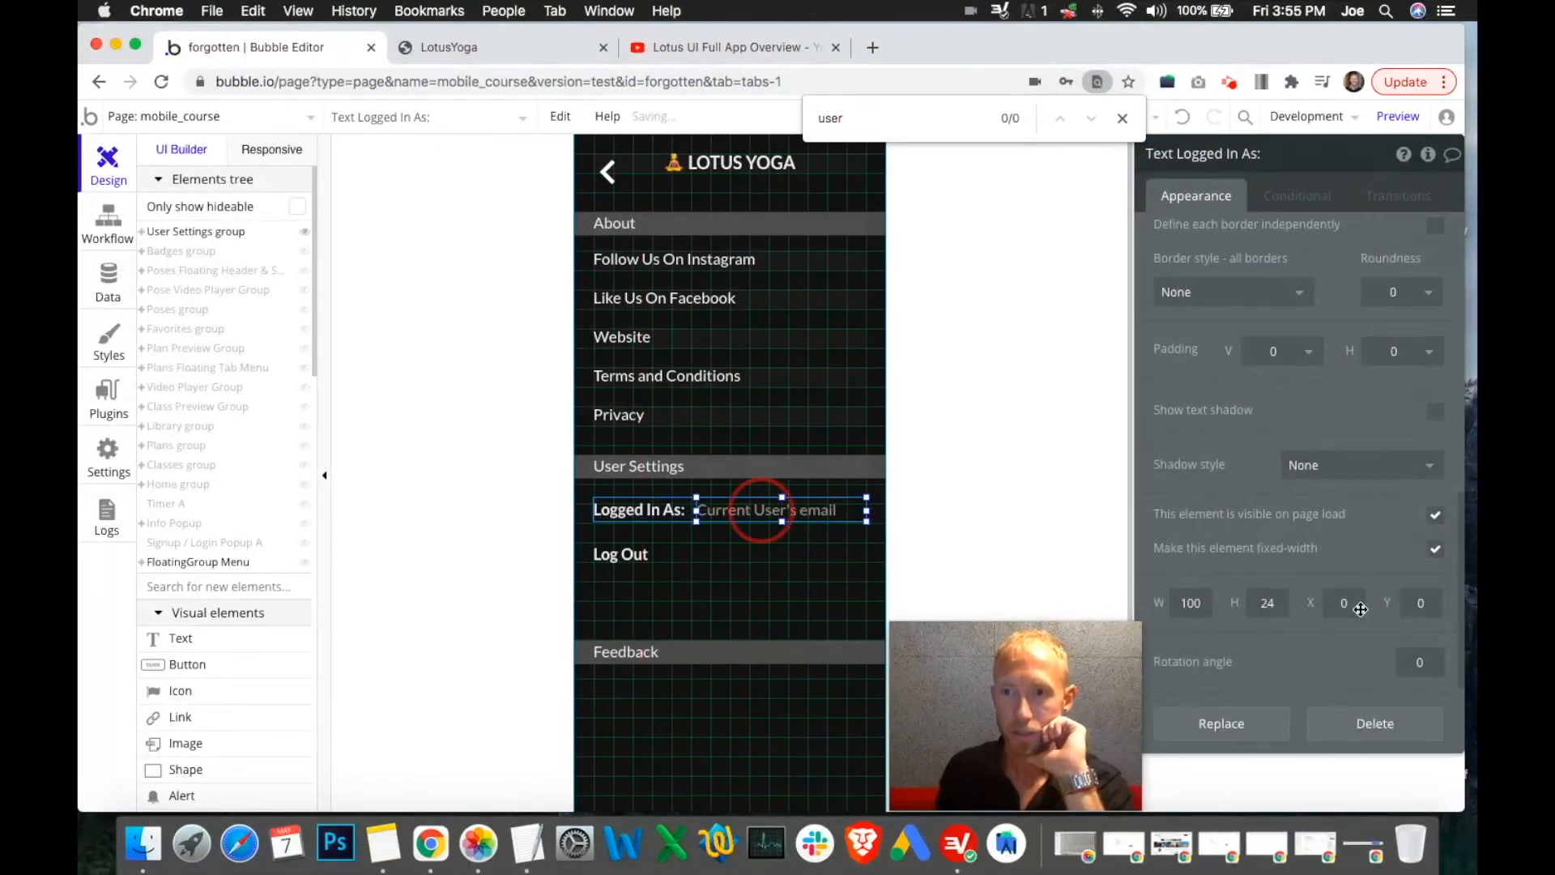
click(655, 516)
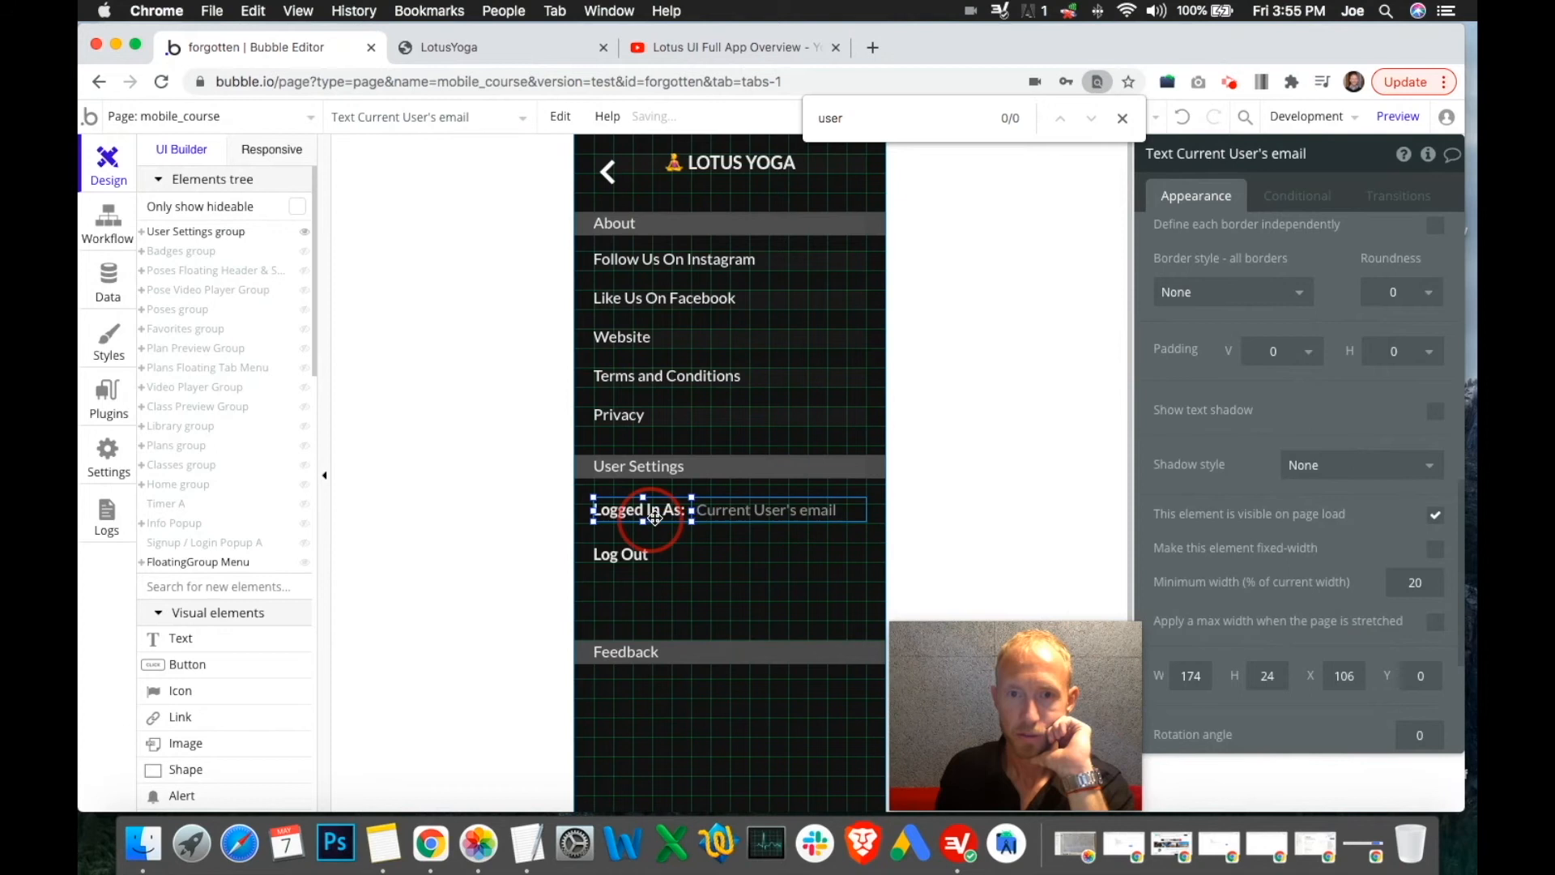
drag(1019, 703, 950, 705)
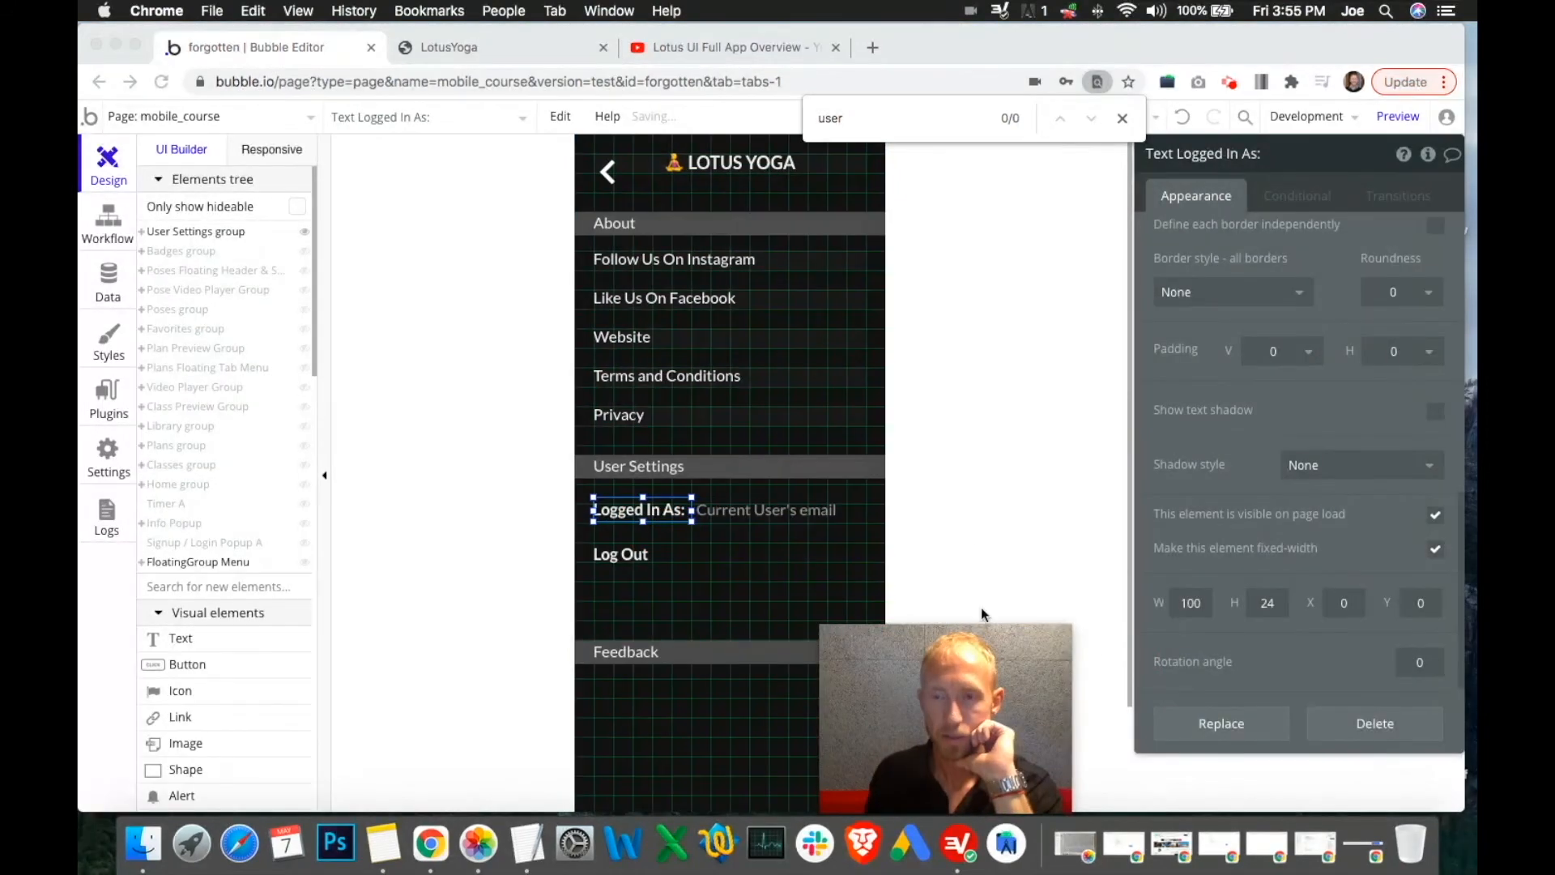
click(746, 509)
click(742, 516)
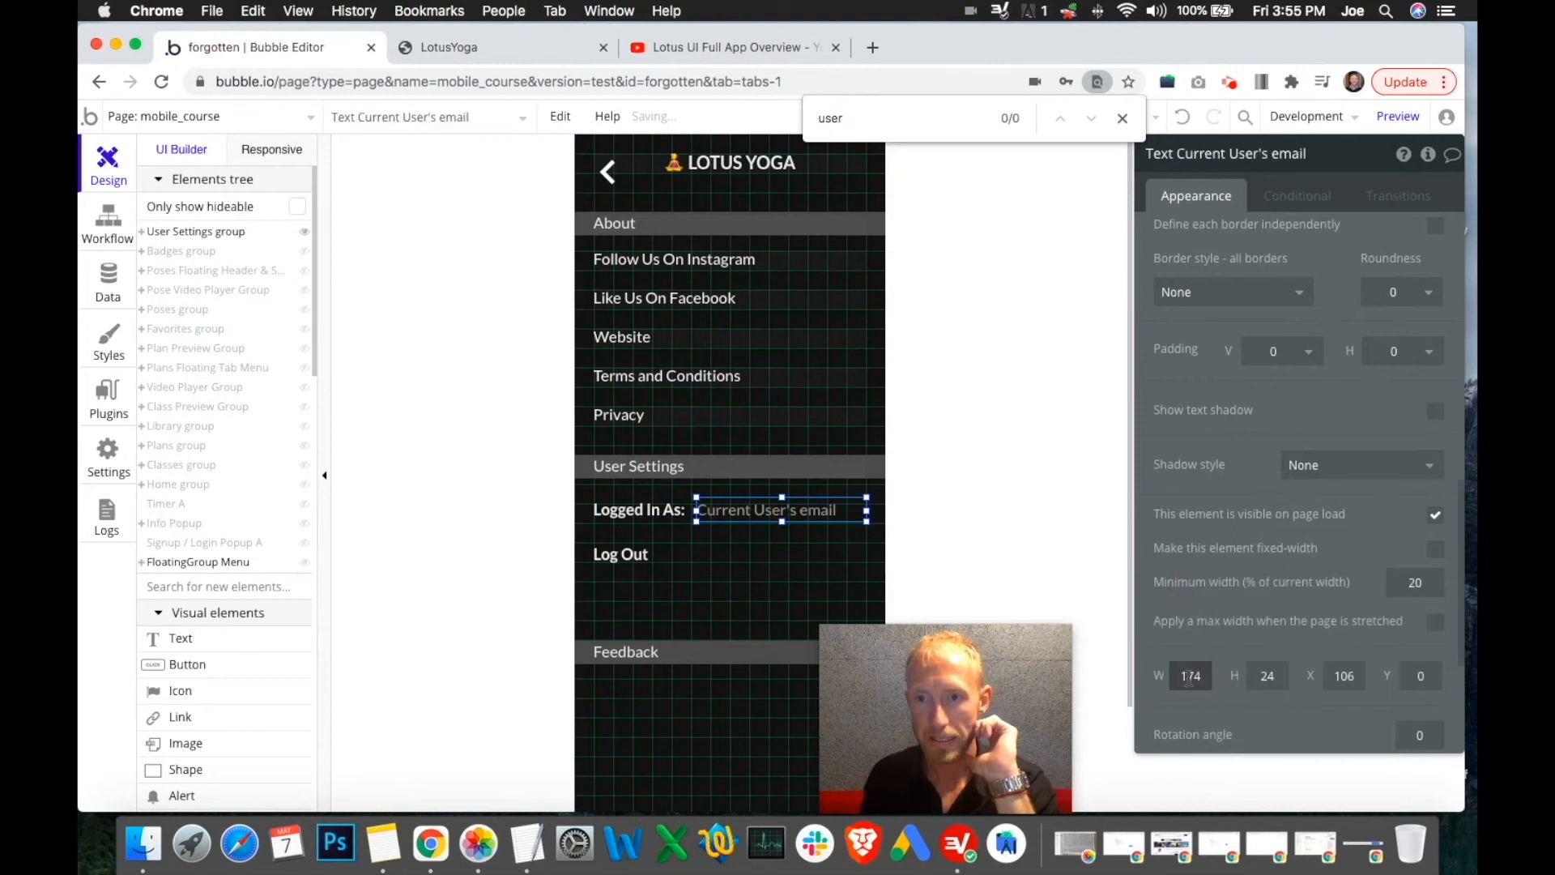
drag(1347, 679, 1354, 679)
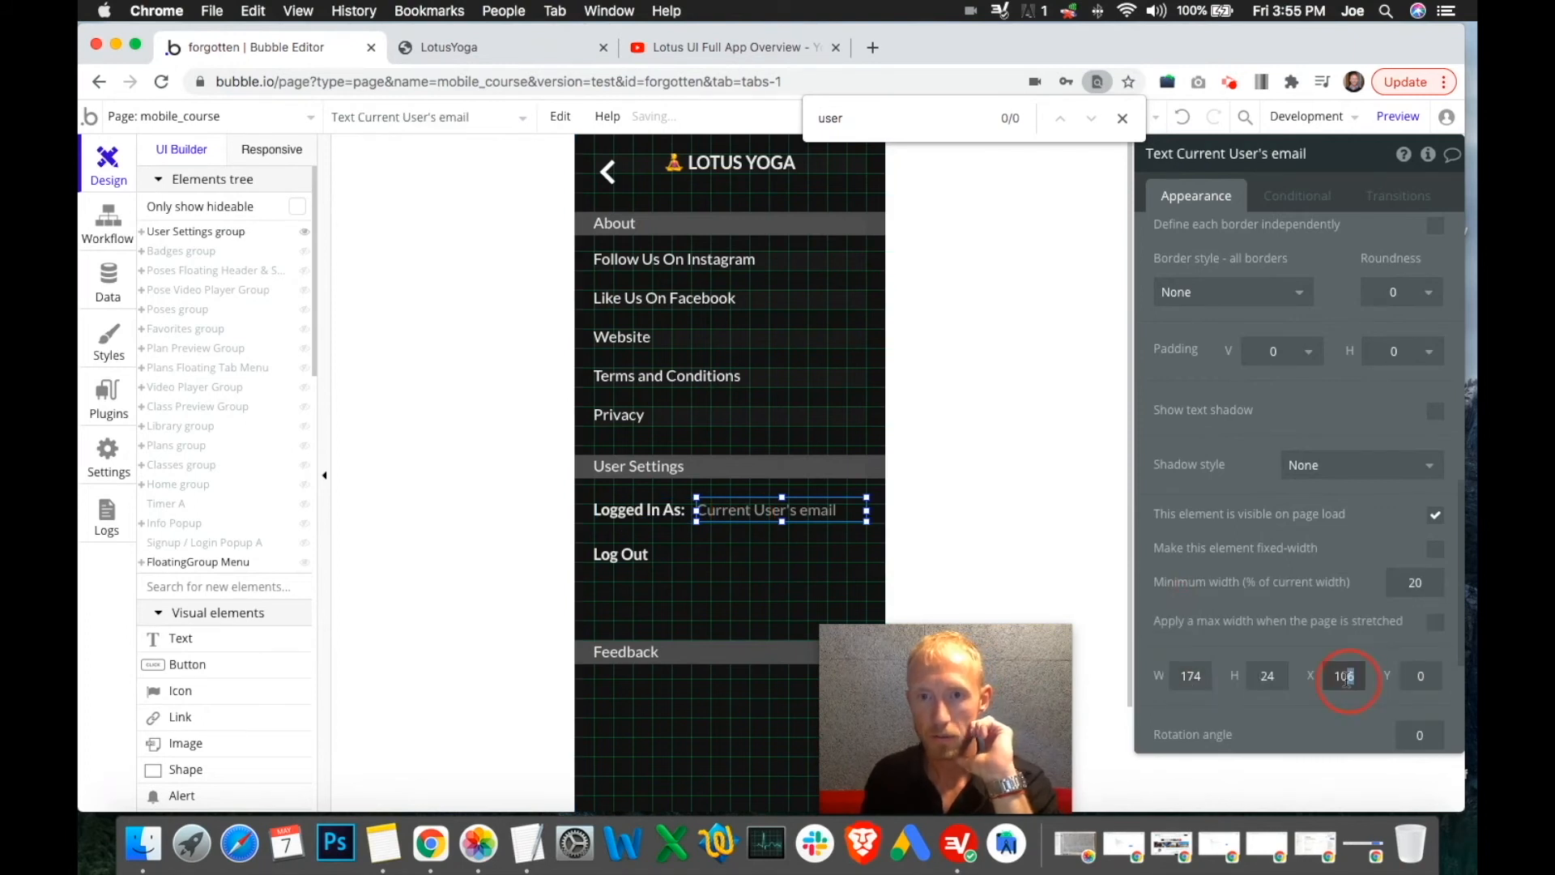
text(0)
click(1197, 678)
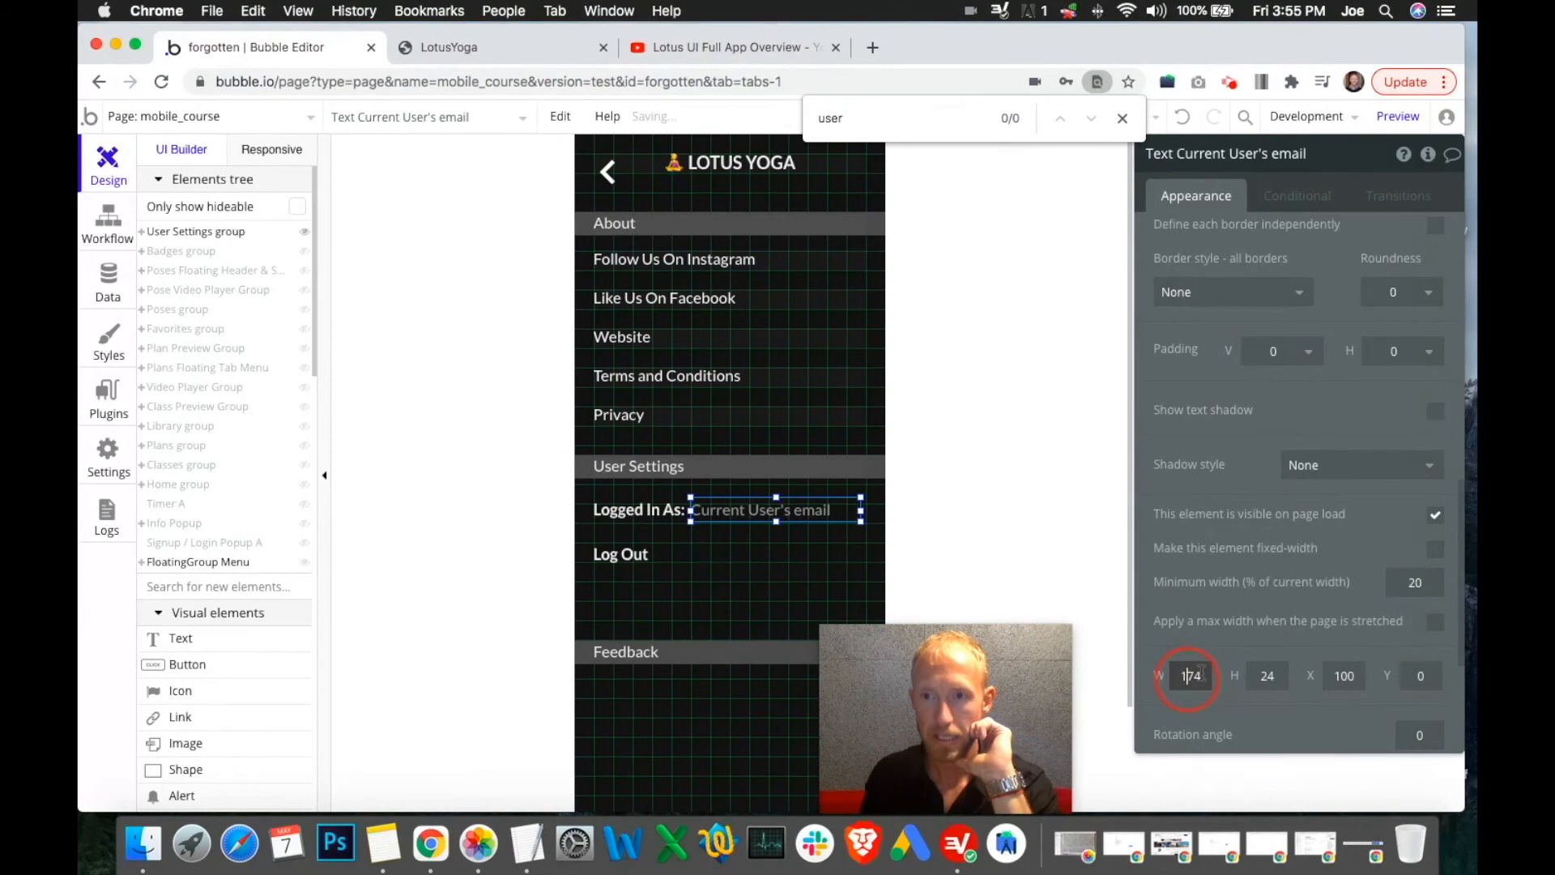
drag(1186, 678, 1228, 673)
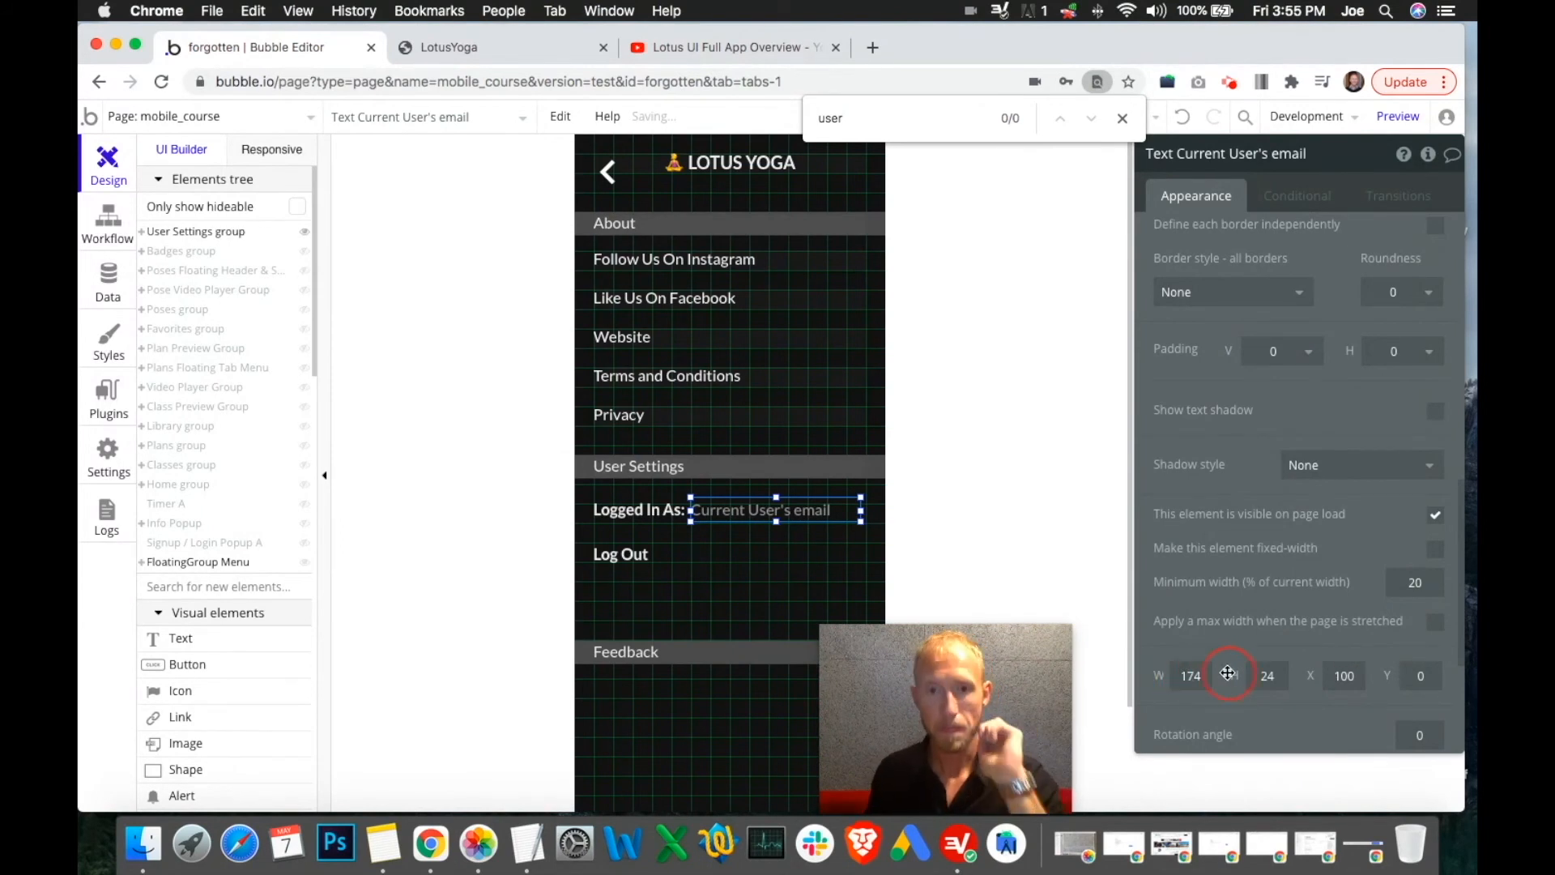
click(781, 556)
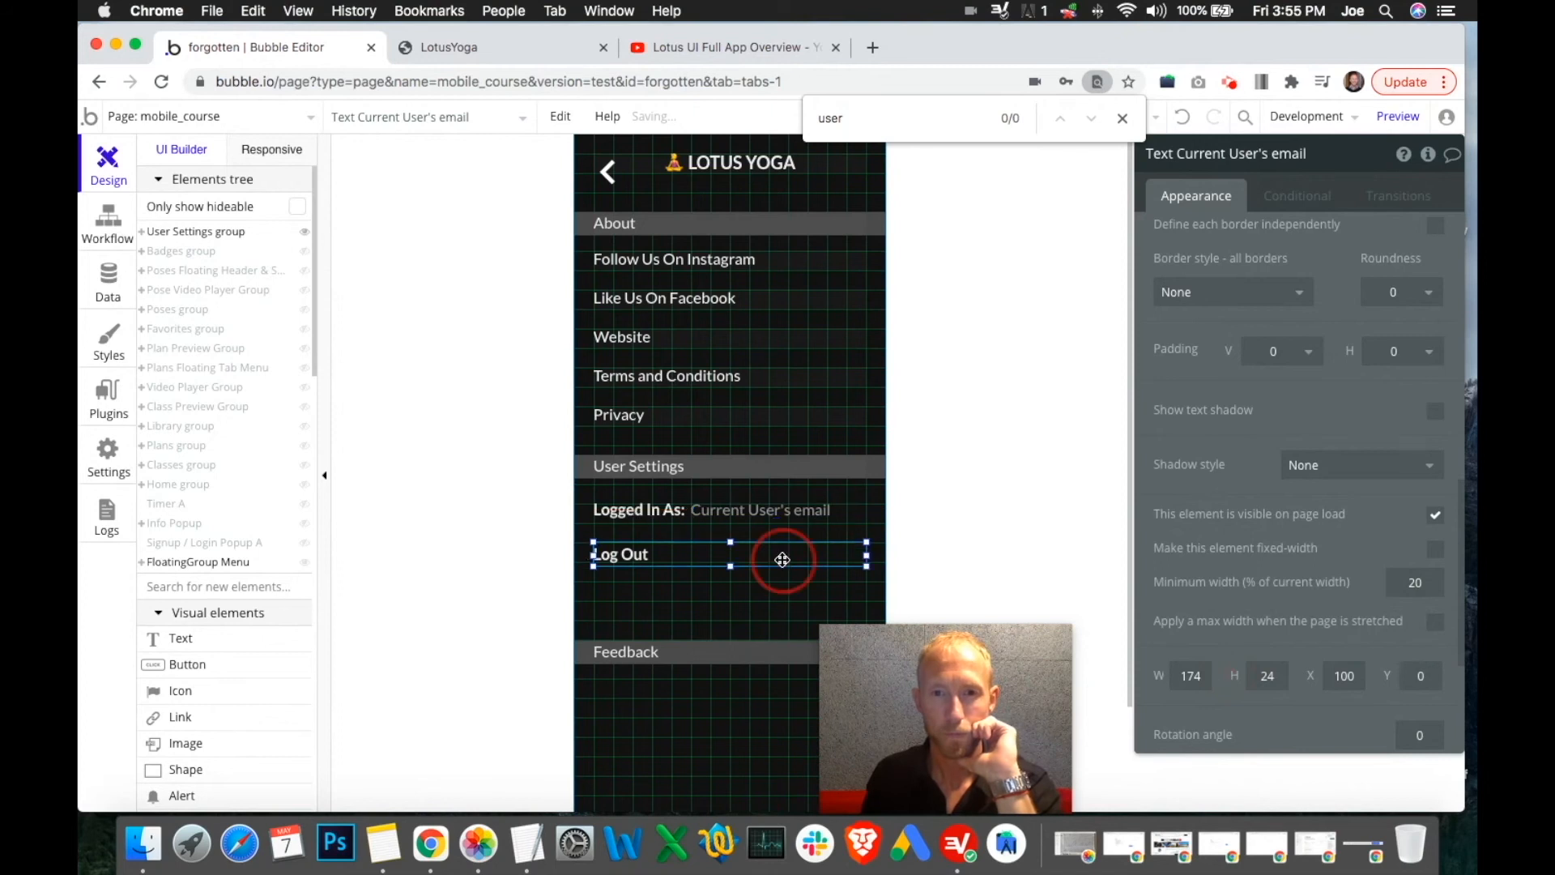
click(479, 51)
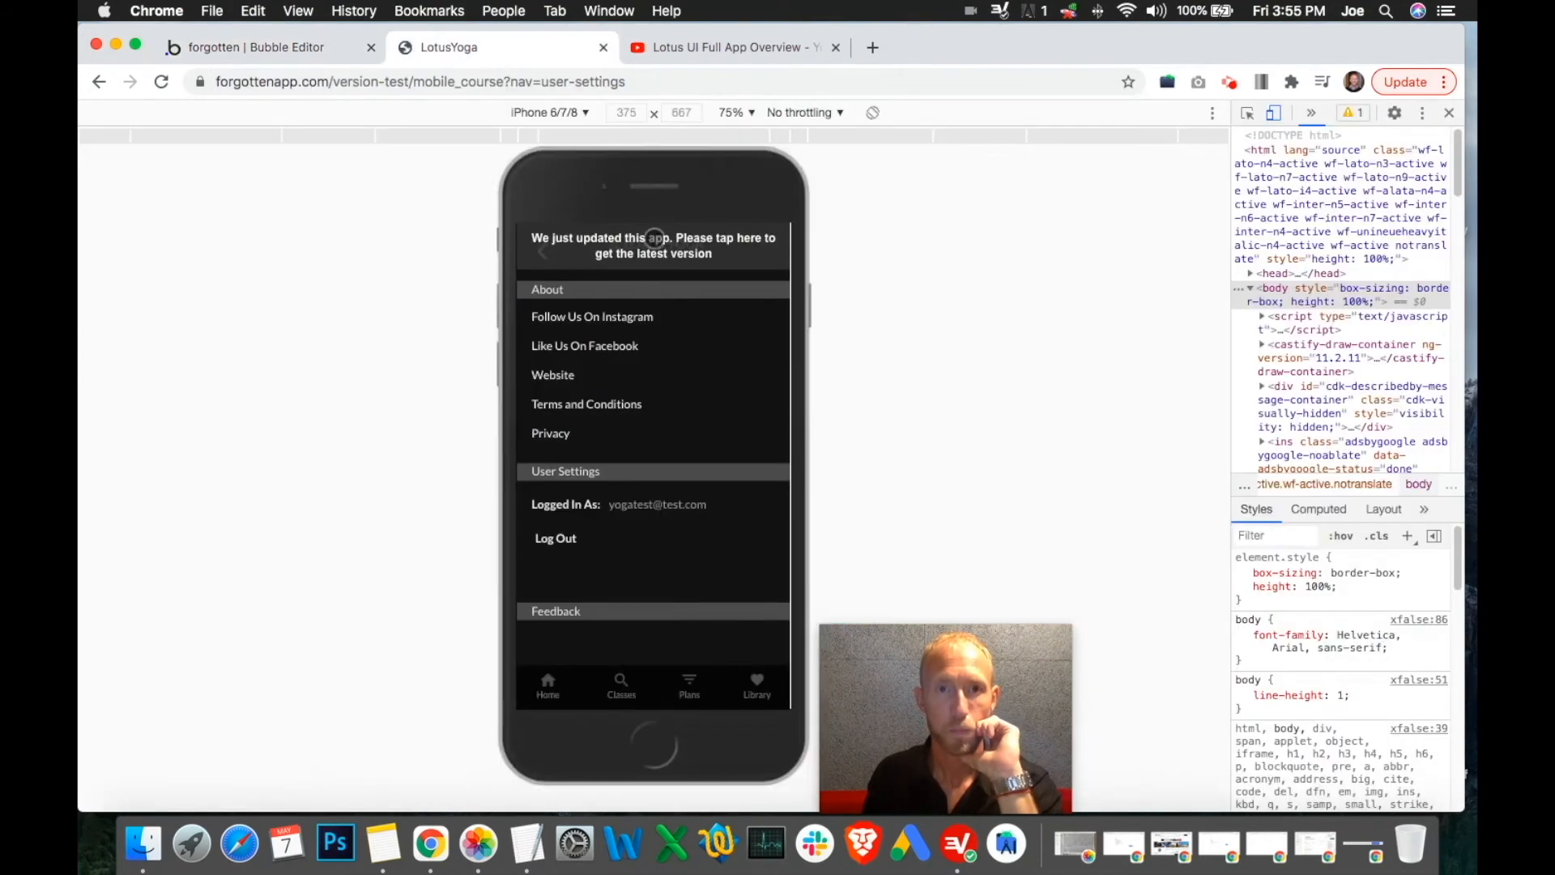
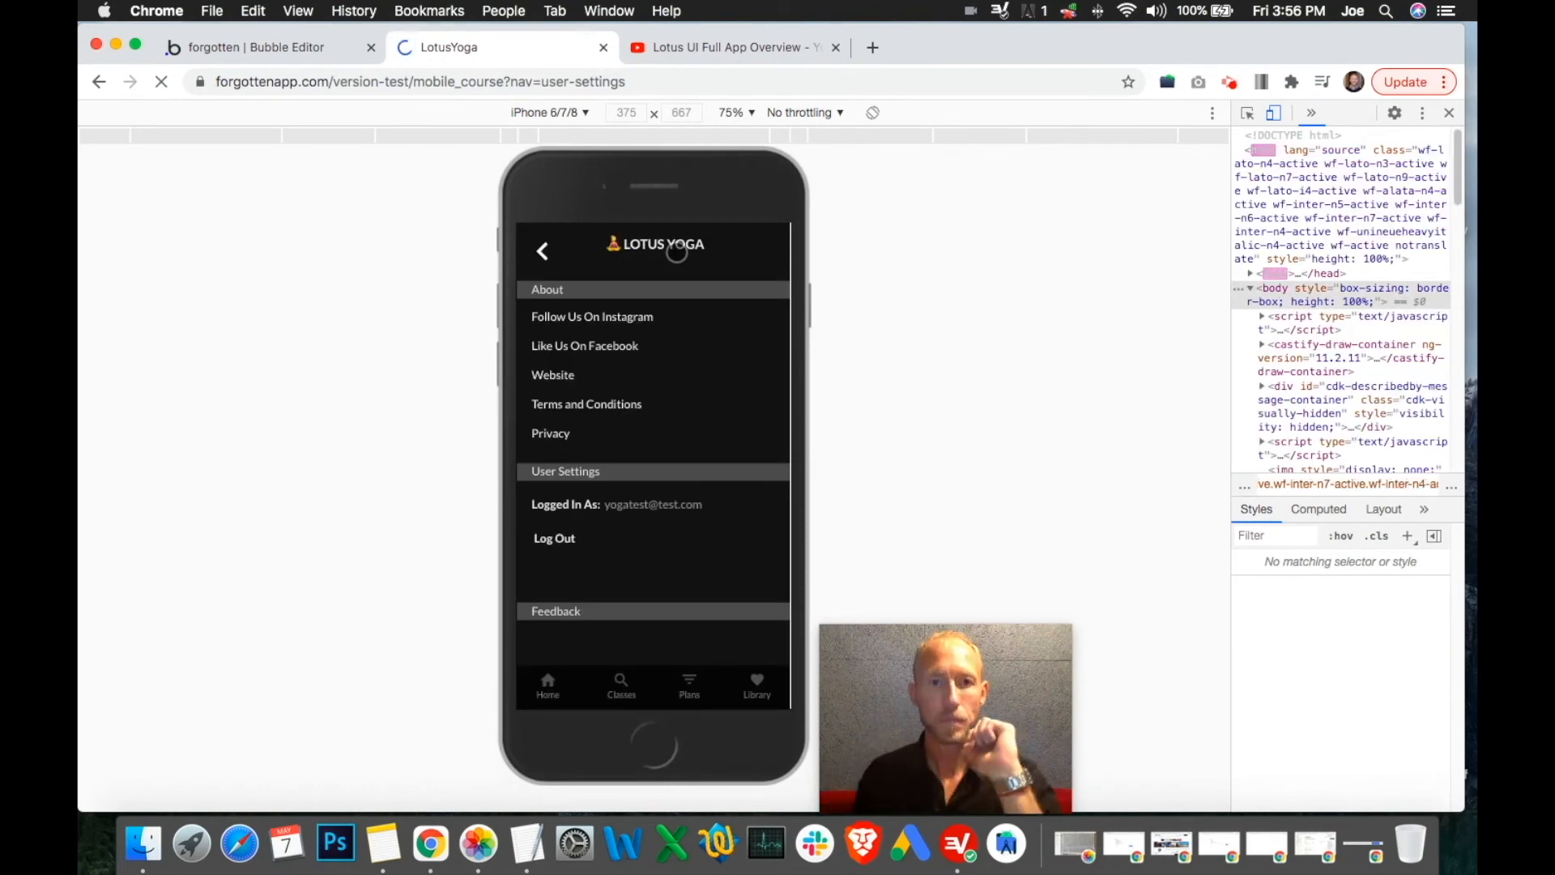
click(316, 47)
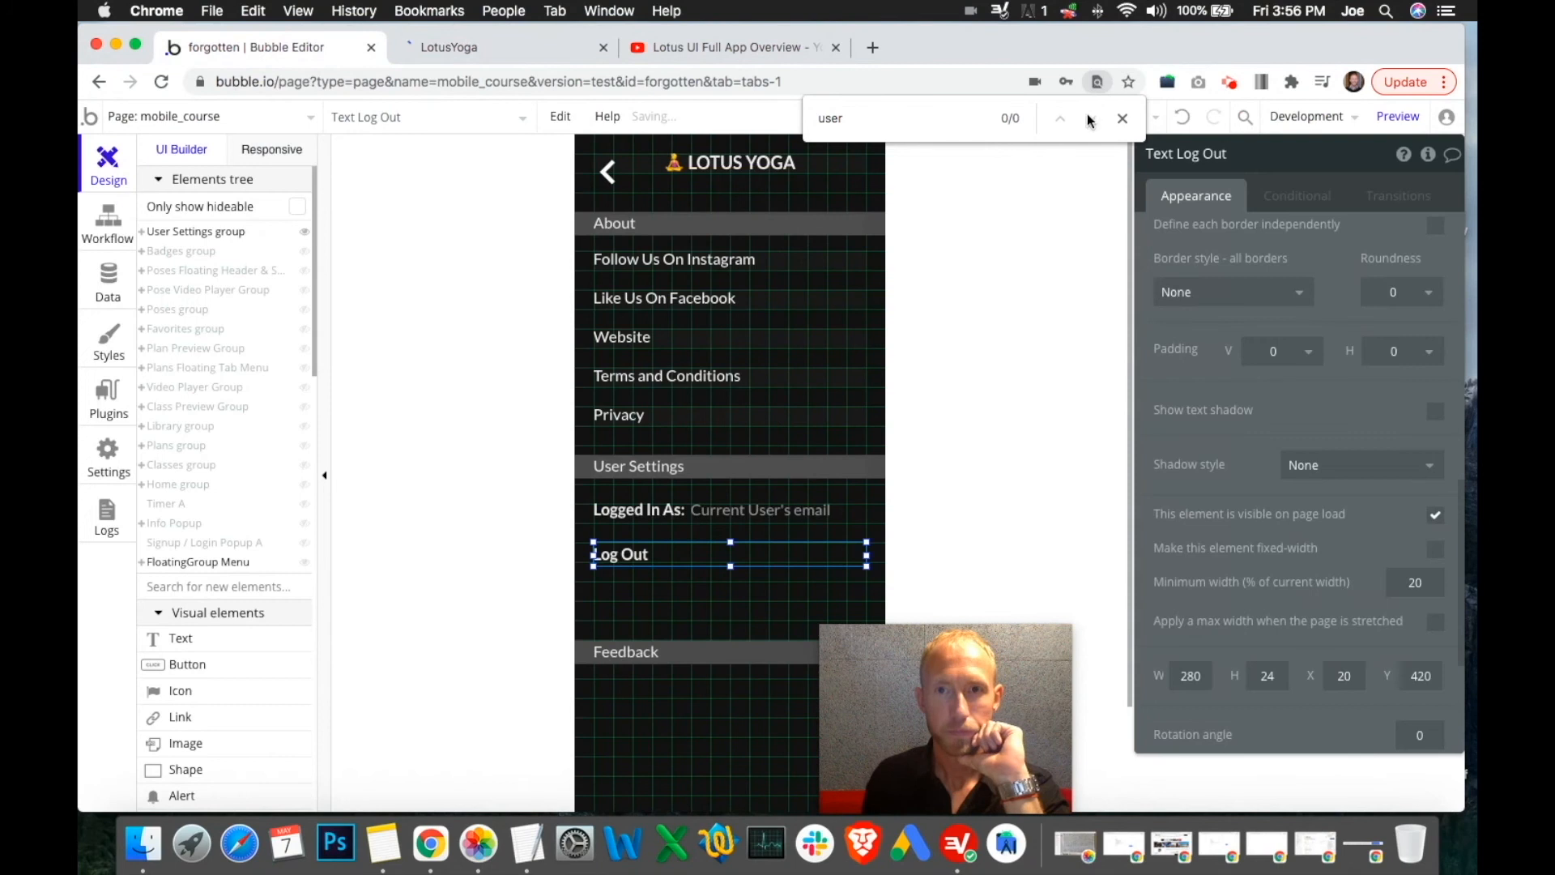
click(1123, 118)
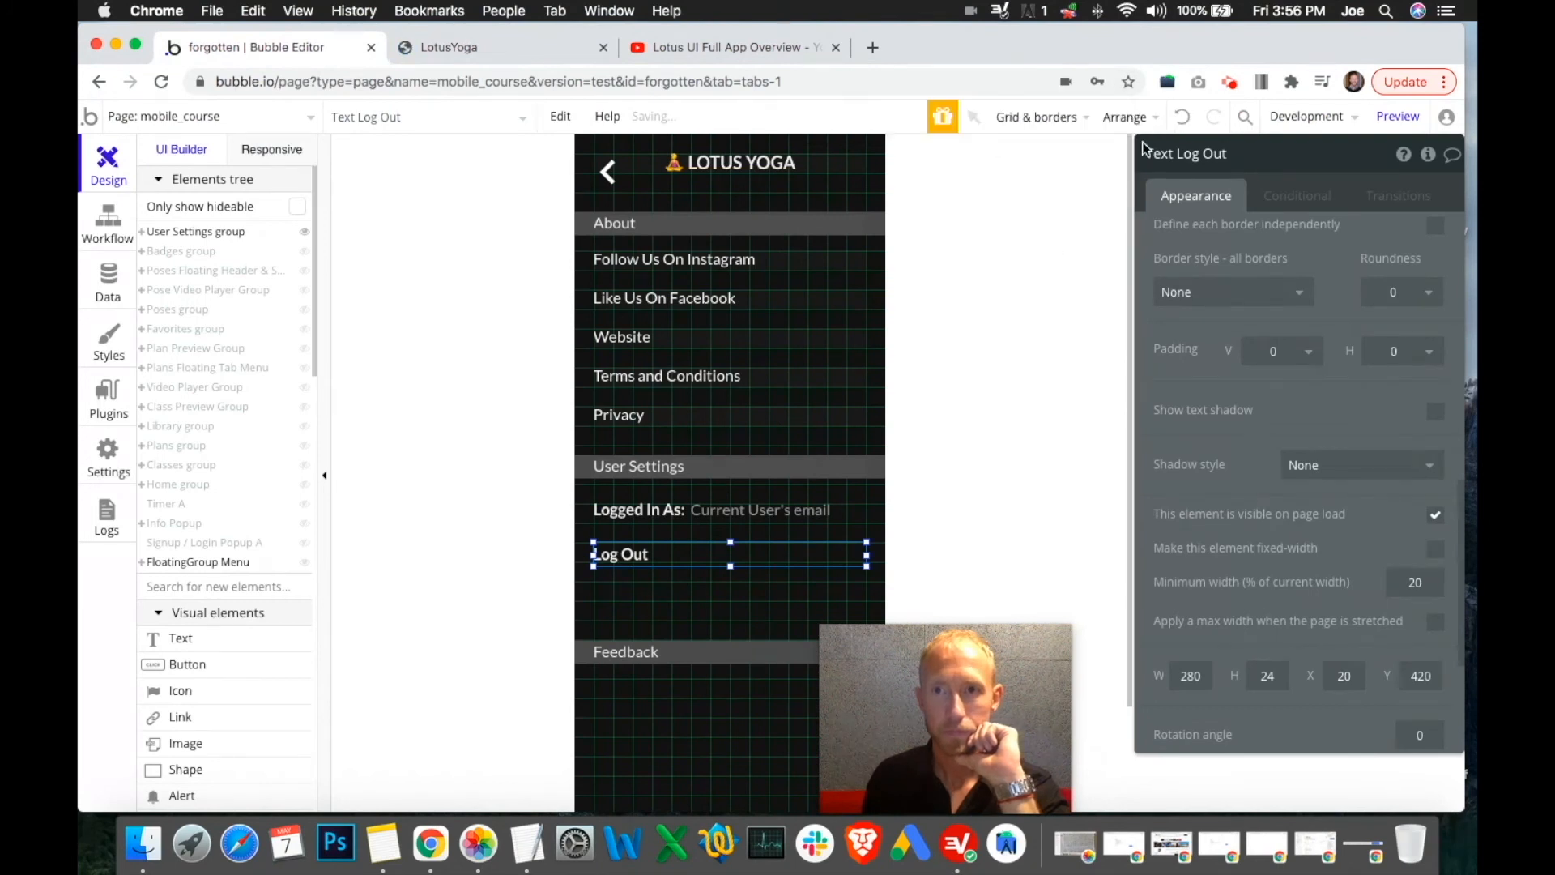
click(1073, 186)
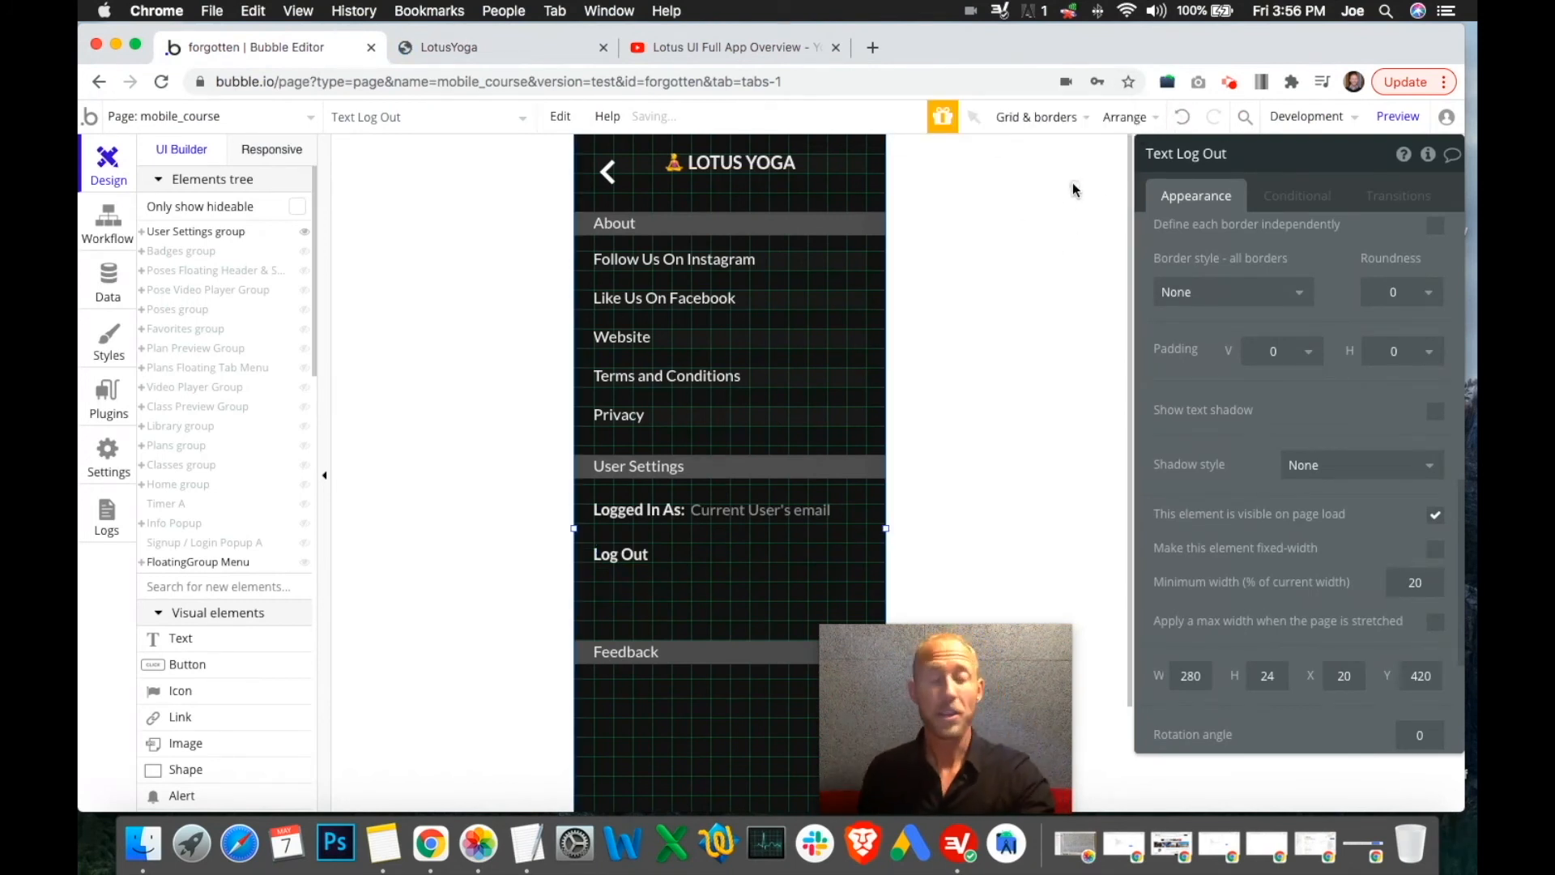
click(1054, 237)
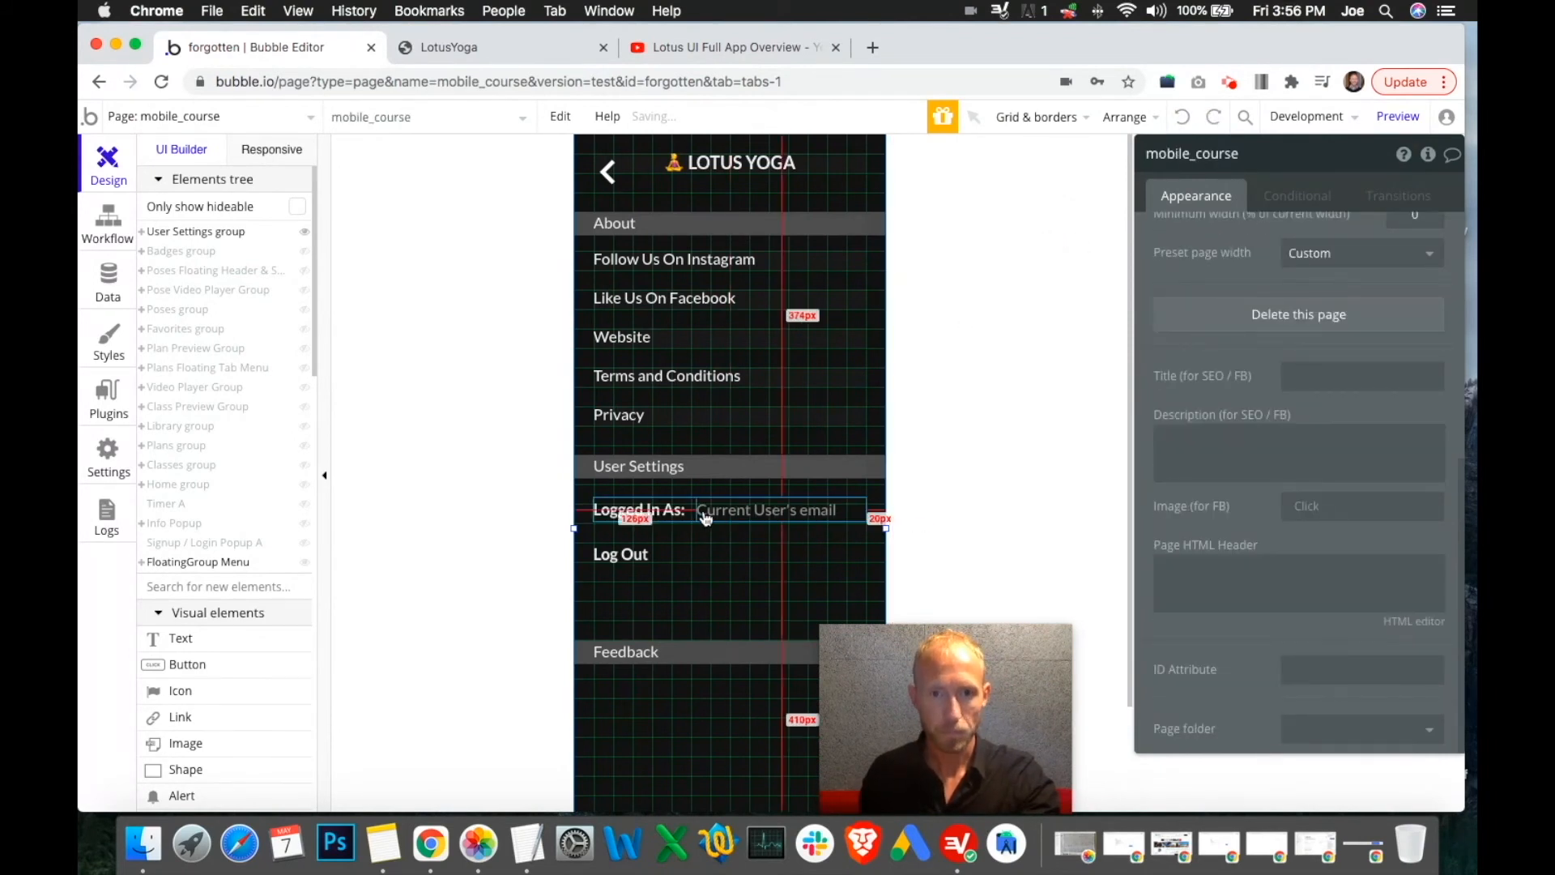
click(646, 509)
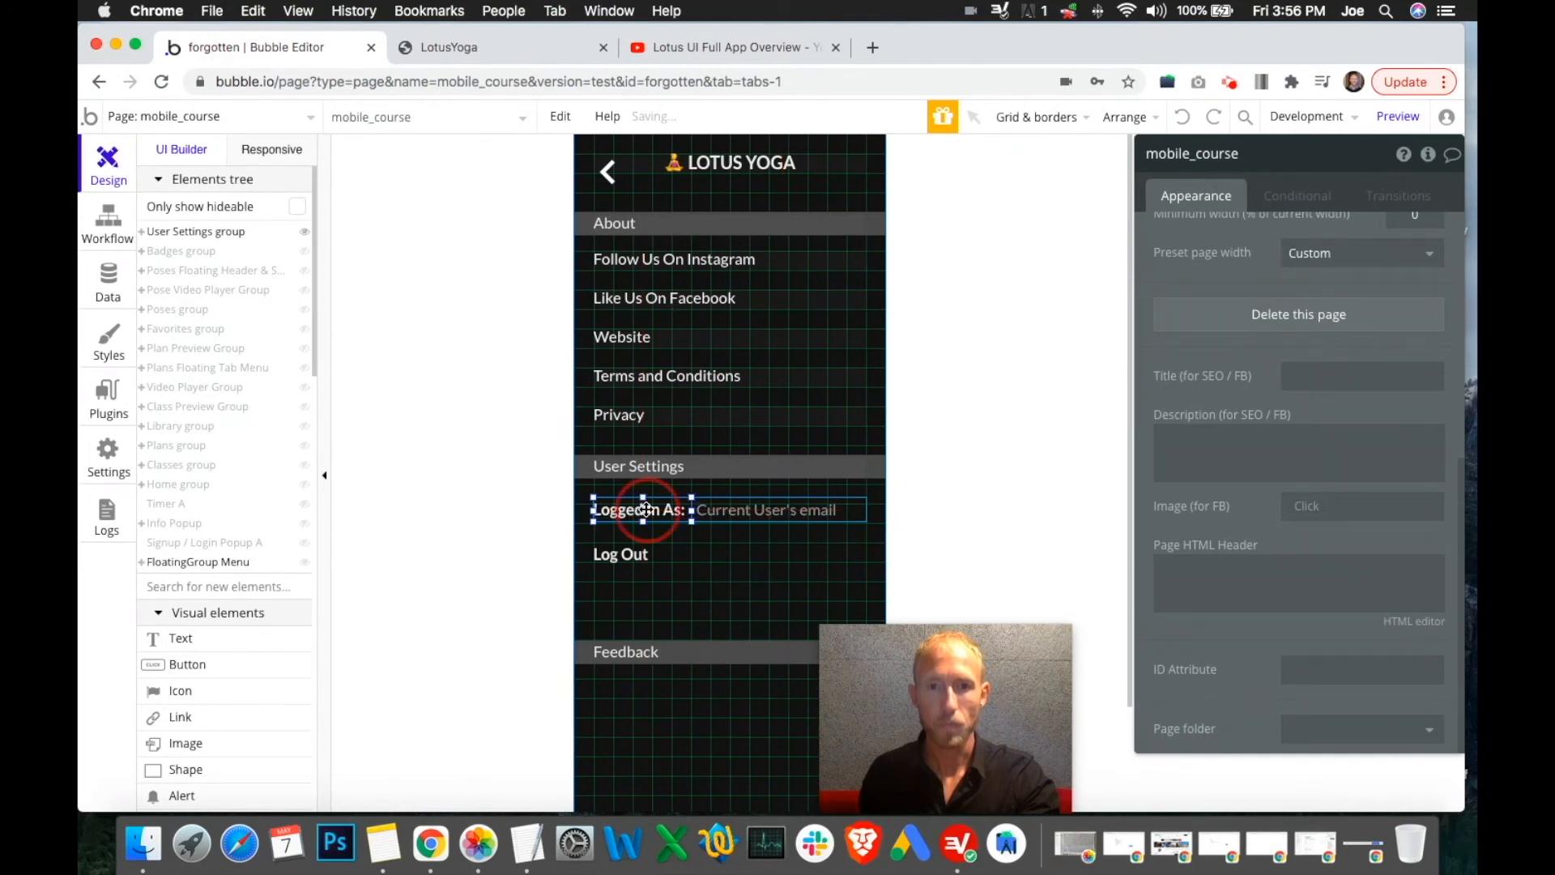
click(749, 509)
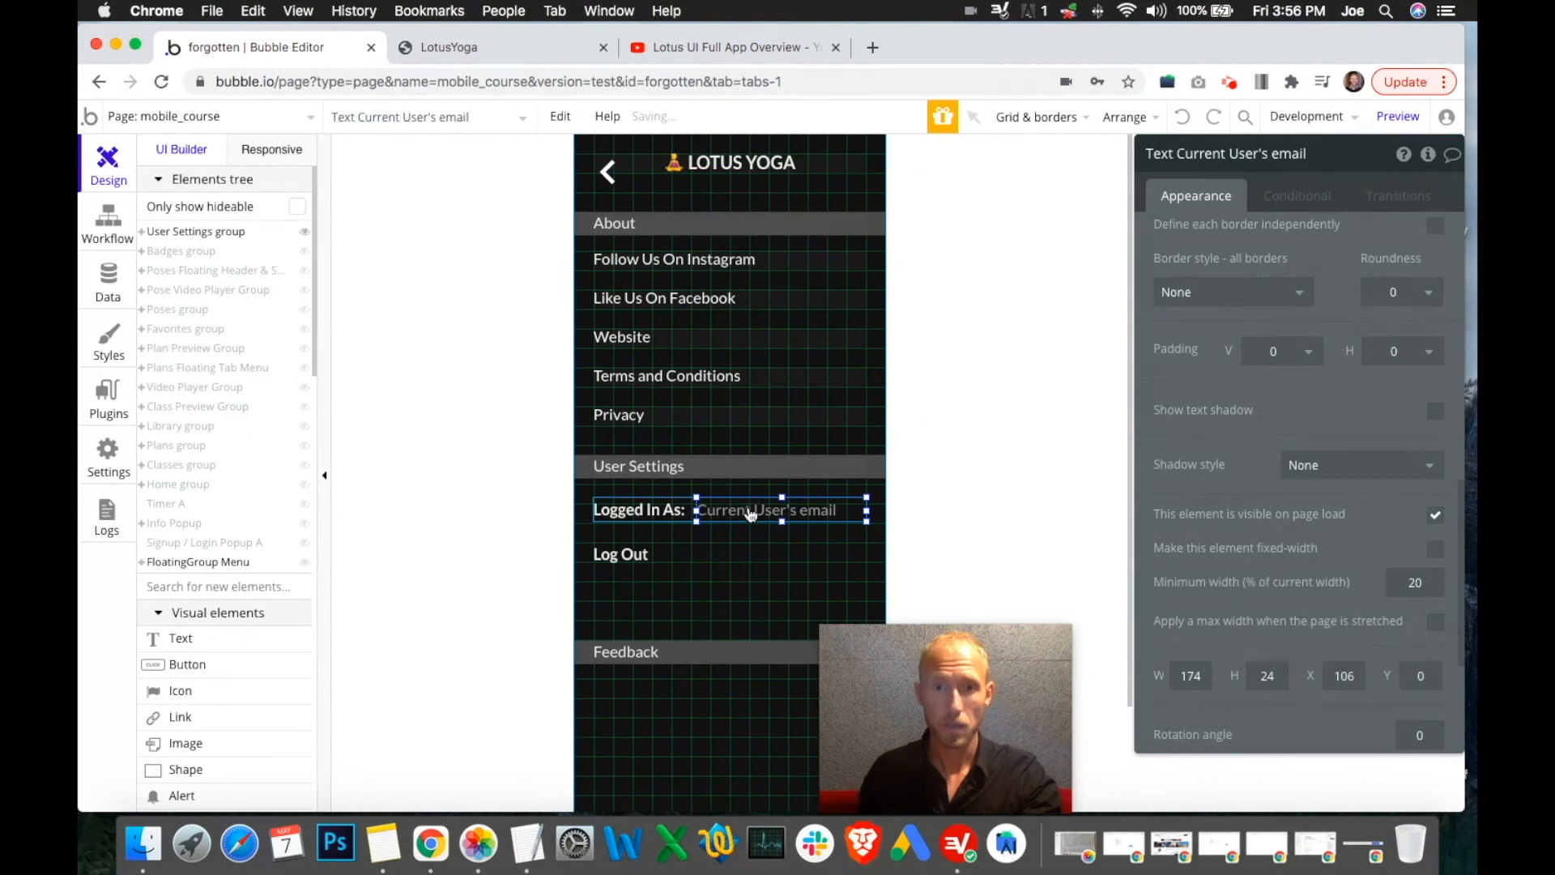
right_click(751, 515)
click(817, 200)
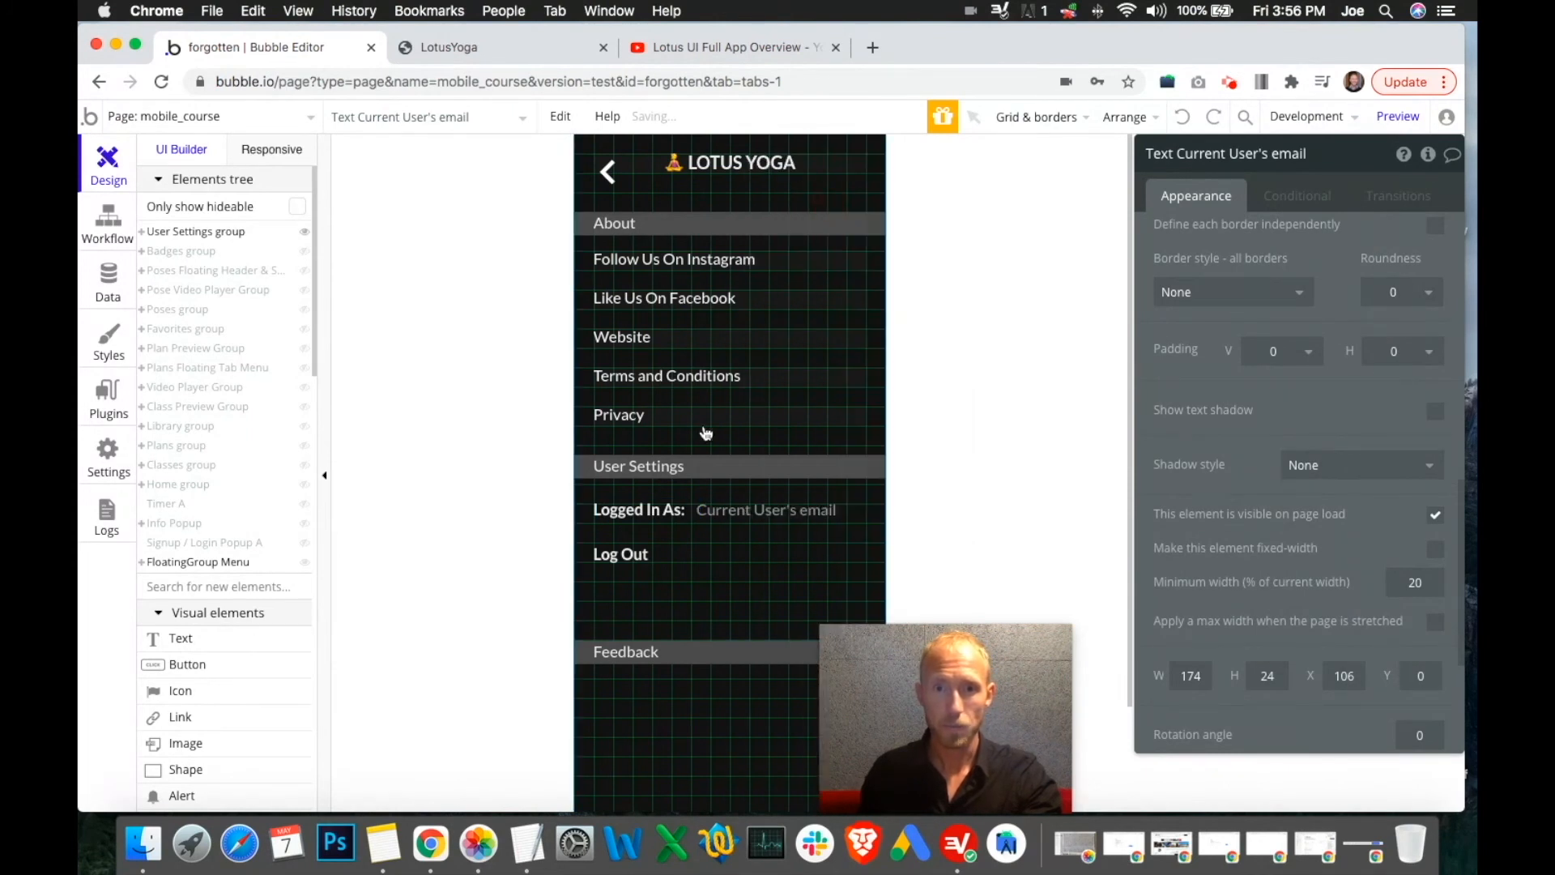
Undo the deletion, ungroup Group OZZ, then delete the separate email text again
click(657, 508)
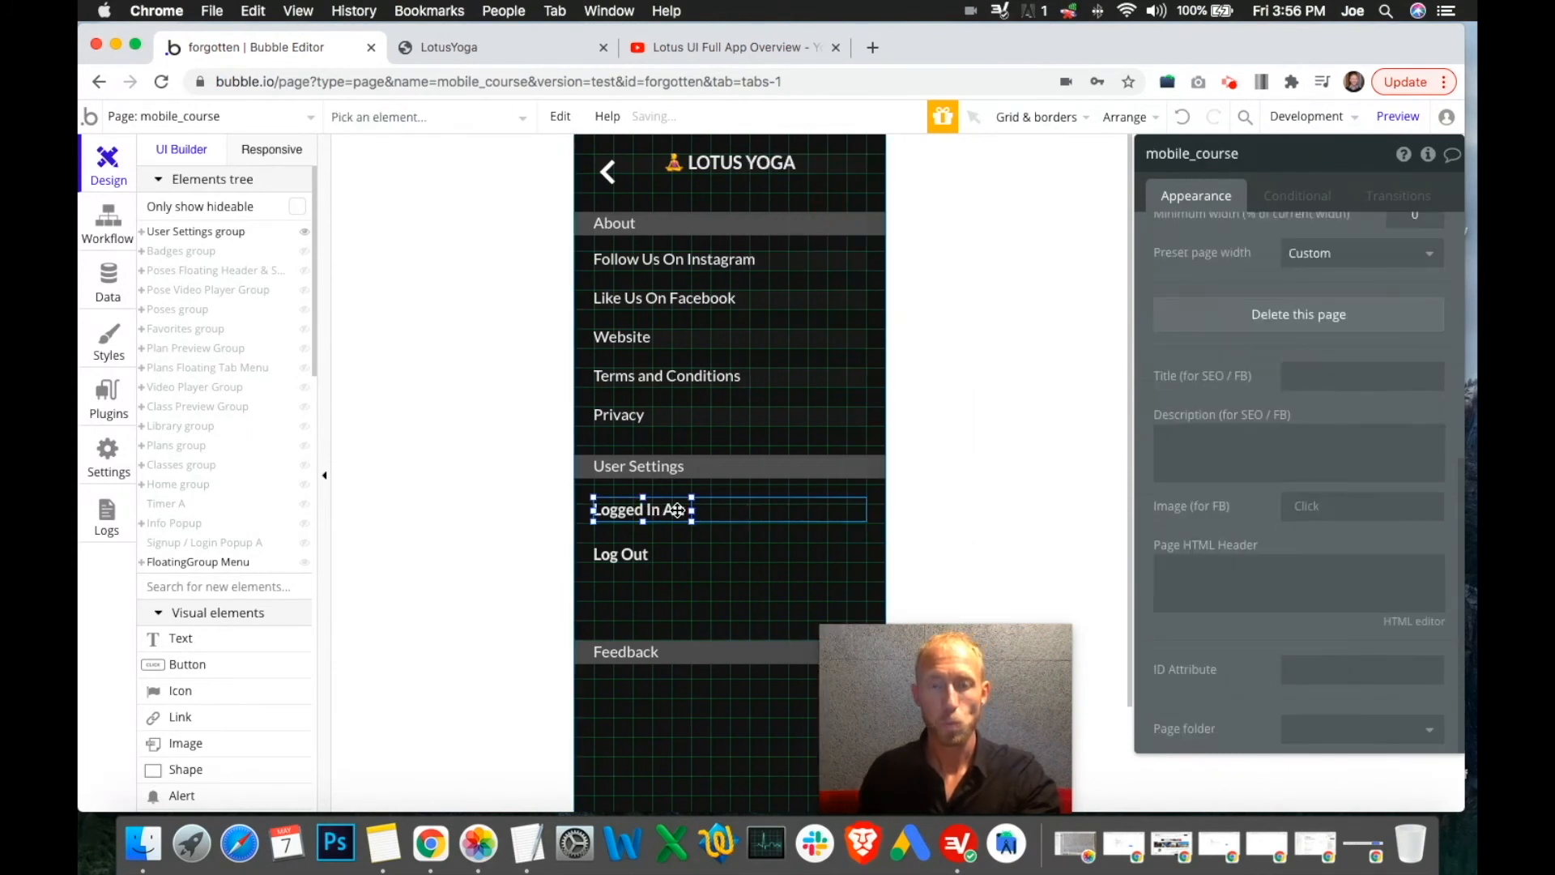
click(677, 510)
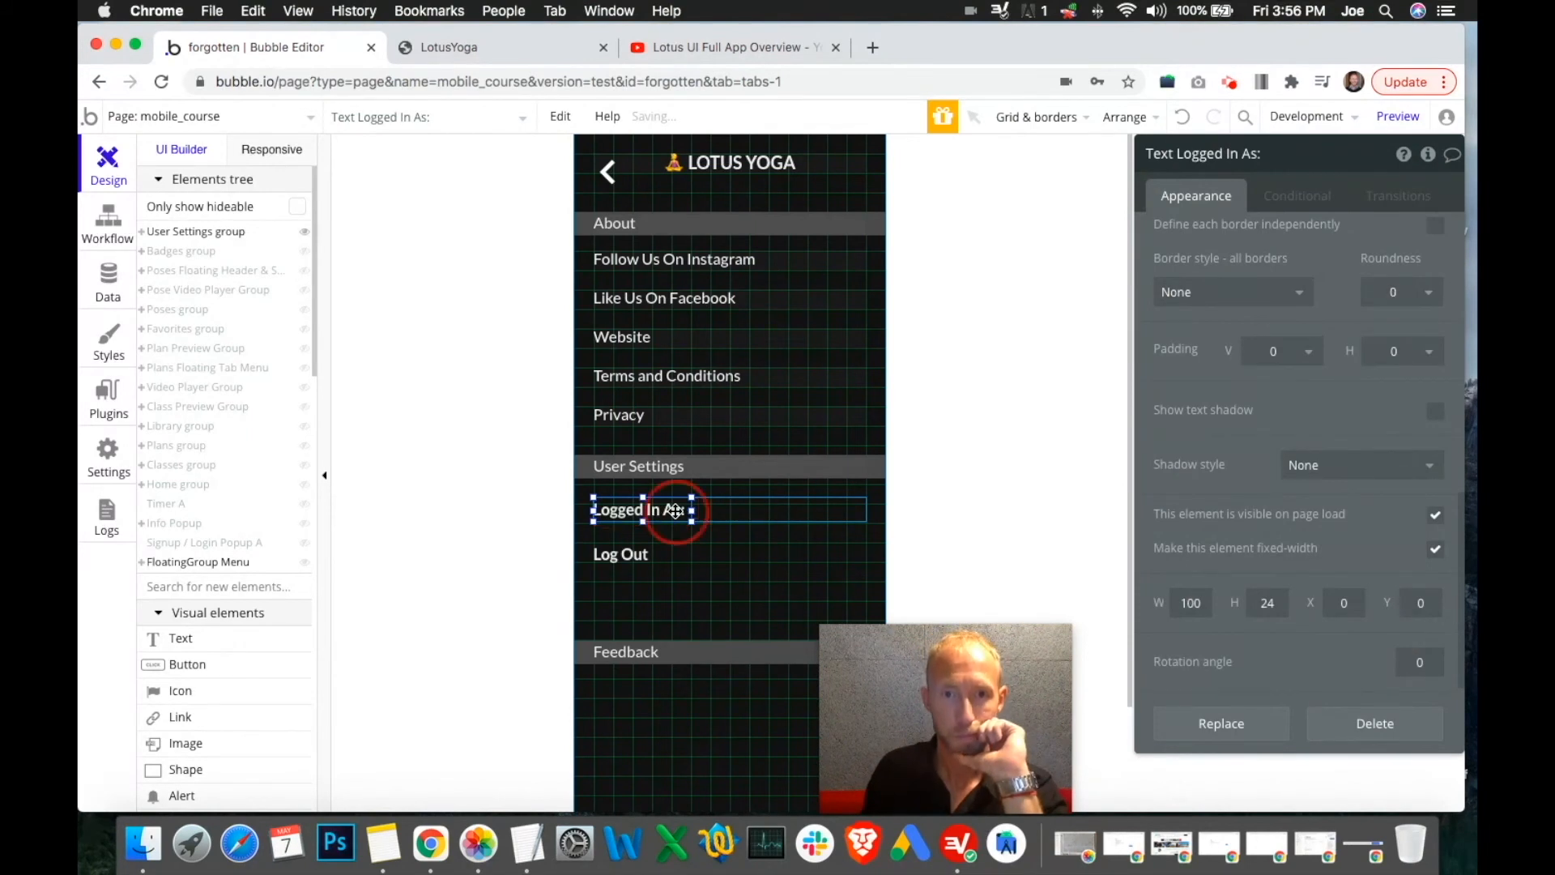
click(732, 517)
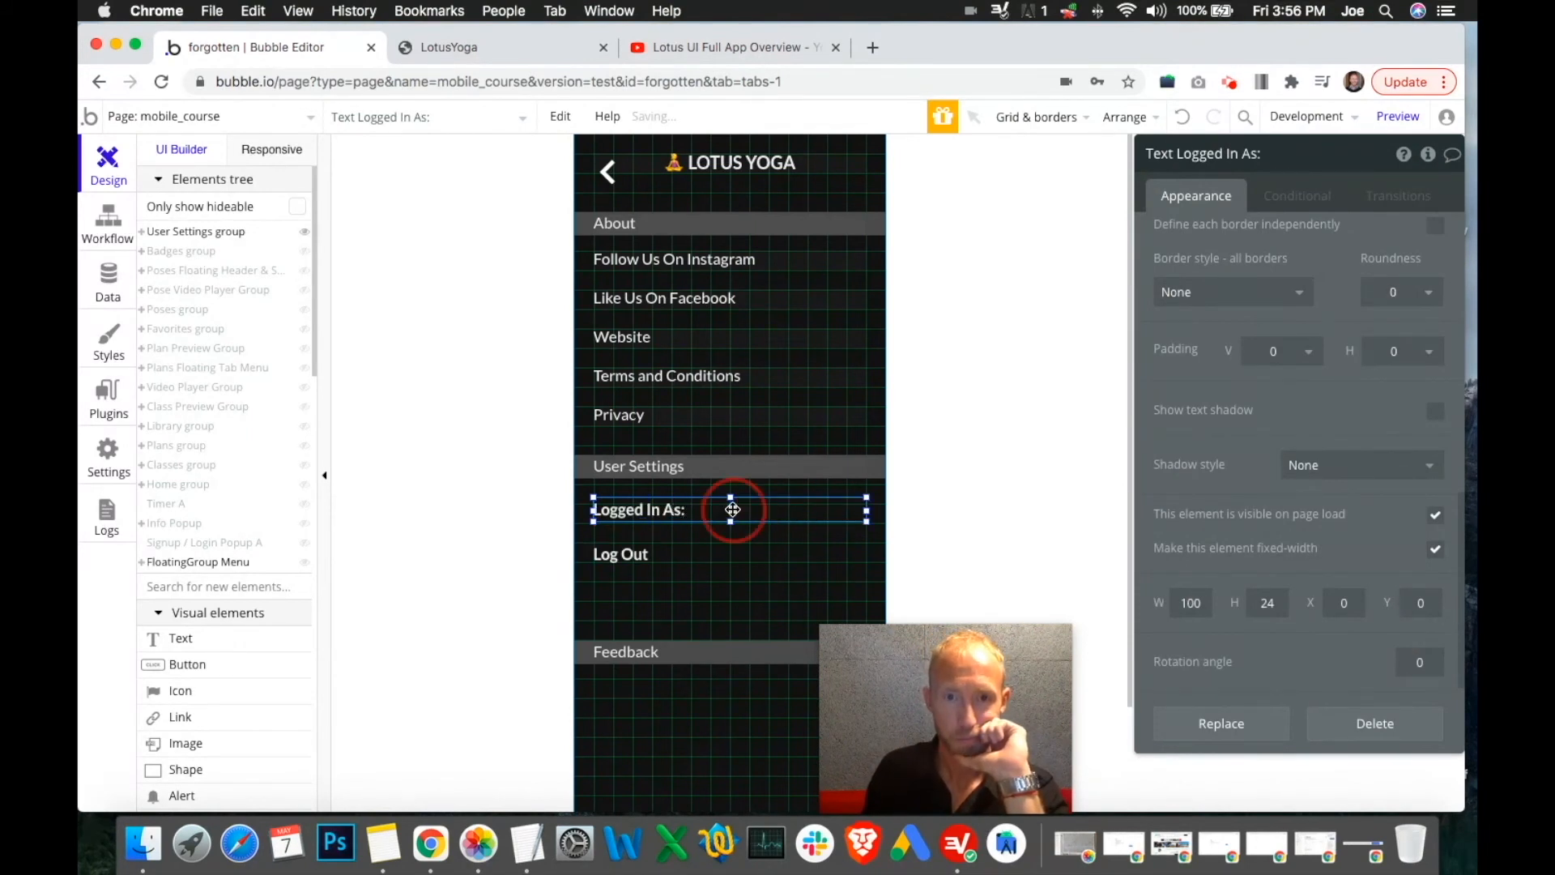
click(143, 232)
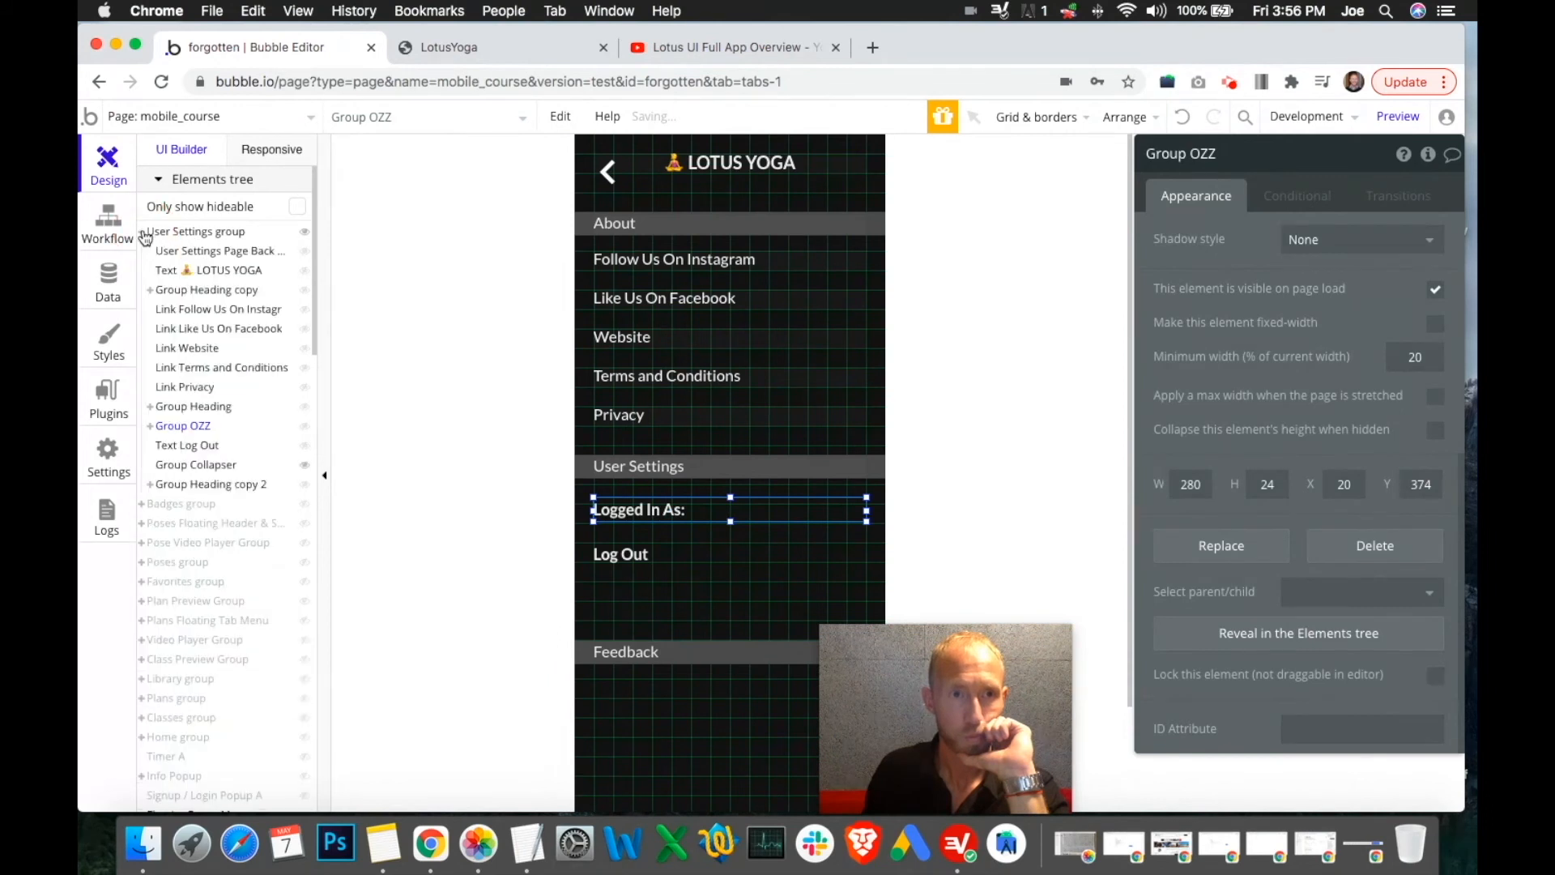
click(1181, 117)
click(1181, 118)
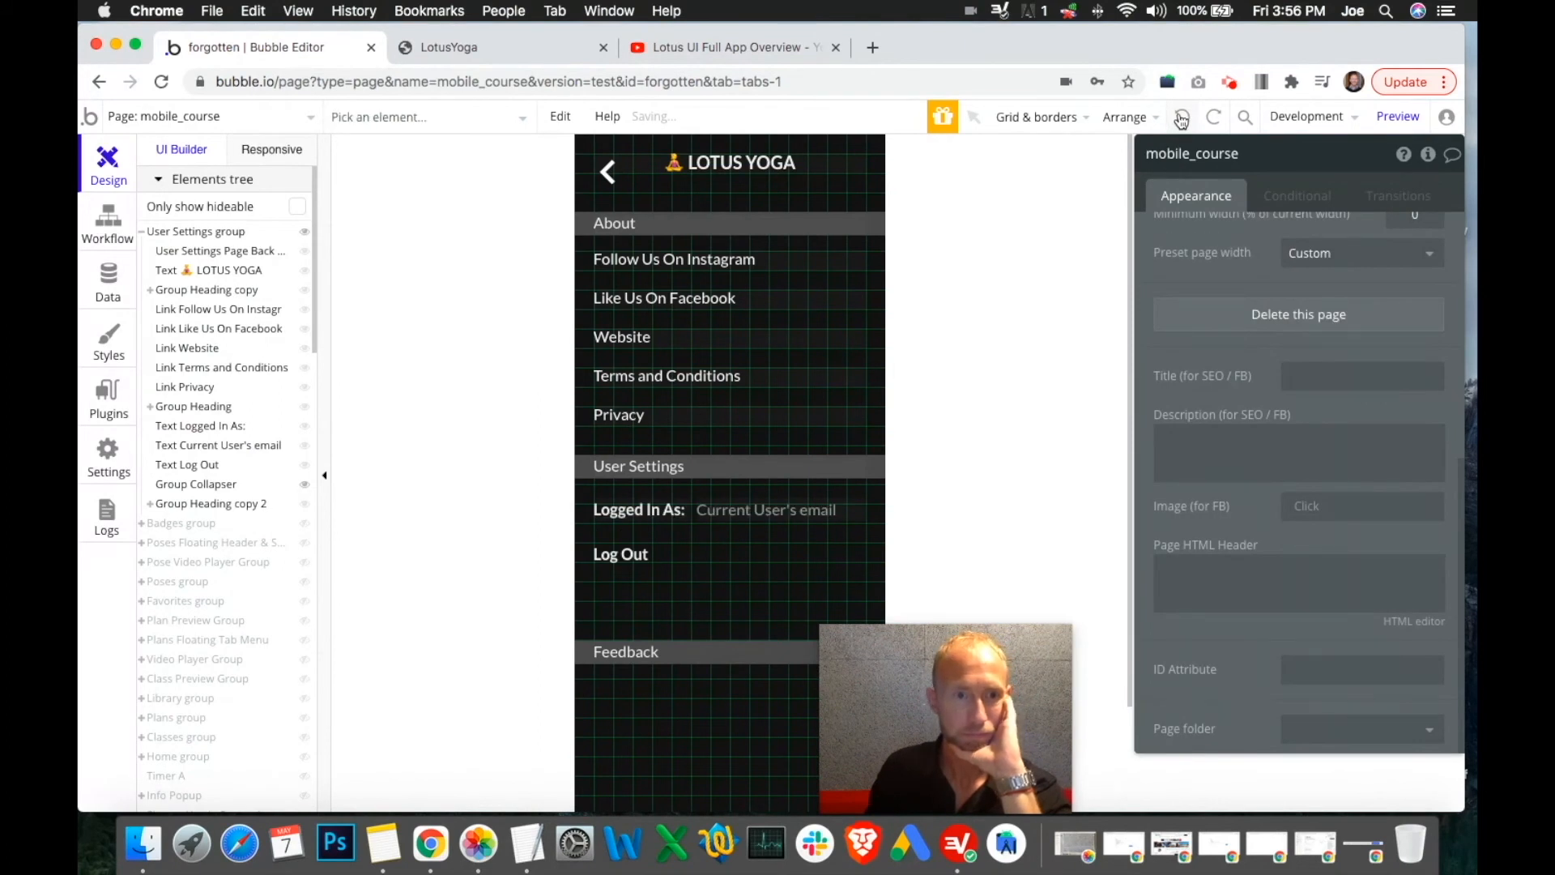
click(741, 508)
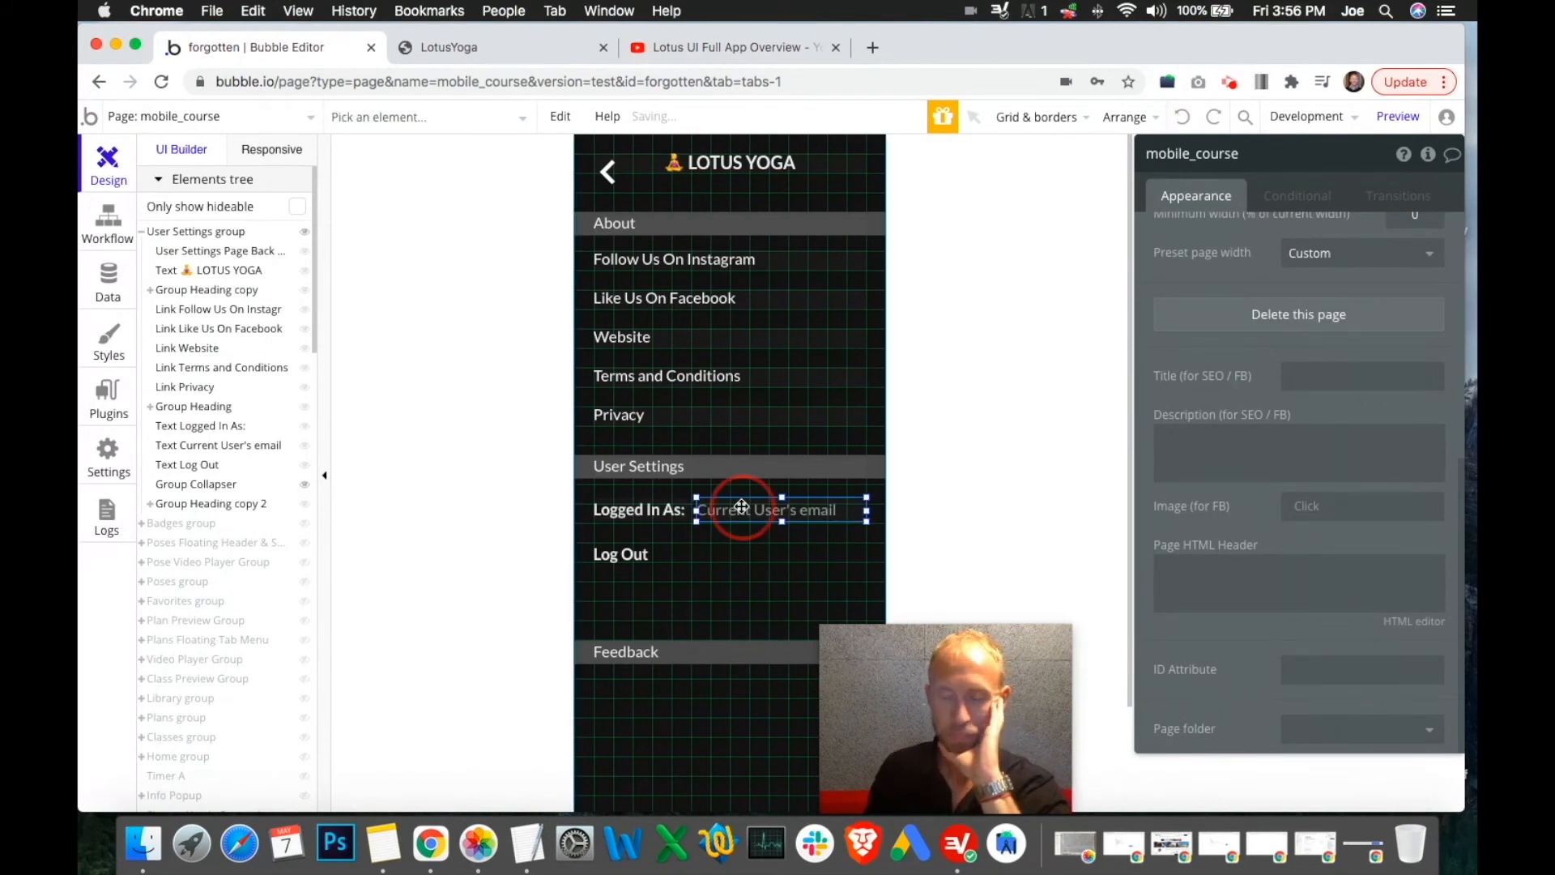
key(Delete)
Widen the Logged In As: label to 280 px and center it and Log Out horizontally
click(675, 512)
drag(692, 511, 867, 508)
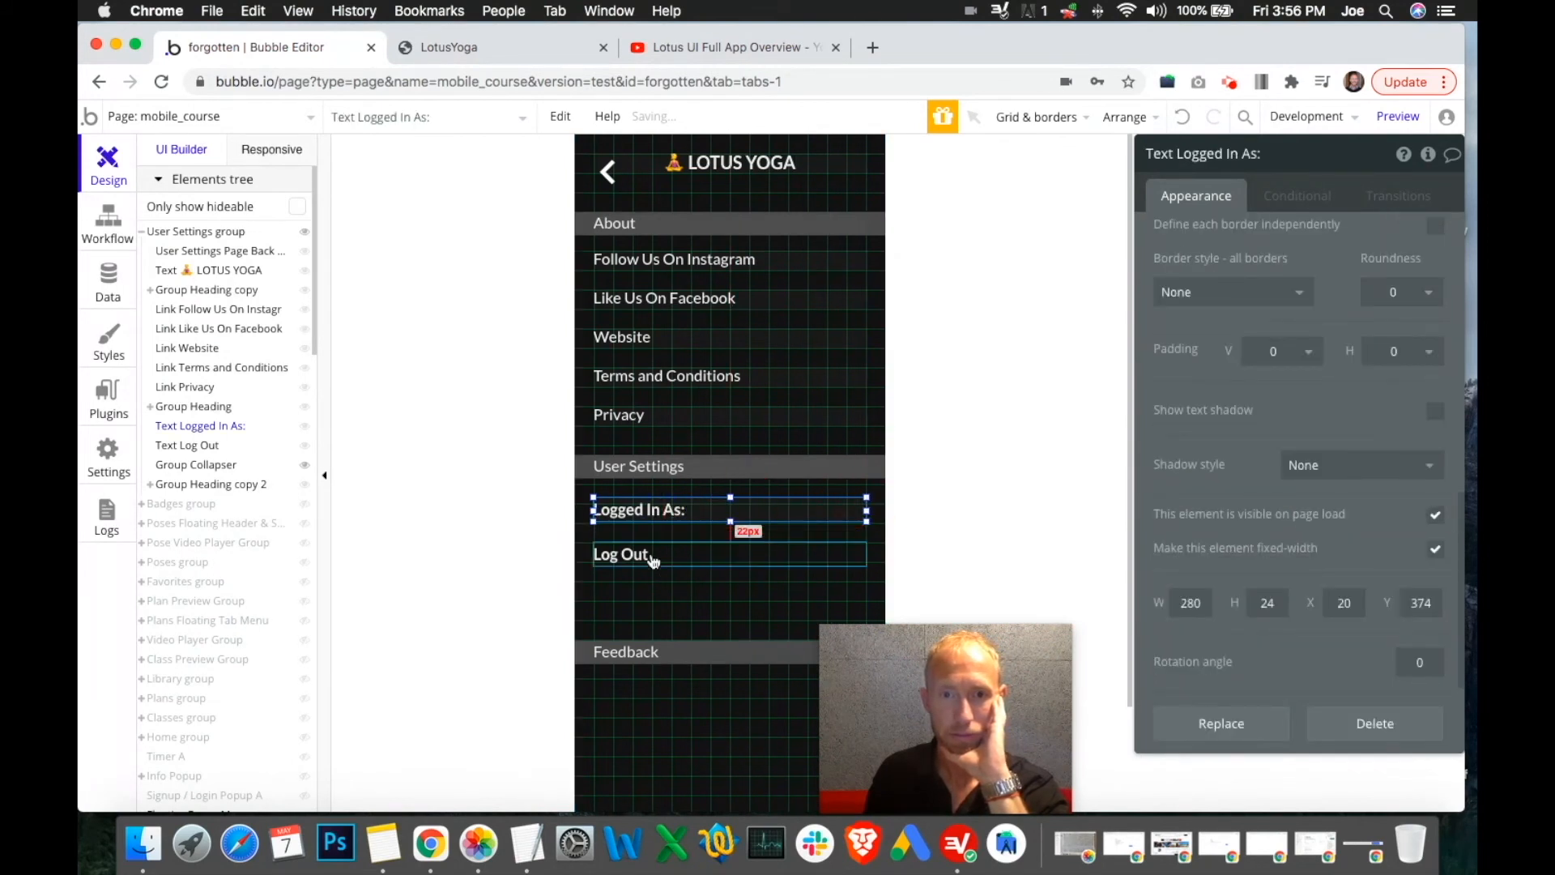
right_click(677, 512)
click(746, 694)
click(637, 554)
right_click(670, 604)
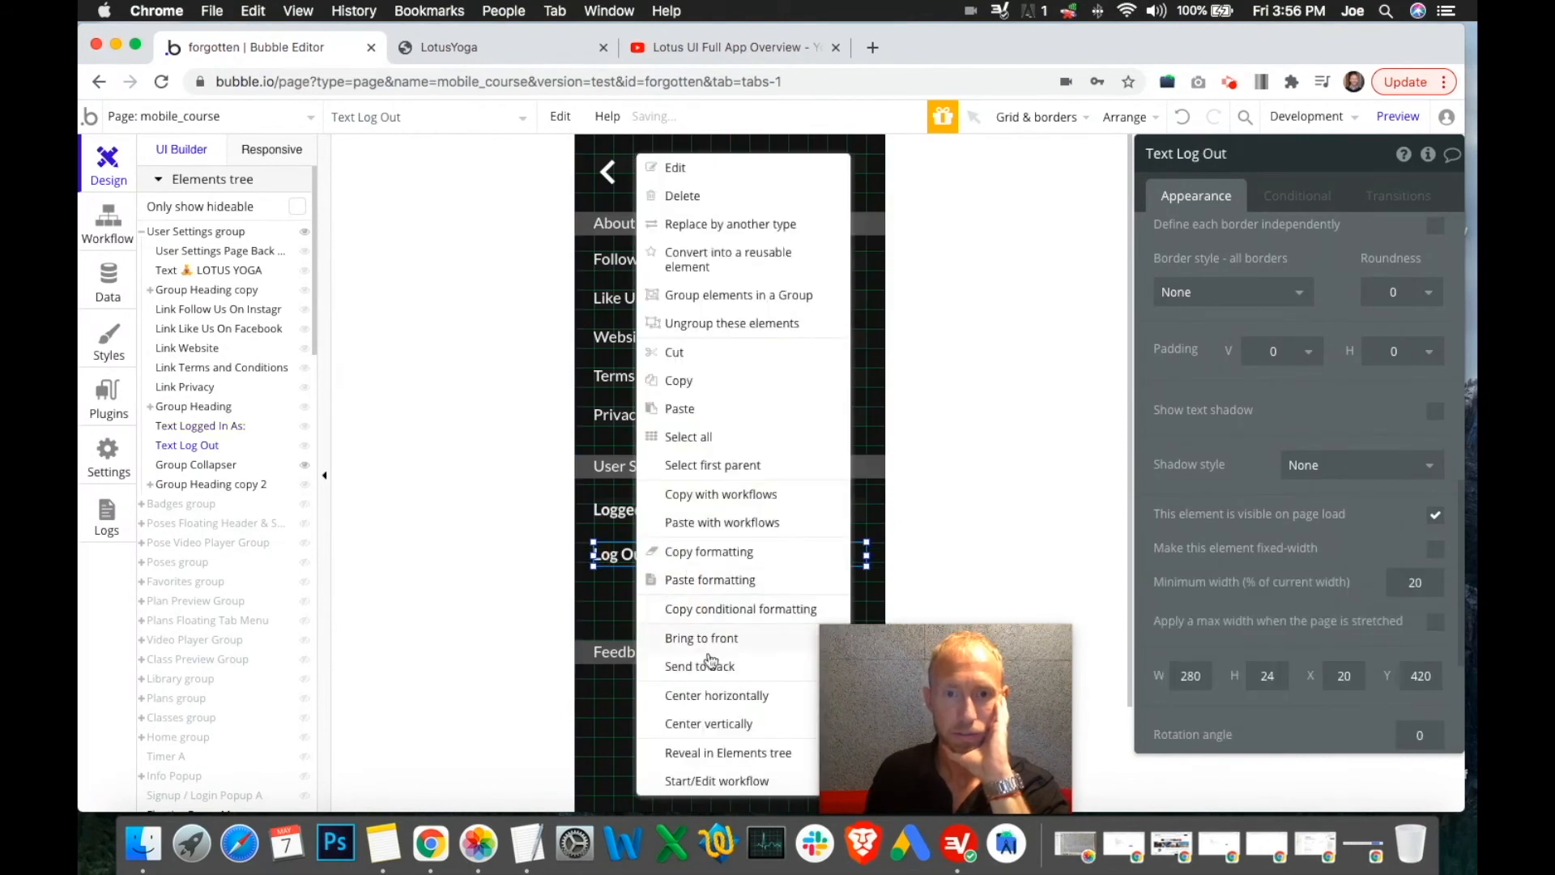
click(717, 697)
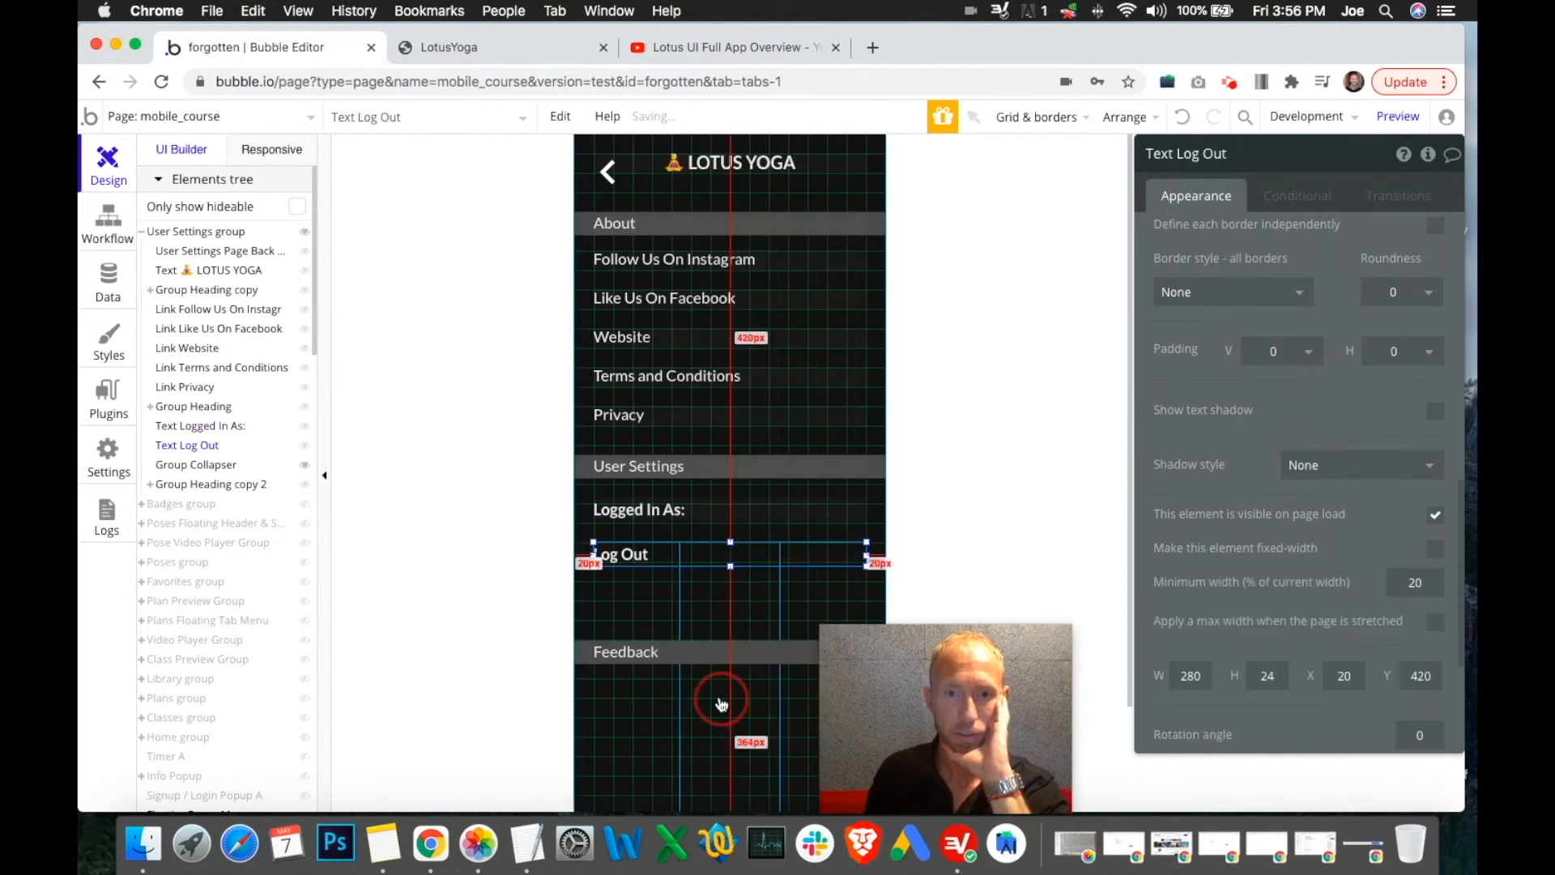
Move Group Collapser lower on the page, below the Log Out text
click(699, 597)
drag(727, 544, 672, 409)
scroll(1236, 542, down, 5)
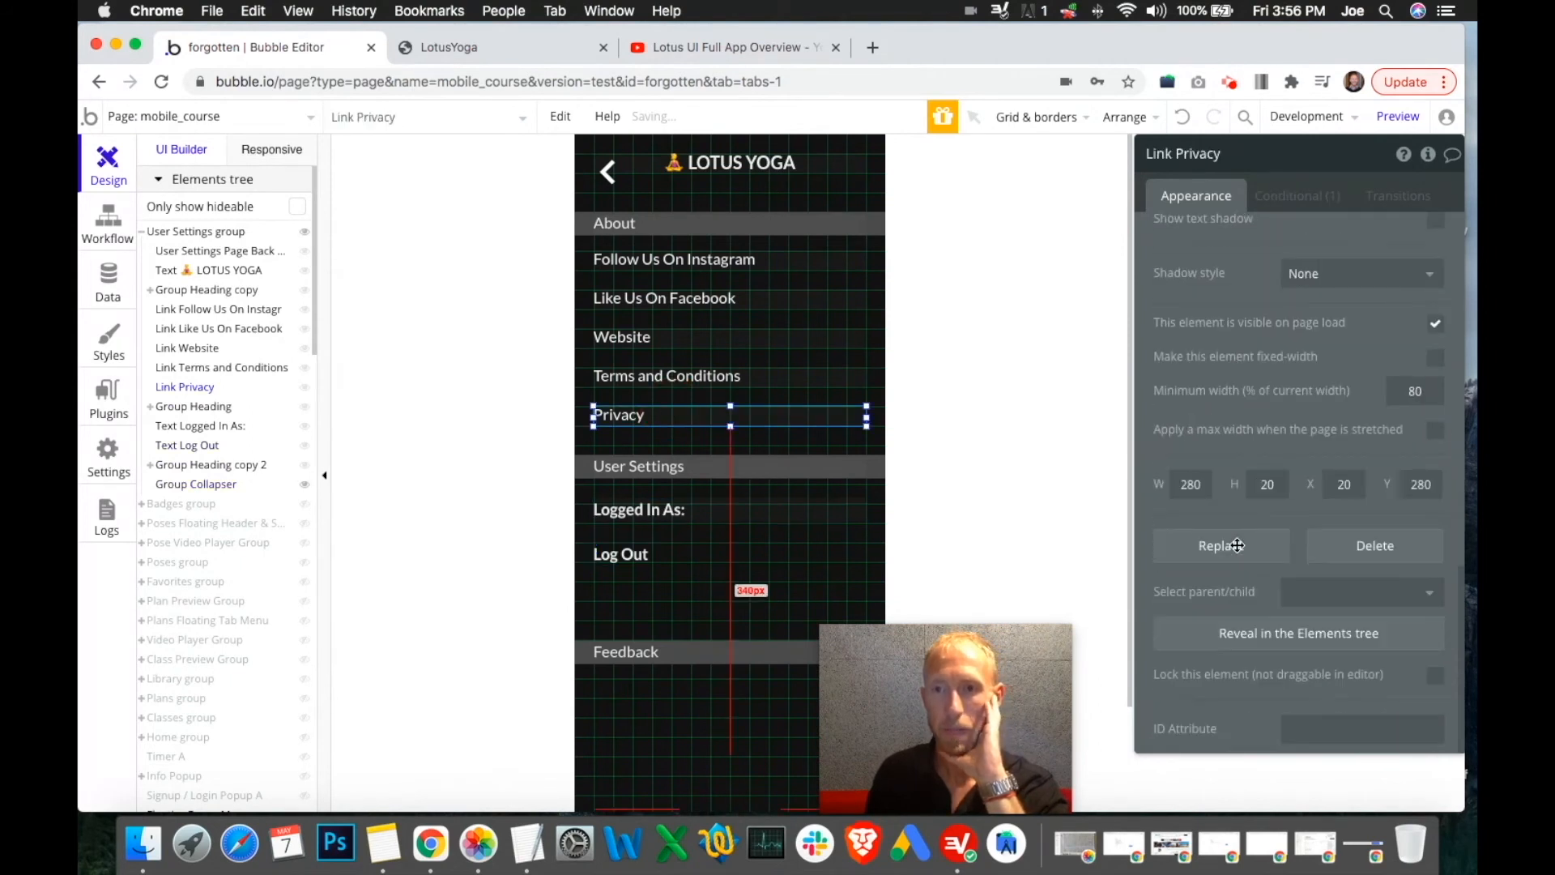
click(706, 516)
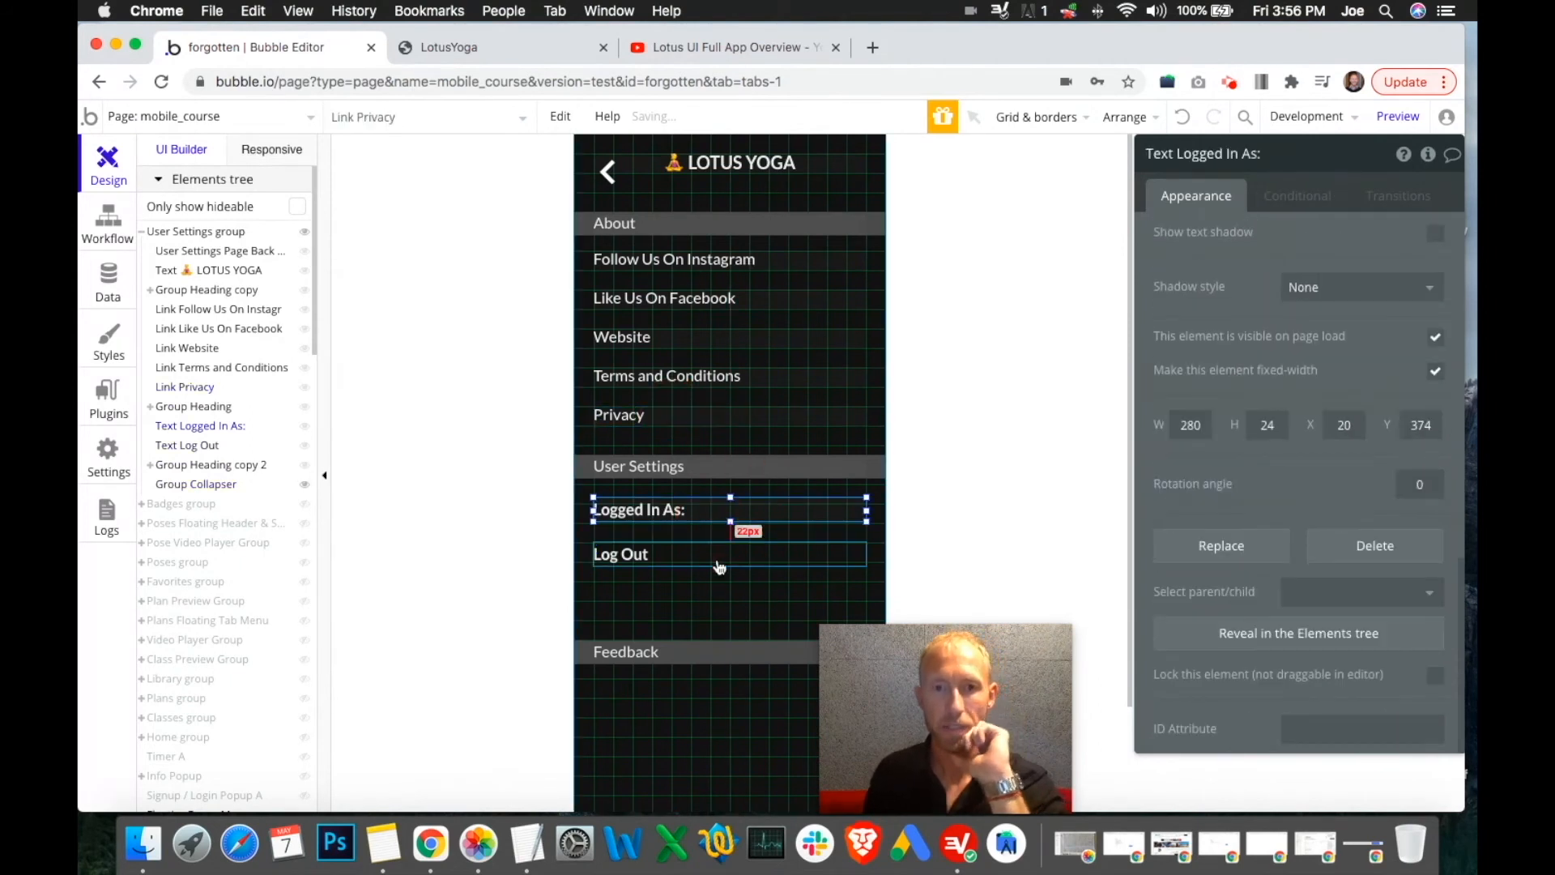
click(1272, 259)
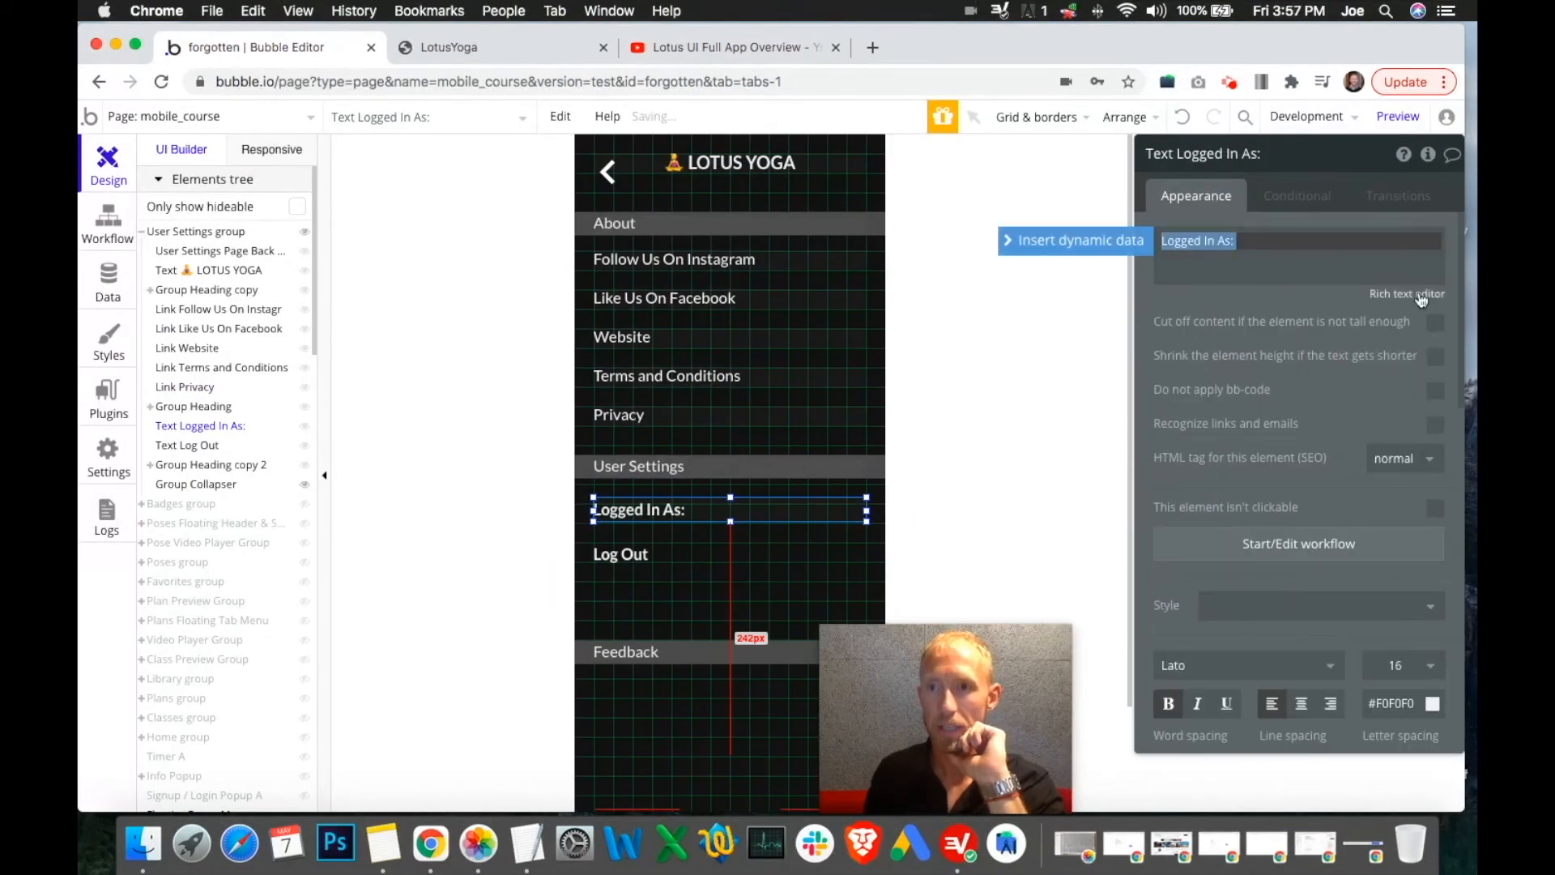
click(1421, 300)
click(1258, 241)
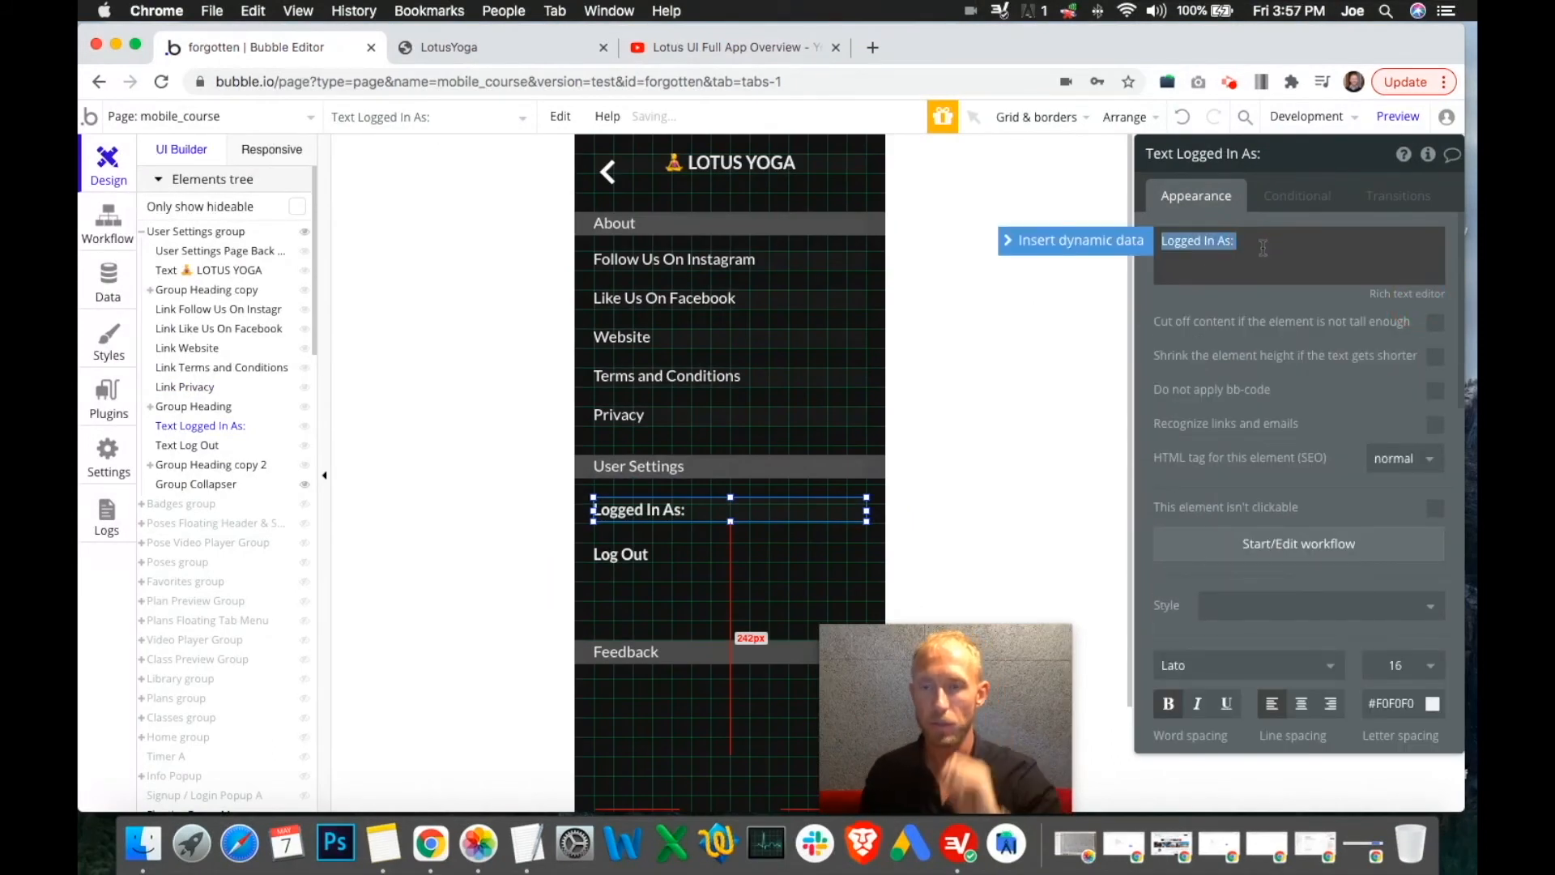
click(1263, 248)
click(1080, 241)
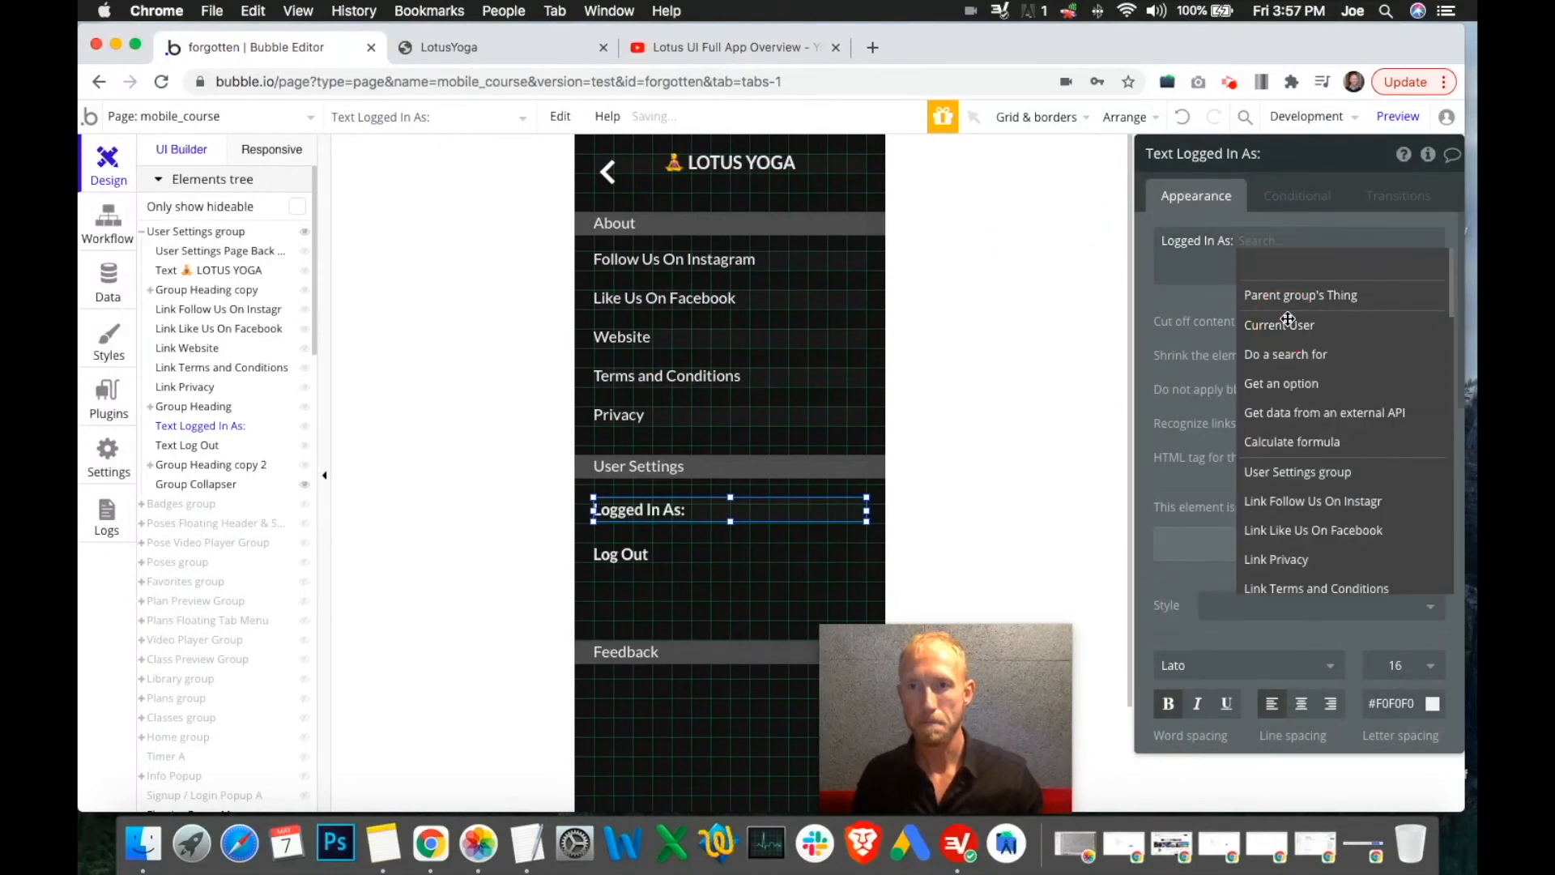
click(1288, 322)
click(1322, 241)
text(ent Usere)
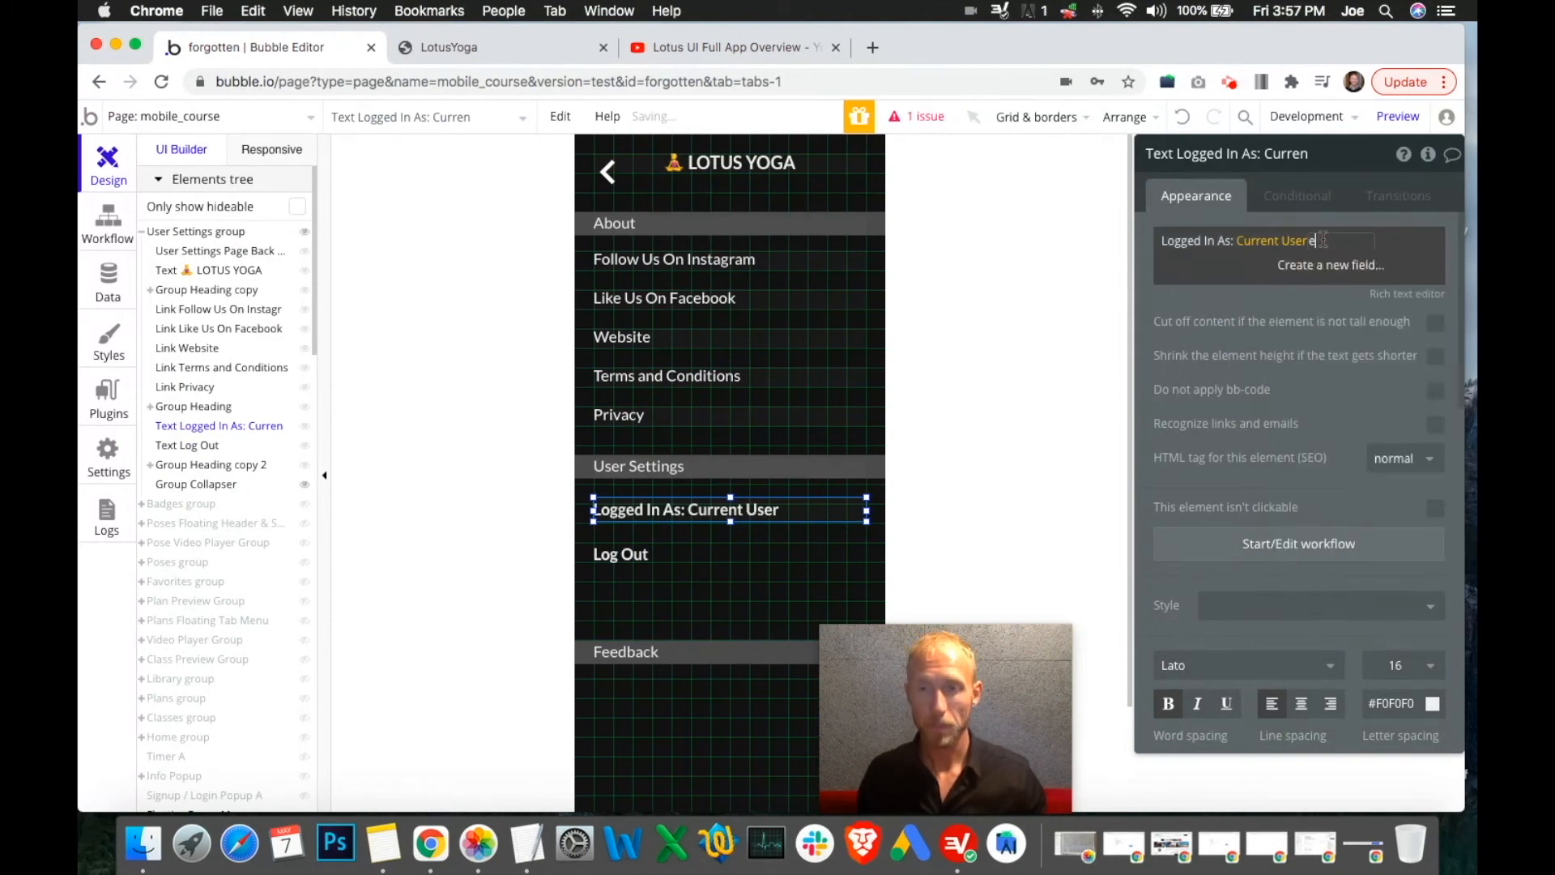
text(mail)
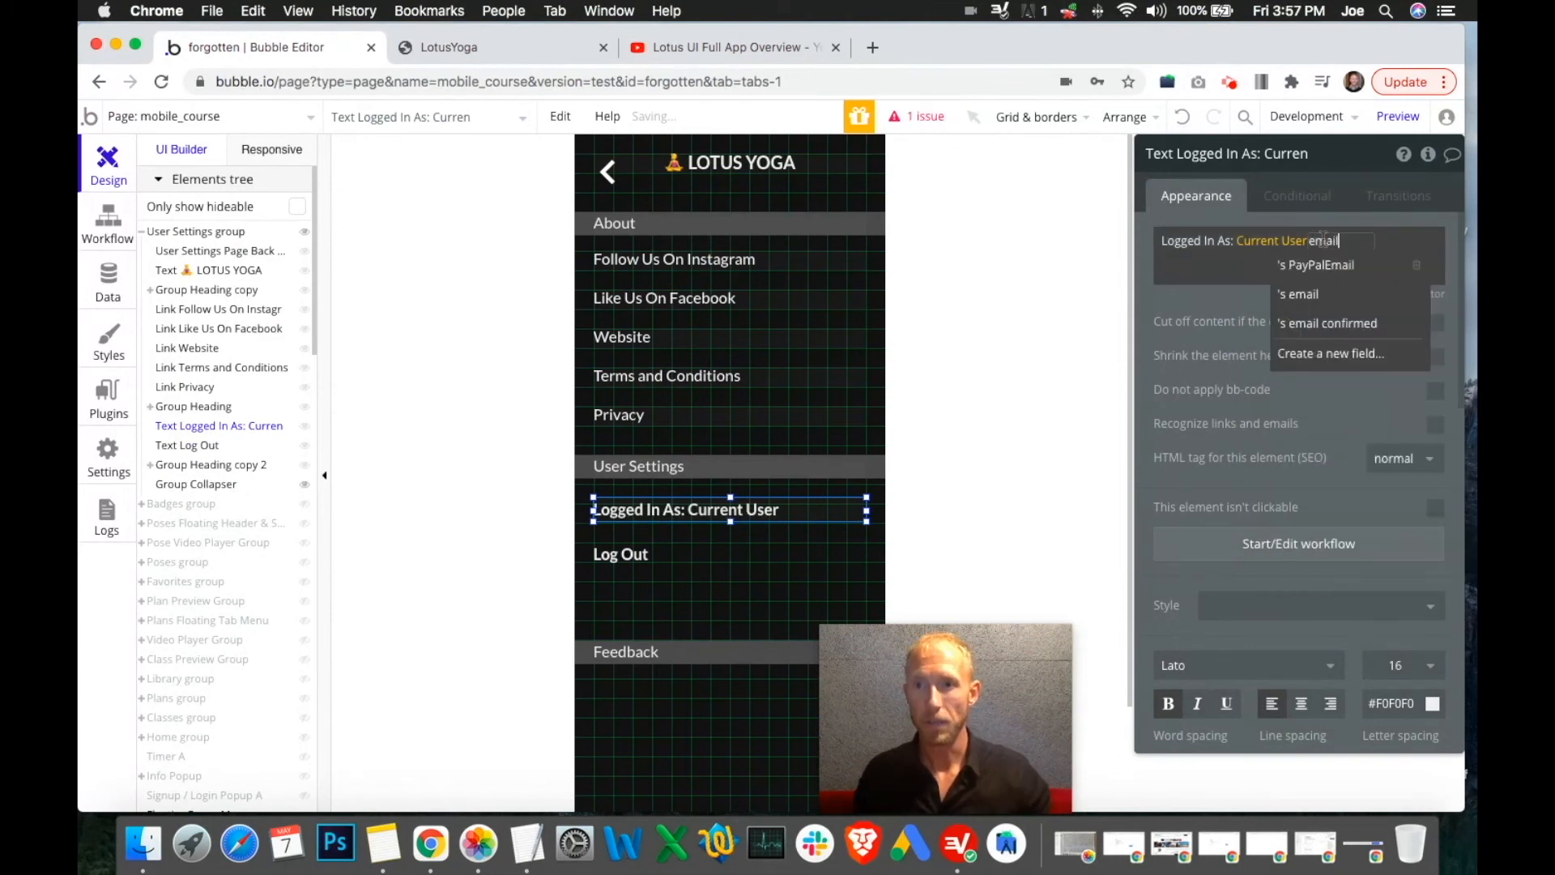
click(1295, 296)
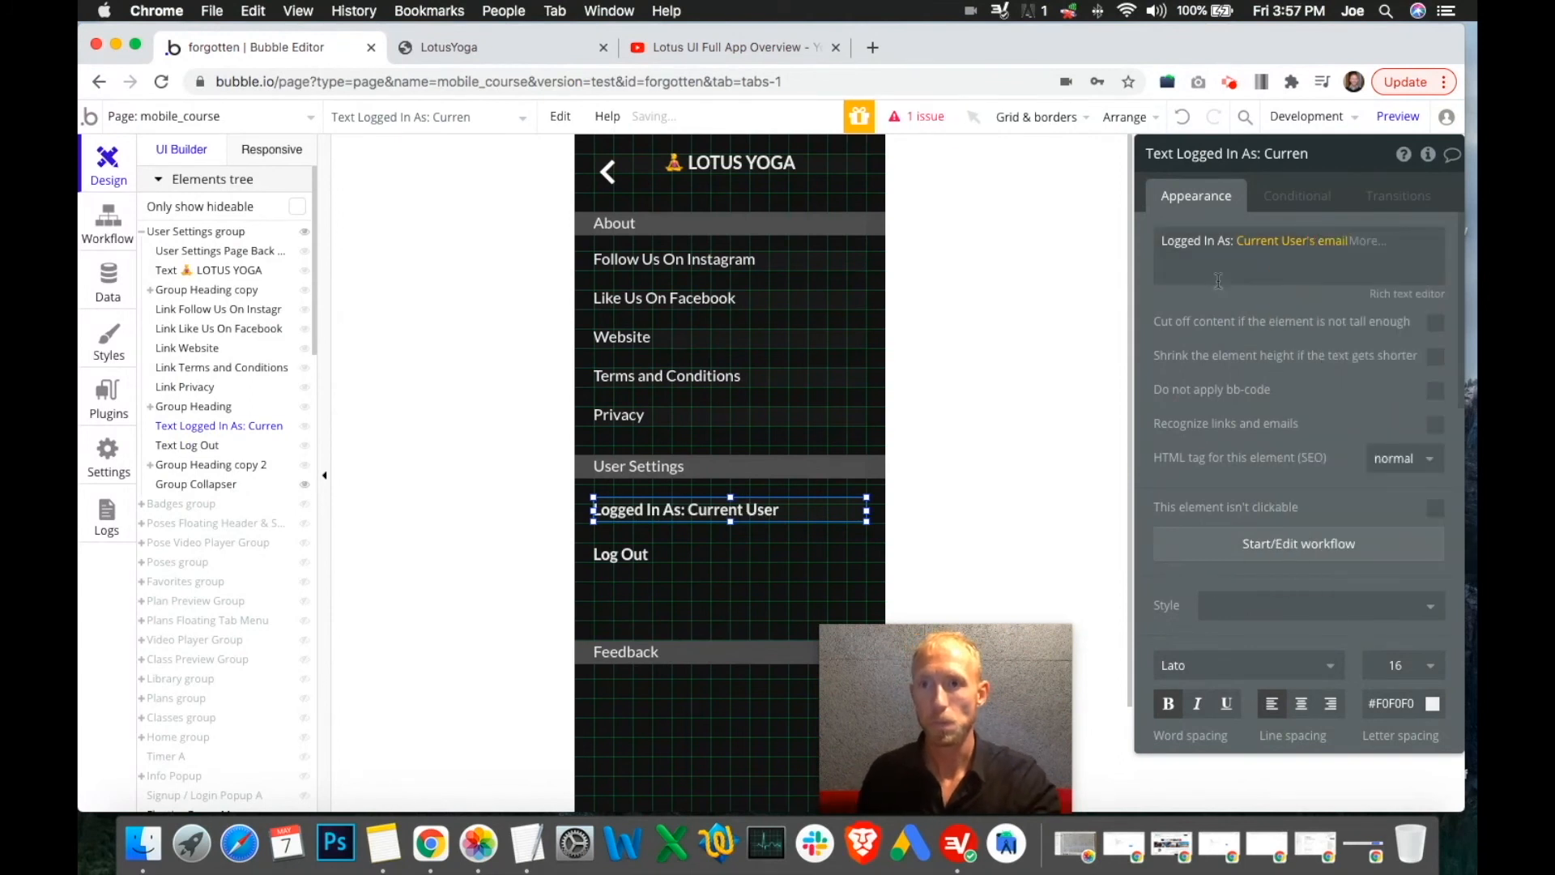
click(1407, 295)
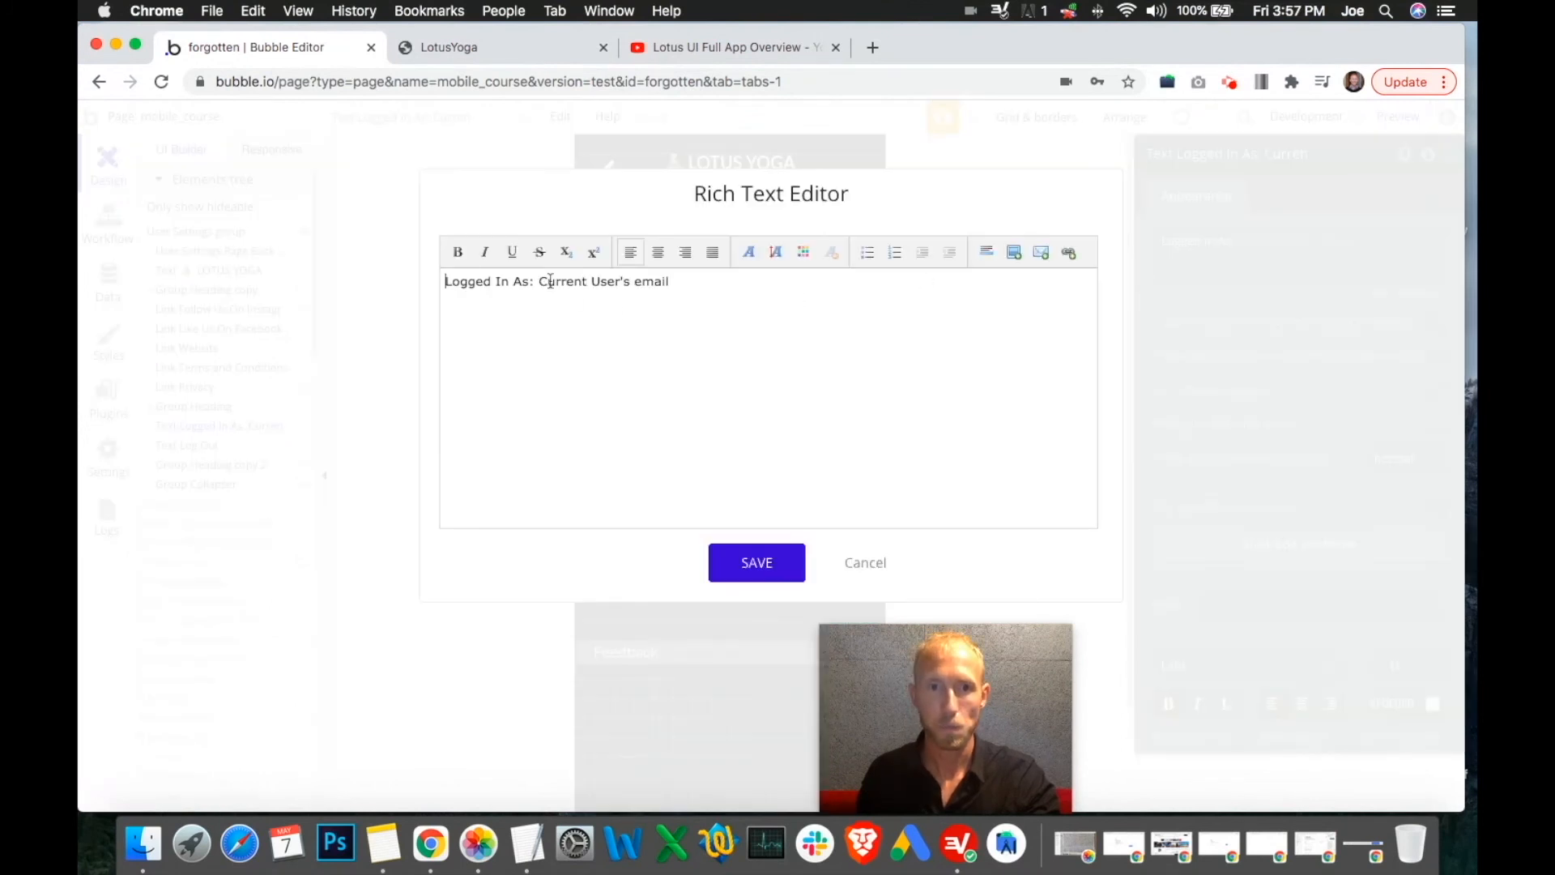
Make the words 'Logged In As:' bold in the Rich Text Editor
drag(539, 281, 665, 280)
drag(528, 281, 428, 289)
click(546, 280)
drag(533, 281, 431, 289)
click(456, 256)
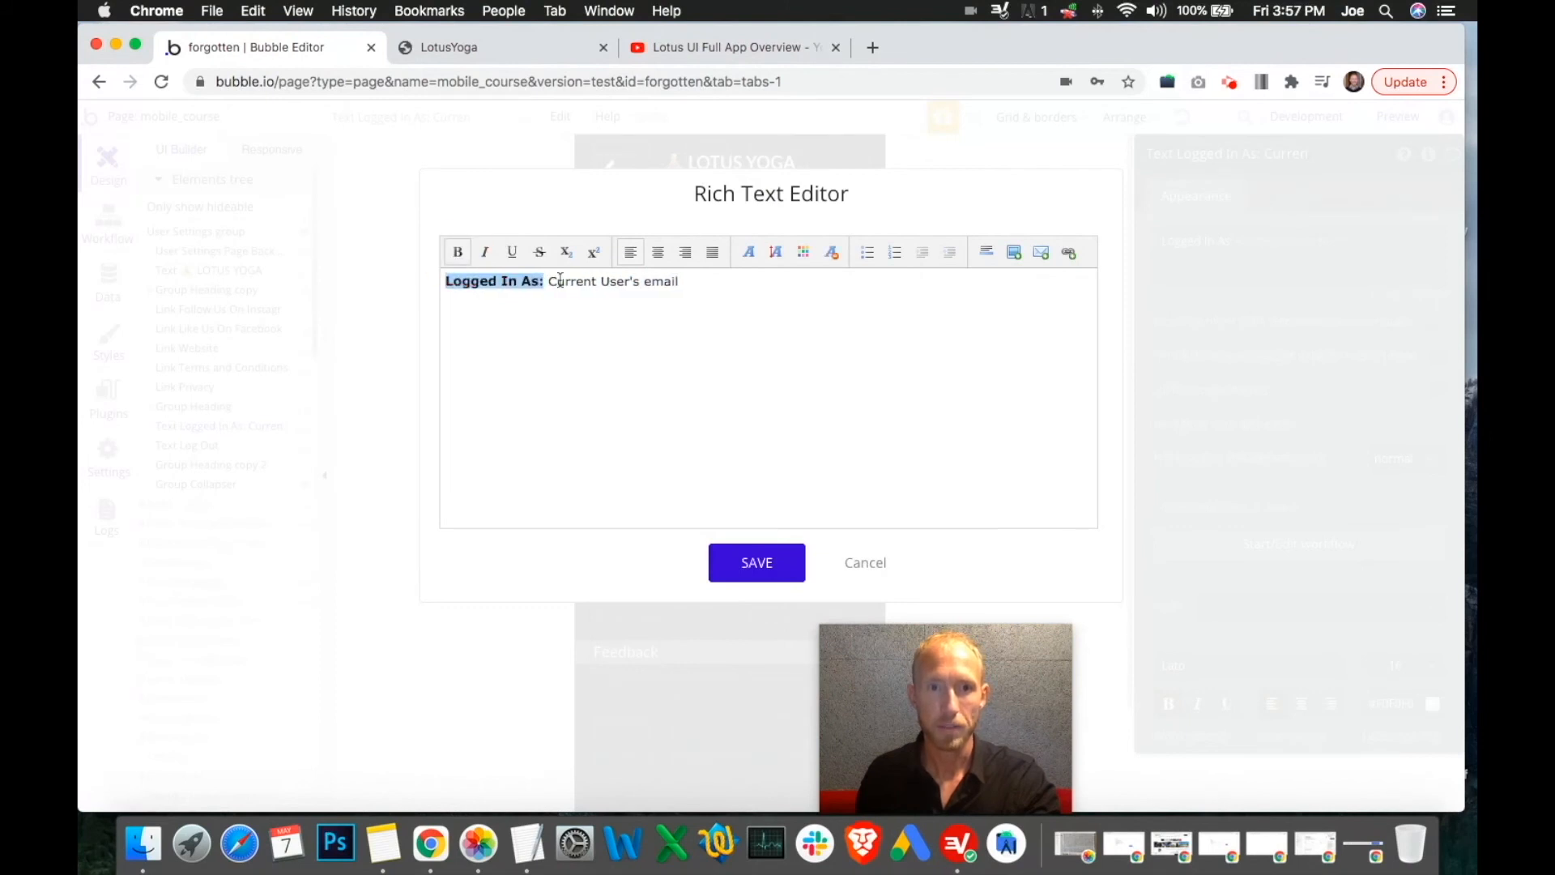
click(549, 281)
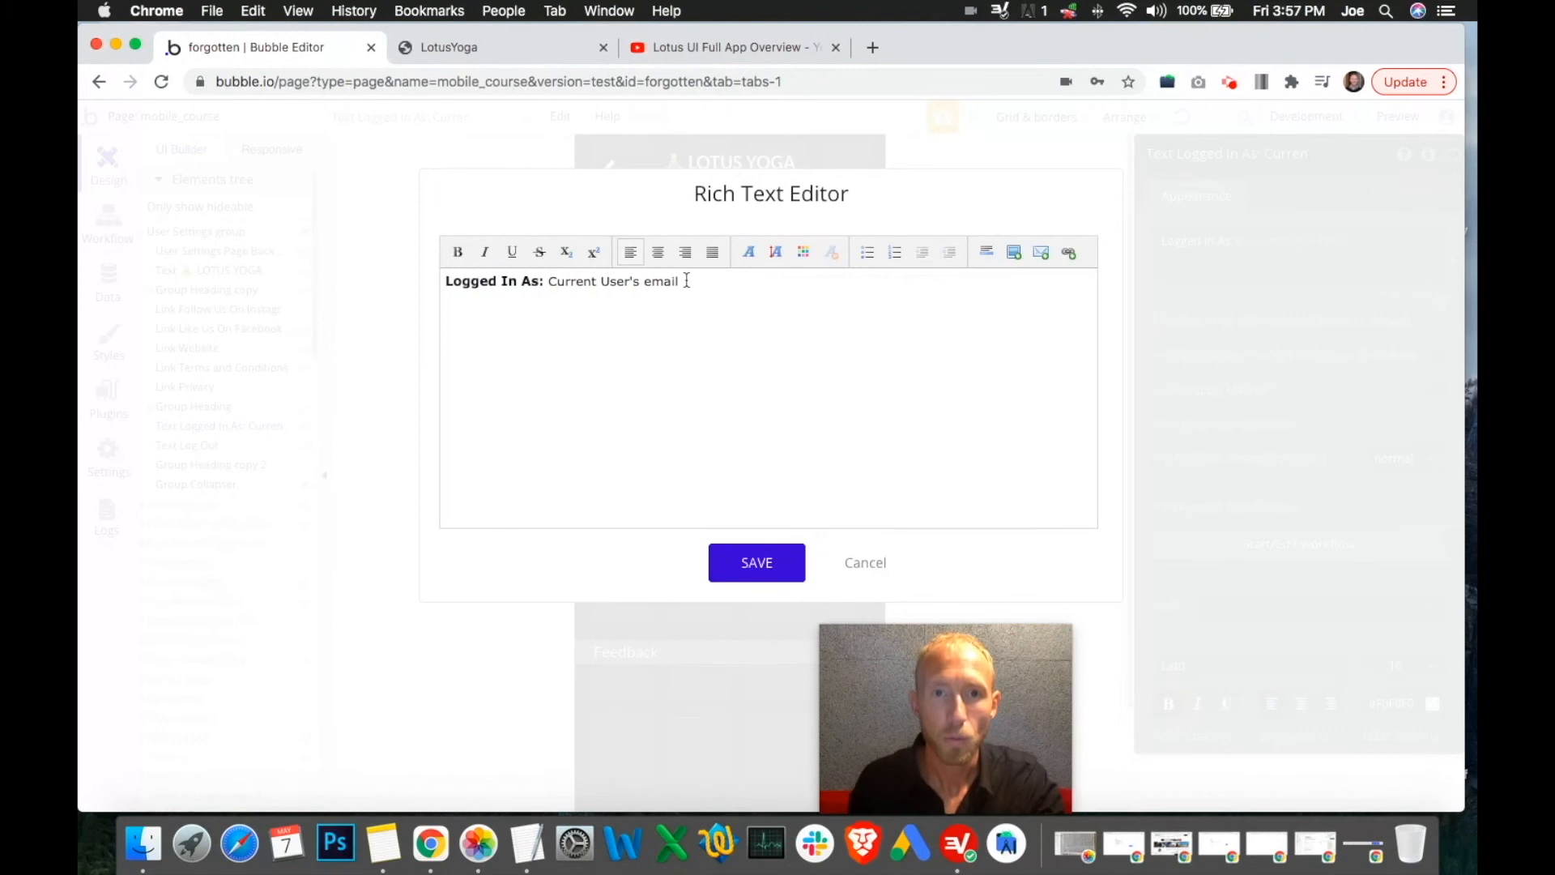
drag(679, 282, 548, 280)
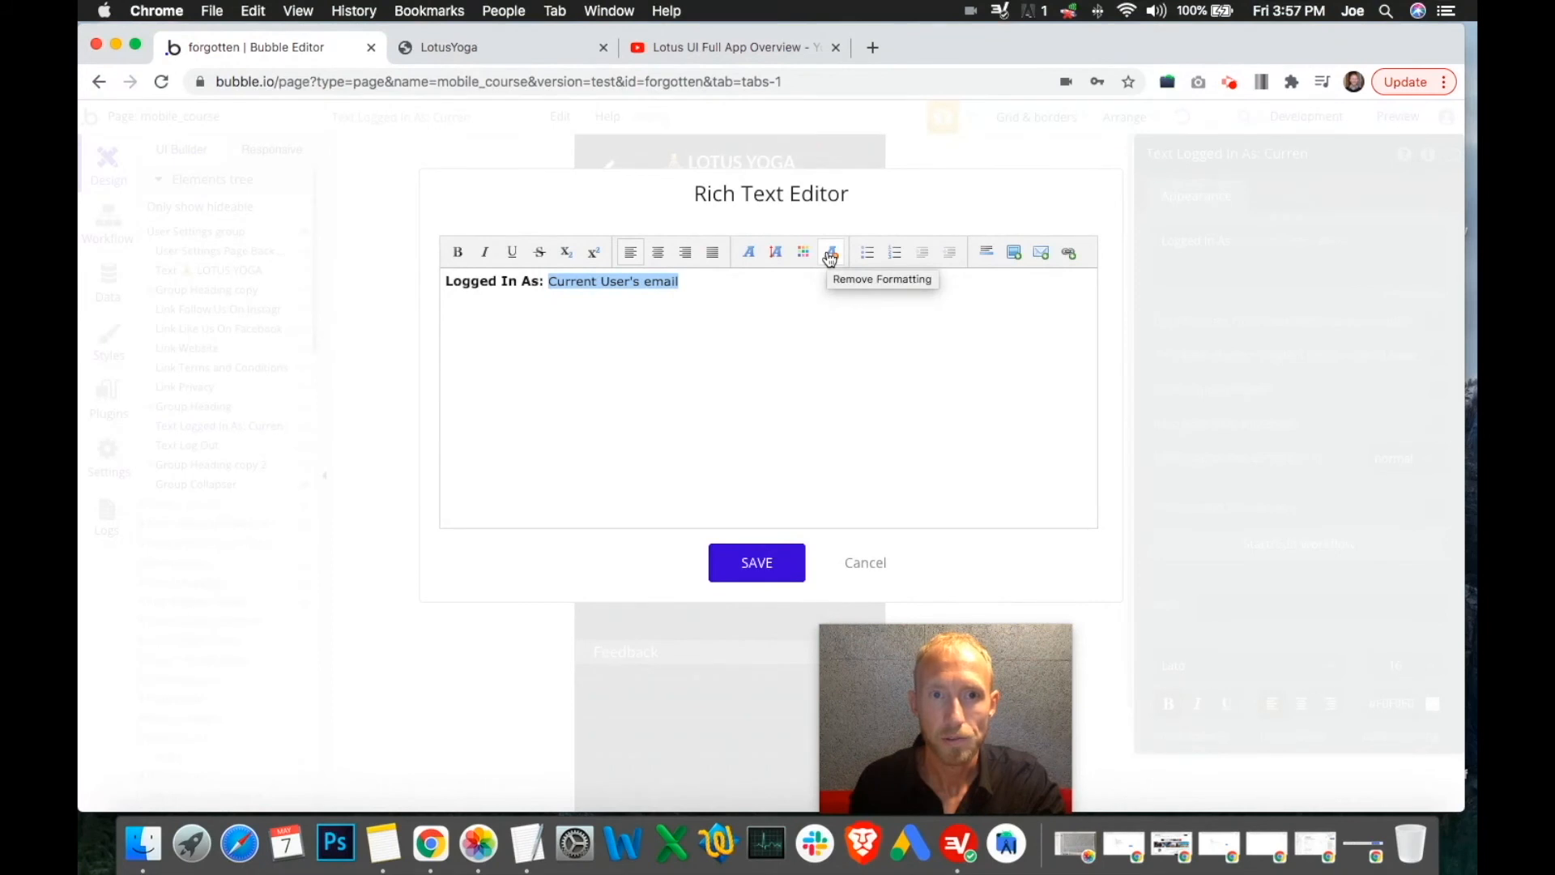
click(779, 256)
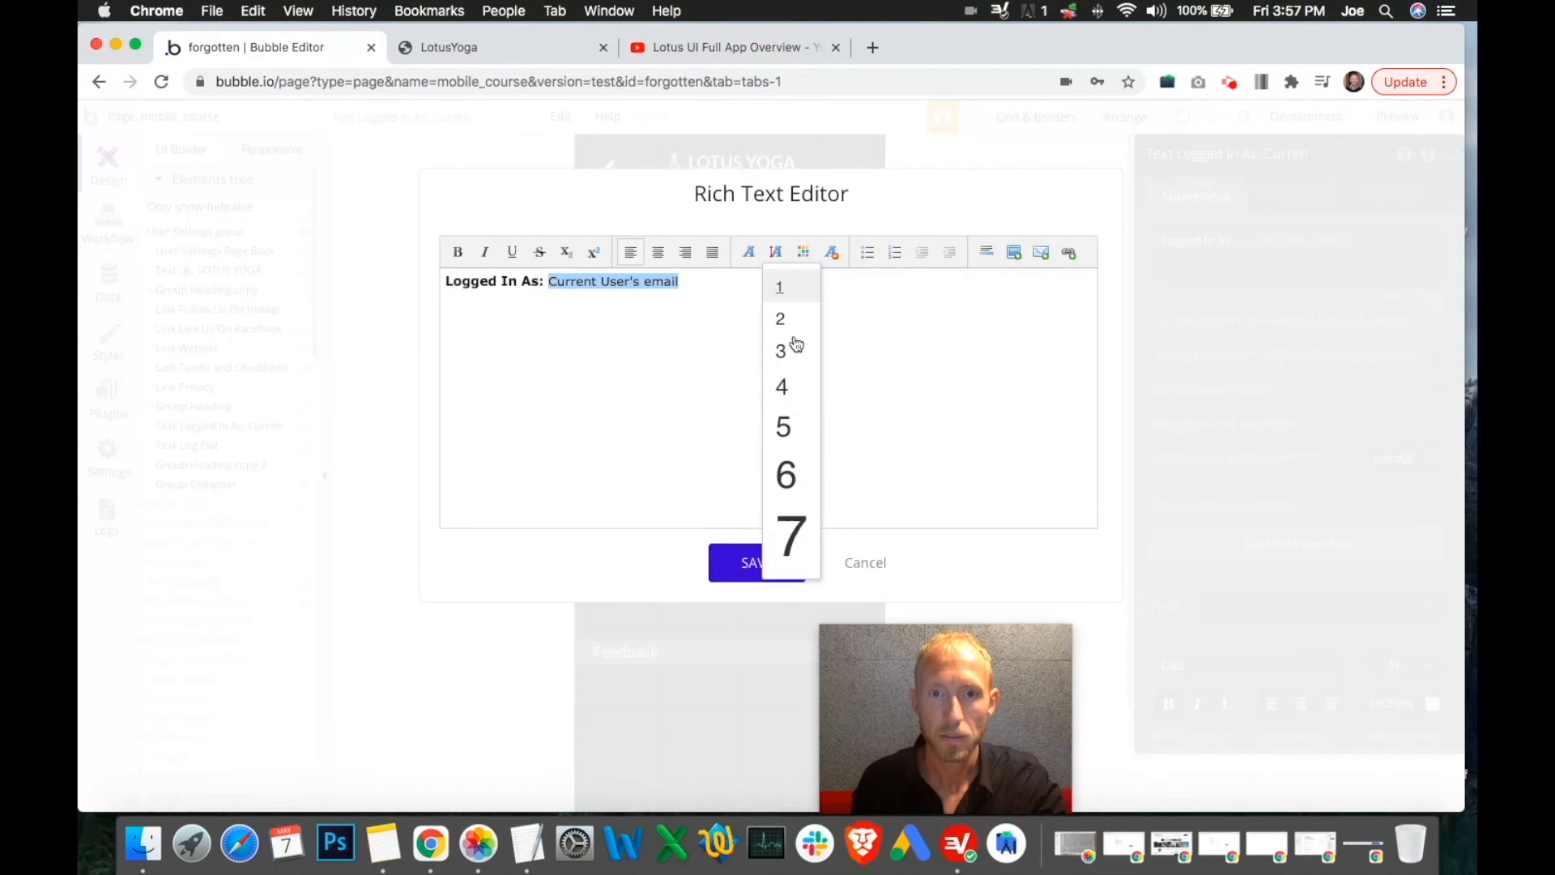
click(792, 426)
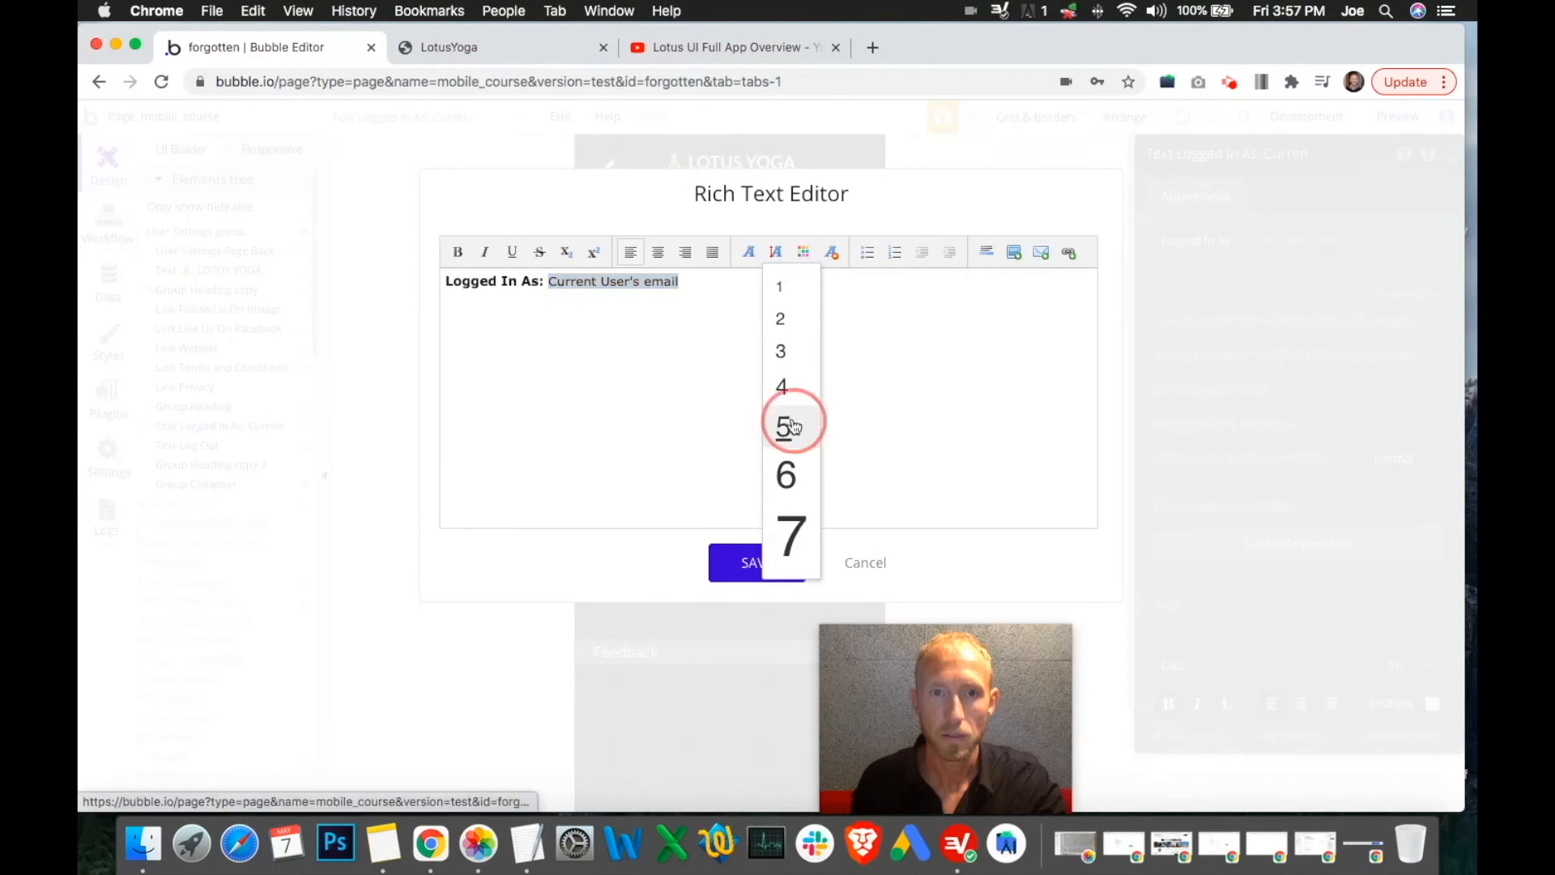
click(776, 252)
click(800, 301)
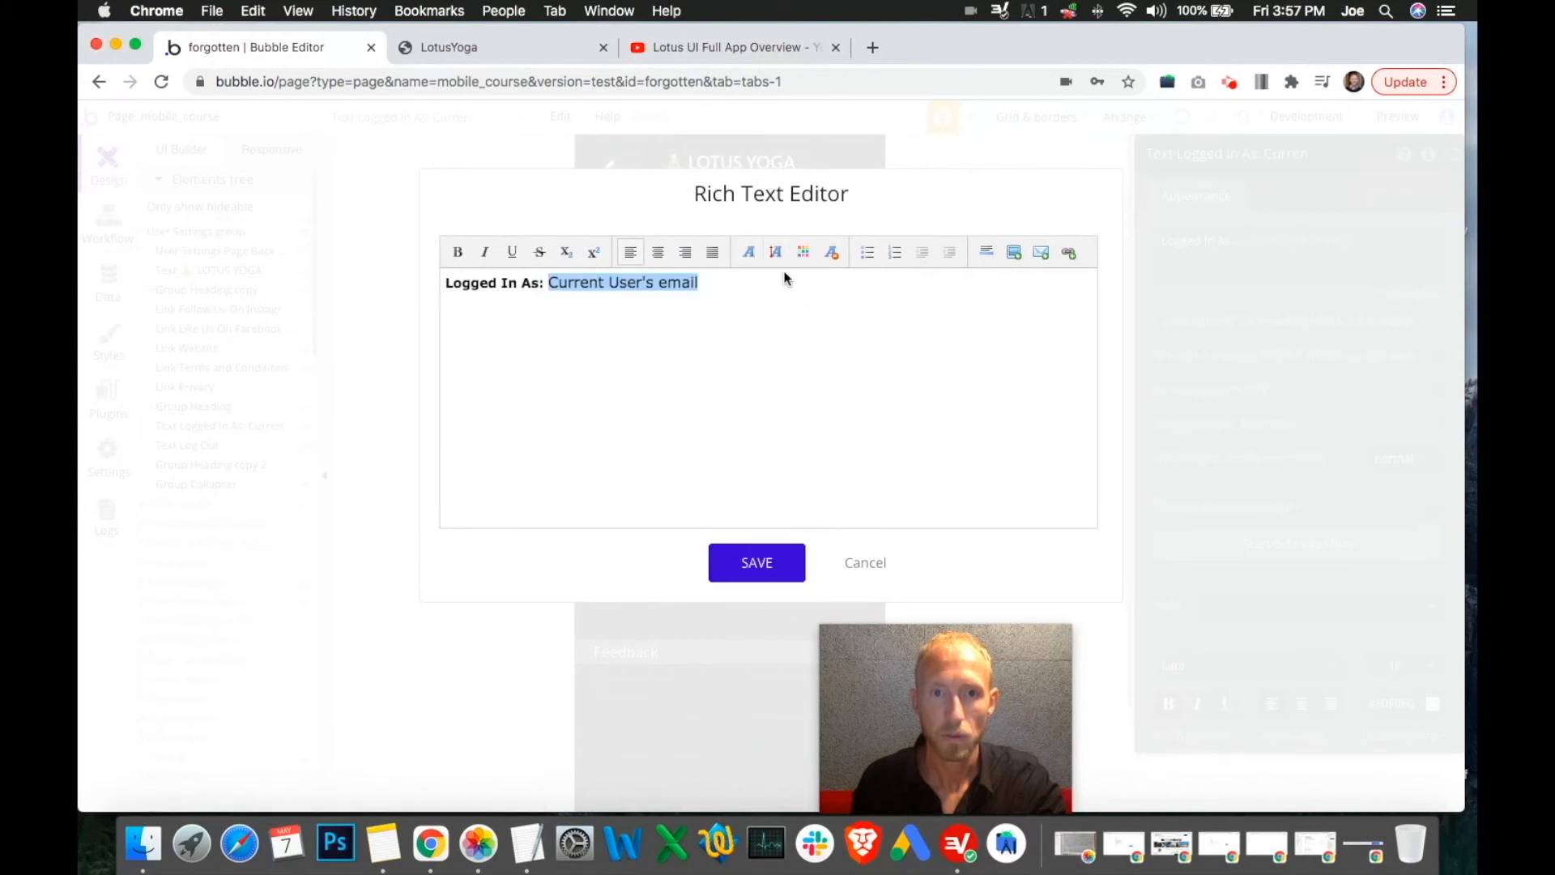
click(542, 283)
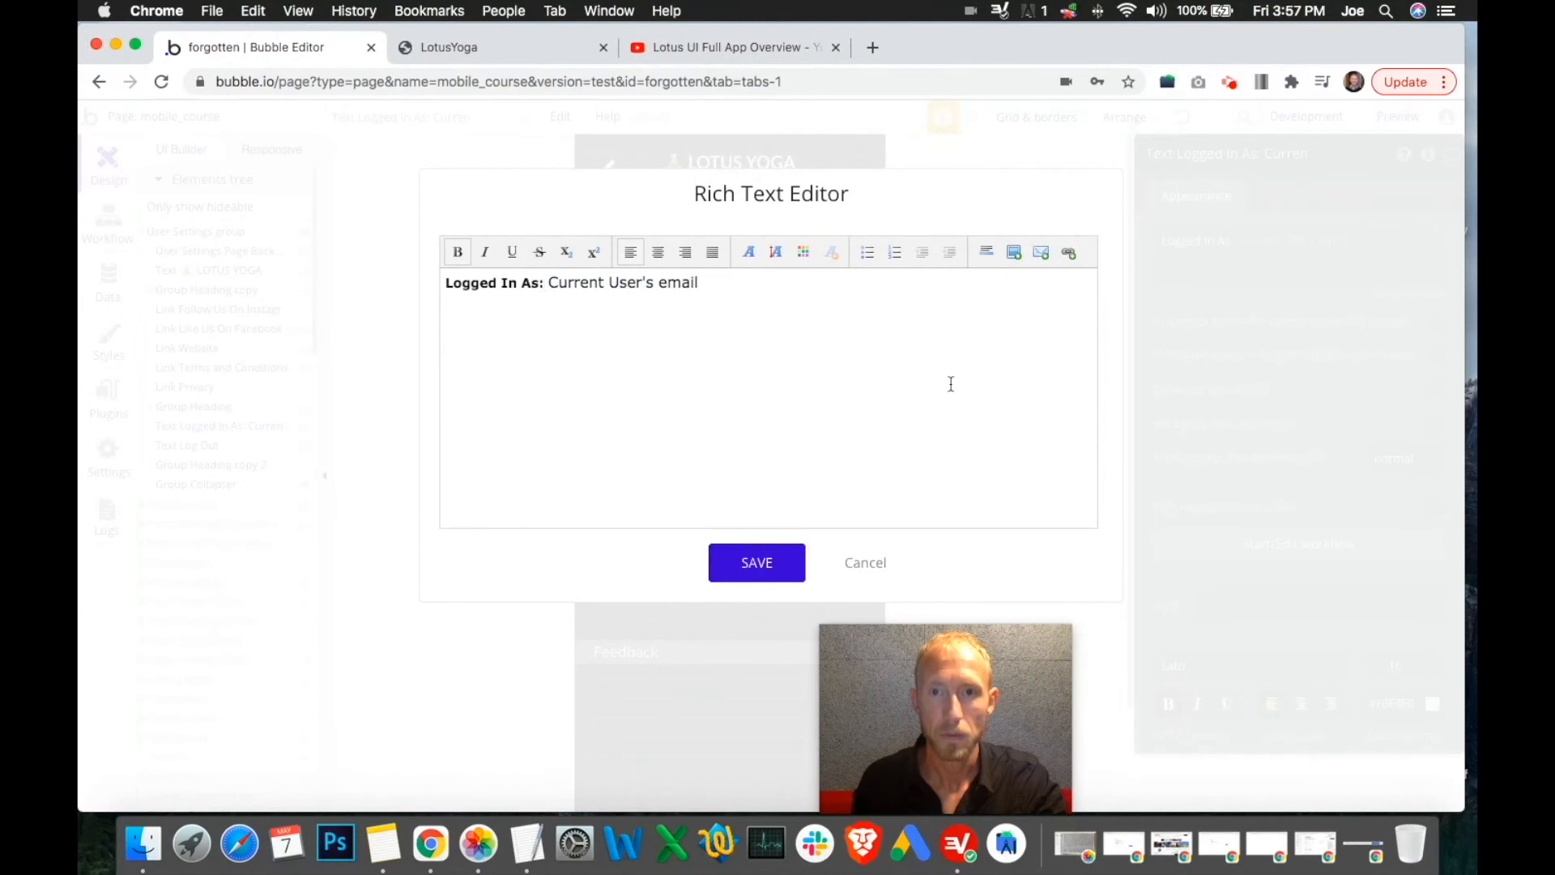
click(757, 563)
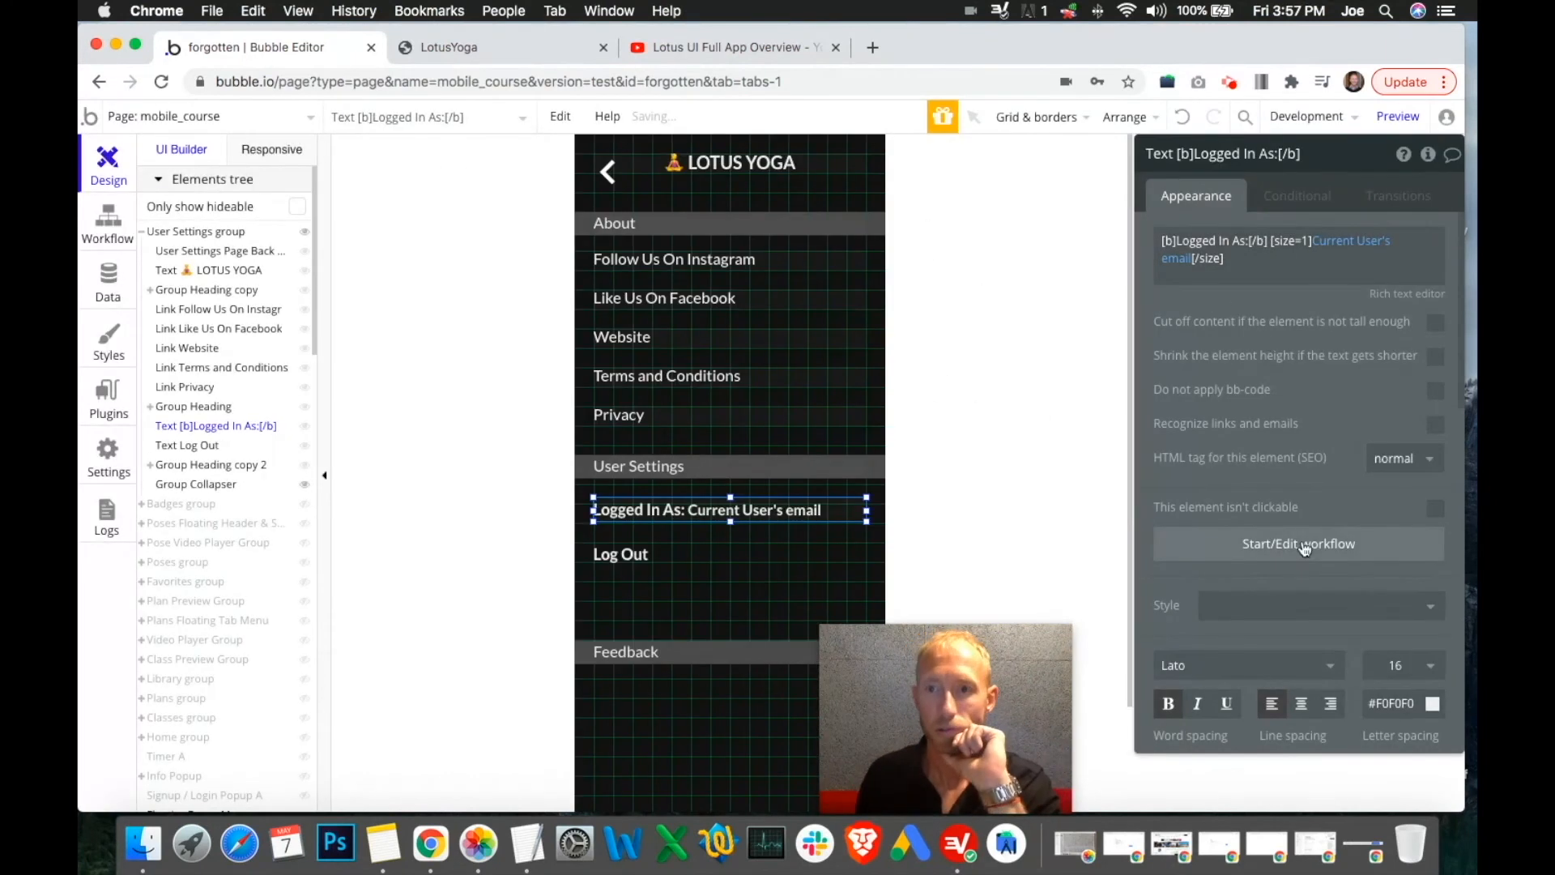
Review the label's [b] and [size=1] tags, reload the preview, then reopen the rich text editor
double_click(1261, 256)
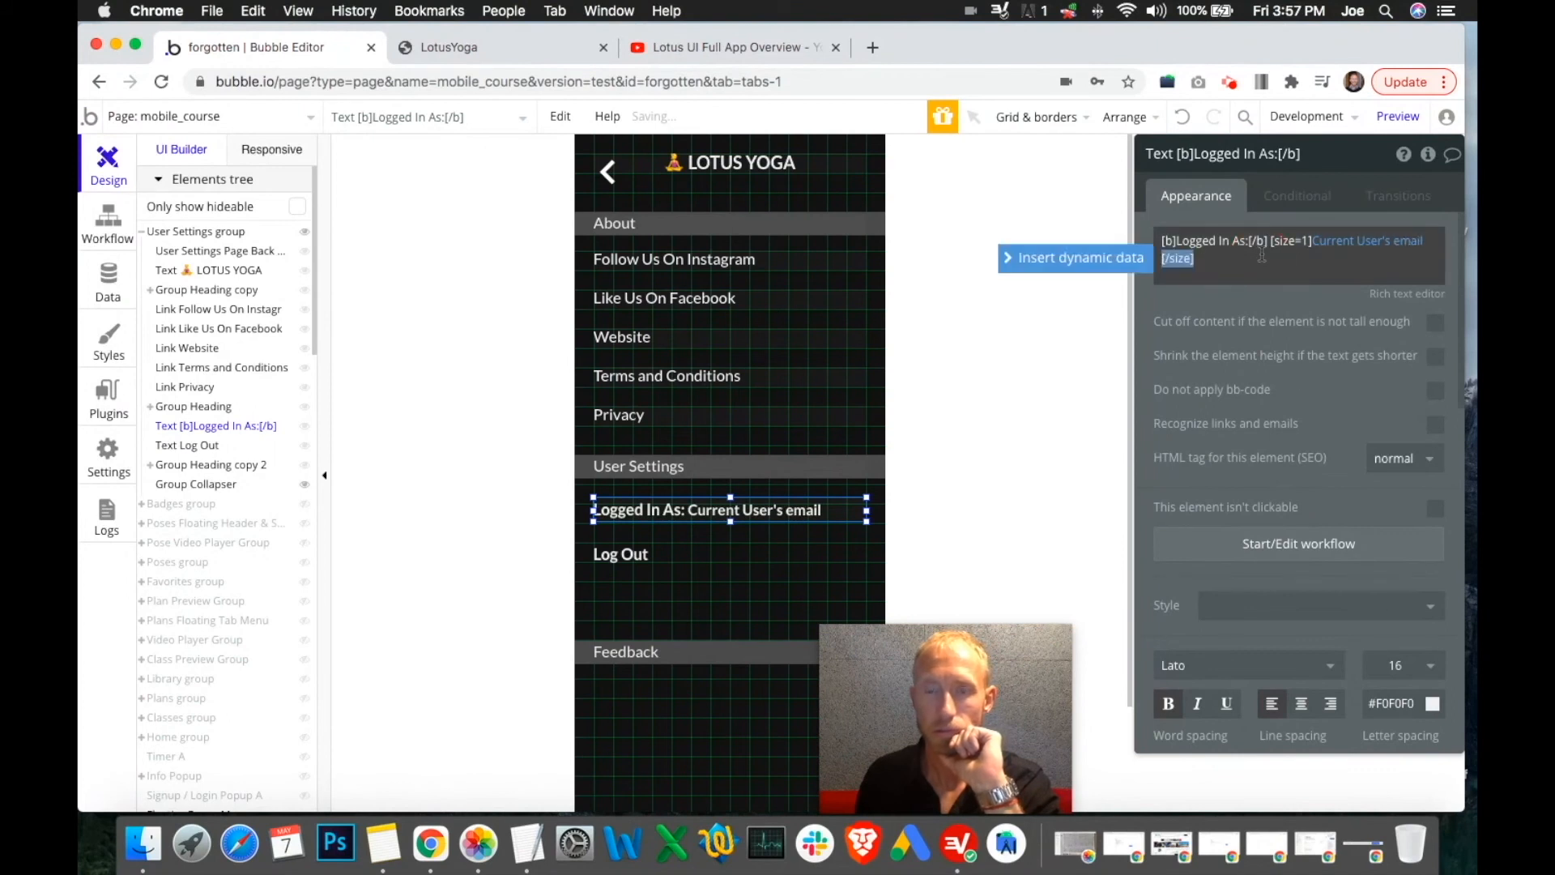
click(520, 56)
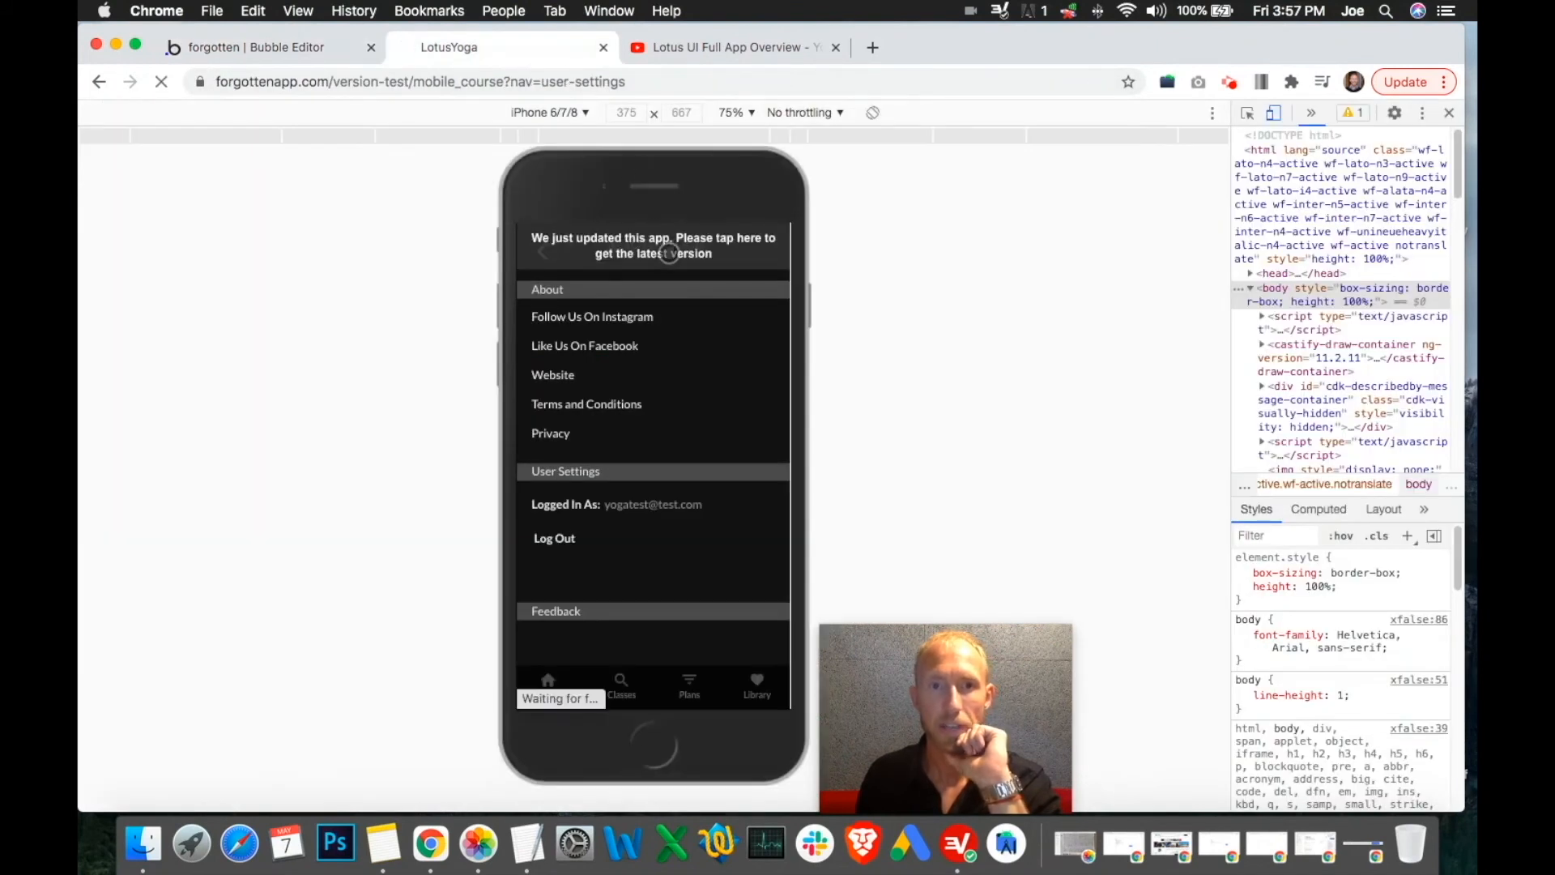
click(289, 54)
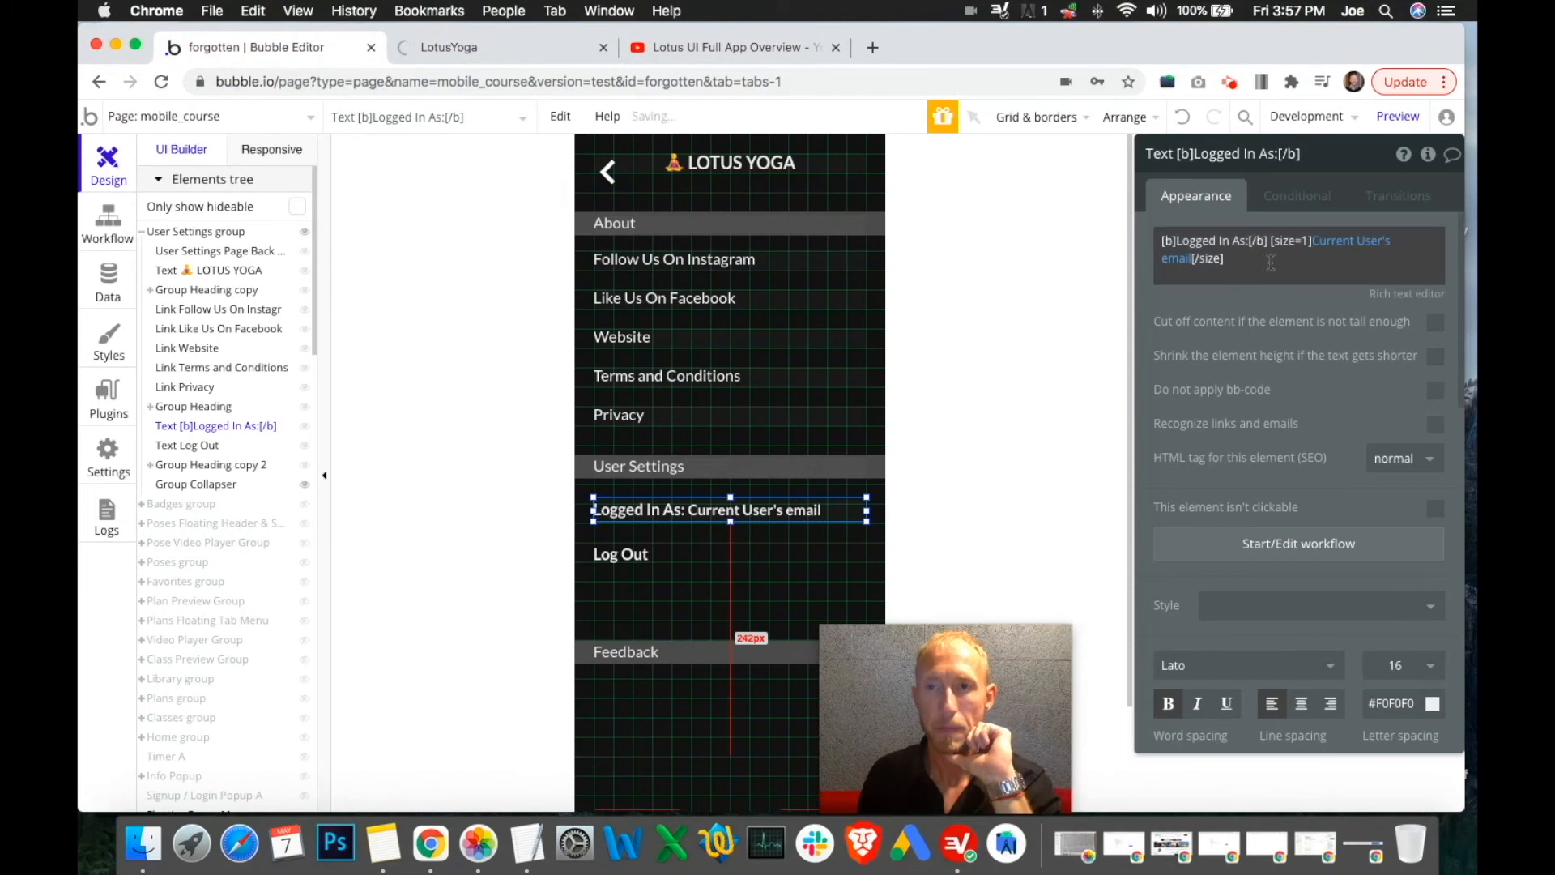
triple_click(1286, 242)
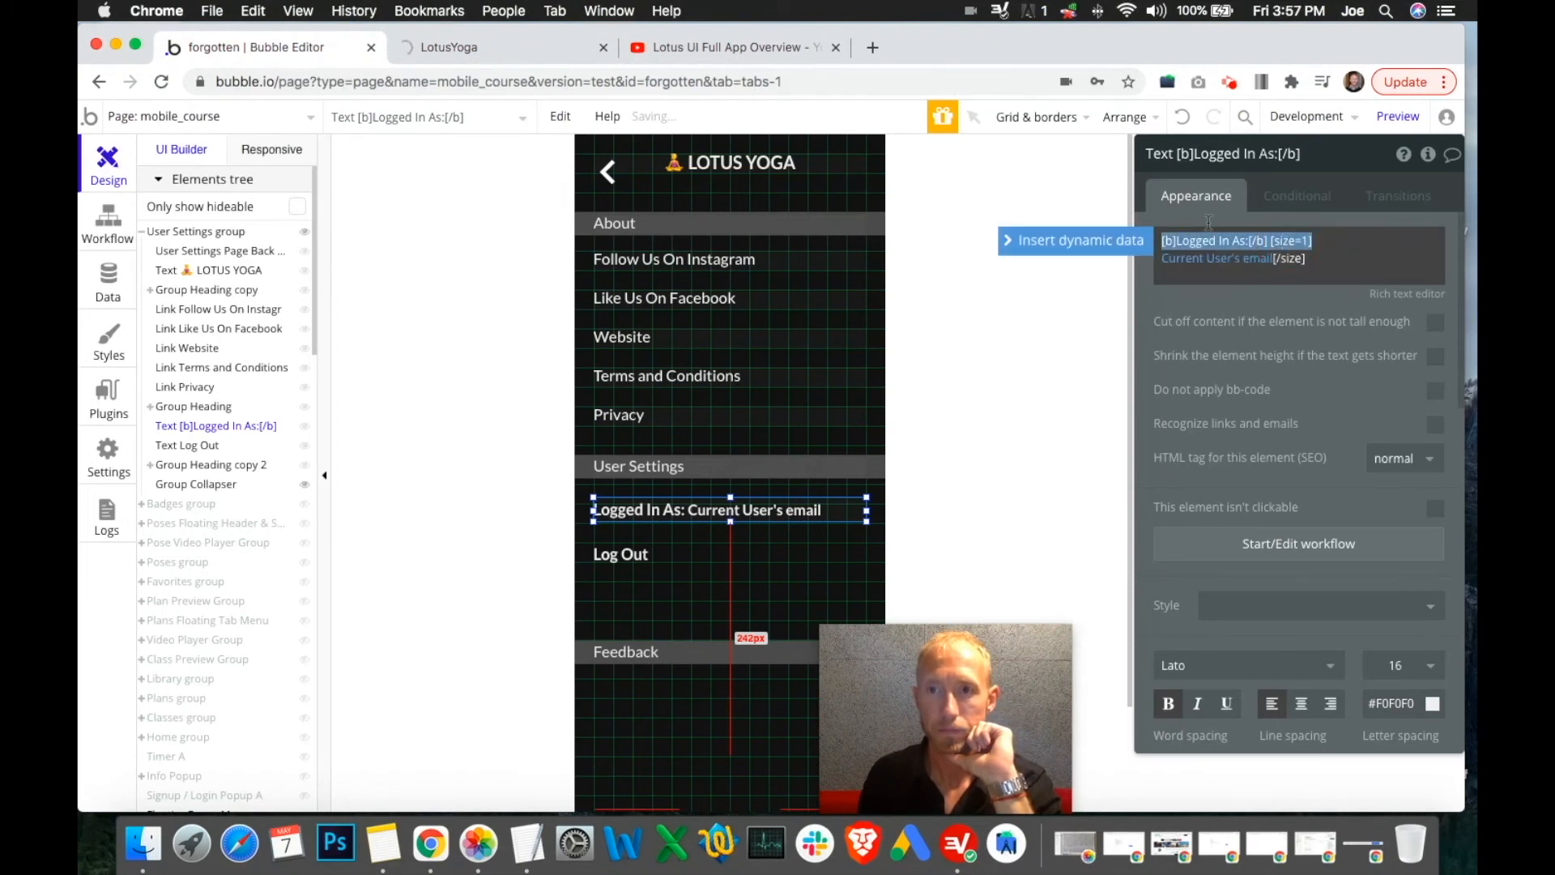
click(454, 50)
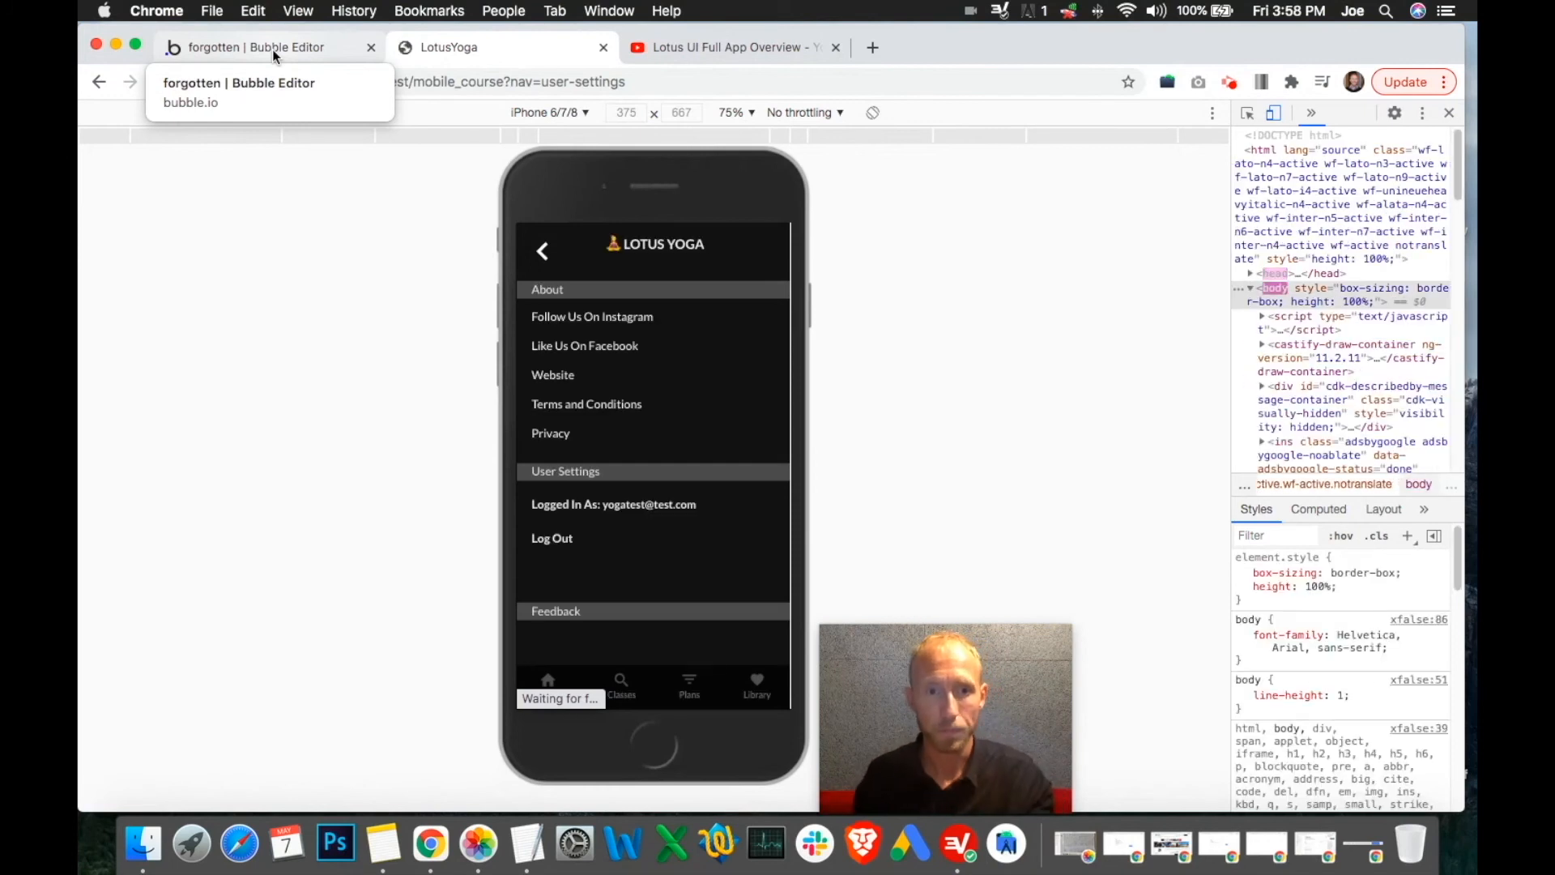
click(272, 51)
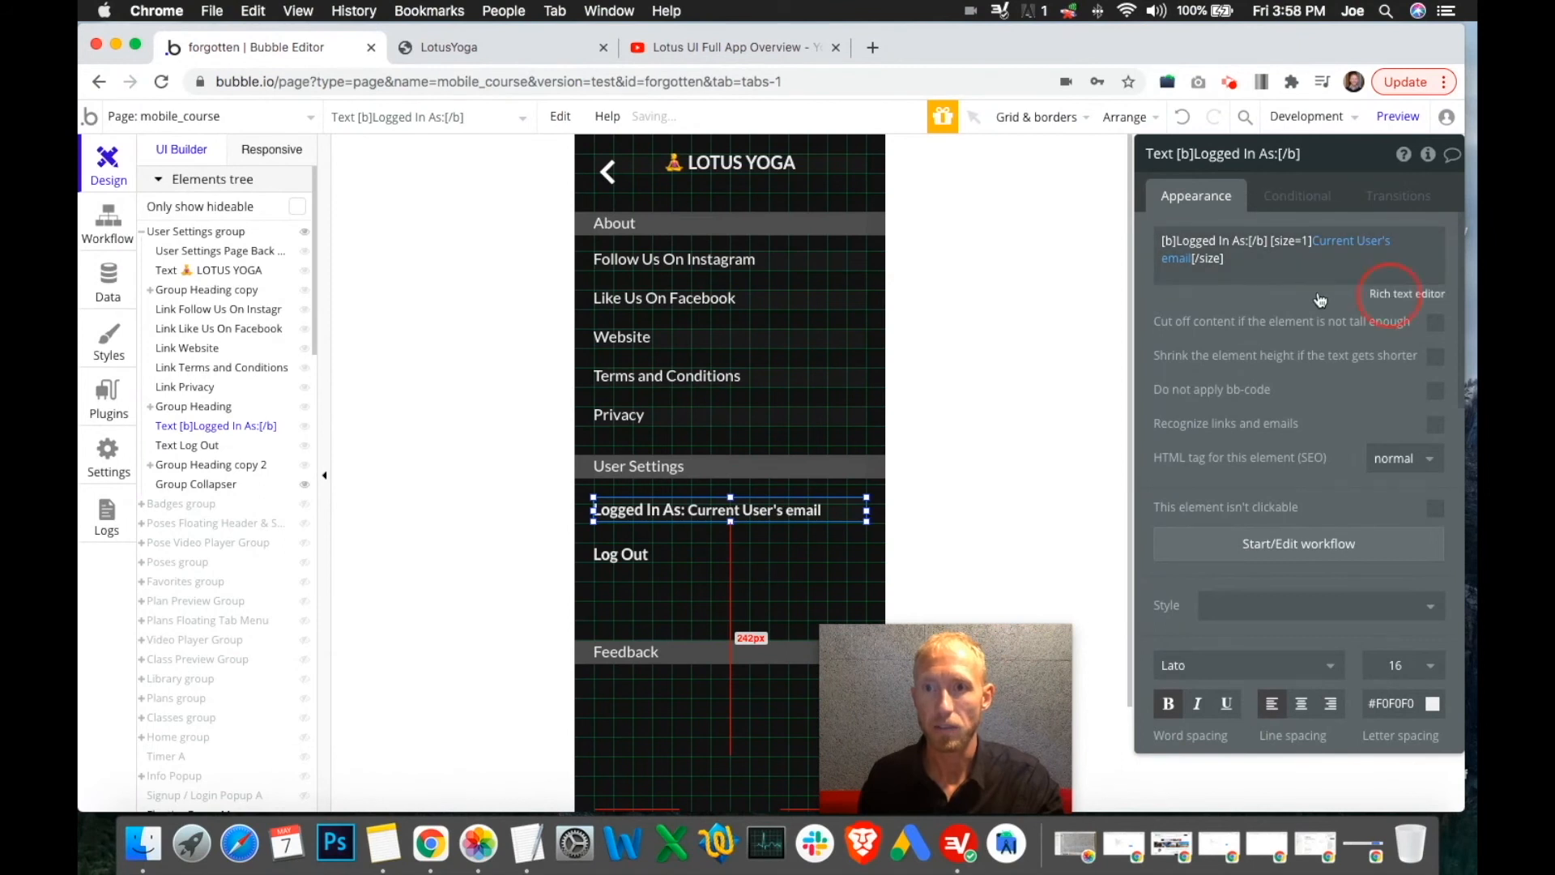
click(1406, 293)
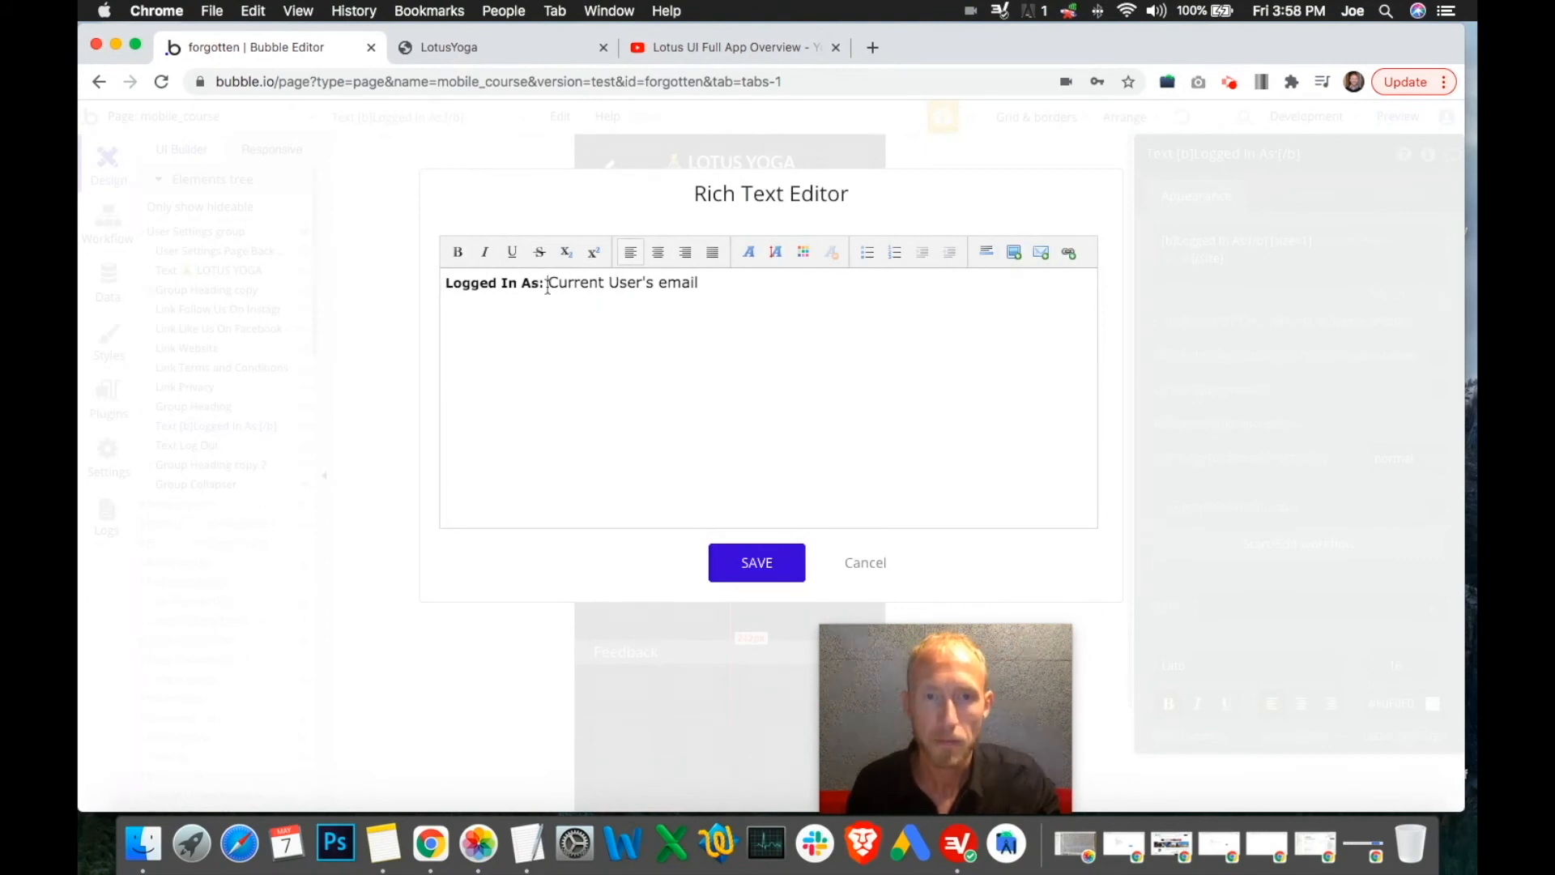
shift+click(726, 283)
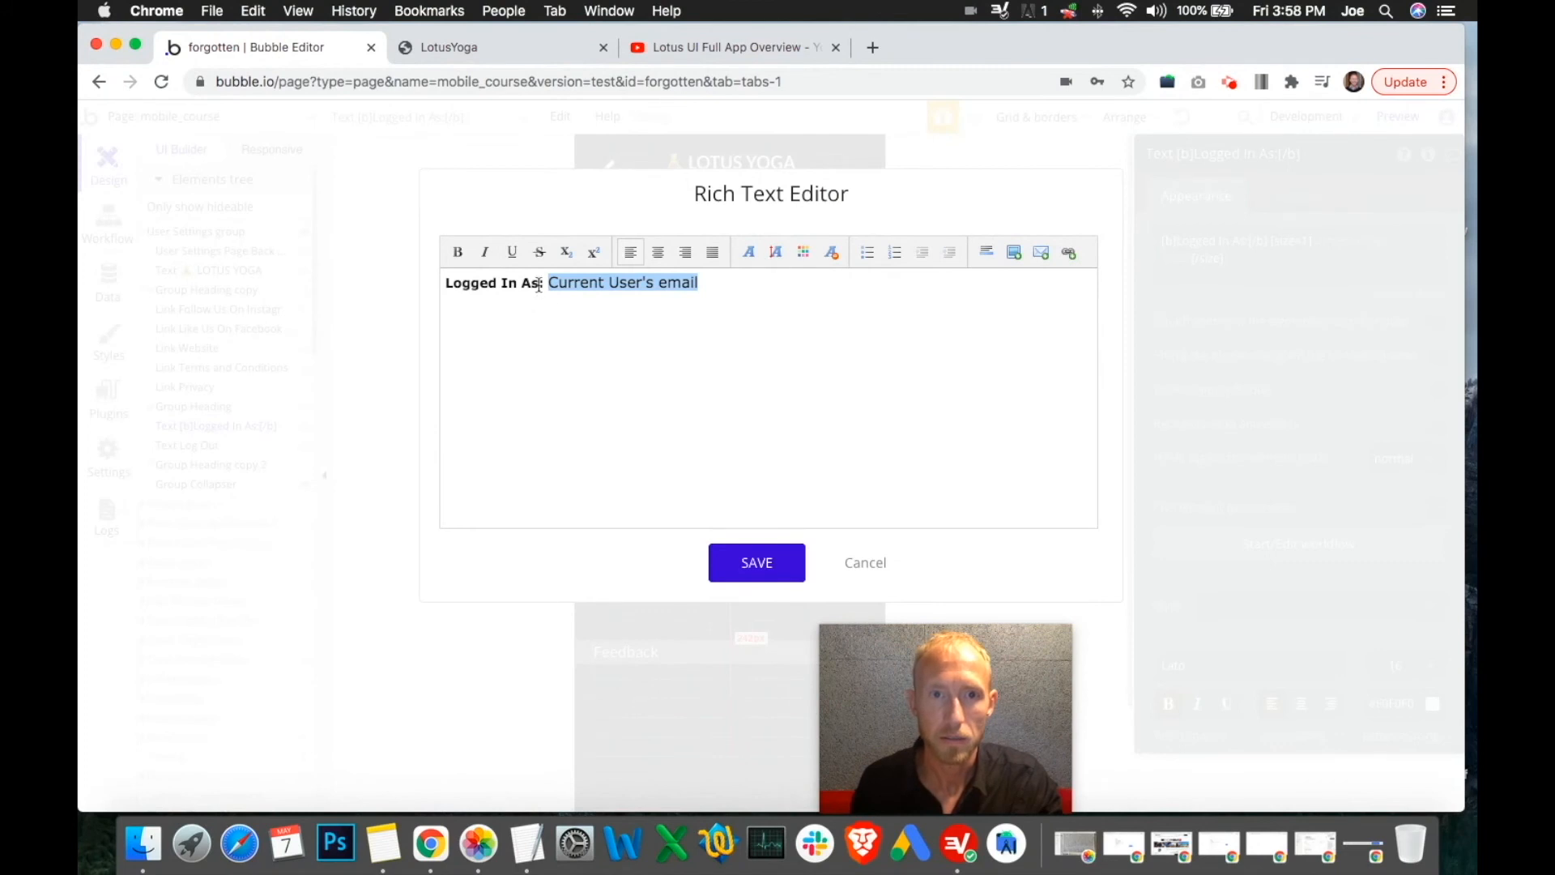
click(805, 253)
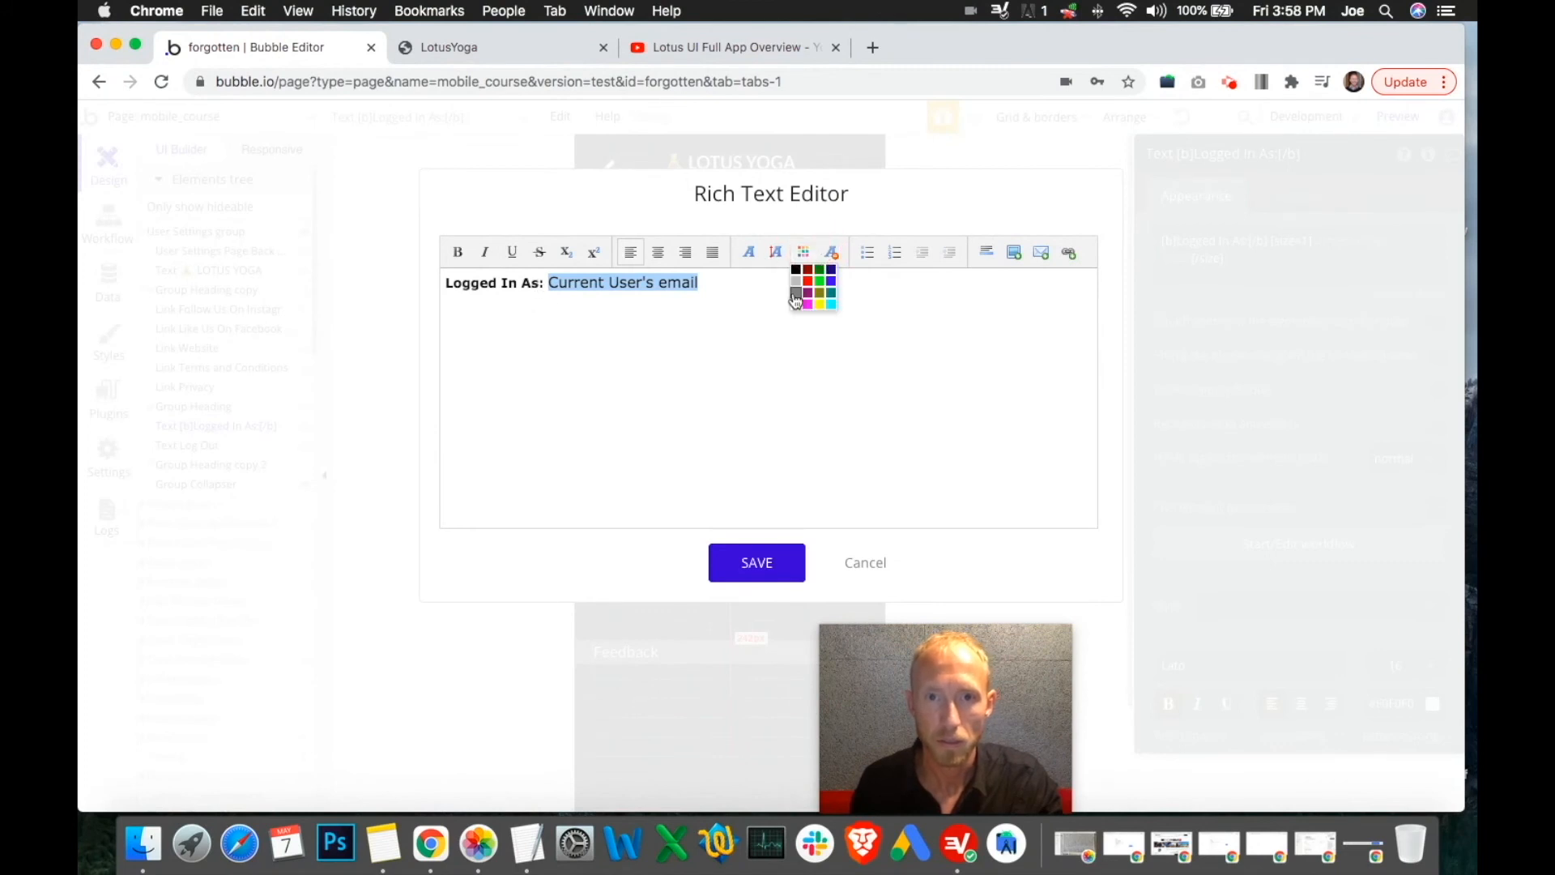
click(796, 293)
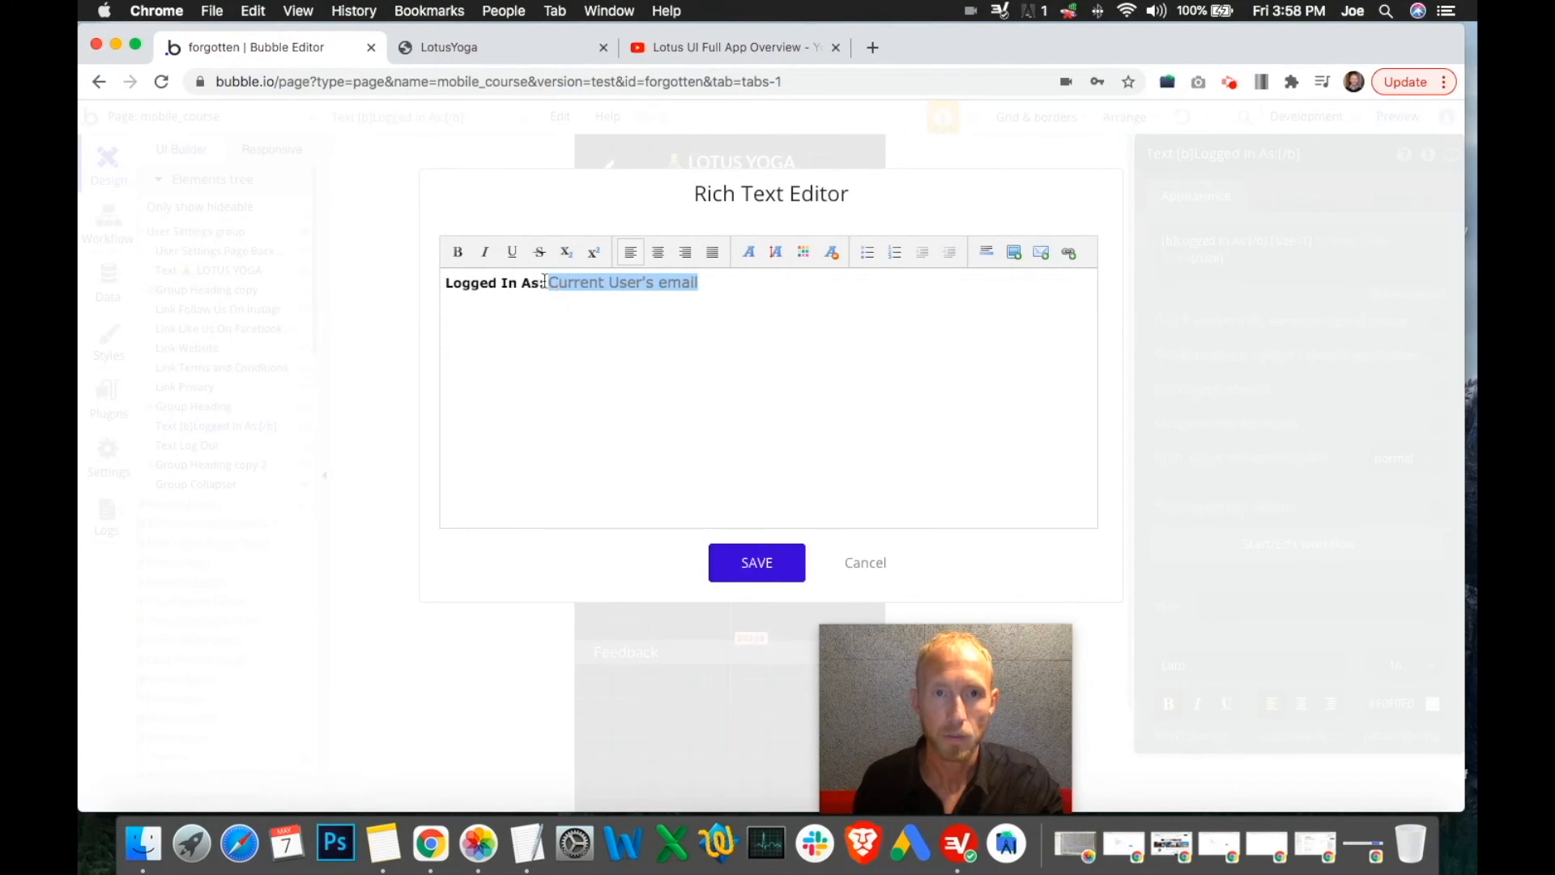
click(771, 564)
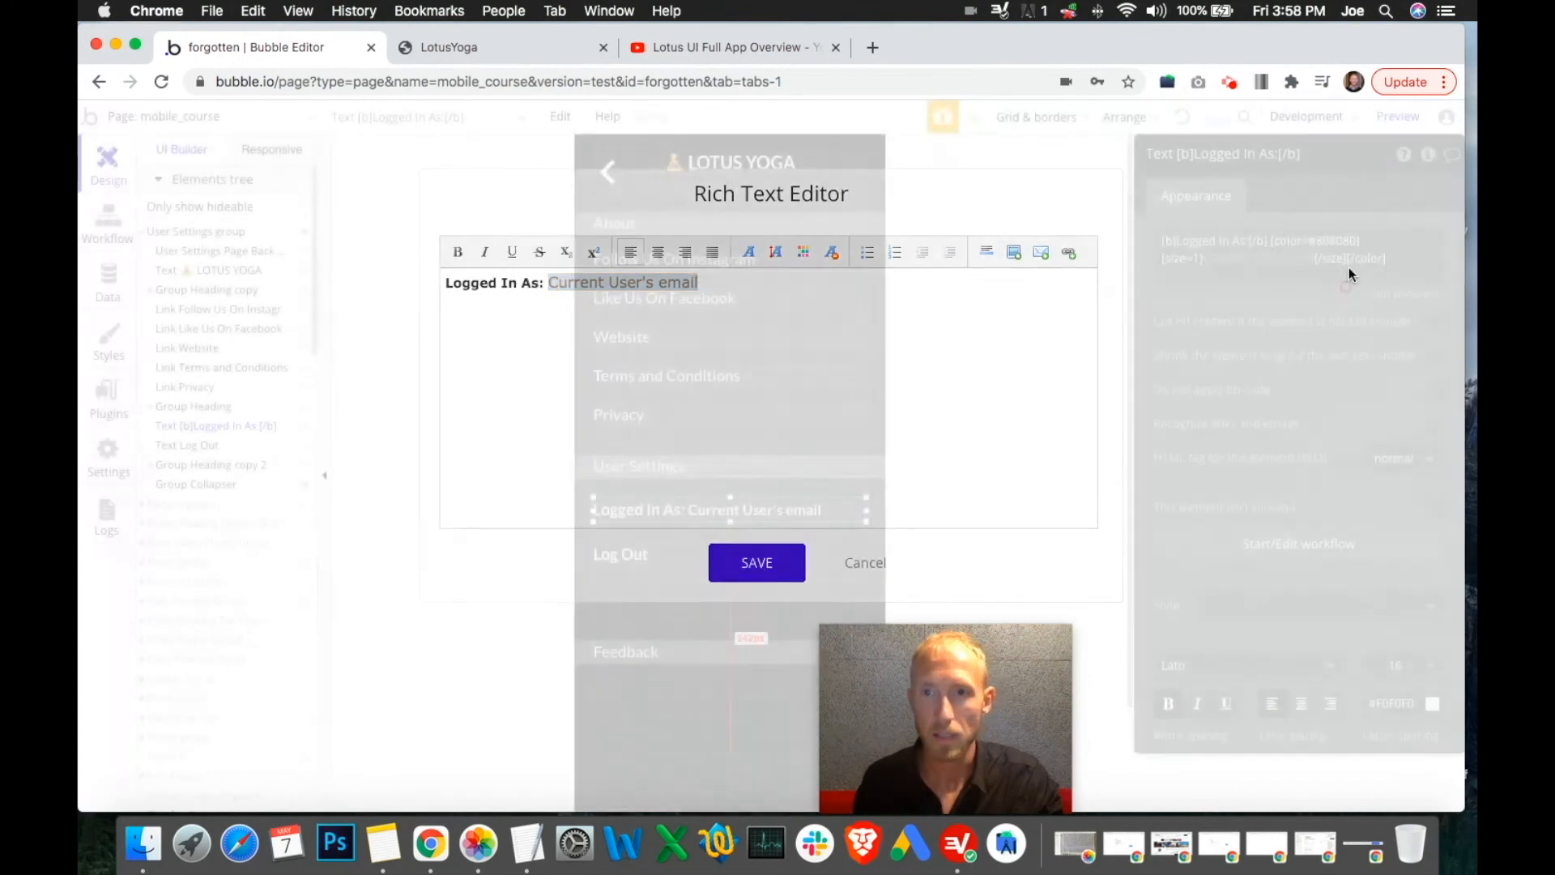
click(1329, 239)
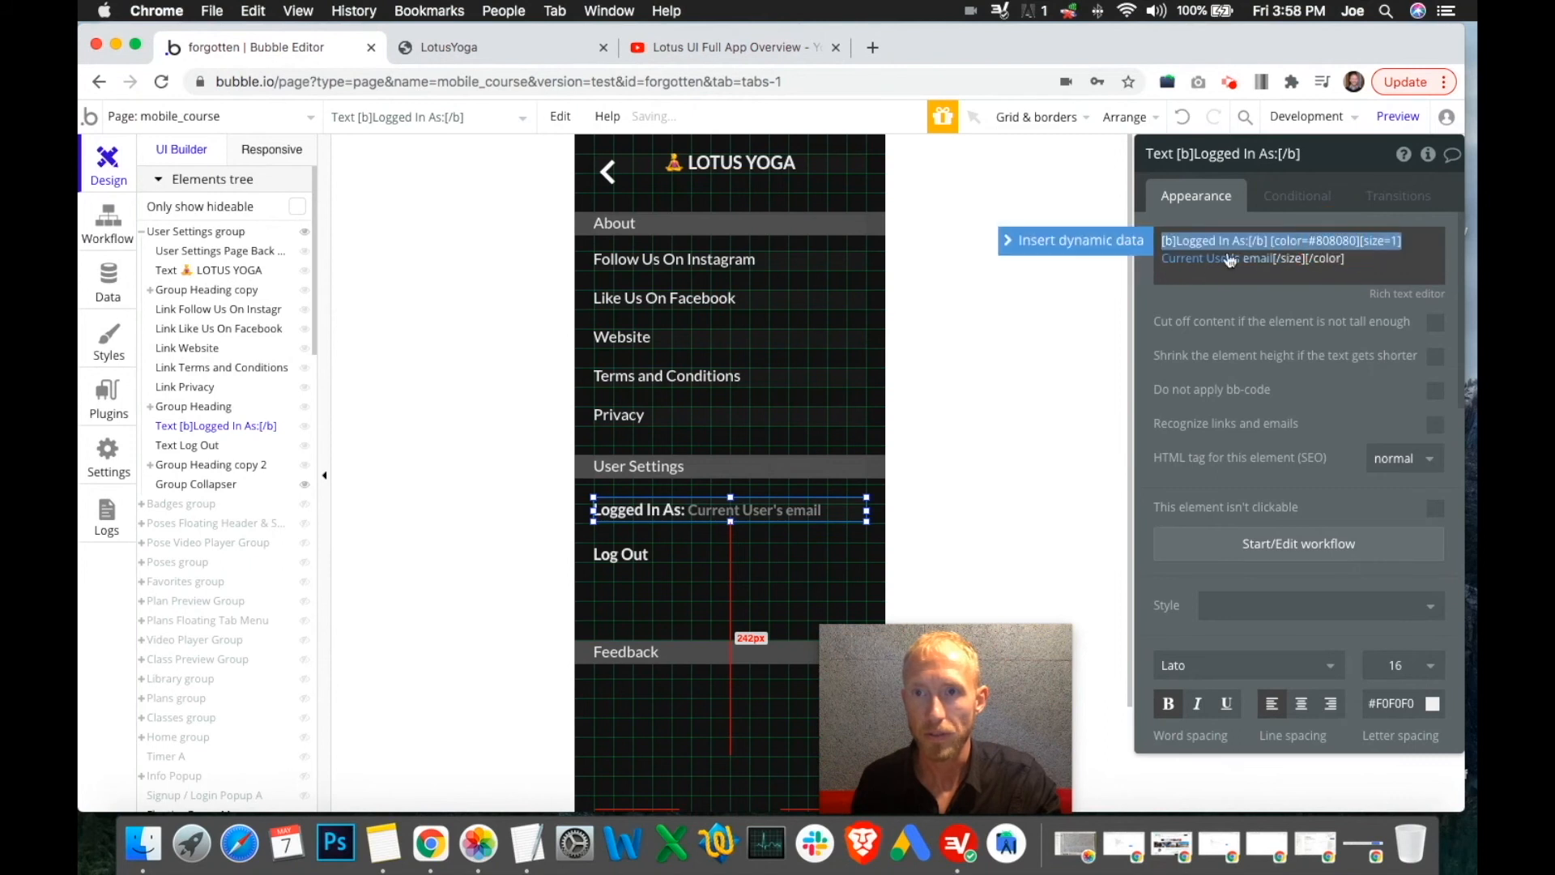
click(1357, 242)
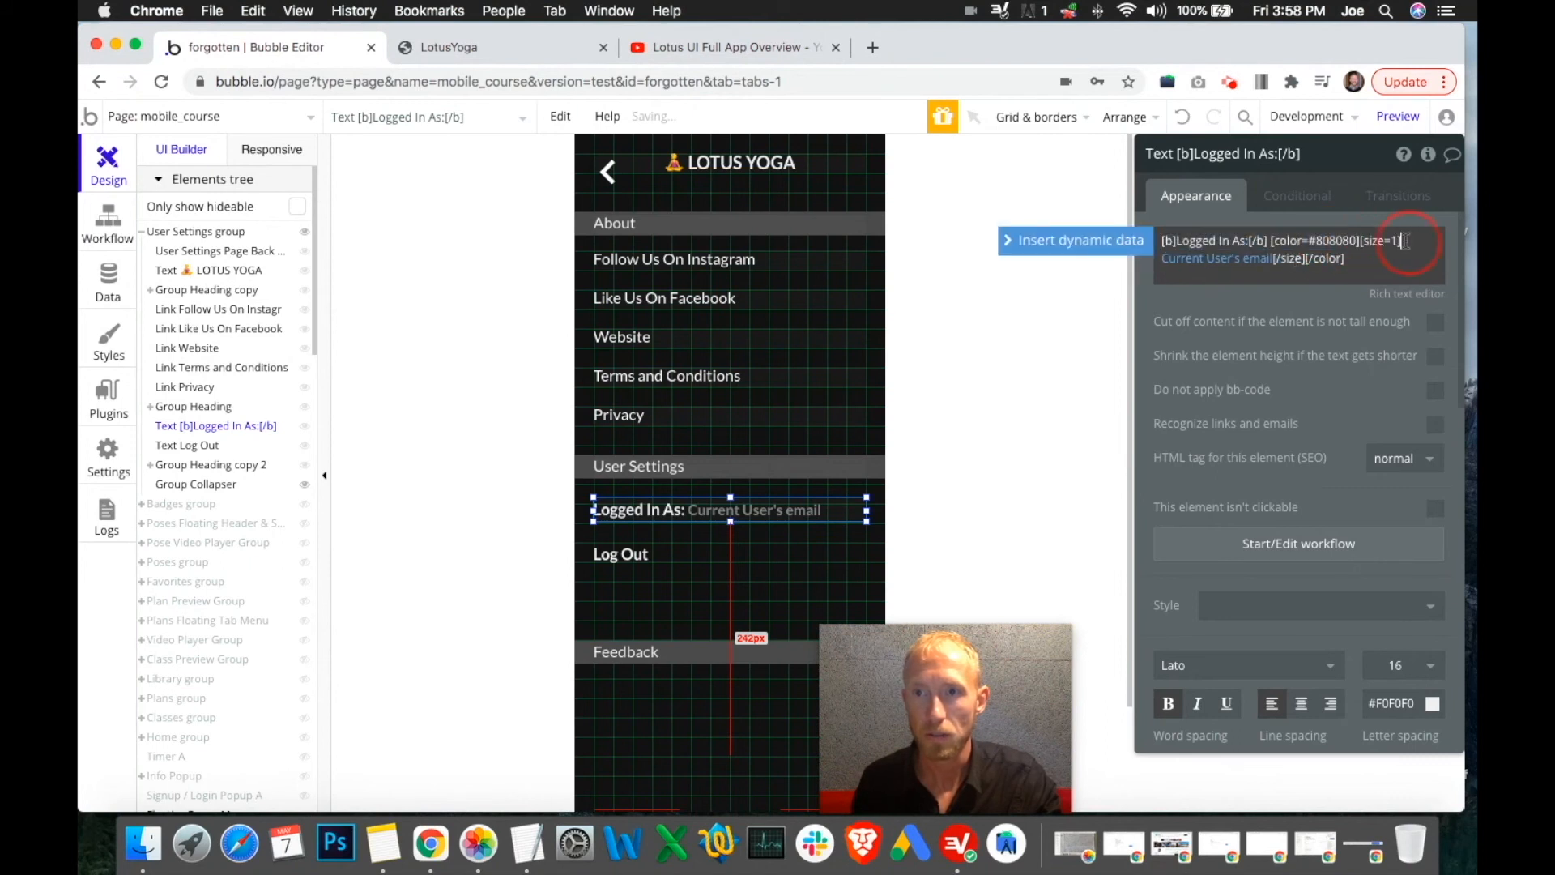
key(BackSpace)
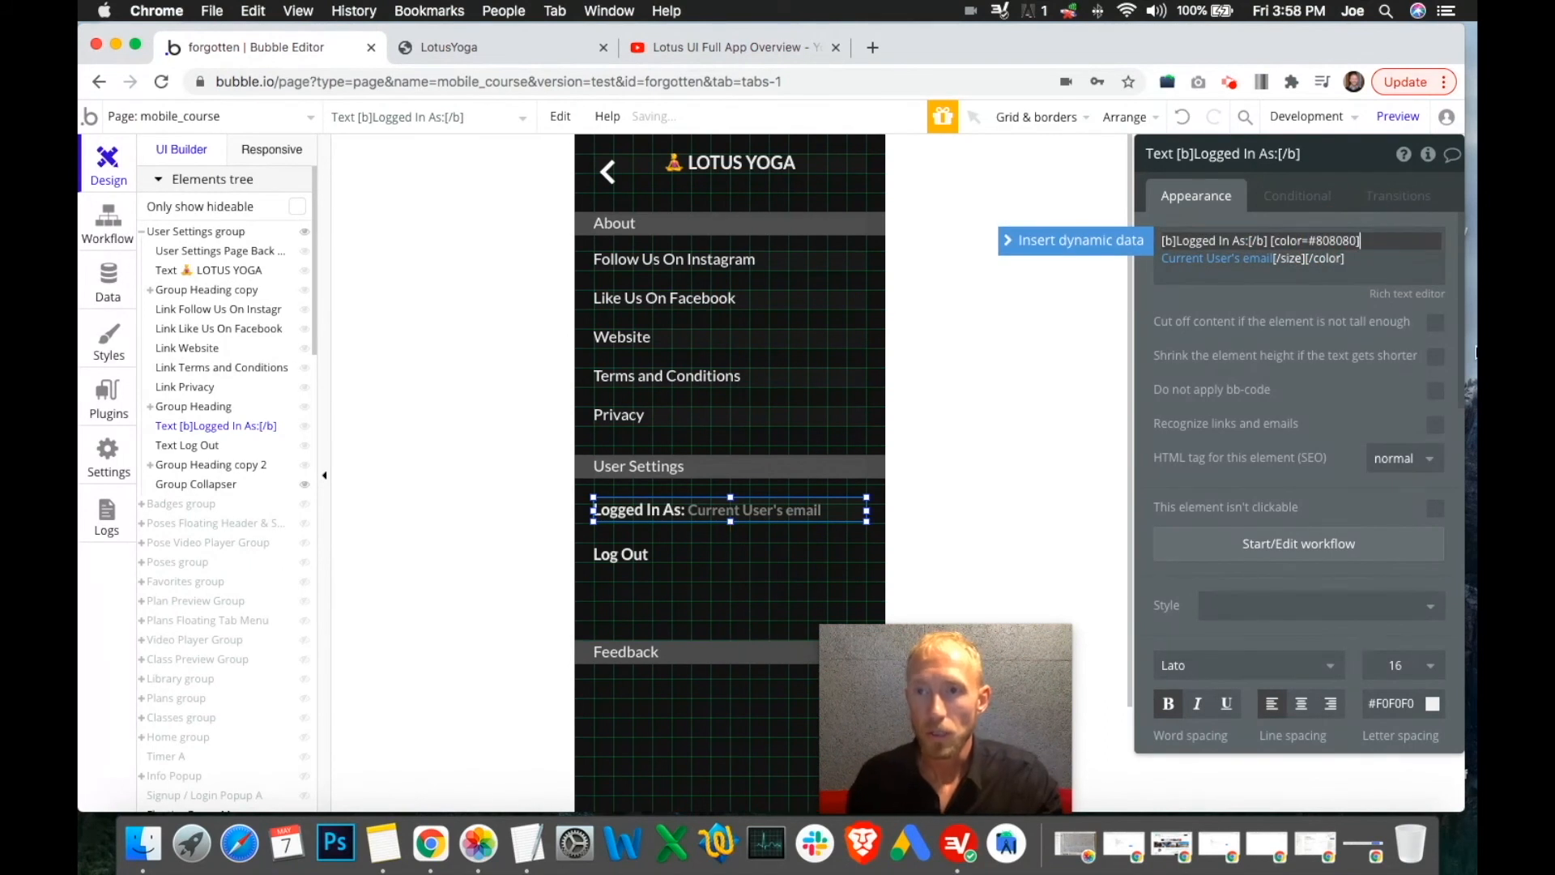
click(1309, 257)
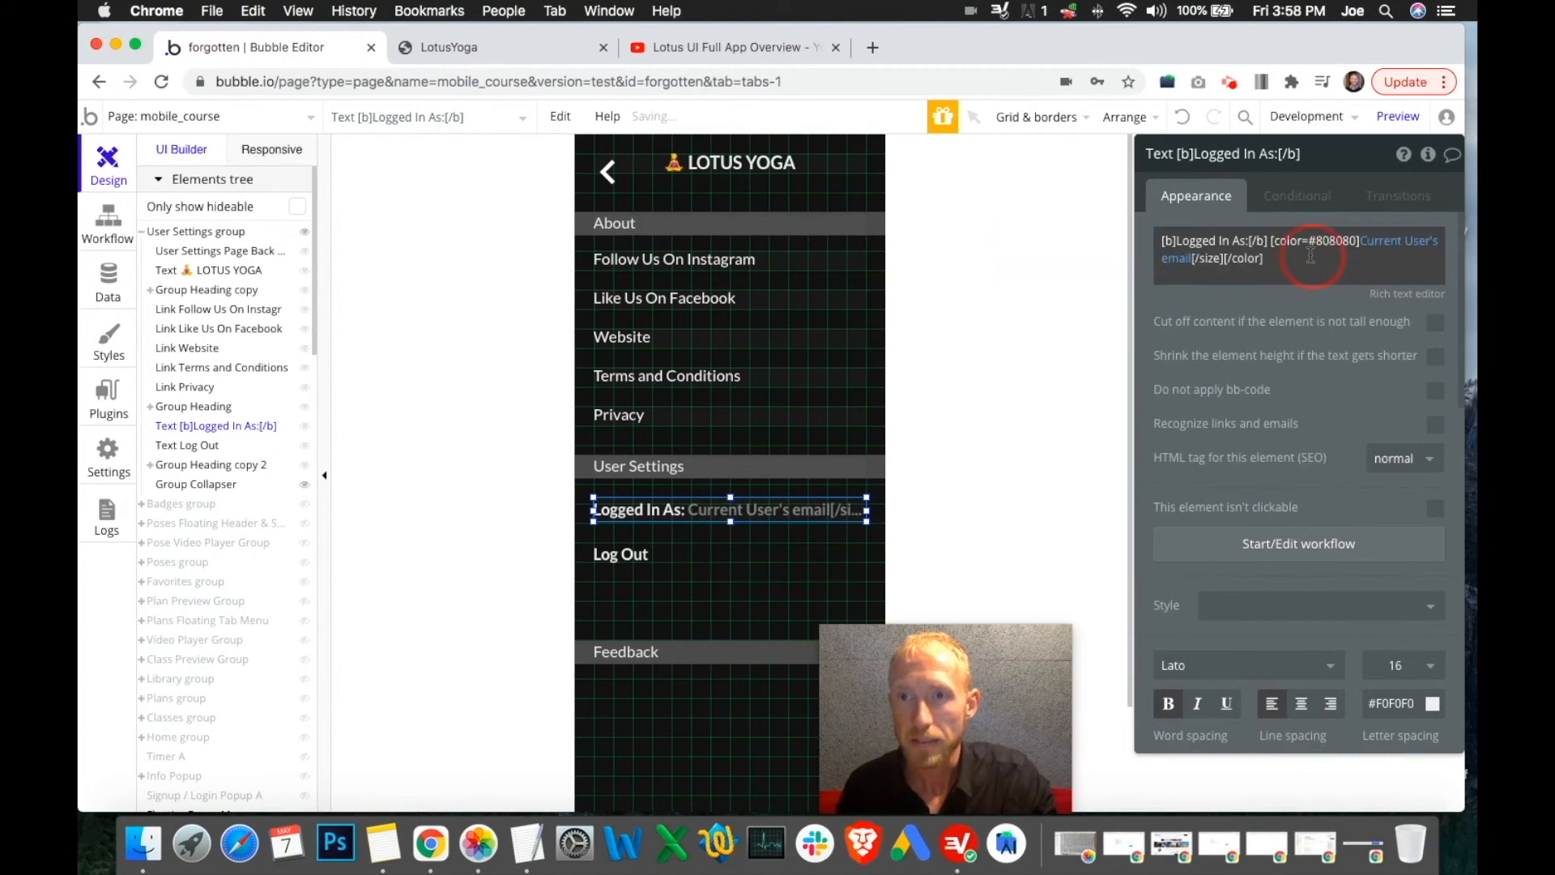
click(1206, 259)
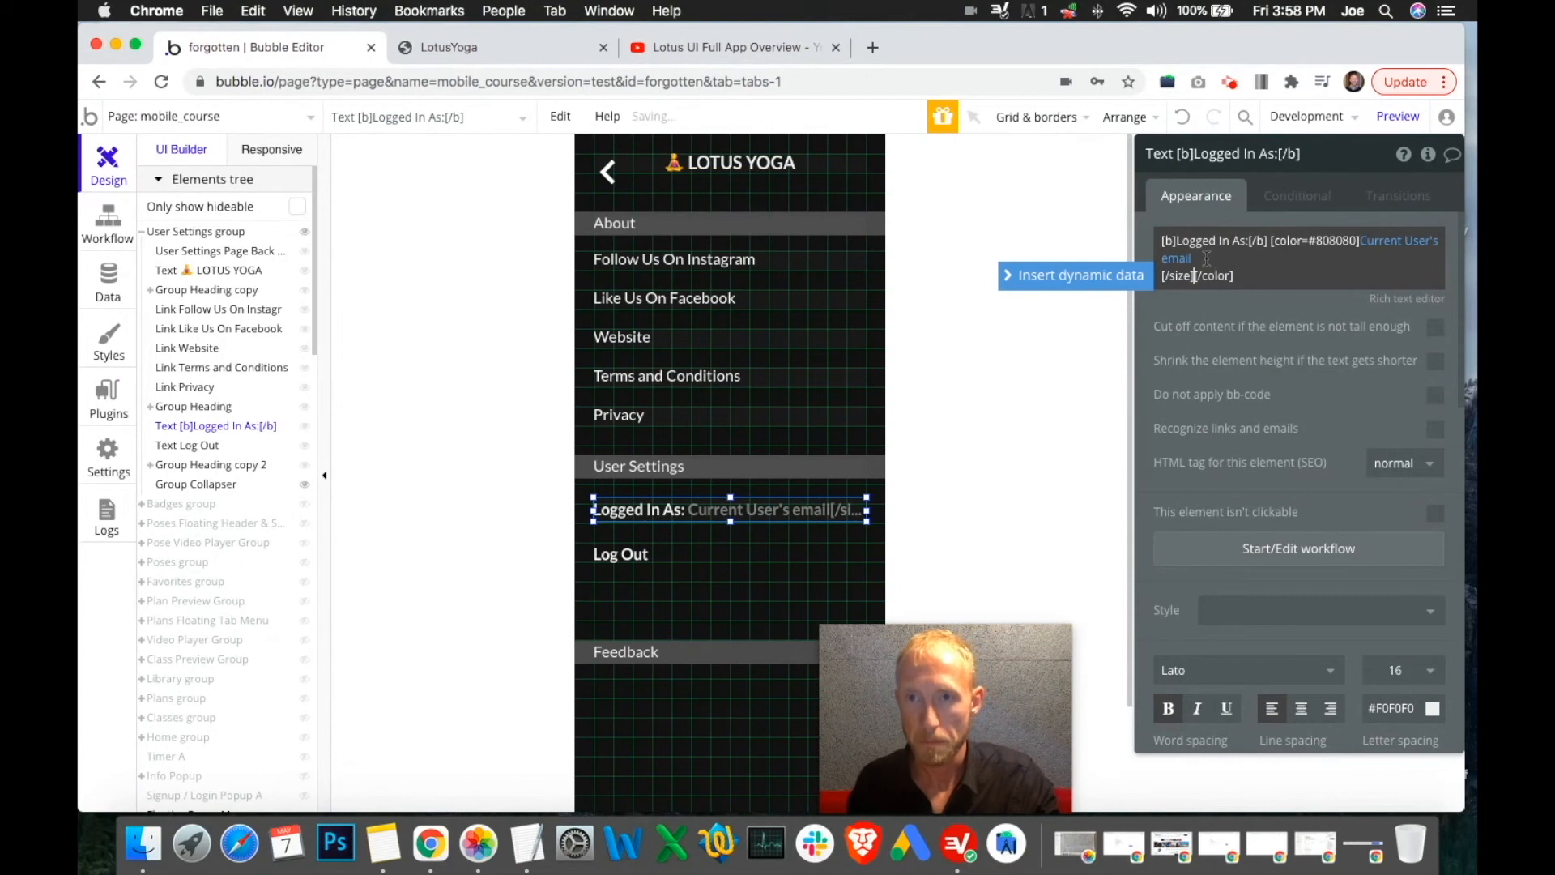
click(1206, 259)
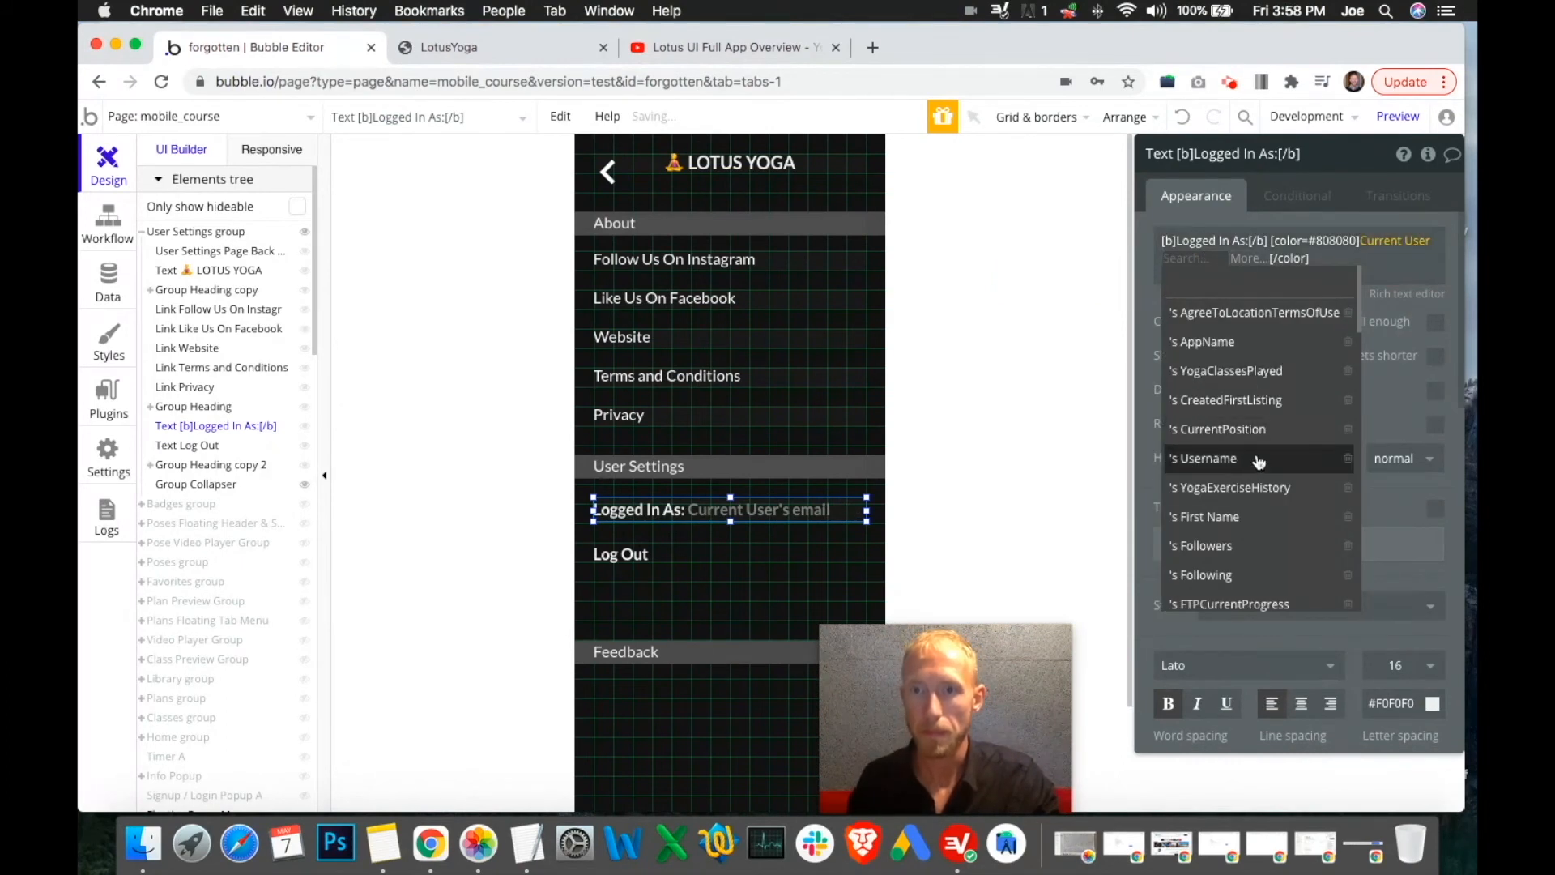
text(email)
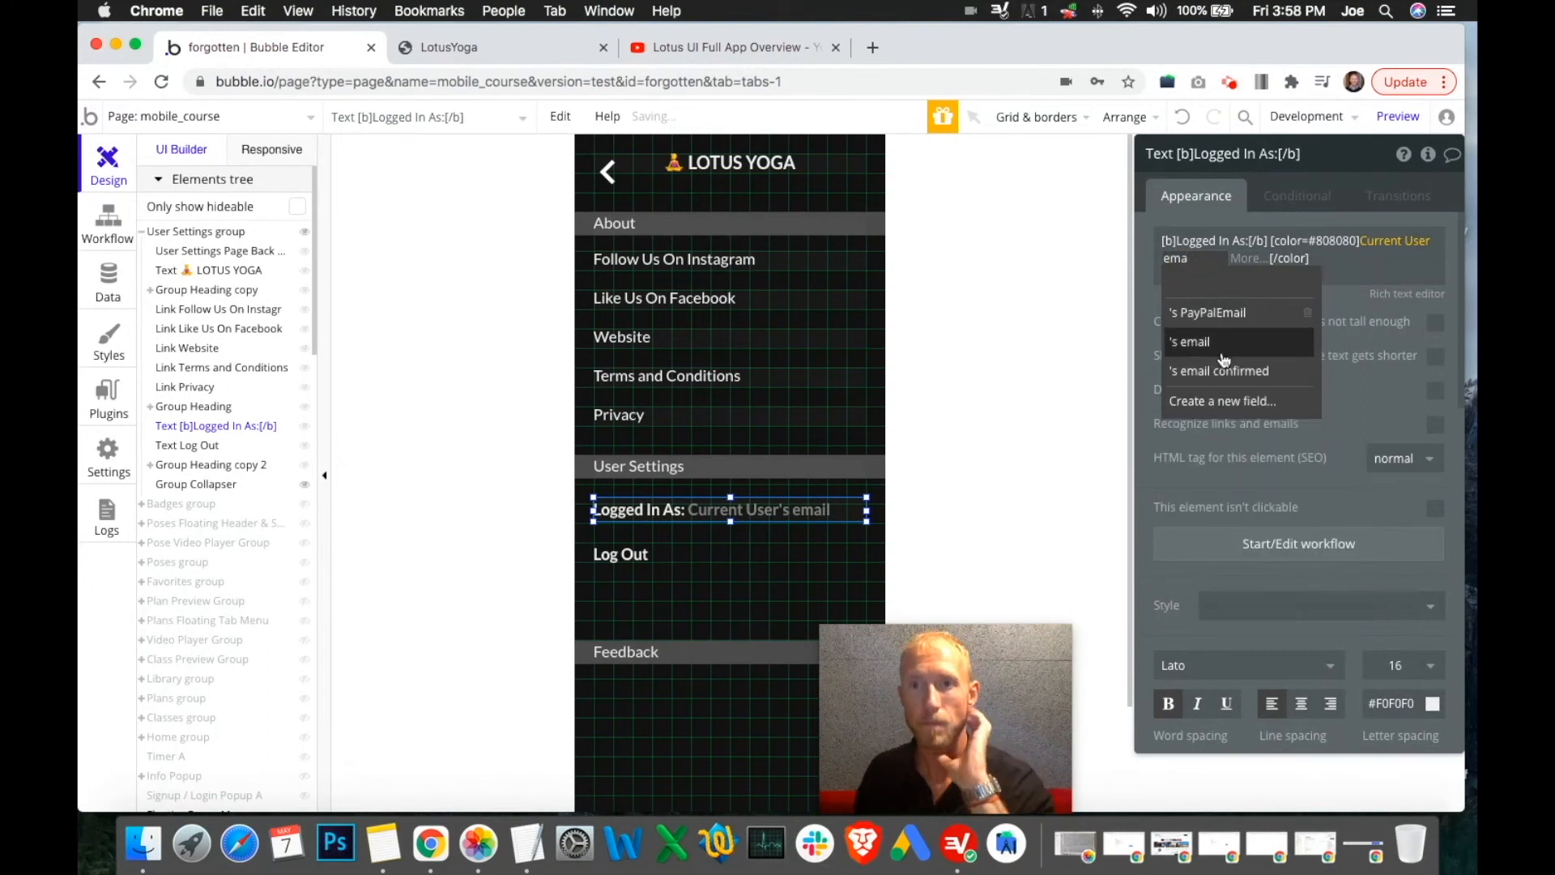
click(1222, 357)
scroll(1223, 354, down, 3)
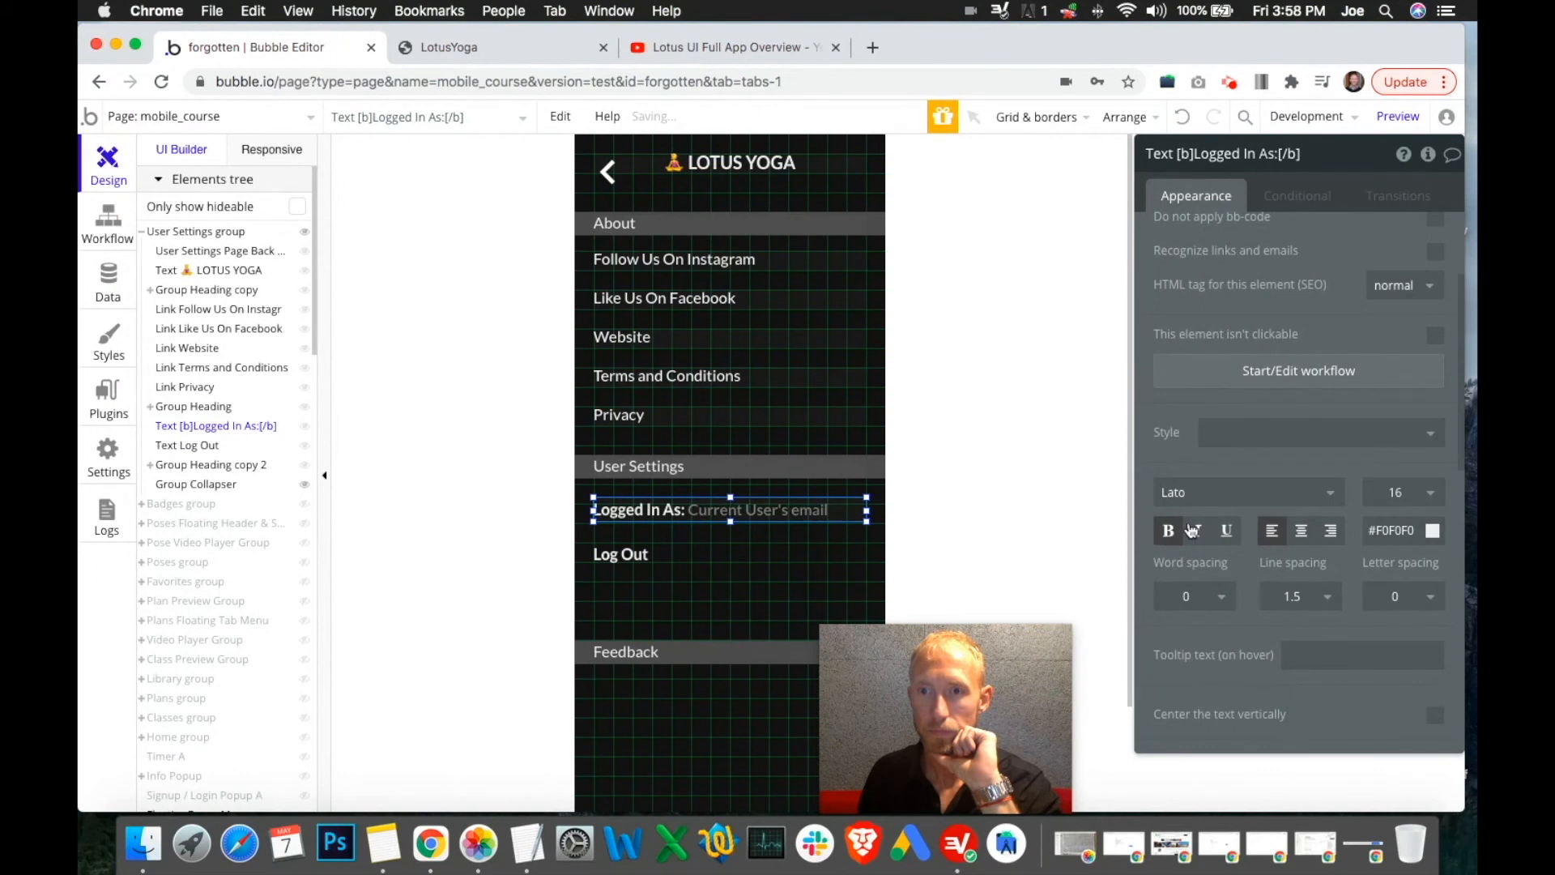
scroll(1262, 443, up, 3)
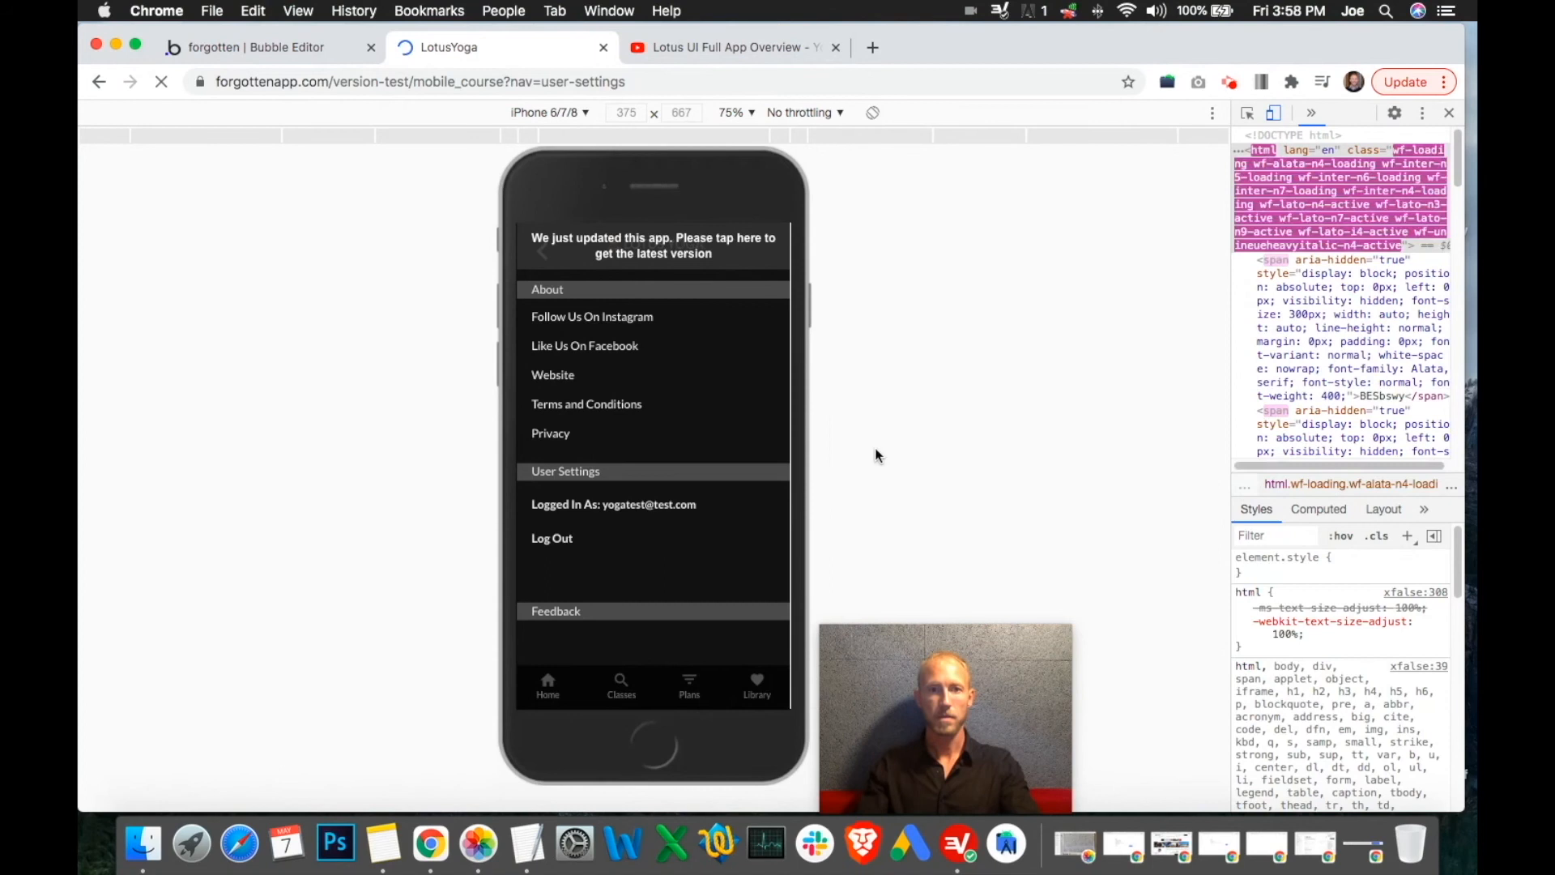
Check the reloaded settings page showing the bold label and grey email
drag(936, 672, 1199, 648)
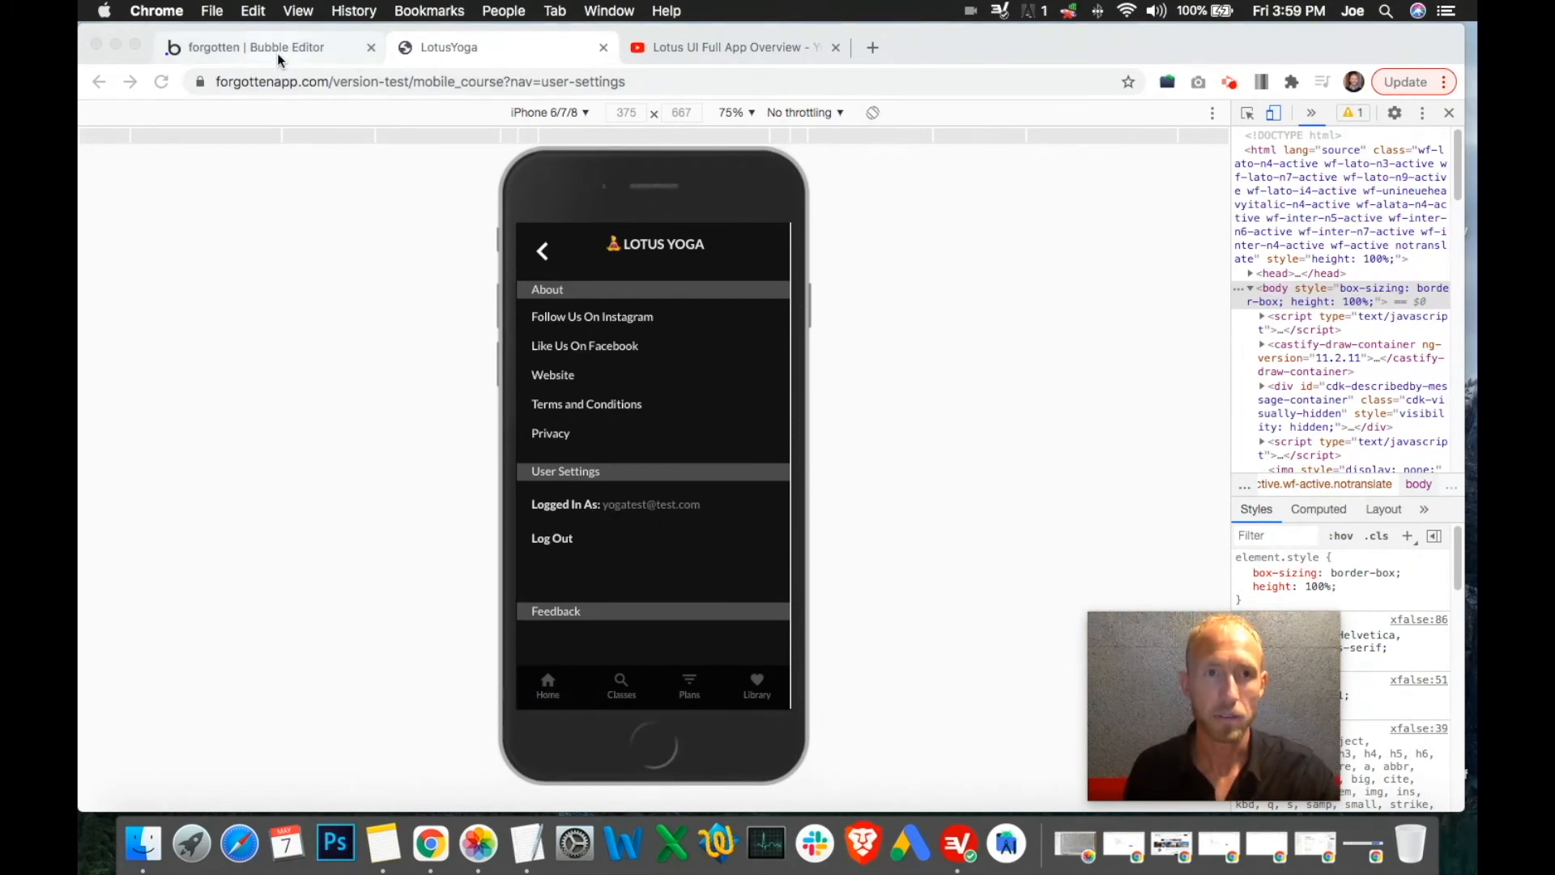
Place the Feedback heading group (Group Heading copy 2) at Y 473, then select the Log Out text
click(243, 47)
drag(878, 652, 879, 604)
scroll(1410, 486, down, 5)
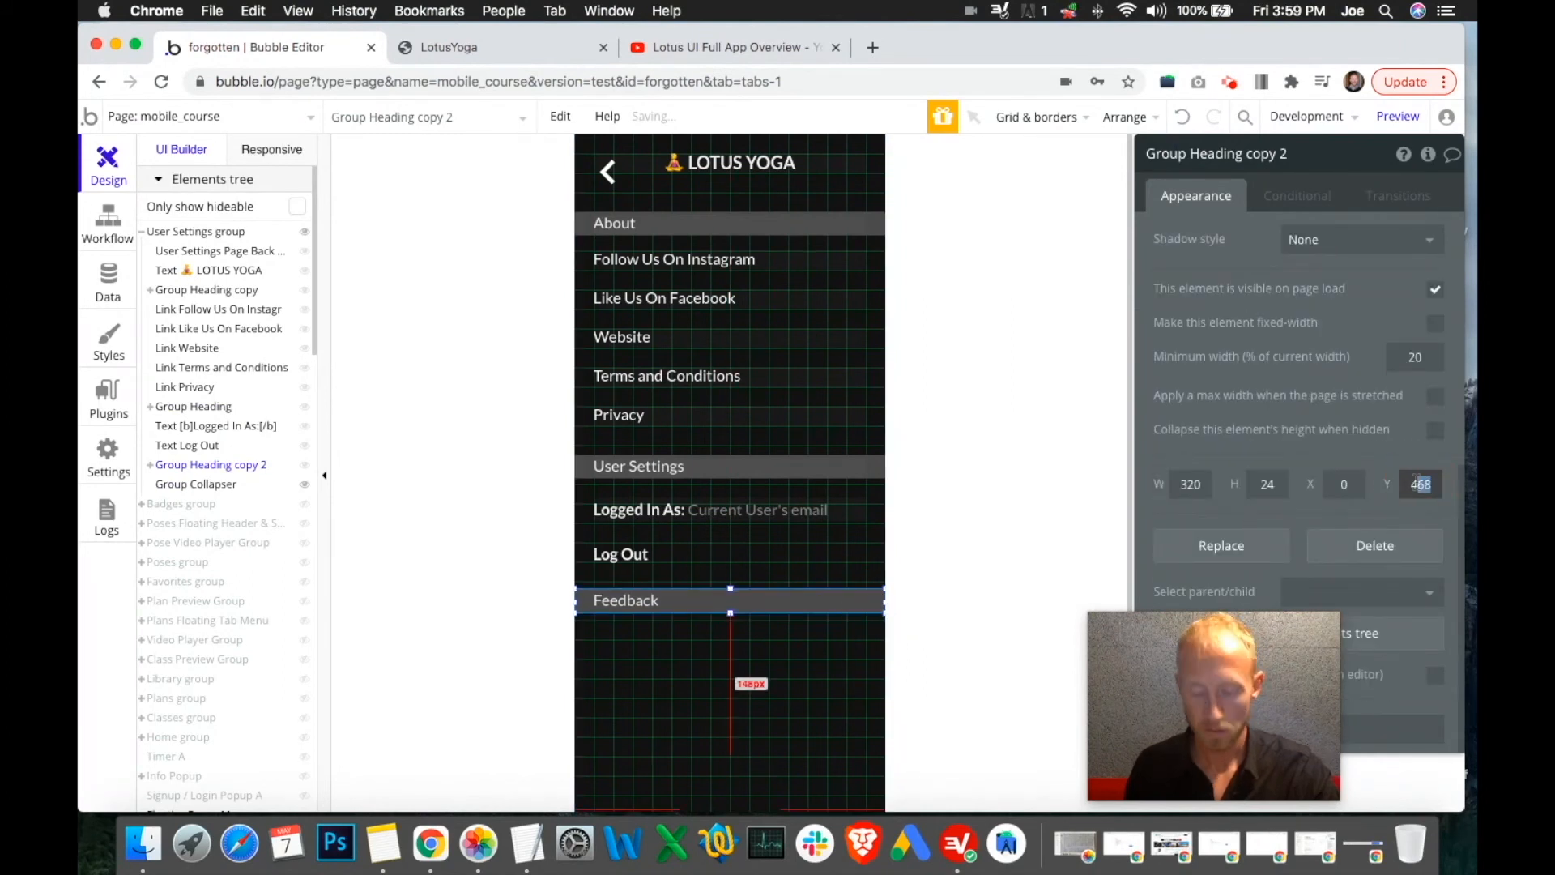
text(470)
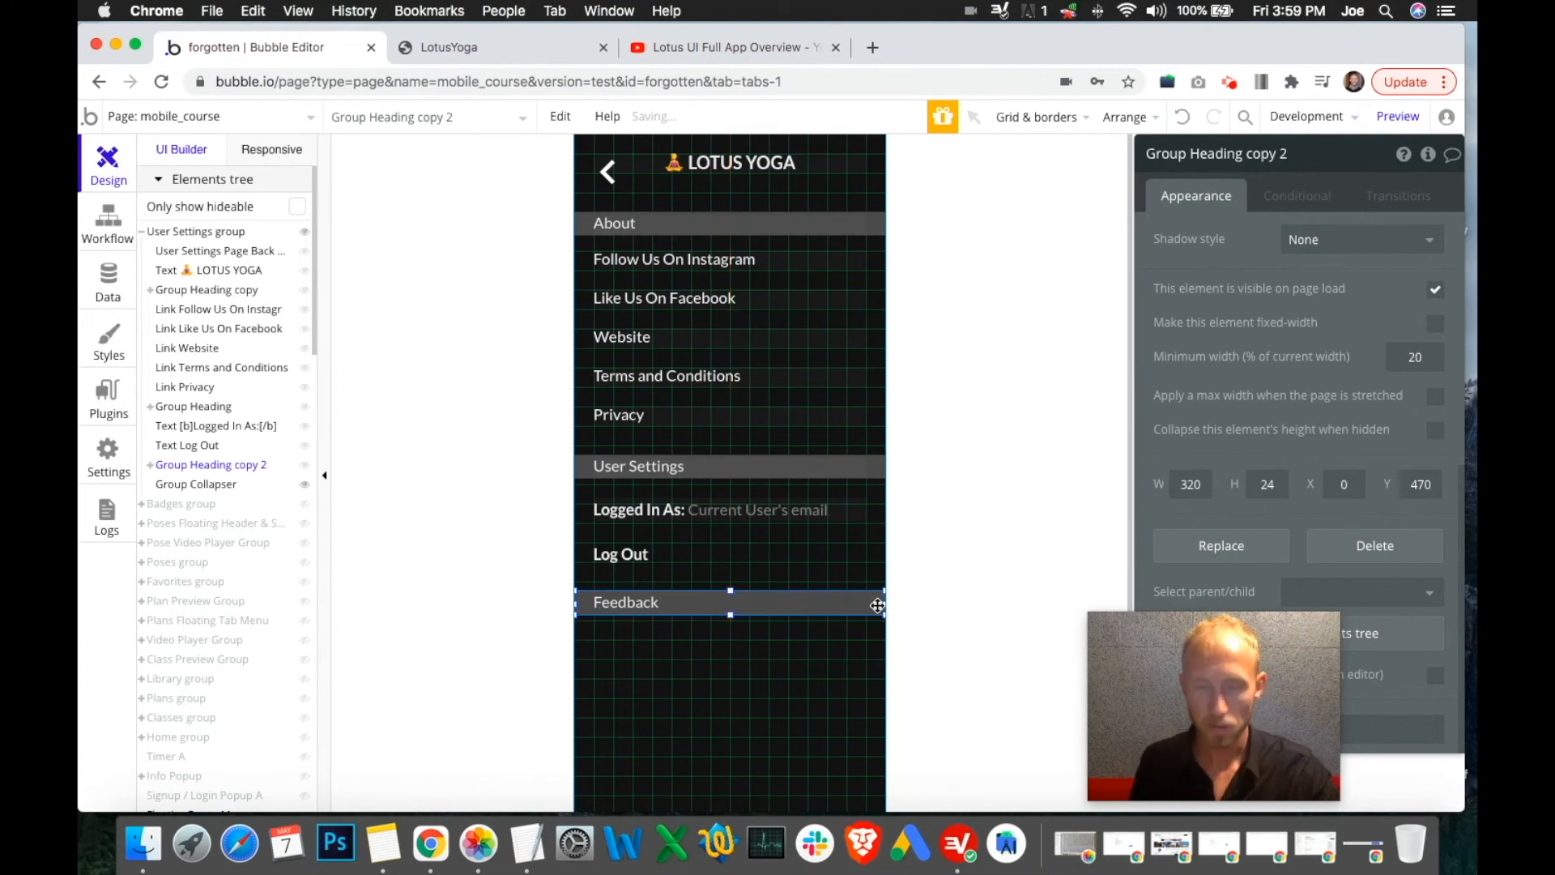
key(Down)
key(Down)
key(Down)
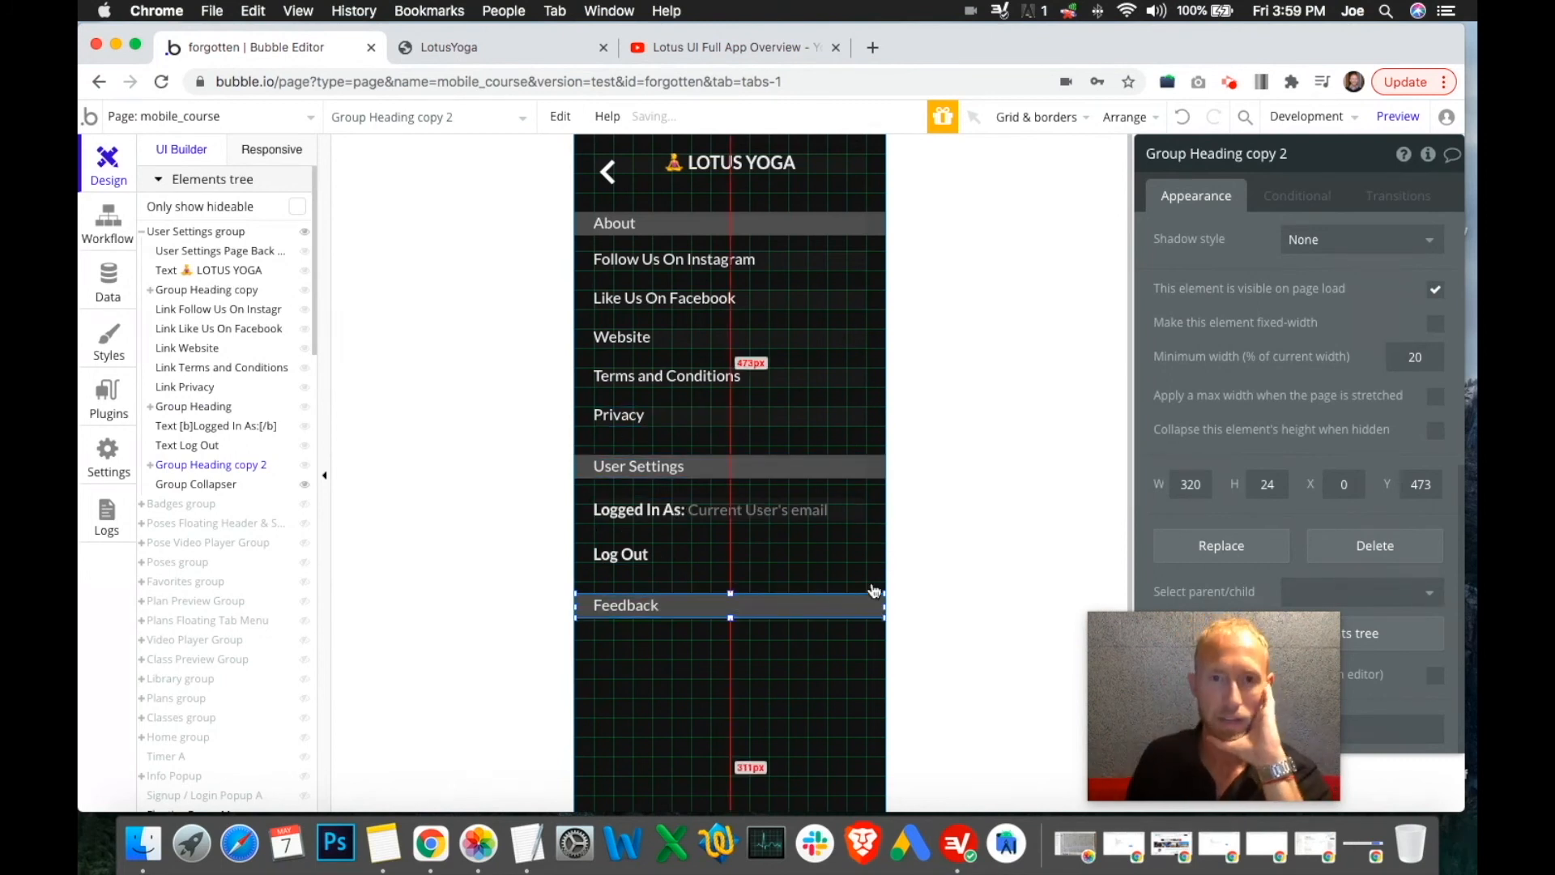
click(624, 555)
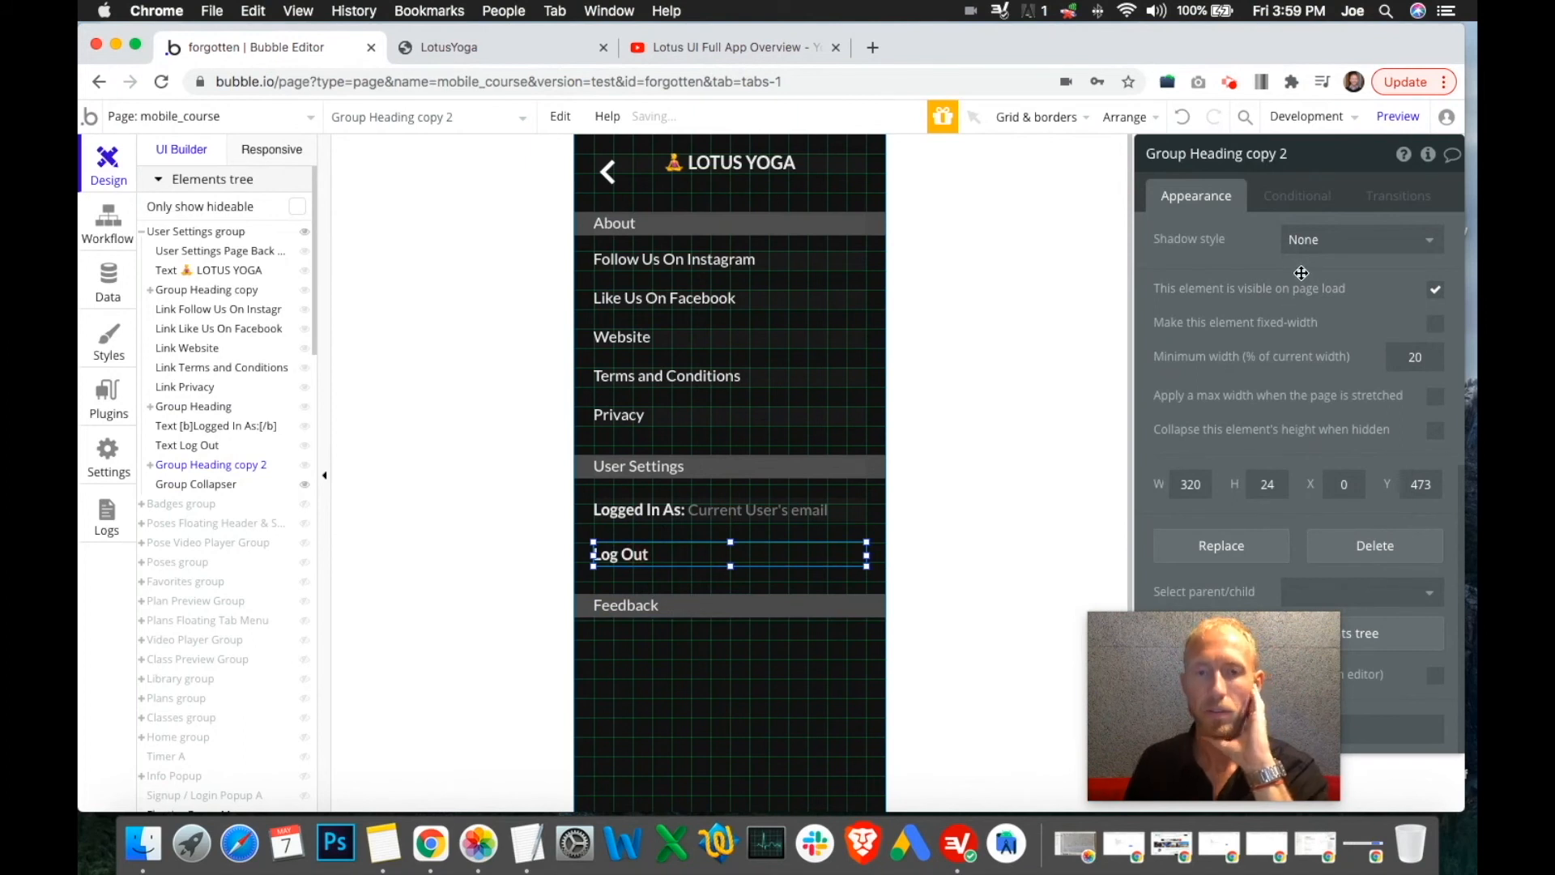
scroll(1282, 362, up, 6)
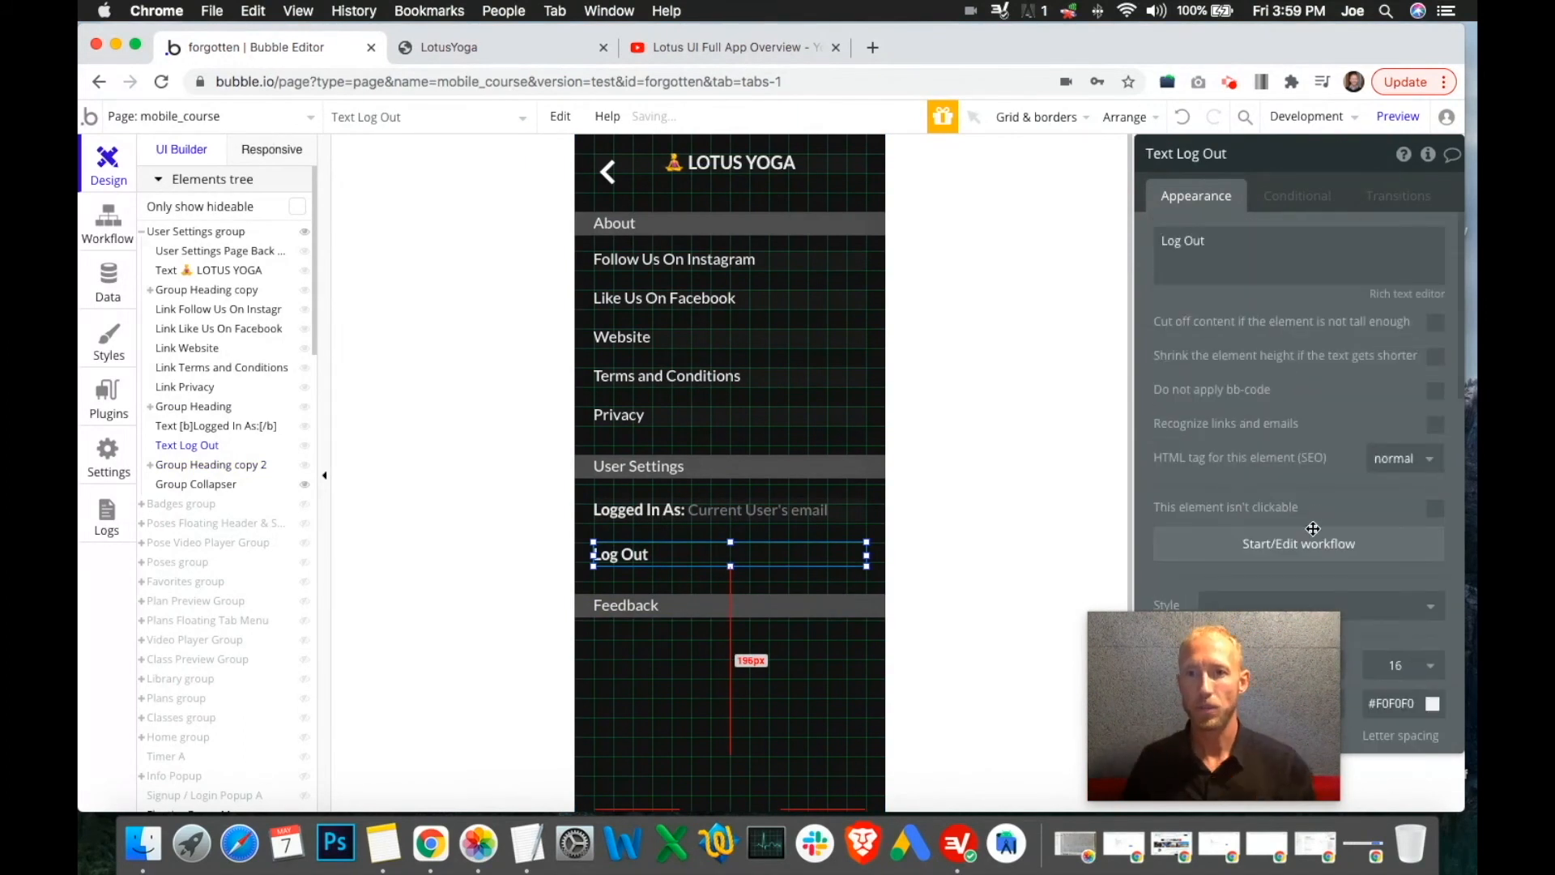
Create a 'Text Log Out is clicked' workflow whose first step is Log the user out
click(1295, 551)
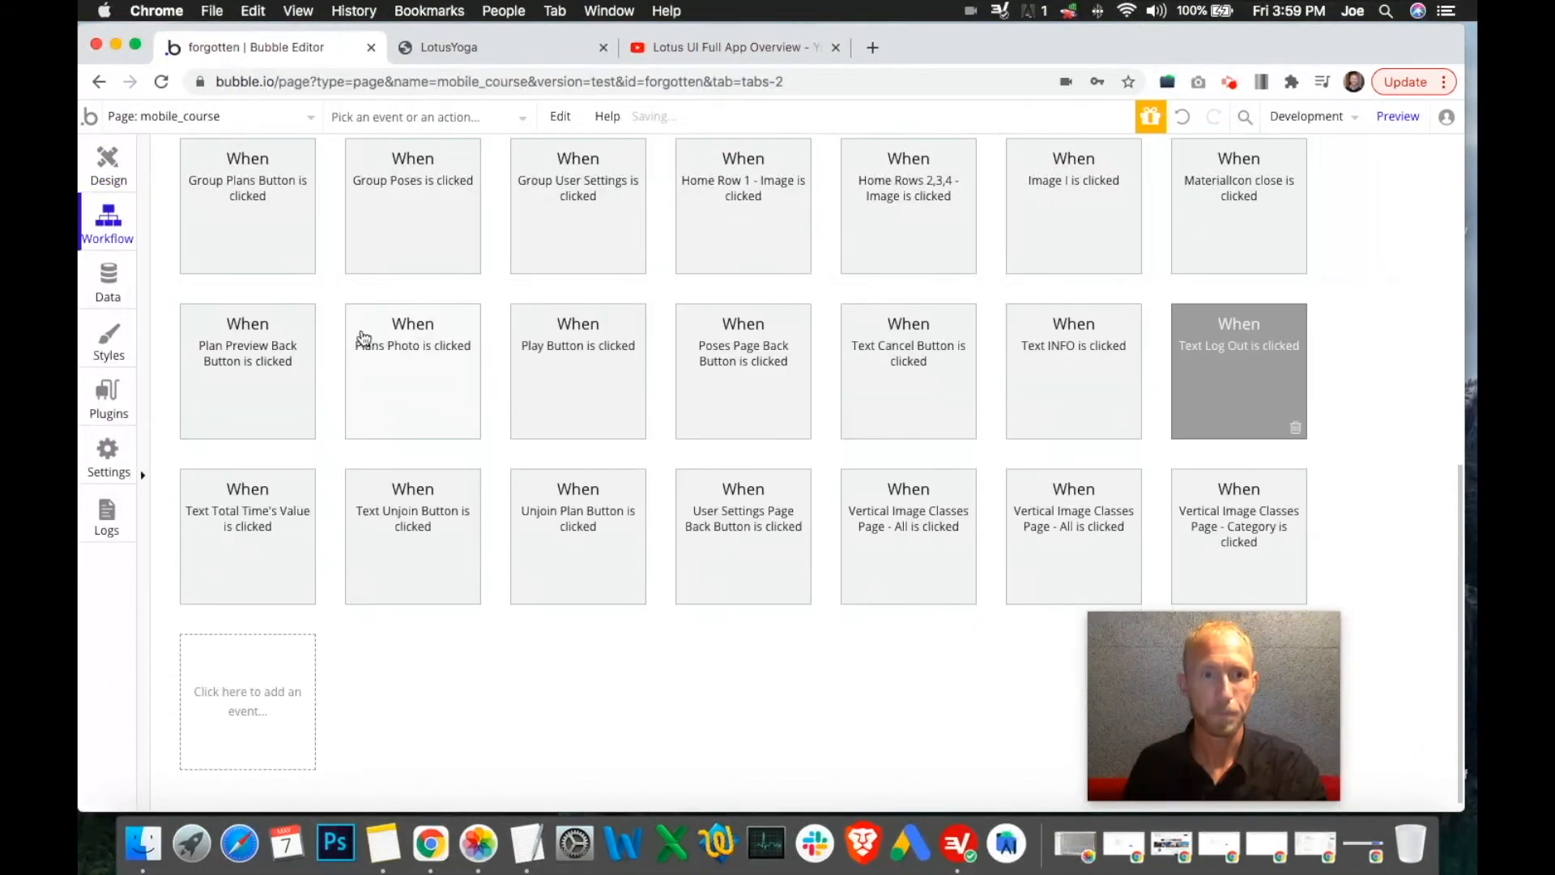
click(277, 500)
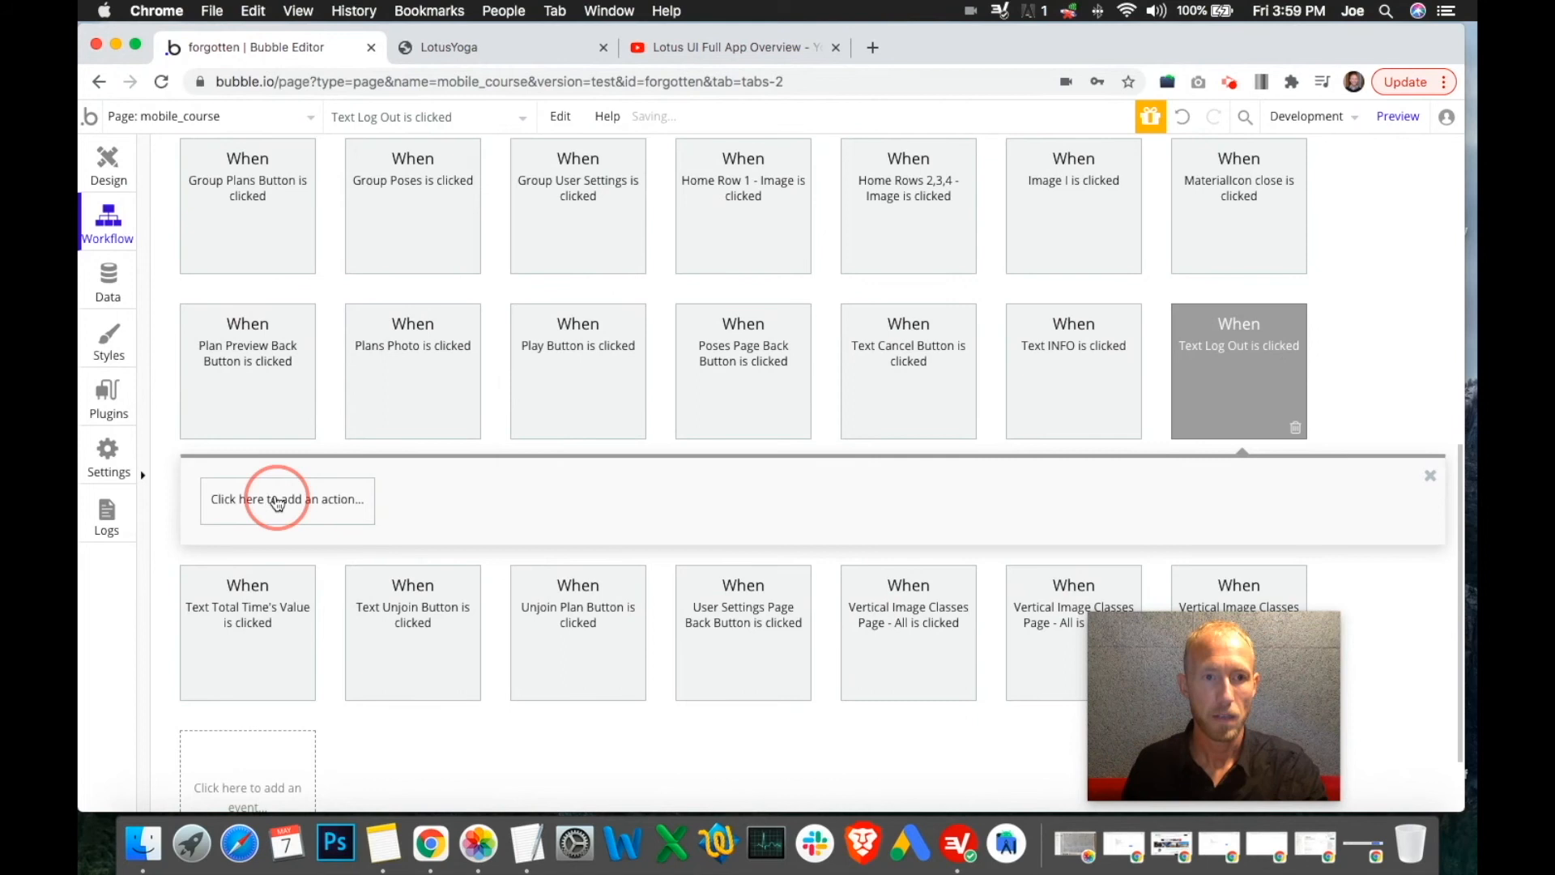
mouse_move(282, 439)
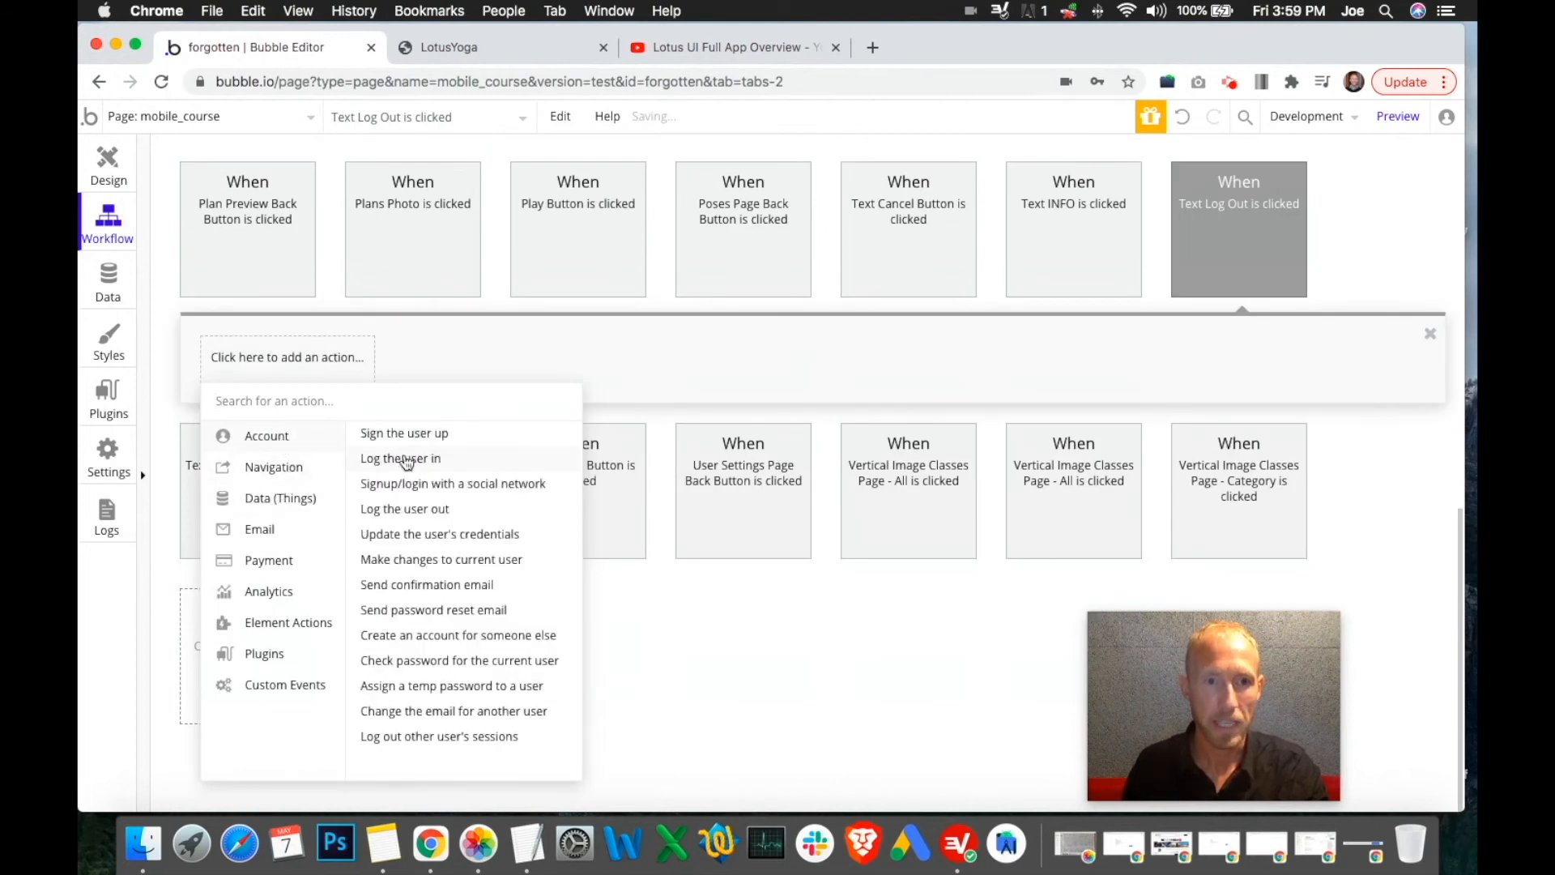
click(438, 510)
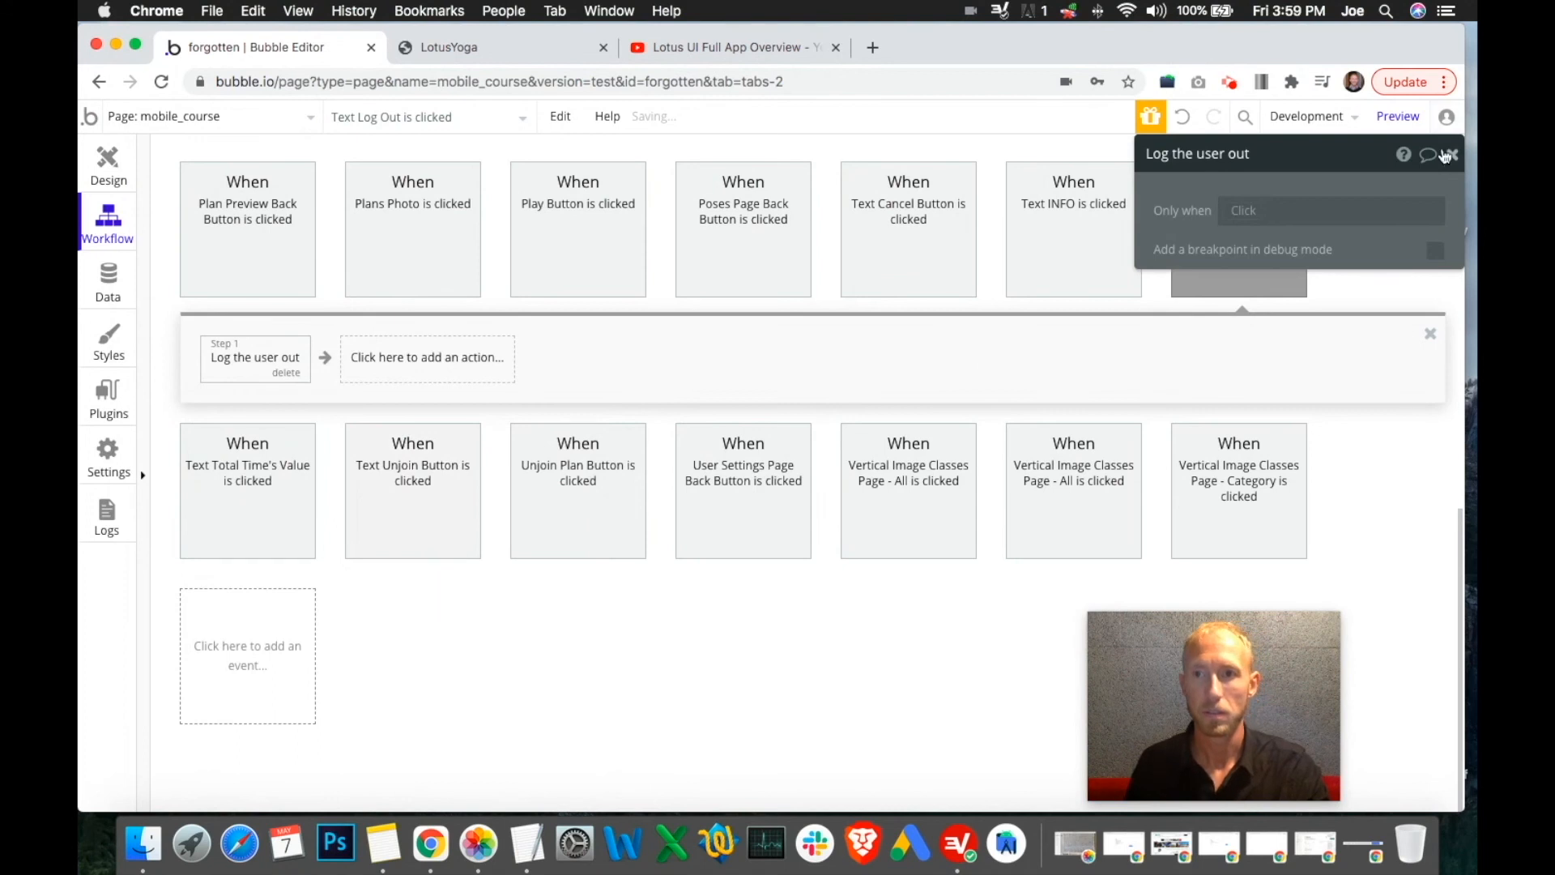
click(1453, 159)
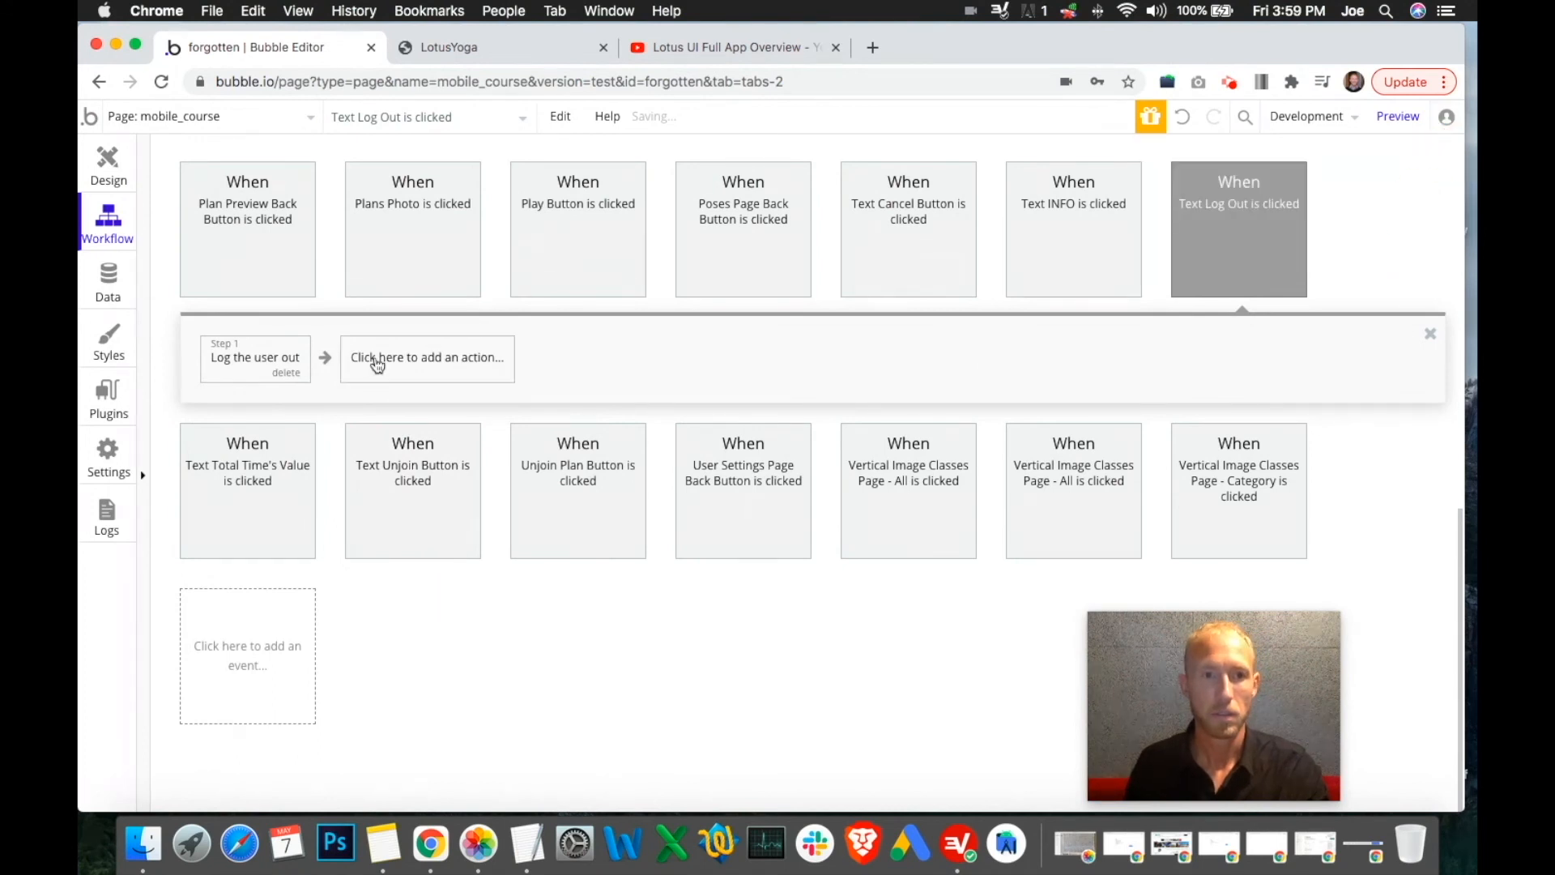
Reload the preview, log in with the test account's email and password, and open user settings via Library
click(542, 47)
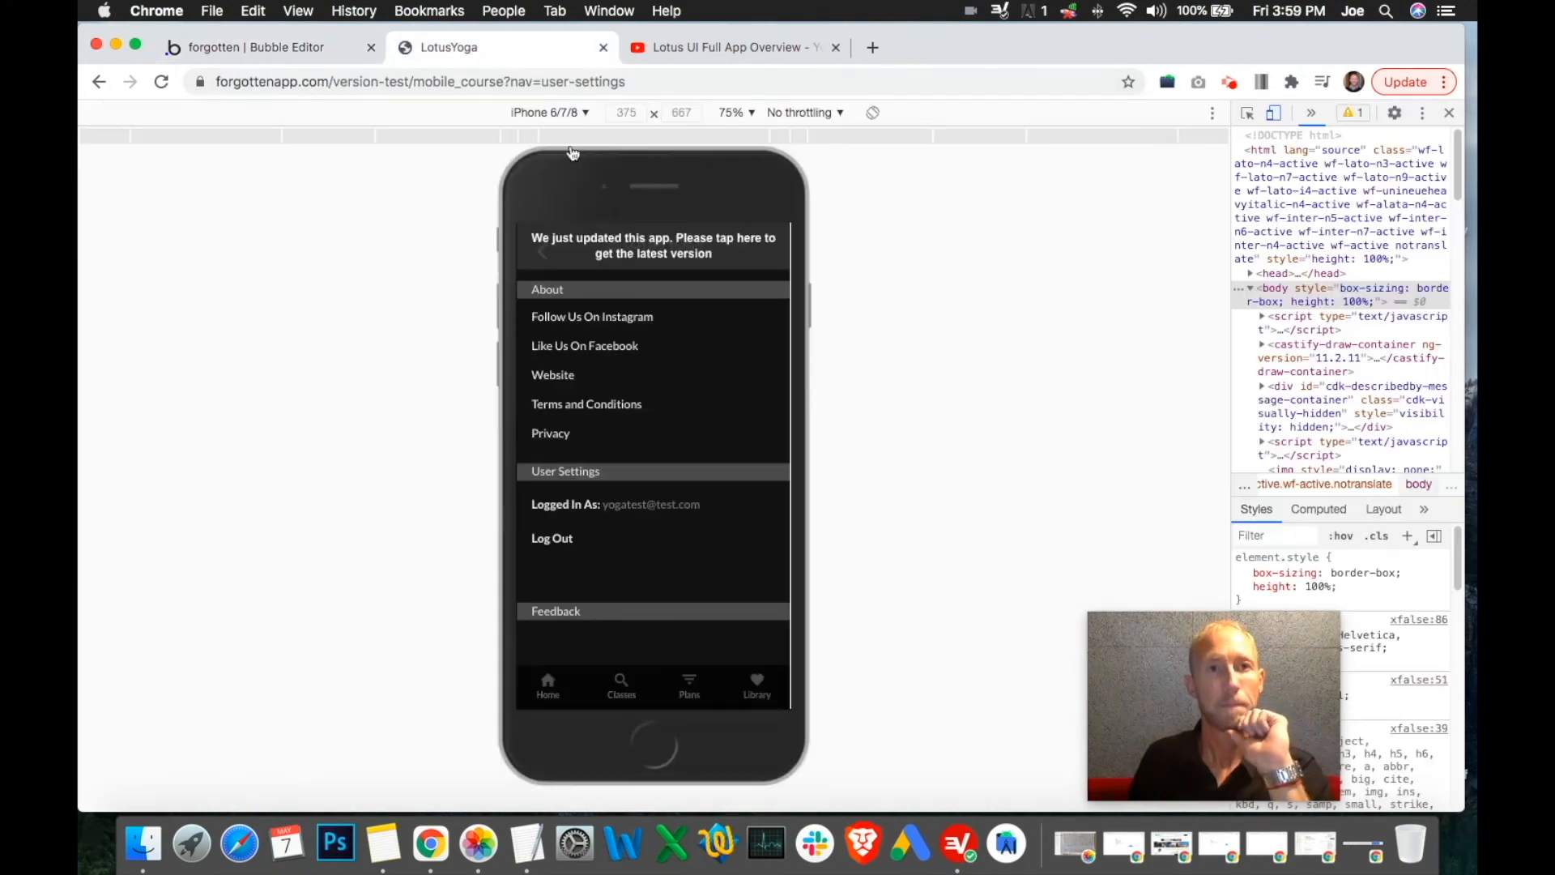
click(664, 253)
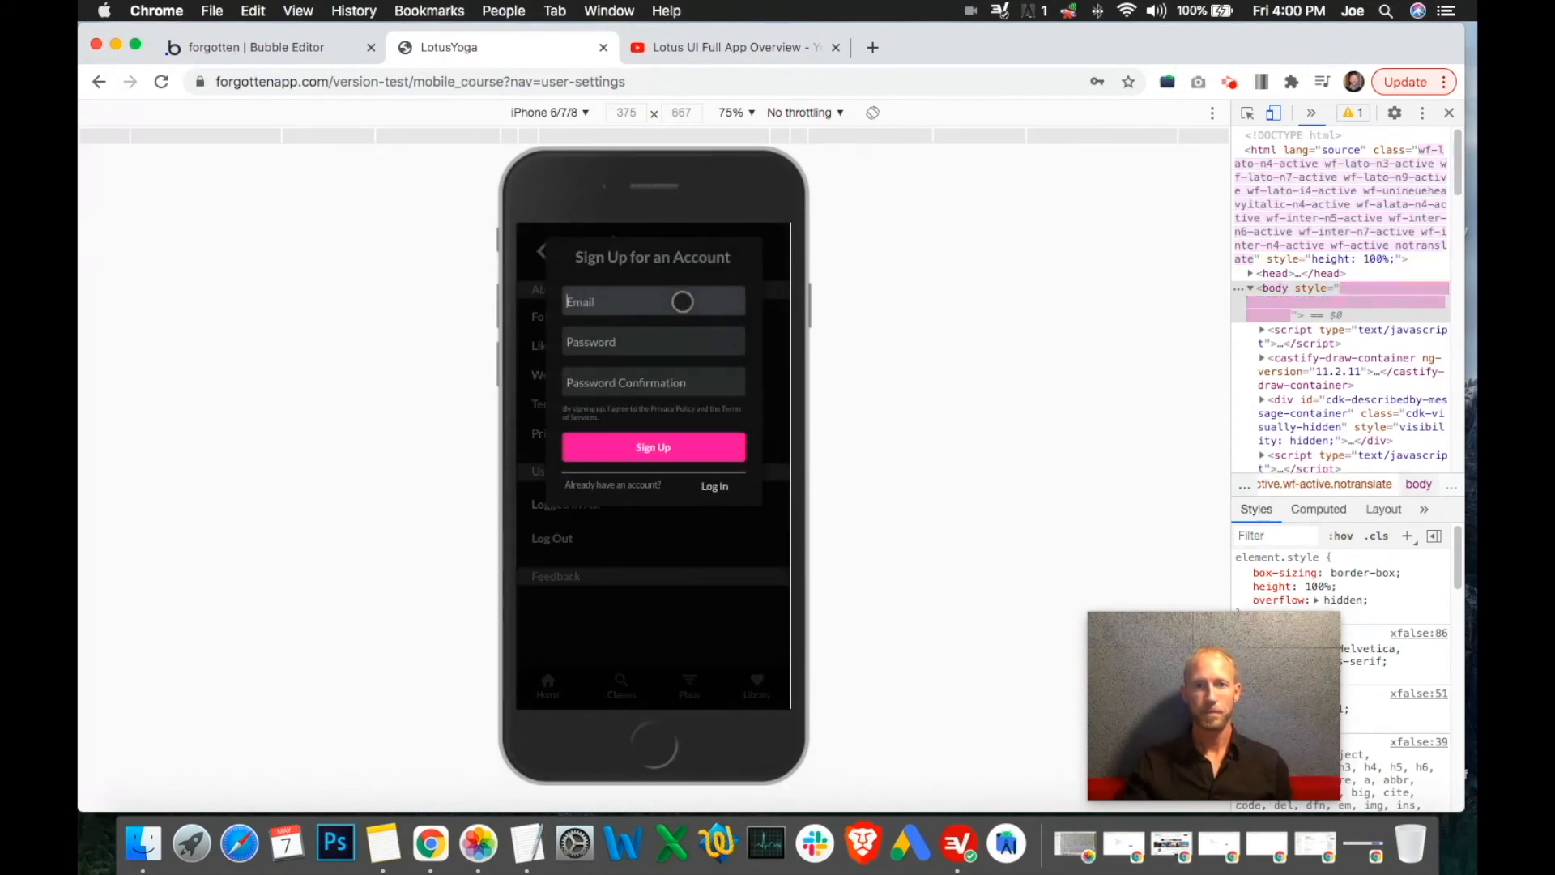
click(714, 486)
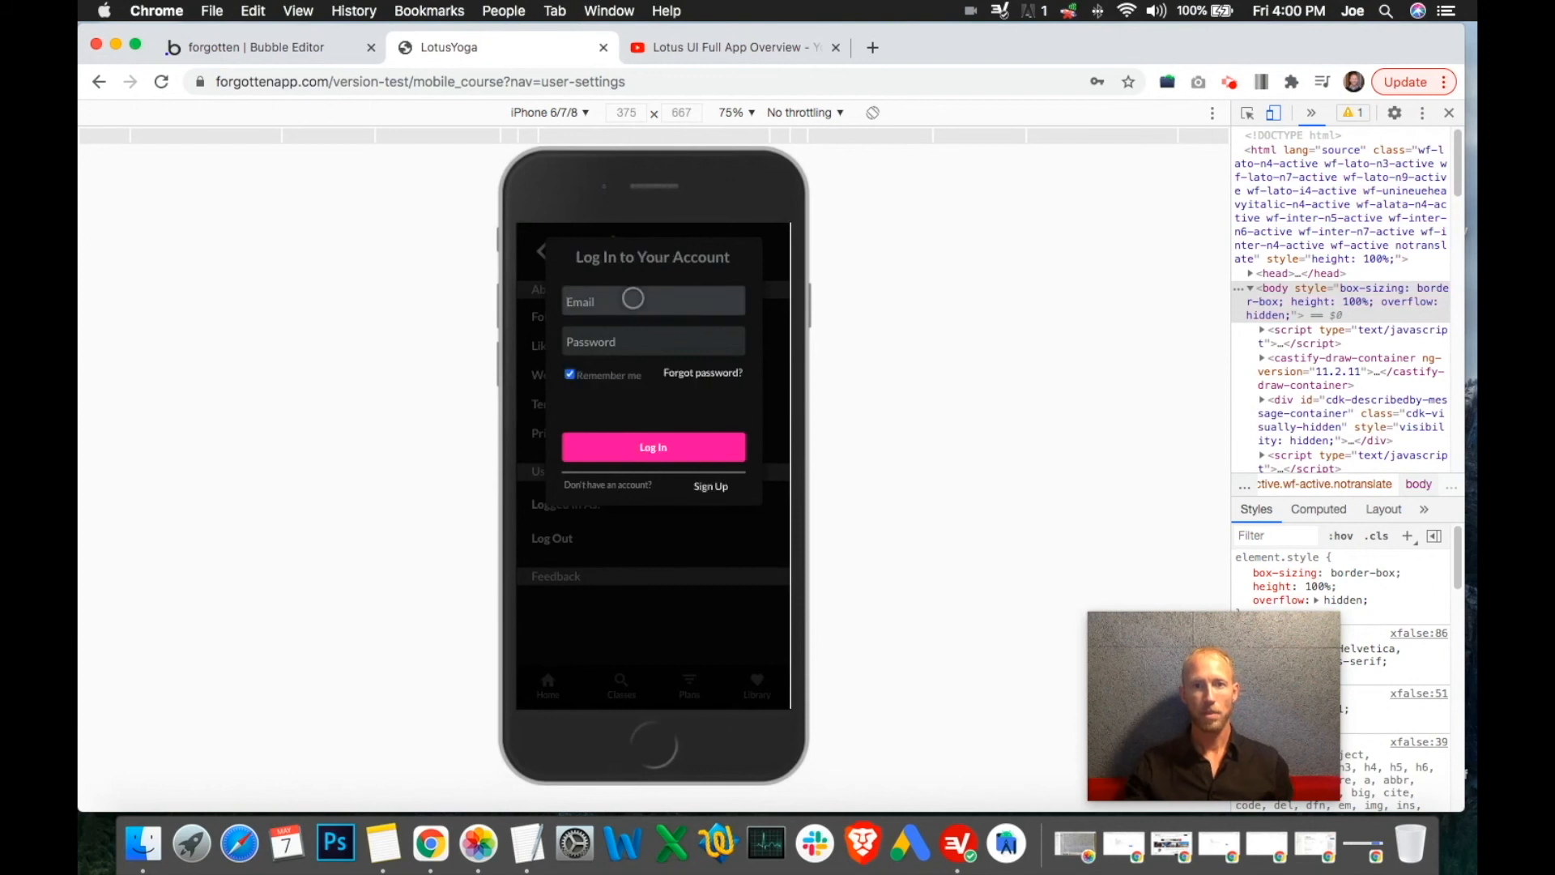
click(632, 299)
text(yogatest@test.com)
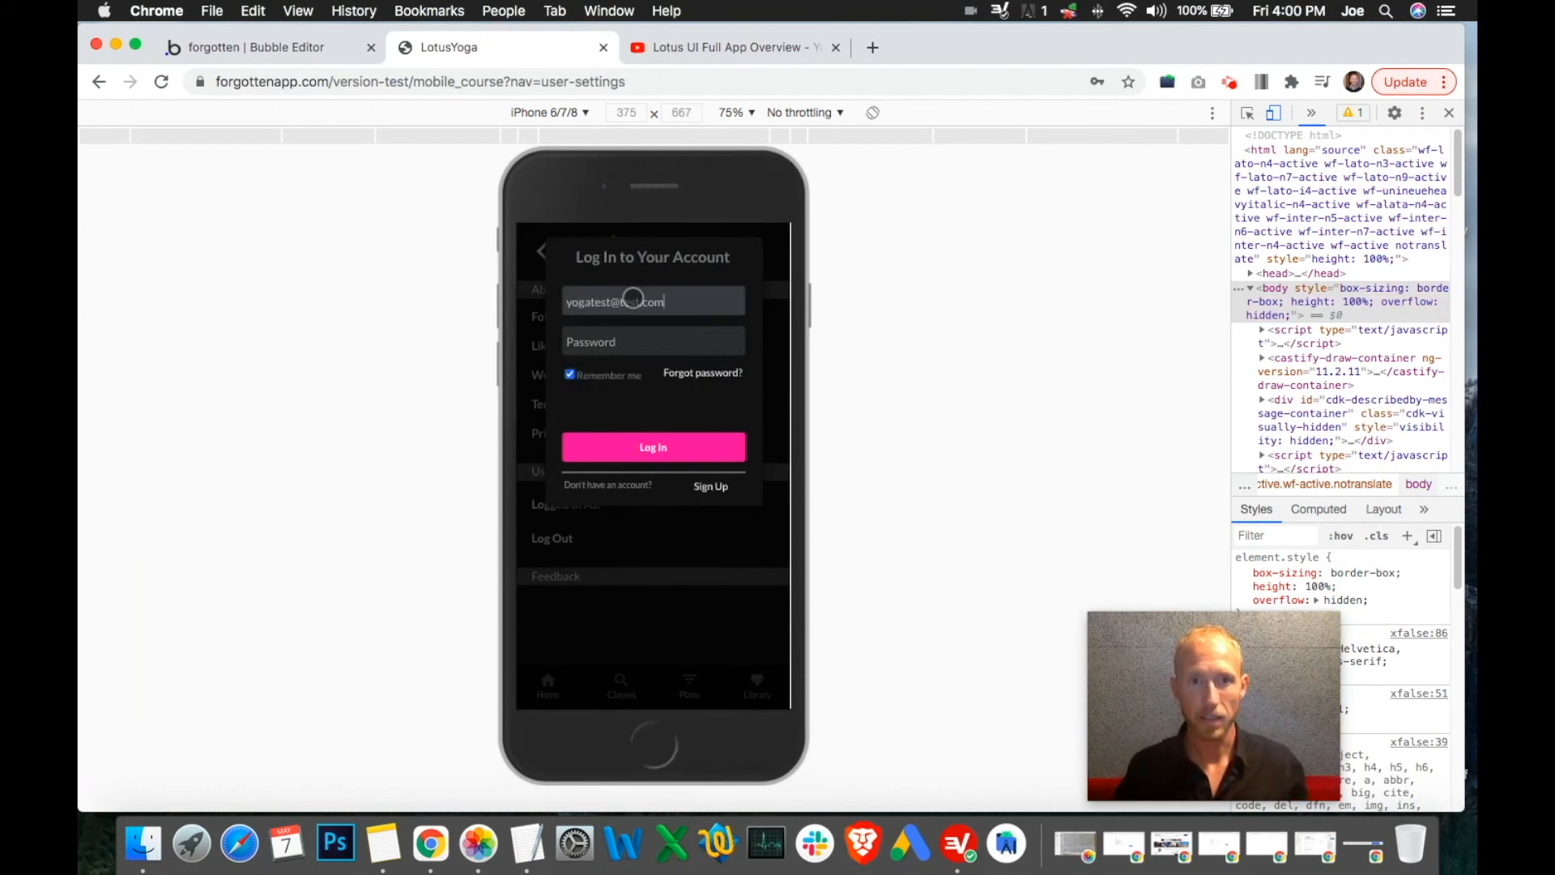
key(Tab)
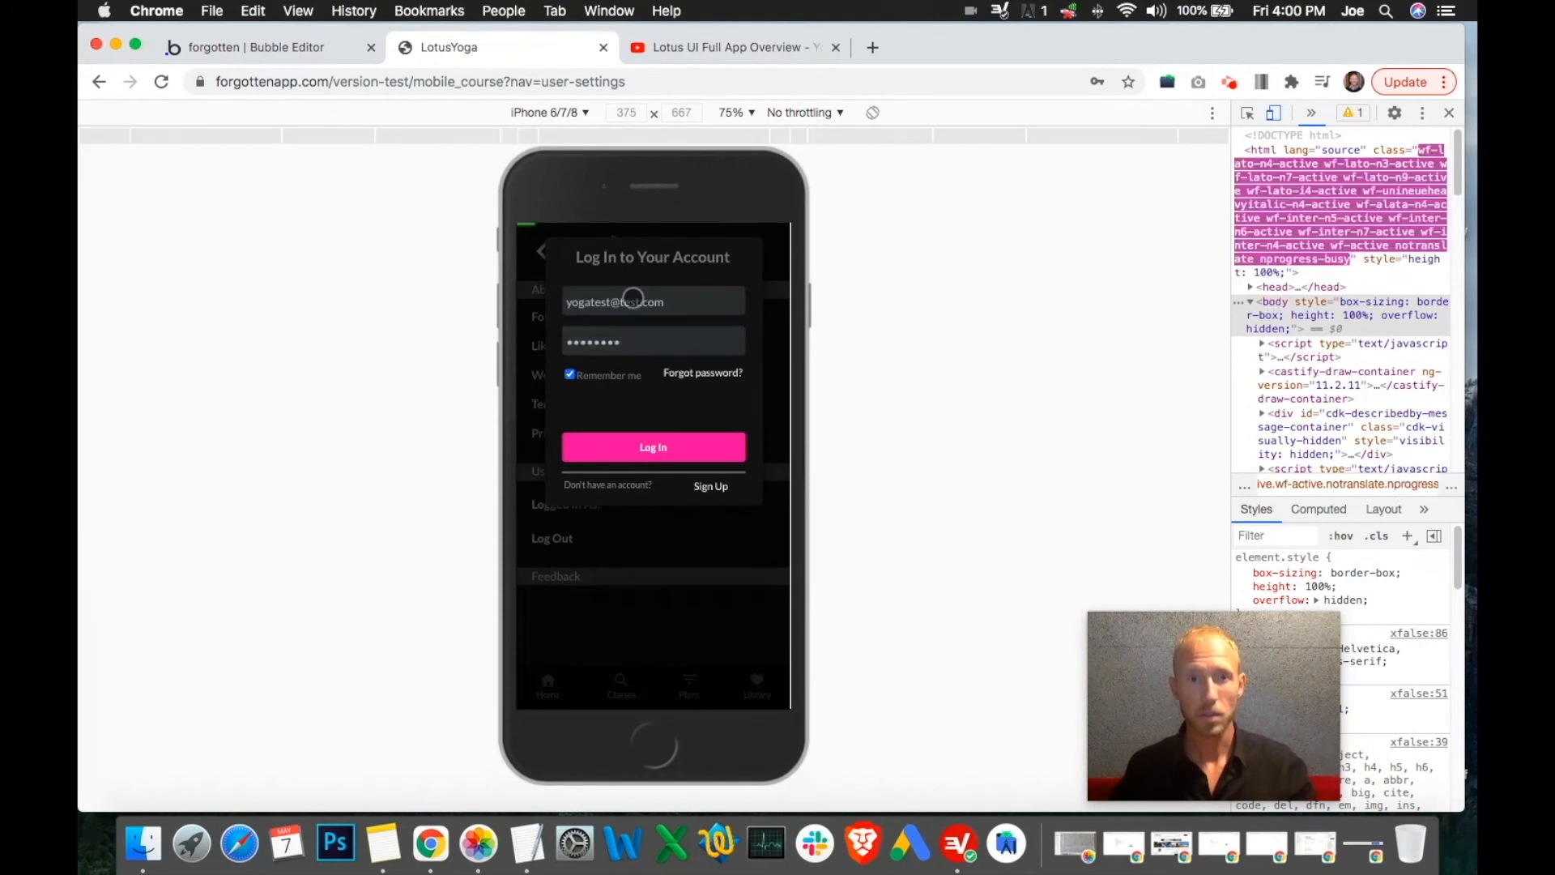
click(587, 447)
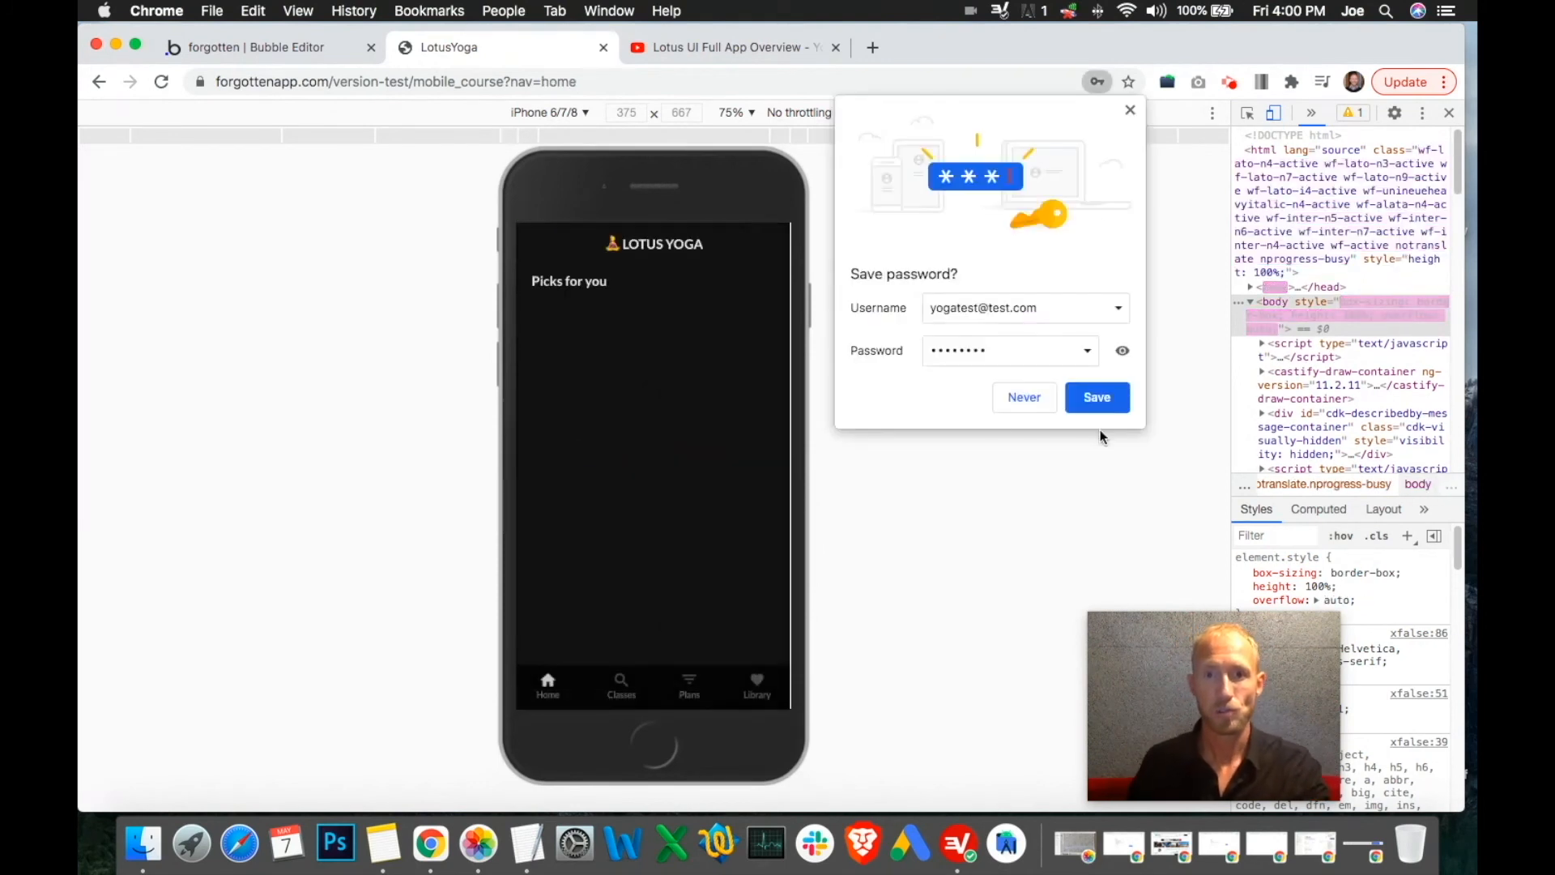
click(1130, 110)
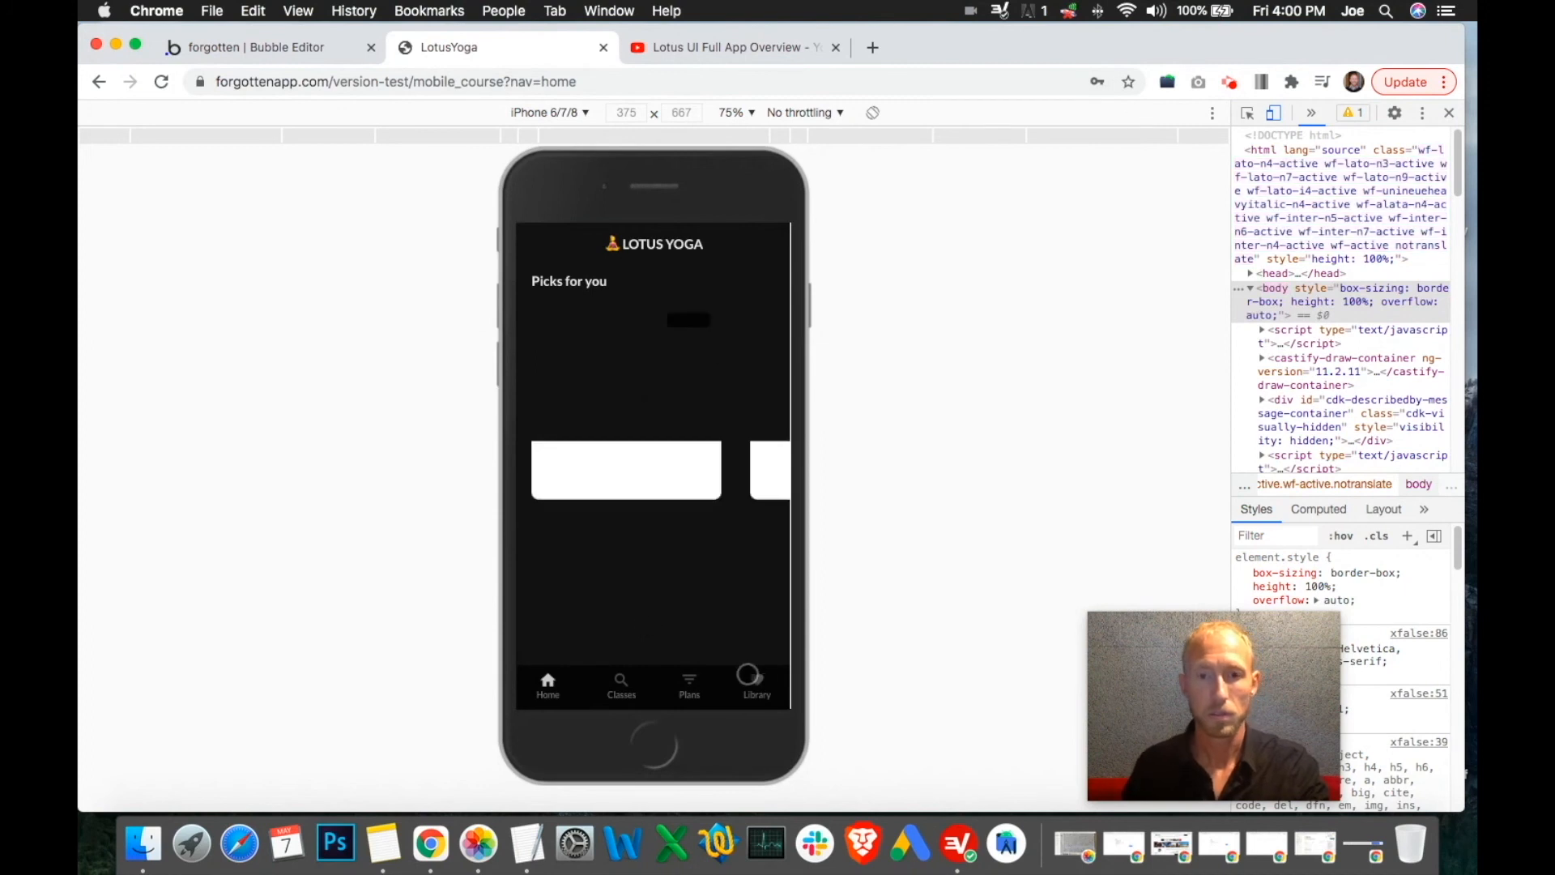
click(756, 685)
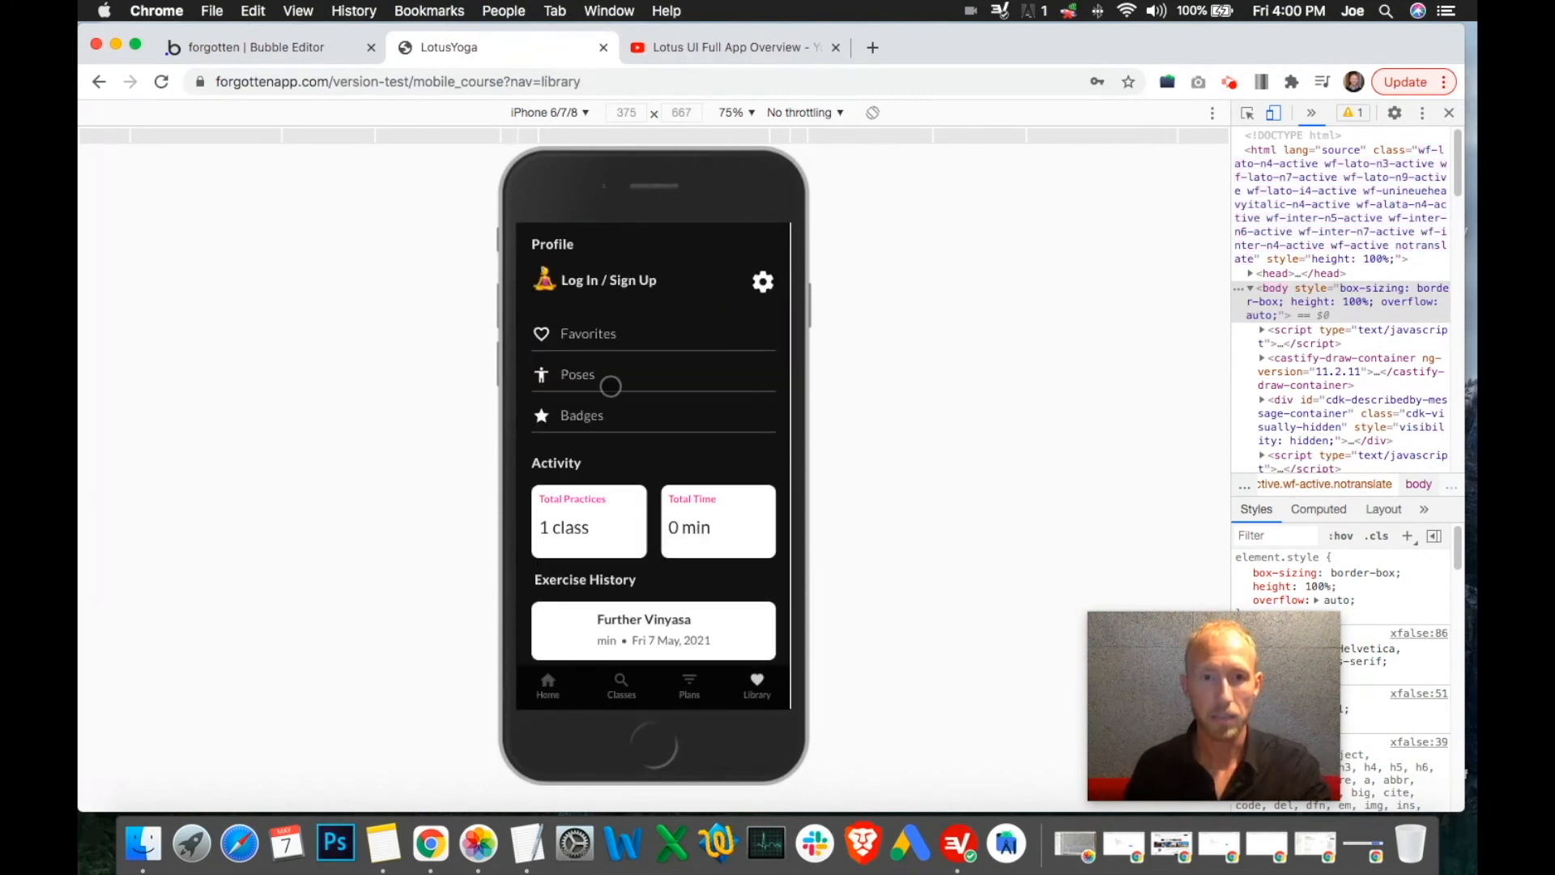
click(616, 283)
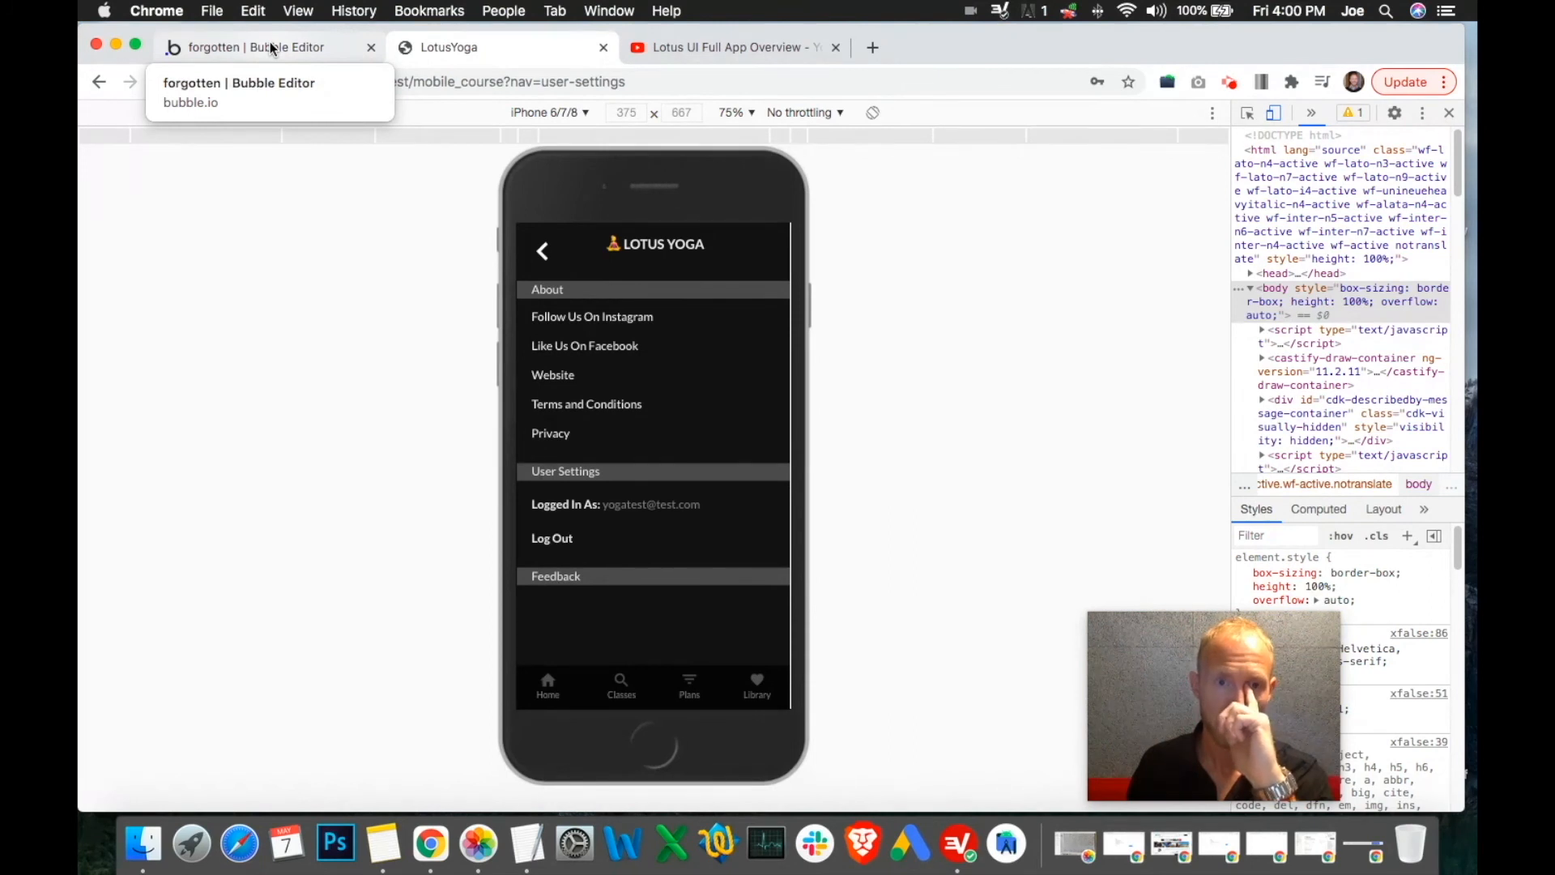
Add a Hide Library group step after Log the user out in the Log Out workflow
click(273, 49)
click(390, 359)
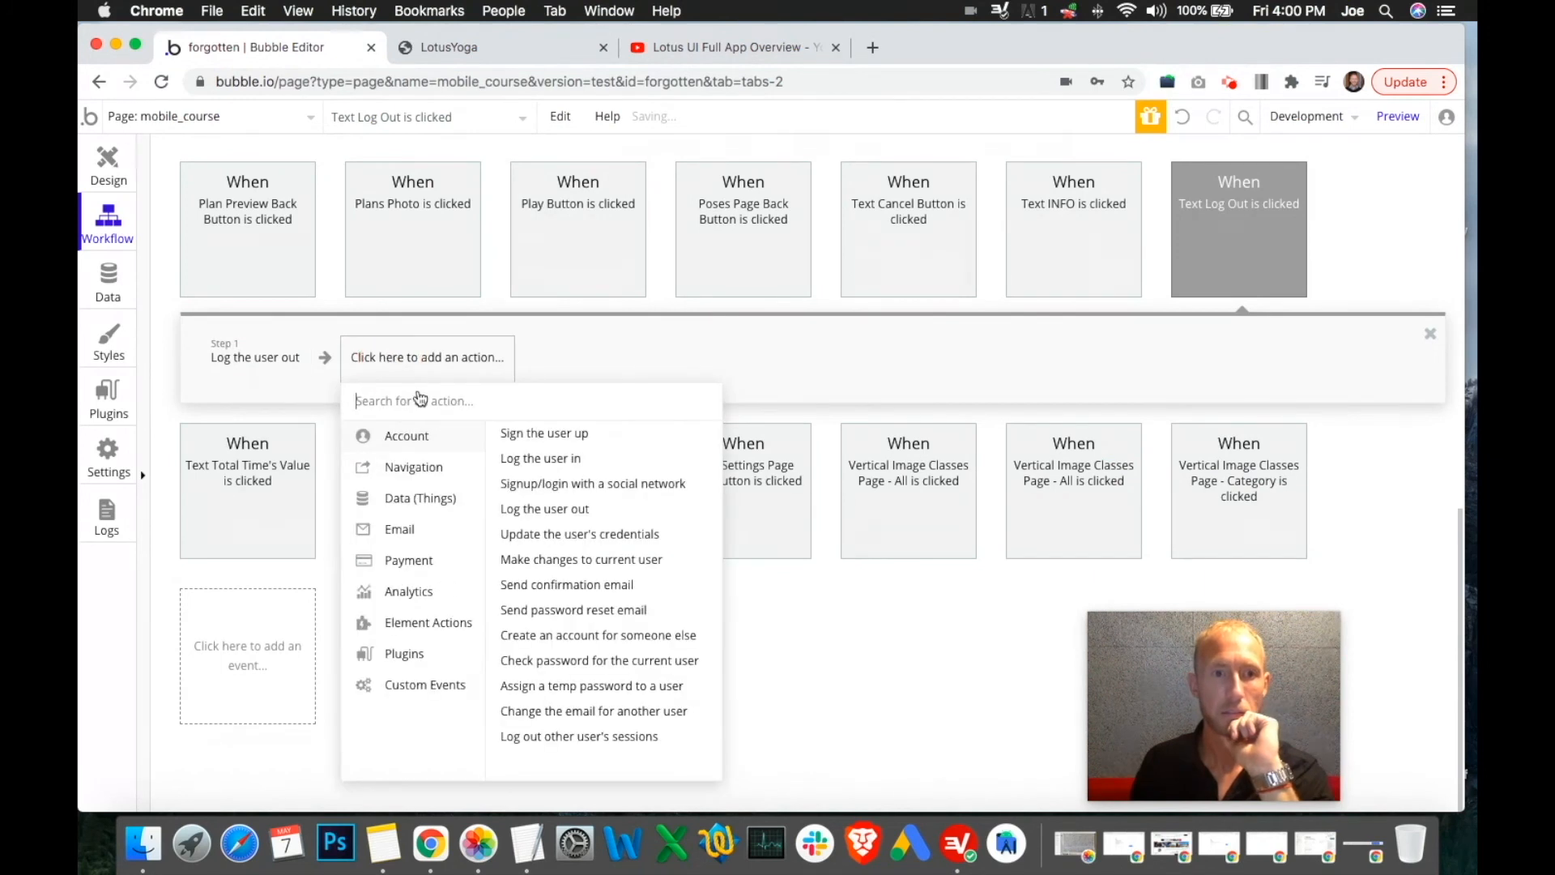
mouse_move(451, 631)
click(646, 449)
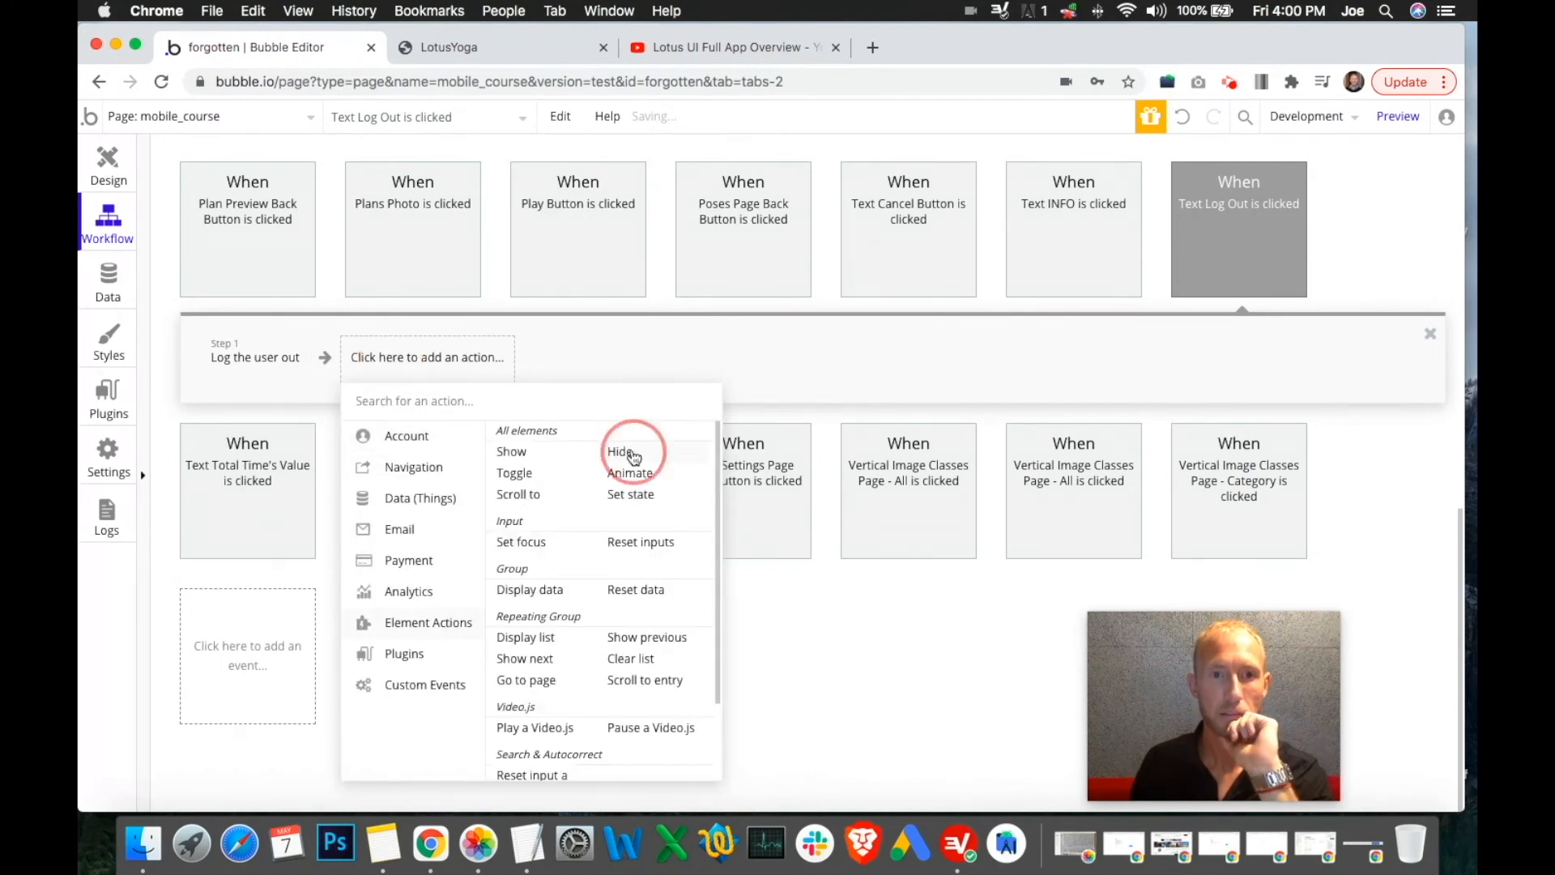
click(1309, 209)
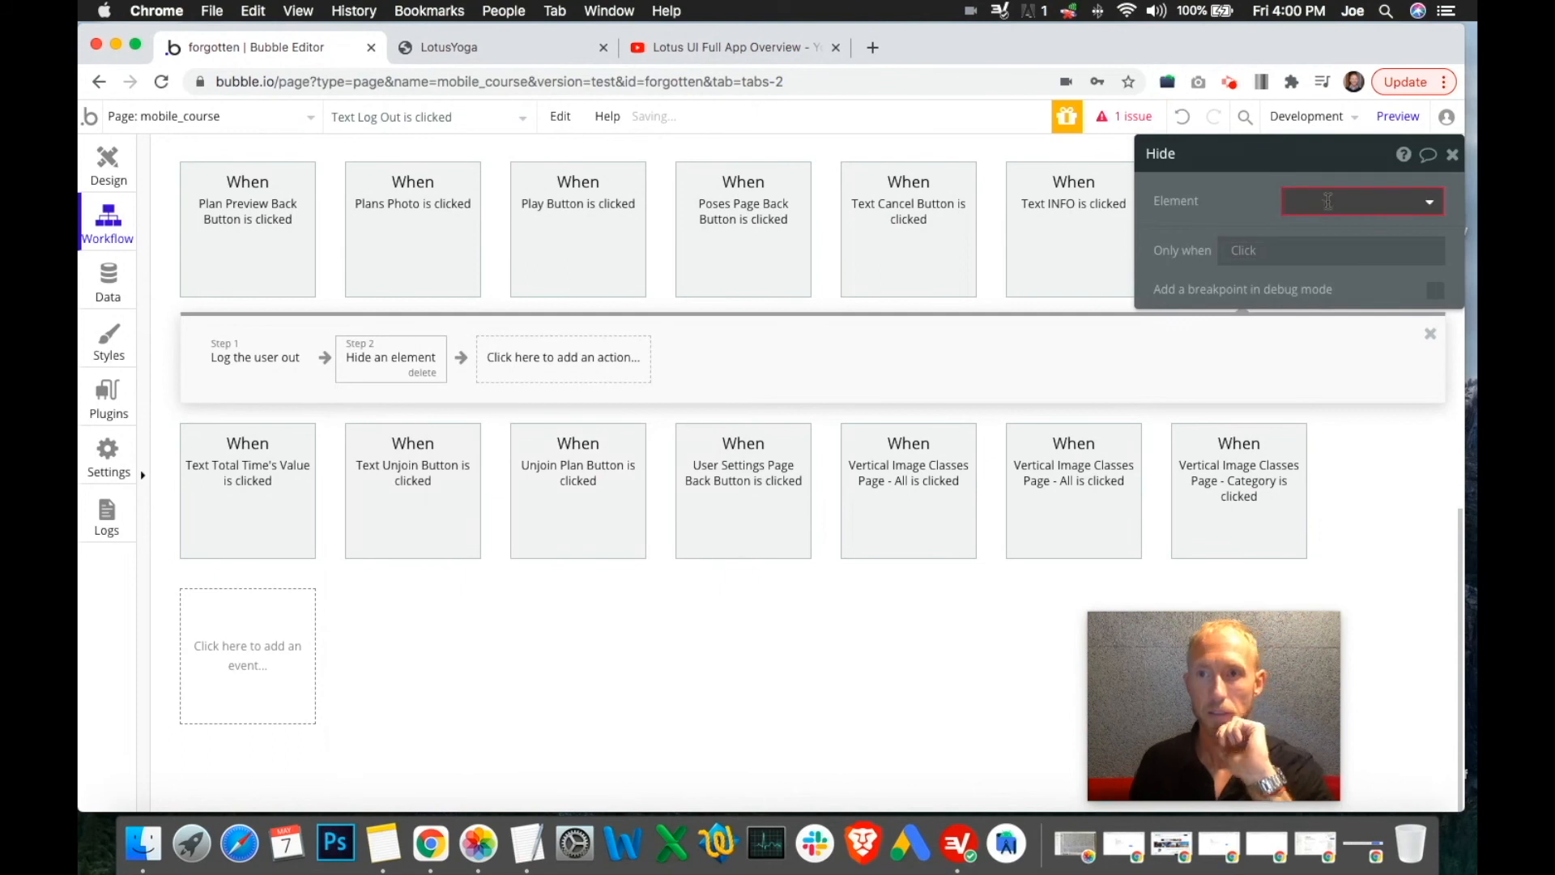
text(lib)
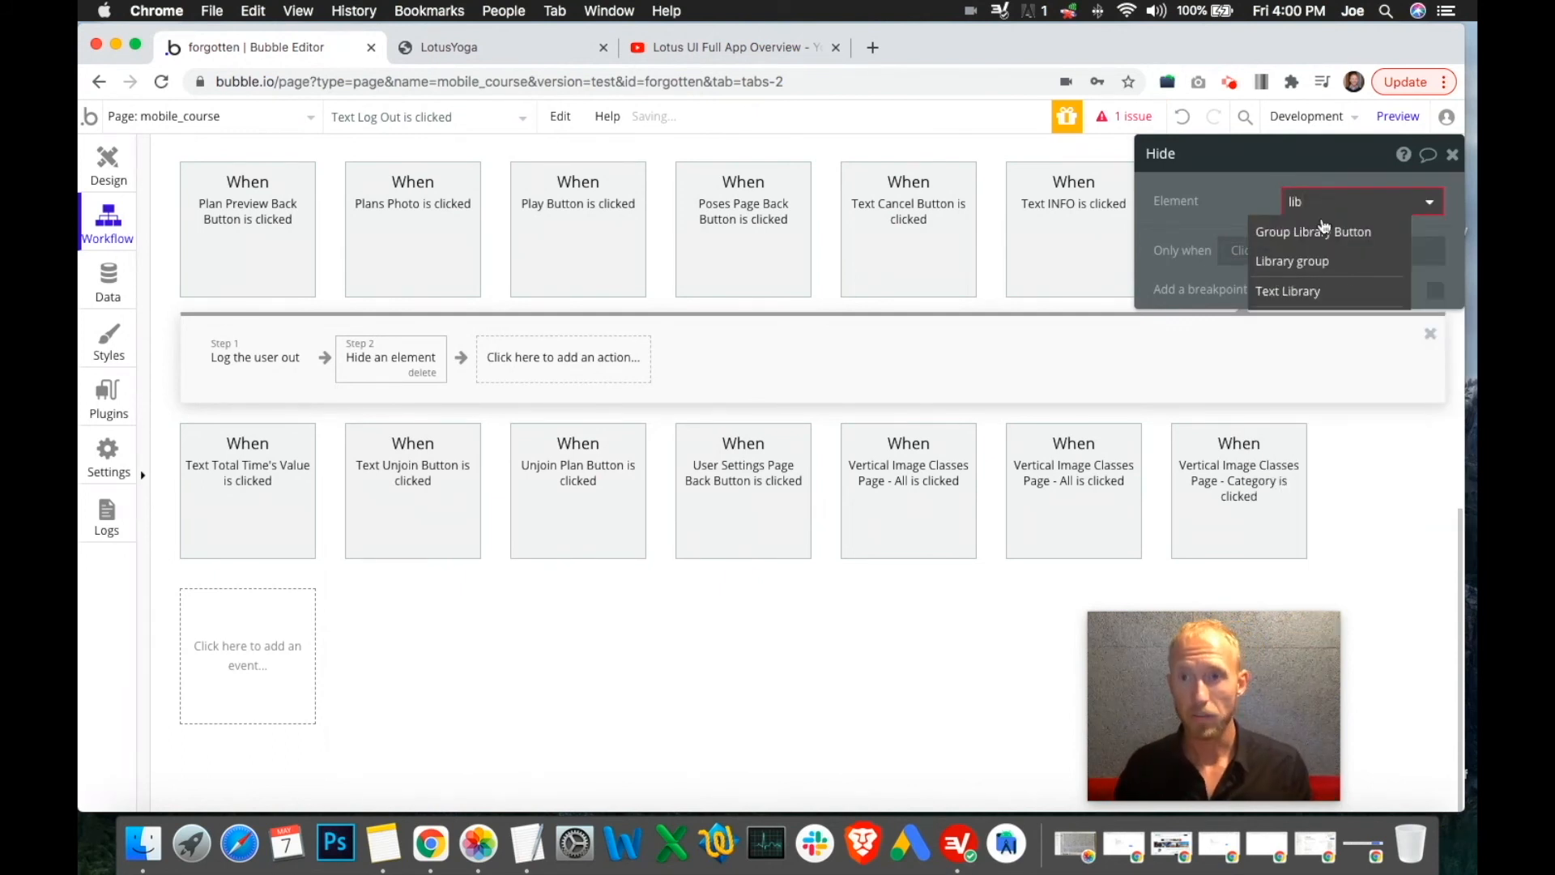
click(1308, 262)
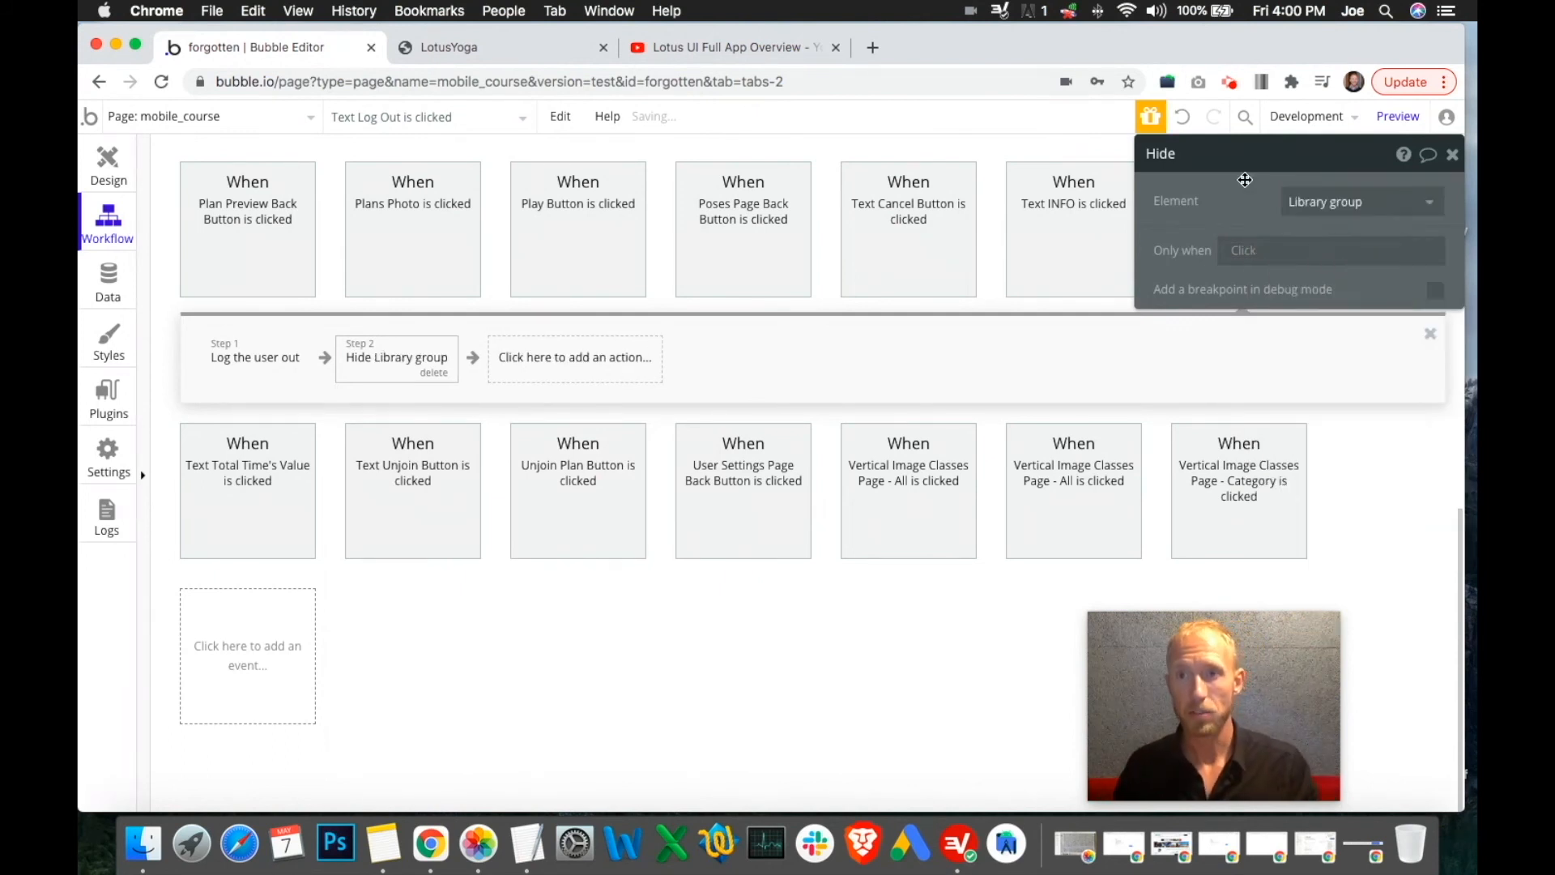
click(1455, 154)
click(1375, 246)
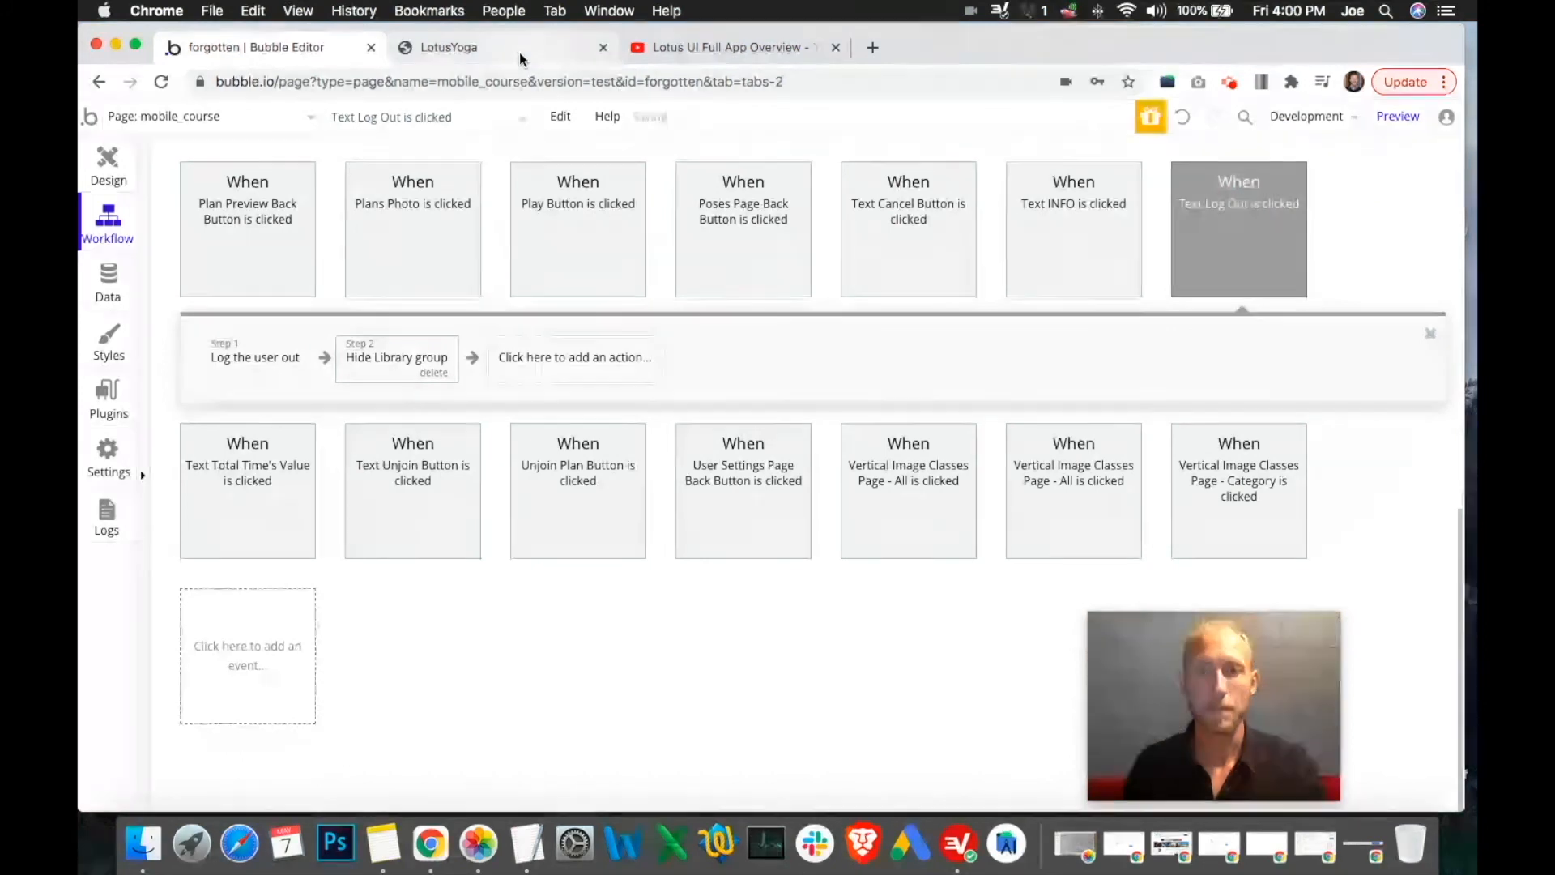
click(518, 52)
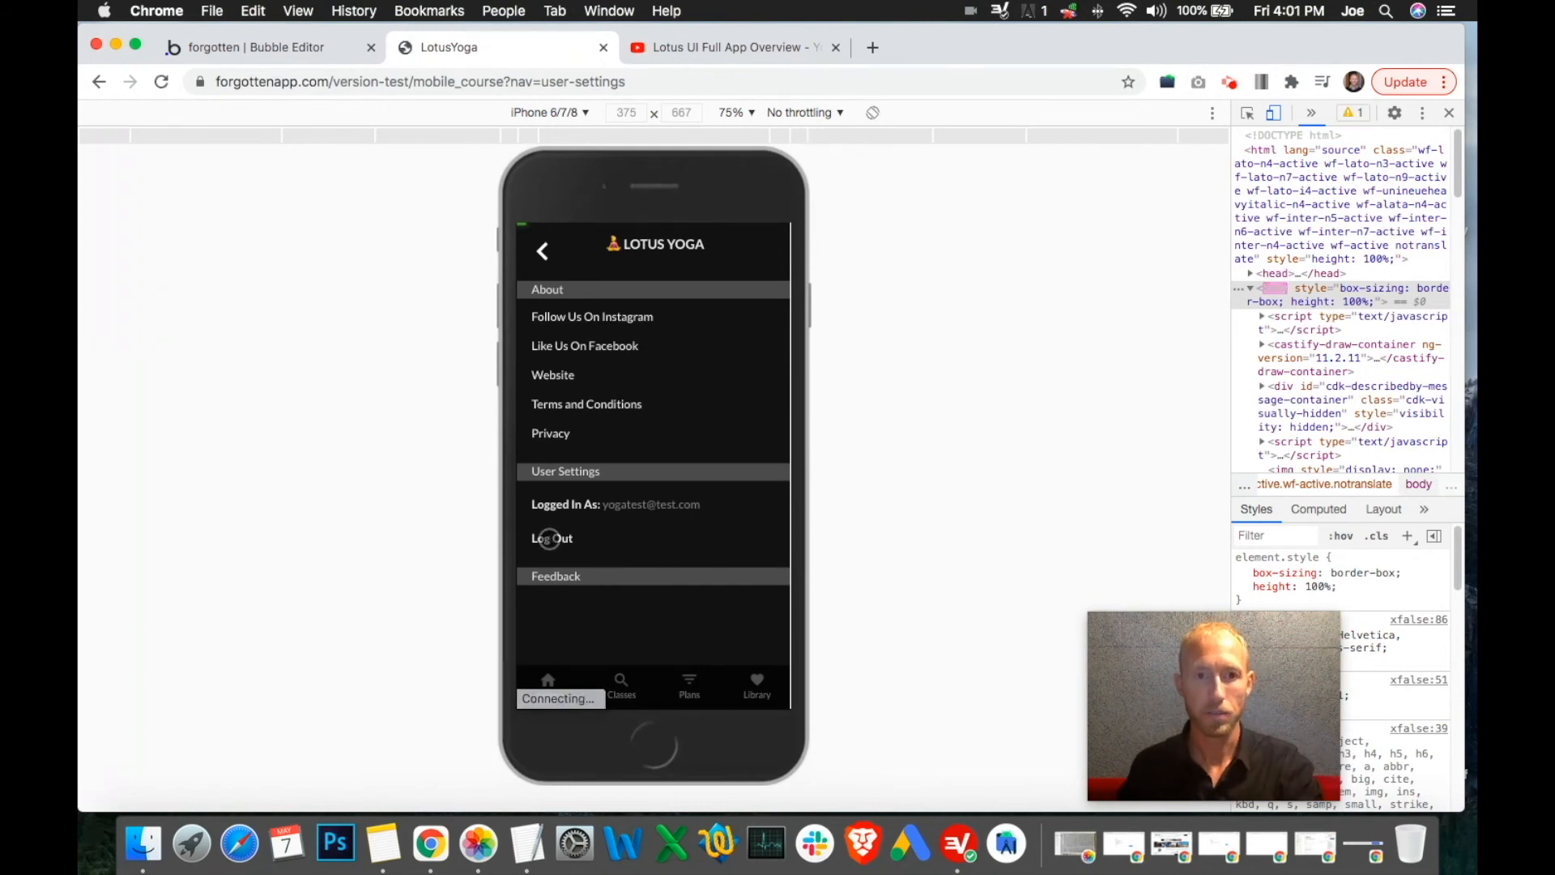
Tap Log Out in the reloaded preview, confirm the Sign Up popup appears, and return to the editor
click(550, 539)
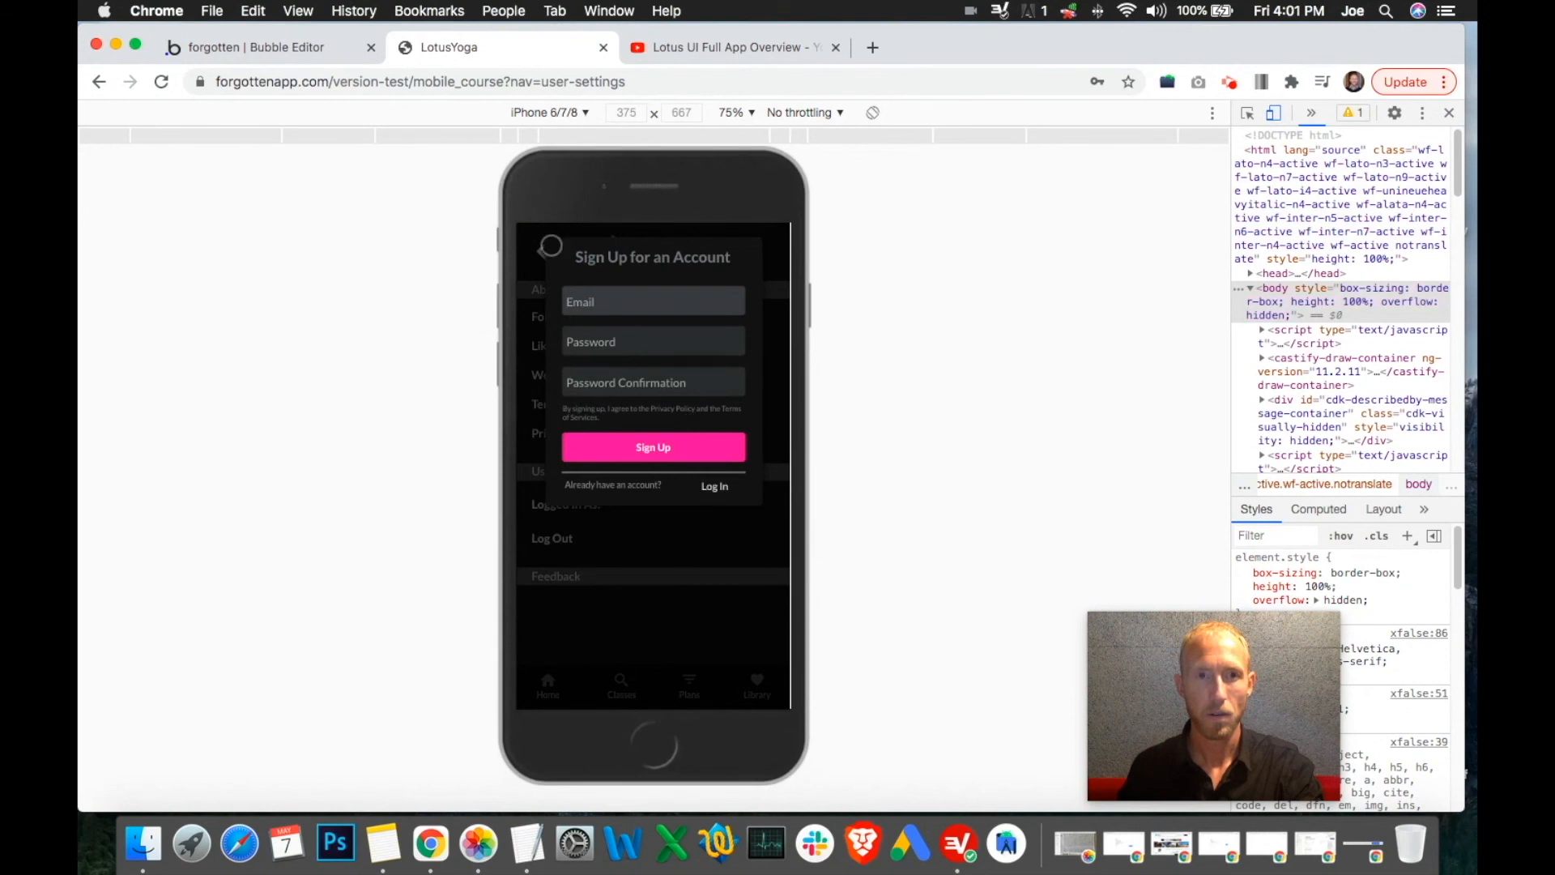
click(258, 47)
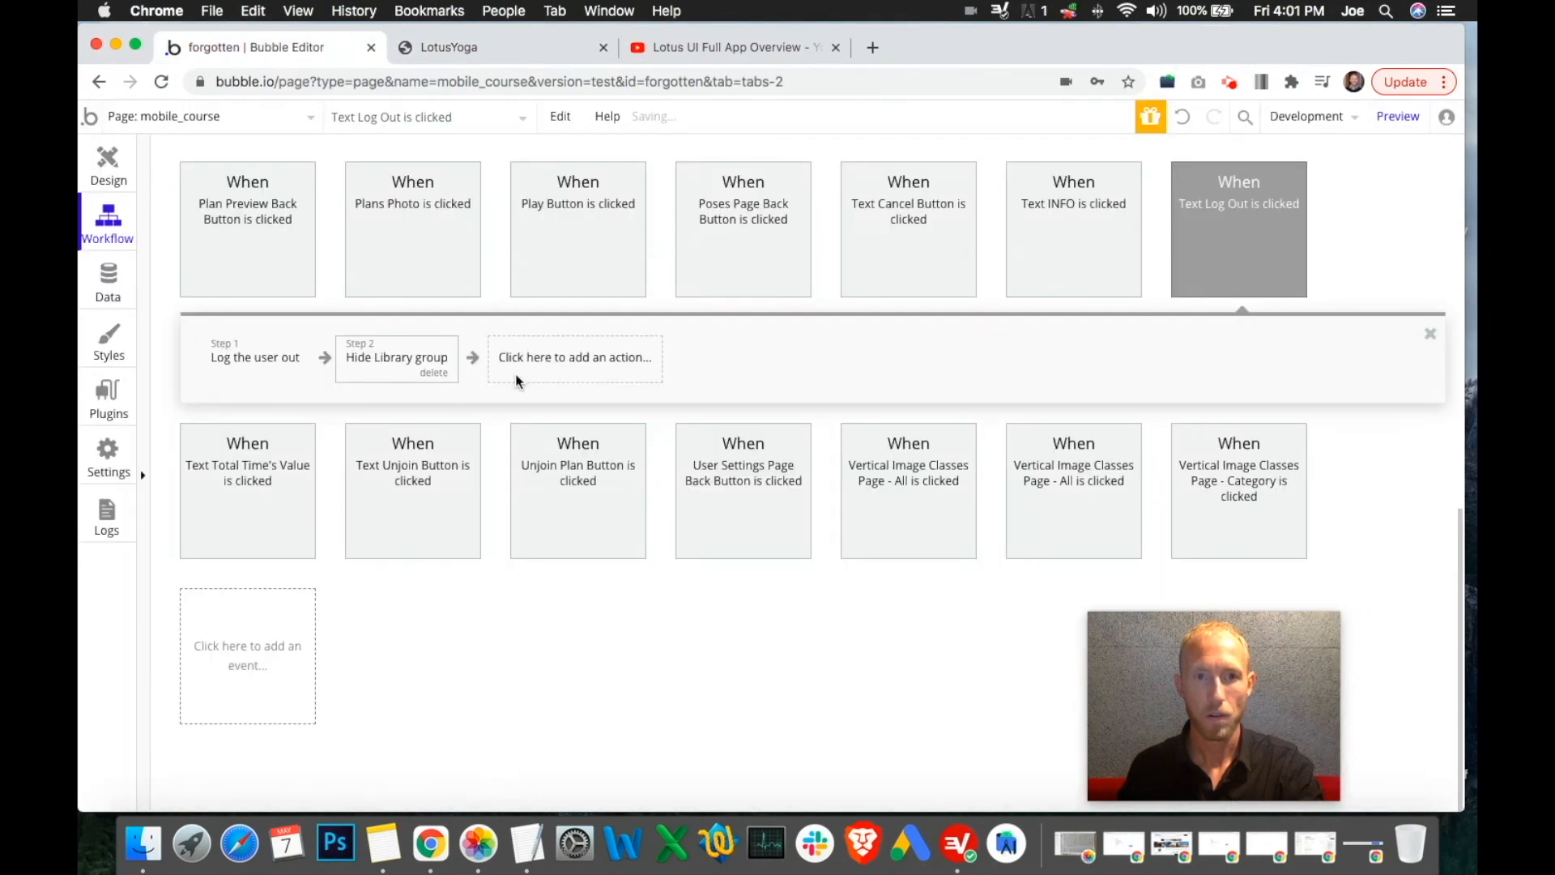
Retarget the Log Out workflow's hide step from Library group to Group User Settings
click(396, 353)
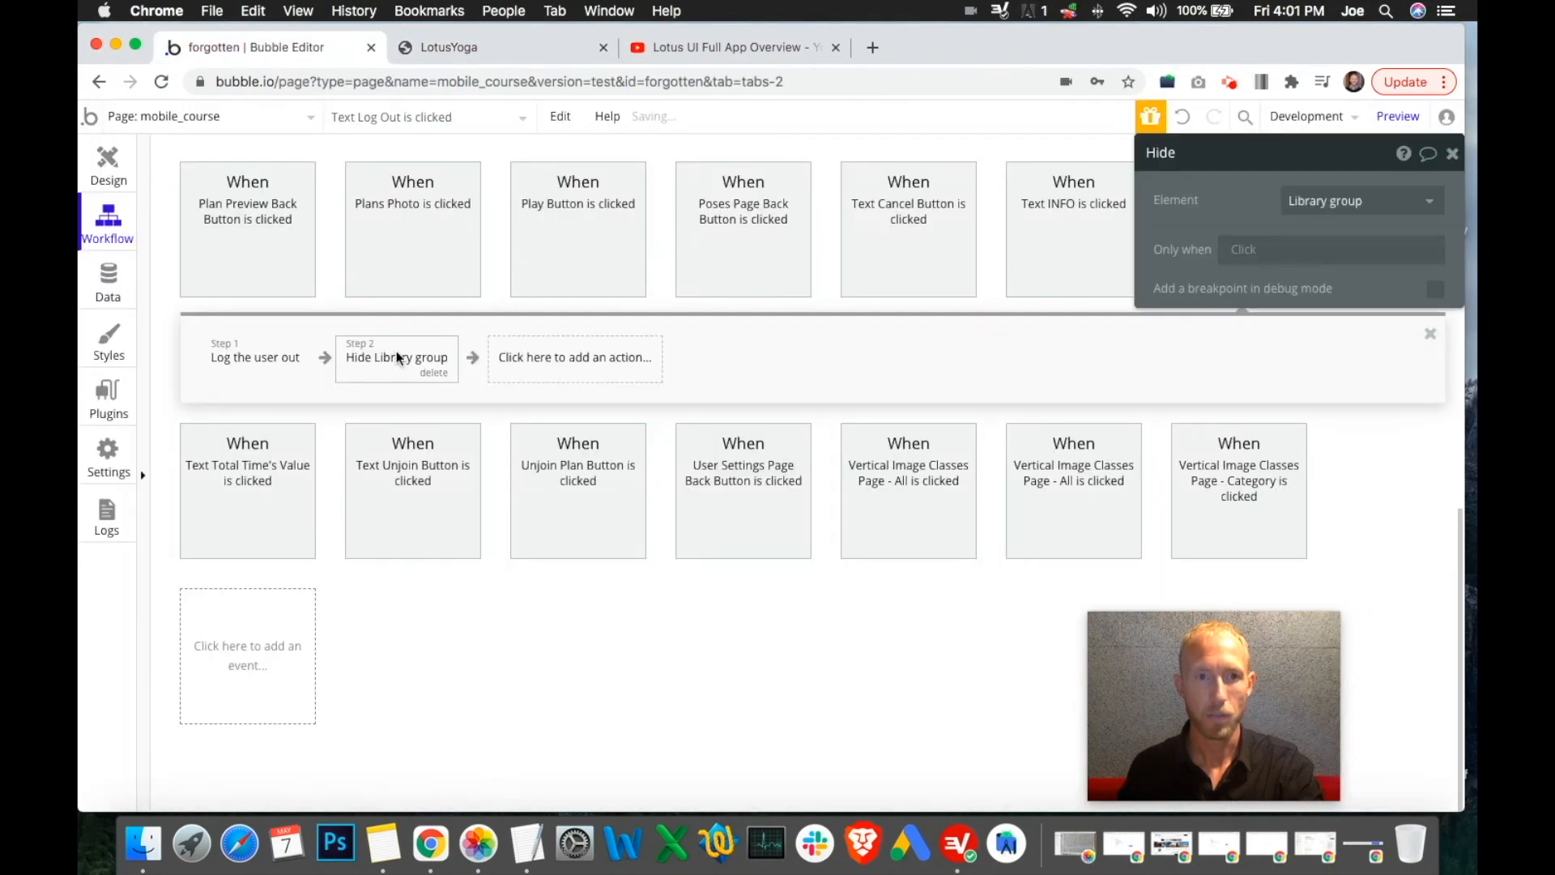
click(452, 50)
click(294, 50)
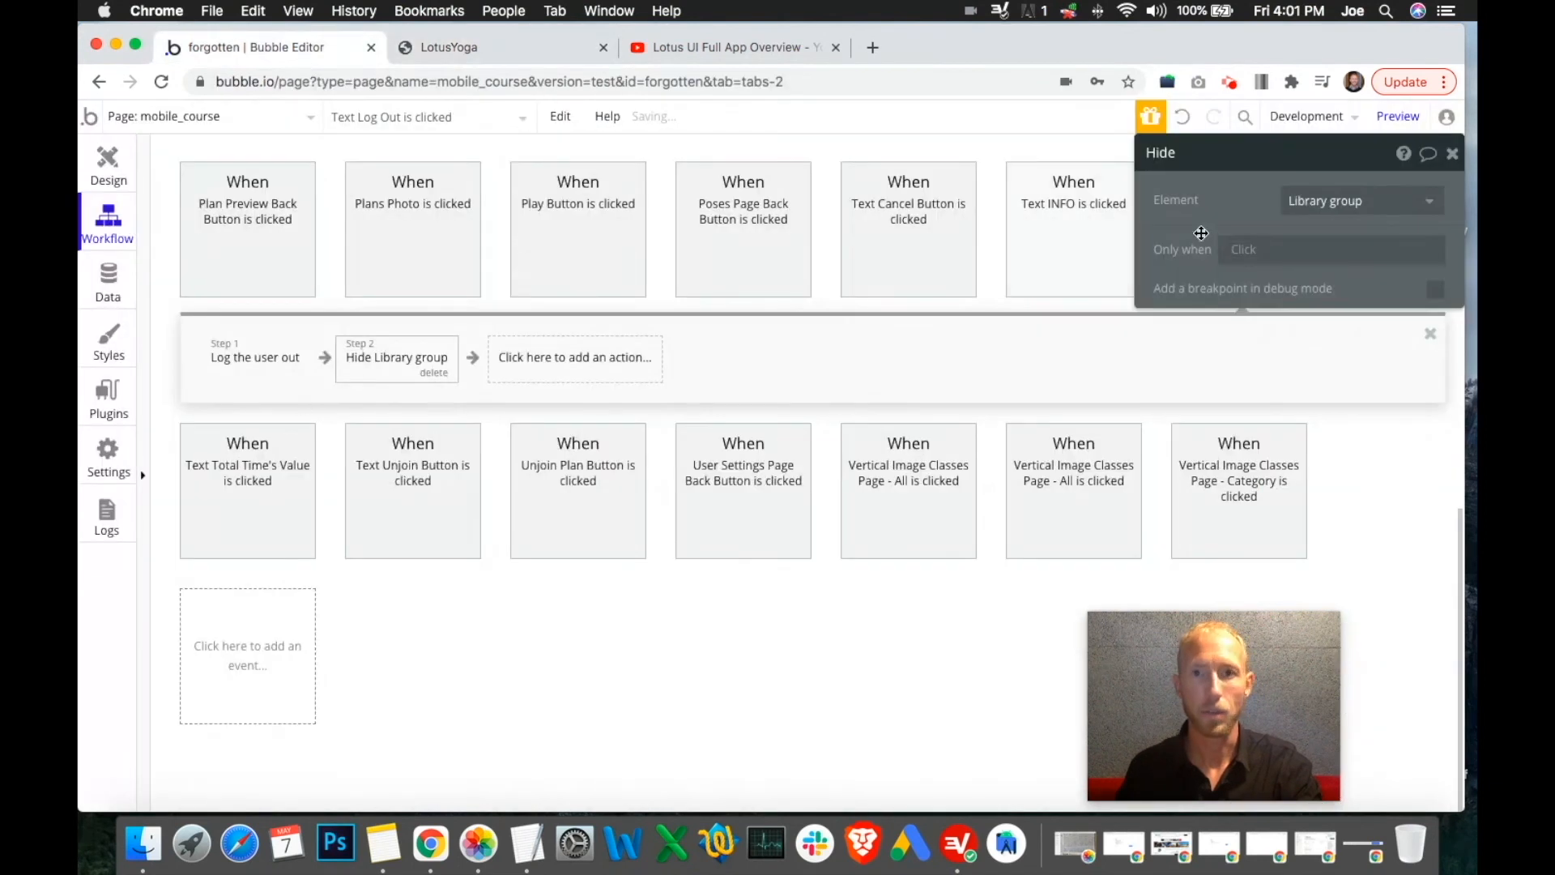
click(1305, 198)
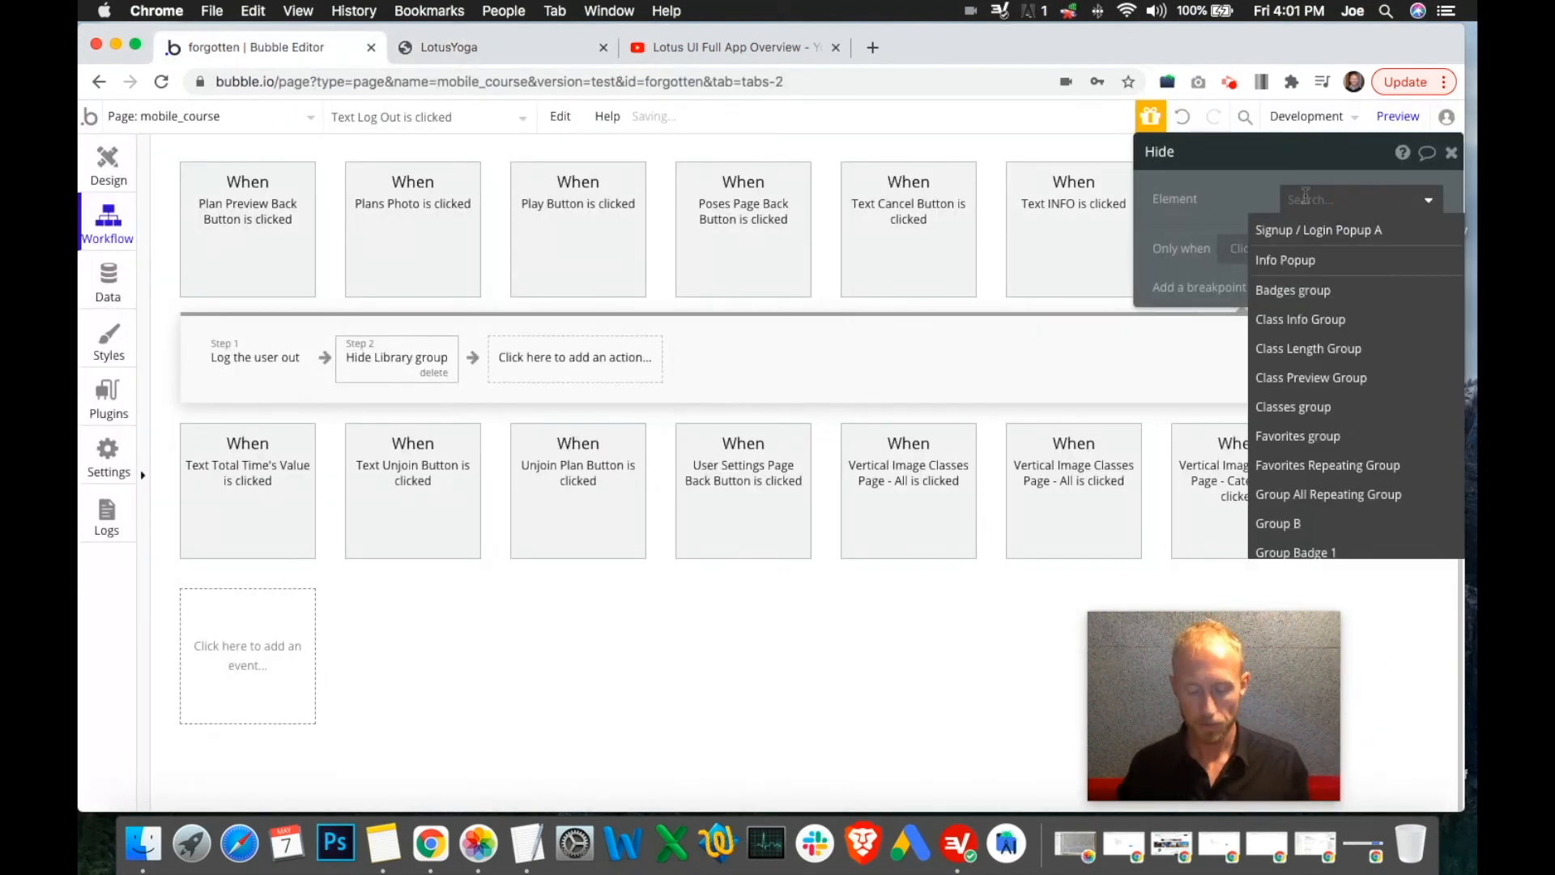
text(user)
click(1313, 230)
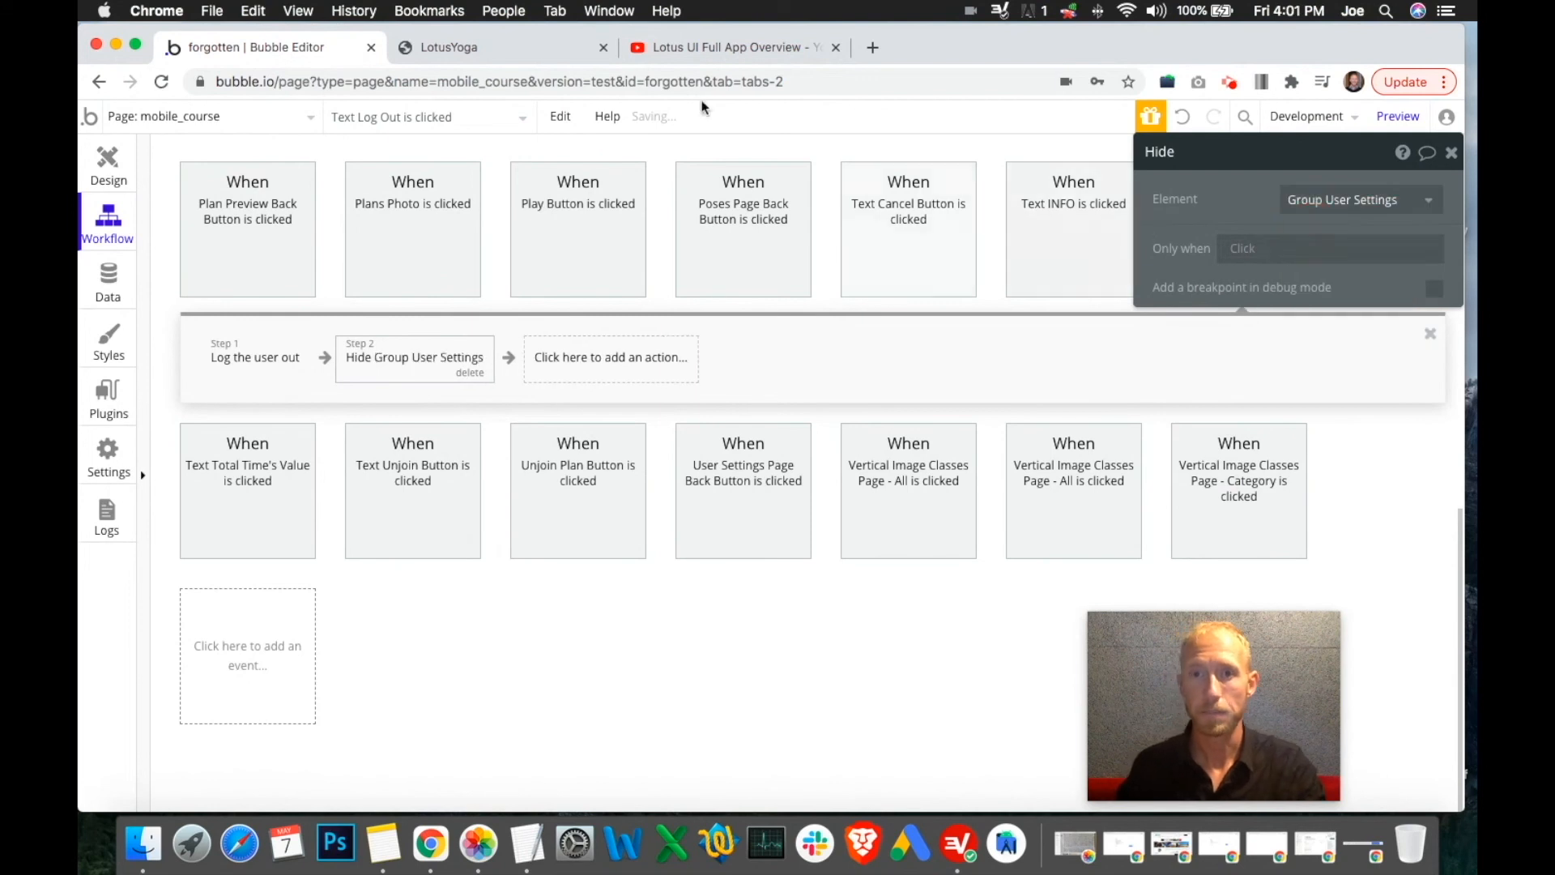
click(500, 55)
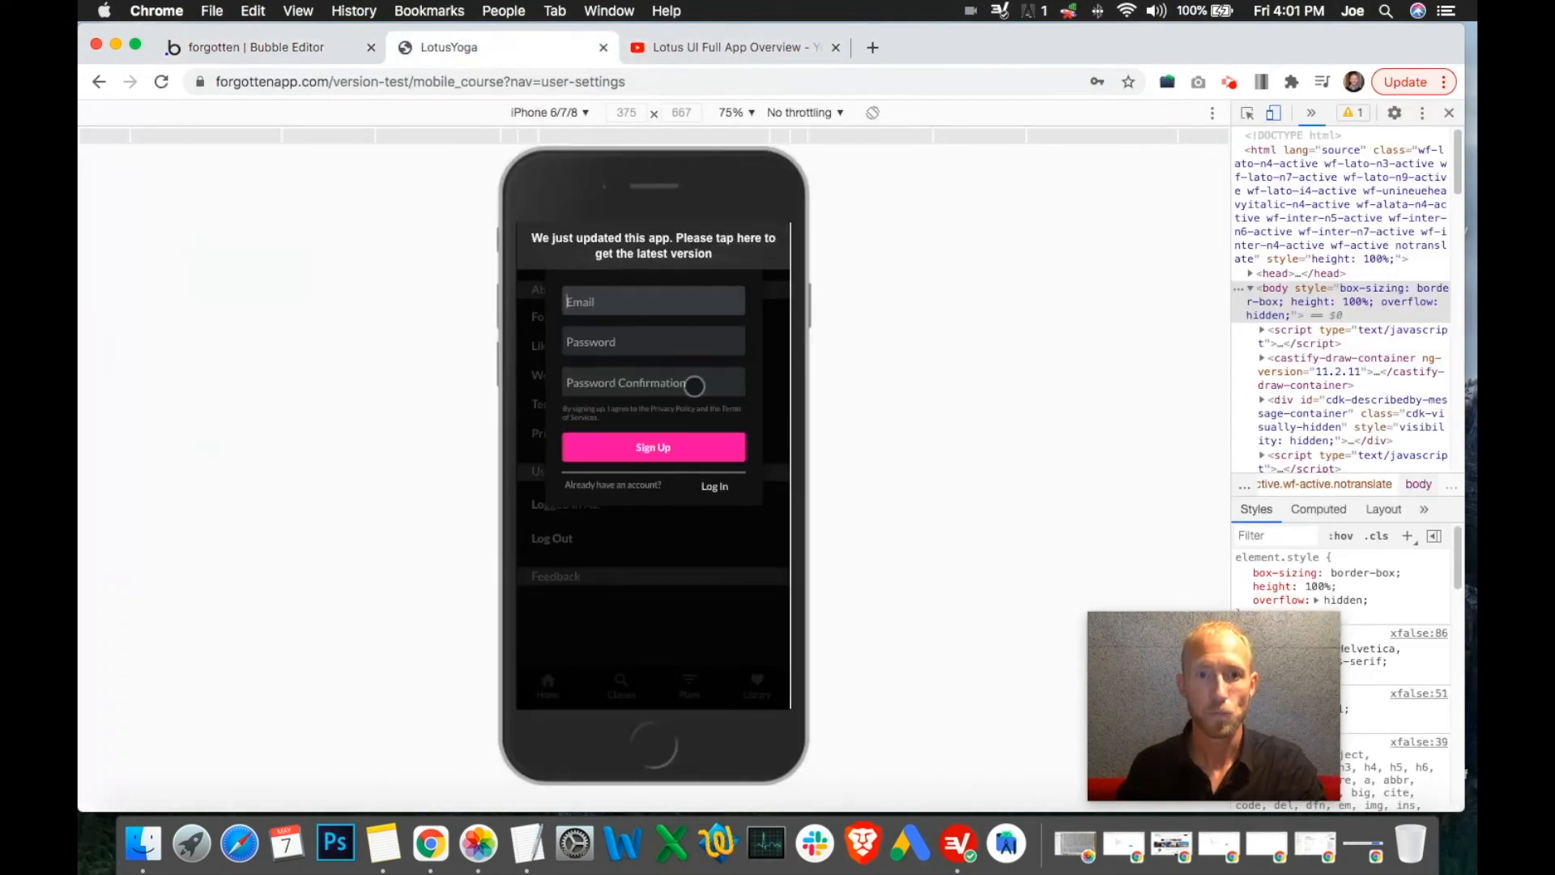
Reload the preview and log in with the test account
click(677, 301)
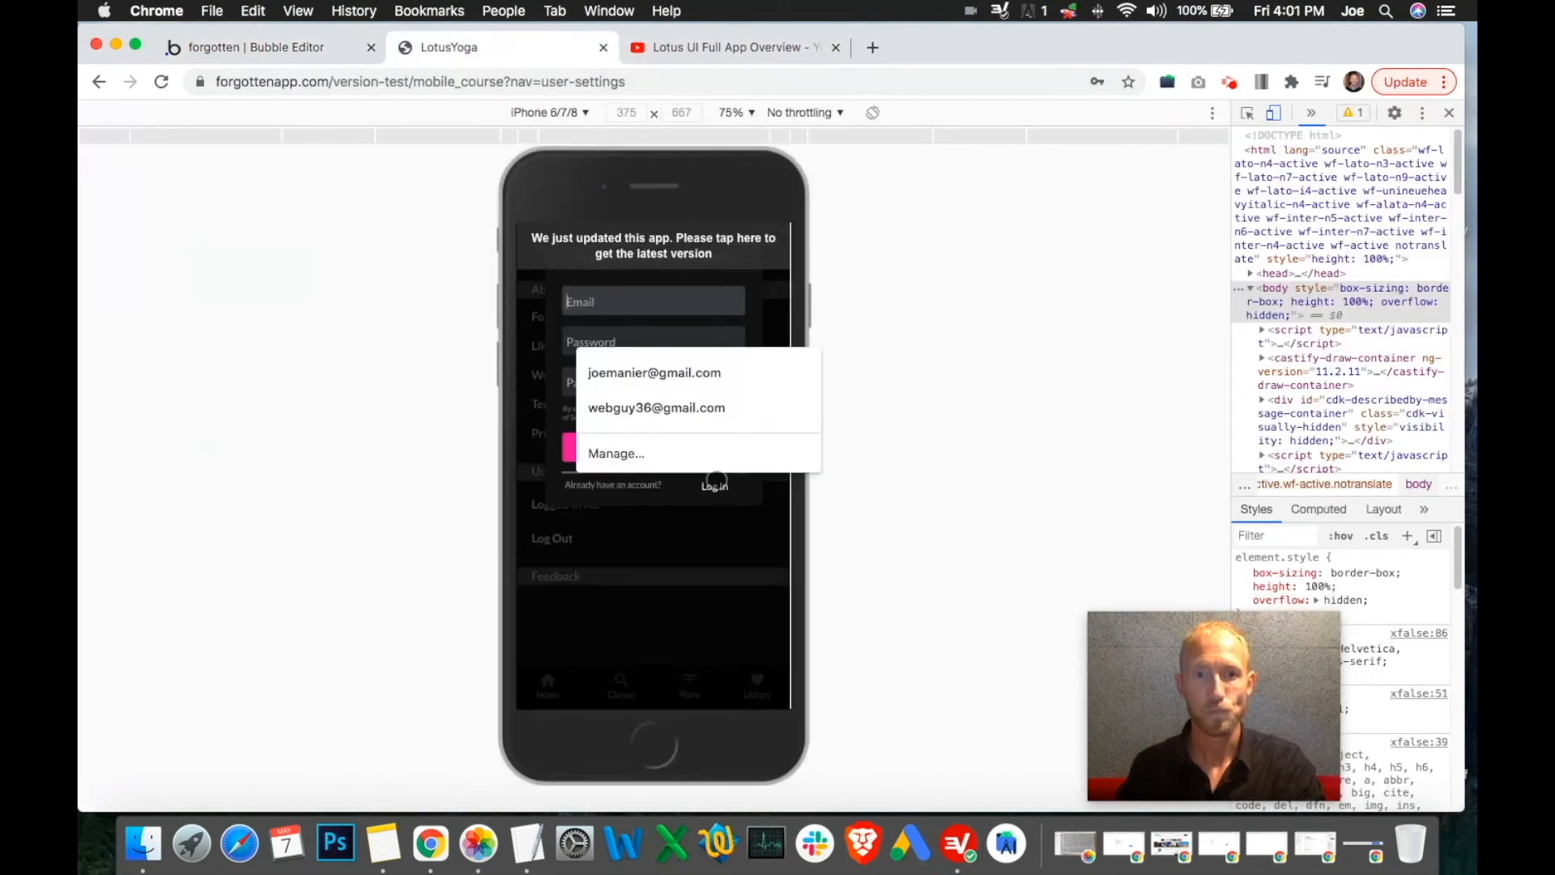
click(745, 508)
click(710, 250)
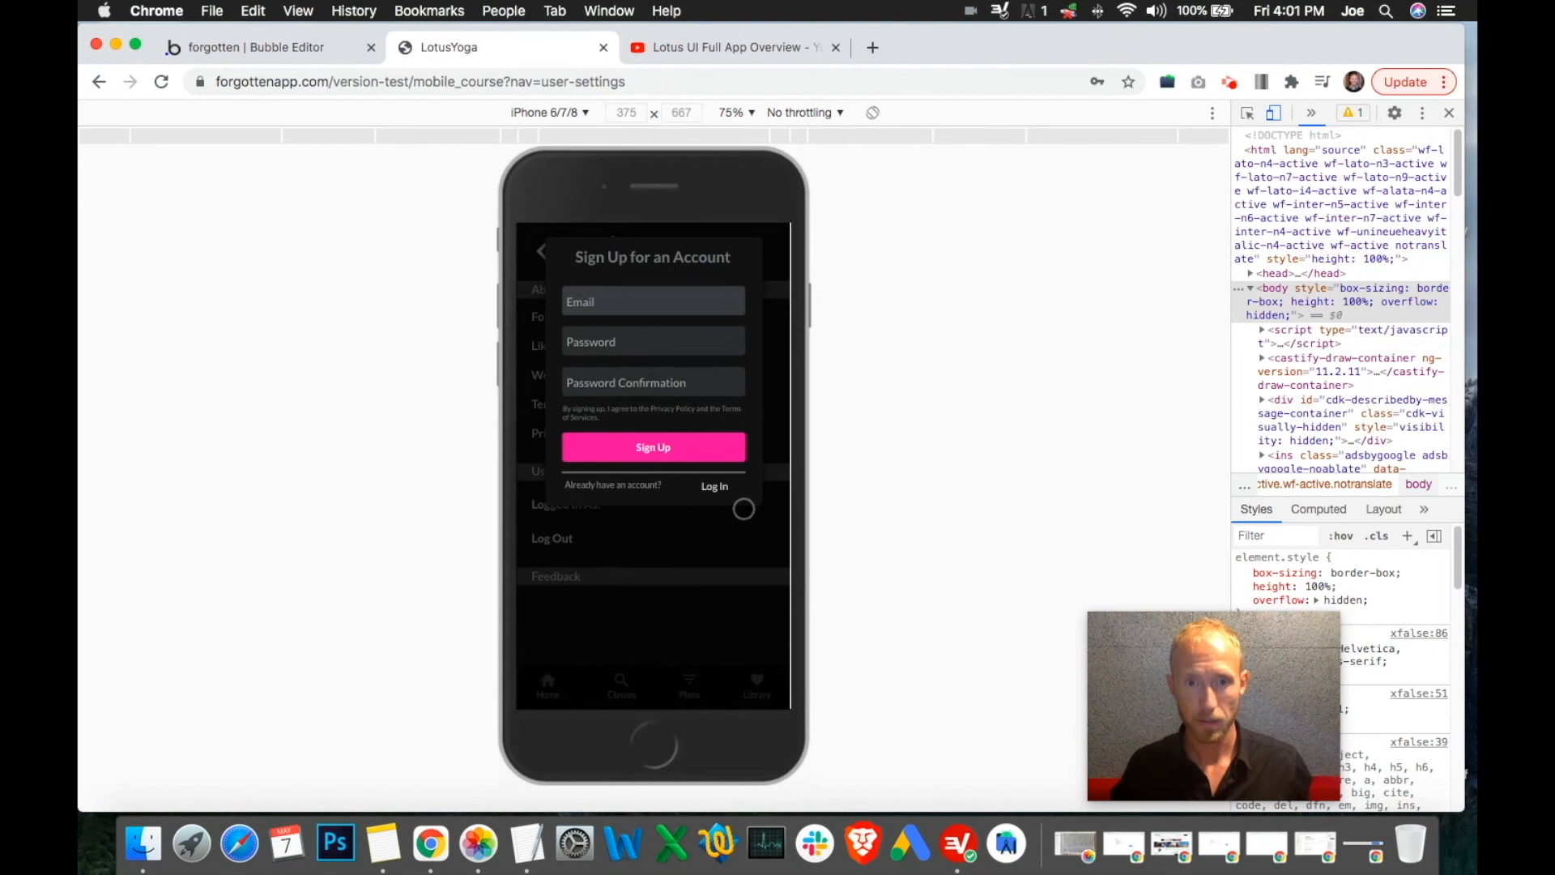
click(716, 484)
text(test)
key(super+a)
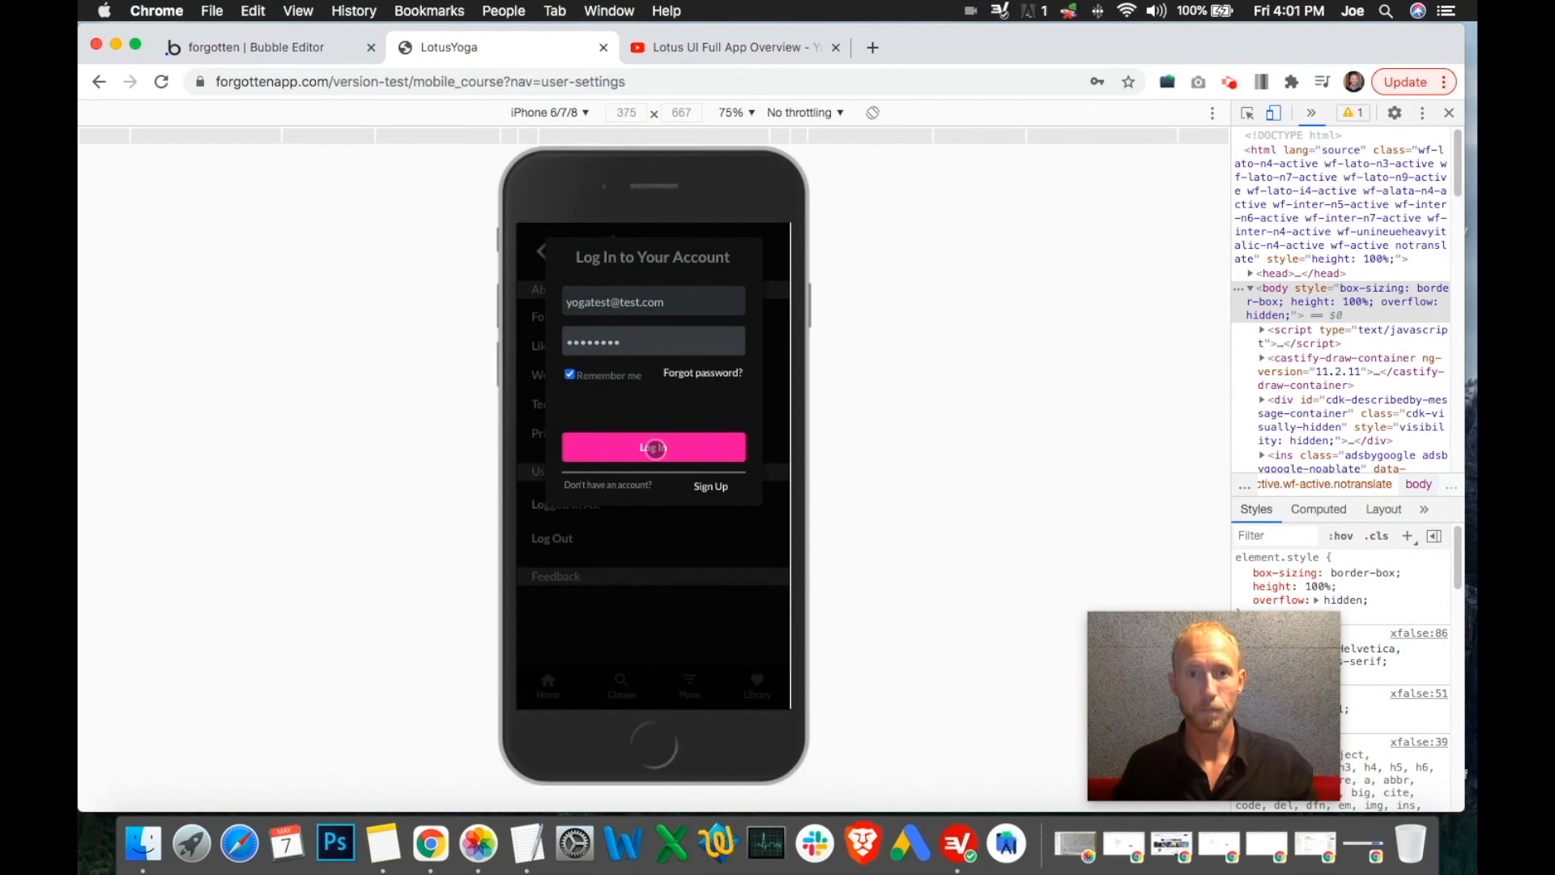
click(648, 446)
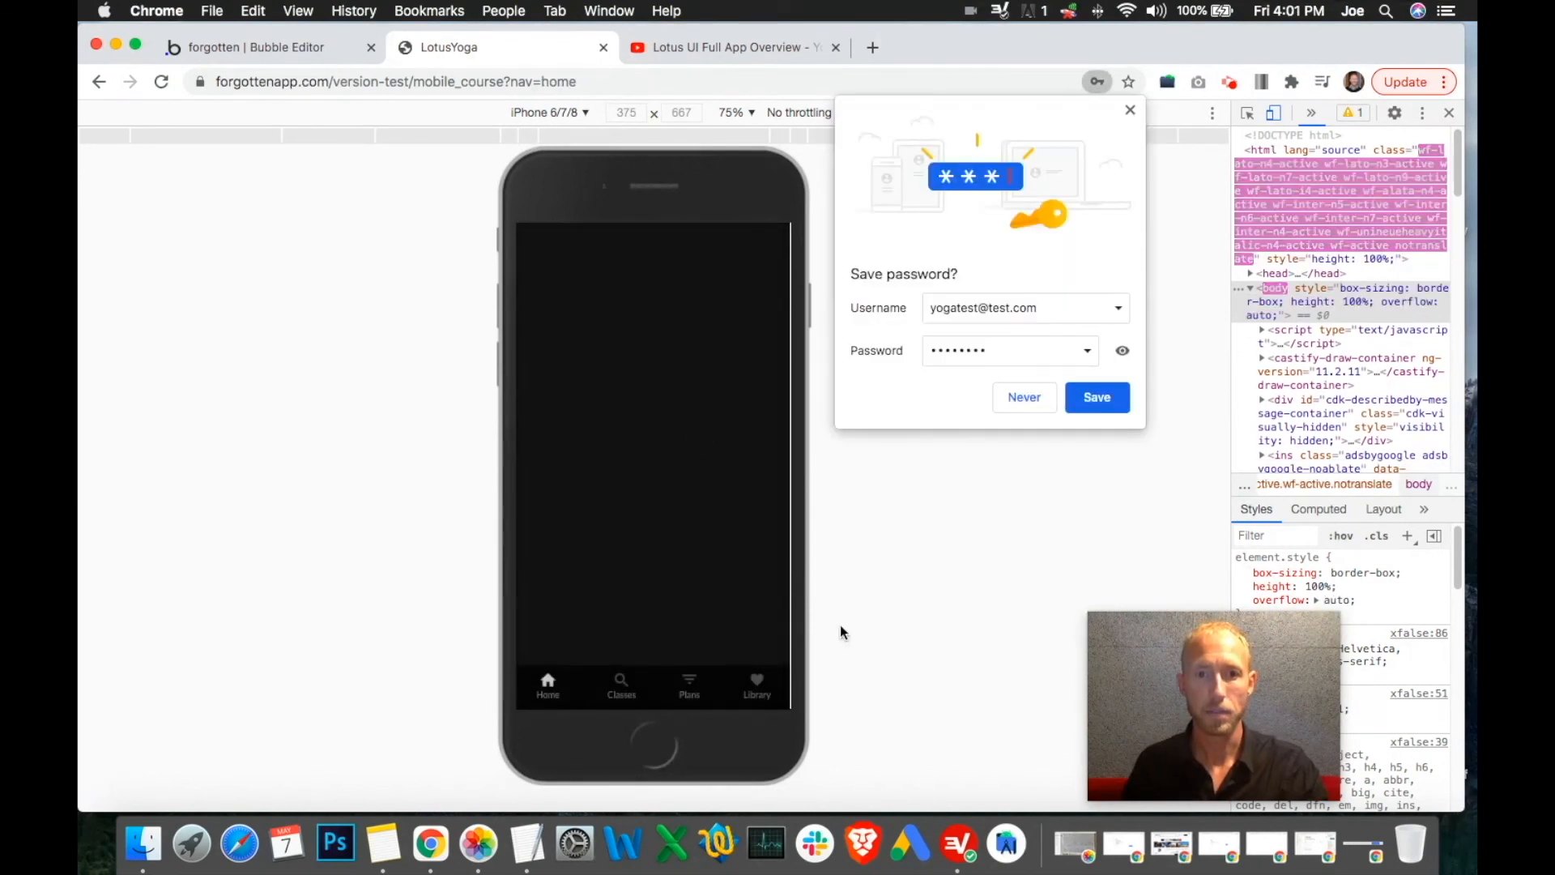
click(752, 683)
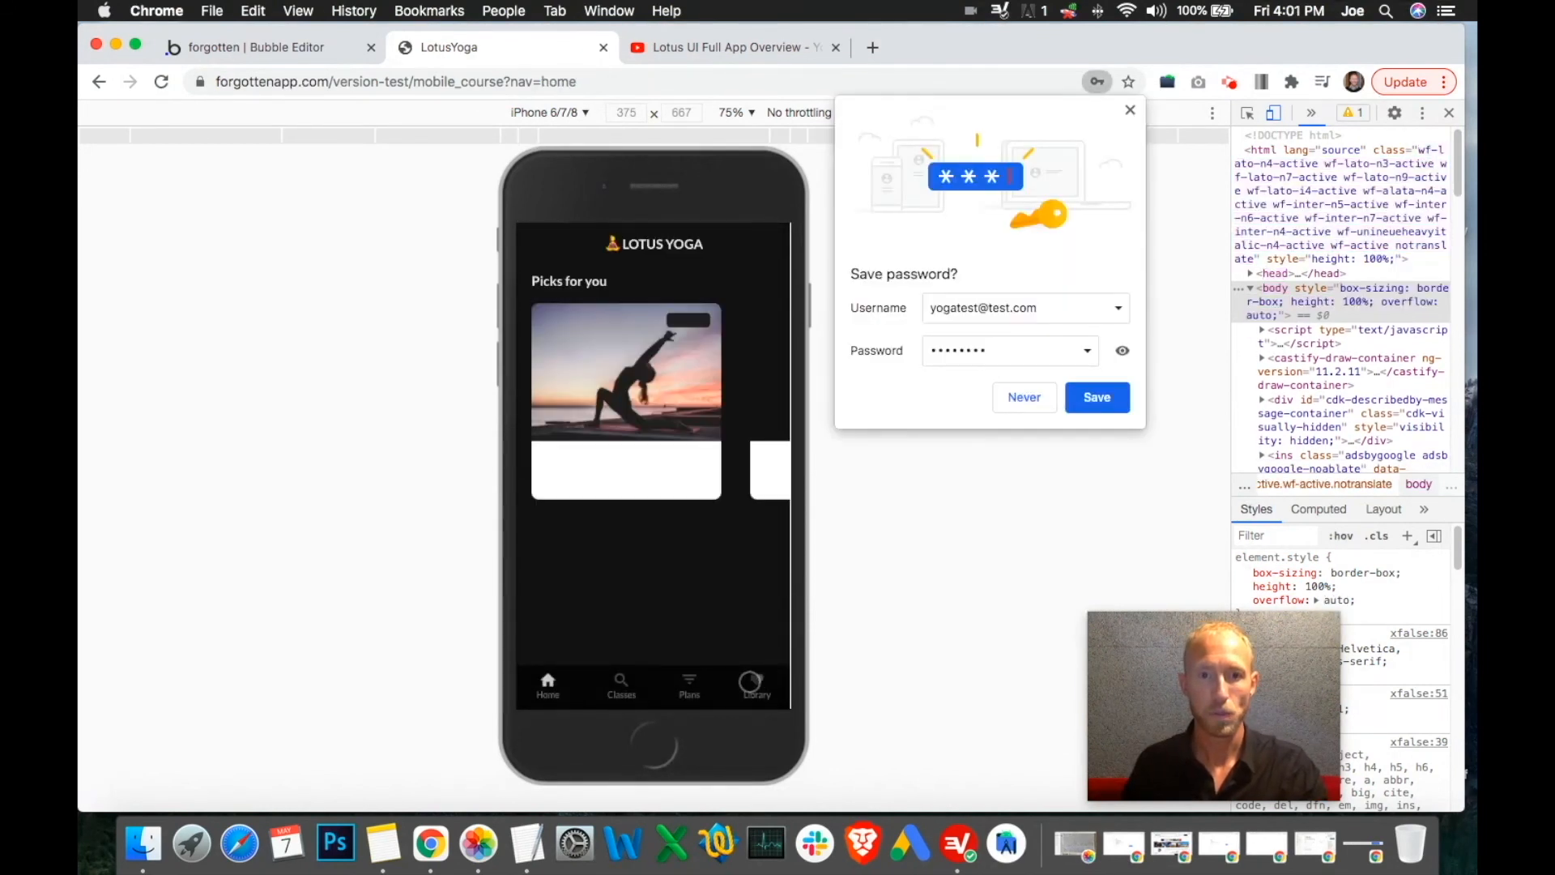
Open Library, then the settings screen, log out, and return to the Log Out workflow
click(1129, 111)
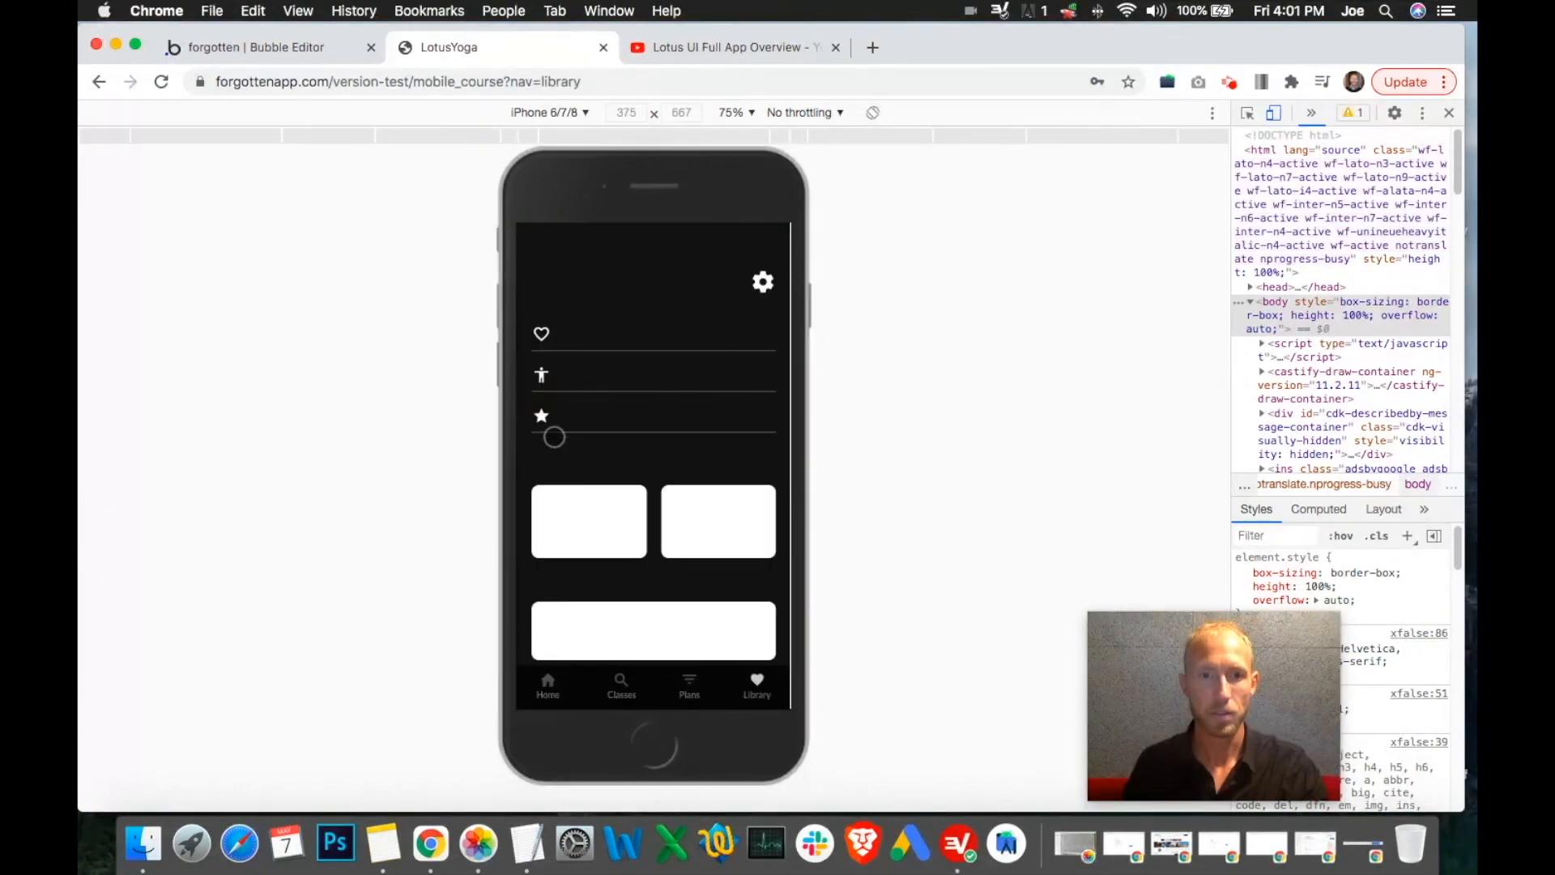
click(669, 282)
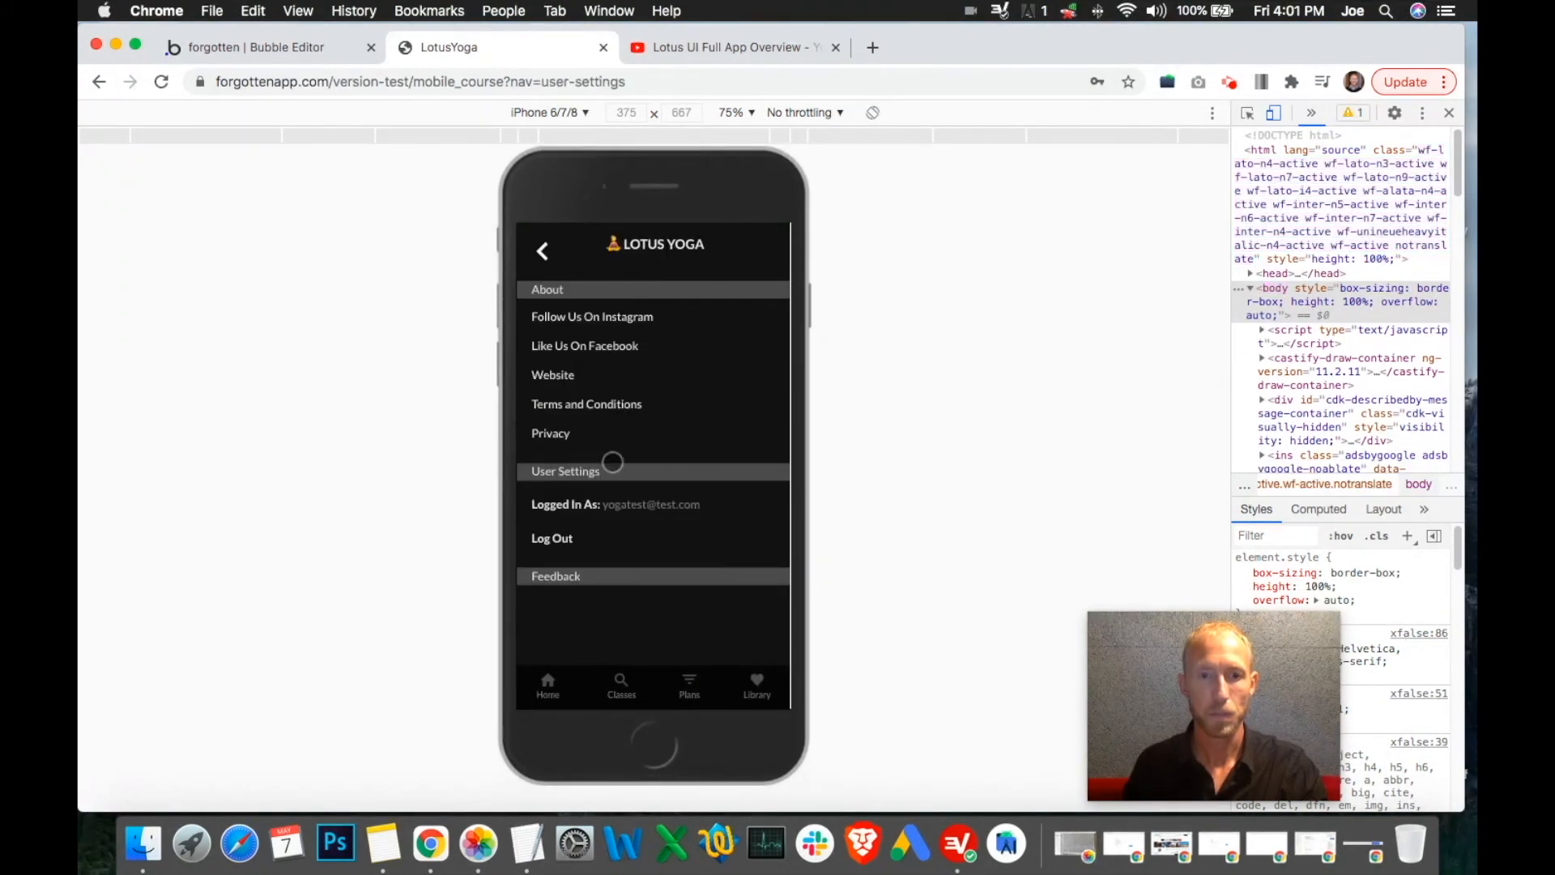
click(547, 539)
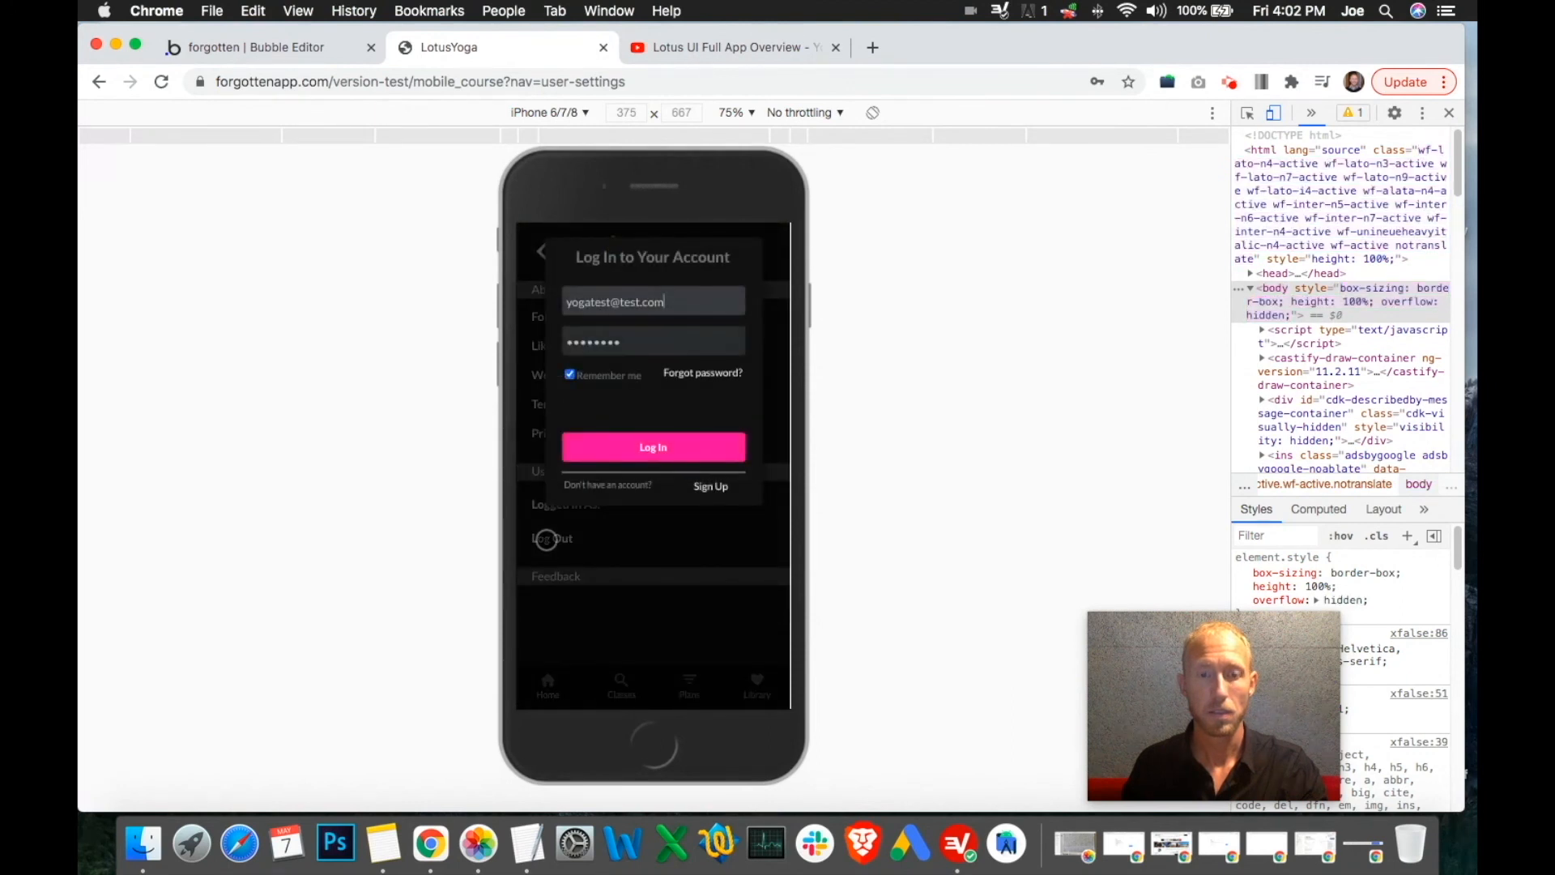
click(308, 62)
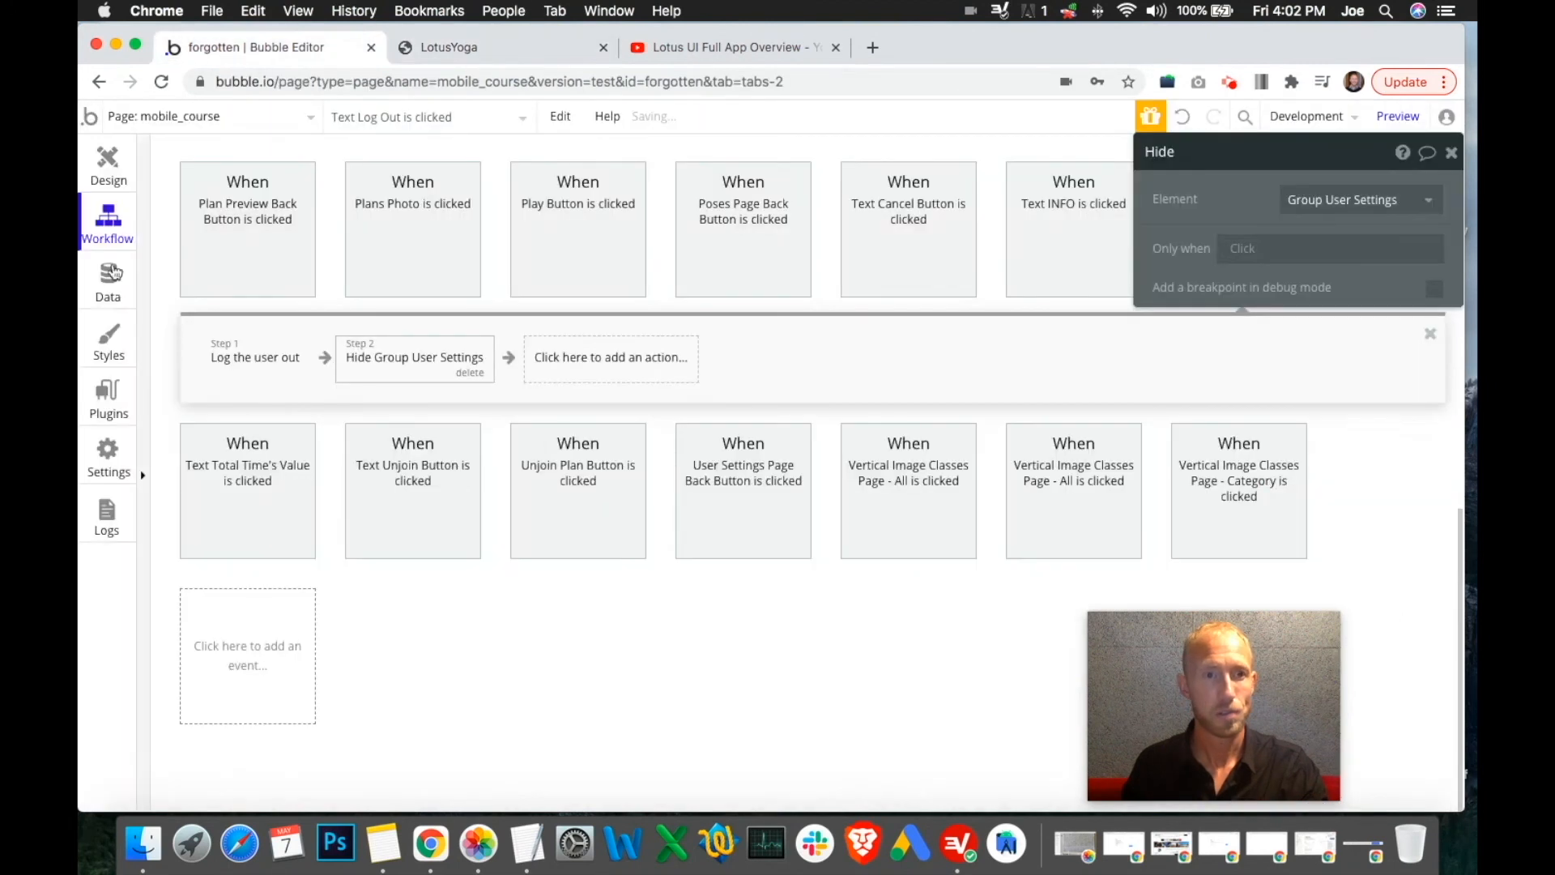
Review the Log Out workflow's log-out and hide-settings steps against the preview
click(257, 367)
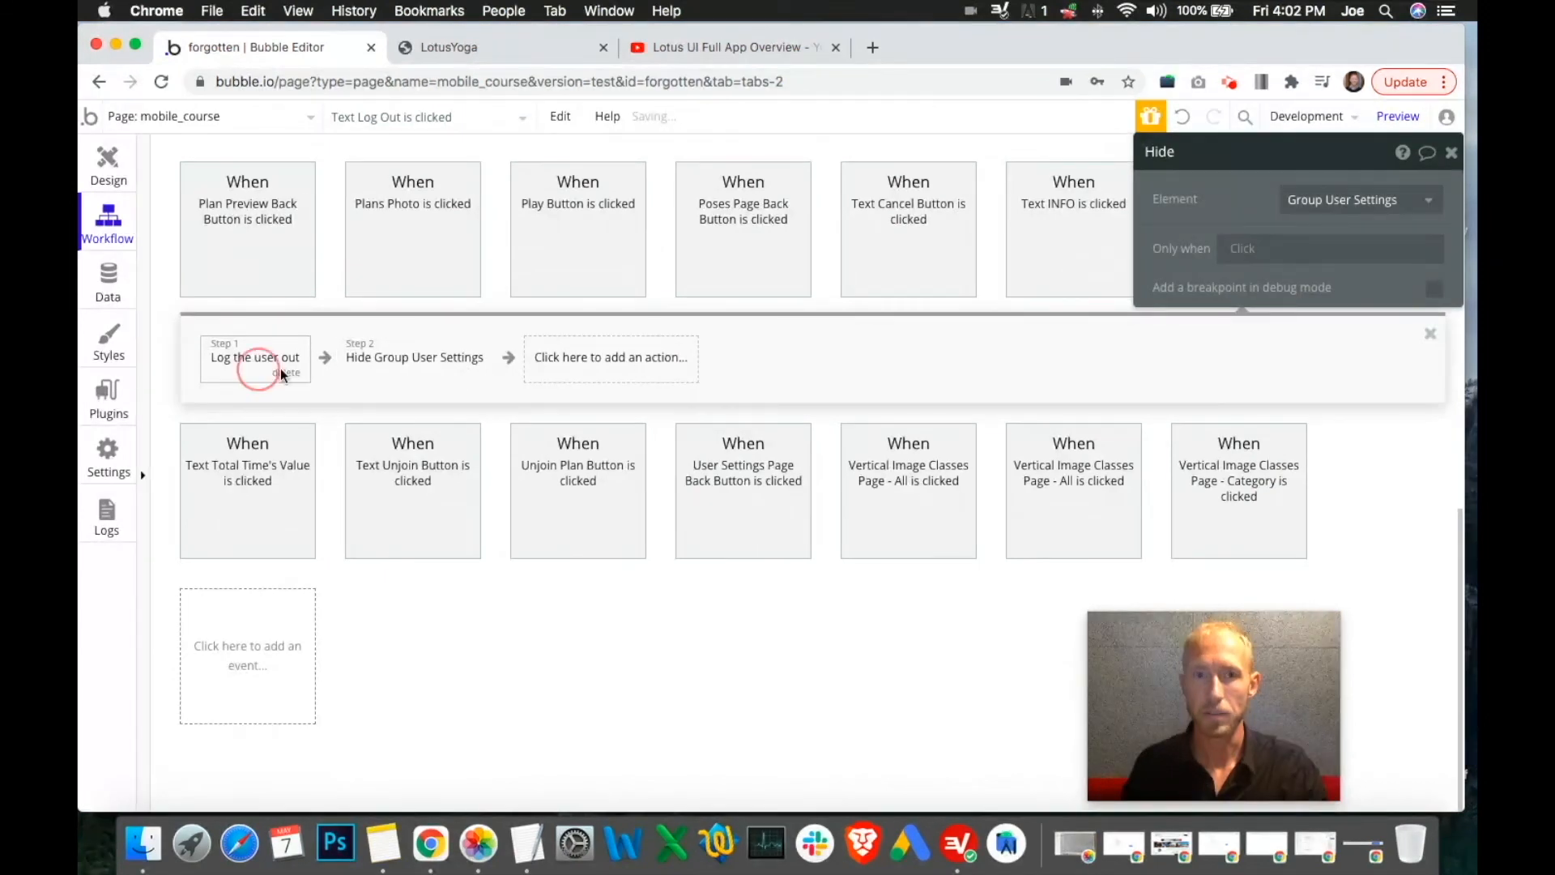
click(362, 362)
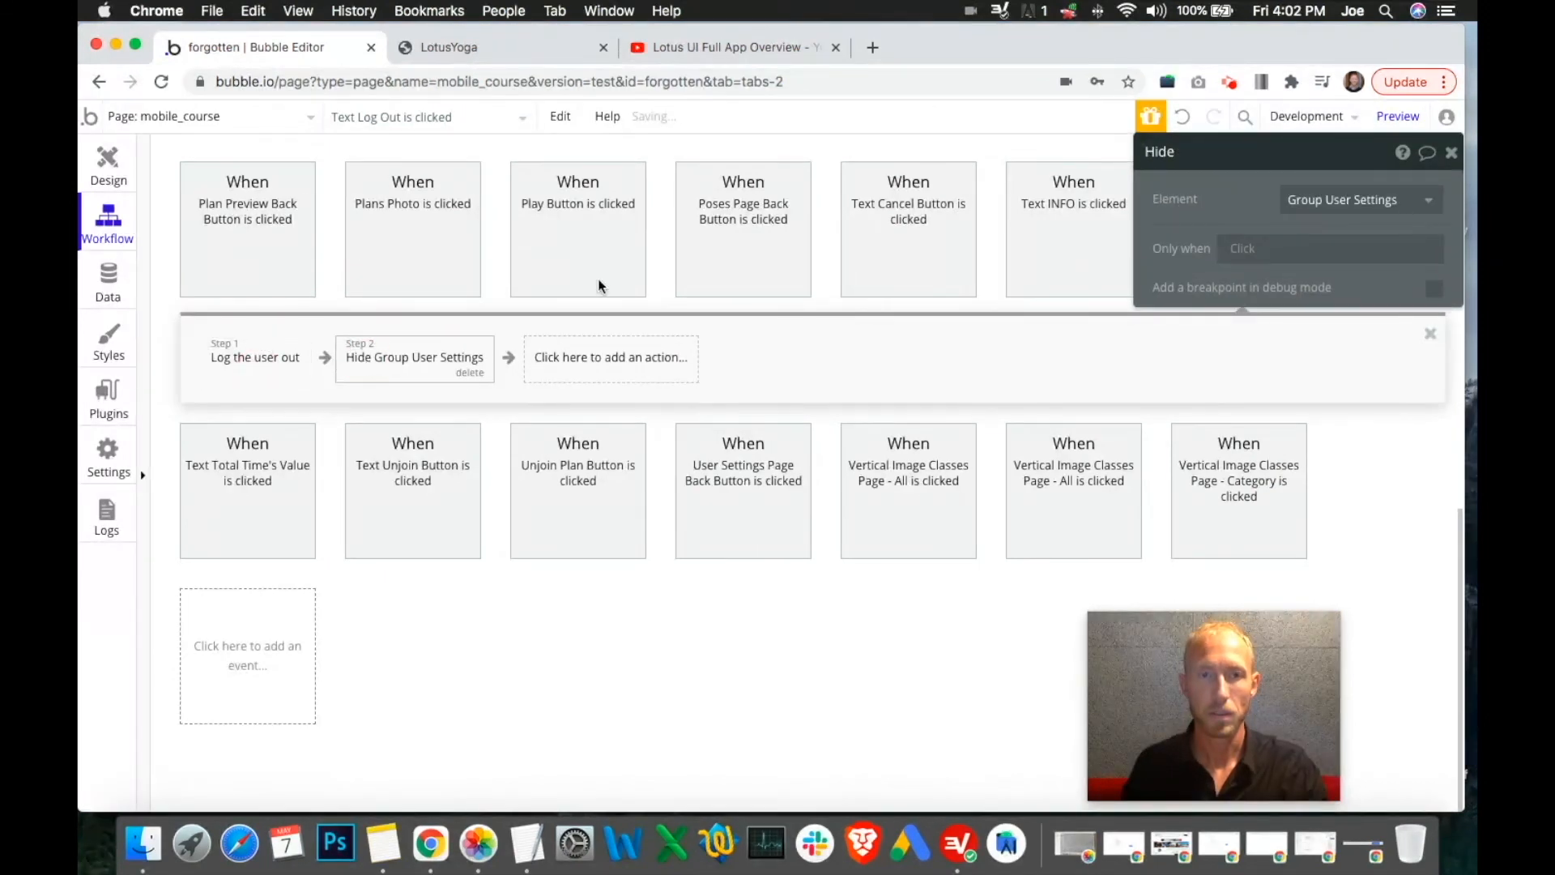
click(479, 45)
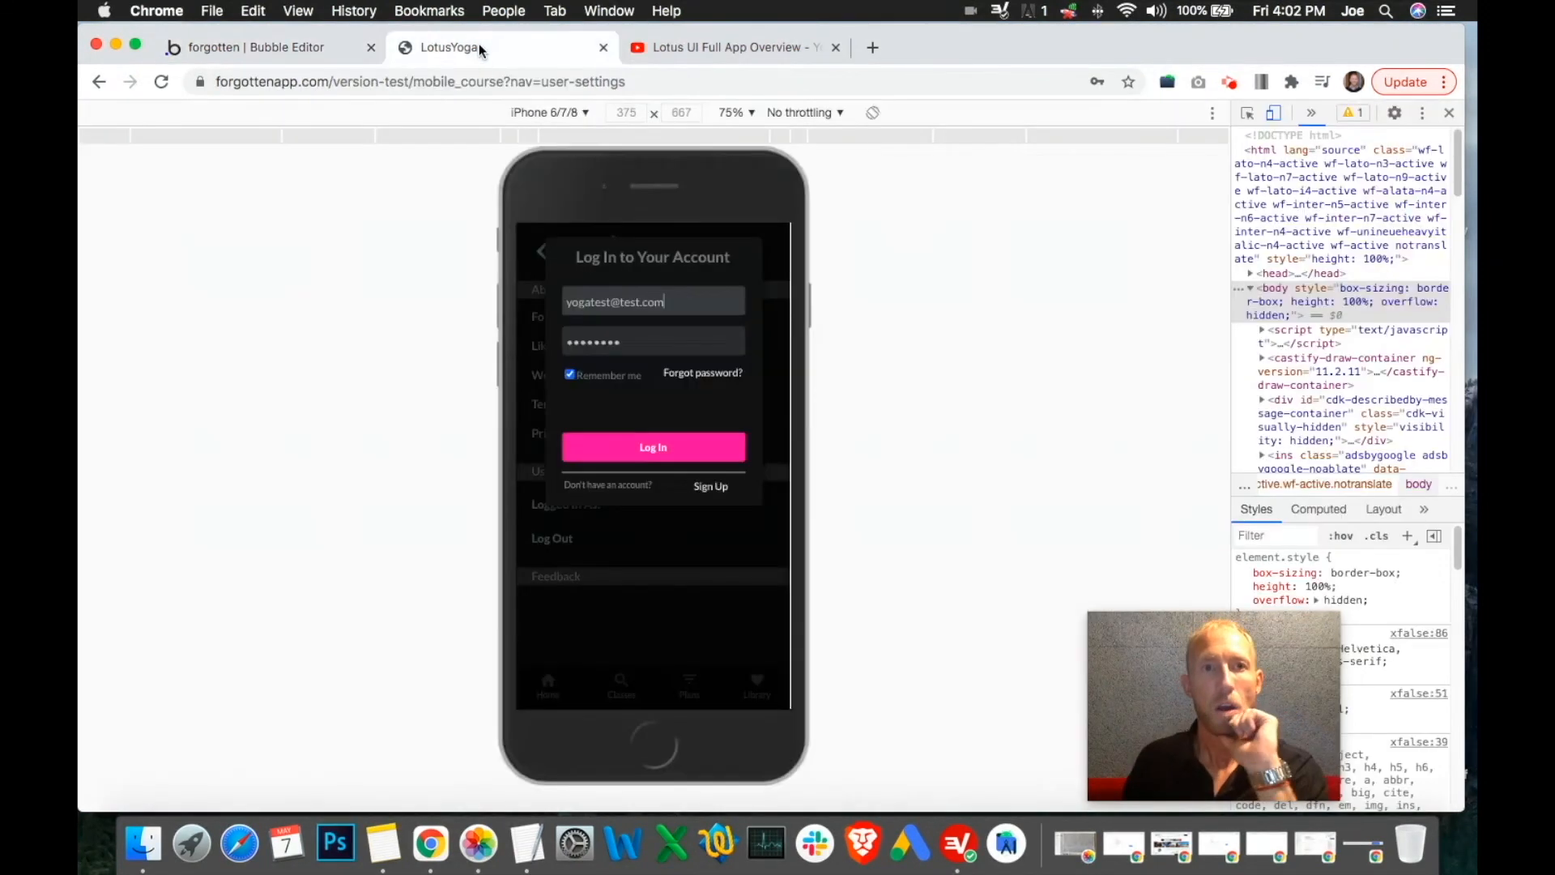
click(305, 47)
Append 'and Current User is logged in' to the User Settings group's visibility condition
click(114, 154)
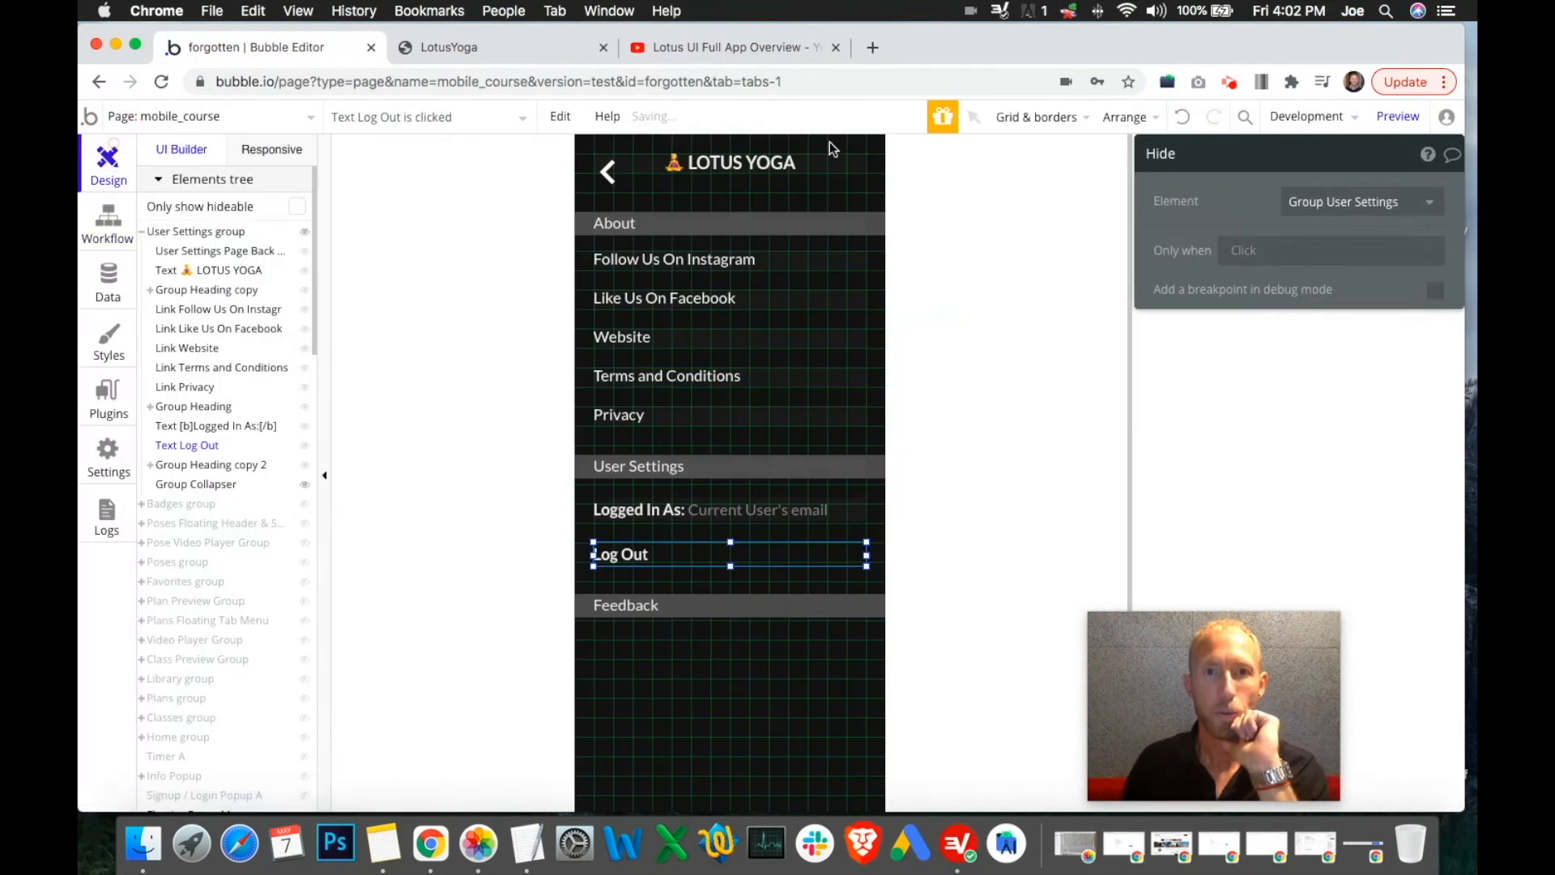
click(1283, 200)
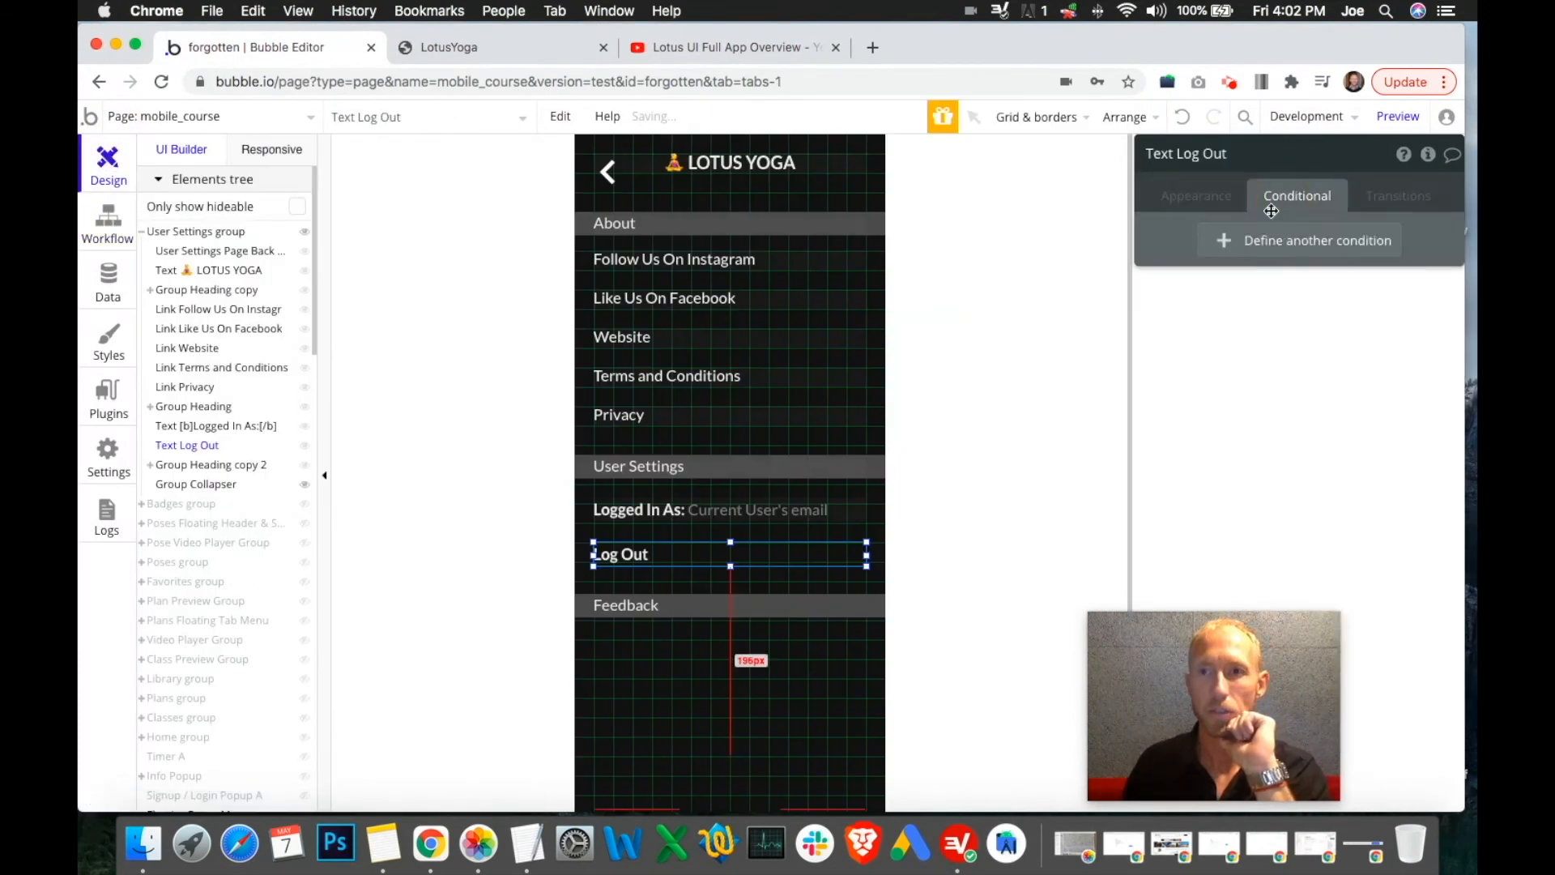
click(897, 172)
click(878, 173)
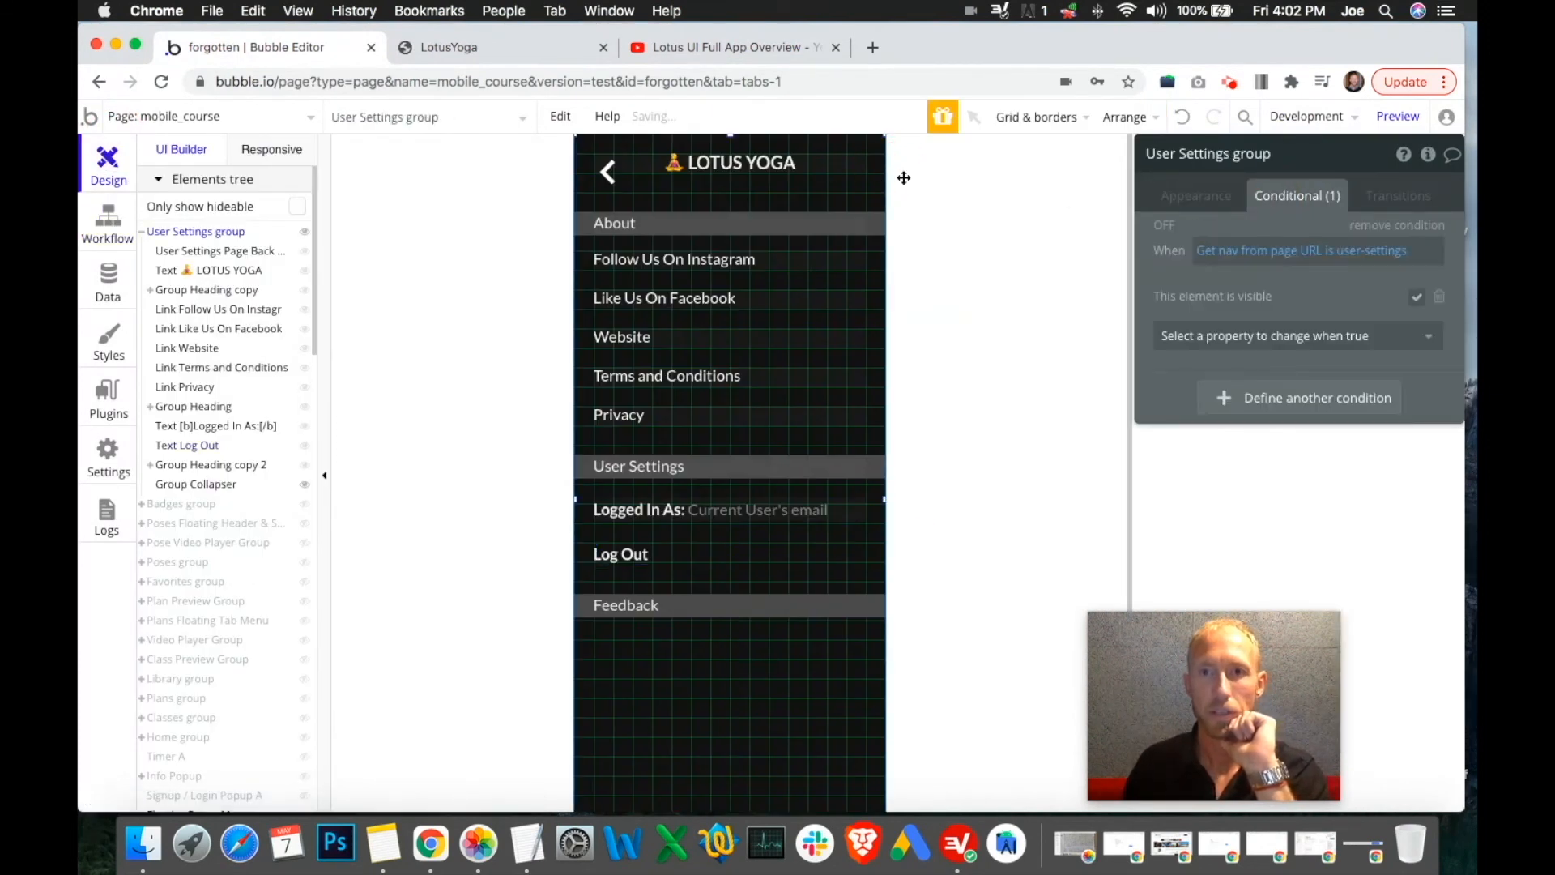
click(1410, 254)
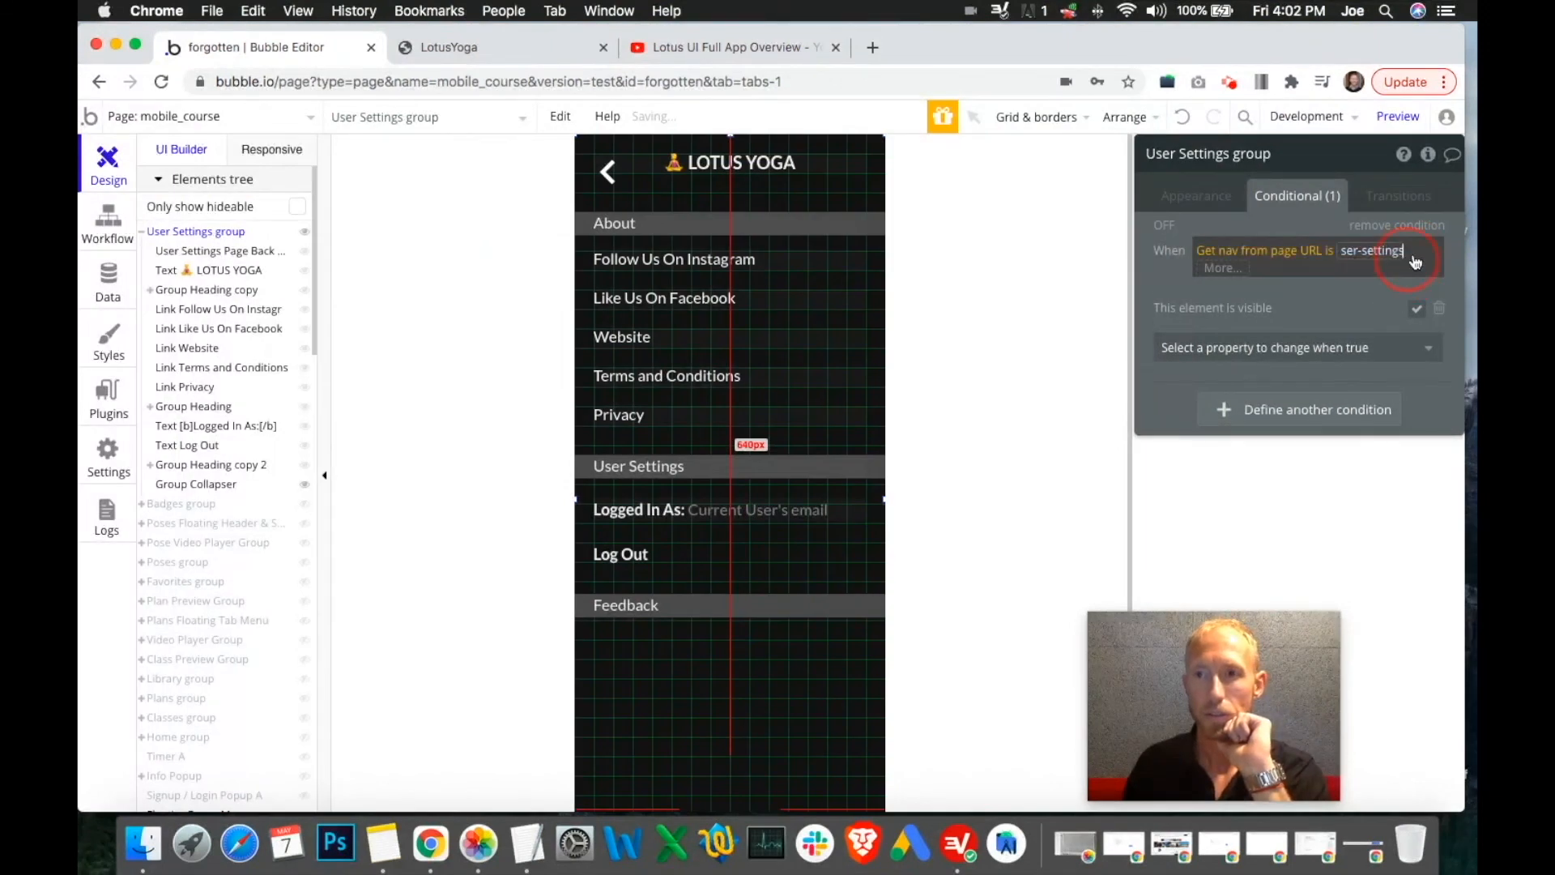
click(1223, 270)
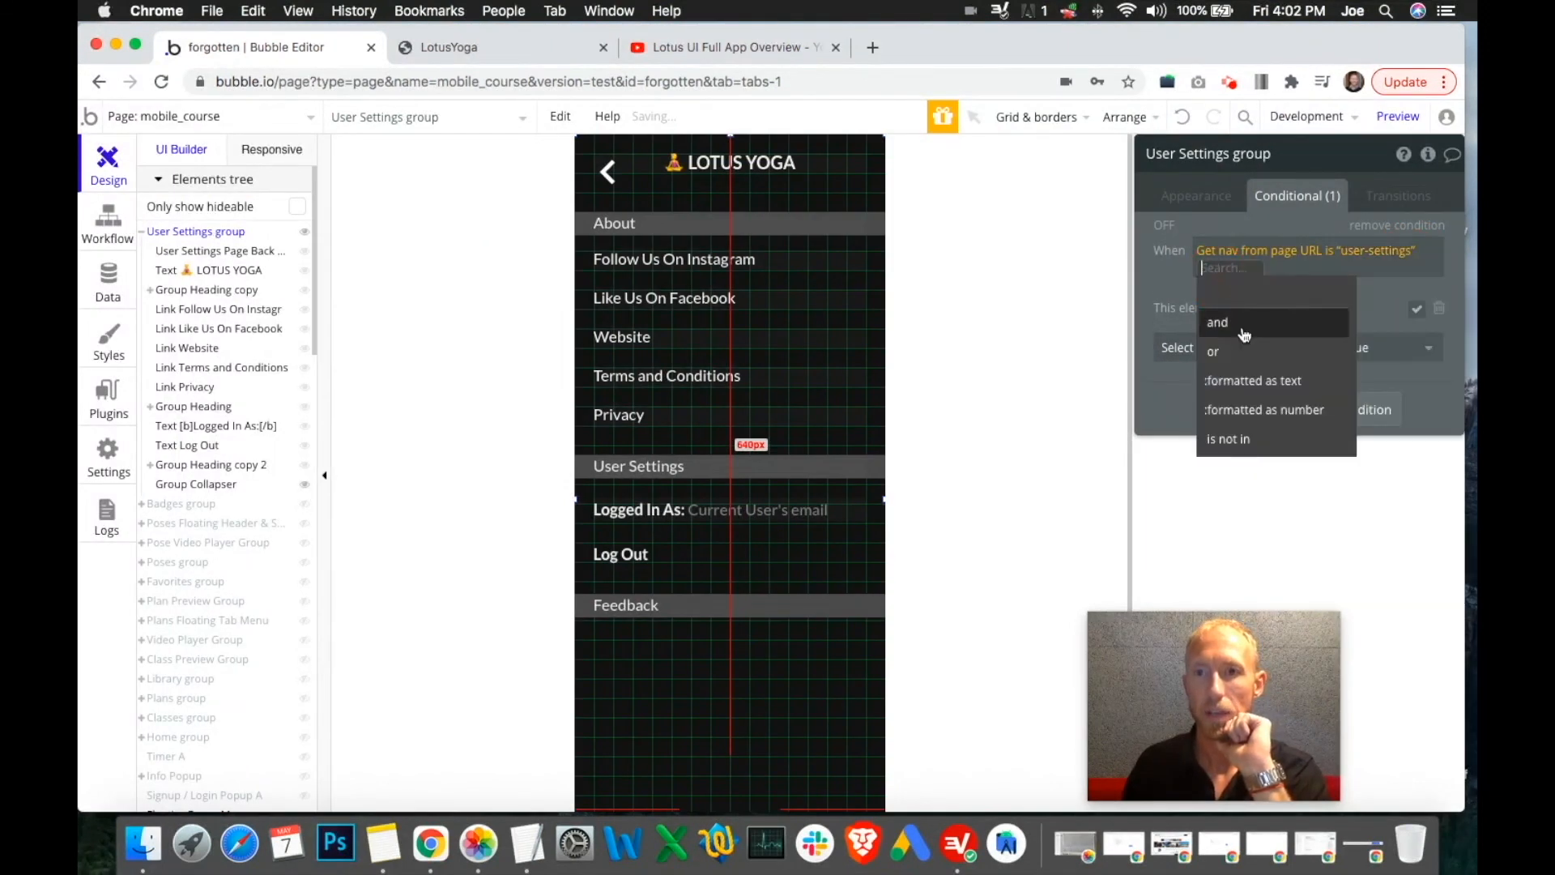
click(1244, 324)
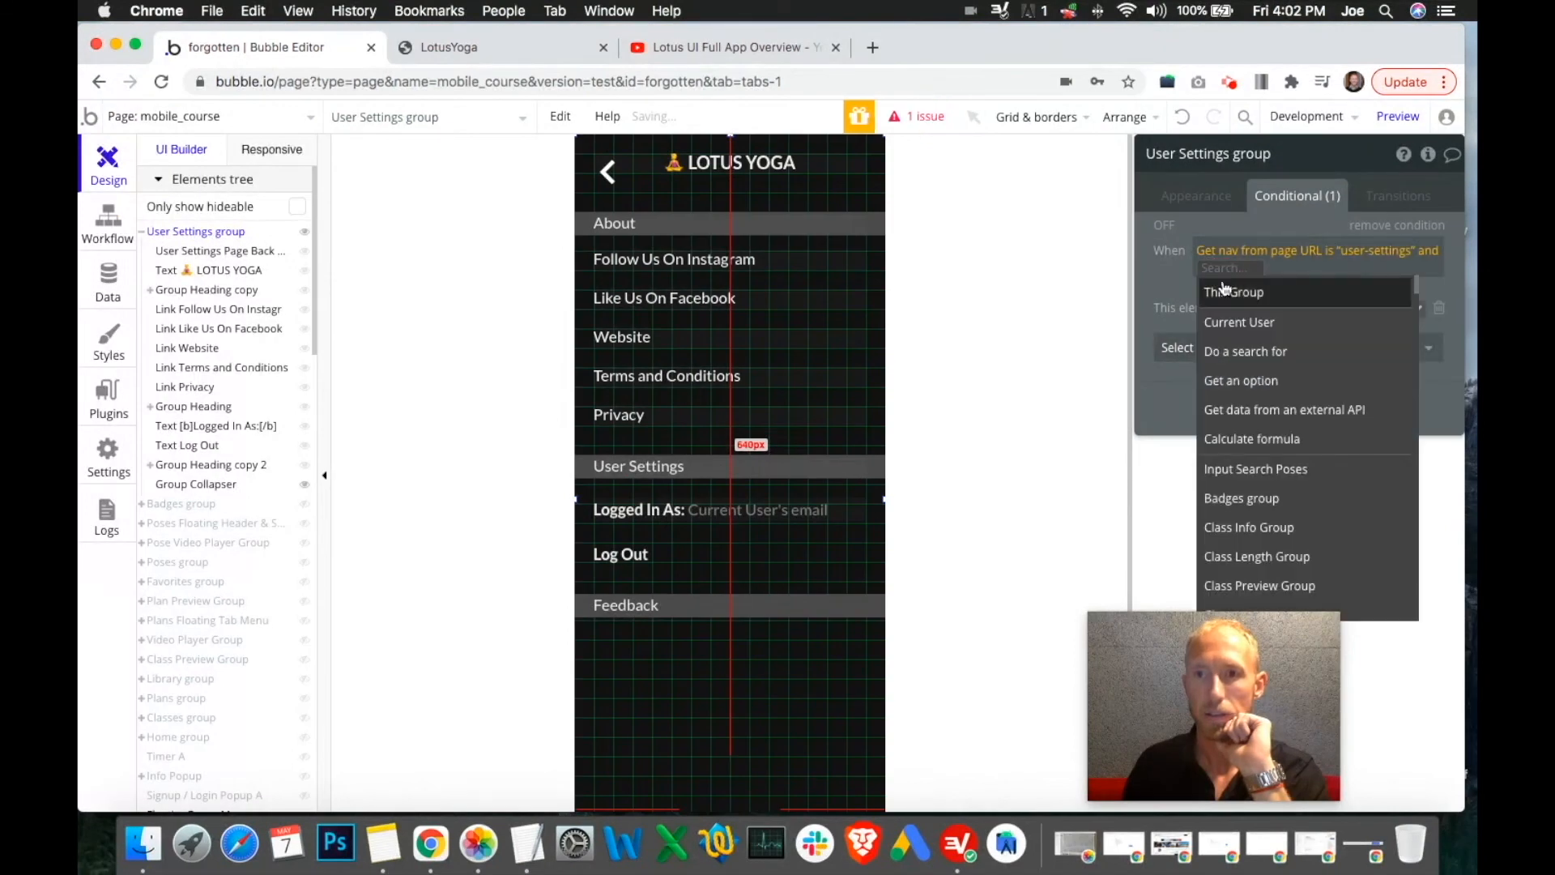
click(1251, 322)
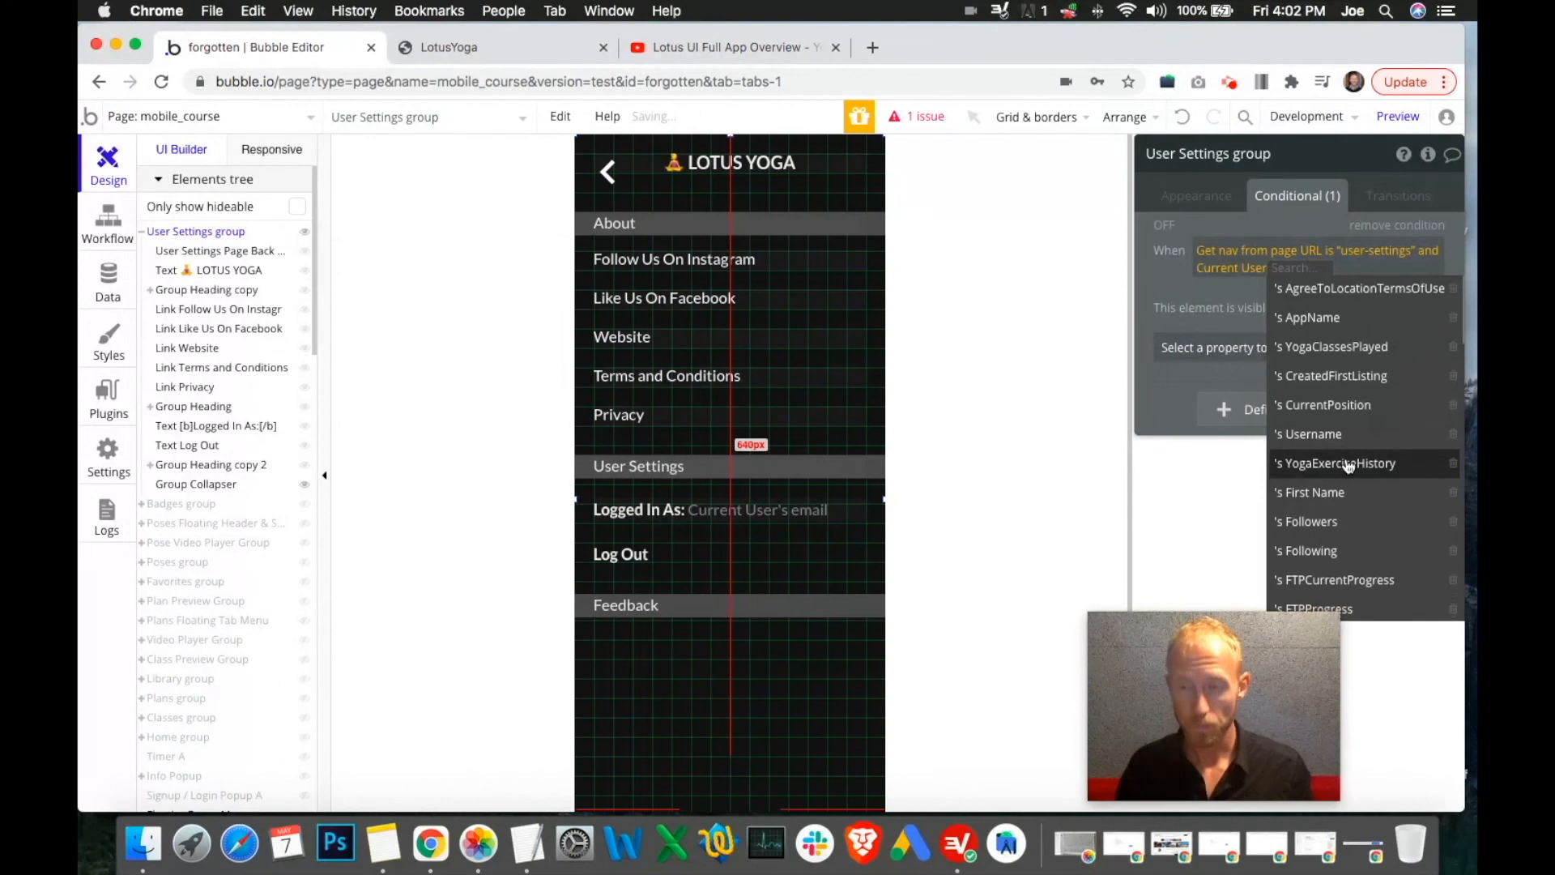
scroll(1340, 459, down, 5)
scroll(1351, 391, down, 5)
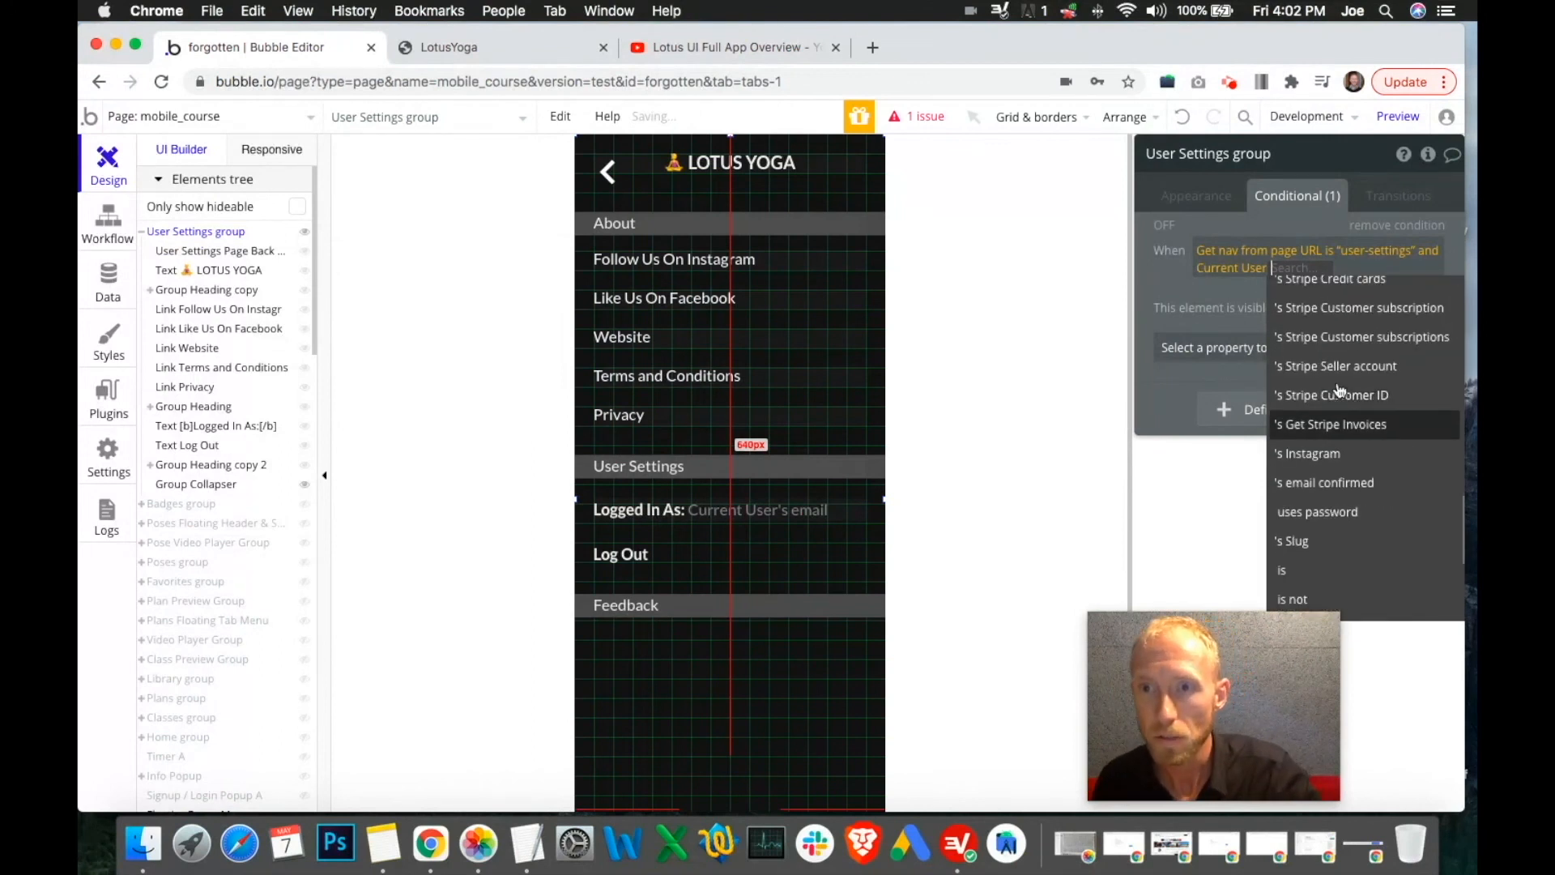
scroll(1340, 379, up, 2)
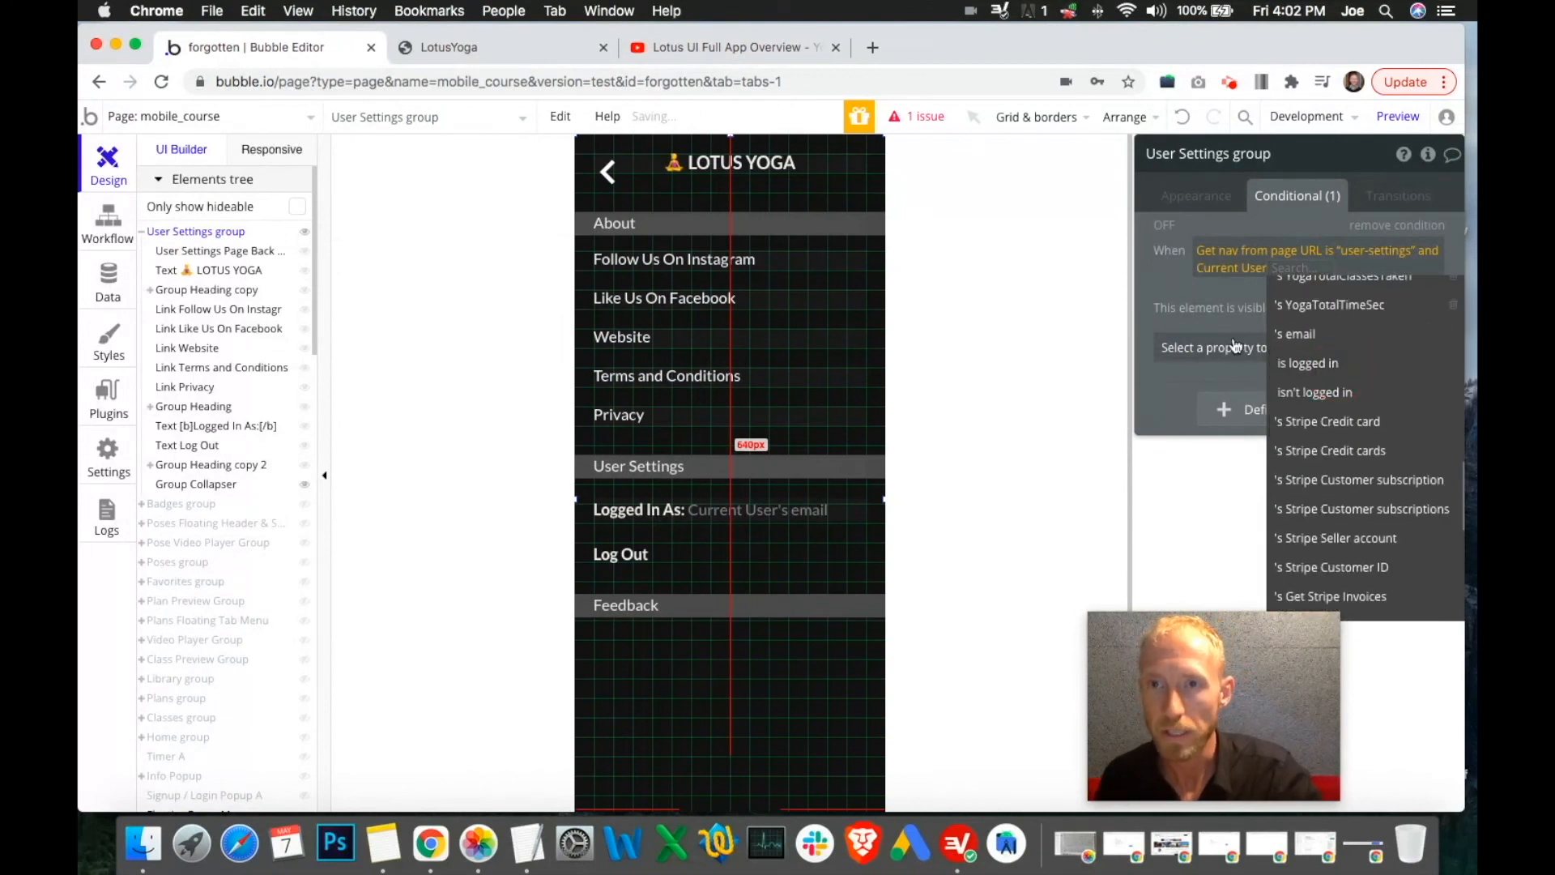
click(1161, 278)
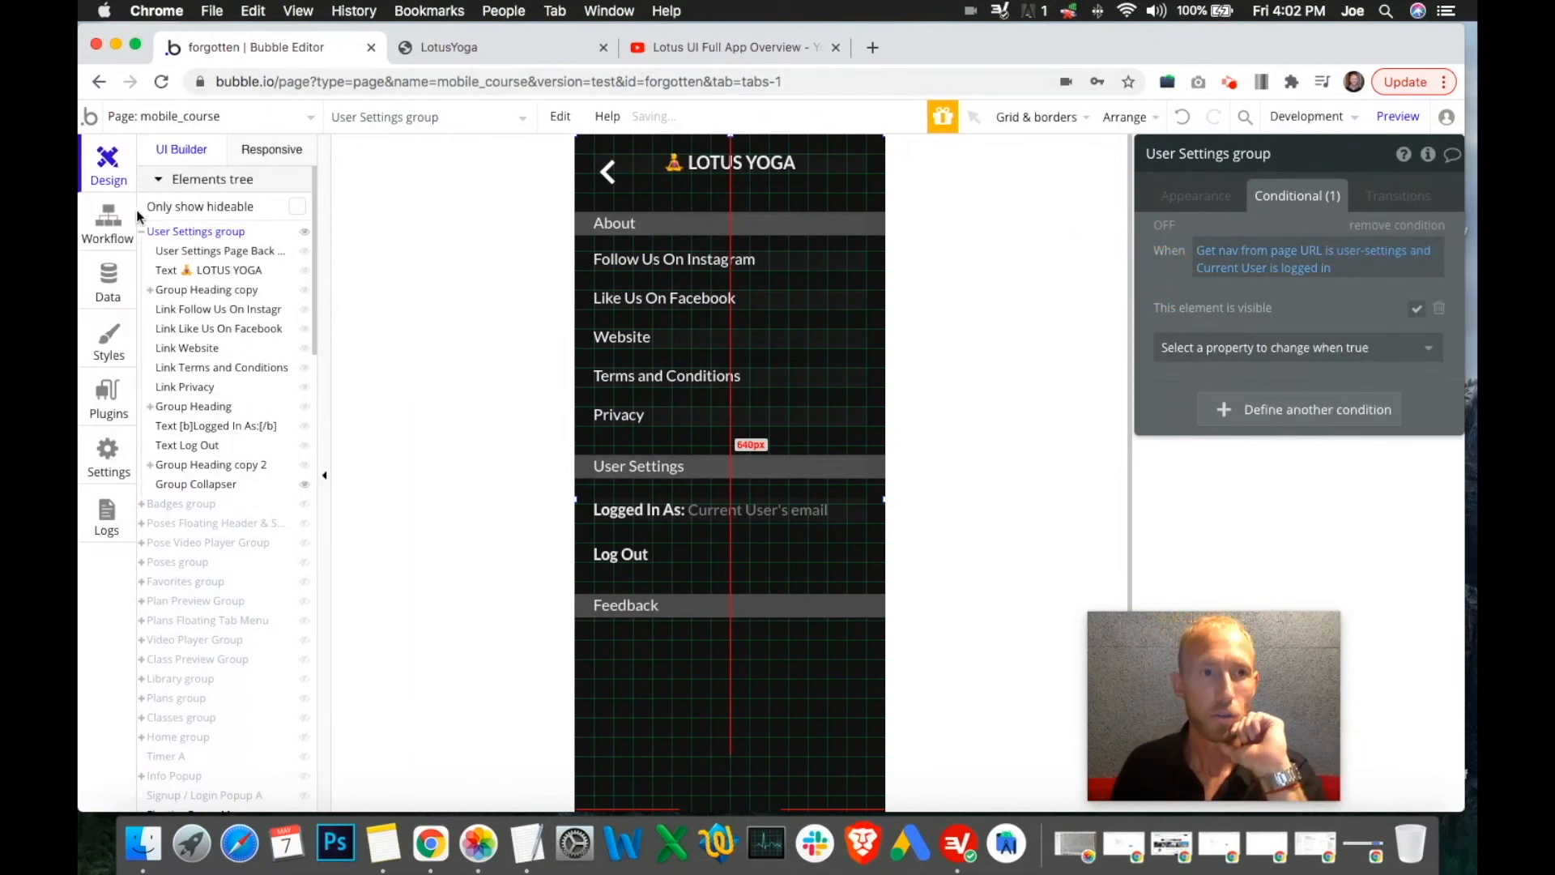
Delete the 'Hide Group User Settings' step from the Log Out workflow
click(107, 227)
click(448, 369)
click(468, 372)
Reload the preview and log in with the test account's email and password
click(513, 51)
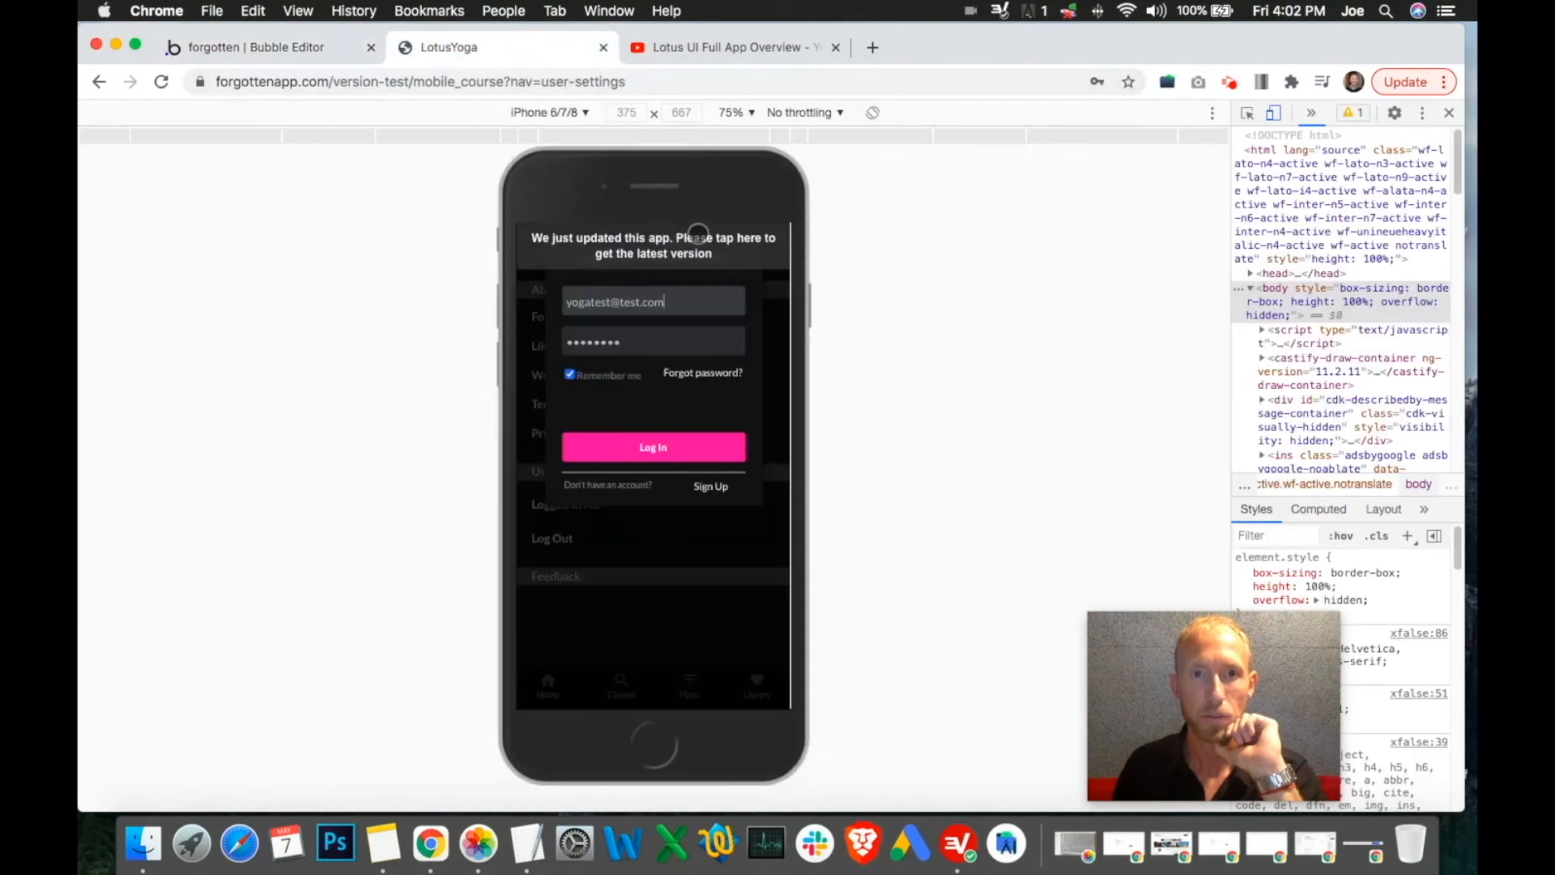
click(673, 252)
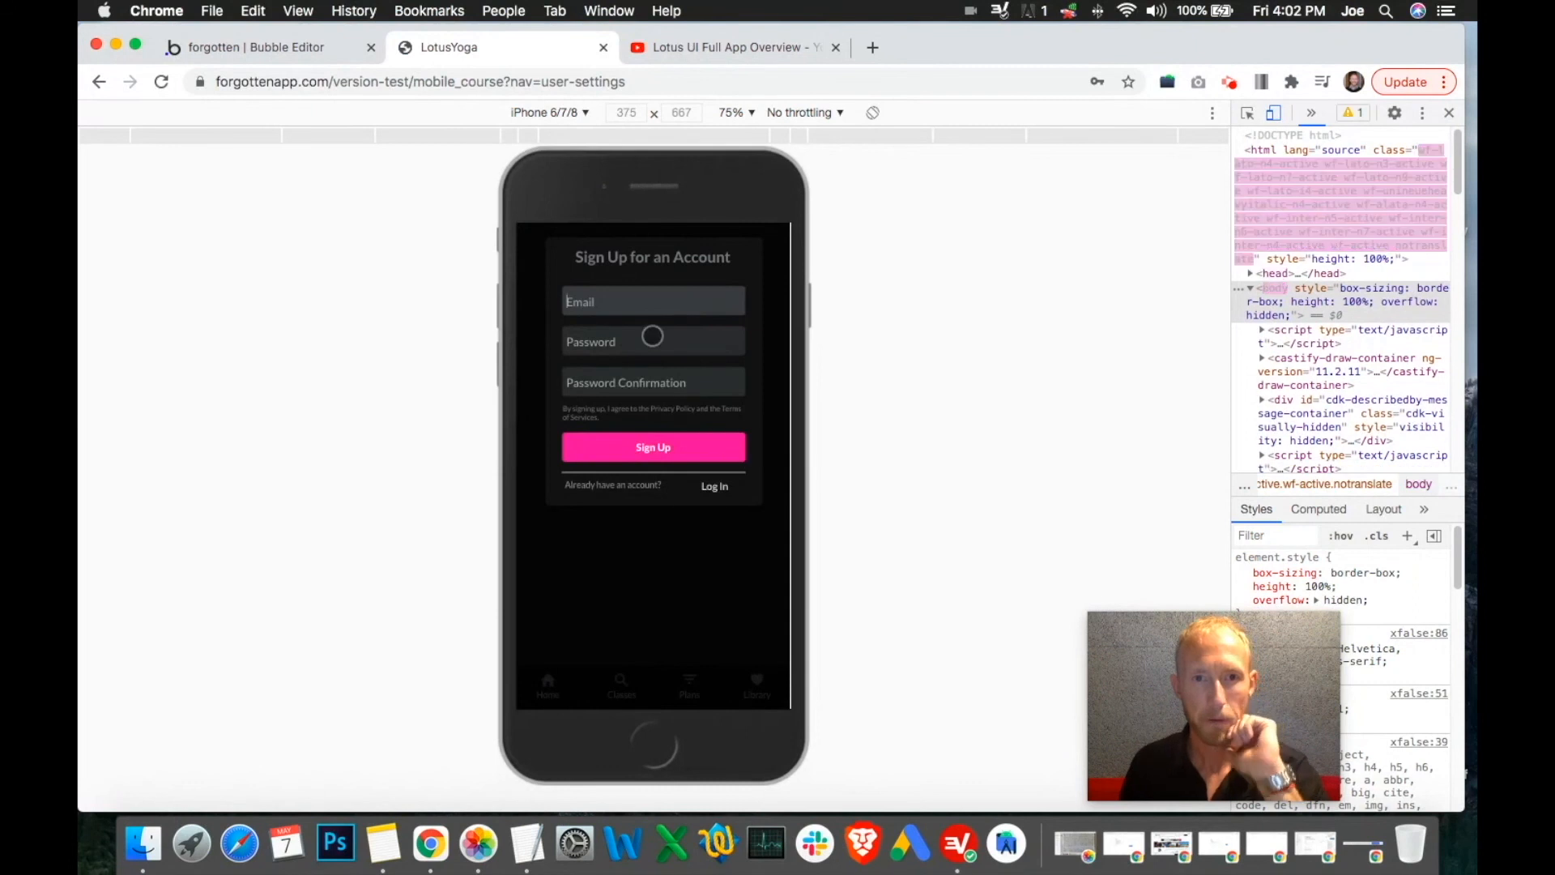
click(714, 486)
click(649, 300)
text(yogatest@test.com)
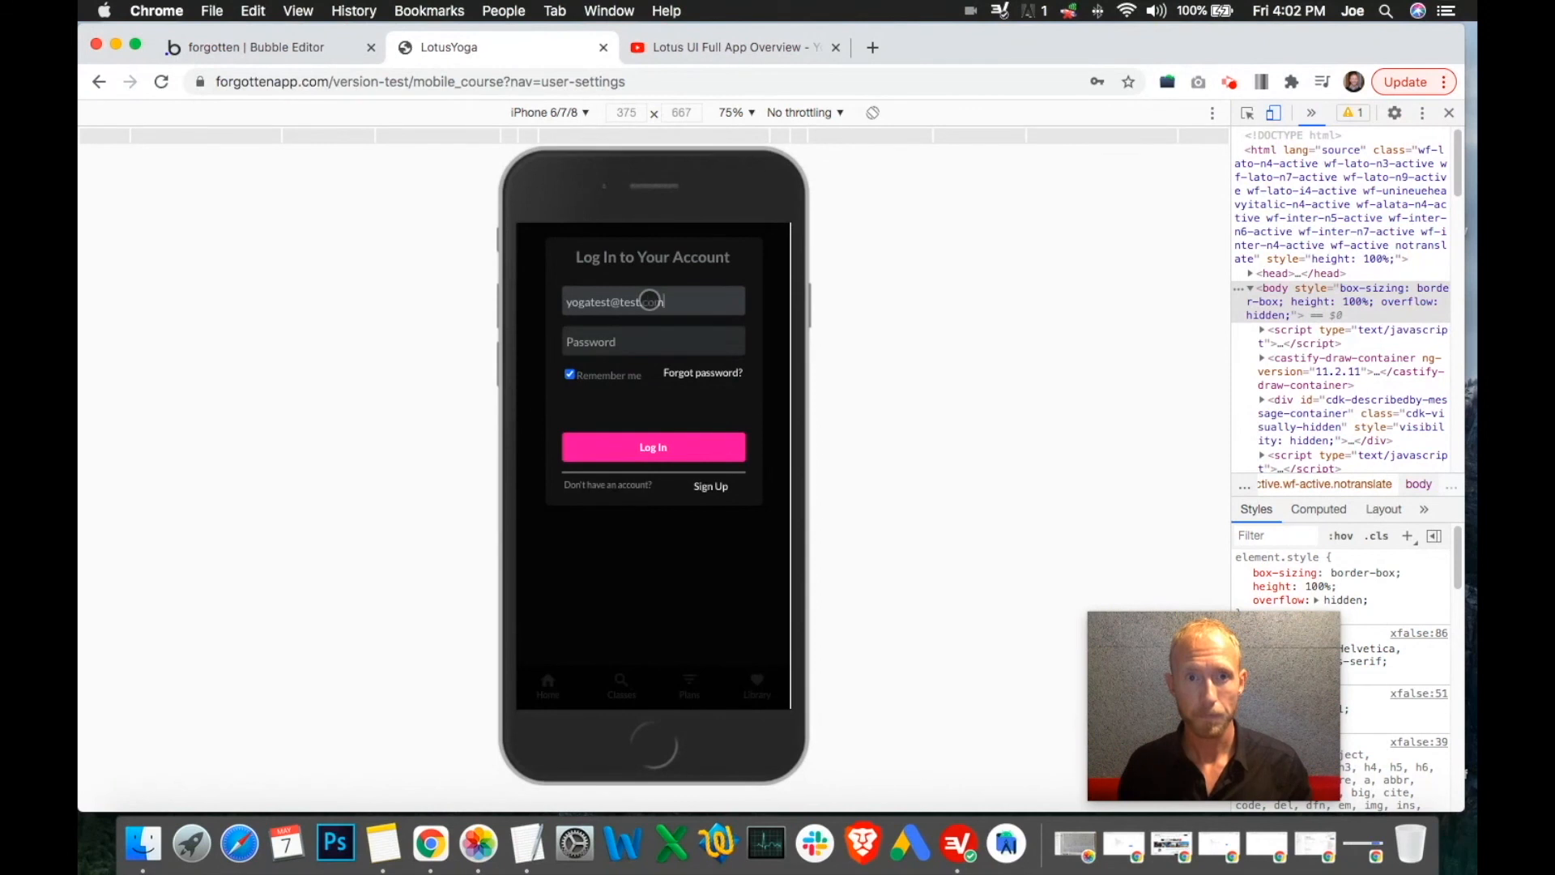
key(Tab)
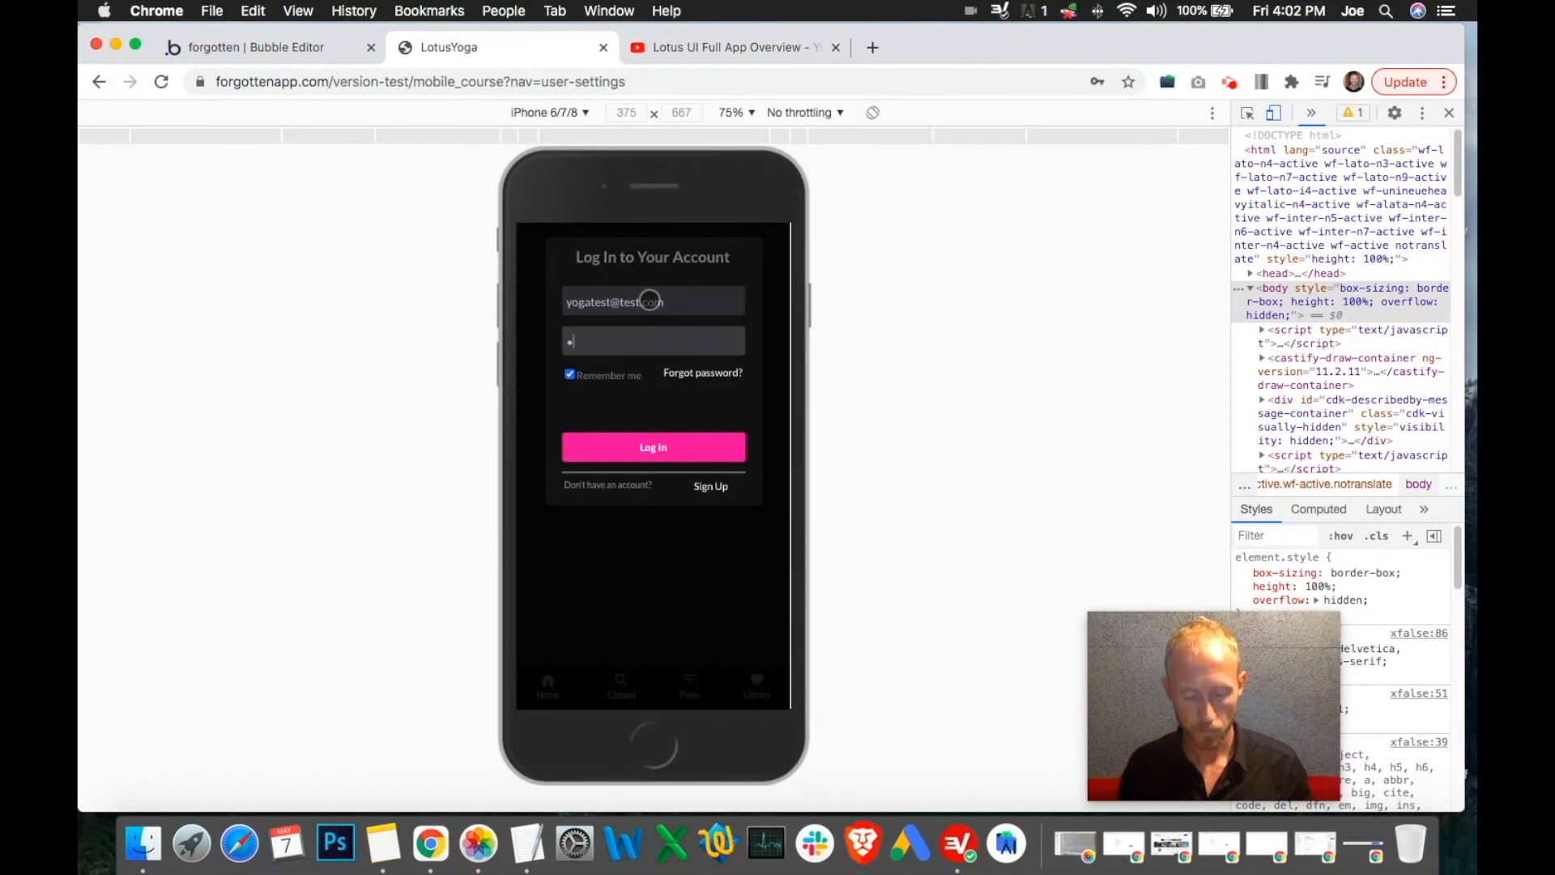
key(super+a)
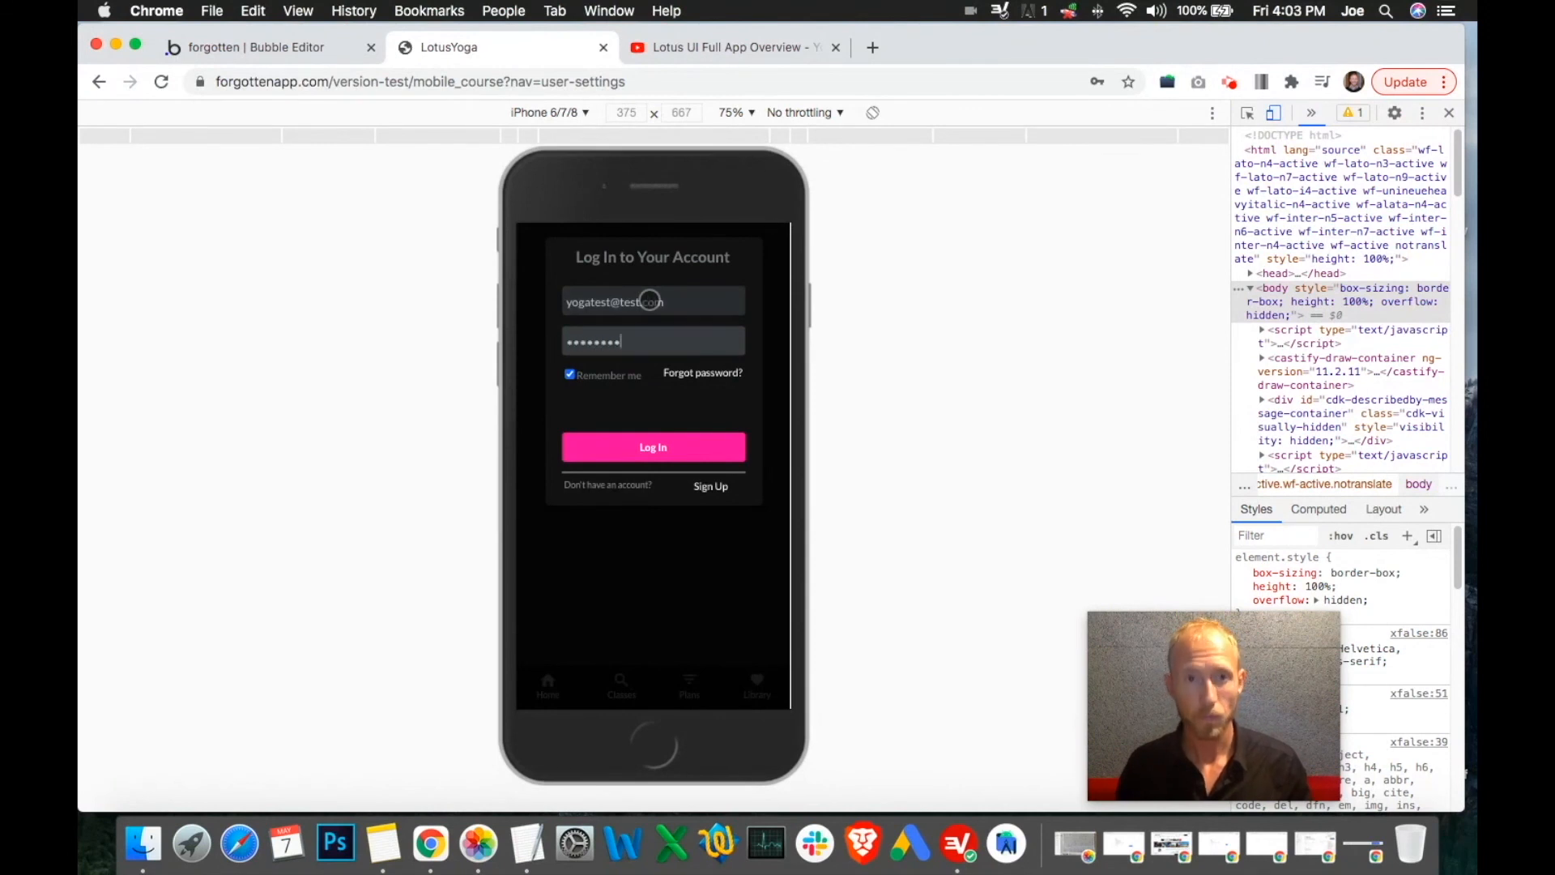
key(Return)
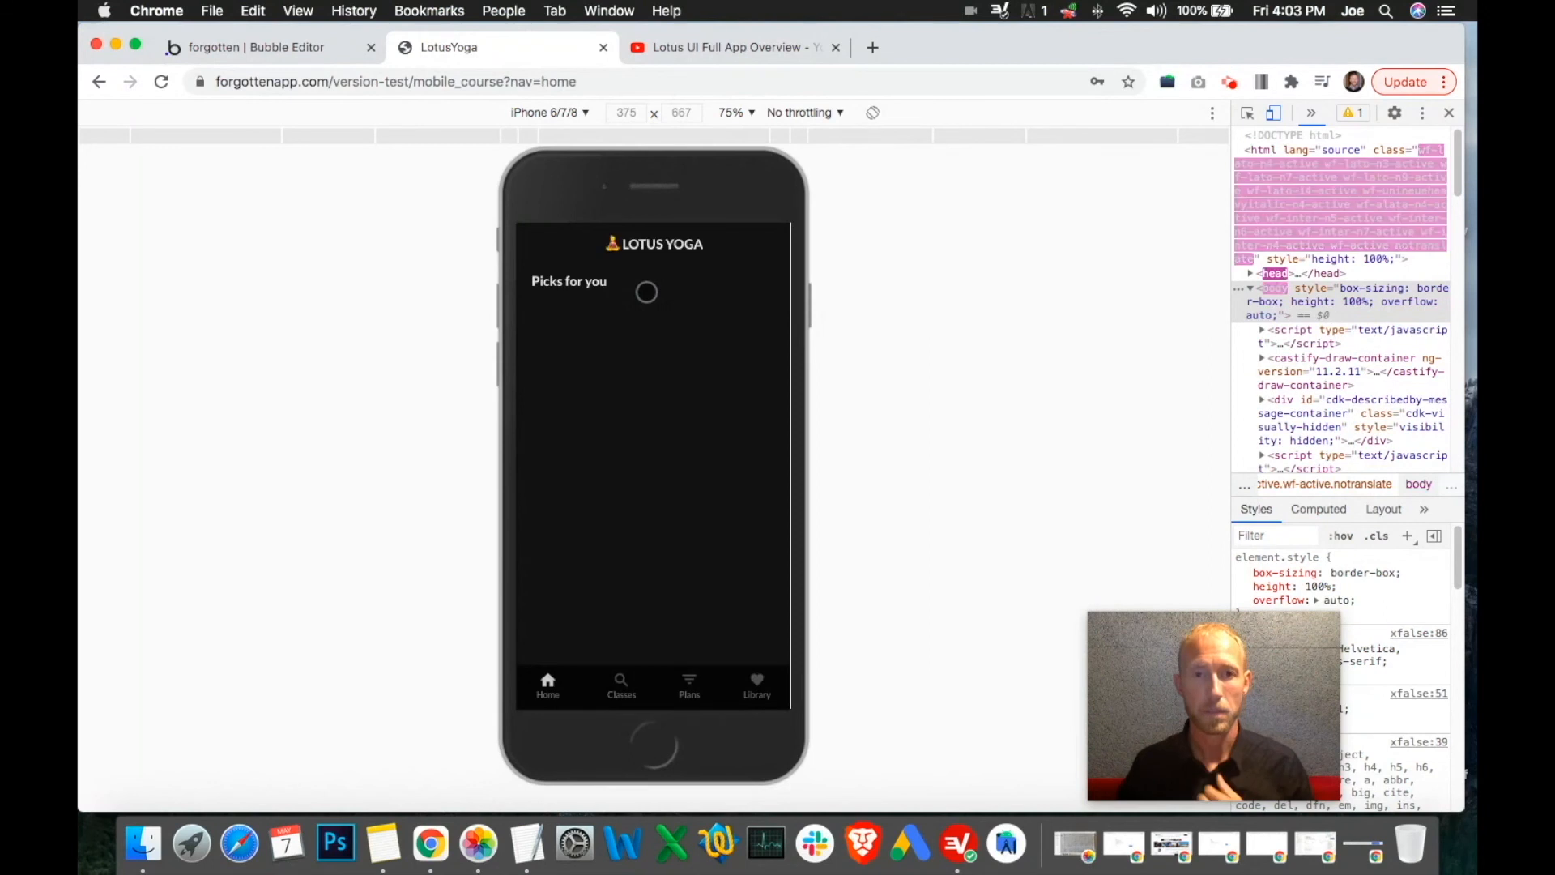
Go to Library, then the settings screen, and log out
click(761, 680)
click(699, 287)
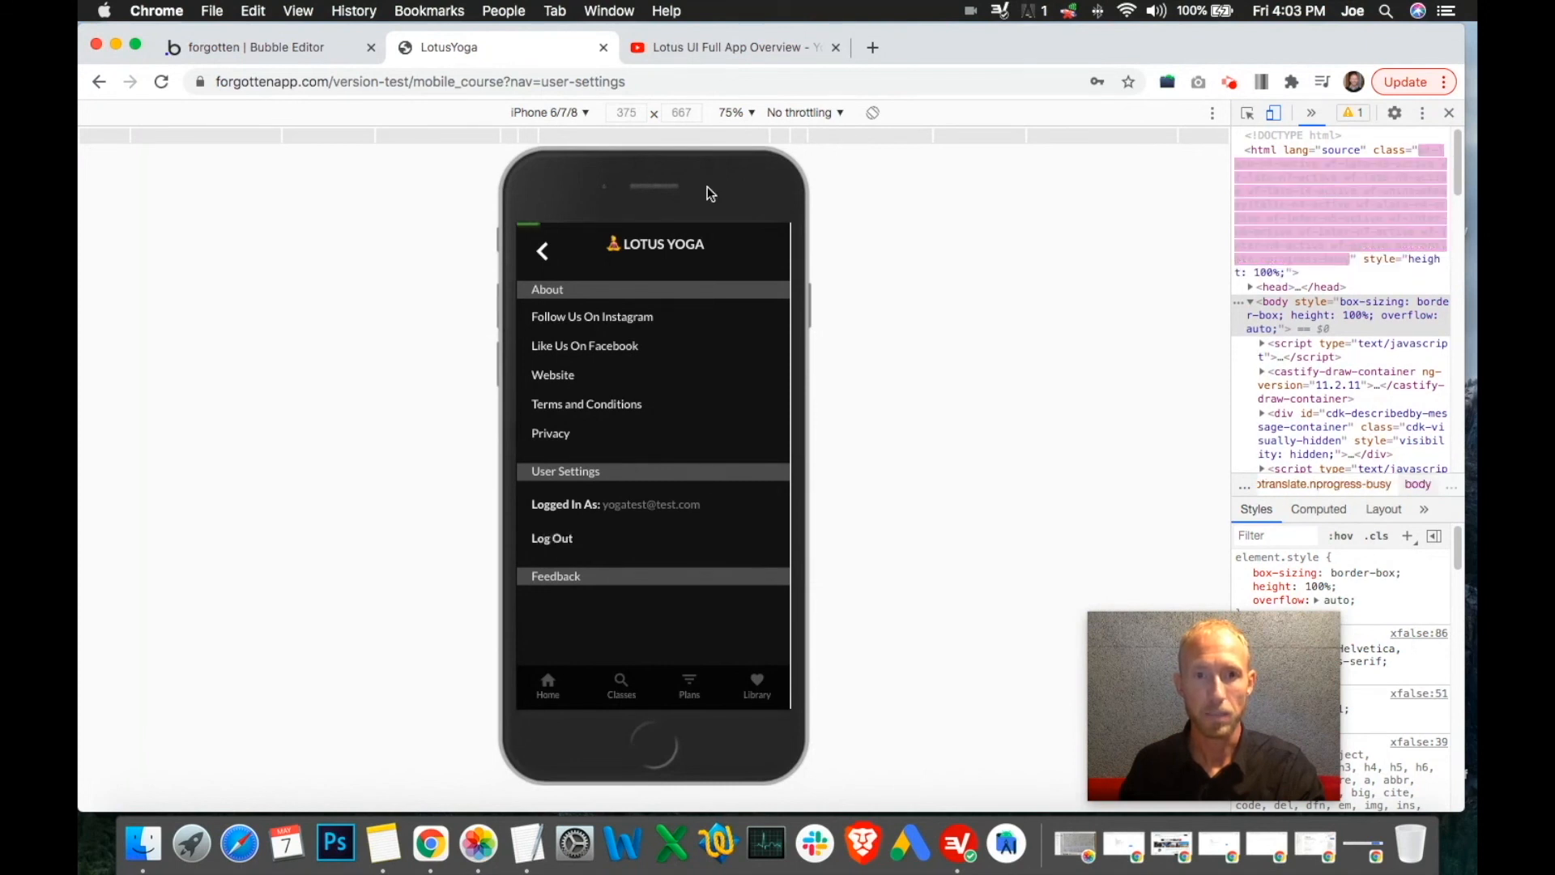
click(684, 545)
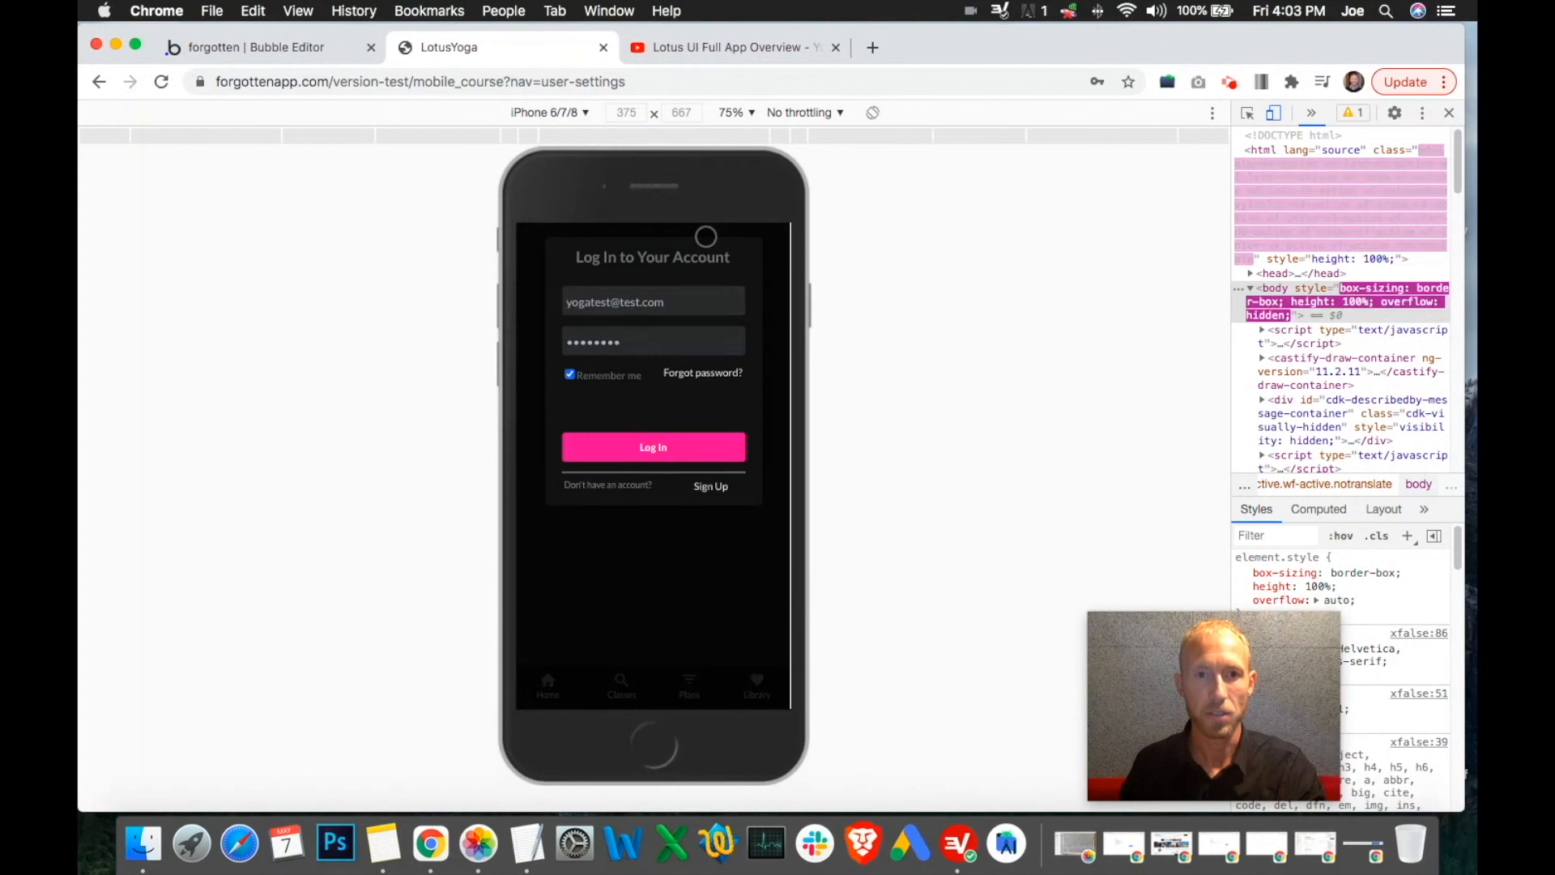
In the Design tab, select the User Settings group to inspect its logged-in condition
click(247, 47)
click(106, 170)
click(867, 167)
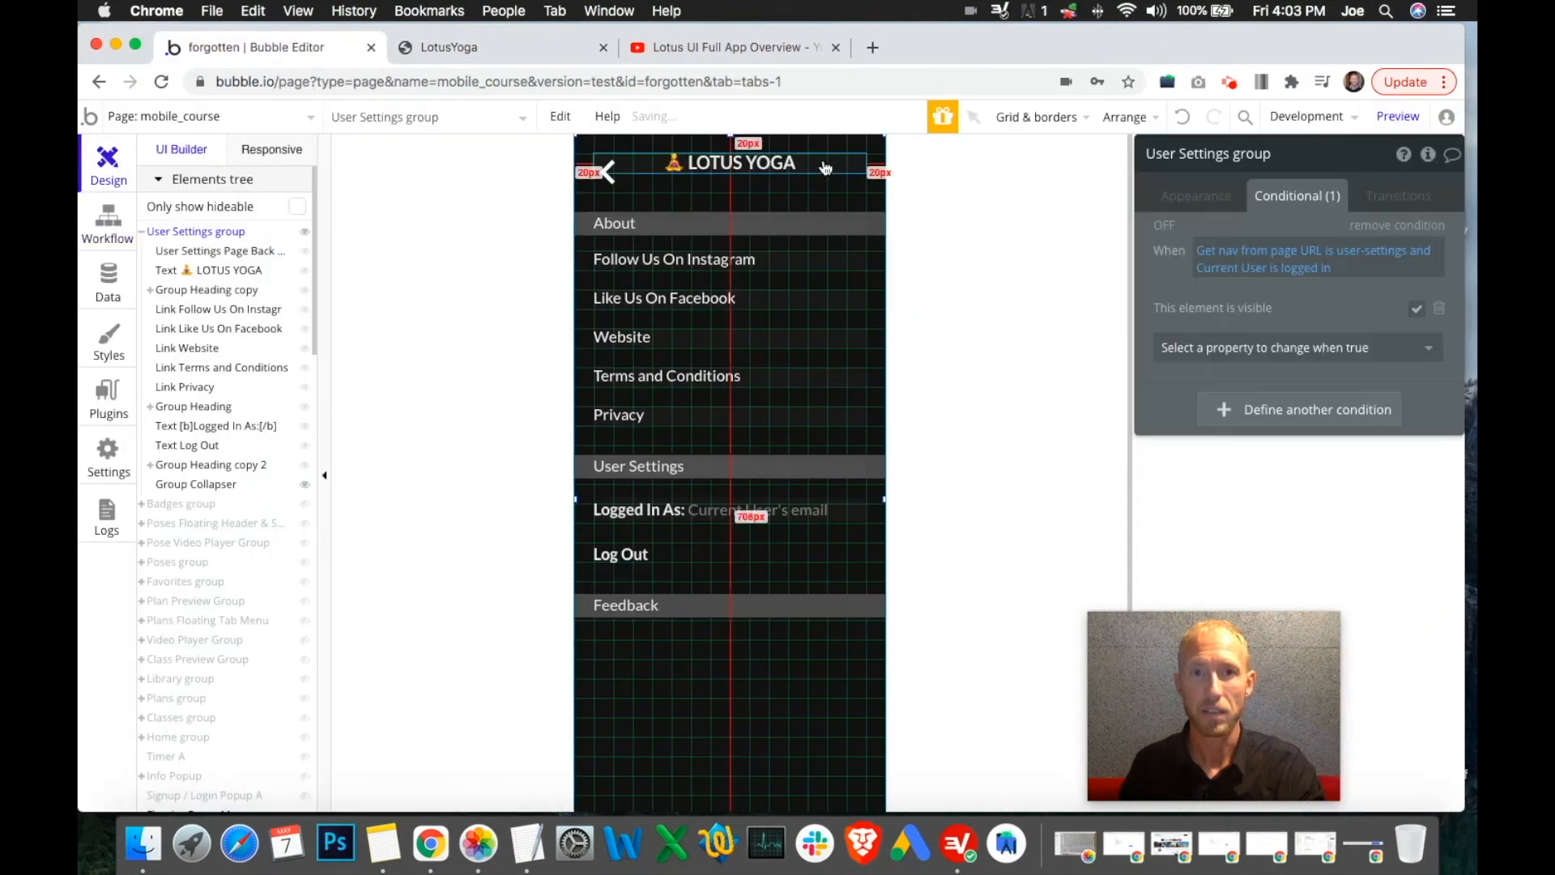
click(533, 47)
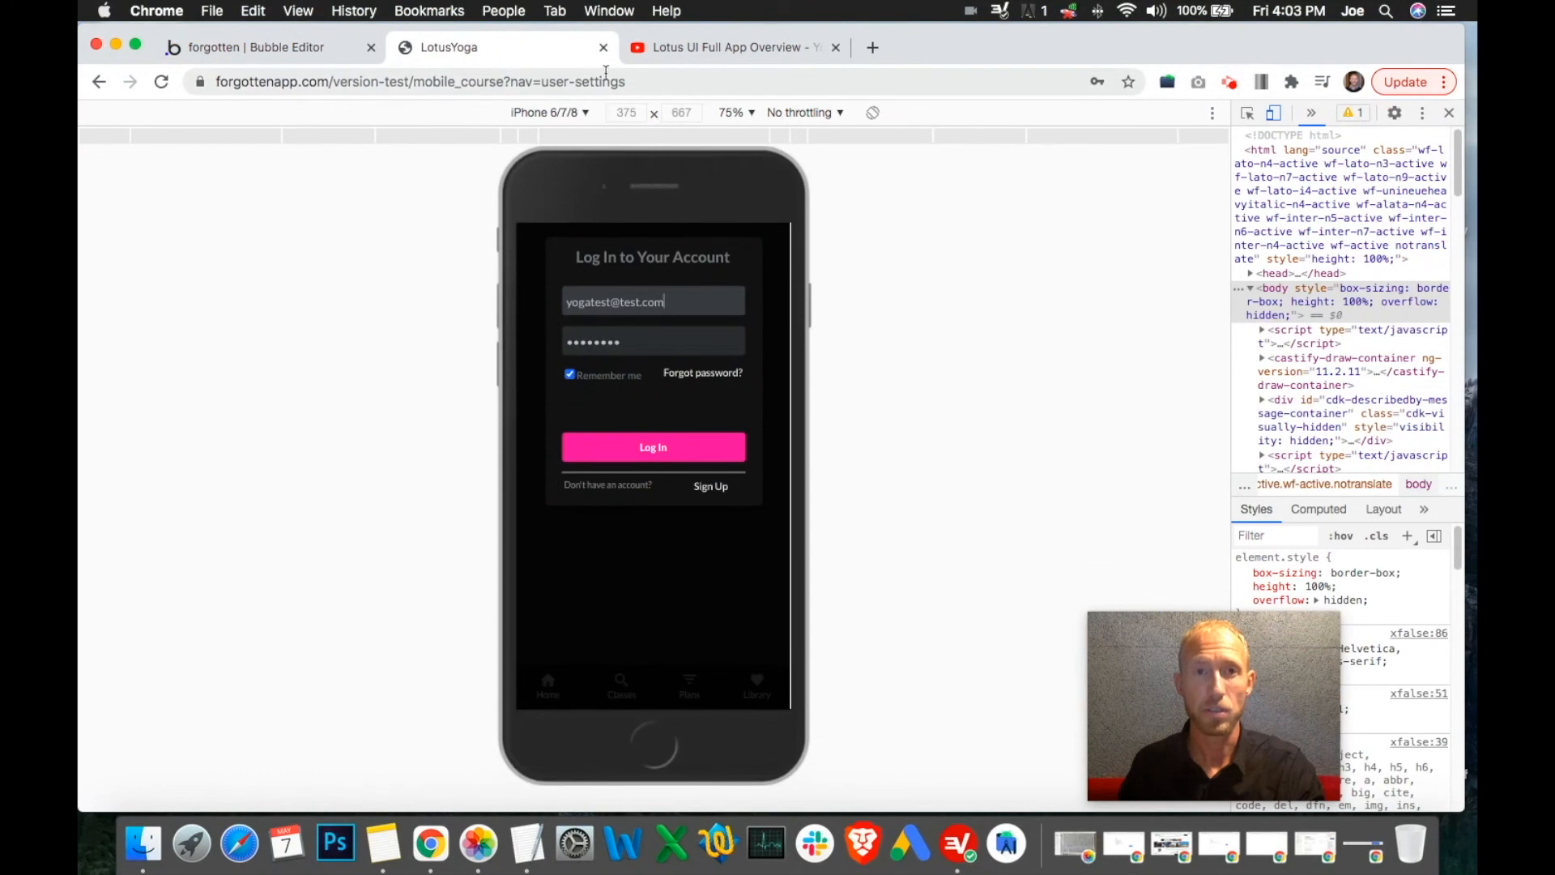
click(247, 47)
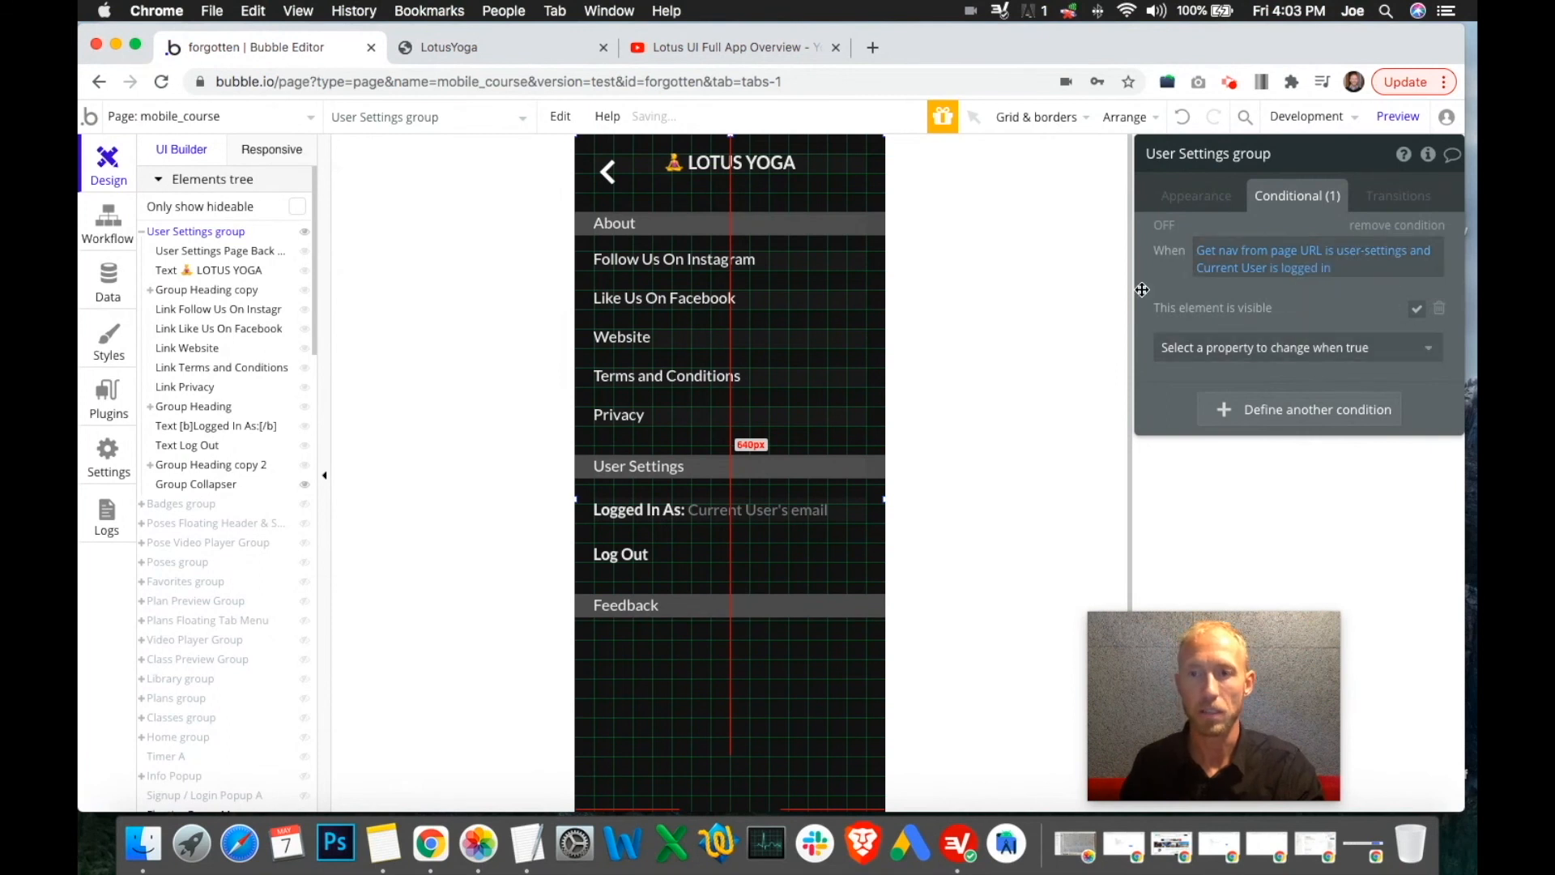
Log back into the preview, visit Classes, Plans and Library, then return to the editor
click(444, 51)
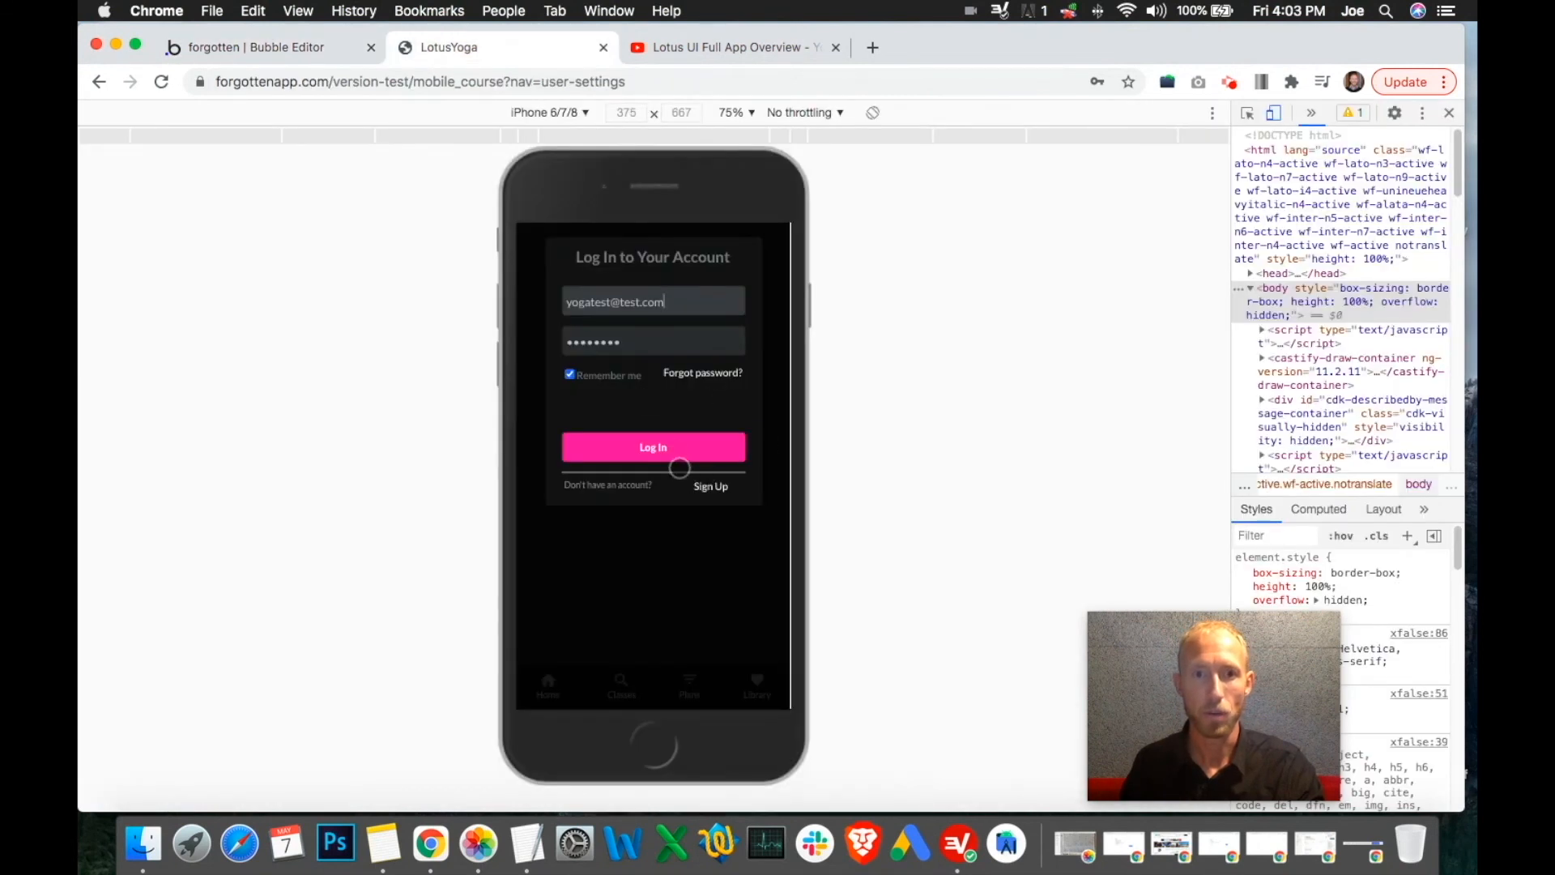
click(683, 448)
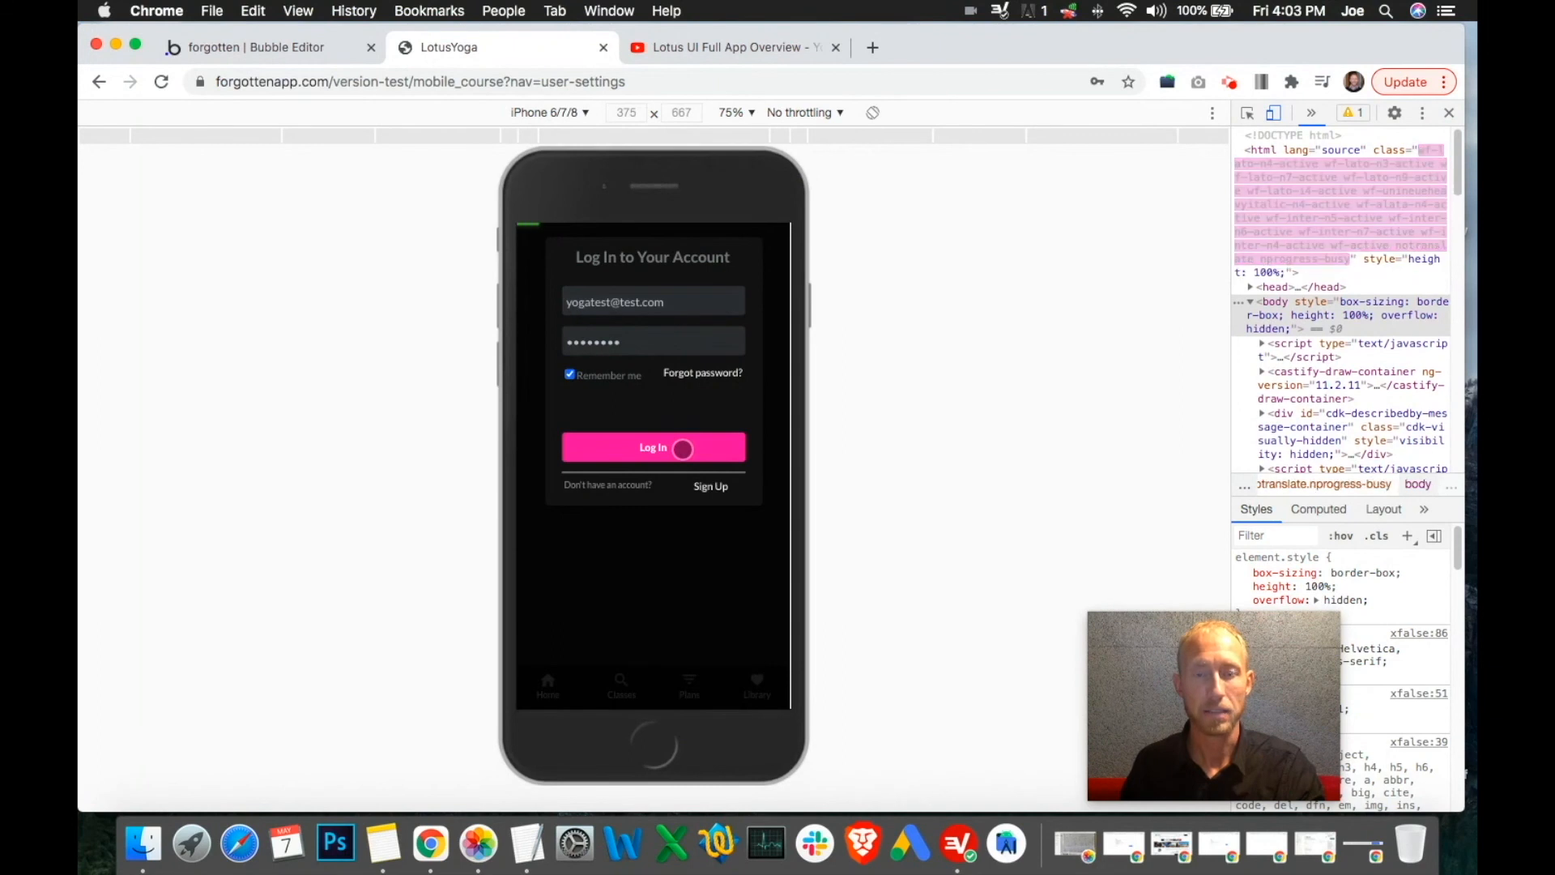
click(622, 682)
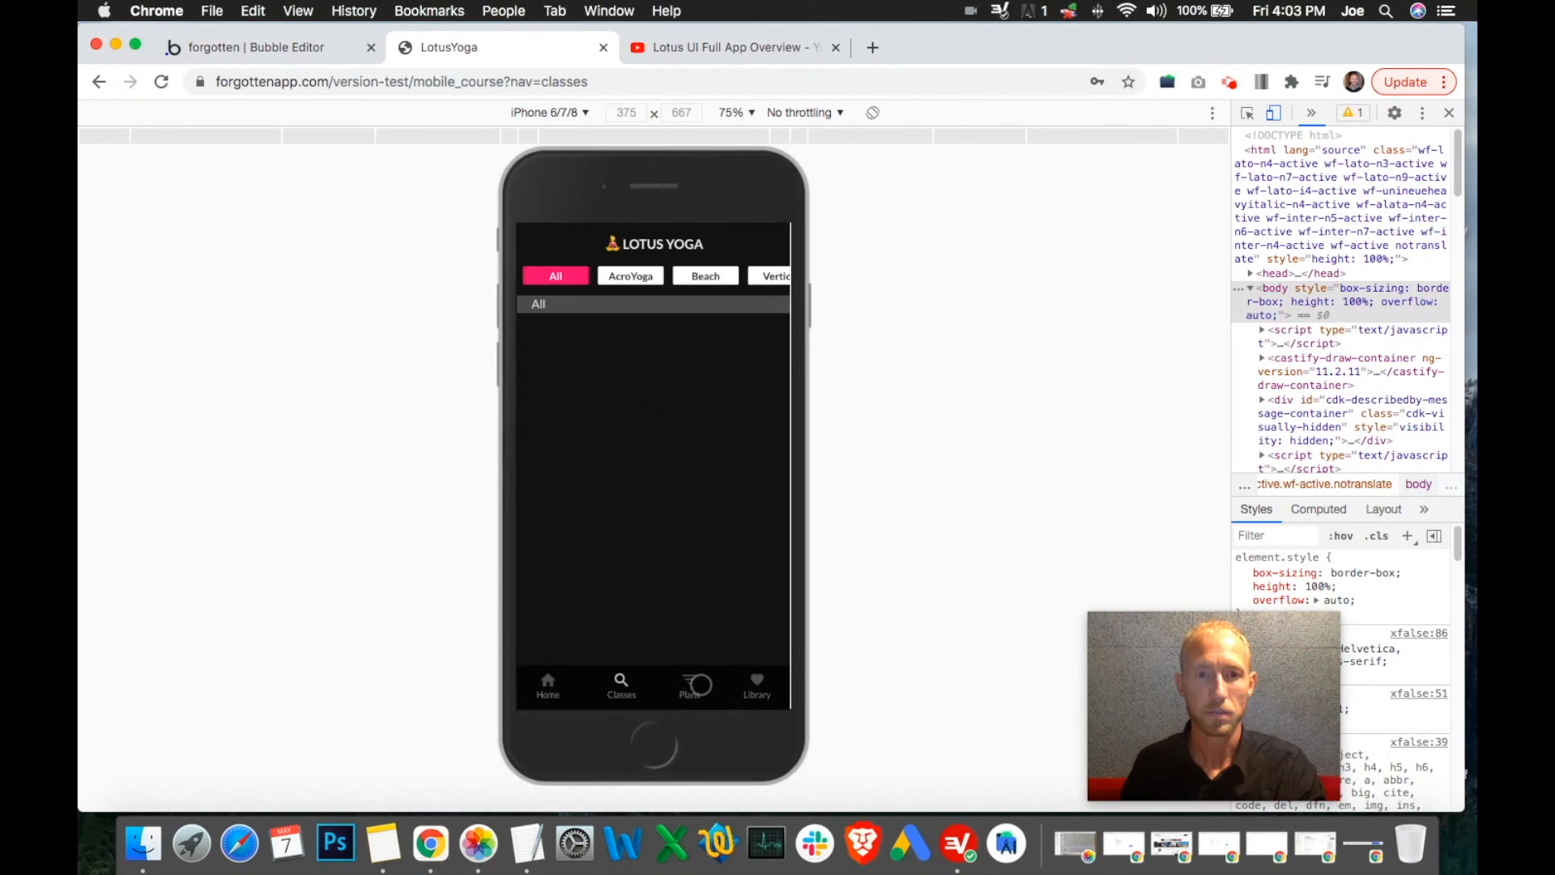
click(692, 684)
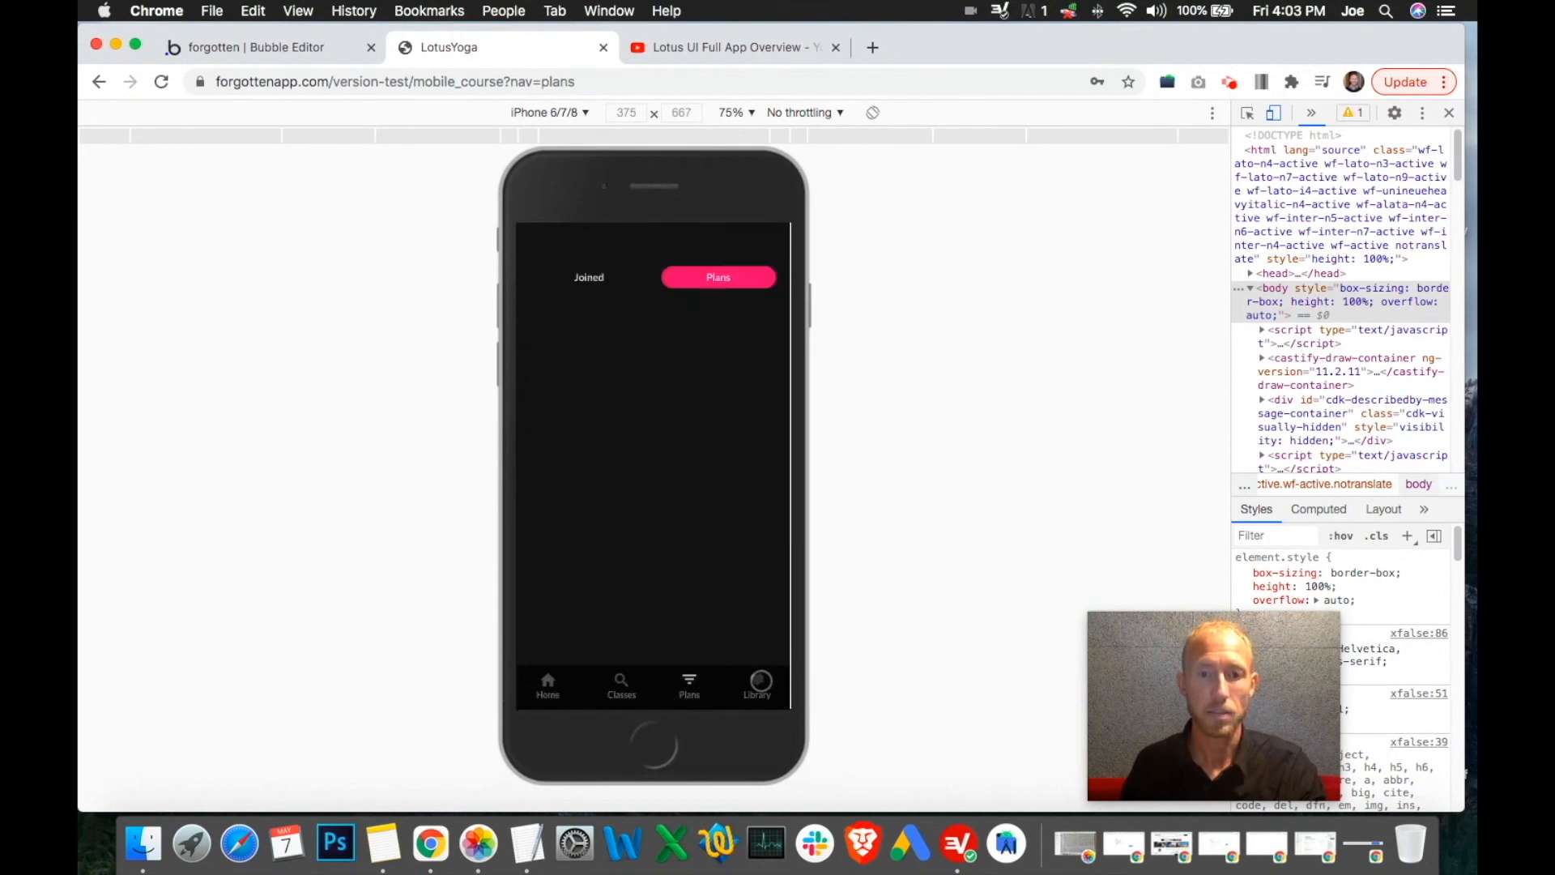
click(761, 681)
click(280, 49)
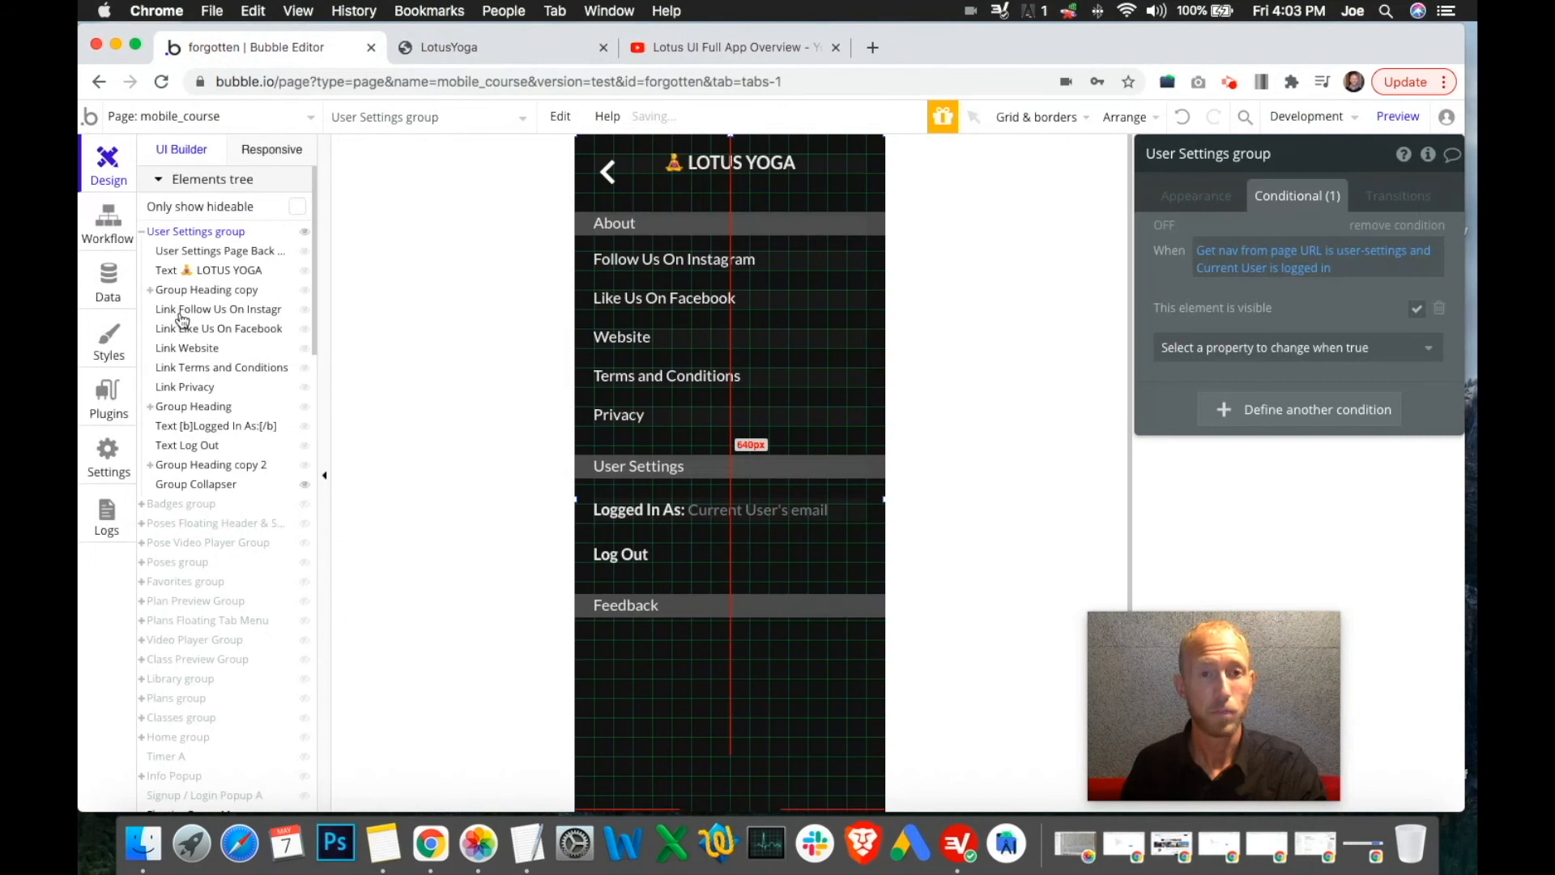
Duplicate the Privacy link and drag the copy below the Feedback heading
click(671, 416)
key(ctrl+c)
key(ctrl+v)
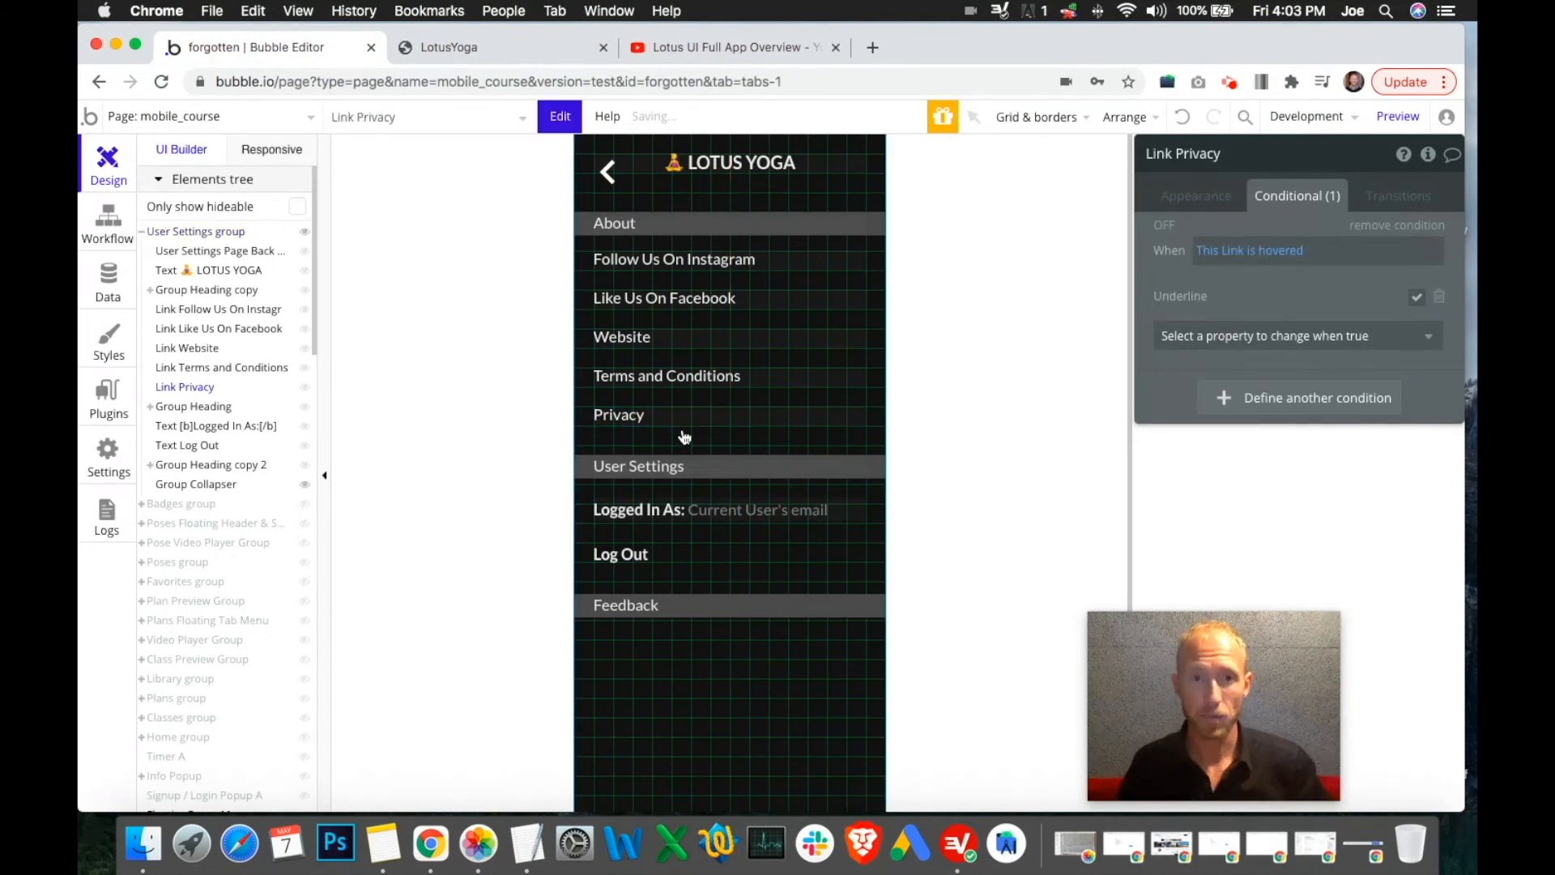
click(681, 433)
drag(682, 432, 684, 654)
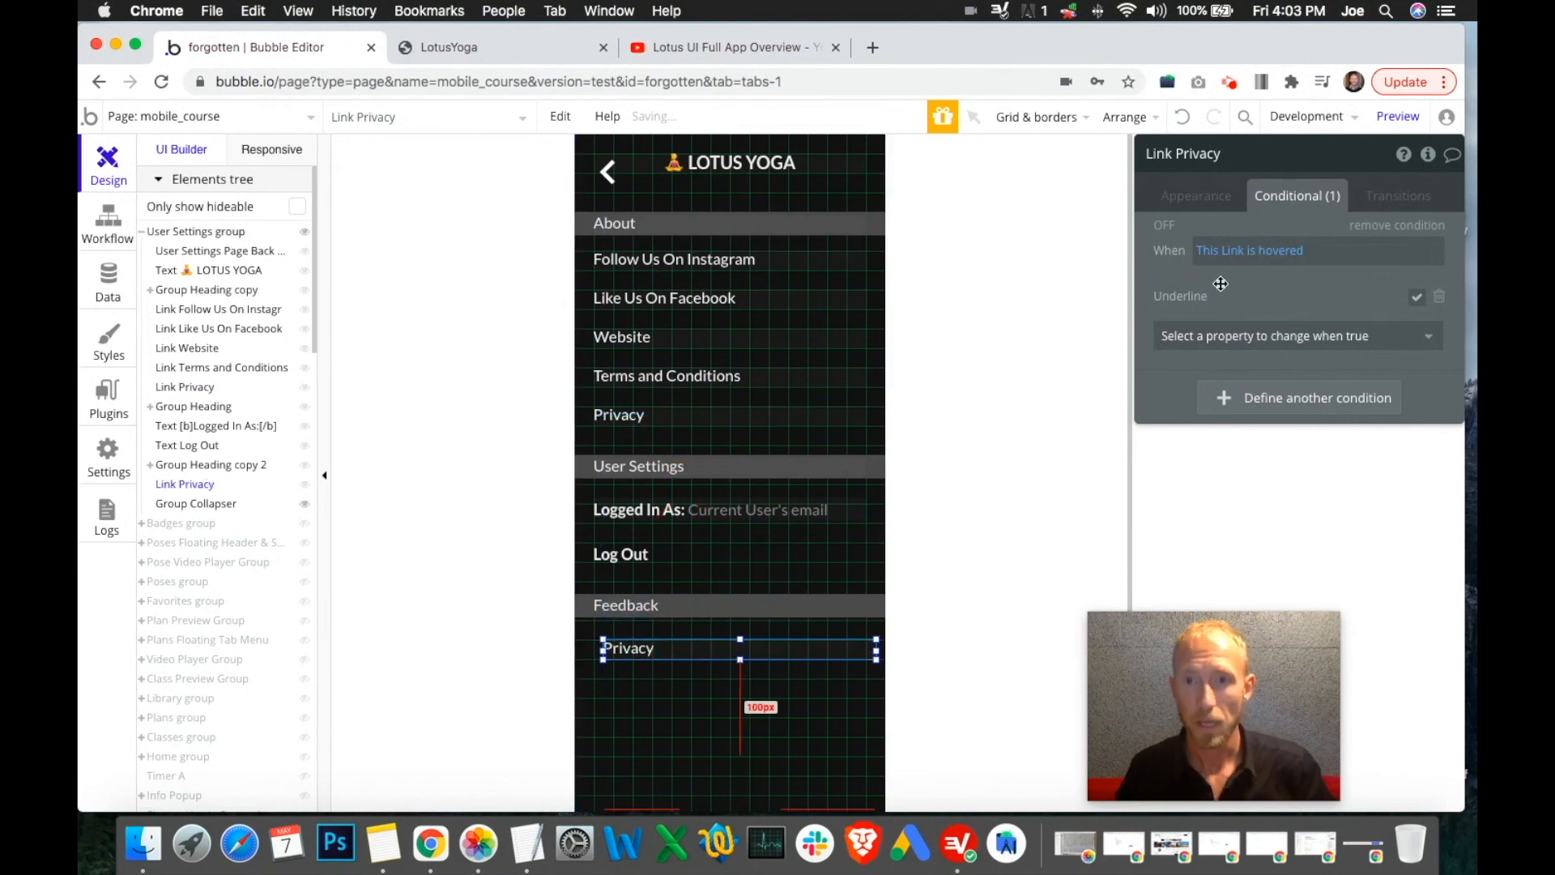
Clear the copied link's destination URL in its Appearance settings
click(1196, 196)
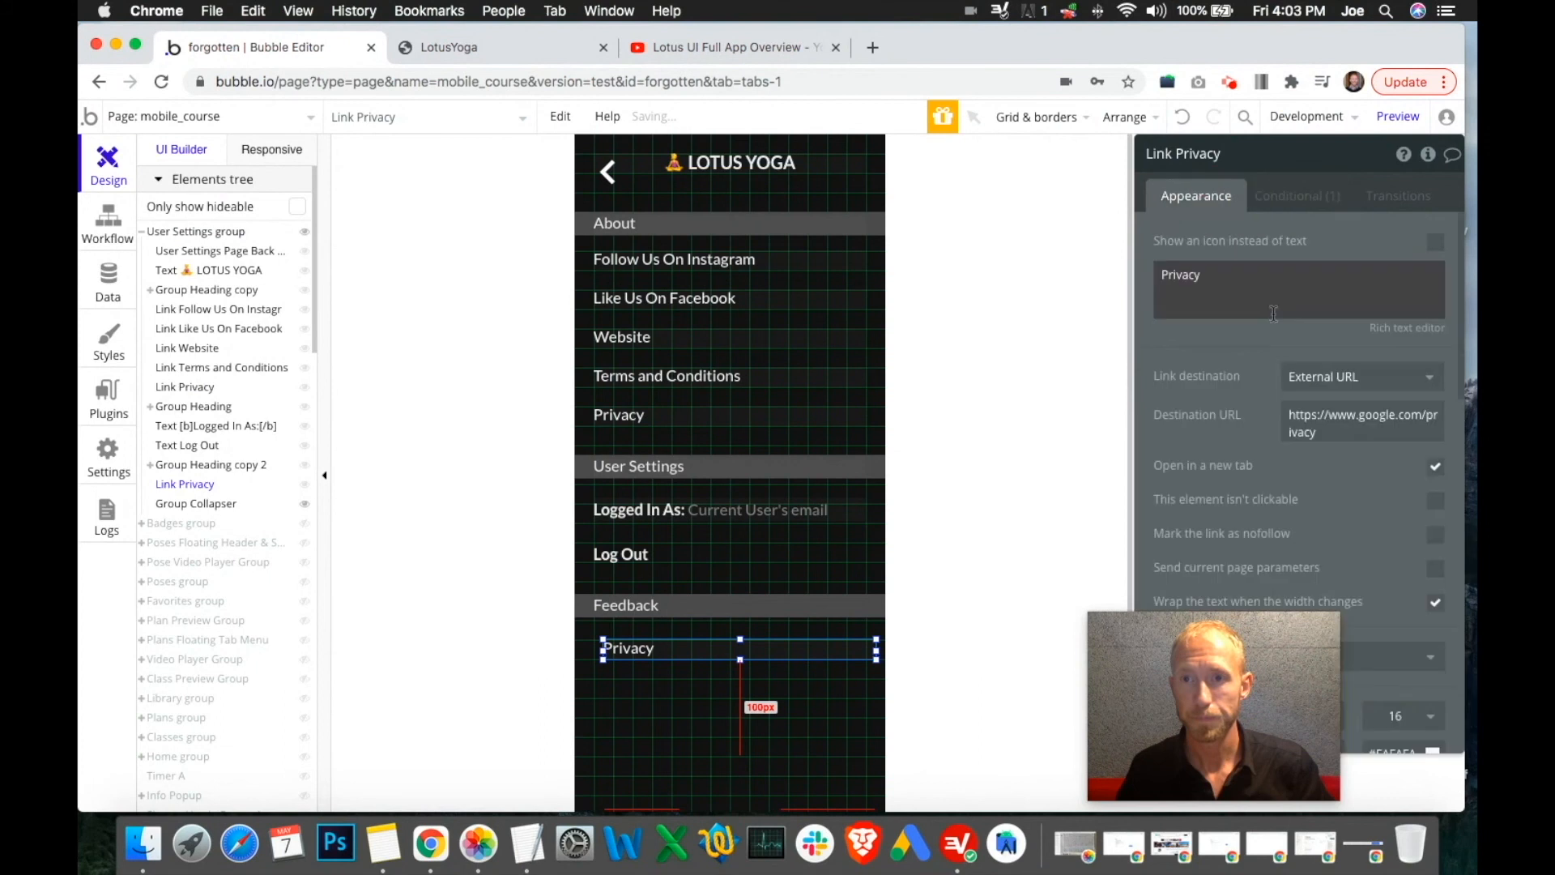
triple_click(1312, 417)
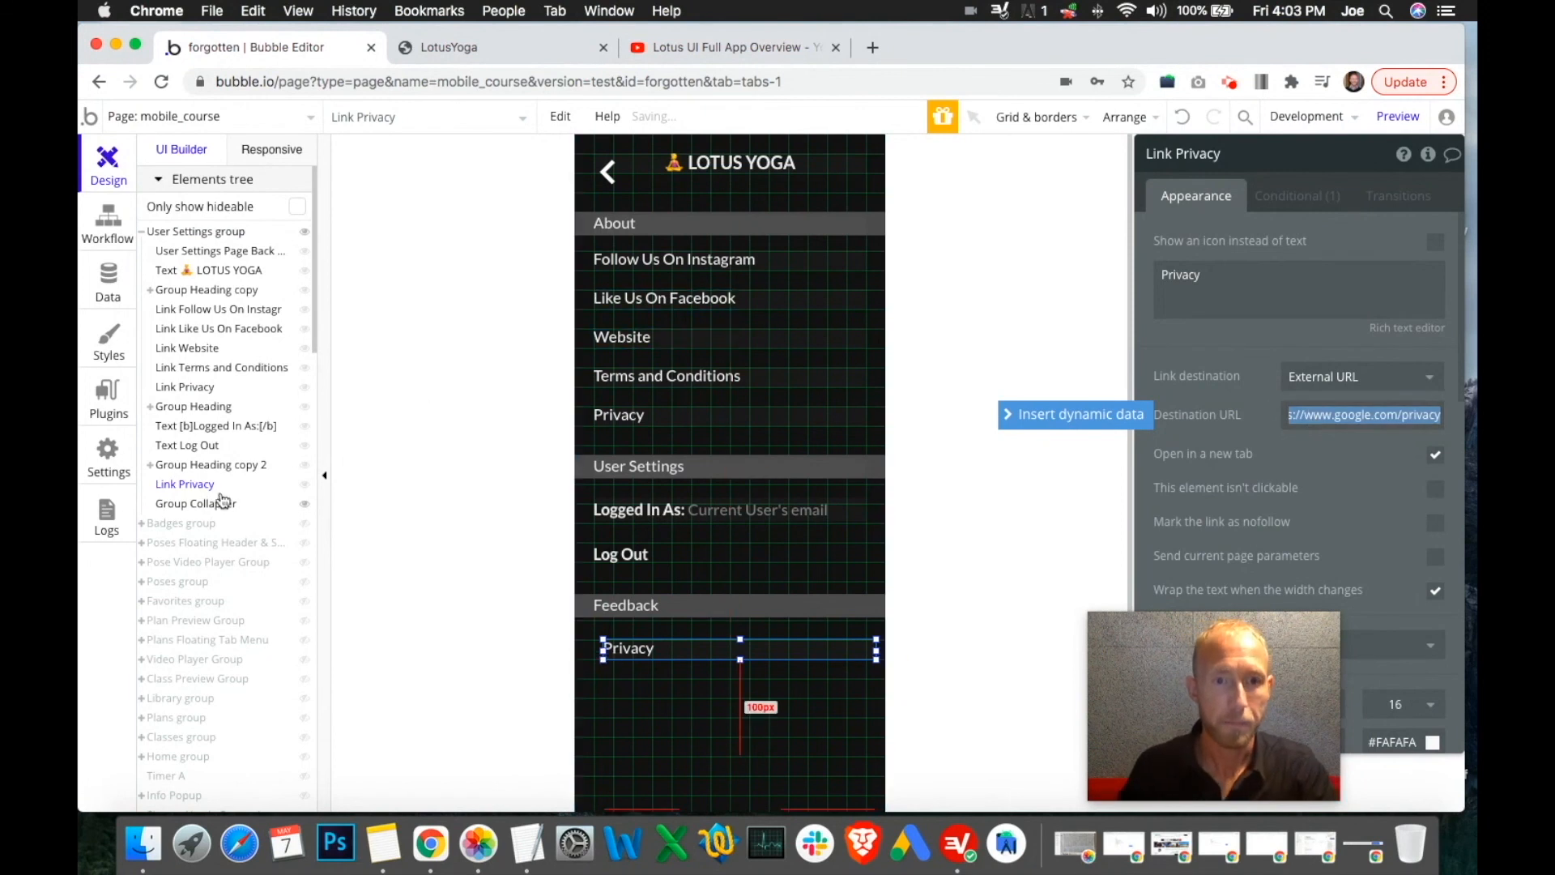
scroll(223, 502, down, 10)
scroll(243, 486, up, 5)
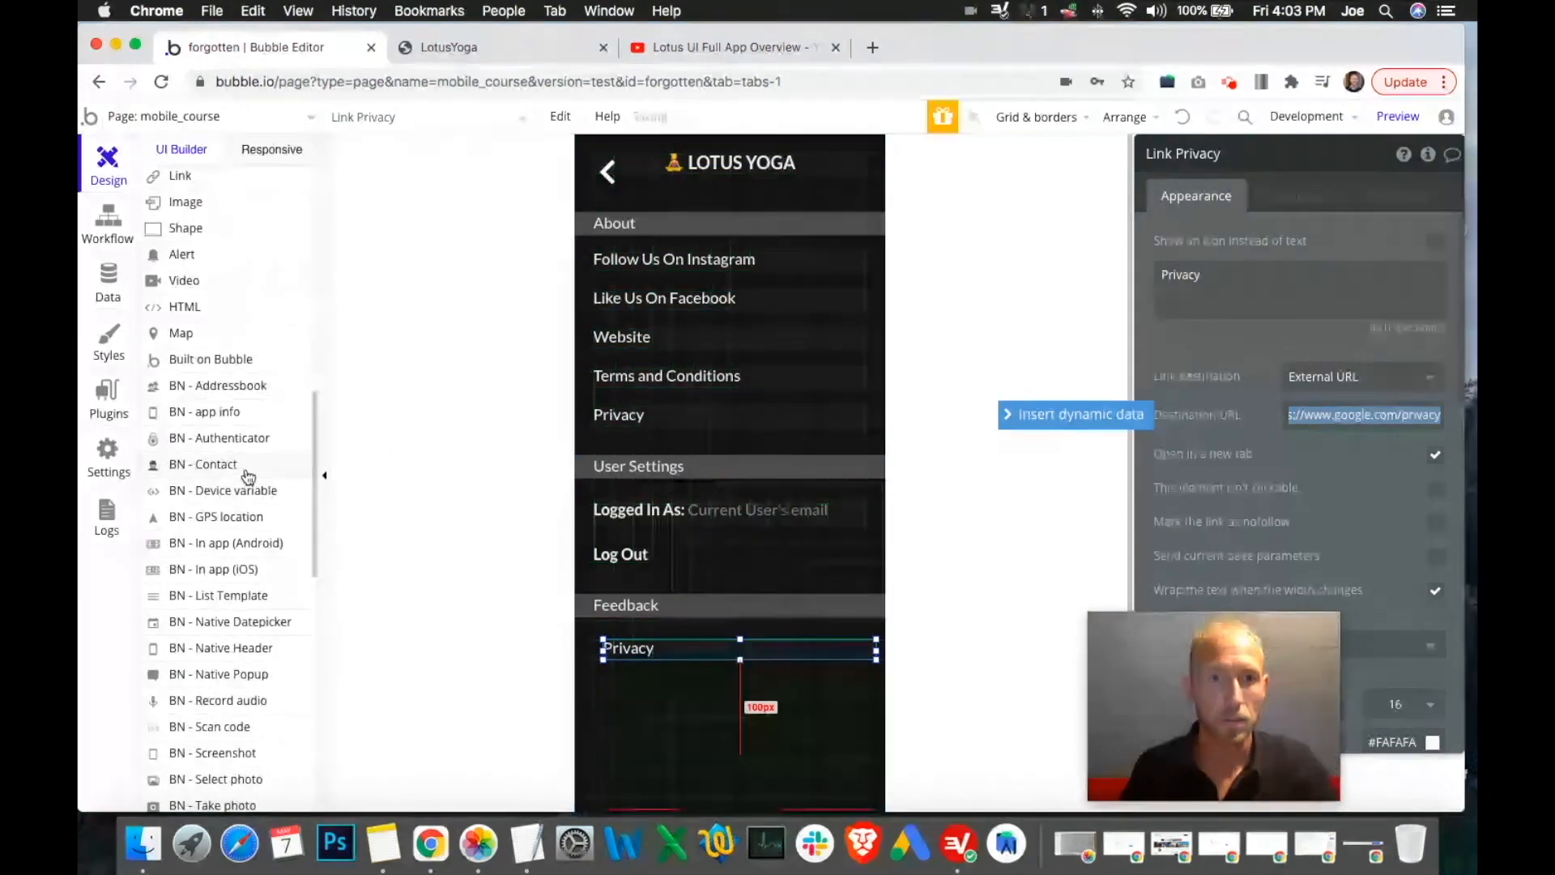
key(BackSpace)
Delete the copied link and draw a new Text element under the Feedback heading
right_click(768, 656)
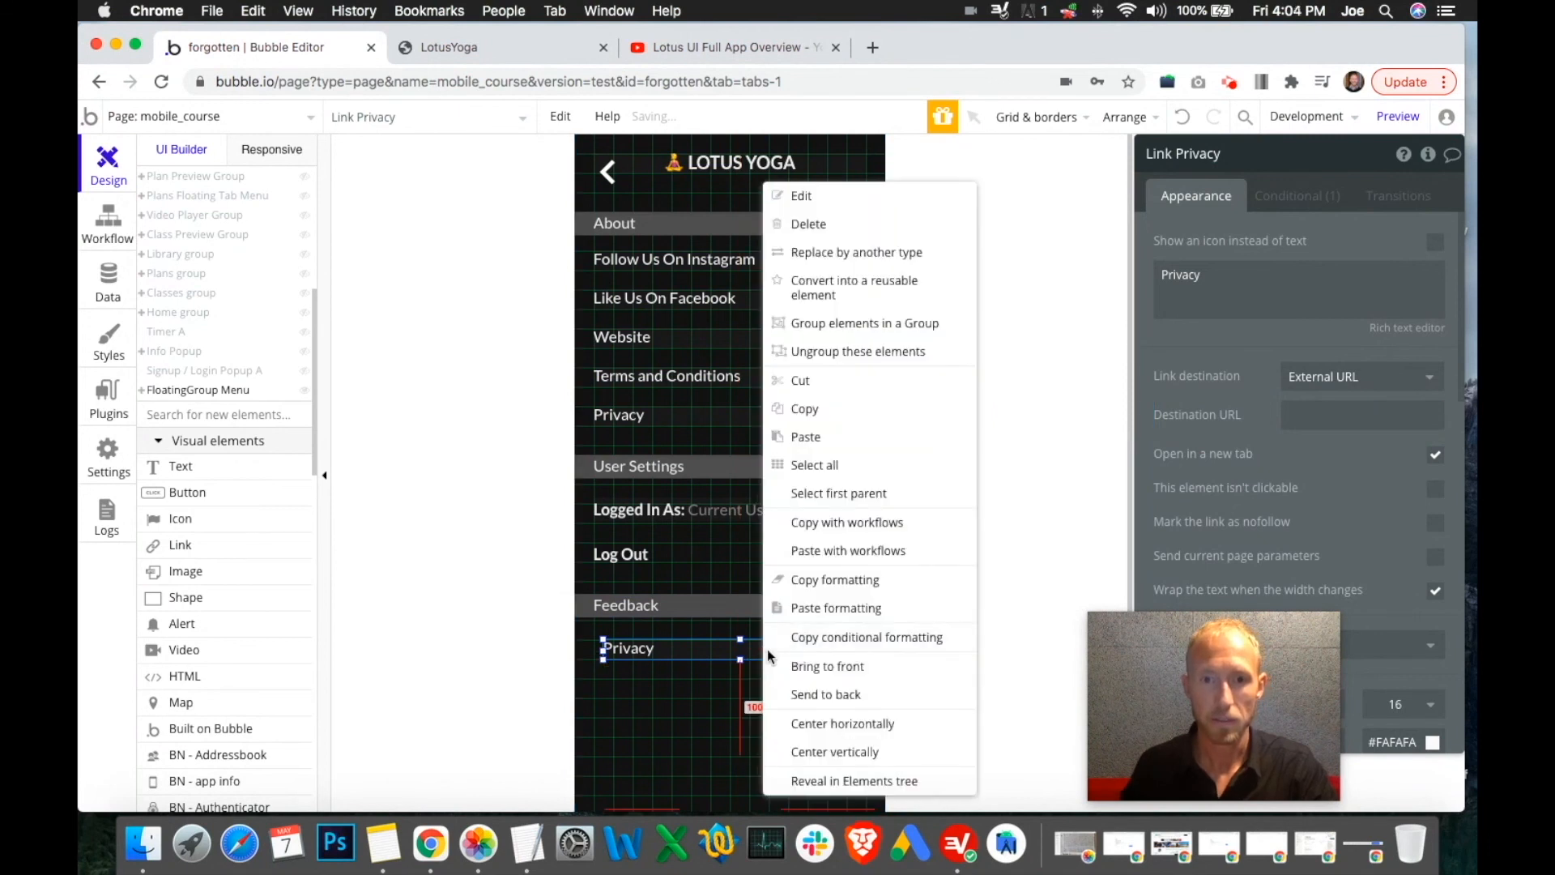
click(806, 224)
click(162, 466)
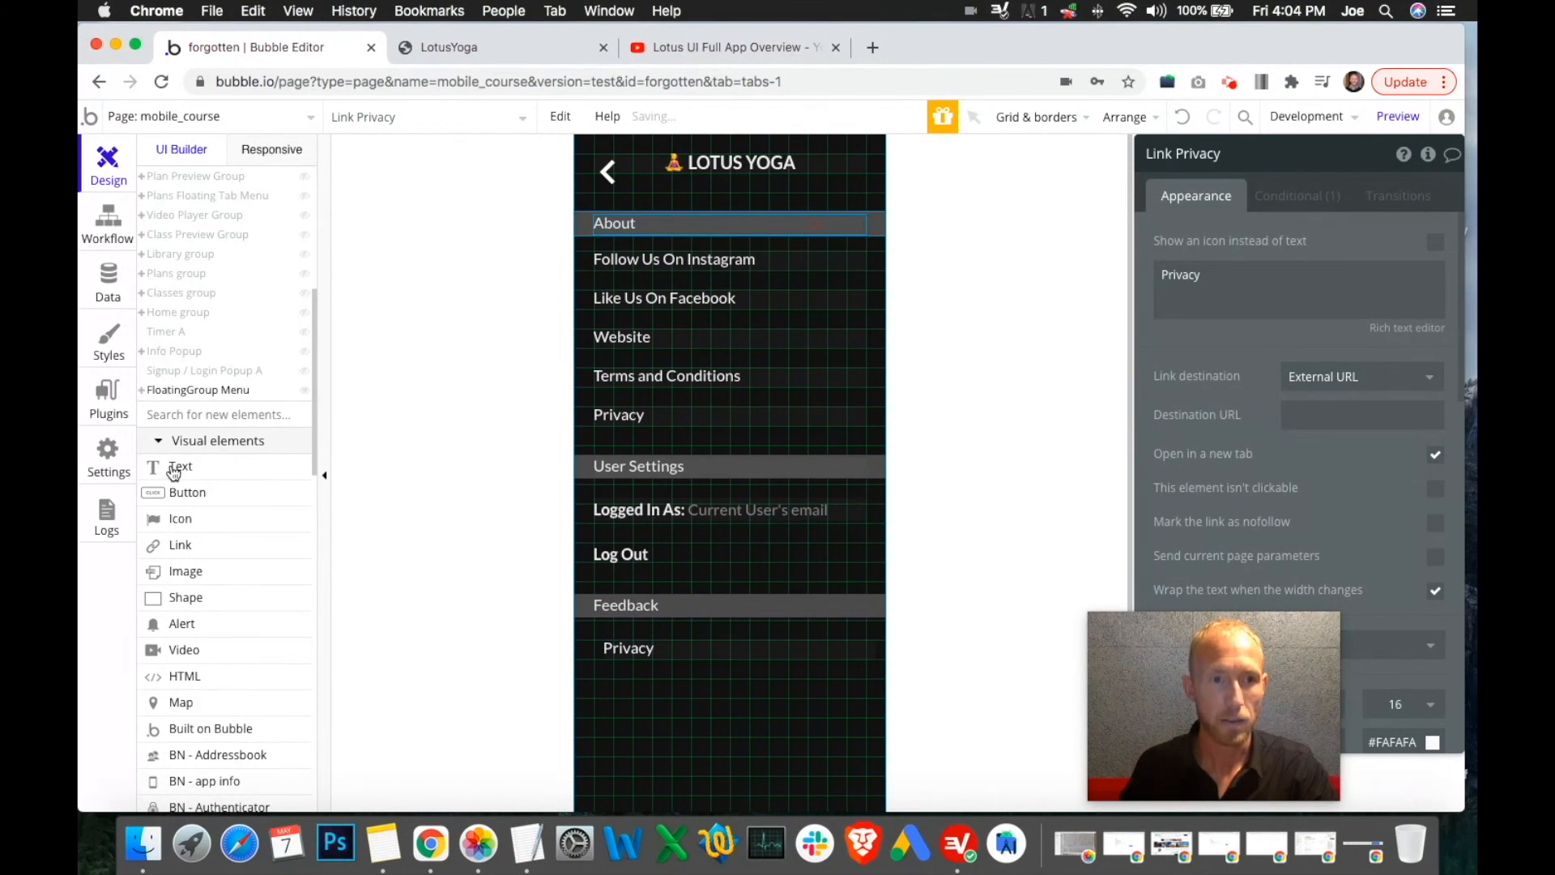
click(609, 644)
drag(597, 639, 866, 662)
Copy the Terms and Conditions text formatting onto the new Text element
right_click(695, 385)
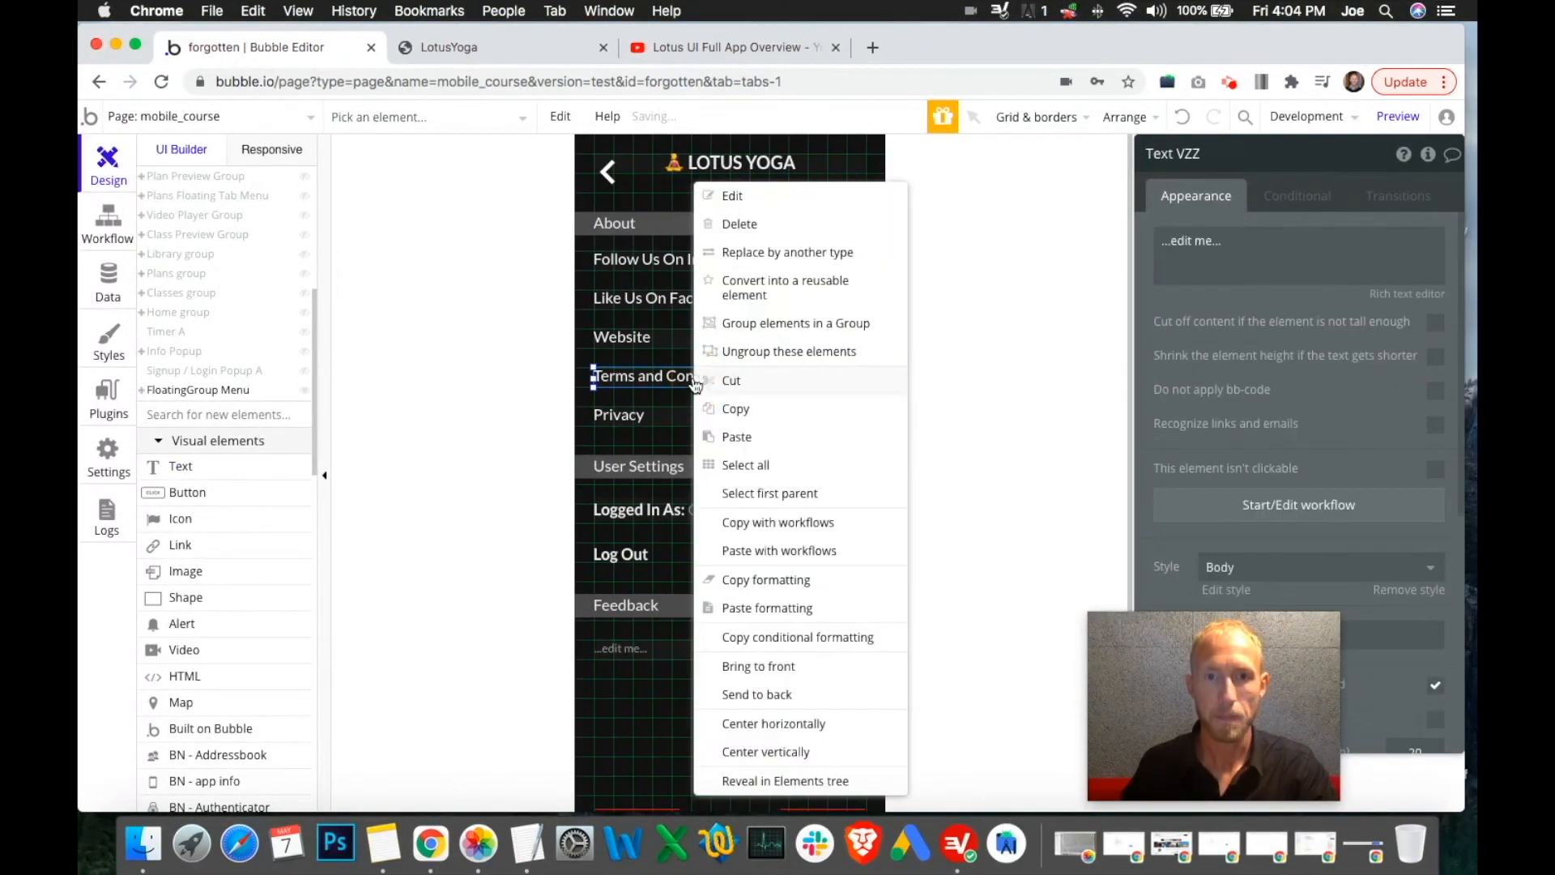
click(764, 581)
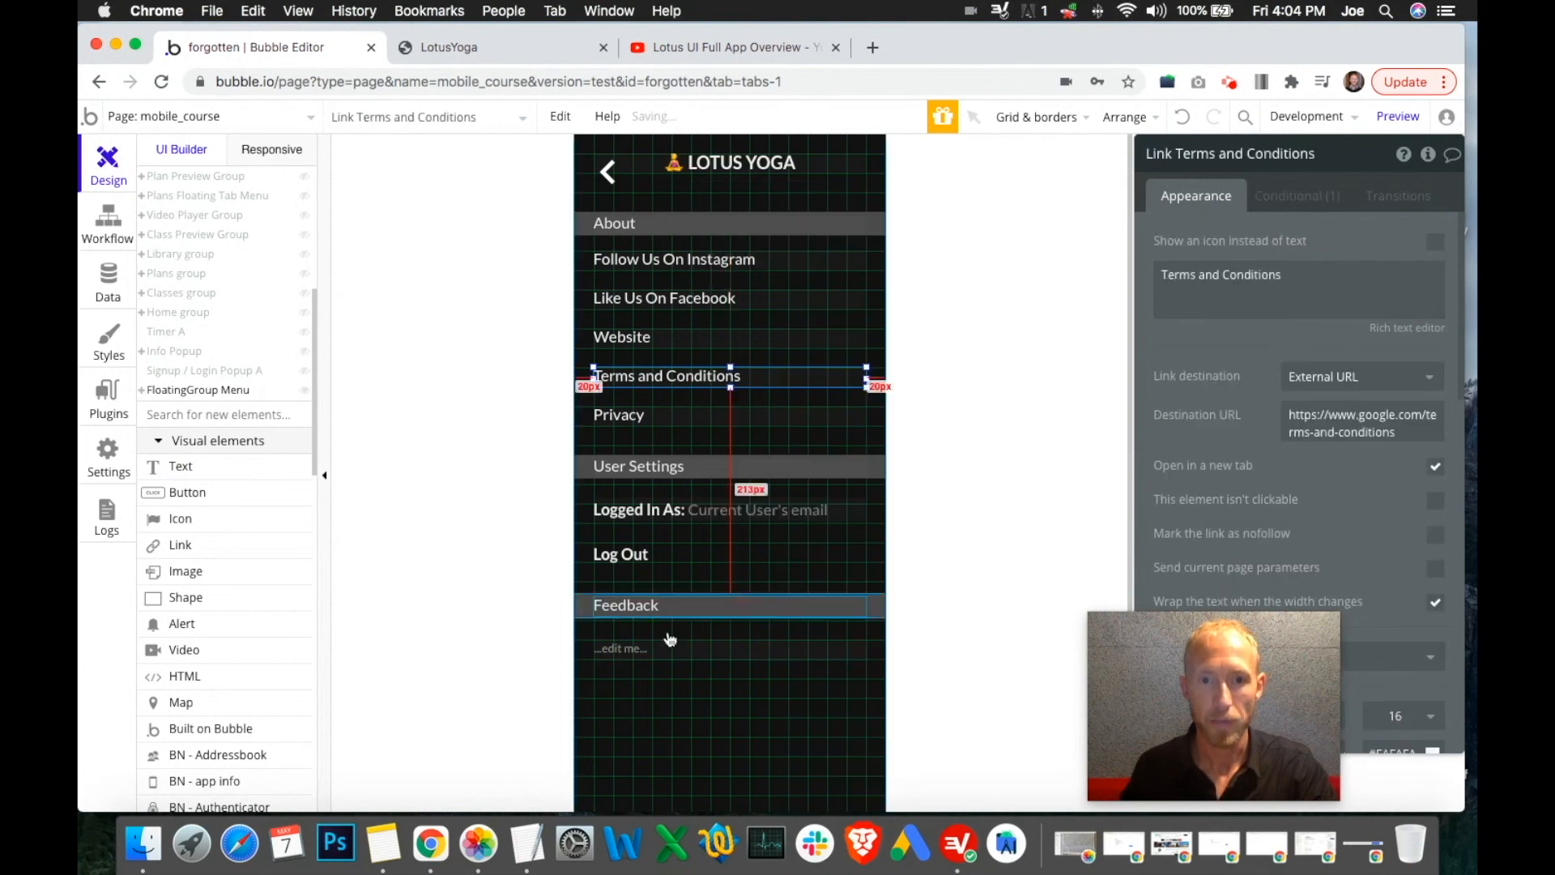
right_click(639, 650)
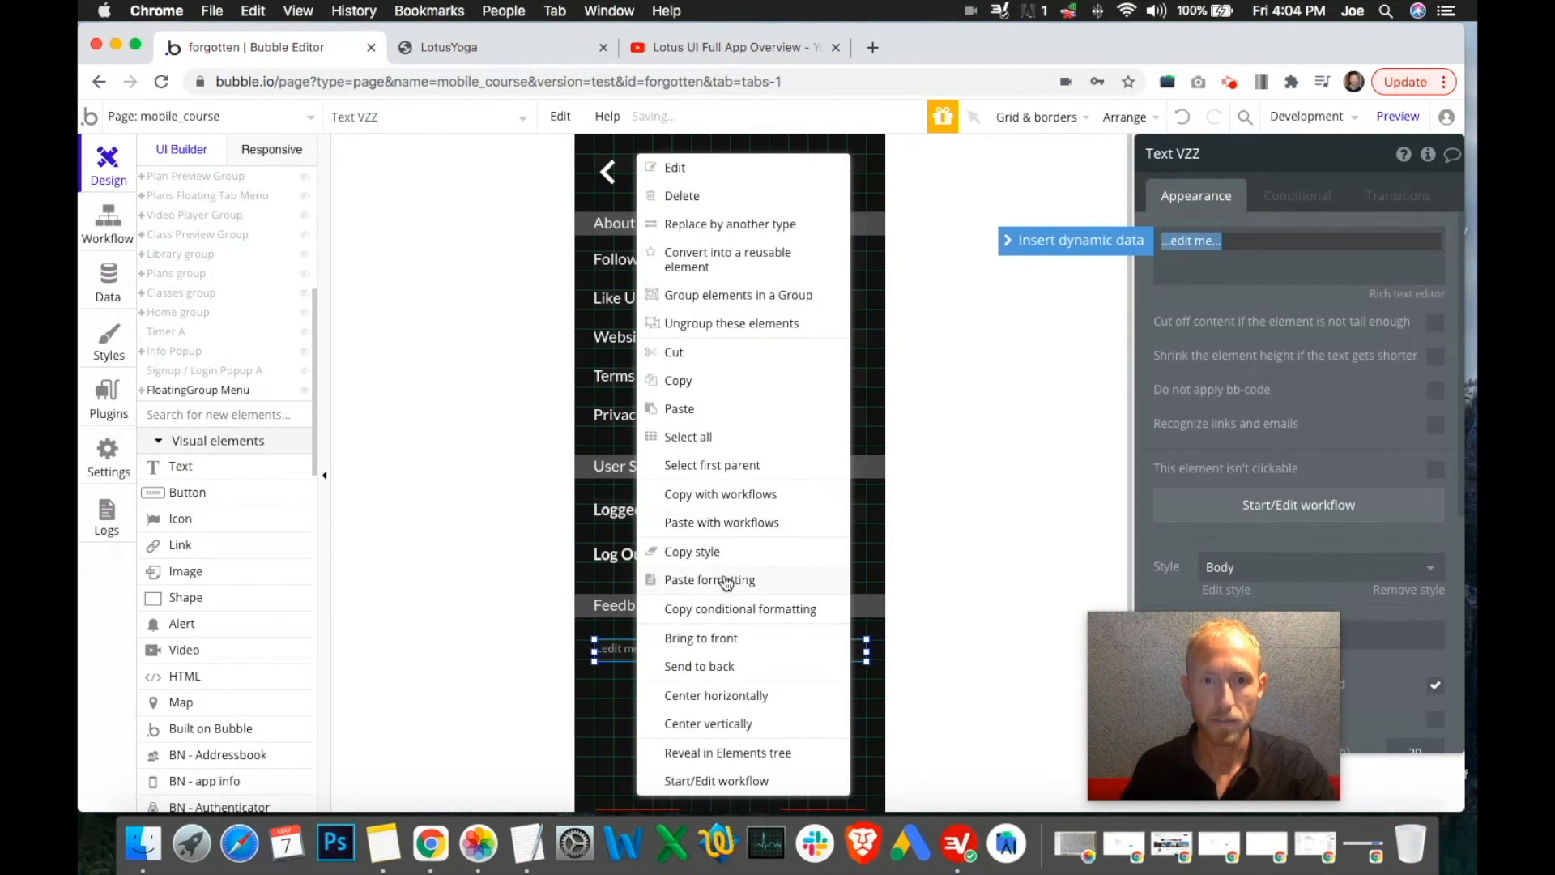
click(727, 580)
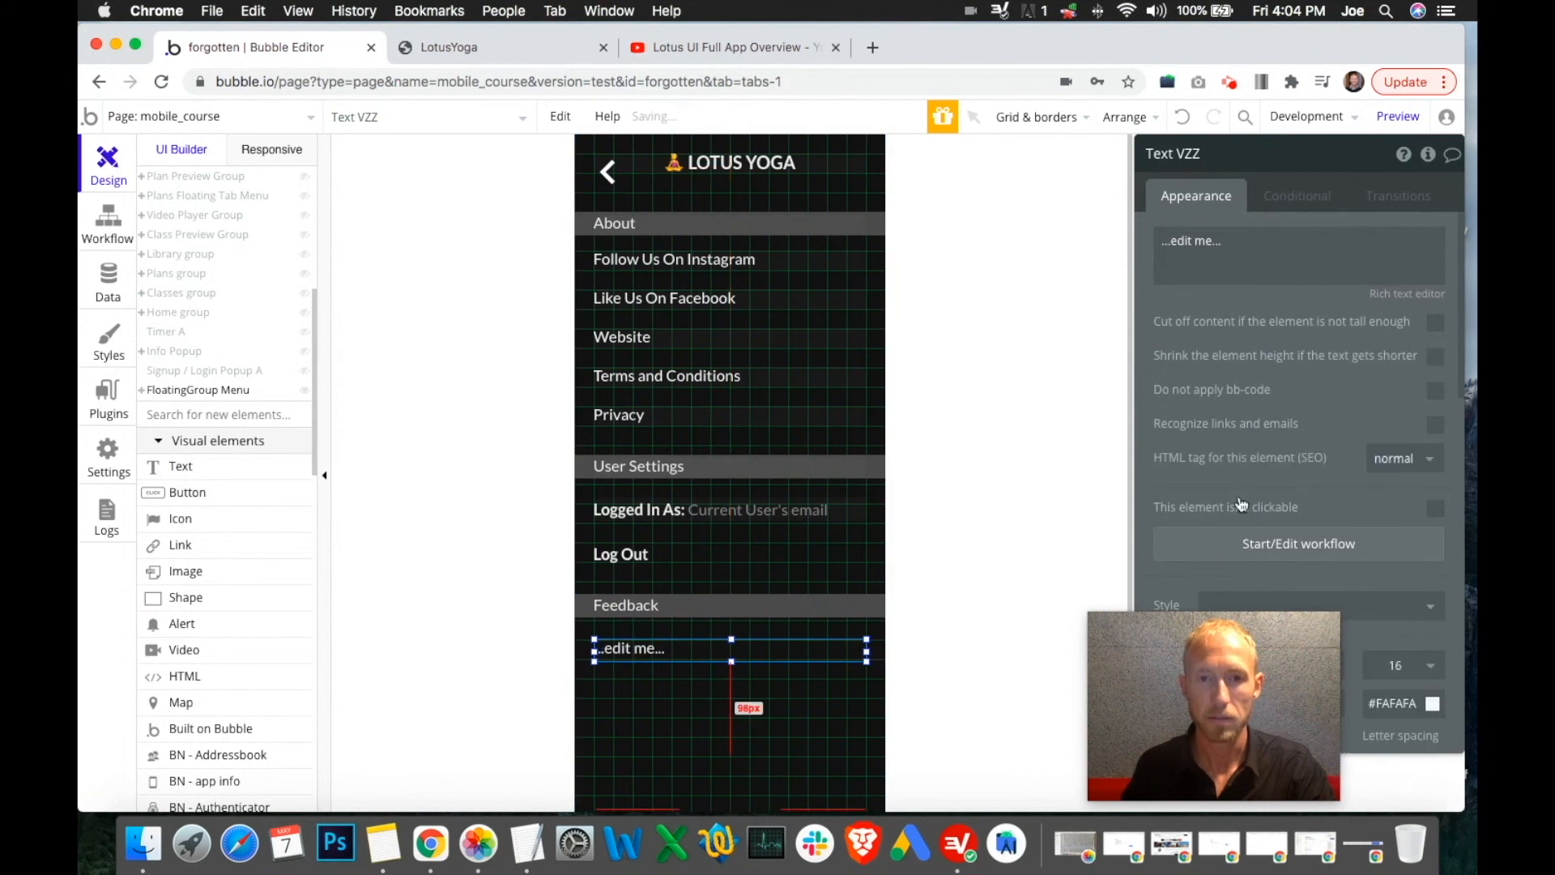
Set the new text's width to 280, centre it horizontally, and set height 24
scroll(1240, 499, down, 5)
click(1201, 424)
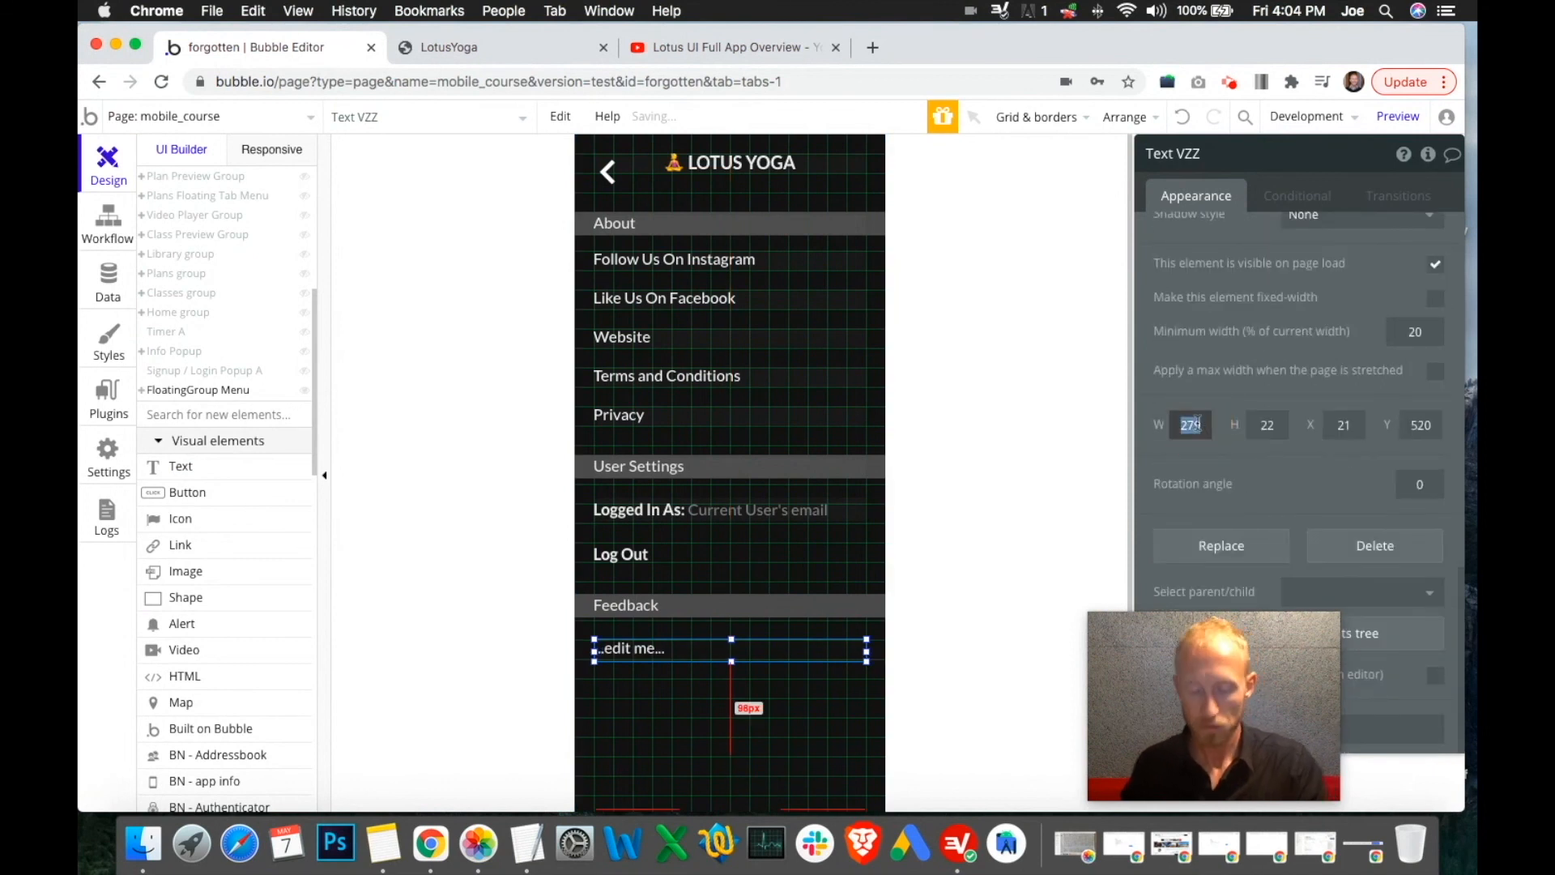
text(280)
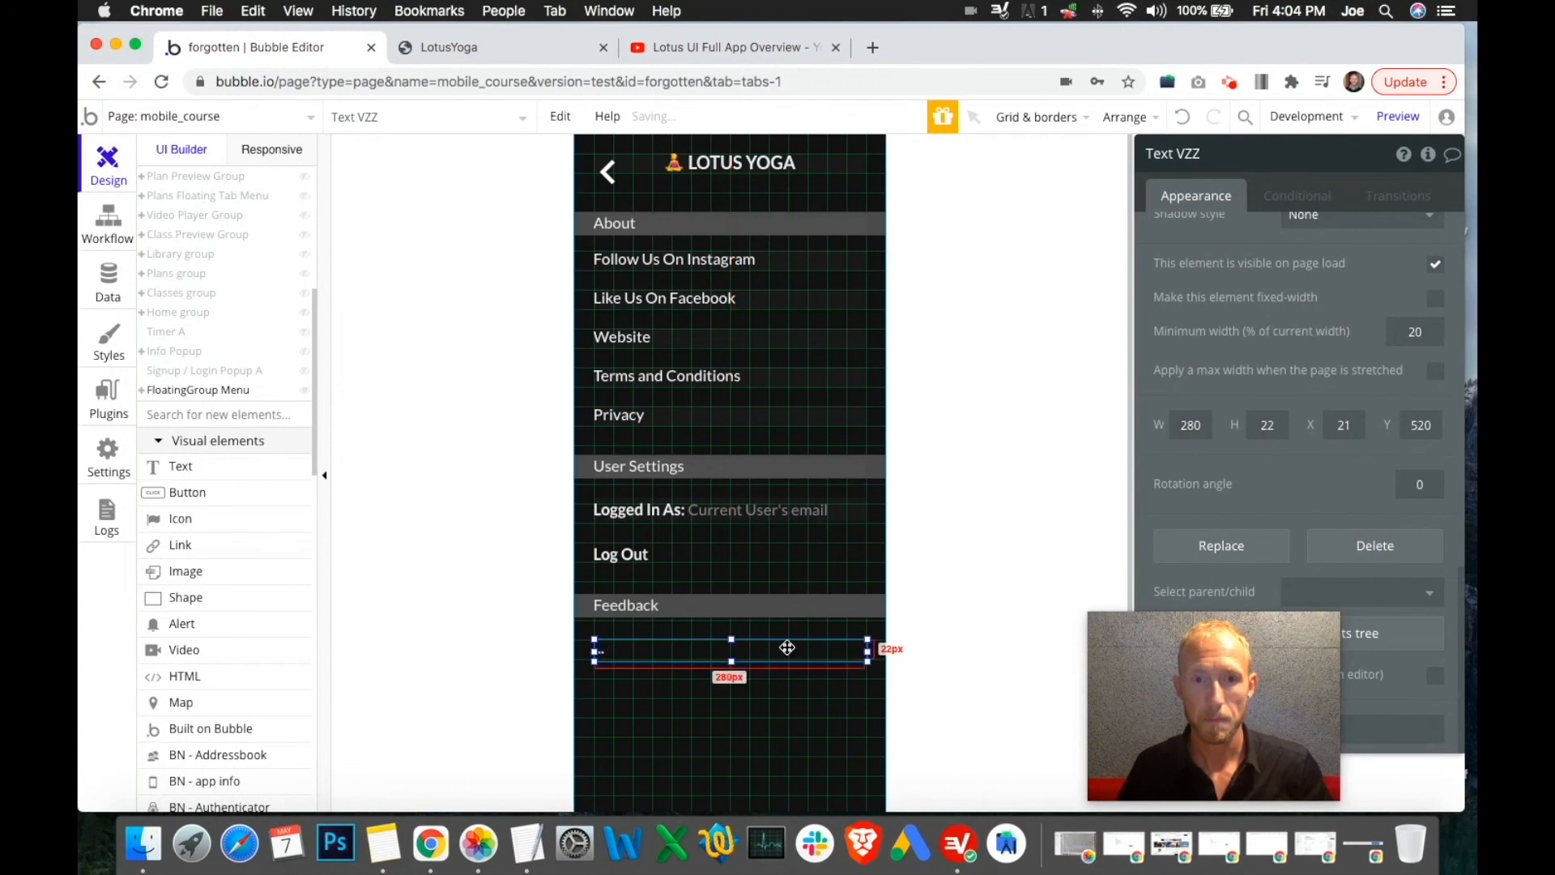
right_click(789, 652)
click(858, 697)
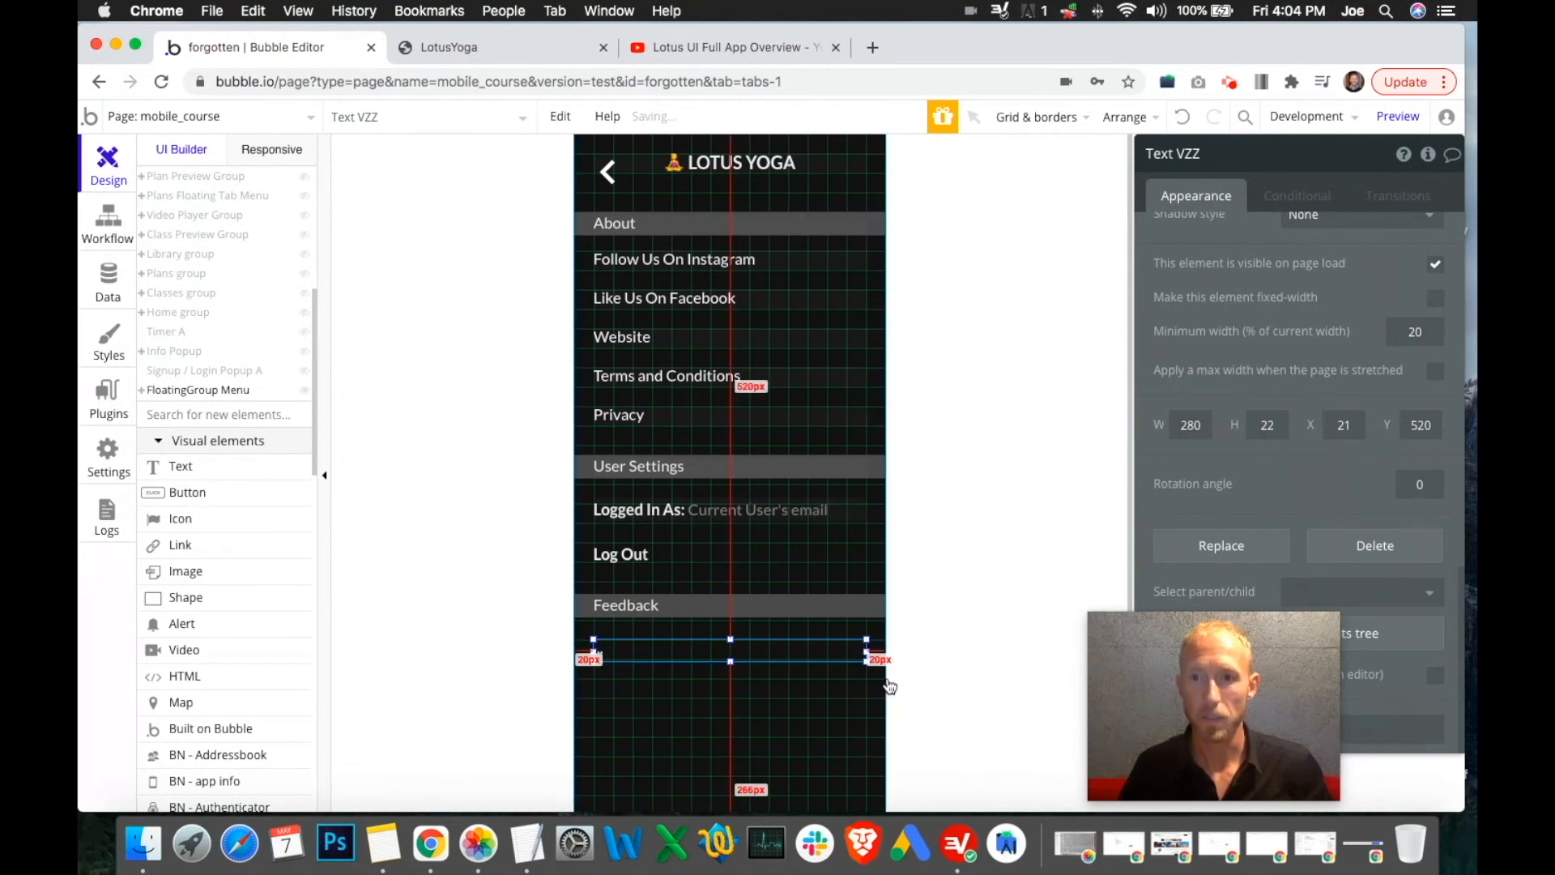
click(1270, 427)
key(BackSpace)
text(4)
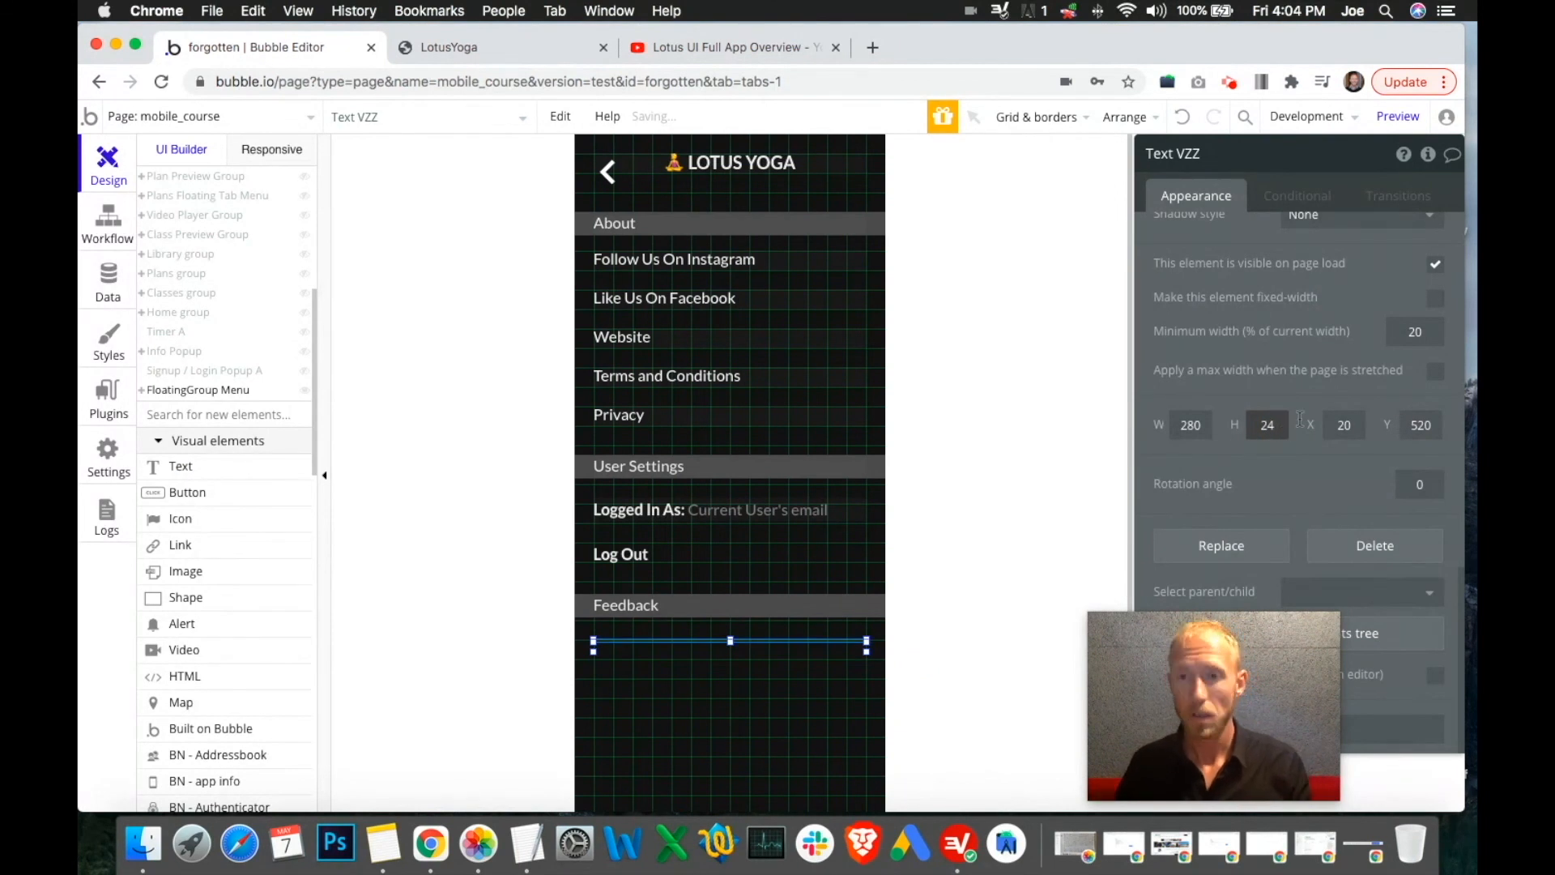
scroll(1347, 284, up, 10)
click(1266, 247)
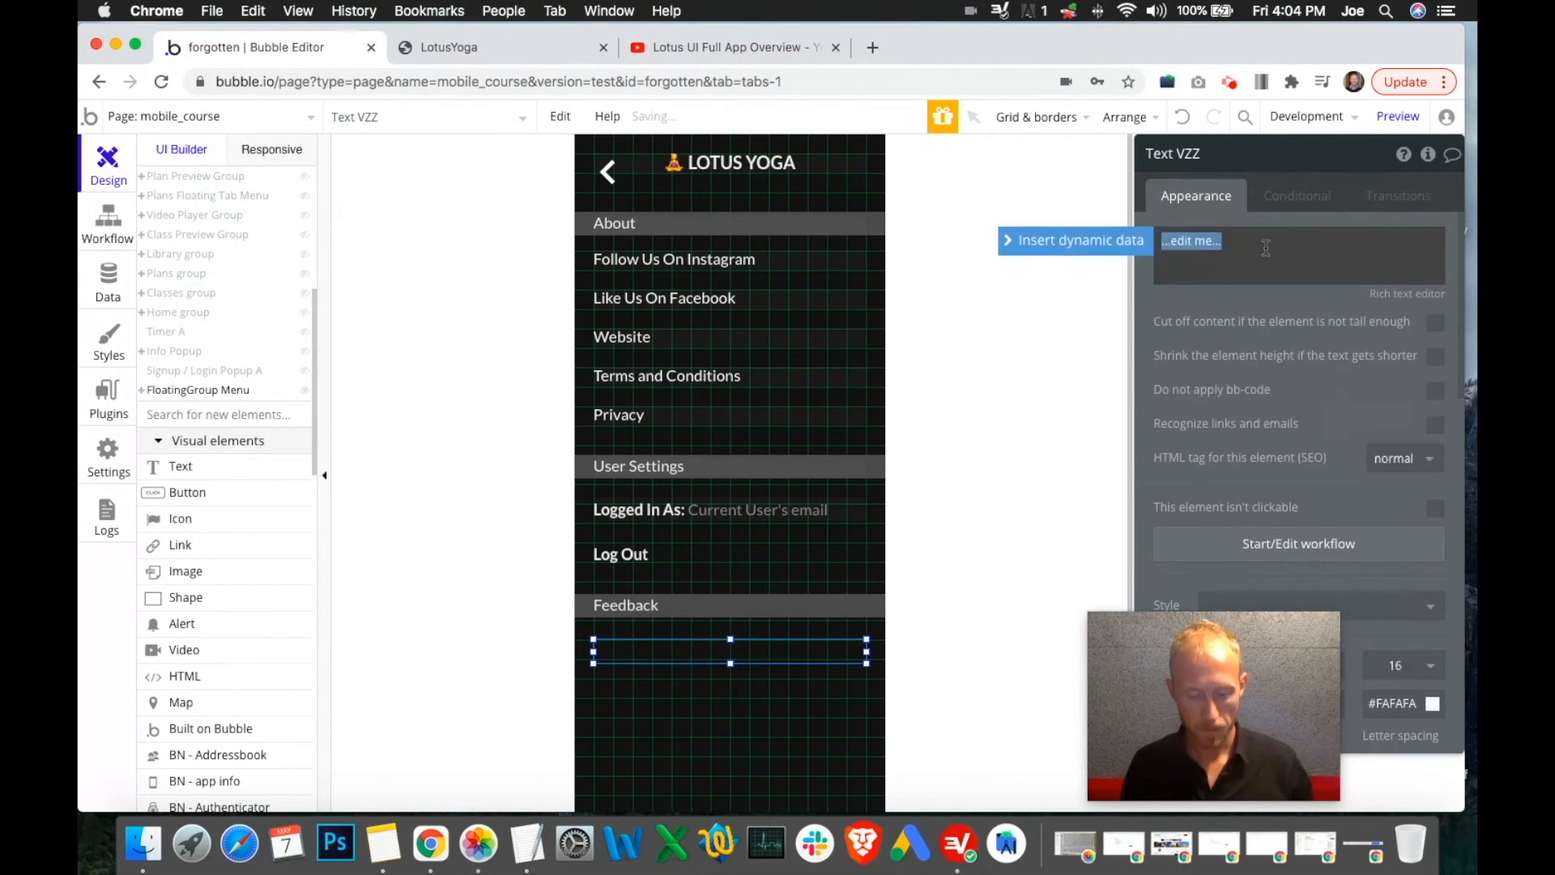
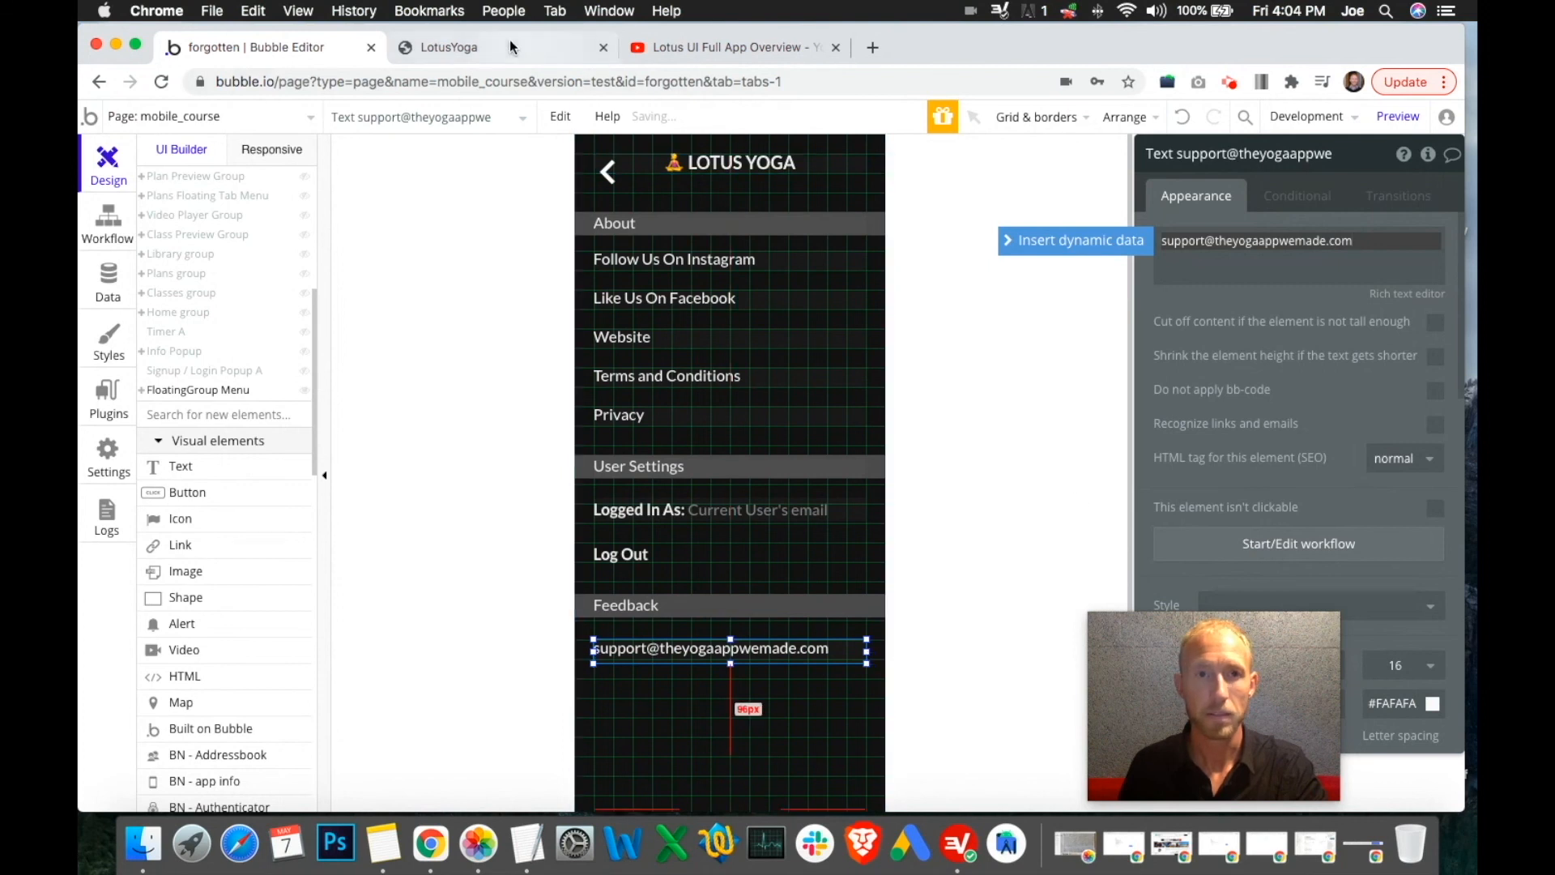
Replace '...edit me...' with the support e-mail address, then switch to the preview
key(ctrl+Tab)
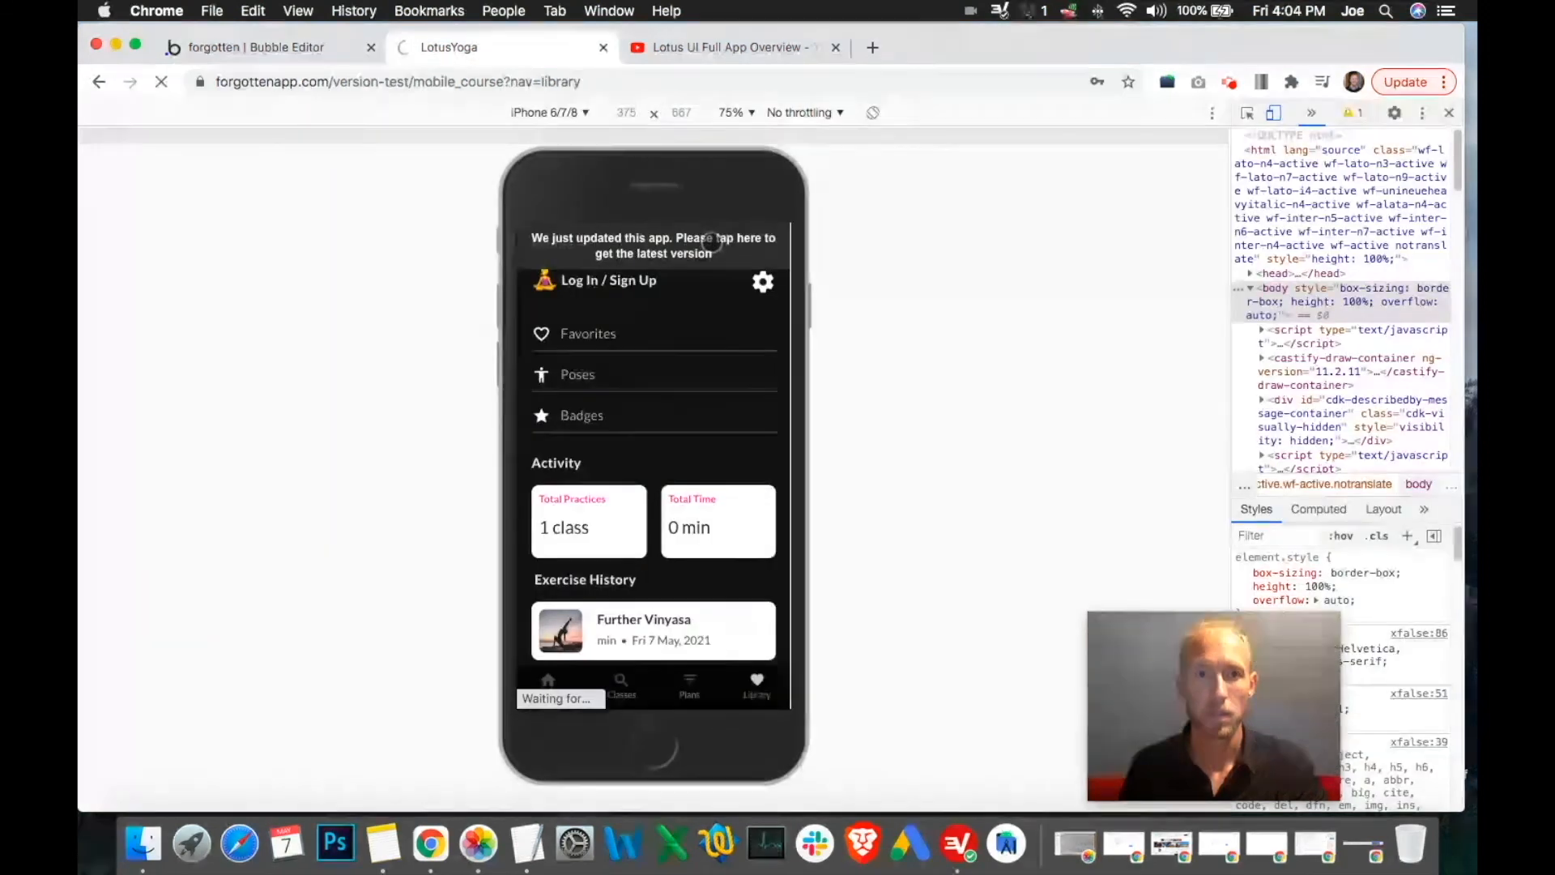
Check the overview video's settings screen at 9:45 showing Contact Us under Feedback, then return to the editor
click(285, 50)
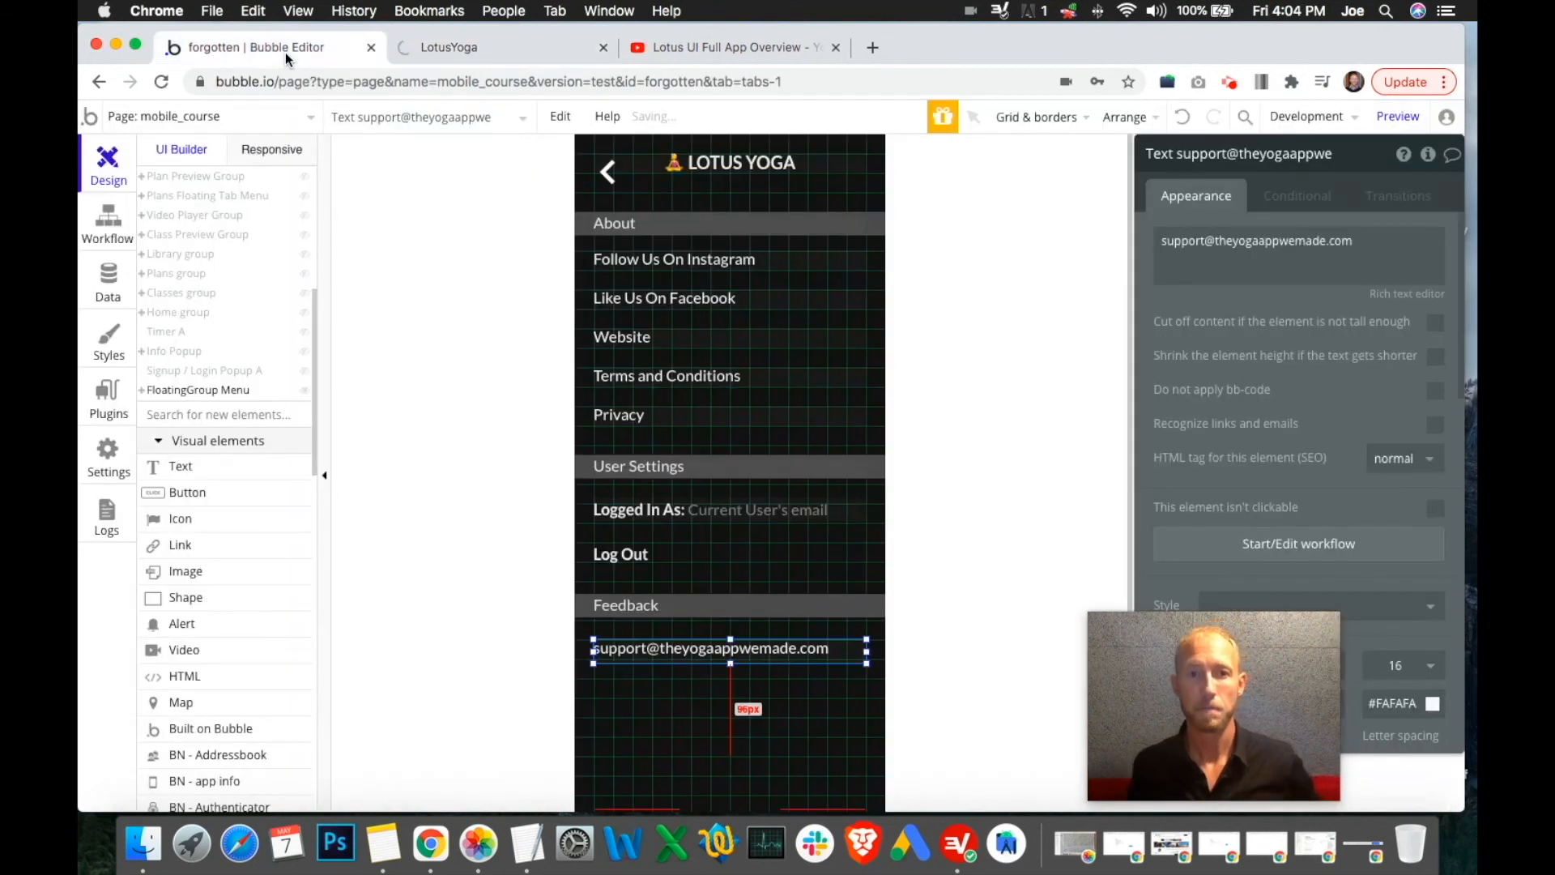
click(713, 47)
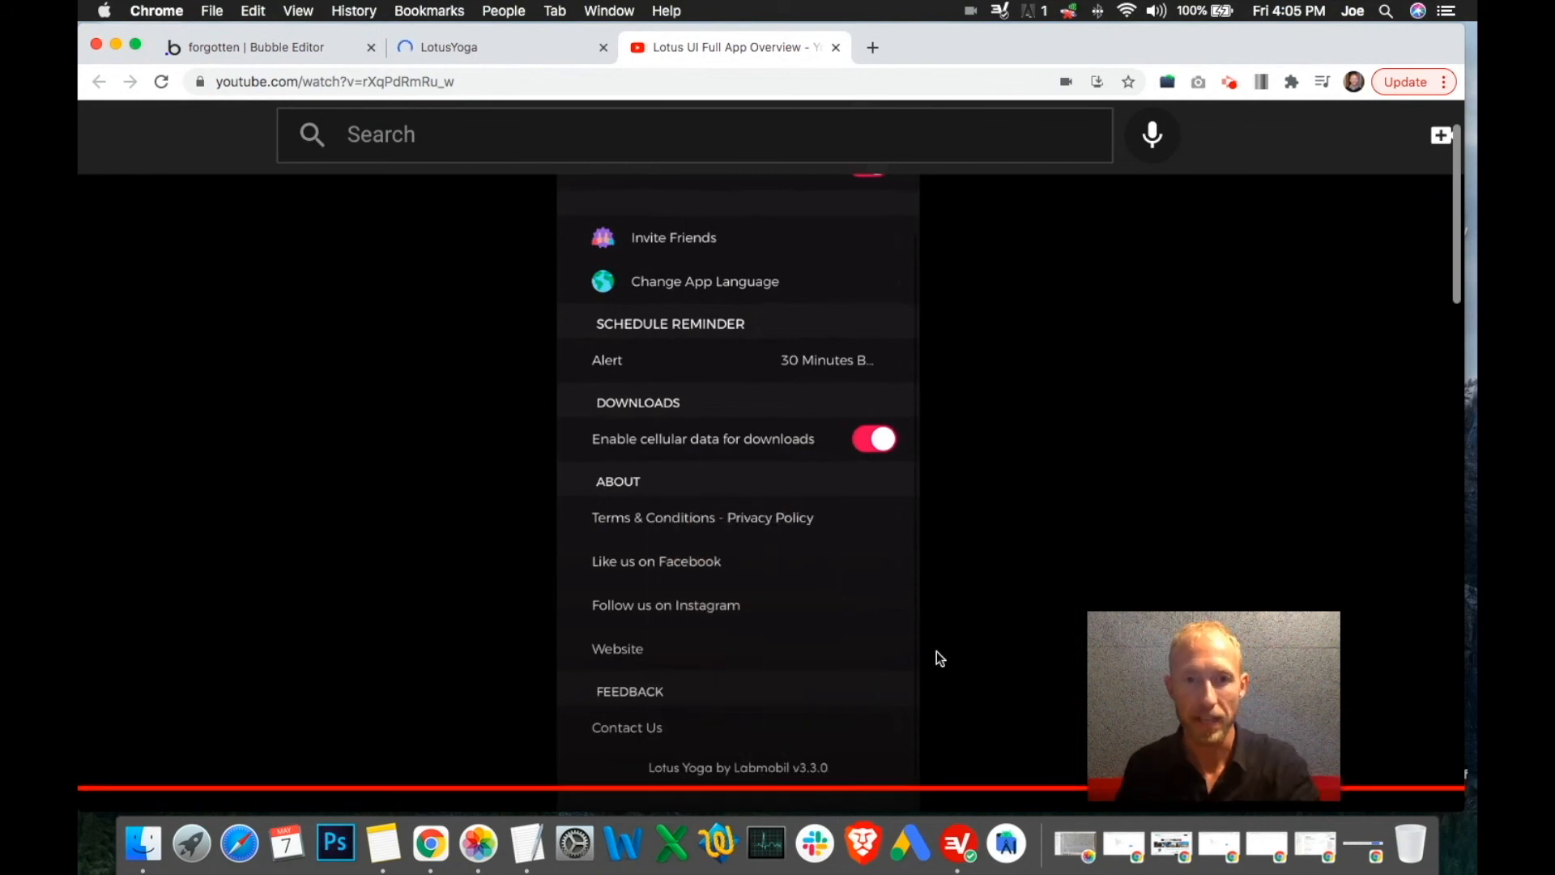
scroll(877, 571, up, 3)
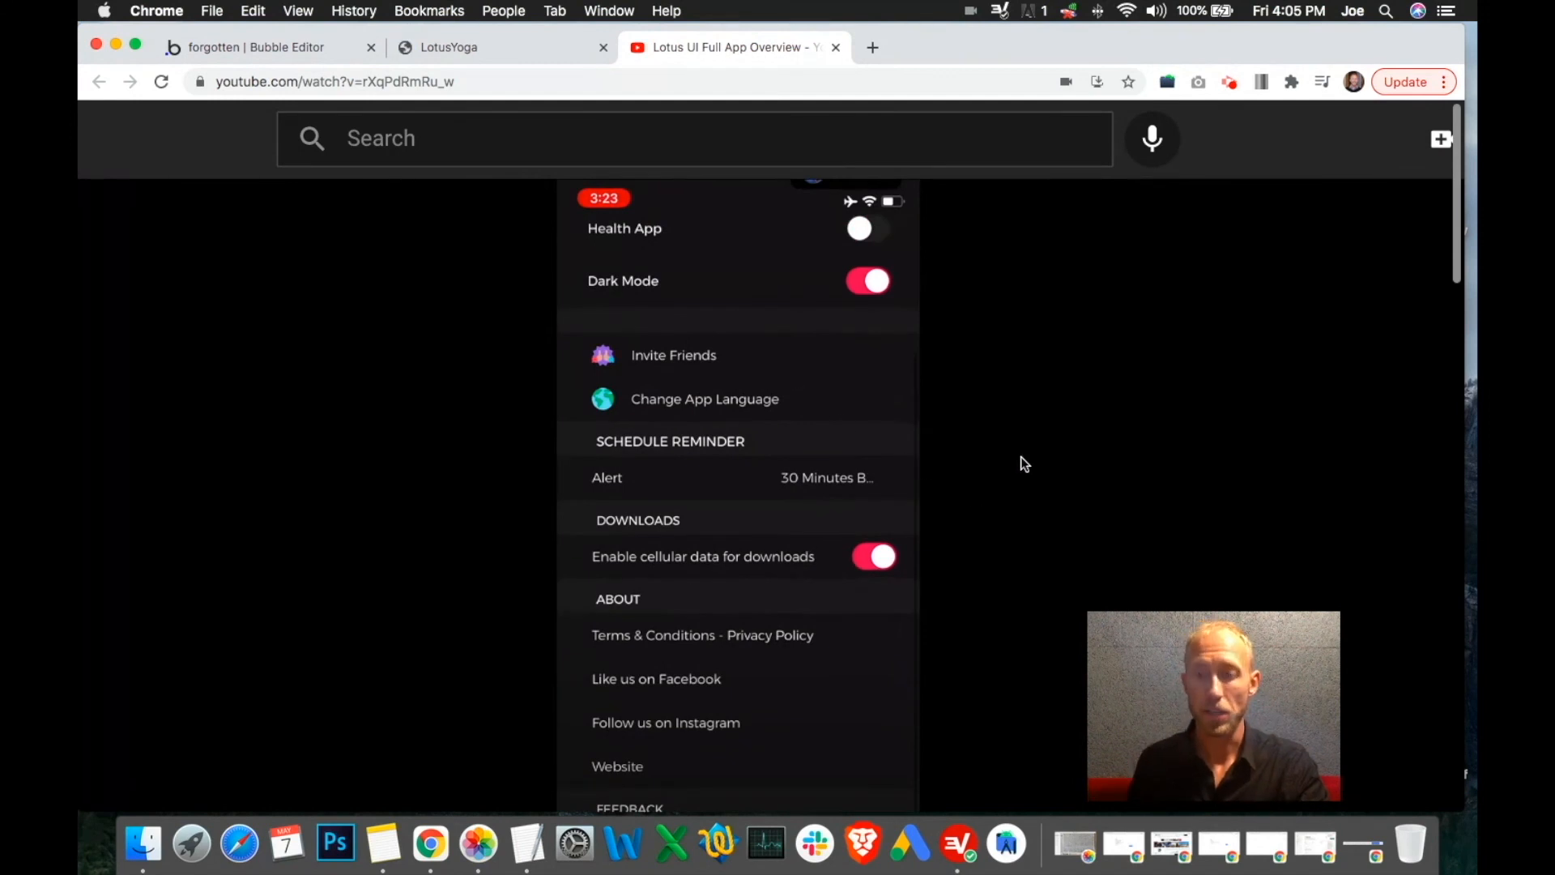
scroll(1020, 456, down, 4)
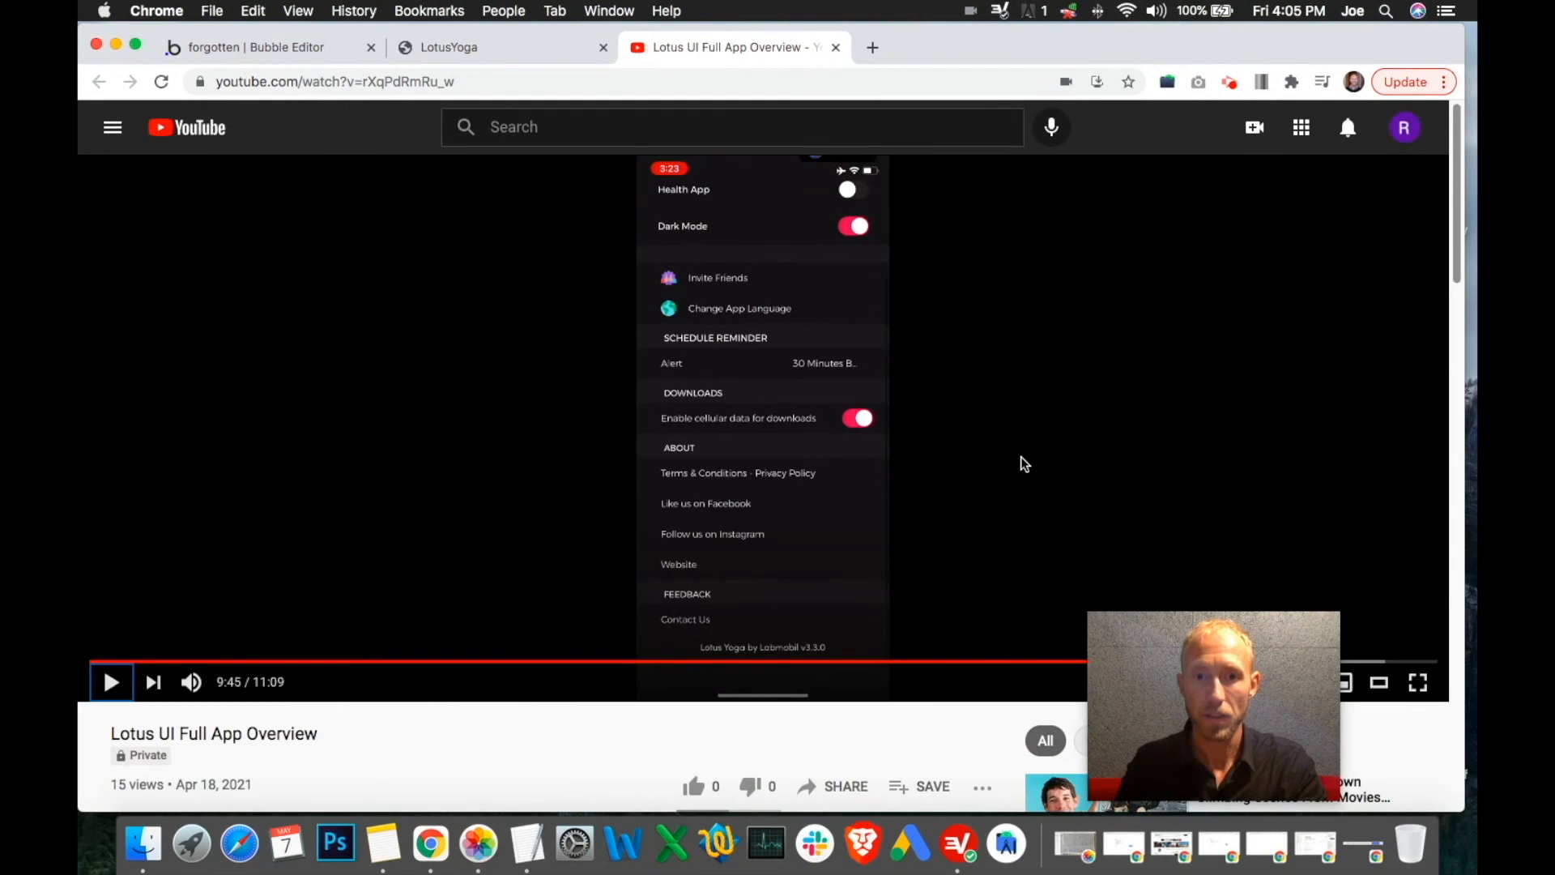
drag(1262, 687, 1358, 676)
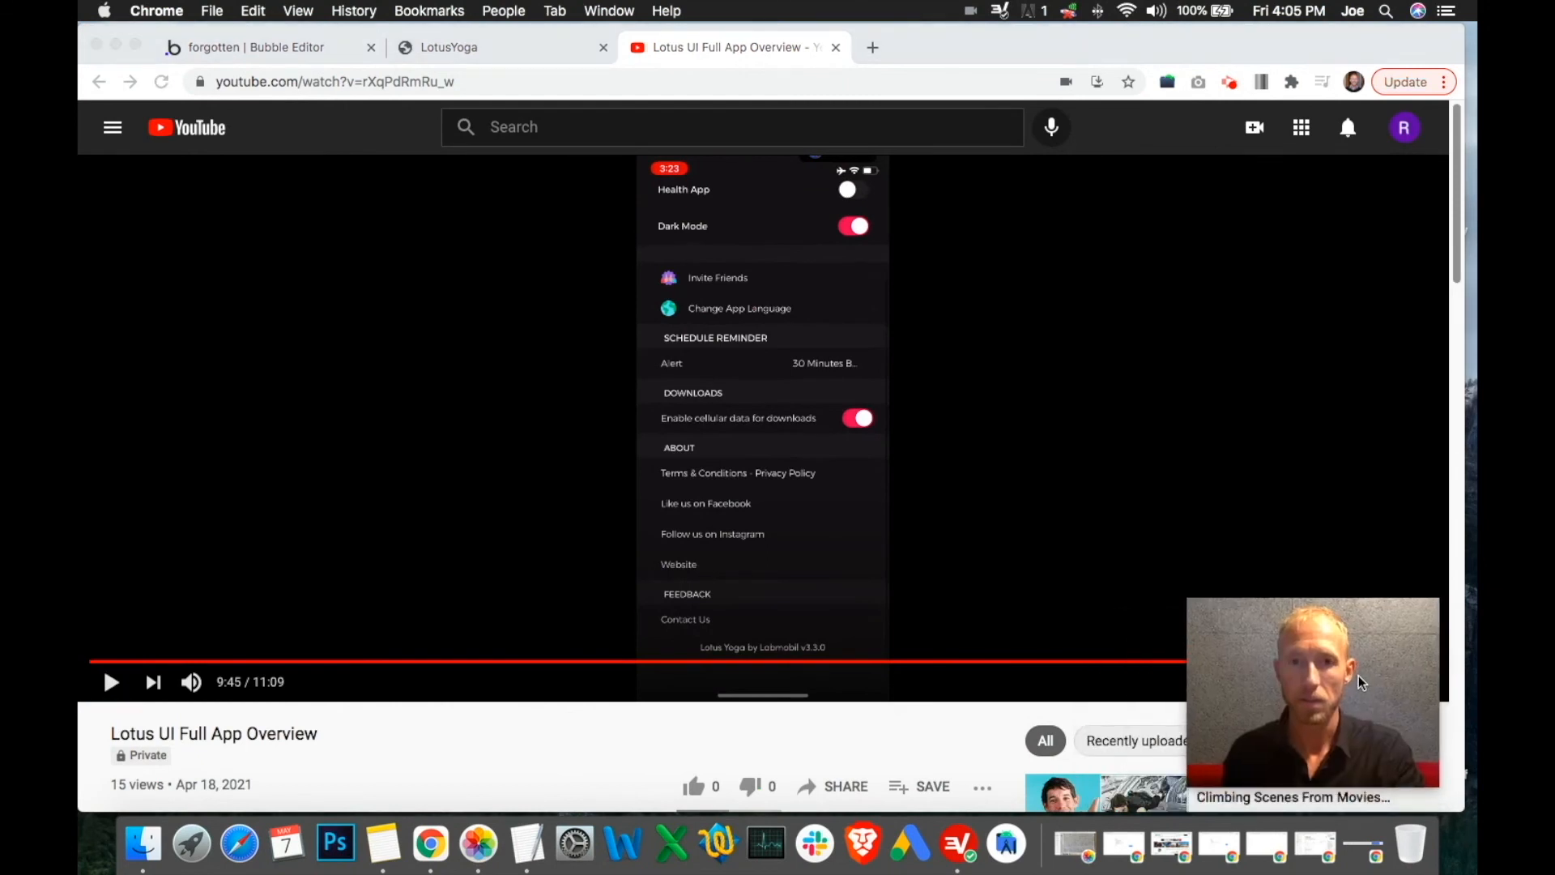
click(336, 54)
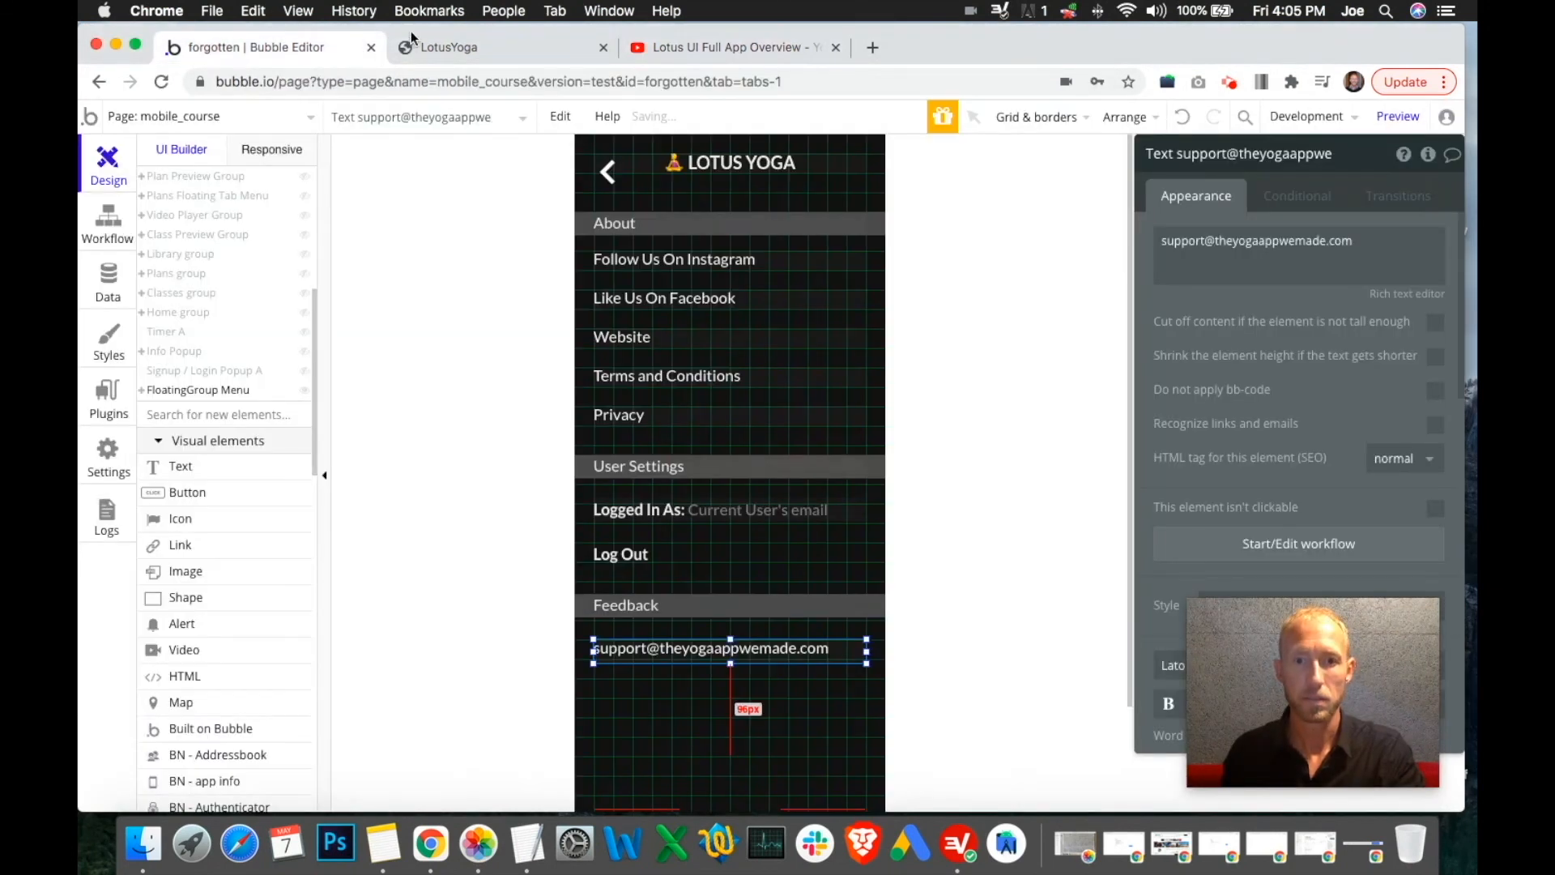
click(494, 37)
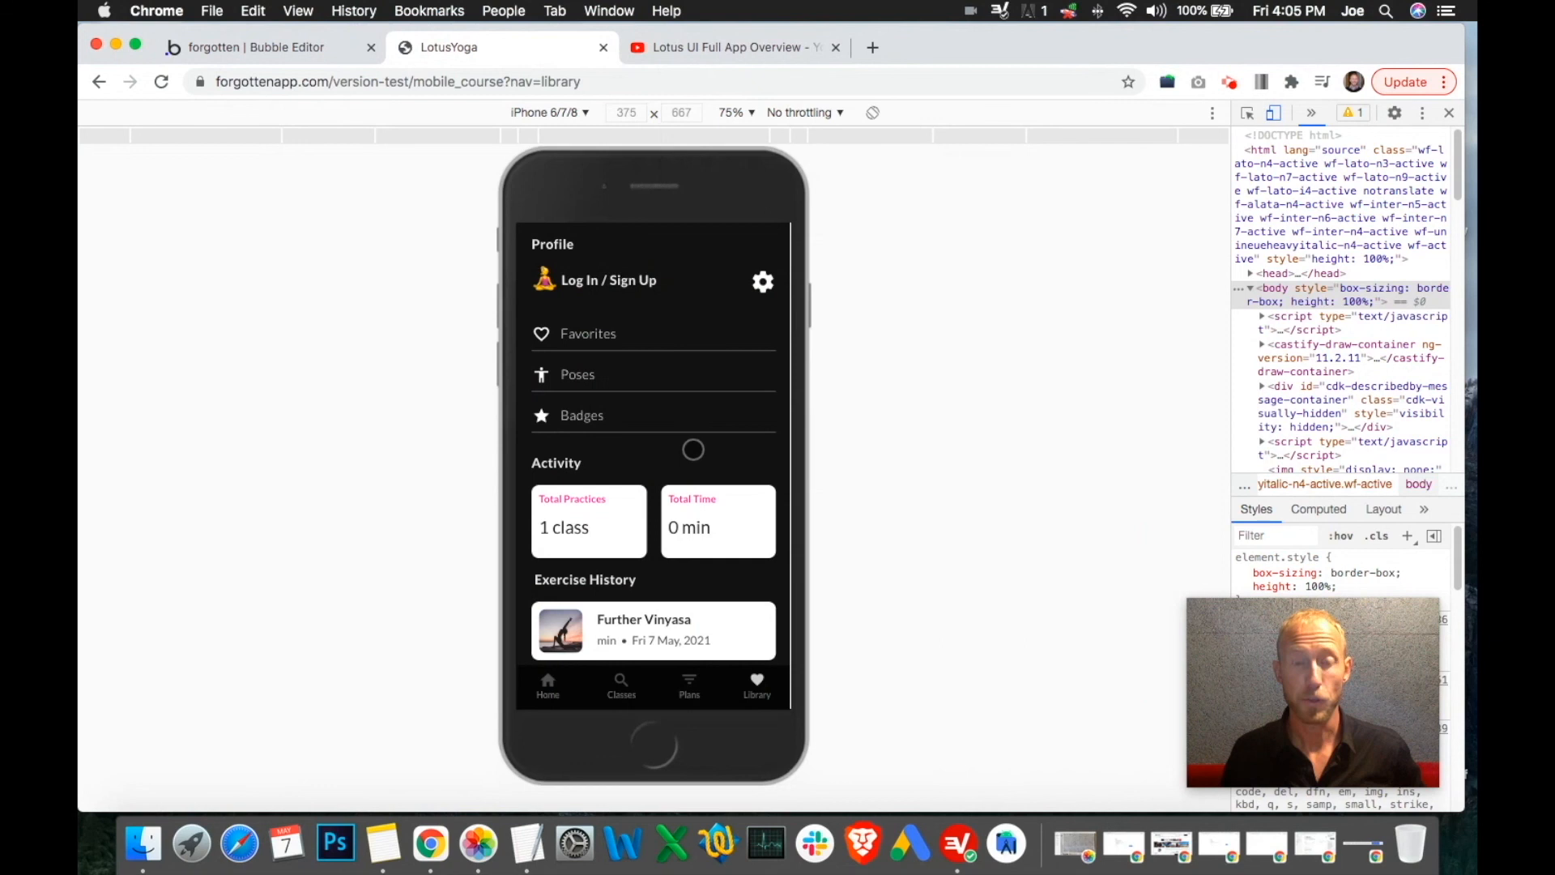
click(647, 278)
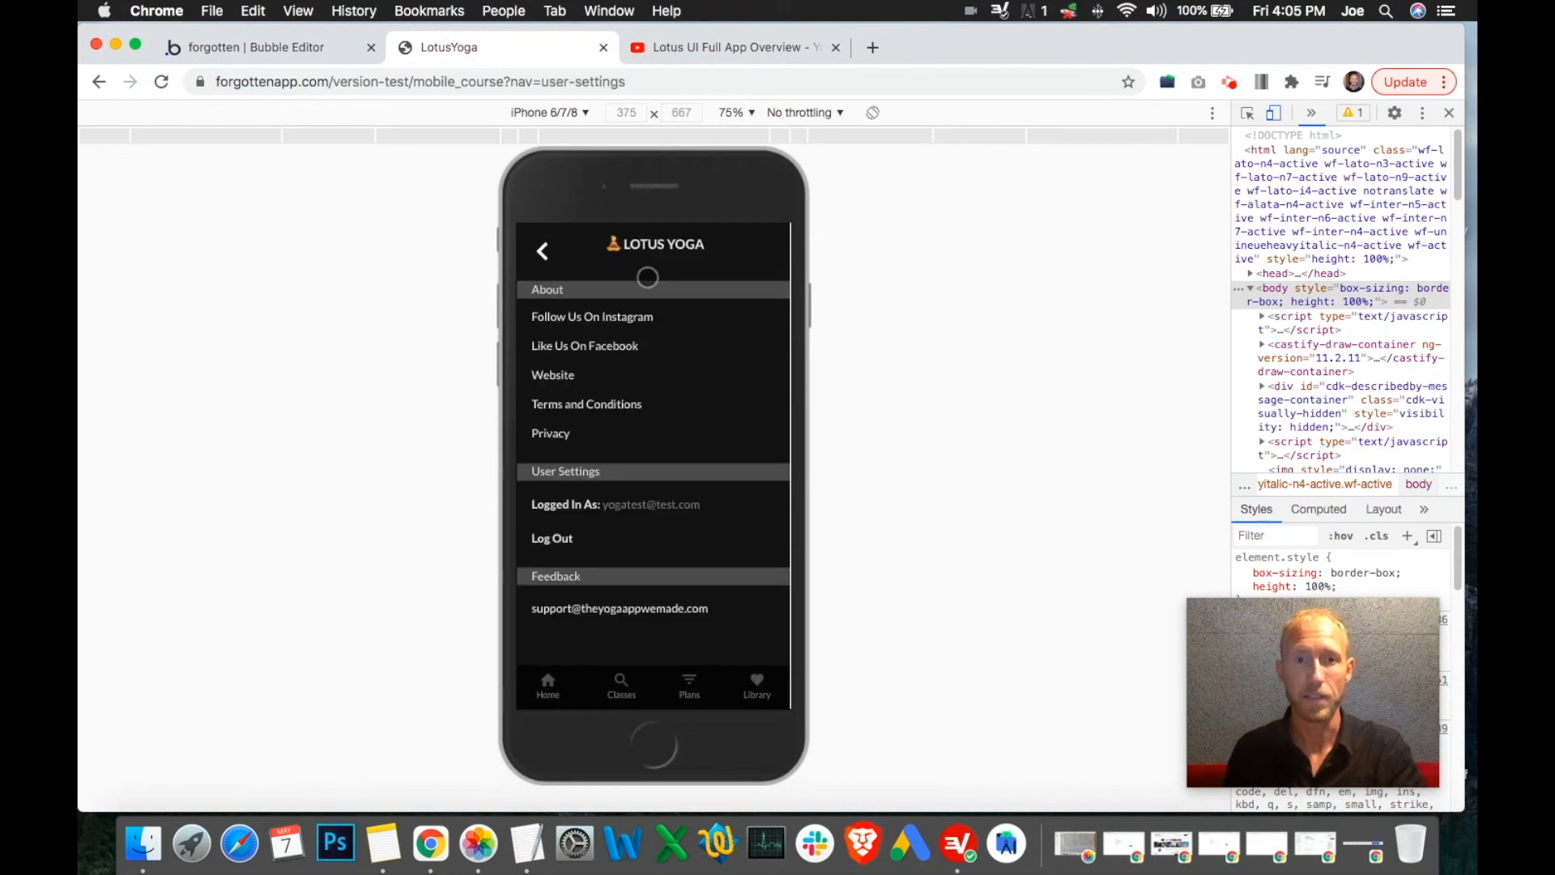
scroll(711, 475, down, 3)
scroll(650, 500, up, 3)
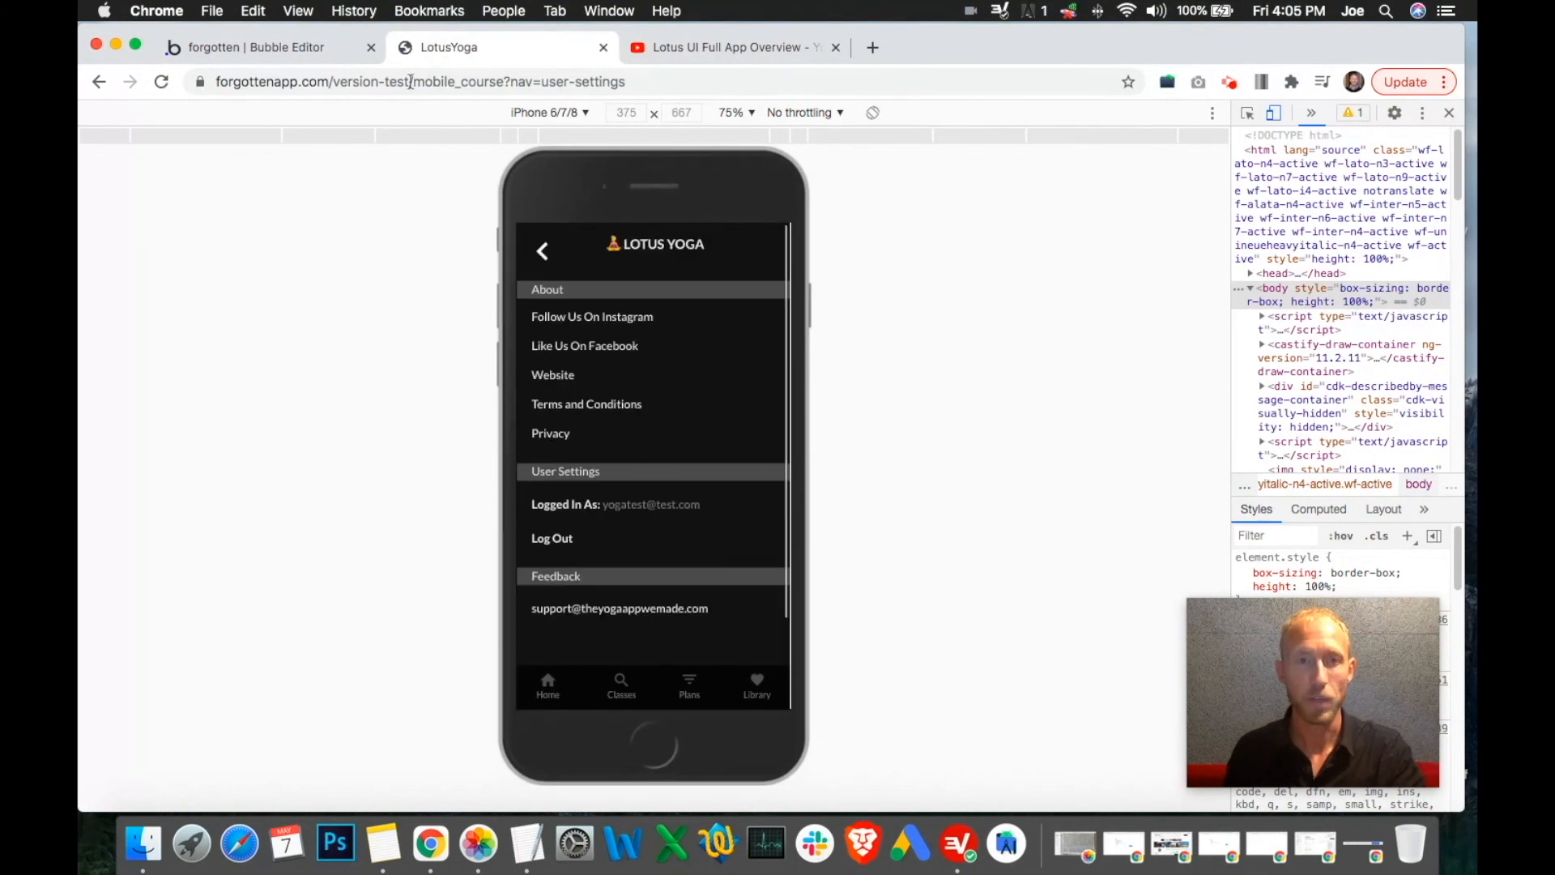
click(251, 47)
Stretch the Group Collapser to 102 × 204 px, just below the support e-mail, then view the preview
click(742, 644)
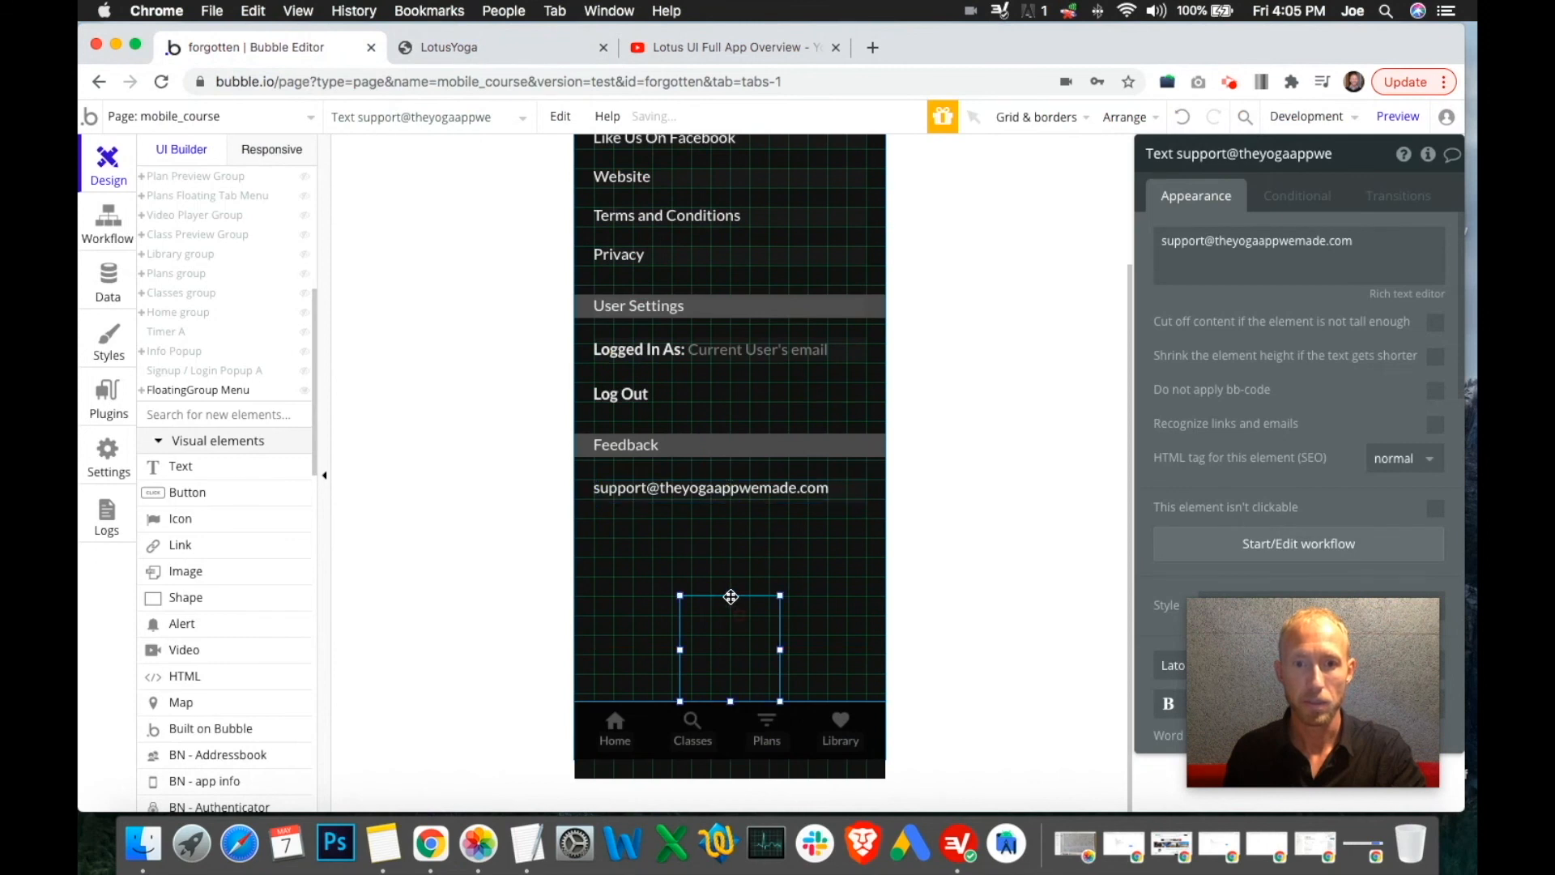
drag(730, 591, 700, 492)
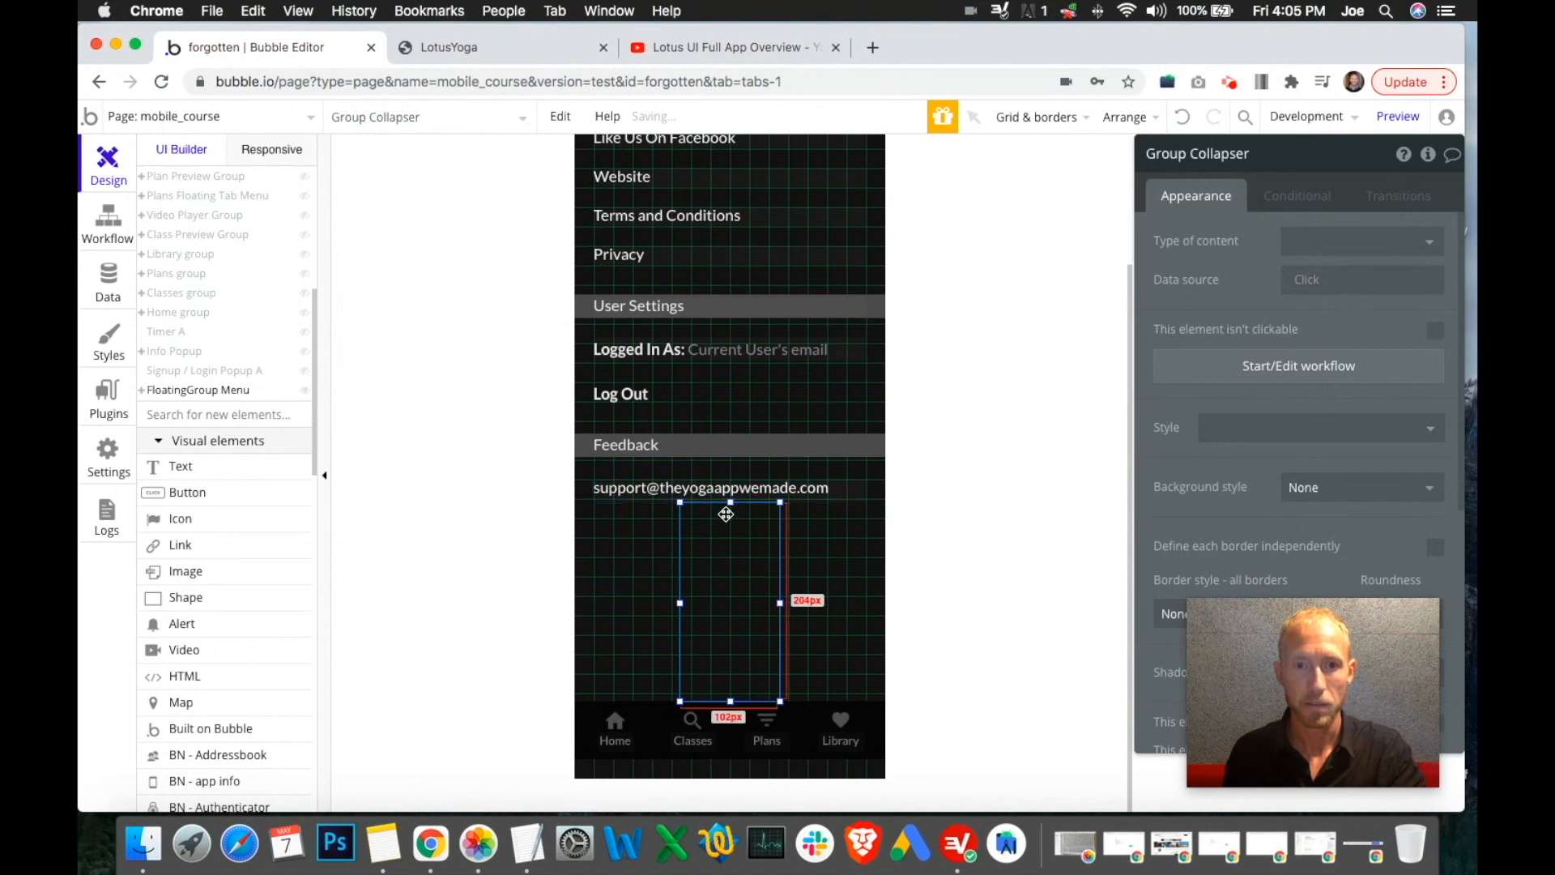
scroll(1254, 442, down, 5)
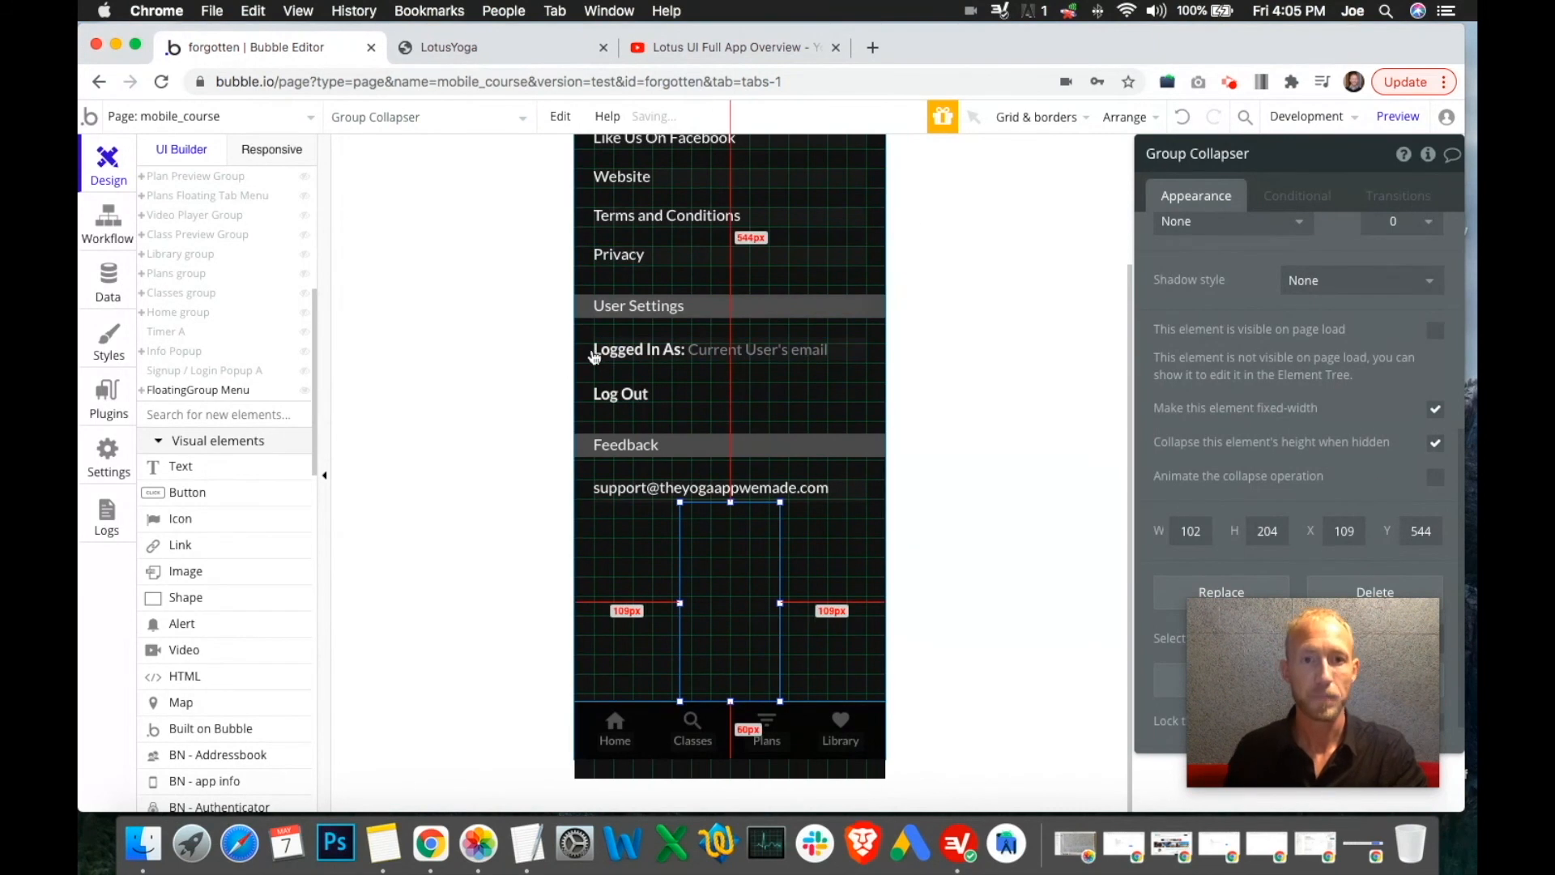
scroll(598, 356, up, 2)
click(551, 46)
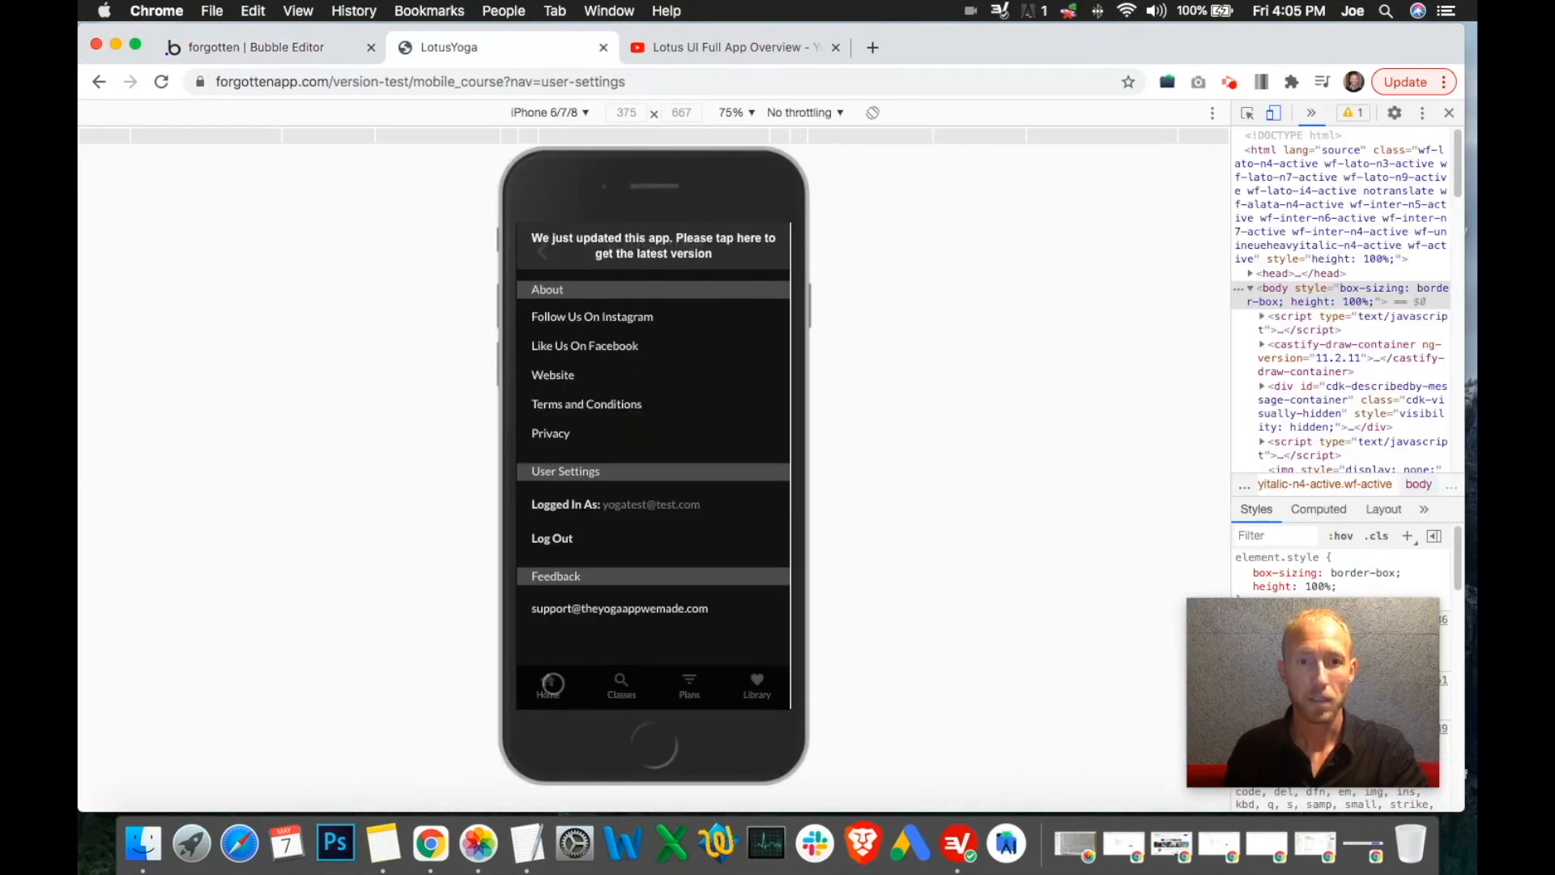
Go to the LotusYoga app's home page from the bottom tab bar
click(552, 683)
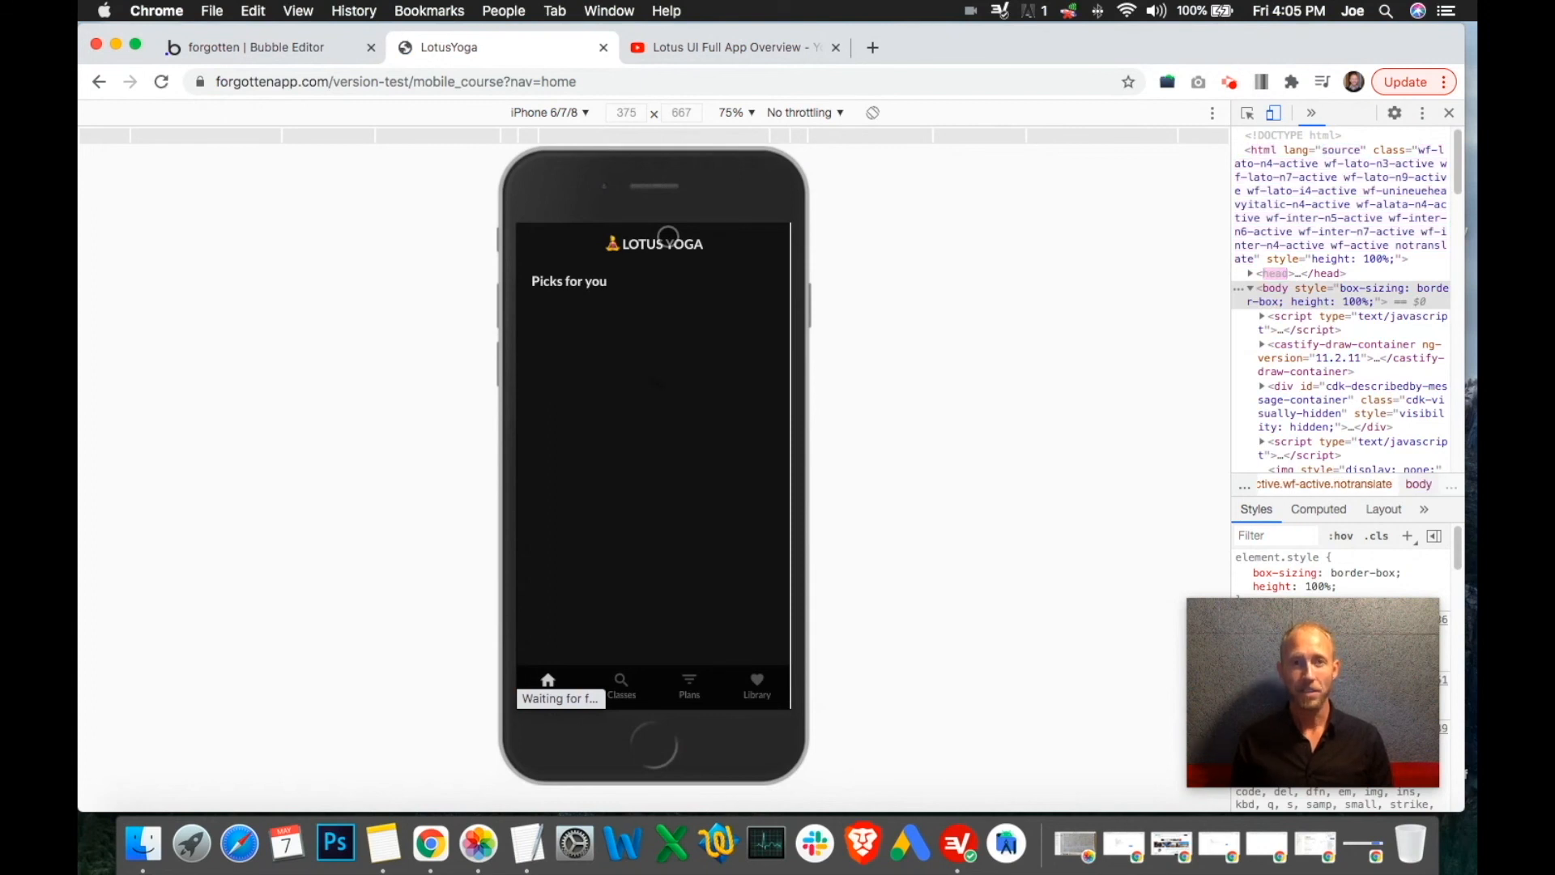
Bring up the Lotus UI overview video and show its player controls
click(718, 49)
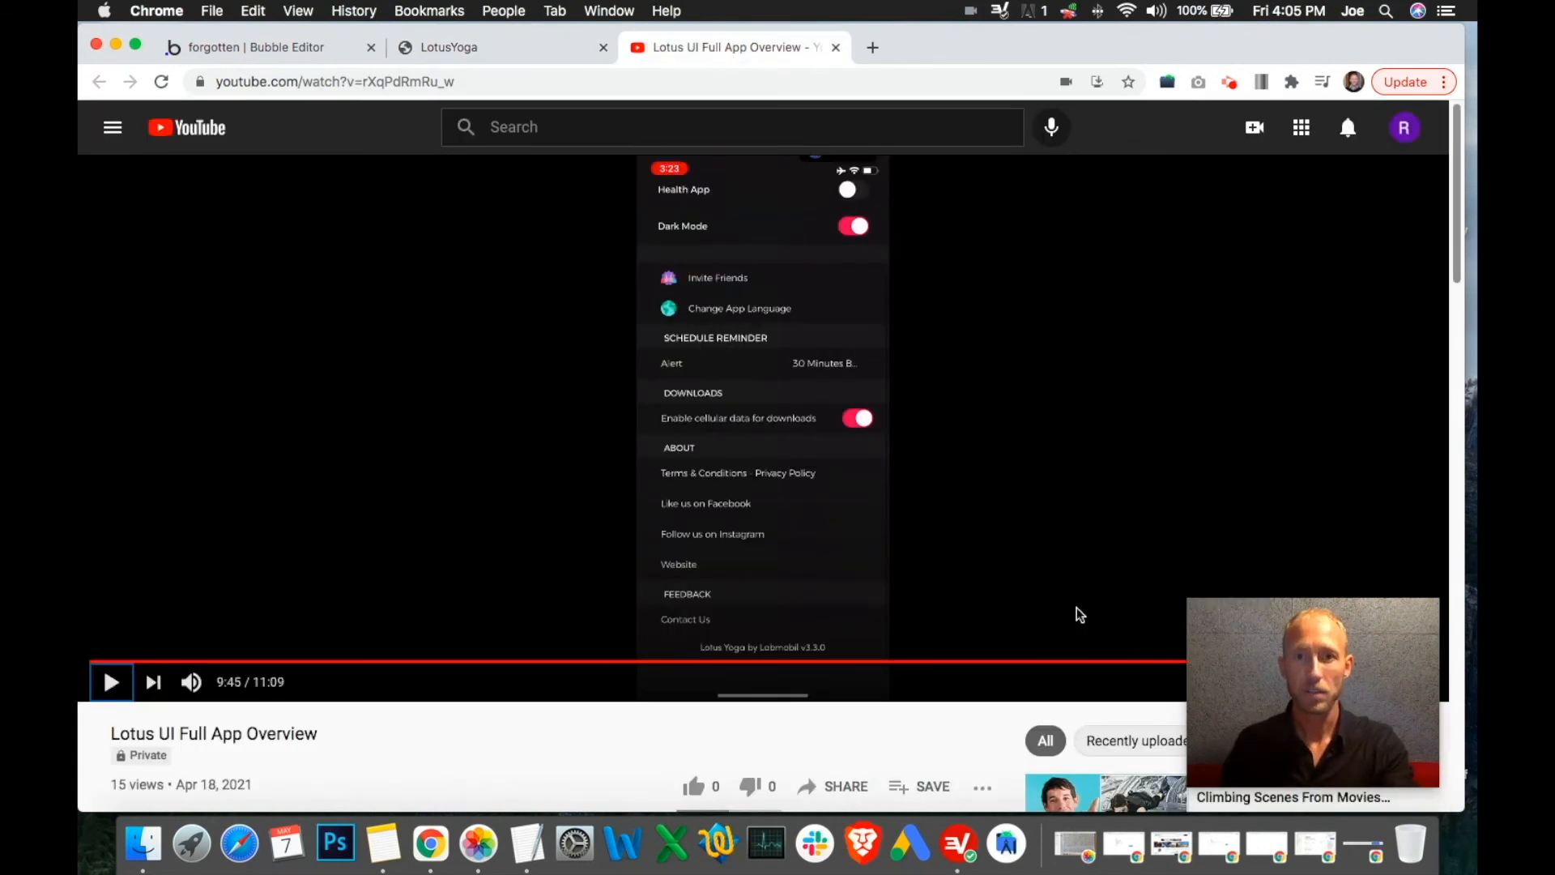
drag(1354, 687, 1301, 708)
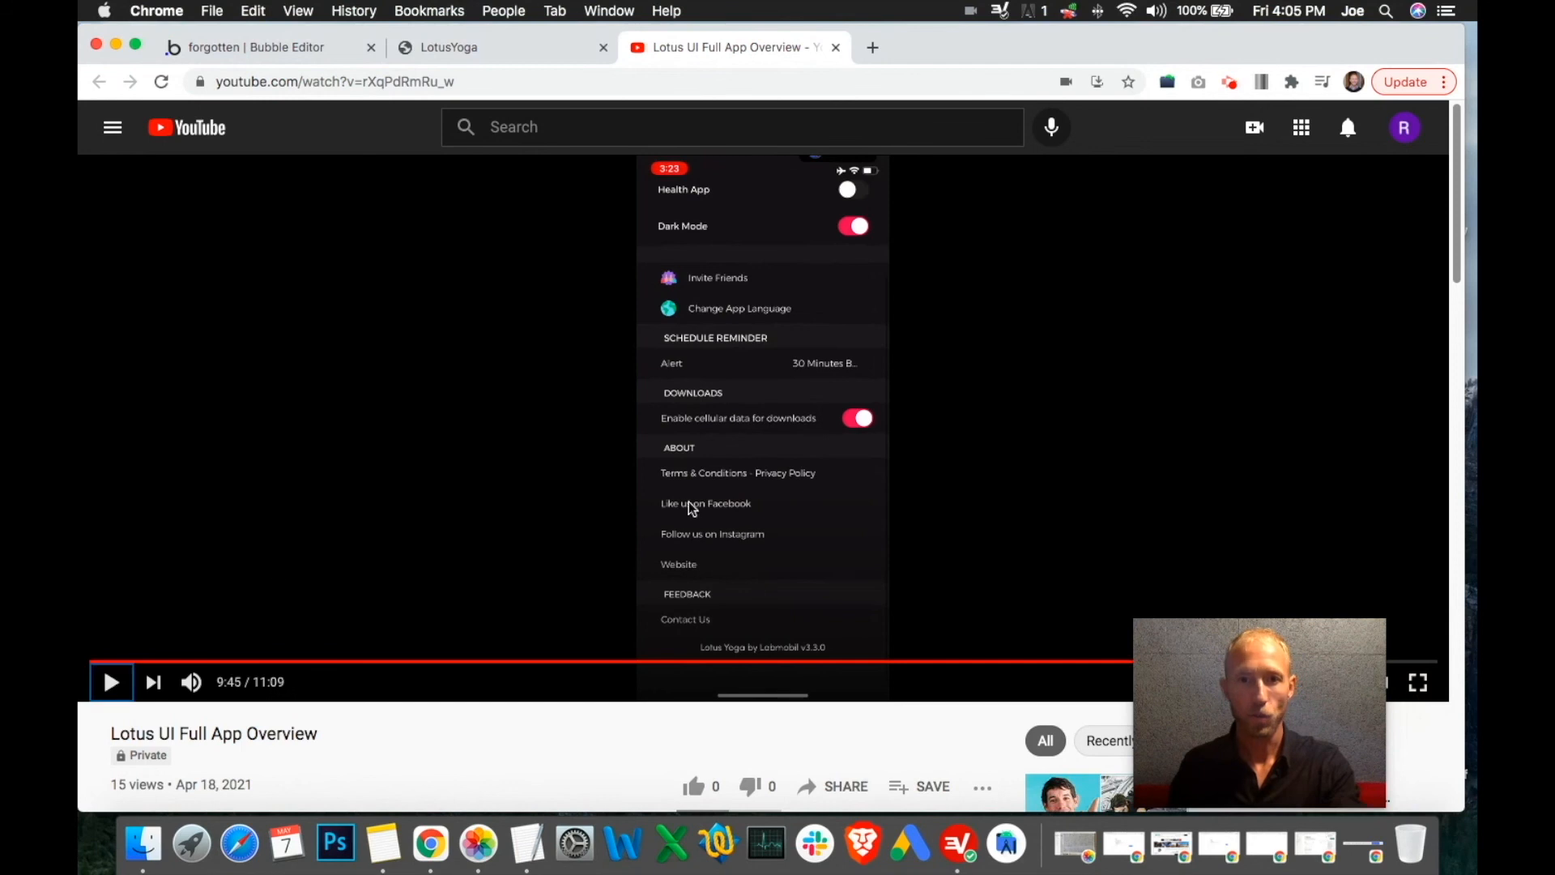
drag(1203, 728, 961, 733)
scroll(1288, 586, down, 2)
scroll(1330, 620, up, 2)
click(1322, 561)
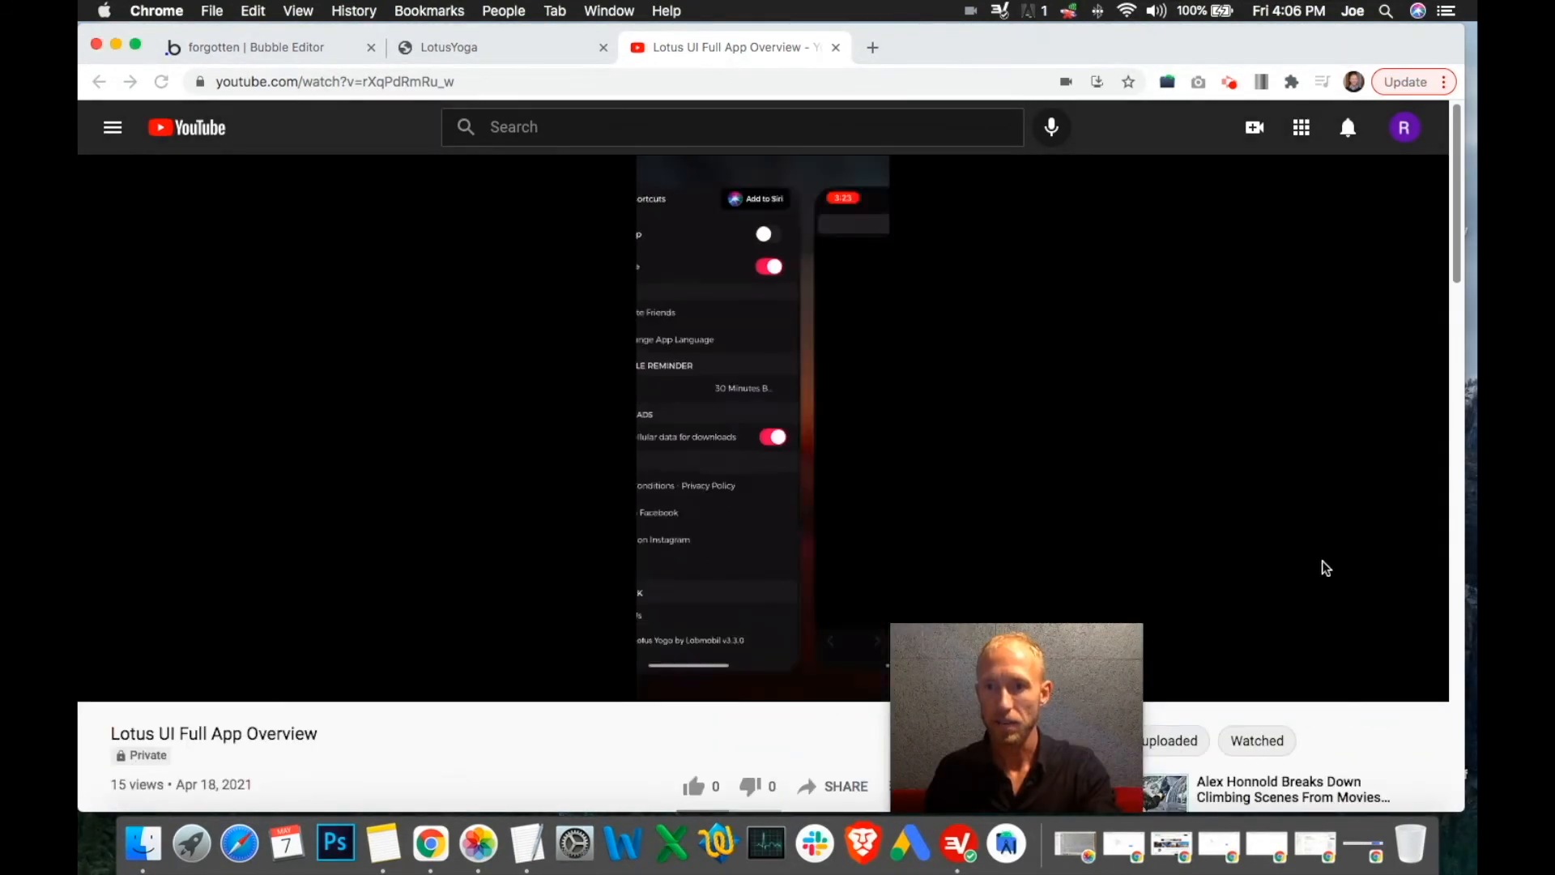
Try 1.5× and 2× playback speed, return to Normal, and seek to about 10:24
click(1301, 683)
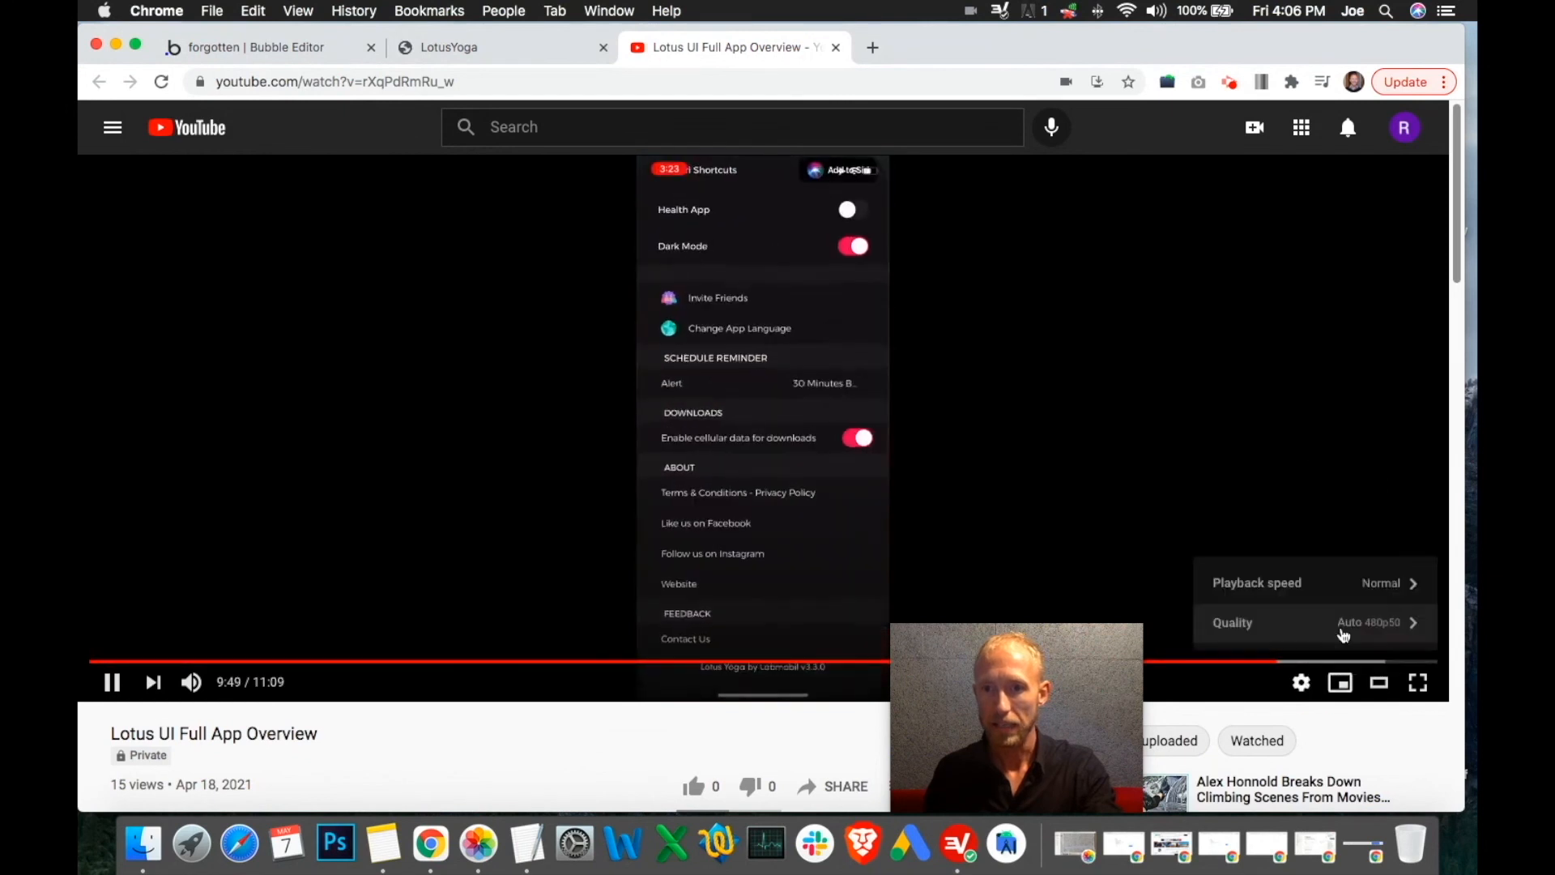
click(1353, 590)
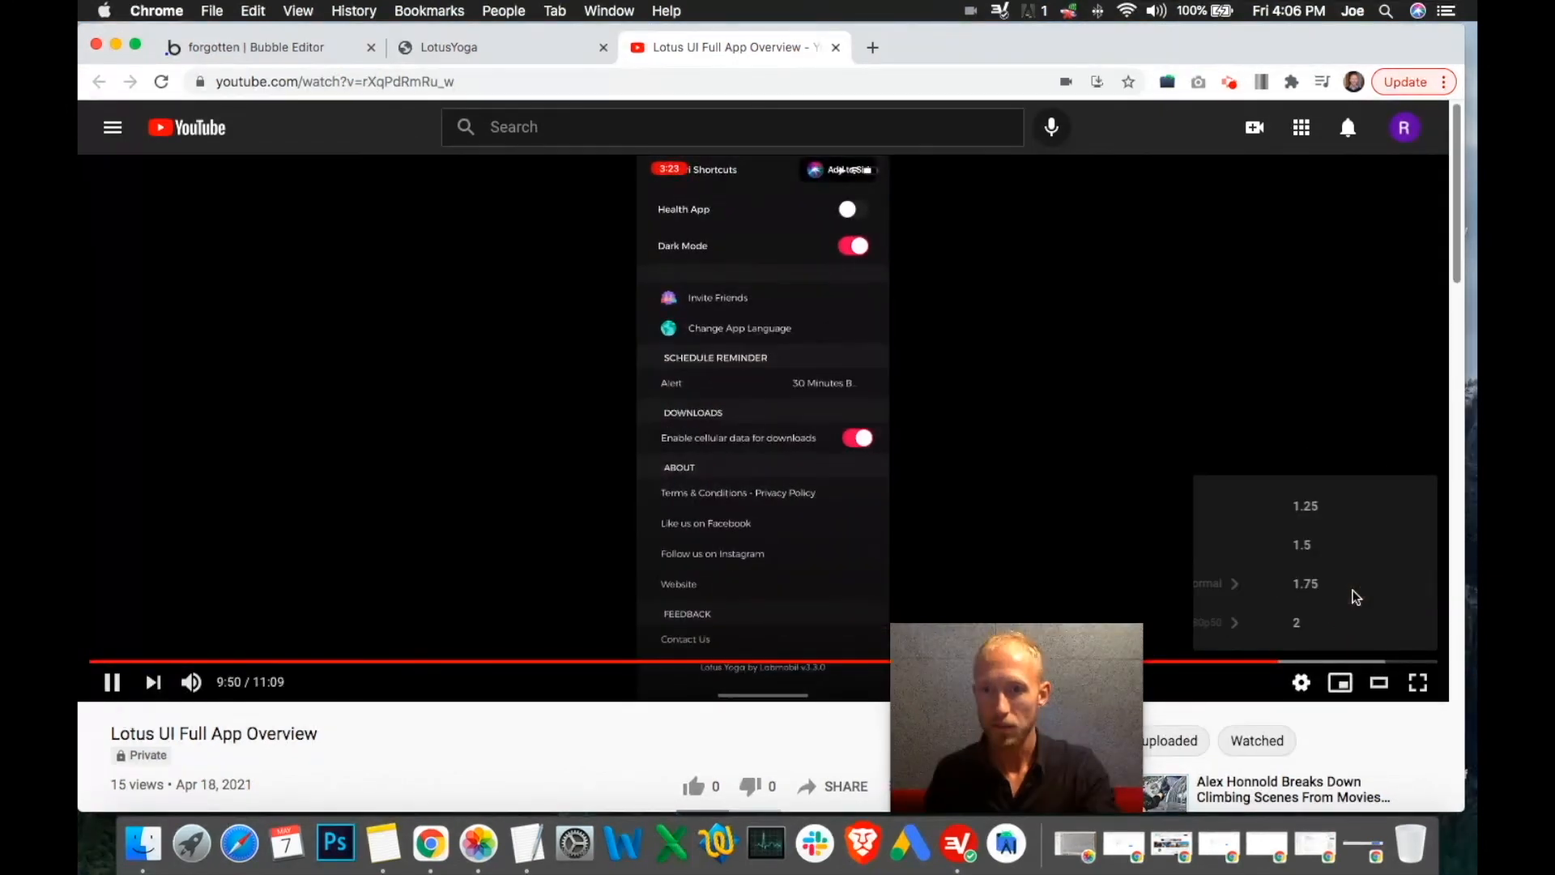
click(1281, 543)
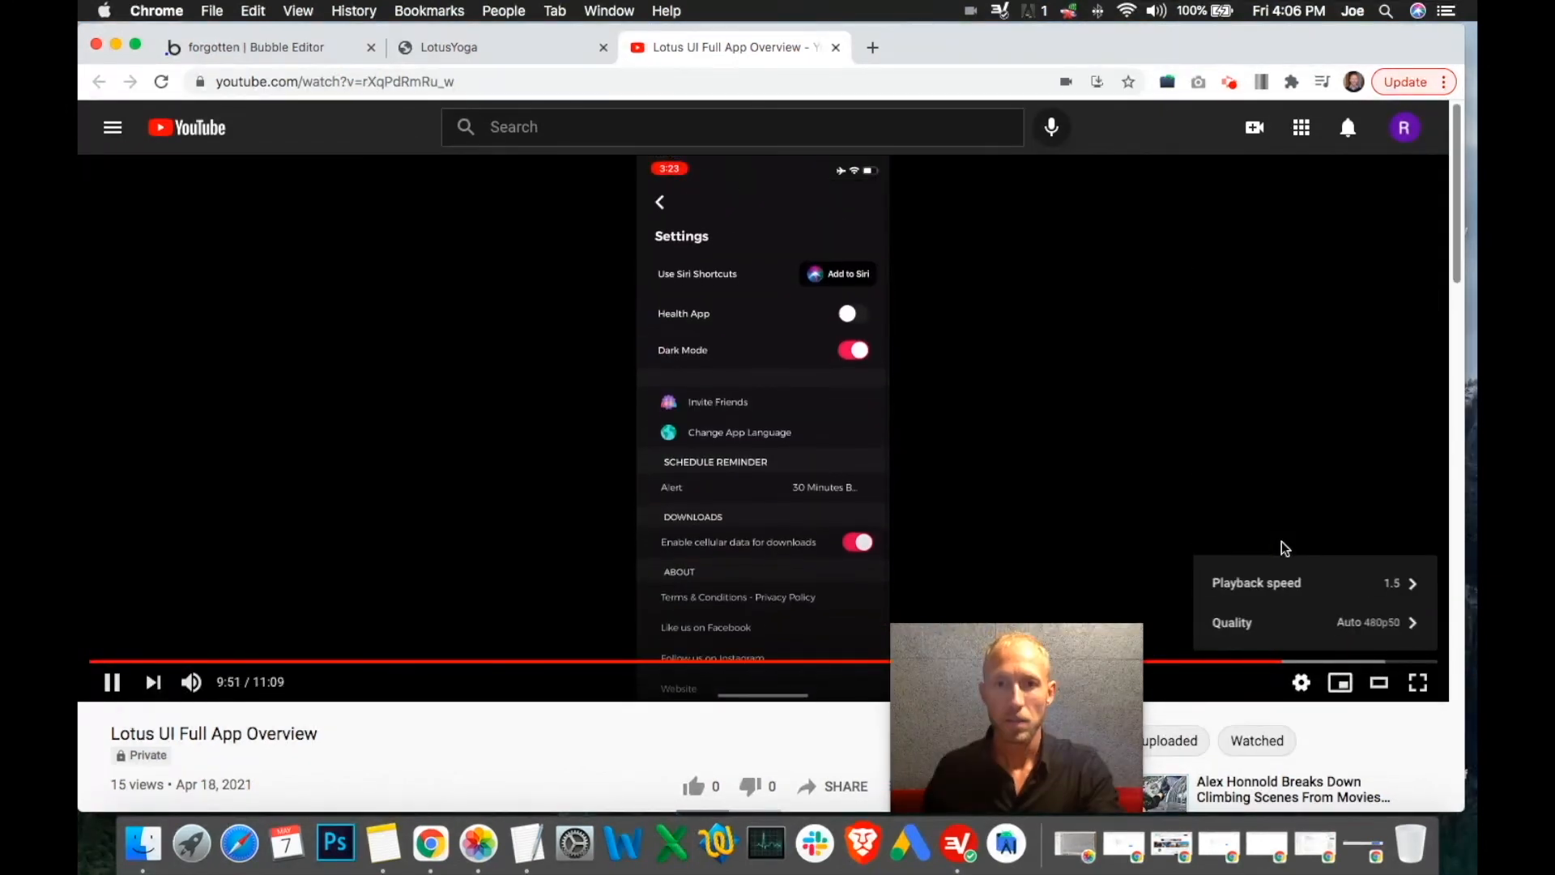
click(1330, 584)
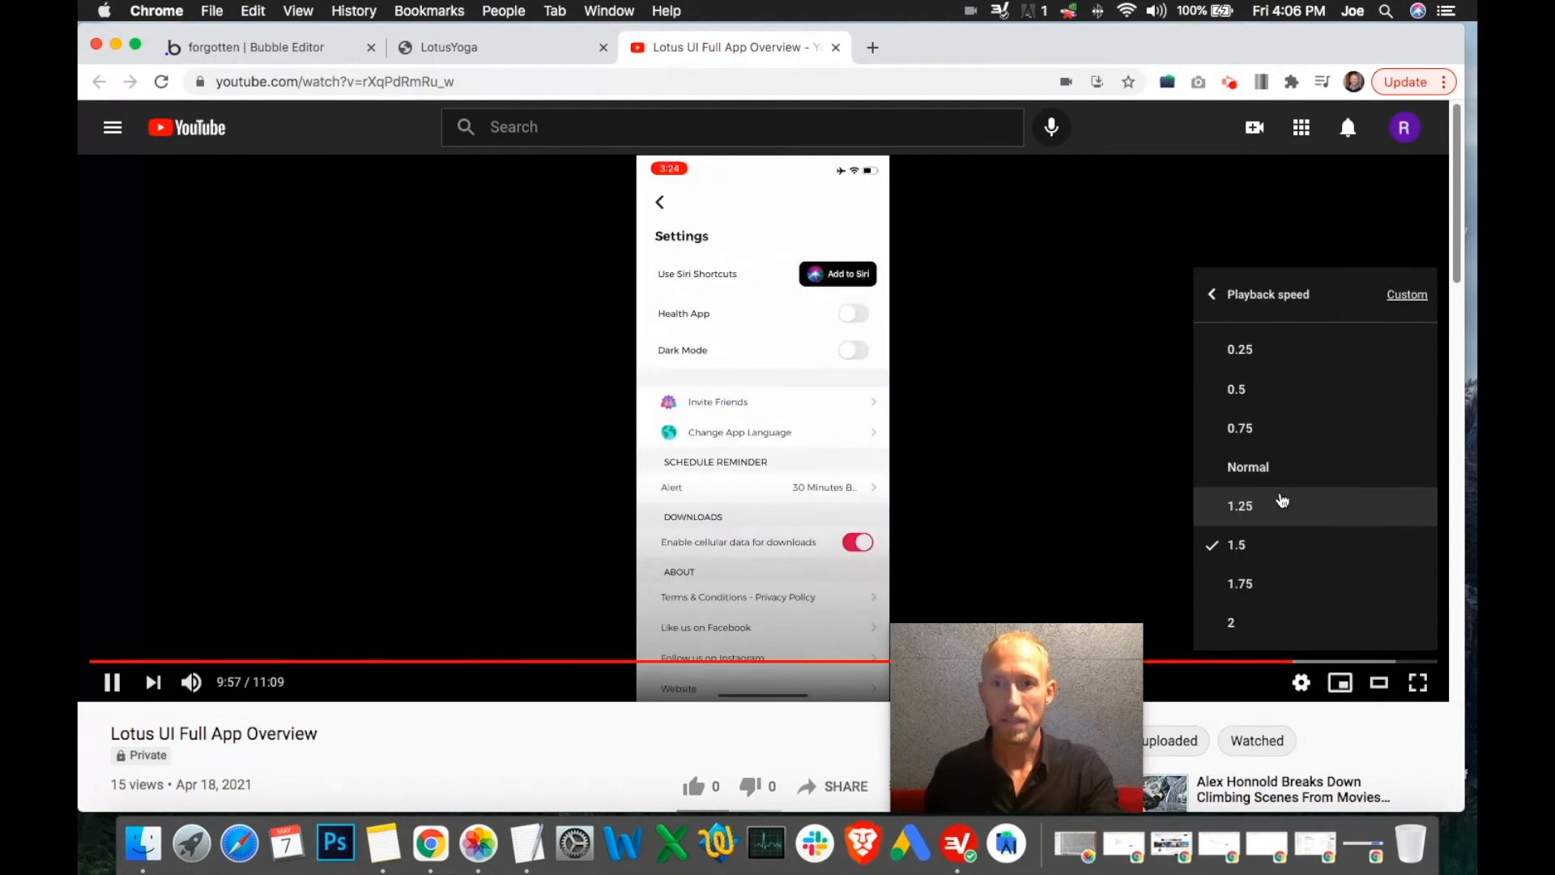
click(1263, 620)
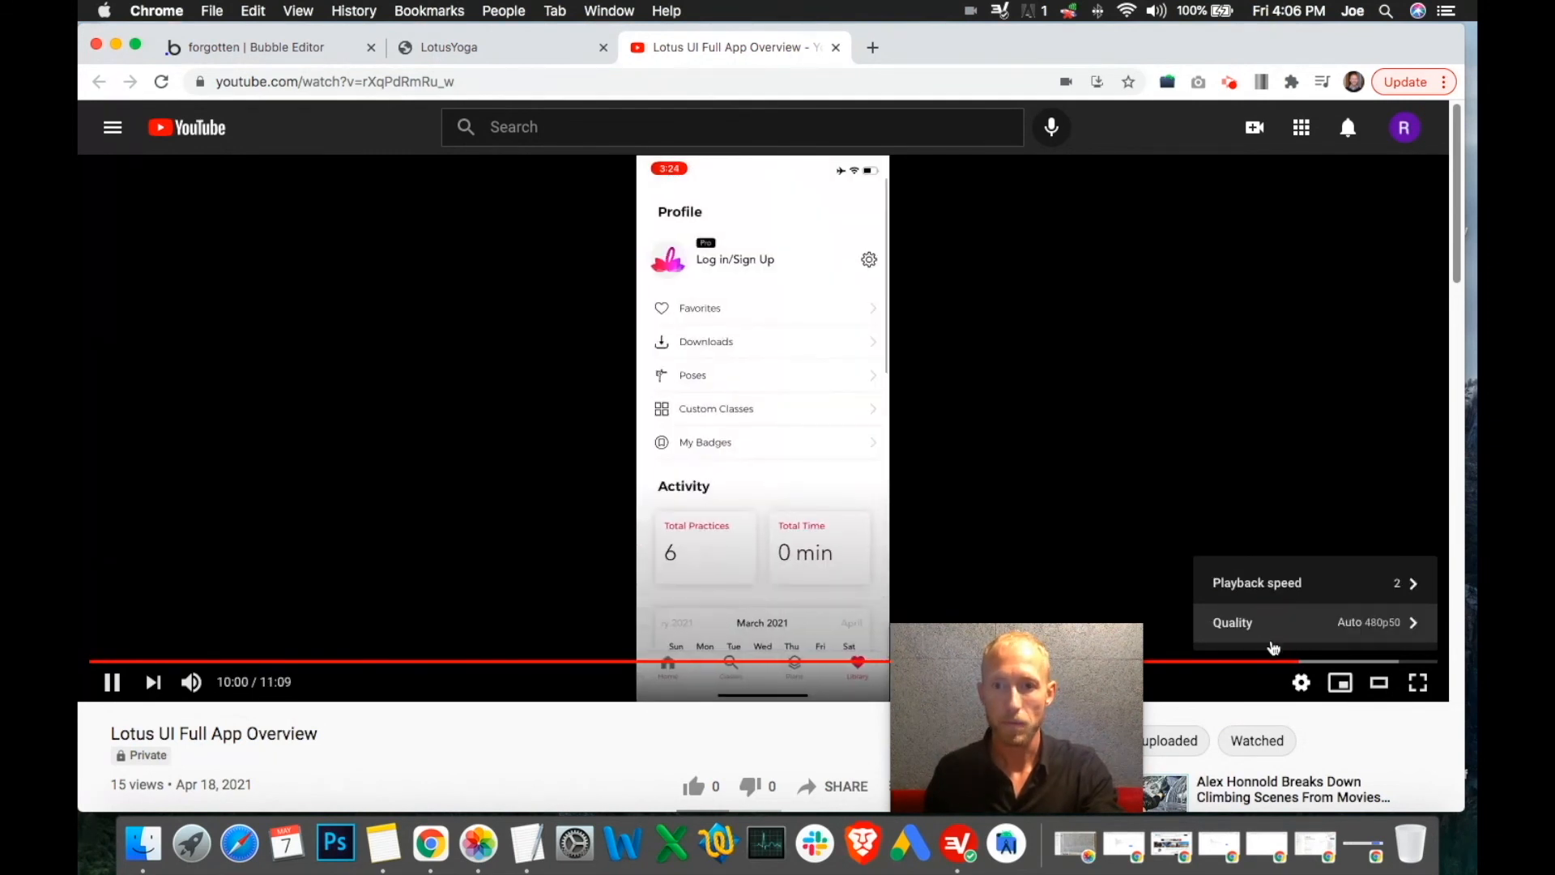
click(1368, 597)
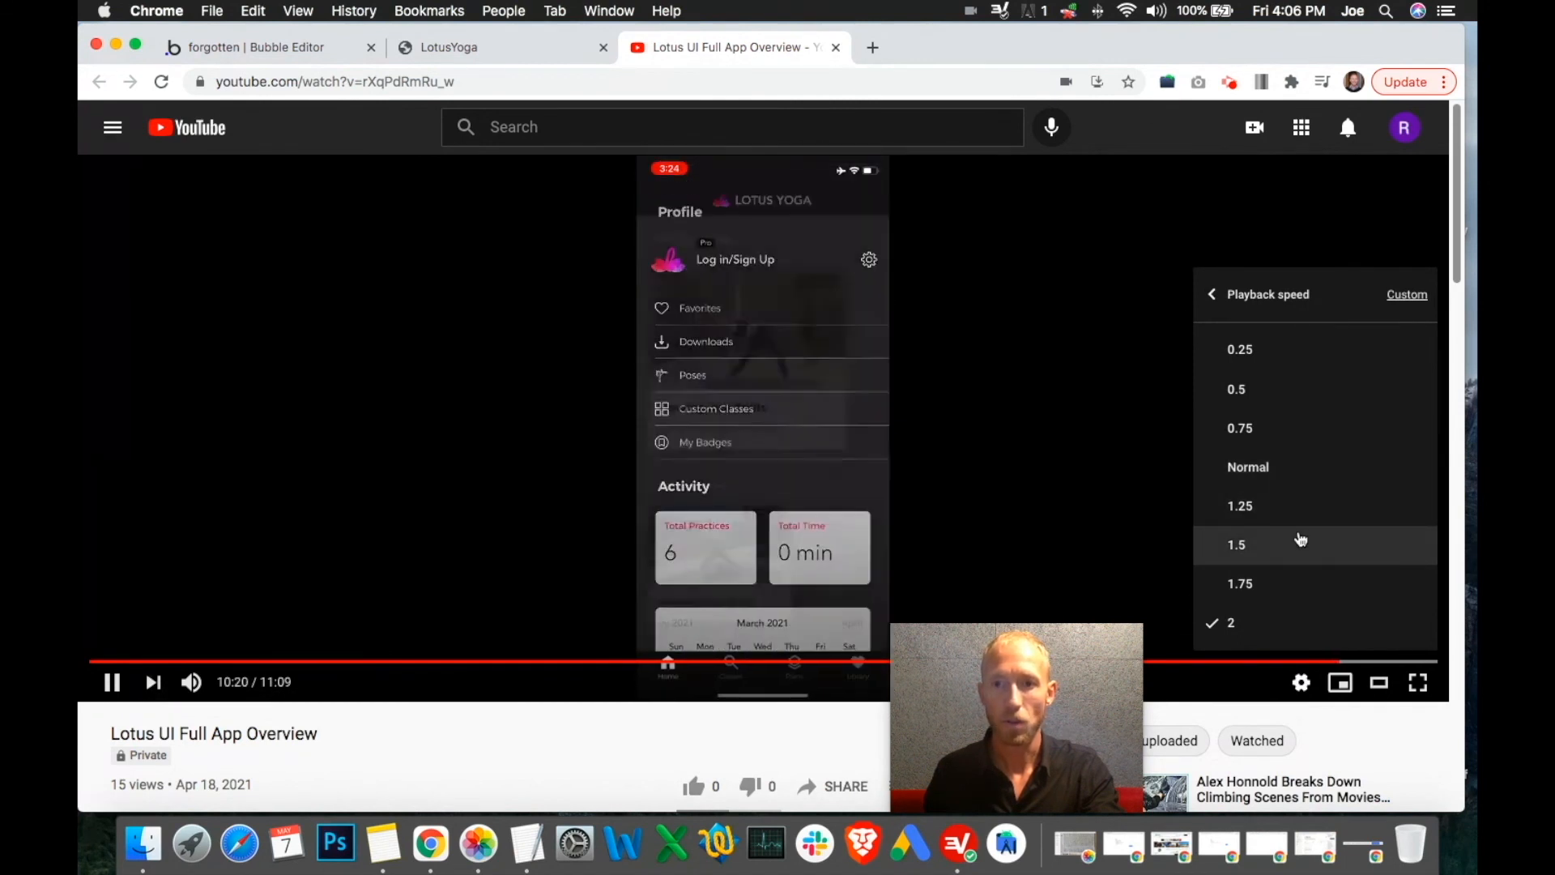
click(1286, 475)
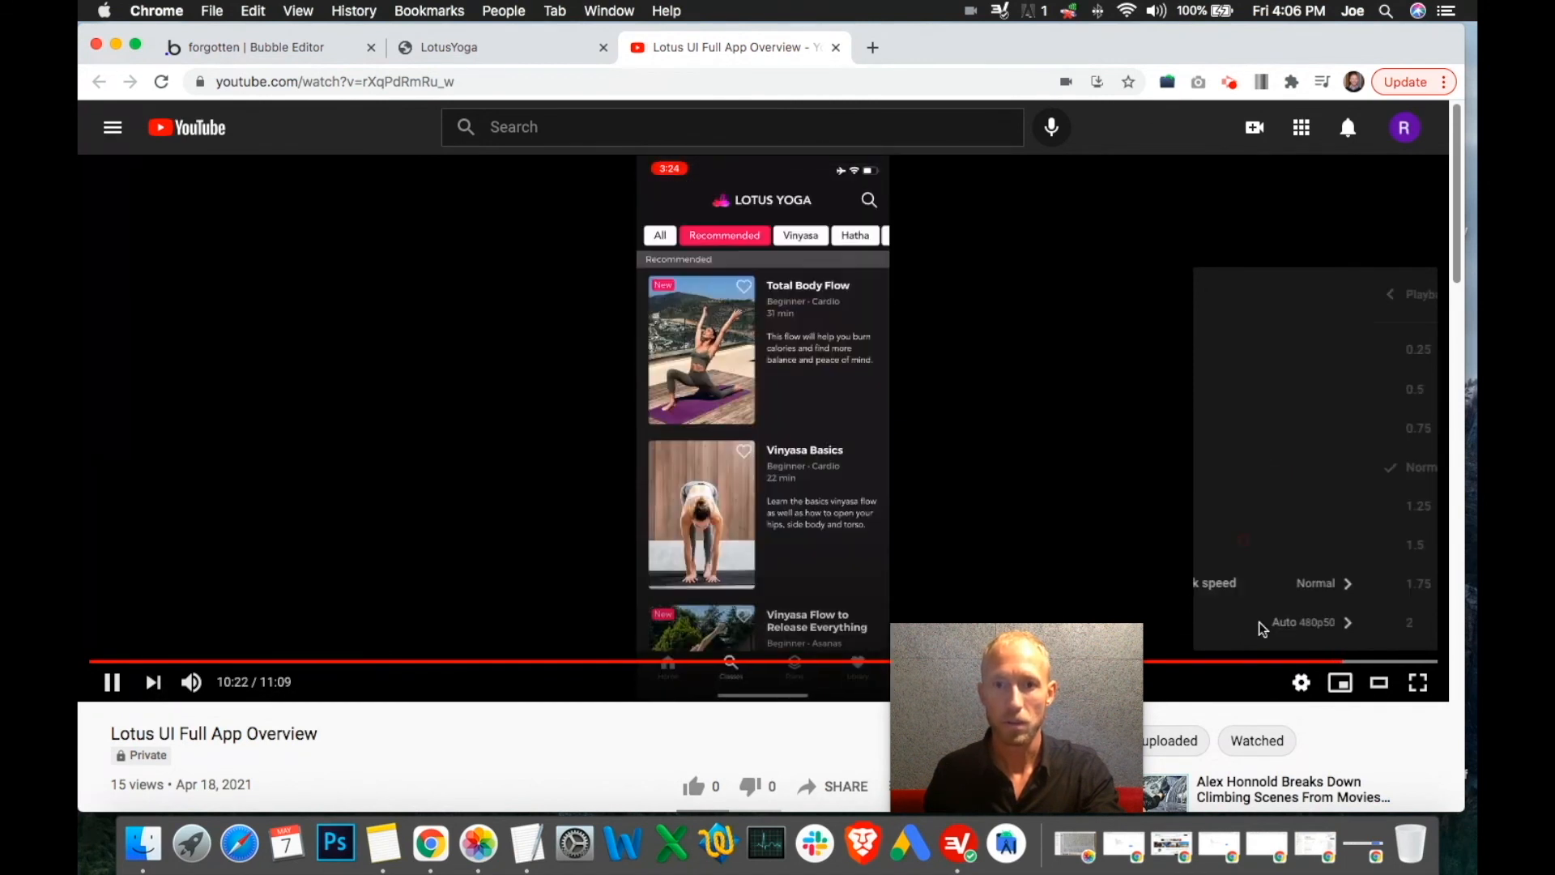
click(1102, 435)
click(1339, 663)
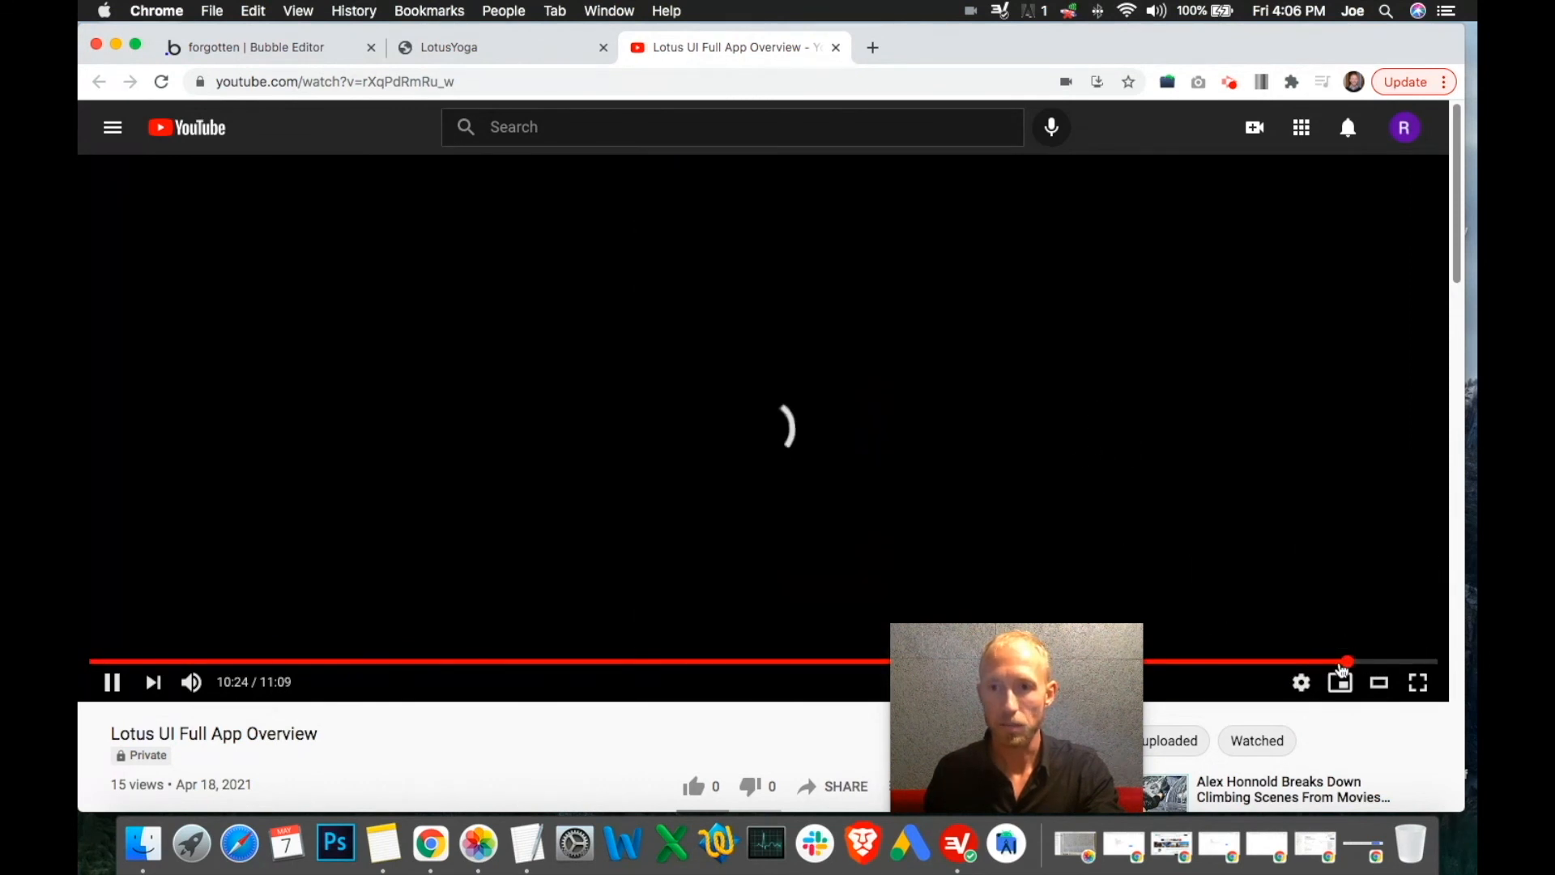
Scrub through the home screen section and let the overview play to its end at 11:09
drag(1100, 664, 1349, 664)
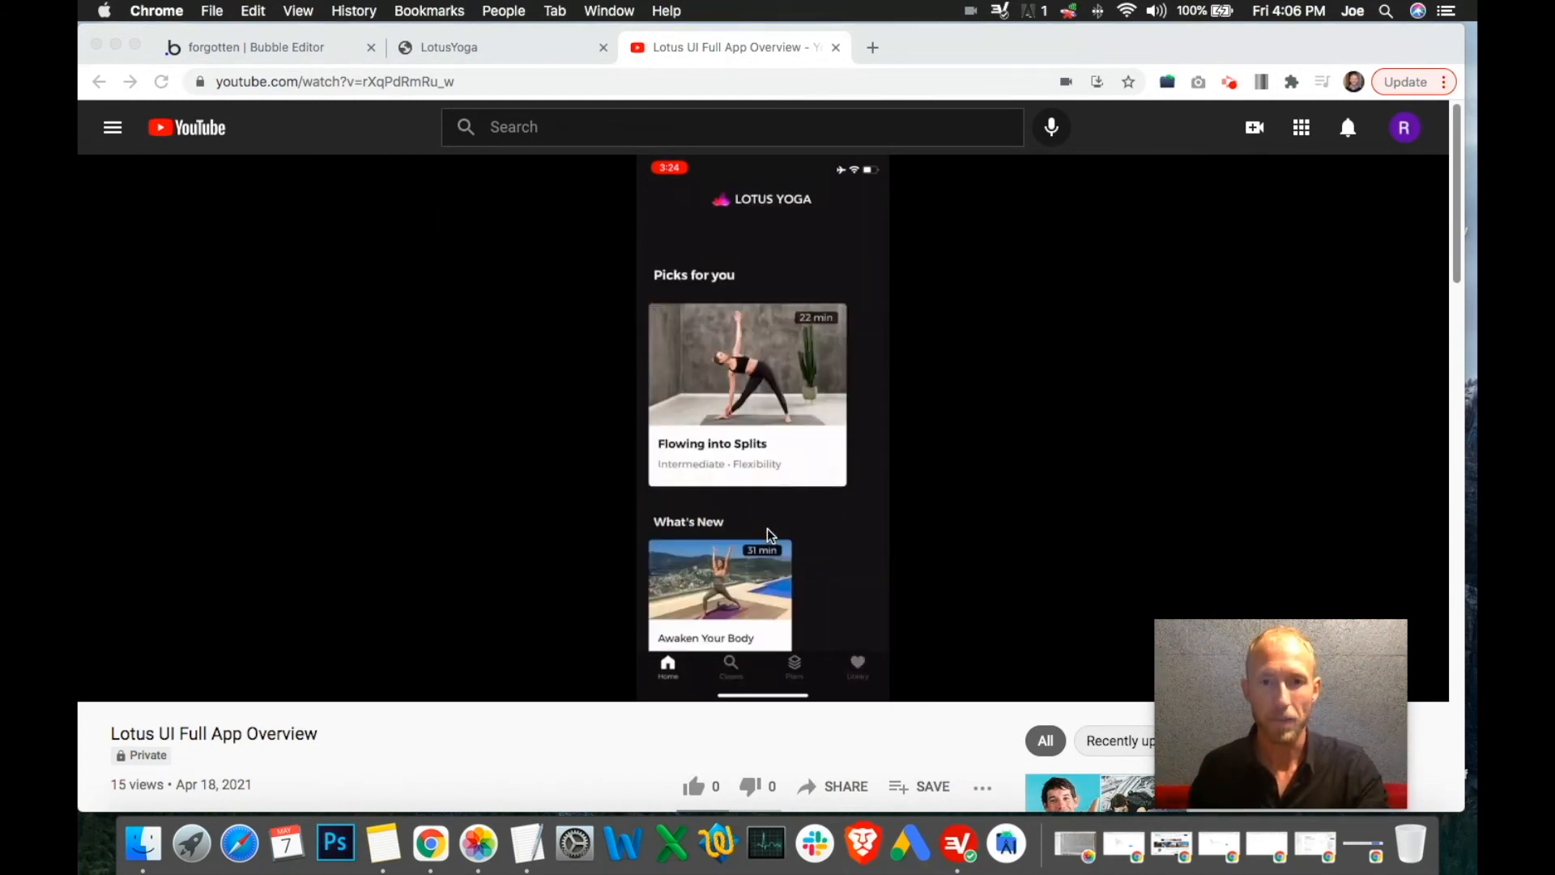
drag(1225, 686, 984, 636)
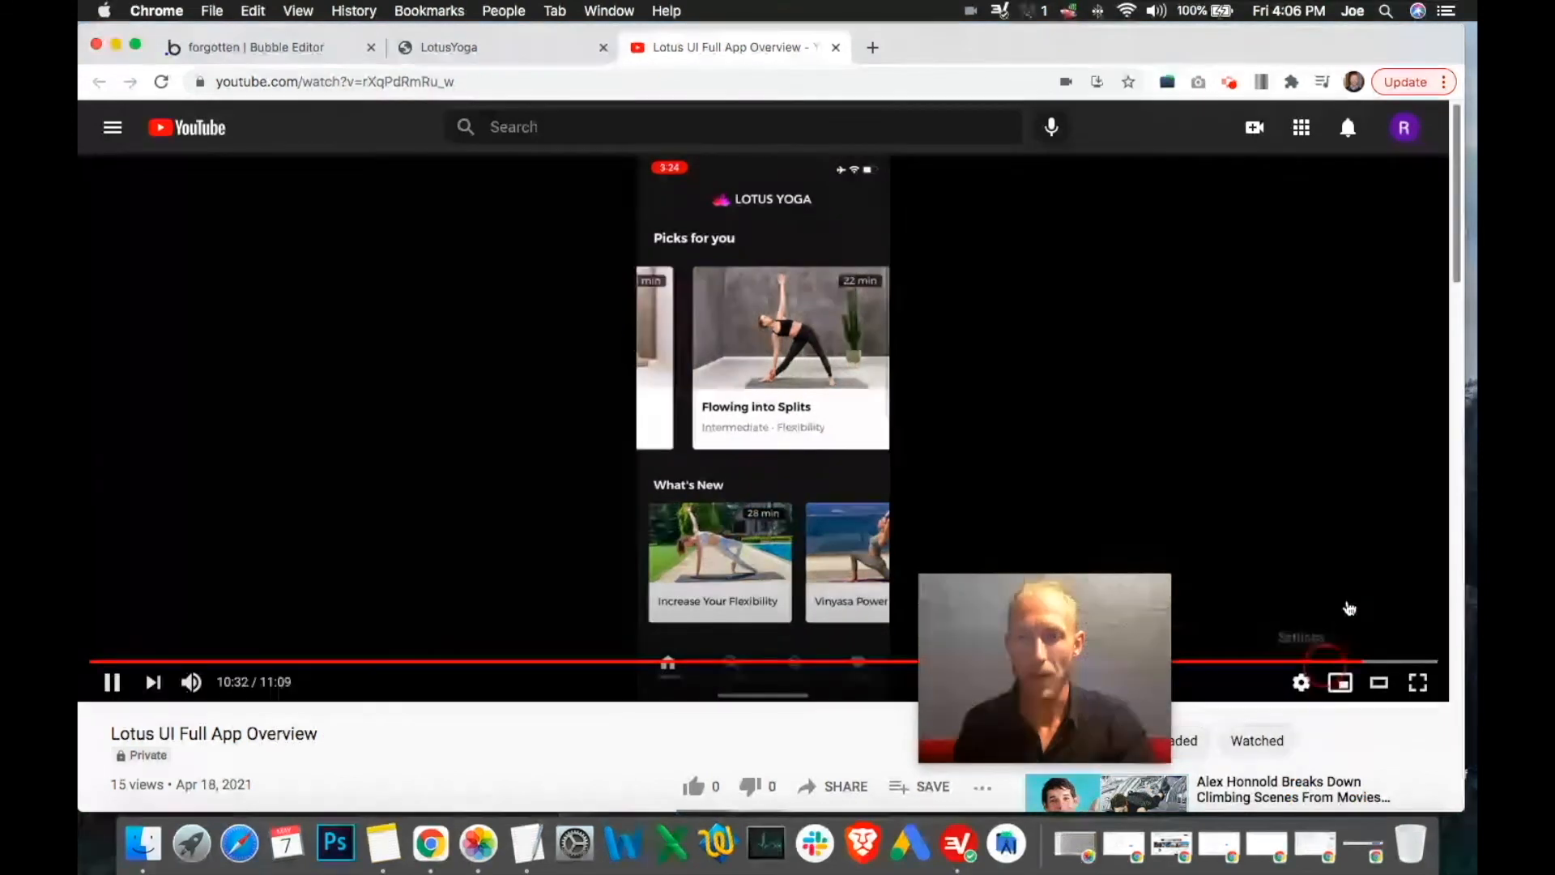
click(1301, 682)
drag(1108, 639, 1328, 657)
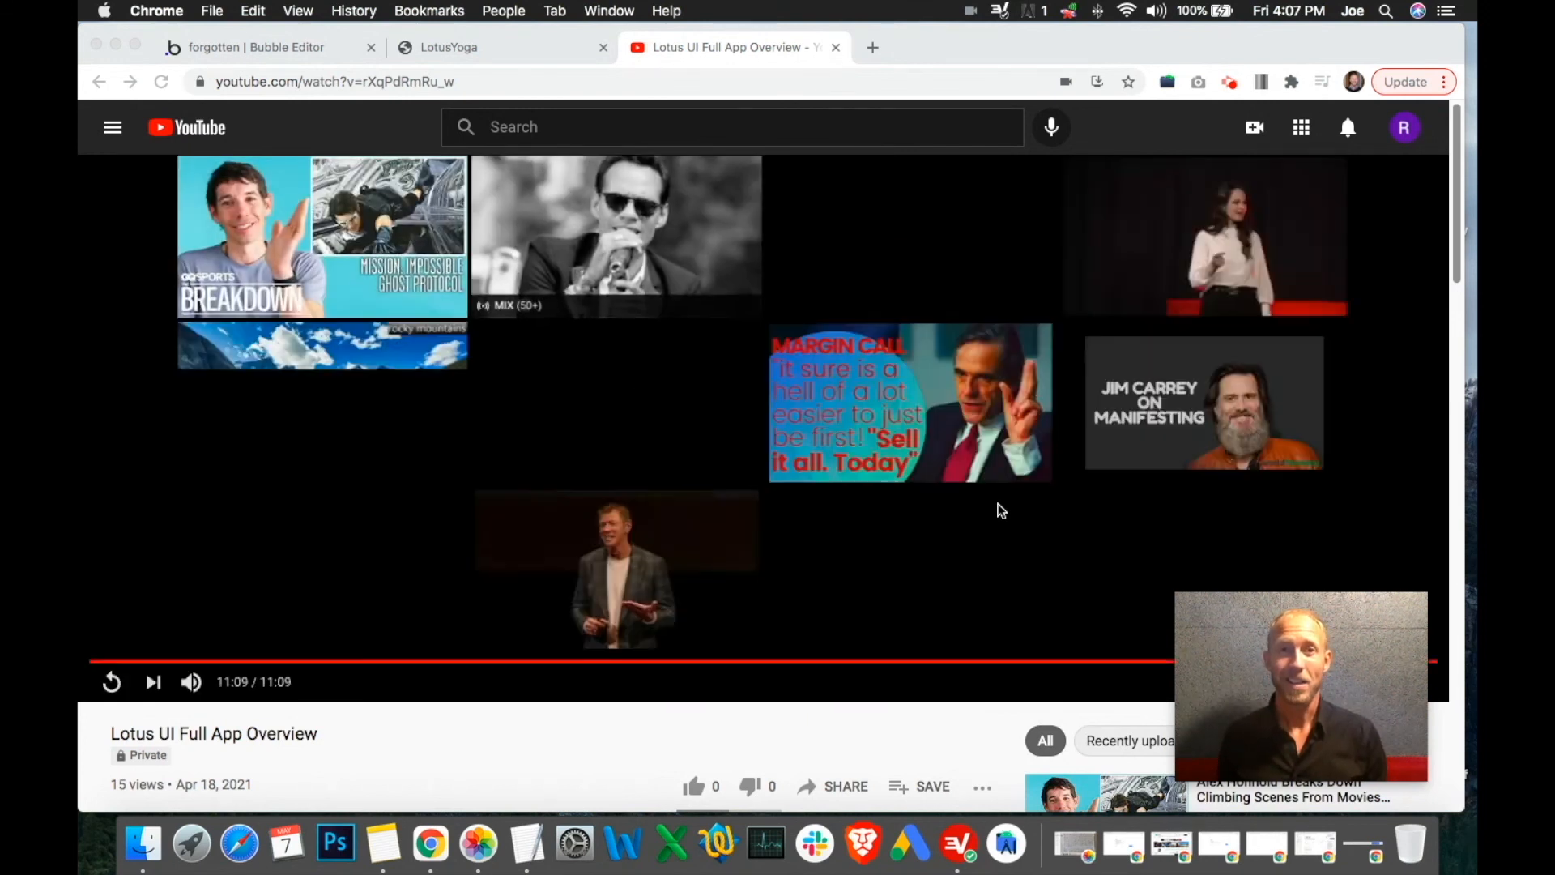
Return to the Bubble editor's user settings page with Group Collapser at 102 × 204, Y 544
click(304, 50)
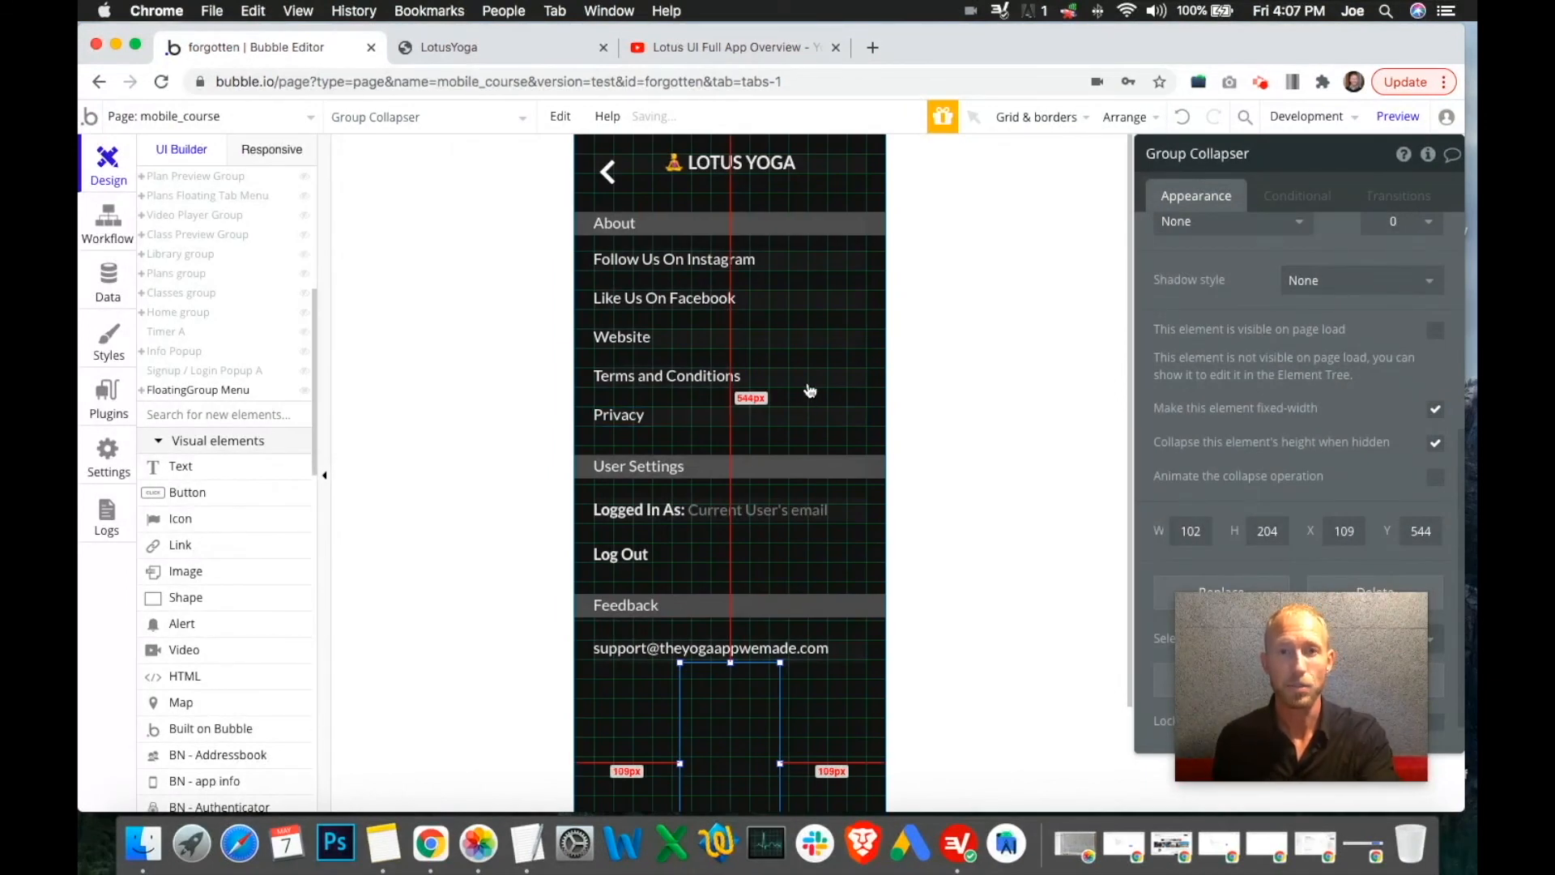
Swipe the Picks for you carousel, open the Classes page, then replay the overview video's ending
click(468, 50)
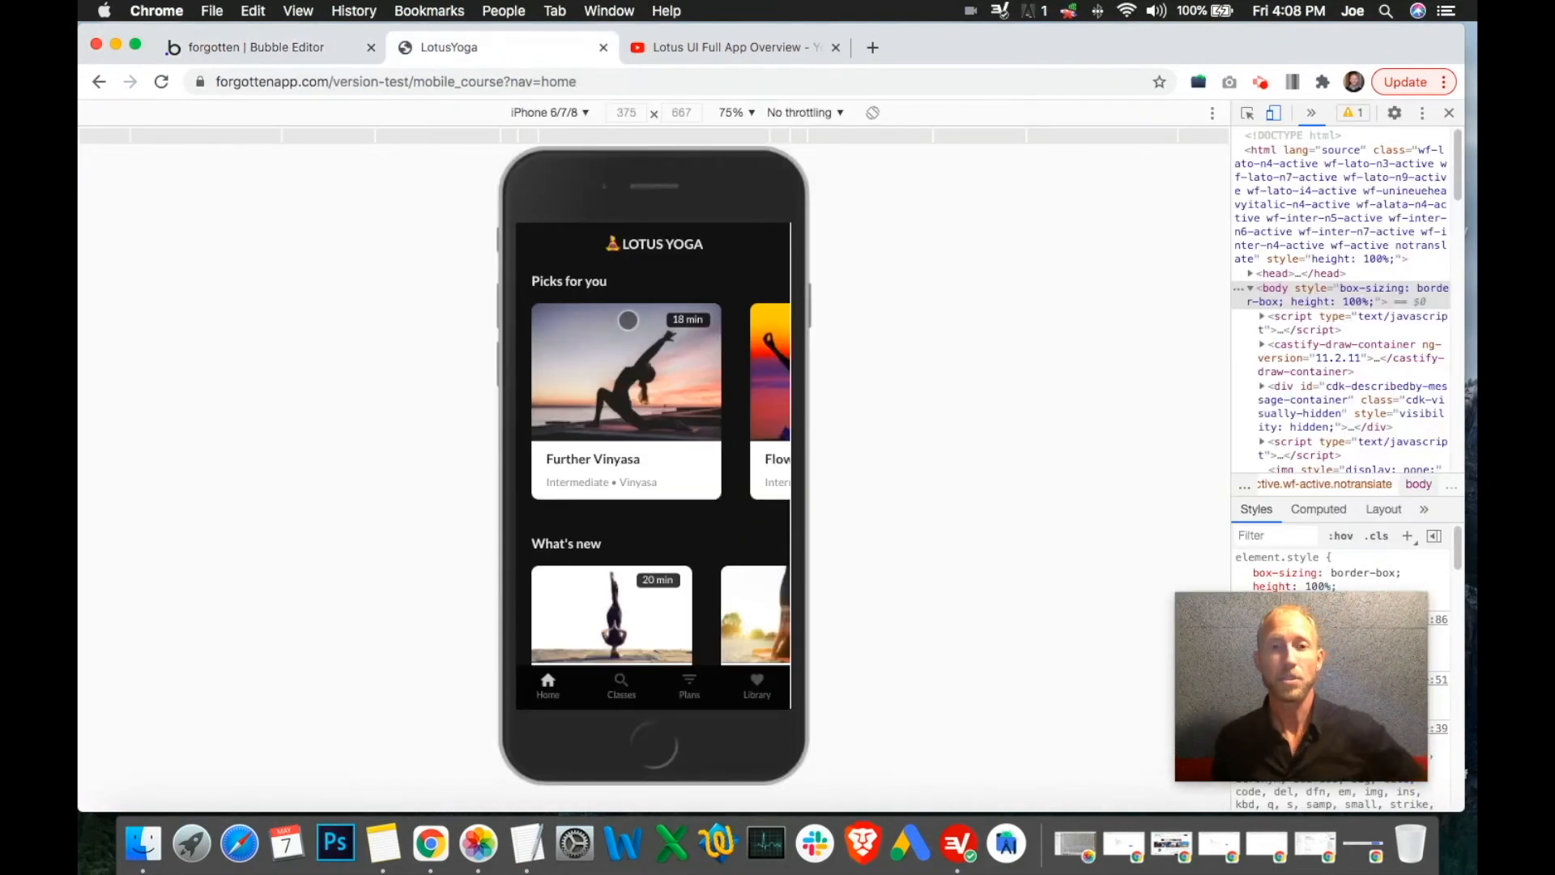
drag(676, 389, 458, 413)
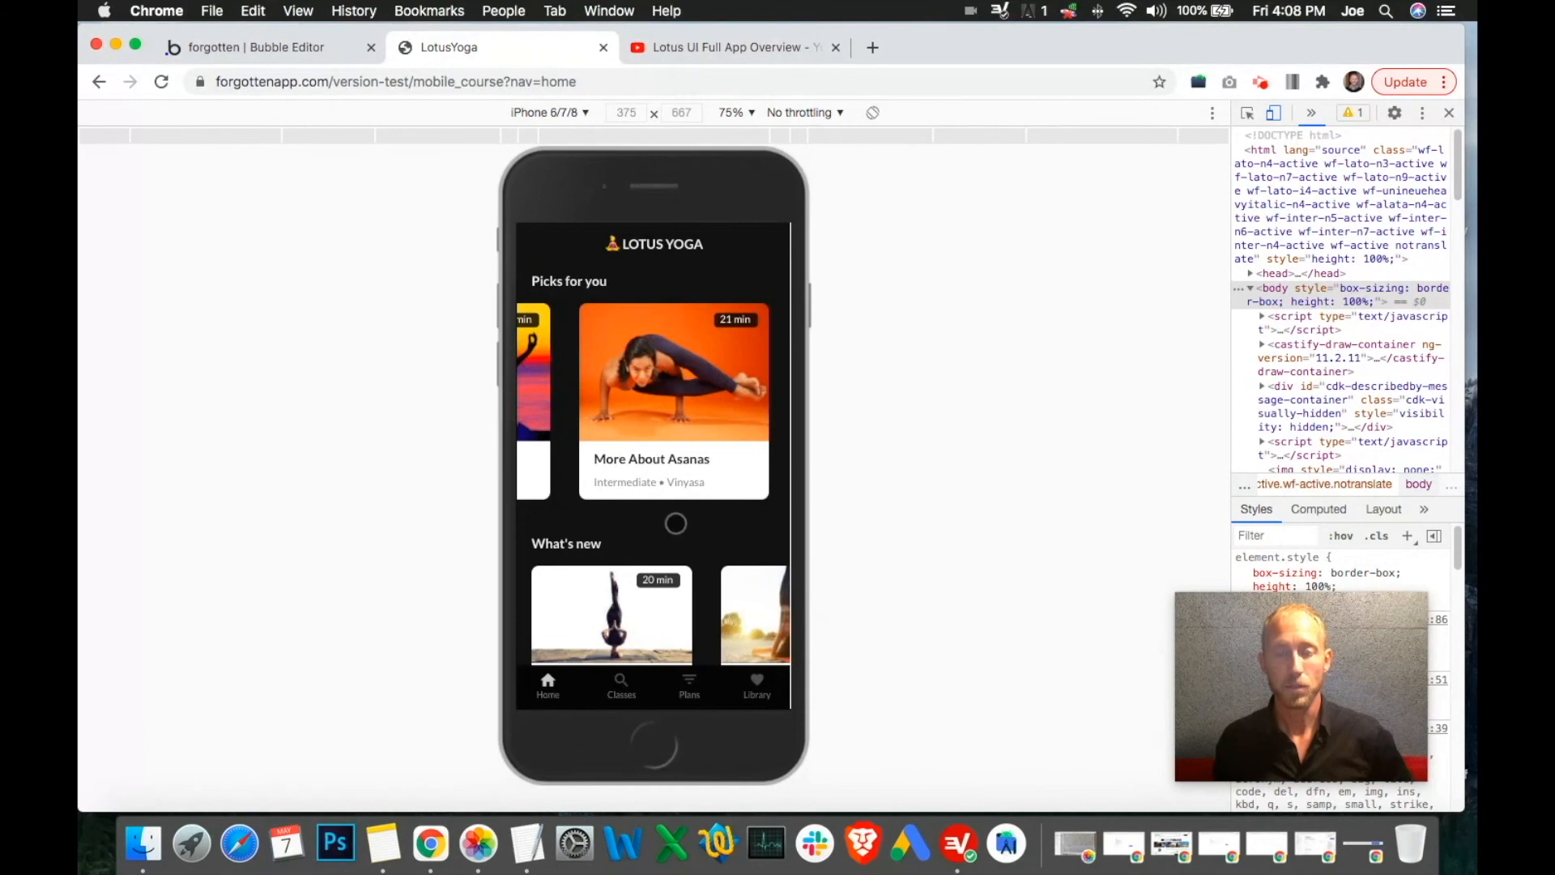
drag(677, 521, 674, 274)
scroll(702, 305, down, 5)
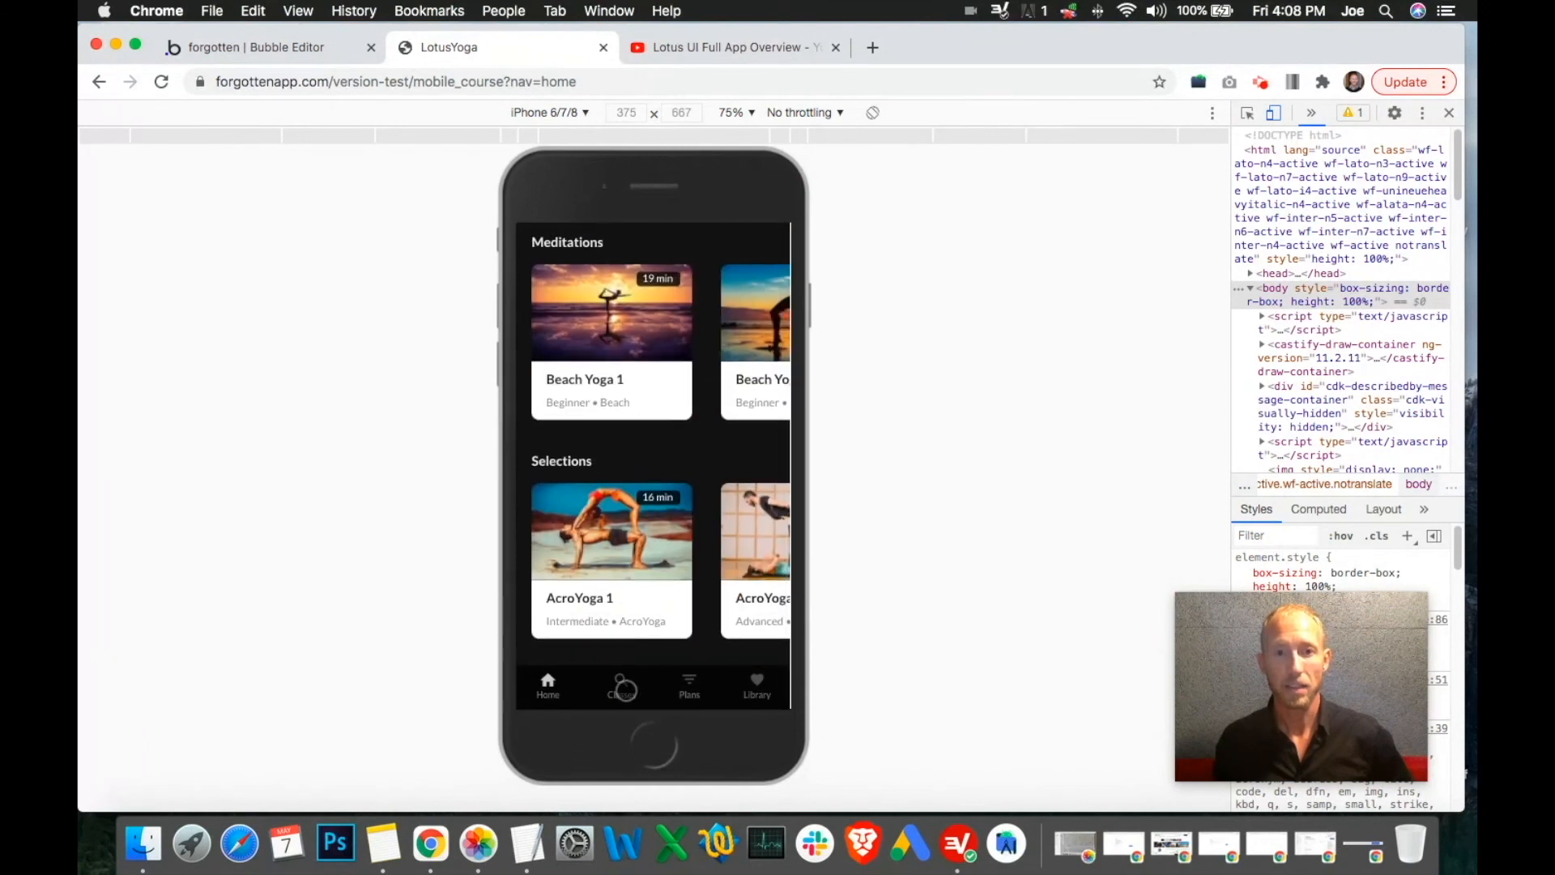
click(621, 686)
click(717, 50)
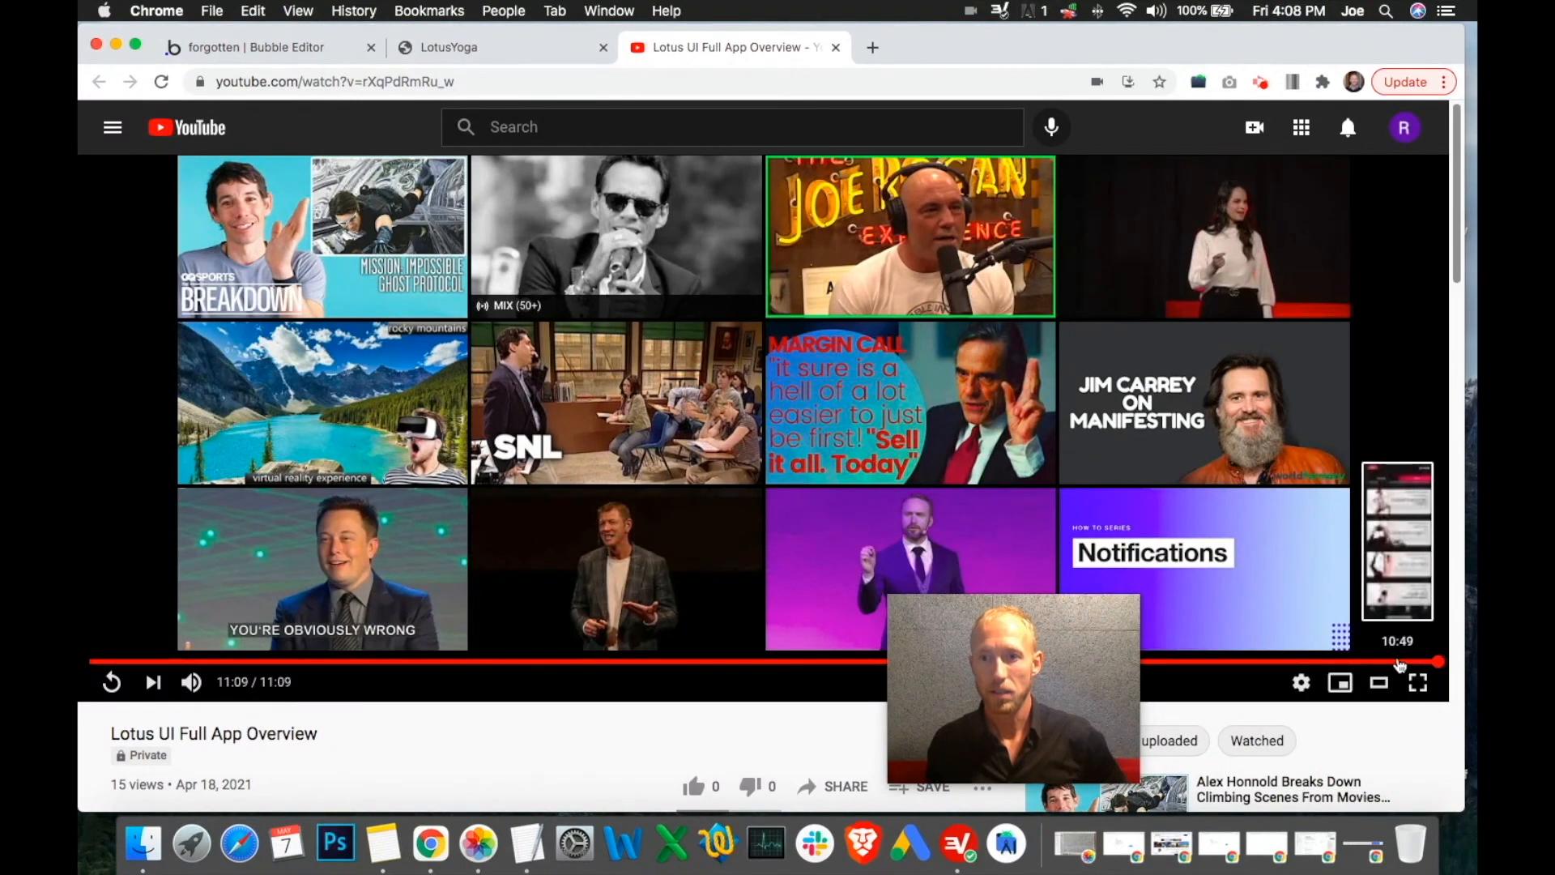
click(1397, 662)
Filter the app's class list to Beach classes
click(511, 49)
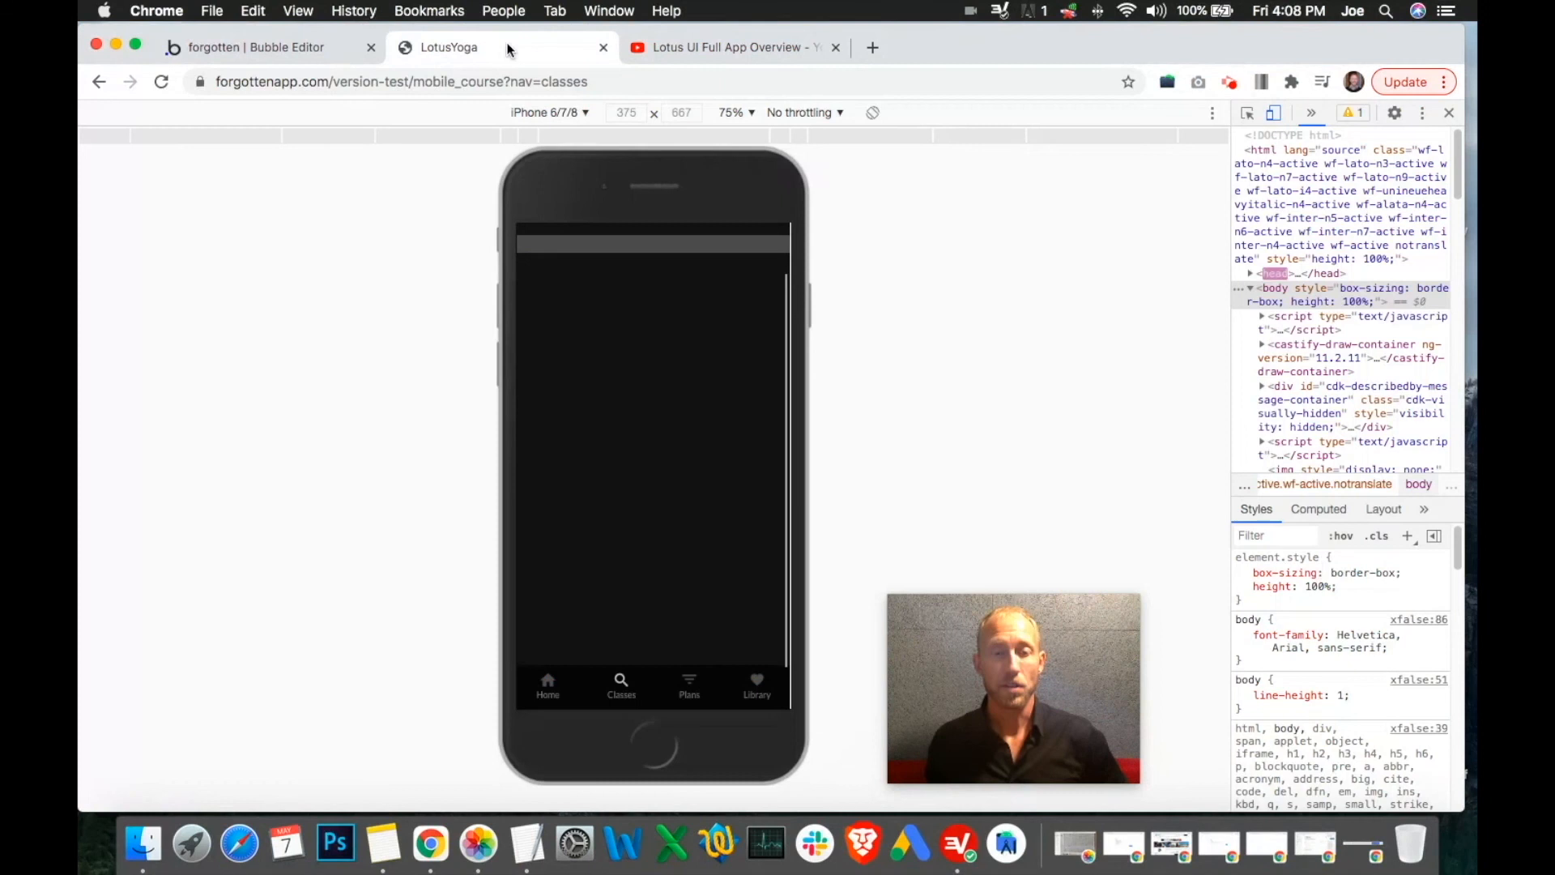
scroll(653, 357, down, 8)
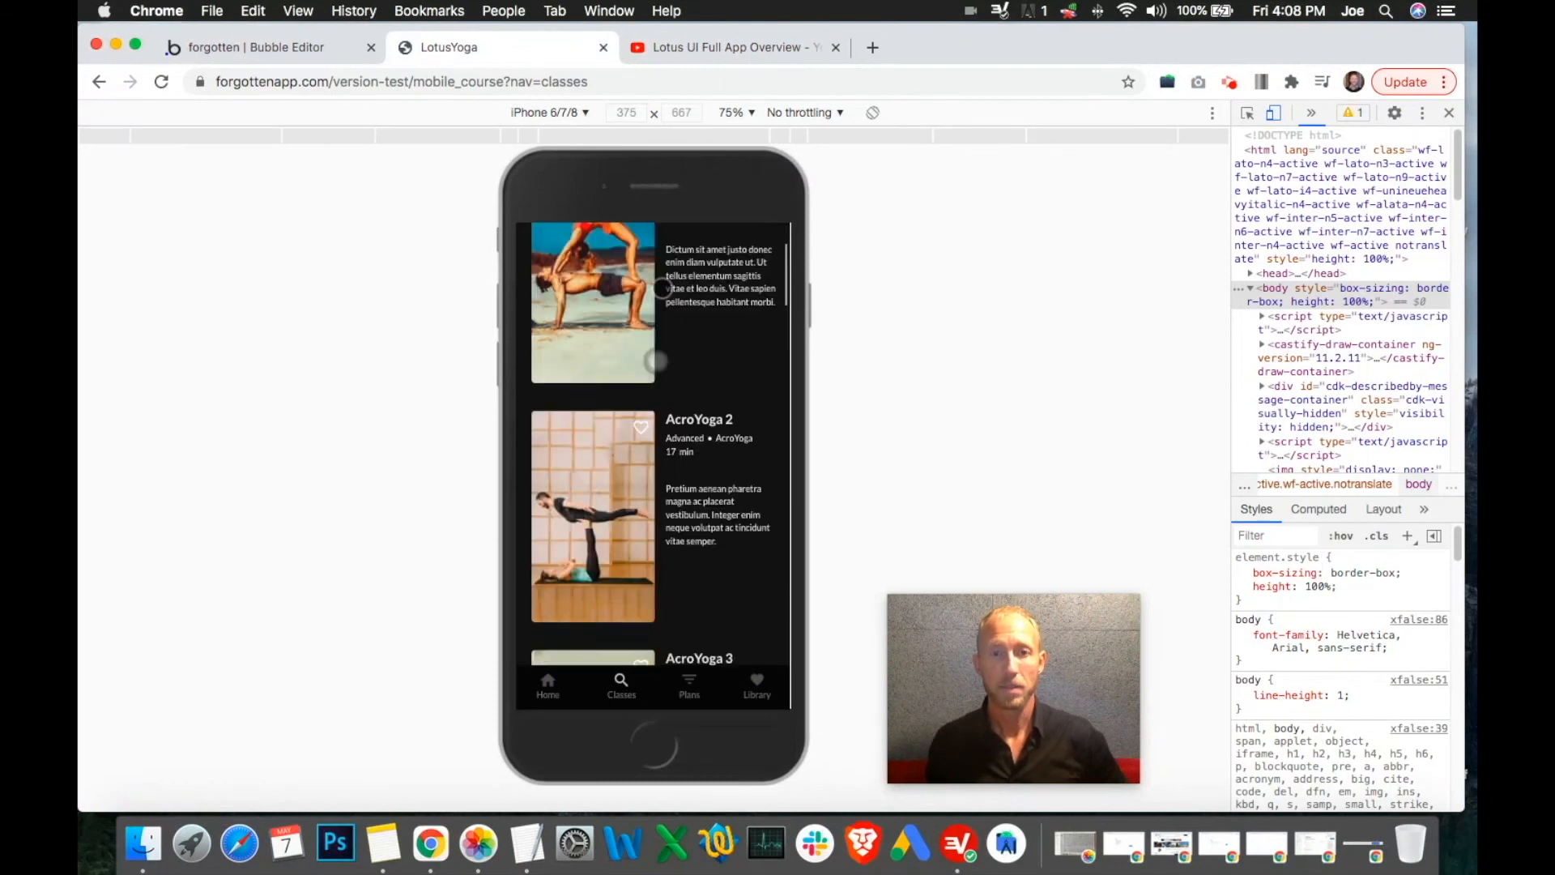
scroll(685, 304, up, 10)
click(706, 275)
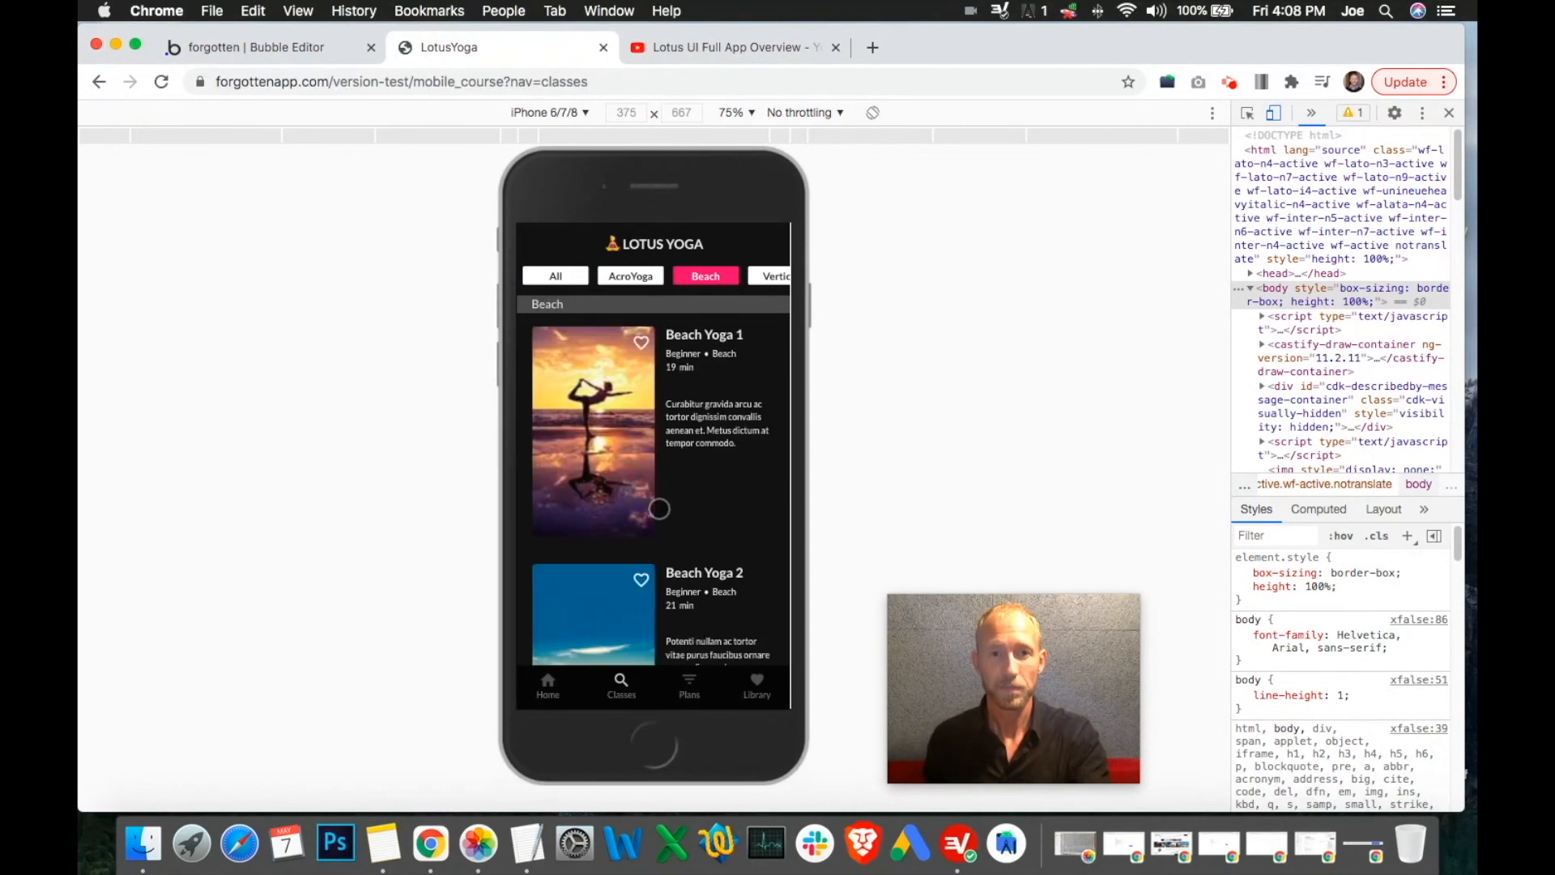
scroll(721, 407, down, 4)
scroll(722, 407, down, 3)
scroll(708, 486, up, 8)
Join The Beginner Yoga Plan on the Plans page, then open the Library page
click(702, 682)
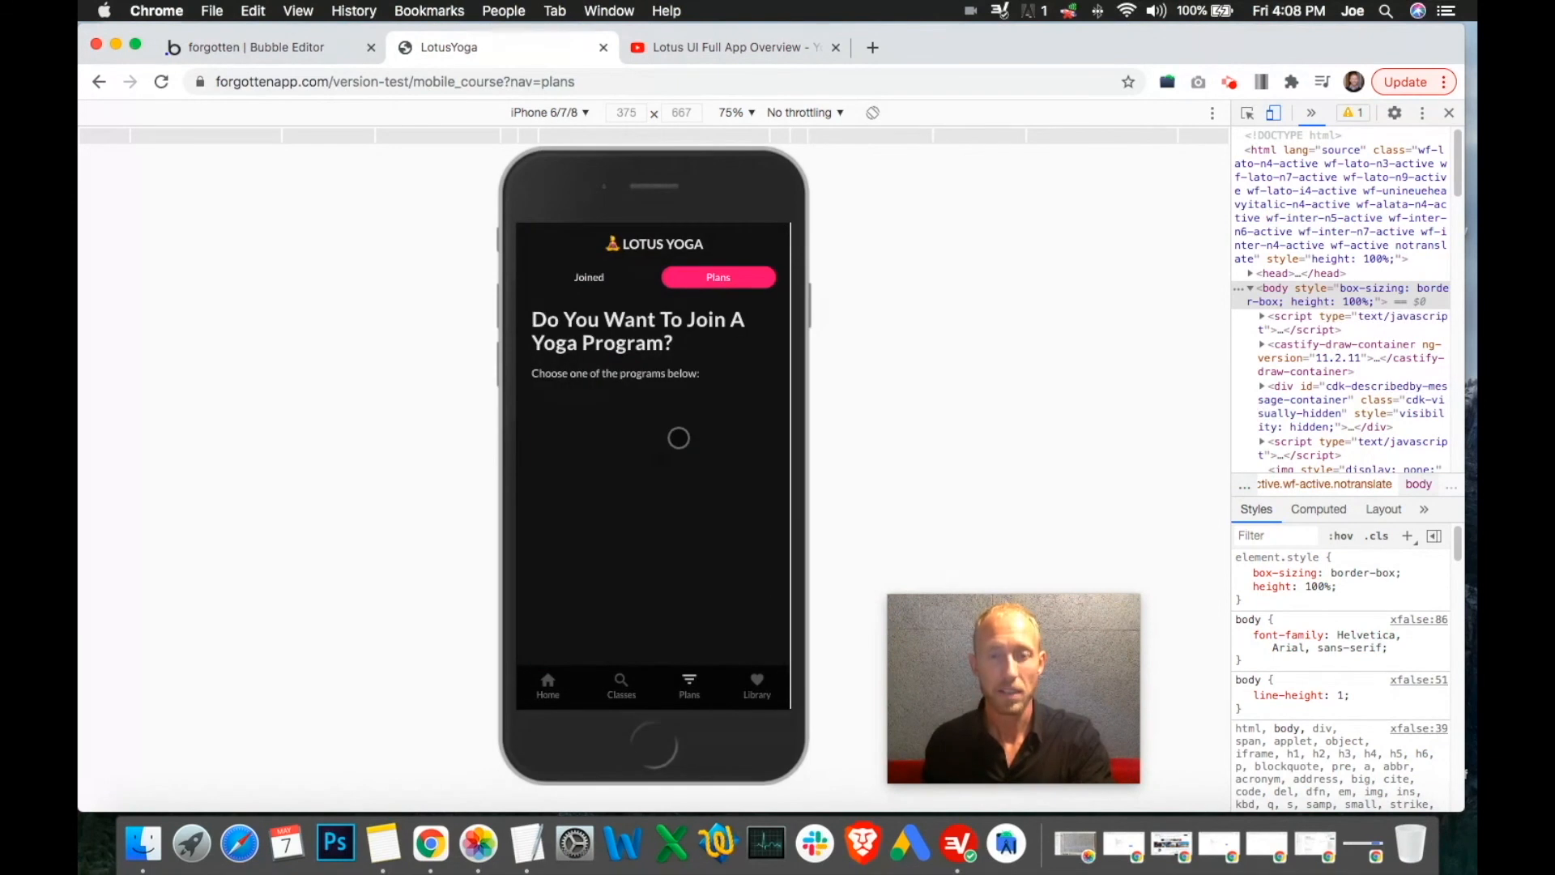
click(595, 279)
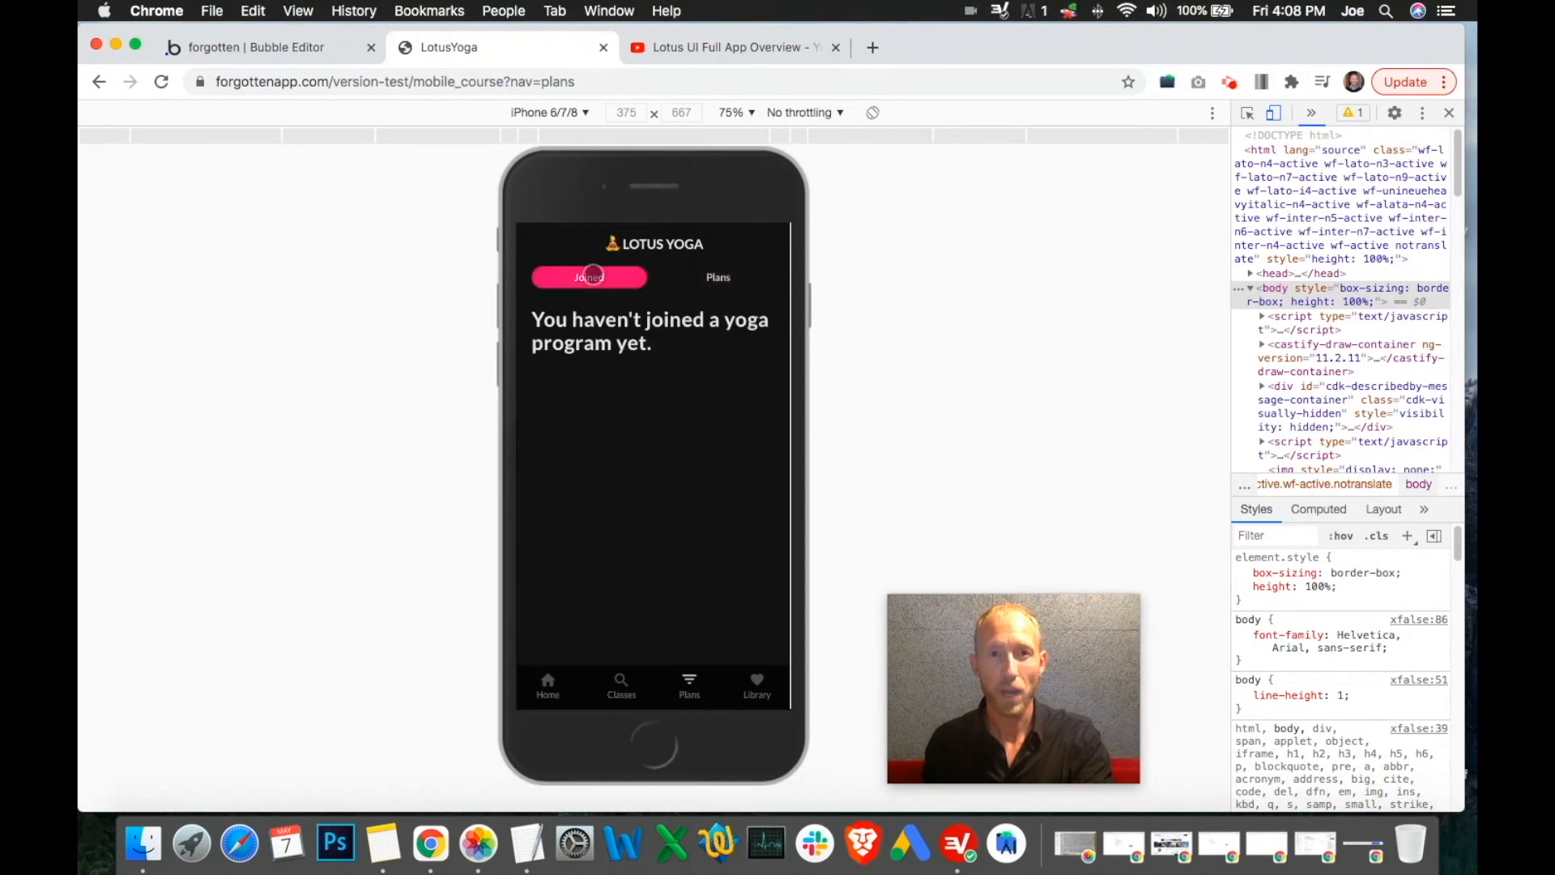
click(731, 275)
click(665, 468)
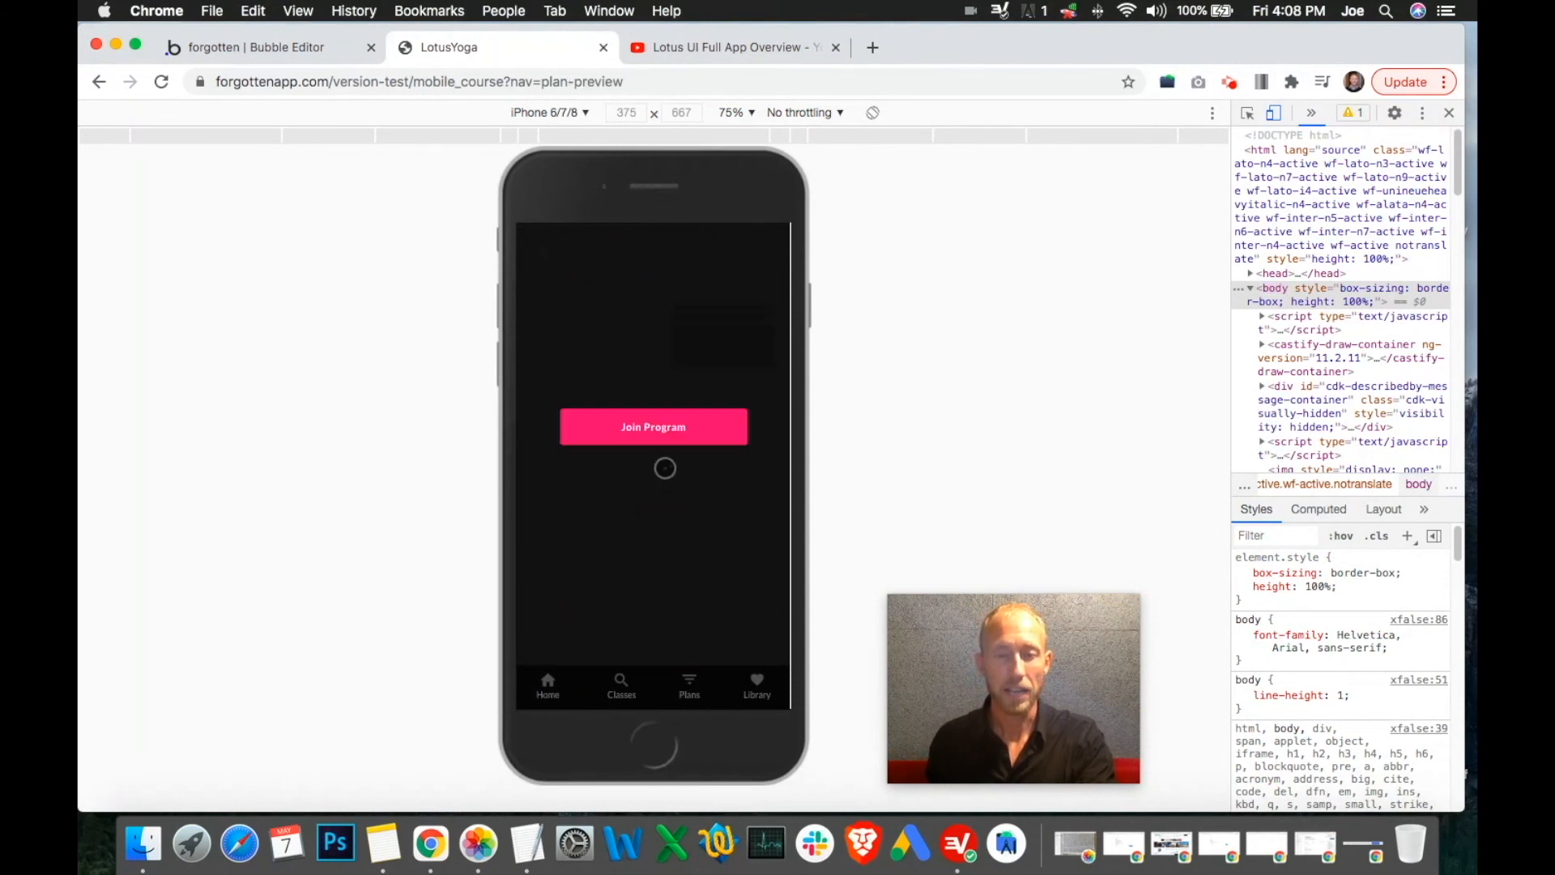
click(623, 428)
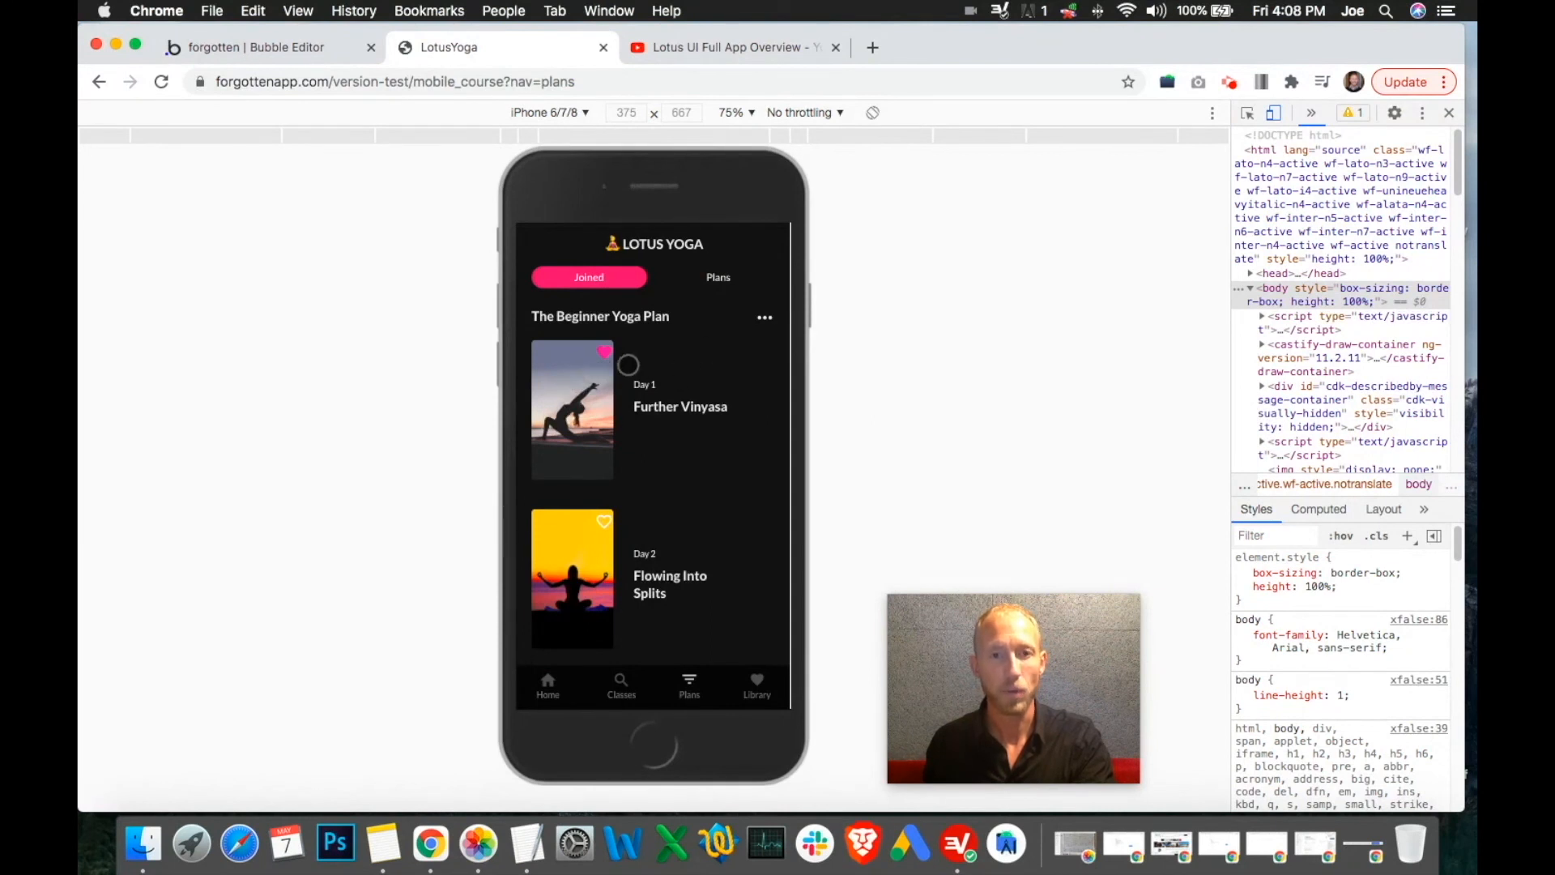
click(718, 277)
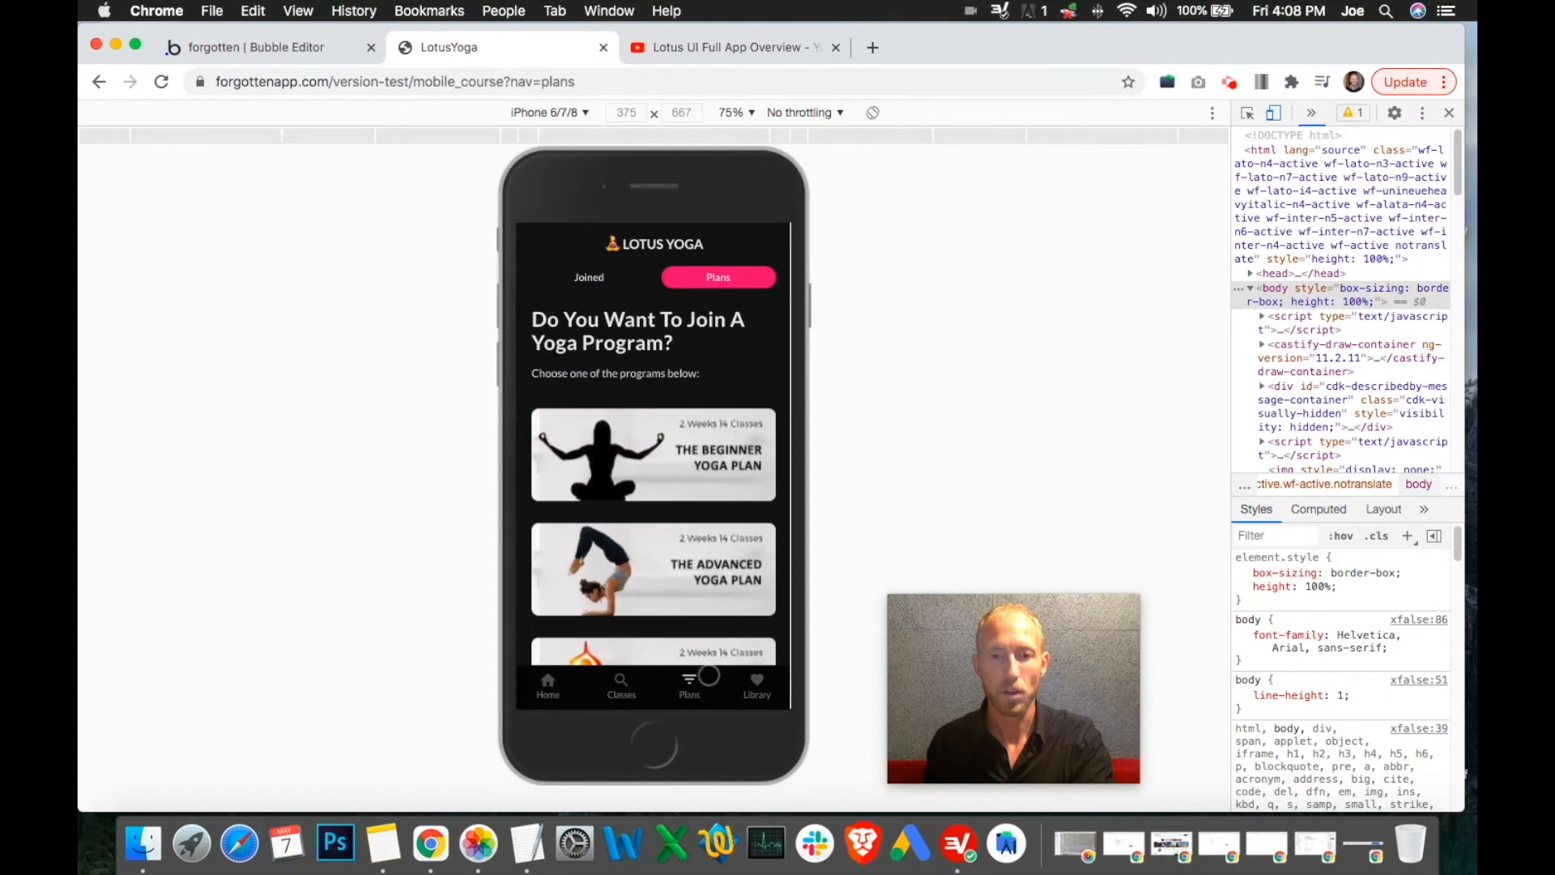
click(767, 685)
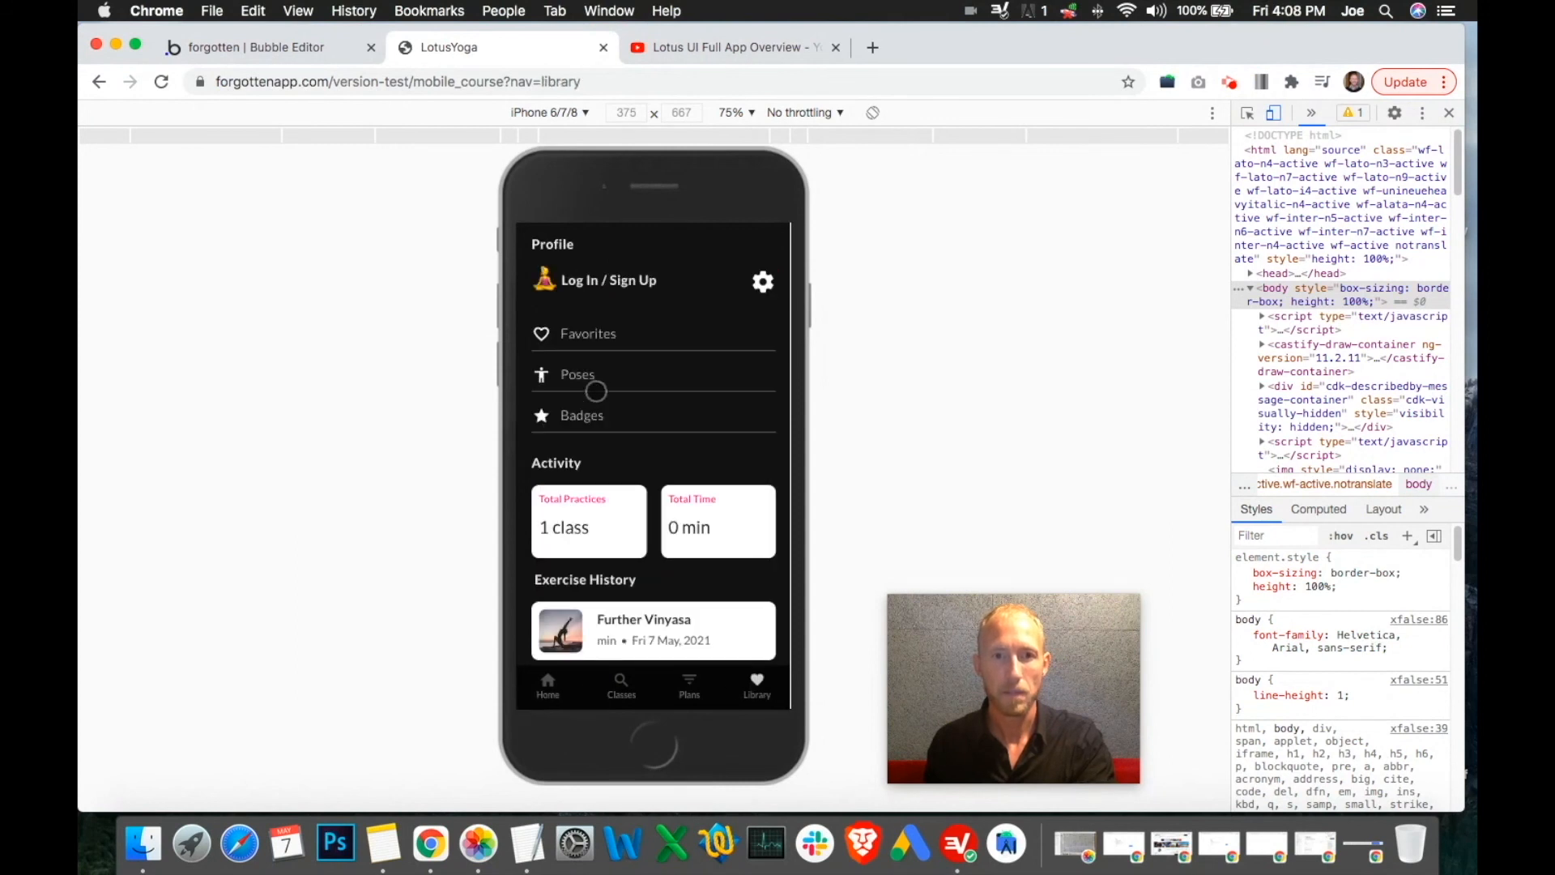
click(610, 324)
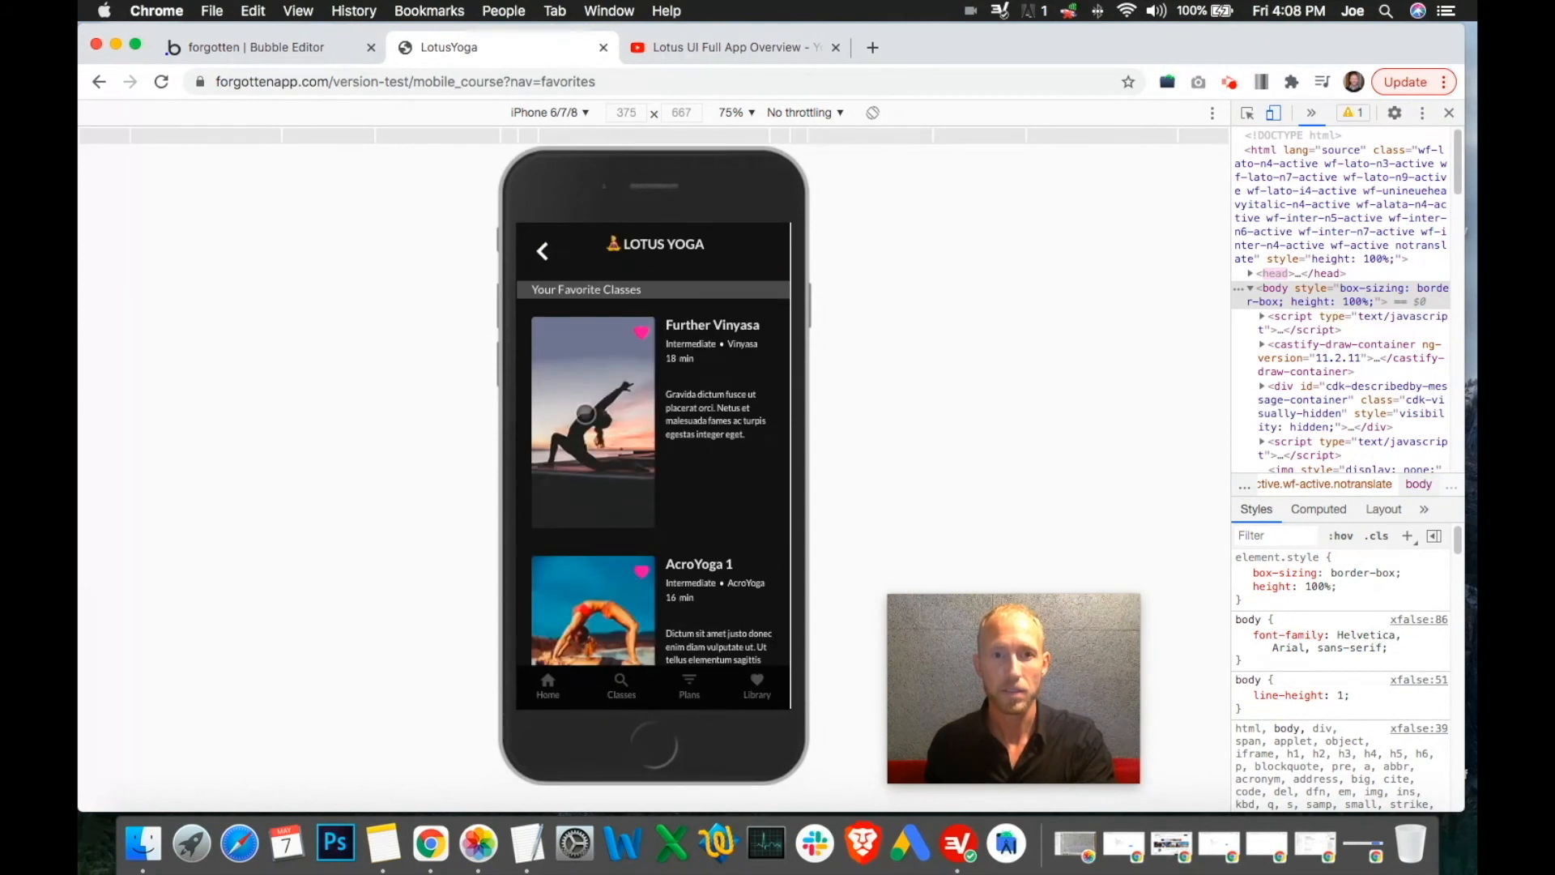
click(548, 266)
click(621, 684)
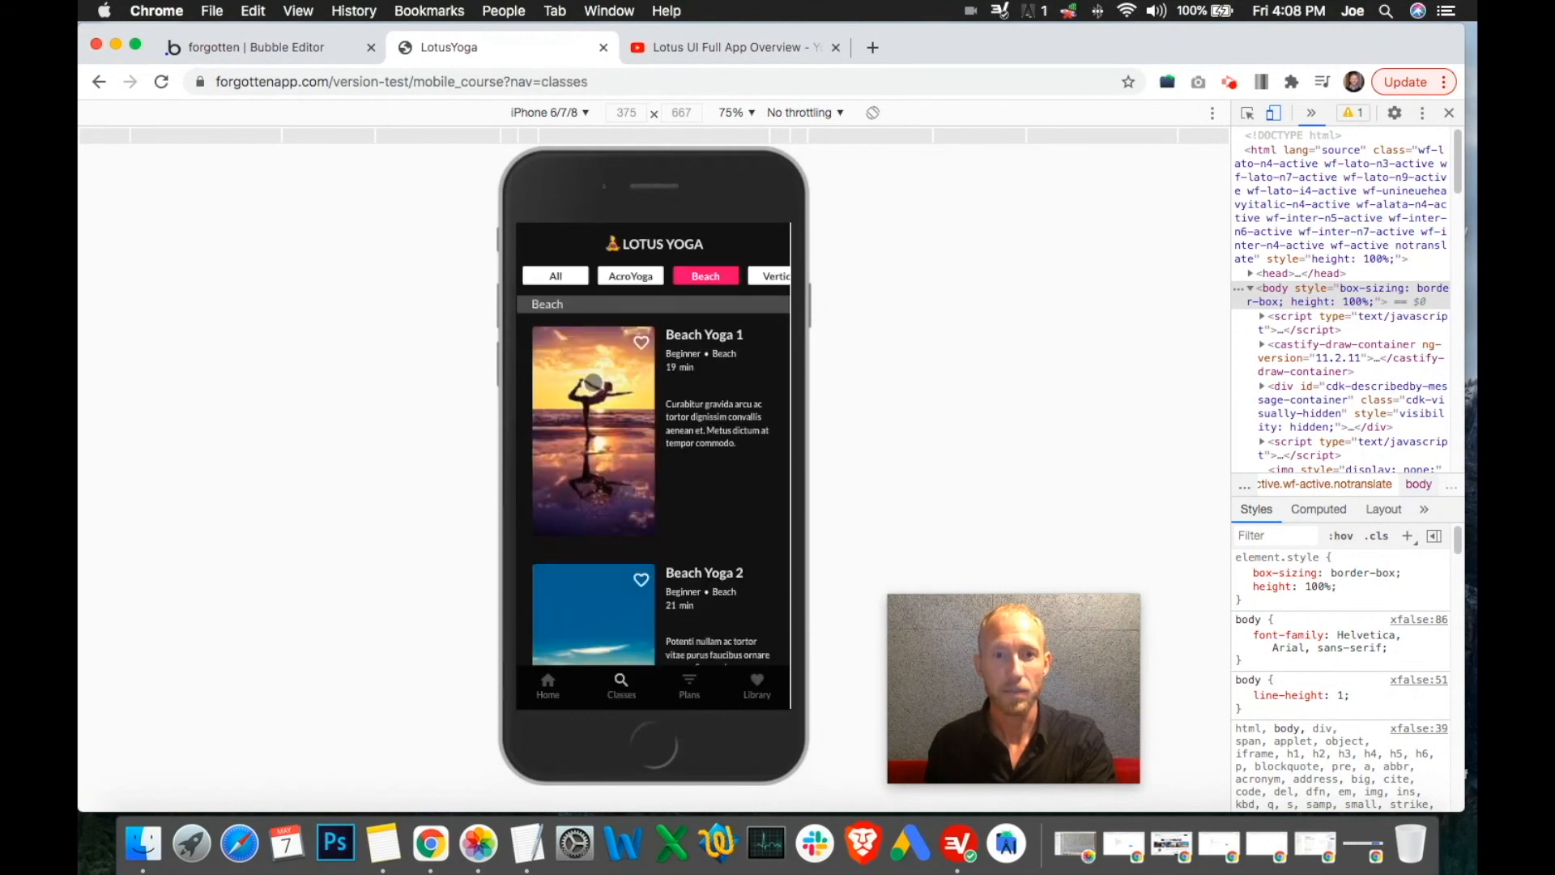
click(594, 410)
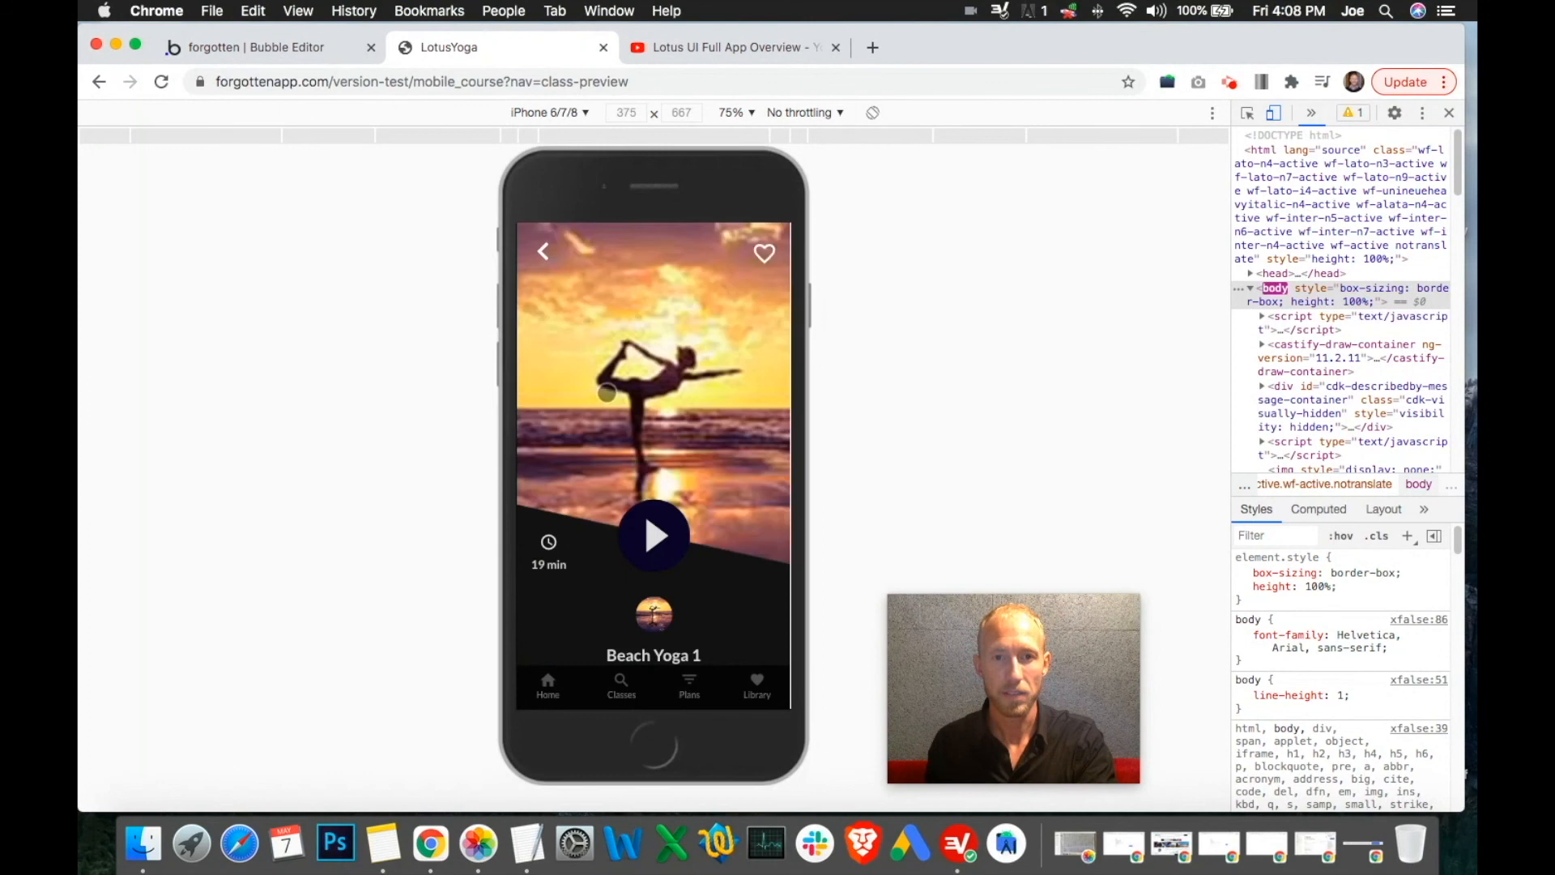
click(542, 253)
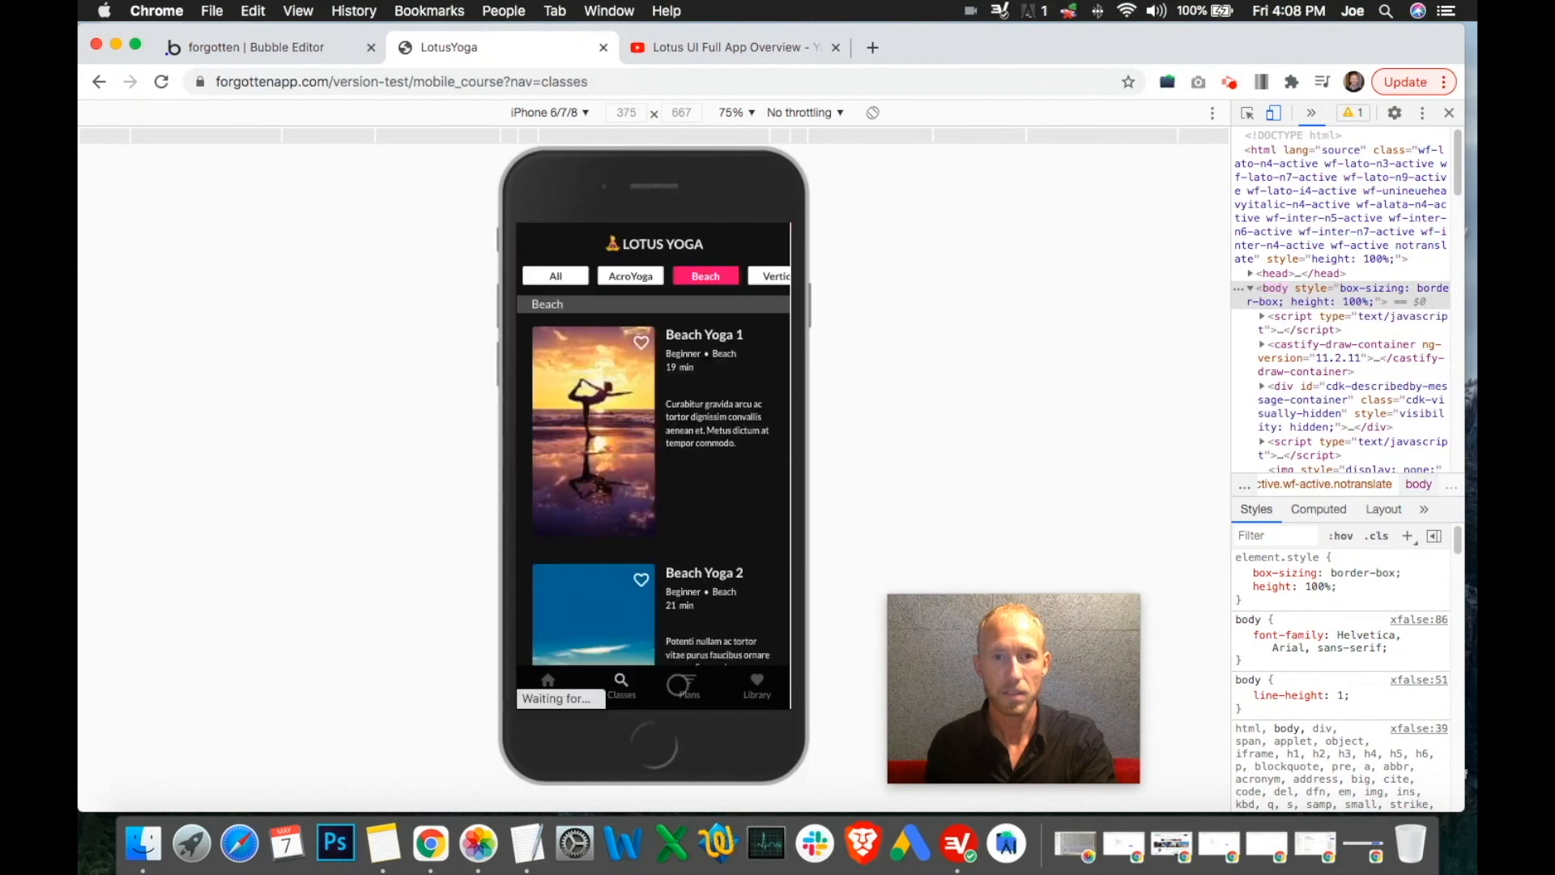
click(756, 684)
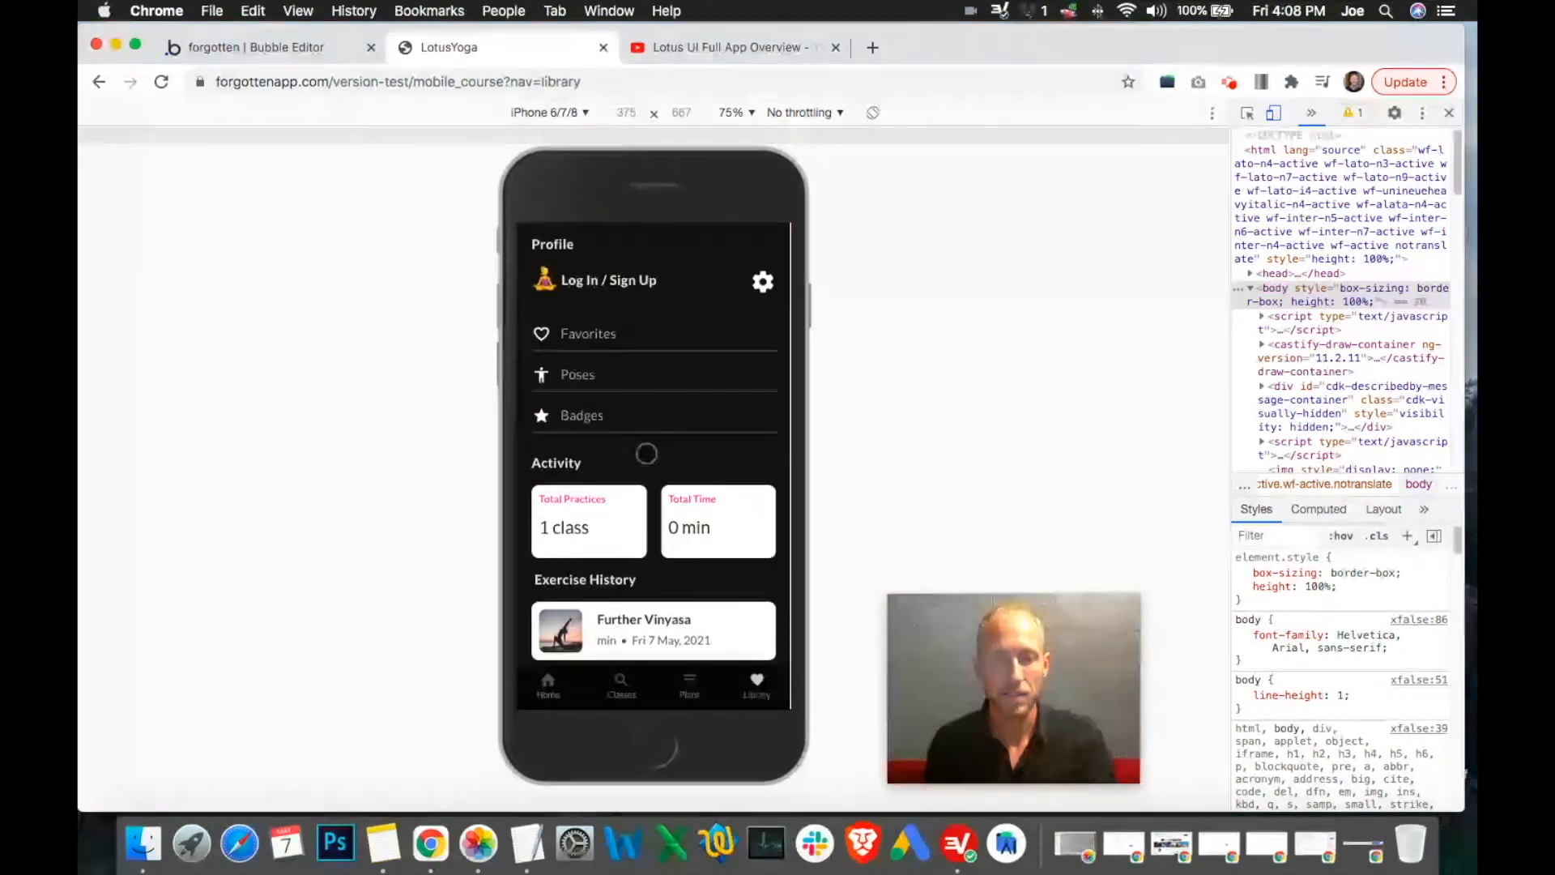
click(580, 339)
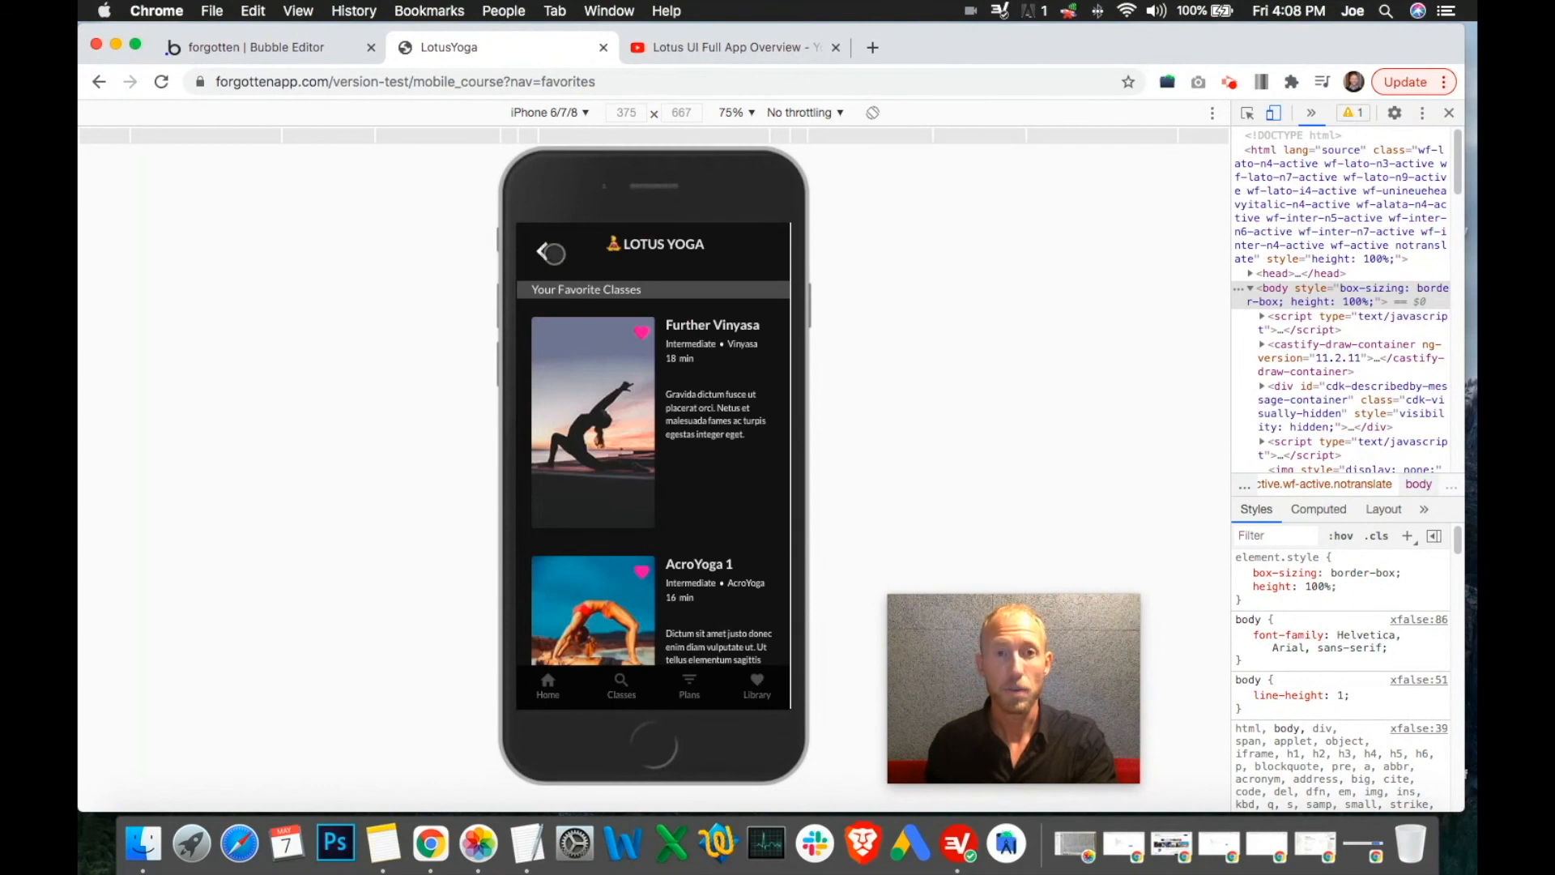
click(552, 253)
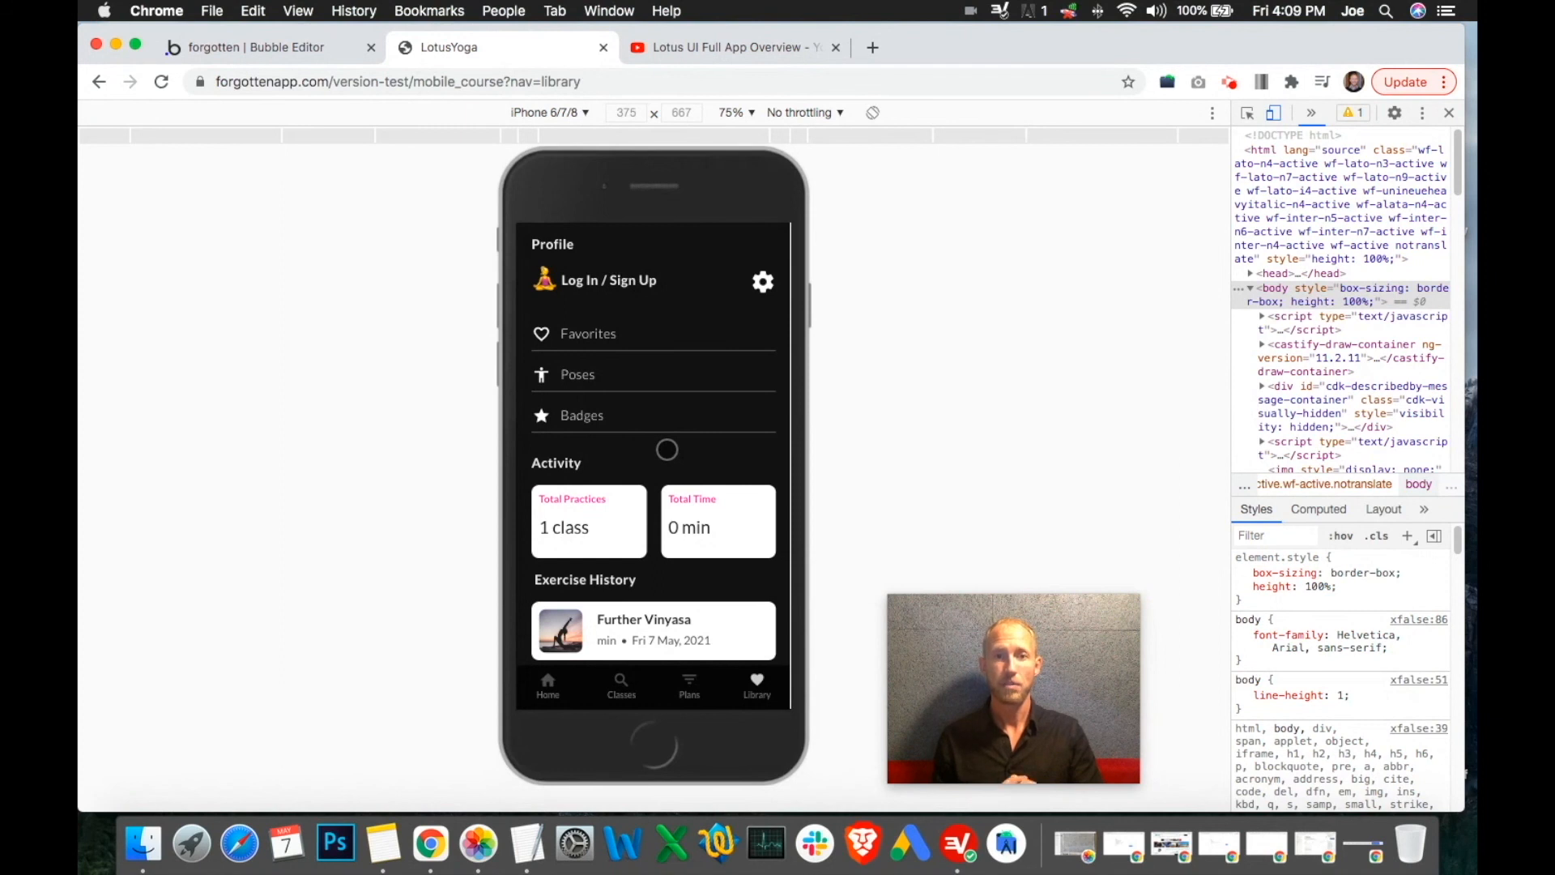
scroll(667, 450, down, 2)
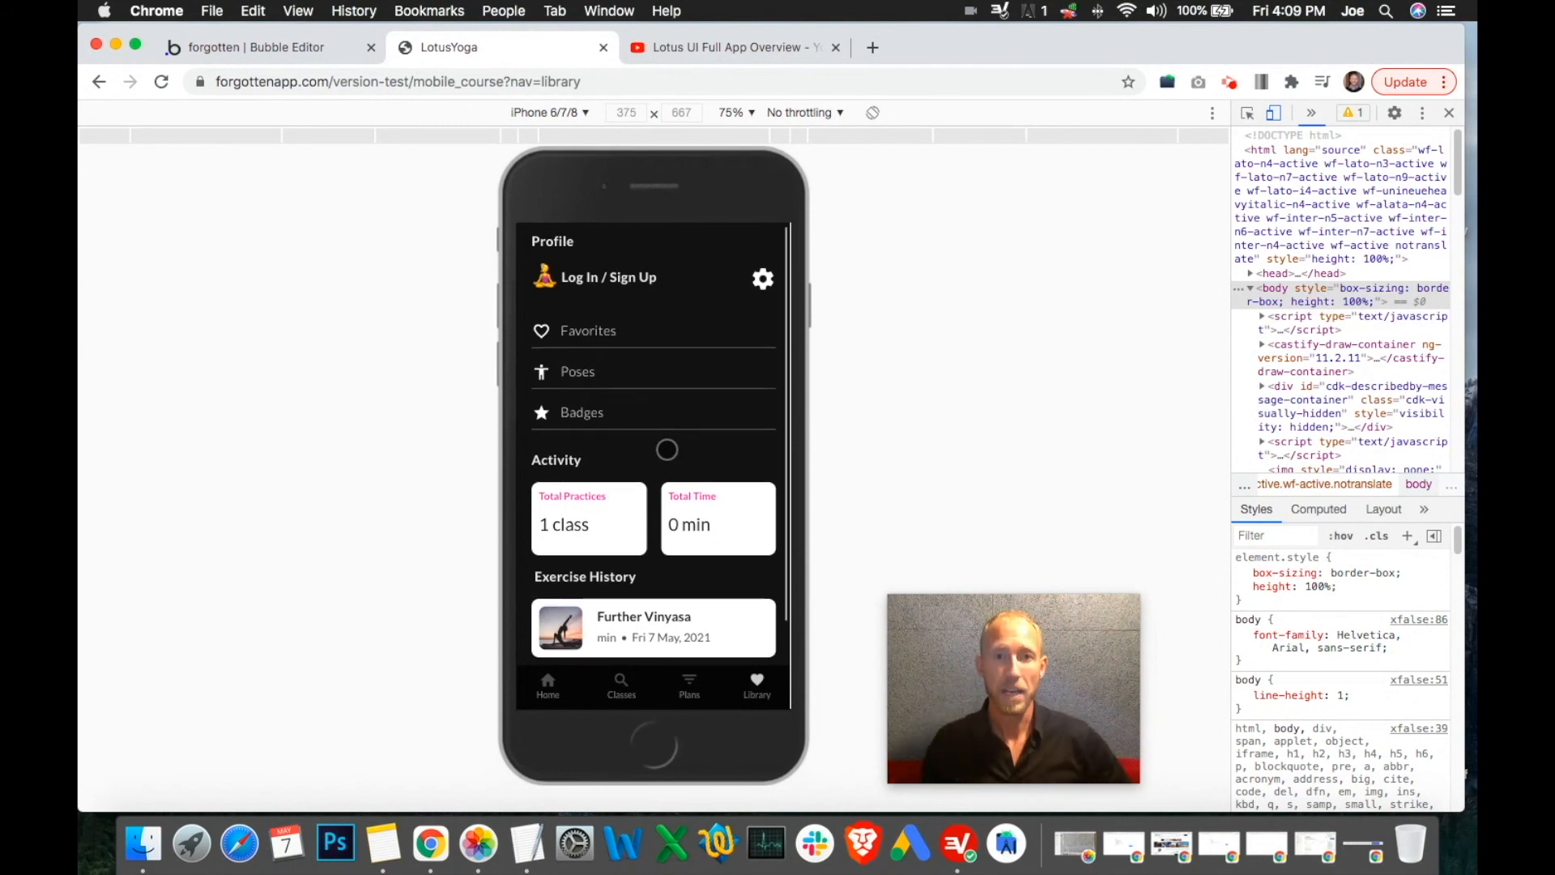
scroll(667, 450, up, 2)
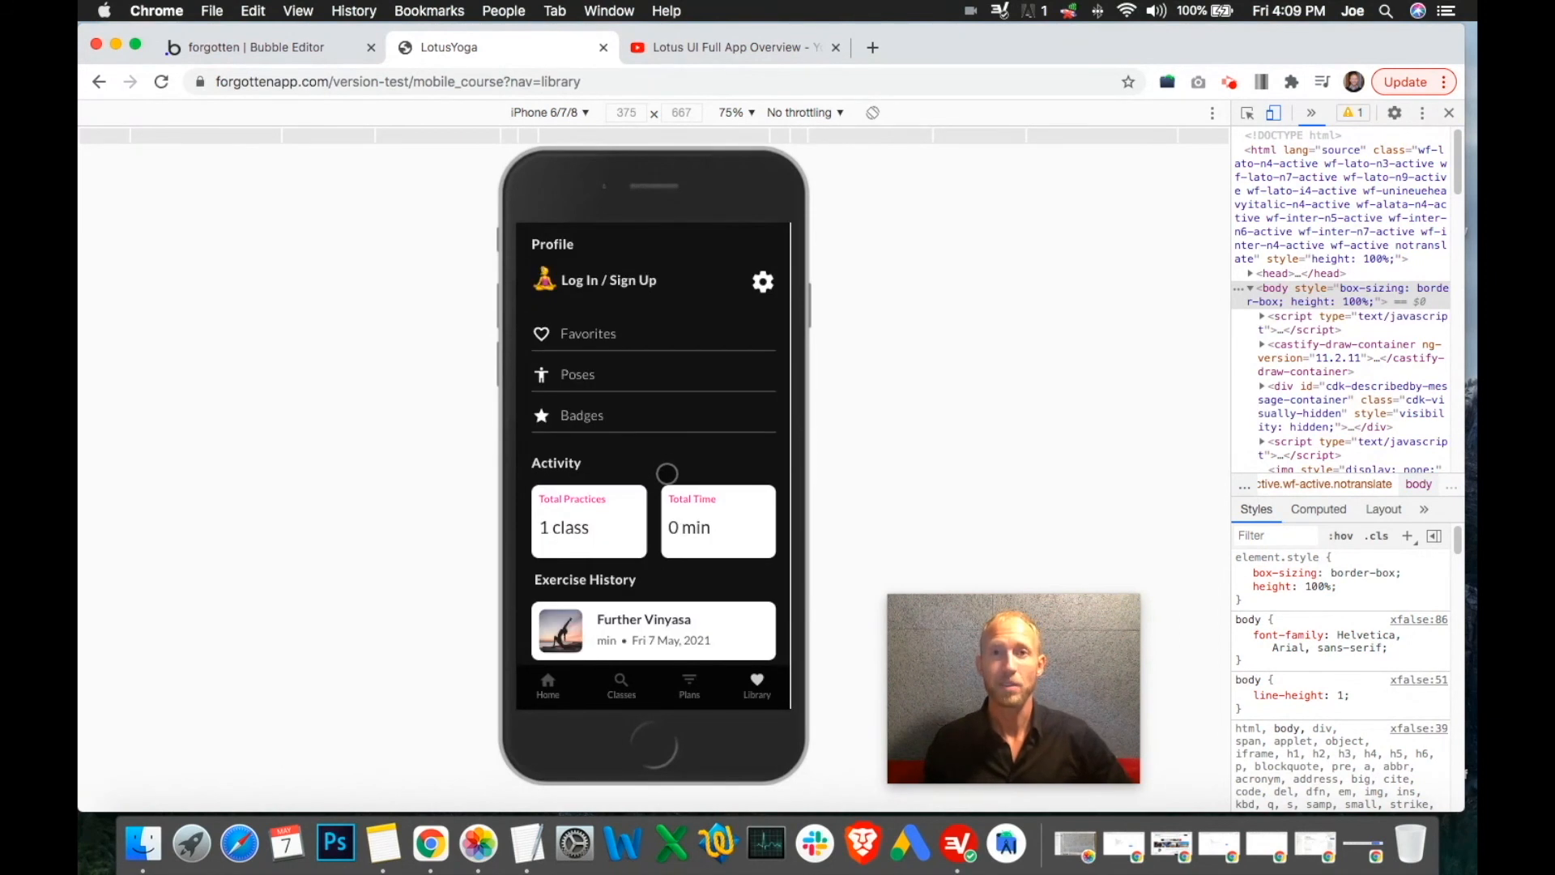
click(1231, 82)
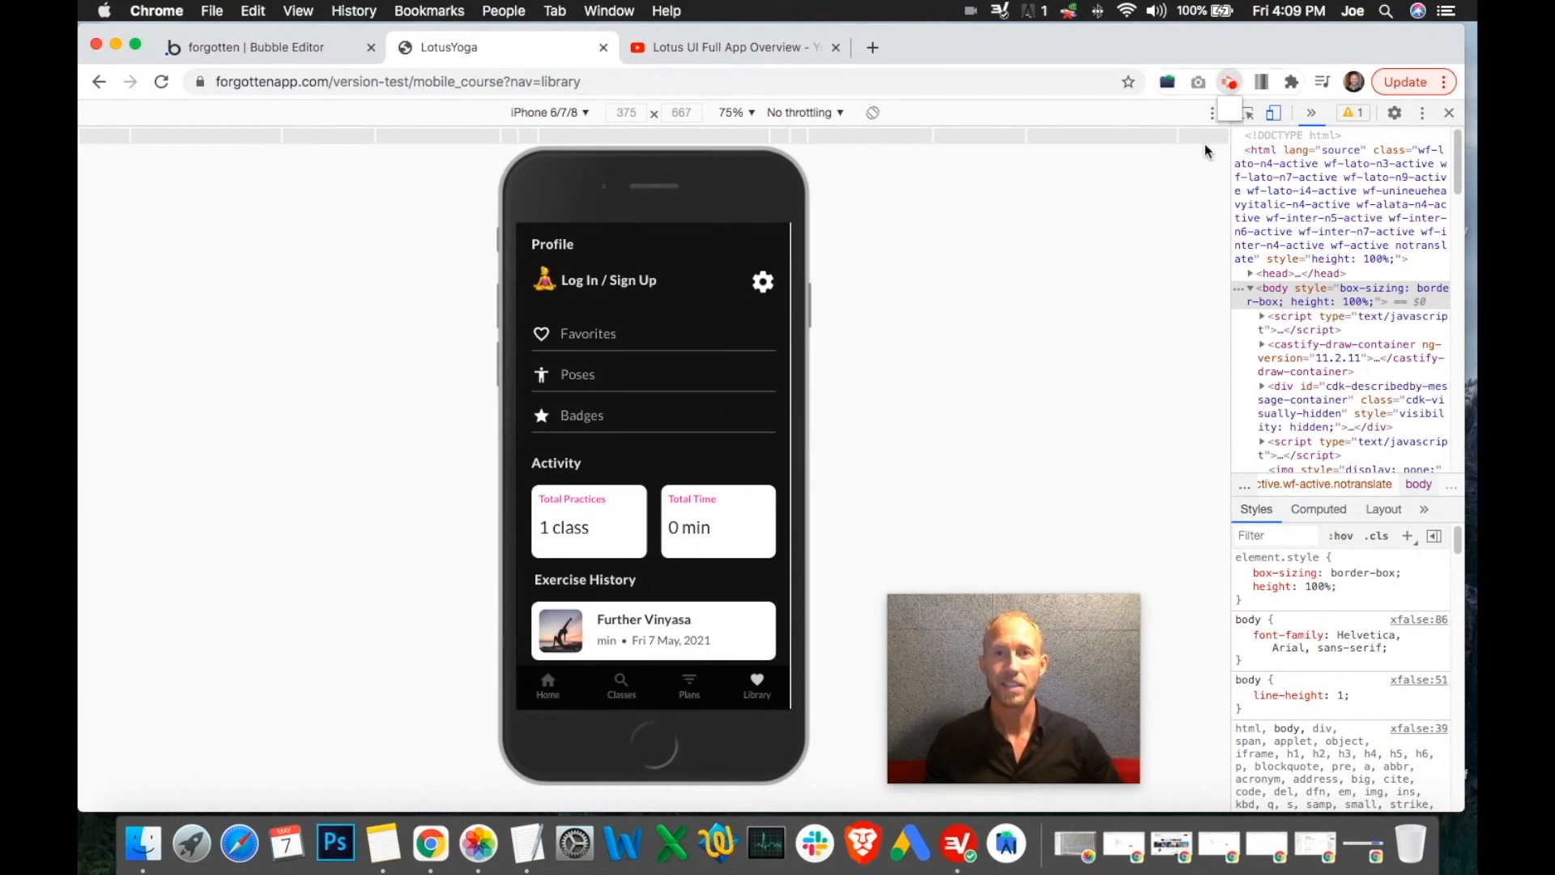